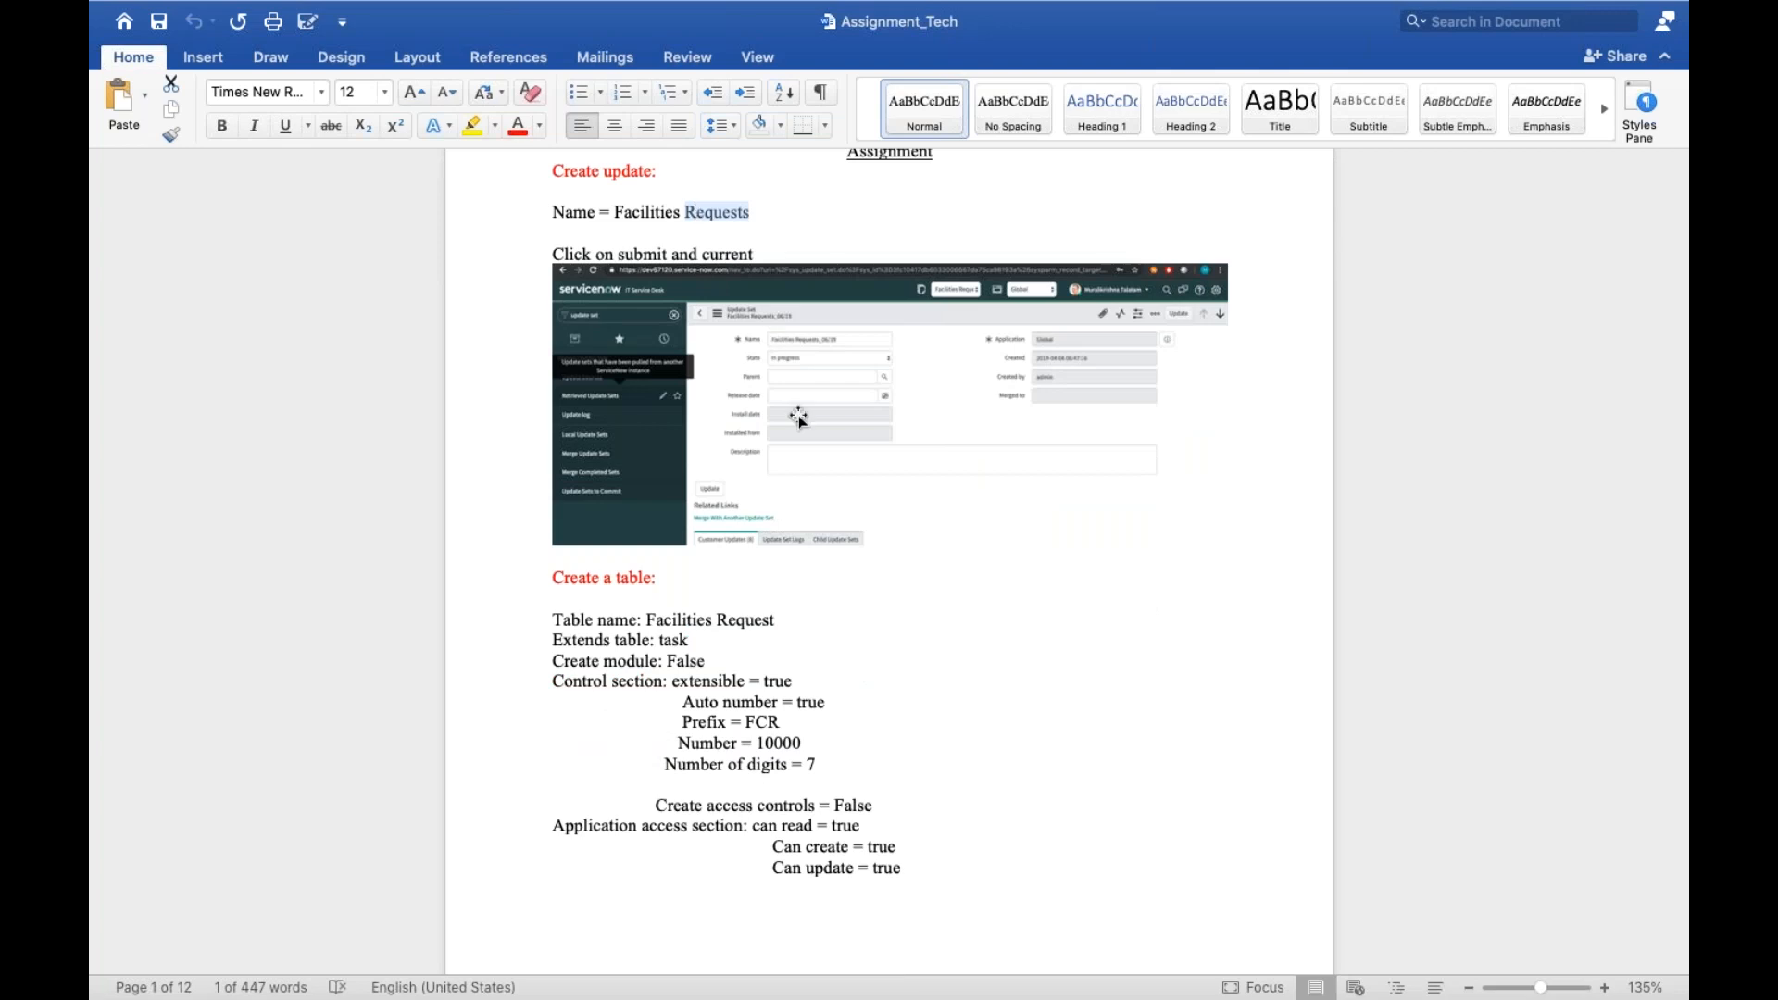
Review the assignment document's instructions for the update set, table, application menu, module and group
scroll(799, 419, down, 4)
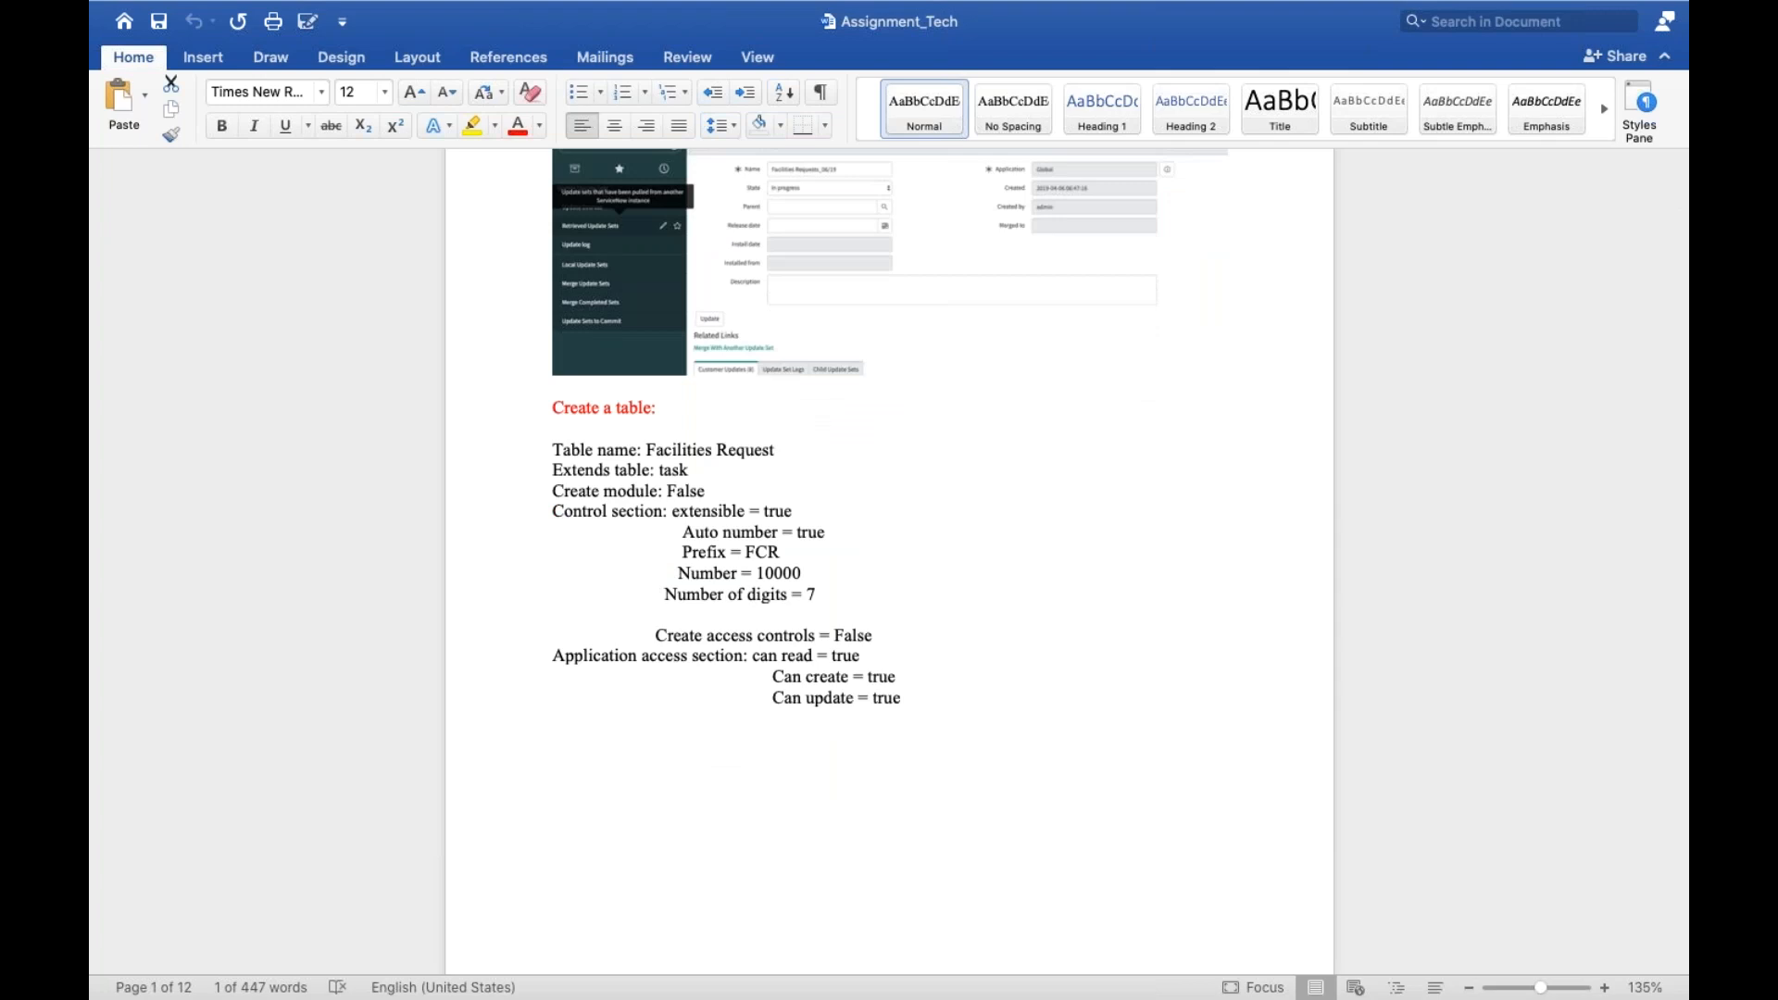
scroll(814, 616, down, 15)
scroll(814, 615, down, 8)
scroll(889, 556, up, 1)
scroll(890, 556, down, 8)
scroll(889, 555, down, 20)
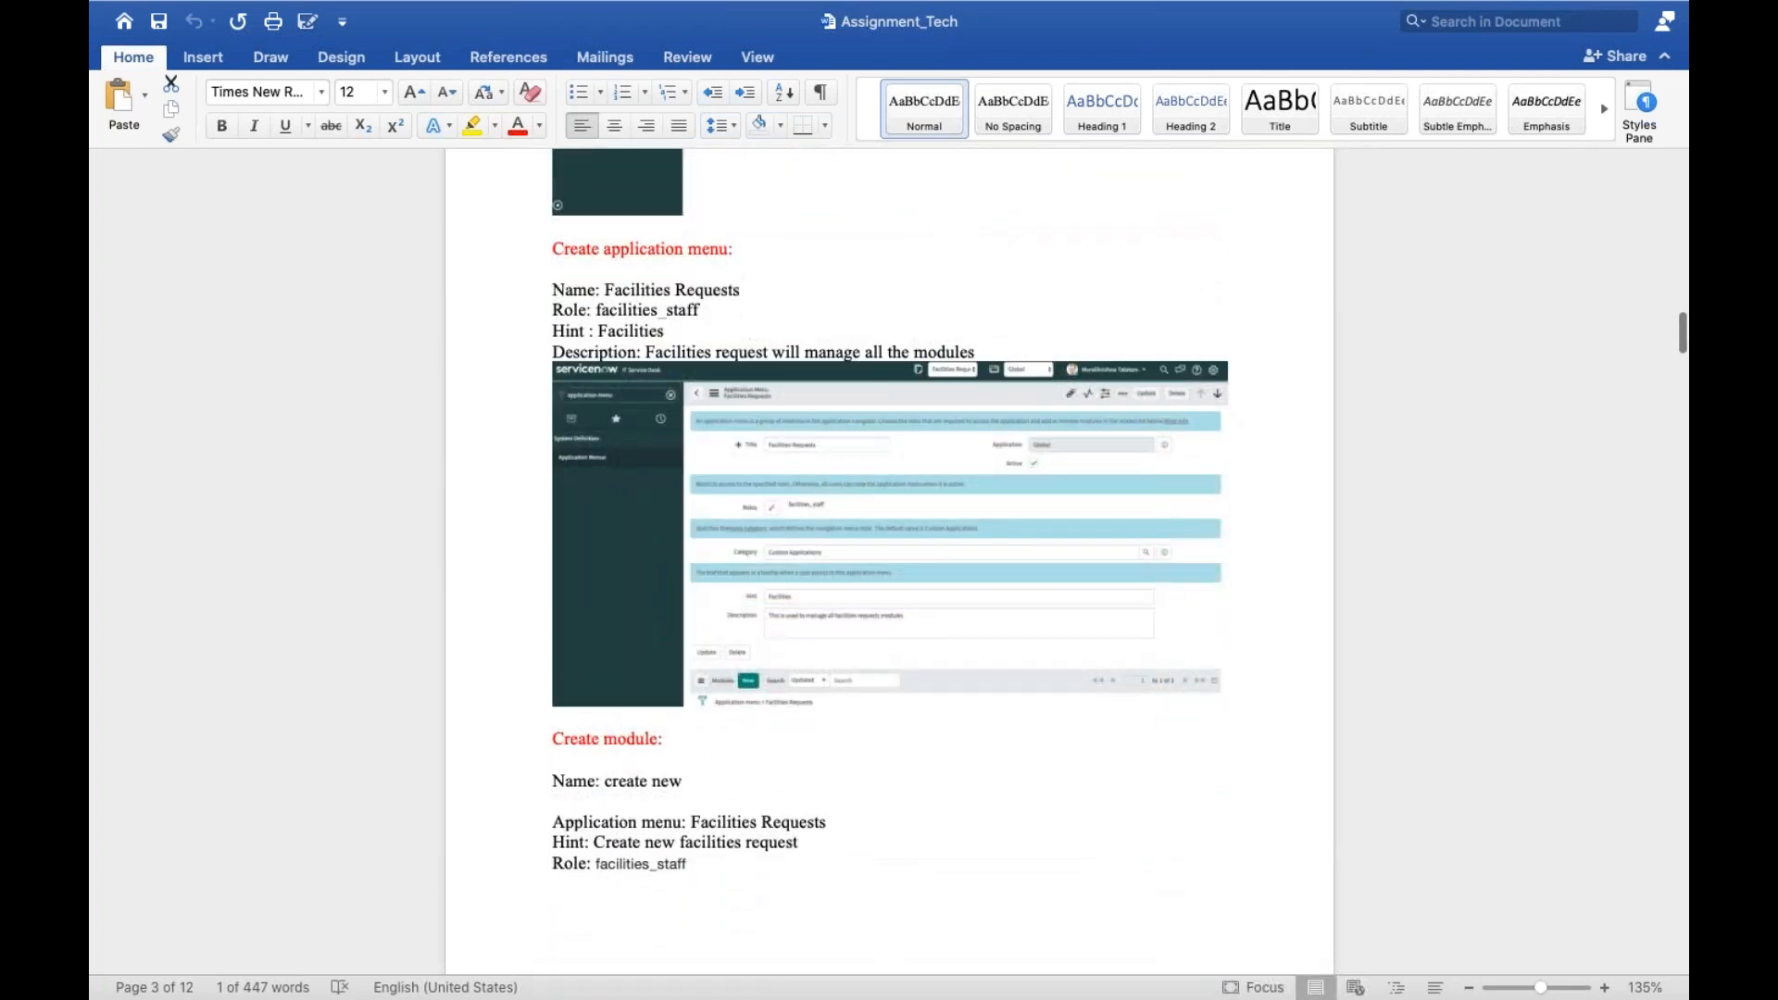
scroll(890, 556, down, 15)
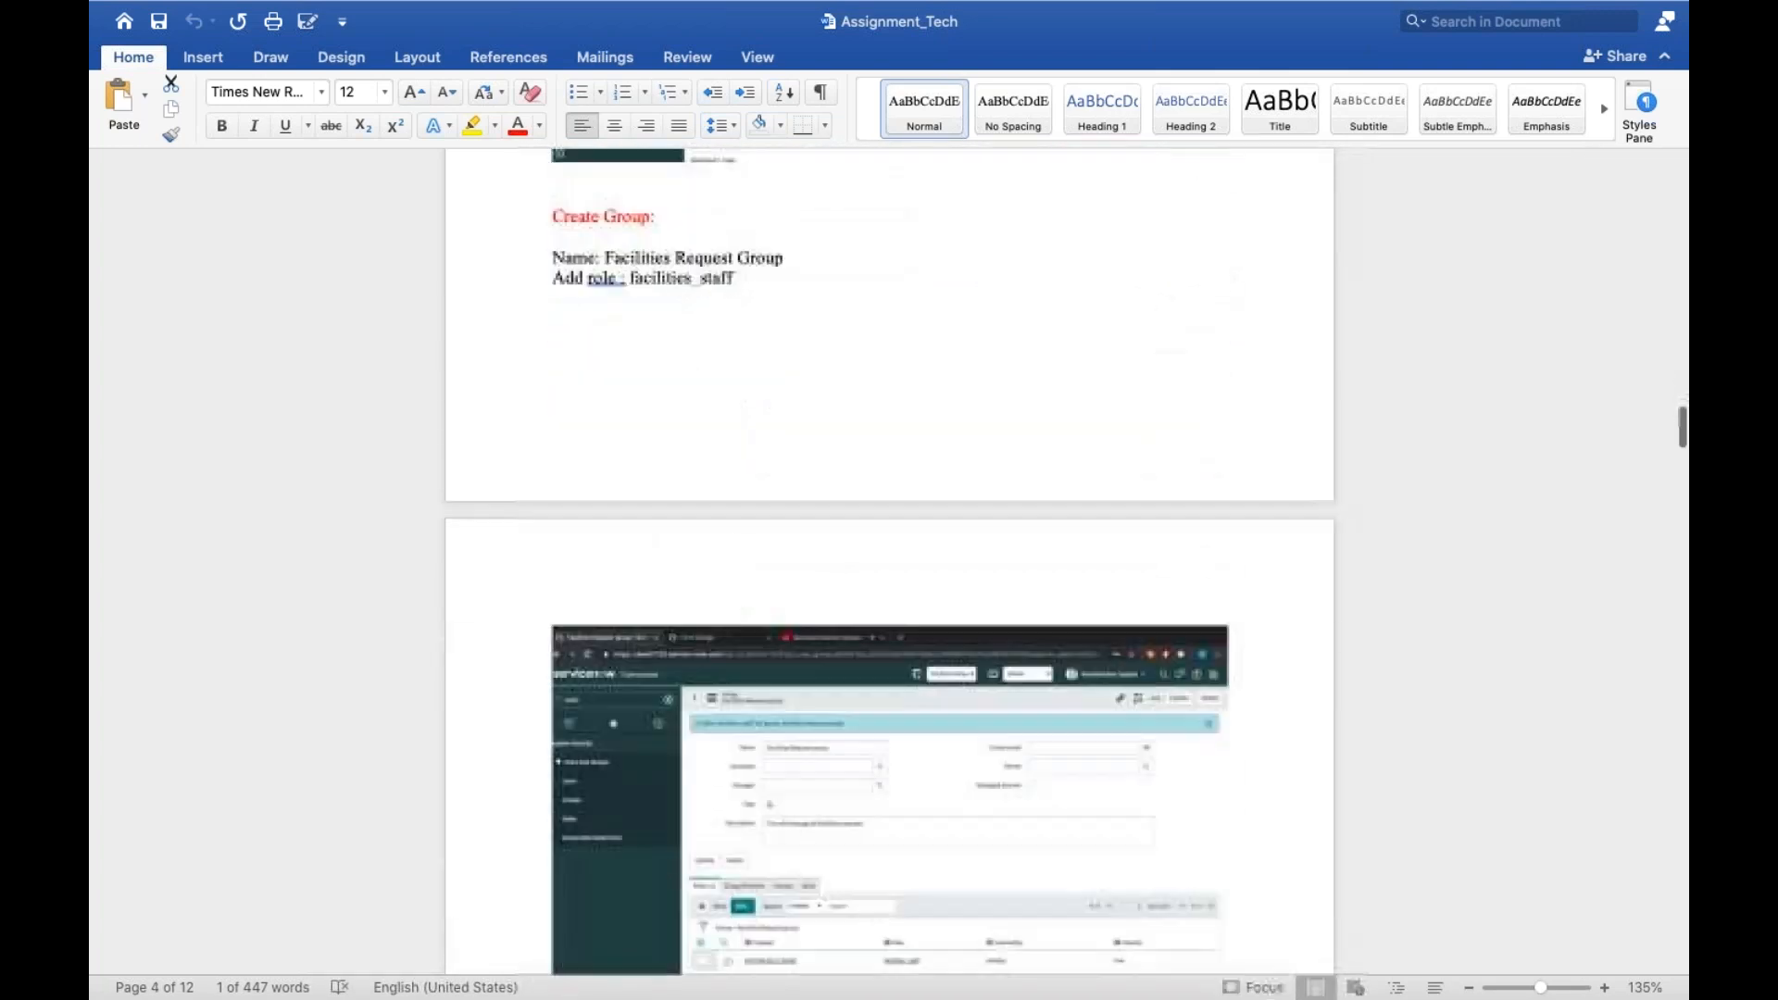
scroll(890, 556, down, 15)
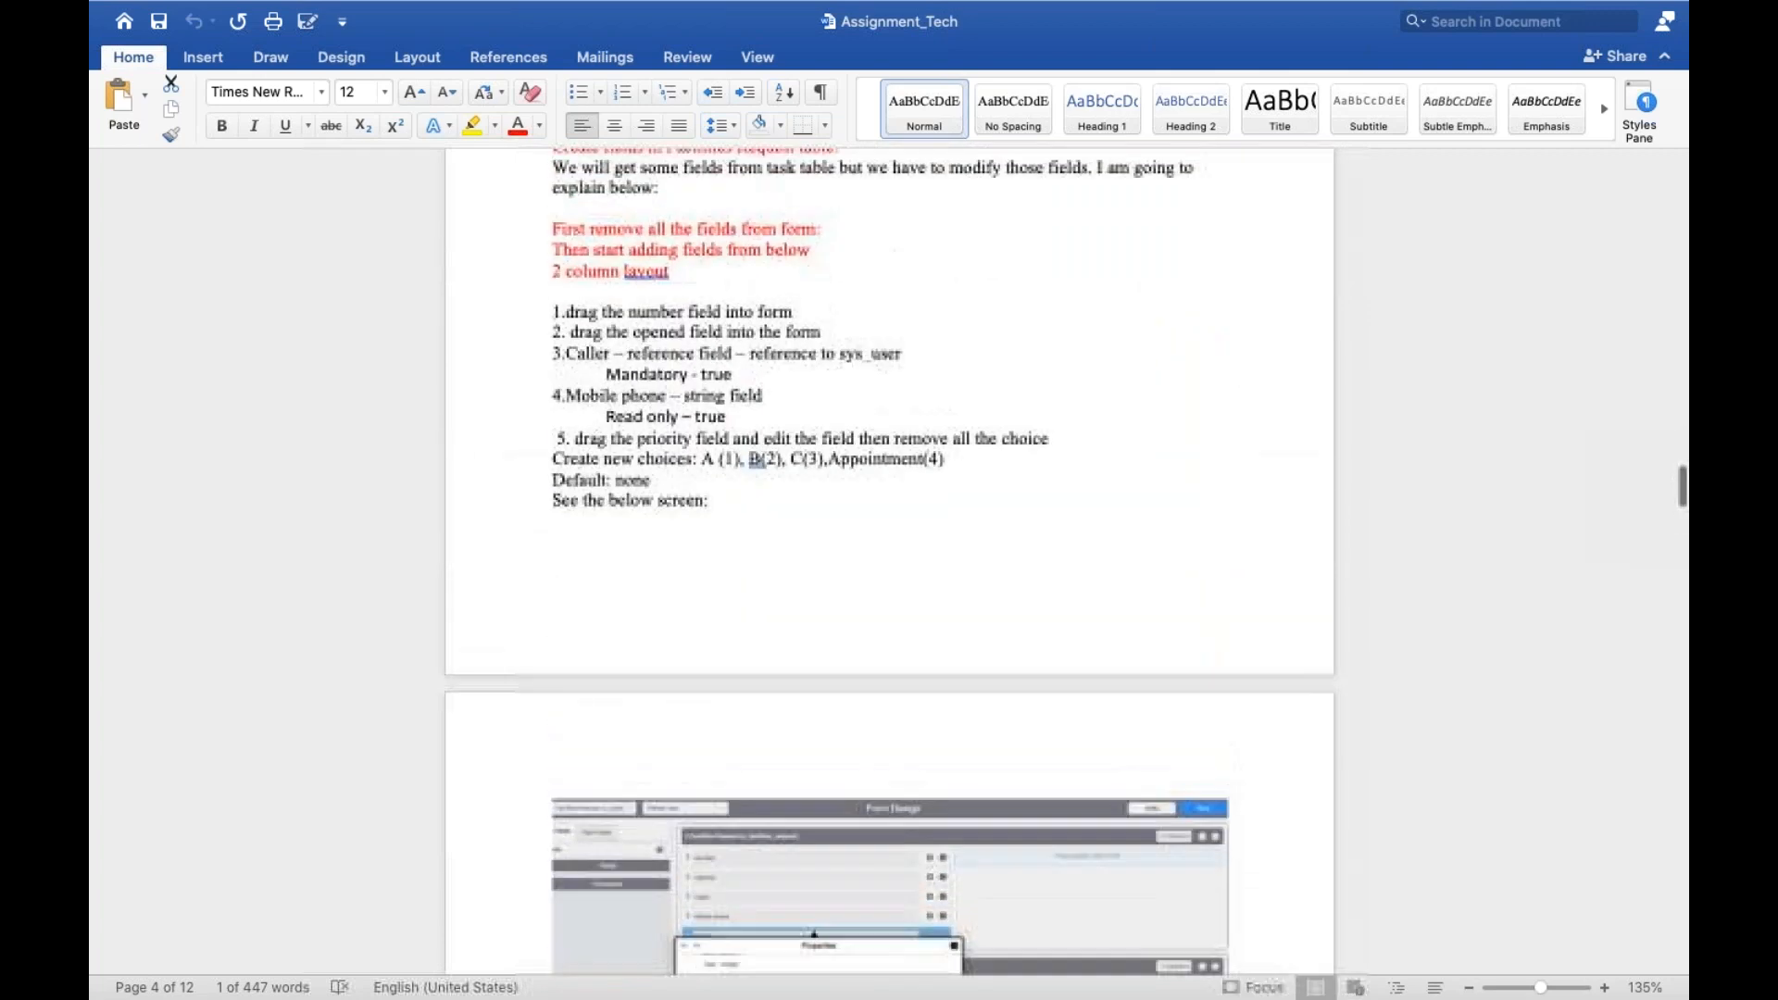
Read the assignment's list of Facilities Request form fields, from Number and Caller through to the final form output
scroll(818, 587, up, 2)
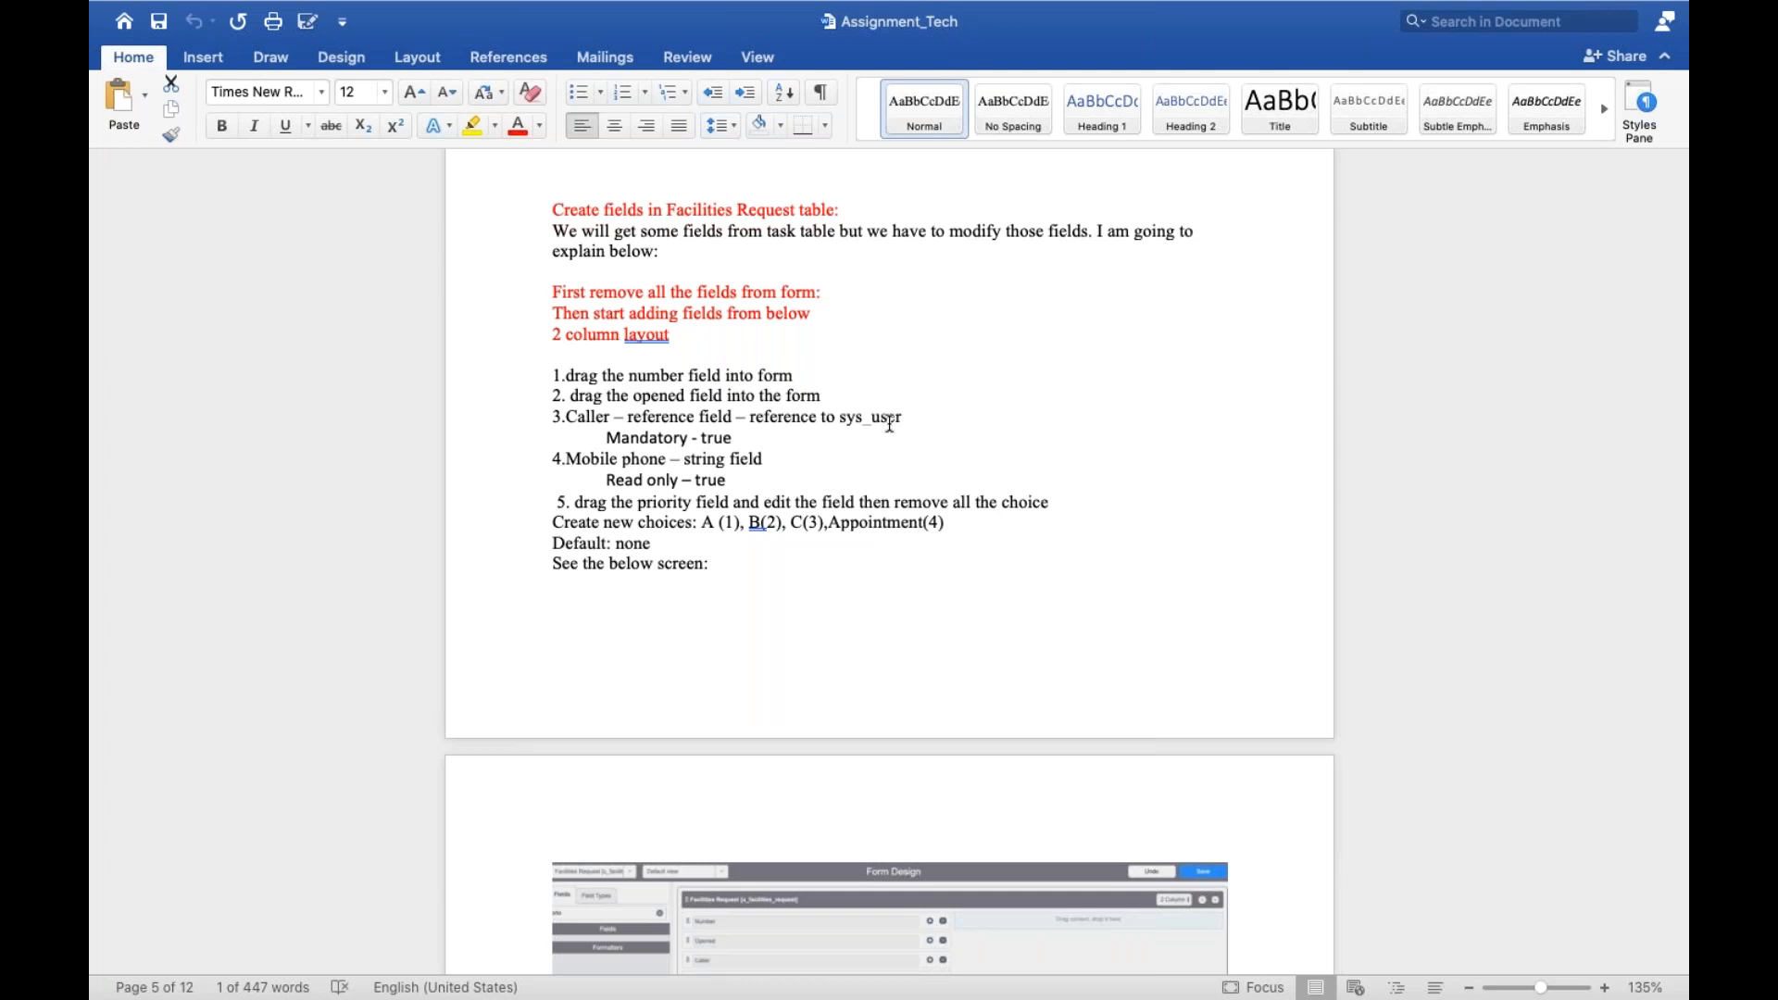
scroll(889, 425, down, 20)
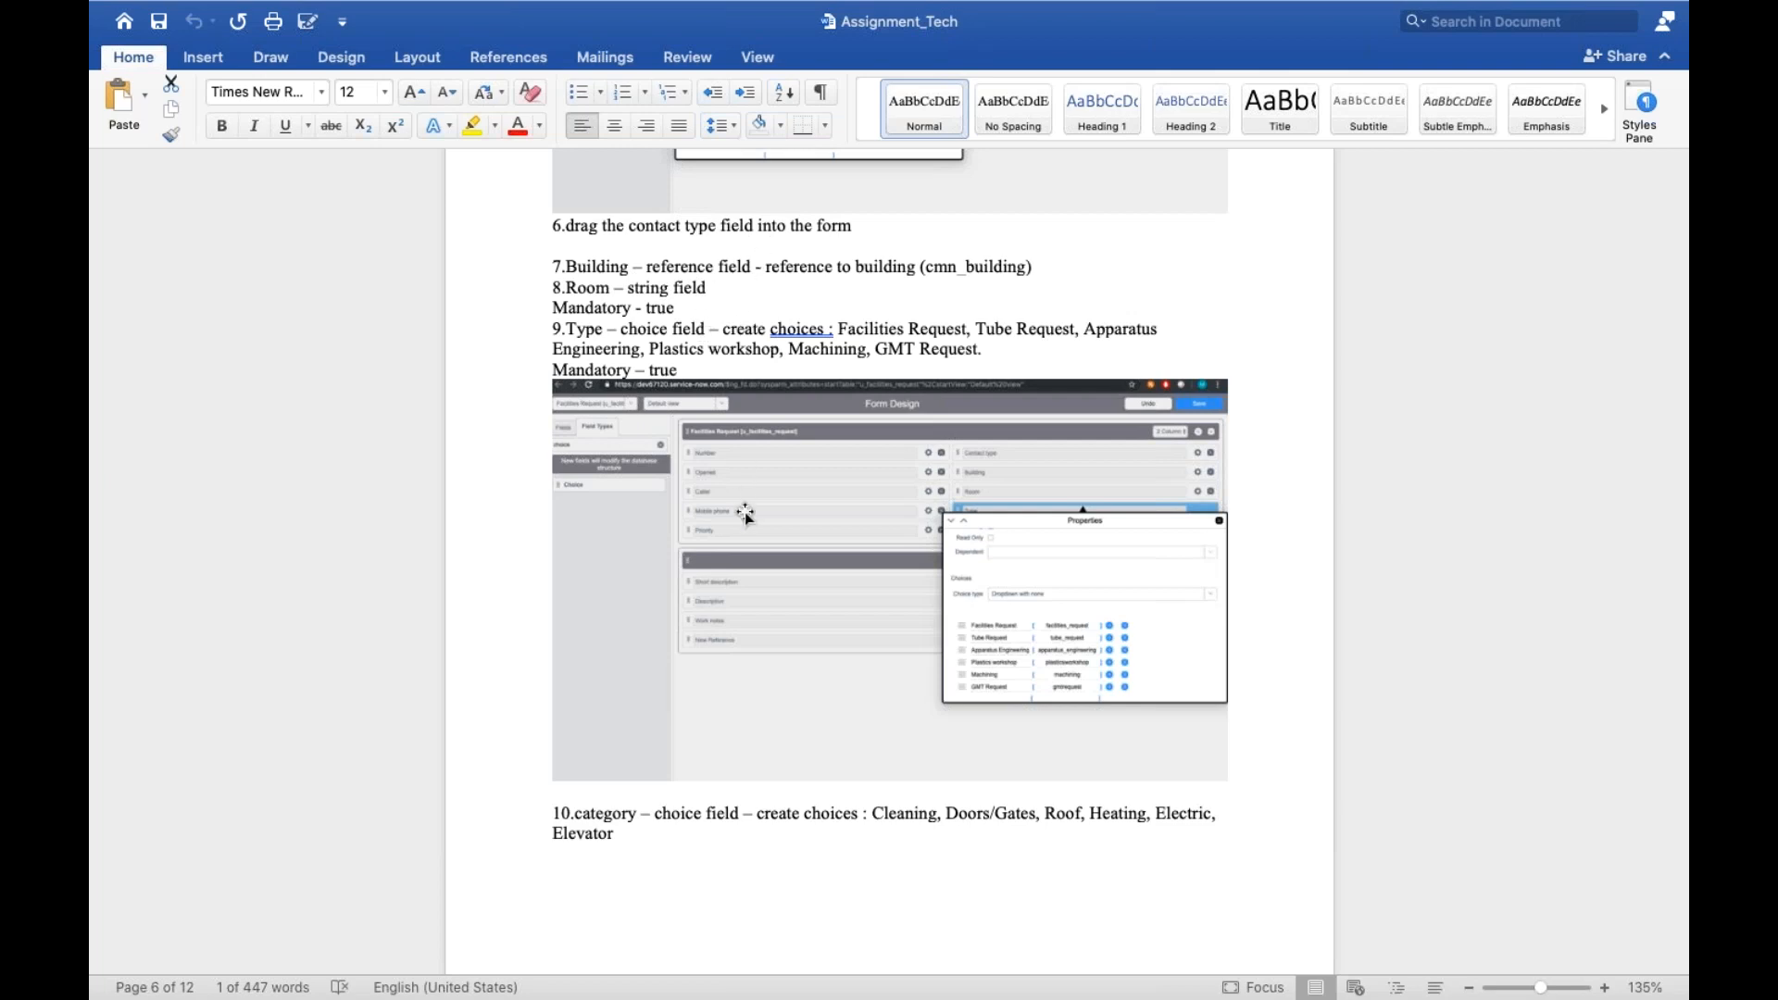
scroll(747, 514, down, 20)
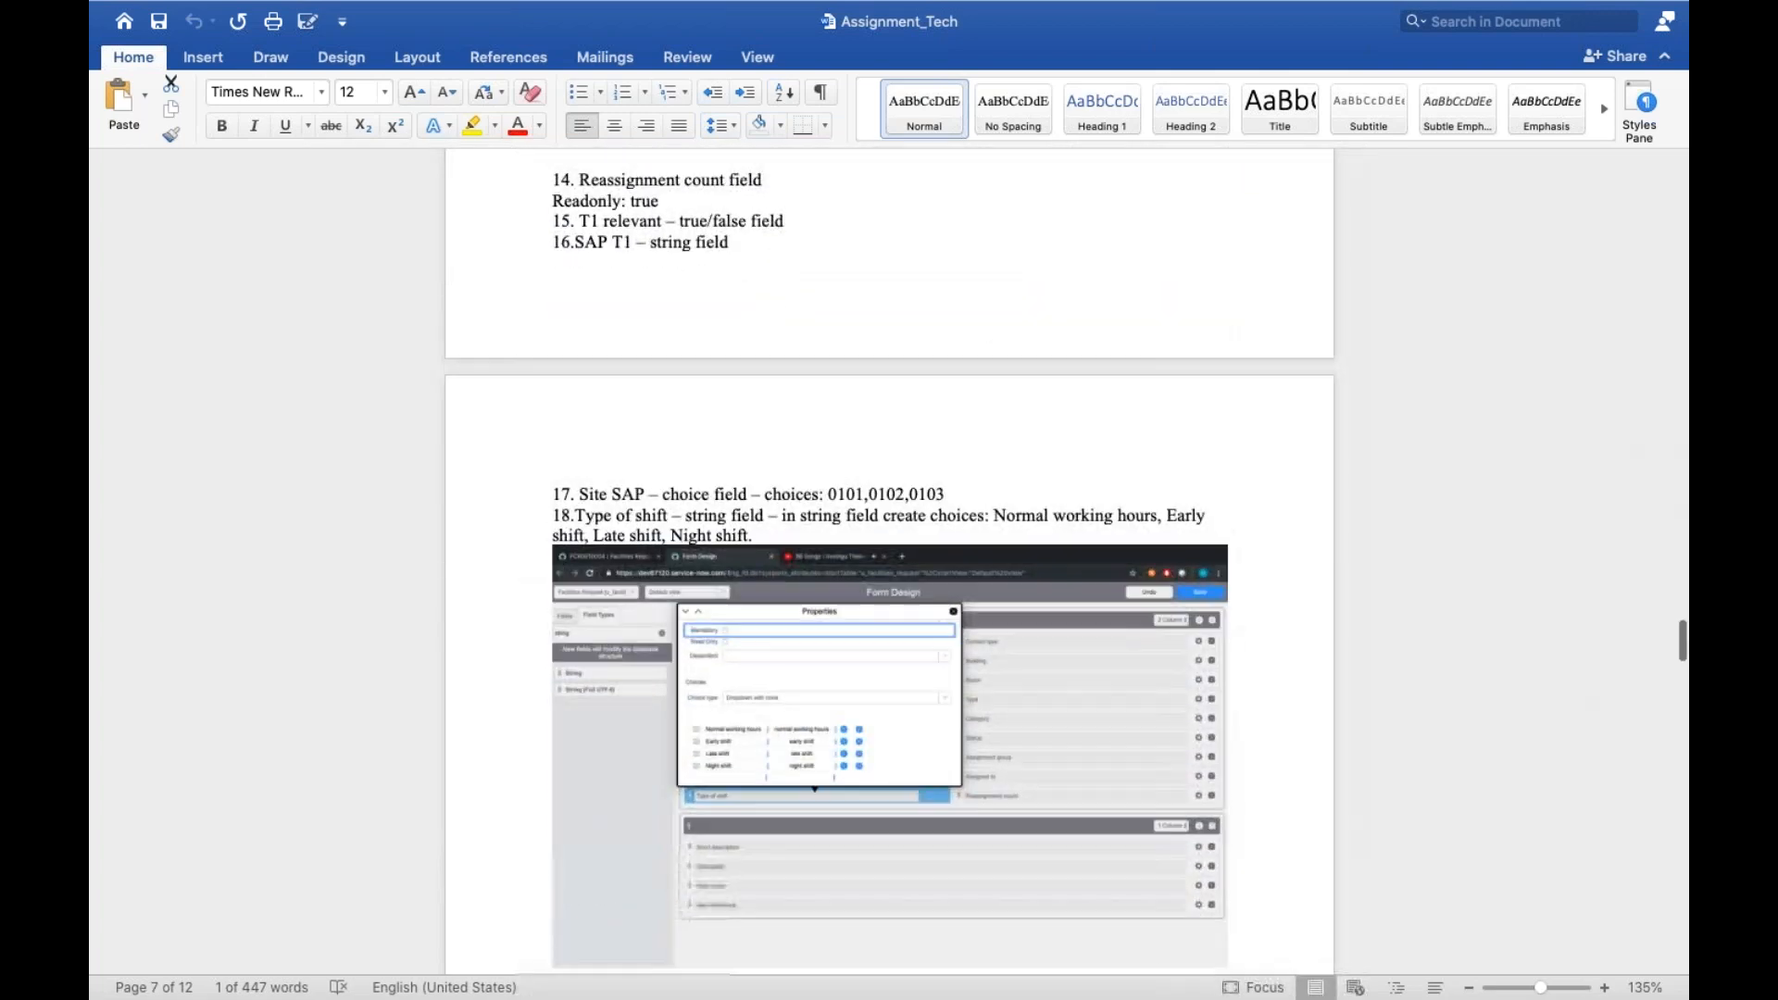
scroll(889, 556, down, 20)
scroll(890, 556, down, 20)
scroll(889, 555, down, 5)
scroll(889, 556, up, 3)
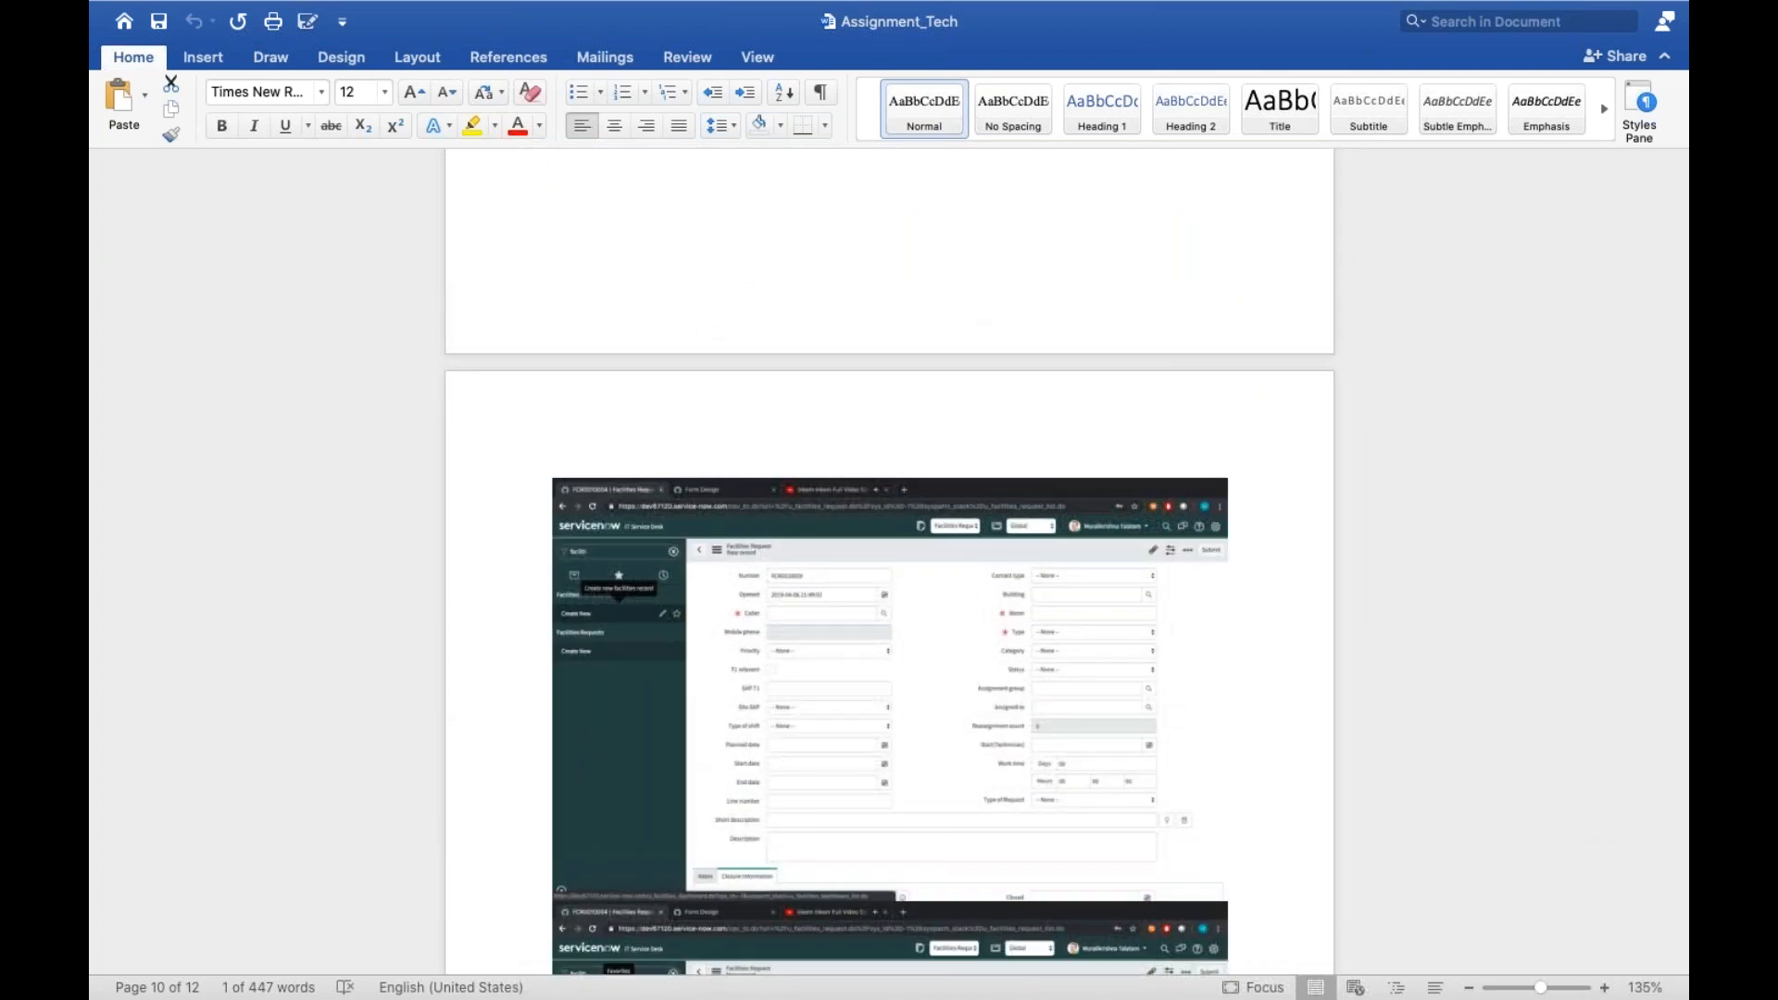
scroll(765, 736, down, 10)
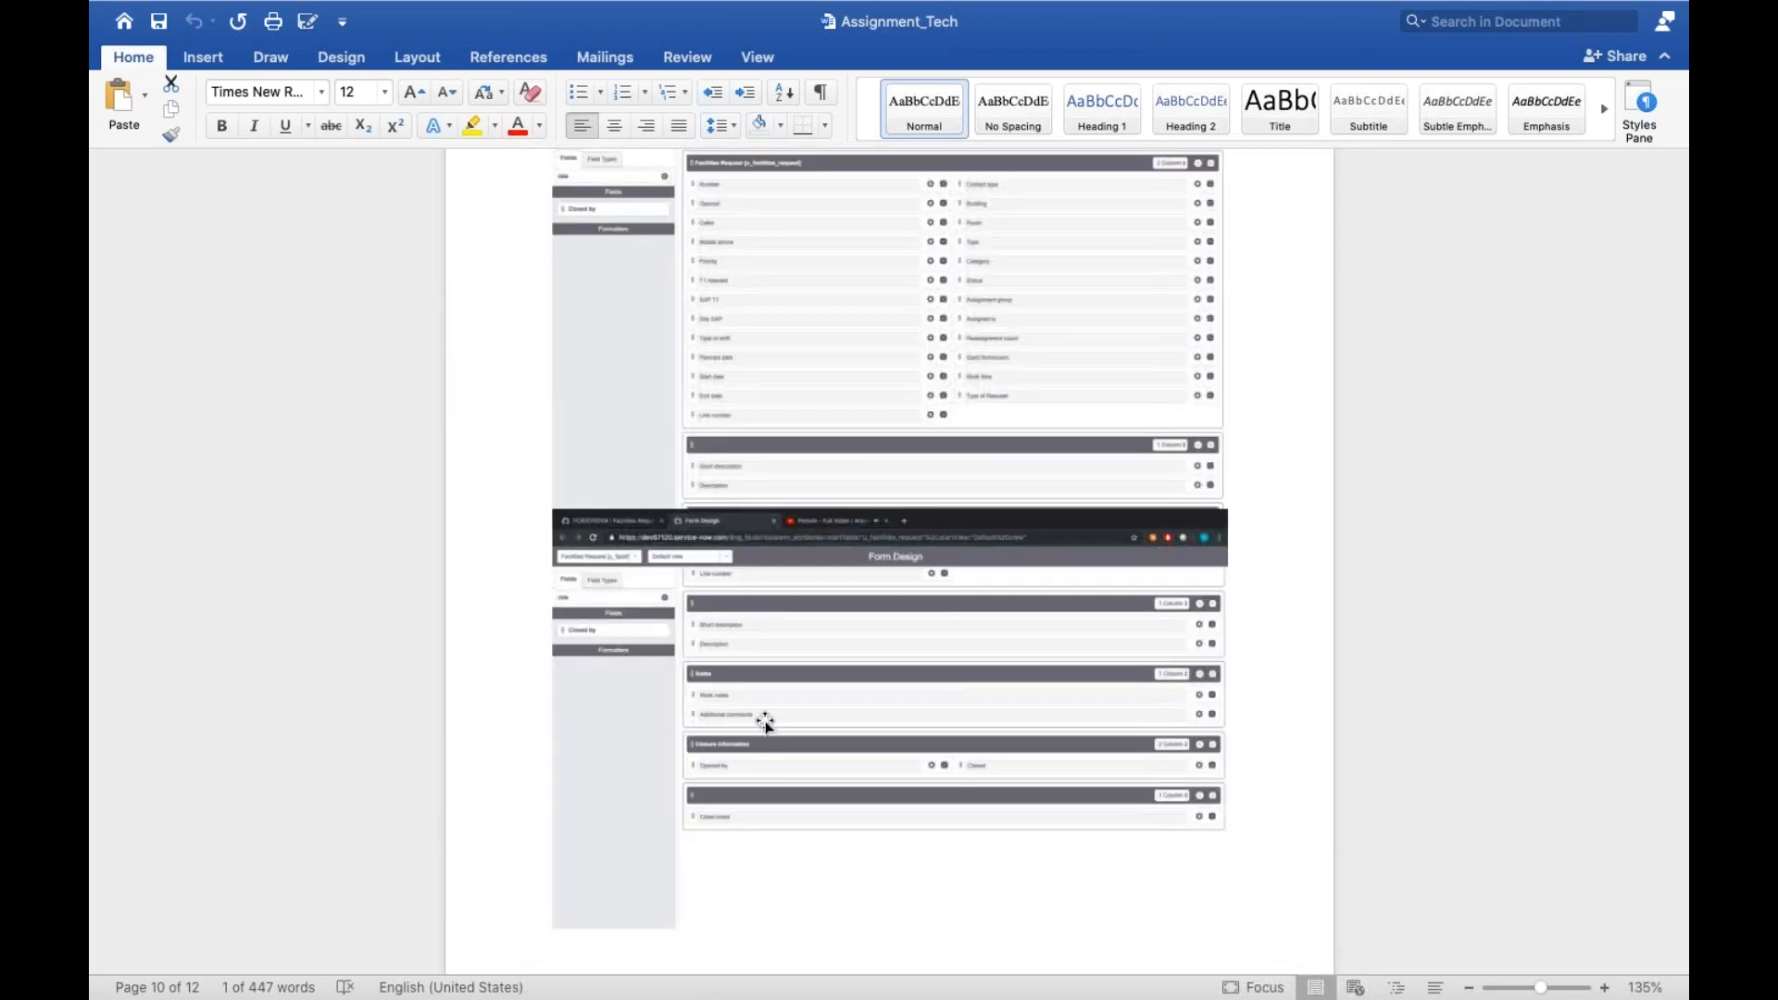
Switch to ServiceNow in Google Chrome, find the System Definition tables list by filtering for "tables", and start a new table record
key(ctrl+Left)
click(515, 949)
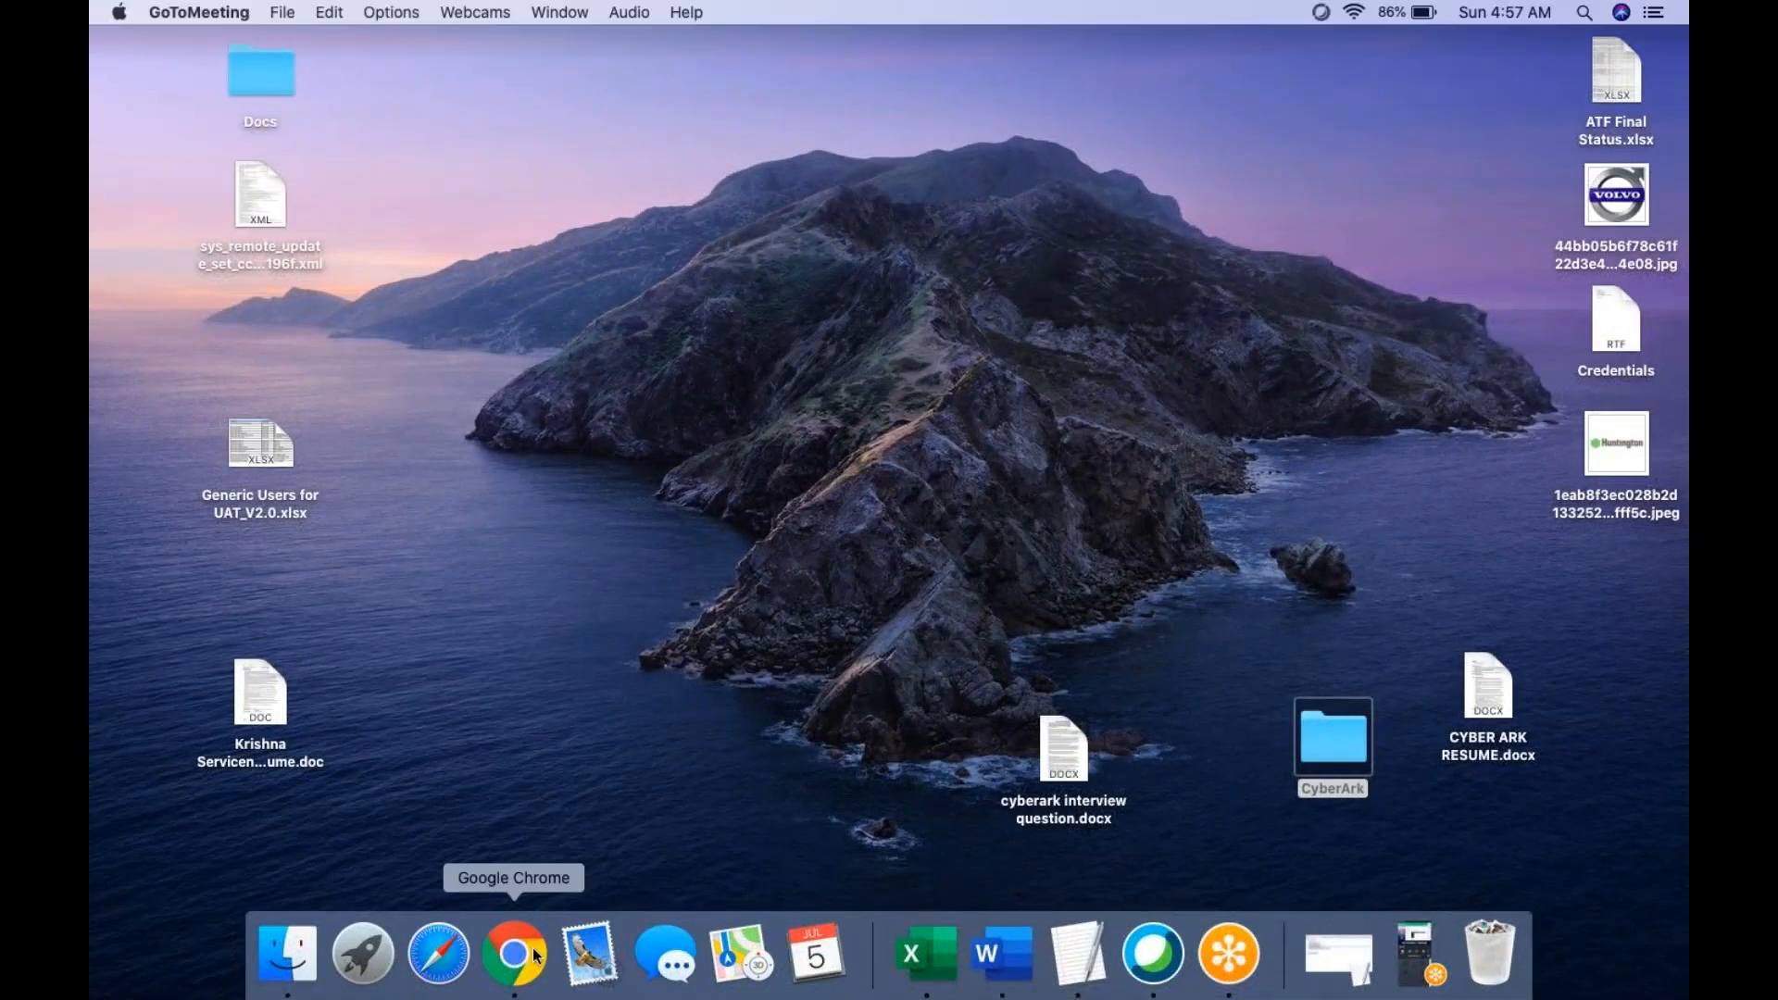
click(232, 206)
text(tables)
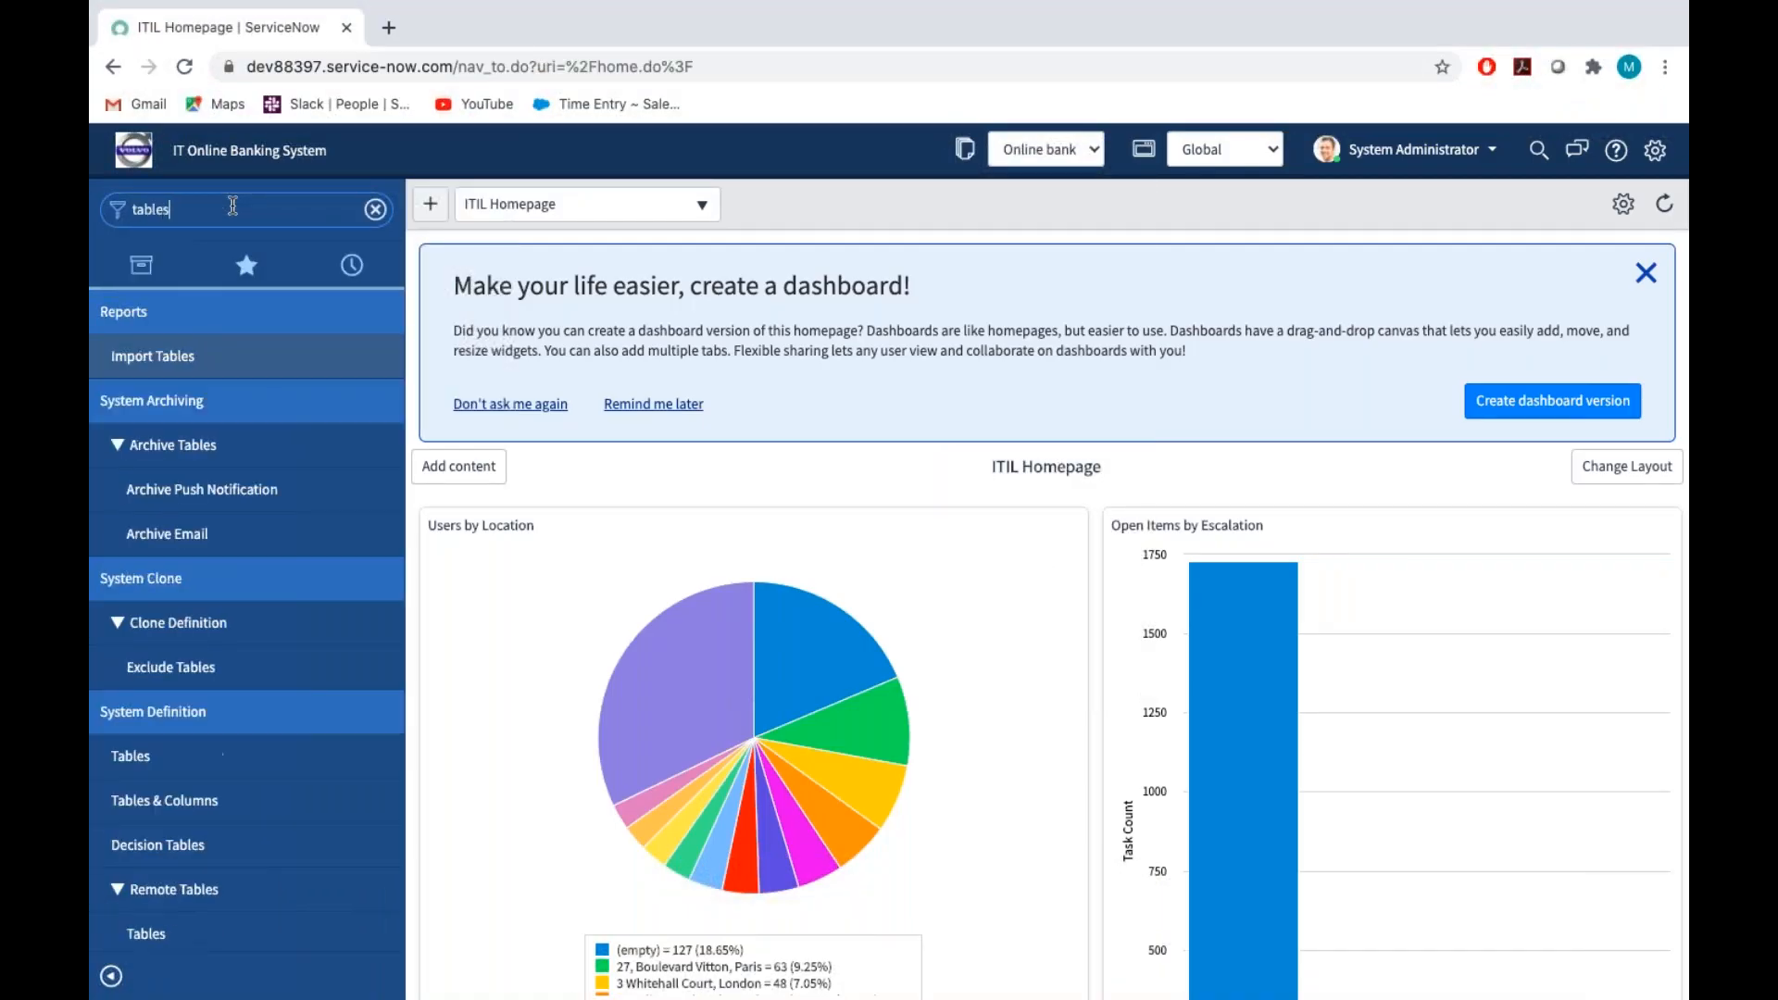
click(131, 758)
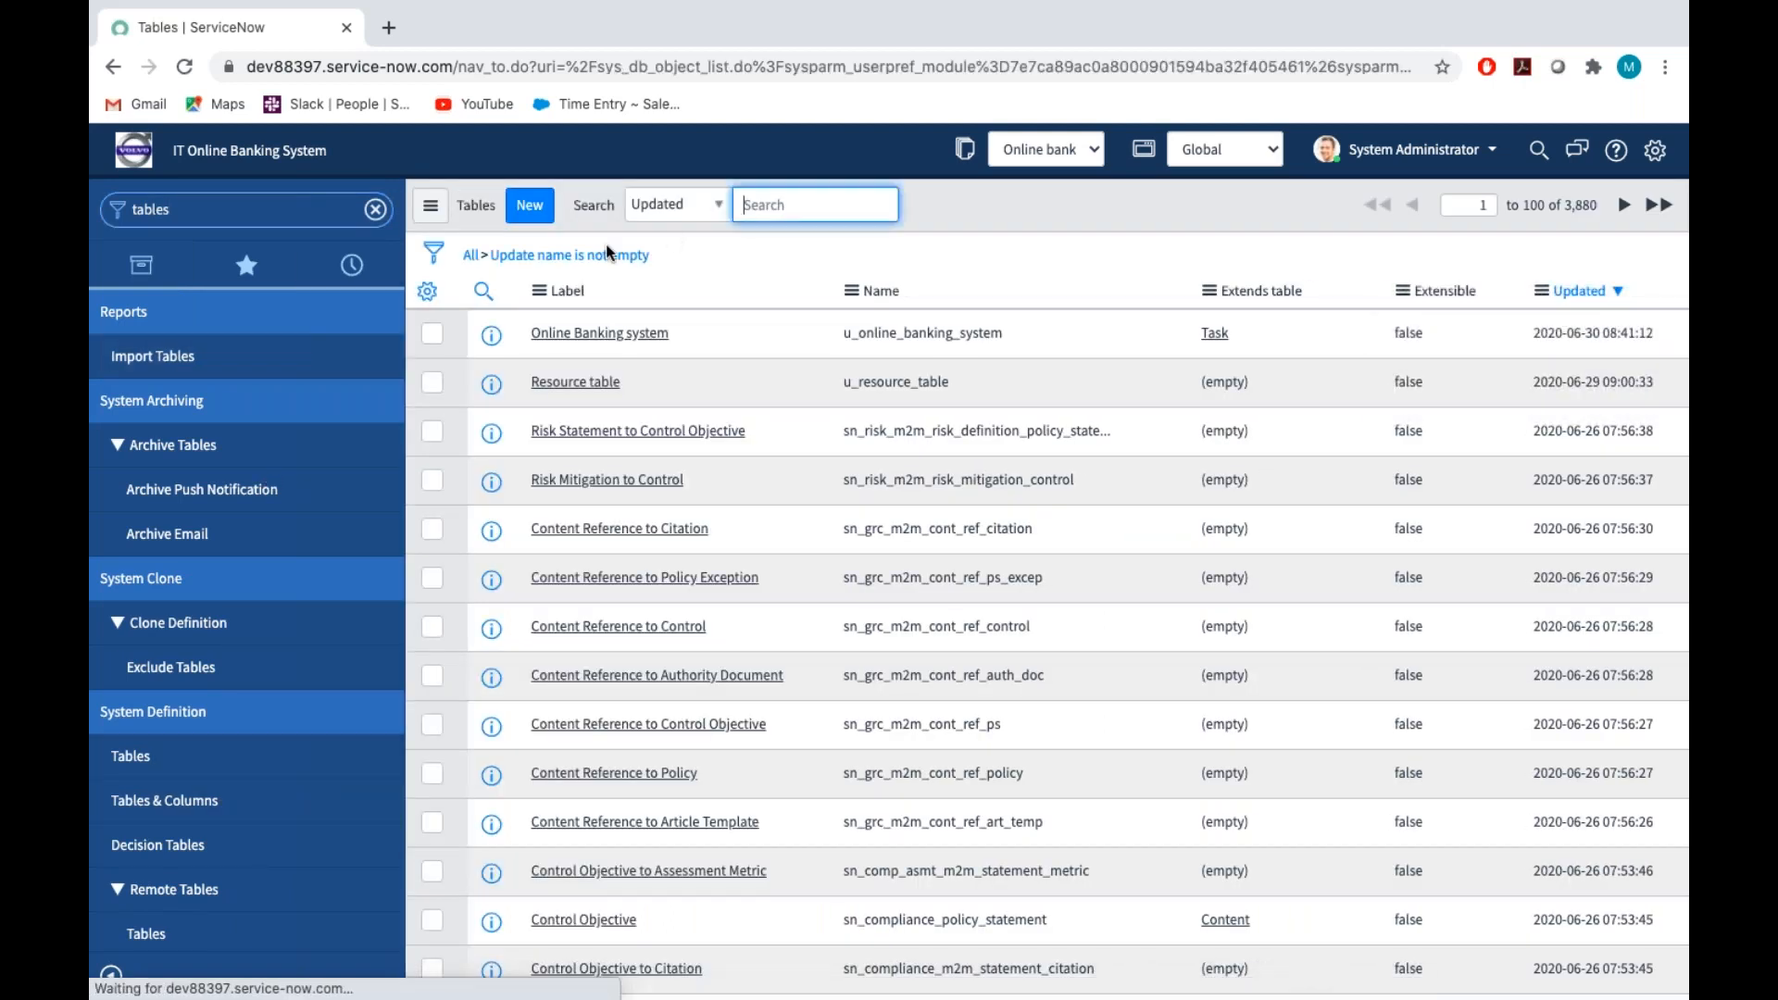
click(535, 213)
click(535, 213)
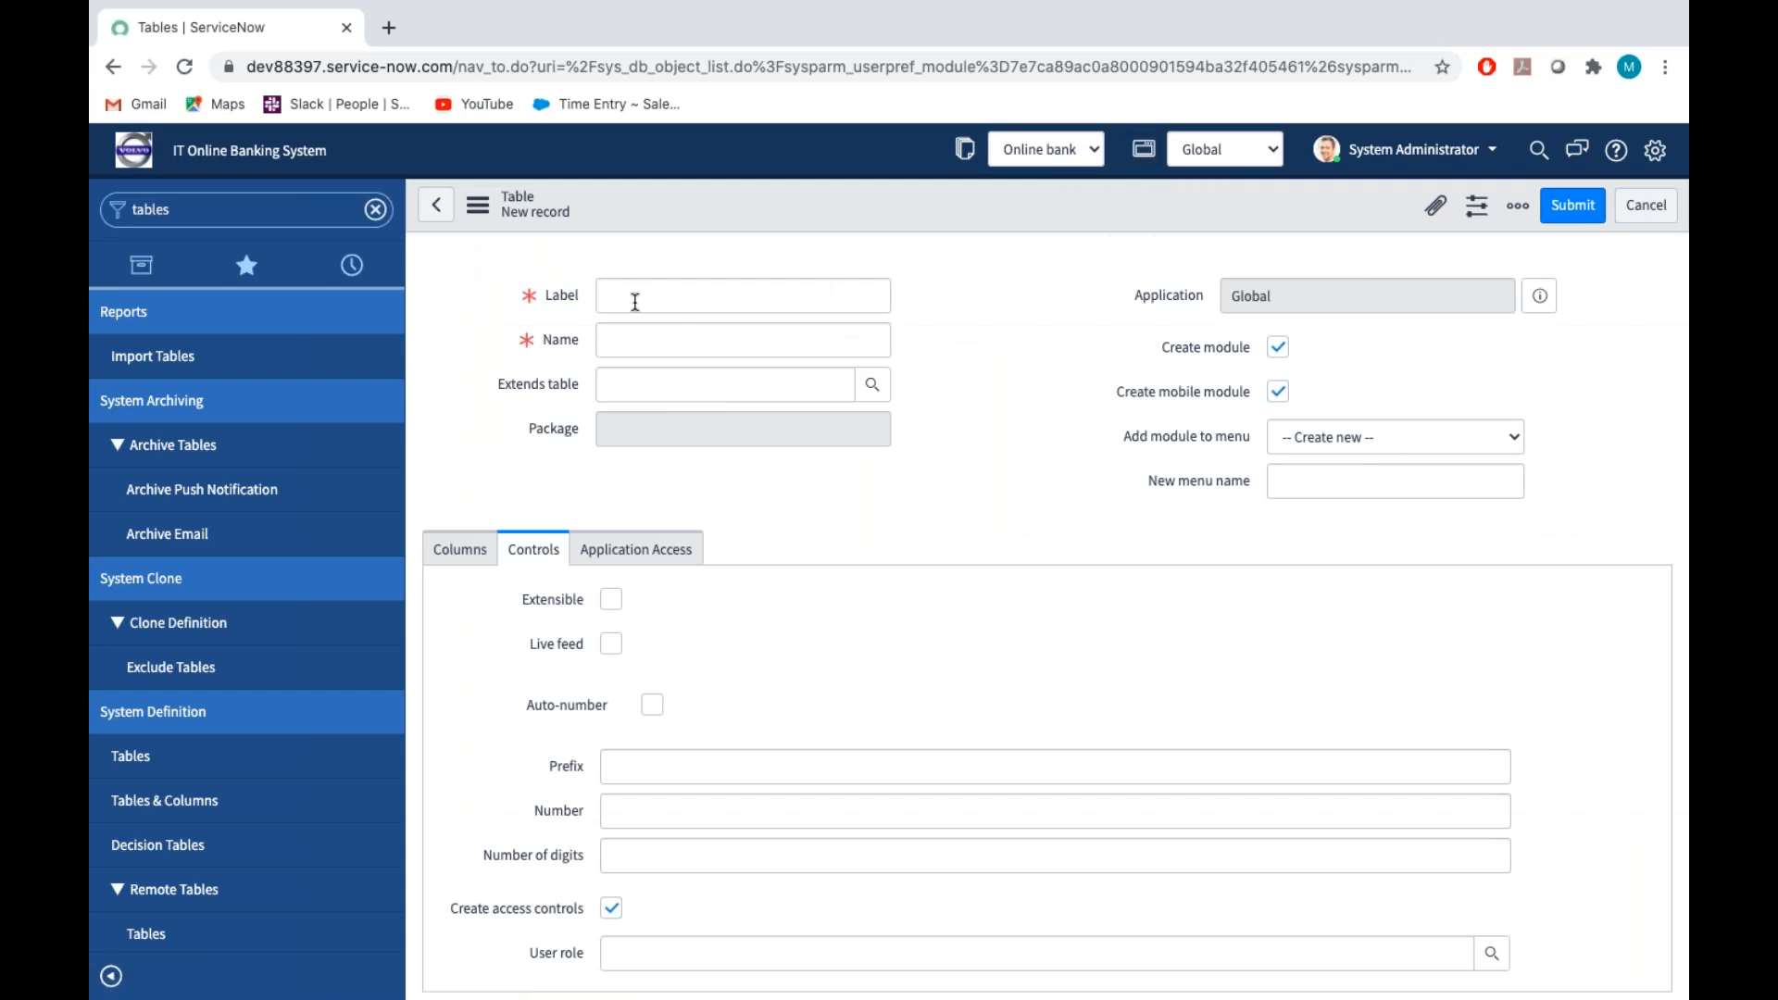
click(567, 296)
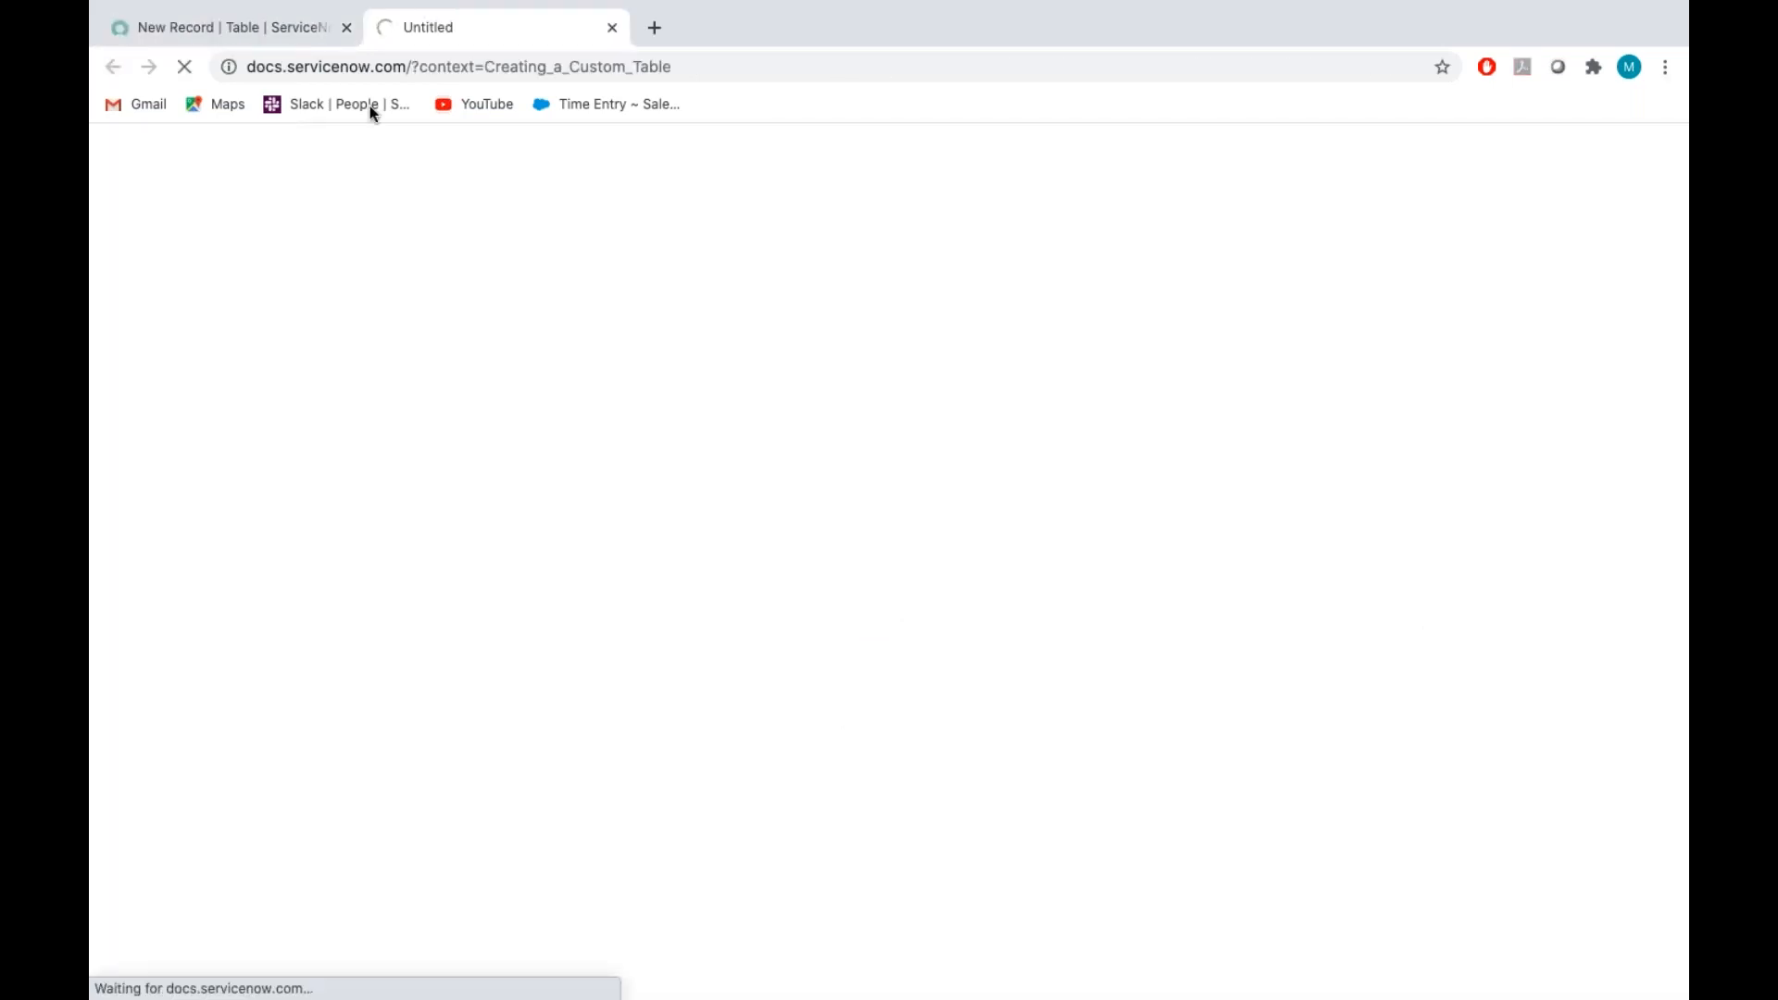
click(263, 39)
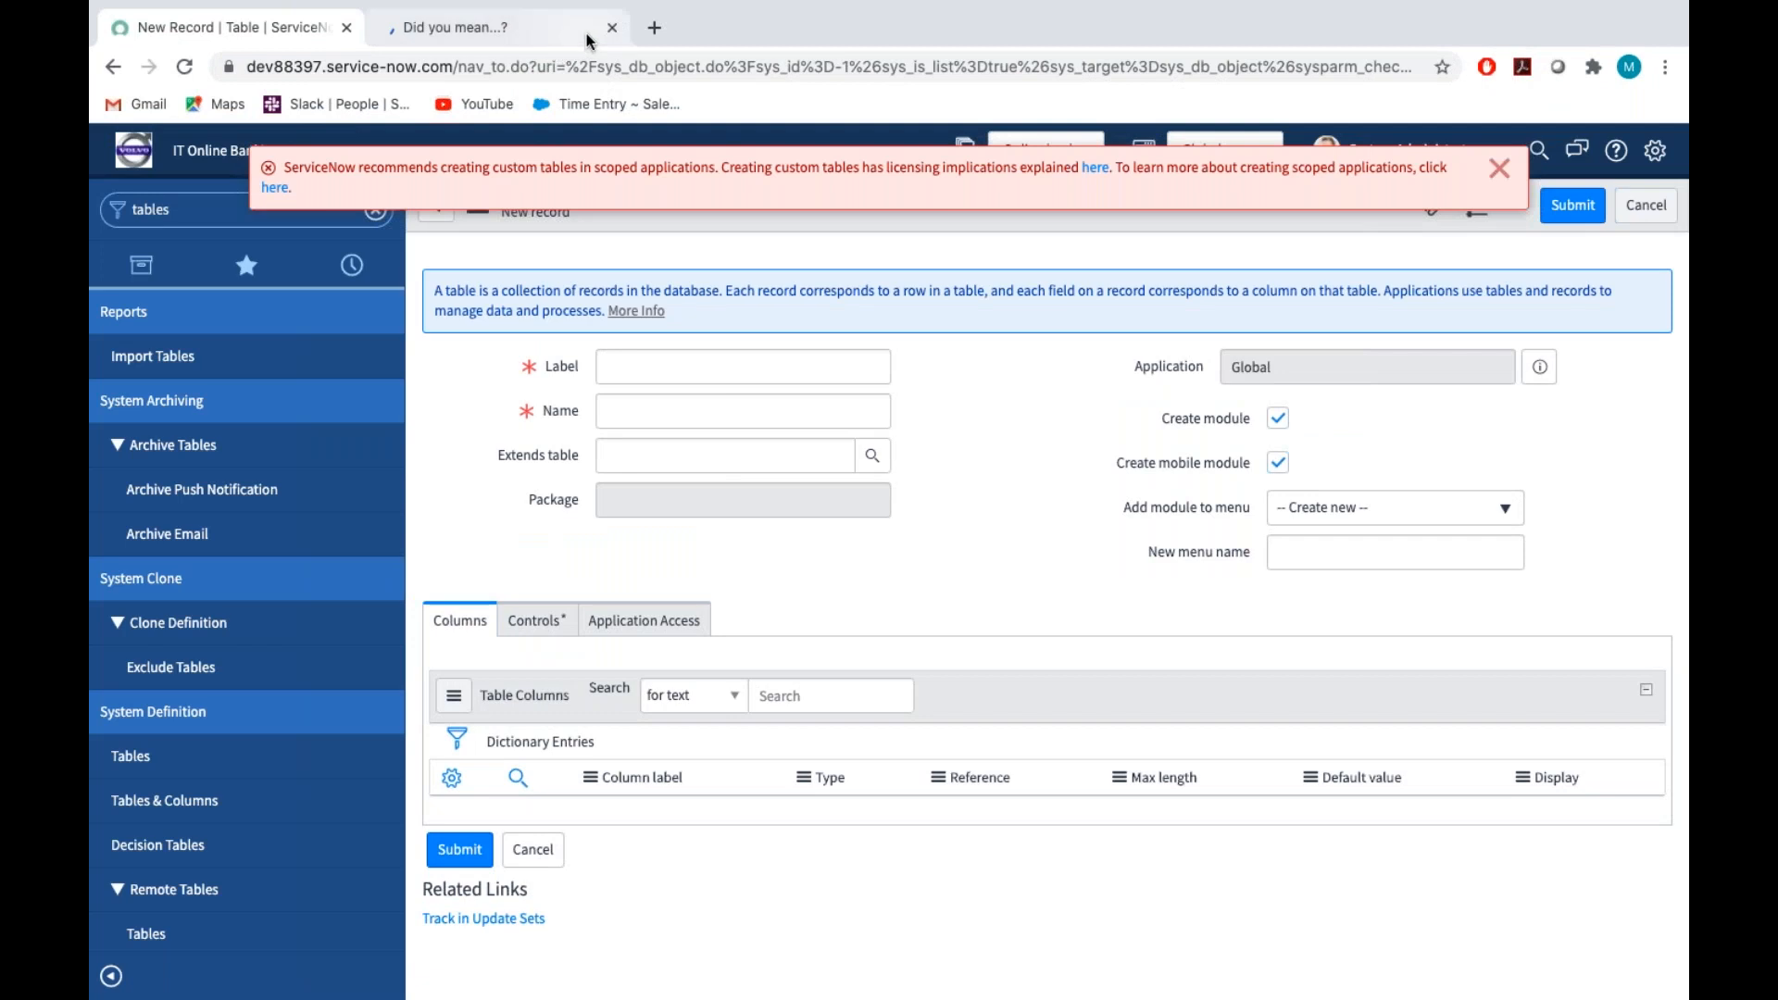
click(612, 28)
Label the new table Facility Request, dismiss the scoped-application warning, and make the table extend Task
click(655, 371)
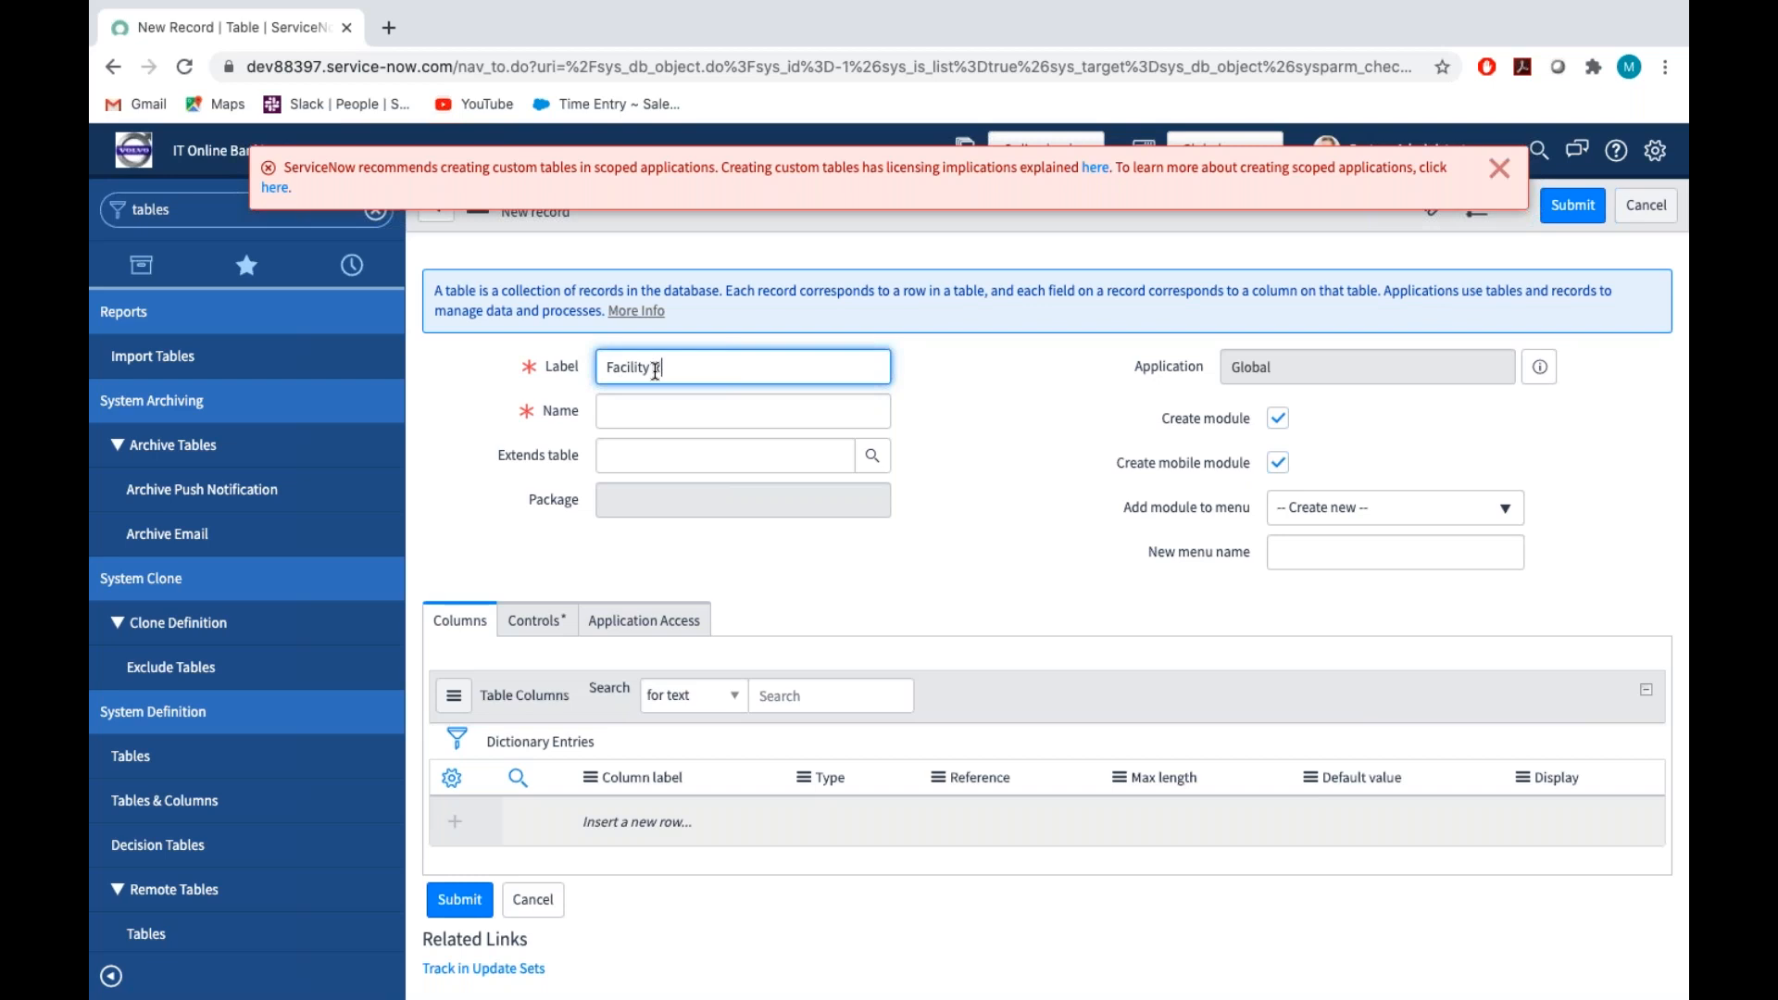
text(Facility Request)
click(1024, 426)
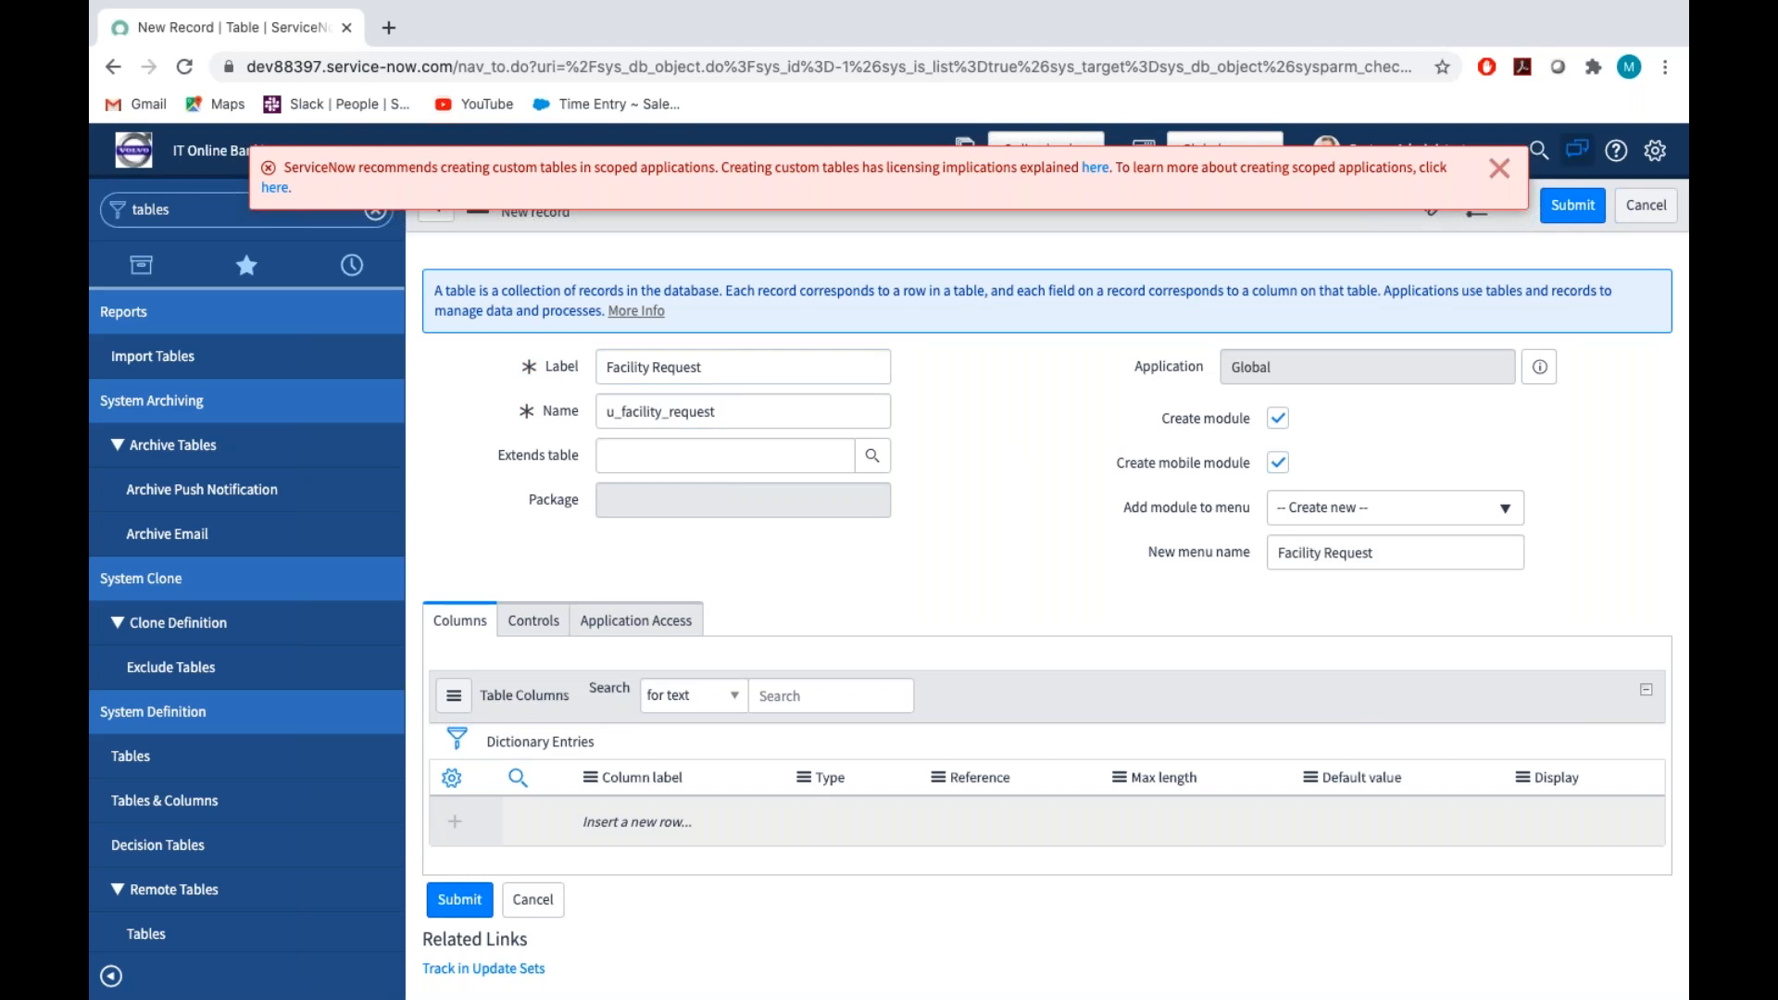
click(1500, 168)
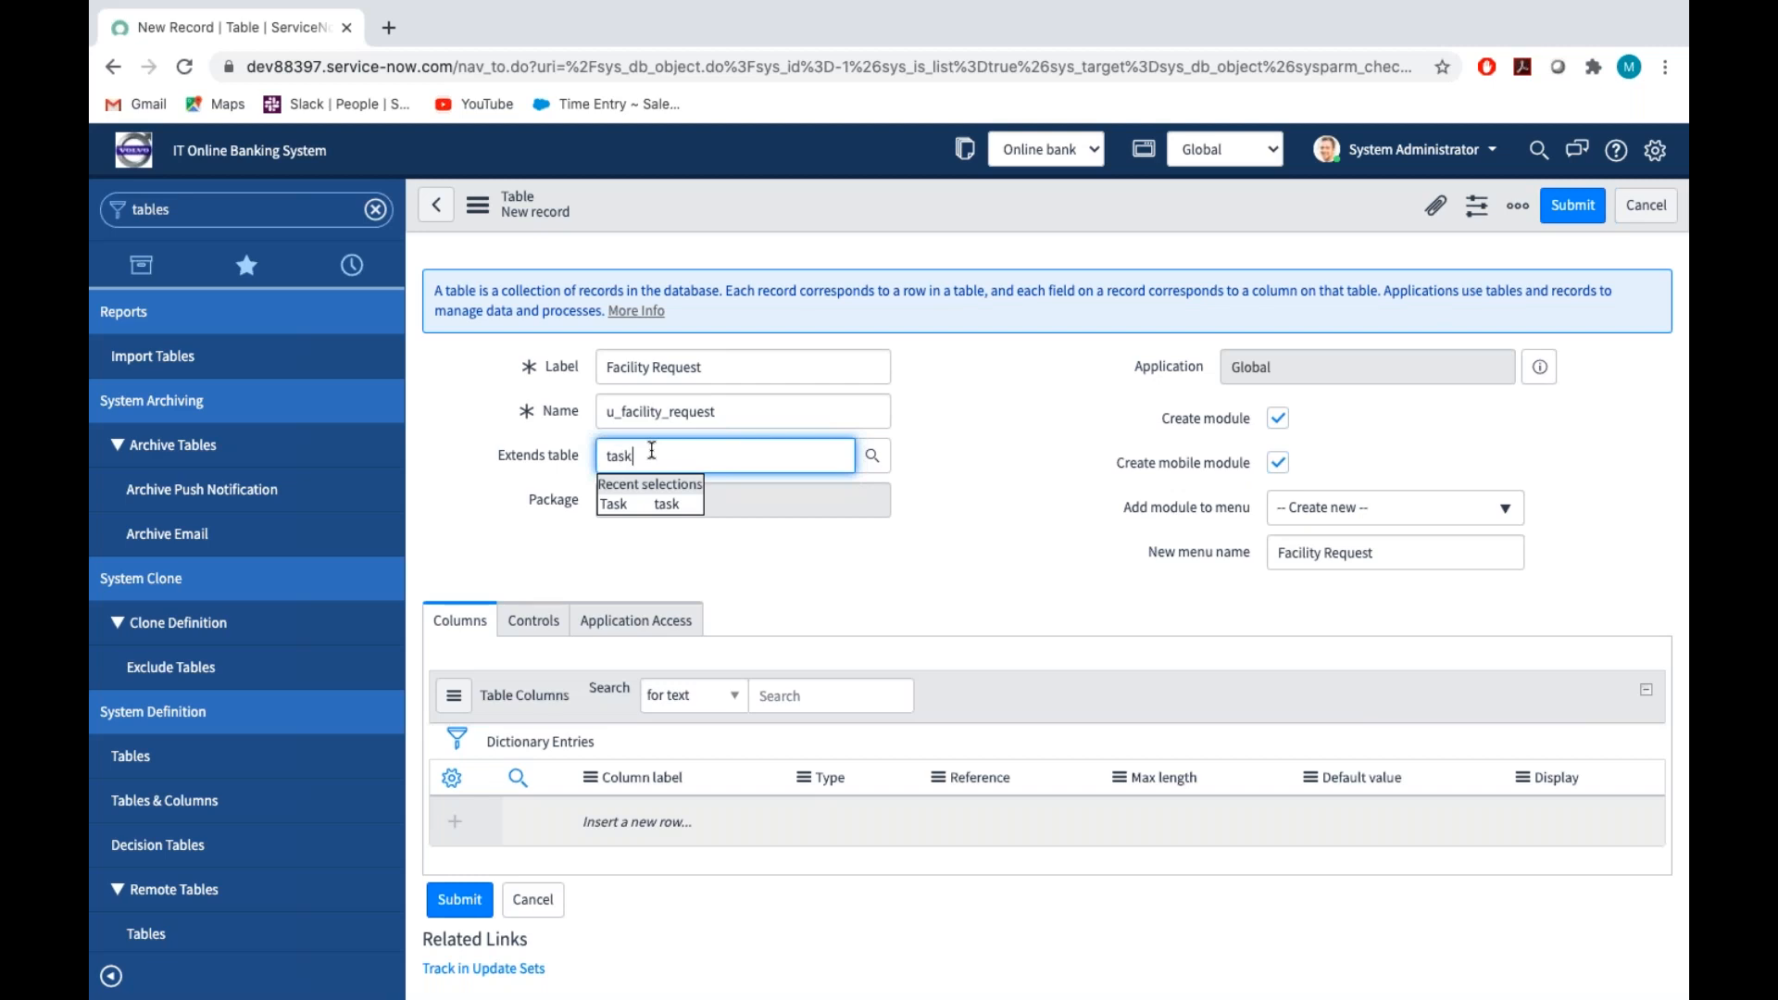
click(624, 505)
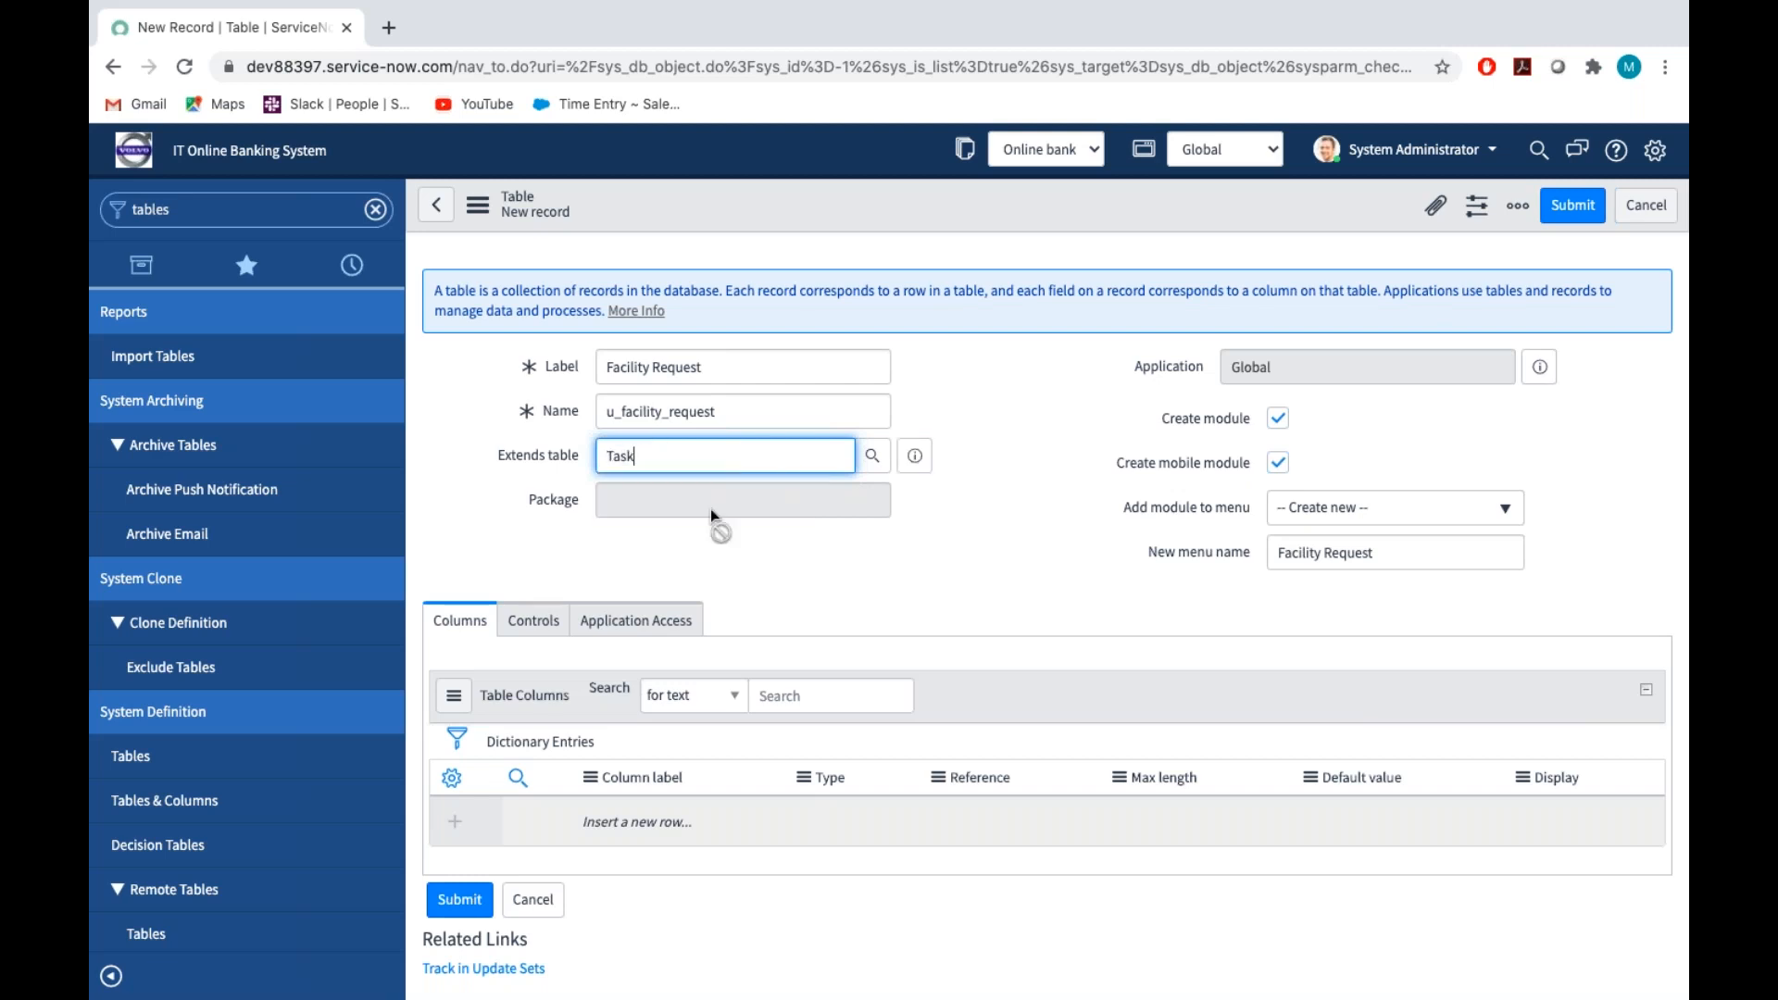
click(965, 522)
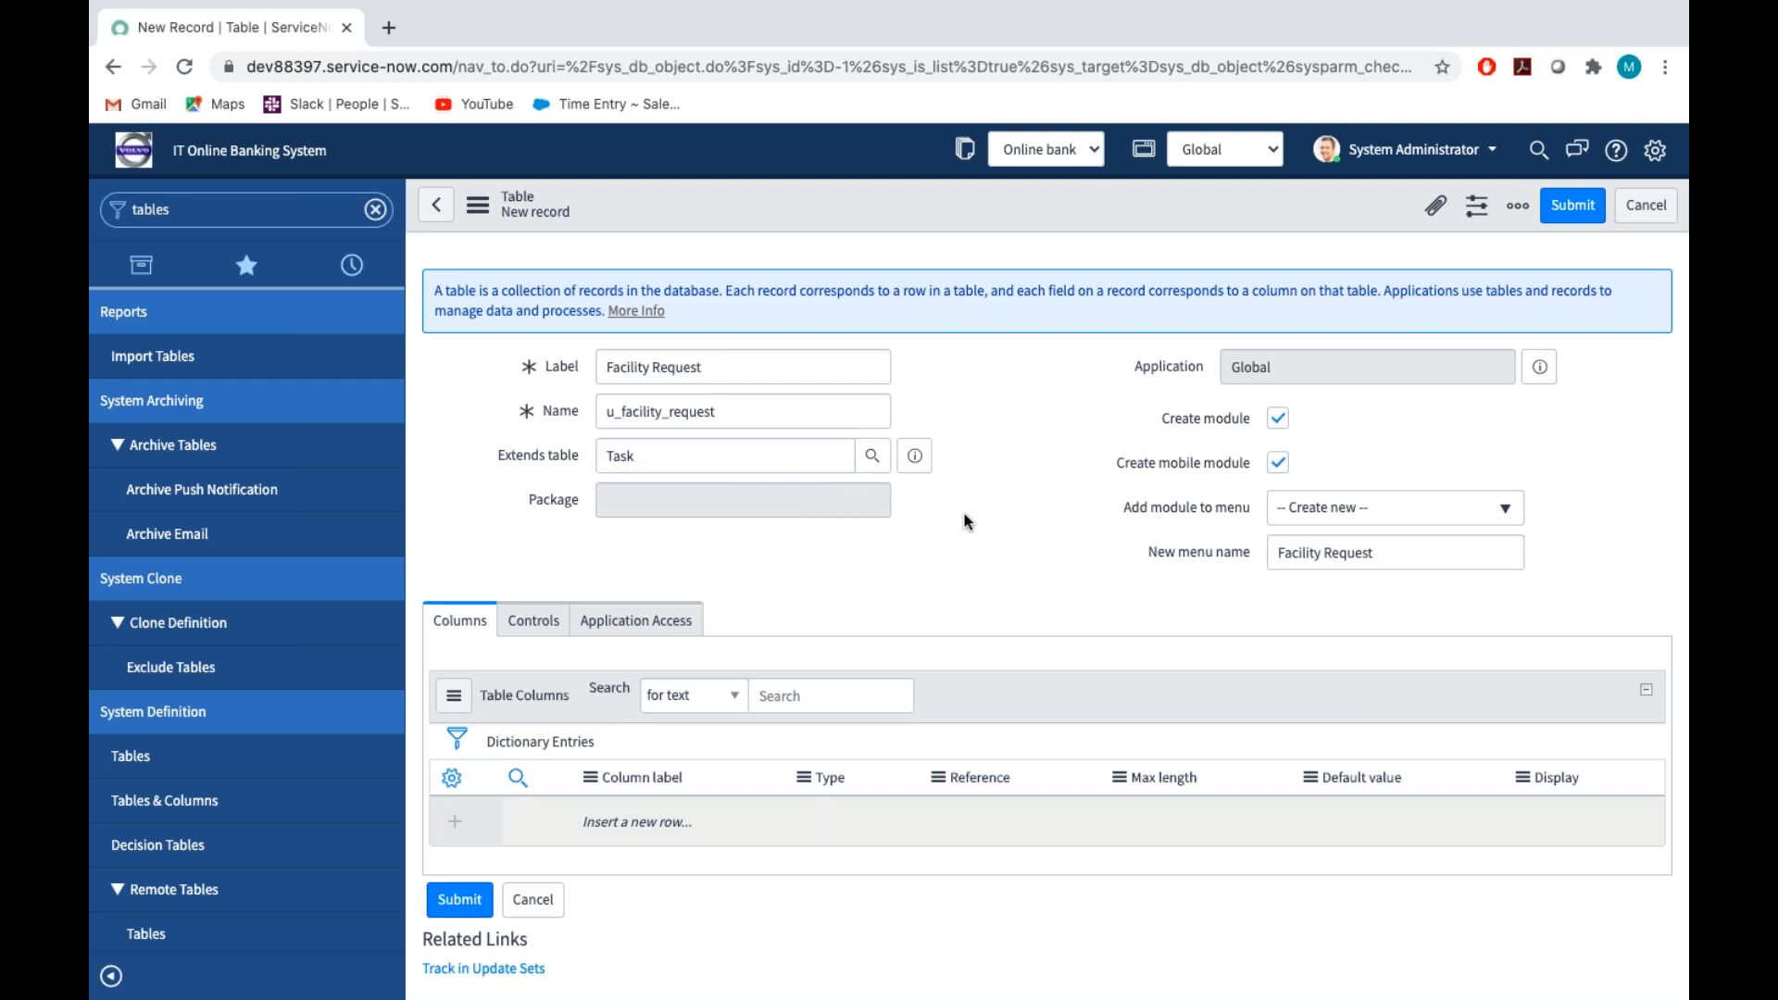
click(1377, 556)
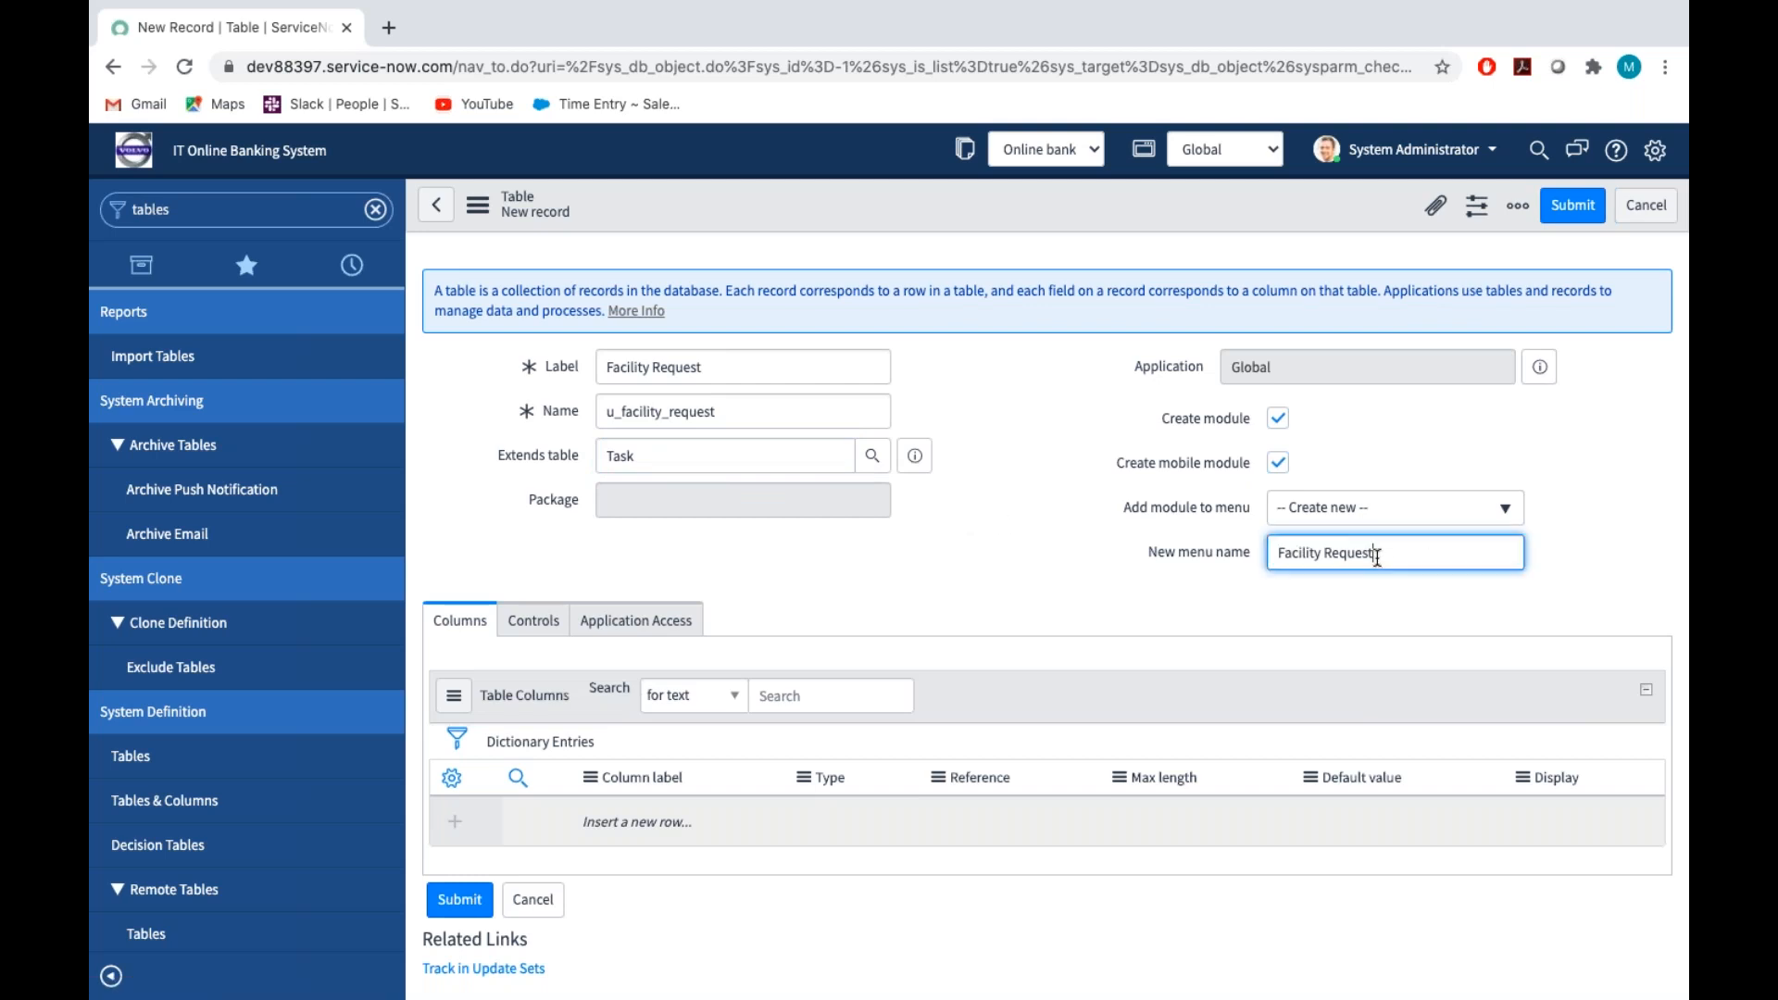
Enable auto-numbering for the new Facility Request table and make it extensible
click(530, 636)
scroll(669, 768, down, 2)
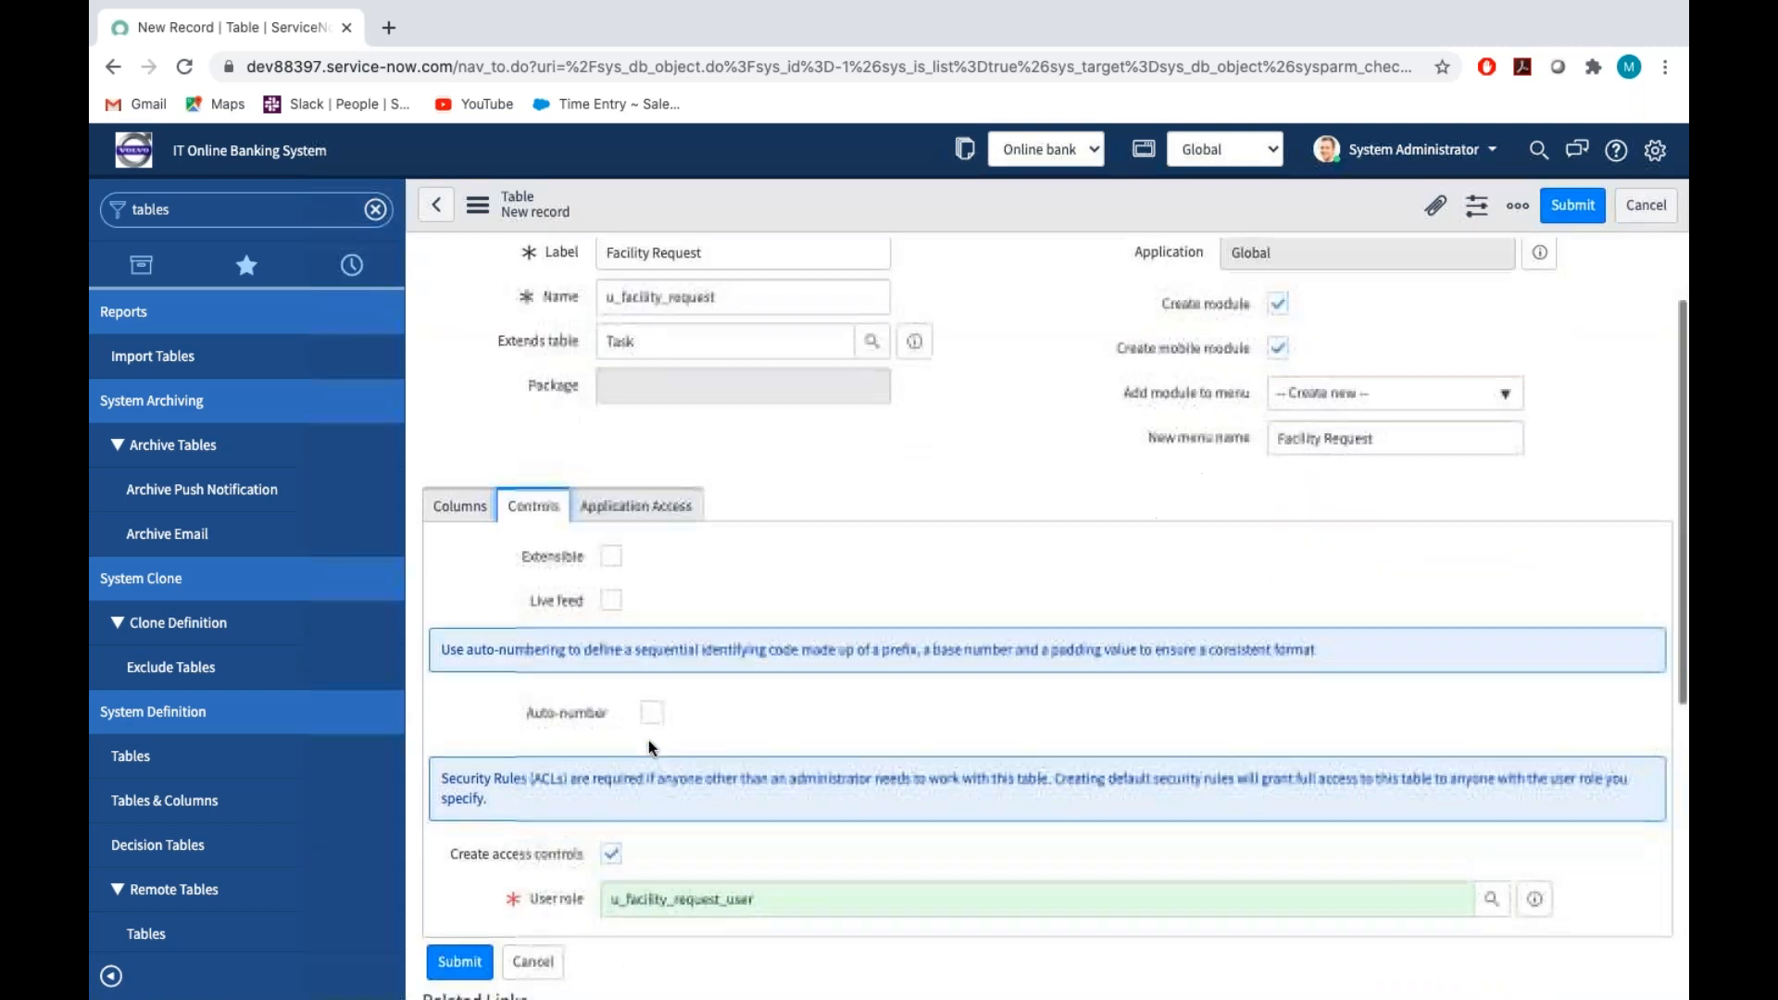
click(652, 716)
click(607, 560)
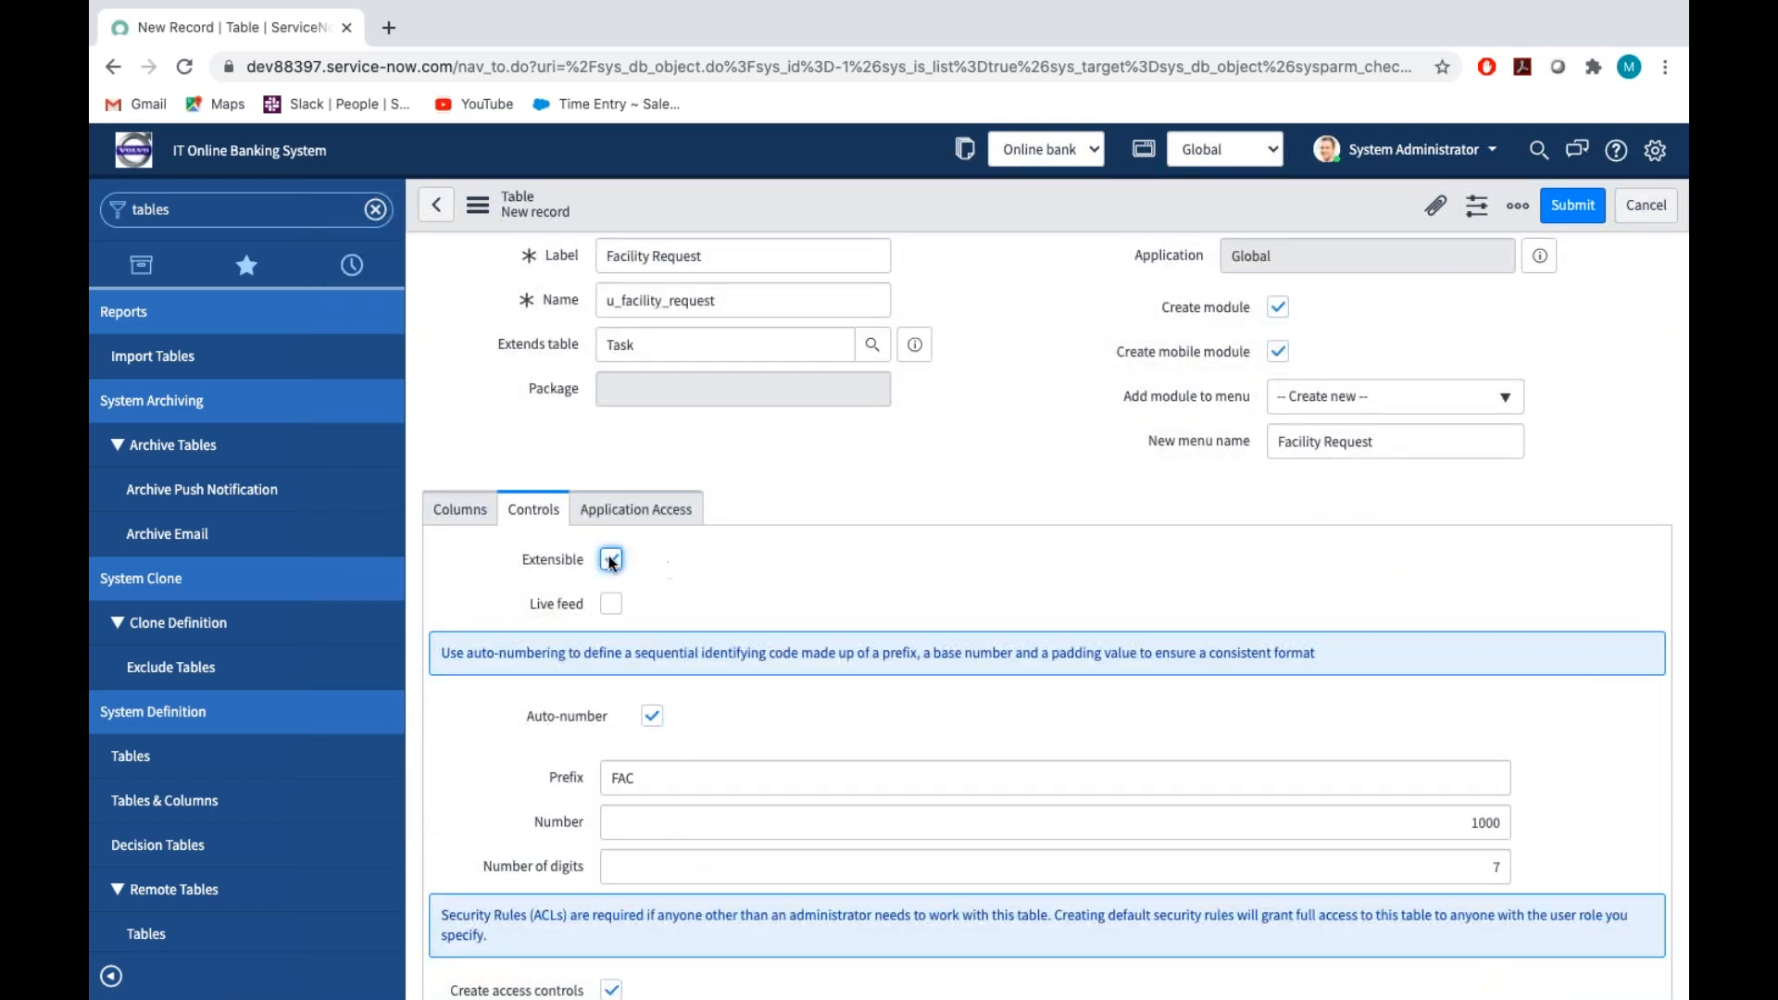
Save the new Facility Request table while keeping its record open, with its columns in view
click(455, 512)
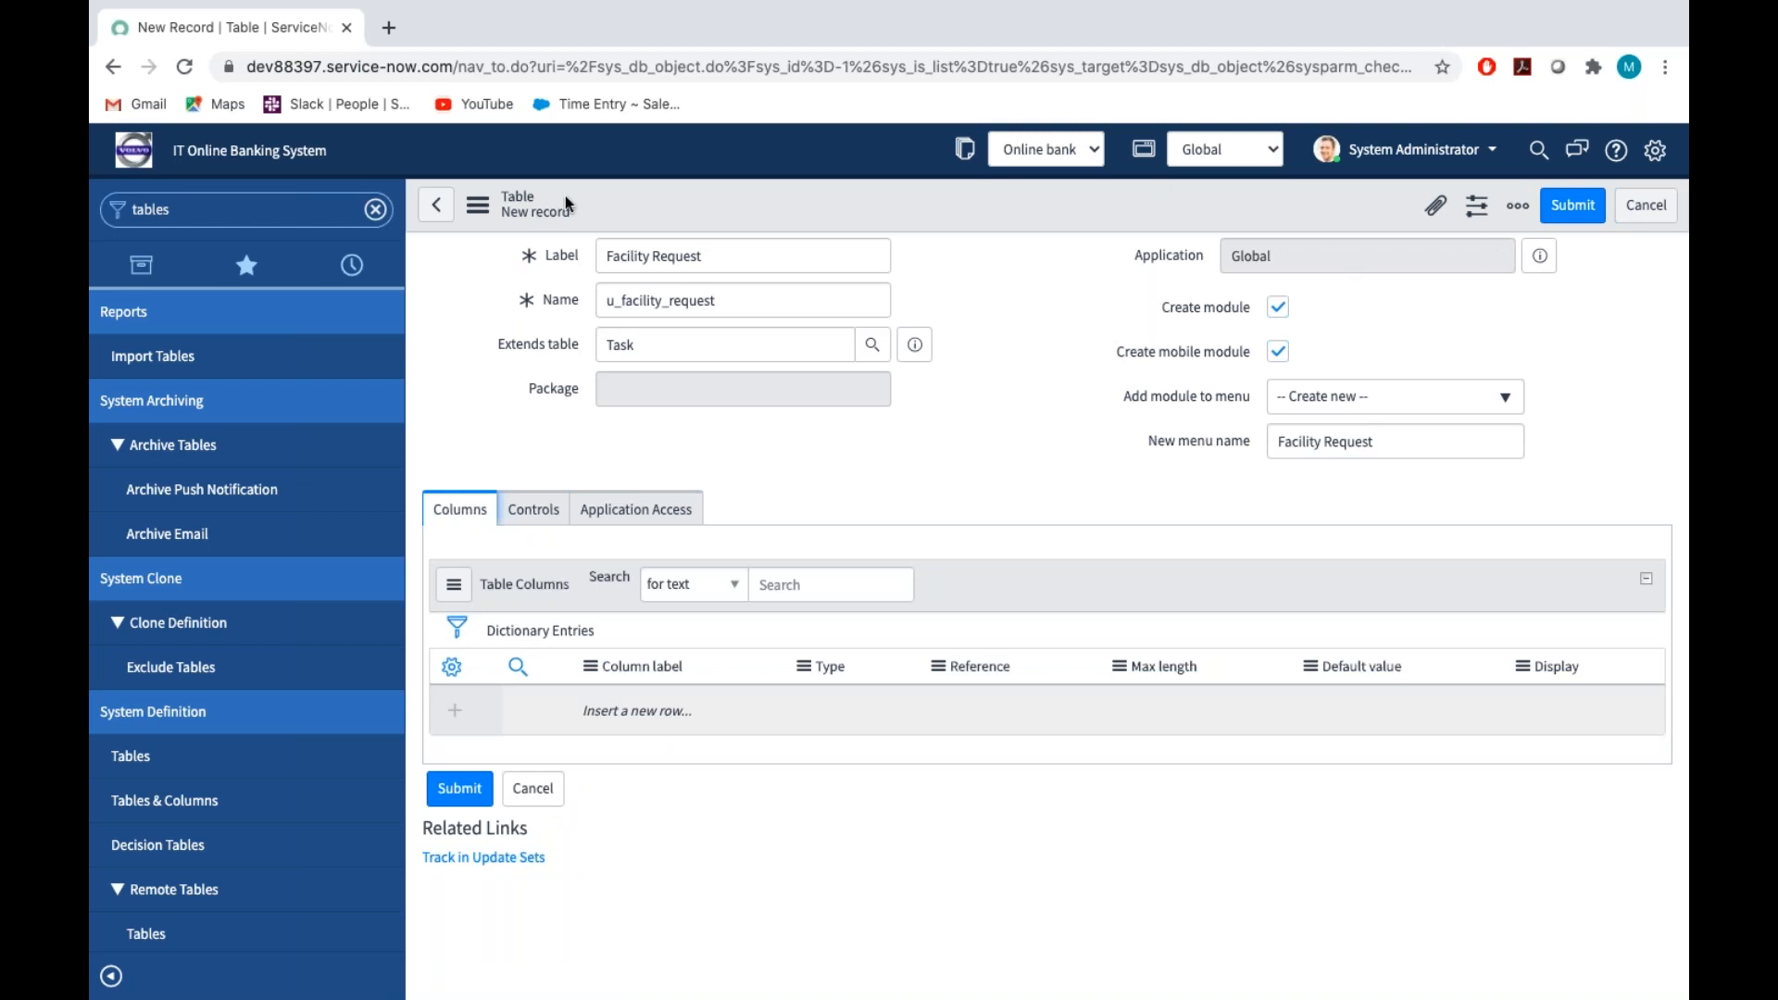
click(477, 205)
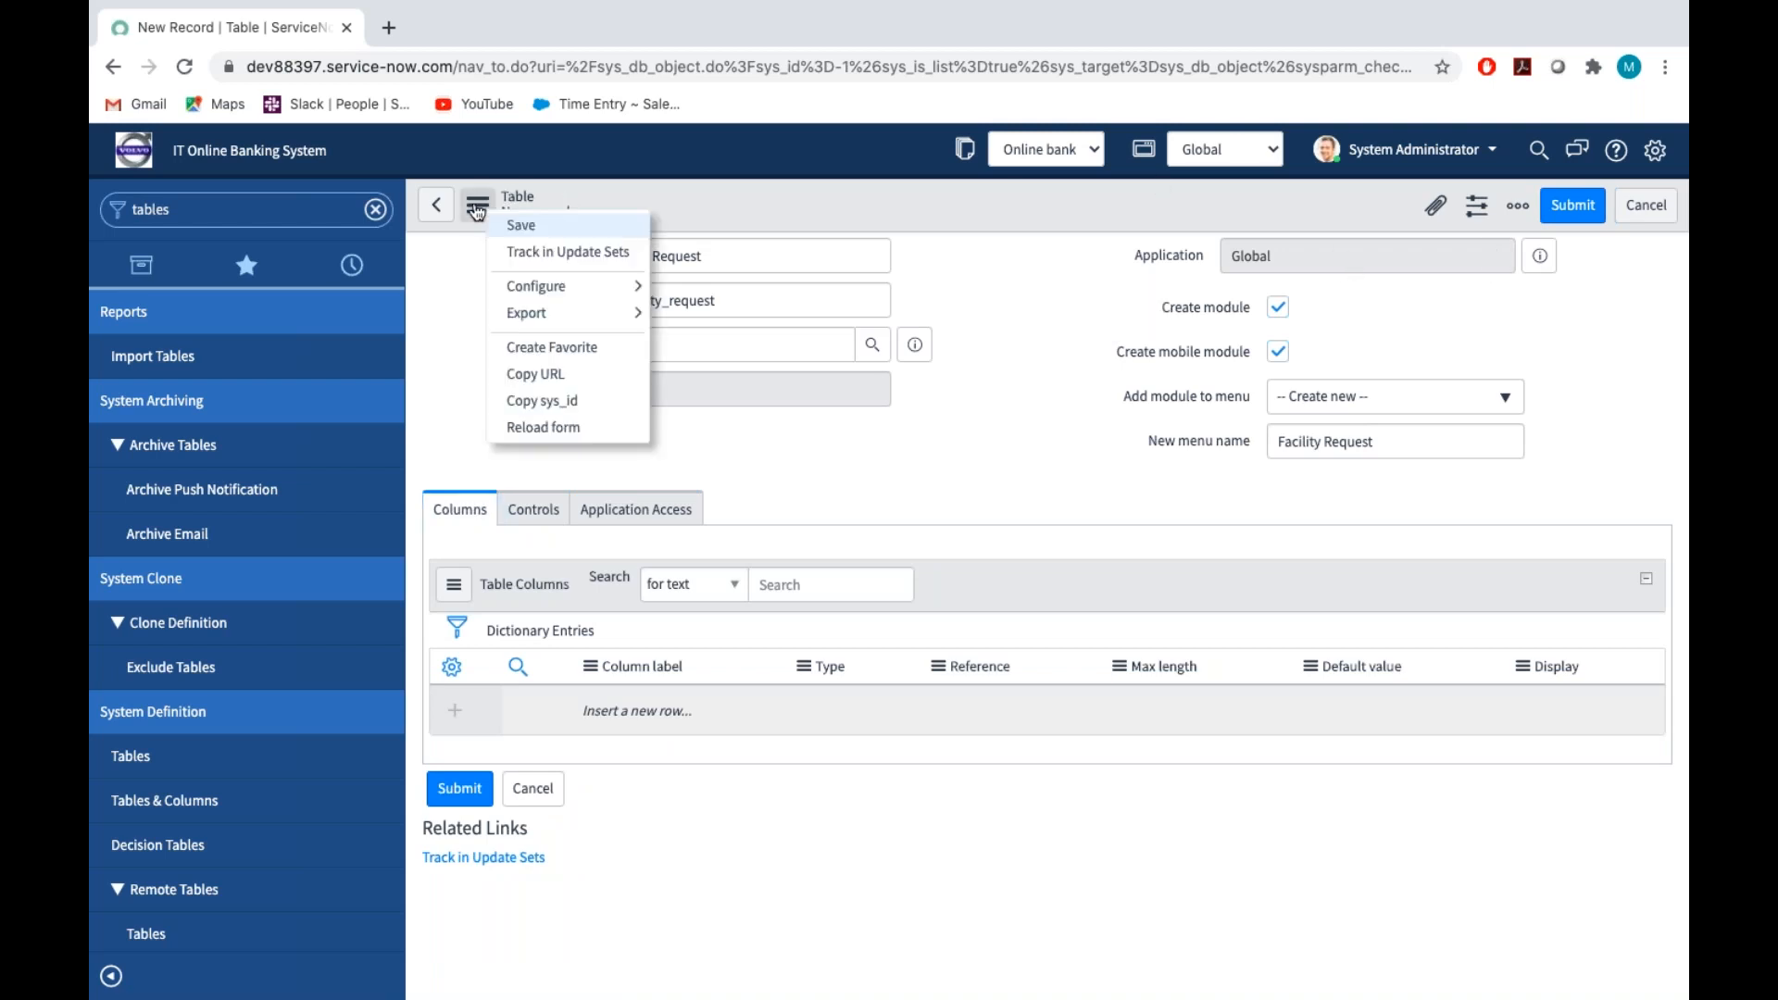
click(559, 230)
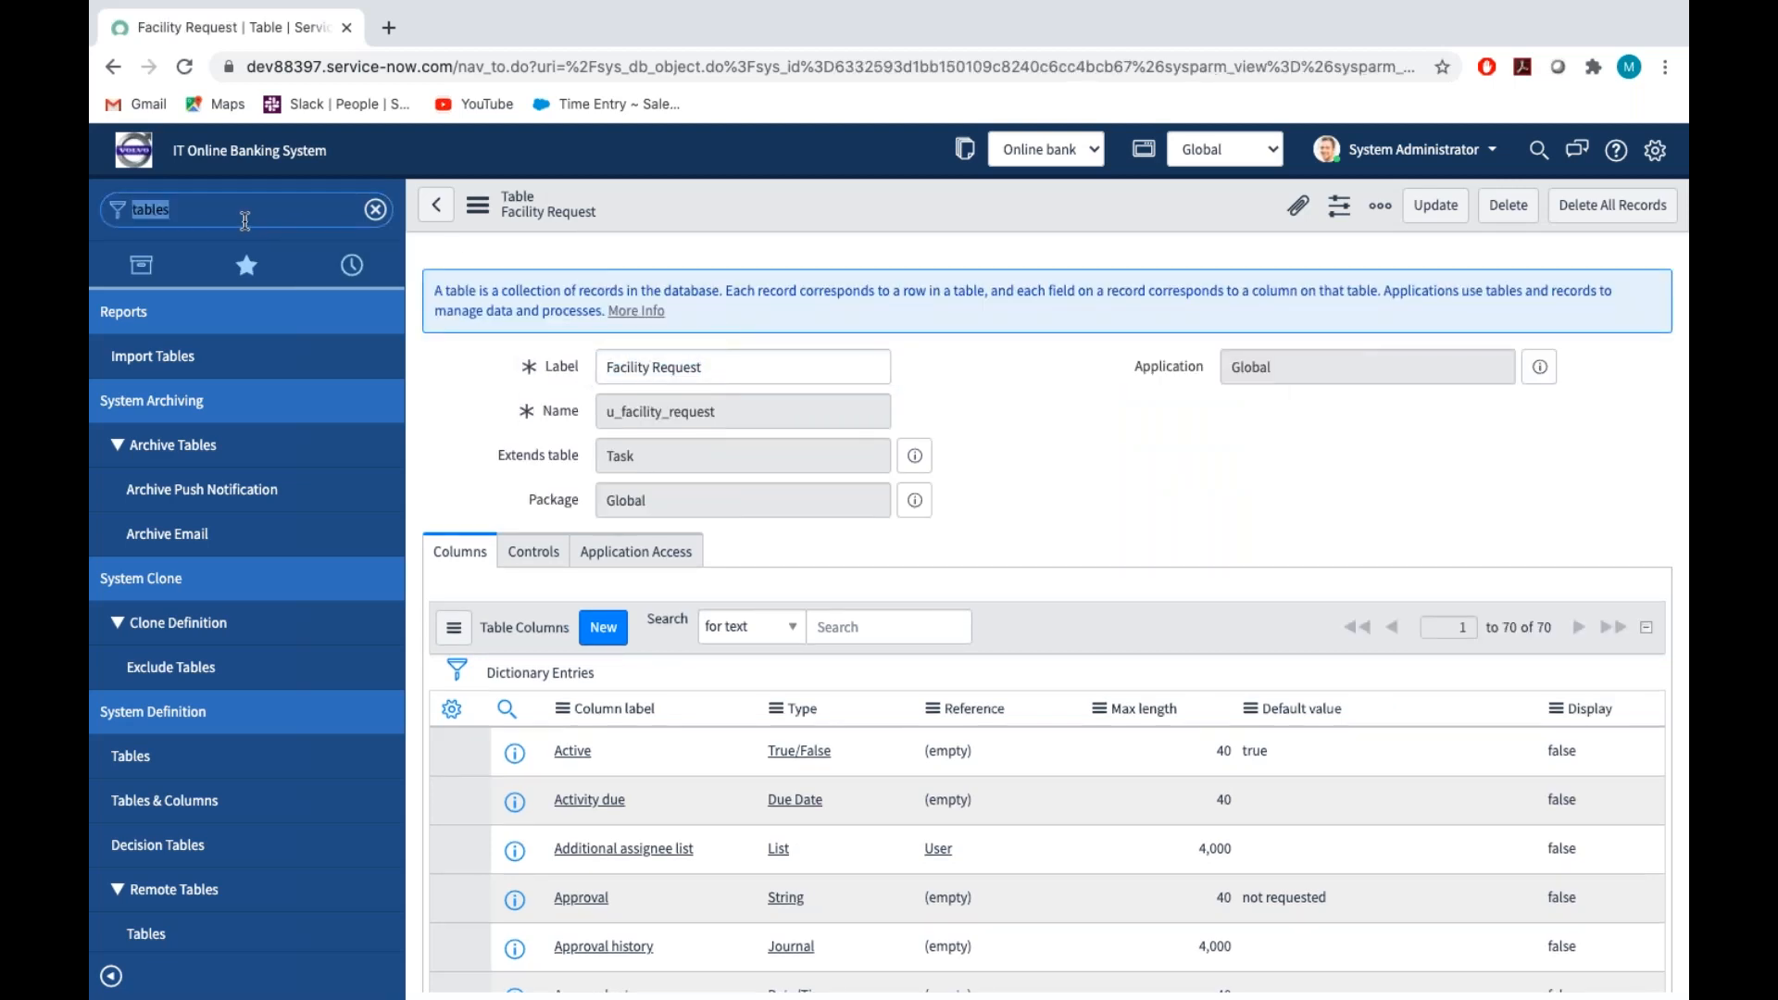
Filter the navigator for "facili", open the Facility Requests list and start a new record
key(BackSpace)
key(BackSpace)
key(BackSpace)
key(BackSpace)
key(BackSpace)
key(BackSpace)
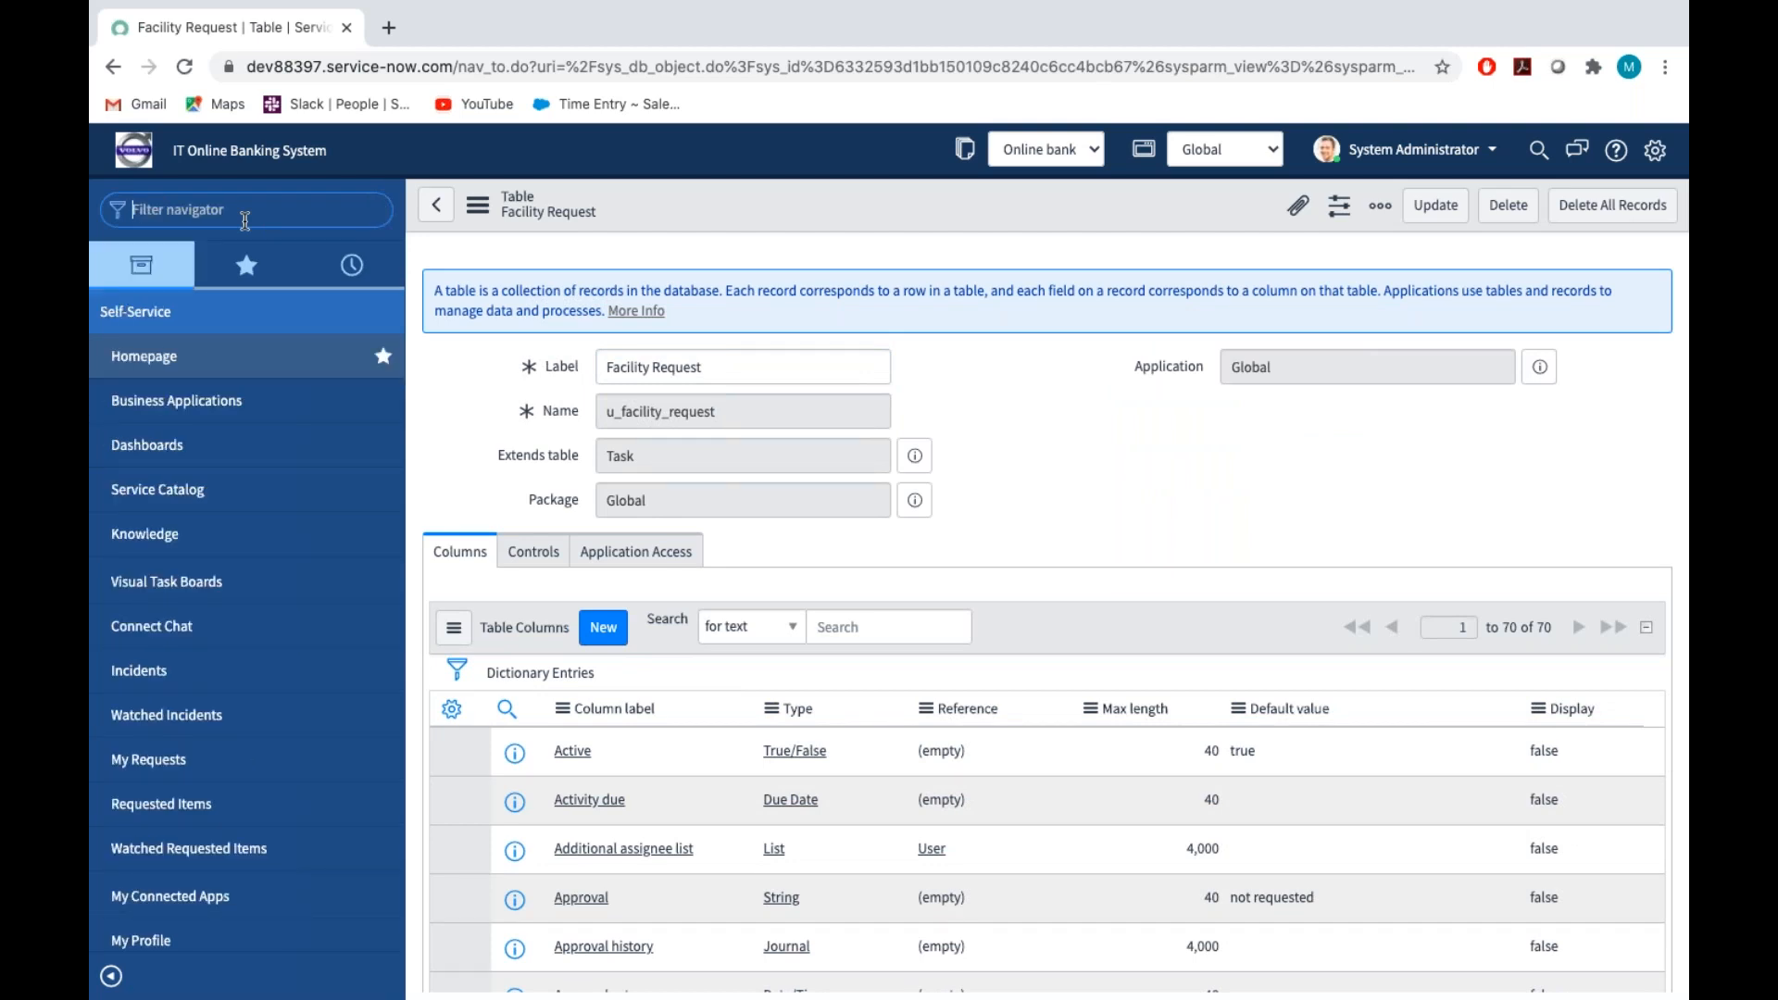
text(facili)
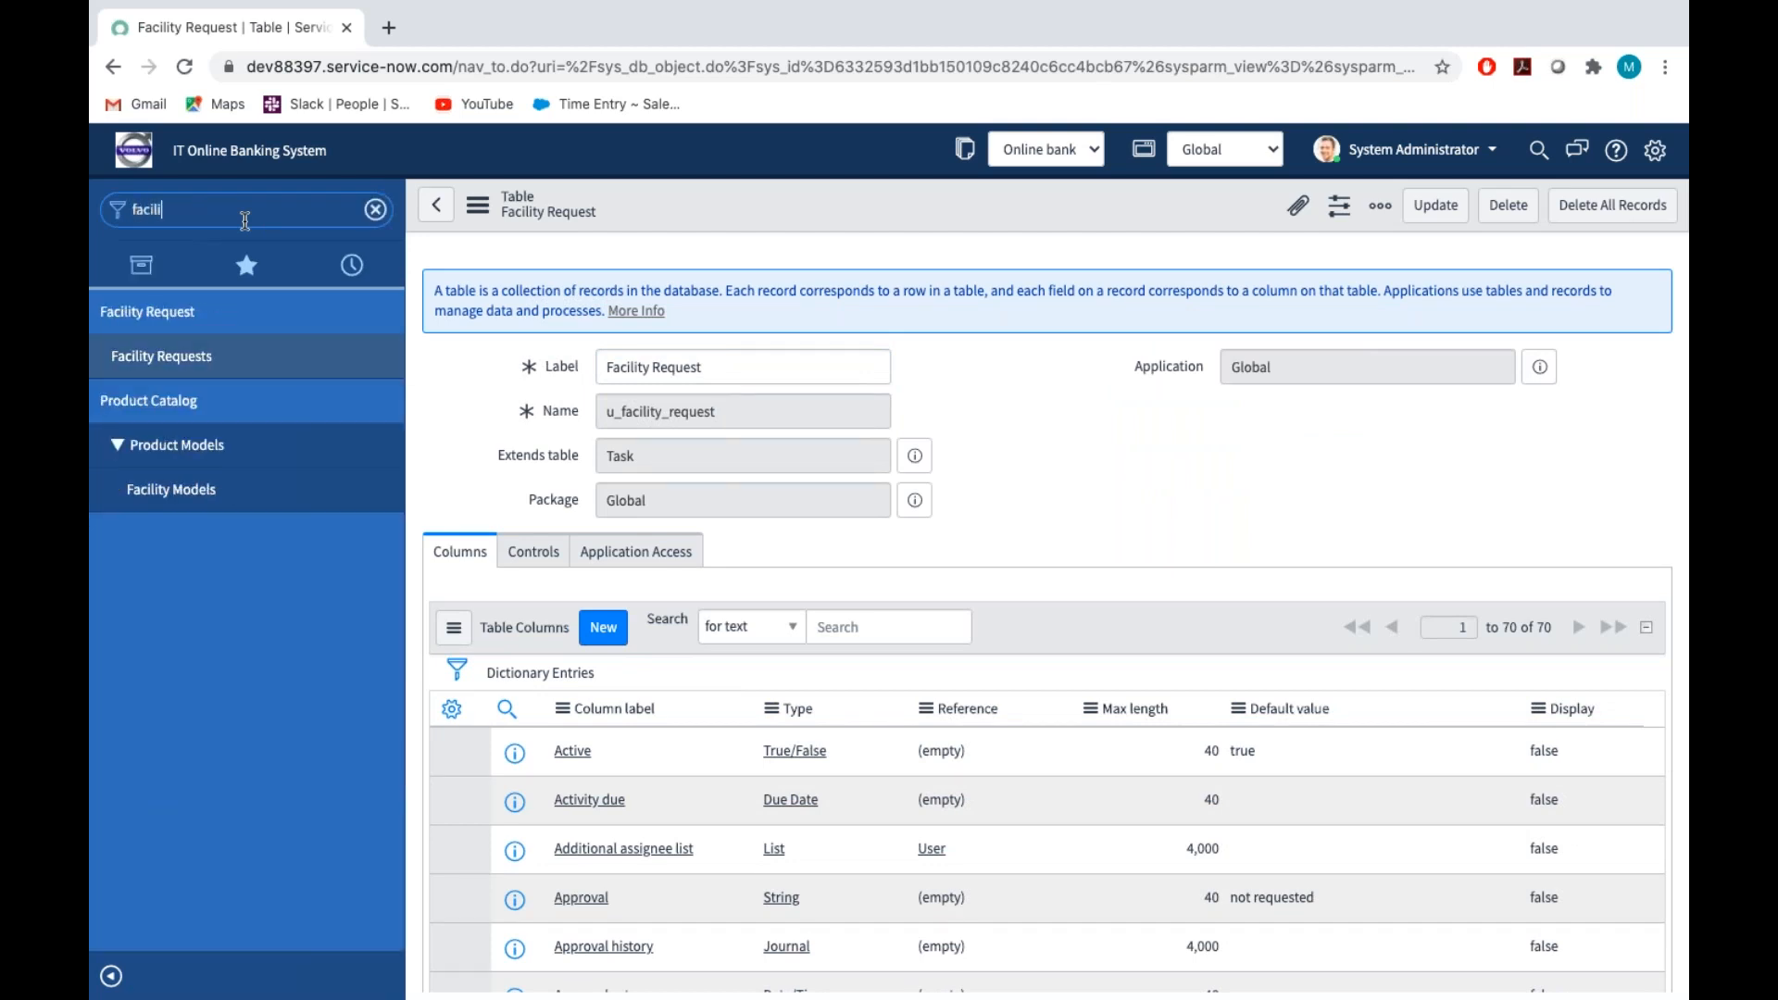
click(184, 359)
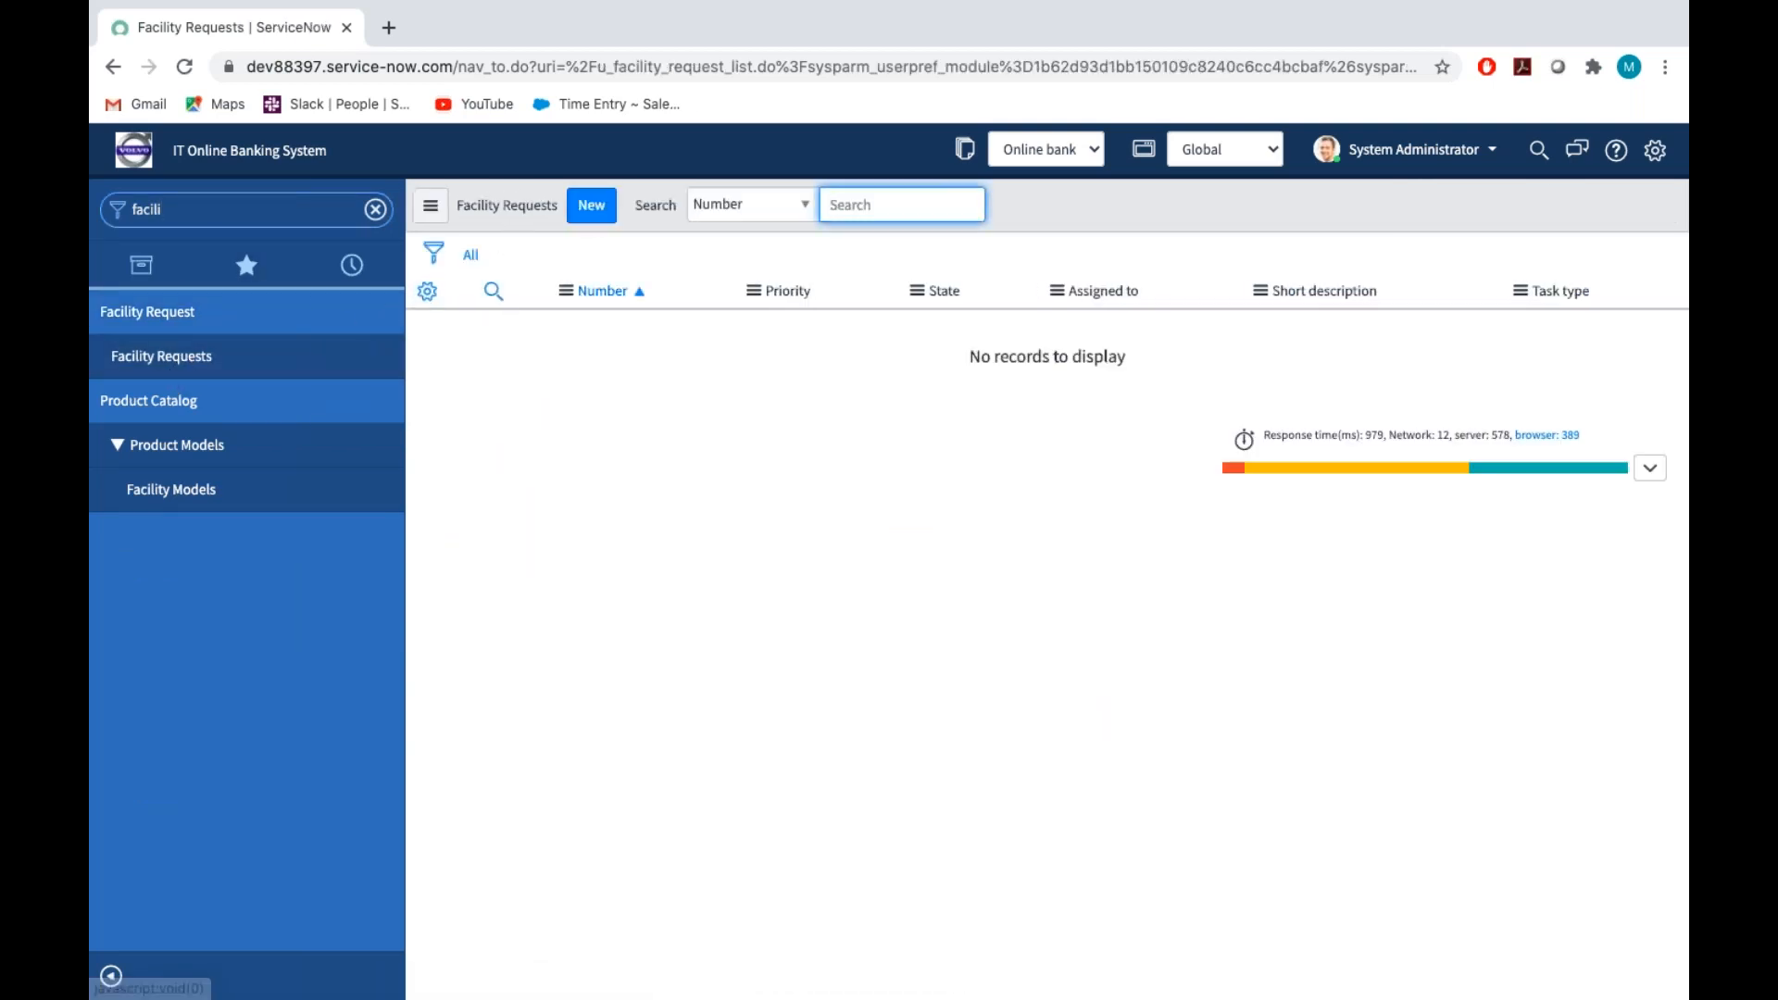
click(603, 212)
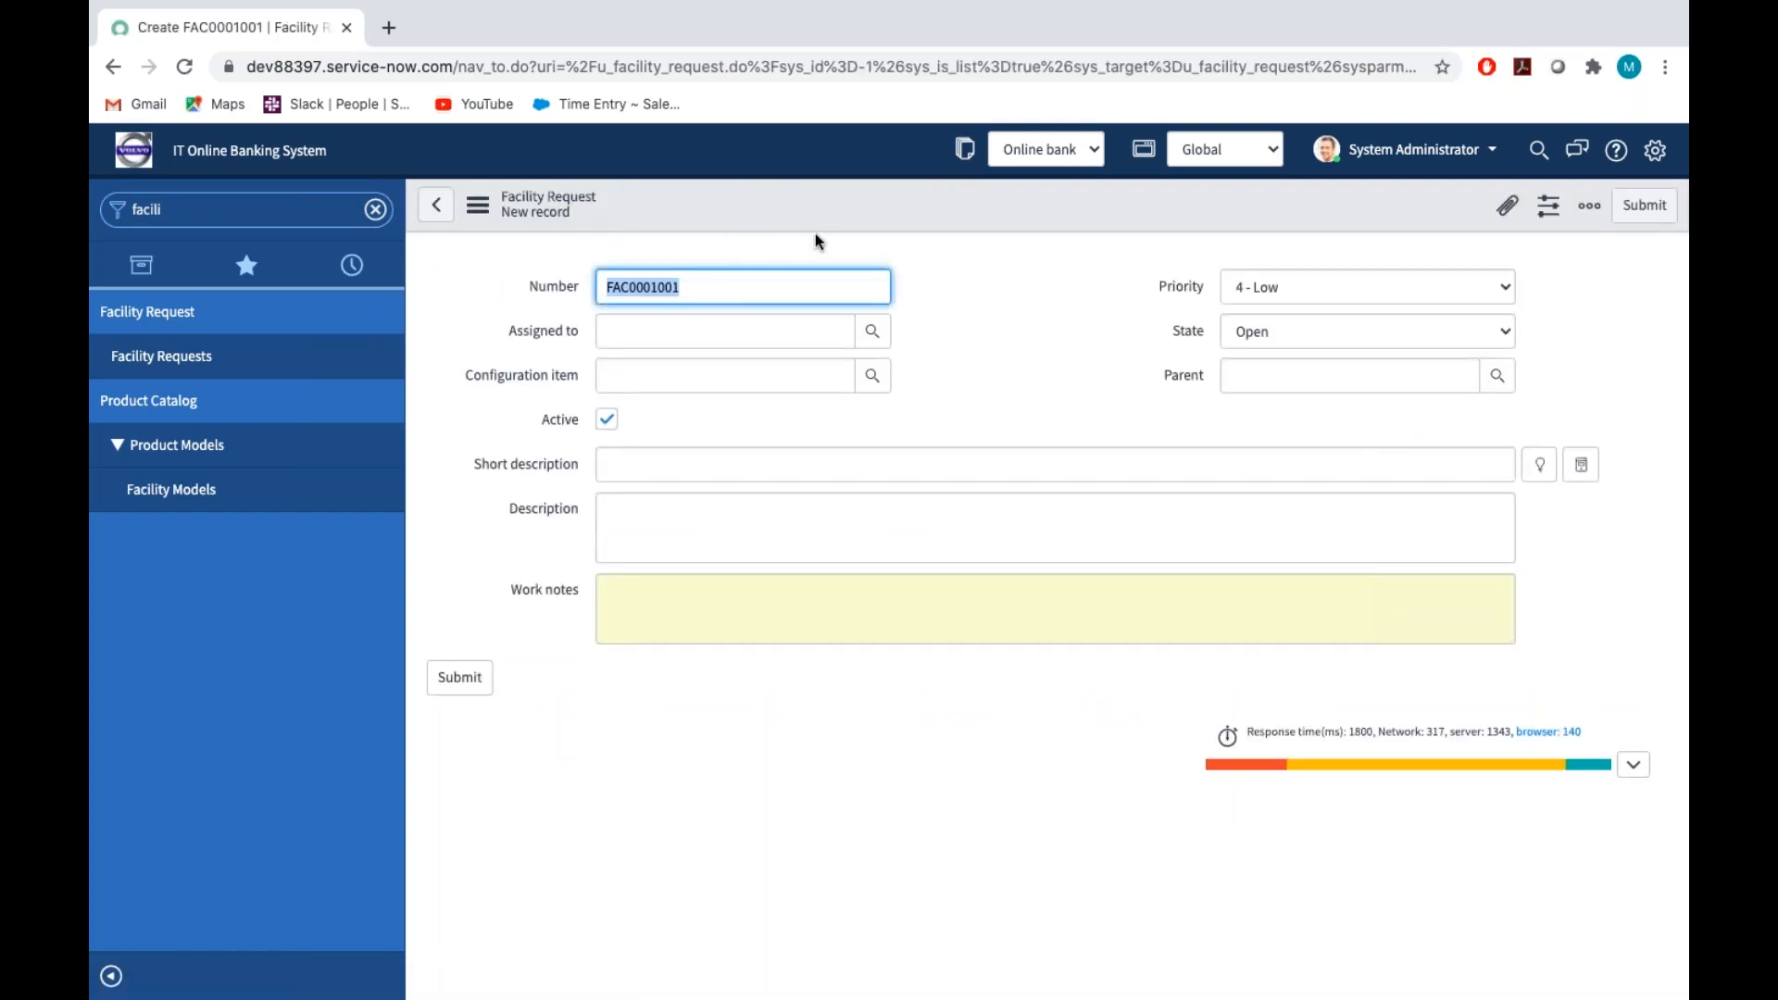
Open Form Design for the Facility Request form
right_click(821, 197)
mouse_move(913, 255)
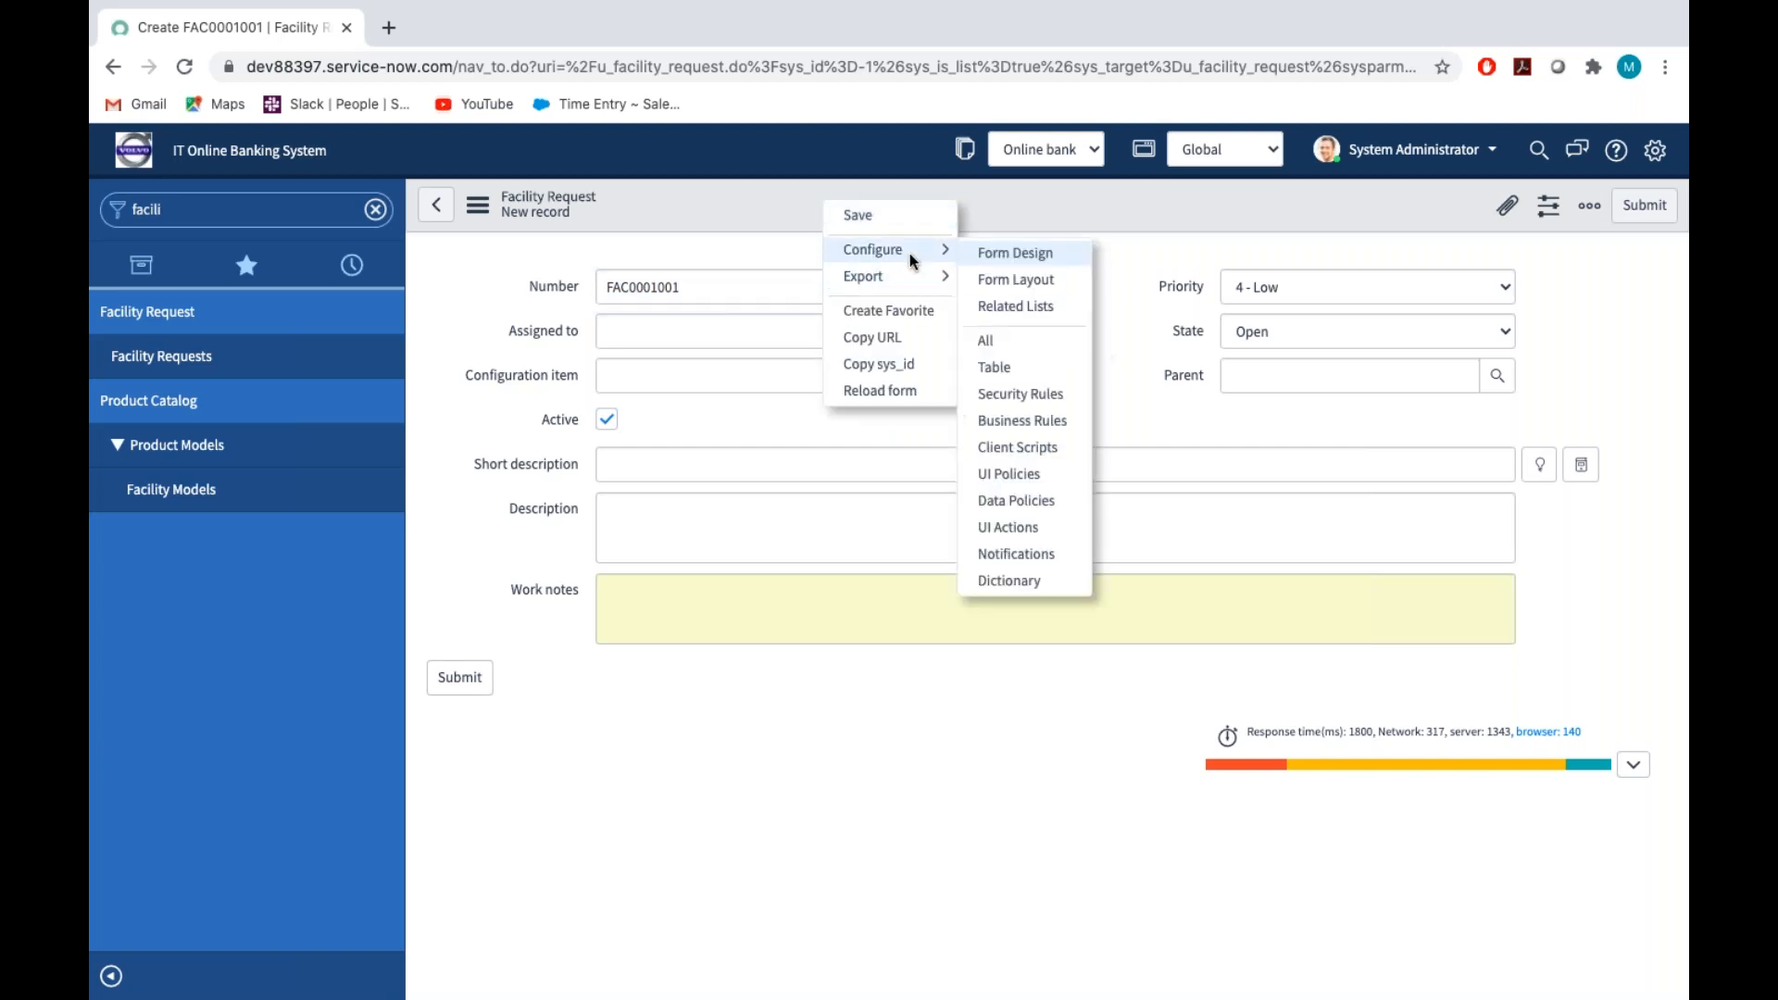
click(1019, 251)
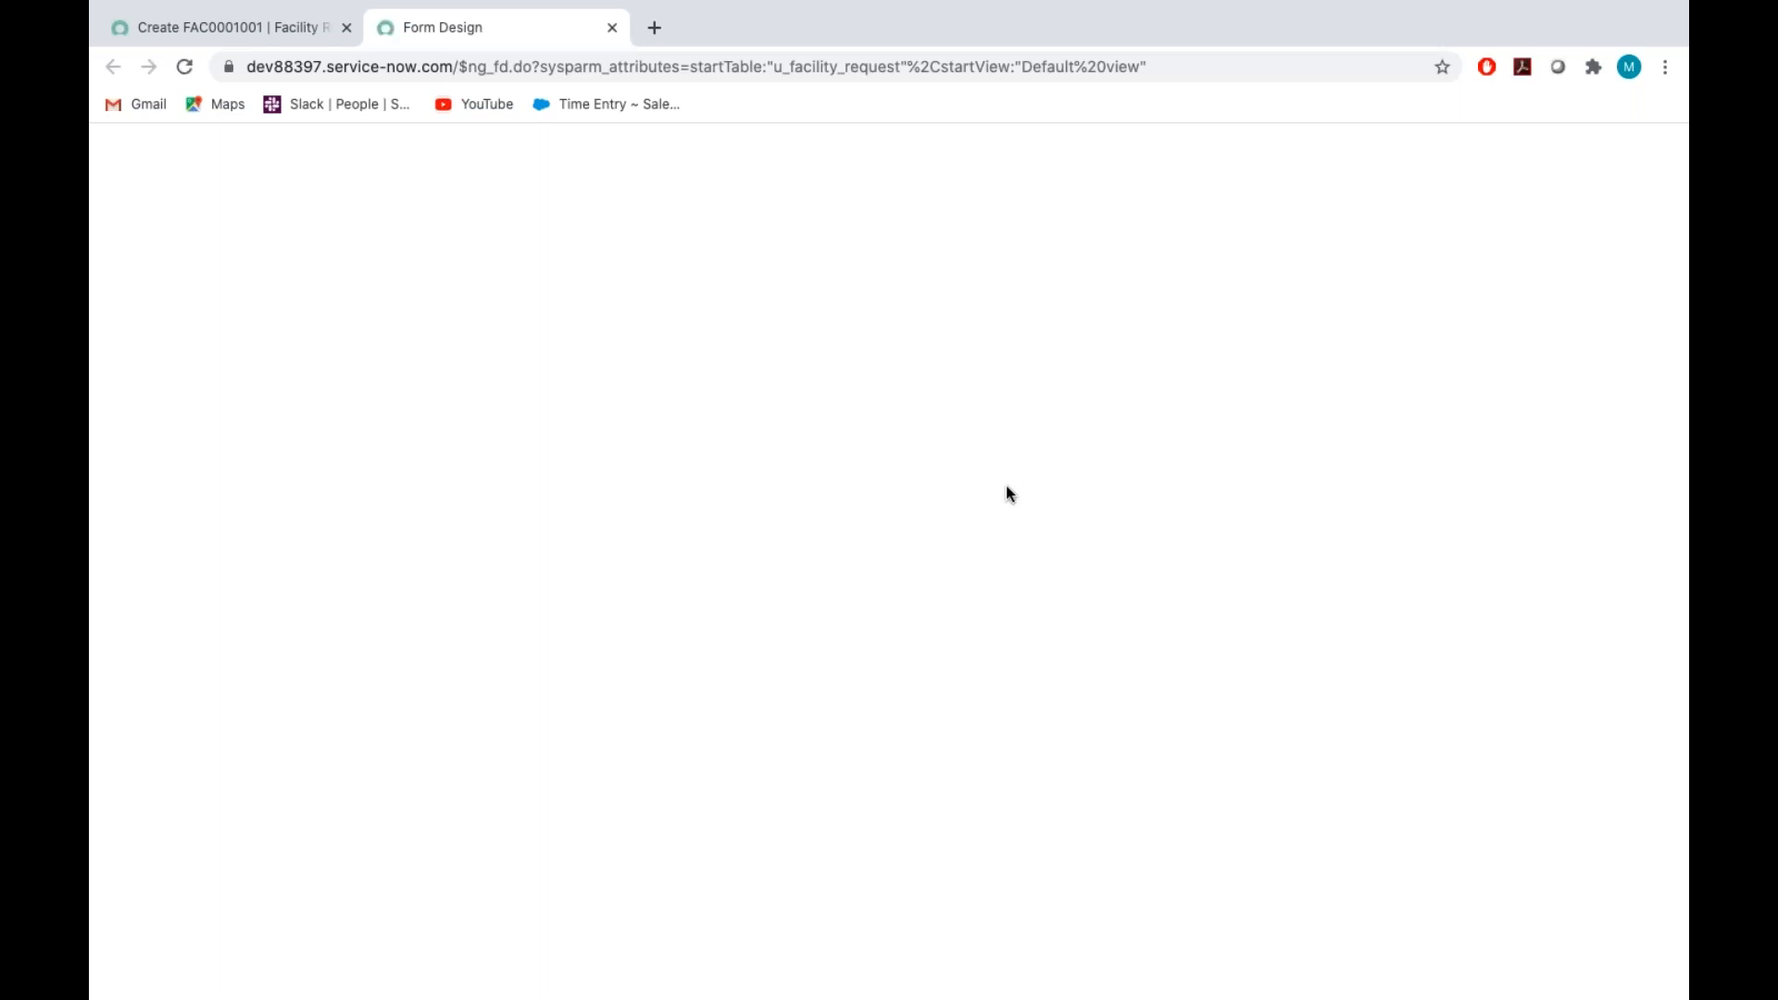
Switch to the Assignment_Tech Word document and review the instructions for creating fields in the Facilities Request table
key(ctrl+Right)
scroll(1006, 485, up, 10)
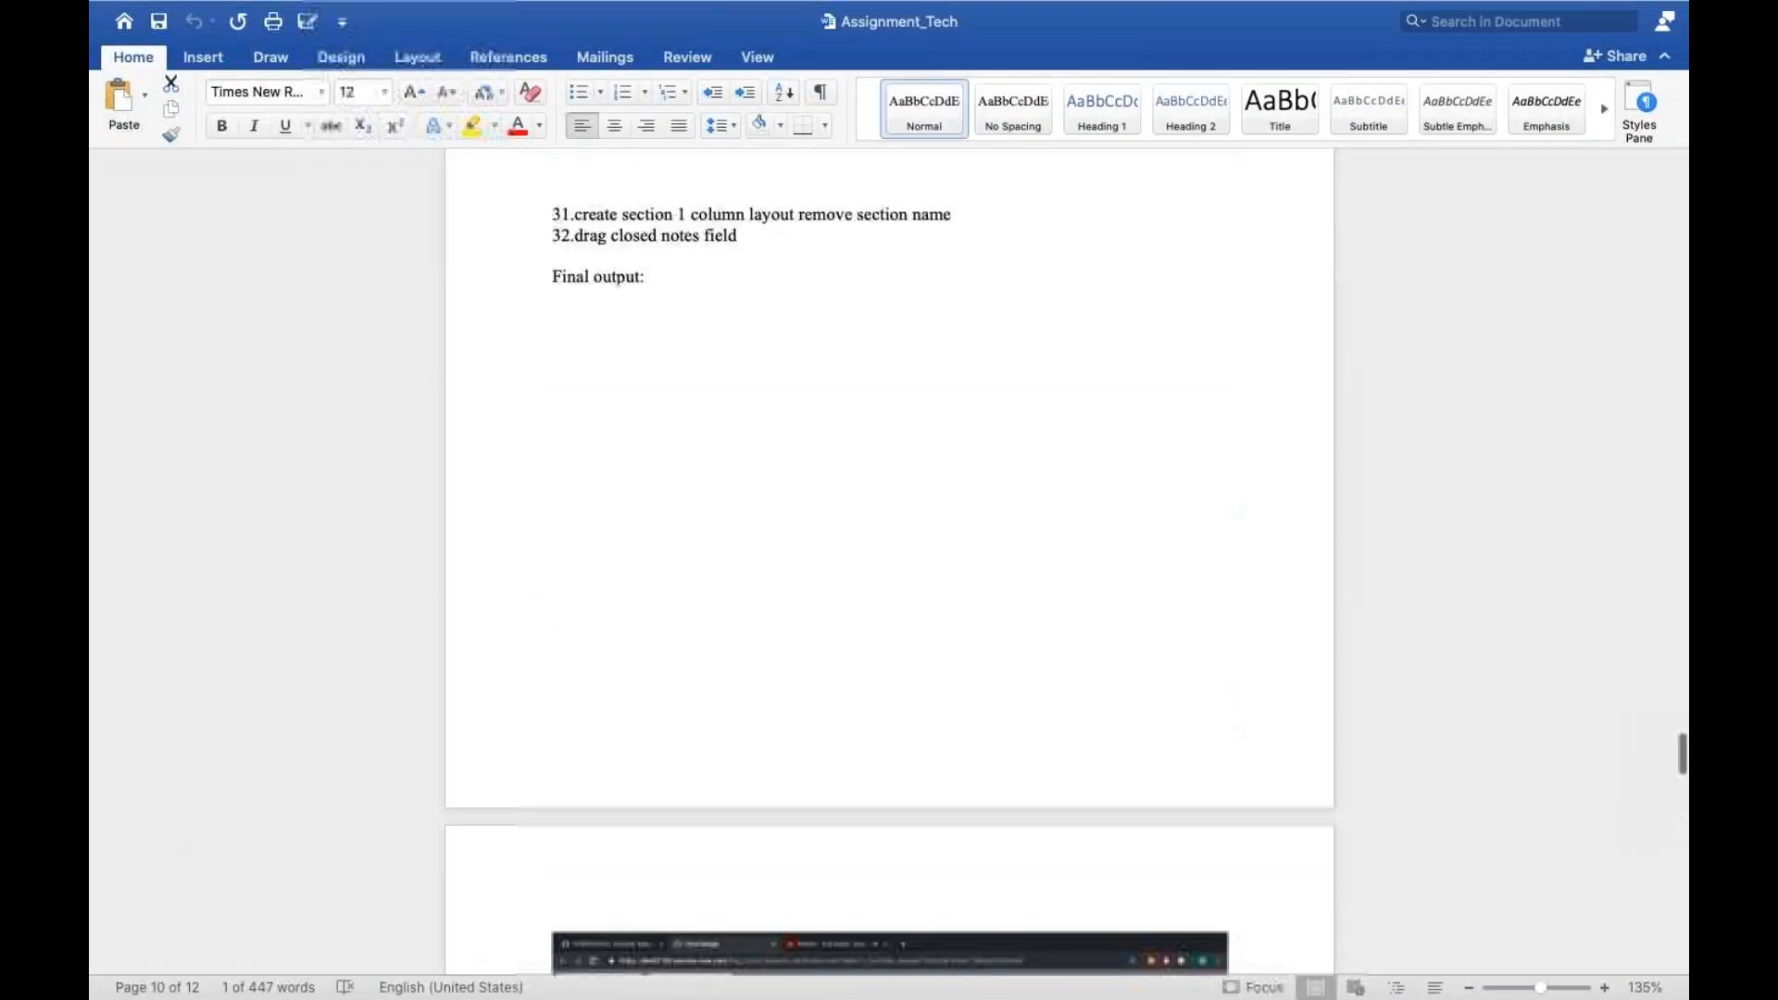
scroll(890, 563, up, 10)
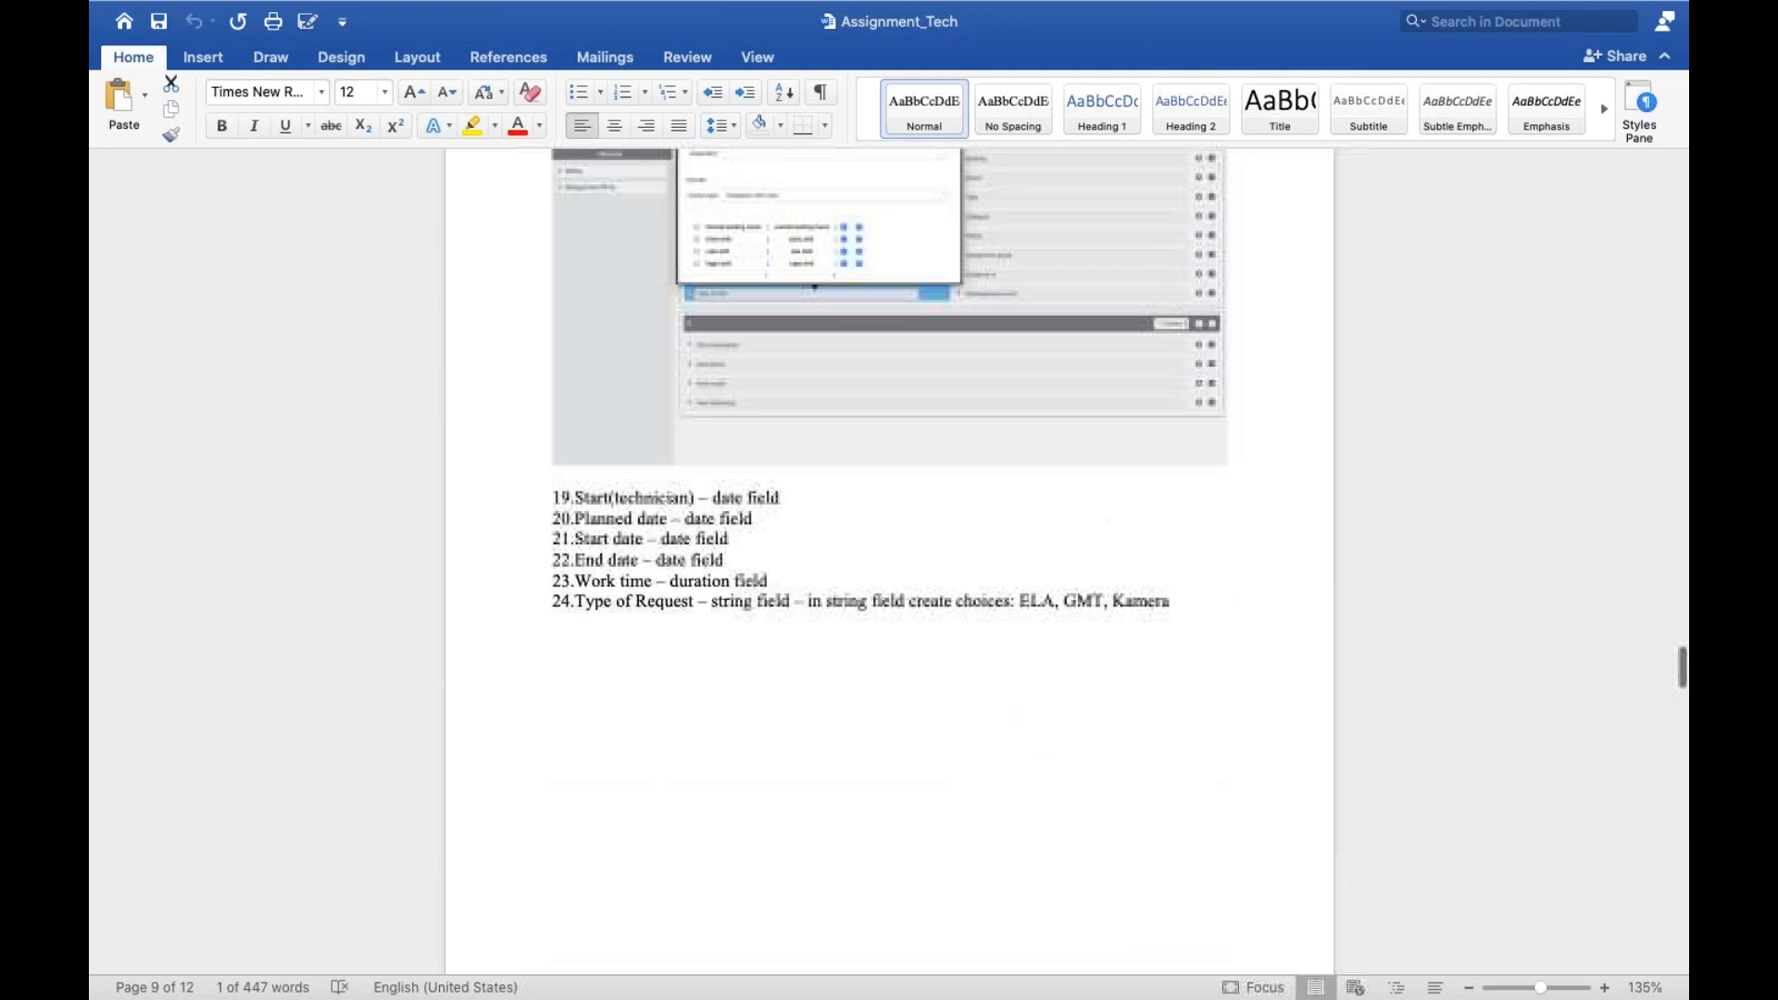
scroll(889, 563, up, 10)
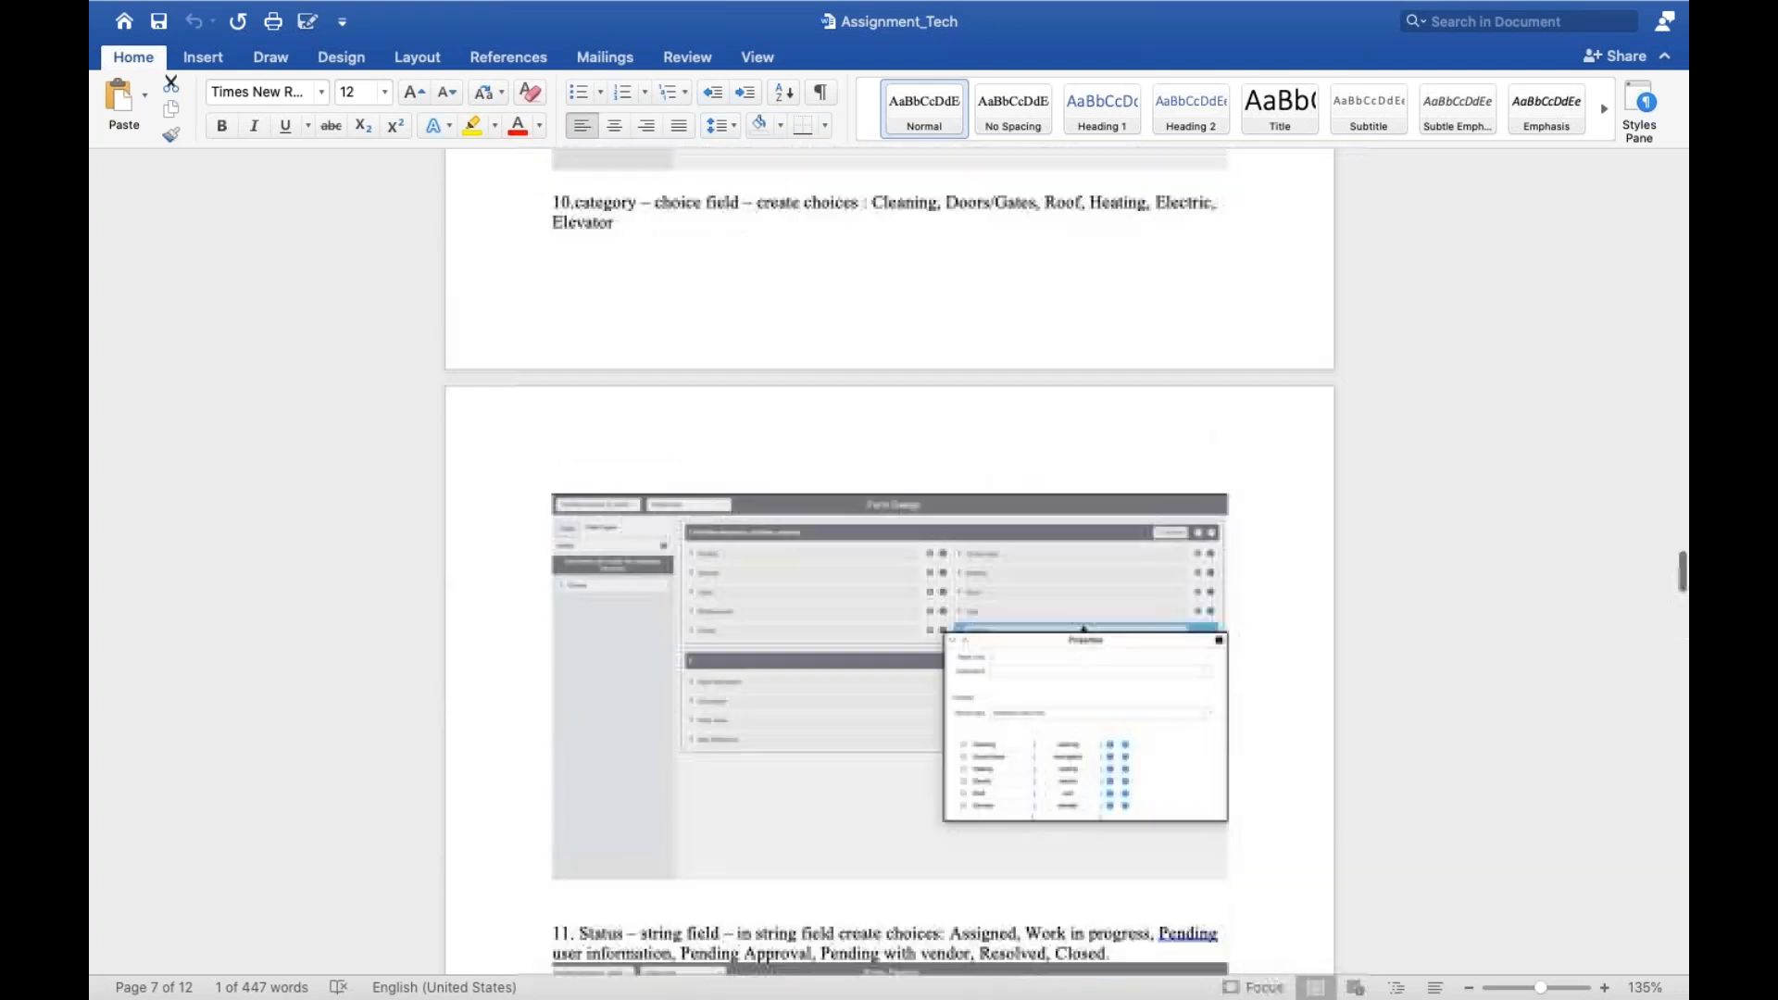
scroll(889, 563, up, 10)
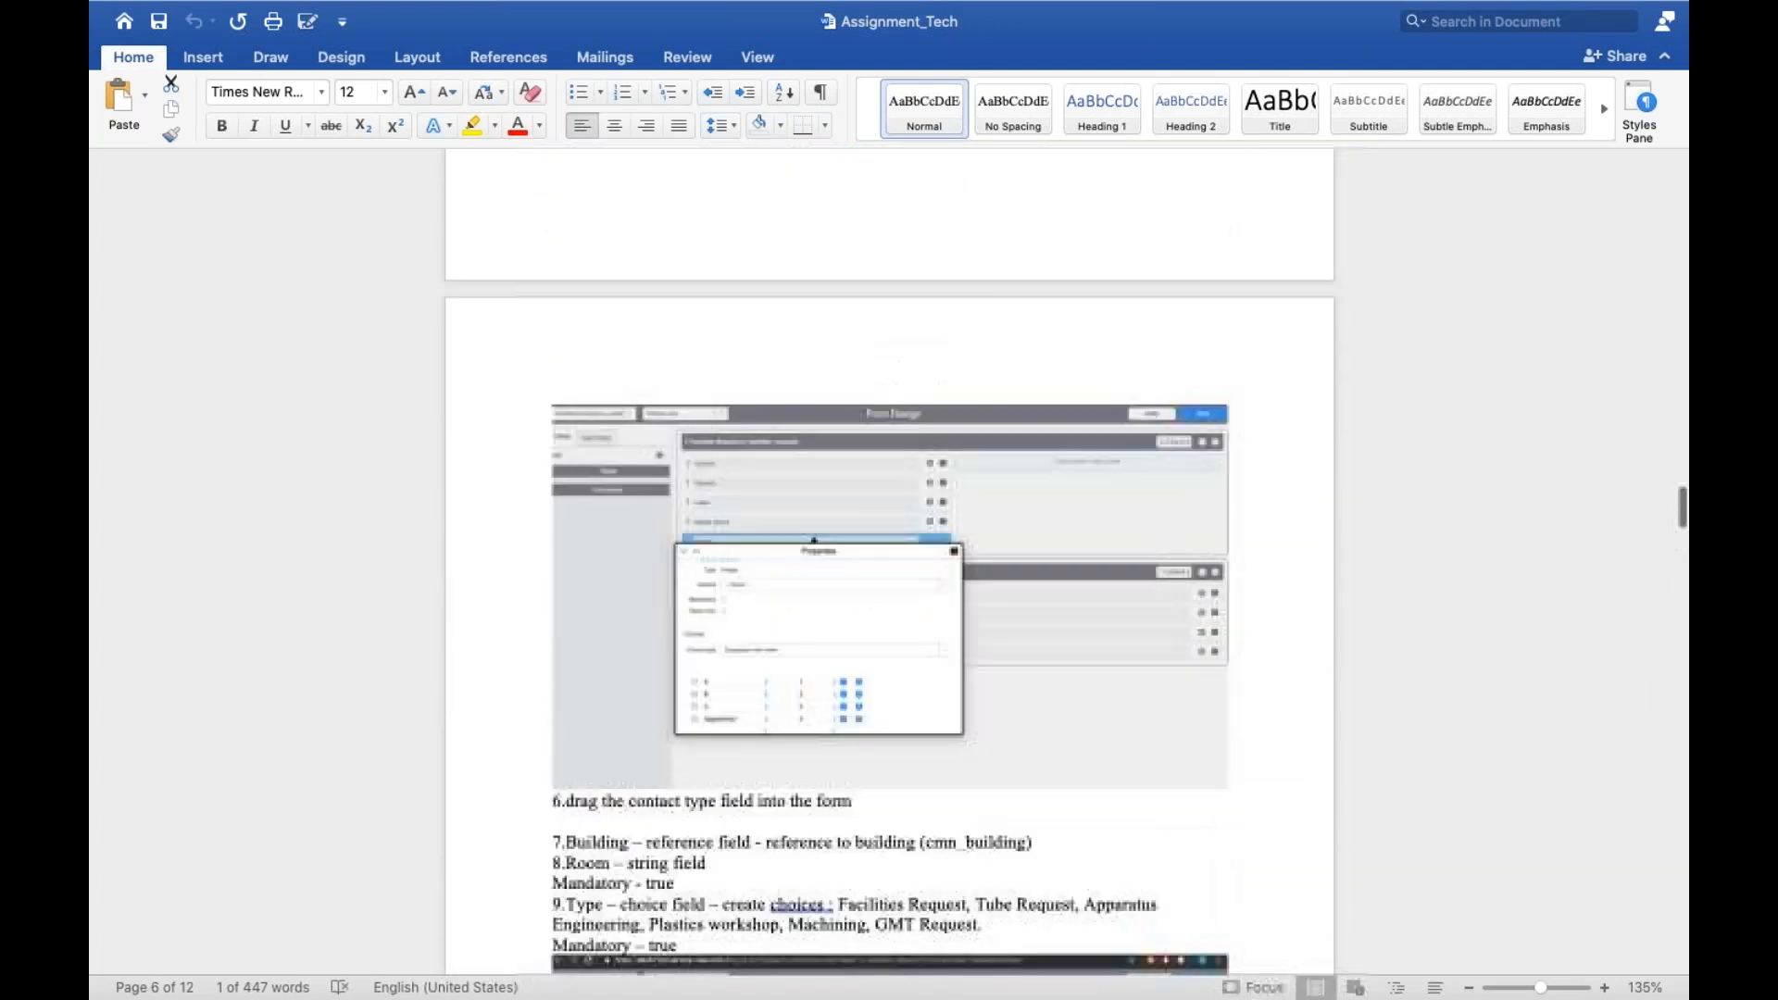
scroll(728, 237, down, 1)
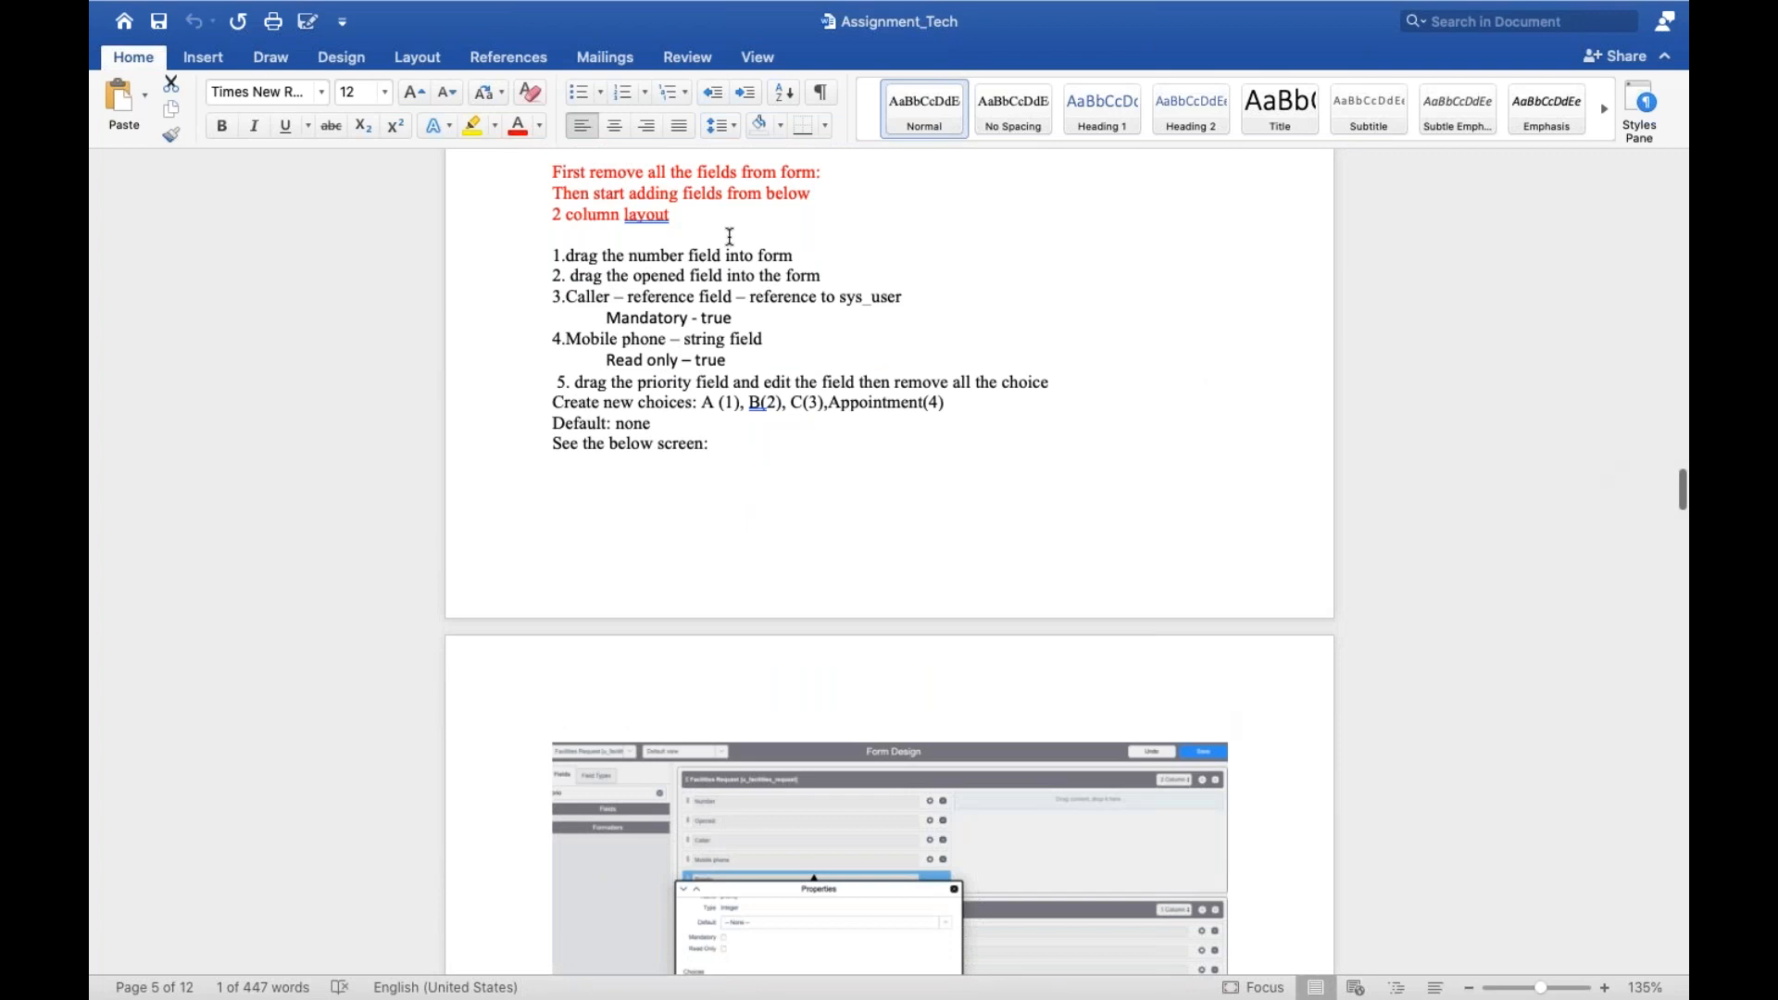
scroll(727, 236, up, 3)
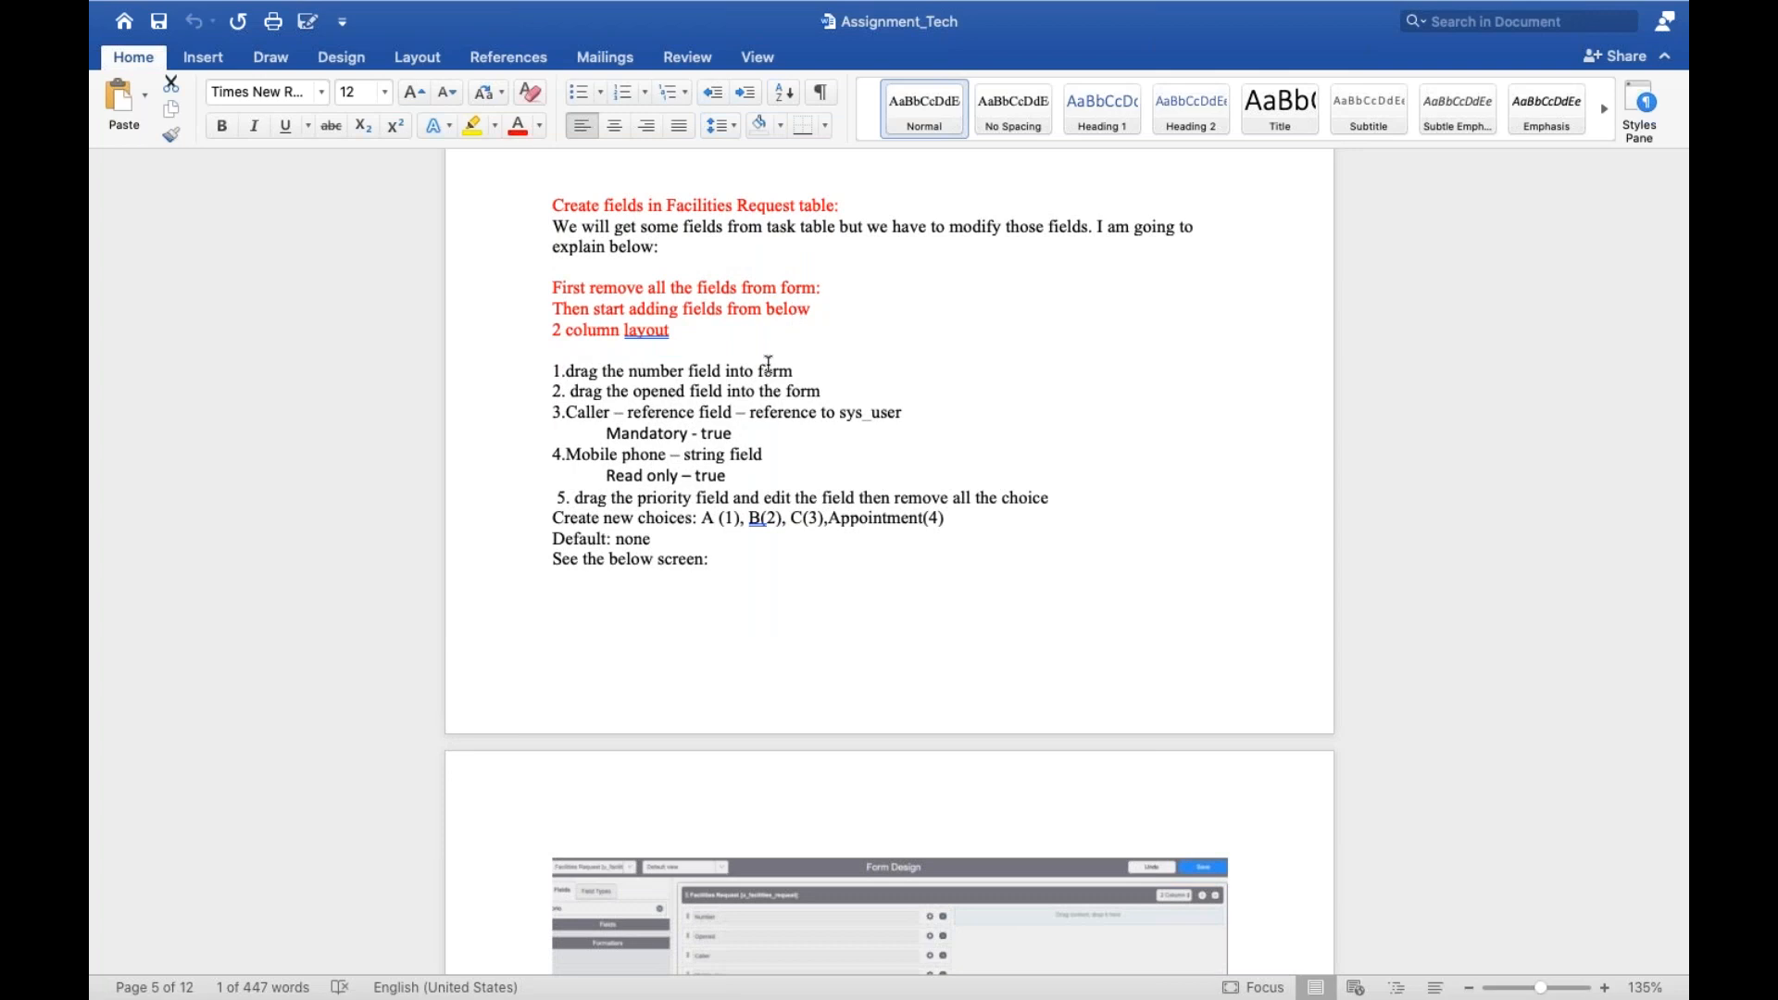
key(ctrl+Left)
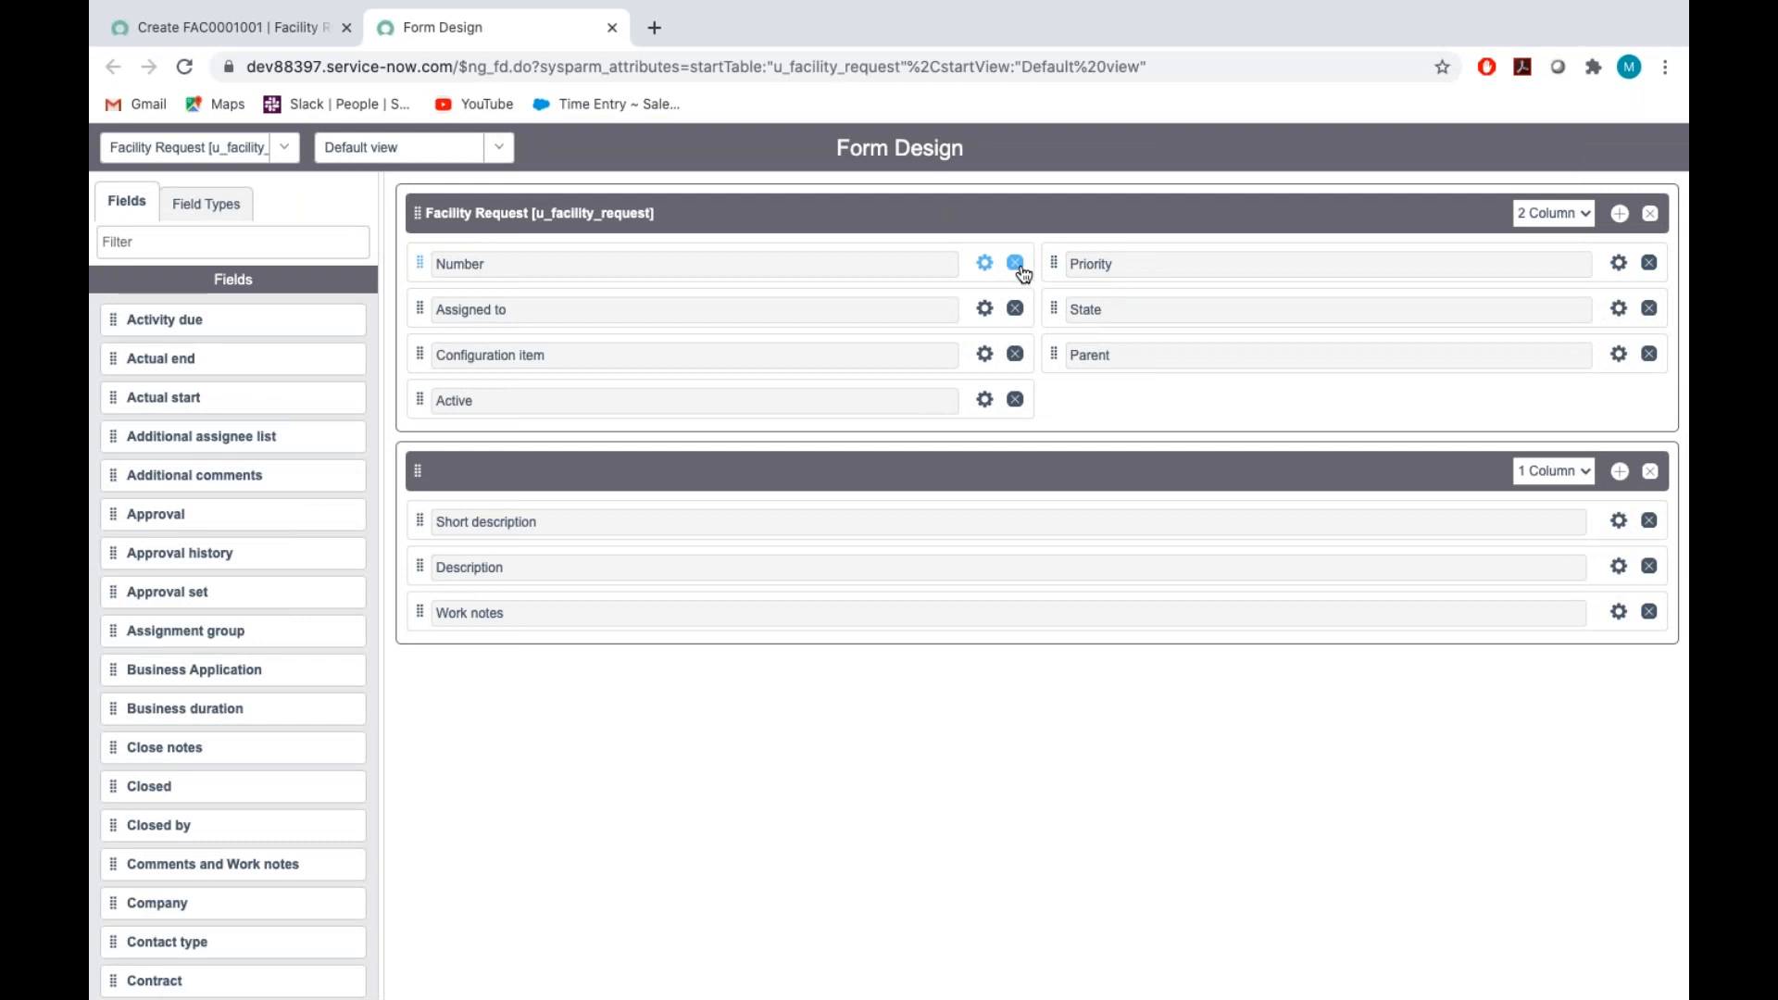
Remove all fields from both columns of the Facility Request section in Form Design
click(1016, 264)
click(1016, 264)
click(1016, 264)
click(1017, 264)
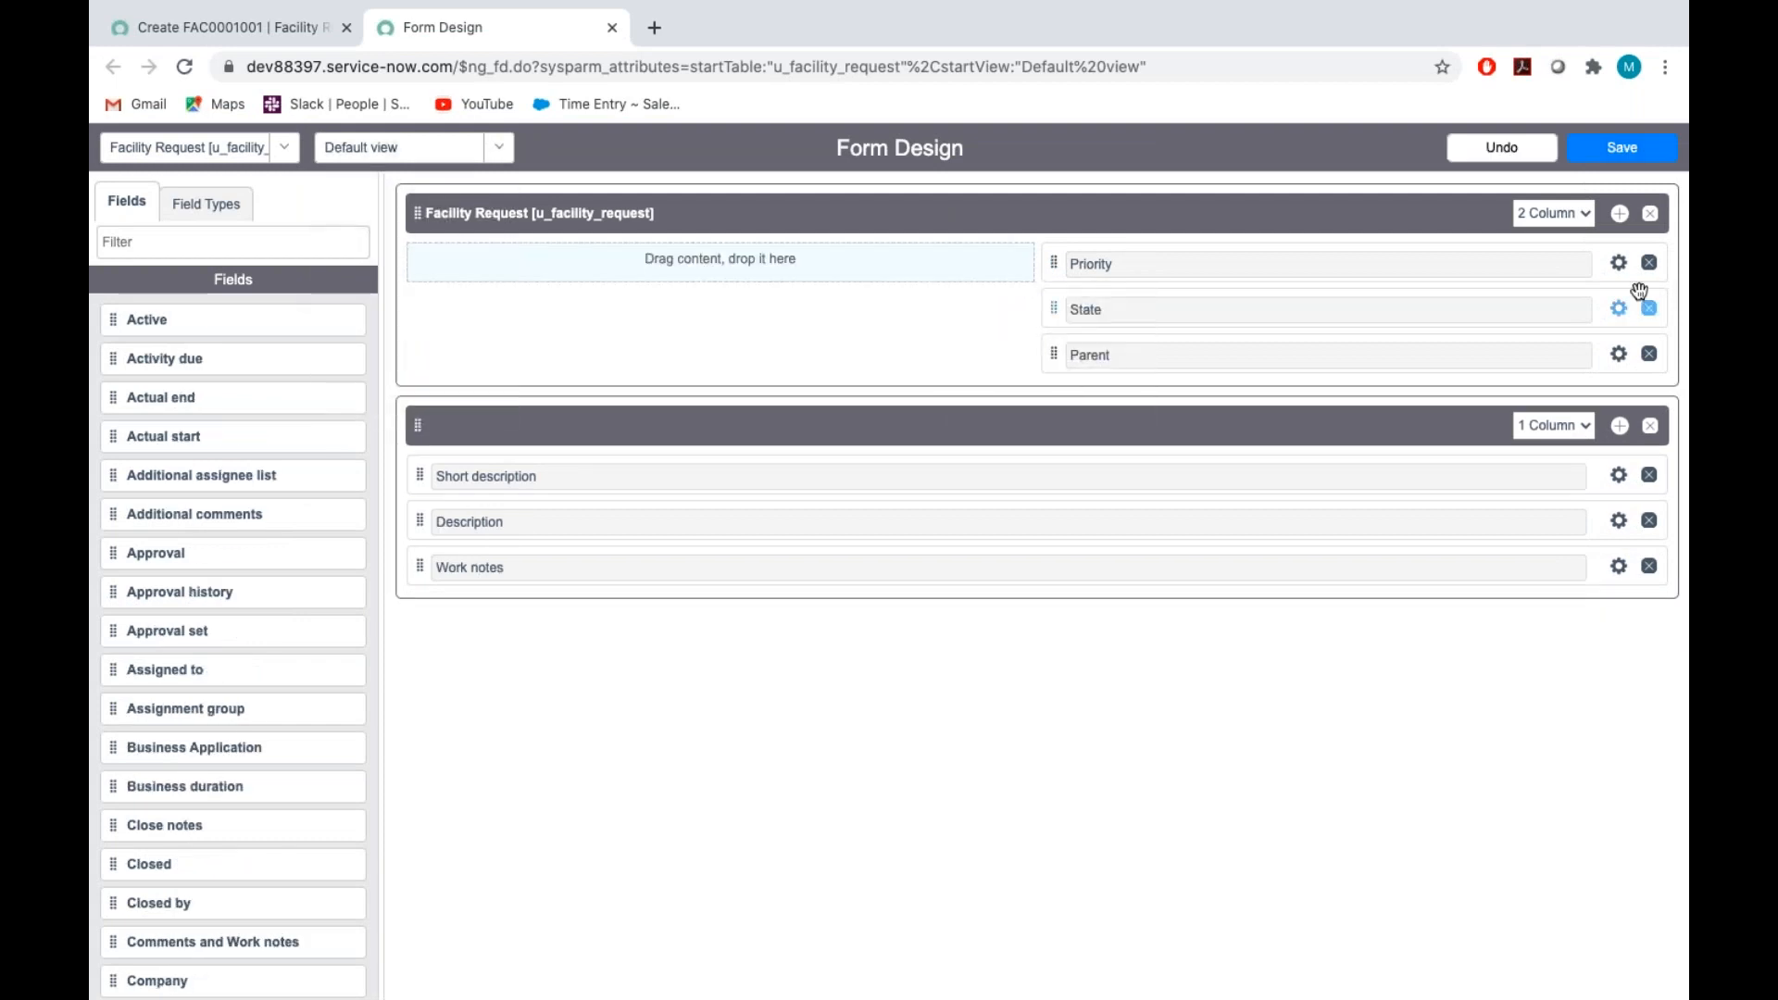
click(1650, 264)
click(1650, 264)
click(1650, 264)
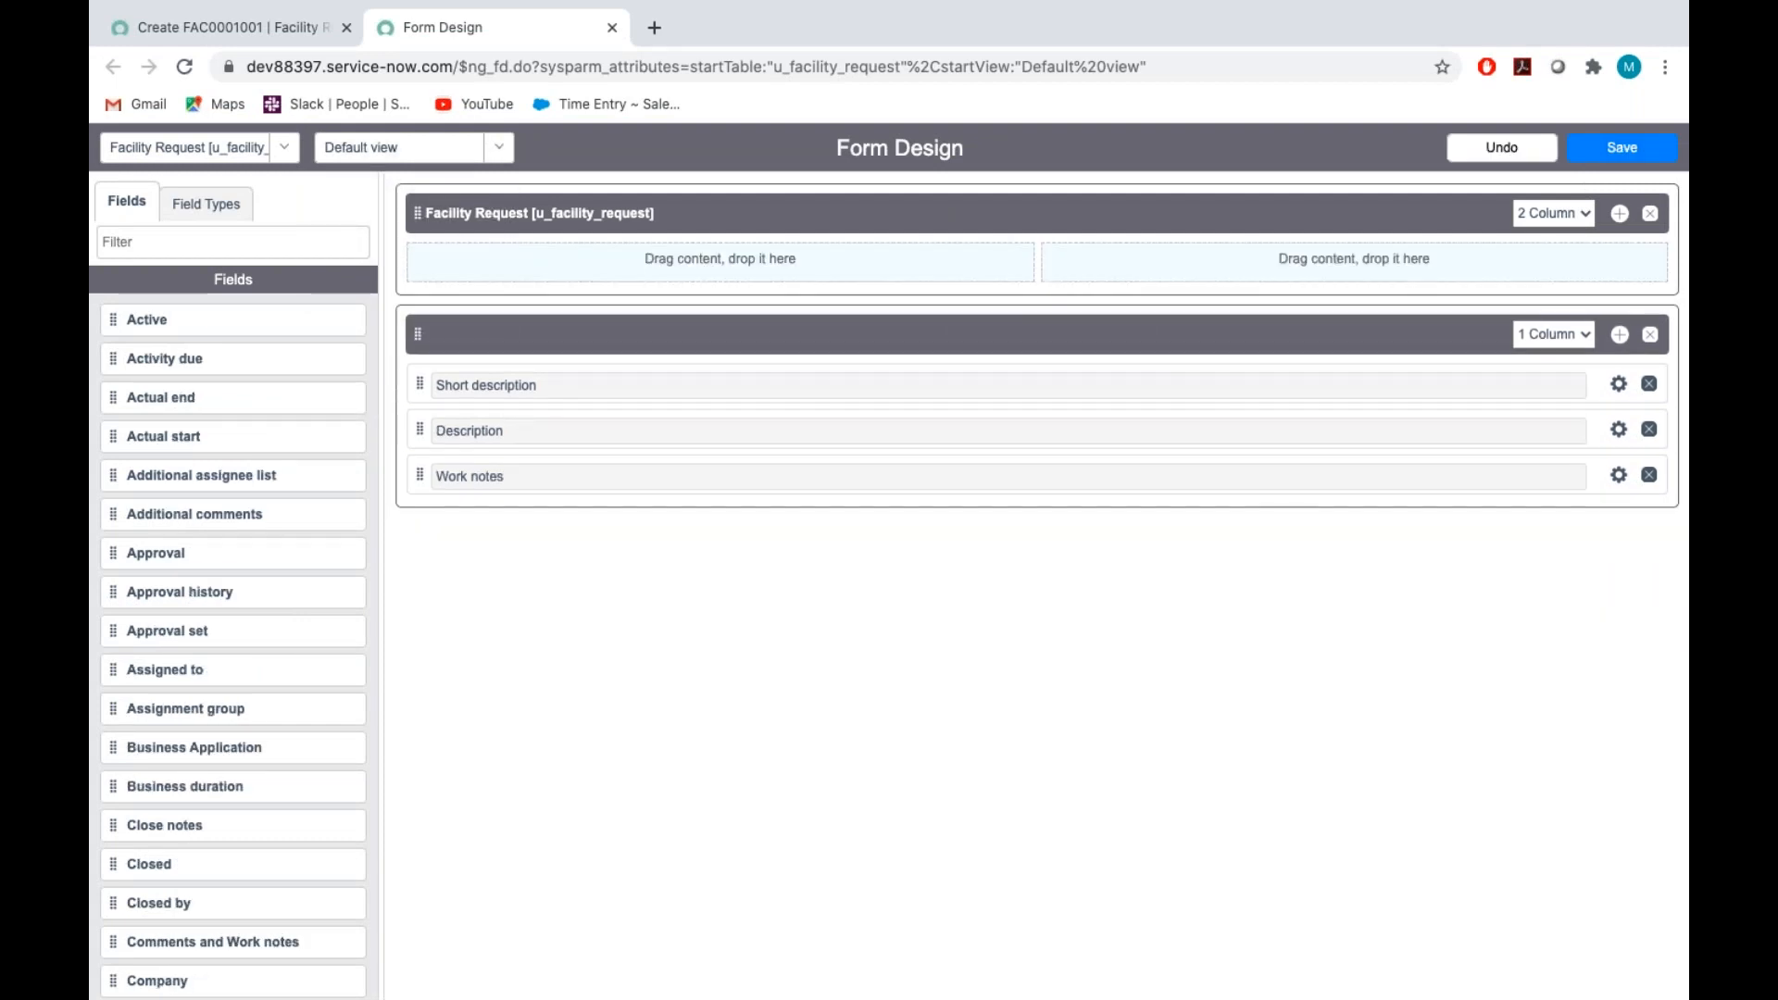
Remove Short description, Description and Work notes along with their one-column section, and save the form design
click(1650, 385)
click(1650, 385)
click(1650, 384)
click(1651, 335)
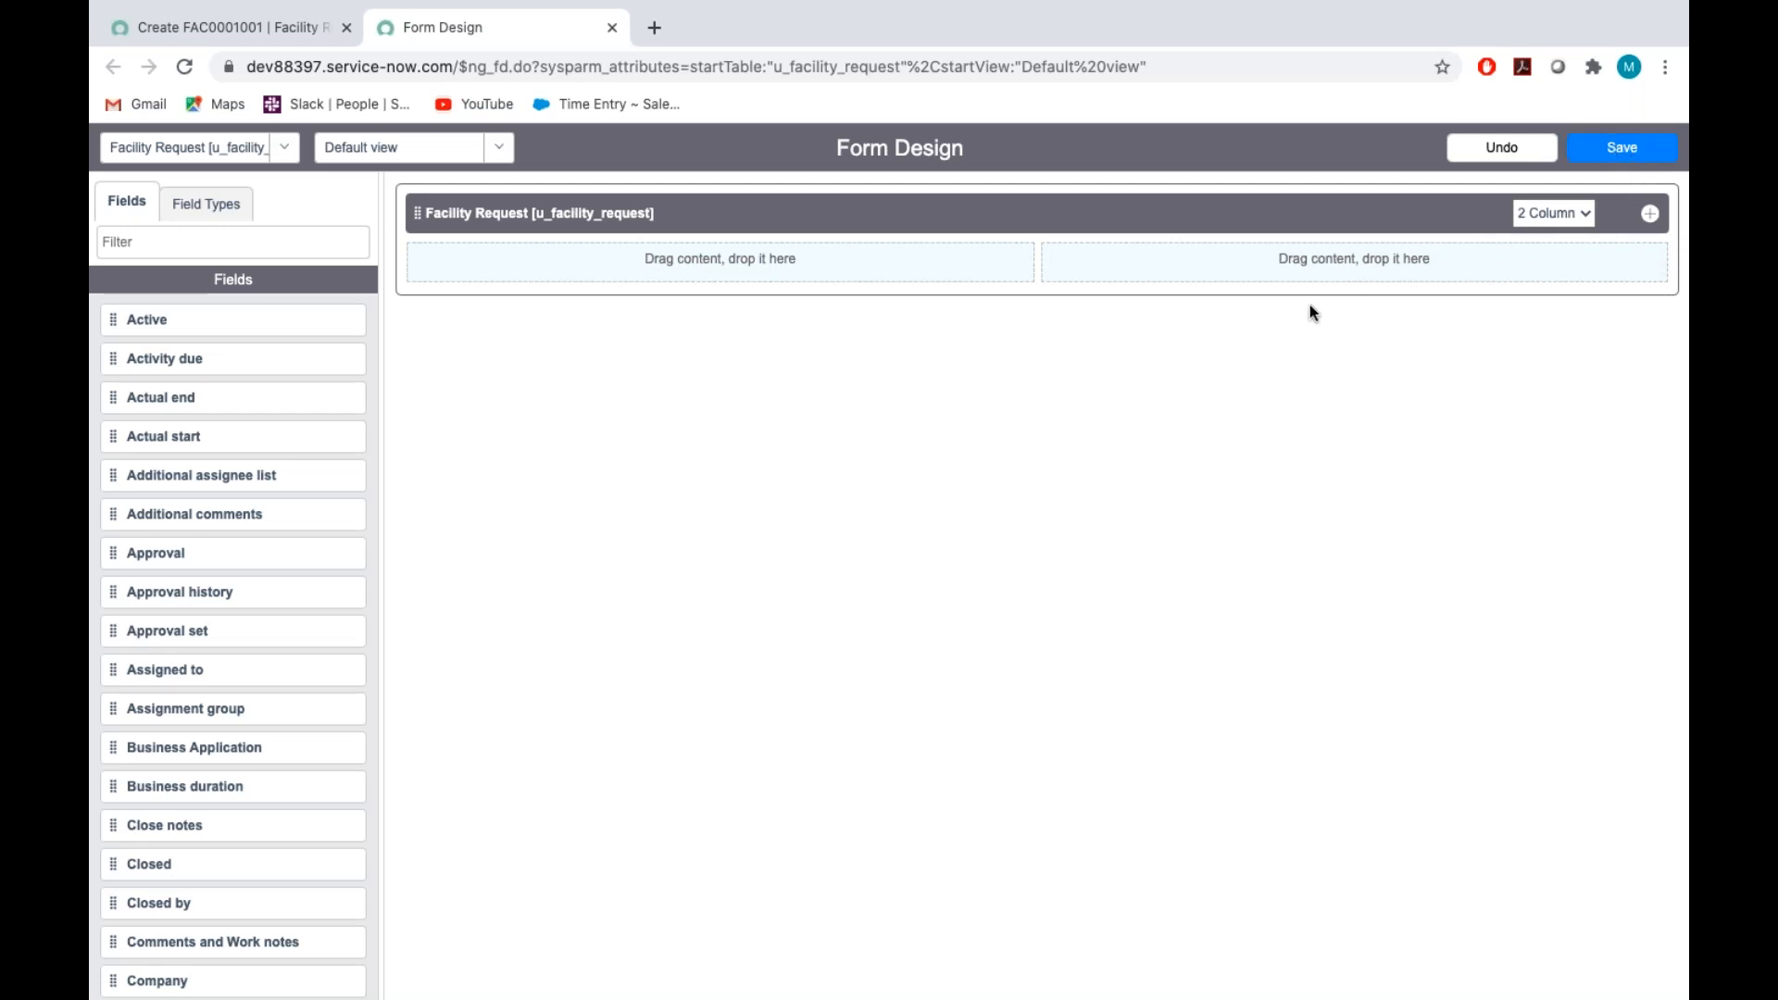
click(1634, 150)
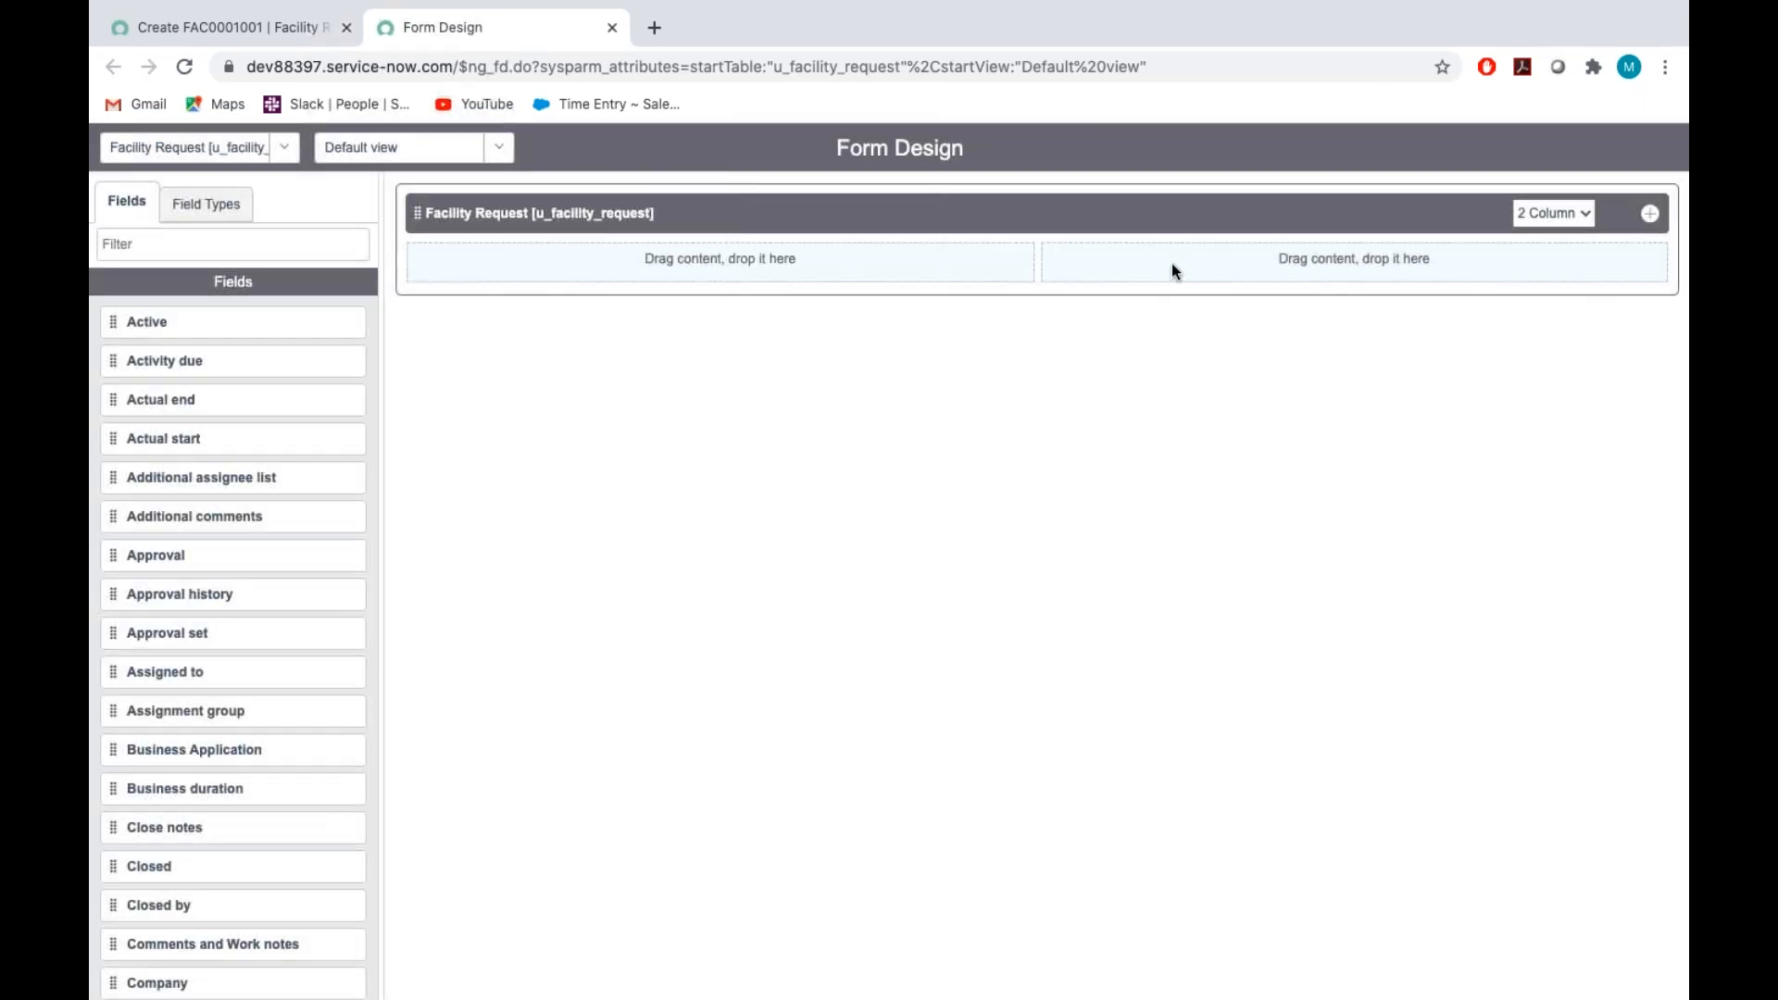
Consult the Assignment_Tech document's field list and add the Number field to the form's first column
key(ctrl+Right)
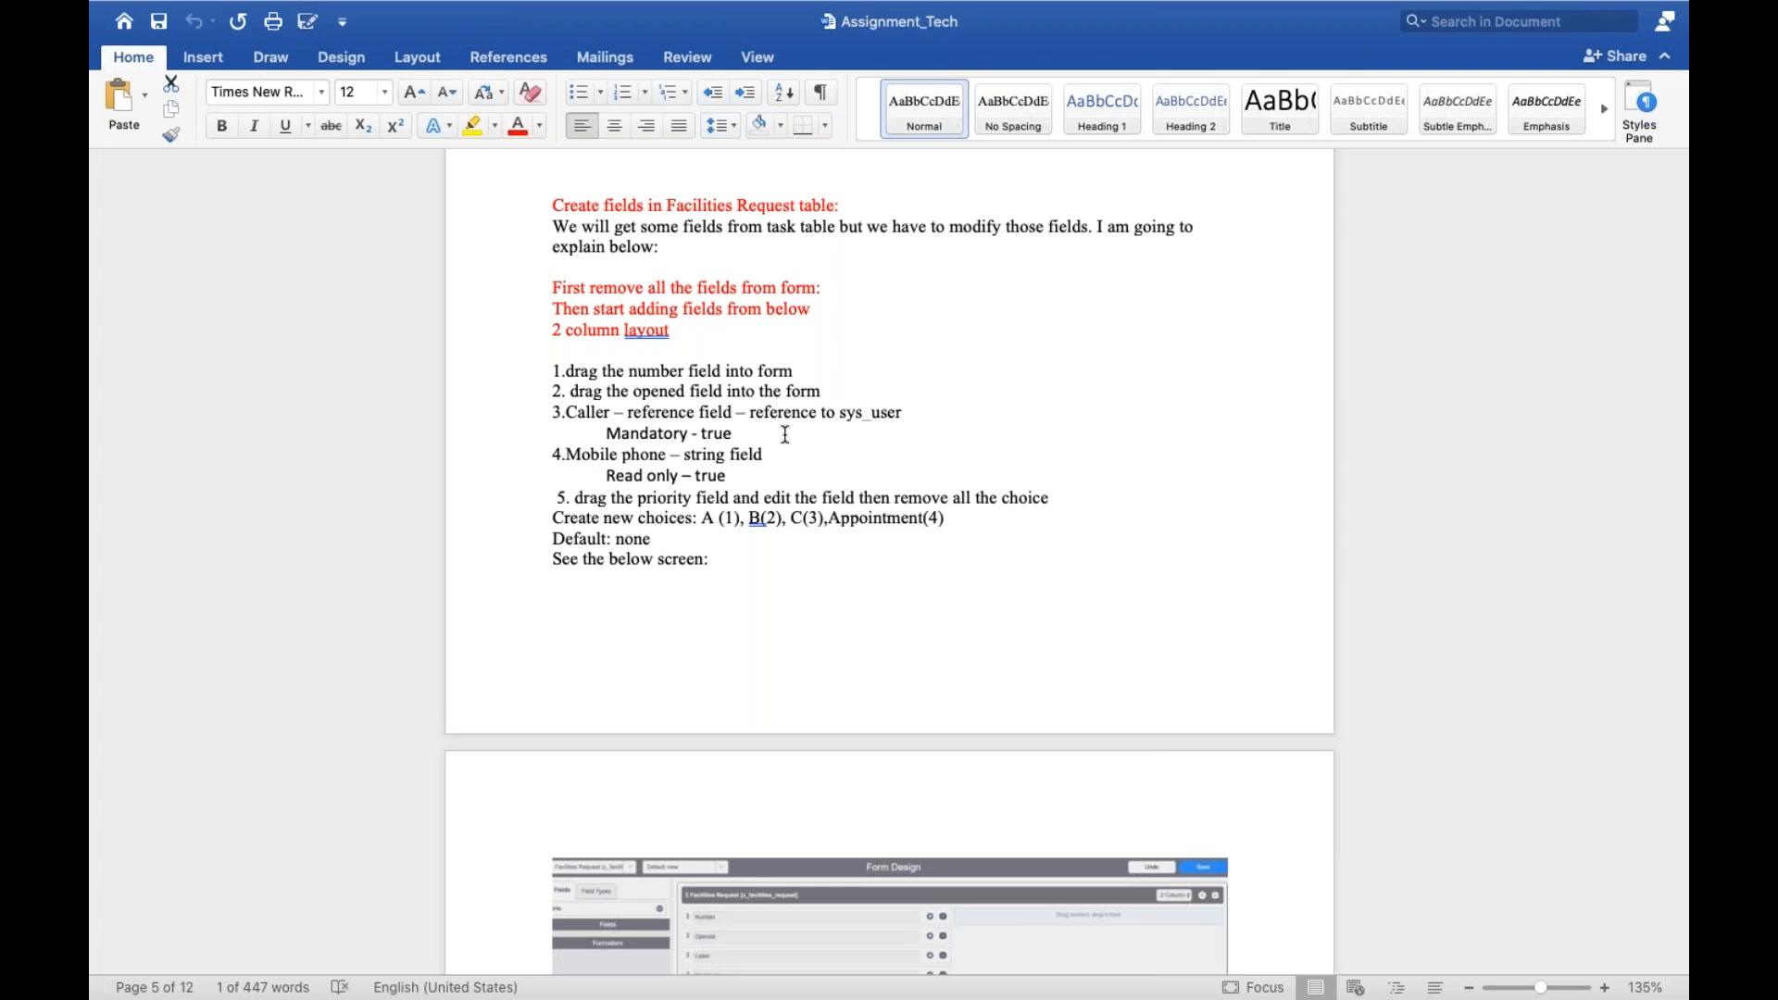
key(ctrl+Left)
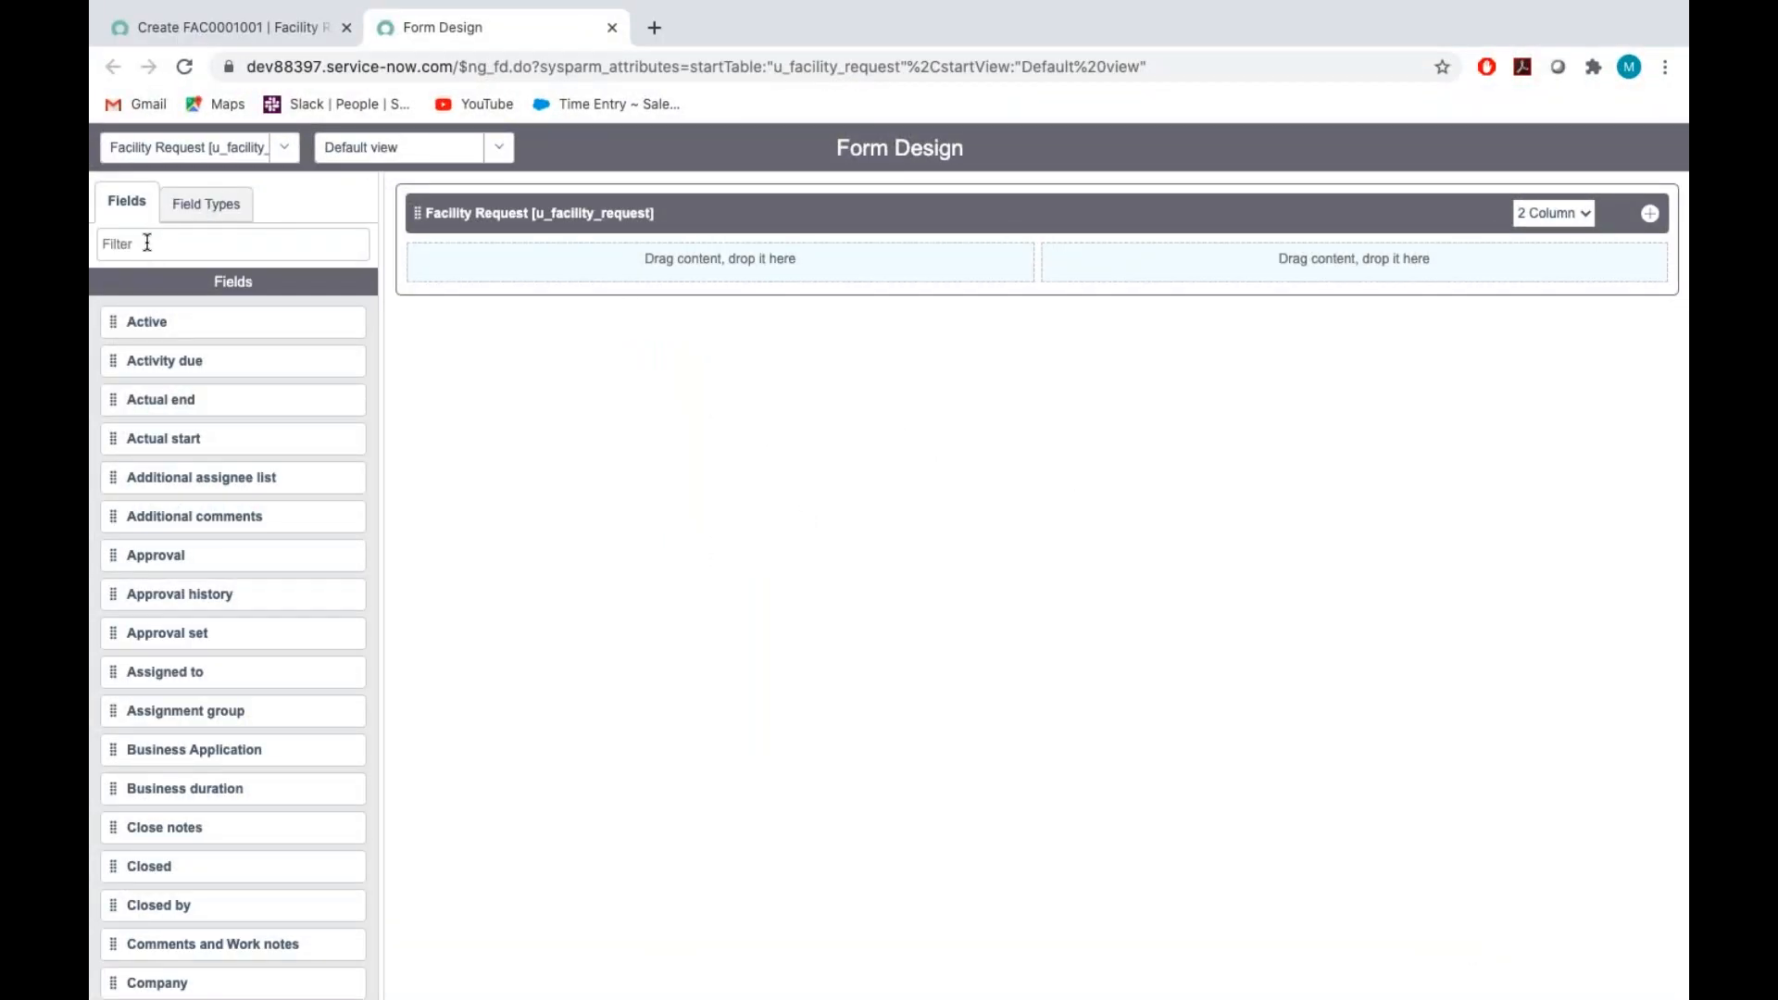
click(135, 237)
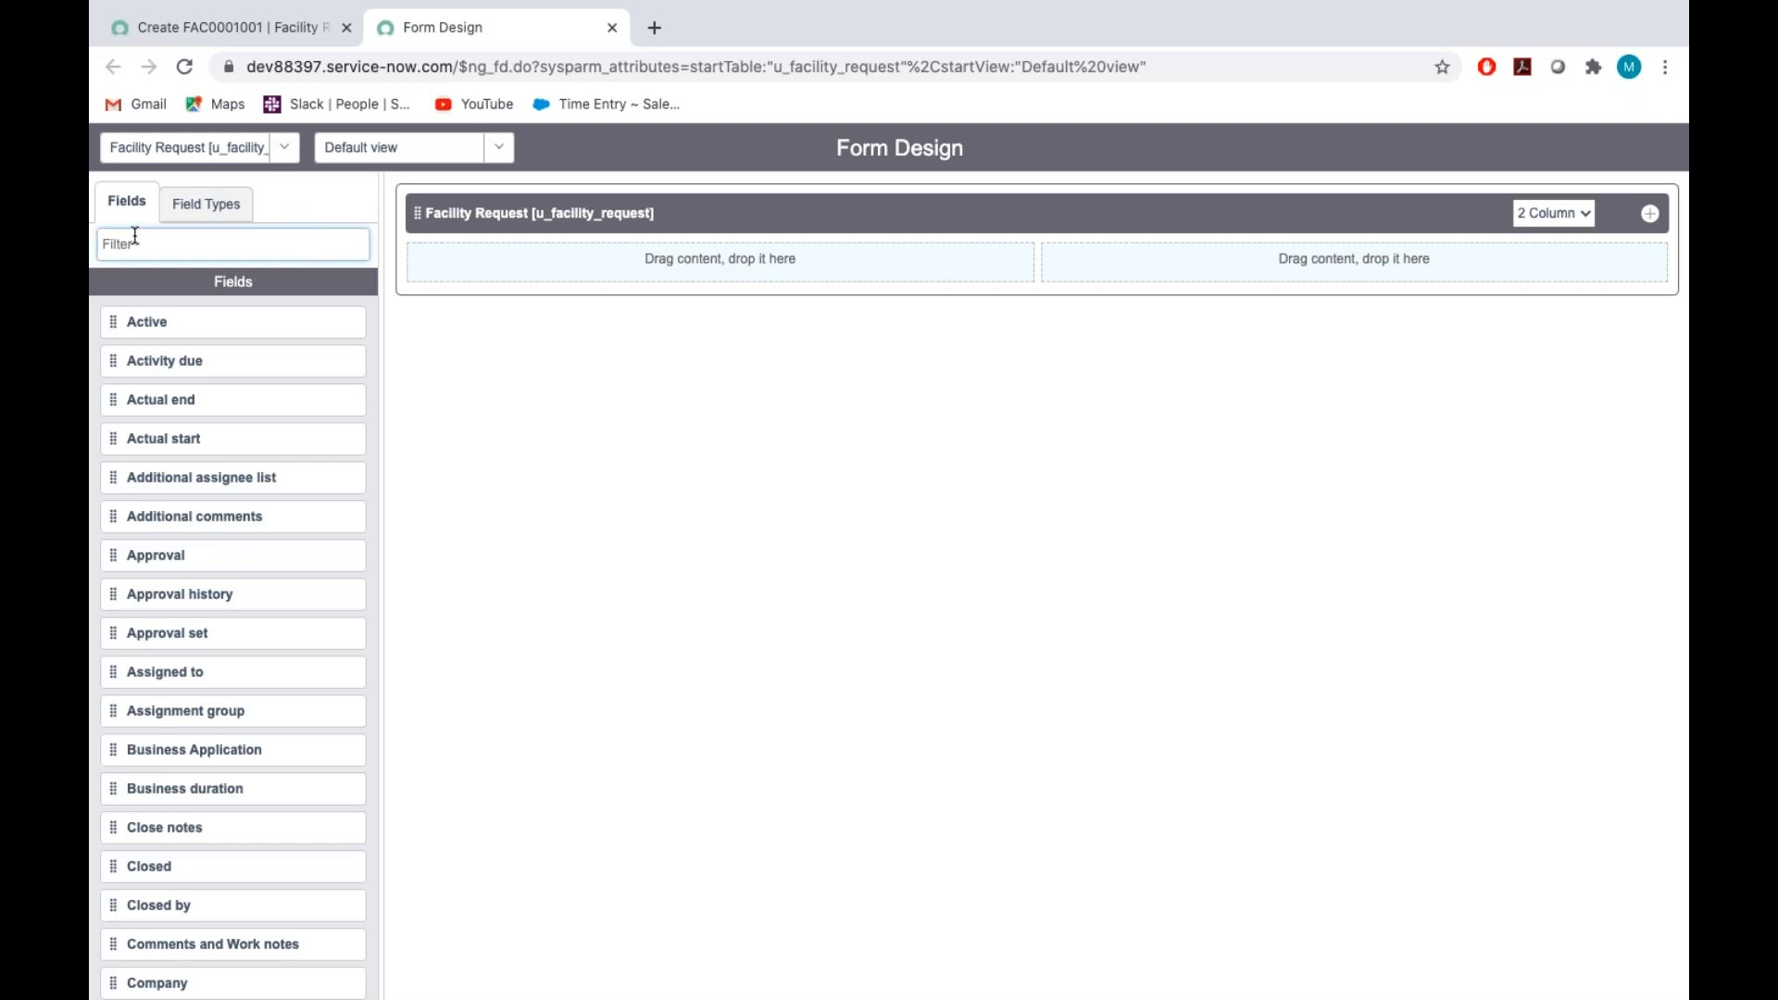
text(number)
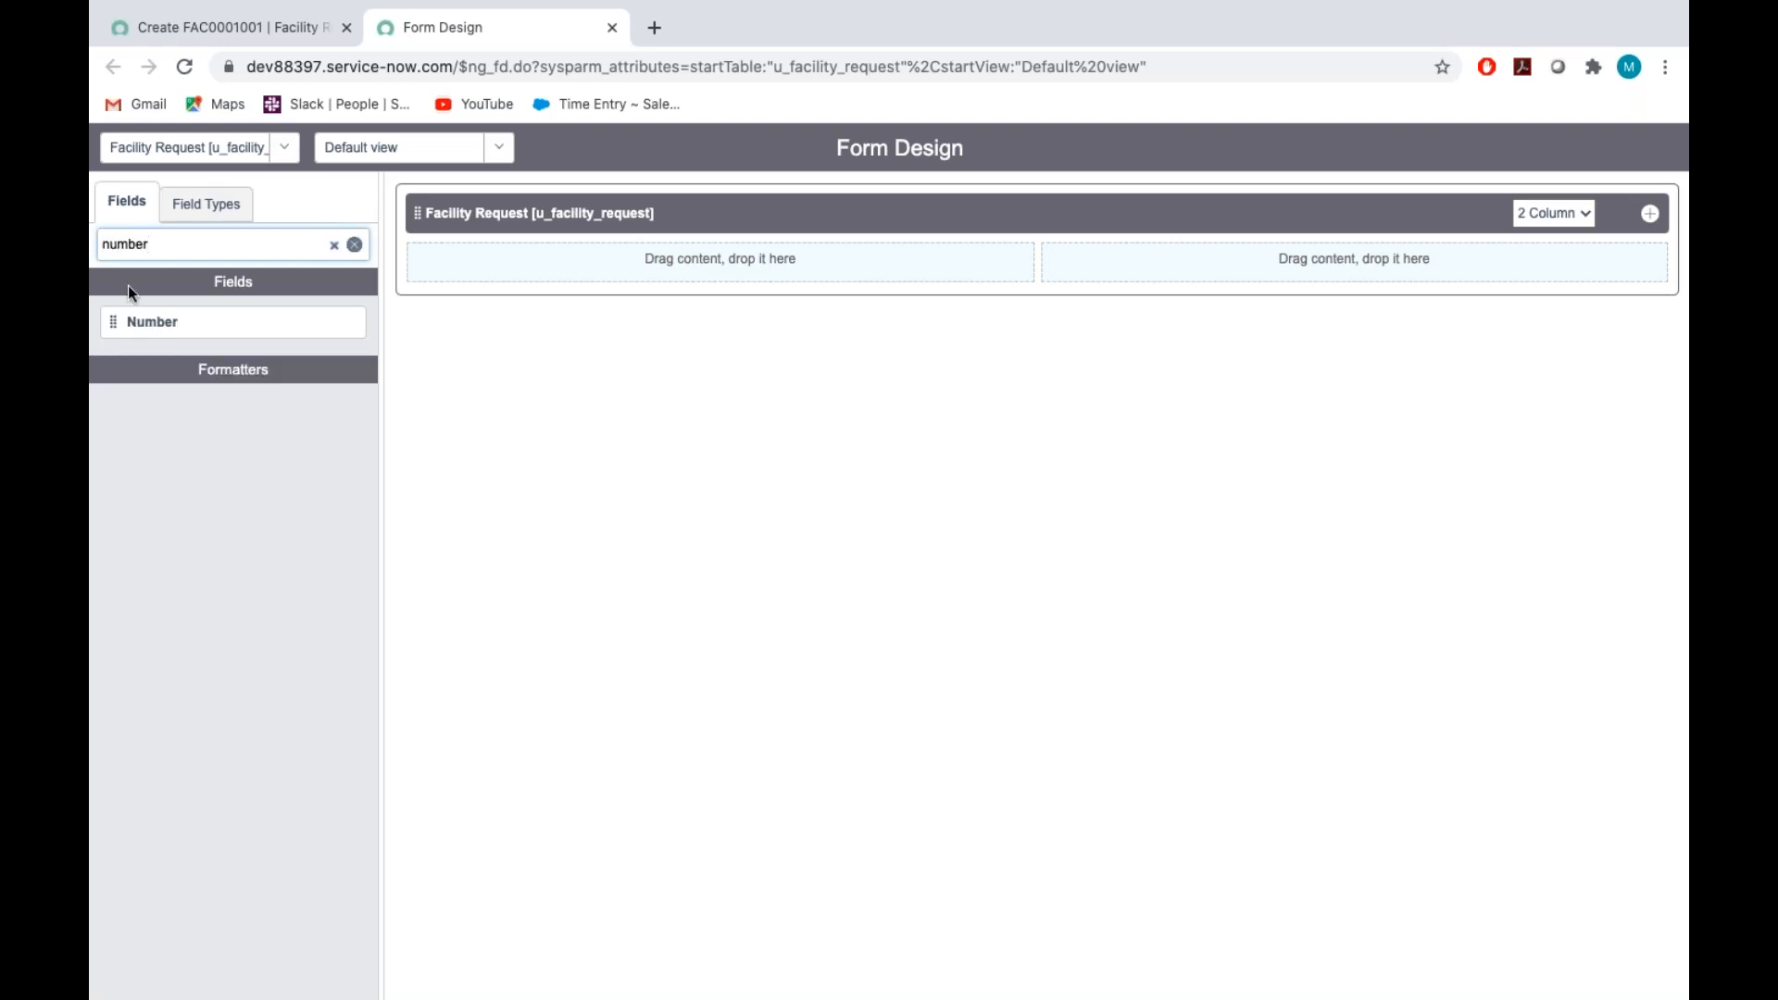
drag(176, 325, 524, 252)
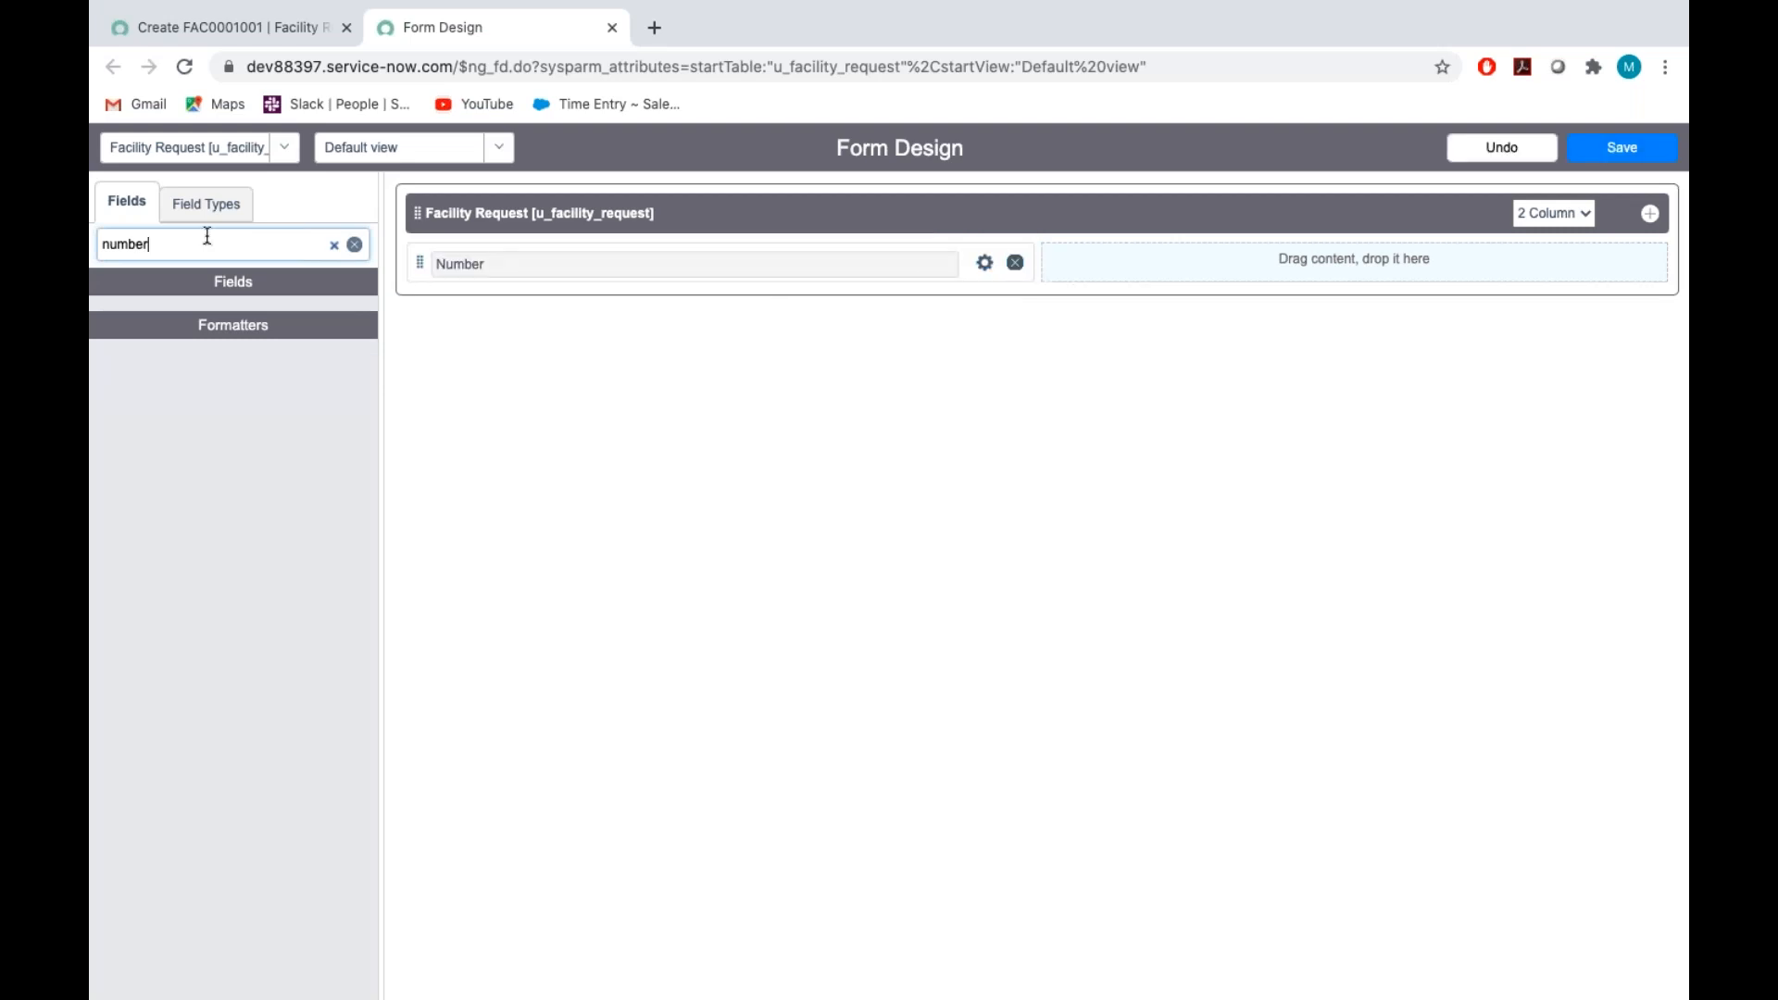
Filter the available fields for "open" and place the Opened by field in the form's second column
key(BackSpace)
key(BackSpace)
key(BackSpace)
key(BackSpace)
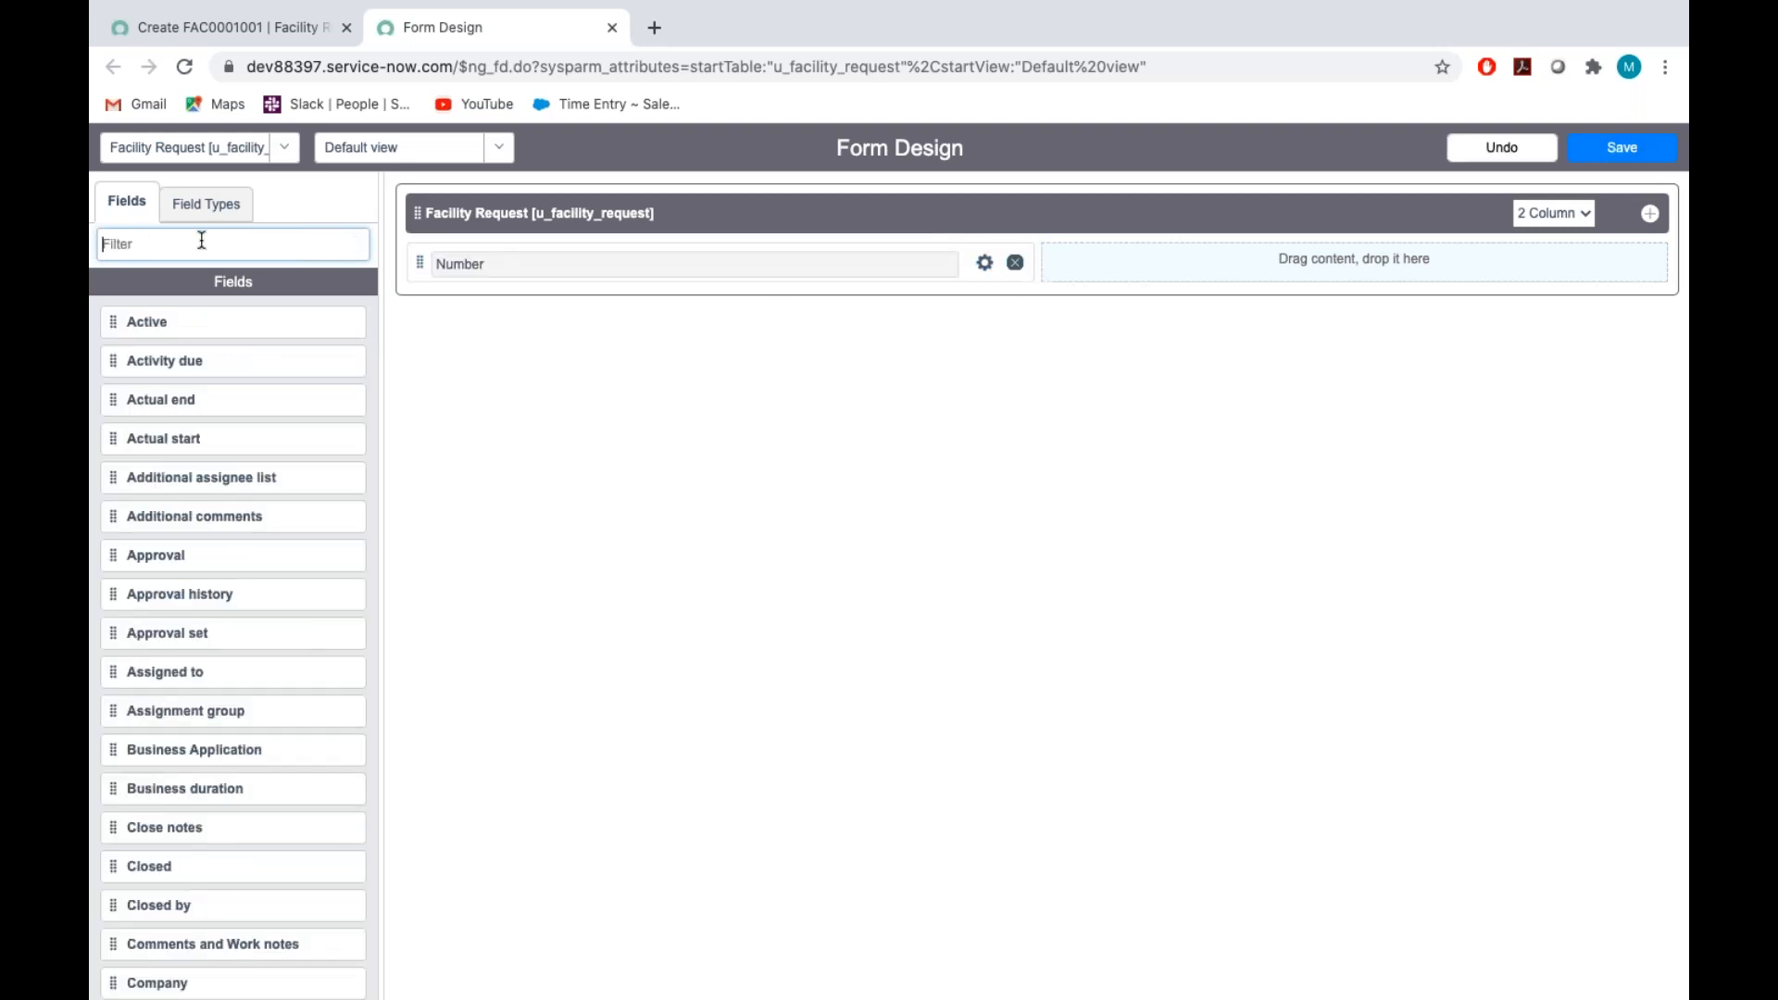
text(open)
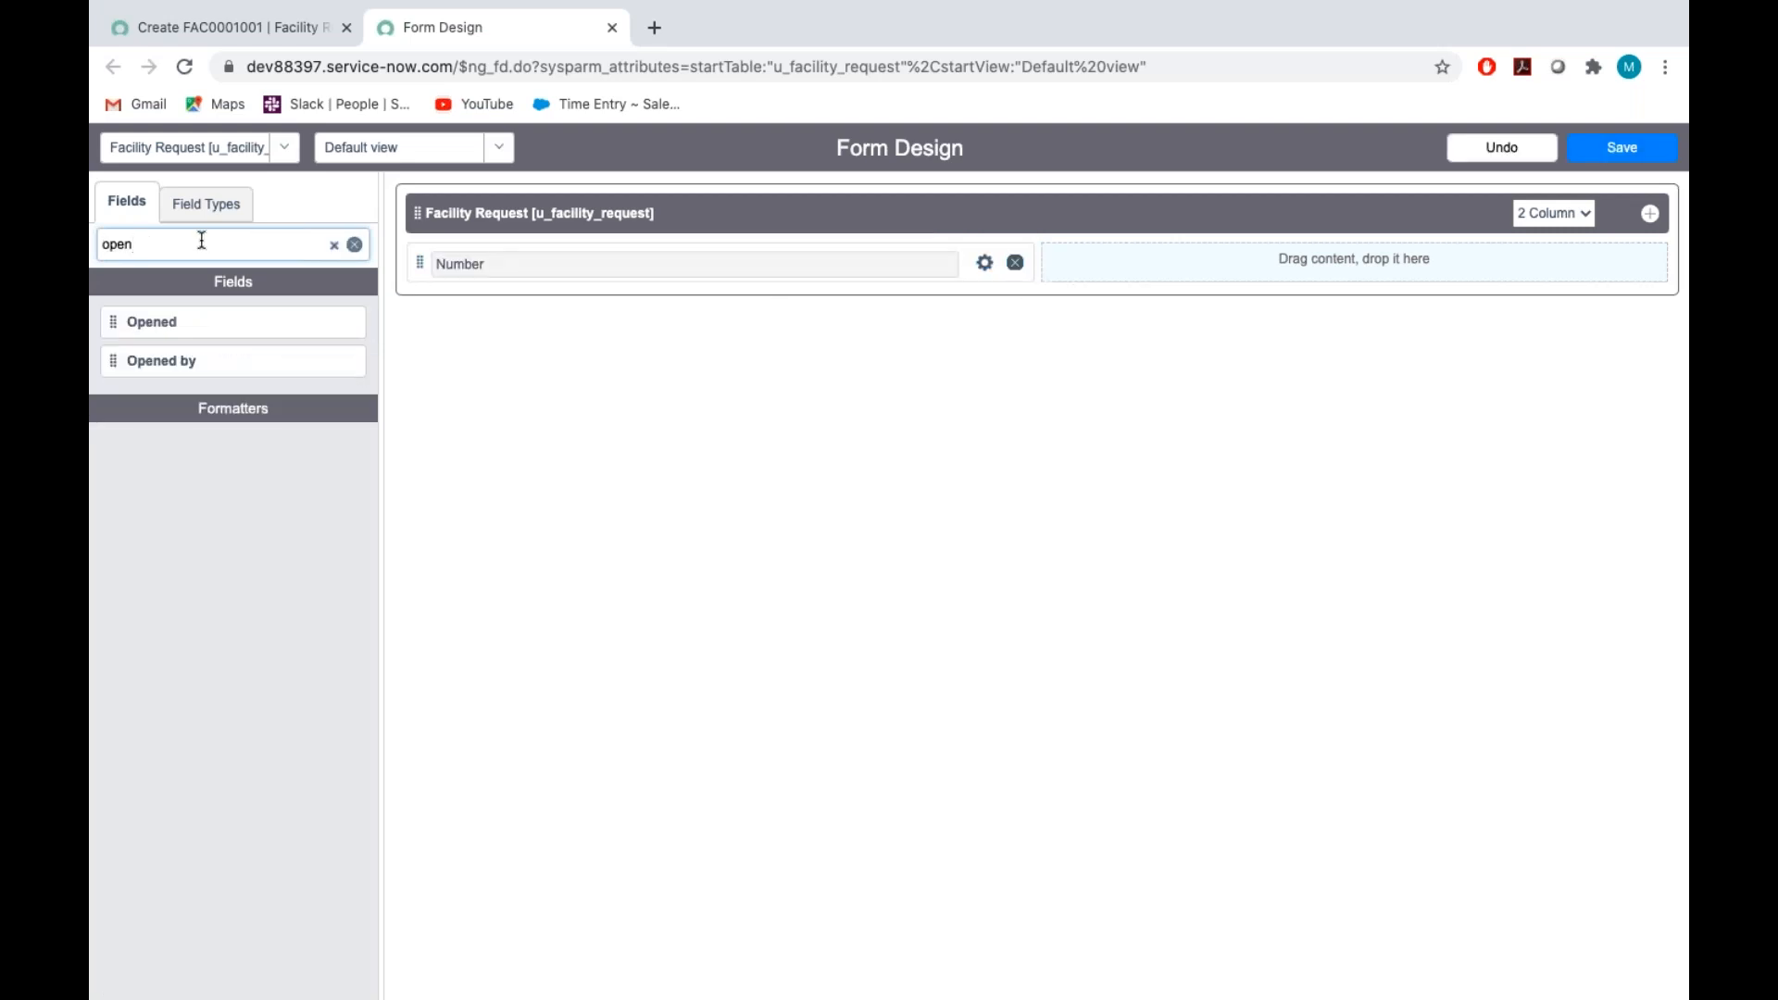
drag(115, 365, 1214, 263)
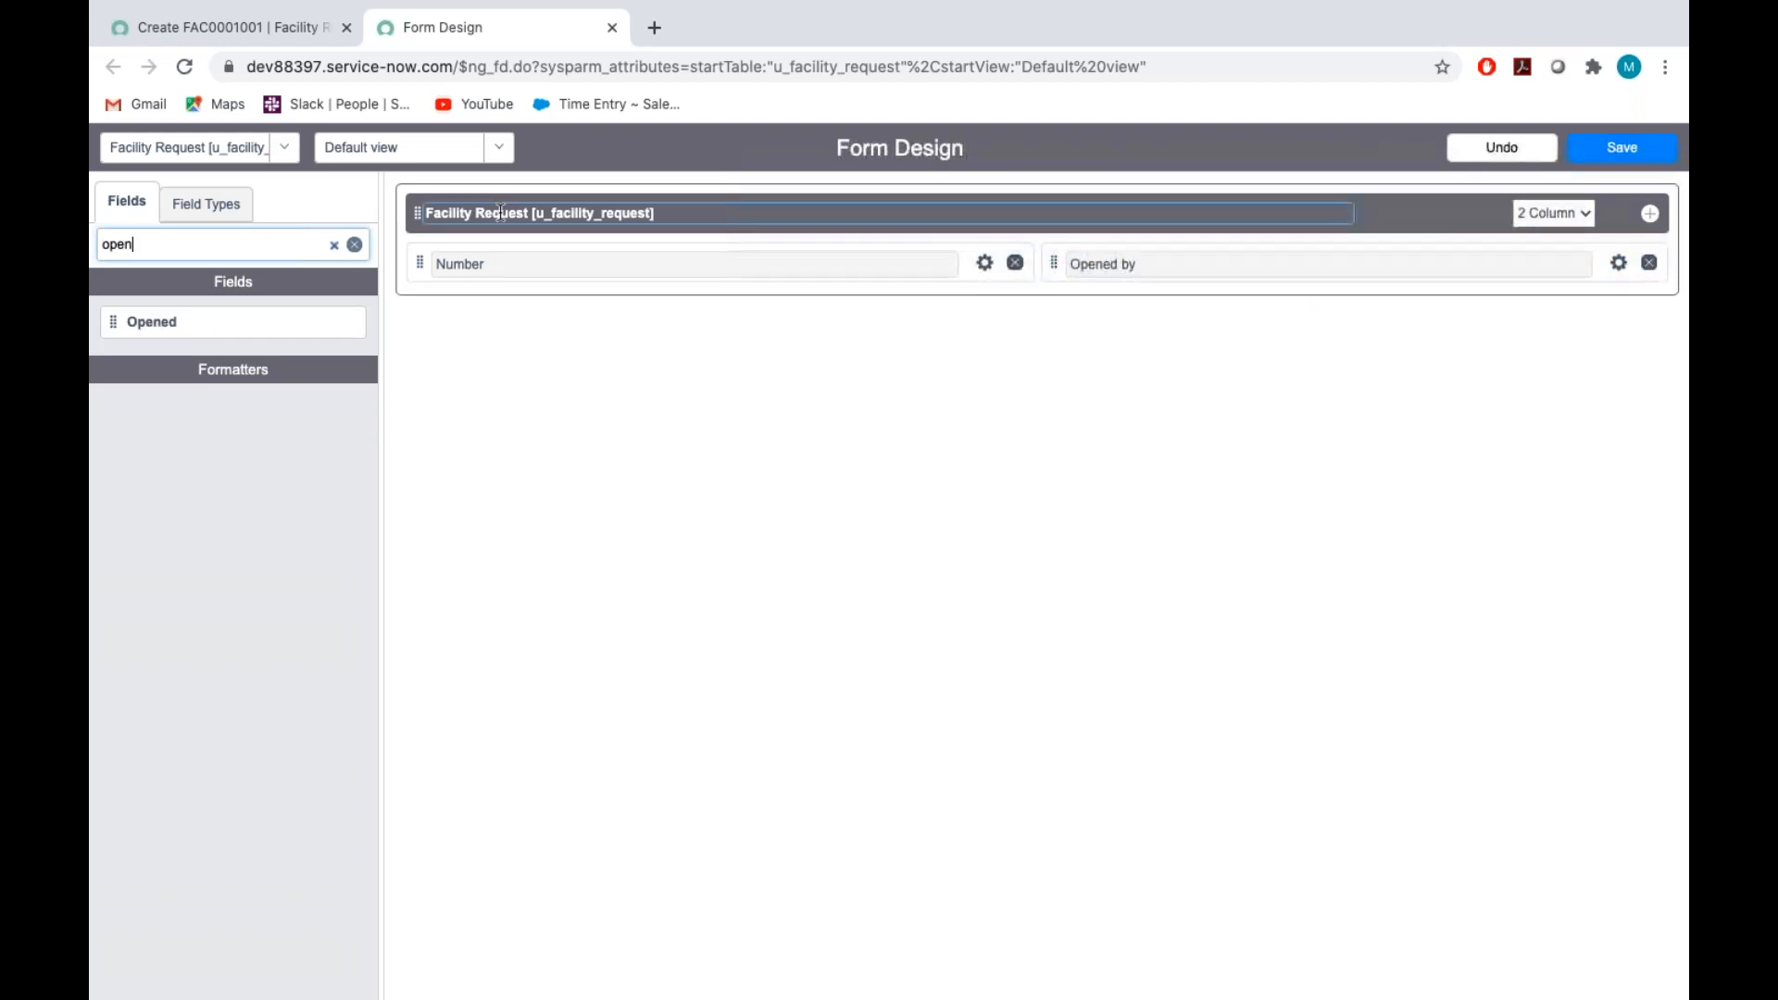
Search the existing fields for "call" and clear the filter
click(230, 240)
key(BackSpace)
key(BackSpace)
key(BackSpace)
key(BackSpace)
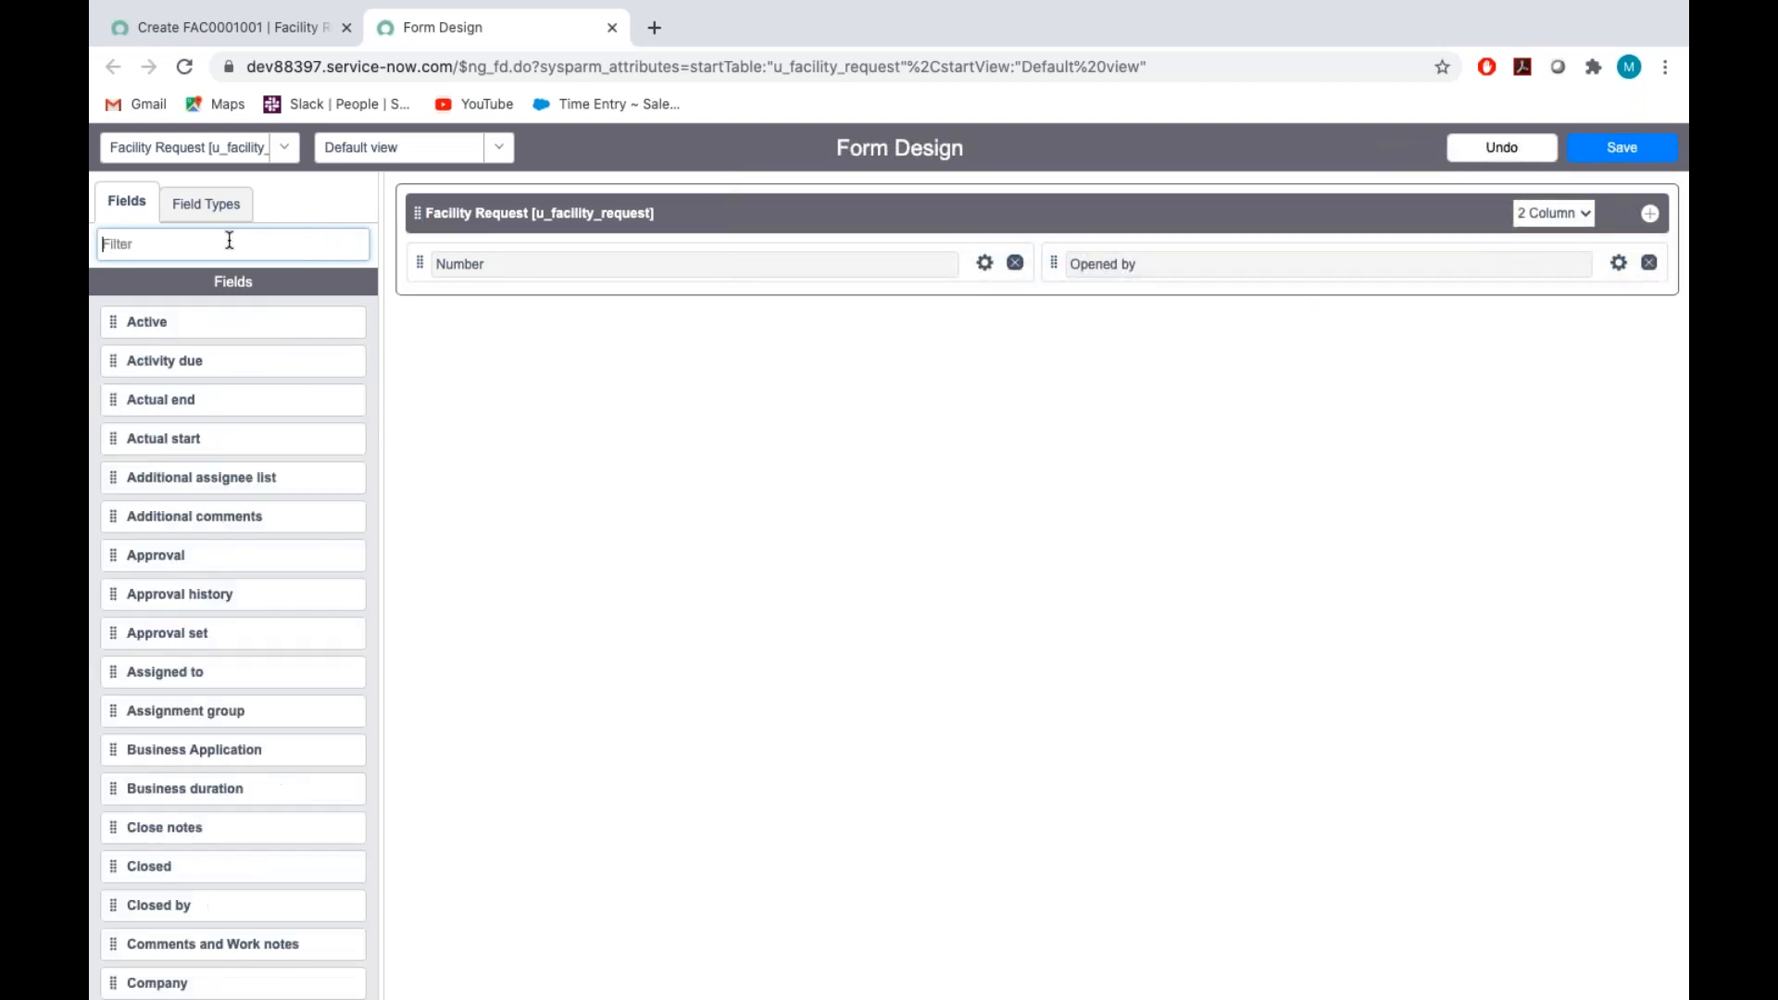
text(call)
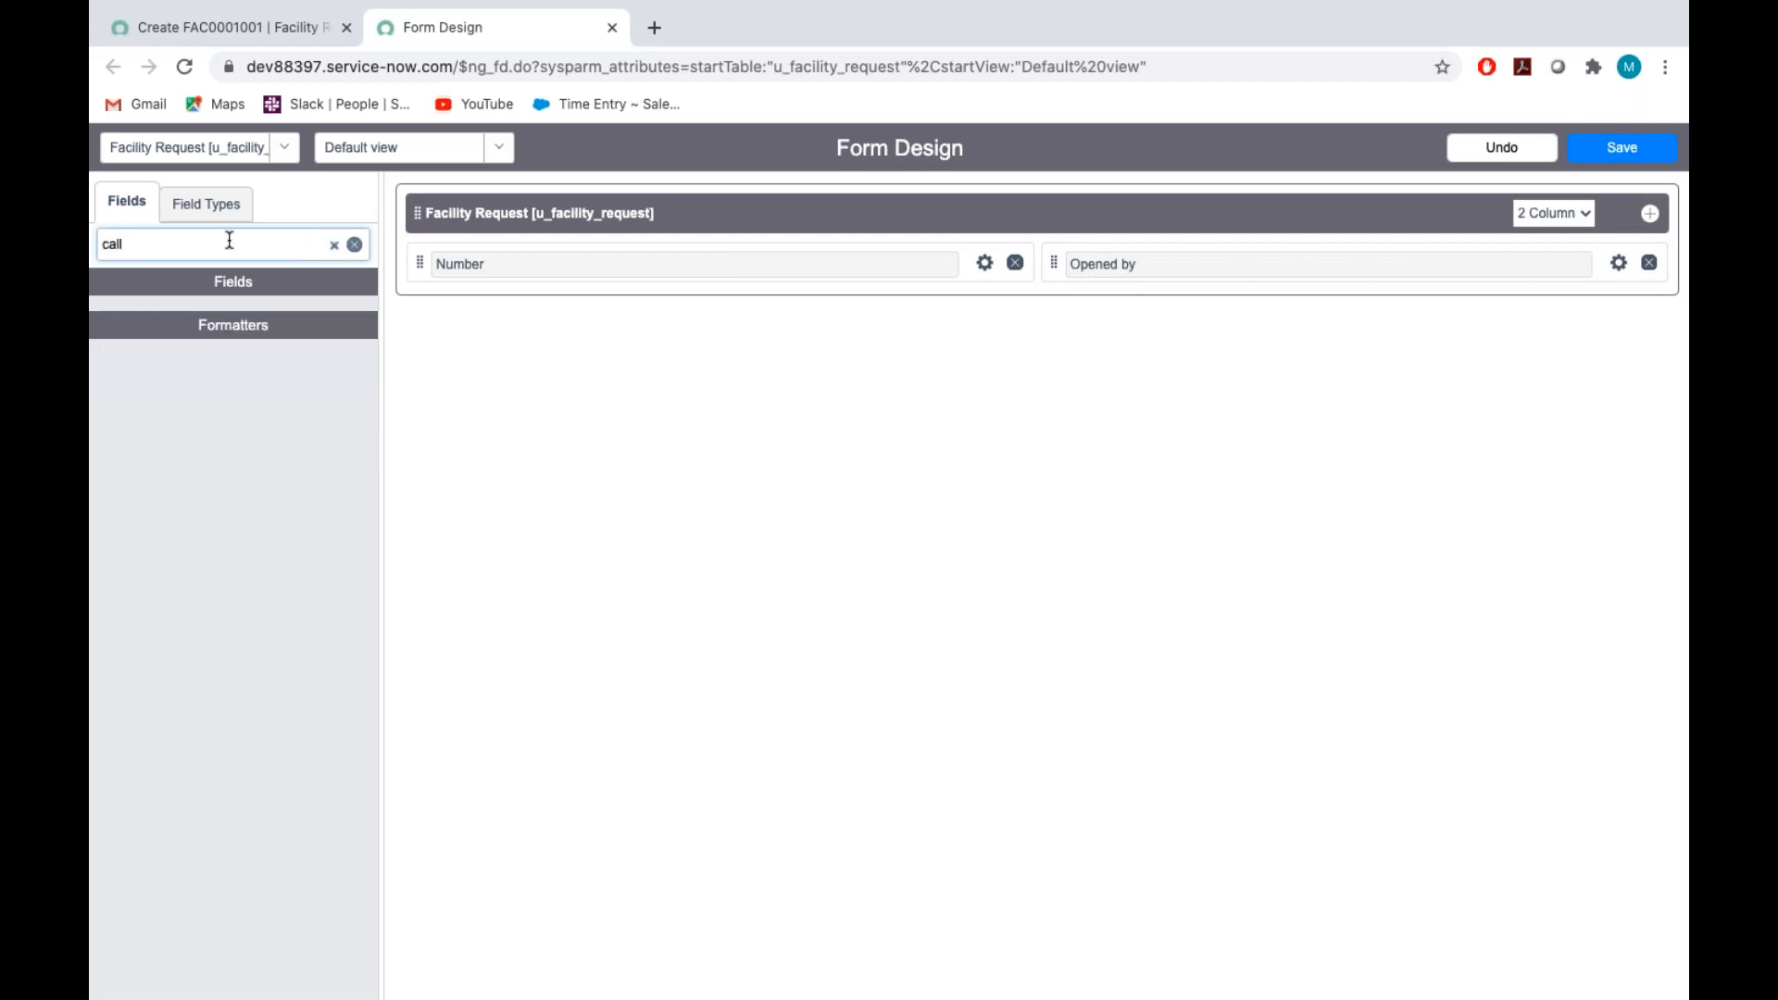
key(BackSpace)
key(BackSpace)
key(BackSpace)
key(BackSpace)
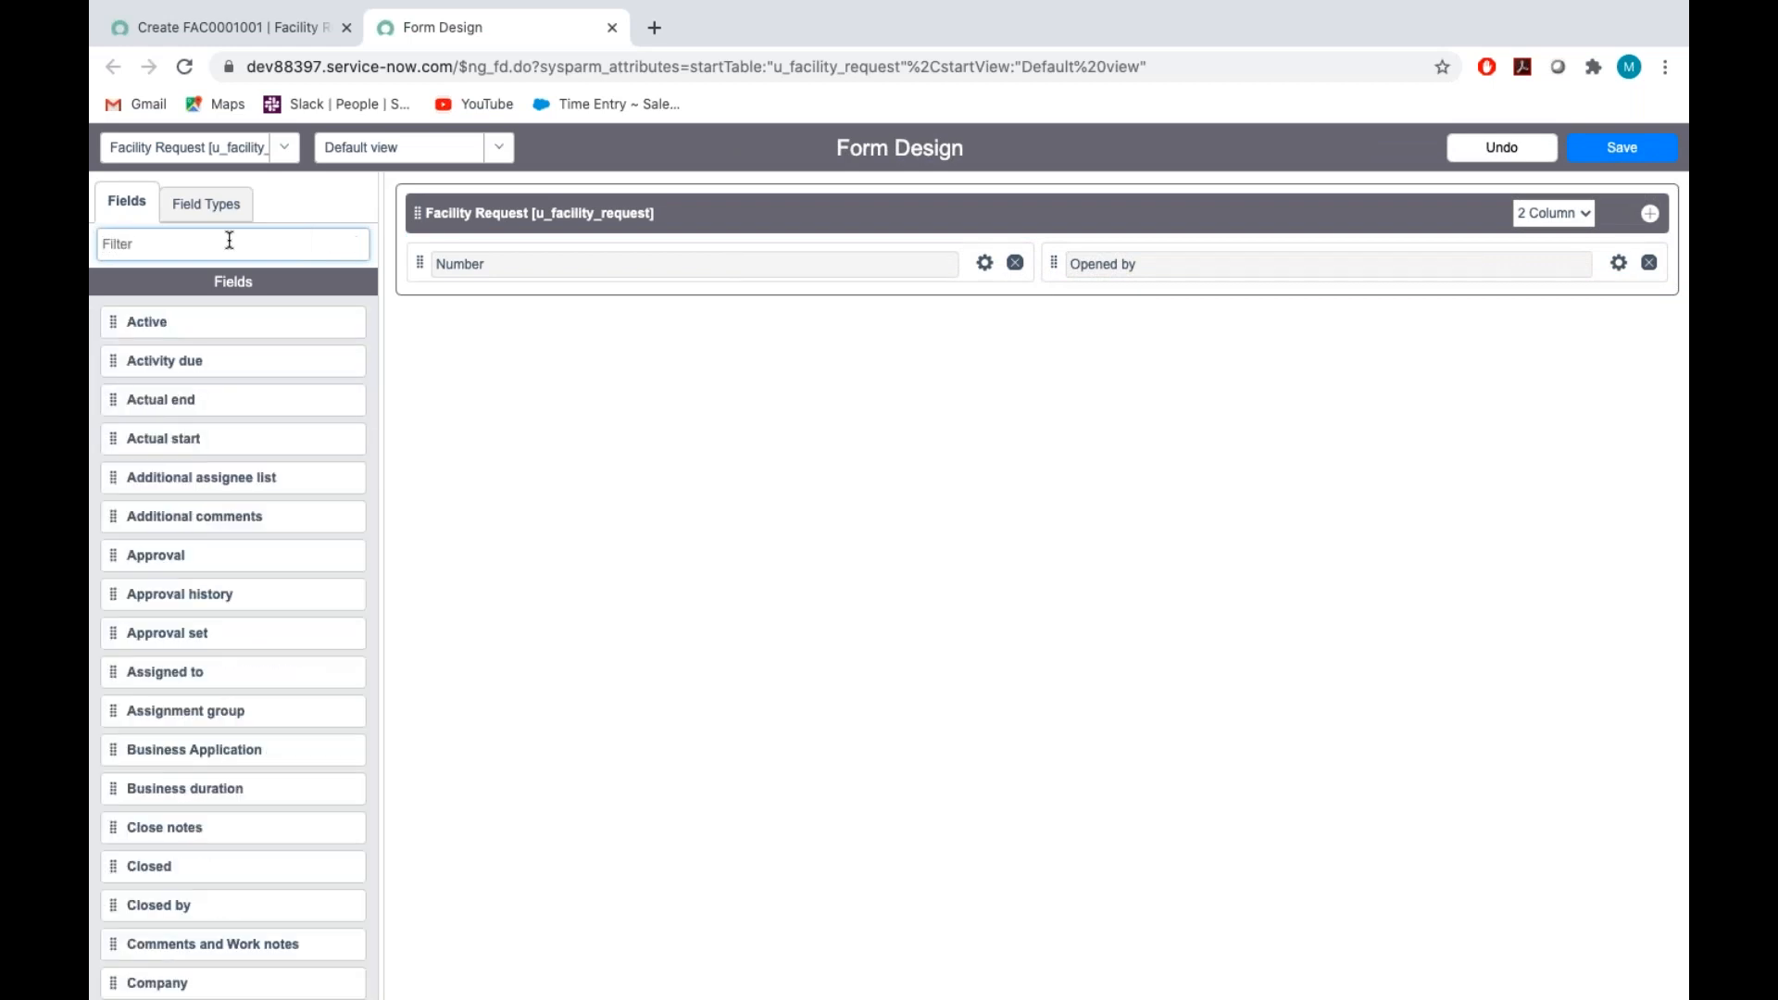
Check the Caller specification in the Assignment_Tech document and add a new Reference-type field below Number
click(203, 205)
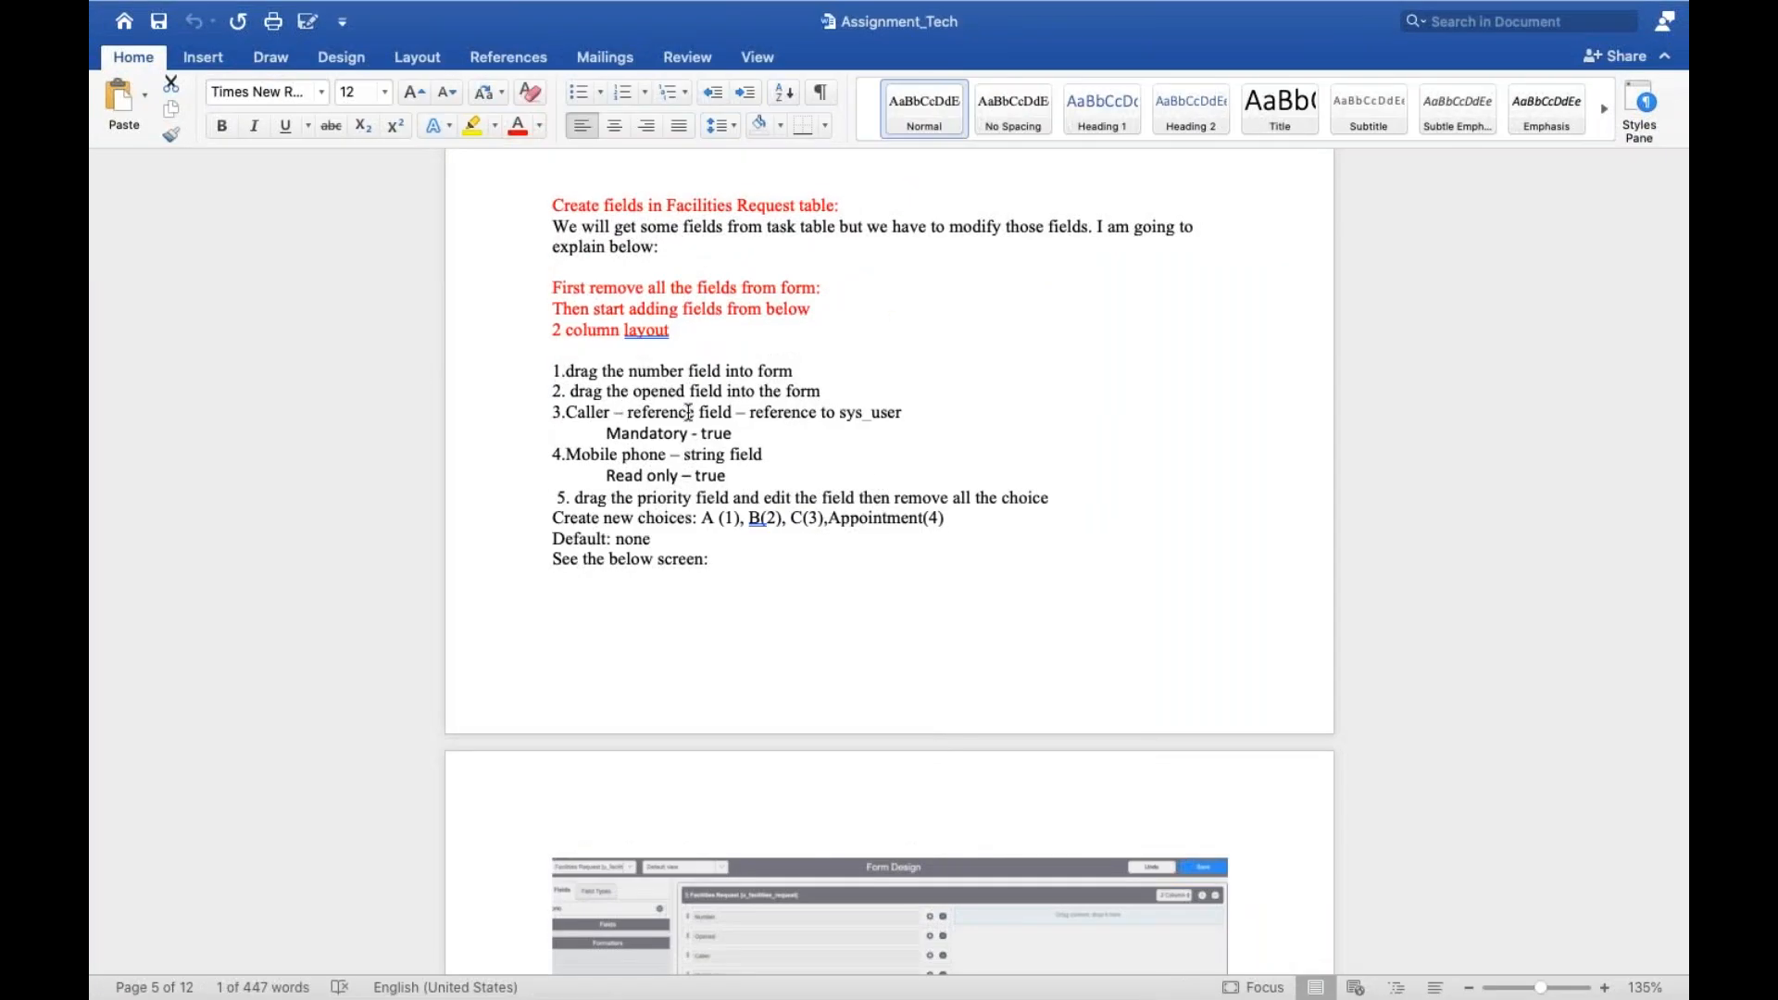
triple_click(704, 412)
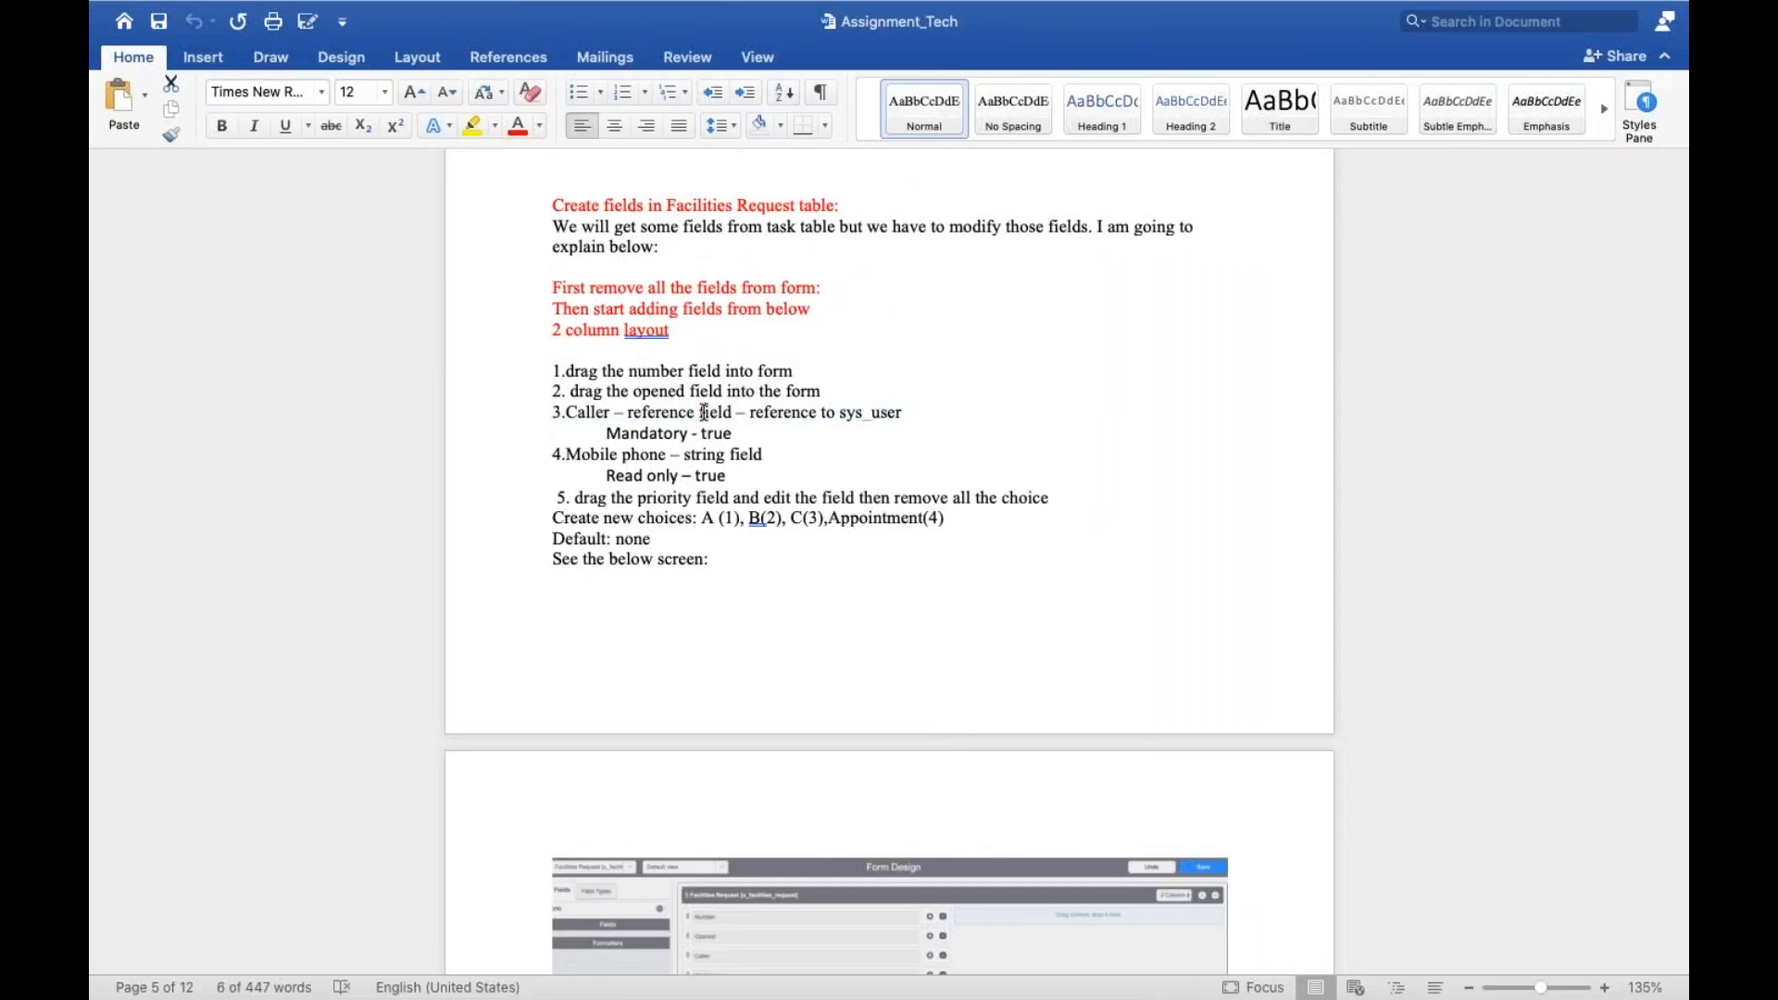
triple_click(859, 406)
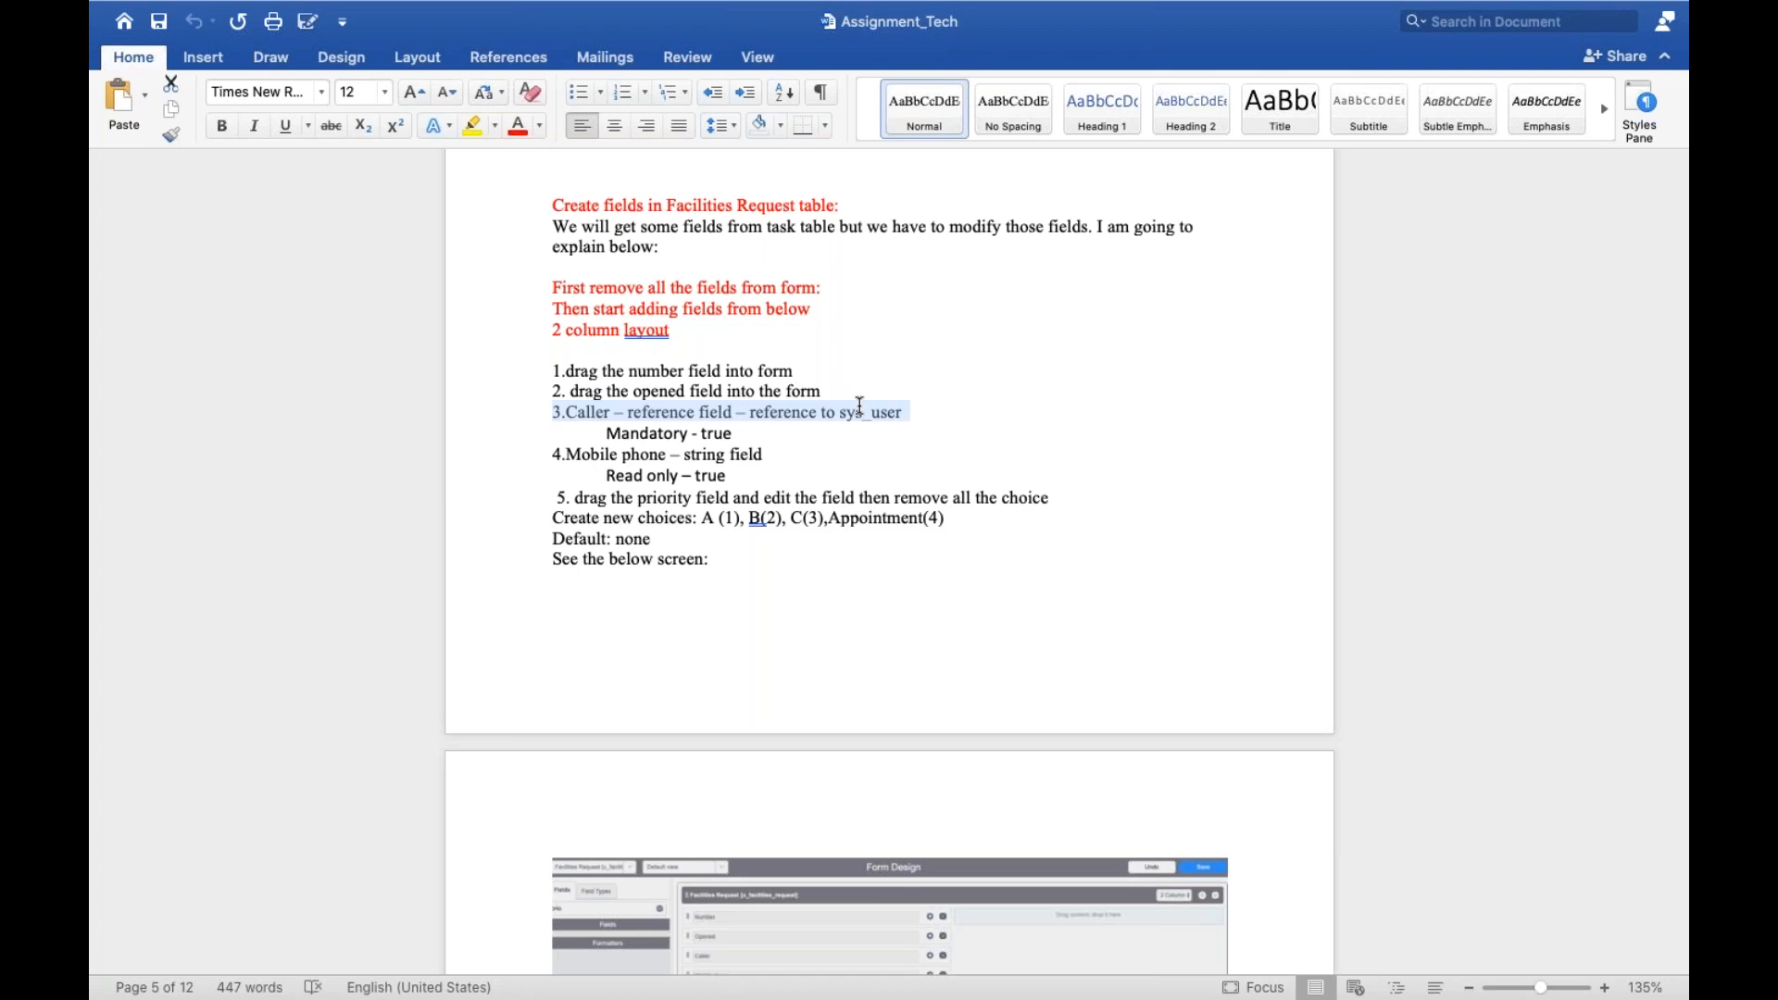
click(721, 434)
triple_click(719, 434)
key(ctrl+Left)
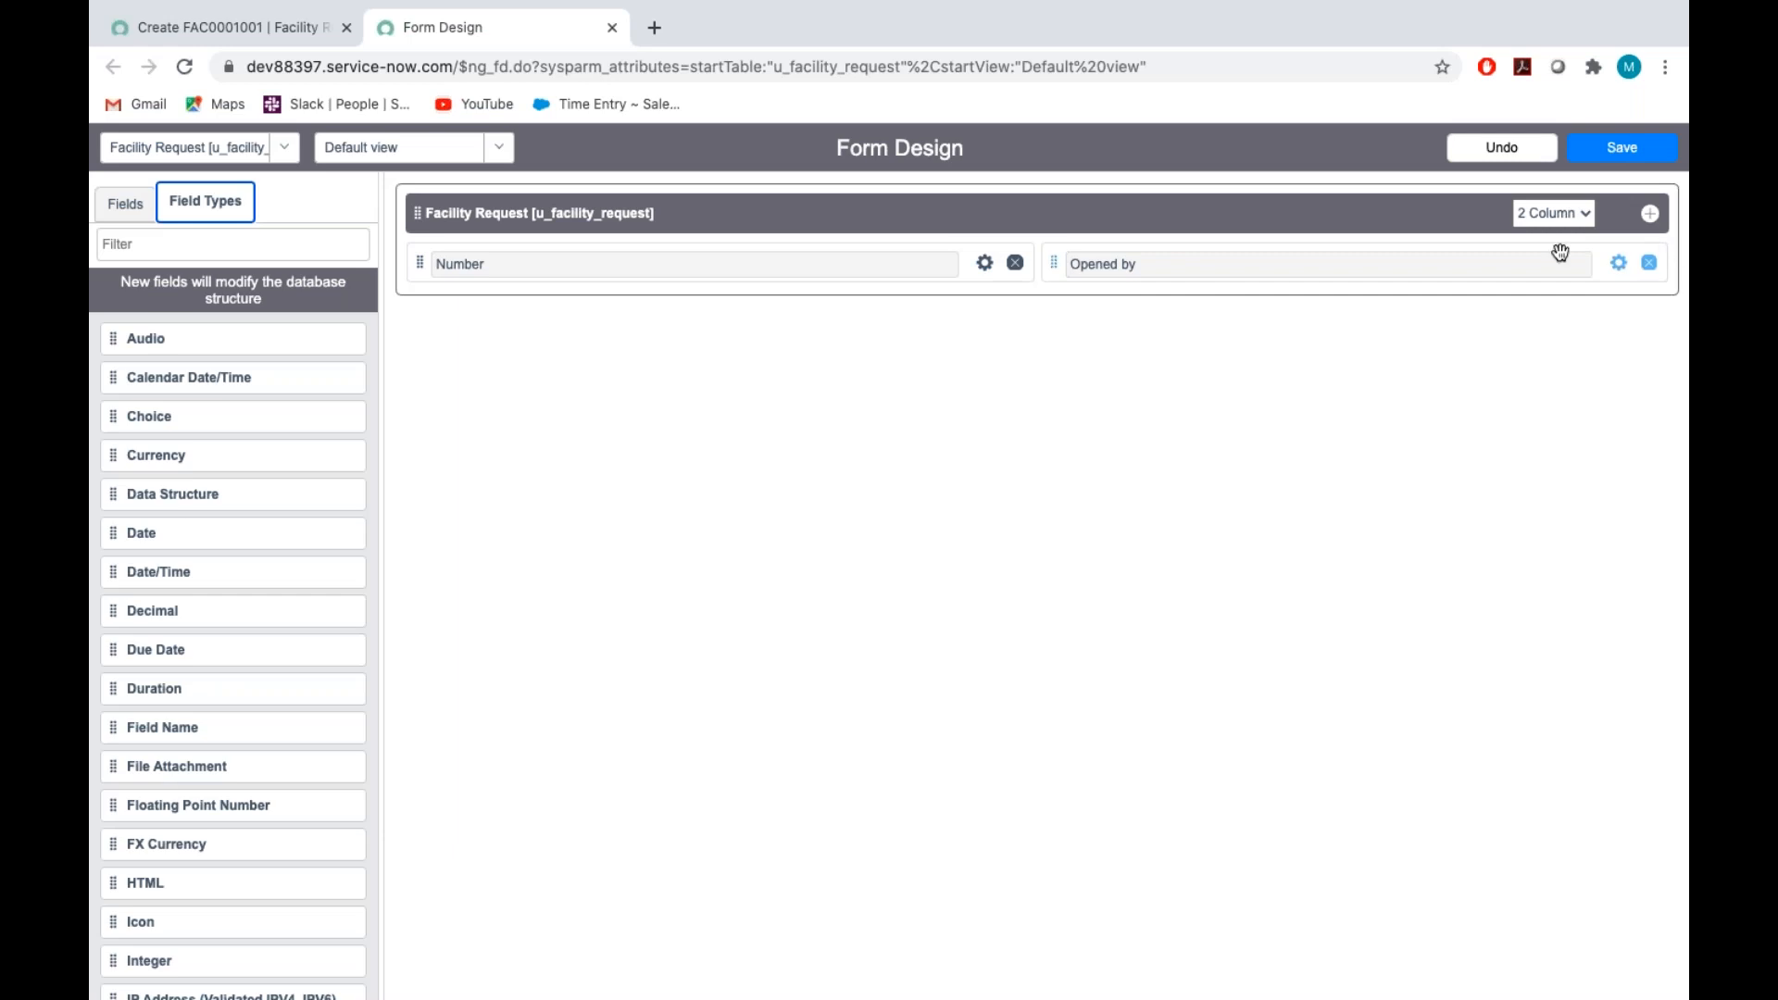
click(204, 246)
text(refe)
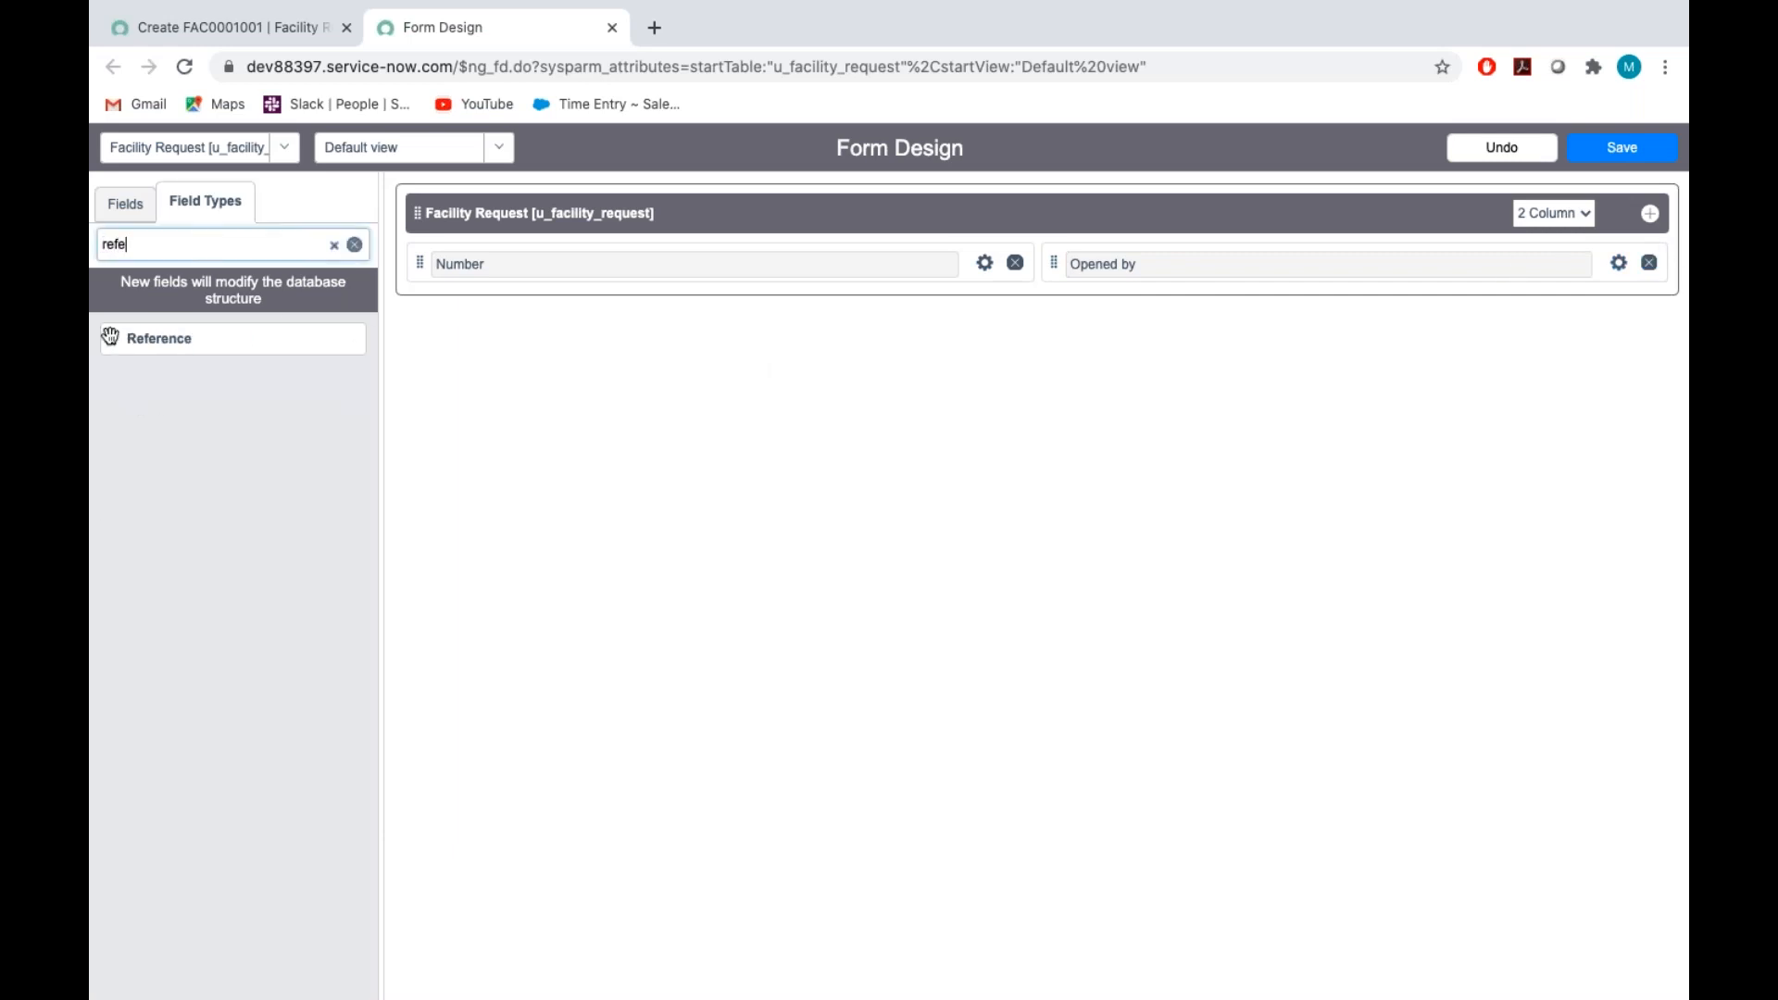
drag(111, 338, 452, 299)
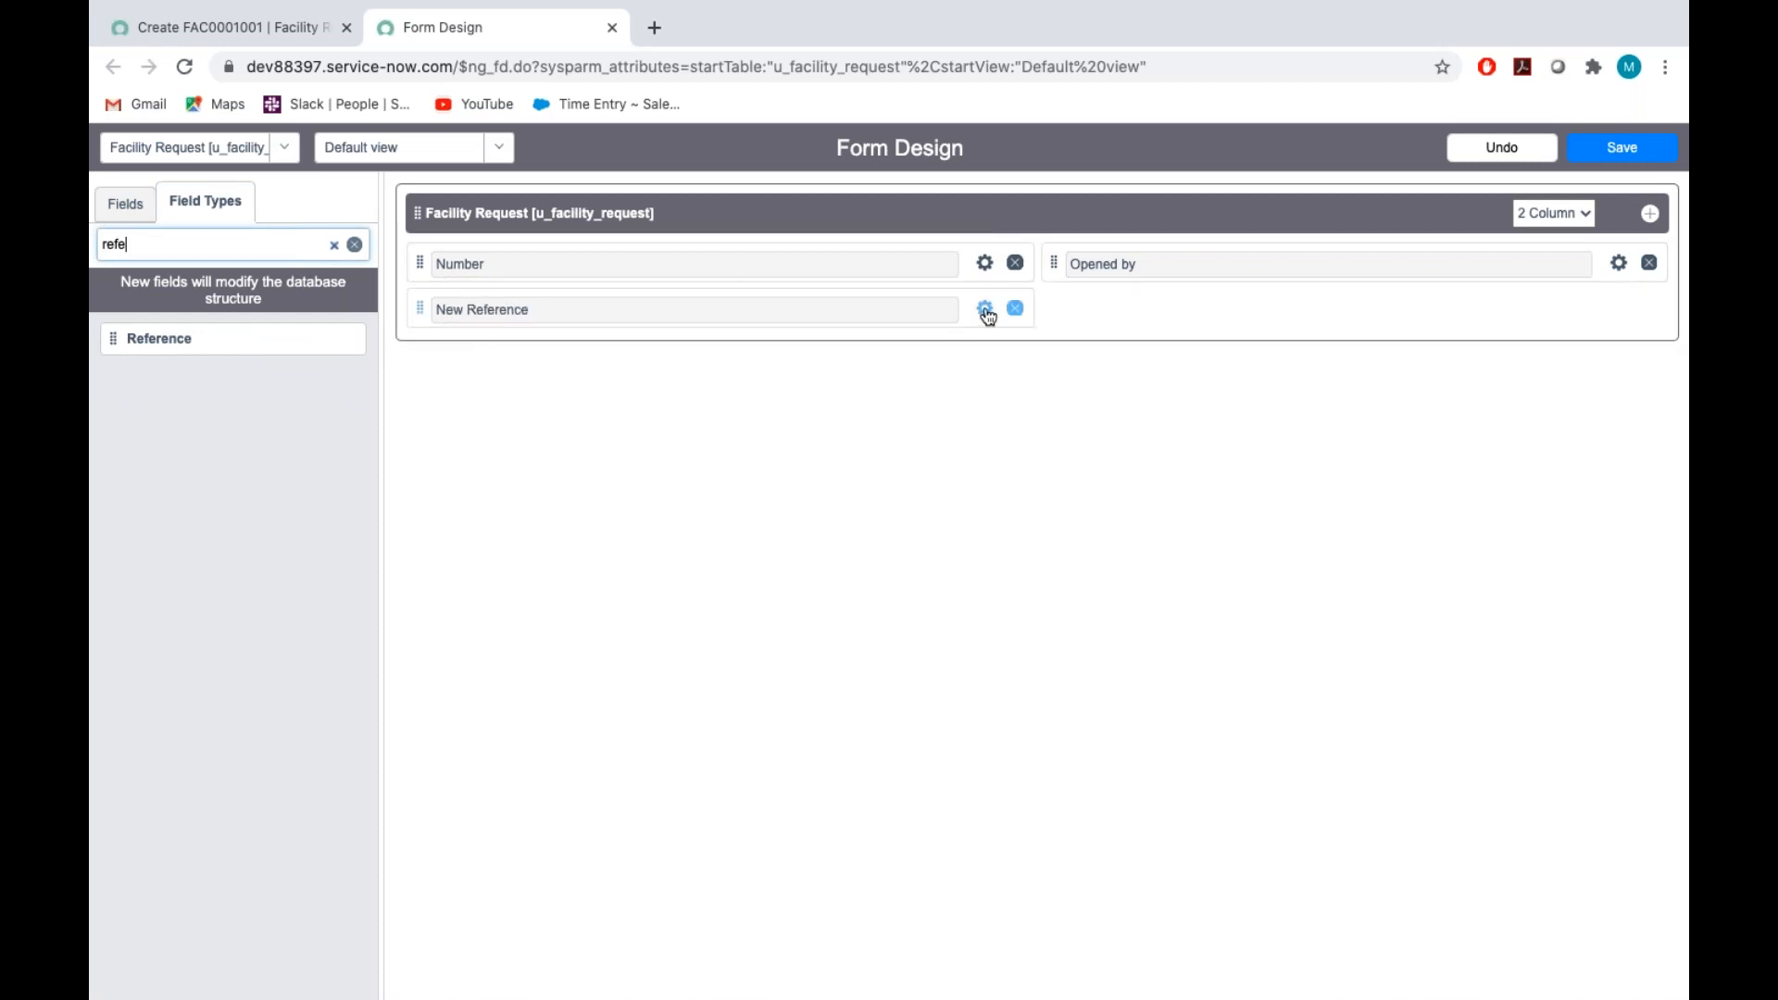
Label the new reference field Caller and set its name to u_caller
click(985, 308)
triple_click(728, 385)
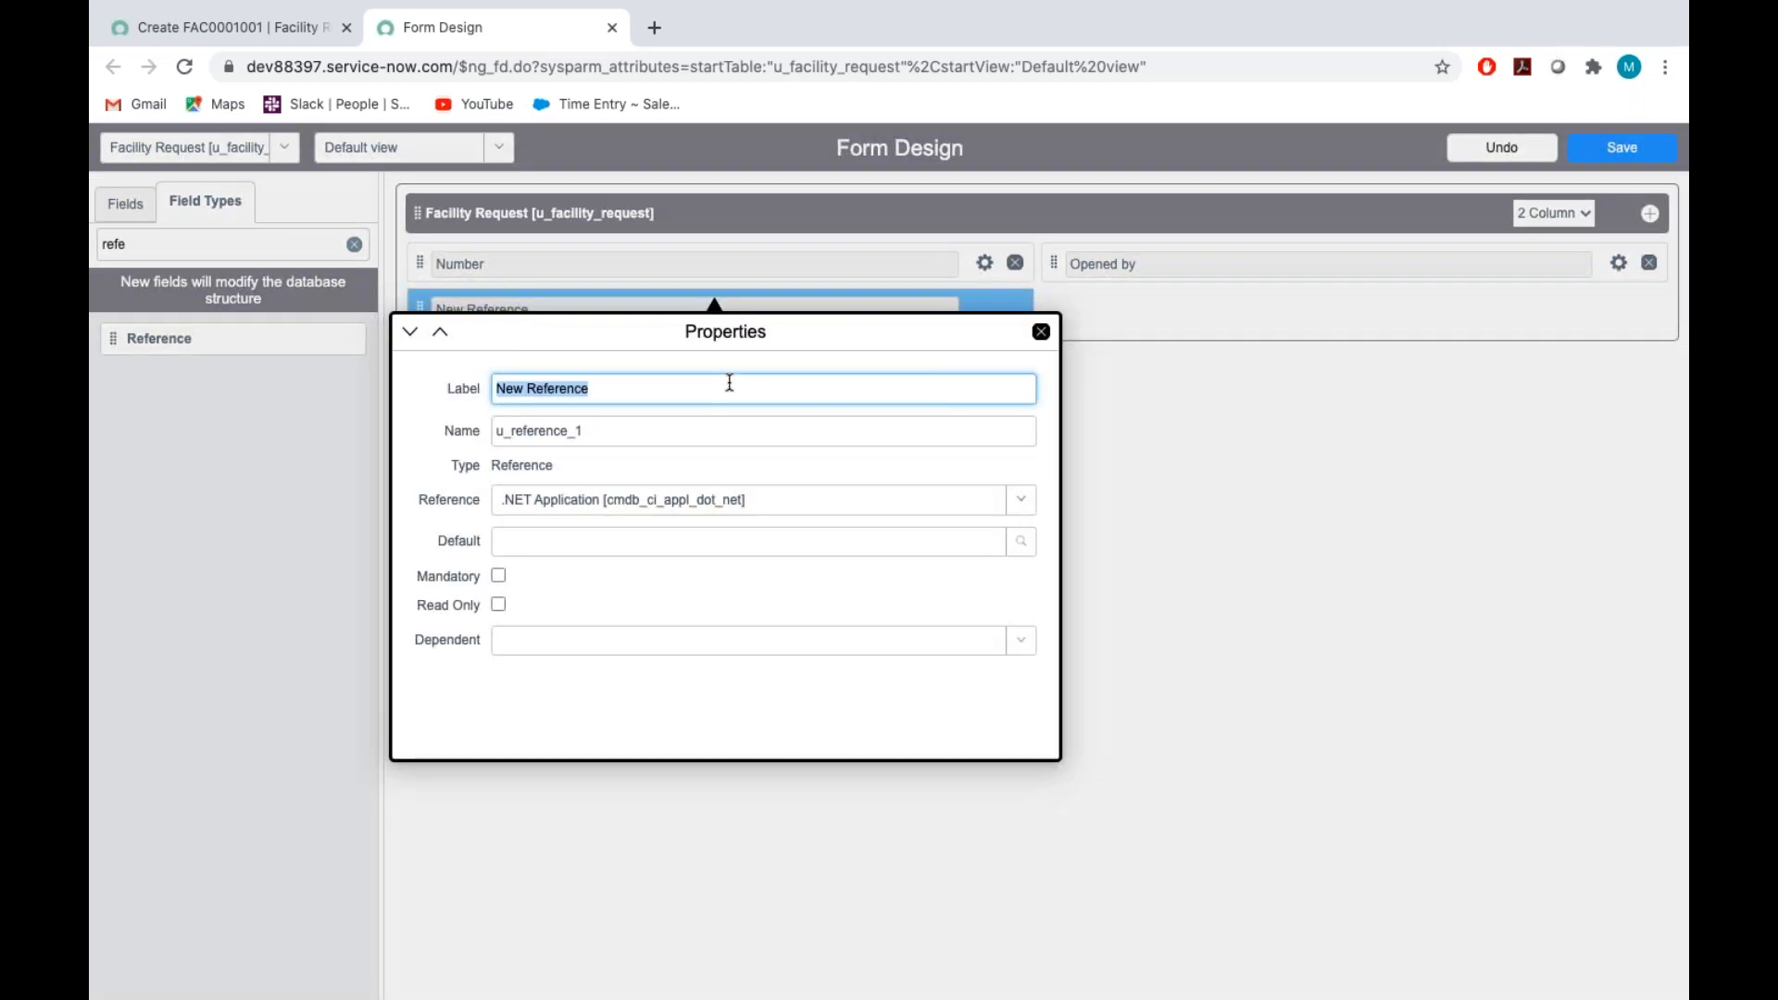
key(BackSpace)
text(C)
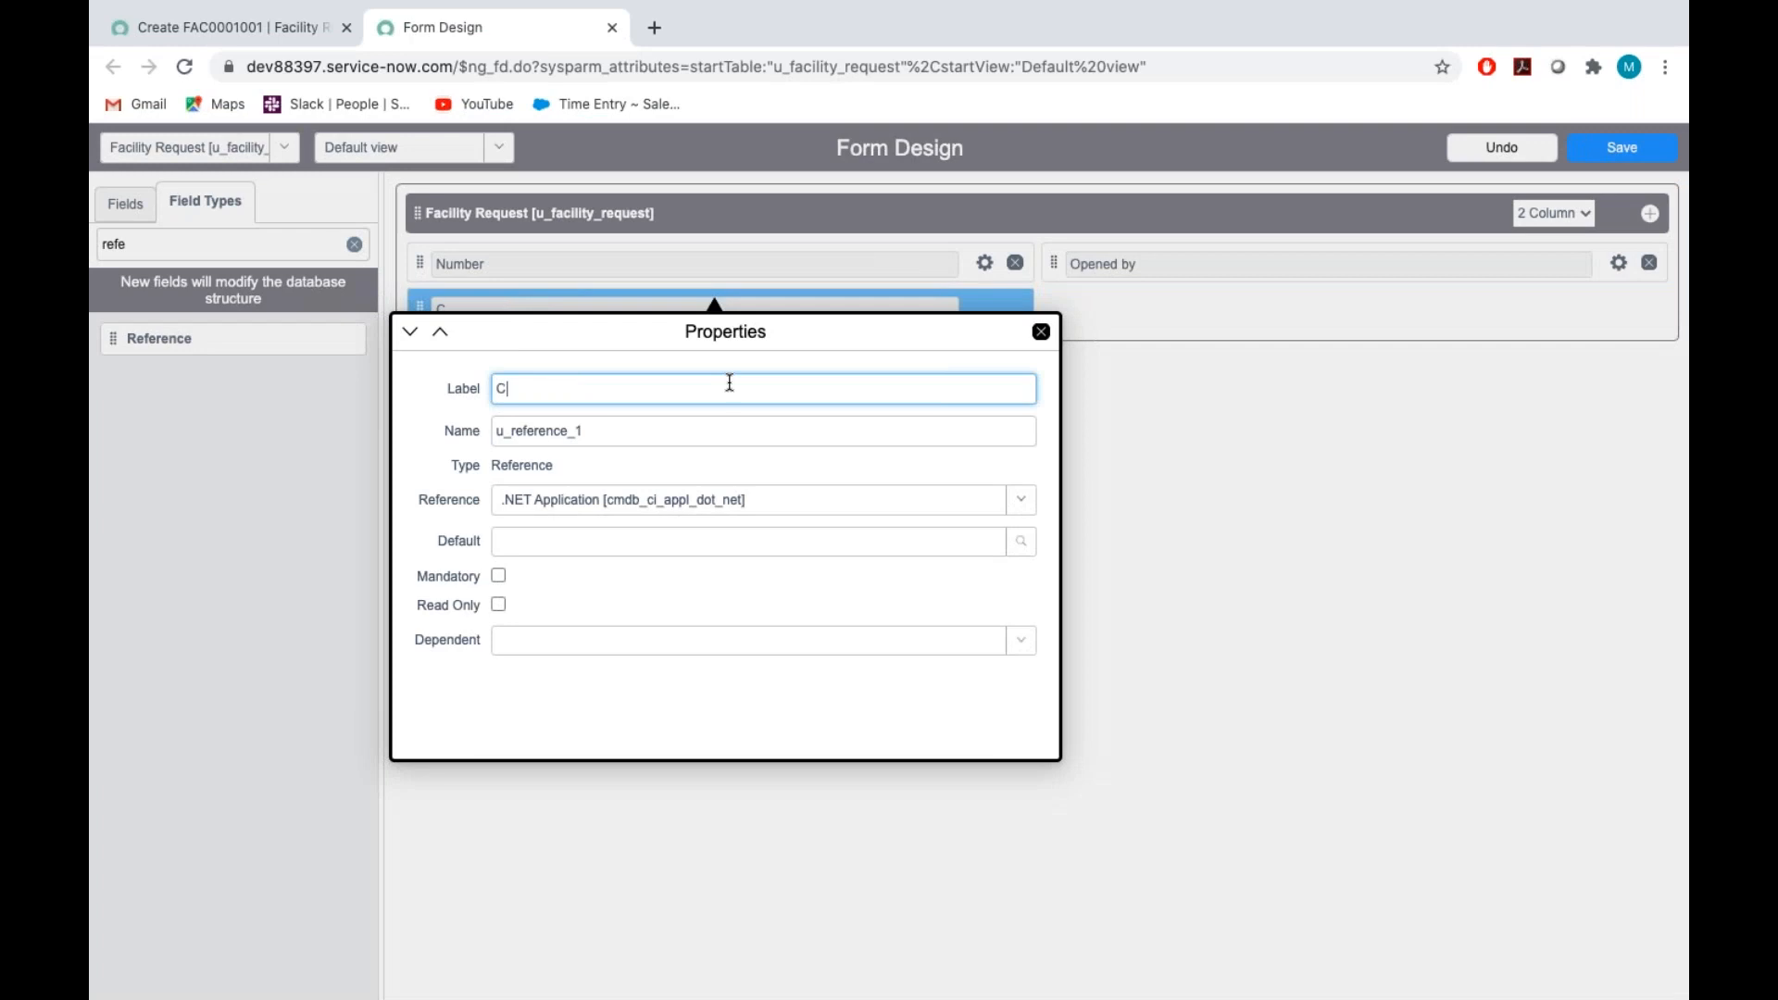
text(aller)
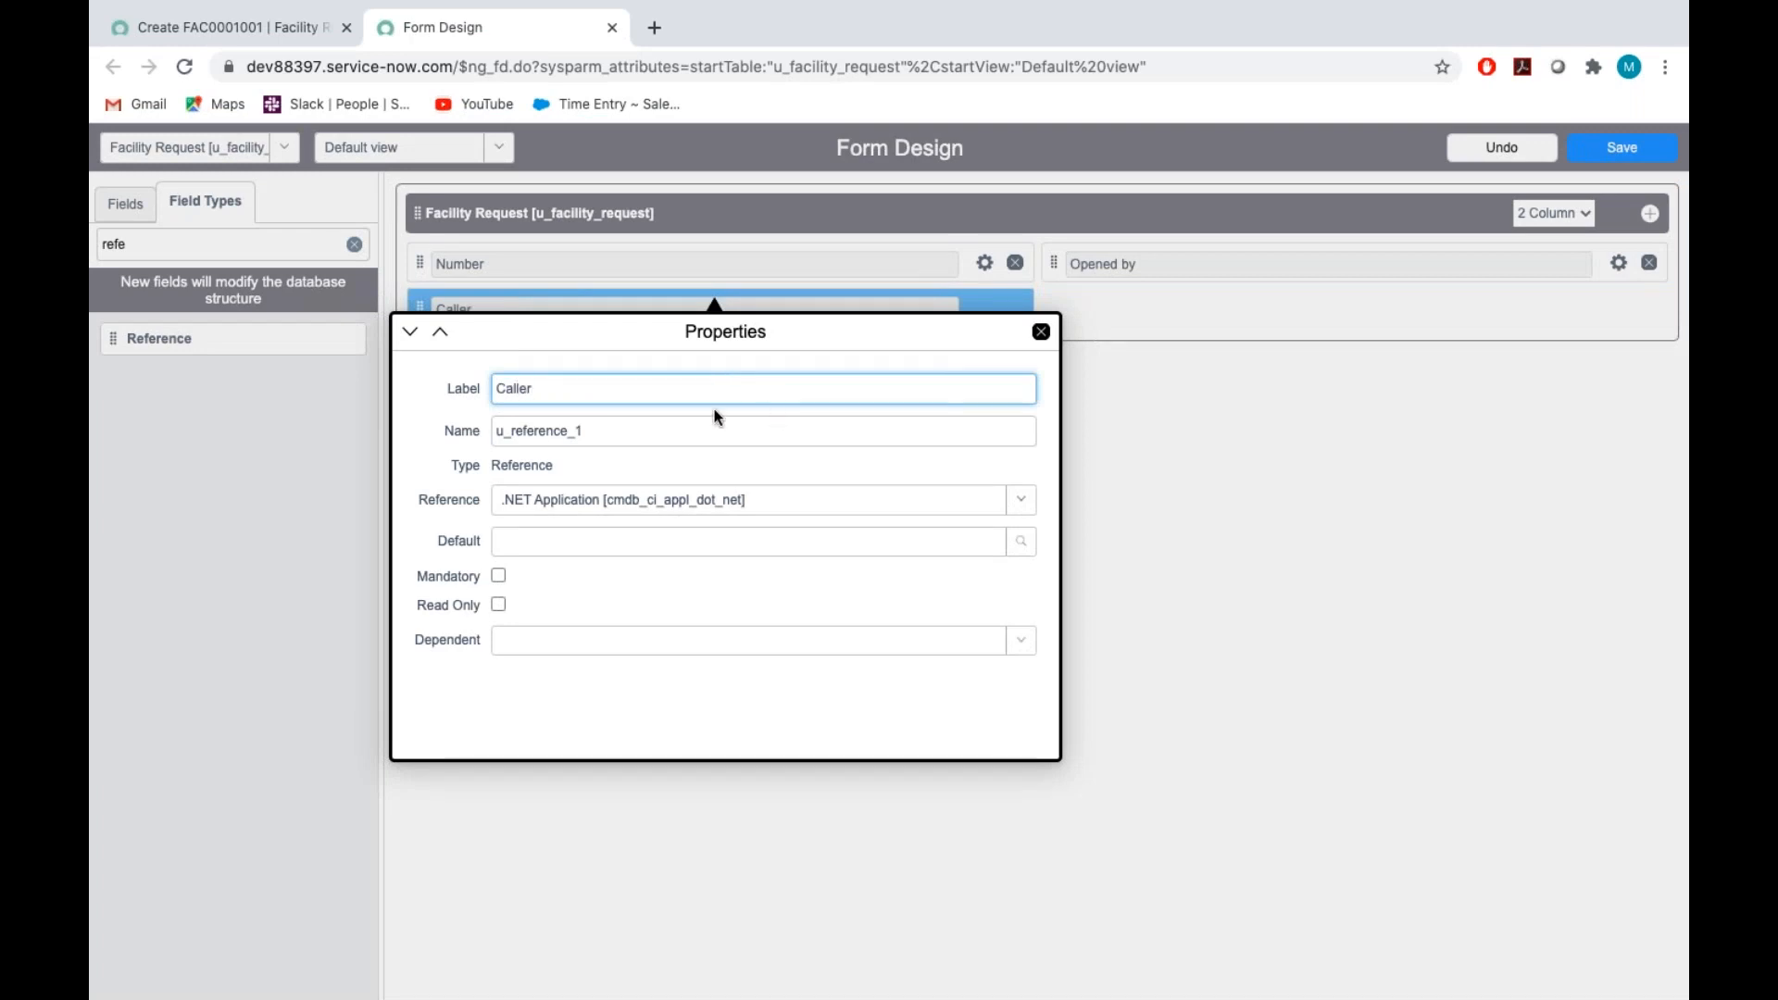
triple_click(636, 428)
key(BackSpace)
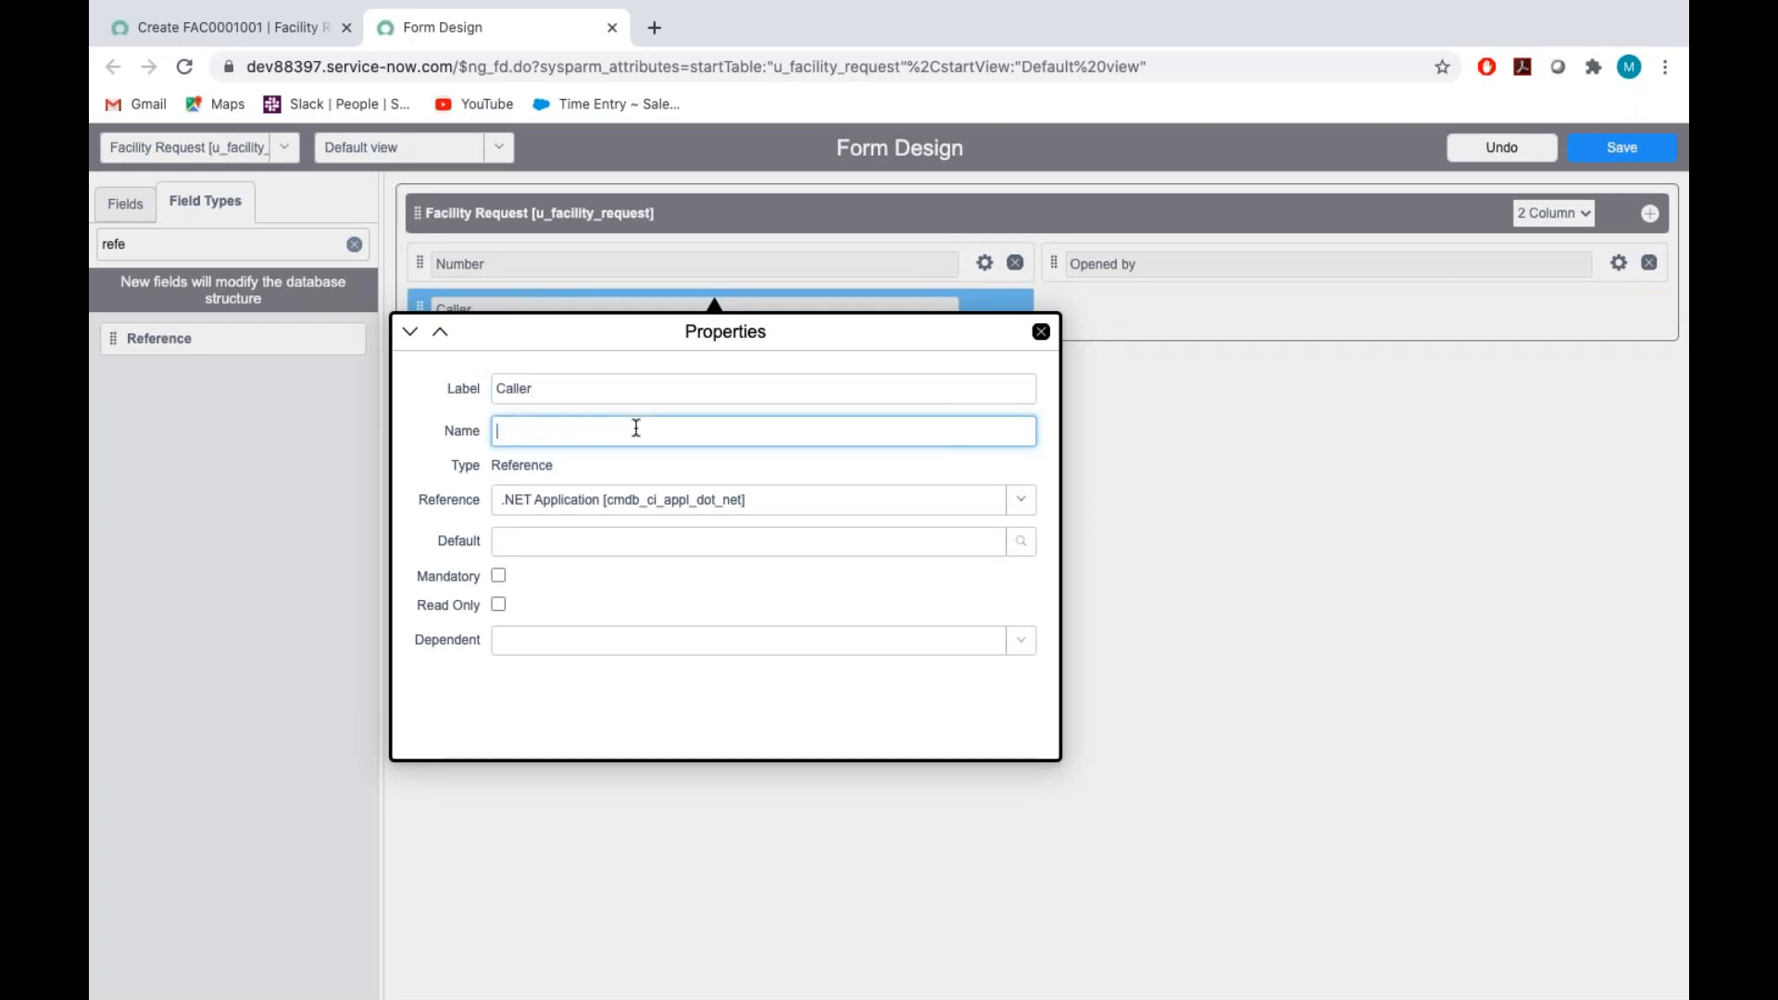
text(u_caller)
Set the Caller field's reference table to User [sys_user]
click(749, 501)
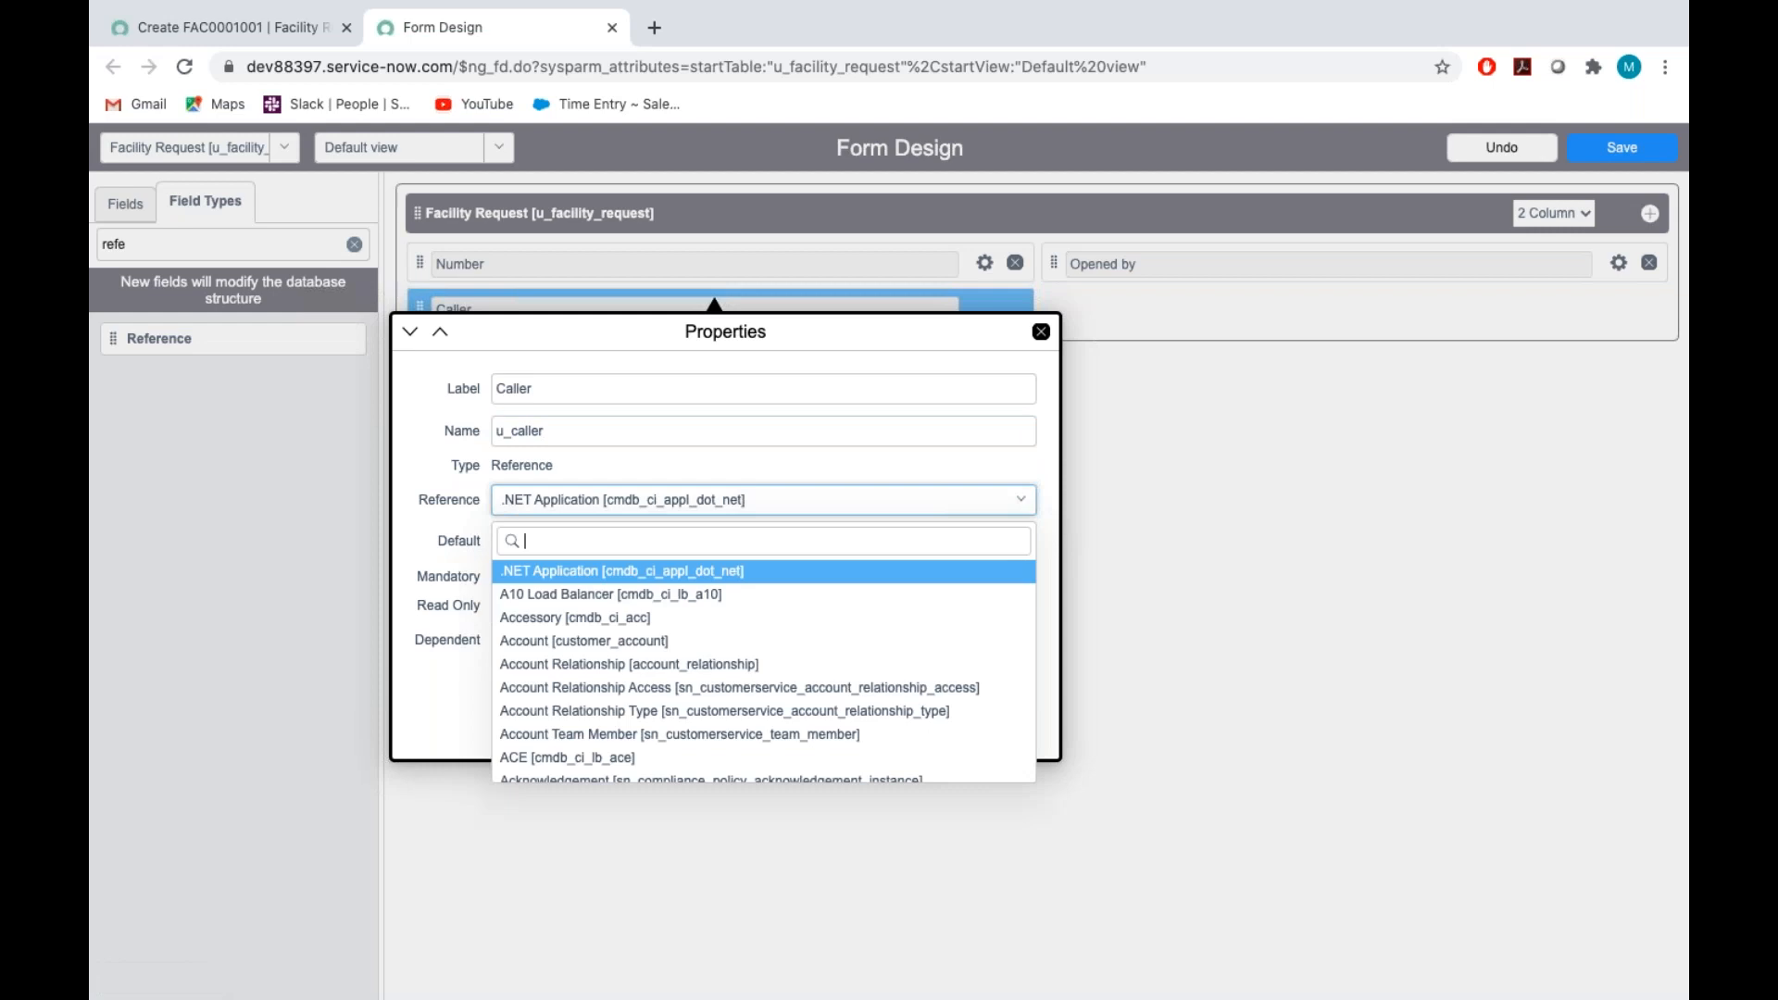
text(sys_)
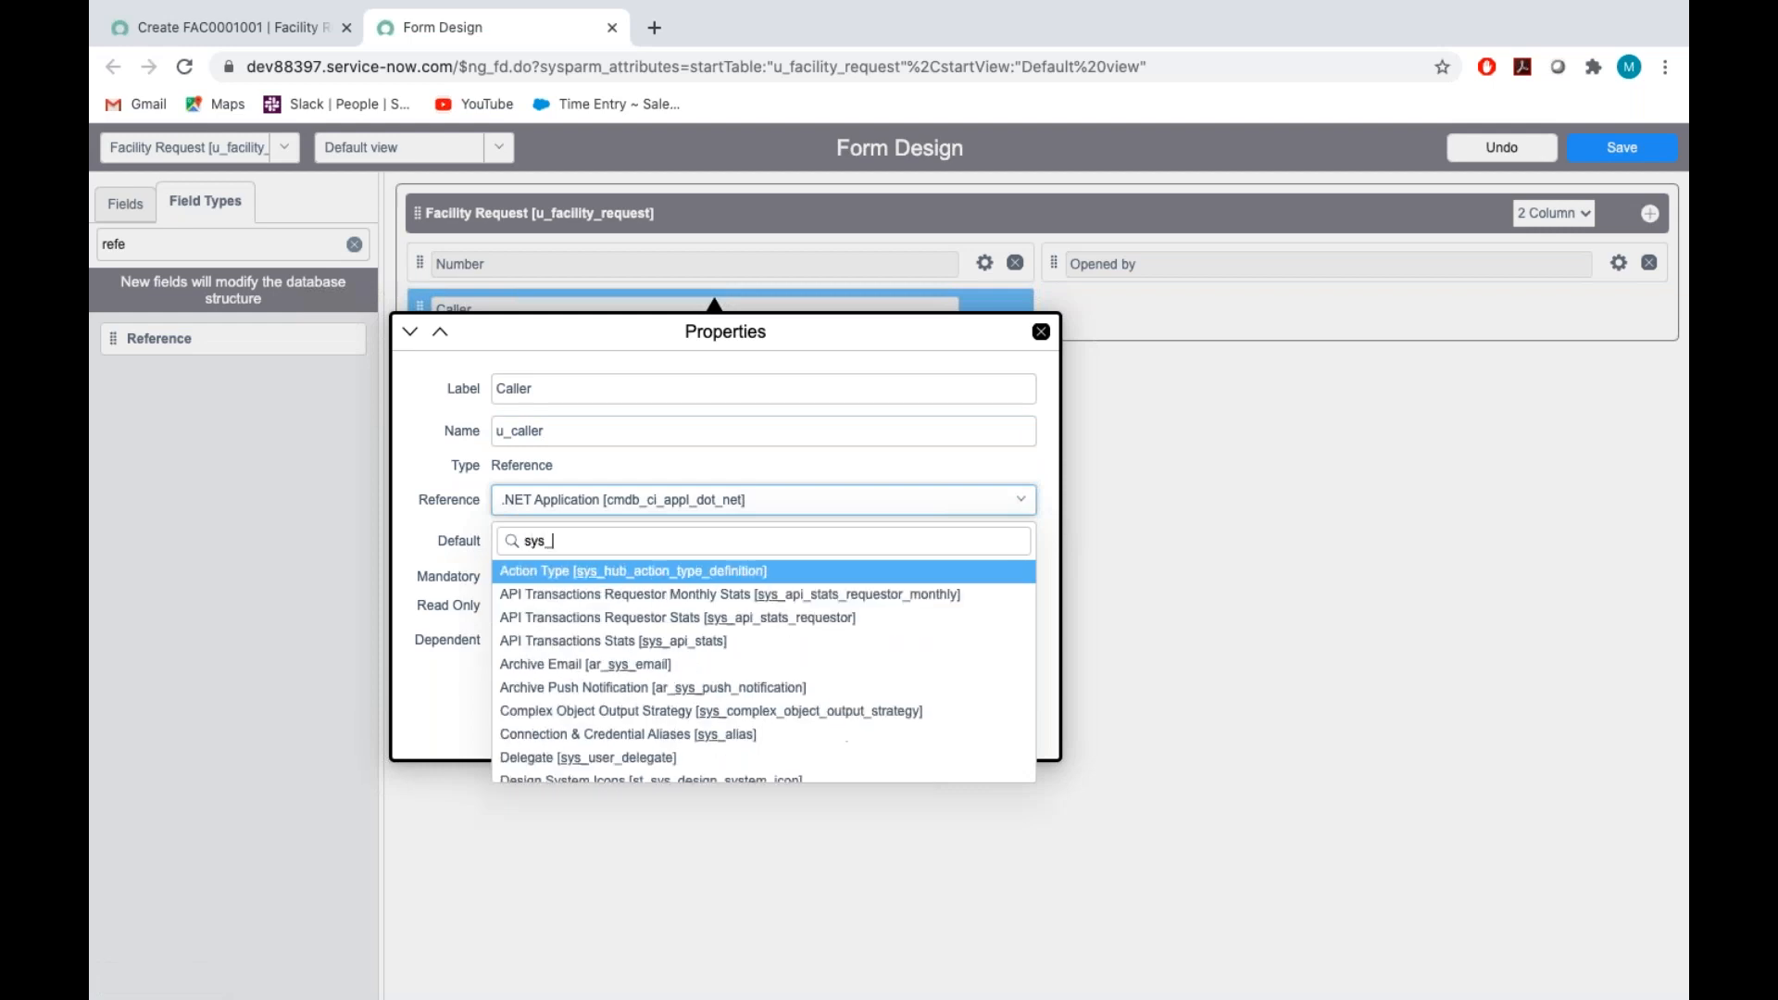
text(y)
key(BackSpace)
text(user)
scroll(722, 685, down, 3)
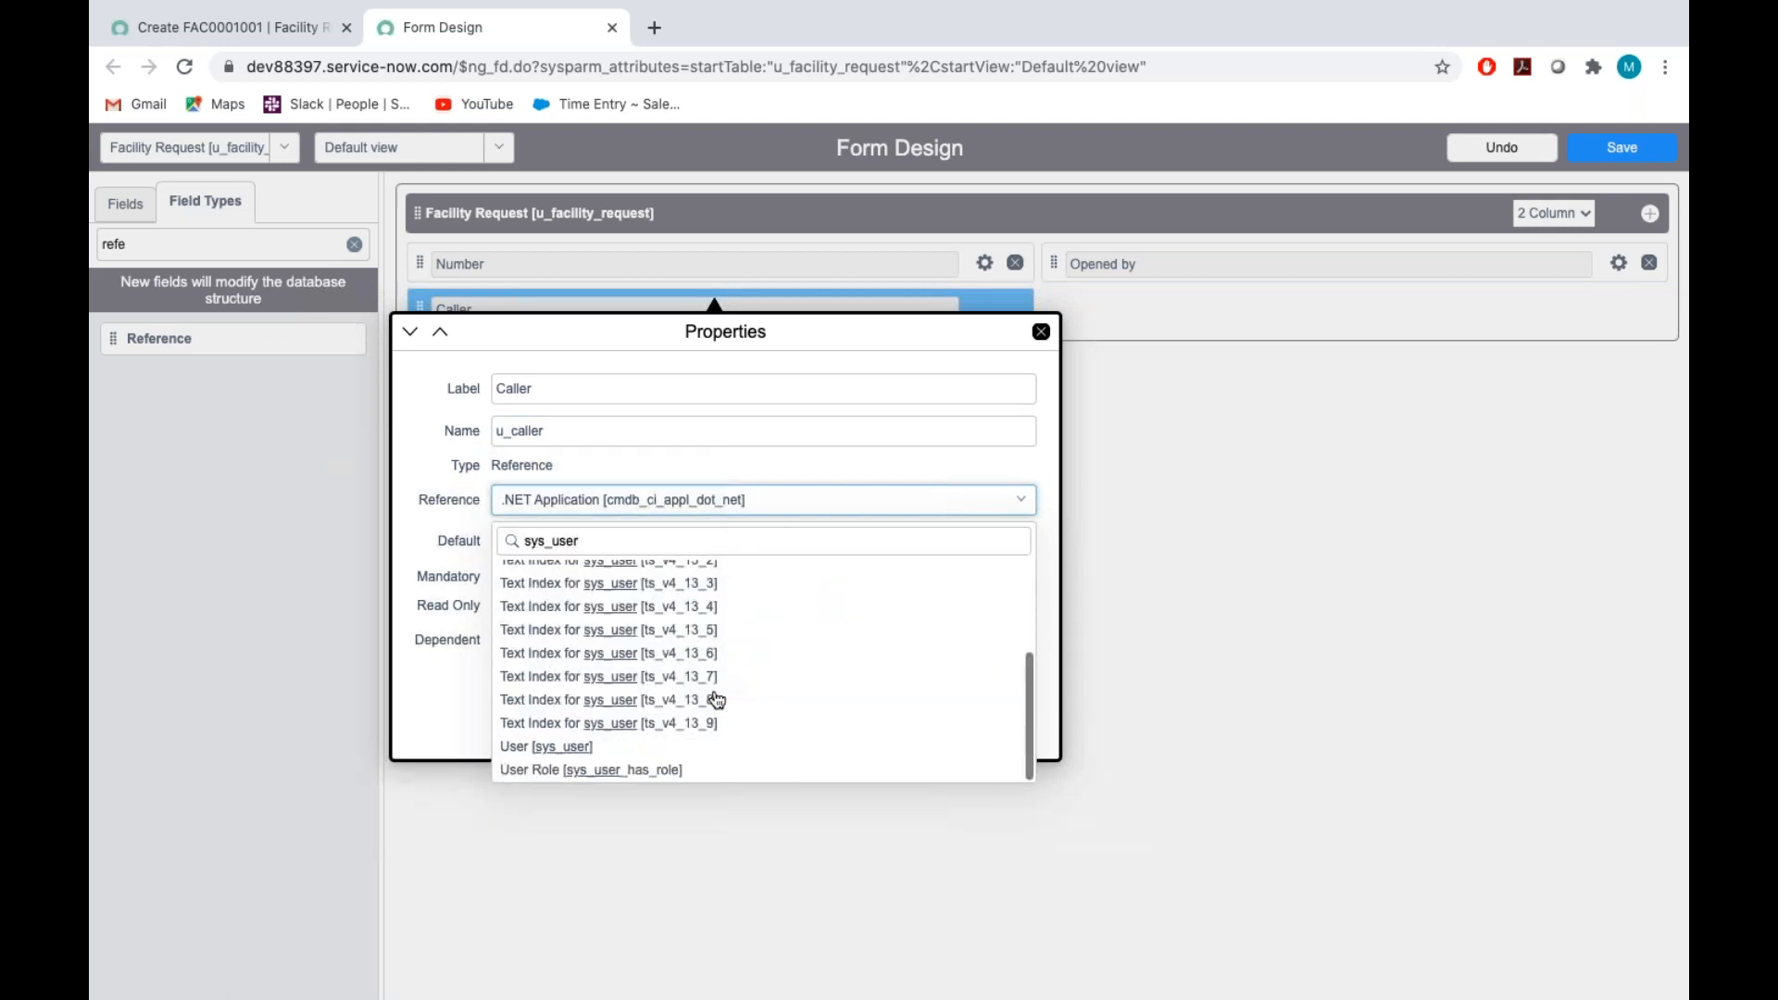
click(575, 746)
click(697, 690)
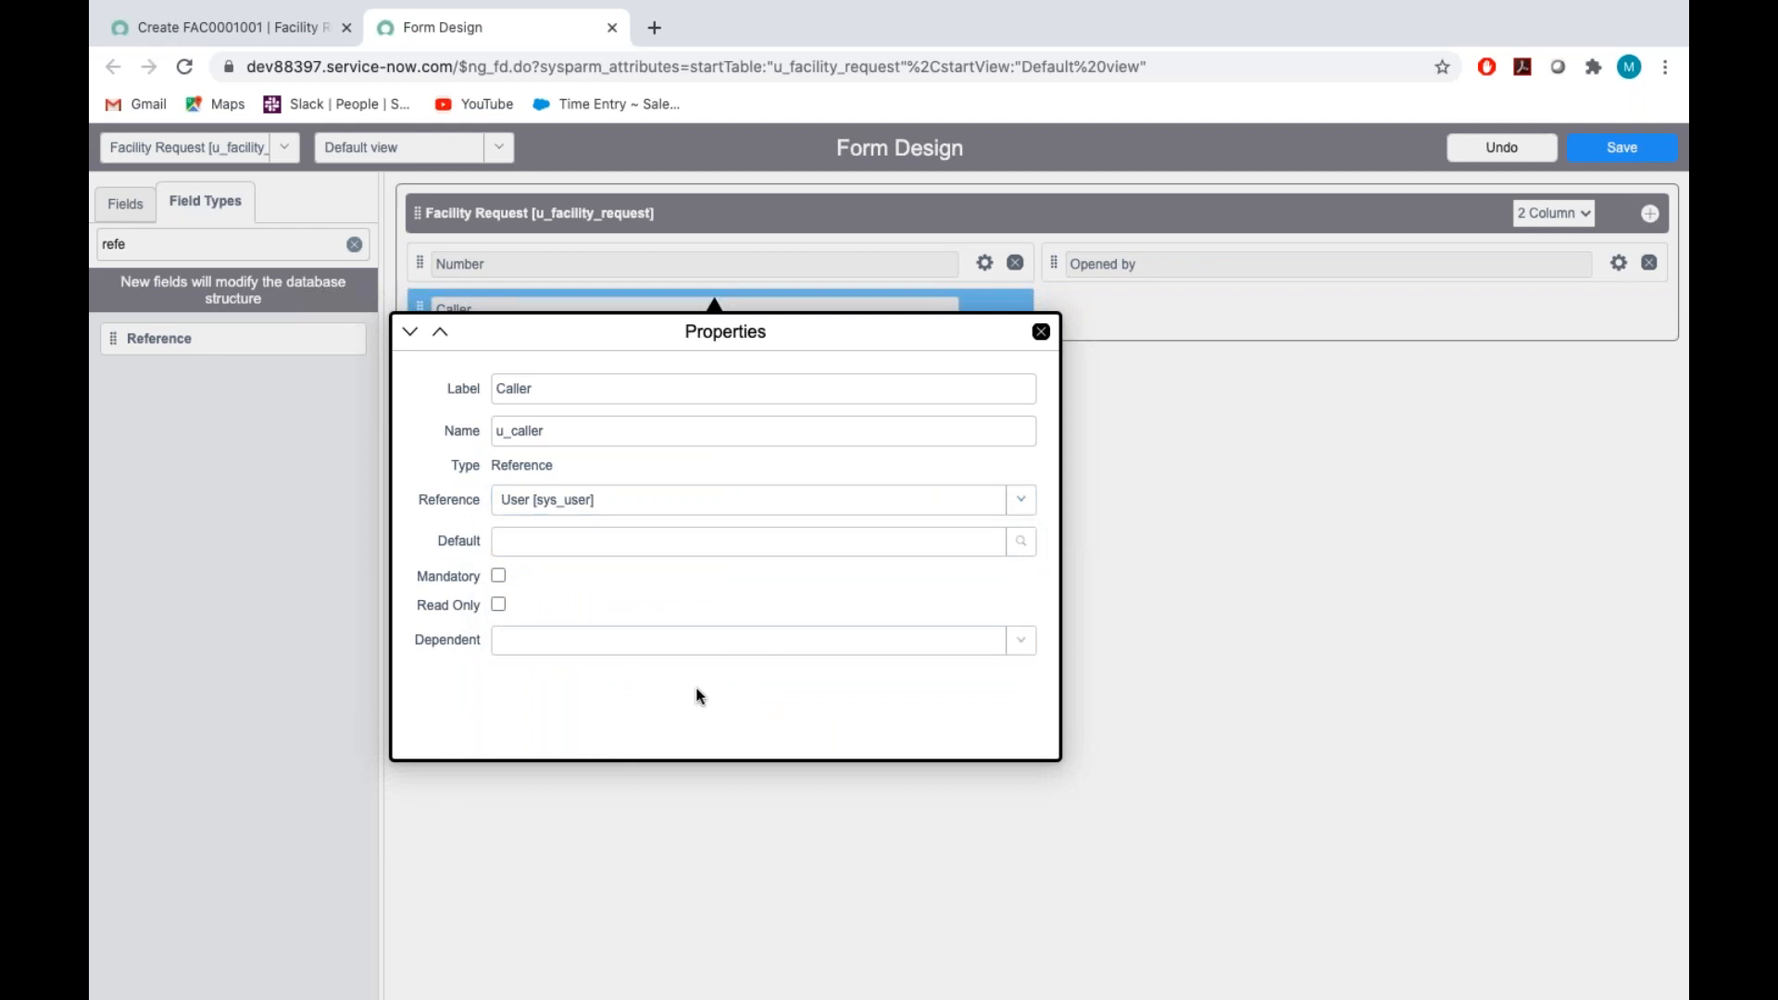
Make the Caller field mandatory and save the form design
click(499, 577)
click(1041, 332)
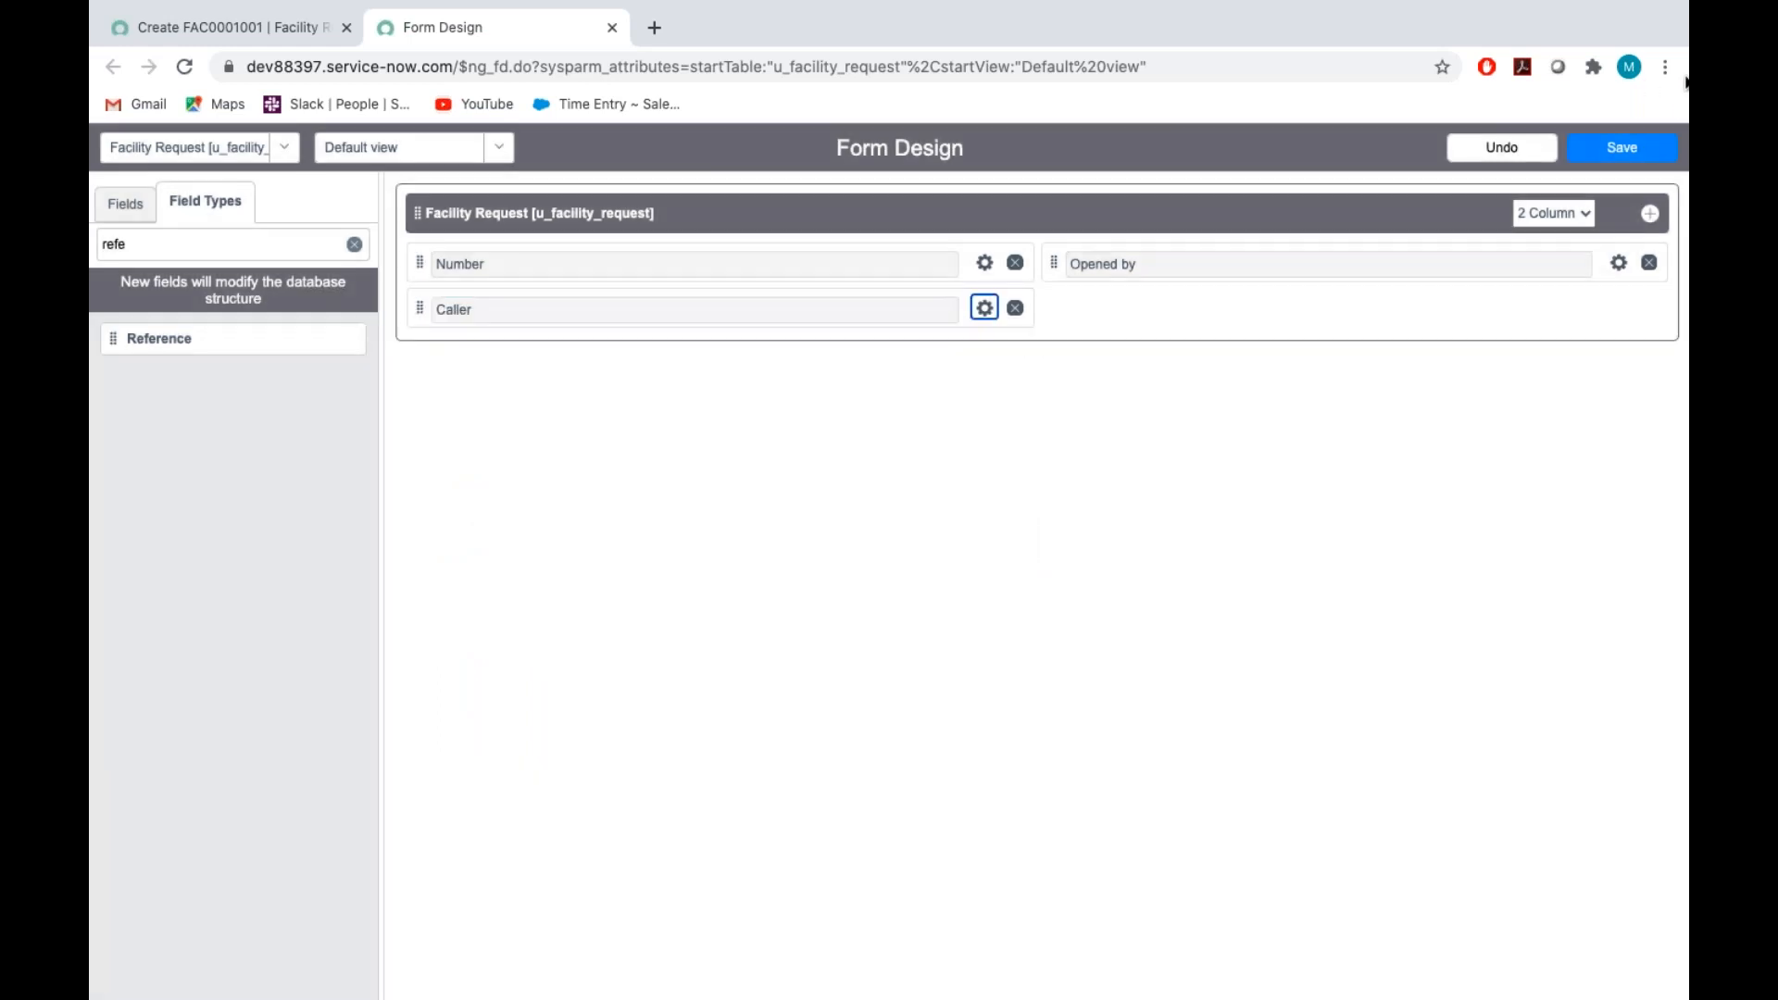
click(1631, 149)
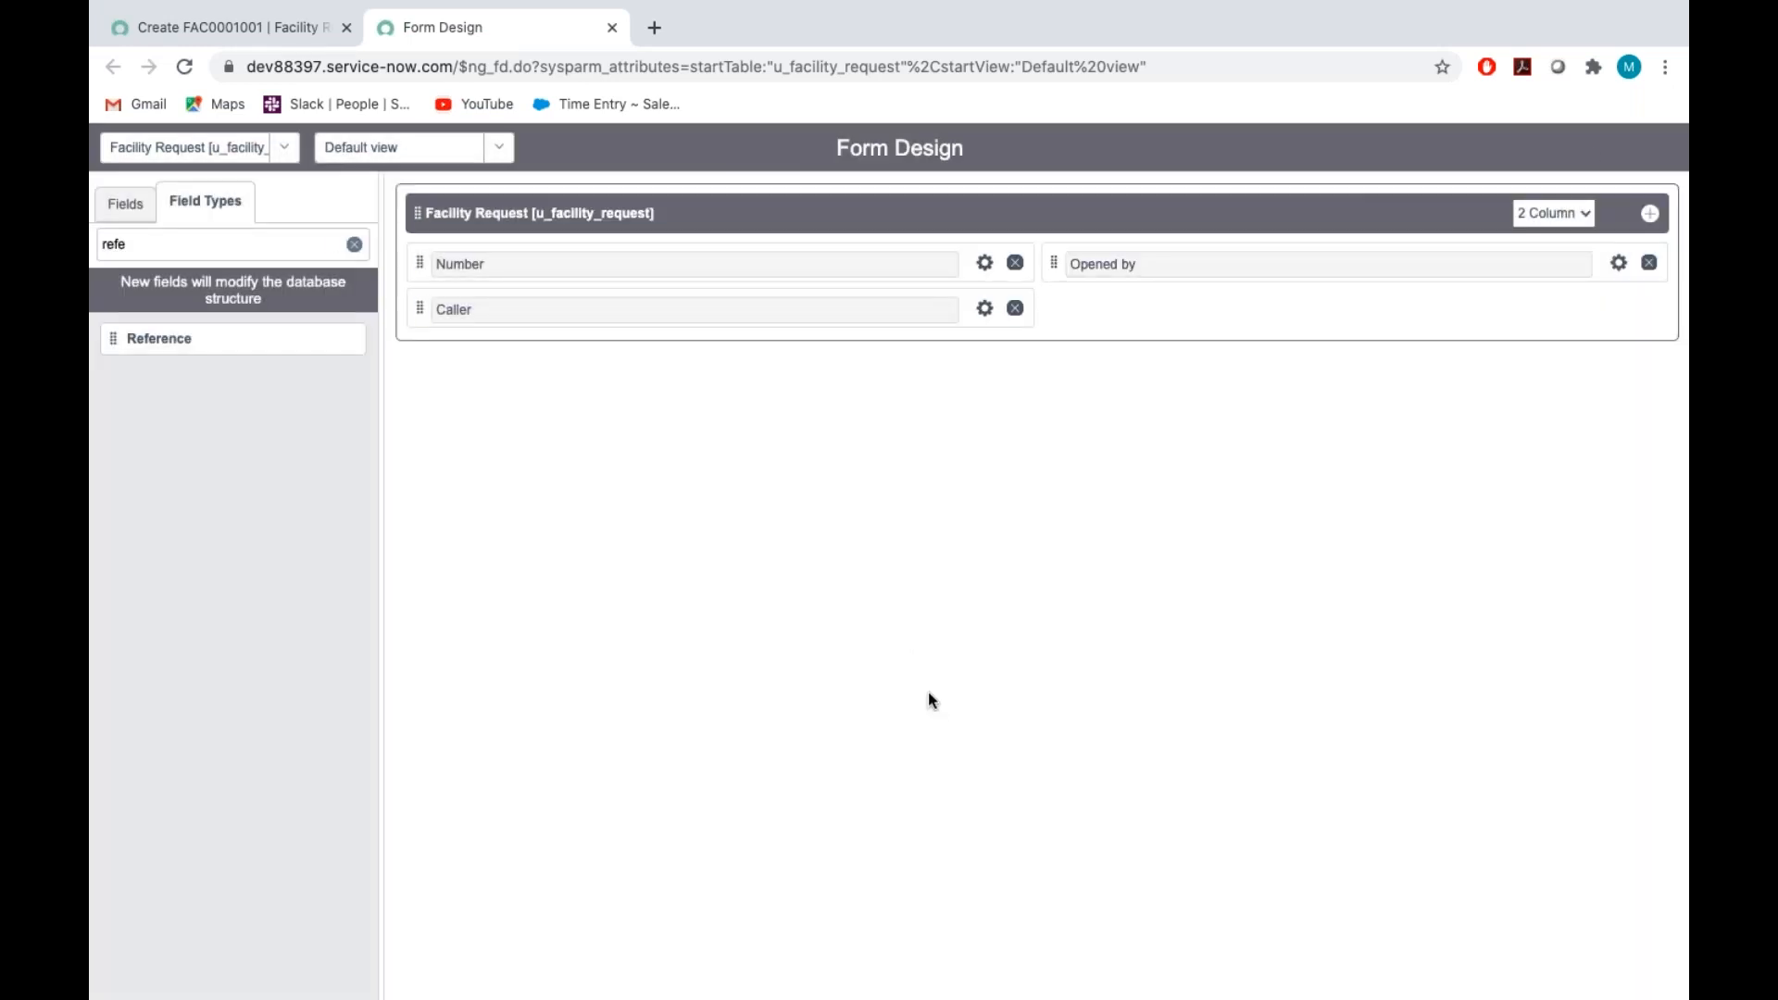
Switch to the Assignment_Tech document in Word and read the type and read-only specification of the Mobile phone field
key(ctrl+Left)
key(ctrl+Left)
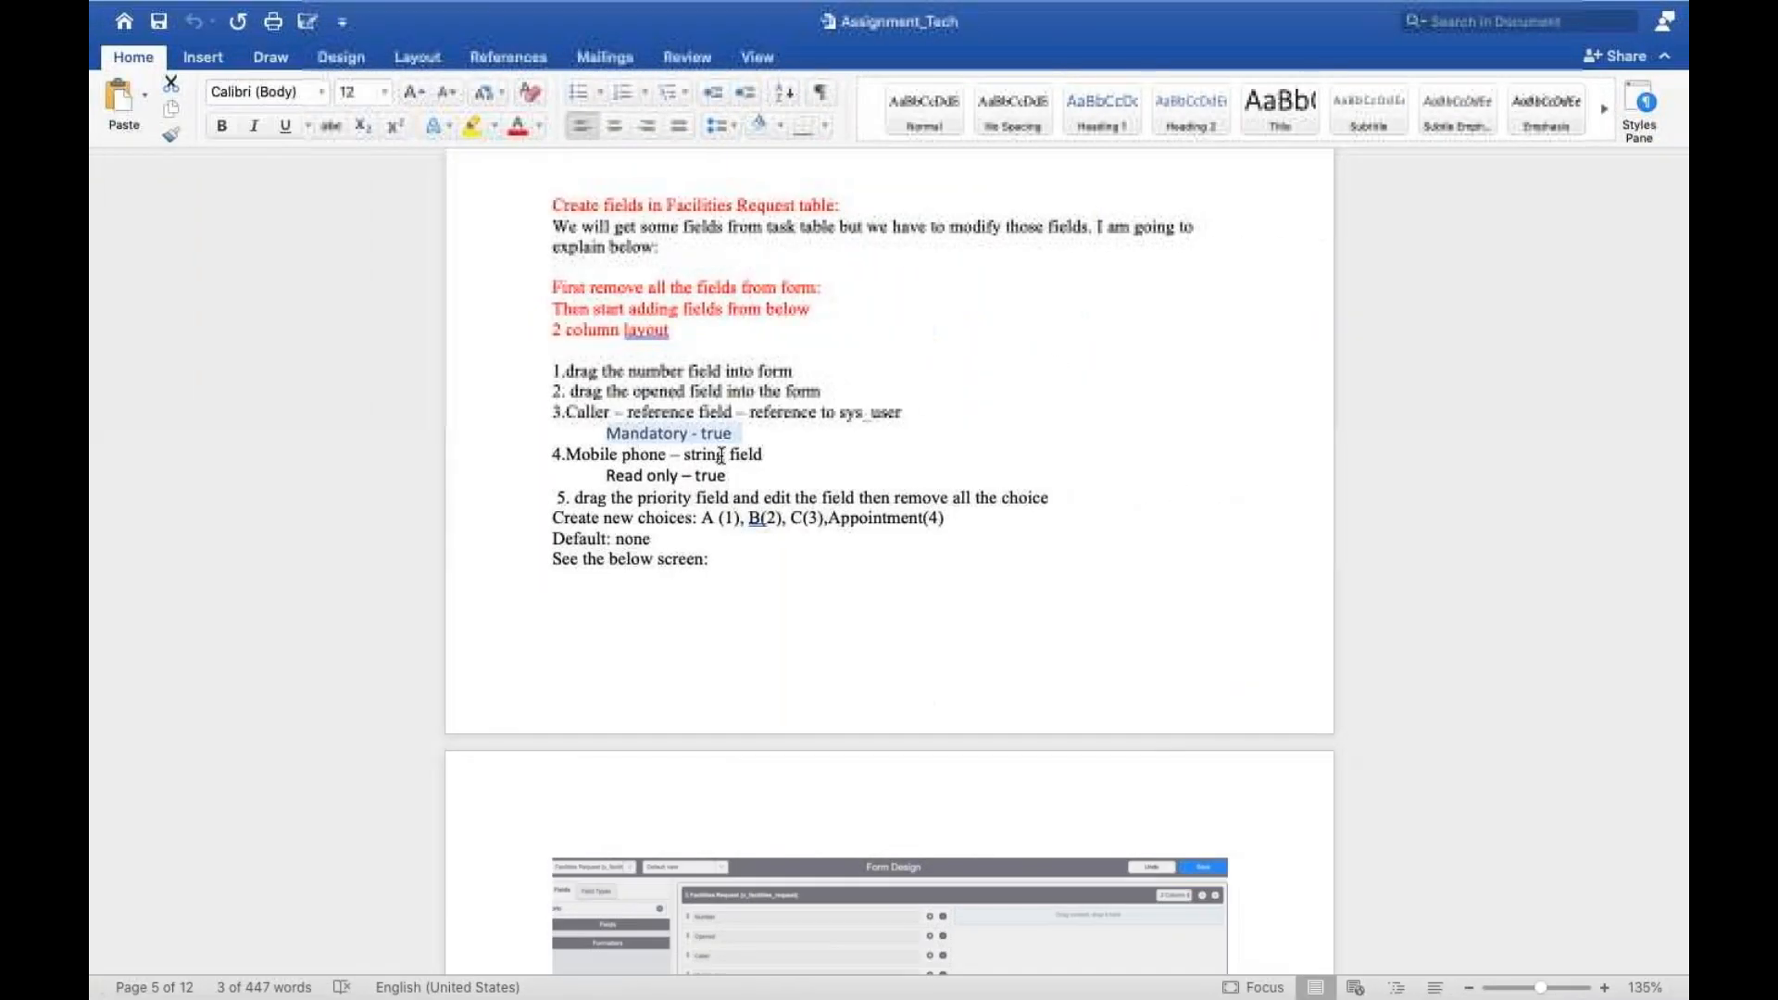
double_click(606, 454)
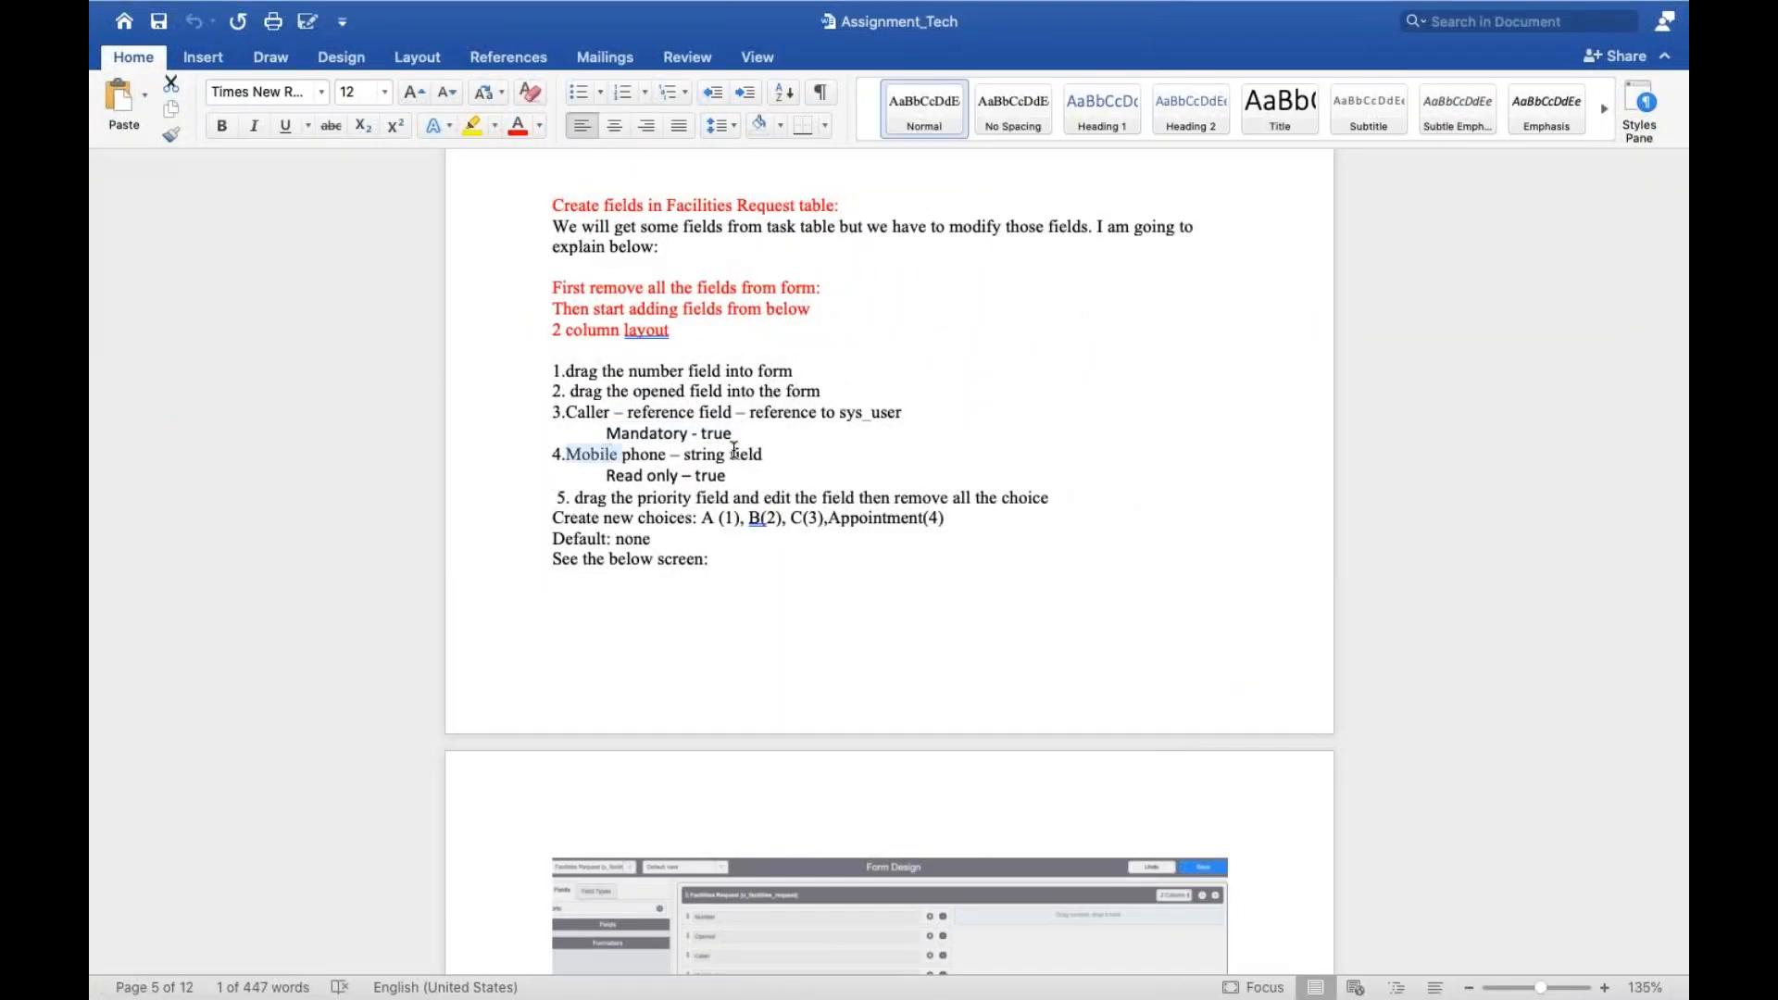
double_click(734, 453)
triple_click(664, 479)
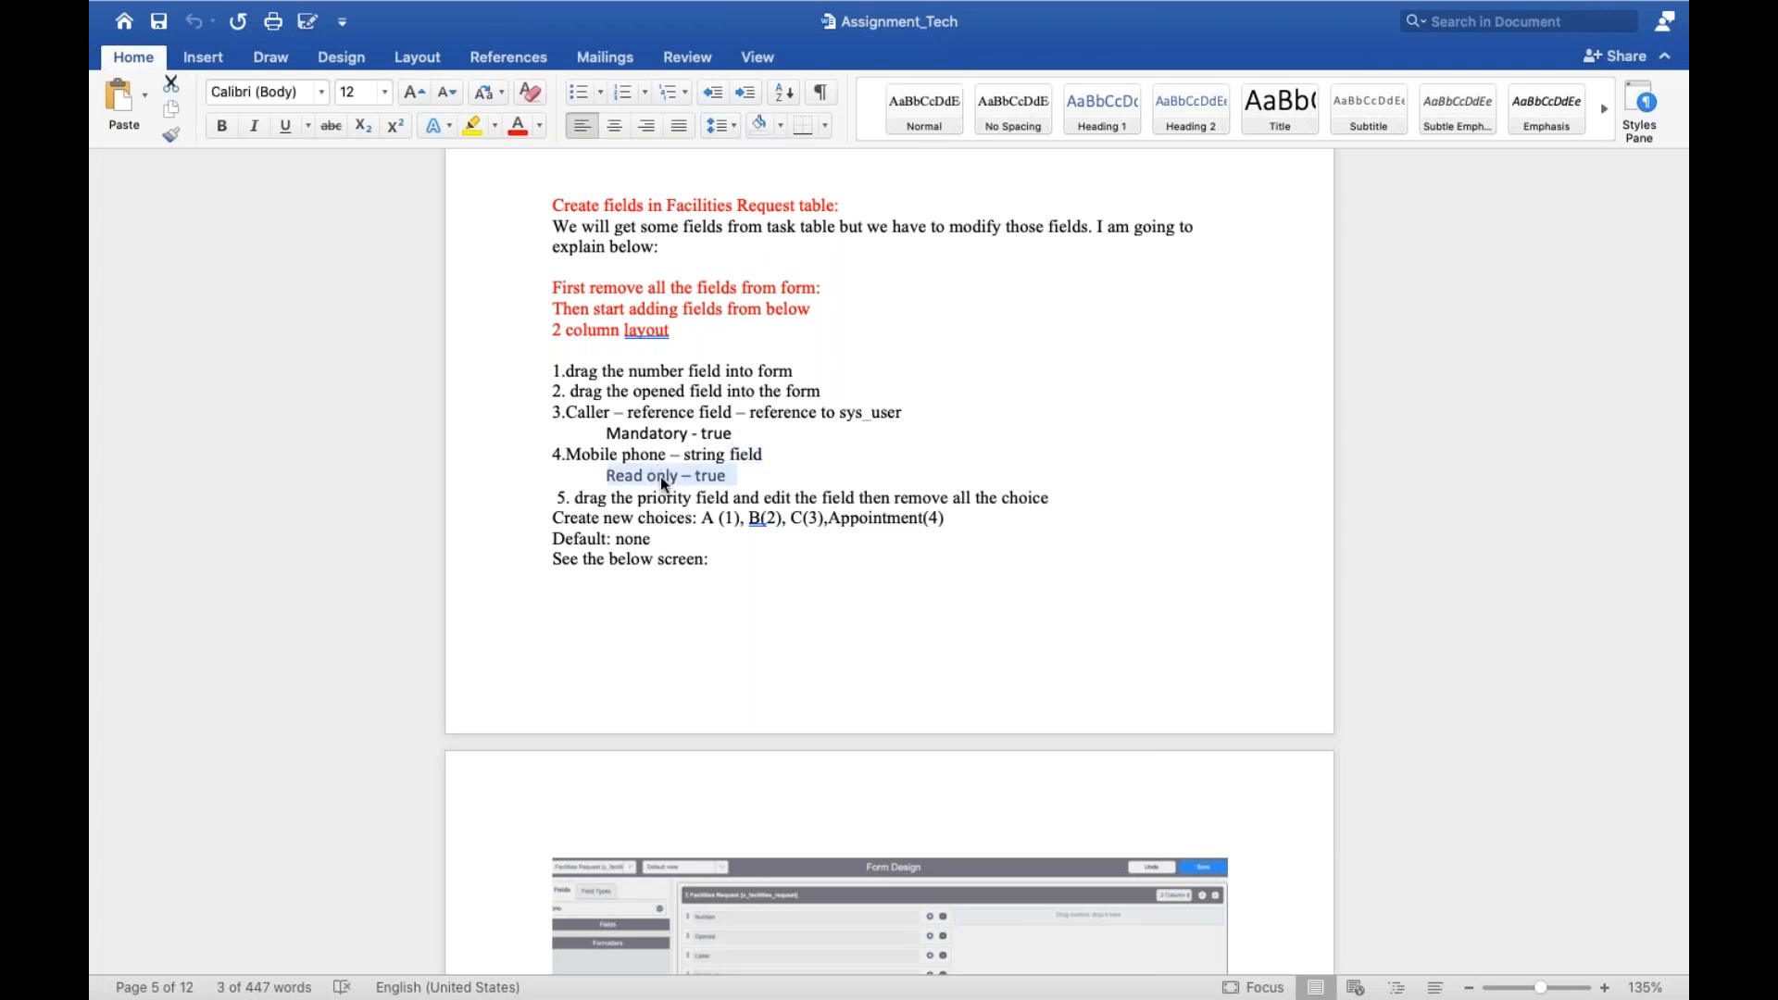
double_click(661, 478)
key(ctrl+Left)
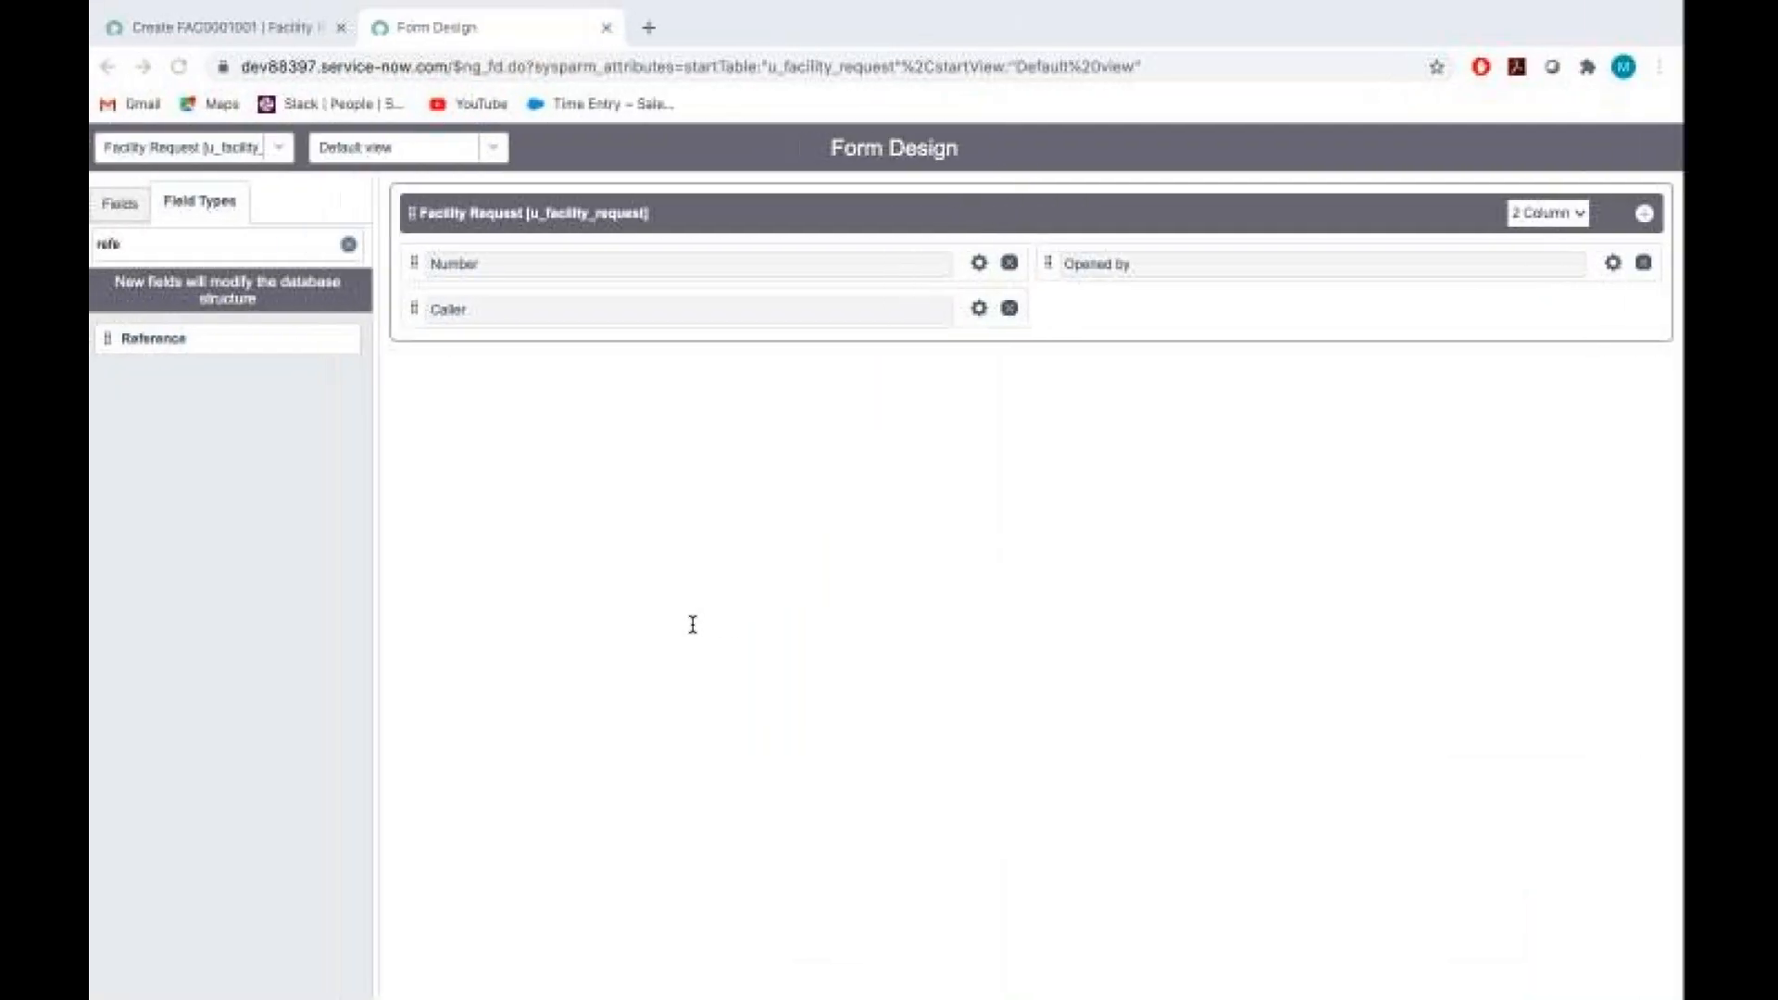
Return to Form Design, filter the field types for "stri" and add a new String field below Opened by
click(211, 246)
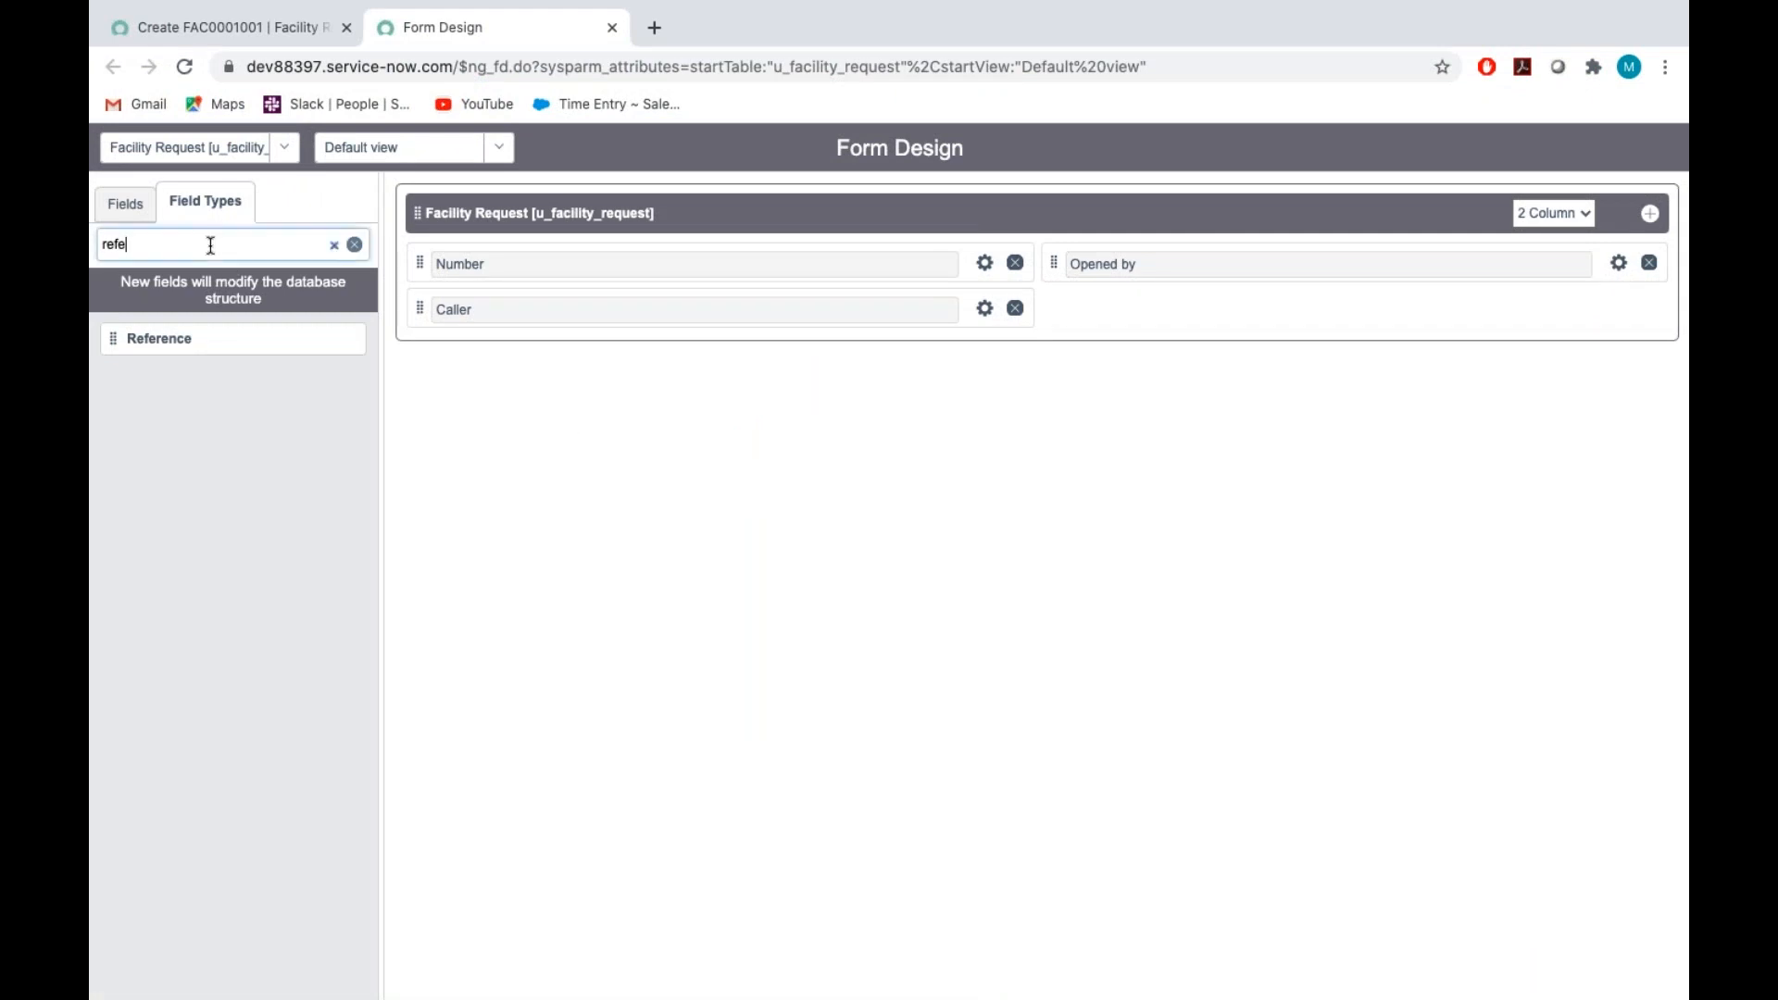
key(BackSpace)
key(BackSpace)
key(BackSpace)
text(stri)
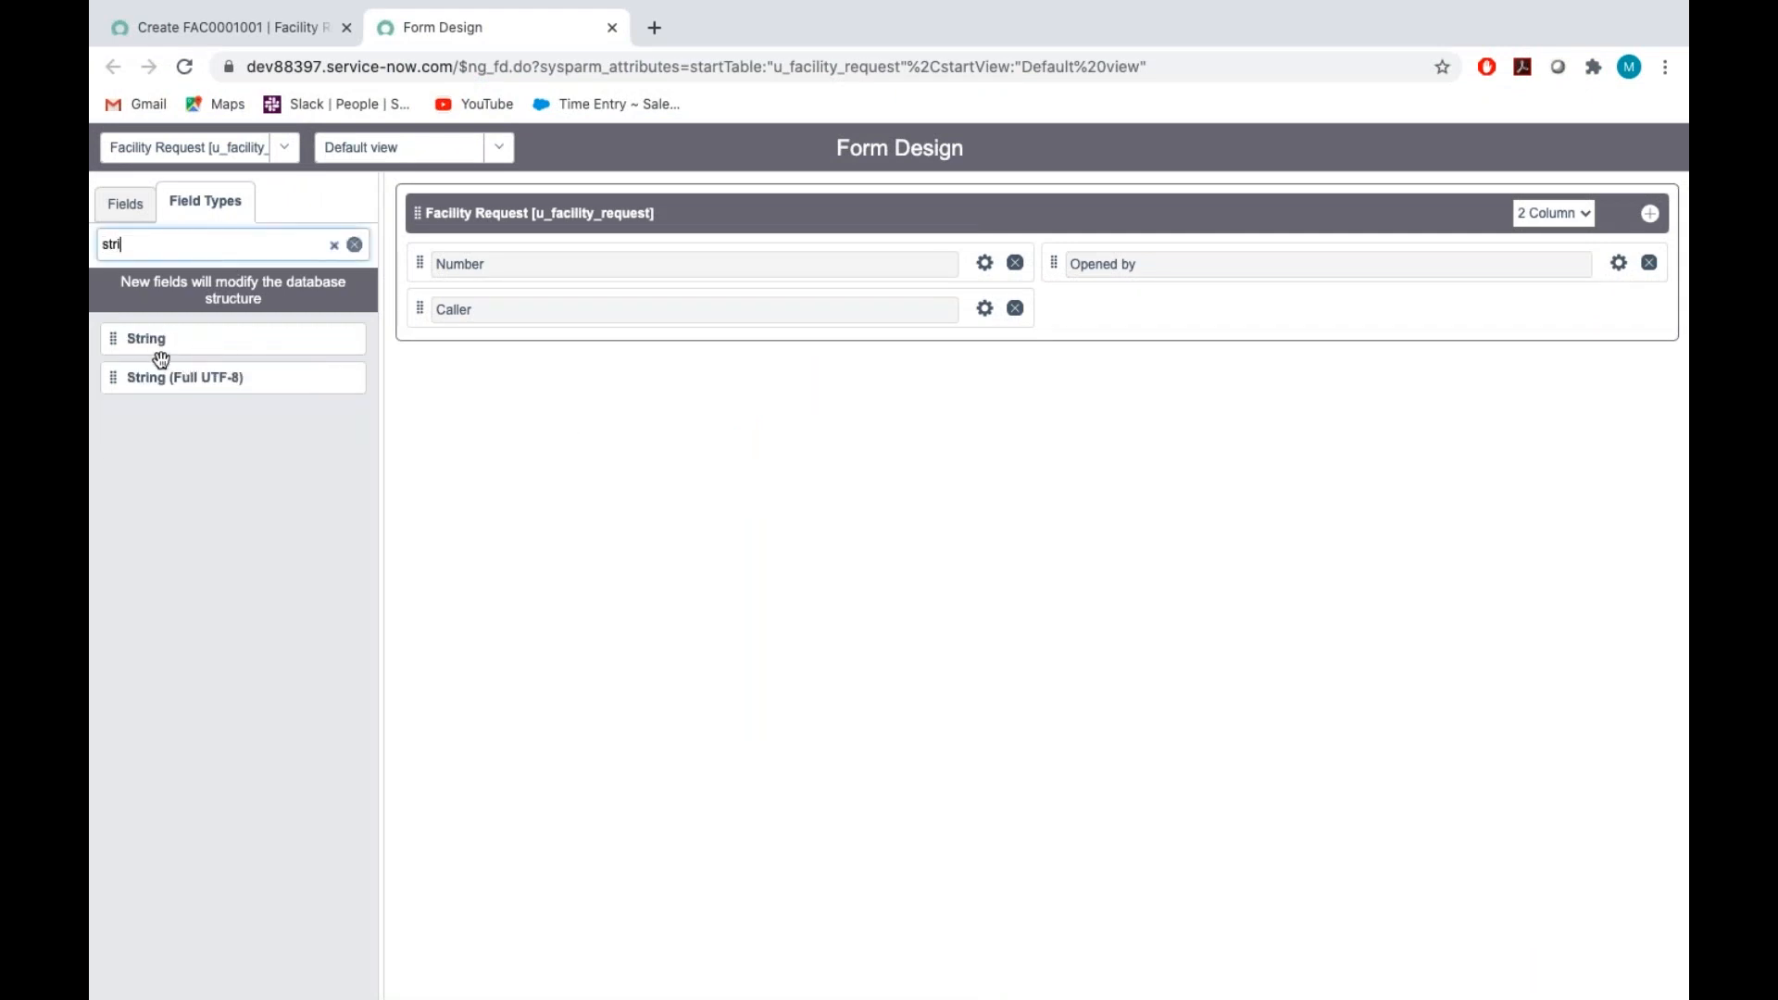
drag(151, 341, 1121, 299)
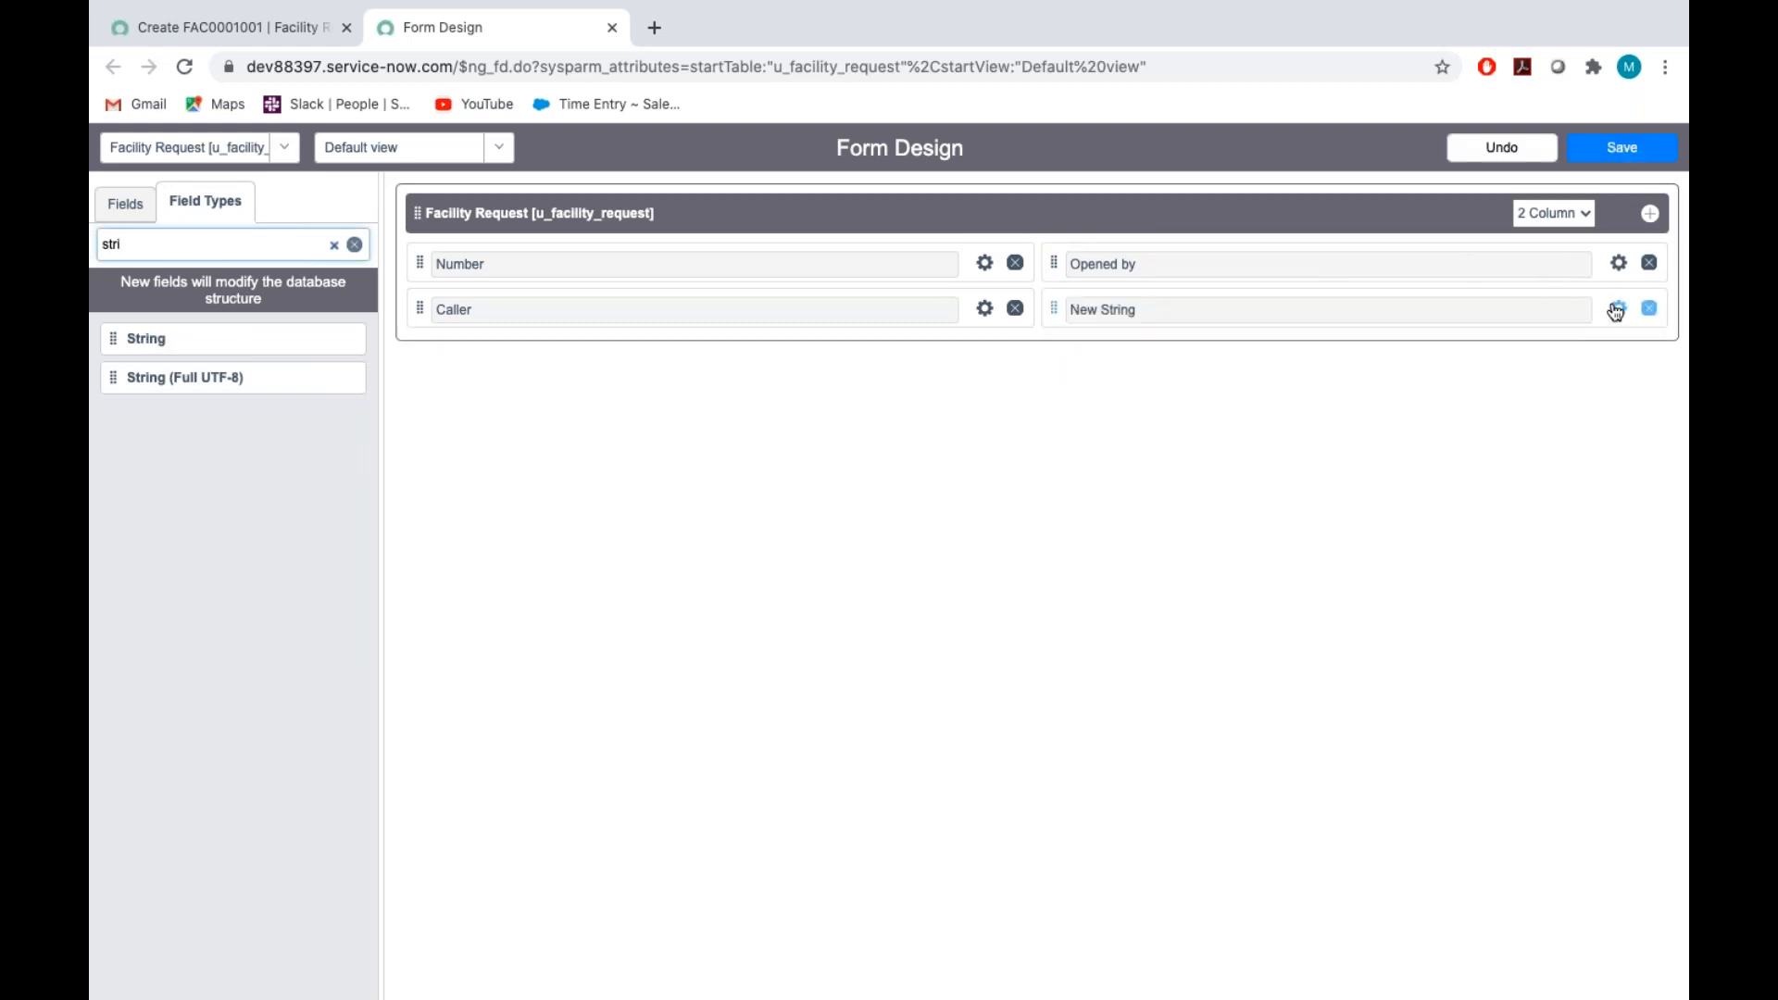
Label the new string field Mobile phone and set its name to u_mobile_phone
click(1616, 309)
key(BackSpace)
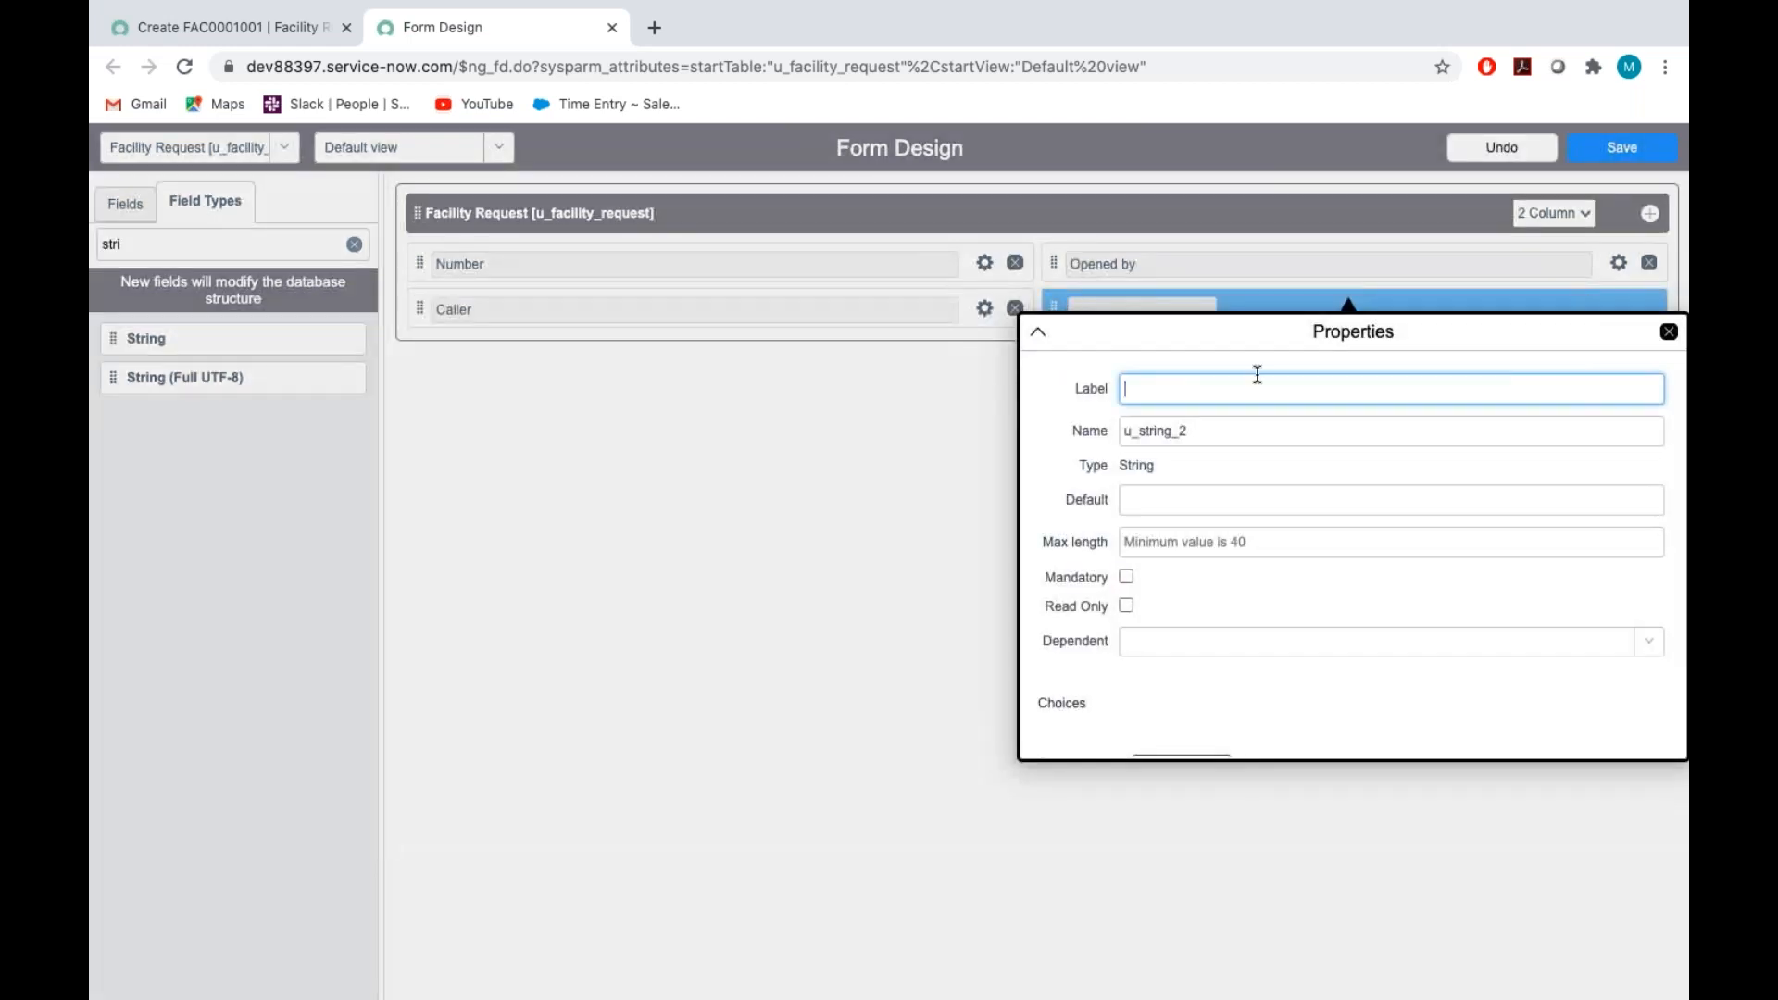
text(Mobile phone)
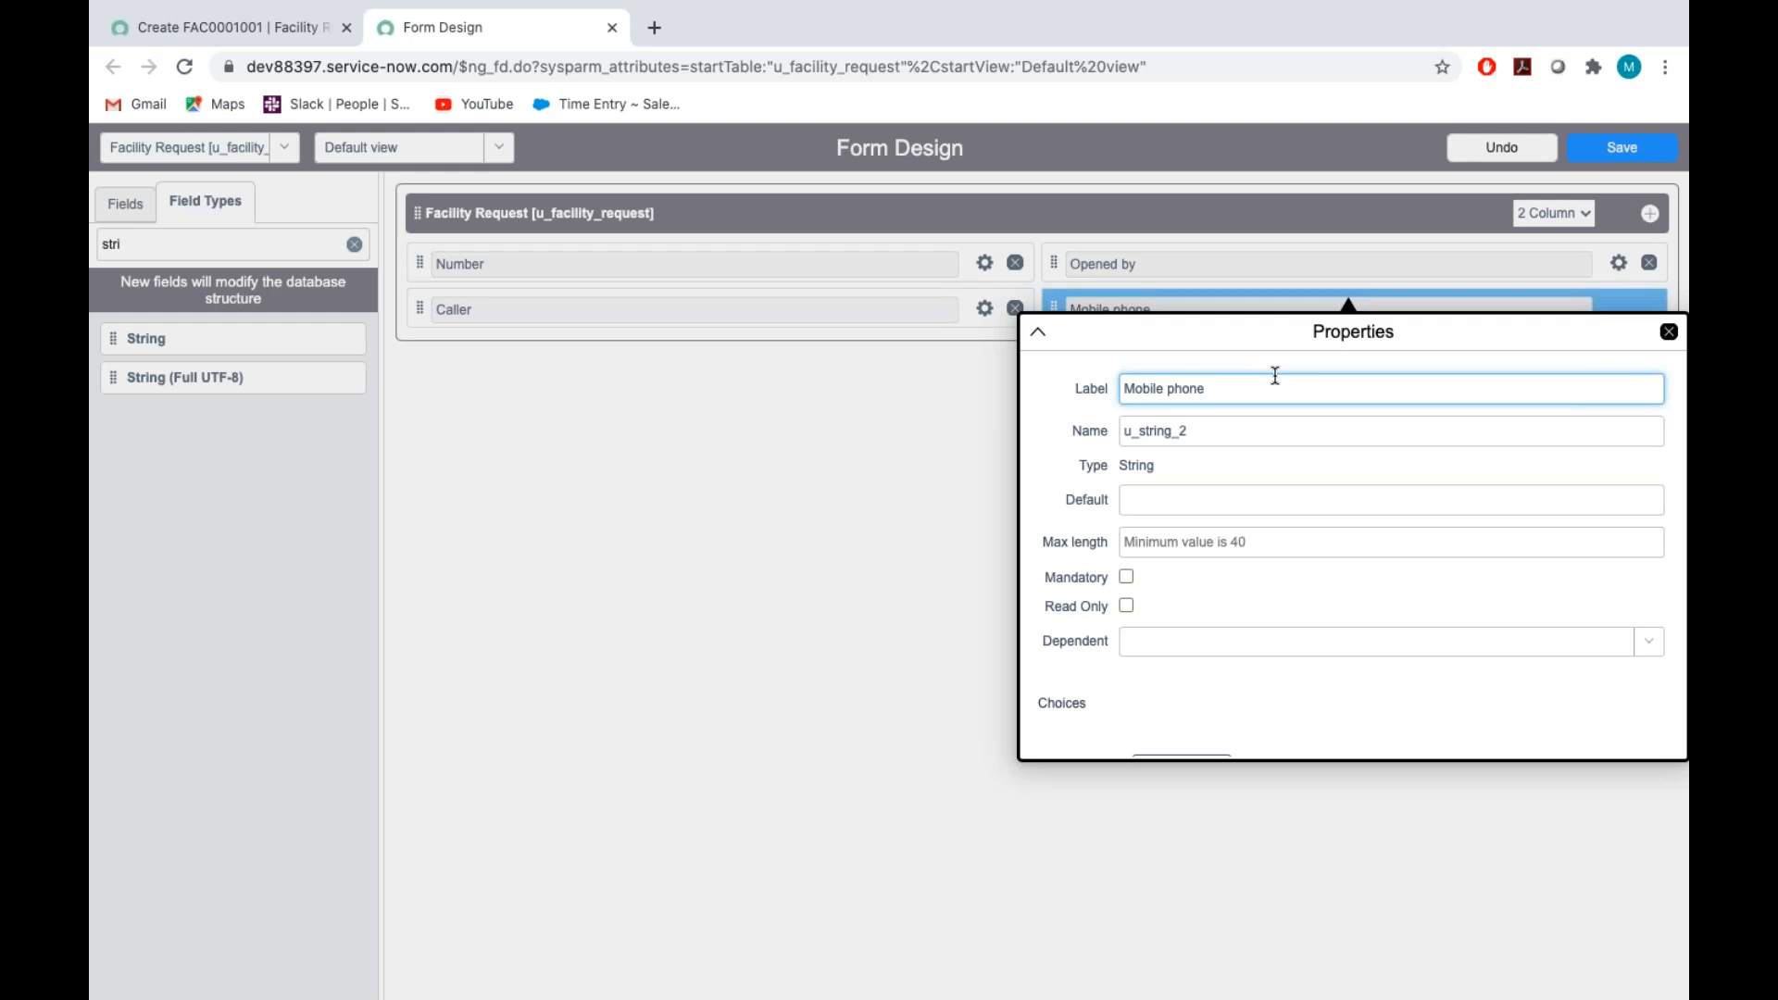
double_click(1261, 436)
key(BackSpace)
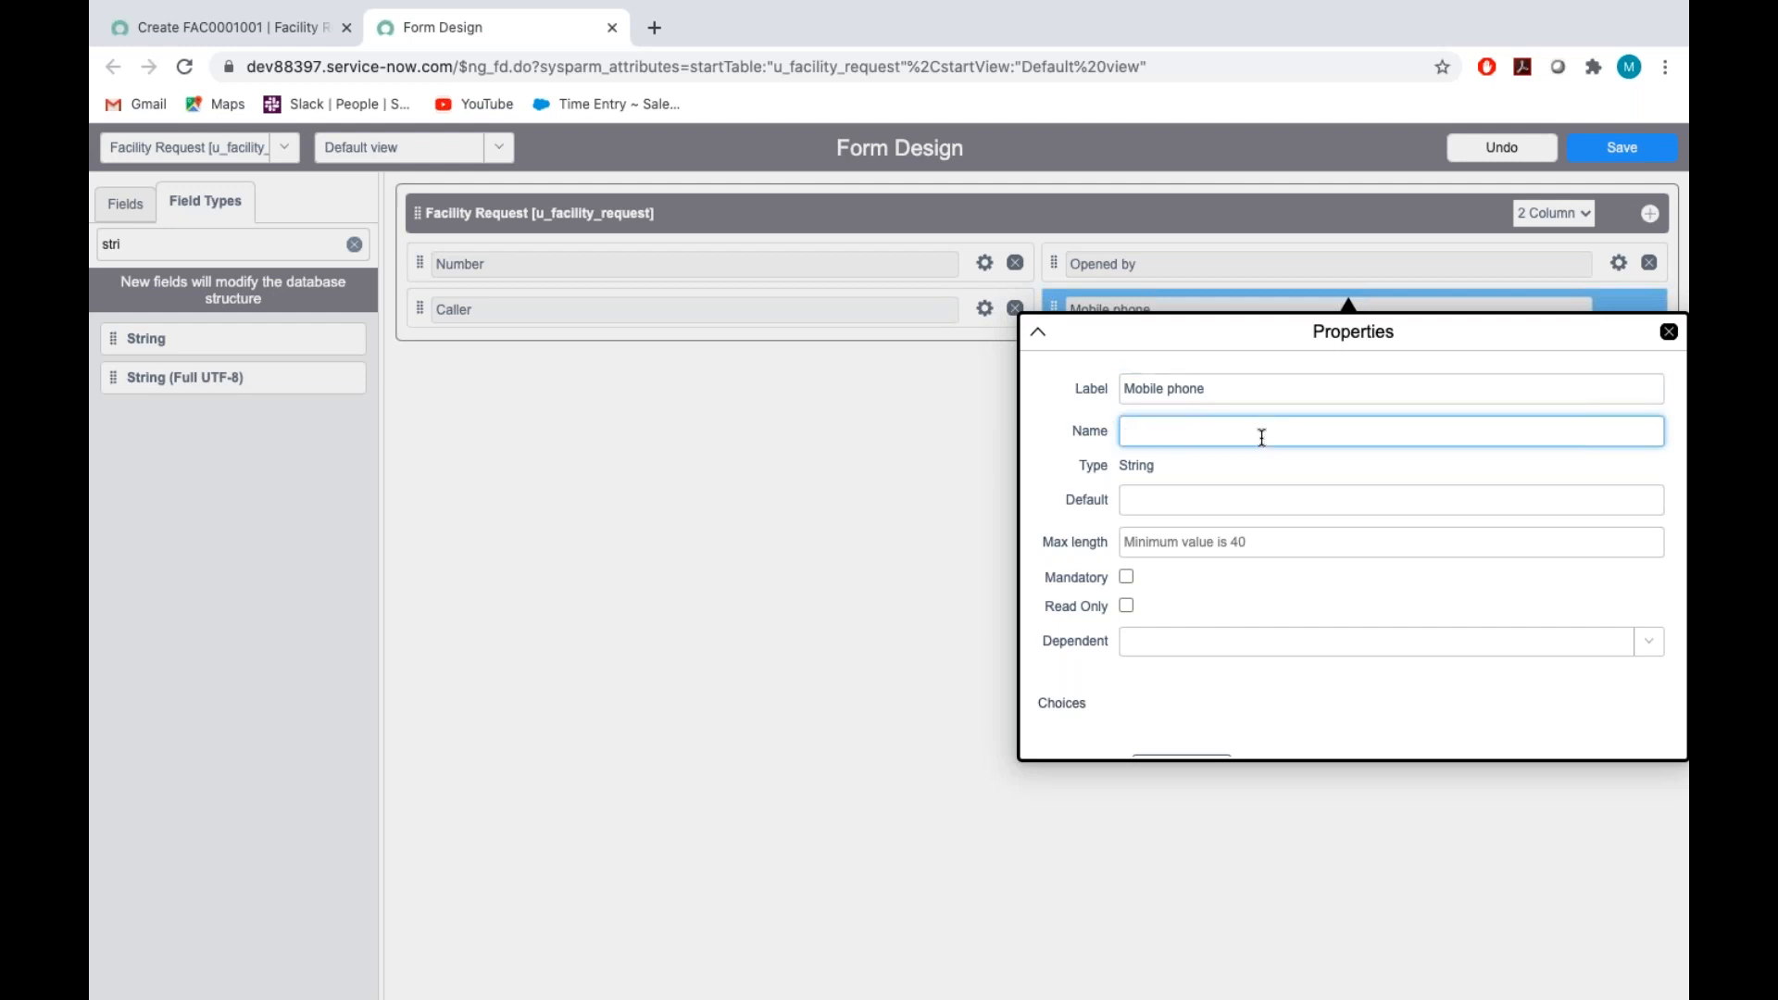
text(u_mobile_phone)
Review the Mobile phone field's remaining properties, close them and save the form design
click(1245, 601)
scroll(1246, 601, down, 1)
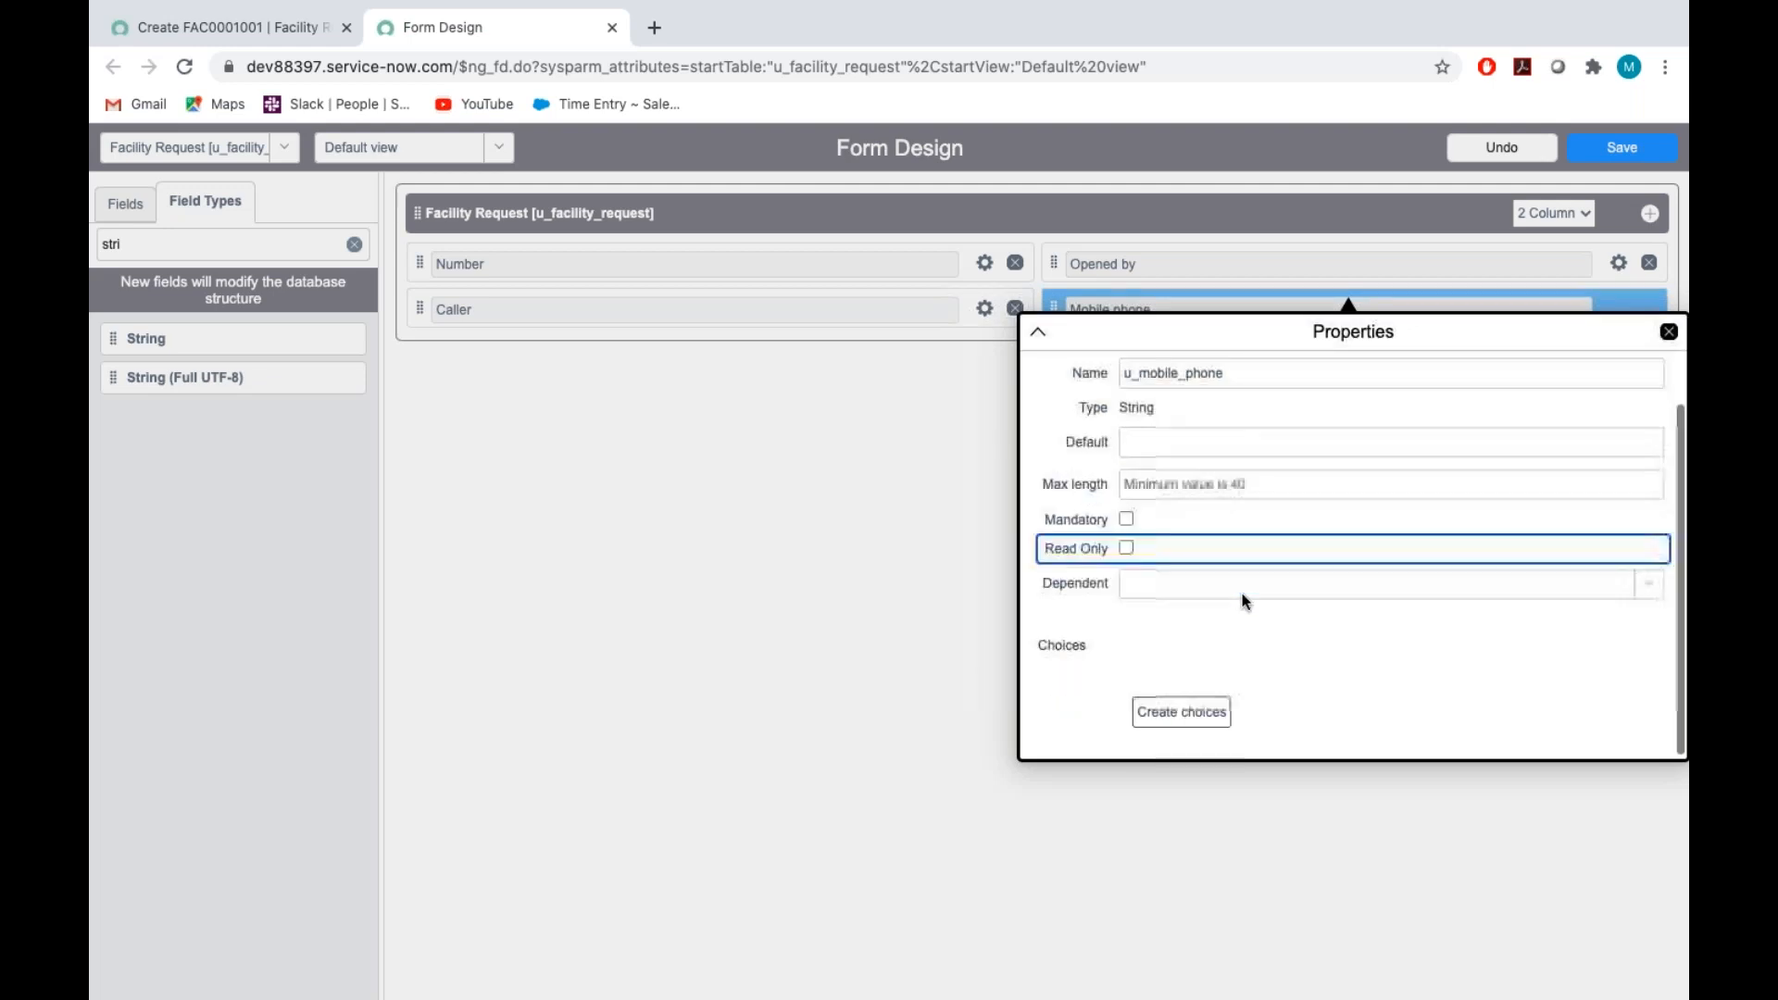
click(1670, 333)
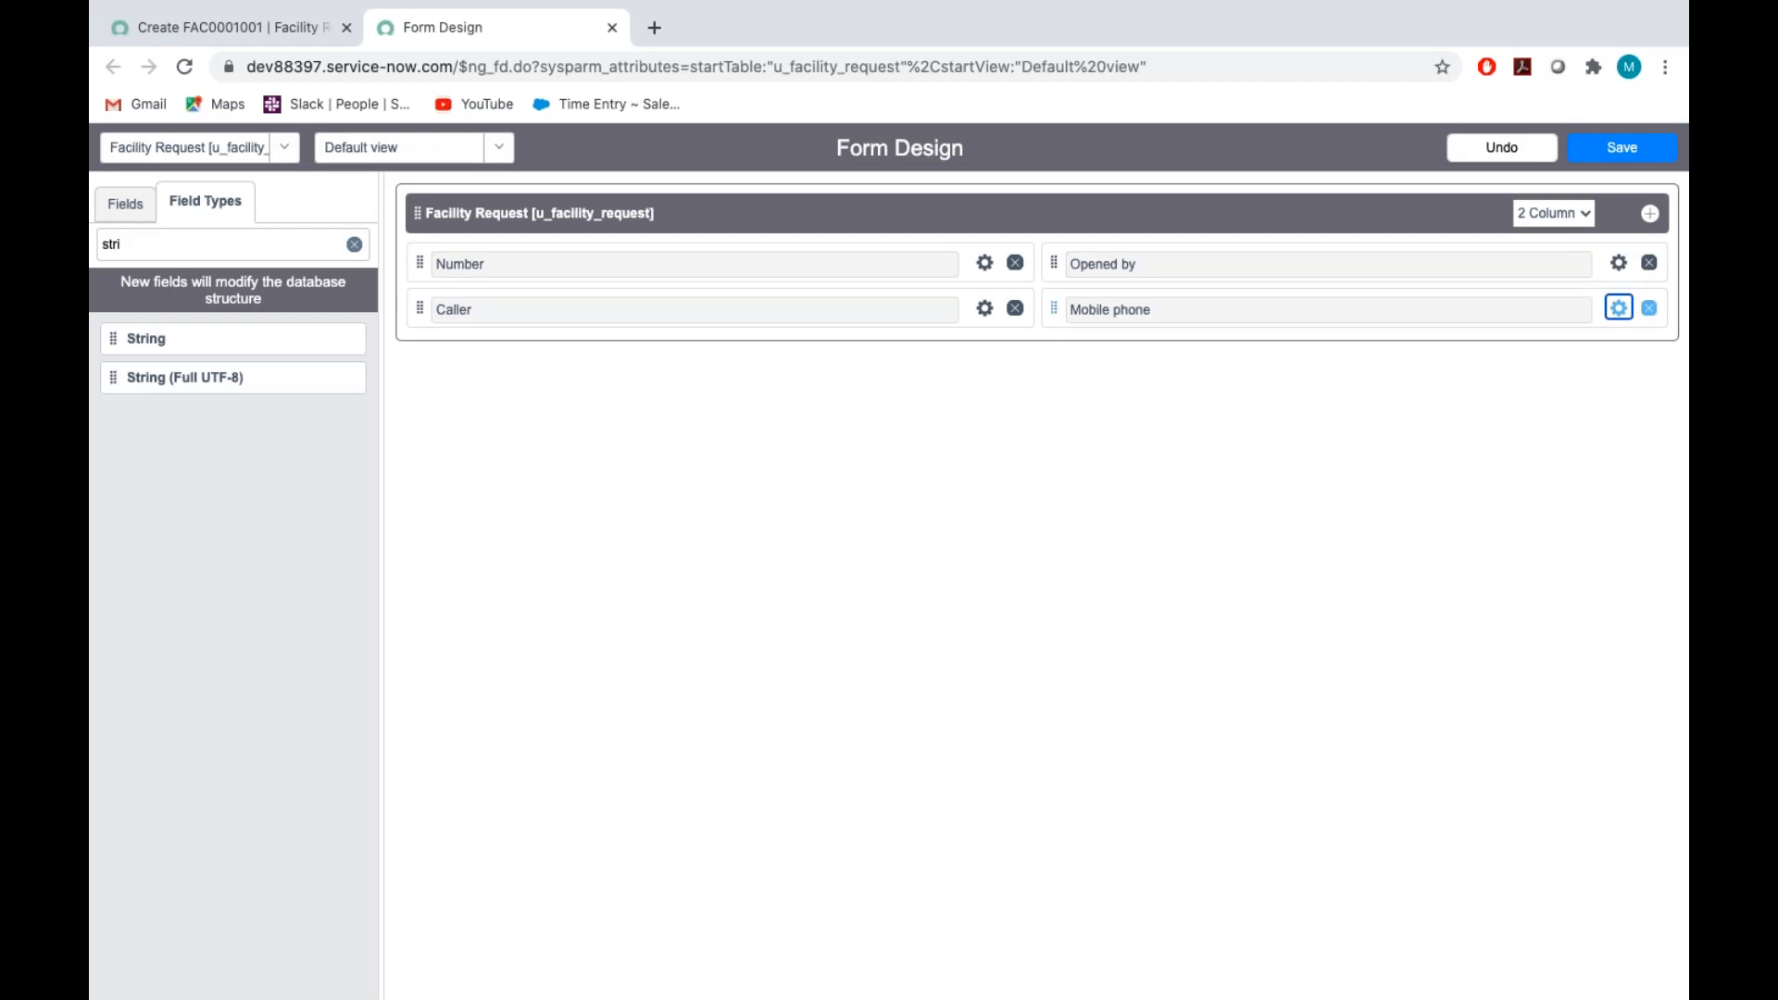
click(1623, 148)
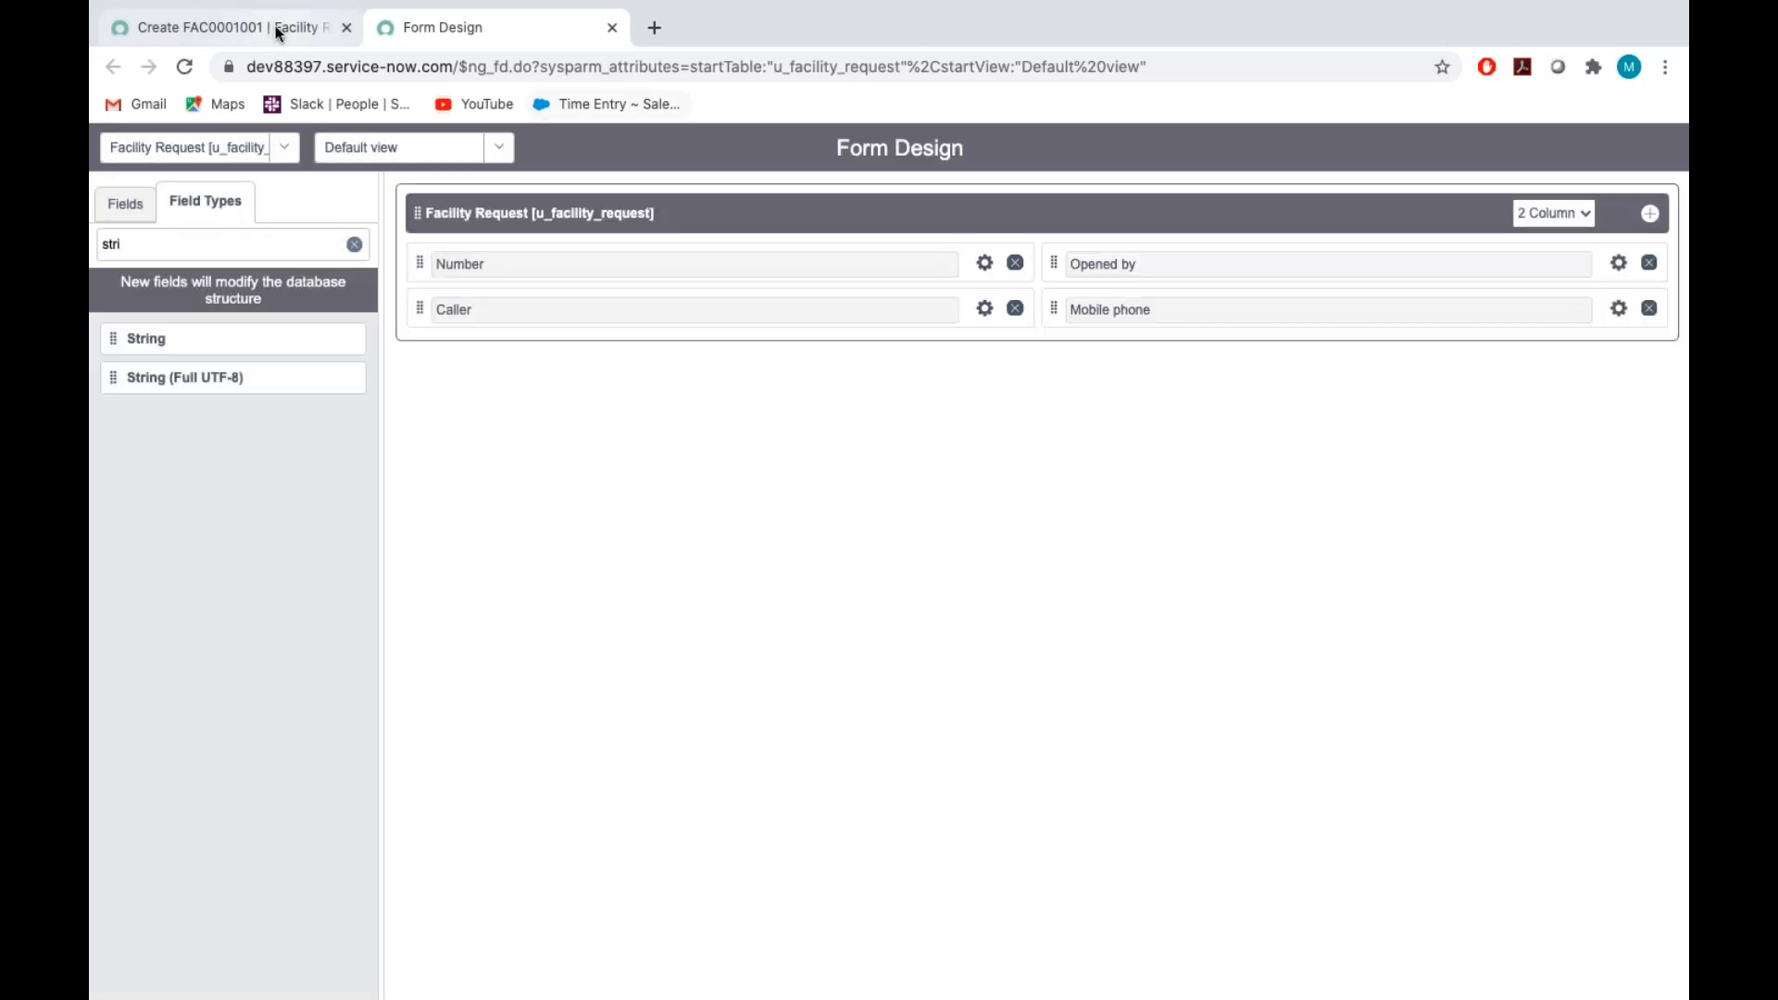
Reload the new Facility Request record form and check its updated fields, including whether Number is editable
click(226, 27)
click(488, 206)
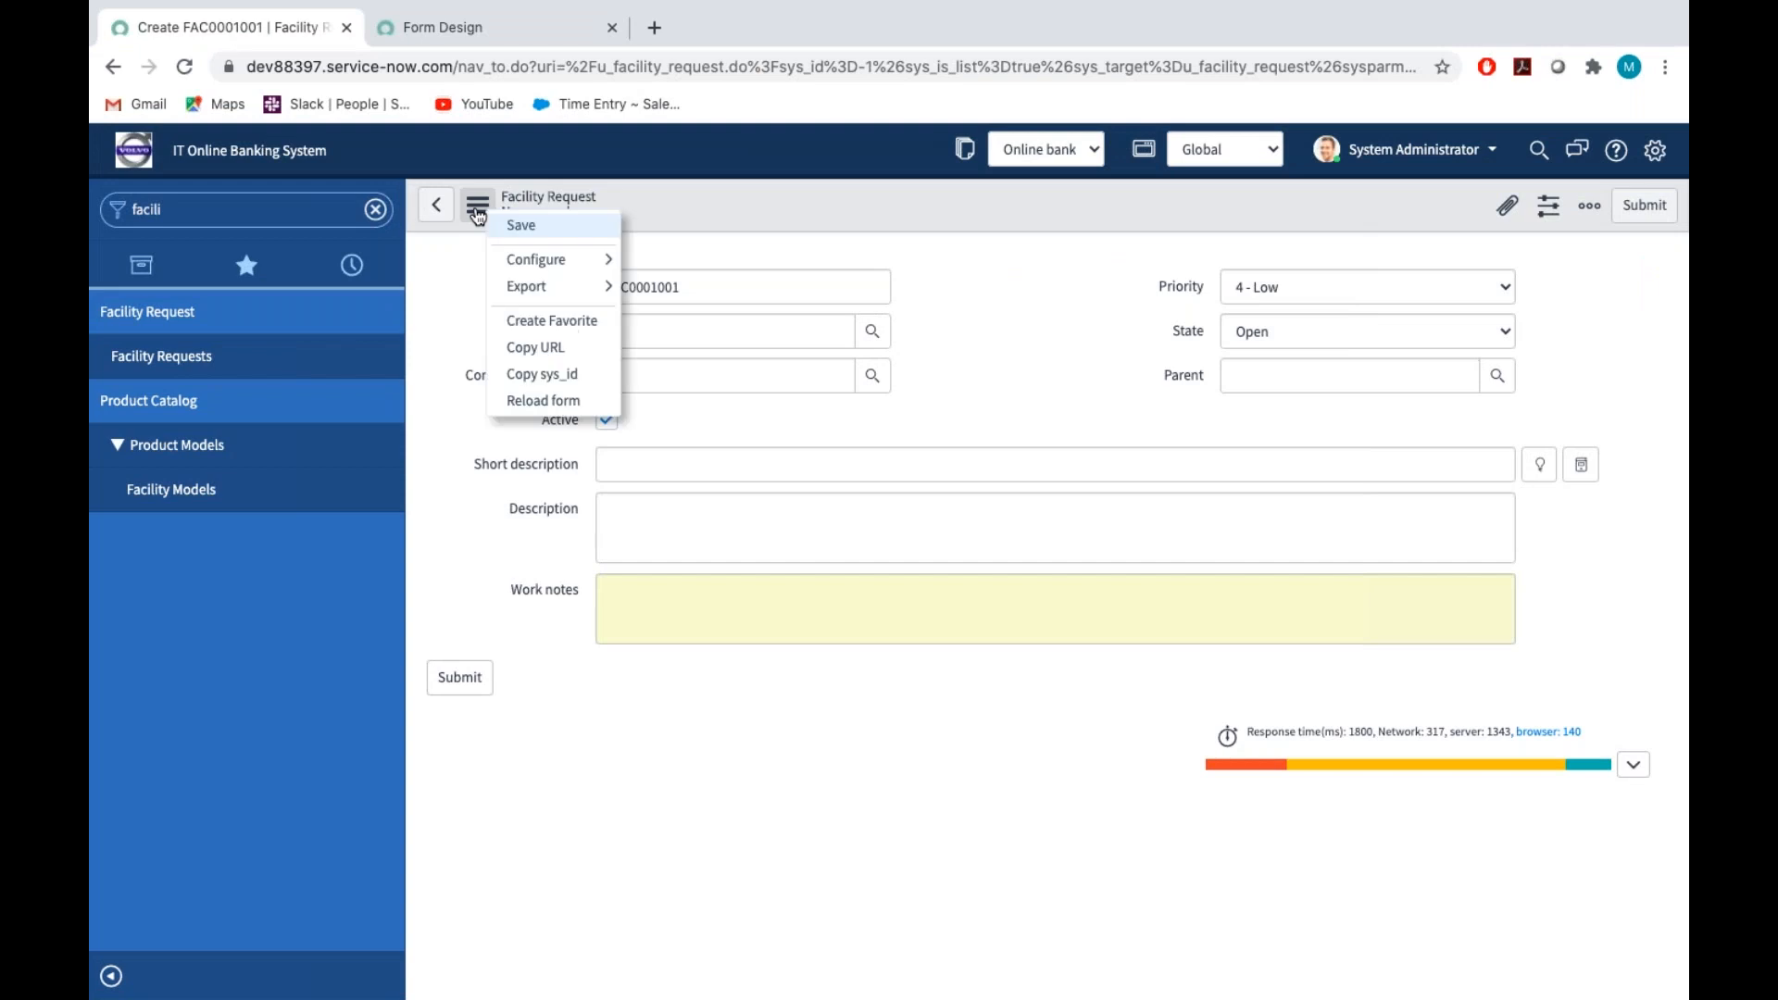
click(531, 395)
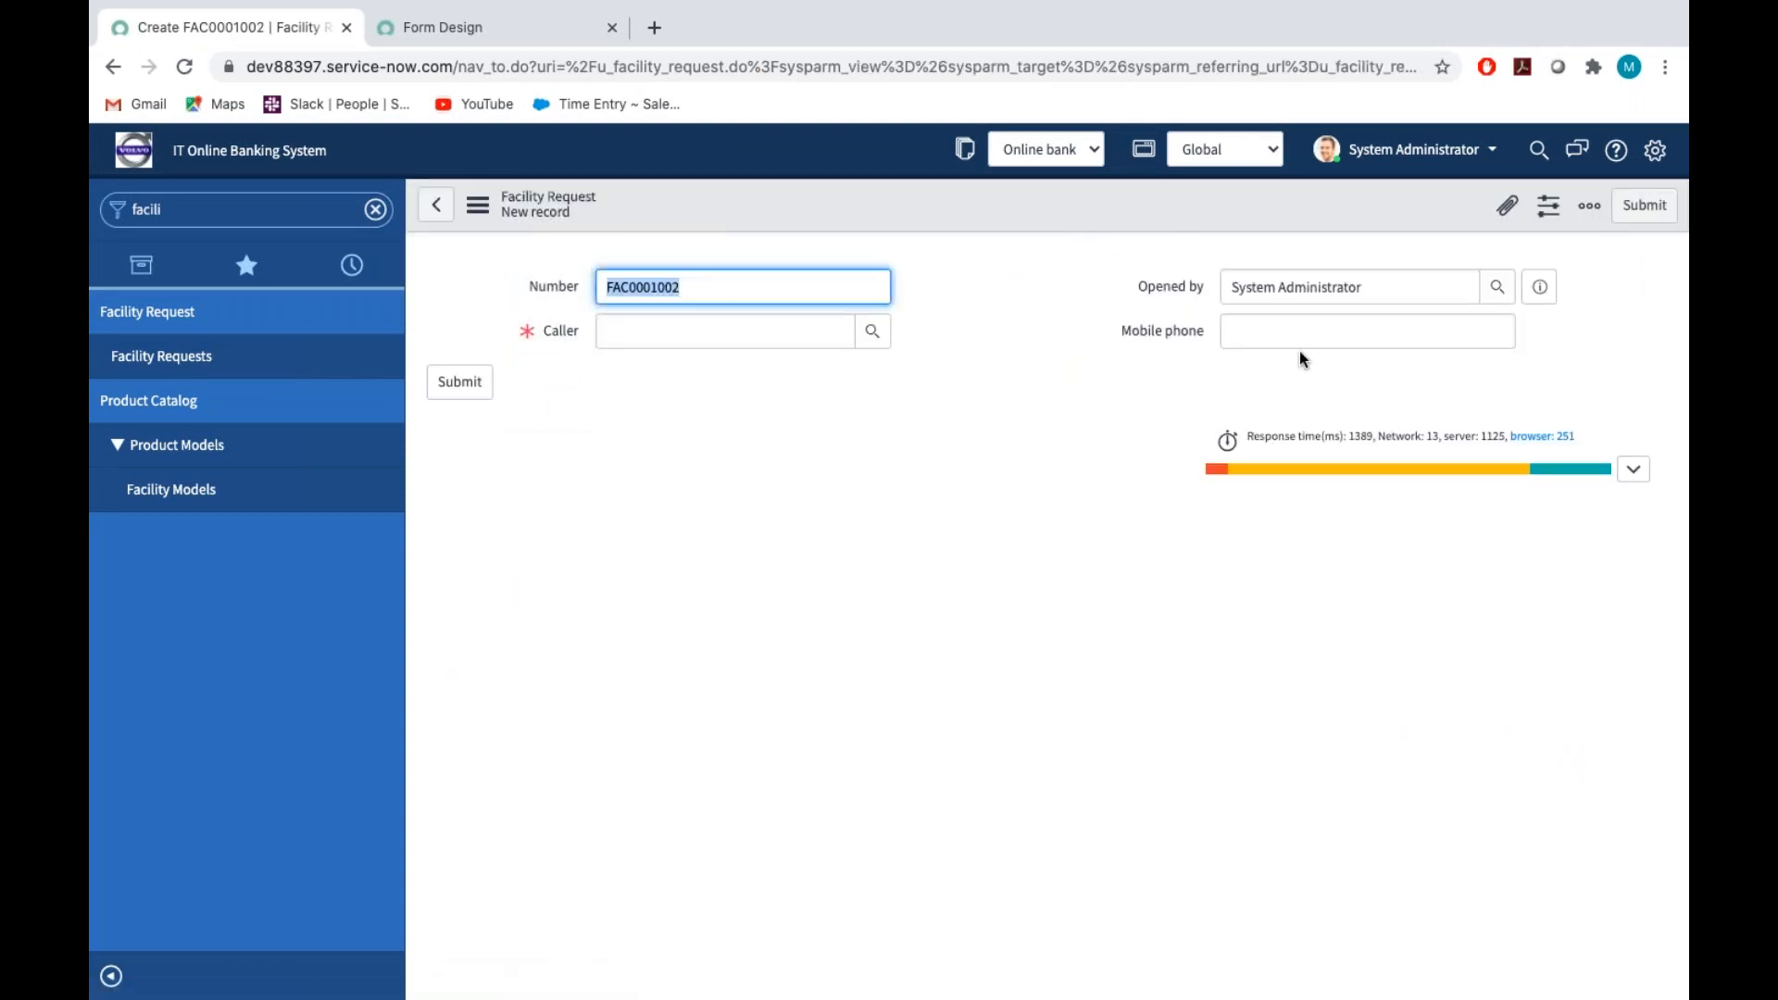
mouse_move(478, 3)
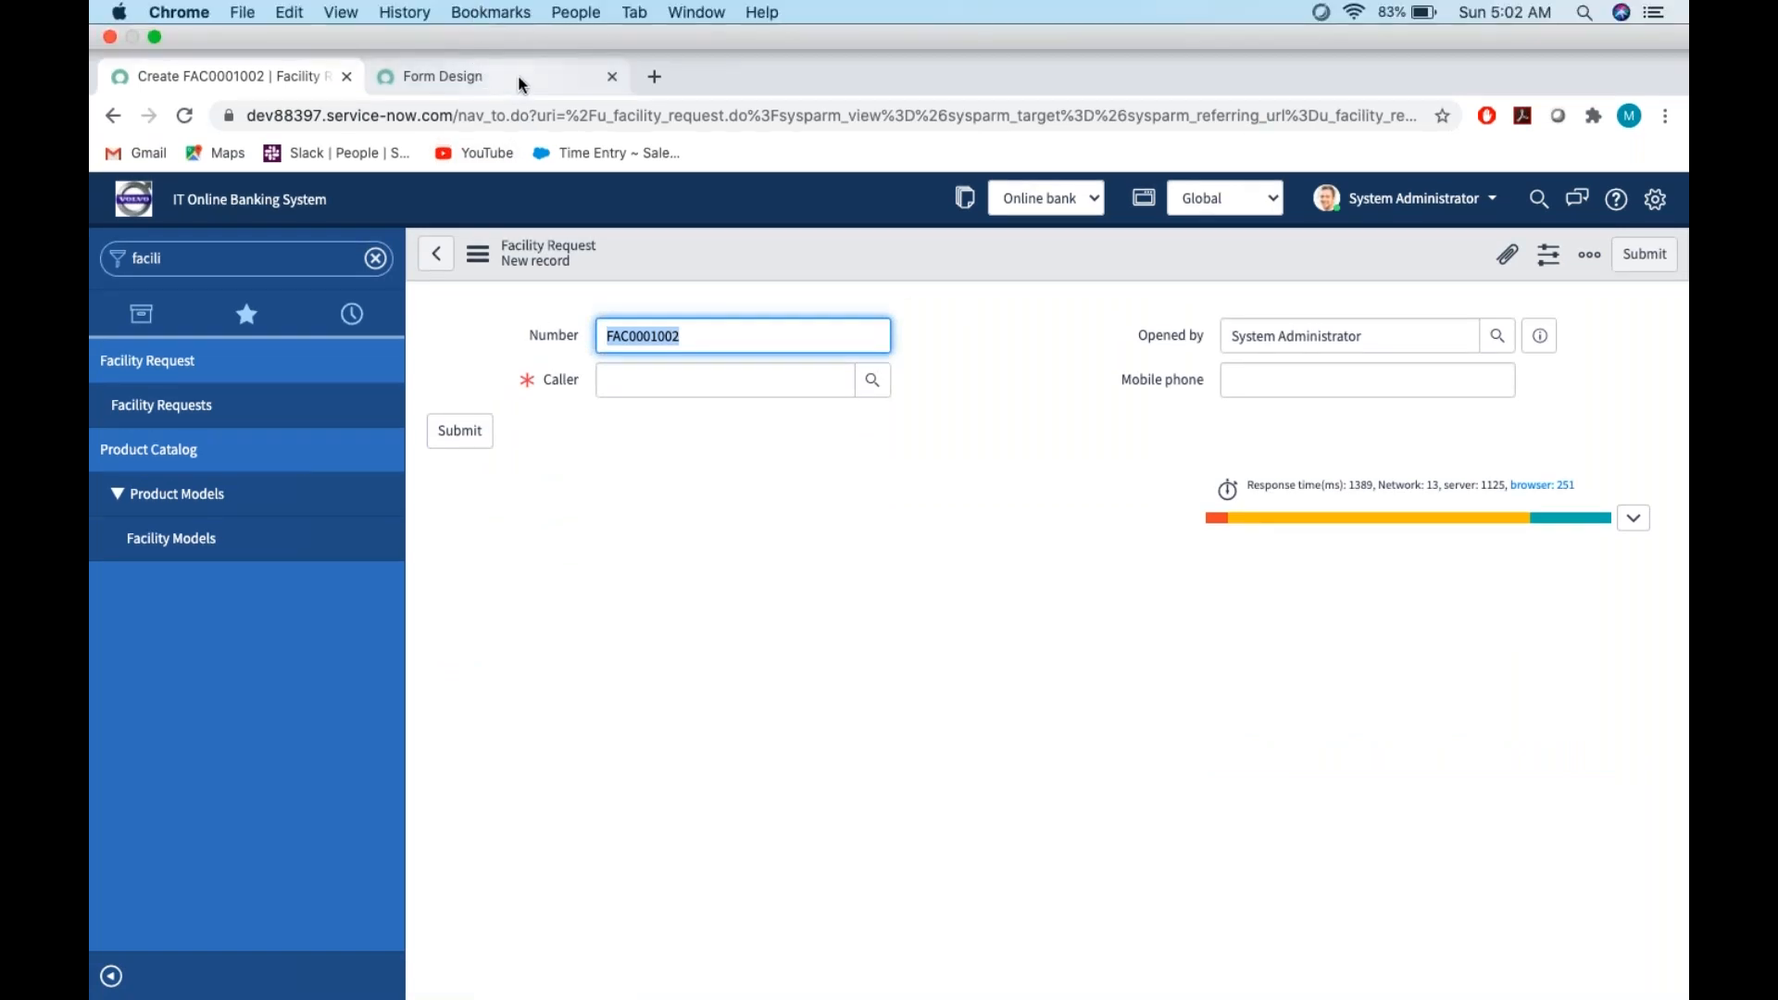
click(692, 283)
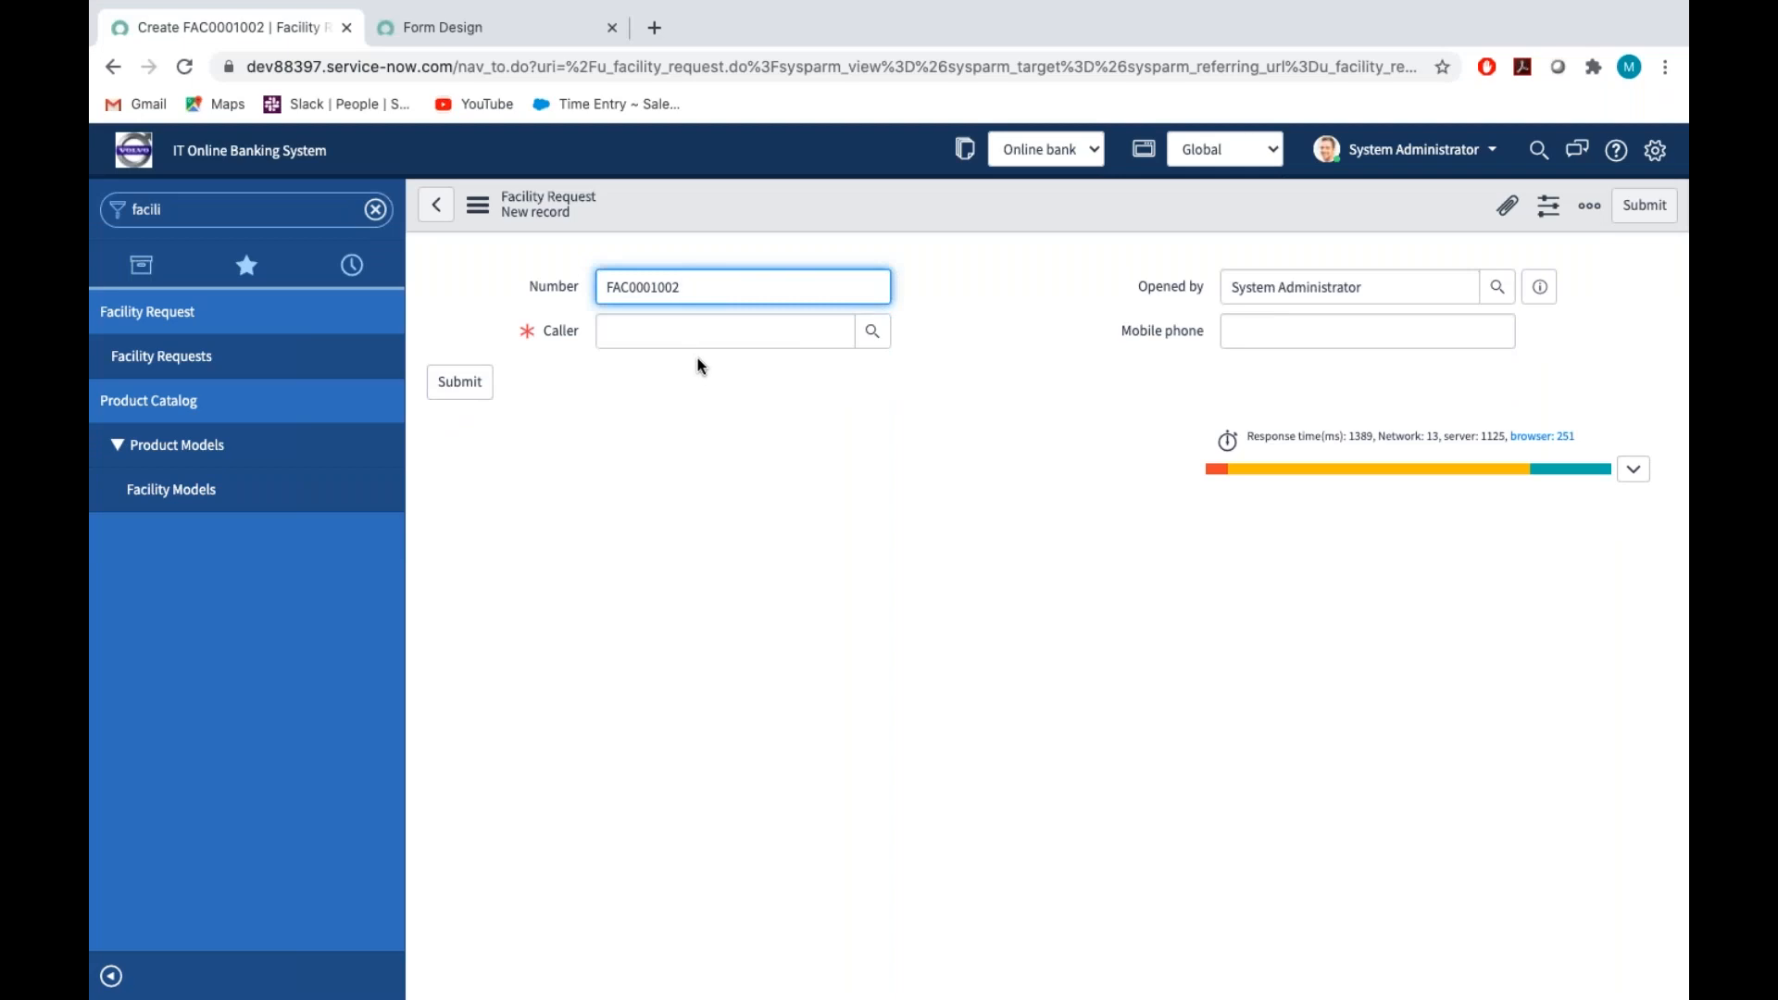
Make the Number field read-only in Form Design and save the form
click(491, 30)
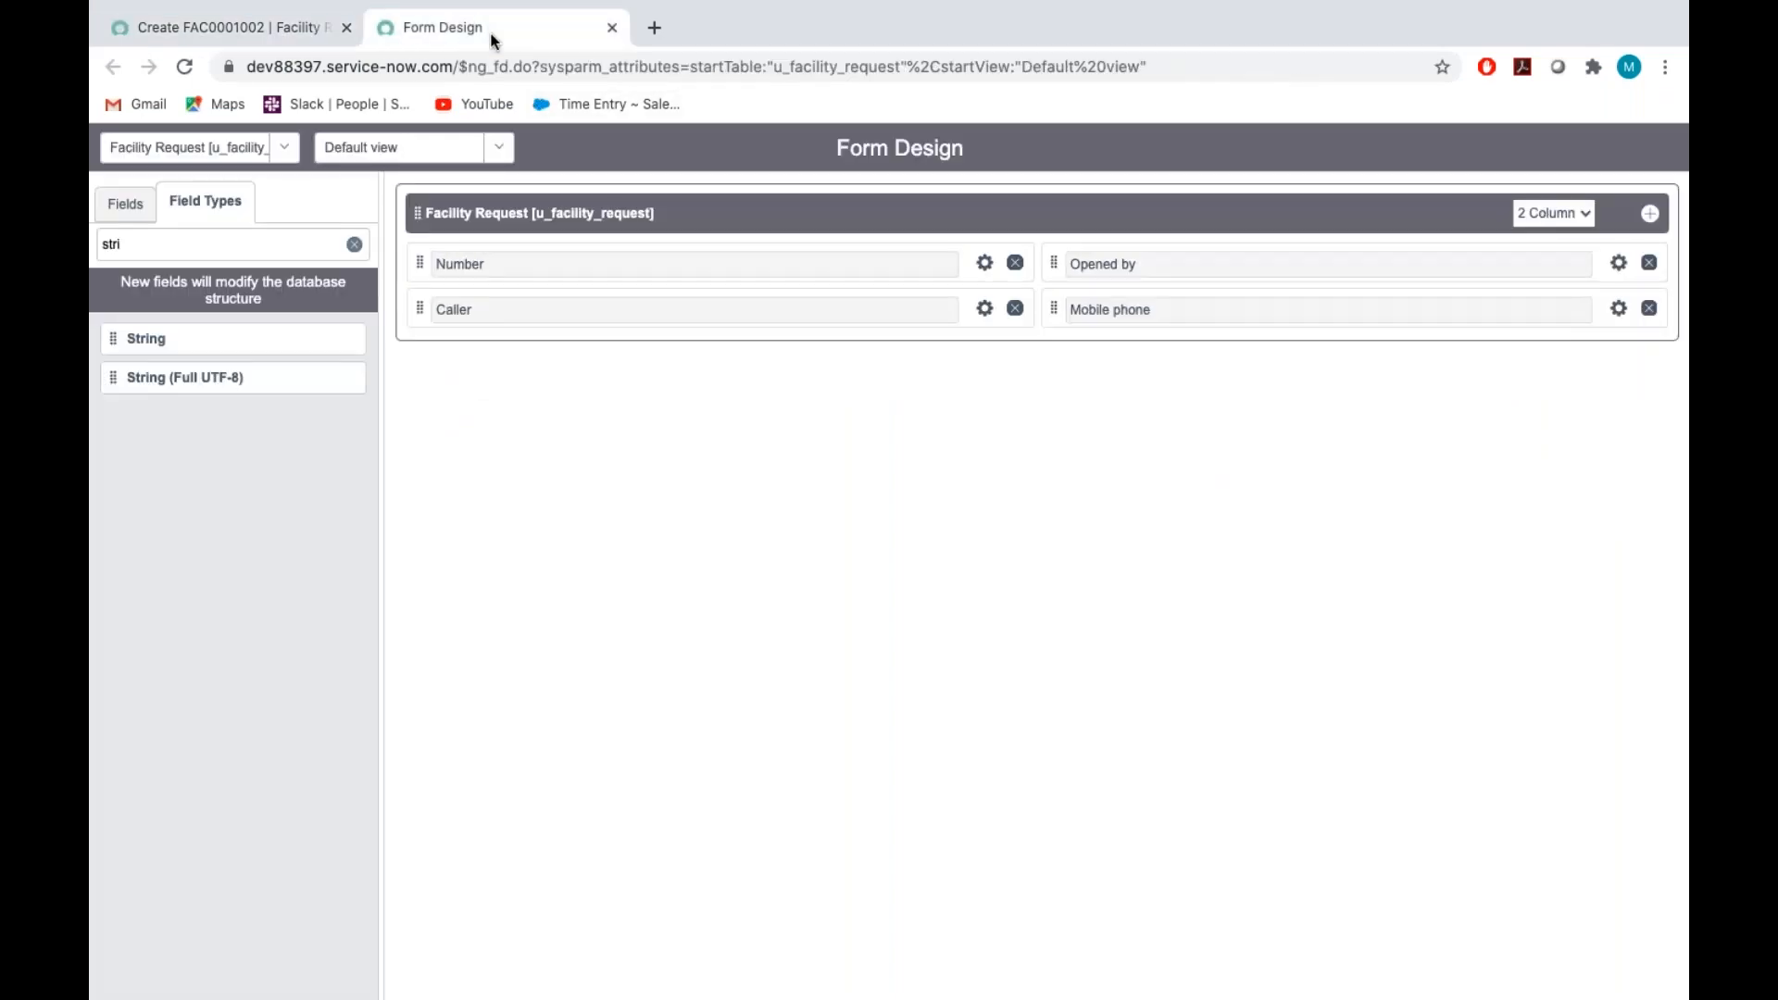
click(985, 263)
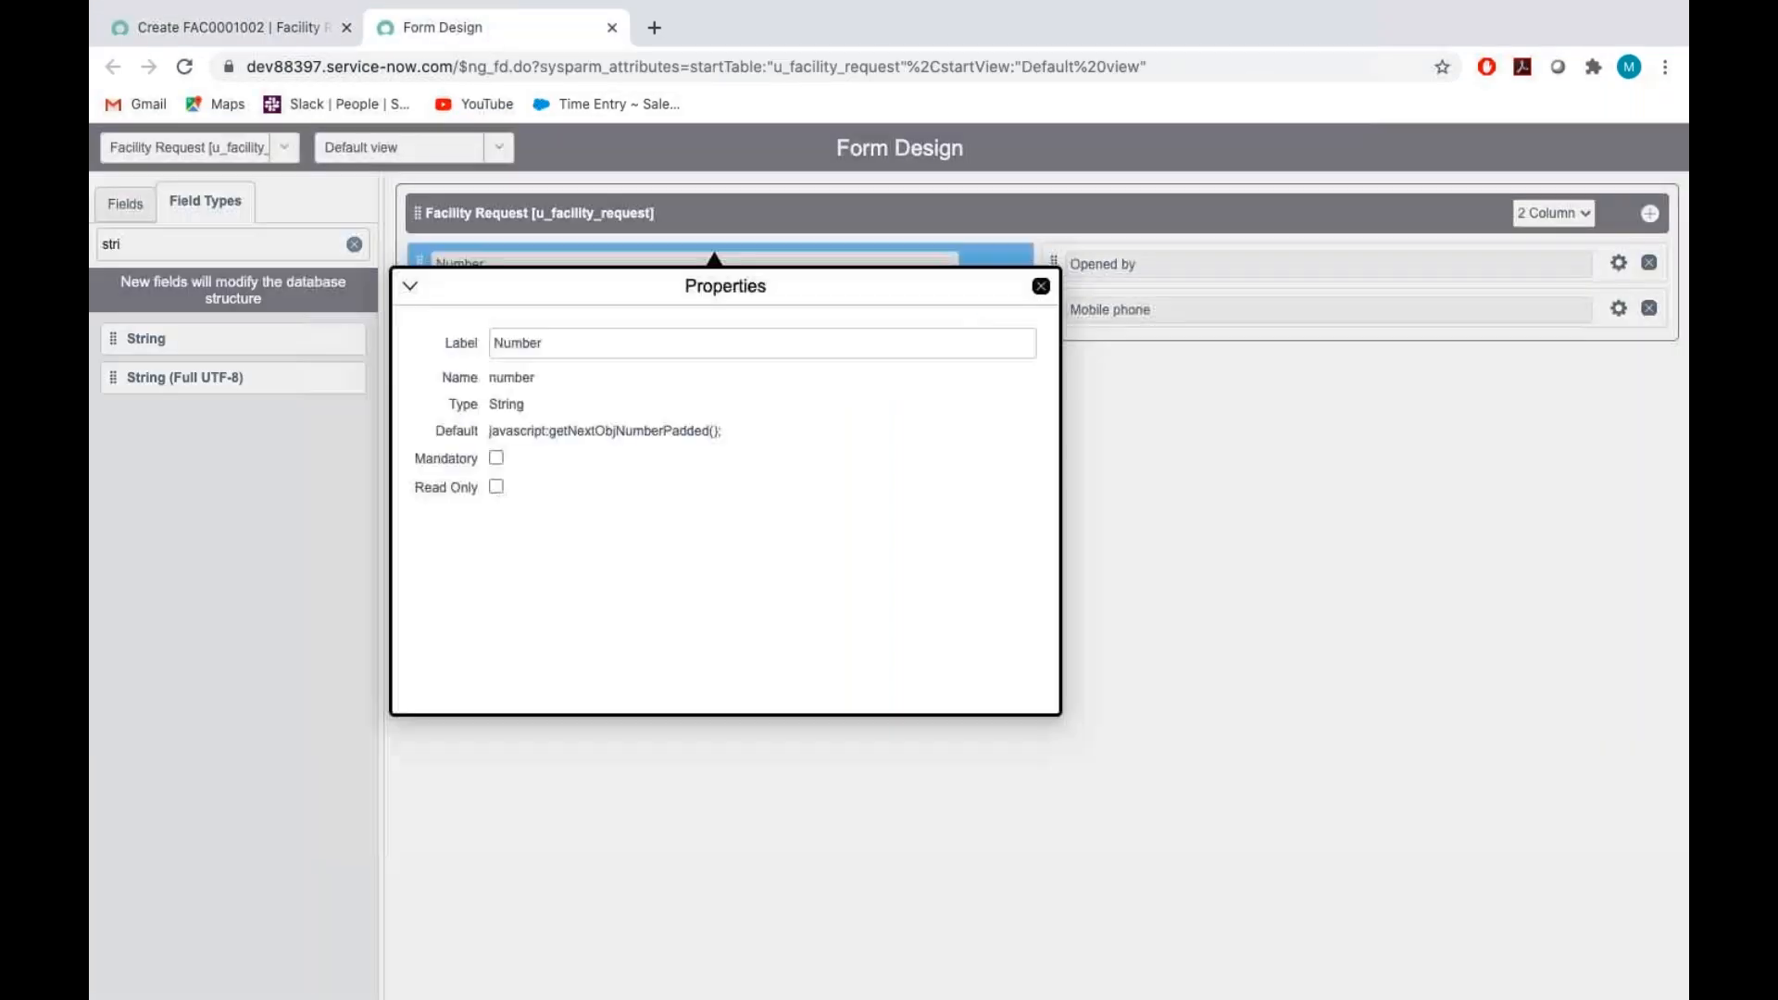
click(497, 489)
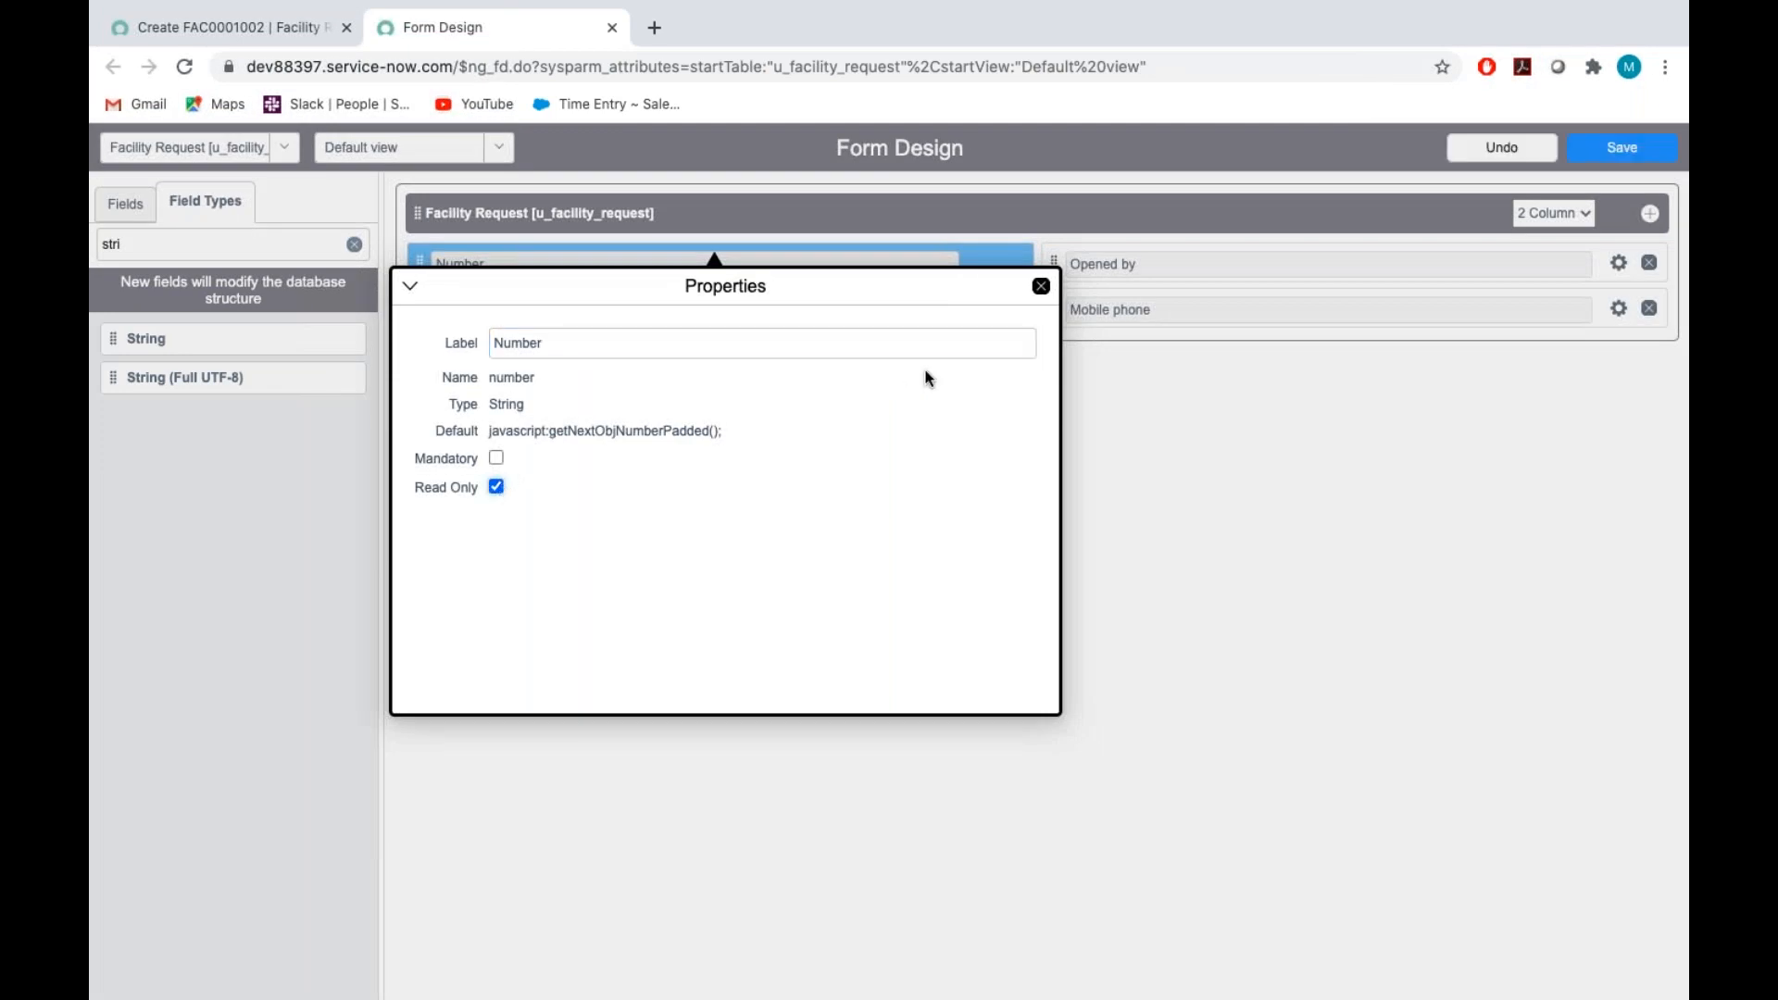
click(1042, 287)
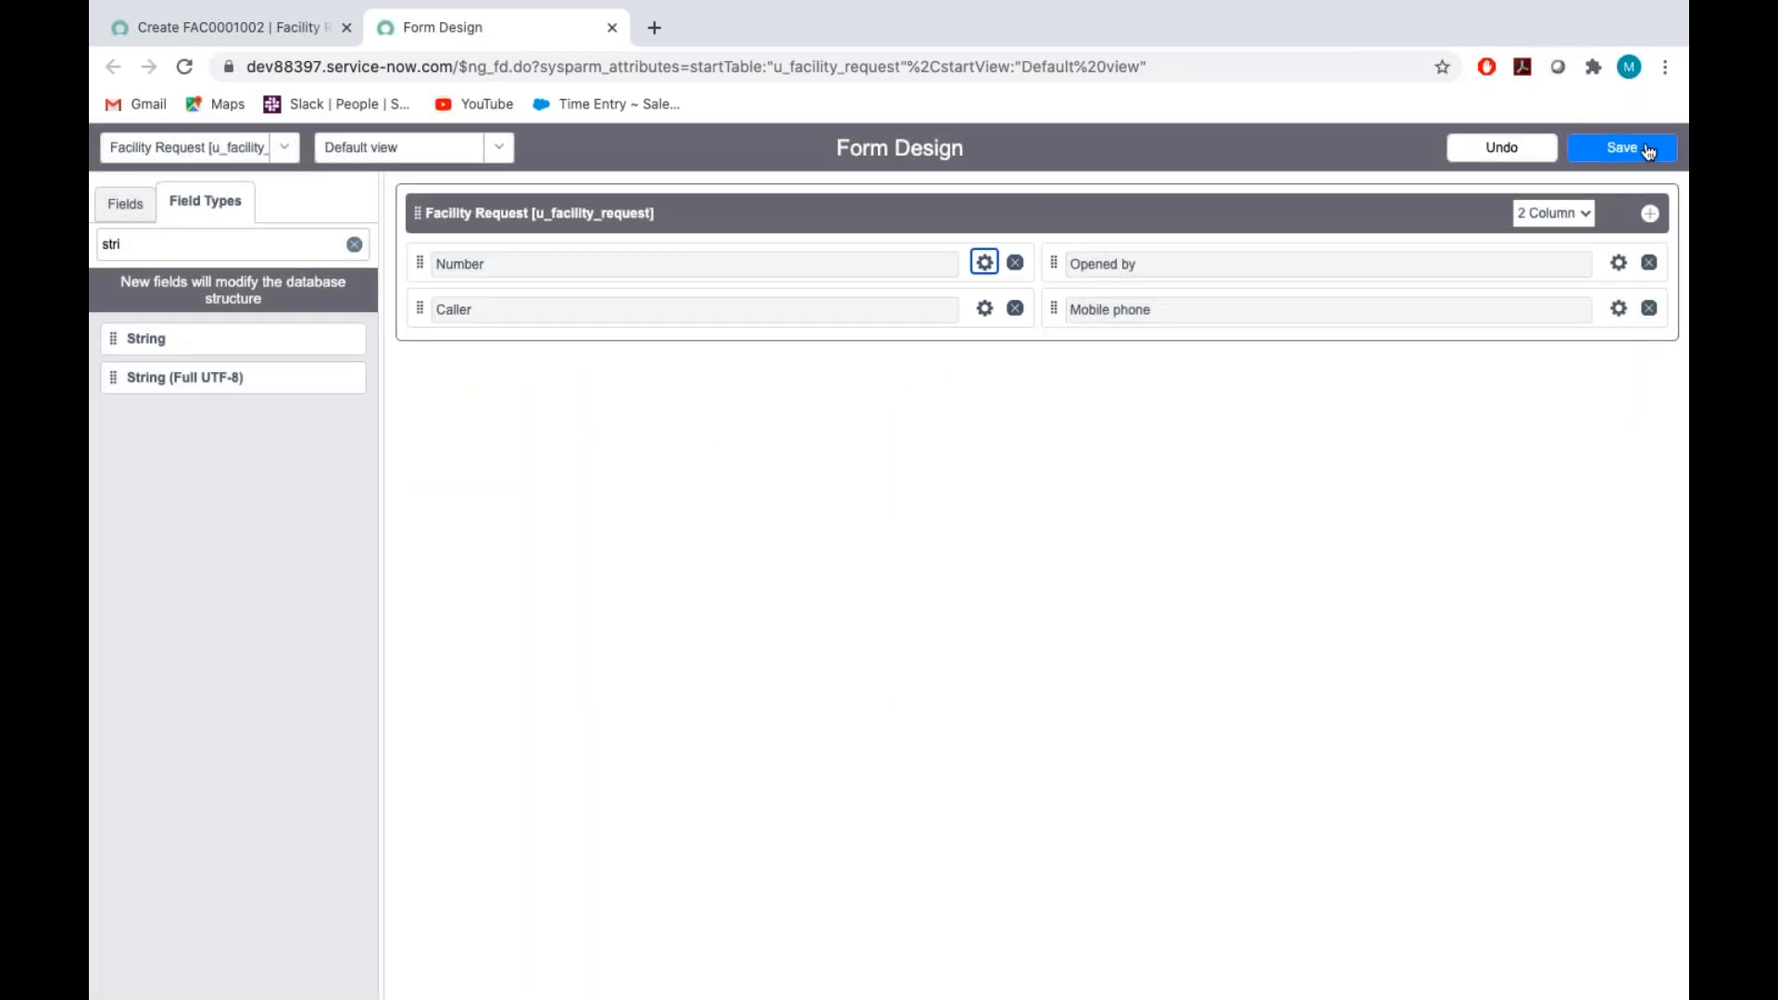
click(1636, 153)
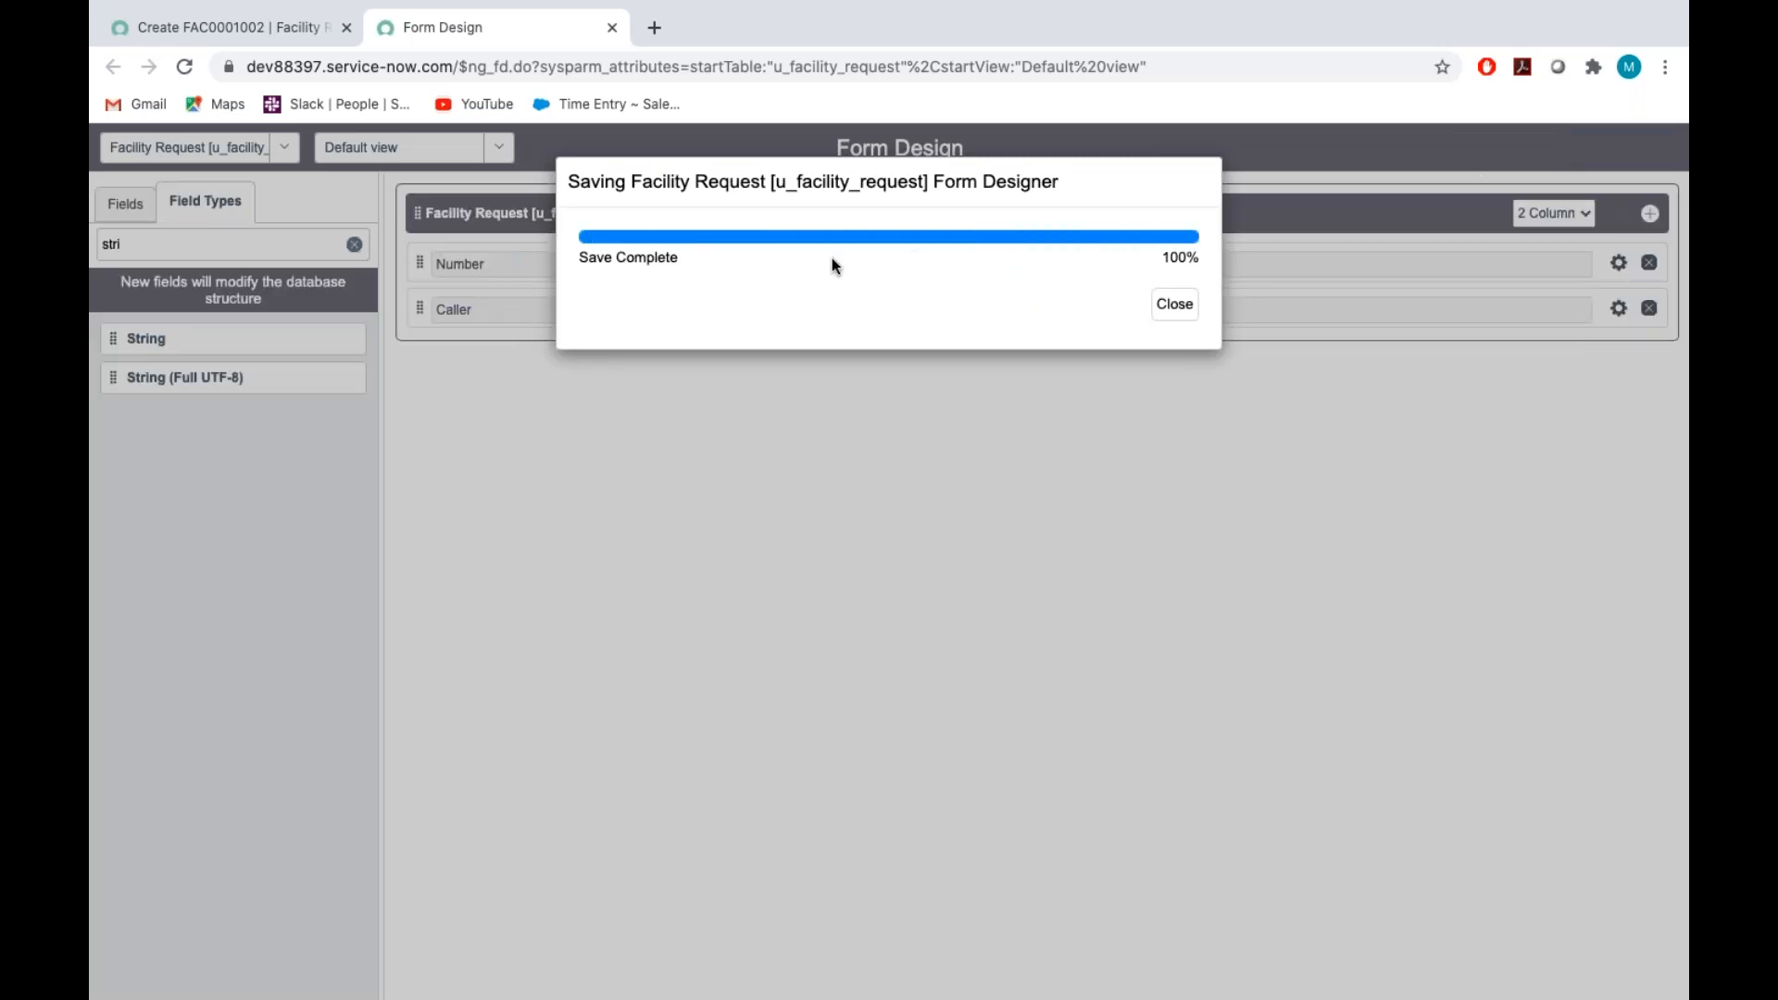
Check the priority instructions in the Assignment_Tech document, filter the existing fields for "pri" and place Priority below Caller
key(ctrl+Right)
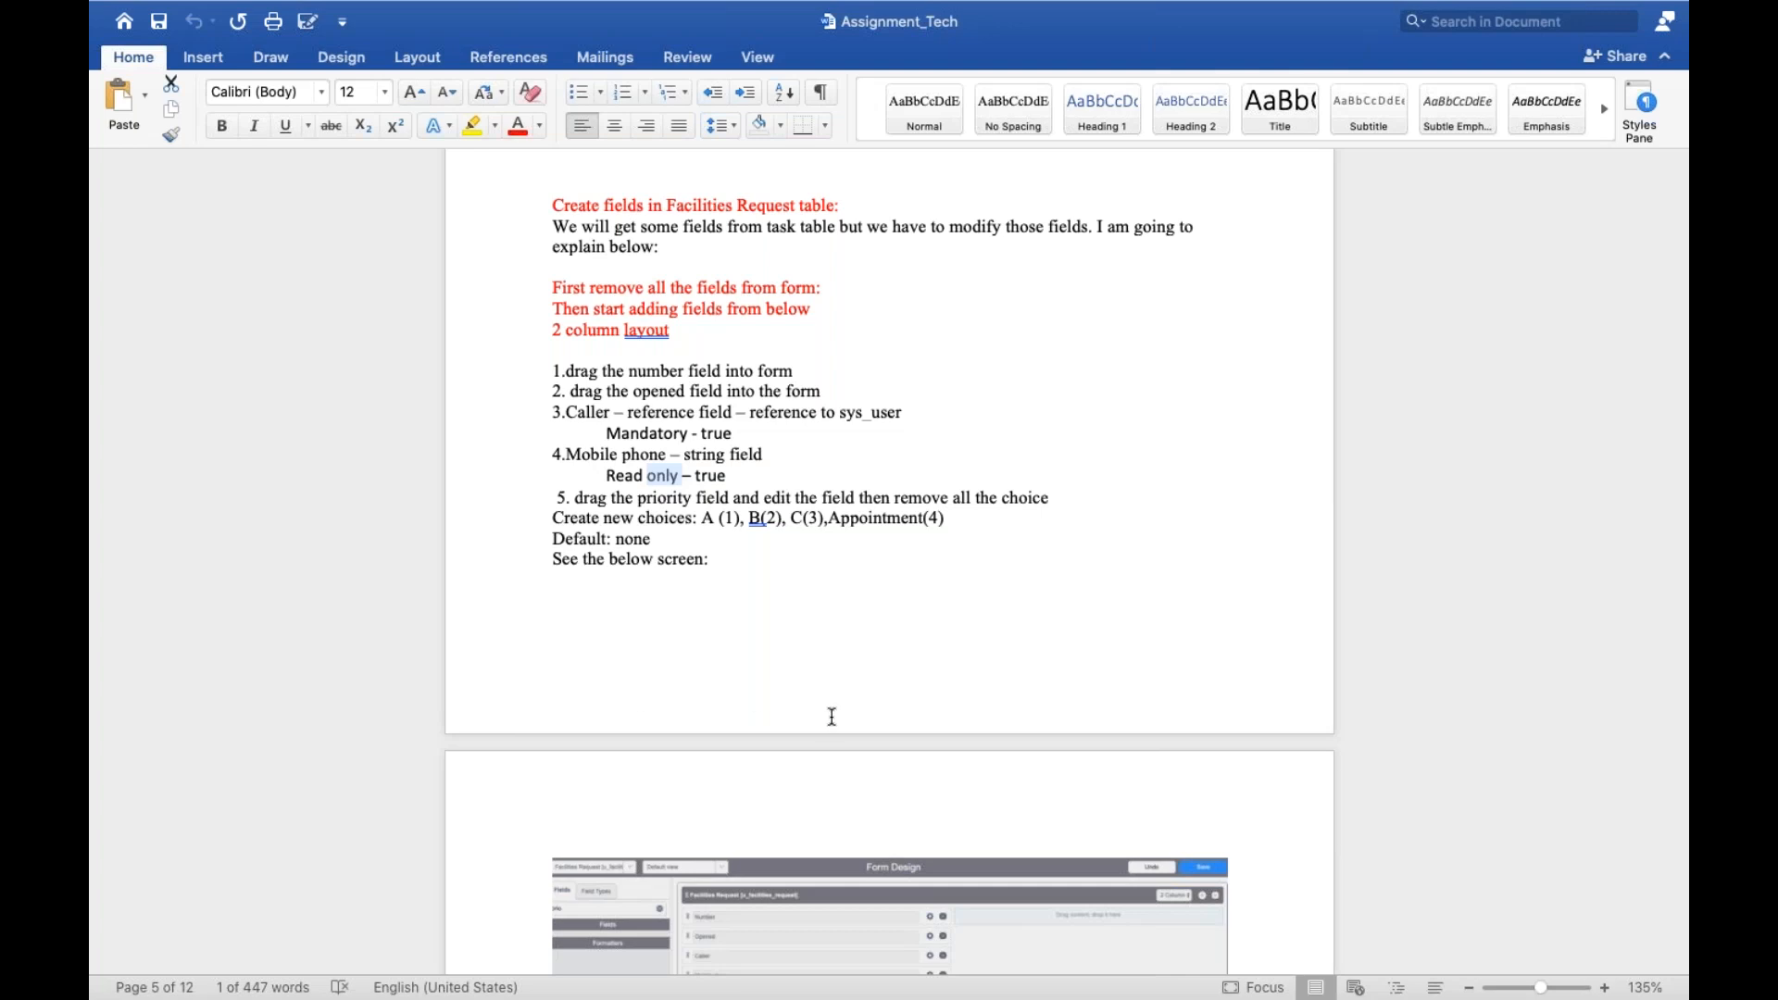
scroll(832, 717, down, 10)
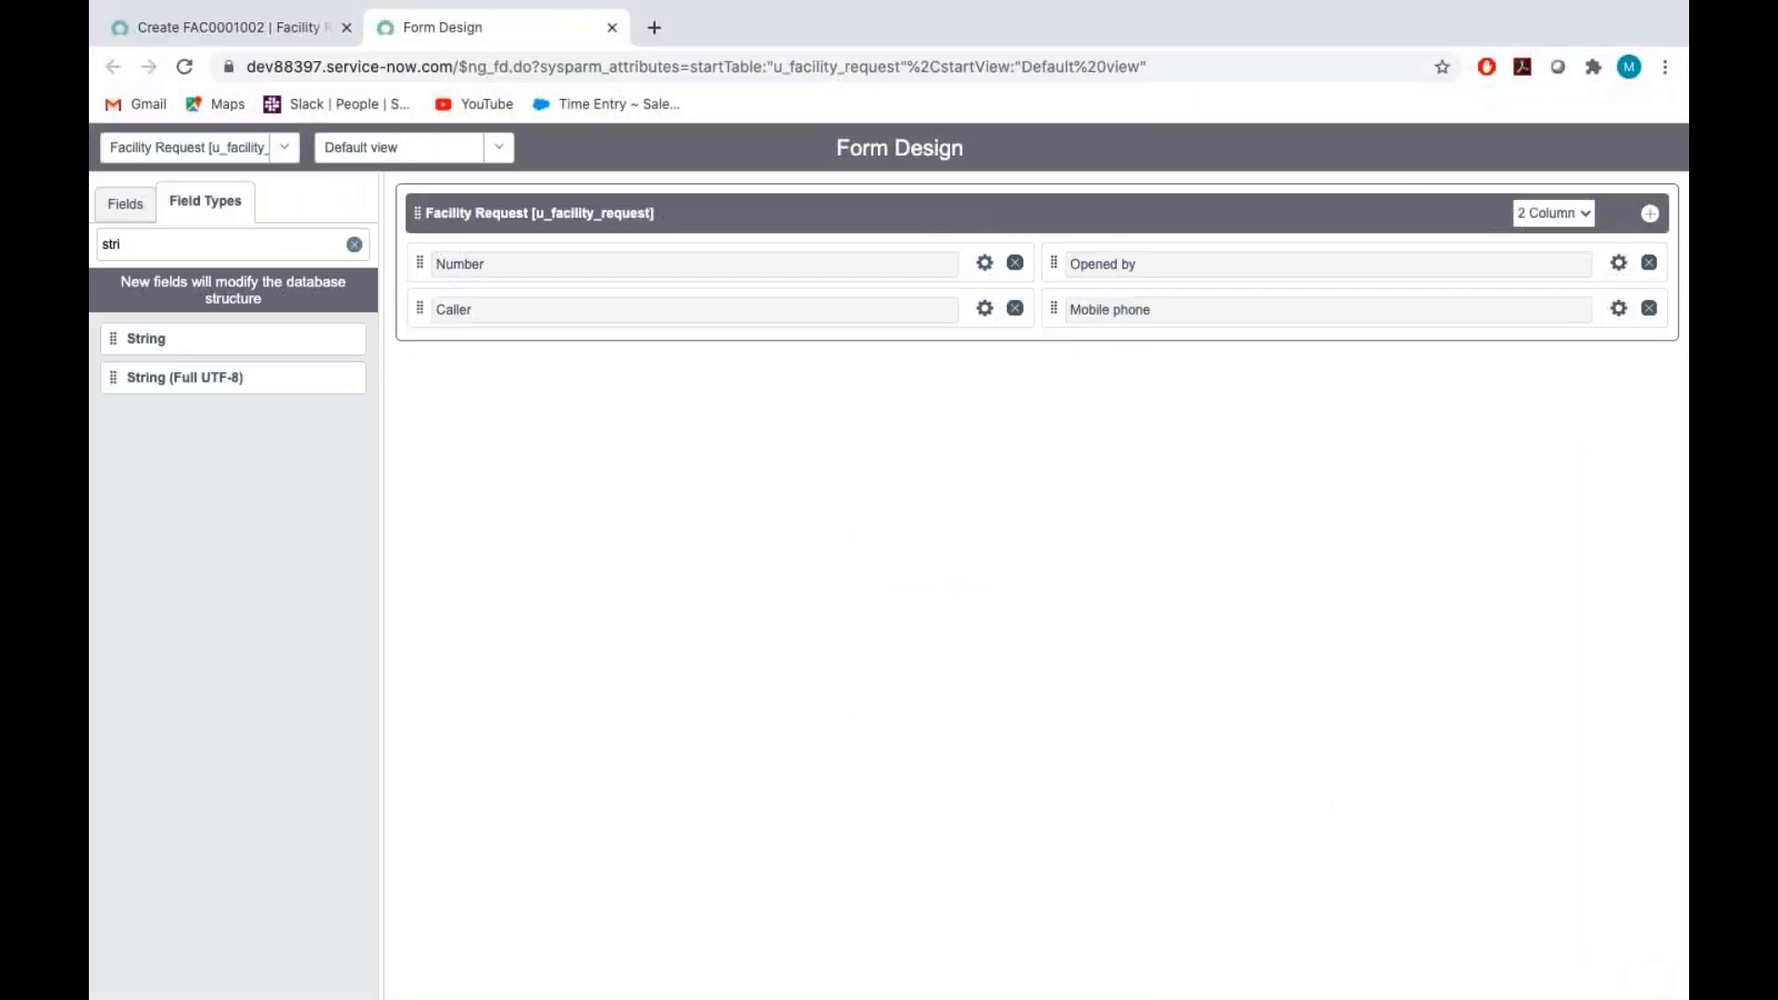
click(143, 241)
key(BackSpace)
key(BackSpace)
key(BackSpace)
key(BackSpace)
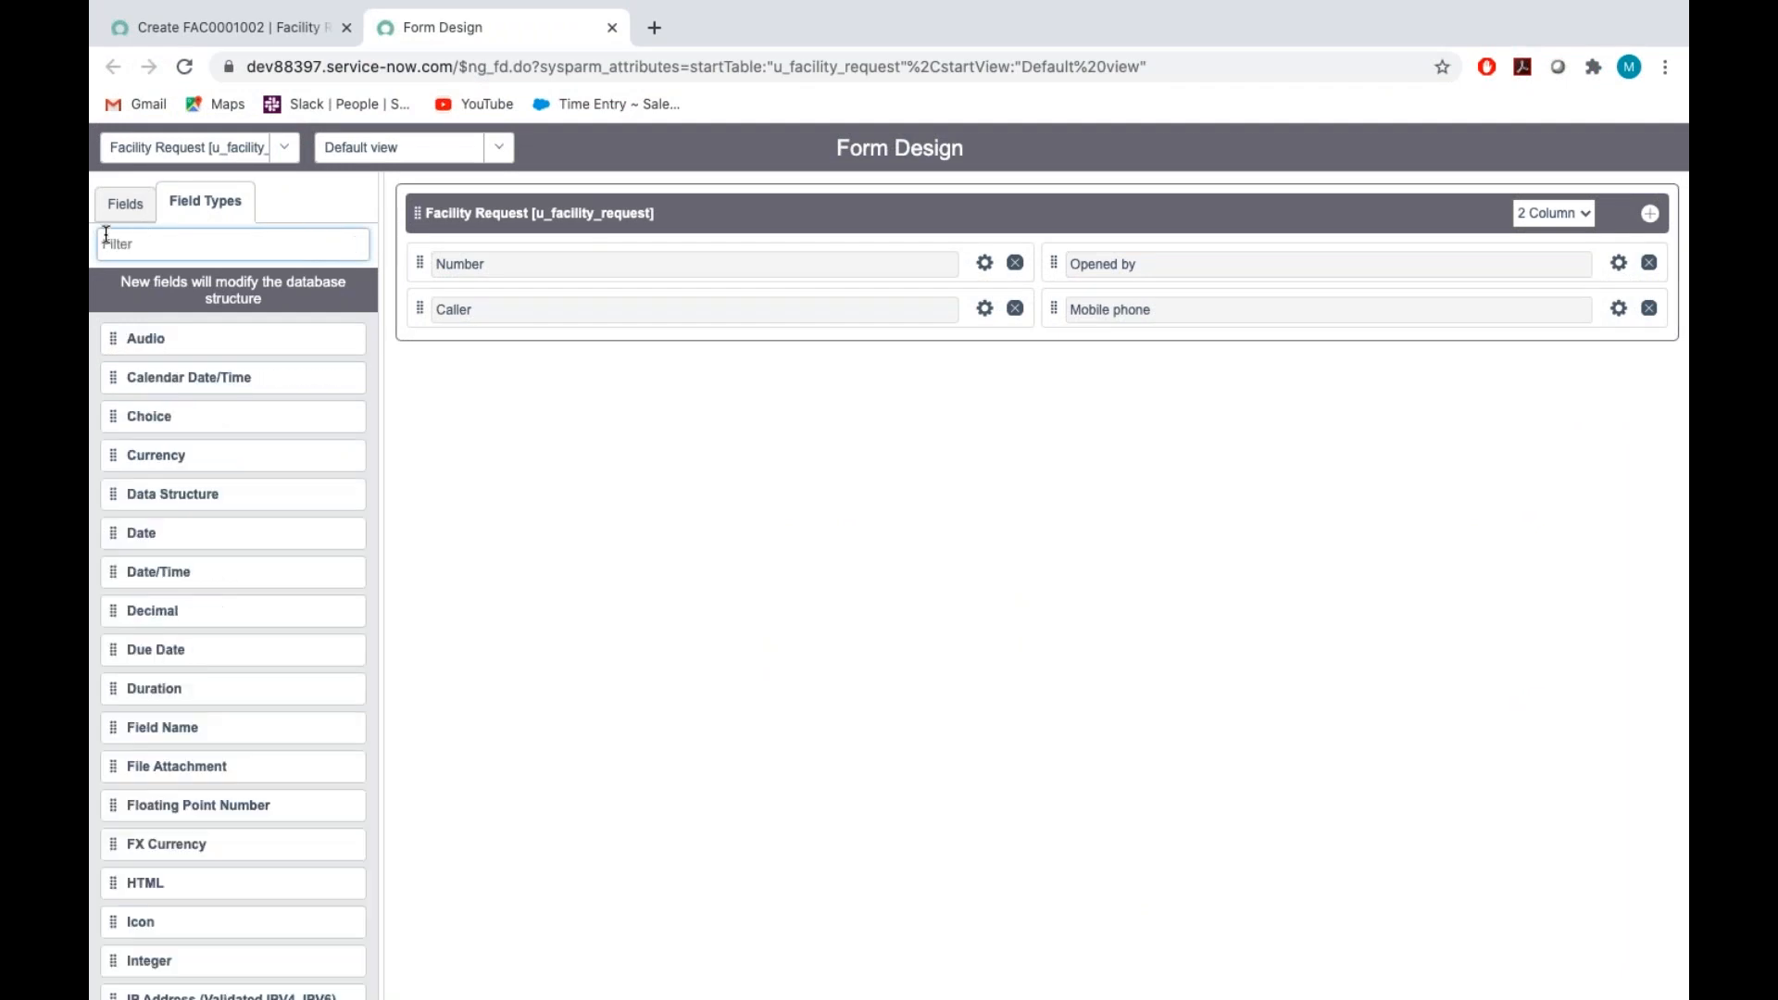
click(122, 208)
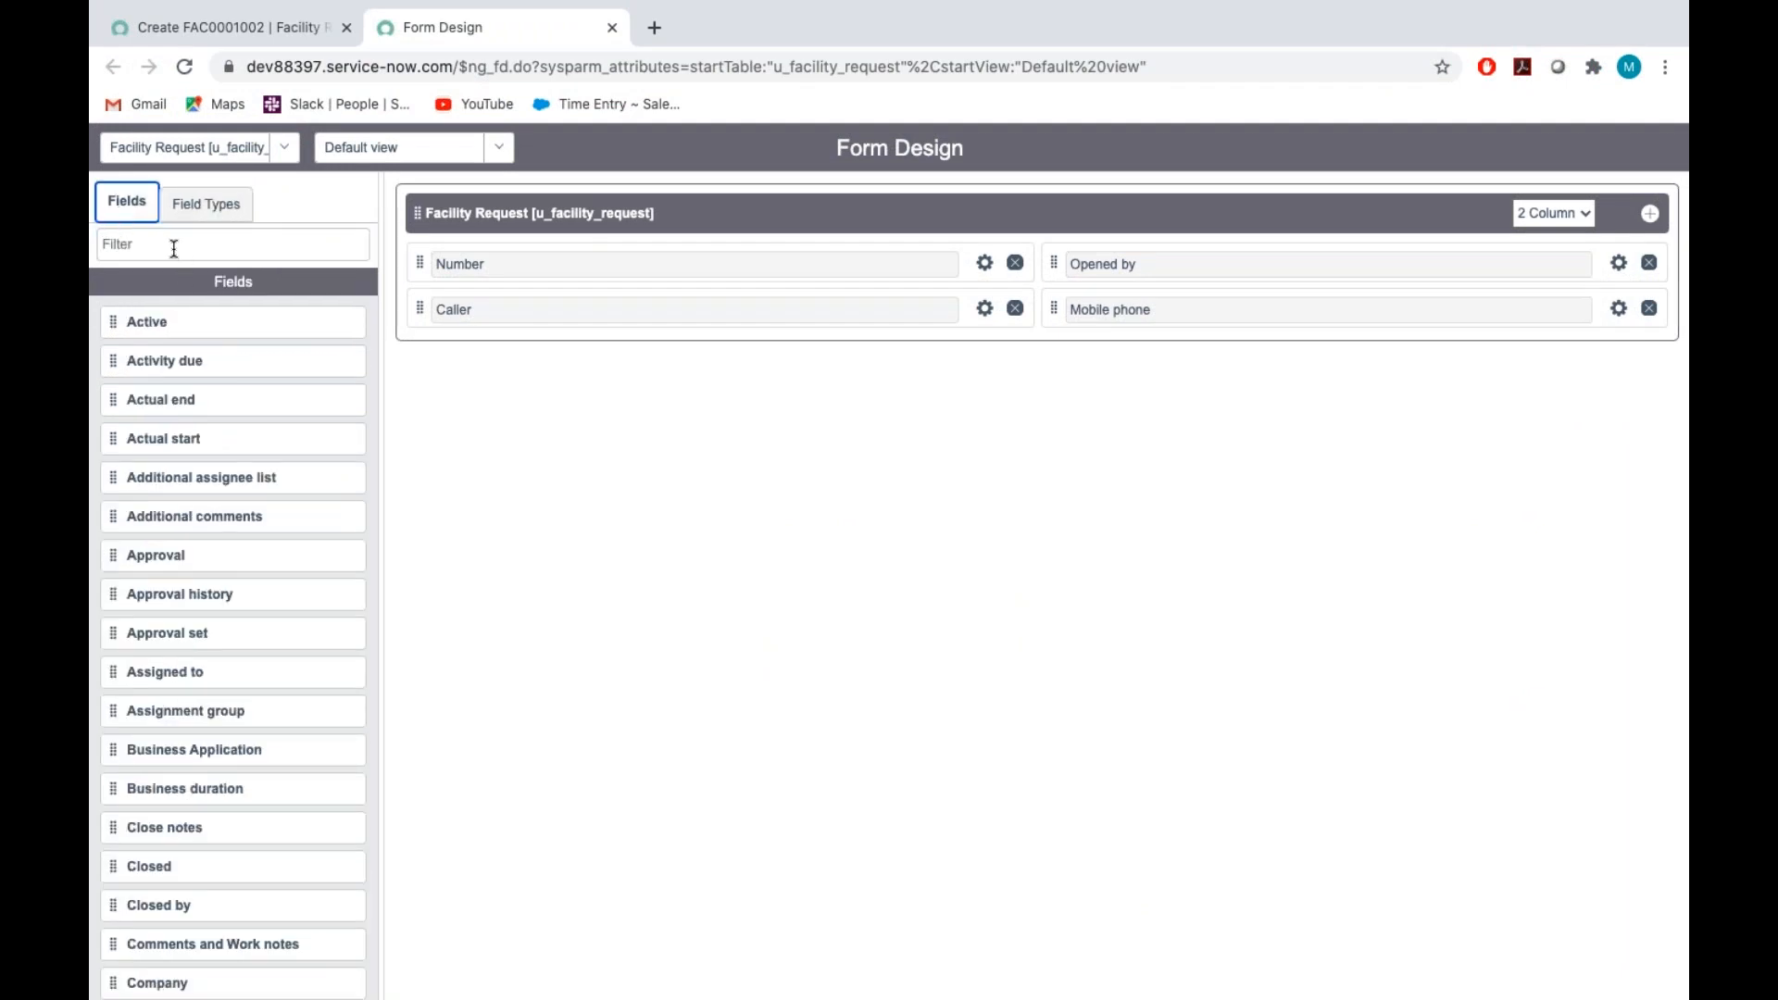
click(233, 245)
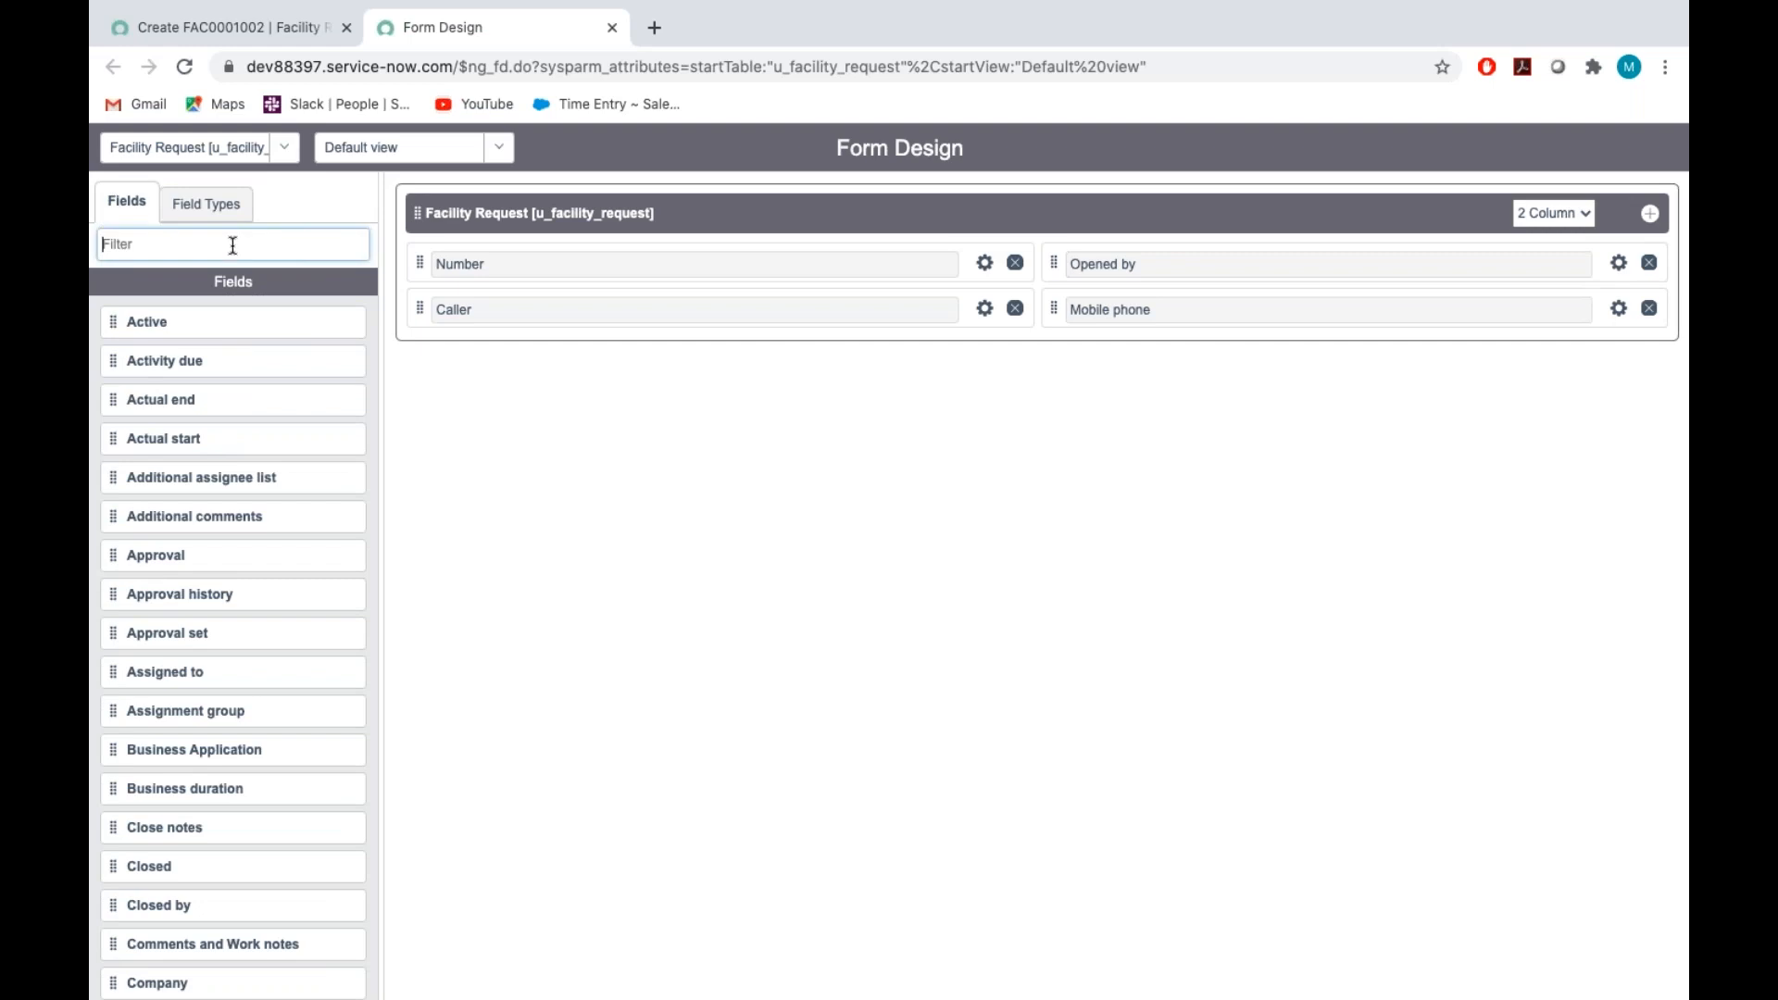
text(pri)
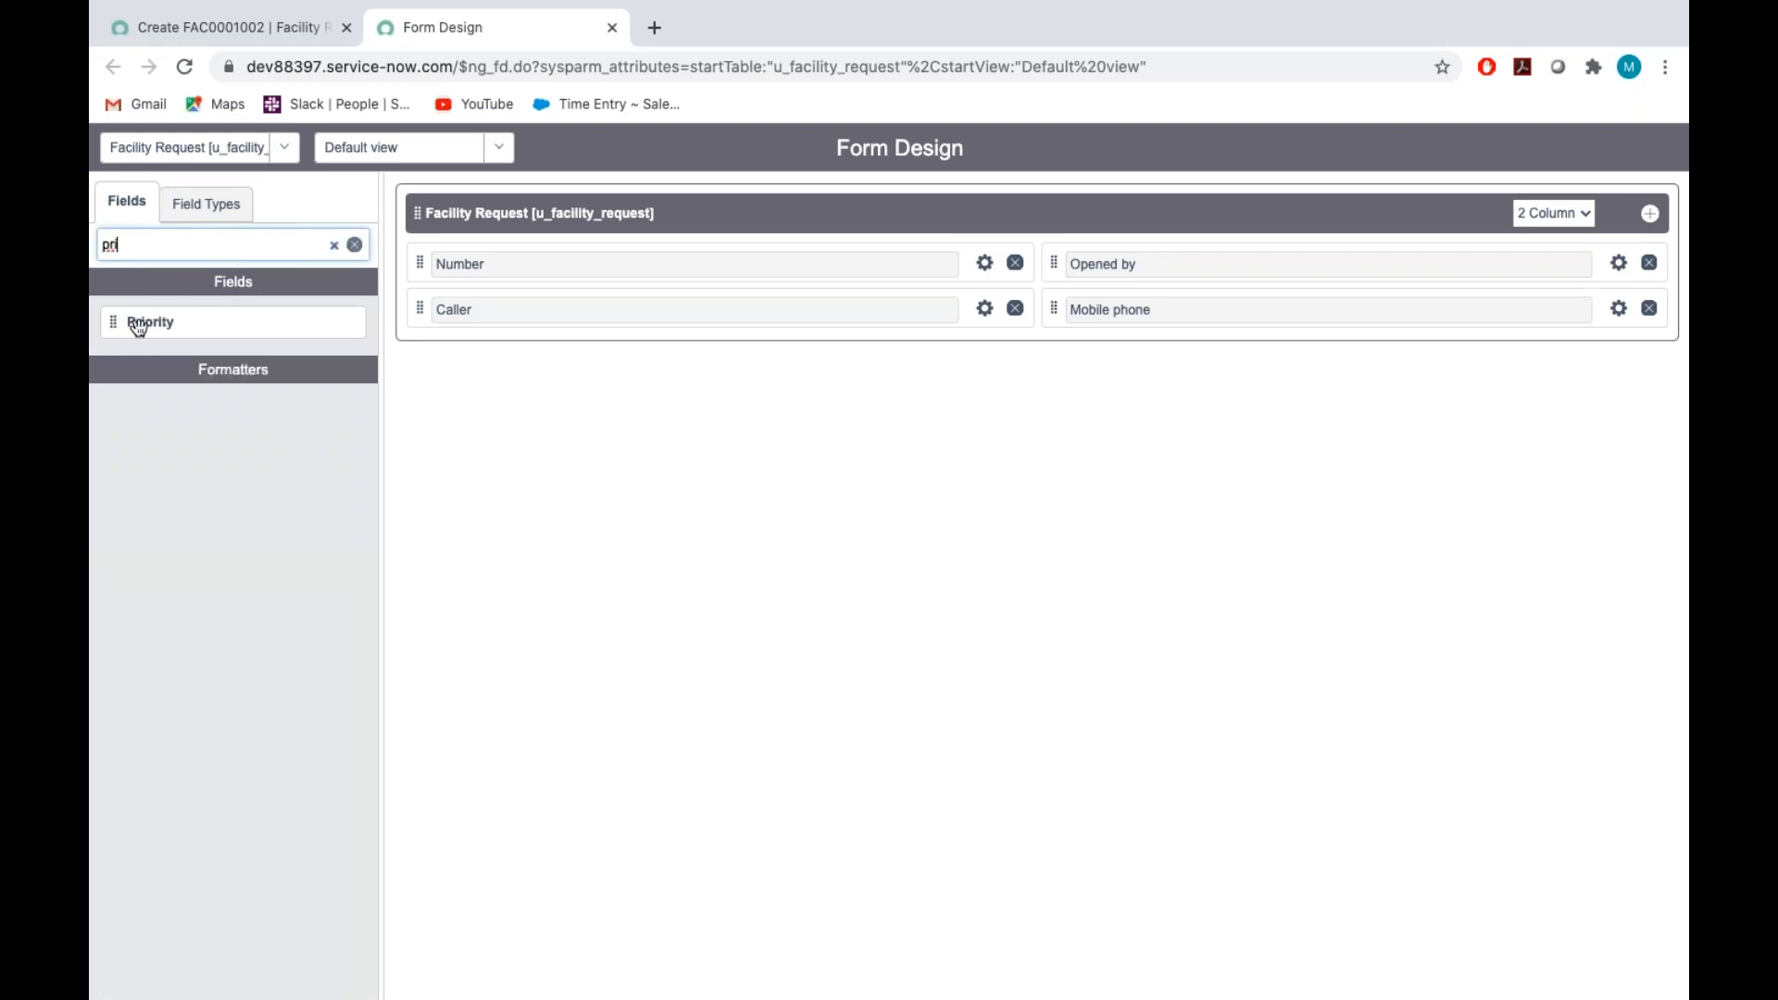
drag(115, 330, 468, 366)
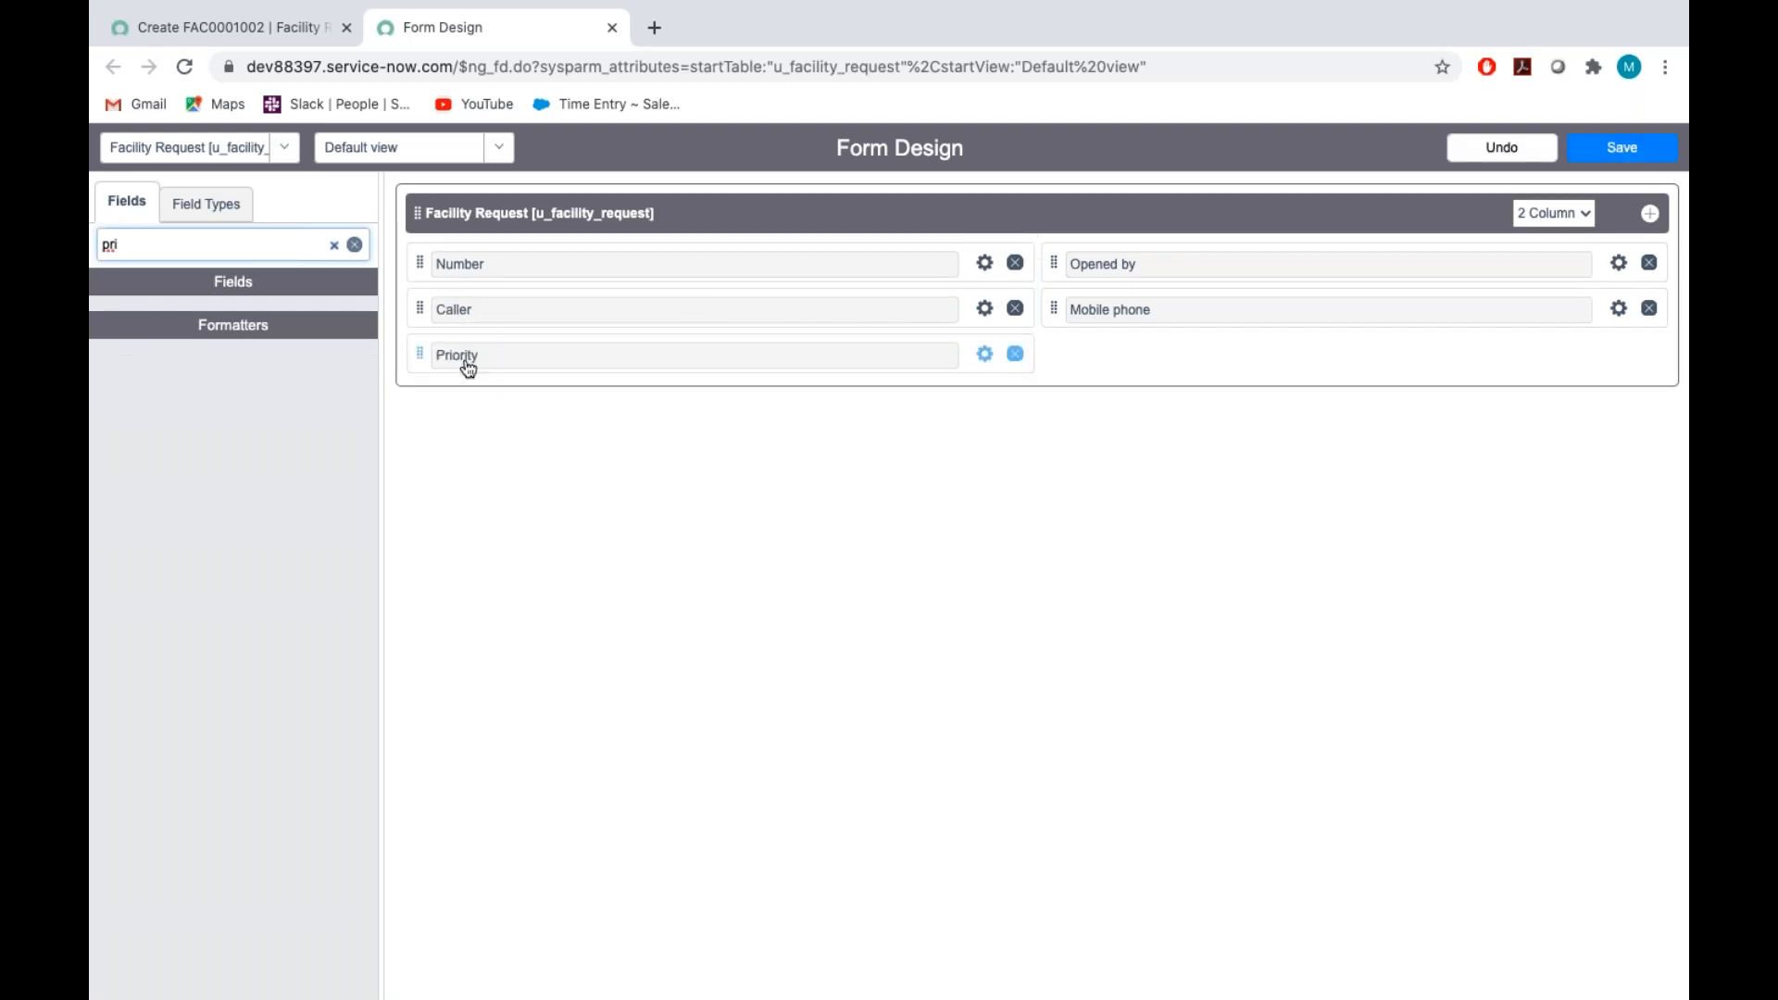
Open the Priority field's properties and clear the existing labels of its five choices, keeping their values 1 to 5
click(984, 354)
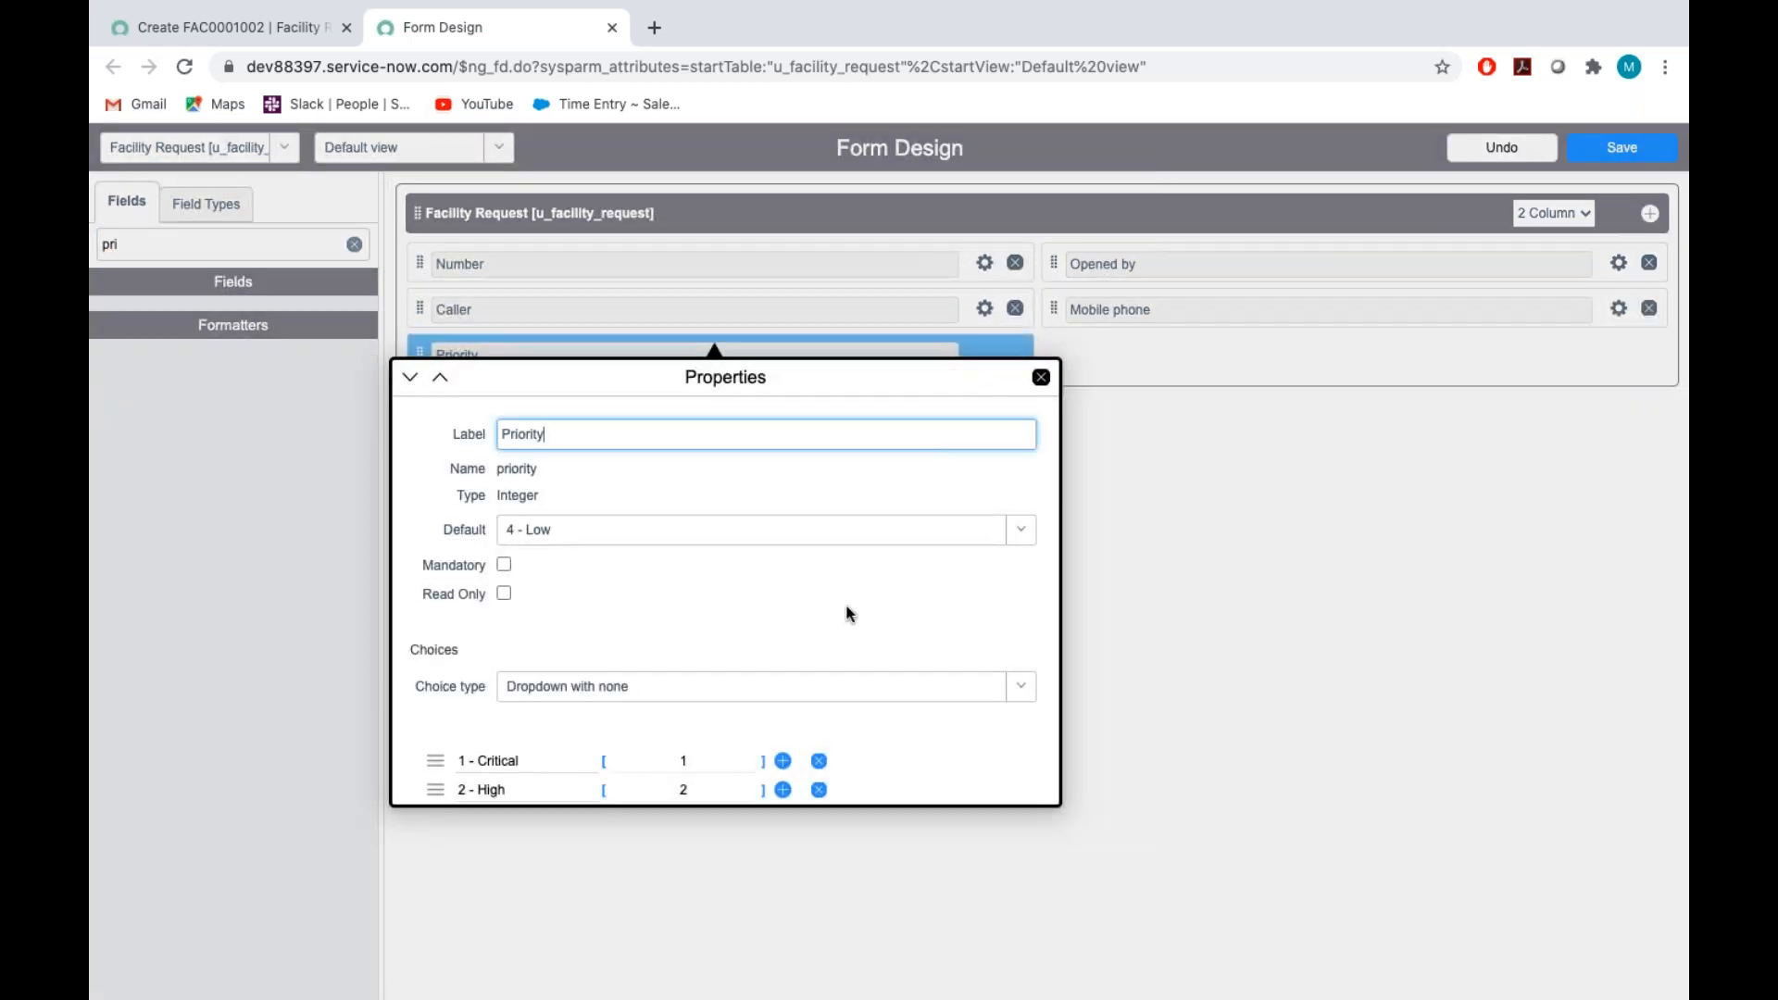
scroll(848, 614, down, 3)
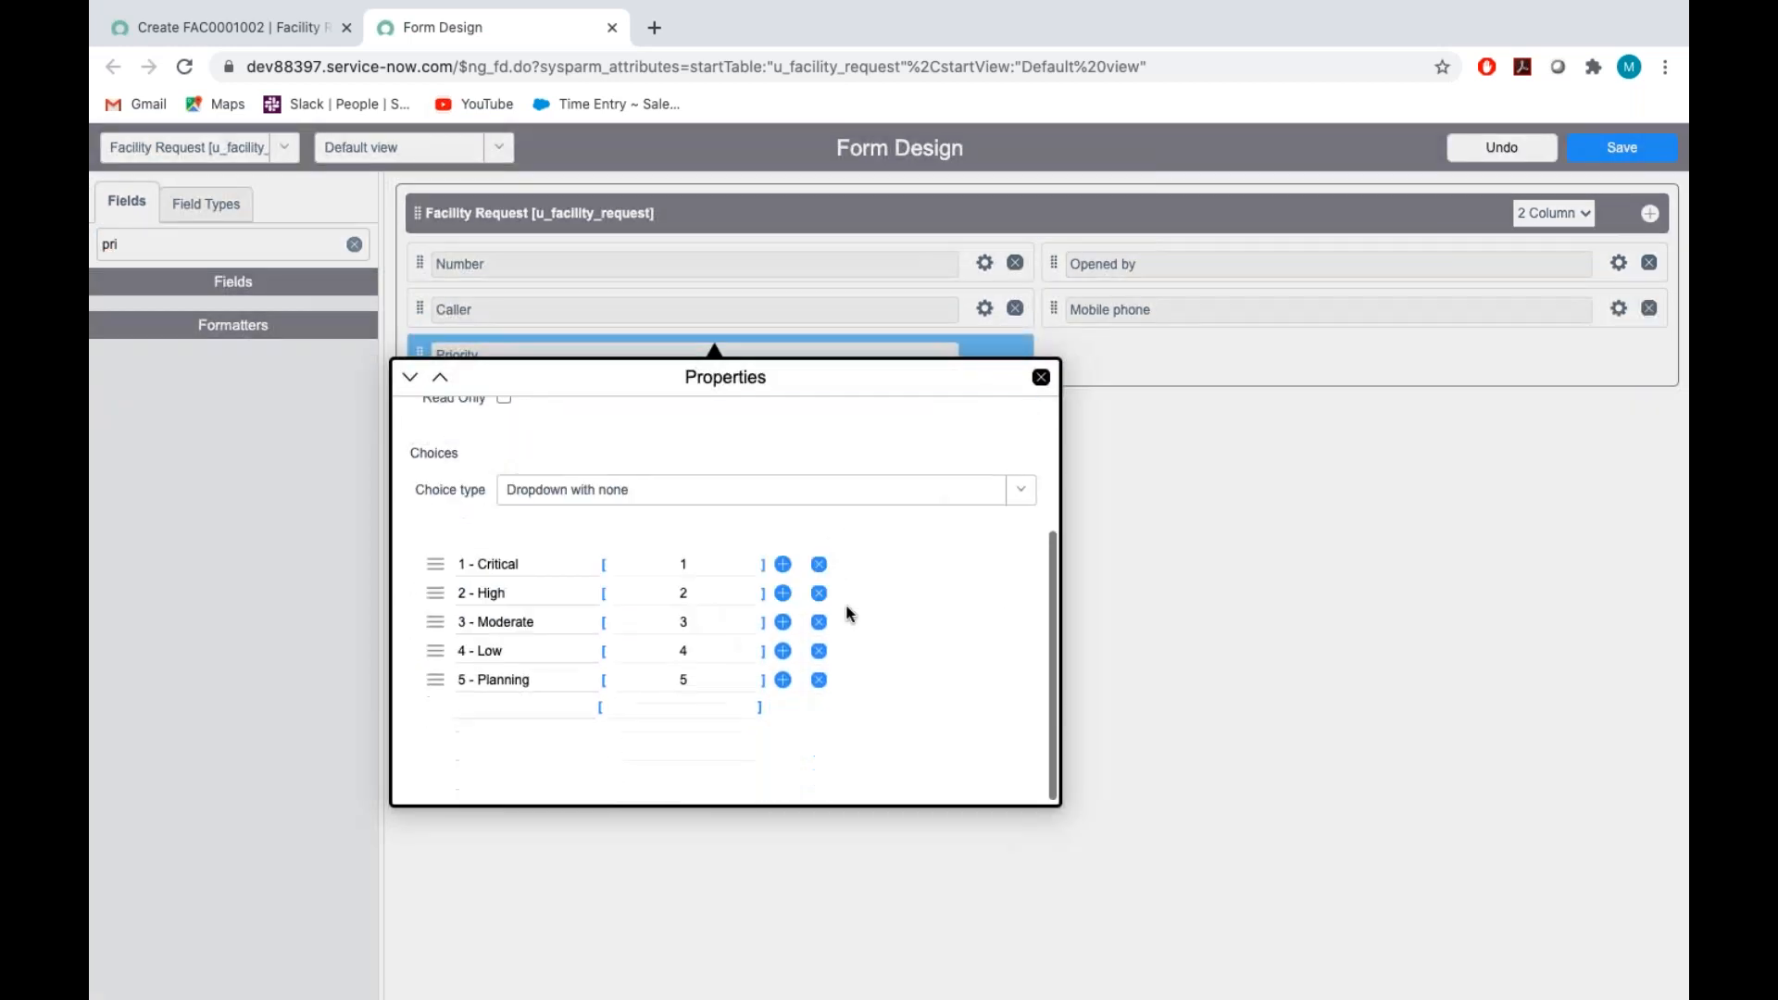
click(557, 563)
key(BackSpace)
key(BackSpace)
key(BackSpace)
key(BackSpace)
key(BackSpace)
key(BackSpace)
key(BackSpace)
key(BackSpace)
key(BackSpace)
key(BackSpace)
key(BackSpace)
click(547, 593)
key(BackSpace)
key(BackSpace)
key(BackSpace)
key(BackSpace)
key(BackSpace)
key(BackSpace)
key(BackSpace)
key(BackSpace)
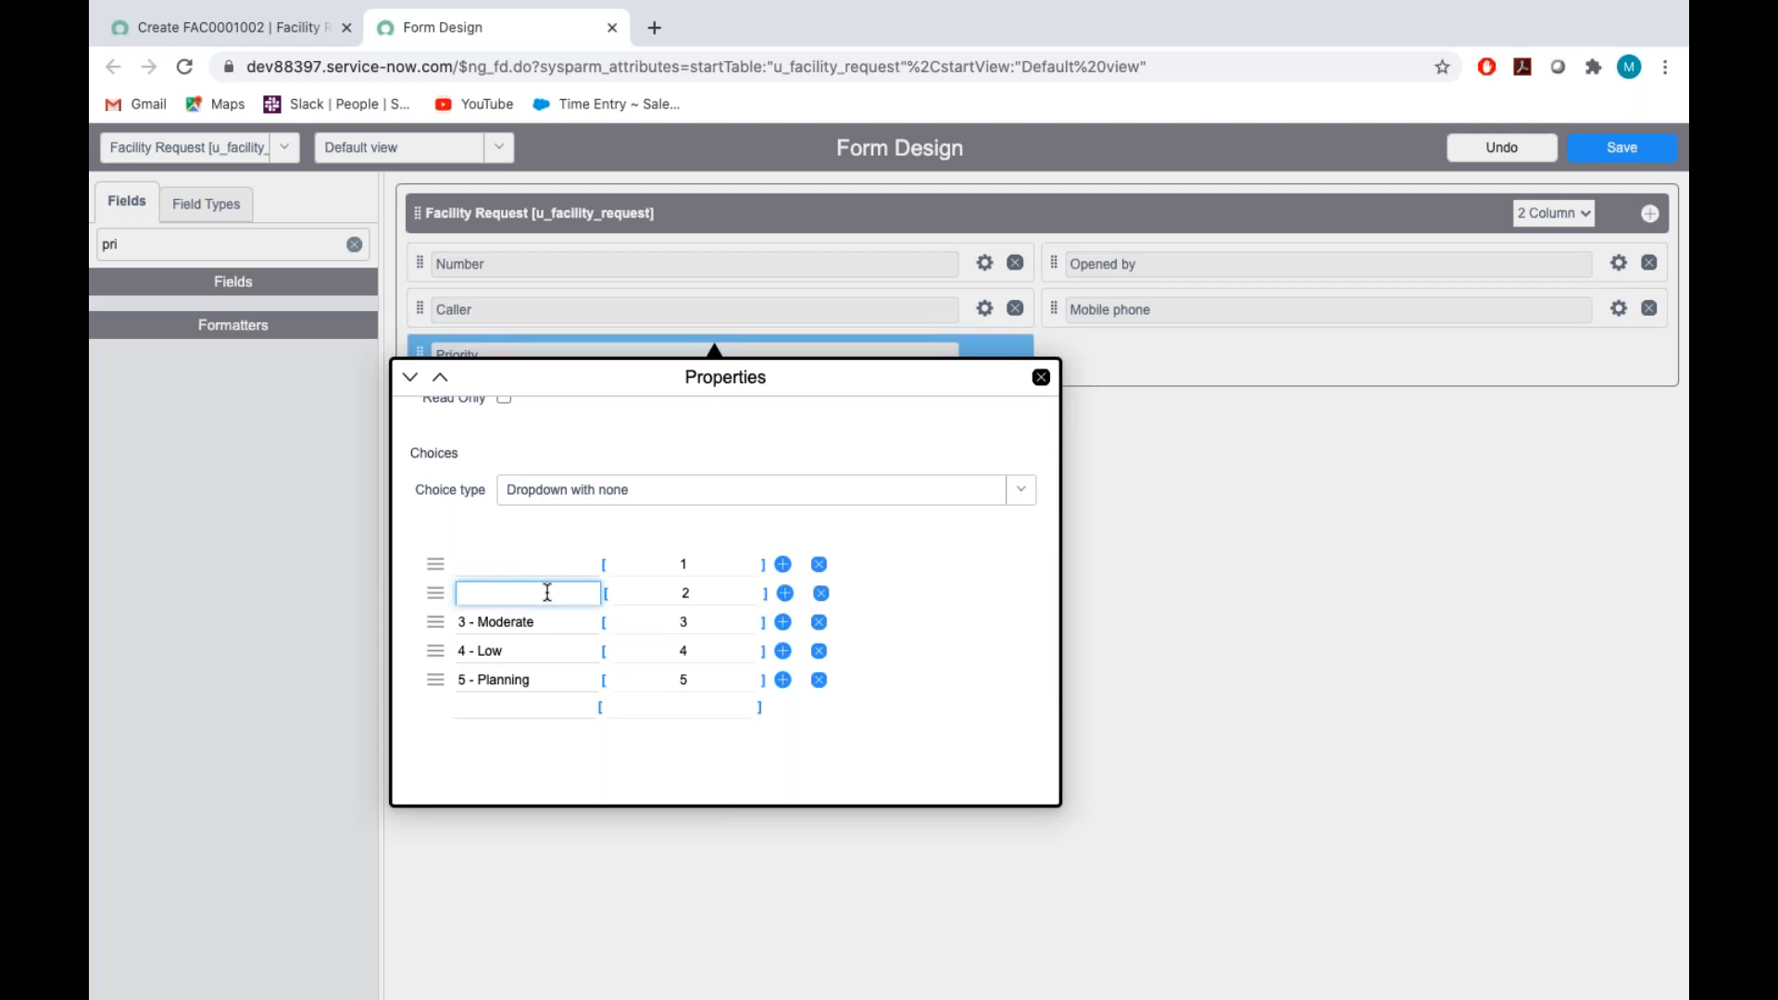
click(559, 623)
key(BackSpace)
key(BackSpace)
key(BackSpace)
key(BackSpace)
key(BackSpace)
key(BackSpace)
key(BackSpace)
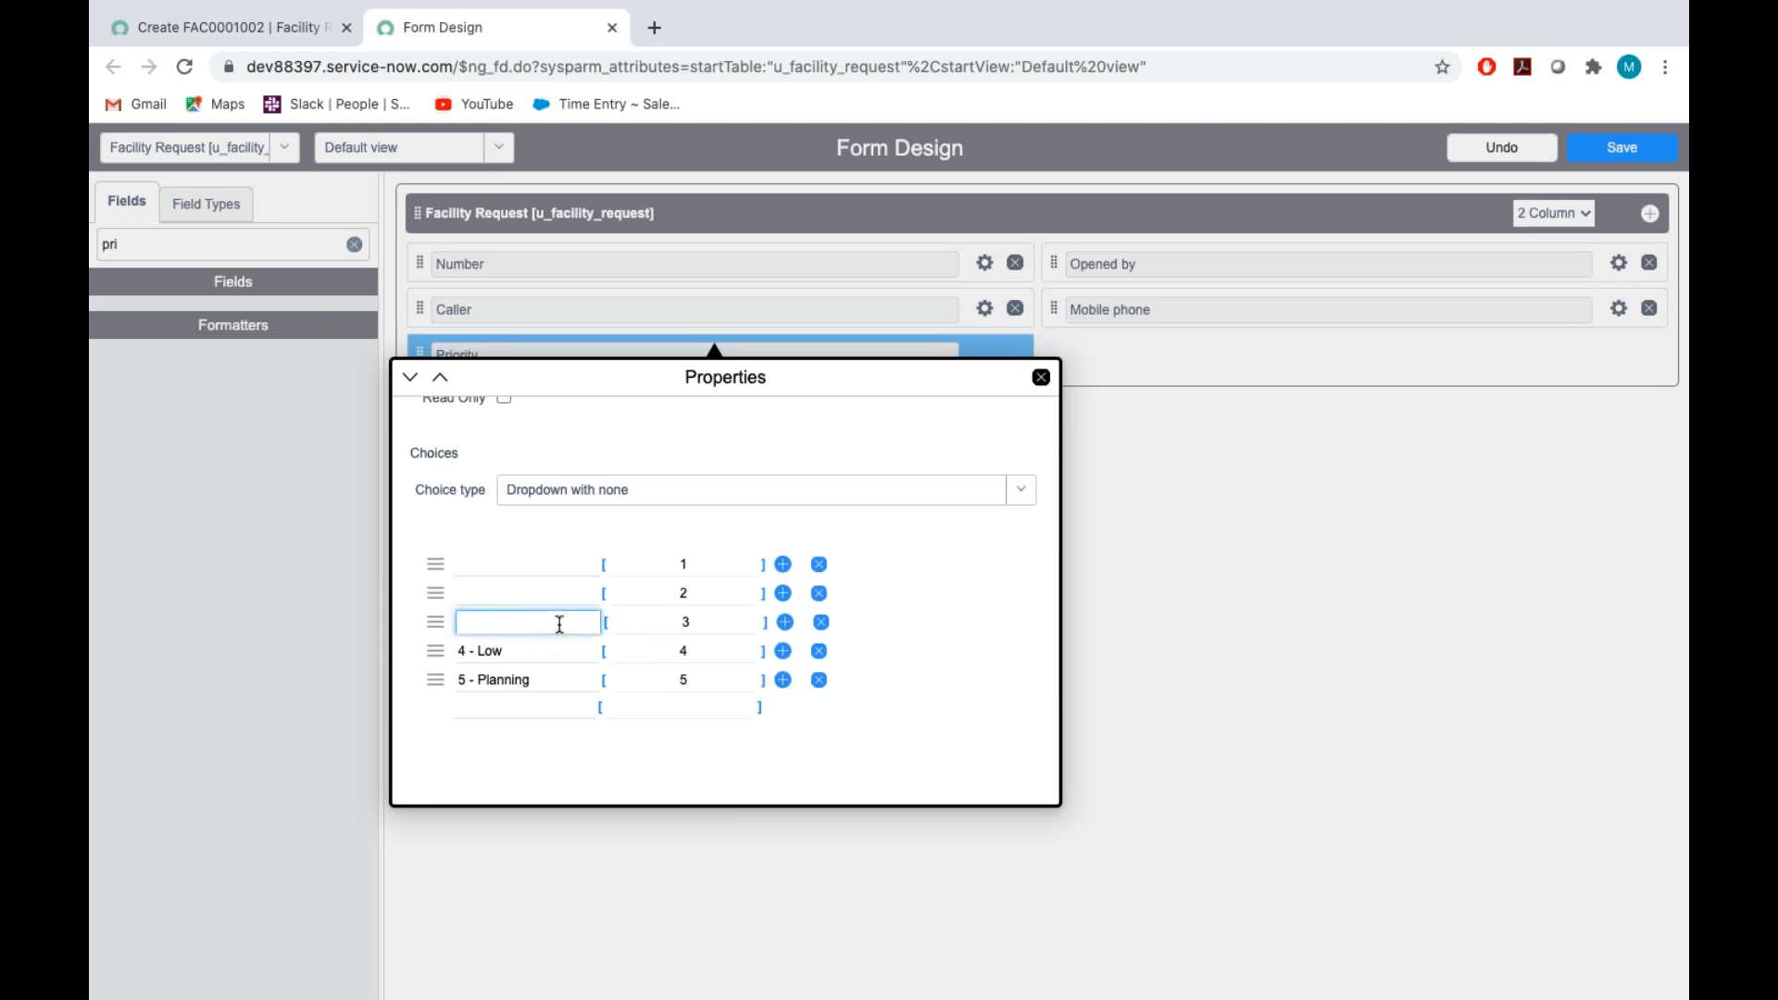
click(546, 658)
key(BackSpace)
key(BackSpace)
key(BackSpace)
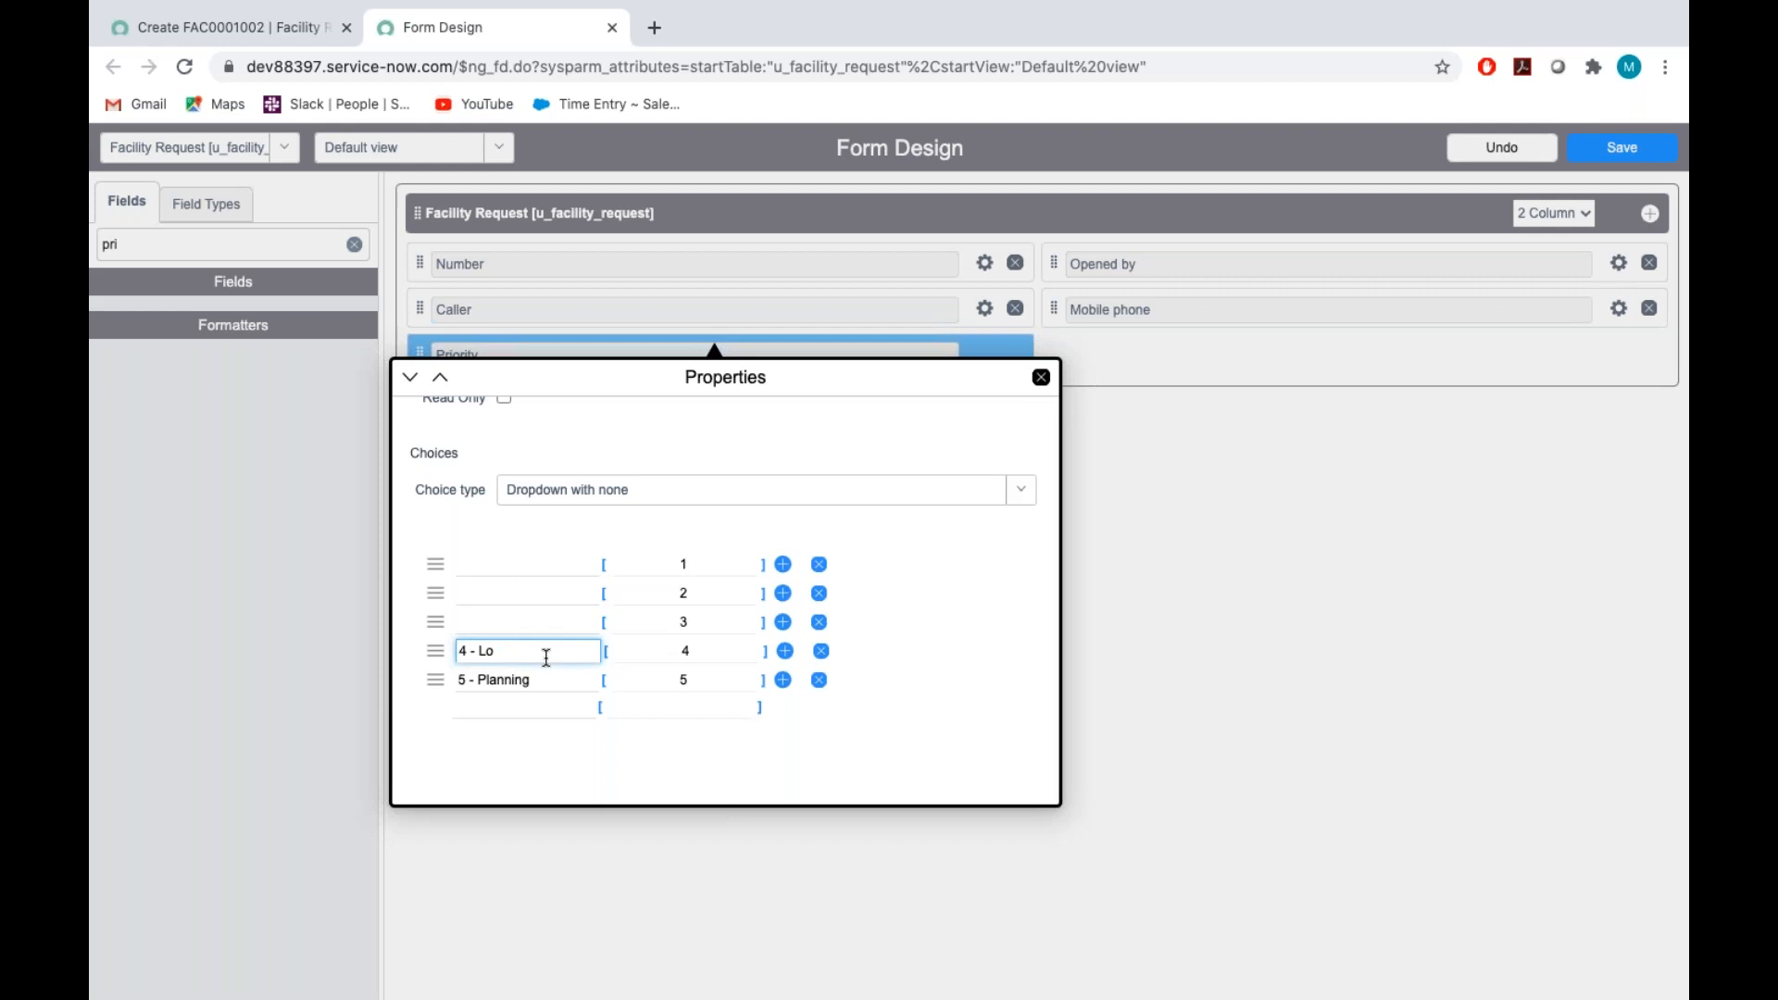
key(BackSpace)
key(BackSpace)
key(BackSpace)
key(BackSpace)
click(552, 682)
key(BackSpace)
key(BackSpace)
key(BackSpace)
key(BackSpace)
key(BackSpace)
key(BackSpace)
key(BackSpace)
key(BackSpace)
key(BackSpace)
key(BackSpace)
key(BackSpace)
key(BackSpace)
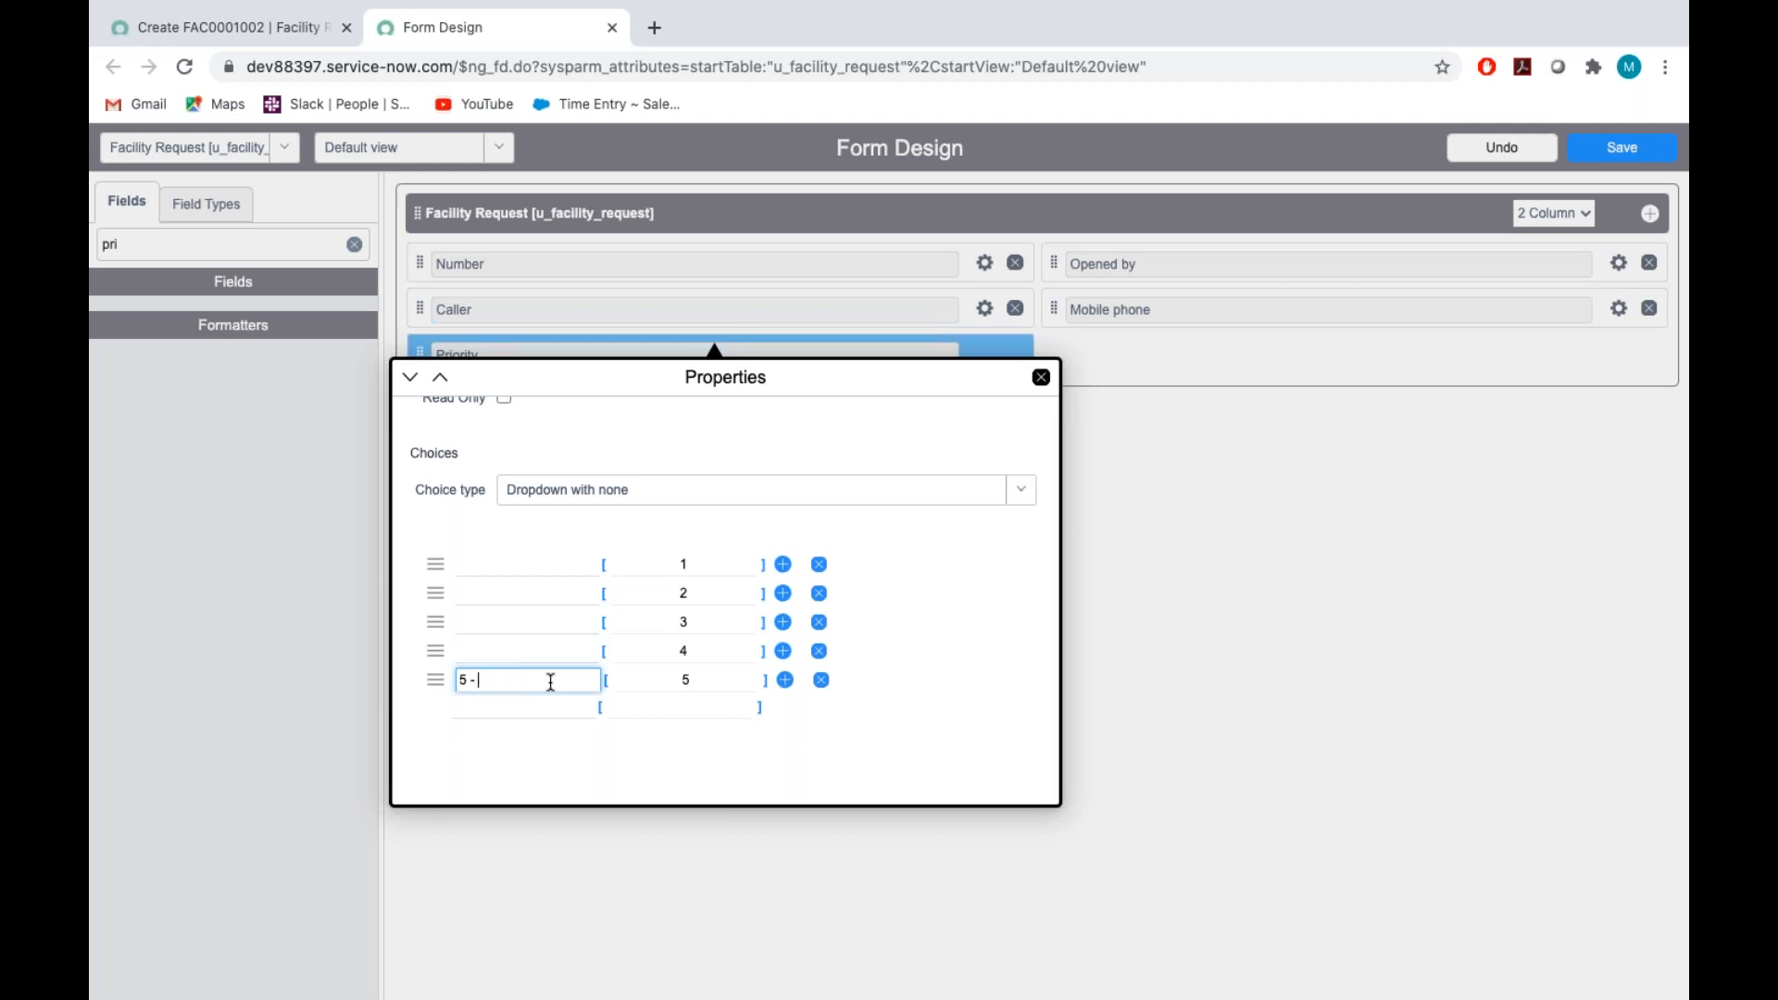
Label the Priority choices with values 1 to 5 as A, B, C, D and Appointment
click(500, 564)
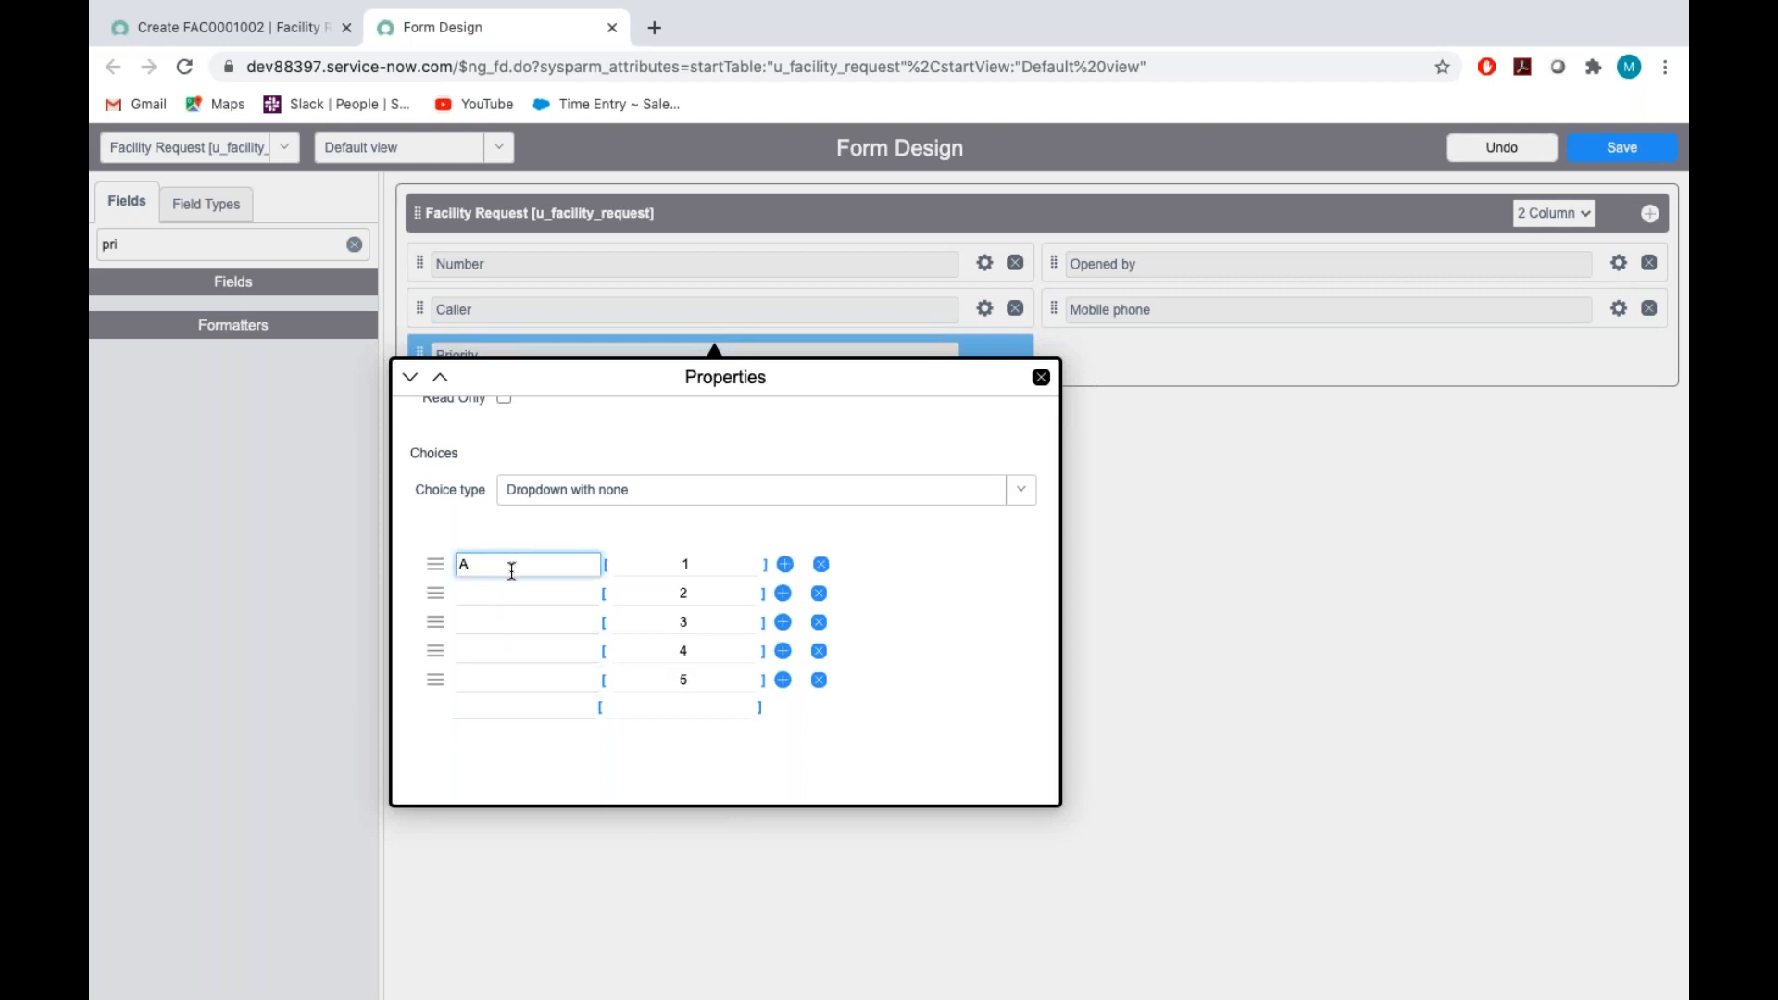
click(496, 592)
text(B)
click(493, 623)
text(C)
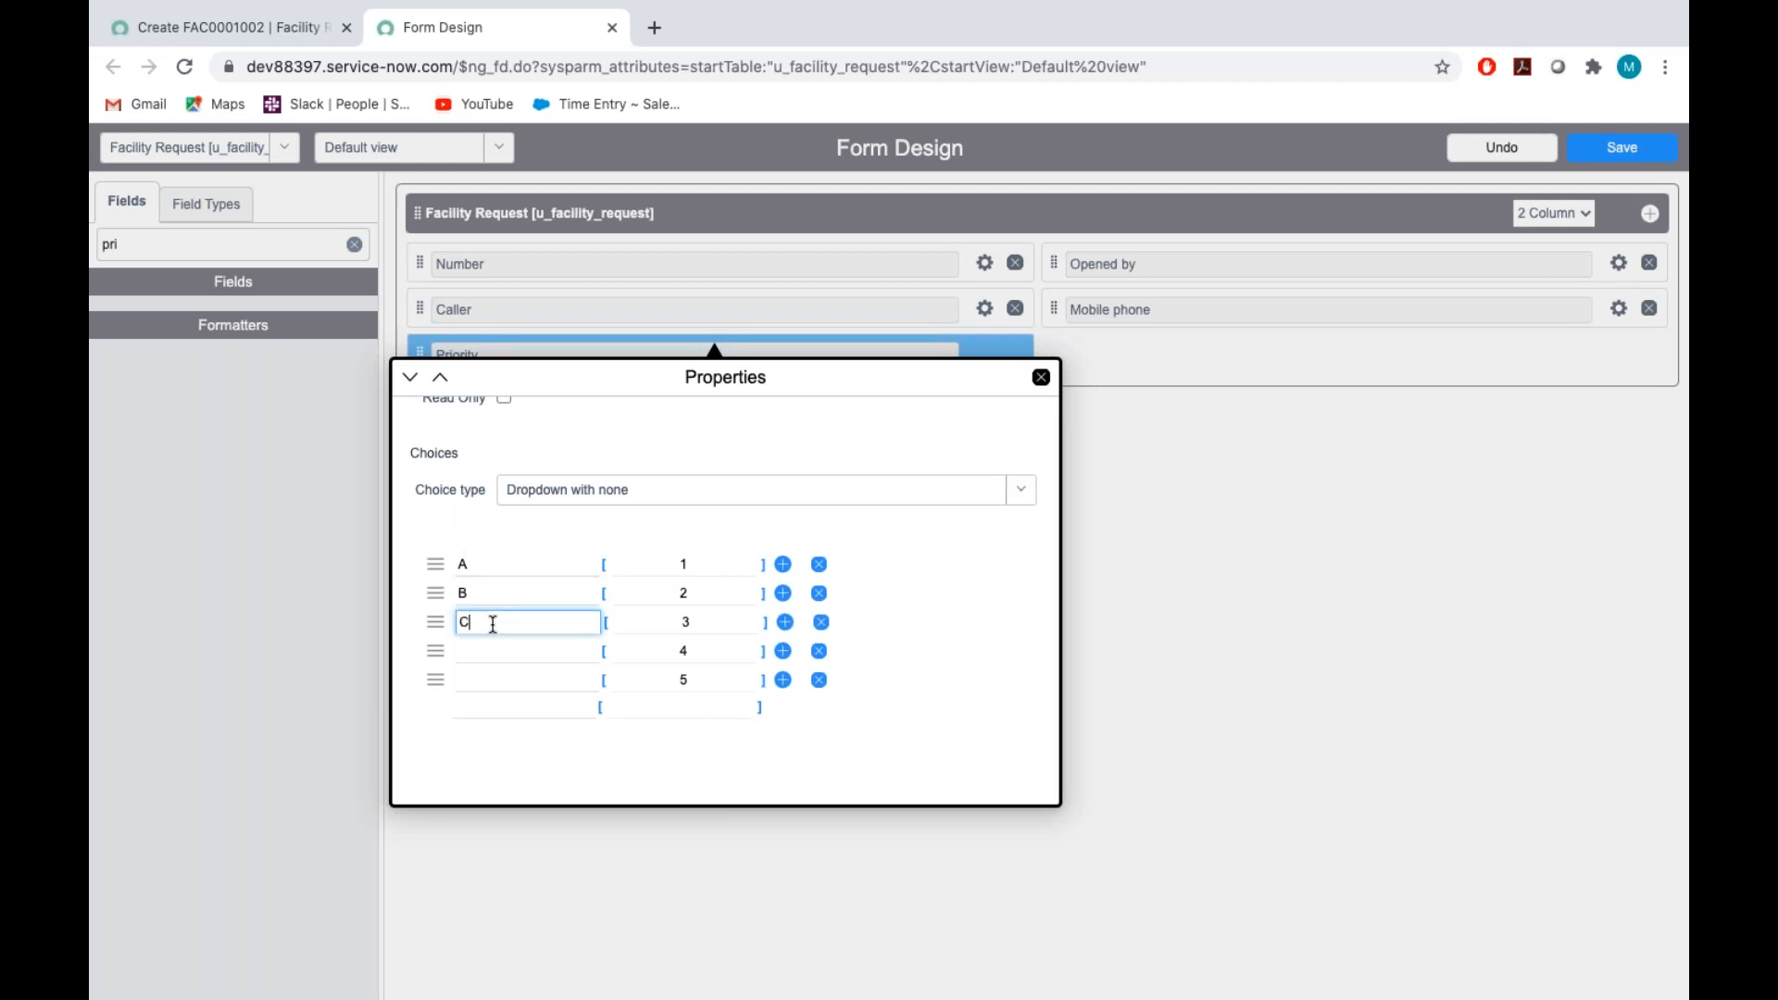
click(482, 653)
text(D)
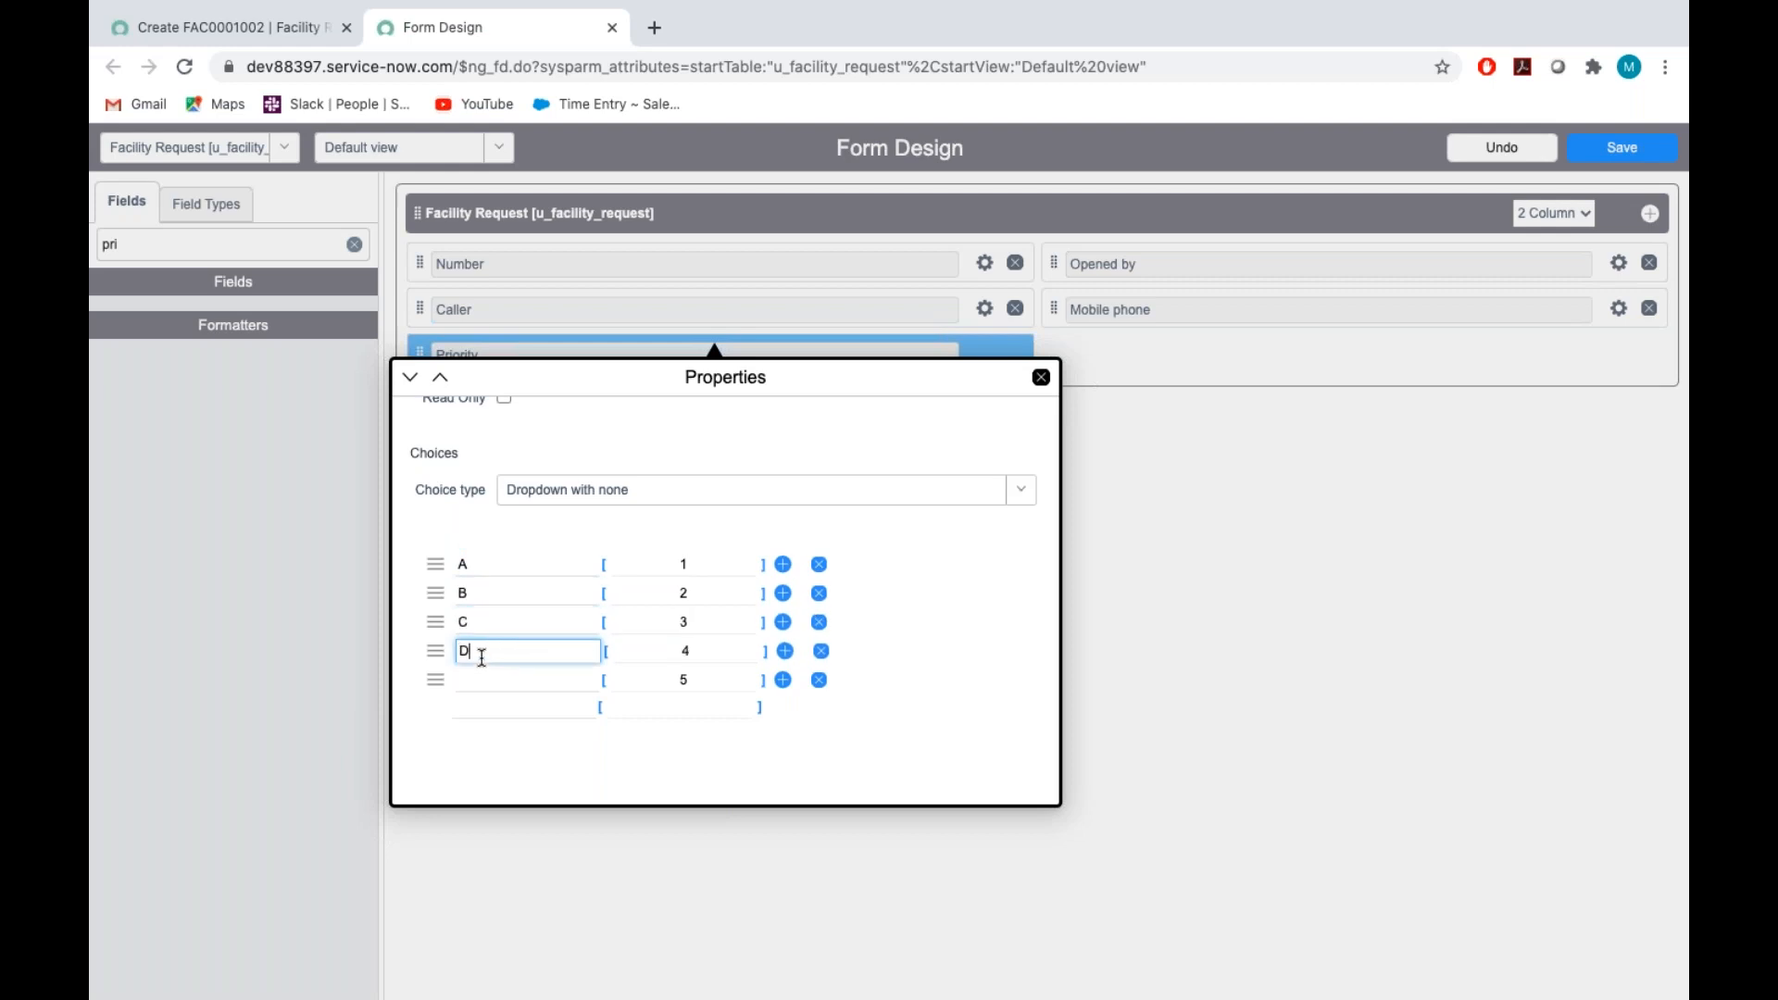
click(491, 683)
text(App)
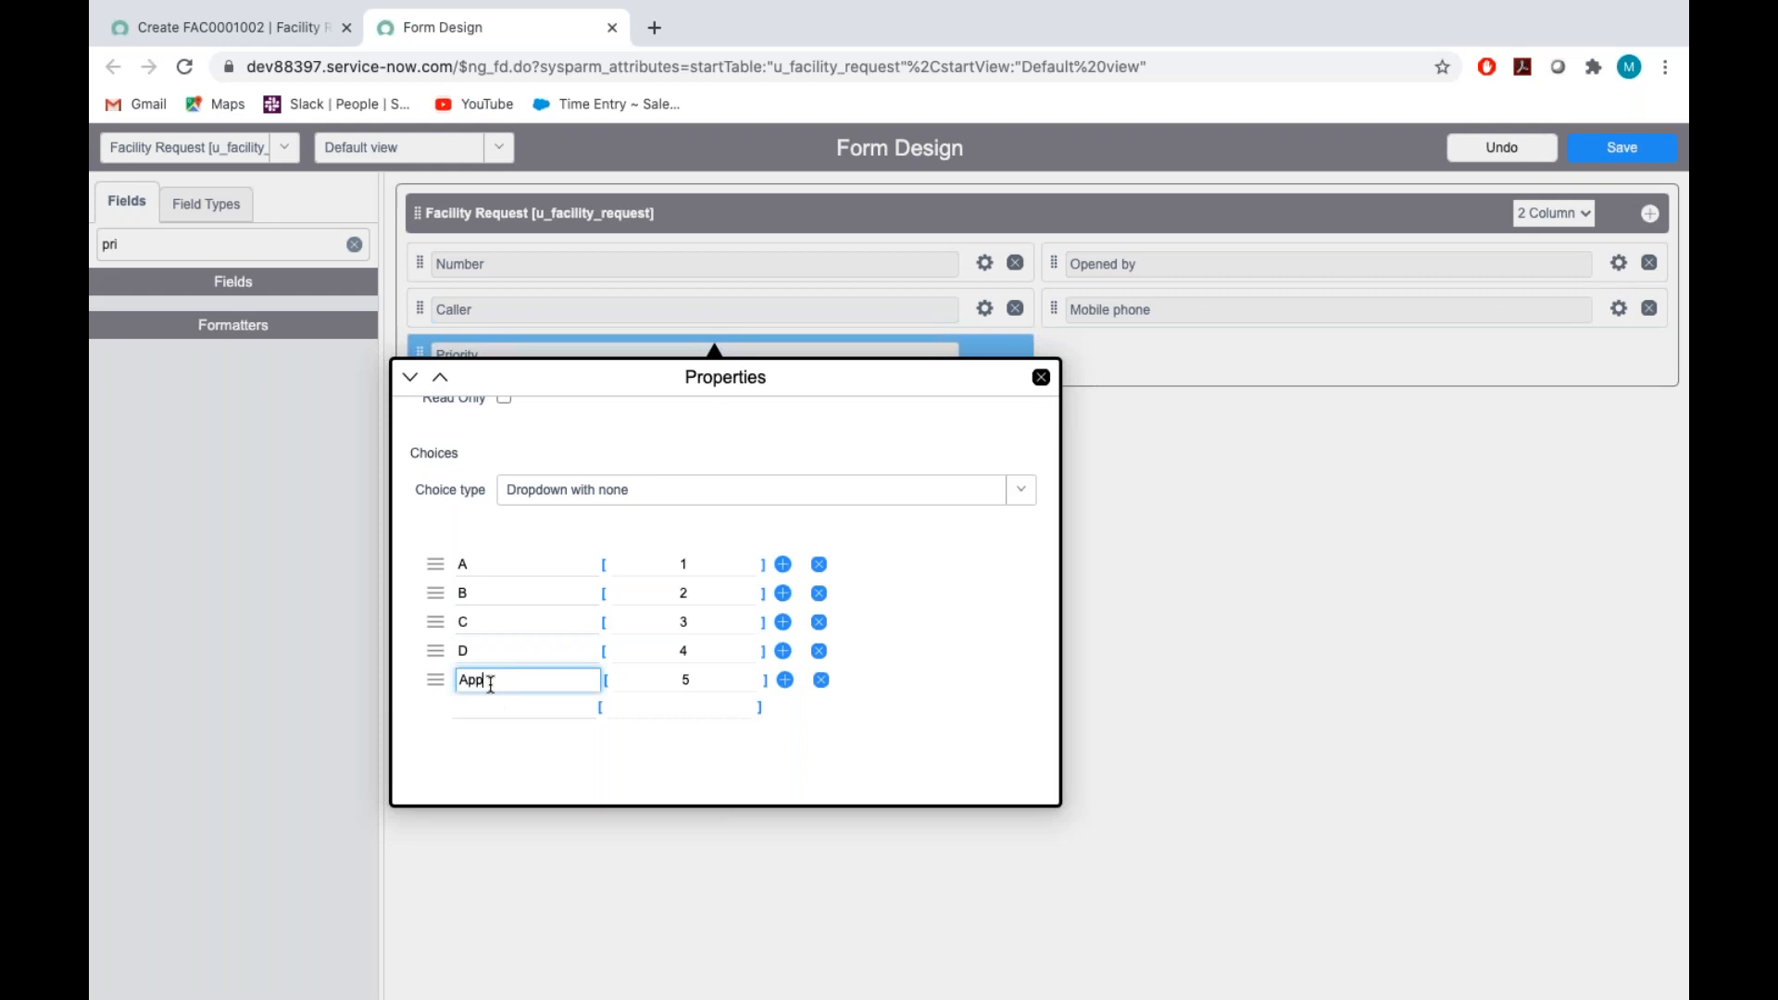
text(ointment)
click(523, 701)
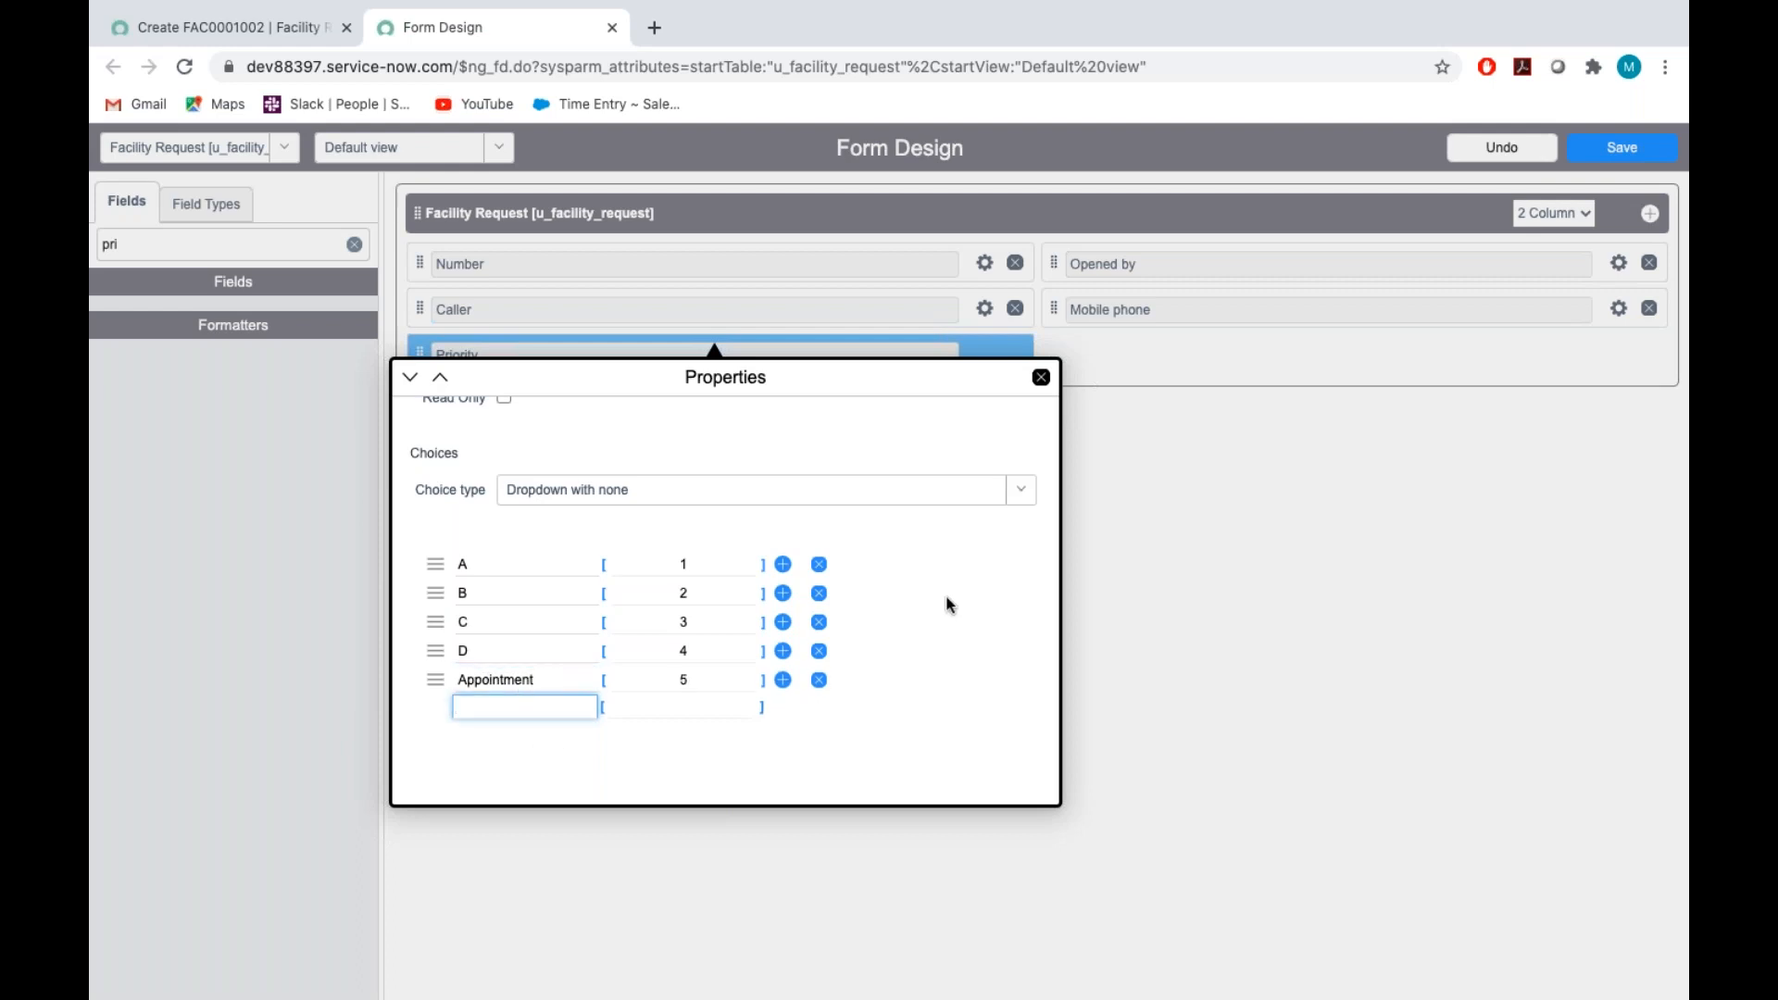
Review the Priority field's properties and relabelled choices, close them and save the form design
scroll(945, 603, up, 3)
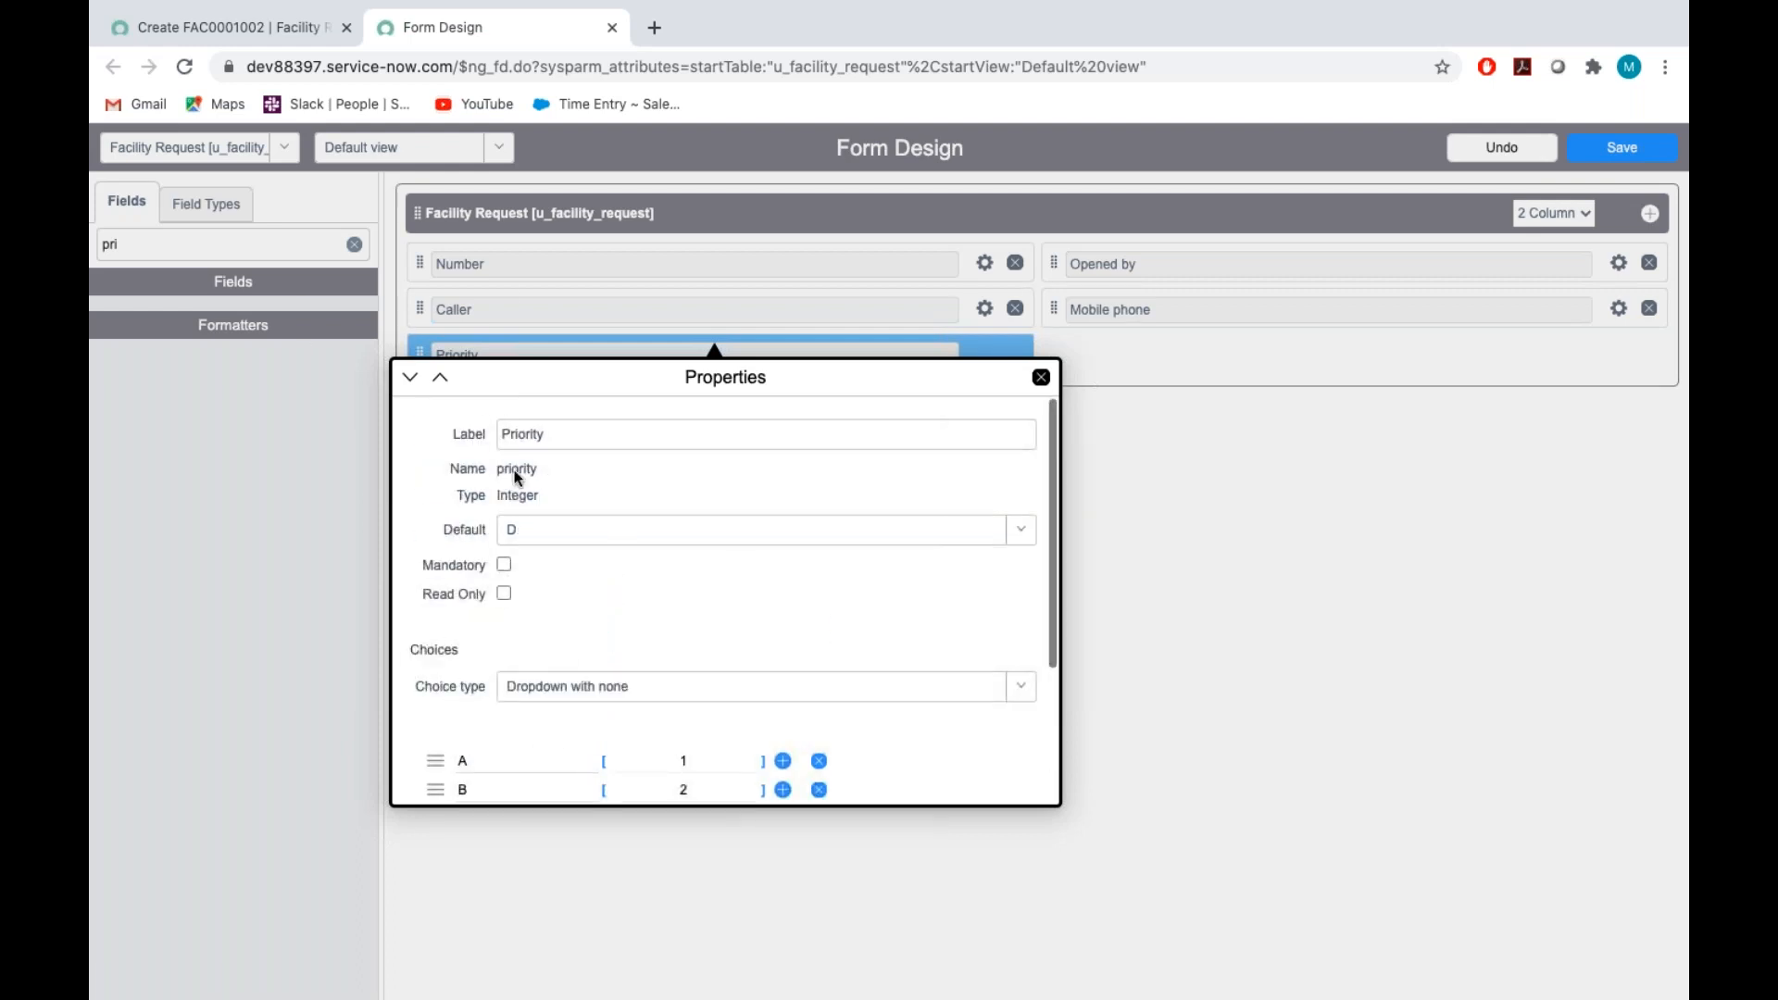
scroll(693, 507, down, 3)
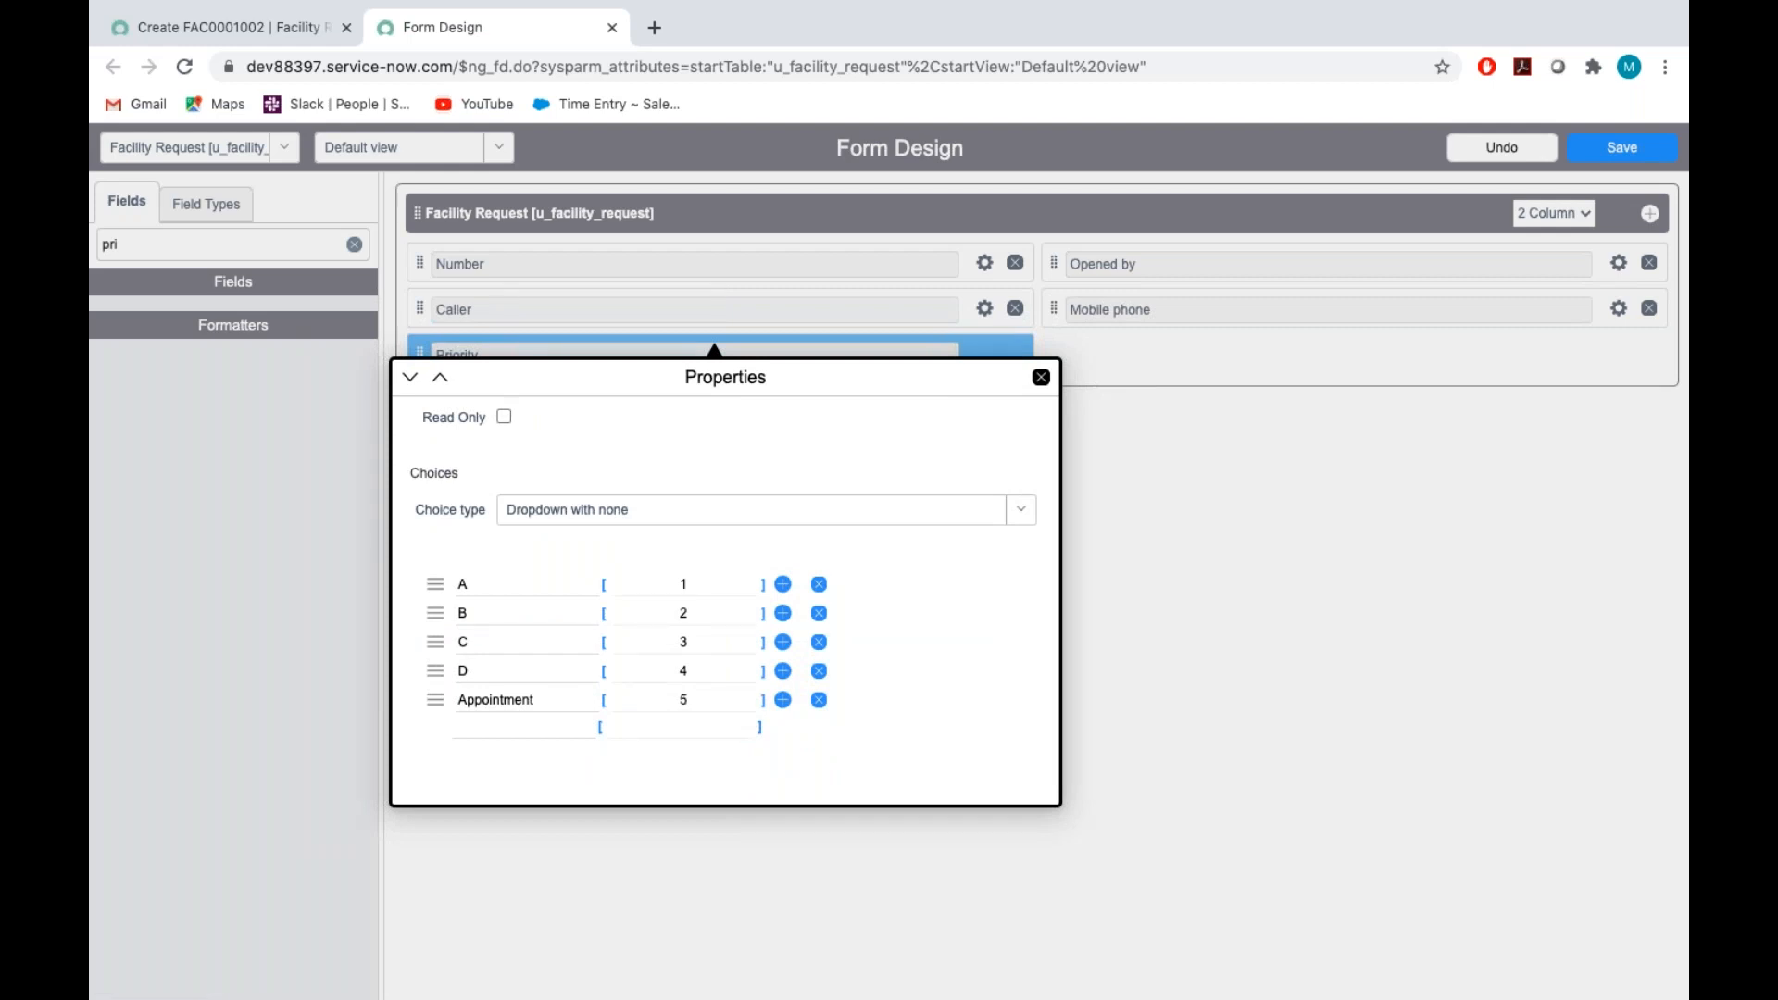
click(1041, 377)
click(1619, 148)
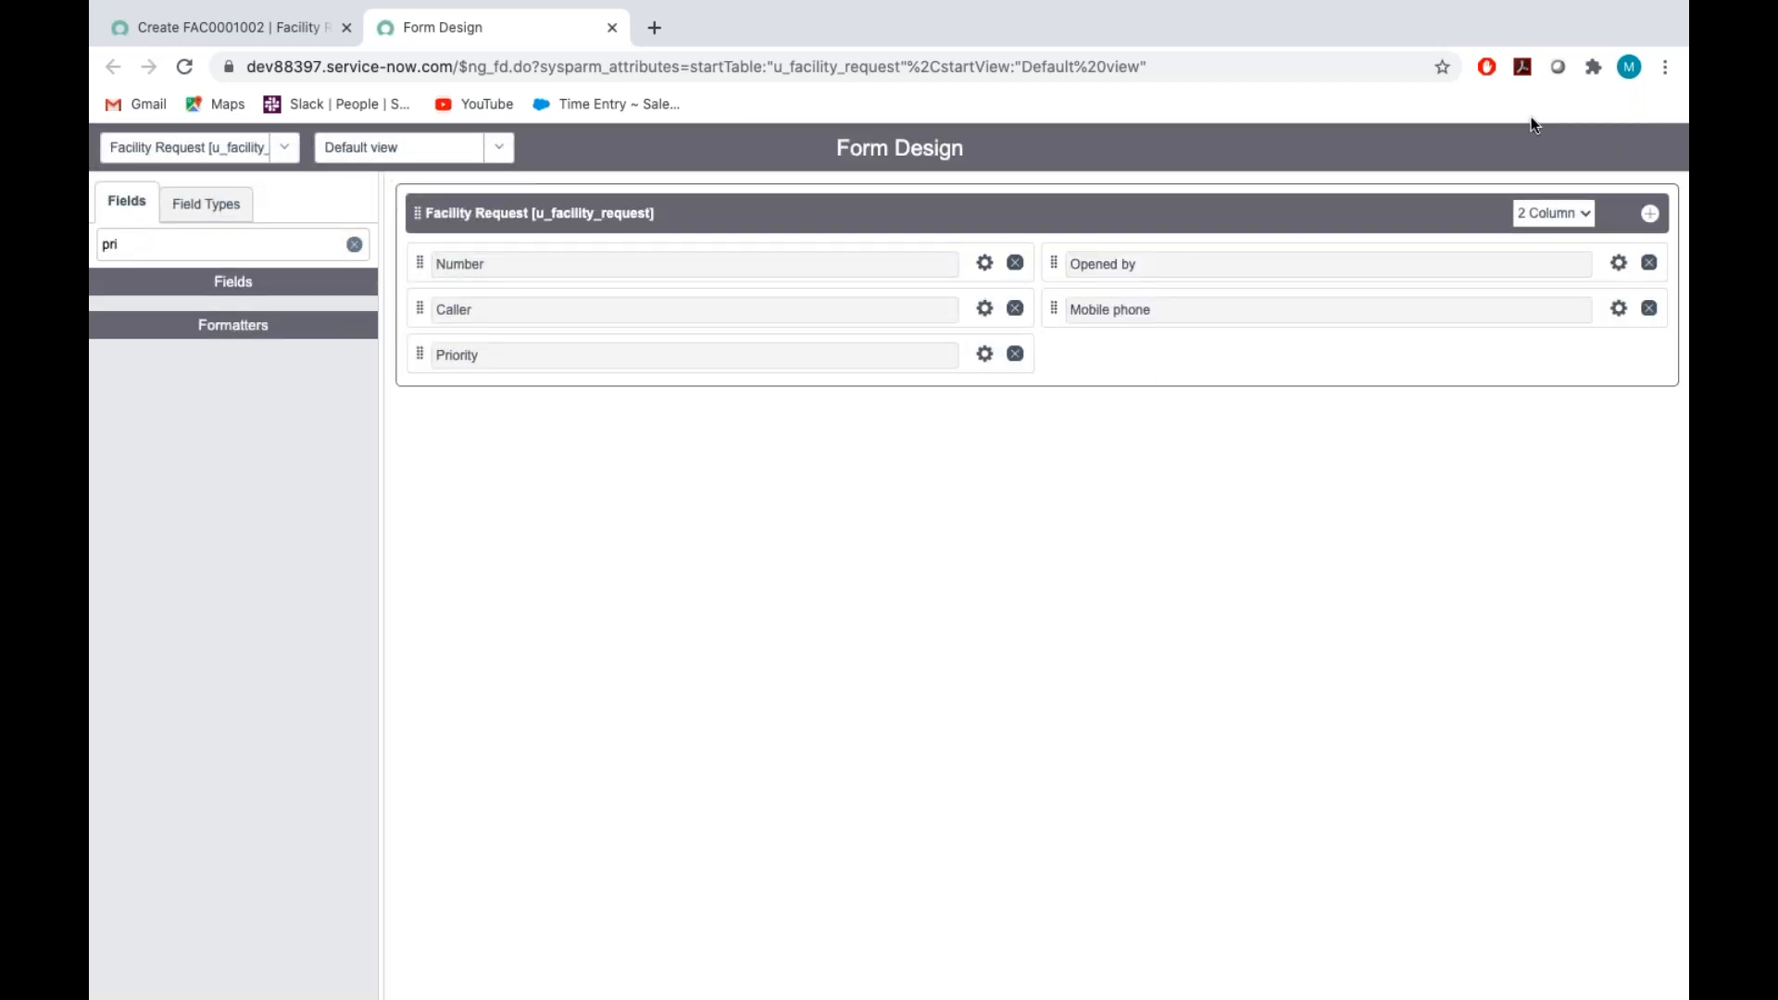
Check the Building instructions in the Assignment_Tech document, and in Form Design place a new Reference field below Mobile phone
key(ctrl+Right)
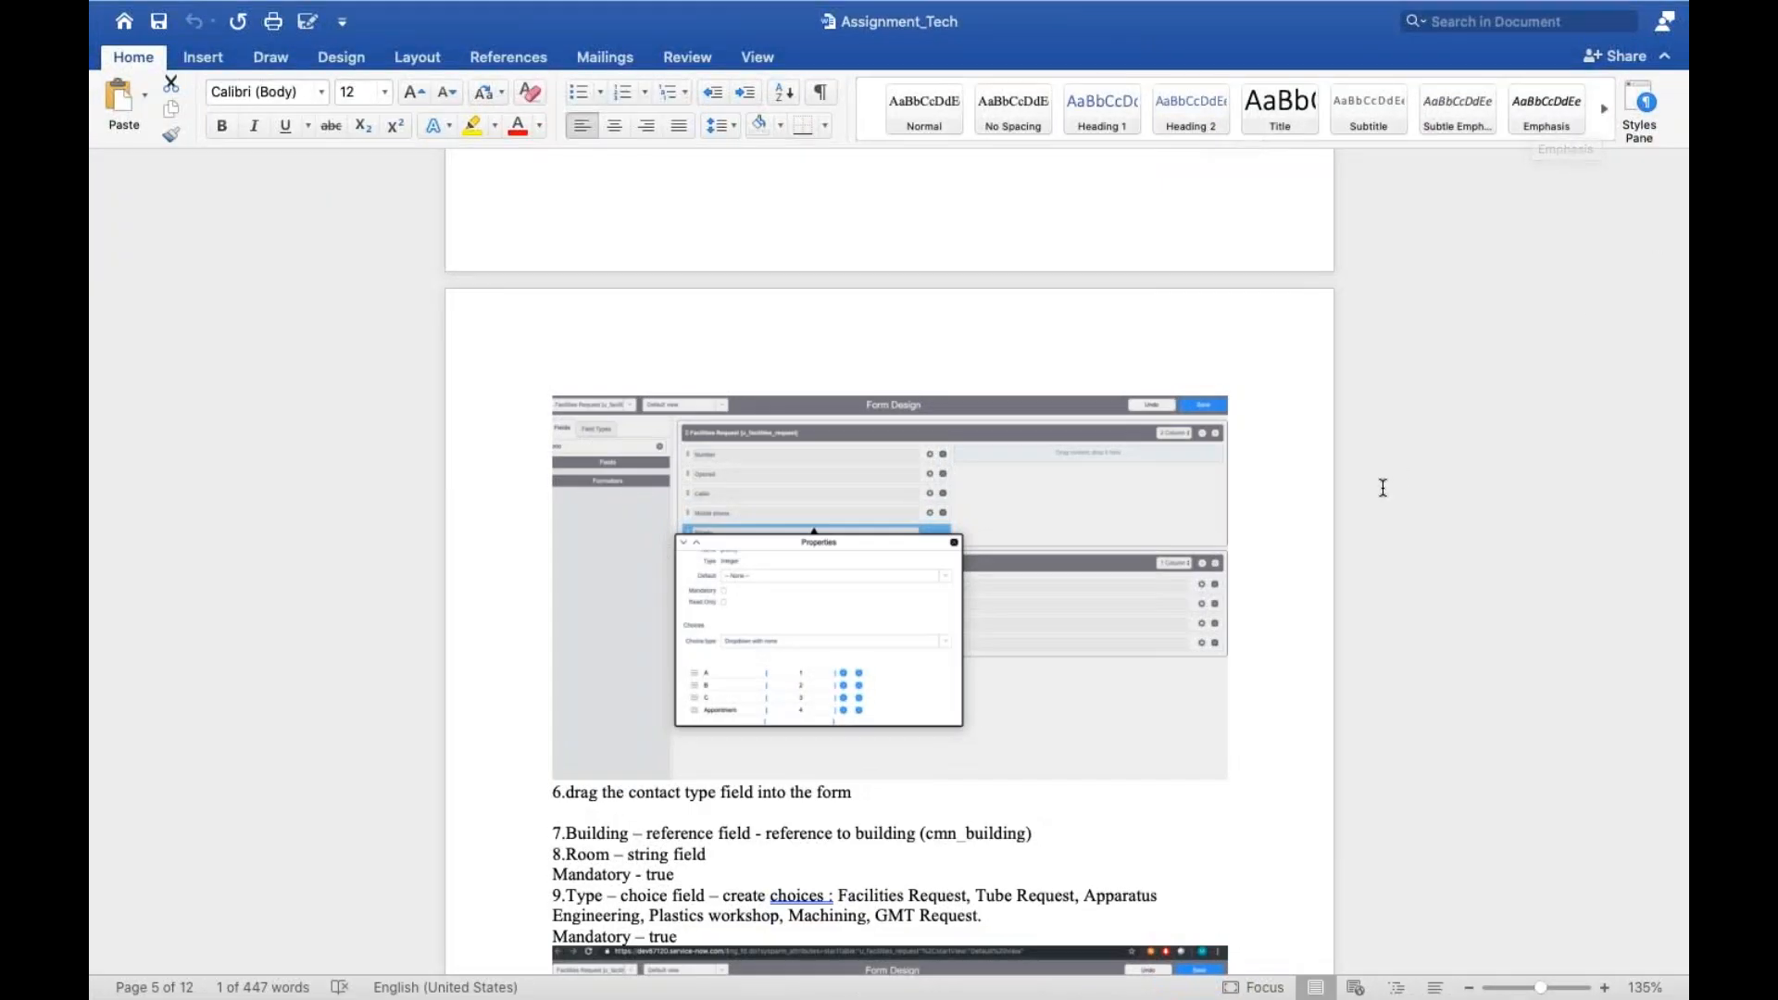
scroll(1383, 488, down, 2)
scroll(1383, 488, down, 5)
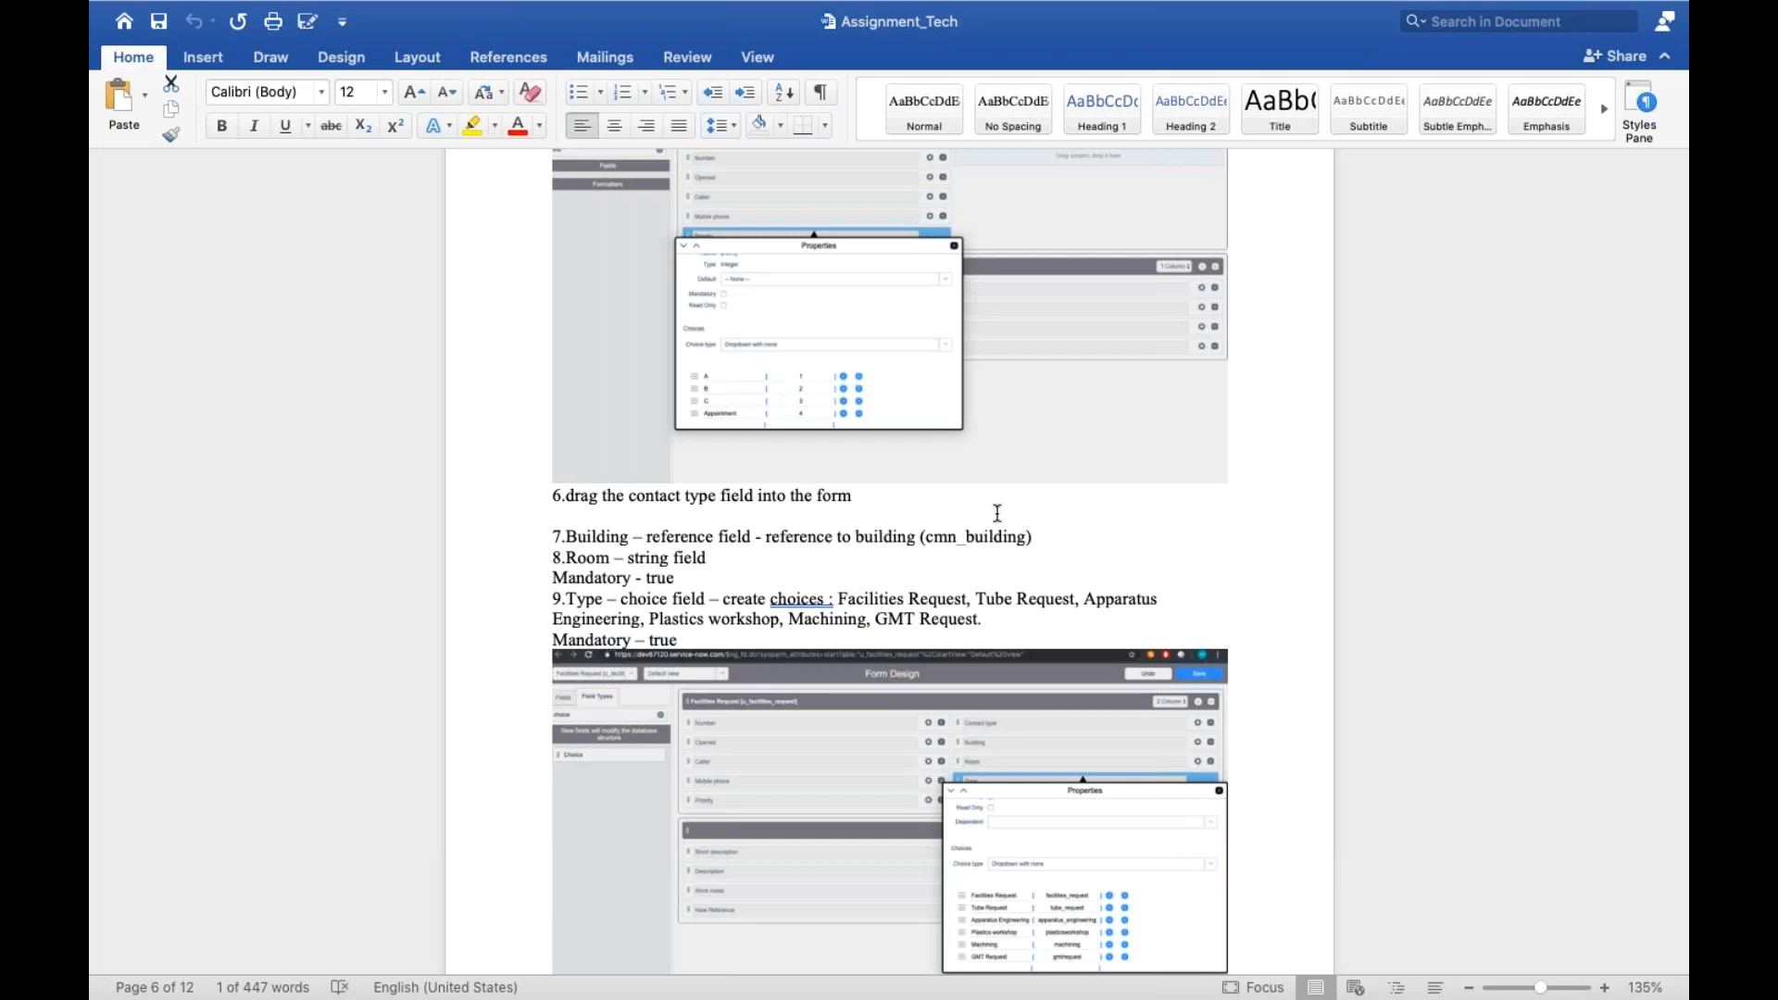
key(ctrl+Left)
double_click(164, 242)
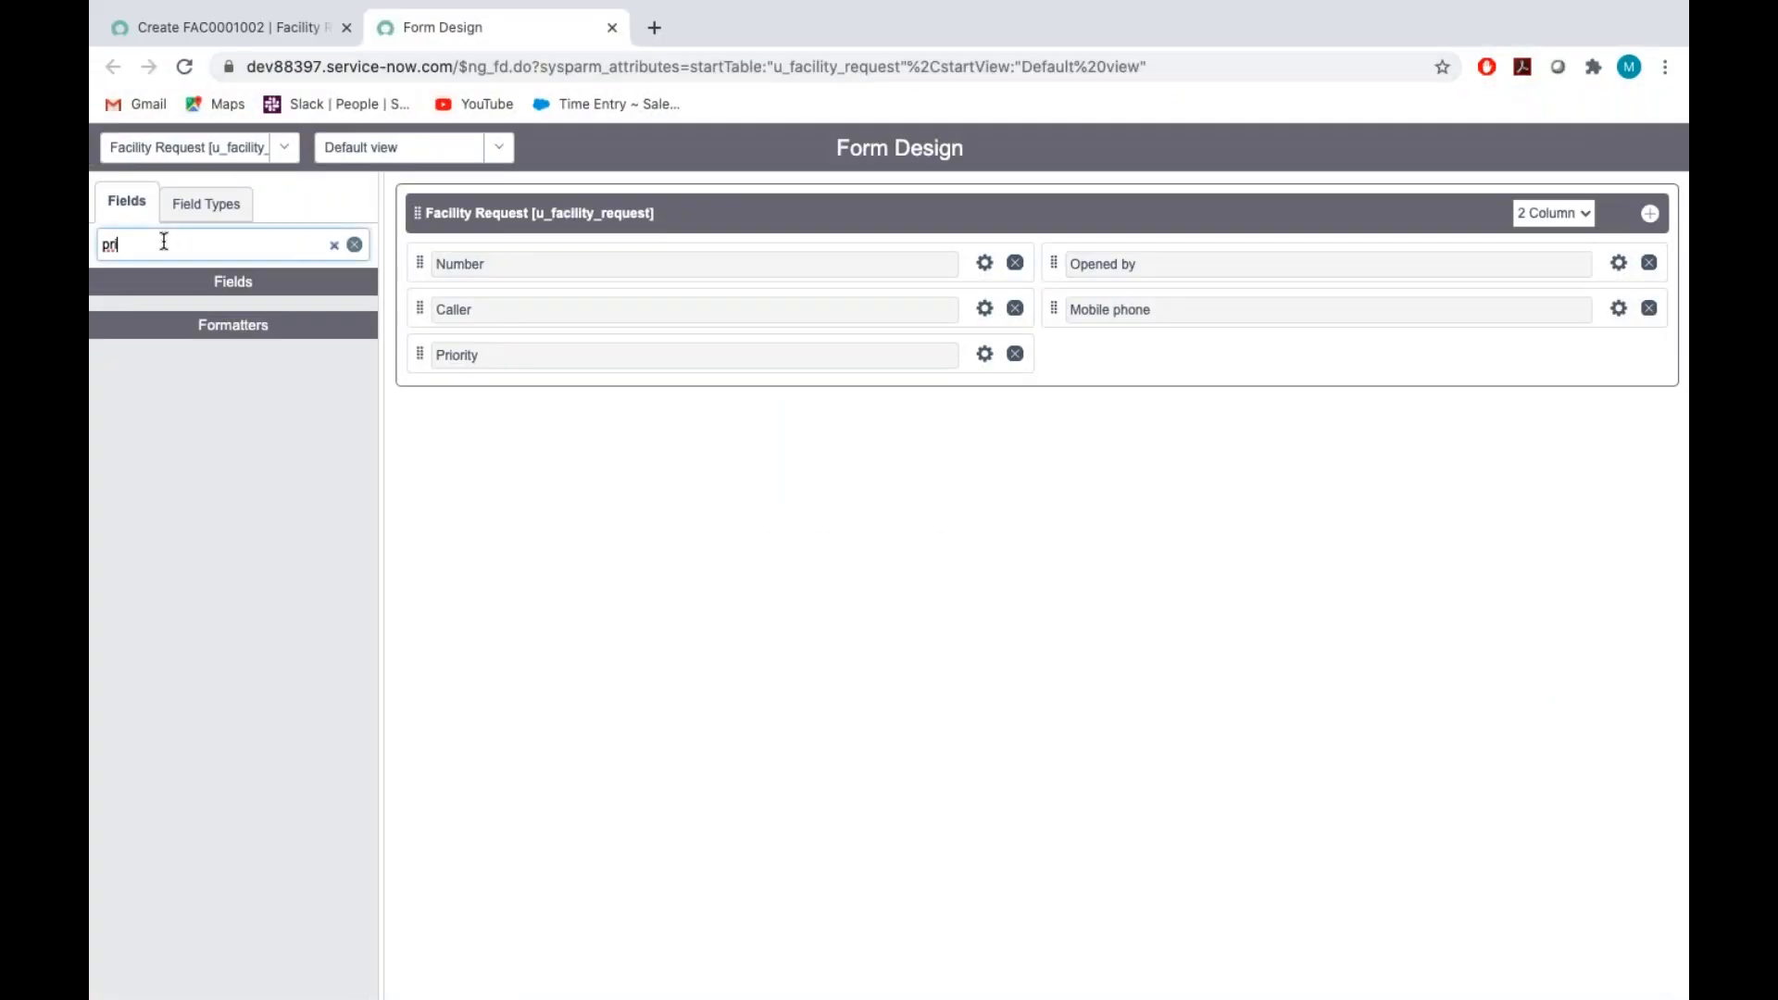
key(BackSpace)
click(205, 203)
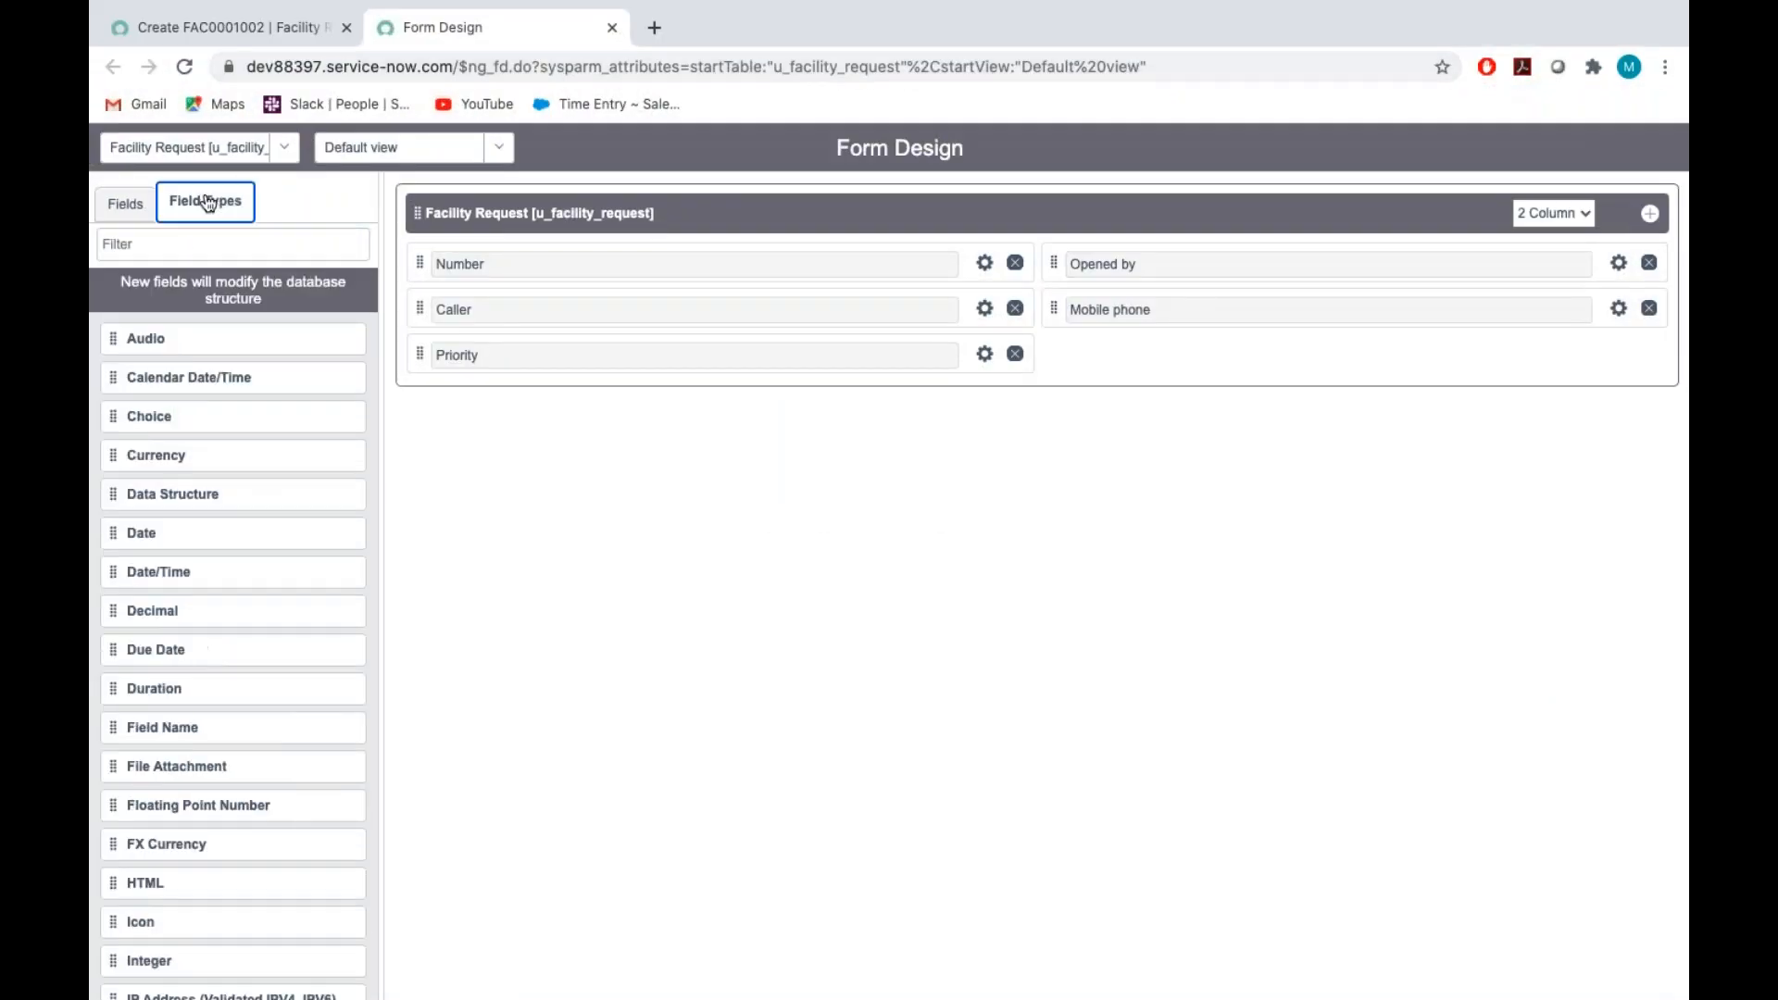
text(refe)
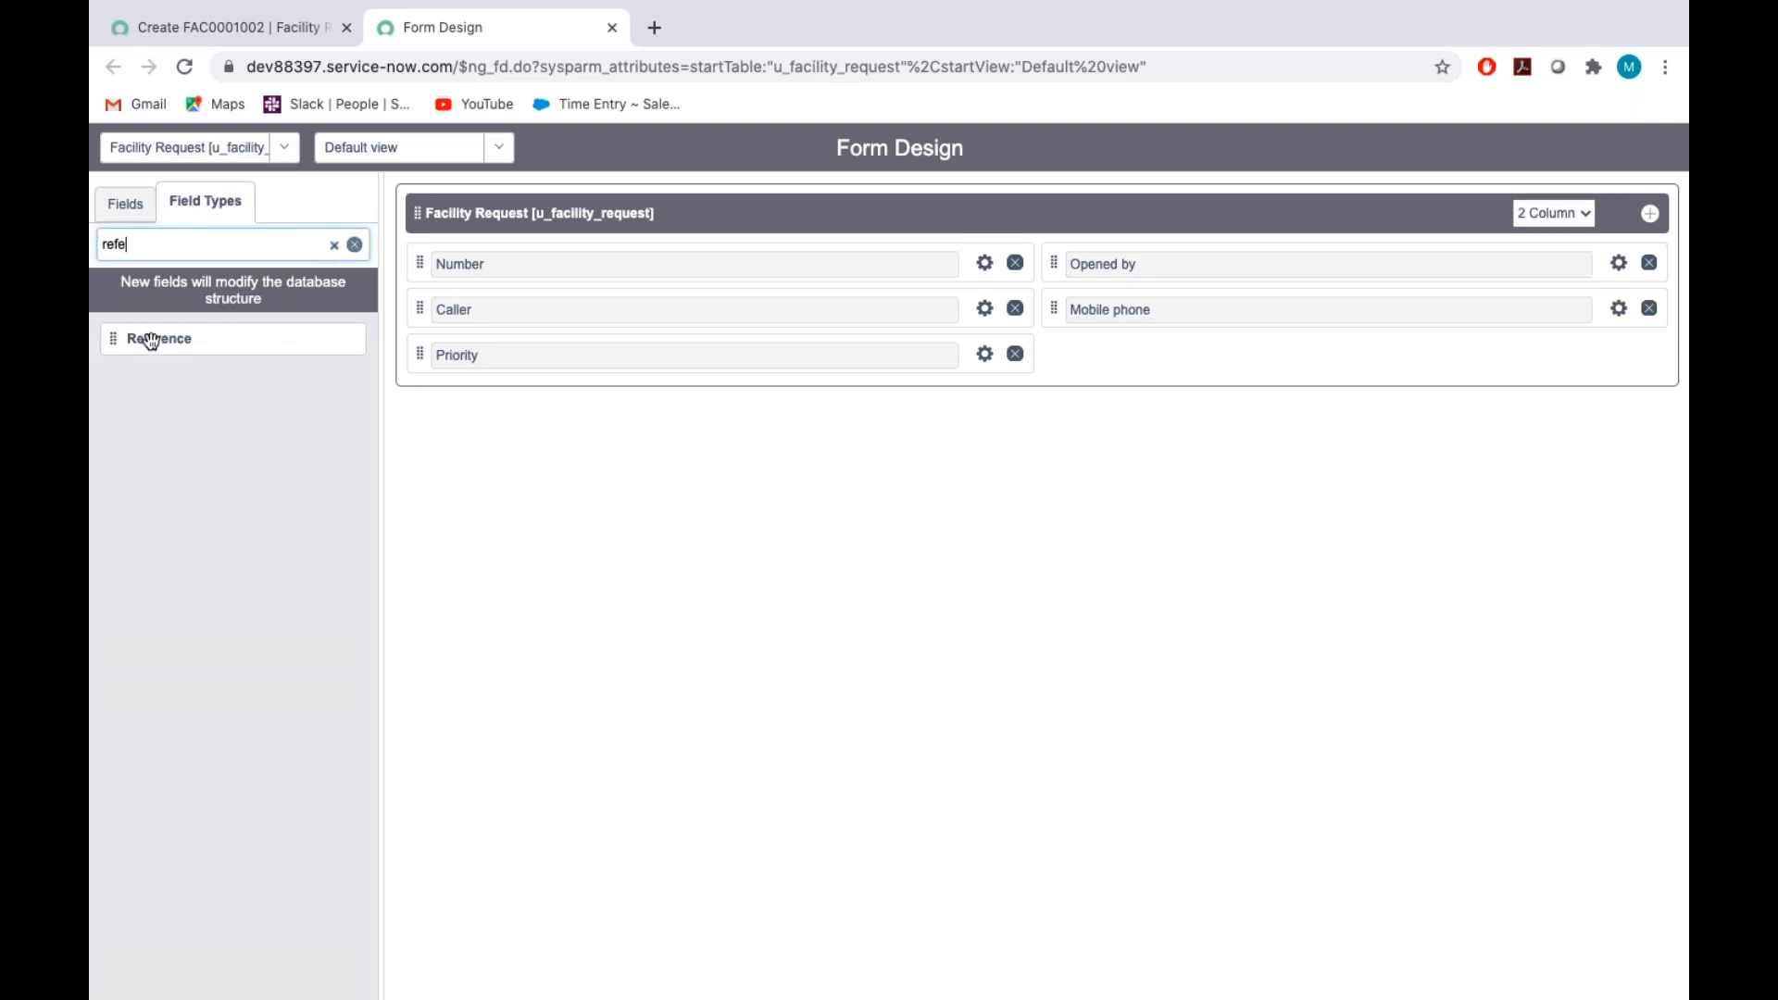
drag(142, 341, 1132, 353)
Set the new reference field's label to Building and its name to u_building
click(1619, 354)
key(BackSpace)
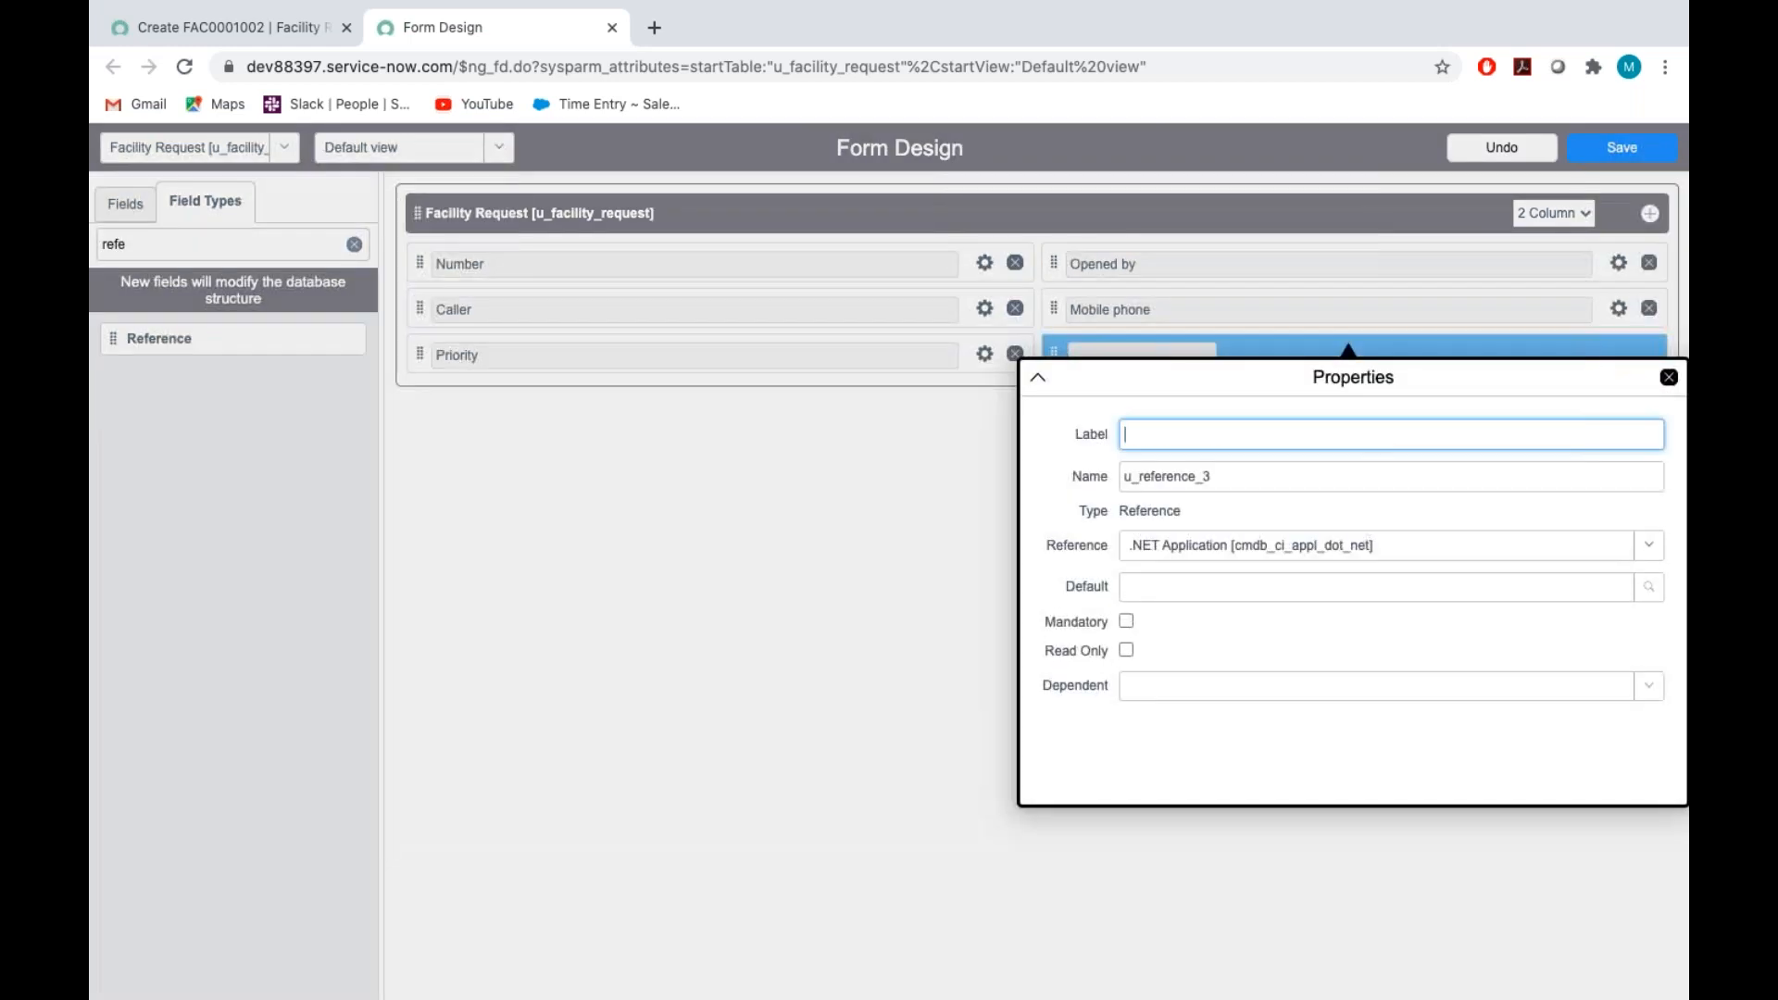
text(Building)
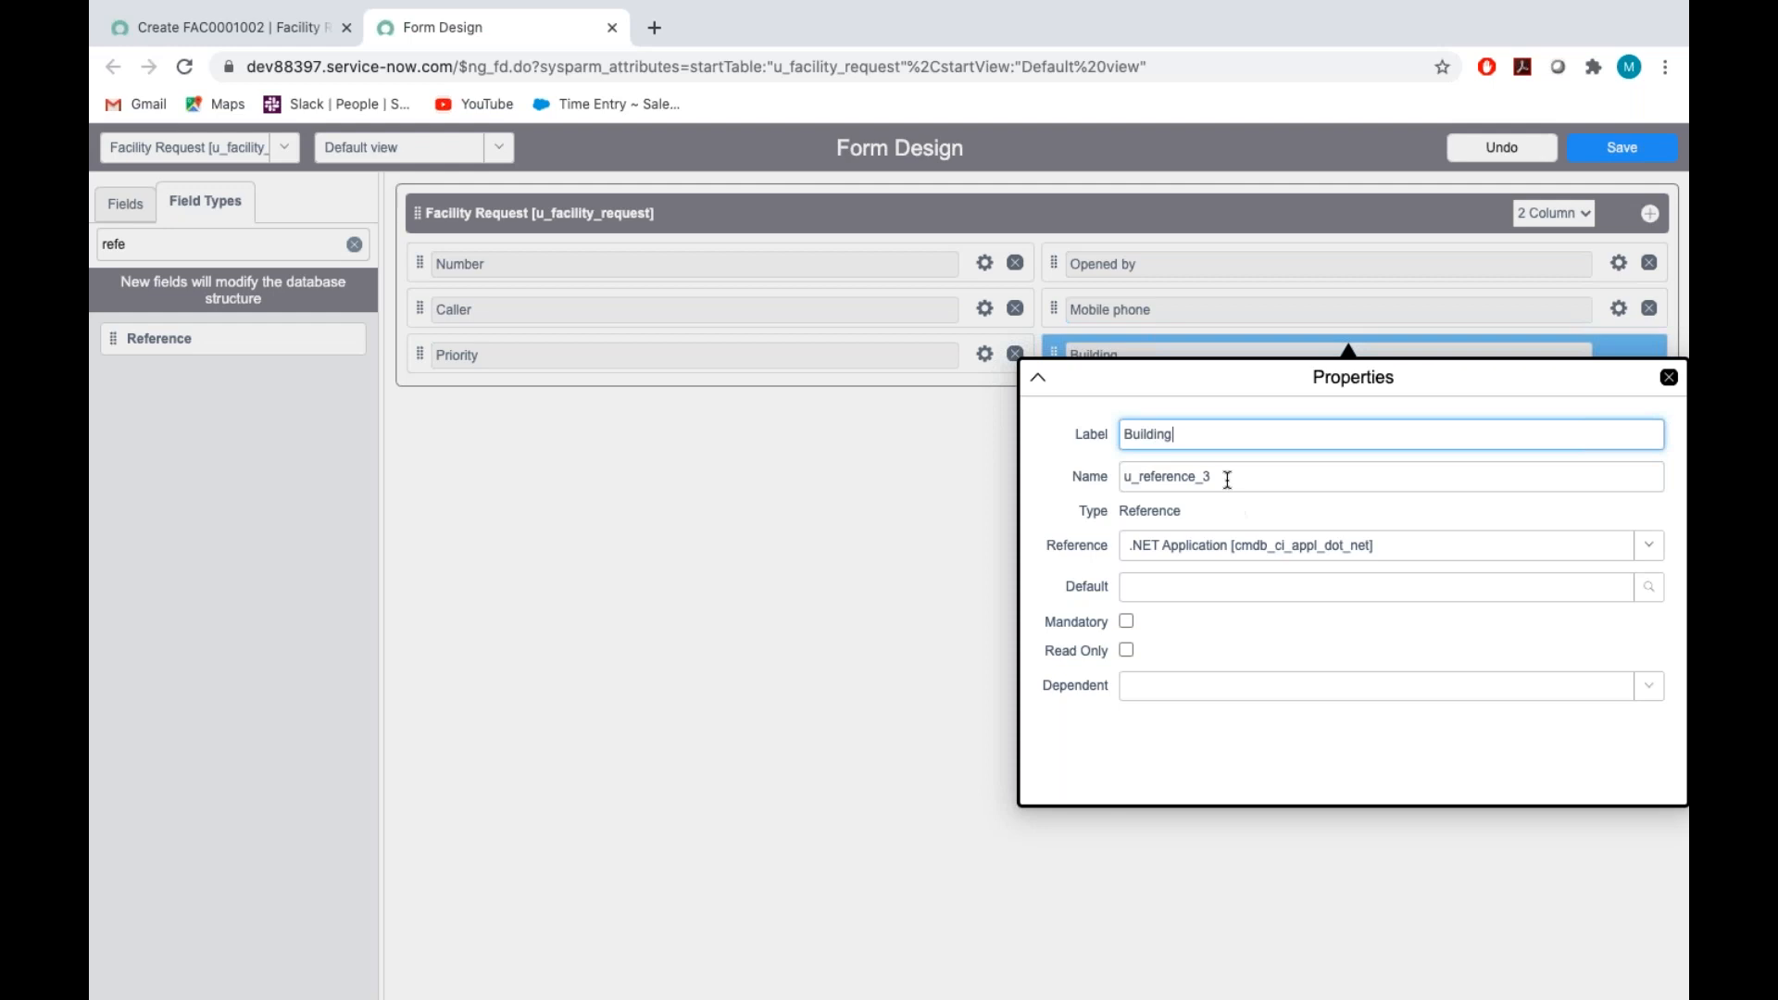
key(Tab)
key(BackSpace)
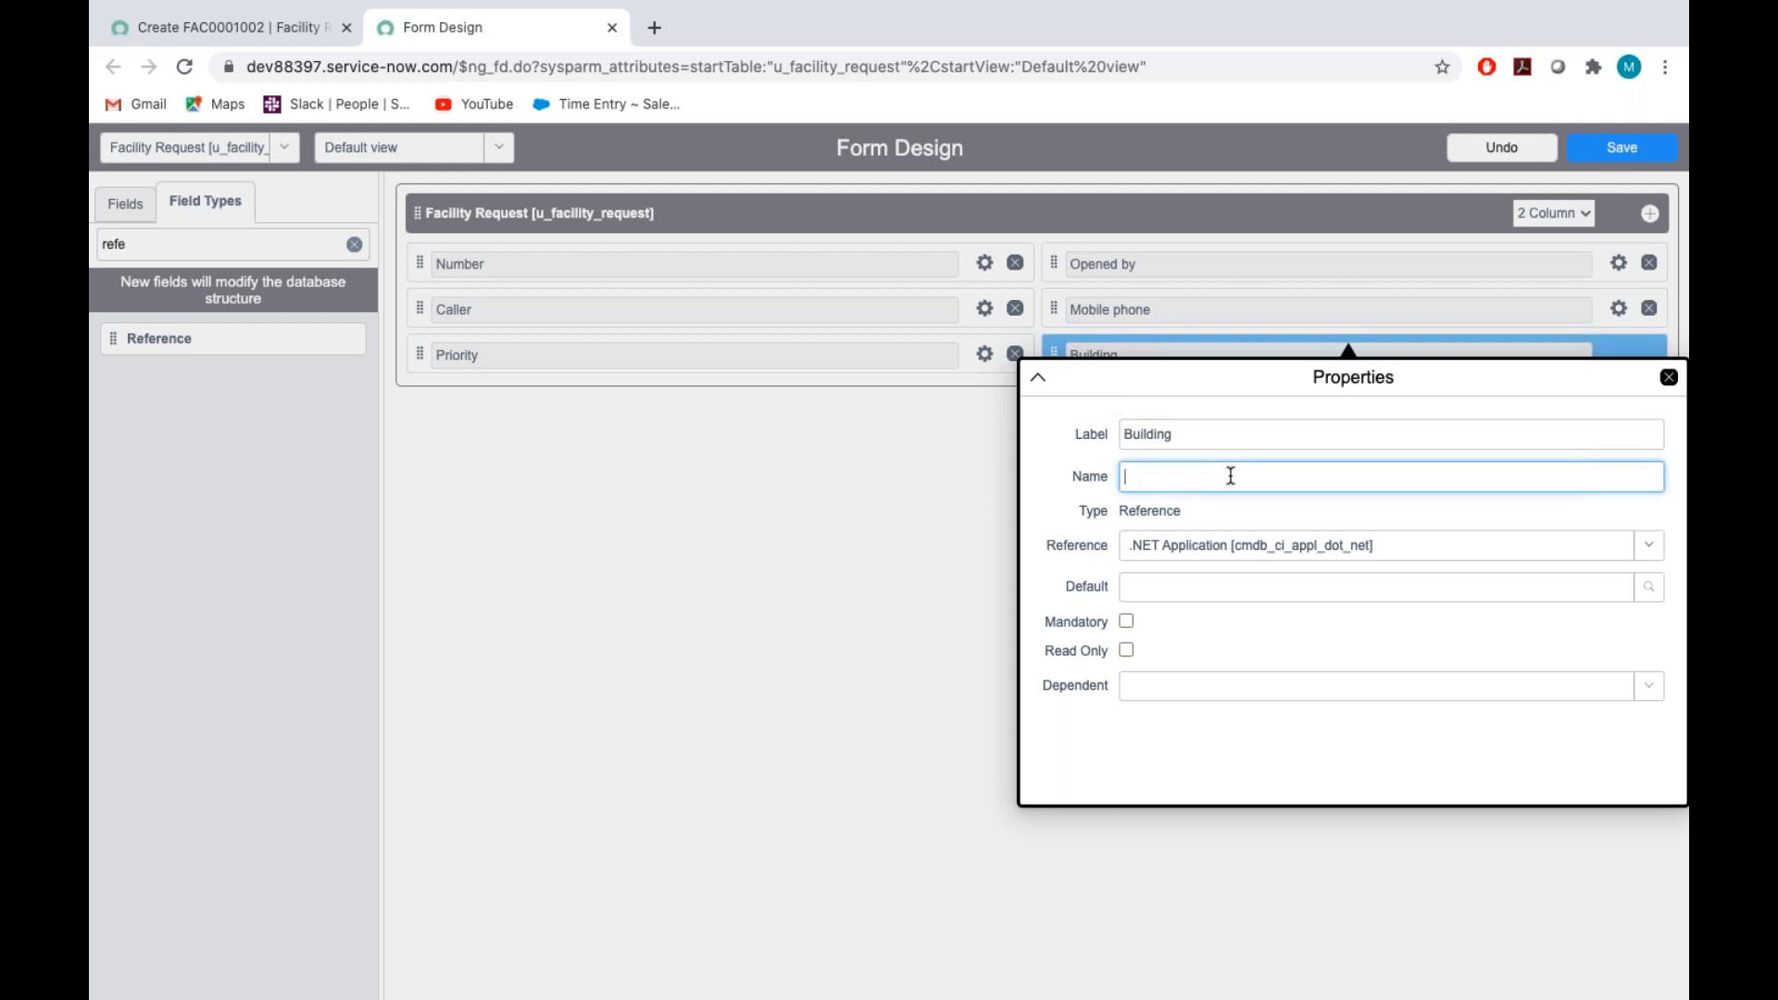
text(u_building)
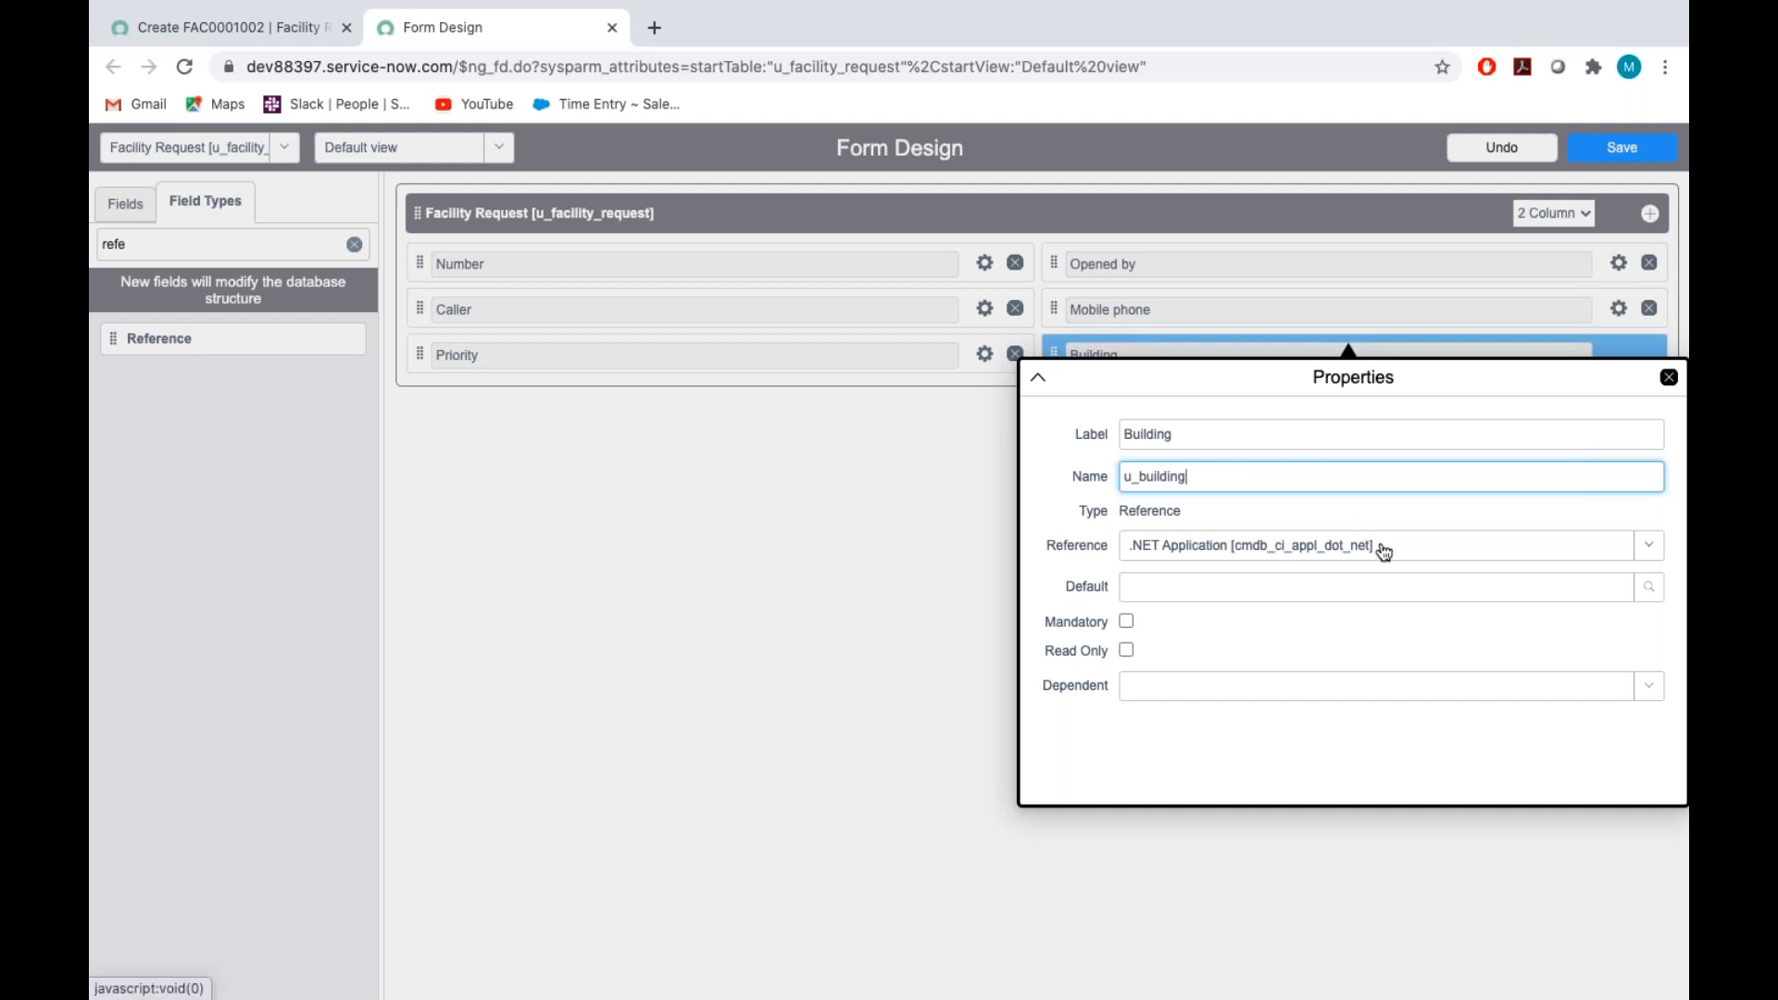
Set the Building field's reference table to Building [cmn_building], close its properties and save the form design
click(1384, 553)
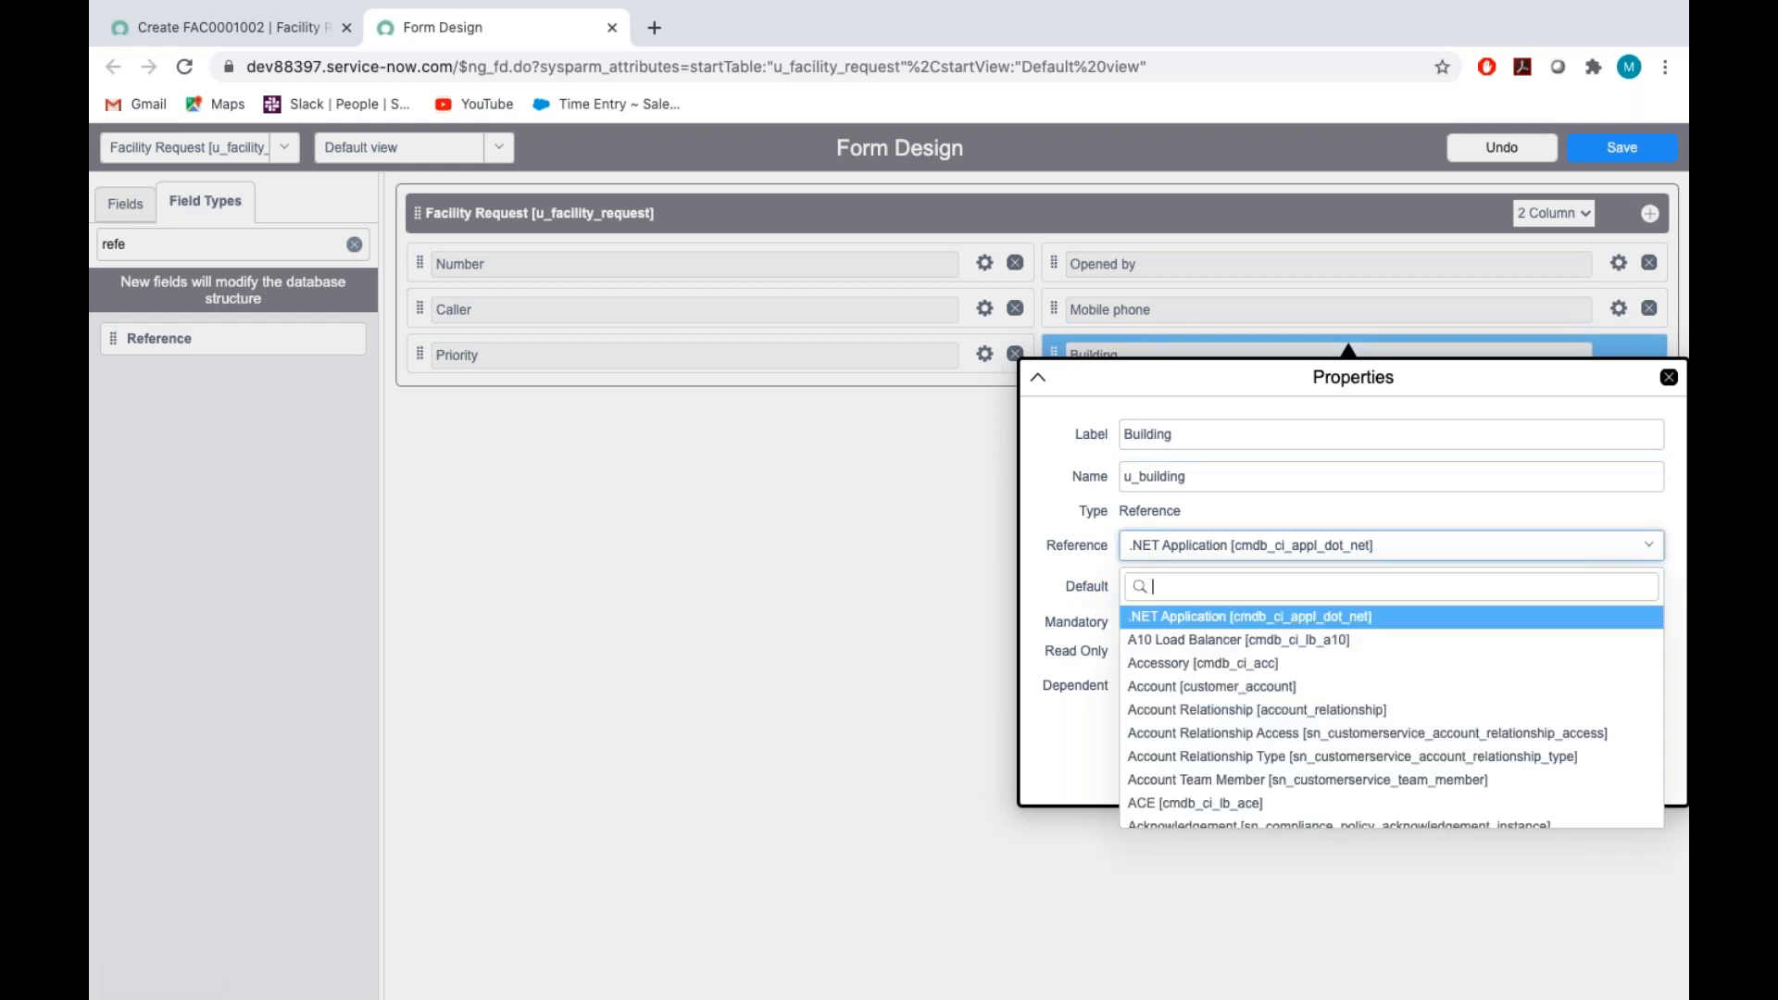
text(cmn_)
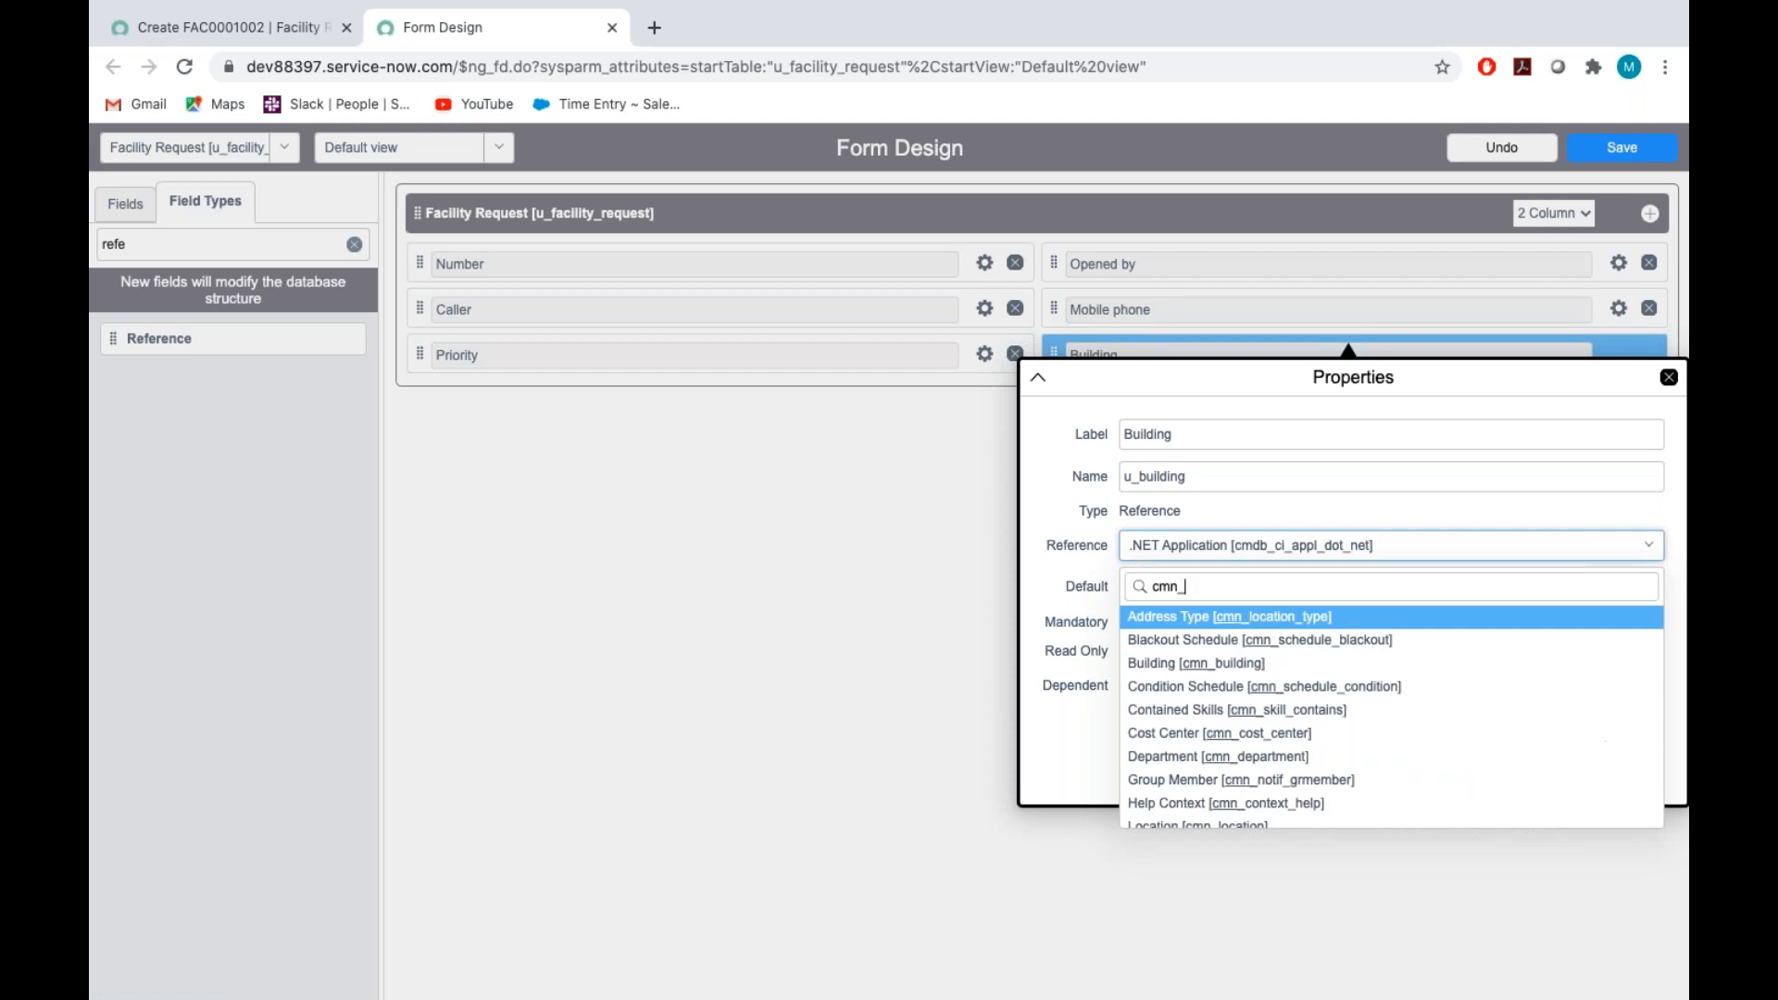
text(bui)
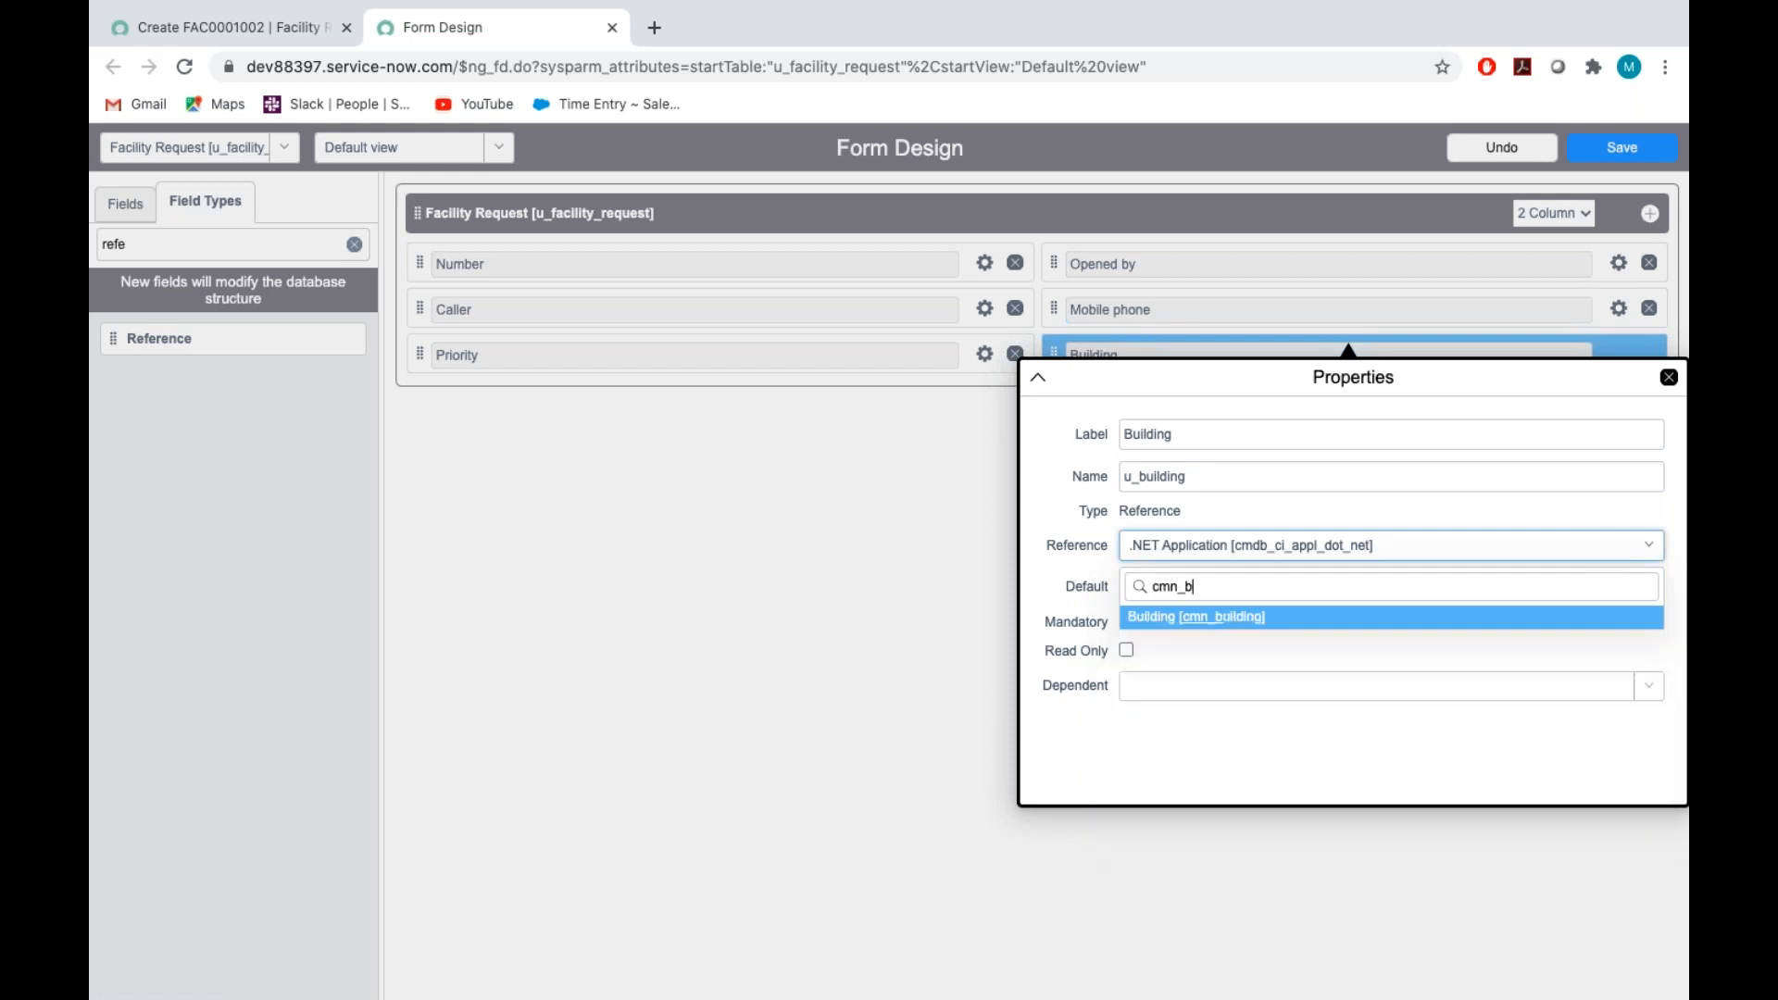
click(1248, 617)
click(1669, 377)
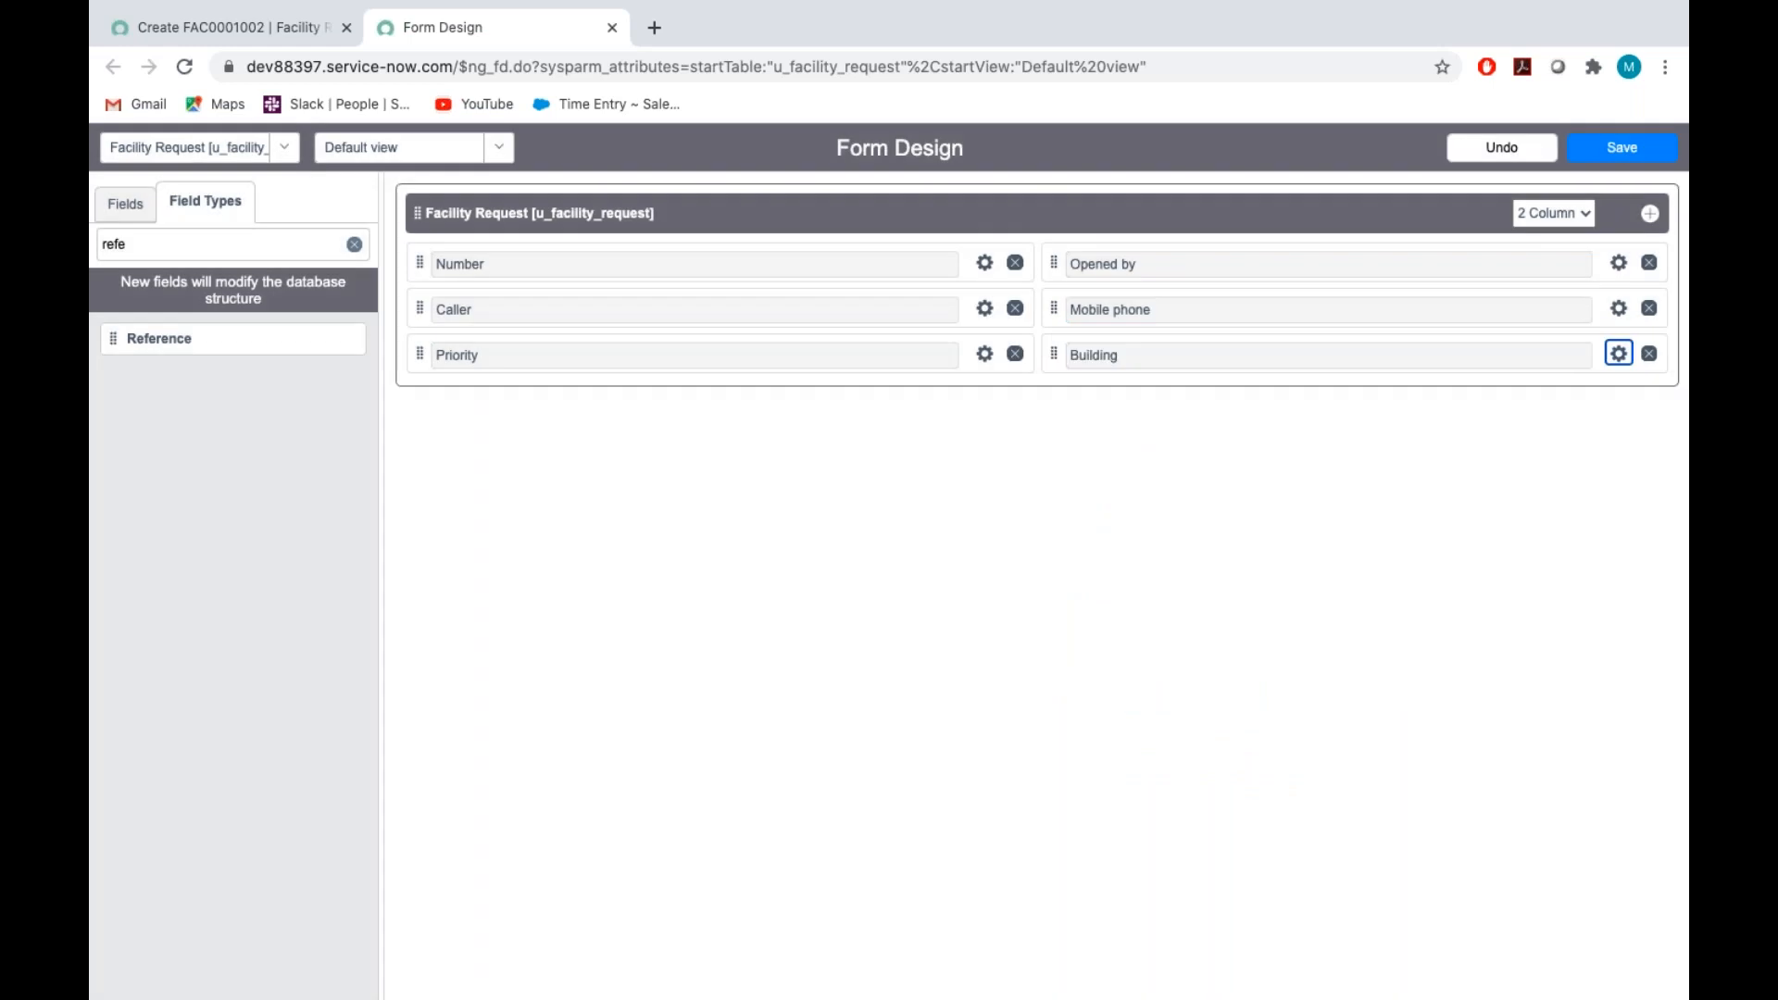
click(1621, 147)
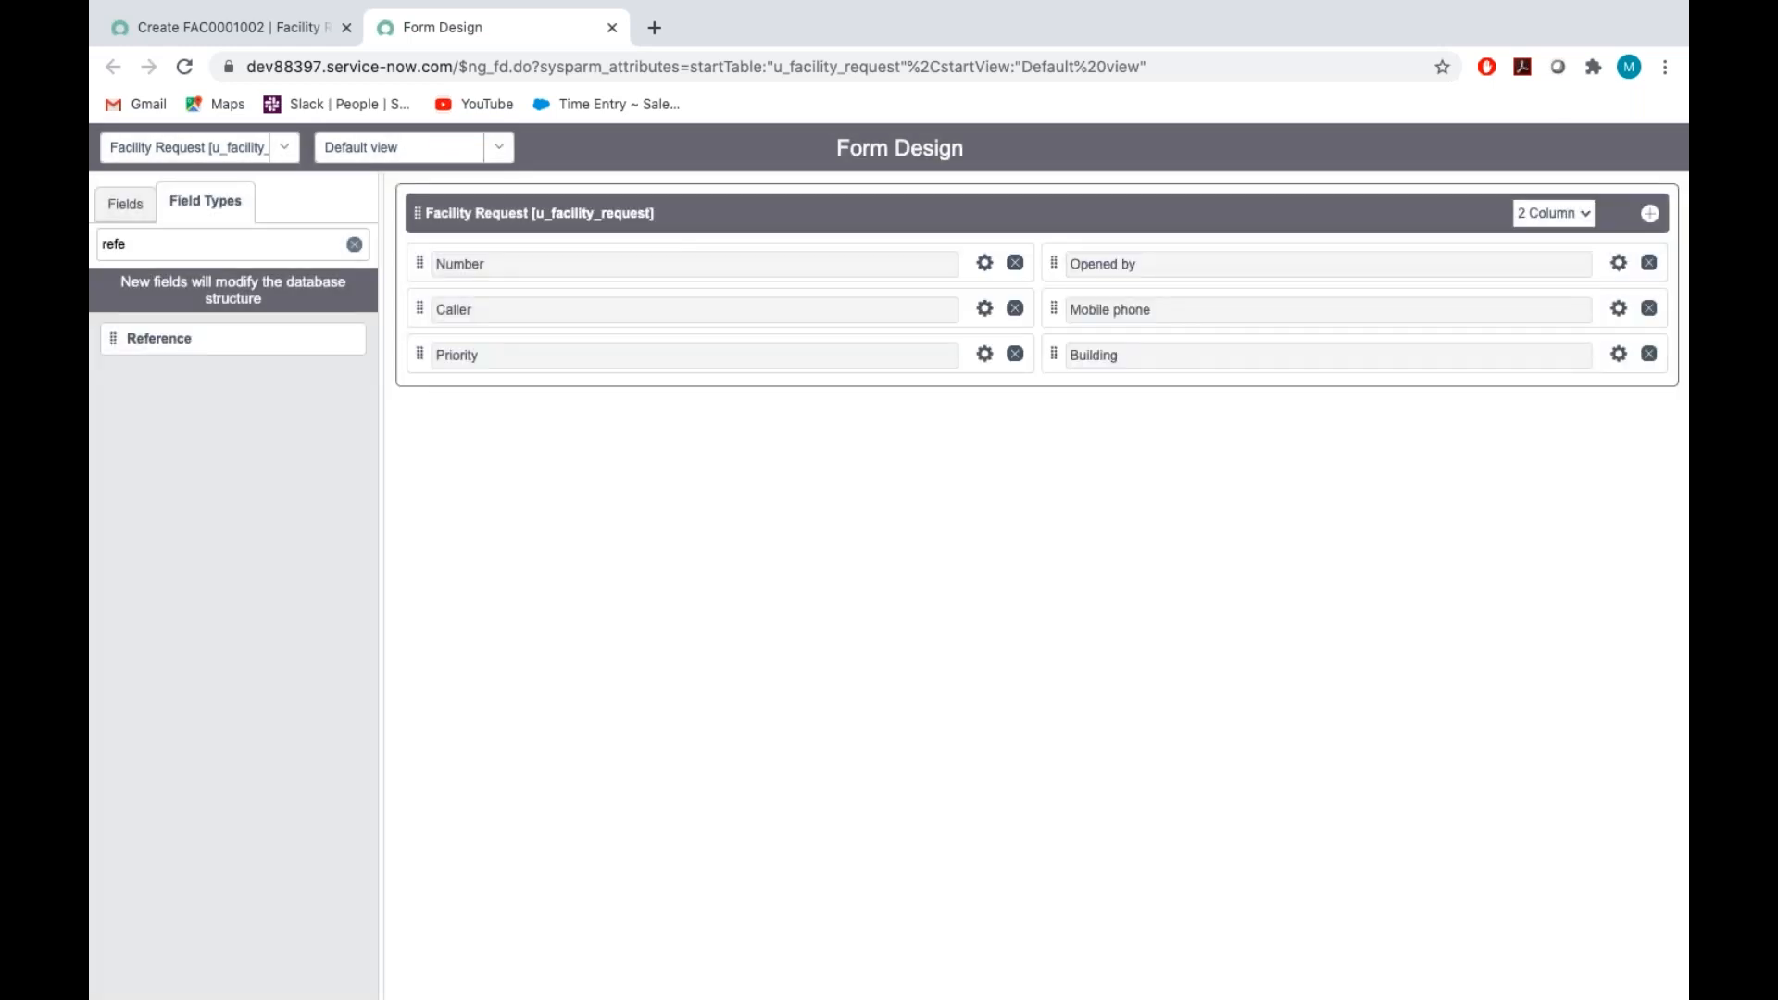
Check the Room instructions in the Assignment_Tech document, and in Form Design place a new String field below Priority
key(ctrl+Right)
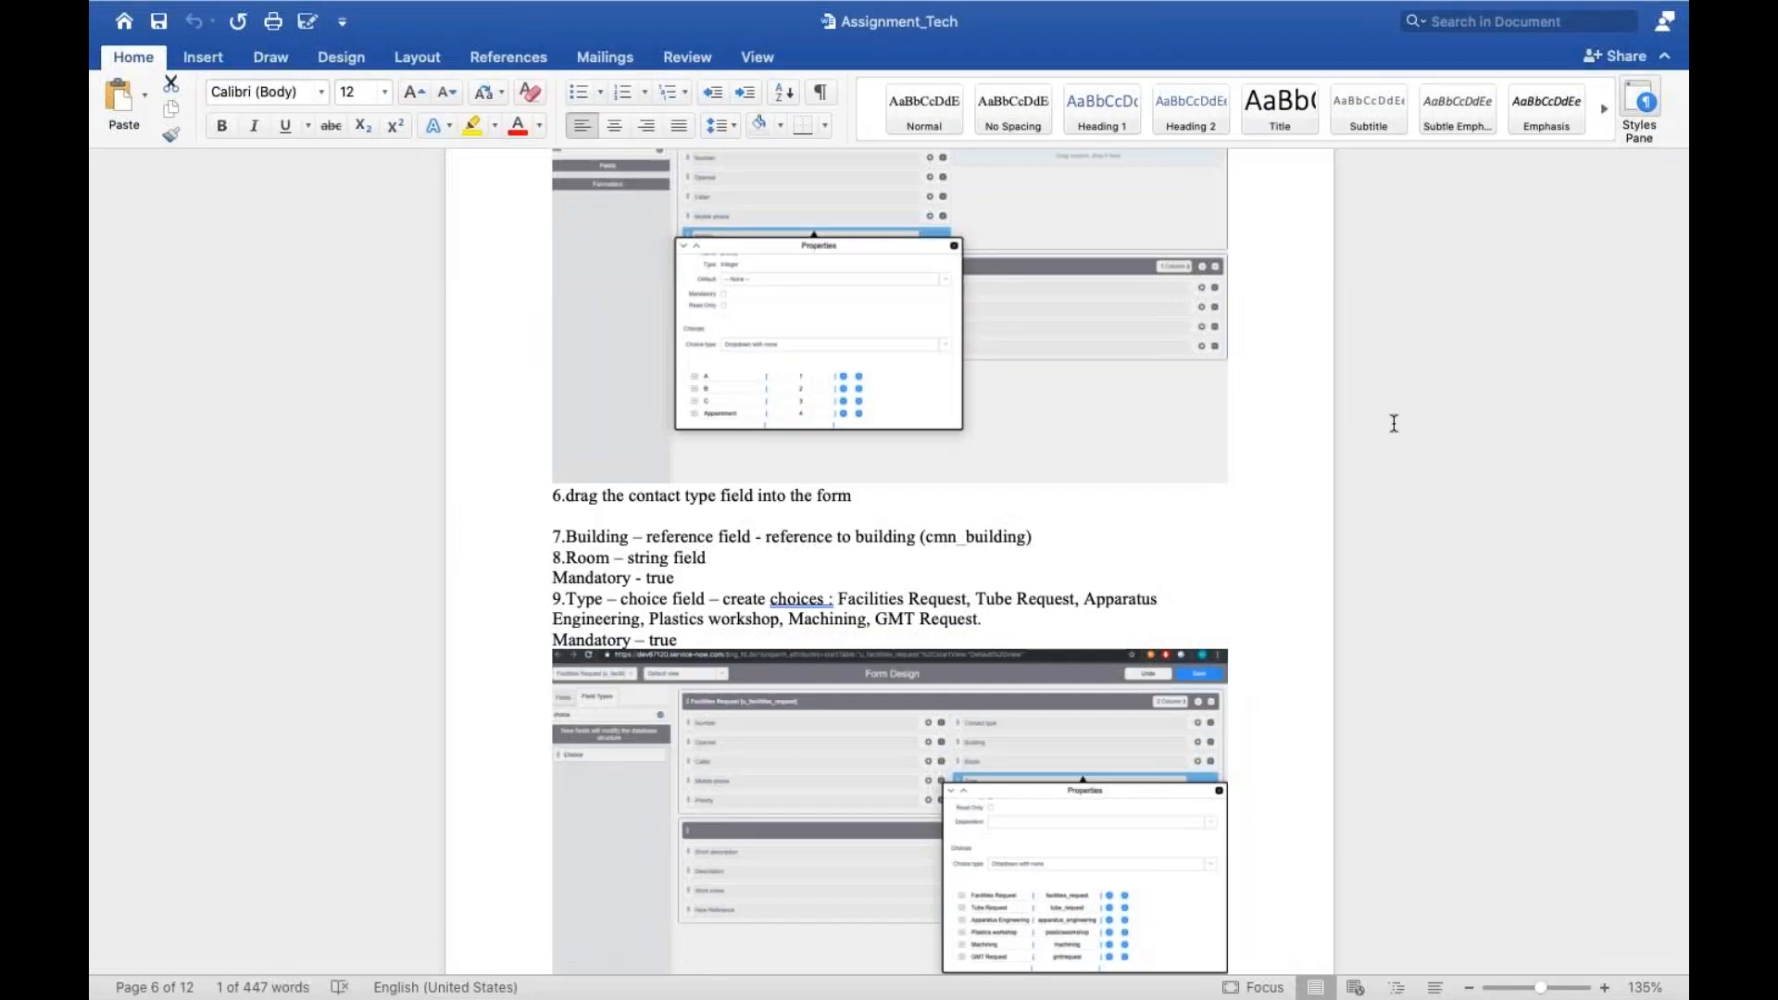
scroll(1040, 504, down, 2)
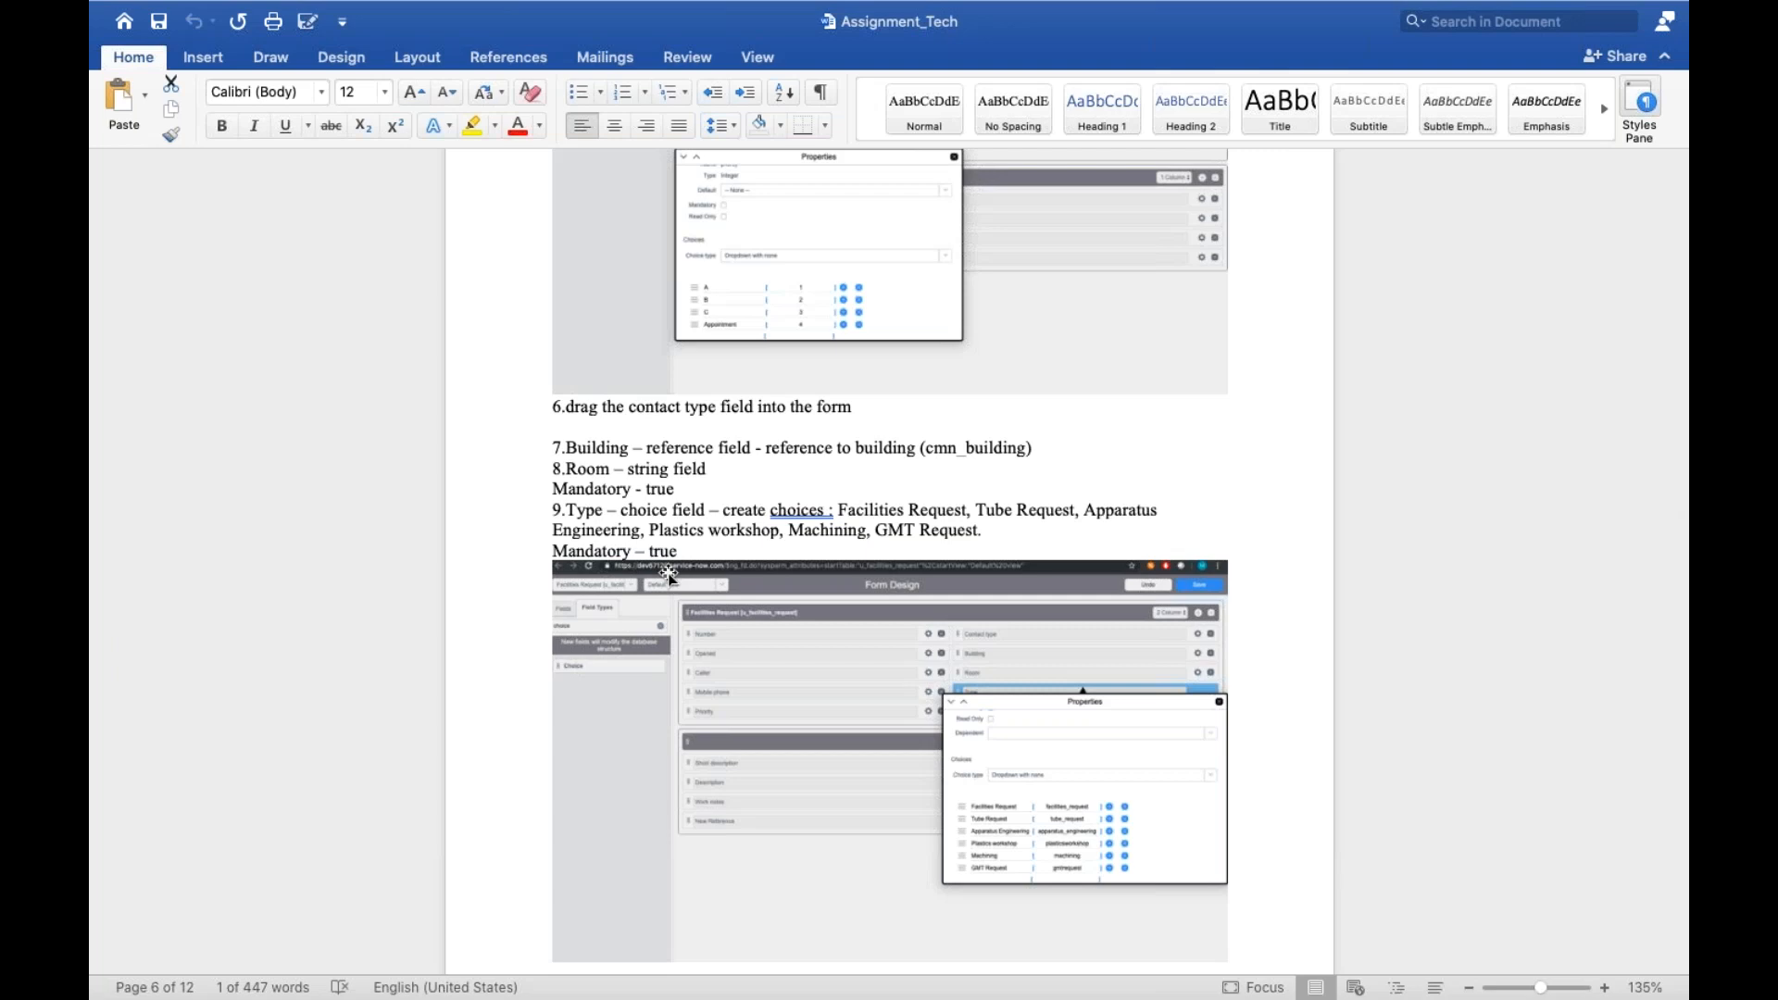
key(ctrl+Left)
click(158, 241)
key(BackSpace)
key(BackSpace)
key(BackSpace)
key(BackSpace)
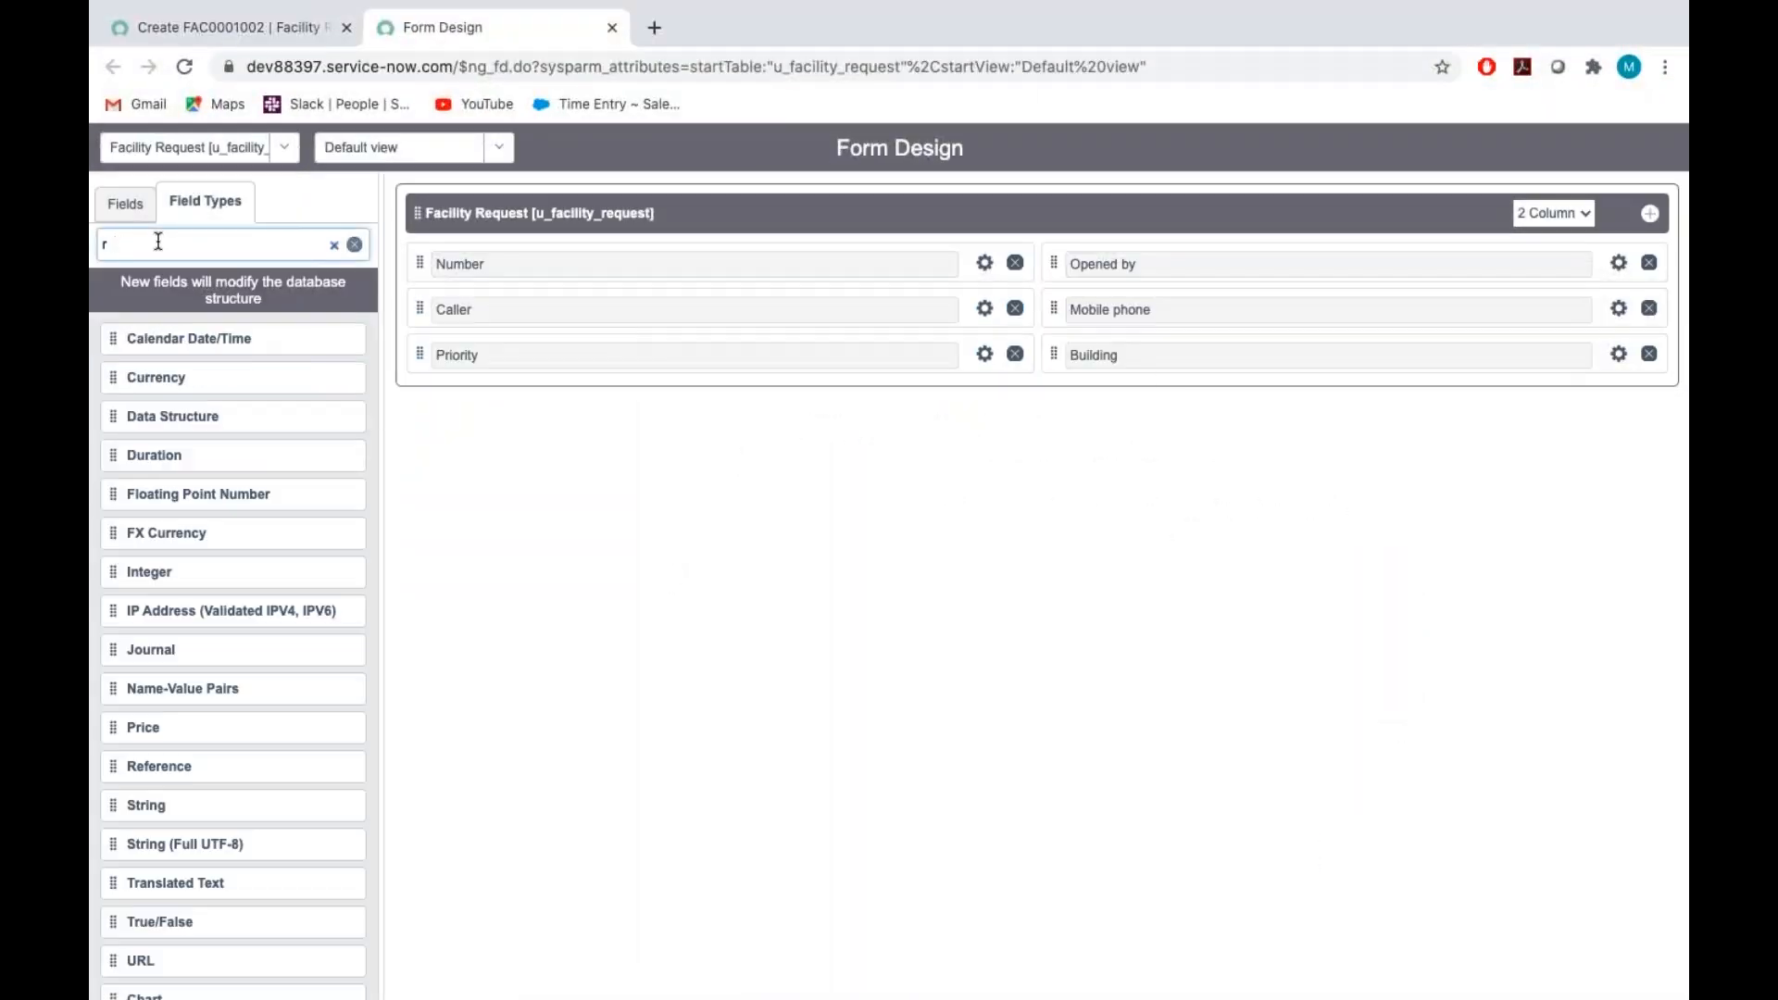
text(string)
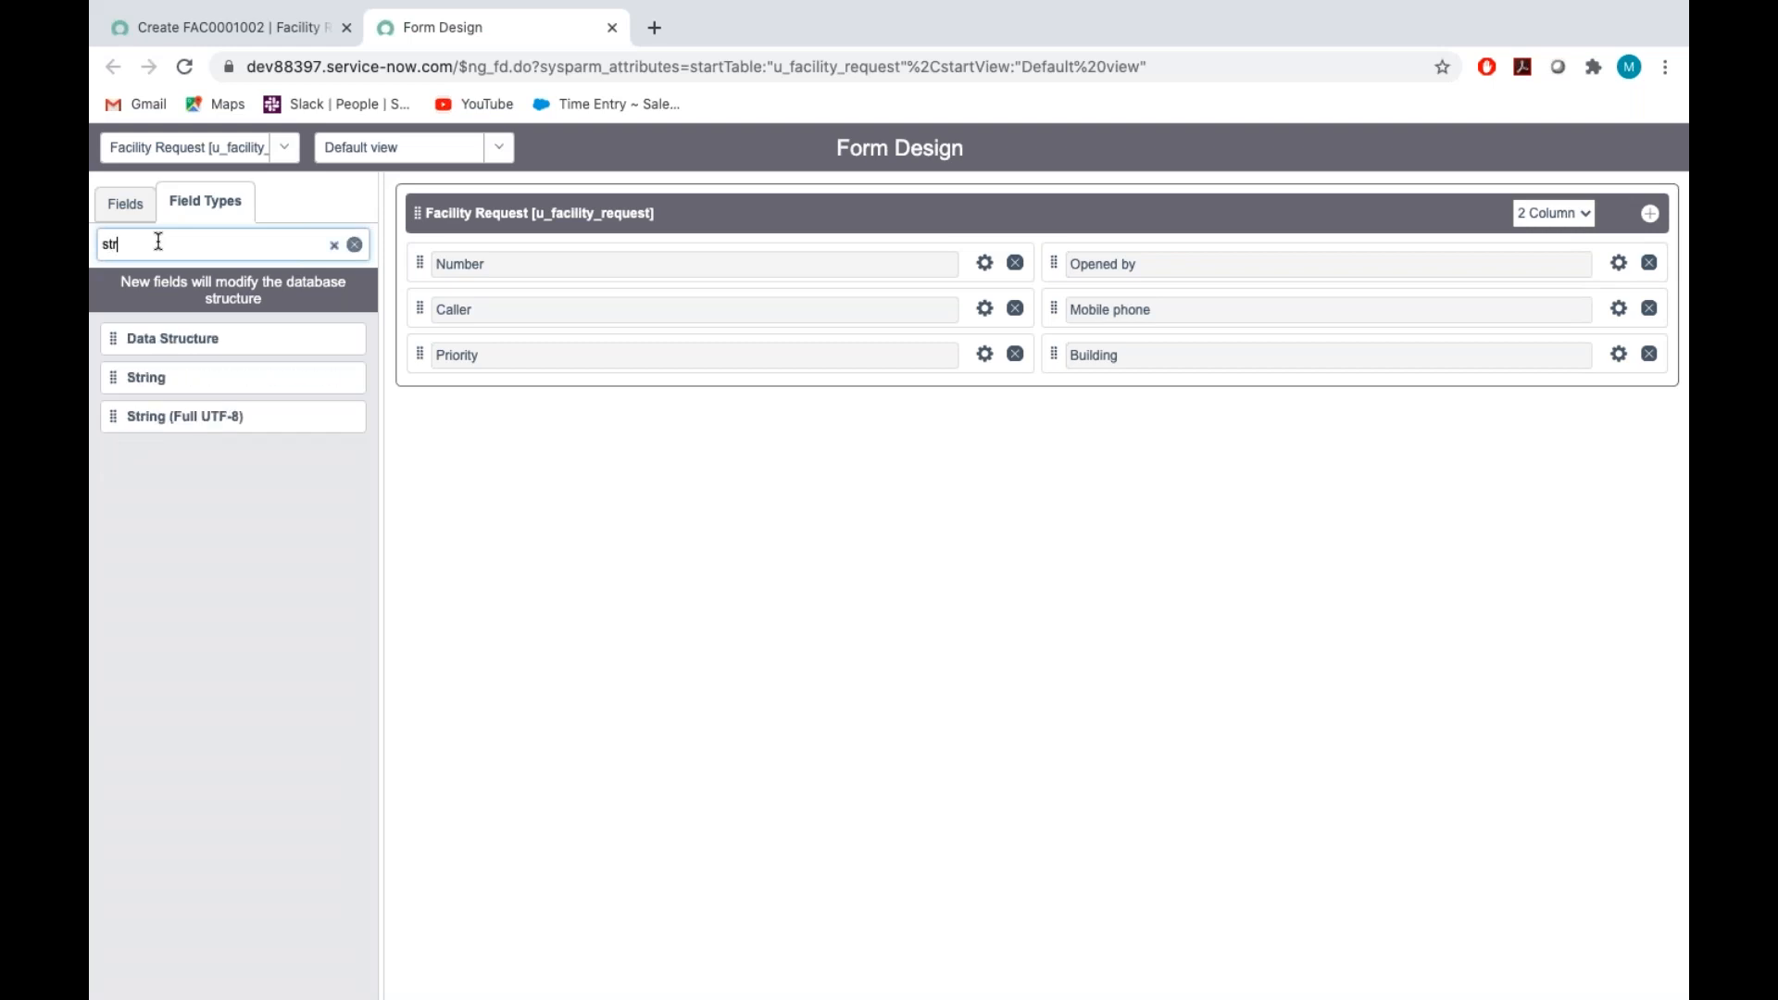
drag(131, 337, 465, 399)
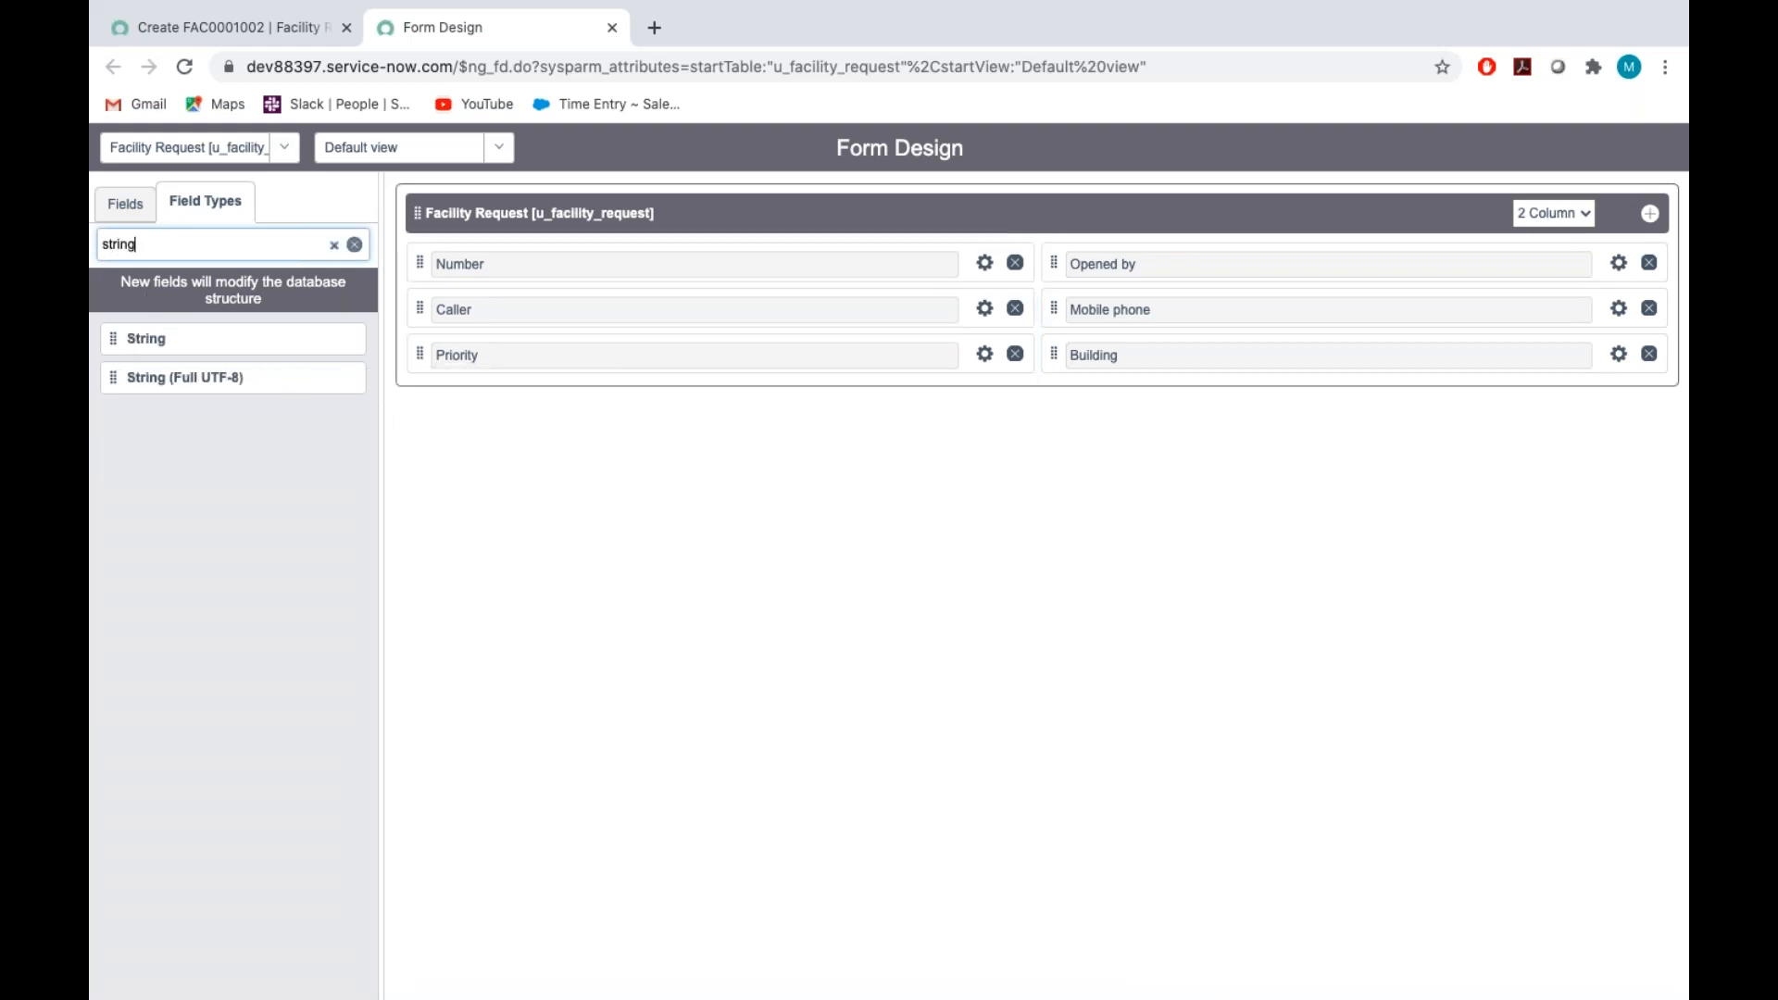
Set the new string field's label to Room and its name to u_room, close its properties and save the form design
click(985, 400)
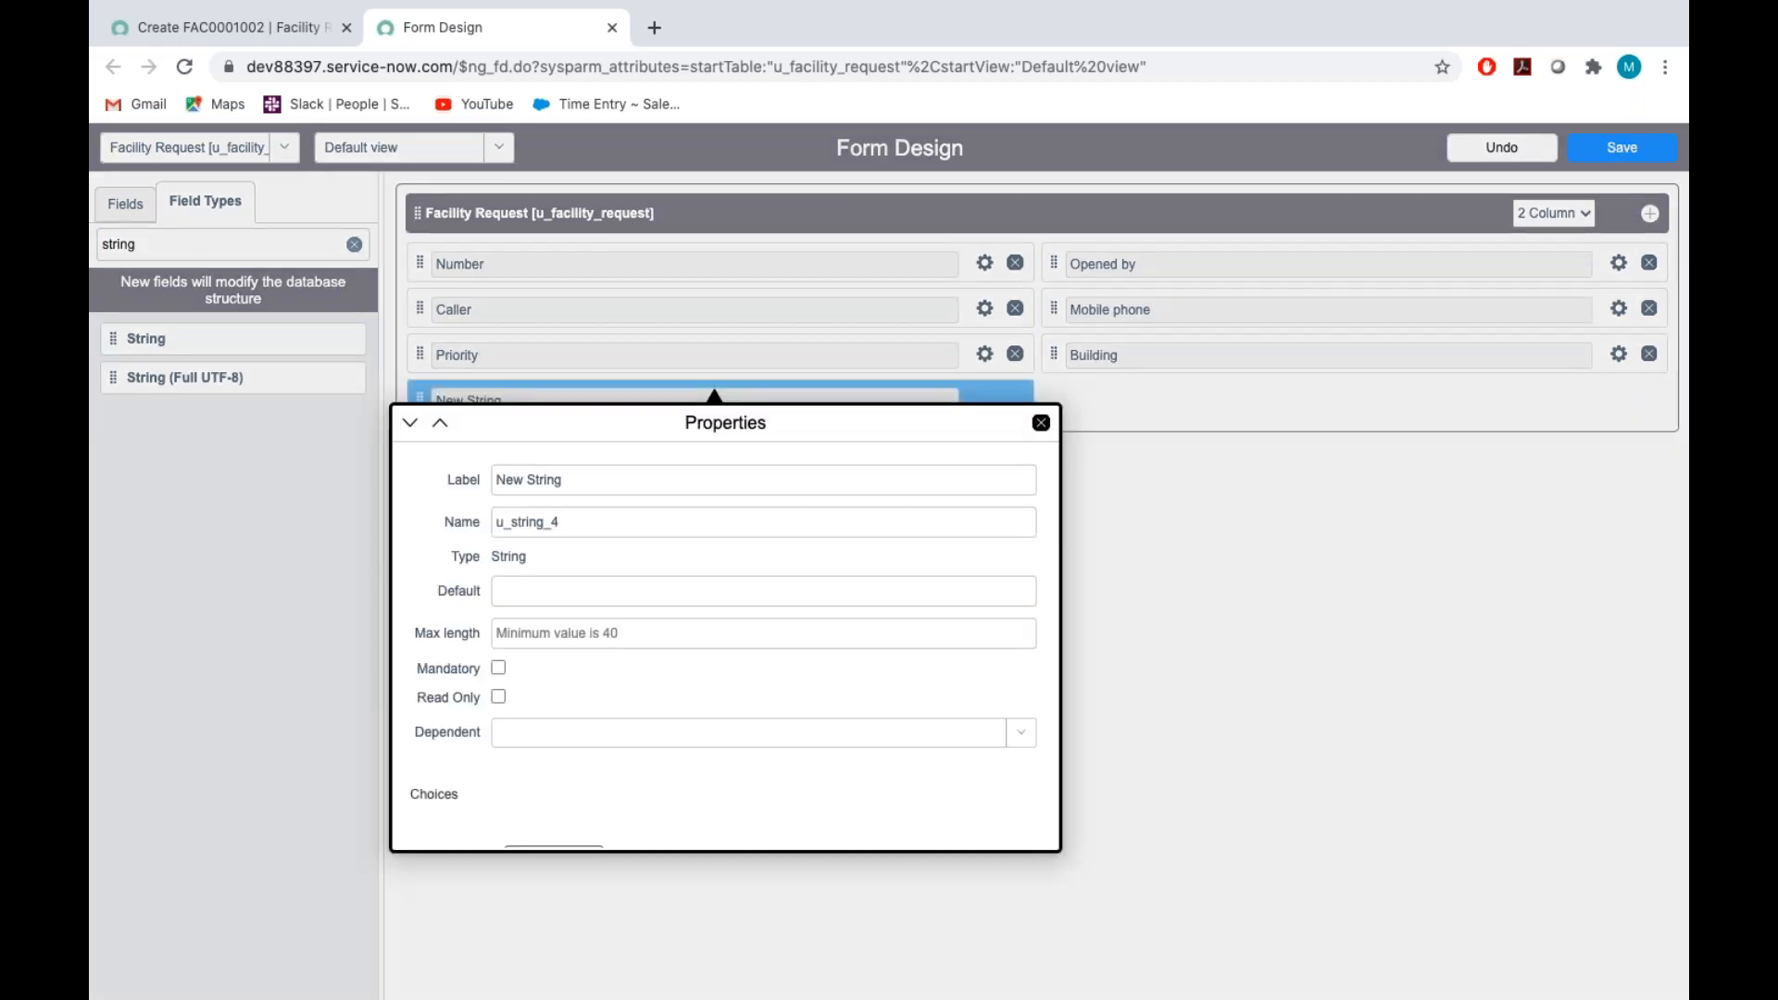
text(Room)
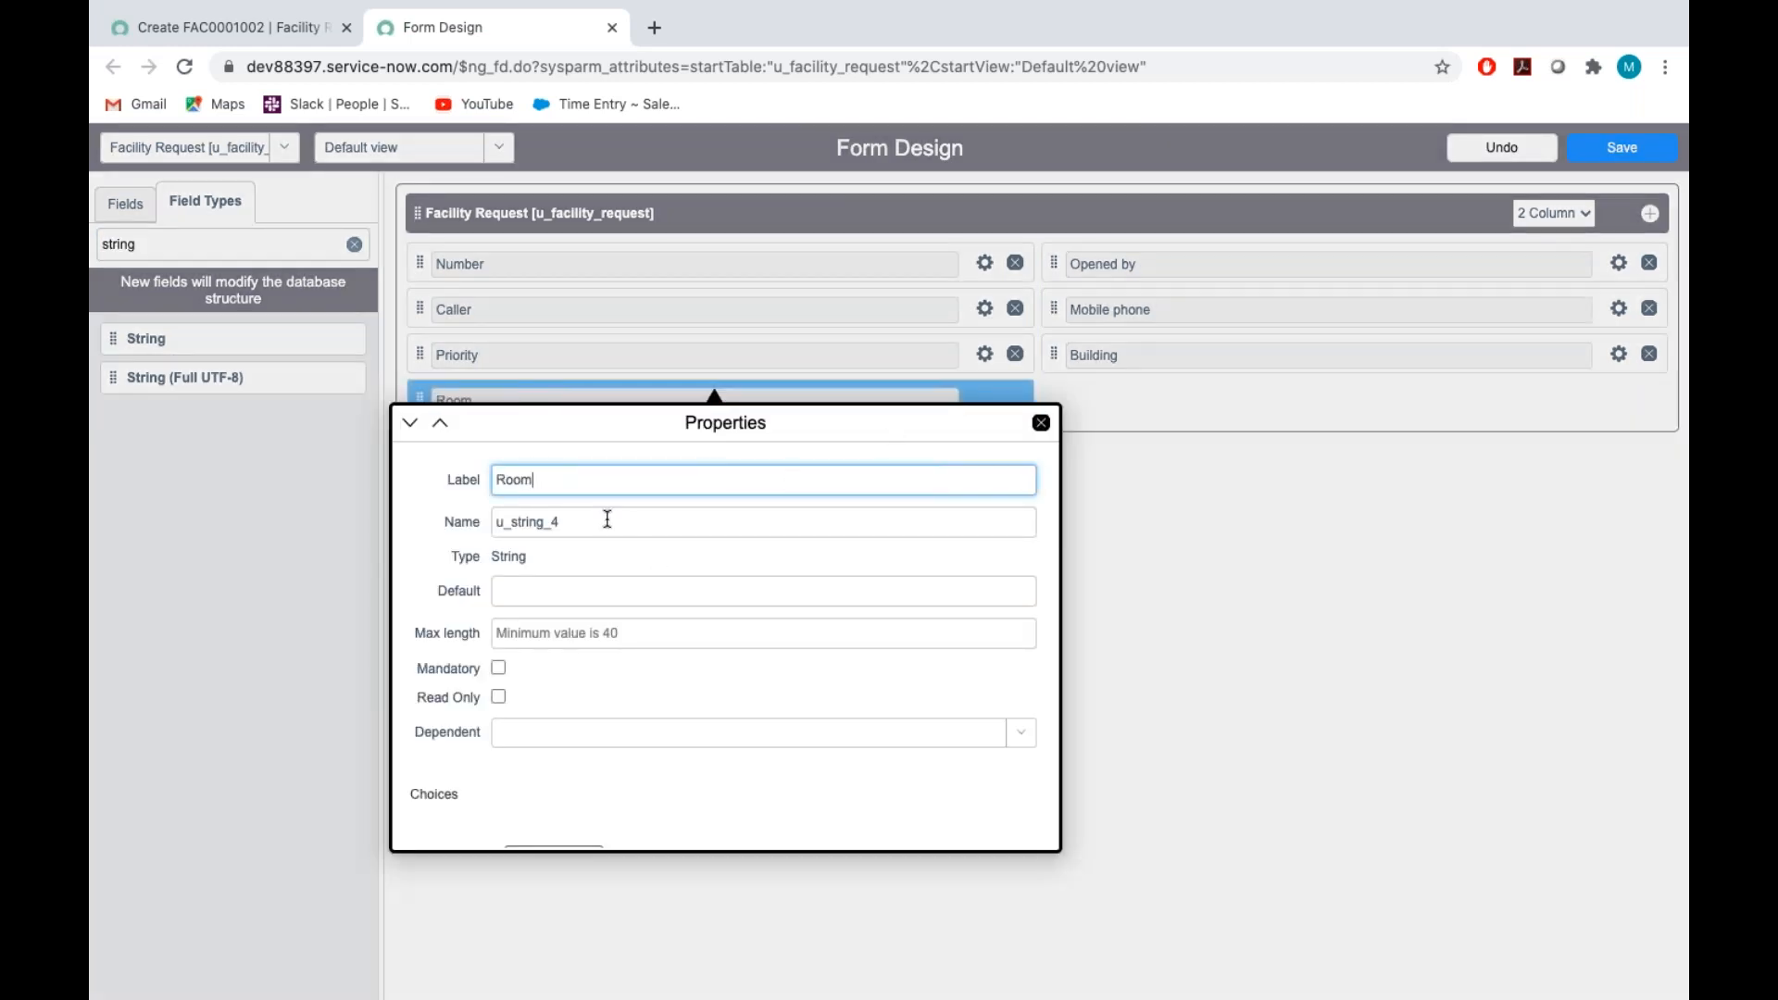
double_click(608, 520)
key(BackSpace)
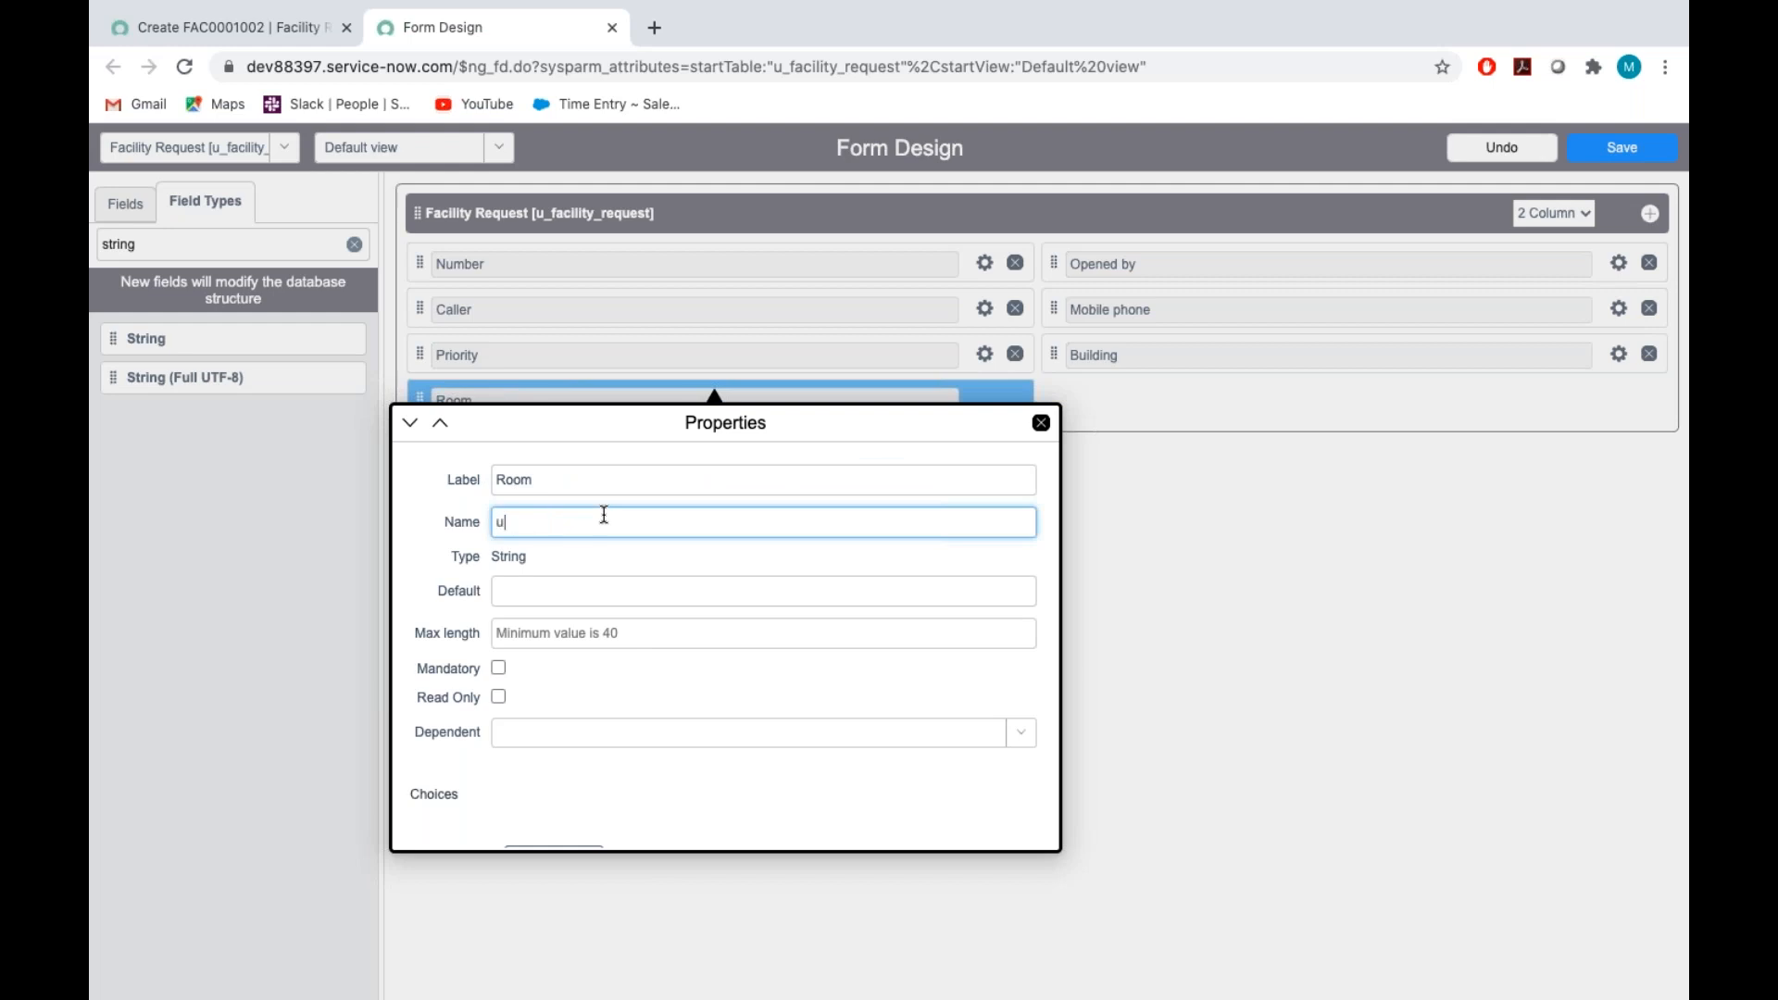
text(u_room)
click(692, 702)
scroll(692, 702, down, 1)
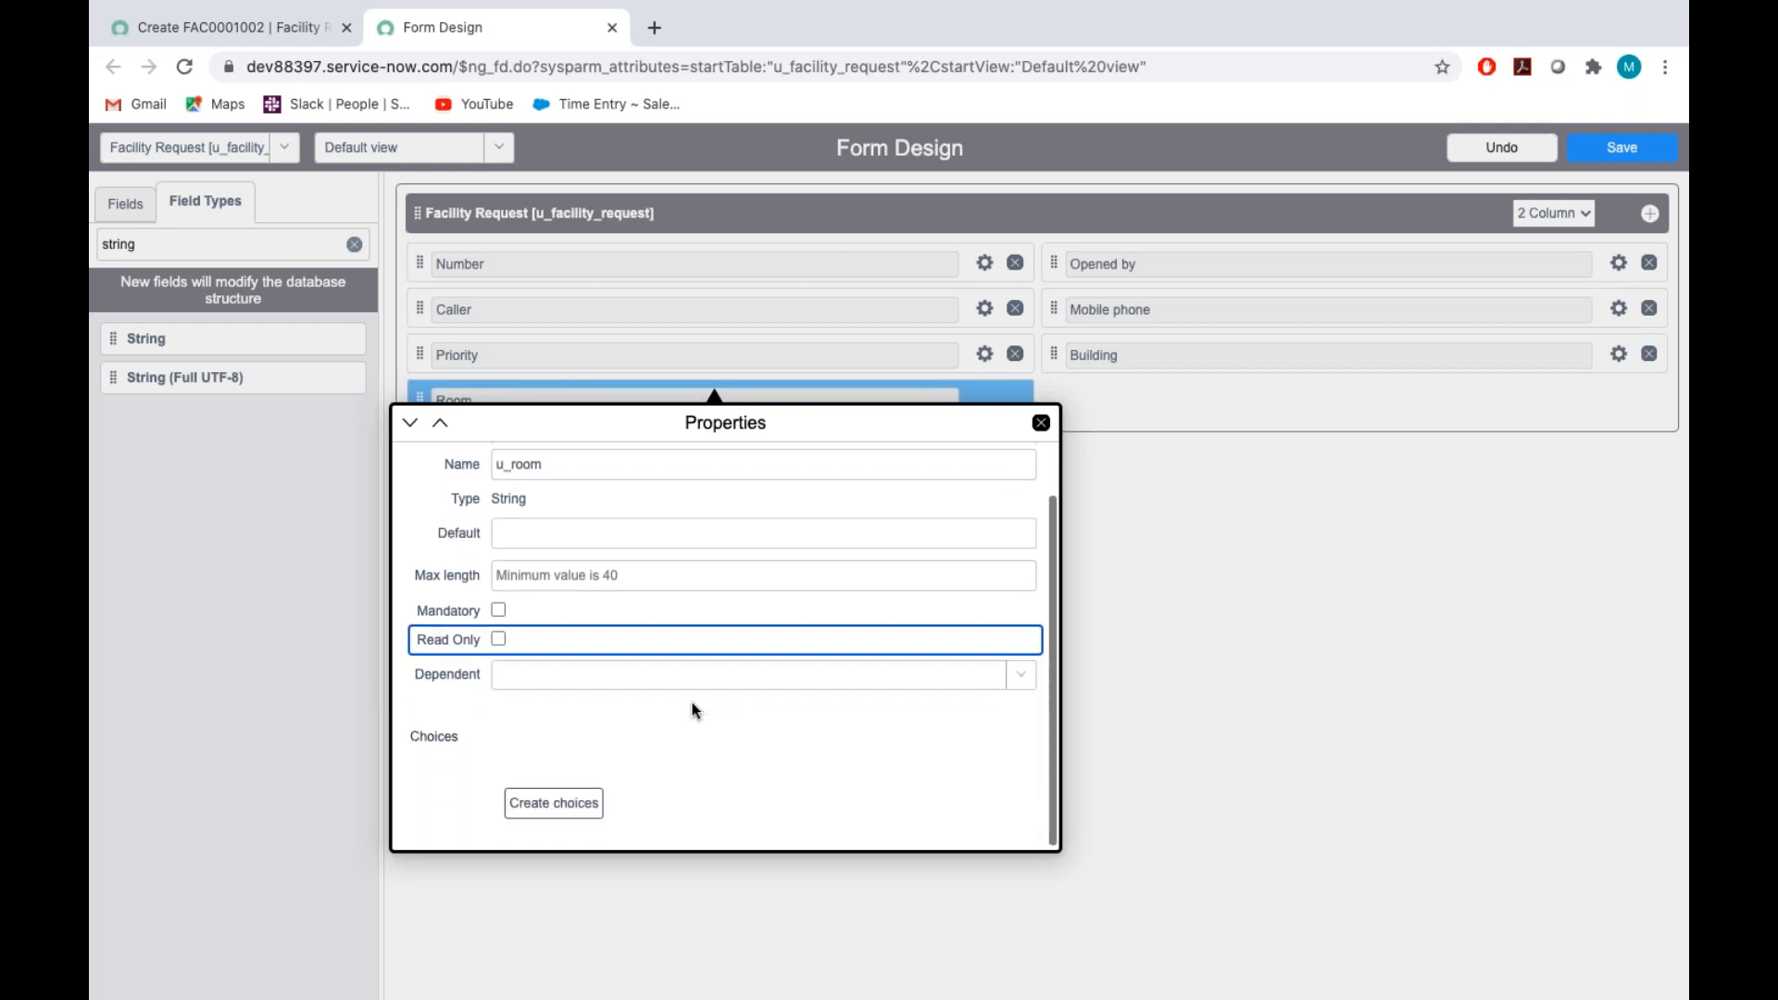
click(1041, 423)
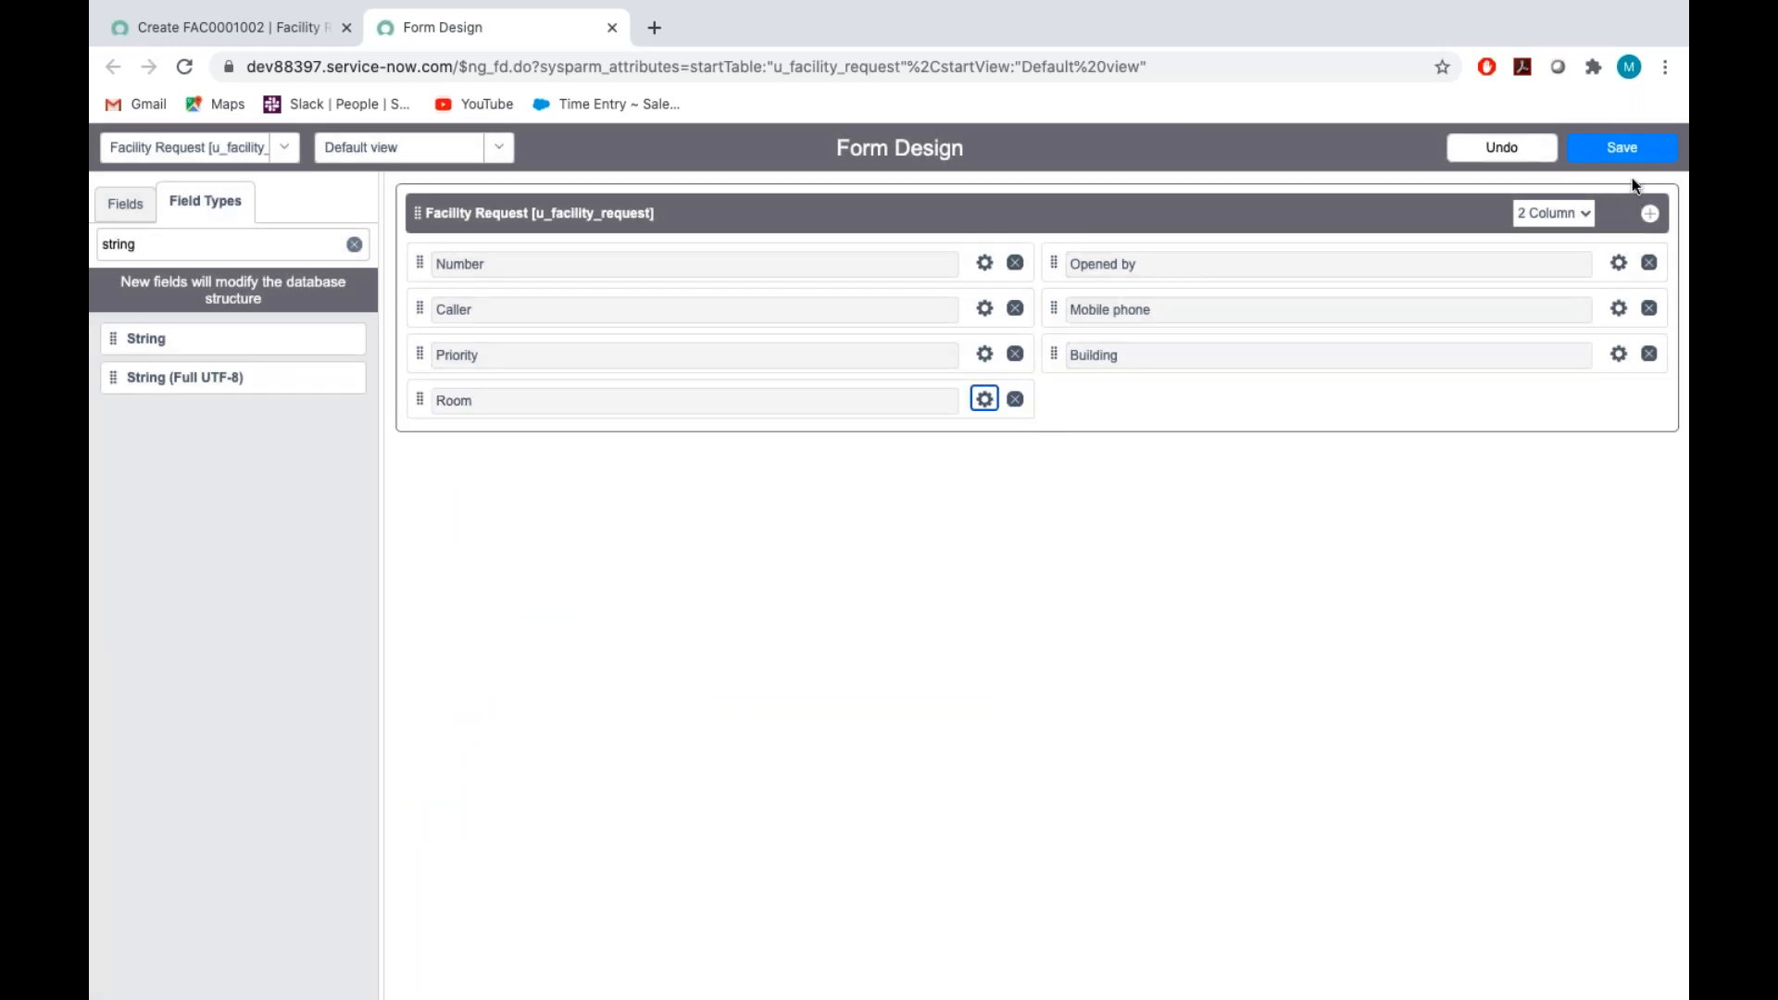
click(1622, 148)
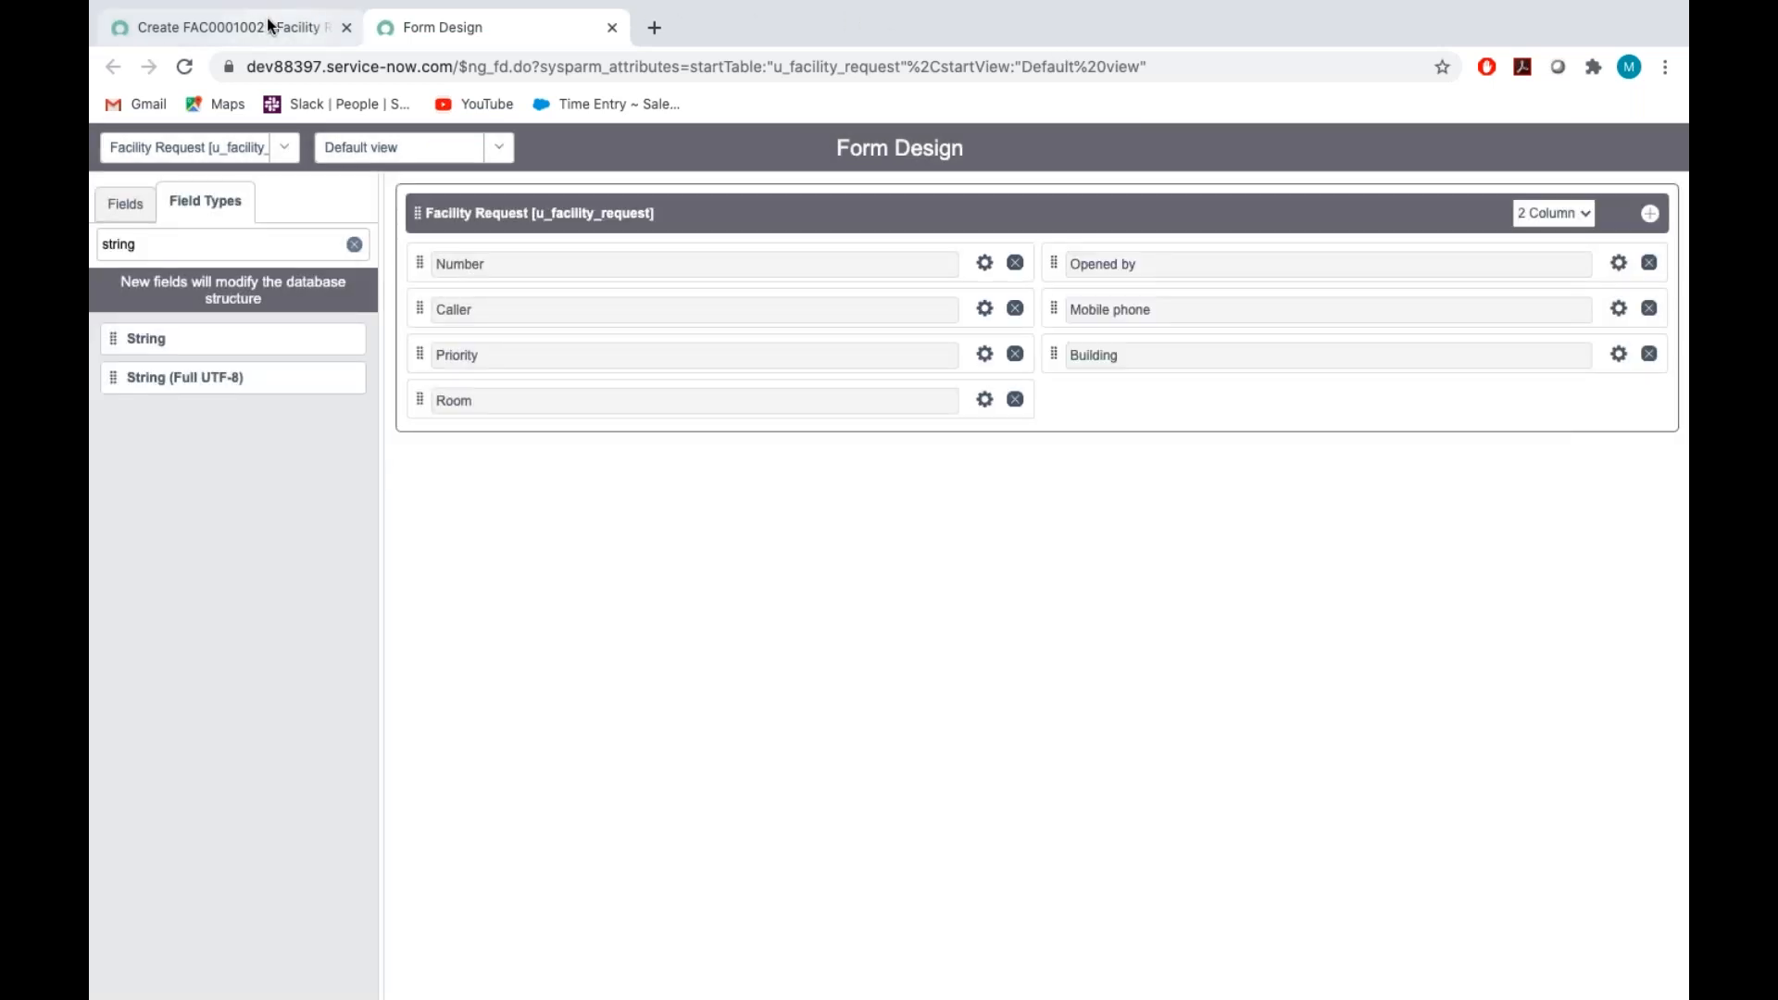
Reload the new Facility Request record form, review its Priority choices and set Priority to -- None --
click(267, 20)
click(478, 209)
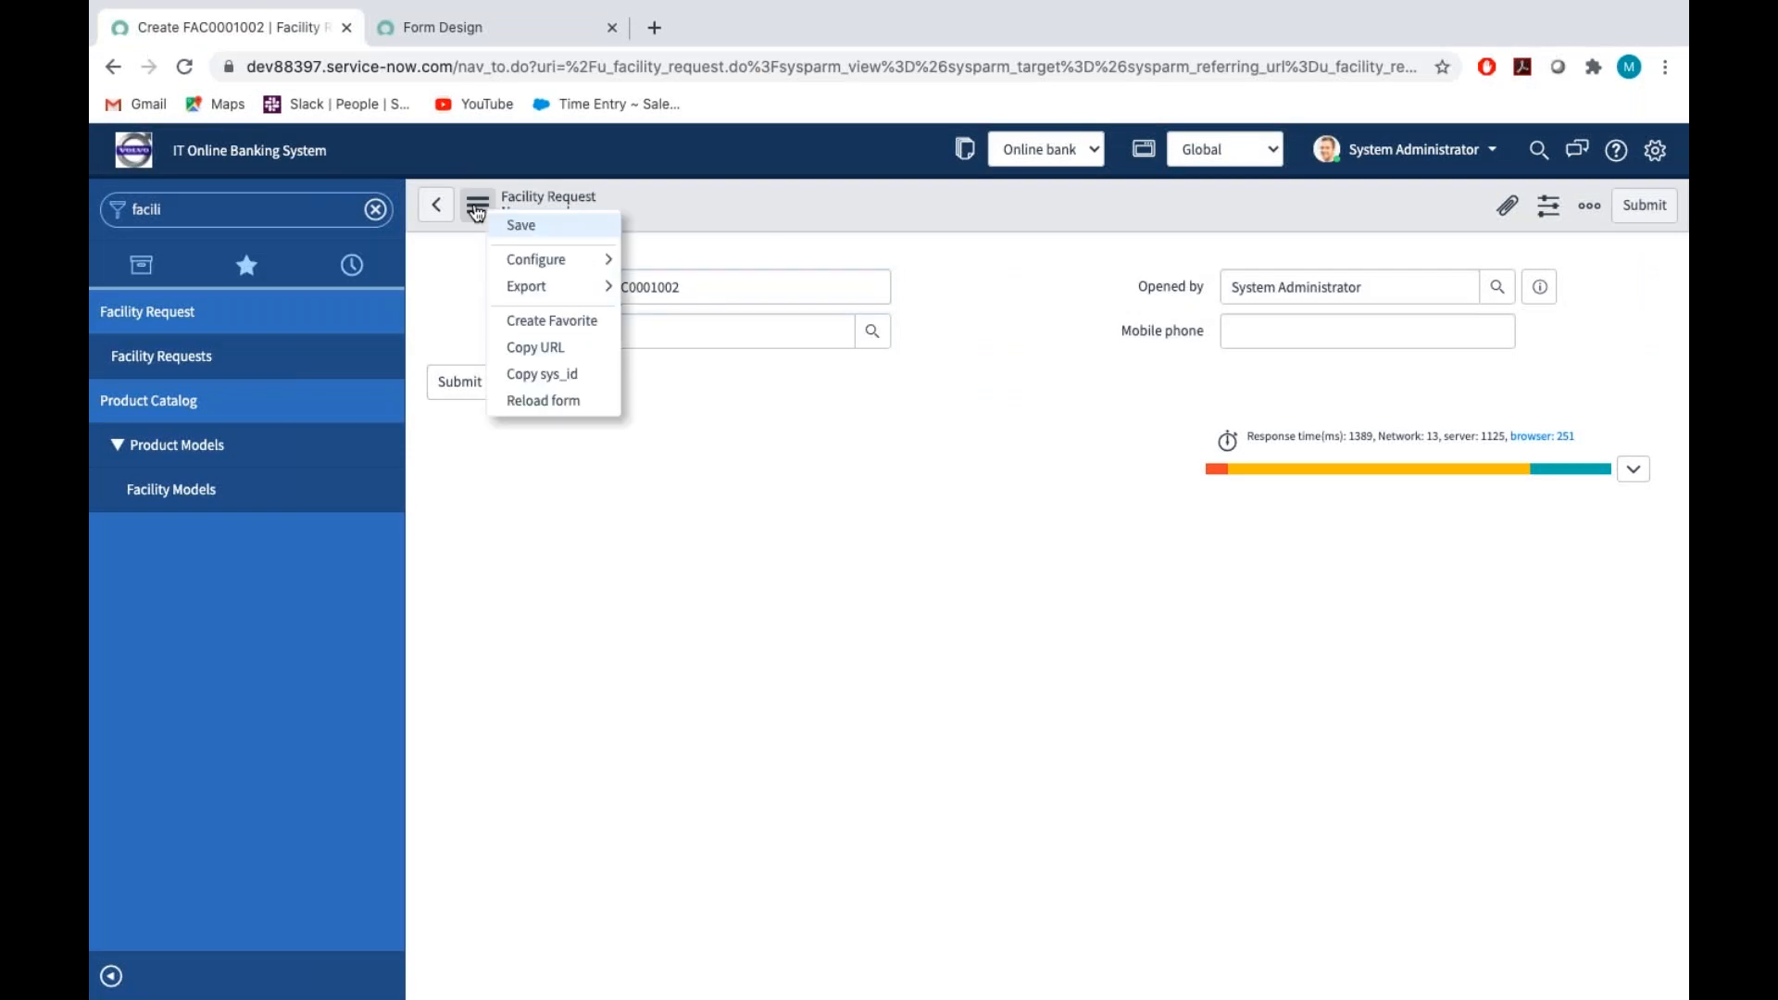
click(556, 400)
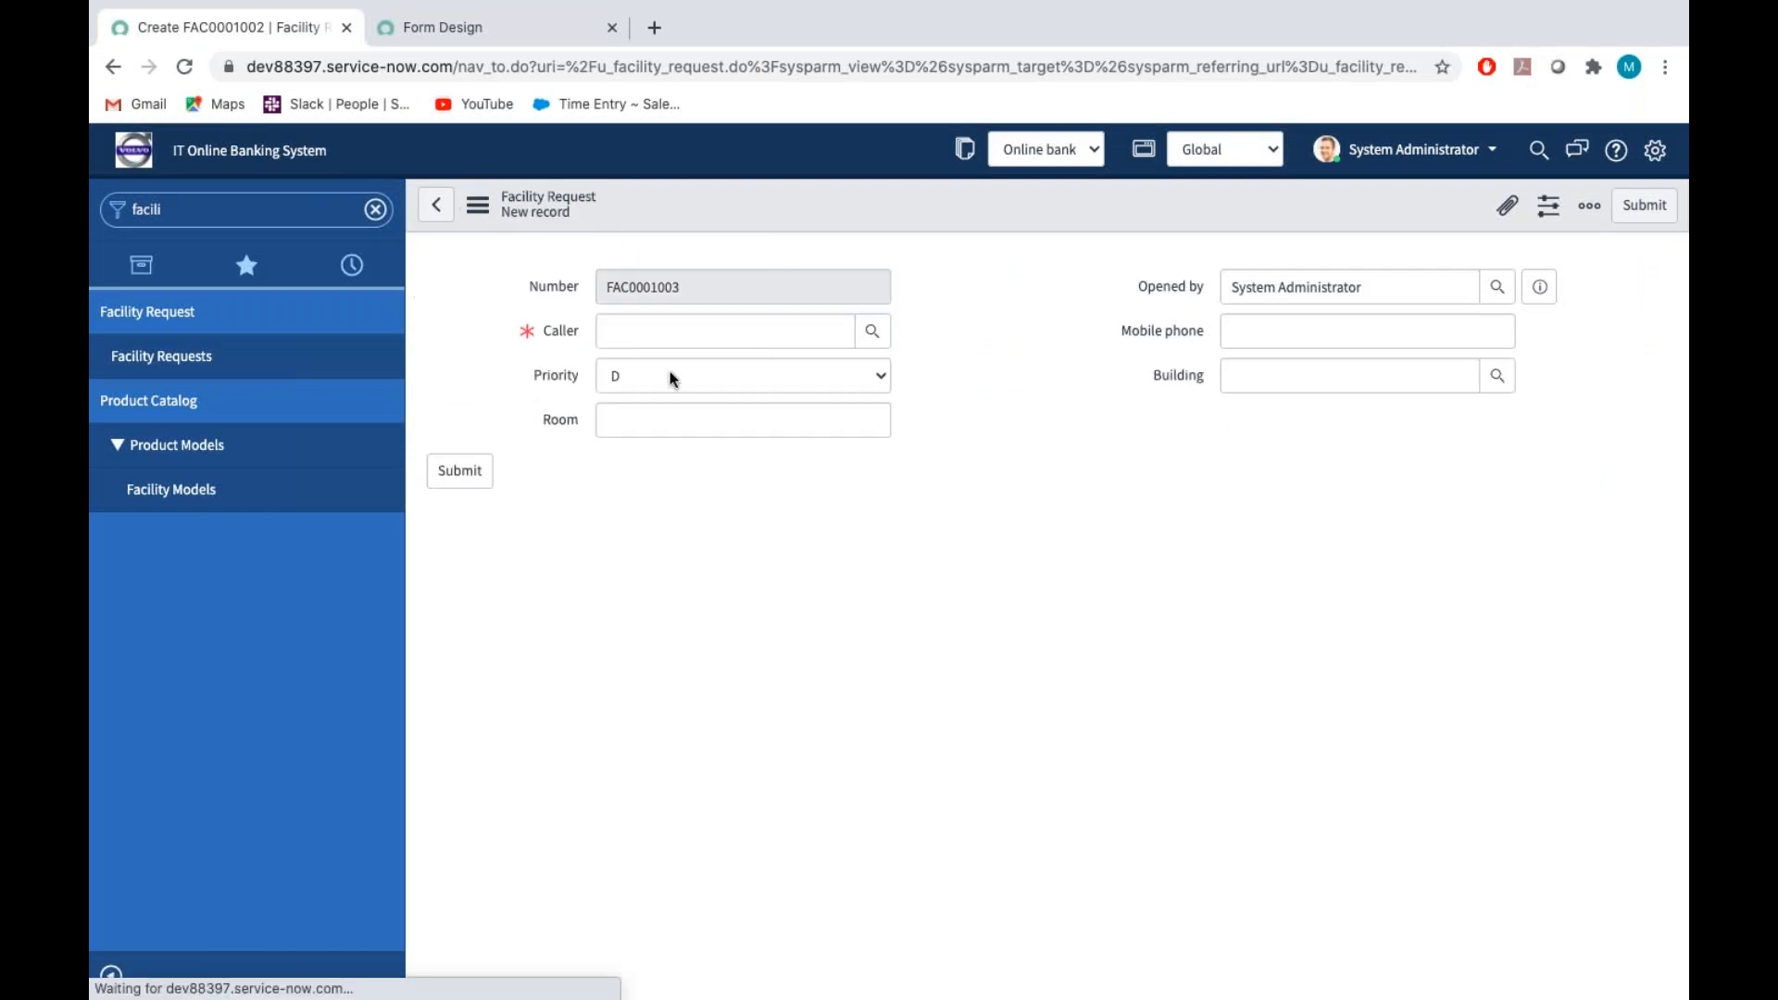
click(649, 376)
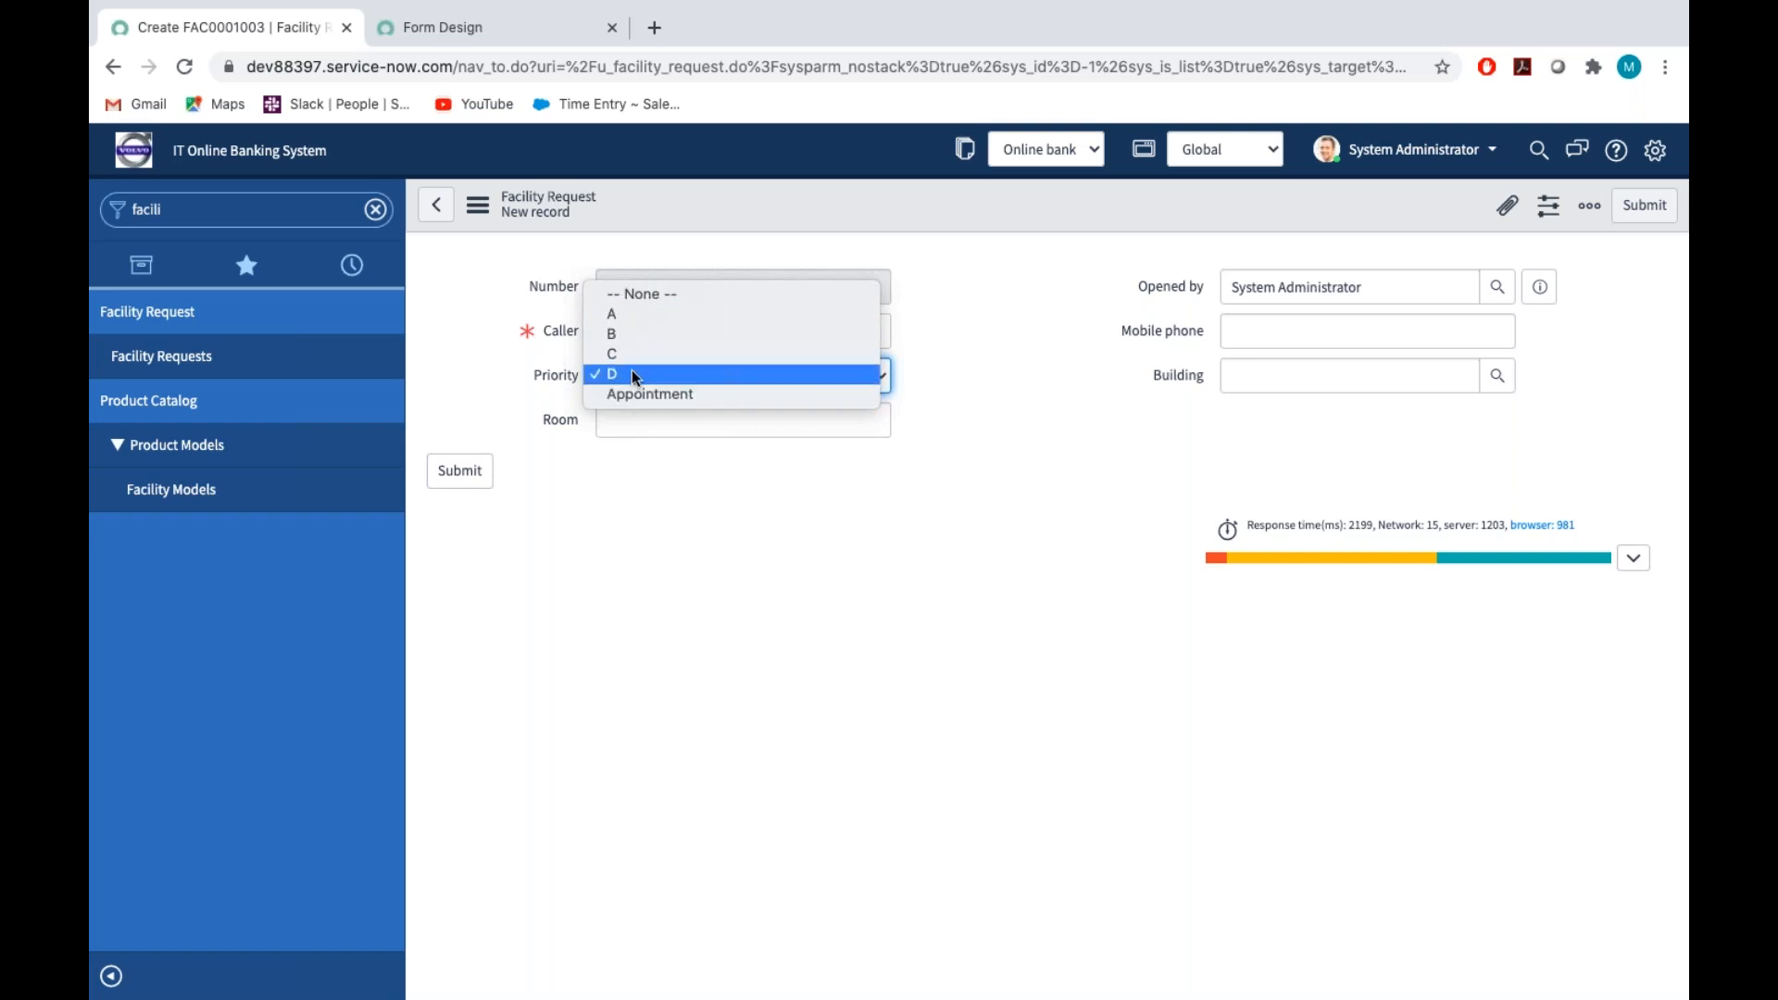
click(661, 293)
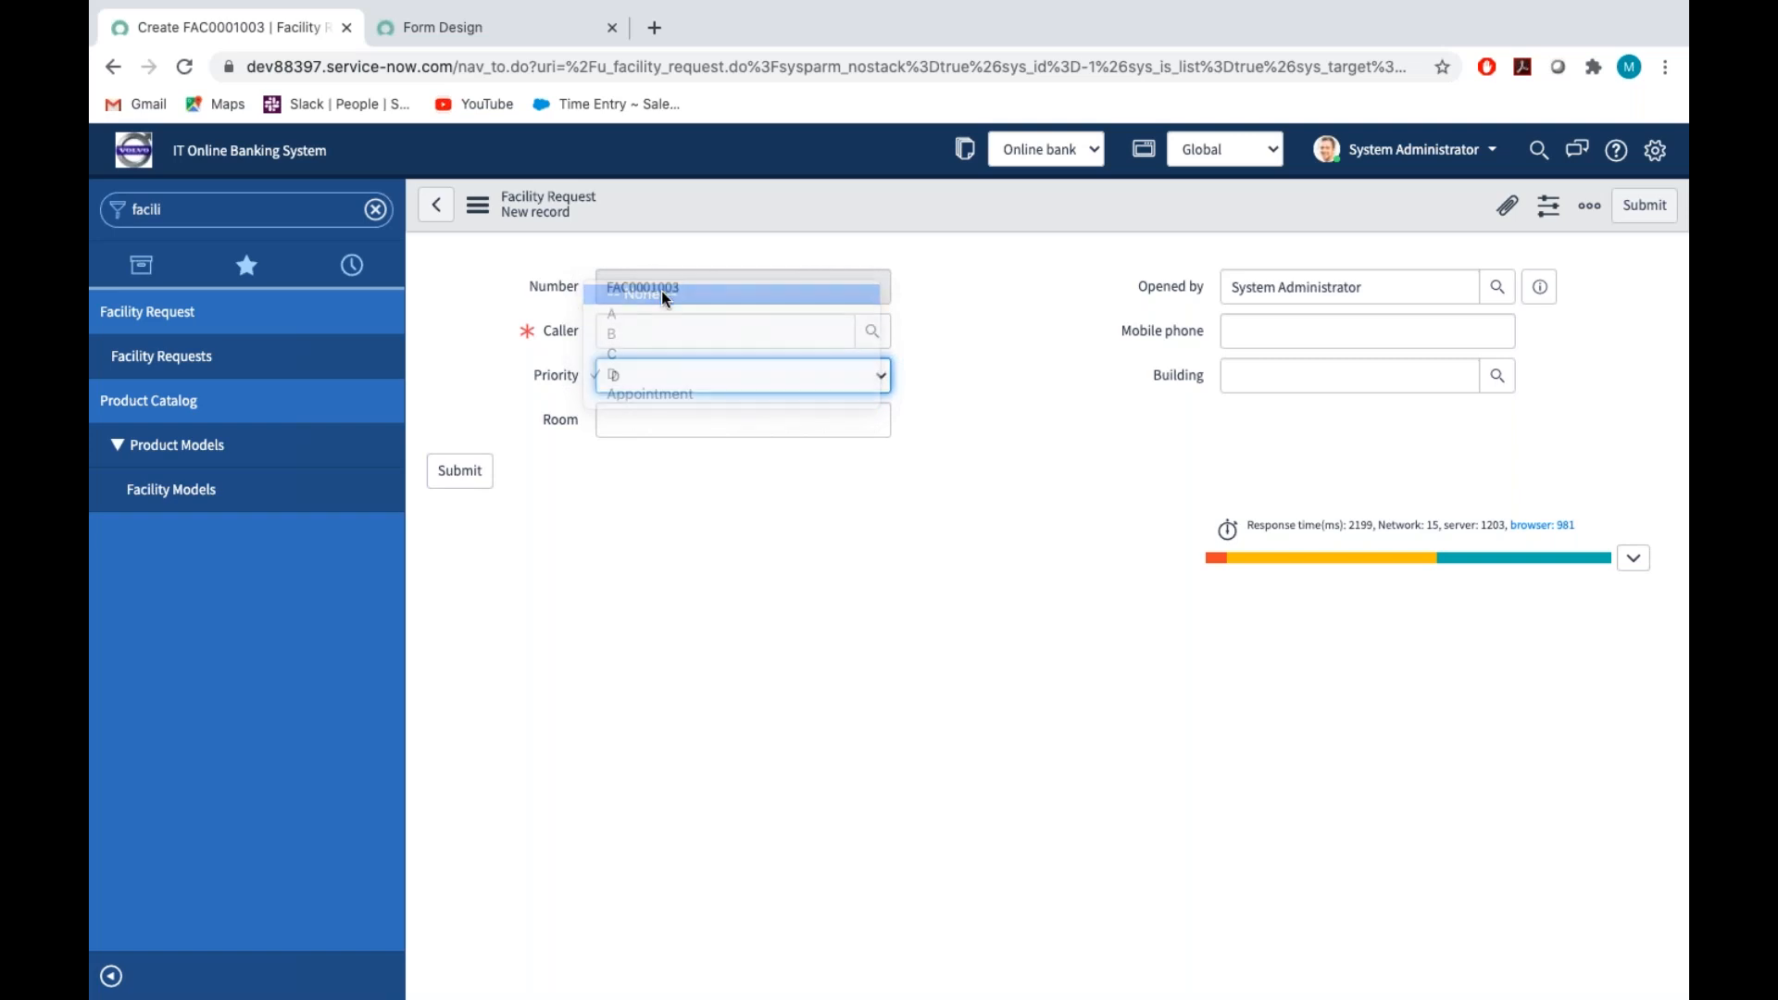
In Form Design, set the Priority field's default to -- None --, close its properties and save the form design
click(497, 21)
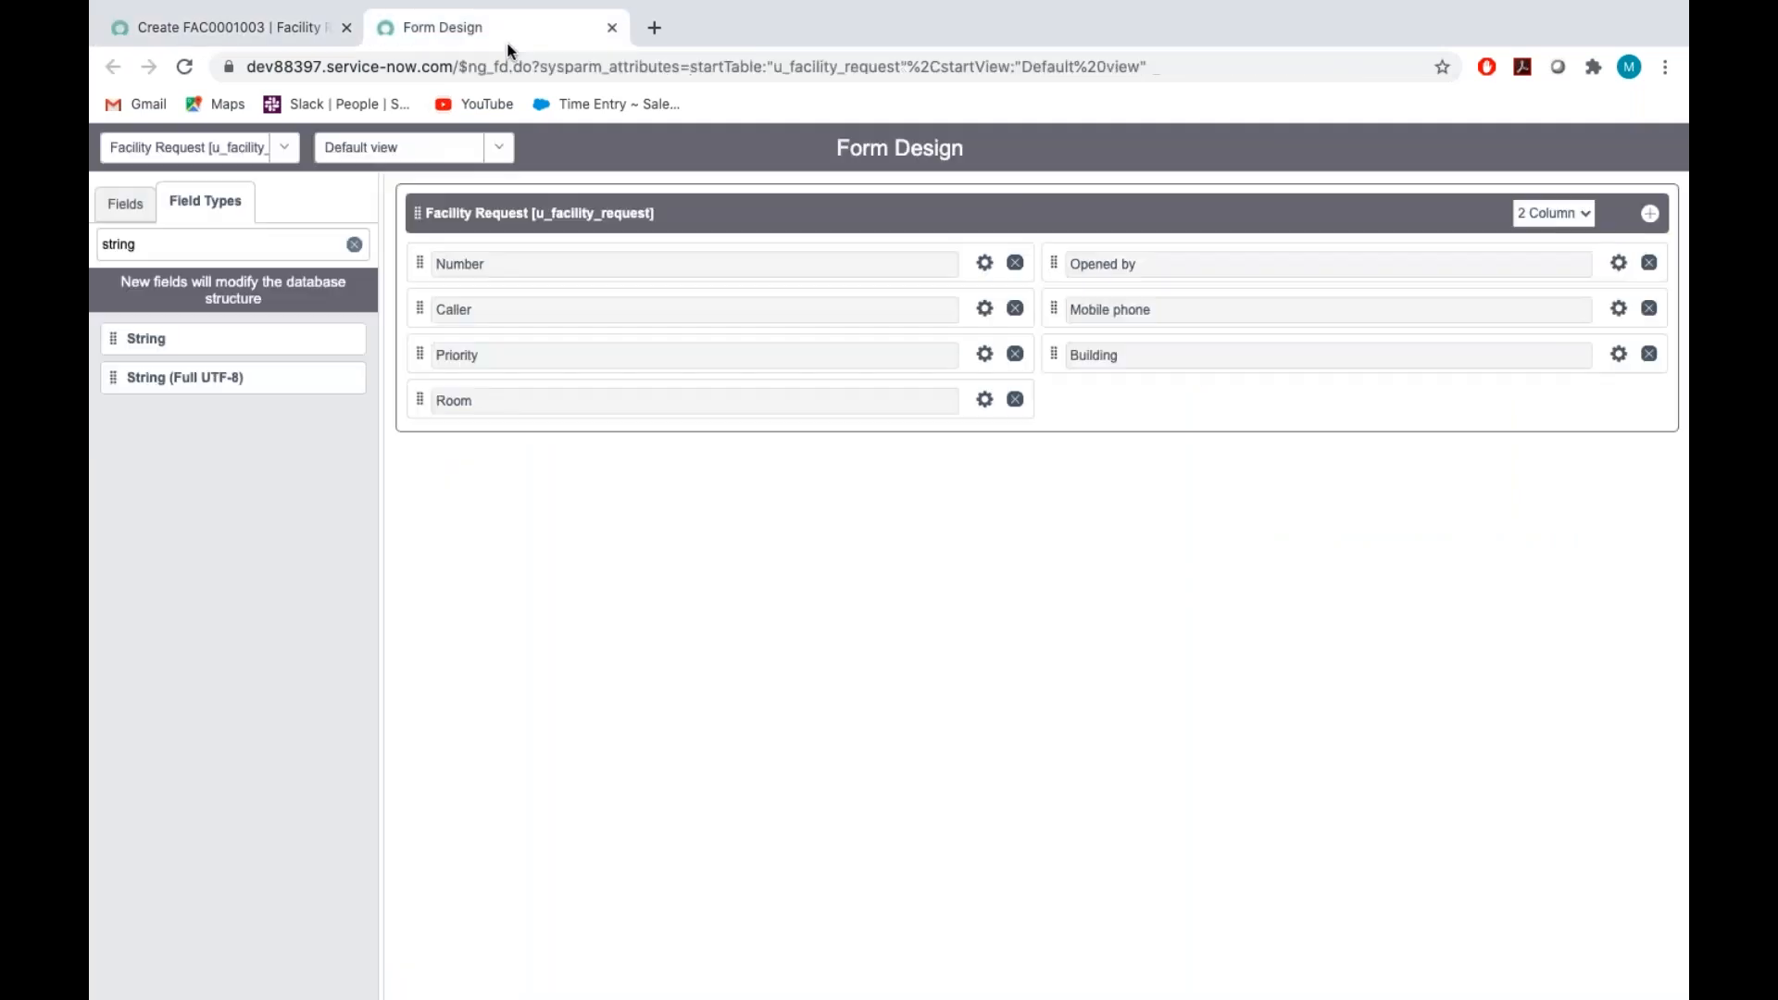
click(985, 355)
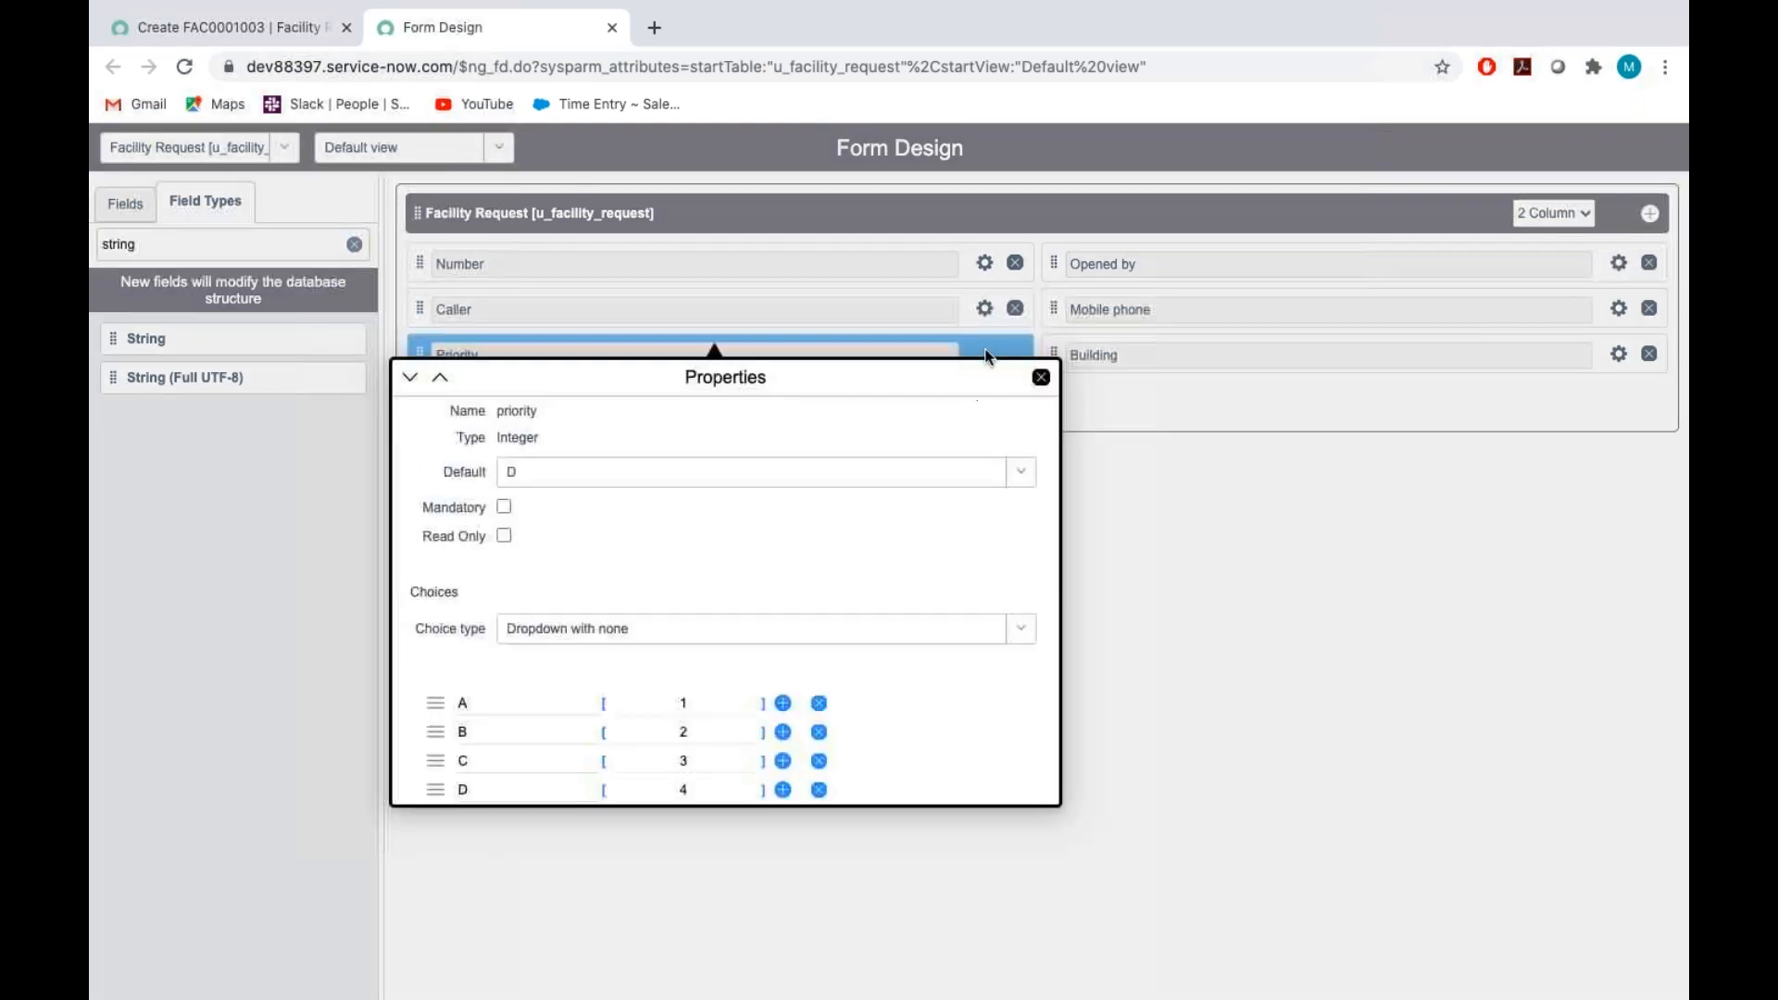
scroll(520, 682, down, 3)
scroll(521, 683, up, 3)
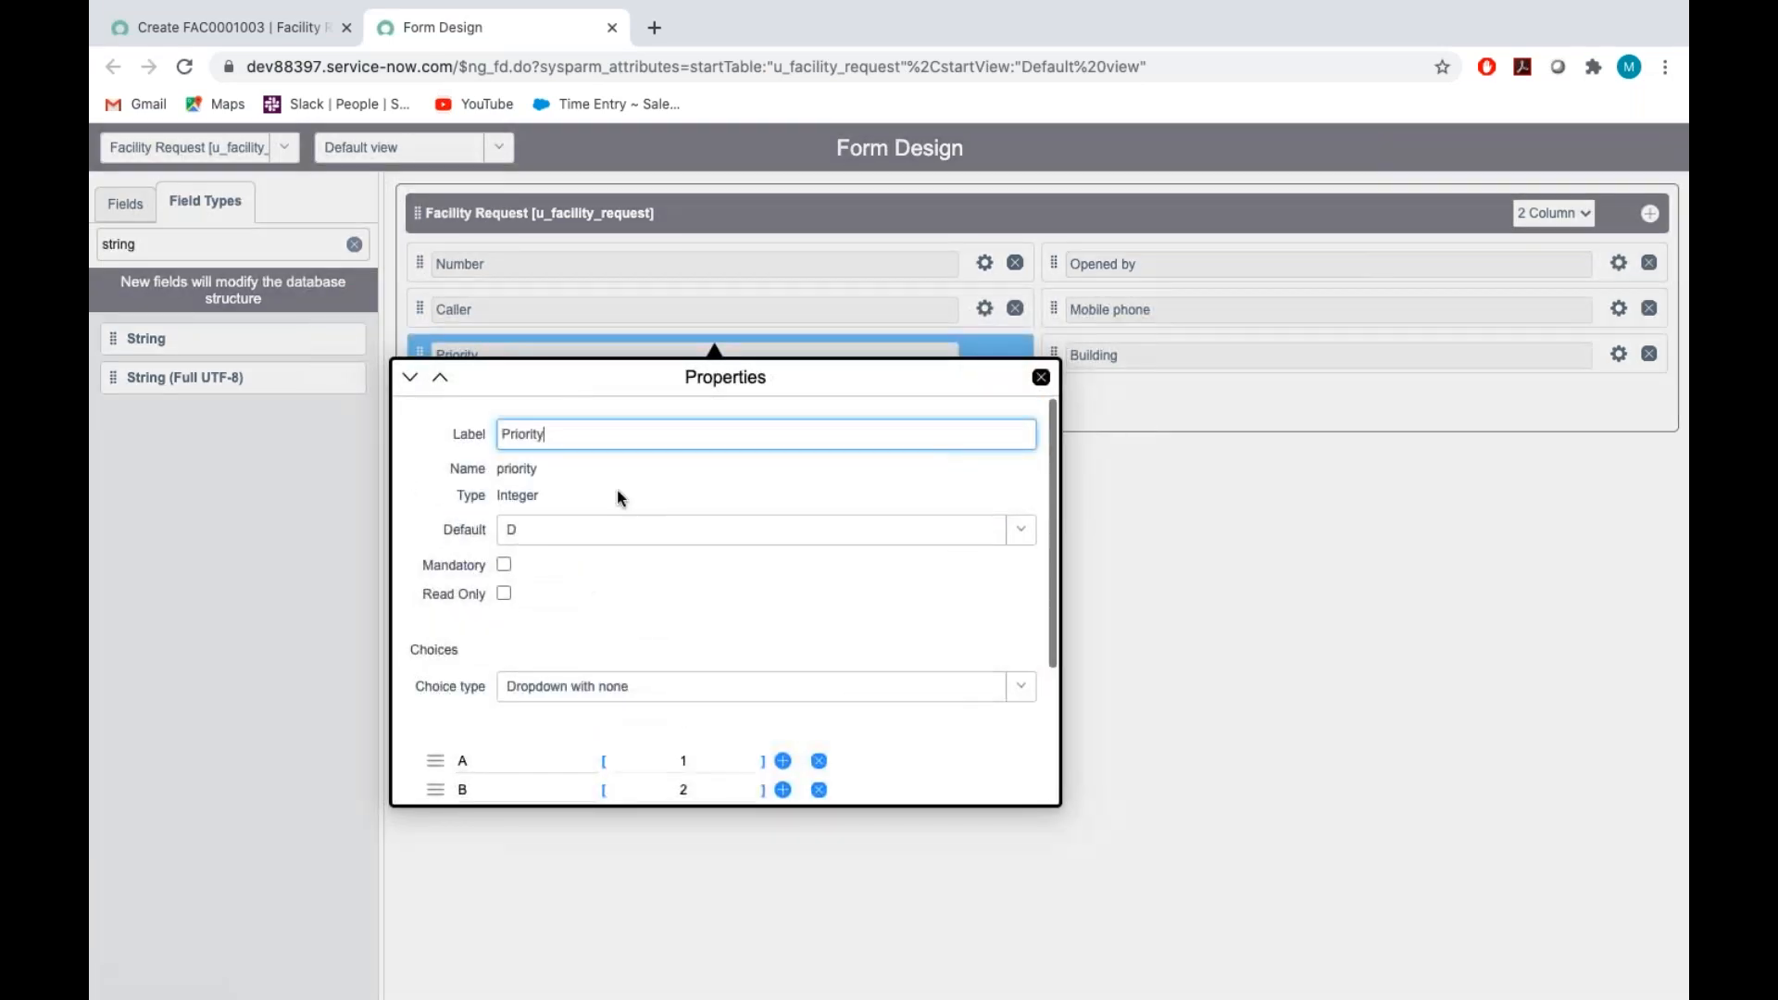
click(530, 530)
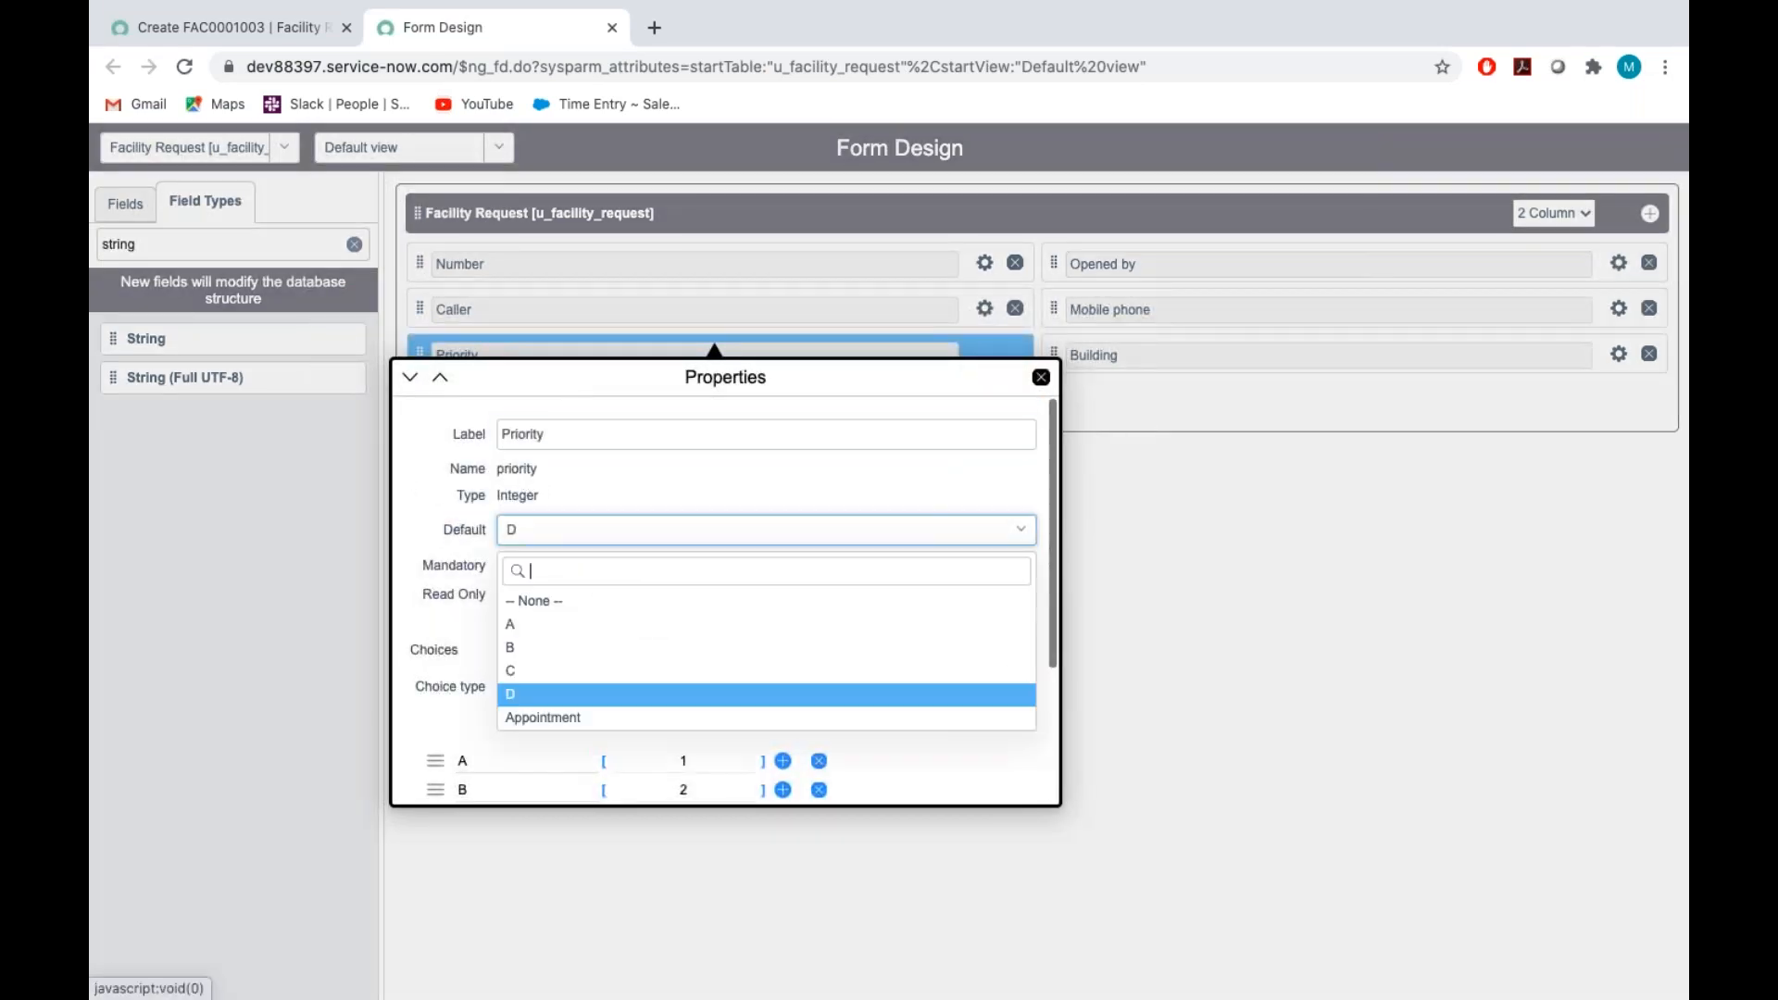
click(523, 601)
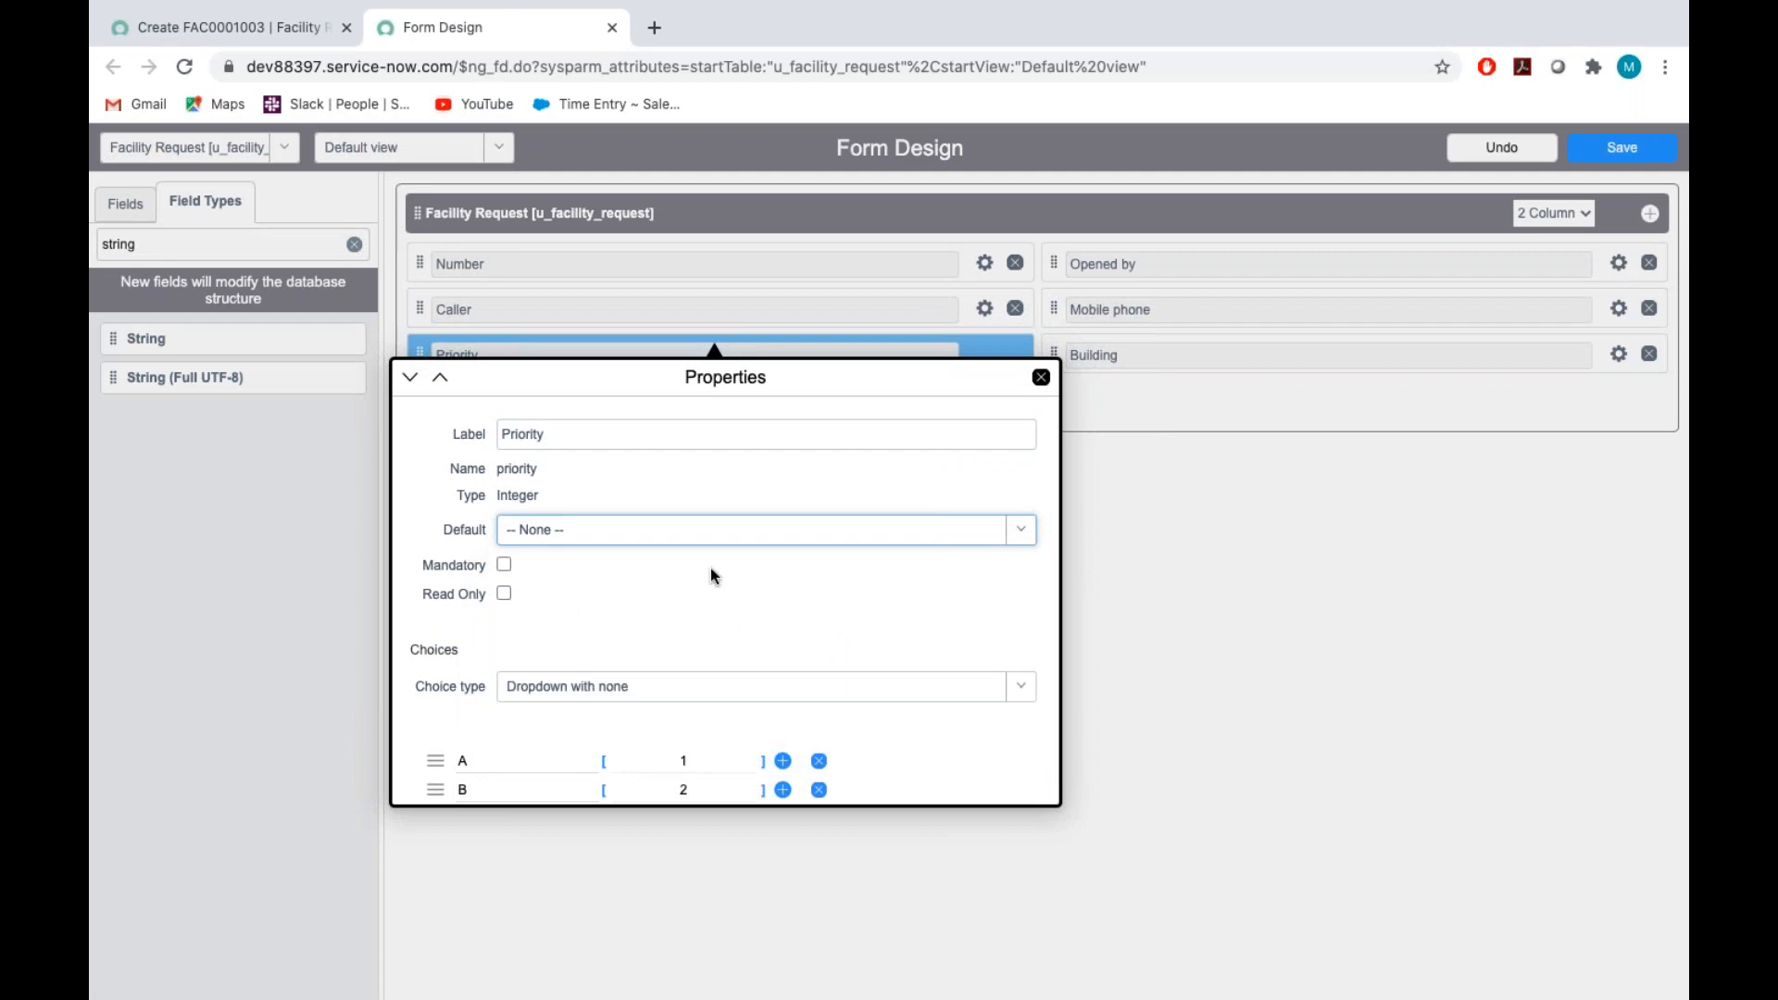
click(1041, 377)
click(1632, 147)
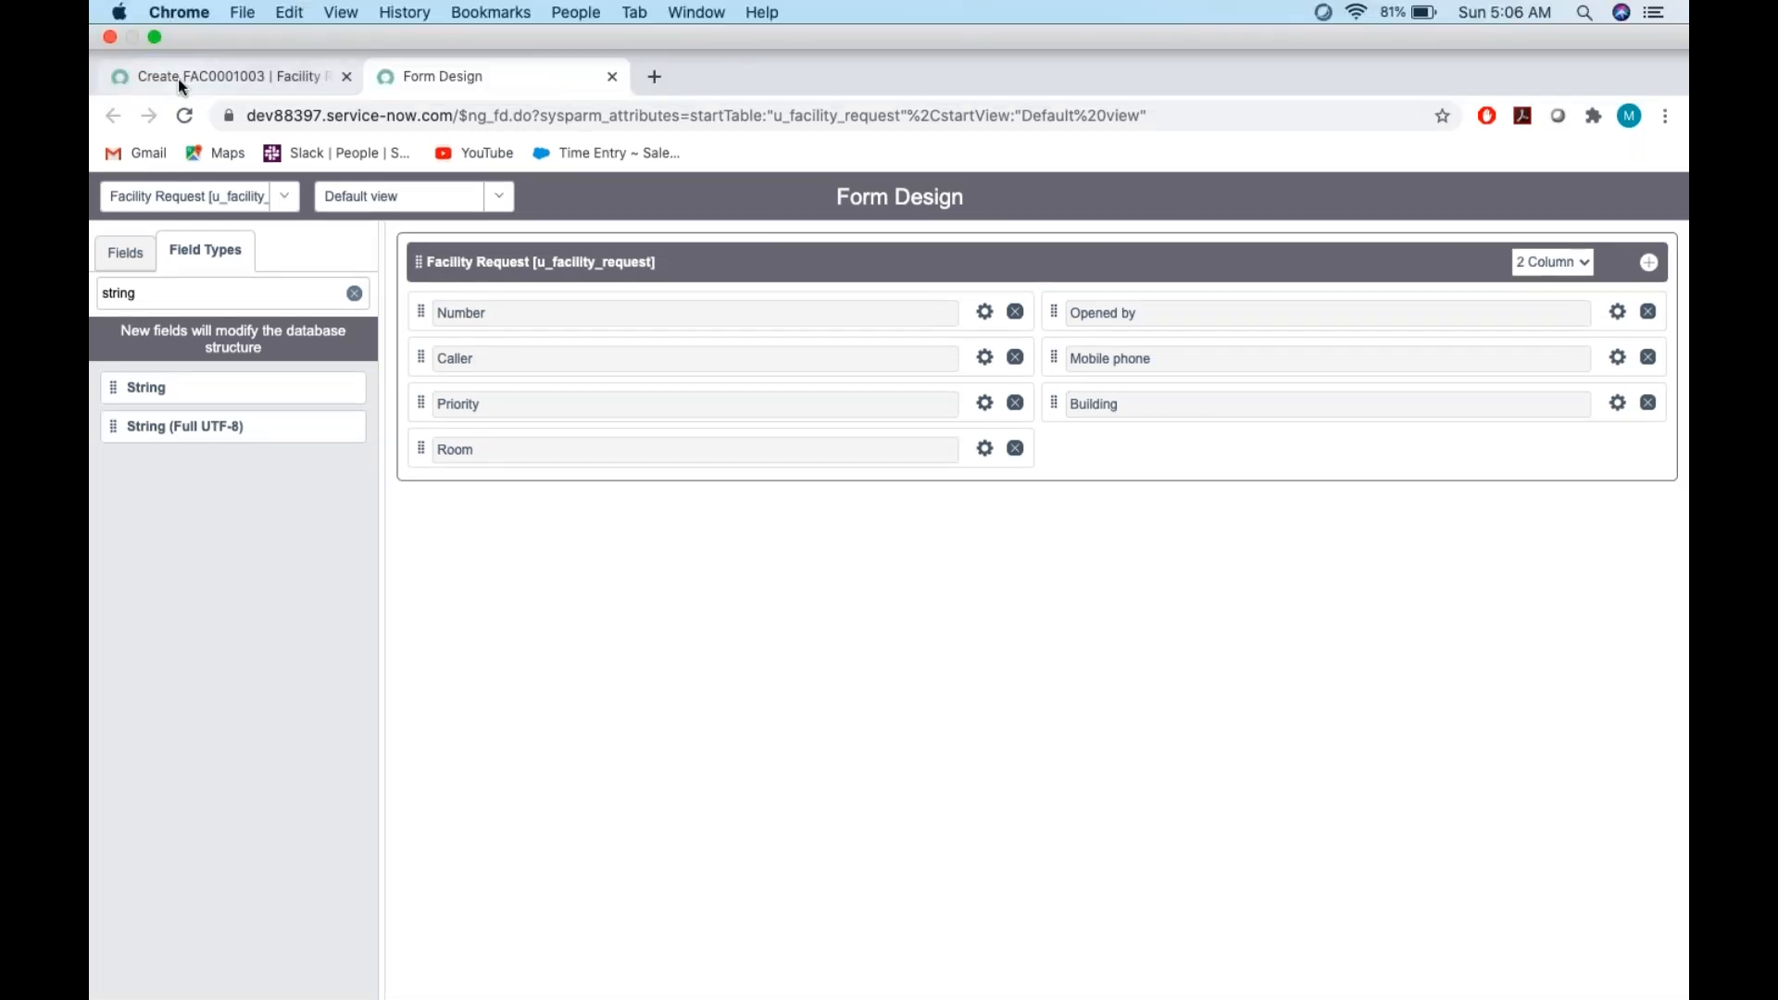
click(178, 80)
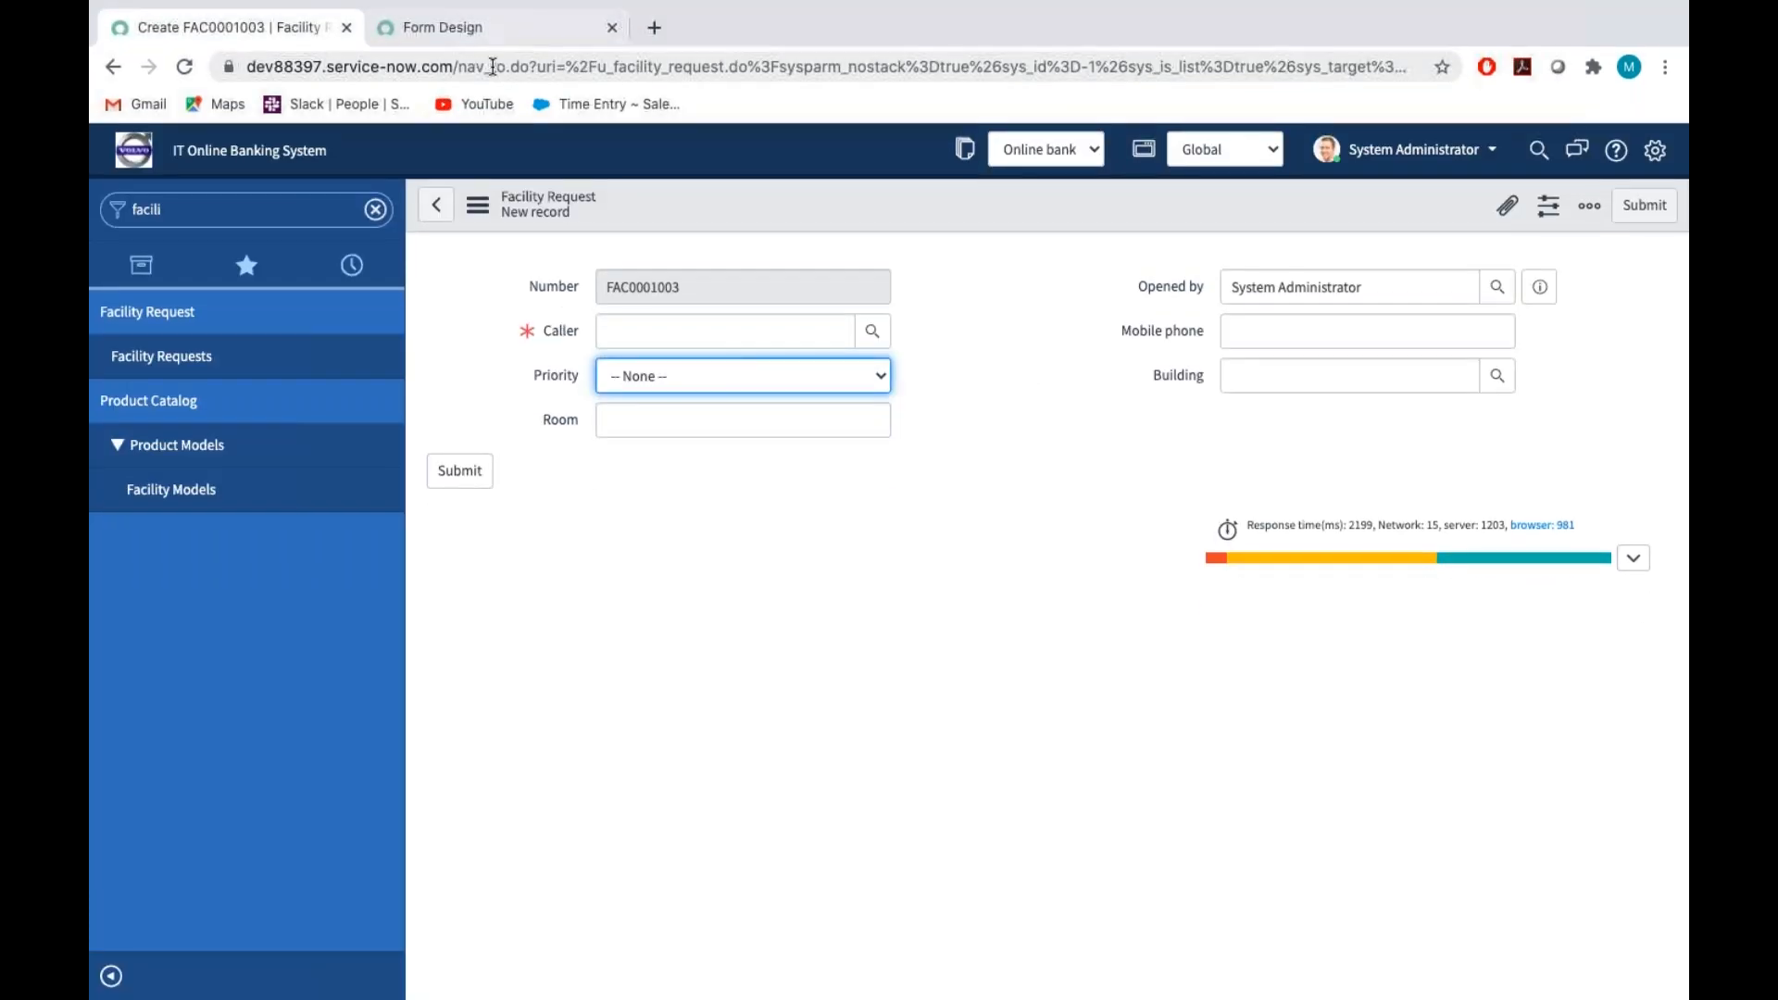
click(483, 27)
Check the Type instructions in the Assignment_Tech document, and in Form Design place a new Choice field below Building
key(ctrl+Right)
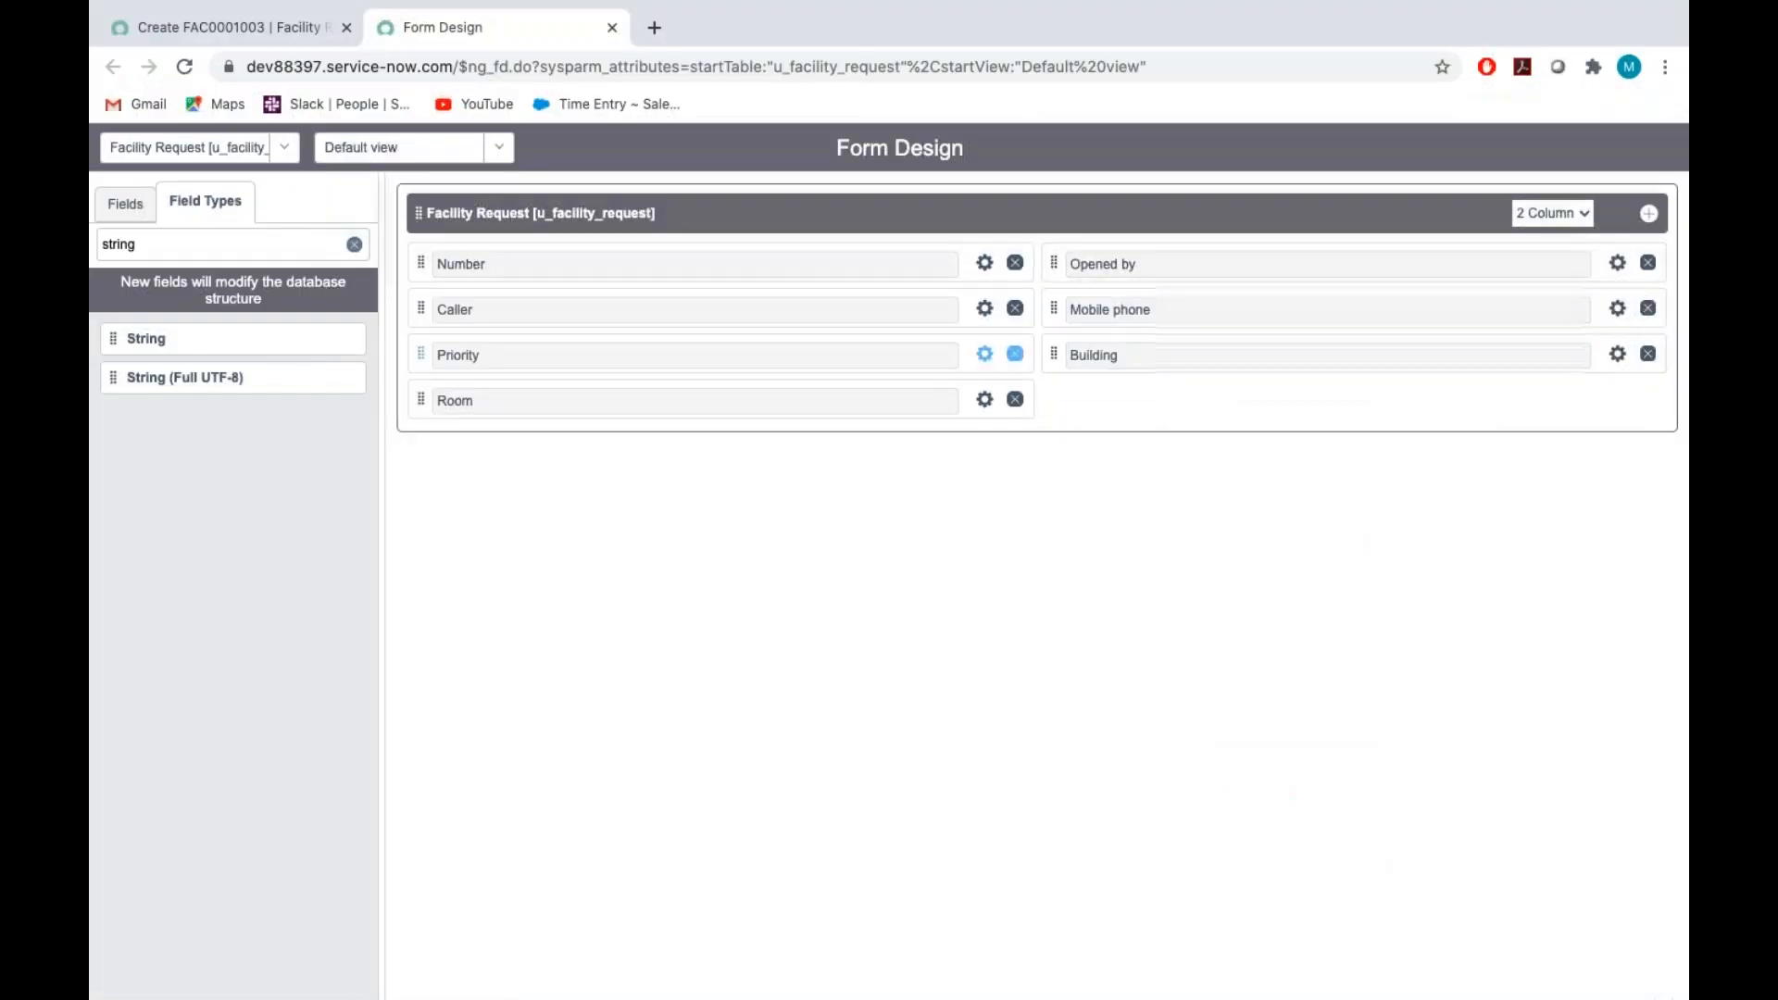
click(167, 239)
key(BackSpace)
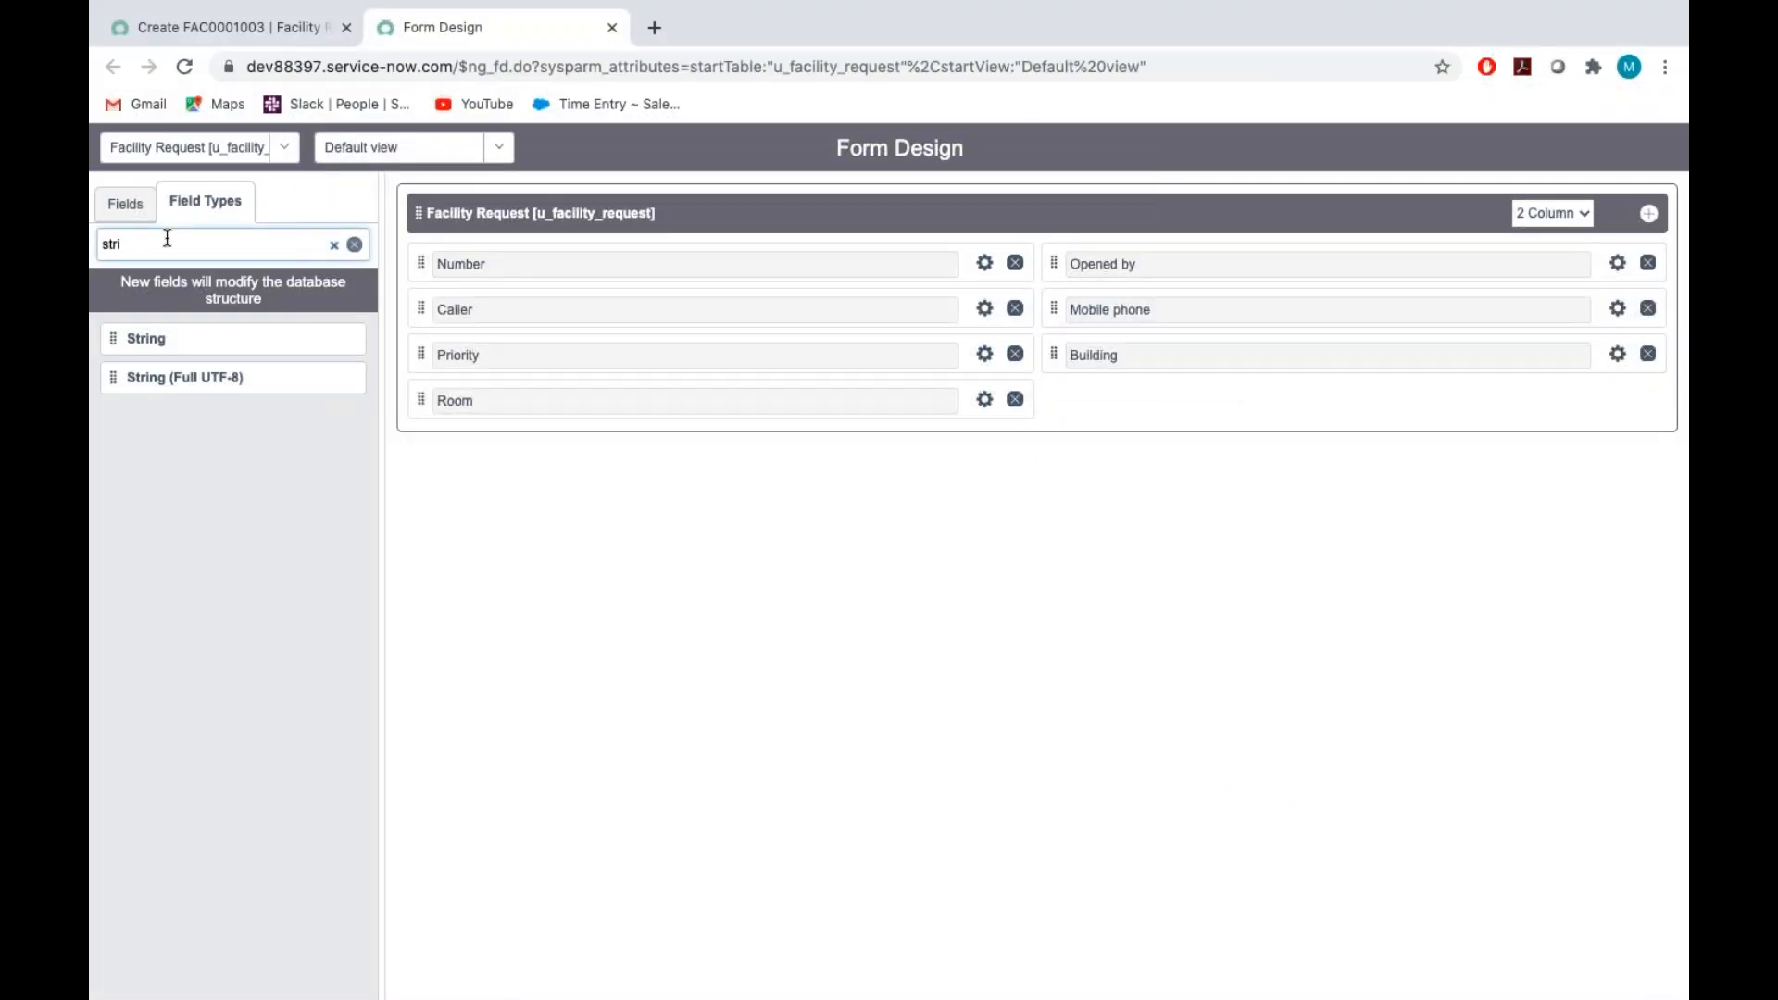
key(BackSpace)
key(BackSpace)
key(BackSpace)
key(BackSpace)
text(choice)
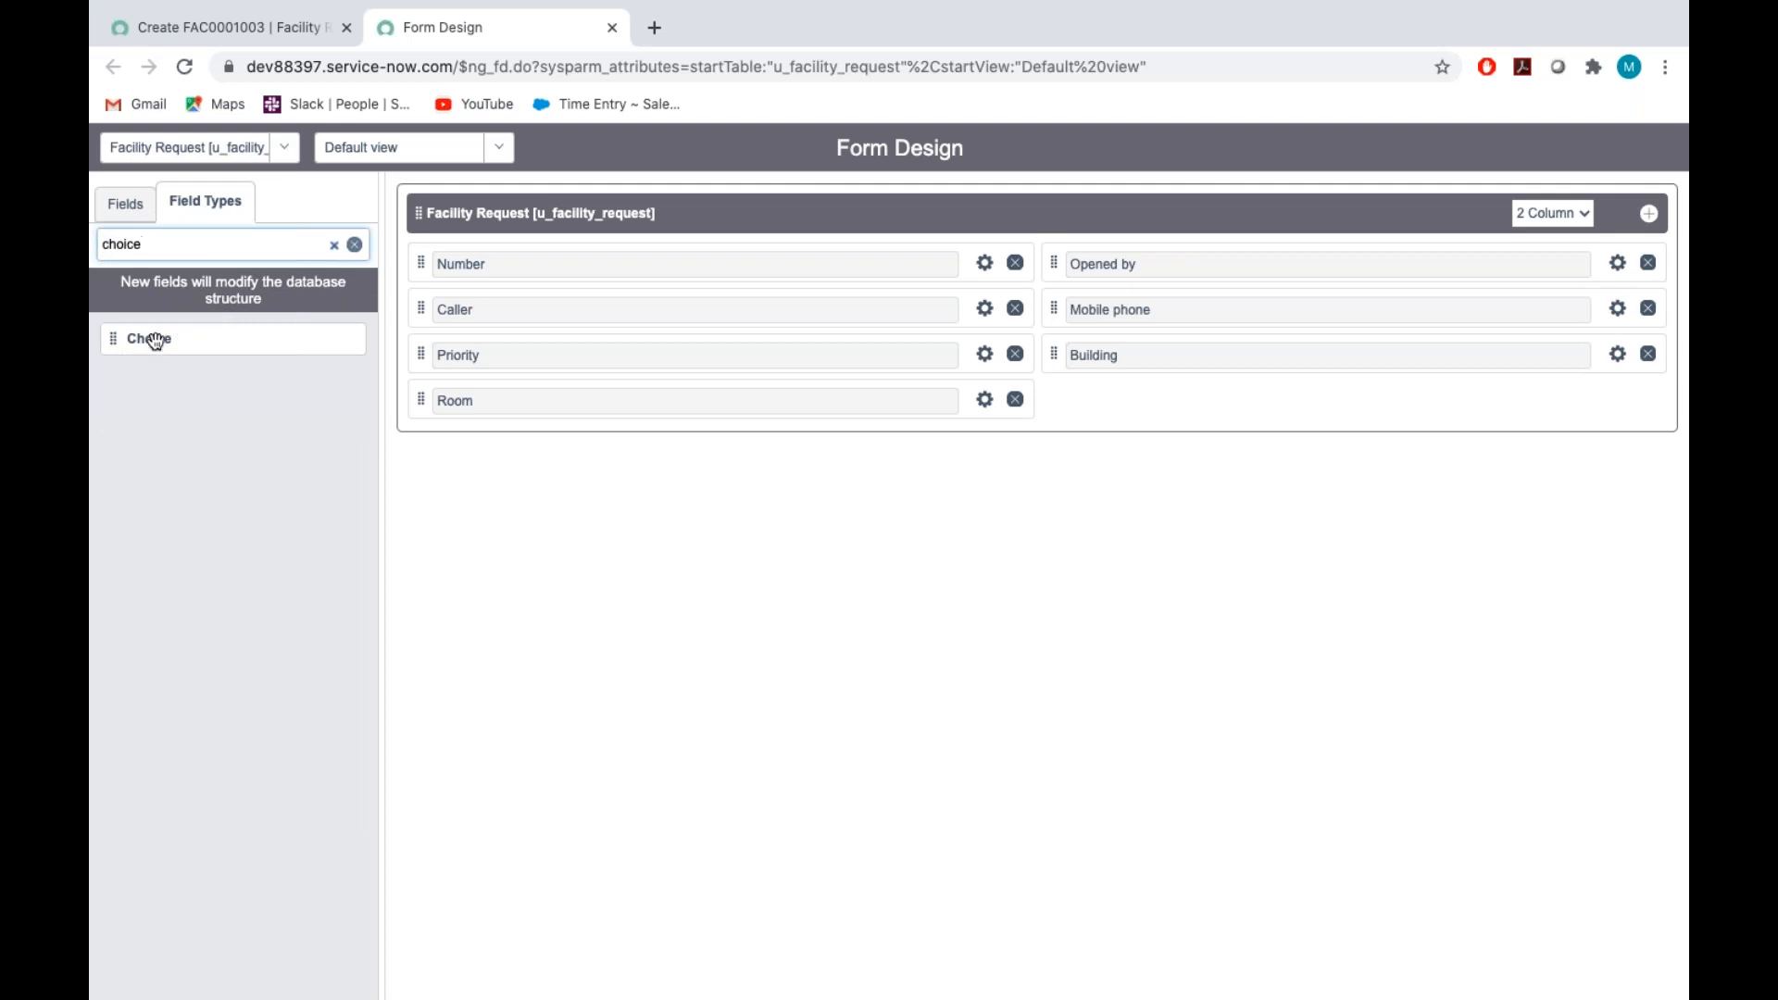
drag(154, 341, 1281, 426)
Set the new choice field's label to Type and its name to u_type
click(1620, 400)
key(BackSpace)
text(T)
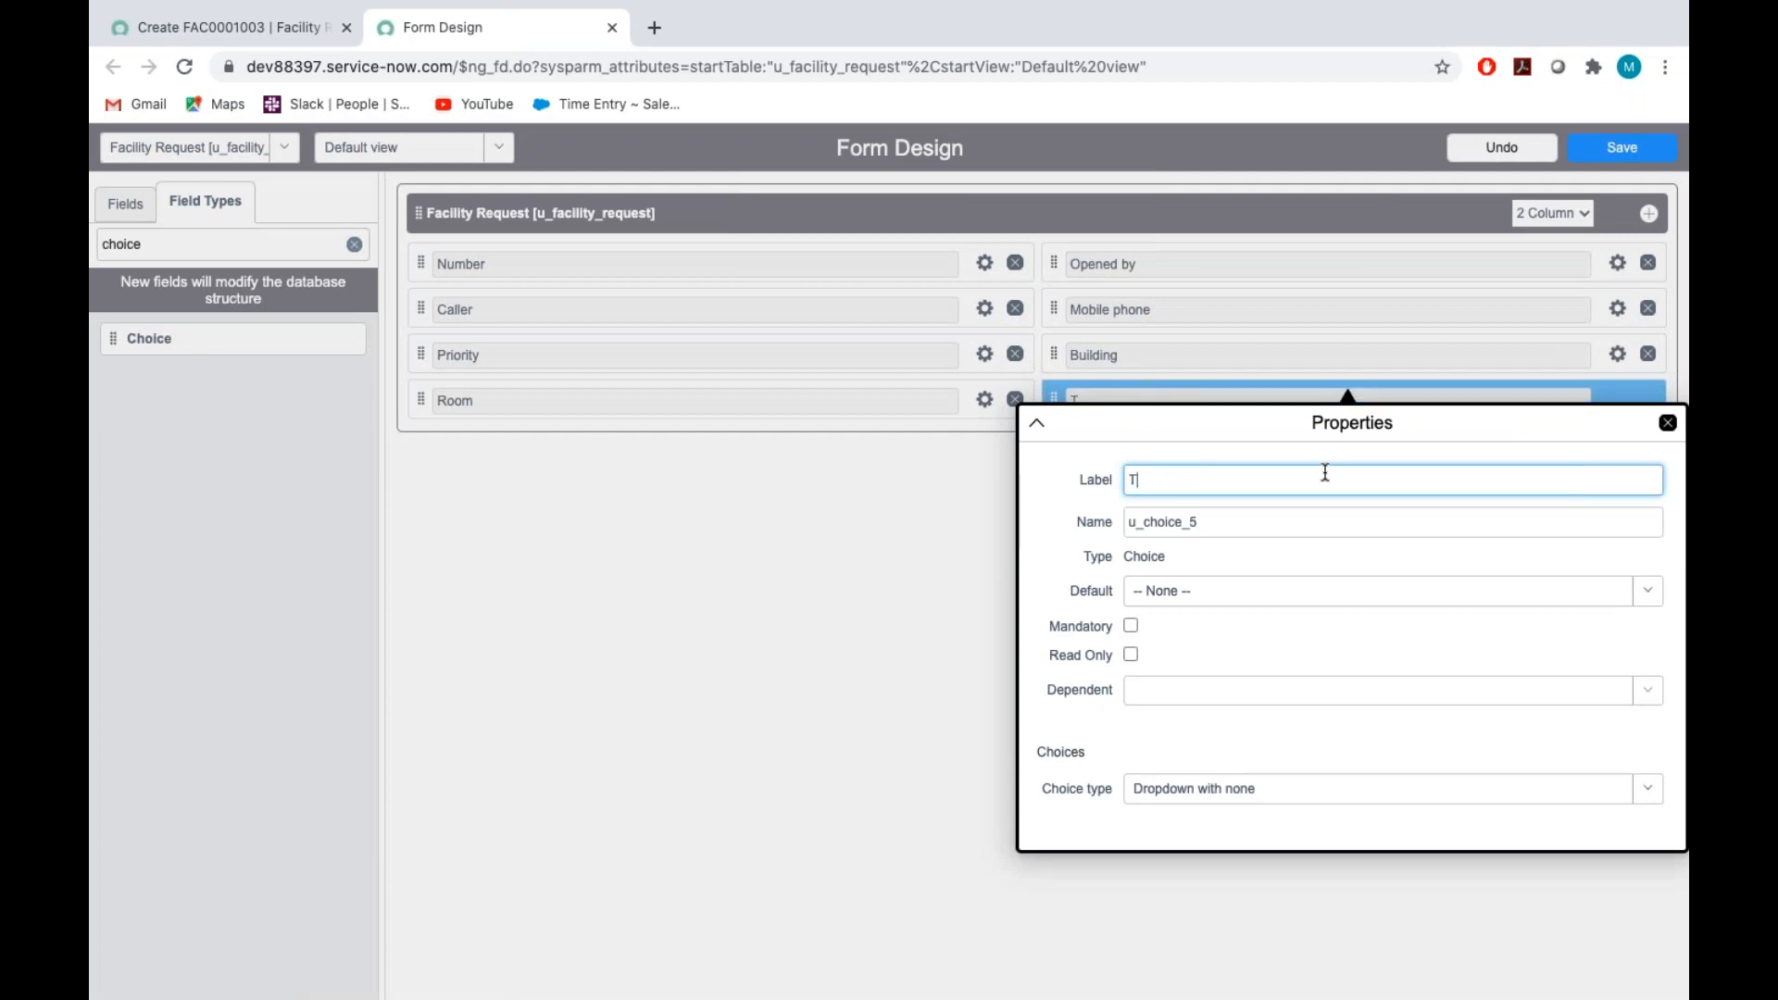
text(ype)
double_click(1232, 522)
key(BackSpace)
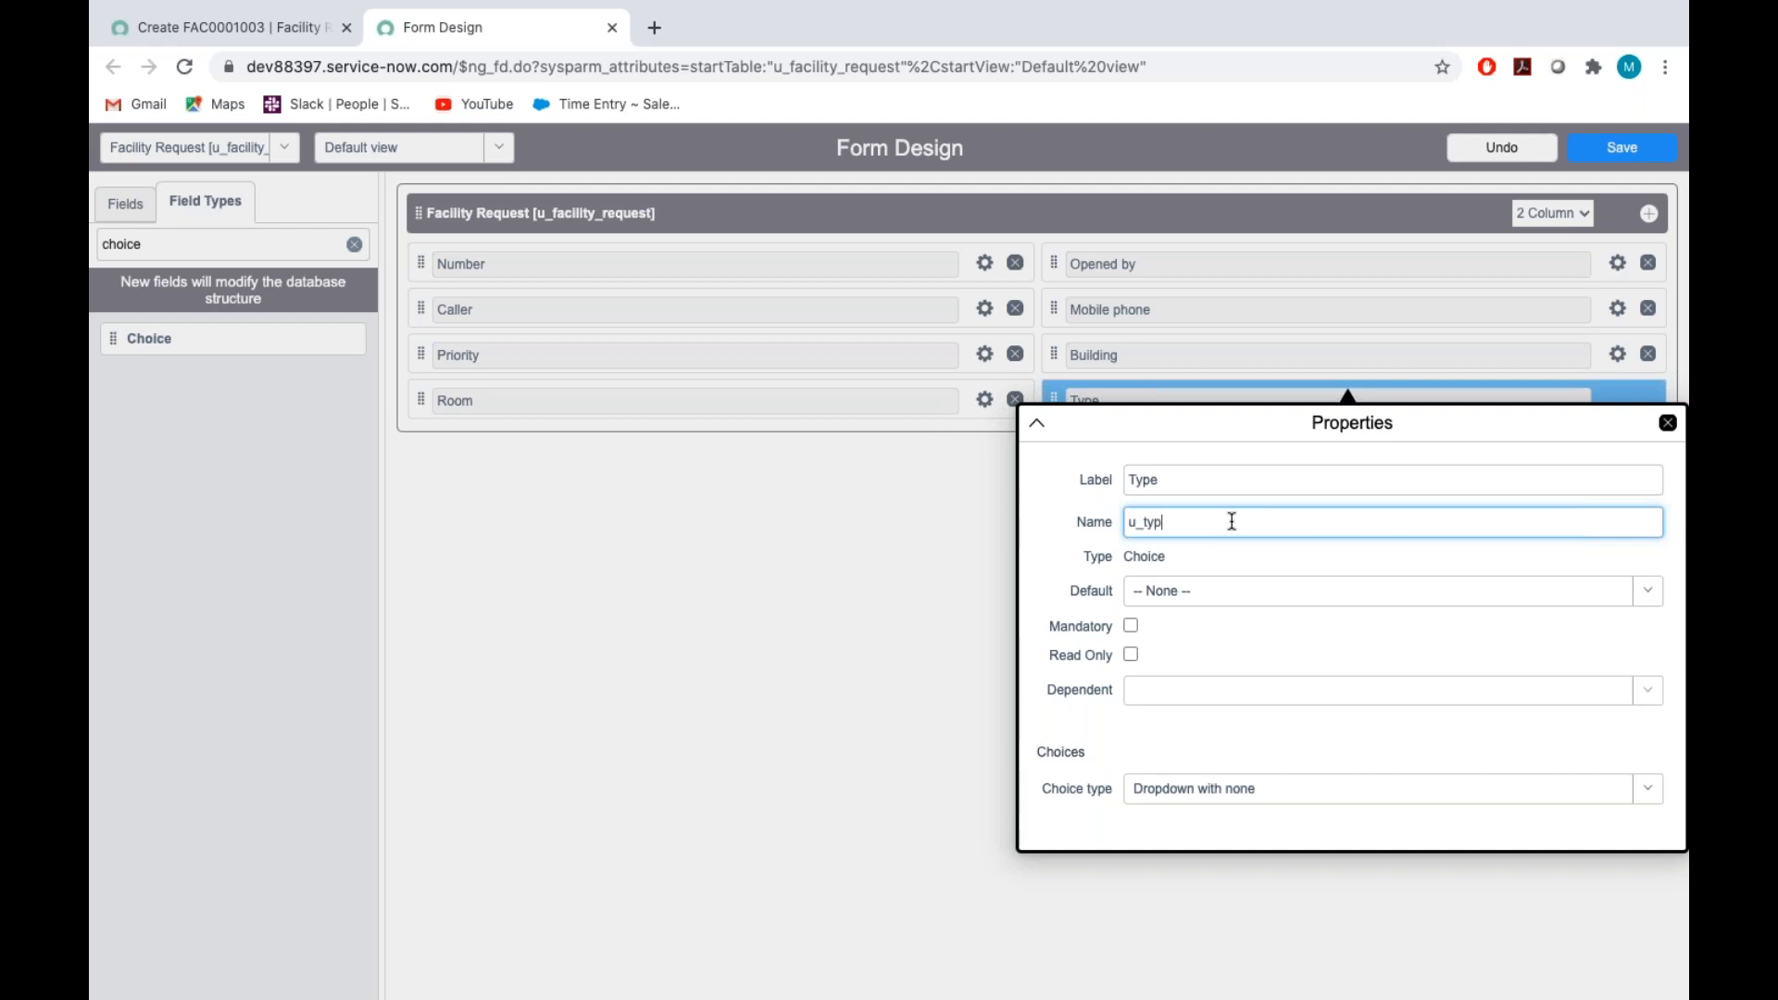
click(1310, 639)
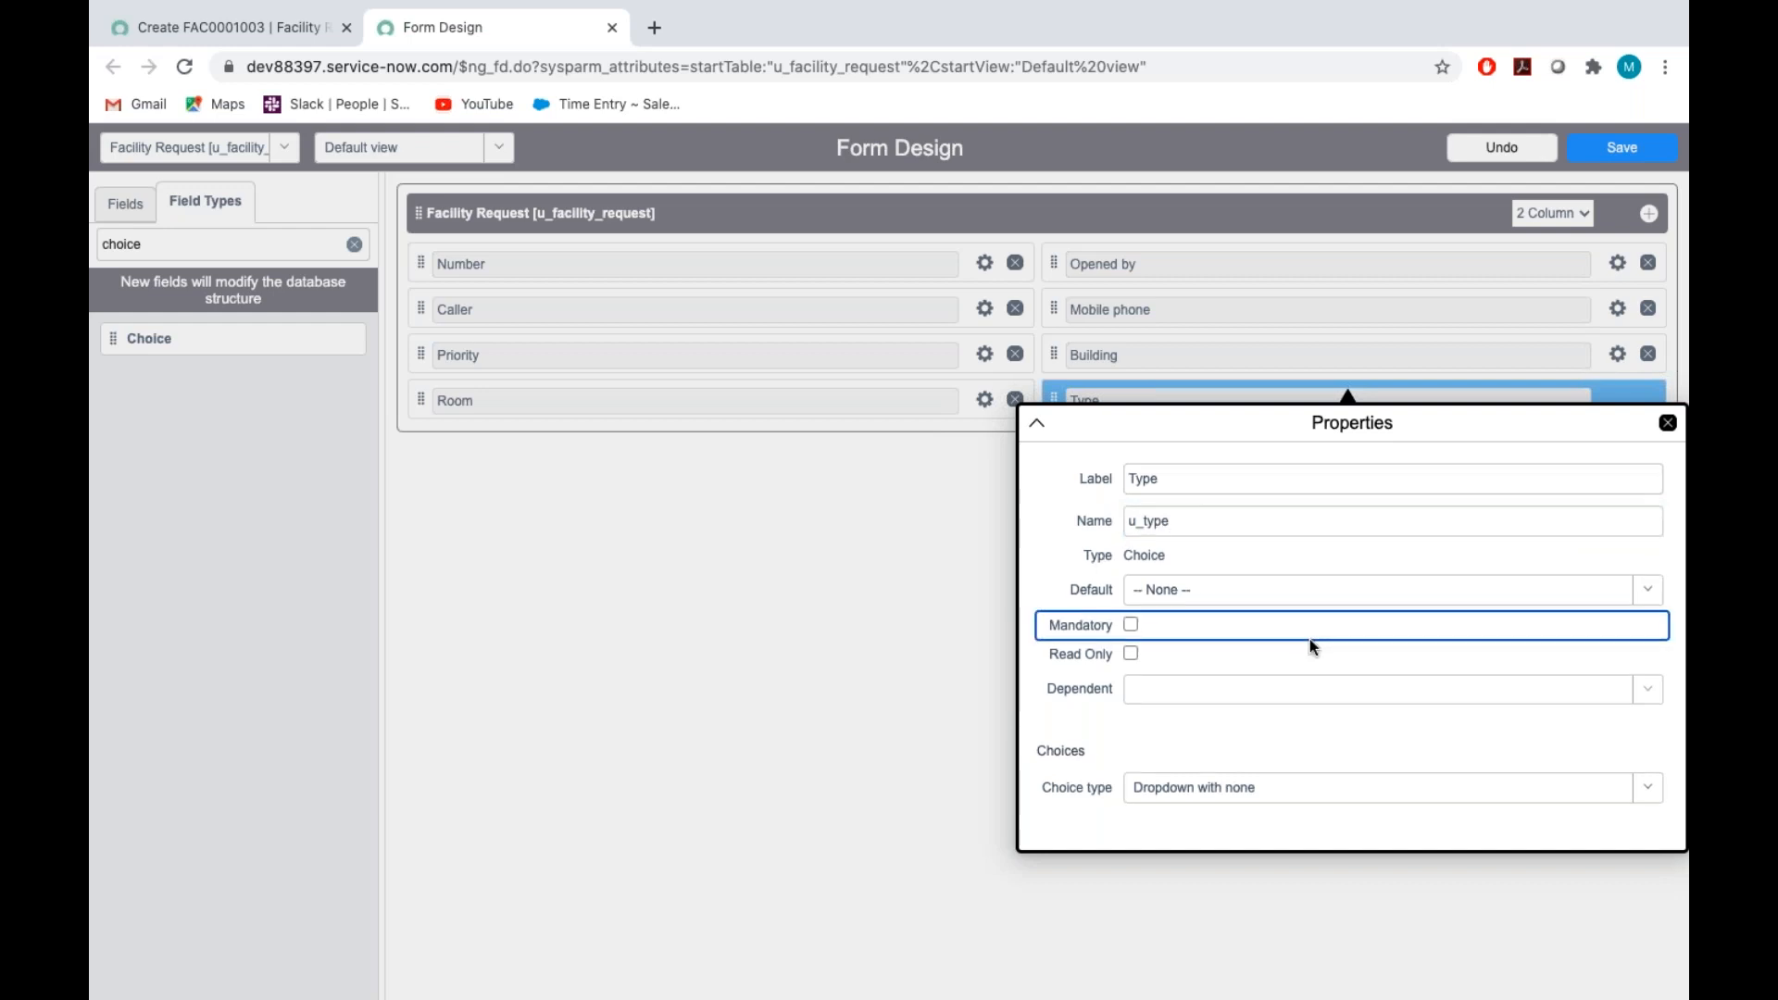
Replace the Type field's first choice with Facilities Request, copied from the Assignment_Tech document, and set its value to facilities_request
scroll(1204, 649, down, 2)
click(1166, 668)
key(BackSpace)
key(BackSpace)
key(BackSpace)
key(BackSpace)
key(BackSpace)
key(BackSpace)
key(BackSpace)
key(BackSpace)
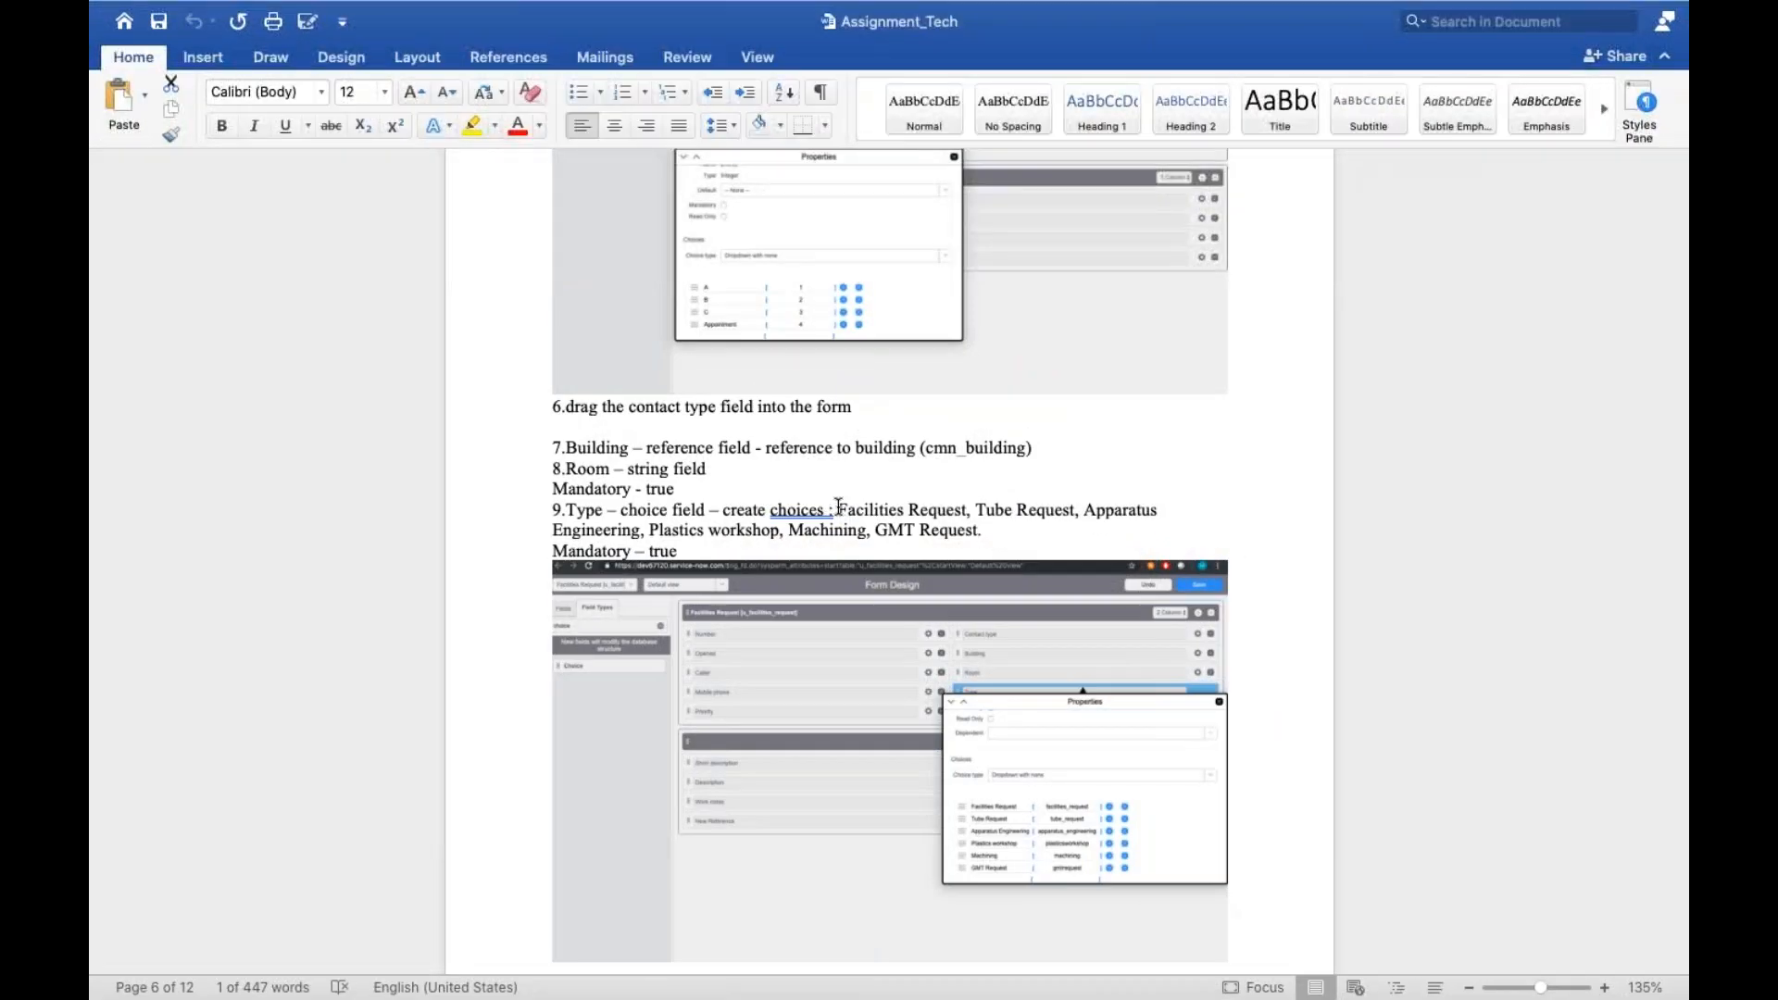
drag(839, 509, 967, 511)
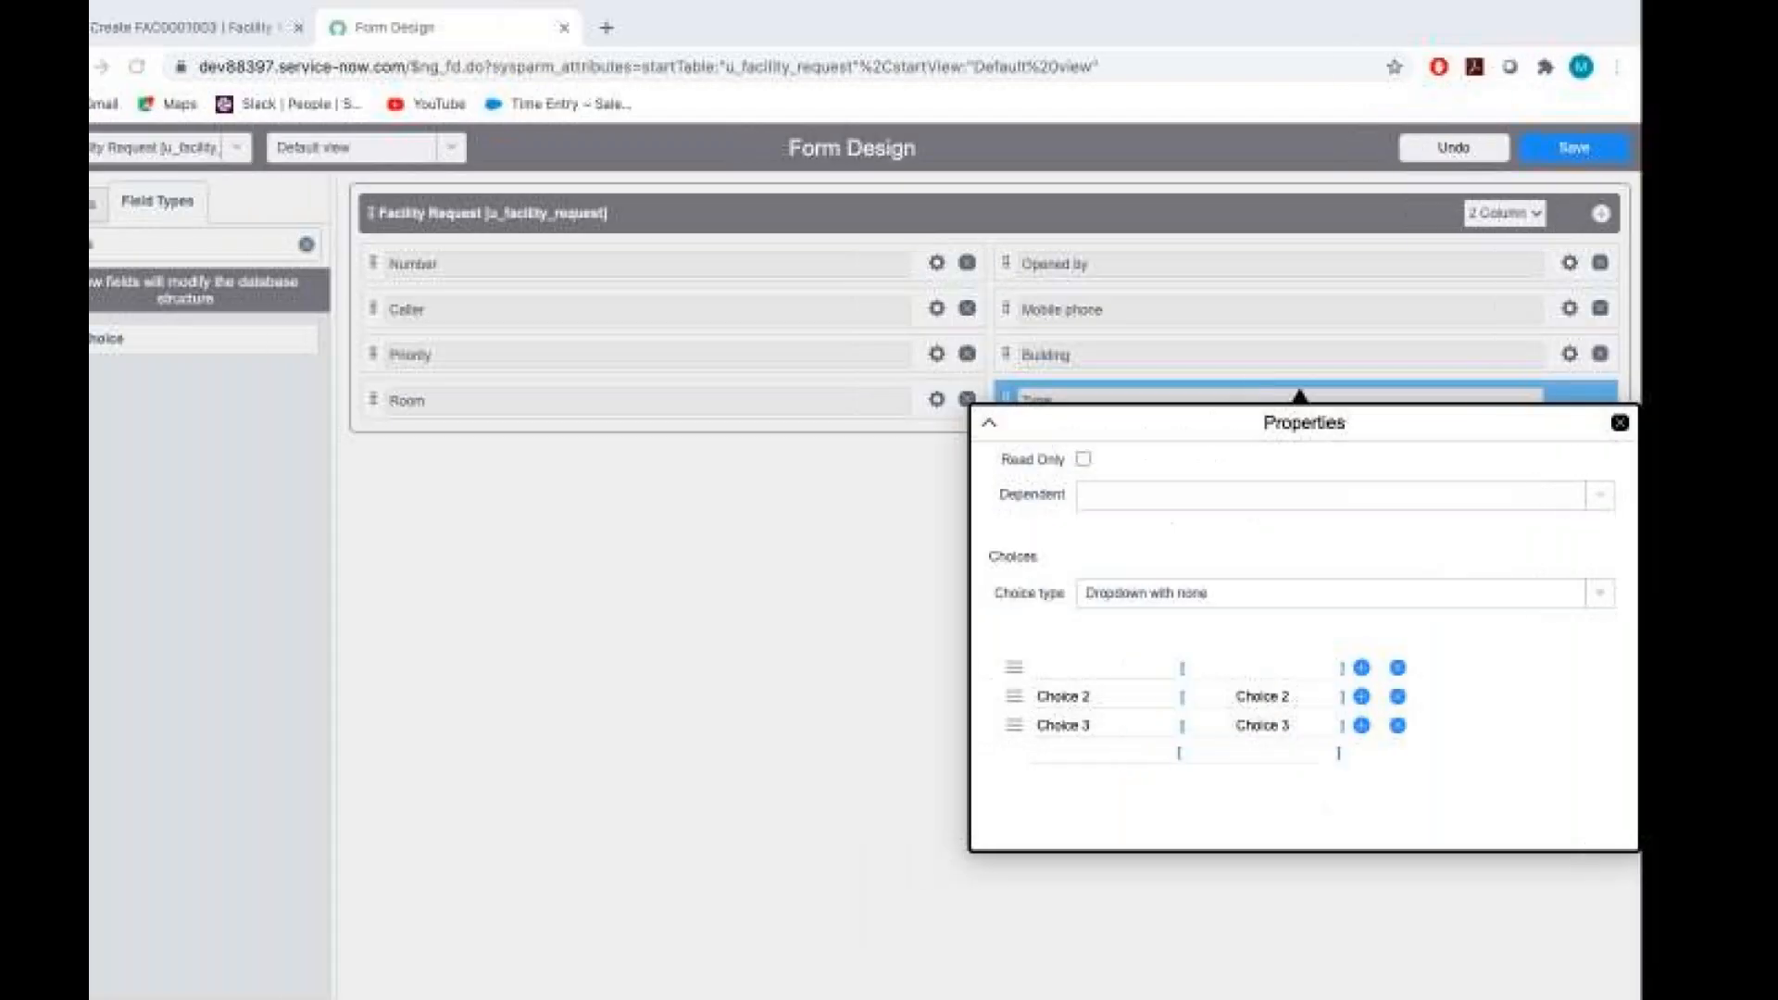
text(Facilities Request)
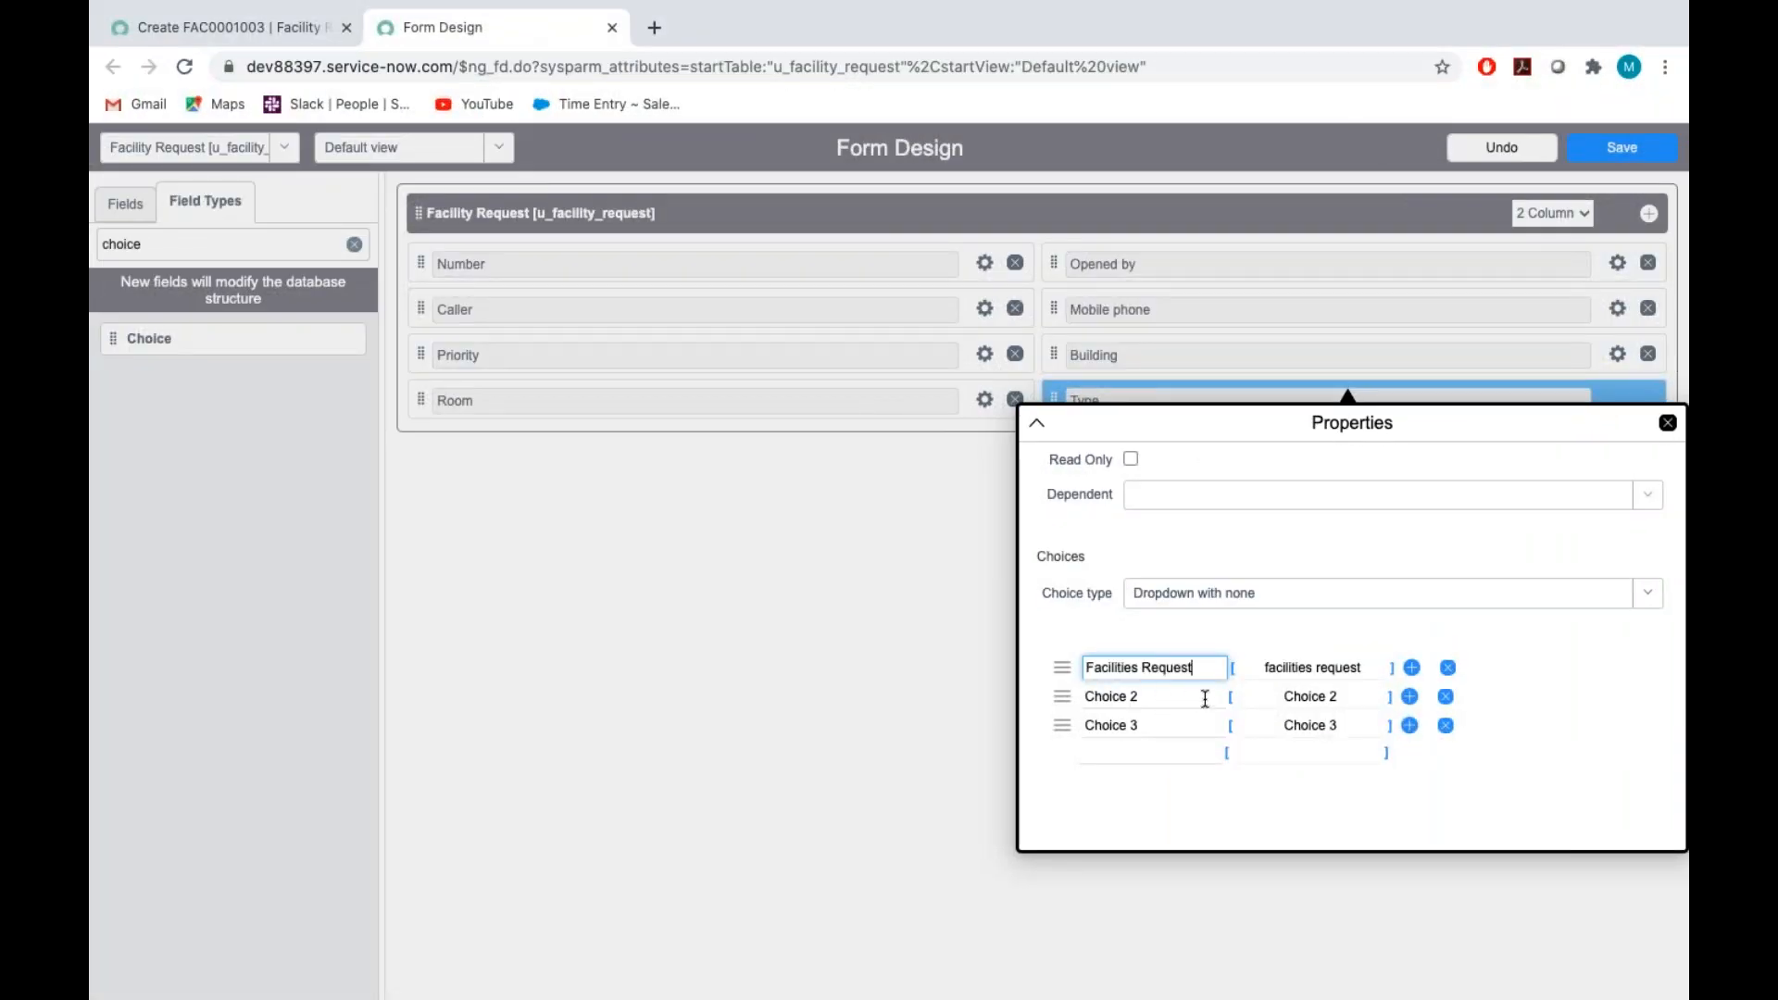
click(1317, 667)
key(BackSpace)
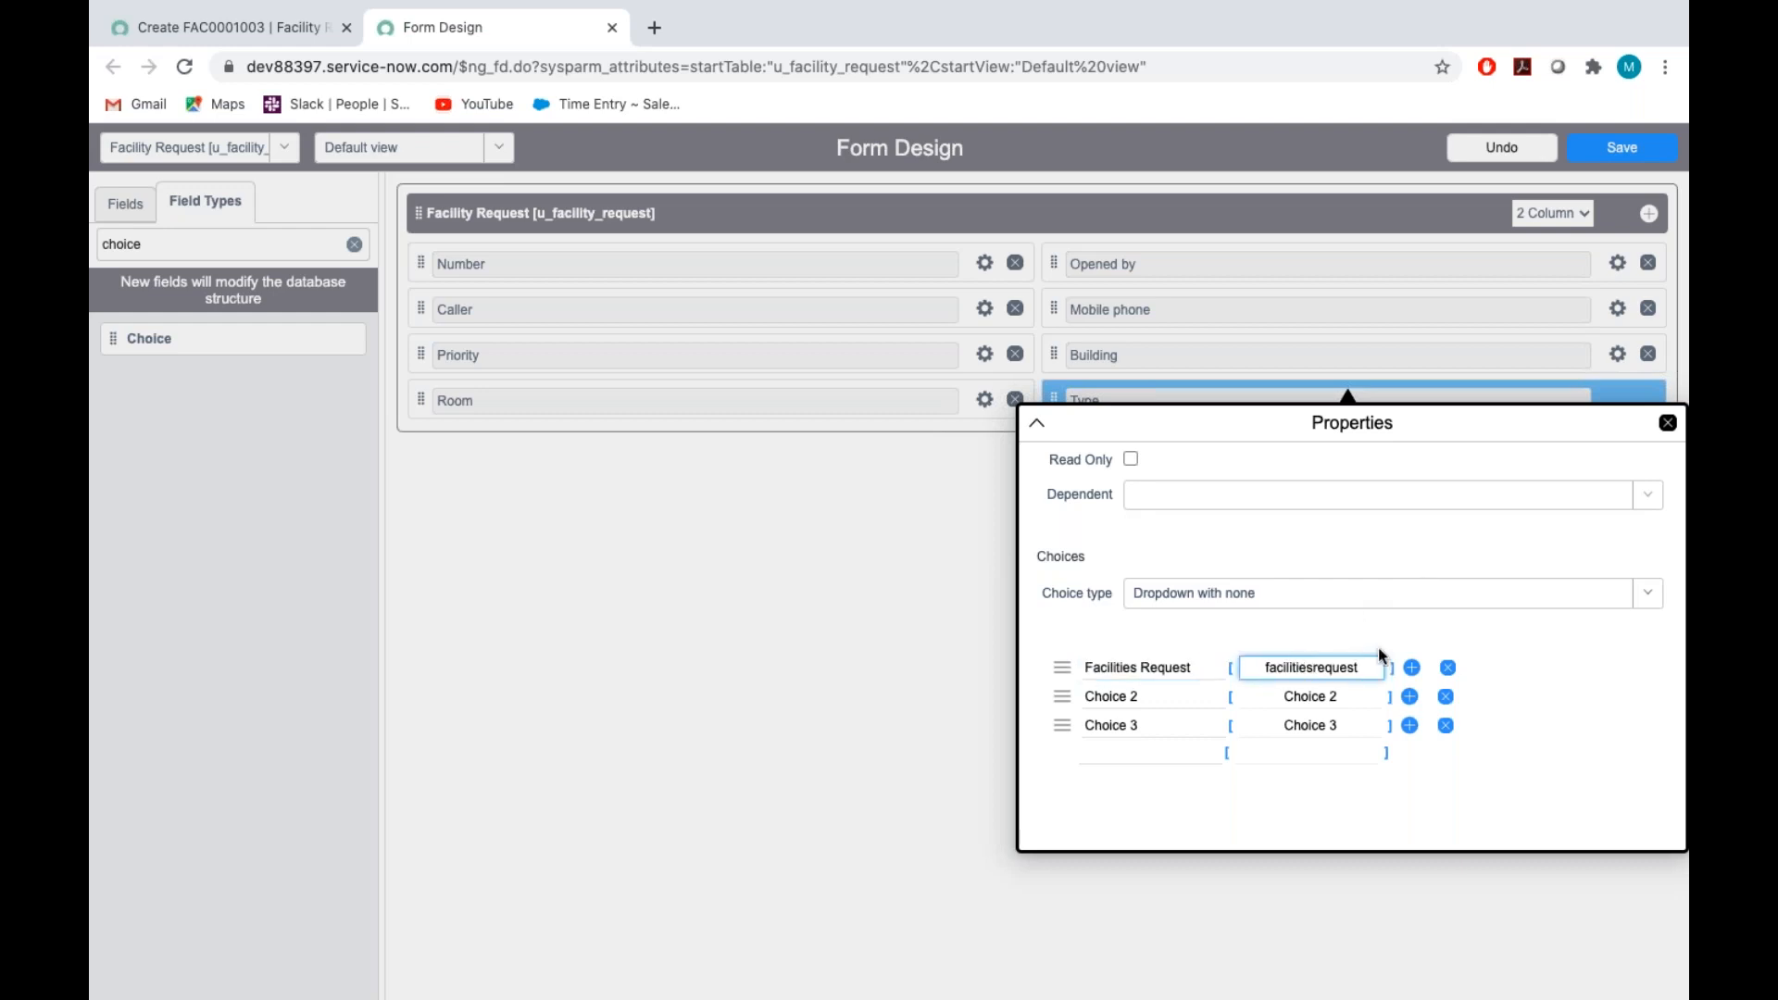
text(_)
Copy Tube Request from the Type choices in the Assignment_Tech document and return to Form Design
key(ctrl+Right)
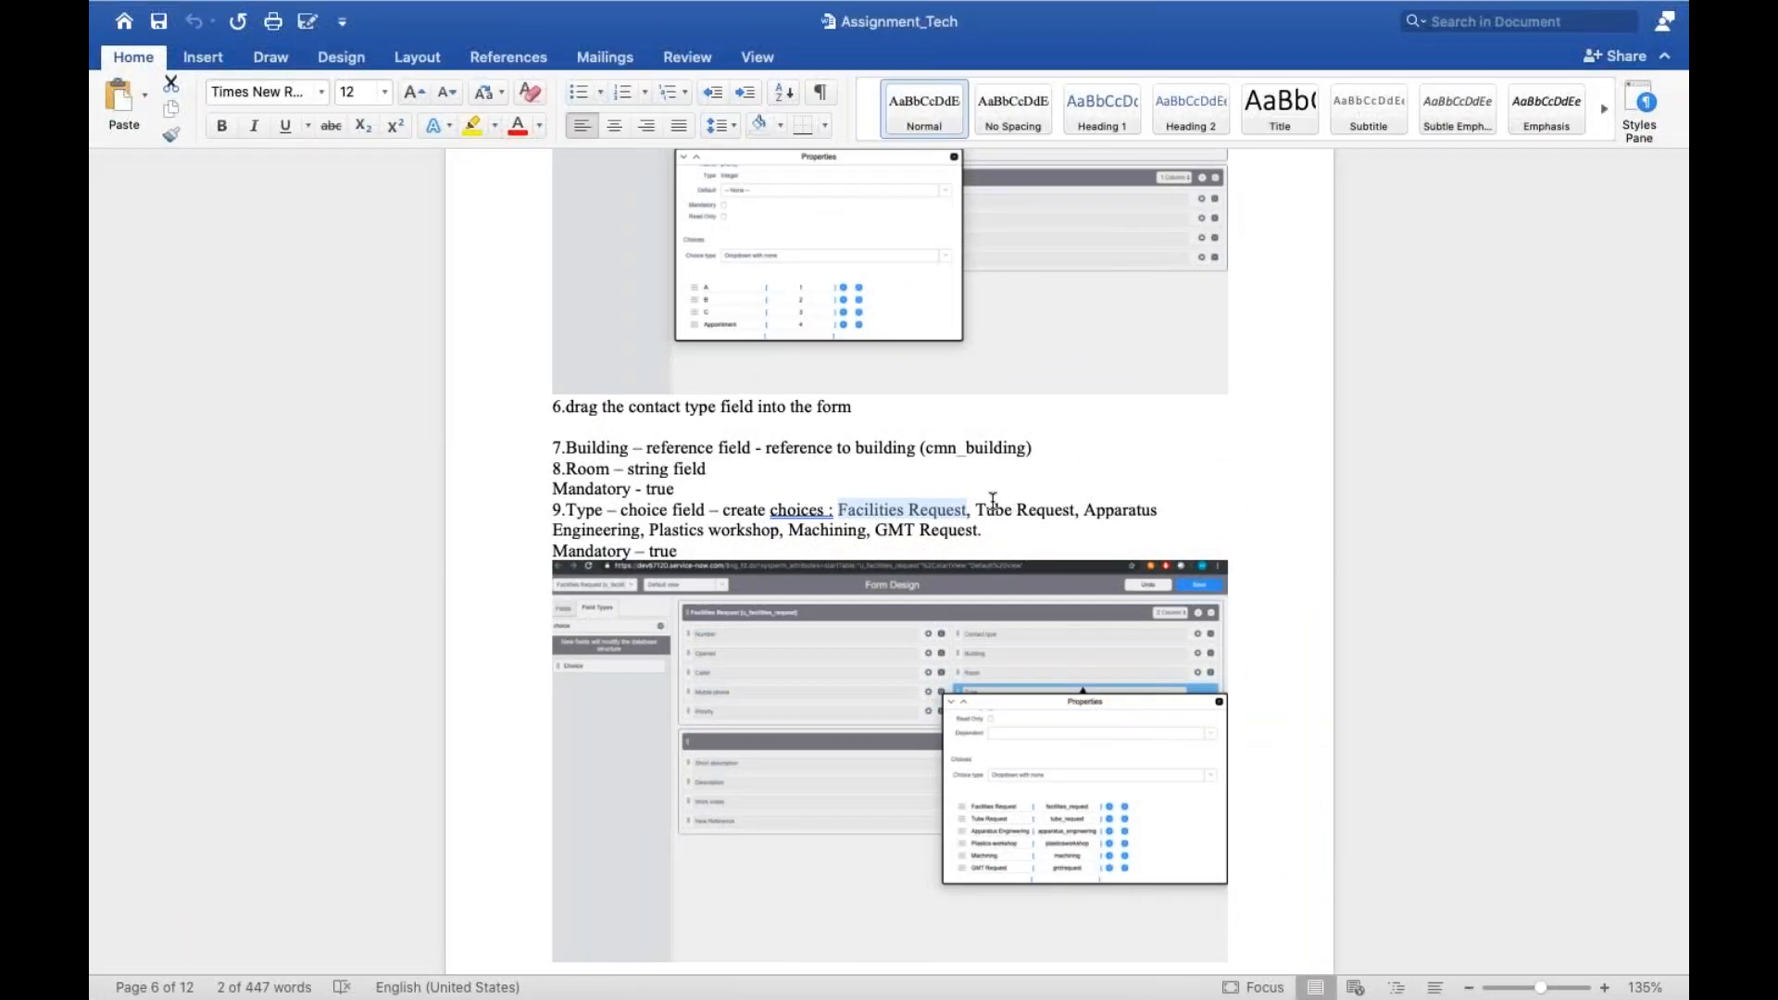
drag(980, 508, 1051, 513)
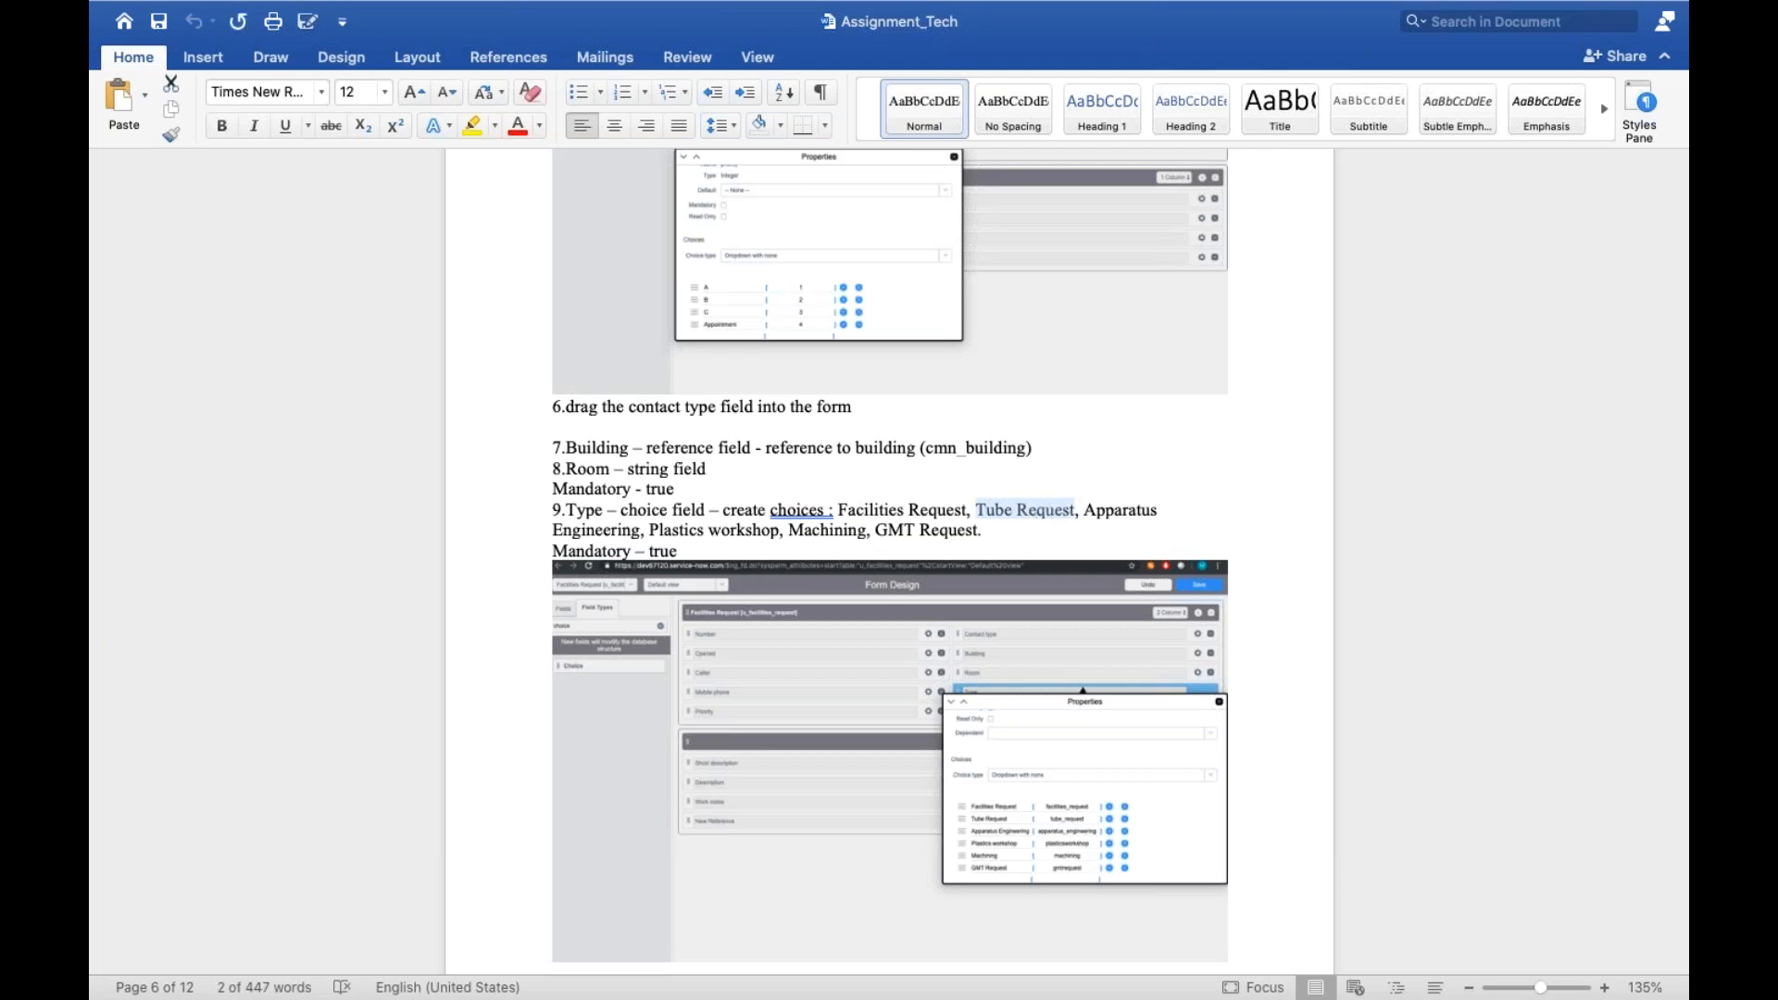
key(ctrl+Left)
click(1159, 702)
drag(1160, 699, 867, 697)
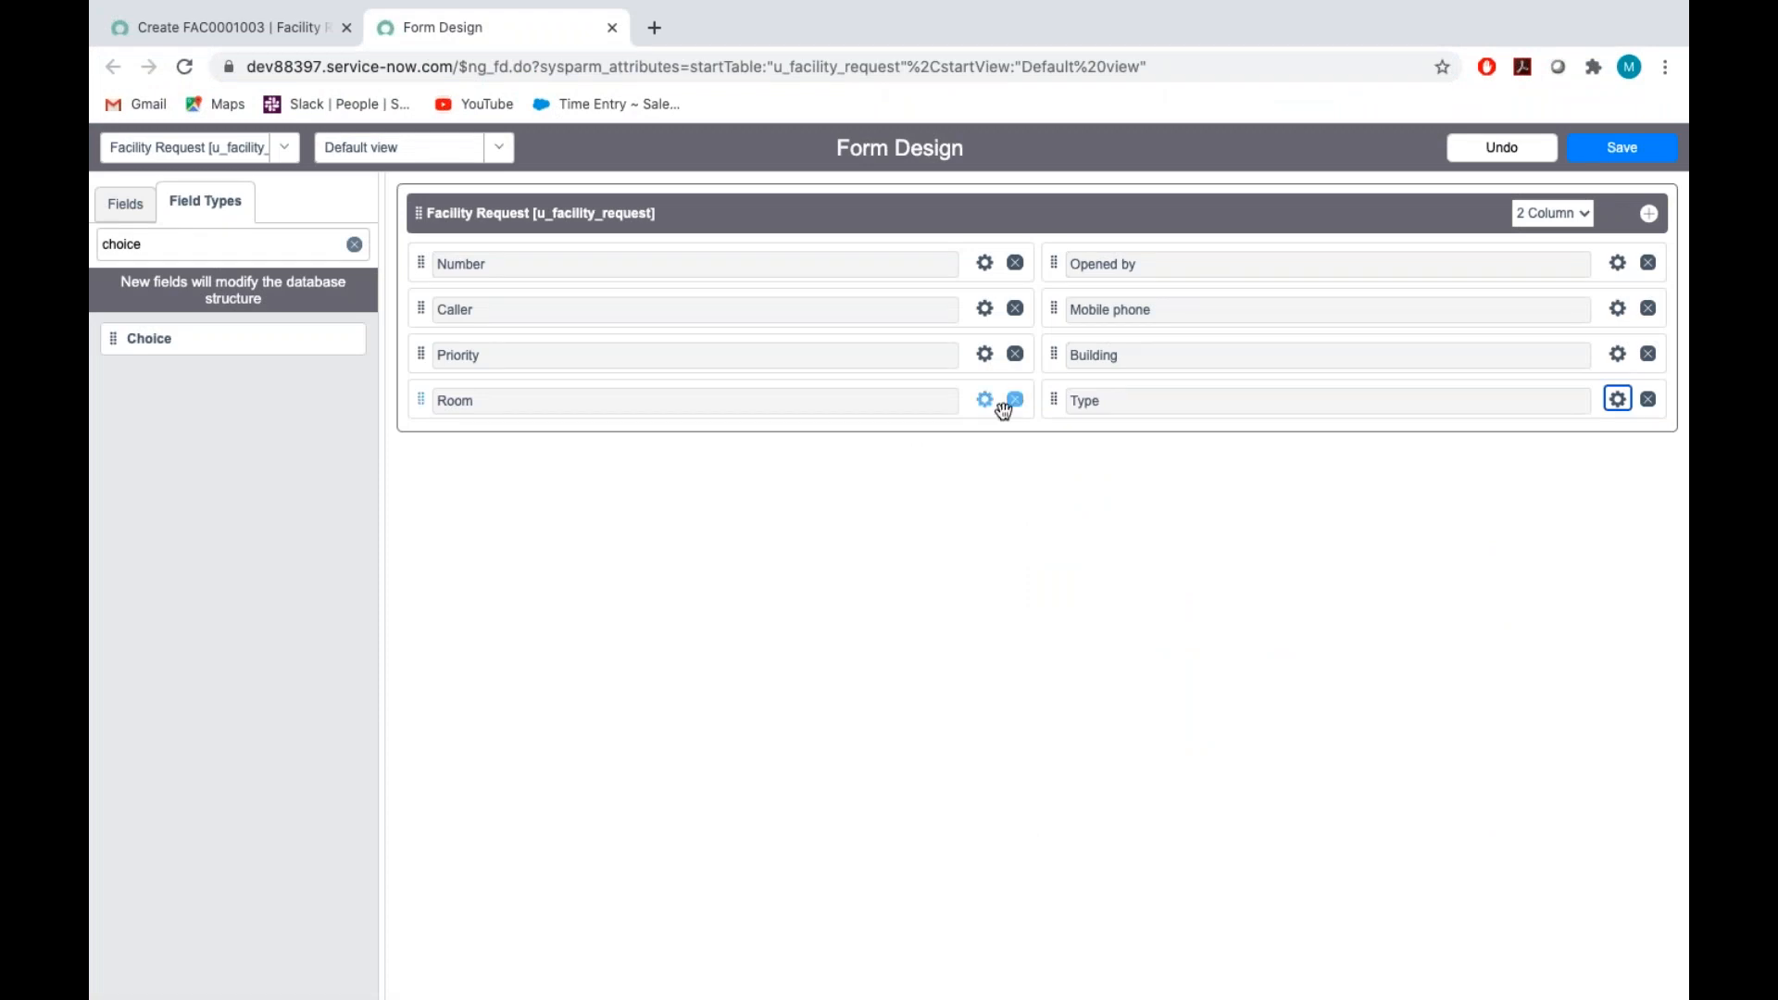
click(1628, 400)
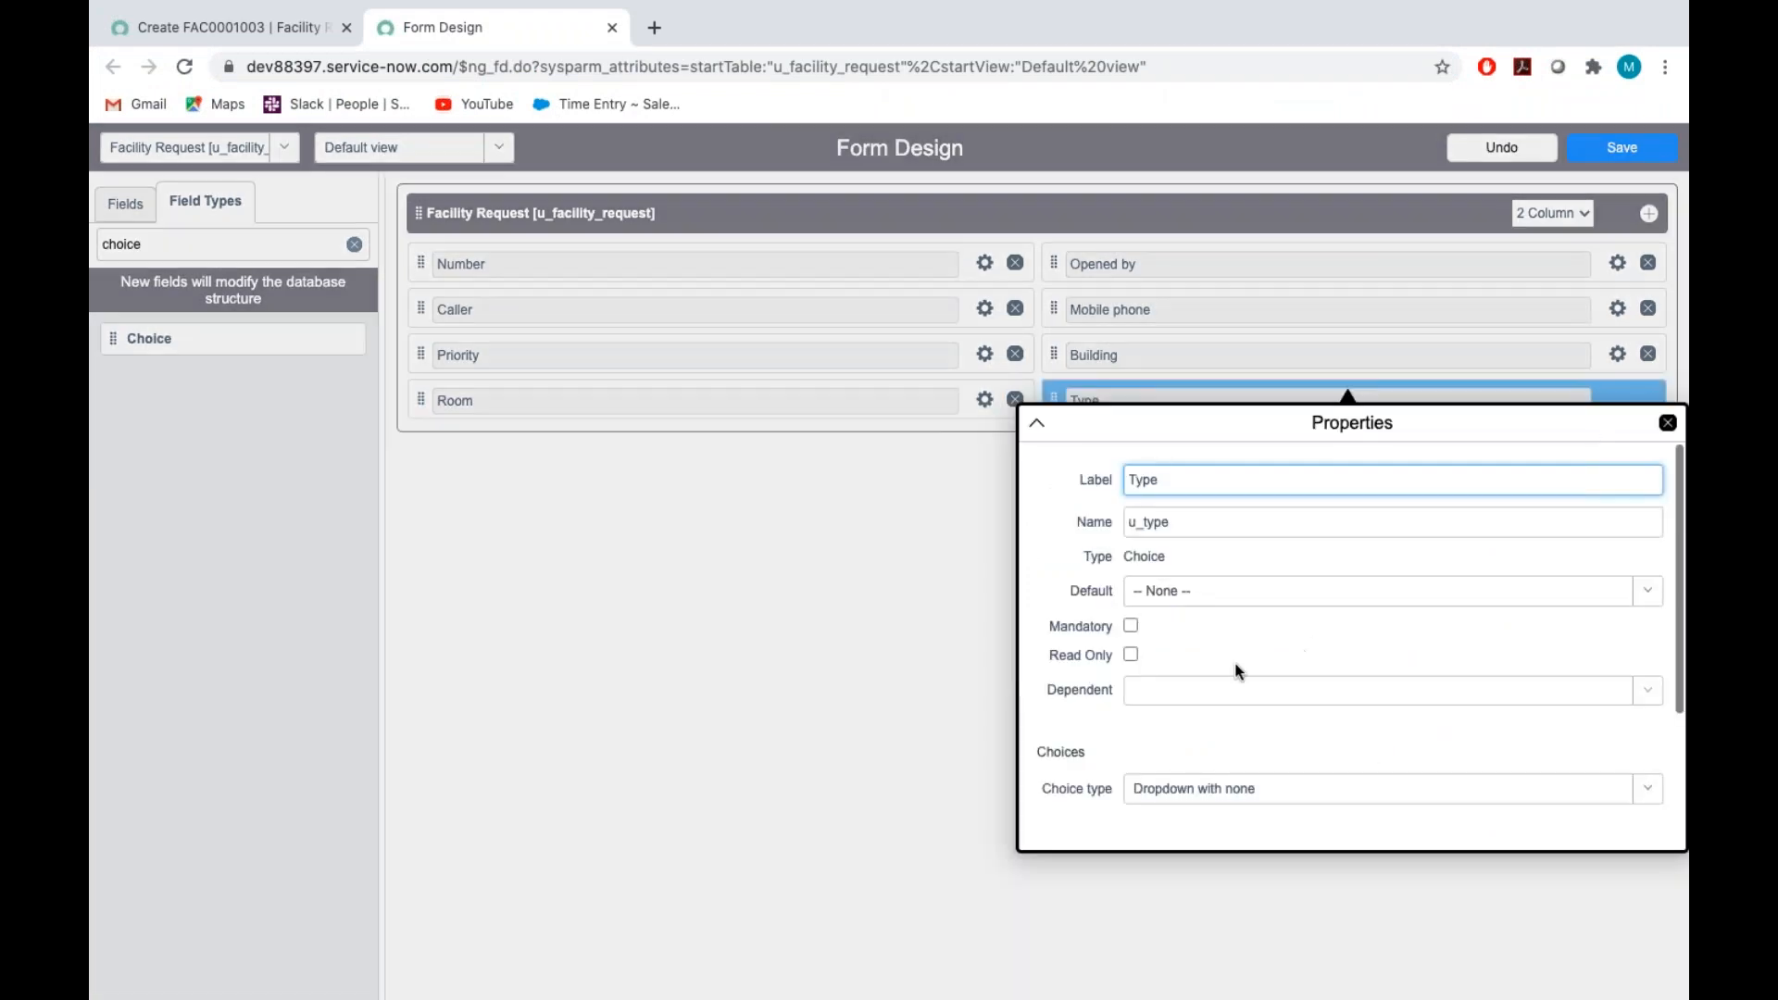
scroll(1232, 658, down, 2)
drag(1160, 697, 906, 708)
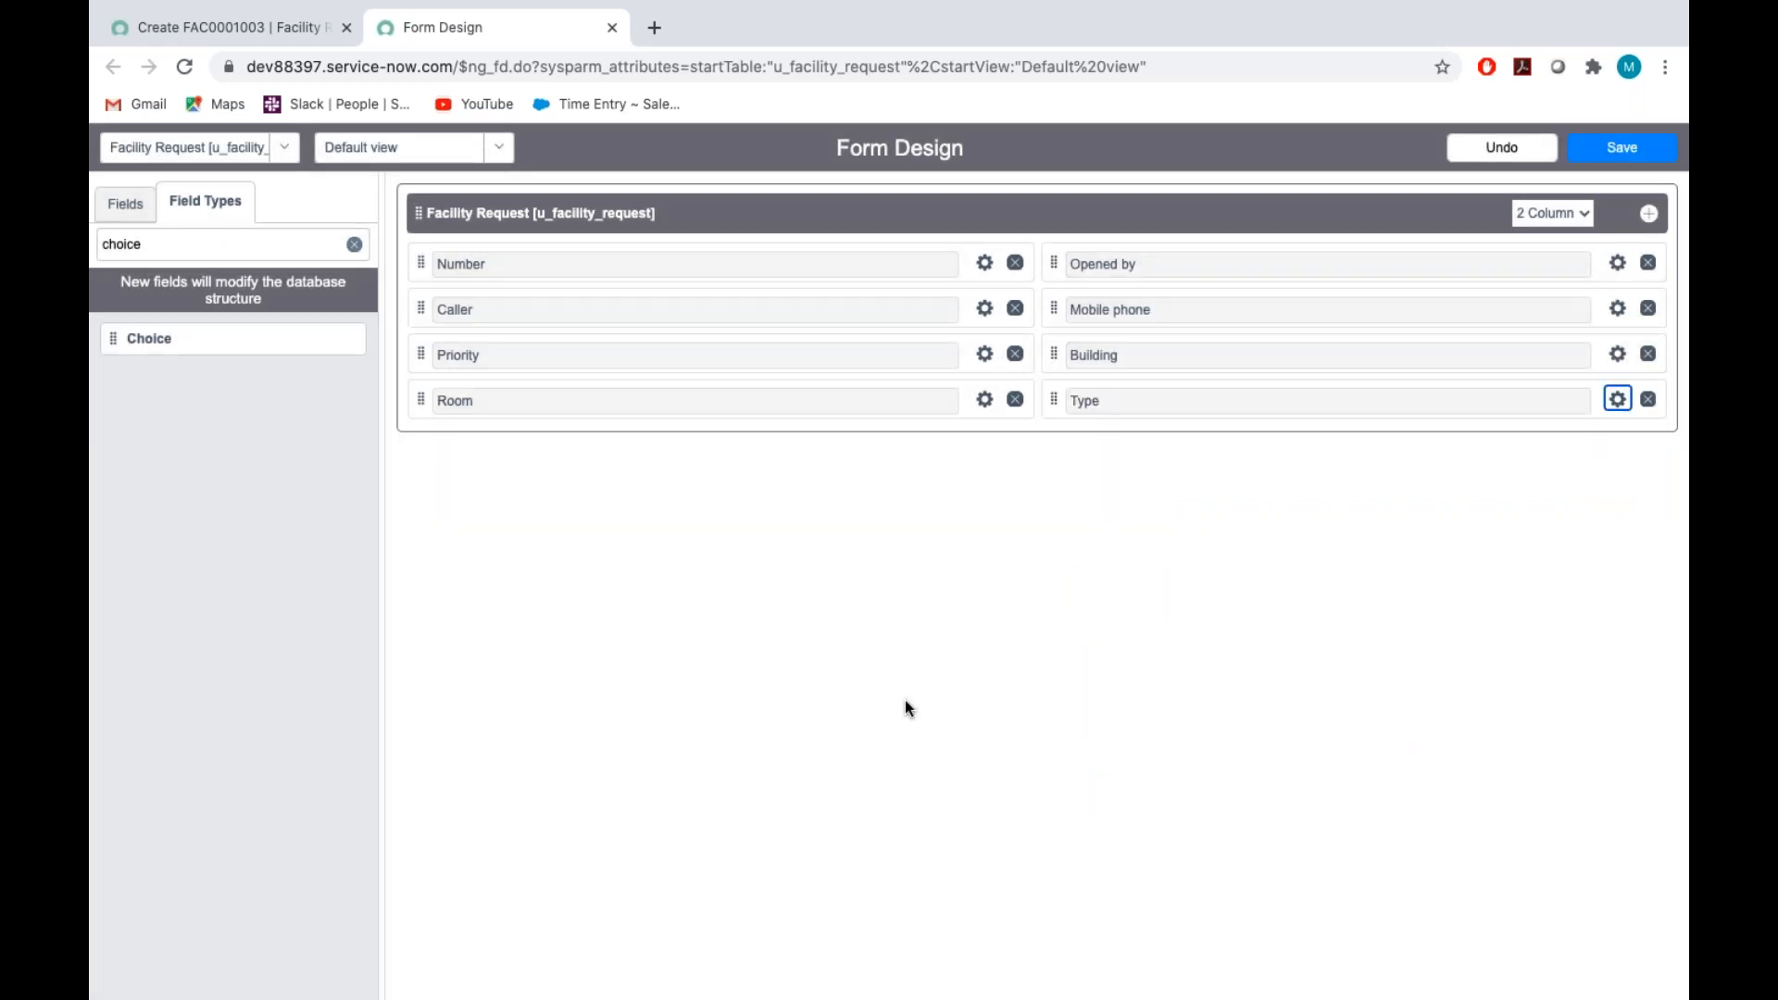
Reopen the Type field's properties and replace the label of Choice 2 with Tube Request
click(1618, 400)
scroll(1232, 630, down, 2)
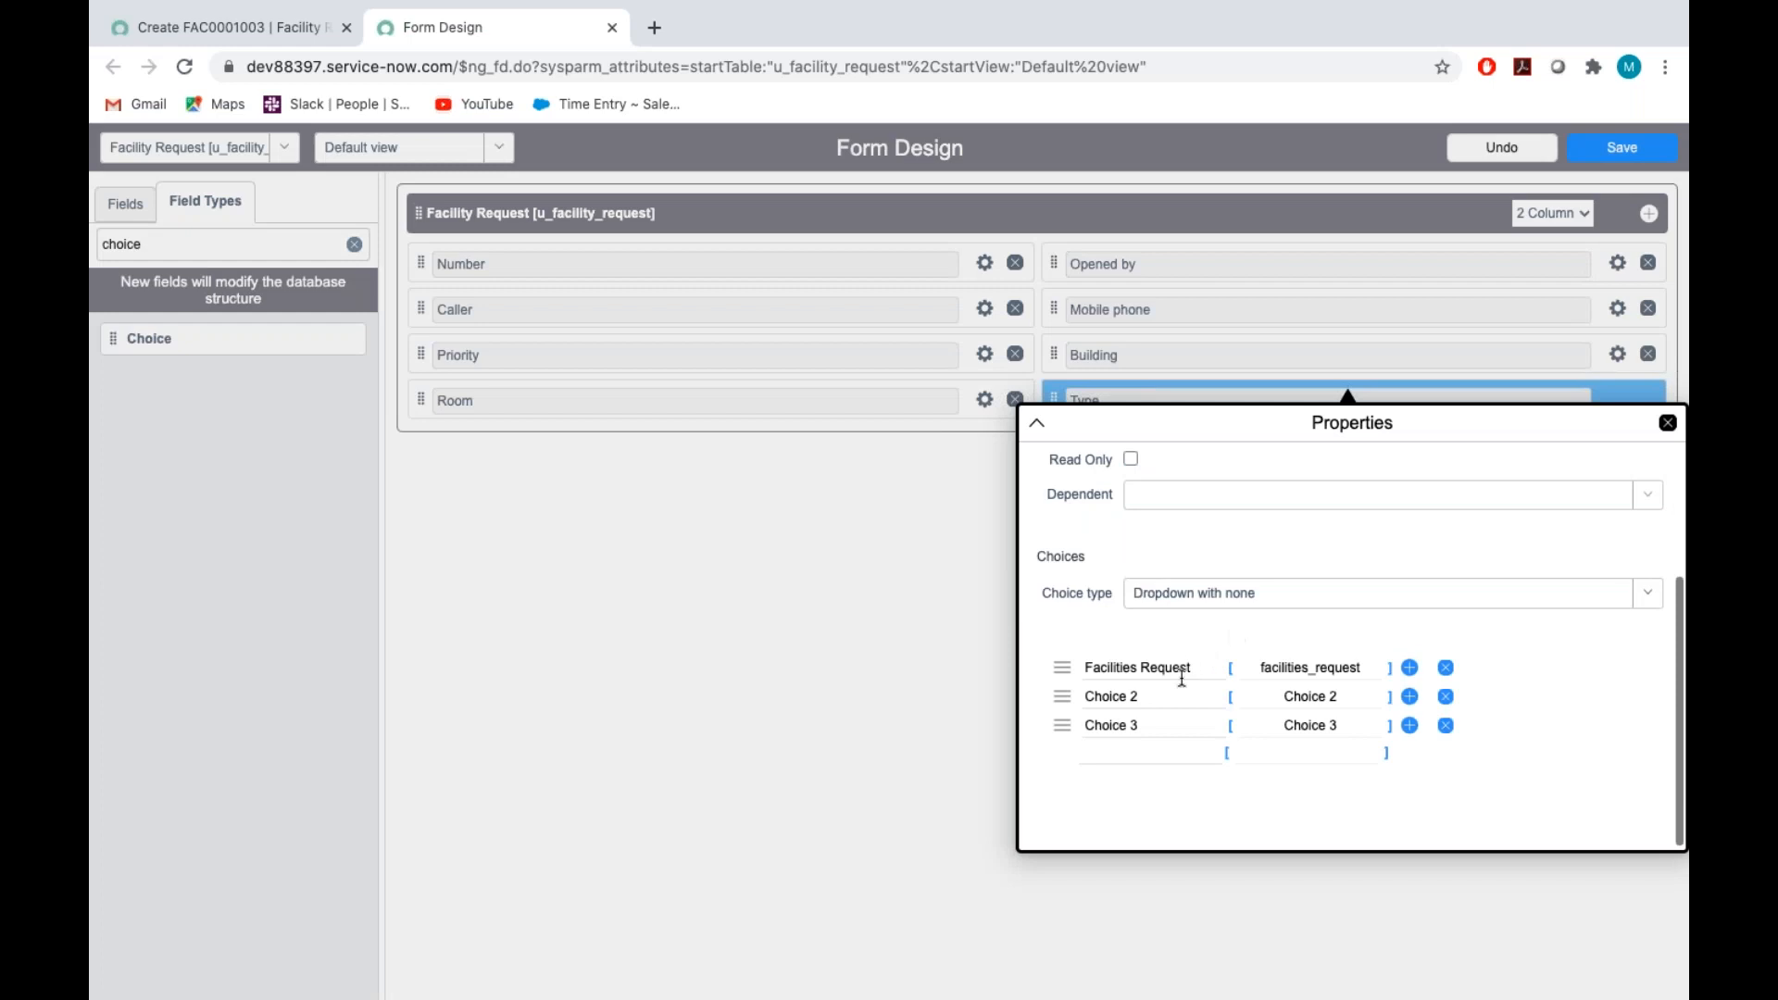
click(1160, 697)
key(BackSpace)
key(BackSpace)
key(BackSpace)
key(BackSpace)
key(BackSpace)
key(BackSpace)
key(BackSpace)
key(BackSpace)
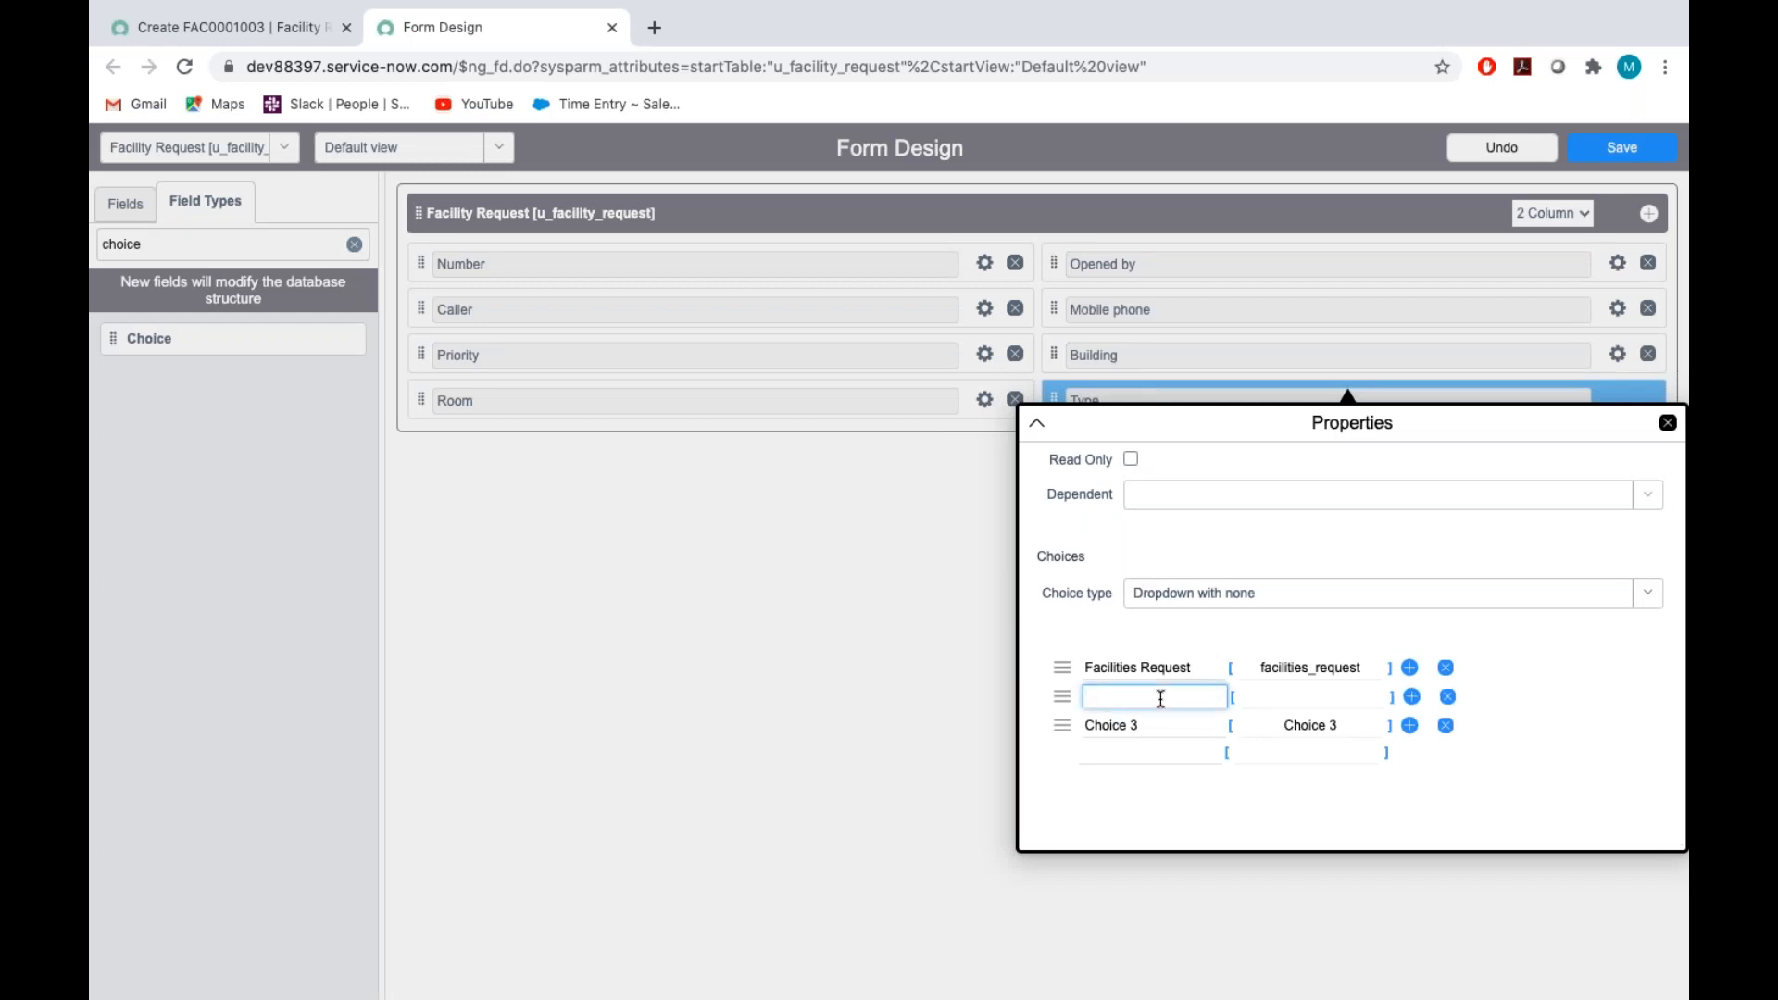
text(Tube Request)
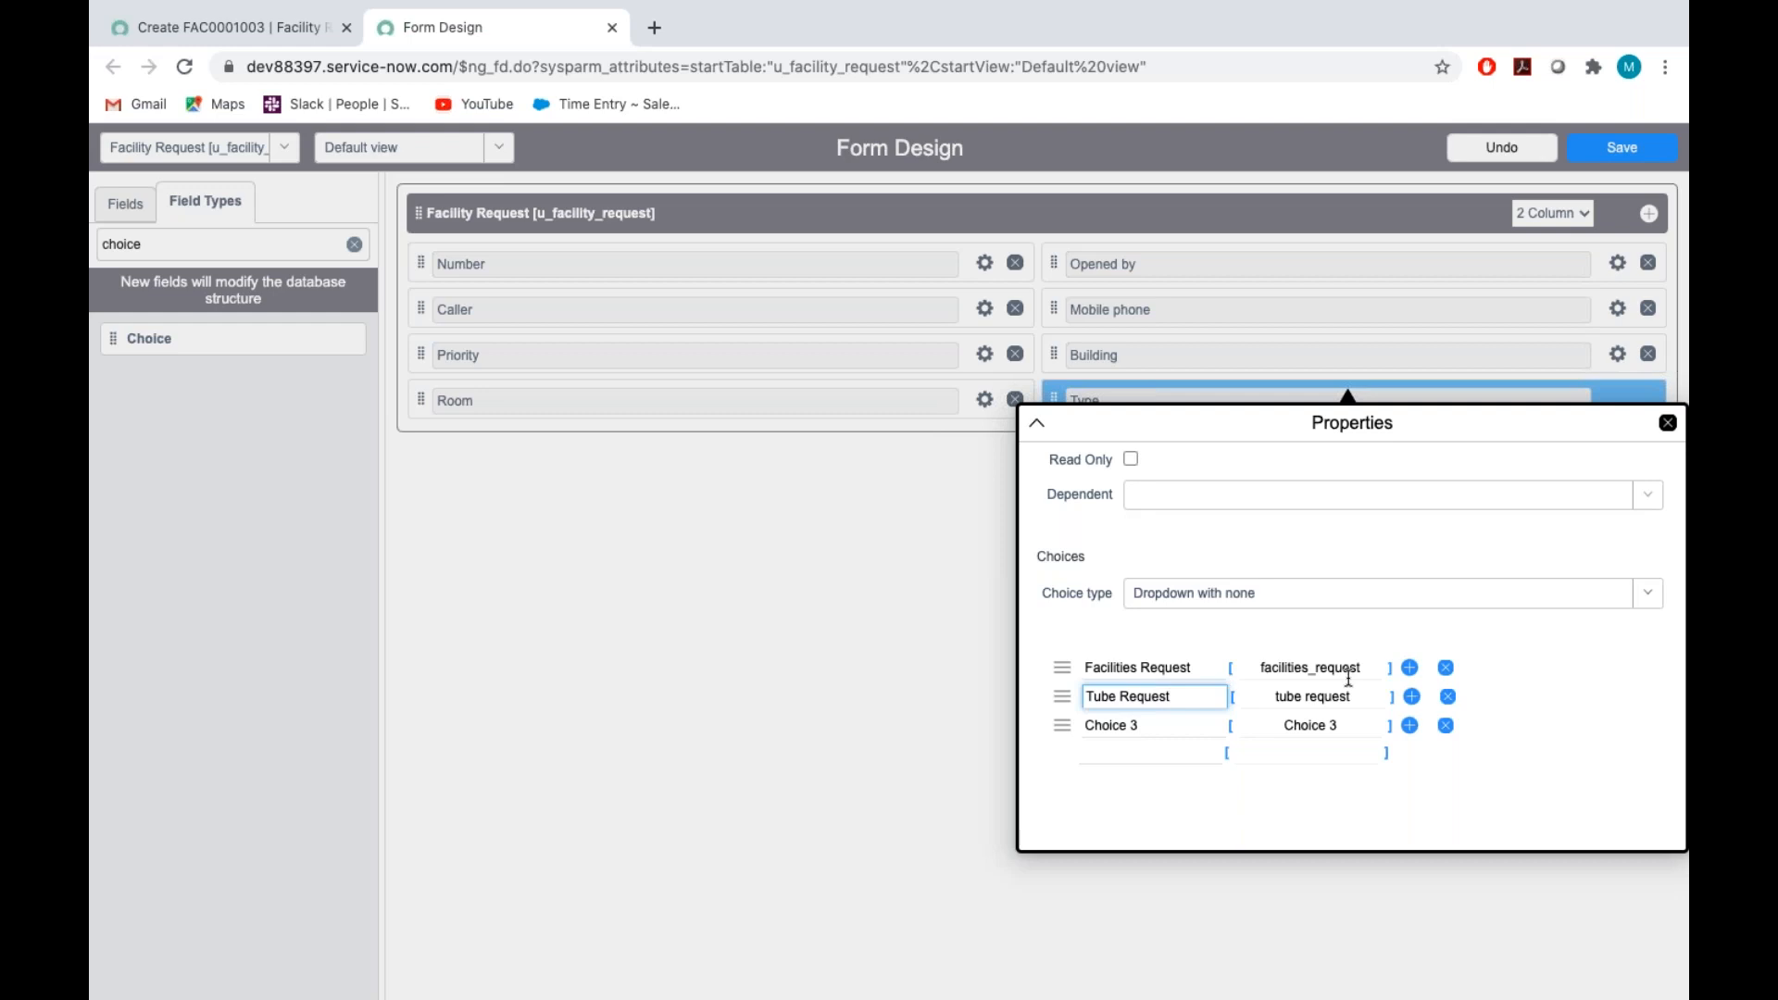
Set the value of the Tube Request choice to tuberequest
click(1310, 697)
key(BackSpace)
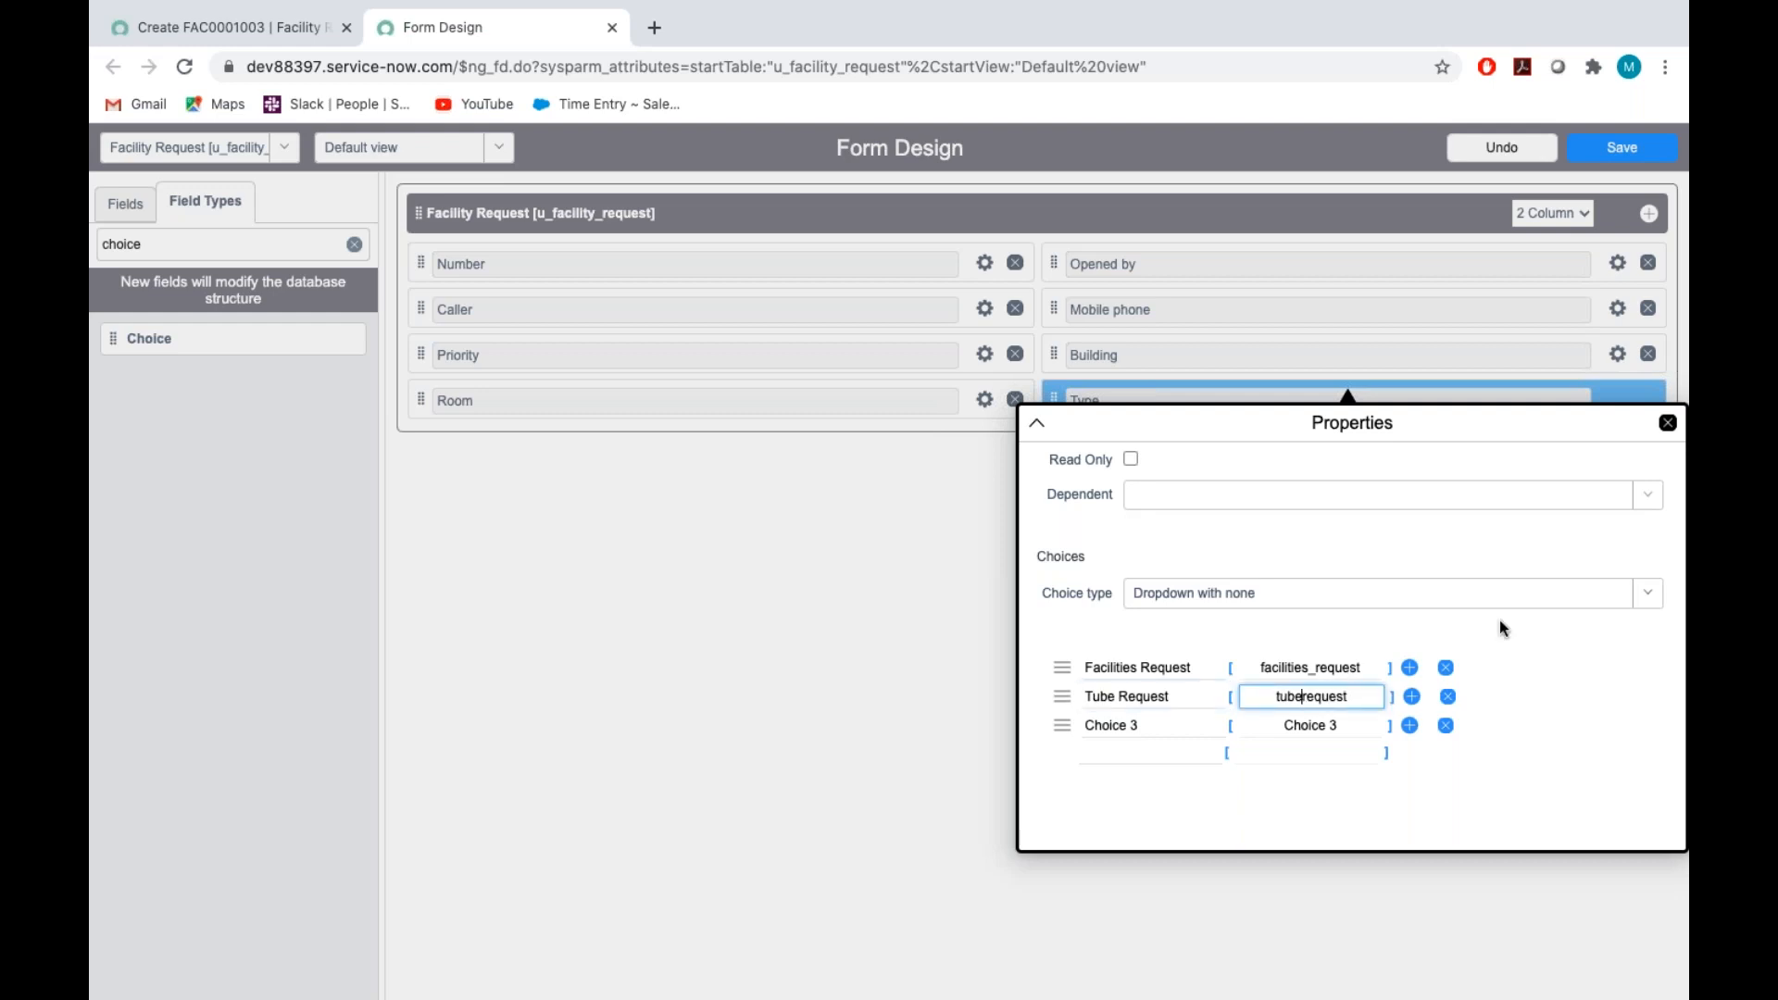
click(1149, 806)
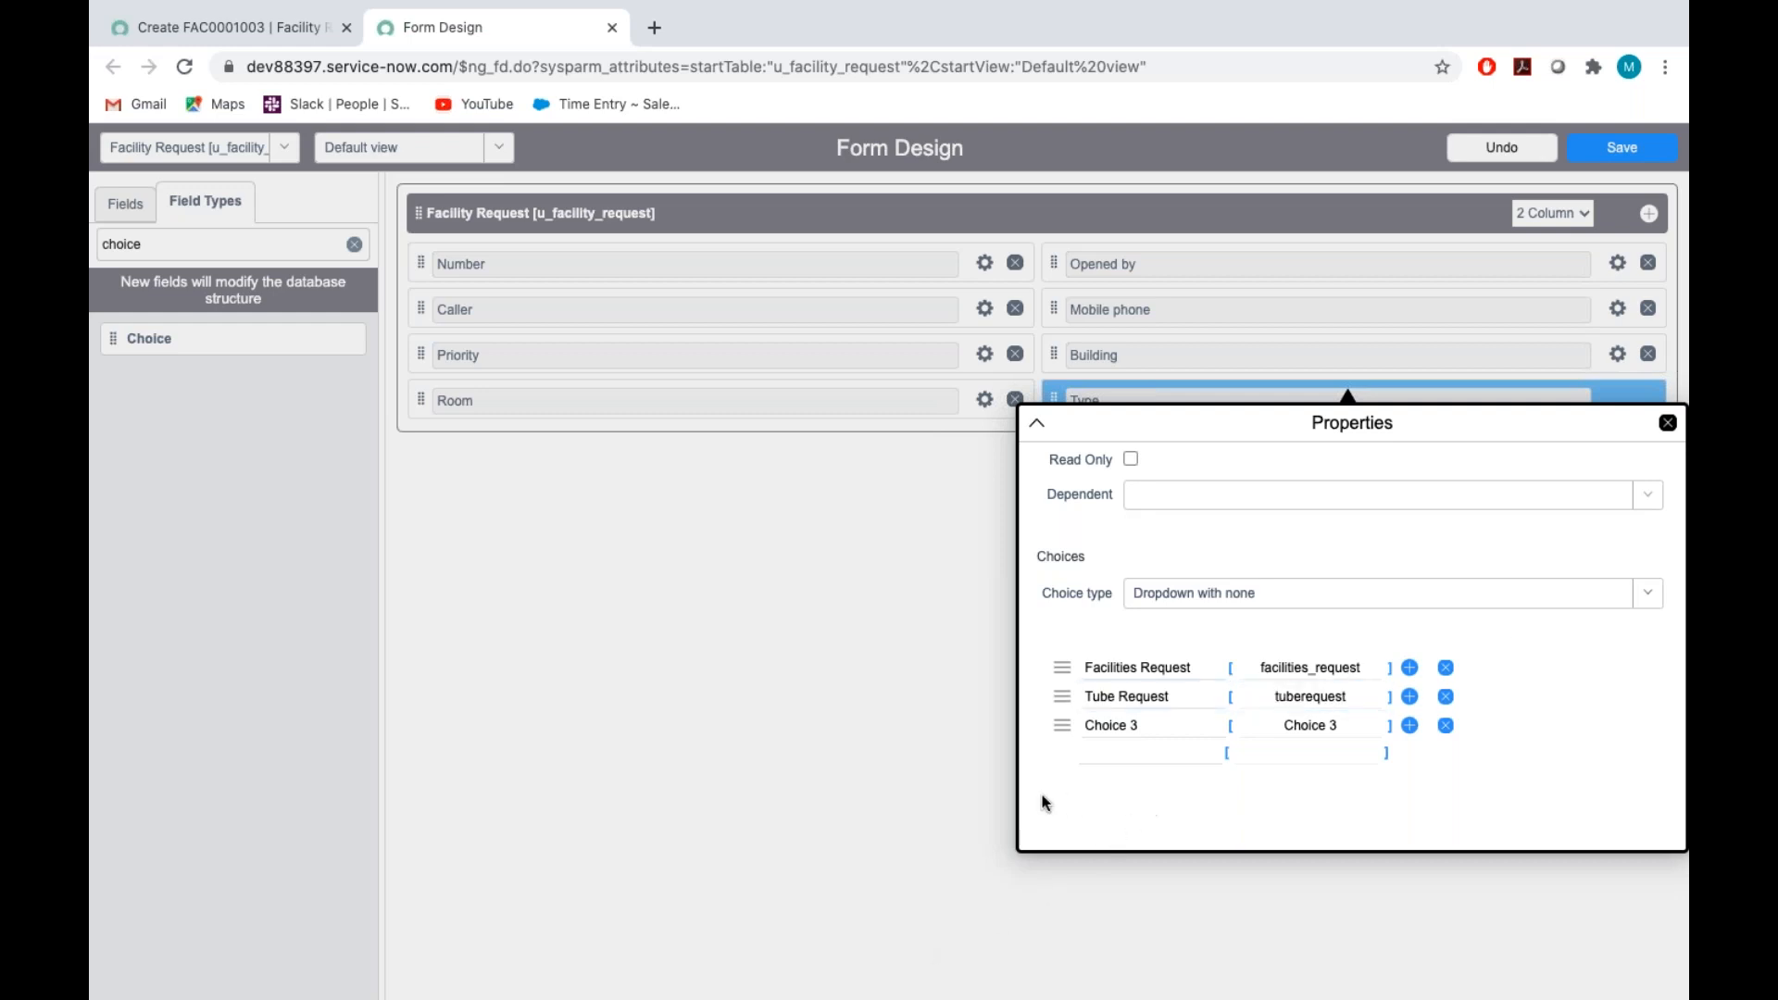
Replace the third Type choice with Apparatus Engineering, as listed in the Assignment_Tech document, and set its value to apparatusengineering
key(ctrl+Right)
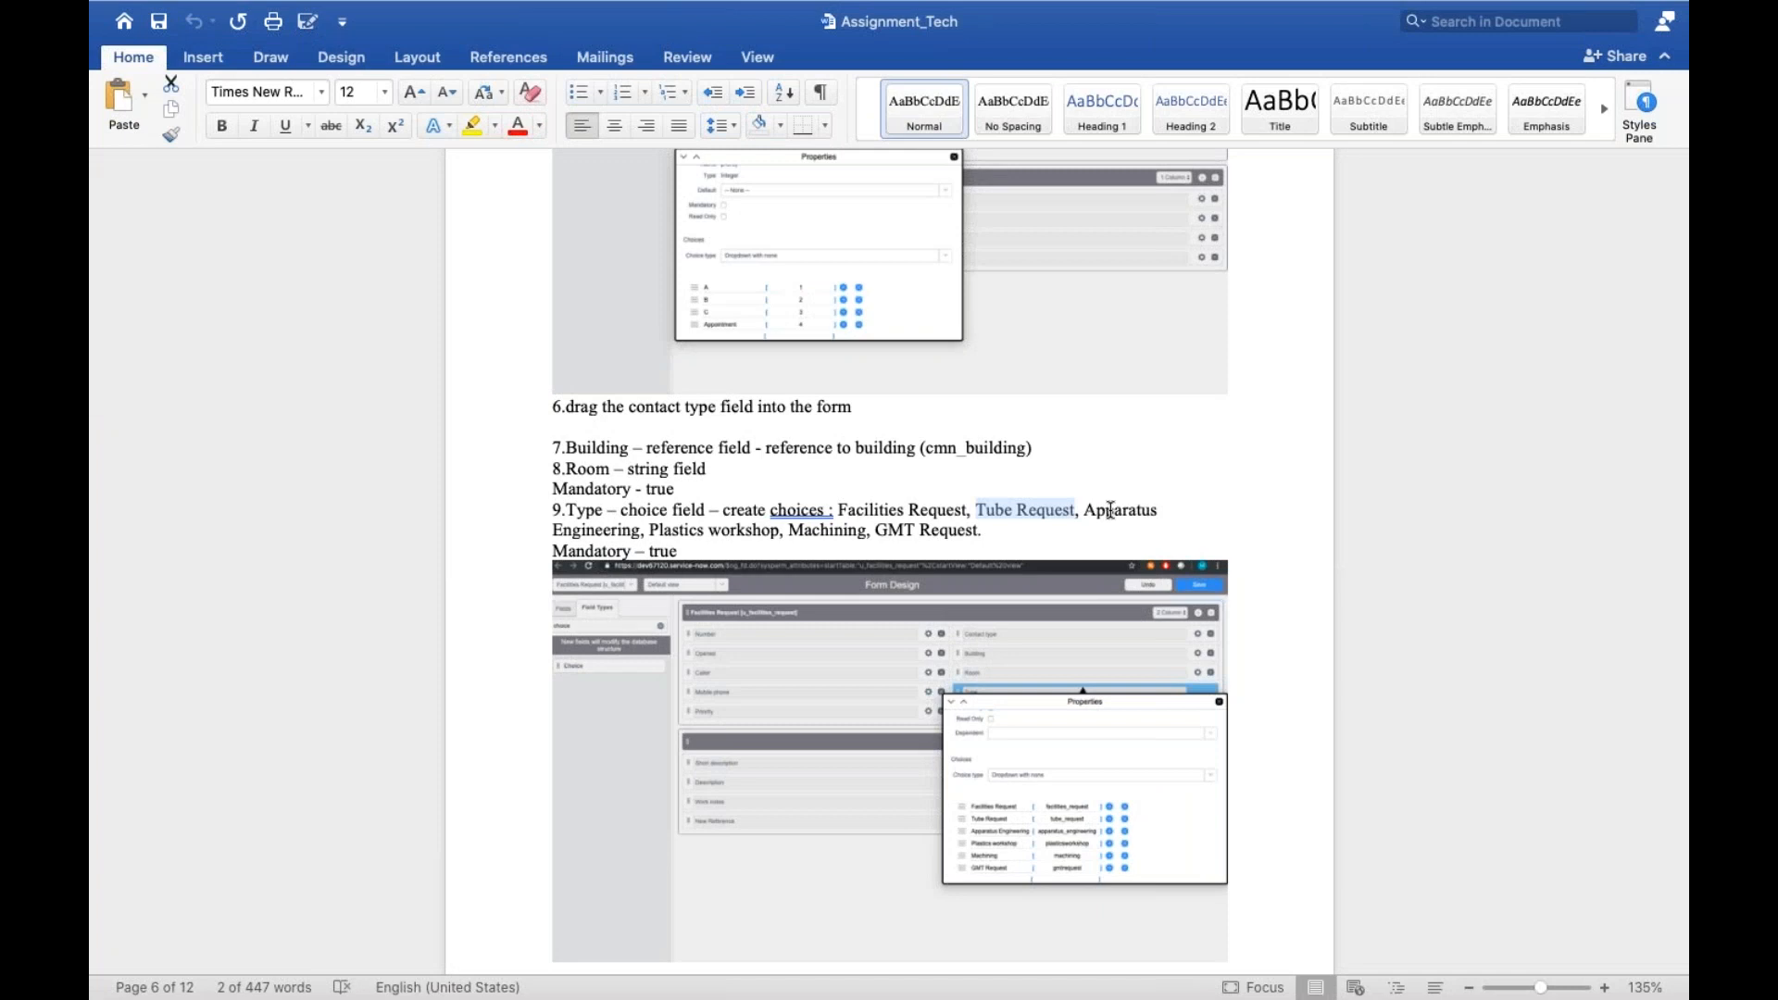
double_click(1110, 510)
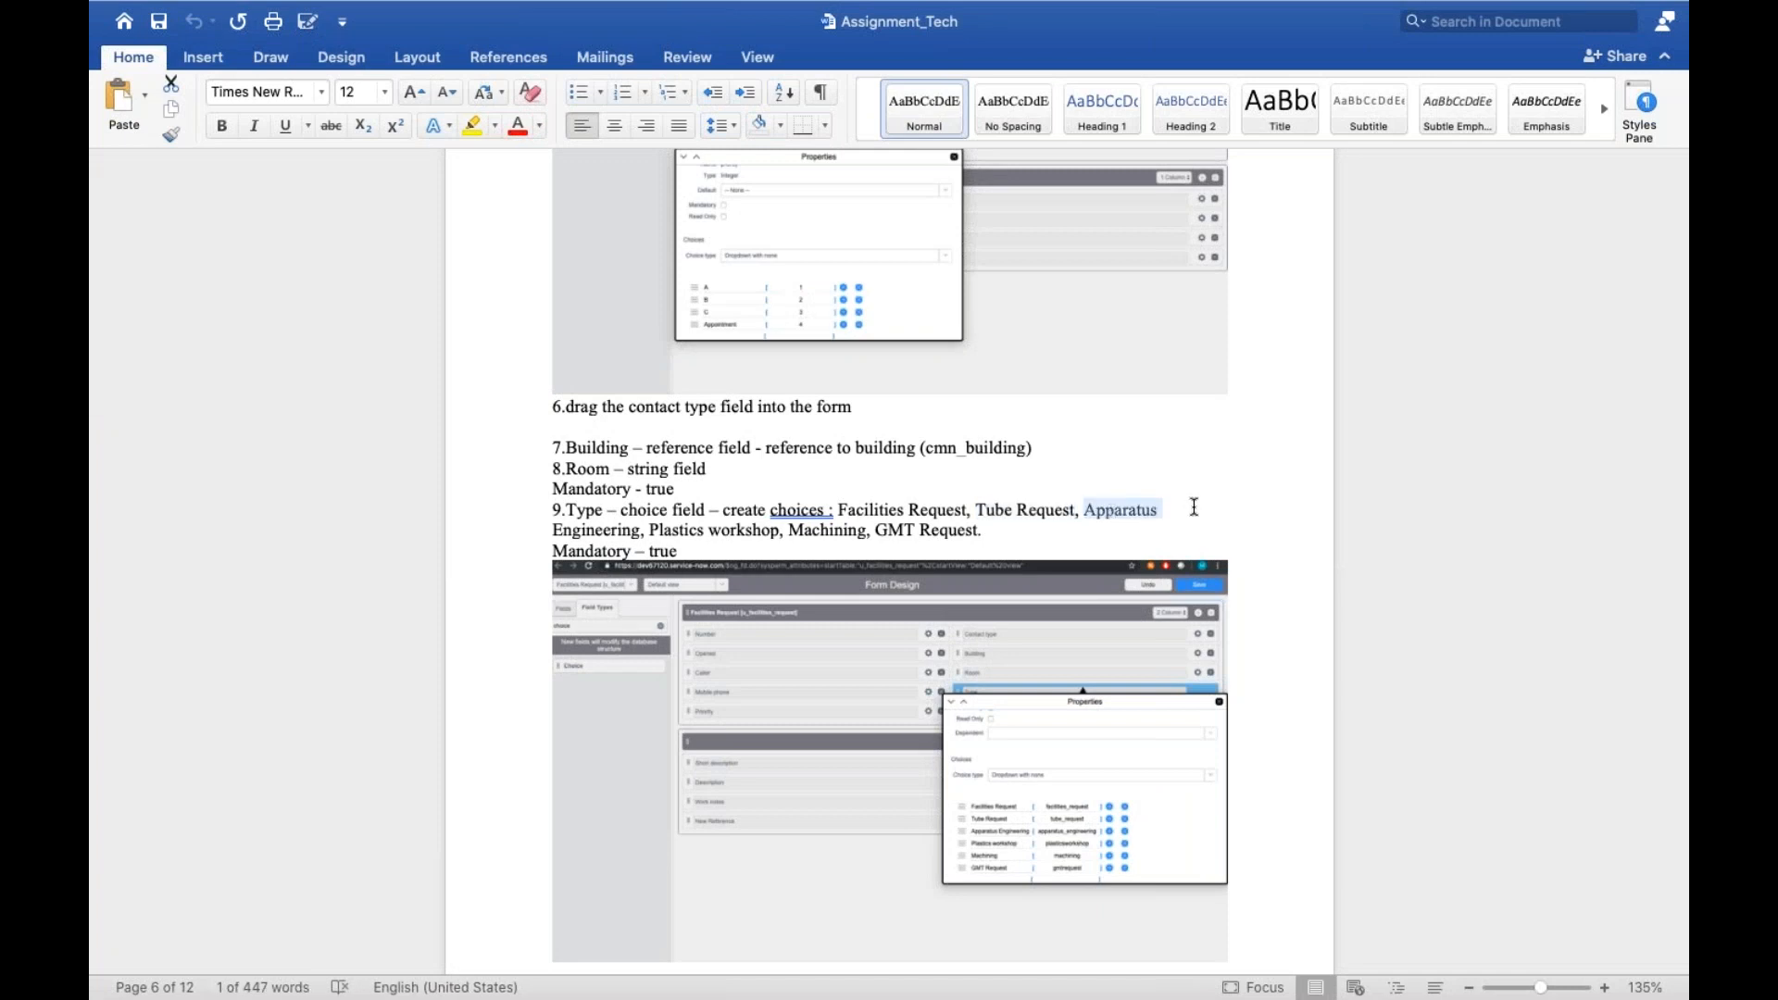
key(super+Tab)
click(1147, 731)
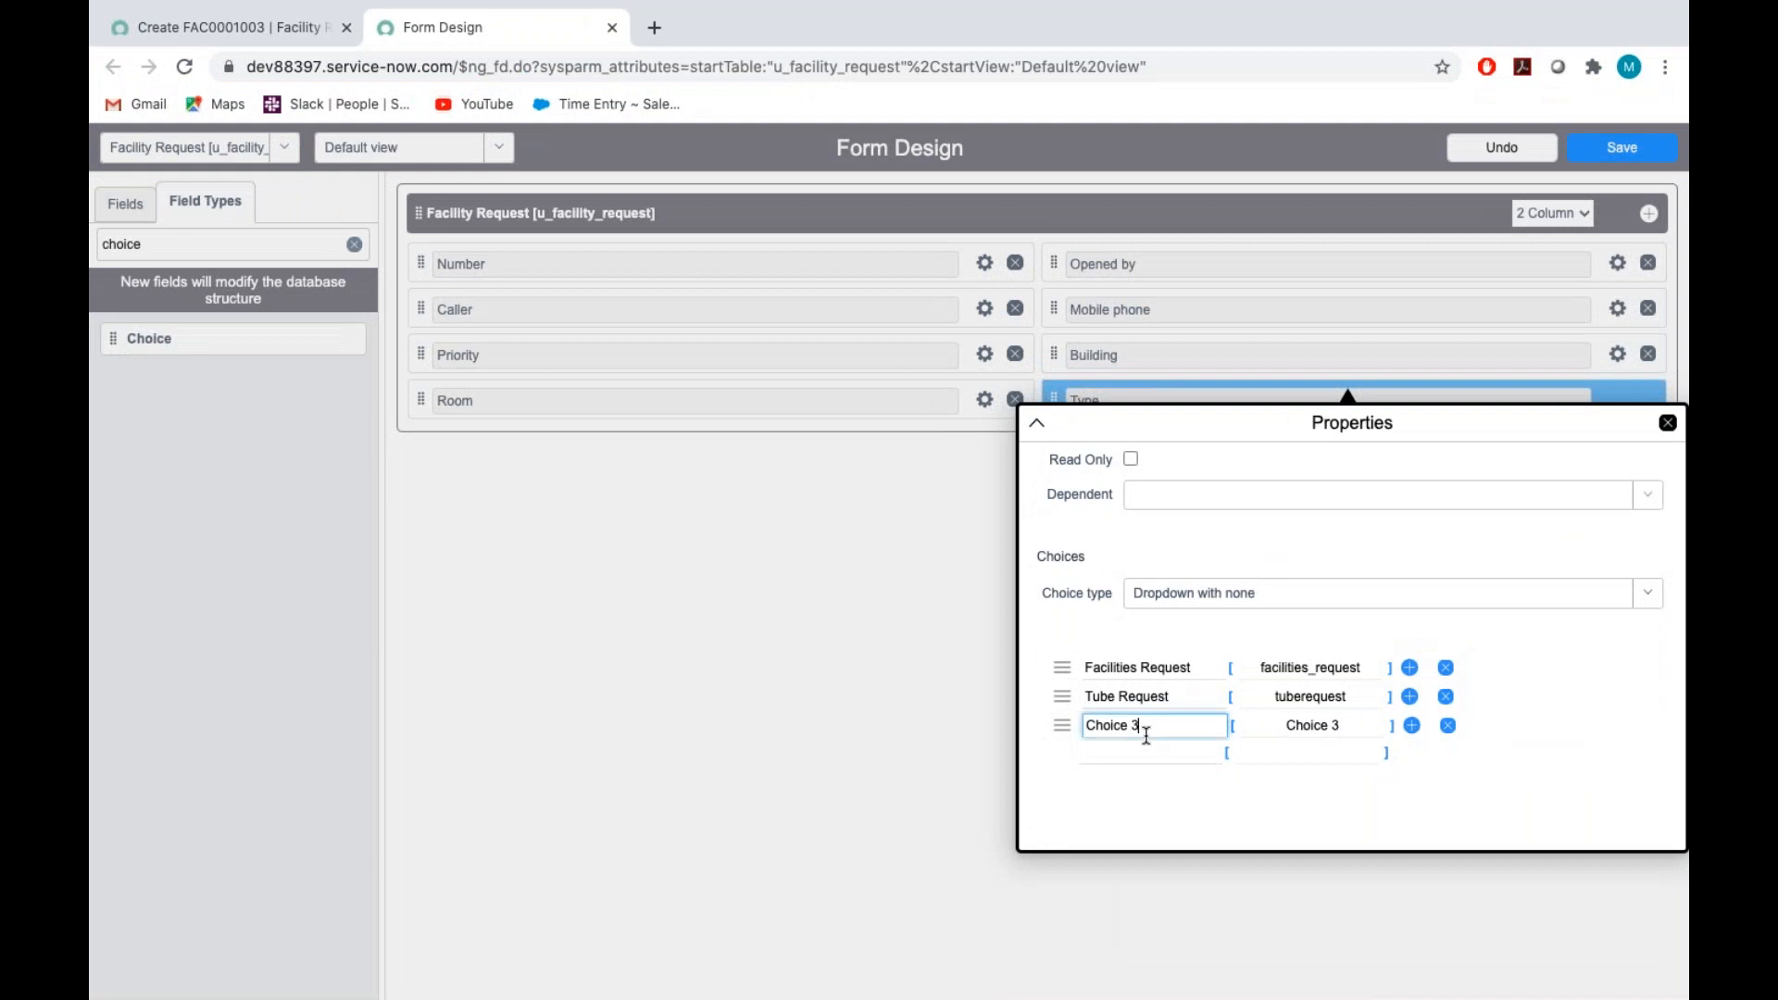
key(BackSpace)
key(BackSpace)
key(BackSpace)
key(BackSpace)
key(BackSpace)
key(BackSpace)
key(BackSpace)
text(Apparatues Engineering)
right_click(1112, 723)
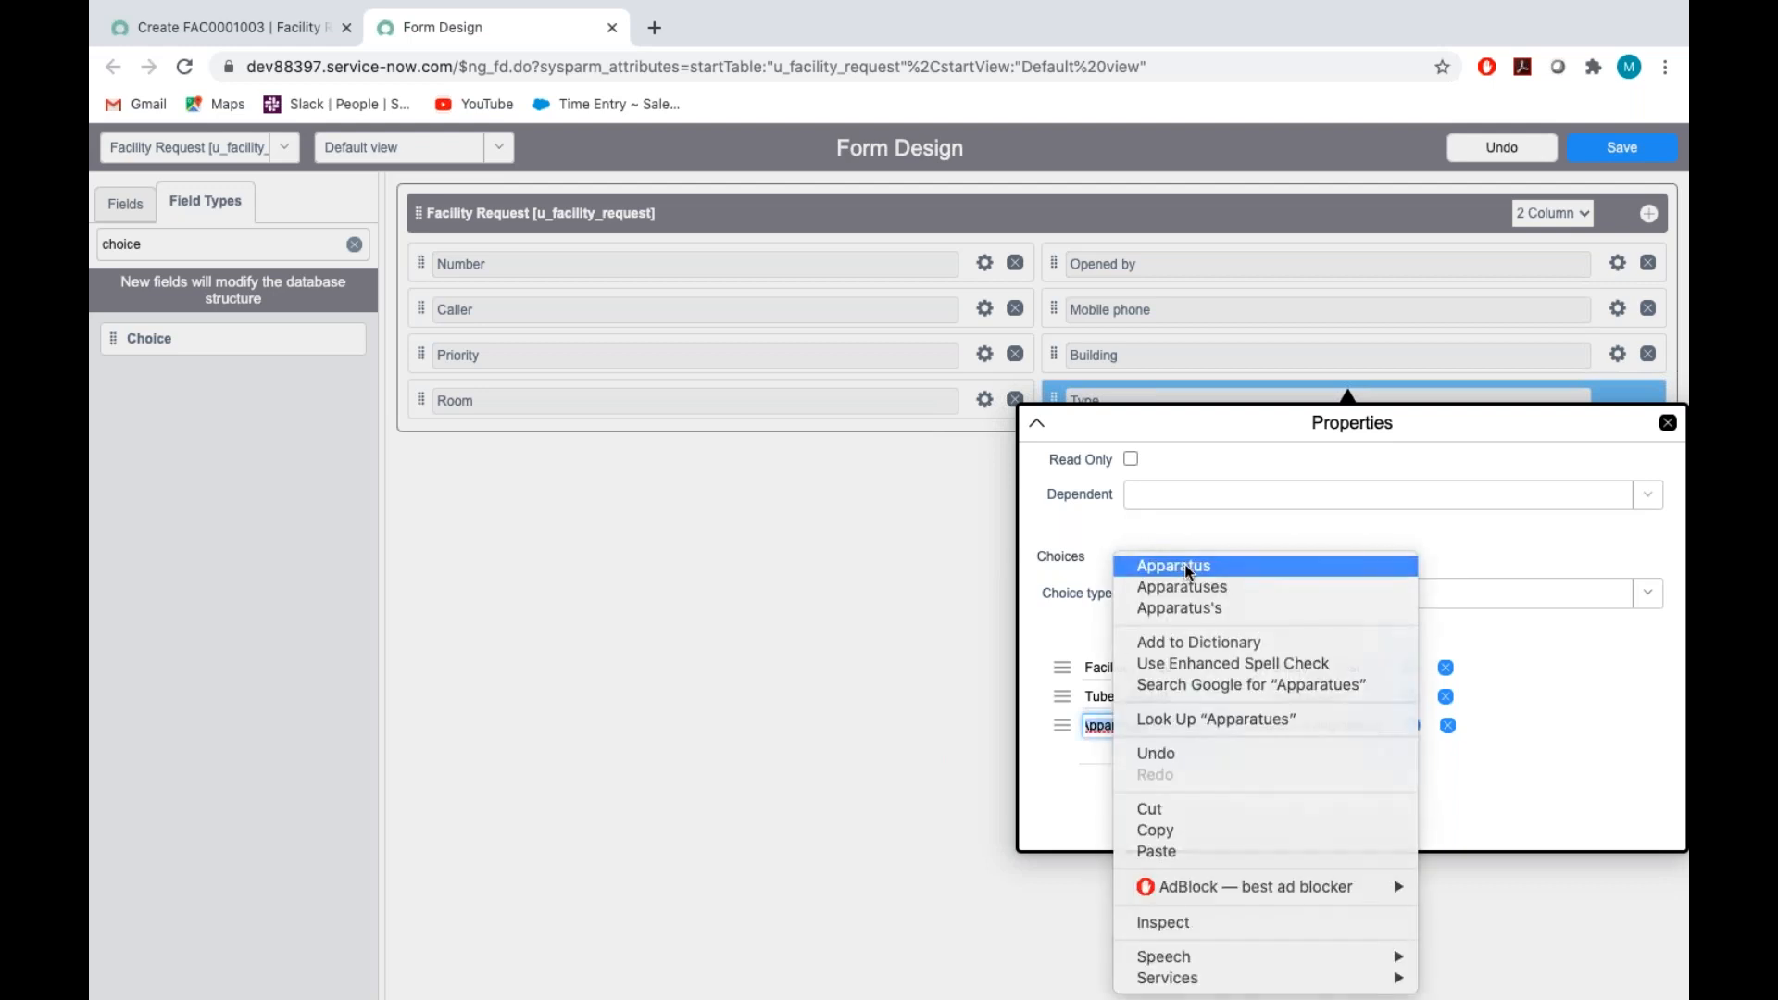
click(1185, 564)
click(1306, 724)
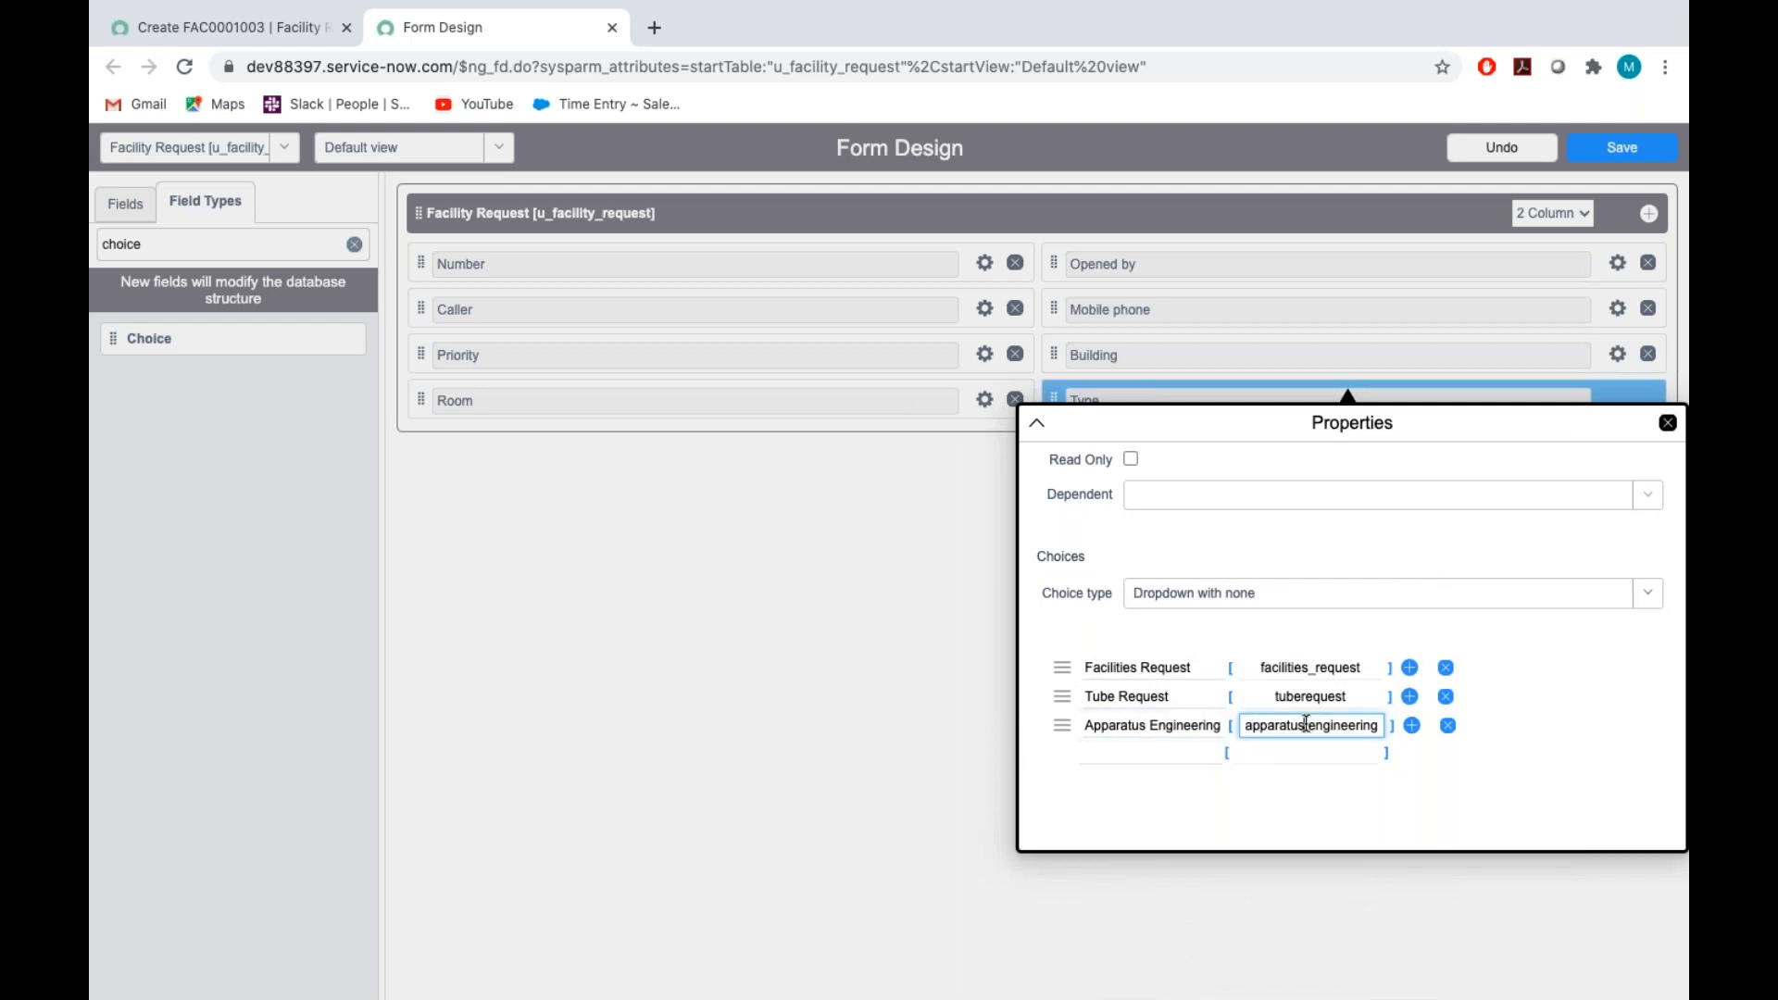
key(BackSpace)
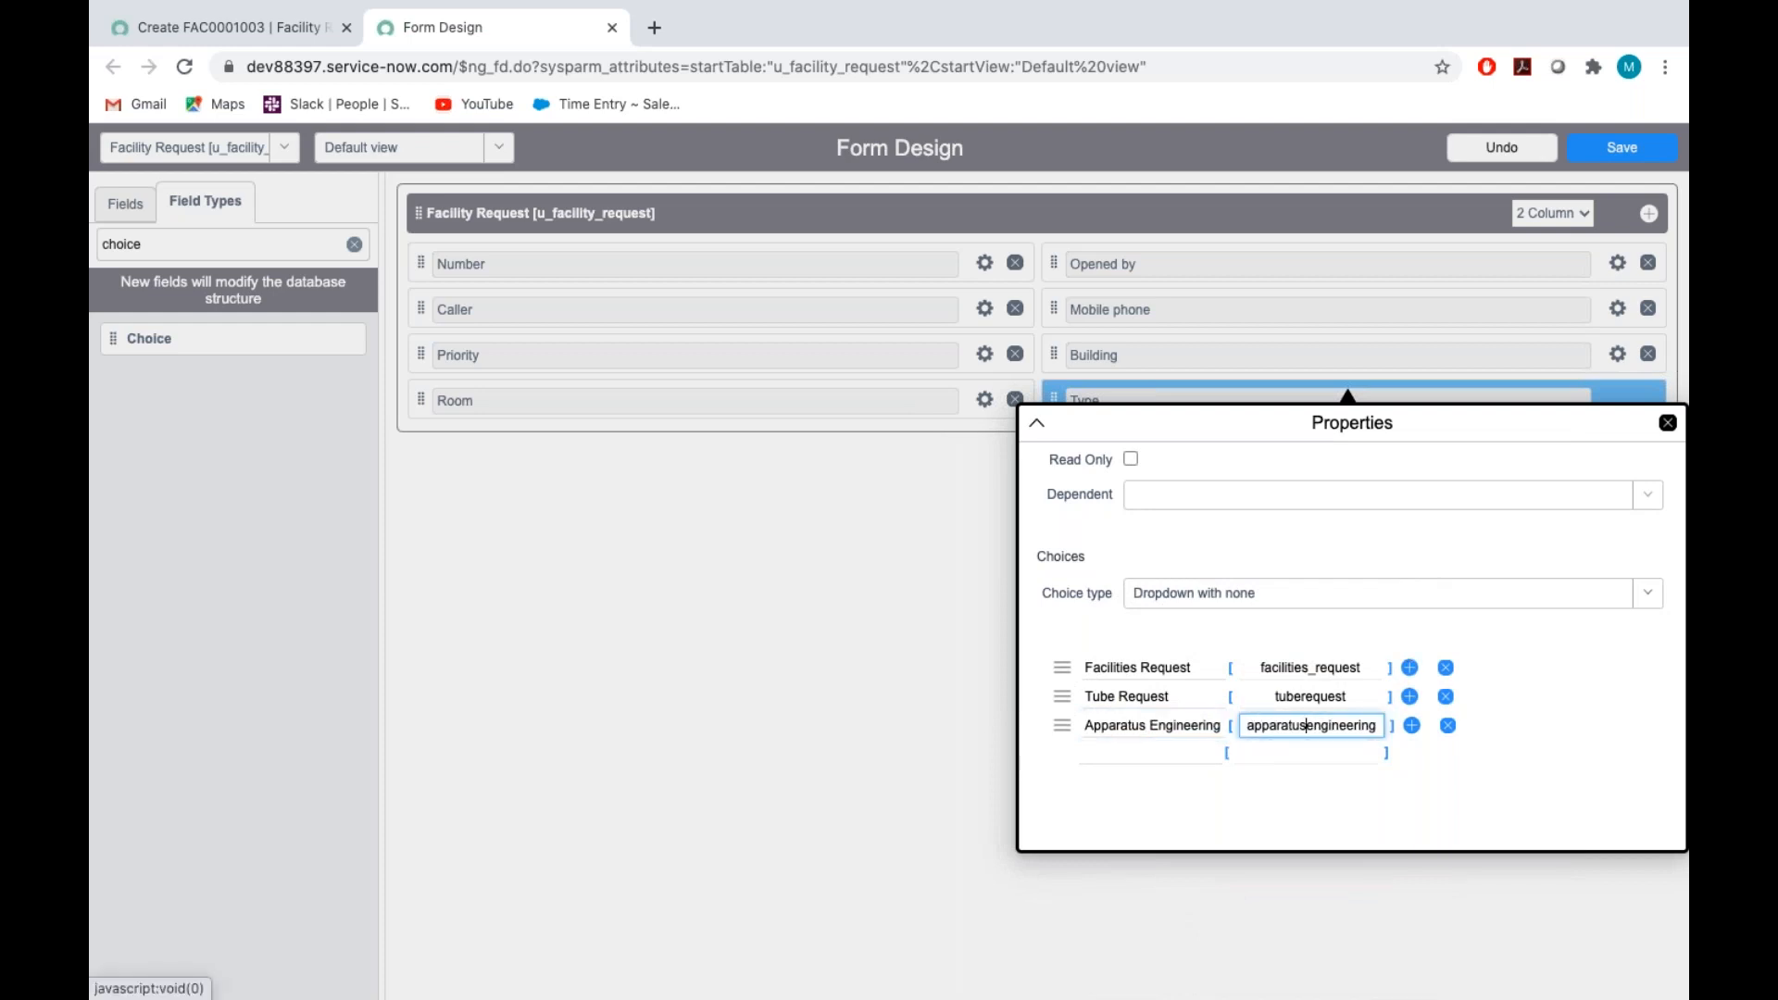
Add Plastics workshop, copied from the Assignment_Tech document, as the fourth Type choice with the value plastics_workshop
key(ctrl+Right)
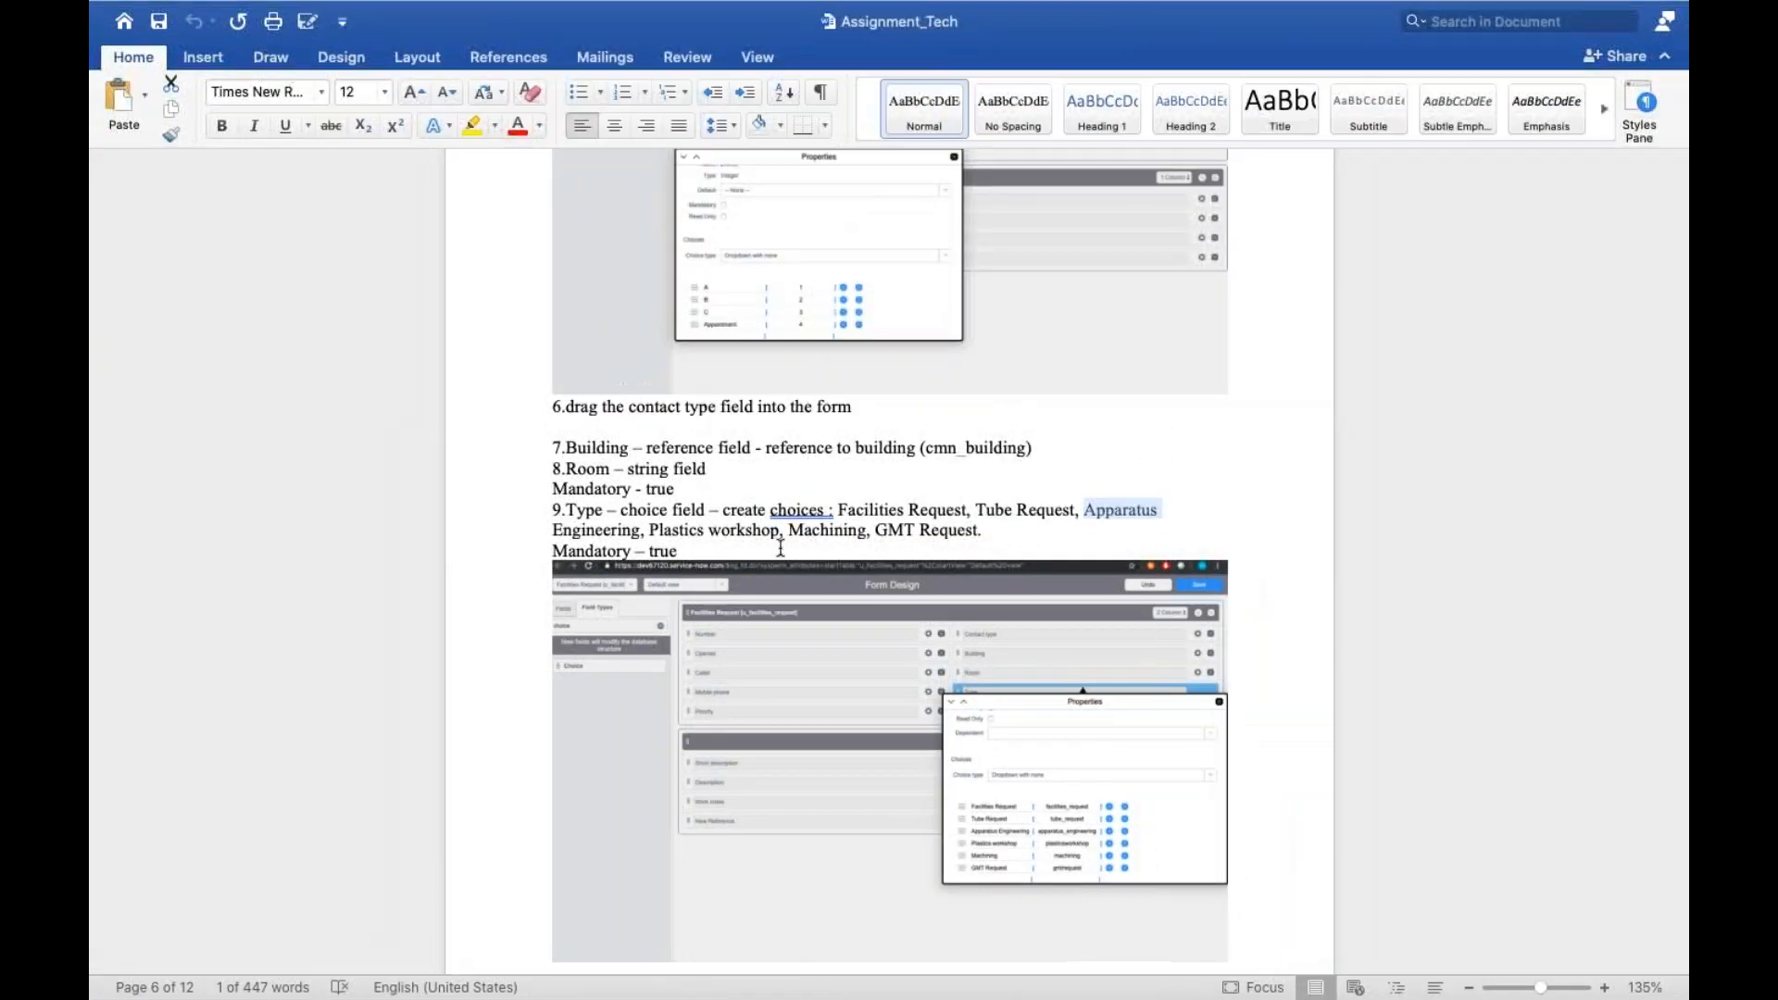
drag(650, 530, 779, 530)
key(ctrl+c)
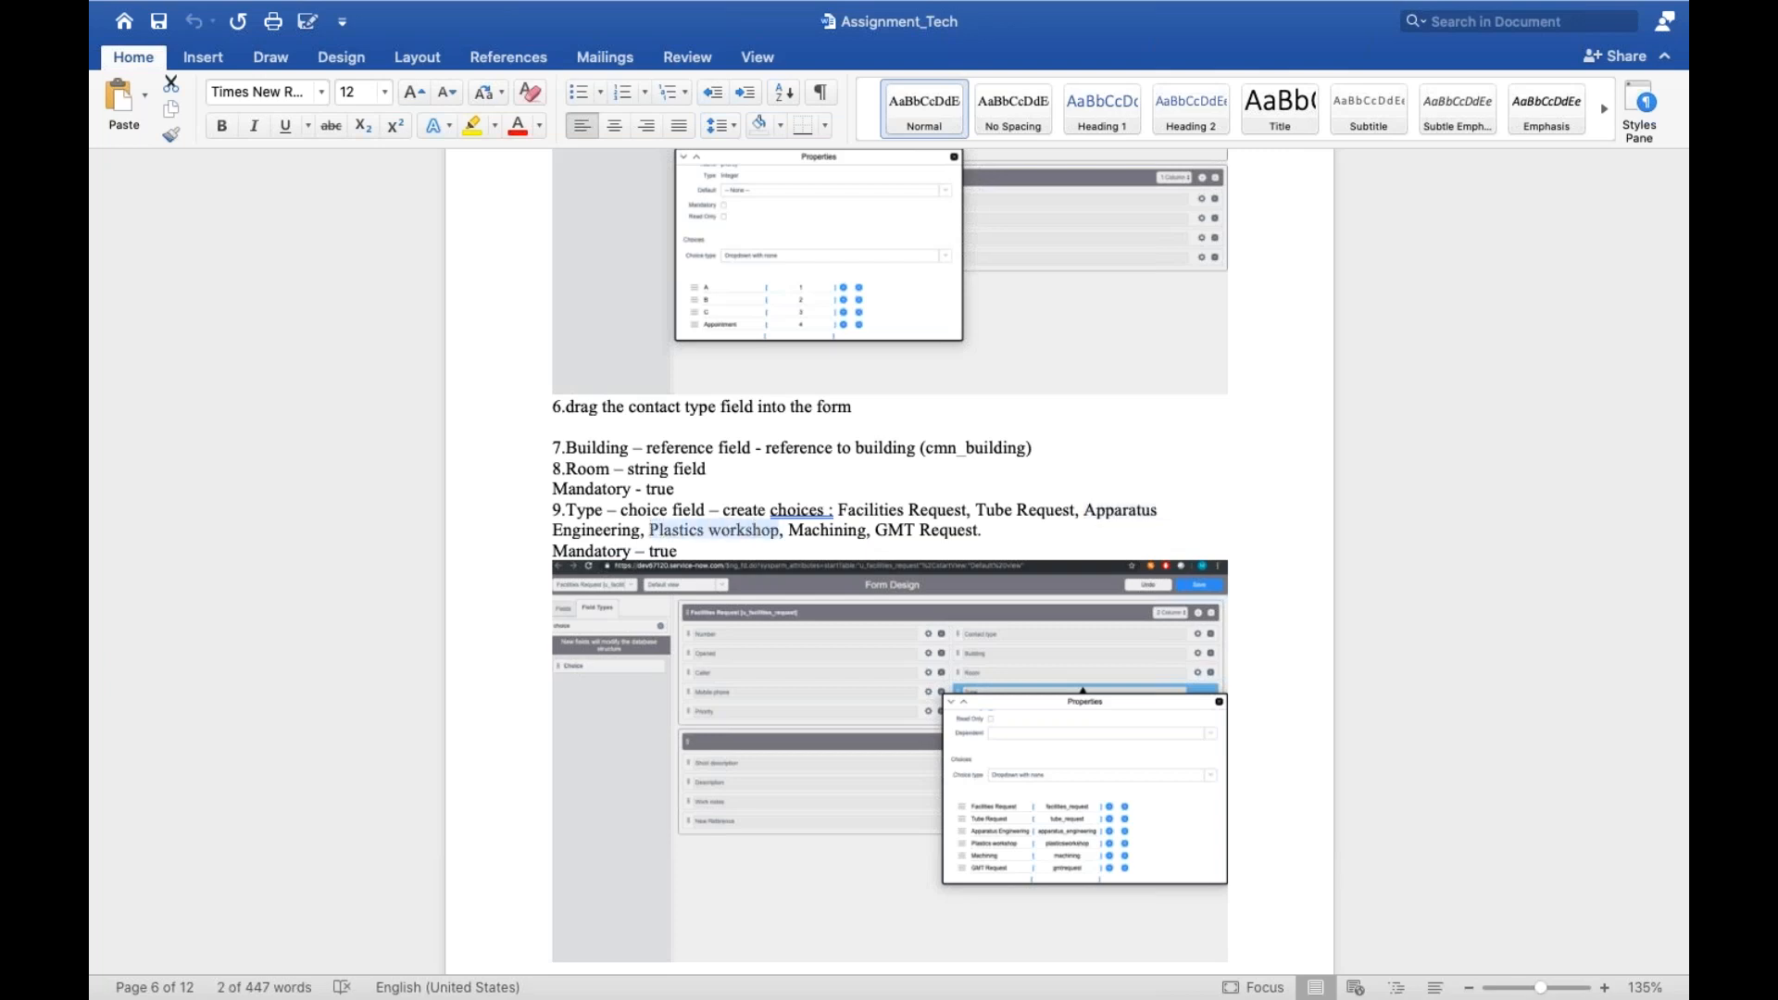
key(ctrl+Left)
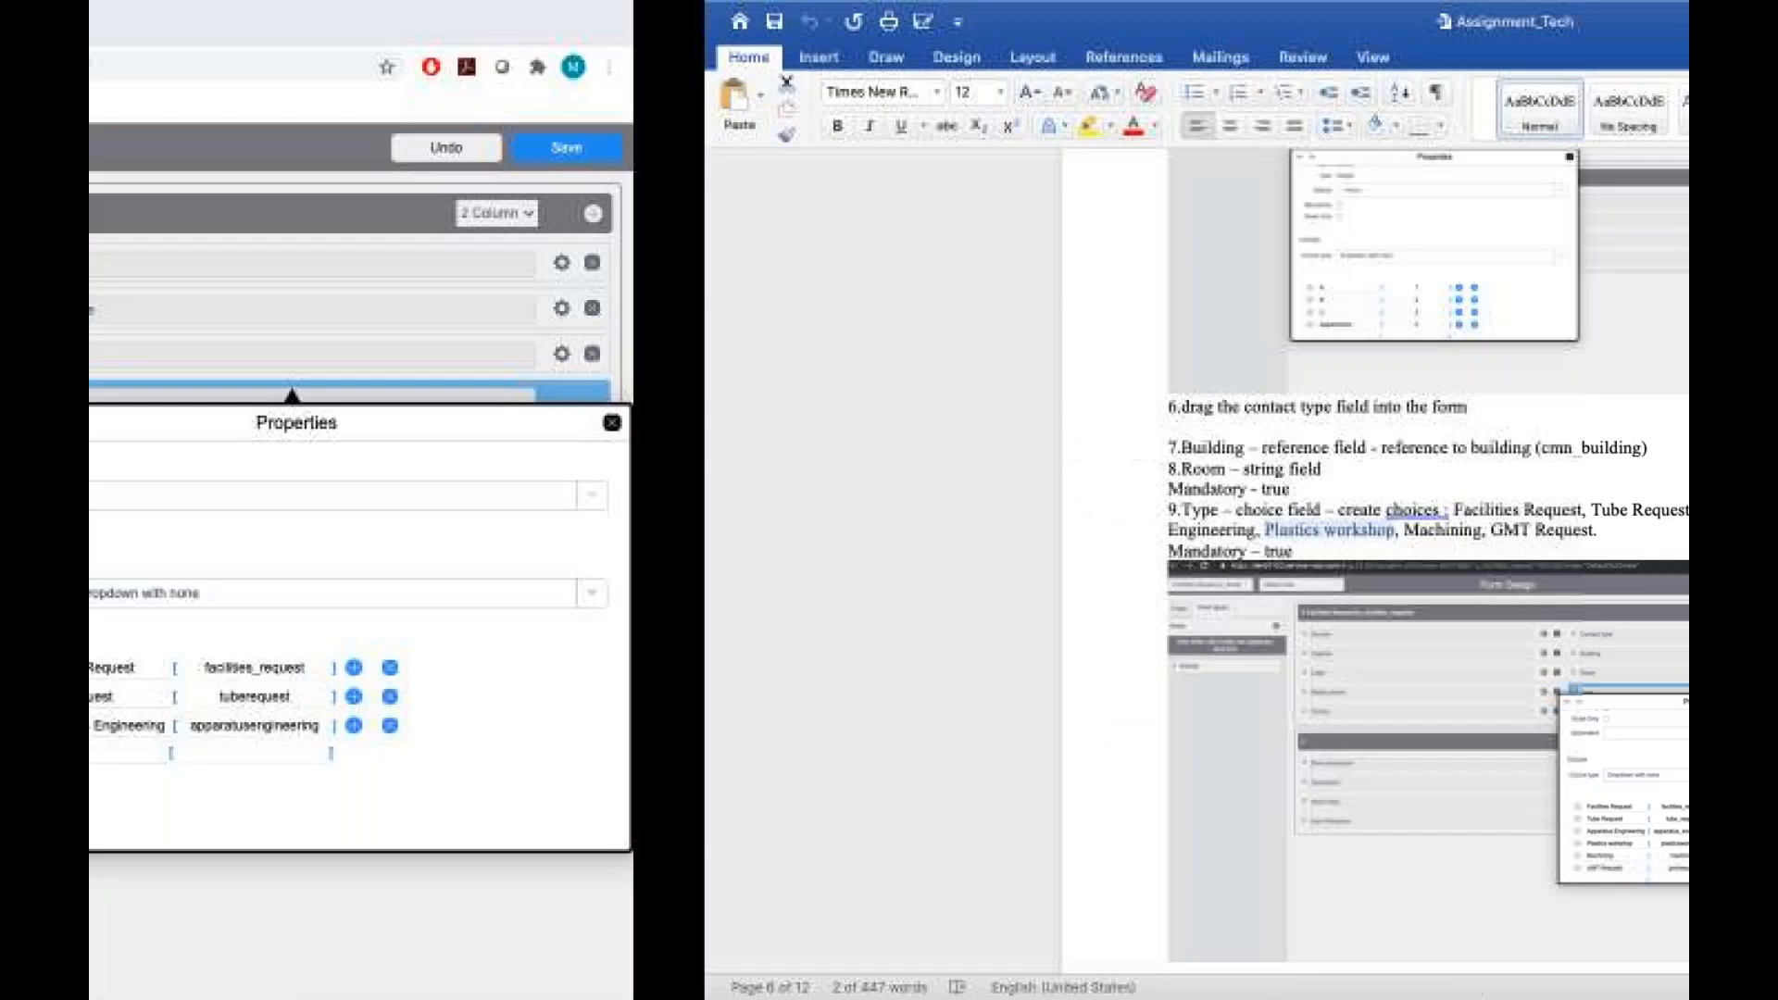
click(1114, 750)
key(ctrl+v)
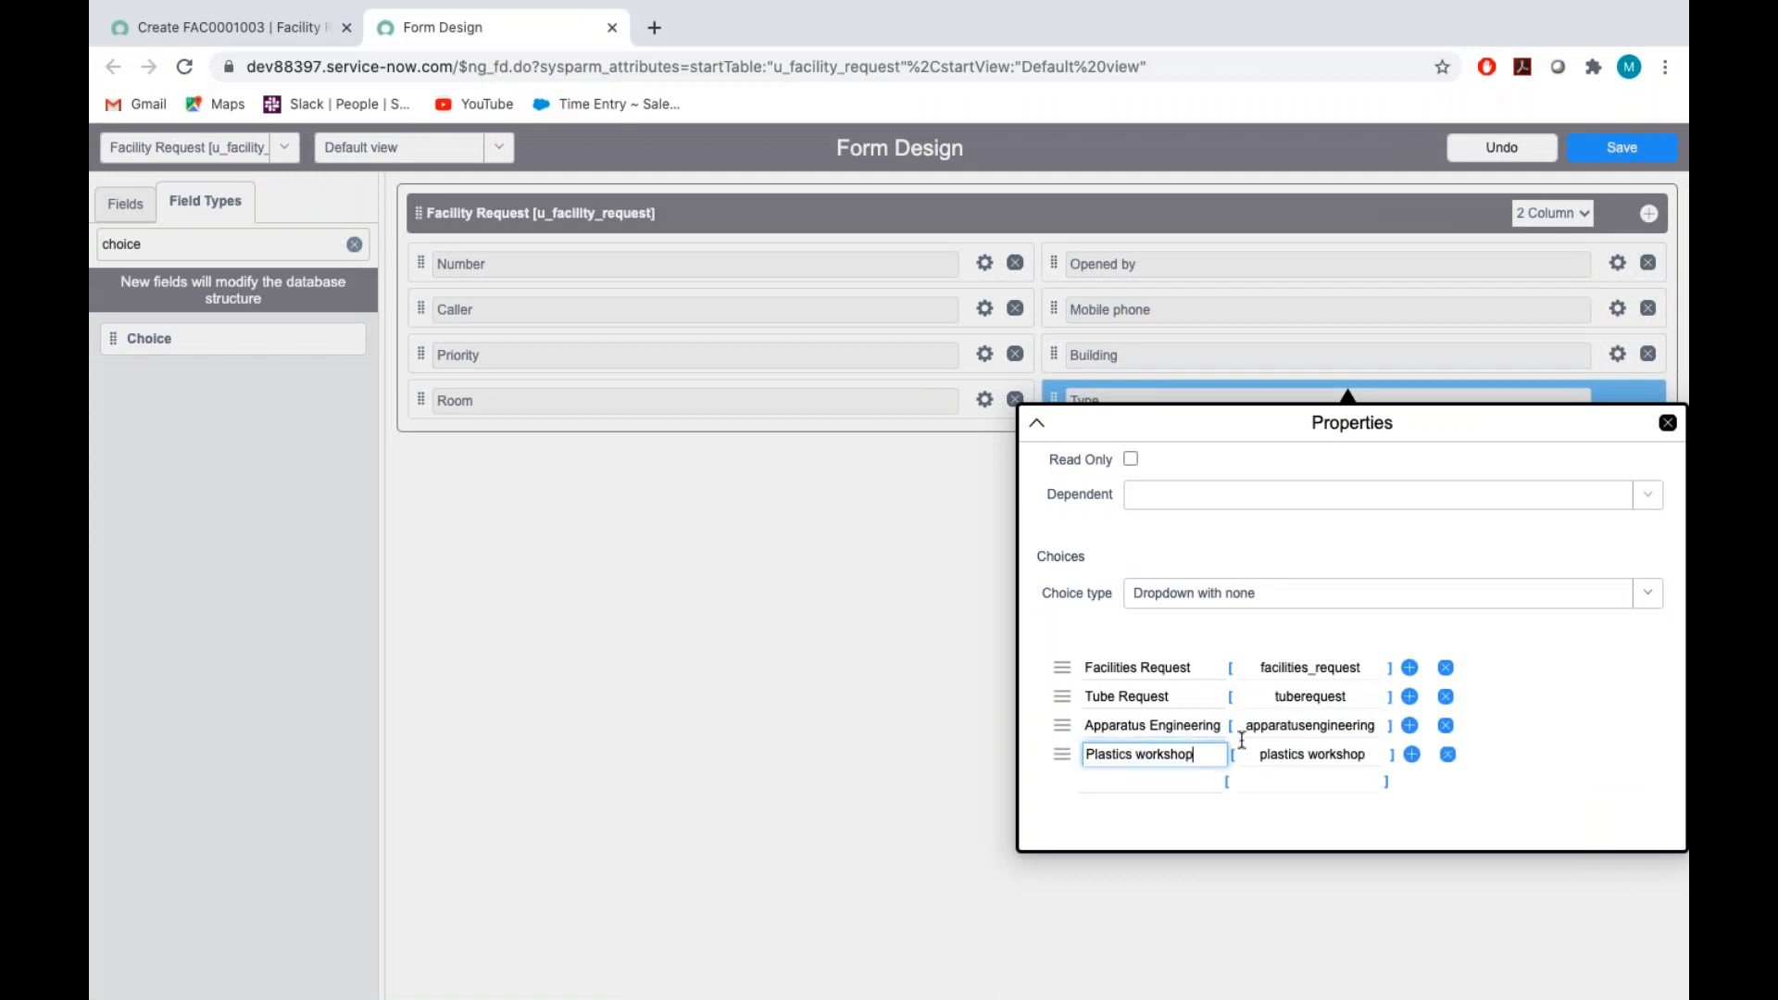
click(1311, 754)
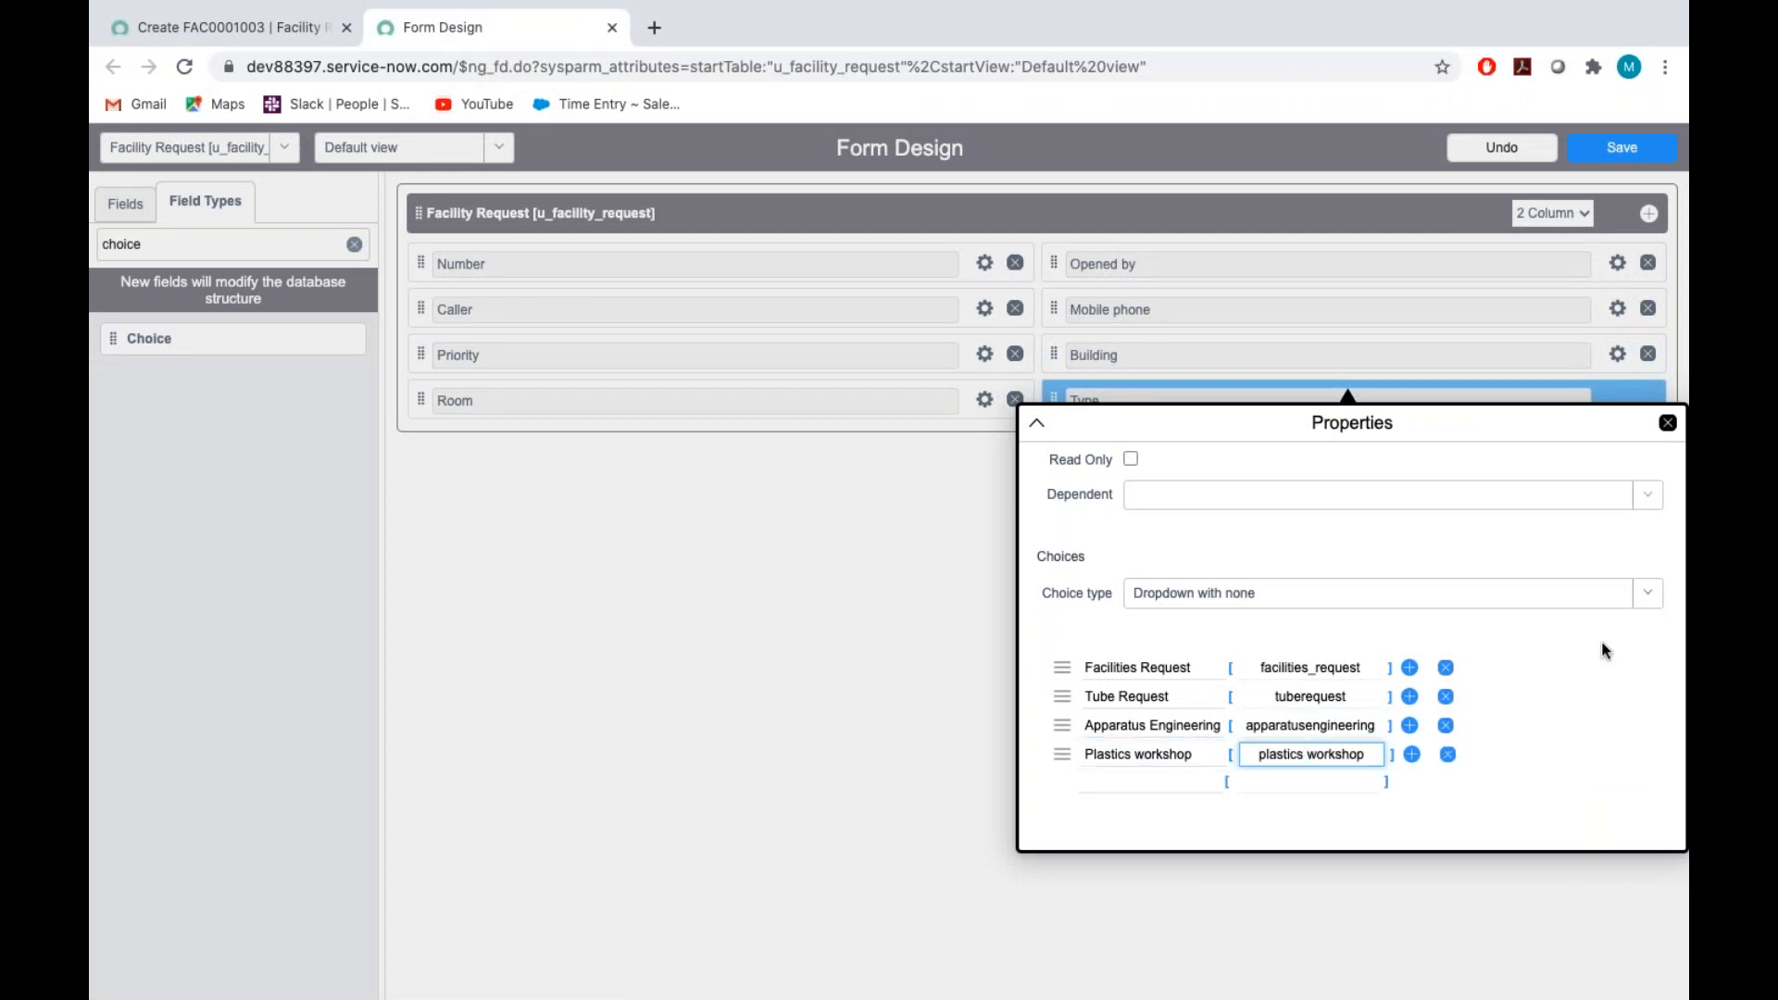
key(BackSpace)
text(_)
Look up the next Type choice in the Assignment_Tech document and add Machining as the fifth choice
key(ctrl+Right)
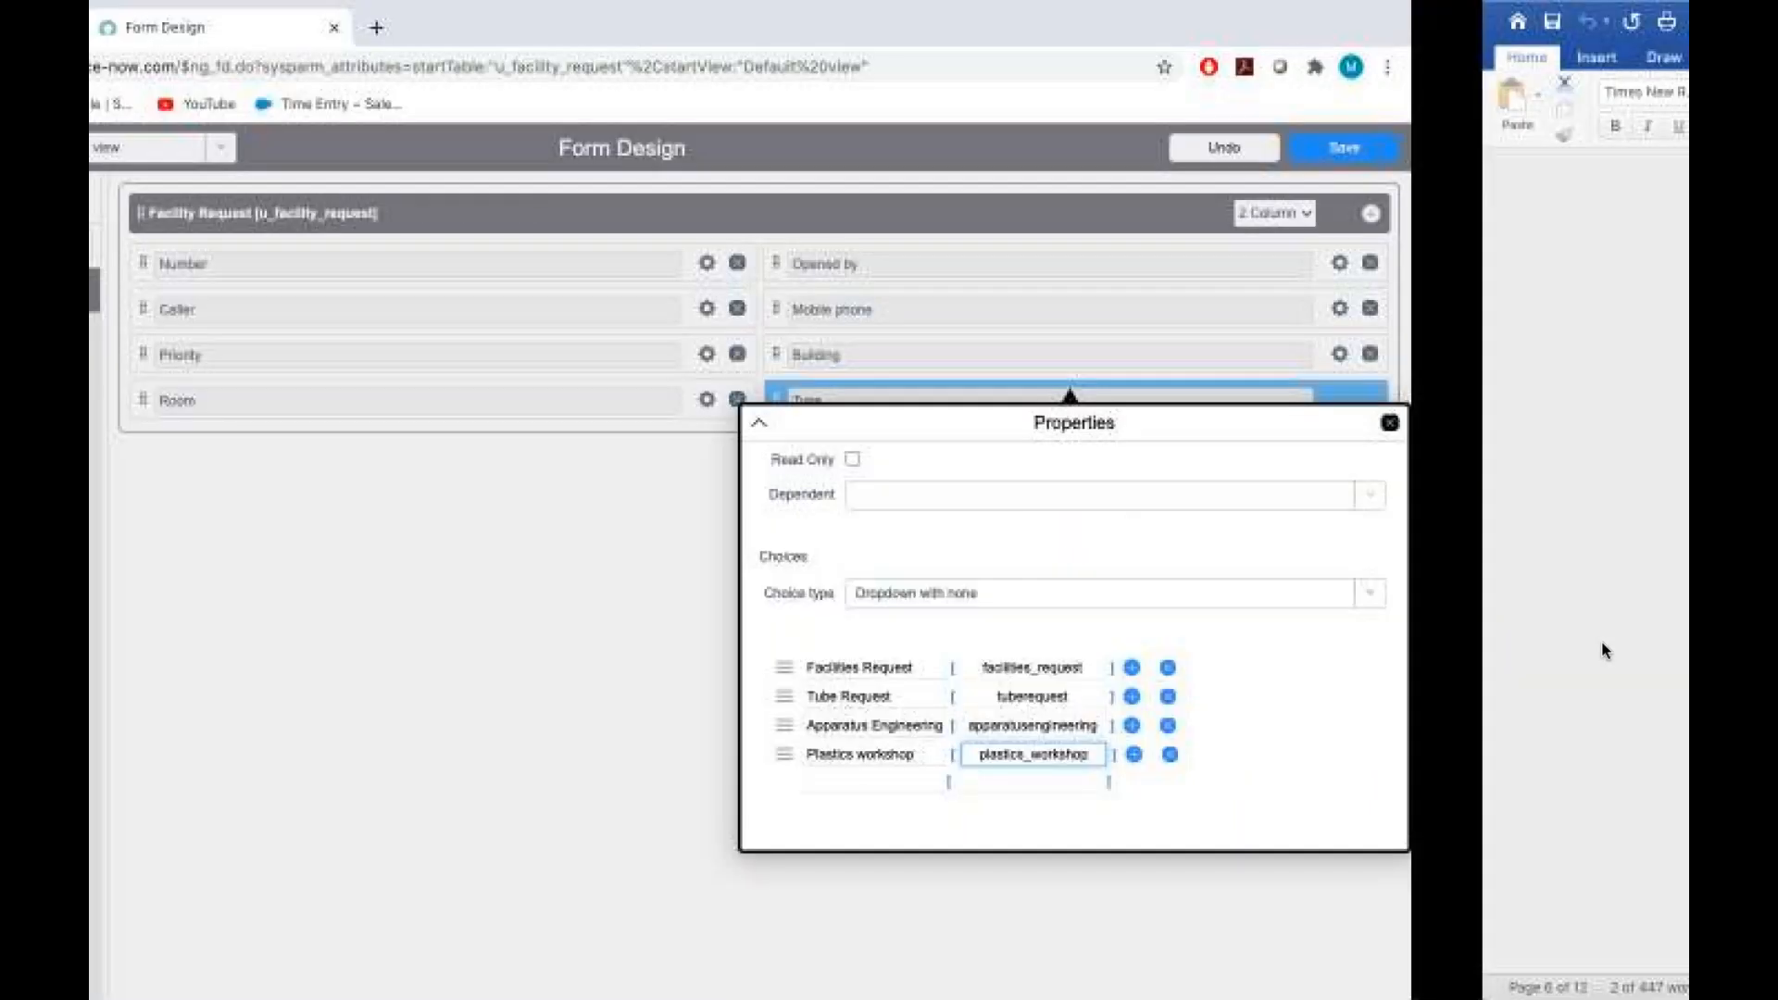
double_click(833, 528)
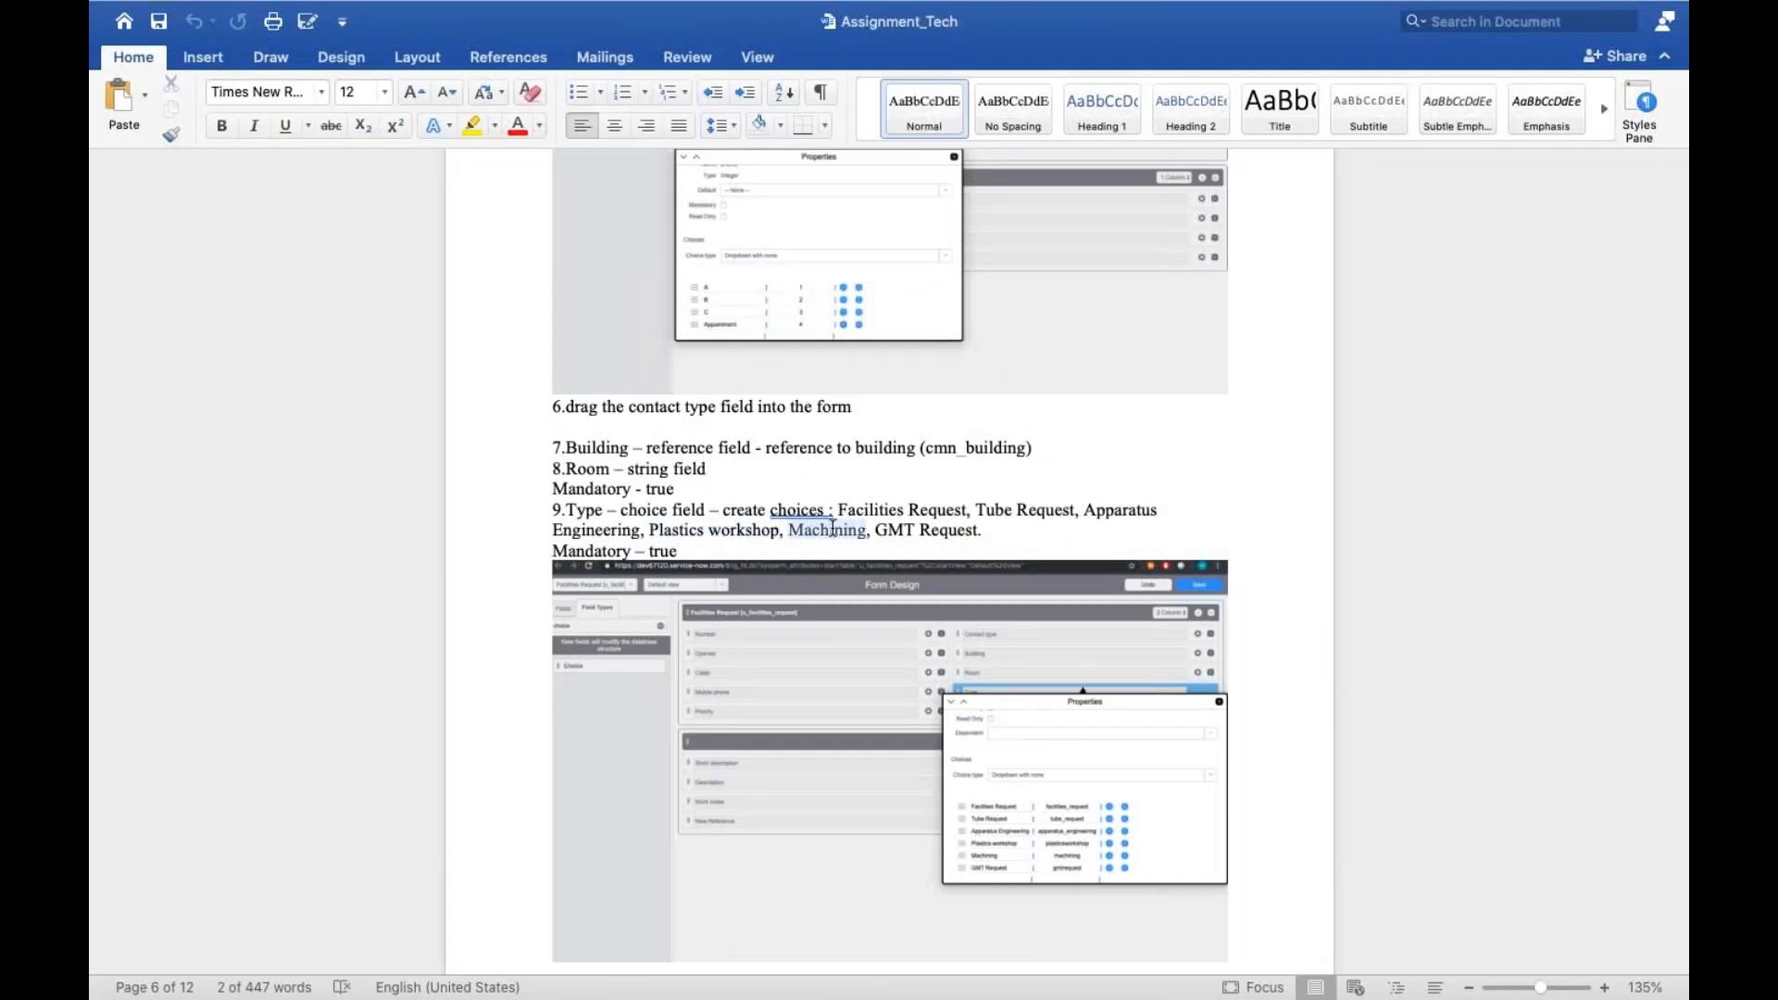
key(ctrl+Left)
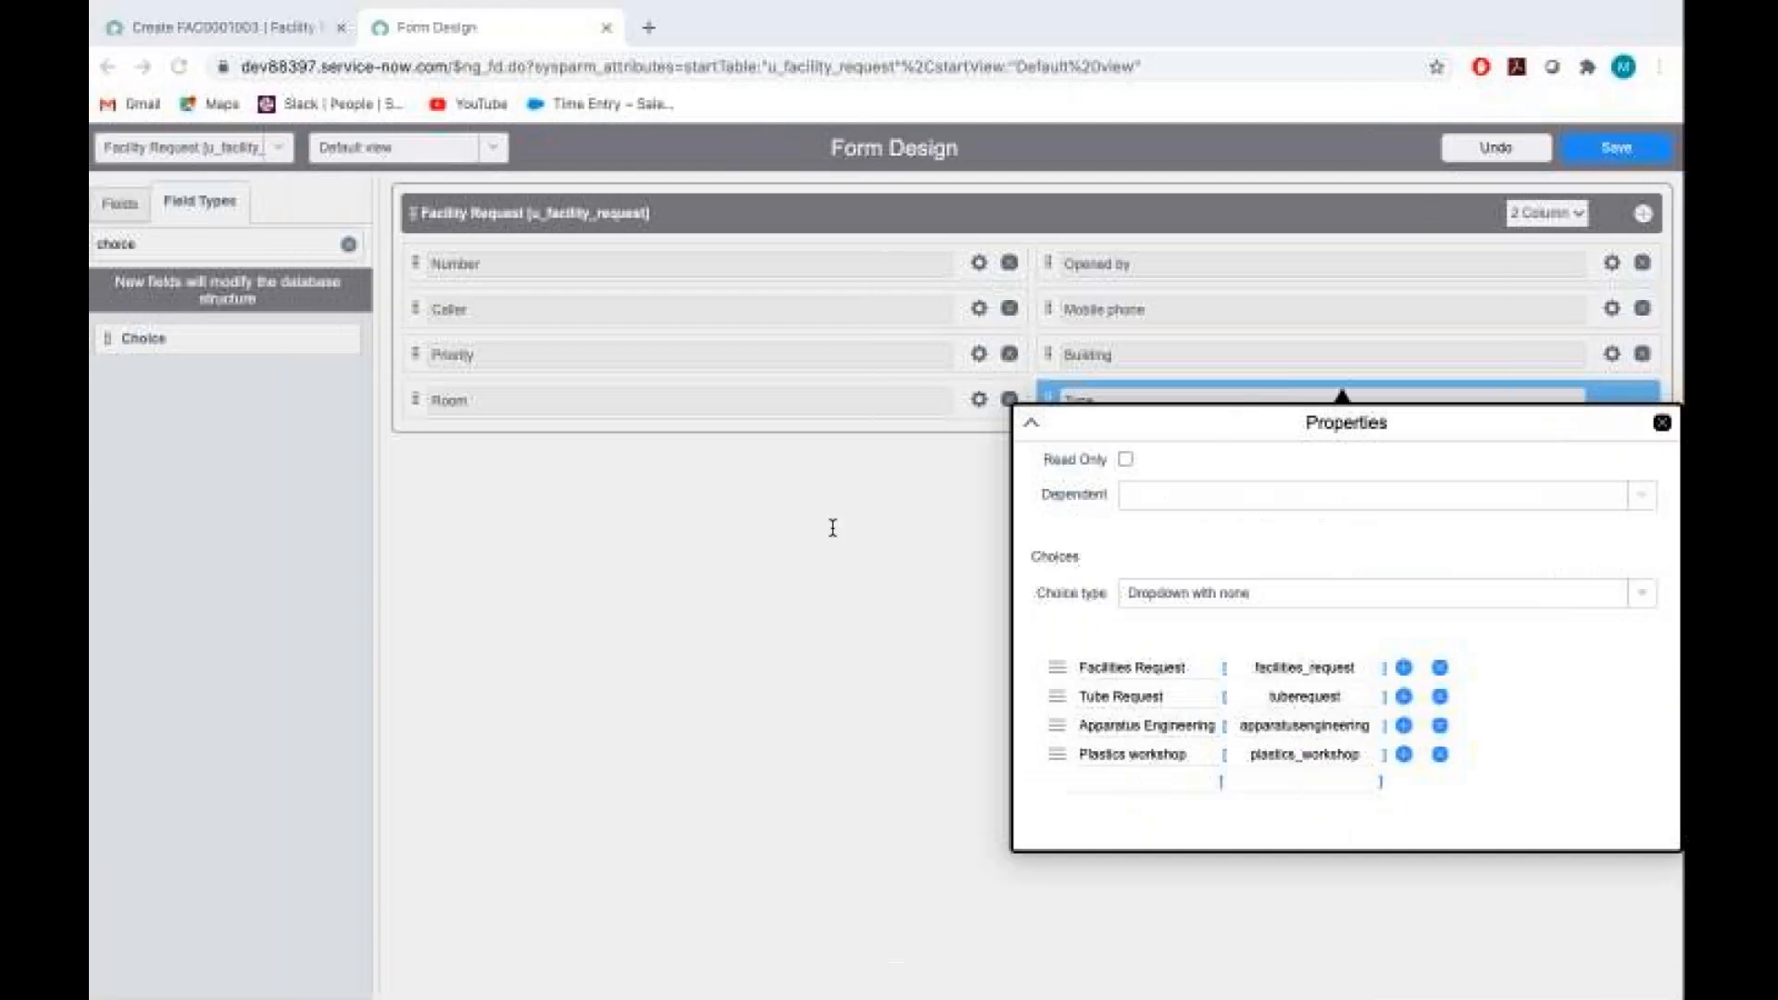
click(1104, 780)
text(M)
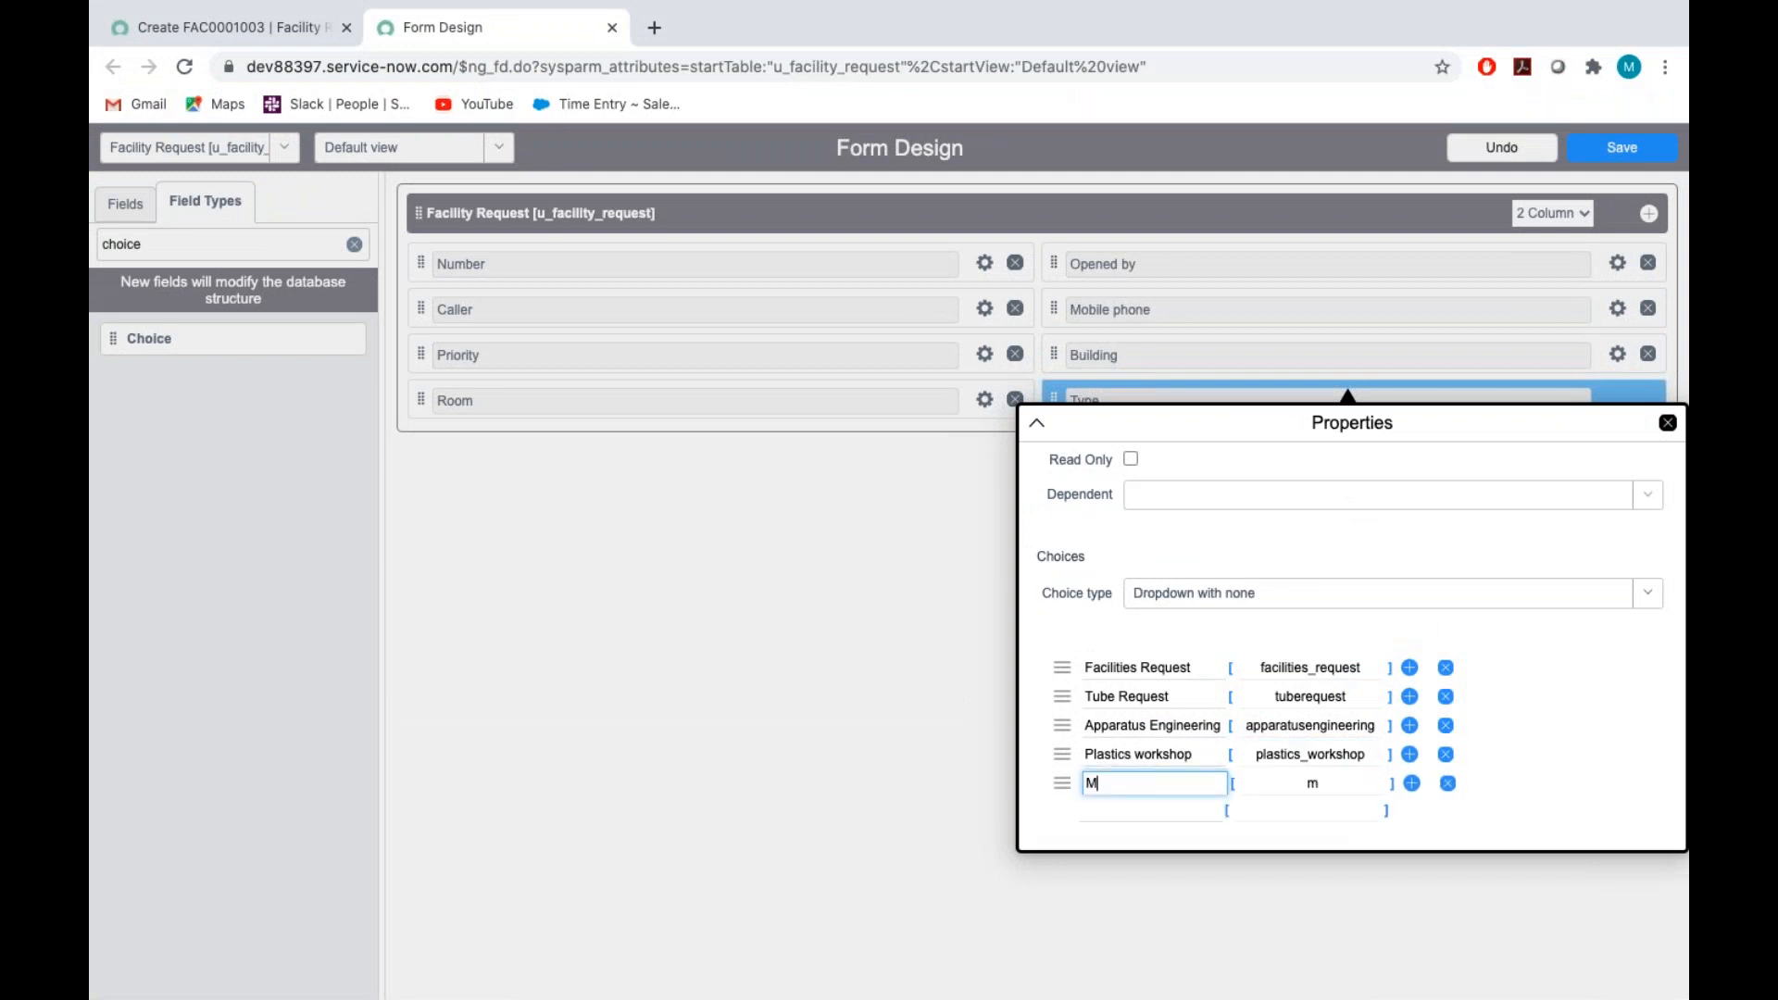
text(aching)
click(1126, 809)
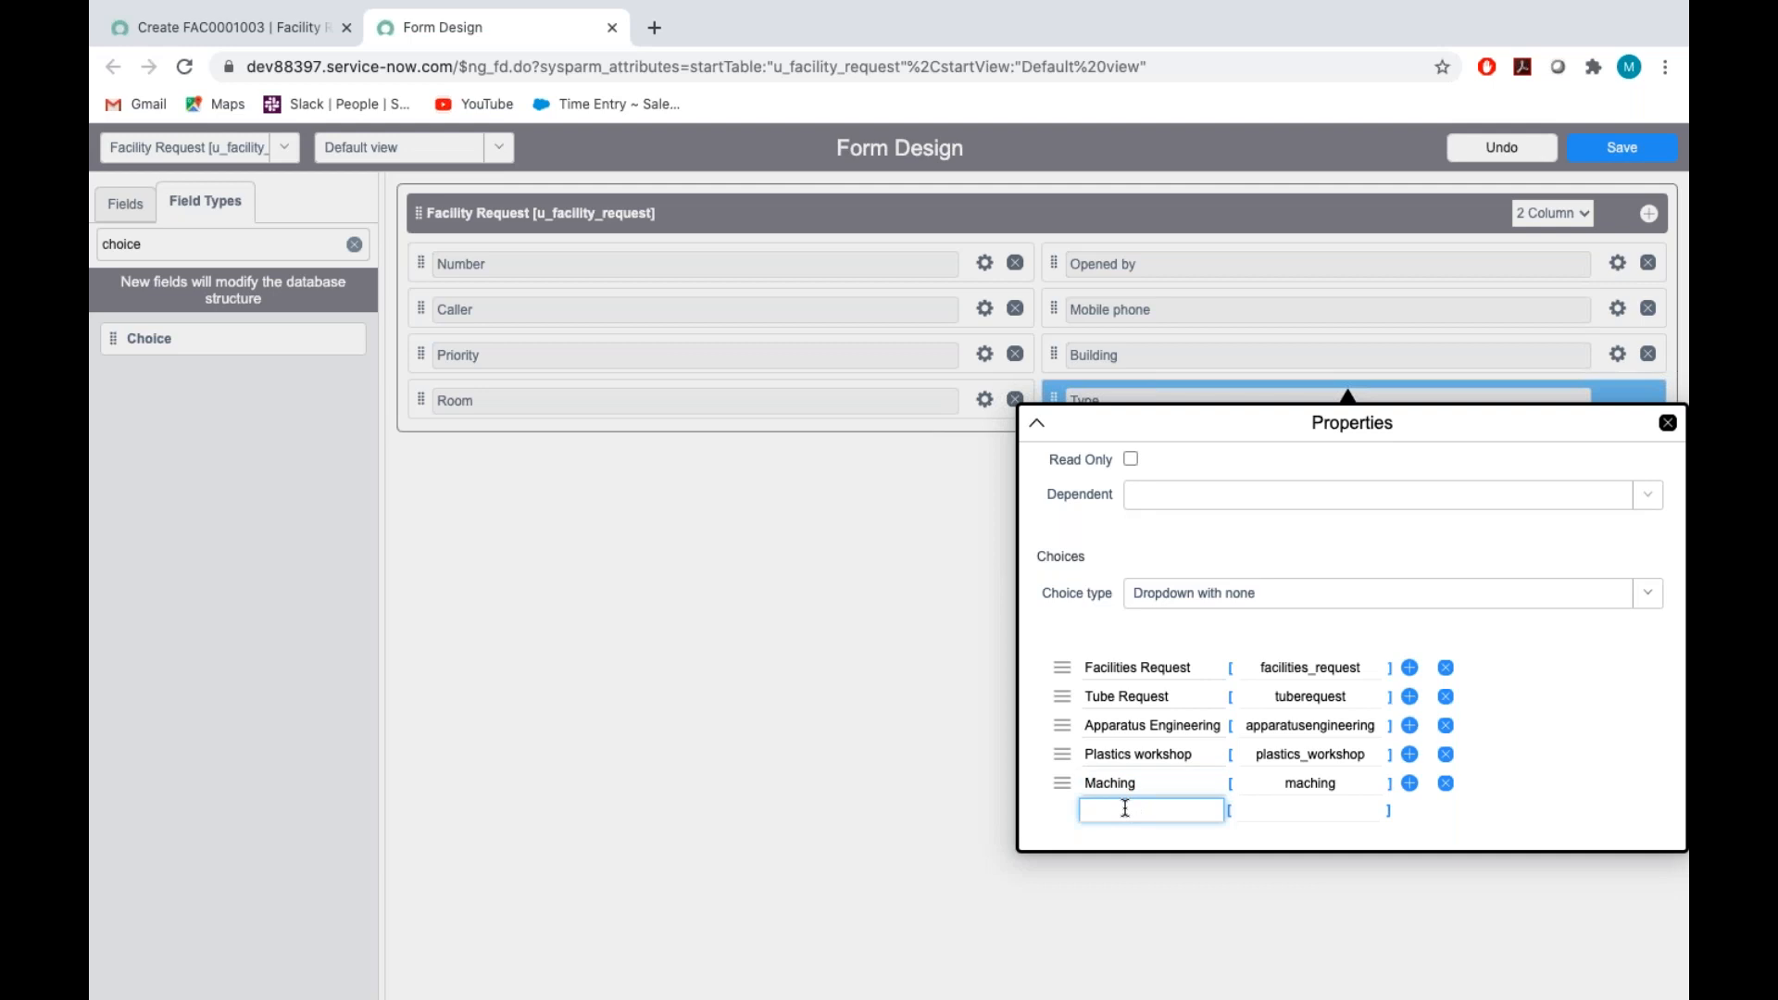
click(1130, 783)
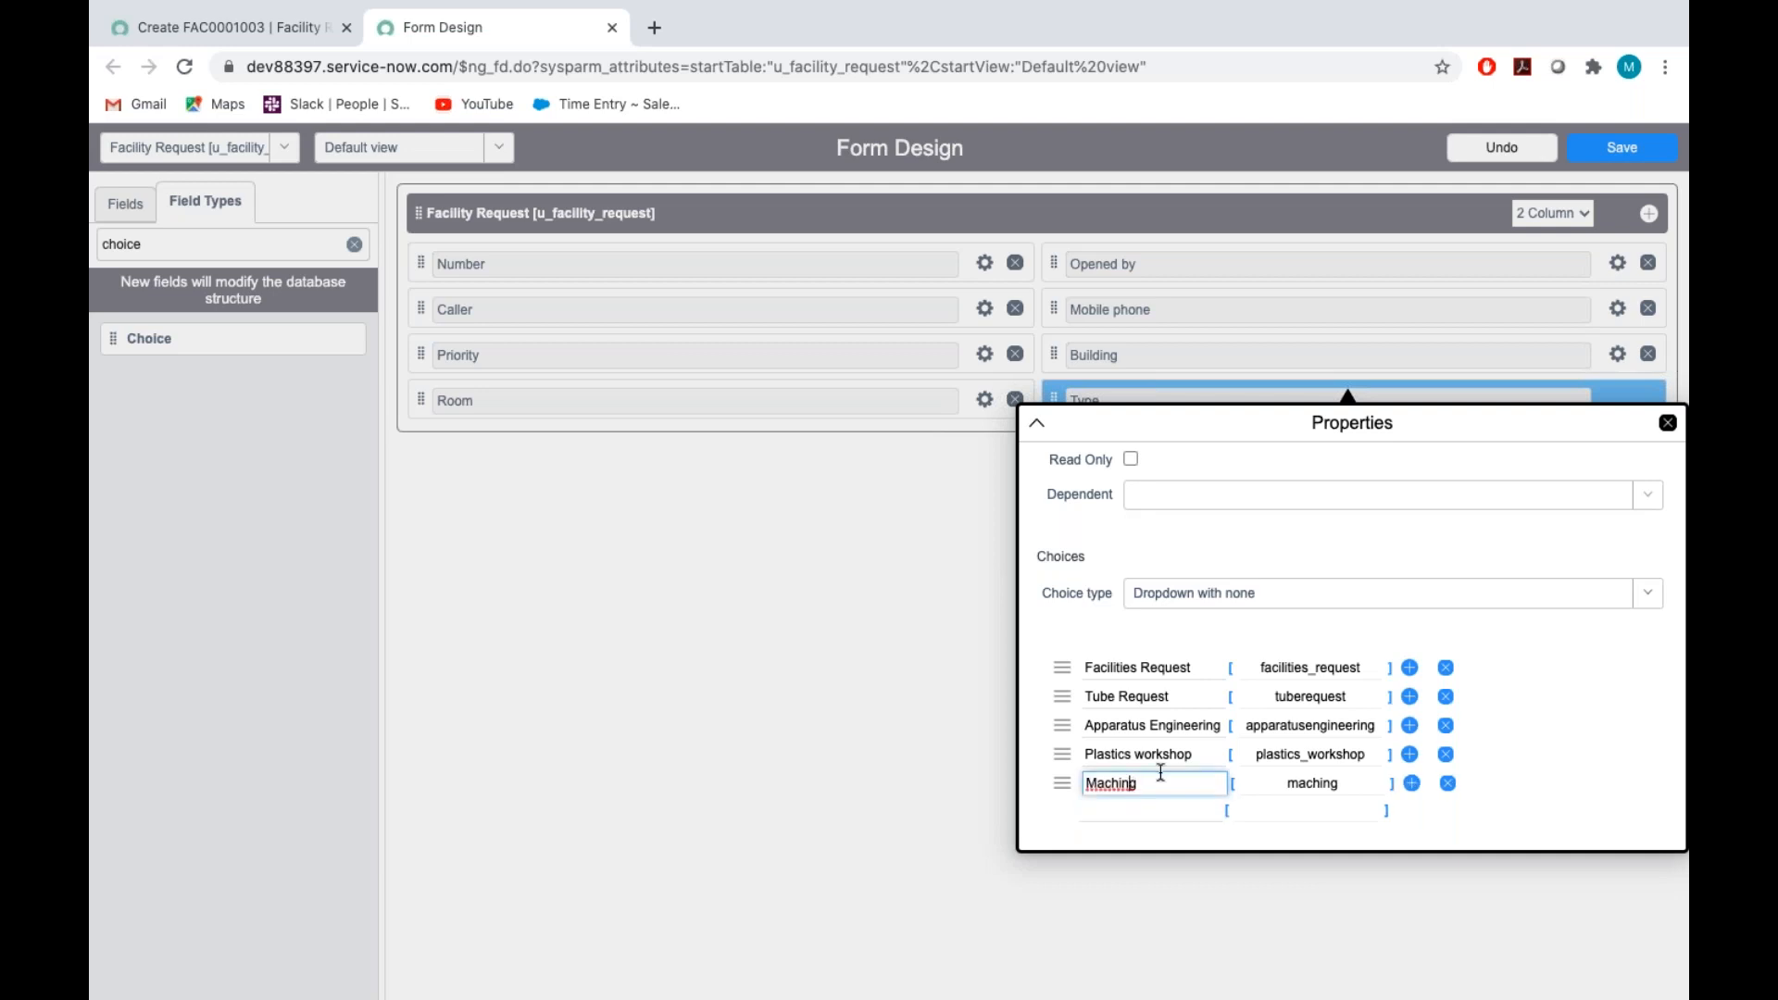
text(in)
Add GMT Request as the sixth Type choice and set its value to gmt _request
click(1126, 802)
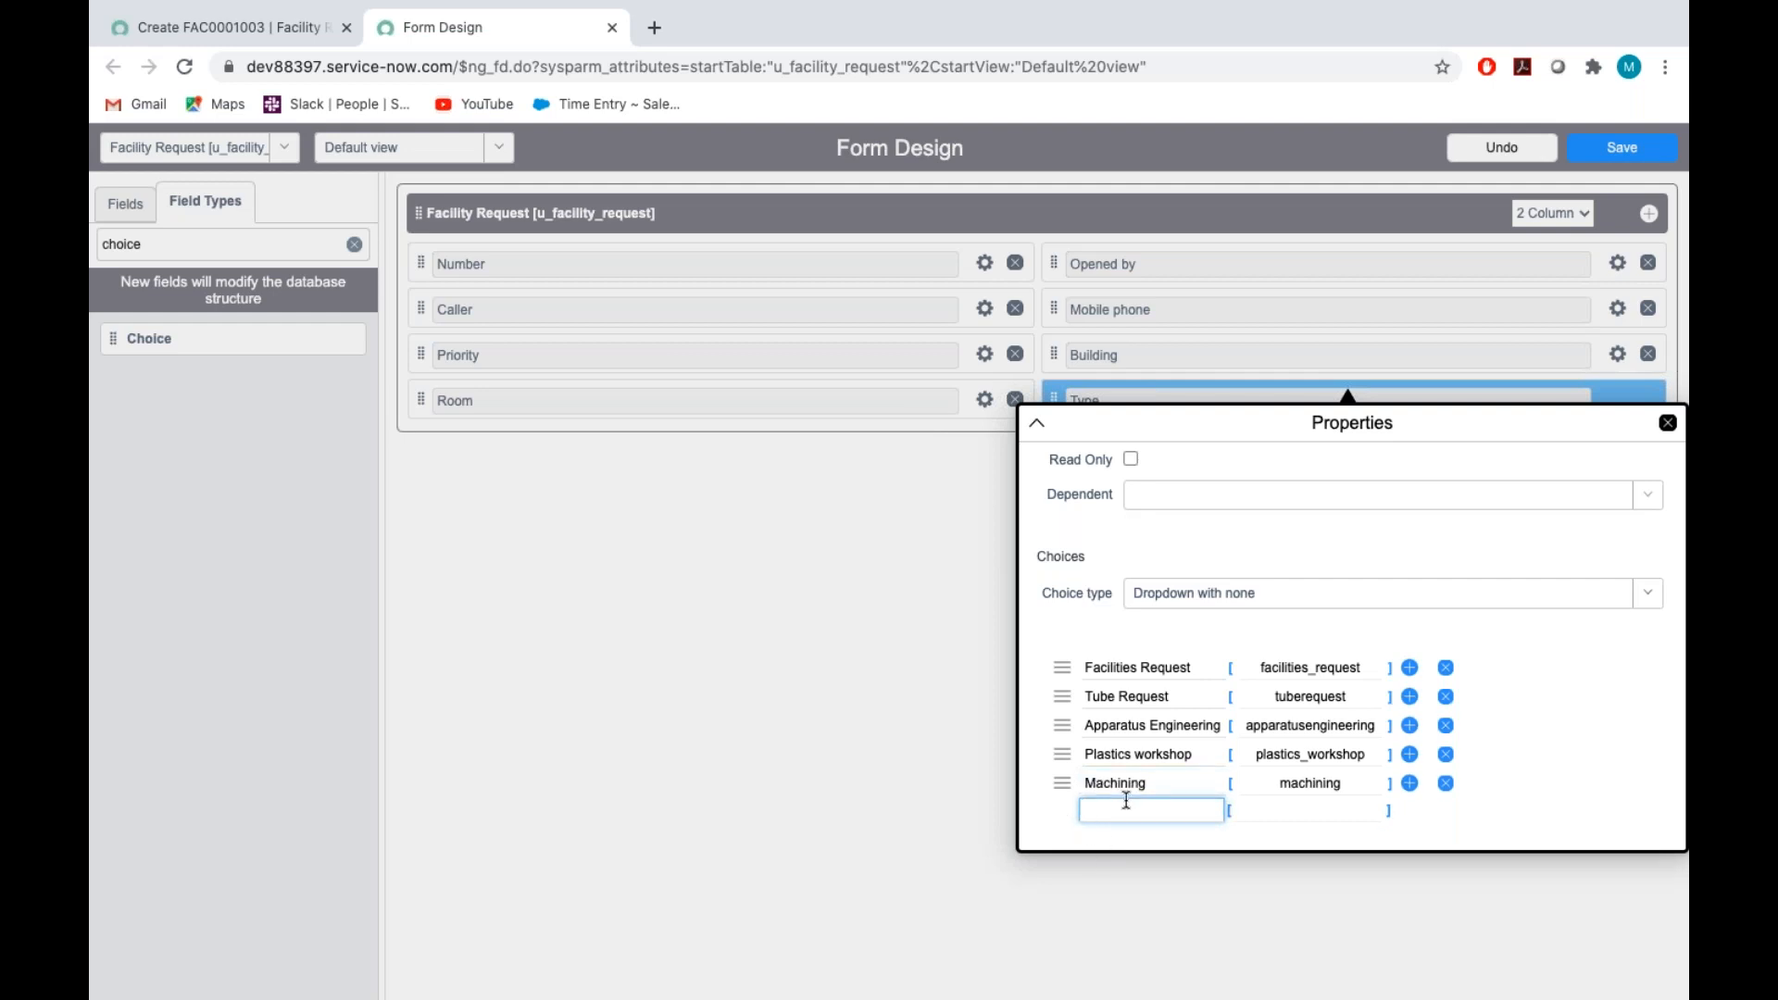
text(GMT Request)
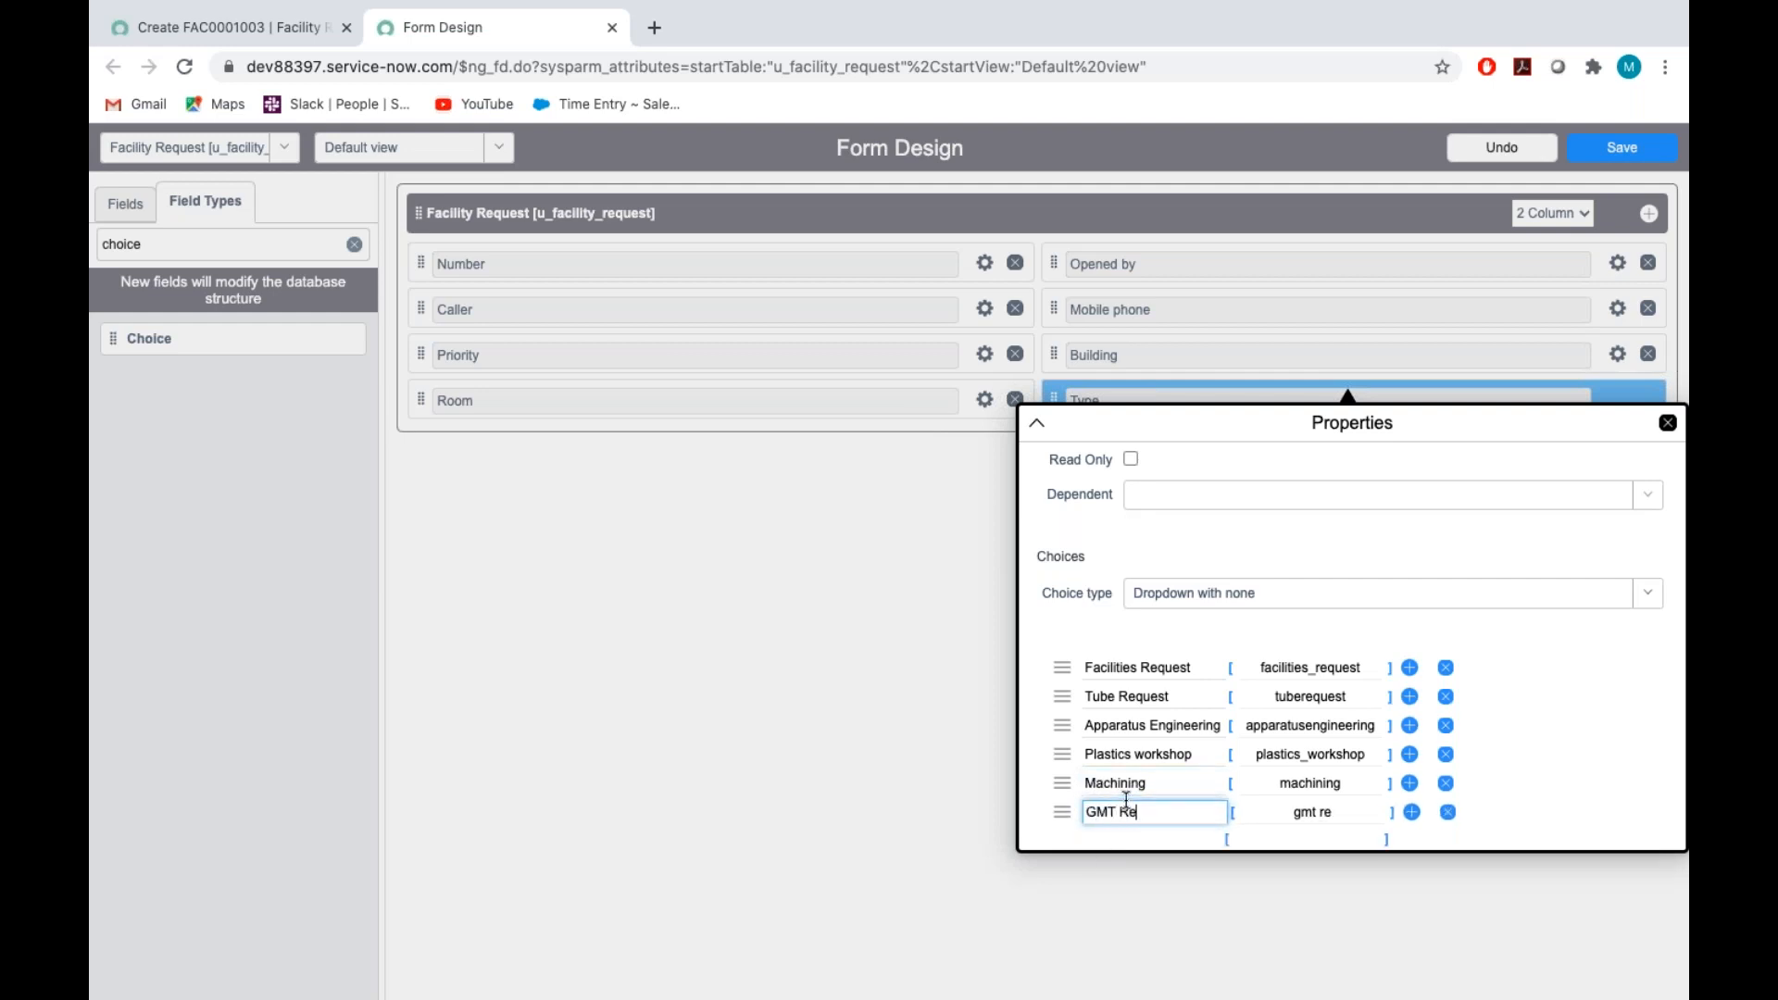
click(1311, 811)
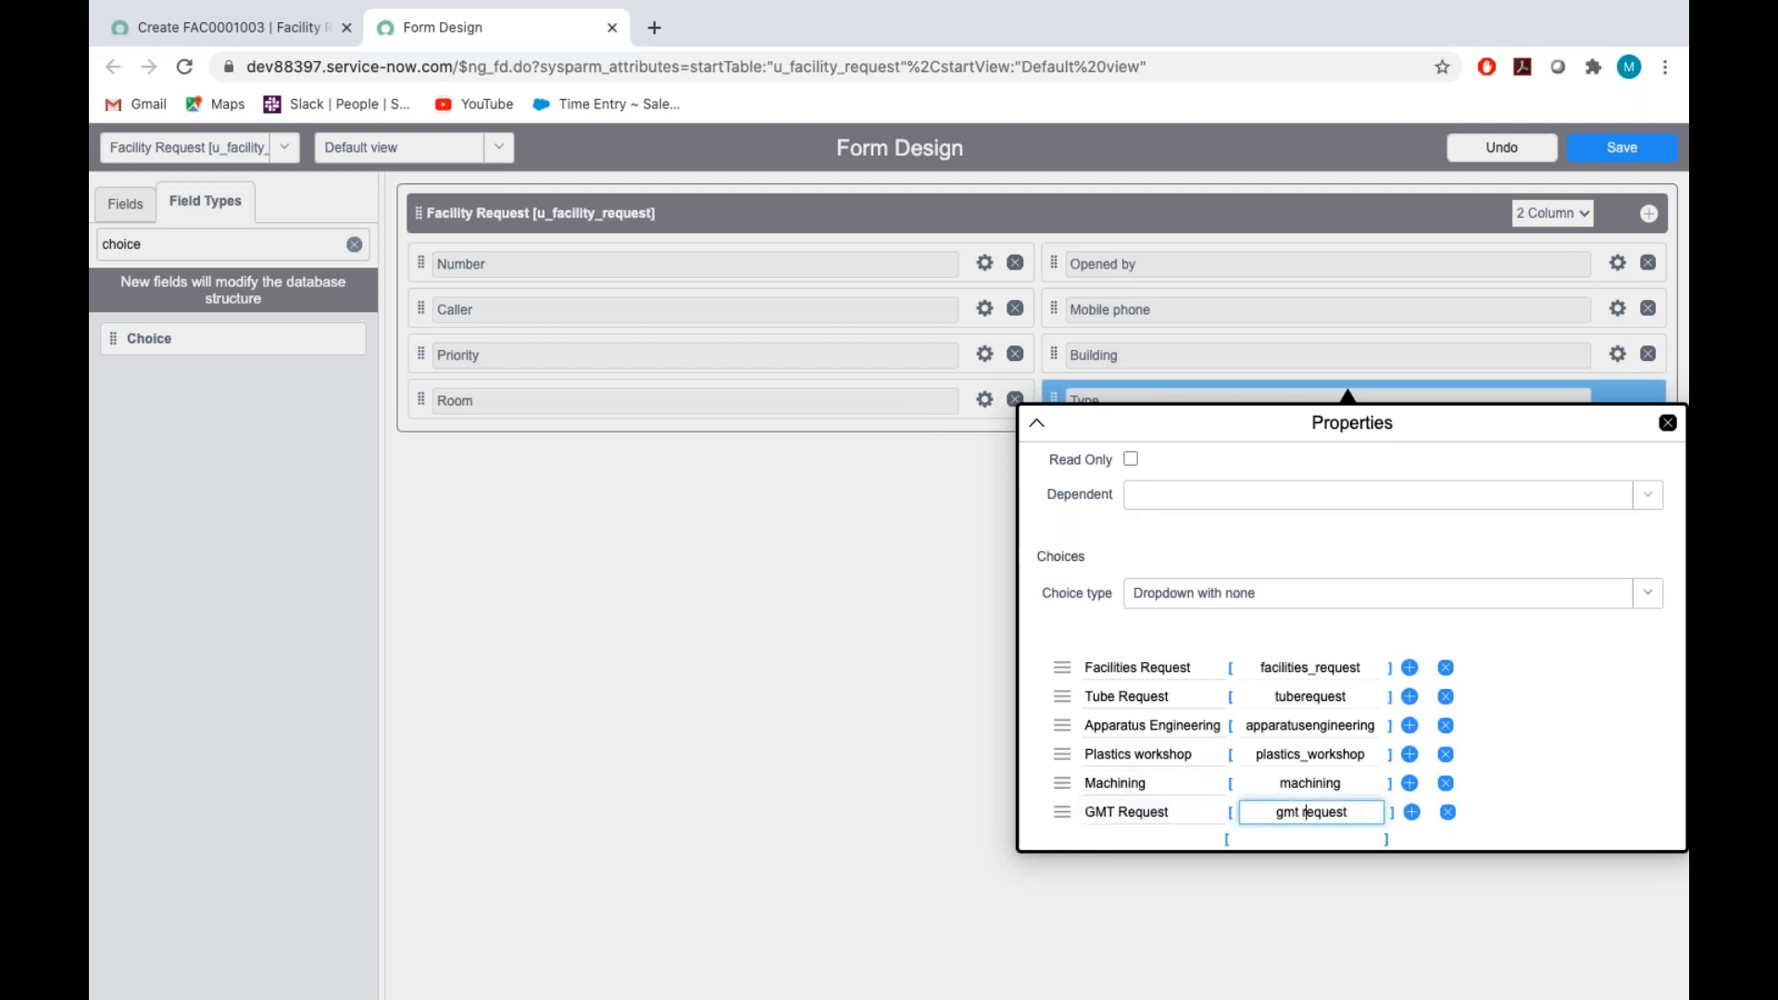
text(_)
Close the Type field's properties and save the Facility Request form design
scroll(1516, 738, down, 1)
click(1667, 423)
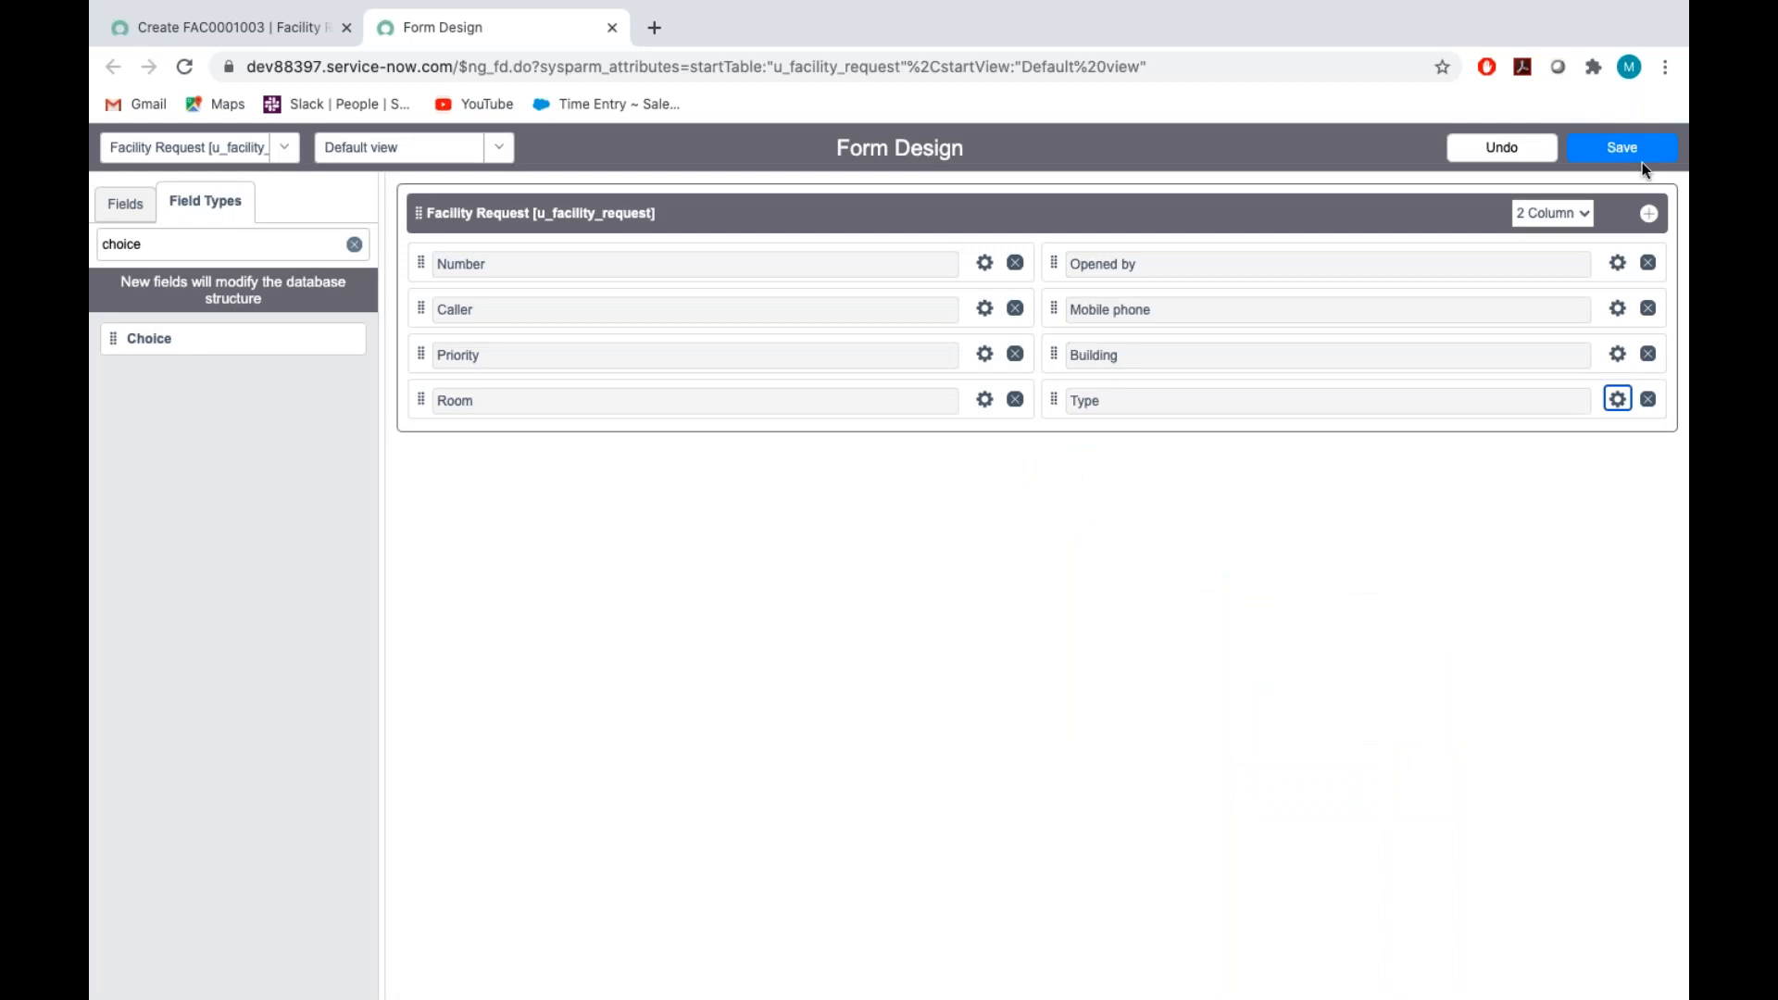
click(1623, 148)
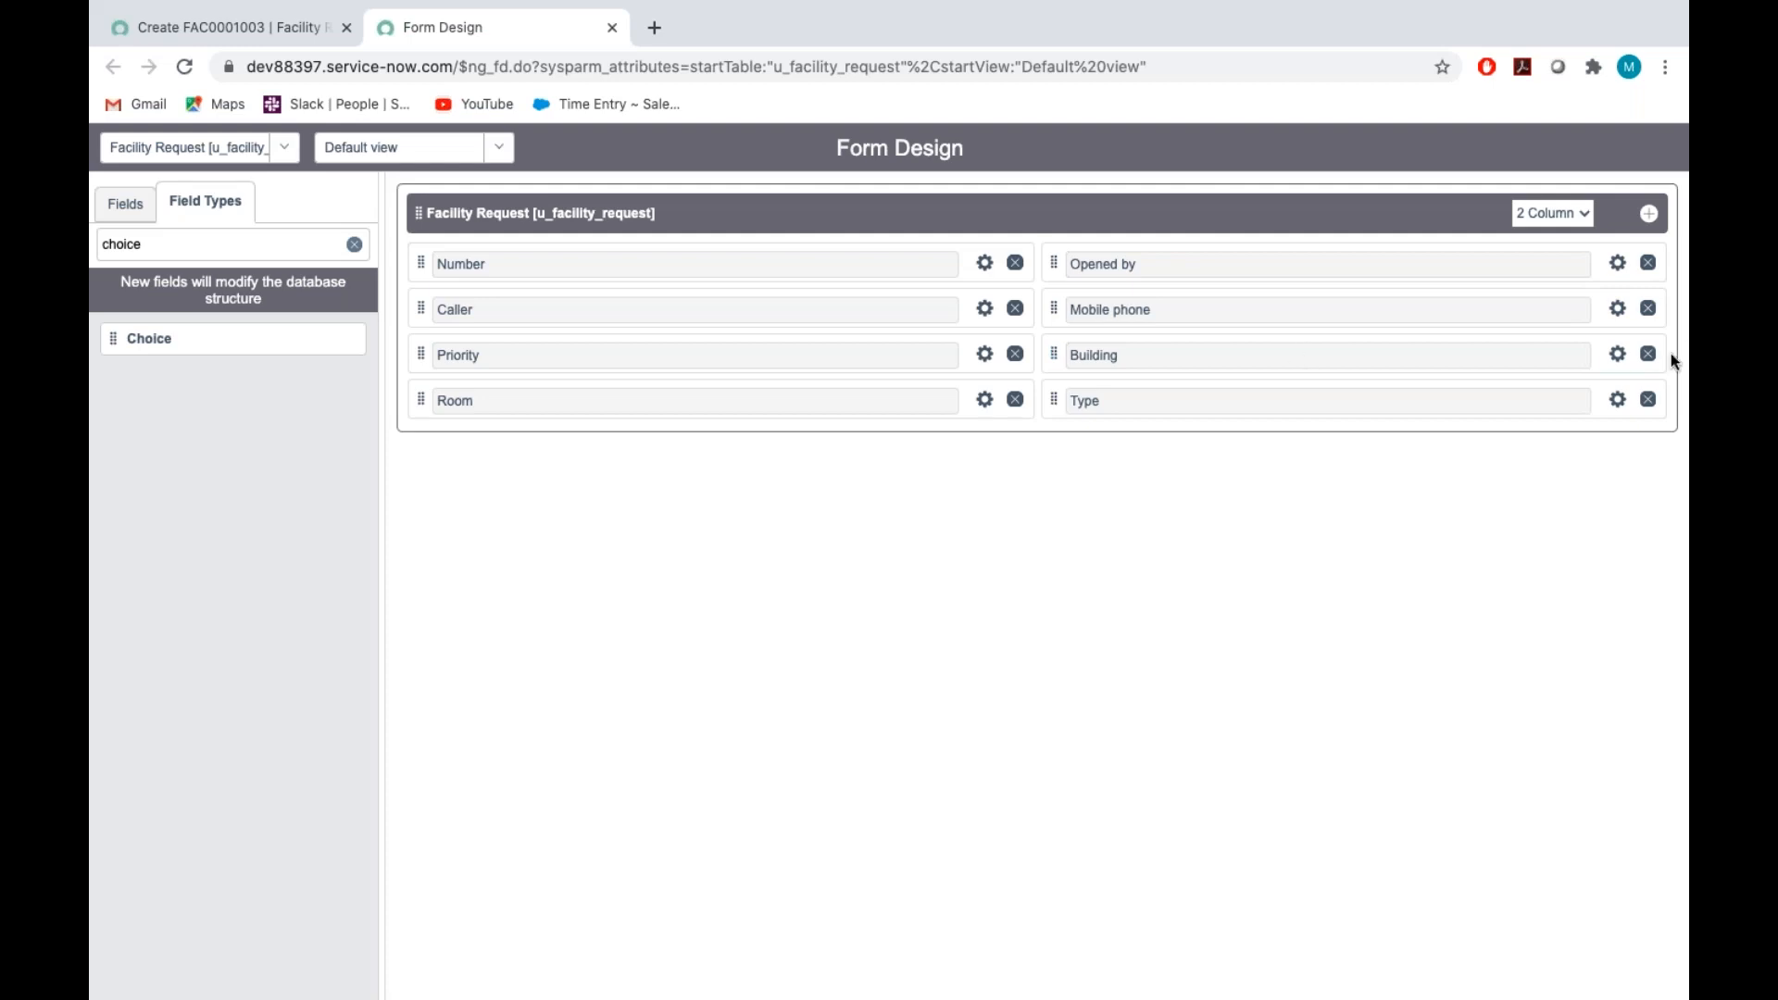
Reopen the Type field's properties and set its choice type to Dropdown without none
click(1619, 400)
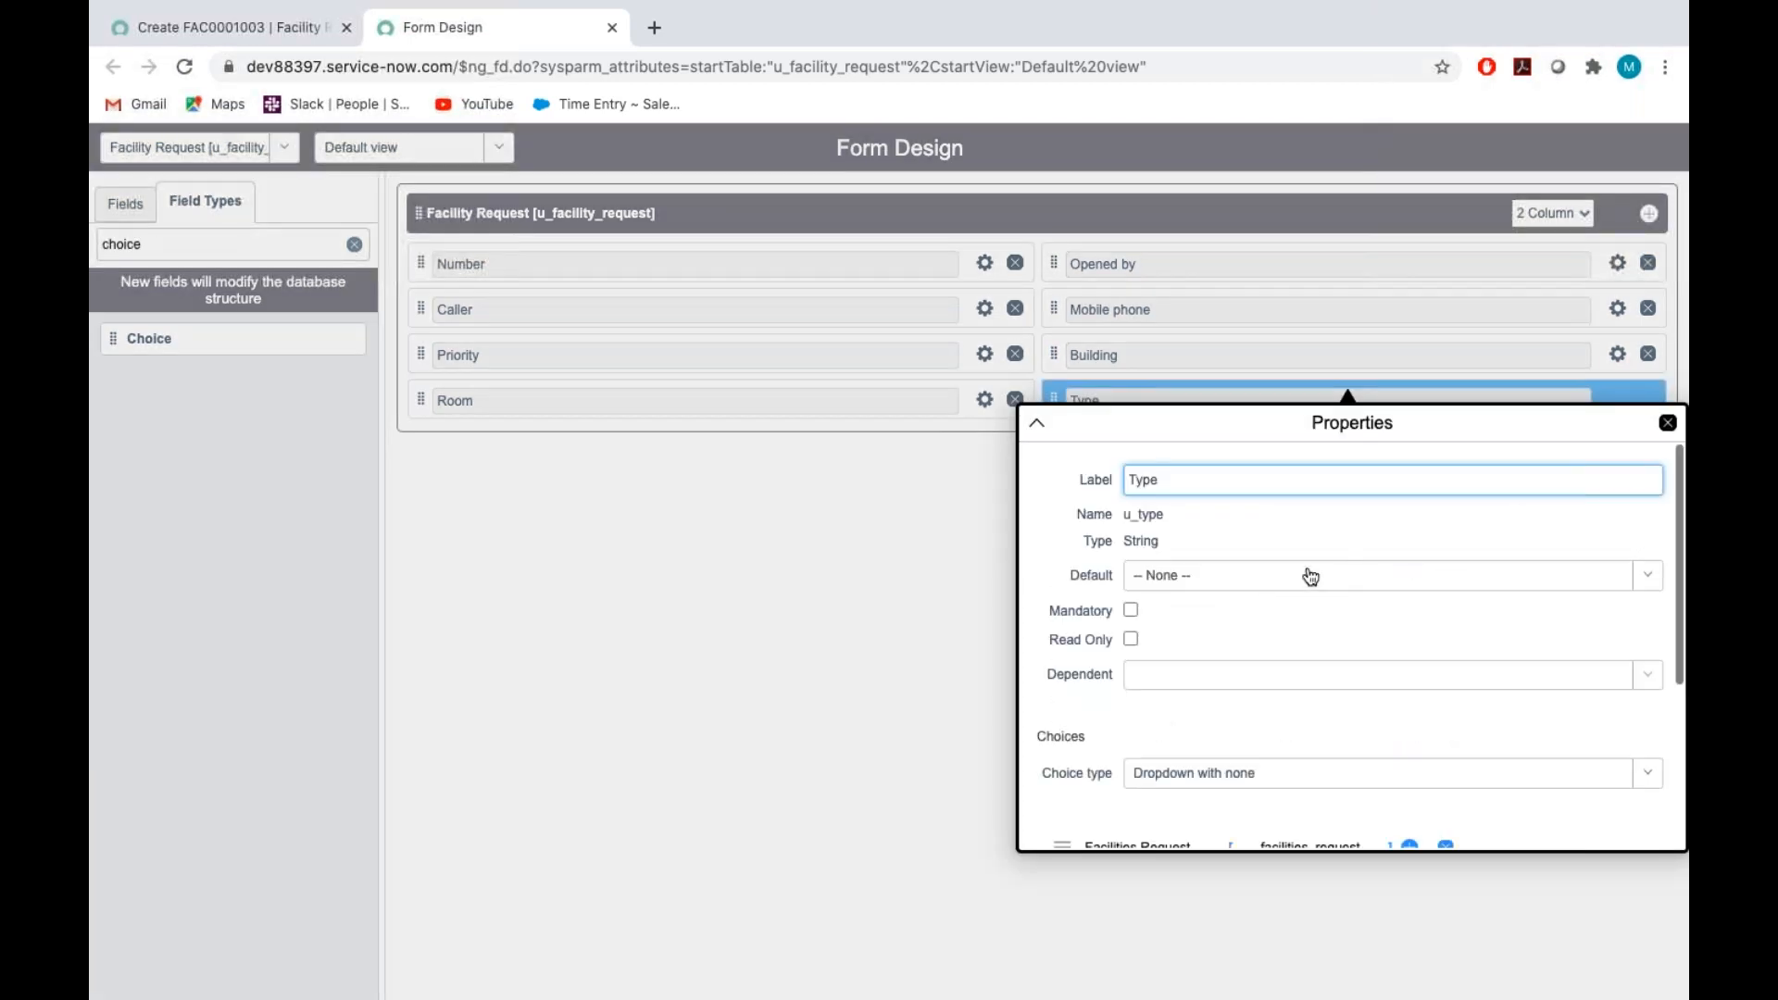
scroll(1306, 584, down, 3)
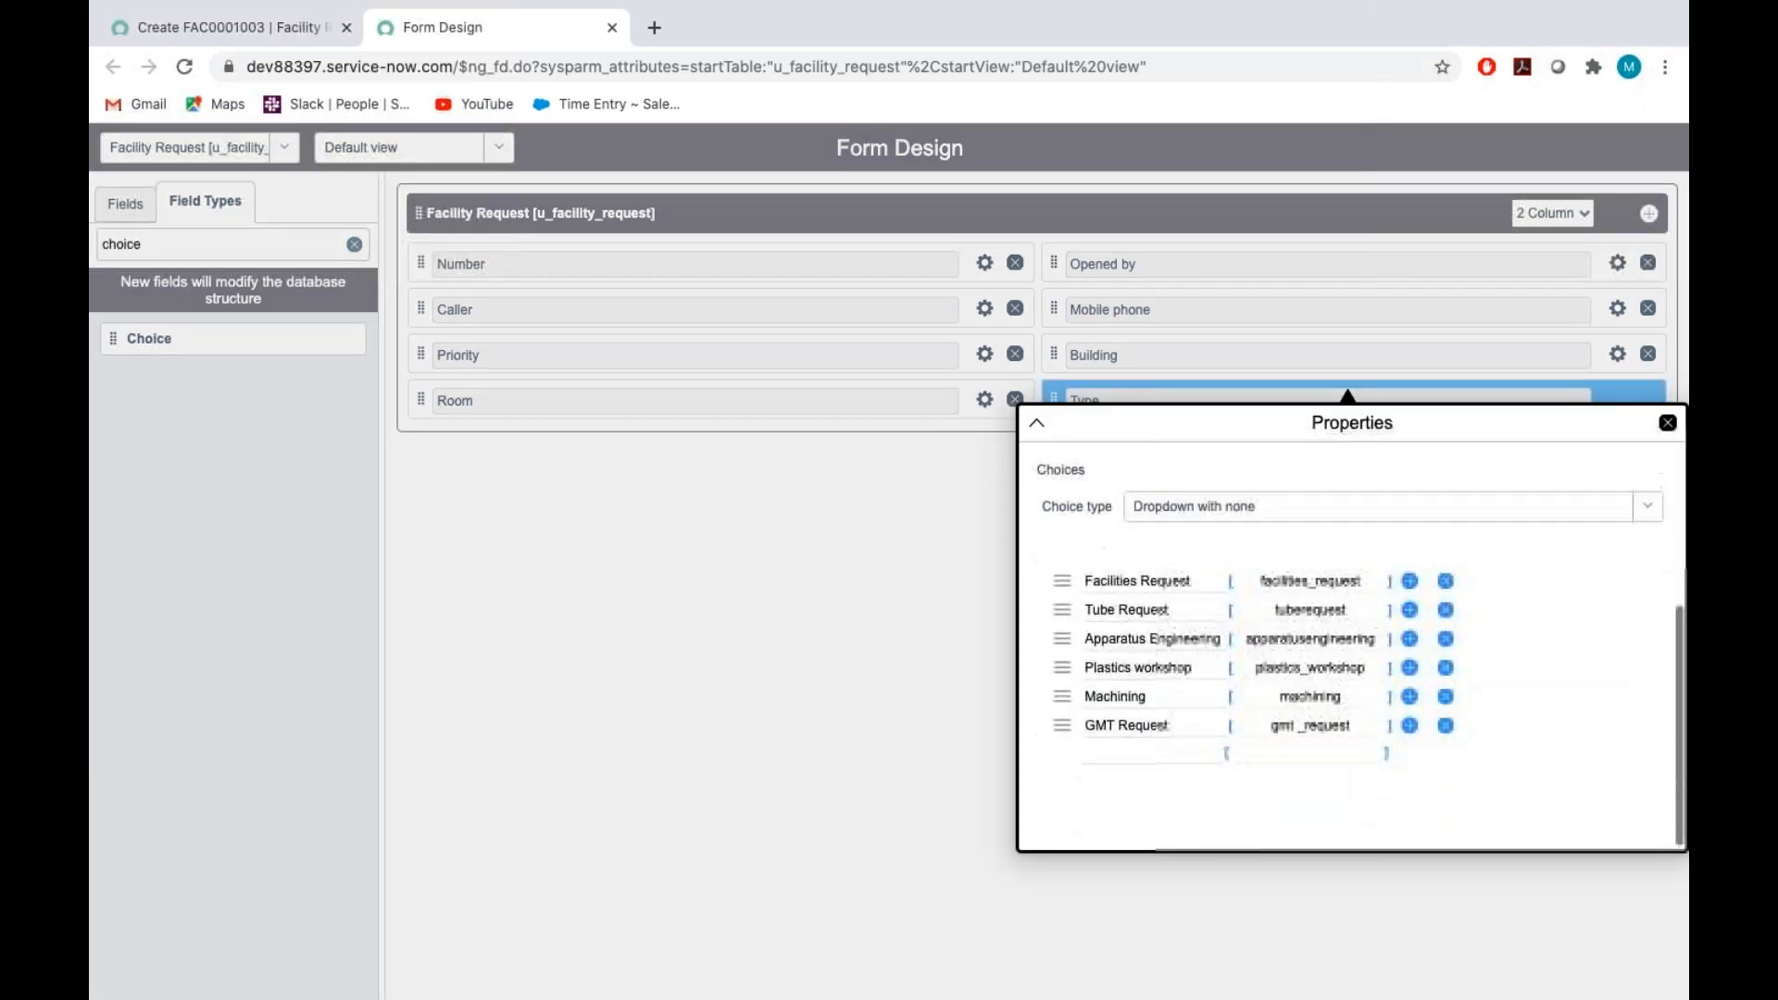
click(1209, 506)
click(1203, 626)
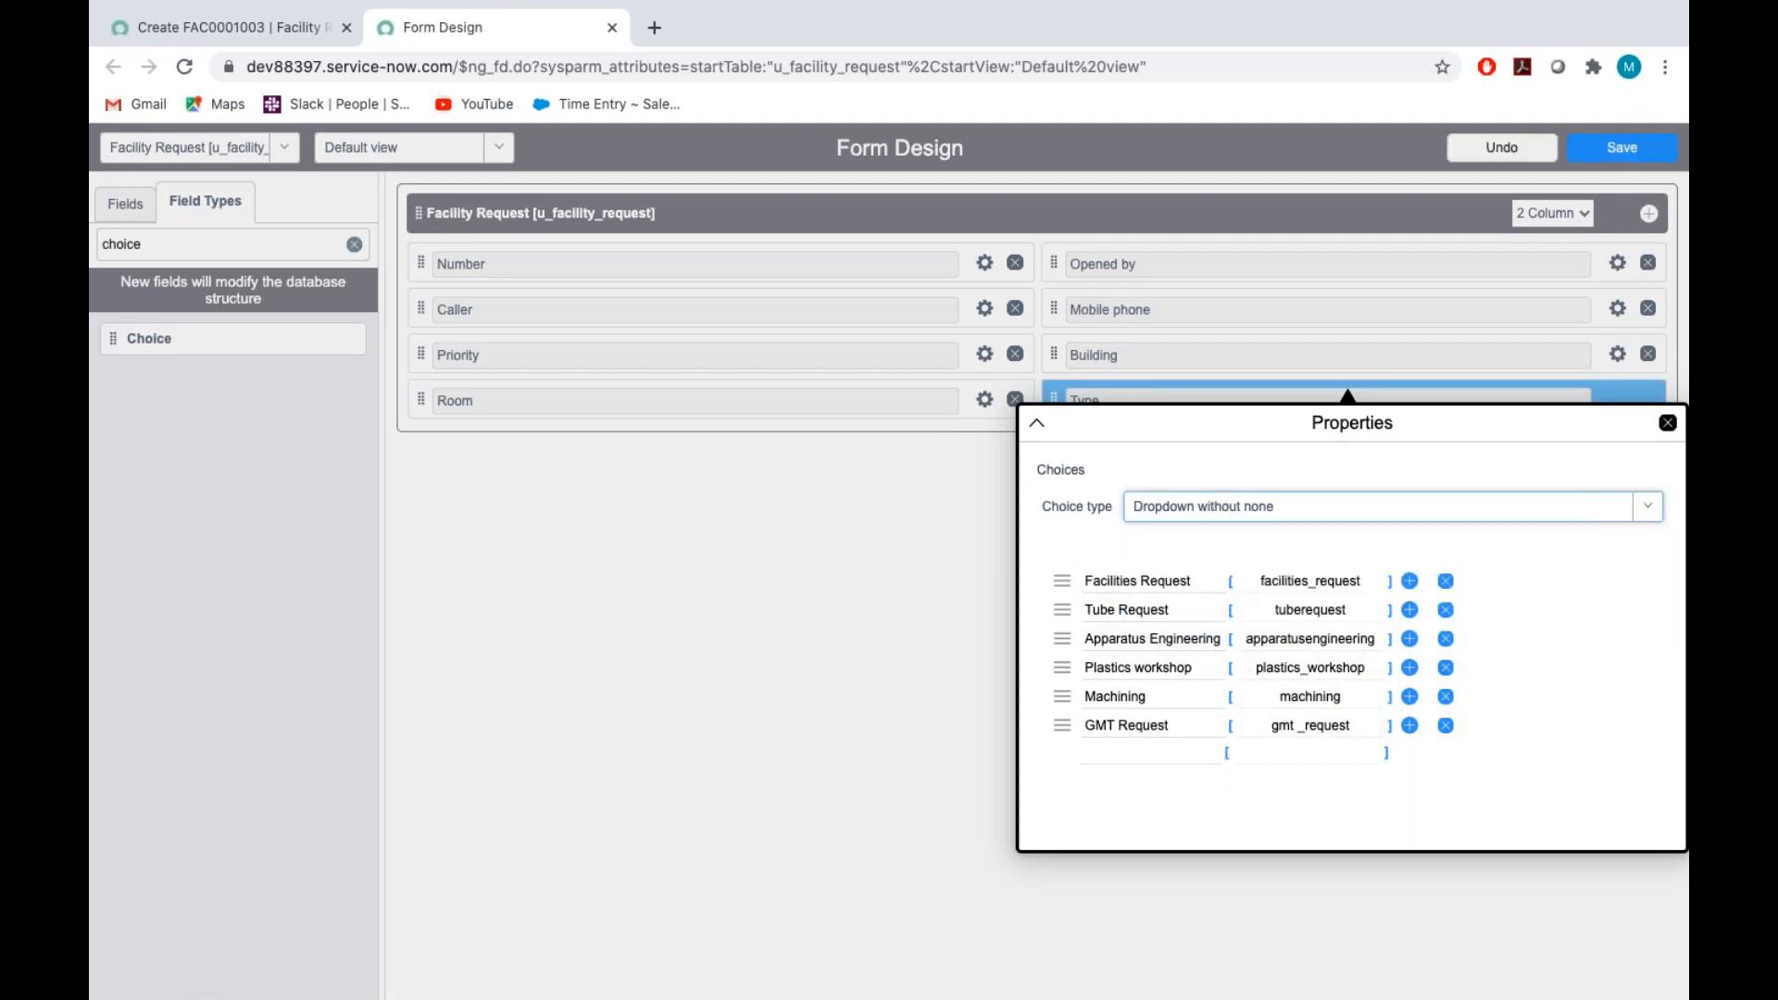
Set the Type field's default to Facilities Request and save the form design
scroll(1176, 587, up, 5)
click(1191, 582)
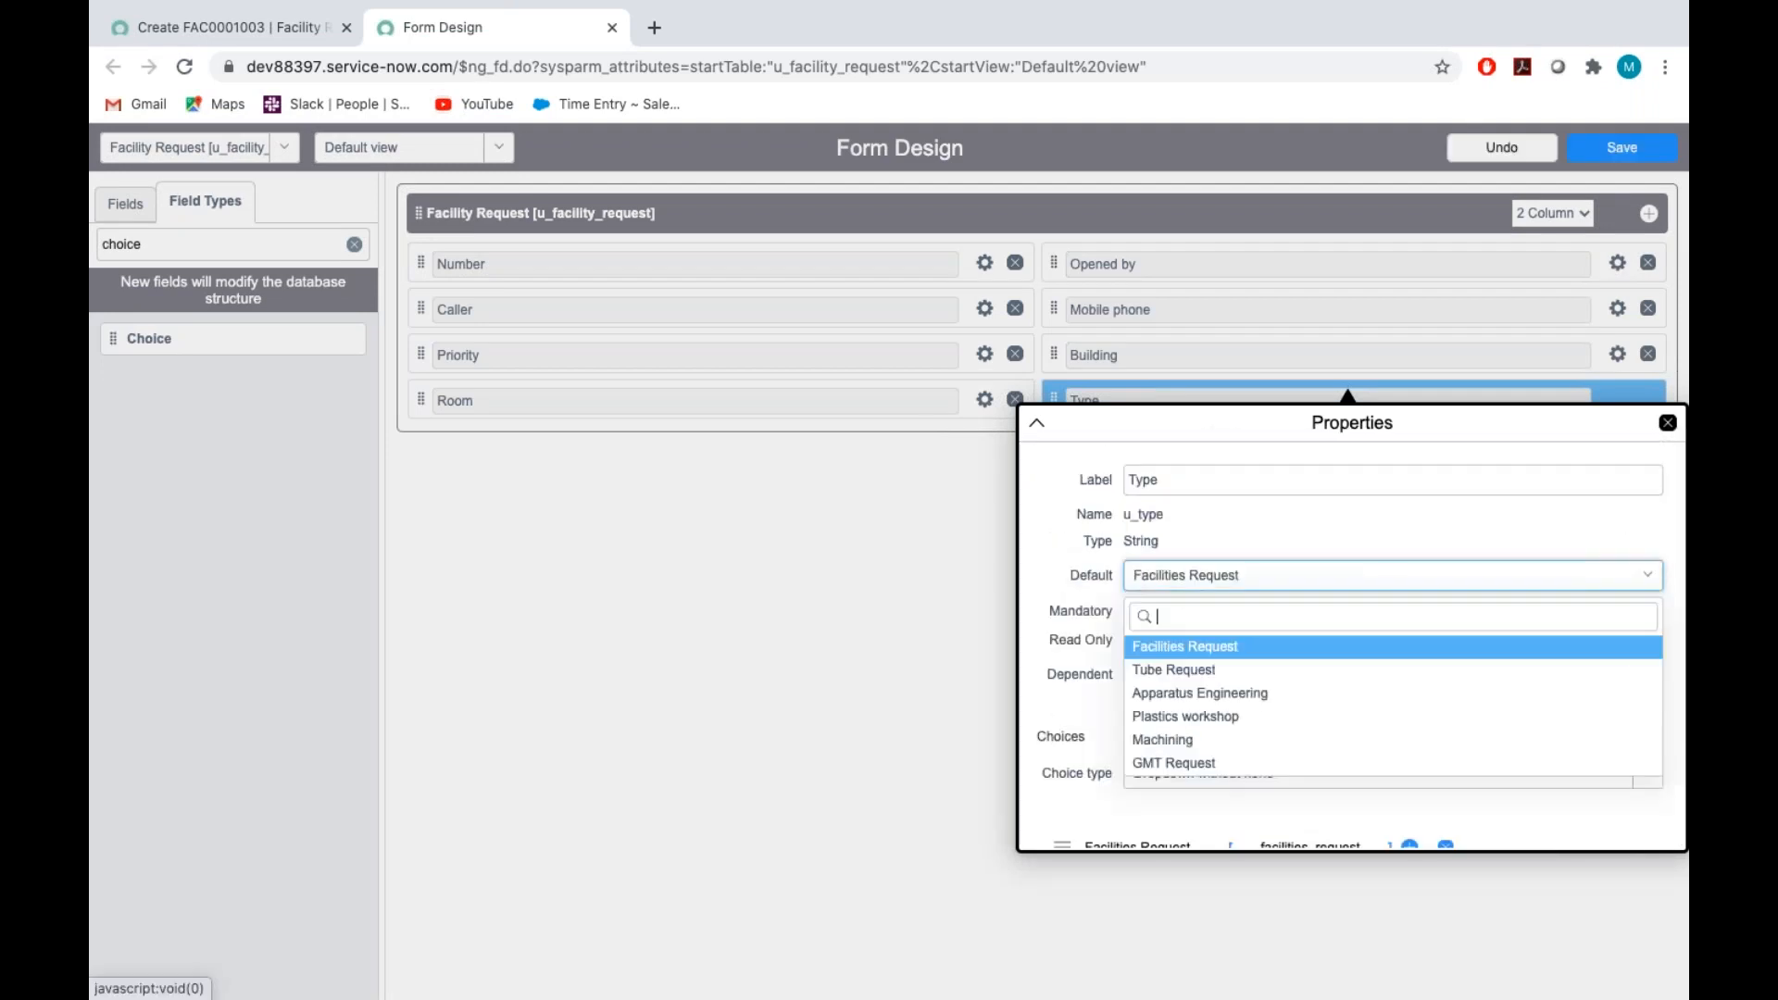
click(1191, 650)
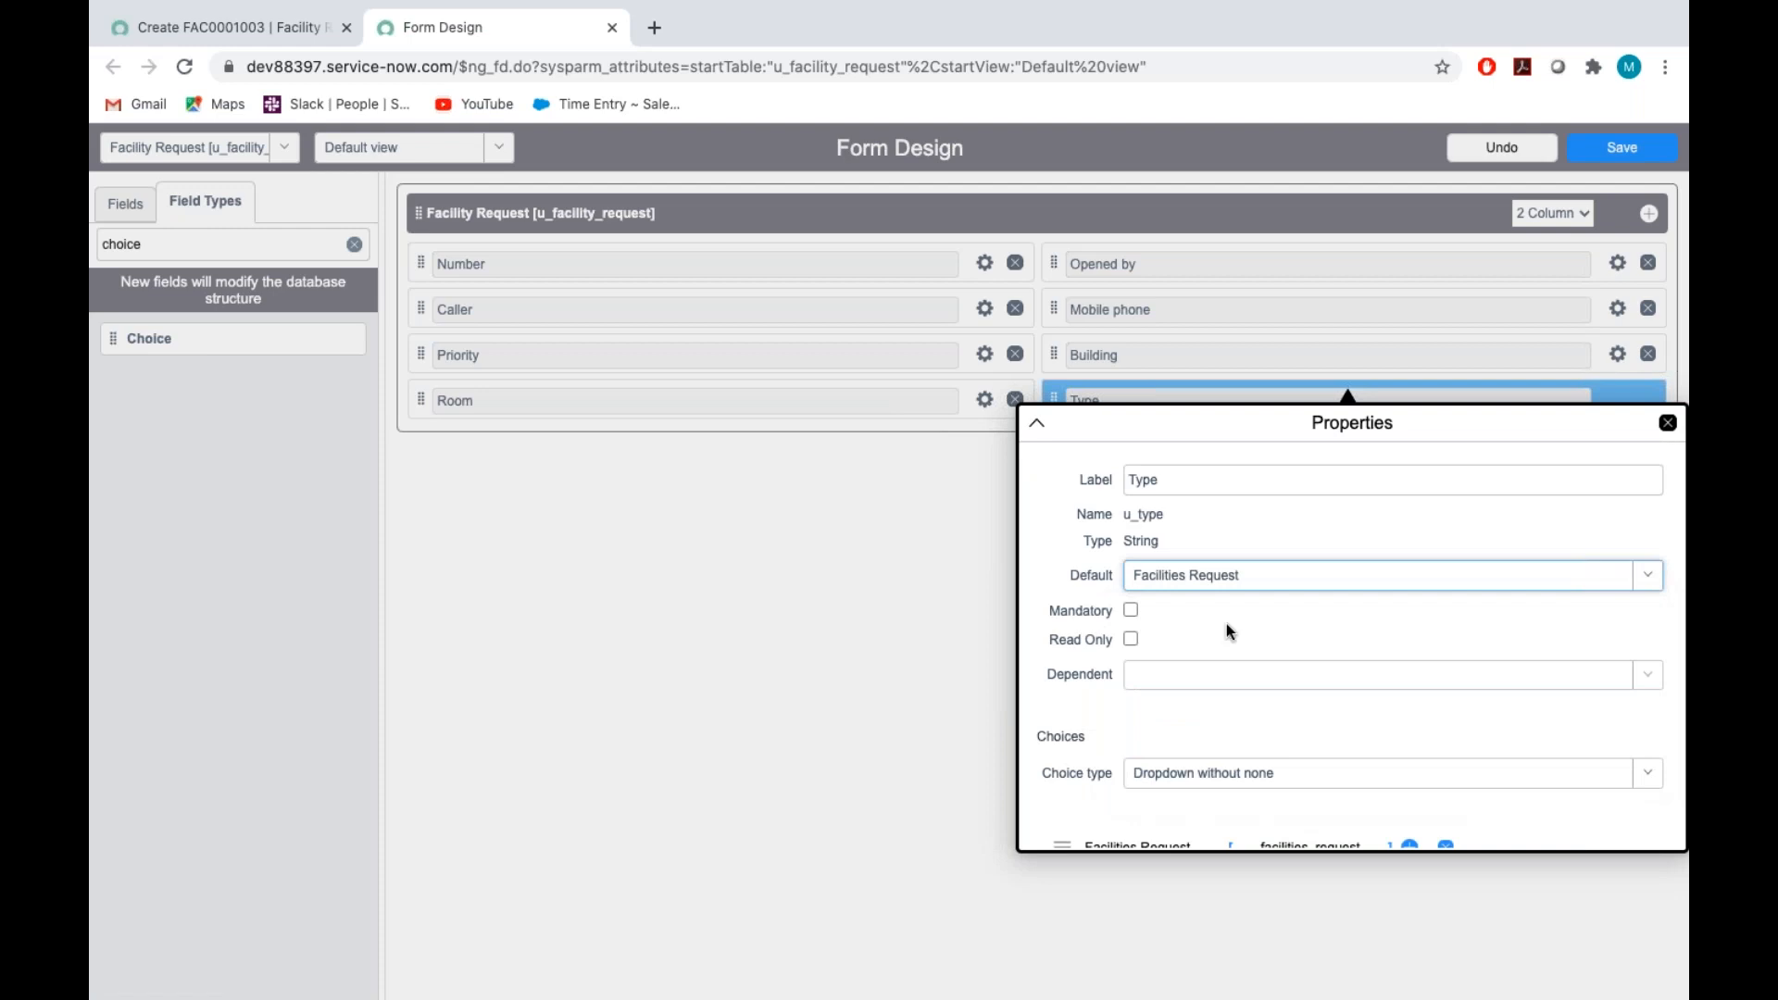
click(1667, 423)
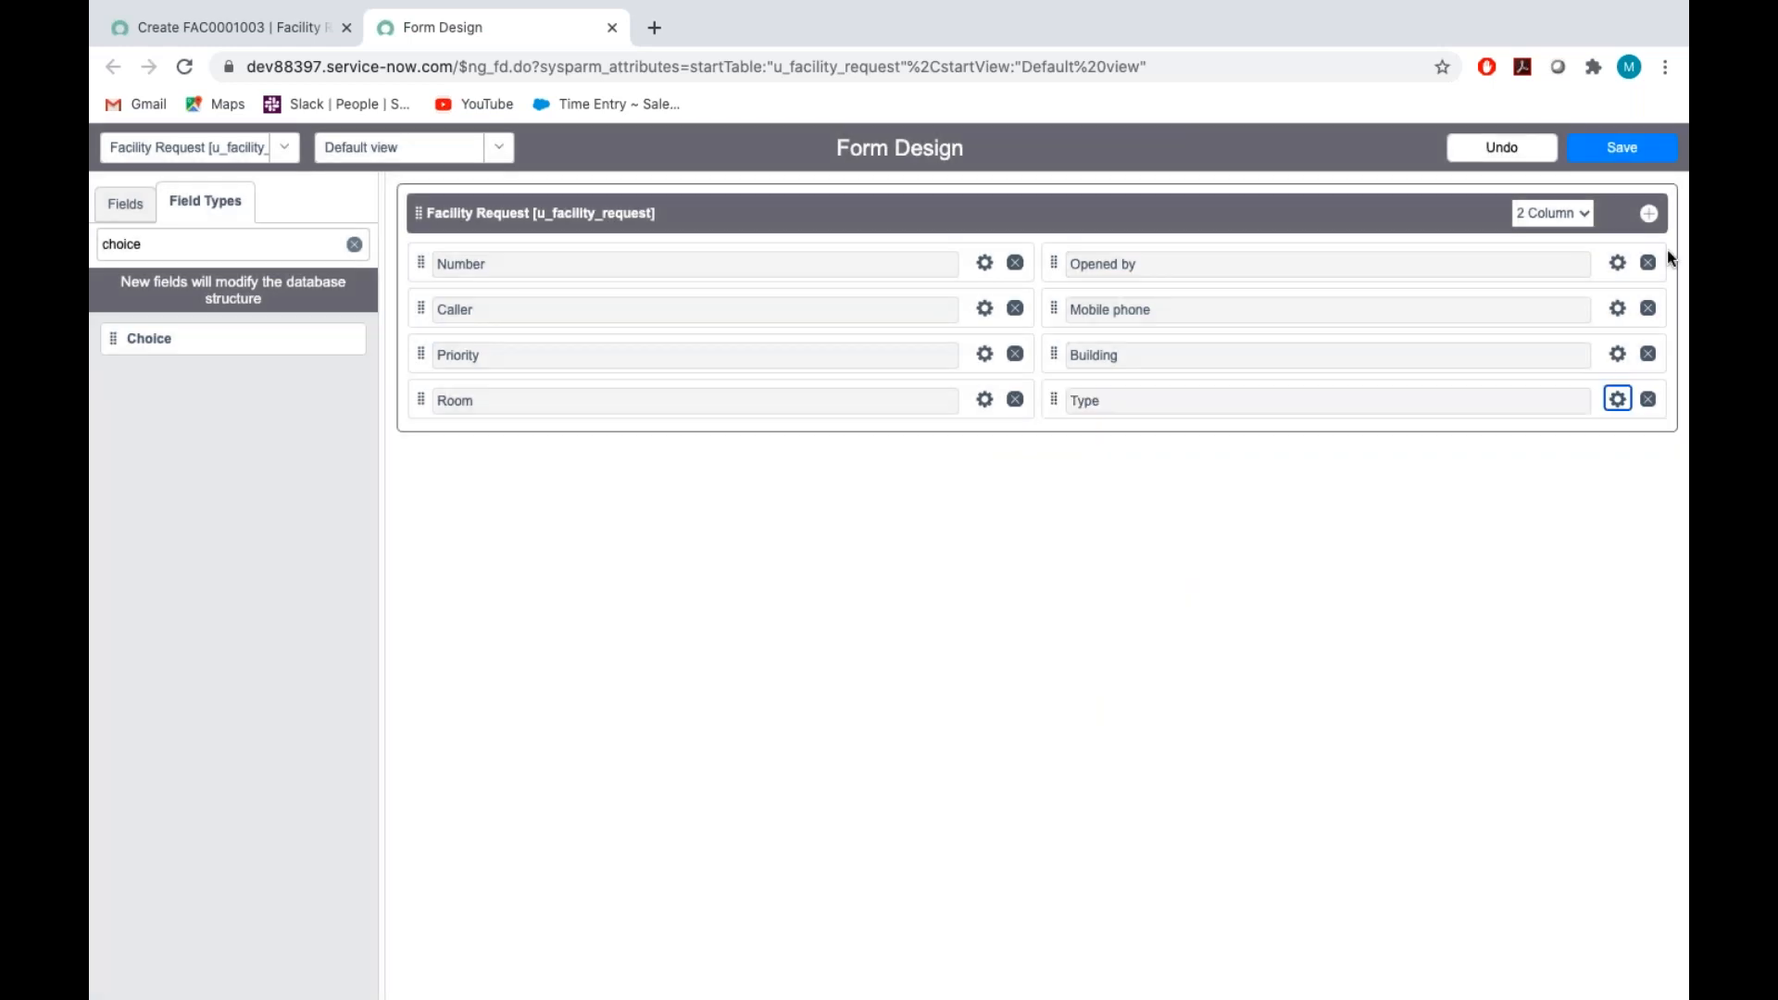
click(1635, 151)
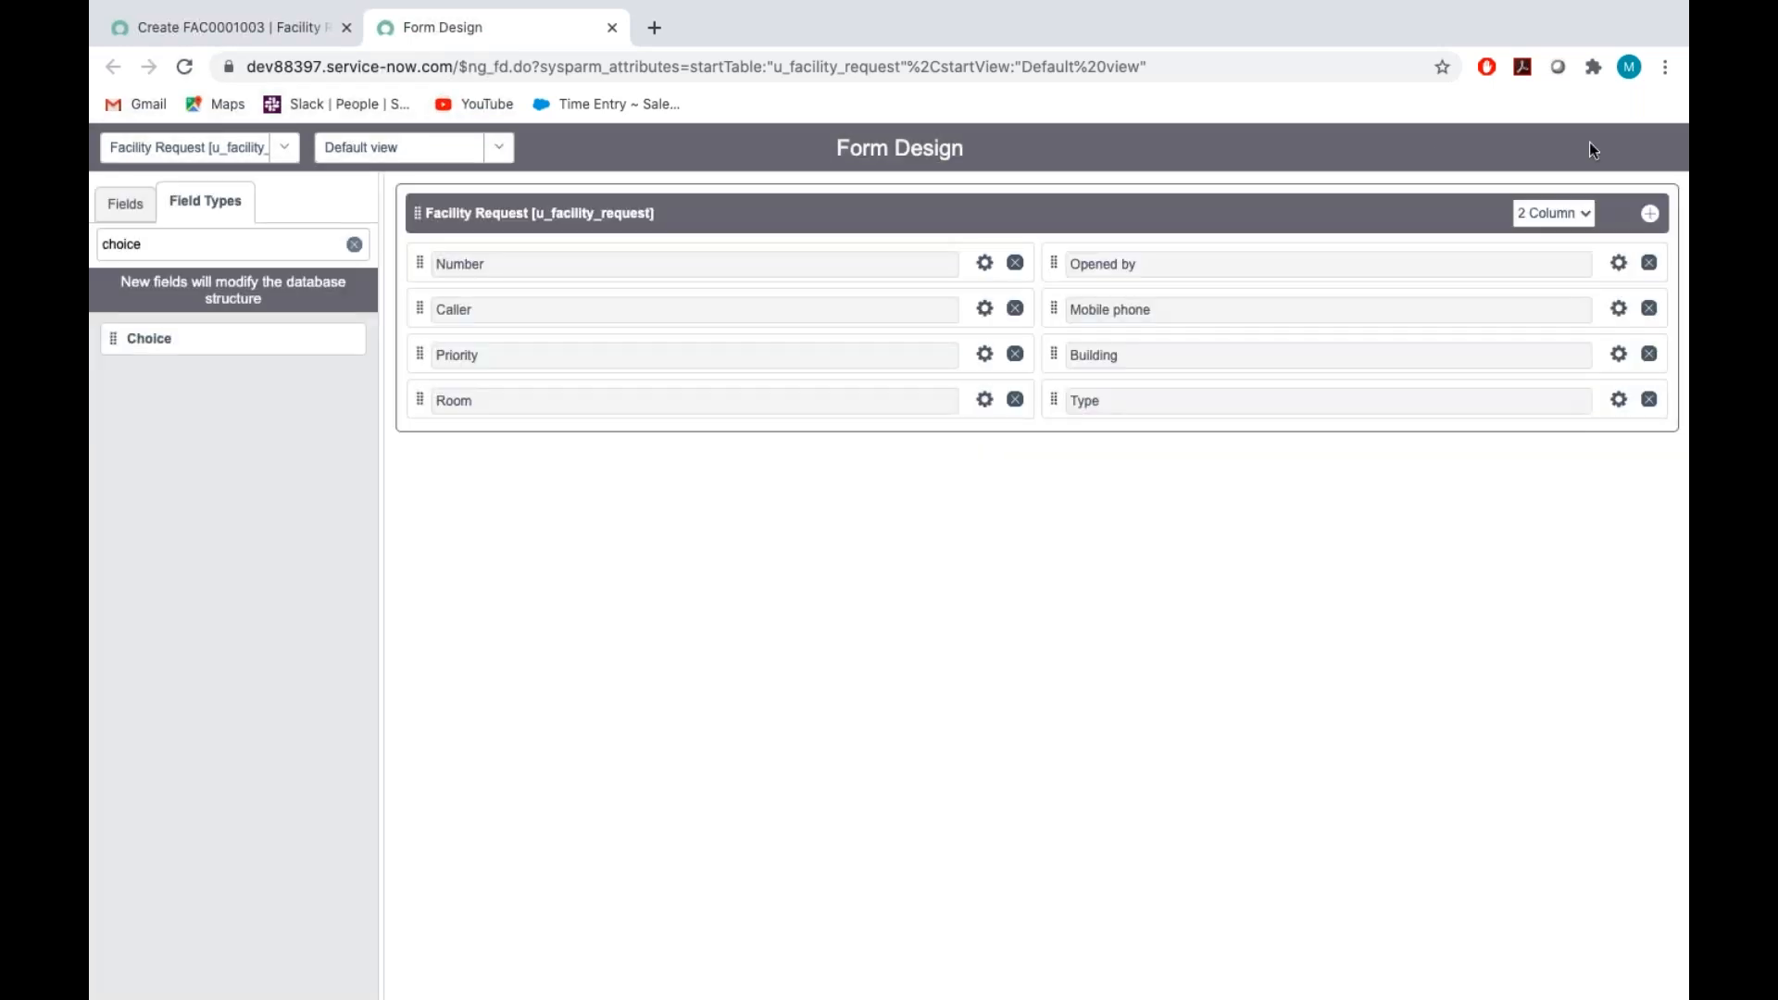
Reload the new Facility Request record form, leaving without saving changes, and return to the Assignment_Tech document
click(254, 29)
click(478, 205)
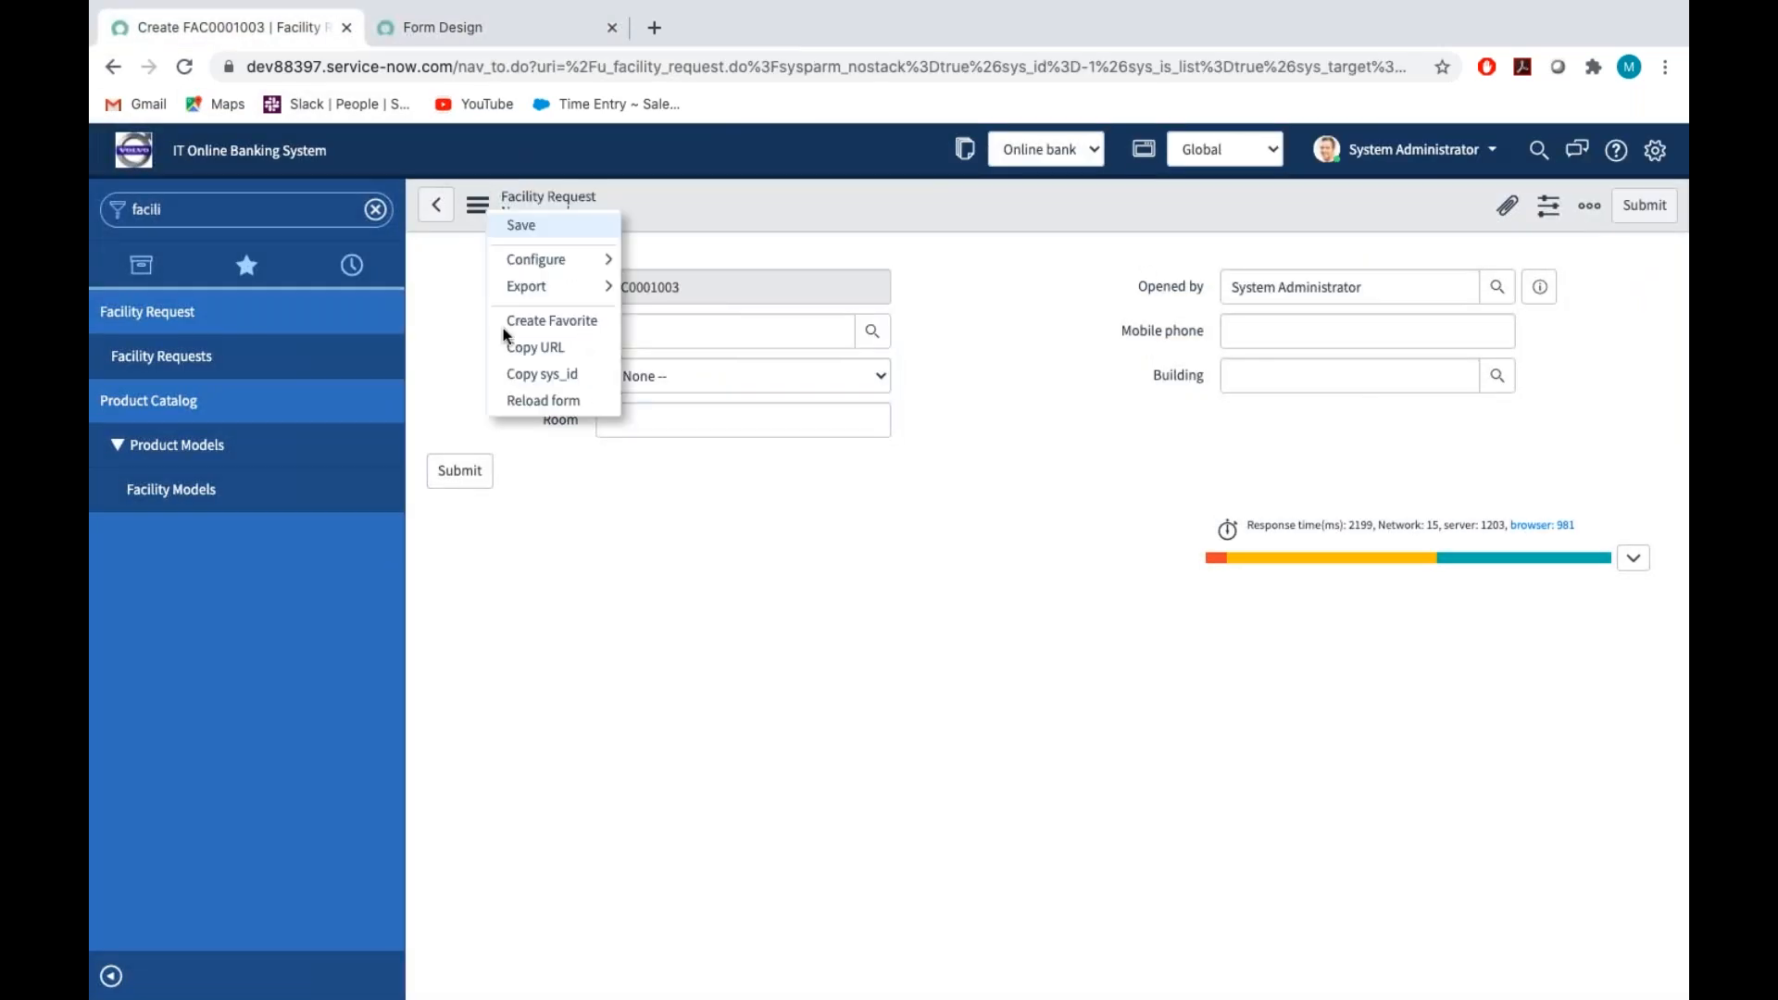
click(535, 399)
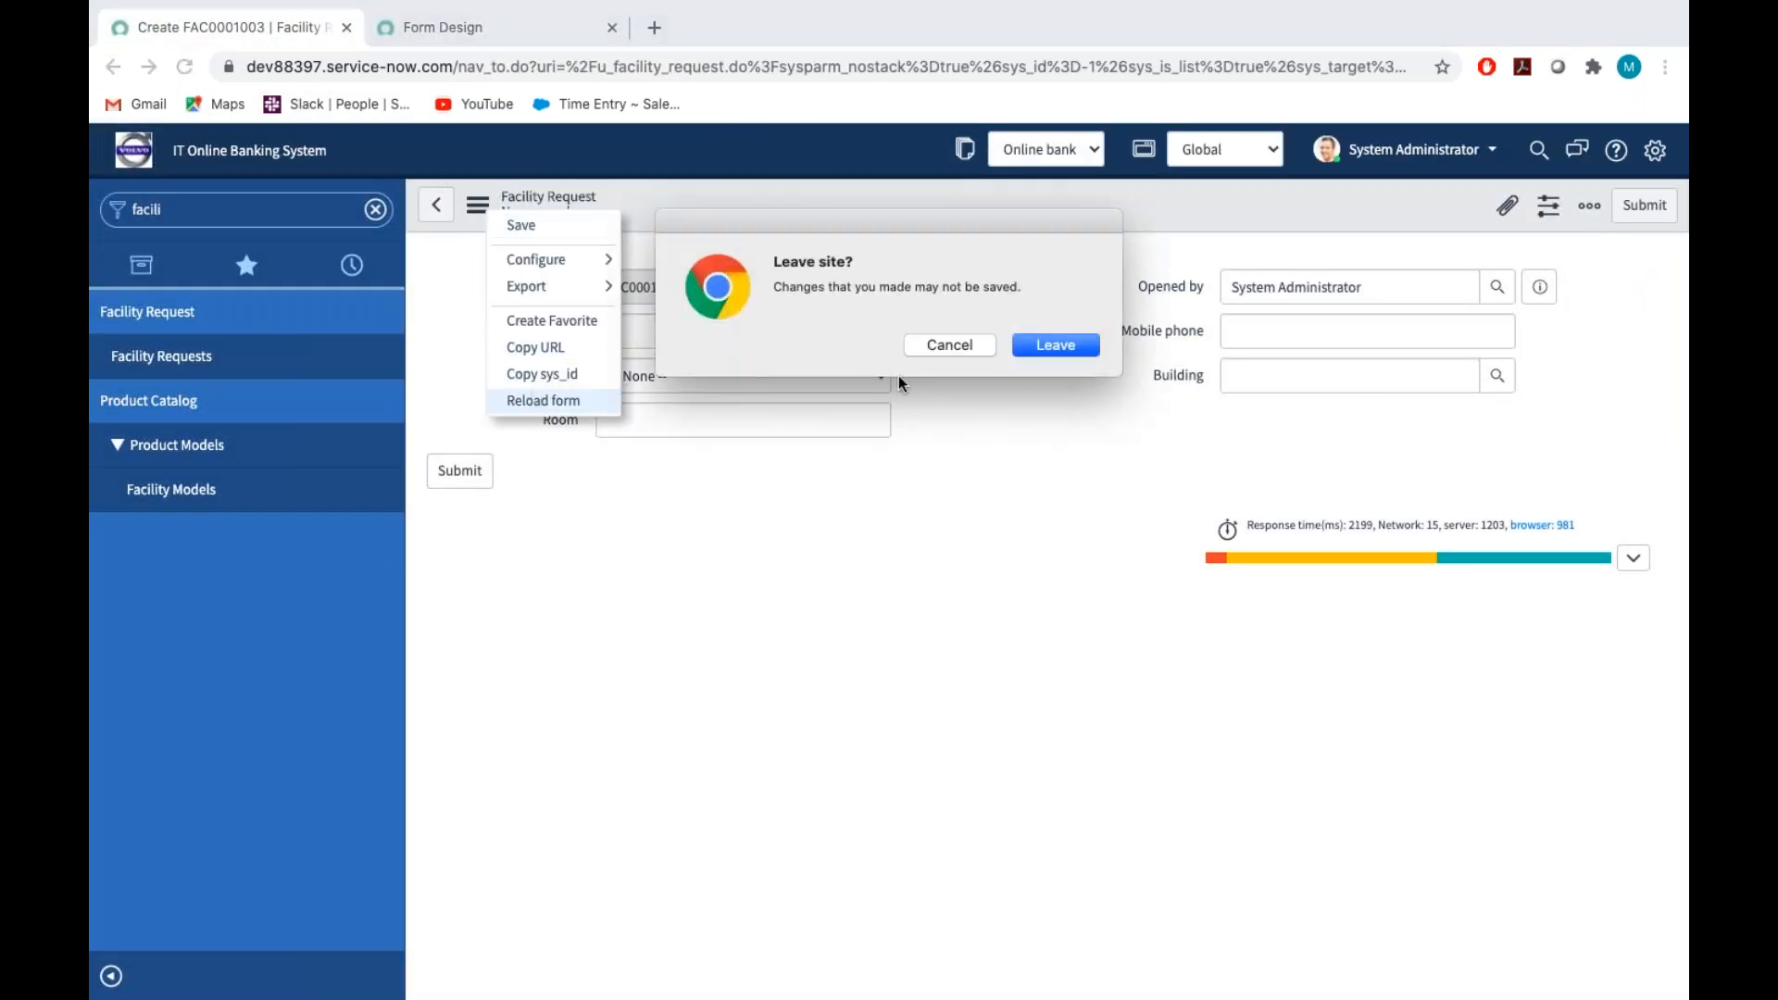
click(1056, 347)
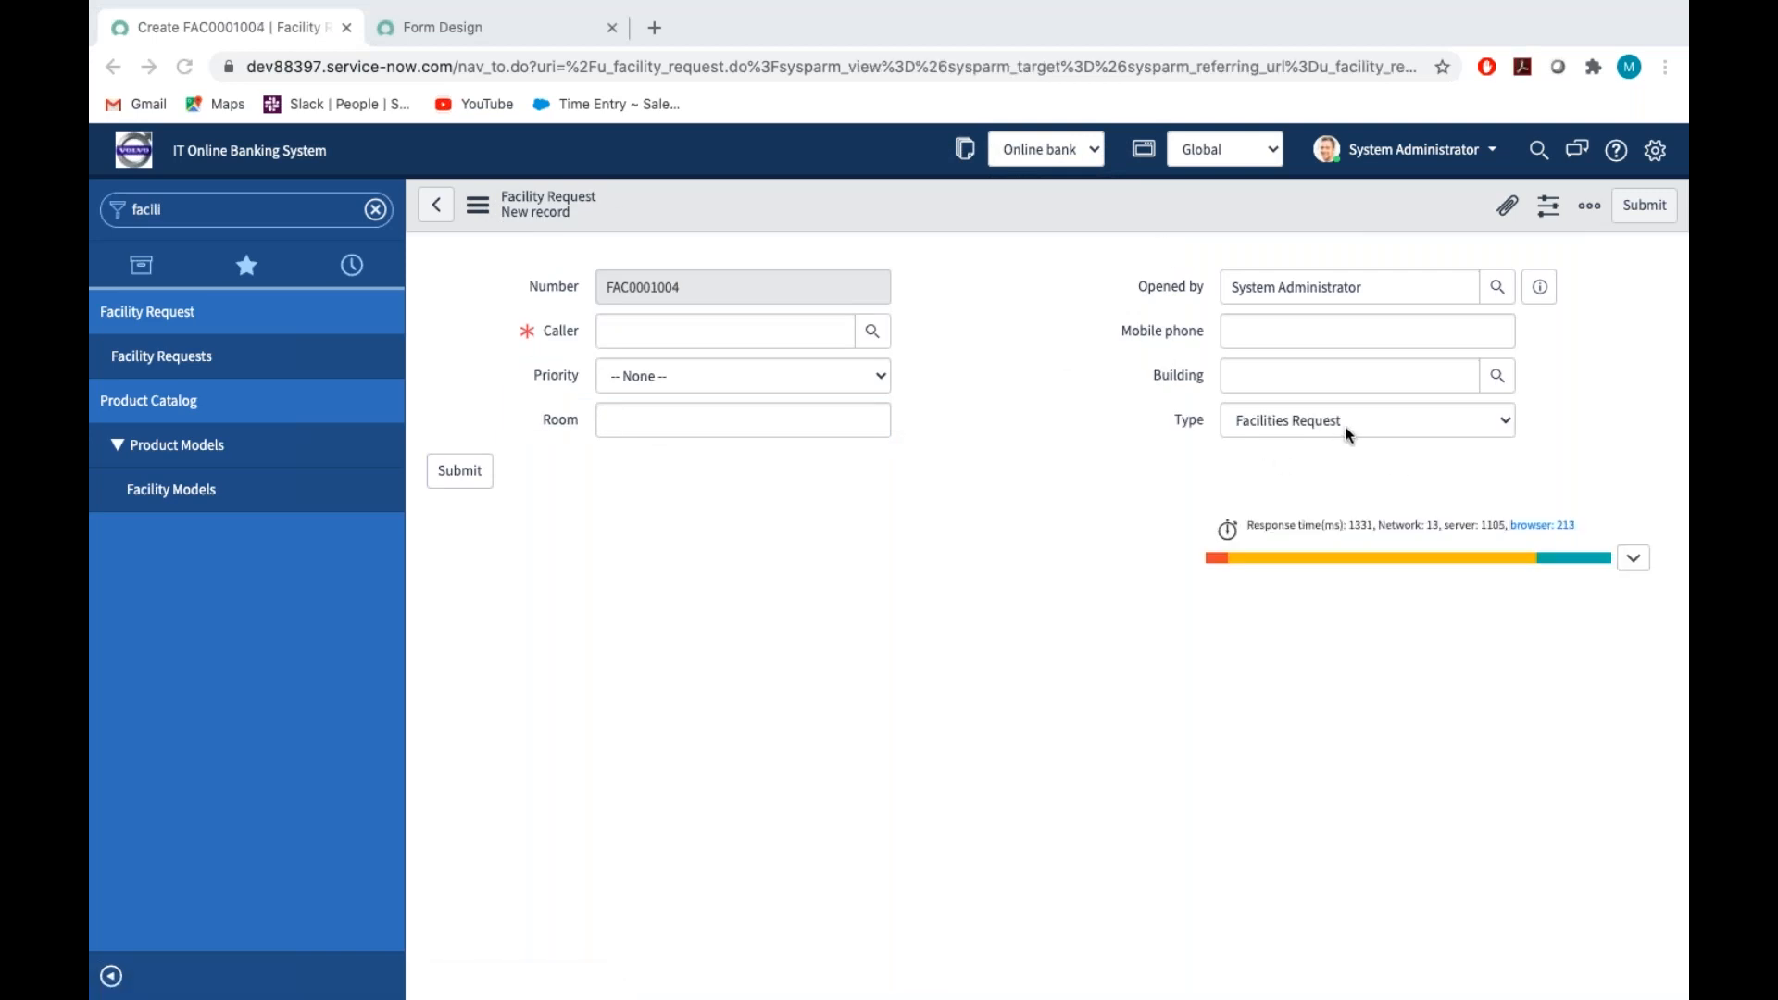
key(ctrl+Right)
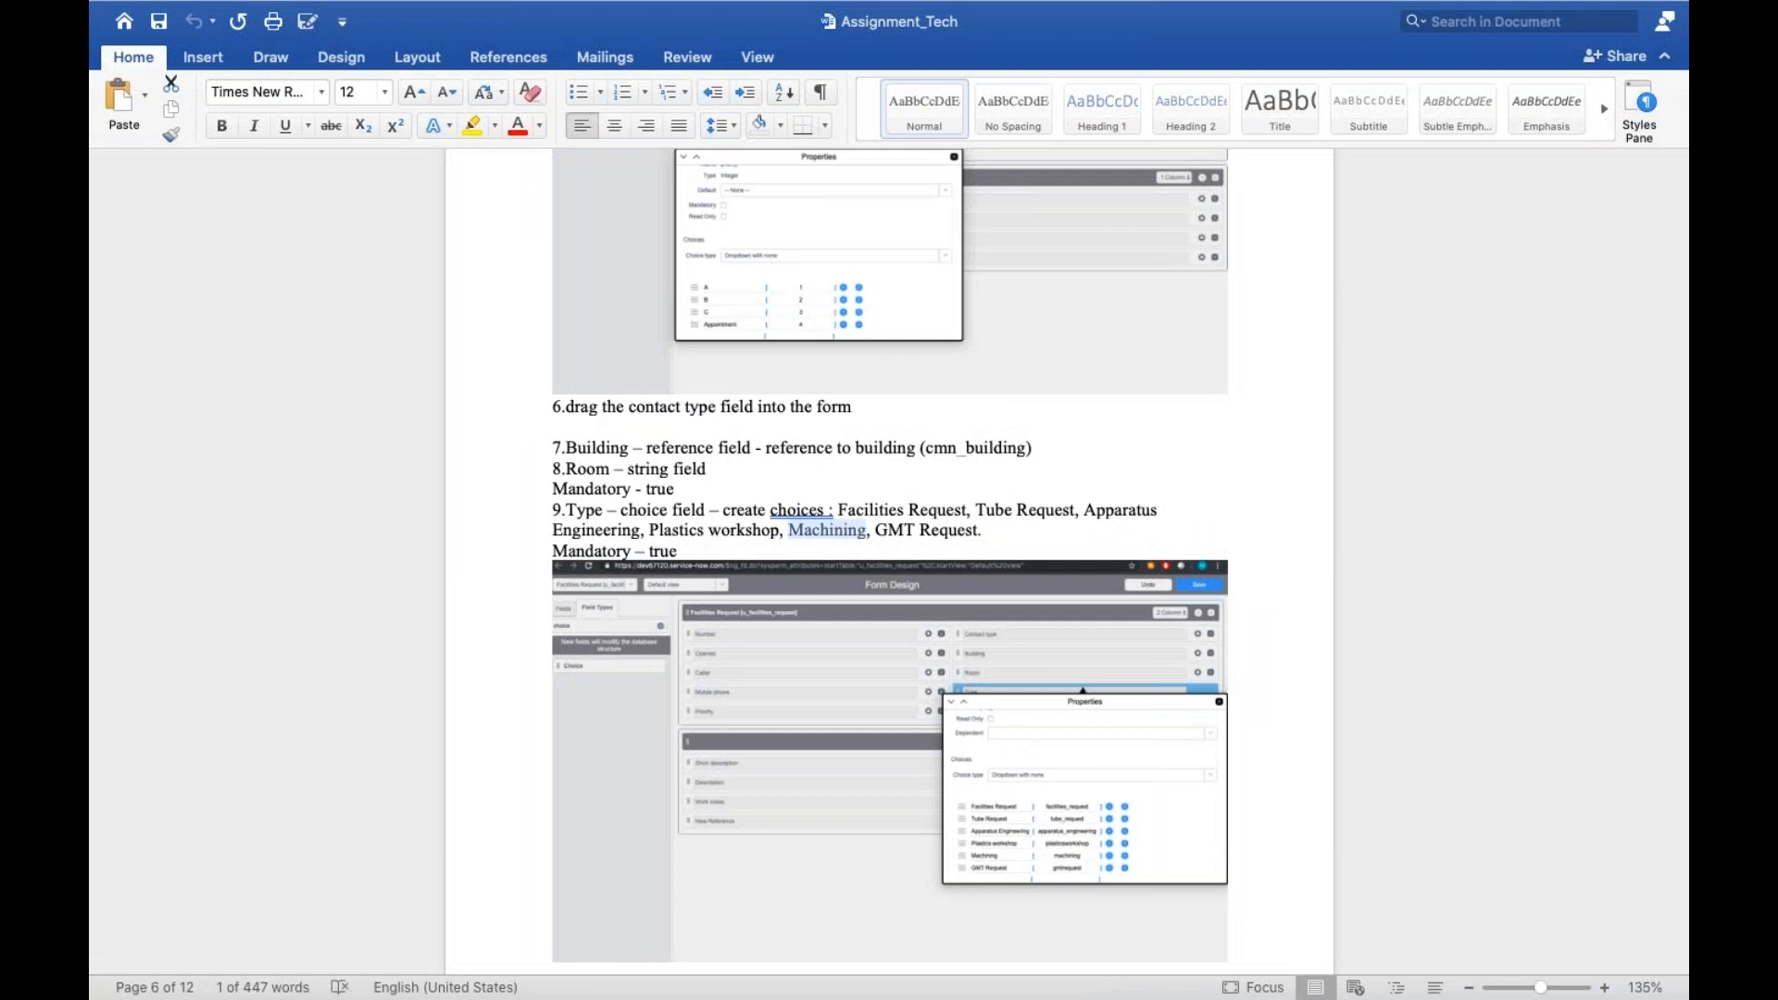
Read the Category item in the Assignment_Tech document, then add a new Choice field below Room in the browser's Form Design
scroll(989, 553, down, 8)
scroll(889, 556, down, 5)
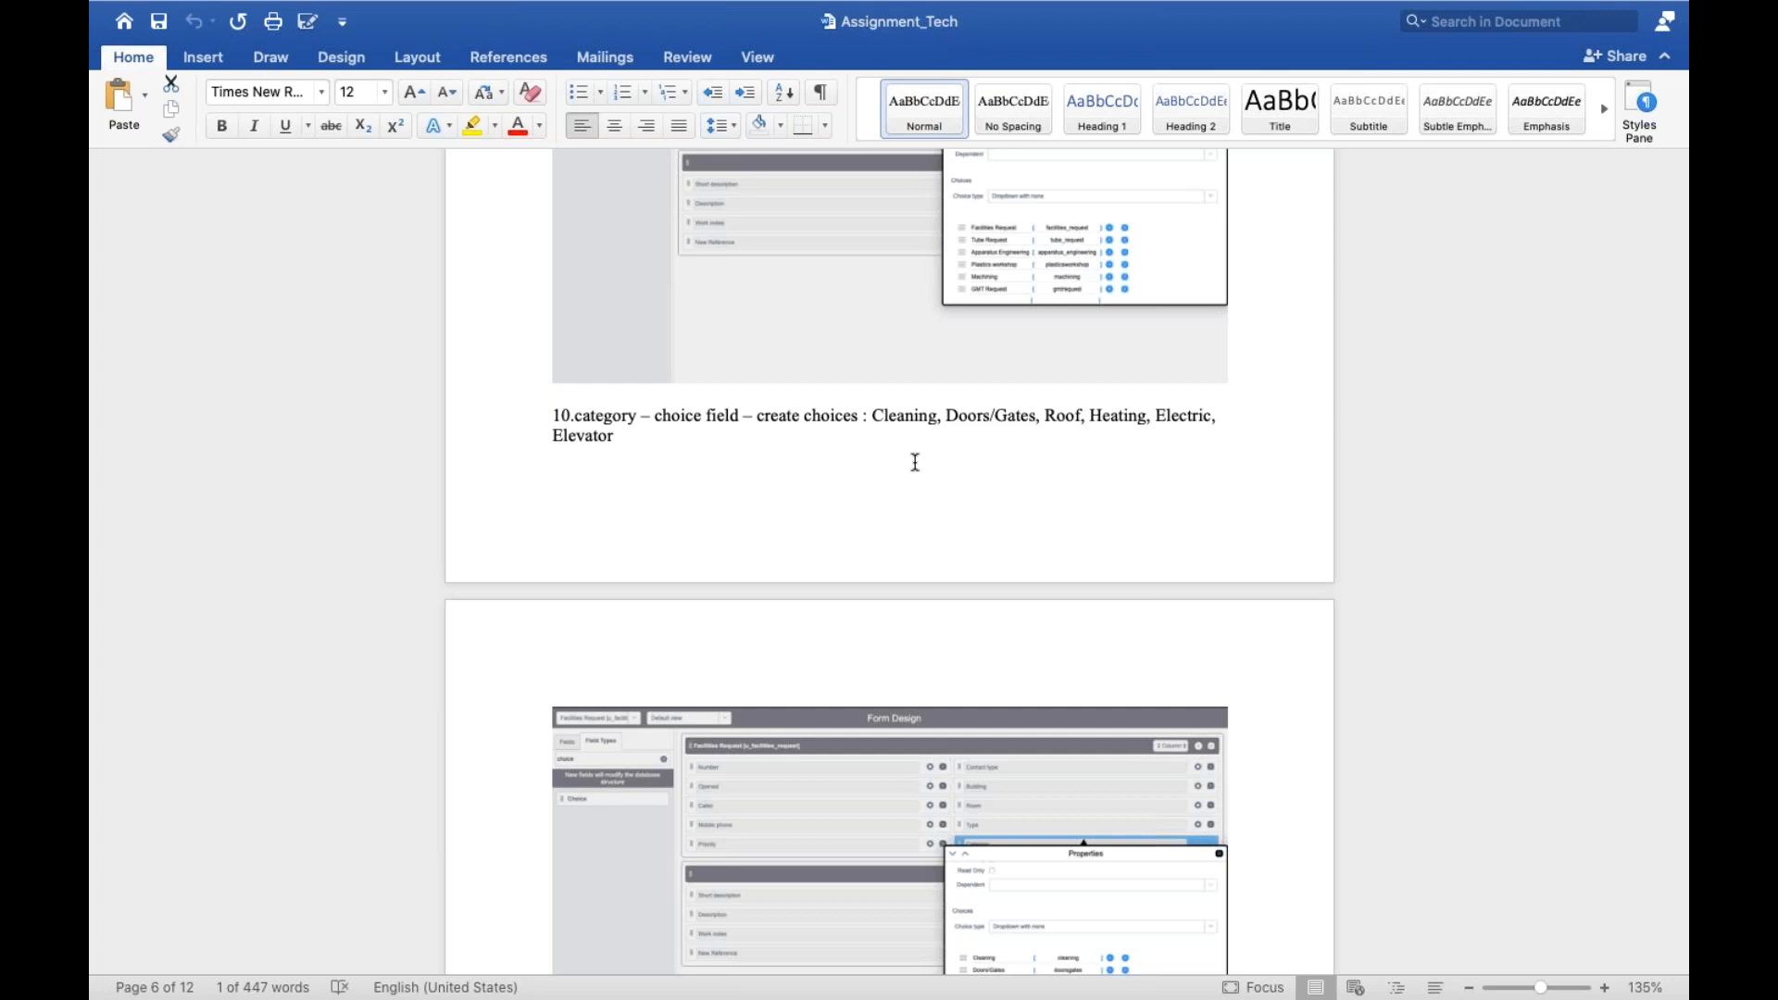
key(ctrl+Left)
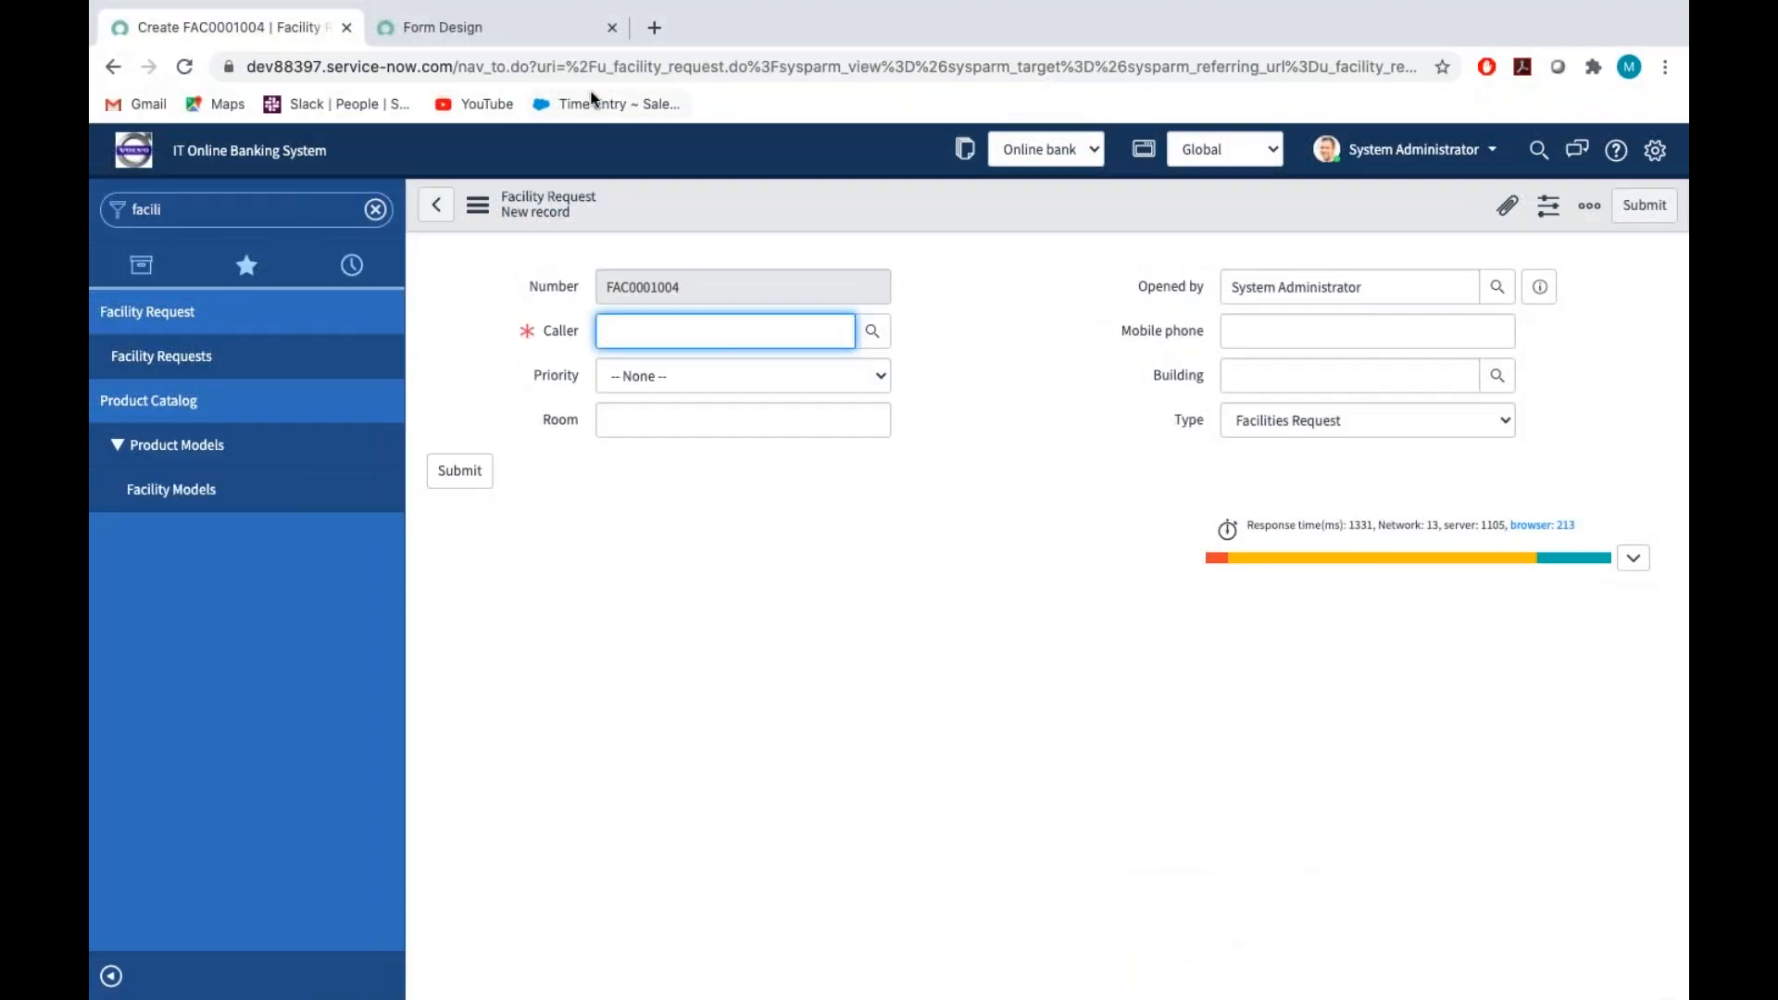
click(530, 37)
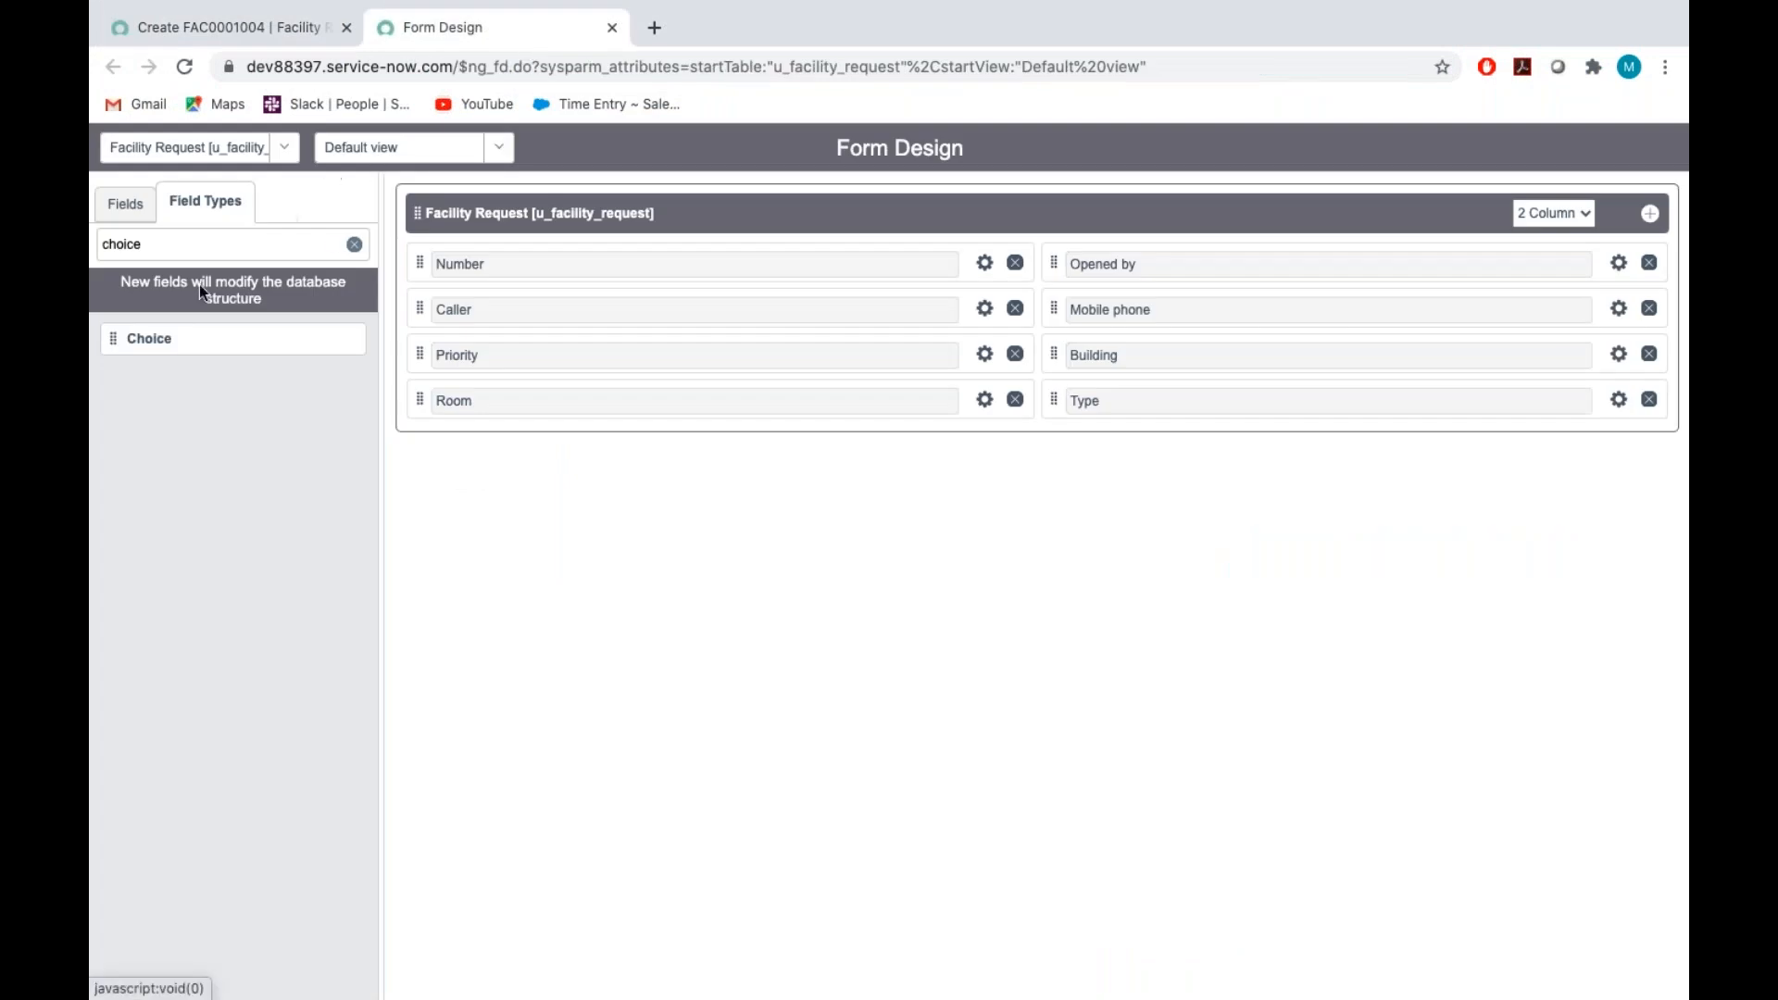
drag(195, 352, 457, 439)
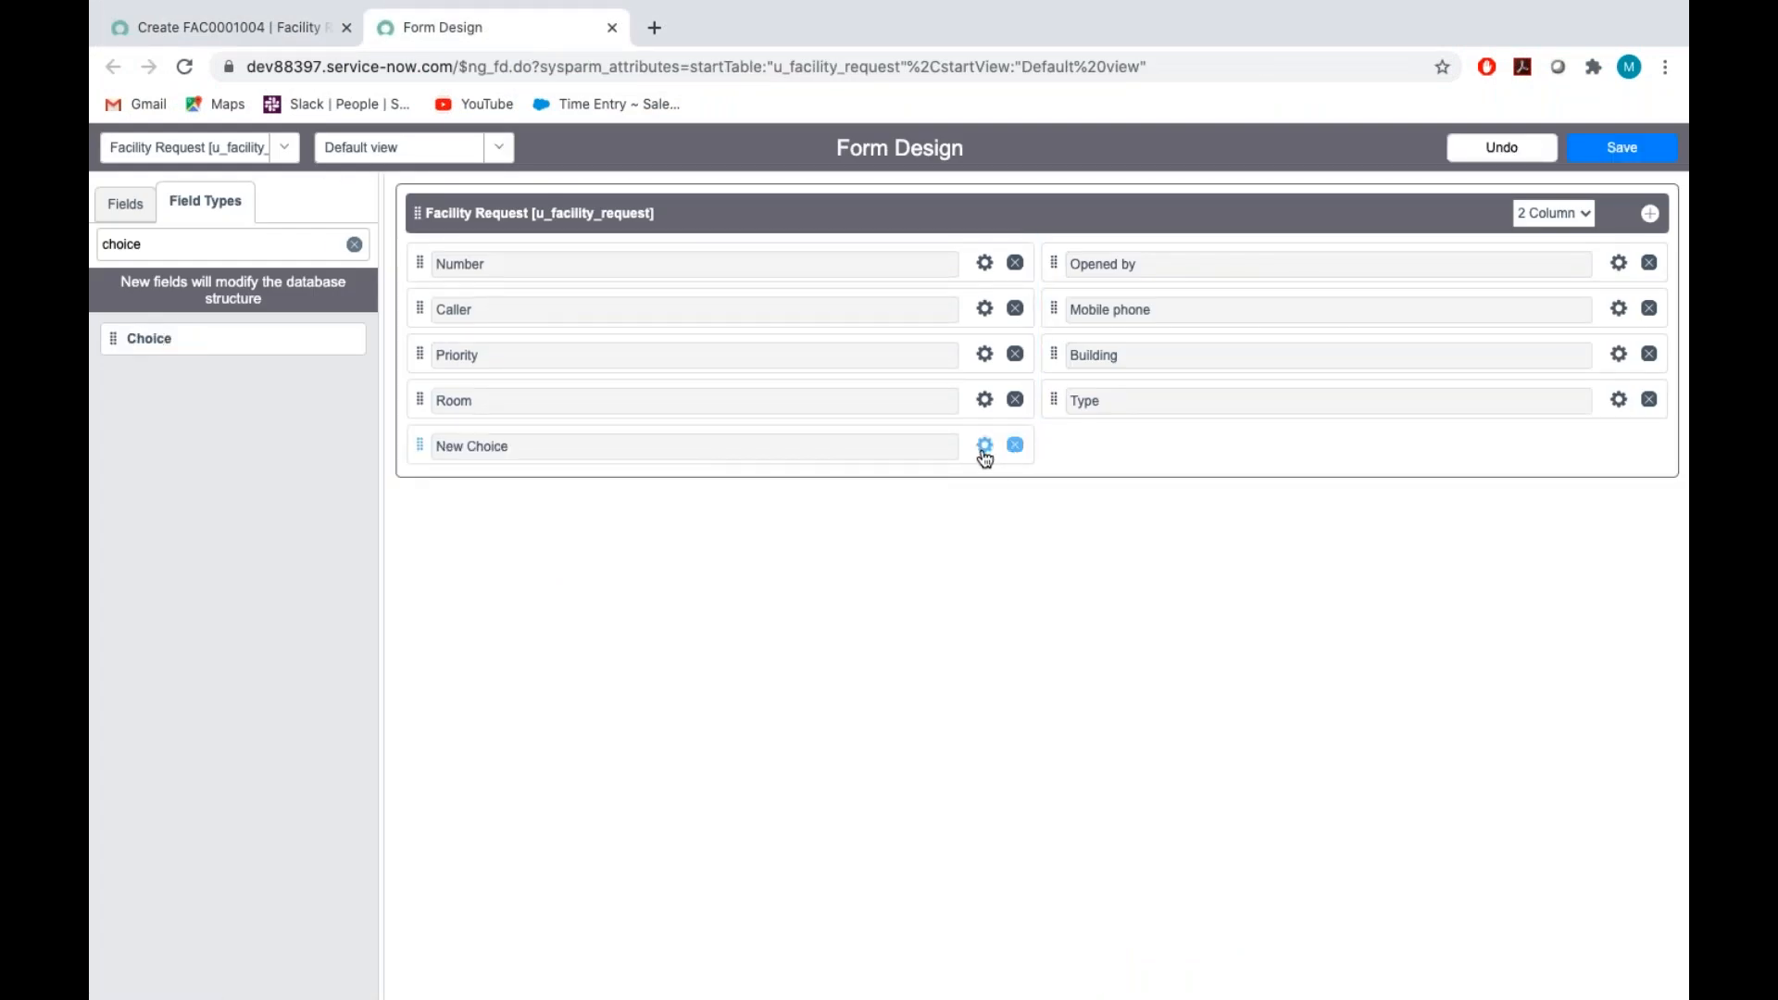
Set the new choice field's label to Category and its name to u_category
click(985, 445)
key(BackSpace)
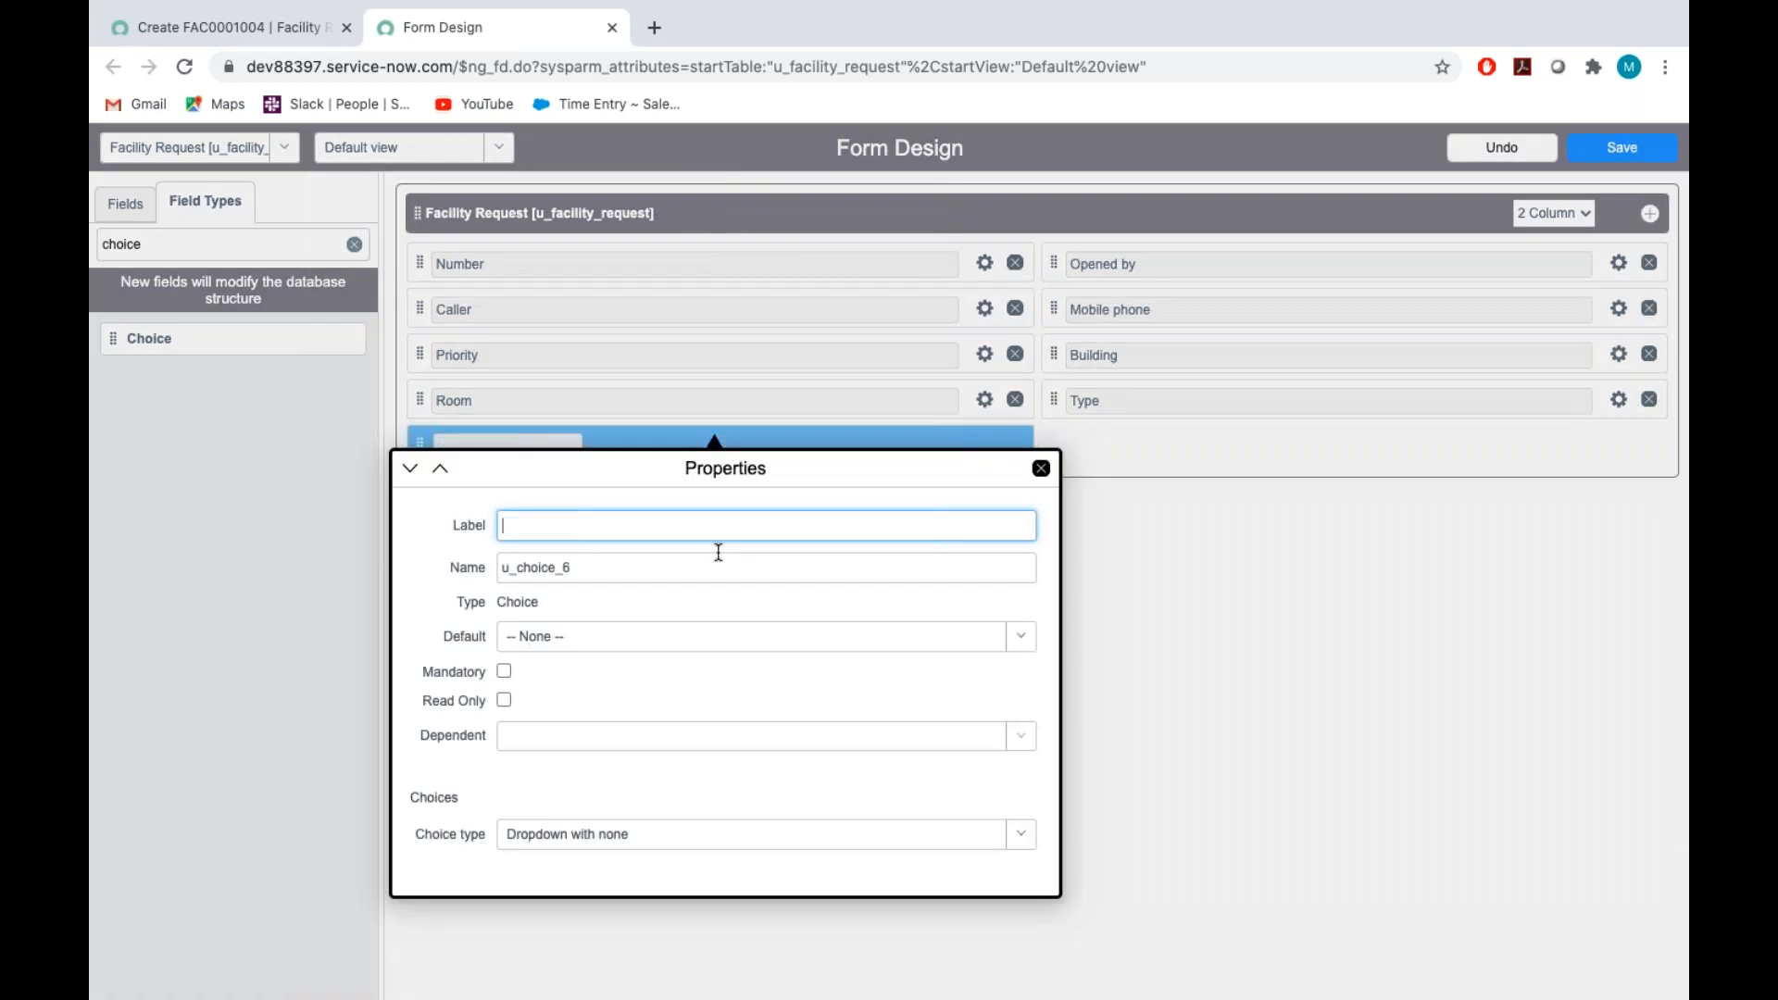
text(Cate)
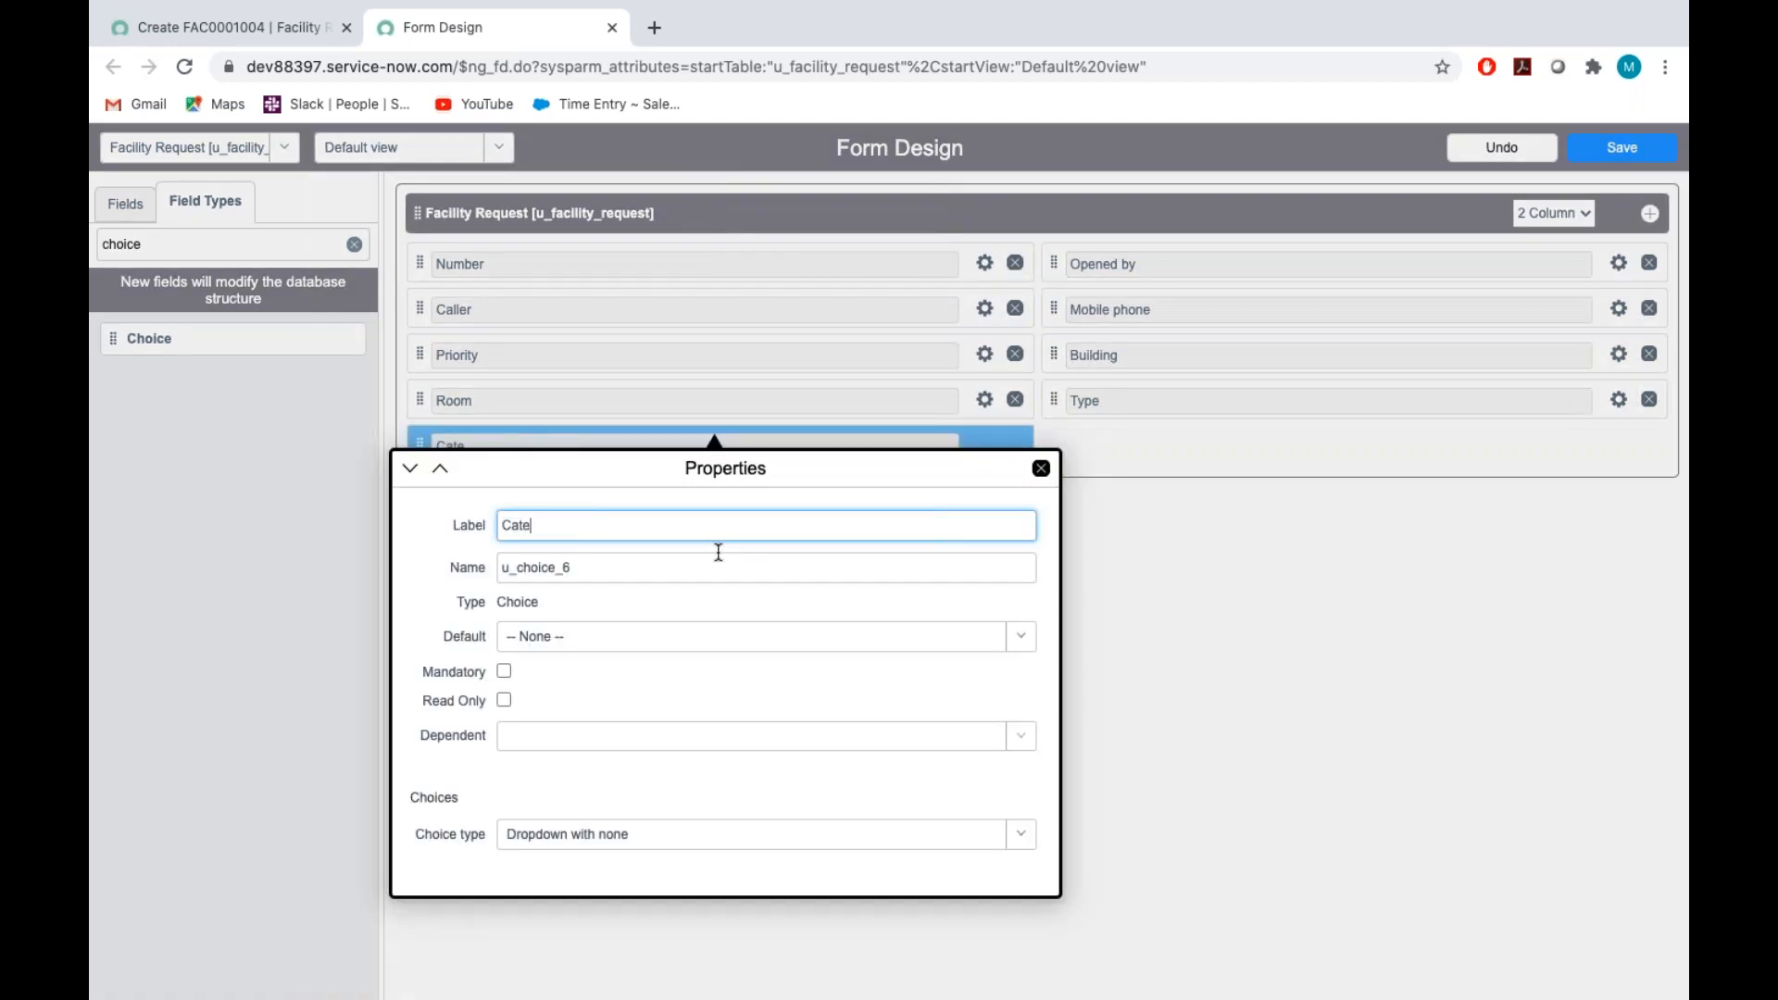
text(gory)
key(Tab)
key(BackSpace)
text(u)
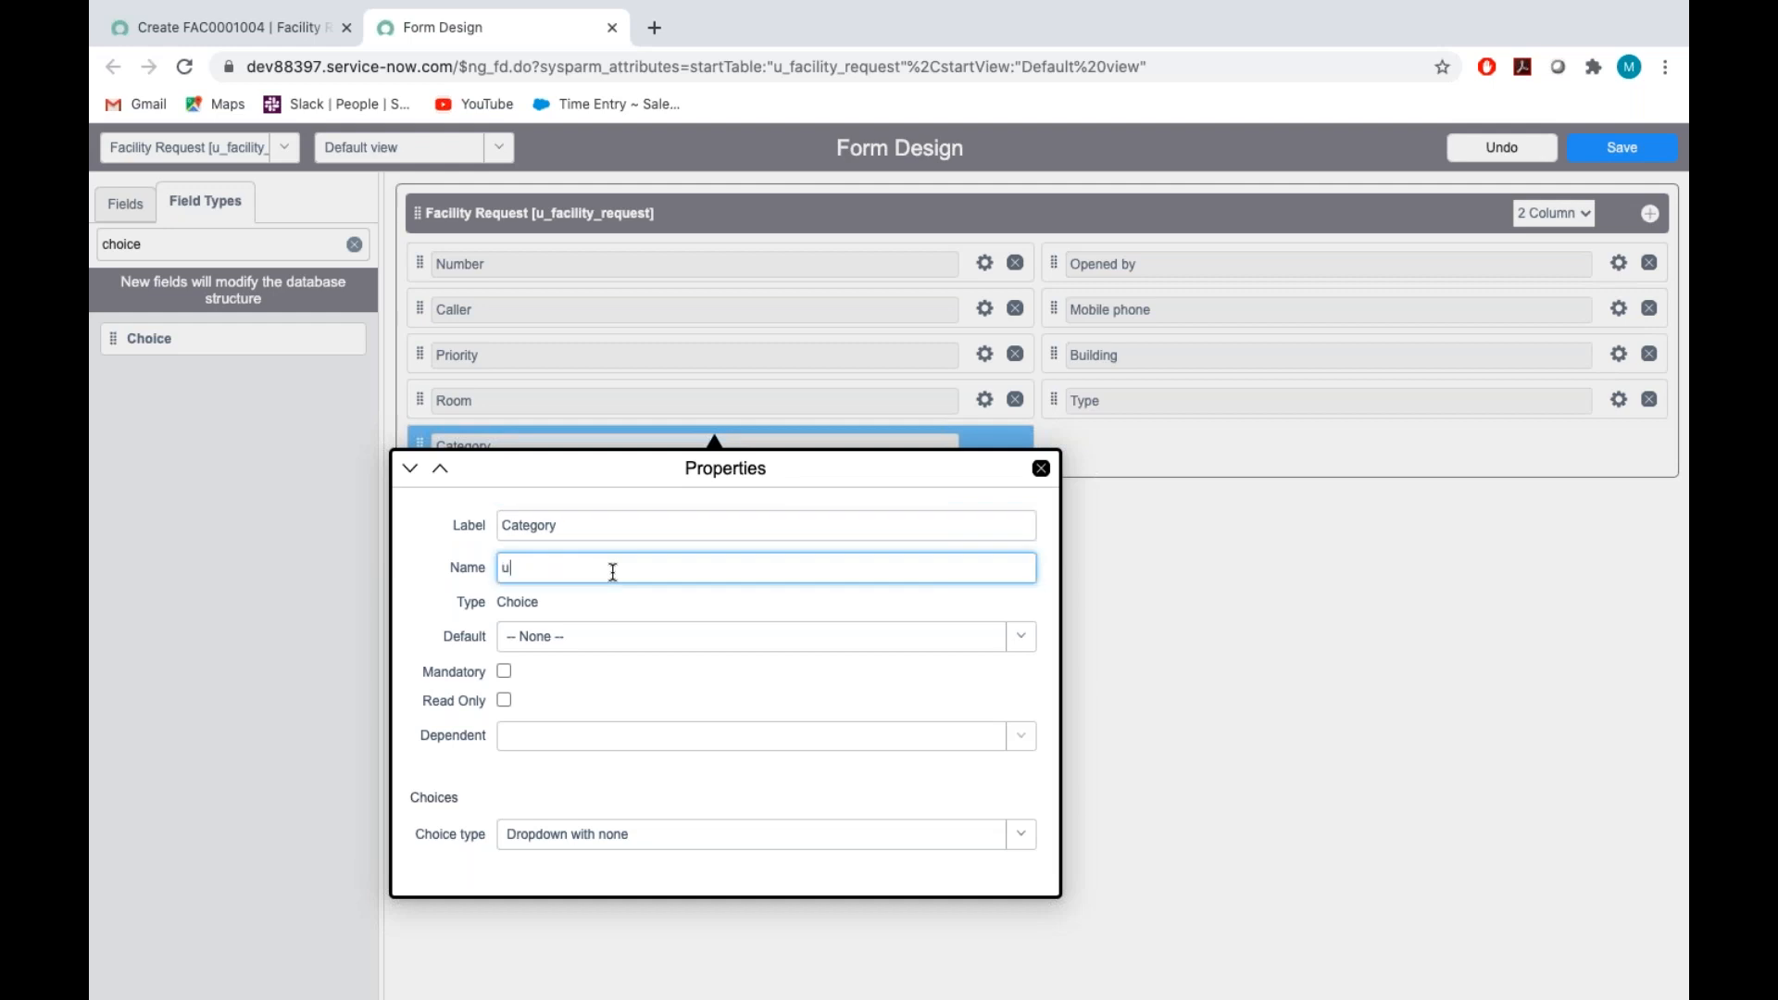
text(_category)
click(662, 598)
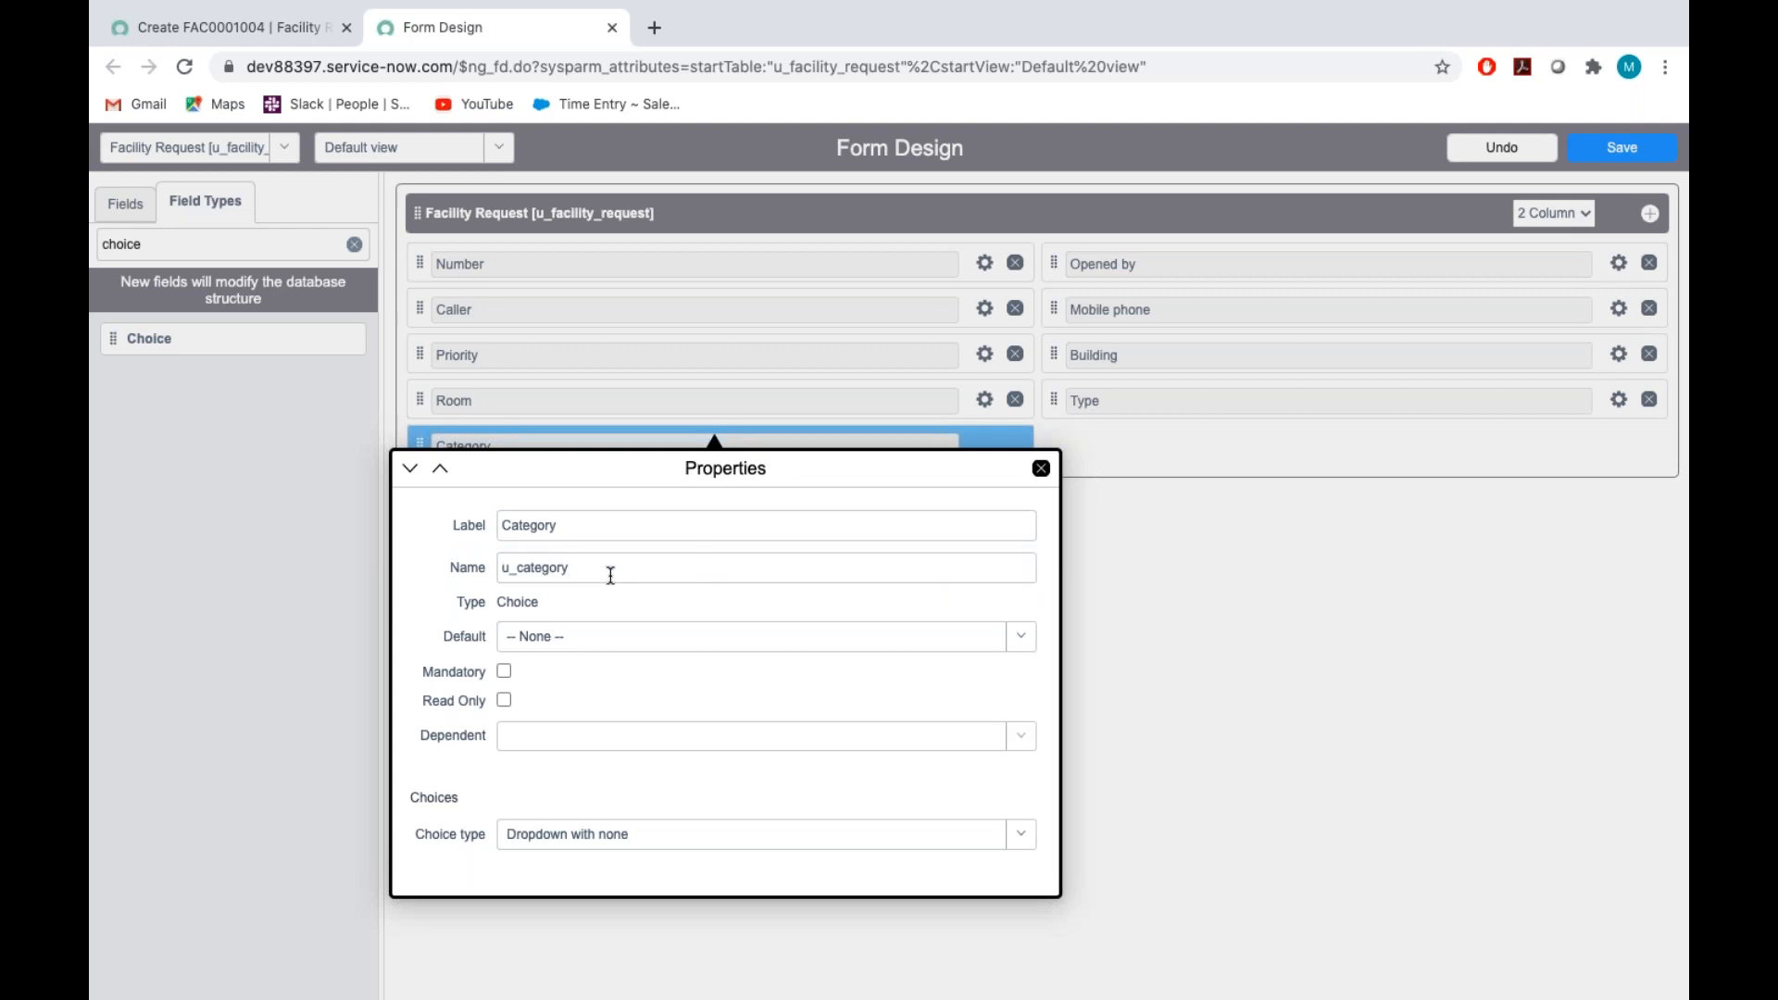
click(604, 573)
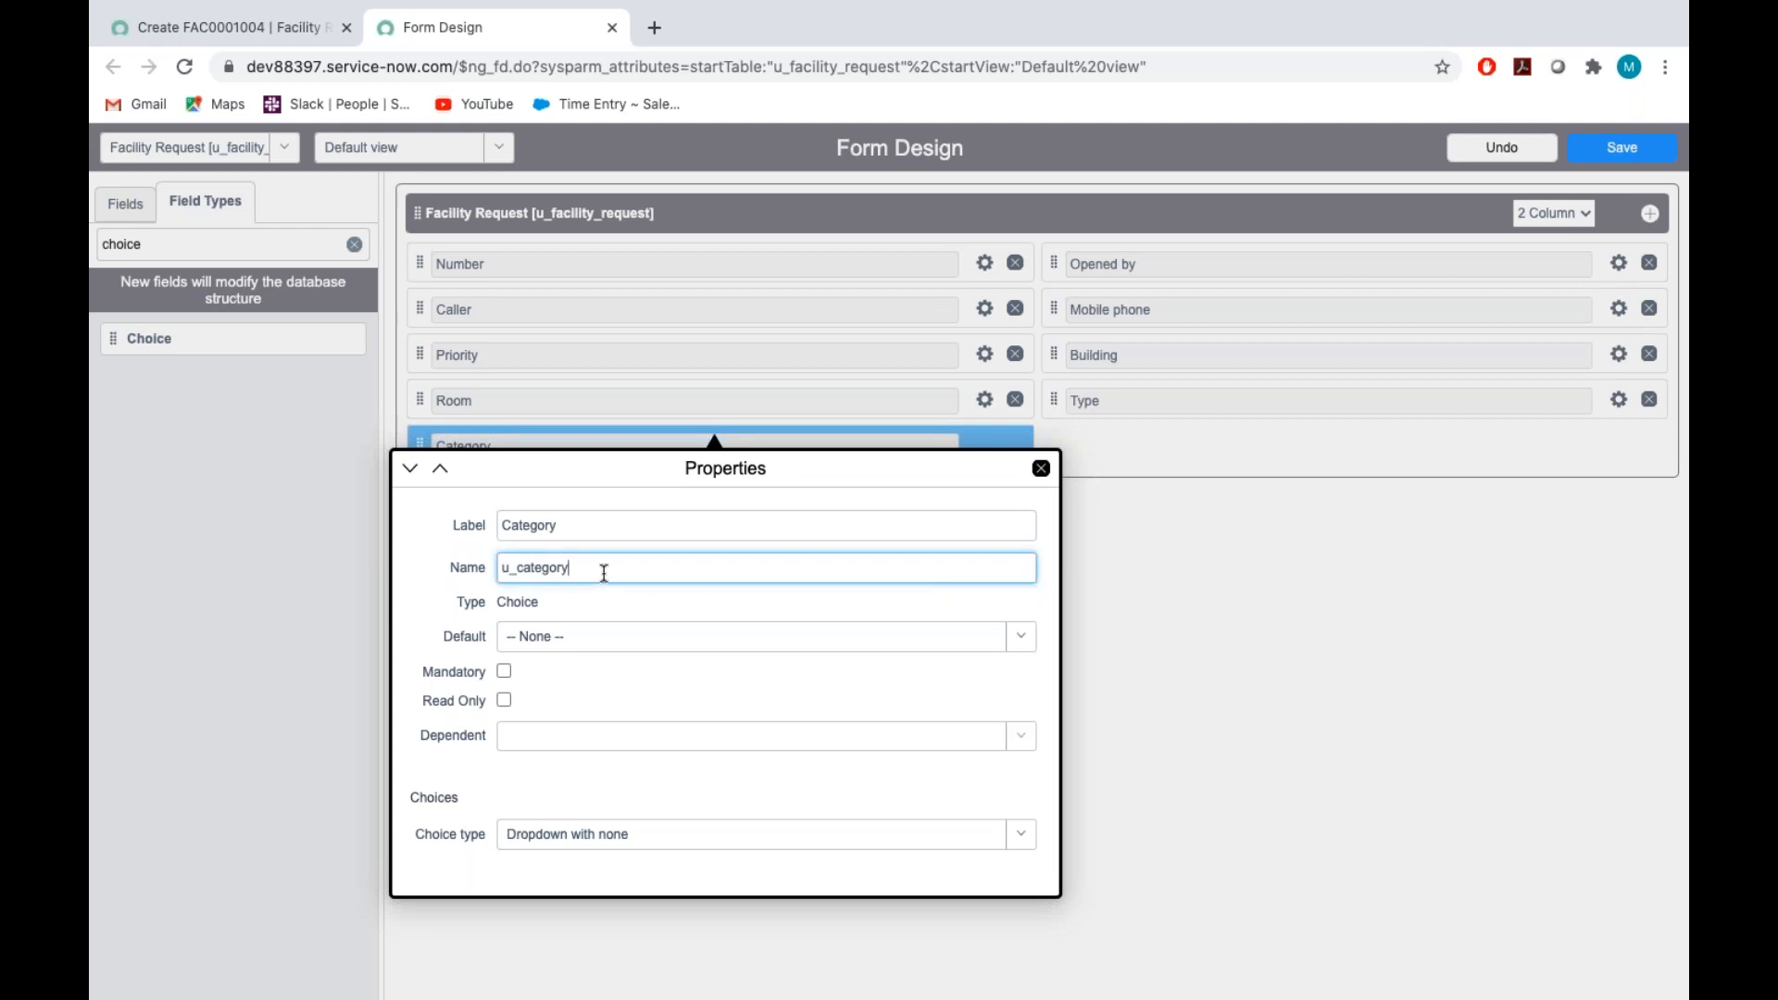
Copy Cleaning from the Assignment_Tech document and use it to replace the Category field's first choice
scroll(603, 574, down, 4)
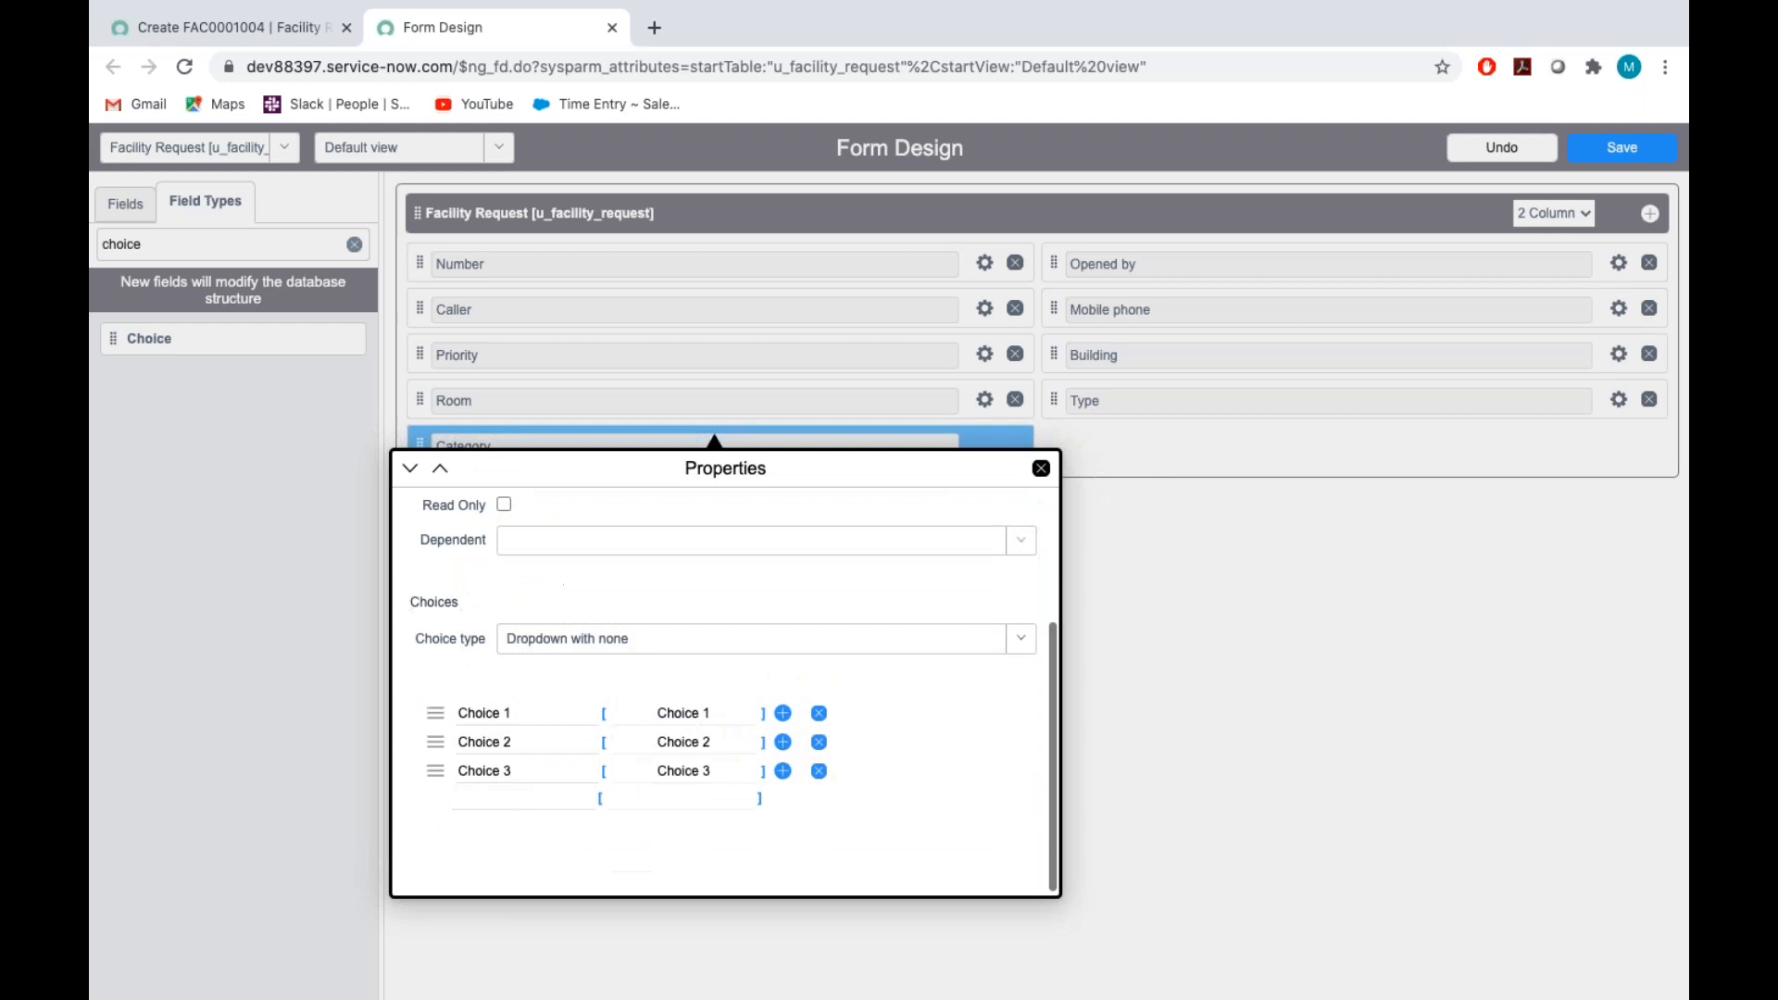
key(ctrl+Right)
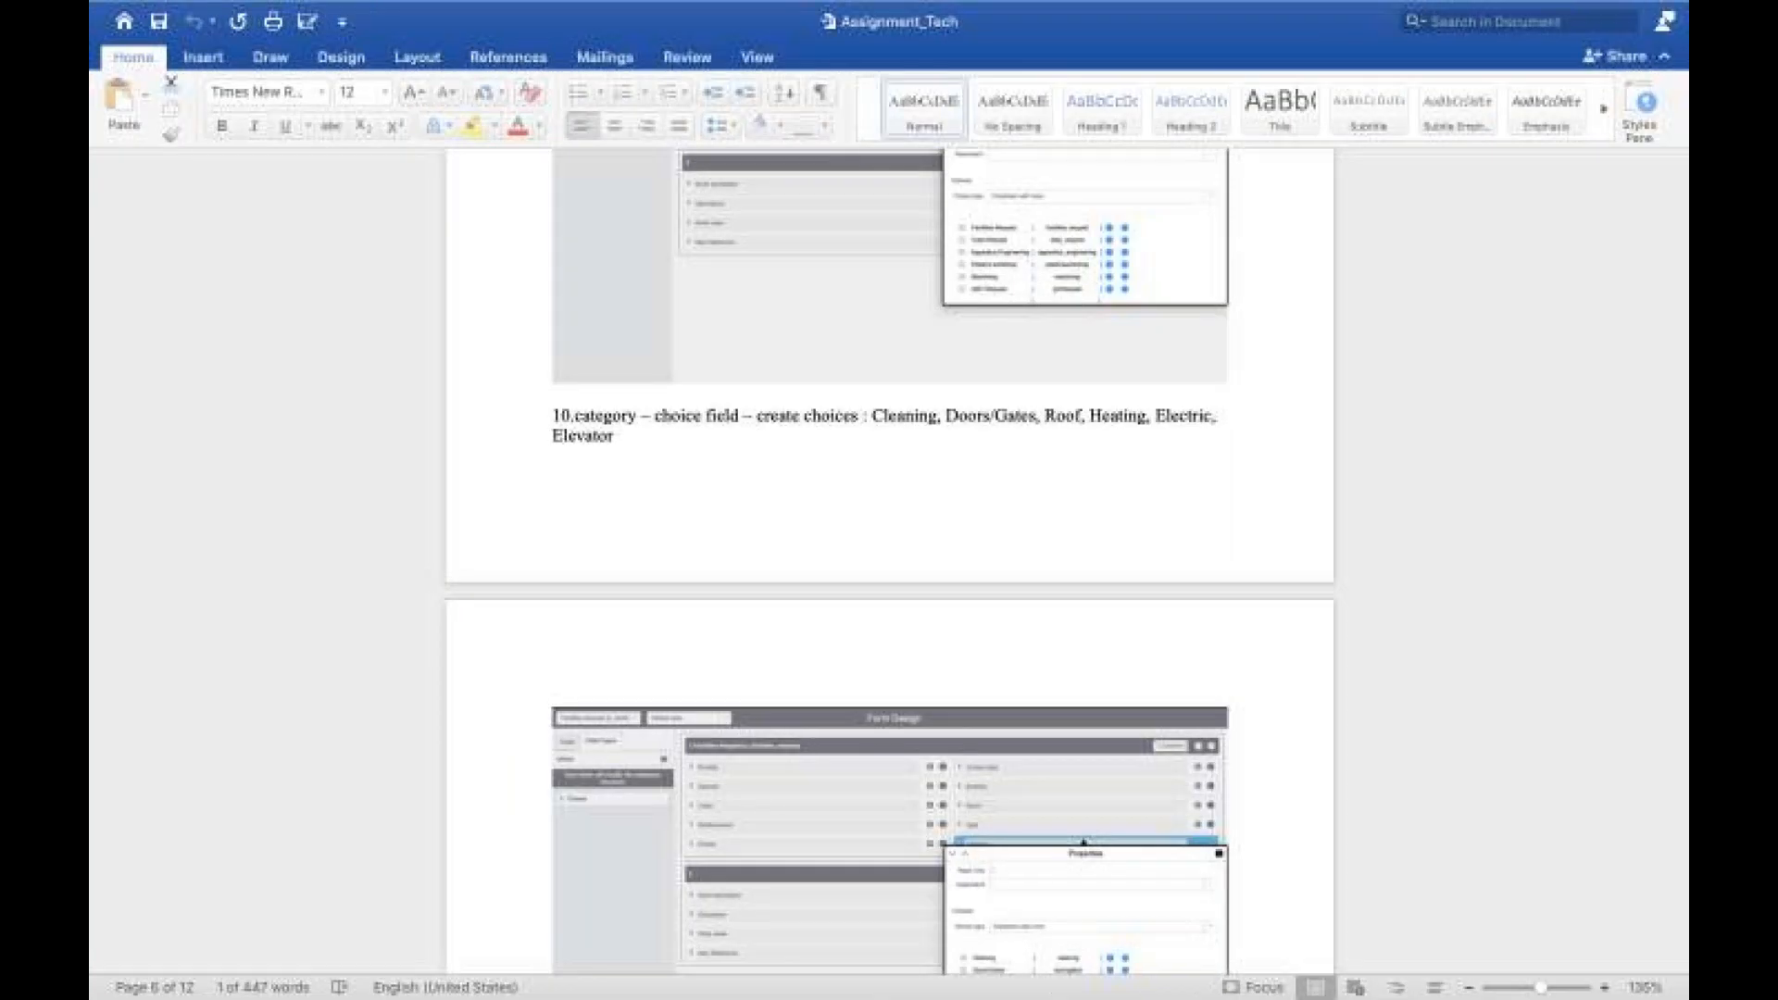
triple_click(923, 415)
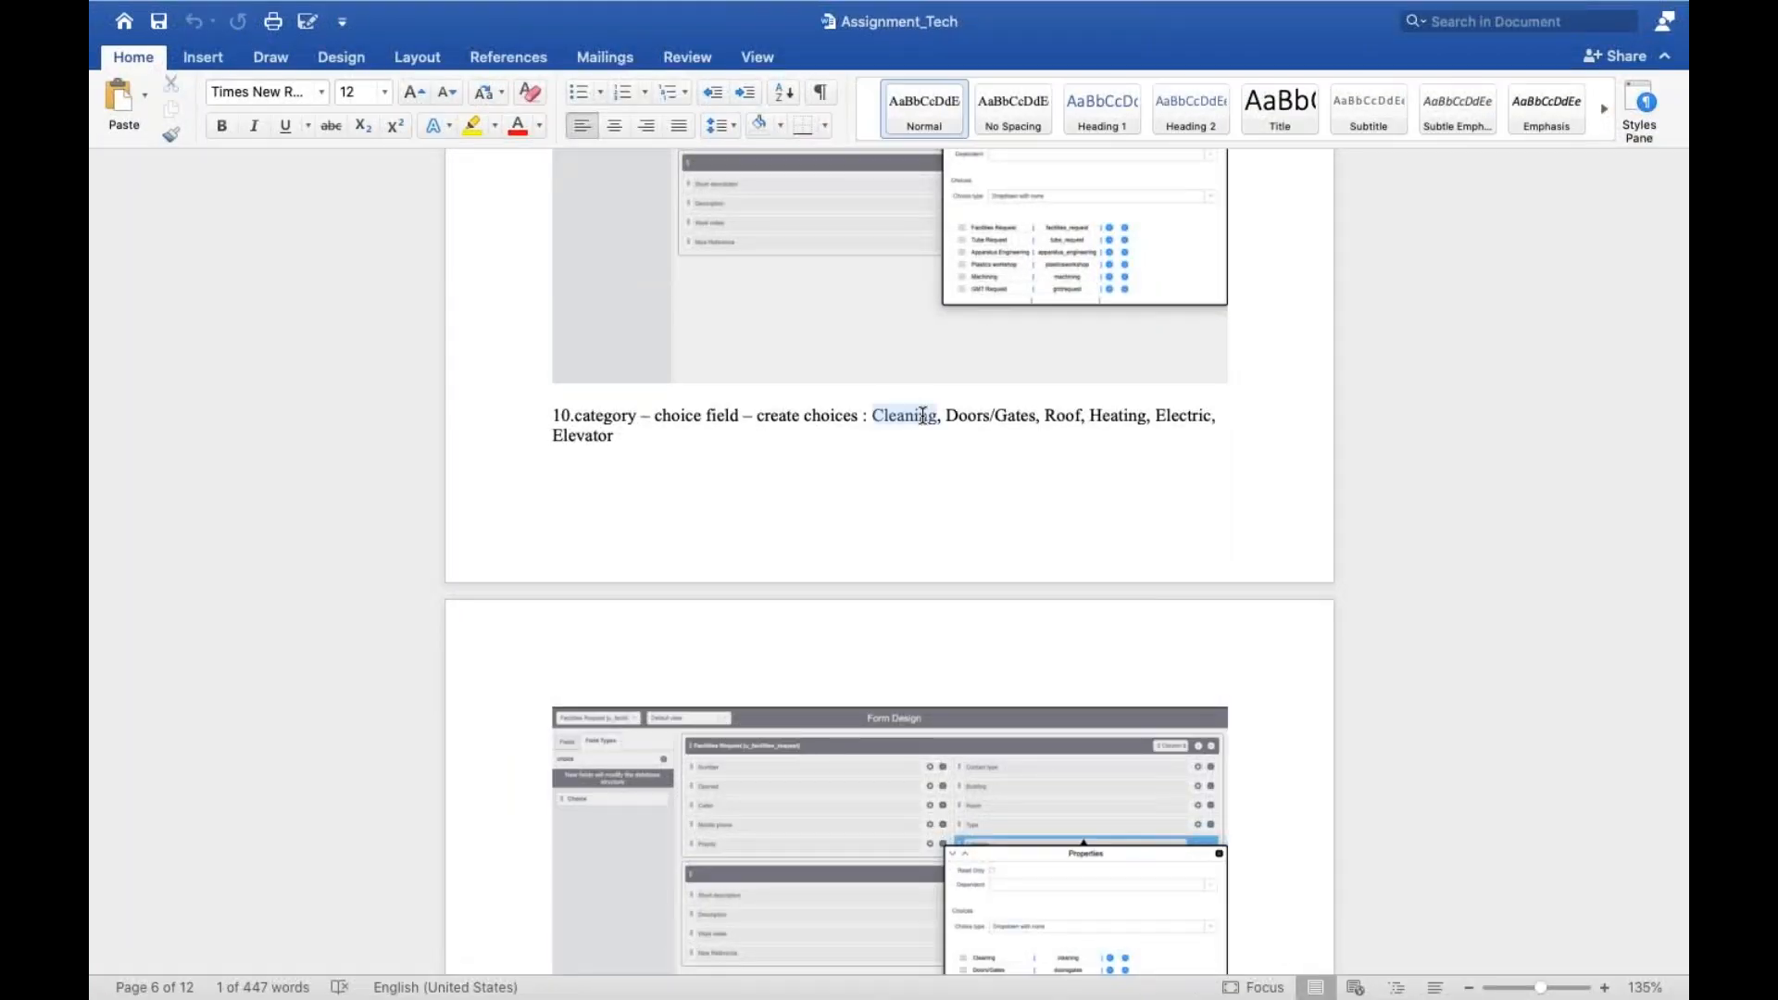
click(919, 415)
double_click(910, 415)
key(ctrl+c)
key(ctrl+Left)
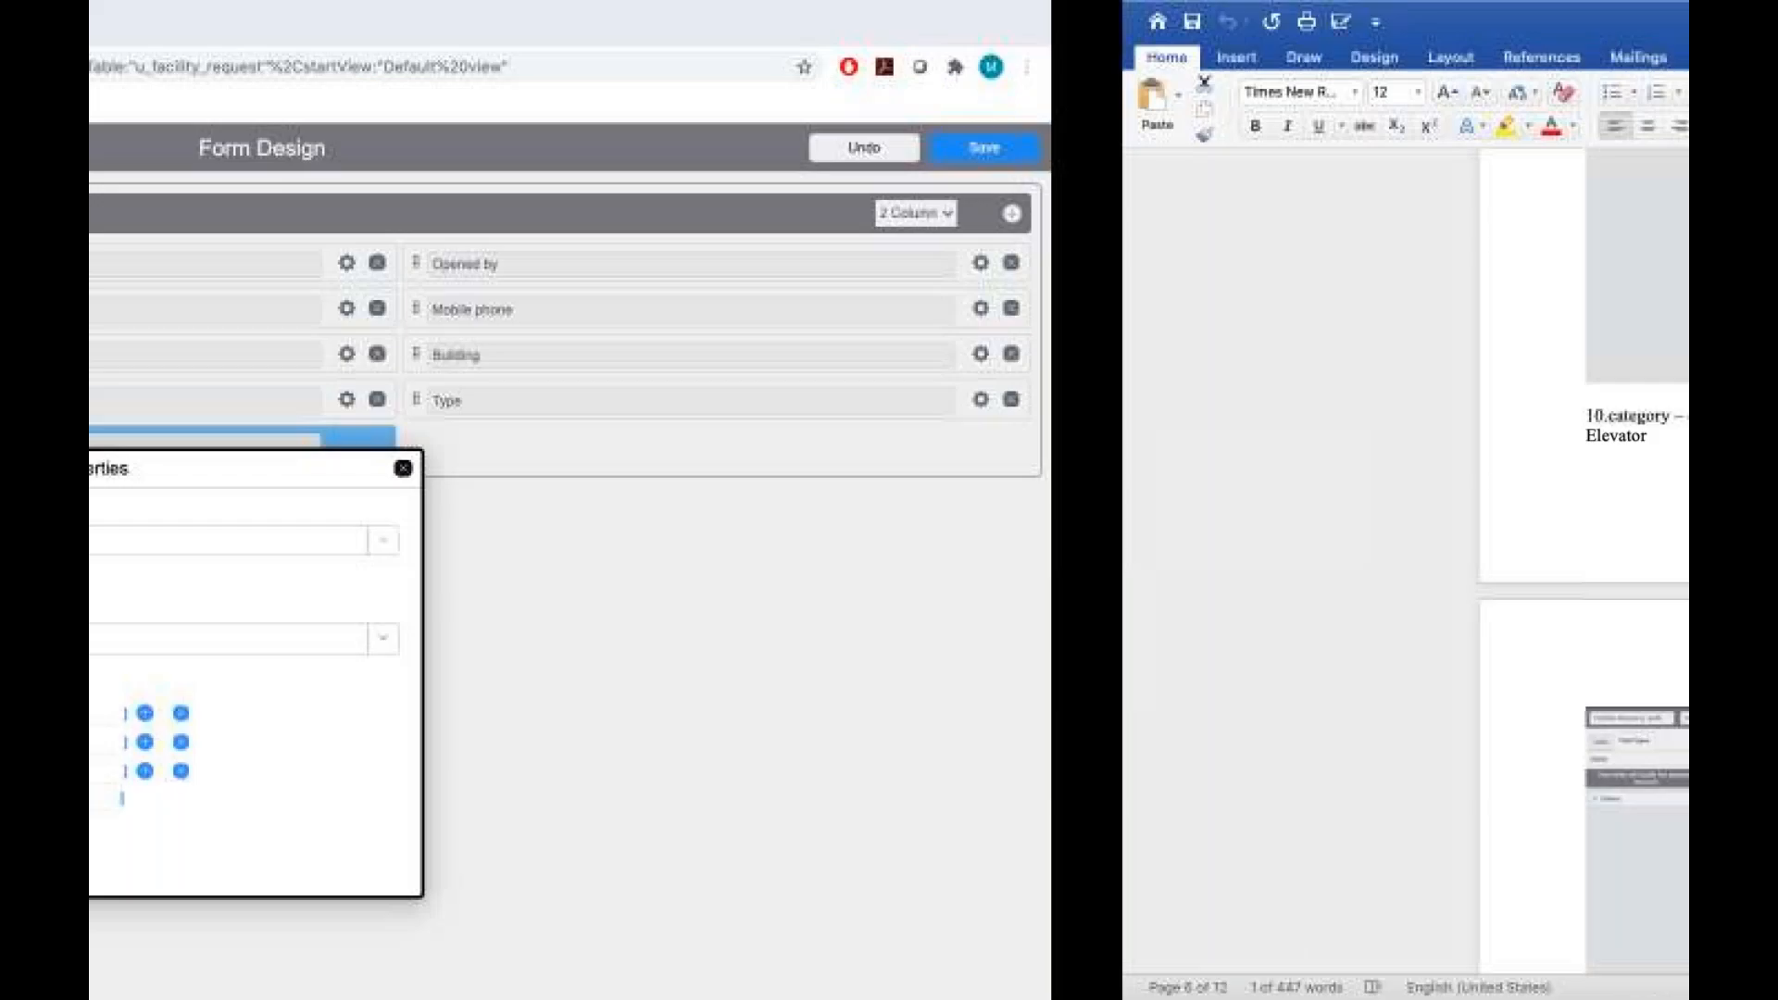
click(544, 713)
key(BackSpace)
key(BackSpace)
key(BackSpace)
key(BackSpace)
key(BackSpace)
key(BackSpace)
key(BackSpace)
key(BackSpace)
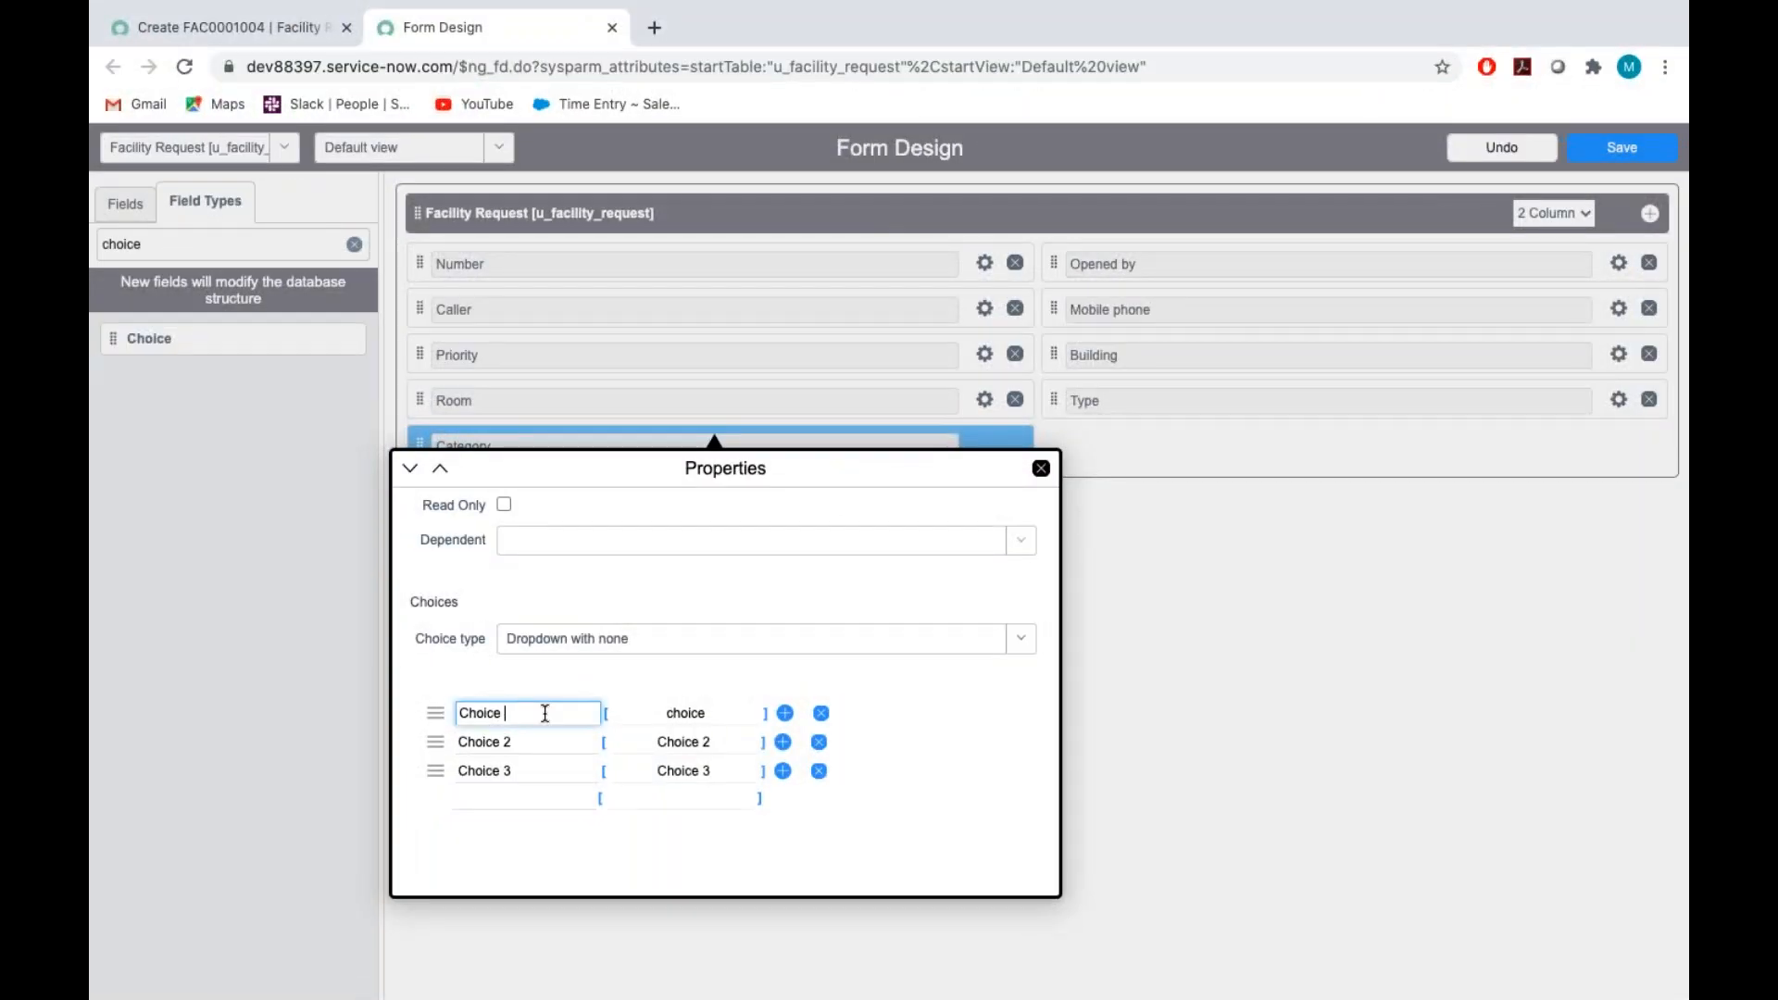
key(ctrl+v)
Copy Doors/Gates from the Category item in the Assignment_Tech document, undoing any accidental change to the text
key(ctrl+Right)
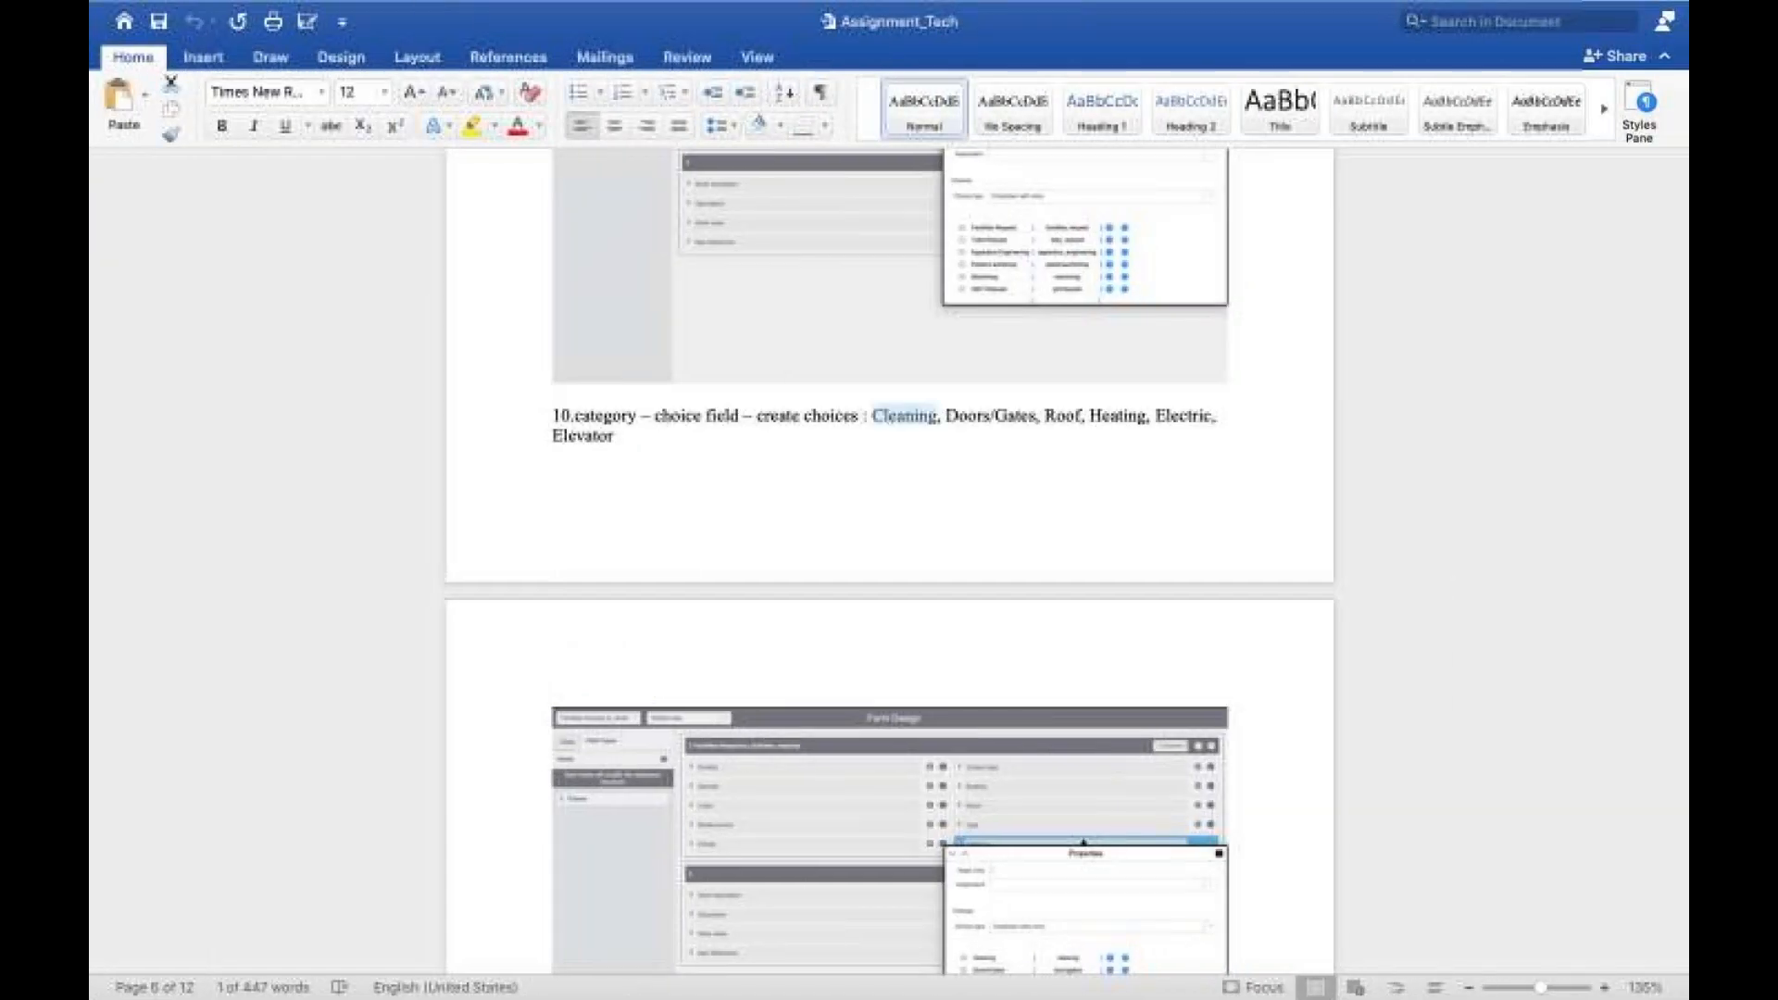
click(991, 416)
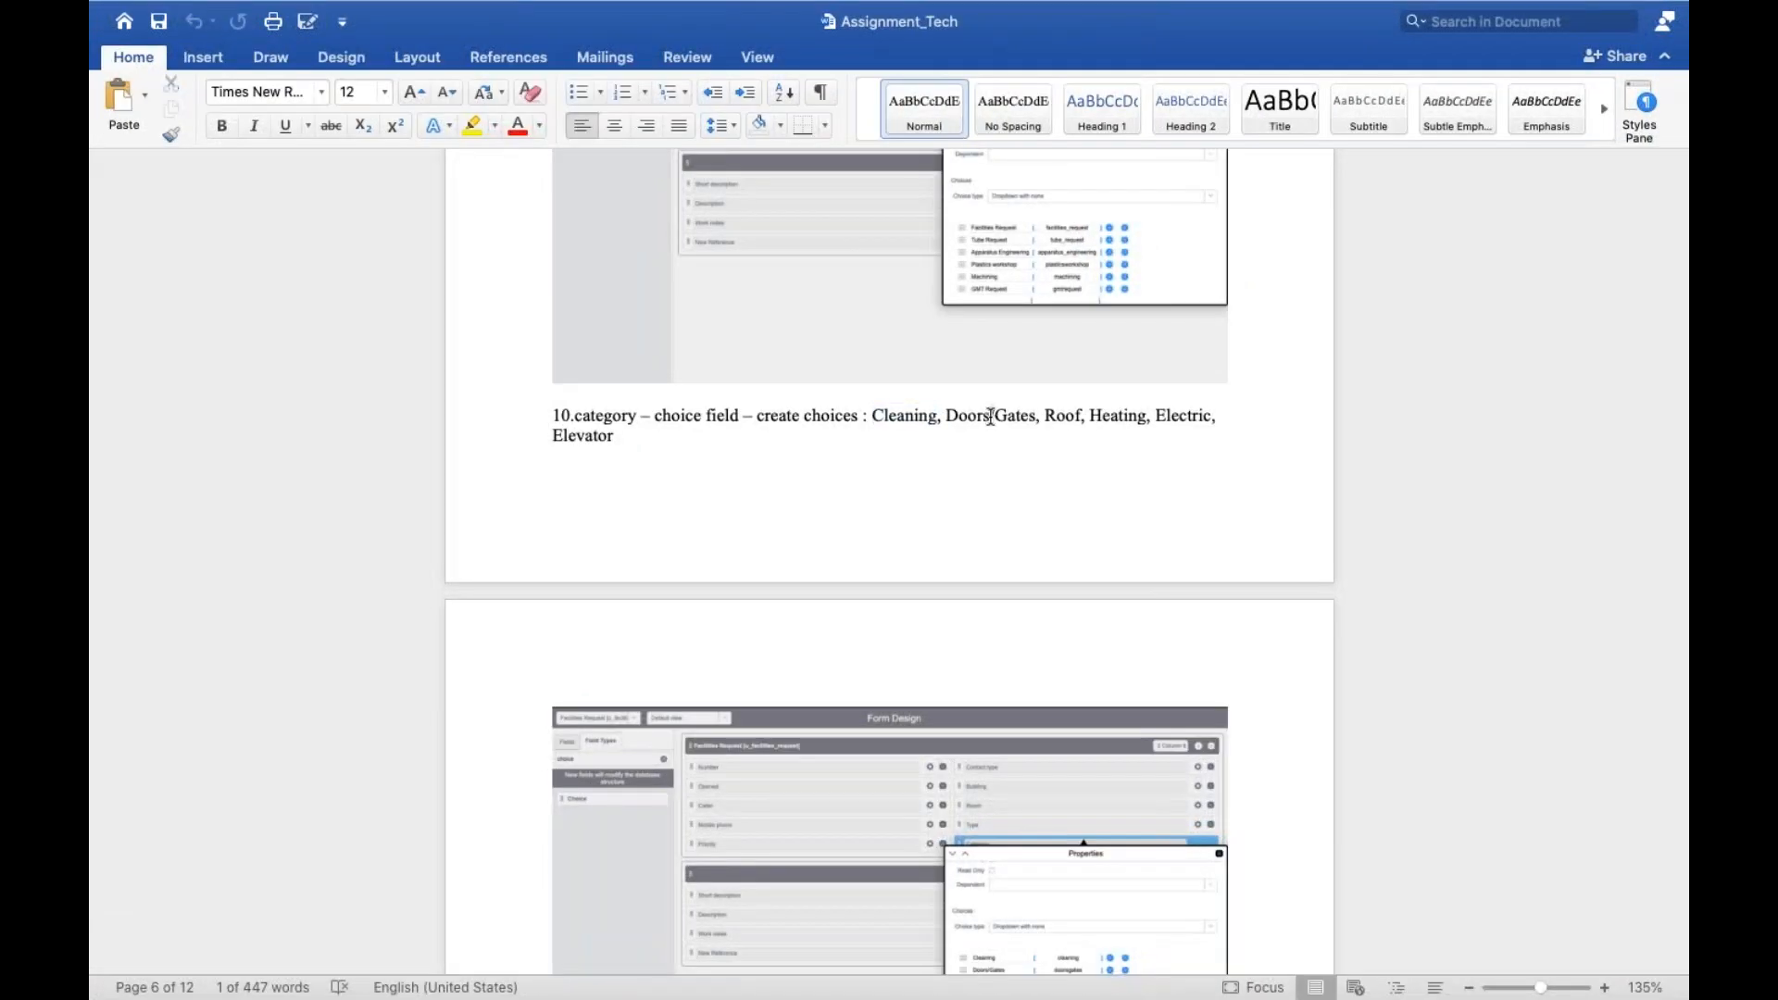
triple_click(991, 416)
double_click(994, 414)
drag(948, 417, 1036, 417)
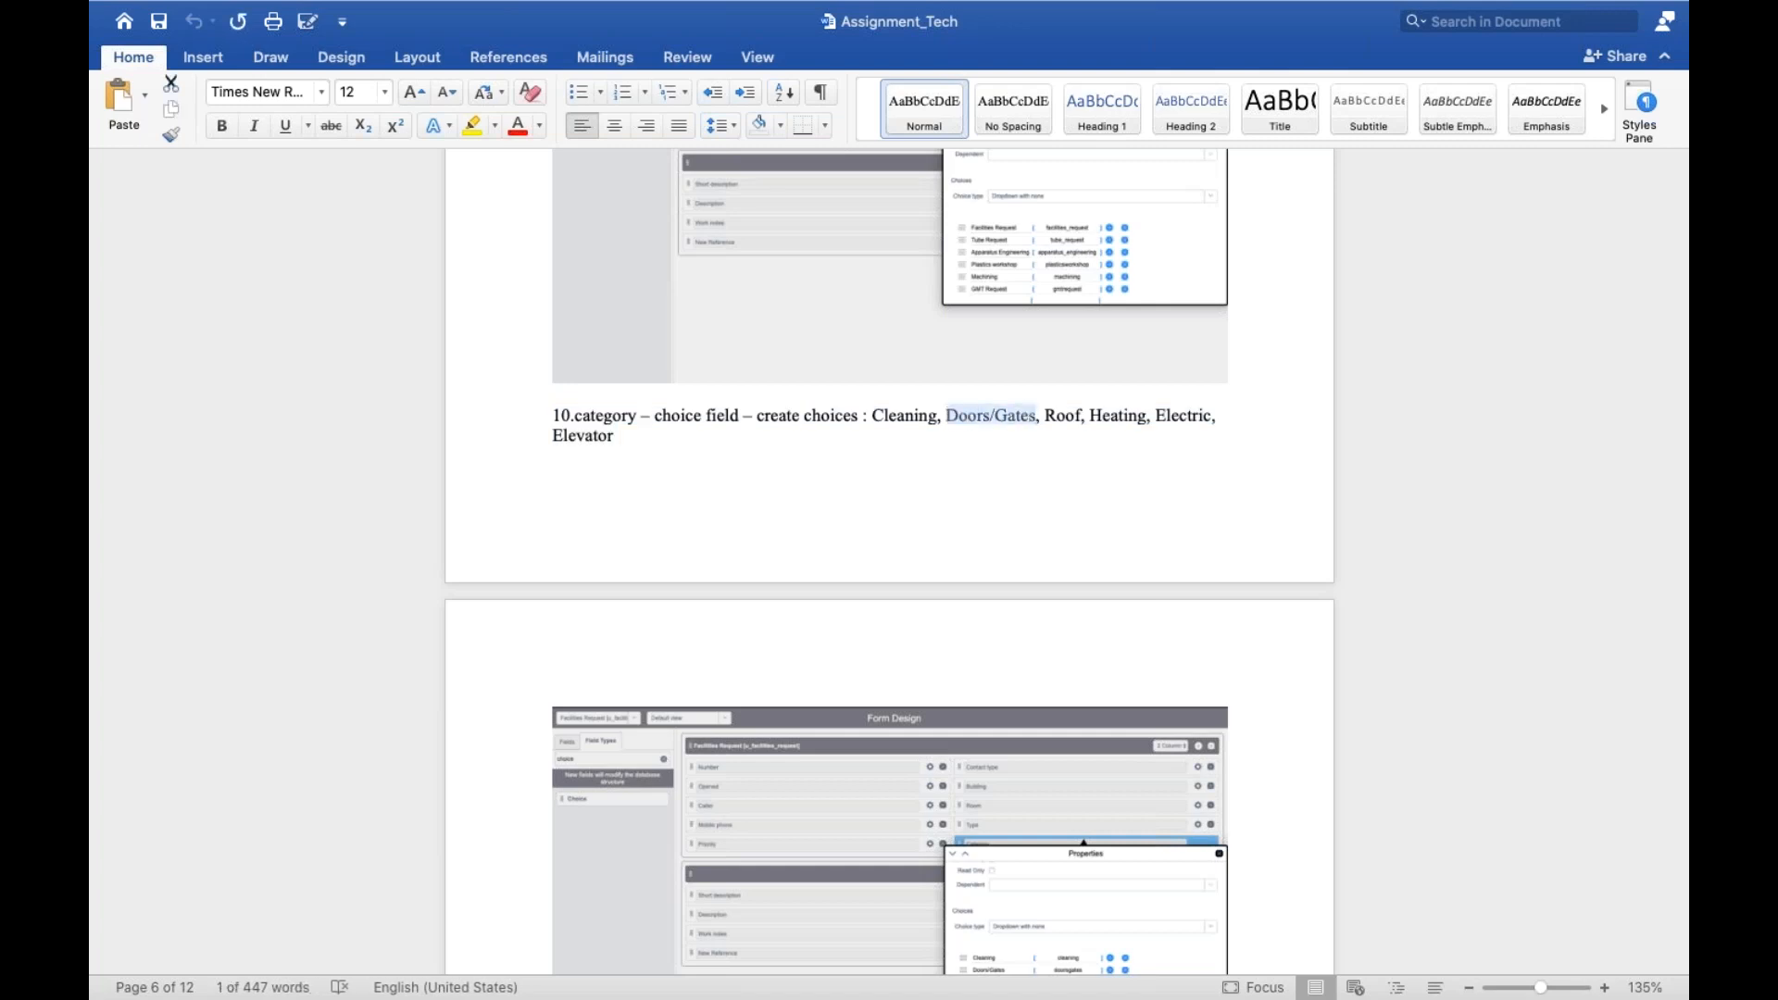
key(super+v)
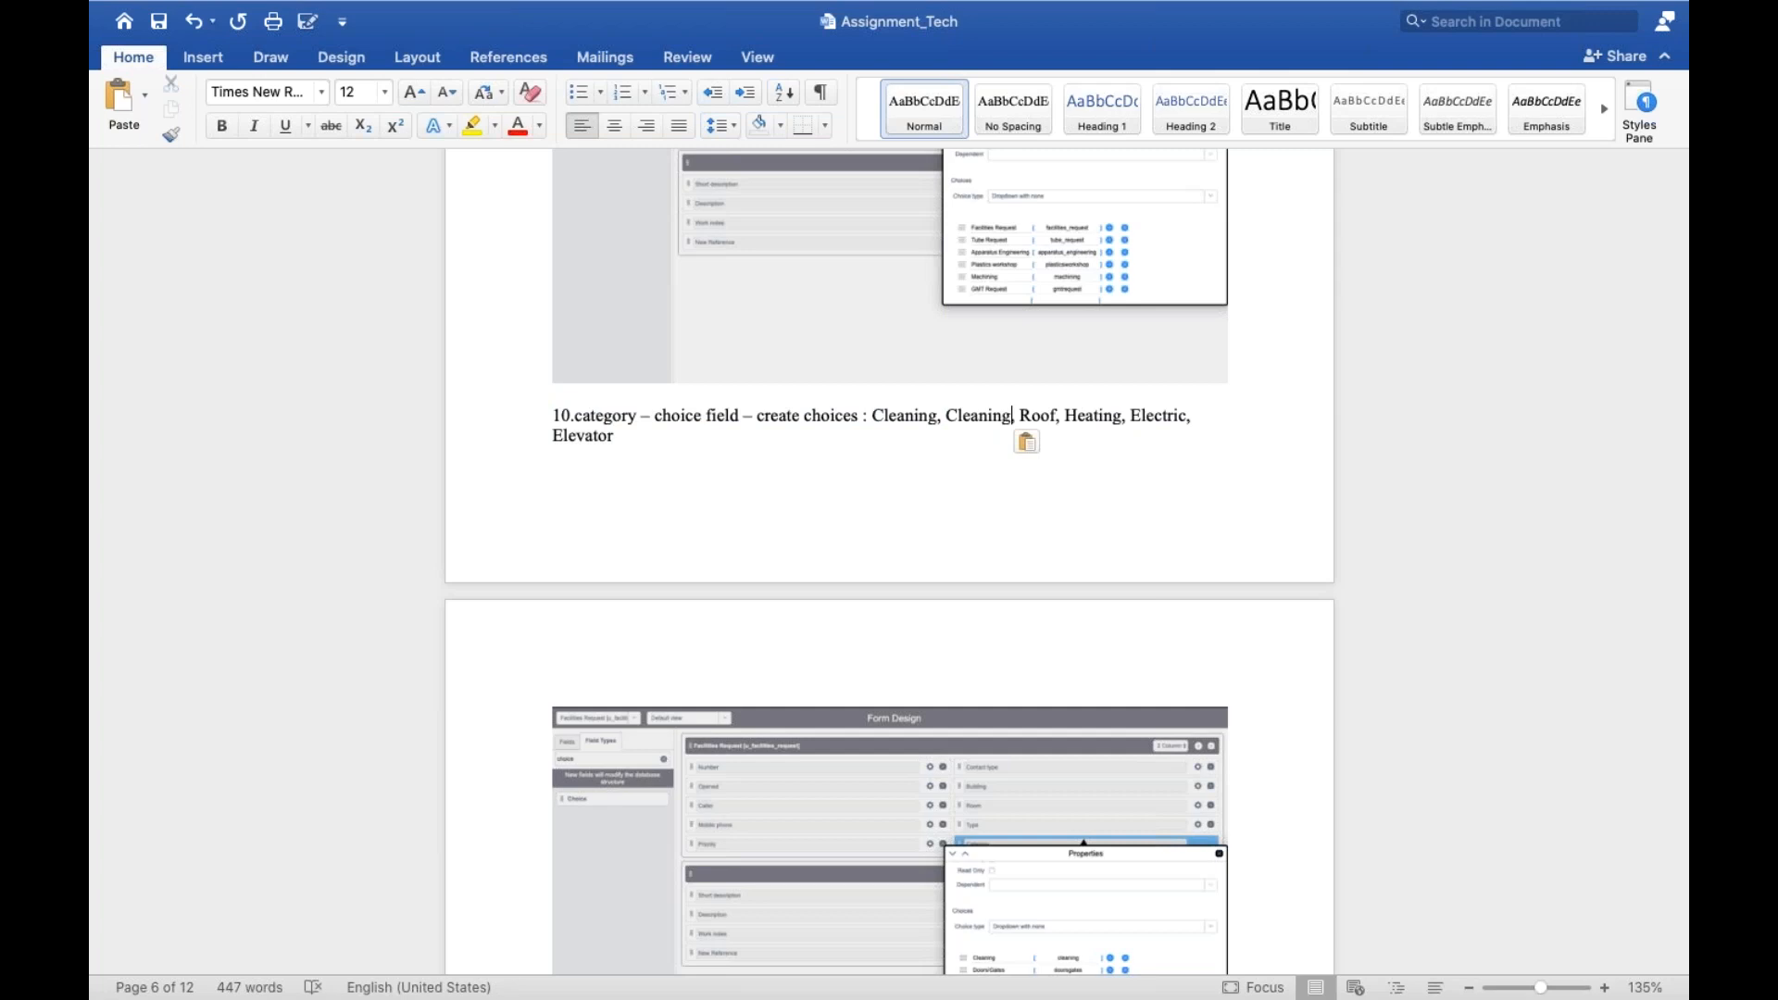
key(super+z)
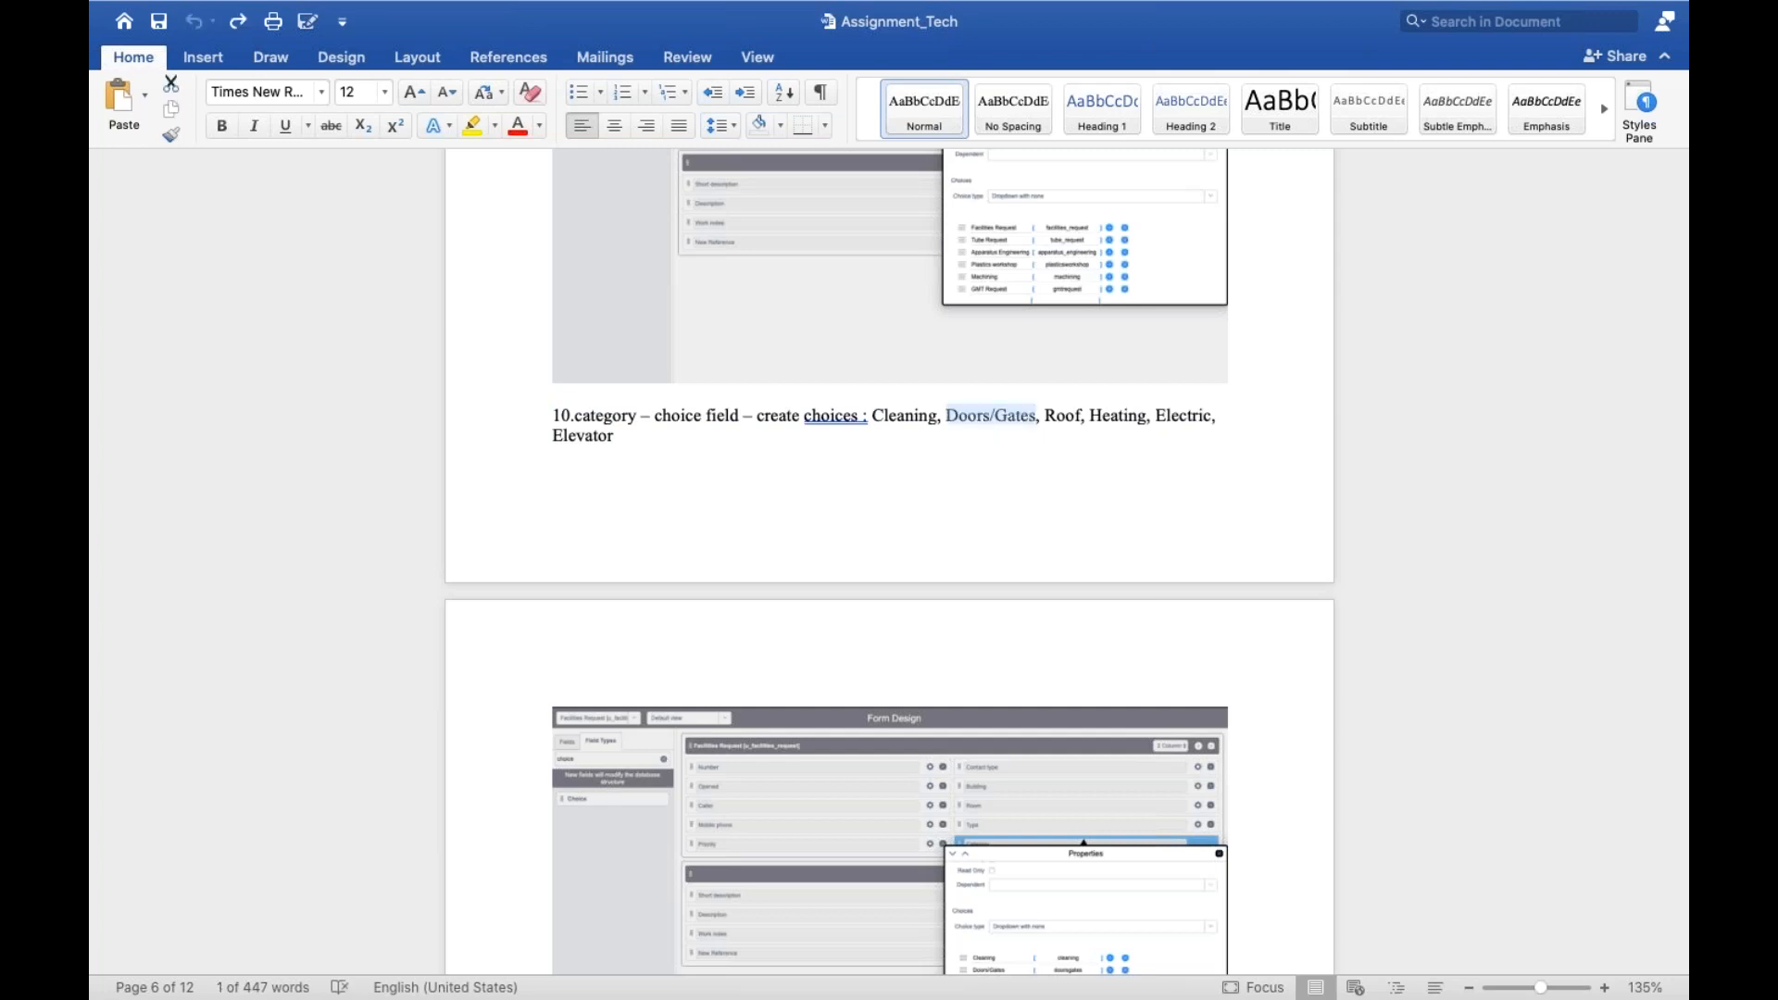
Return to Form Design and replace the Category field's second choice with Doors/Gates
key(ctrl+Left)
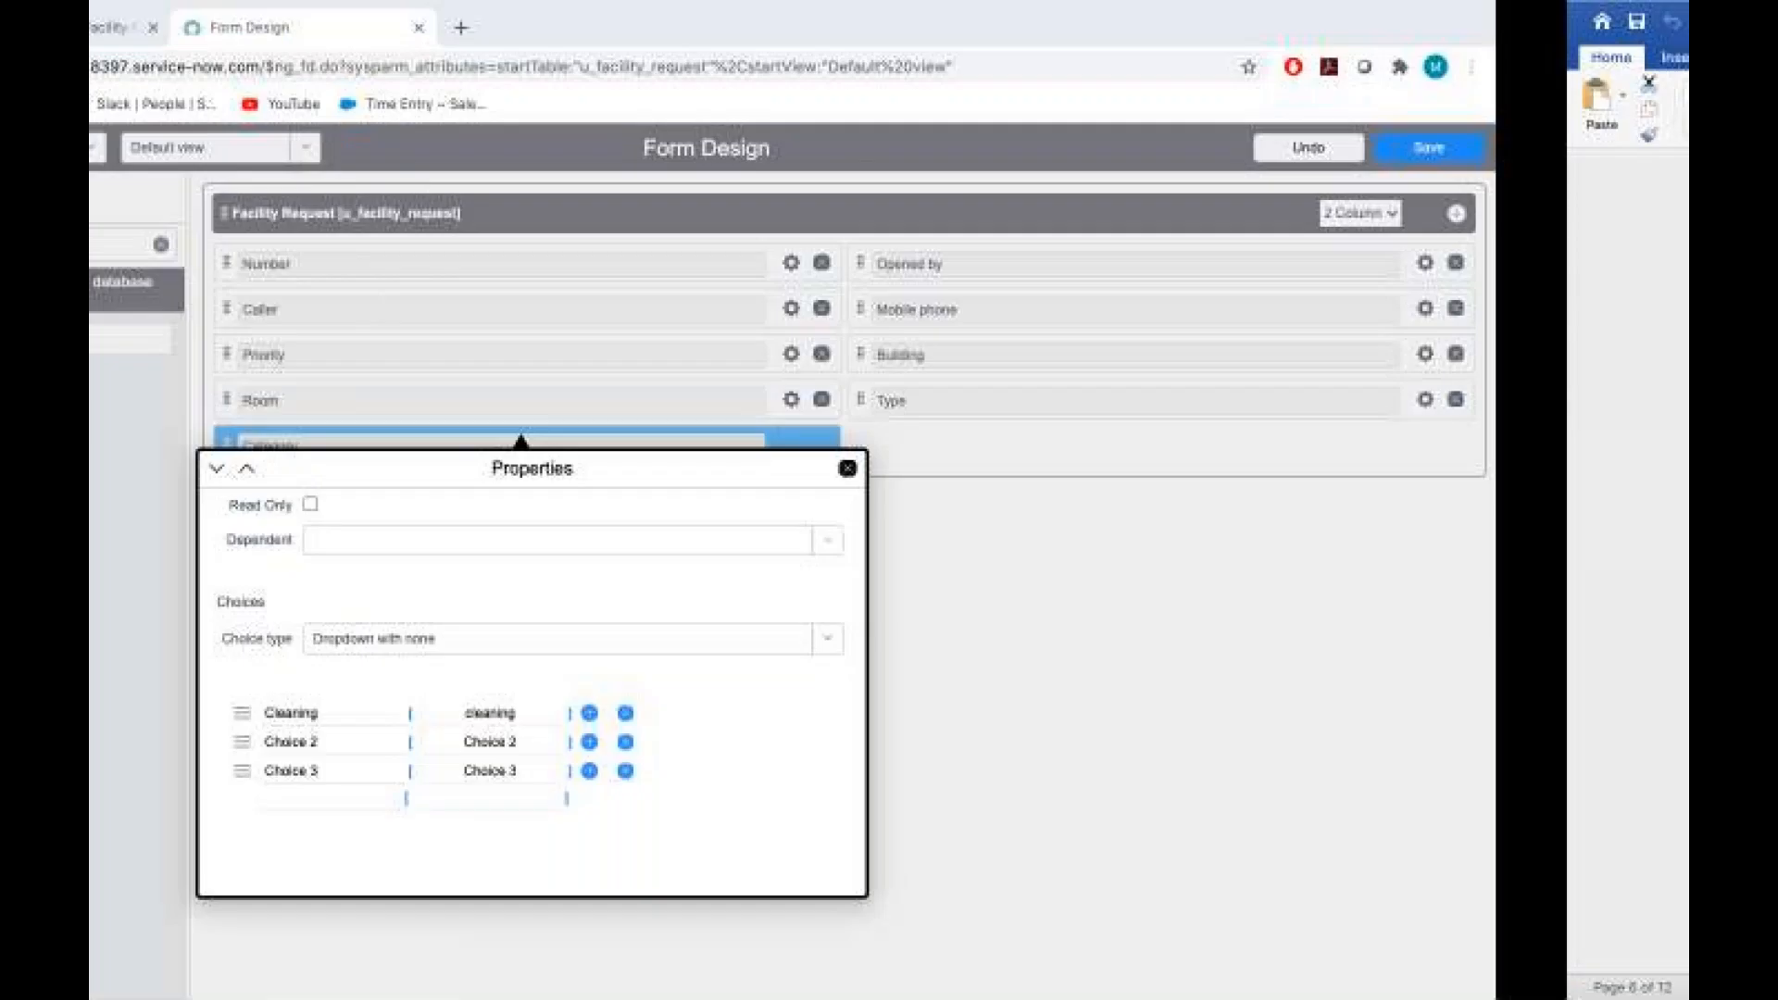
click(528, 744)
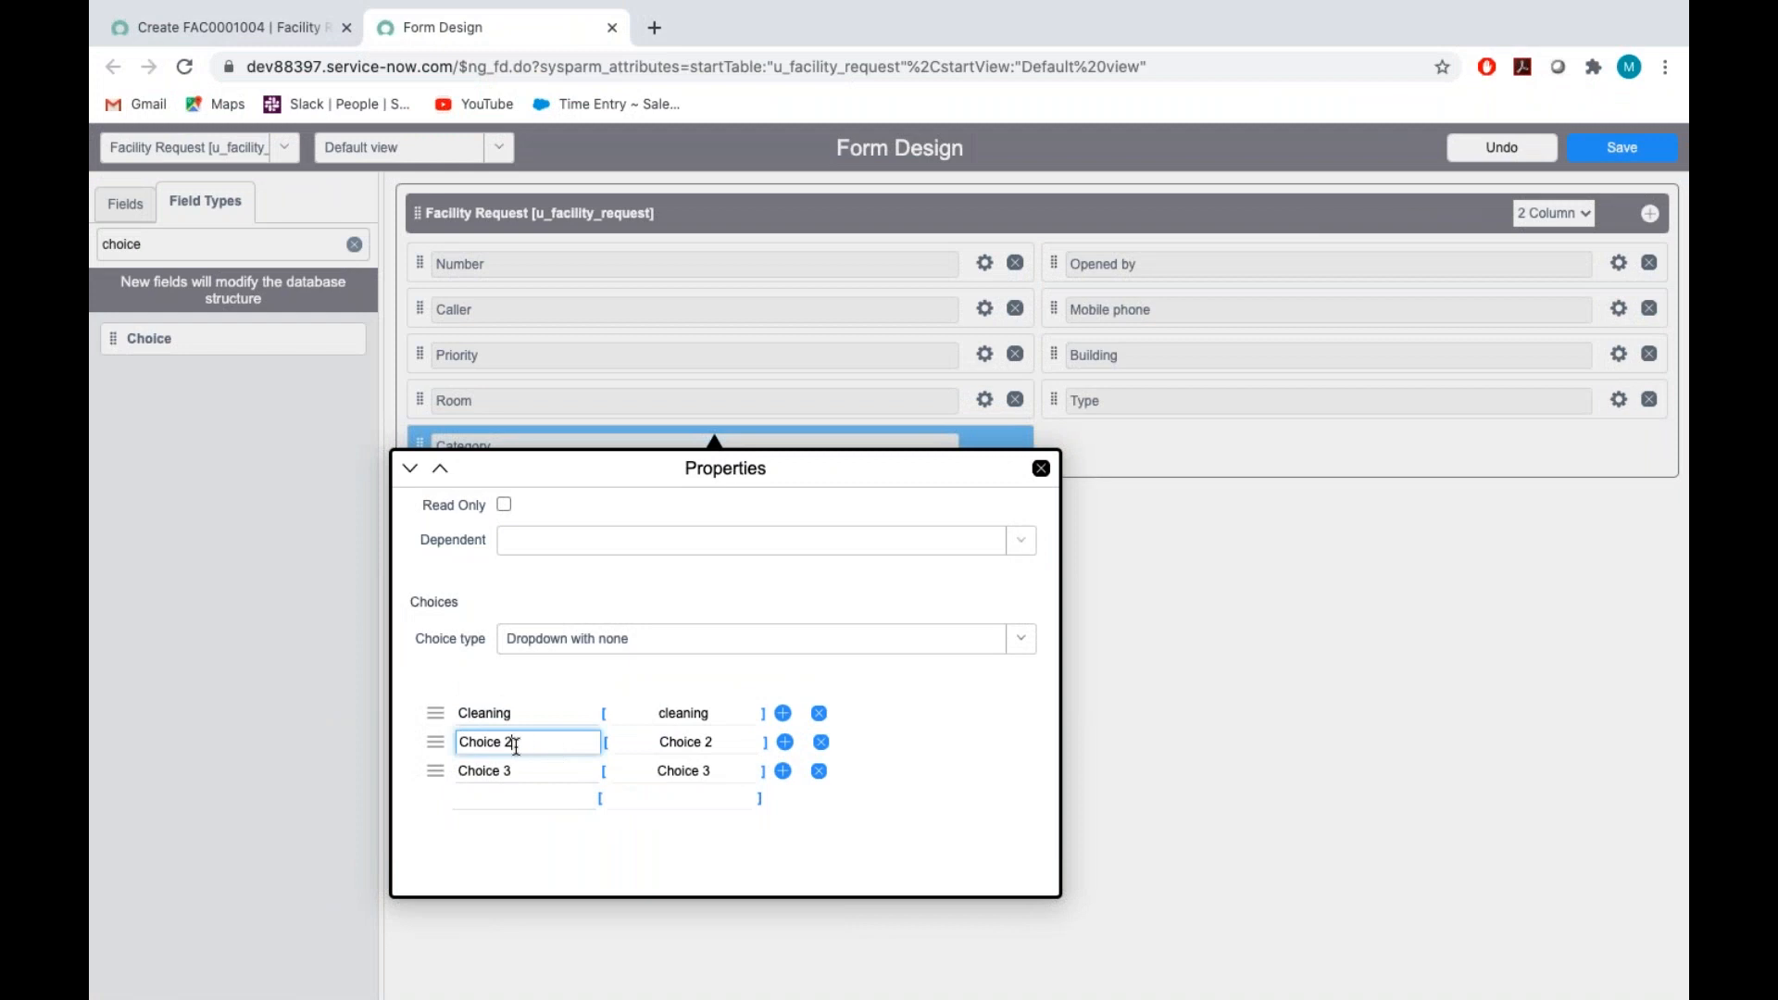
drag(515, 746, 392, 746)
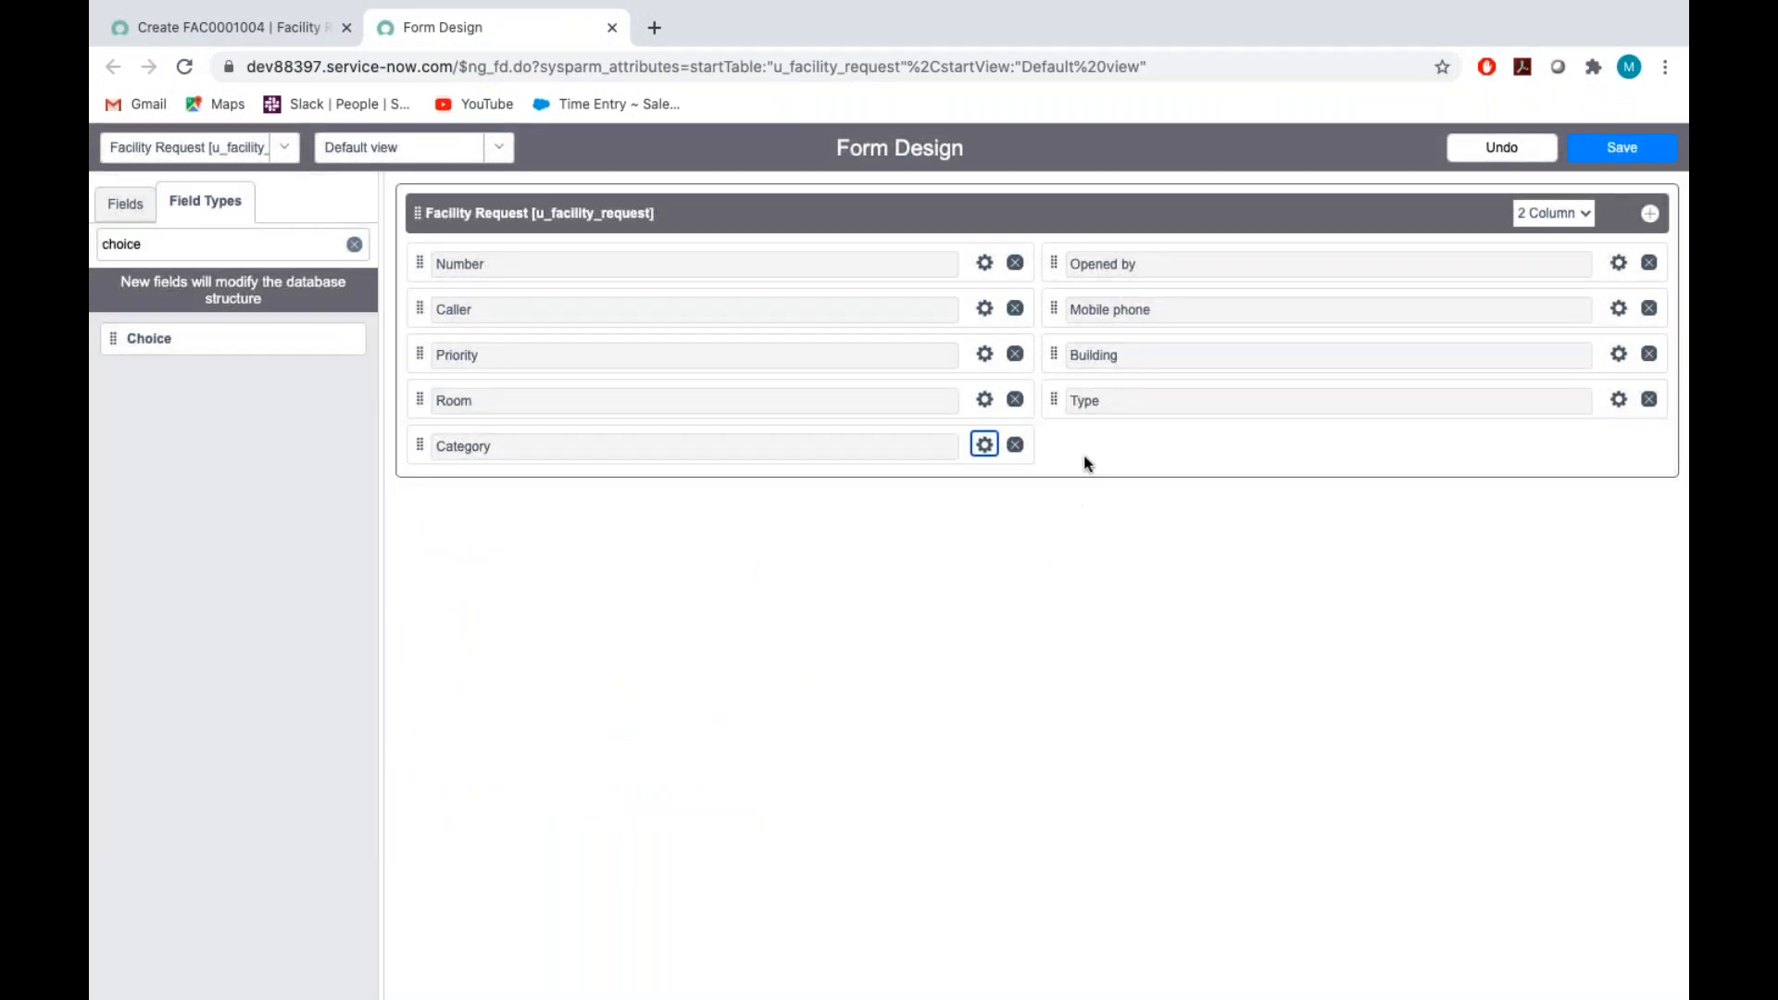
click(978, 448)
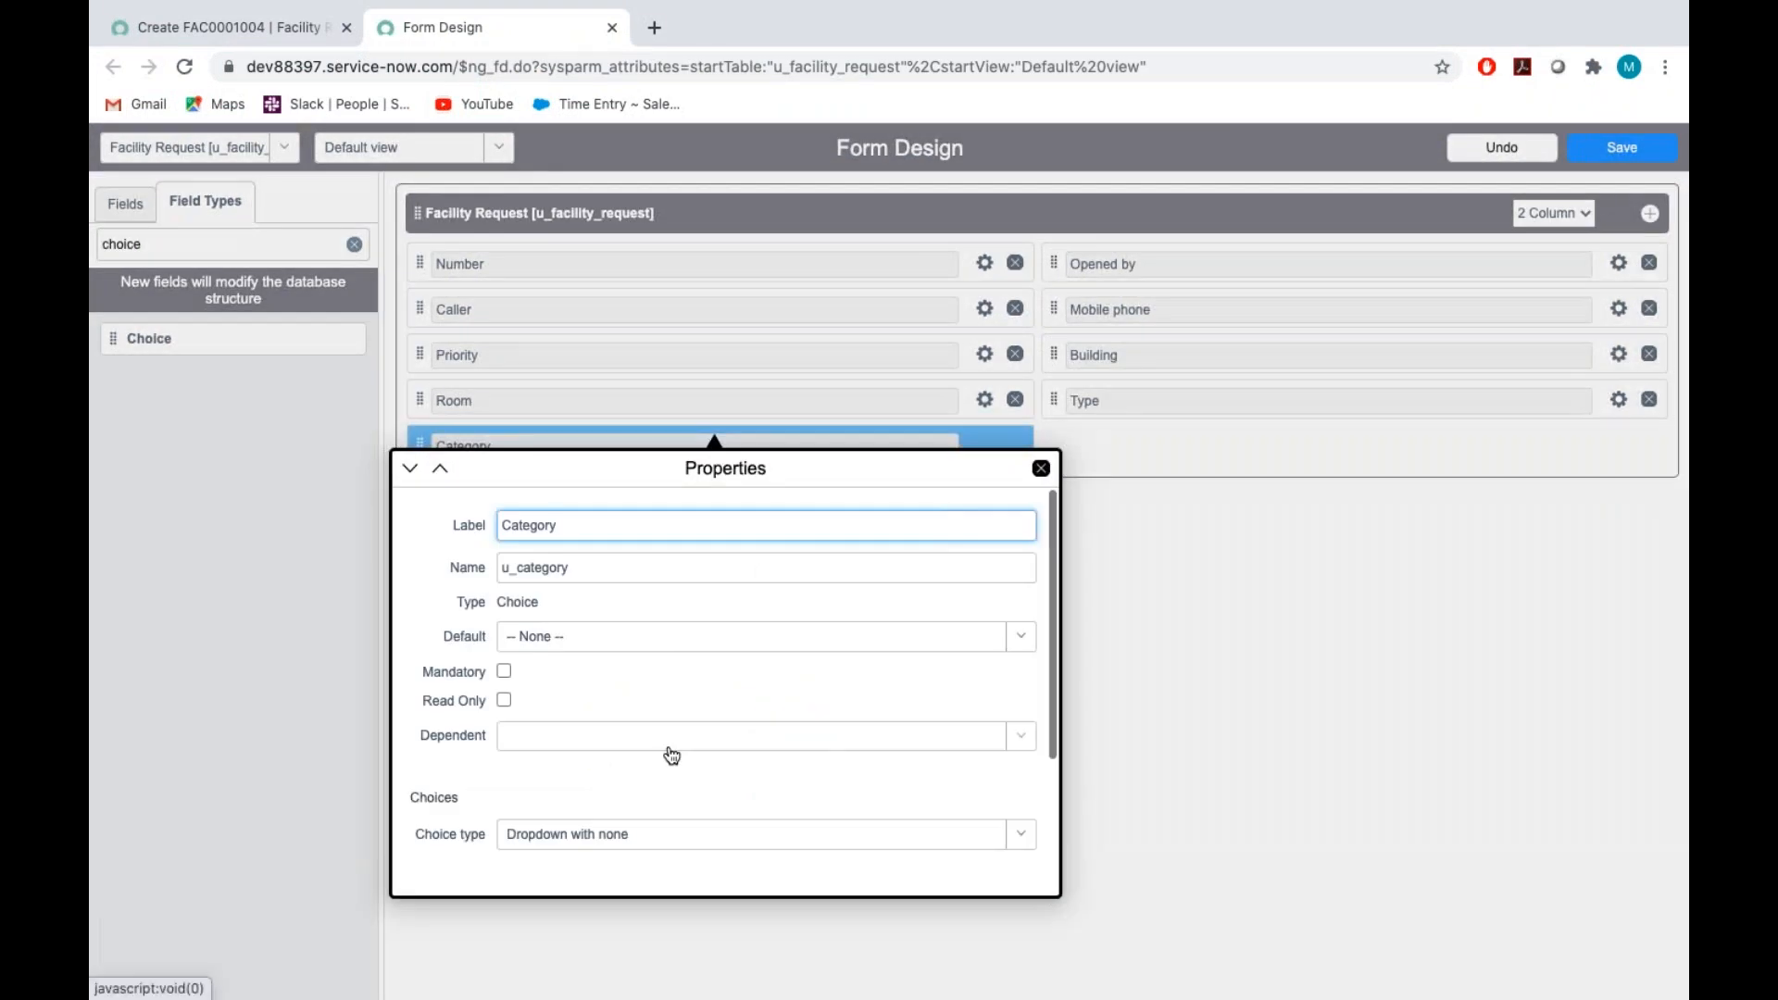
scroll(669, 750, down, 3)
click(527, 746)
key(BackSpace)
key(BackSpace)
key(BackSpace)
key(BackSpace)
key(BackSpace)
key(BackSpace)
key(BackSpace)
key(BackSpace)
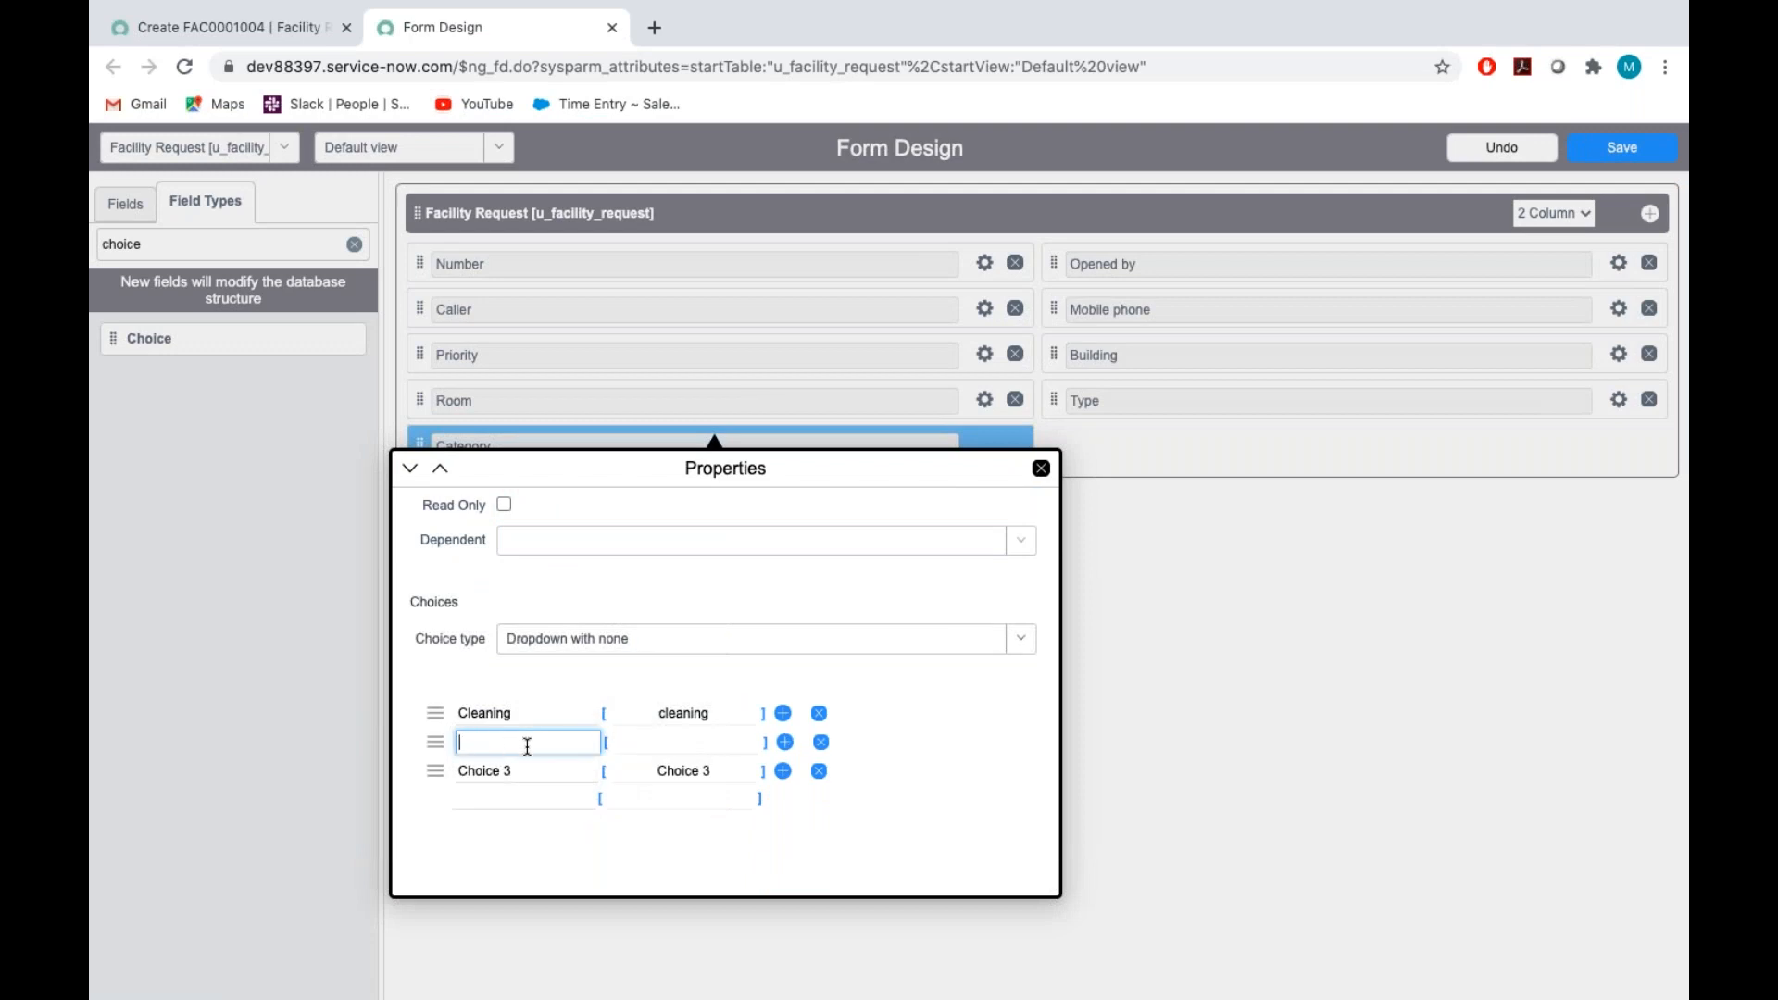
text(Doors/Gates)
Replace the Category field's third choice with Roof
click(539, 768)
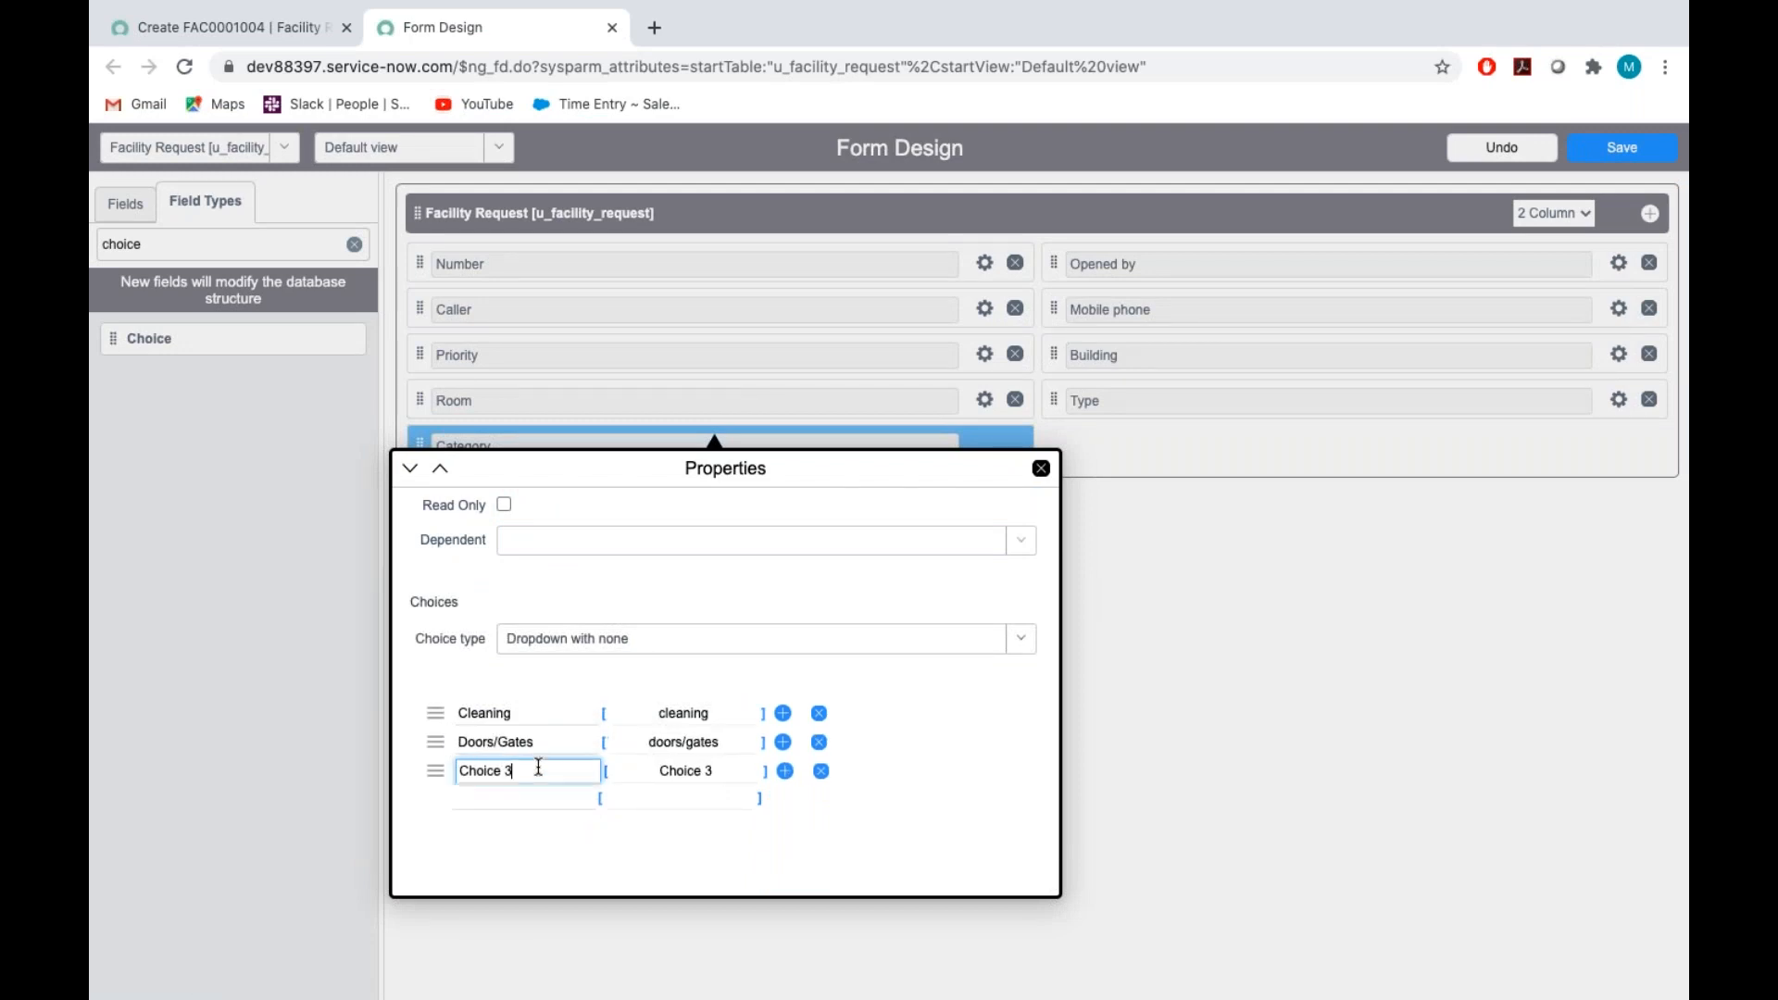
key(BackSpace)
key(BackSpace)
key(BackSpace)
key(BackSpace)
key(BackSpace)
key(BackSpace)
key(BackSpace)
key(BackSpace)
text(Roof)
Check the remaining category choices in the Assignment_Tech document and add Heating, Electric and Elevator to the Category field
key(ctrl+Right)
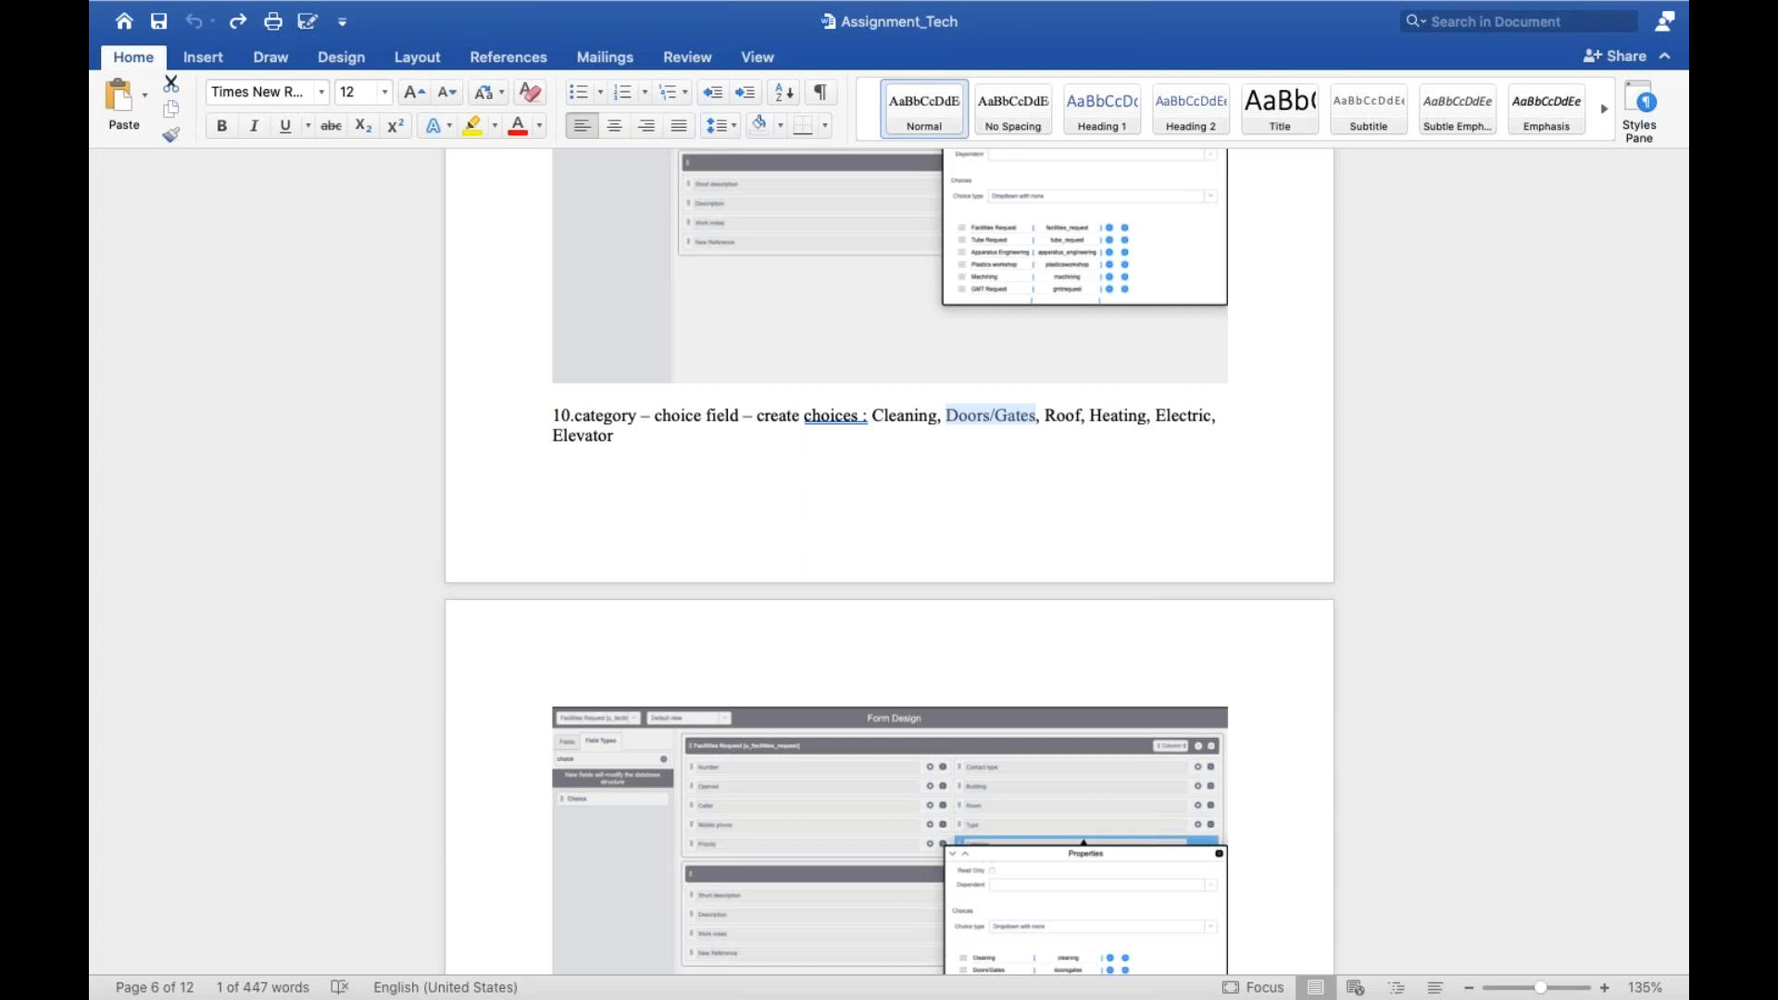
key(ctrl+Left)
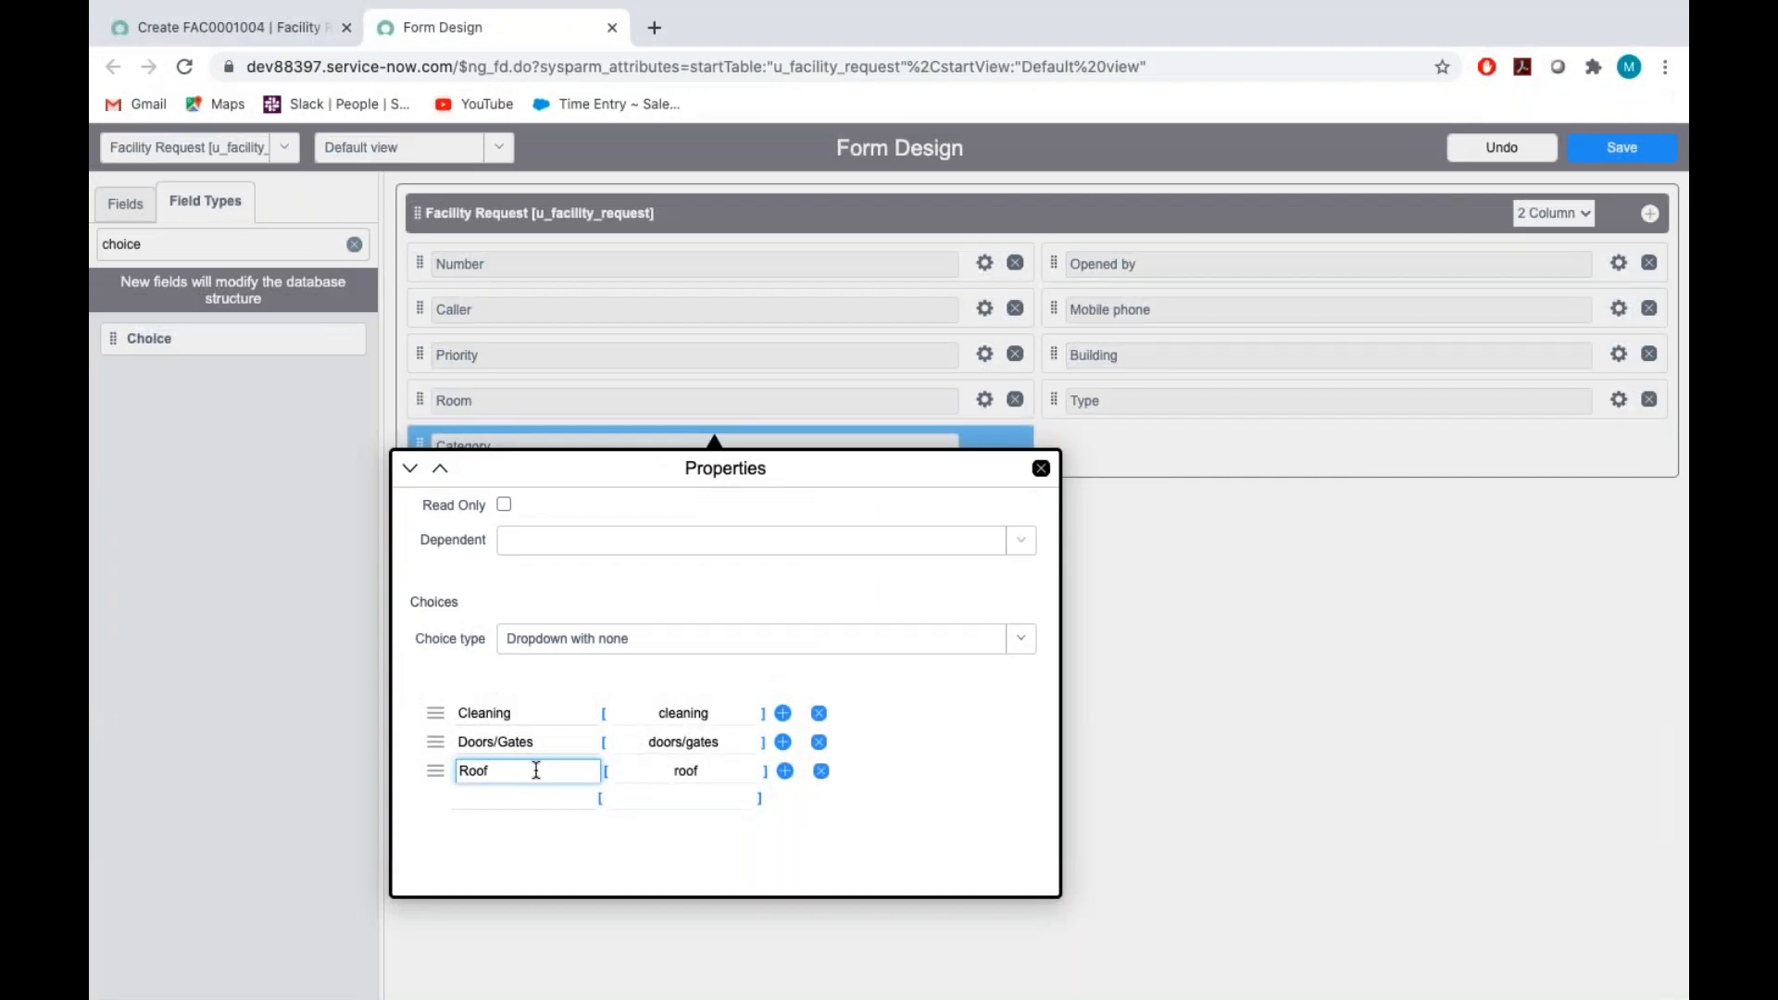
click(519, 793)
text(Heating)
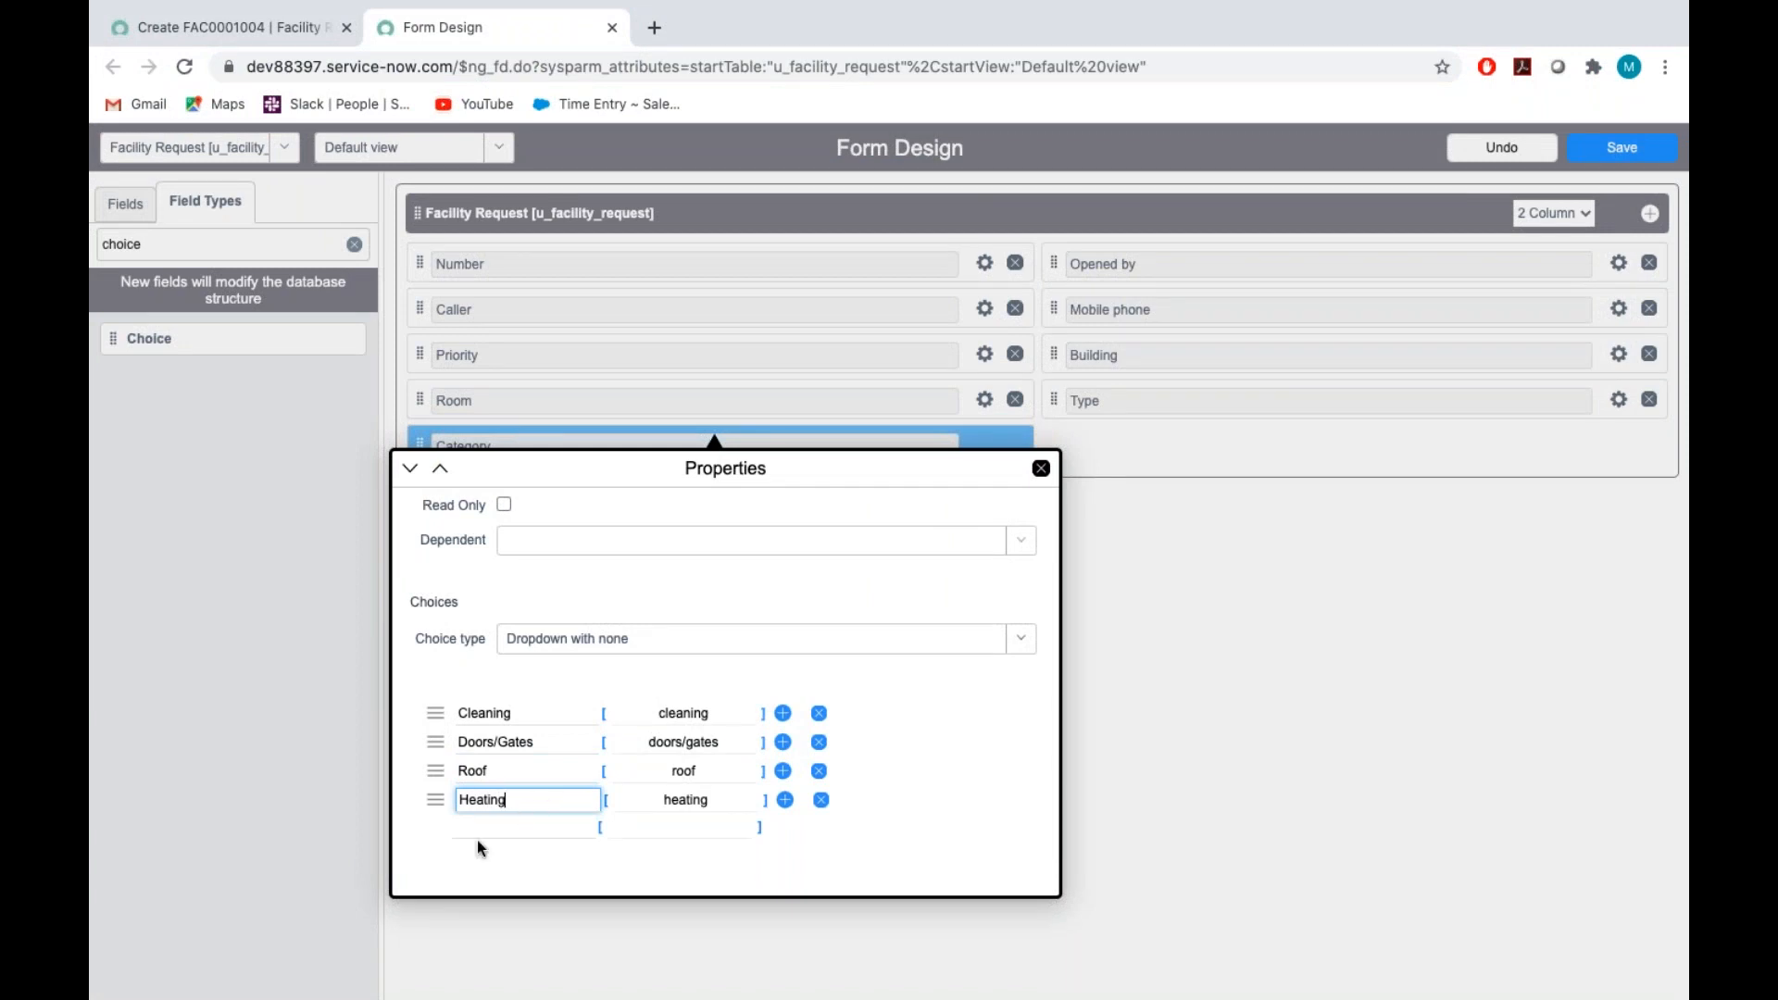
click(486, 825)
text(Electric)
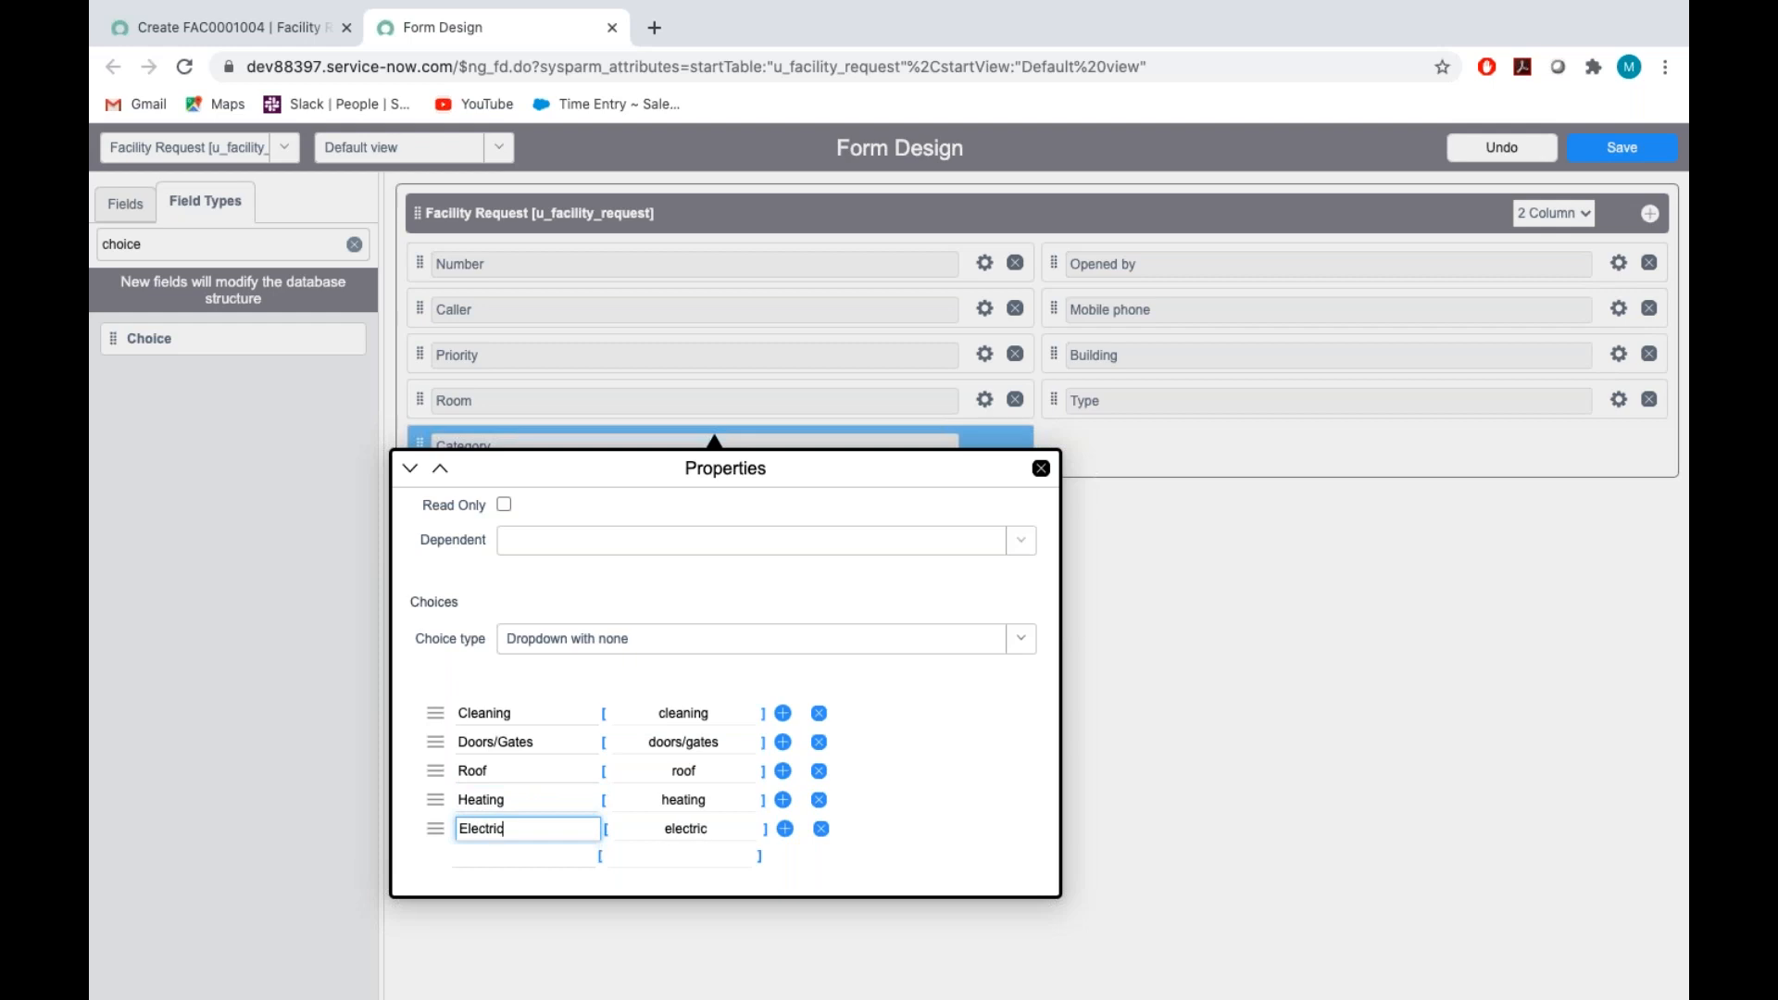
click(494, 846)
text(Elevator)
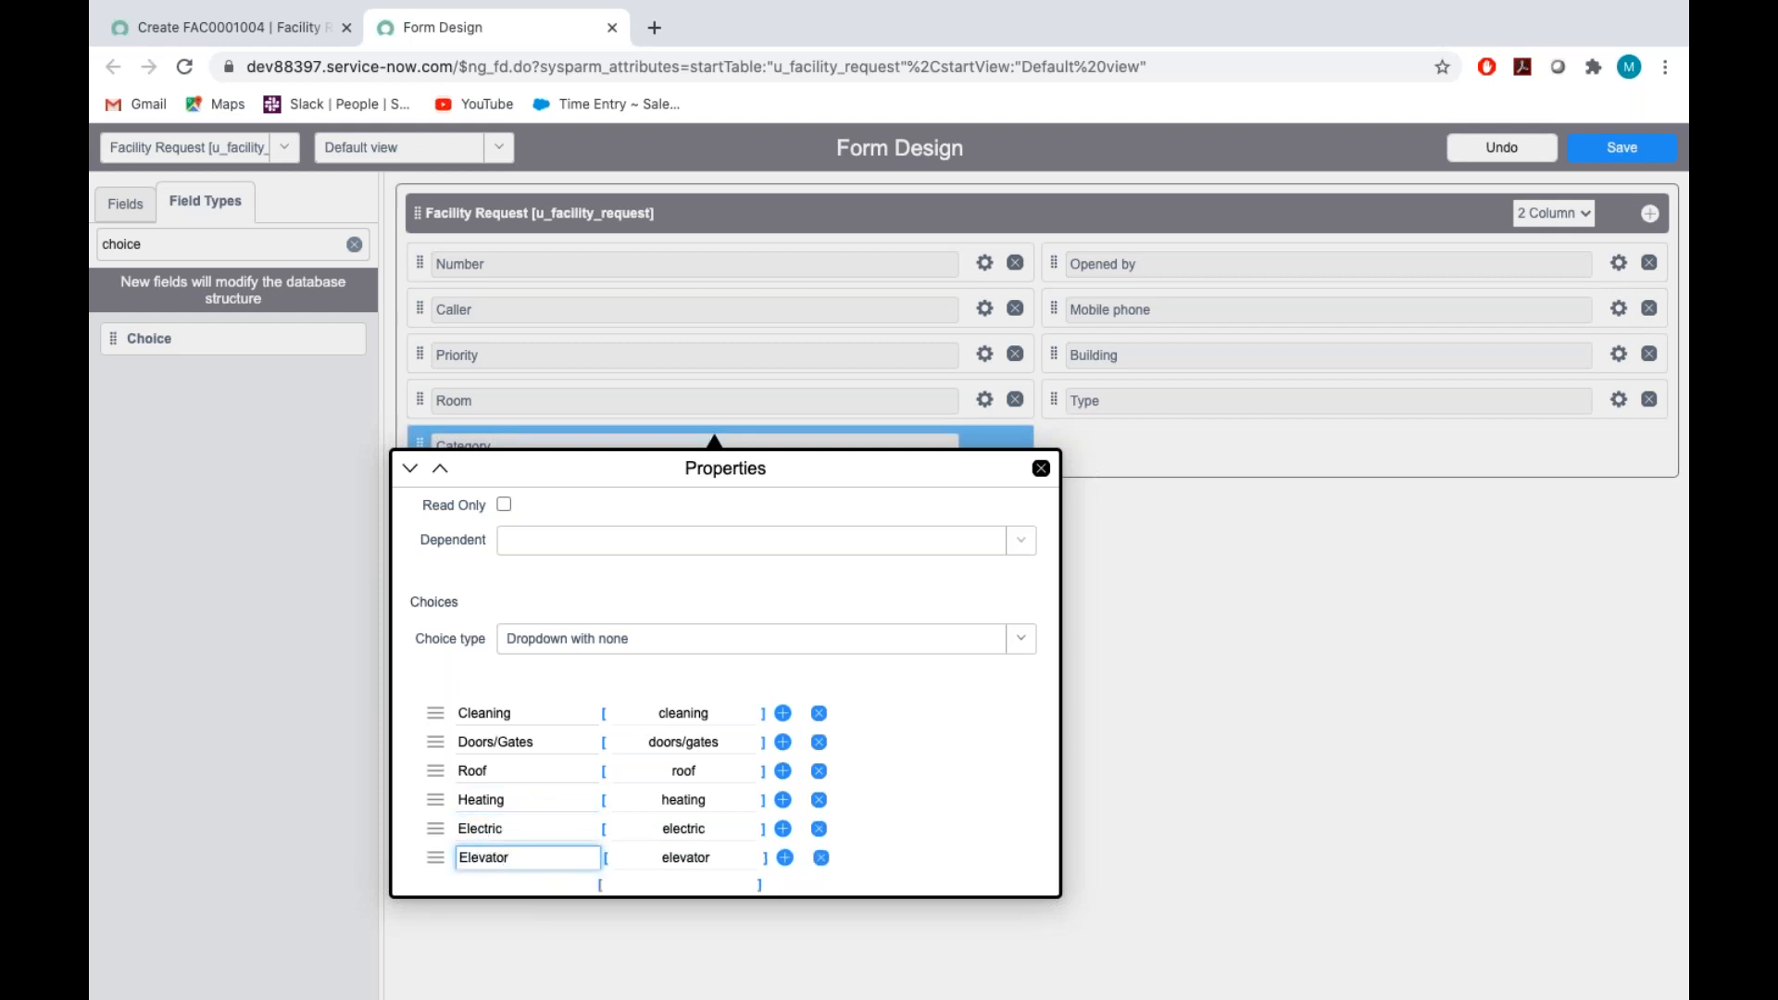
Save the form design with the Category field and go to the Status item in the Assignment_Tech document
scroll(970, 759, down, 2)
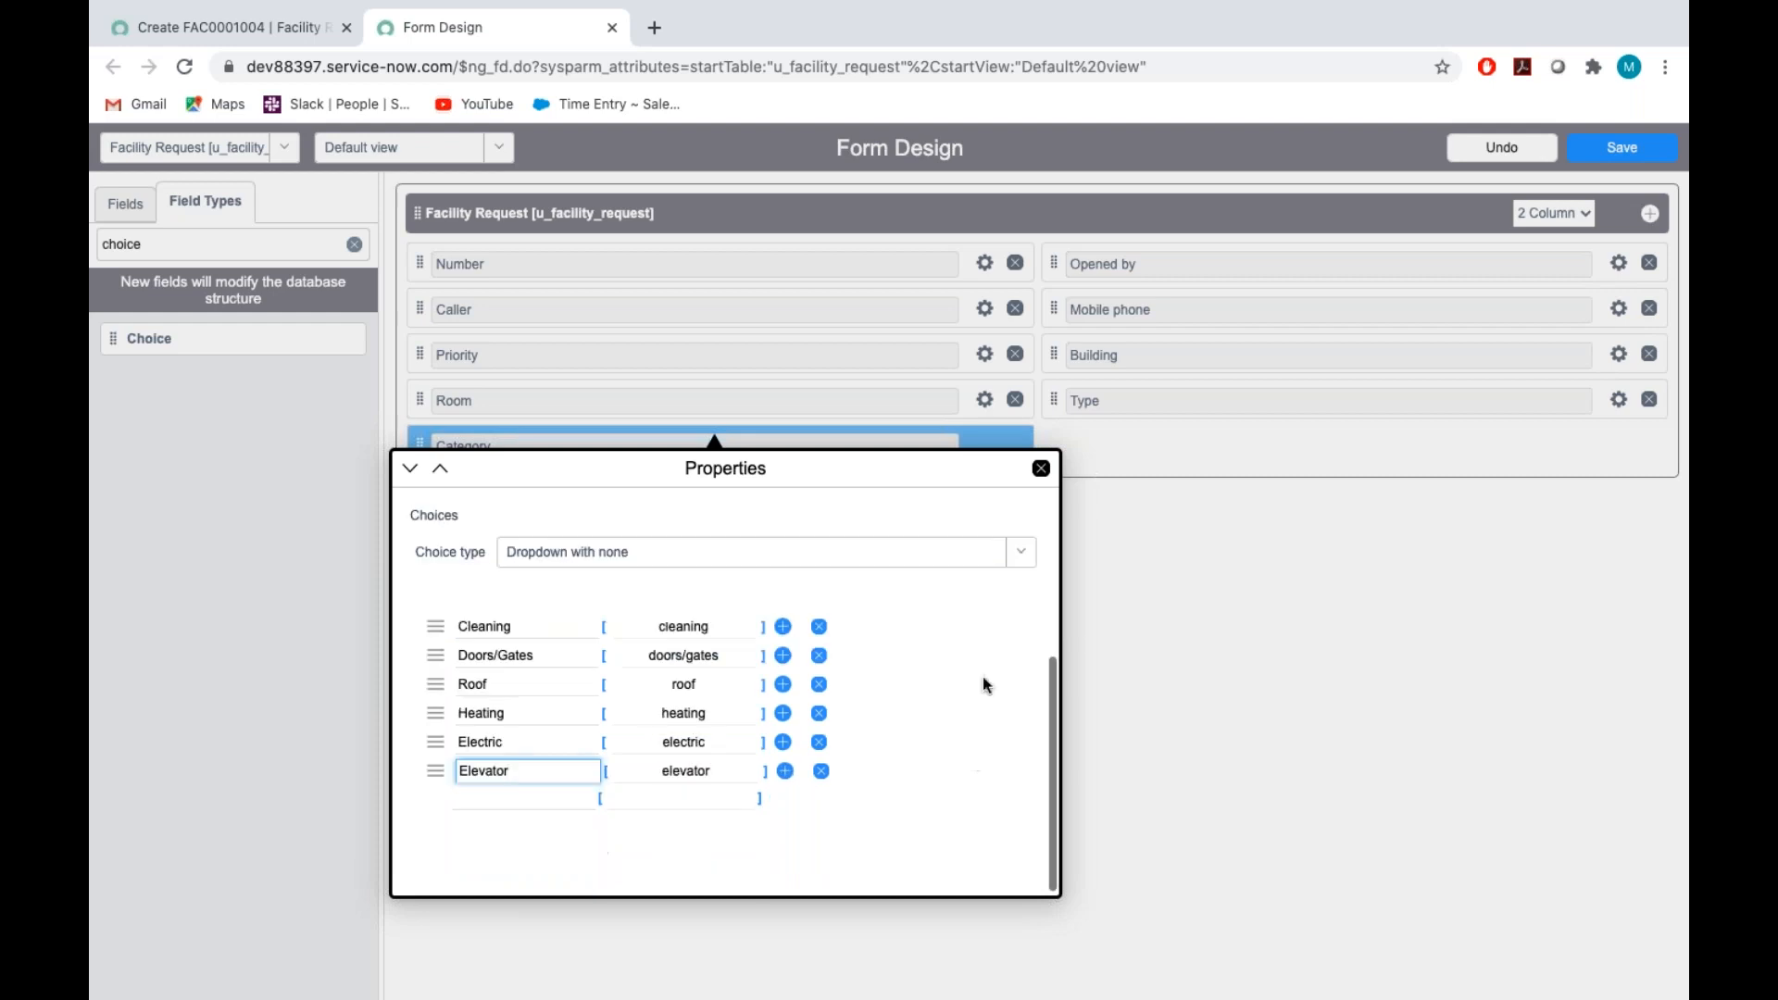
click(1041, 468)
click(1622, 149)
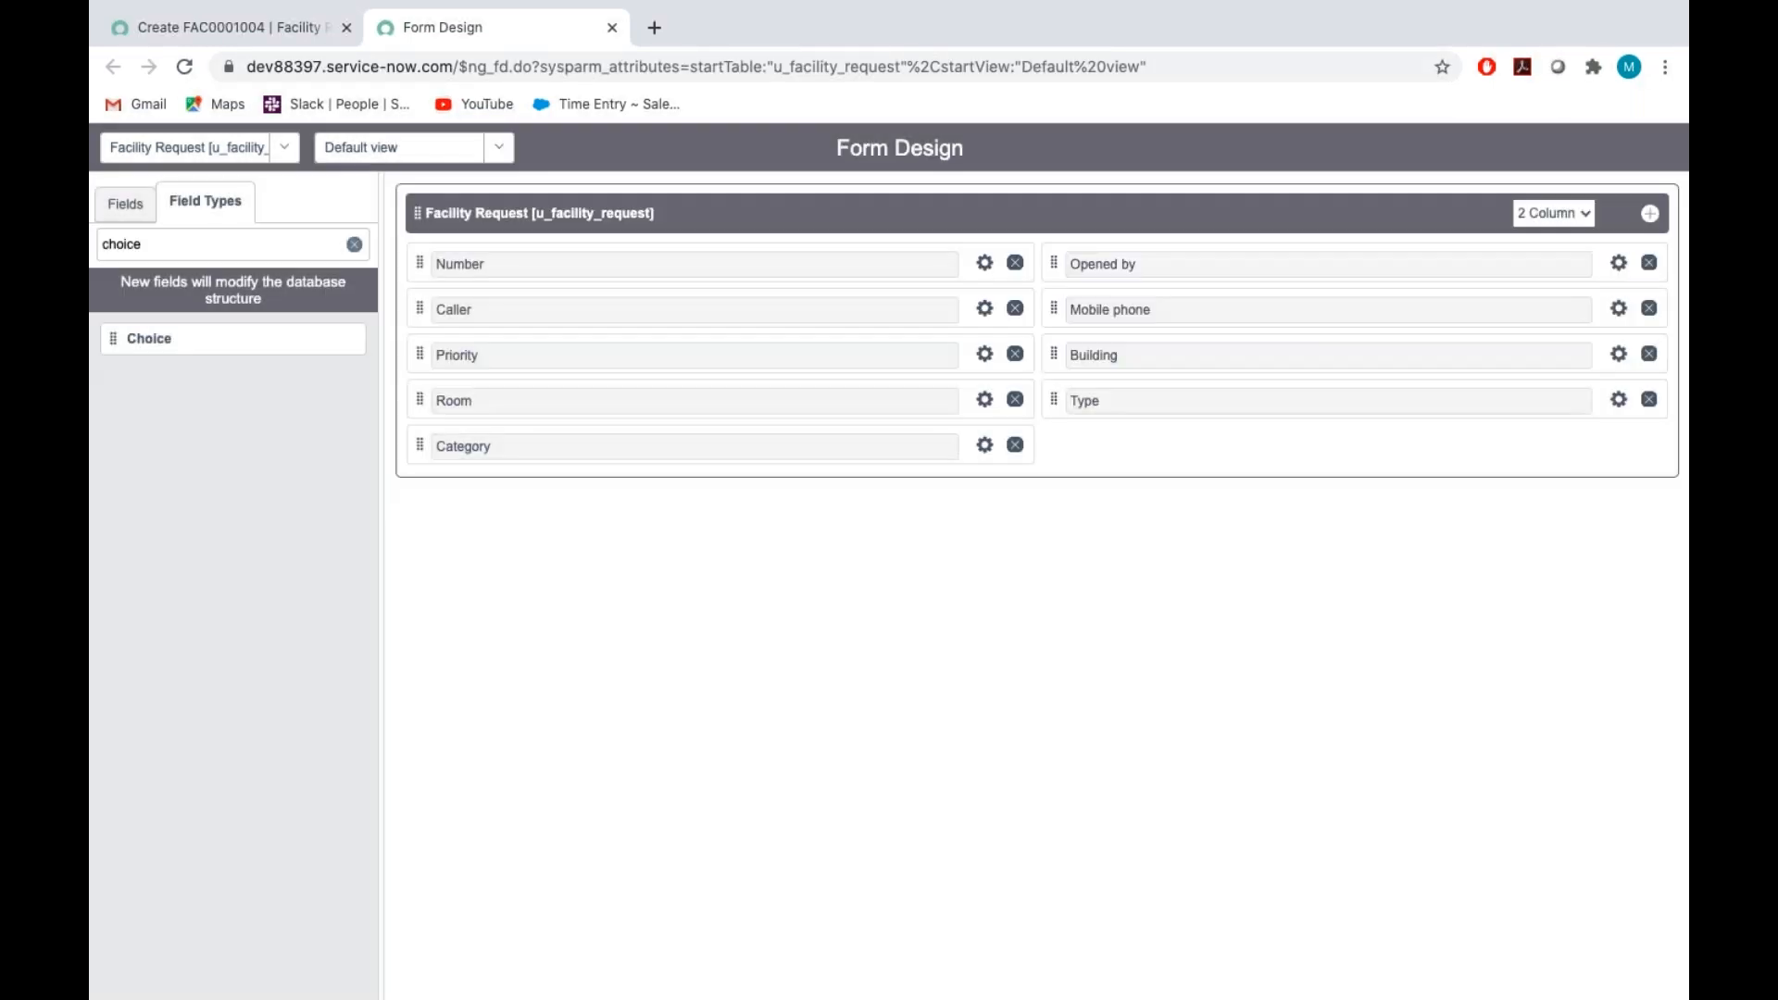
key(ctrl+Right)
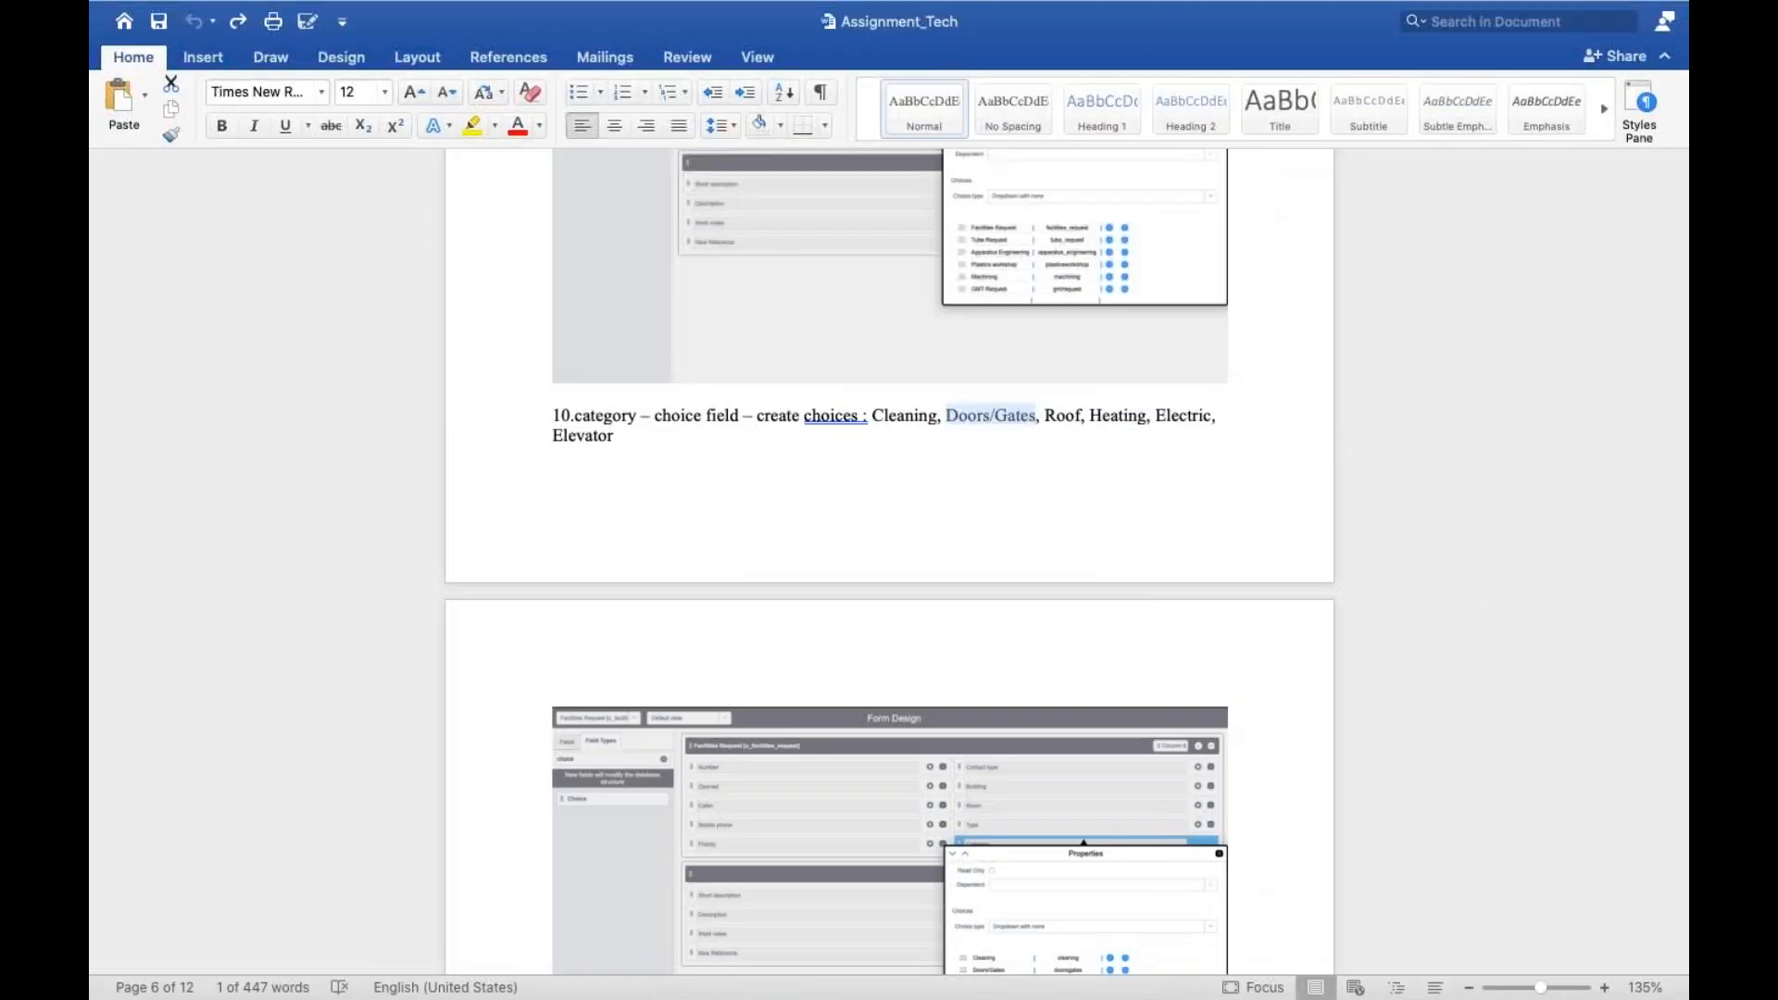
scroll(993, 696, down, 10)
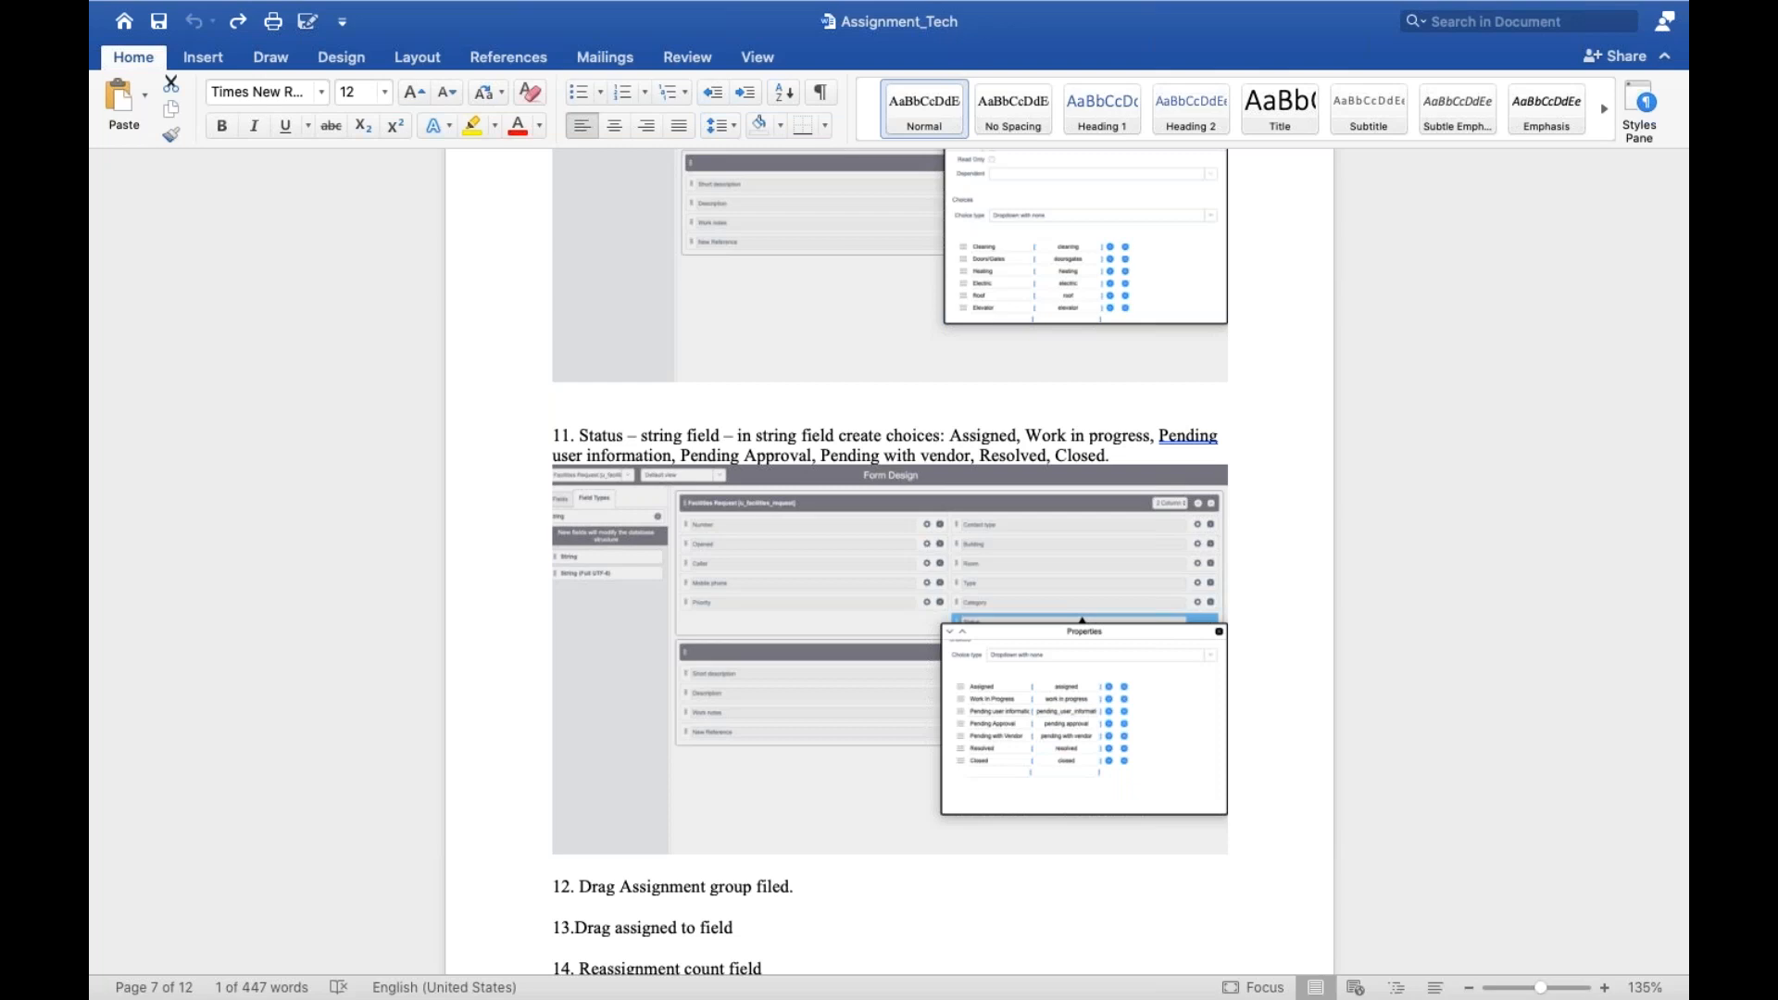
Return to Form Design, find the String field type and add a new String field beneath Type
key(ctrl+Left)
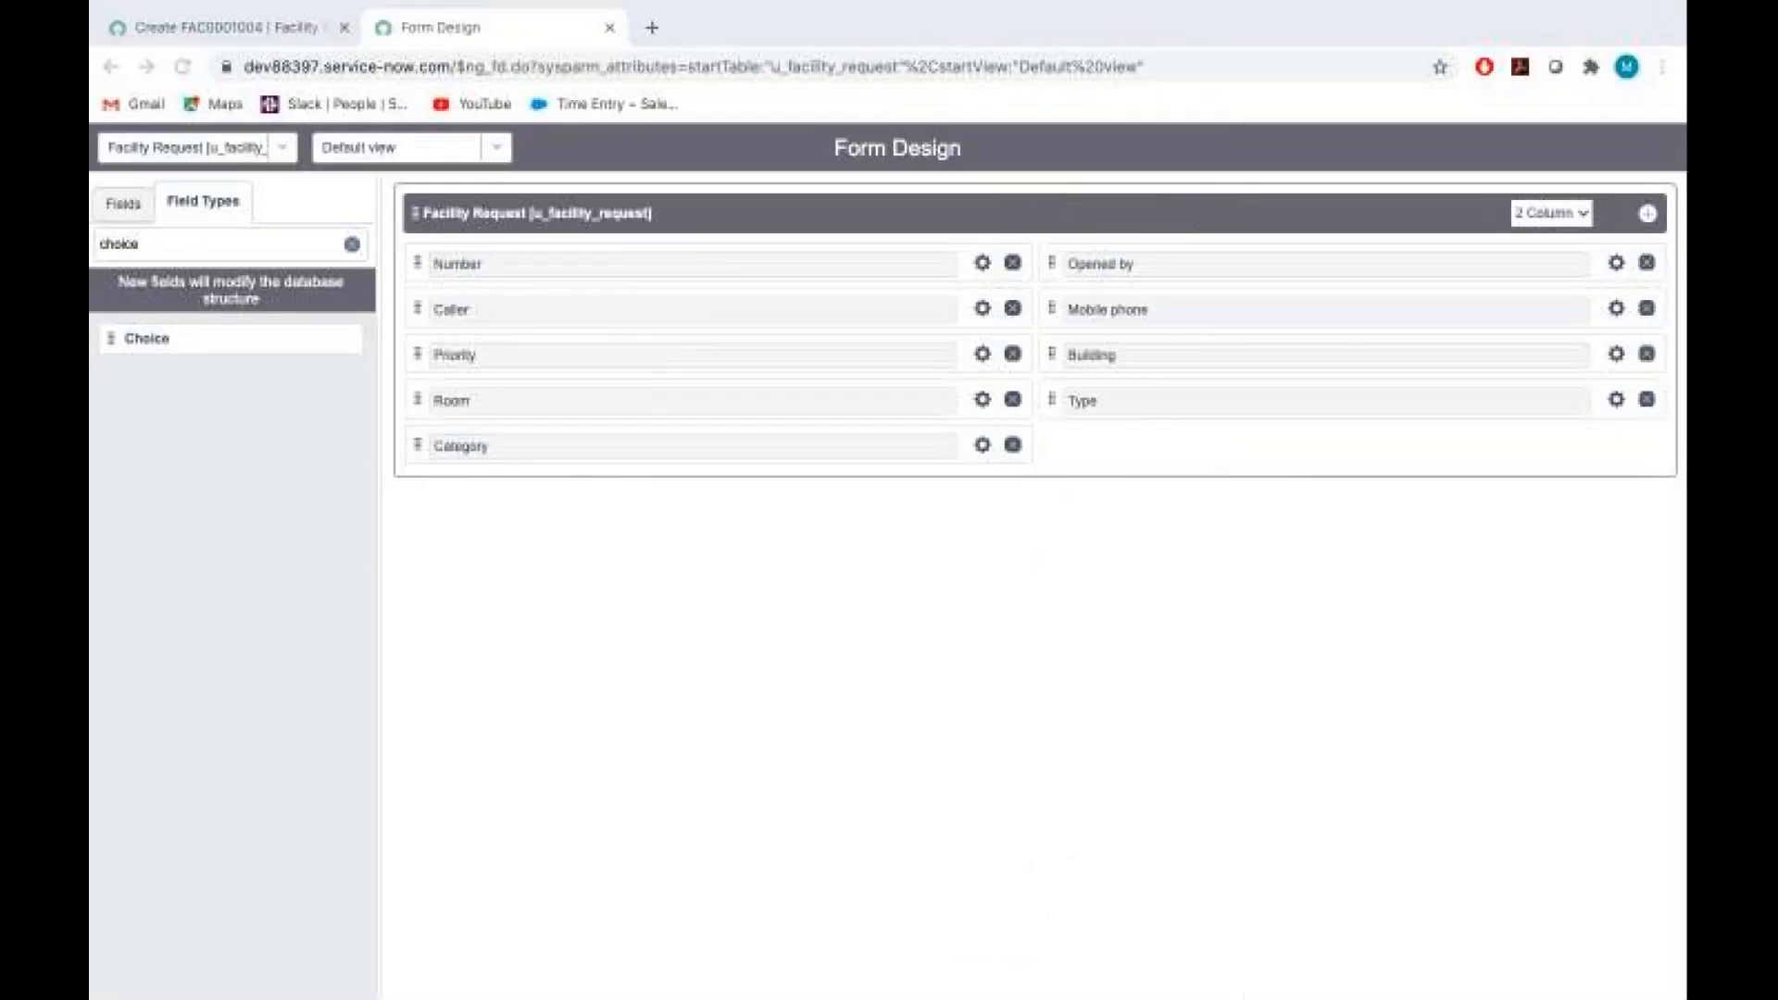
click(165, 246)
key(BackSpace)
key(BackSpace)
key(BackSpace)
key(BackSpace)
key(BackSpace)
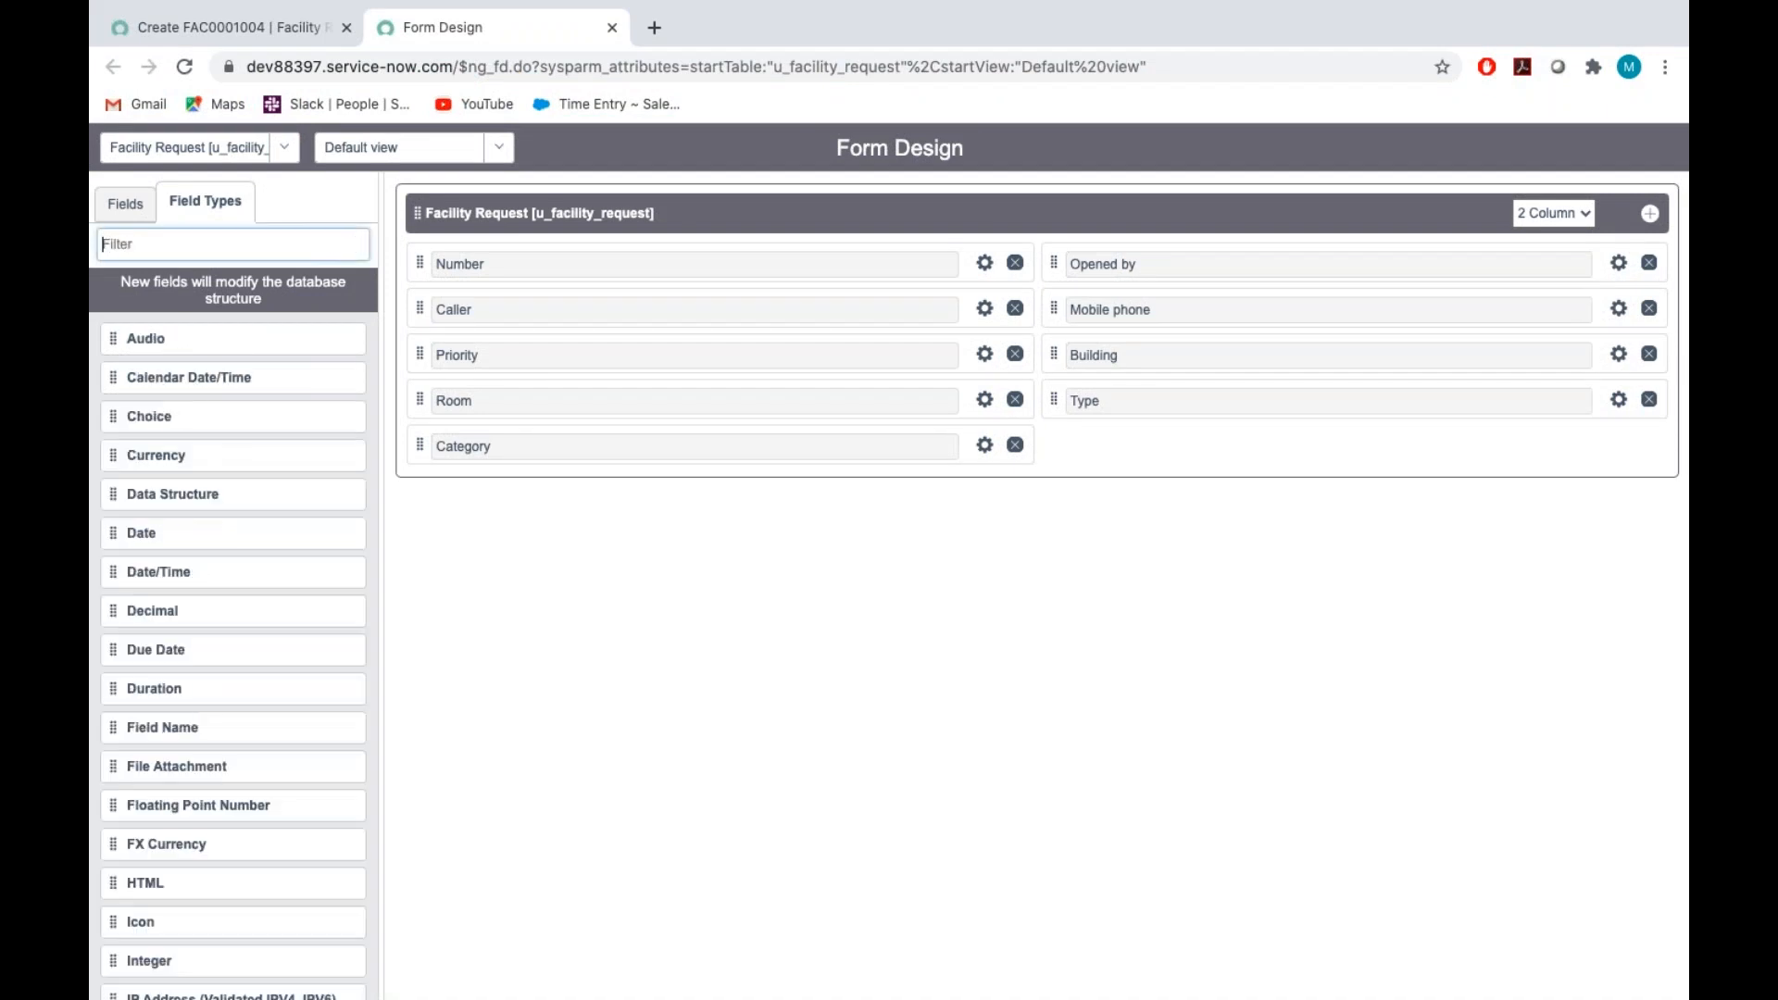
text(stri)
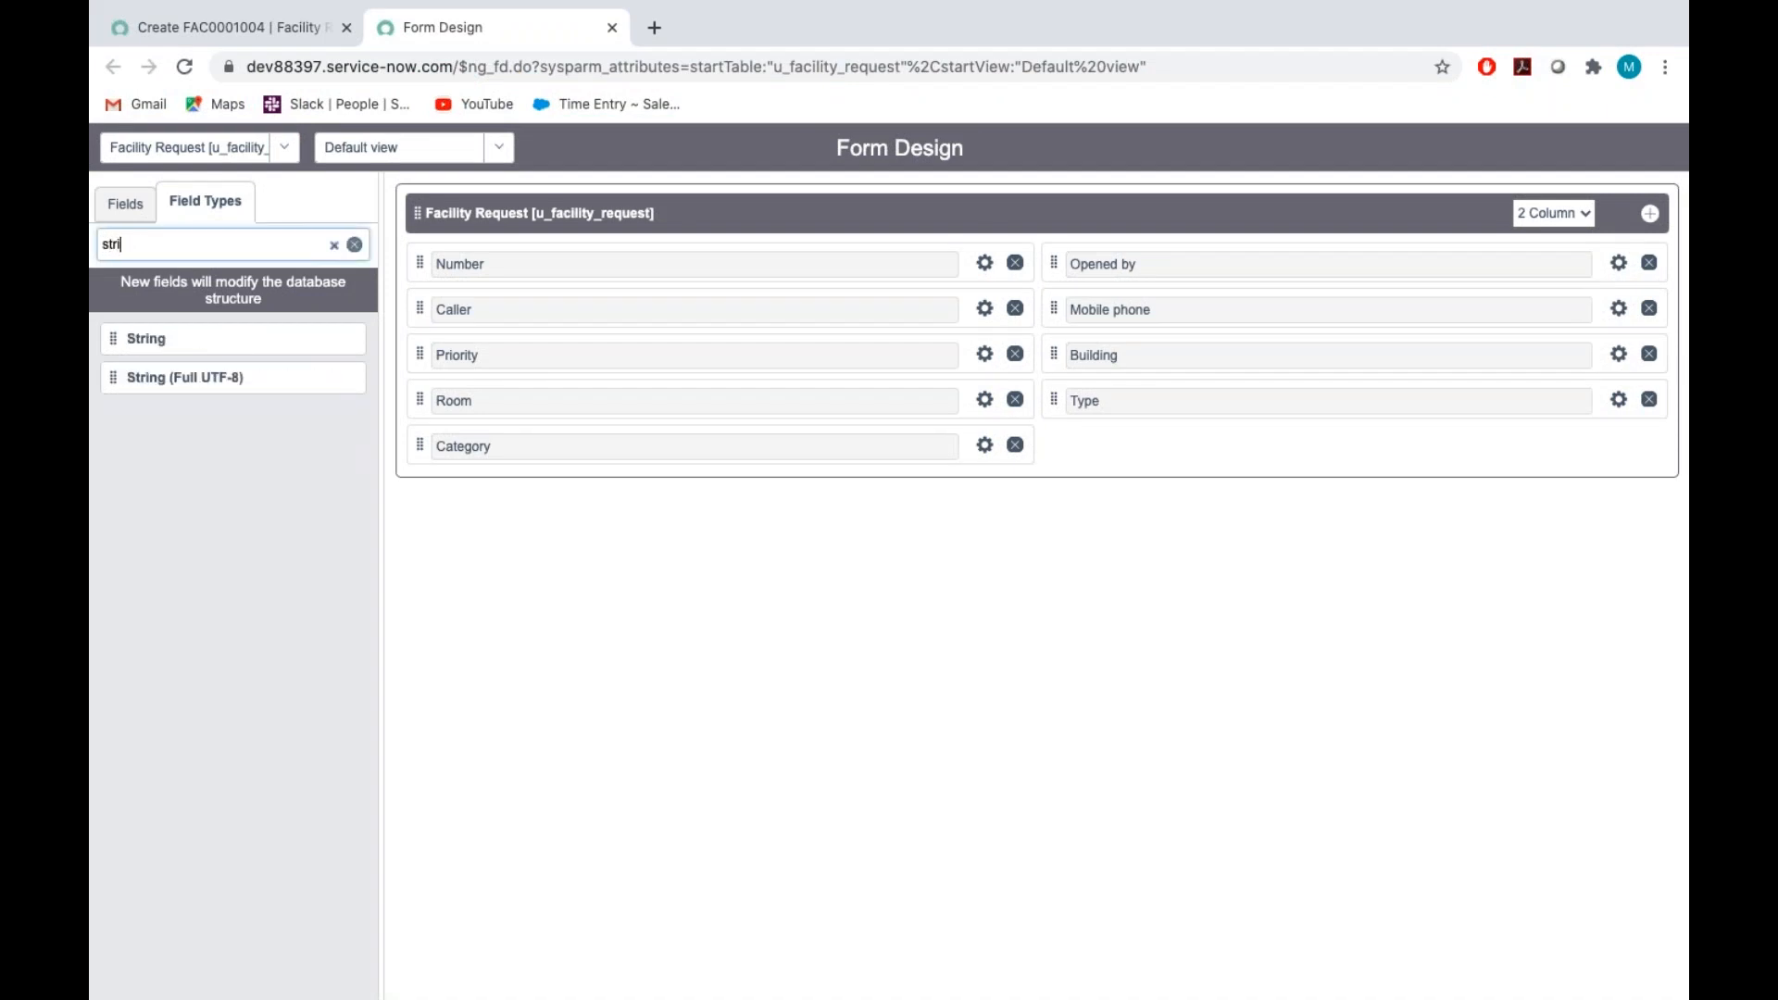
drag(127, 343, 1082, 441)
Label the new String field Status and set its name to u_status
click(1619, 446)
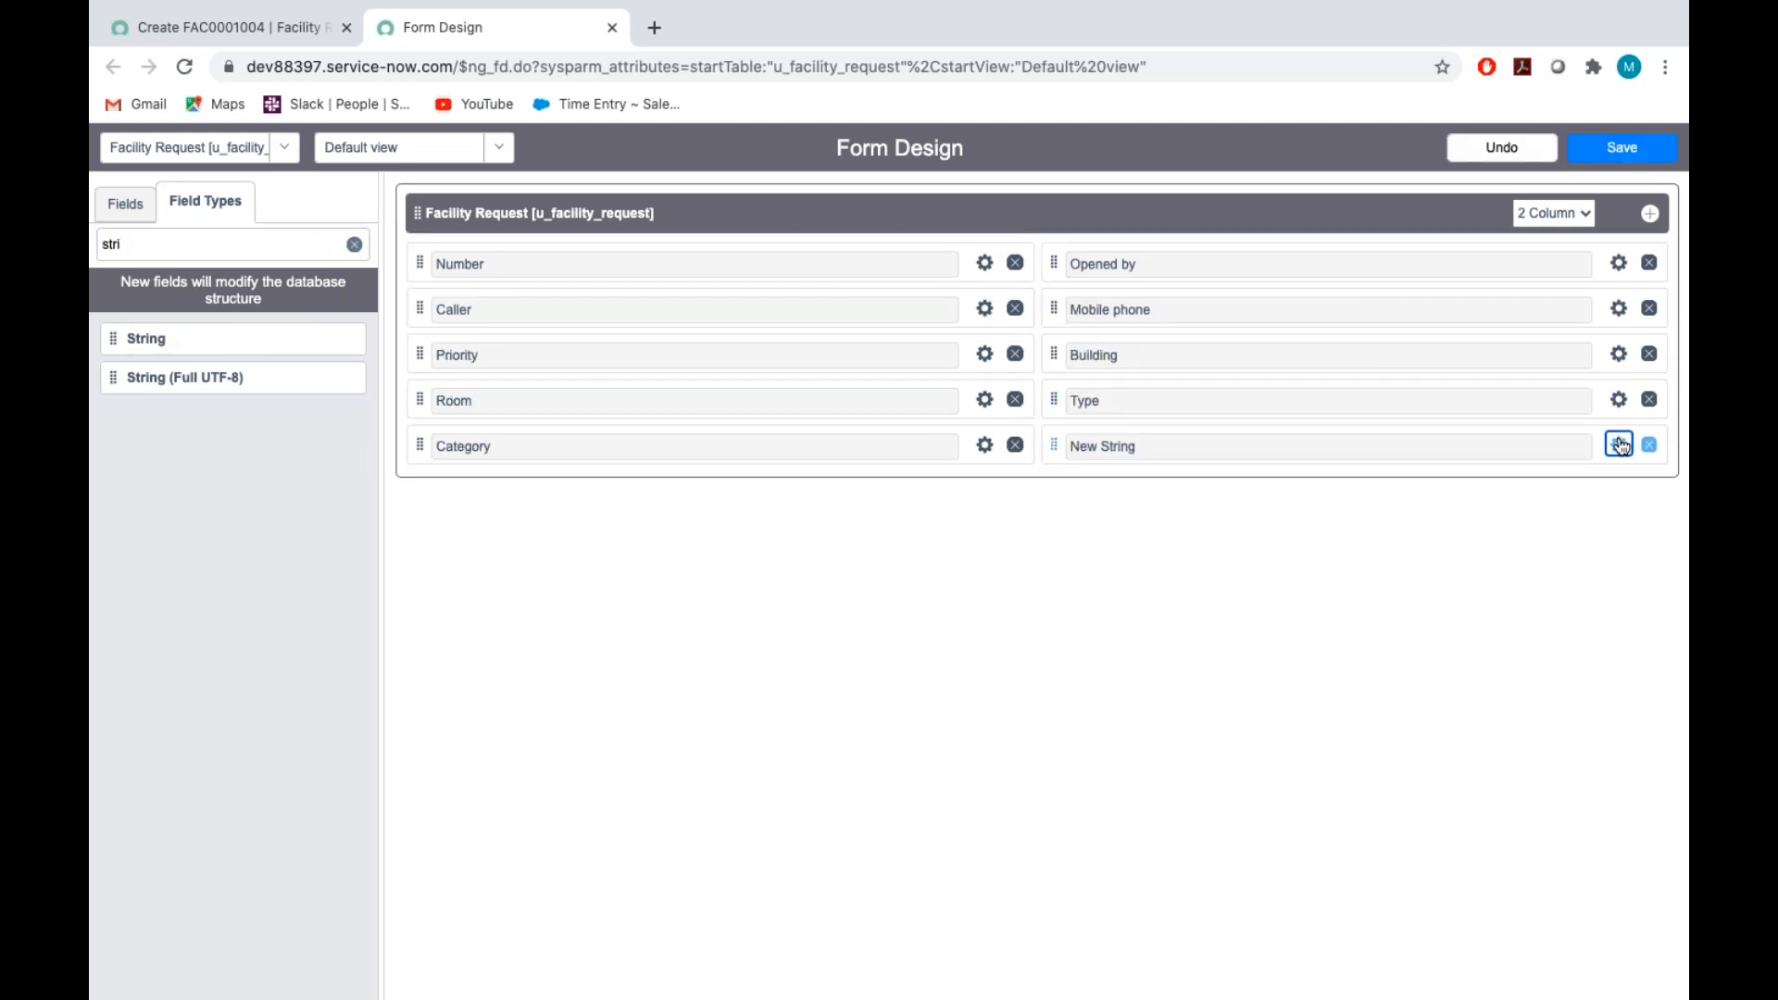
key(BackSpace)
text(Status)
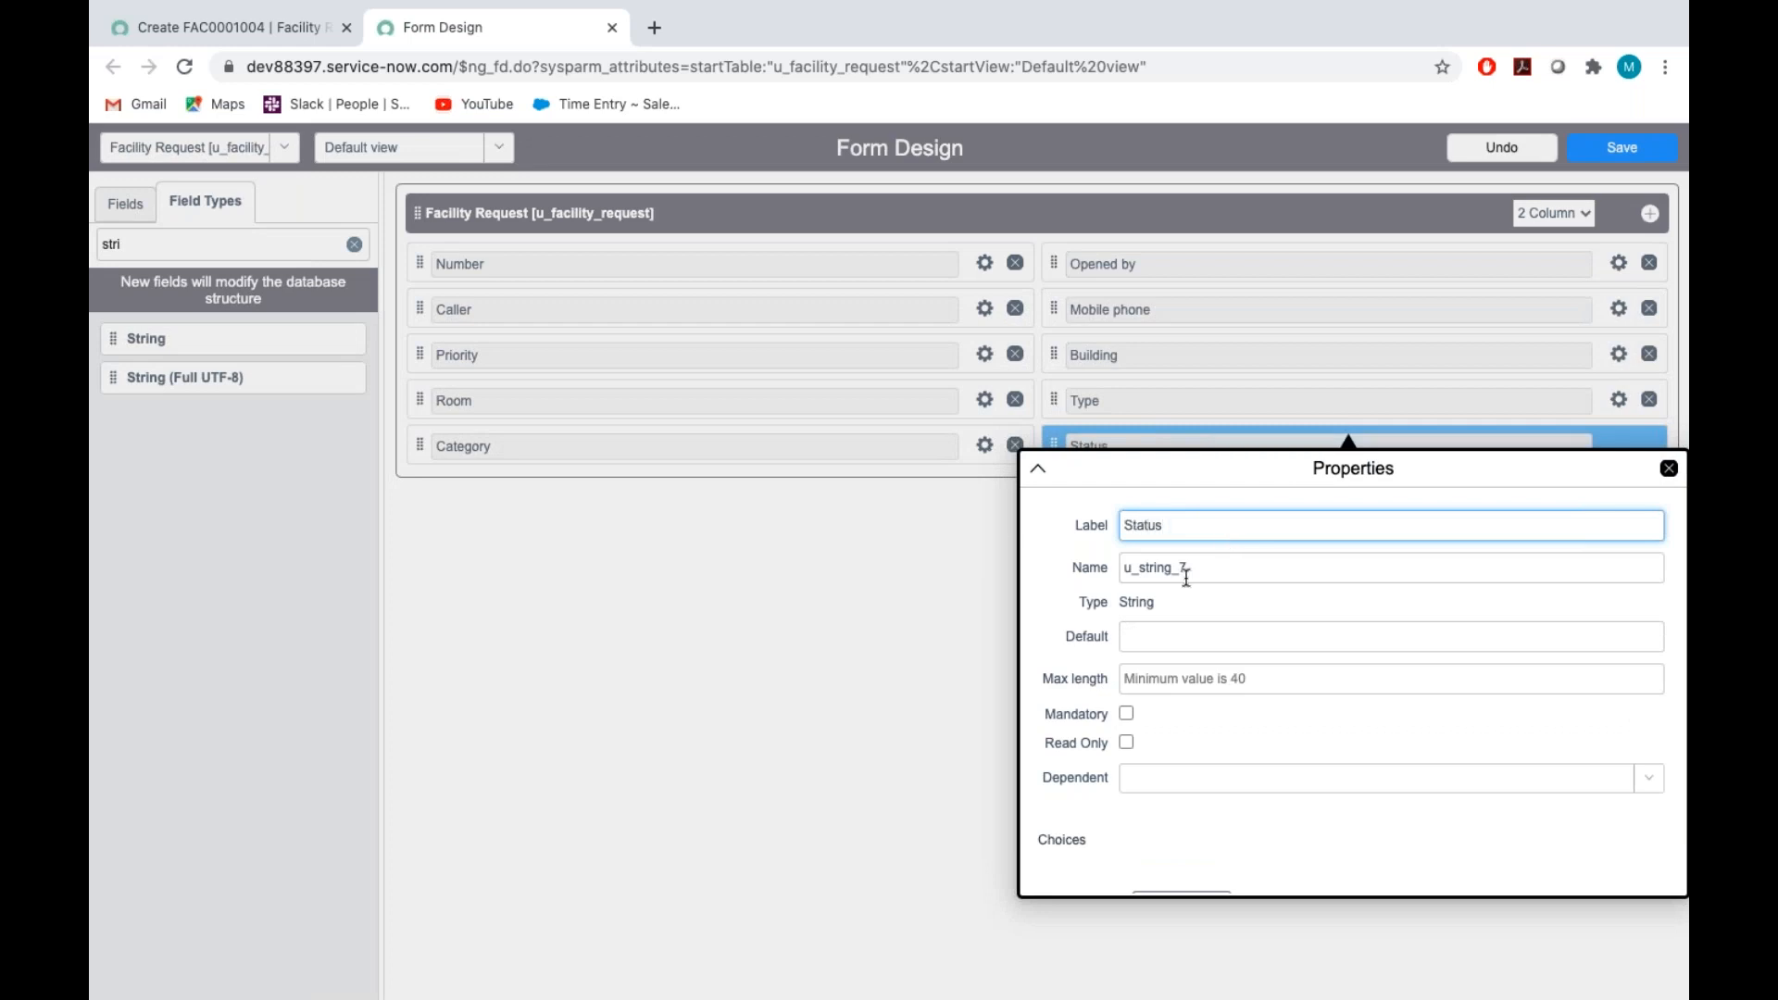
double_click(1197, 572)
key(BackSpace)
text(u_status)
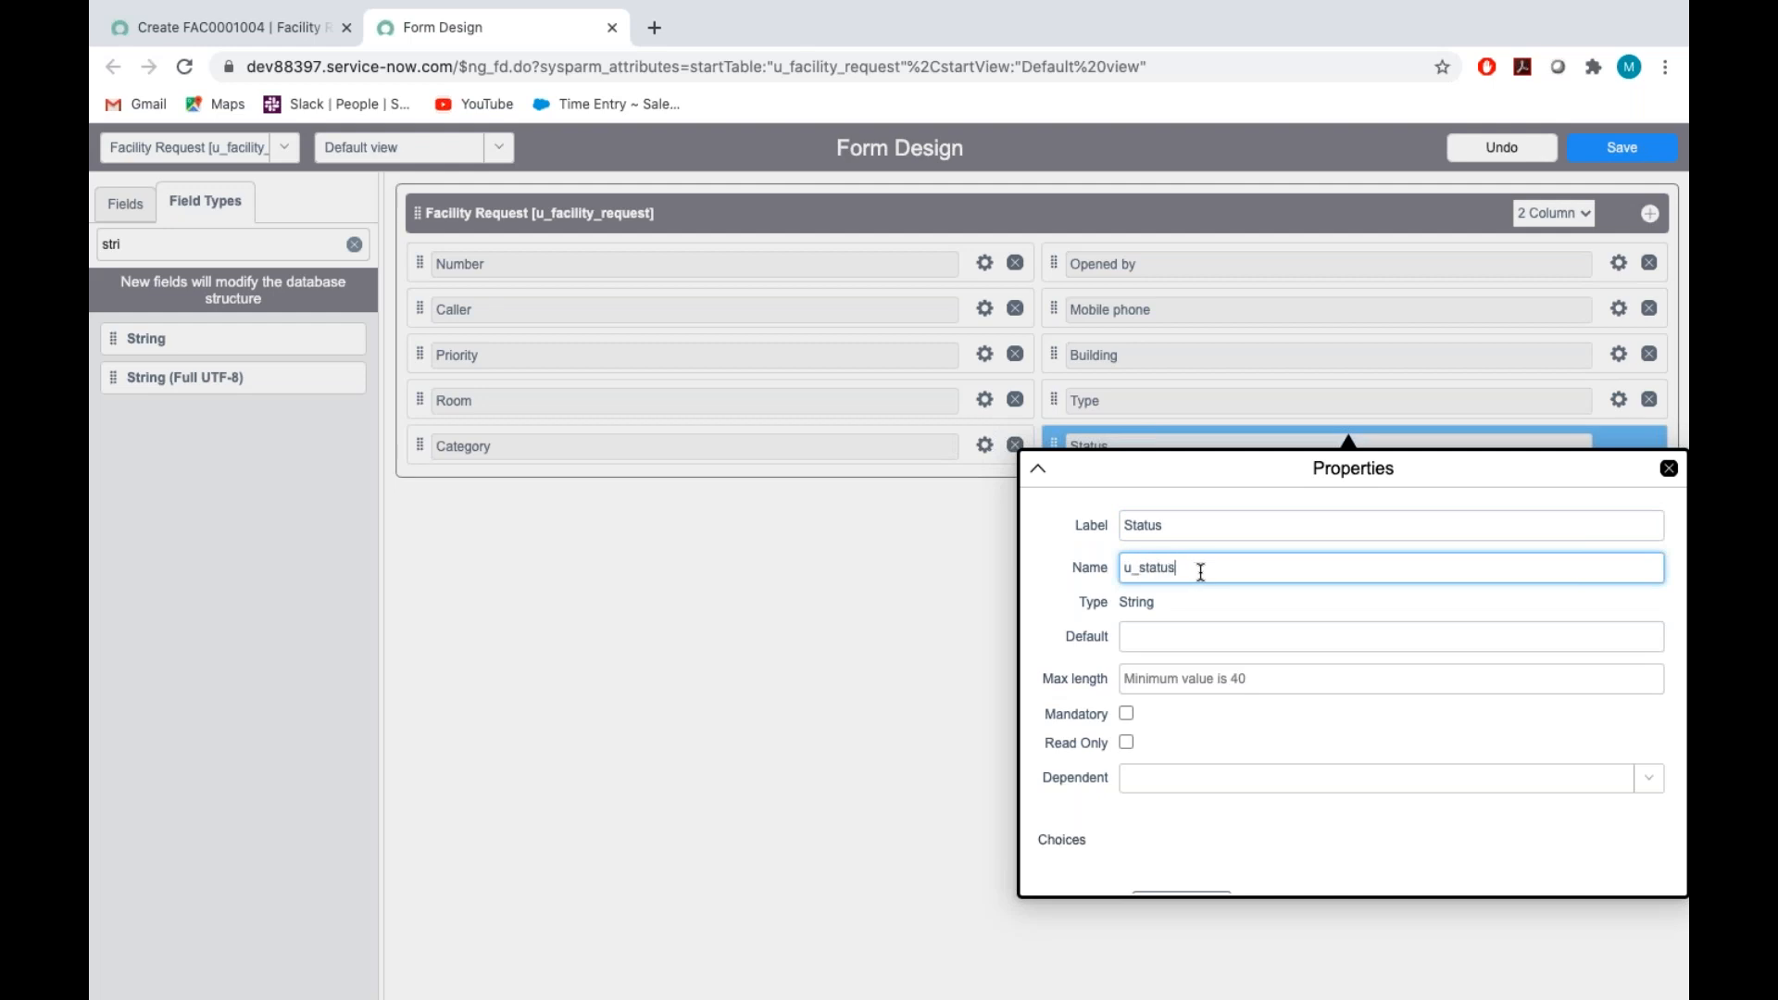
Create choices for the Status field and replace the first one with Assigned, copied from the Assignment_Tech document
scroll(1274, 715, down, 1)
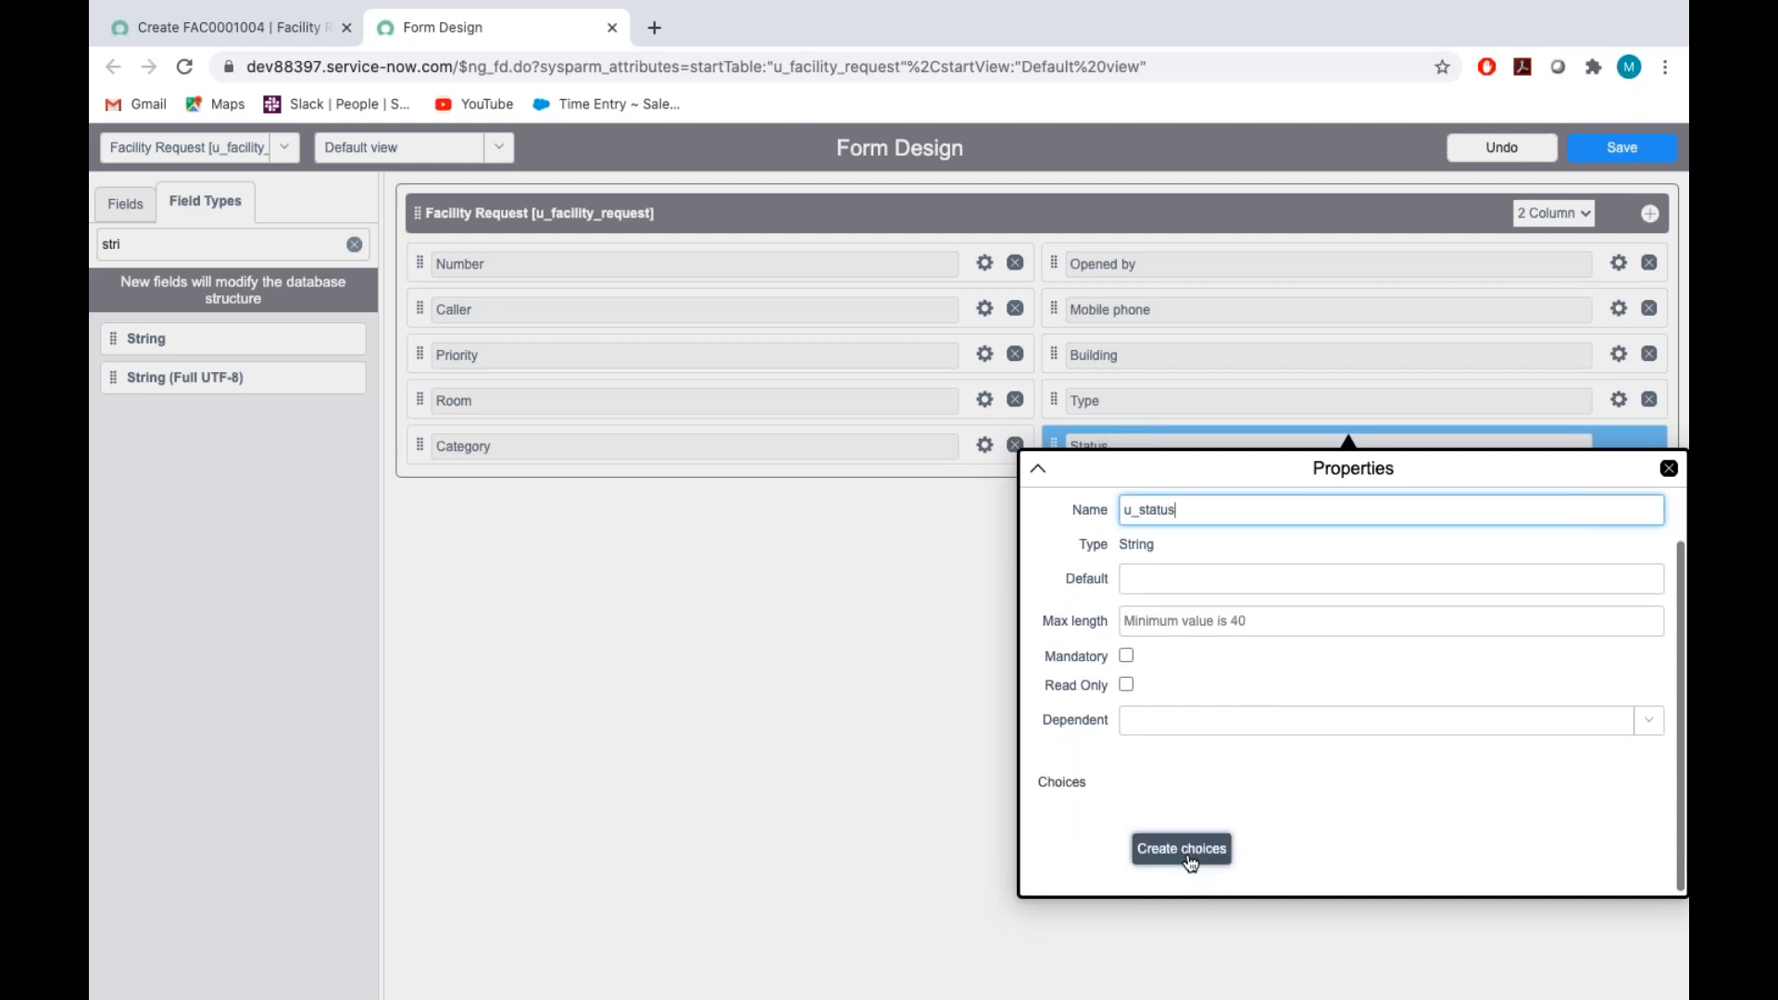
click(1190, 861)
scroll(1236, 692, down, 2)
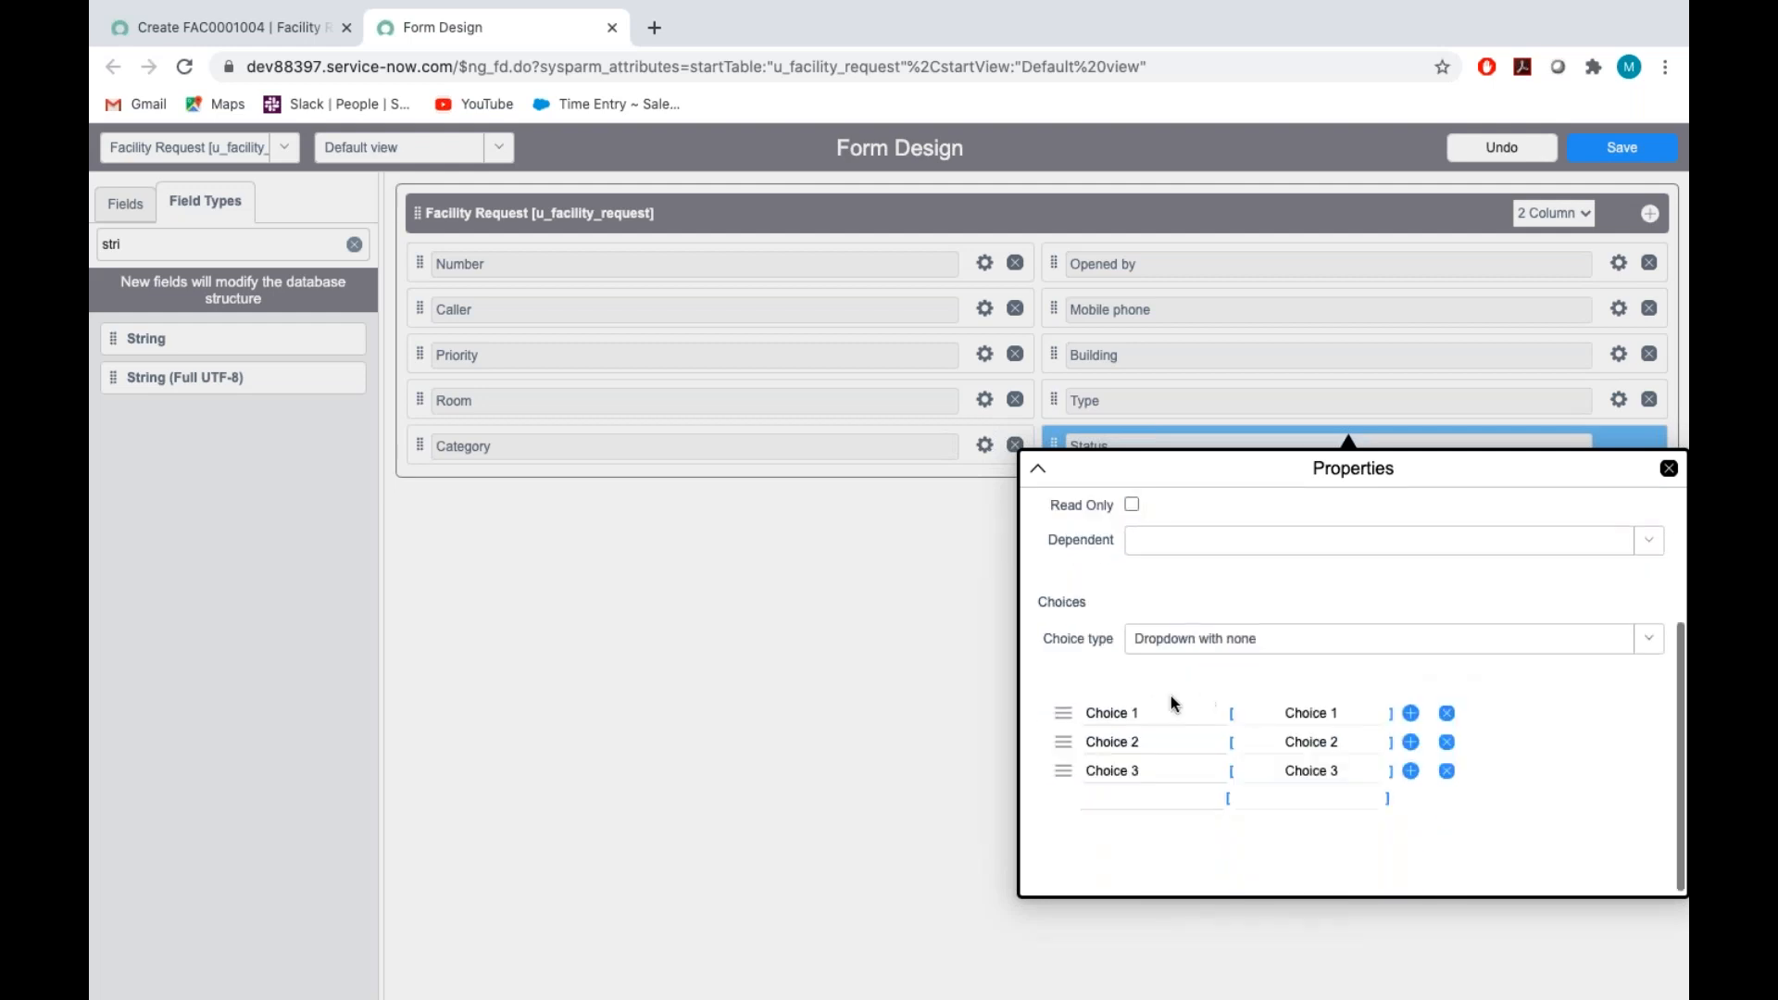
click(1154, 712)
key(BackSpace)
key(BackSpace)
key(BackSpace)
key(BackSpace)
key(BackSpace)
key(BackSpace)
key(BackSpace)
key(BackSpace)
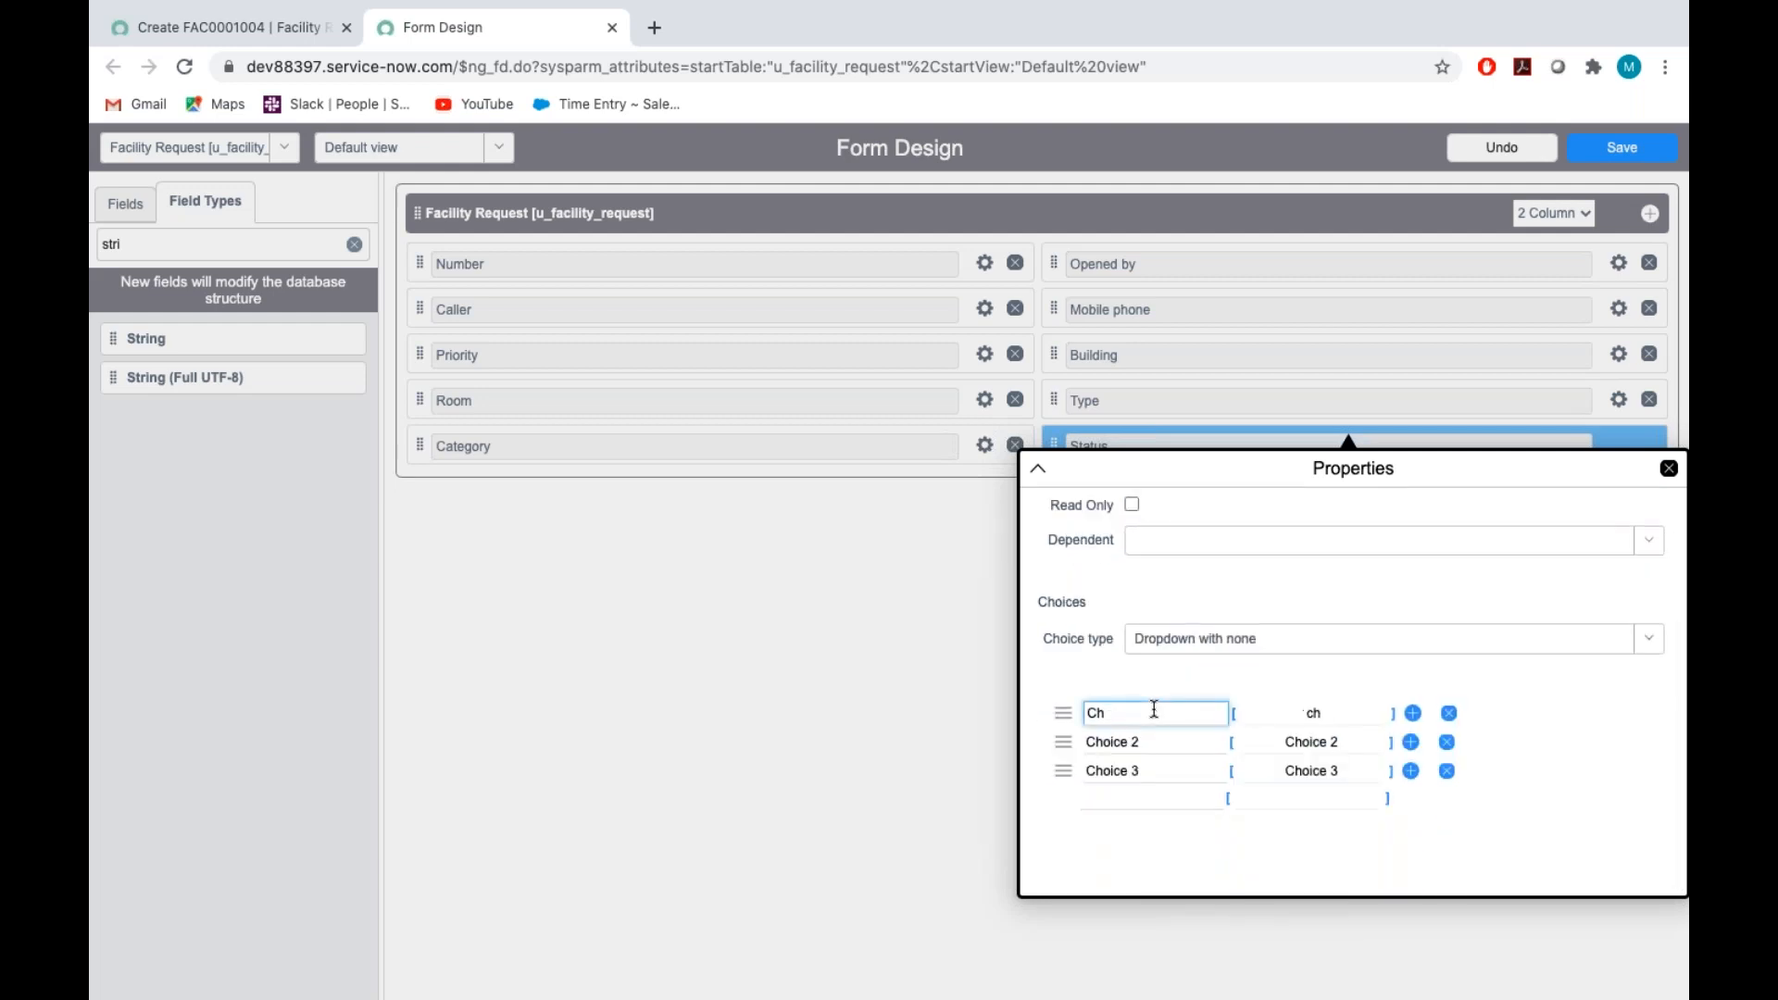
key(ctrl+Right)
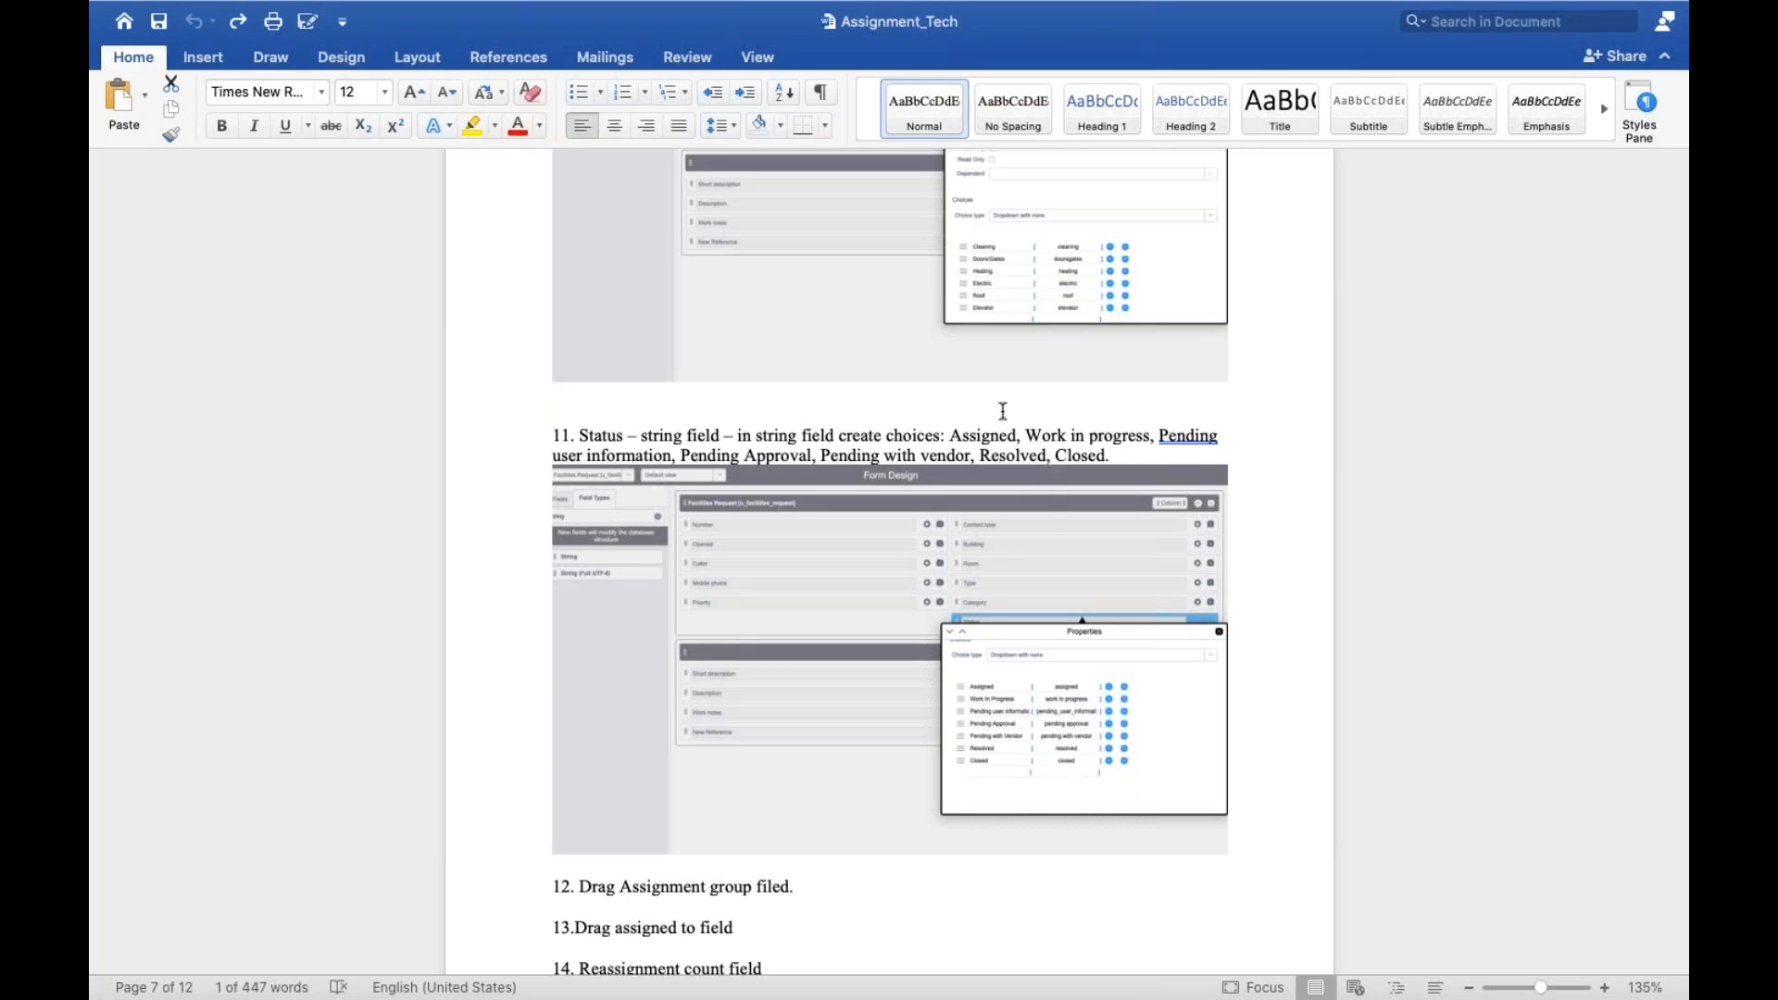
double_click(974, 436)
key(super+c)
key(ctrl+Left)
key(super+v)
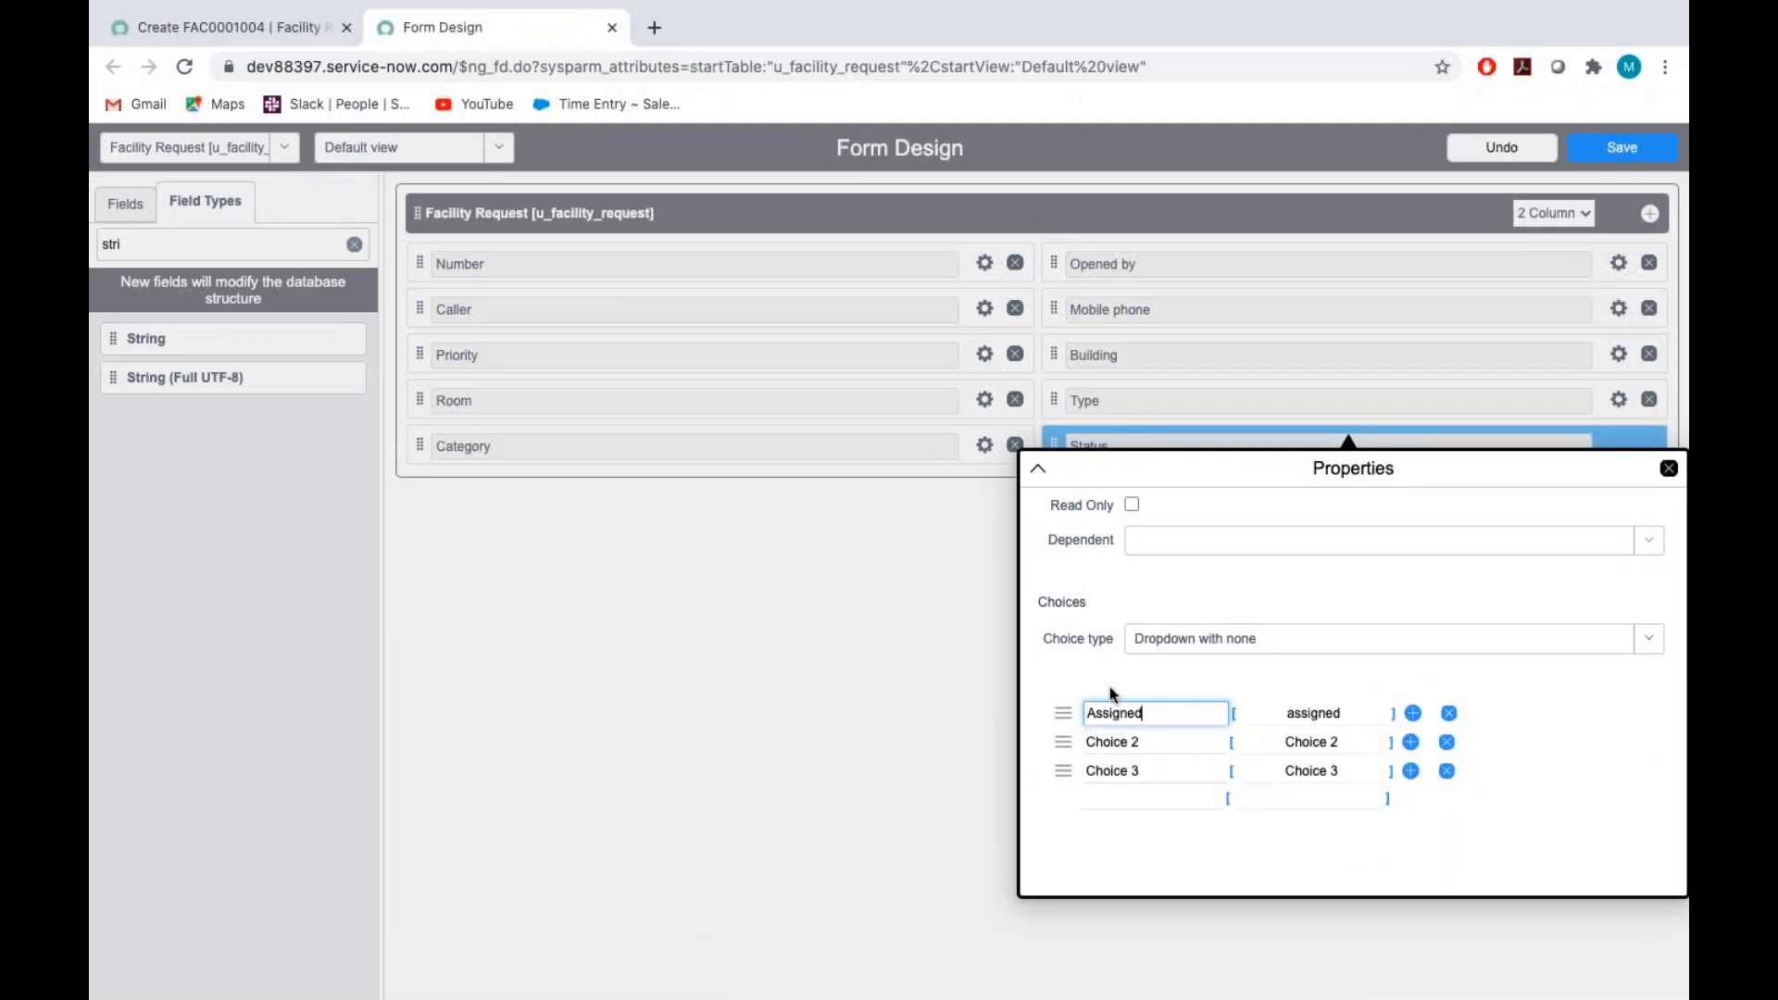
Copy "Work in progress" from the Assignment_Tech document and use it to replace the Status field's second choice
key(ctrl+Right)
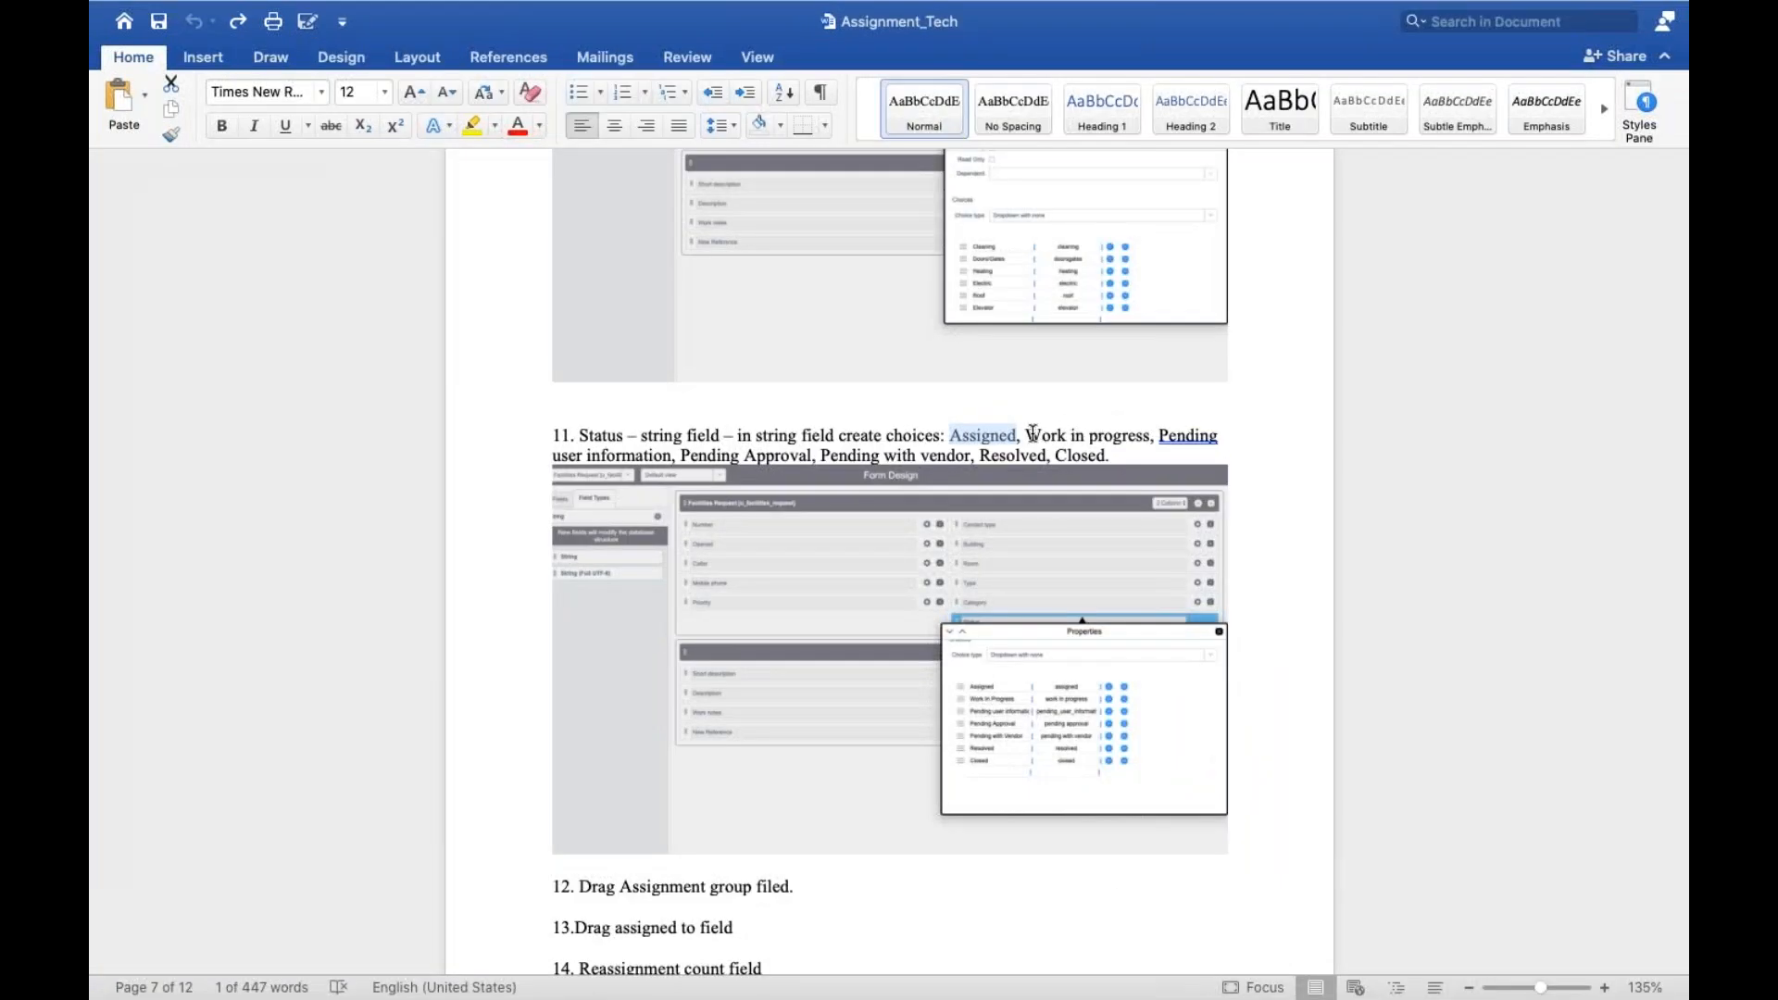
drag(1027, 435, 1148, 436)
key(ctrl+c)
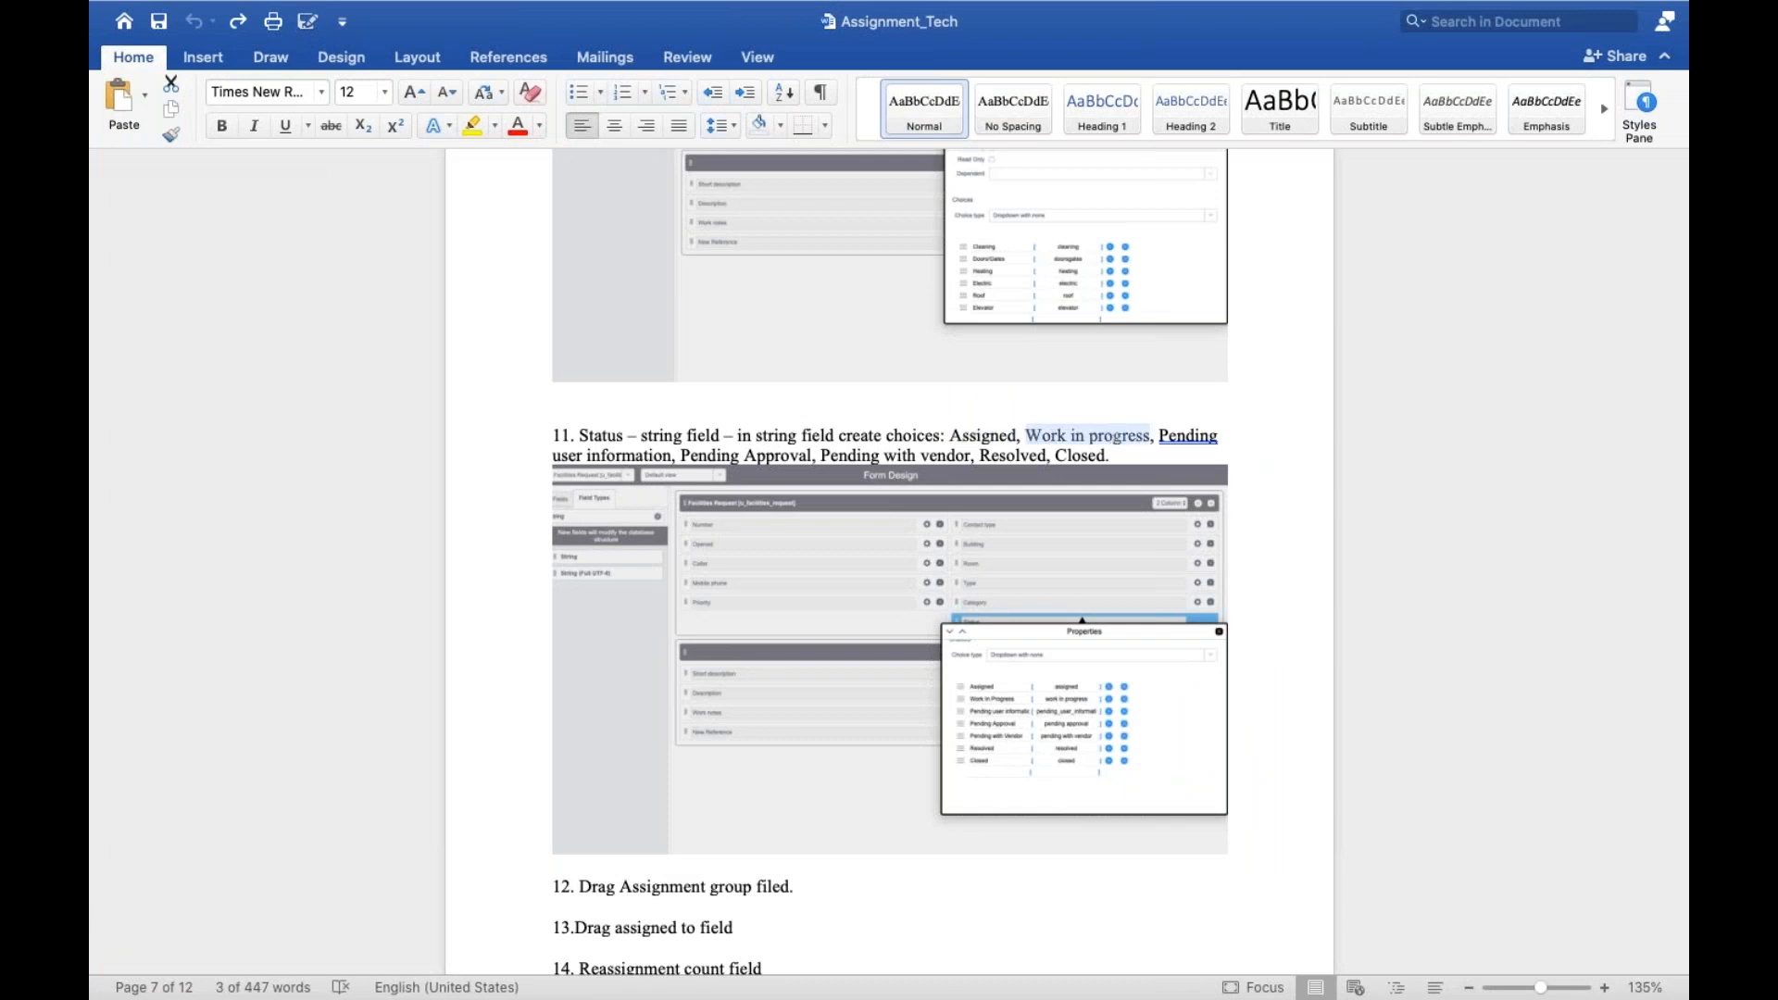
key(ctrl+Left)
click(1163, 739)
key(BackSpace)
key(BackSpace)
key(BackSpace)
key(BackSpace)
key(BackSpace)
key(BackSpace)
key(BackSpace)
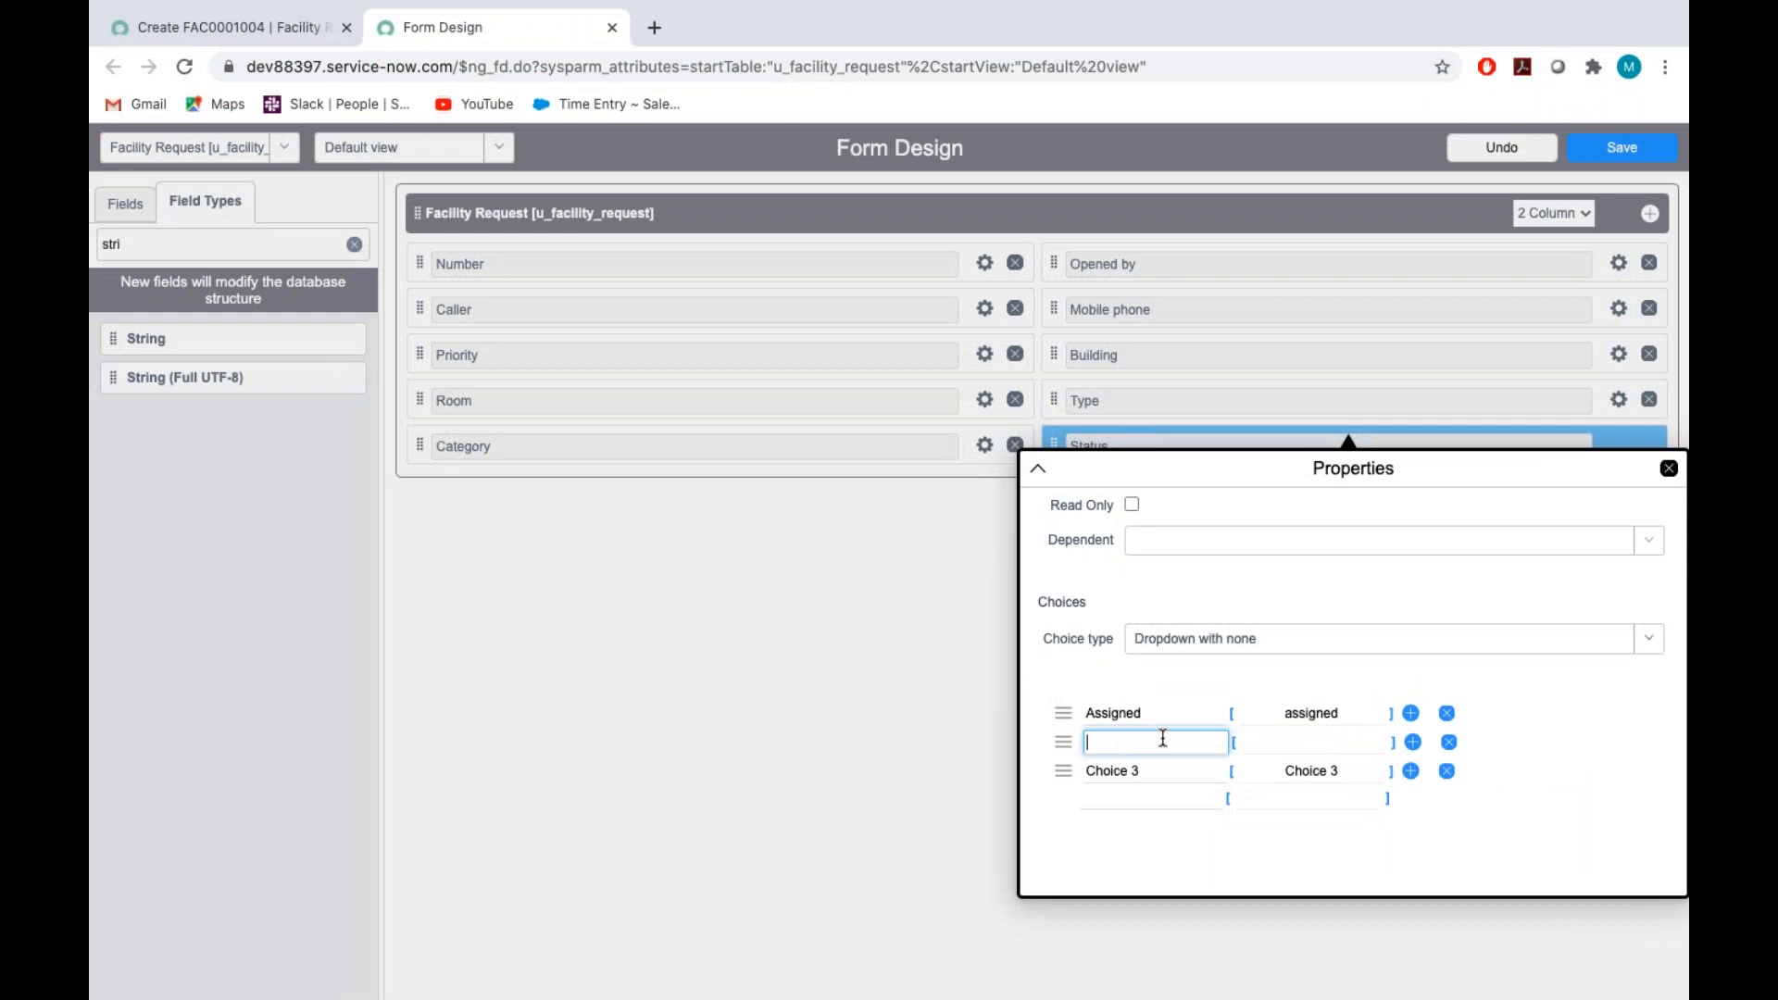
key(ctrl+v)
key(ctrl+Right)
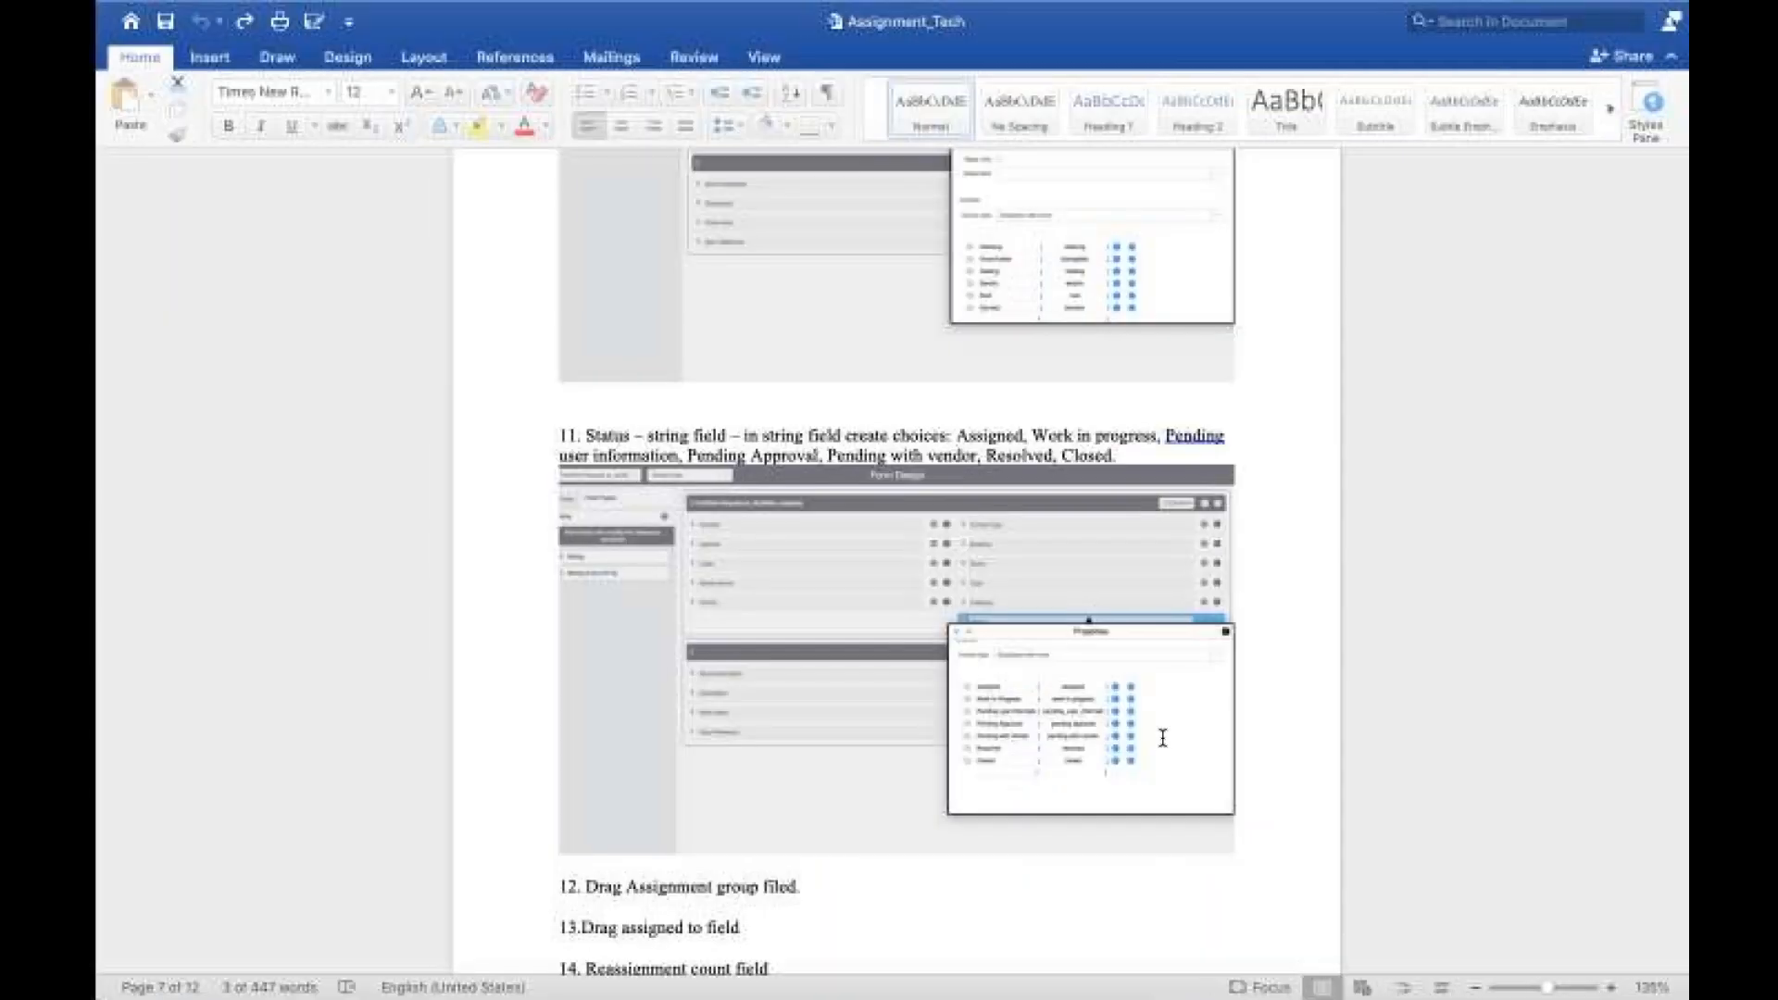
click(1214, 433)
double_click(1213, 433)
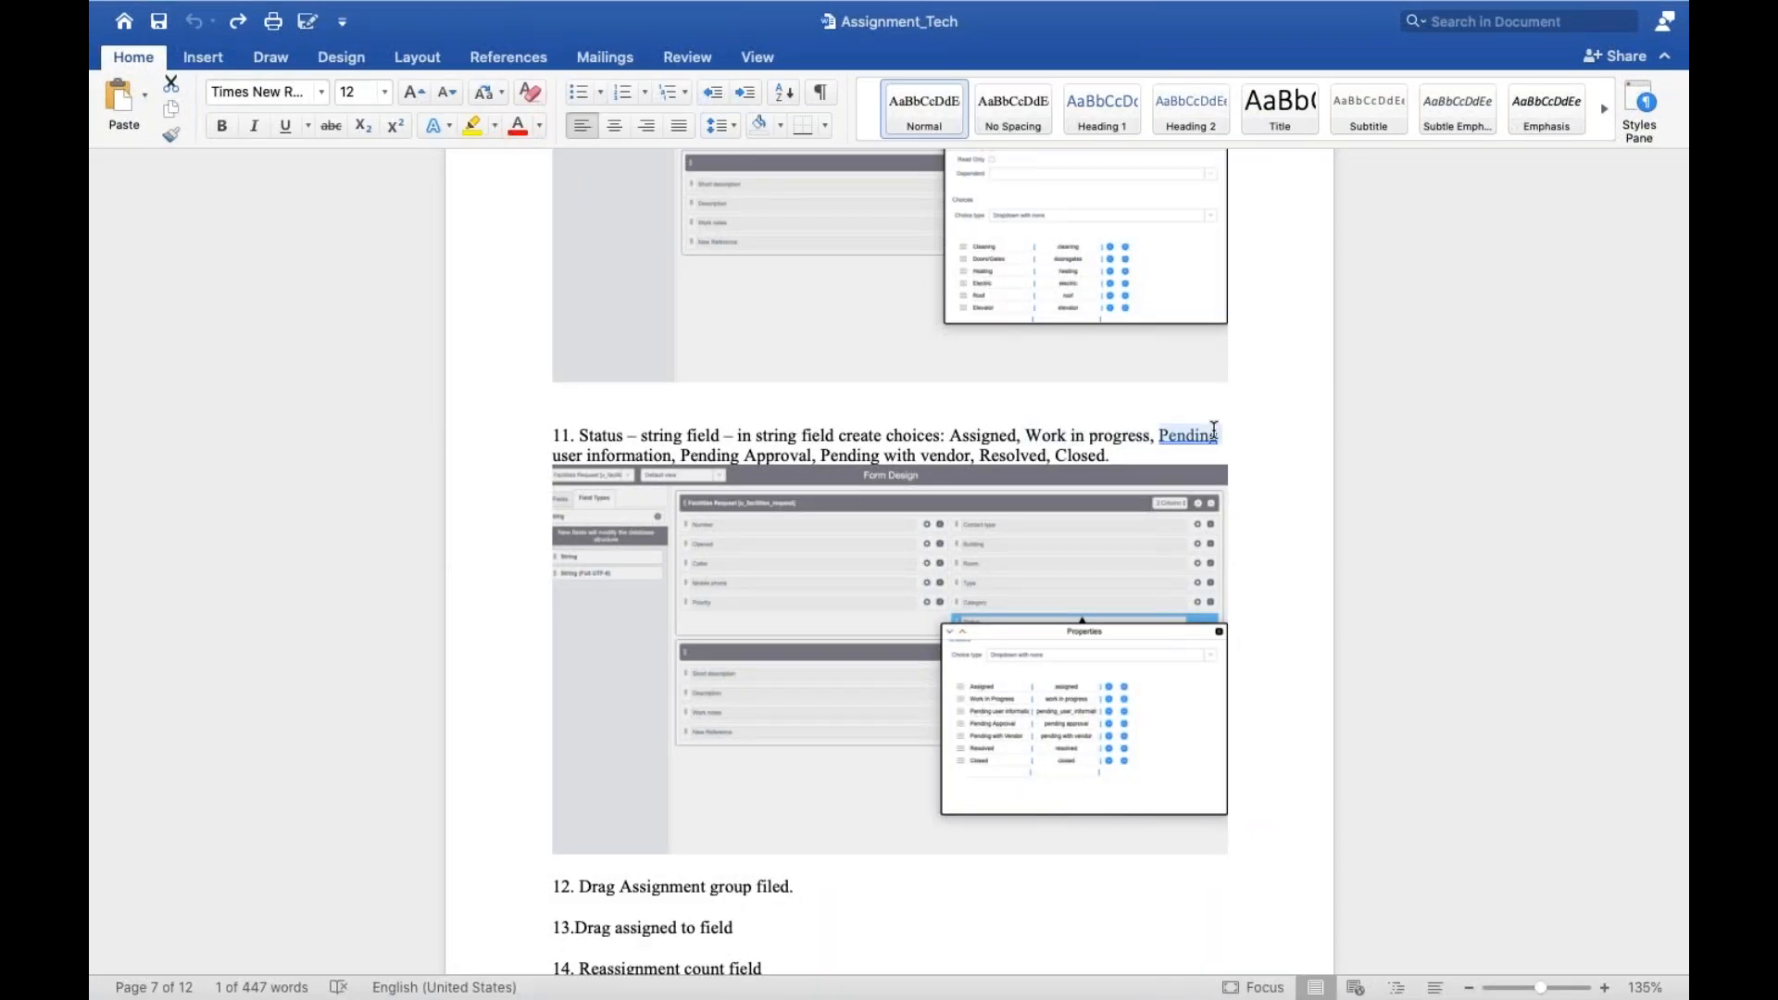
key(ctrl+Left)
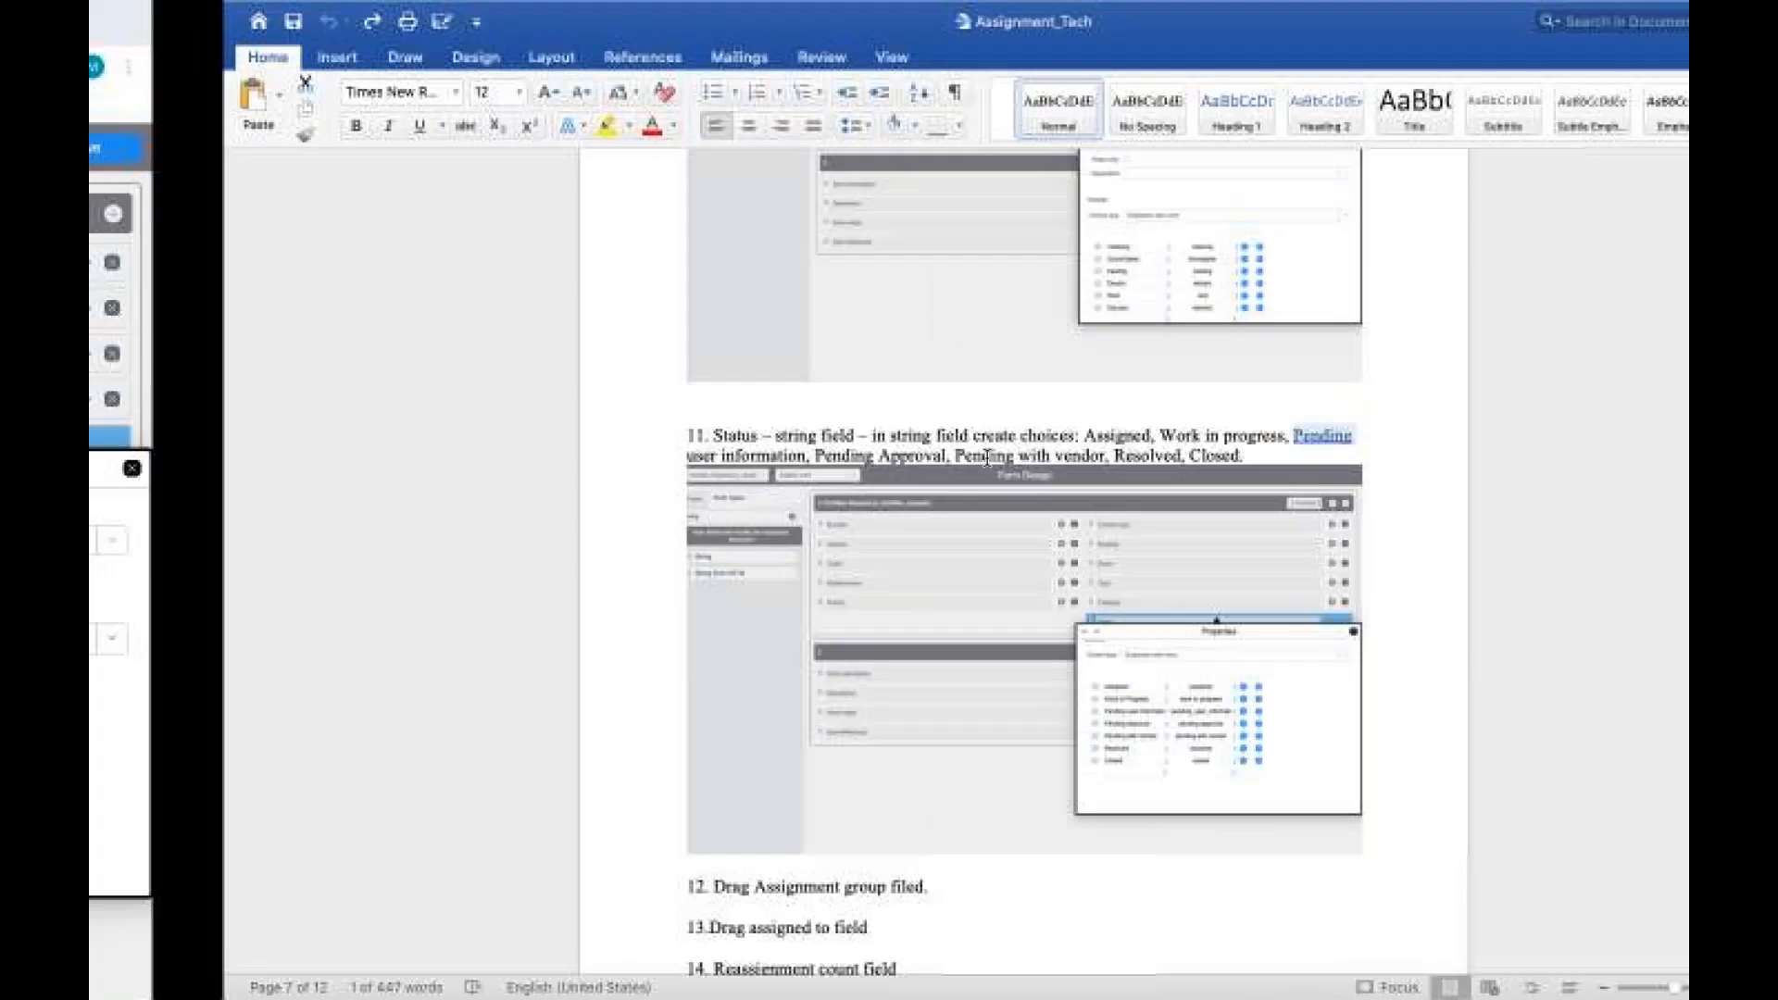
click(1169, 770)
drag(1169, 770, 909, 765)
click(909, 765)
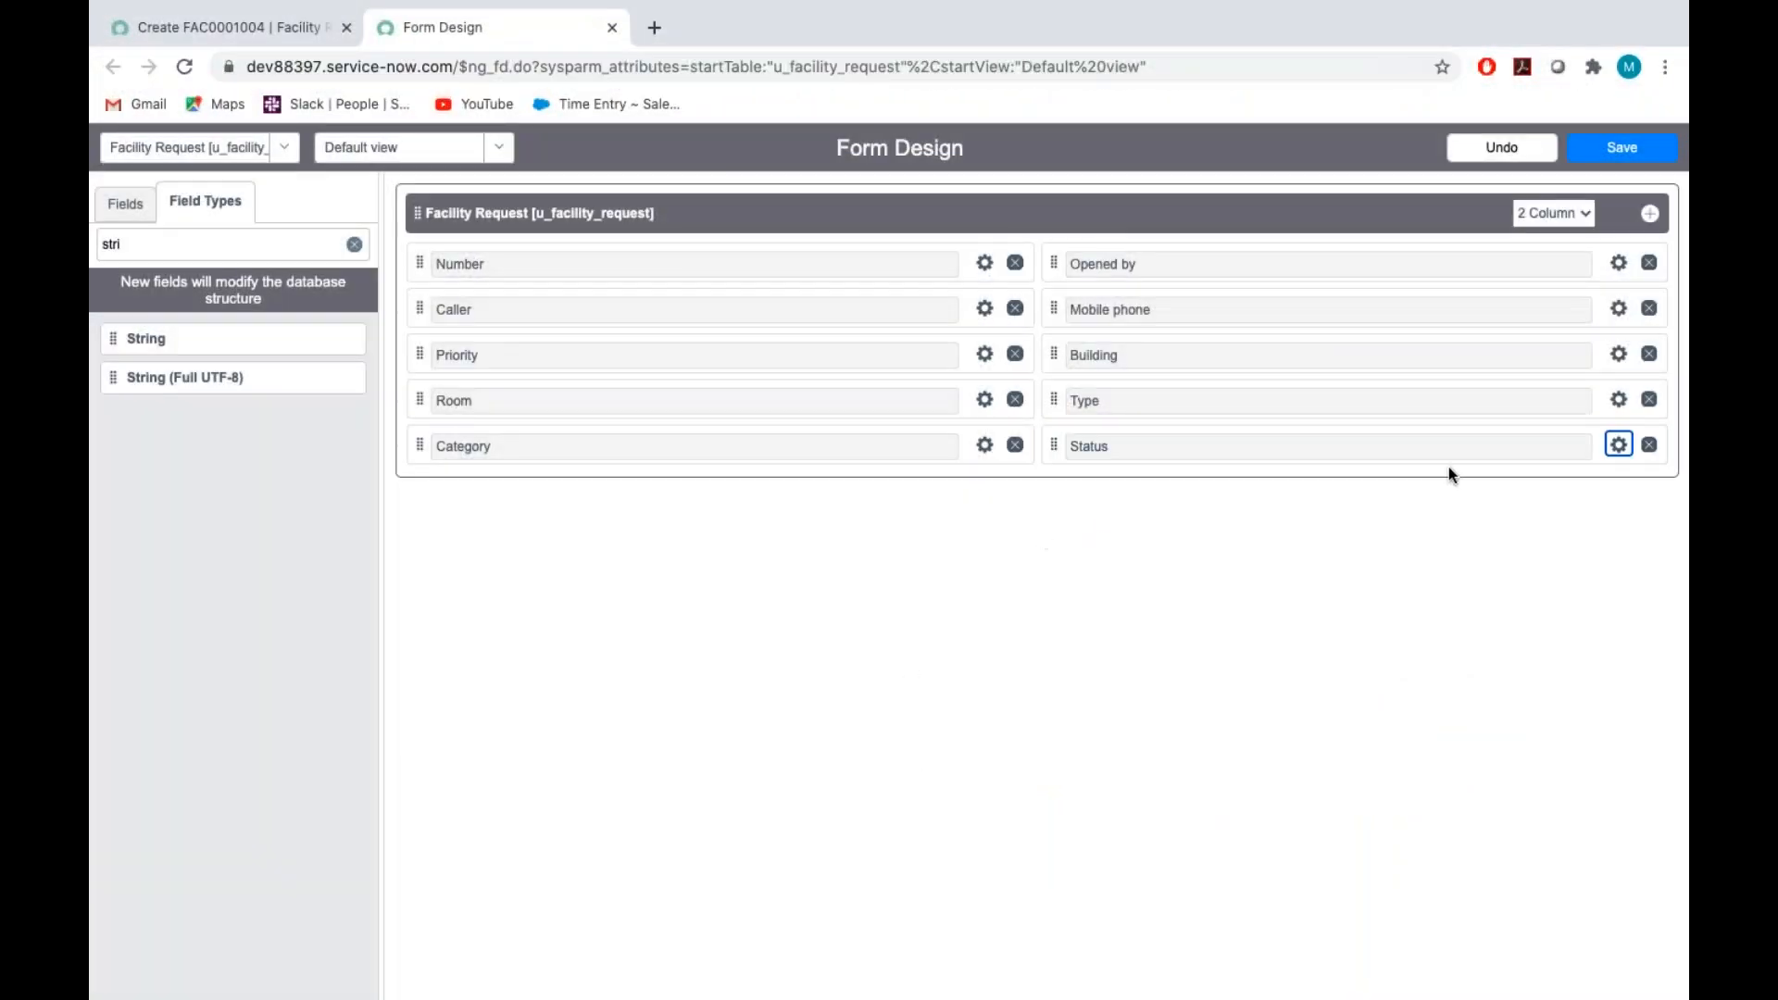
Reopen the Status field's properties and replace its third choice with Pending user information
click(1619, 445)
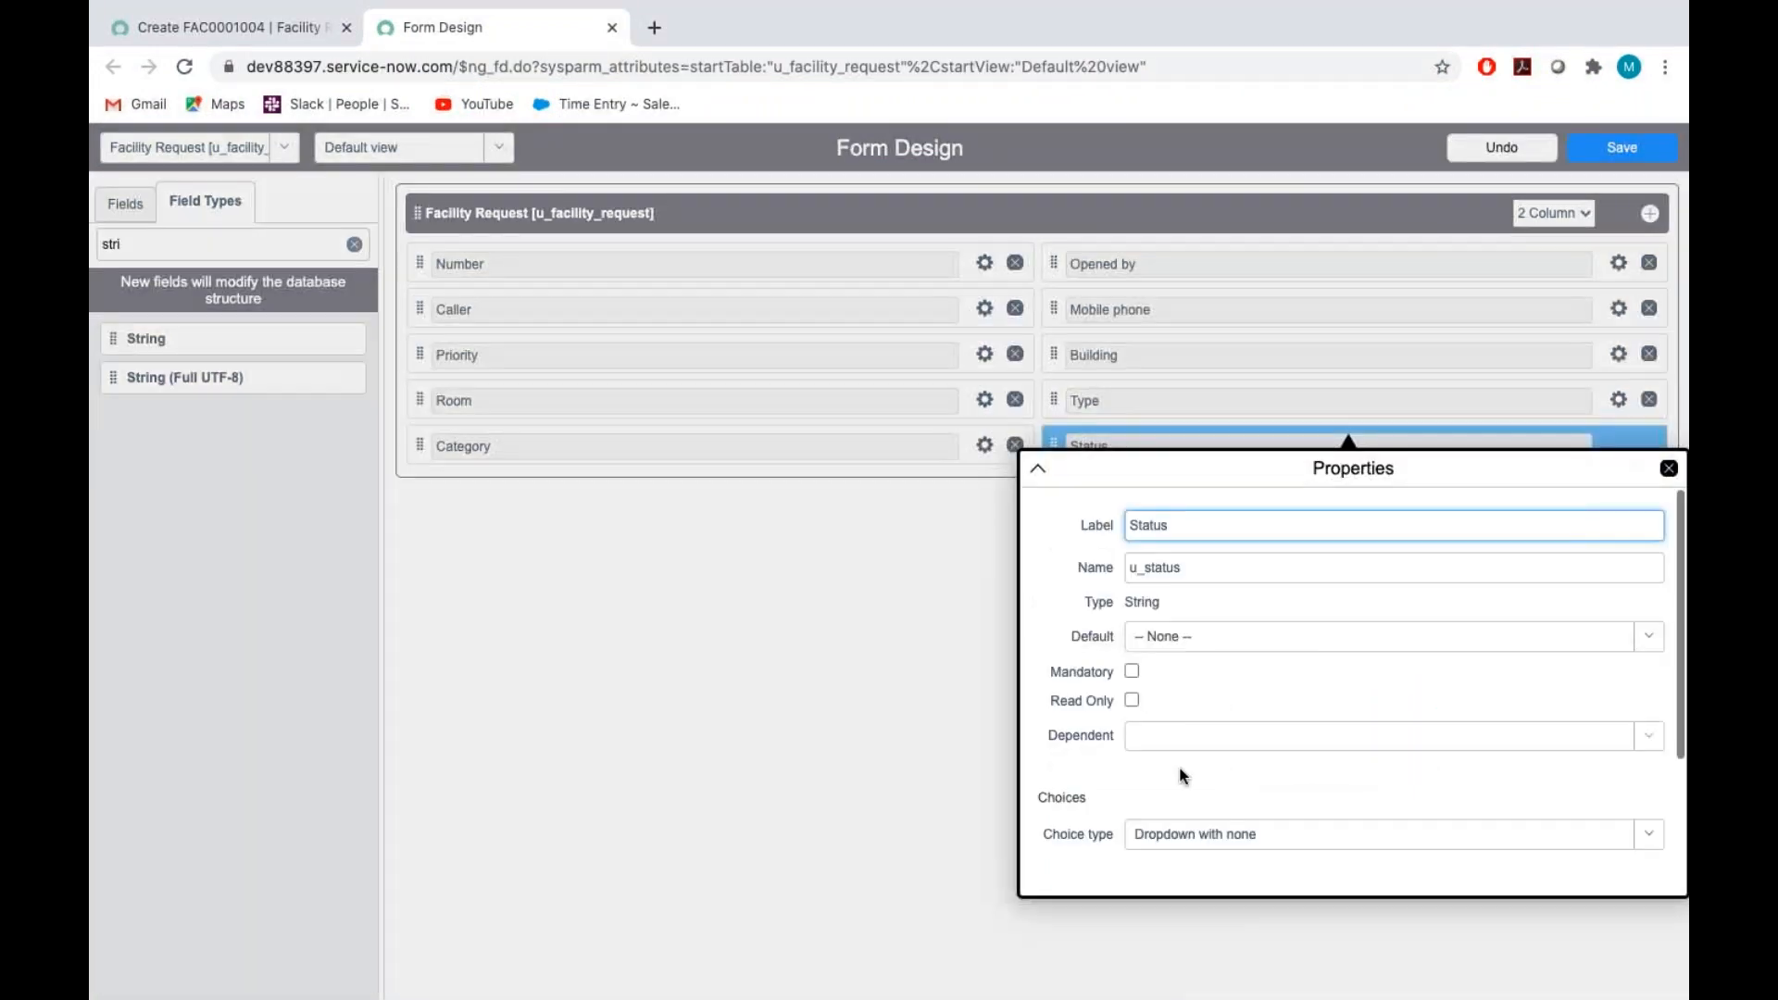
scroll(1176, 769, down, 3)
click(1150, 769)
key(BackSpace)
key(BackSpace)
key(BackSpace)
key(BackSpace)
key(BackSpace)
key(BackSpace)
key(BackSpace)
key(BackSpace)
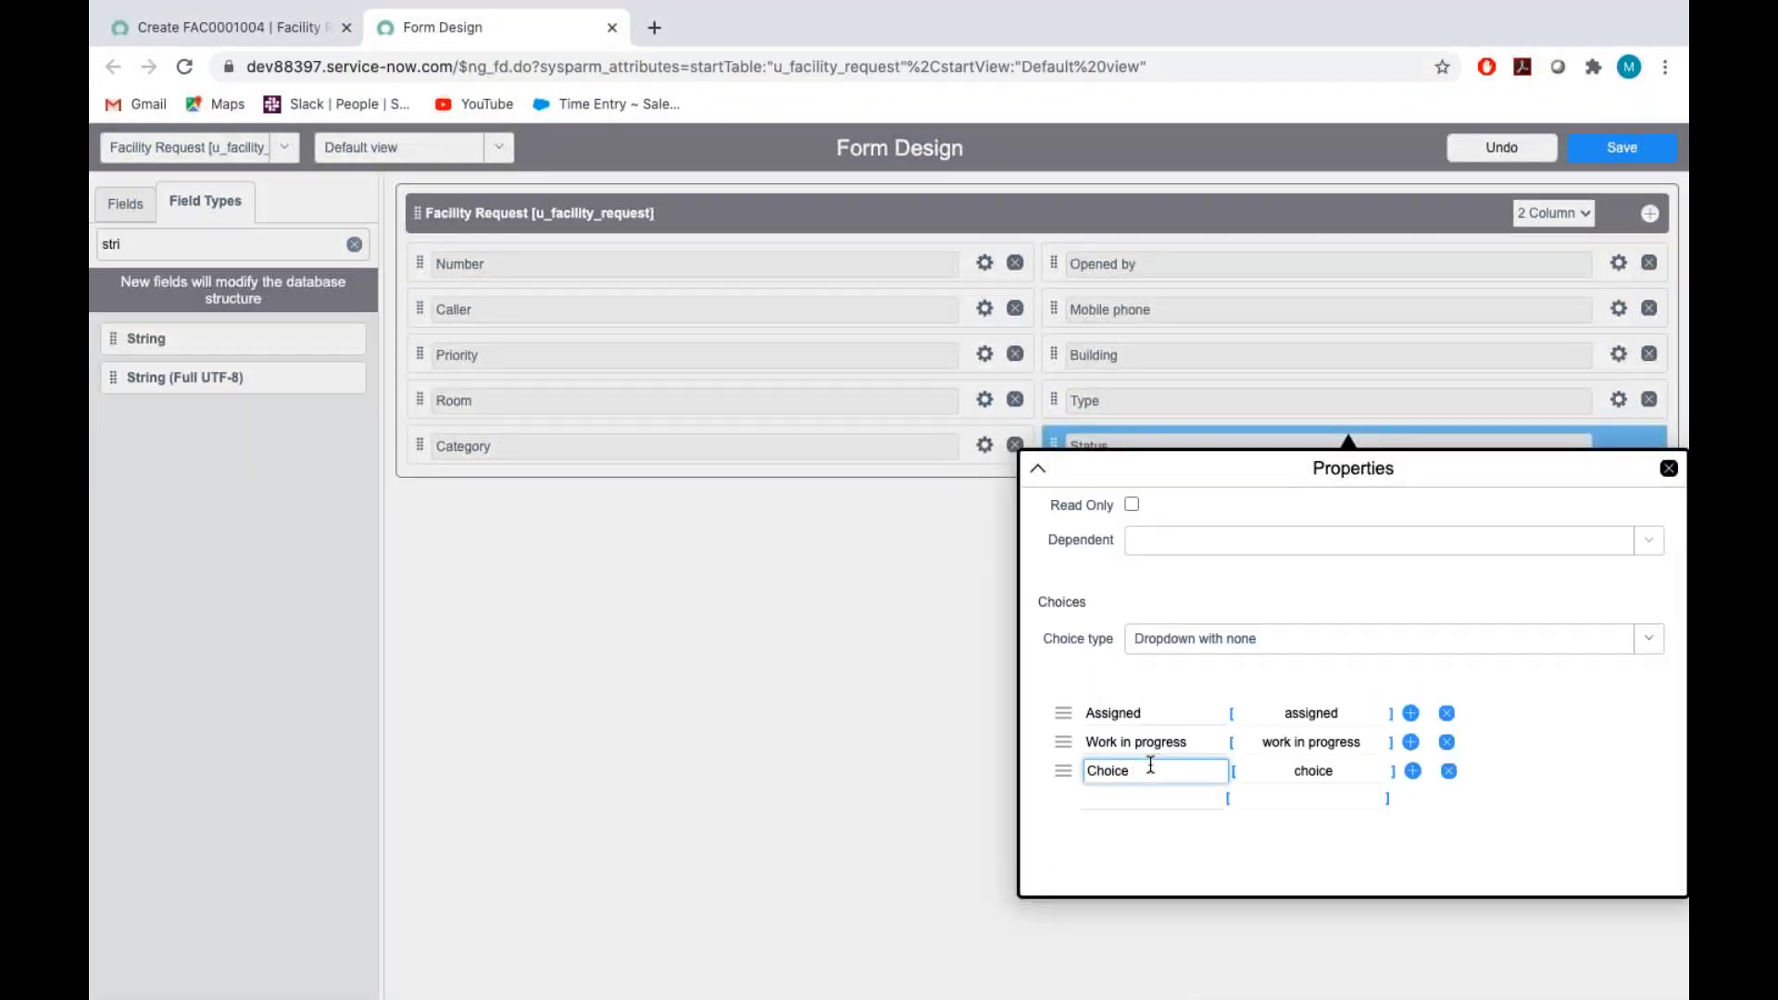
text(Pending use)
text(information)
Check the next status in the Assignment_Tech document and add Pending Approval as the fourth choice
click(1139, 795)
key(ctrl+Right)
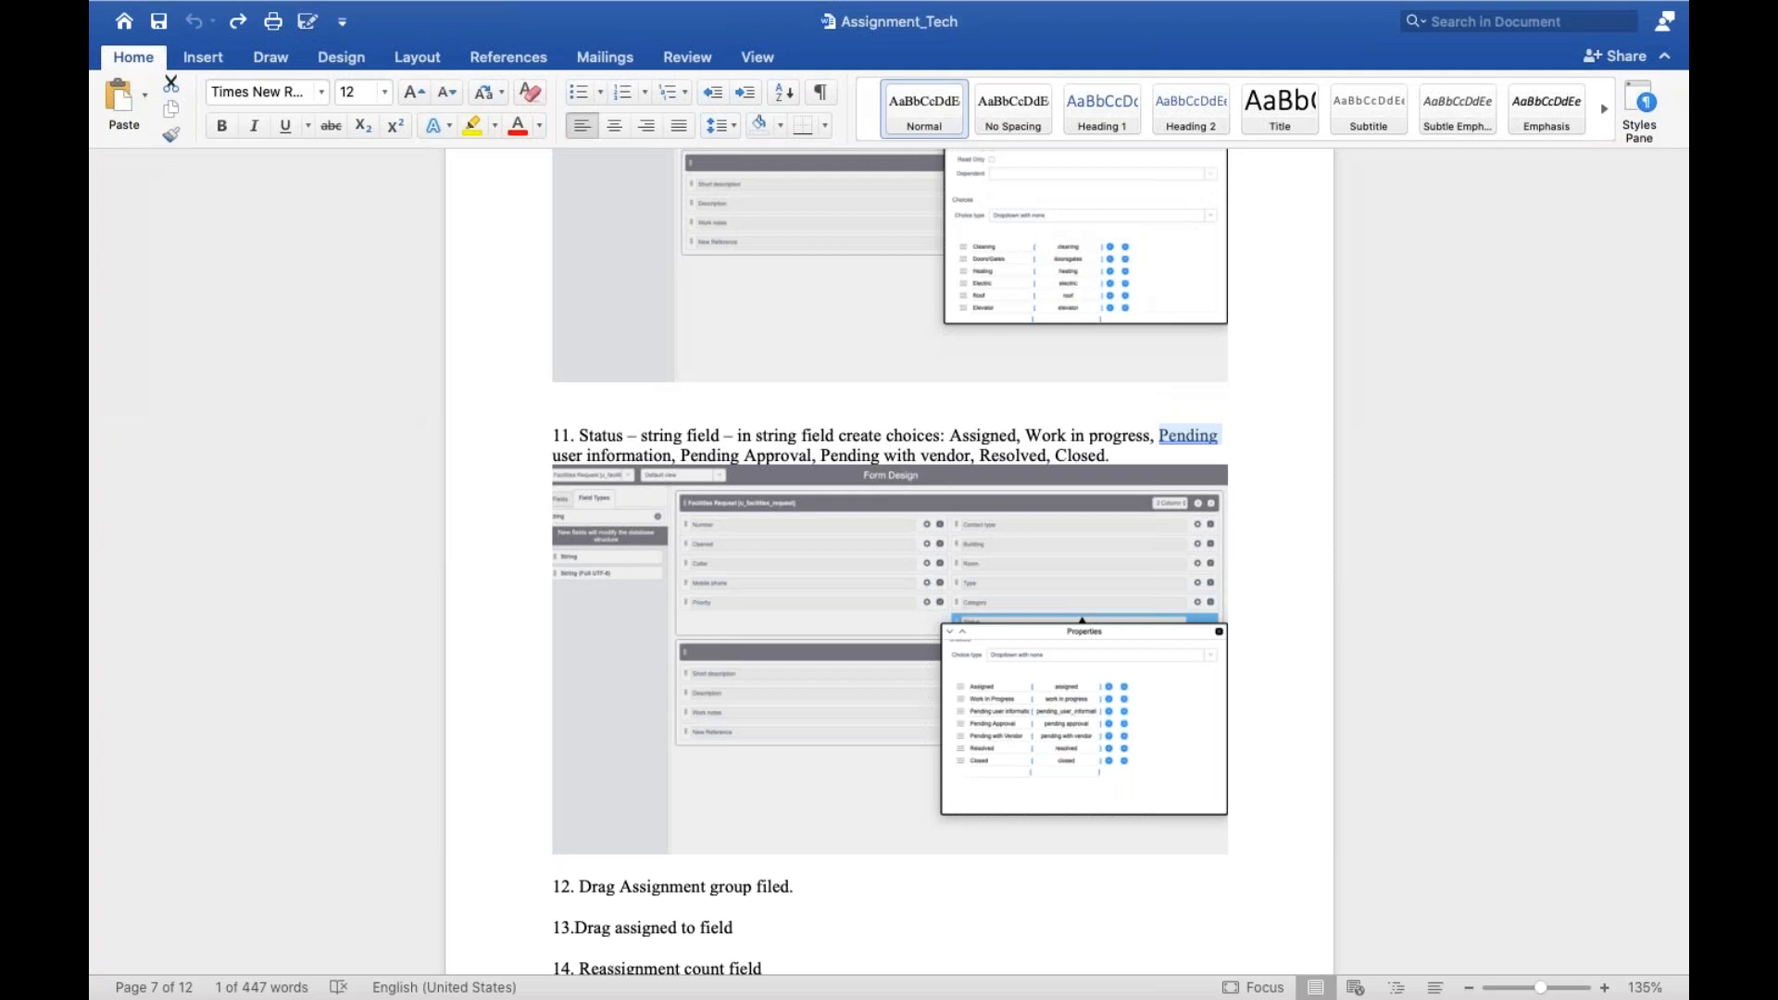
key(ctrl+Left)
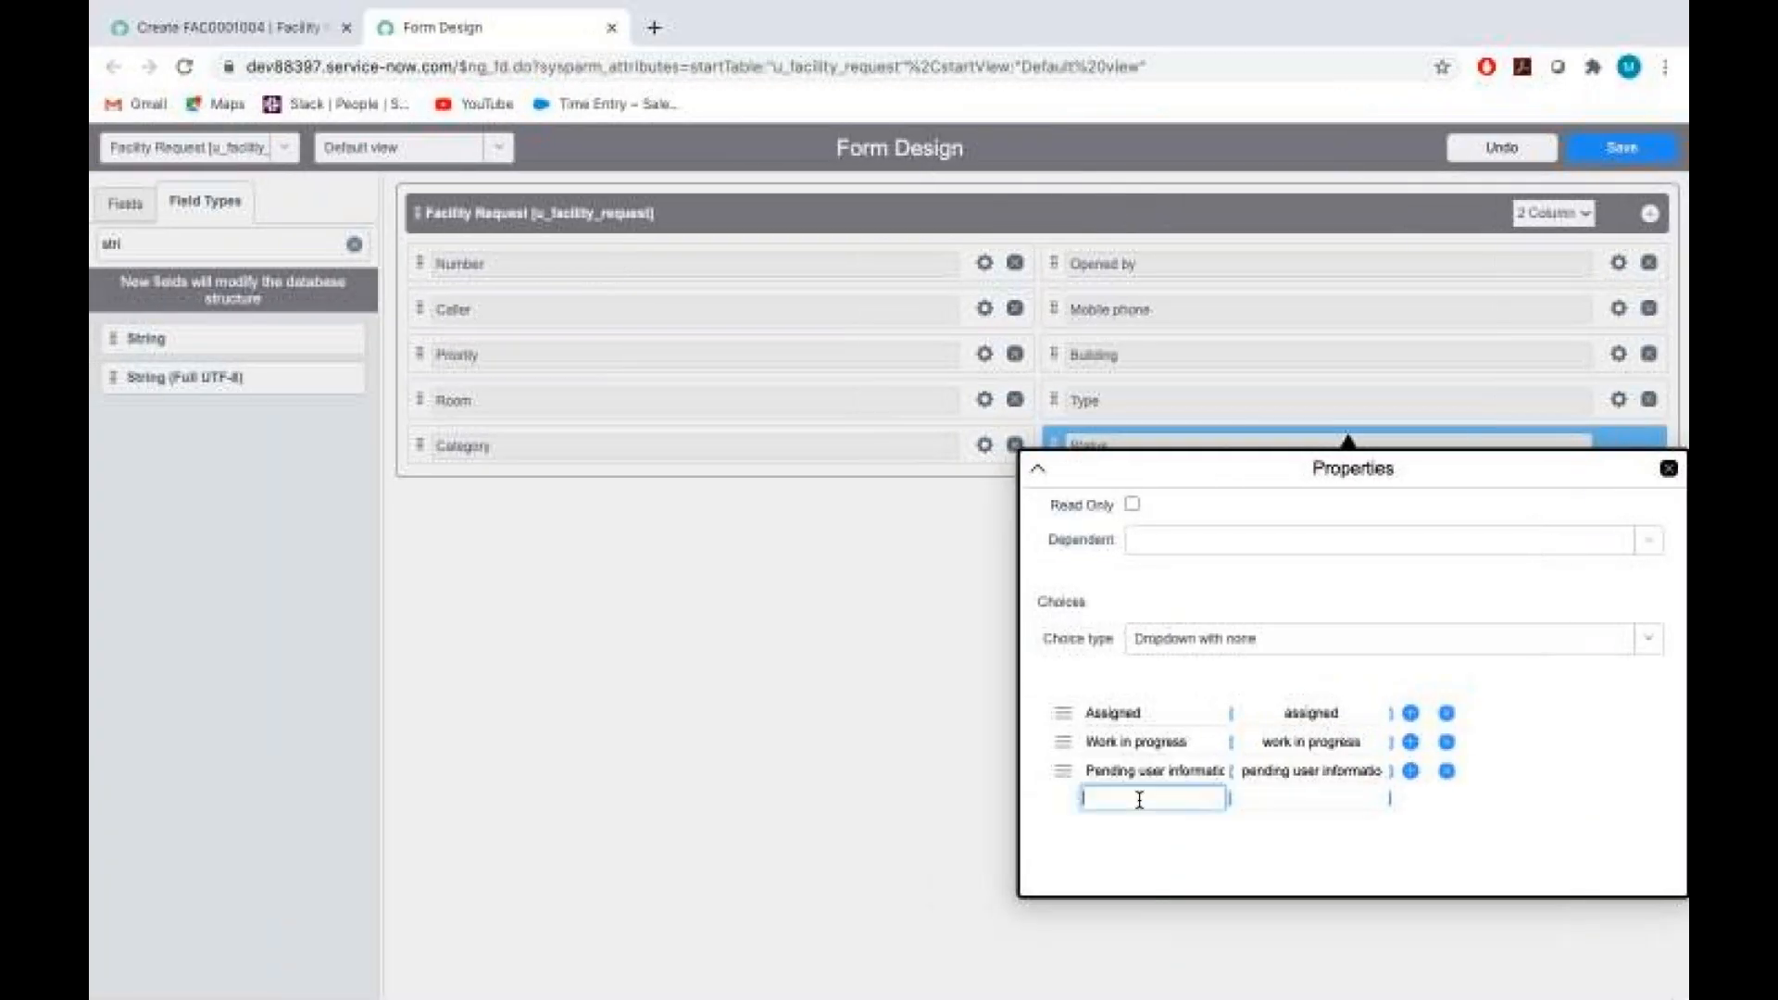
text(Pendin)
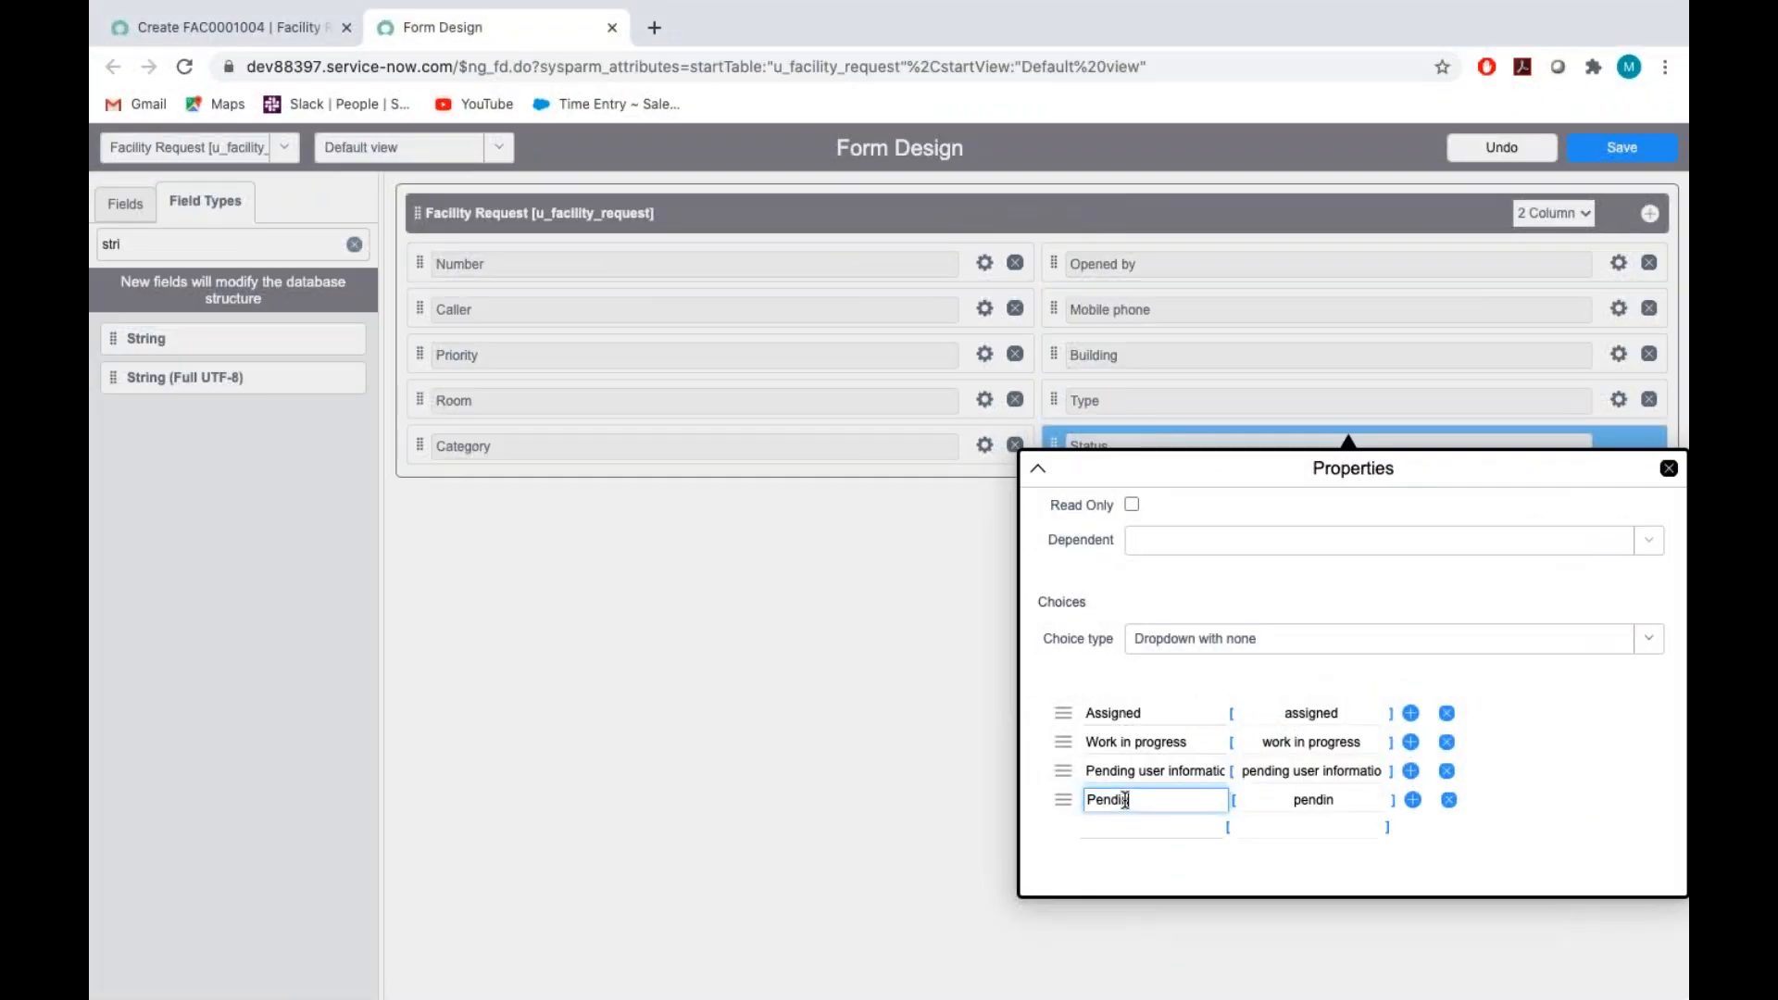
text(g Approval)
Look up the following status in the Assignment_Tech document and add Pending with Vendor as the fifth choice
click(1109, 830)
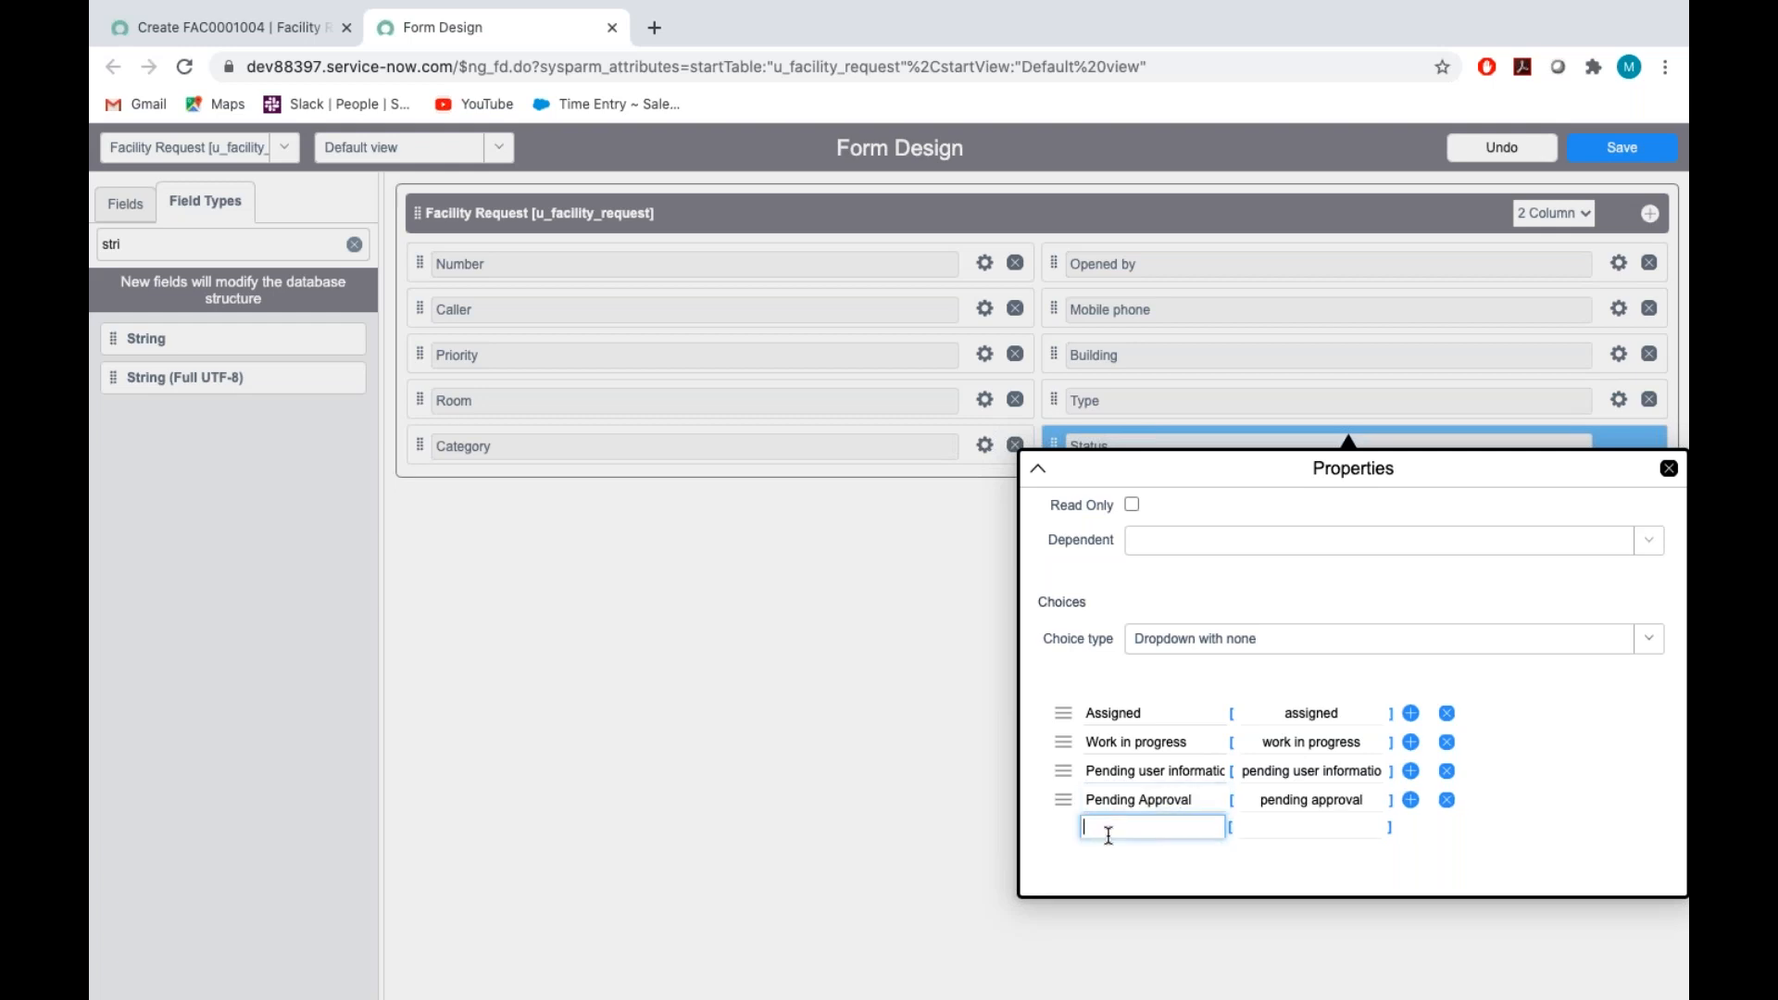
key(ctrl+Right)
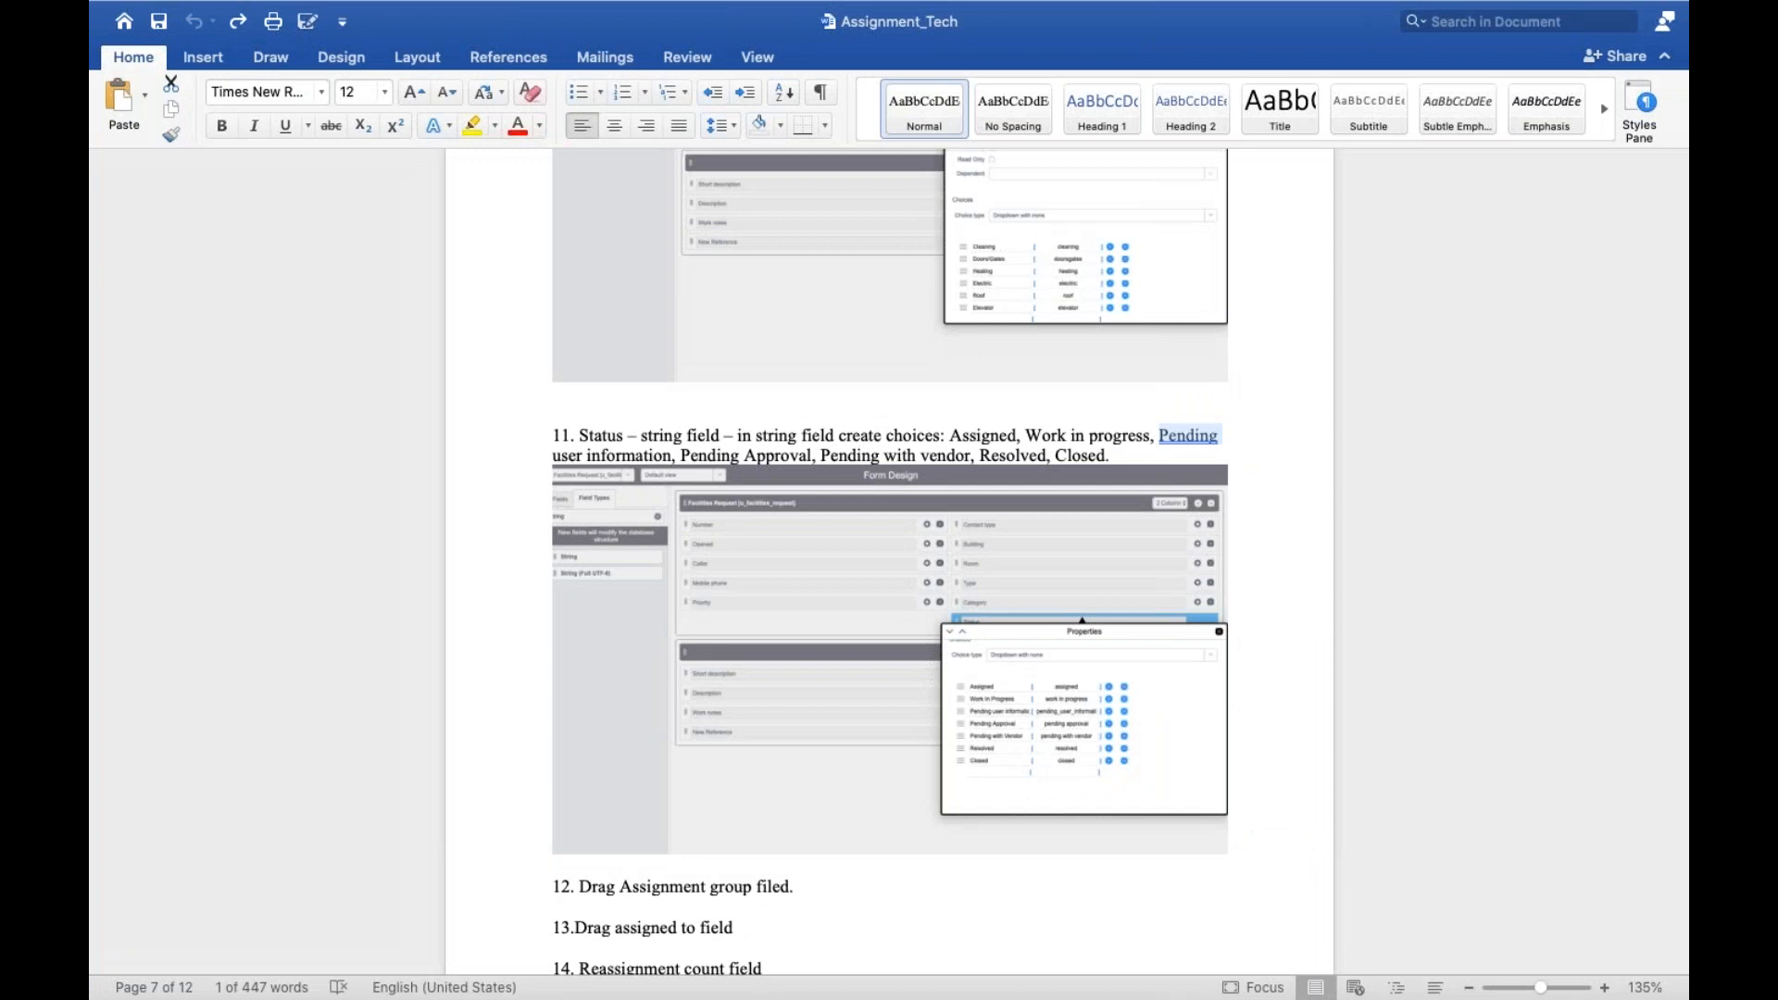
key(ctrl+Left)
text(Pending)
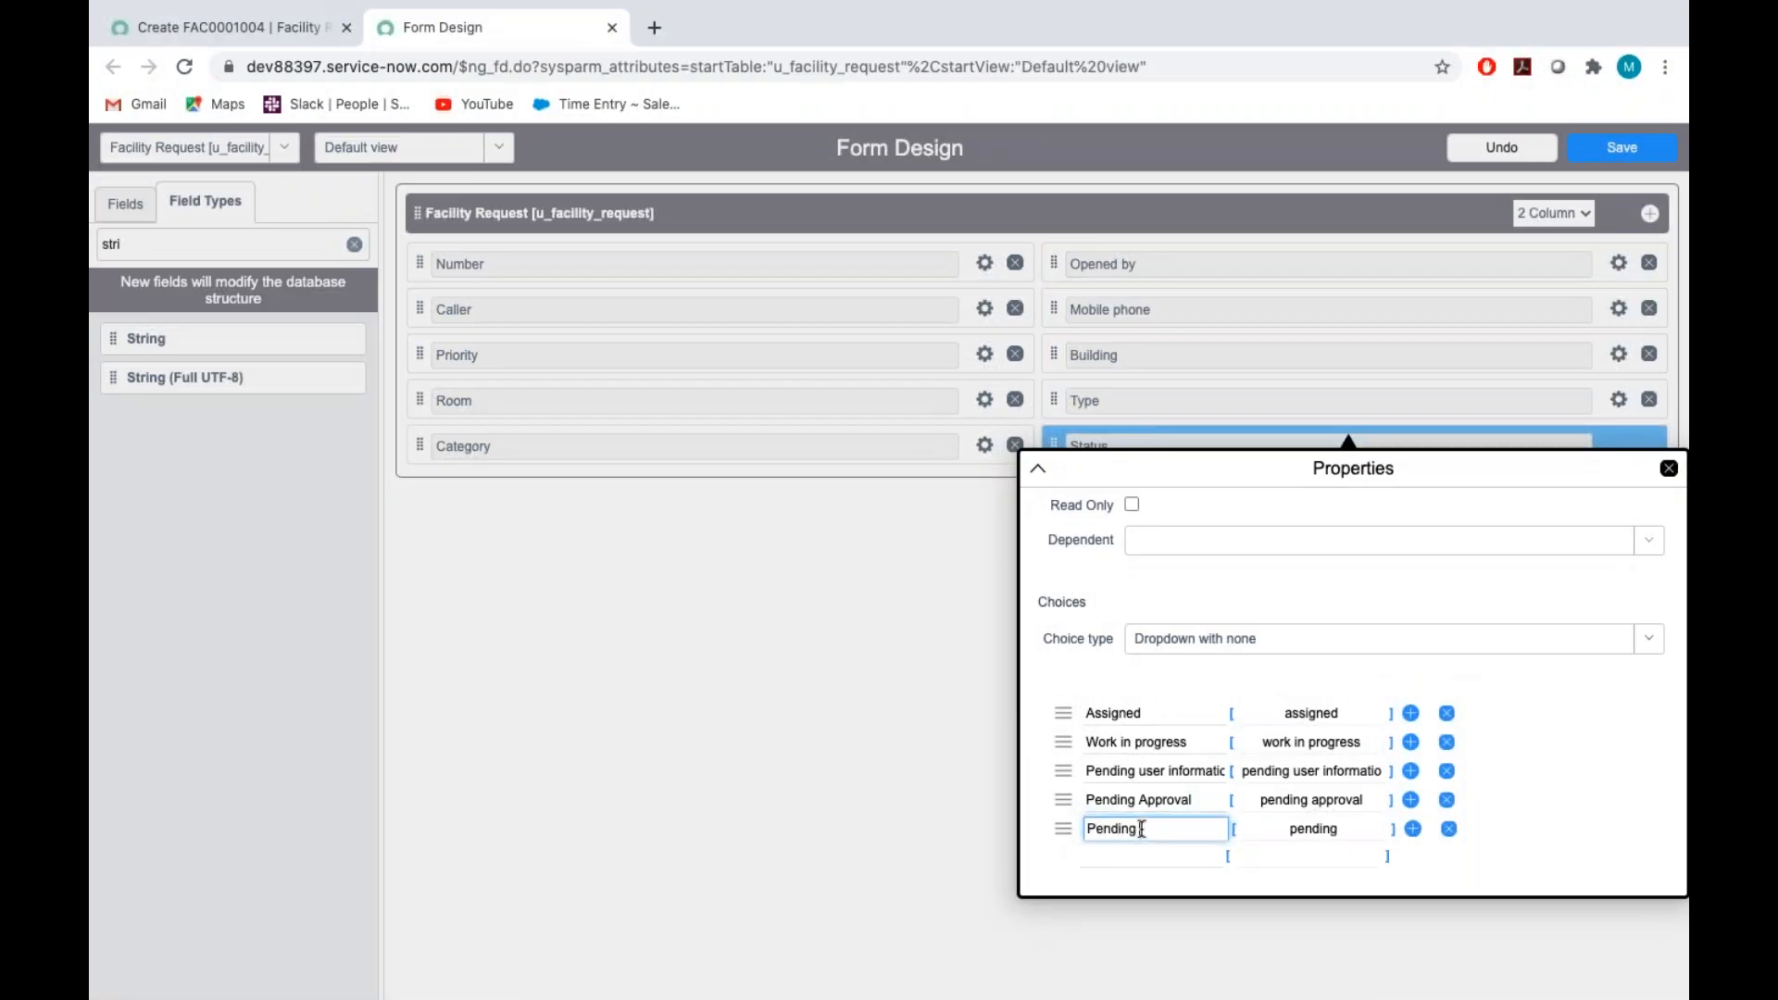
text( with Vendor)
Check the remaining statuses in the Assignment_Tech document and add Resolved and Closed to the Status choices
click(1148, 855)
key(ctrl+Right)
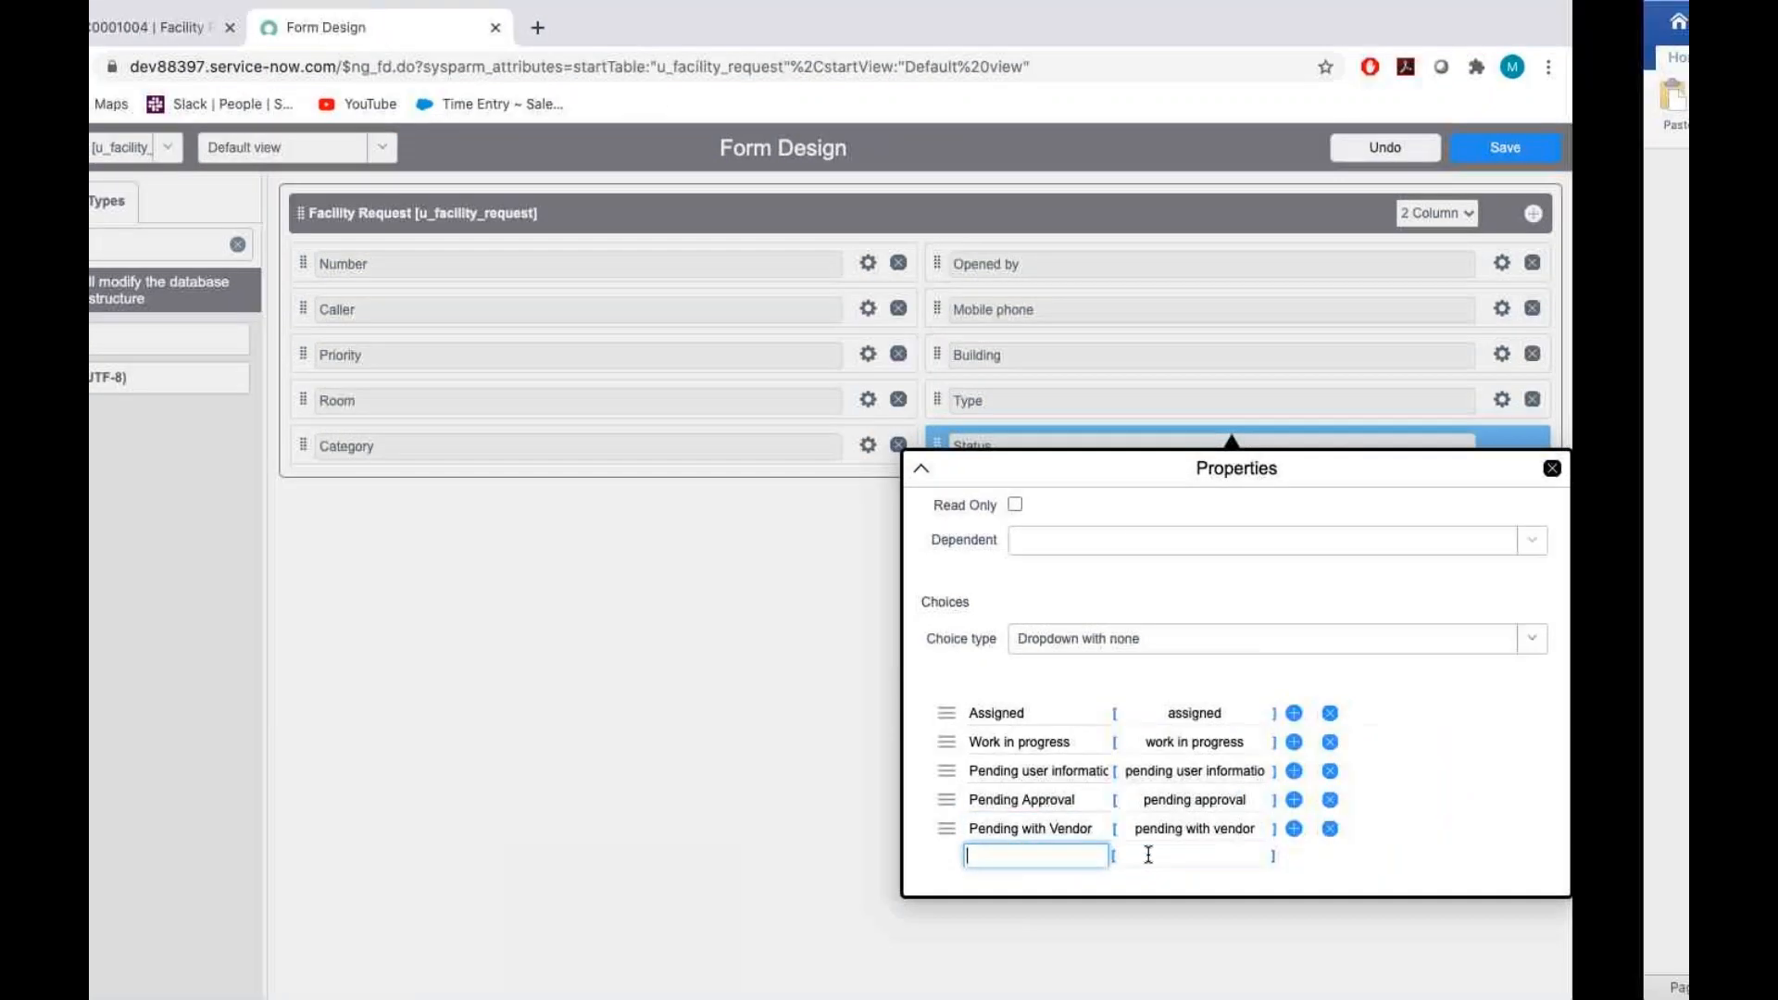
key(ctrl+Left)
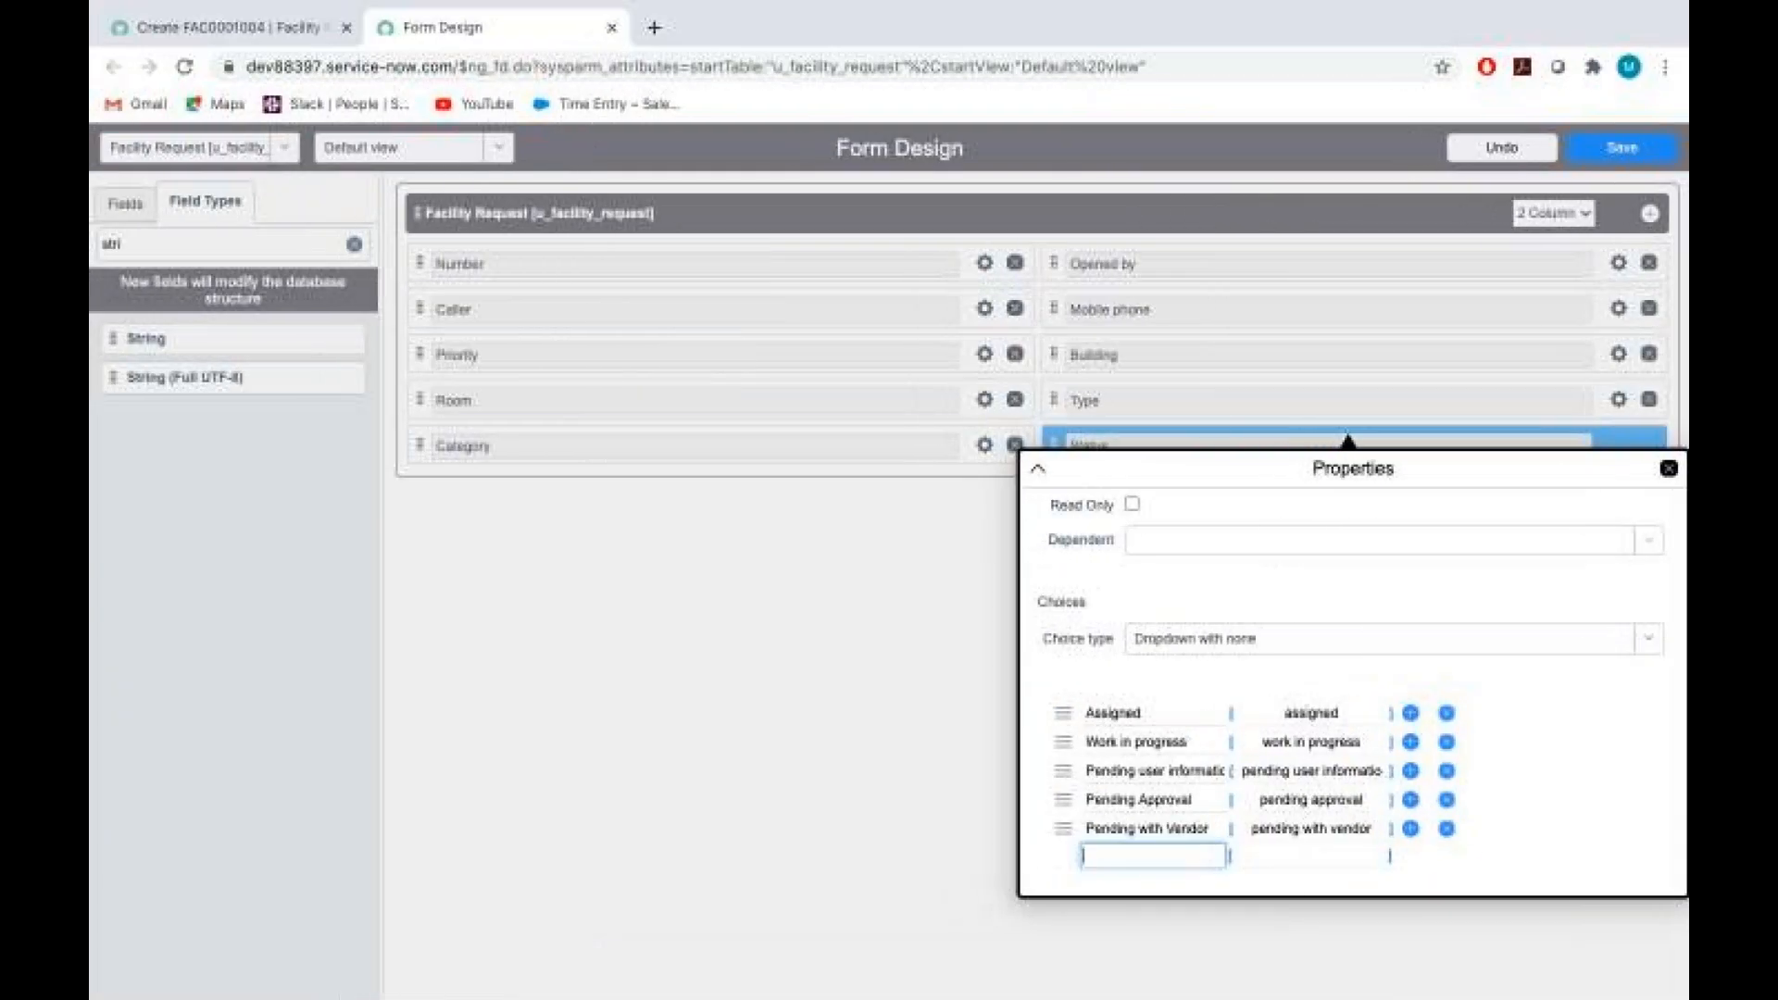
text(Re)
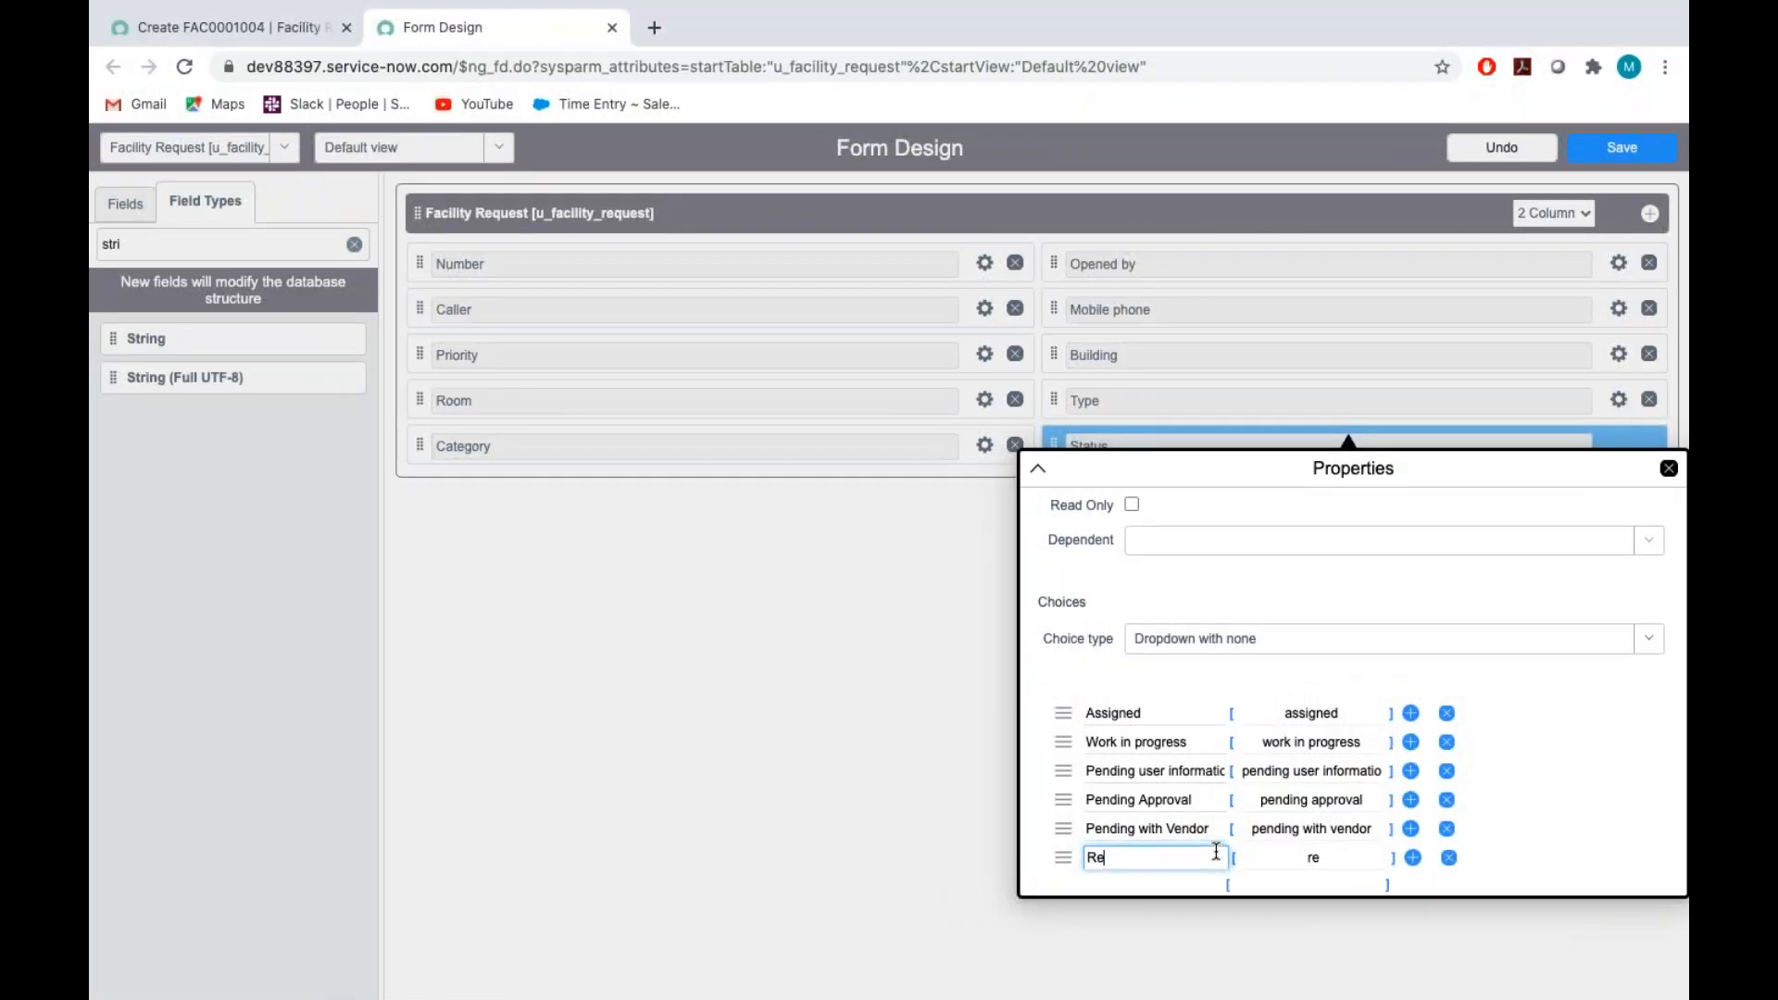
text(solved)
scroll(1294, 793, down, 2)
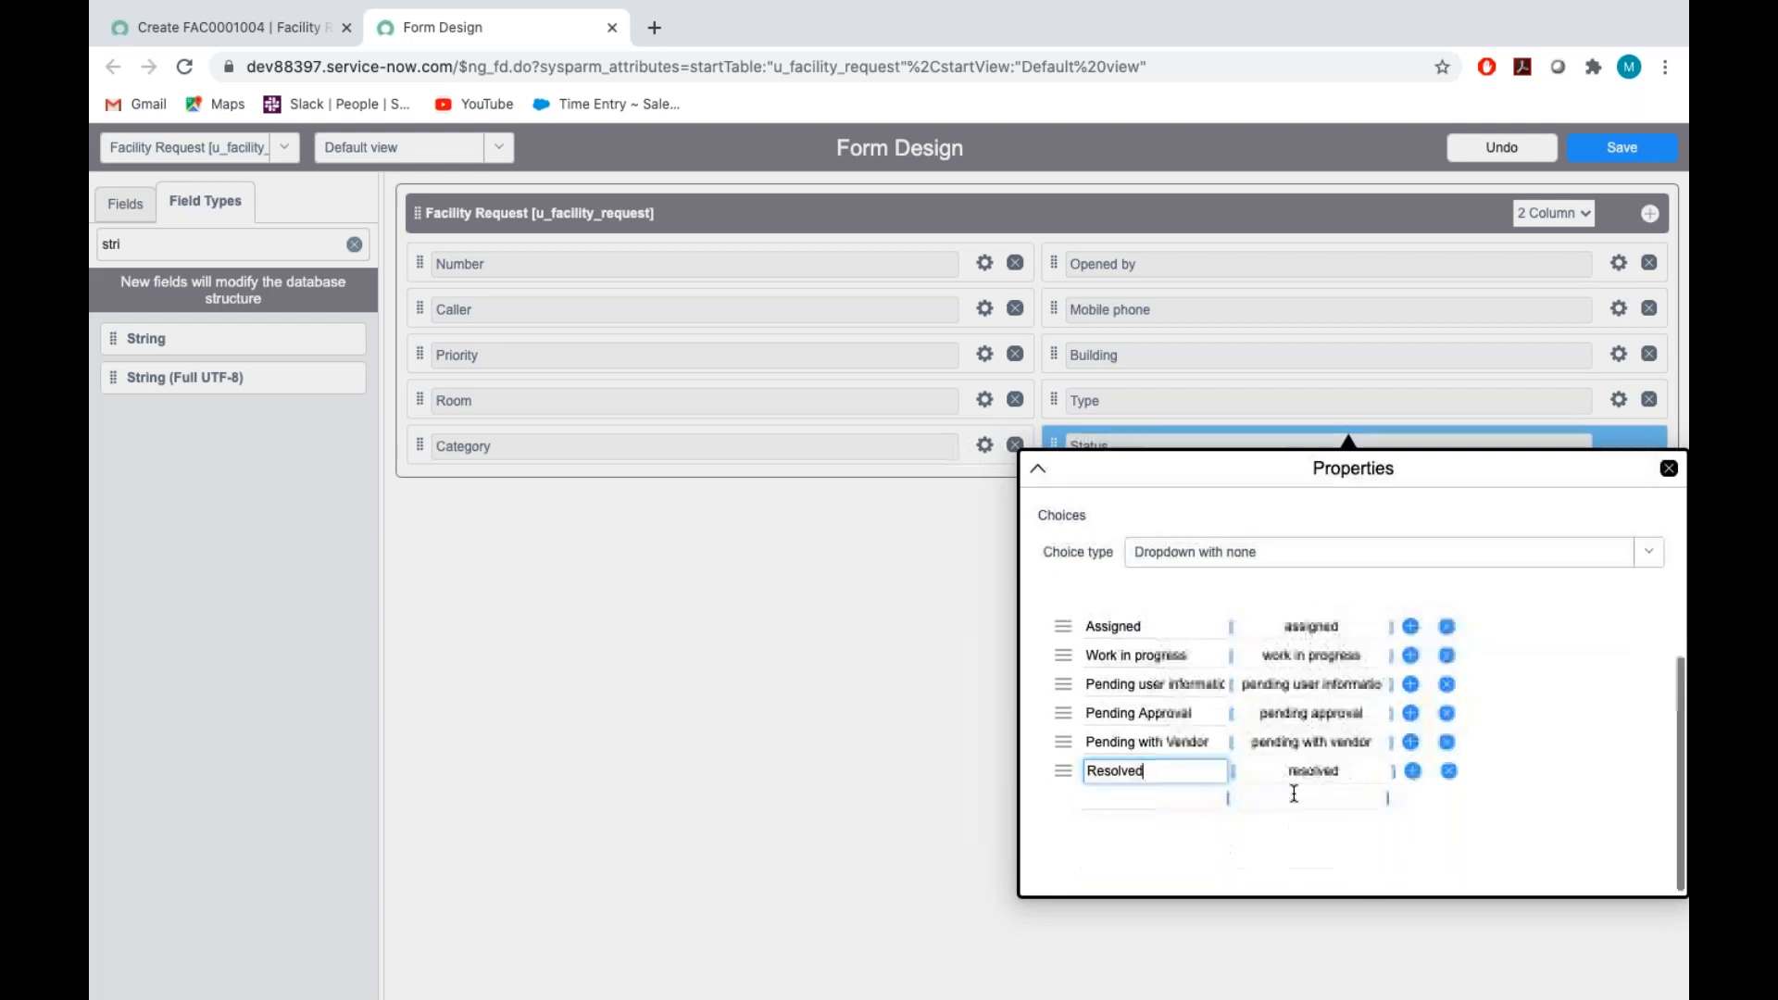
click(1107, 799)
text(Closed)
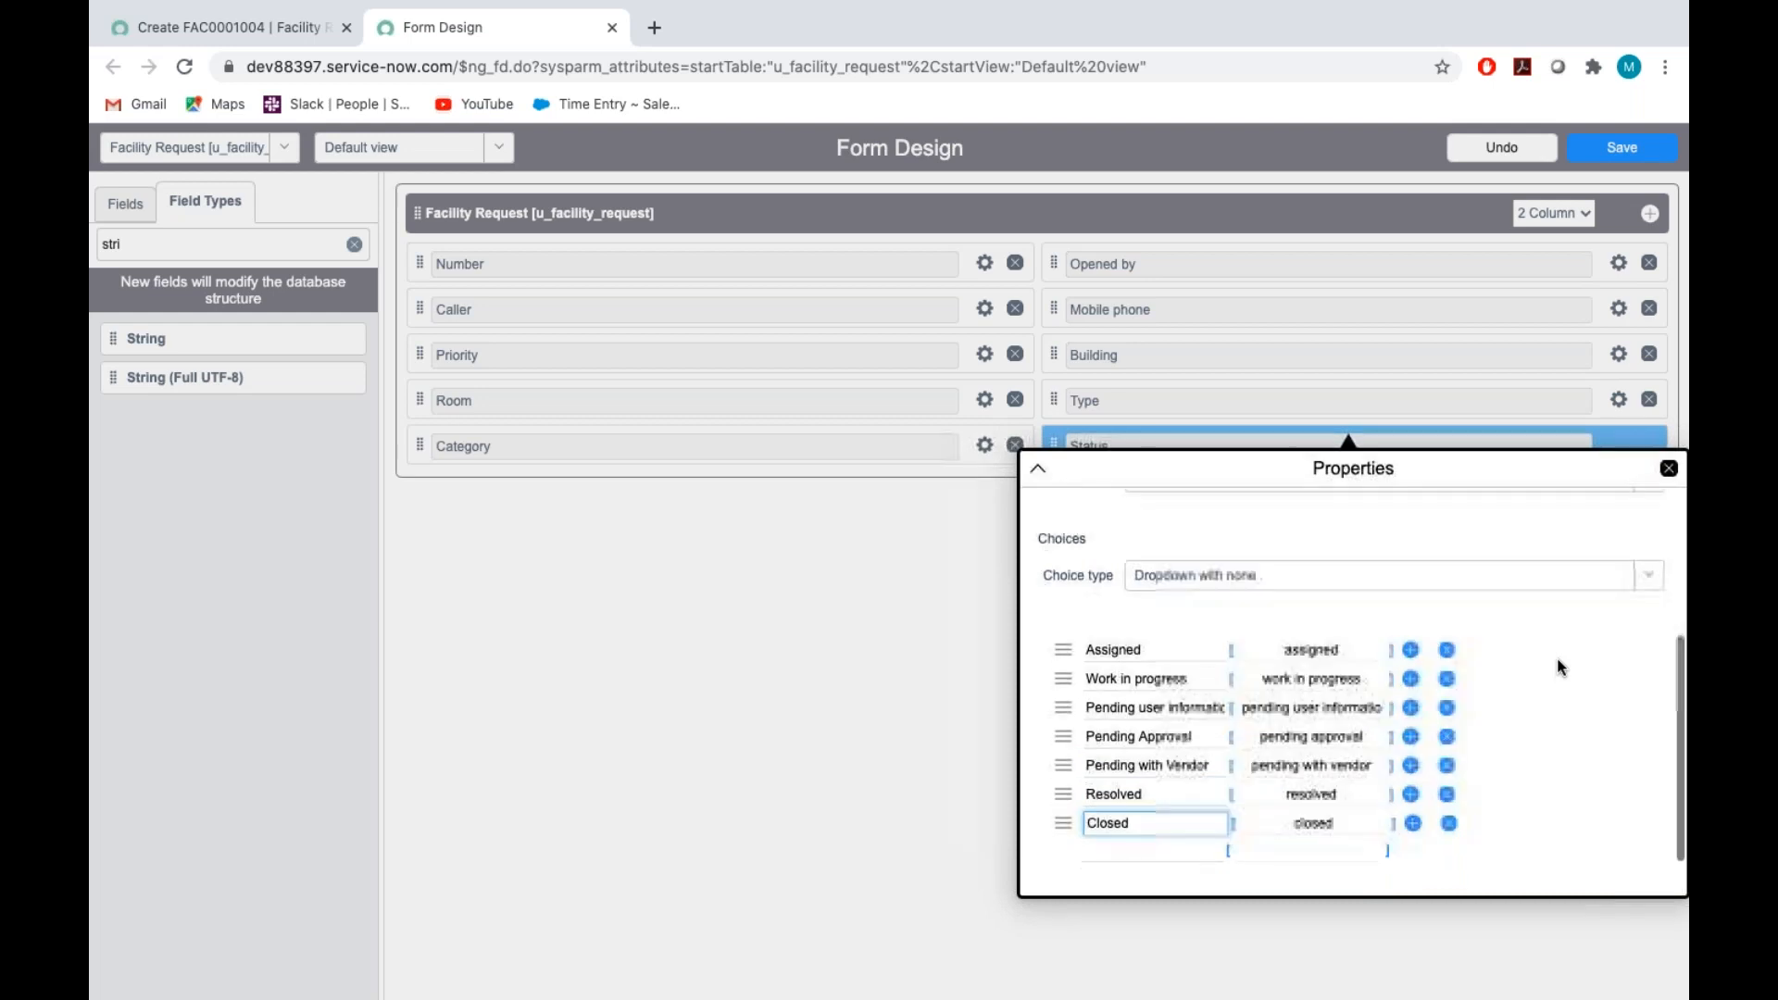
Close the Status field's properties, save the form design and switch back to the Assignment_Tech document
scroll(1144, 802, down, 1)
scroll(1493, 570, up, 5)
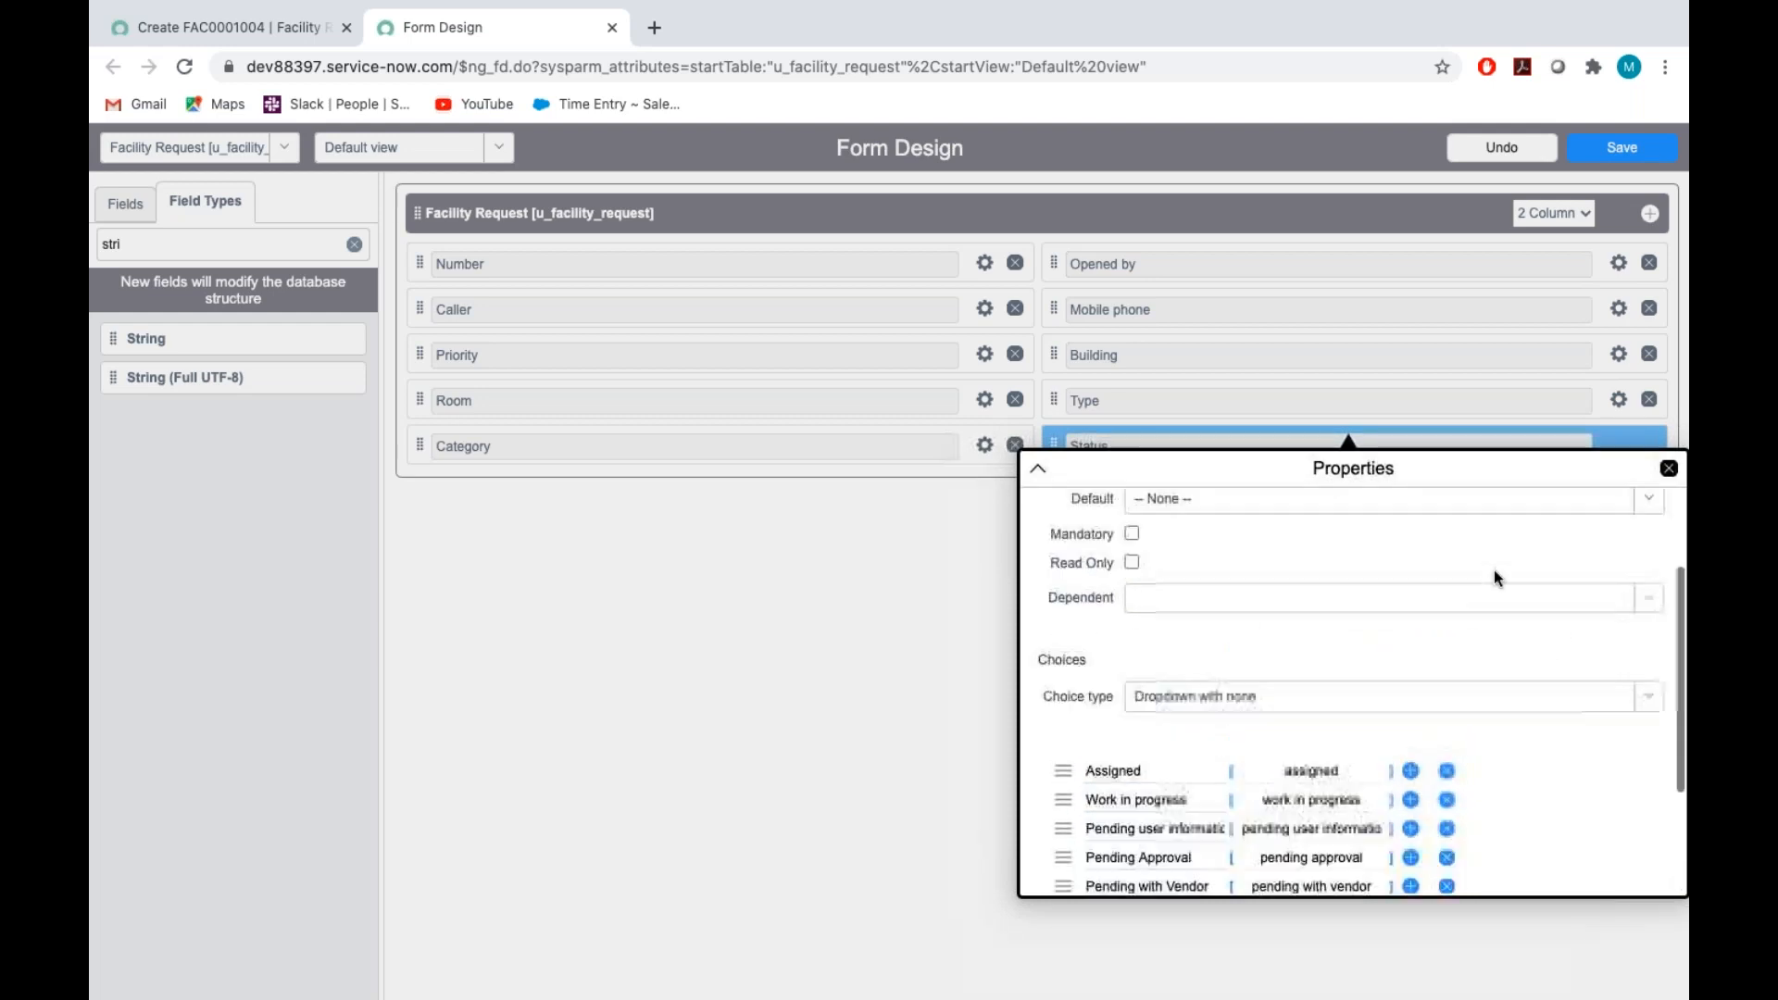
click(1669, 467)
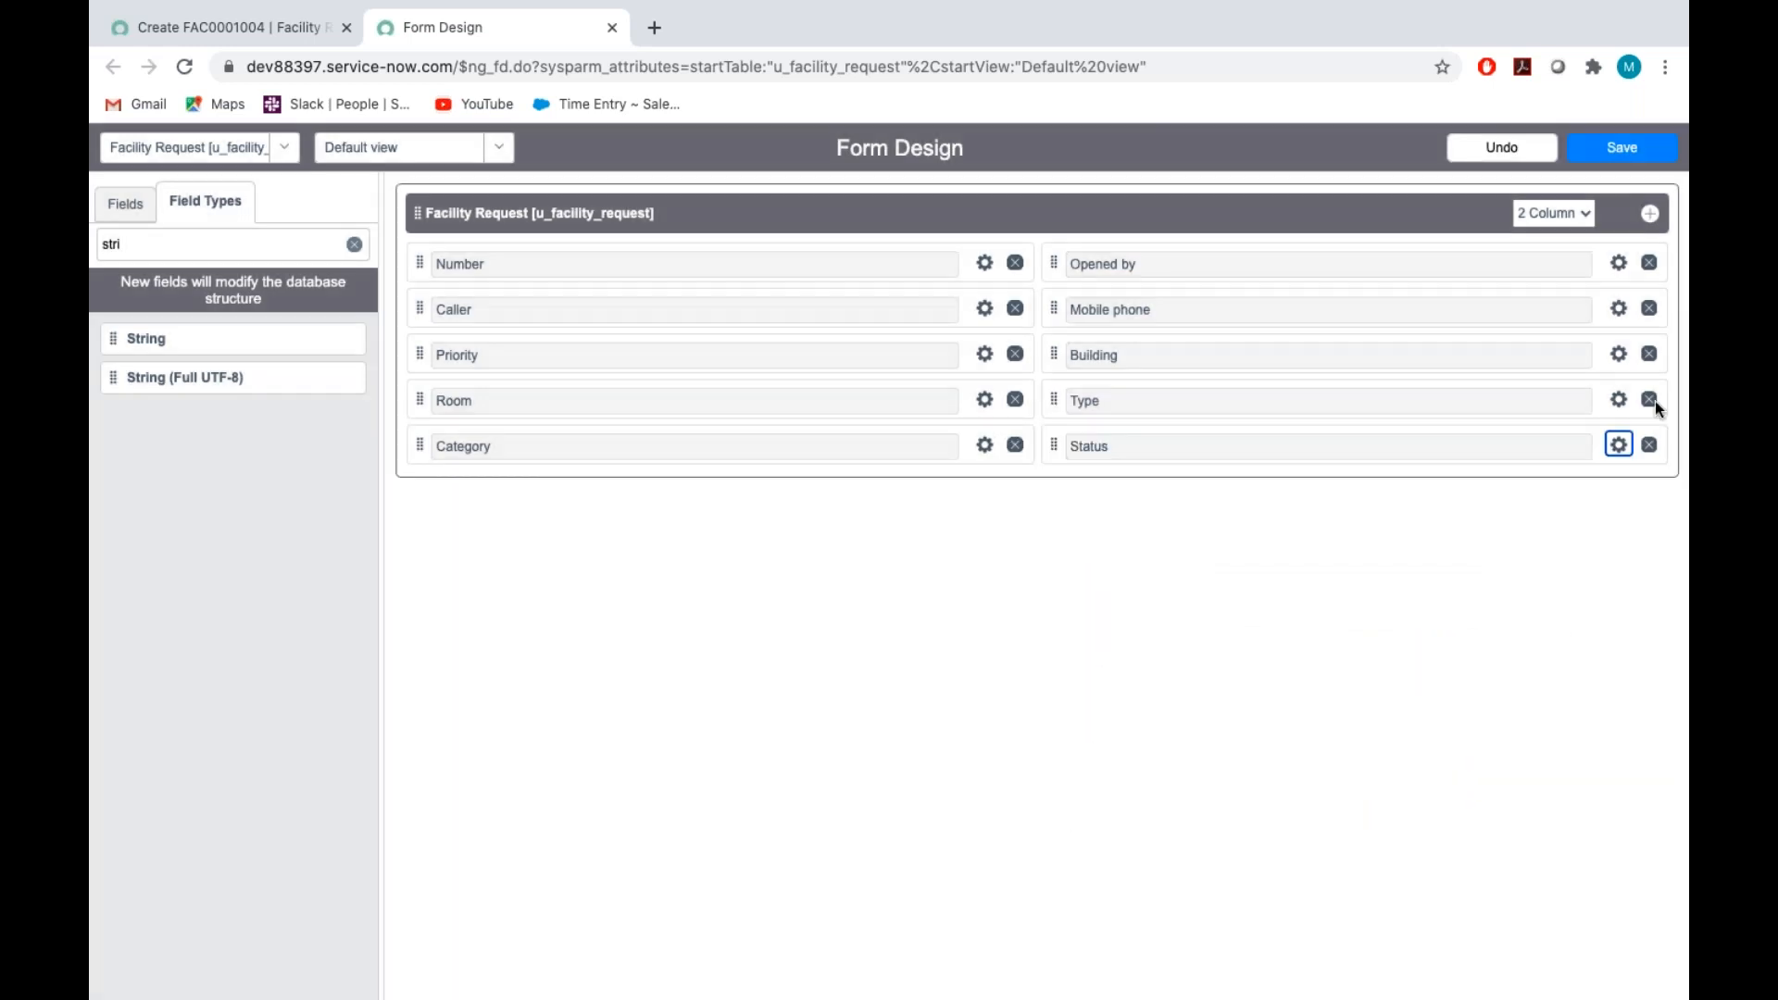
click(1623, 148)
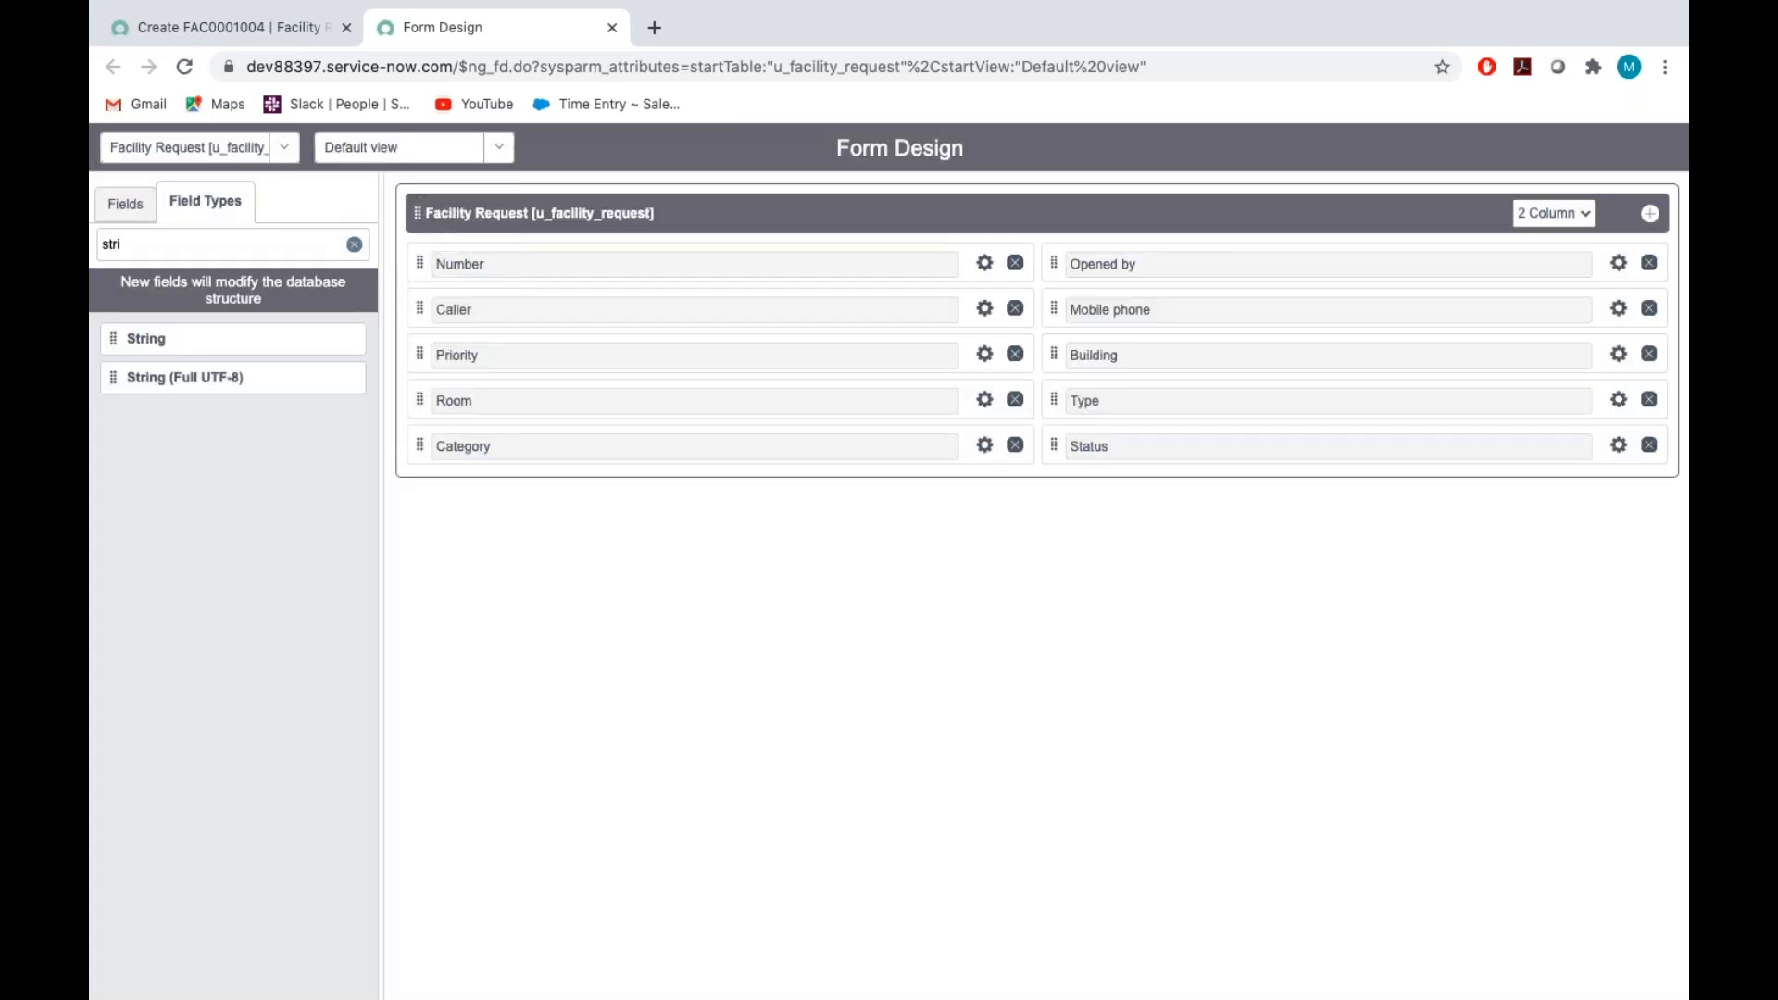
key(ctrl+Right)
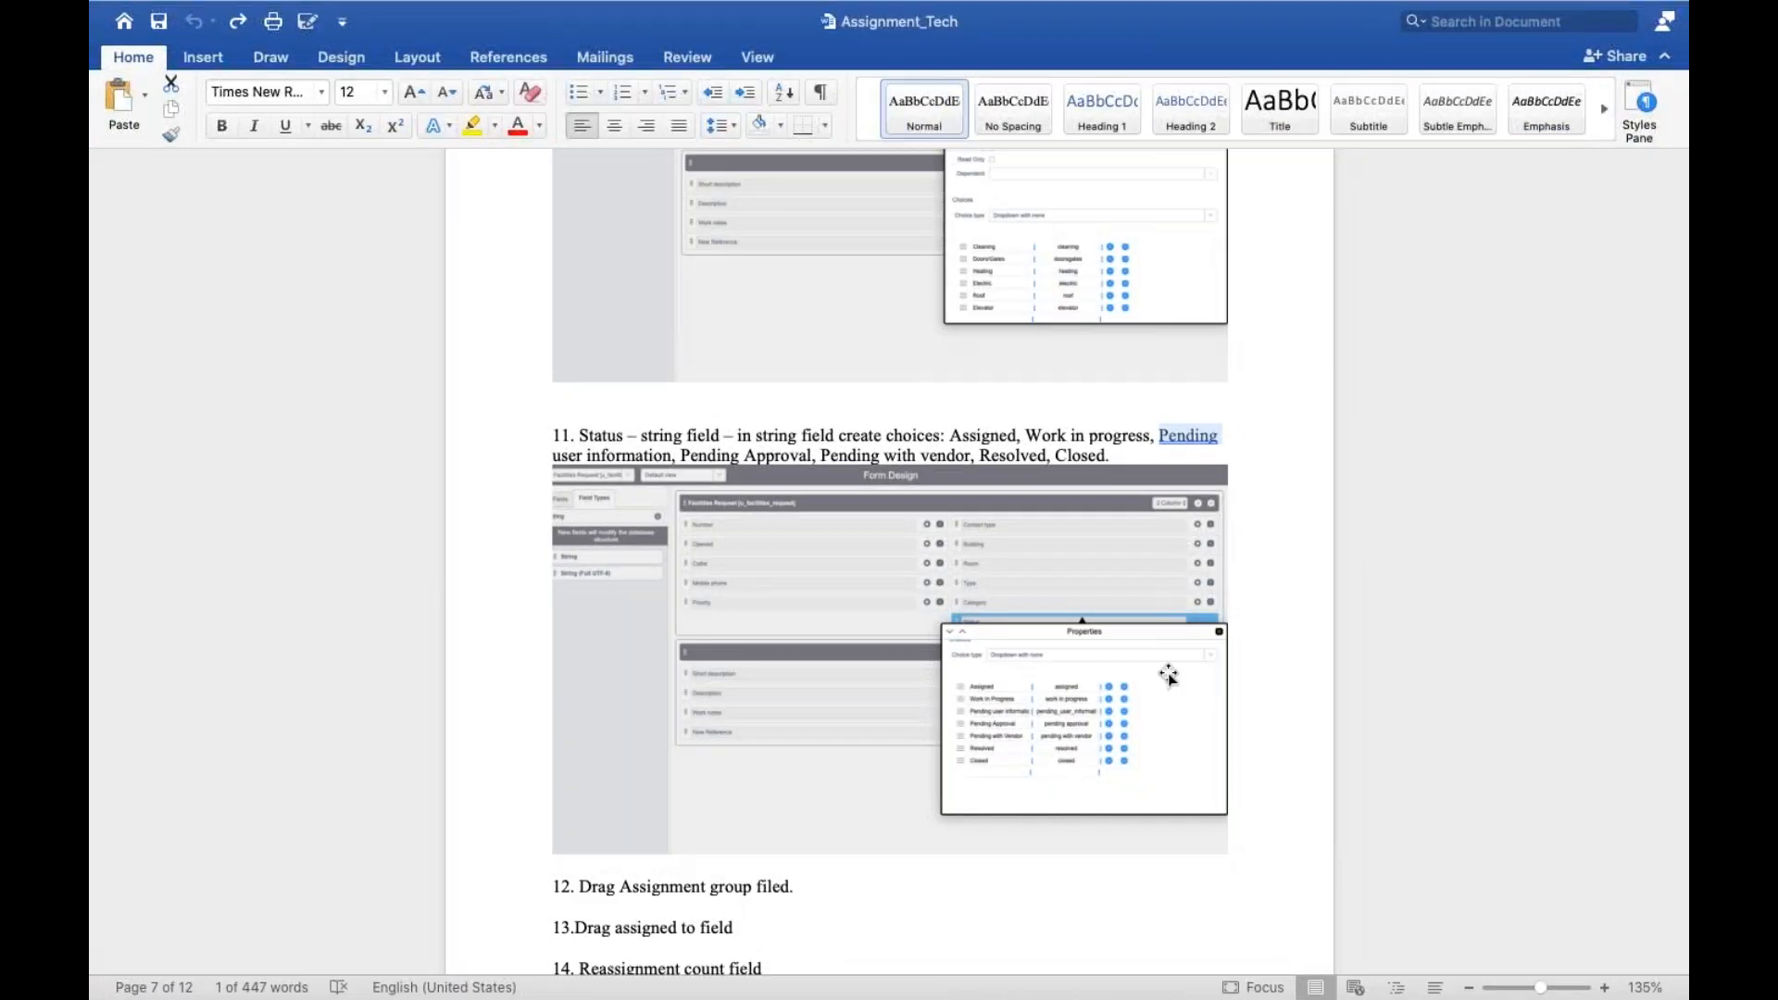
Review the next assignment items and add the existing Assigned to and Assignment group fields below Category in the form design
scroll(1014, 690, down, 10)
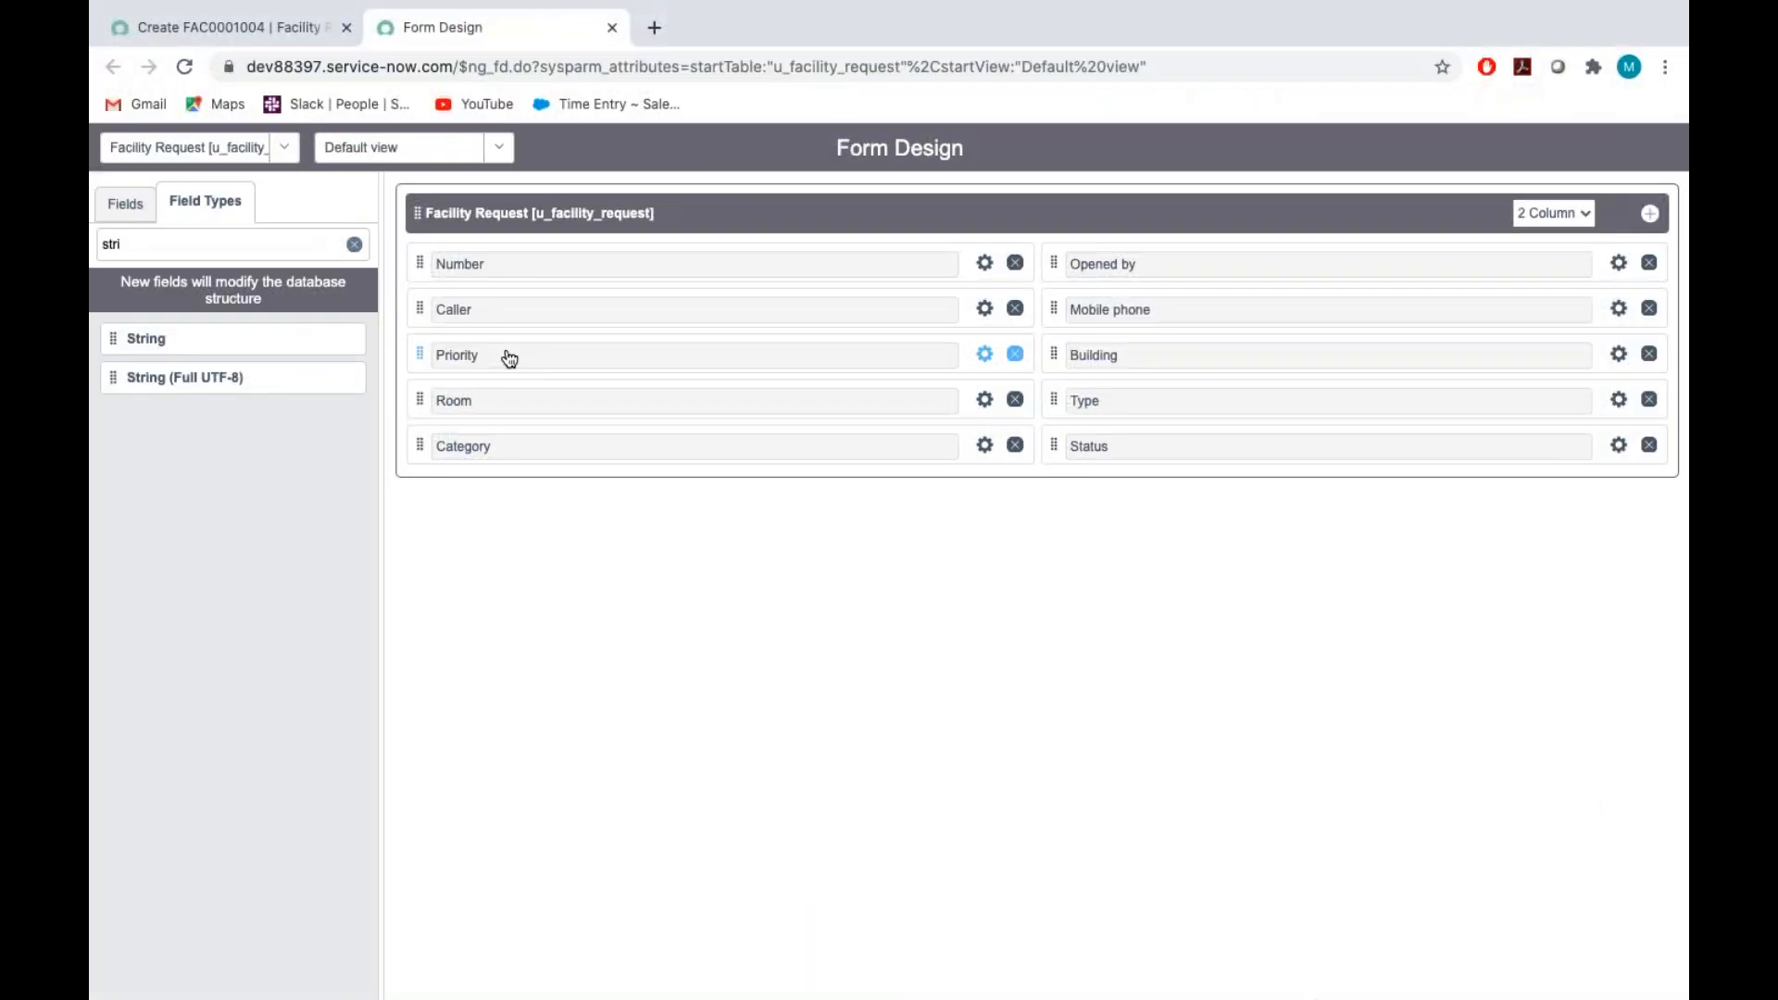
click(127, 205)
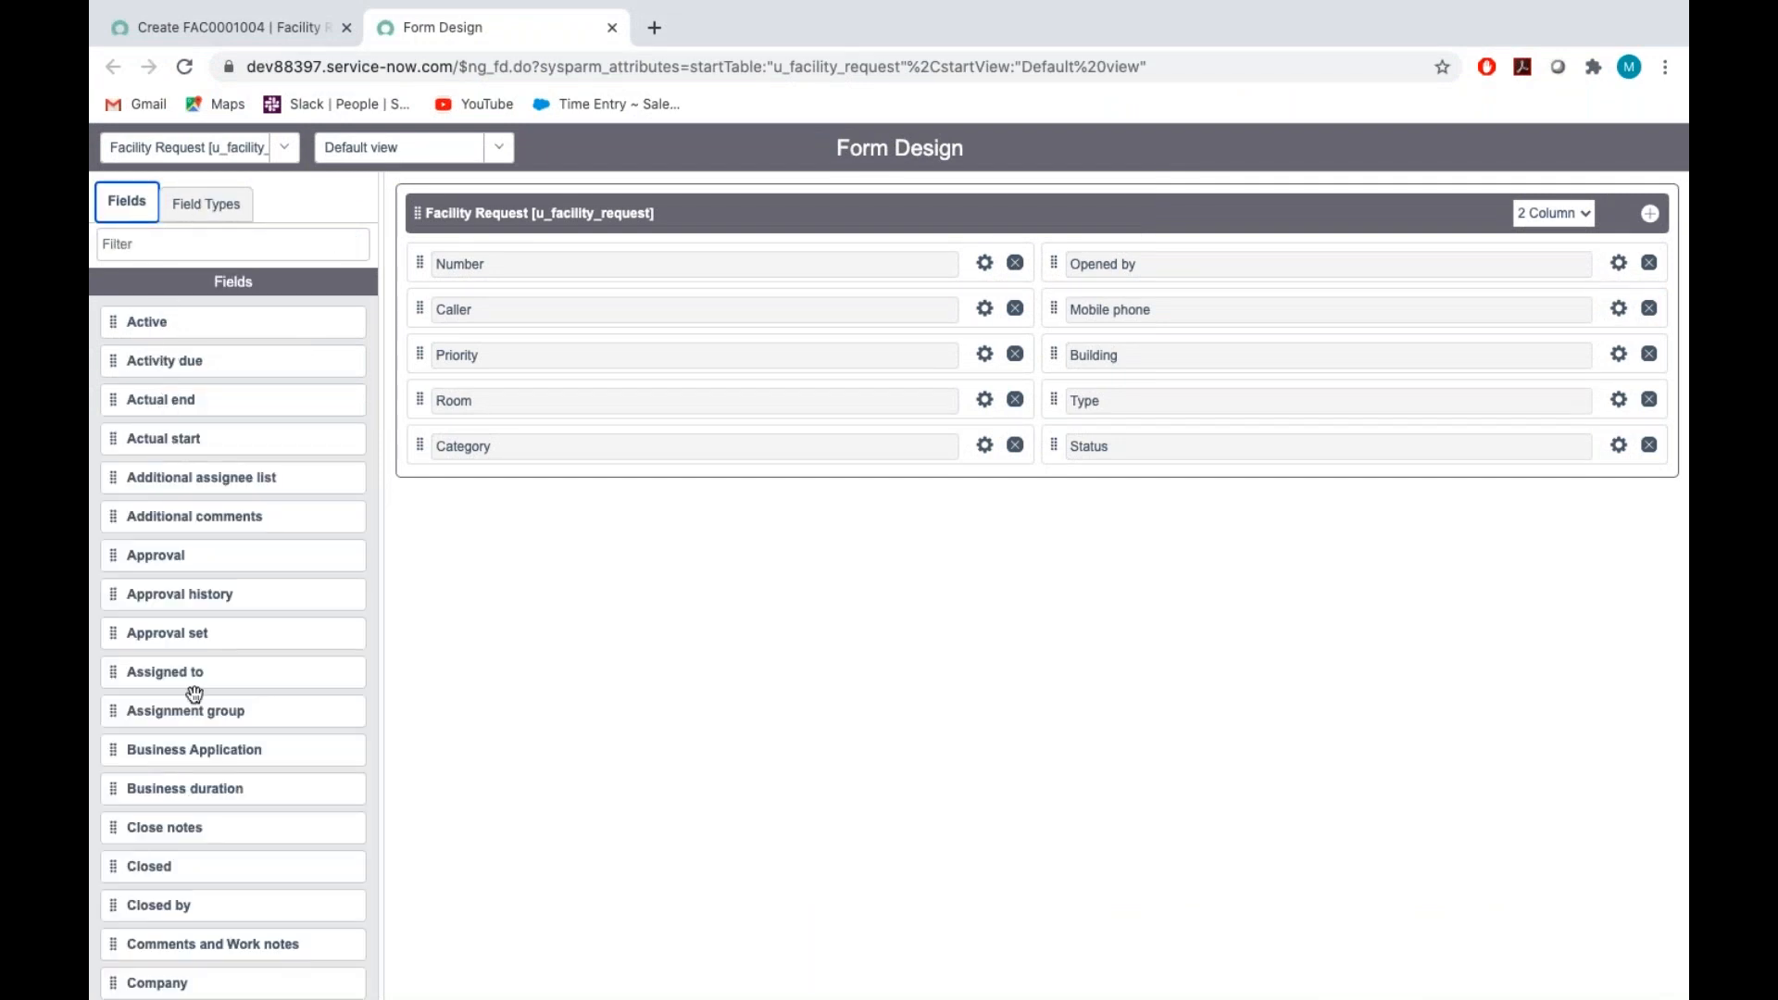
drag(126, 677, 446, 495)
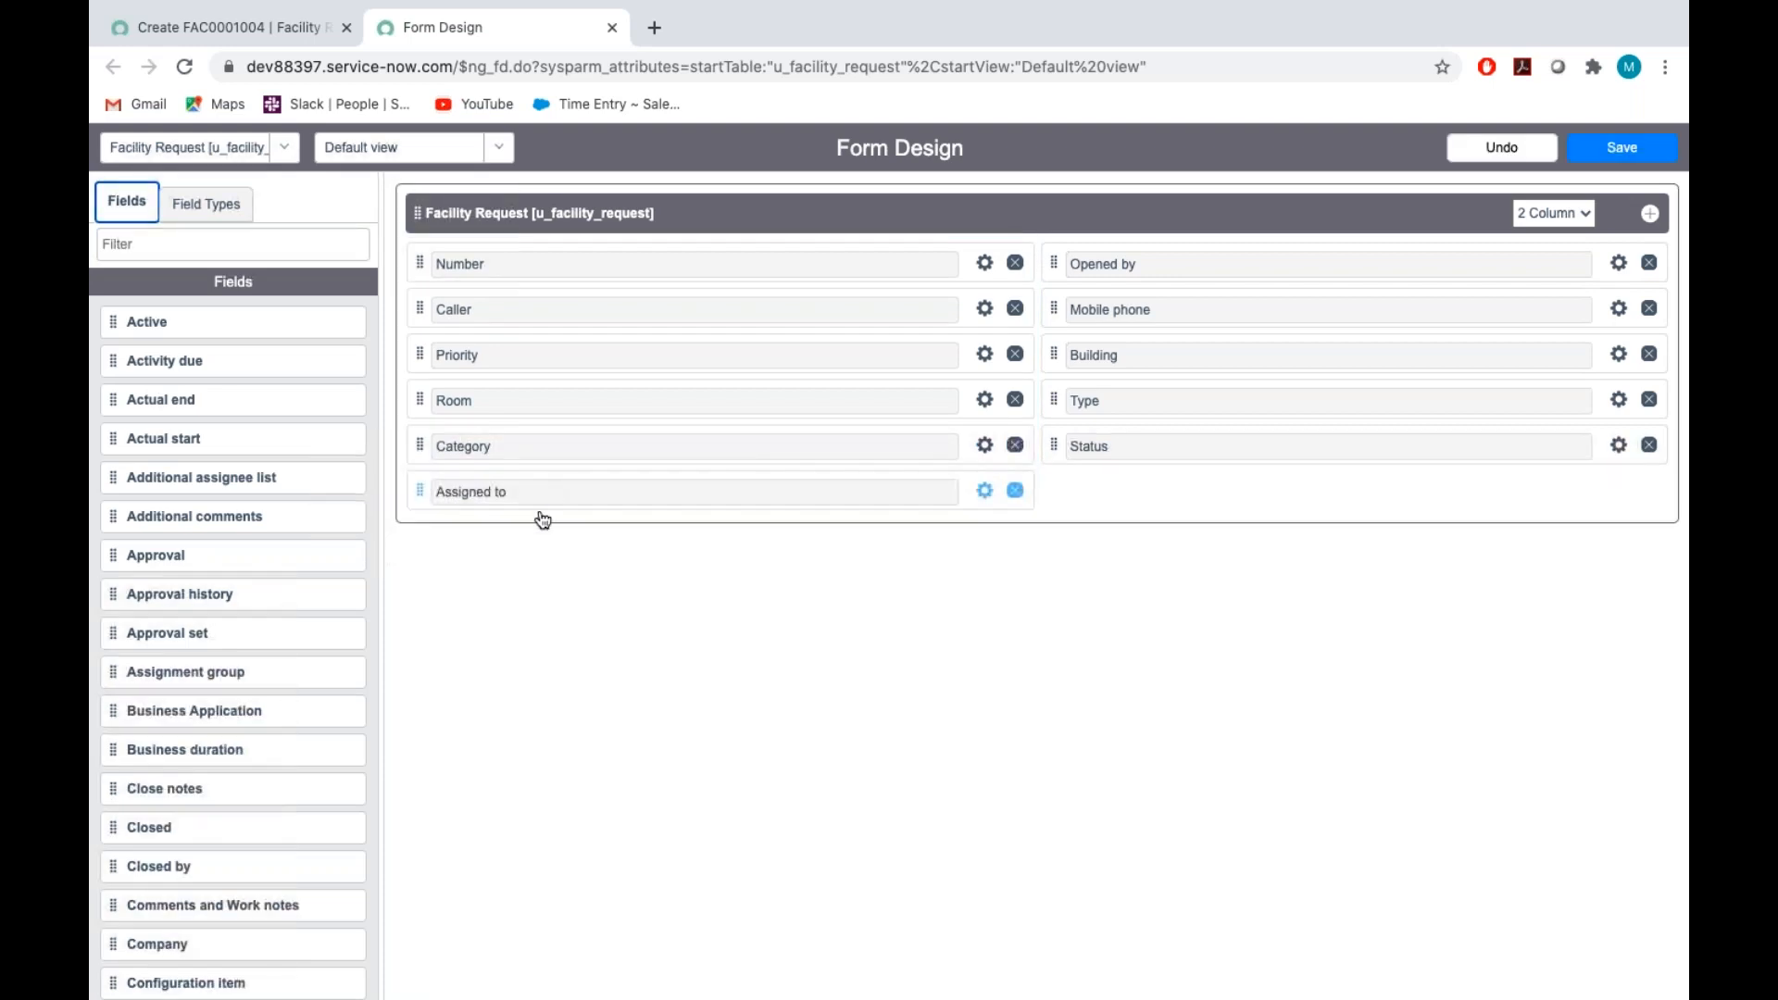
drag(119, 677, 447, 527)
Find the existing Reassignment count field, place it below Status and save the form design
click(176, 249)
text(Res)
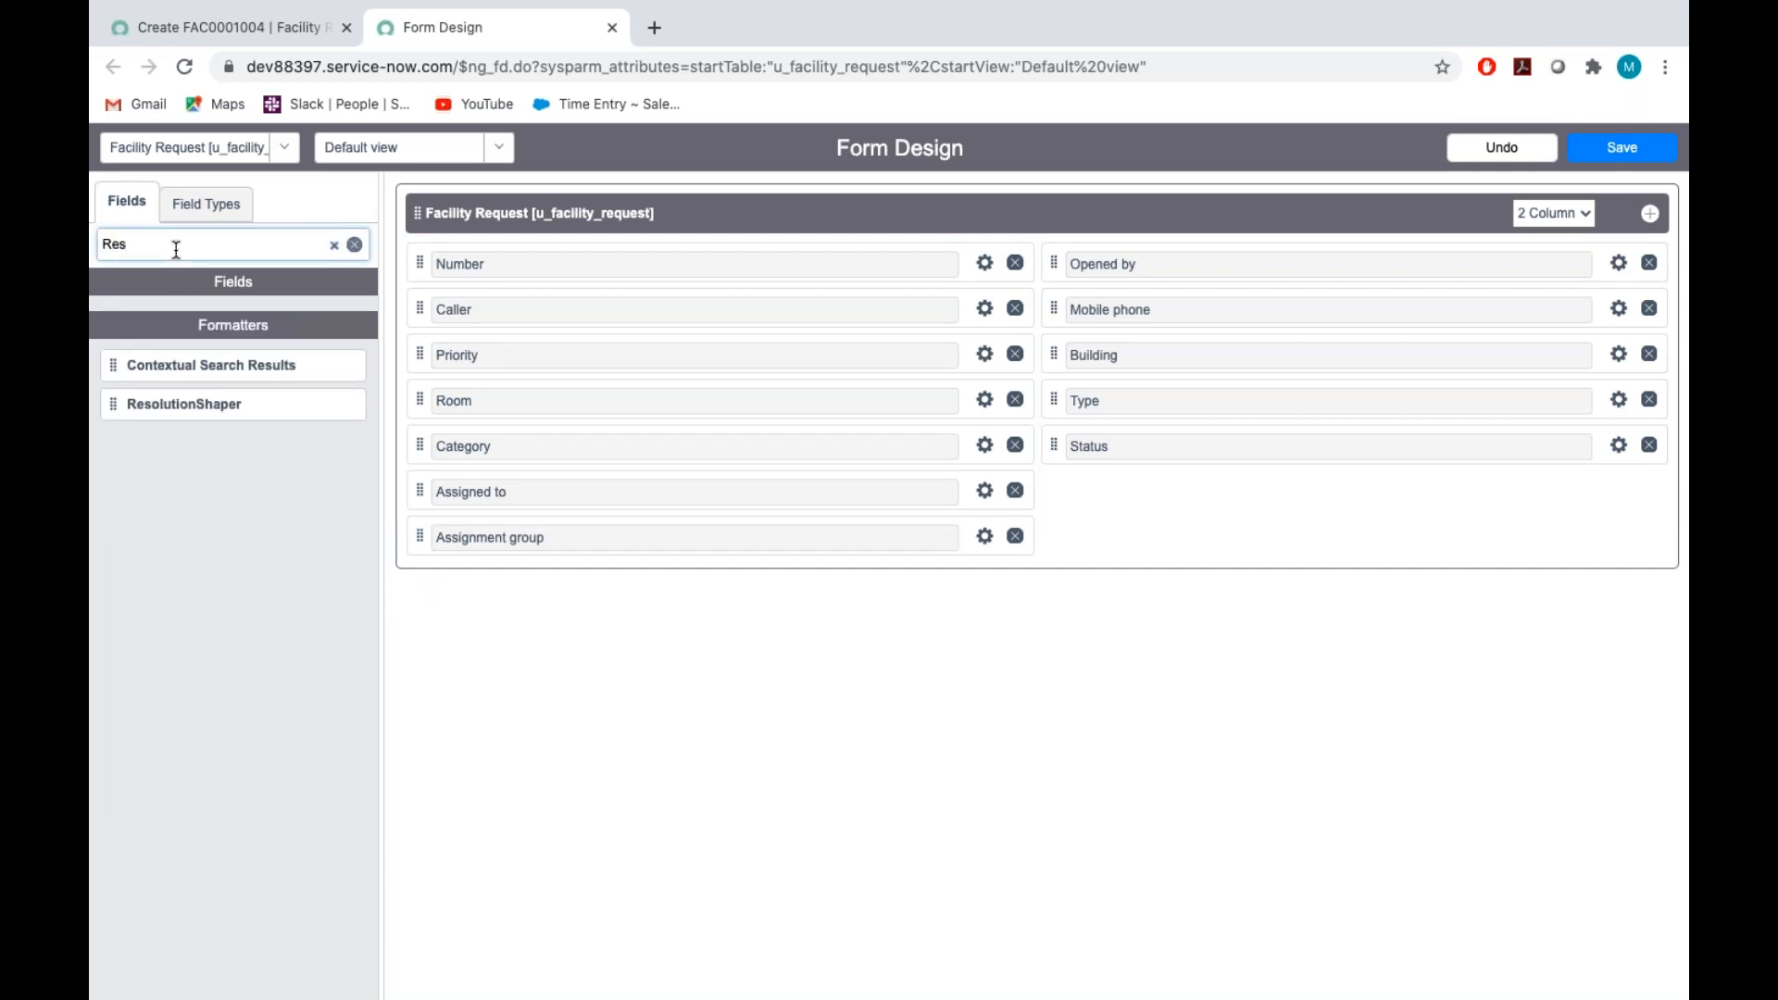
key(BackSpace)
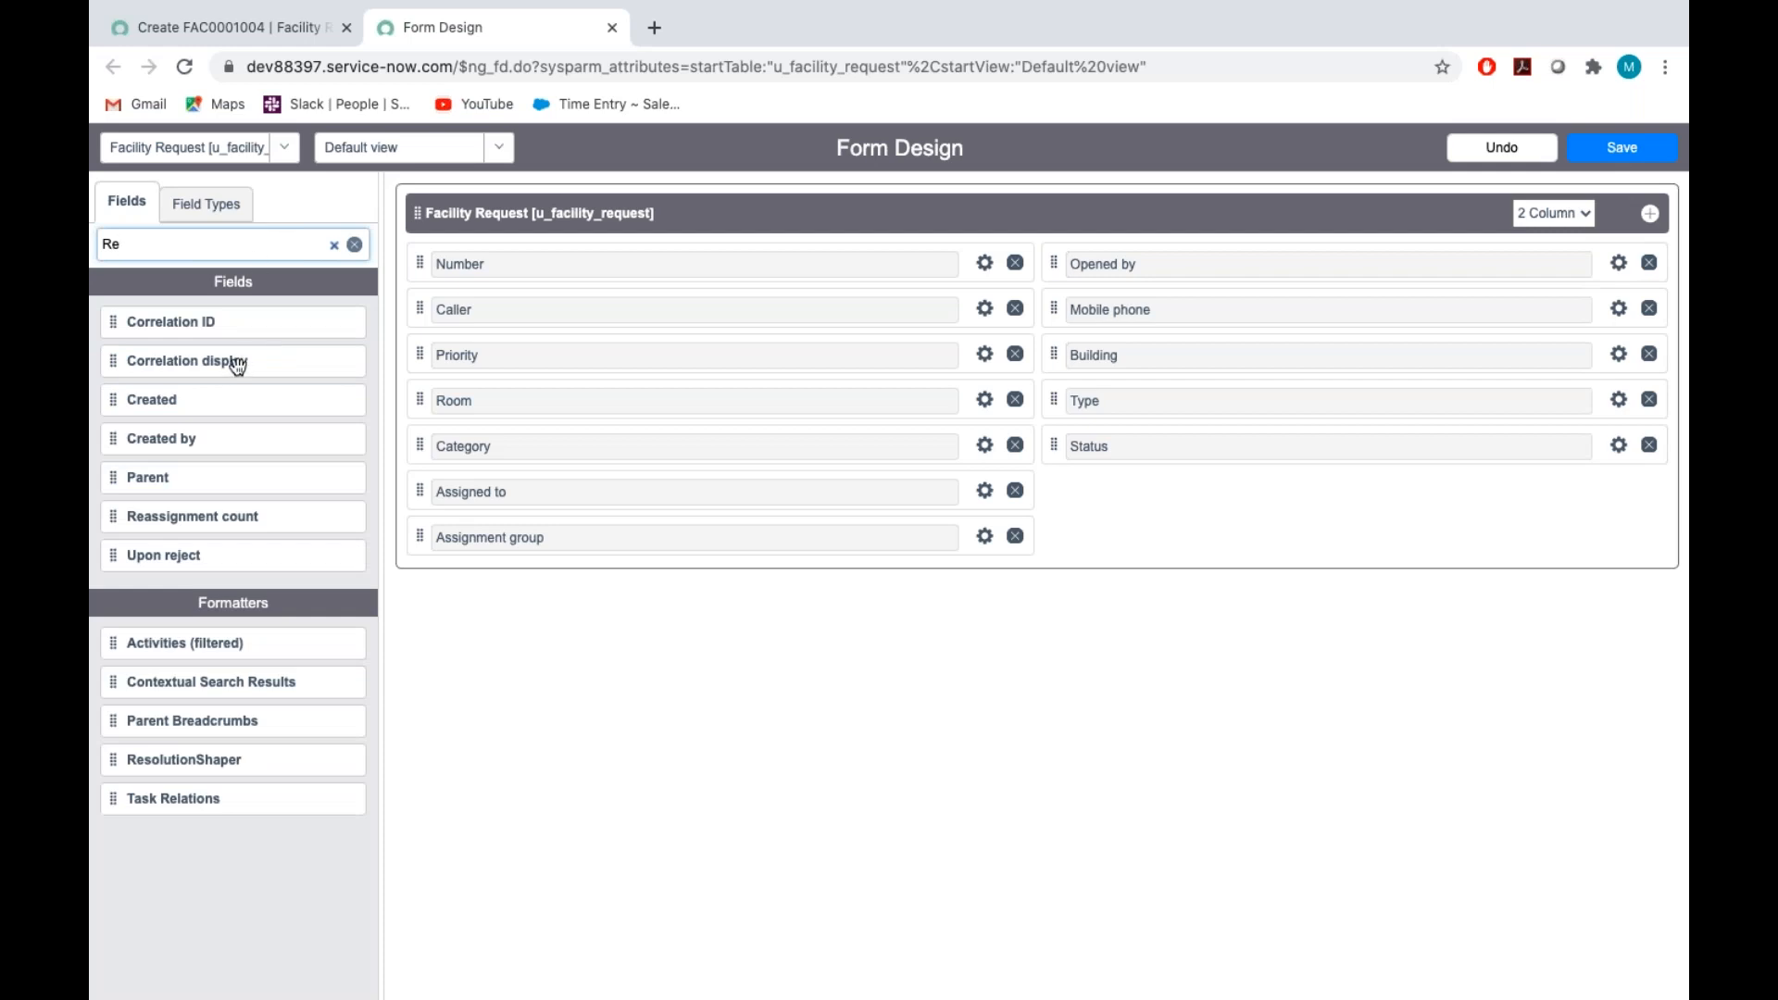
drag(117, 520, 1096, 500)
click(1633, 153)
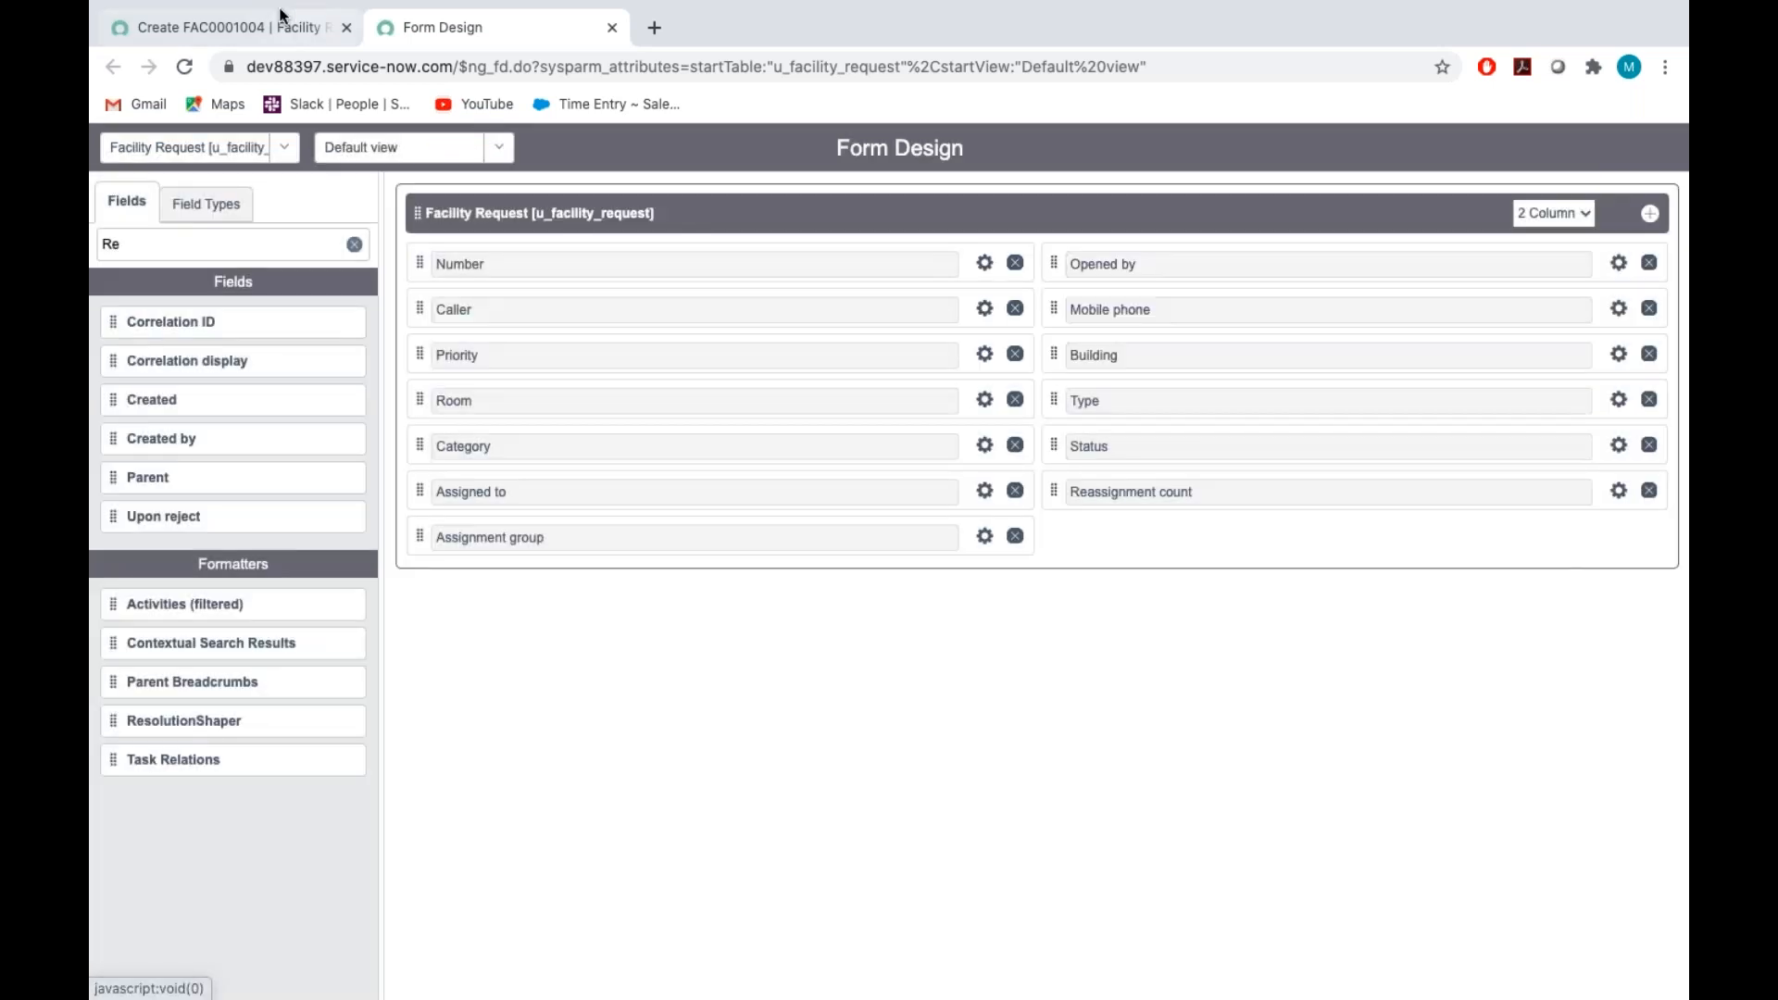
Reload the new Facility Request record form and check whether the Reassignment count field can be edited
click(283, 19)
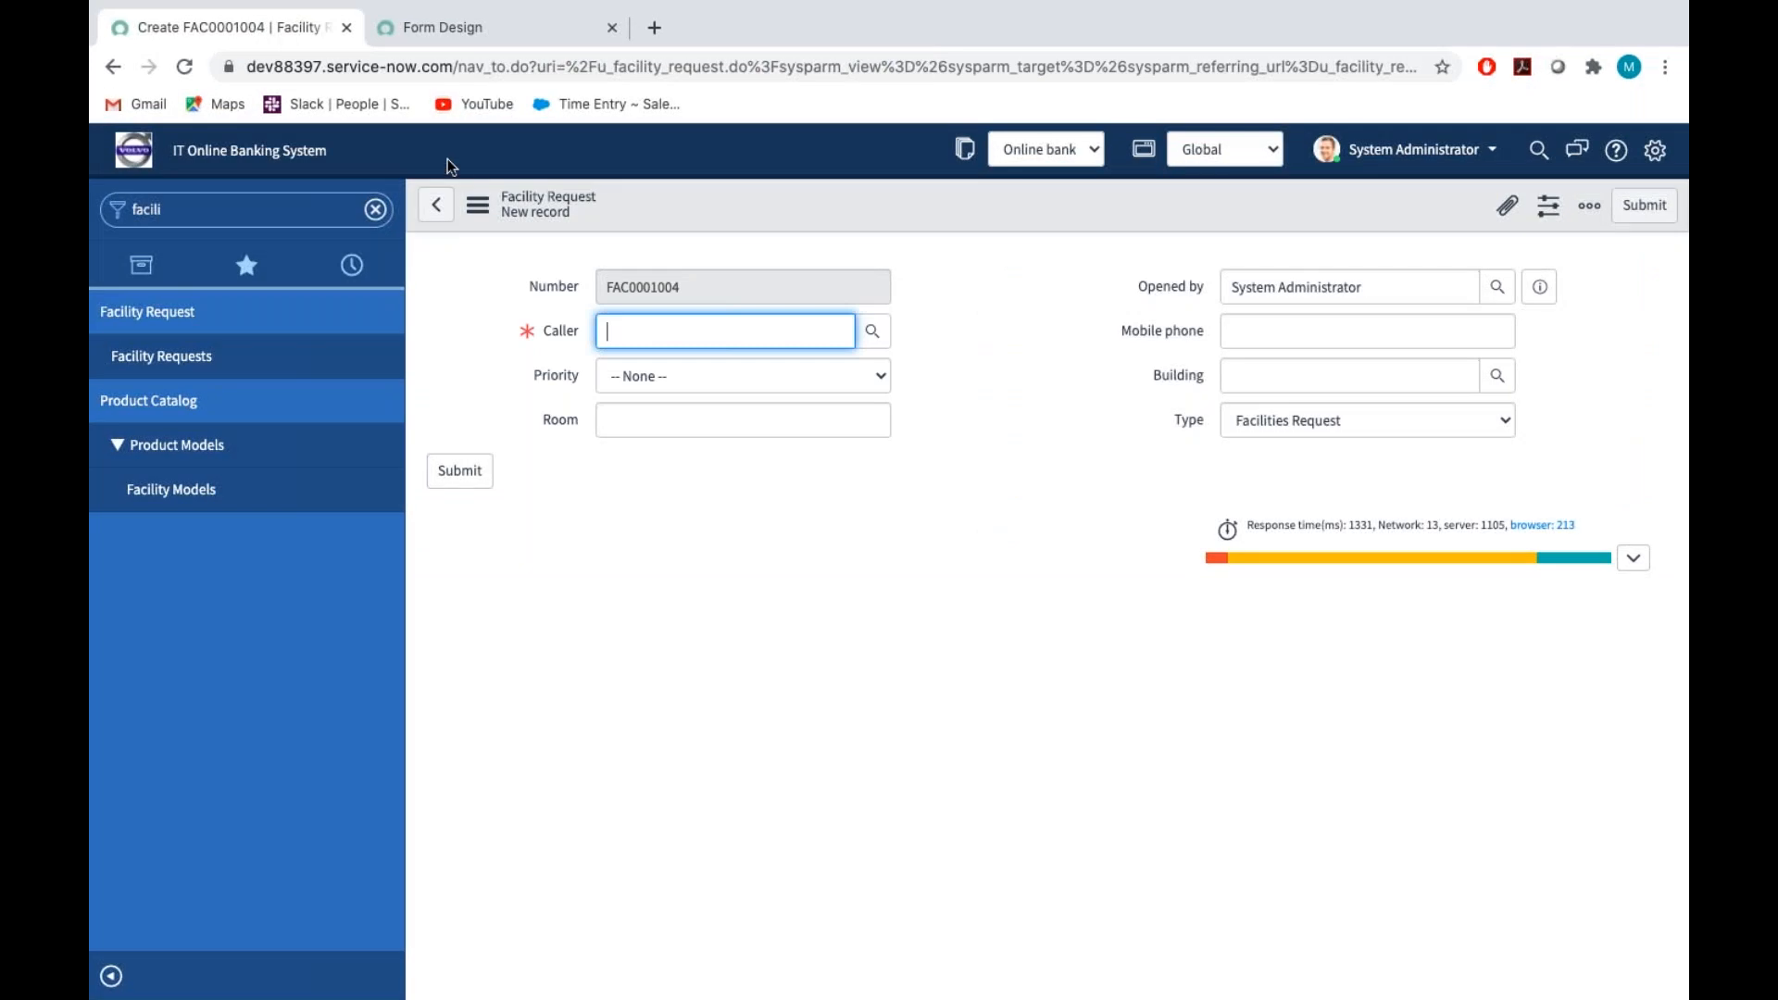
click(477, 204)
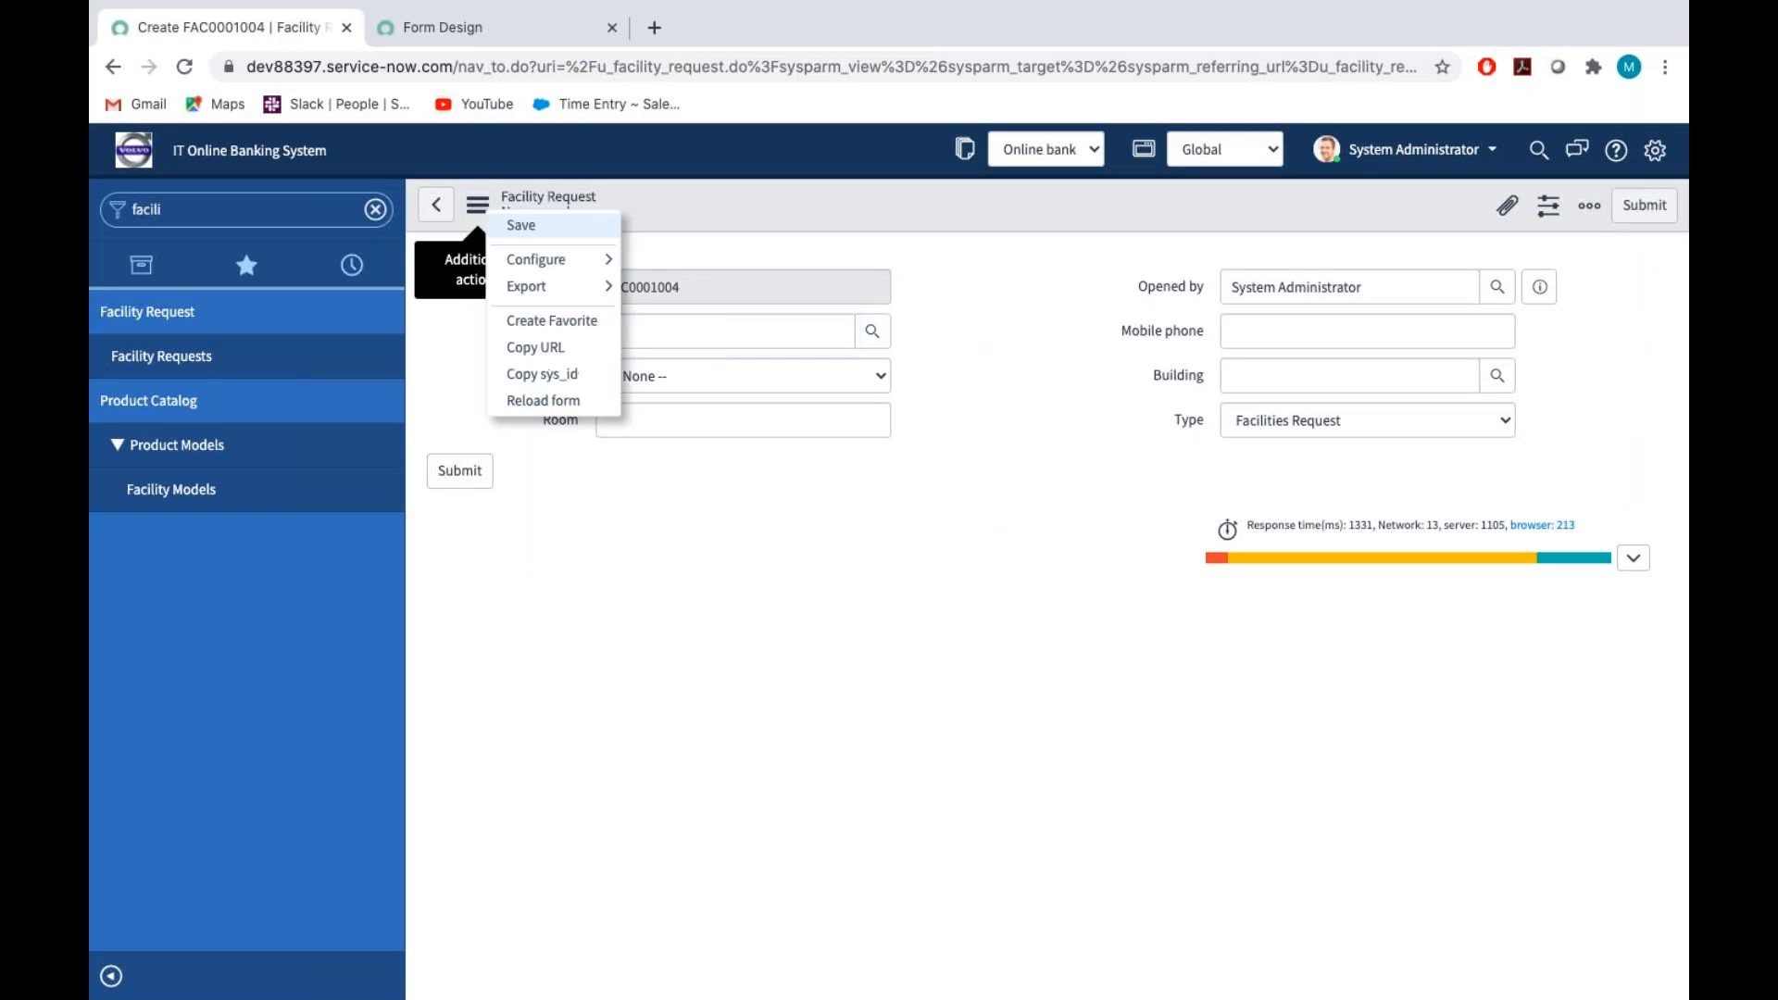
click(515, 224)
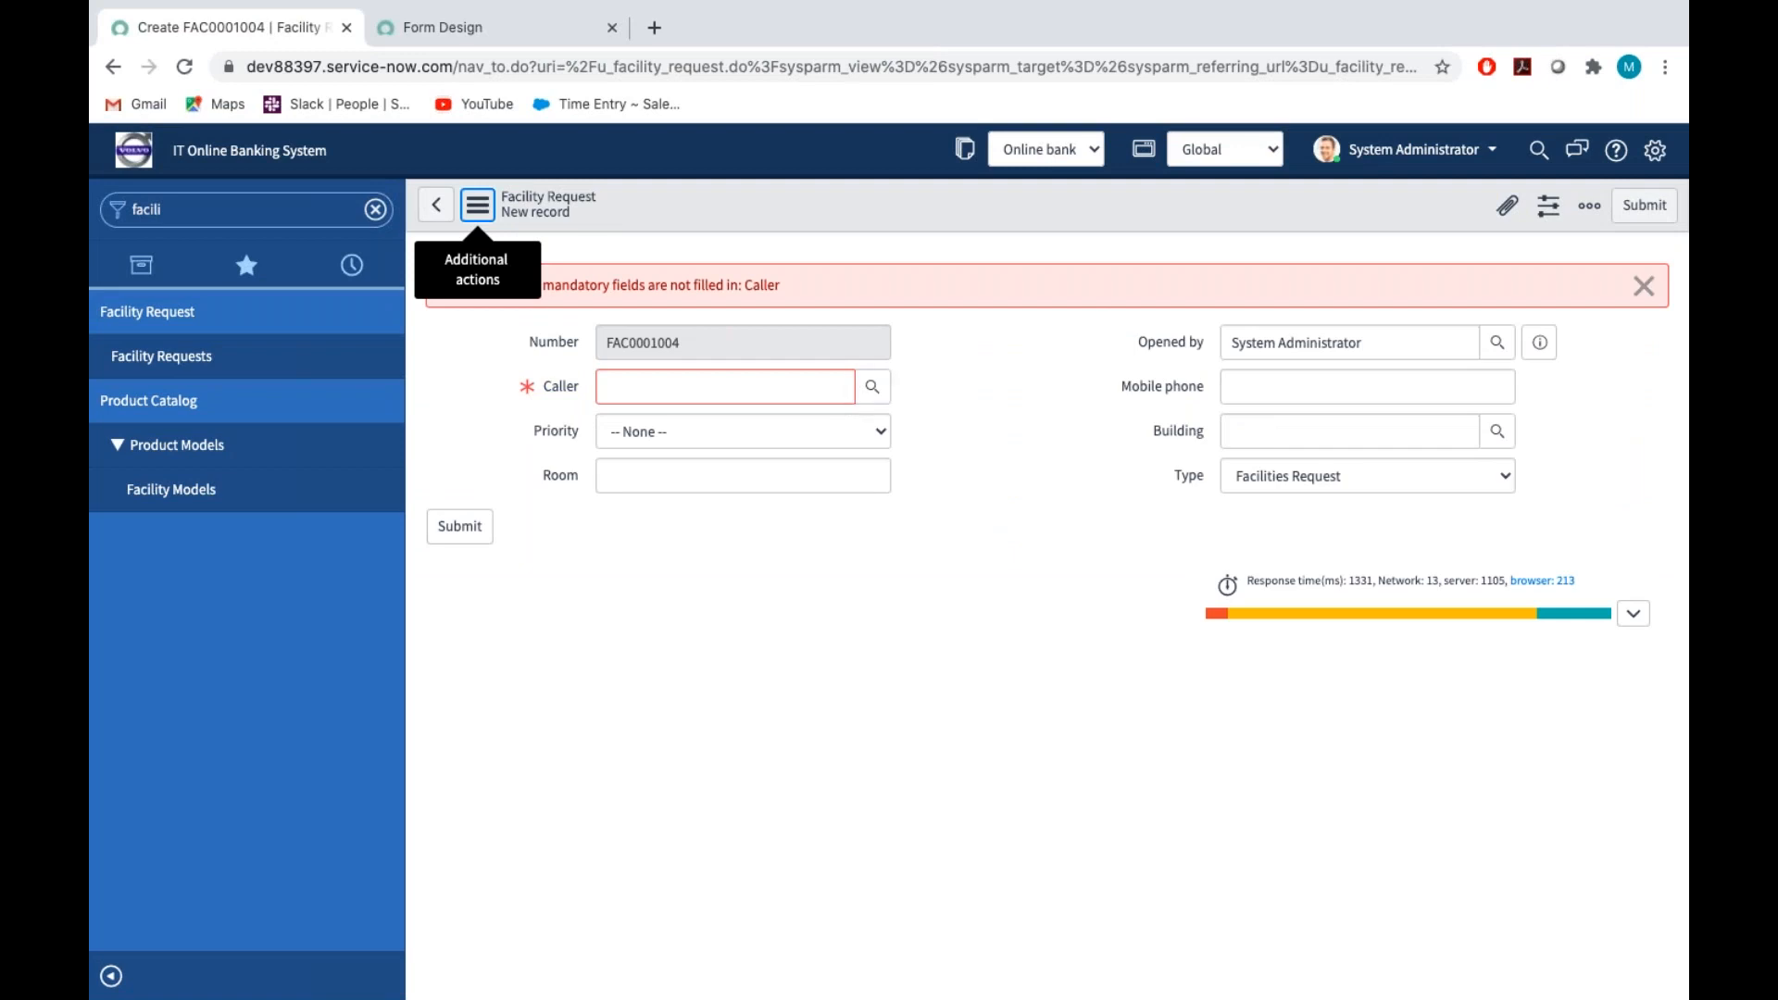
click(478, 204)
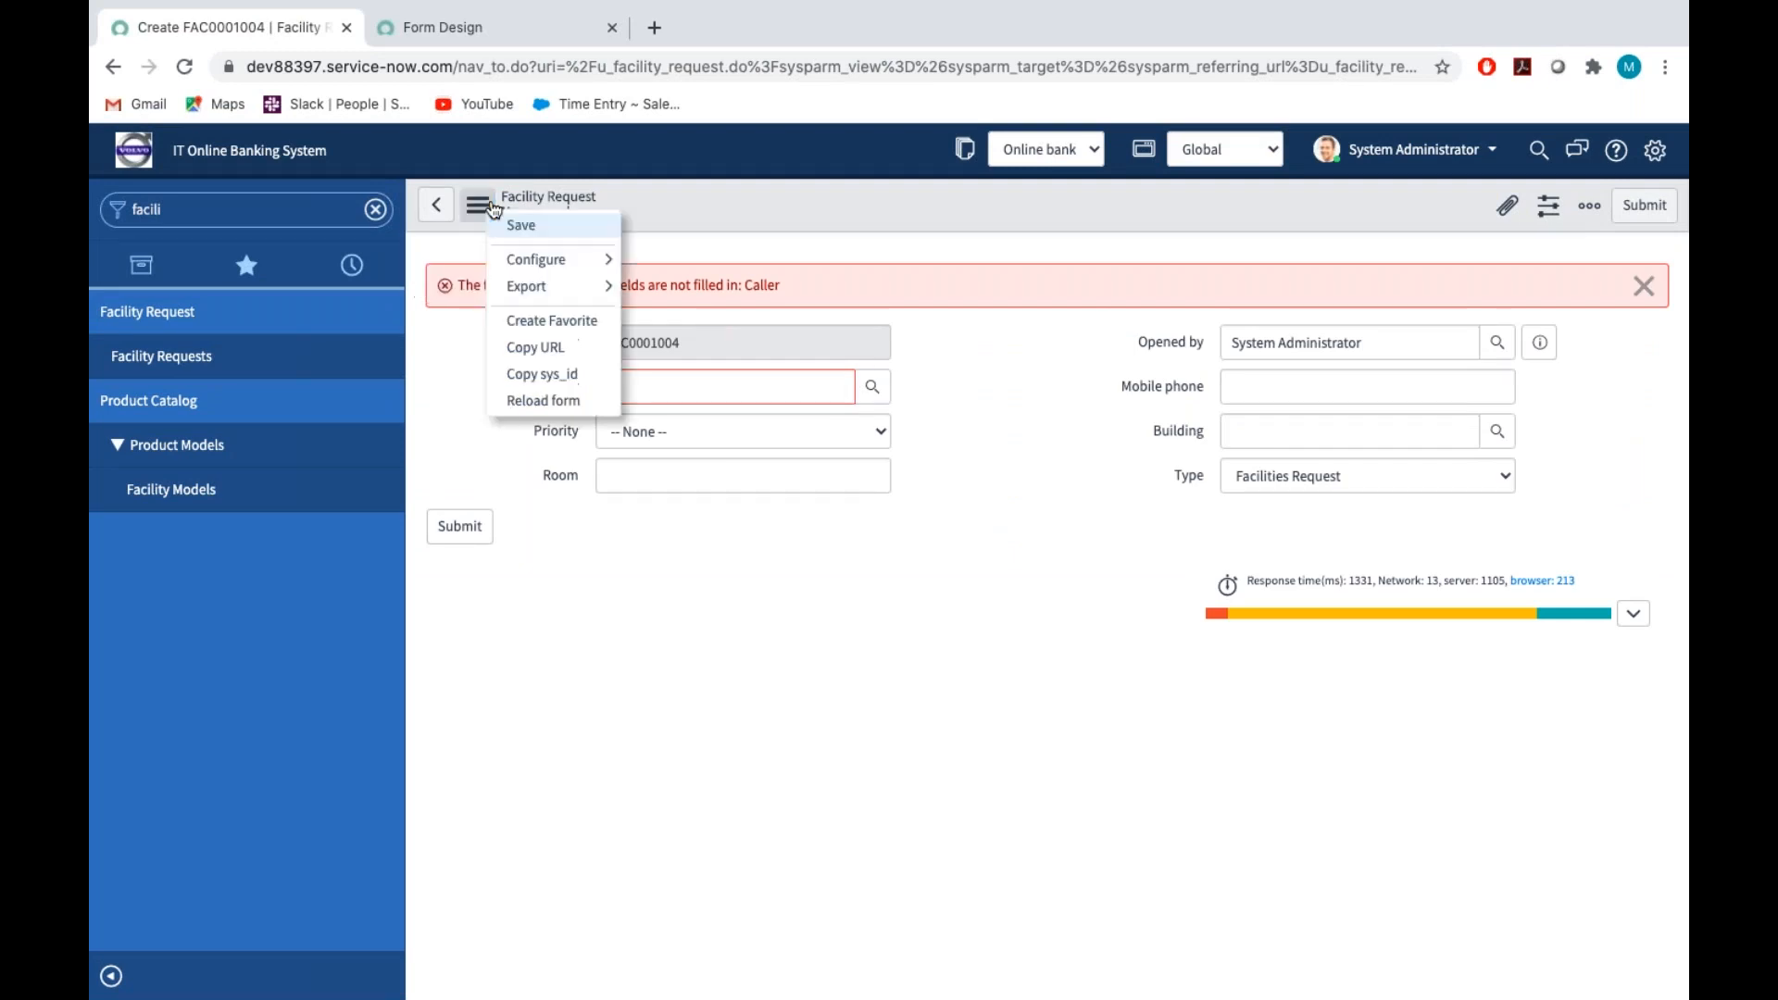
click(520, 401)
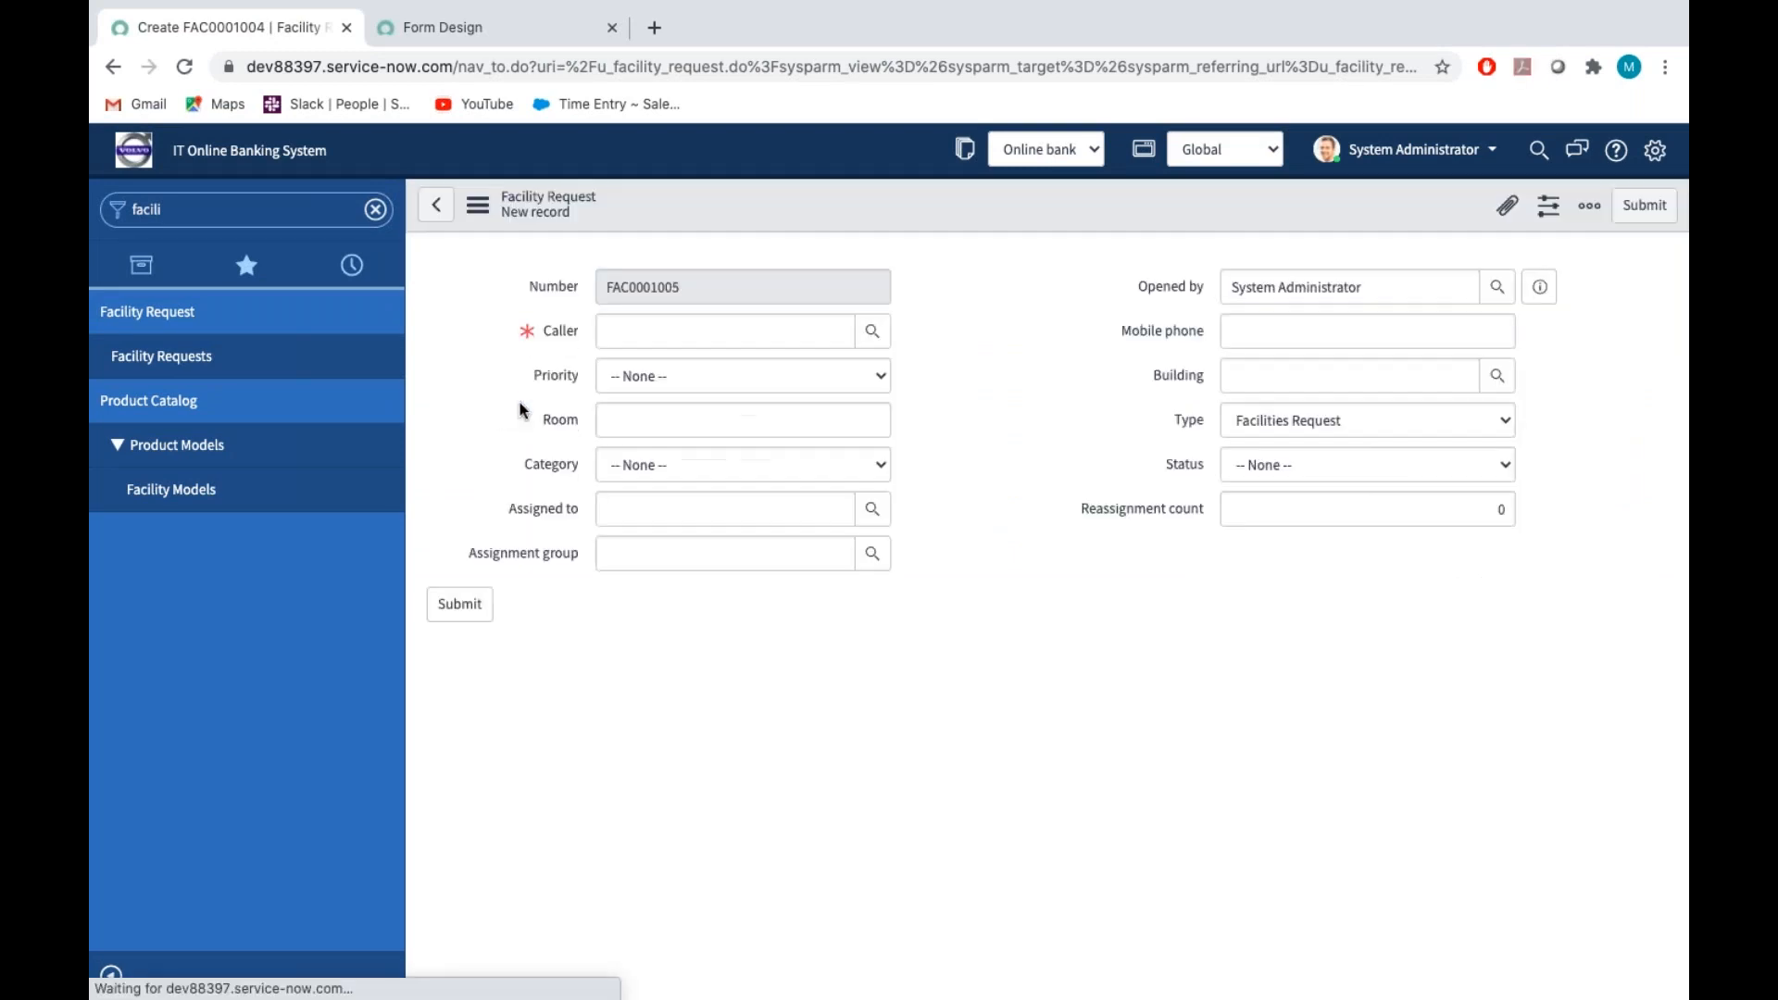
click(1398, 507)
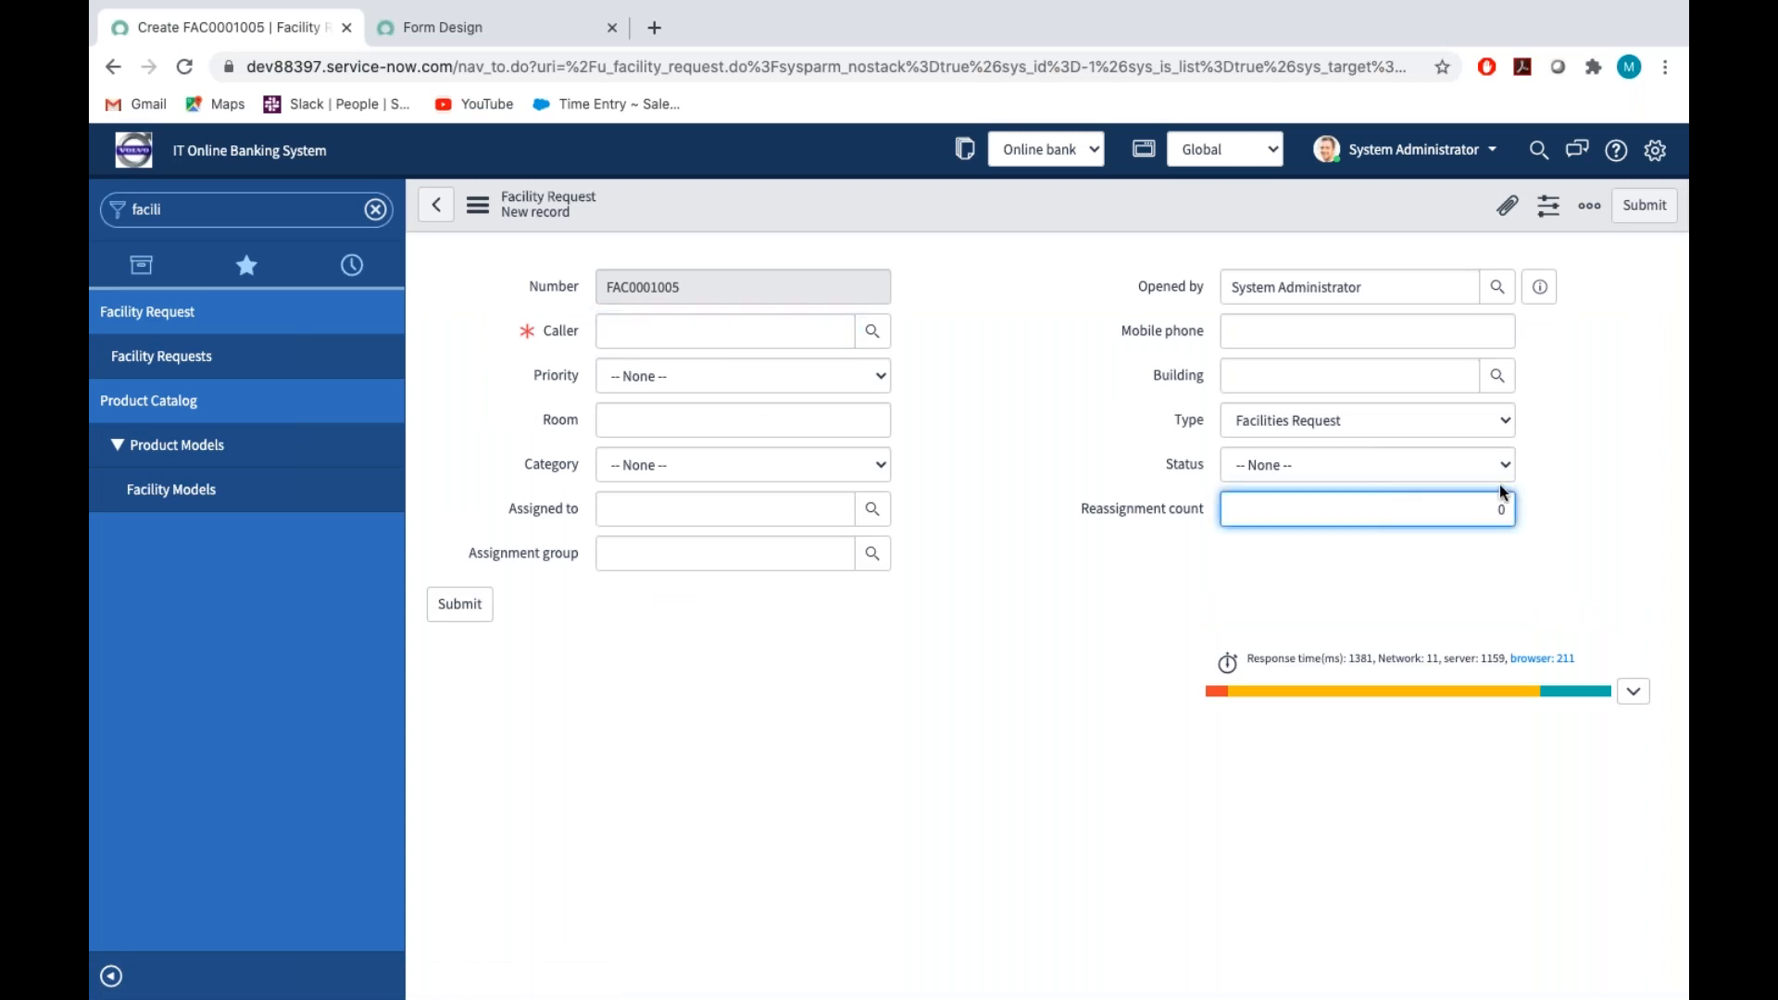
Check the Reassignment count requirement in the Assignment_Tech document, make that field read-only in the form design and save
key(ctrl+Right)
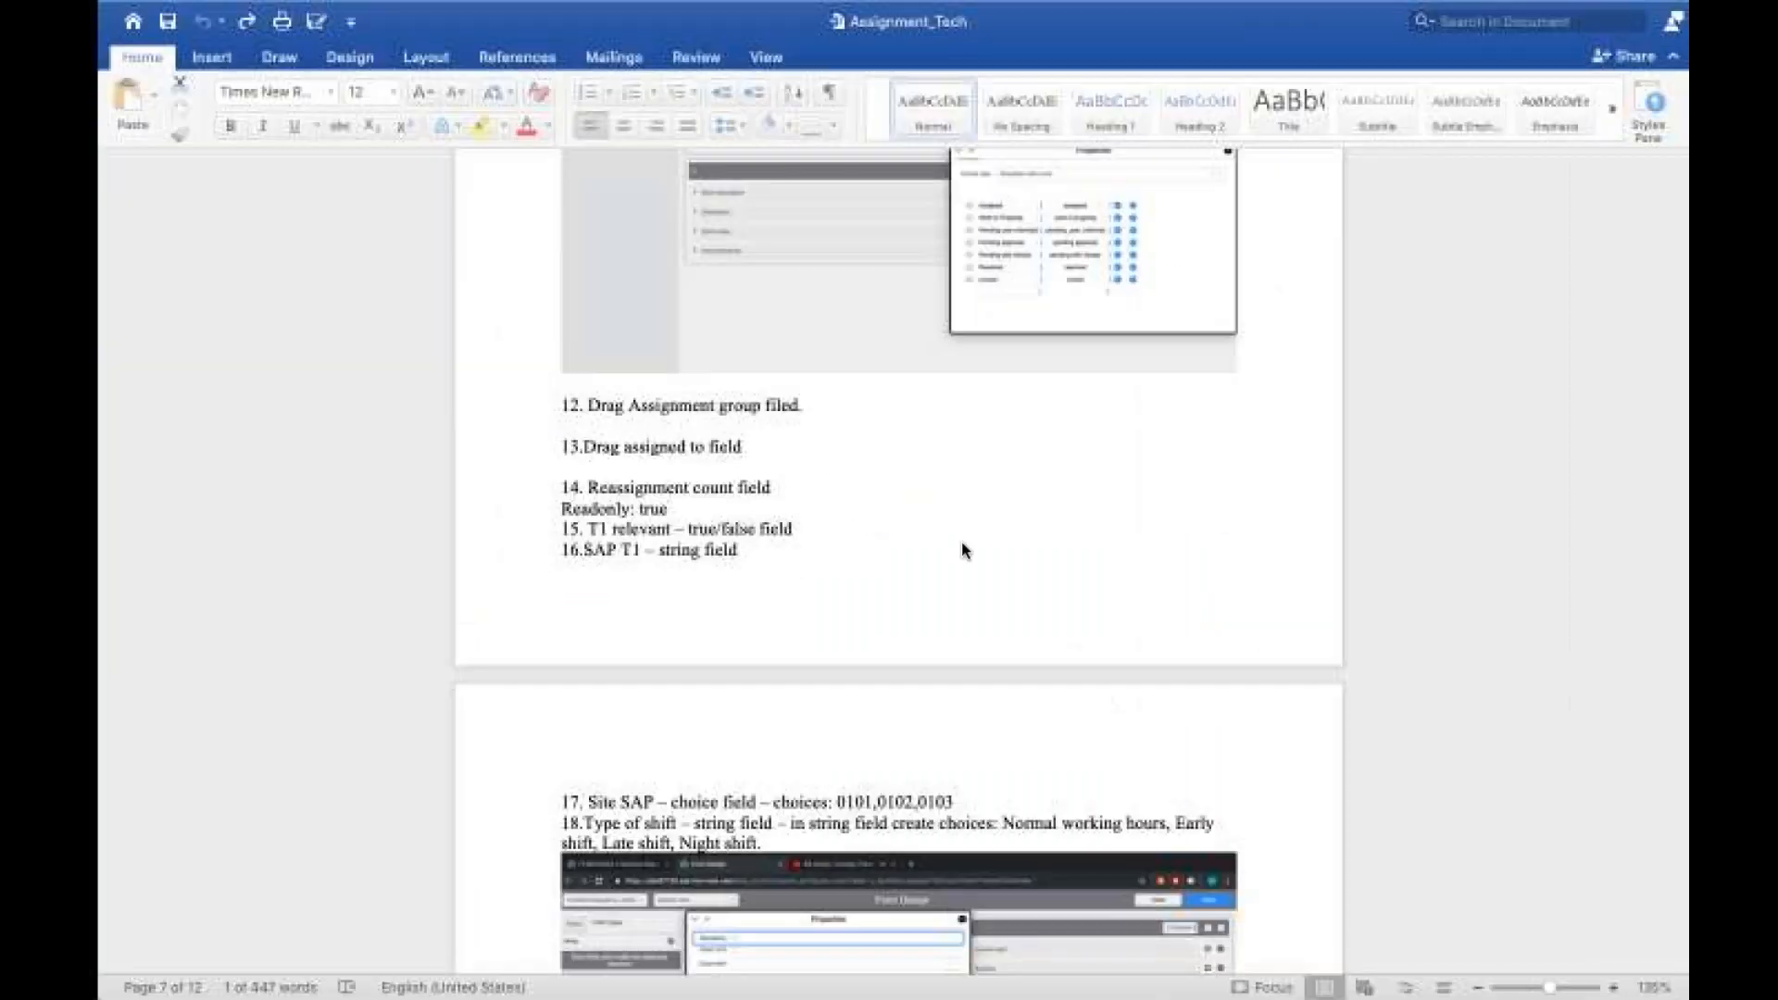
scroll(864, 515, down, 2)
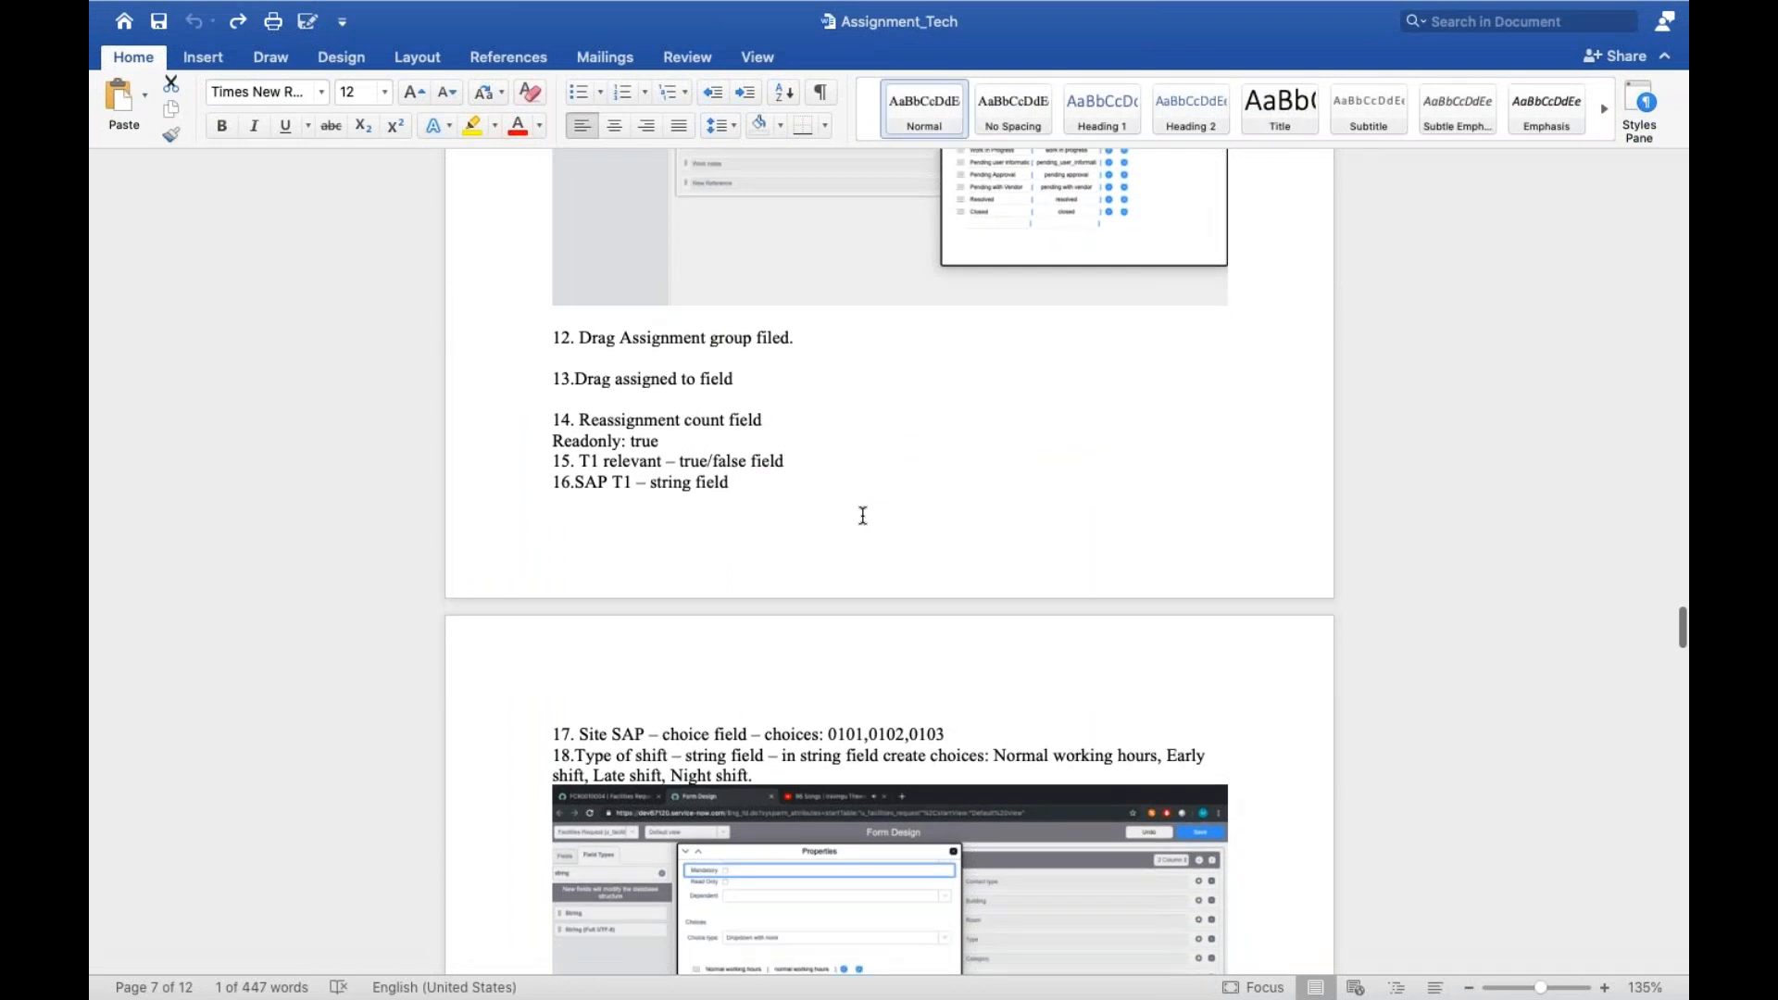
key(ctrl+Left)
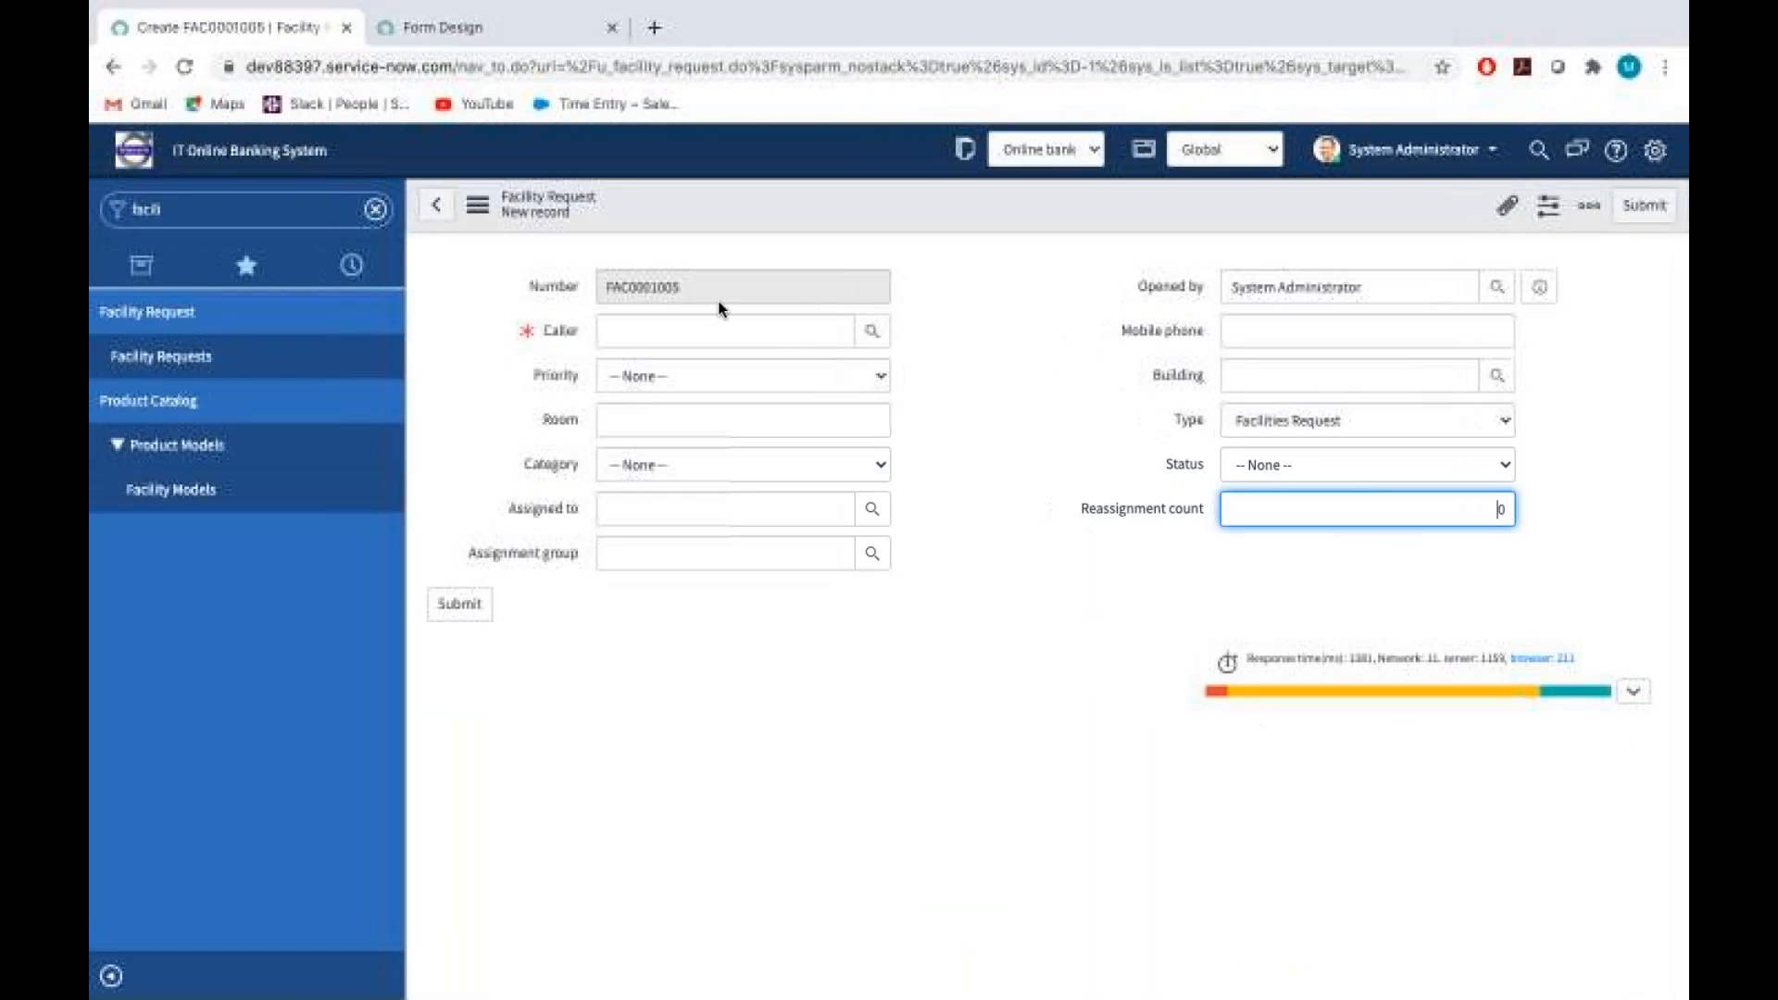
click(511, 36)
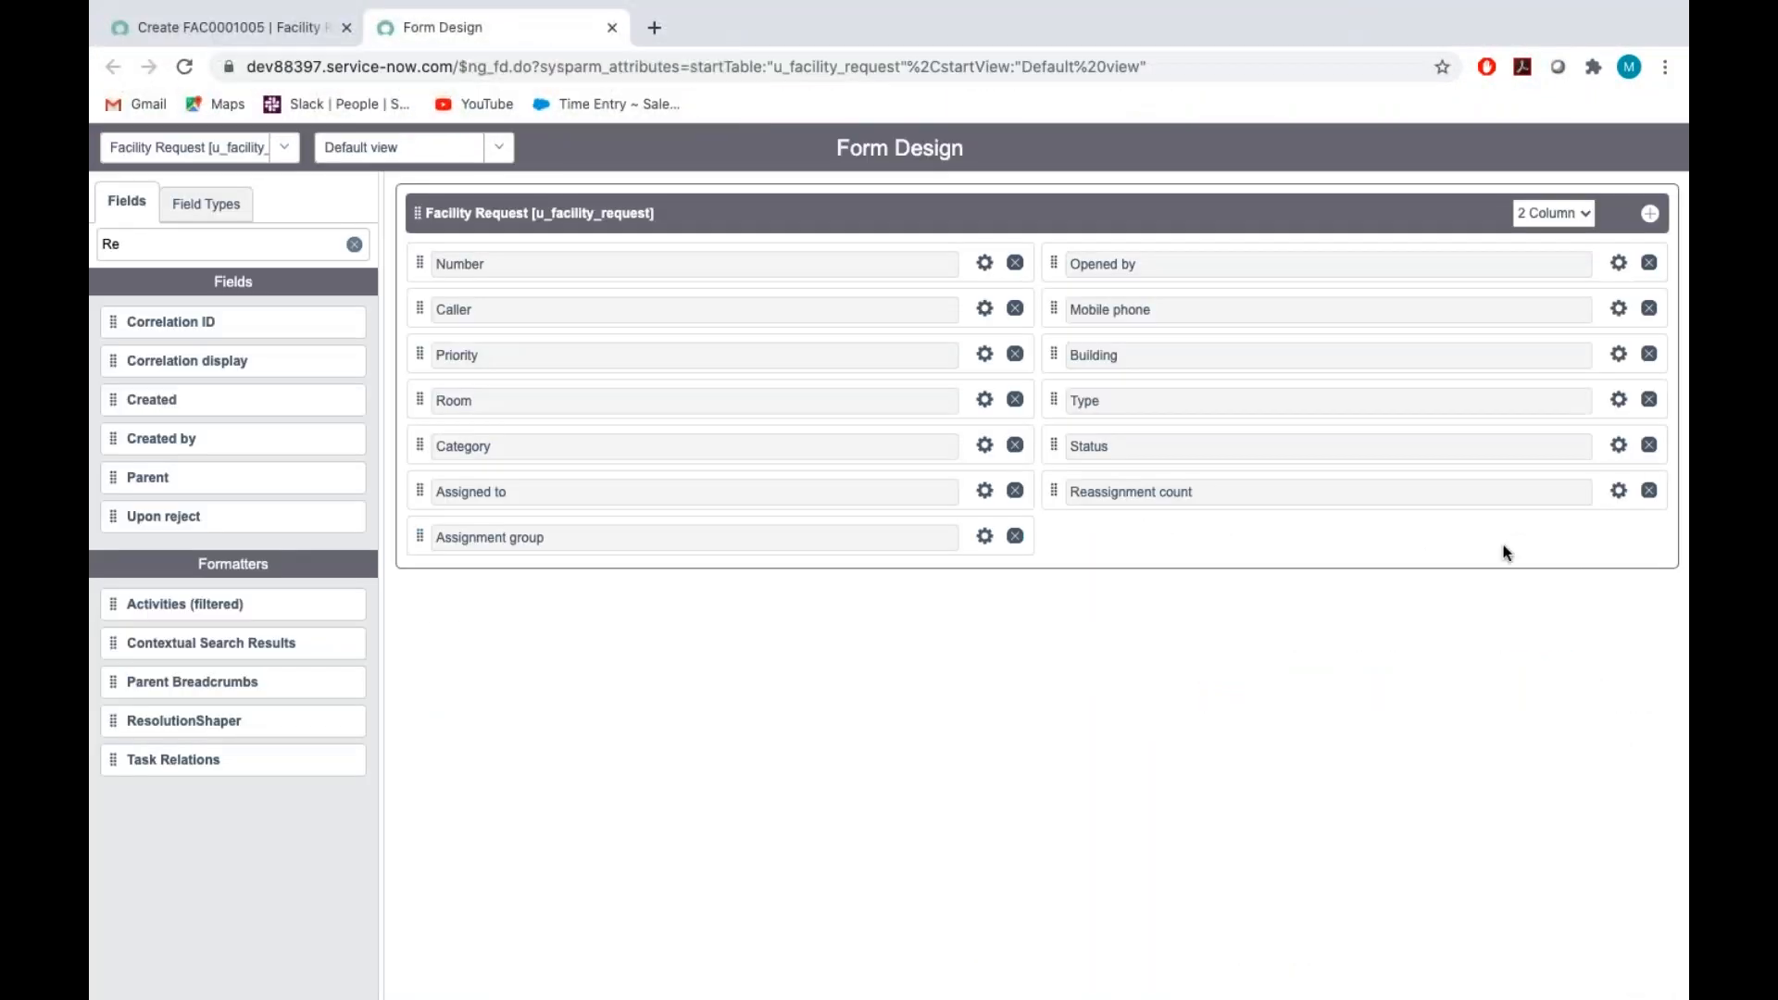
click(1618, 492)
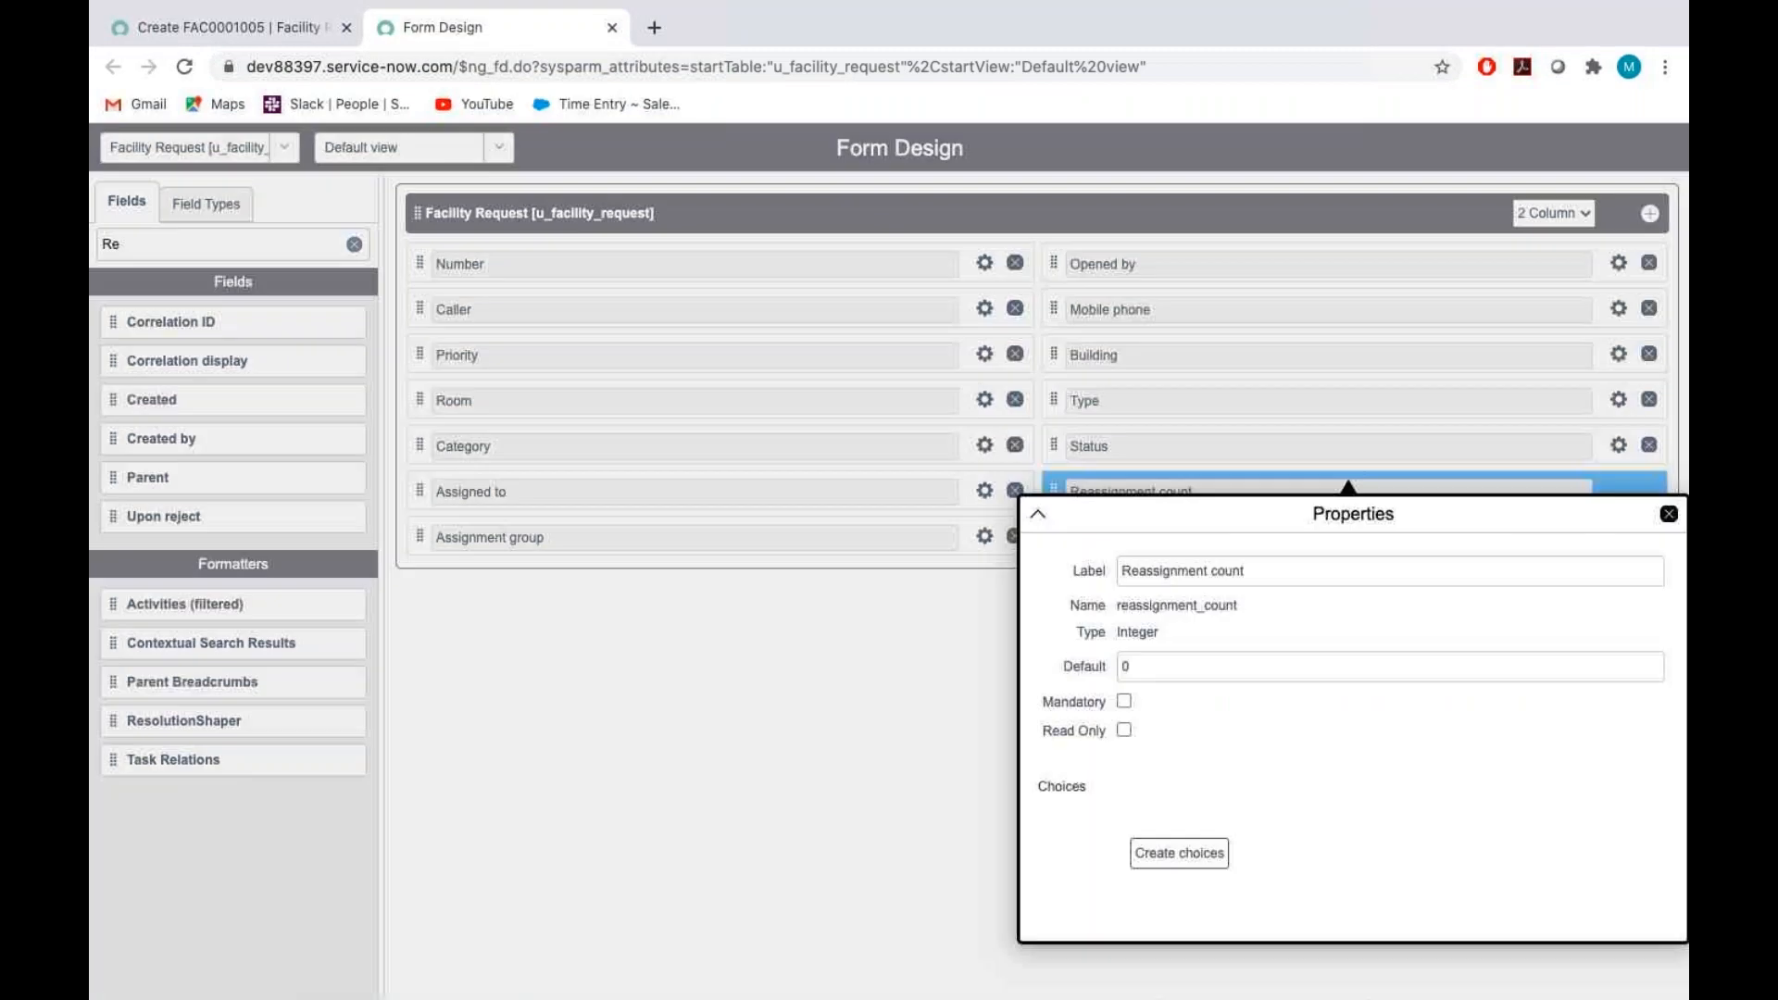
click(1125, 731)
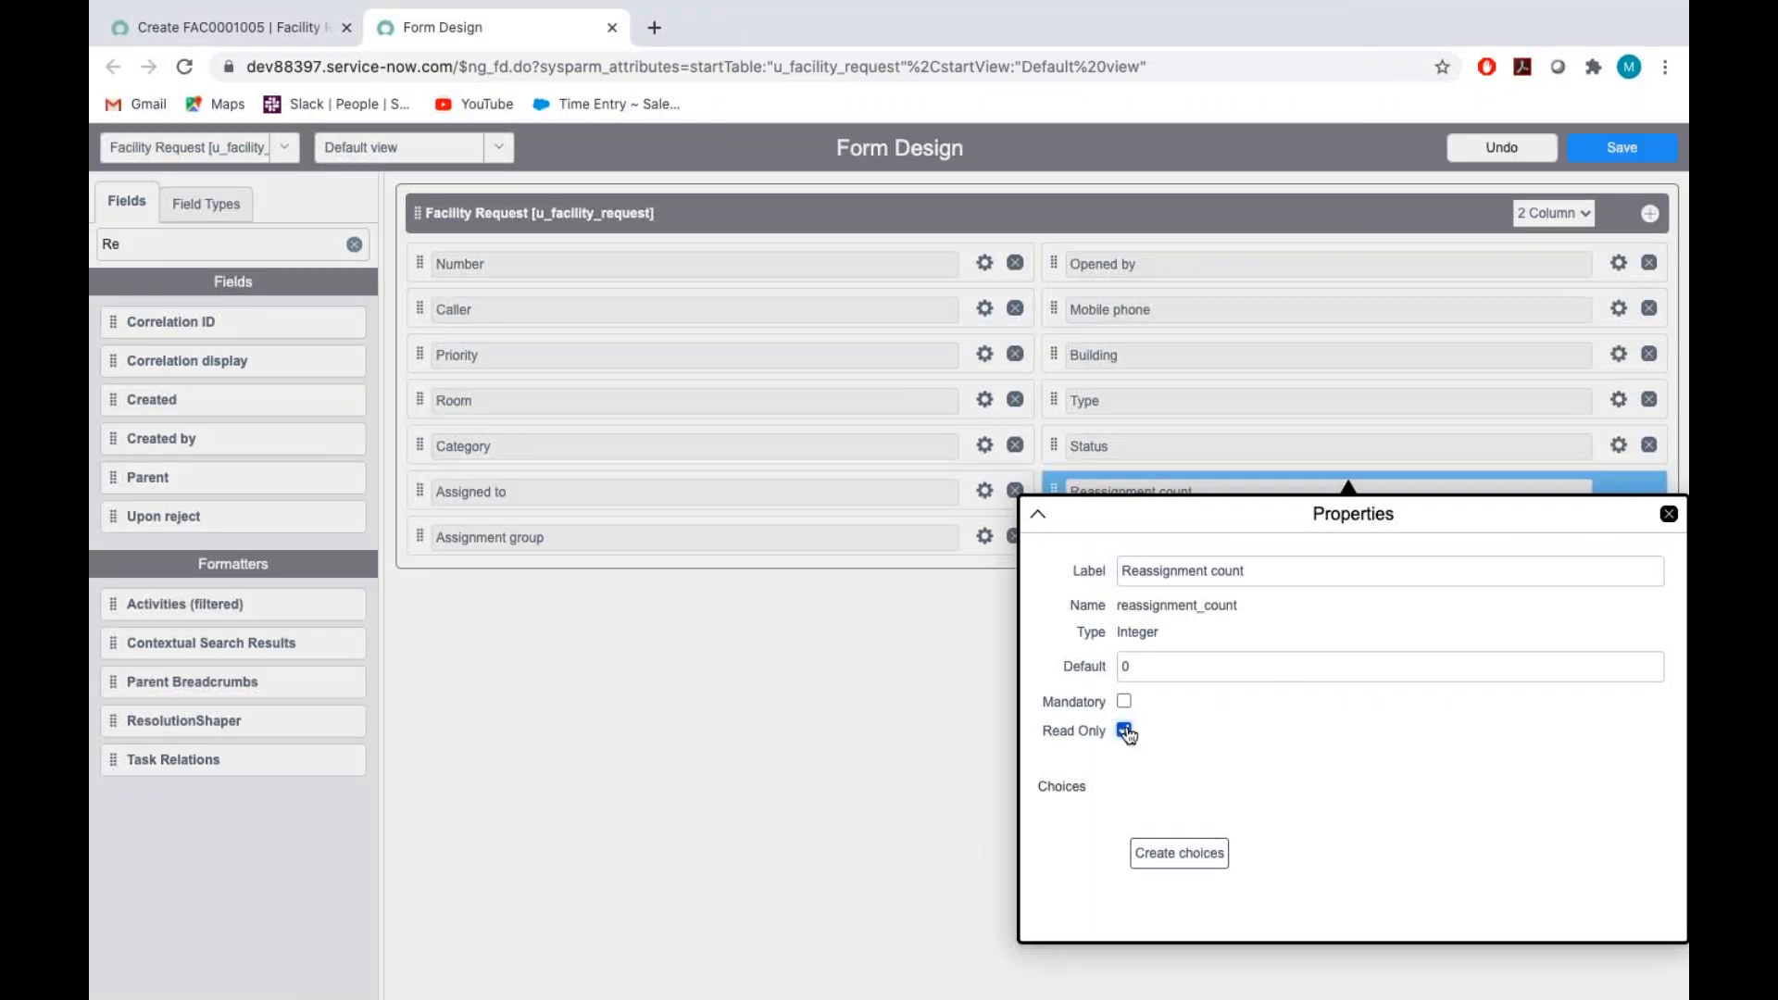
click(1669, 514)
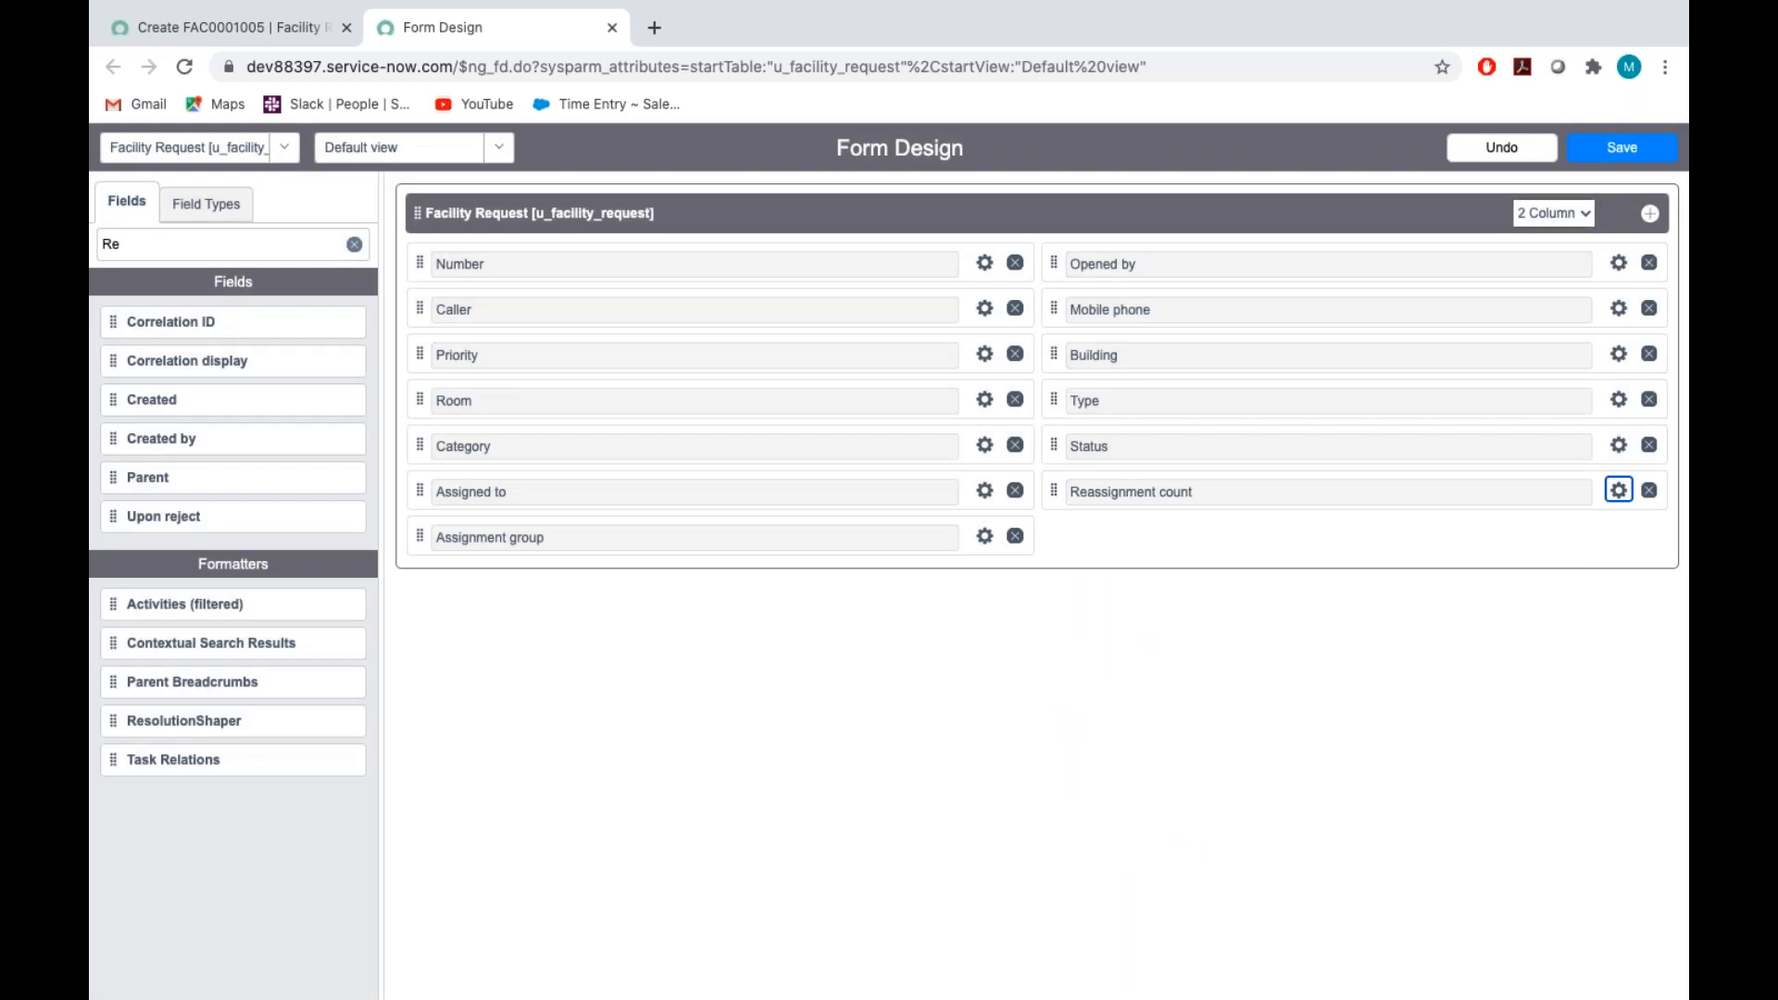
click(1622, 149)
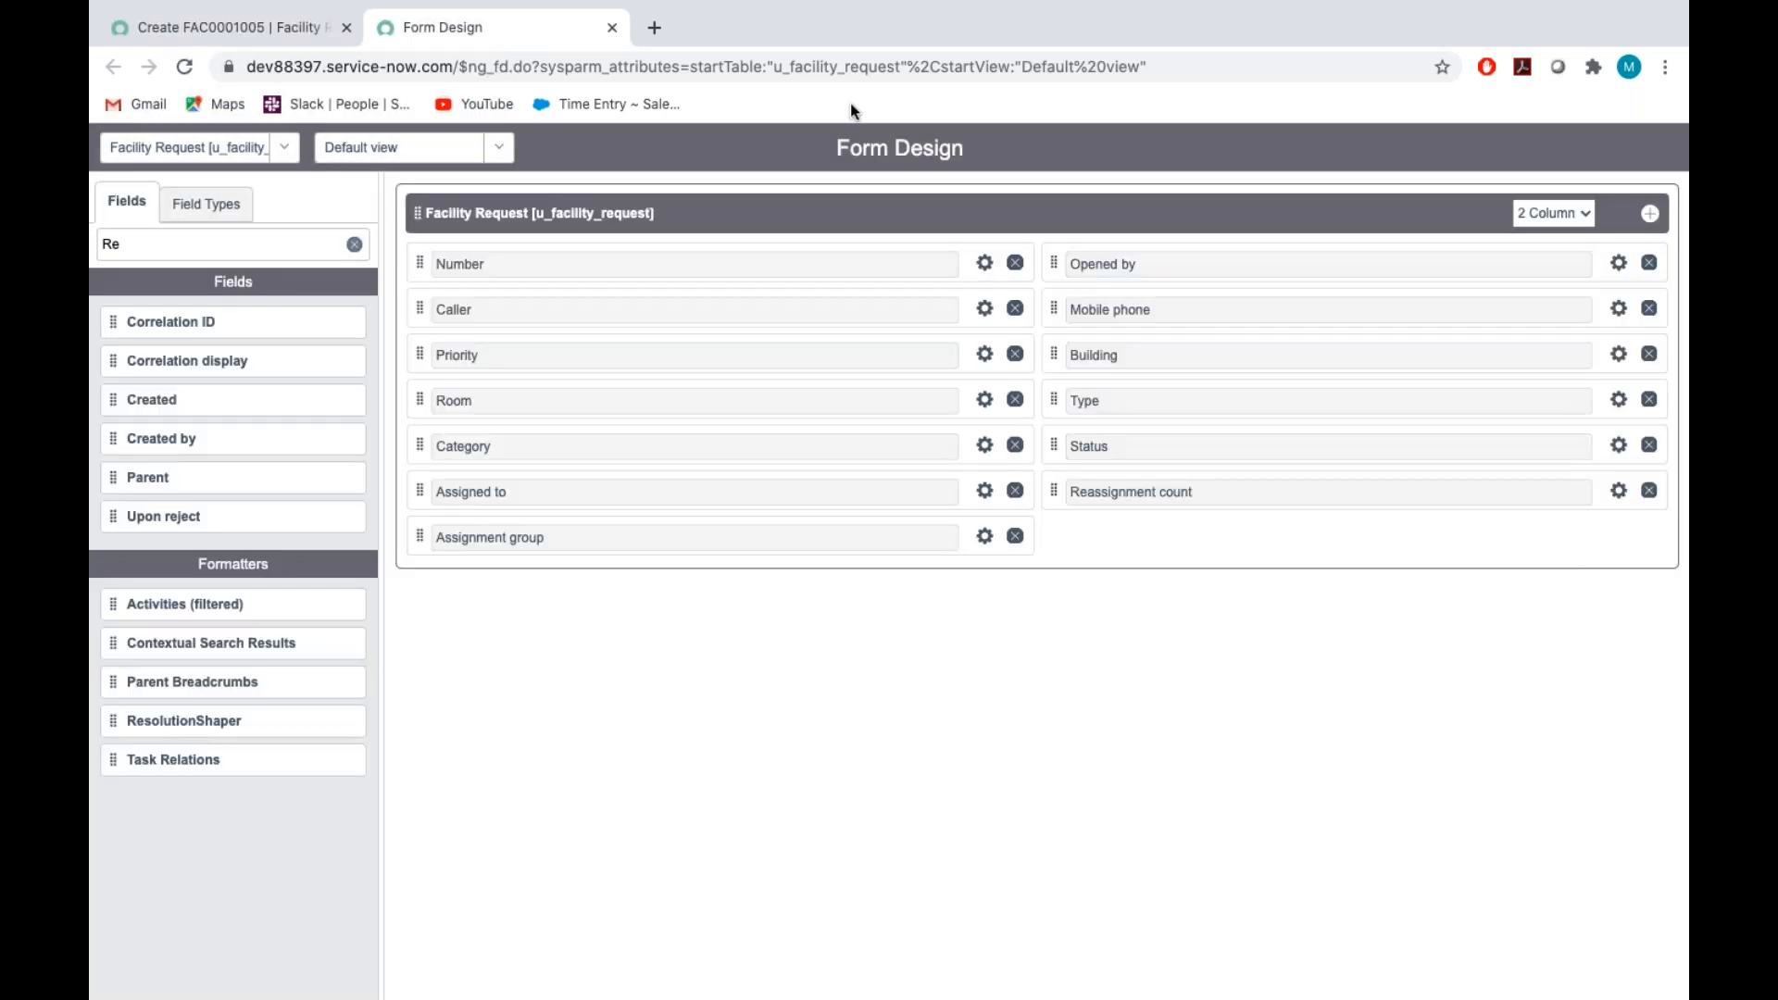
Reload the new Facility Request record form to check the read-only Reassignment count, and return to the form design
click(198, 28)
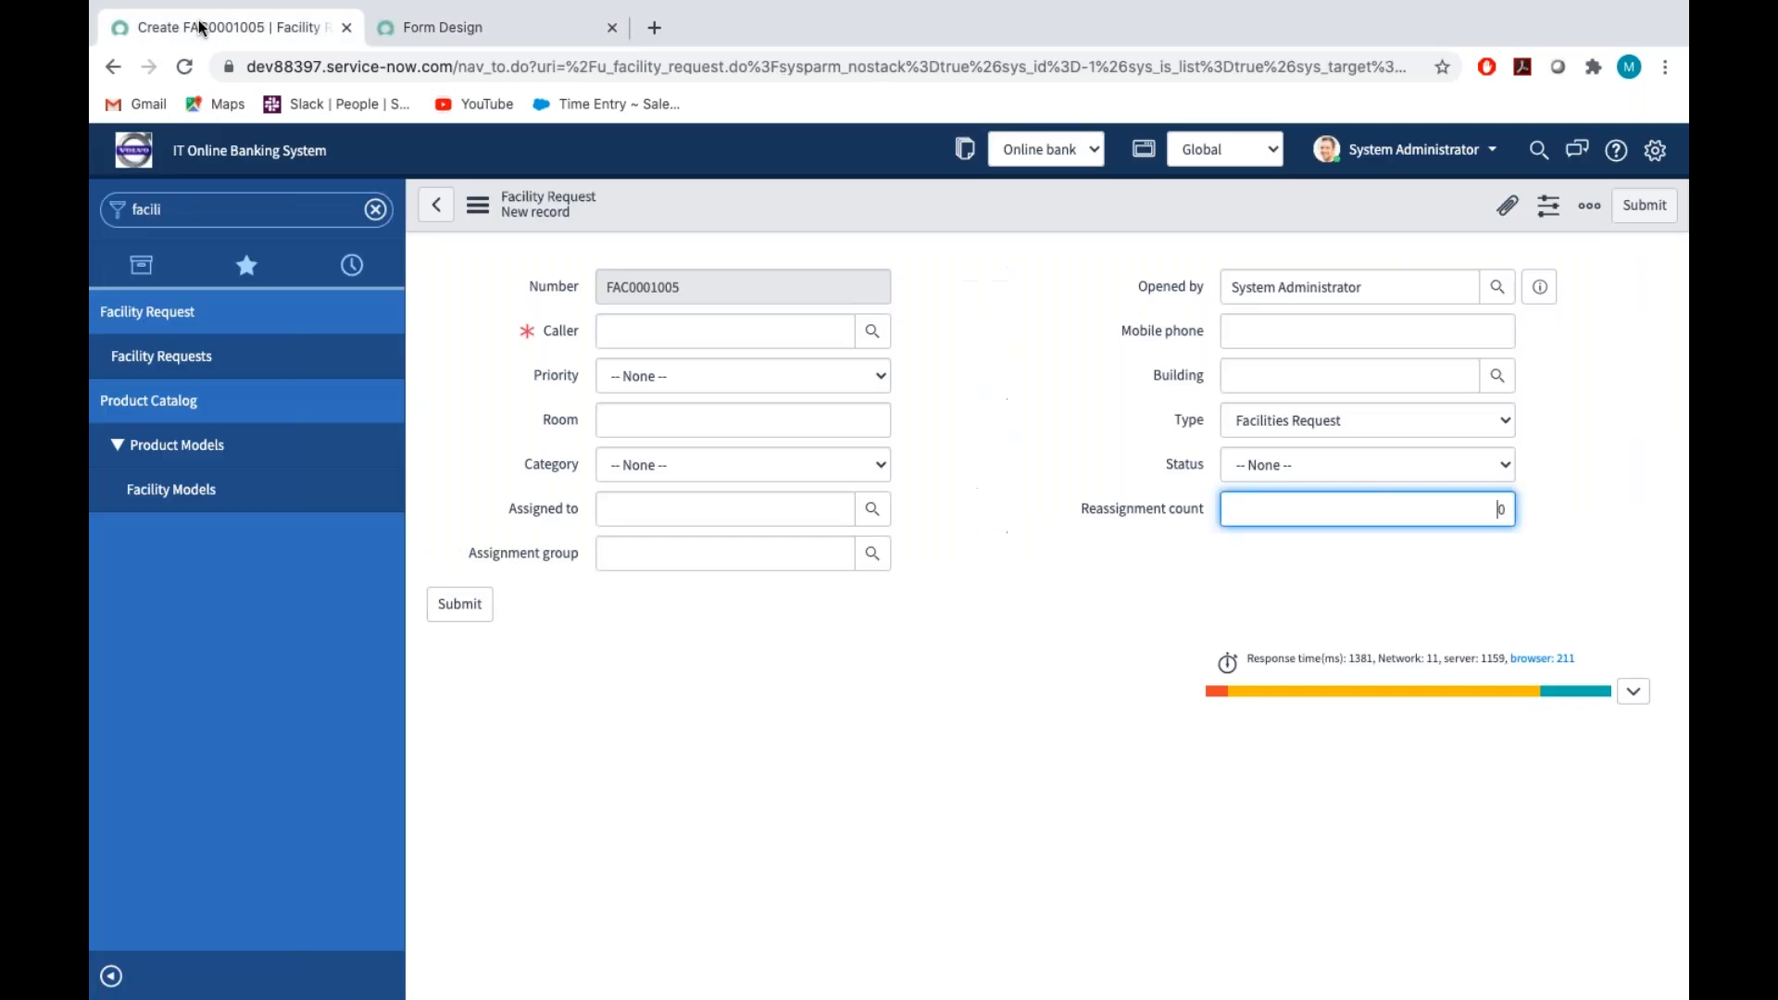
click(480, 210)
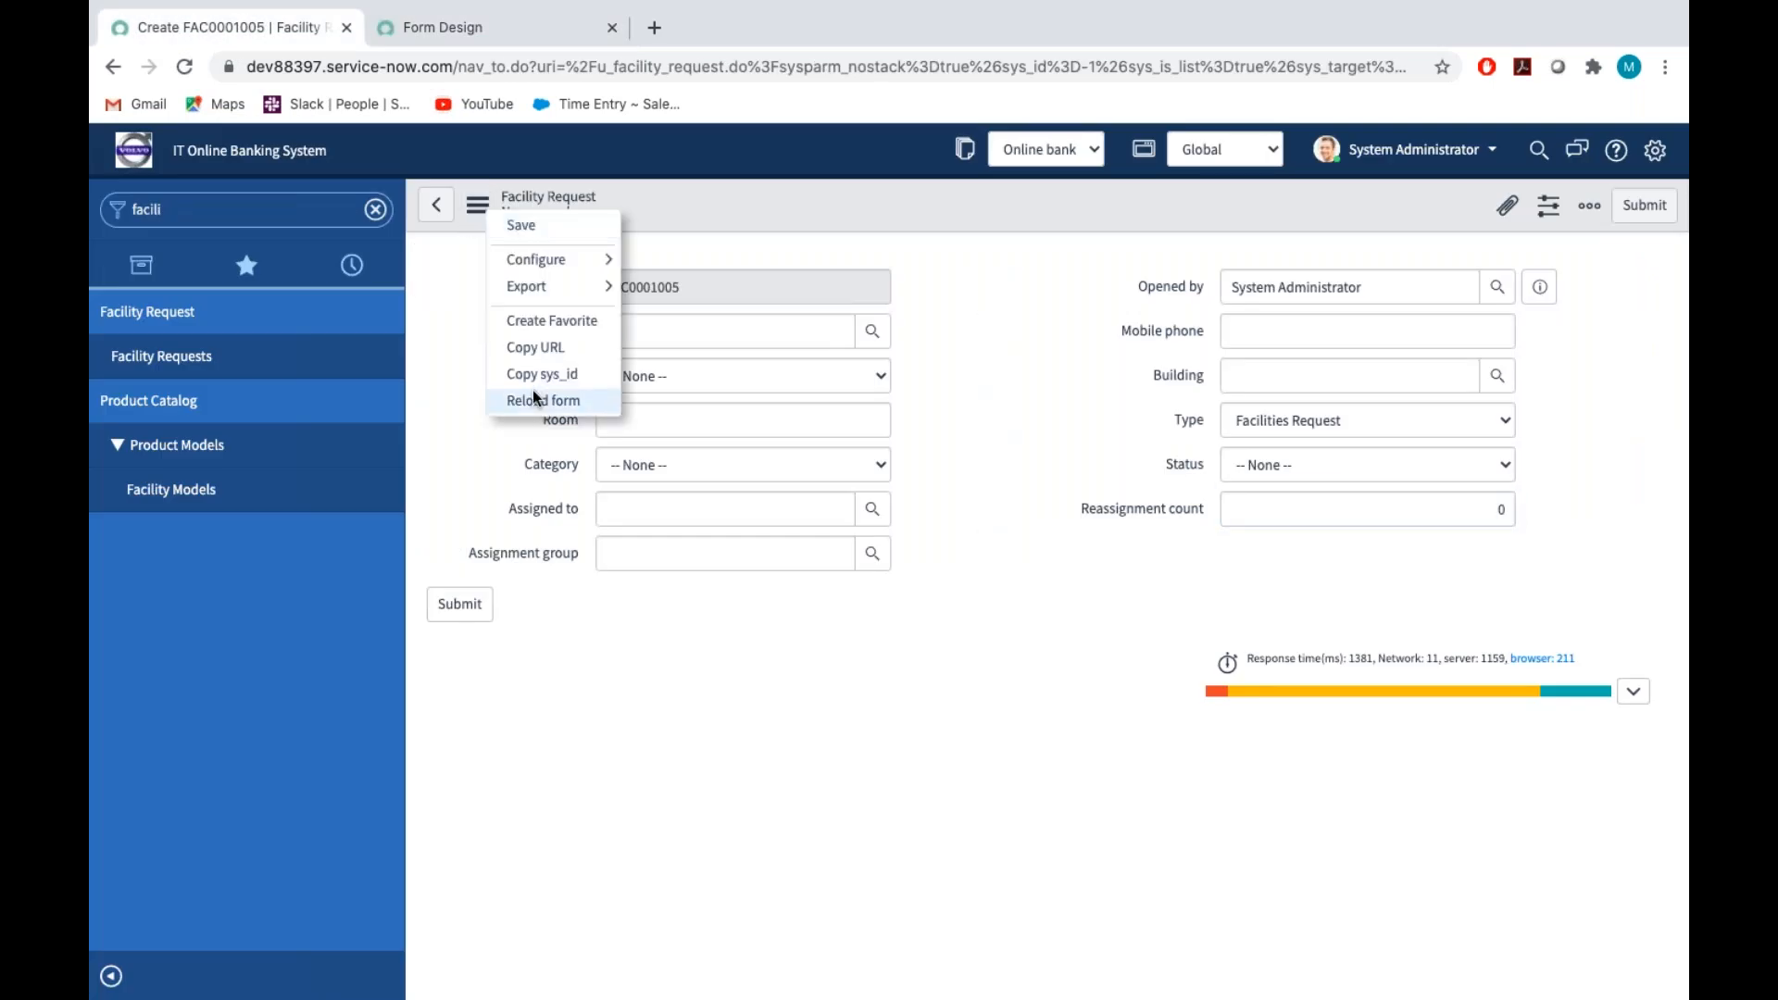
click(533, 396)
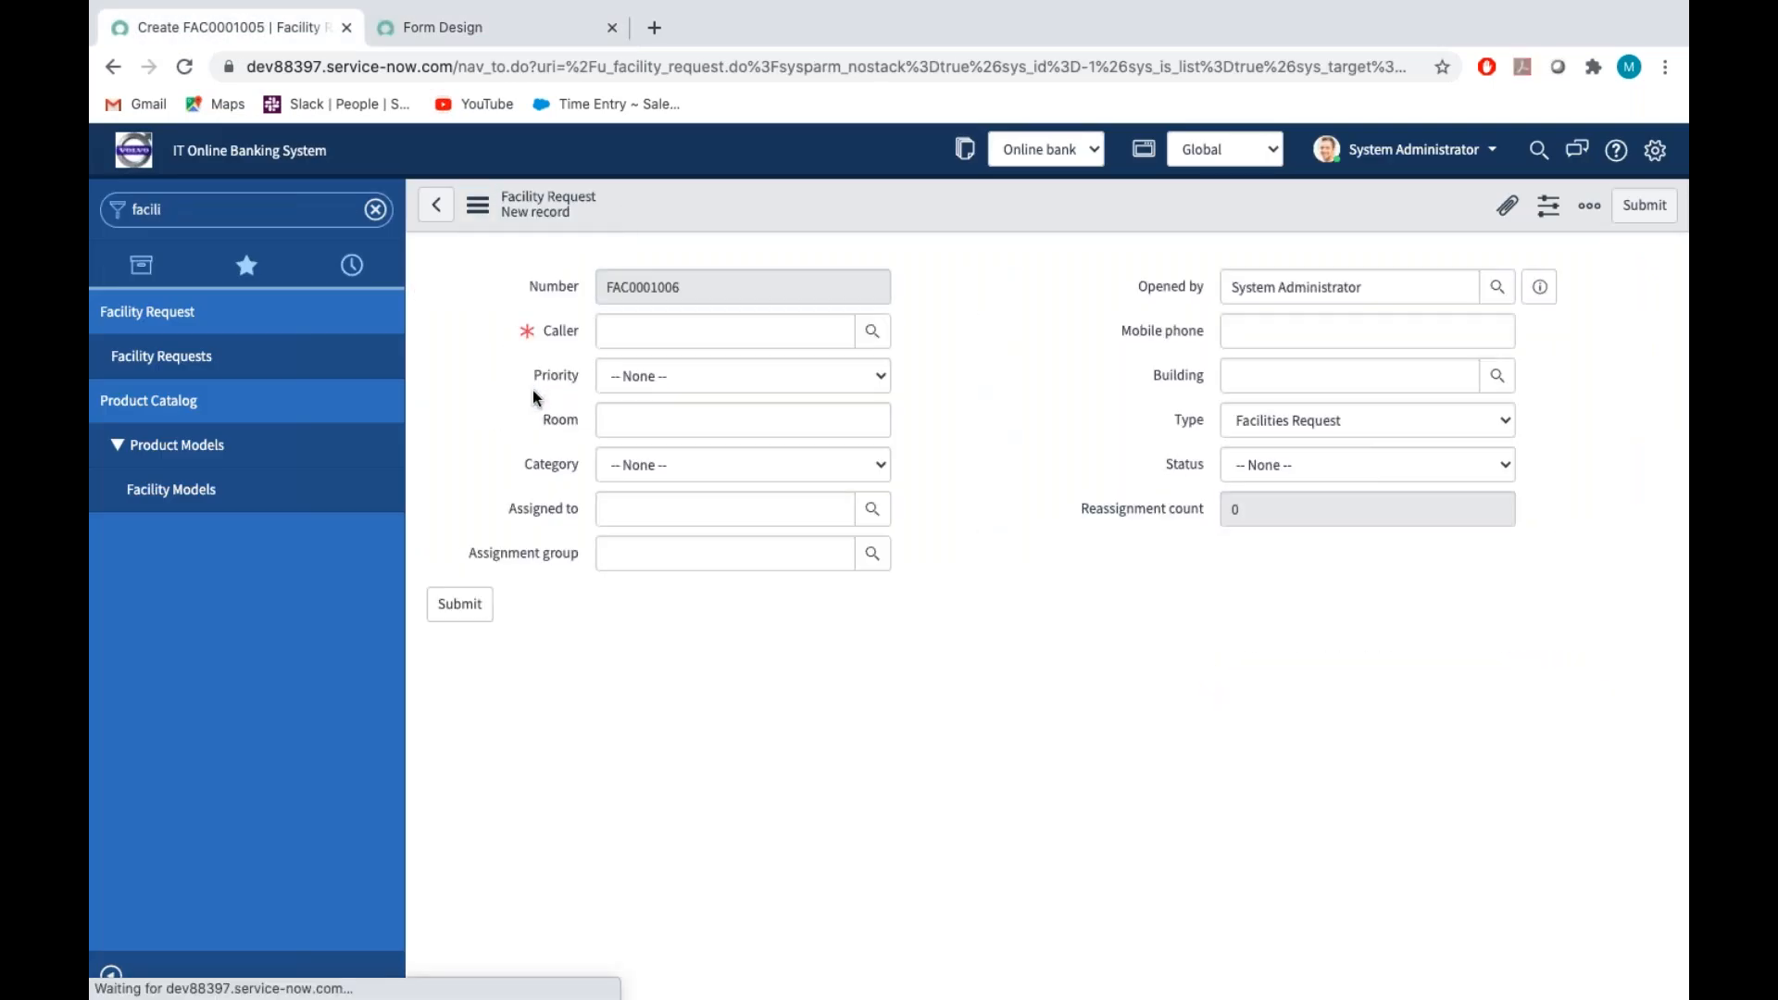
click(466, 25)
Check item 15 in the Assignment_Tech document and add a new True/False field below Assignment group in the form design
key(ctrl+Right)
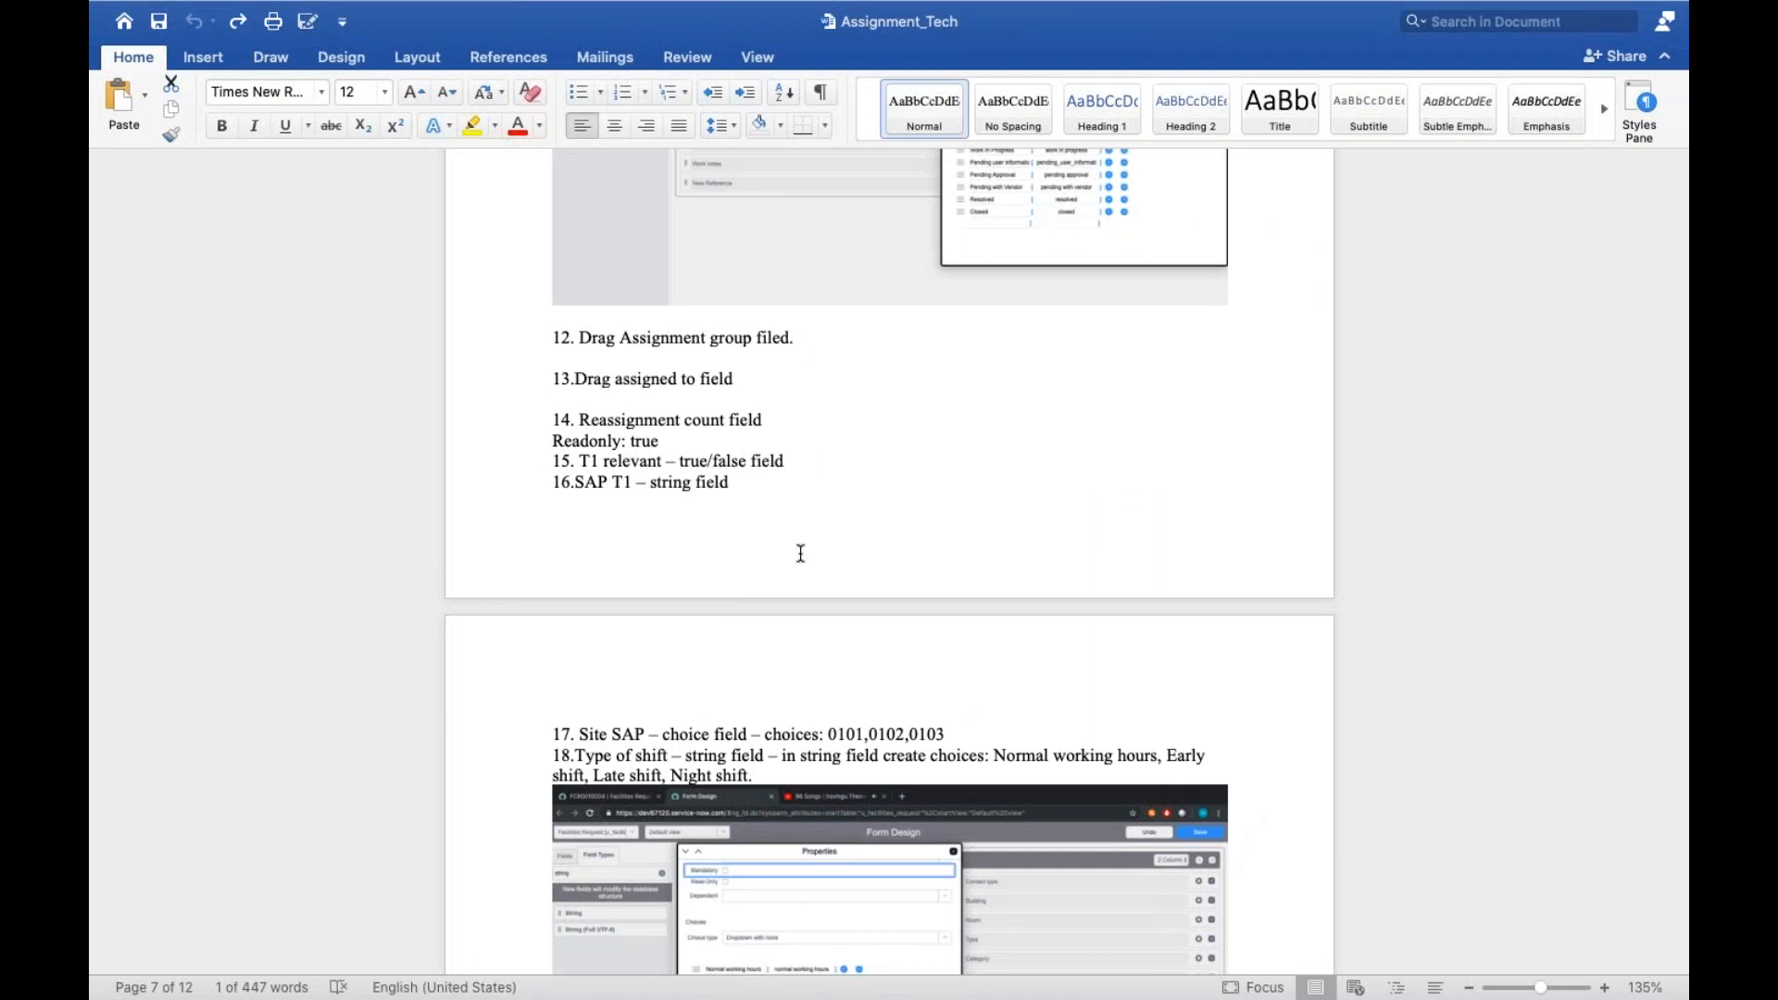
key(ctrl+Left)
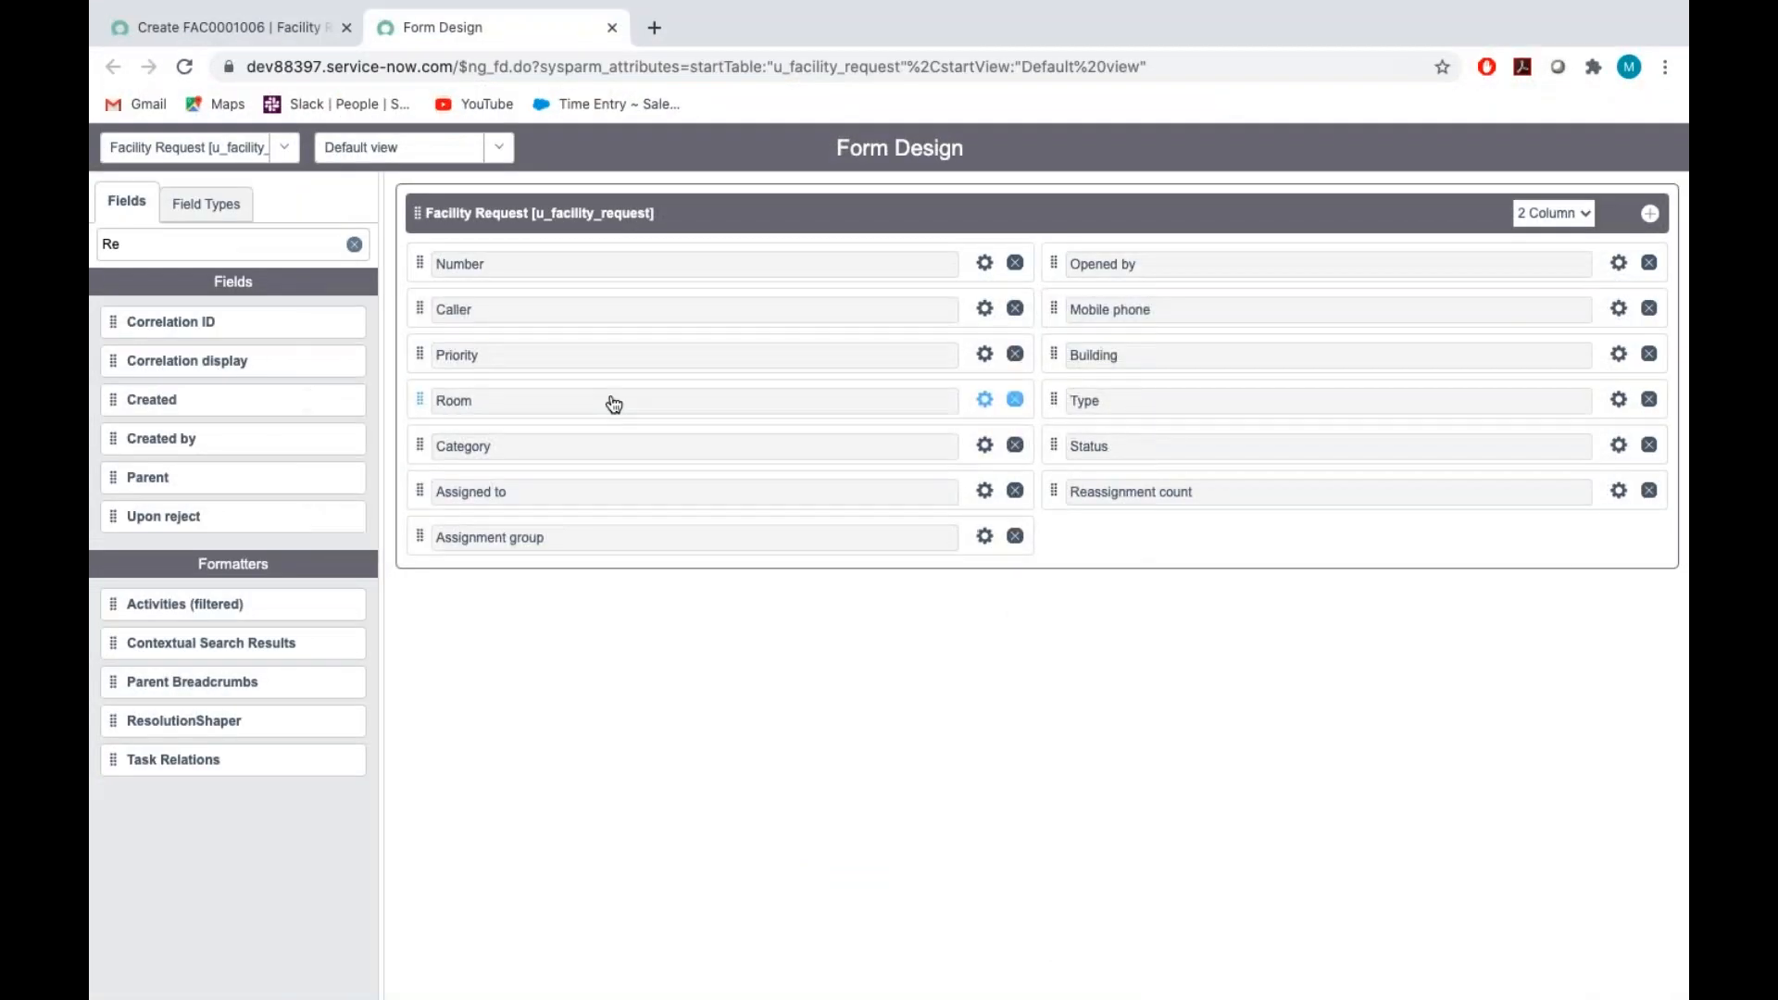
click(156, 240)
key(BackSpace)
key(BackSpace)
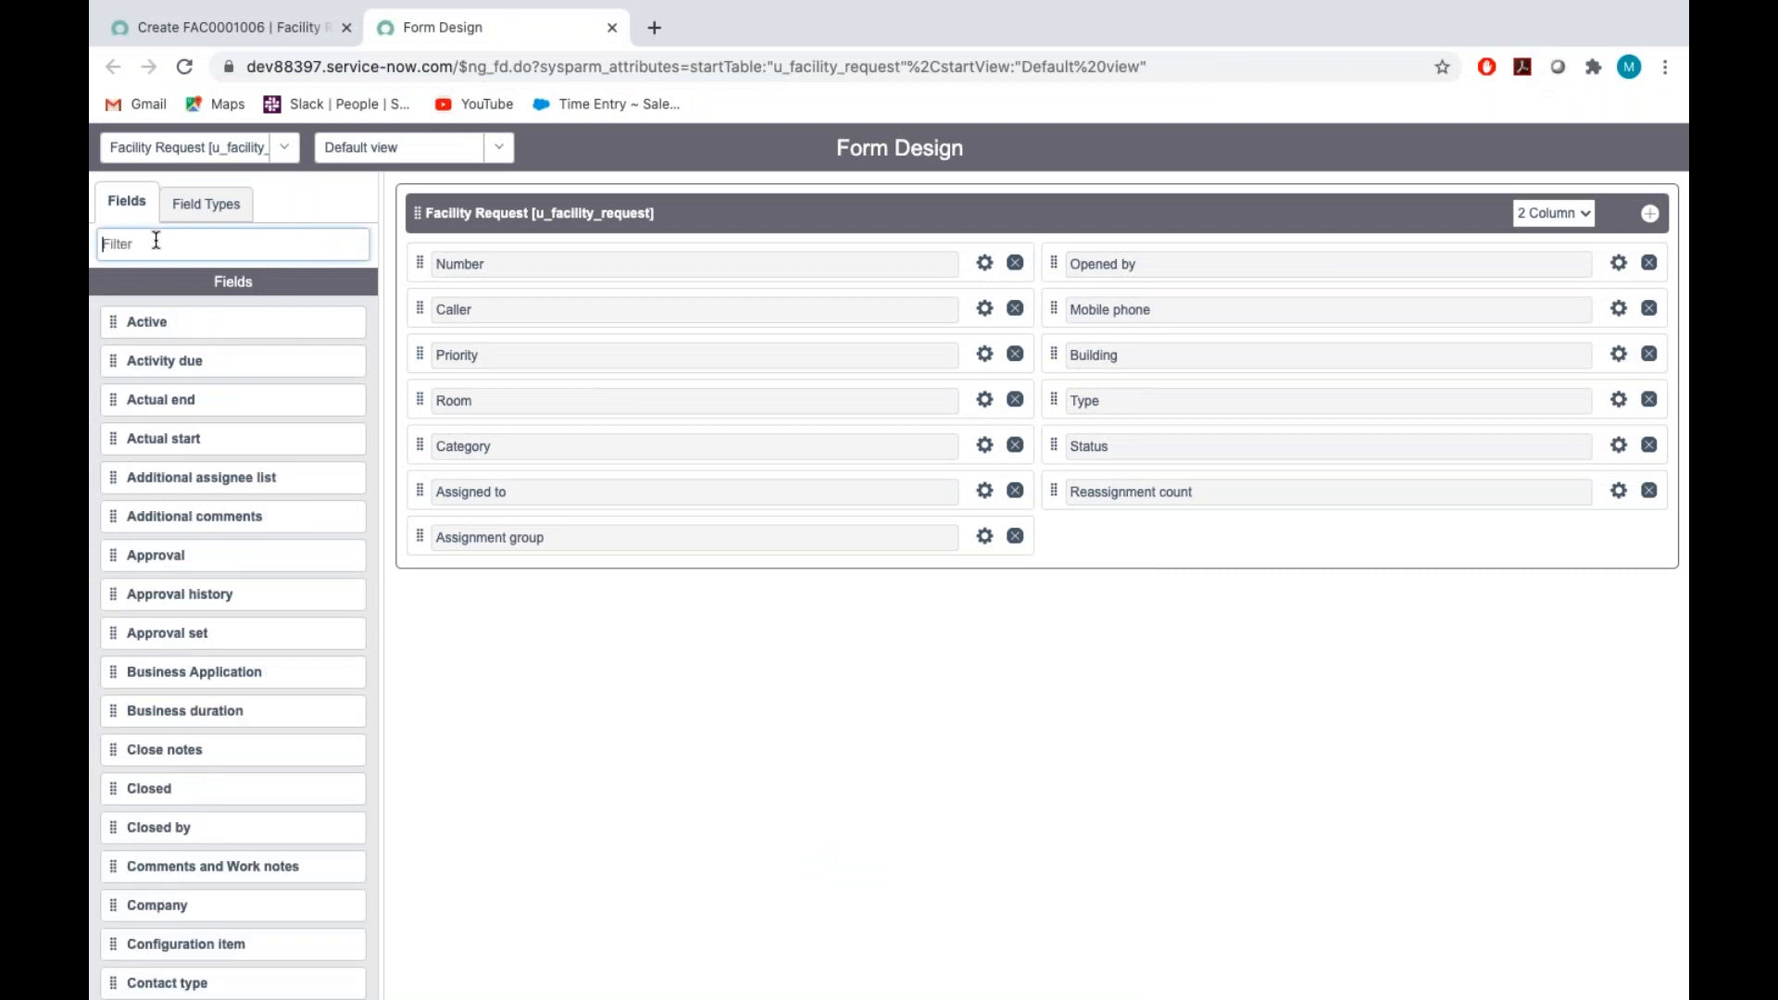
click(236, 206)
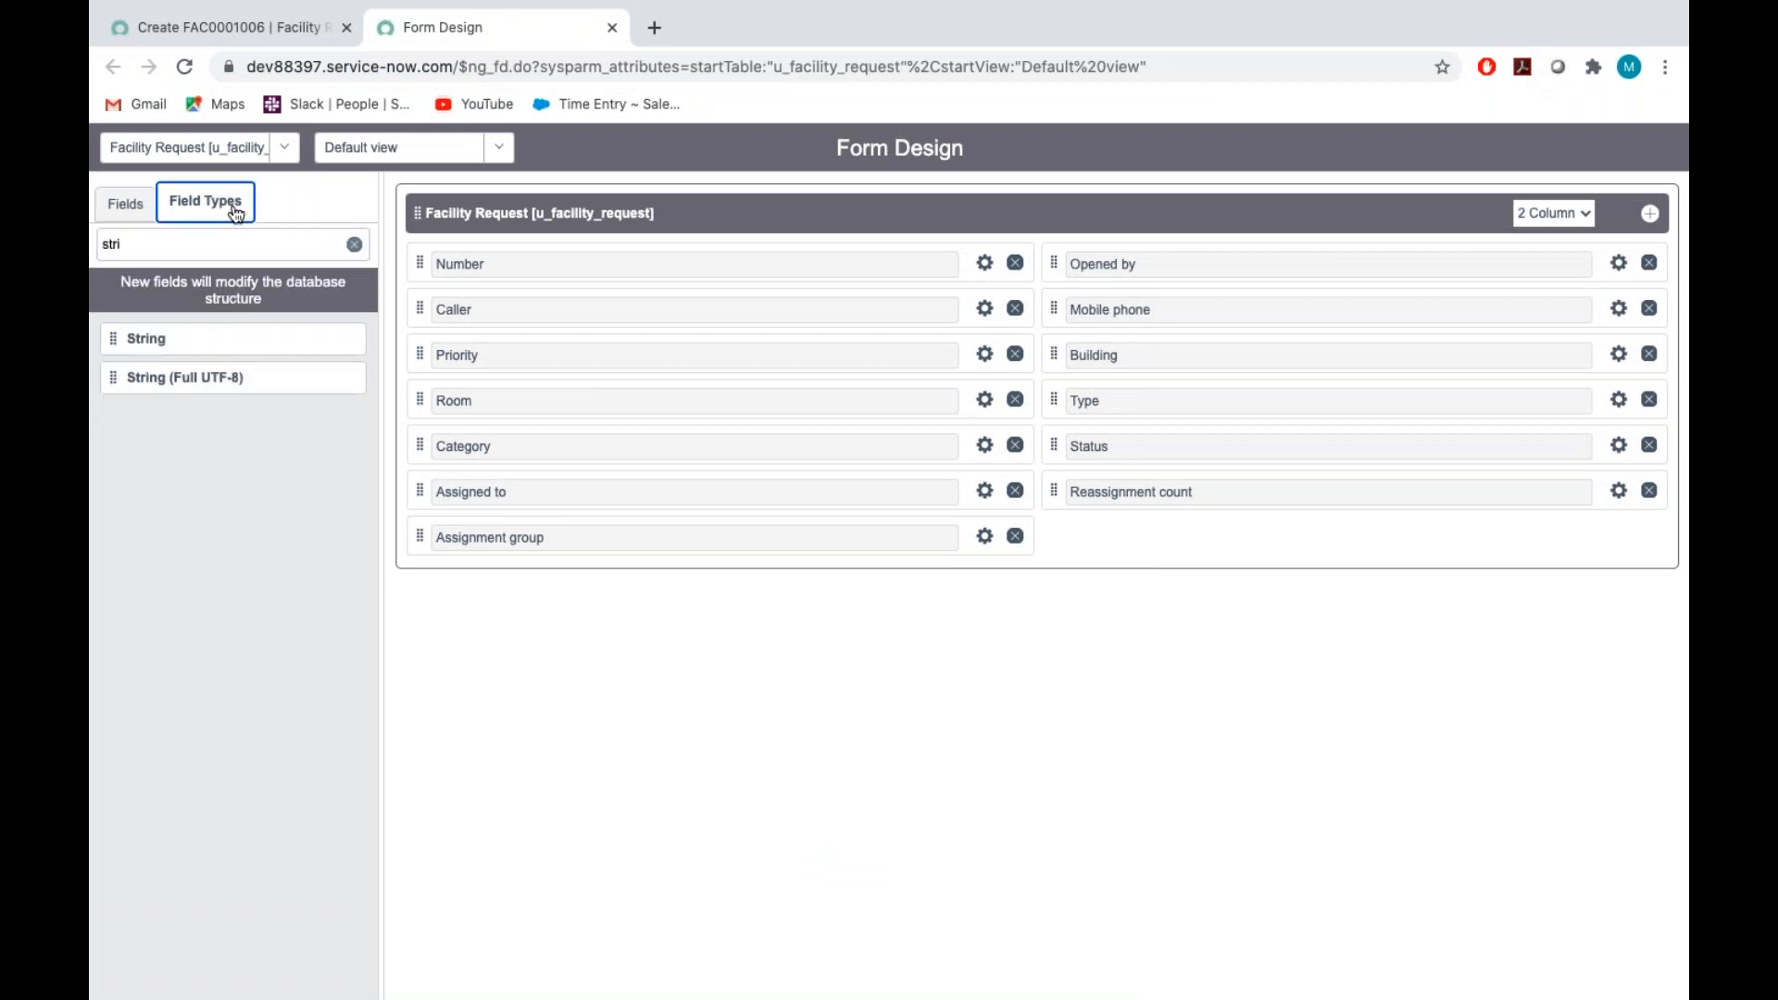
click(187, 246)
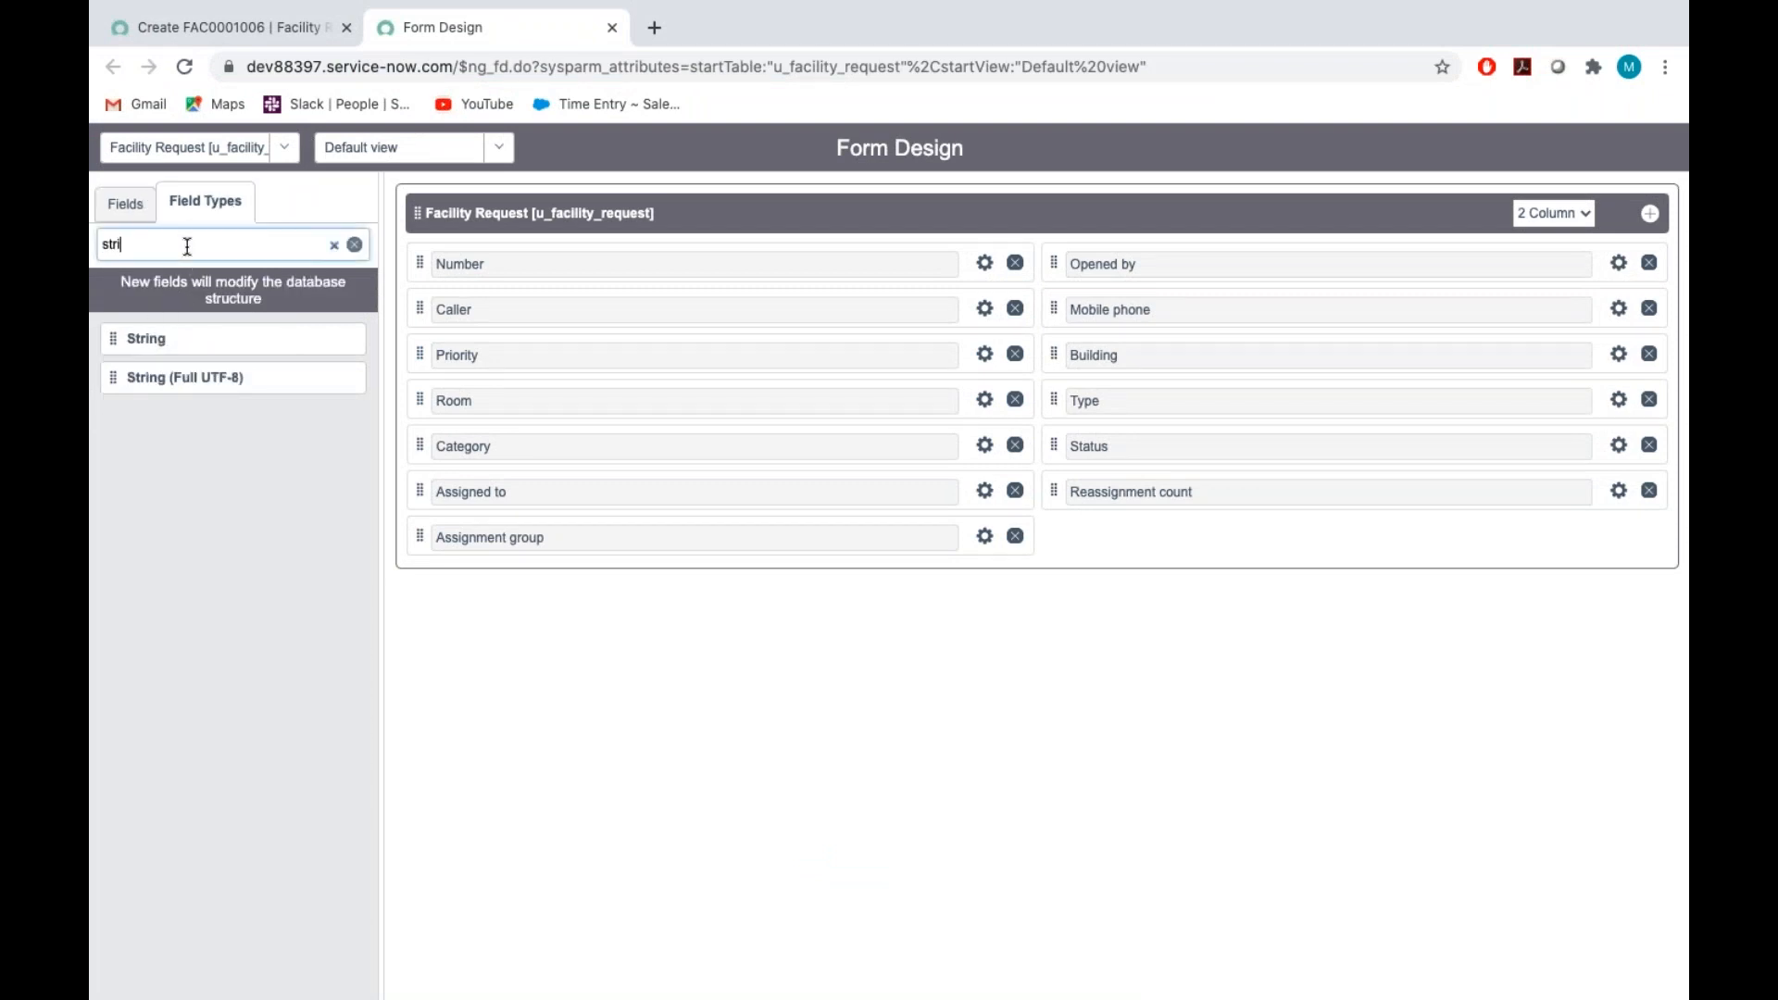
key(BackSpace)
key(BackSpace)
key(BackSpace)
key(BackSpace)
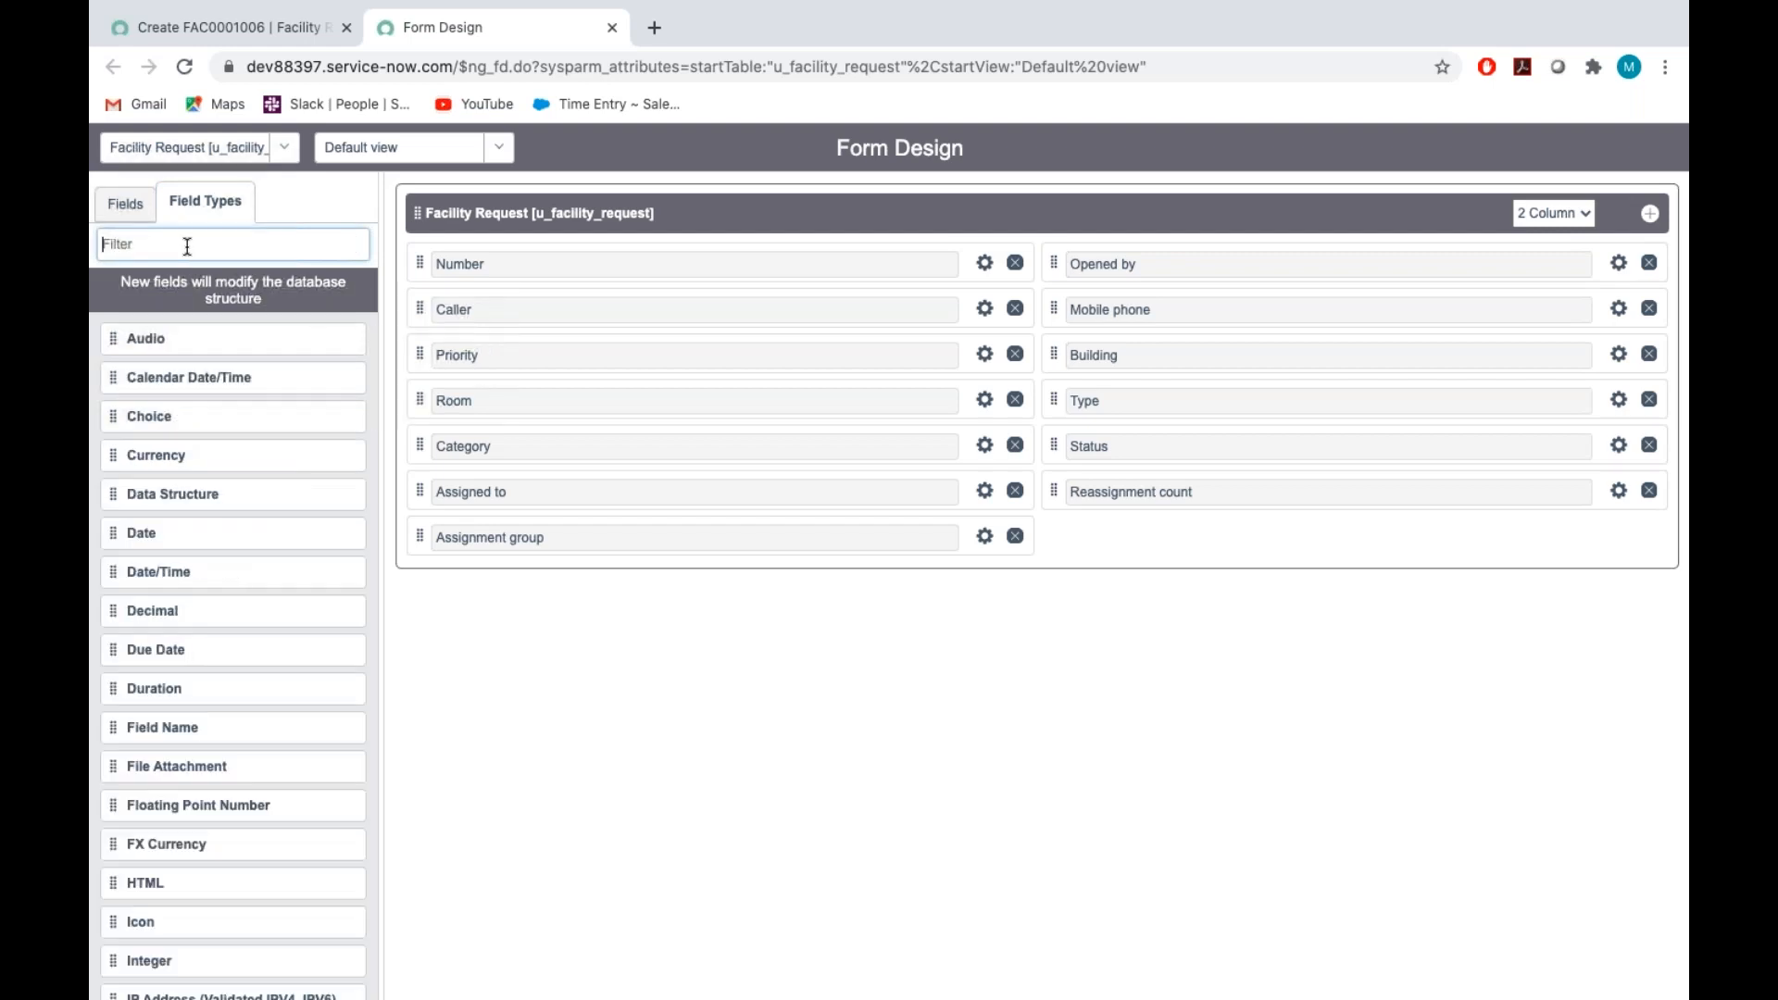
text(tr)
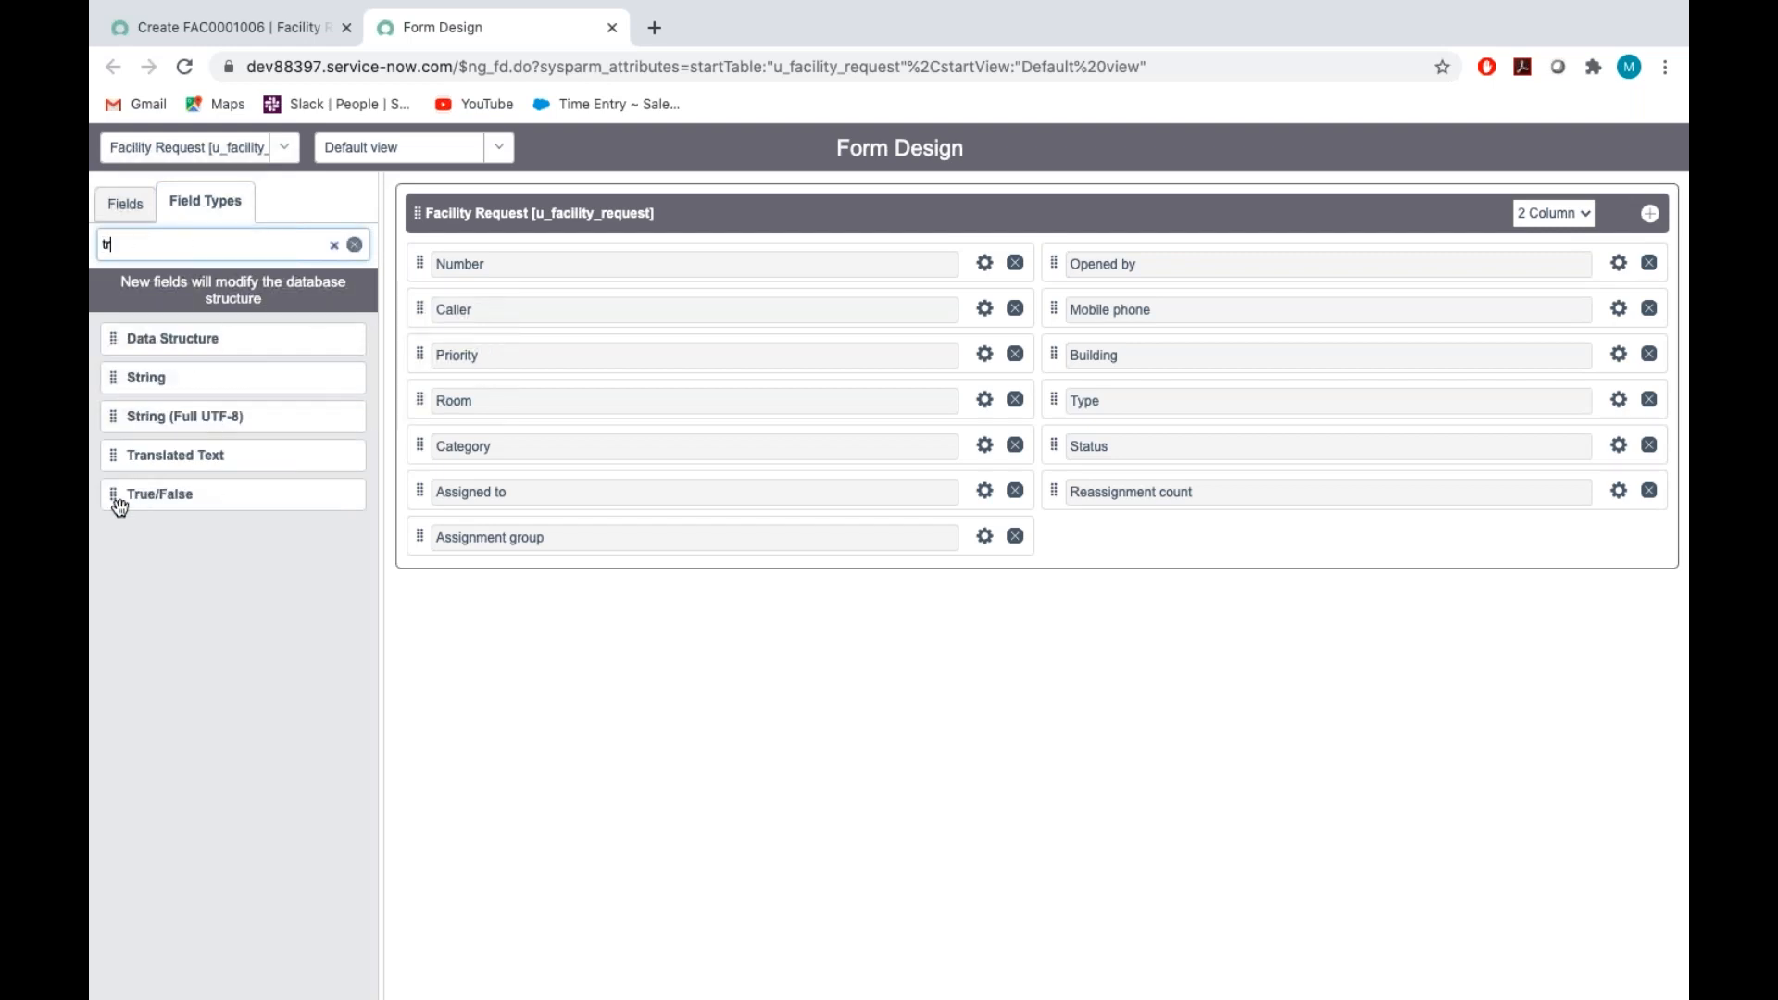
drag(117, 501, 459, 582)
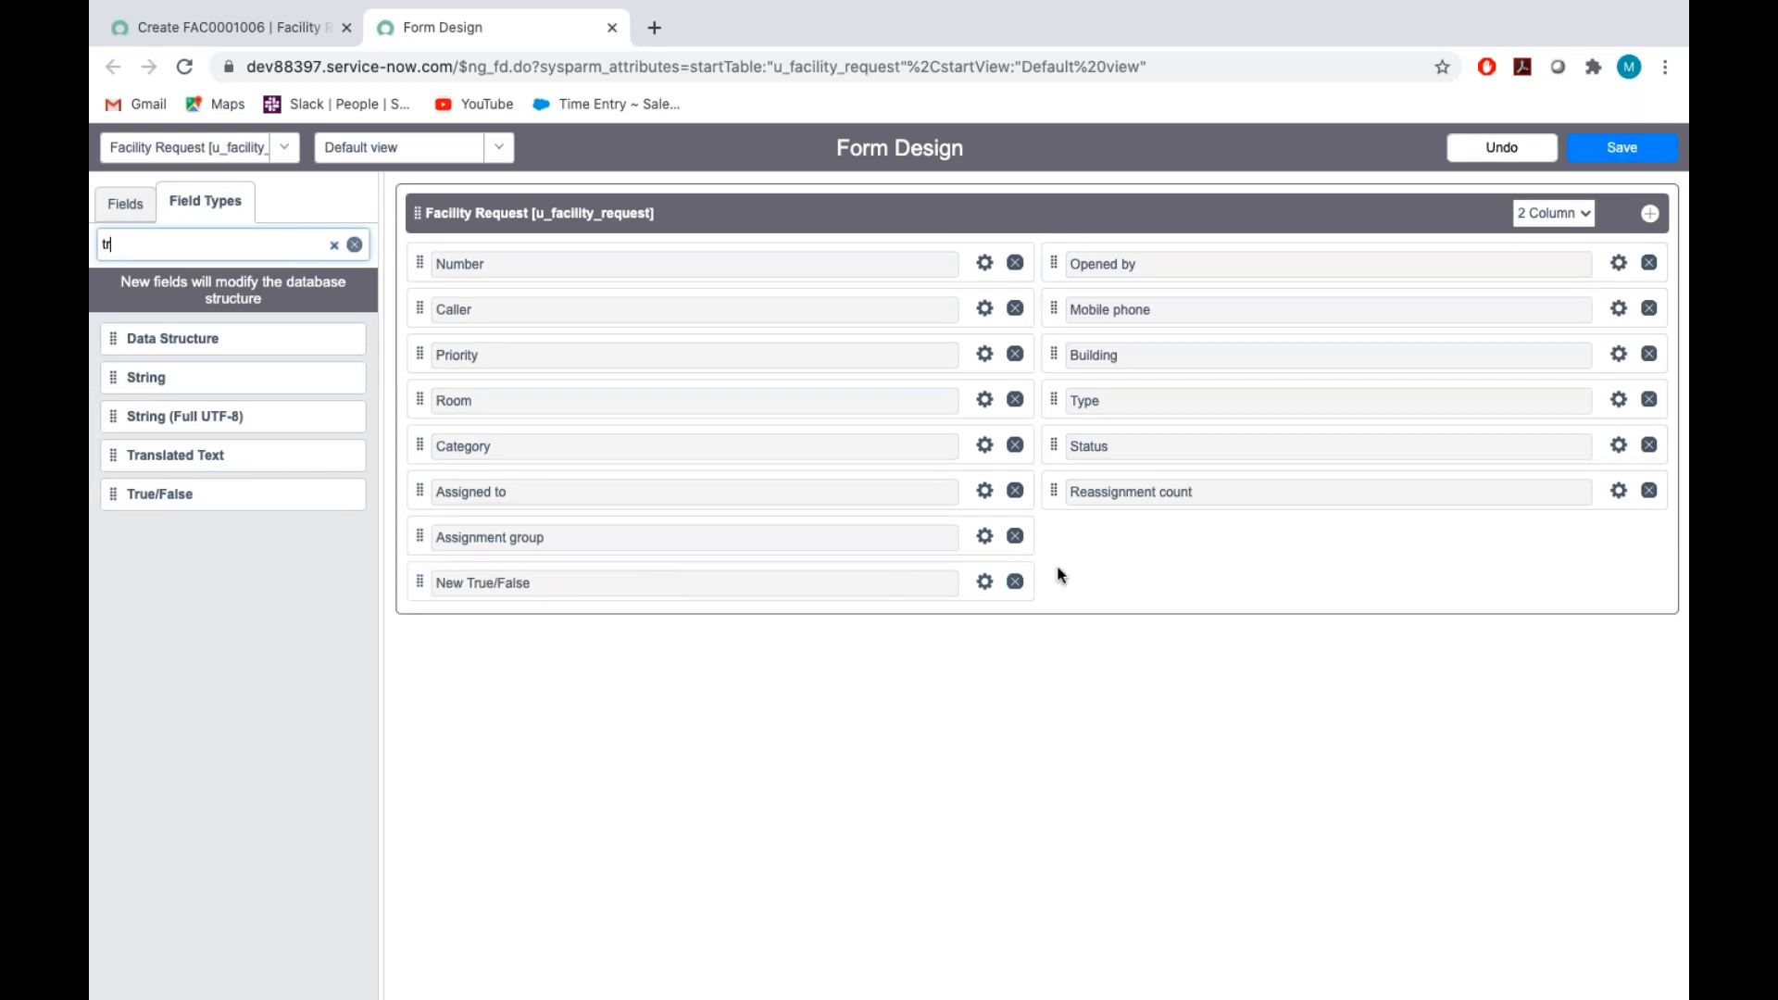
Label the new True/False field "T1 relavant", close its properties and save the form design
click(984, 582)
key(BackSpace)
text(T1)
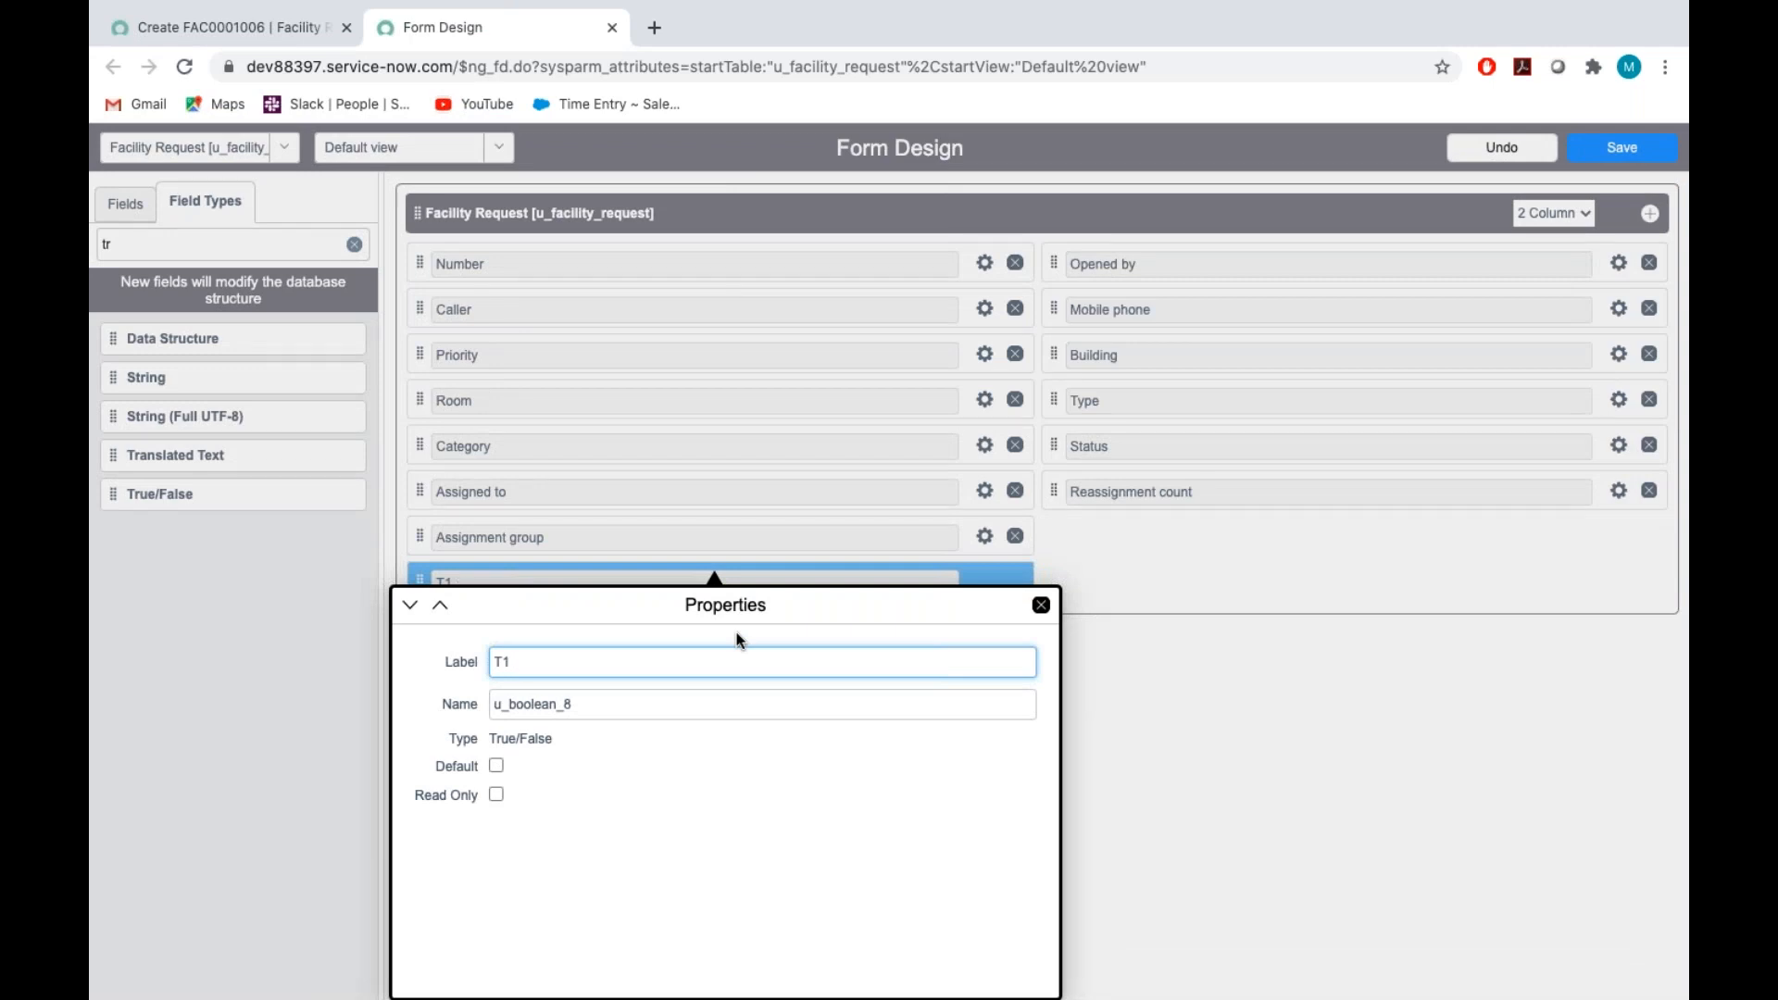
text( relavant)
click(674, 787)
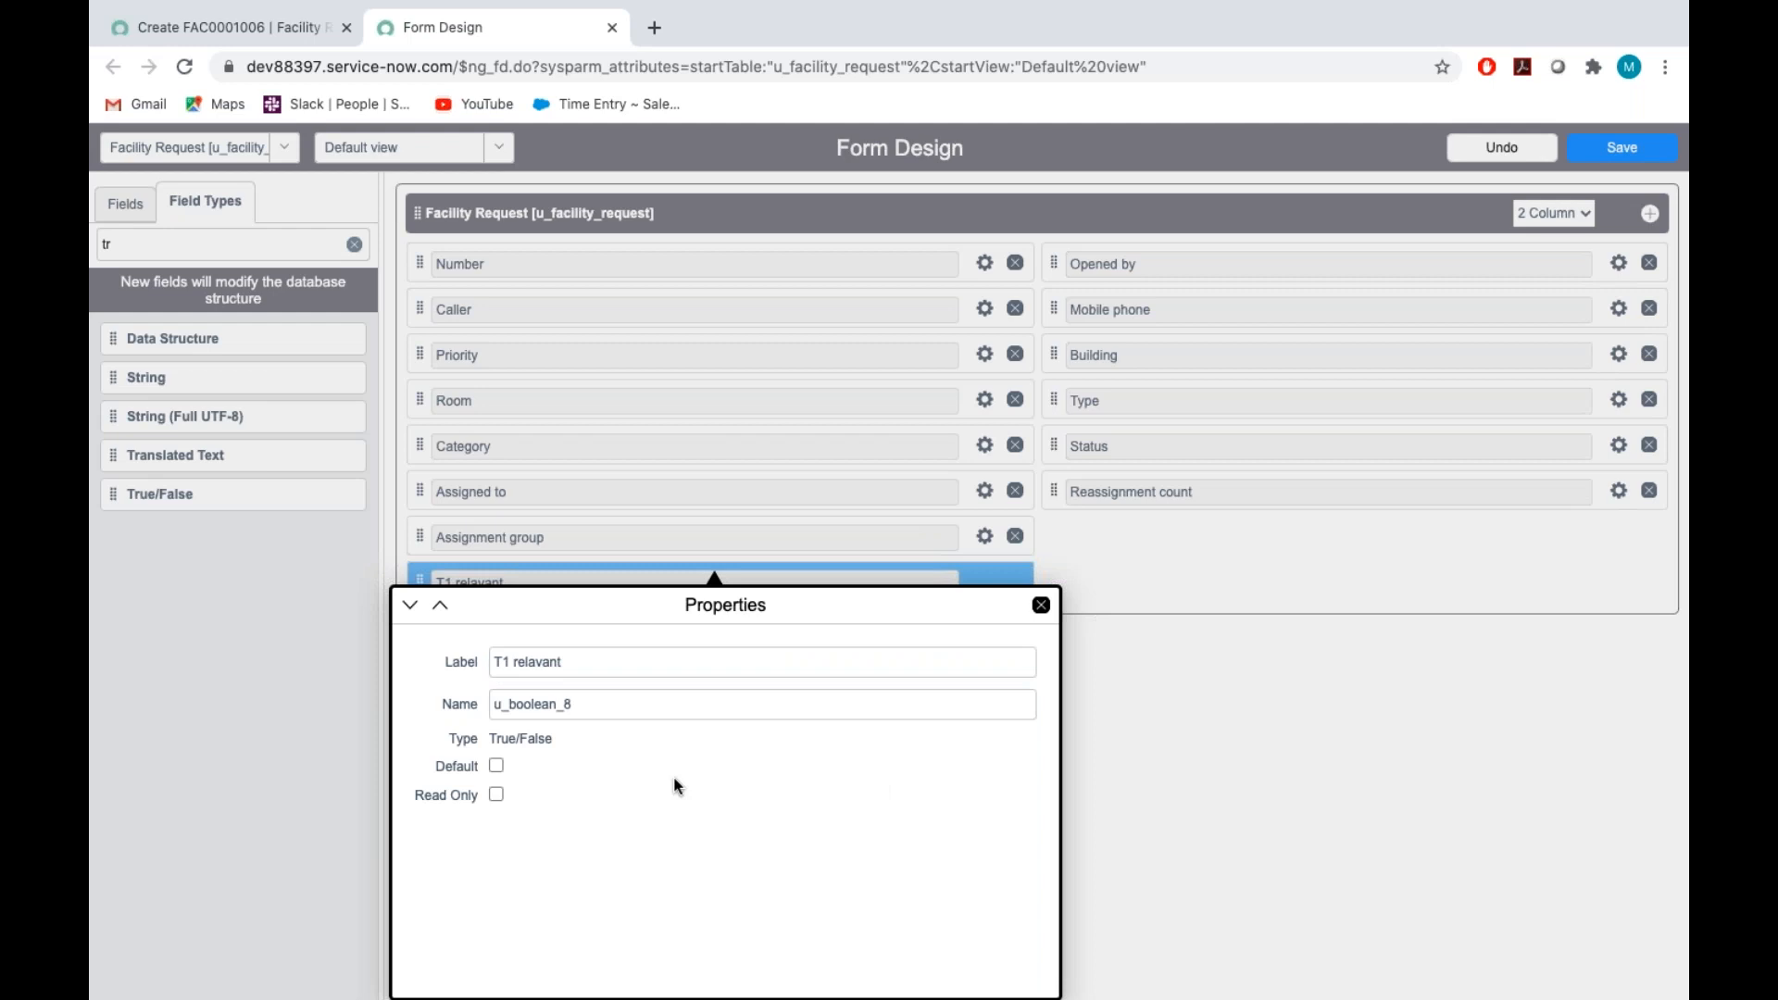
click(1041, 605)
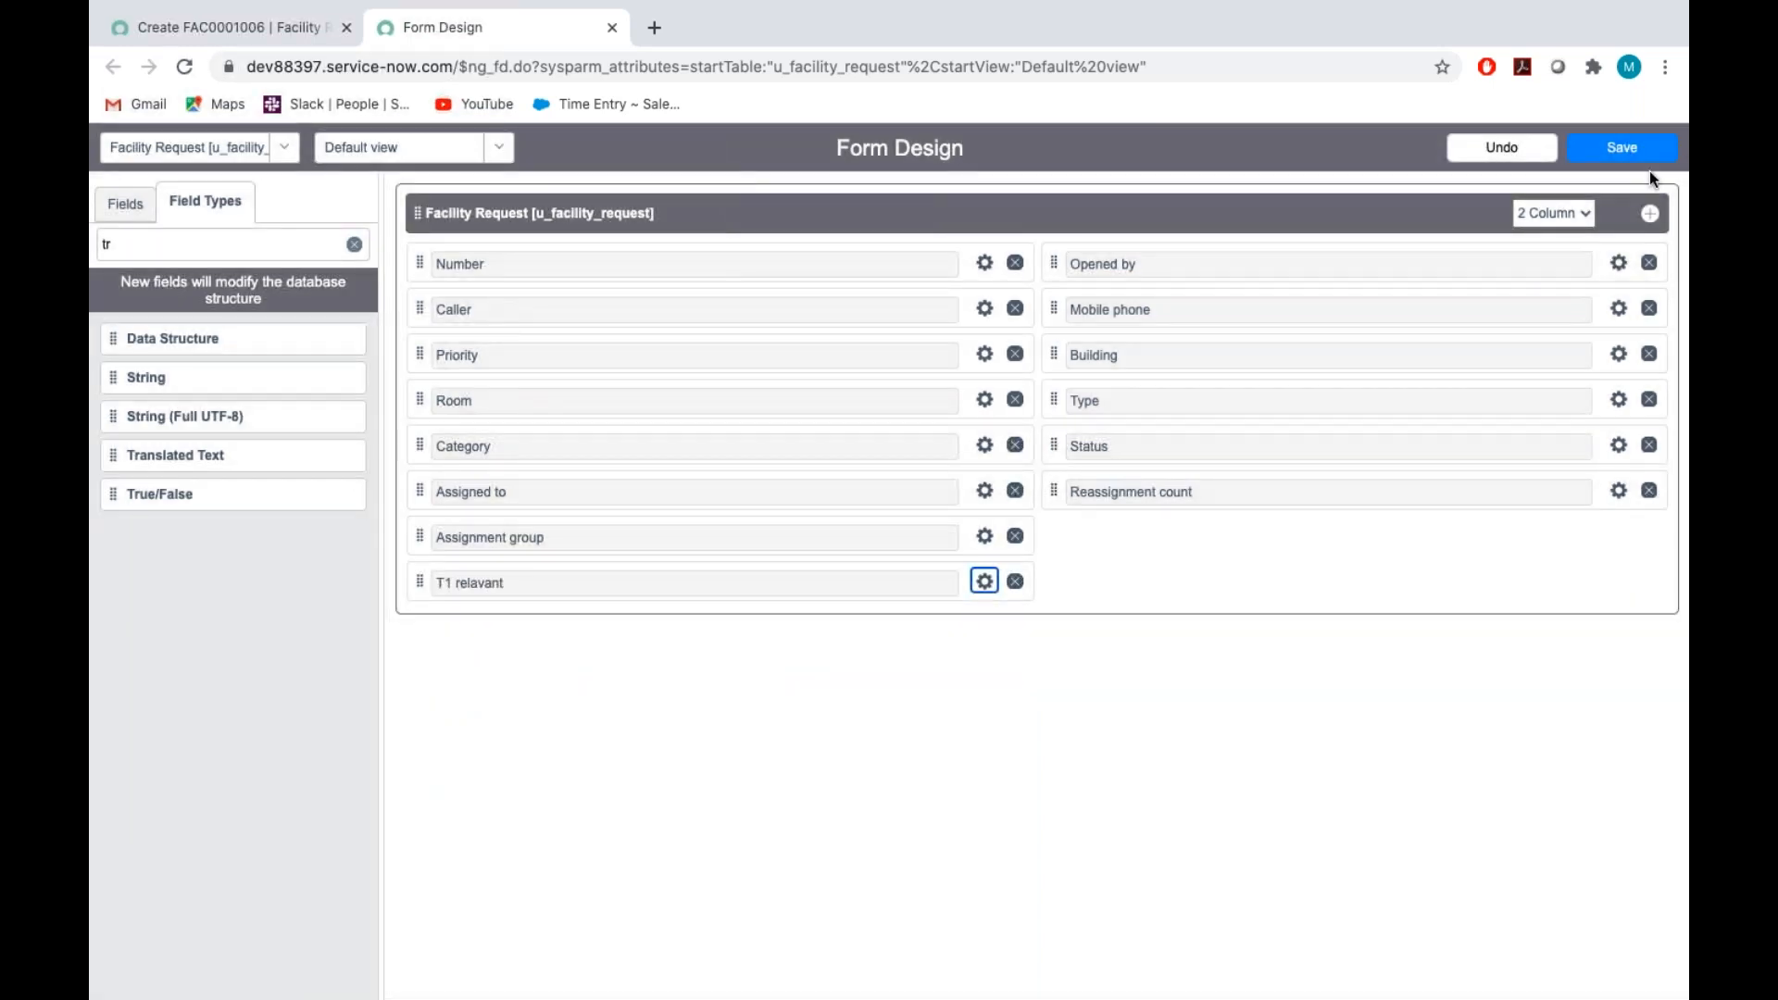
click(1628, 150)
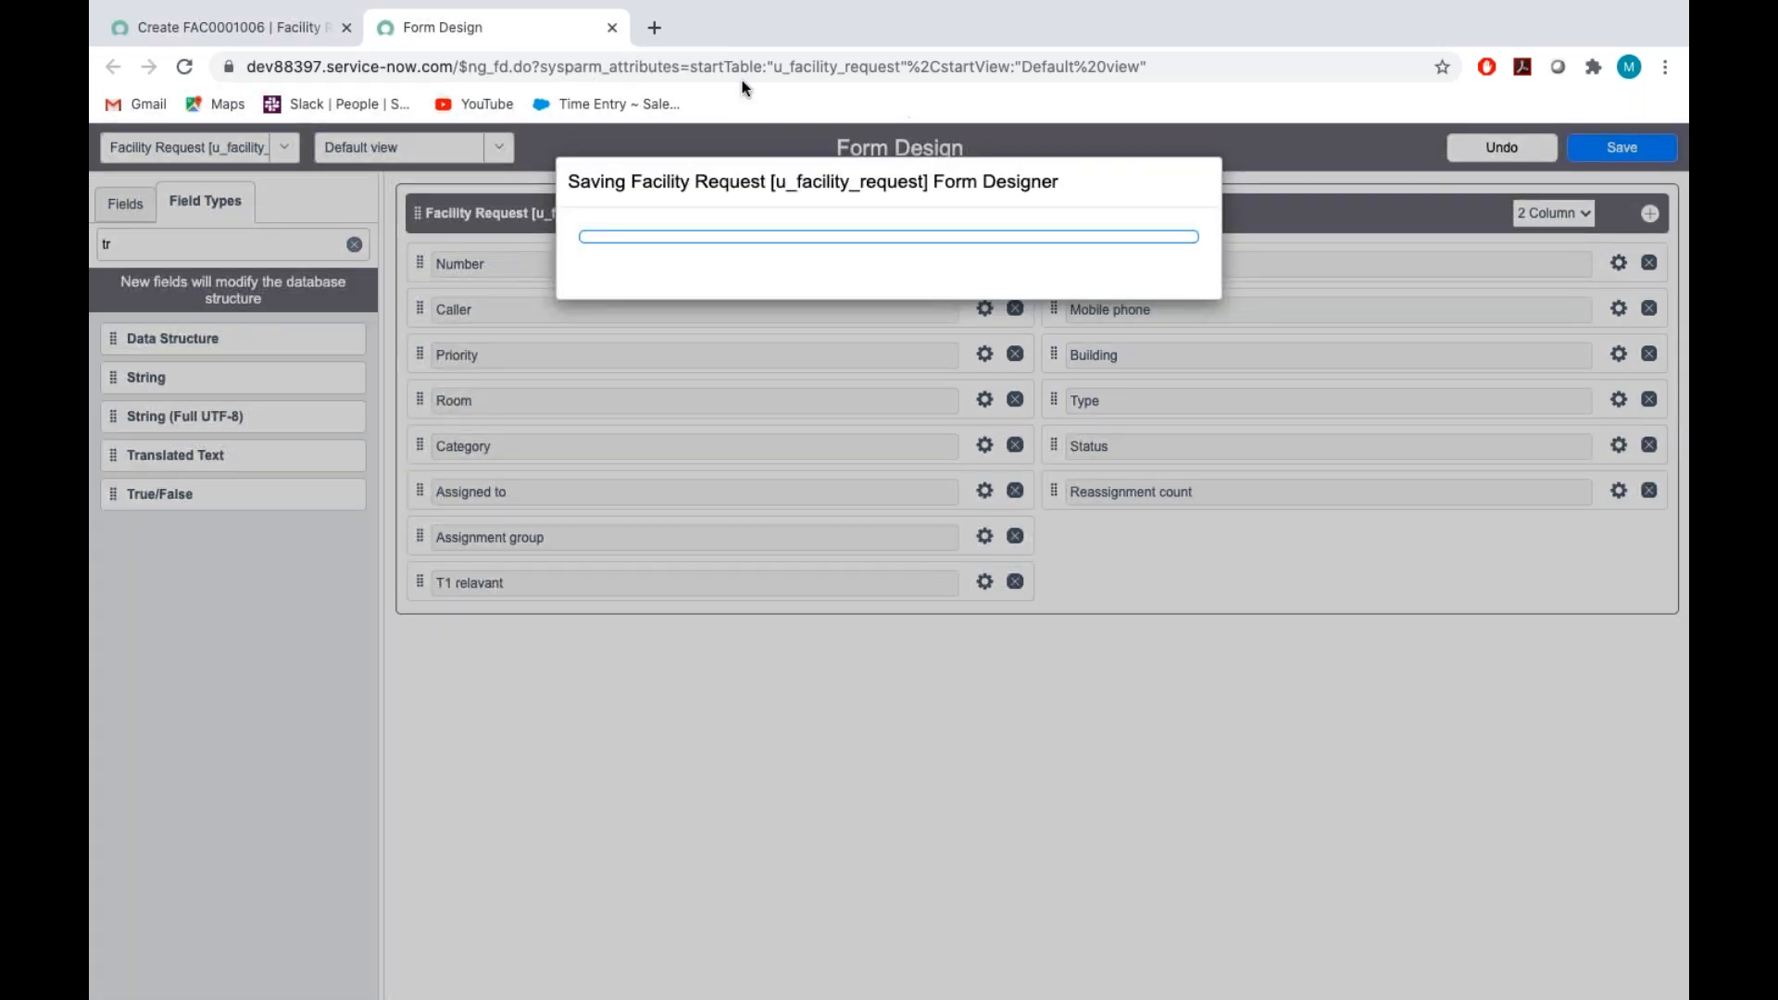
Check item 16 in the Assignment_Tech document and add a new String field below Reassignment count in the form design
key(ctrl+Right)
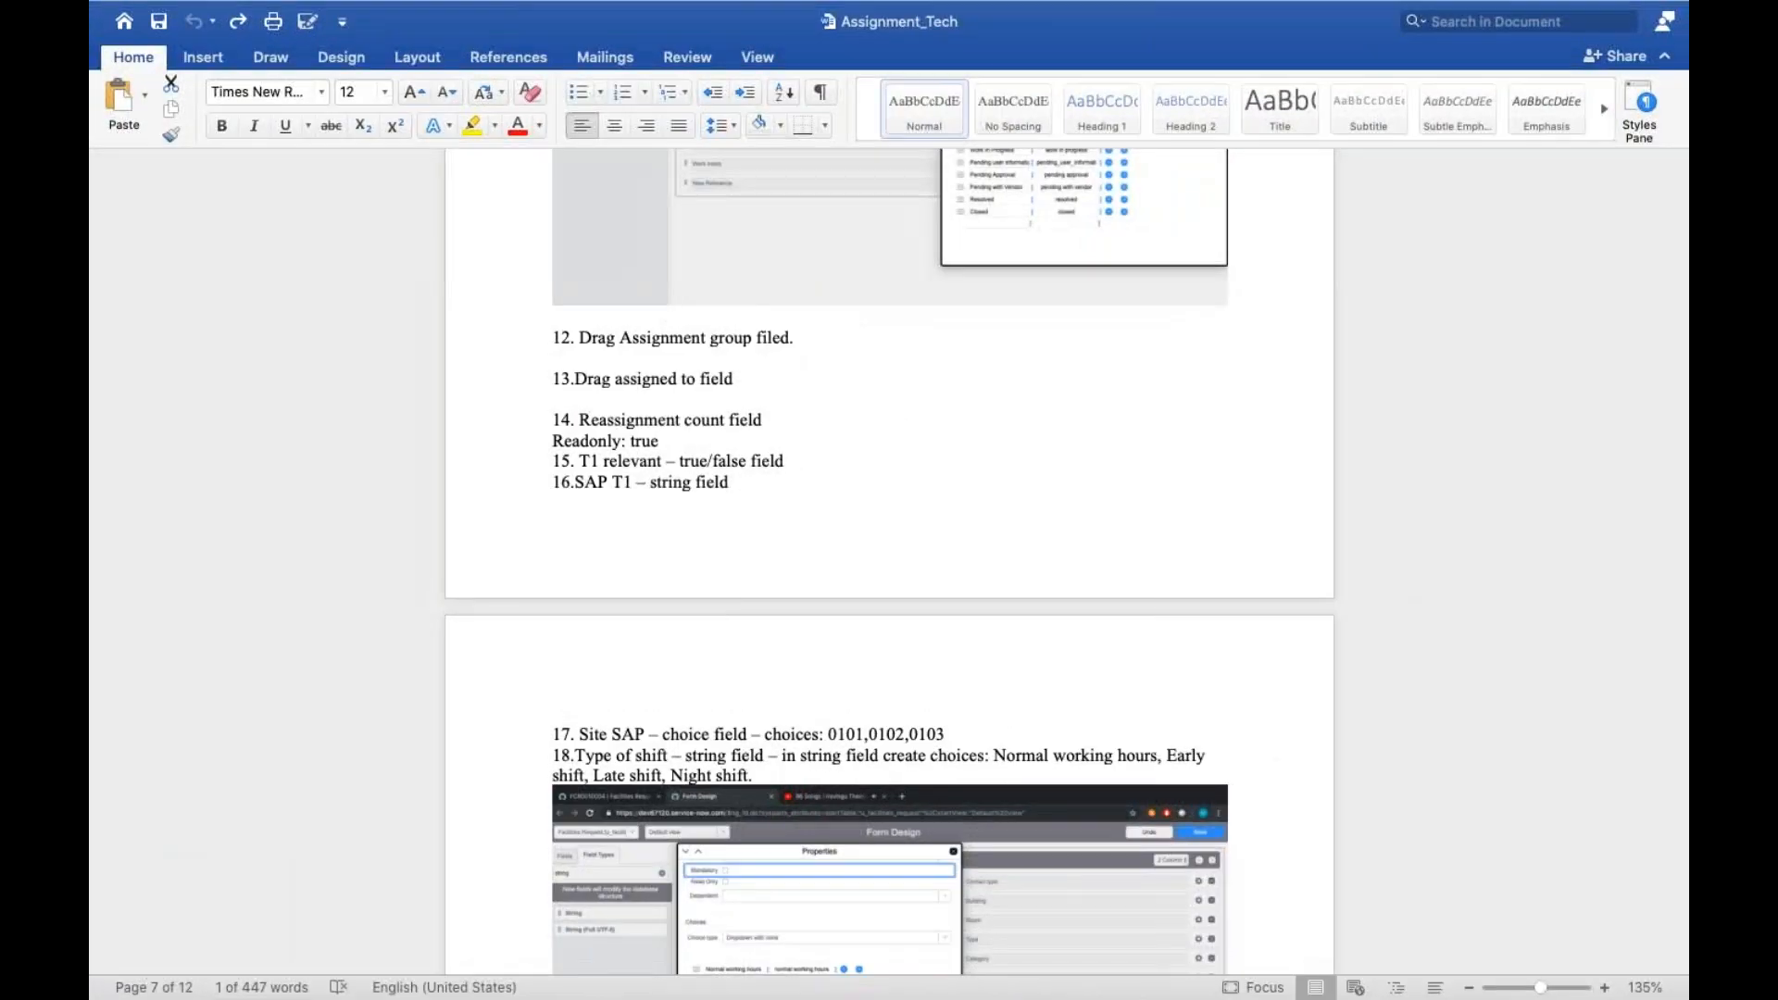
scroll(889, 556, down, 3)
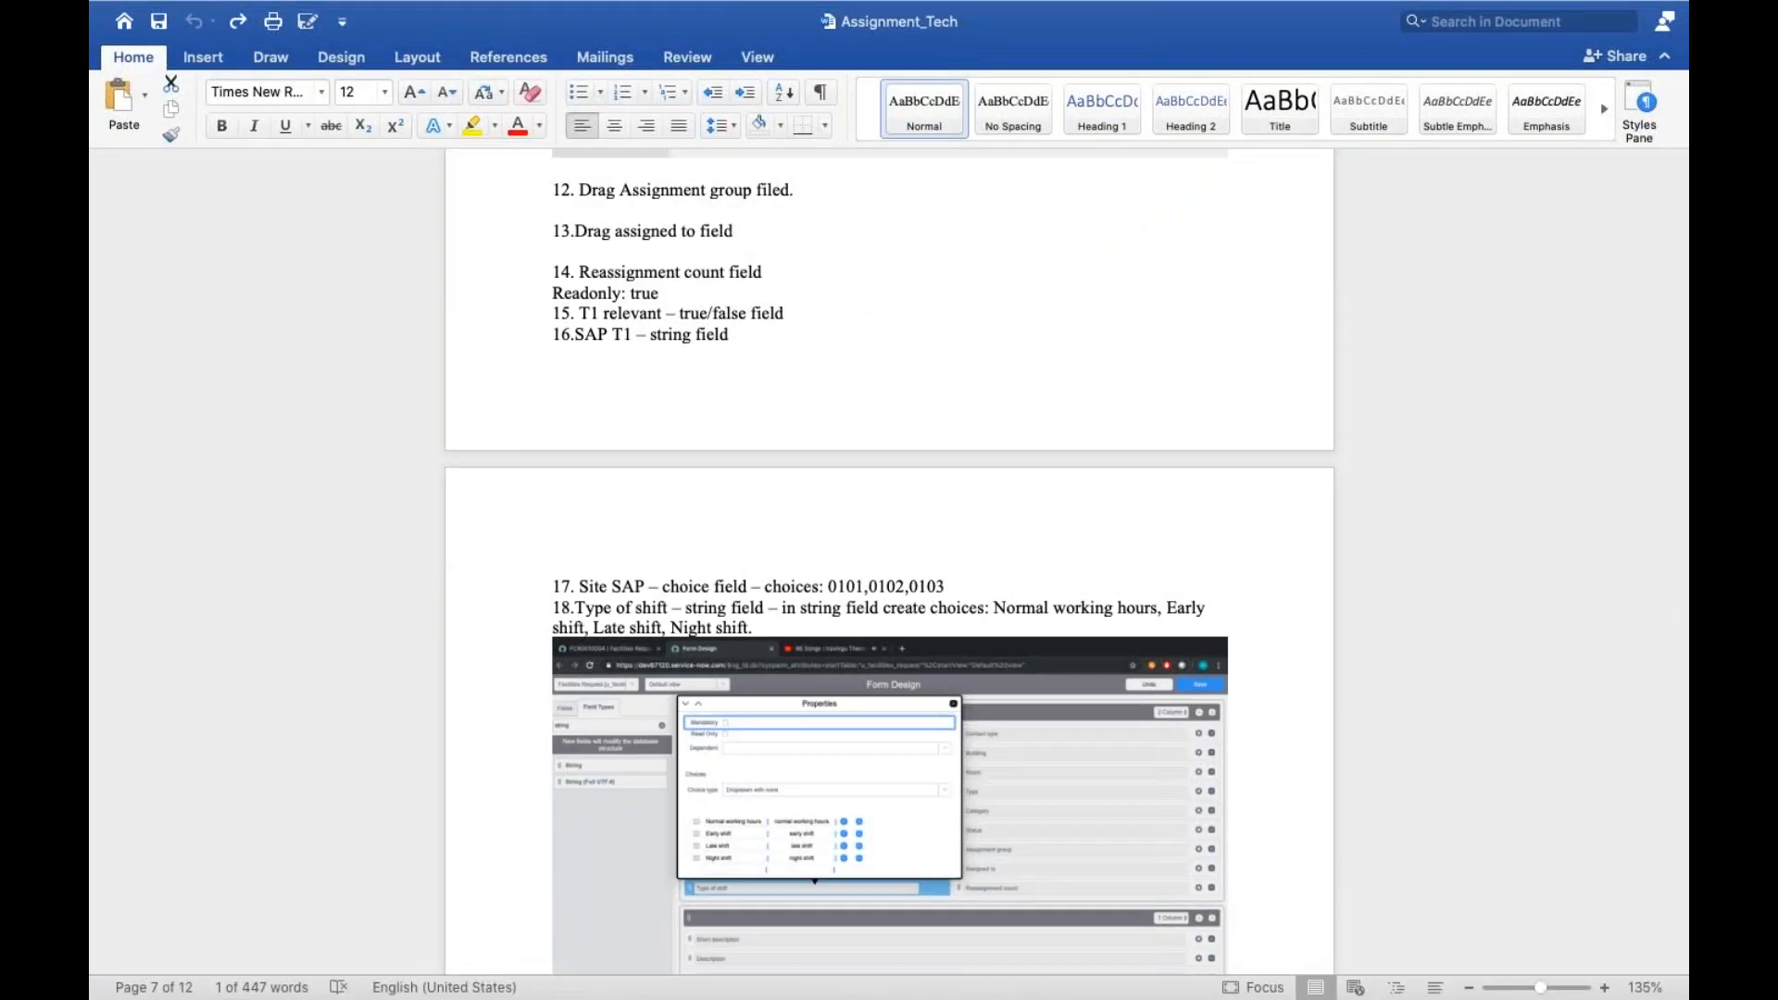
key(ctrl+Left)
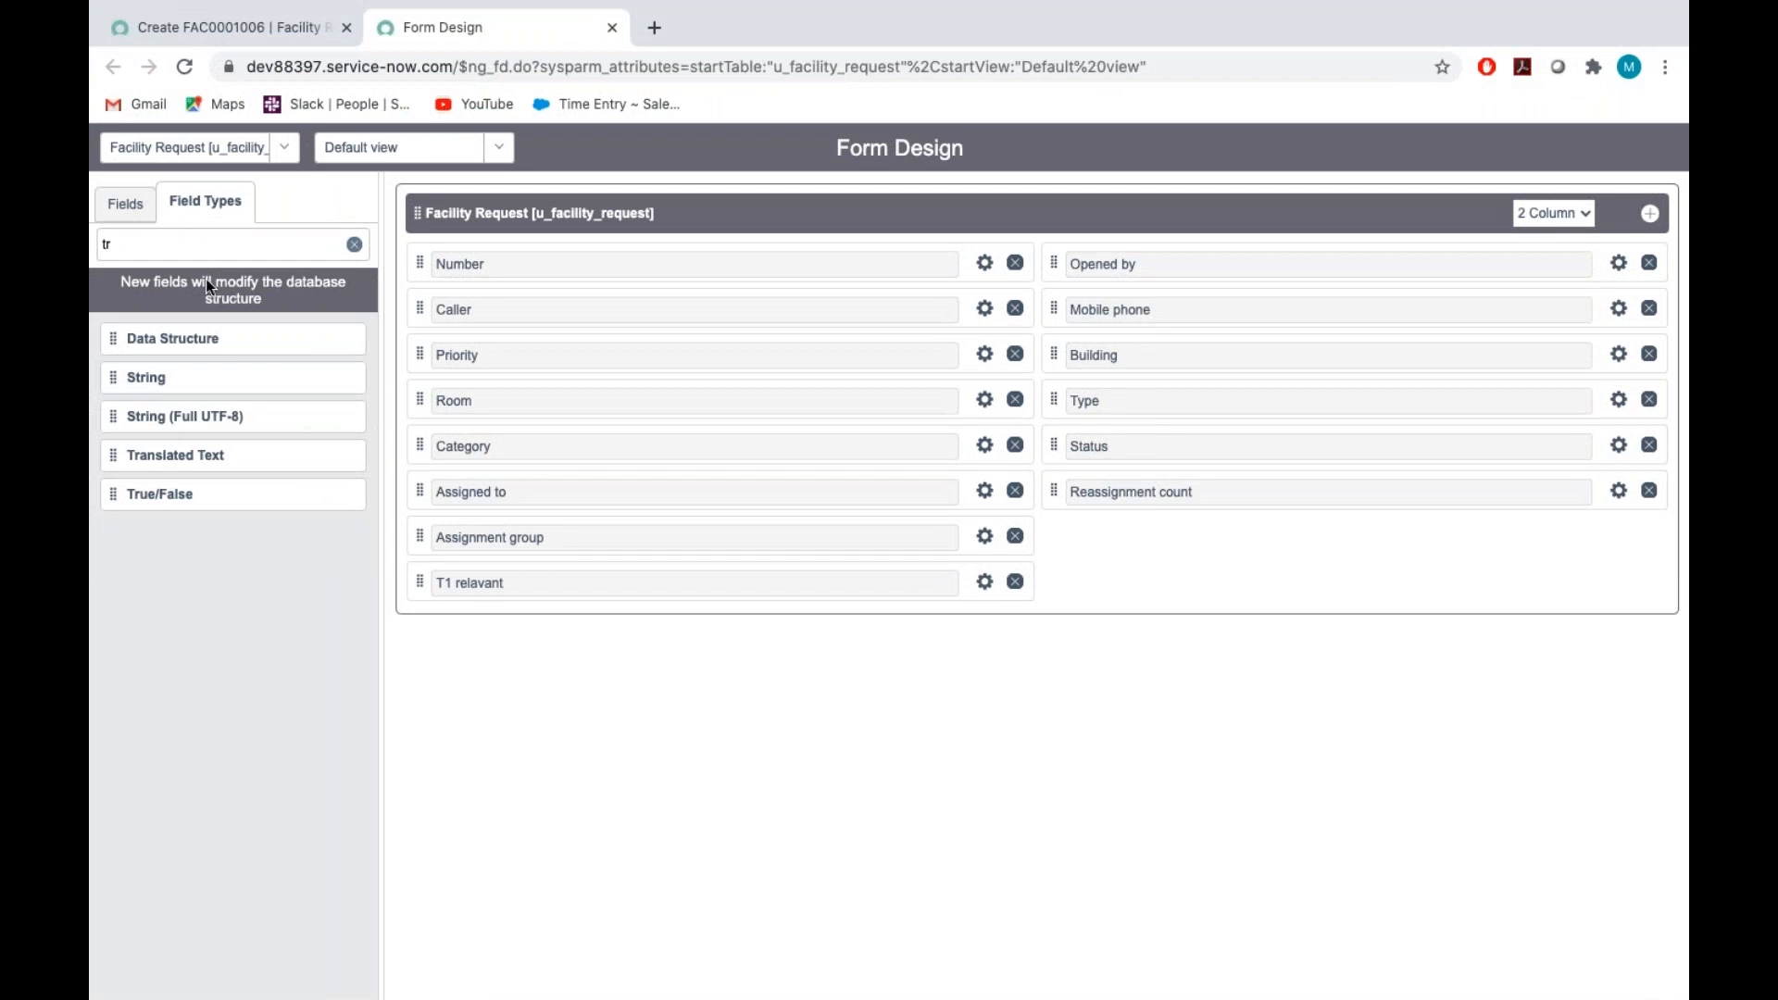
click(136, 251)
key(BackSpace)
key(BackSpace)
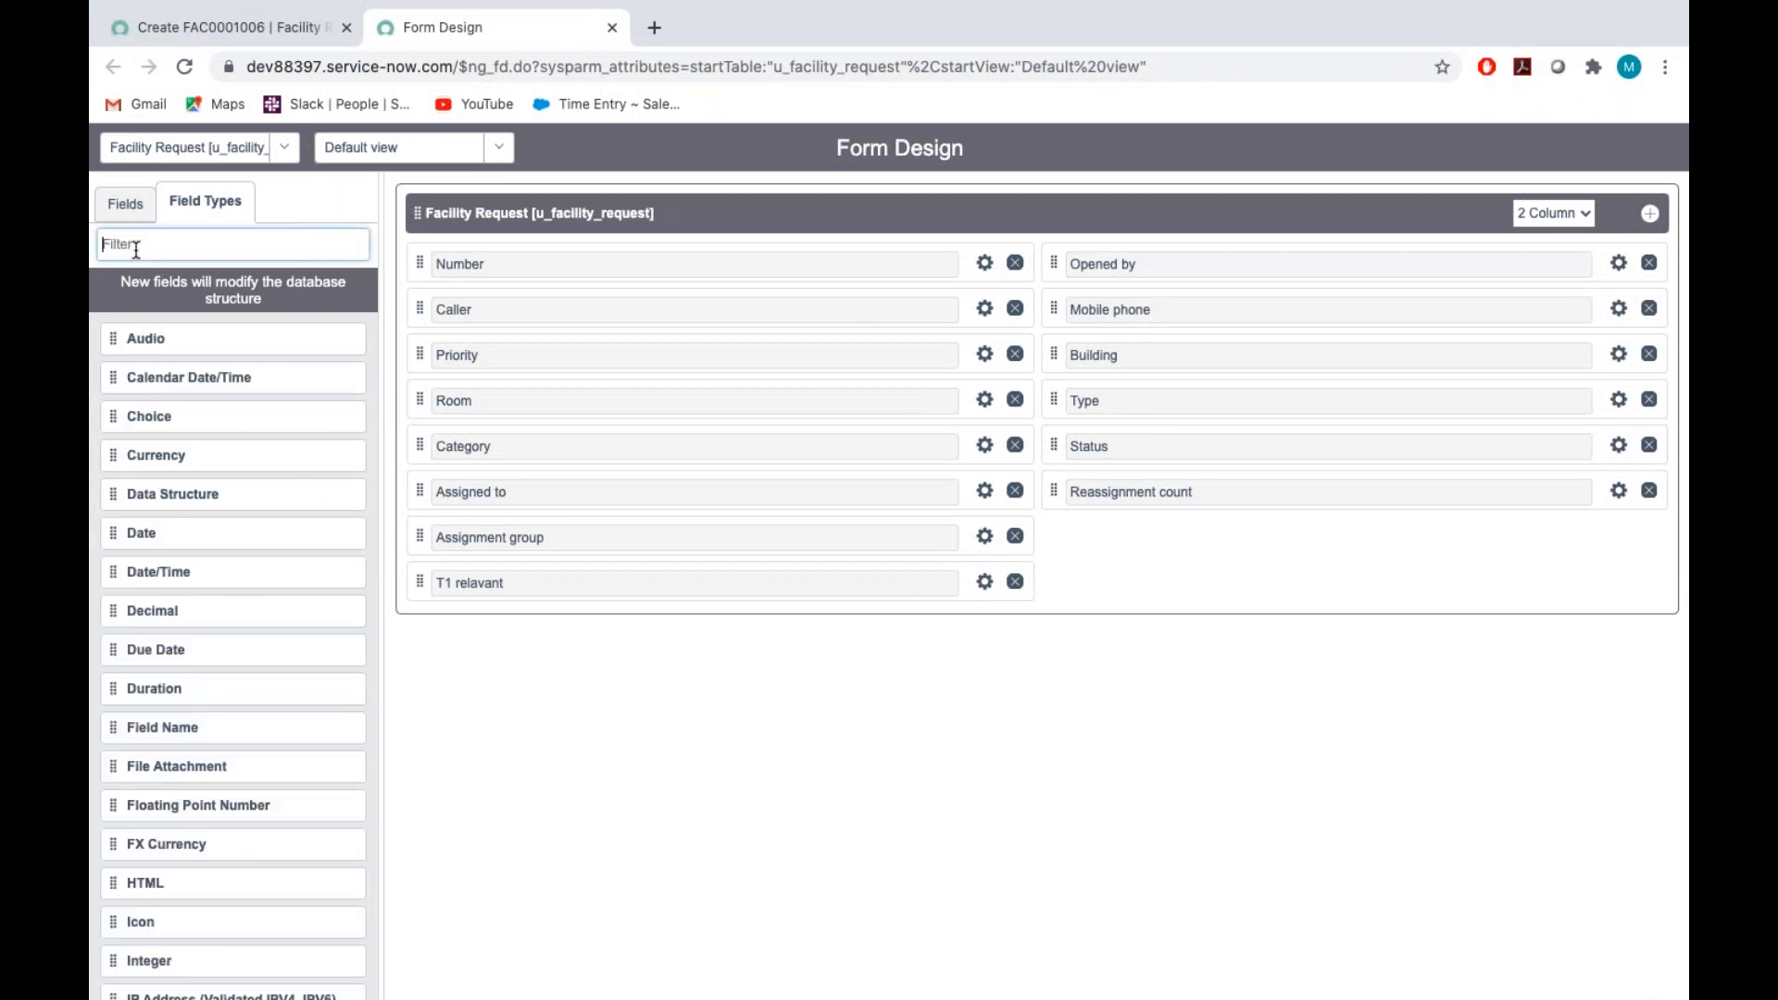
text(string)
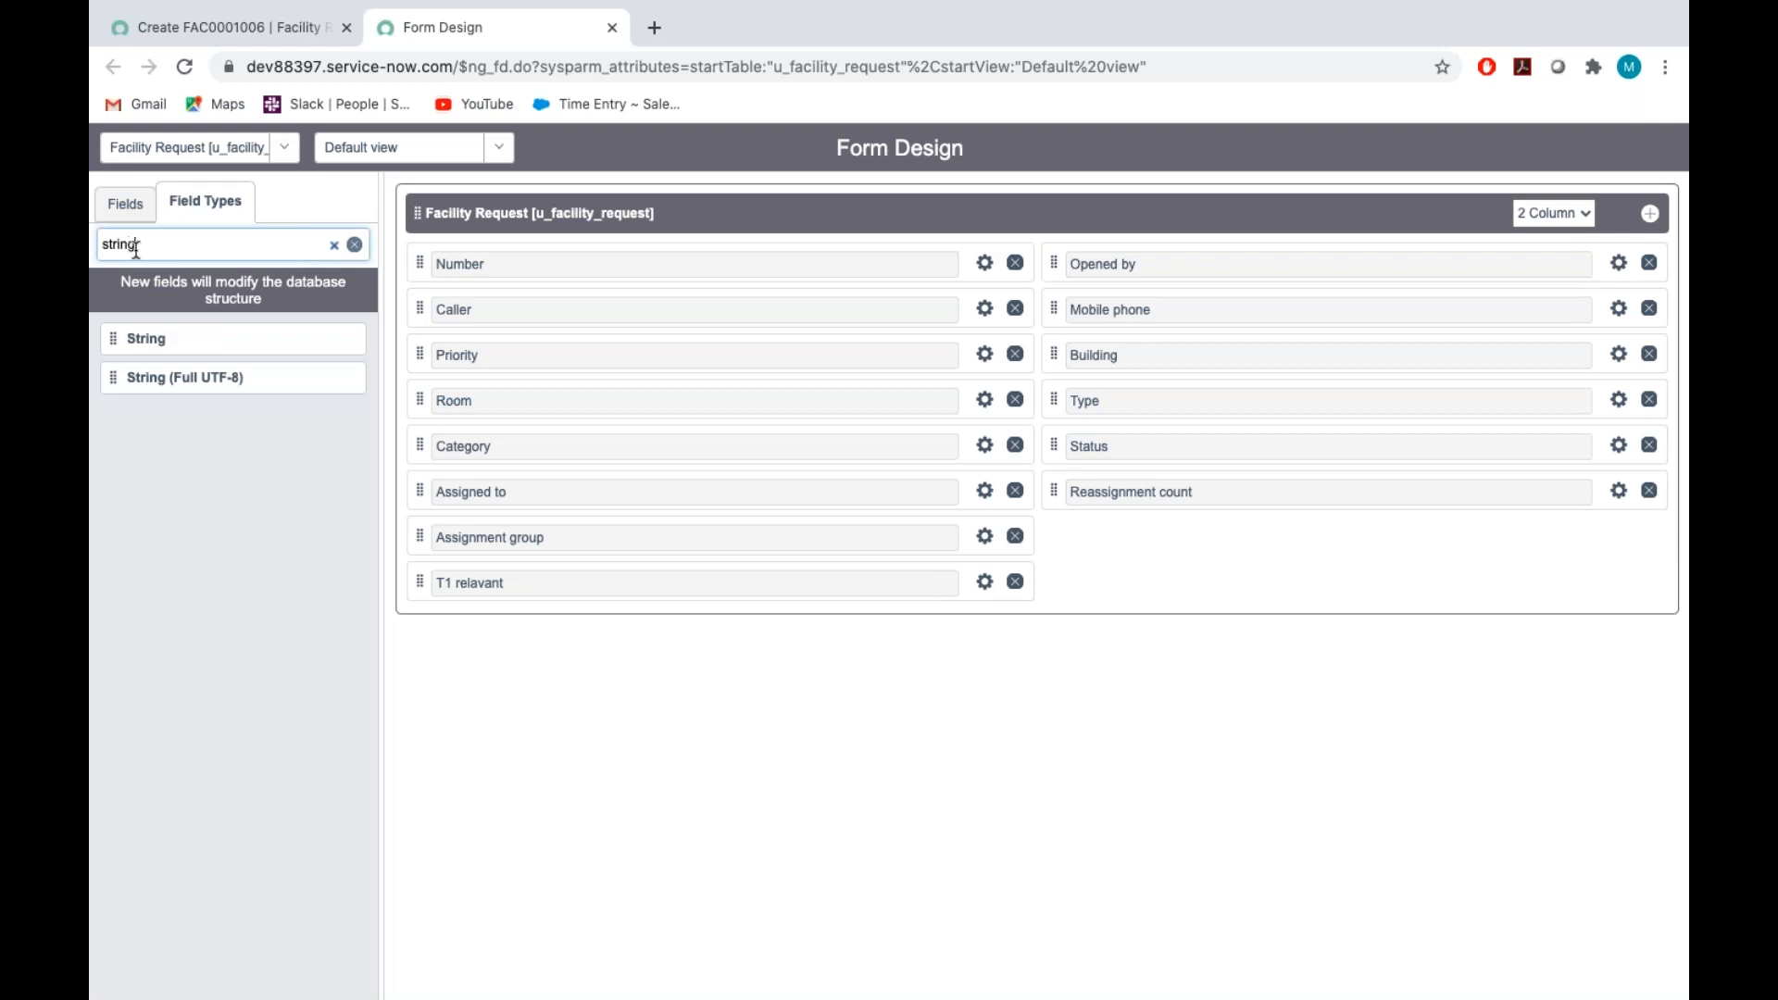
drag(132, 337, 1112, 546)
drag(1518, 491, 1524, 521)
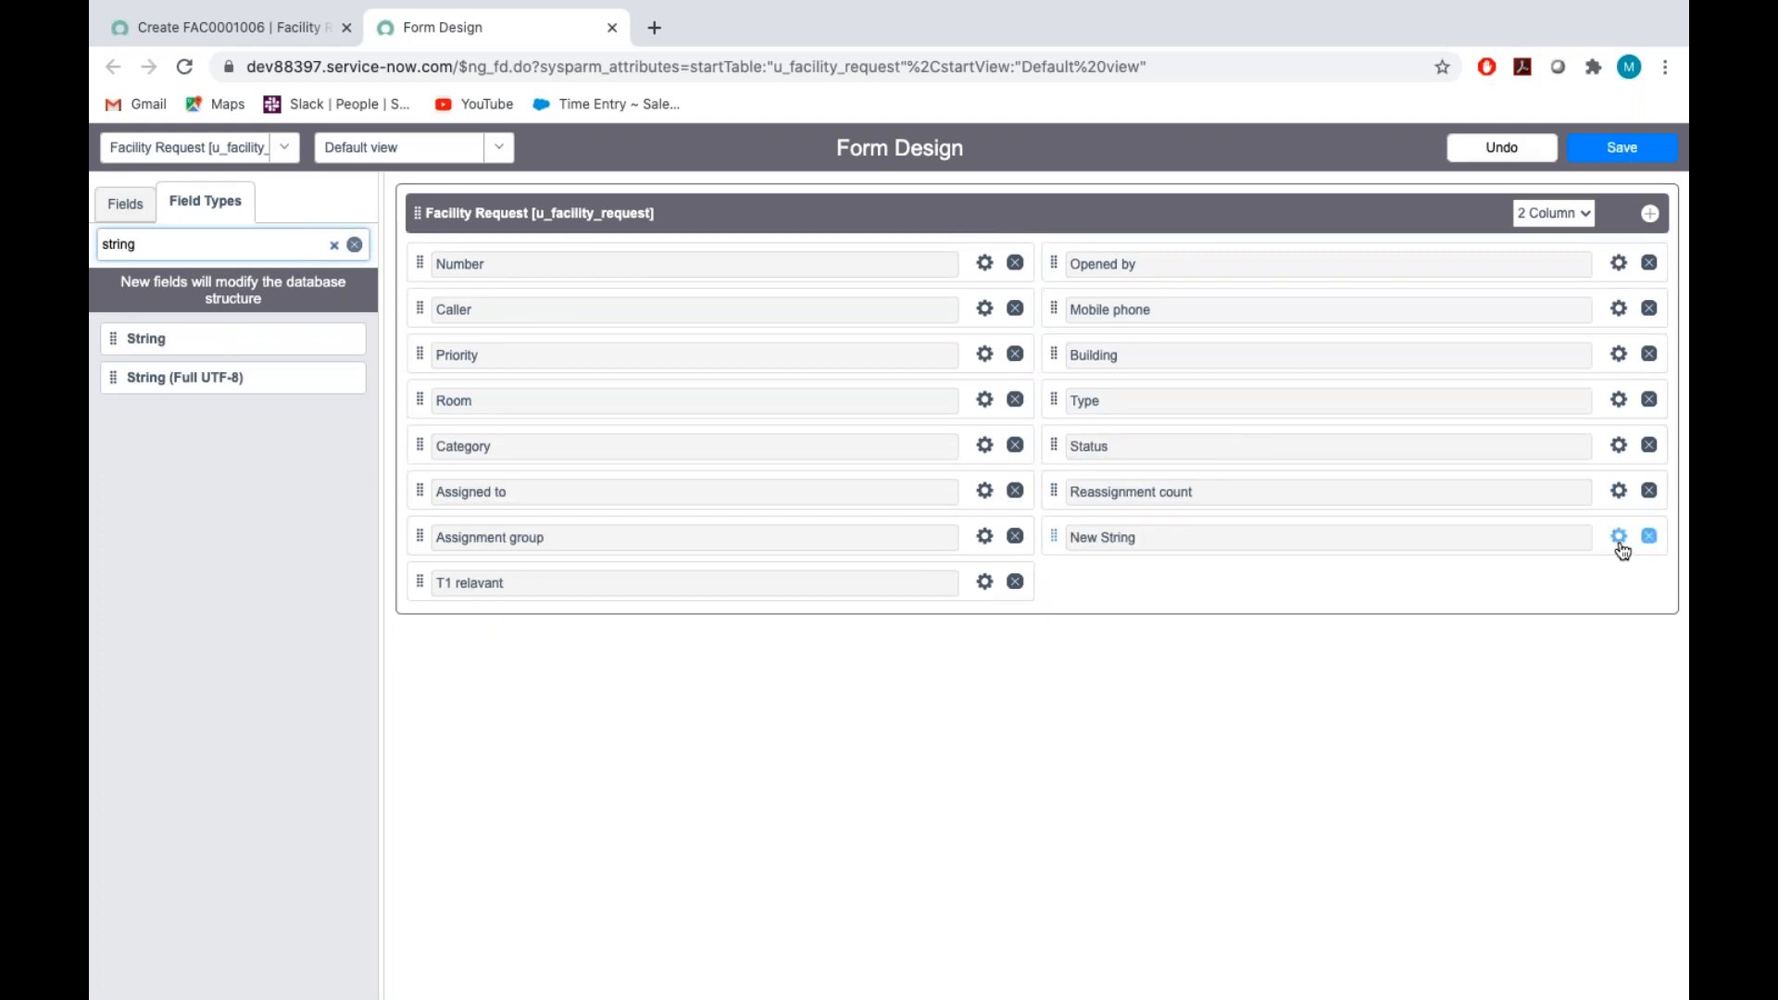
Open the properties of the new String field below Reassignment count and label it "SAP T1"
click(1619, 535)
key(BackSpace)
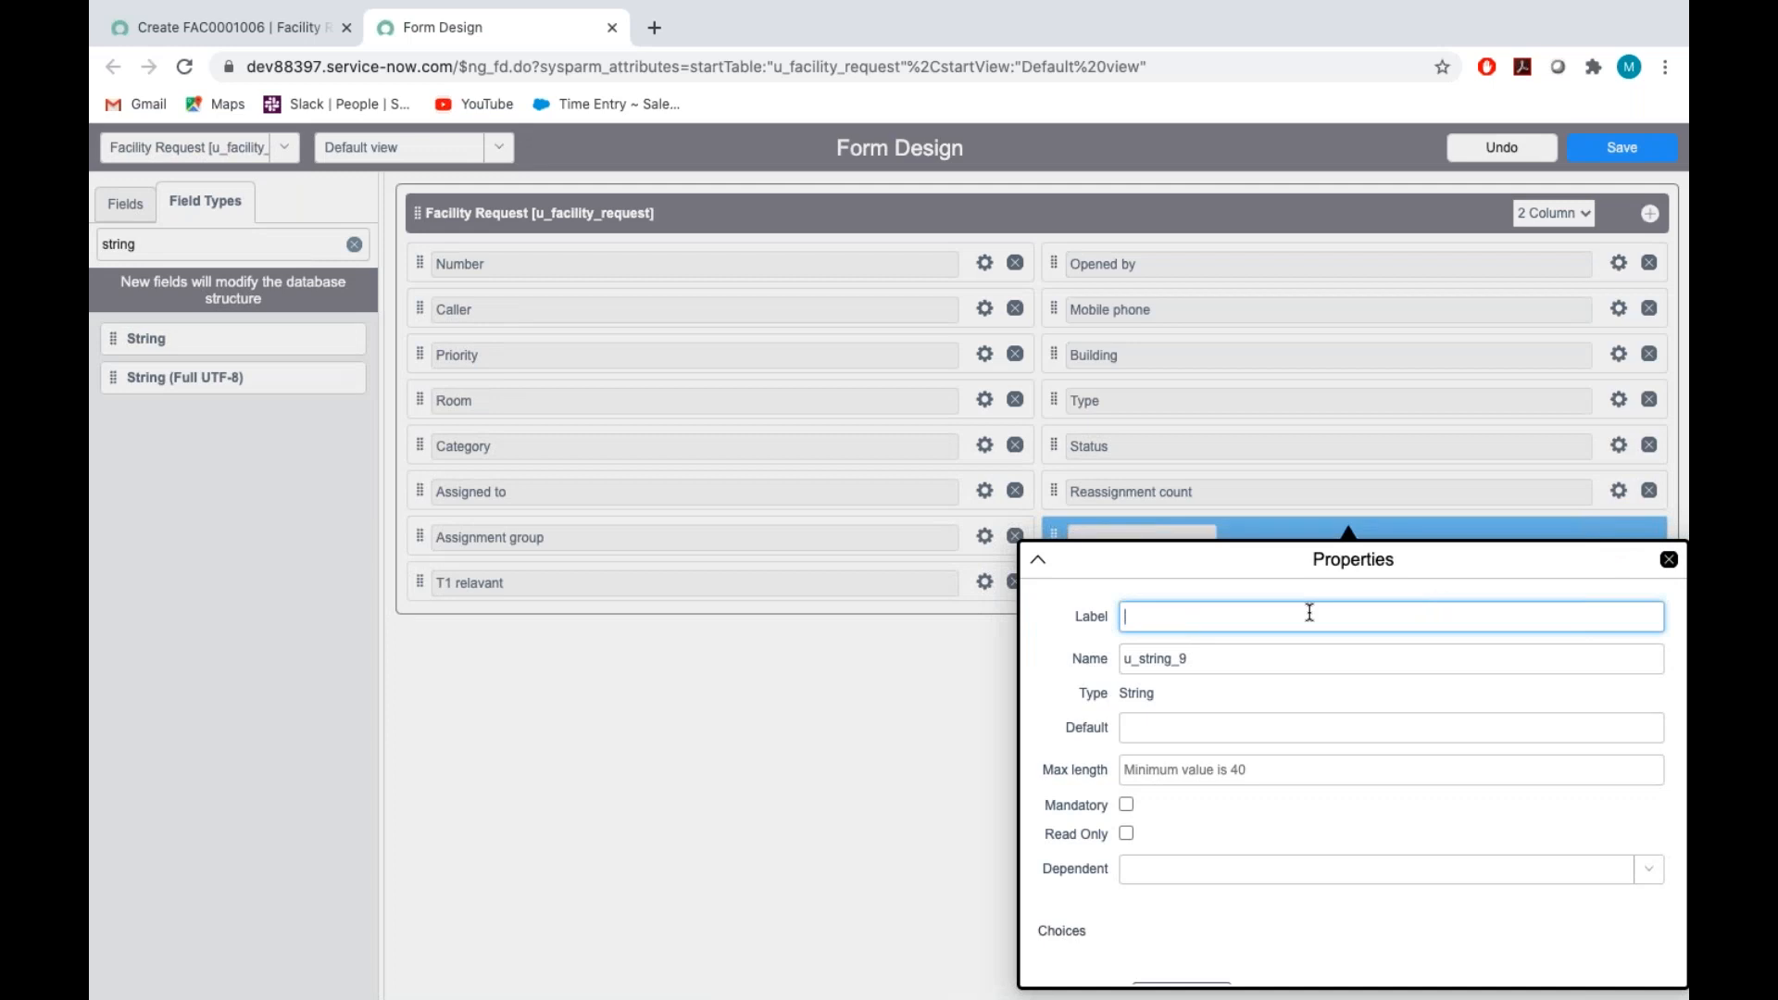
text(A)
key(BackSpace)
text(SA)
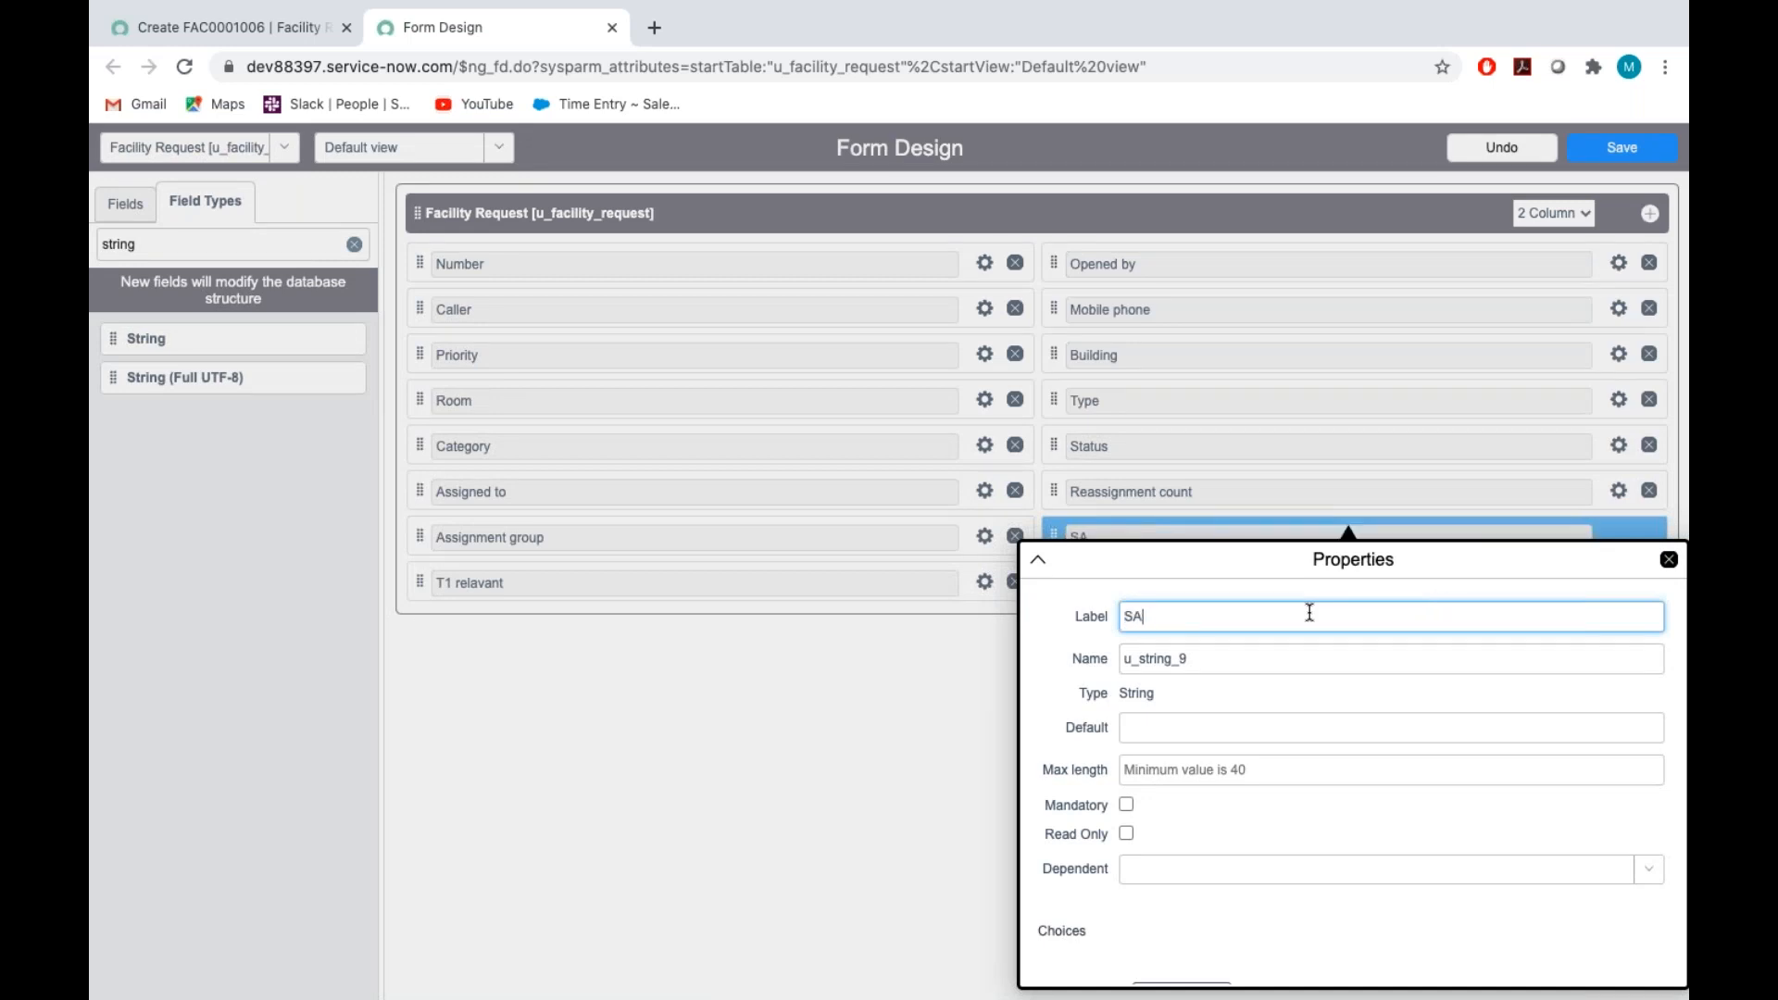
text(P T1)
Set the SAP T1 field's name to u_sap_t1, close its properties and save the form design
double_click(1277, 657)
key(BackSpace)
text(u)
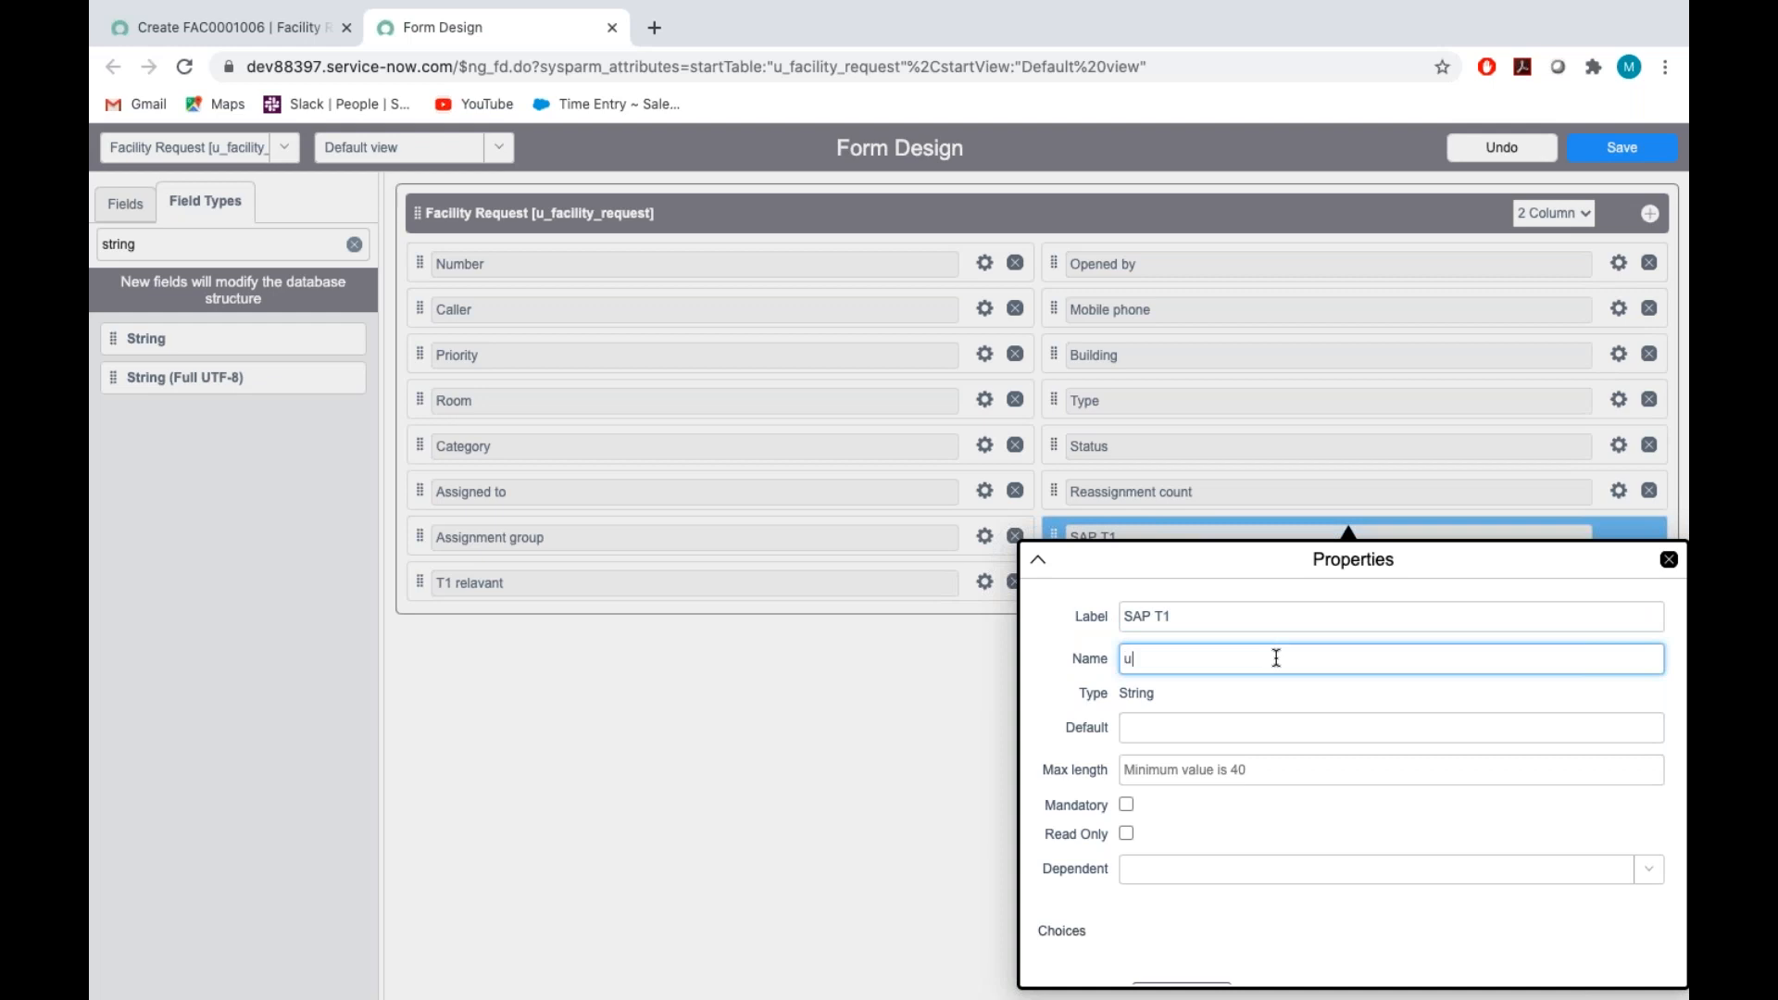
text(_sap_t1)
scroll(1287, 848, down, 1)
scroll(1281, 859, up, 1)
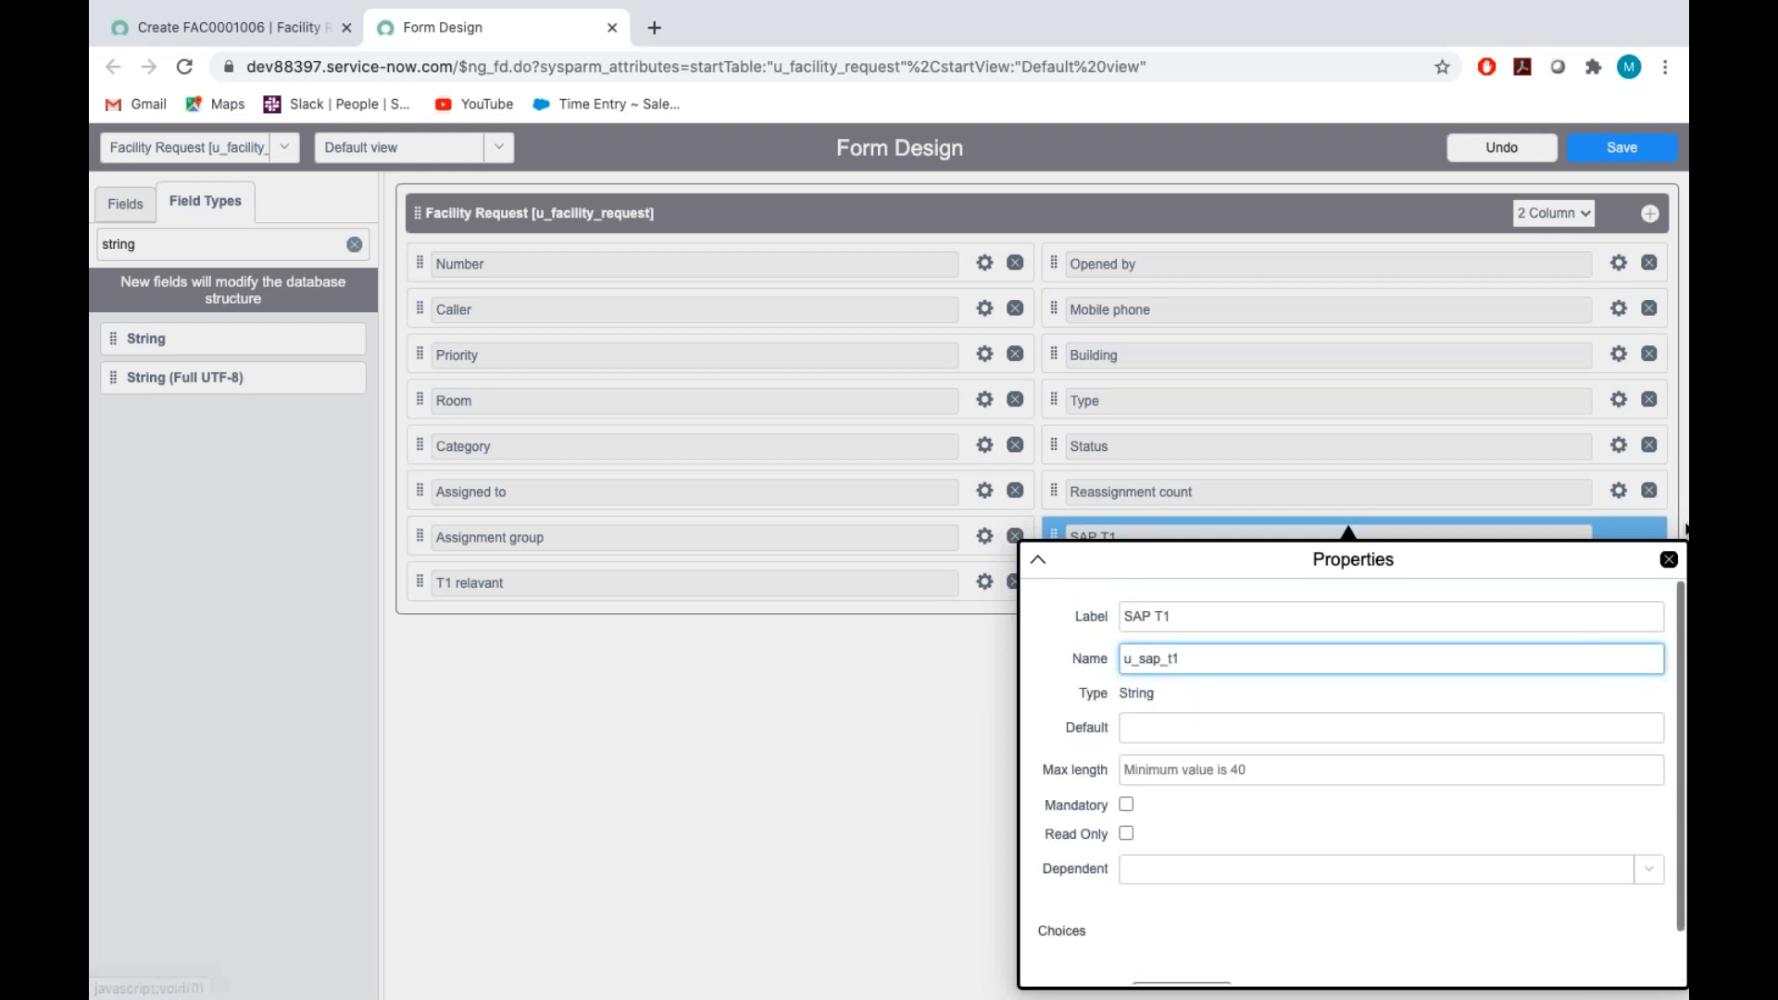
click(1669, 561)
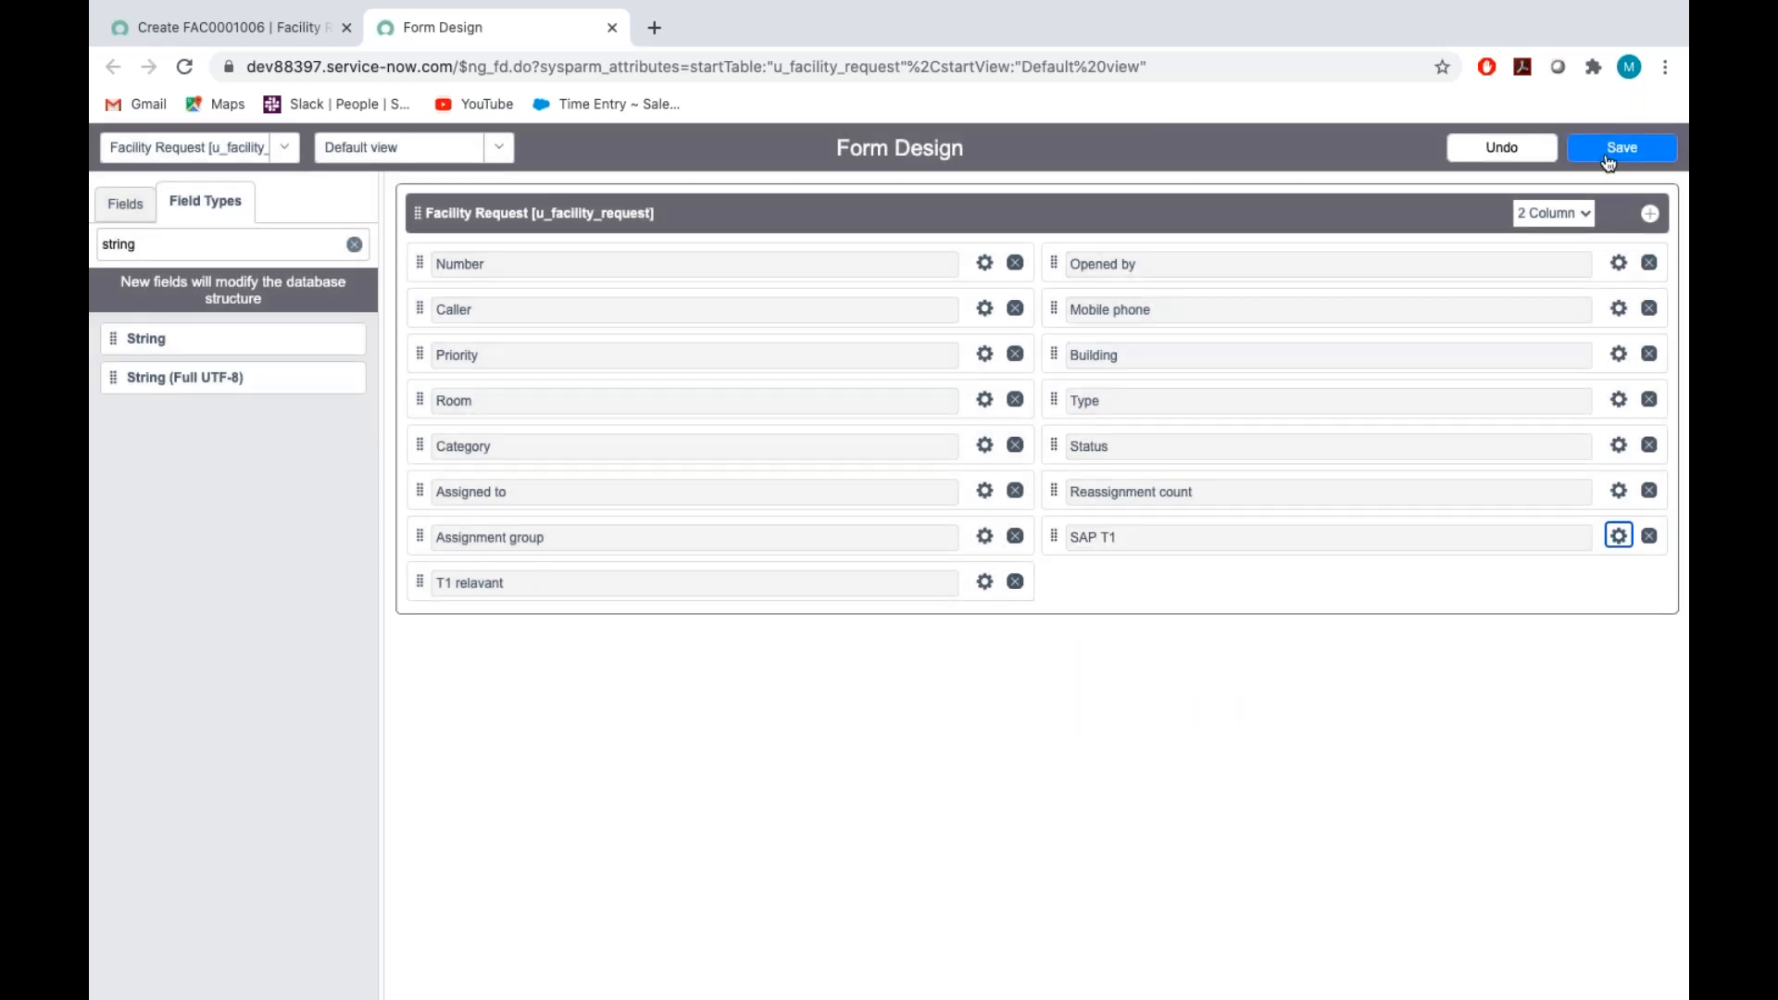
click(1663, 149)
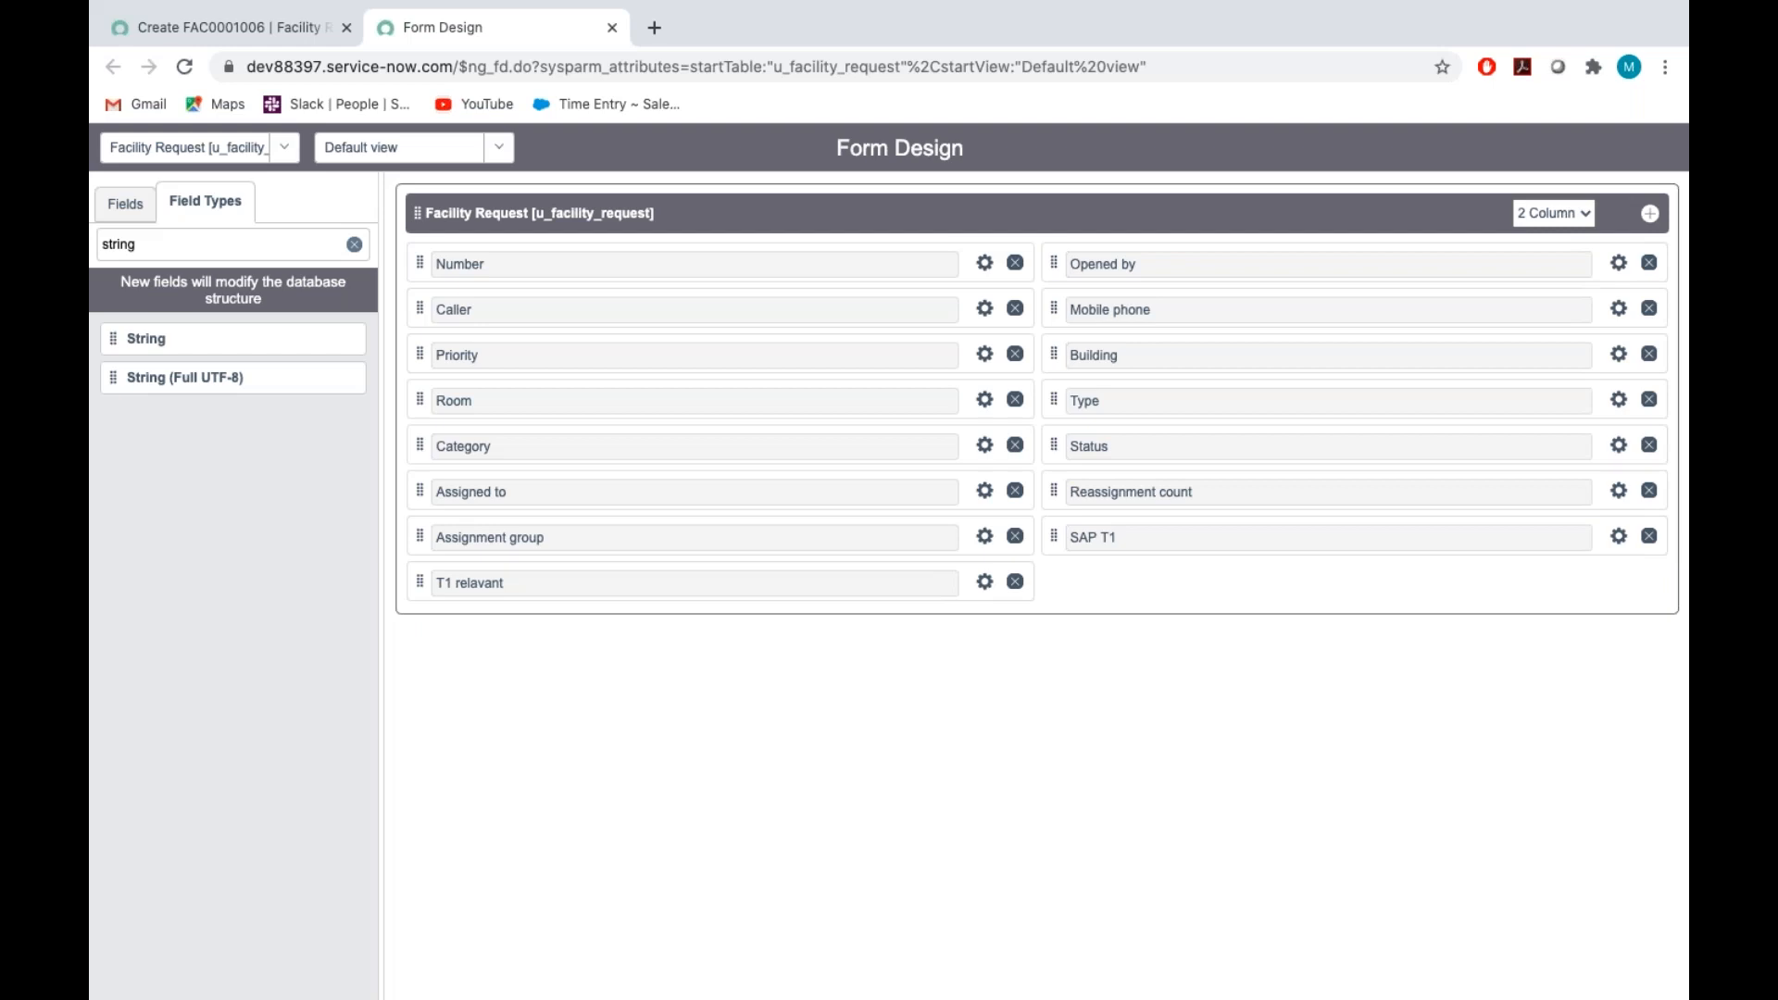
Switch to the Assignment_Tech document and read item 17 for the Site SAP field's type and choices
key(ctrl+Right)
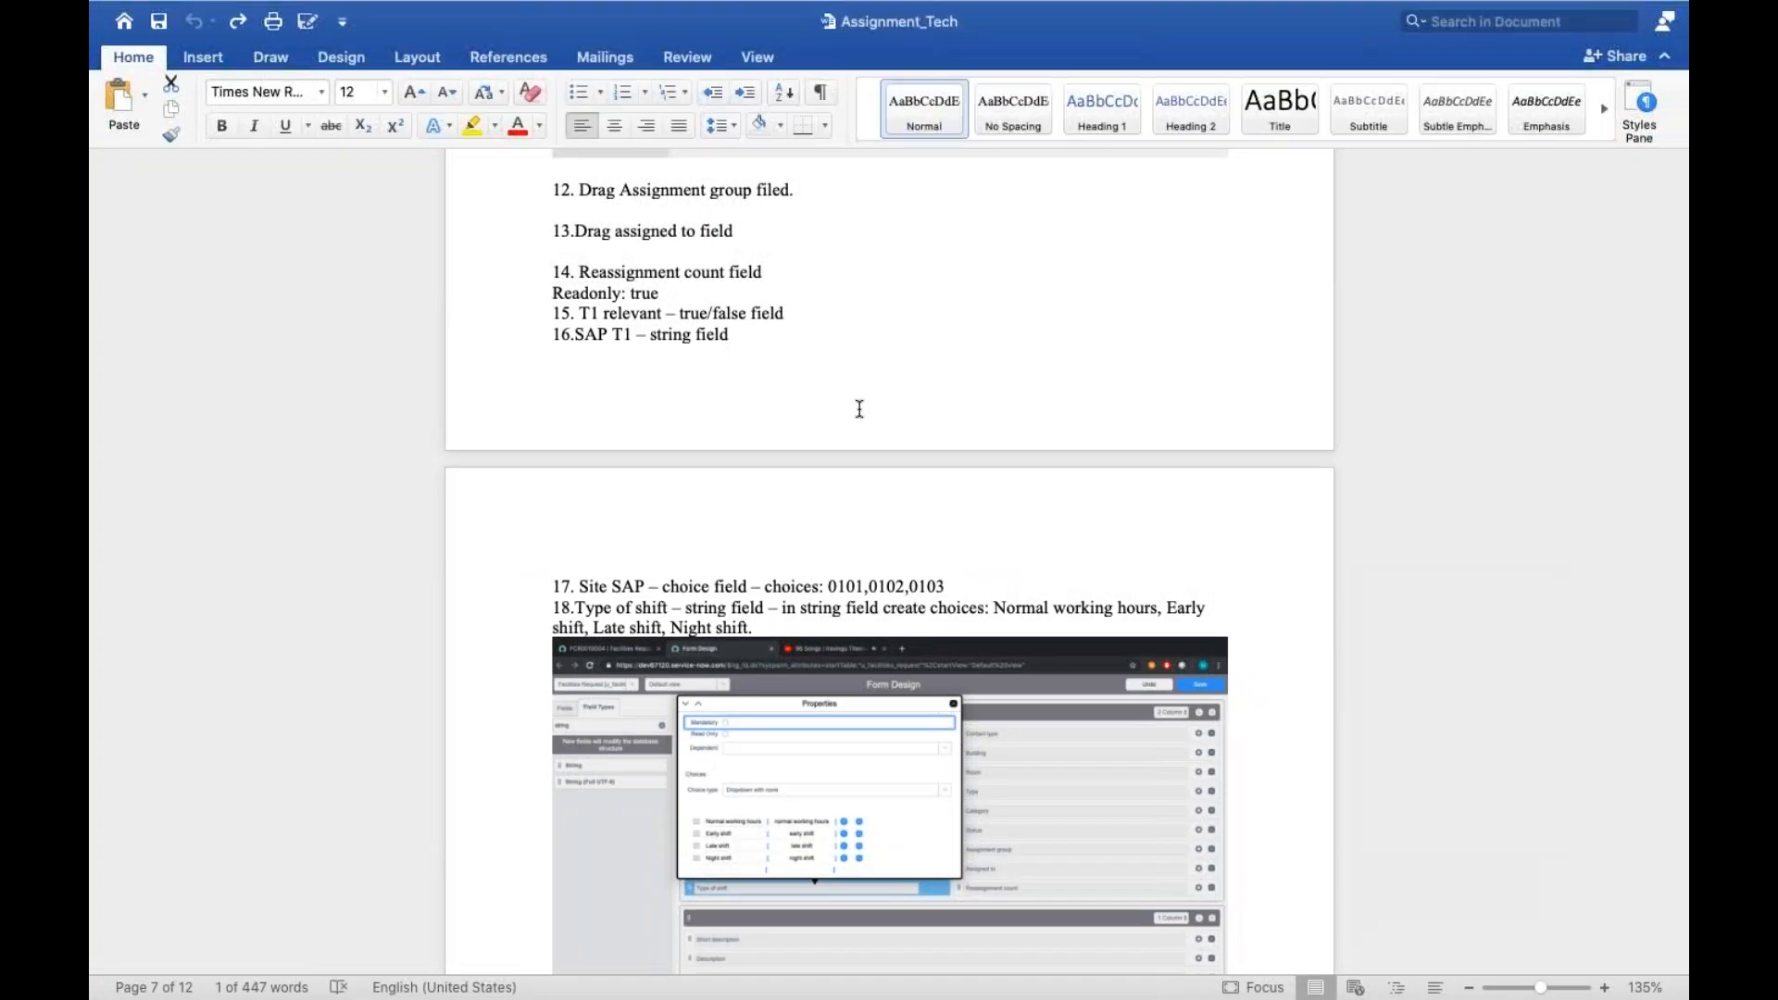
scroll(860, 408, down, 5)
double_click(619, 307)
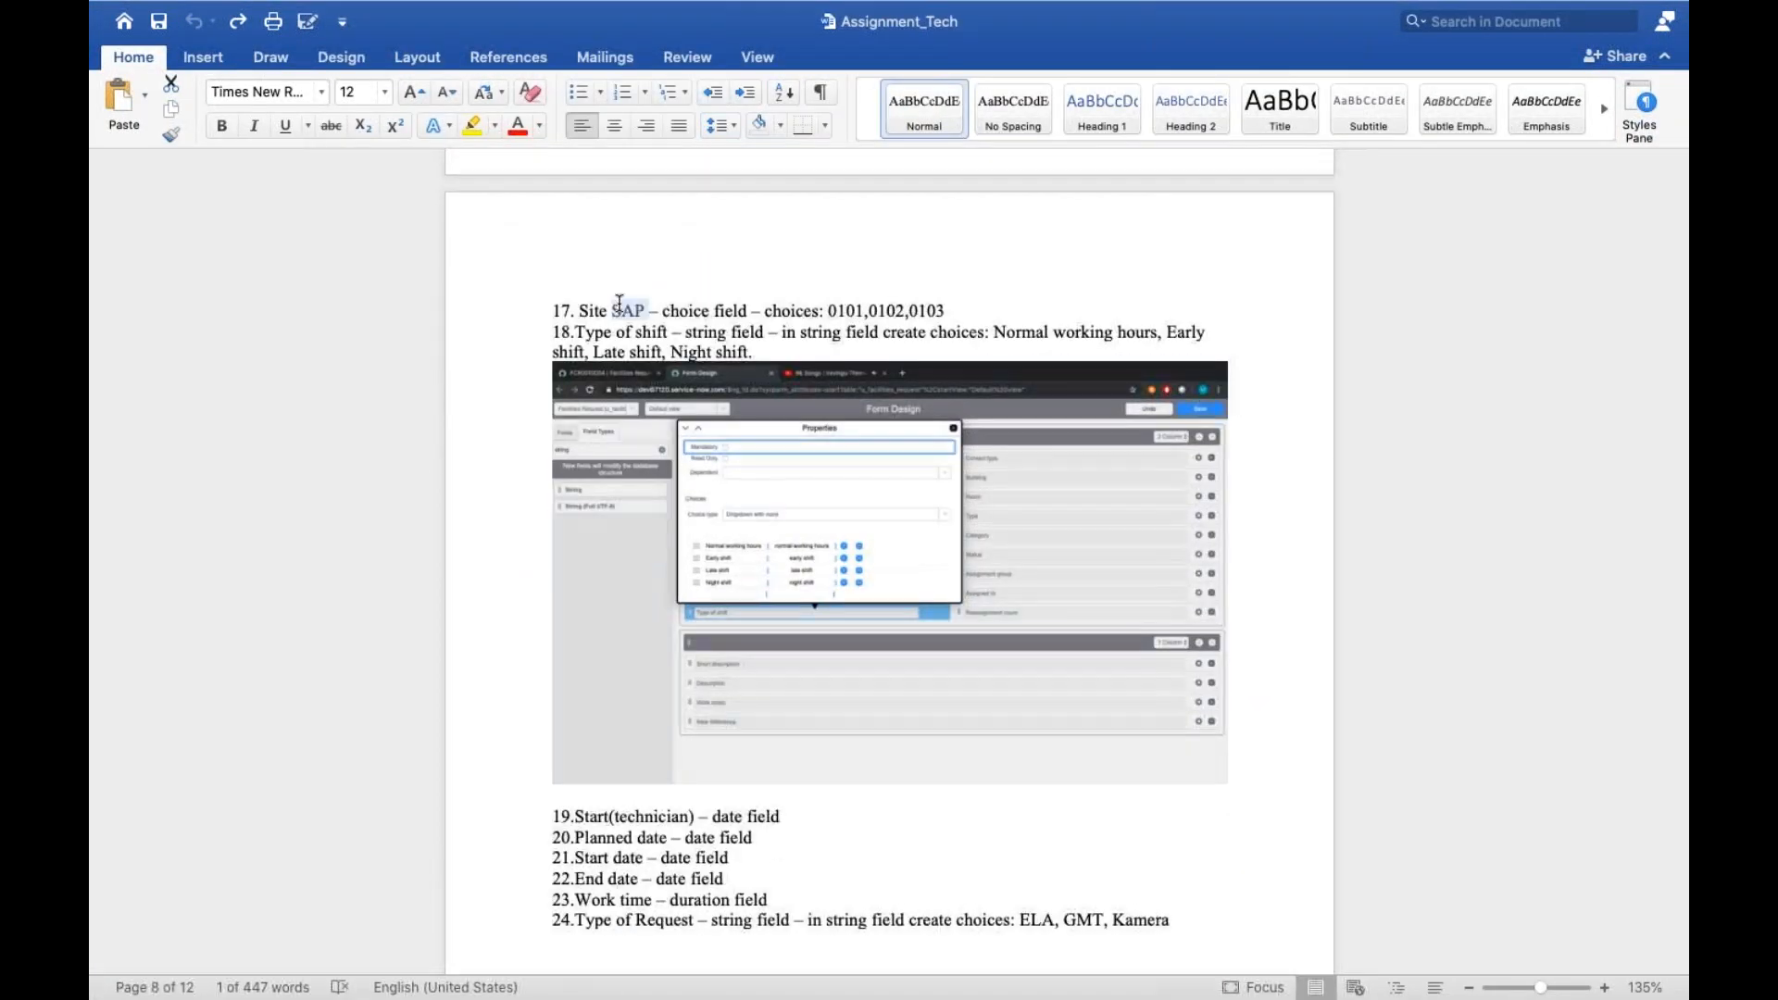
click(704, 312)
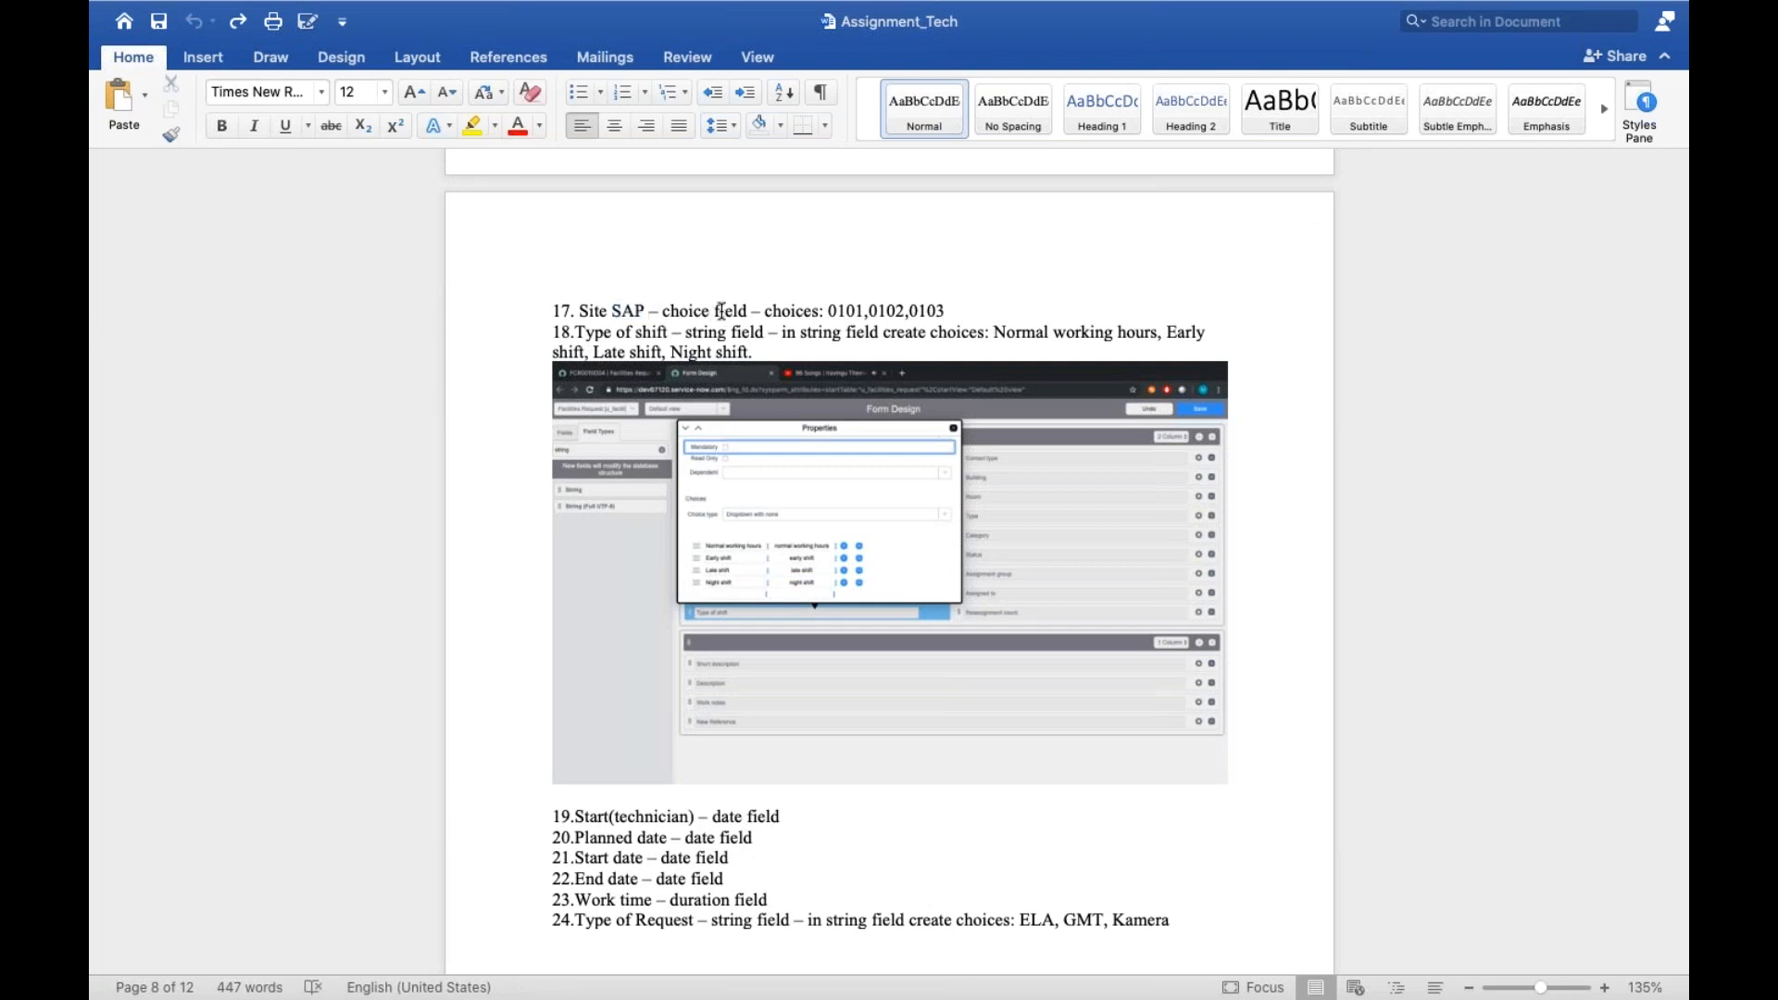
triple_click(721, 311)
click(904, 312)
triple_click(867, 310)
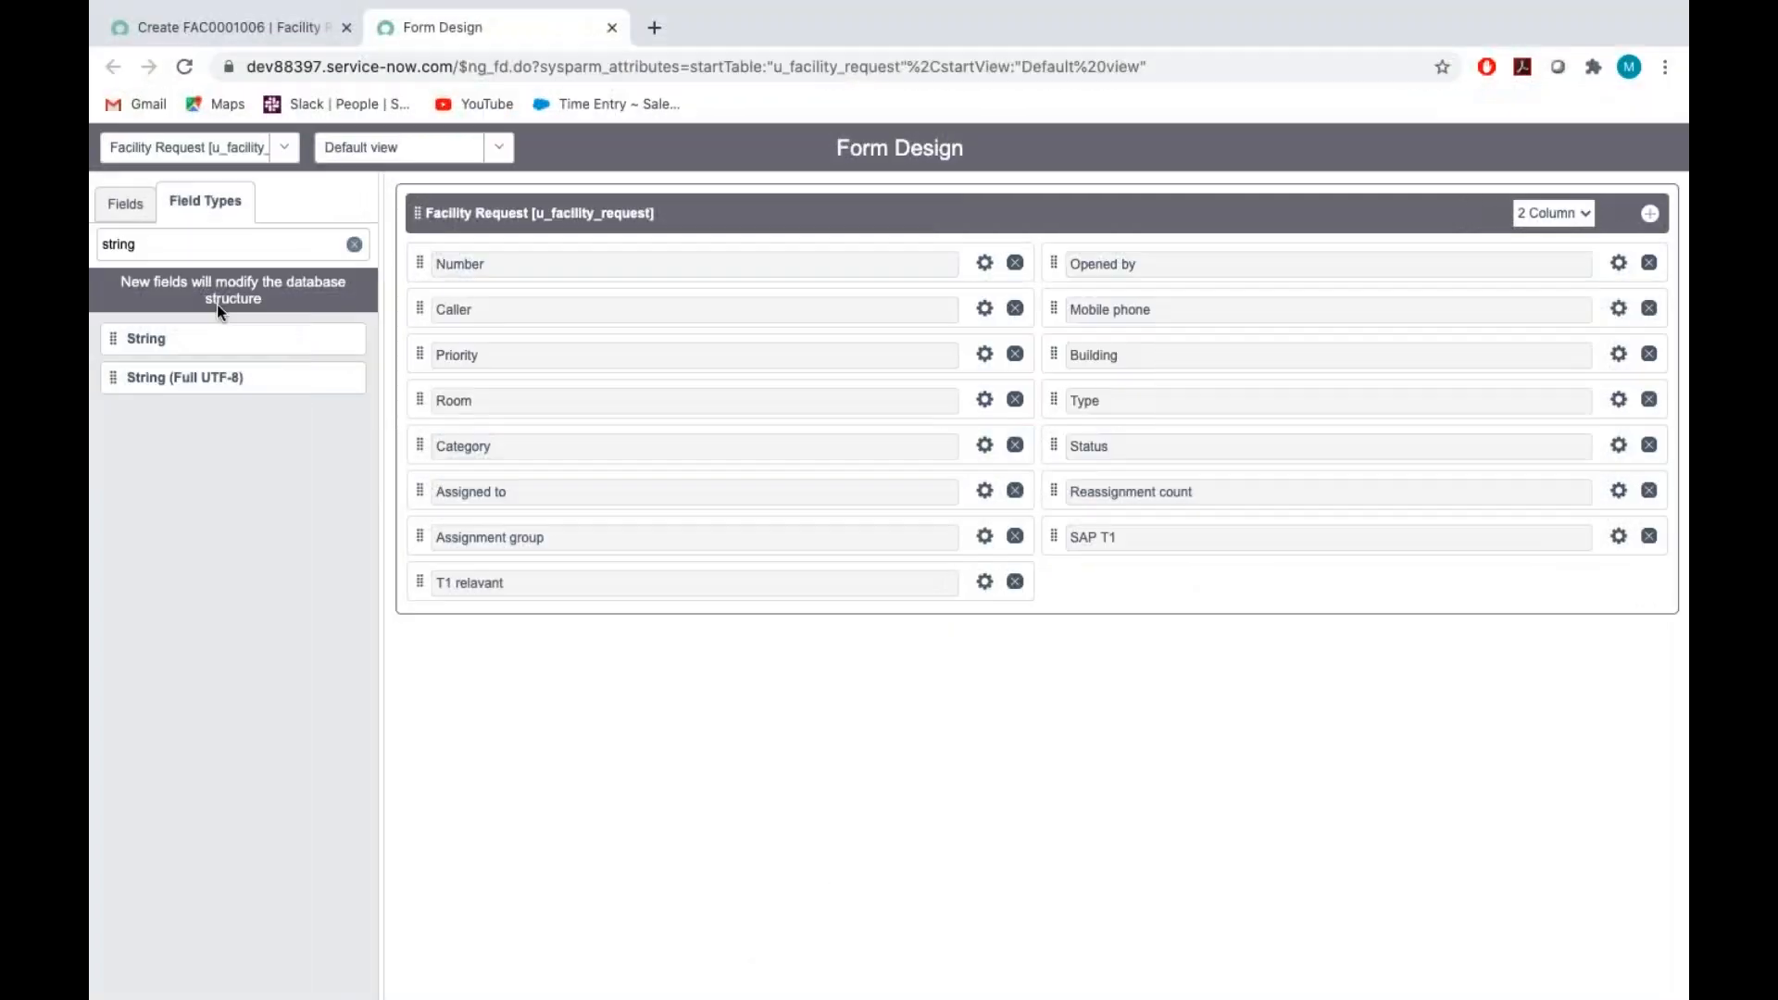
Find the Choice field type in the form design and add a new Choice field below SAP T1
click(160, 239)
key(BackSpace)
key(BackSpace)
key(BackSpace)
key(BackSpace)
key(BackSpace)
key(BackSpace)
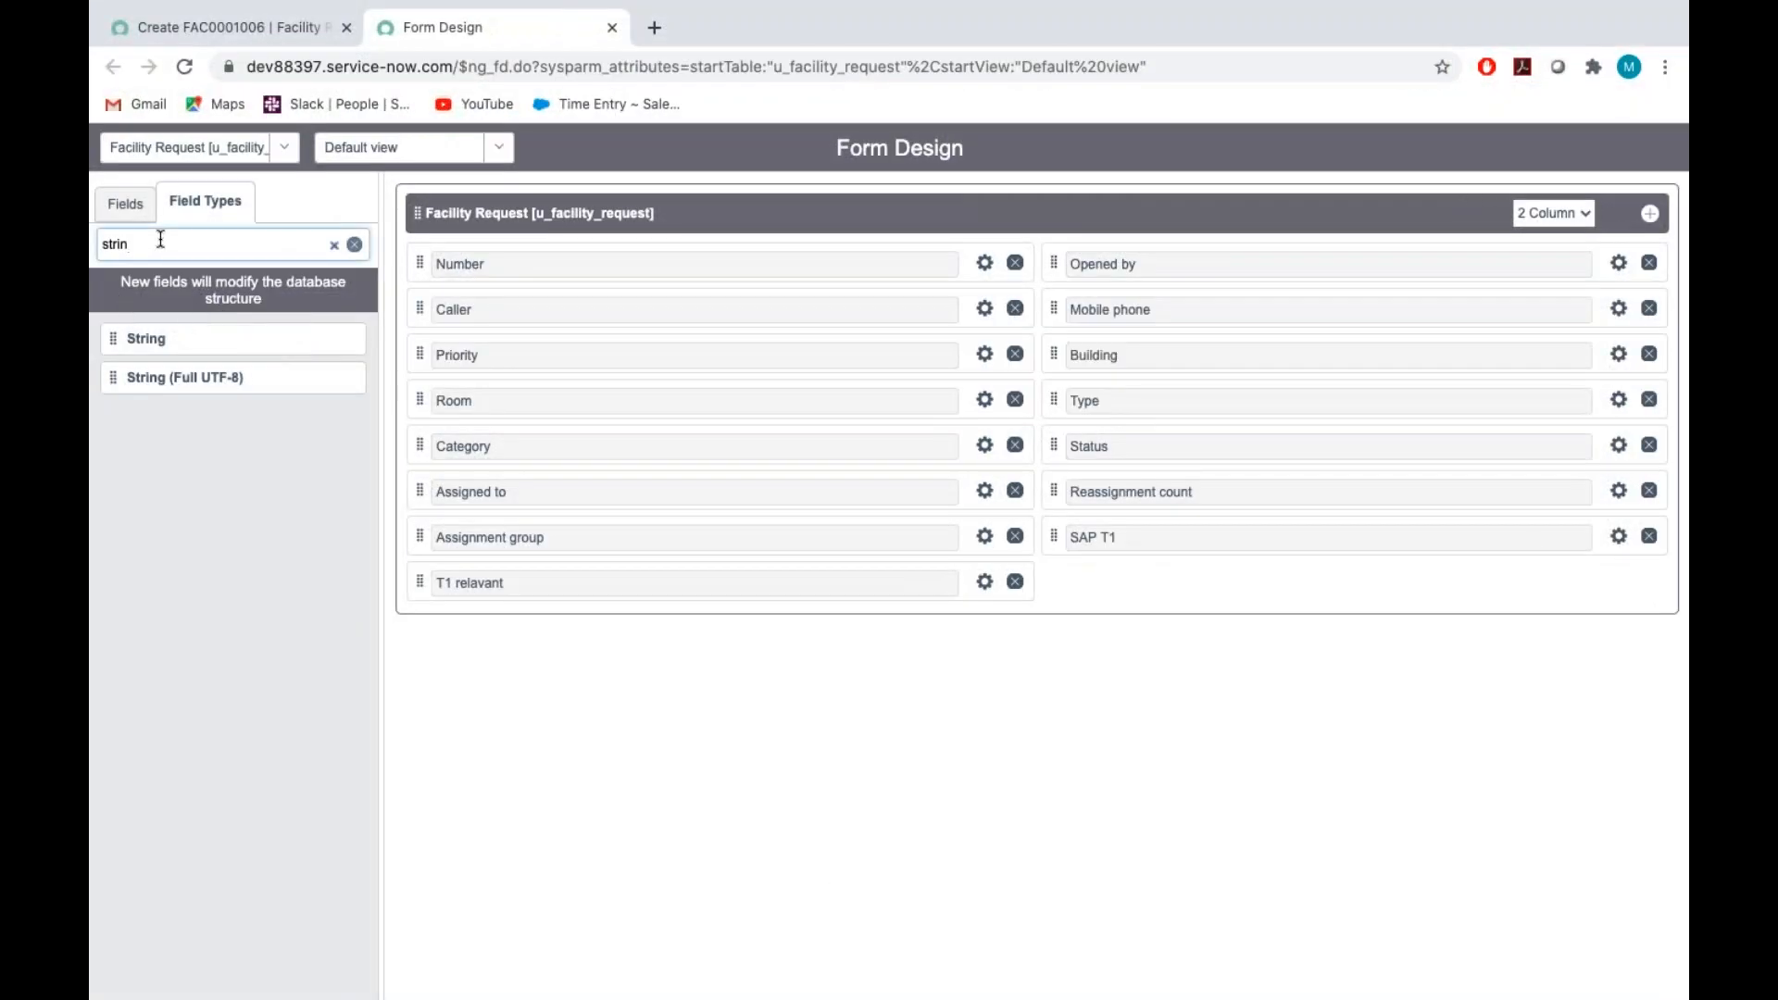
text(choice)
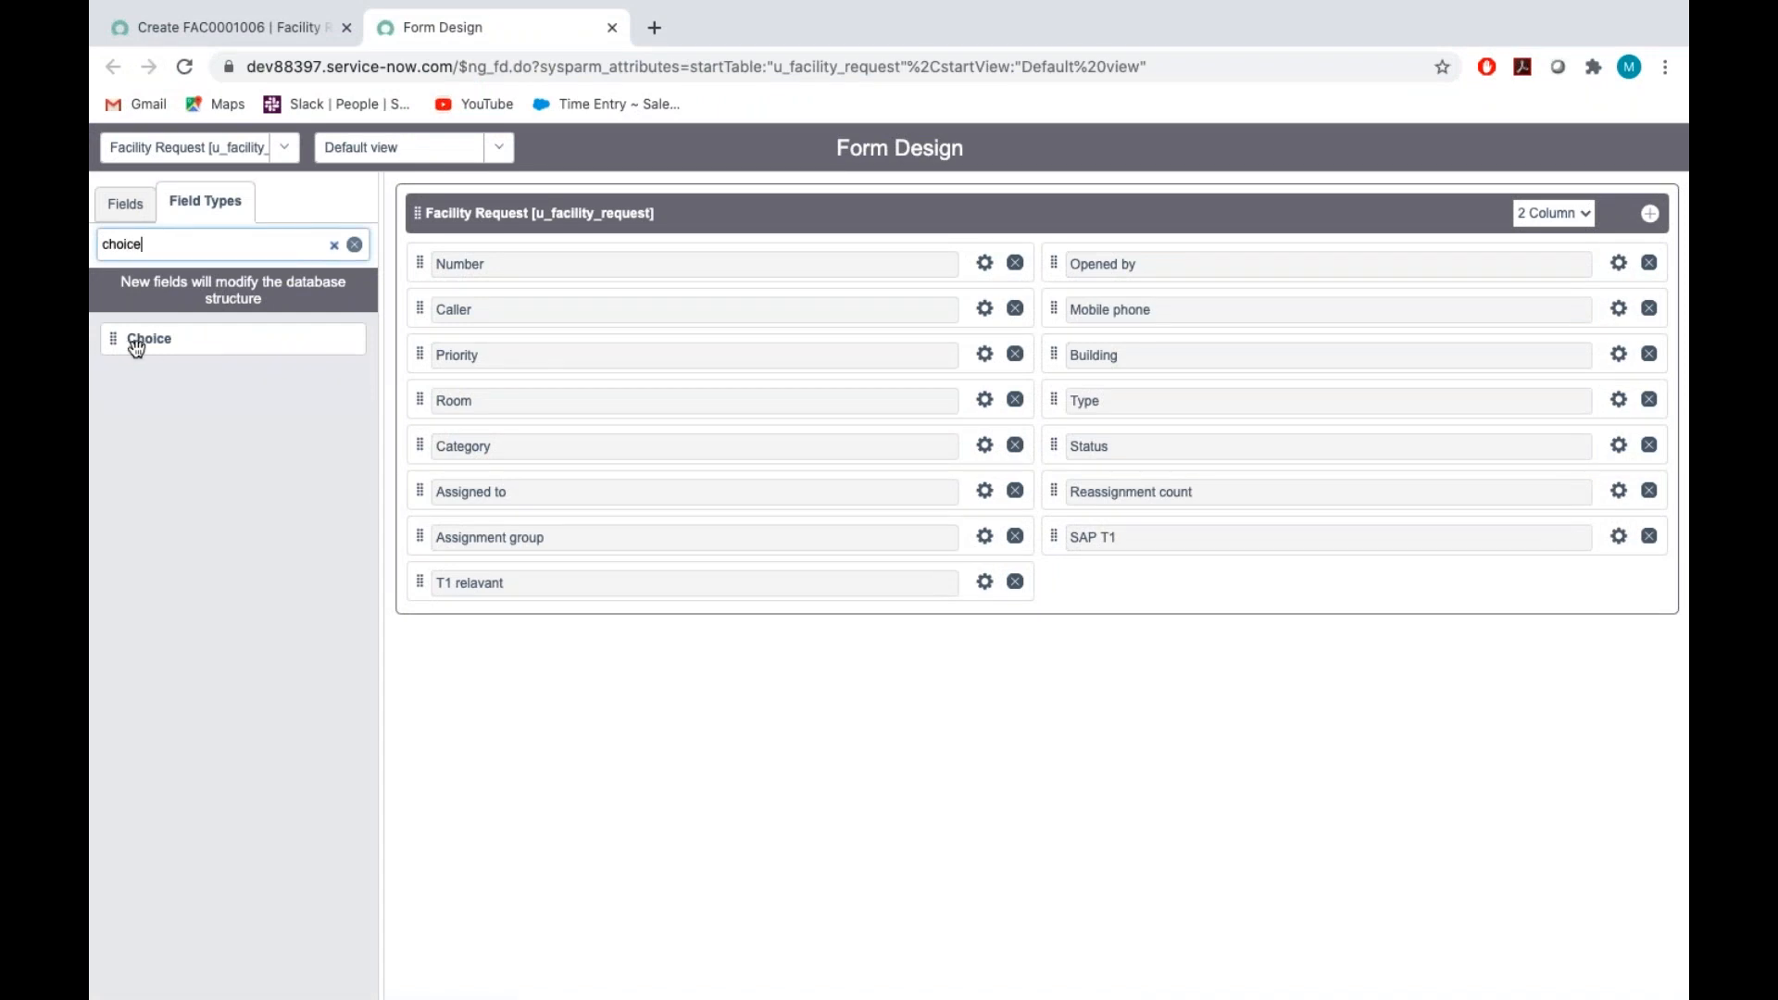
drag(142, 347, 1113, 593)
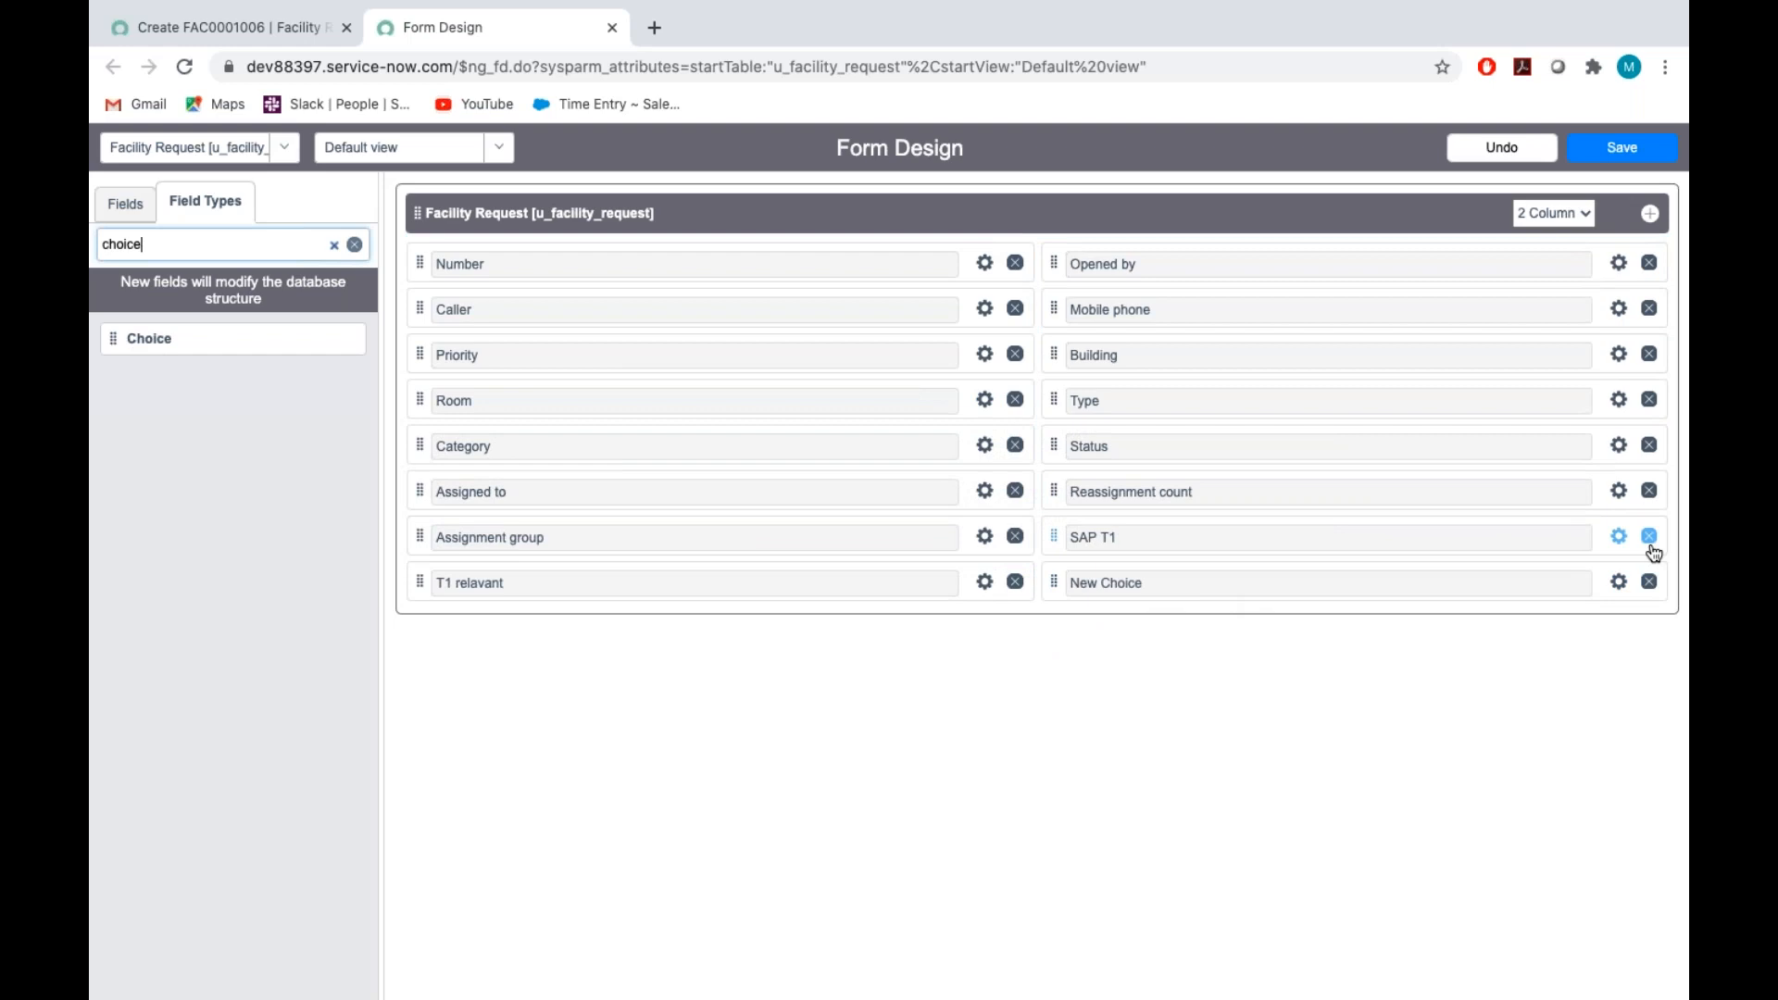
Label the new Choice field below SAP T1 "Site map" and set its name to u_site_map
click(1620, 583)
key(BackSpace)
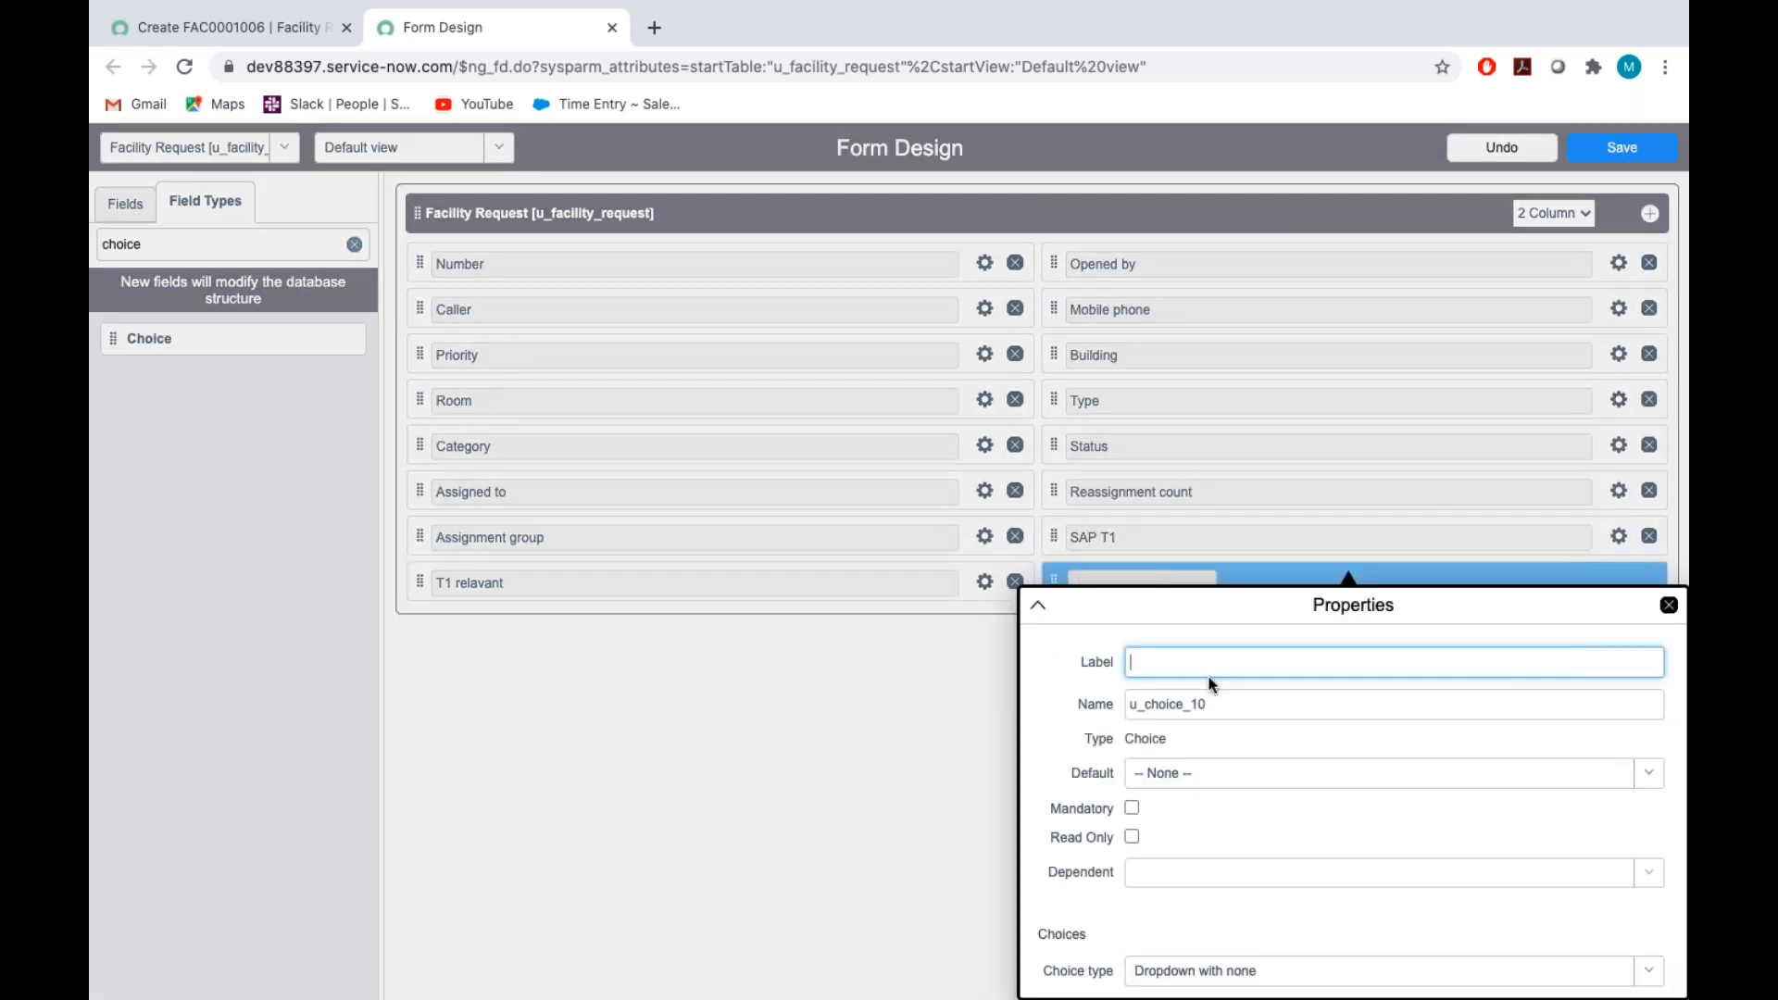
text(Site )
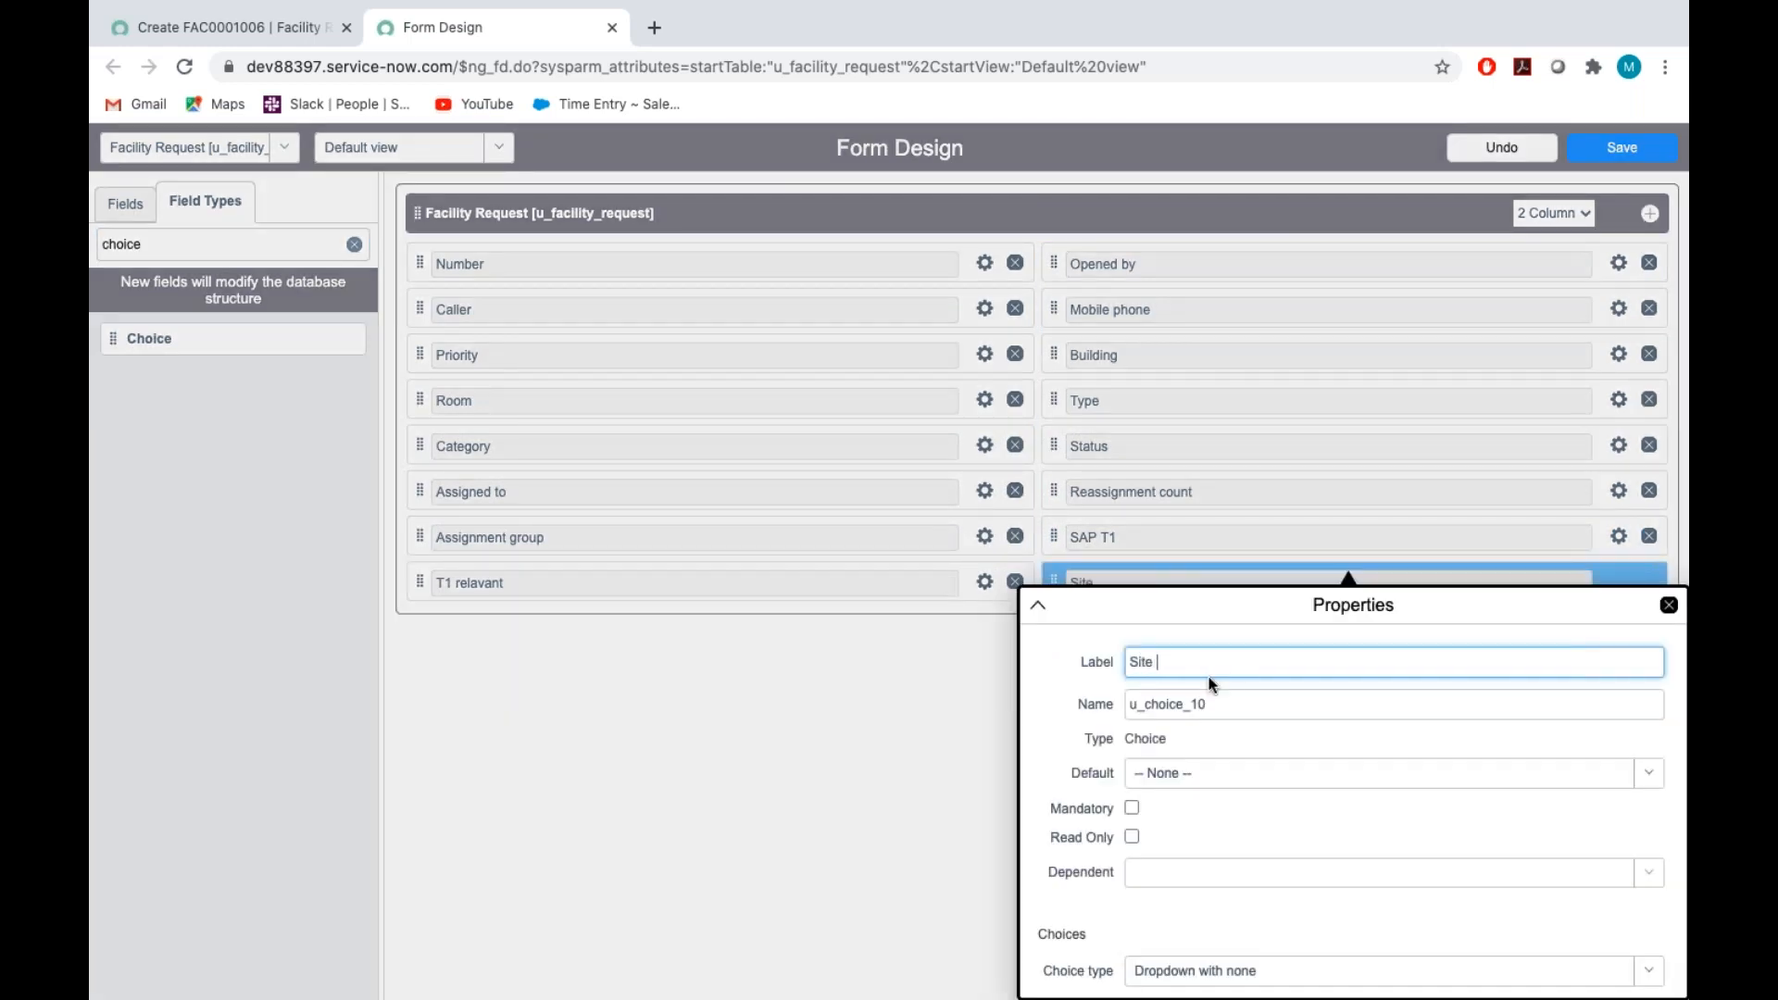
text(map)
key(Tab)
key(BackSpace)
text(u)
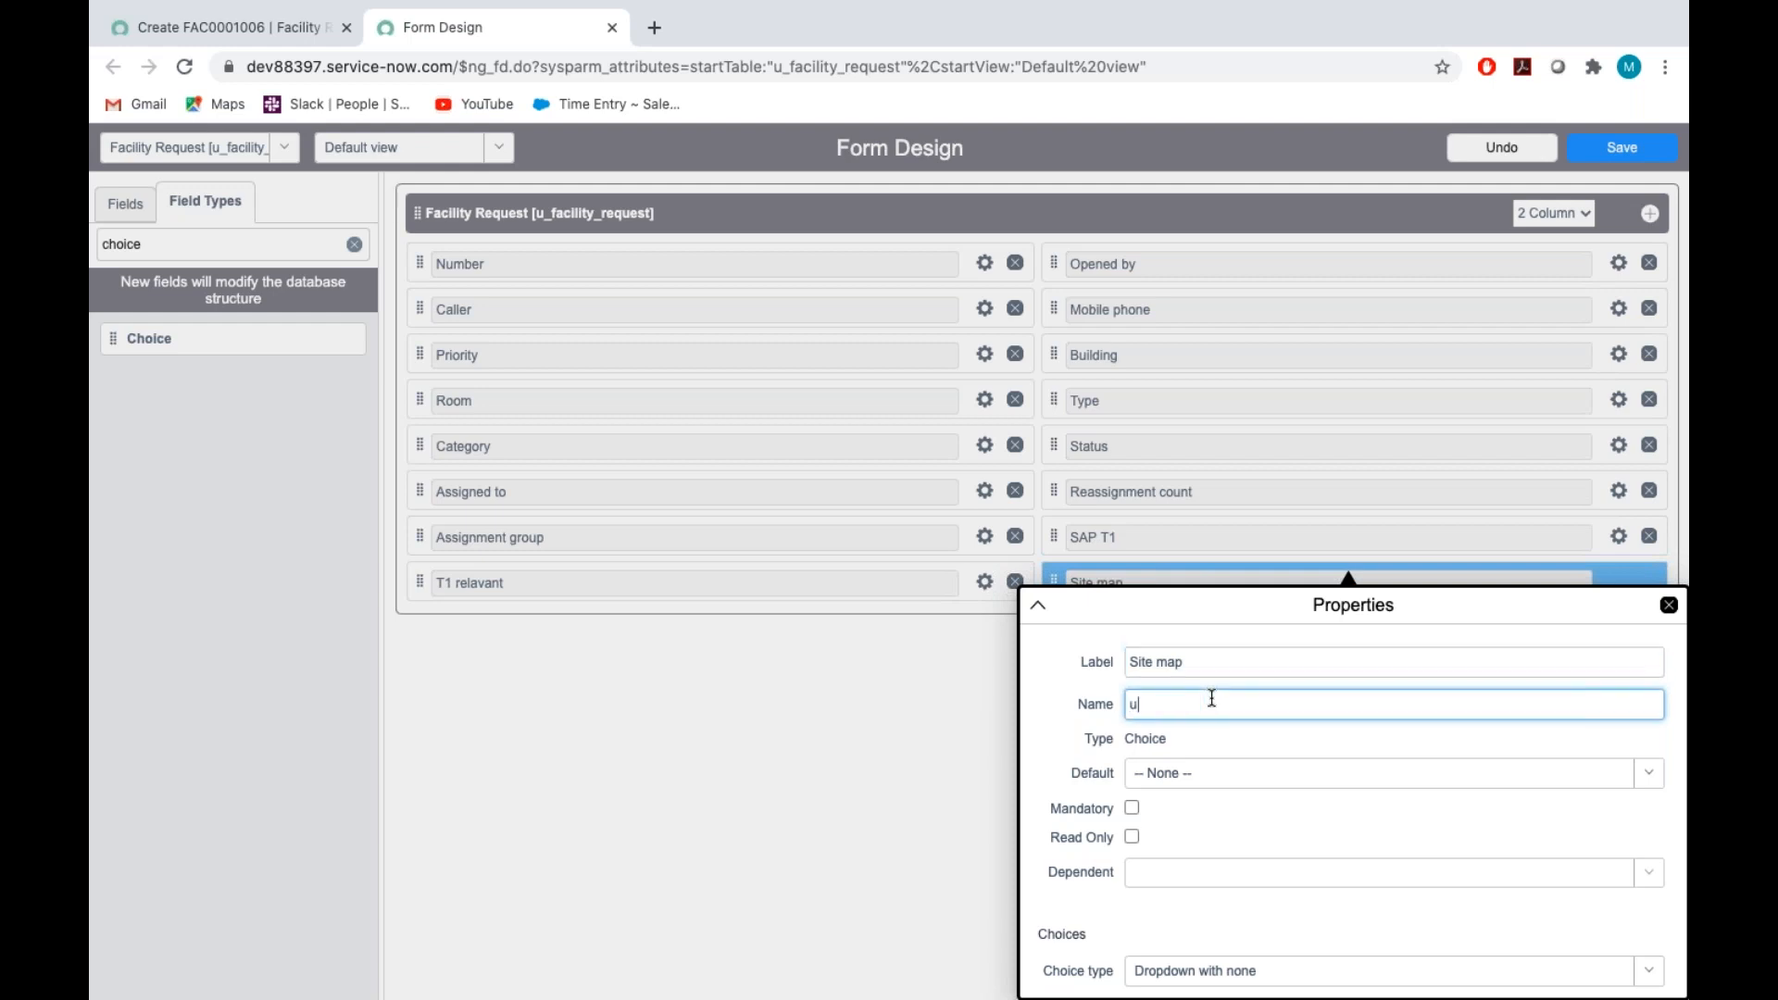
text(_site_map)
click(1259, 741)
Change the first two choices of the Site map field to 0101 and 0102
scroll(1259, 741, down, 3)
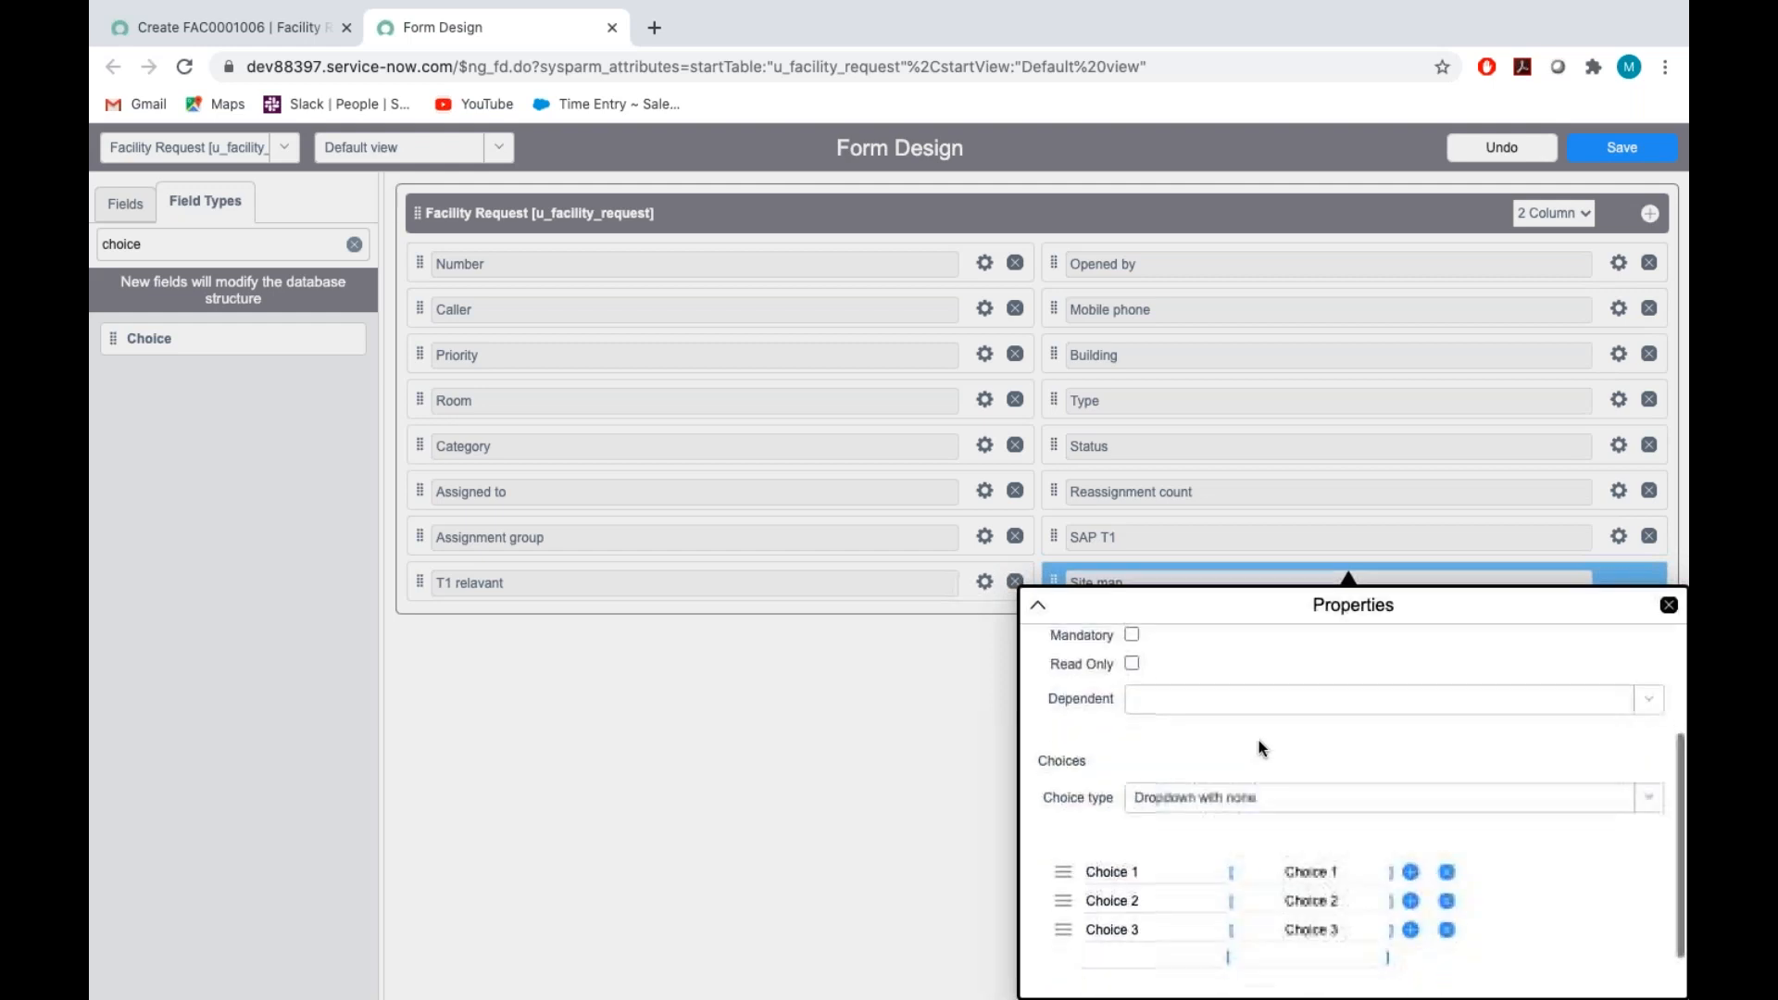
click(1158, 805)
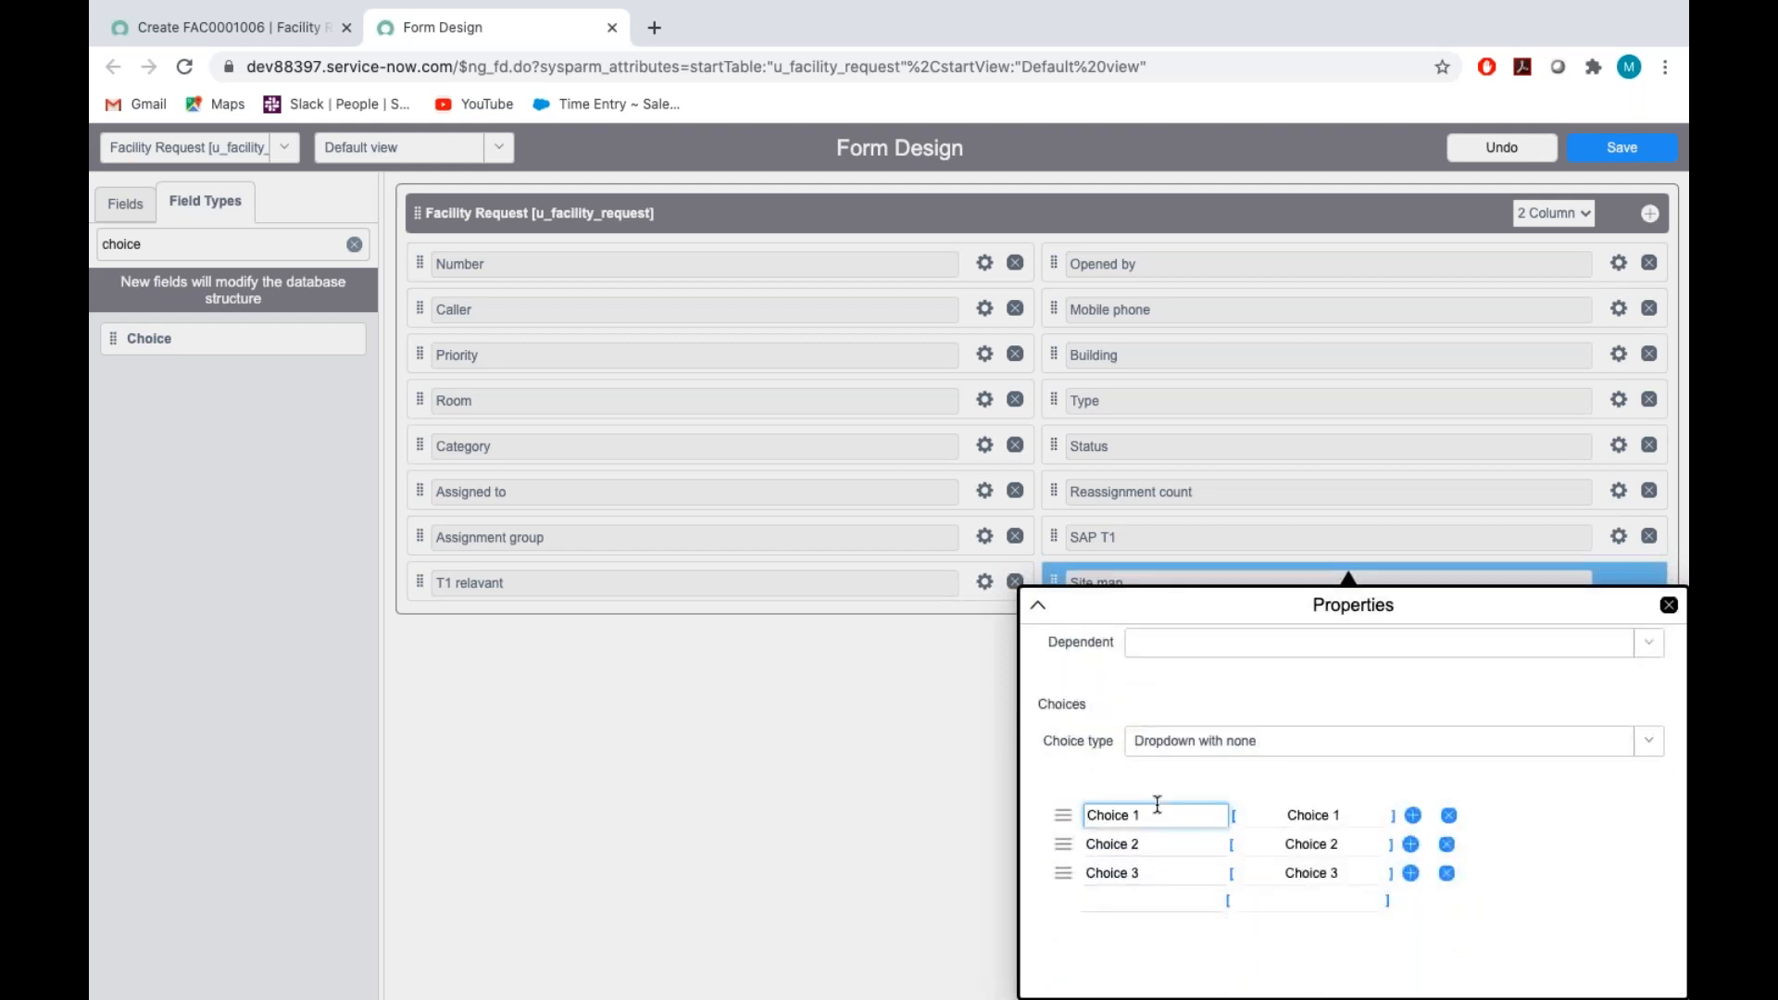
key(BackSpace)
key(BackSpace)
key(BackSpace)
key(BackSpace)
key(BackSpace)
key(BackSpace)
key(BackSpace)
key(BackSpace)
text(0101)
click(1173, 842)
key(BackSpace)
key(BackSpace)
key(BackSpace)
key(BackSpace)
key(BackSpace)
key(BackSpace)
key(BackSpace)
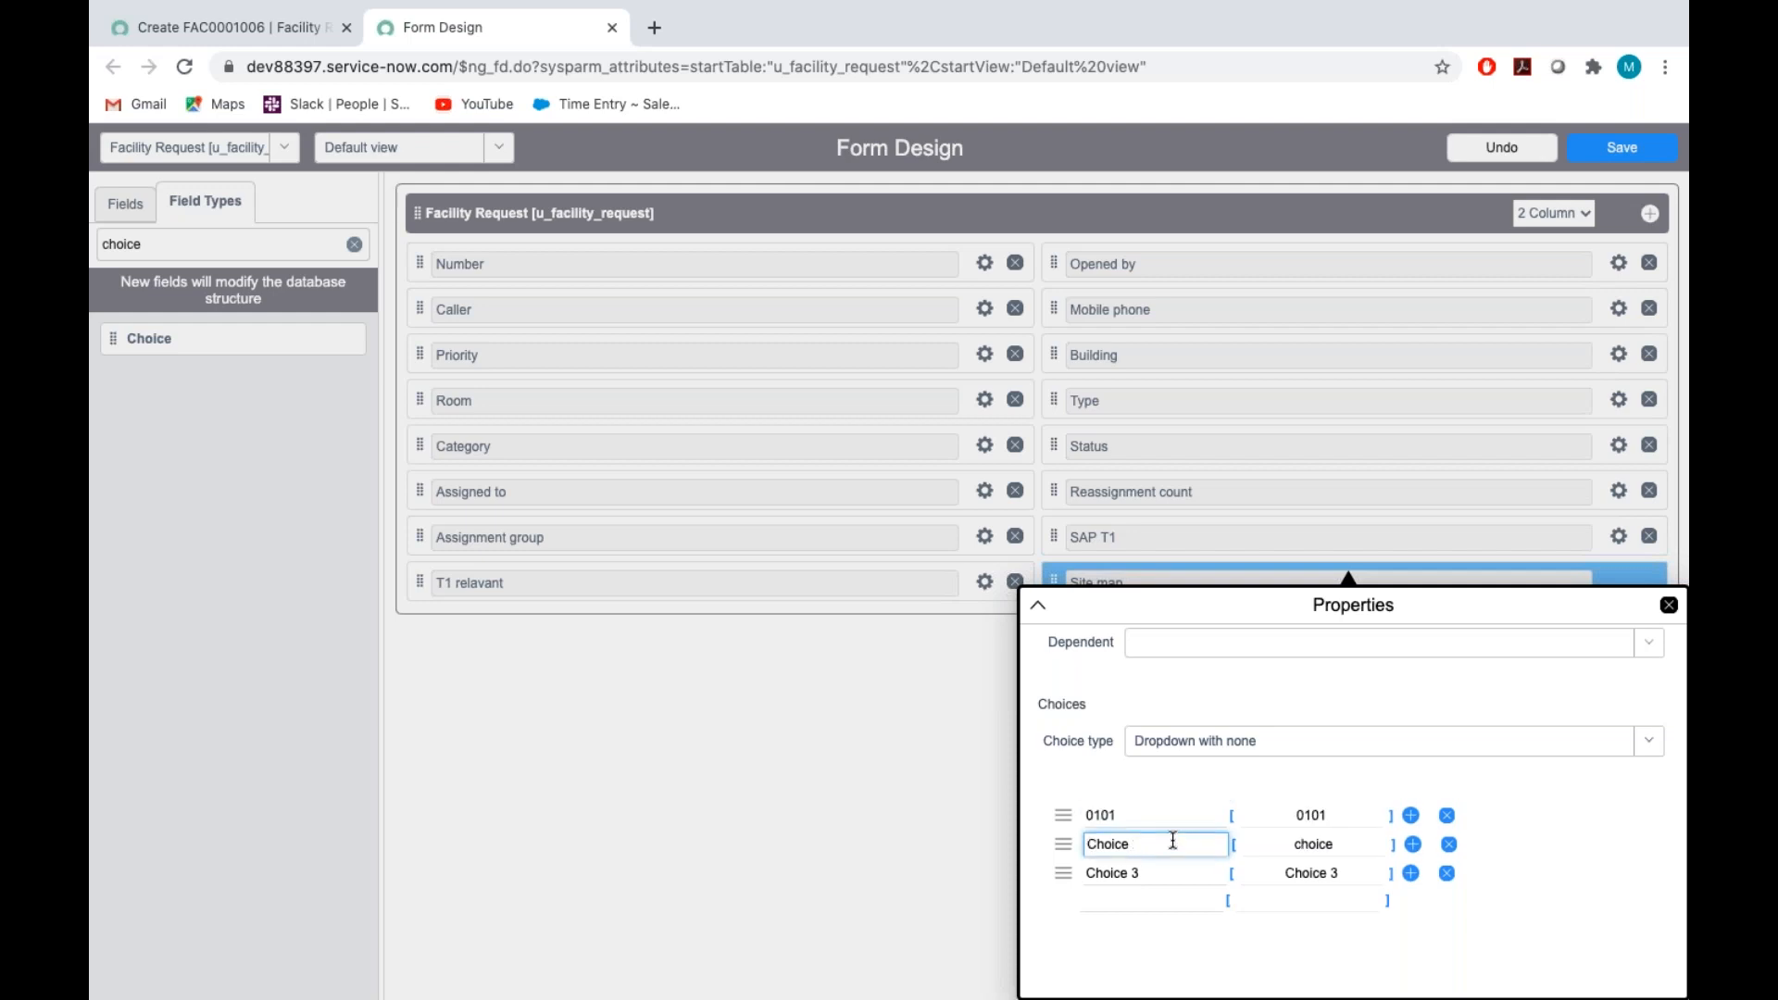
Change the third choice of the Site map field to 0103, close its properties and save the form design
key(BackSpace)
text(0102)
click(1163, 867)
key(BackSpace)
key(BackSpace)
key(BackSpace)
key(BackSpace)
key(BackSpace)
key(BackSpace)
key(BackSpace)
key(BackSpace)
text(0103)
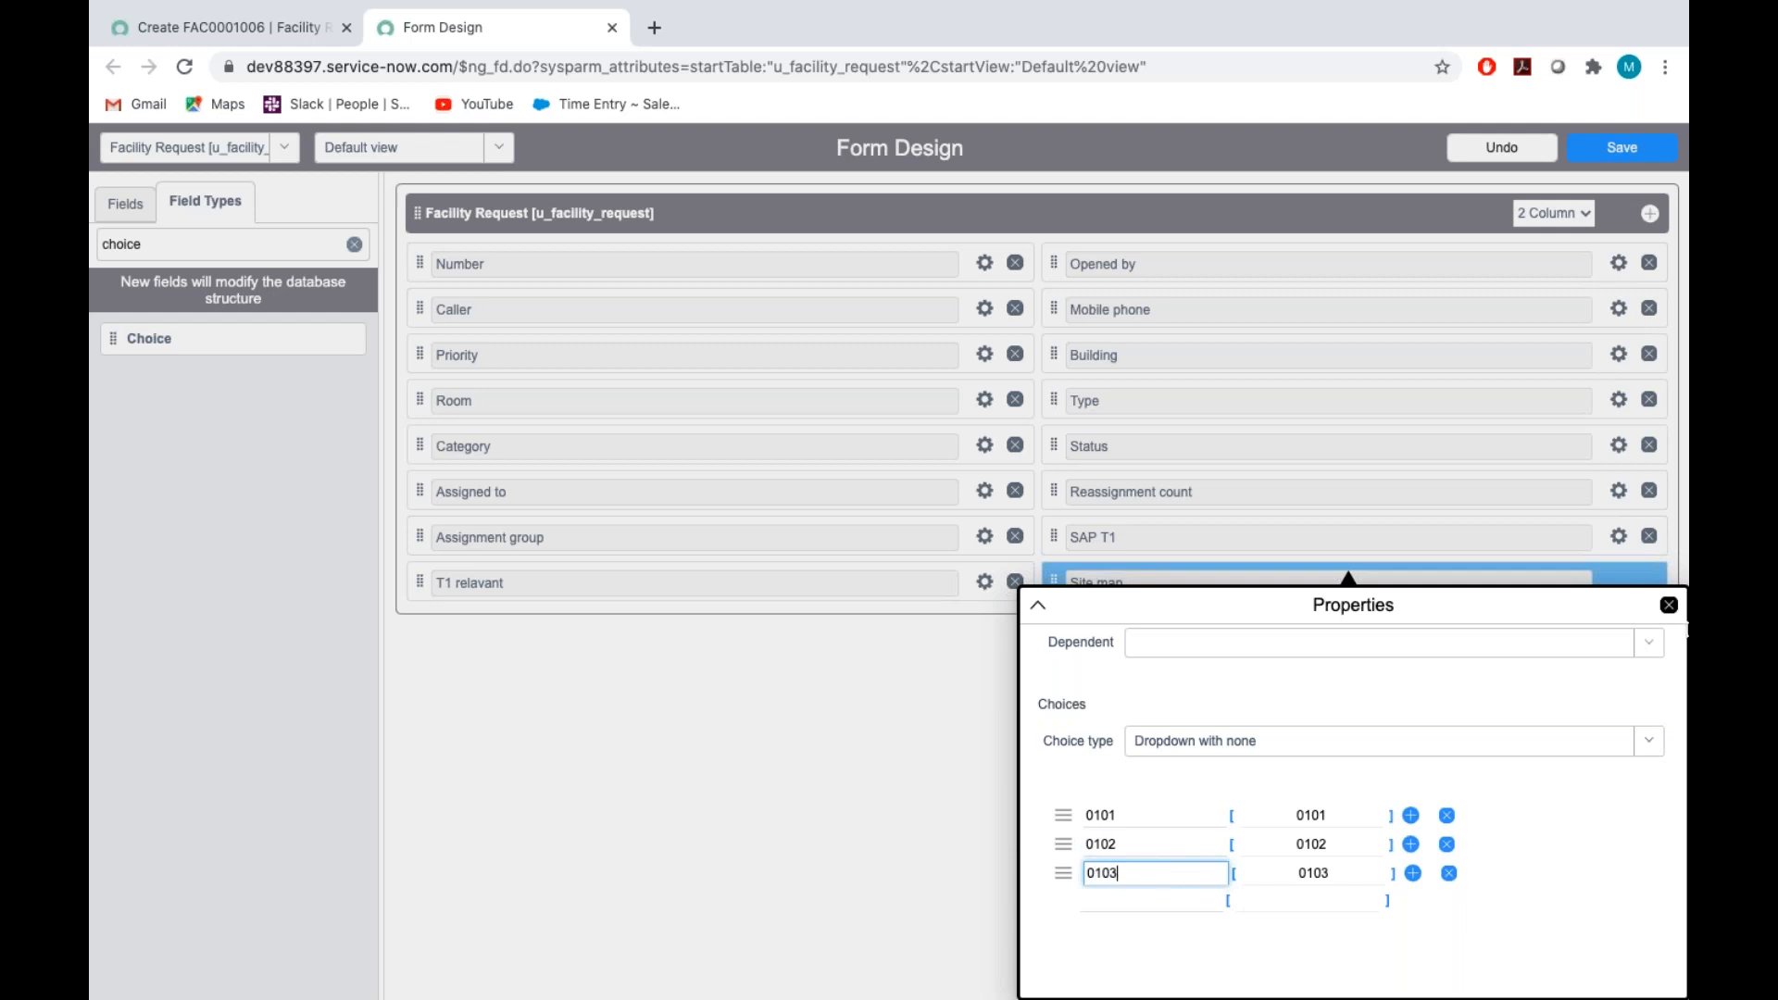
click(1669, 604)
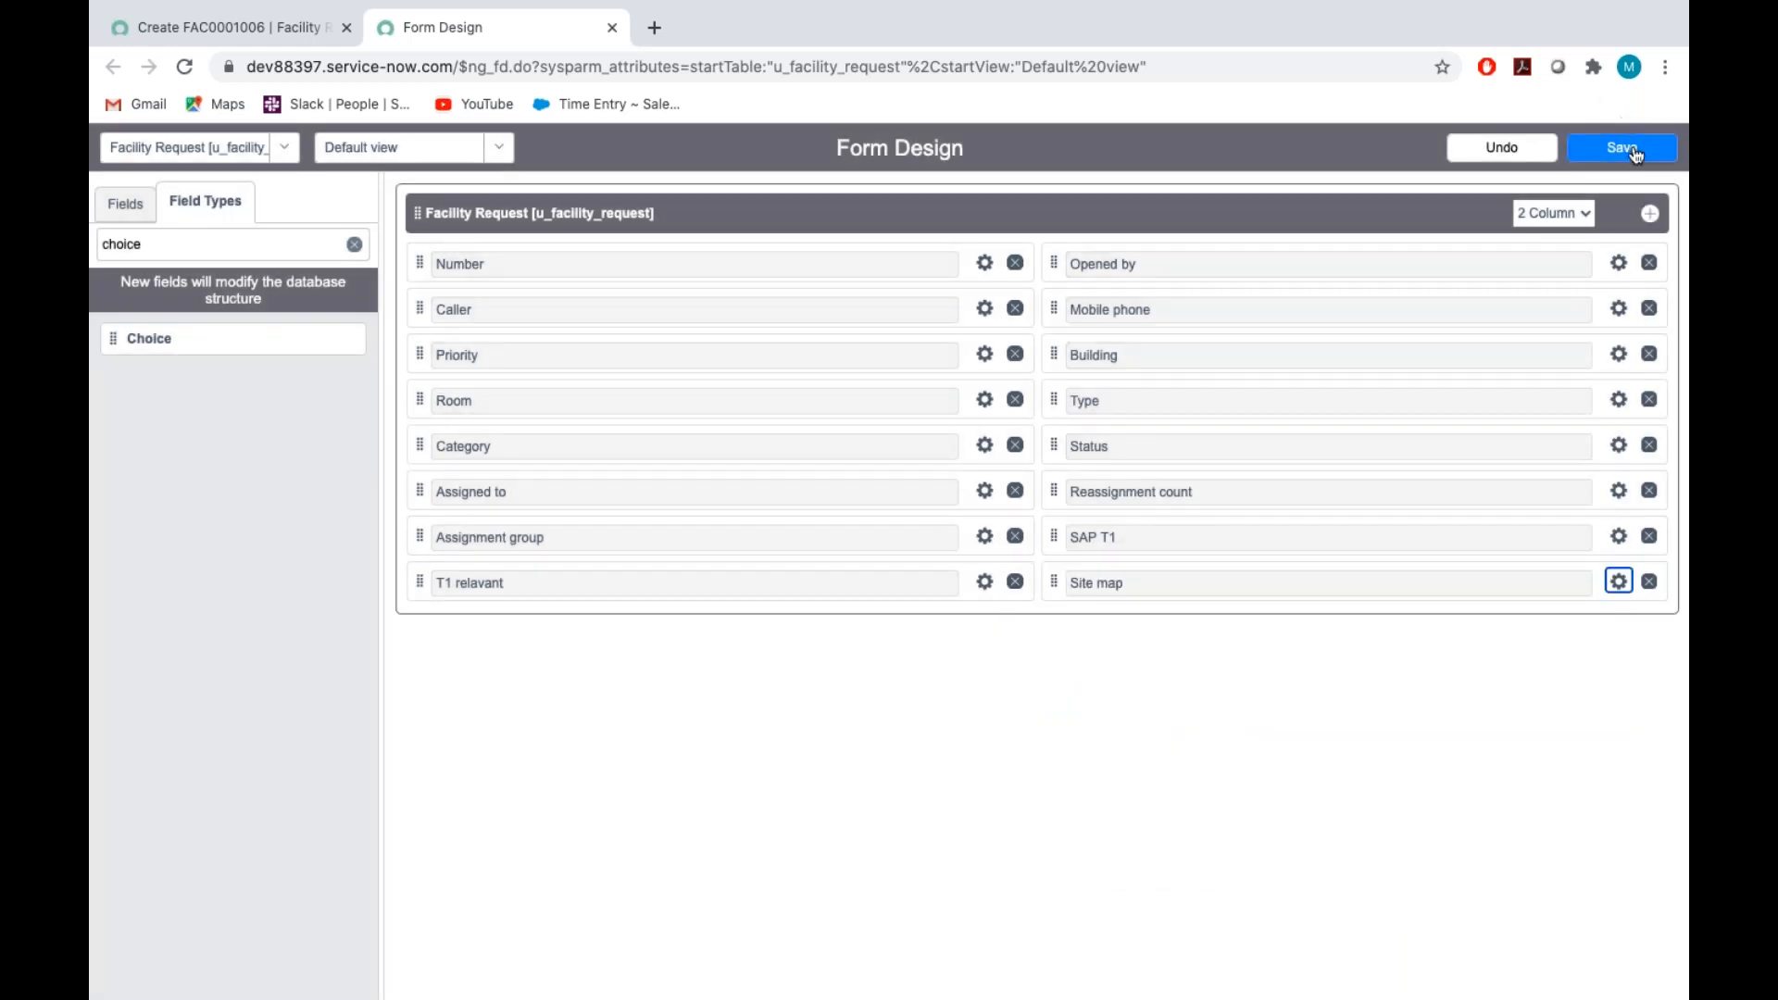
click(1636, 155)
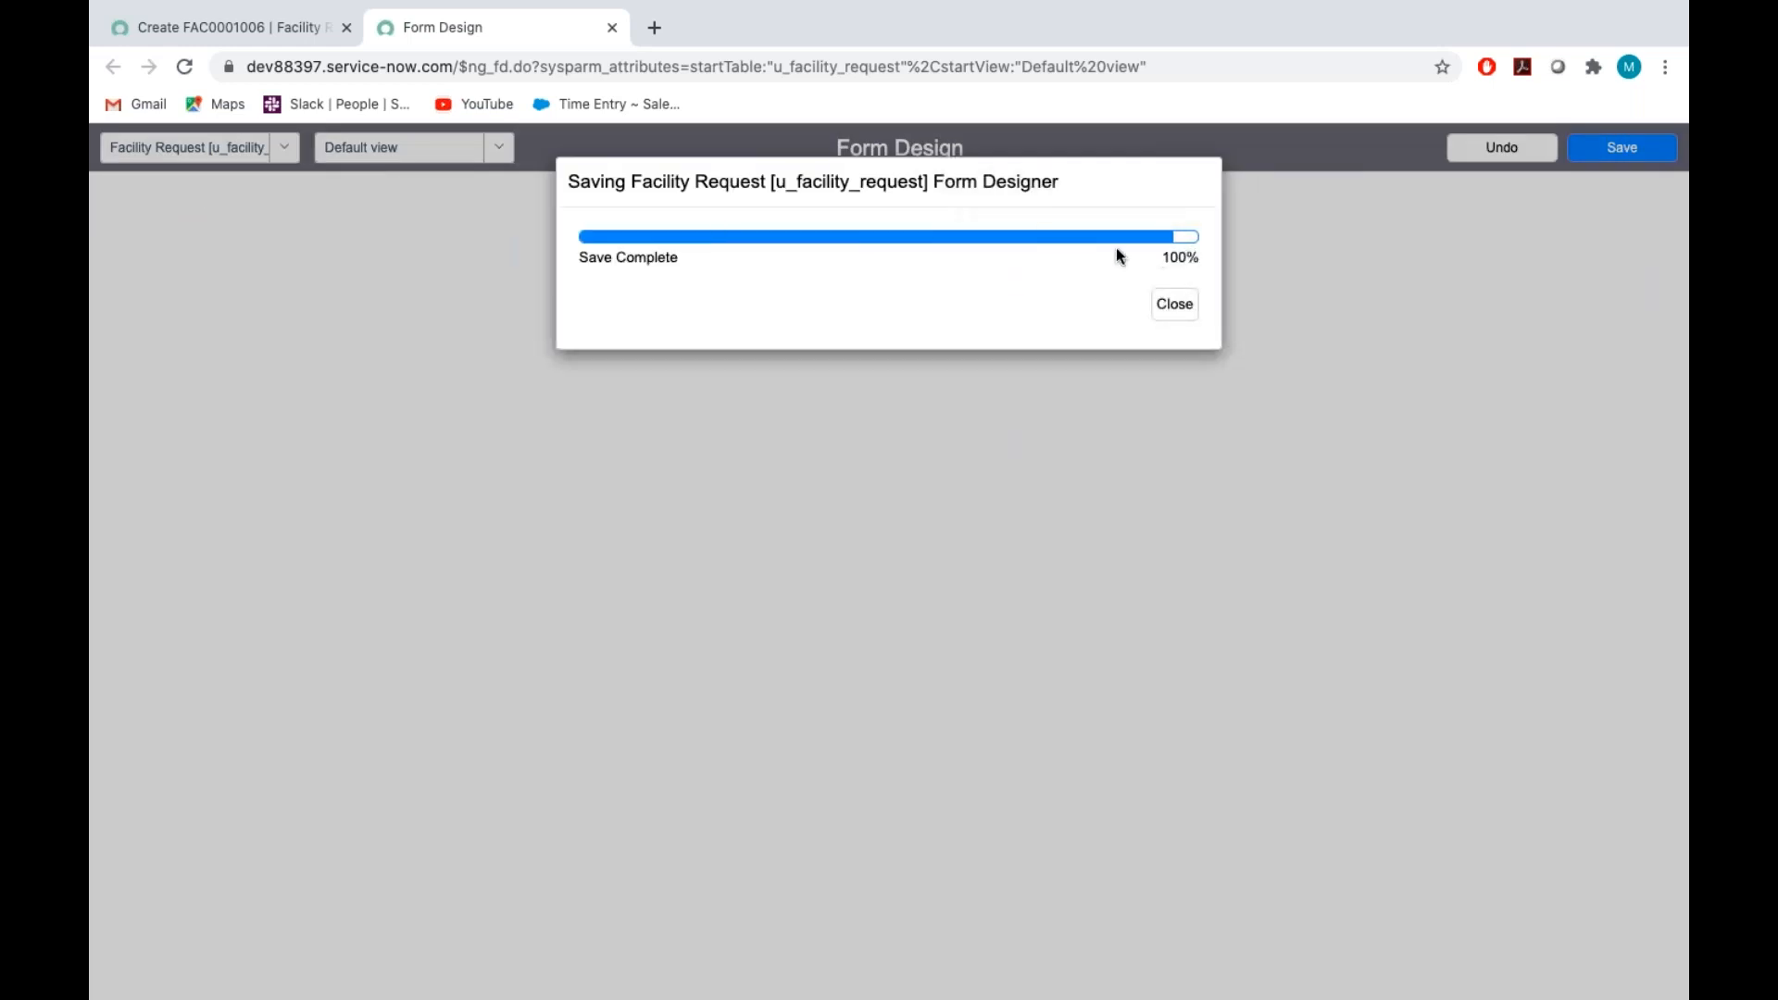
Check item 18 in the Assignment_Tech document and add a new Choice field below T1 relevant in the form design
key(ctrl+Right)
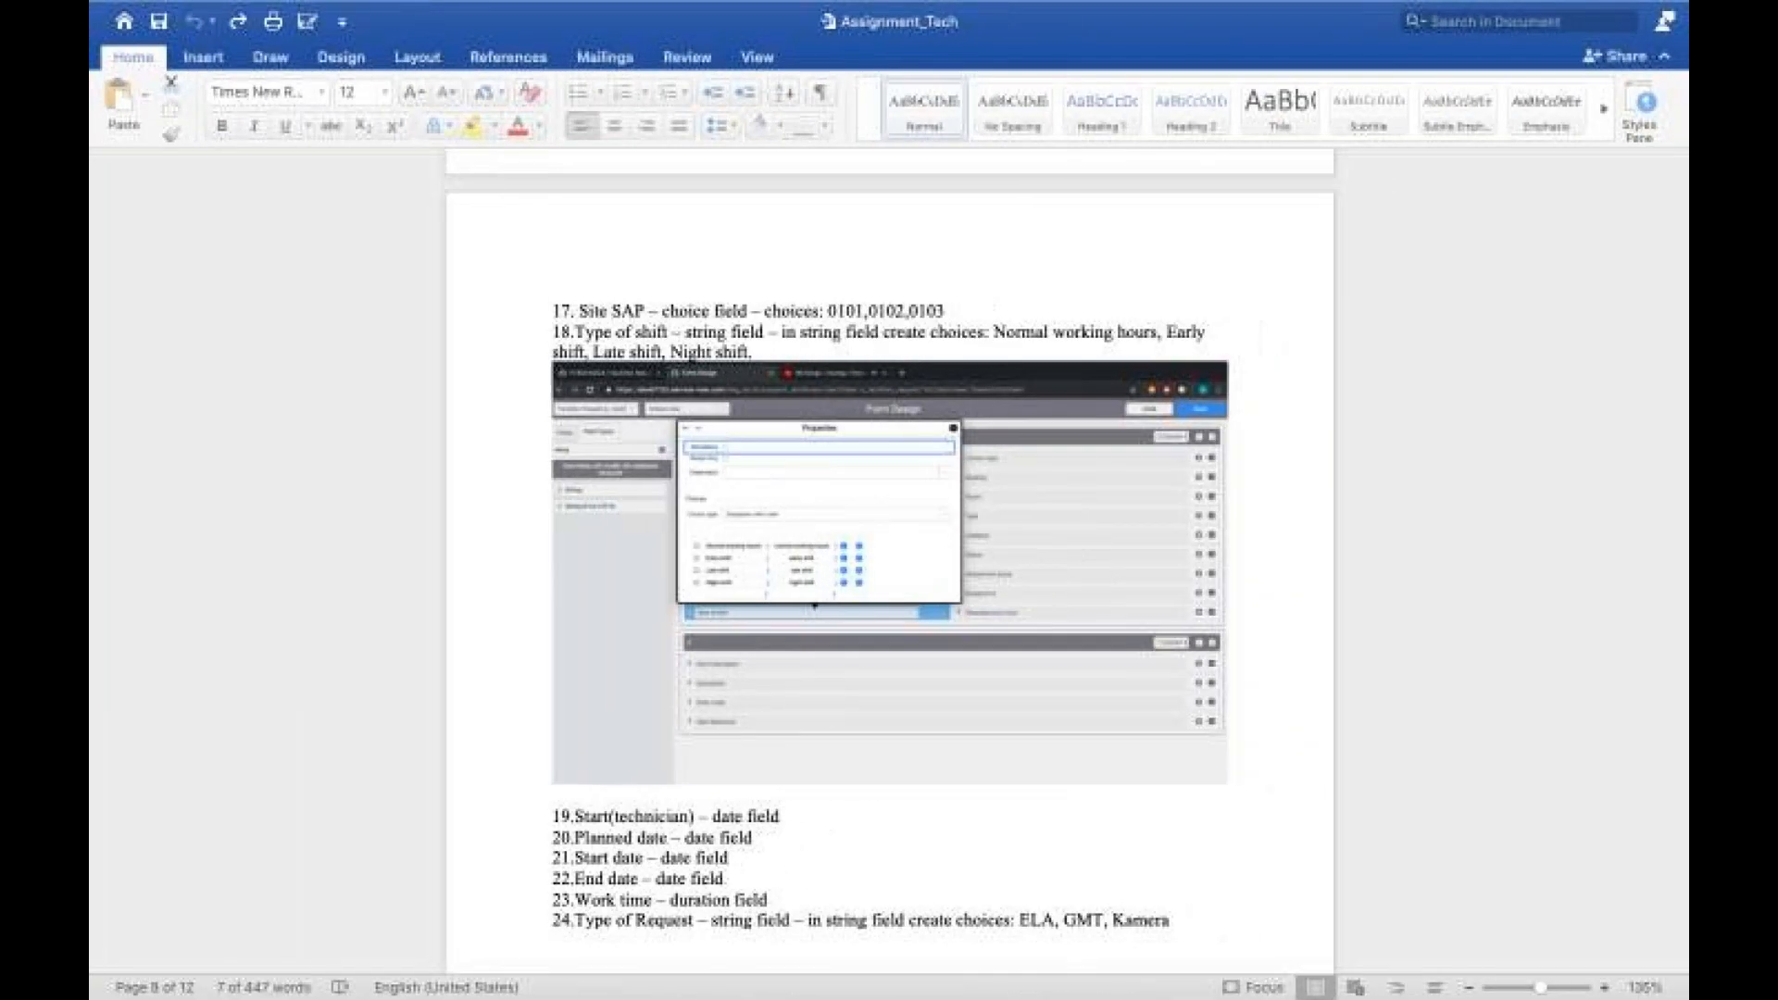
scroll(846, 849, down, 1)
scroll(846, 848, down, 2)
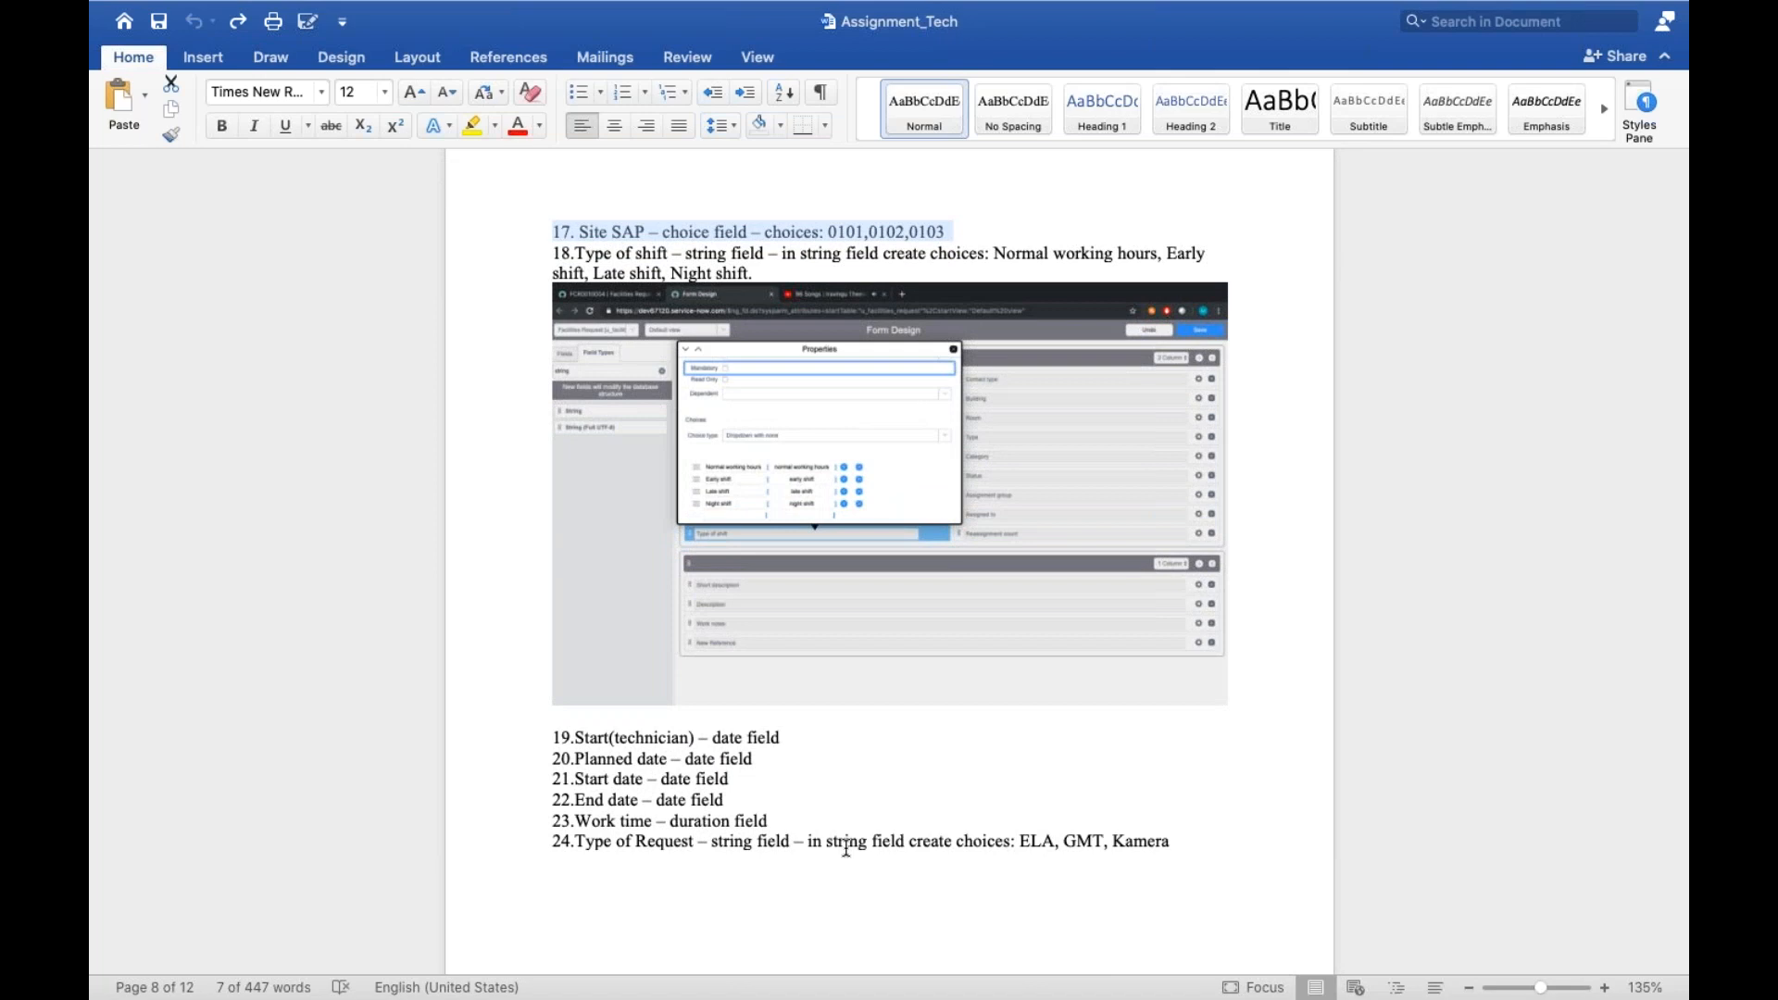
key(ctrl+Left)
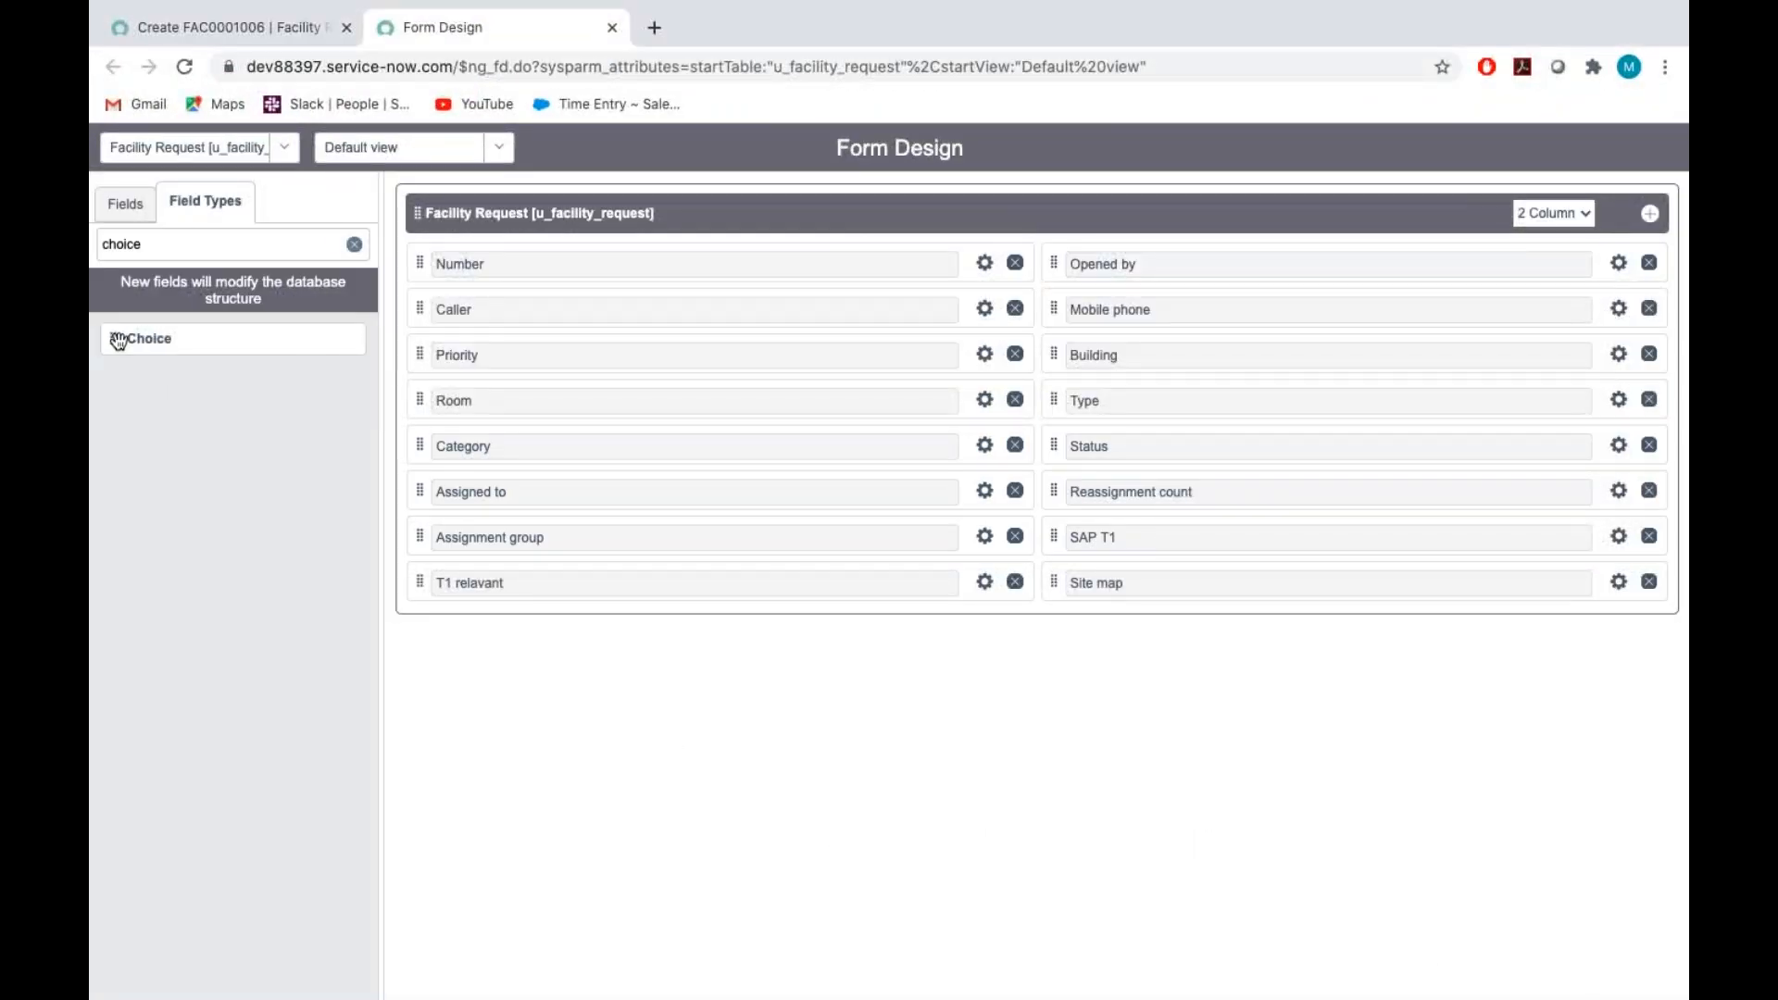
drag(115, 342, 468, 627)
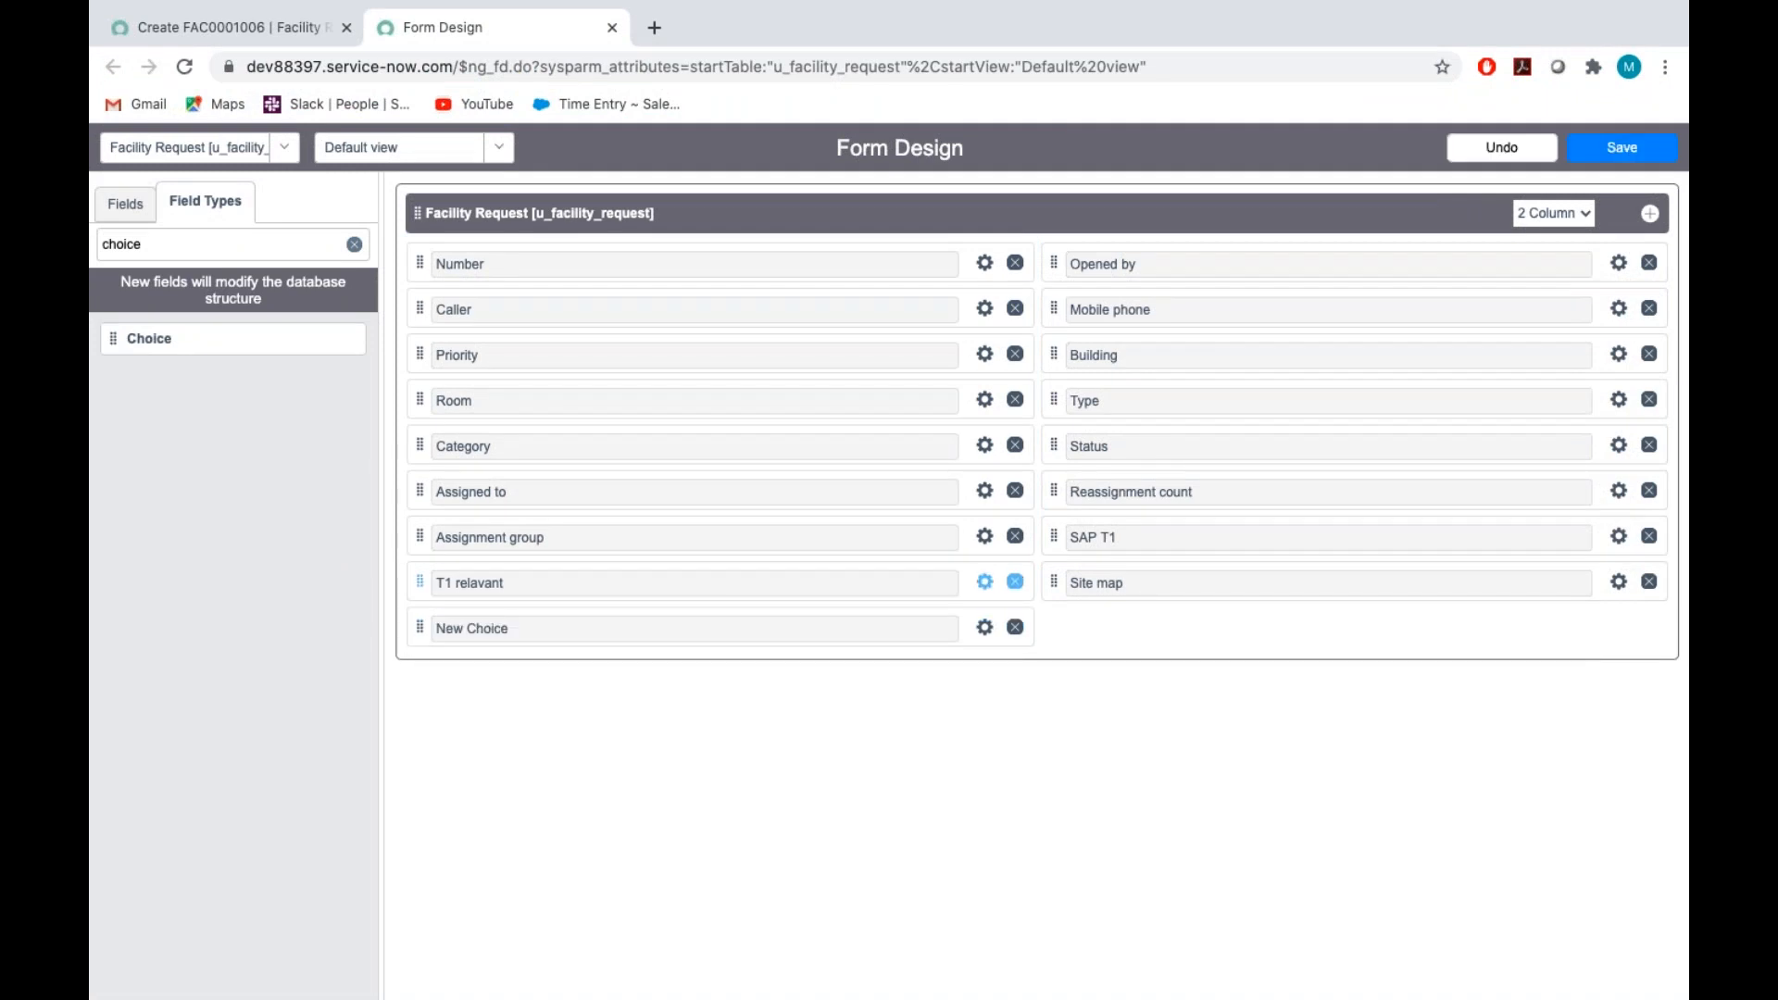
Label the new Choice field below T1 relevant "Type of shift" and set its name to u_type_ofshift
click(985, 628)
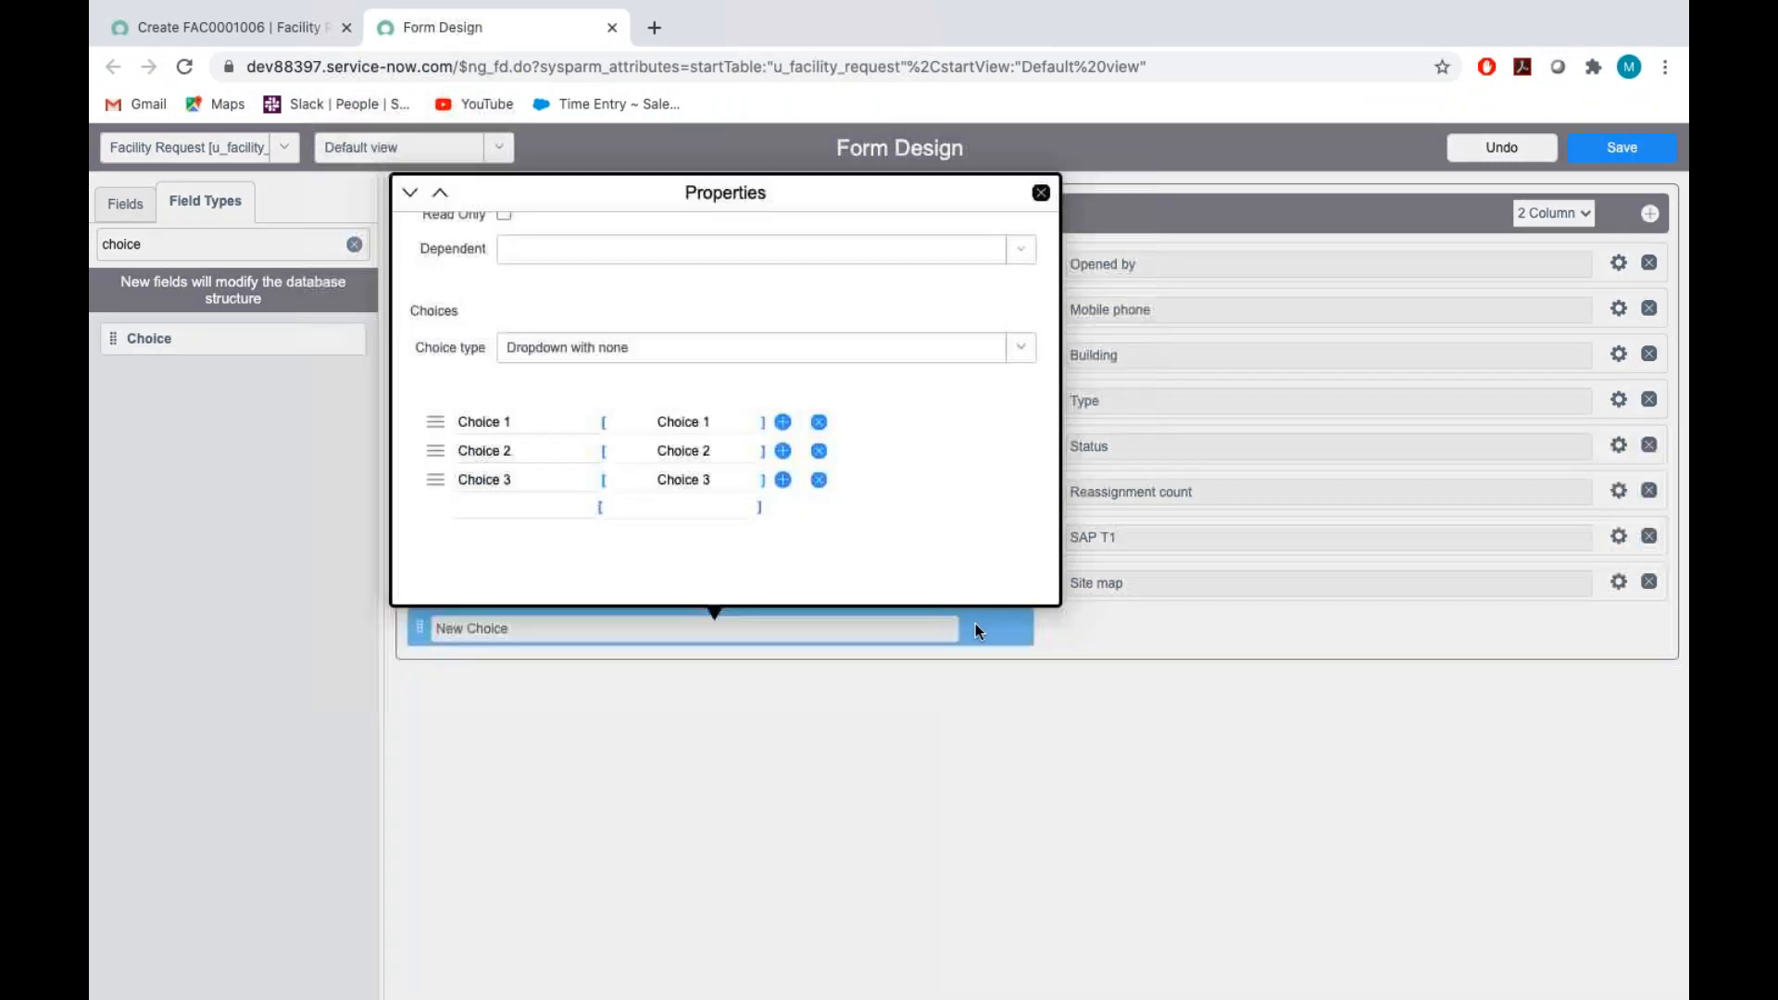
key(BackSpace)
text(T)
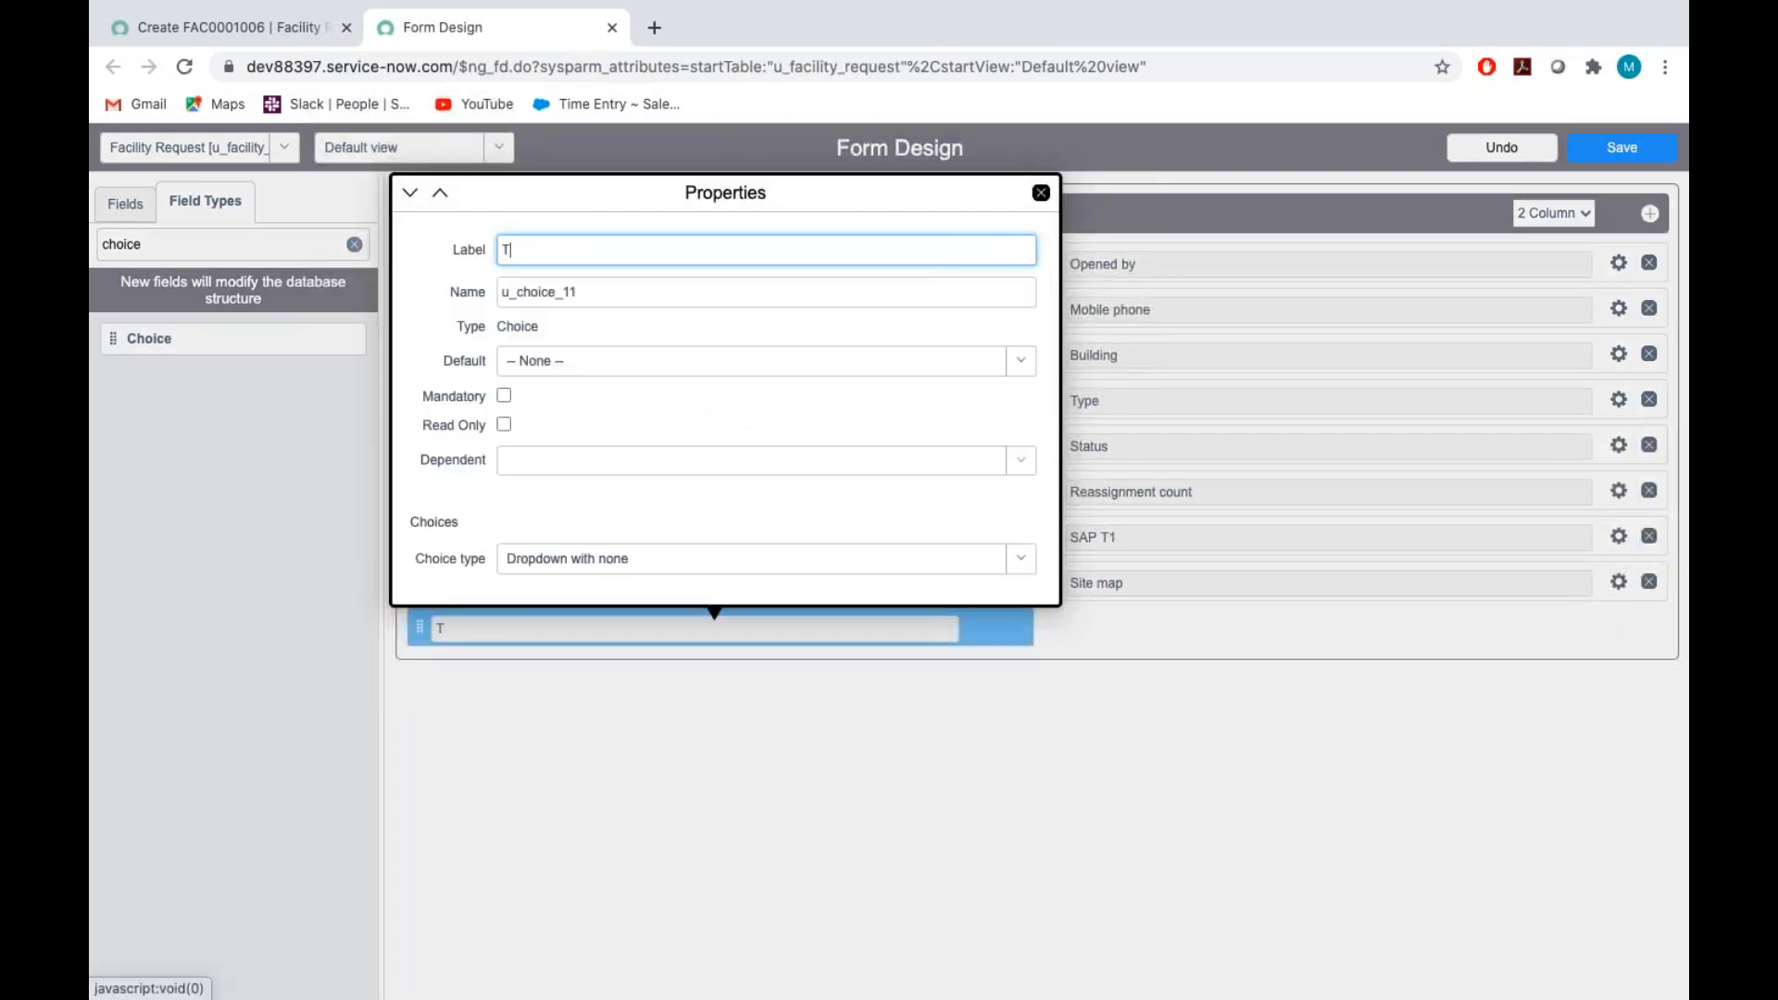
text(ype of shift)
triple_click(598, 306)
key(BackSpace)
text(u_type)
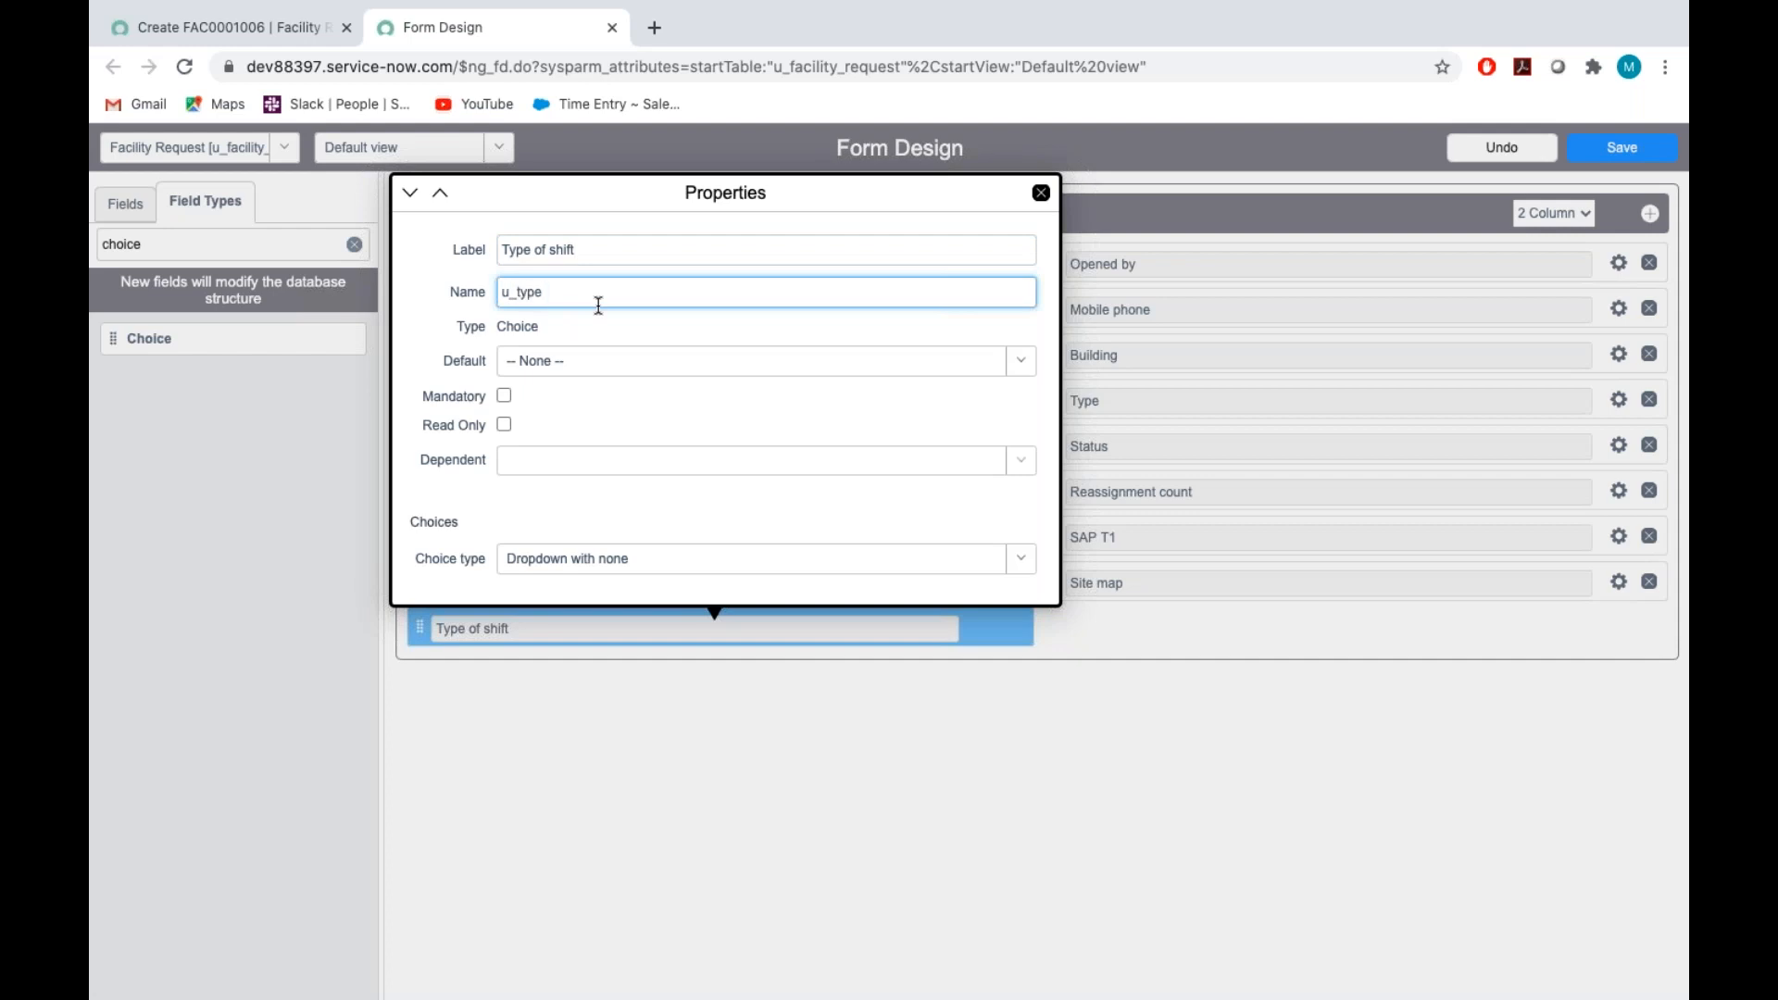
text(_ofshift)
click(638, 401)
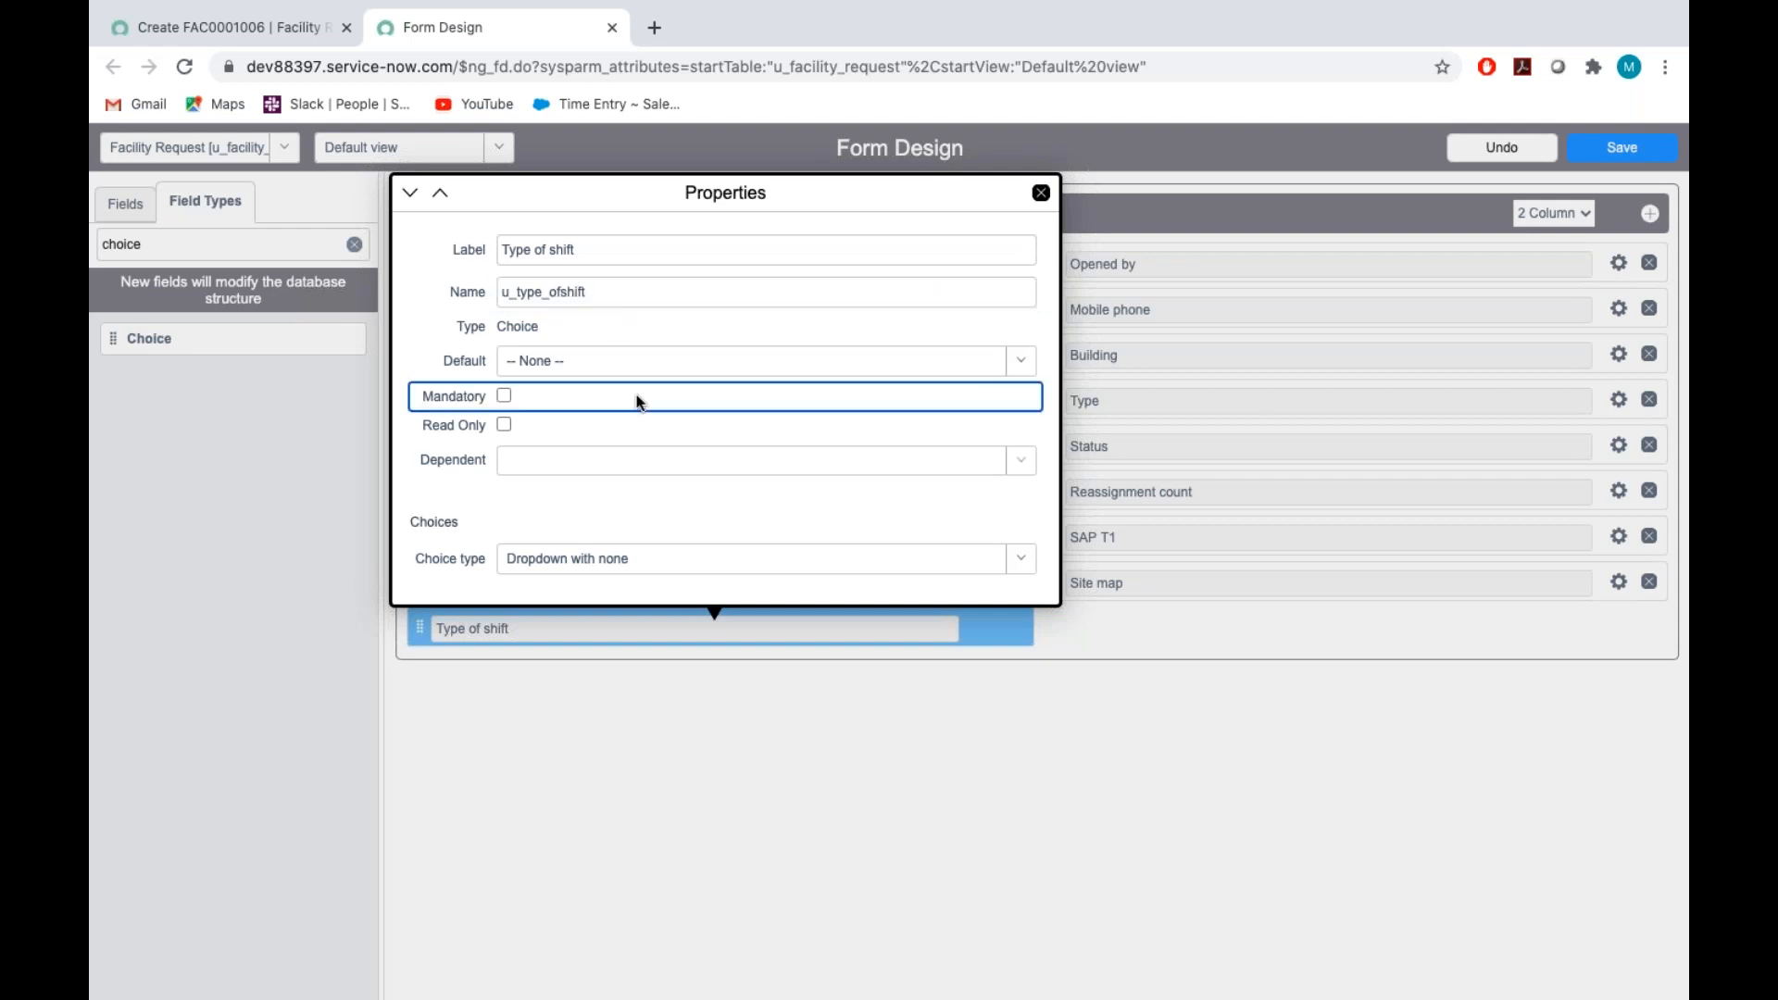
Replace the first choice of the Type of shift field with "Normal working hours", copied from item 18 of the Assignment_Tech document
scroll(638, 401, down, 3)
click(538, 427)
key(BackSpace)
key(BackSpace)
key(BackSpace)
key(BackSpace)
key(BackSpace)
key(BackSpace)
key(BackSpace)
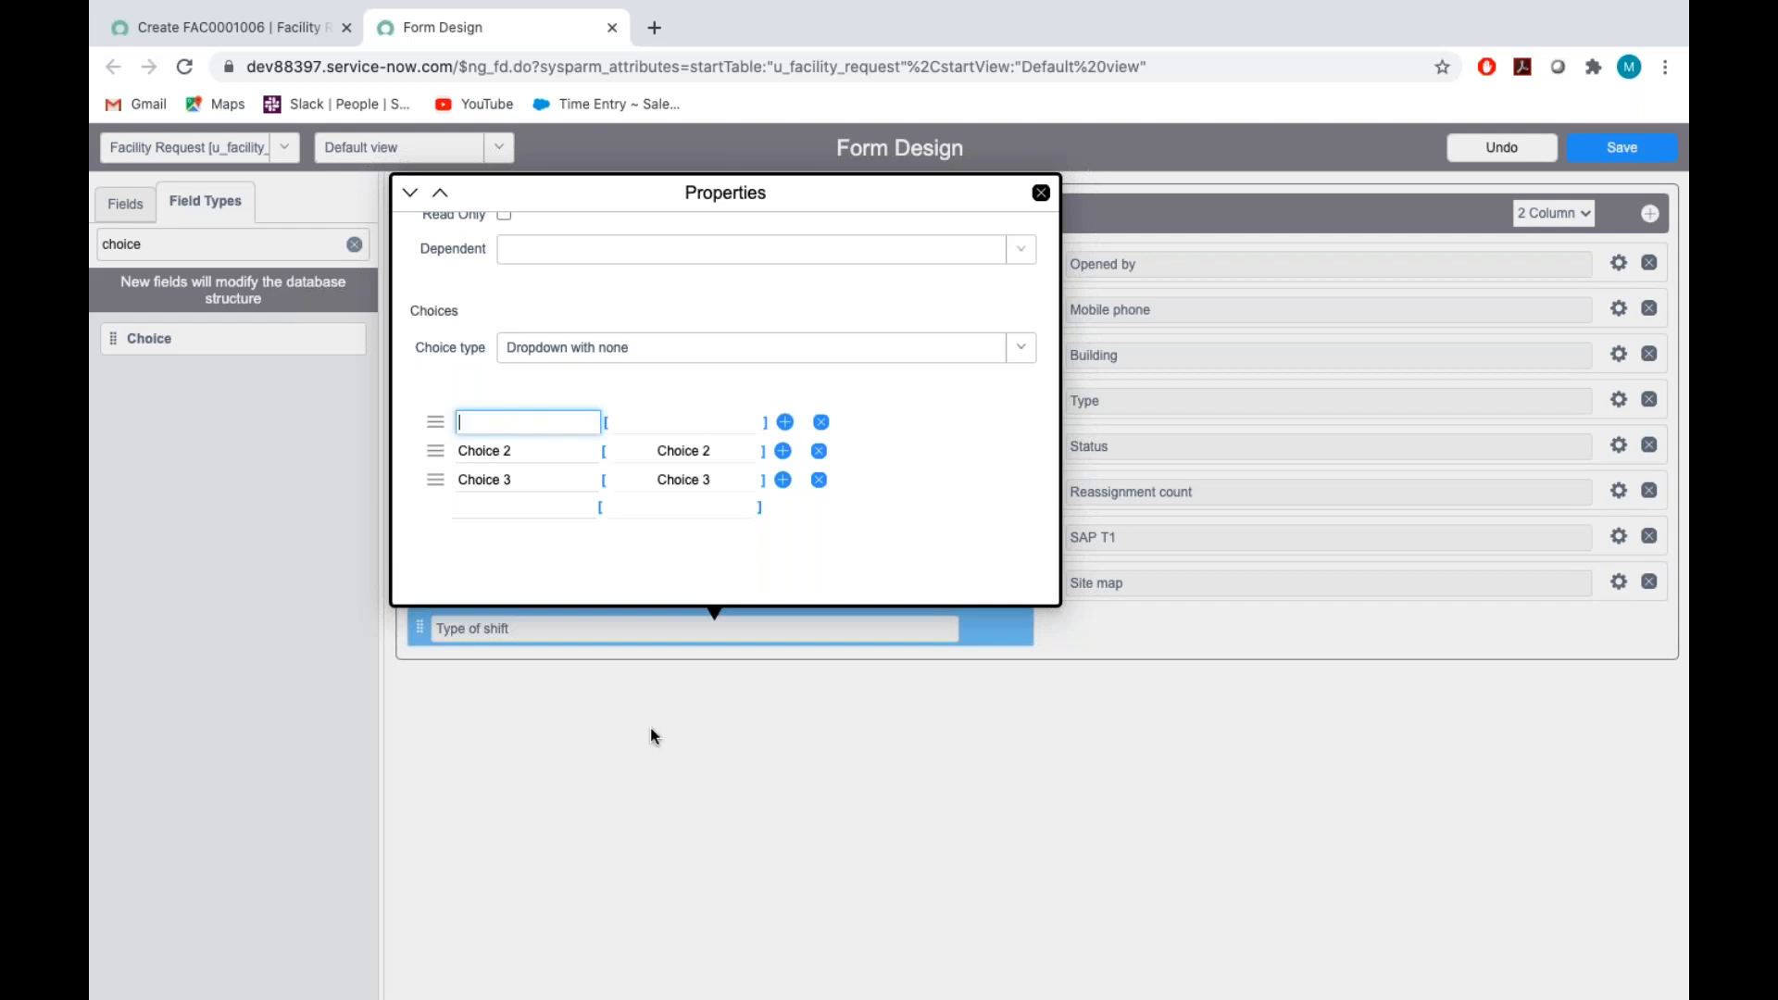
key(ctrl+Left)
key(ctrl+Right)
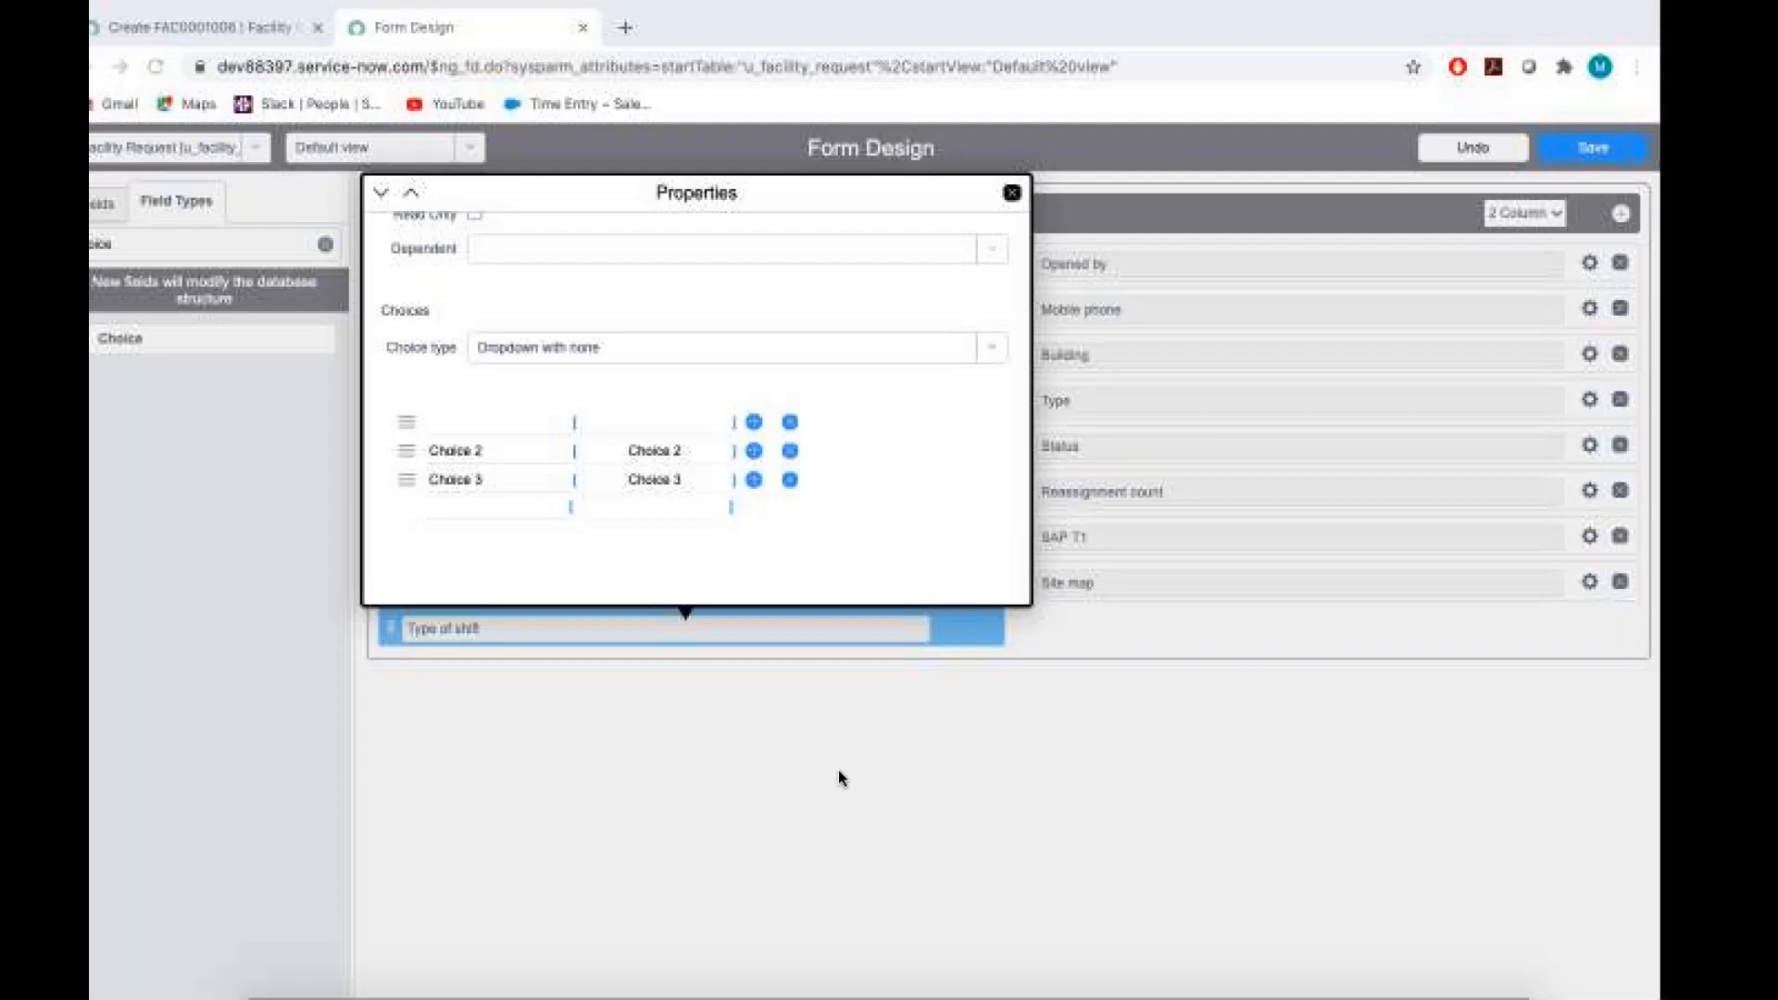
key(ctrl+Right)
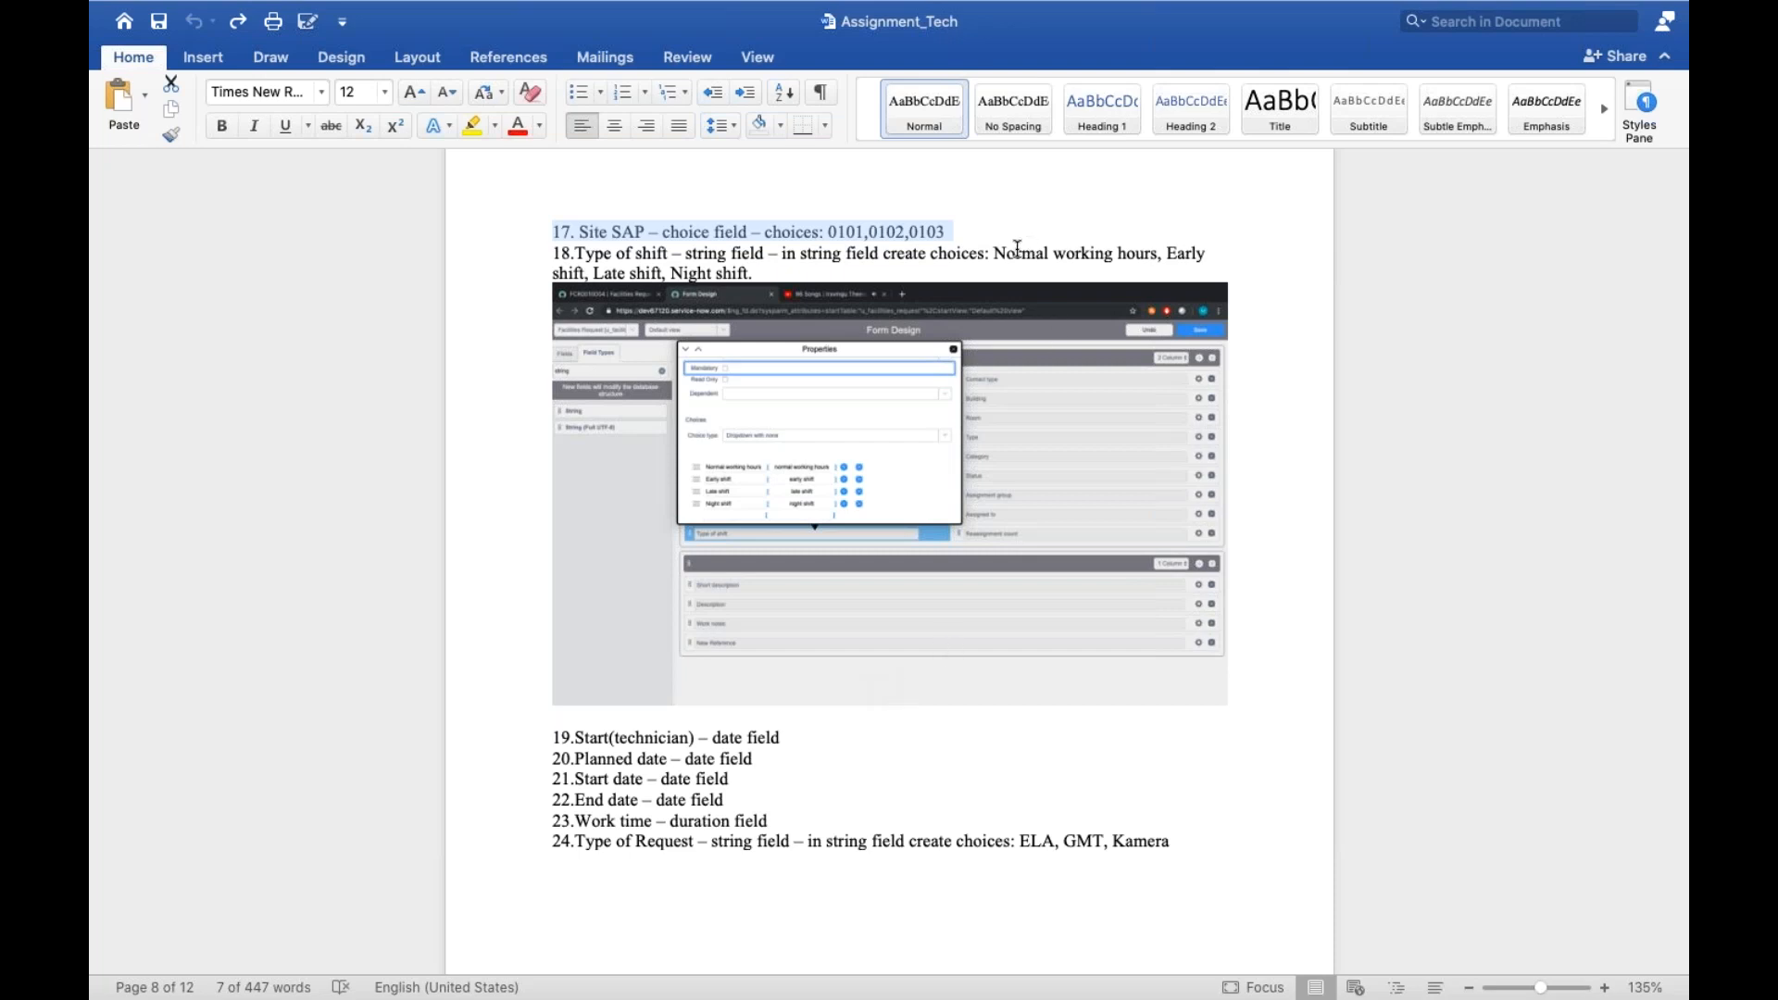
drag(999, 252, 1158, 253)
key(super+c)
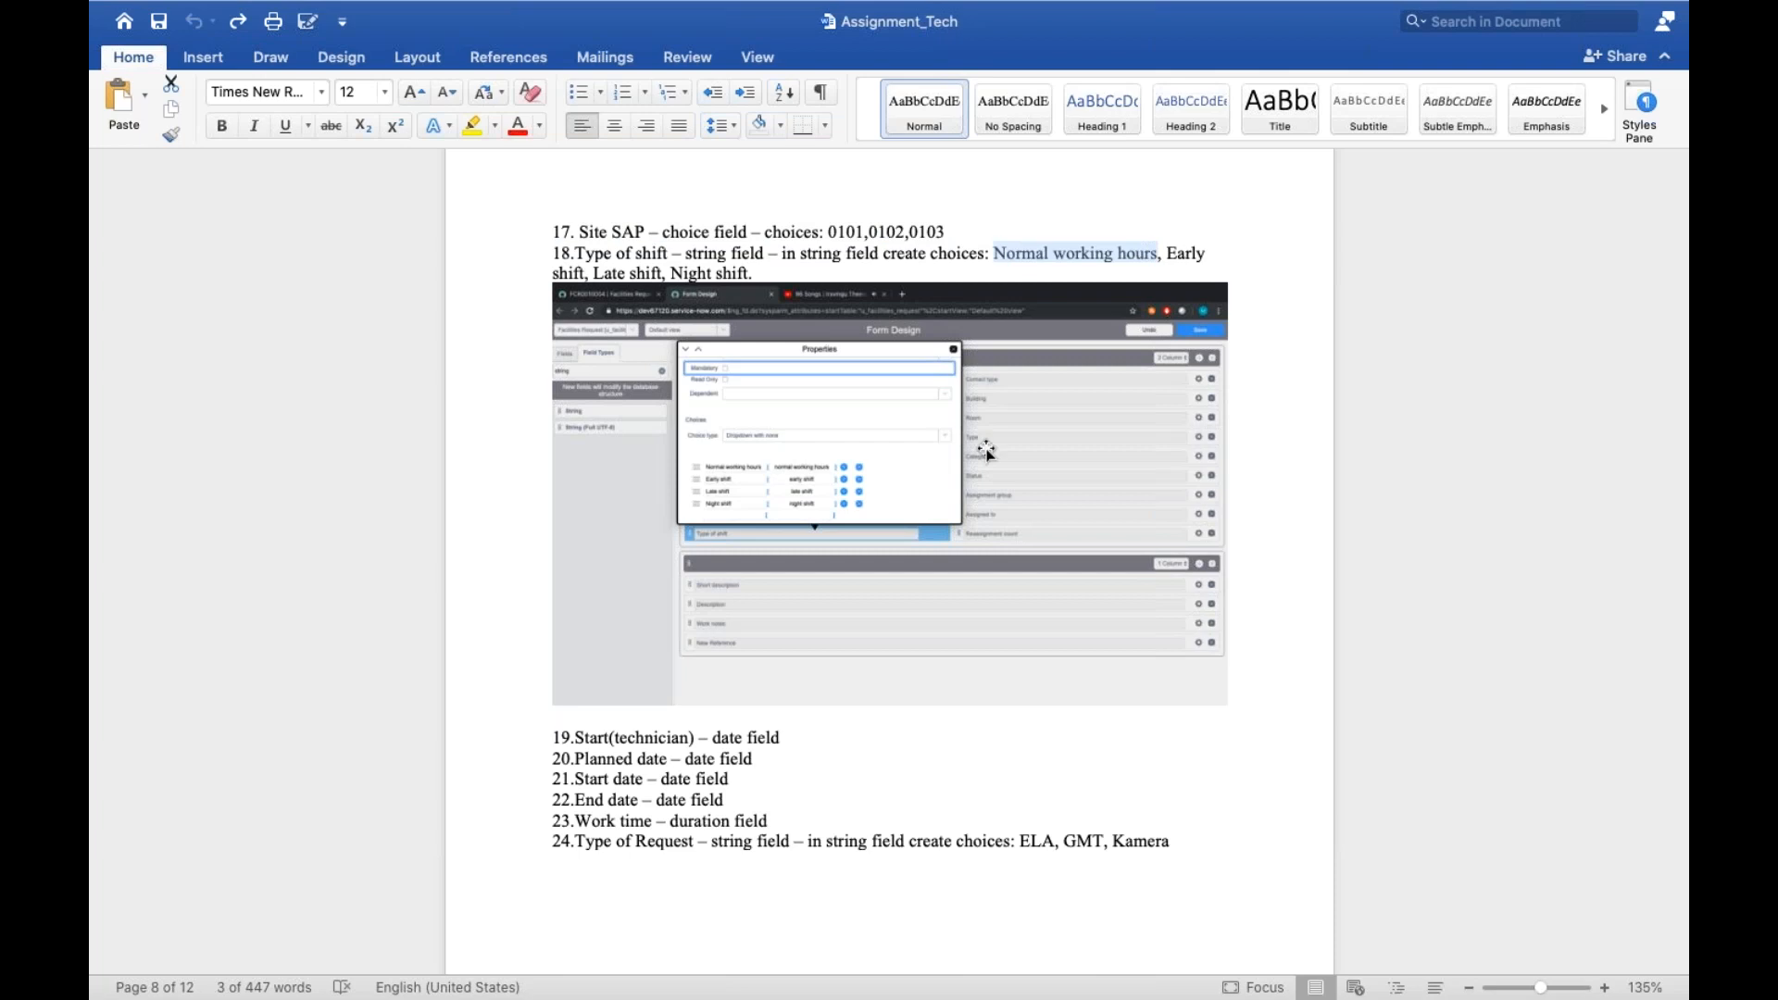
key(ctrl+Left)
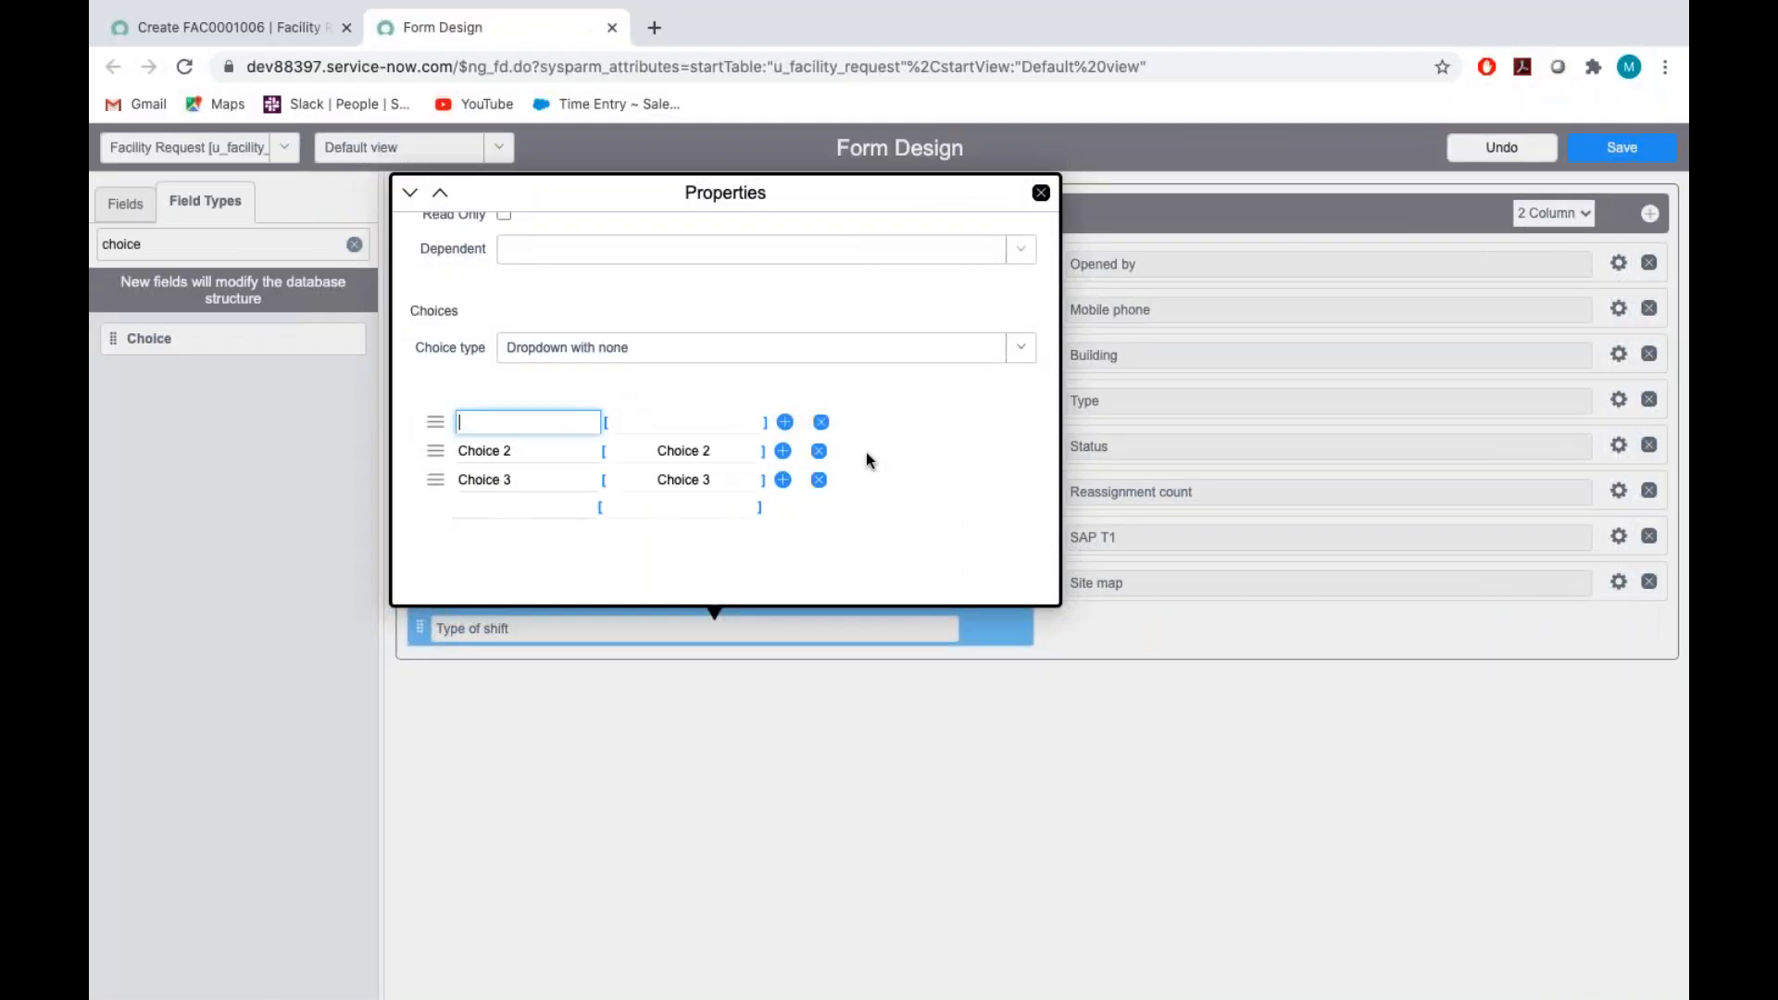
key(super+v)
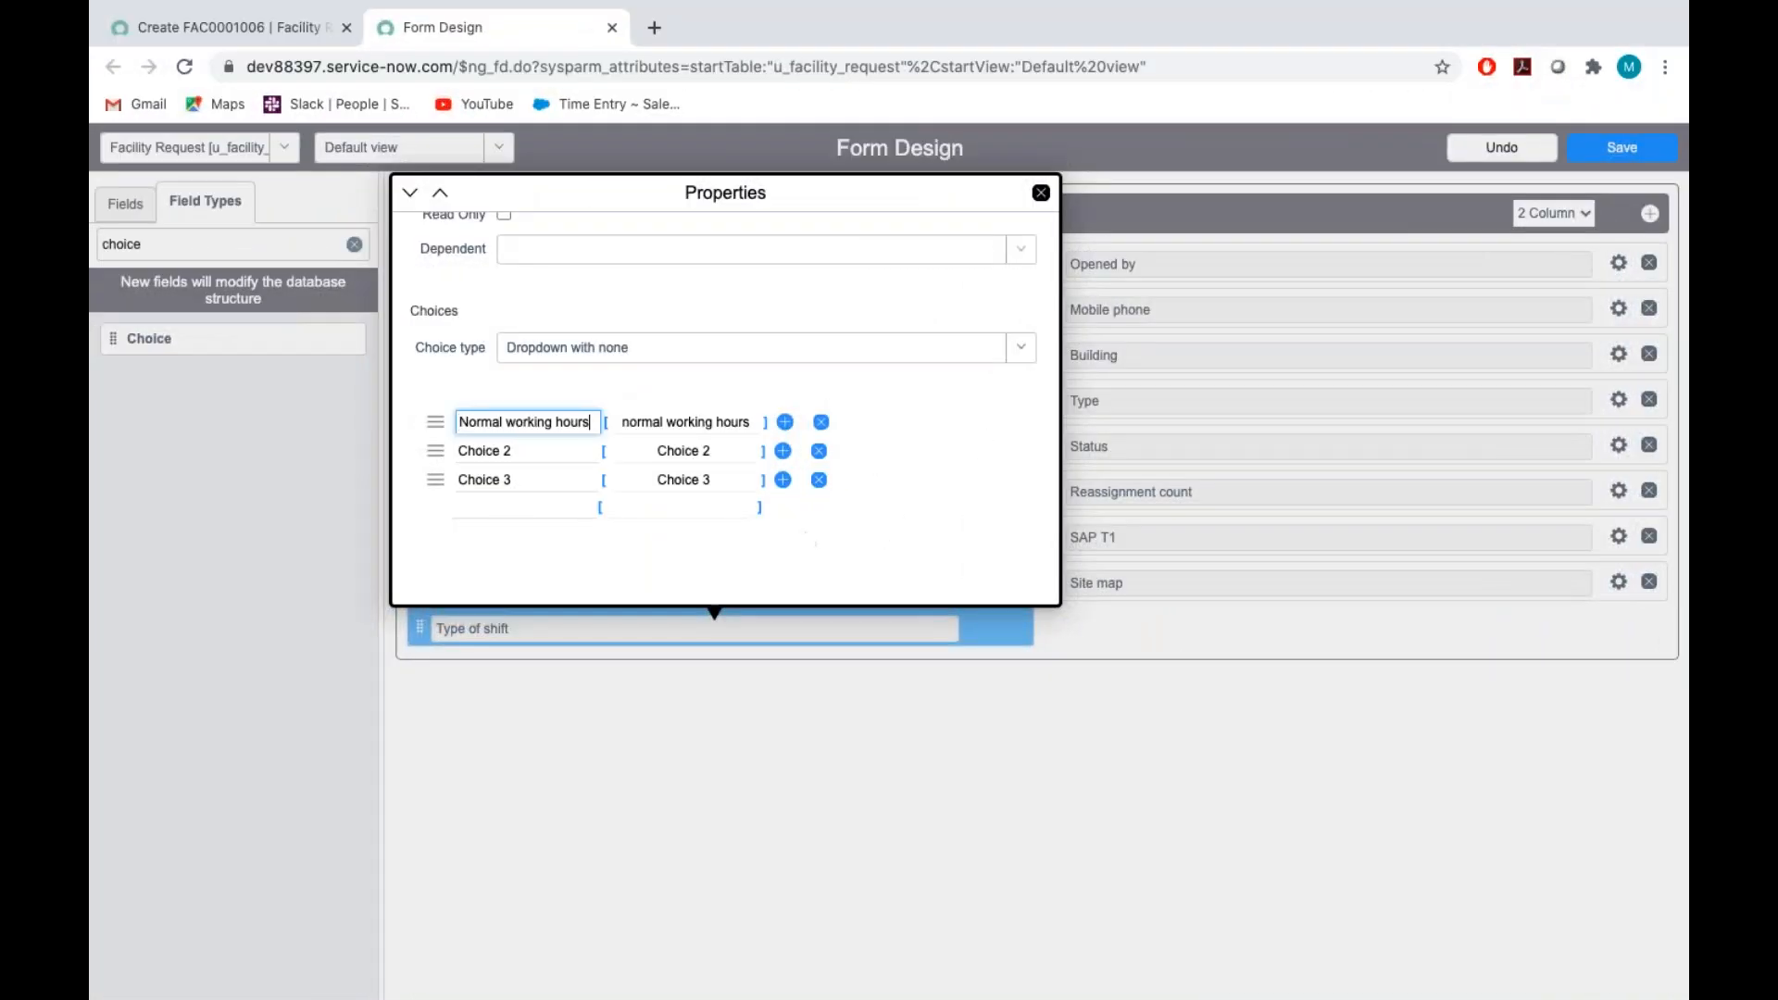
Shorten the stored value of the Normal working hours choice to "normal"
click(715, 411)
key(BackSpace)
key(BackSpace)
key(BackSpace)
key(BackSpace)
key(BackSpace)
key(BackSpace)
key(BackSpace)
key(BackSpace)
key(BackSpace)
key(BackSpace)
key(BackSpace)
key(BackSpace)
key(BackSpace)
key(BackSpace)
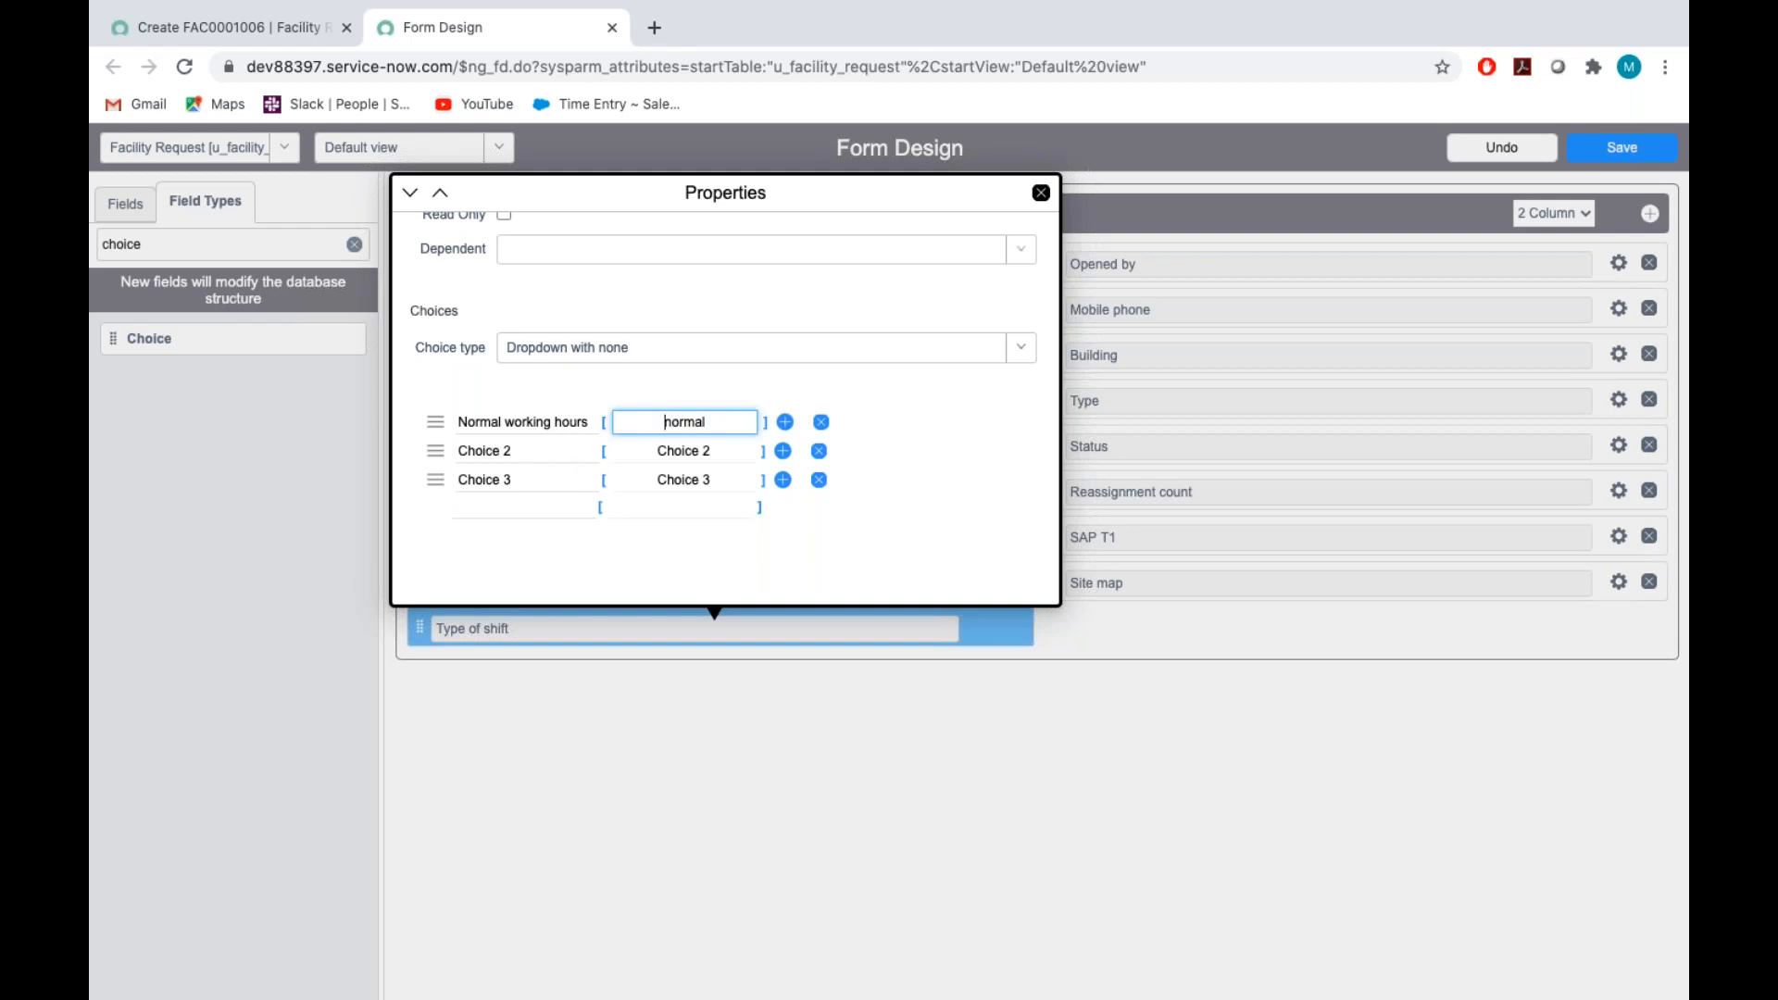
Change the second choice of the Type of shift field to "Early shift"
click(531, 445)
key(BackSpace)
key(BackSpace)
key(BackSpace)
key(BackSpace)
key(BackSpace)
key(BackSpace)
key(BackSpace)
key(BackSpace)
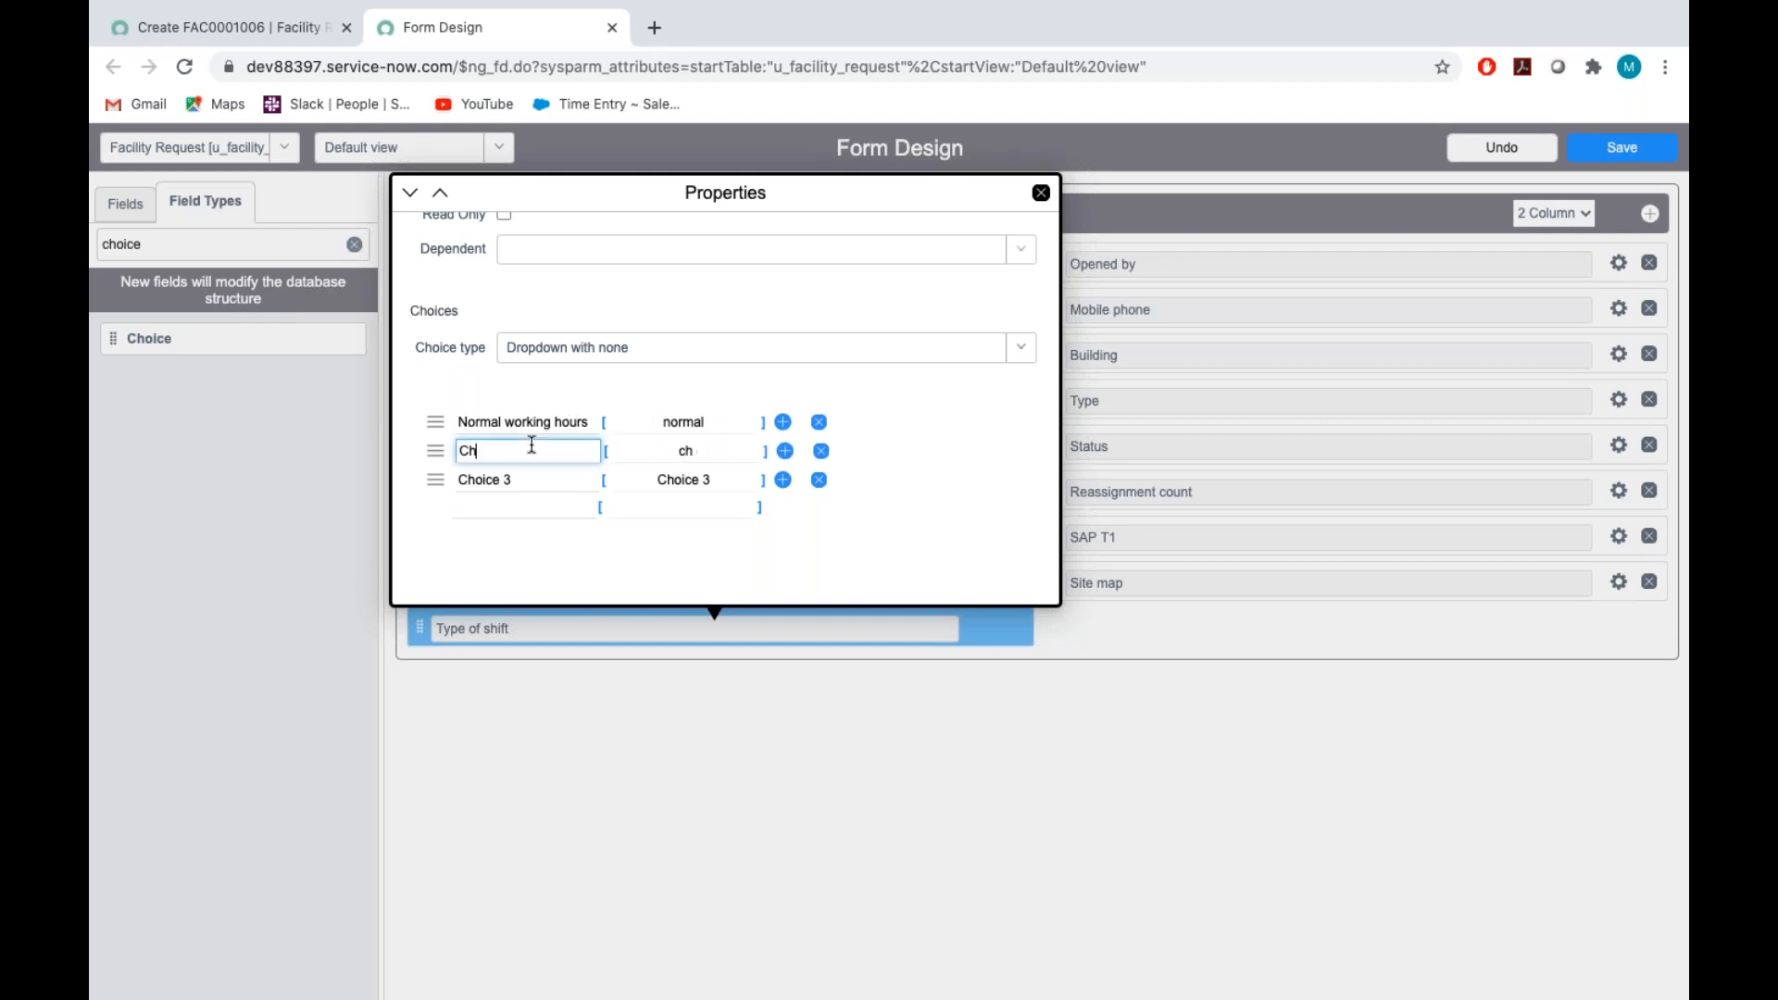
text(Early shift)
Change the third choice of the Type of shift field to "Late shift", checking item 18 in the assignment document
click(523, 482)
key(BackSpace)
key(BackSpace)
key(BackSpace)
key(BackSpace)
key(BackSpace)
key(BackSpace)
key(BackSpace)
key(BackSpace)
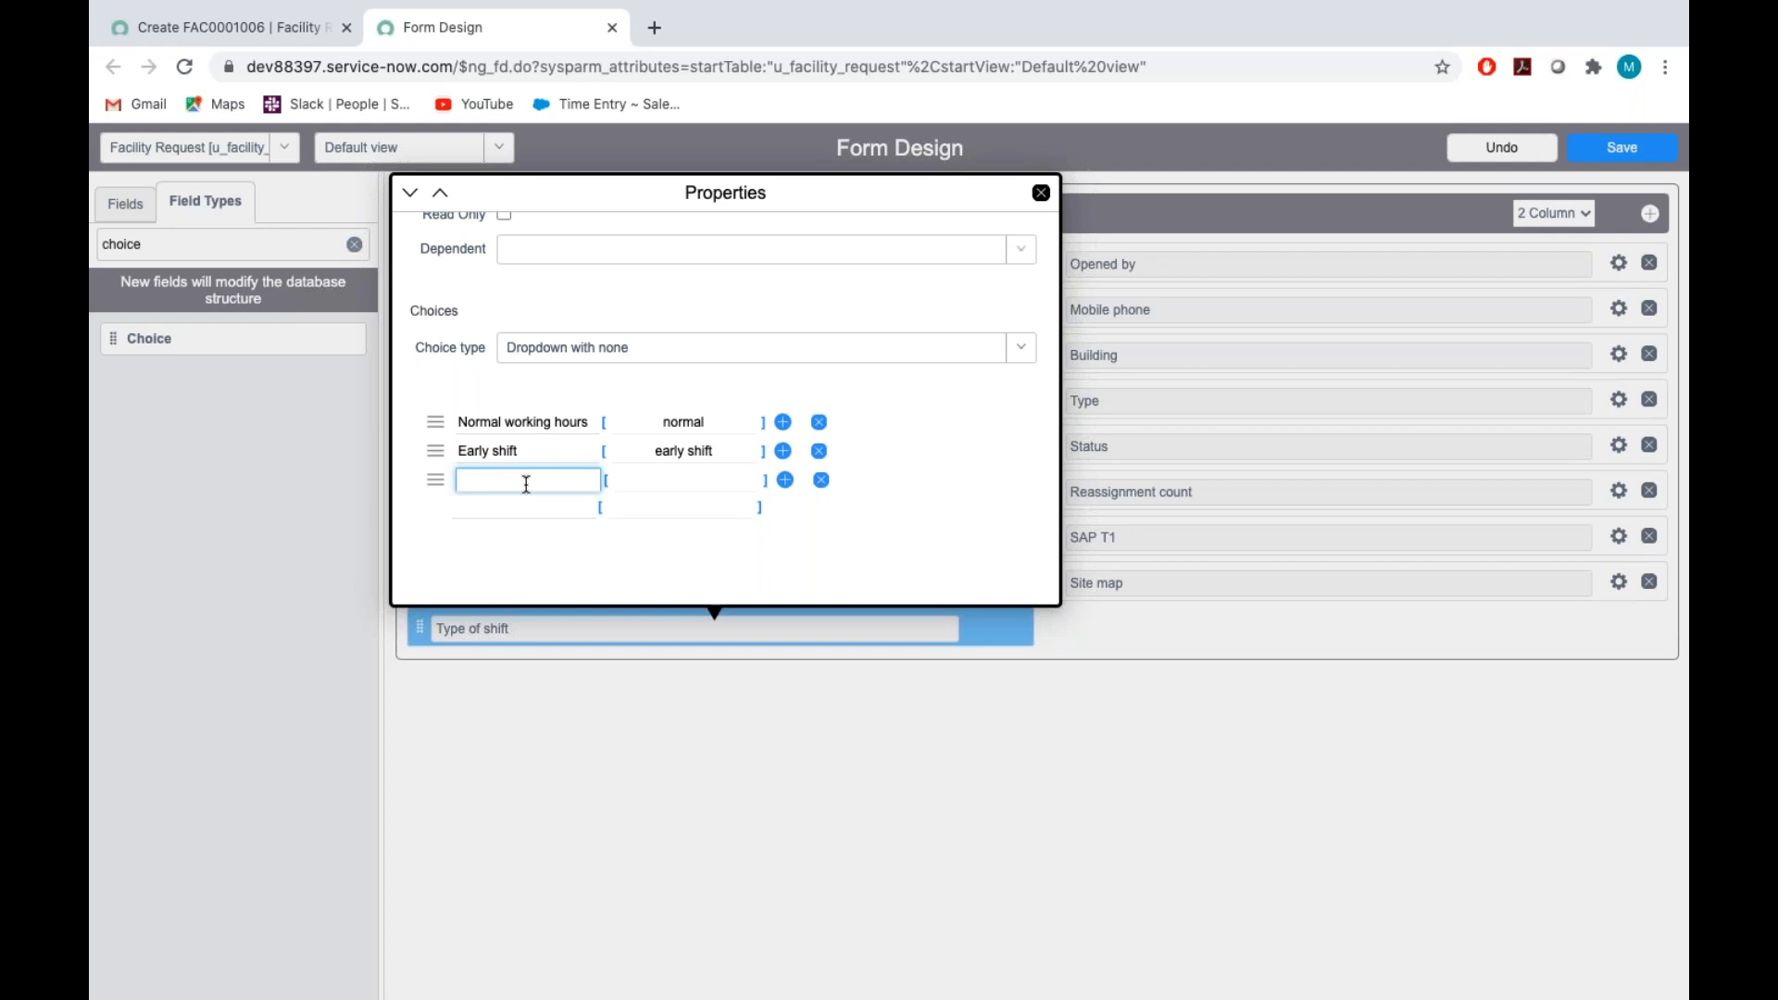
key(ctrl+Right)
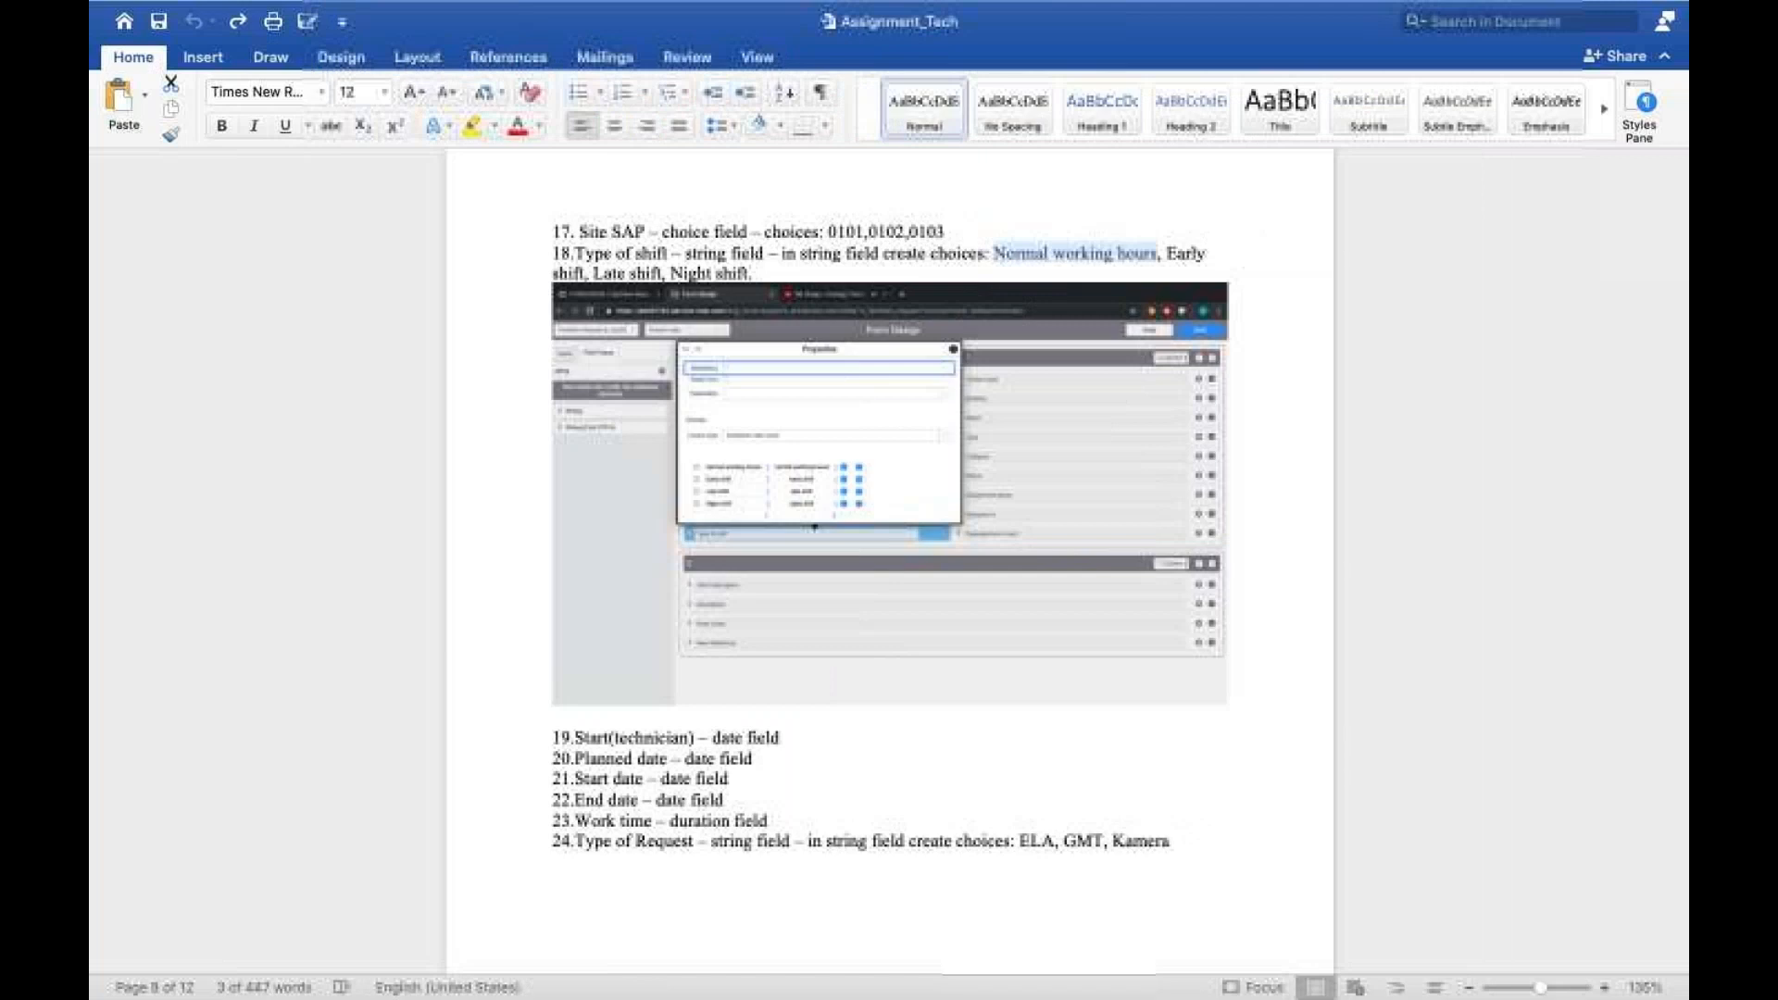
key(ctrl+Left)
text(shift)
Add a fourth choice "Night shift" to the Type of shift field
click(535, 509)
text(Night)
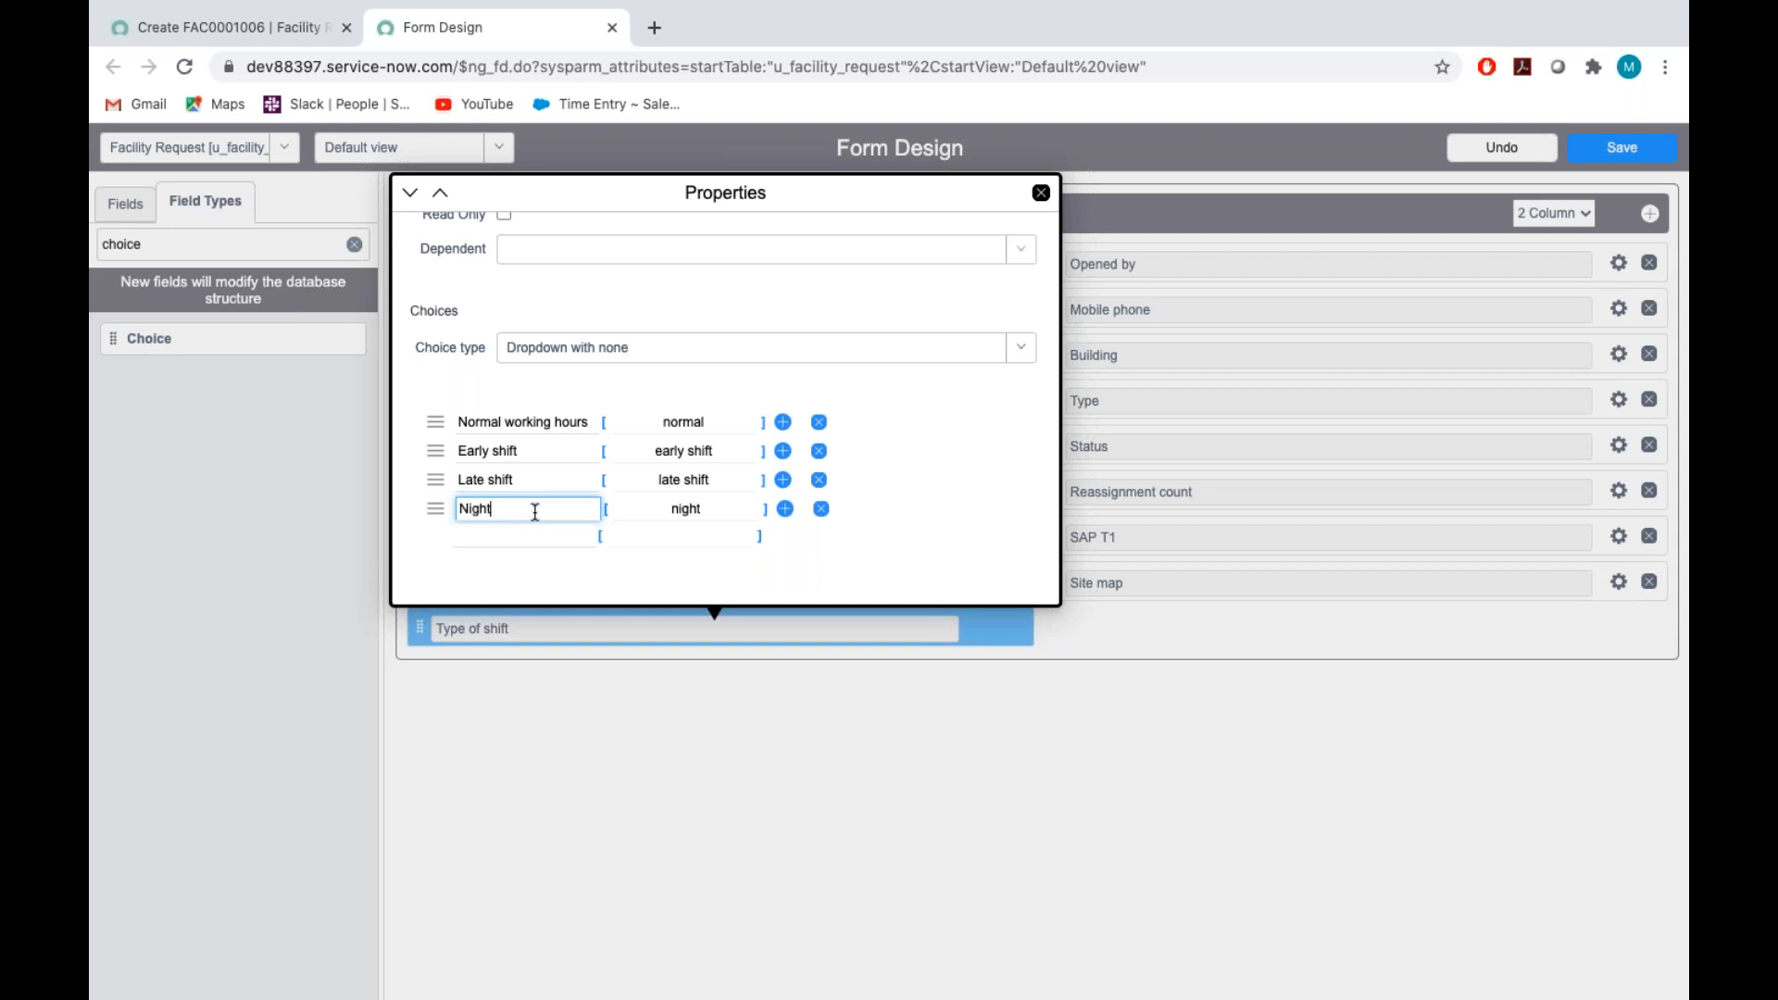
text( shift)
Search Google for "mersle cli" in a new browser tab and show the image results
click(657, 38)
text(mers)
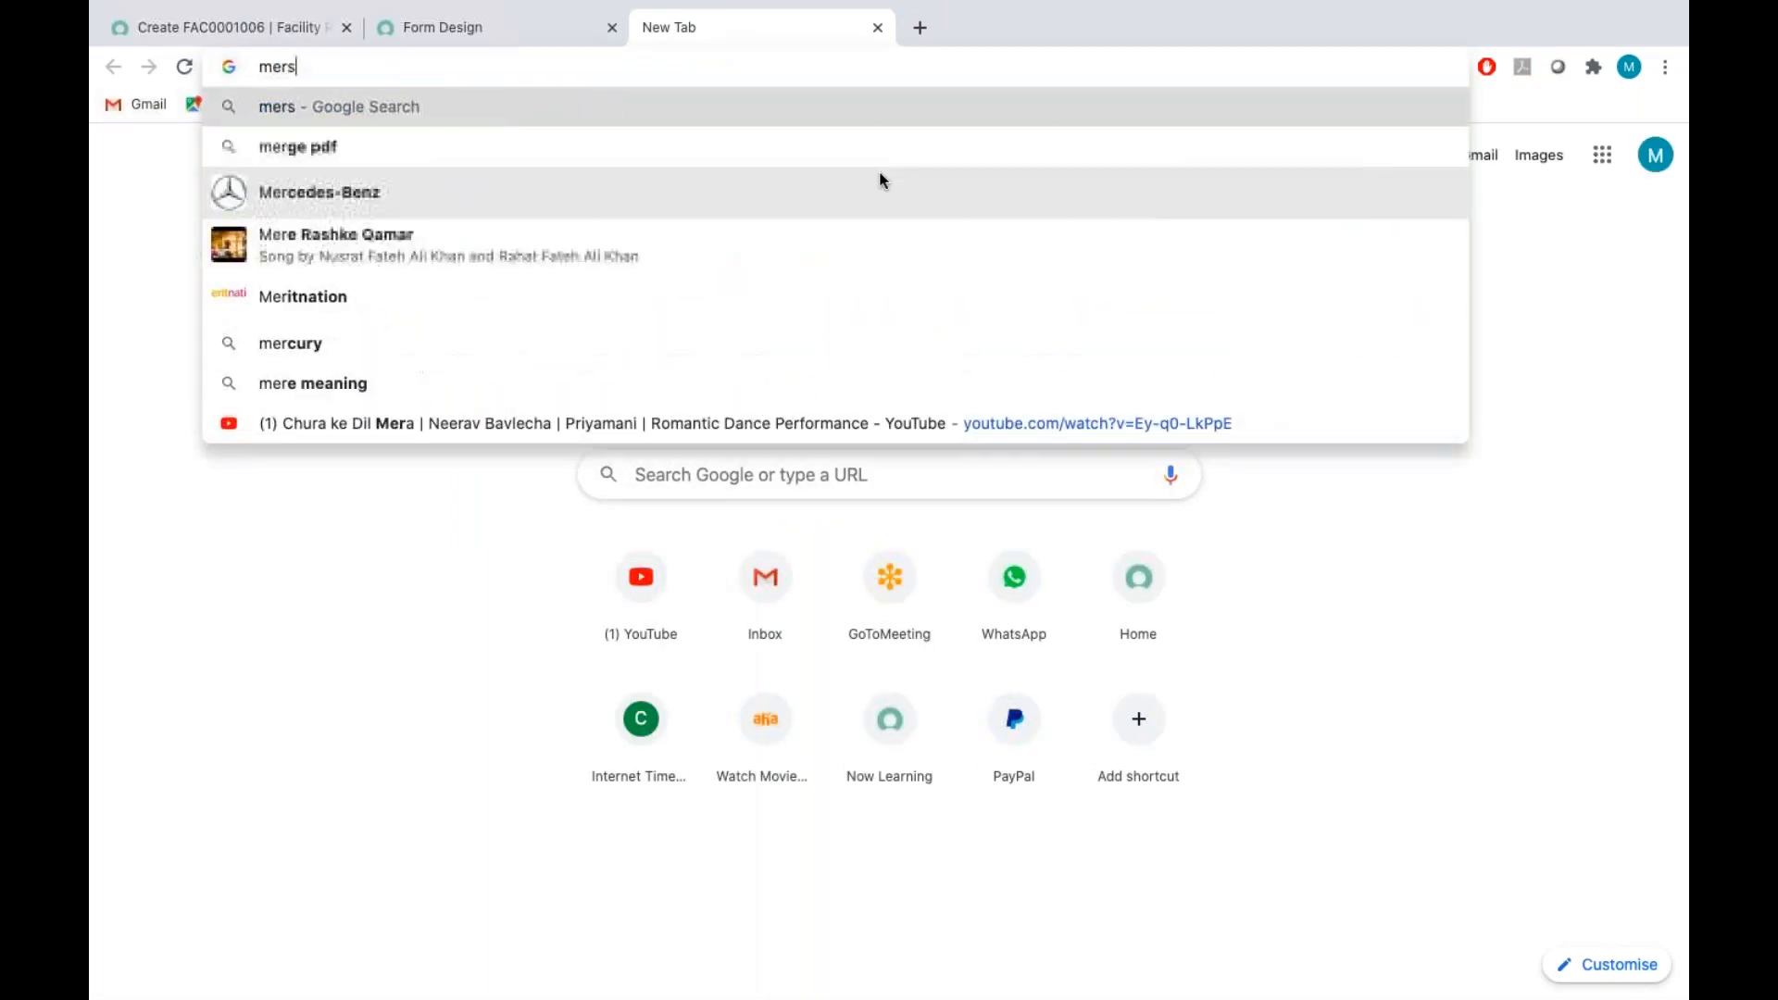
text(le)
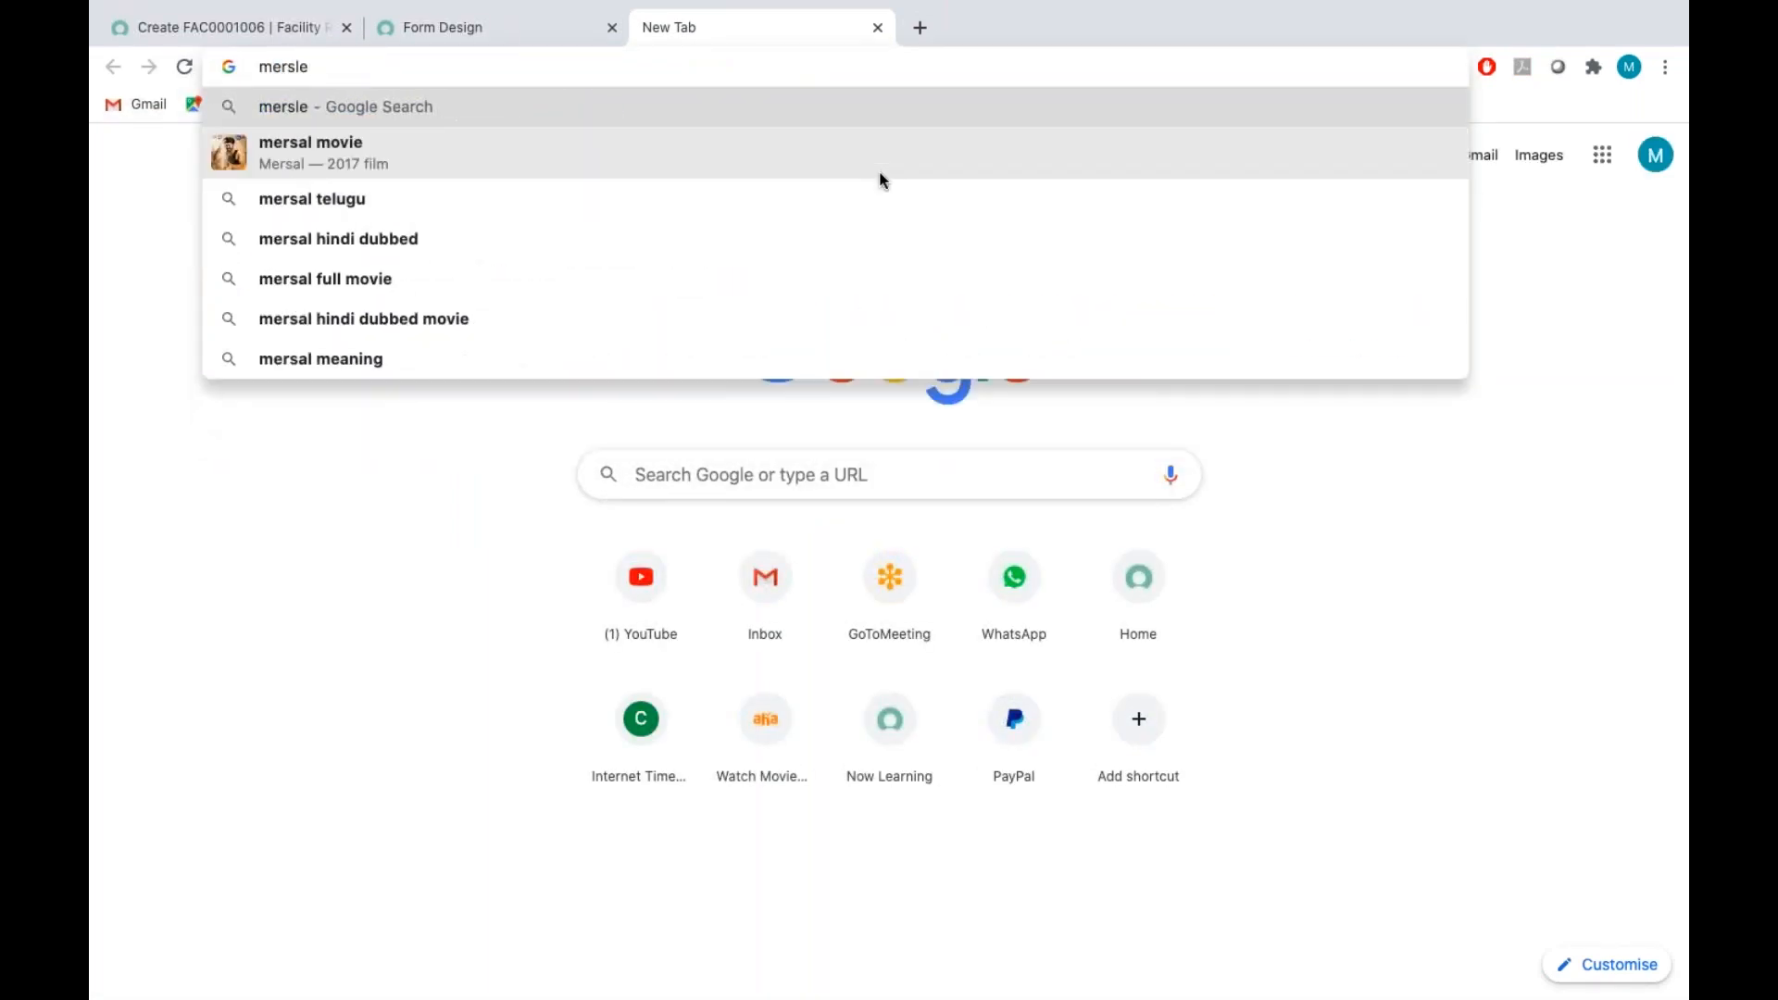
text( cli)
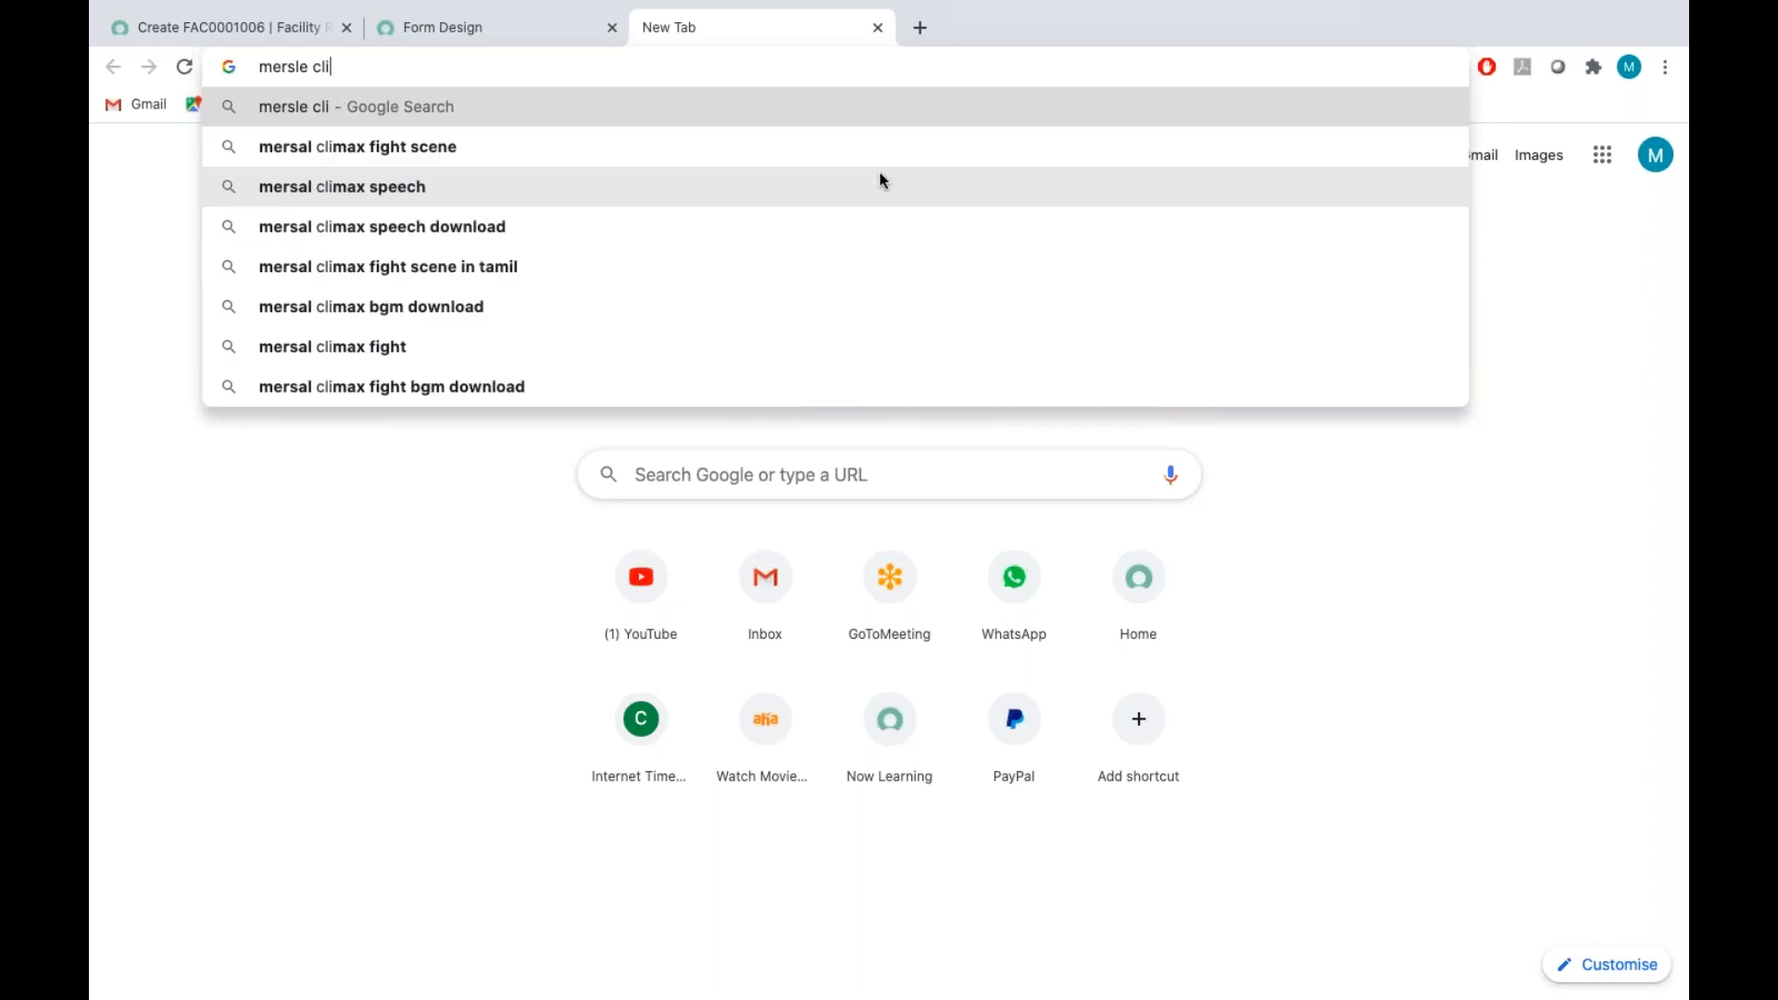
key(Return)
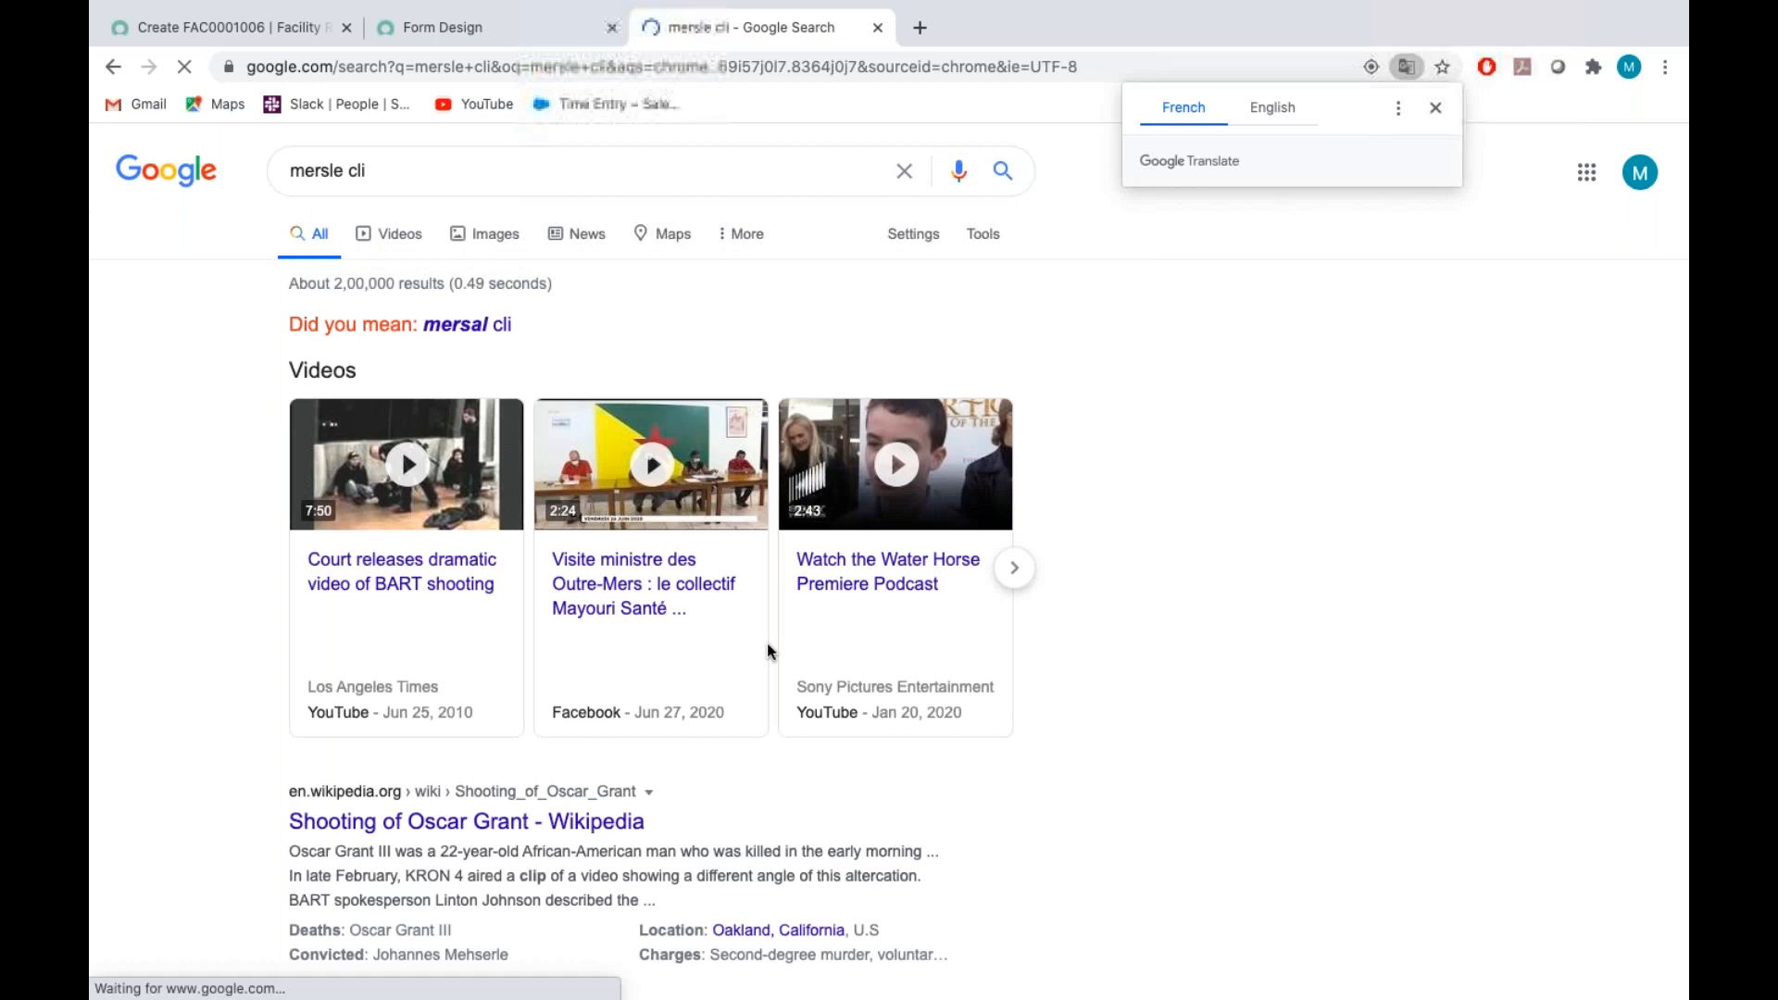
click(488, 233)
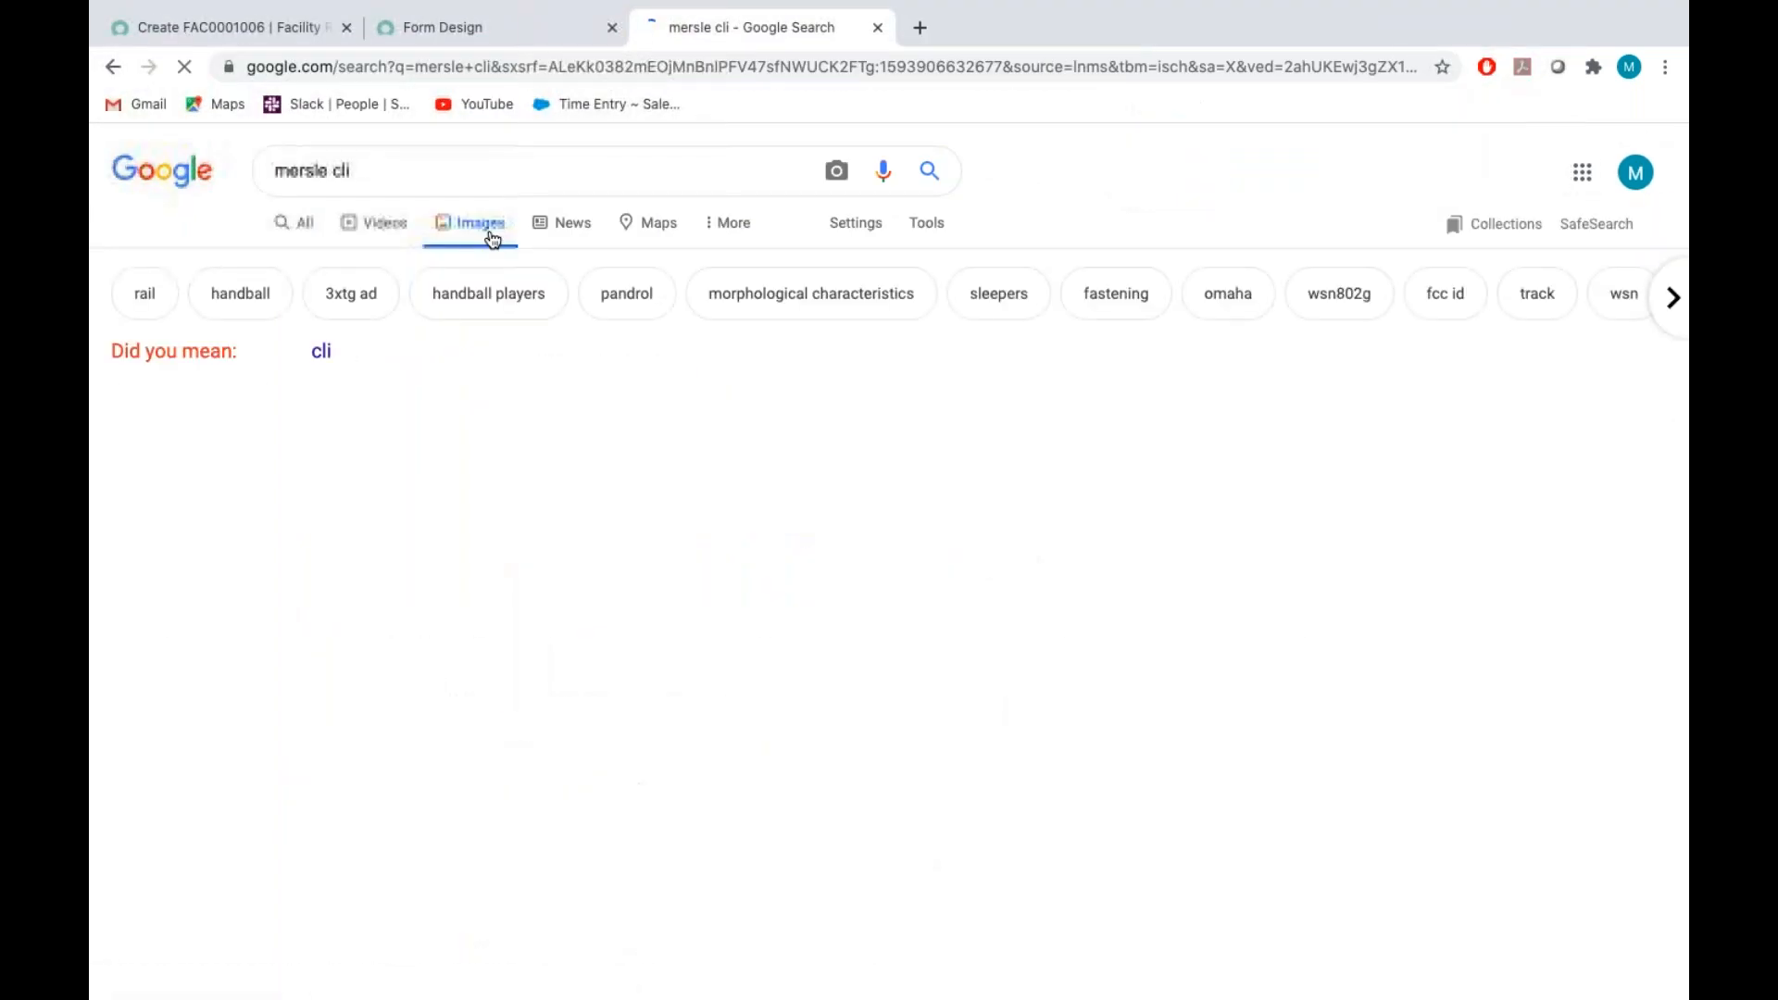
Replace the image search query with "merk" and run the search
click(408, 167)
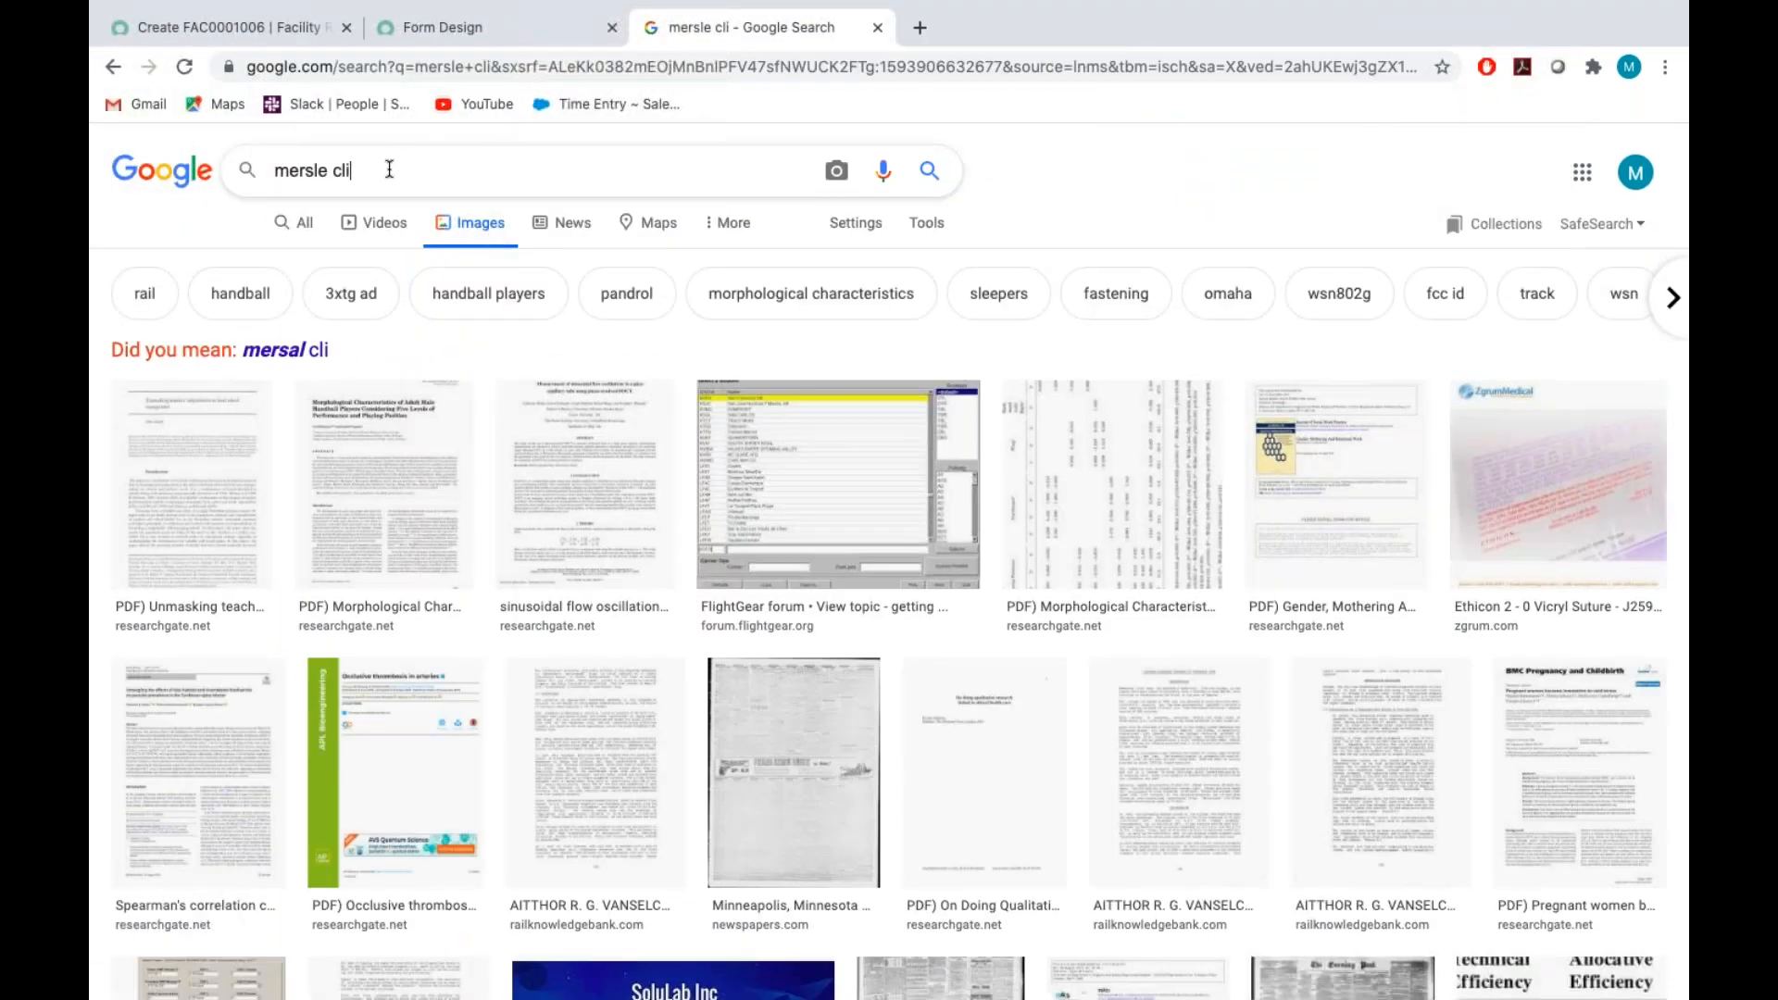
key(BackSpace)
key(BackSpace)
key(BackSpace)
key(BackSpace)
key(BackSpace)
key(BackSpace)
key(BackSpace)
key(BackSpace)
key(BackSpace)
key(BackSpace)
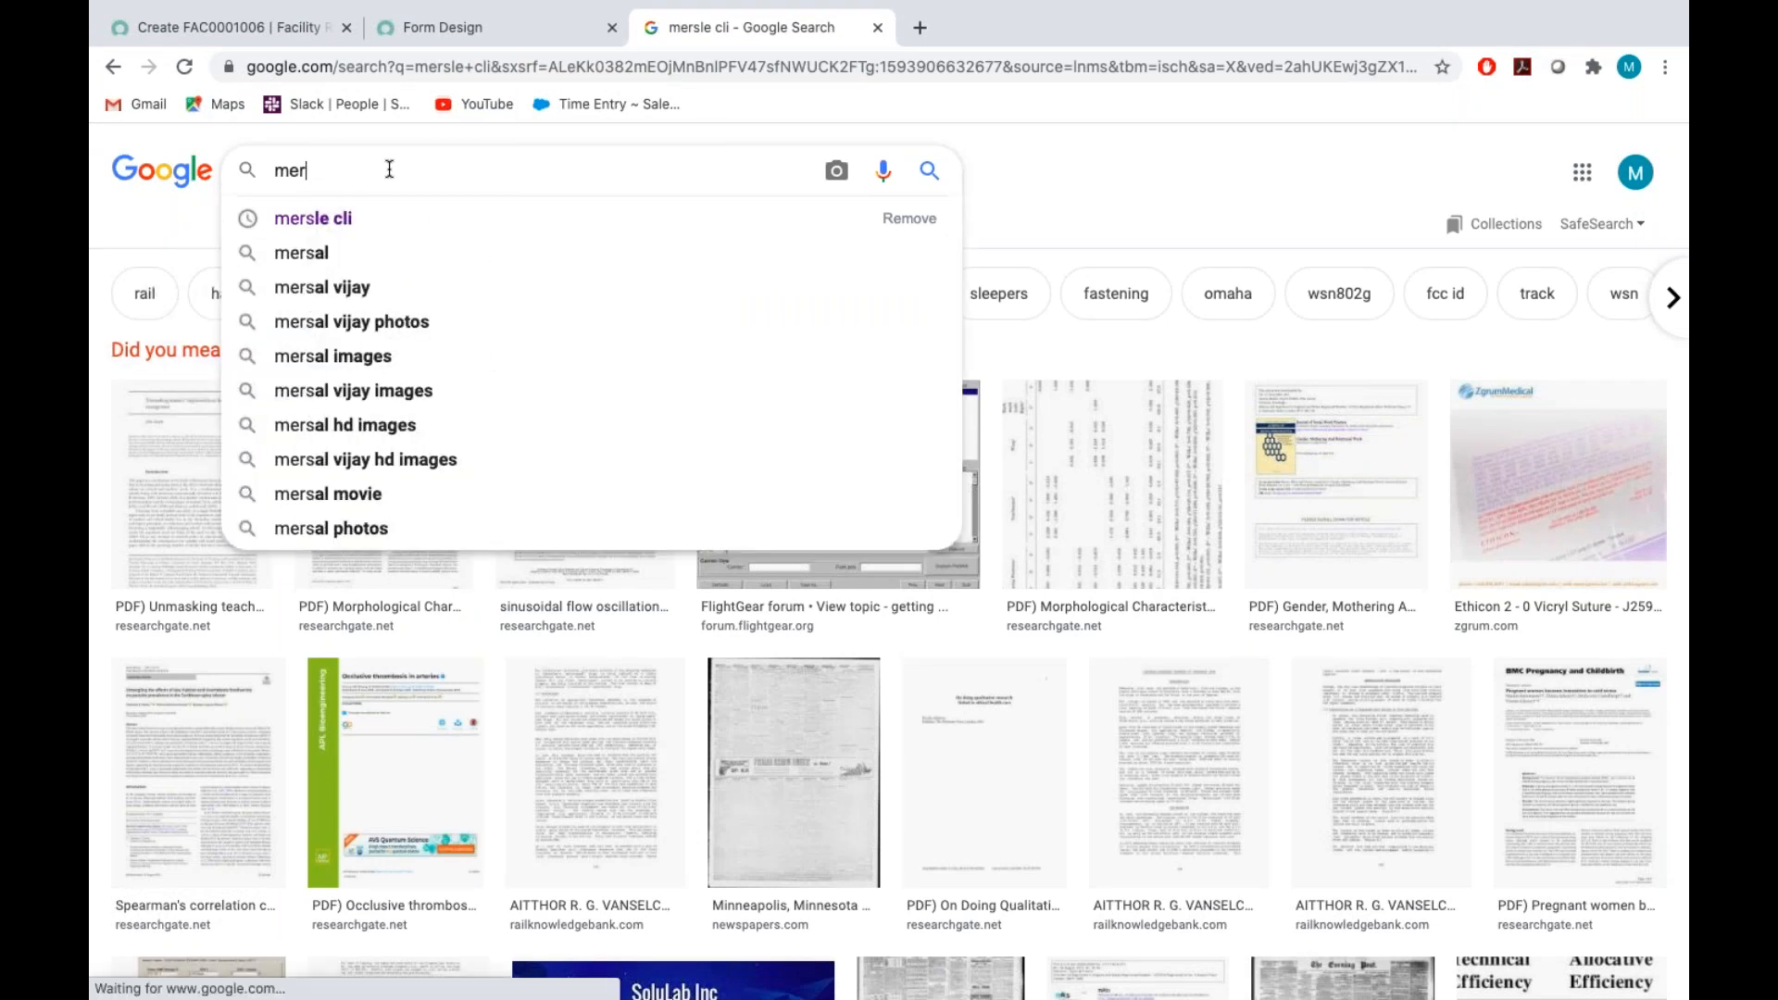
text(ma)
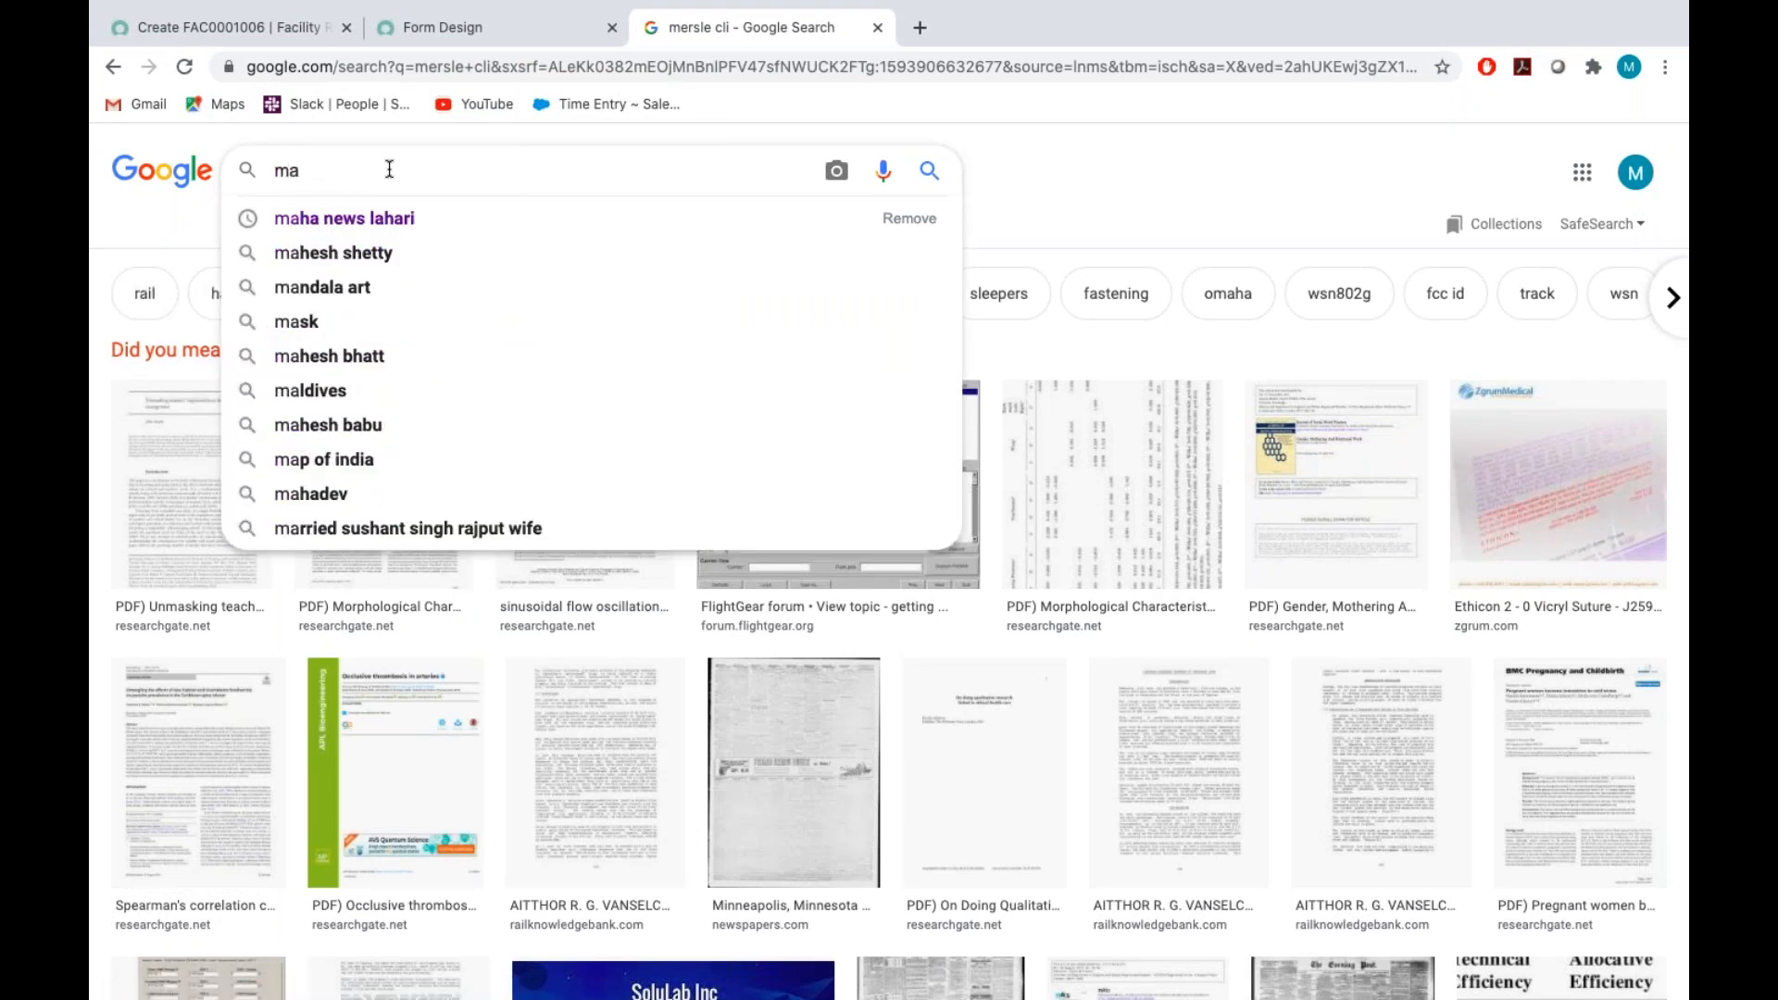
key(BackSpace)
text(erk)
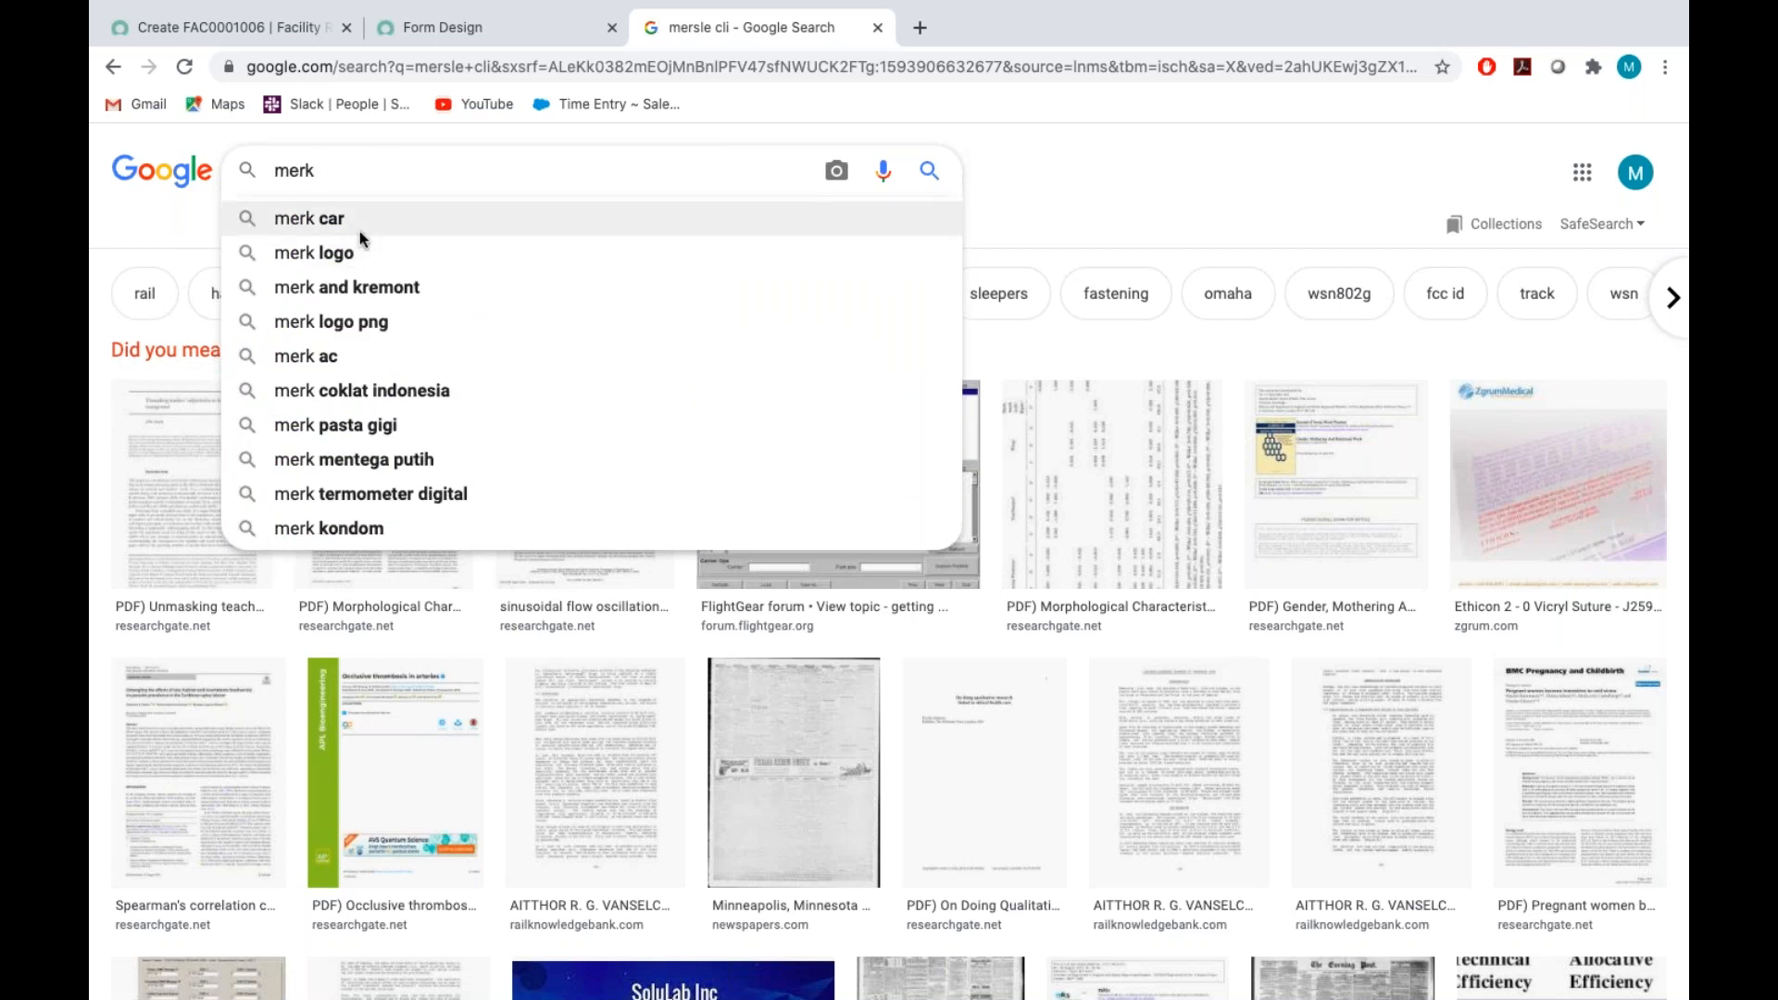
key(Return)
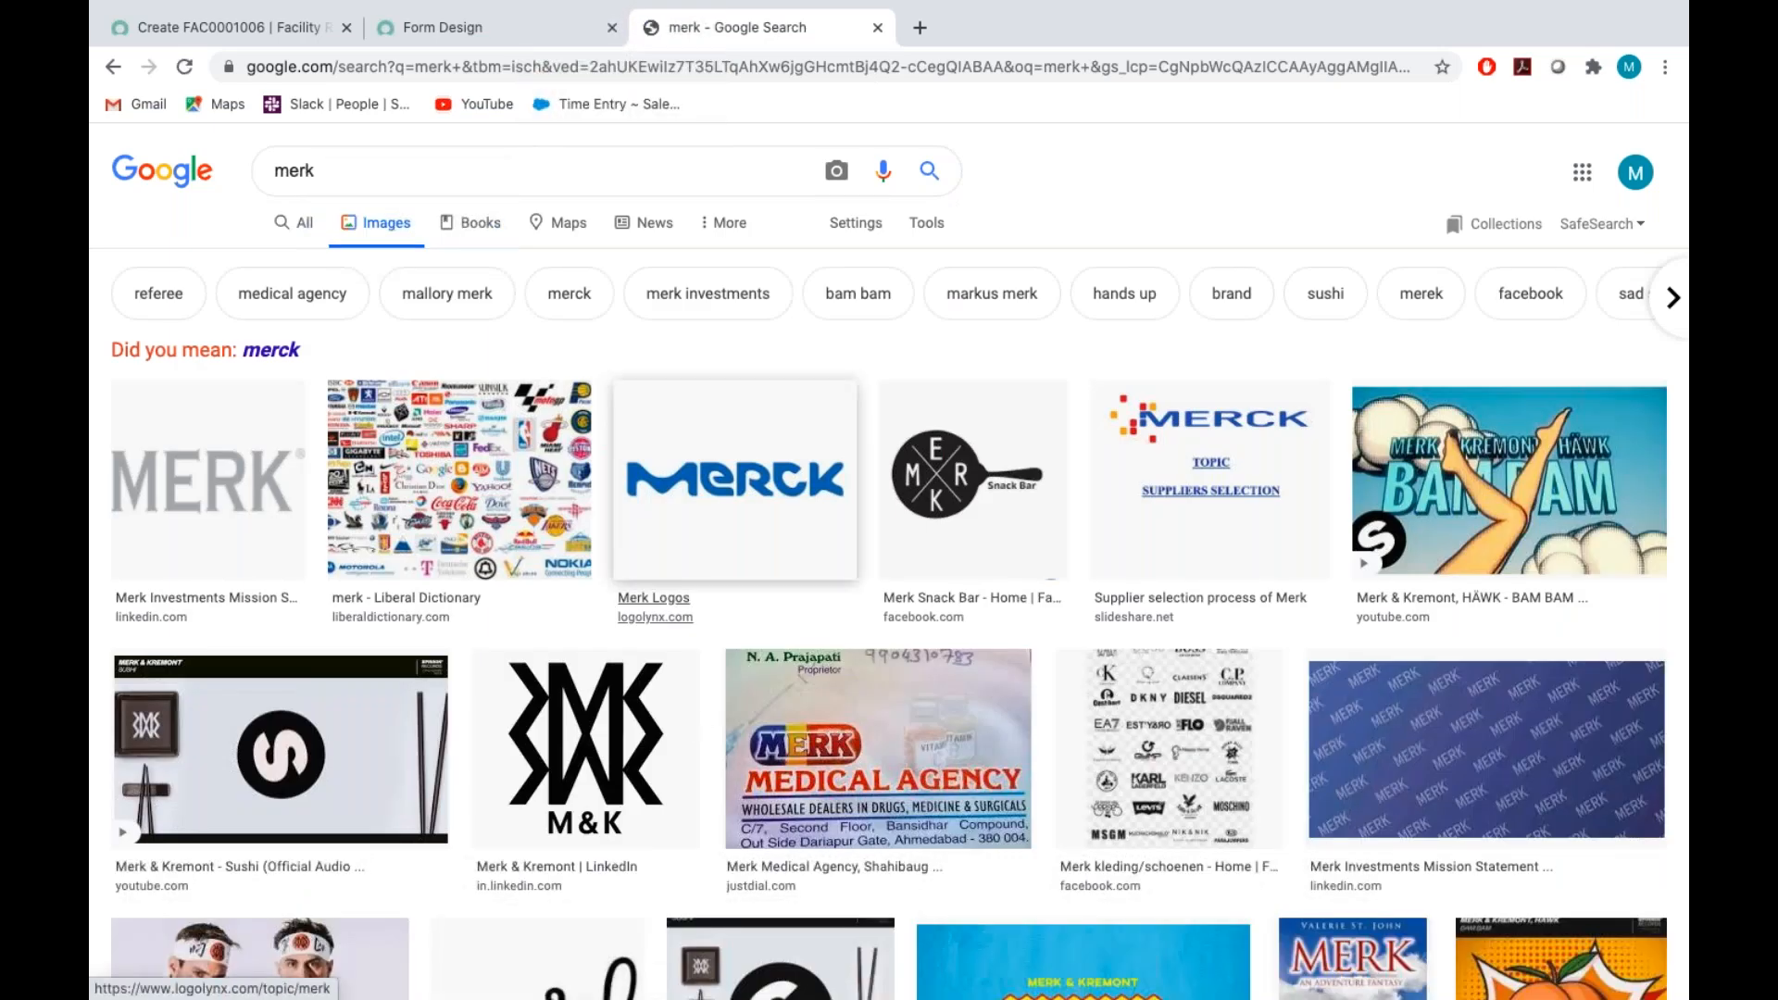
Browse the merk image results, preview the blue Merck logo and open its Merk Logos source page
scroll(801, 672, down, 15)
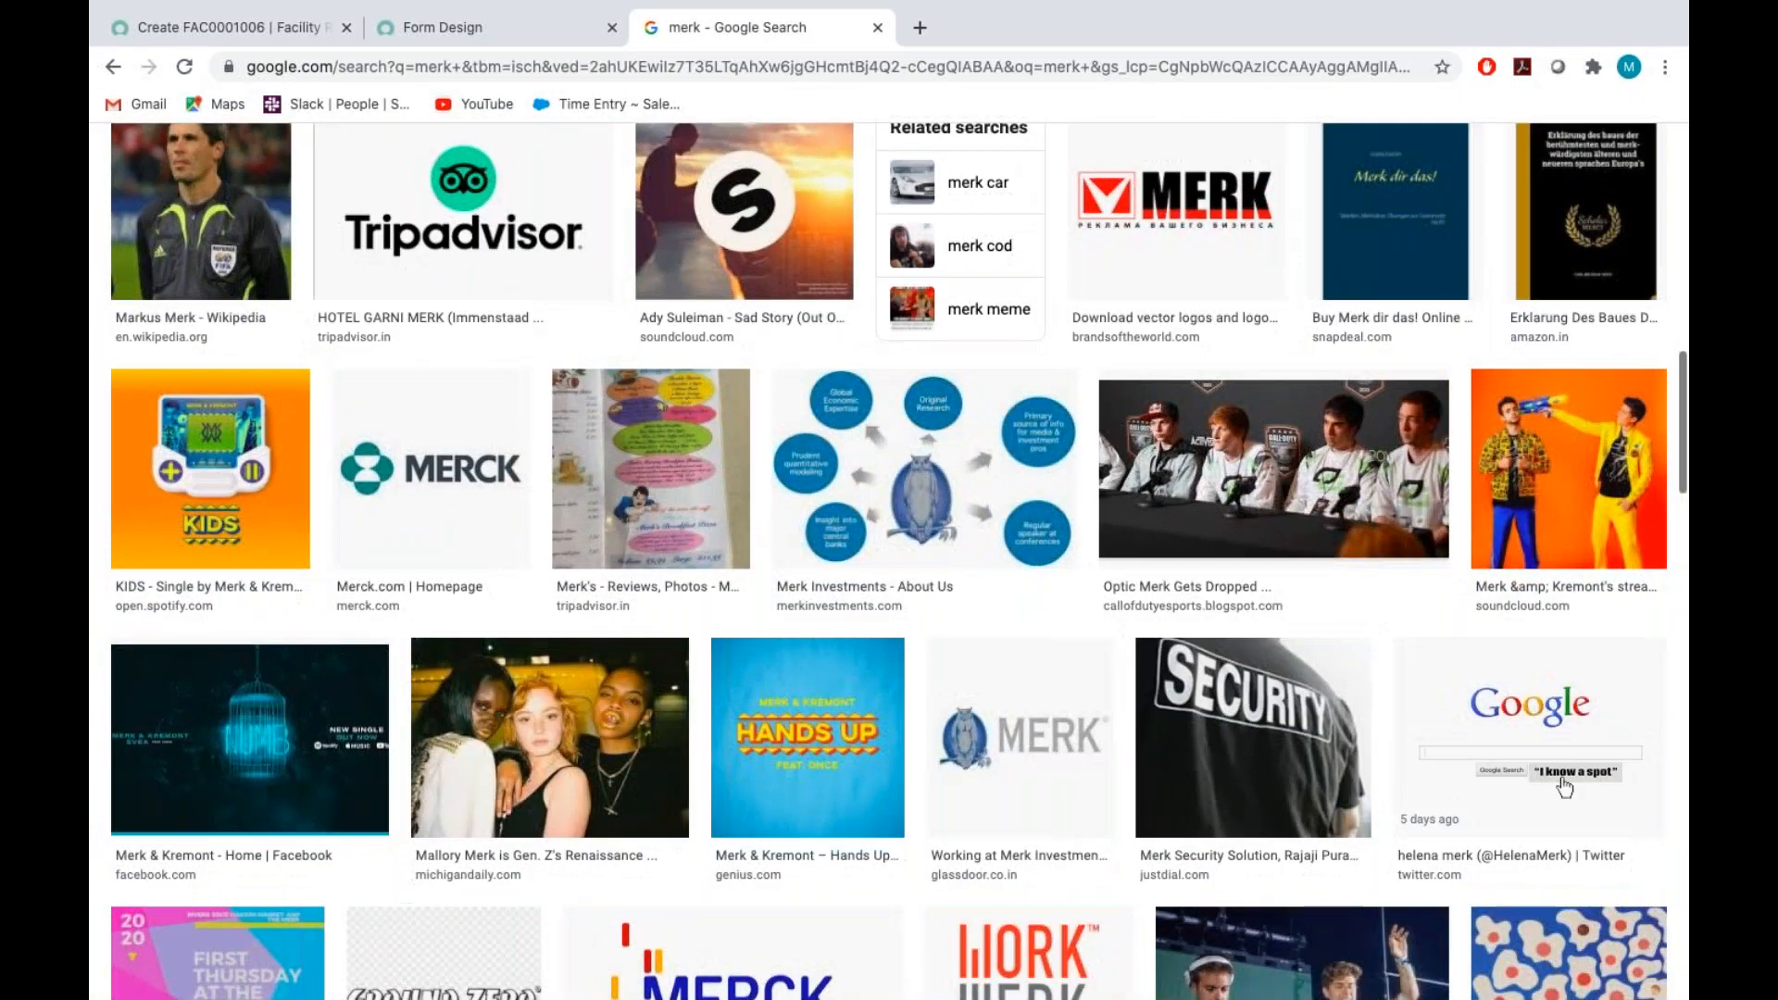
scroll(732, 630, up, 8)
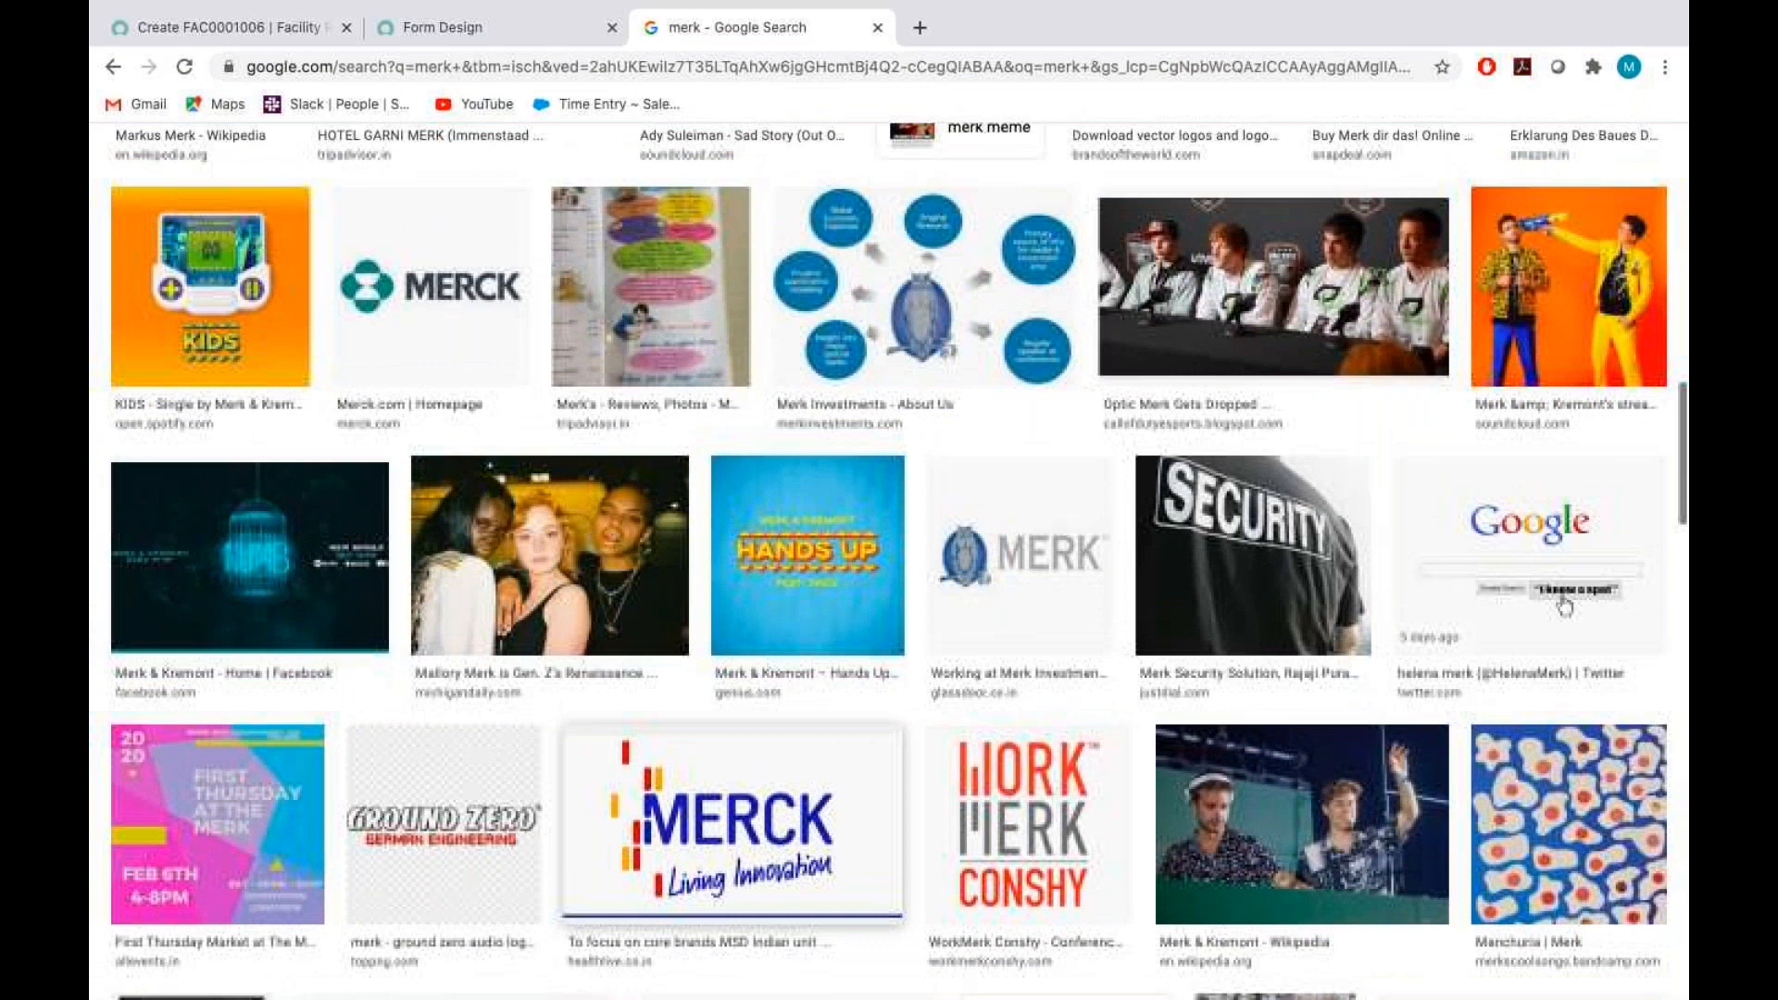
scroll(731, 630, down, 13)
scroll(889, 561, down, 16)
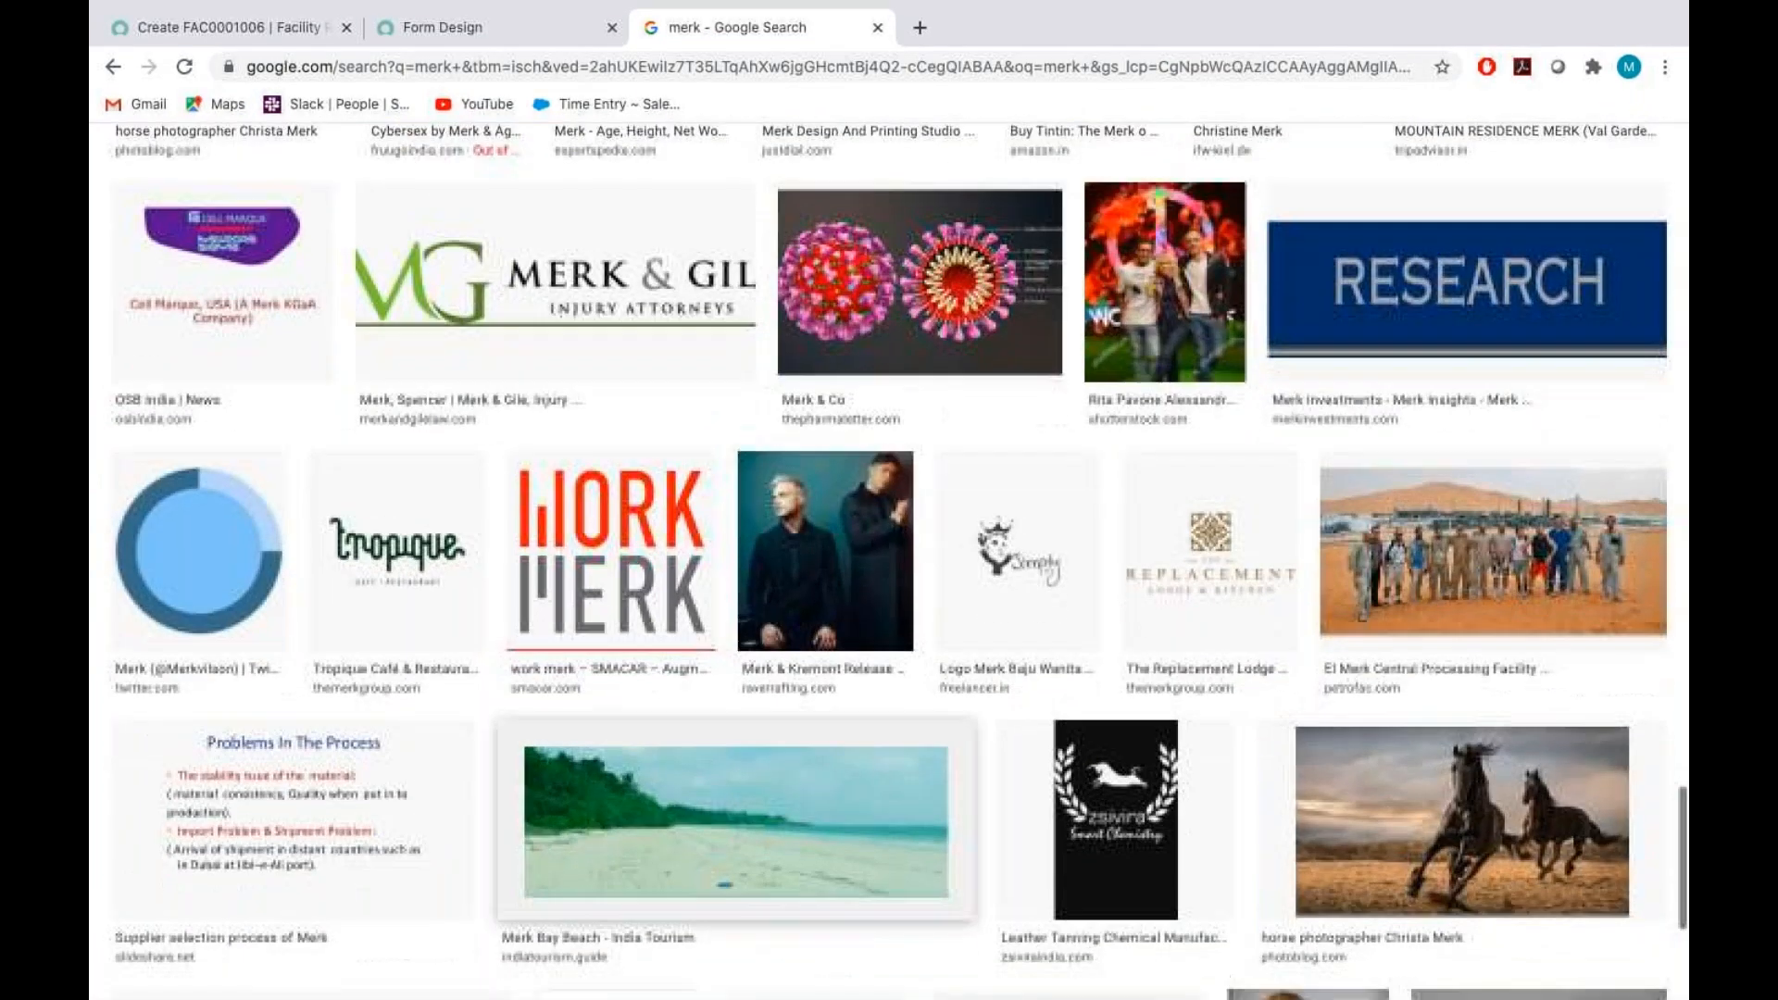
scroll(890, 562, up, 15)
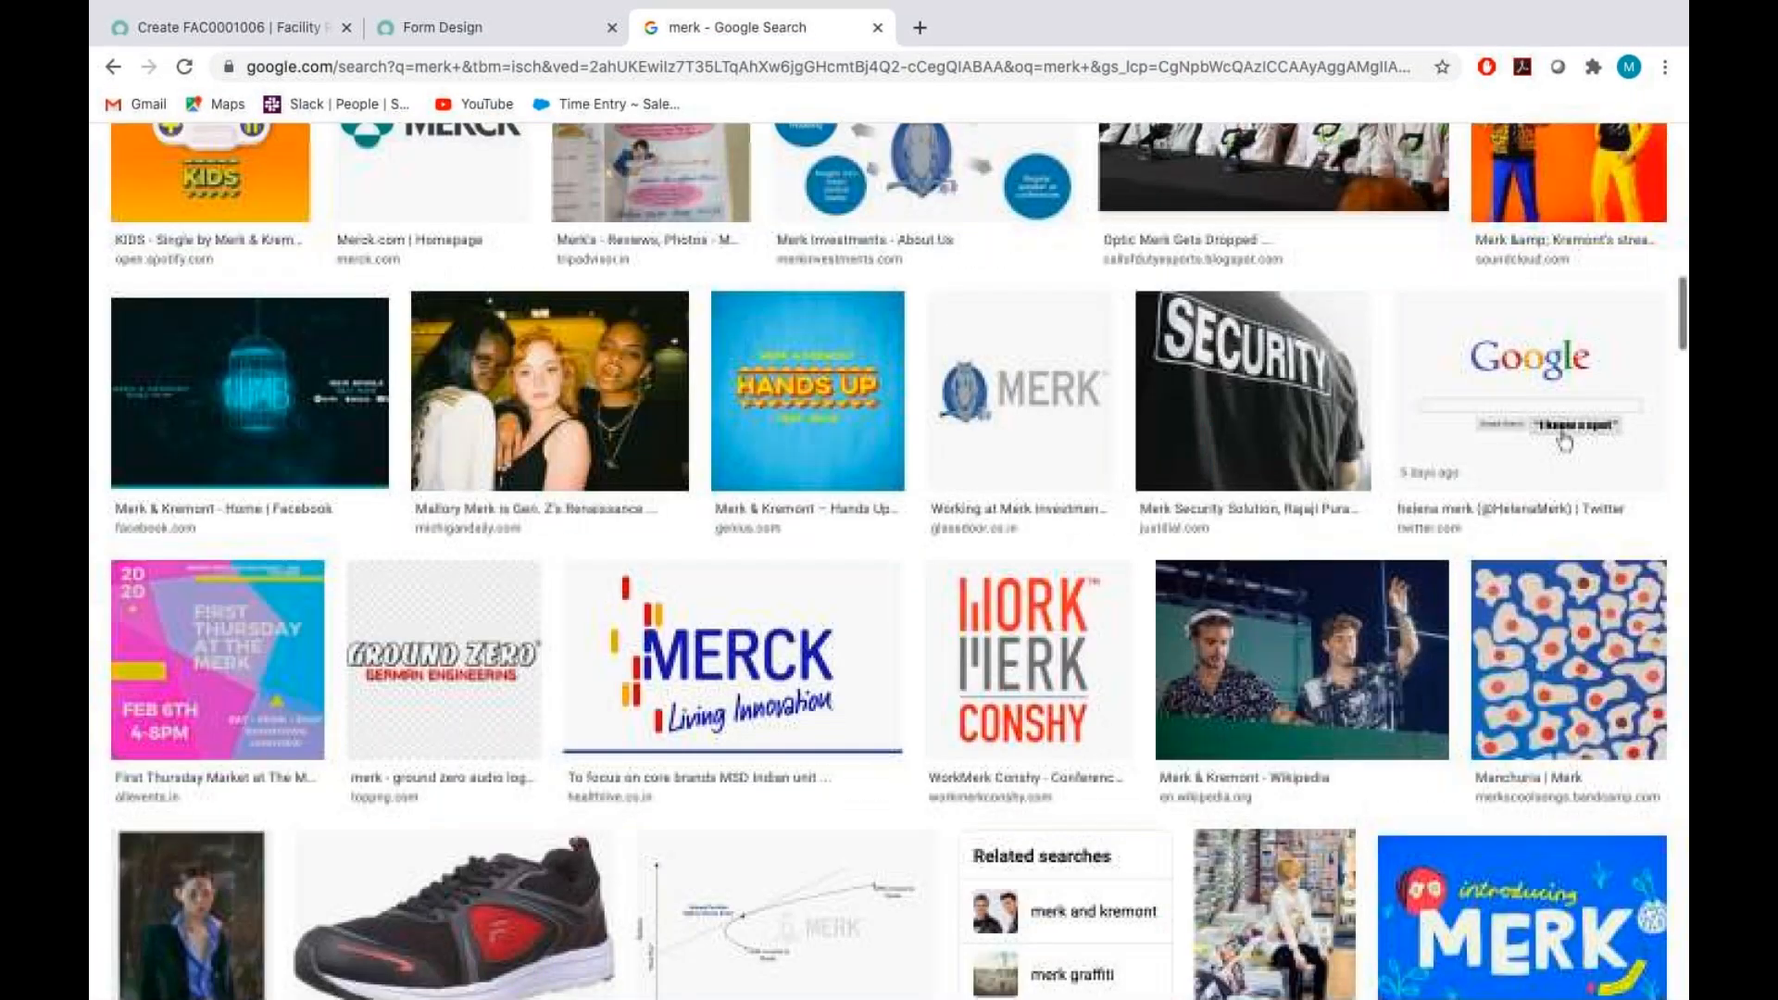
scroll(757, 476, up, 10)
click(757, 476)
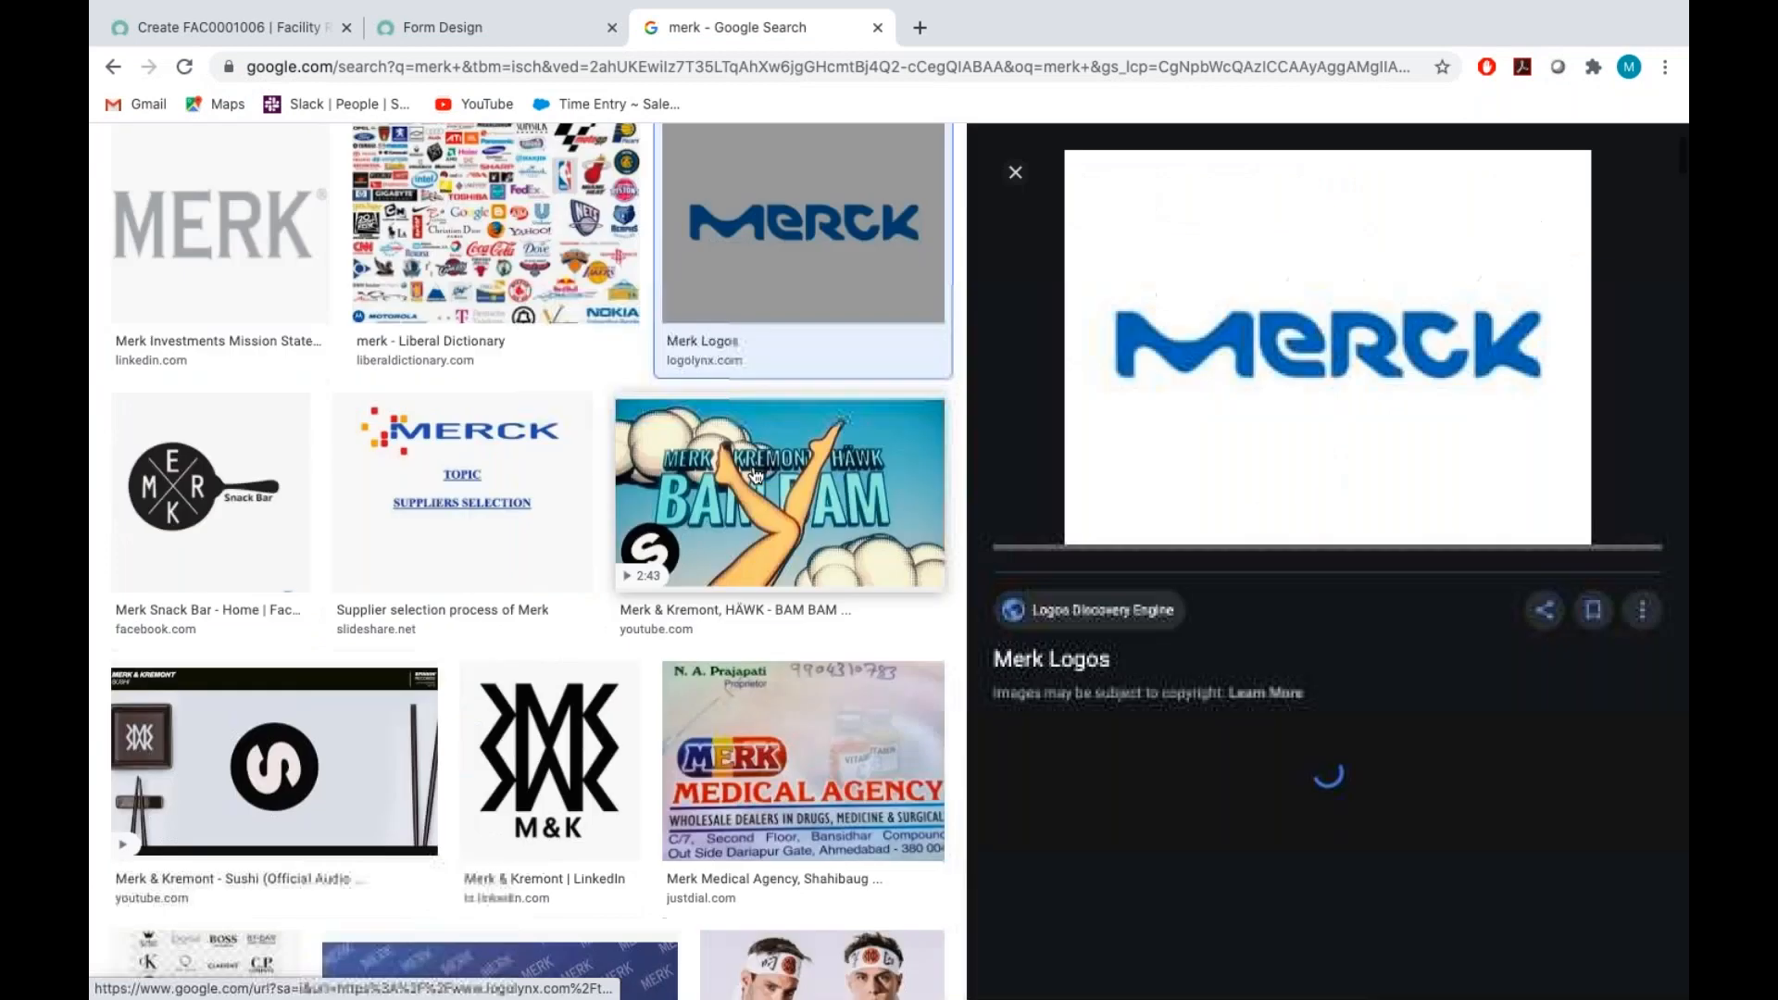
click(1057, 669)
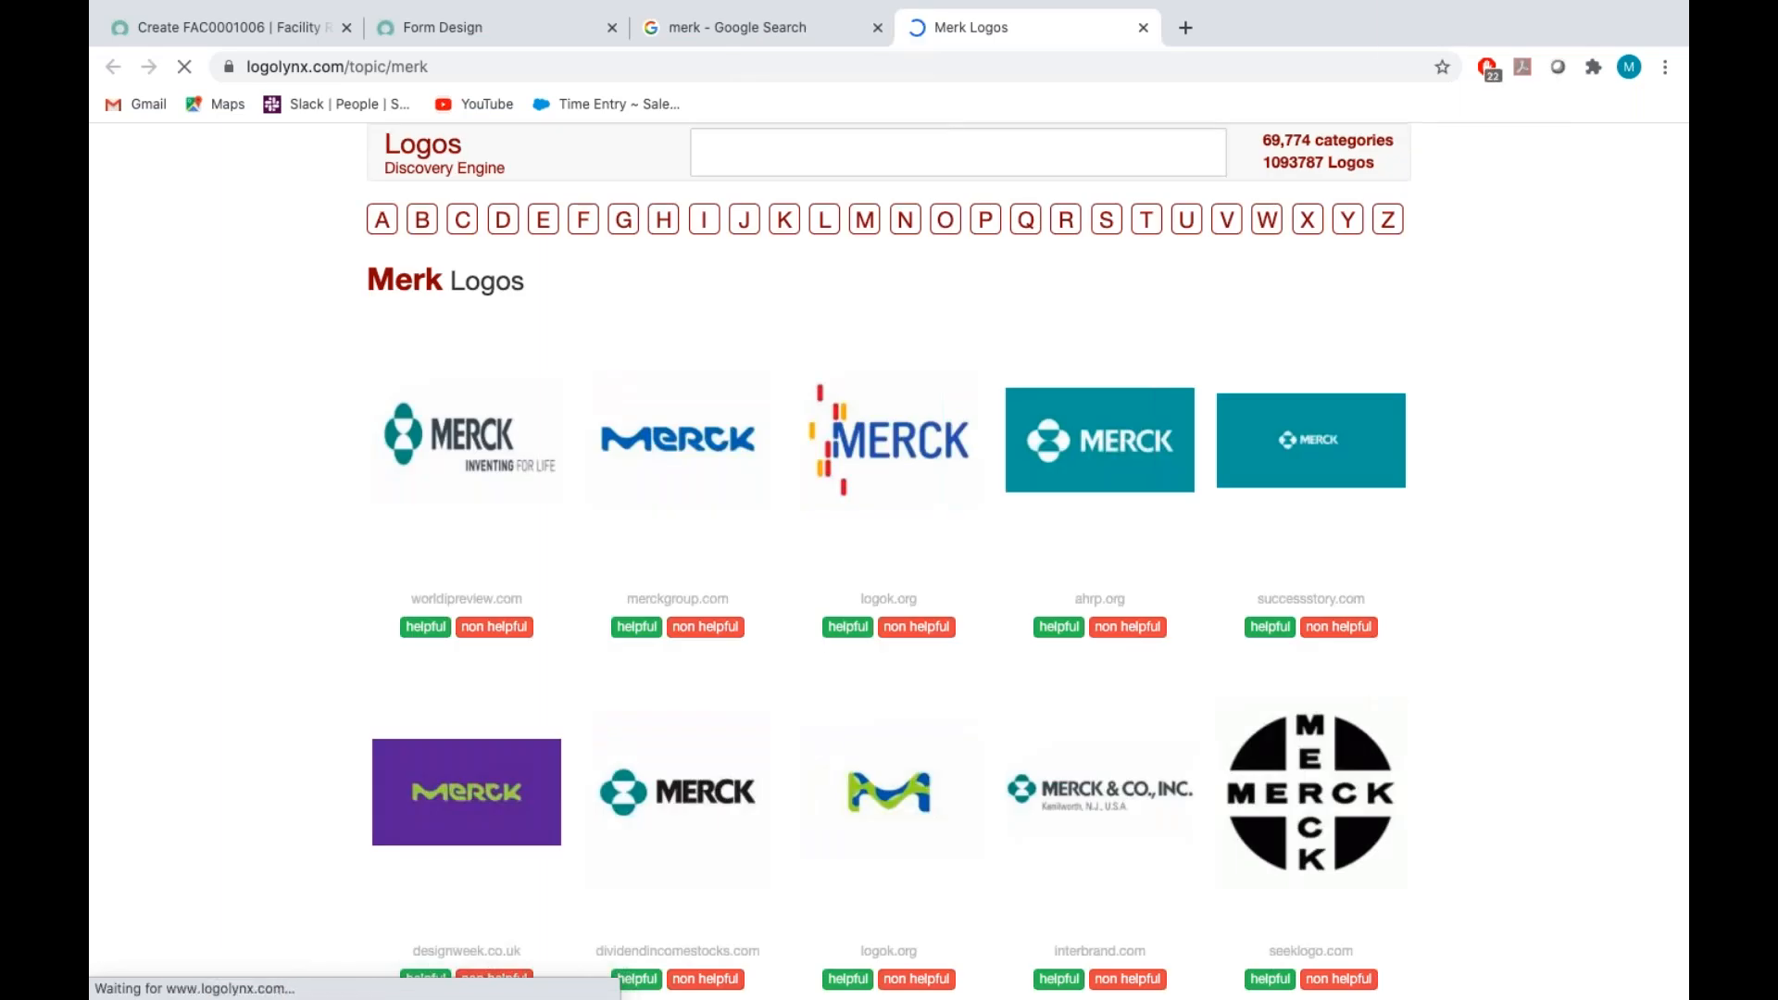
View the blue and the multicoloured Merck logos enlarged, and return to the Form Design page
click(704, 437)
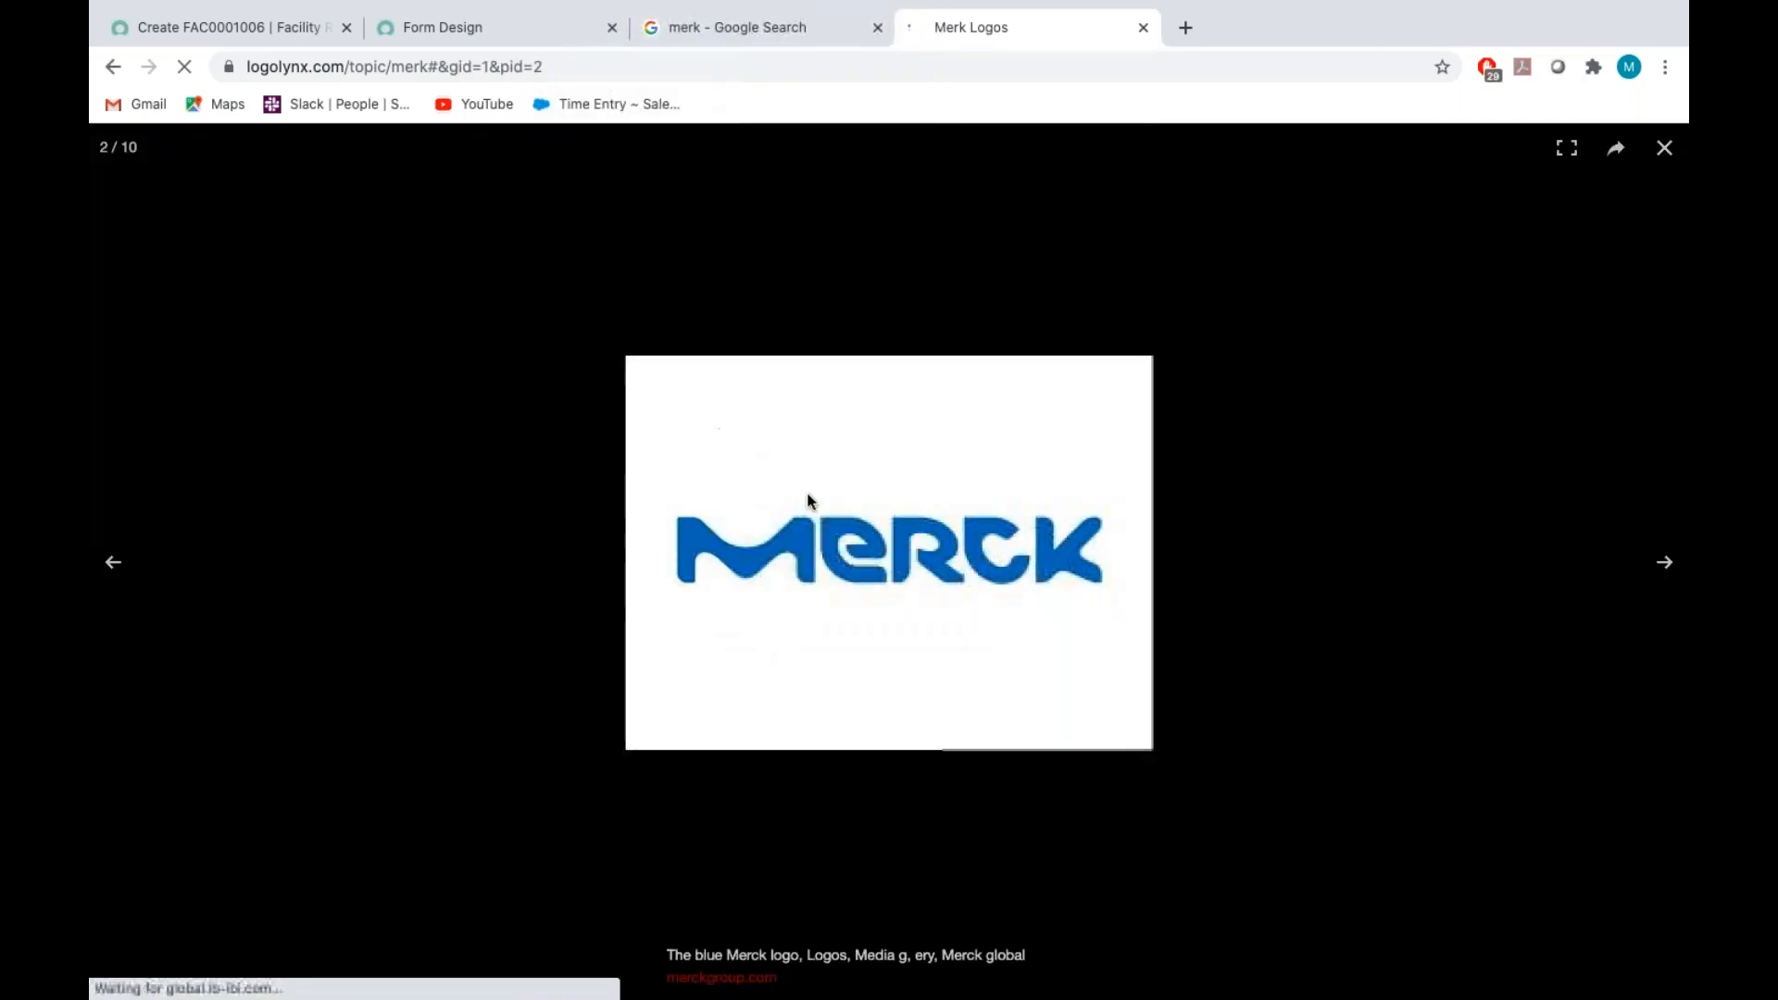
click(920, 513)
click(890, 437)
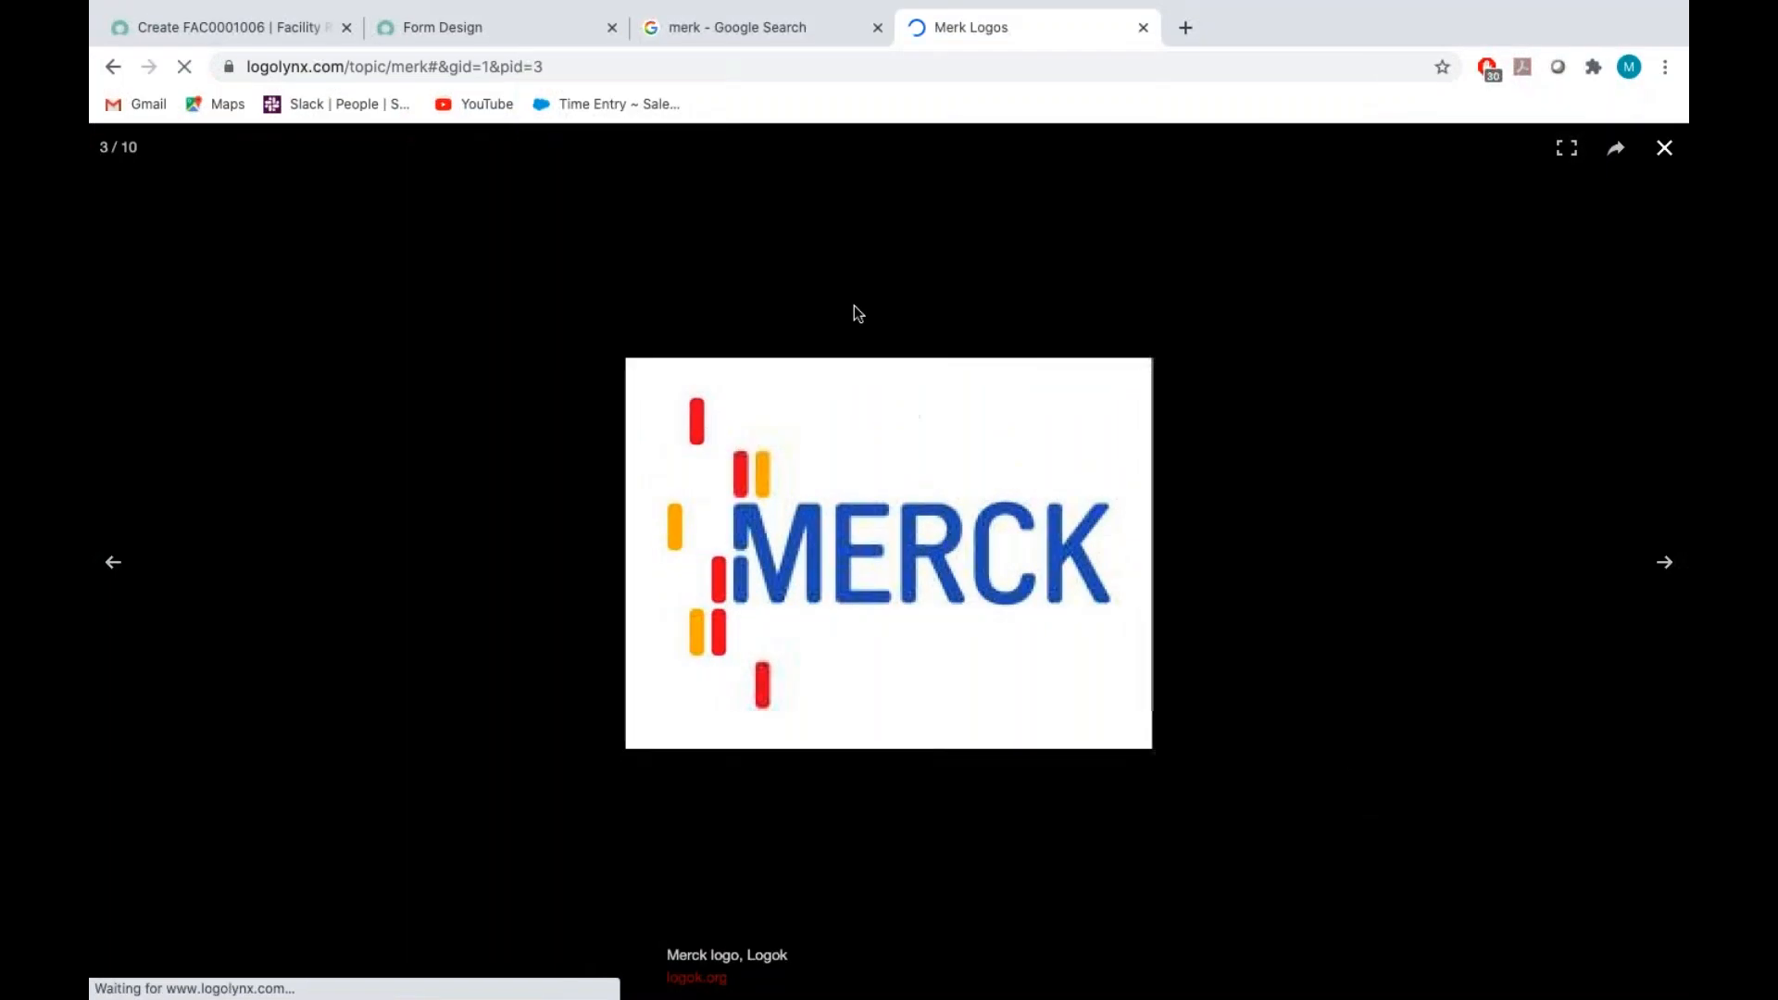
click(506, 30)
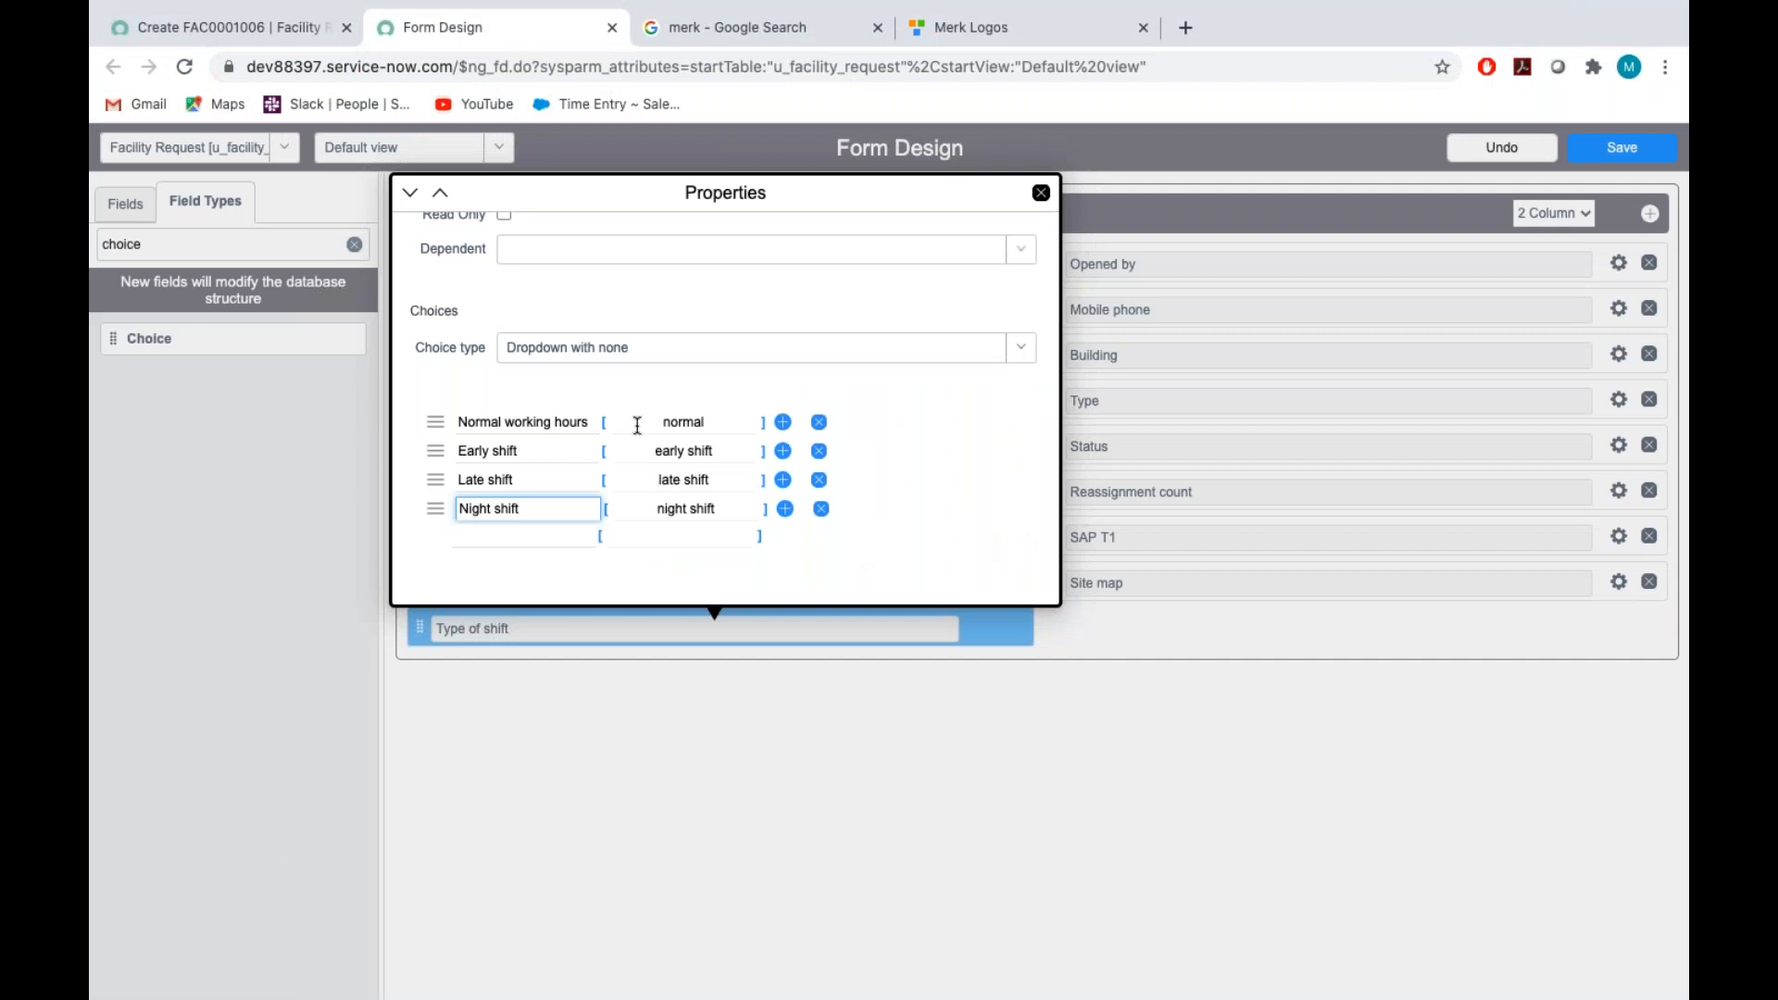
Close the Type of shift properties and save the form design
click(1041, 197)
click(1622, 147)
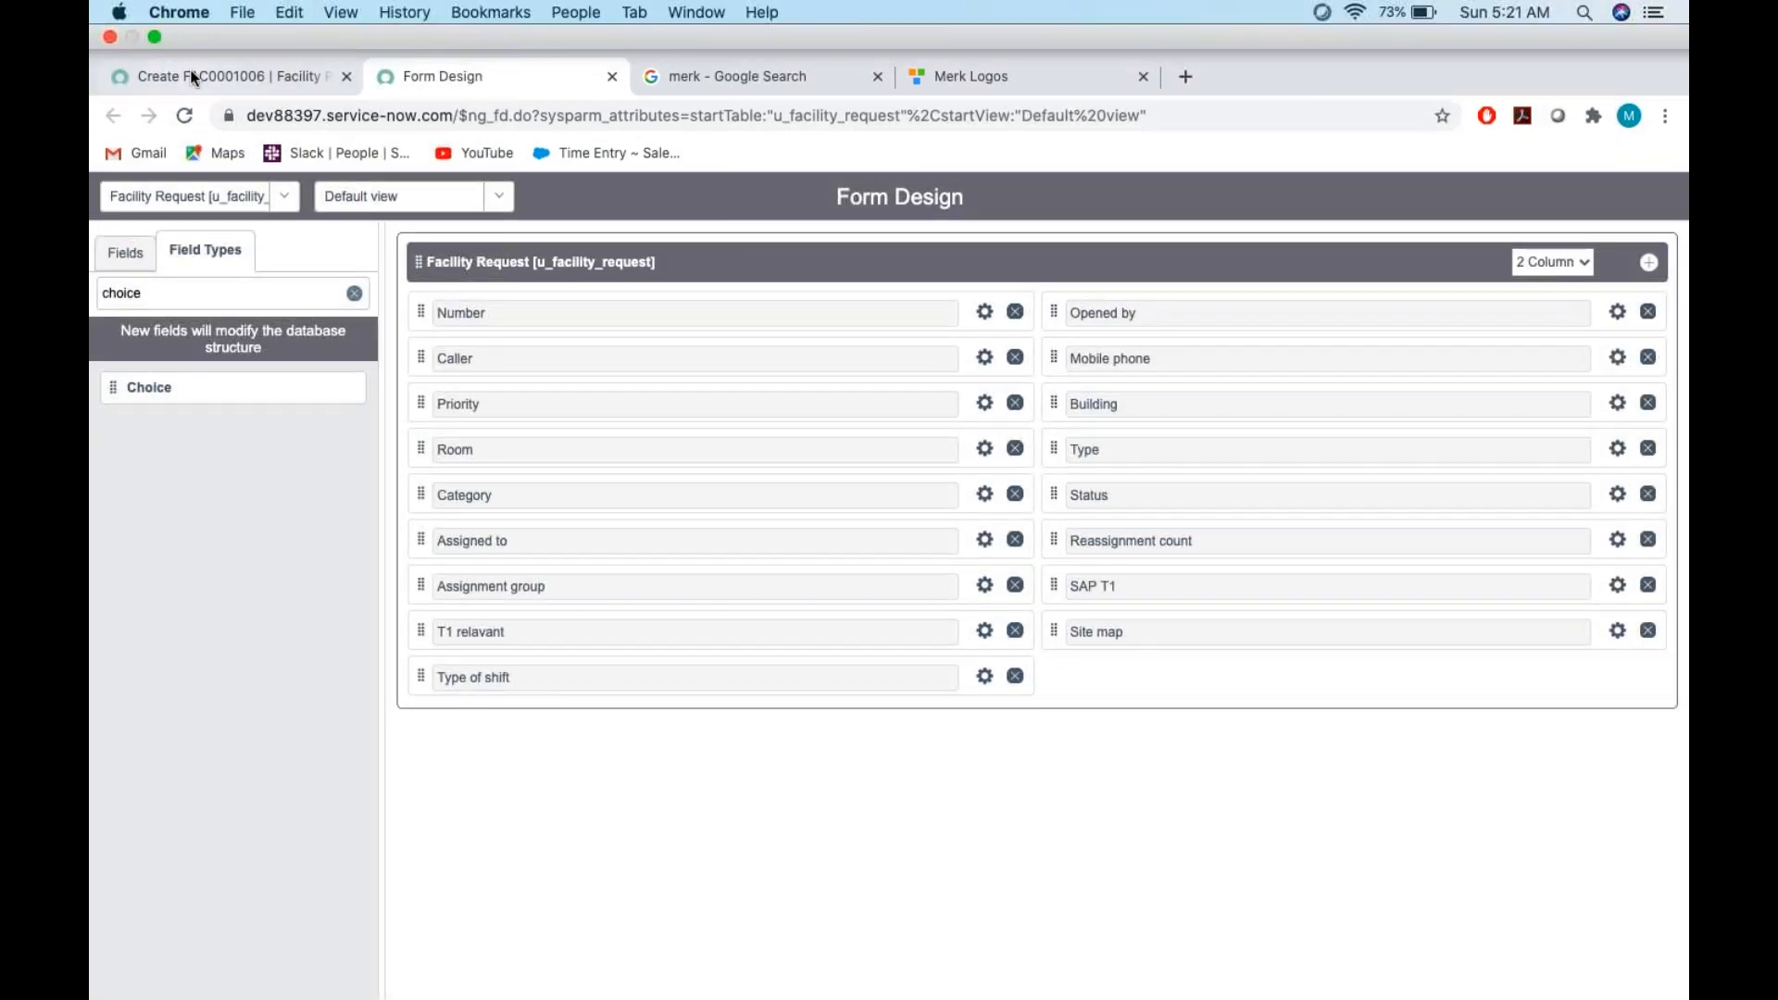
Reload the new Facility Request record form and check the choices offered by the Type of shift field
click(190, 74)
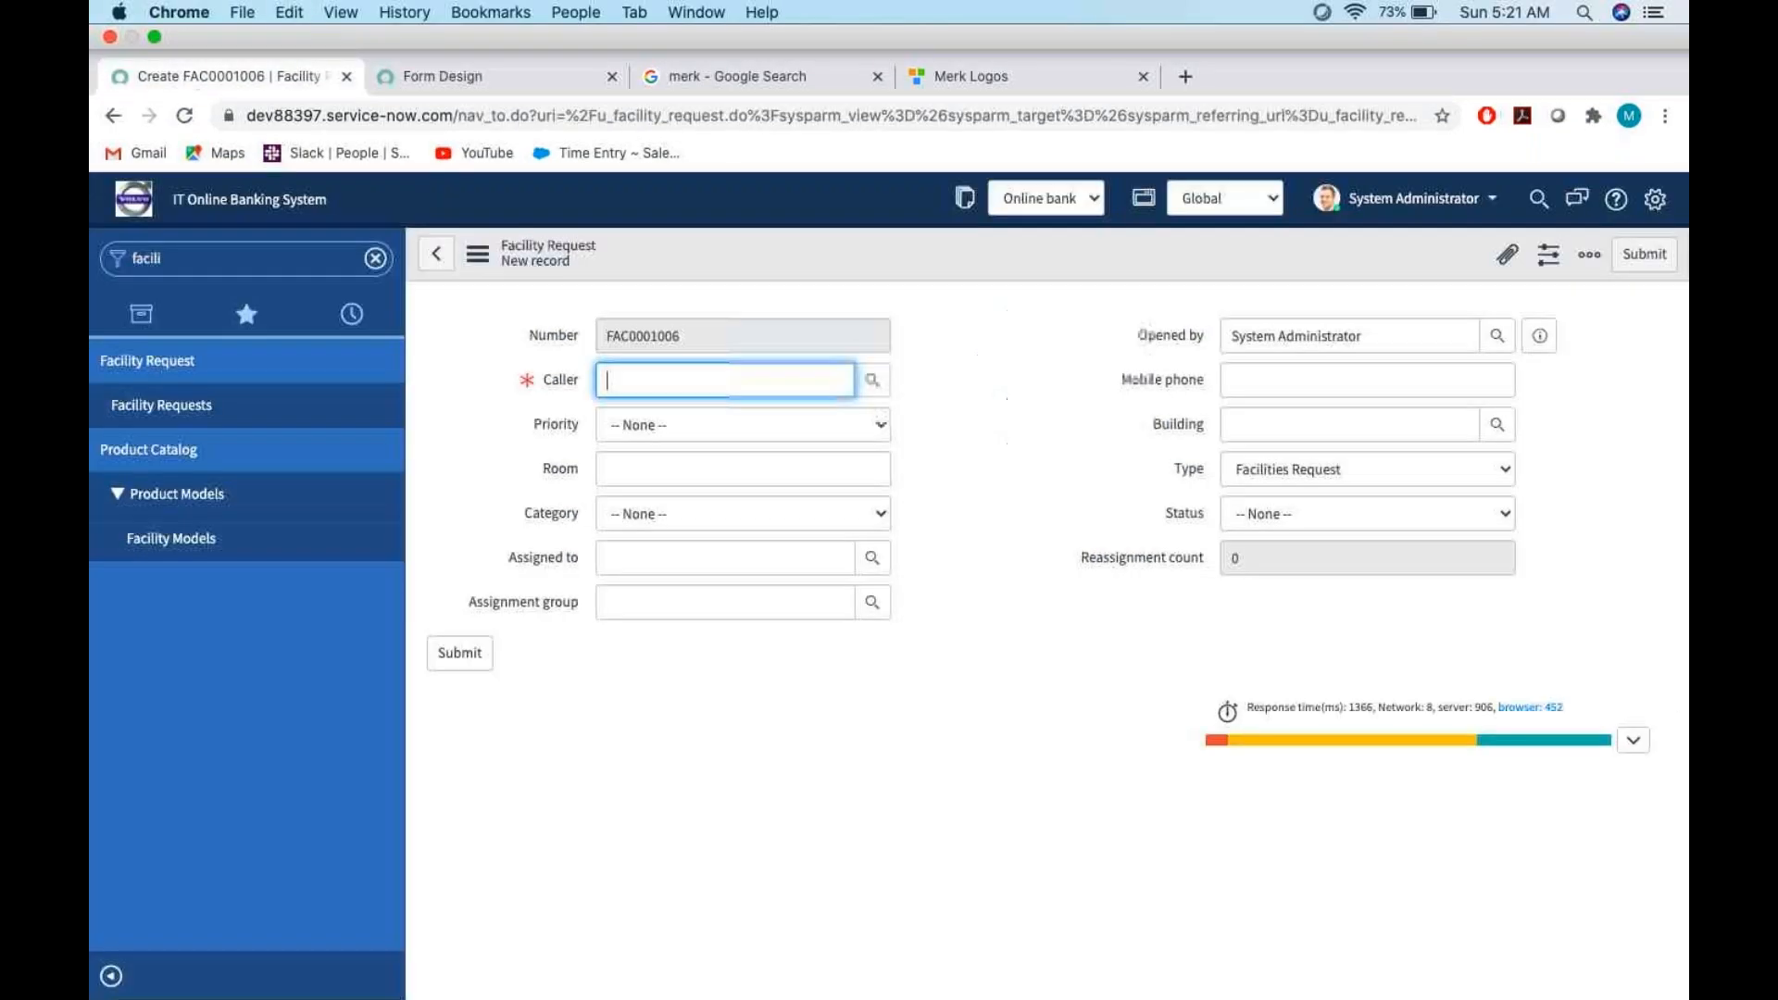
click(477, 205)
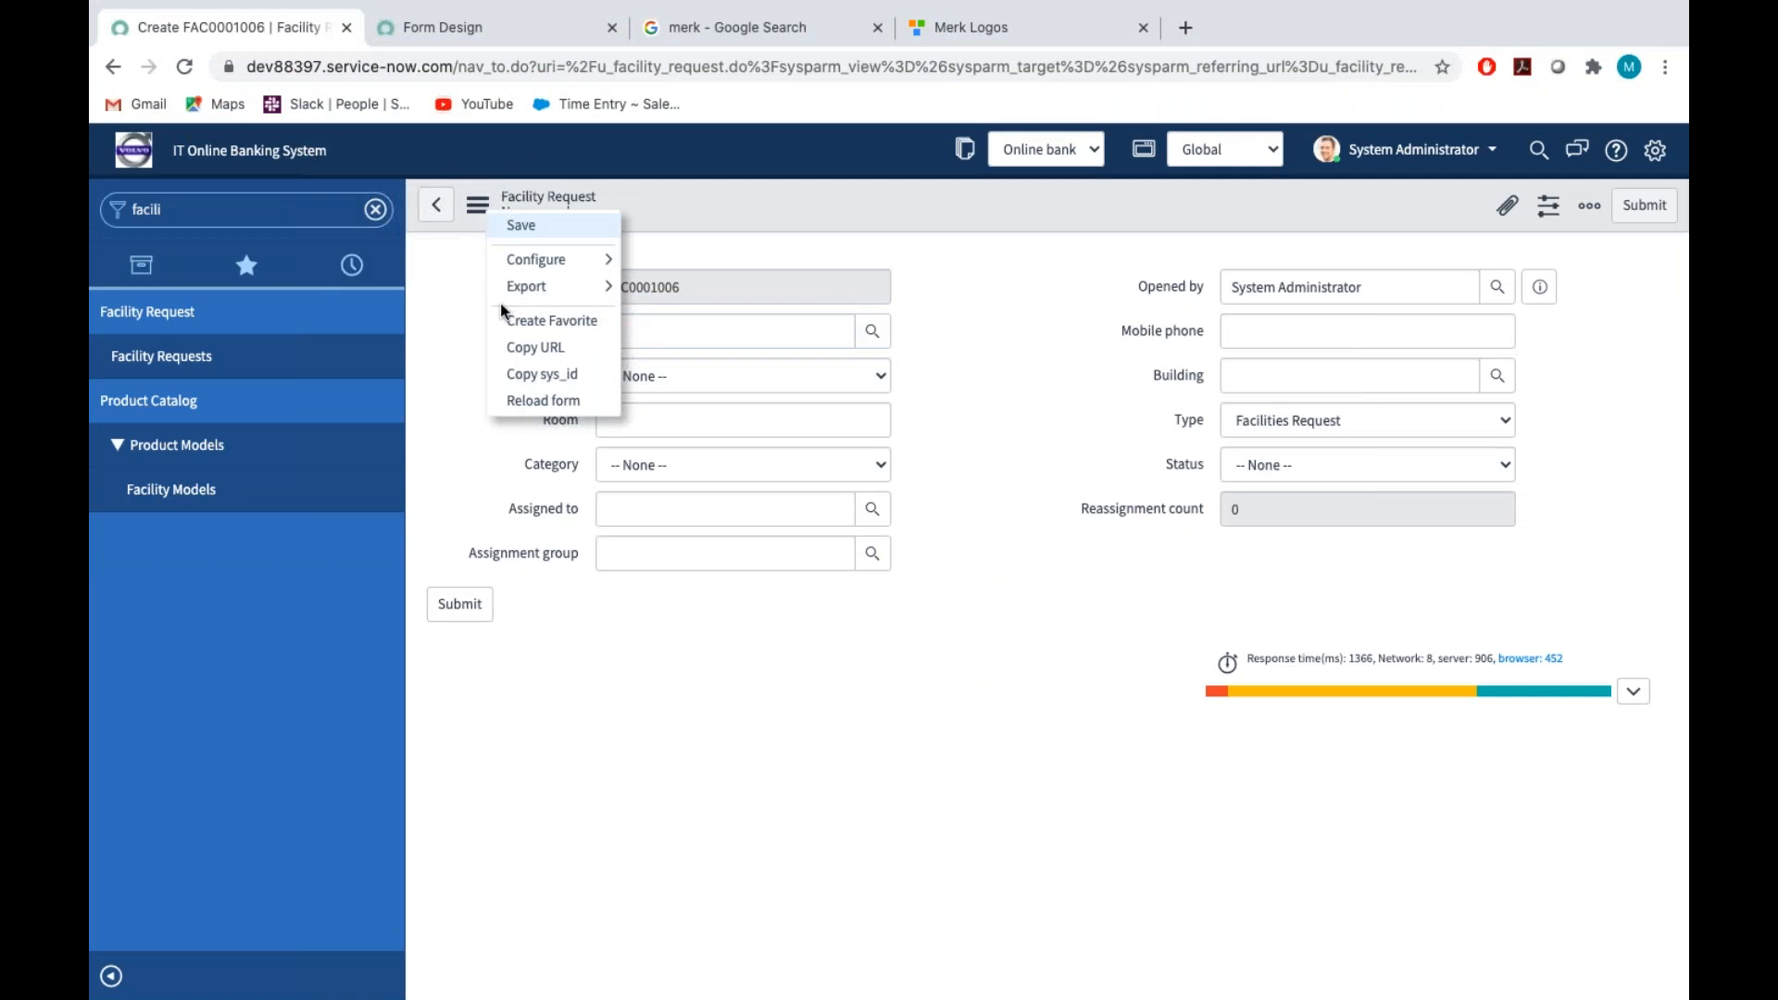
click(529, 402)
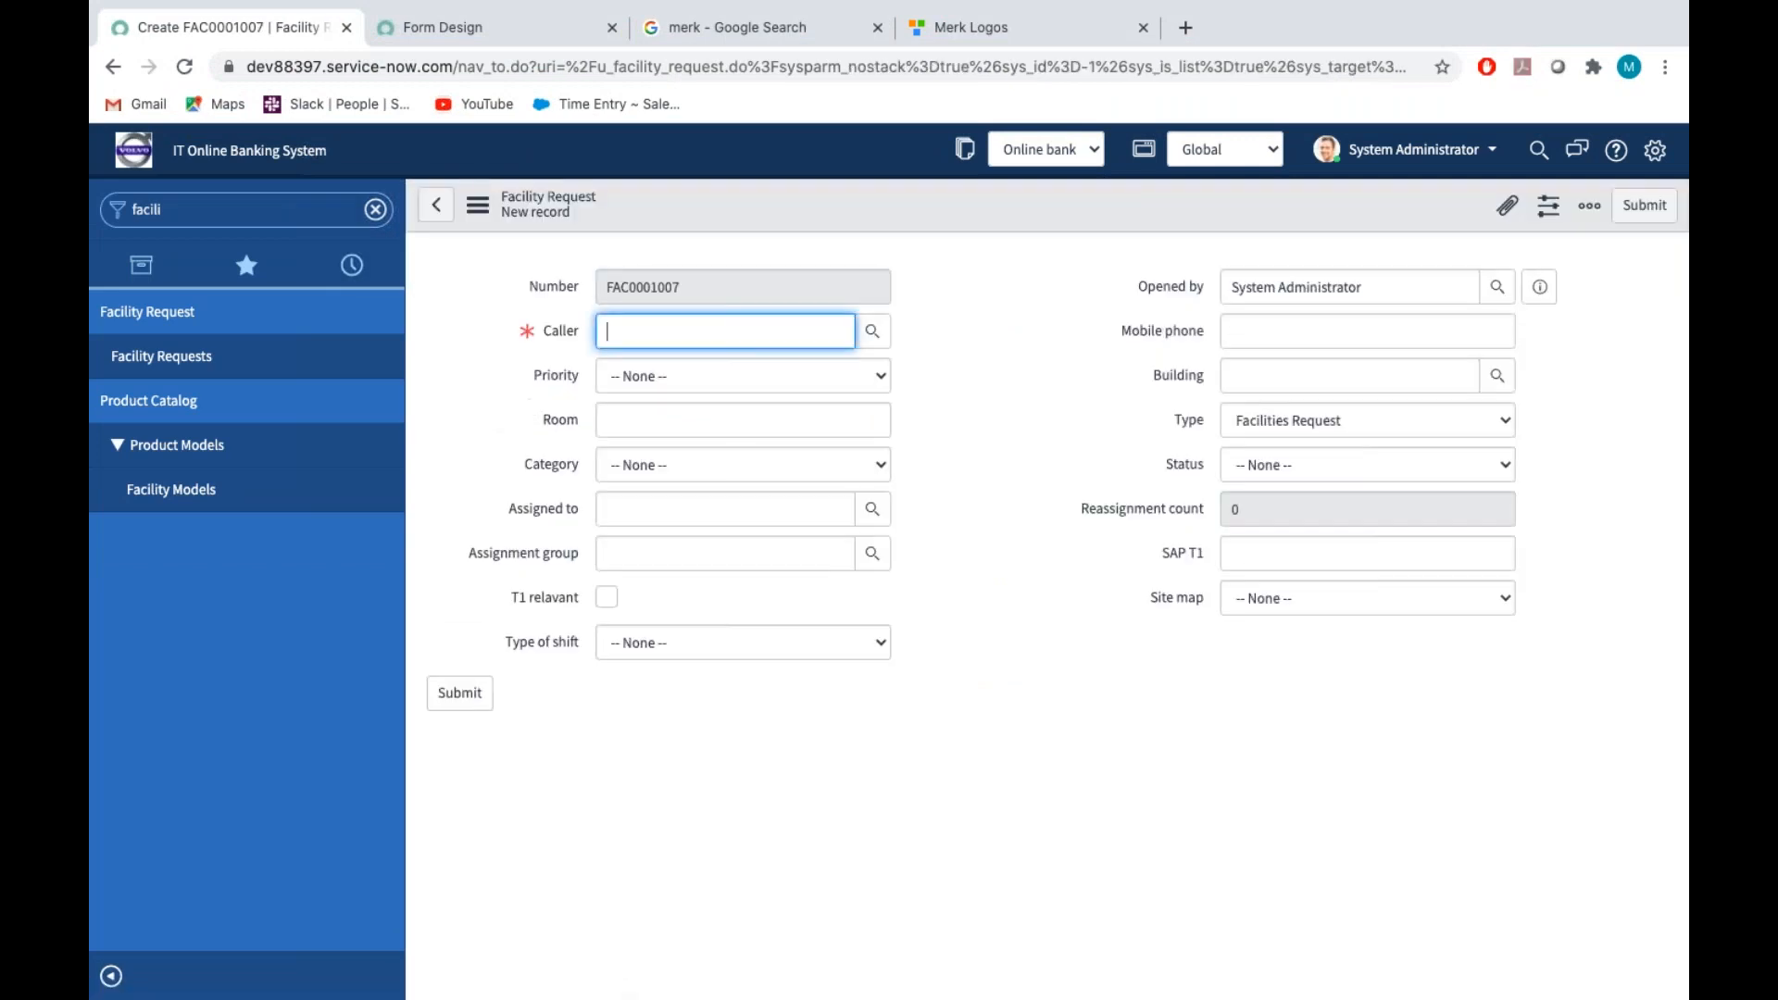
click(676, 648)
click(1025, 651)
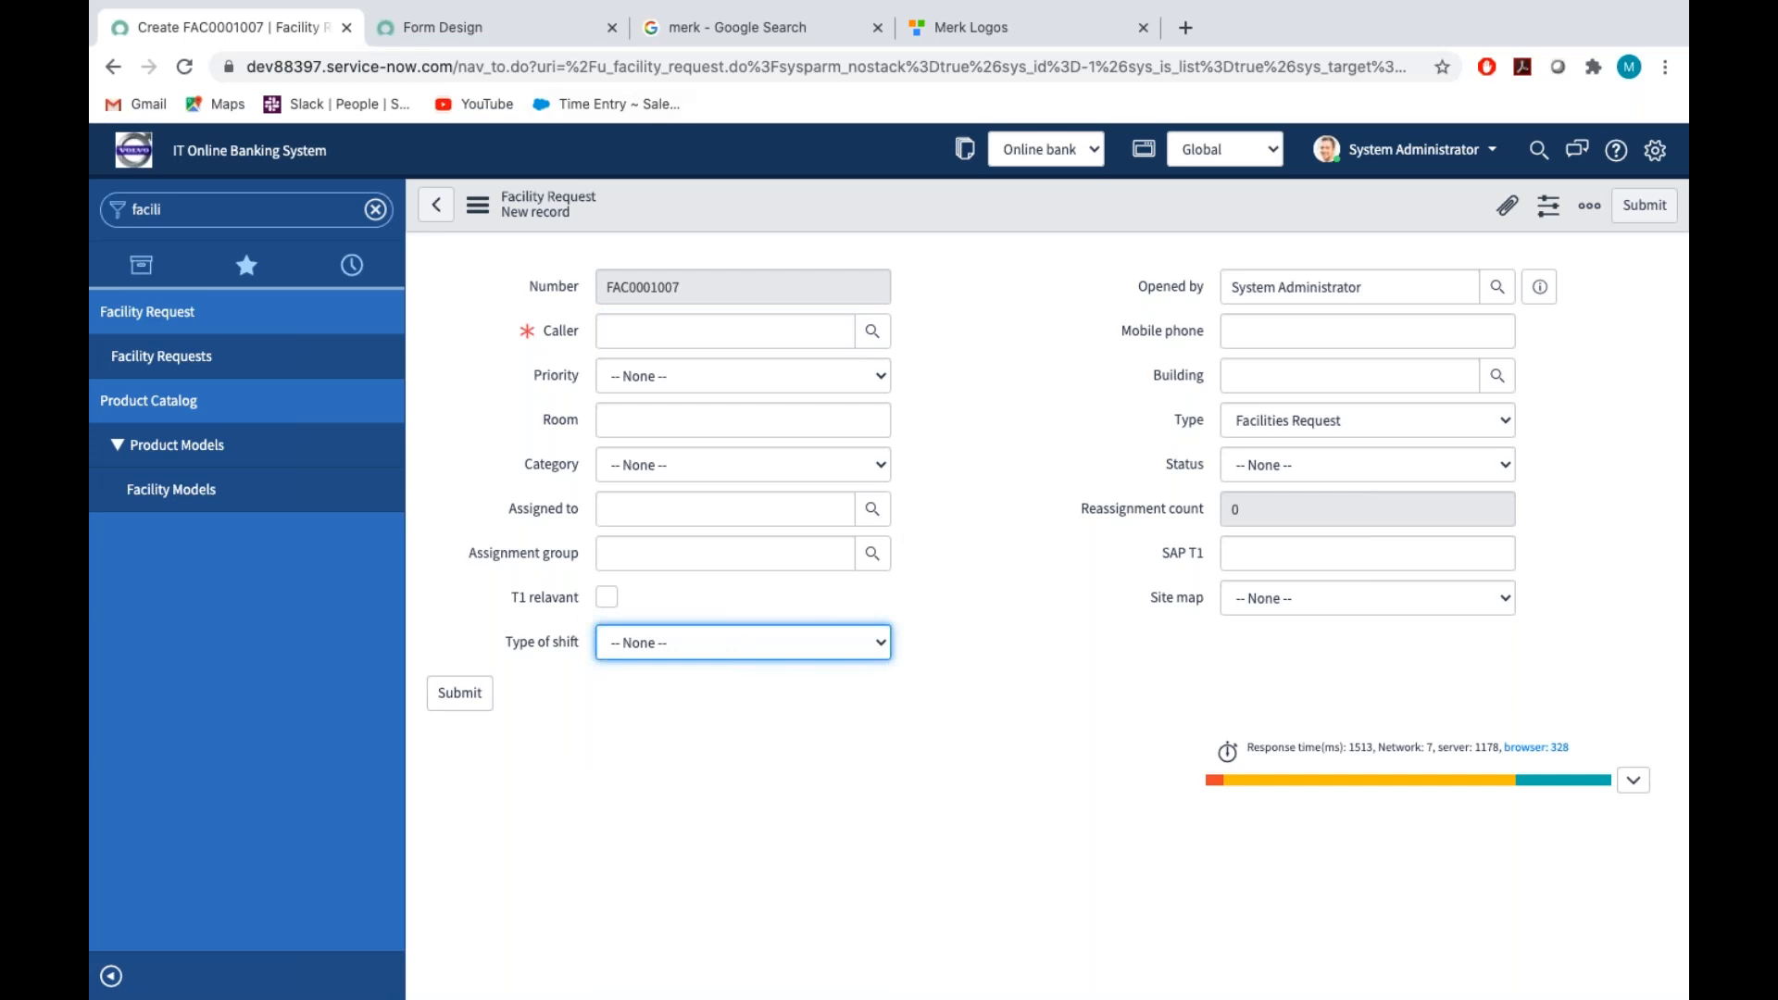
Close the merk search and Merk Logos tabs, and check fields 19 to 24 in the Assignment_Tech Word document
click(878, 28)
click(892, 30)
key(ctrl+Right)
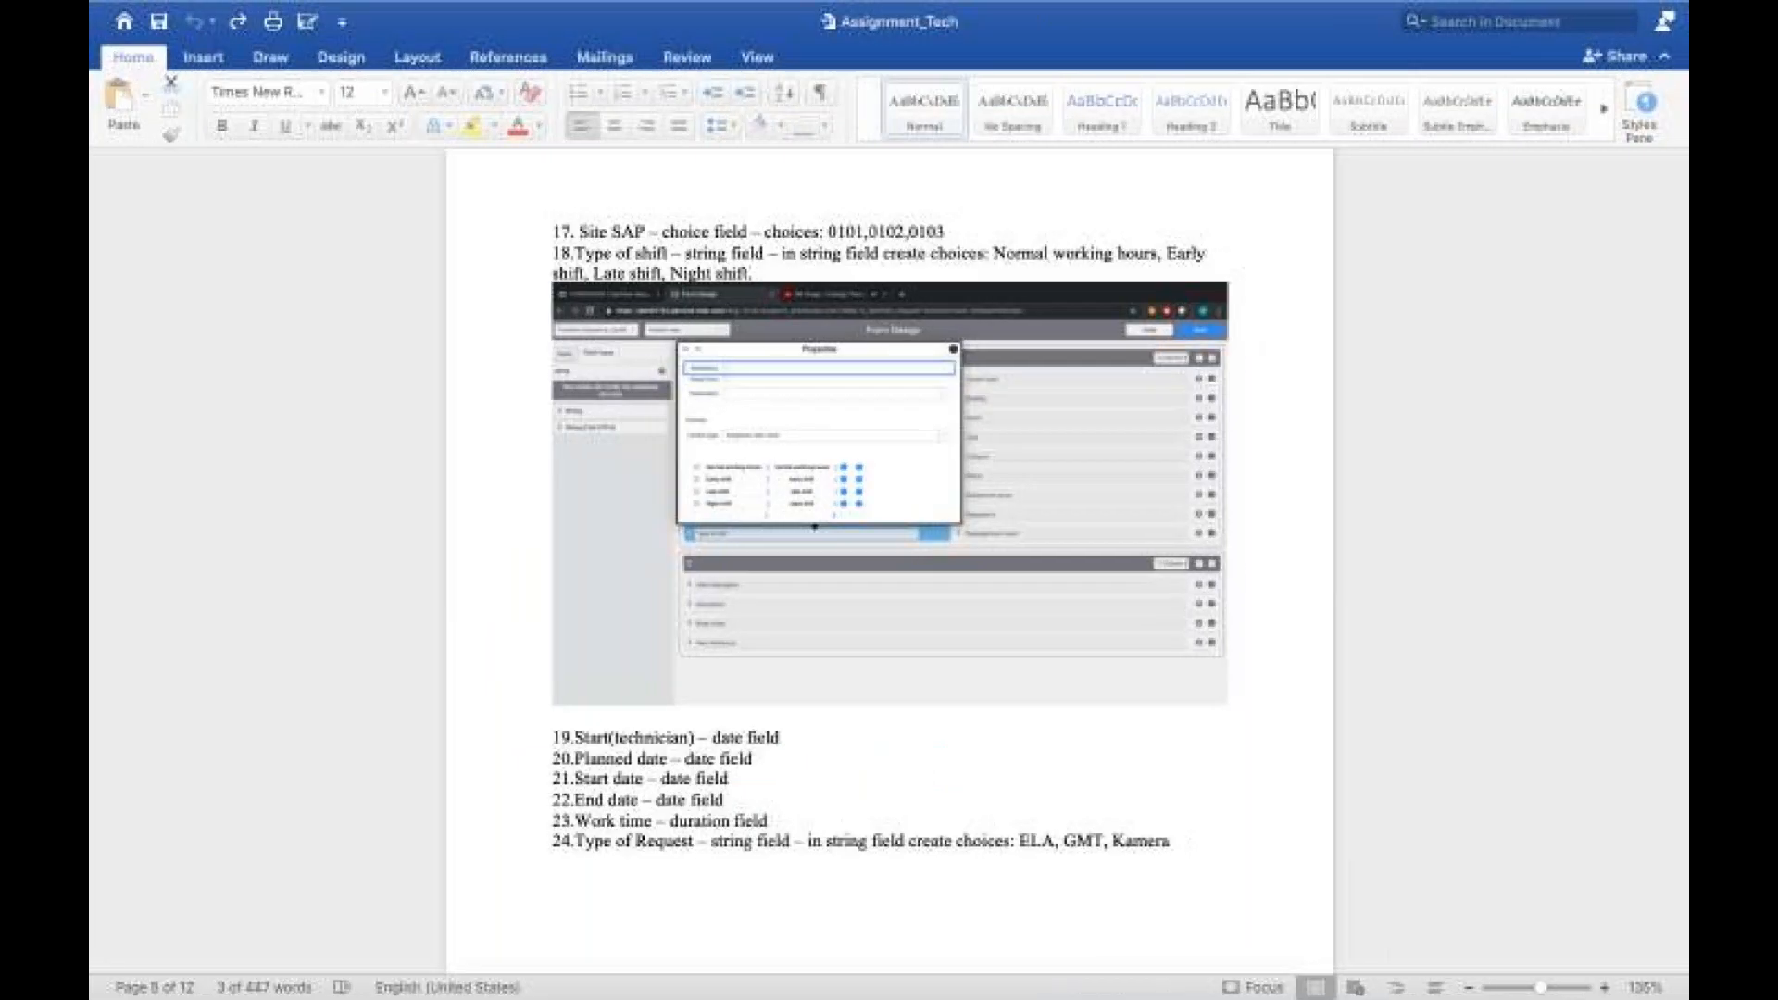
scroll(786, 683, down, 4)
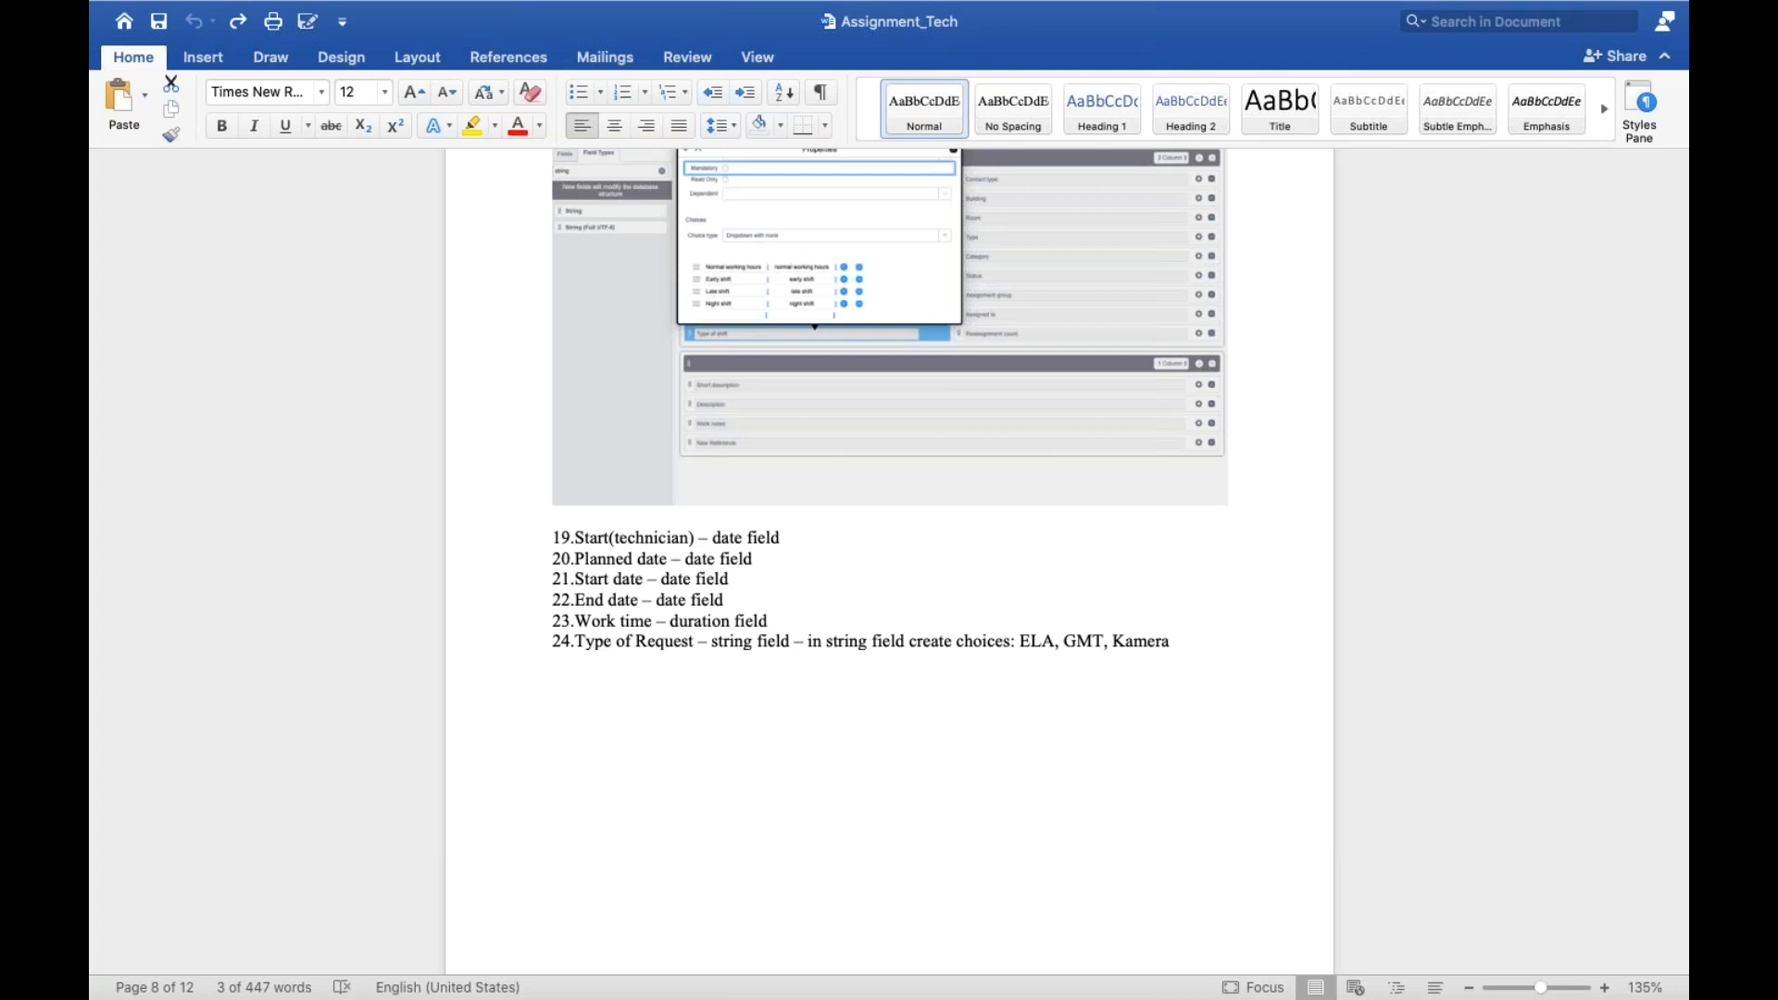
key(ctrl+Left)
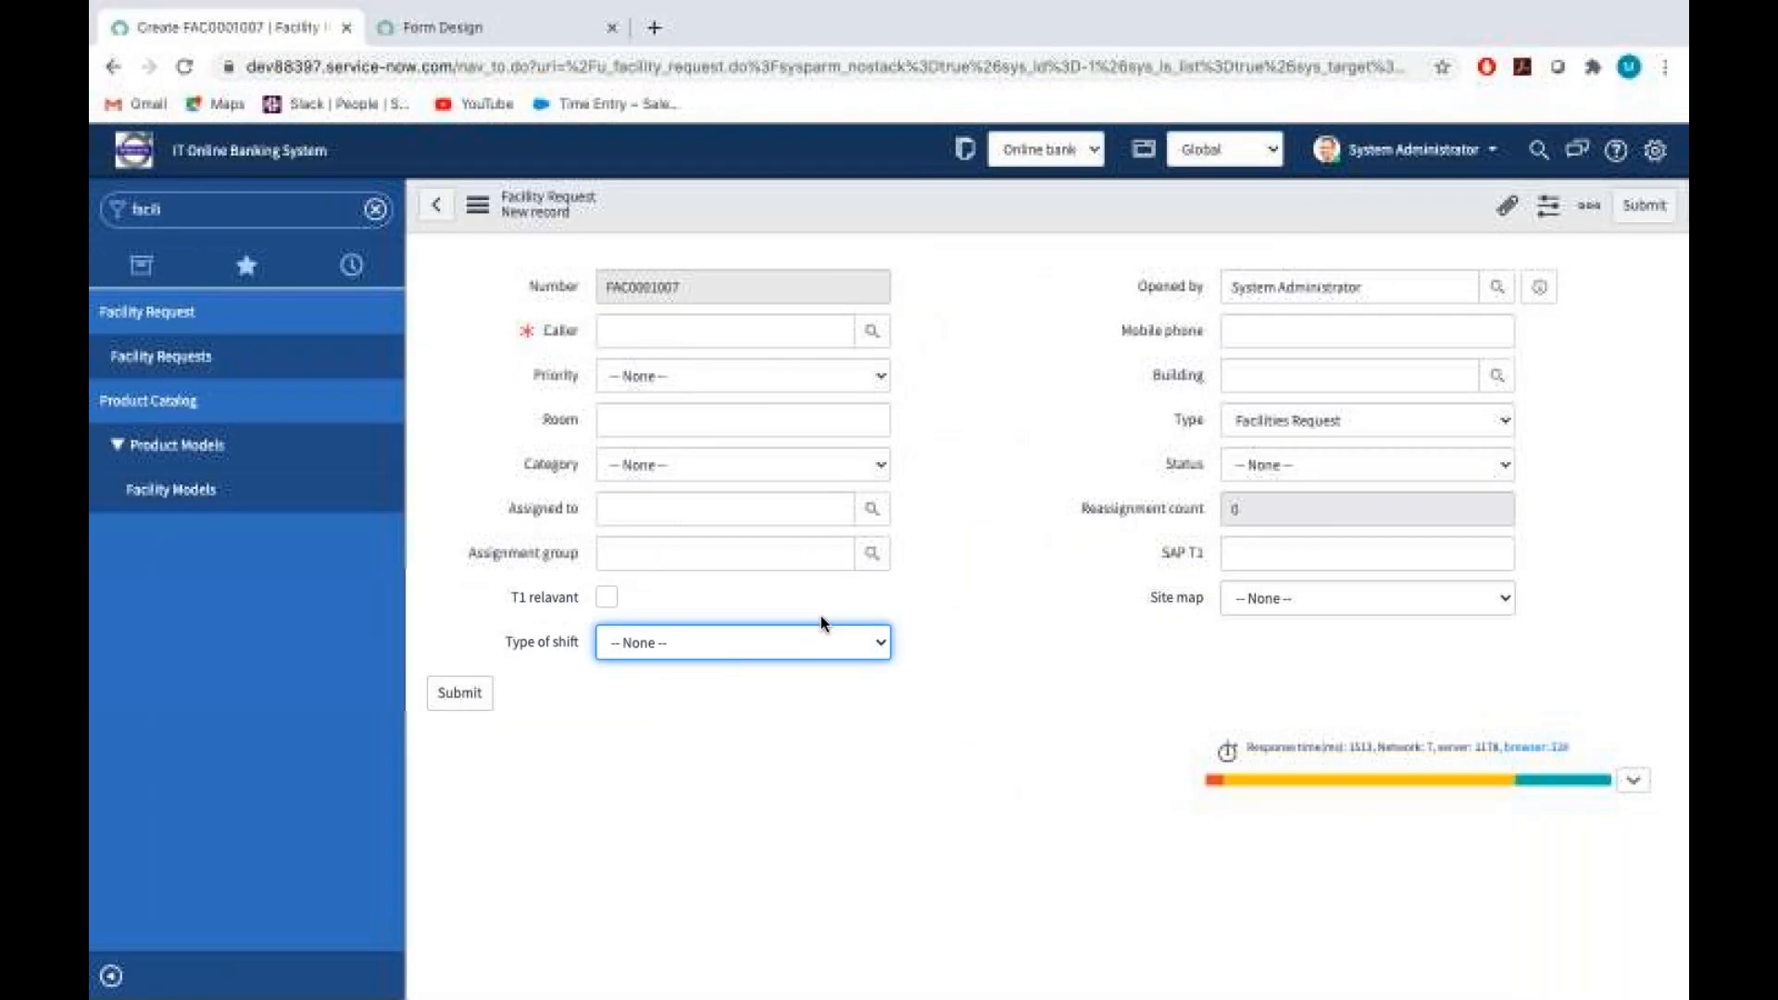
Examine the Type of shift and Site map fields on the new Facility Request record, opening the Site map choices
click(821, 634)
click(1283, 599)
click(1281, 597)
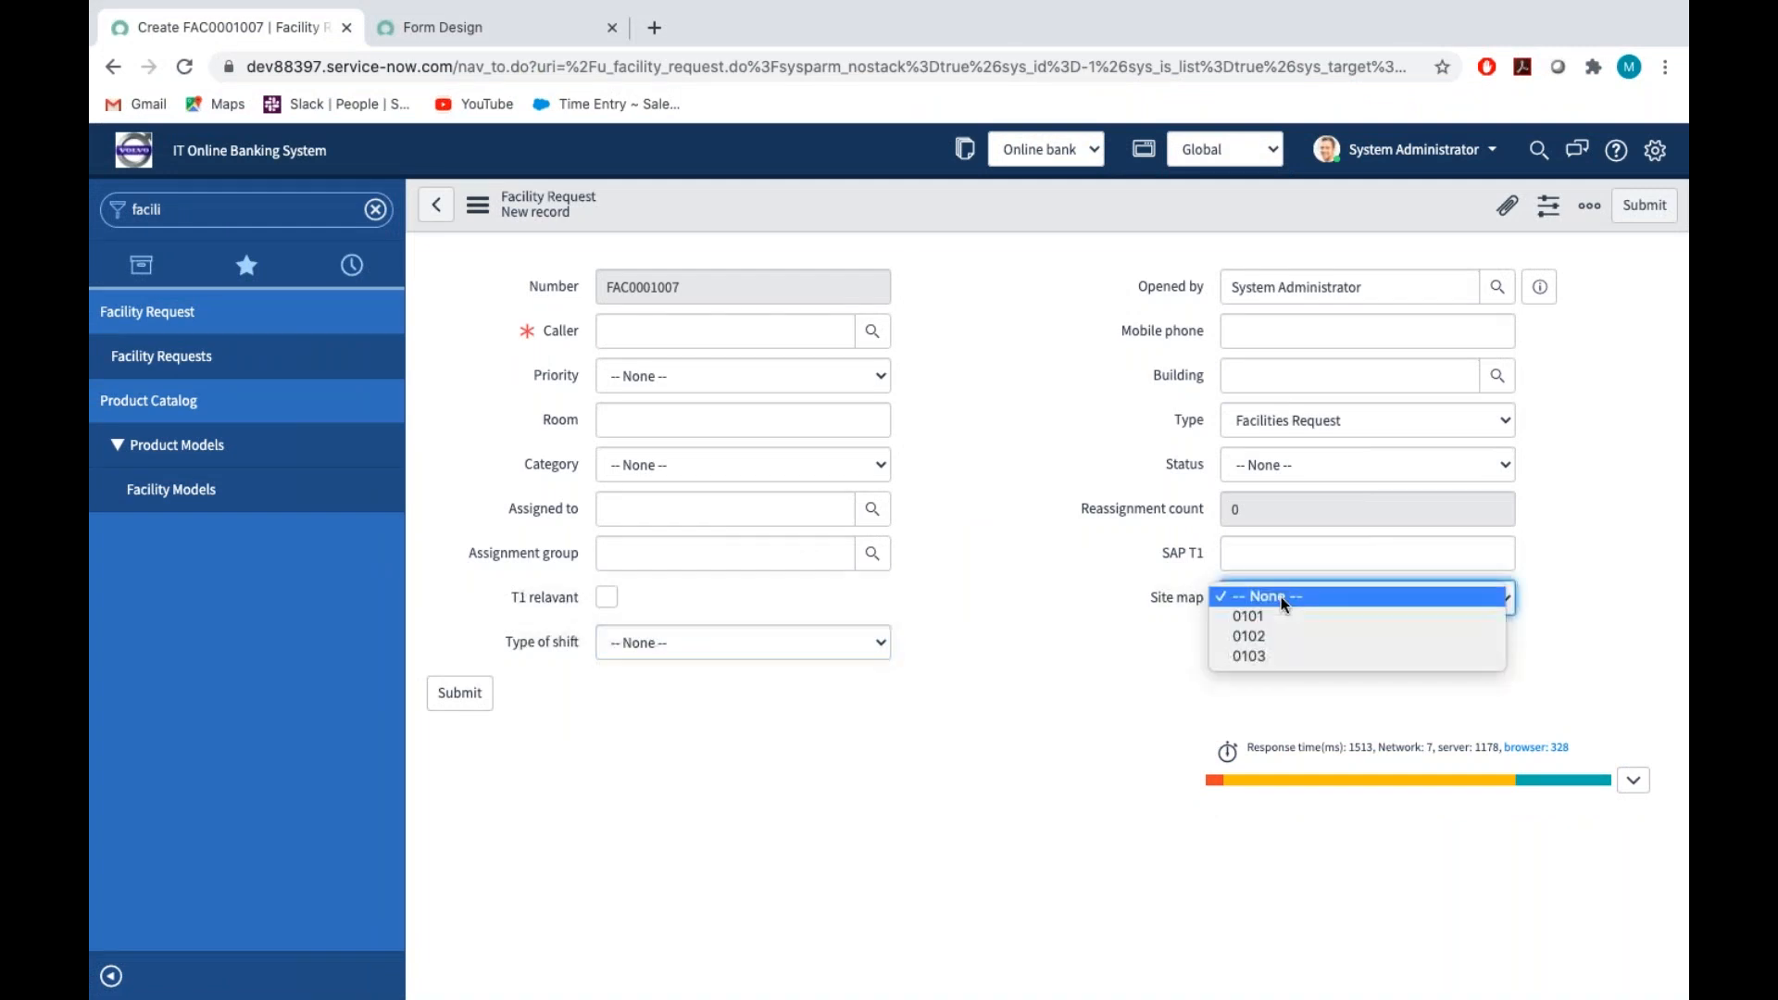
click(1084, 586)
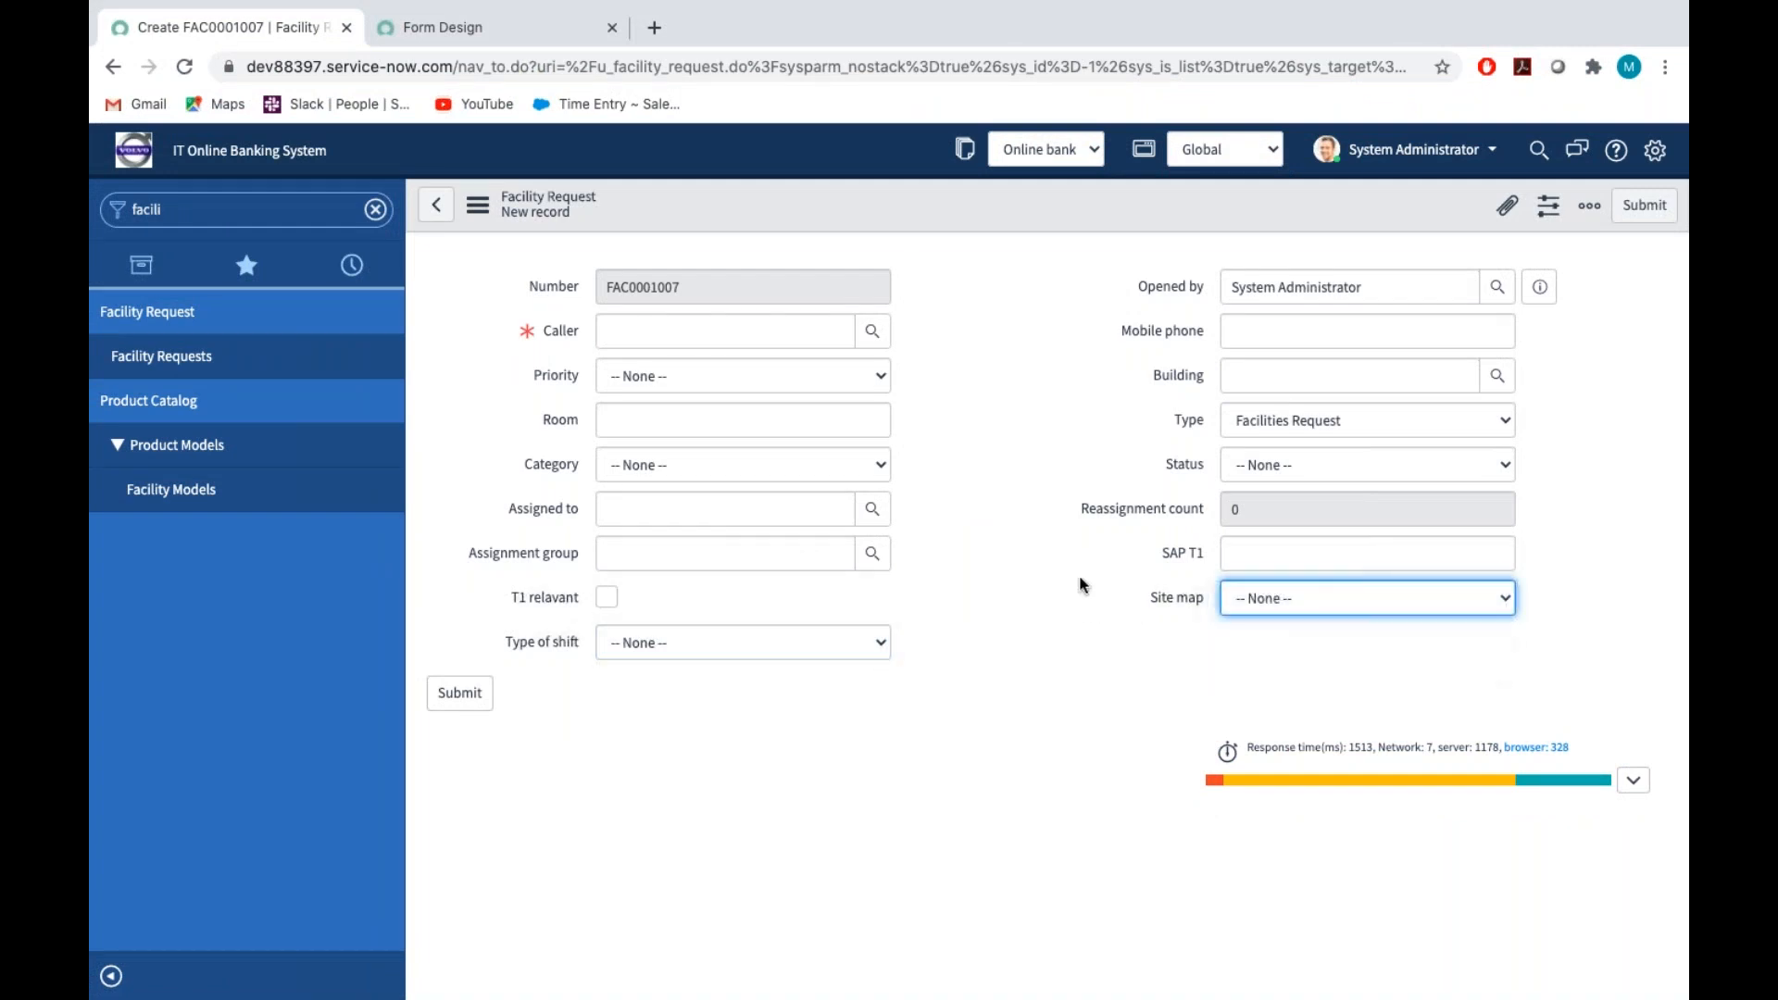
Return to Form Design, filter the field types by "date" and add a Date field below Type of shift
click(491, 28)
click(175, 240)
key(BackSpace)
key(BackSpace)
key(BackSpace)
key(BackSpace)
key(BackSpace)
key(BackSpace)
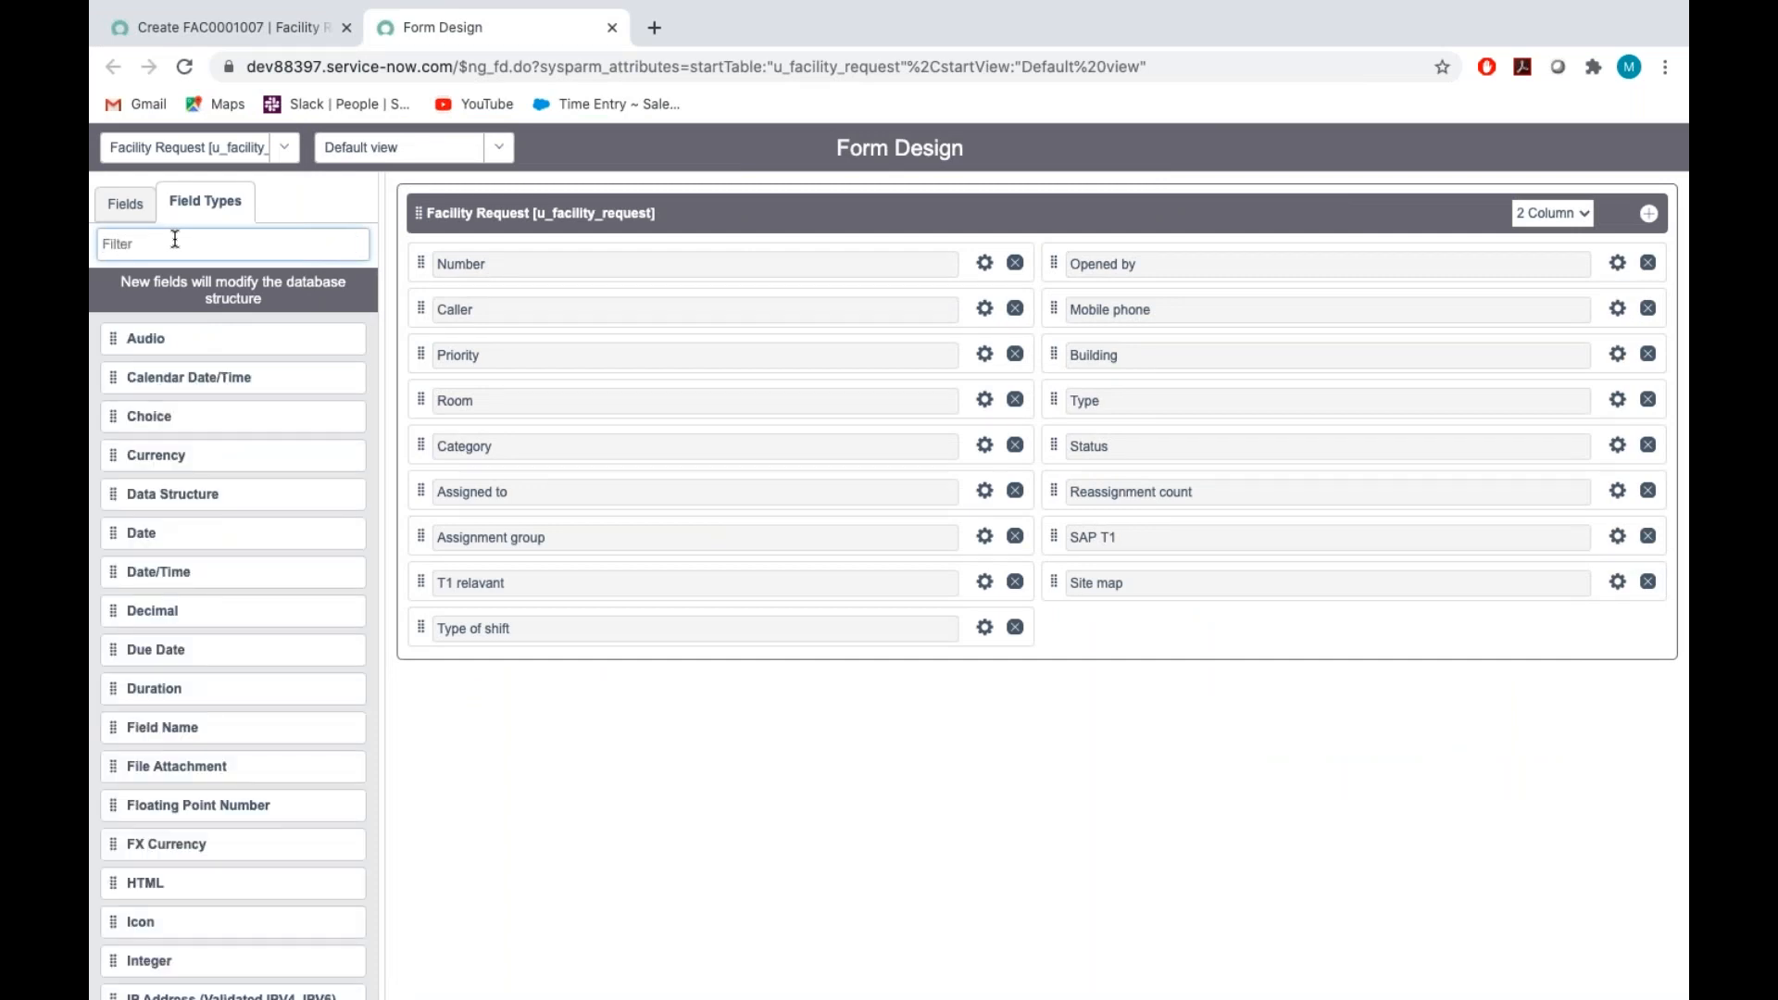
text(date)
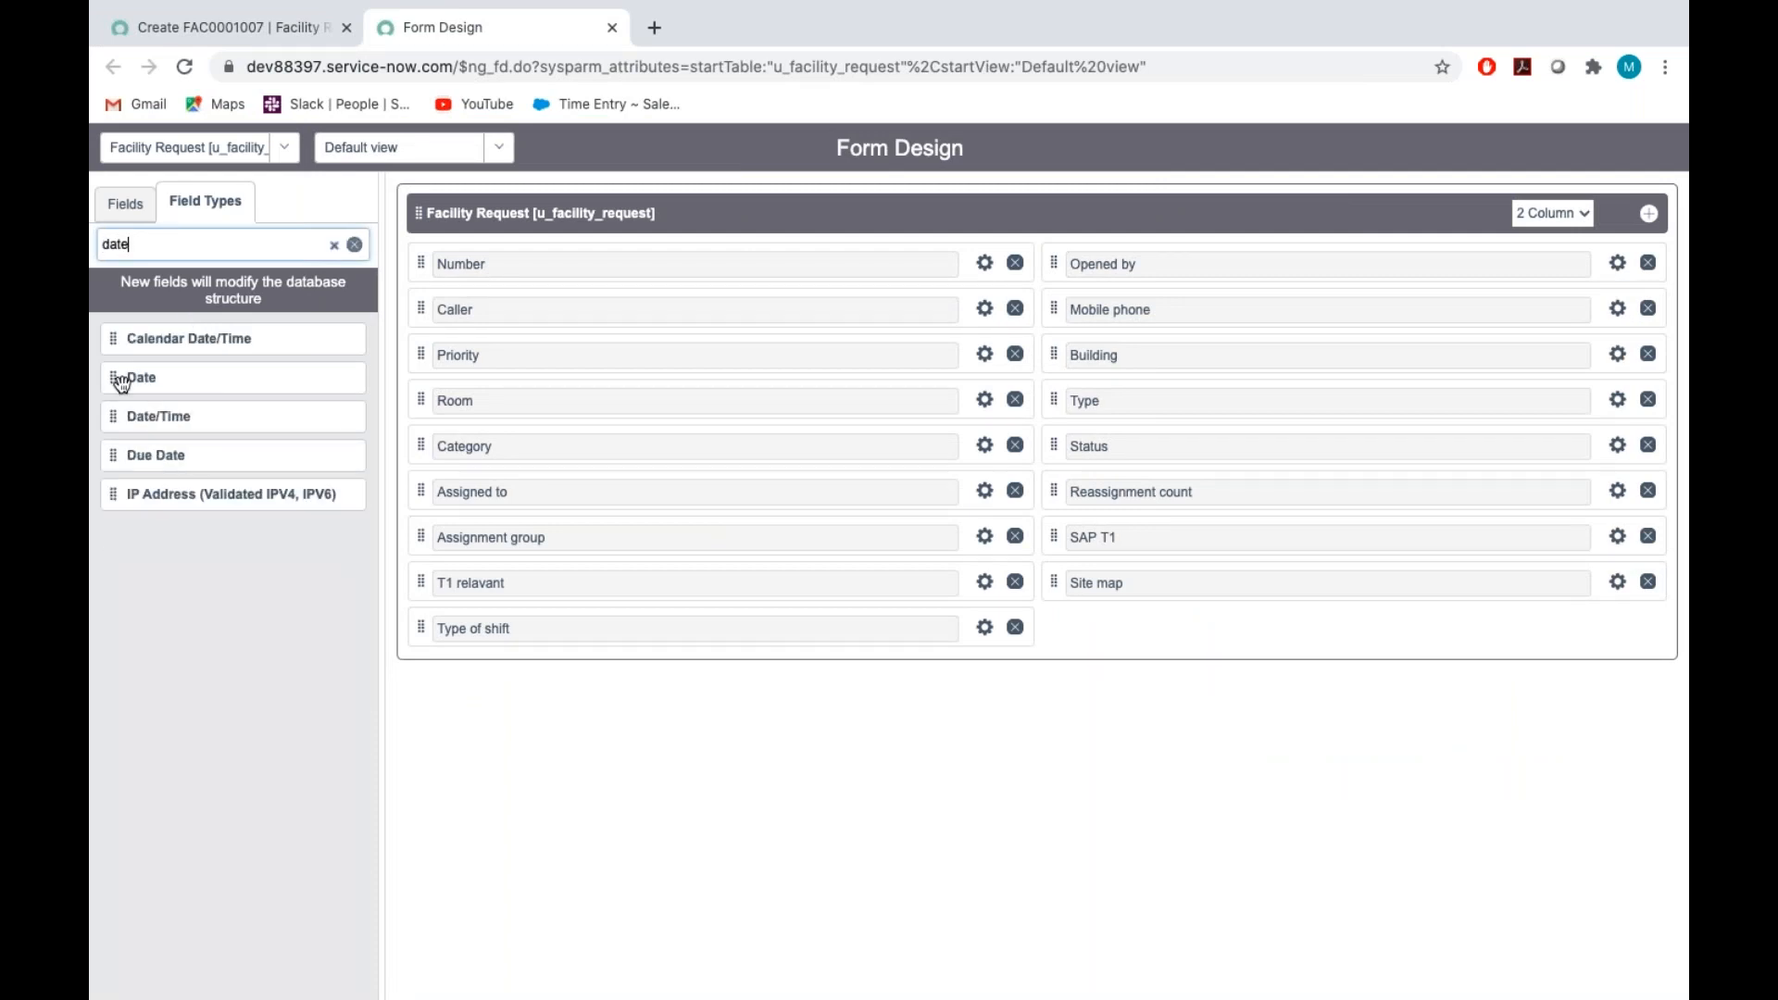
drag(125, 386, 437, 668)
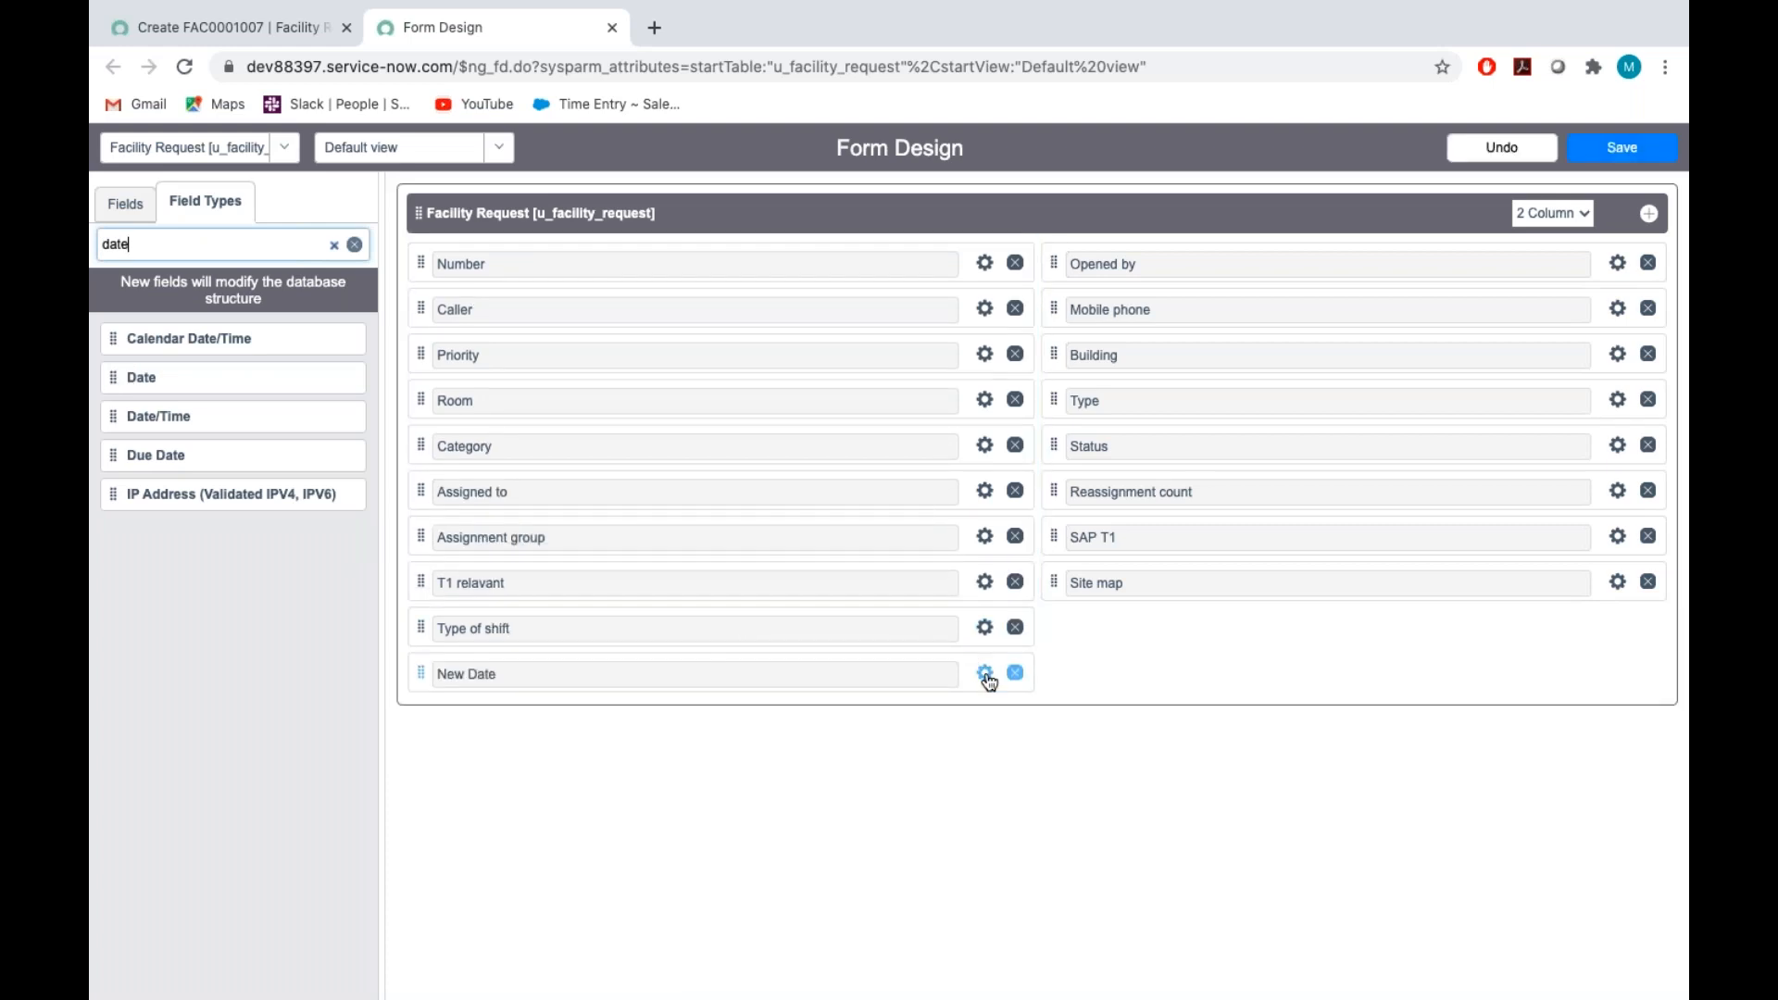
Set the label of the new date field below Type of shift to "Start(technician)"
click(984, 673)
key(BackSpace)
text(Start())
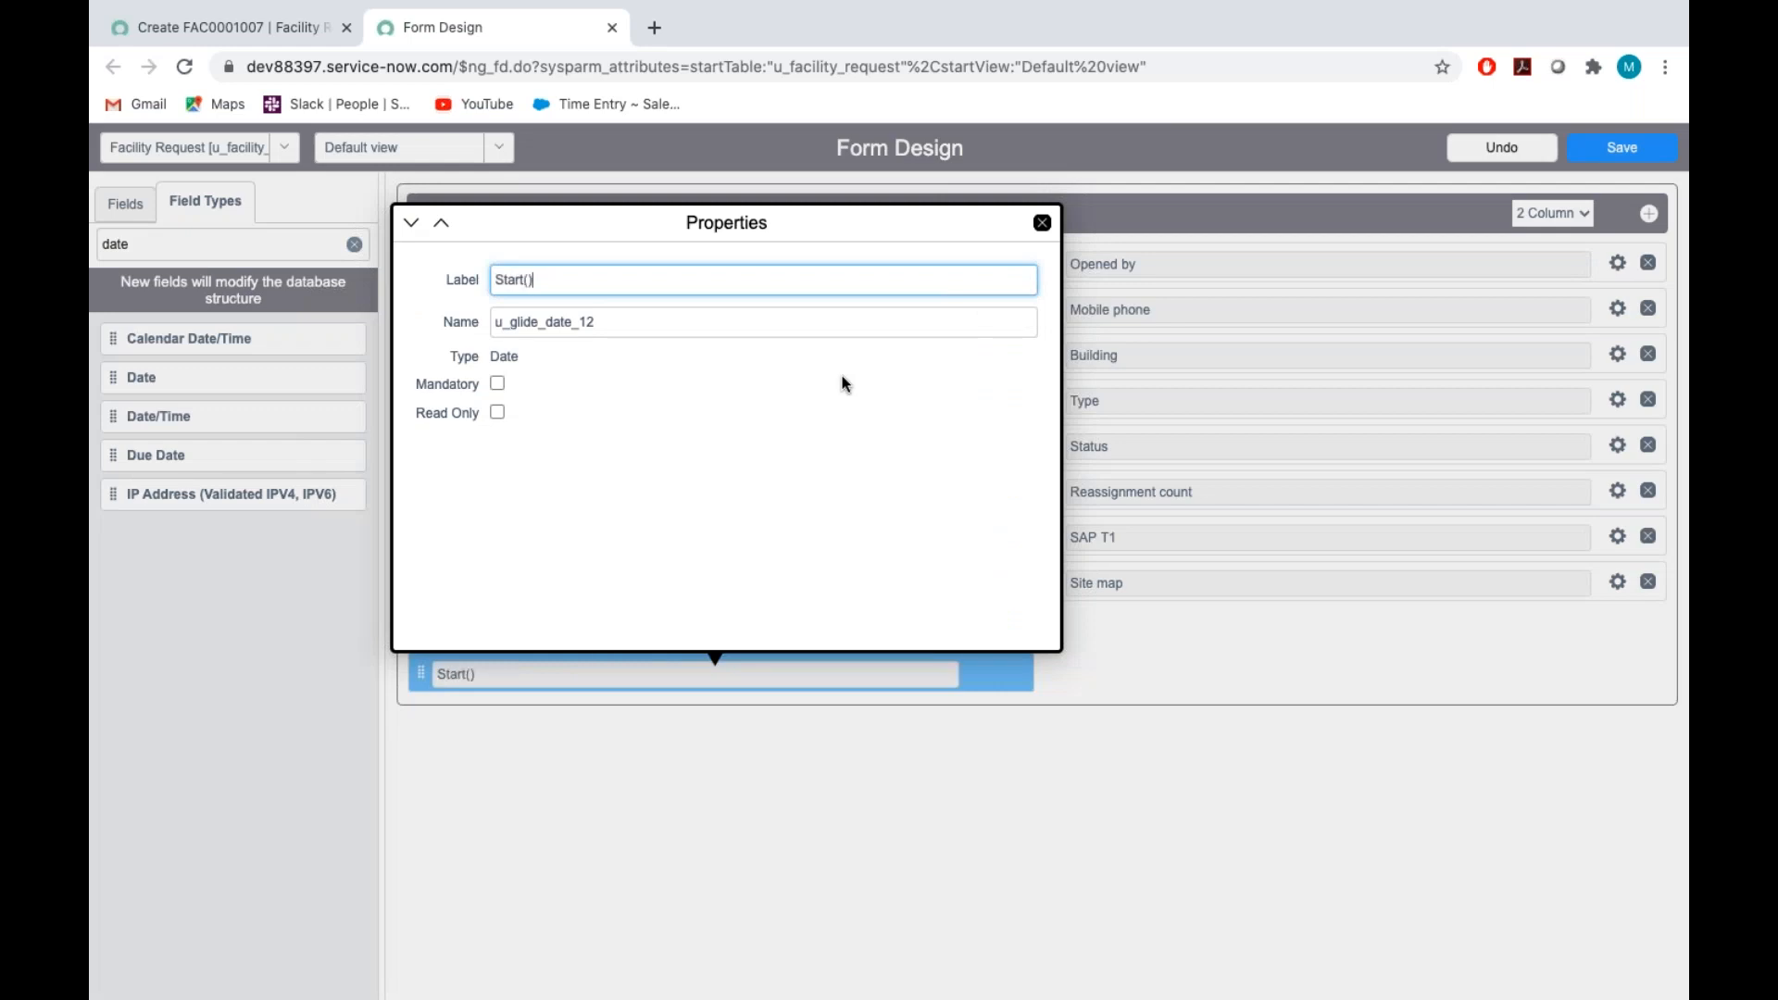
text(technician)
Set the Start(technician) field's name to u_start_tech and save the form design
double_click(660, 320)
key(BackSpace)
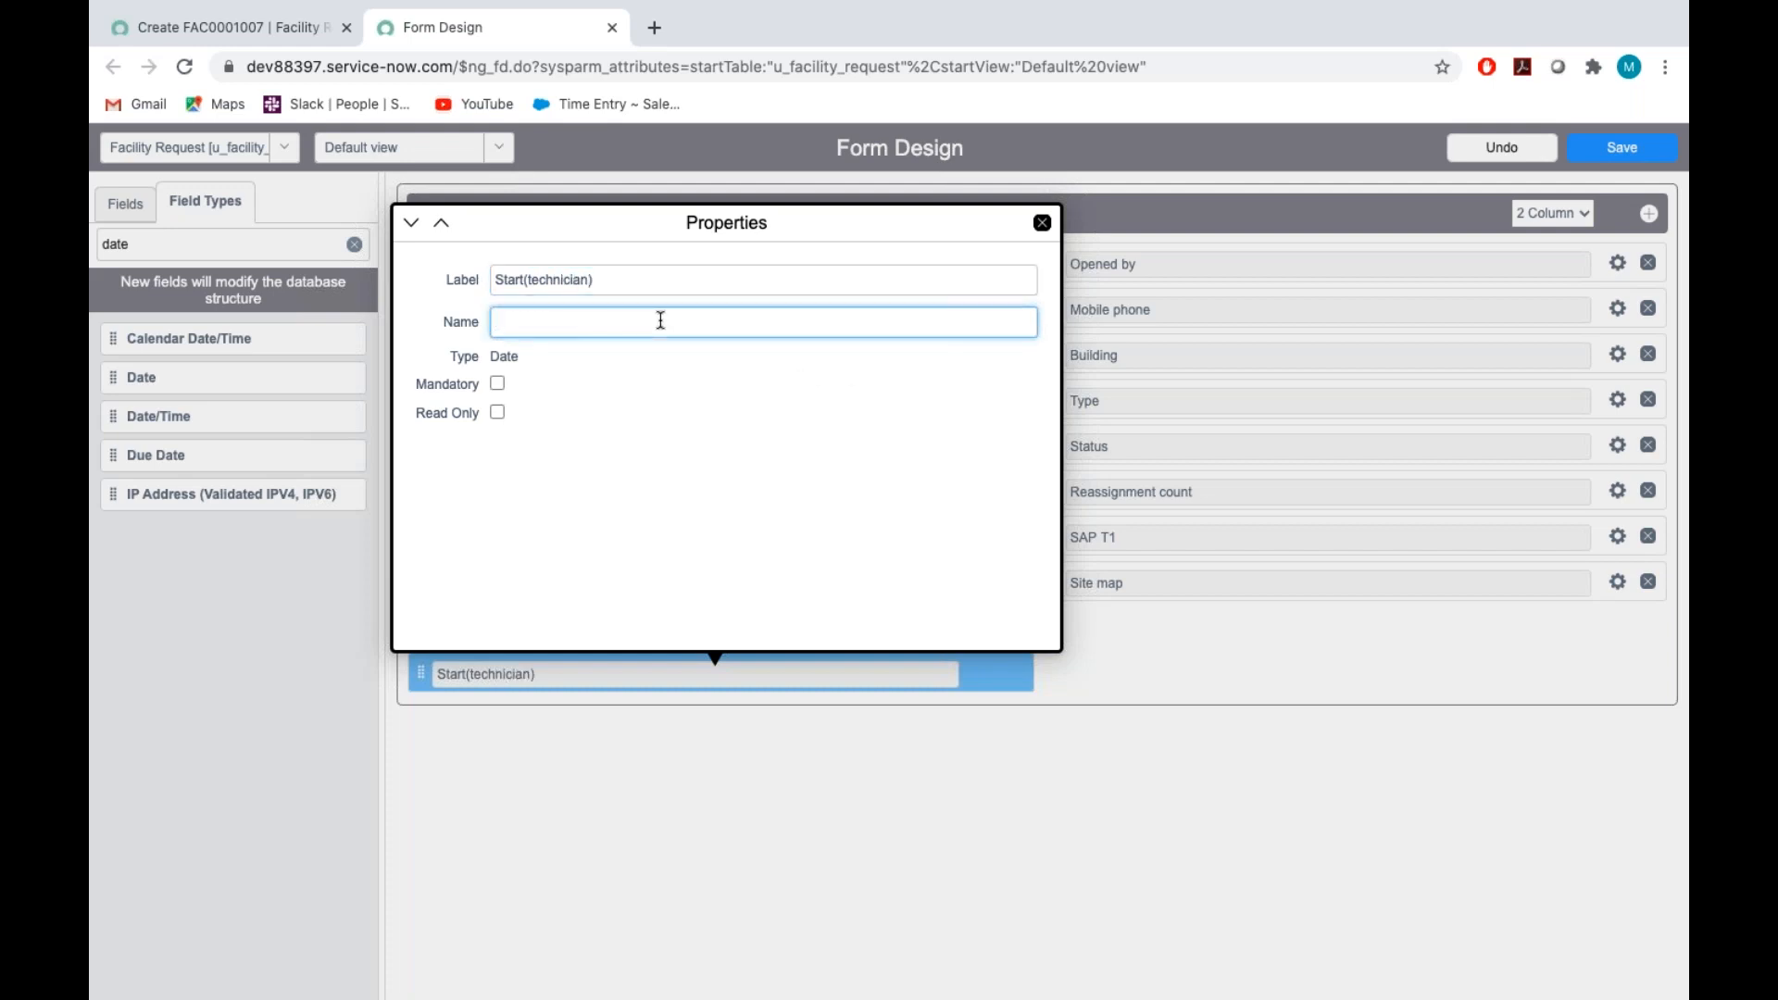
text(u_start_tech)
click(737, 408)
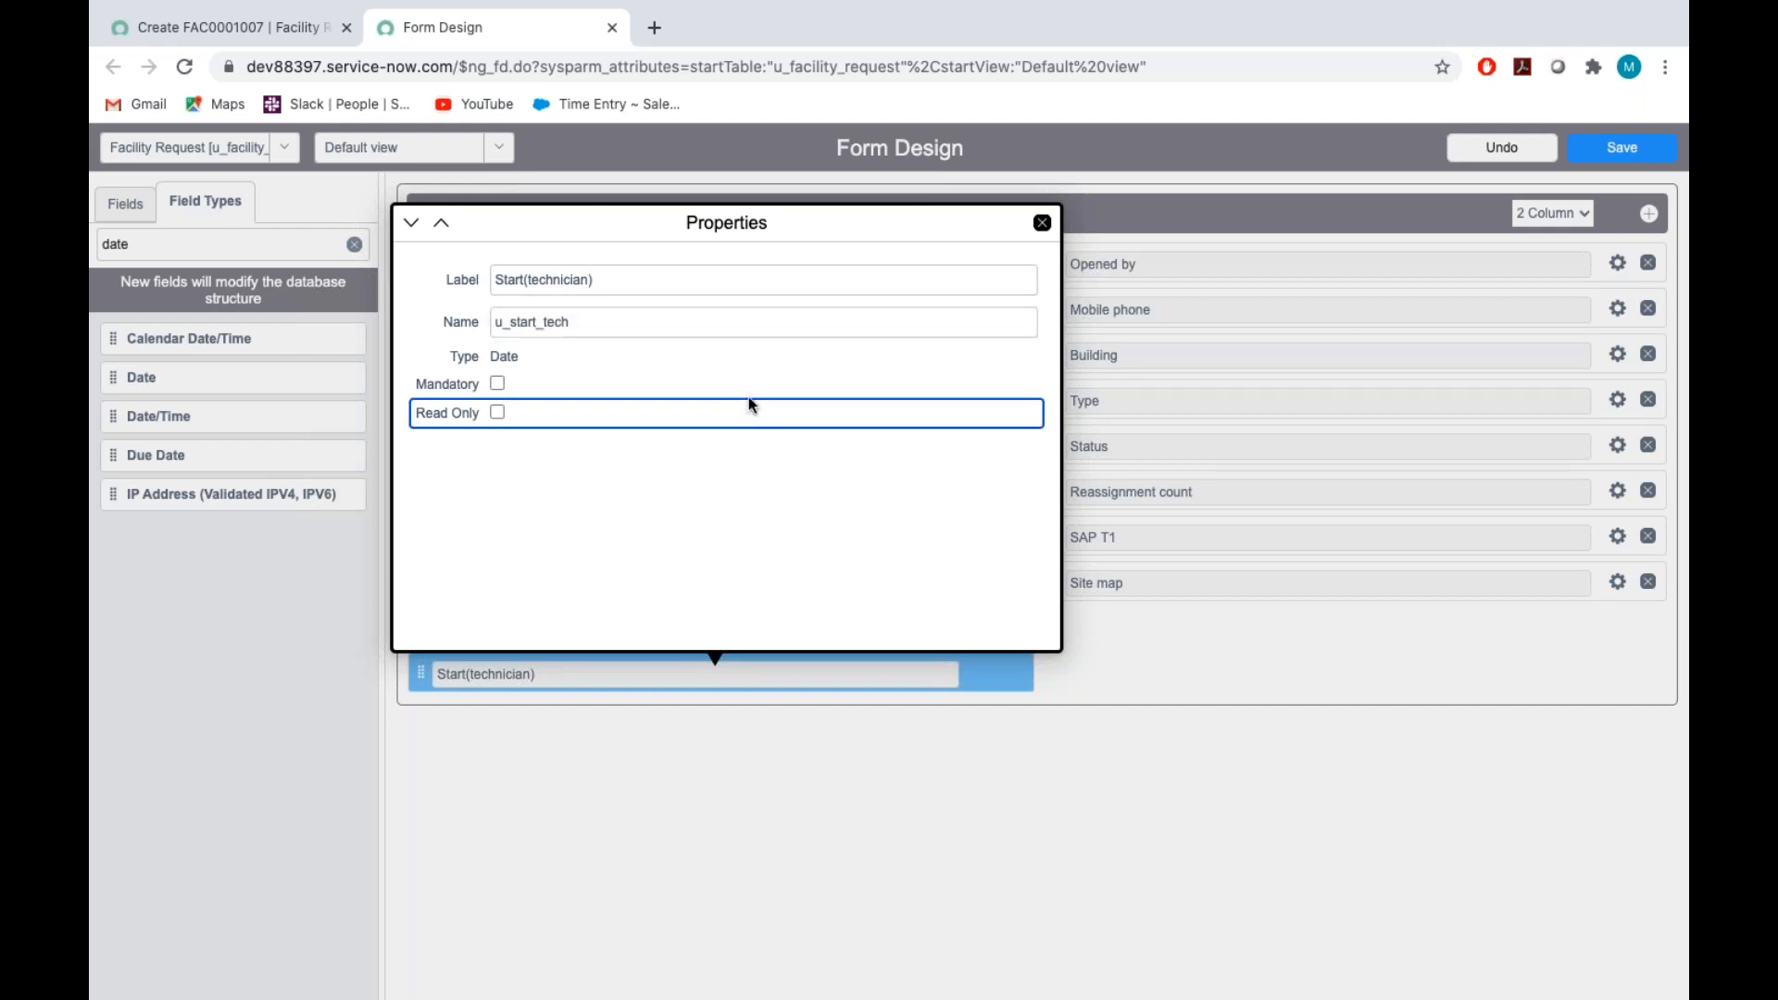
click(1043, 222)
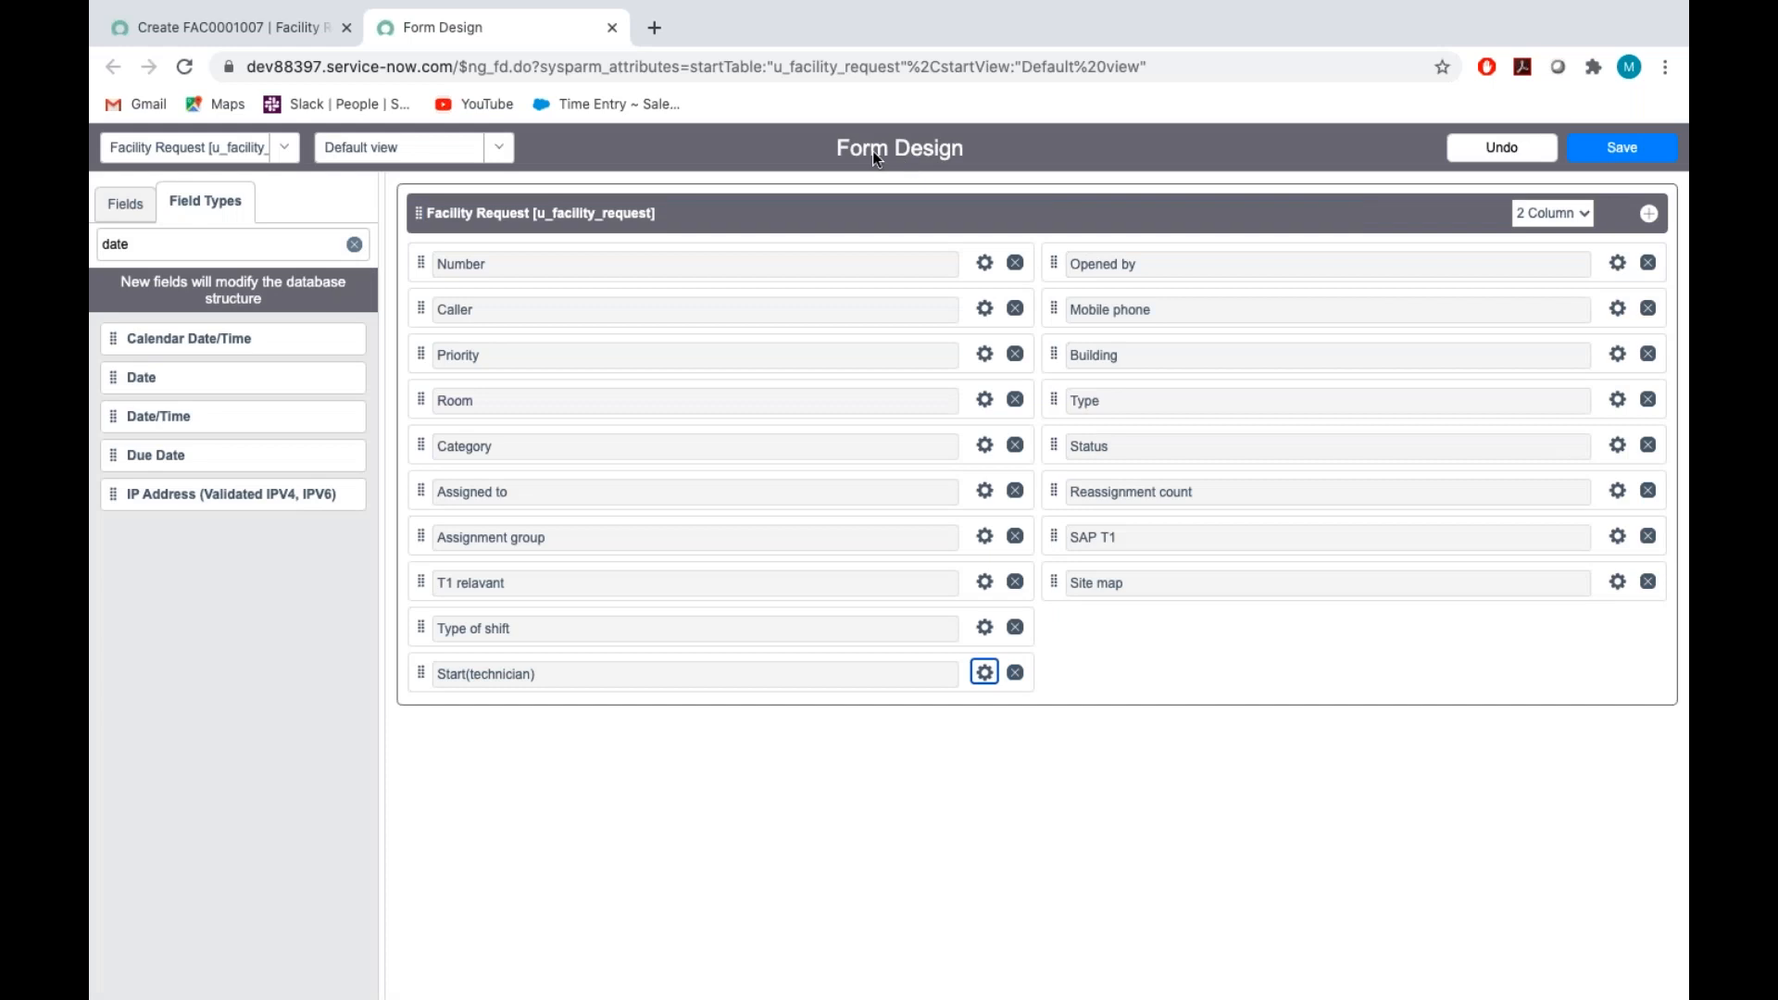
click(1616, 150)
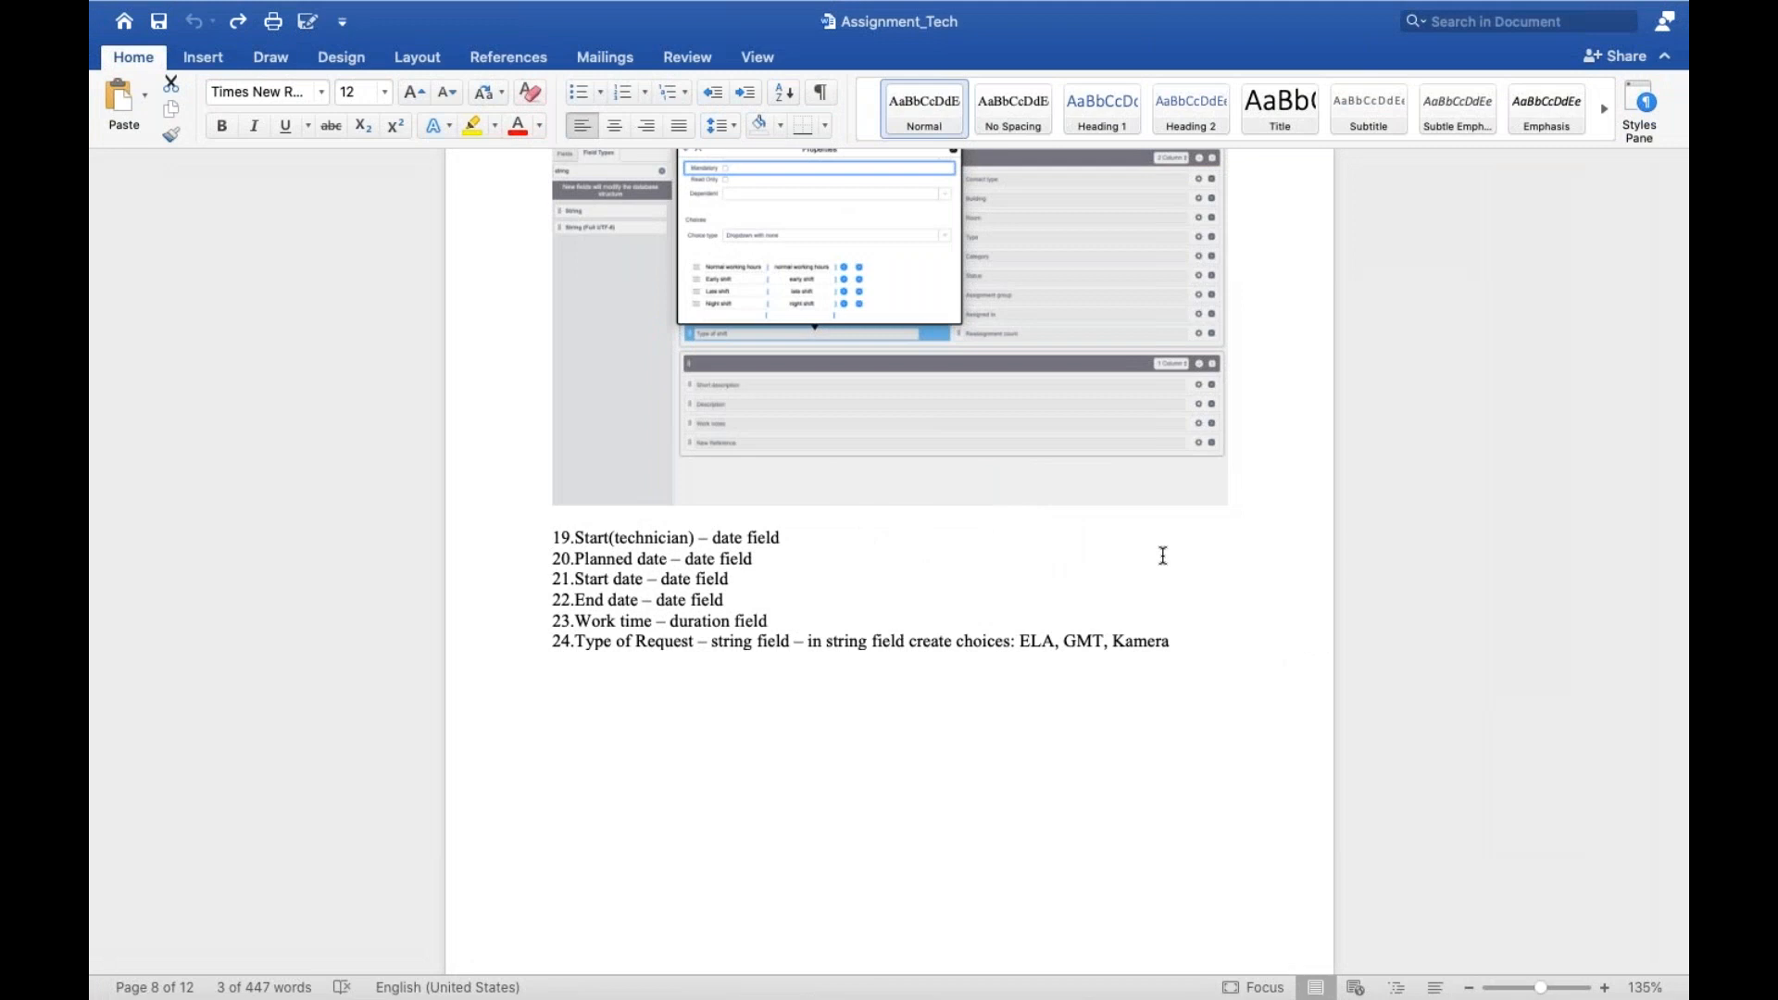
Add a Date field below Site map on the form and label it "Planned date"
key(ctrl+Left)
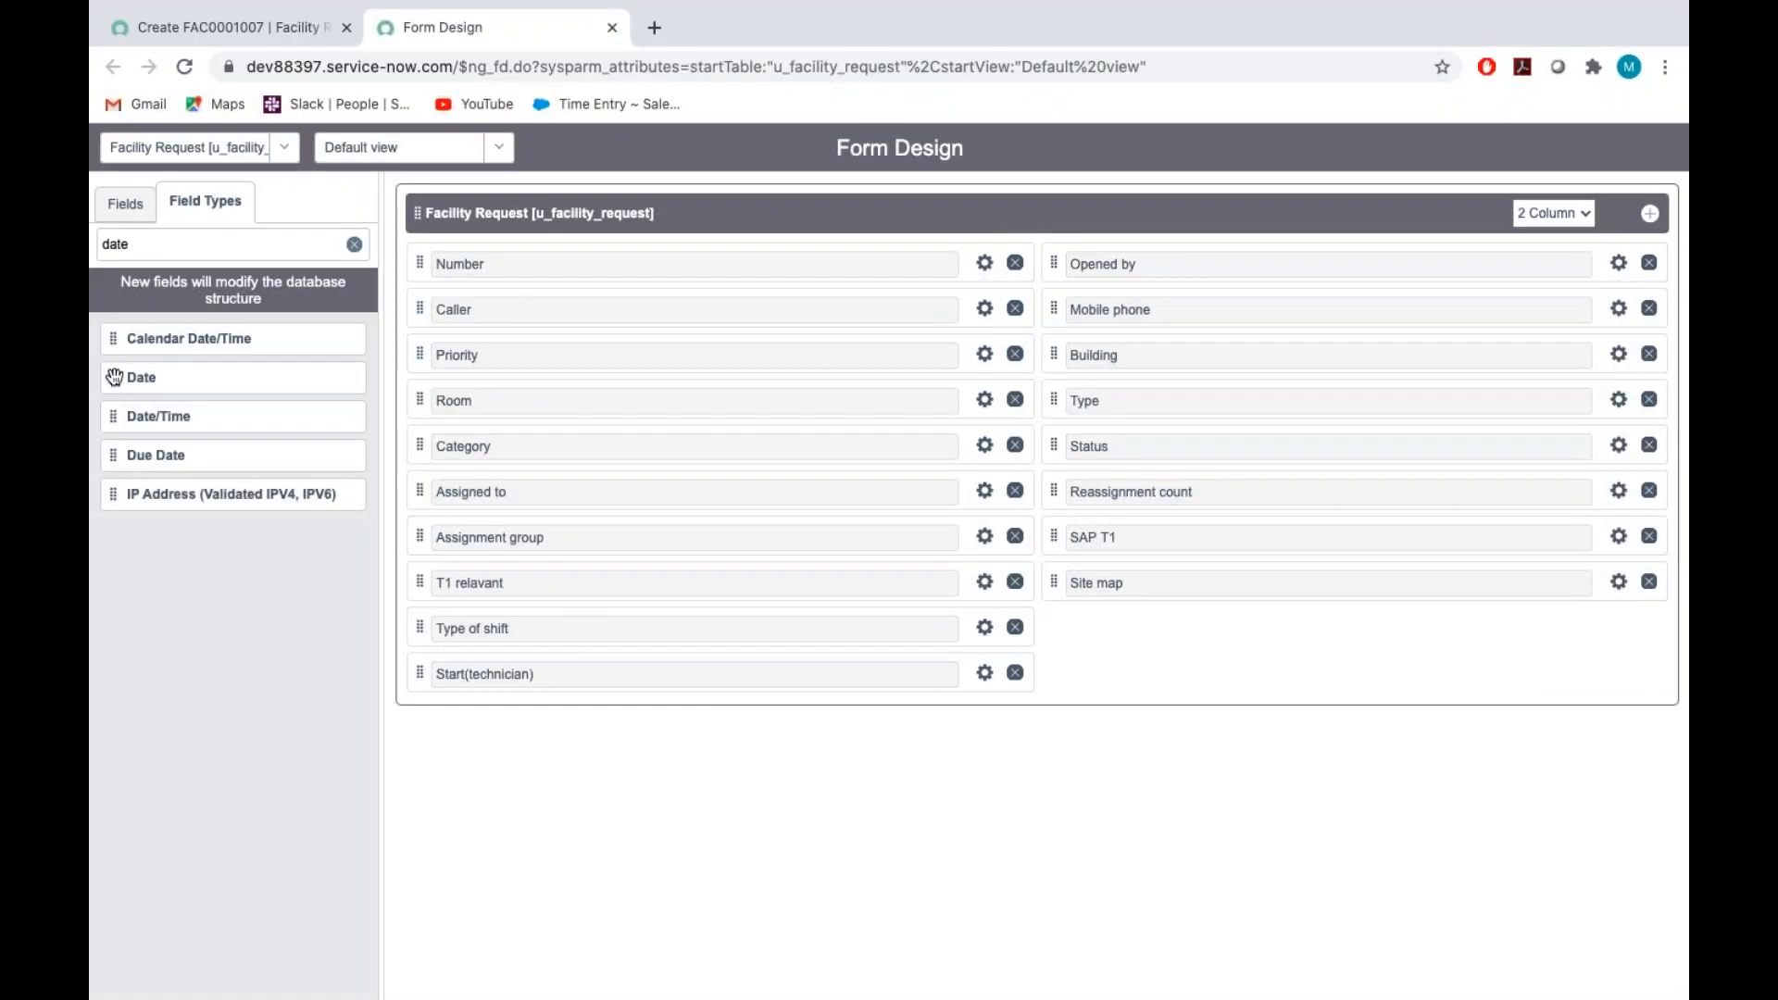
drag(123, 382, 1121, 633)
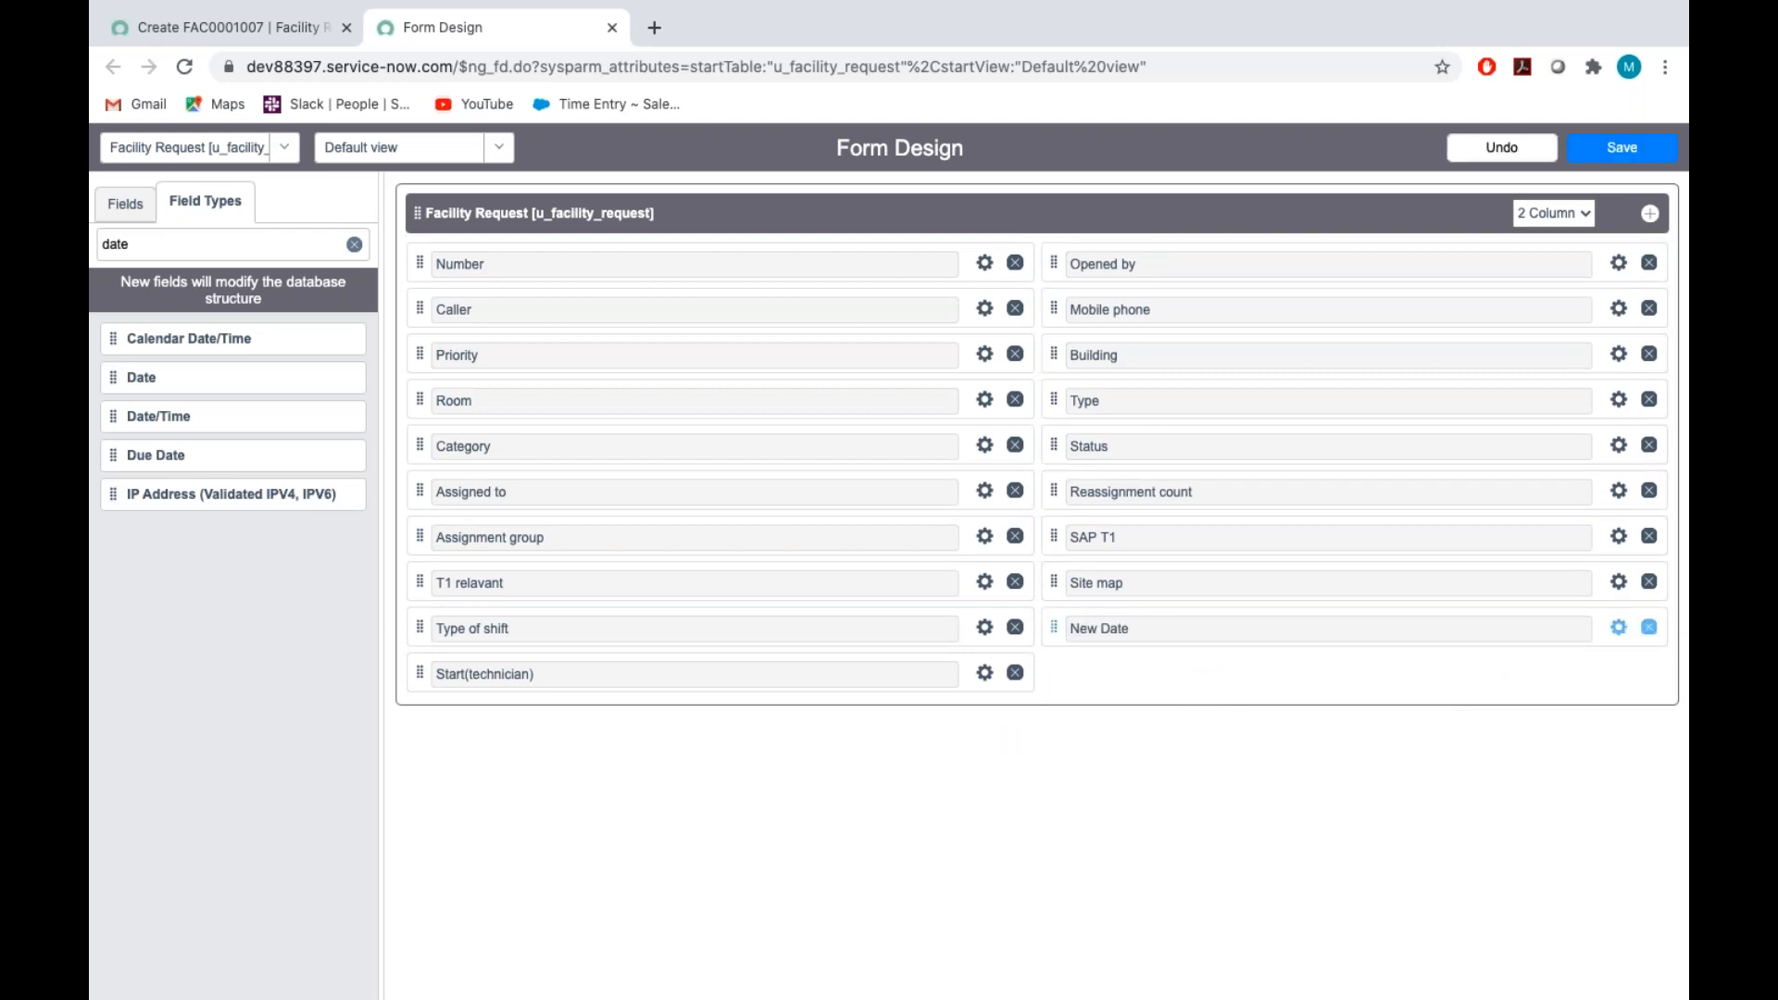
click(1621, 630)
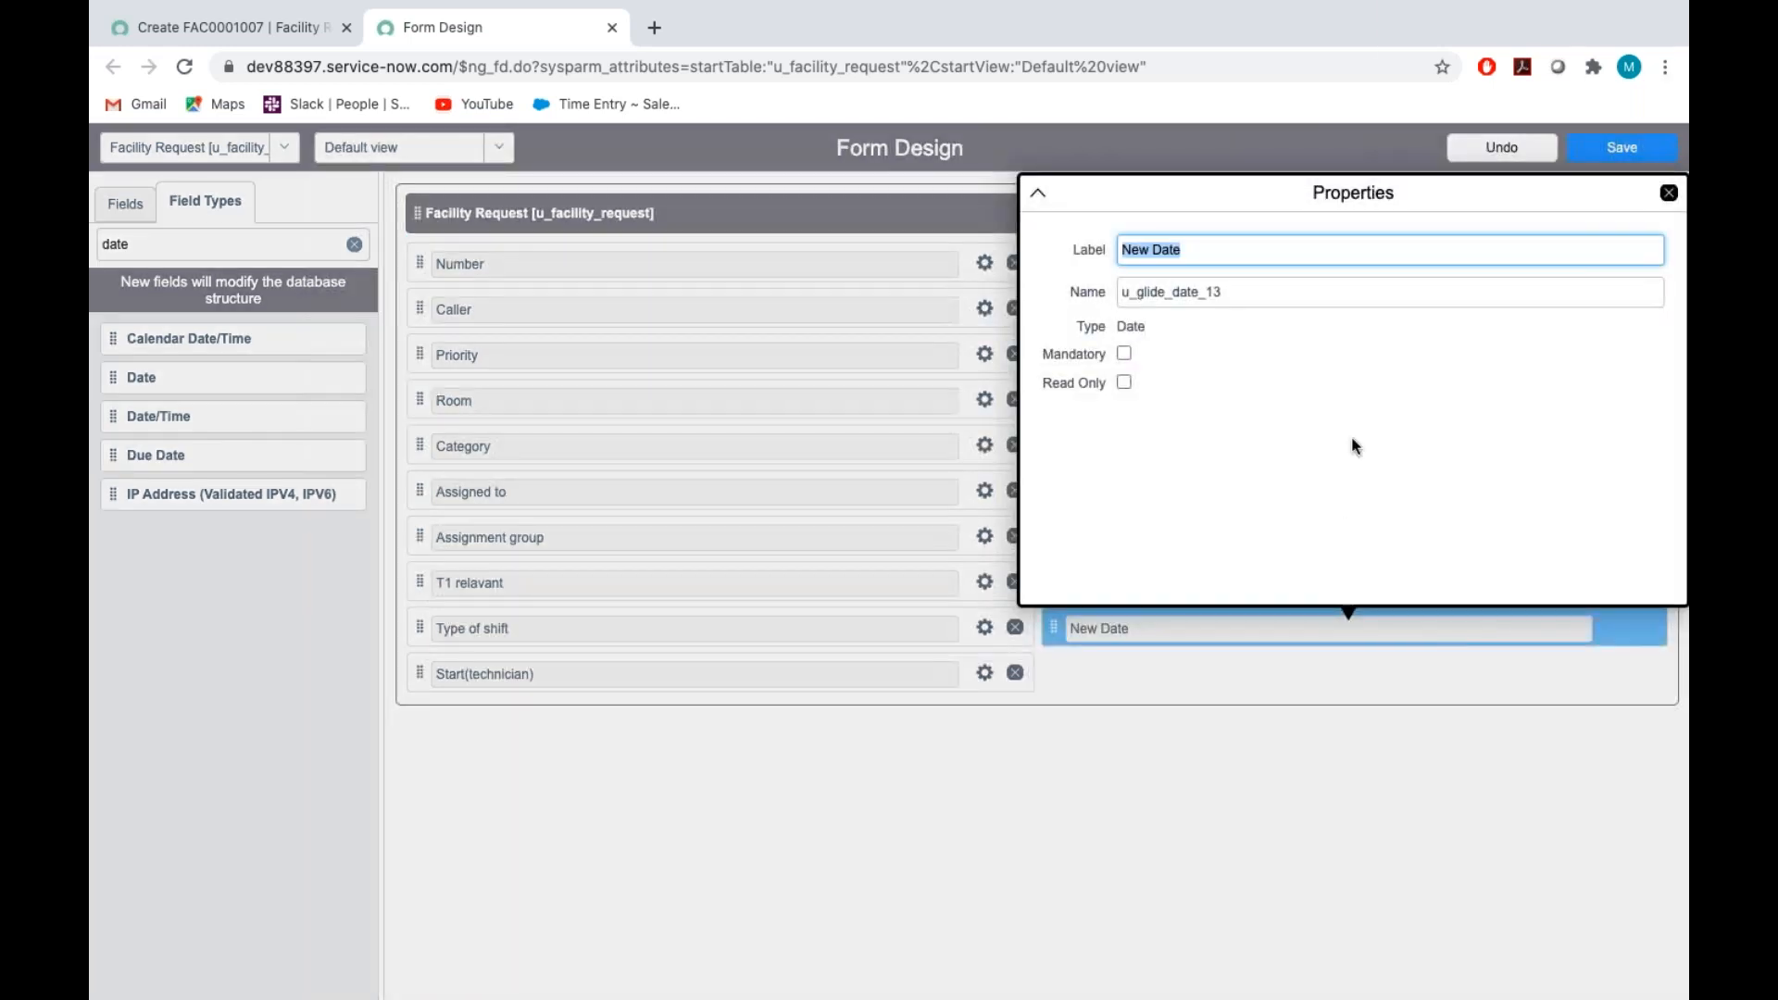
key(BackSpace)
text(Planned da)
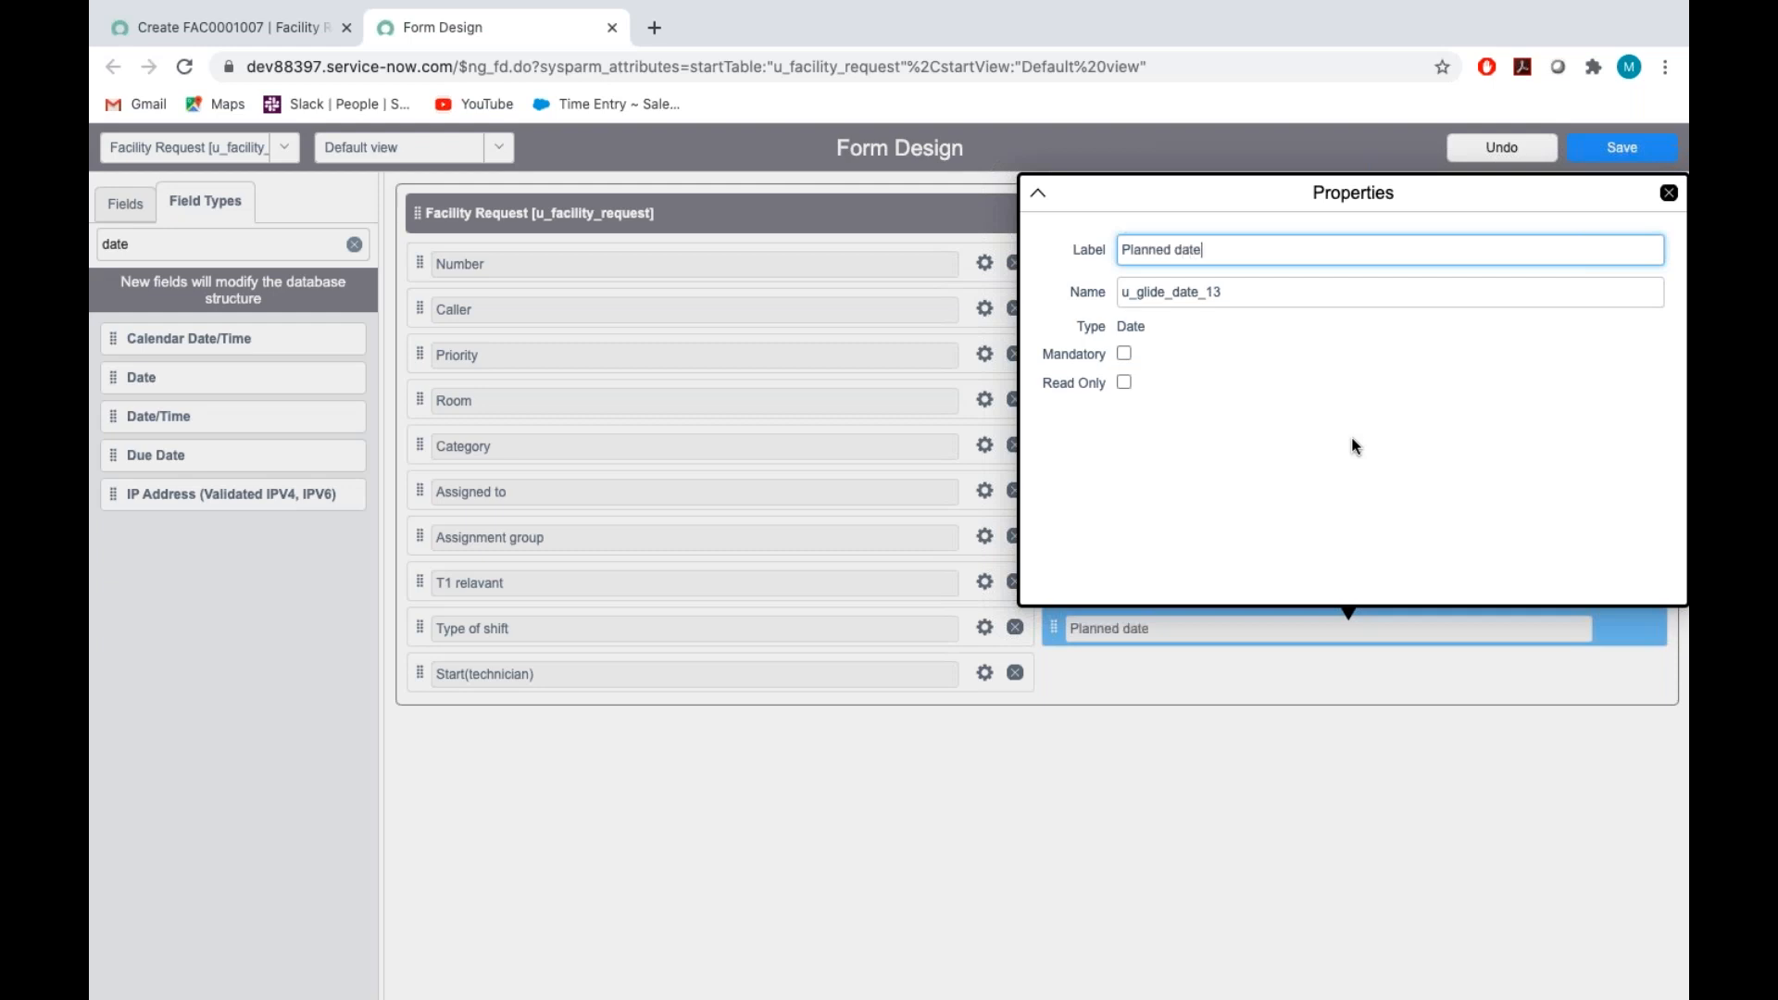
Set the Planned date field's name to u_planned_date and save the form design
double_click(1250, 294)
key(BackSpace)
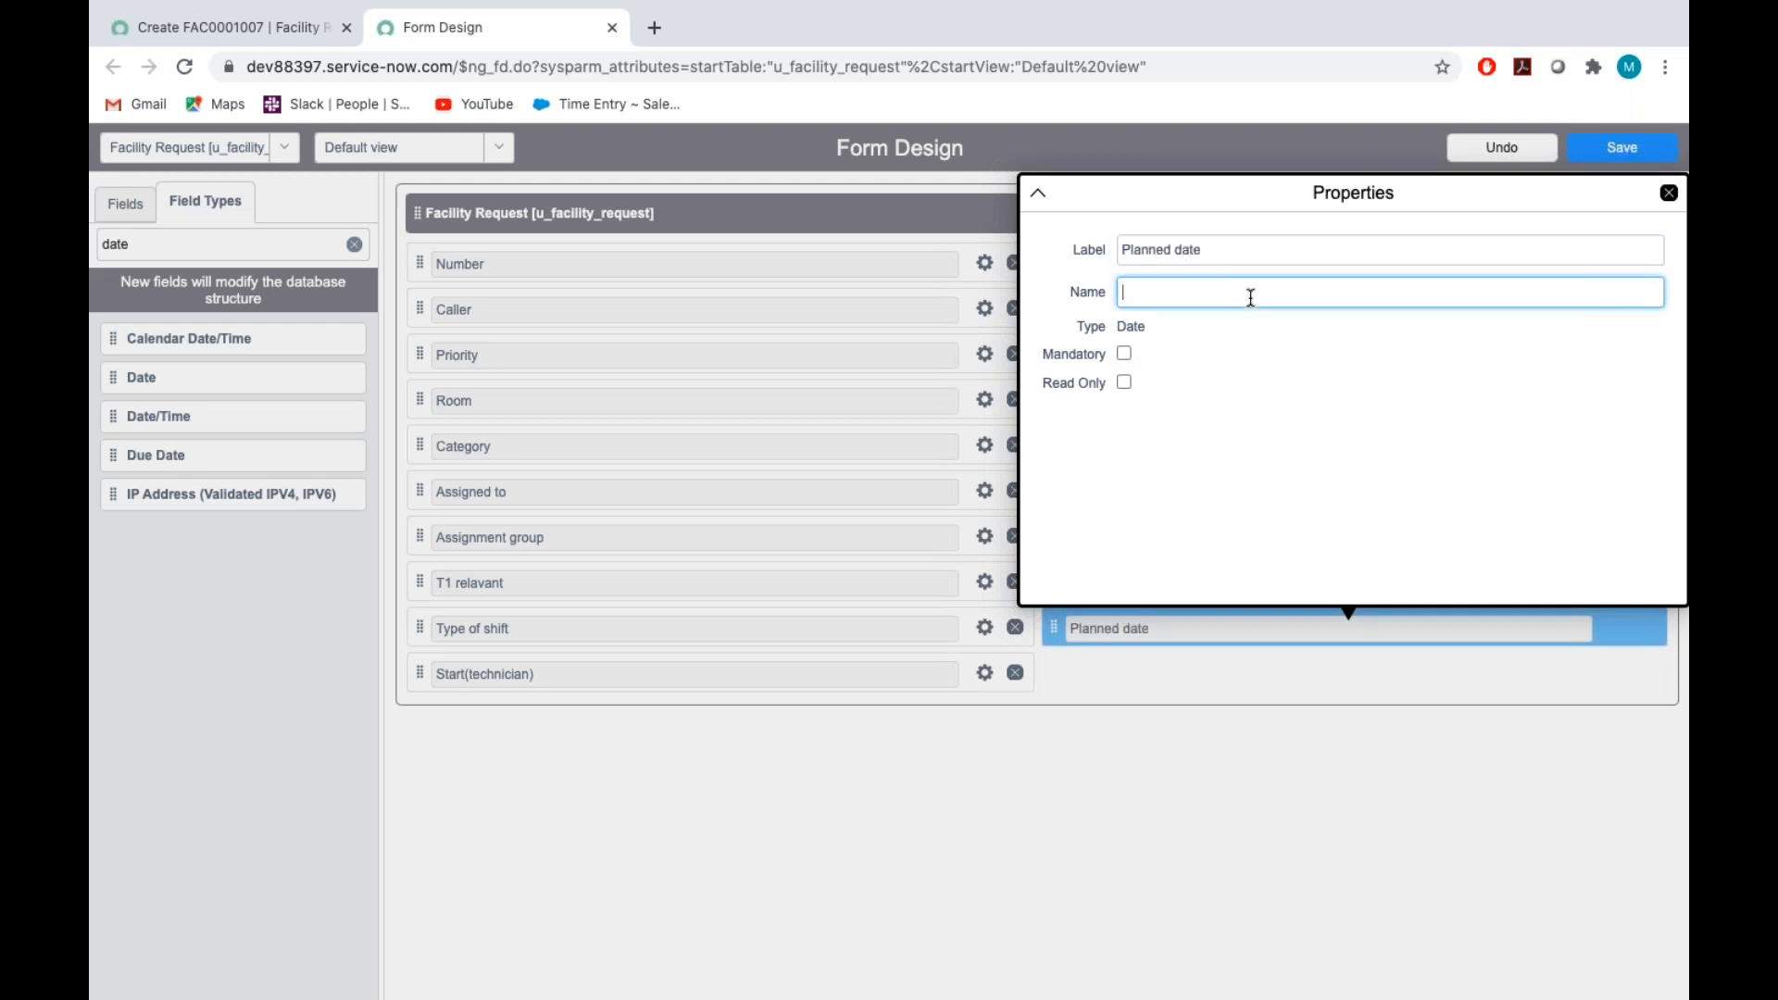
text(u_planned_date)
click(1669, 194)
click(1622, 148)
Check the remaining fields to create in the Assignment_Tech document and return to Form Design
key(ctrl+Right)
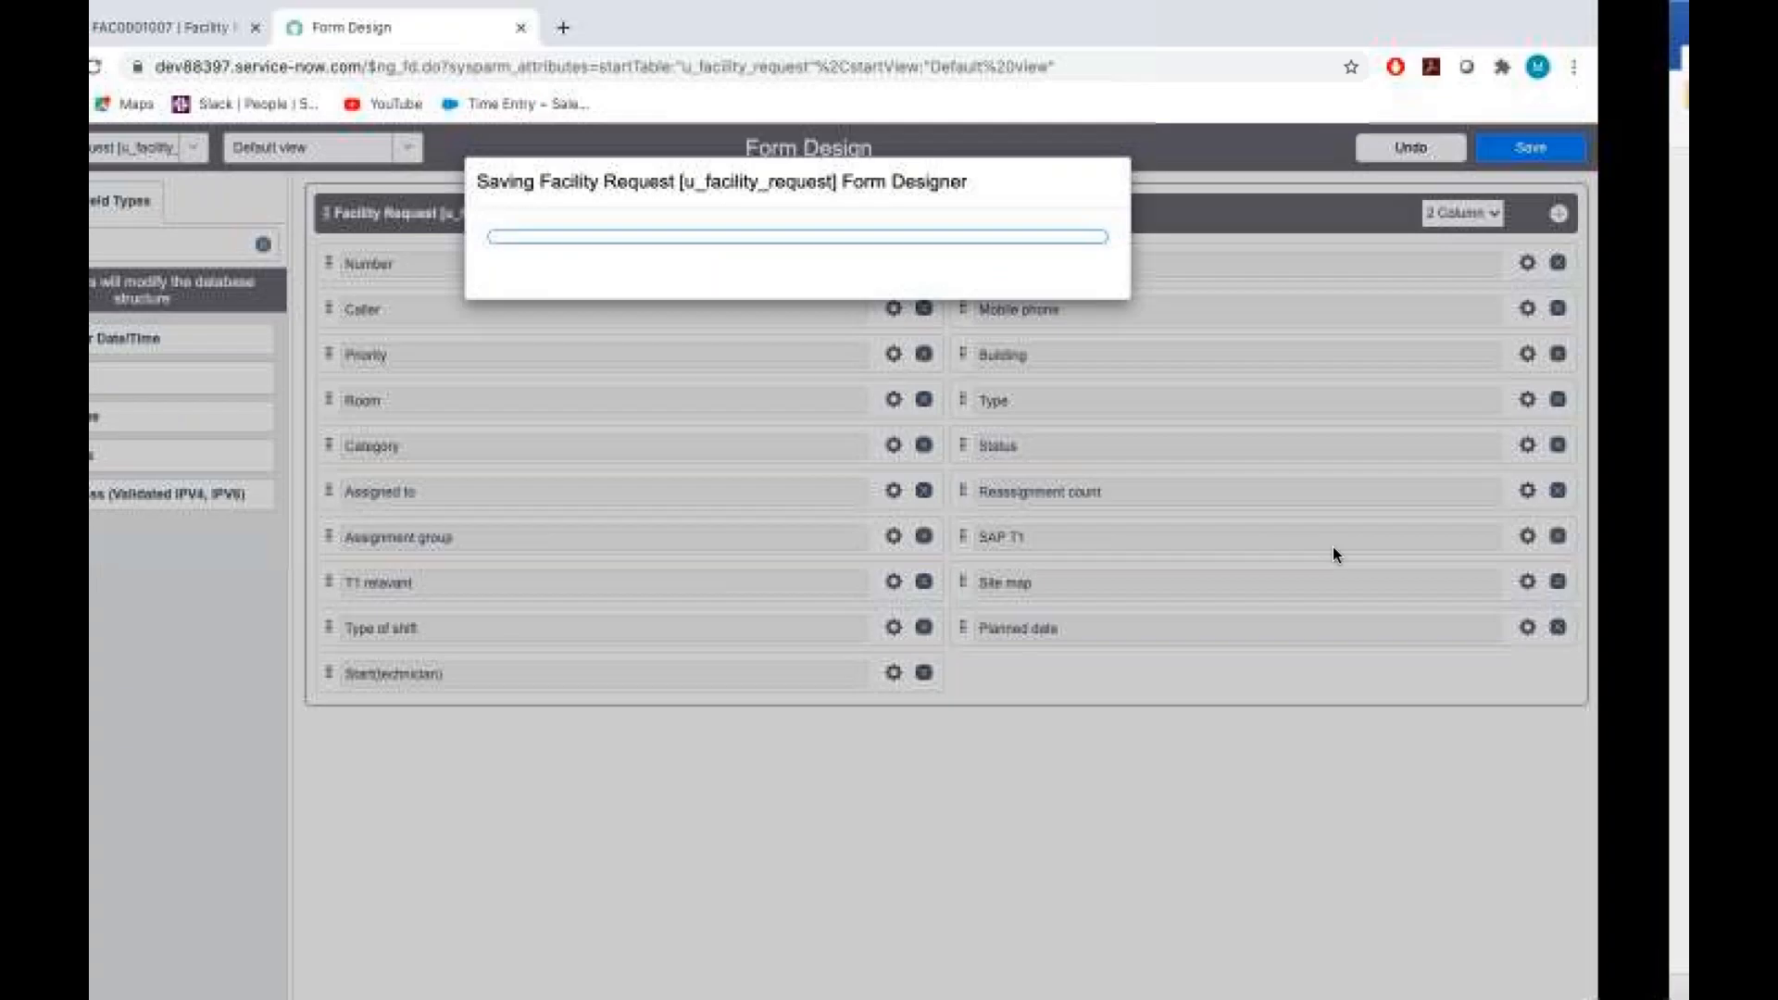
scroll(806, 559, down, 2)
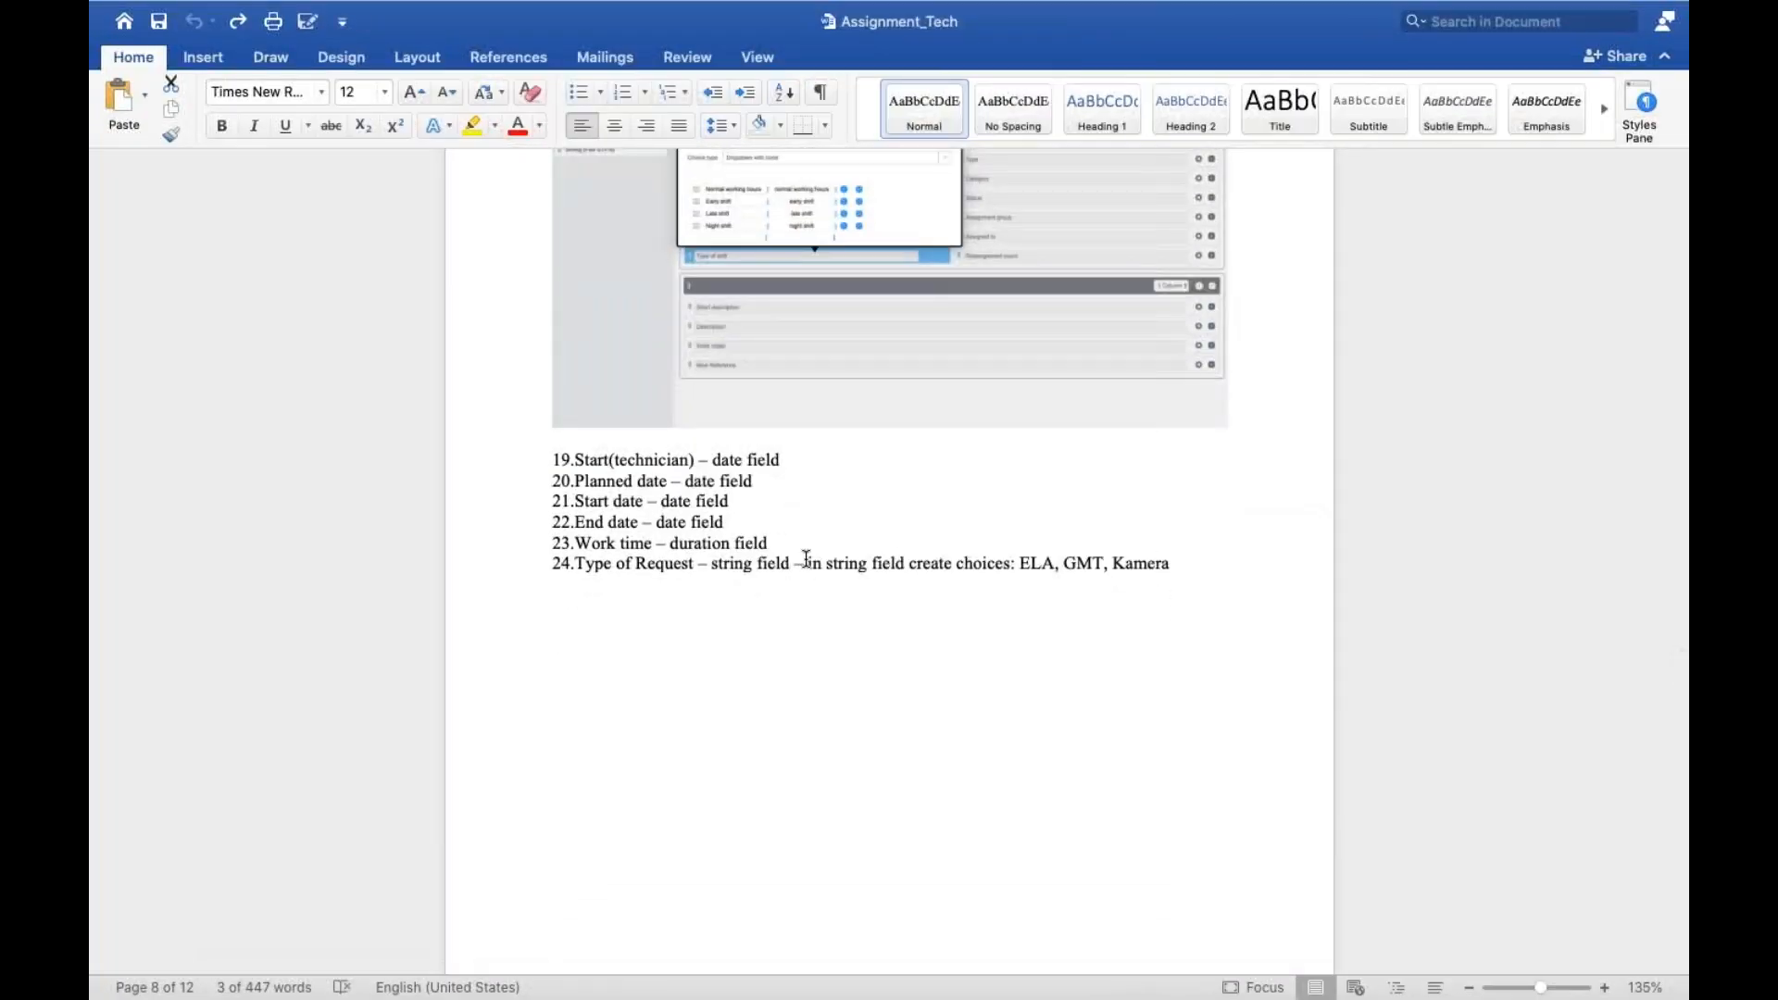
scroll(806, 560, down, 5)
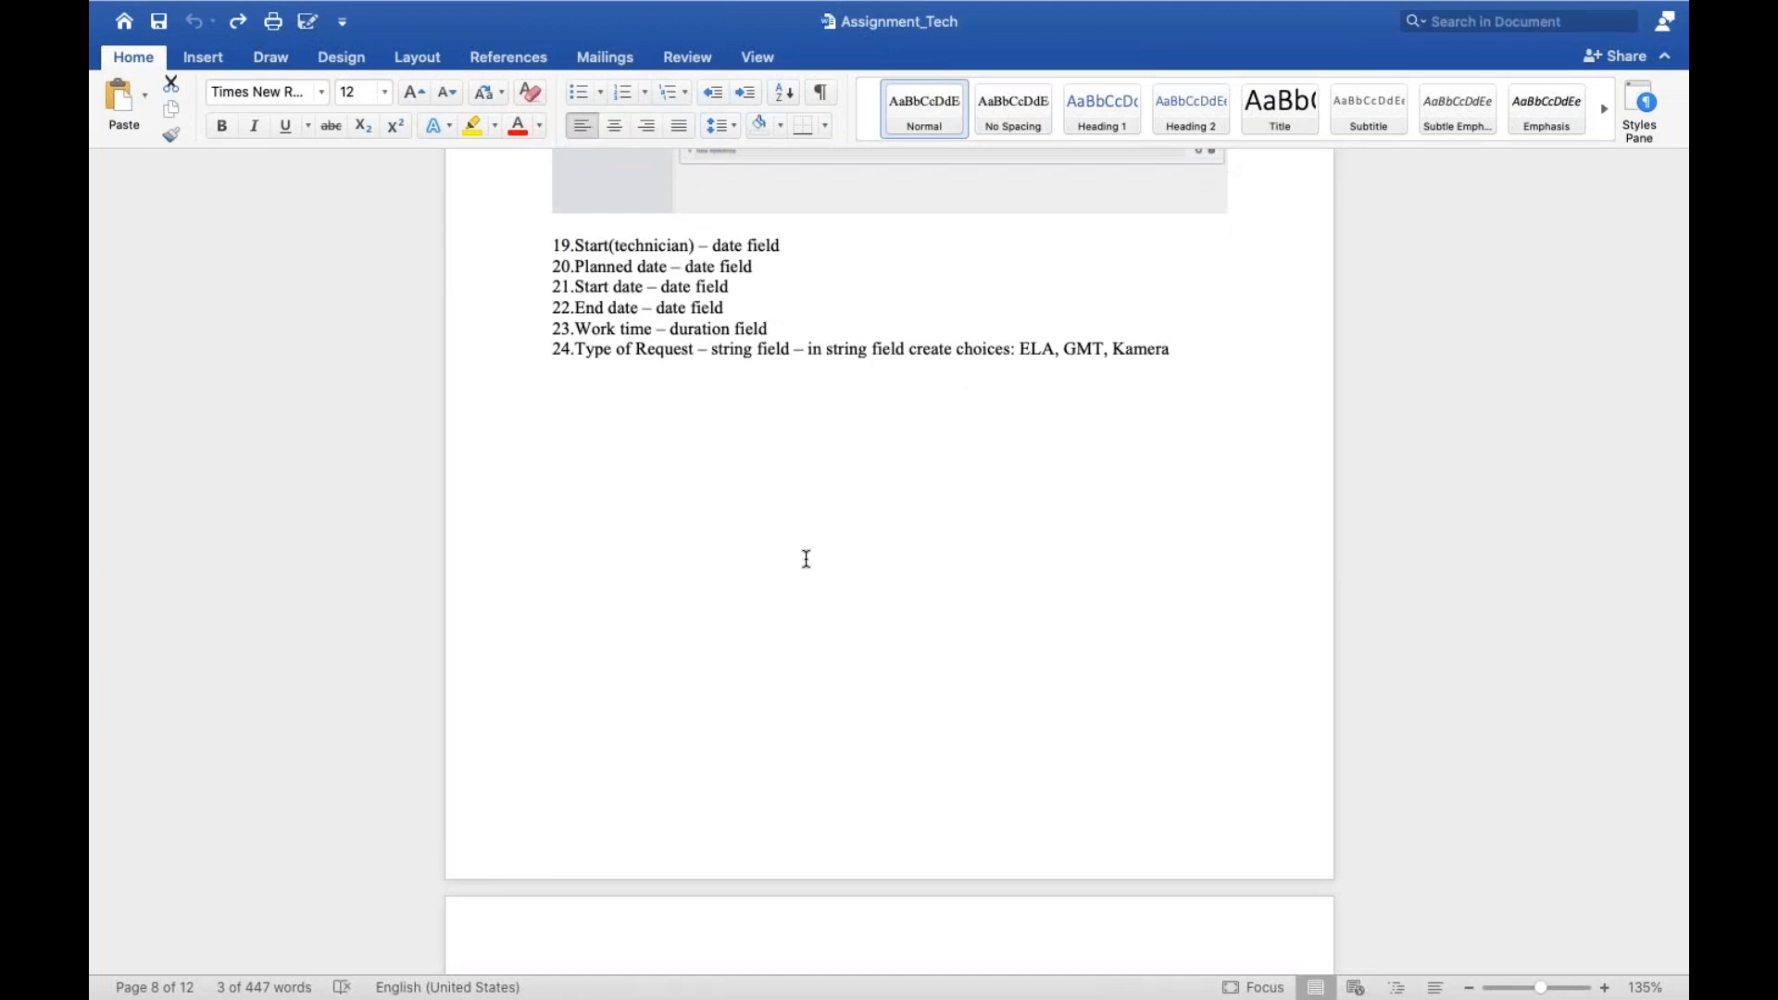
key(ctrl+Left)
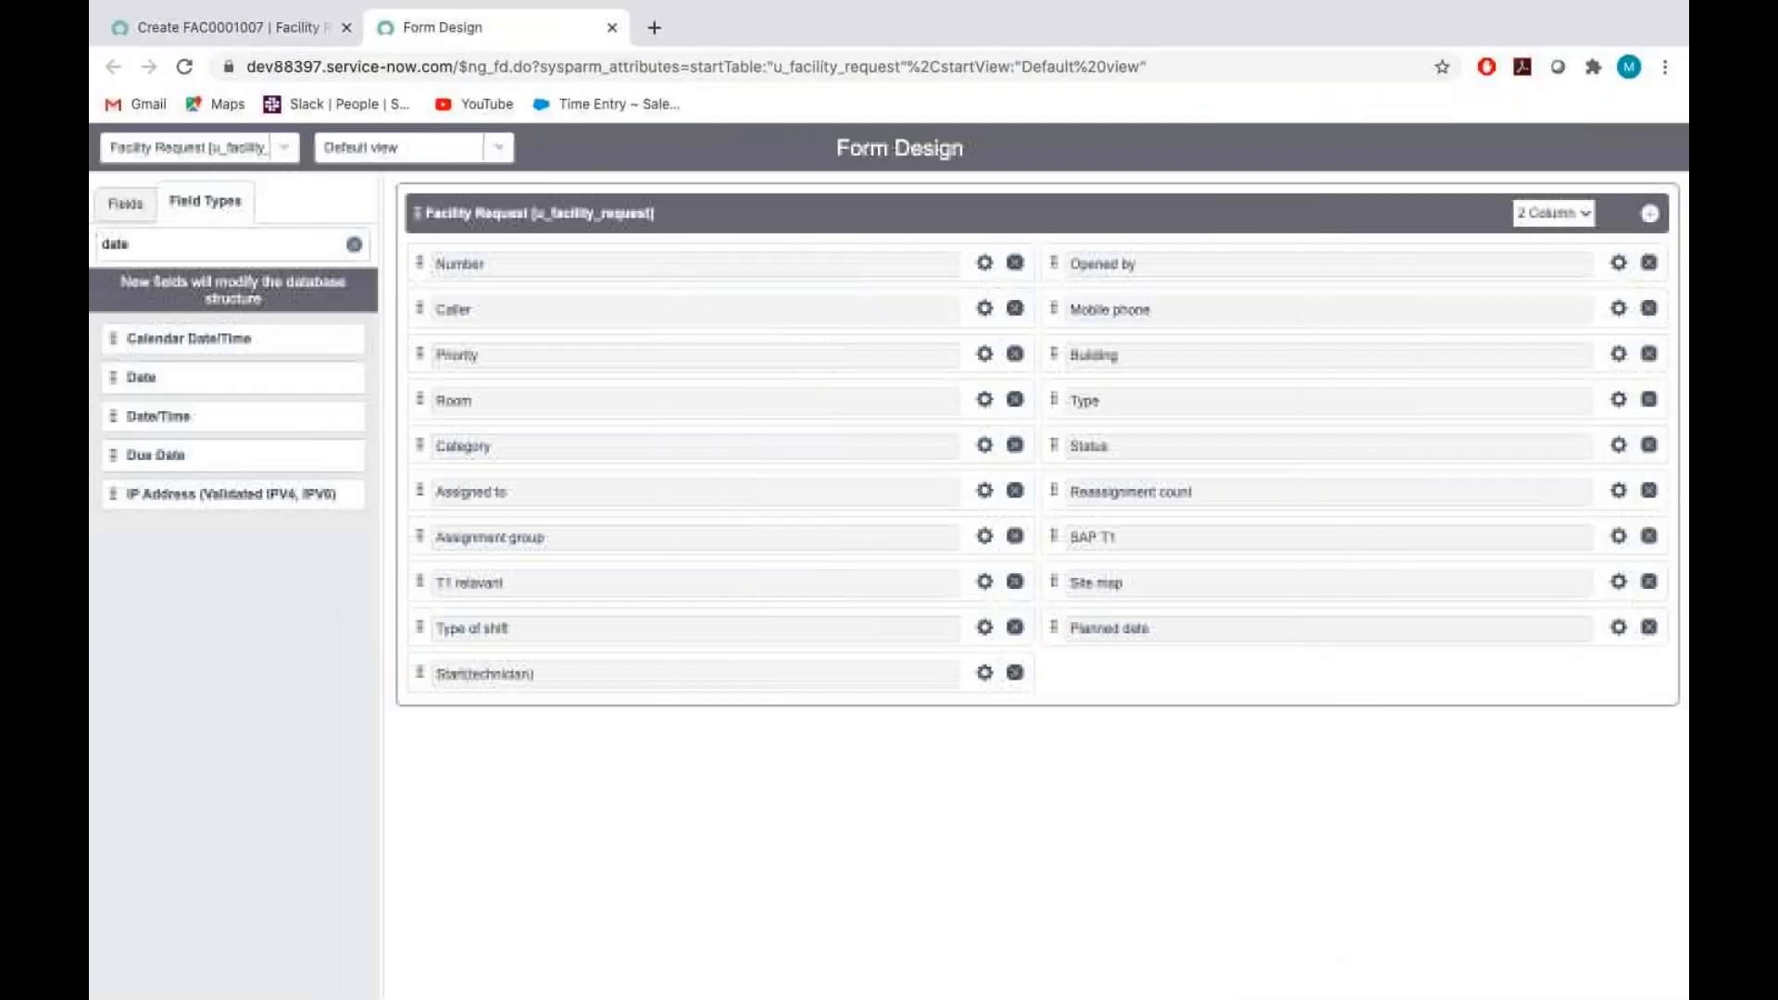
Filter the field types by "date" again and add a Date field below Start(technician)
click(194, 256)
key(BackSpace)
key(BackSpace)
key(BackSpace)
key(BackSpace)
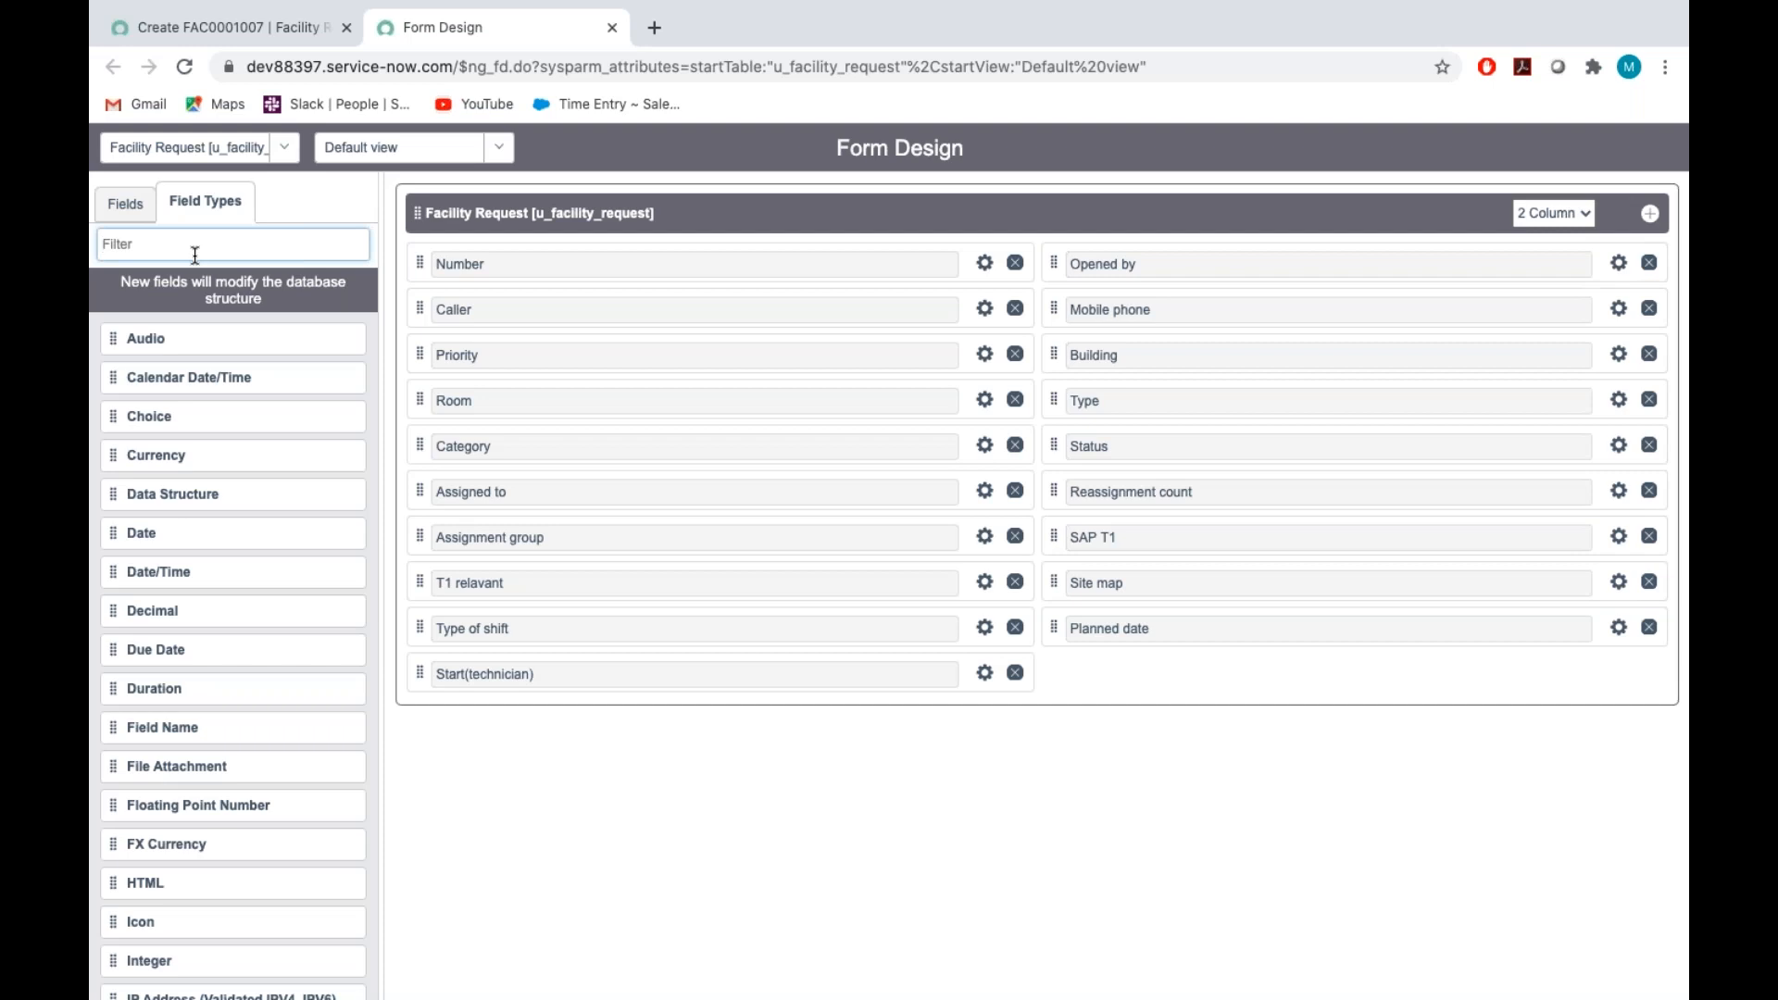
text(date)
drag(121, 376, 610, 729)
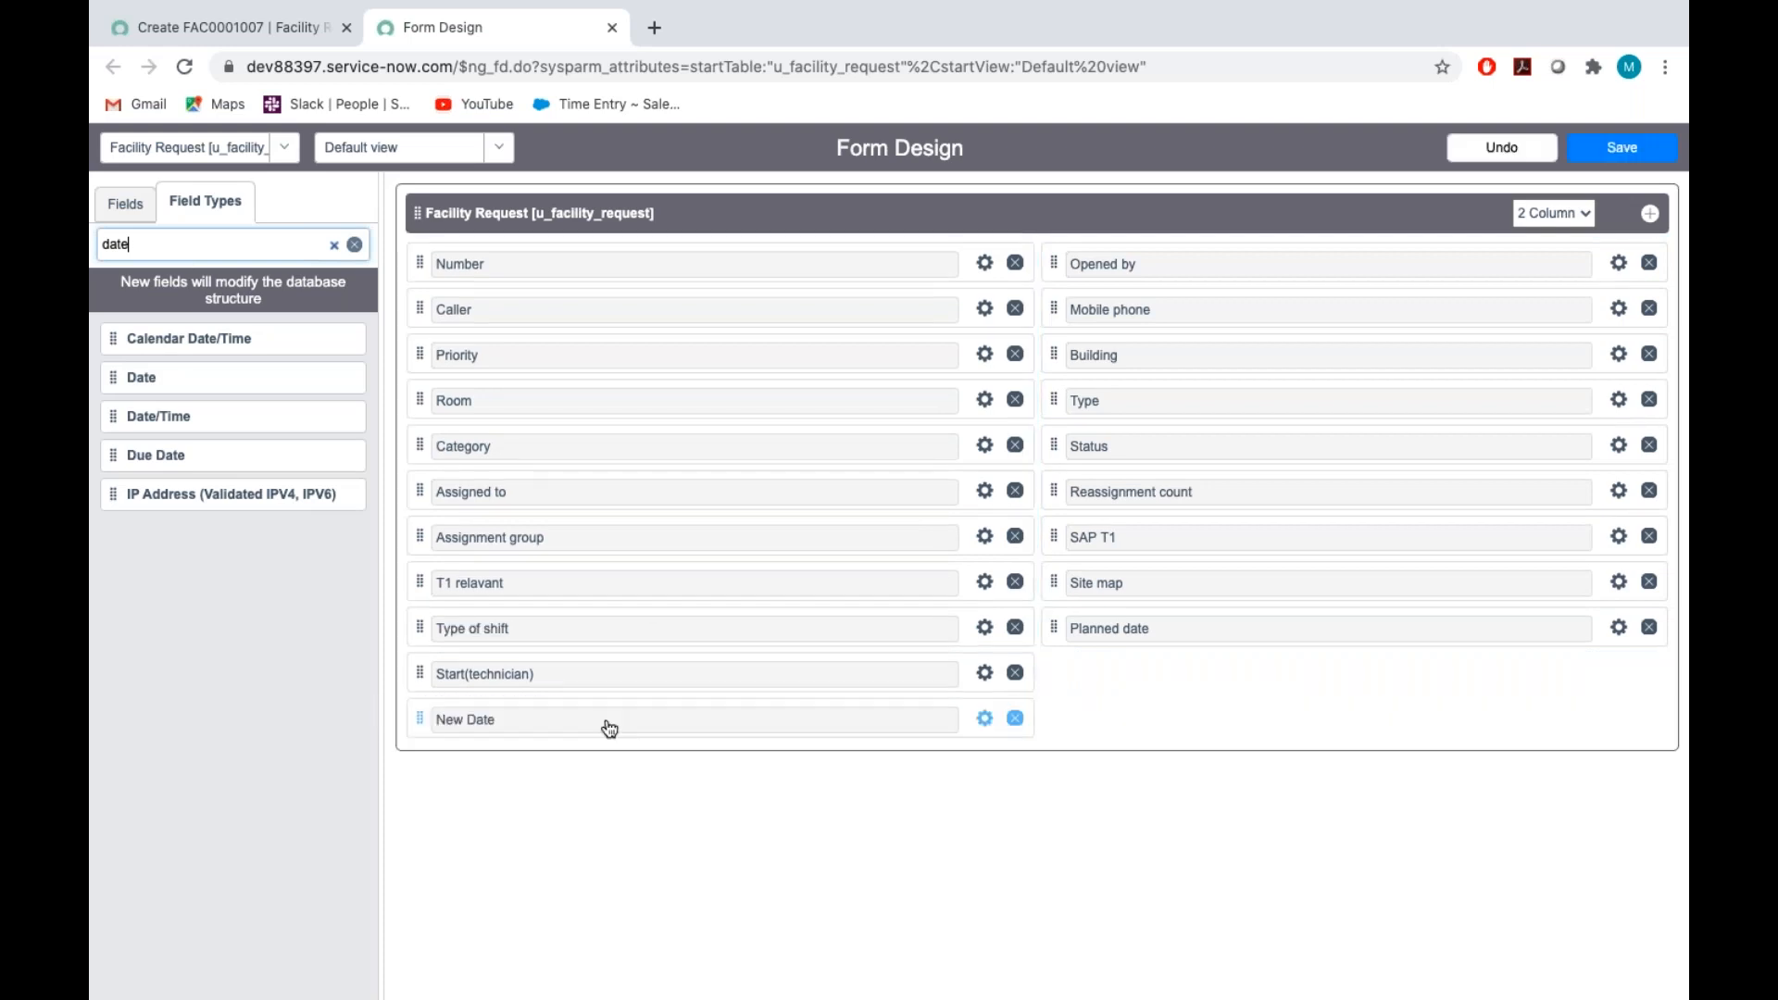
Label the new date field below Start(technician) "Start date" and set its name to u_start_date
click(985, 719)
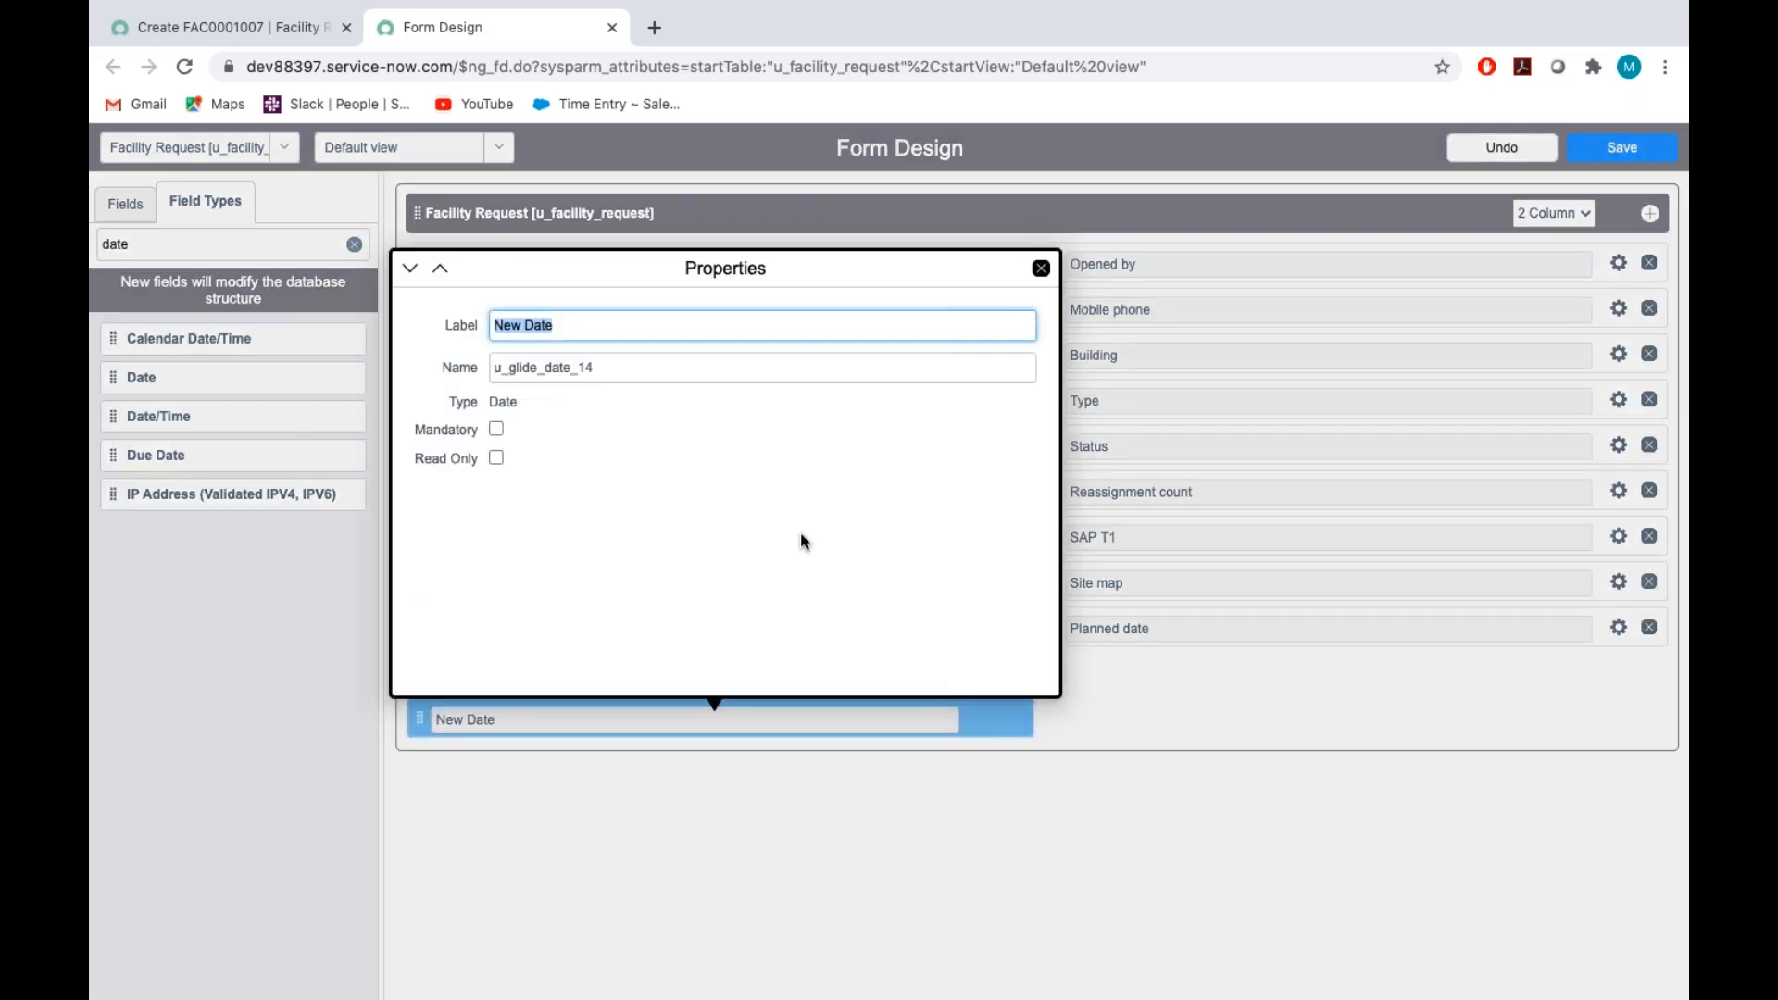
key(BackSpace)
text(Start da)
double_click(604, 368)
key(BackSpace)
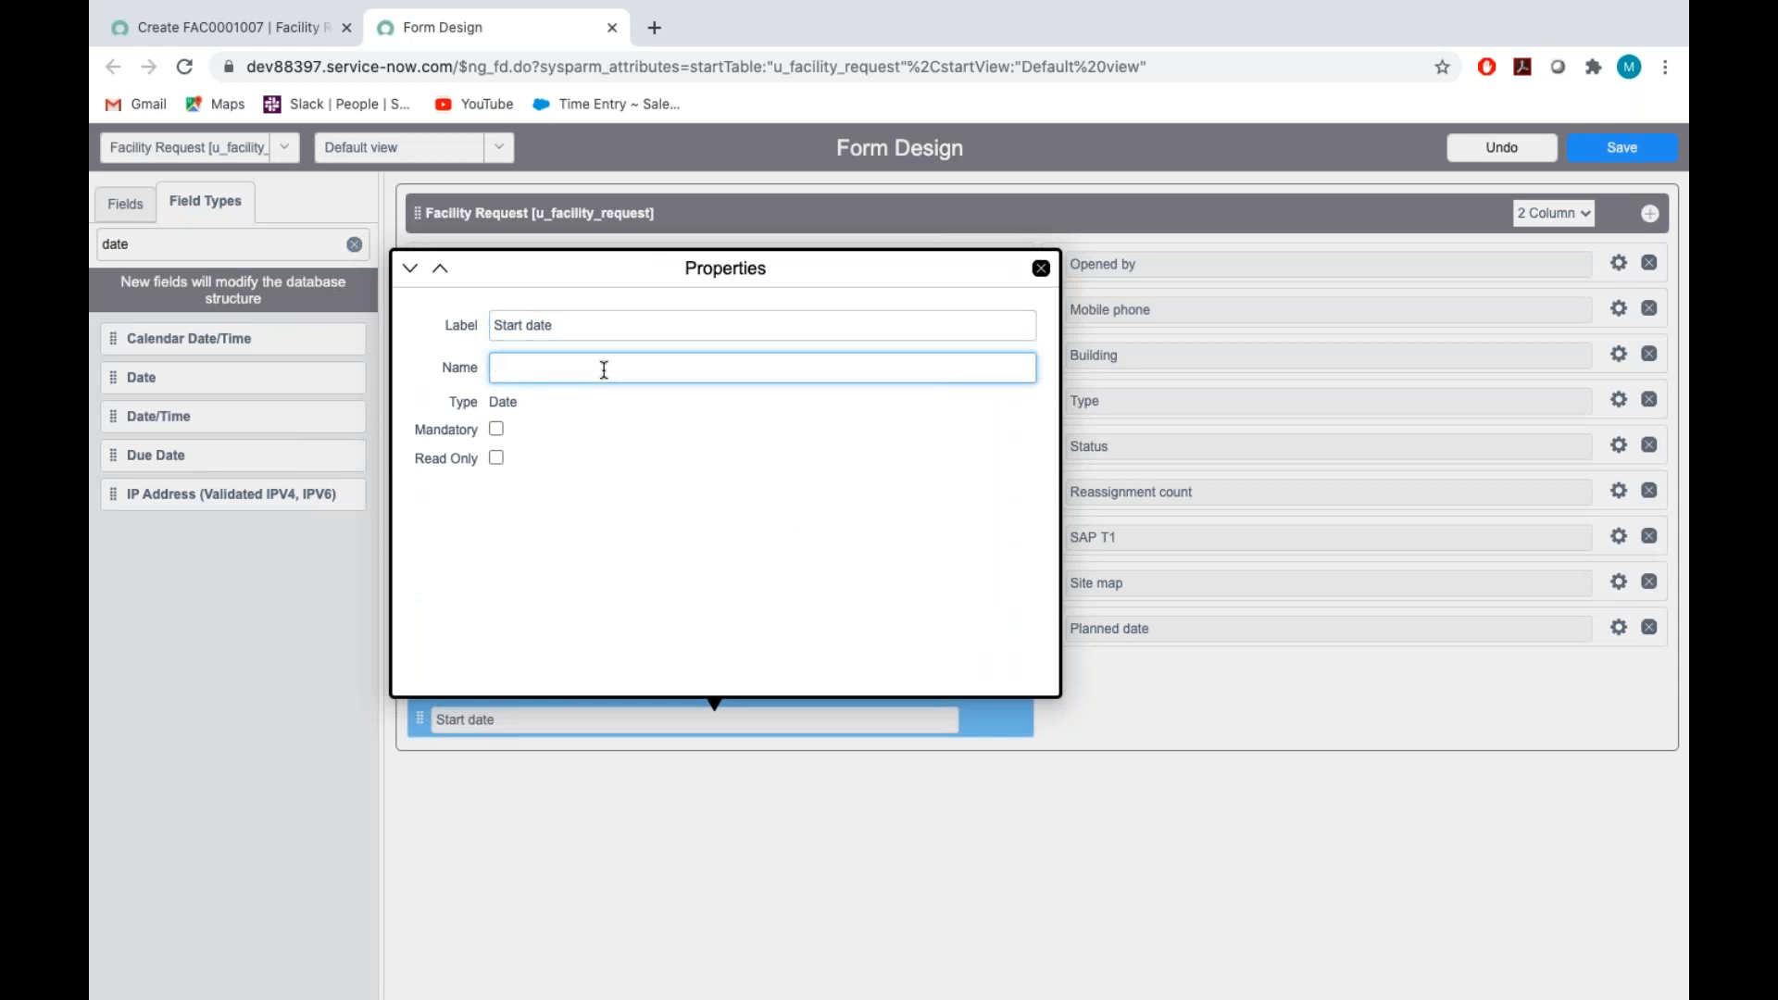
text(u_)
text(start_date)
click(799, 420)
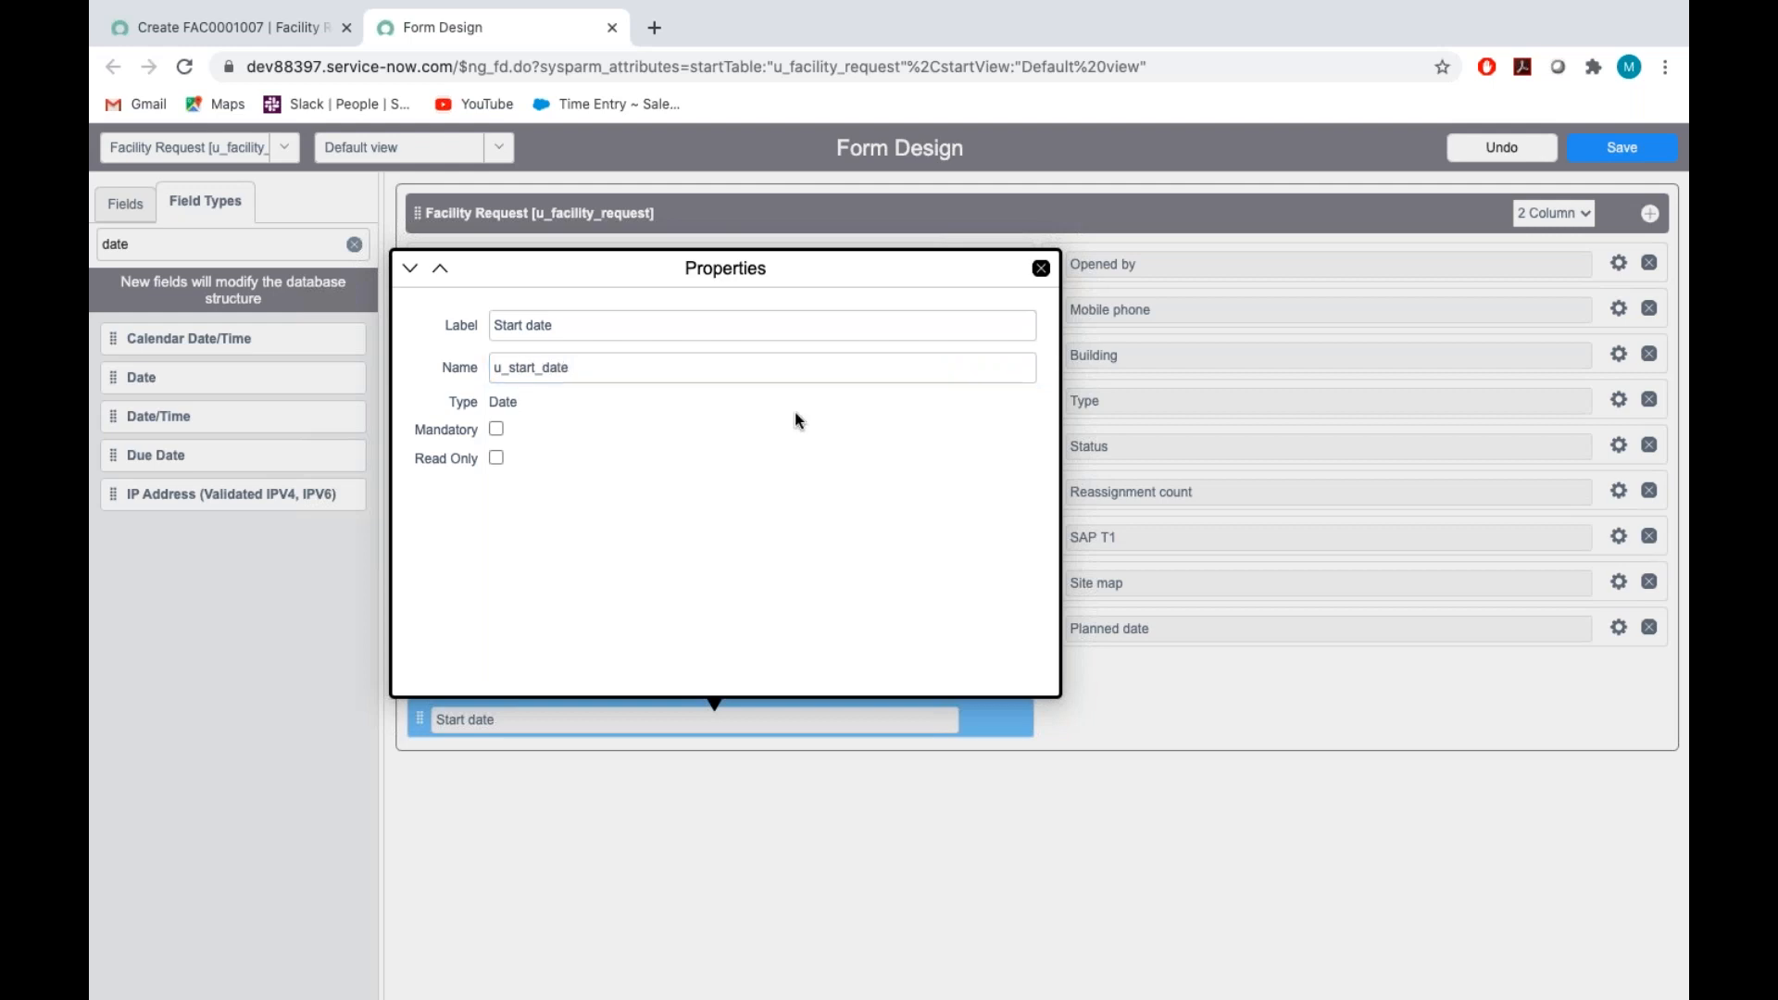
click(1041, 268)
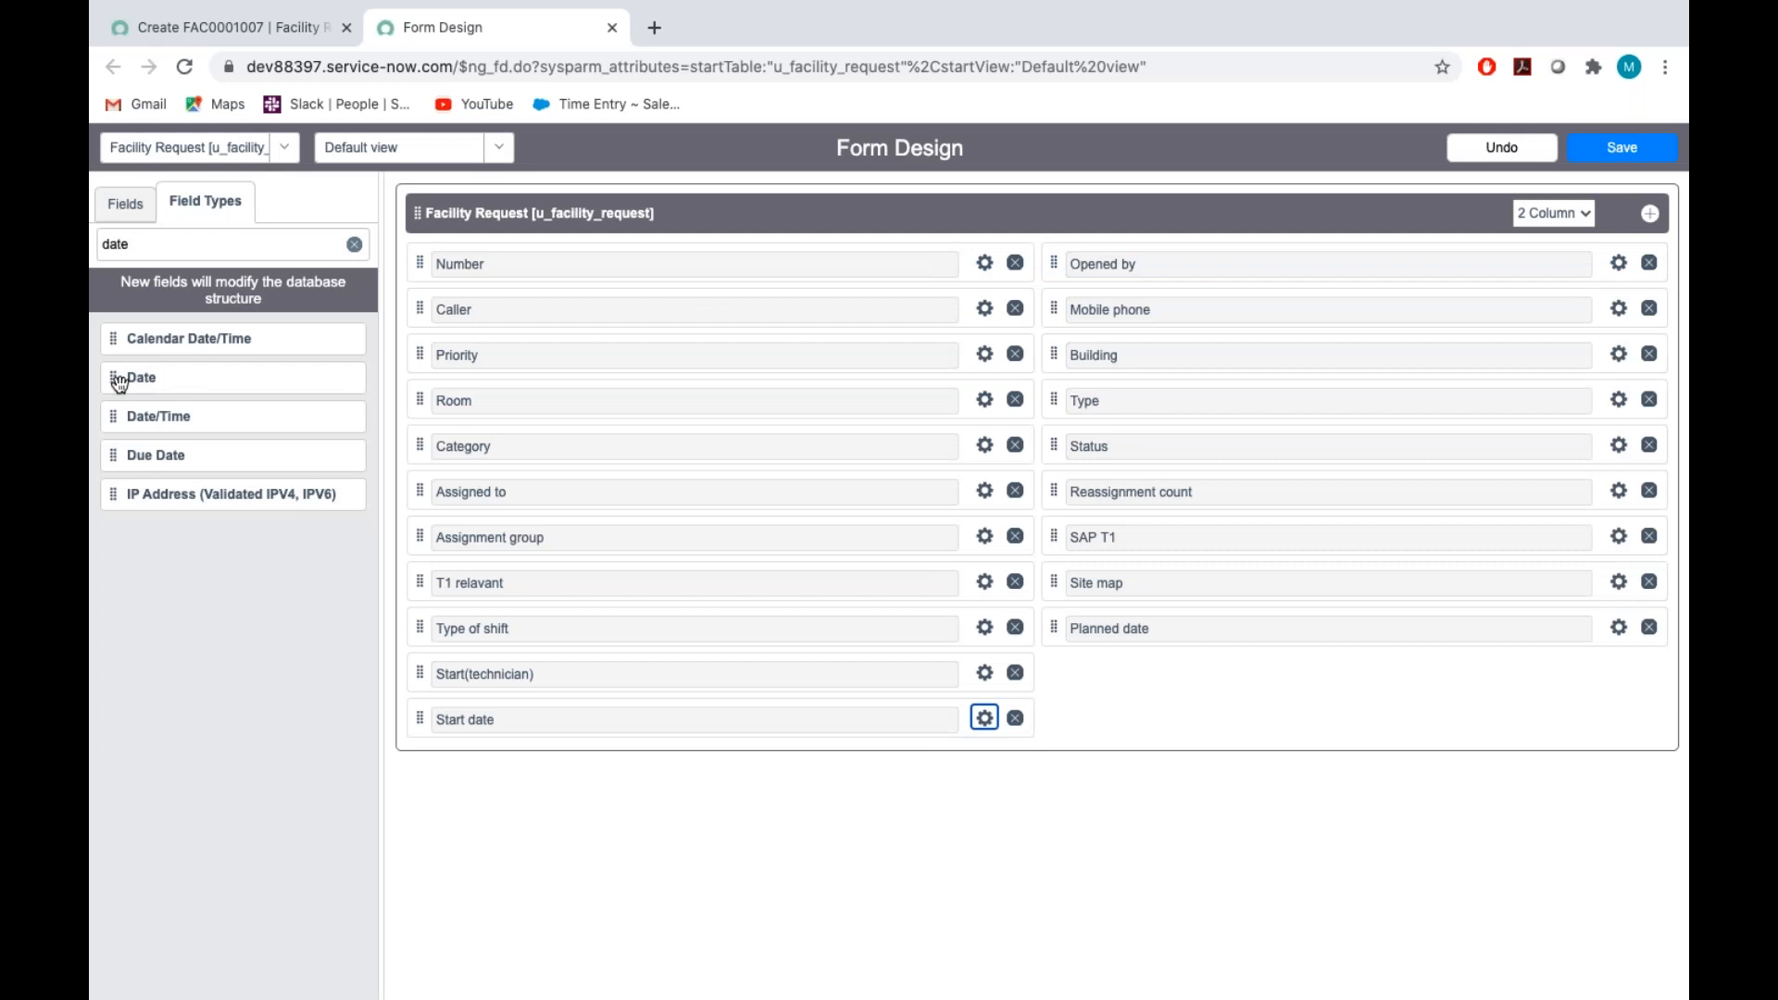
Add a Date field below Start date and label it "End date"
drag(205, 462, 445, 767)
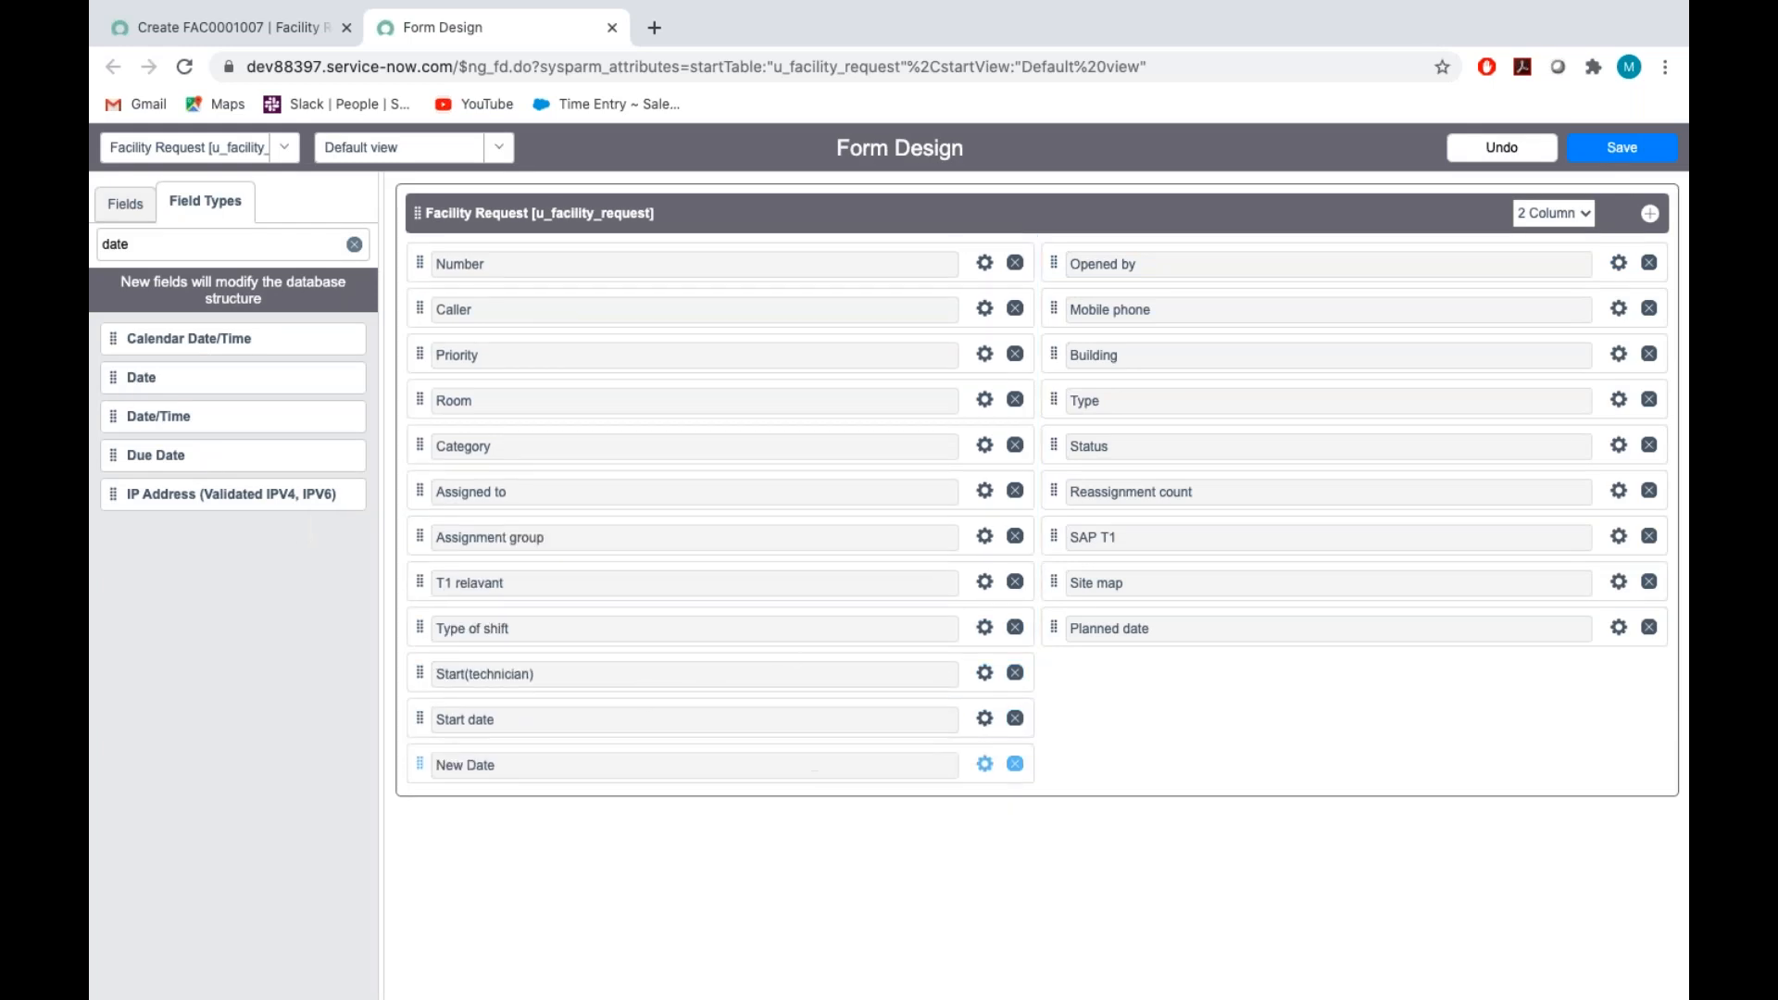
click(983, 766)
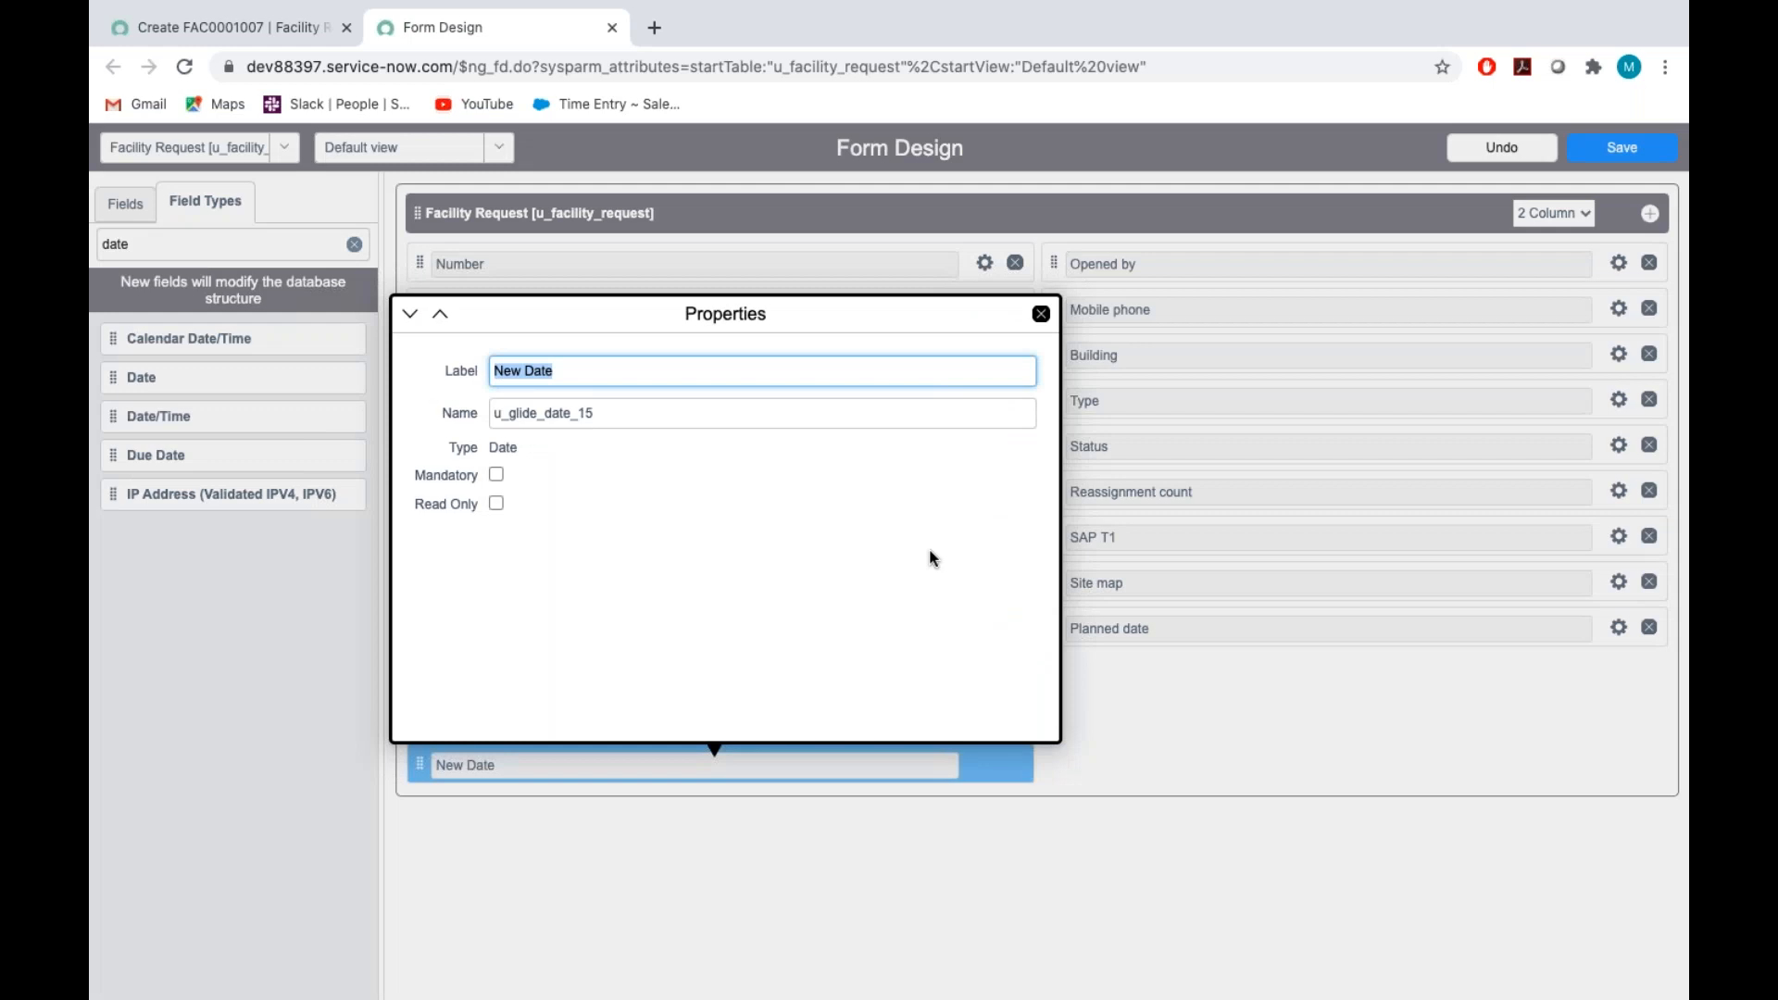
key(BackSpace)
text(End date)
Set the End date field's name to u_end_date and save the form design
double_click(693, 409)
key(BackSpace)
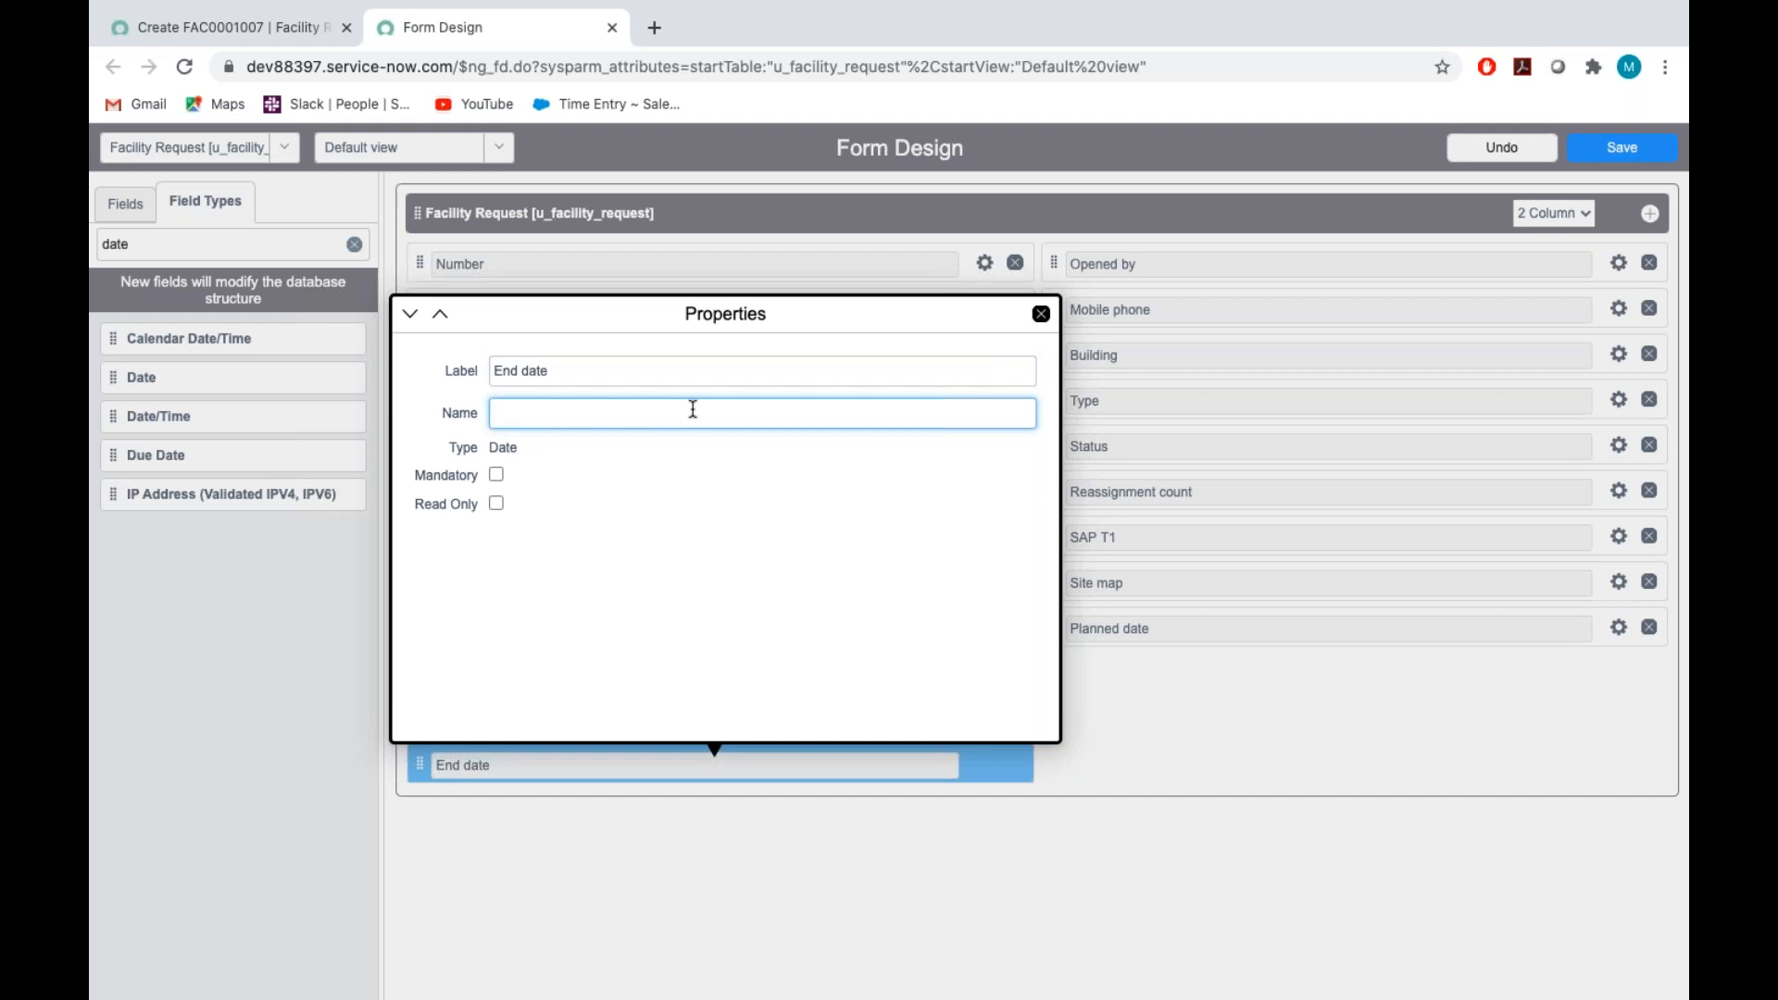
text(u_end_date)
click(745, 513)
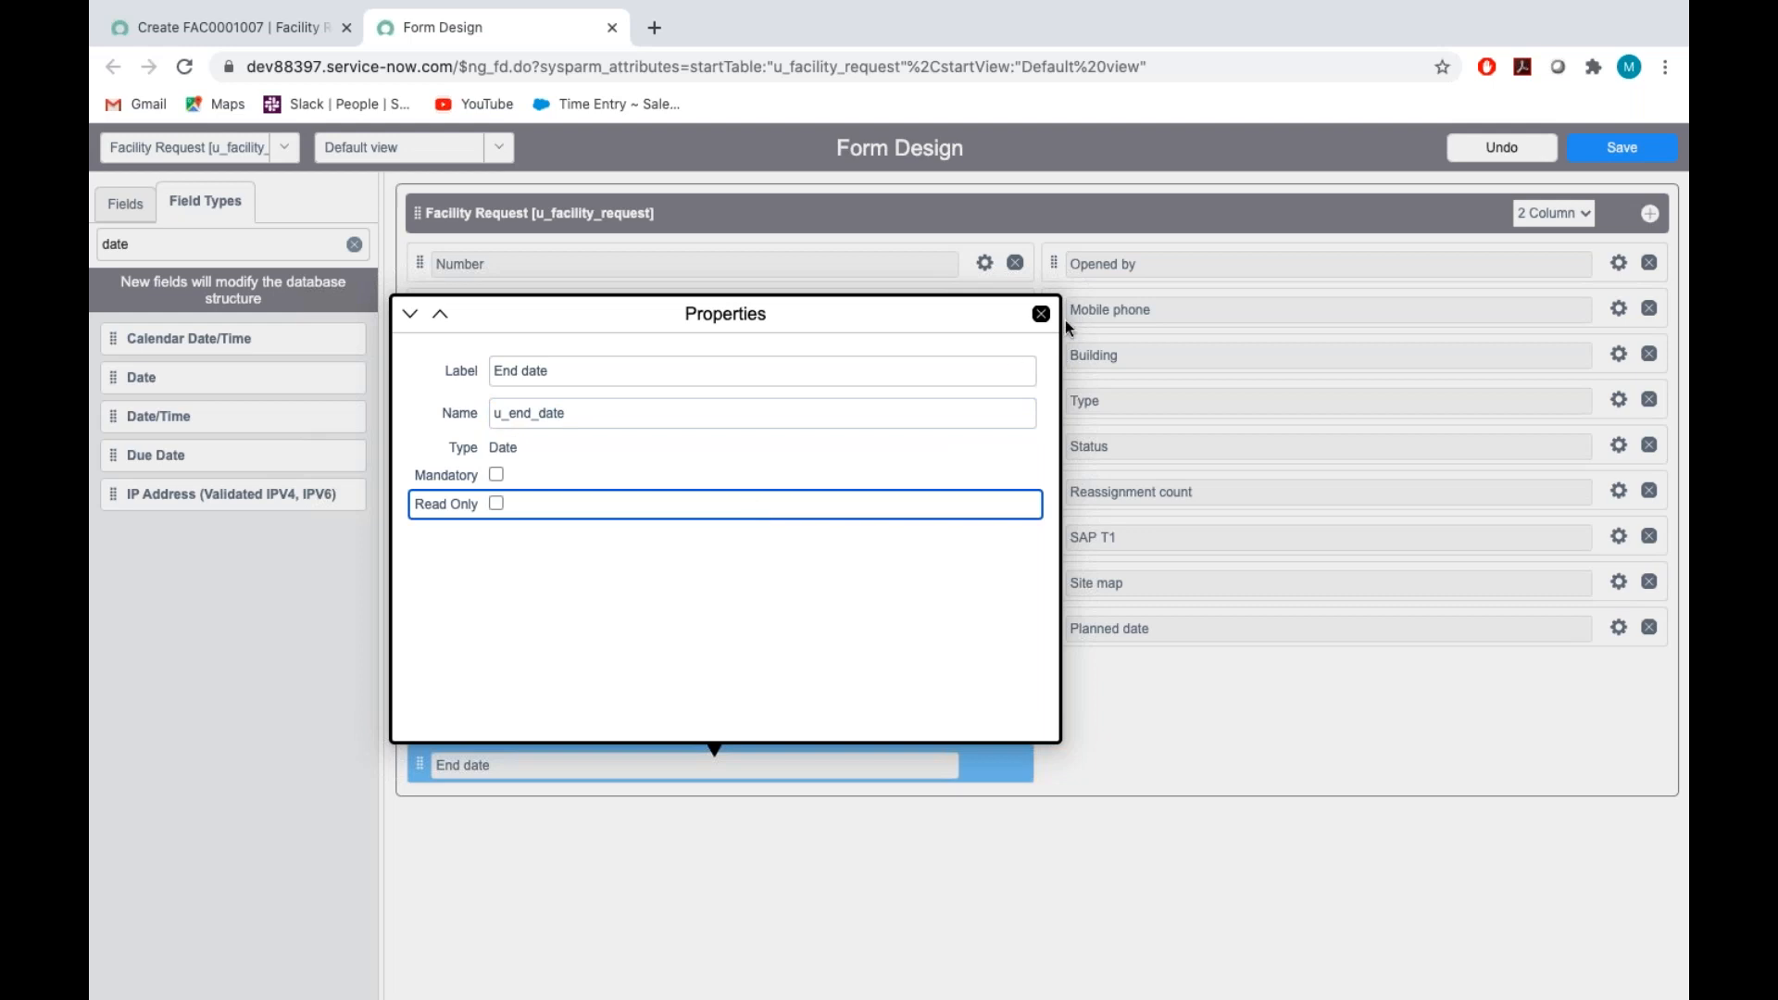
click(1040, 315)
click(1597, 153)
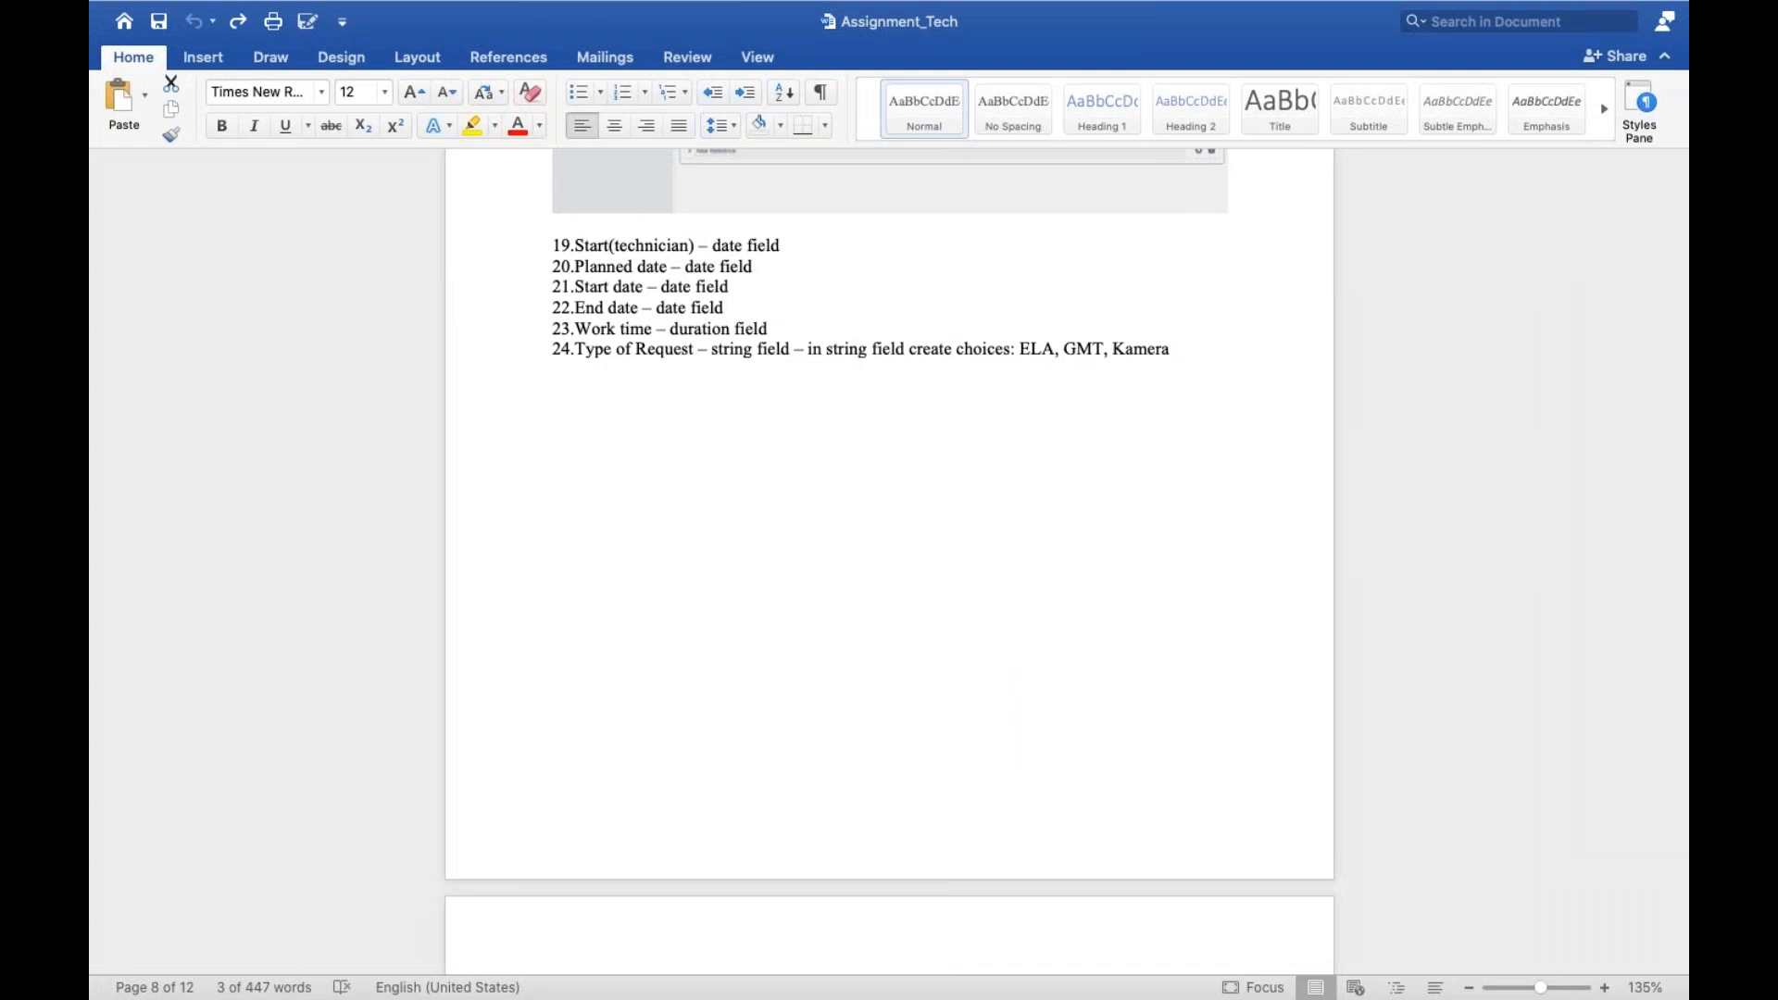
Filter the field types by "string" and add a String field below Planned date
scroll(889, 560, down, 3)
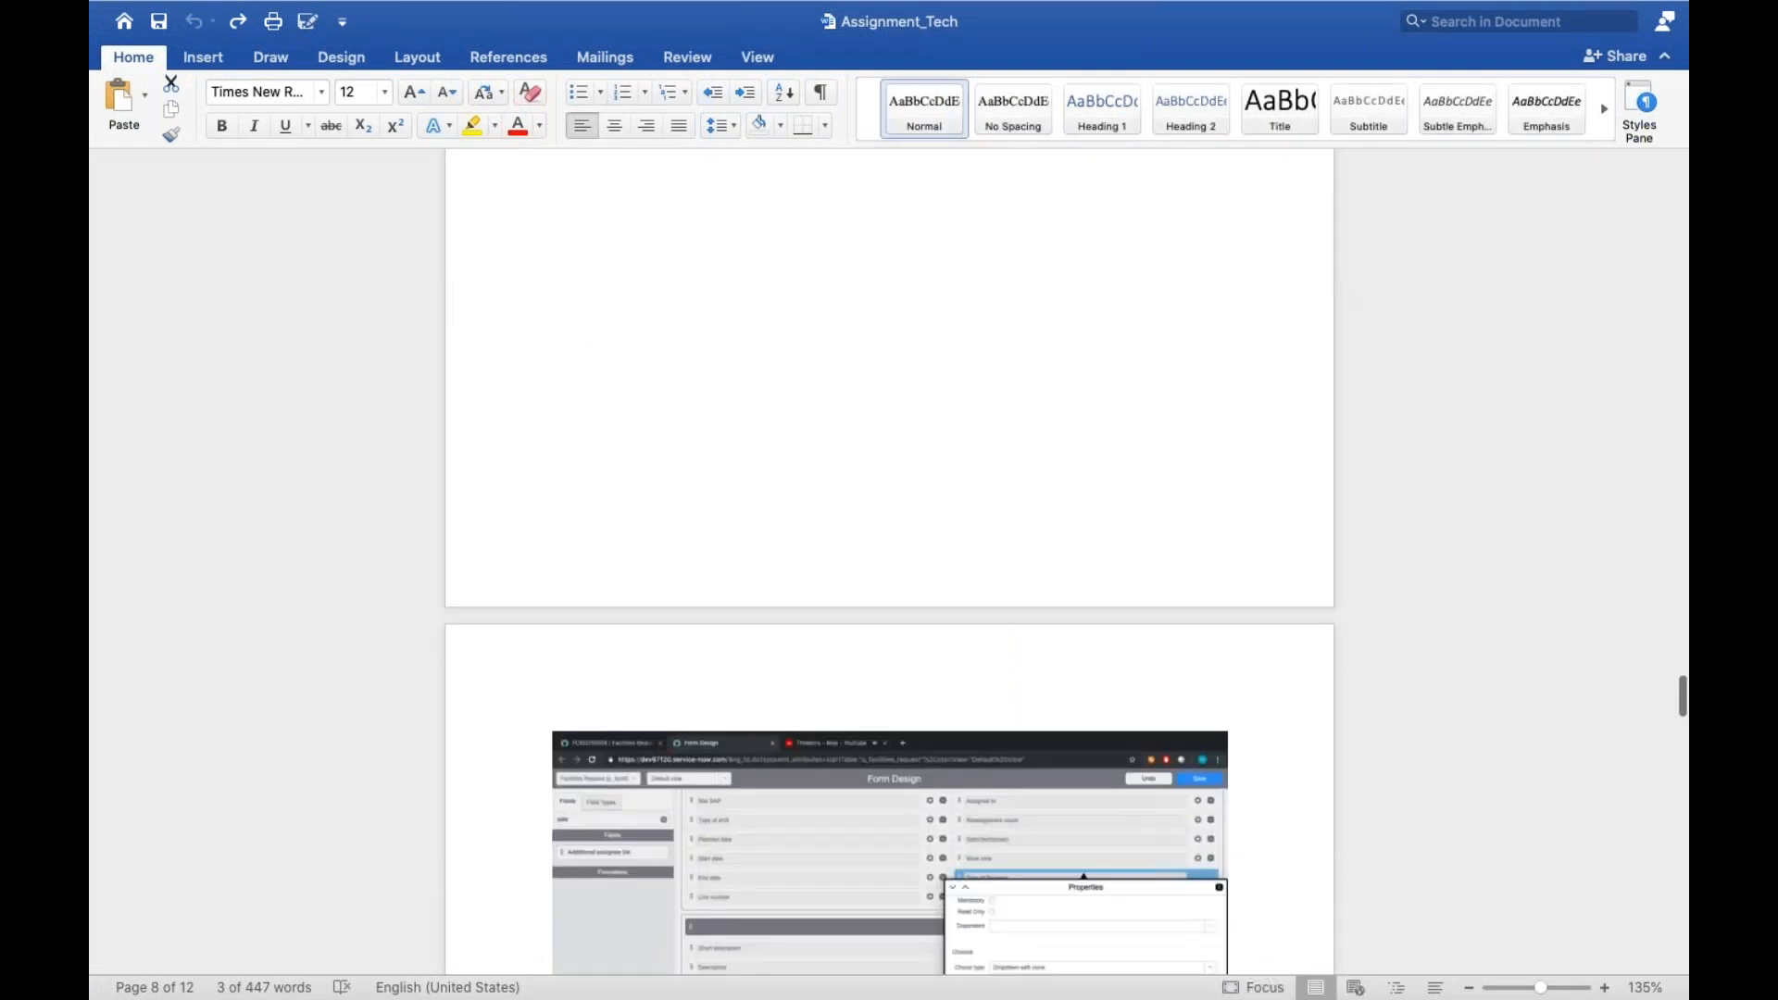
key(ctrl+Left)
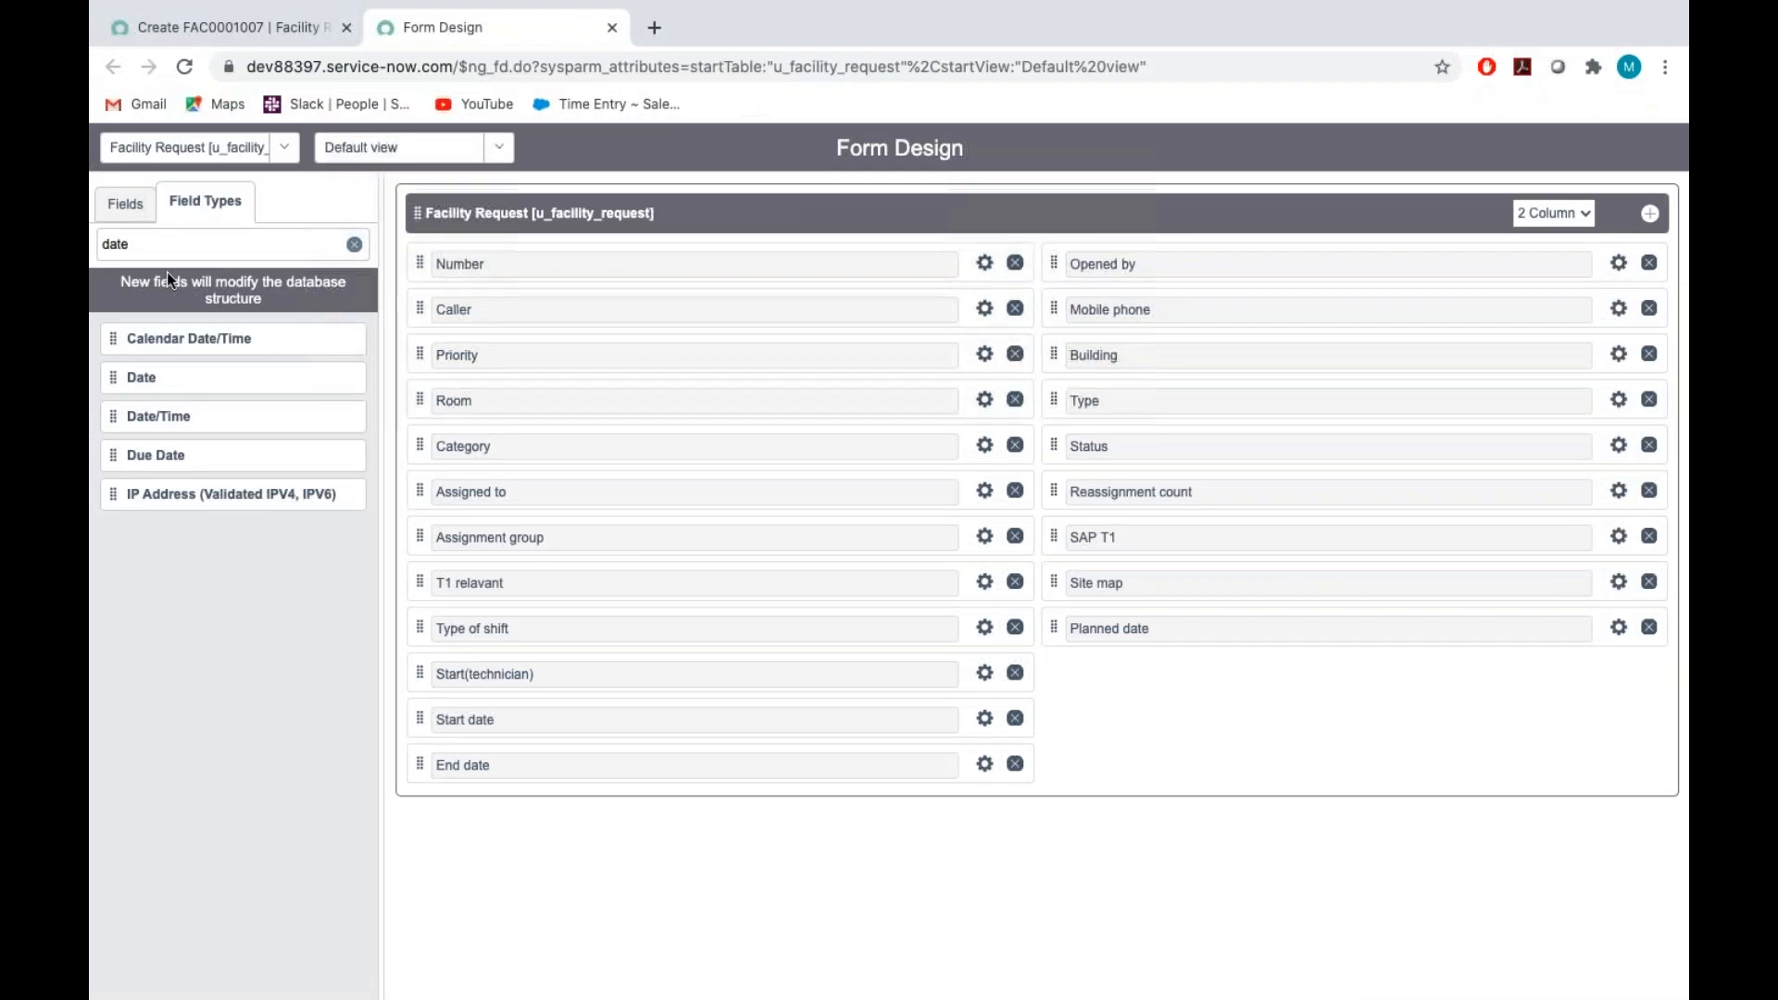
click(174, 243)
key(BackSpace)
key(BackSpace)
key(BackSpace)
key(BackSpace)
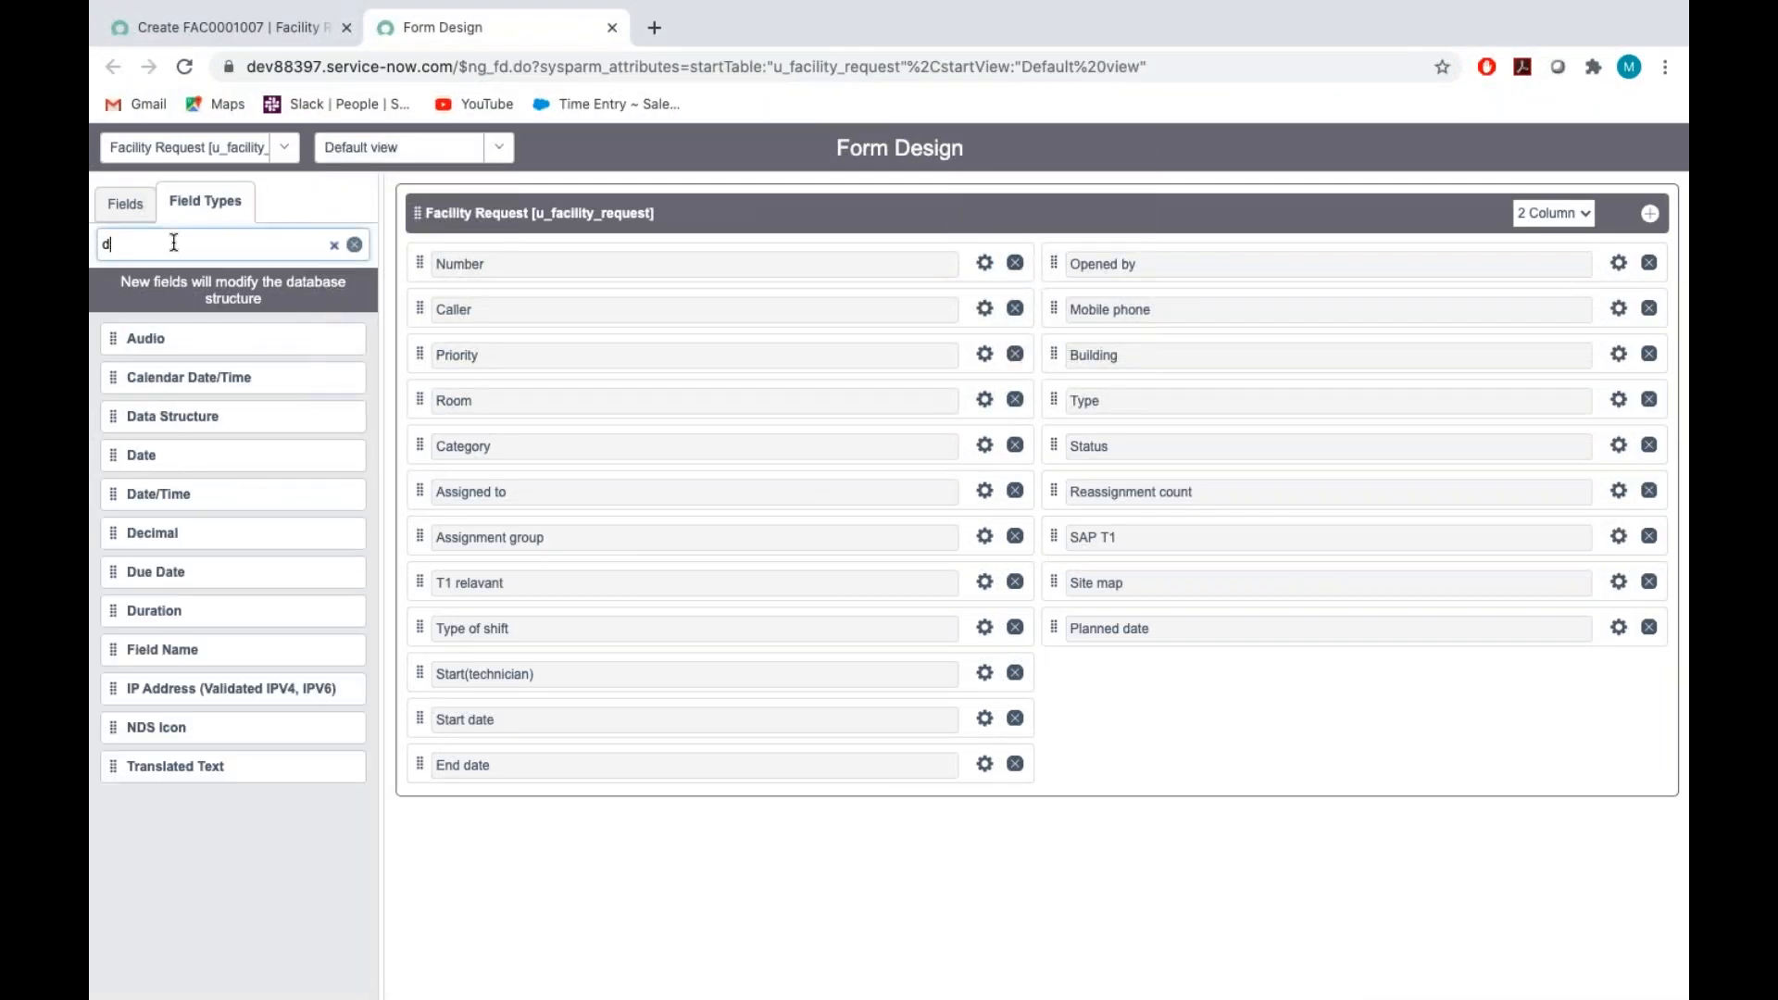
text(string)
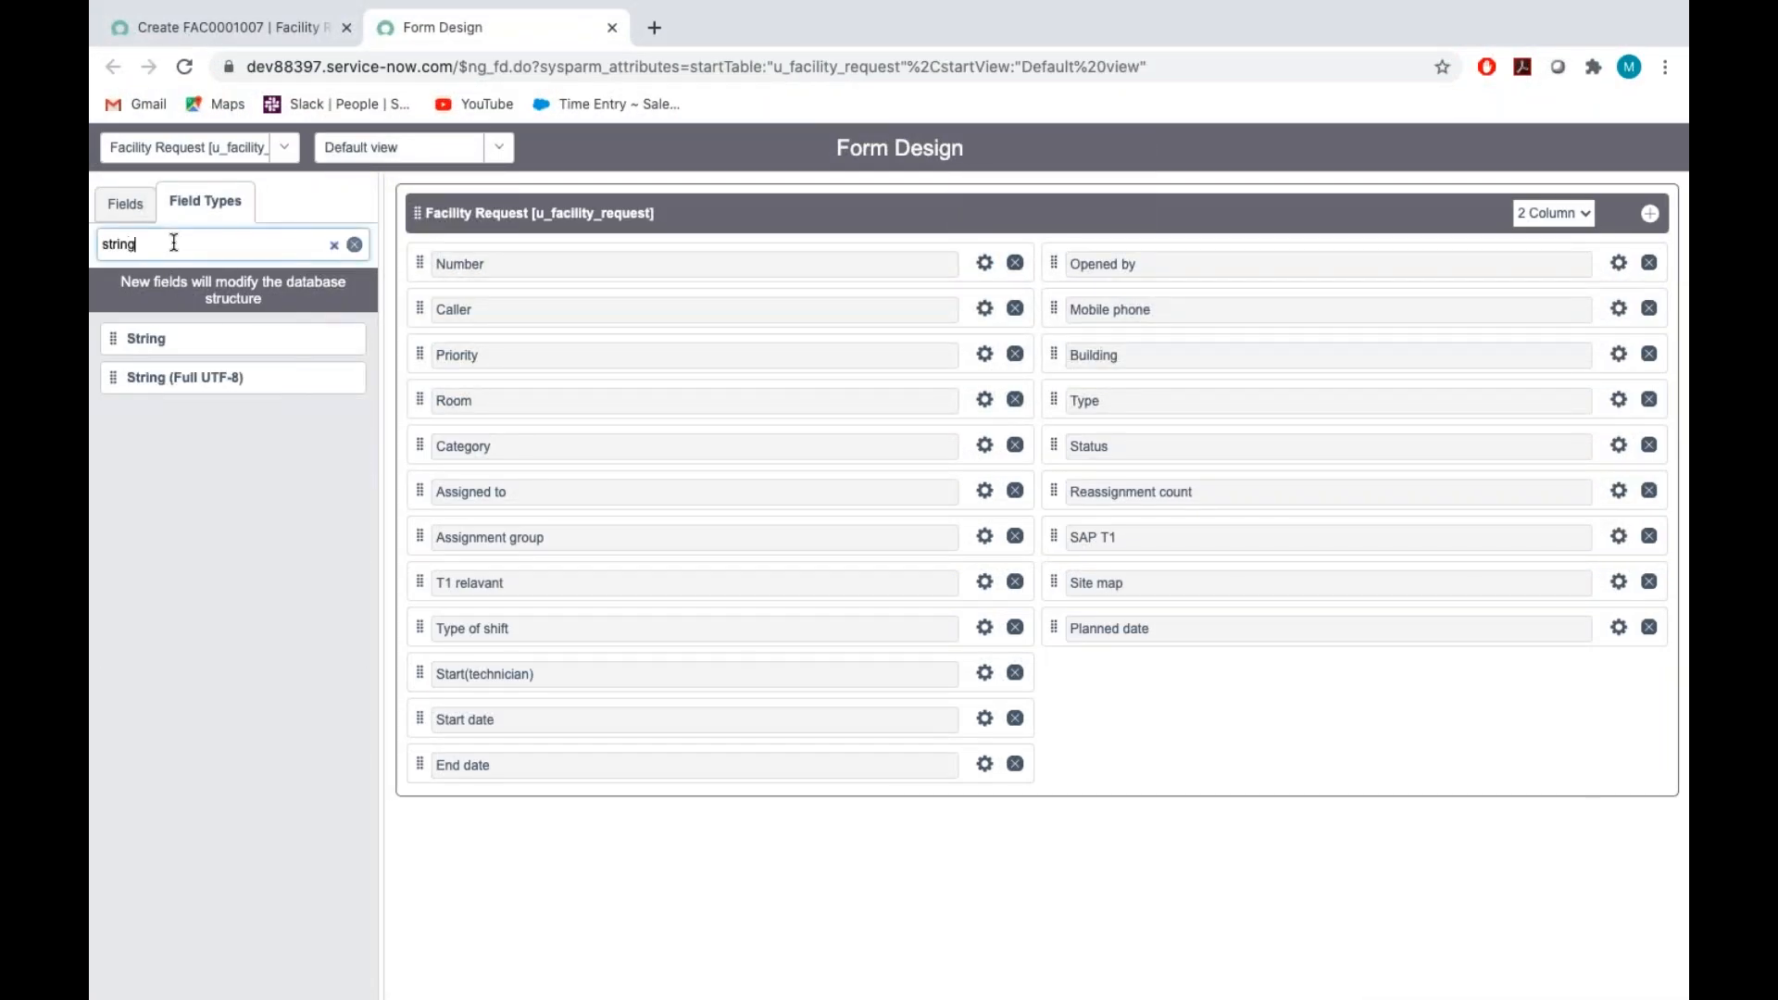
drag(135, 341, 1139, 669)
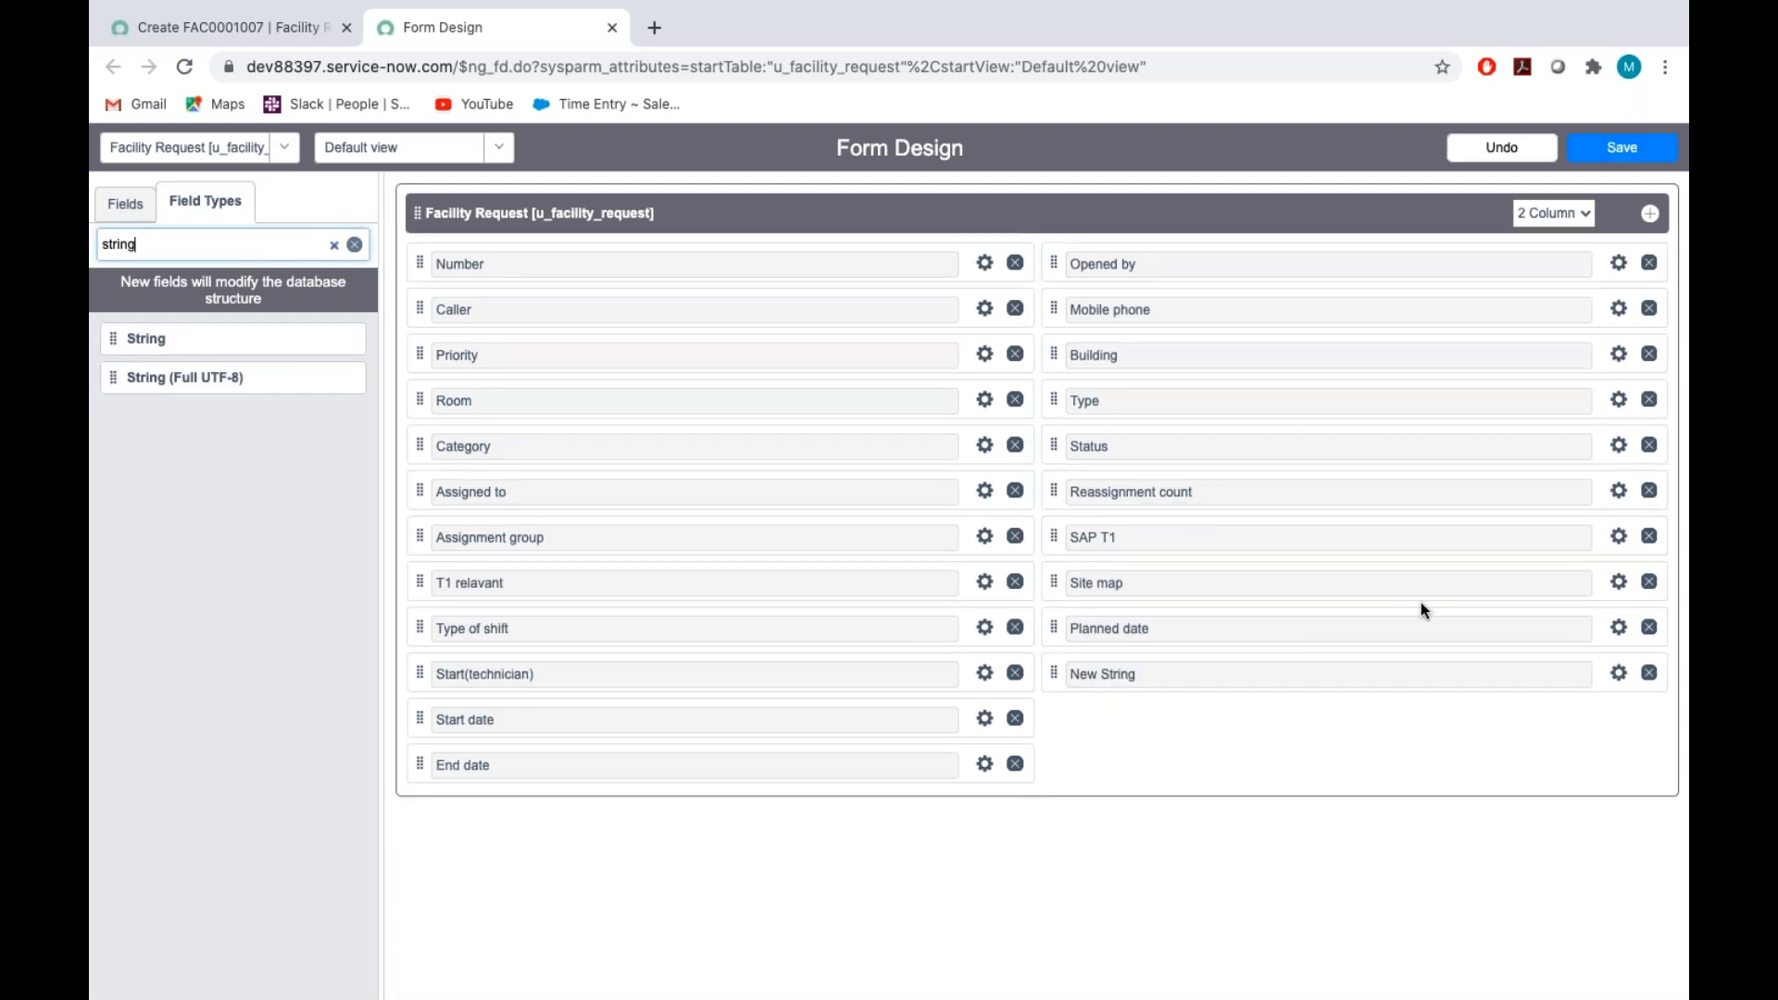
Label the new string field below Planned date "Type of request"
click(1616, 674)
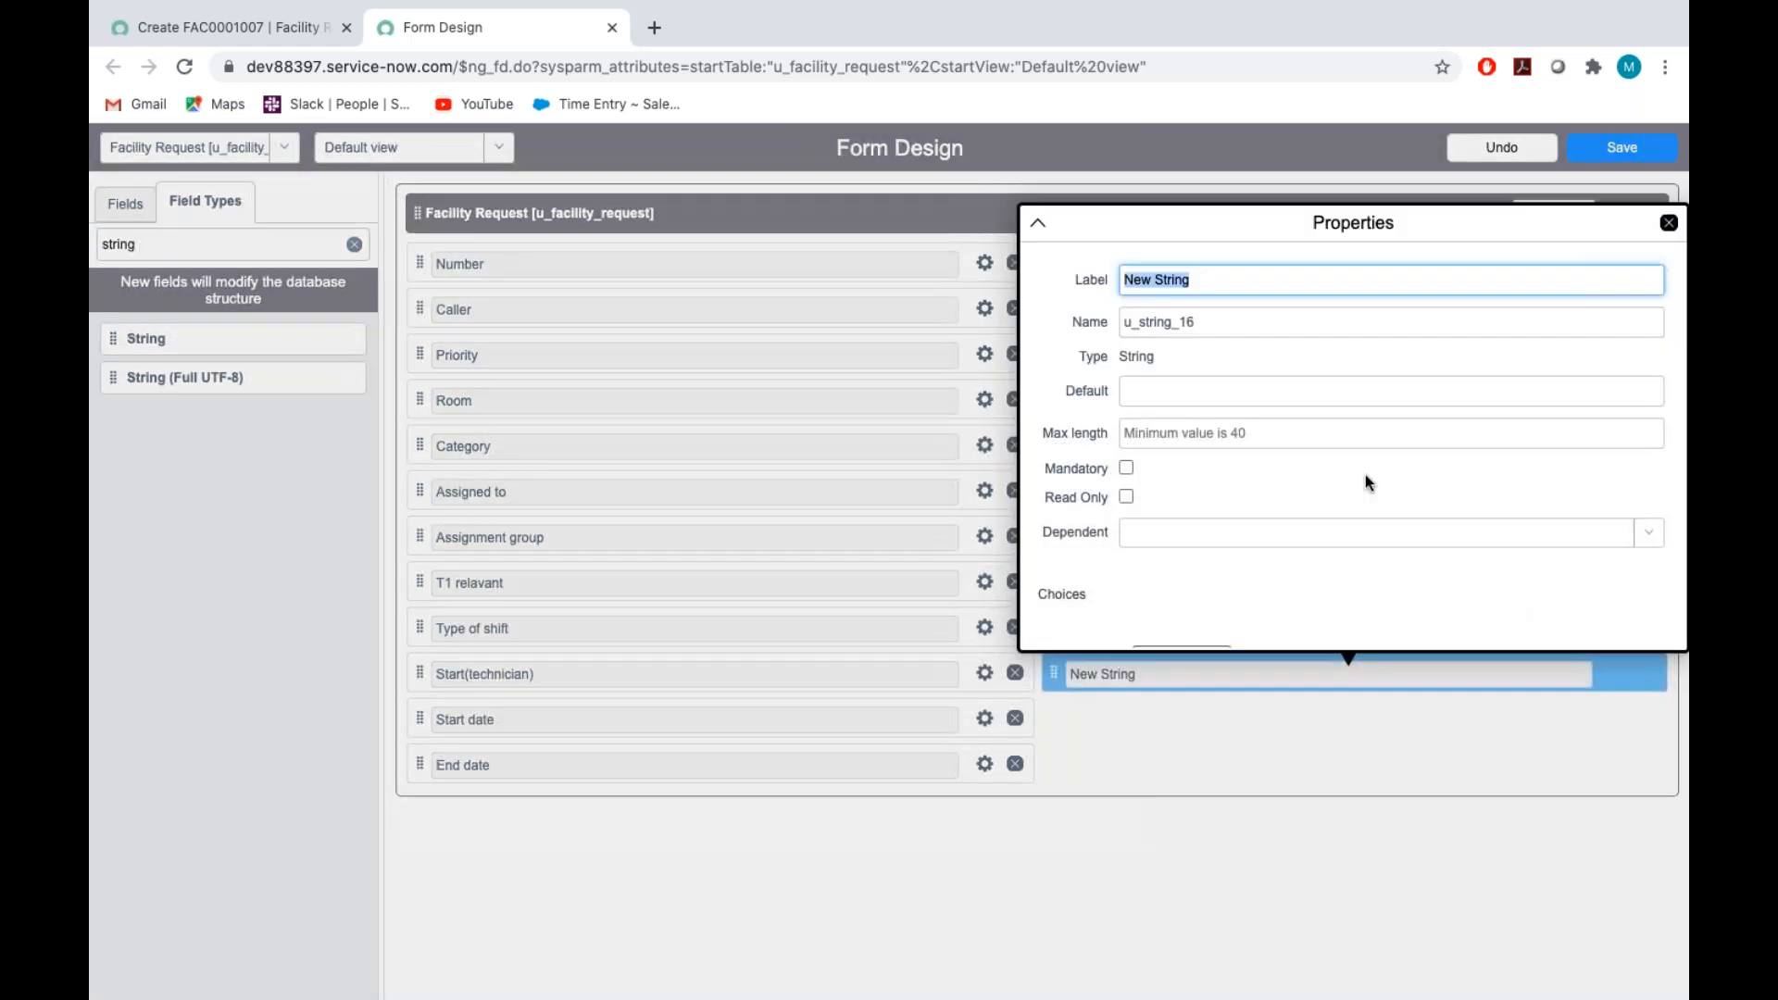
key(BackSpace)
text(Type of request)
Set the Type of request field's name to u_type_ofrequest
double_click(1228, 313)
key(BackSpace)
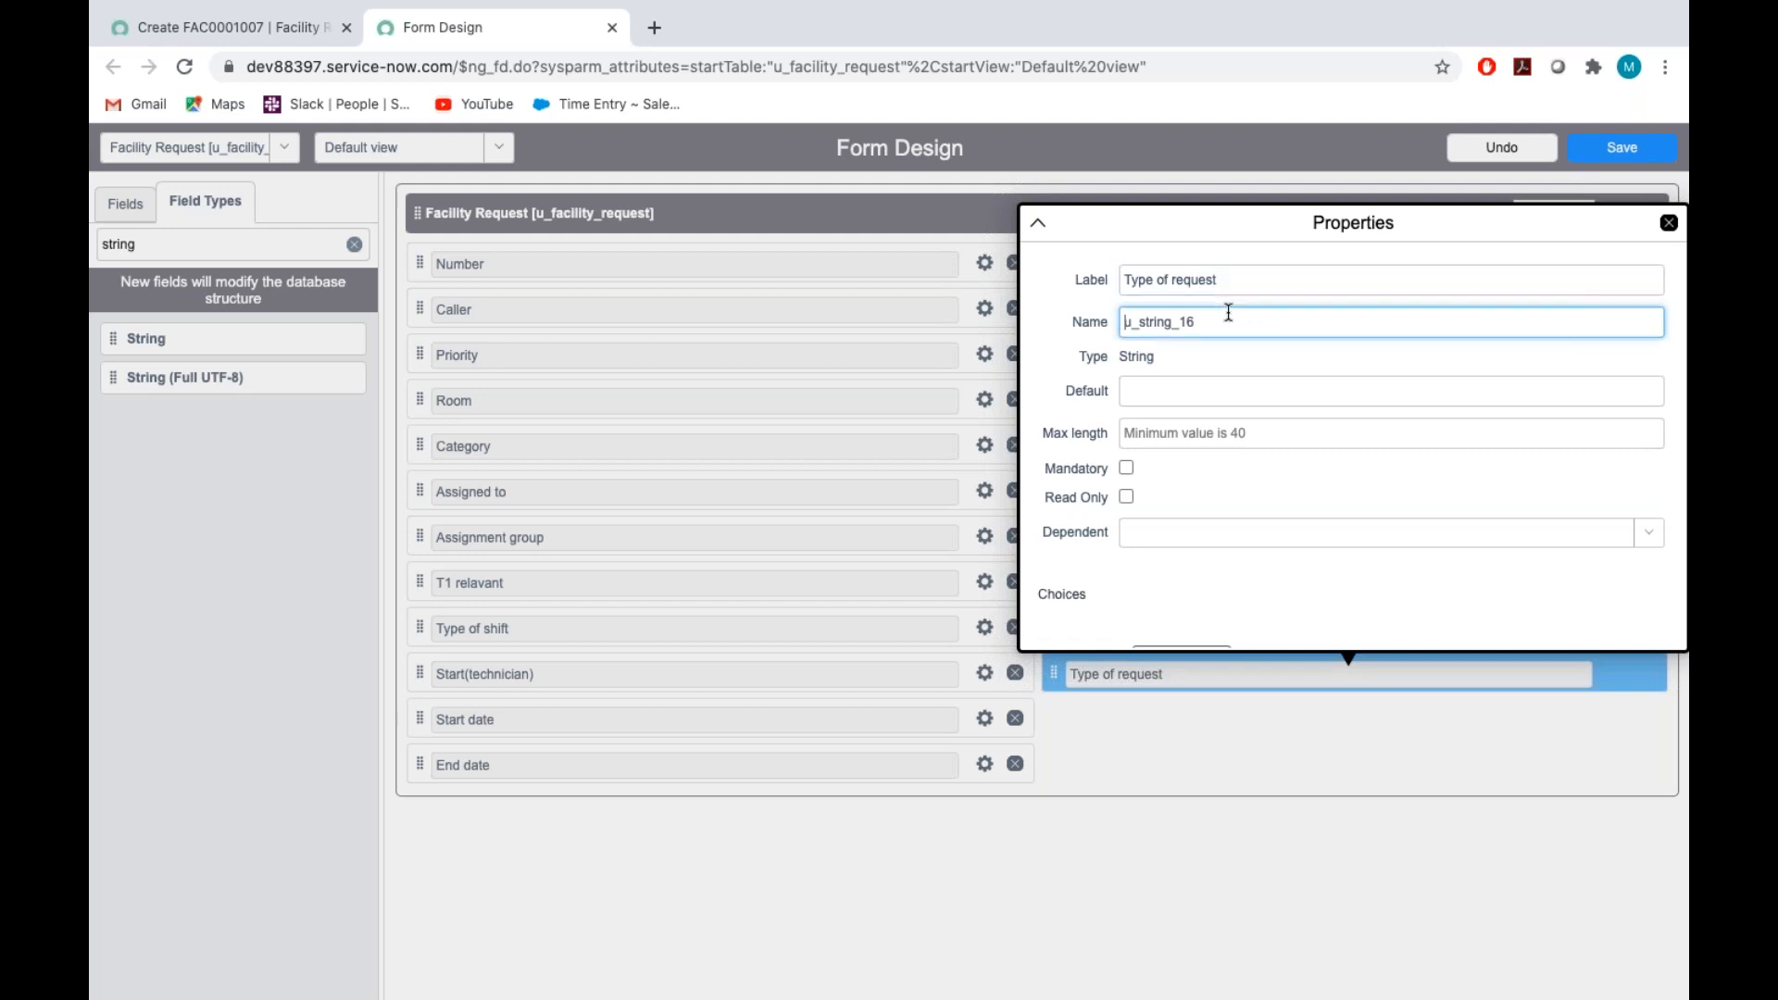
text(u_typ)
text(r)
text(e_)
text(of)
text(resiest)
key(BackSpace)
key(BackSpace)
key(BackSpace)
text(quest)
Create choices for the Type of request field and rename the first one "ELA", following the Assignment_Tech document
scroll(1228, 312, down, 1)
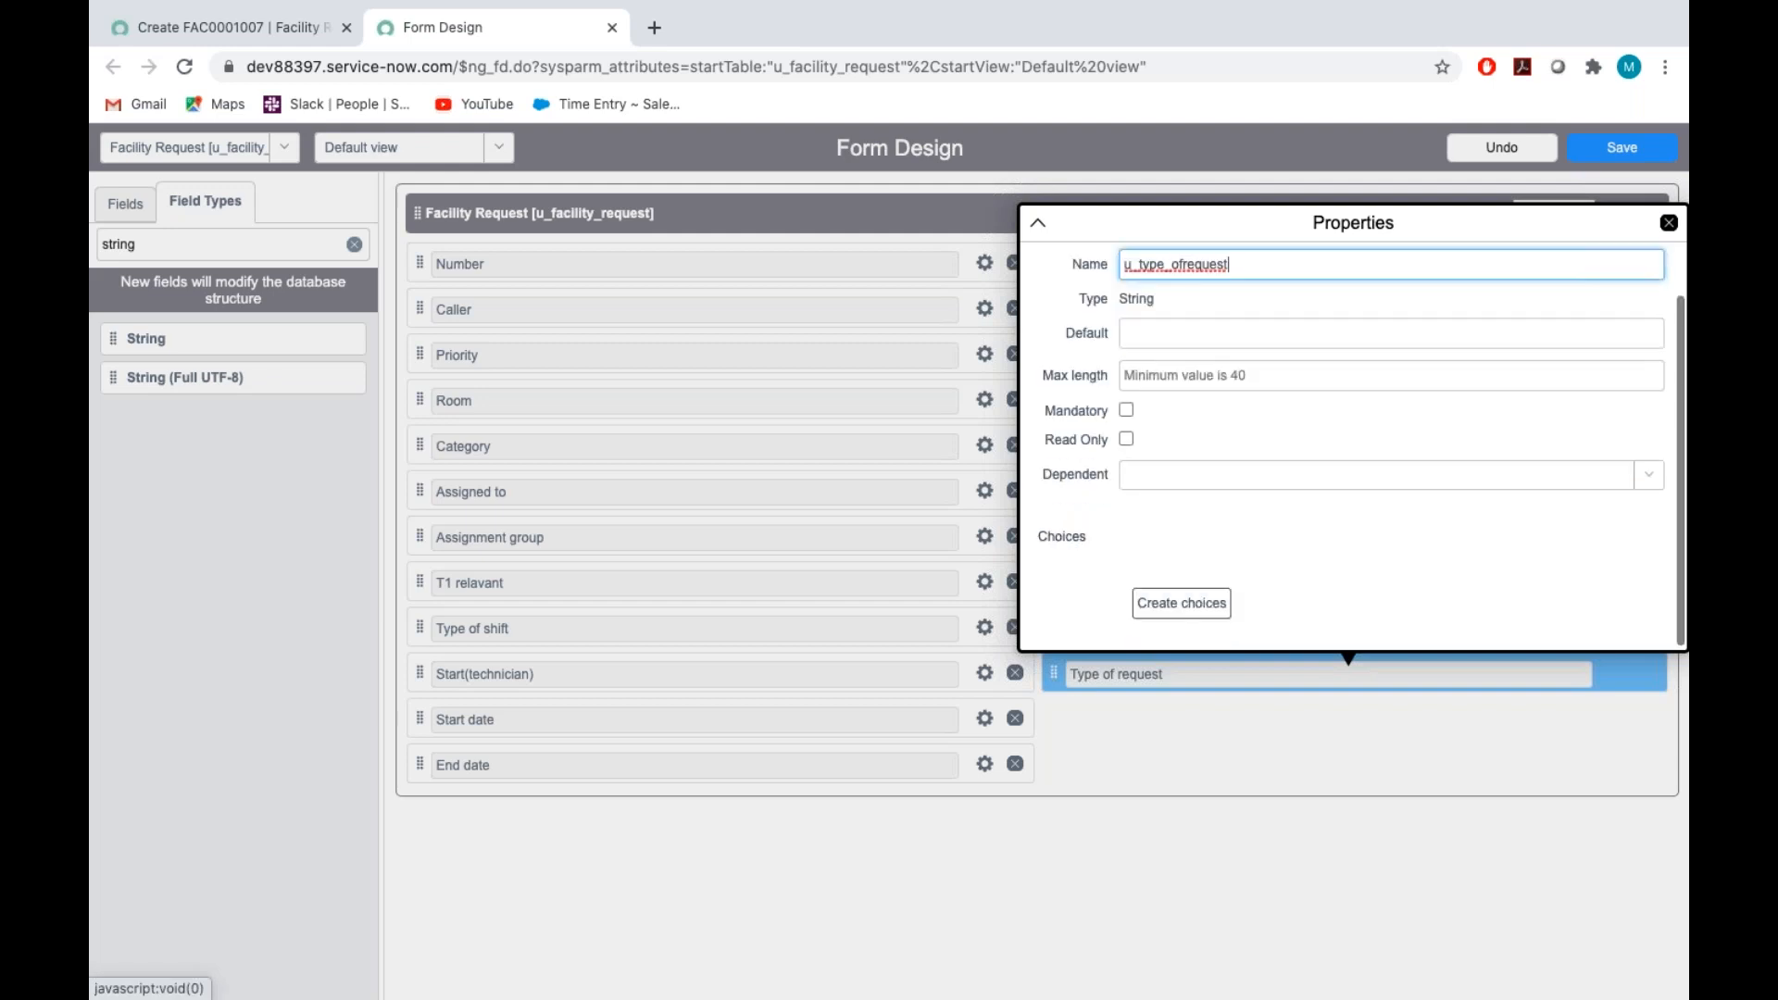
click(1182, 603)
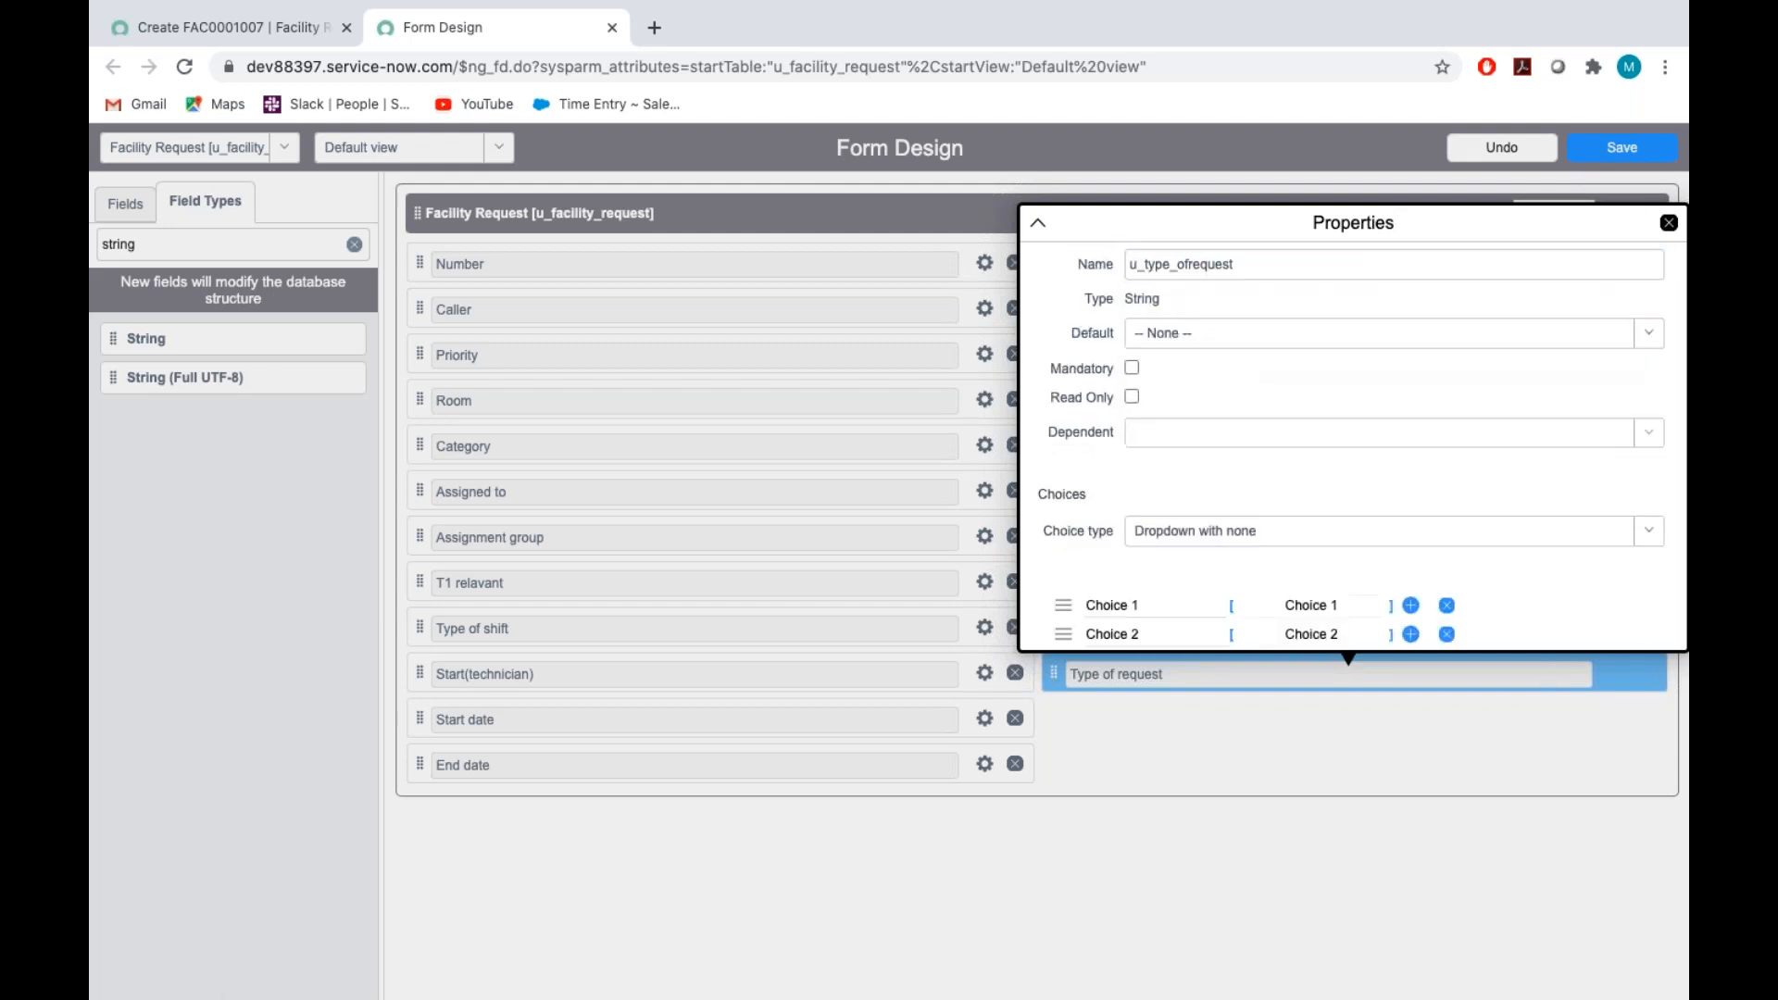
scroll(1173, 592, down, 2)
click(1164, 468)
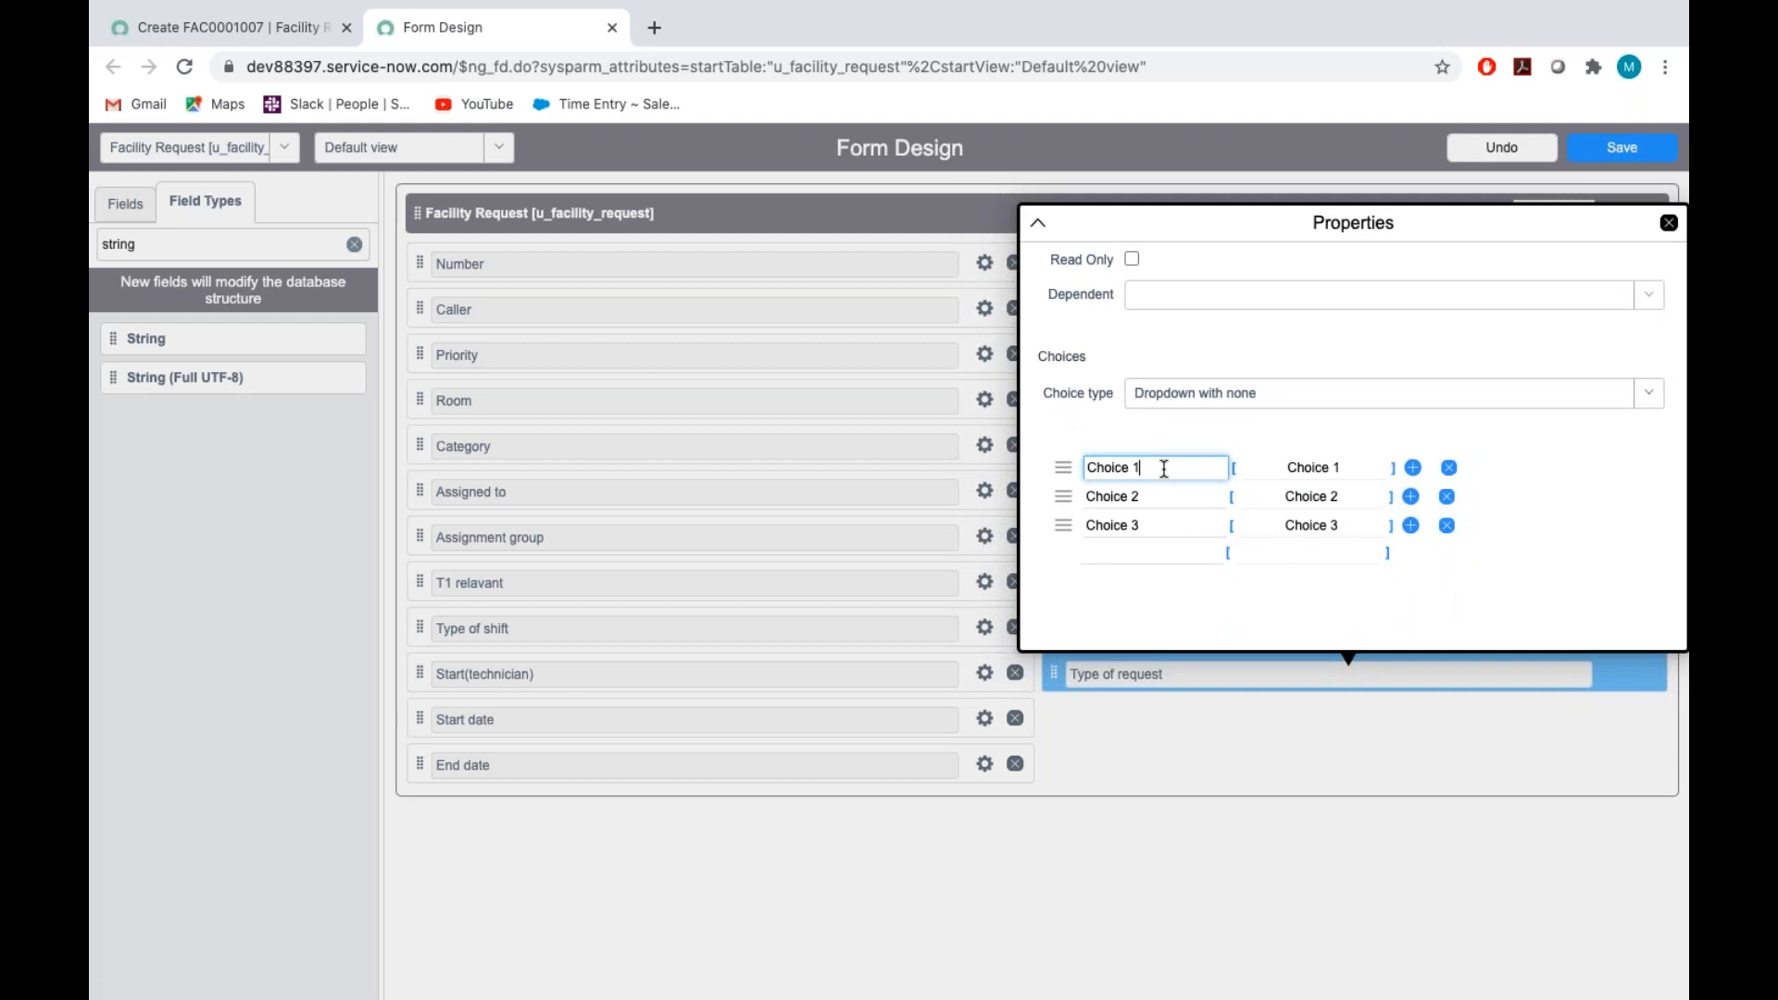
key(ctrl+Right)
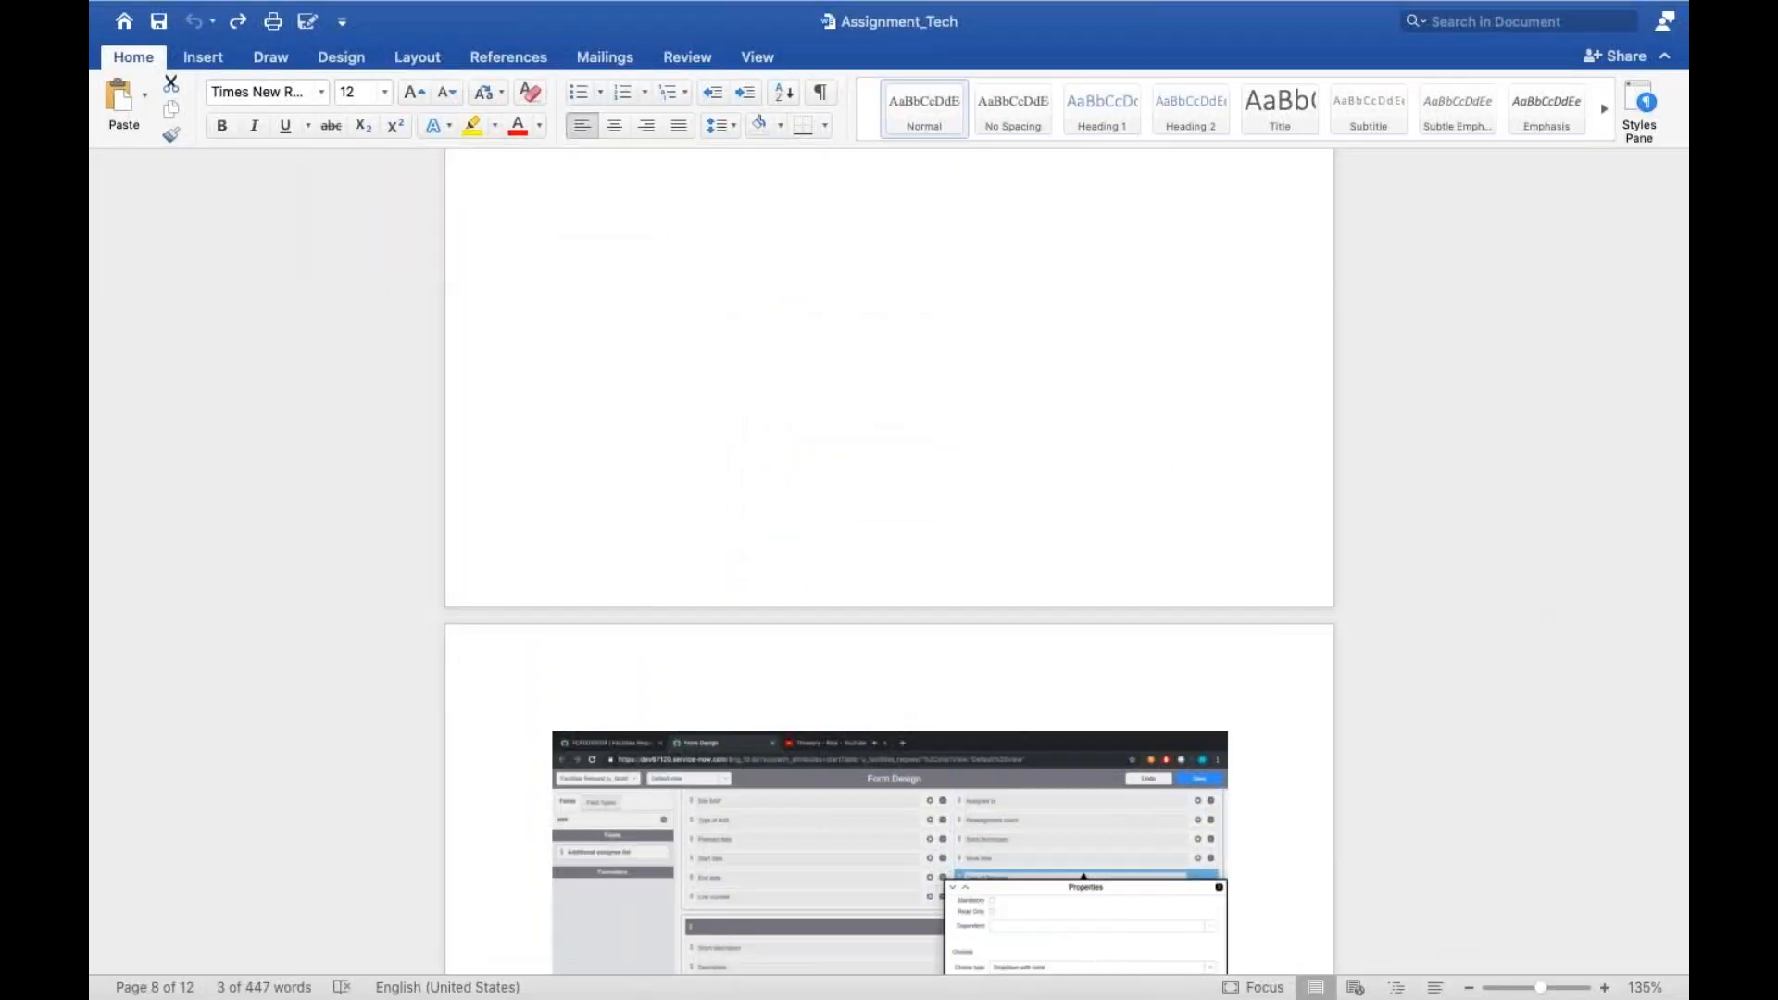
scroll(1164, 469, up, 2)
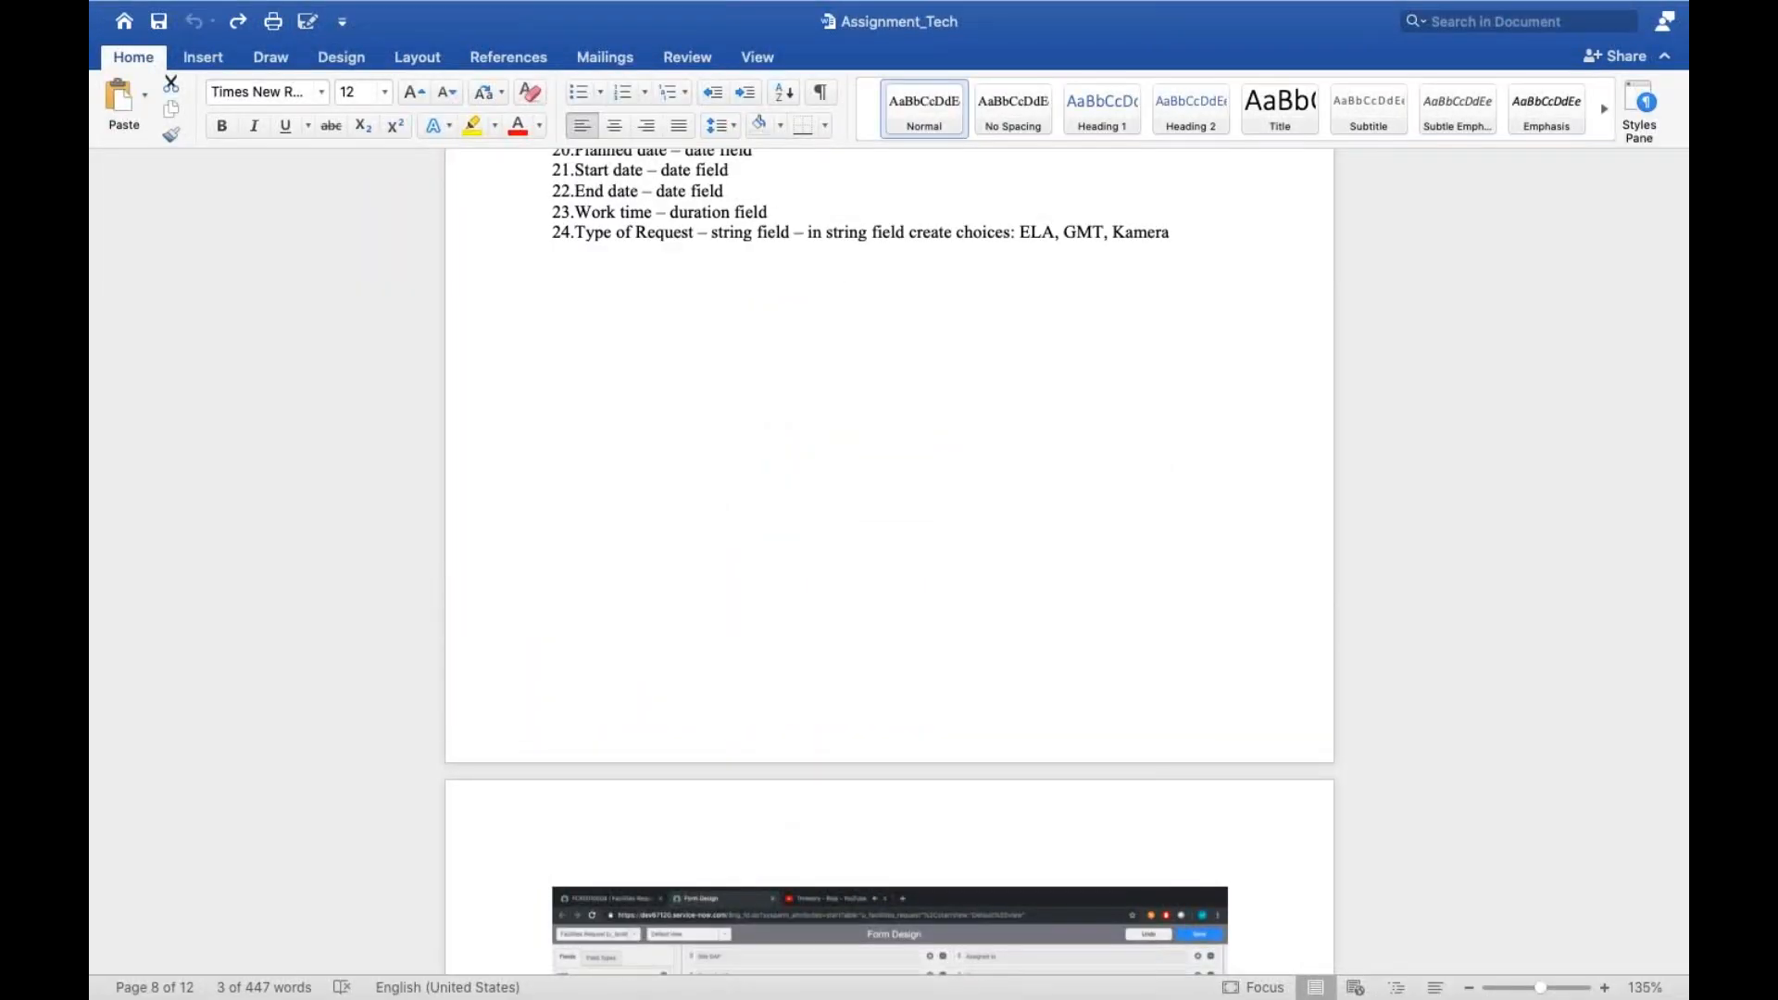
key(ctrl+Left)
key(BackSpace)
key(BackSpace)
key(BackSpace)
key(BackSpace)
key(BackSpace)
key(BackSpace)
key(BackSpace)
key(BackSpace)
text(ELA)
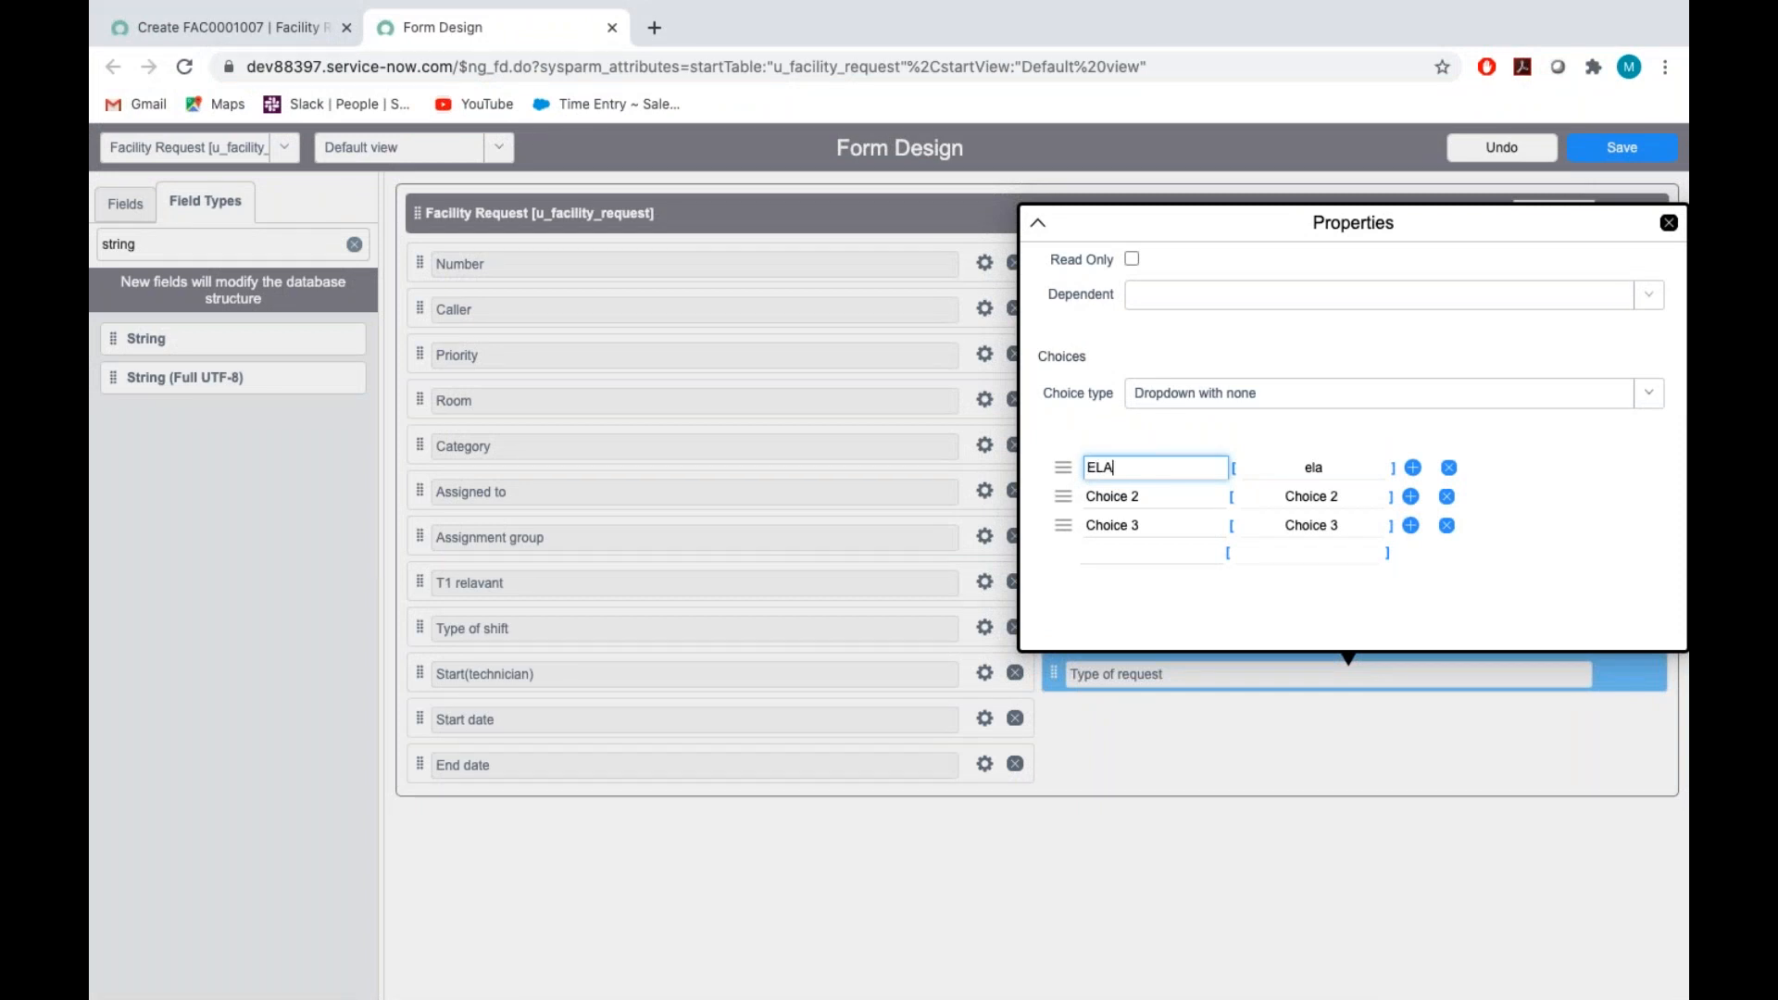
Rename the second choice of the Type of request field "GMT"
click(1168, 494)
key(BackSpace)
key(BackSpace)
key(BackSpace)
key(BackSpace)
key(BackSpace)
key(BackSpace)
key(BackSpace)
key(BackSpace)
text(GMT)
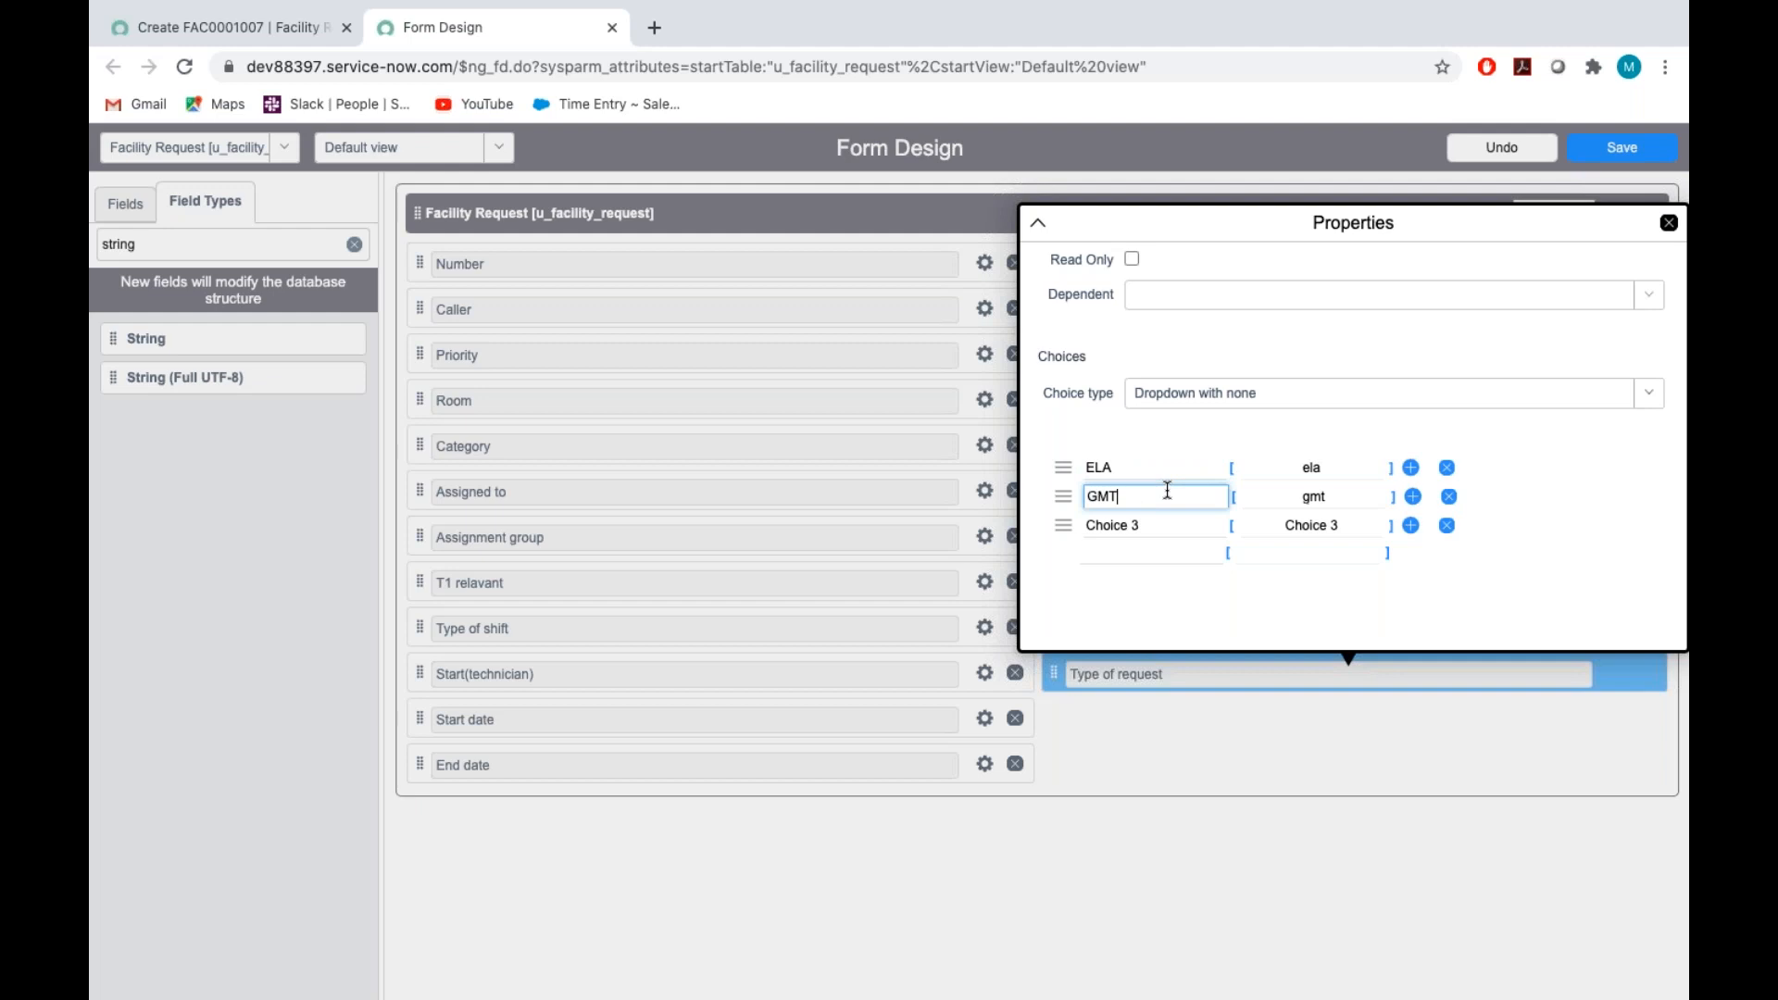
Rename the third Type of request choice "Kamera" and save the form design
click(1171, 526)
key(BackSpace)
key(BackSpace)
key(BackSpace)
key(BackSpace)
key(BackSpace)
key(BackSpace)
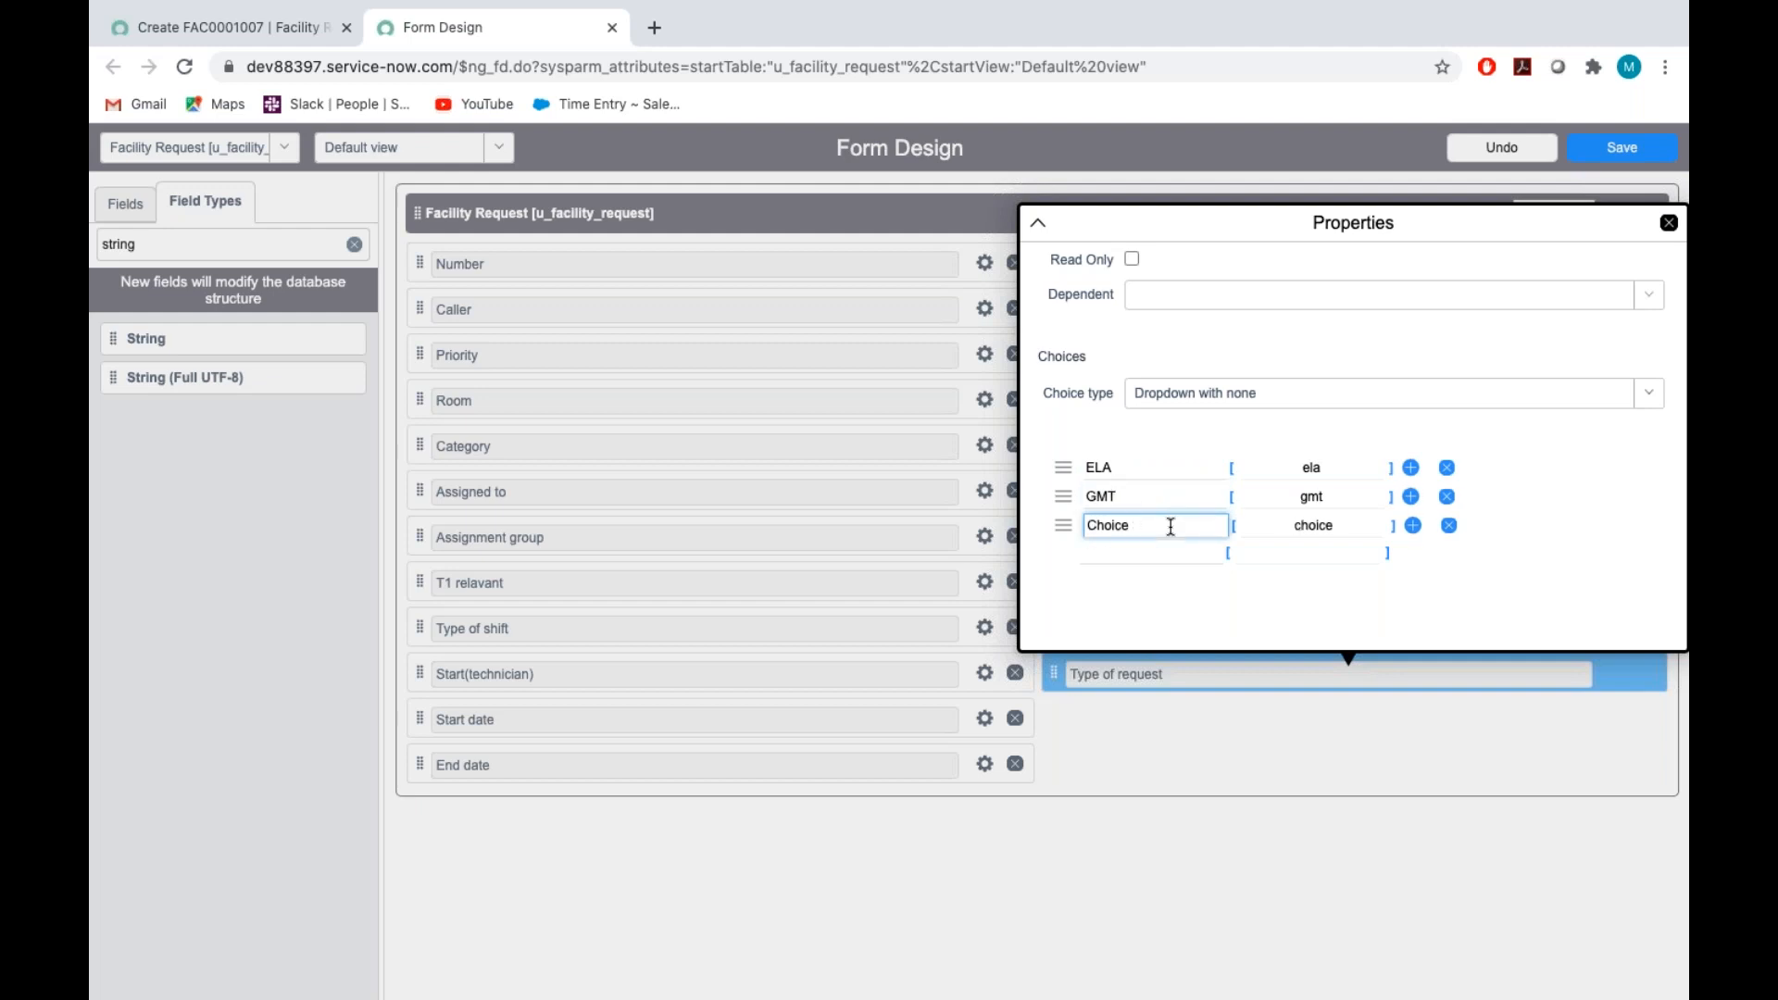
key(BackSpace)
key(BackSpace)
text(Kamera)
click(1267, 594)
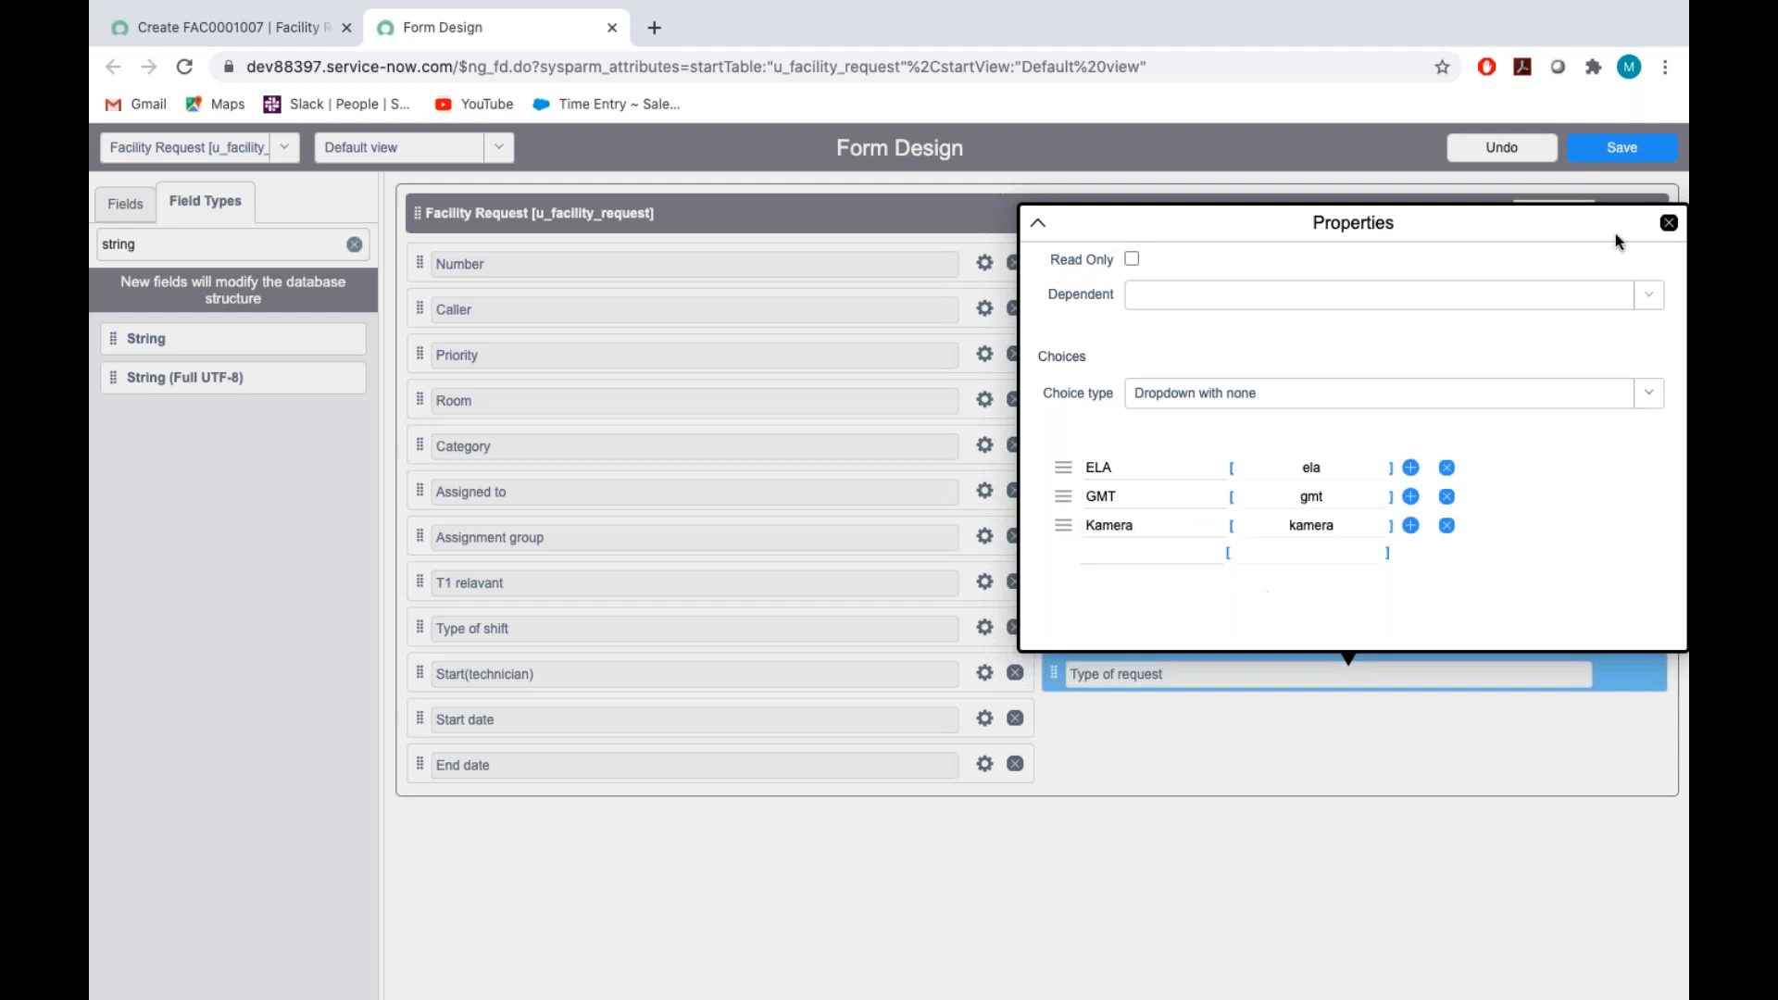
click(1669, 222)
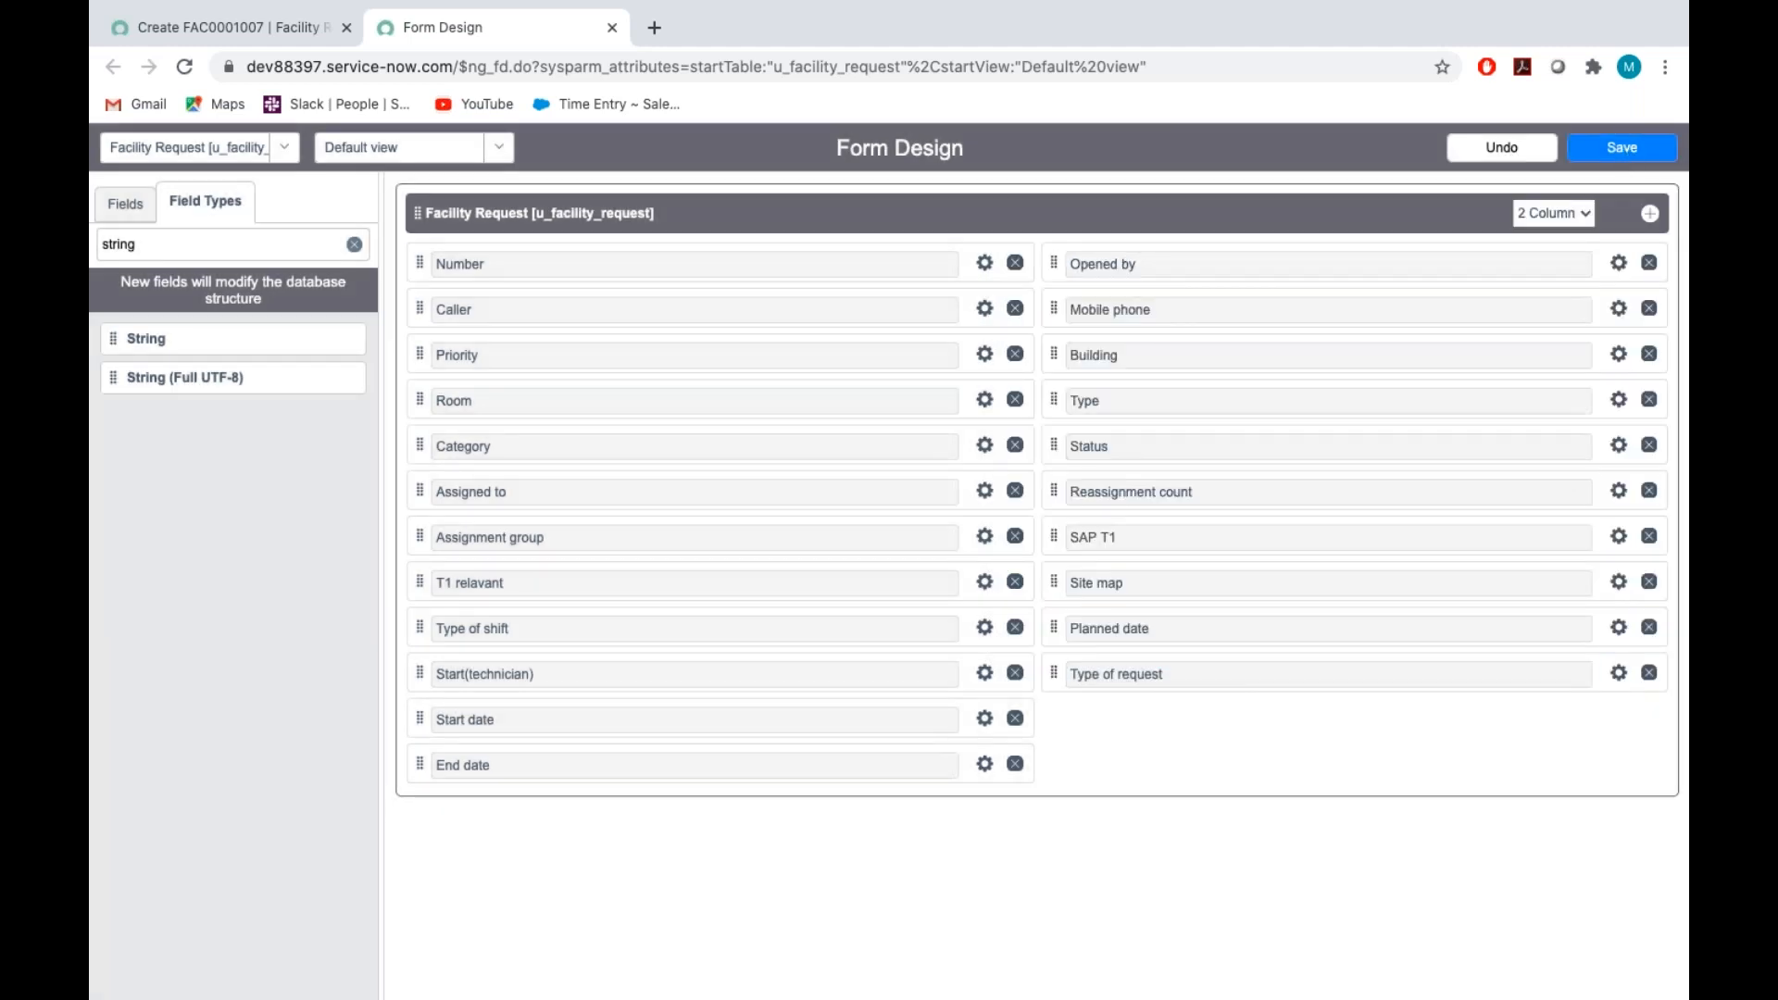
click(1623, 149)
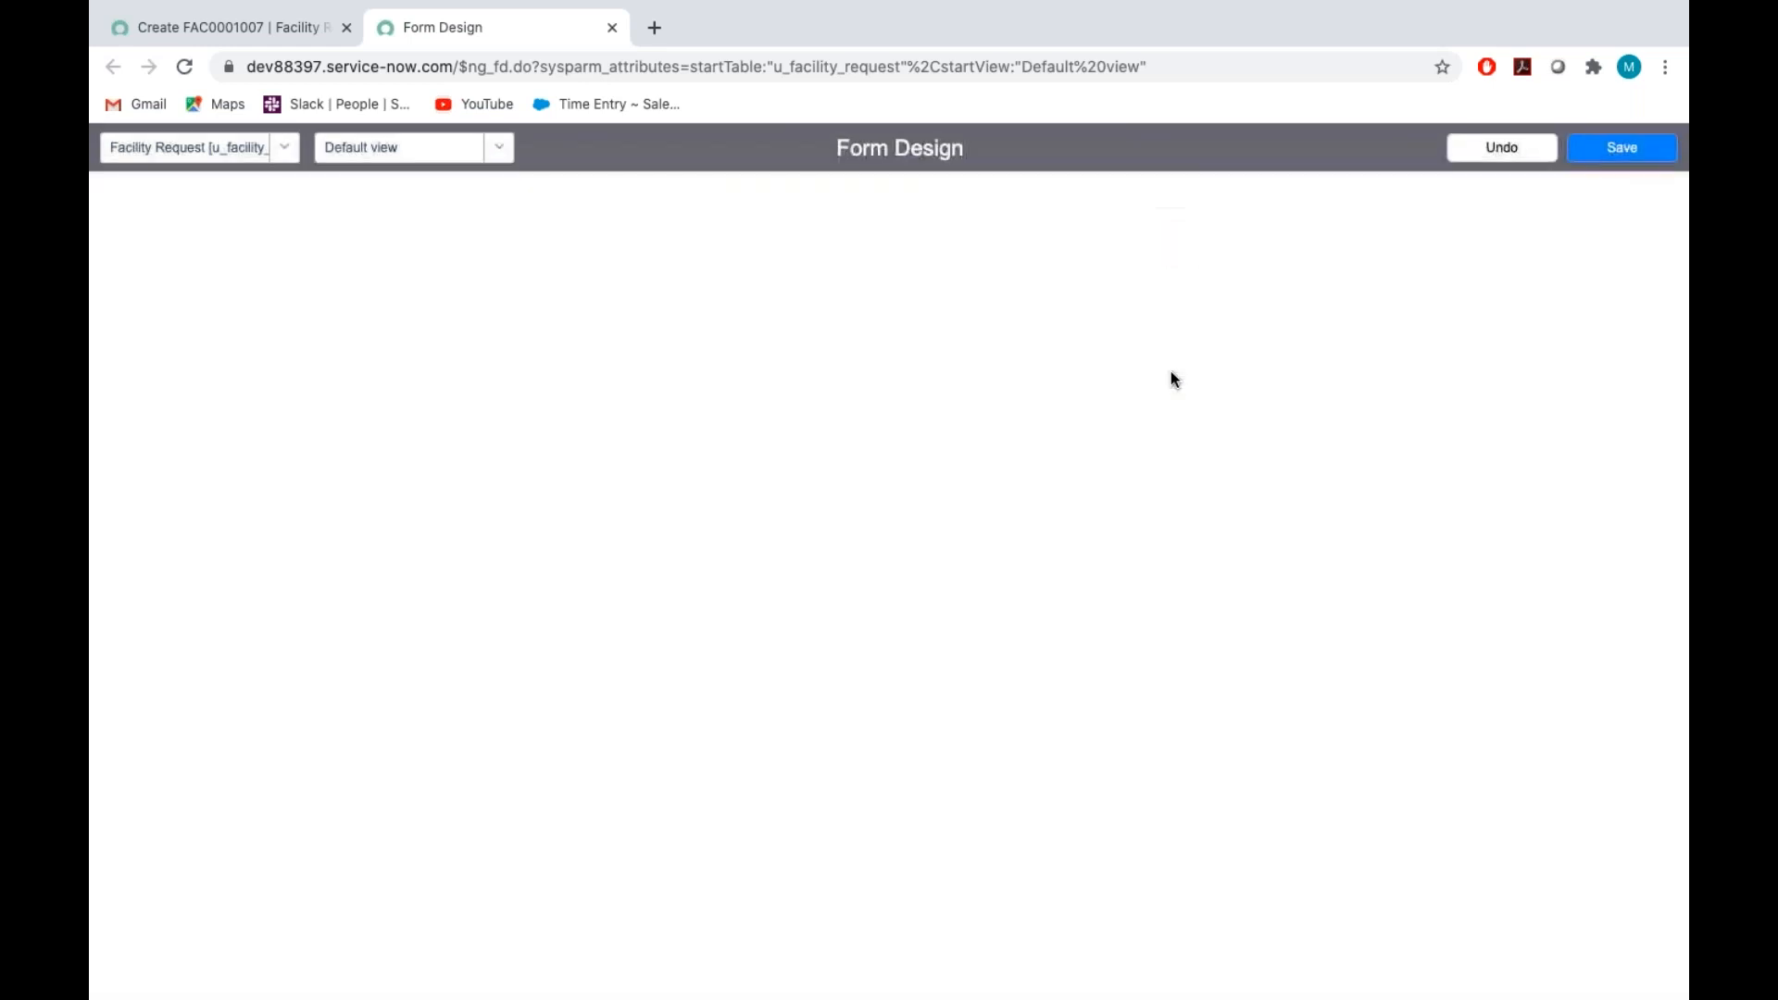
Review the remaining instructions and the final form layout in the Assignment_Tech document, and return to Form Design
key(ctrl+Right)
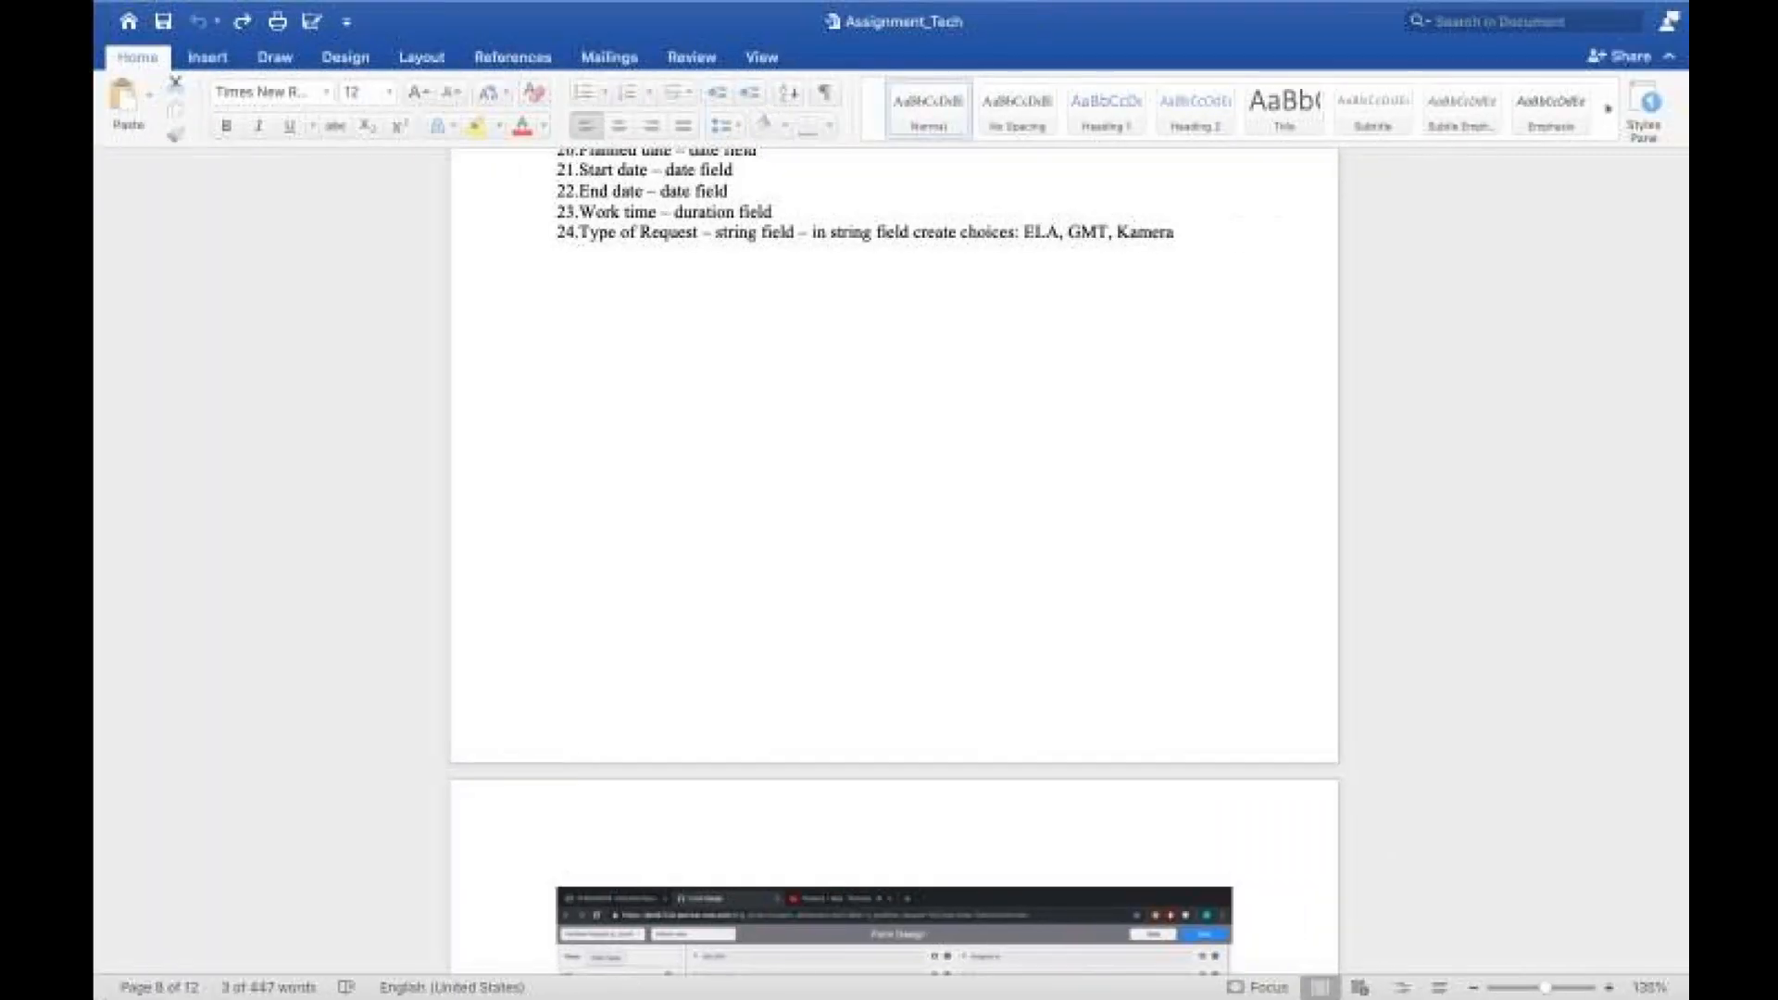
scroll(886, 575, down, 10)
scroll(886, 575, down, 5)
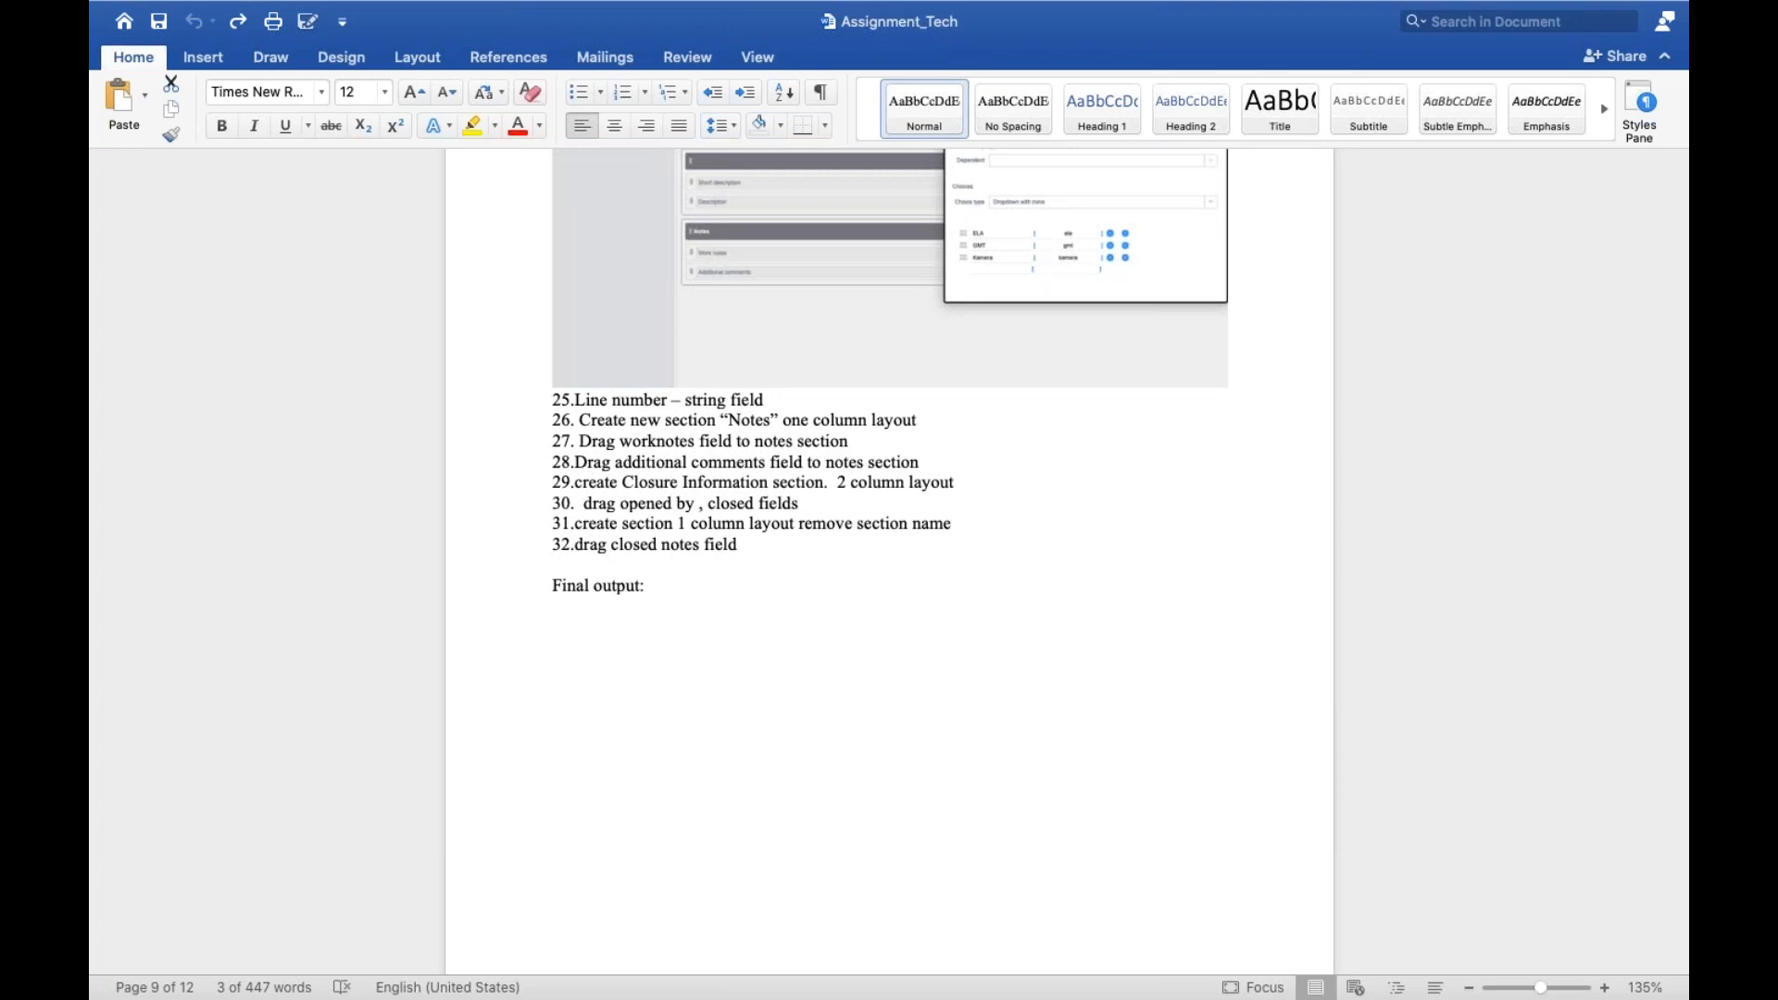
key(ctrl+Left)
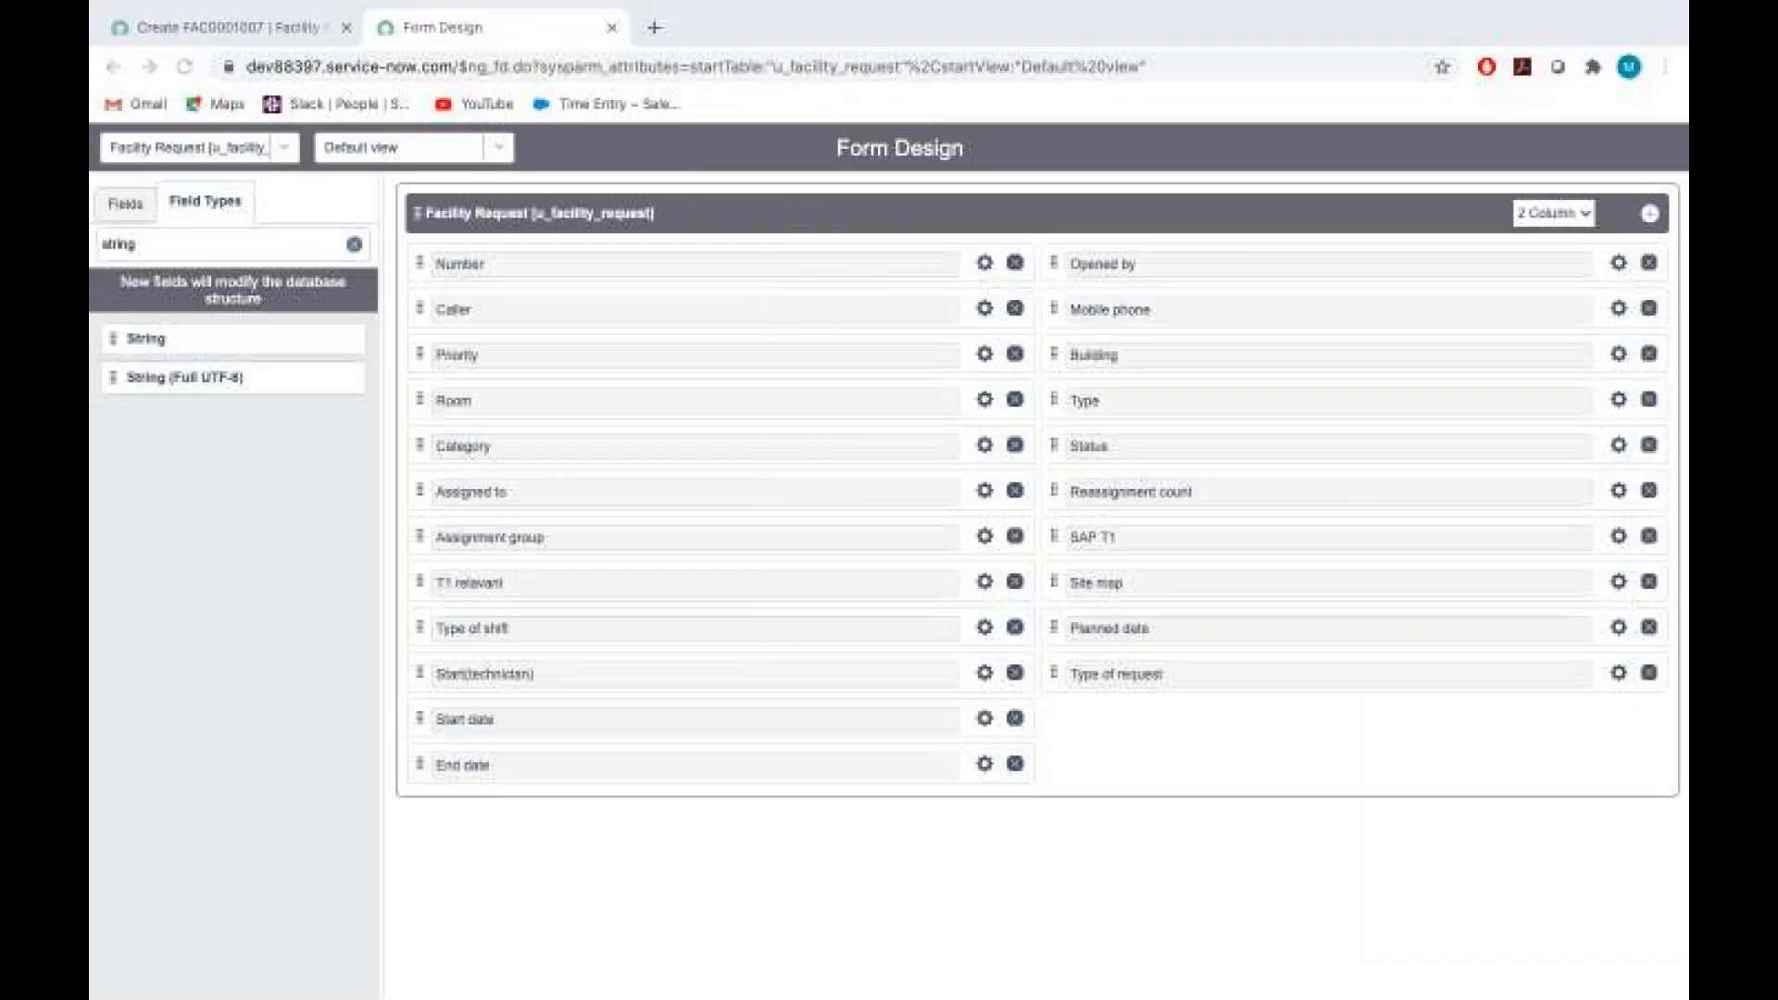
key(ctrl+Right)
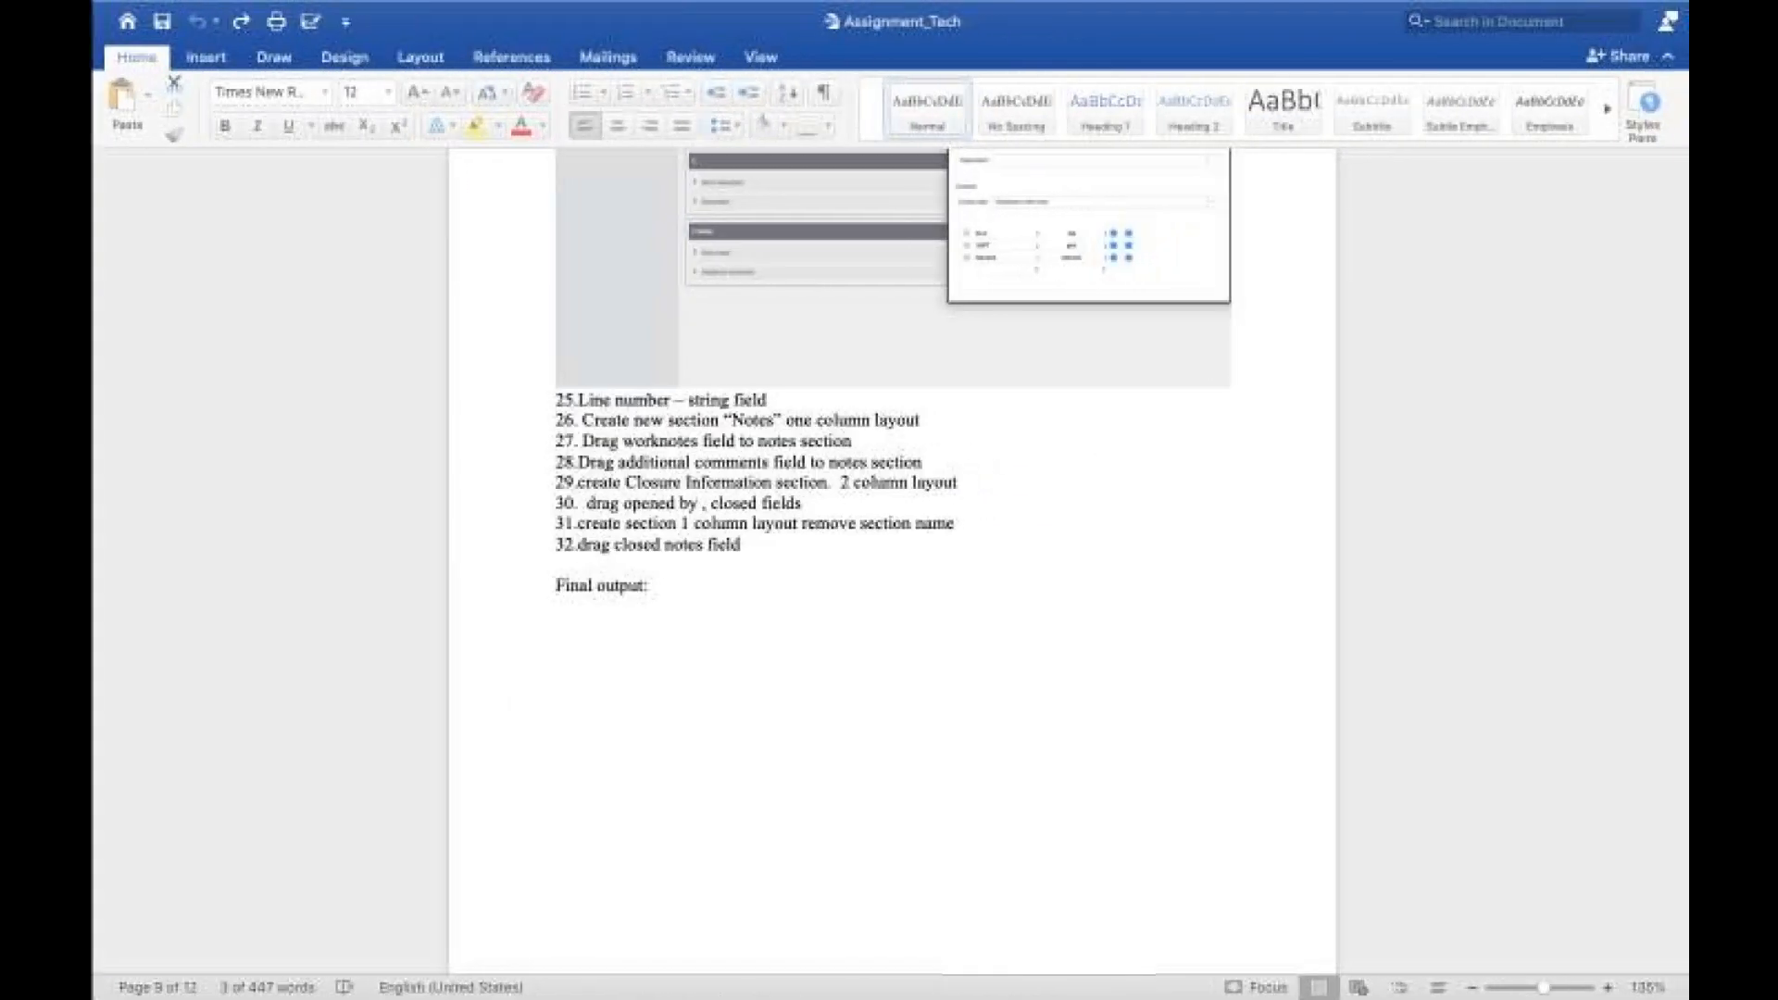
scroll(890, 555, down, 10)
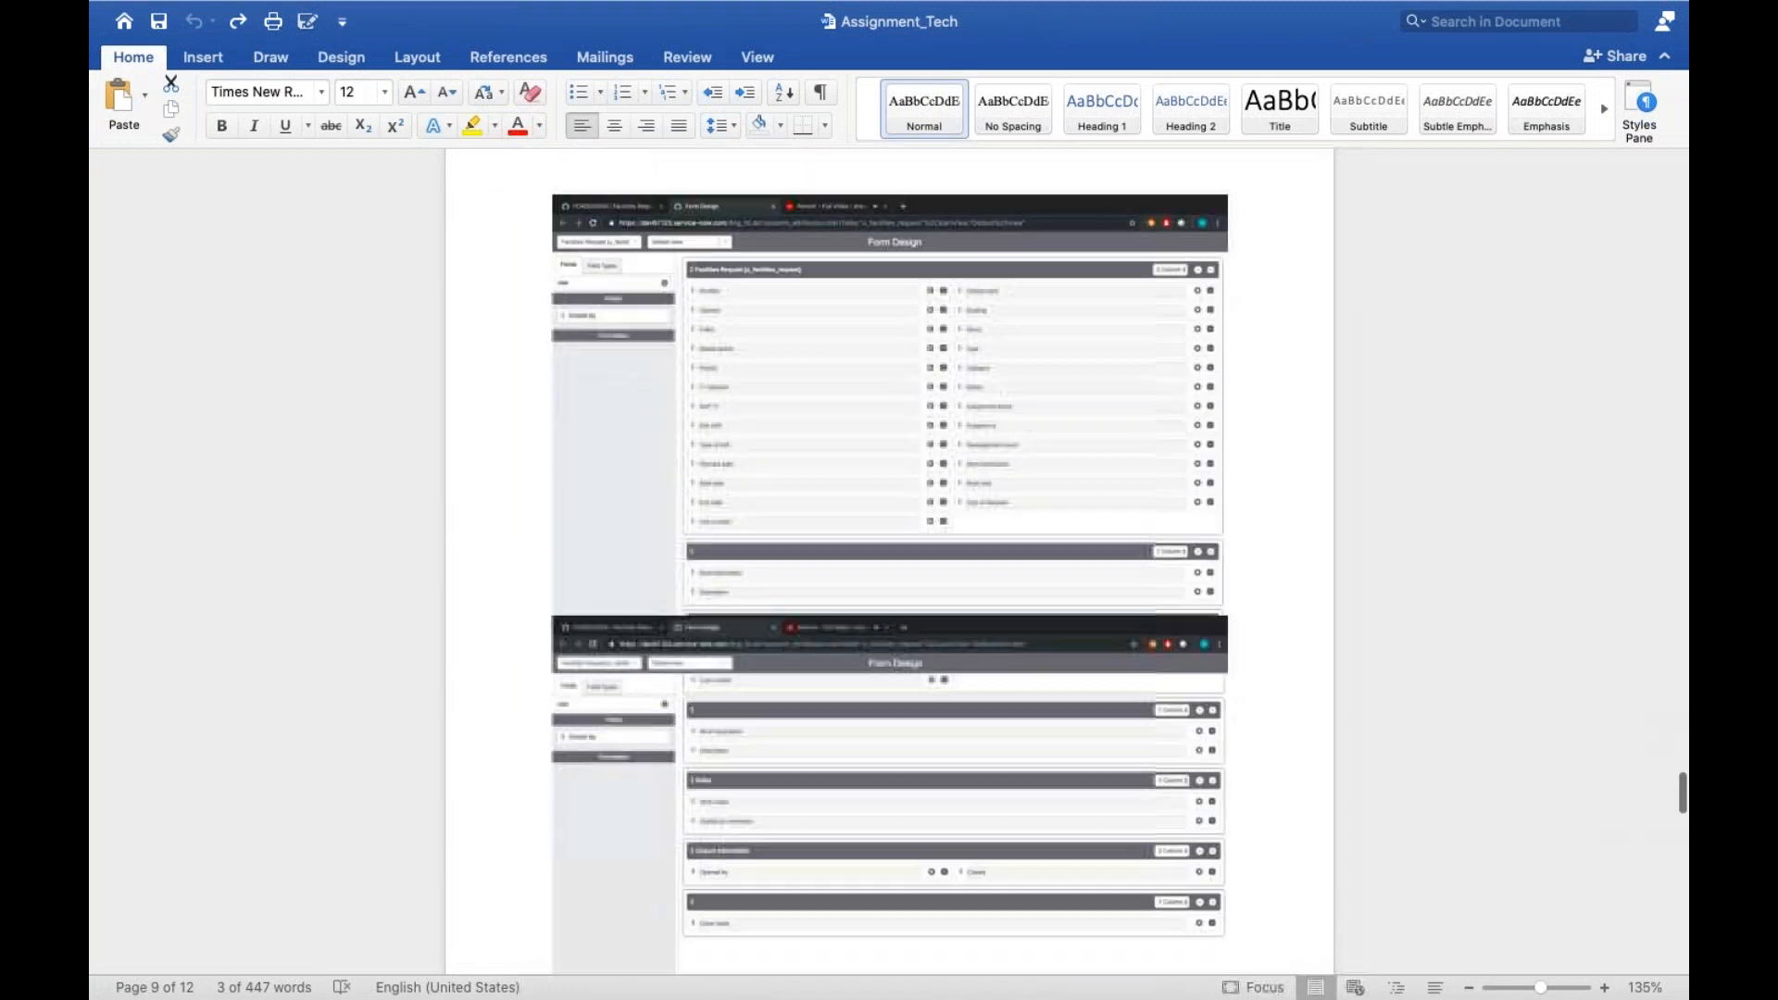
scroll(889, 555, down, 2)
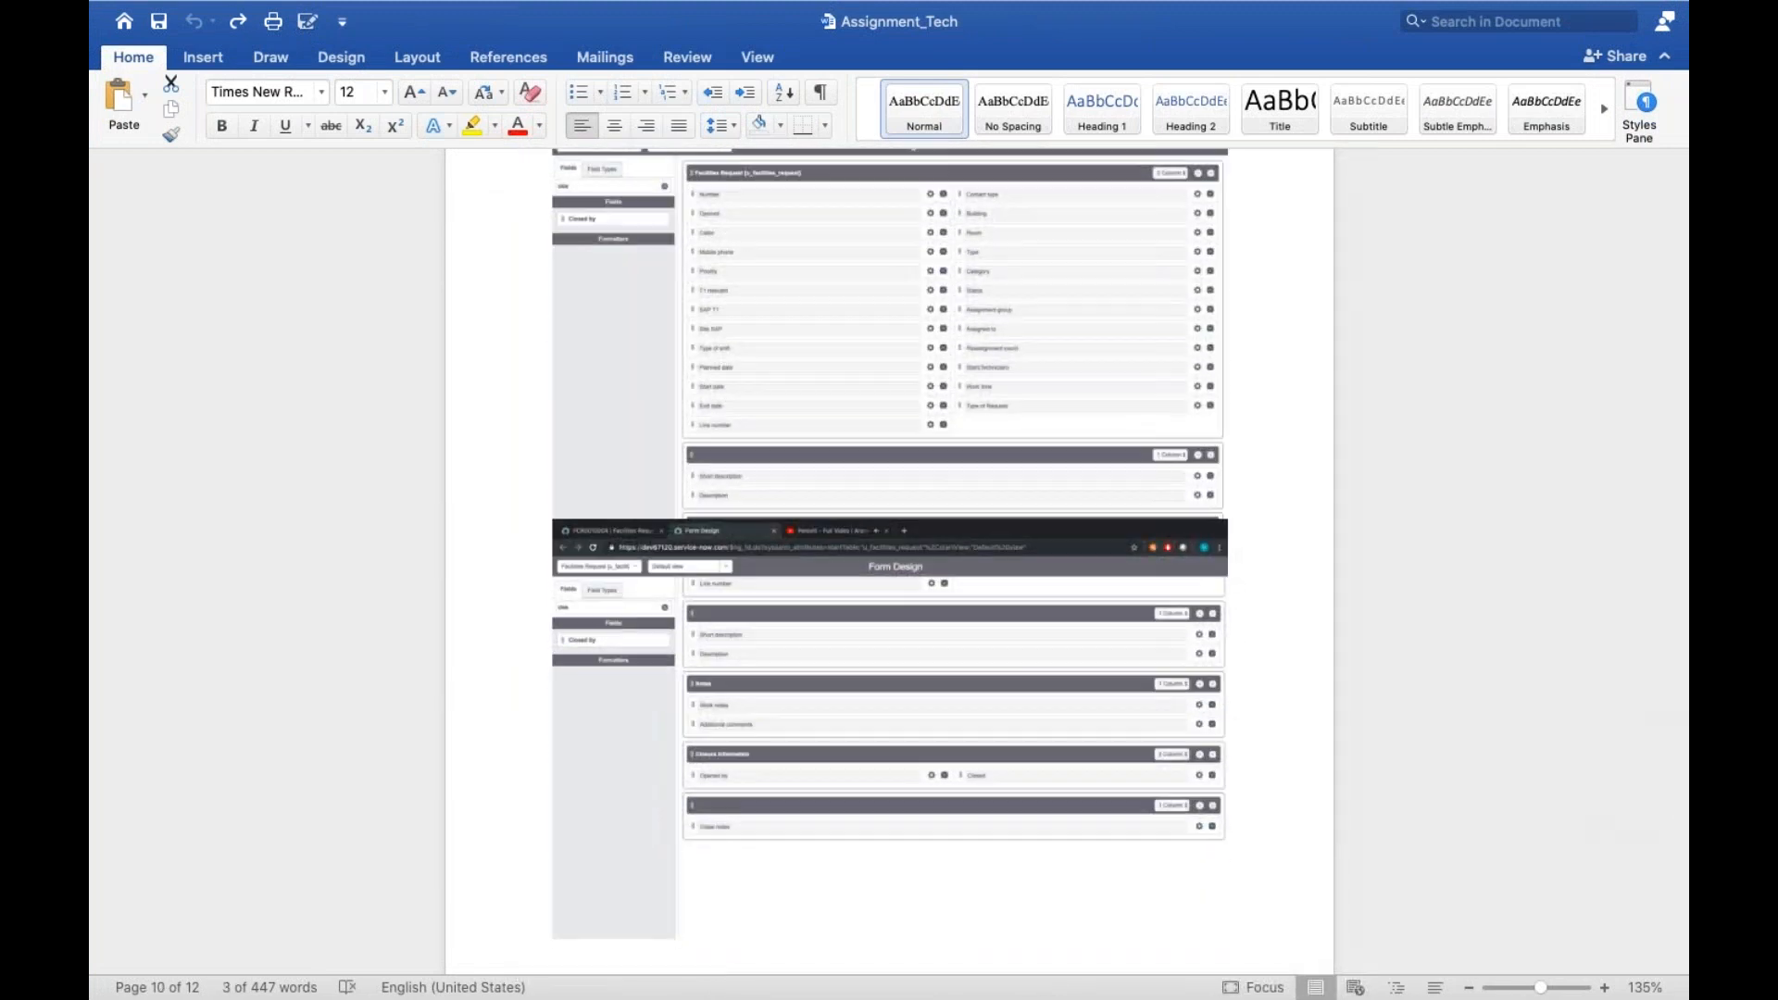
key(ctrl+Left)
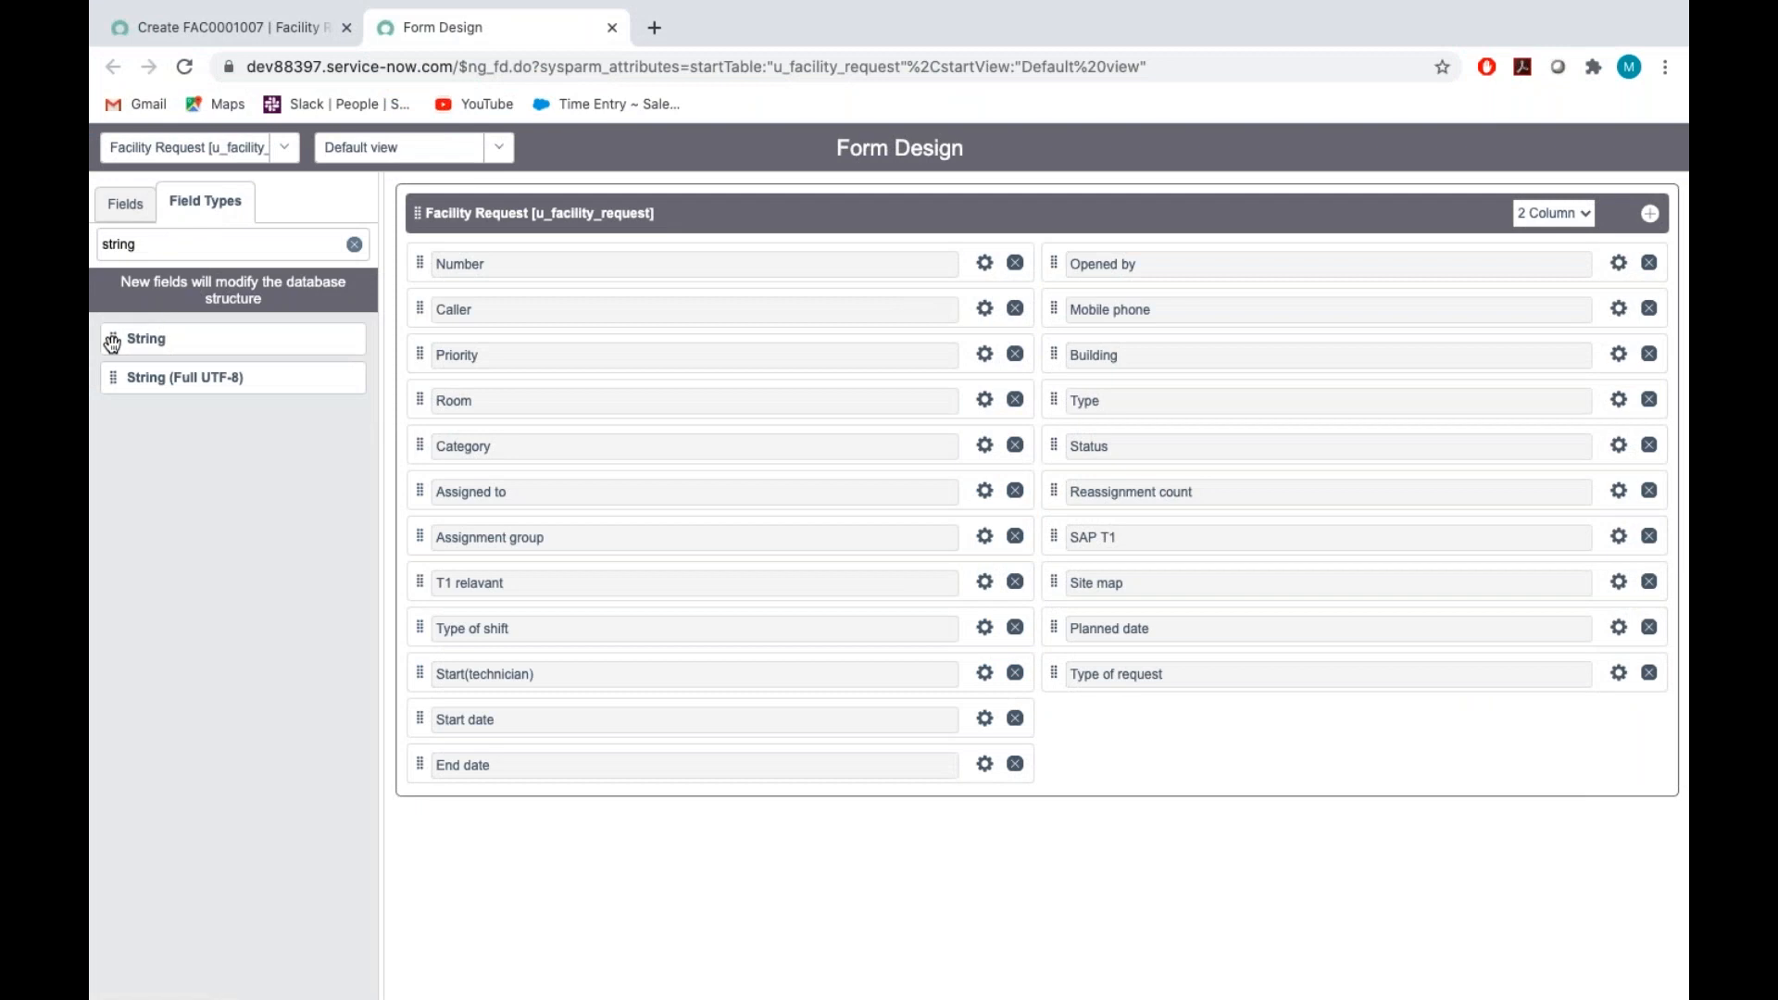
Add a String field below Type of request and label it "Line number"
drag(126, 342, 1068, 727)
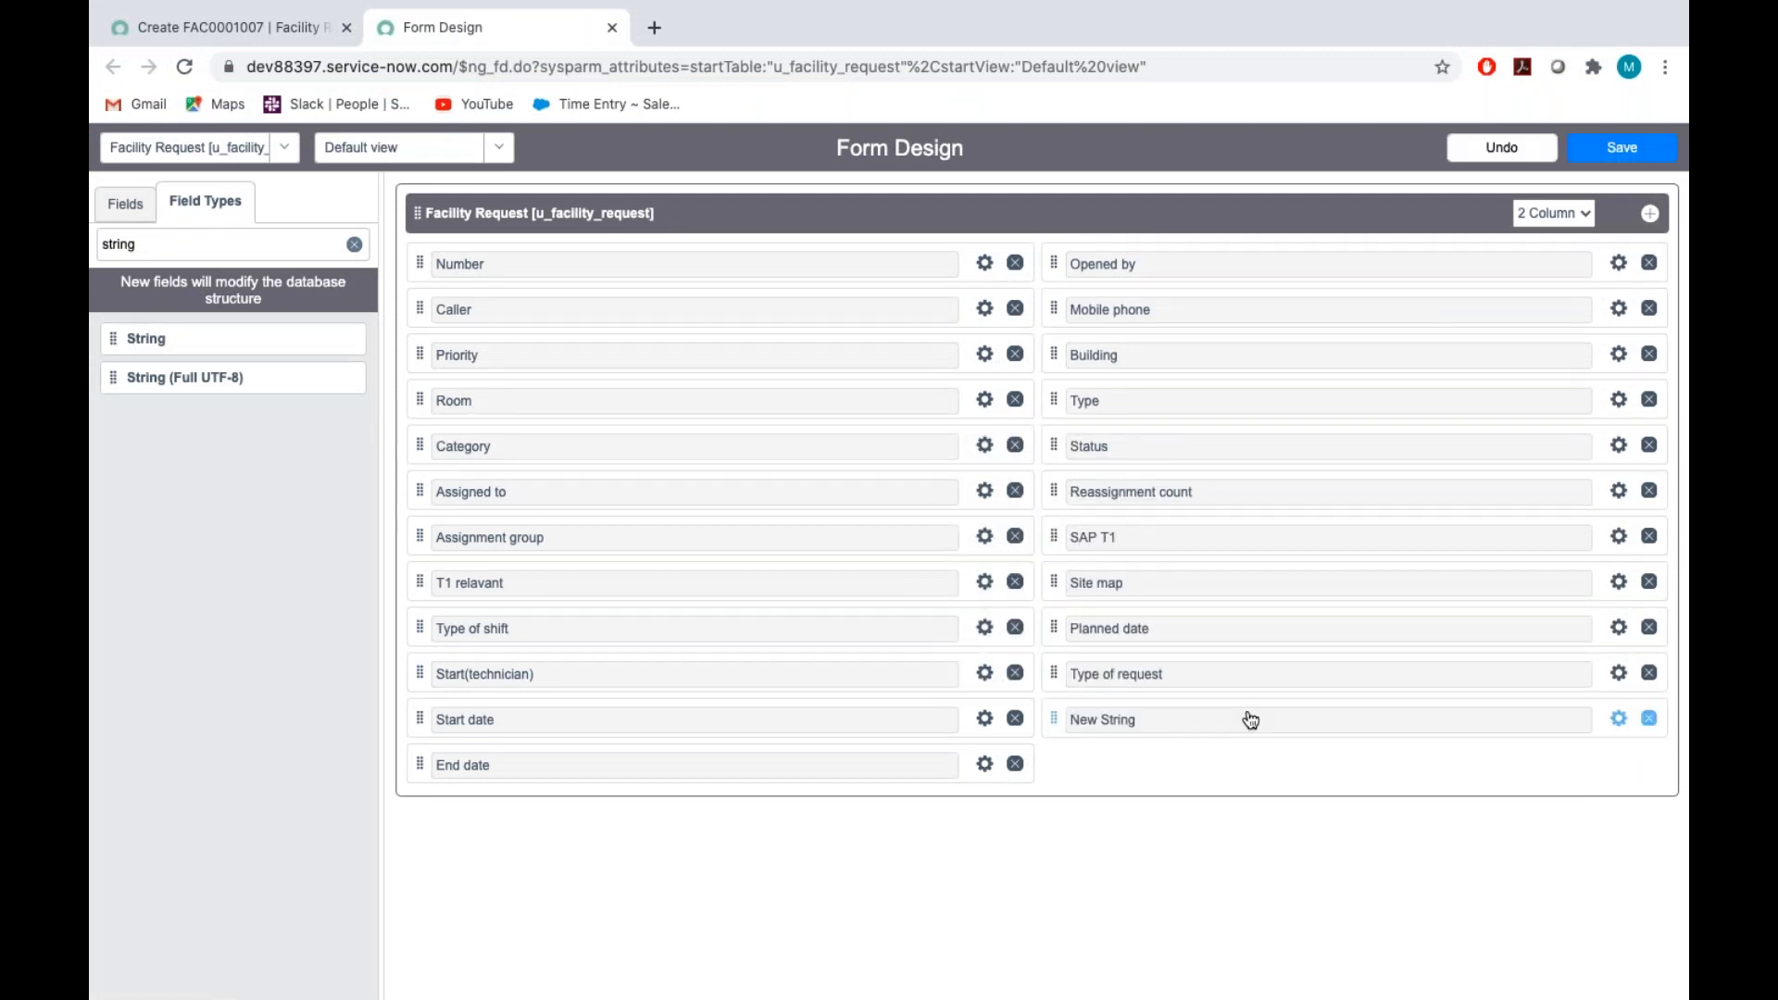
click(1620, 719)
key(BackSpace)
text(Line number)
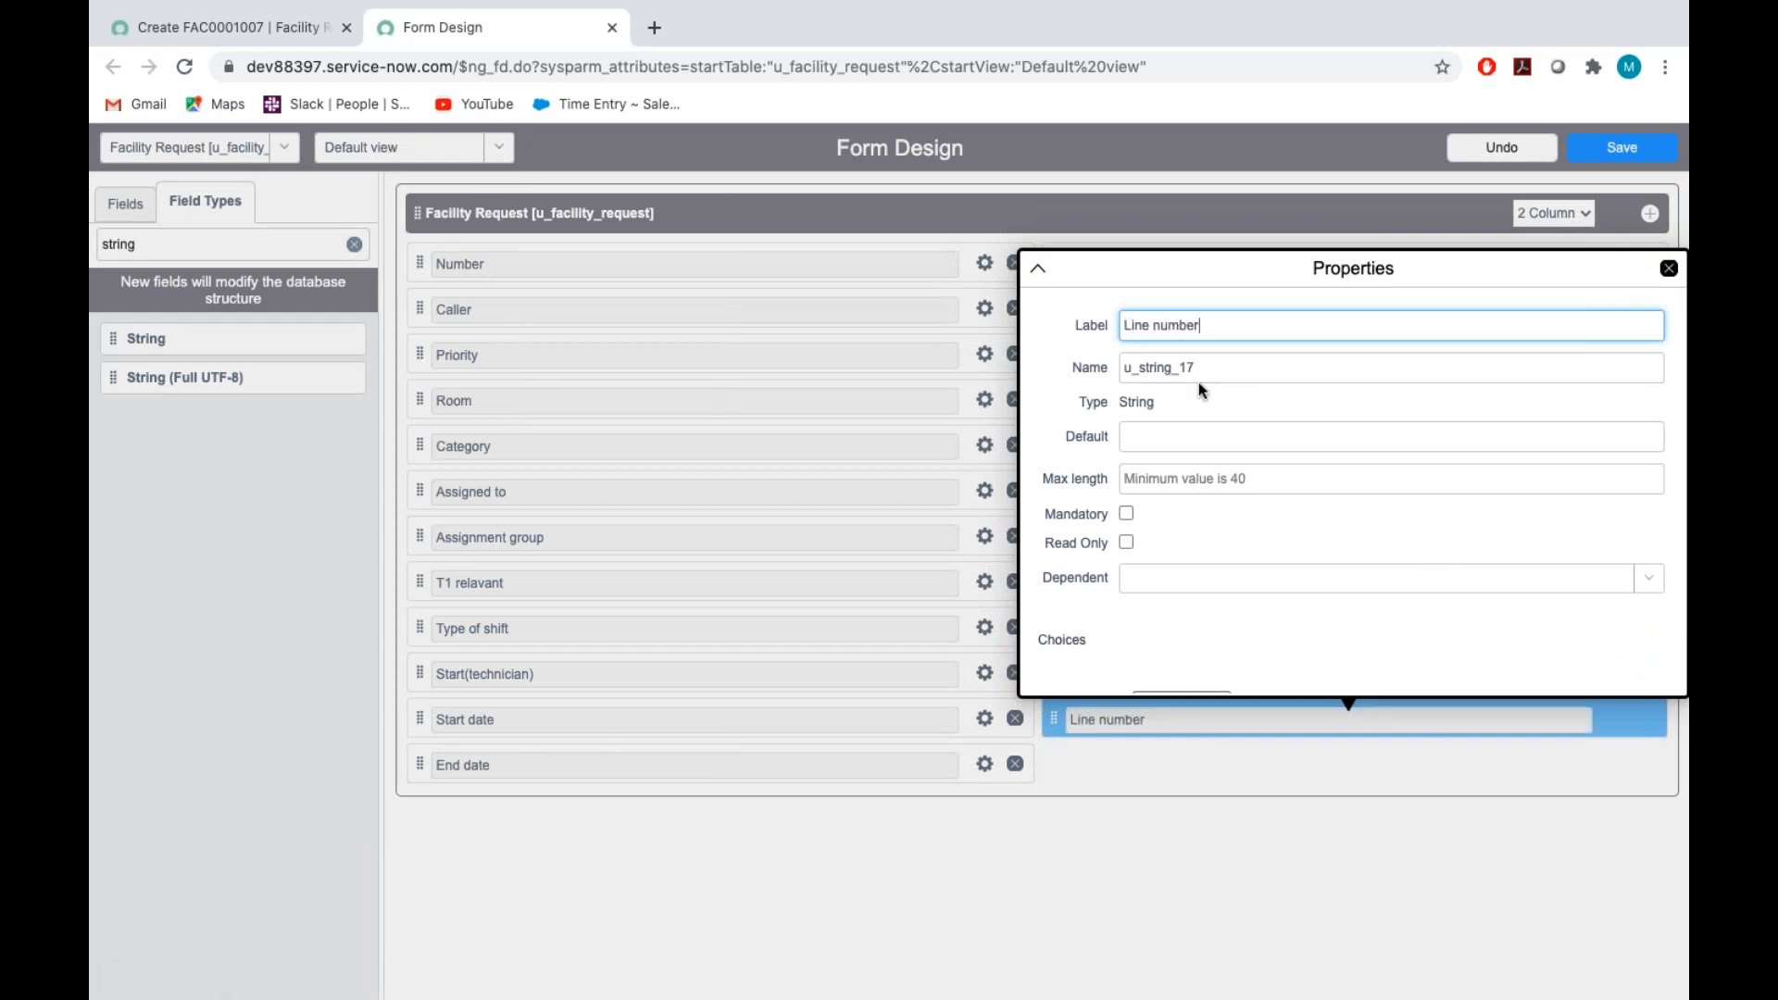
Set the Line number field's name to u_line_number and briefly check the Assignment_Tech document
double_click(1204, 355)
key(BackSpace)
text(u_li)
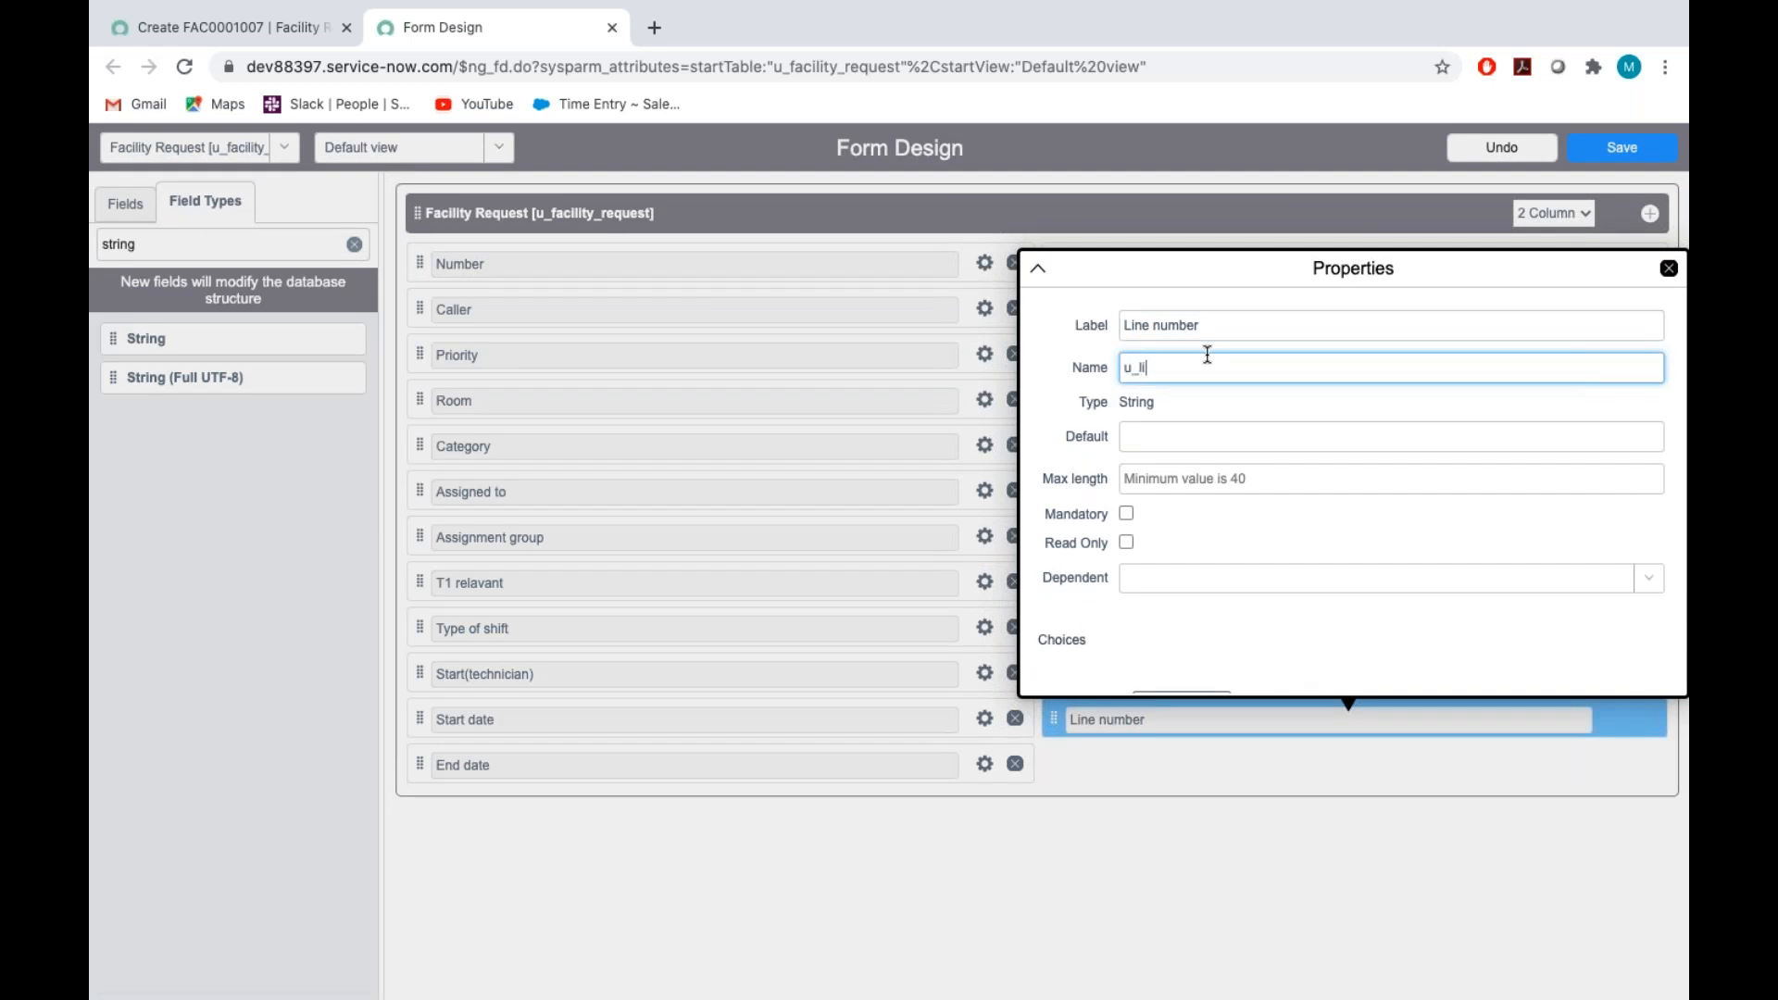
text(ne_number)
click(1235, 543)
click(1670, 268)
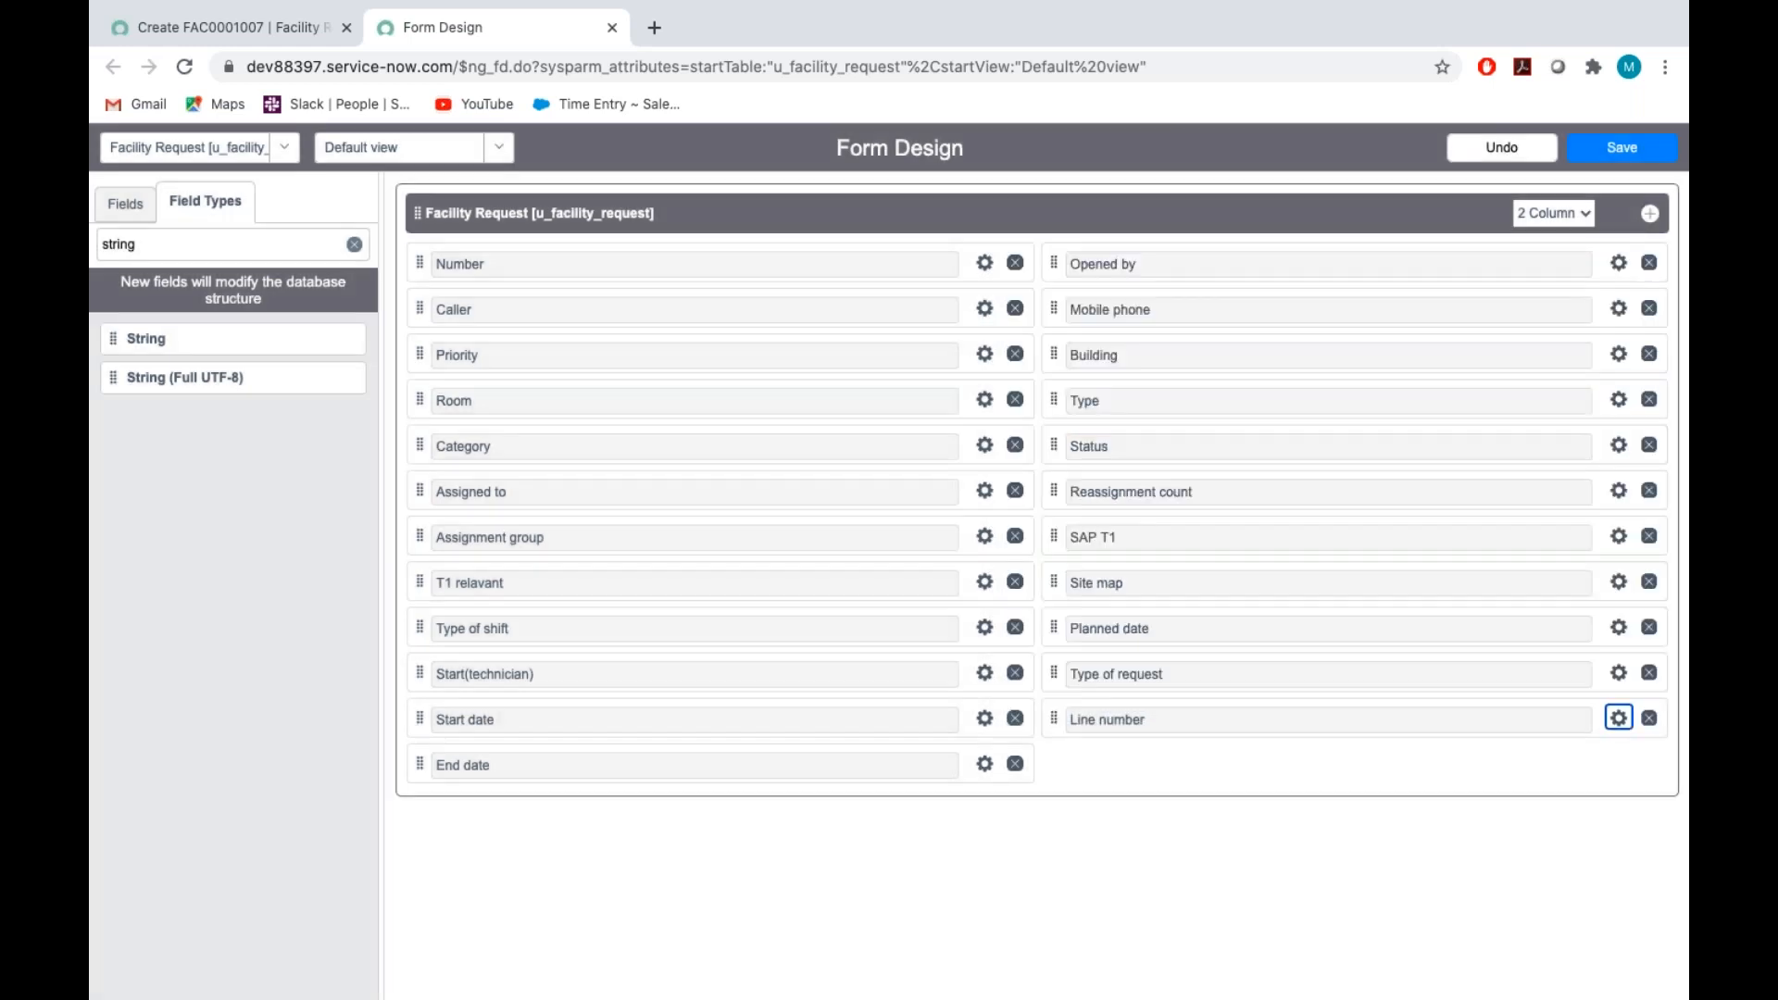
key(ctrl+Right)
key(ctrl+Left)
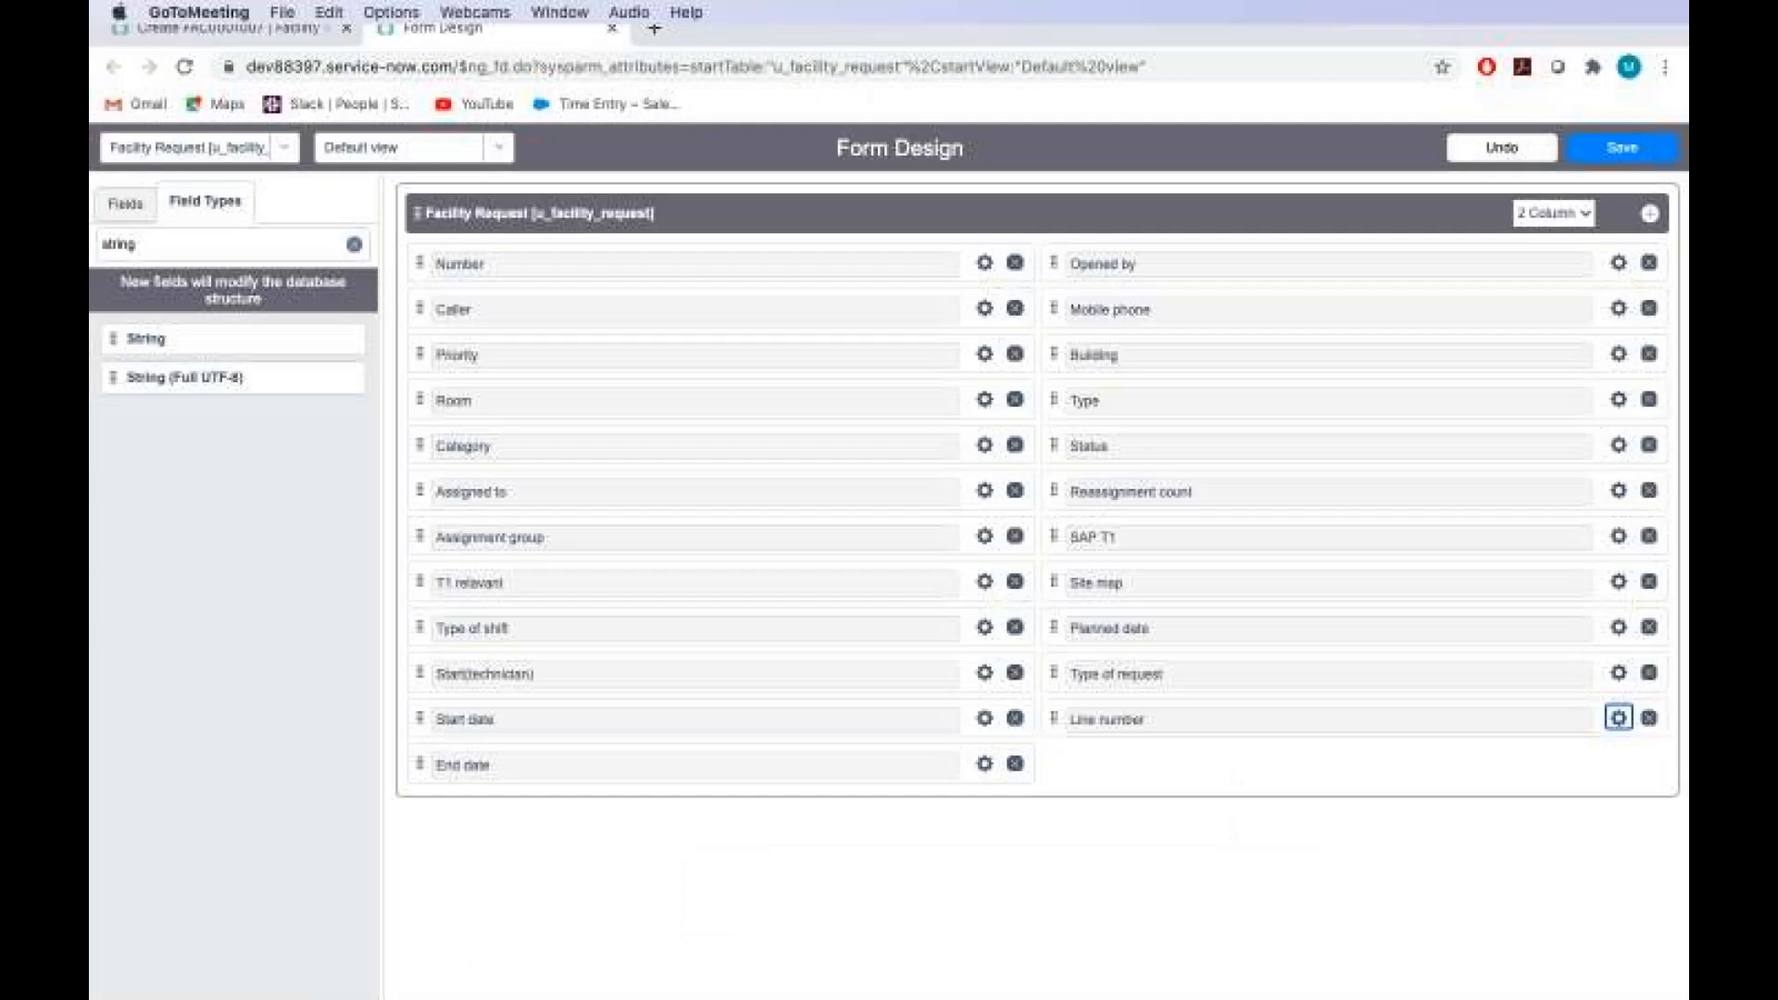
Check the Notes section instructions in the Assignment_Tech document, and save the form design in Form Design
key(ctrl+Right)
scroll(889, 562, up, 10)
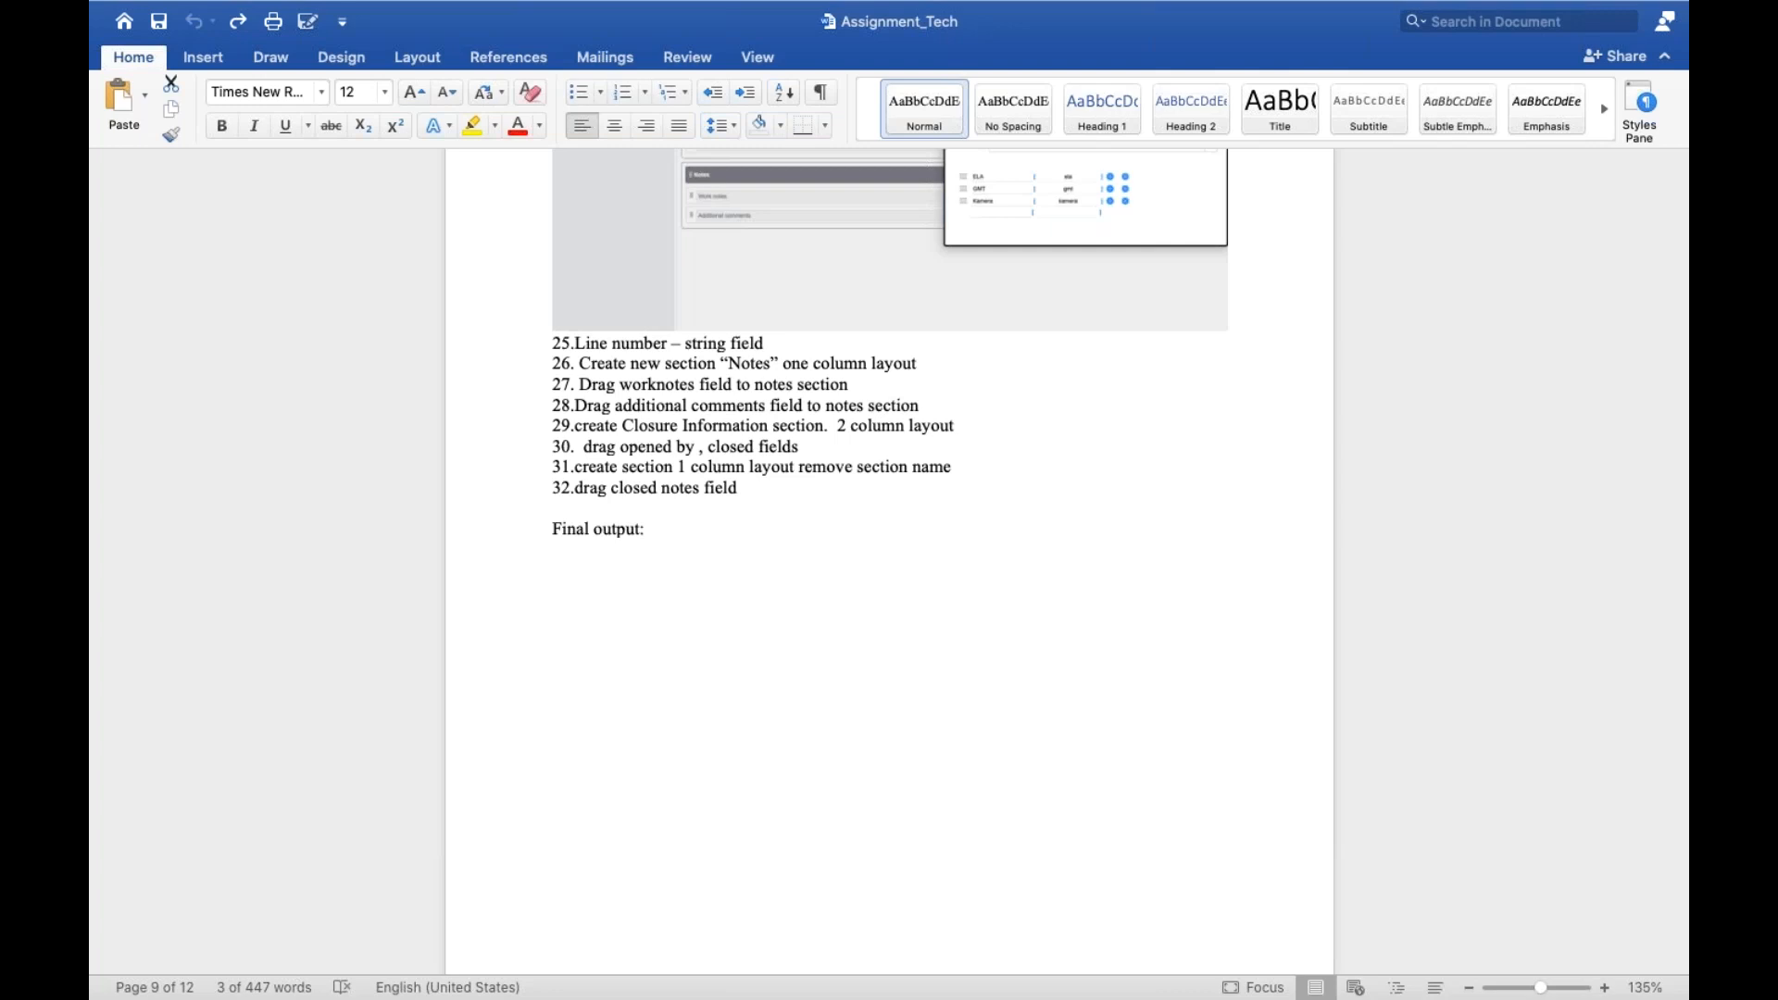
key(ctrl+Left)
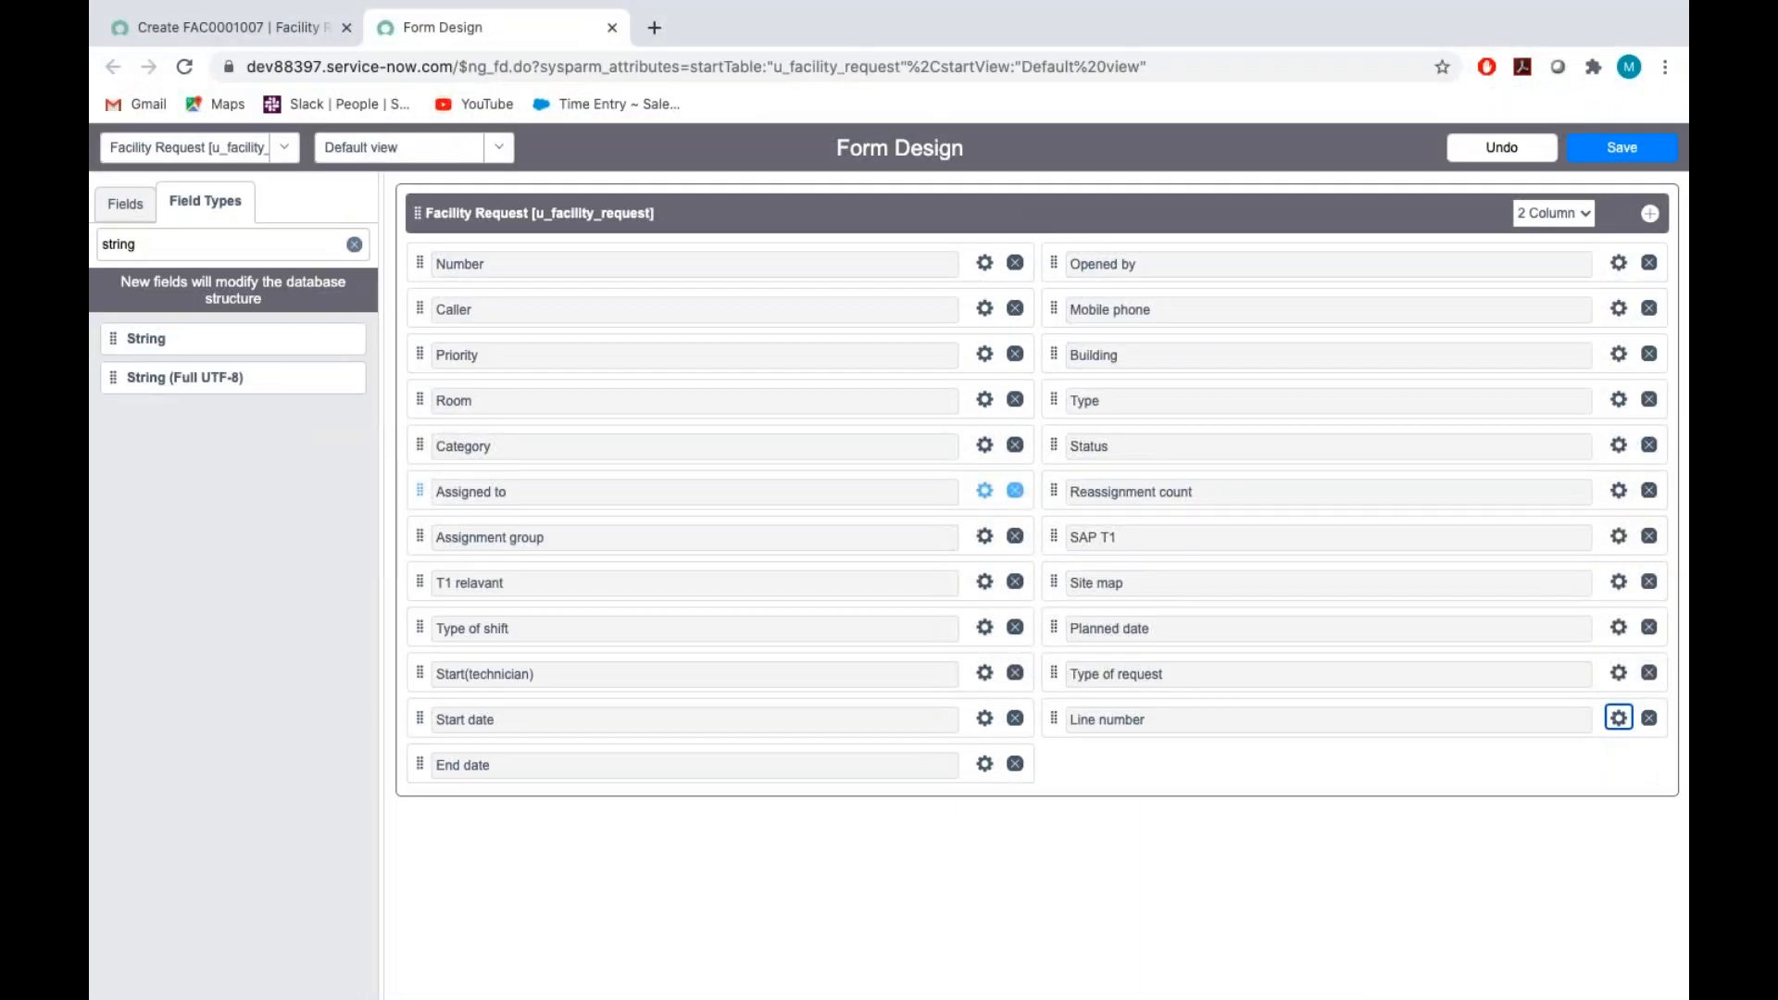
click(1617, 148)
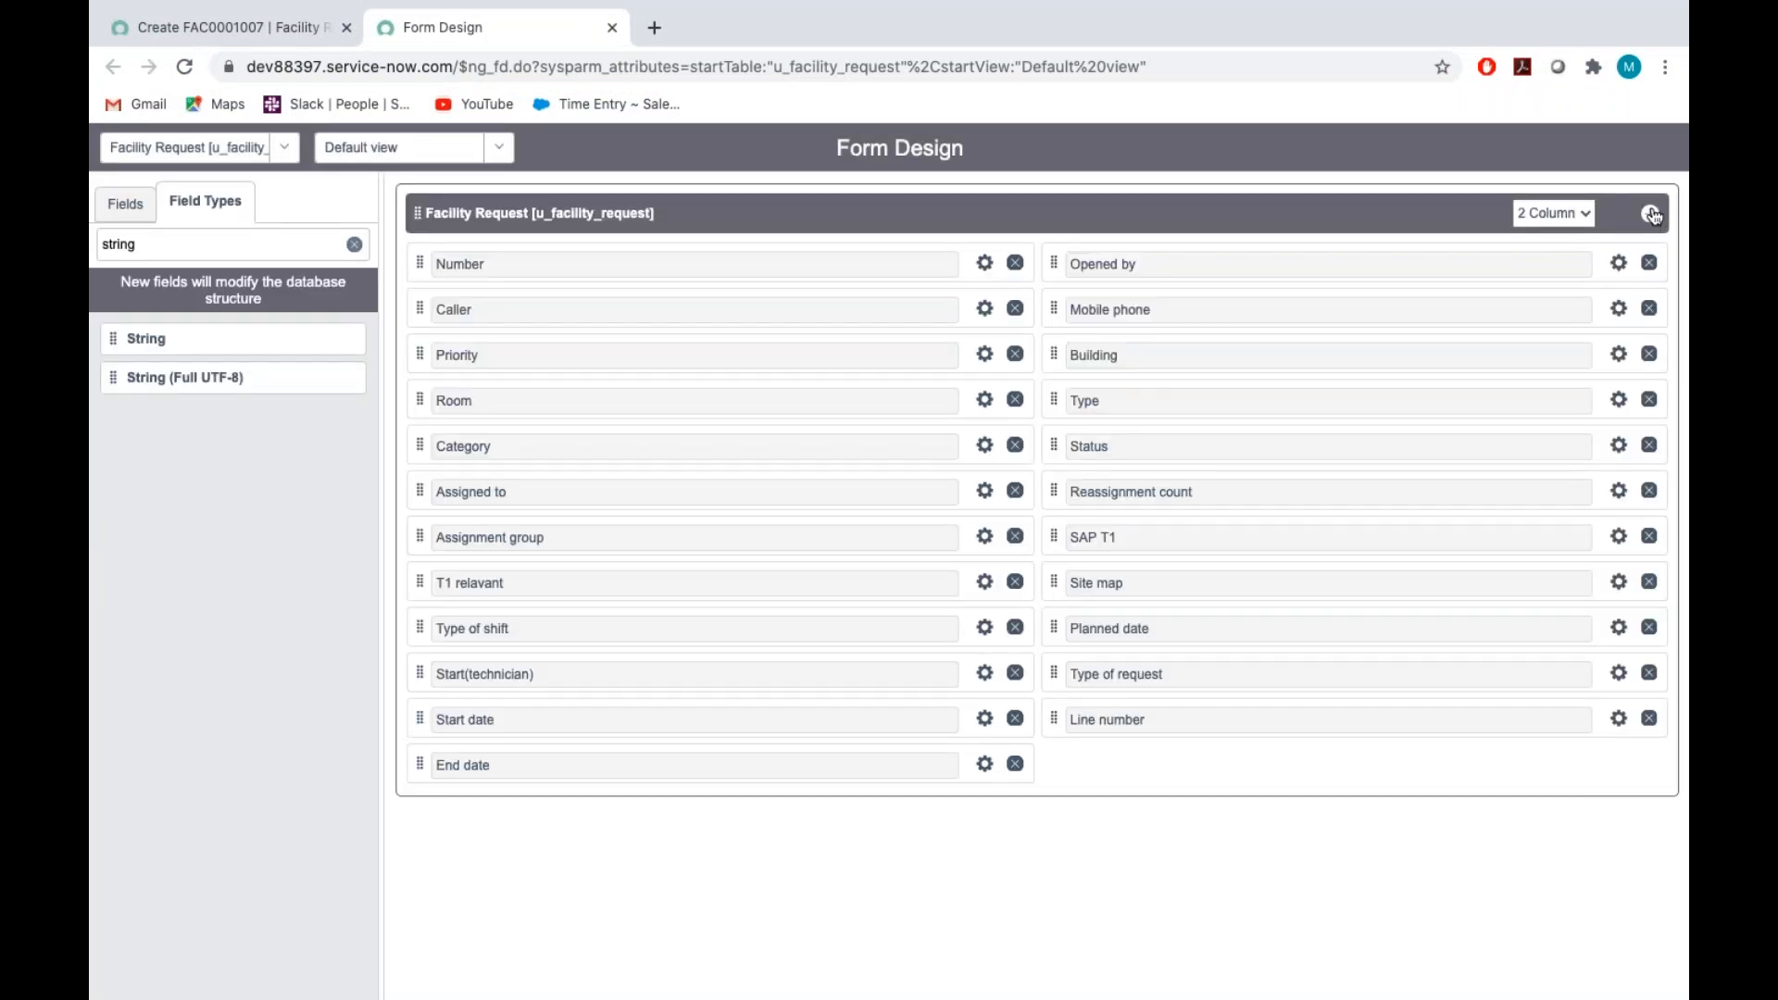
Add a new section below the main Facility Request section, named "Note" with a 1 Column layout
click(1649, 212)
scroll(596, 647, down, 2)
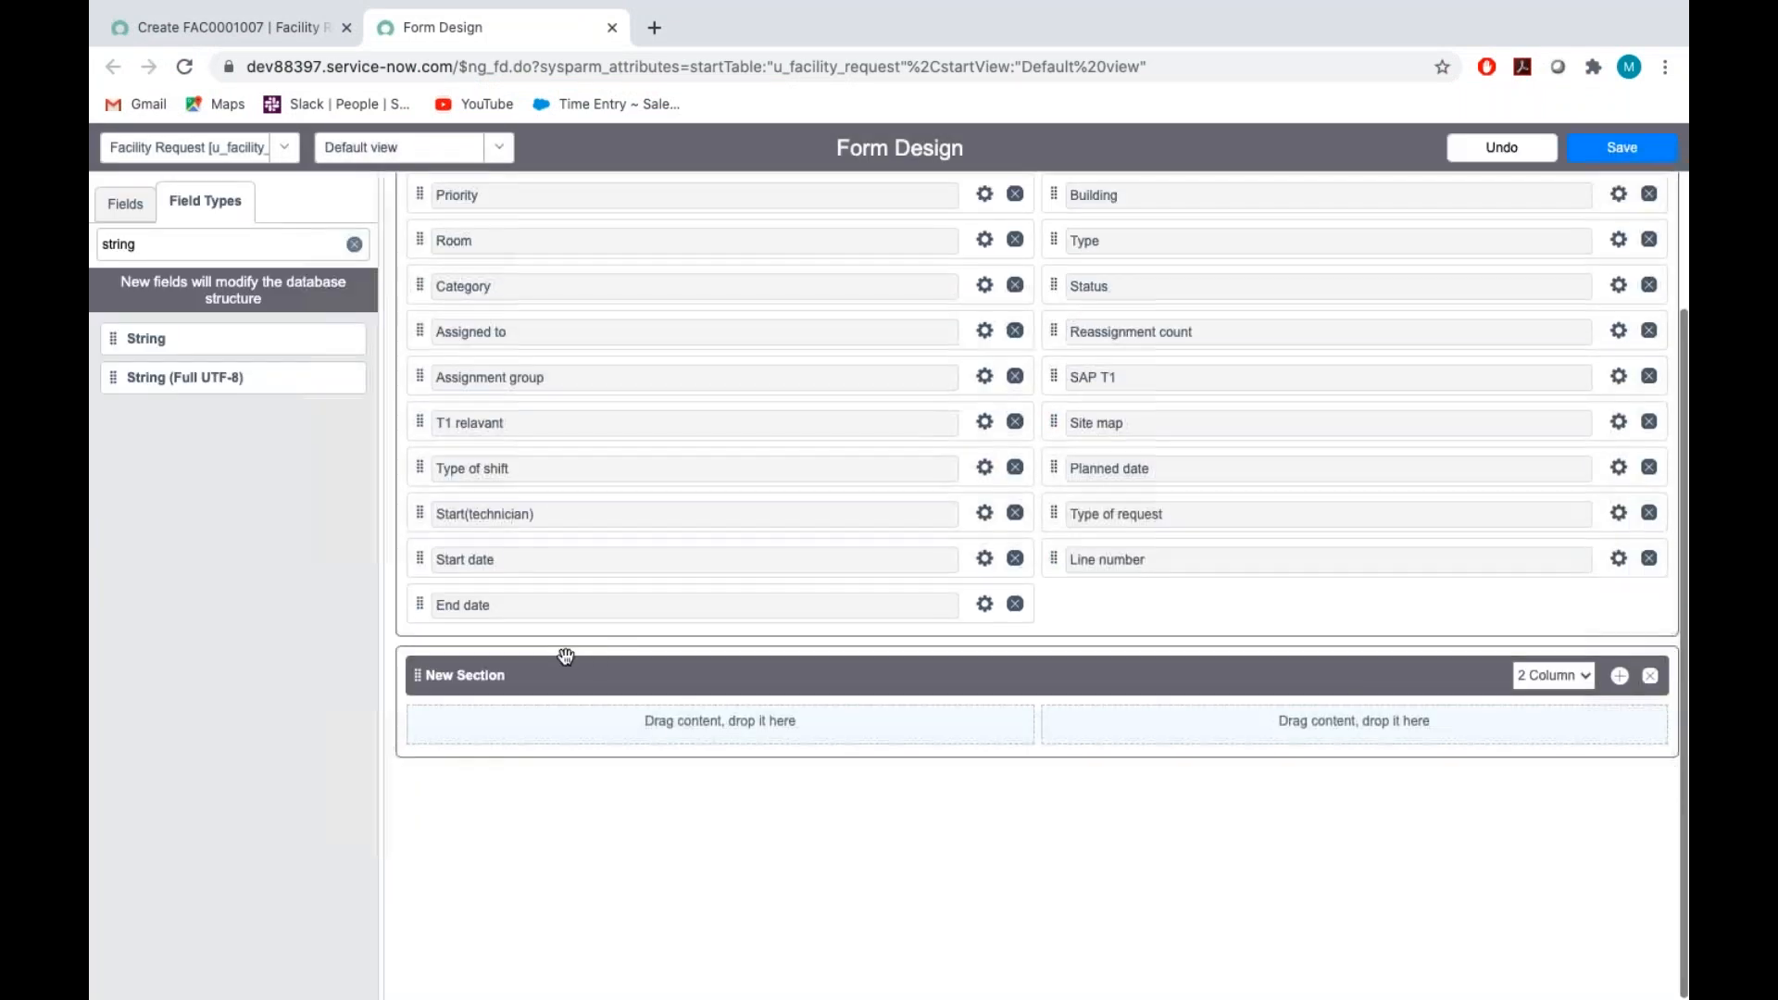
click(537, 675)
key(BackSpace)
key(BackSpace)
key(BackSpace)
key(BackSpace)
key(BackSpace)
key(BackSpace)
key(BackSpace)
key(BackSpace)
key(BackSpace)
key(BackSpace)
text(Note)
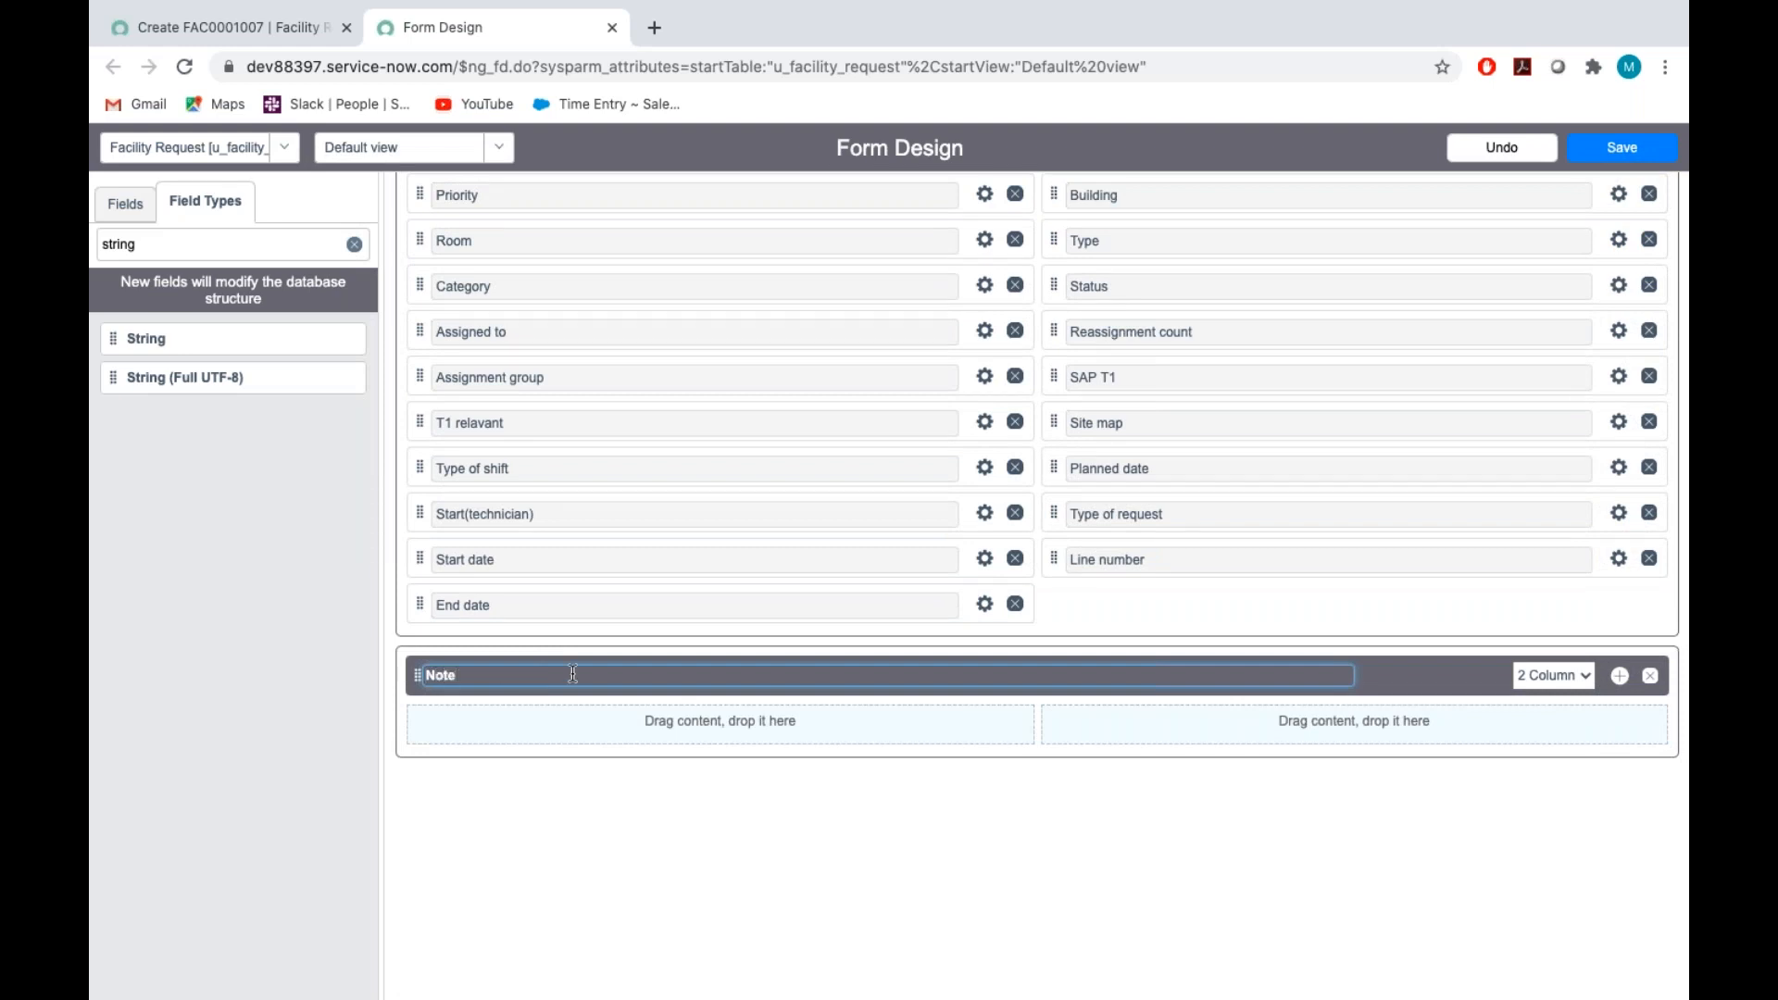
click(1561, 676)
click(1554, 656)
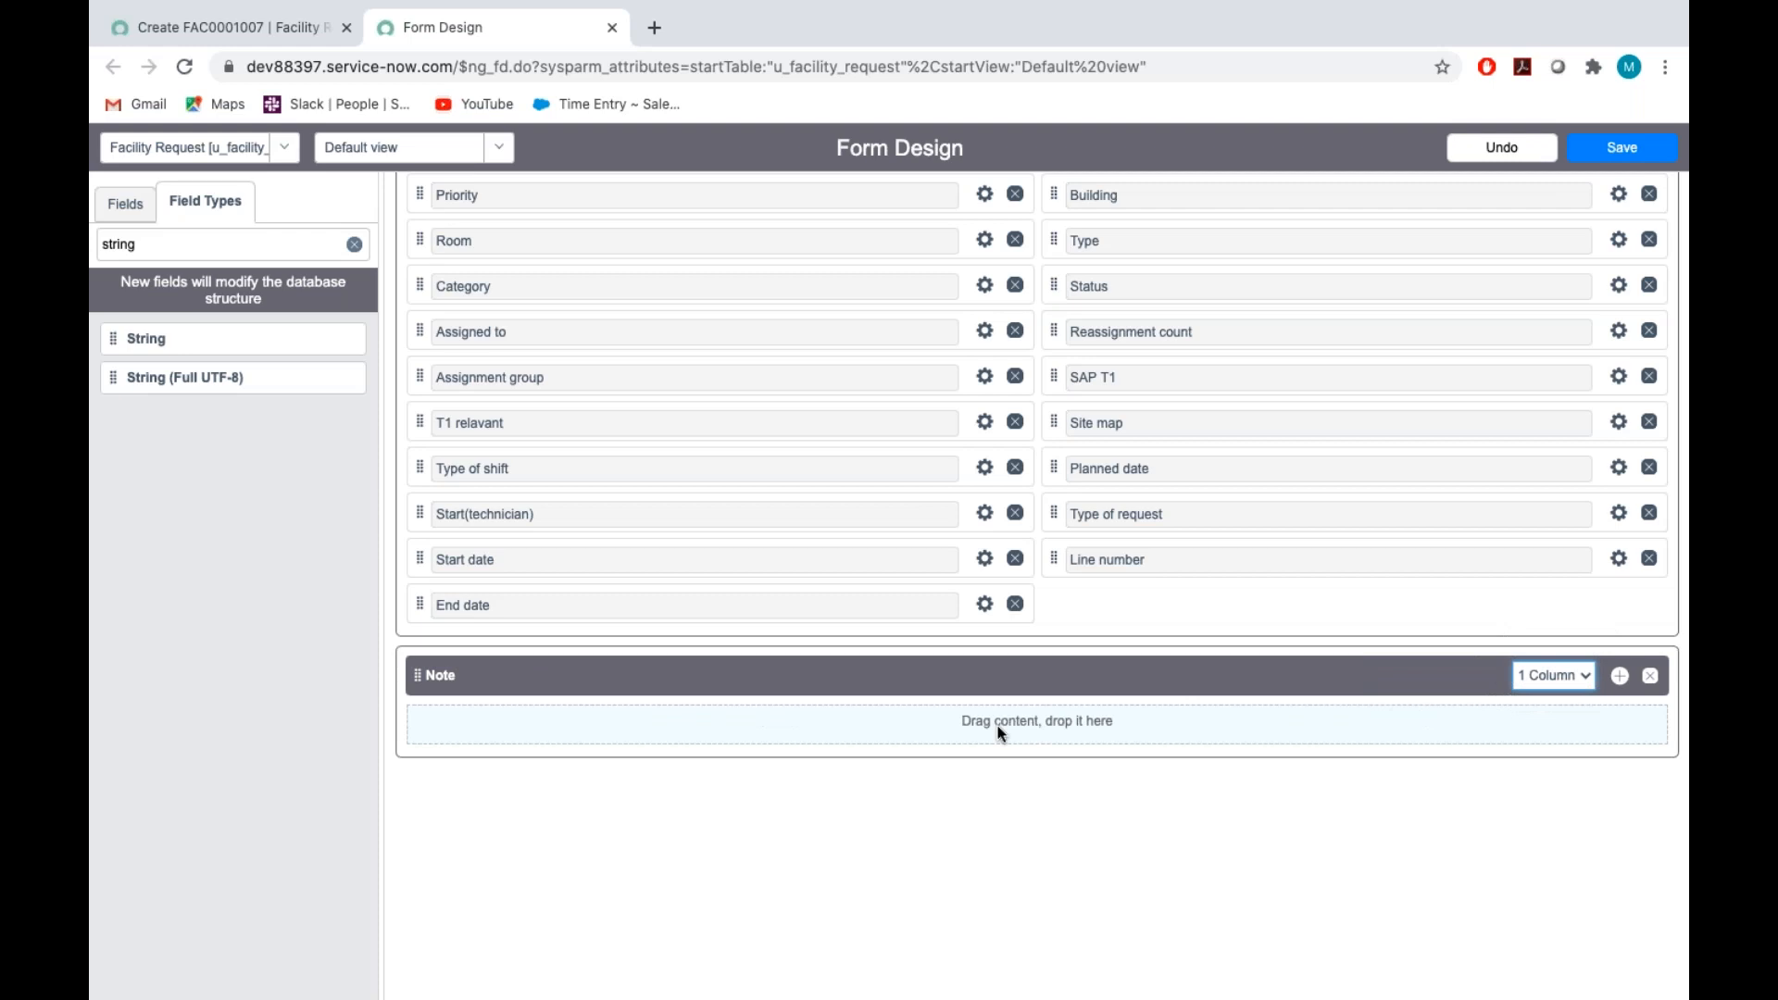
Find the existing Work notes field by filtering the available fields, and place it in the Note section
click(163, 245)
key(BackSpace)
key(BackSpace)
key(BackSpace)
key(BackSpace)
key(BackSpace)
key(BackSpace)
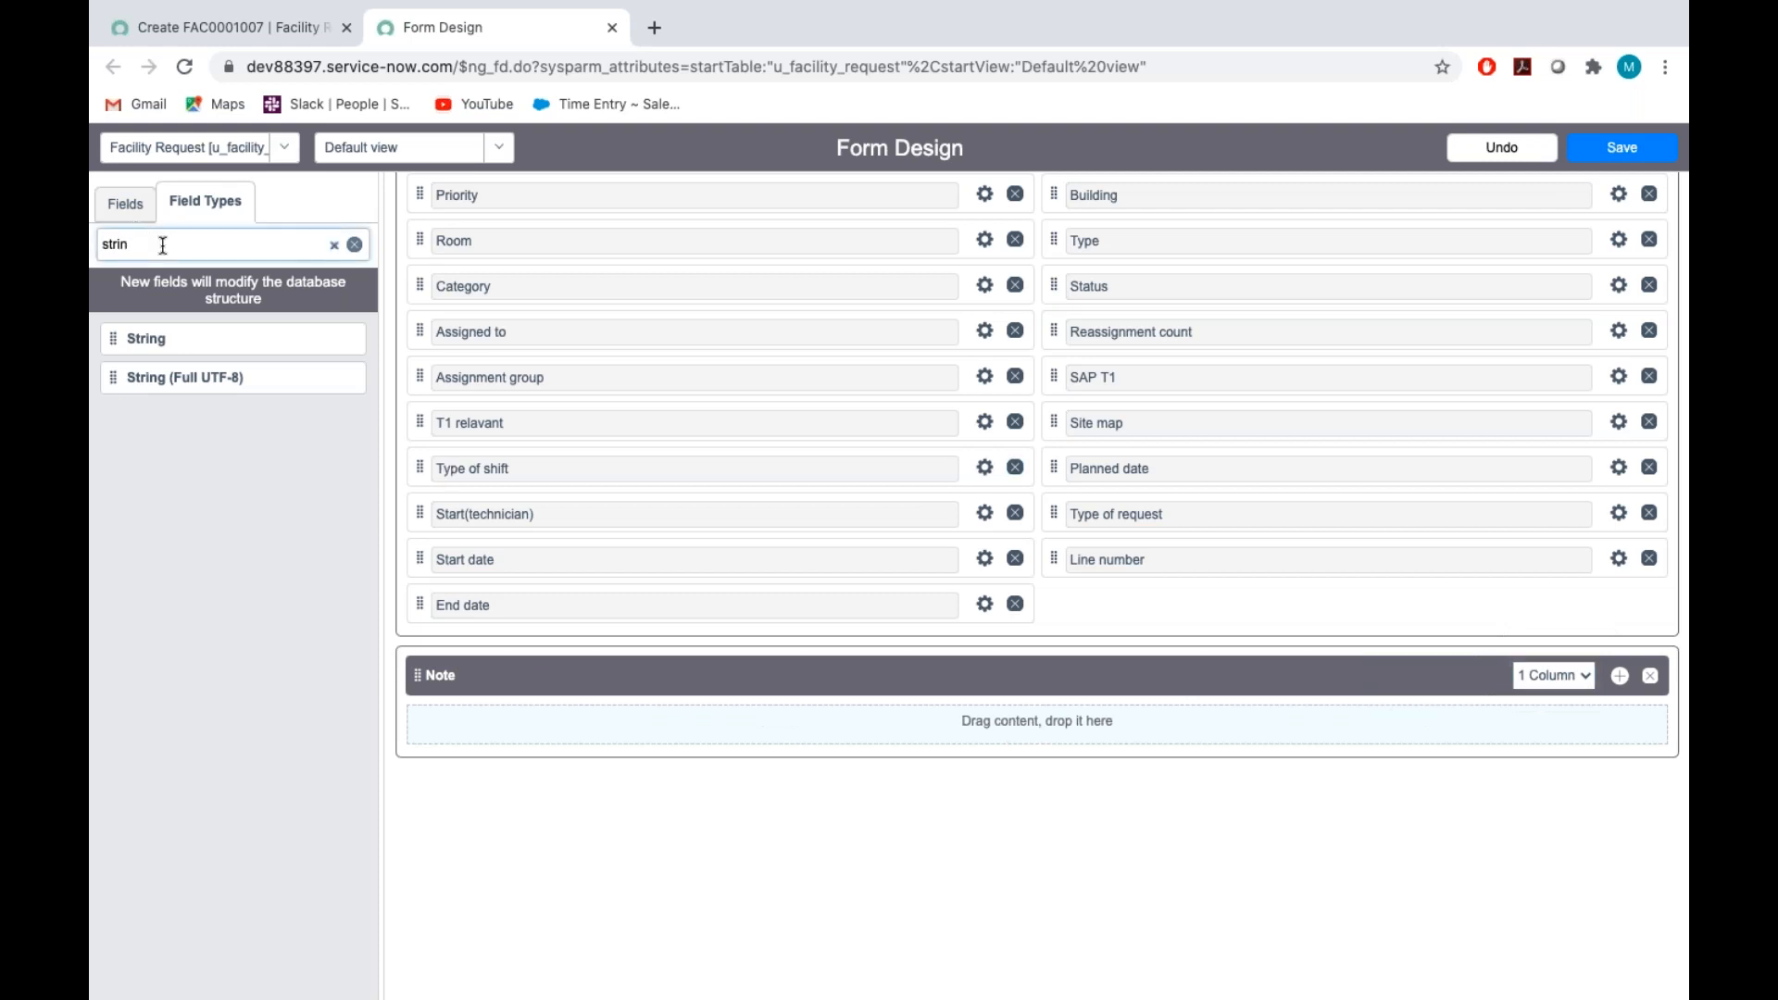
click(126, 202)
key(ctrl+Right)
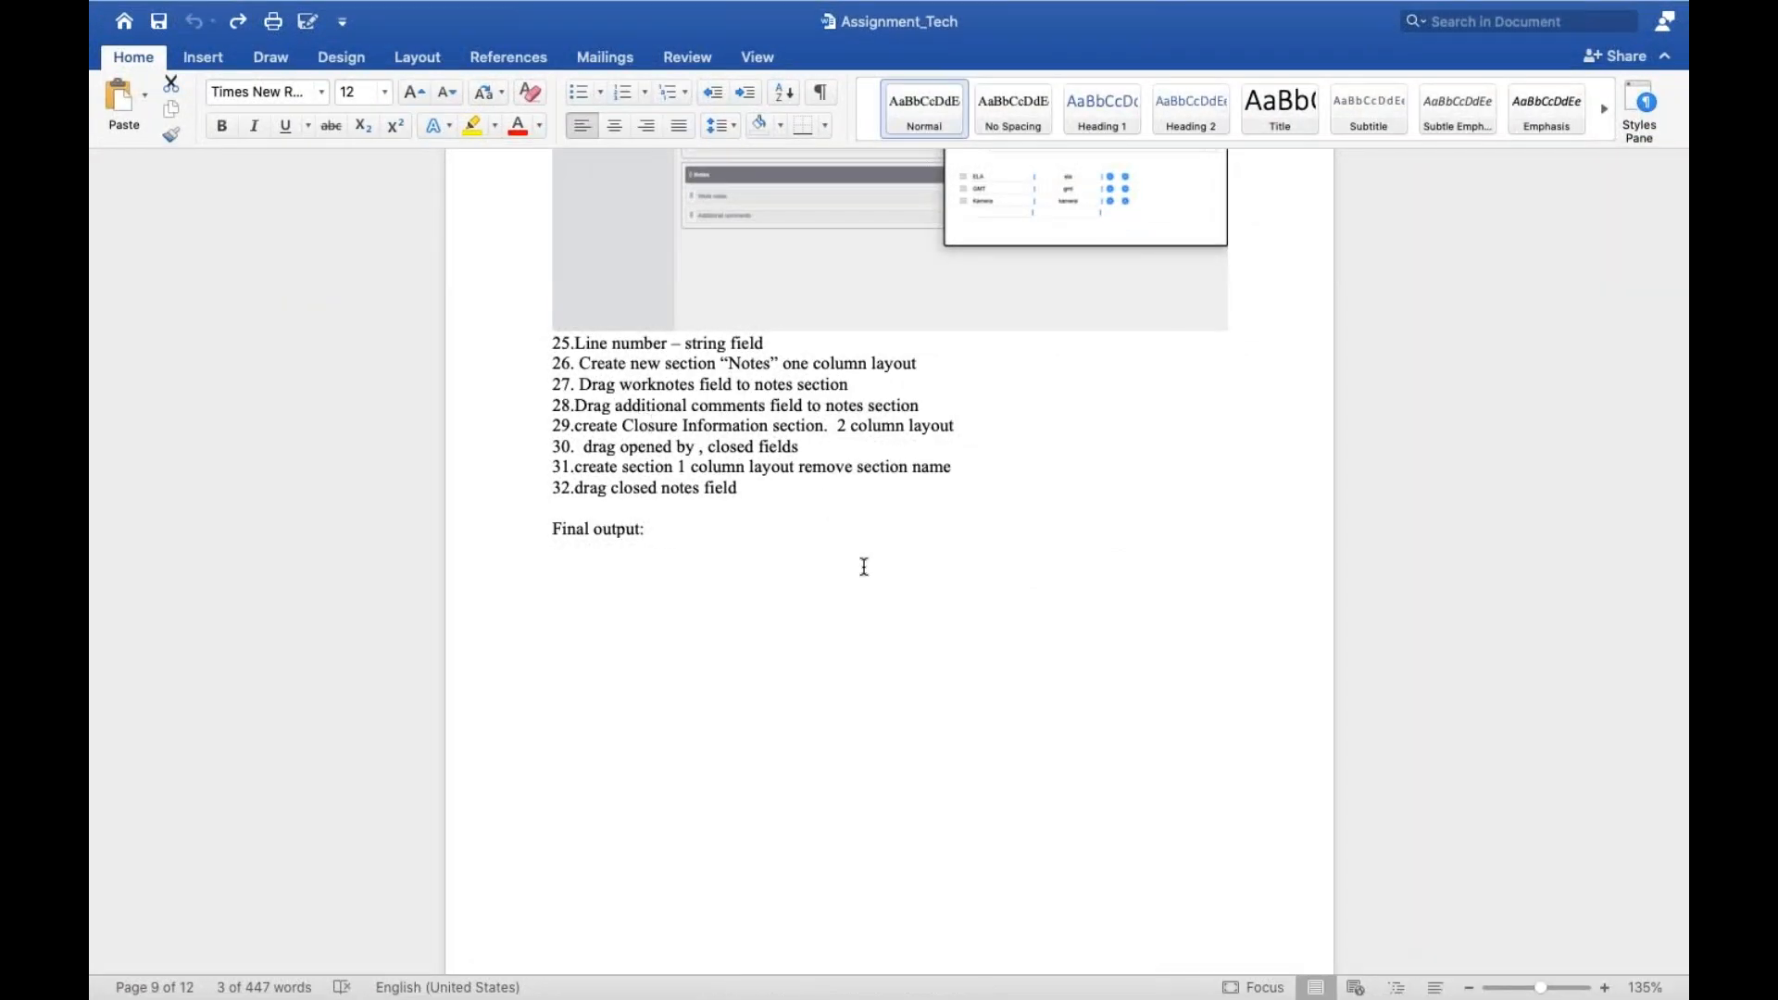
key(ctrl+Left)
click(141, 245)
text(wo)
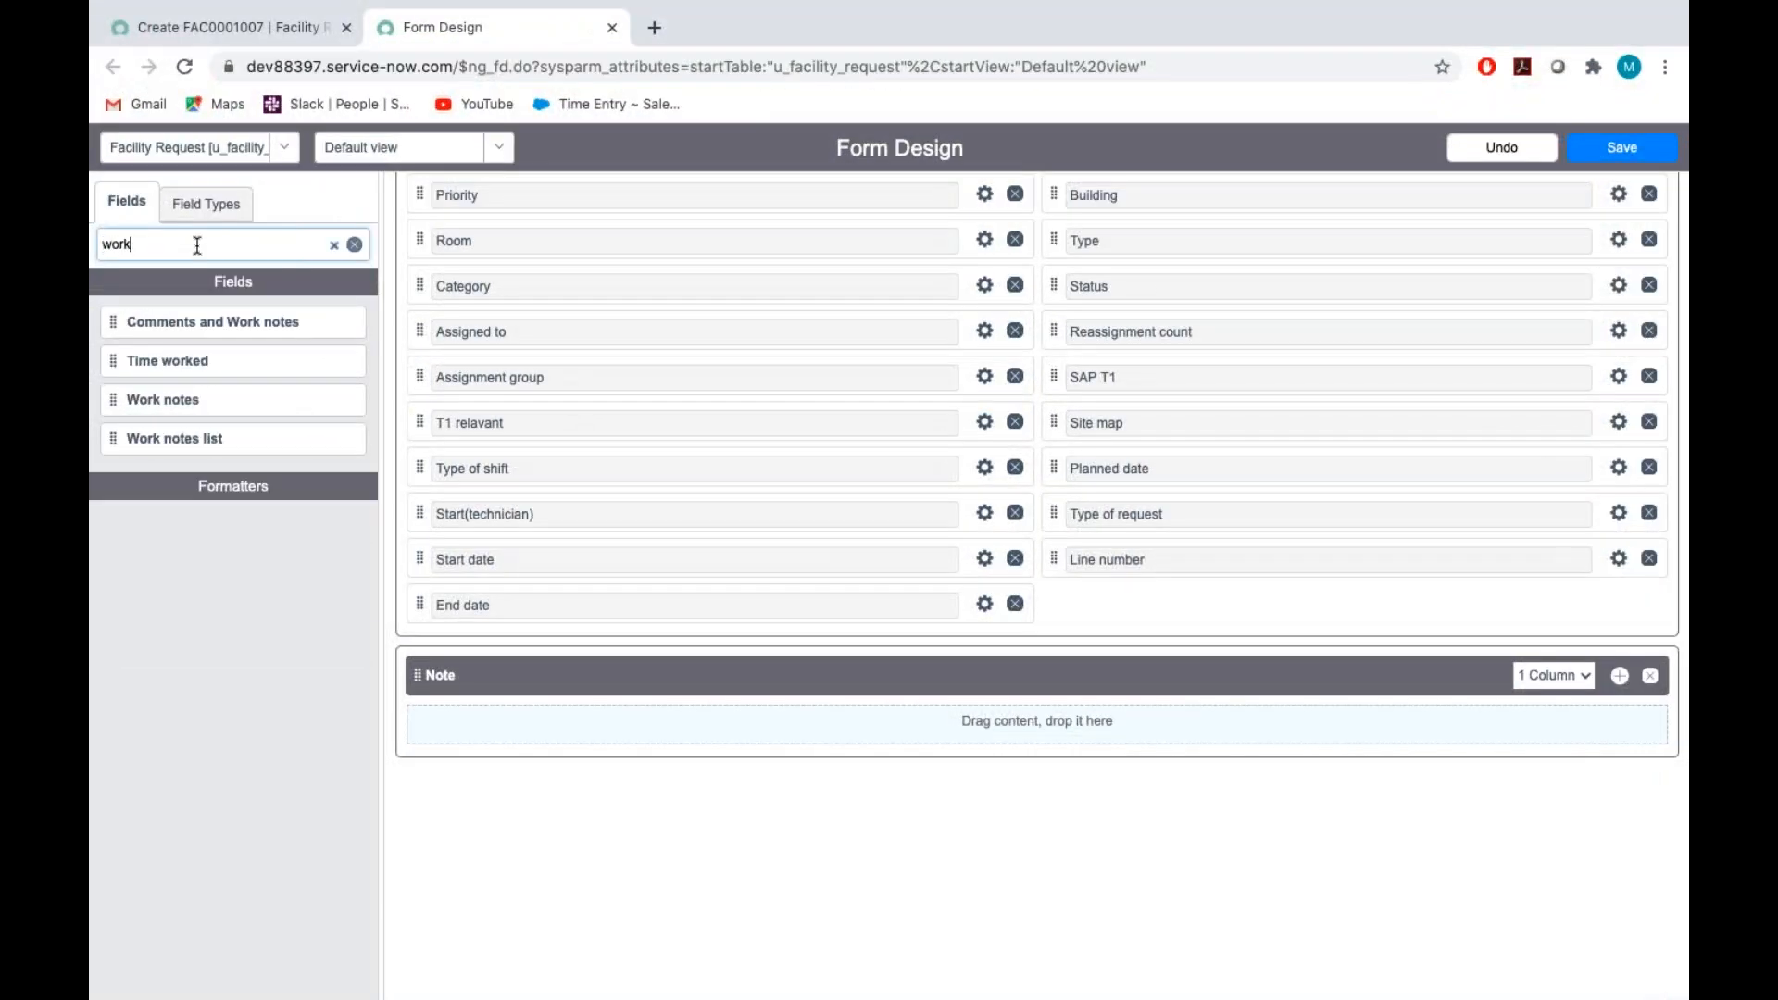
drag(113, 400, 683, 732)
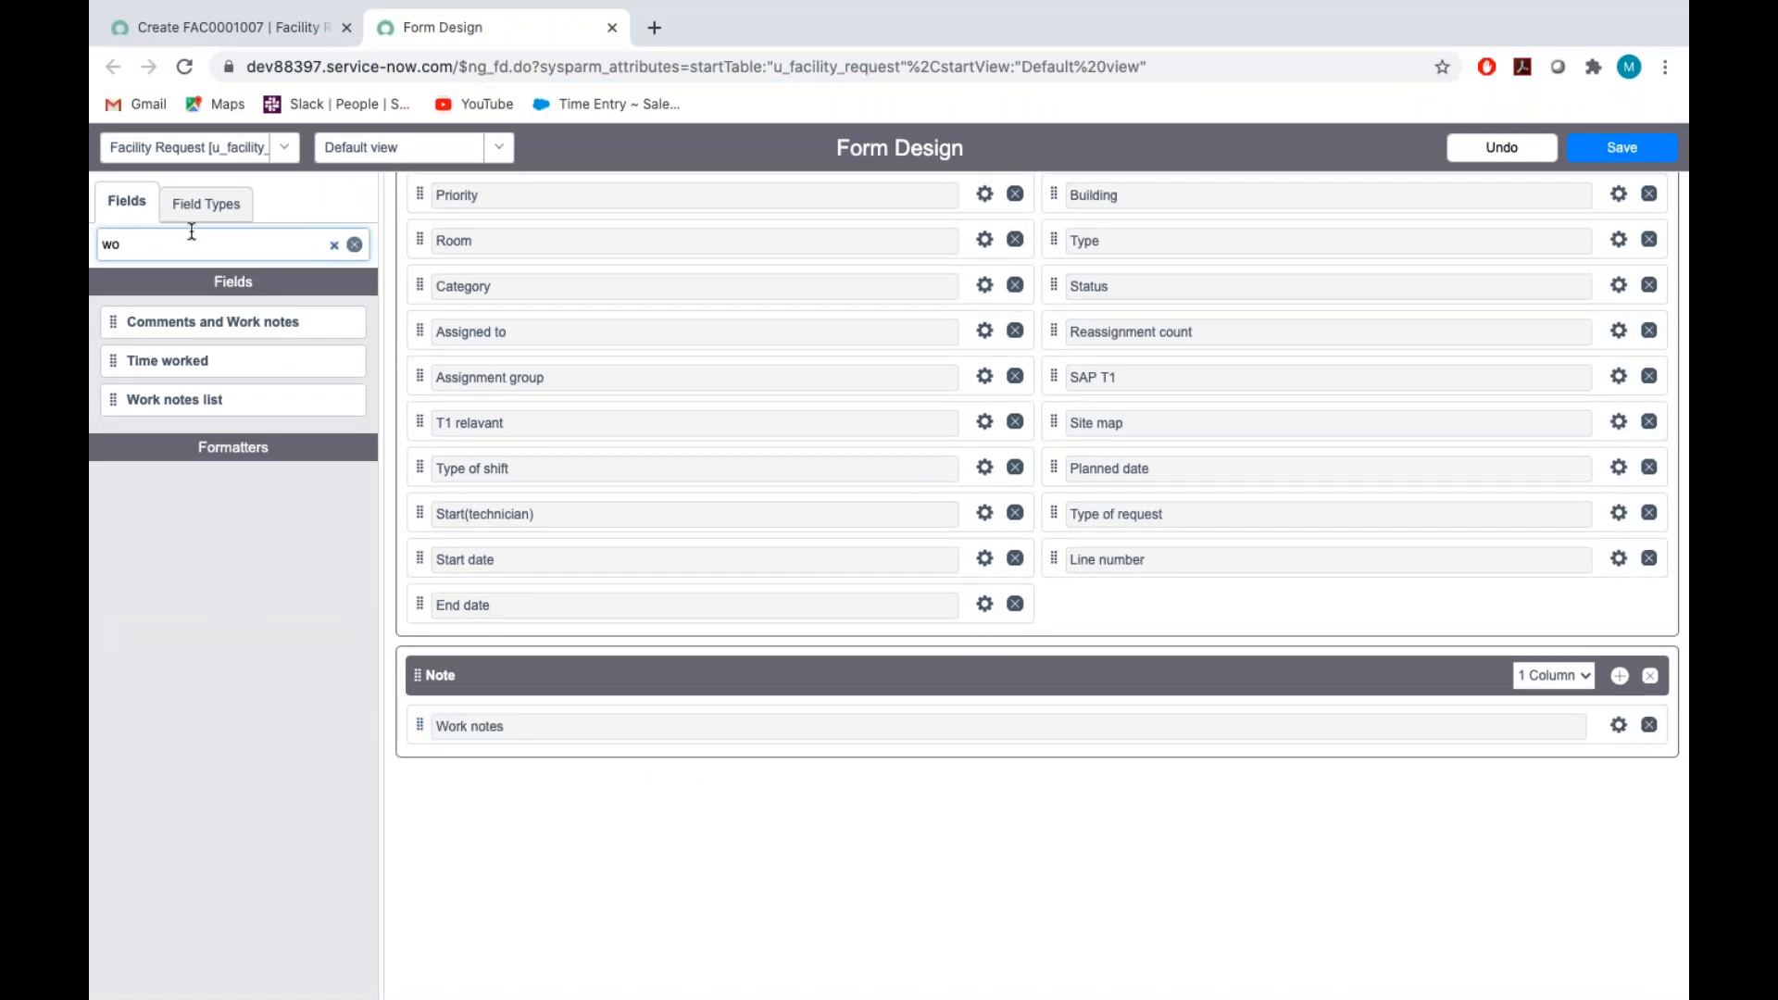
Add the existing Additional comments field below Work notes in the Note section and save the form design
key(BackSpace)
key(BackSpace)
text(addi)
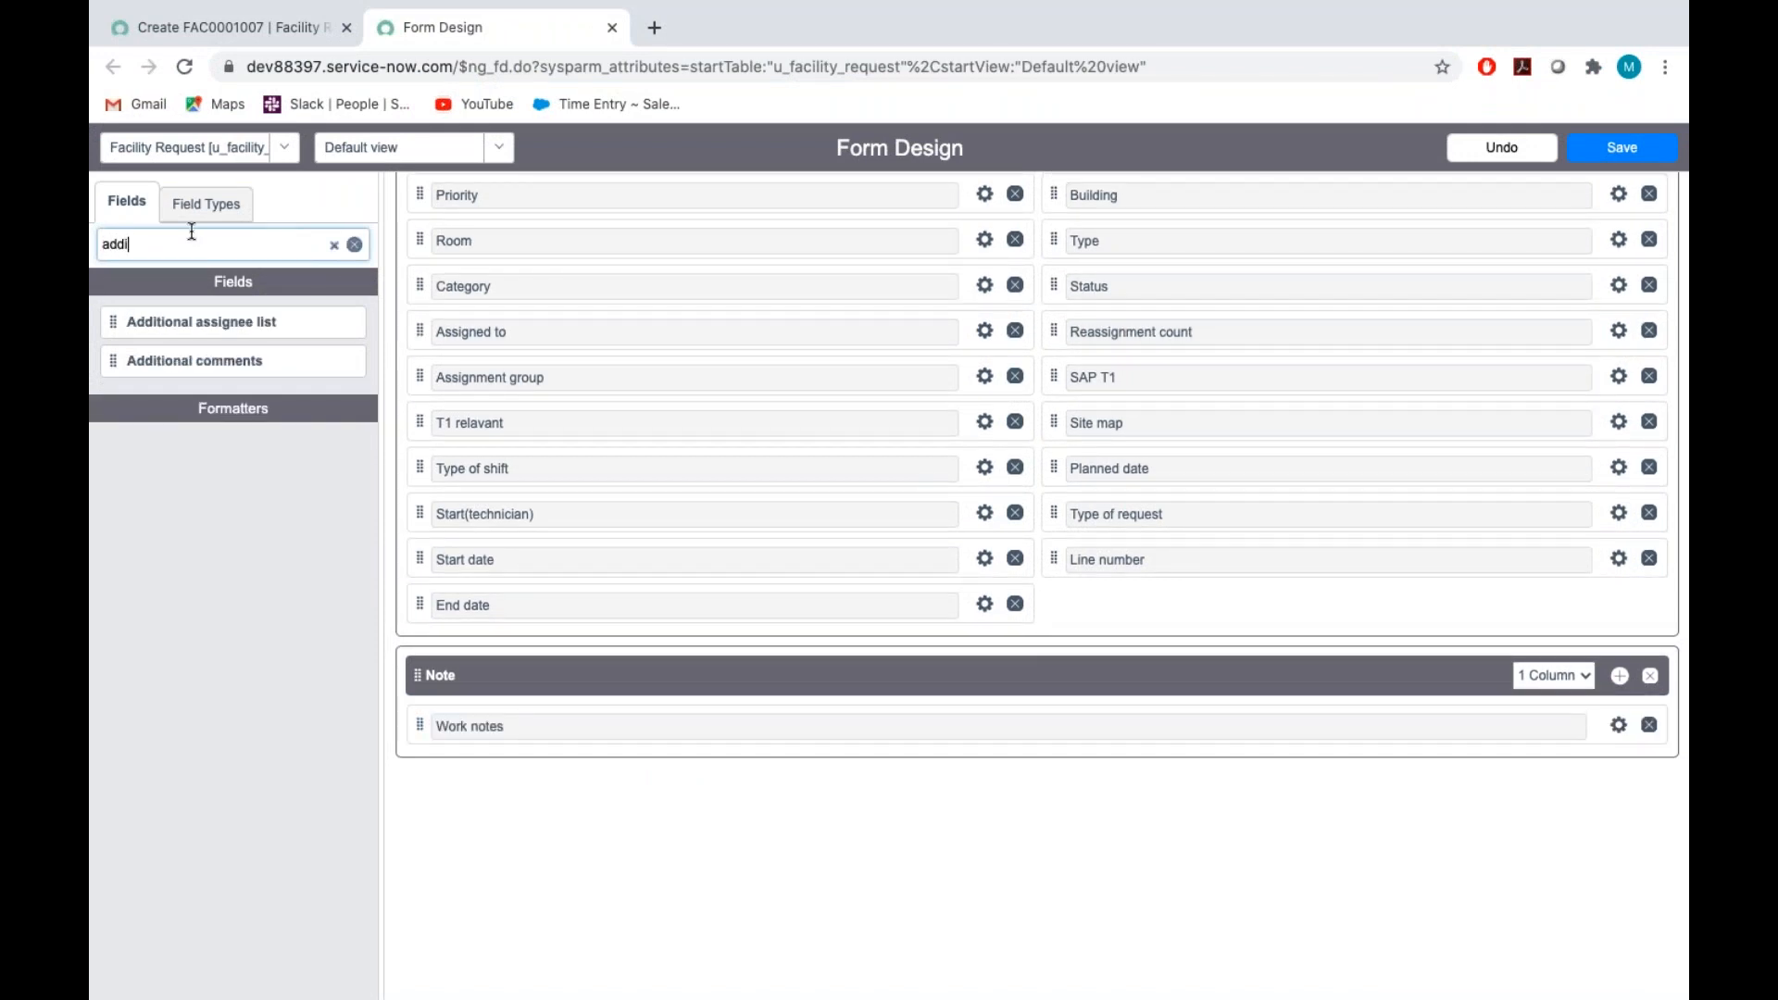
drag(113, 362, 463, 732)
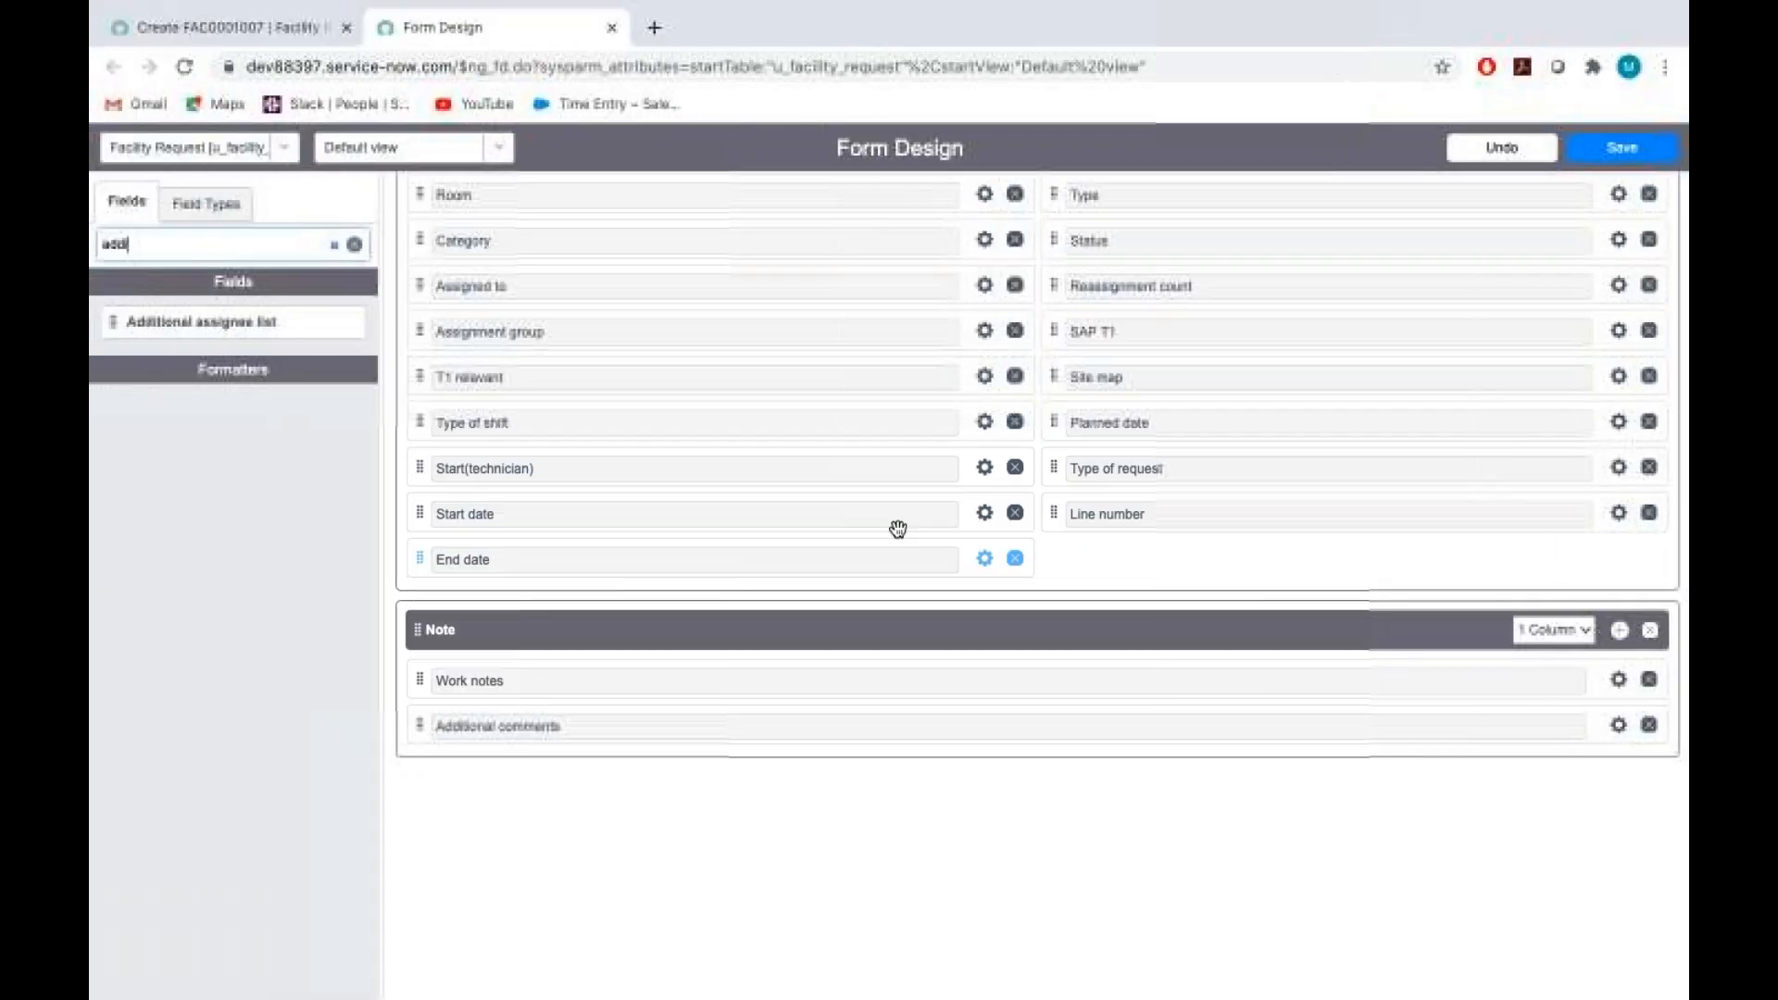
click(1622, 147)
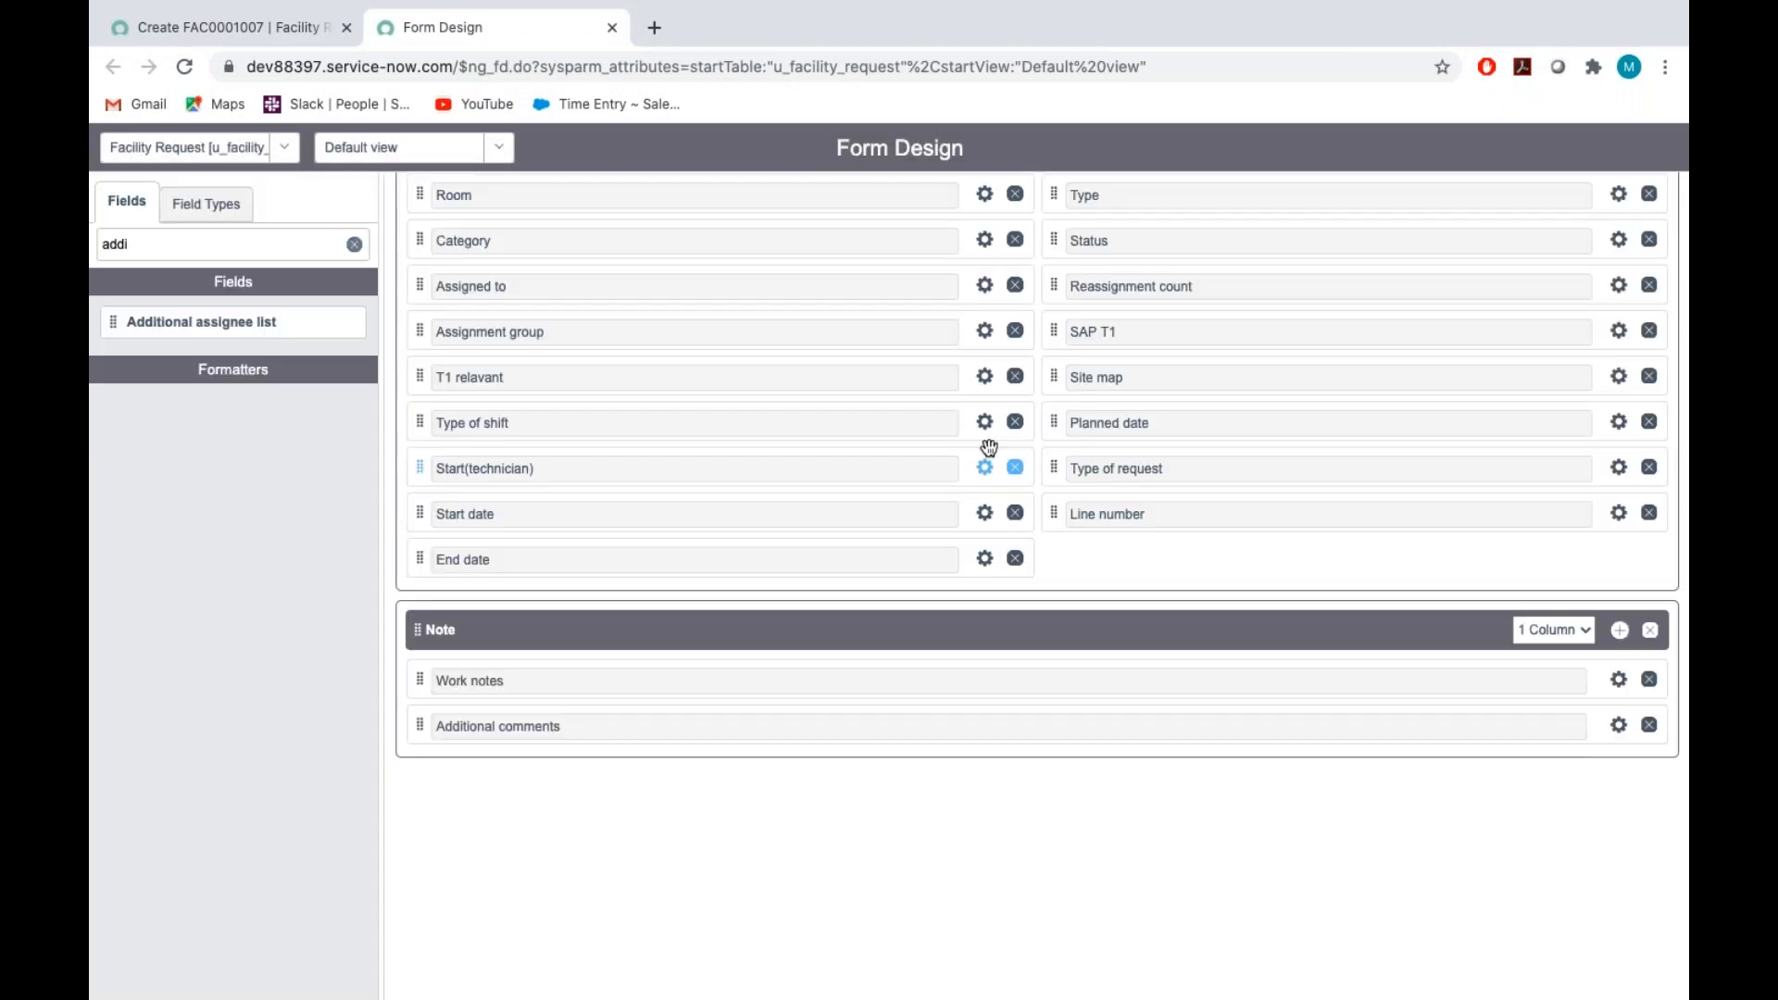
Reload the new Facility Request record form to check its fields and Note section, and switch to the Assignment_Tech document
click(222, 29)
click(482, 207)
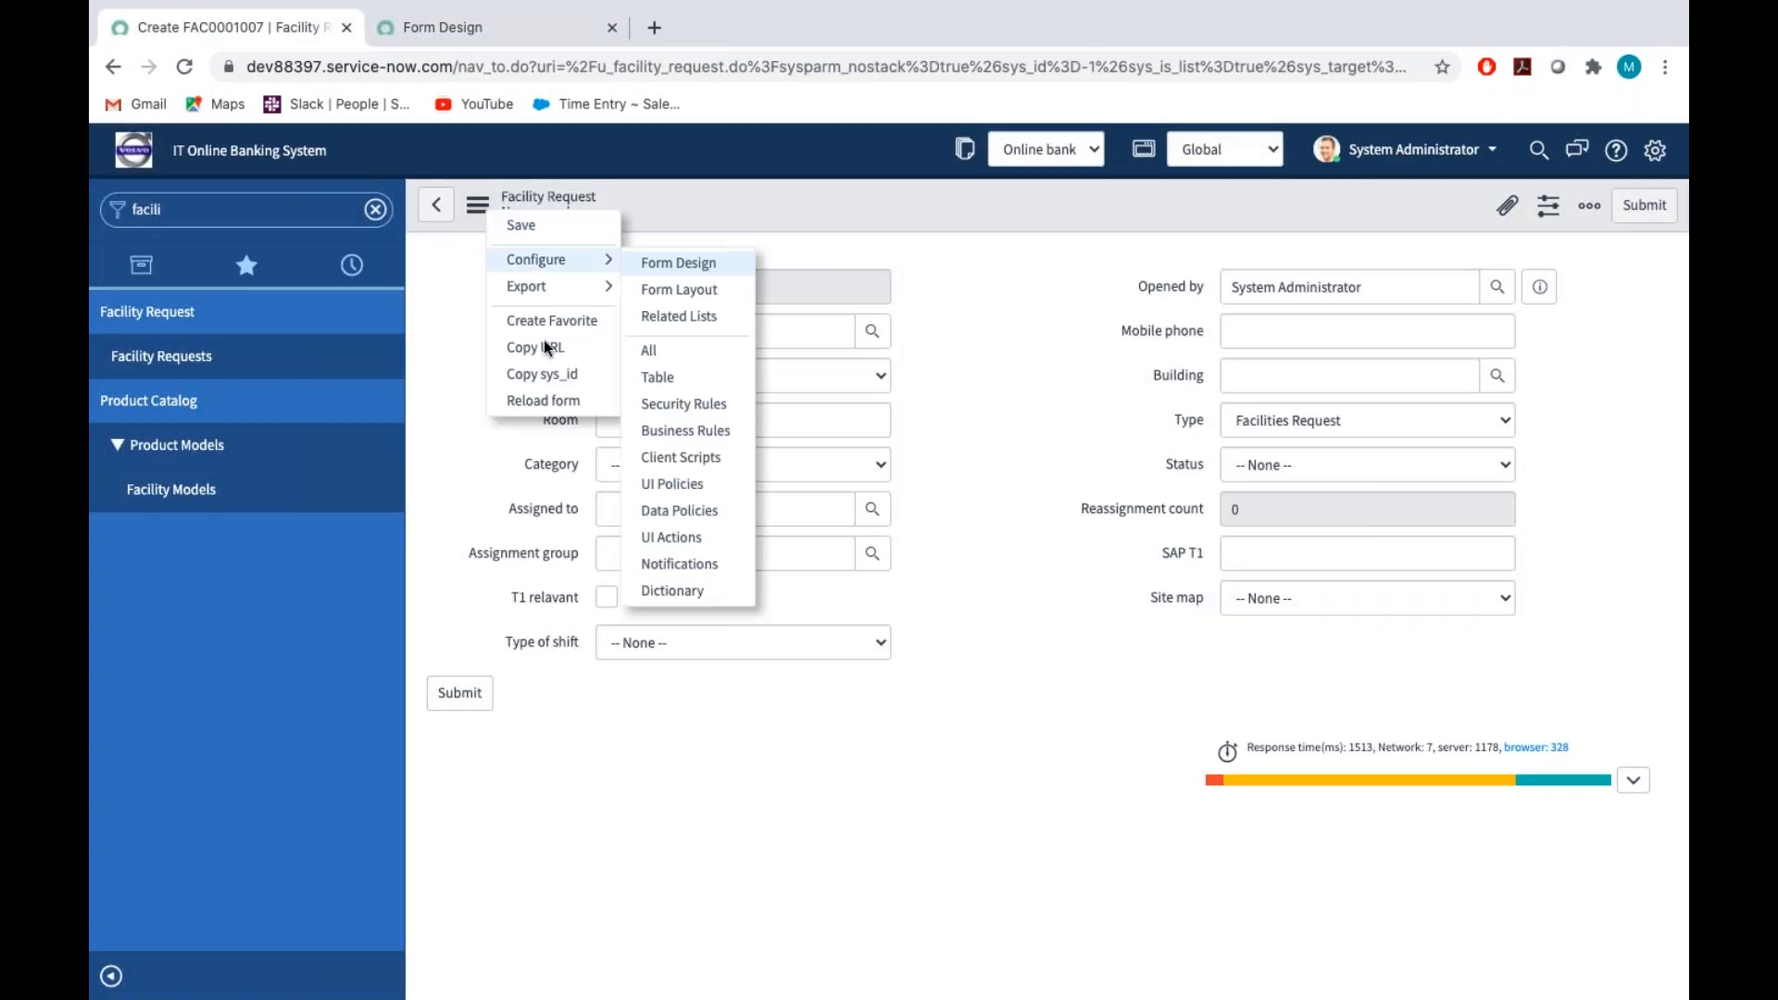
click(544, 392)
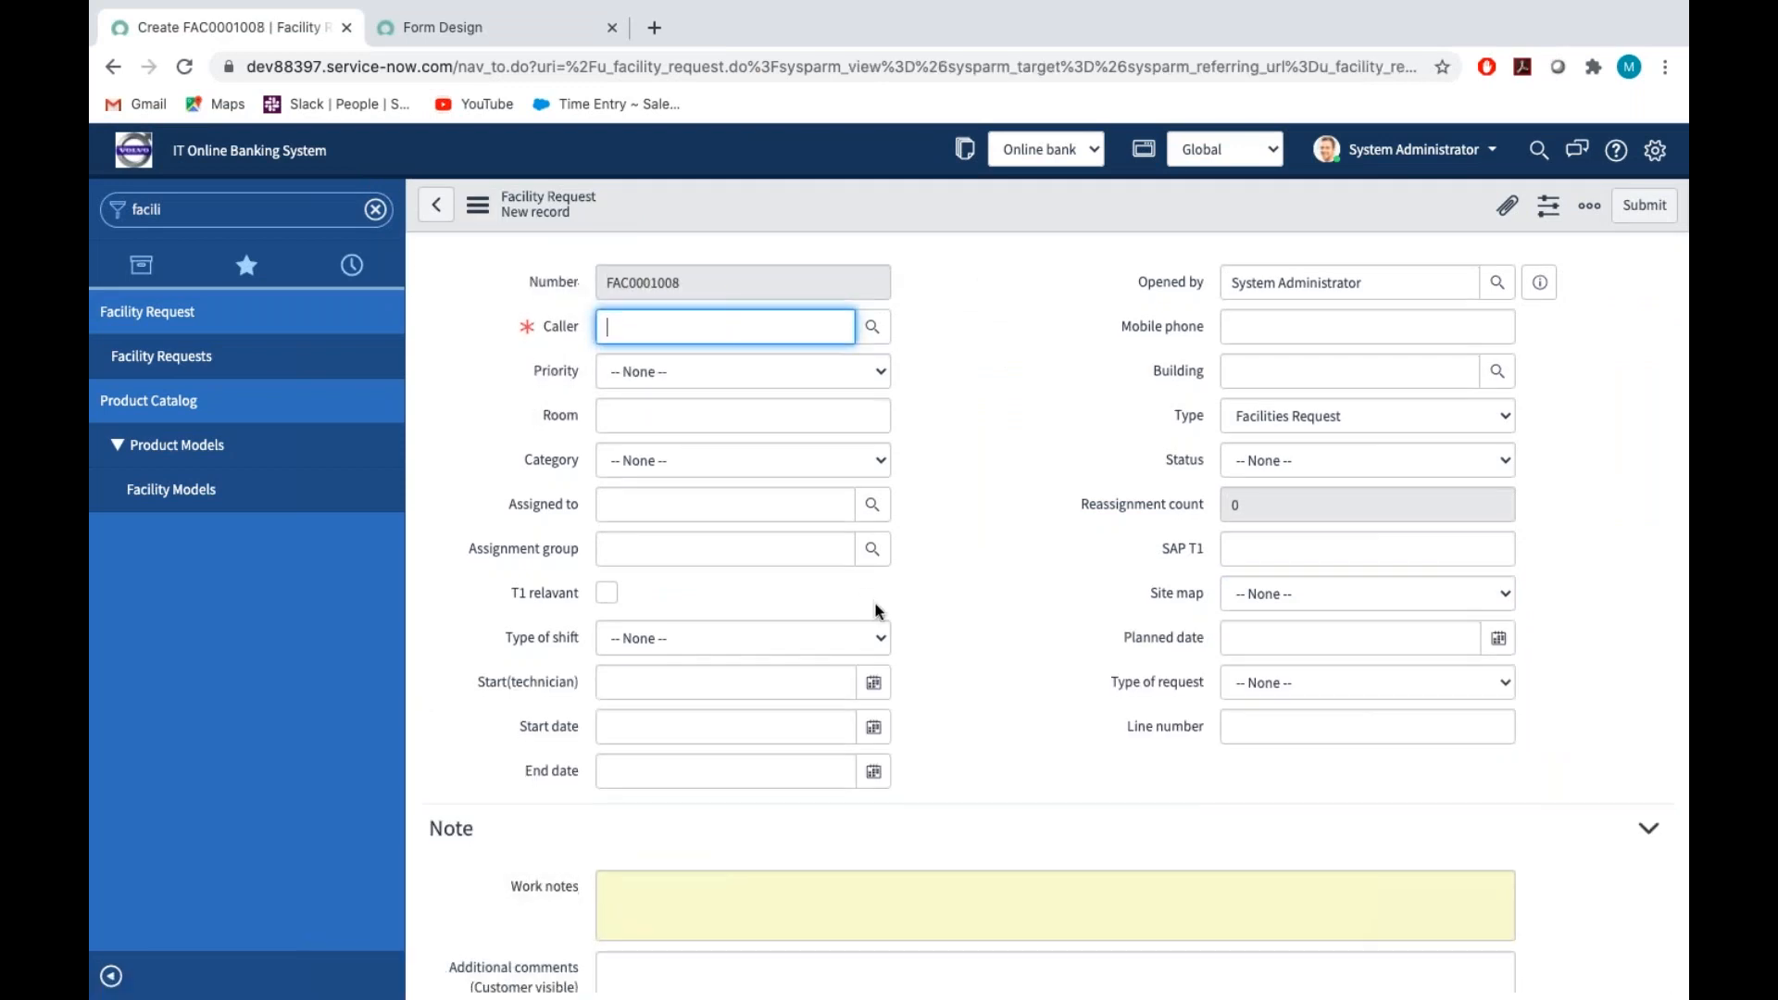
scroll(879, 612, down, 2)
key(ctrl+Right)
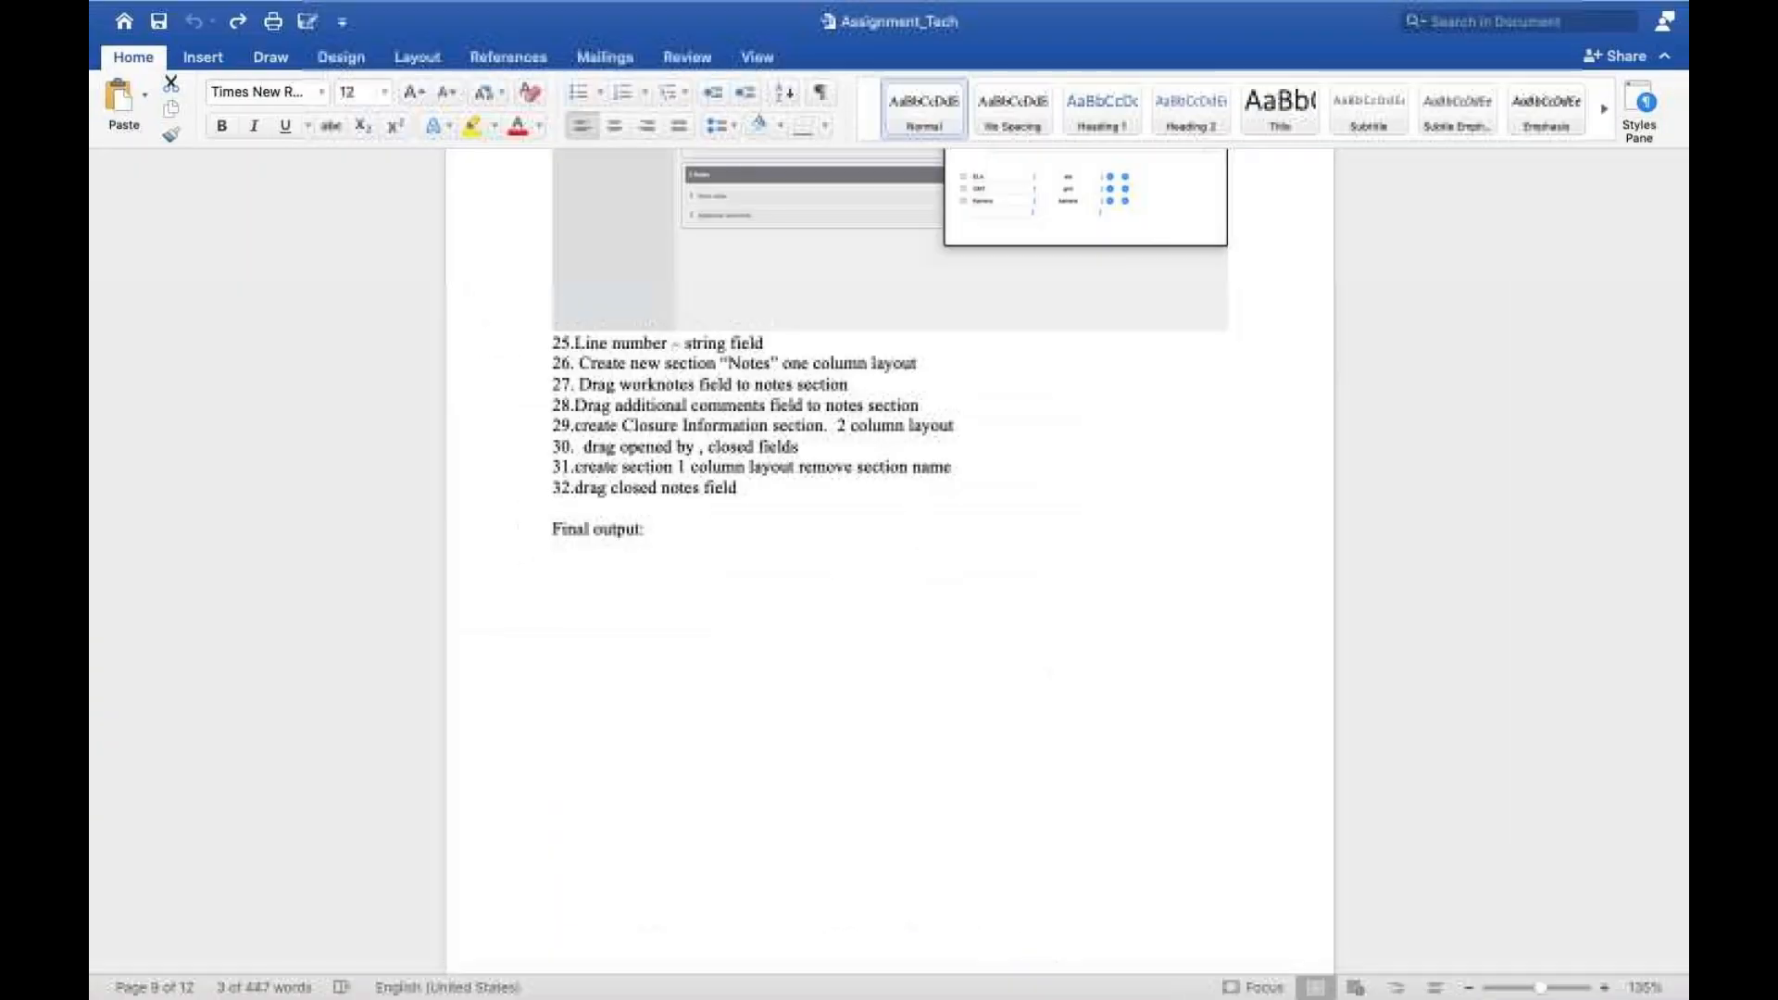
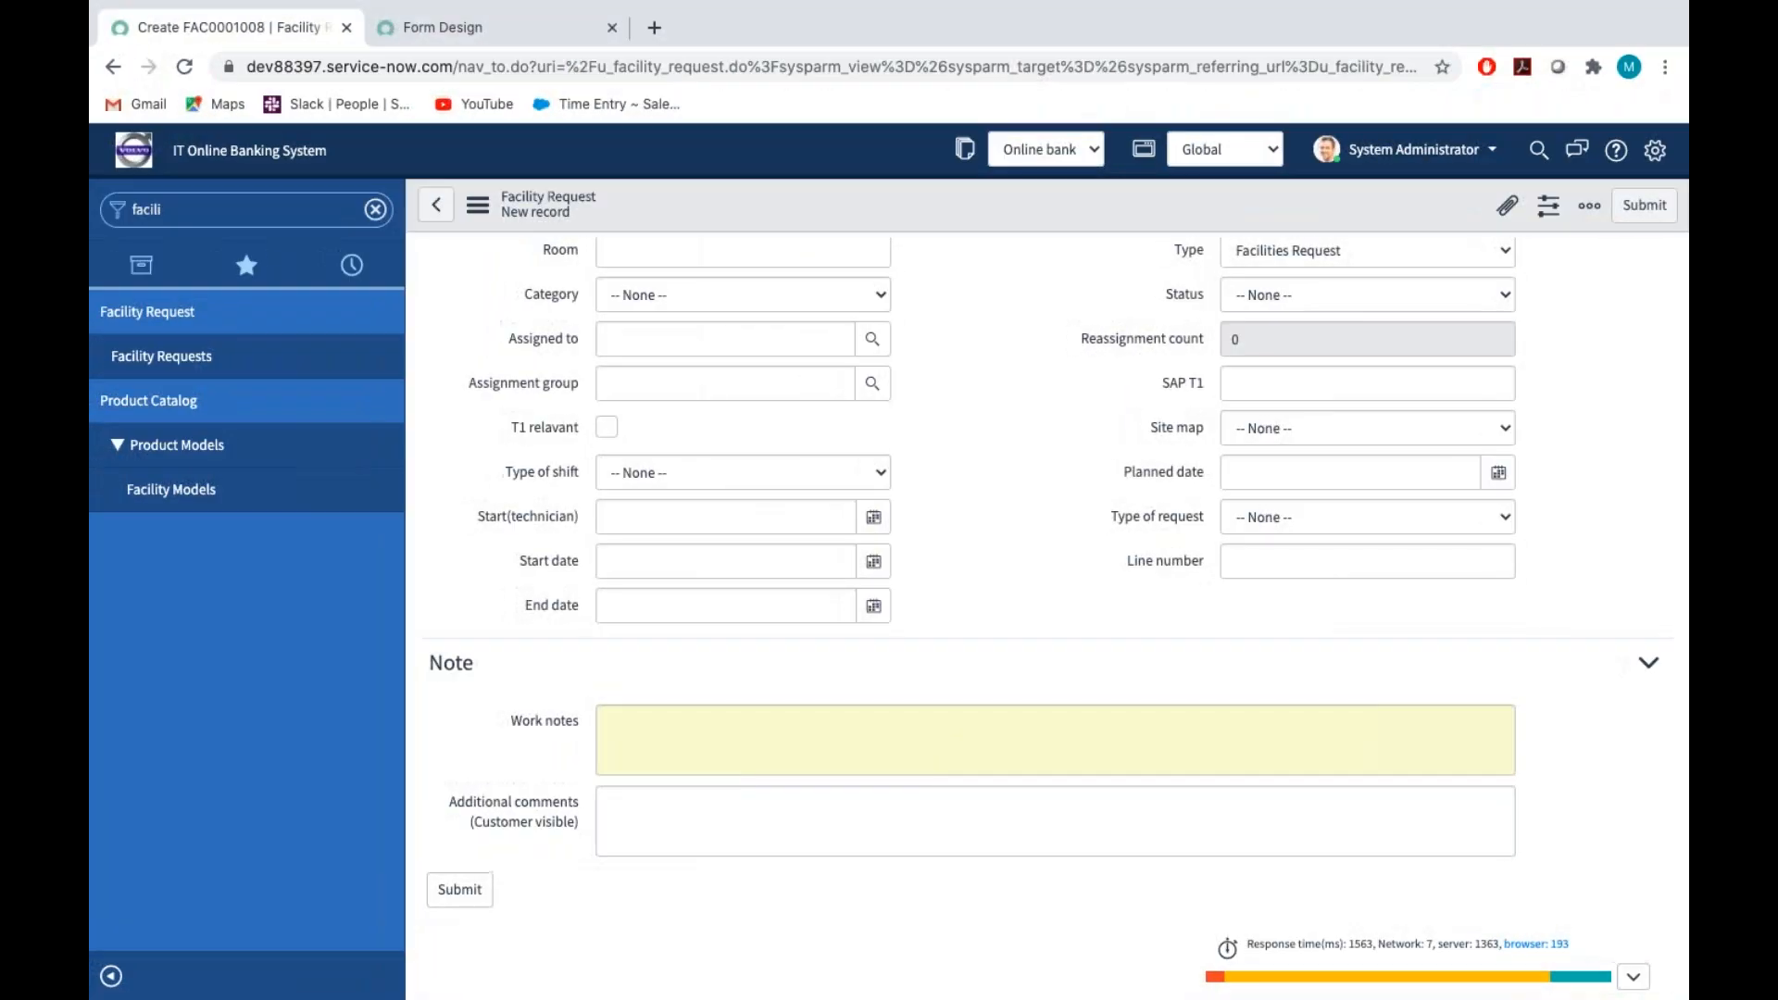
In Form Design, add a 2 Column section below the Note section and name it "closure Information"
key(ctrl+Left)
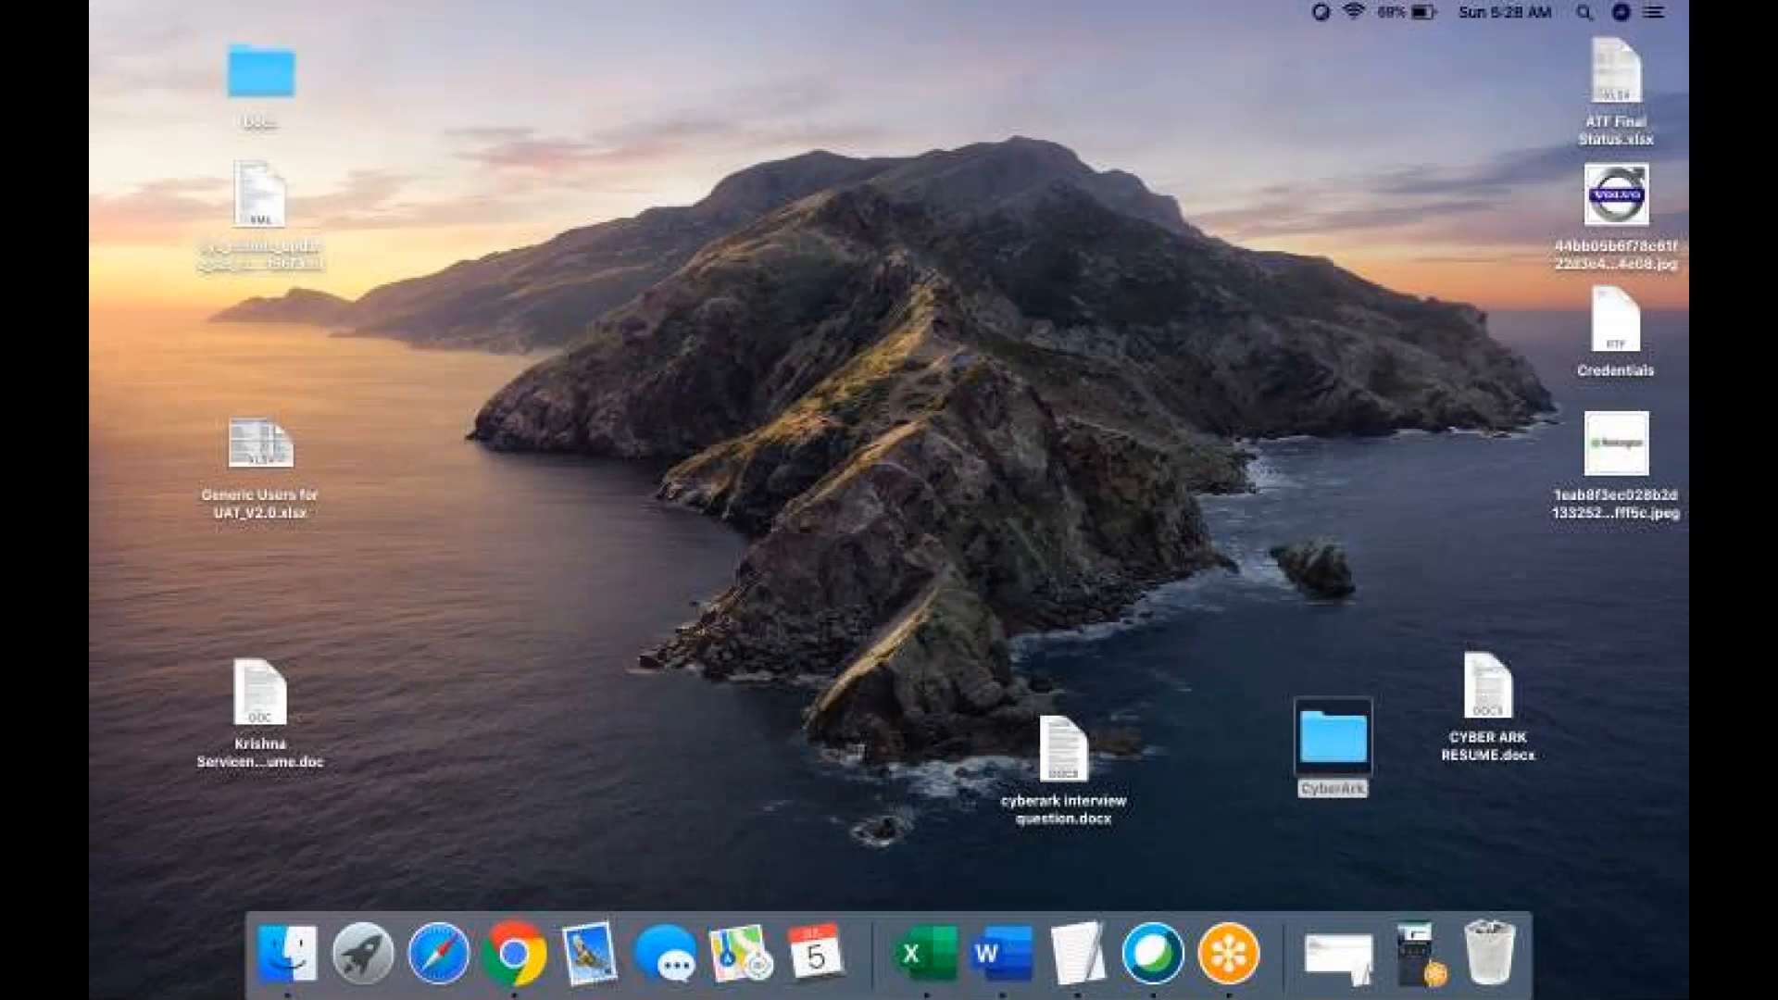
key(ctrl+Right)
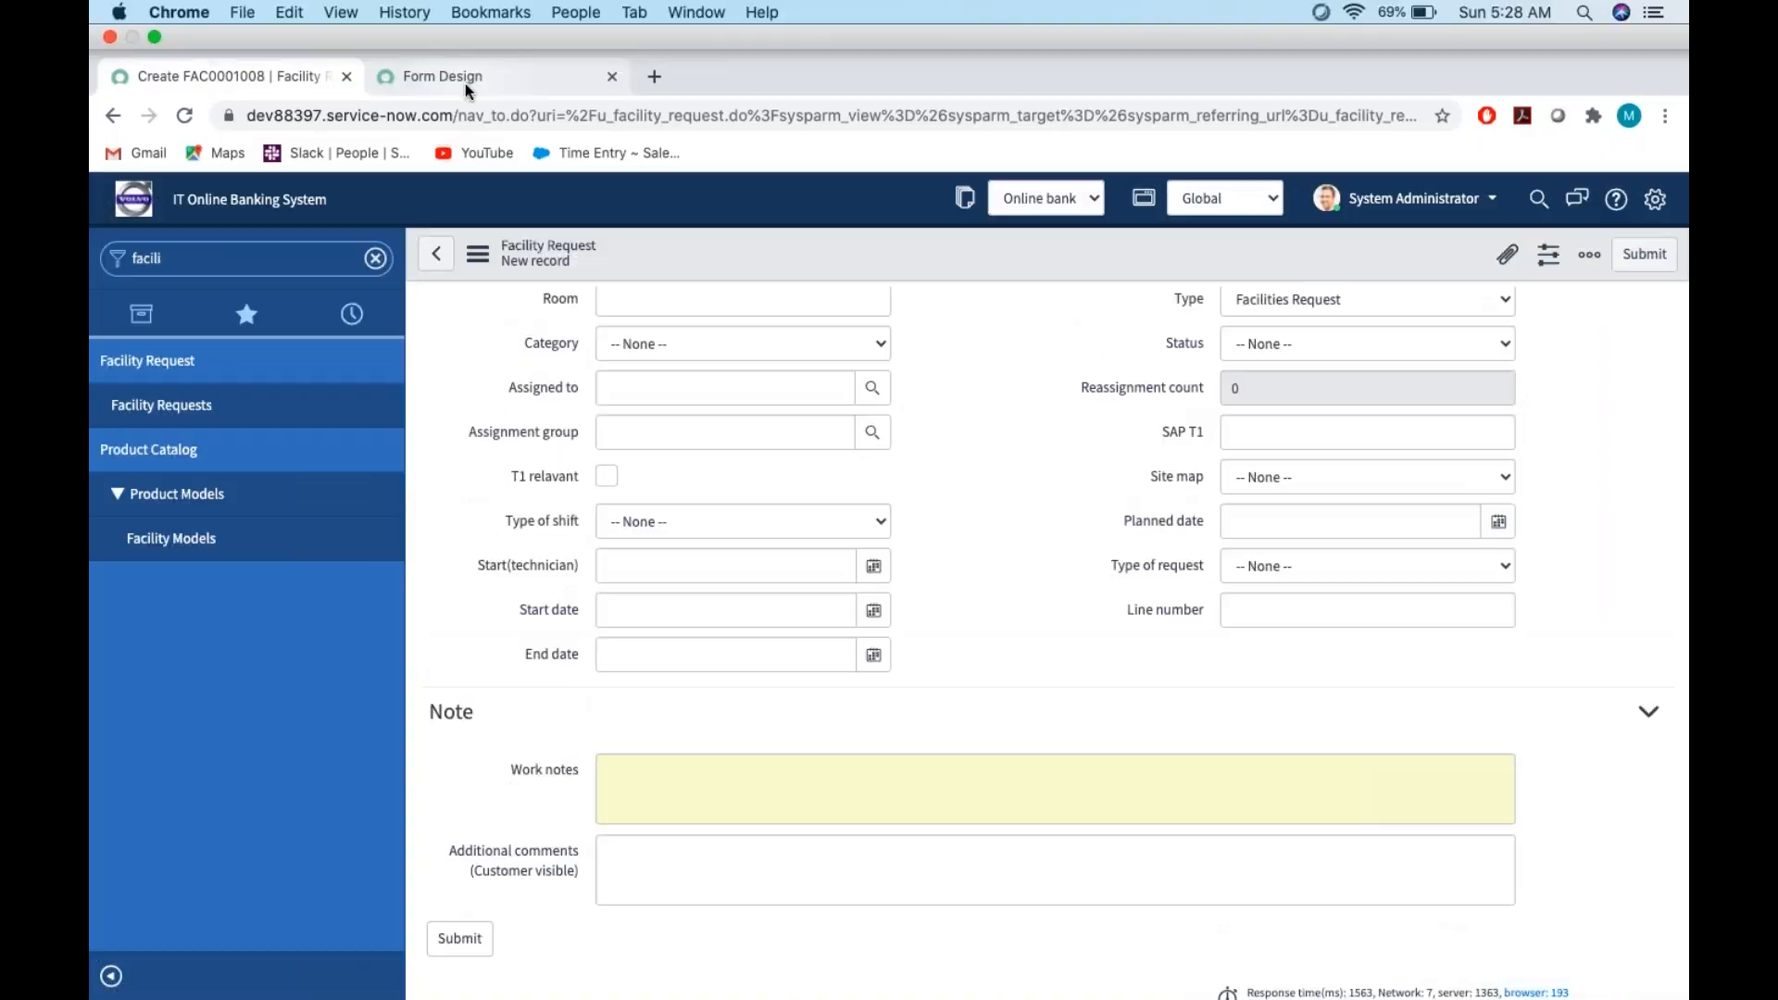
click(465, 83)
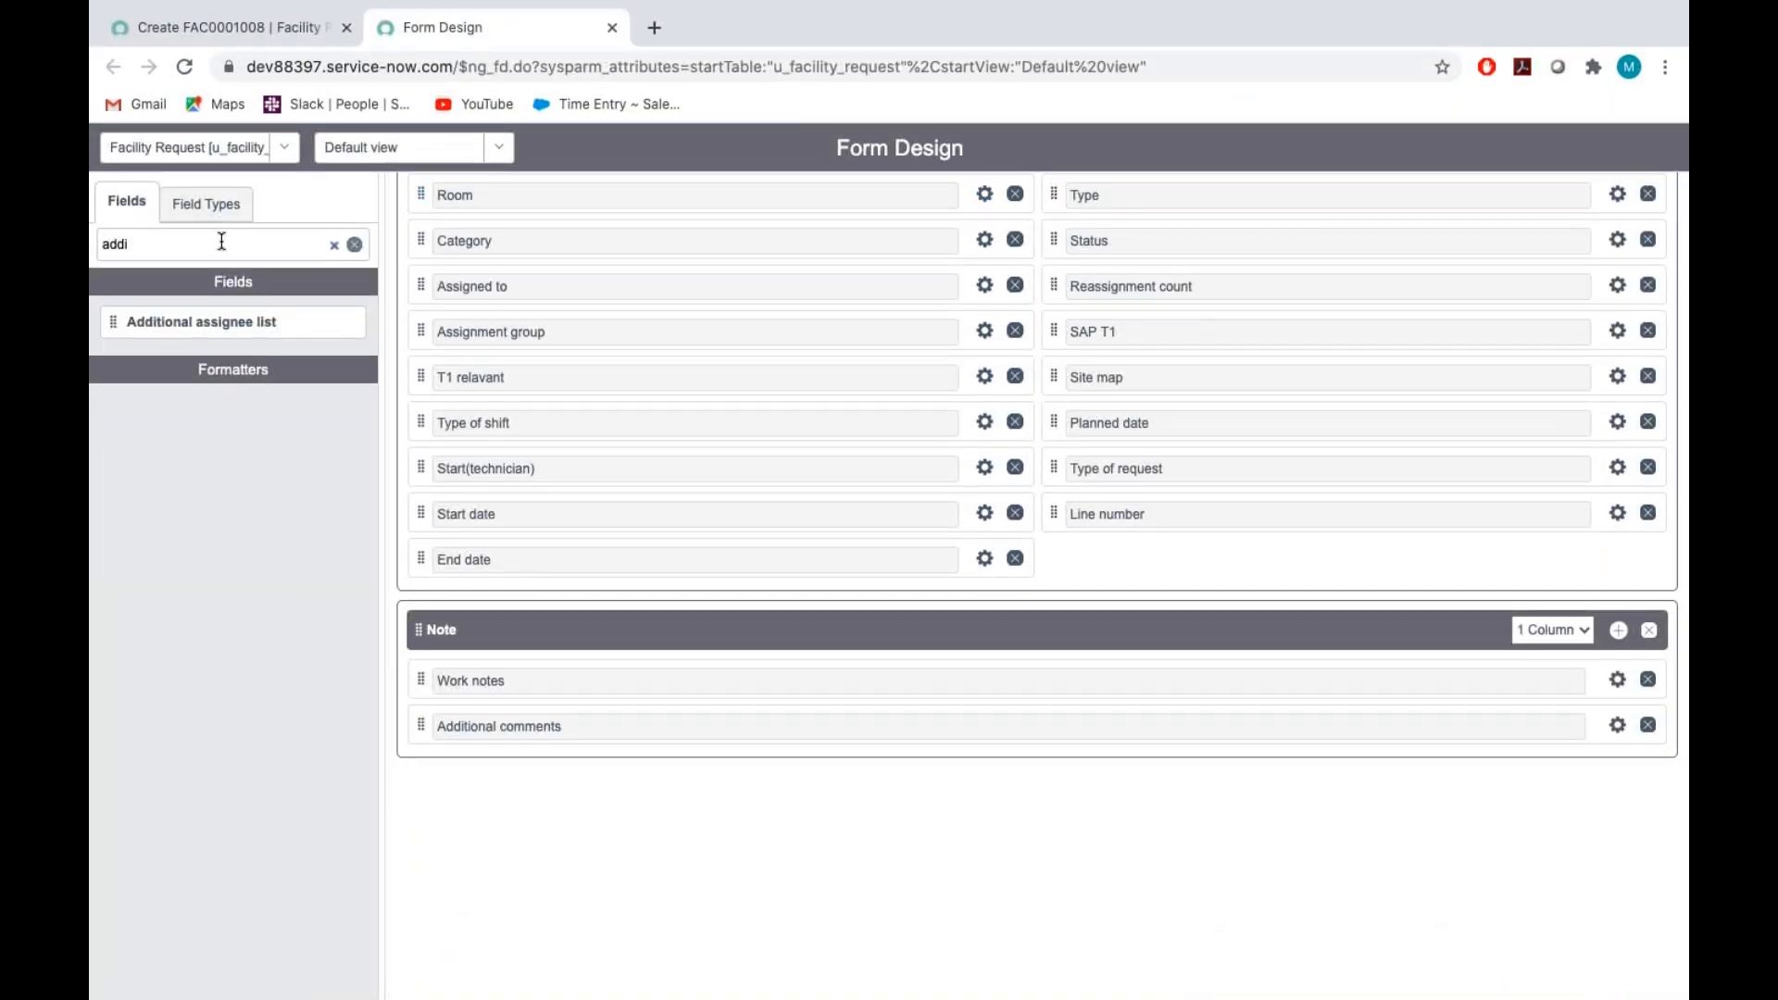
click(1618, 631)
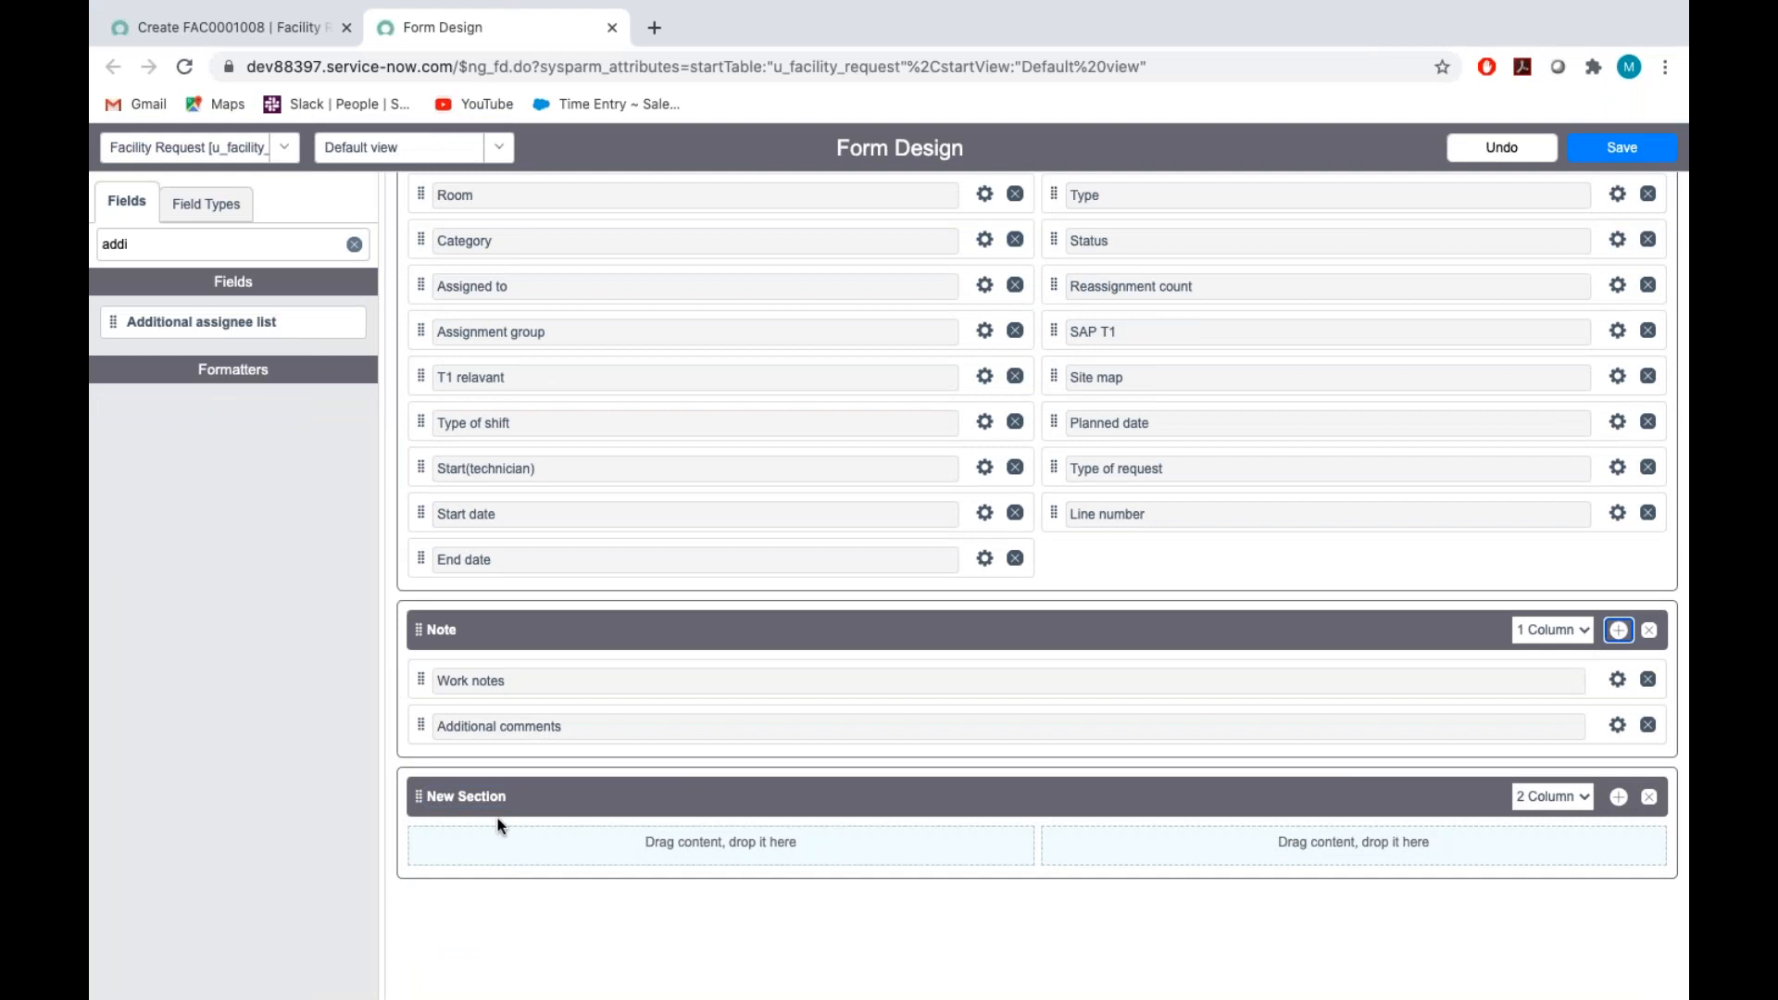
key(BackSpace)
key(BackSpace)
key(BackSpace)
key(BackSpace)
key(BackSpace)
key(BackSpace)
key(BackSpace)
key(BackSpace)
key(BackSpace)
key(BackSpace)
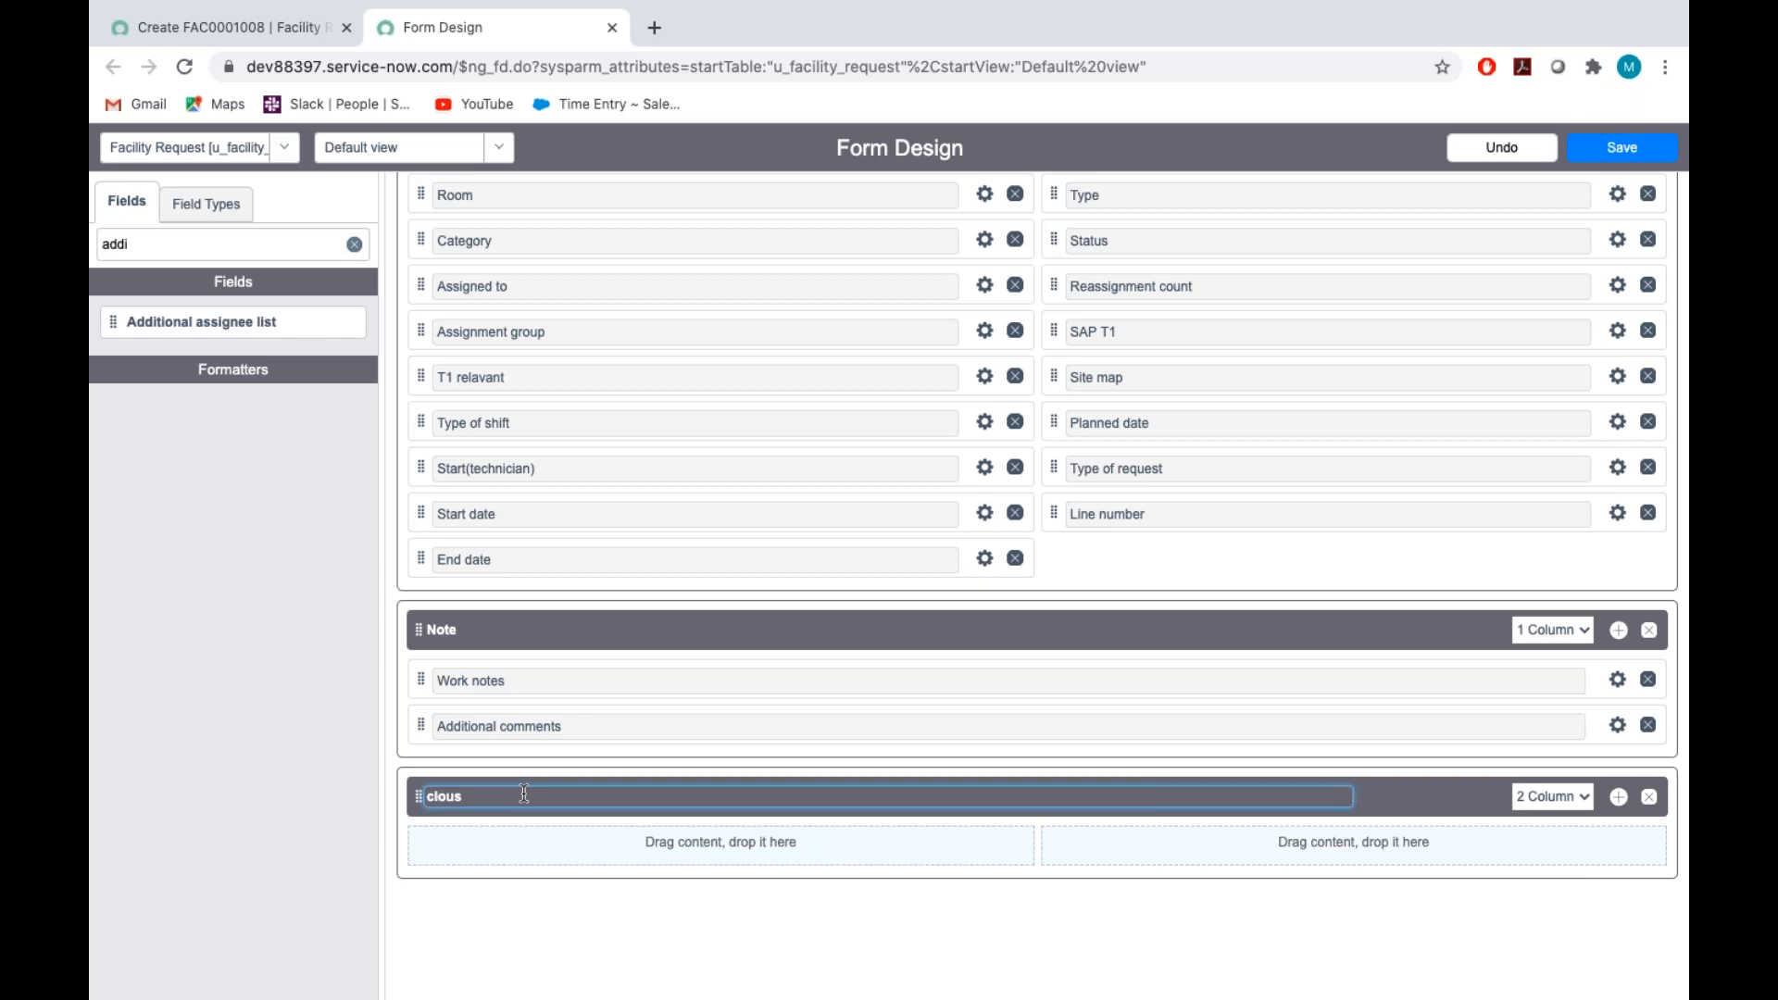
key(ctrl+Right)
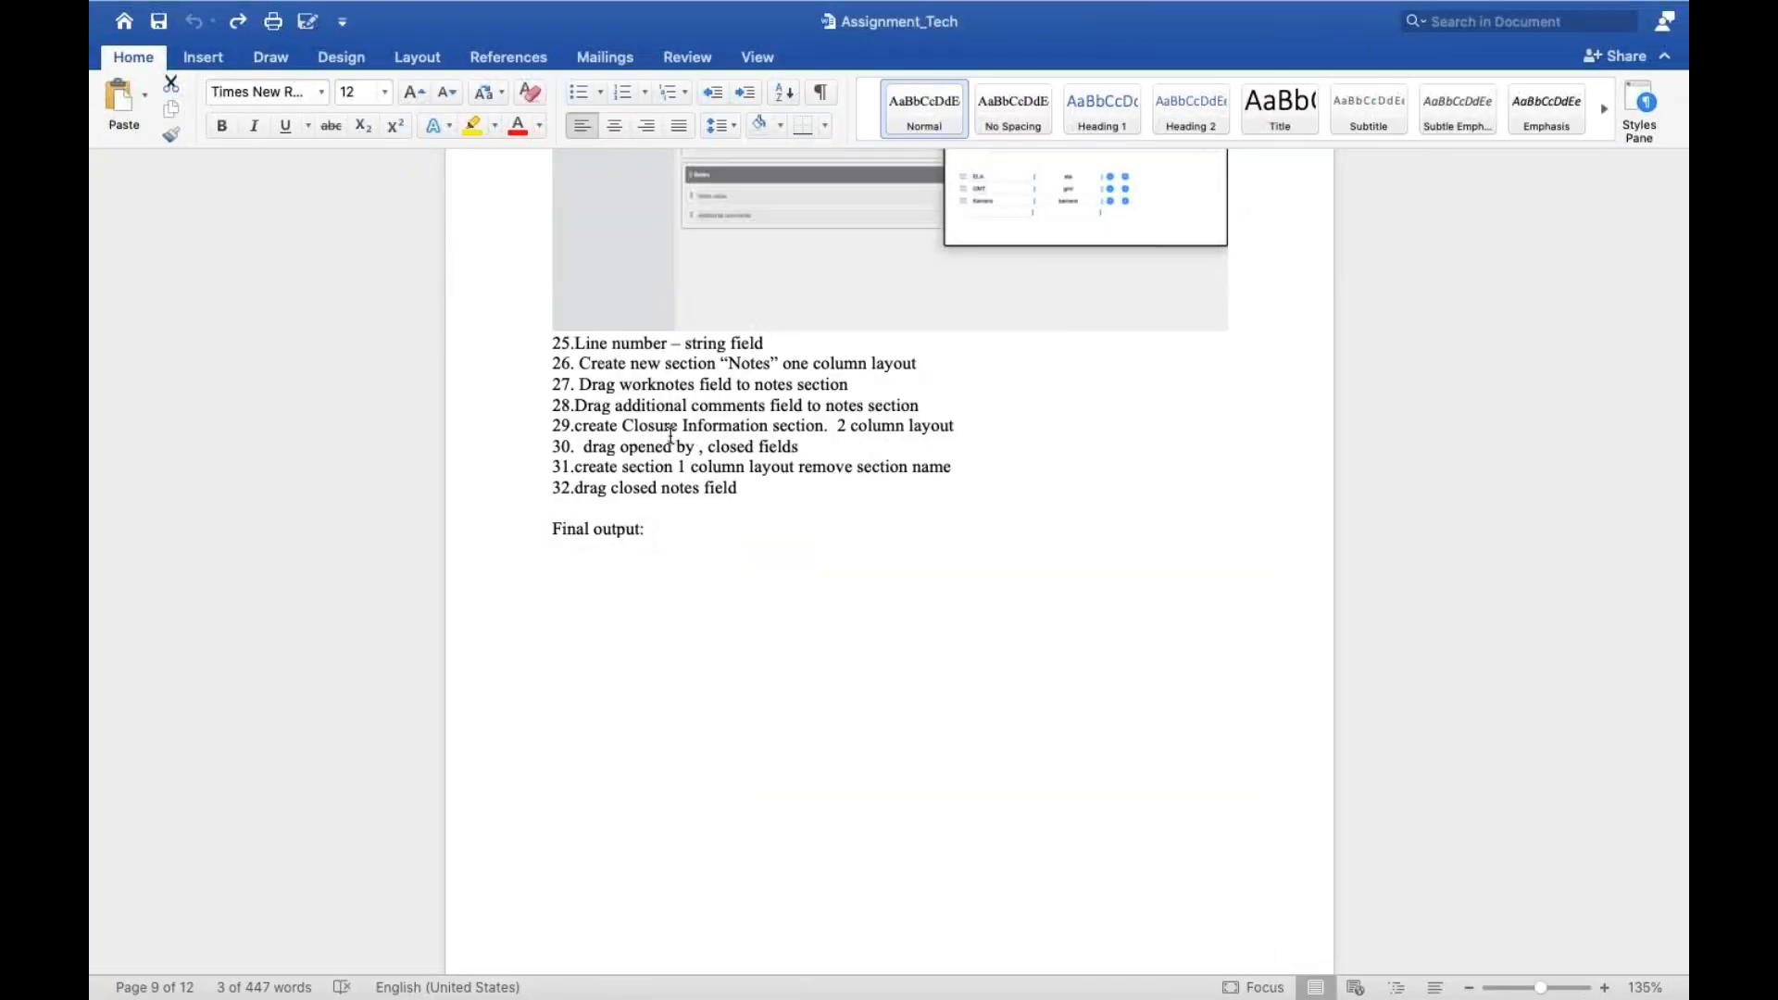
key(ctrl+Left)
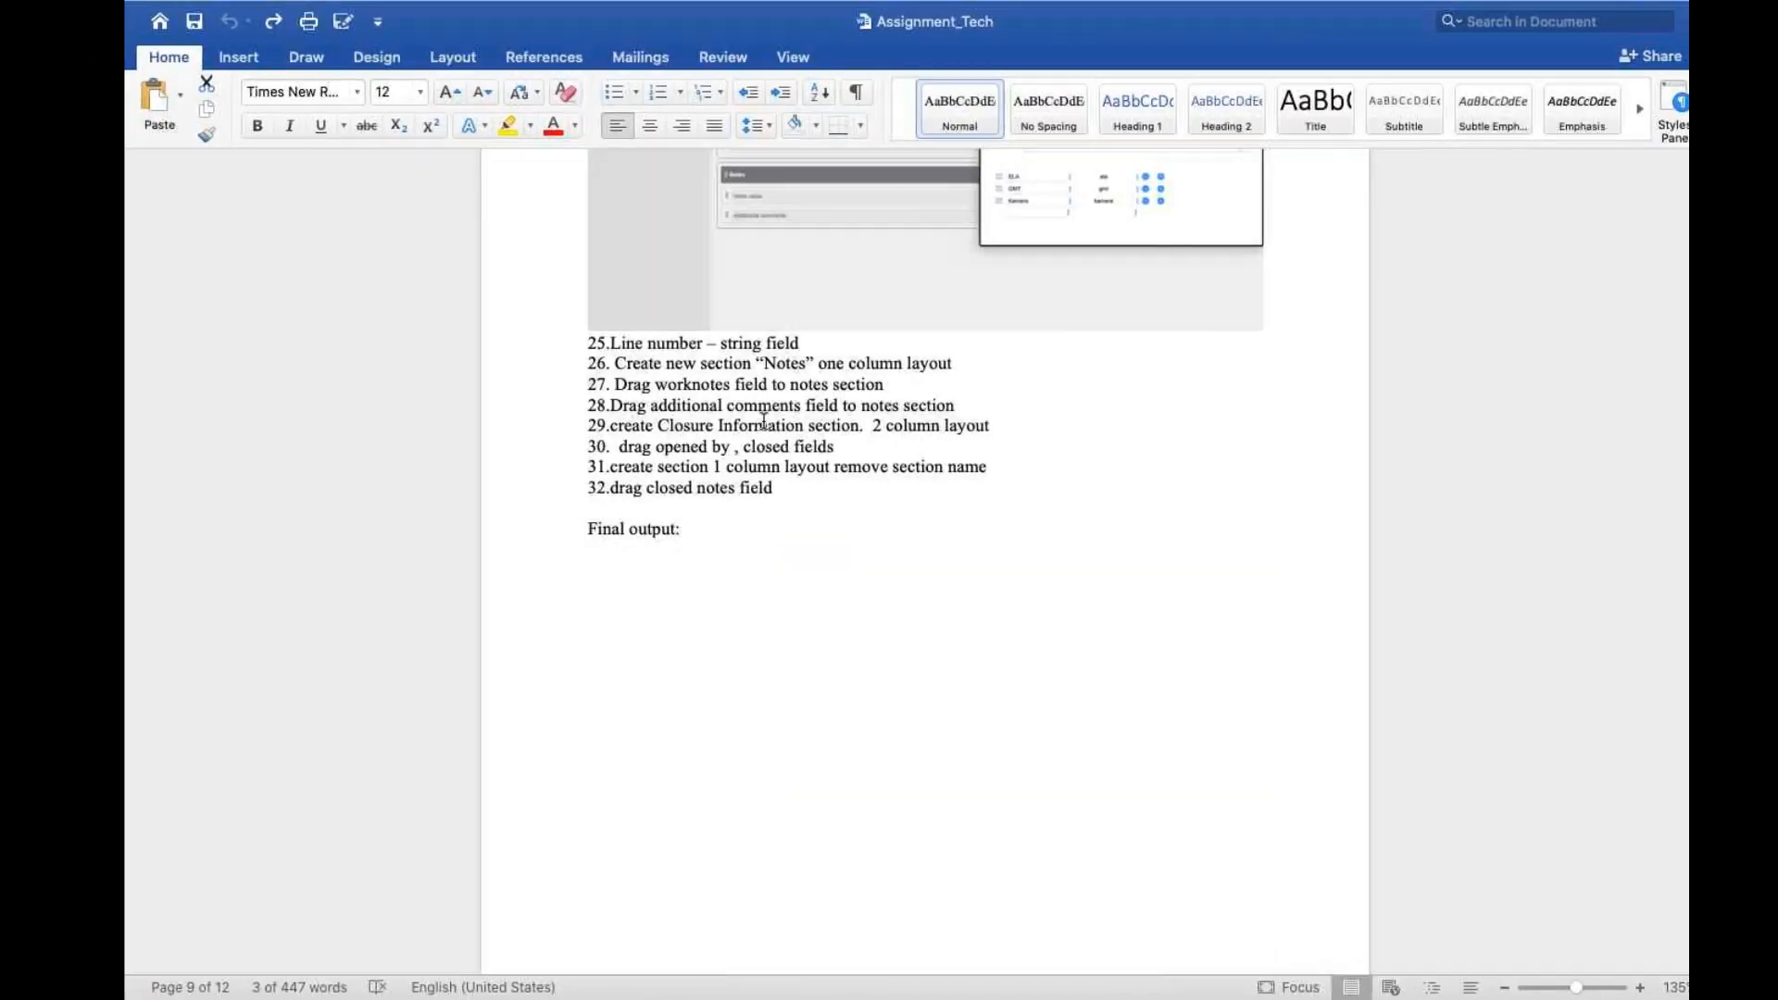
key(BackSpace)
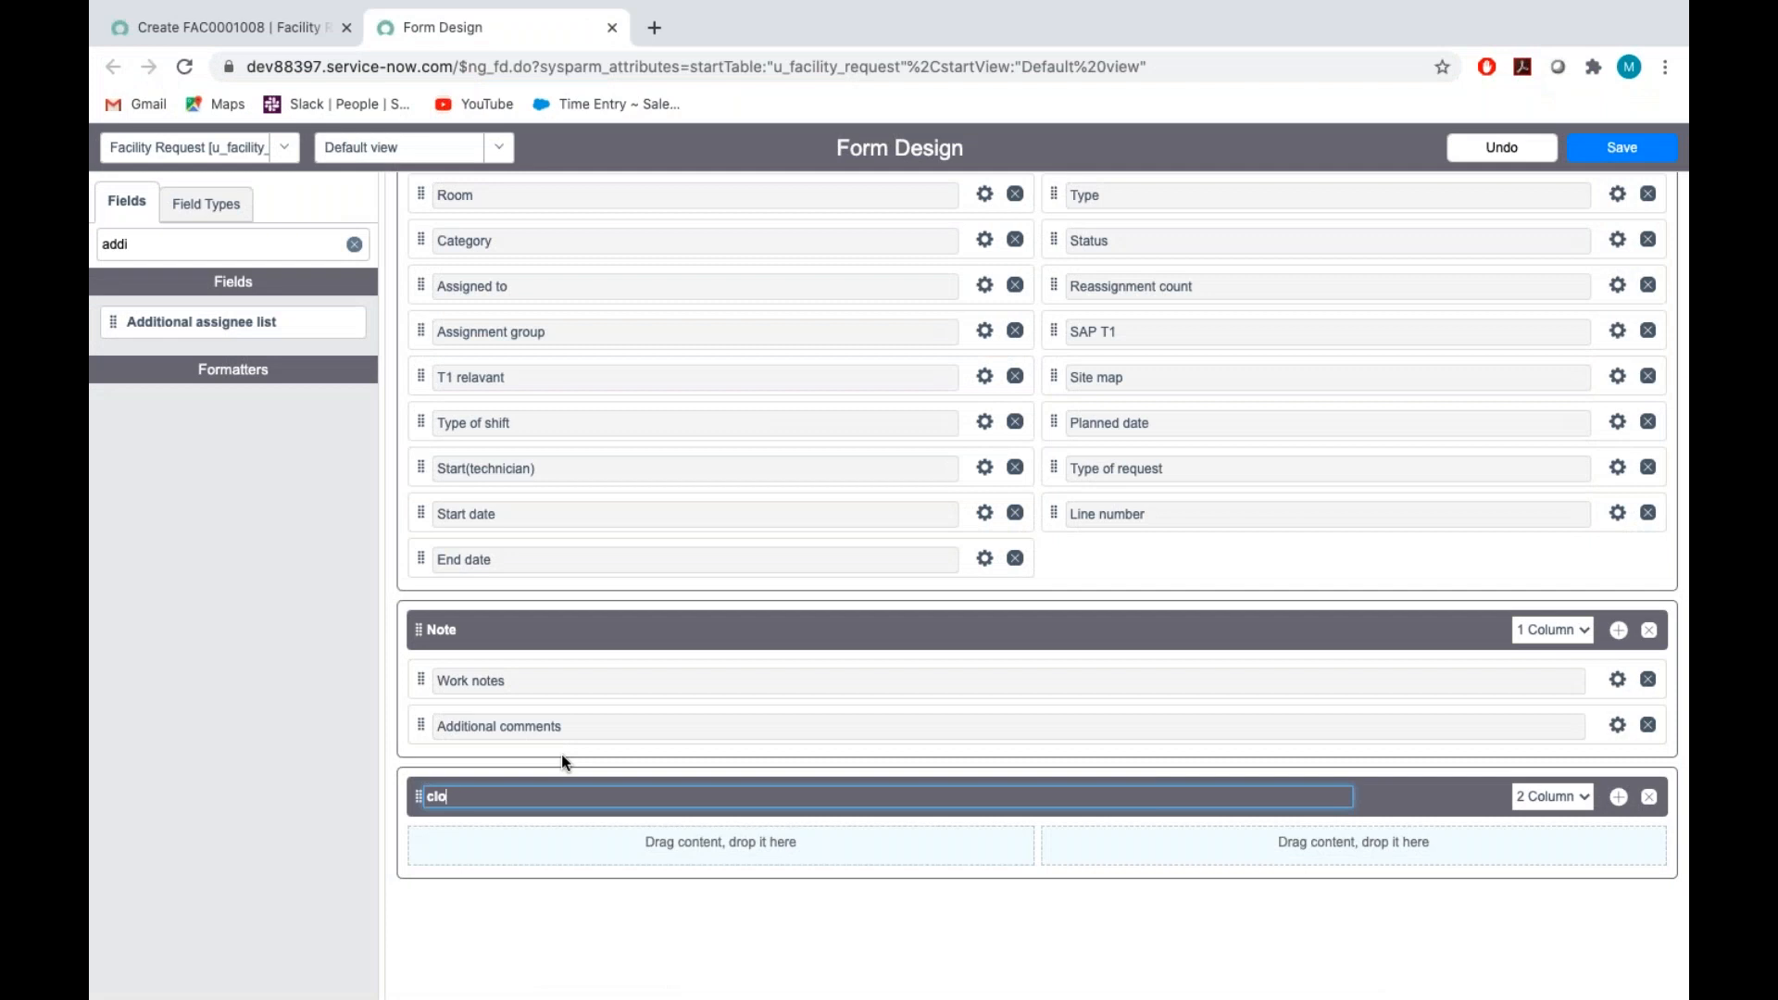
text(sure Information)
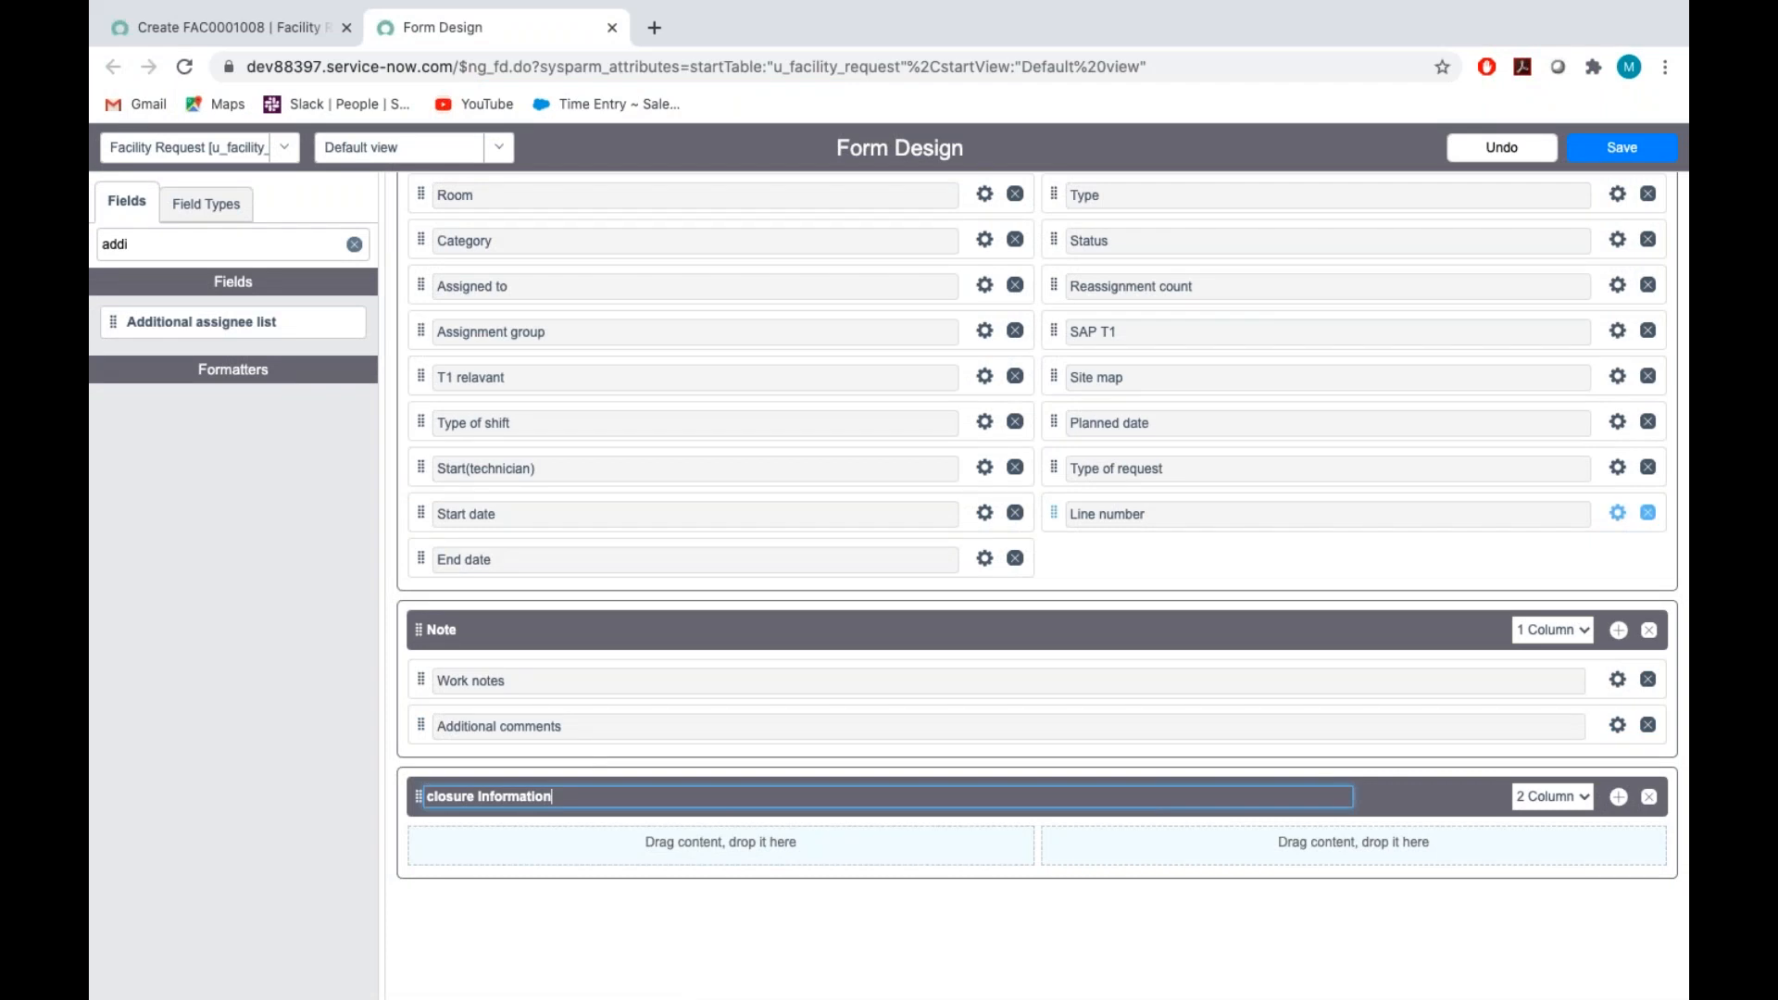
Filter the available fields by "close" and place Closed in the first column of the closure Information section
scroll(1645, 512, down, 2)
click(151, 246)
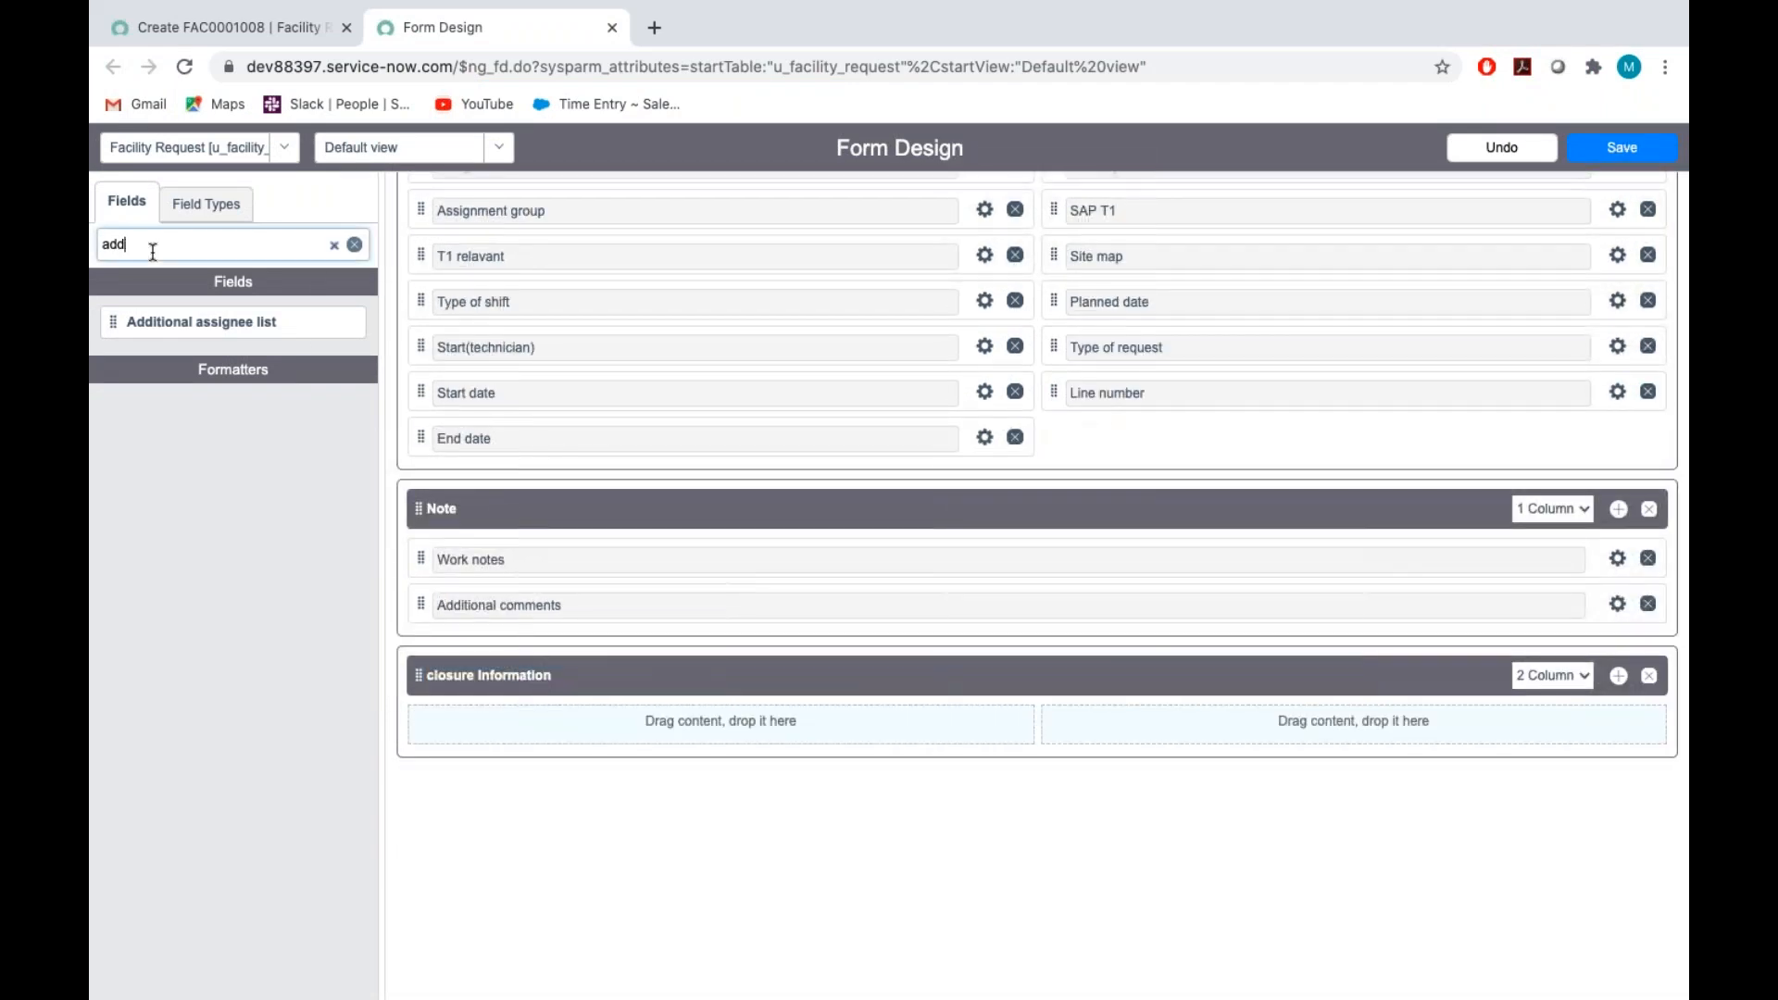
key(BackSpace)
key(BackSpace)
key(BackSpace)
key(BackSpace)
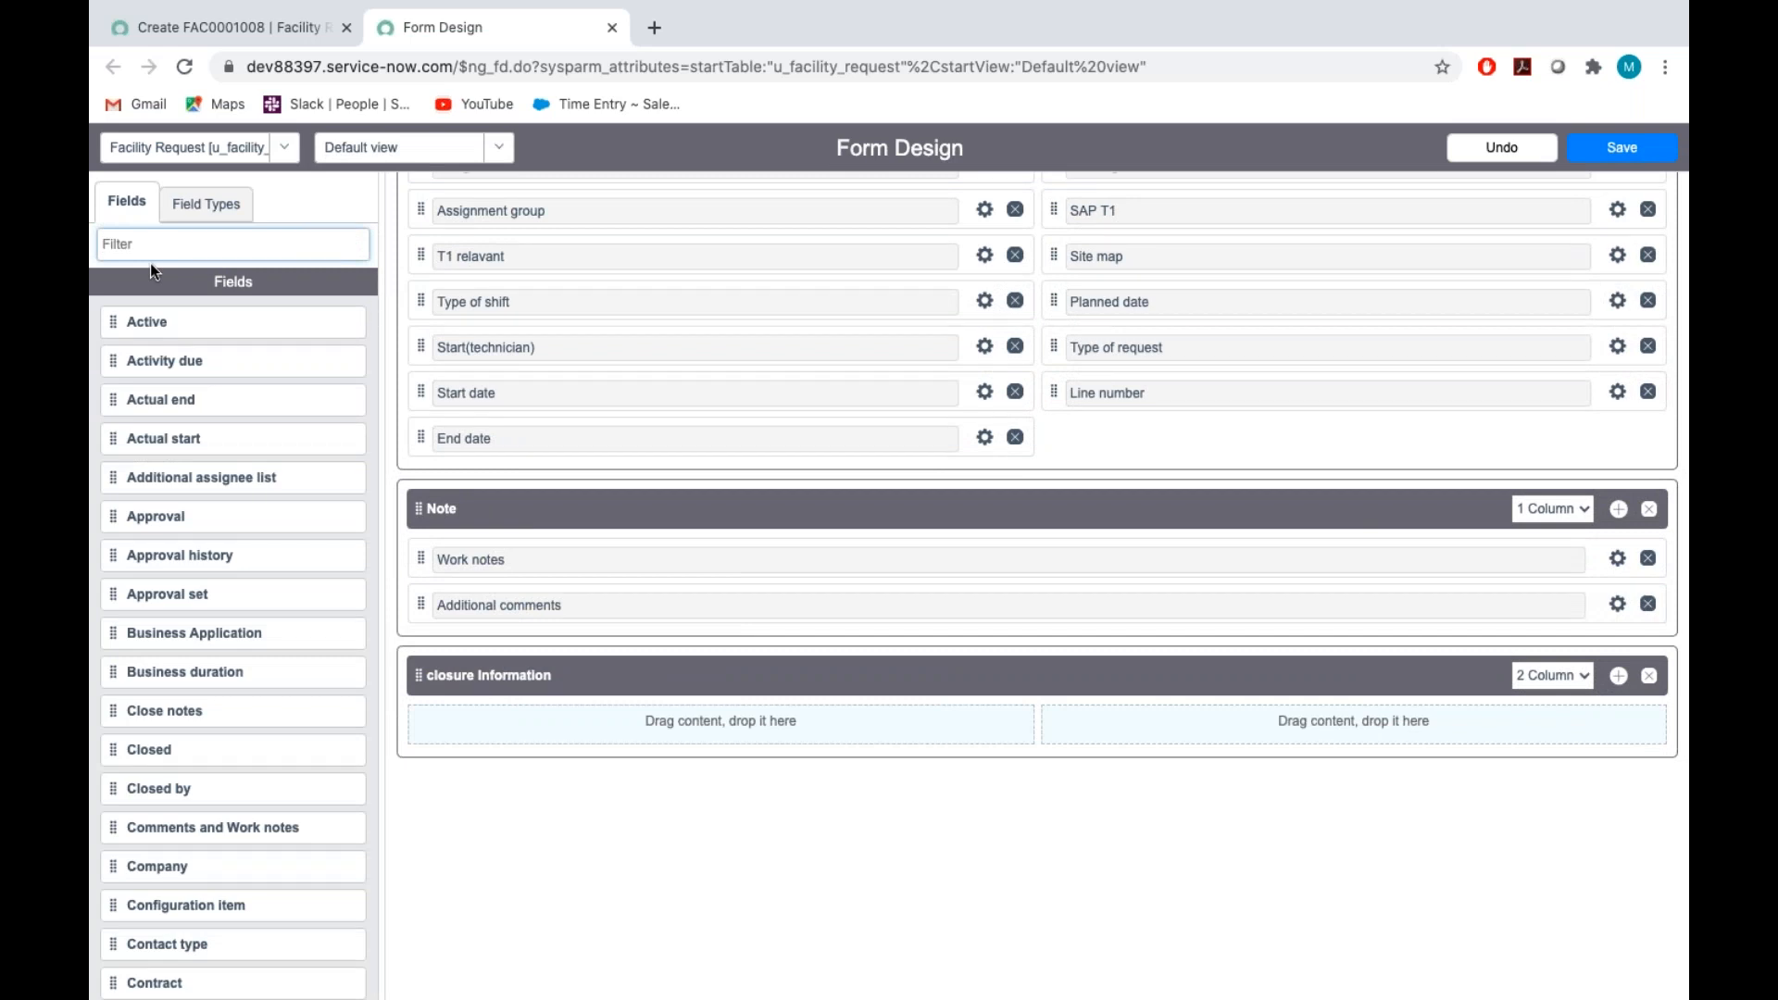
text(close)
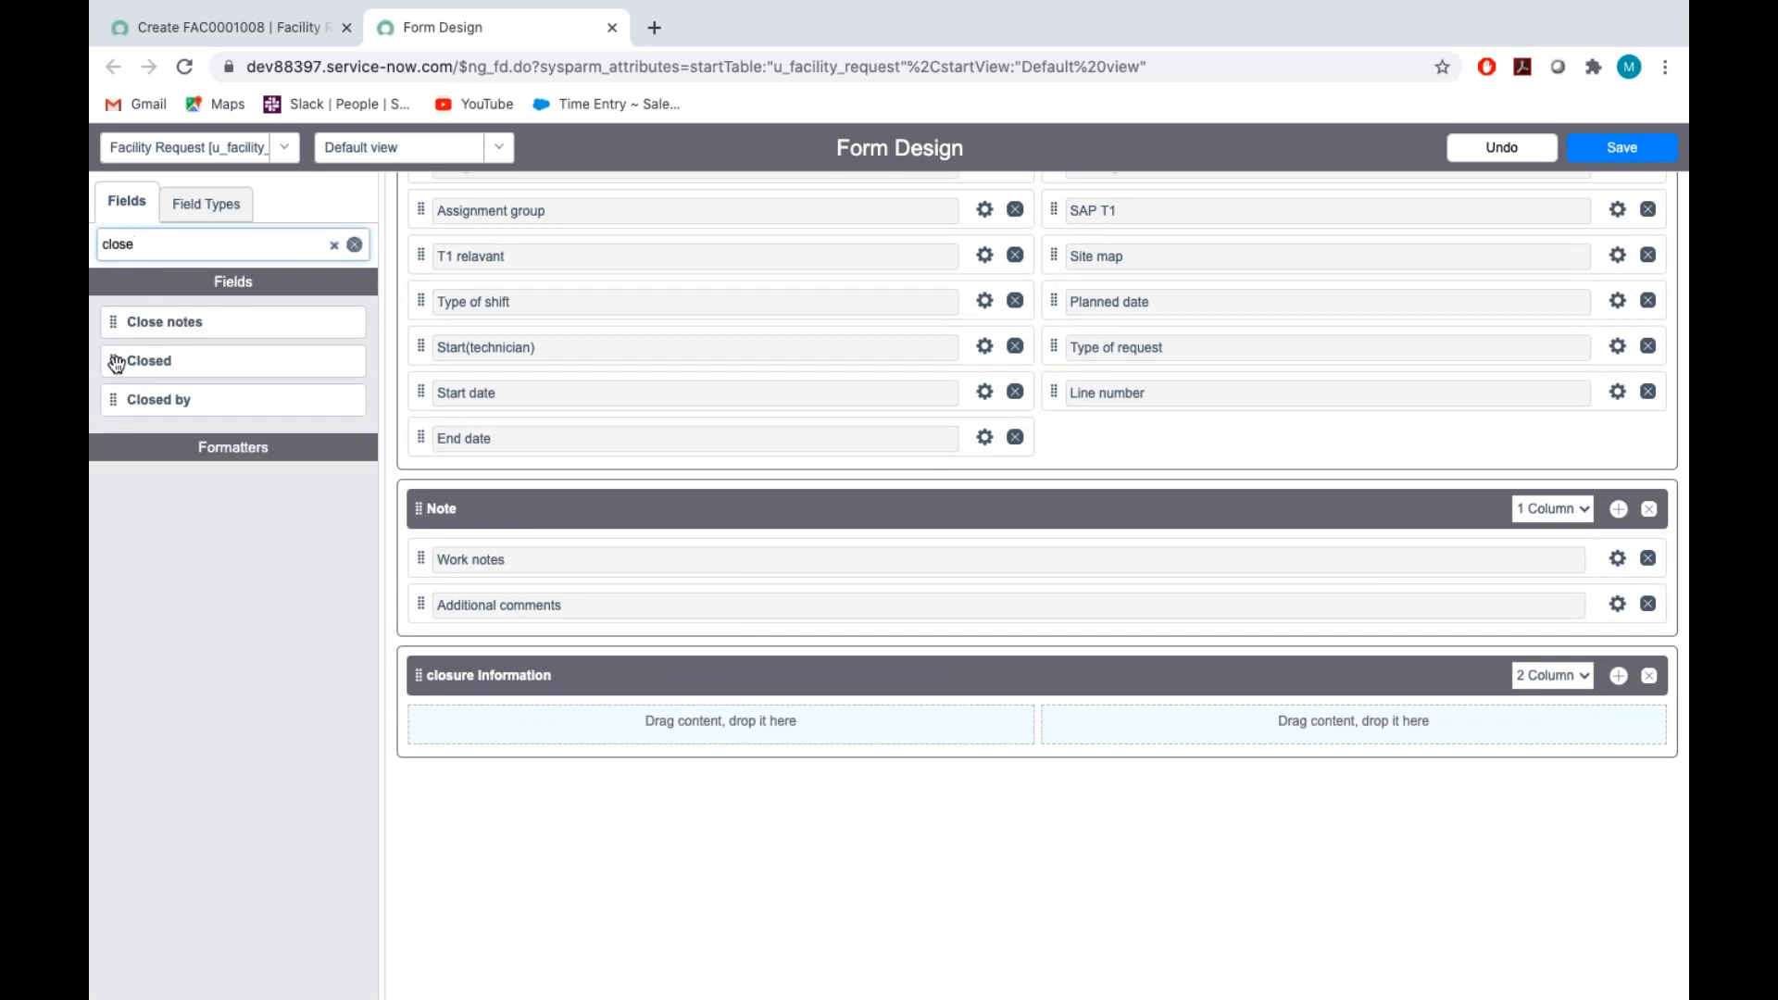
drag(113, 361, 501, 731)
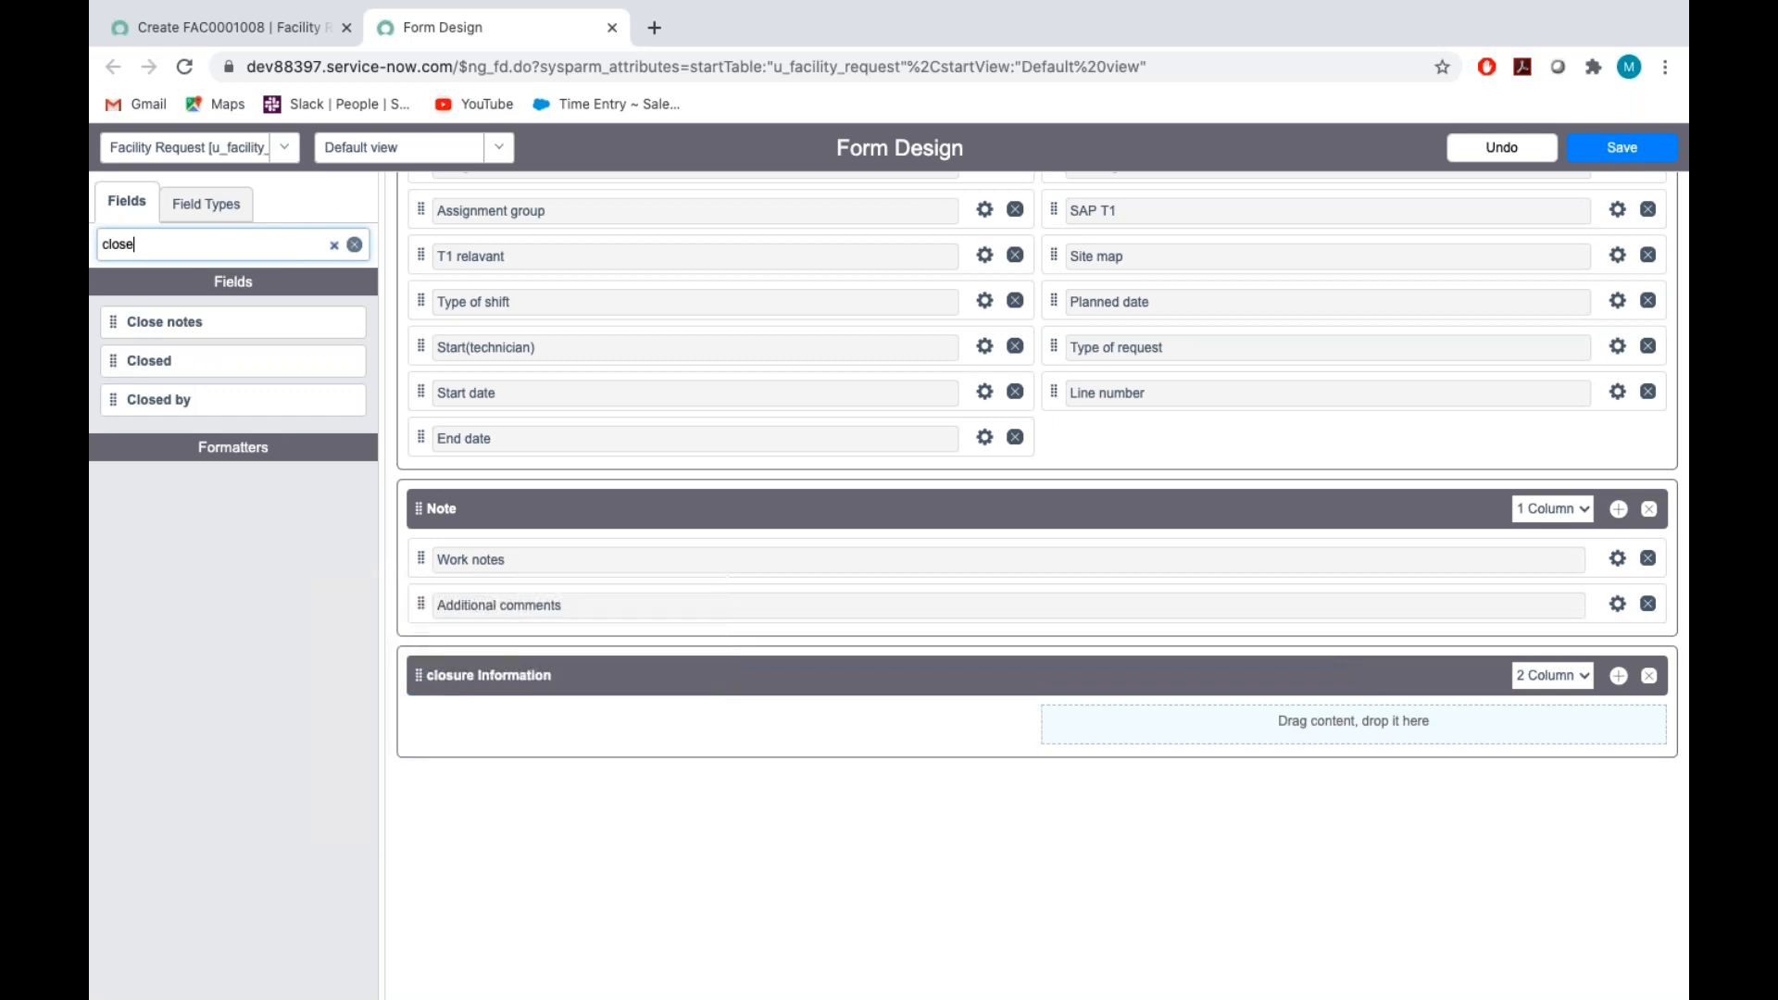
Place Closed by in the second column and Close notes below Closed, and save the form design
drag(113, 363, 1165, 724)
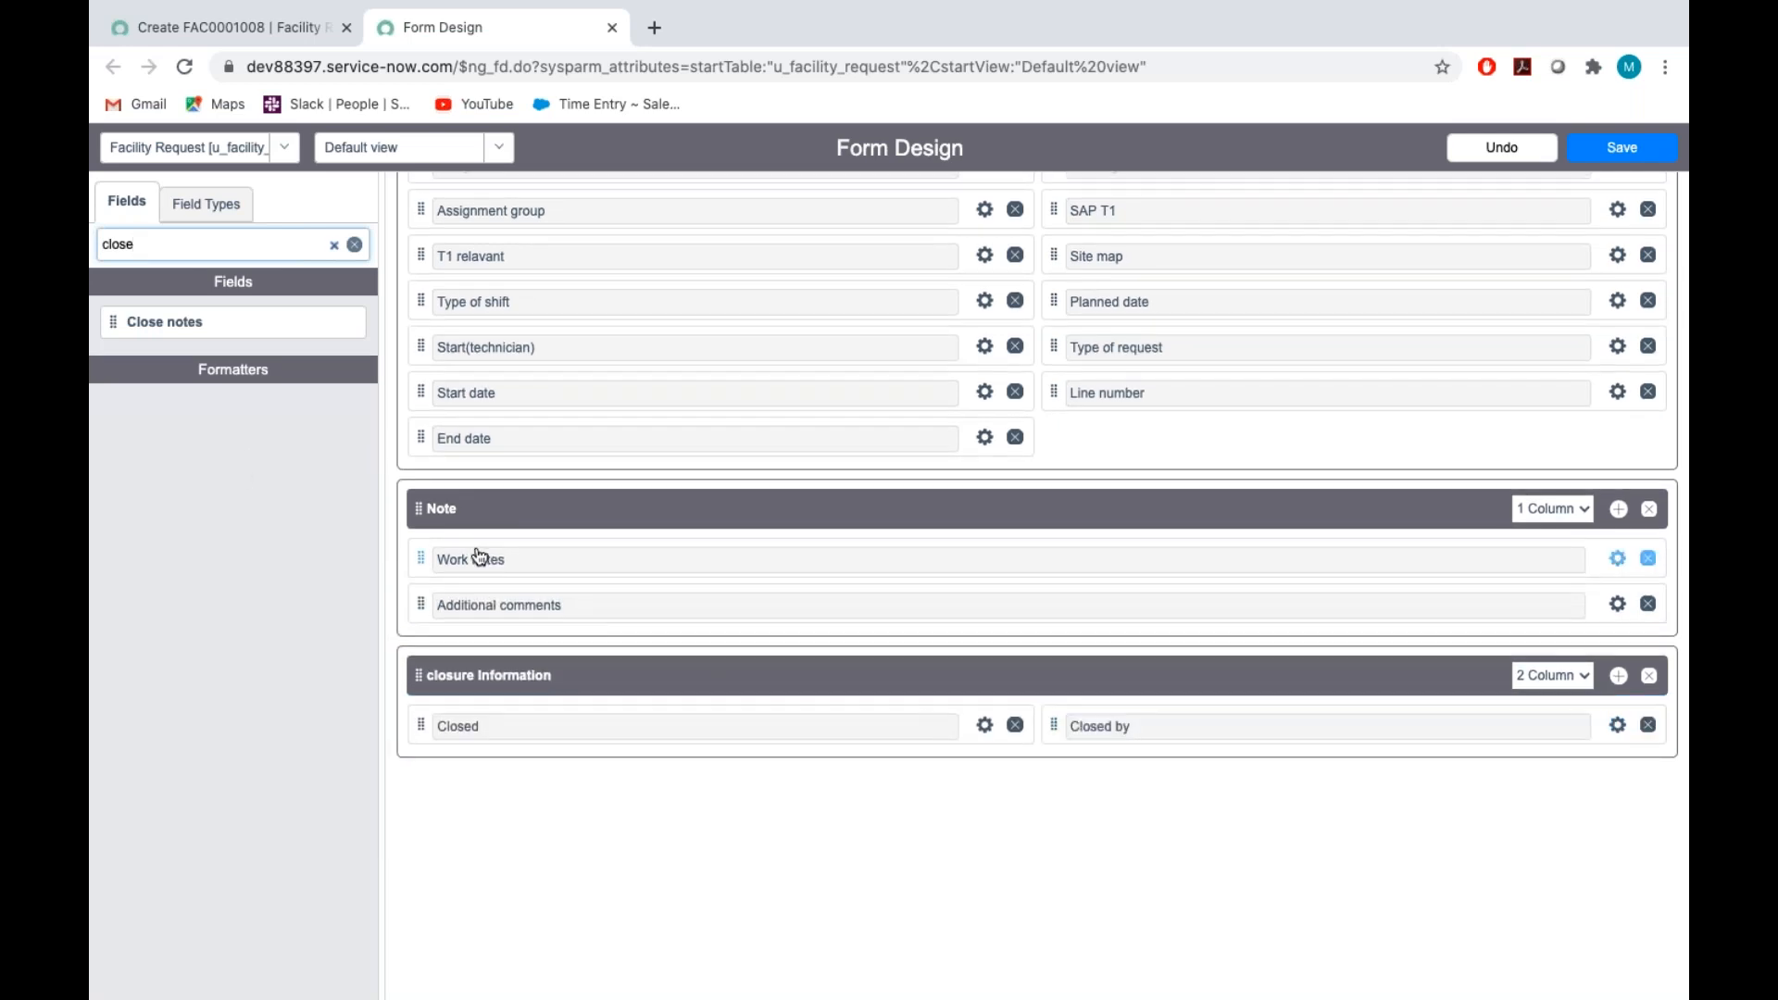
drag(115, 327, 453, 720)
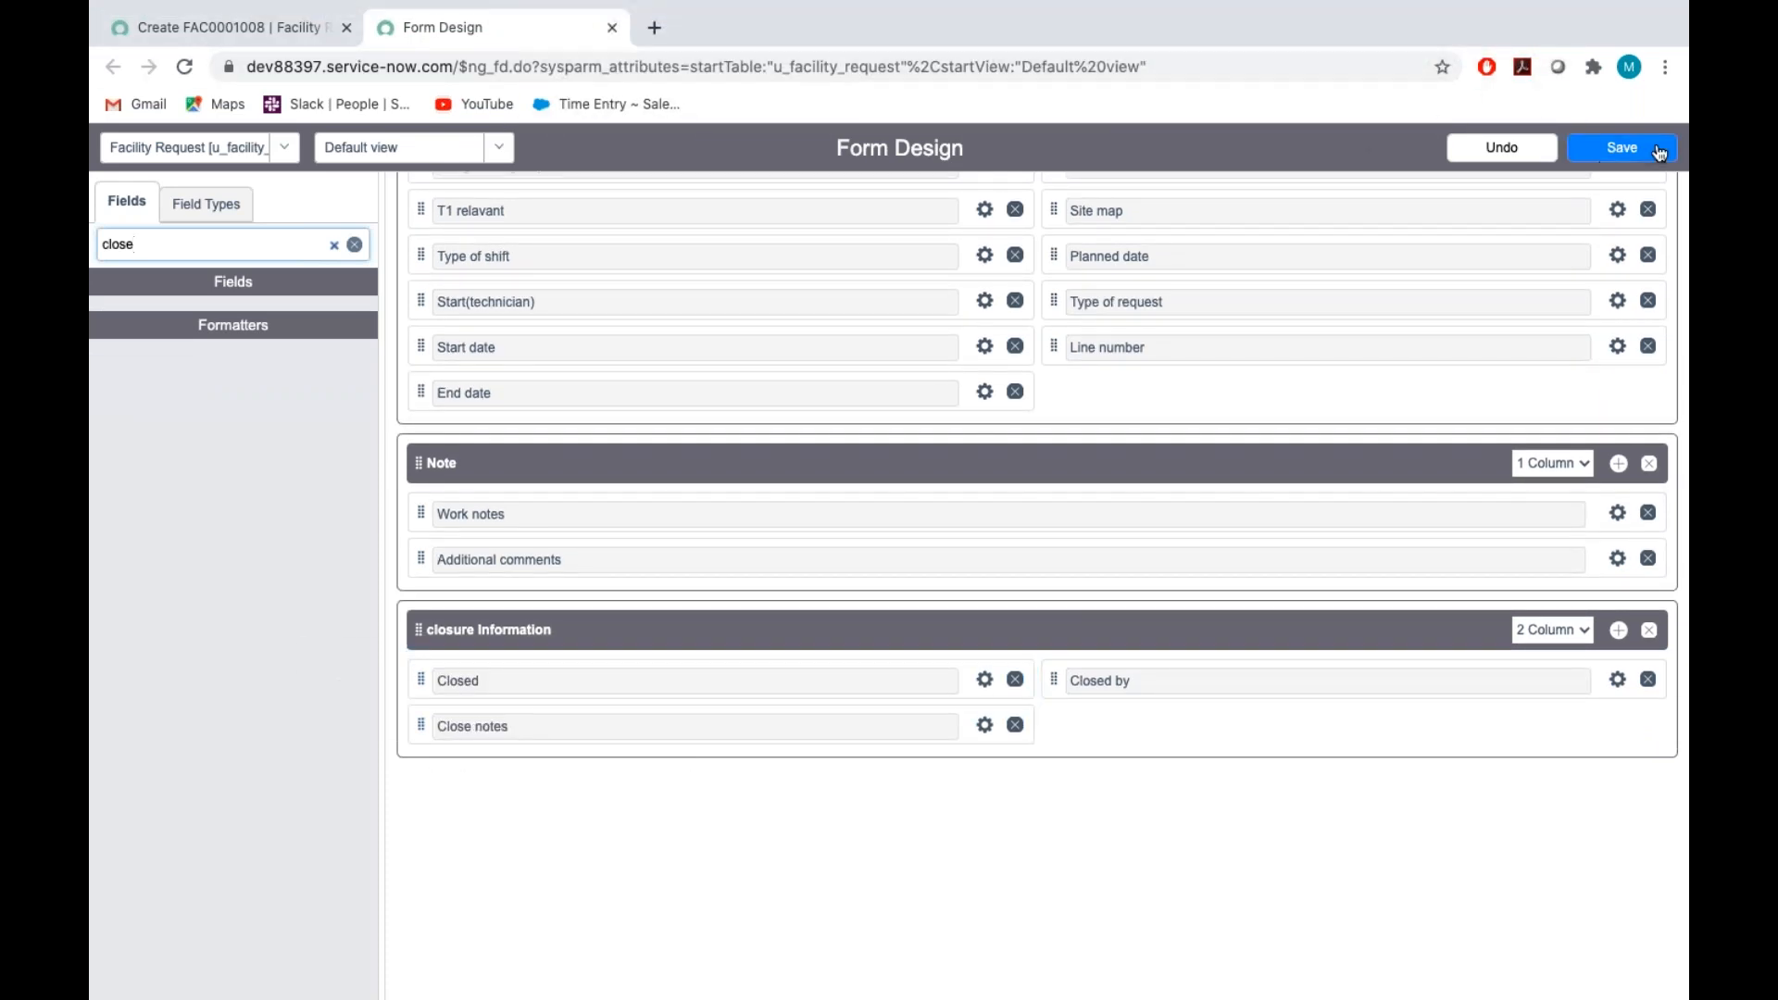
click(1654, 152)
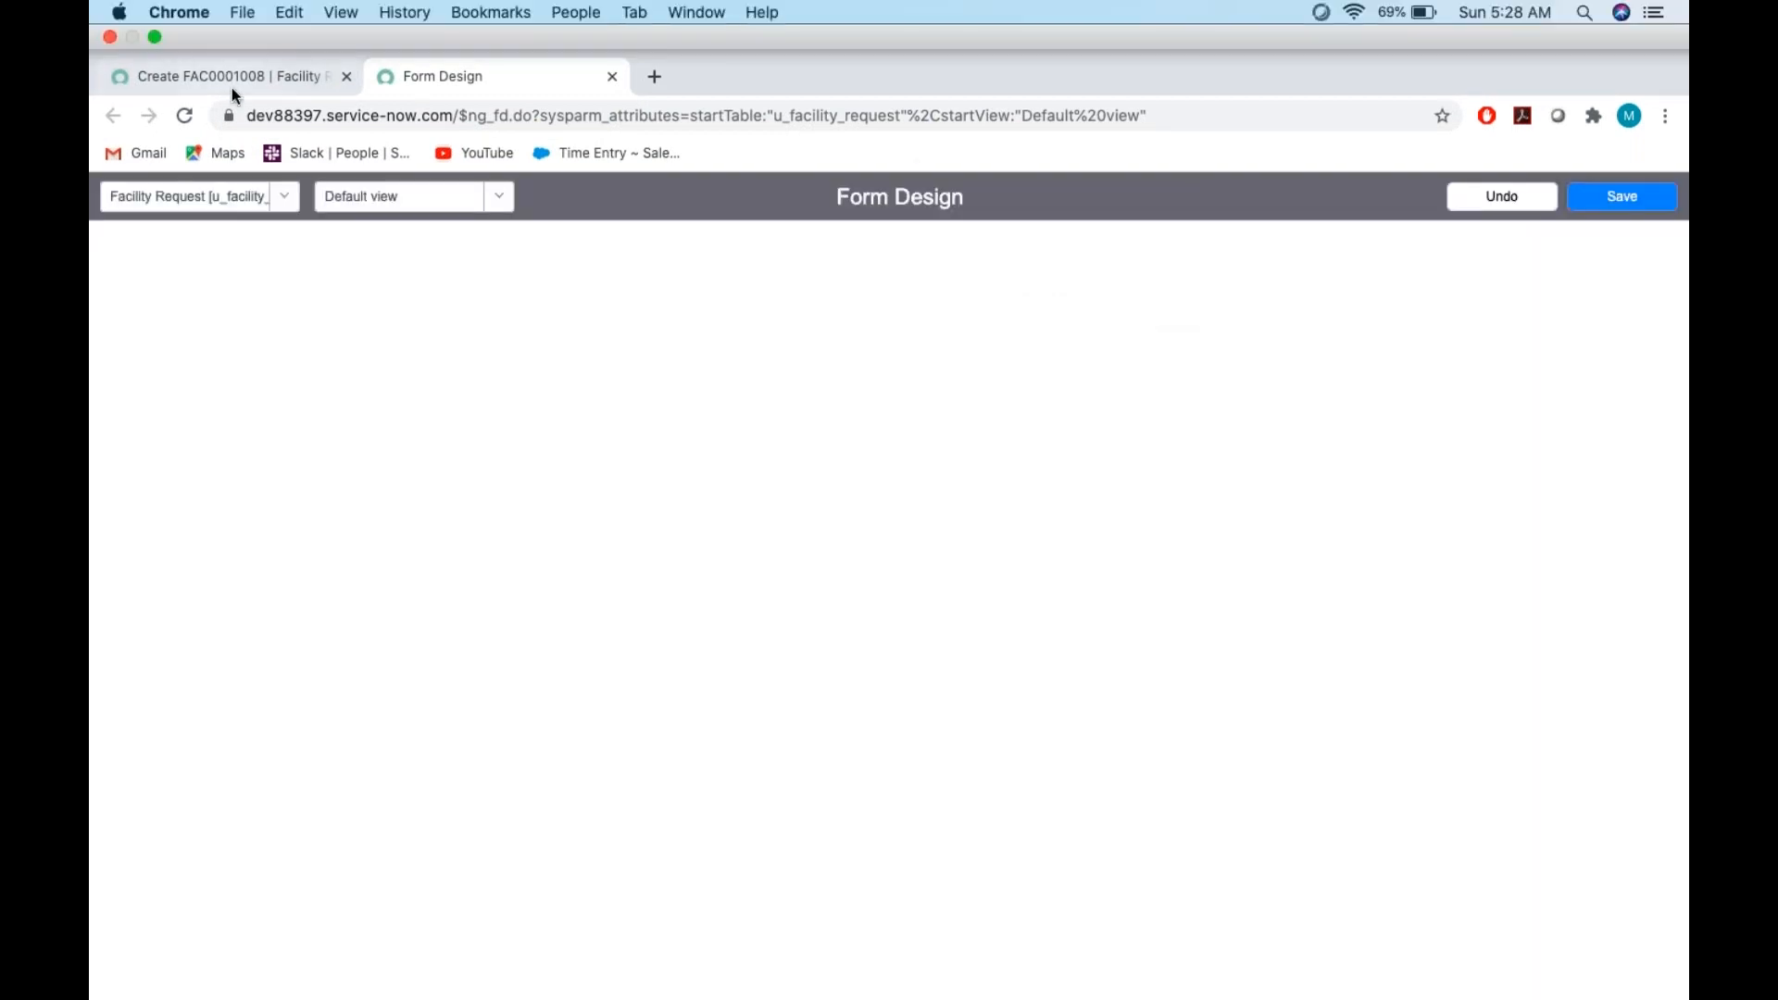
Reload the new Facility Request record form and check the fields in its closure Information and Note sections
click(231, 28)
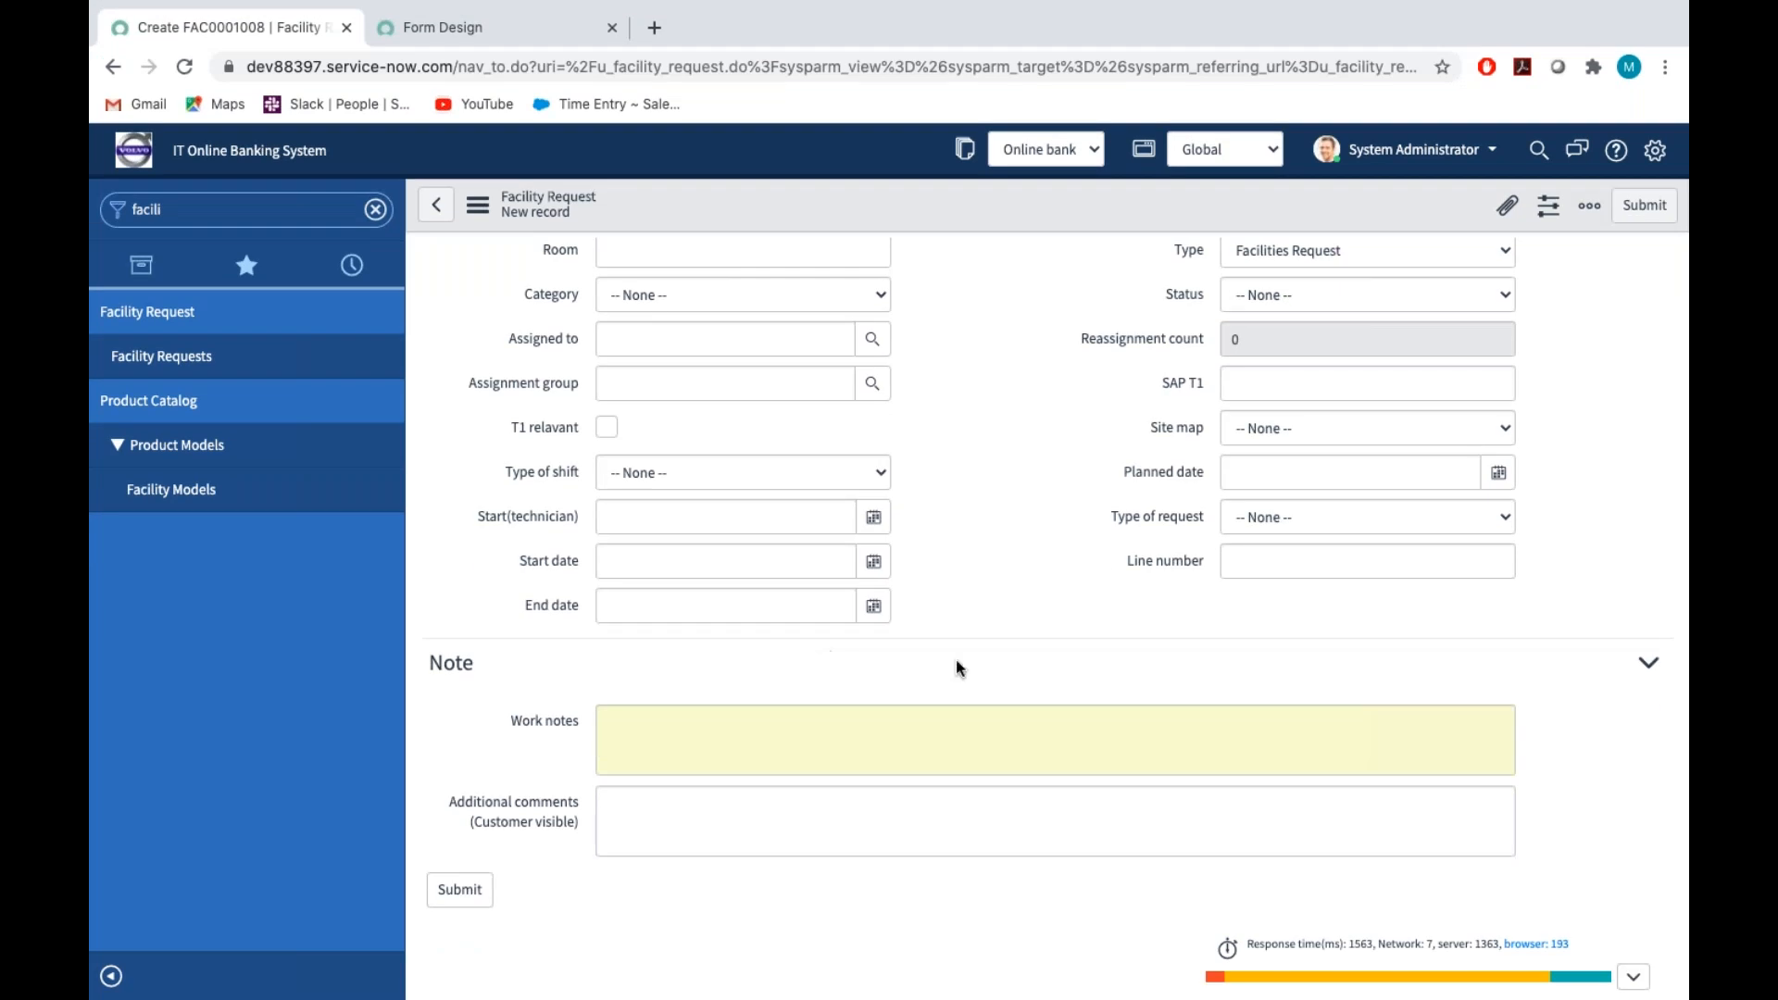
click(479, 208)
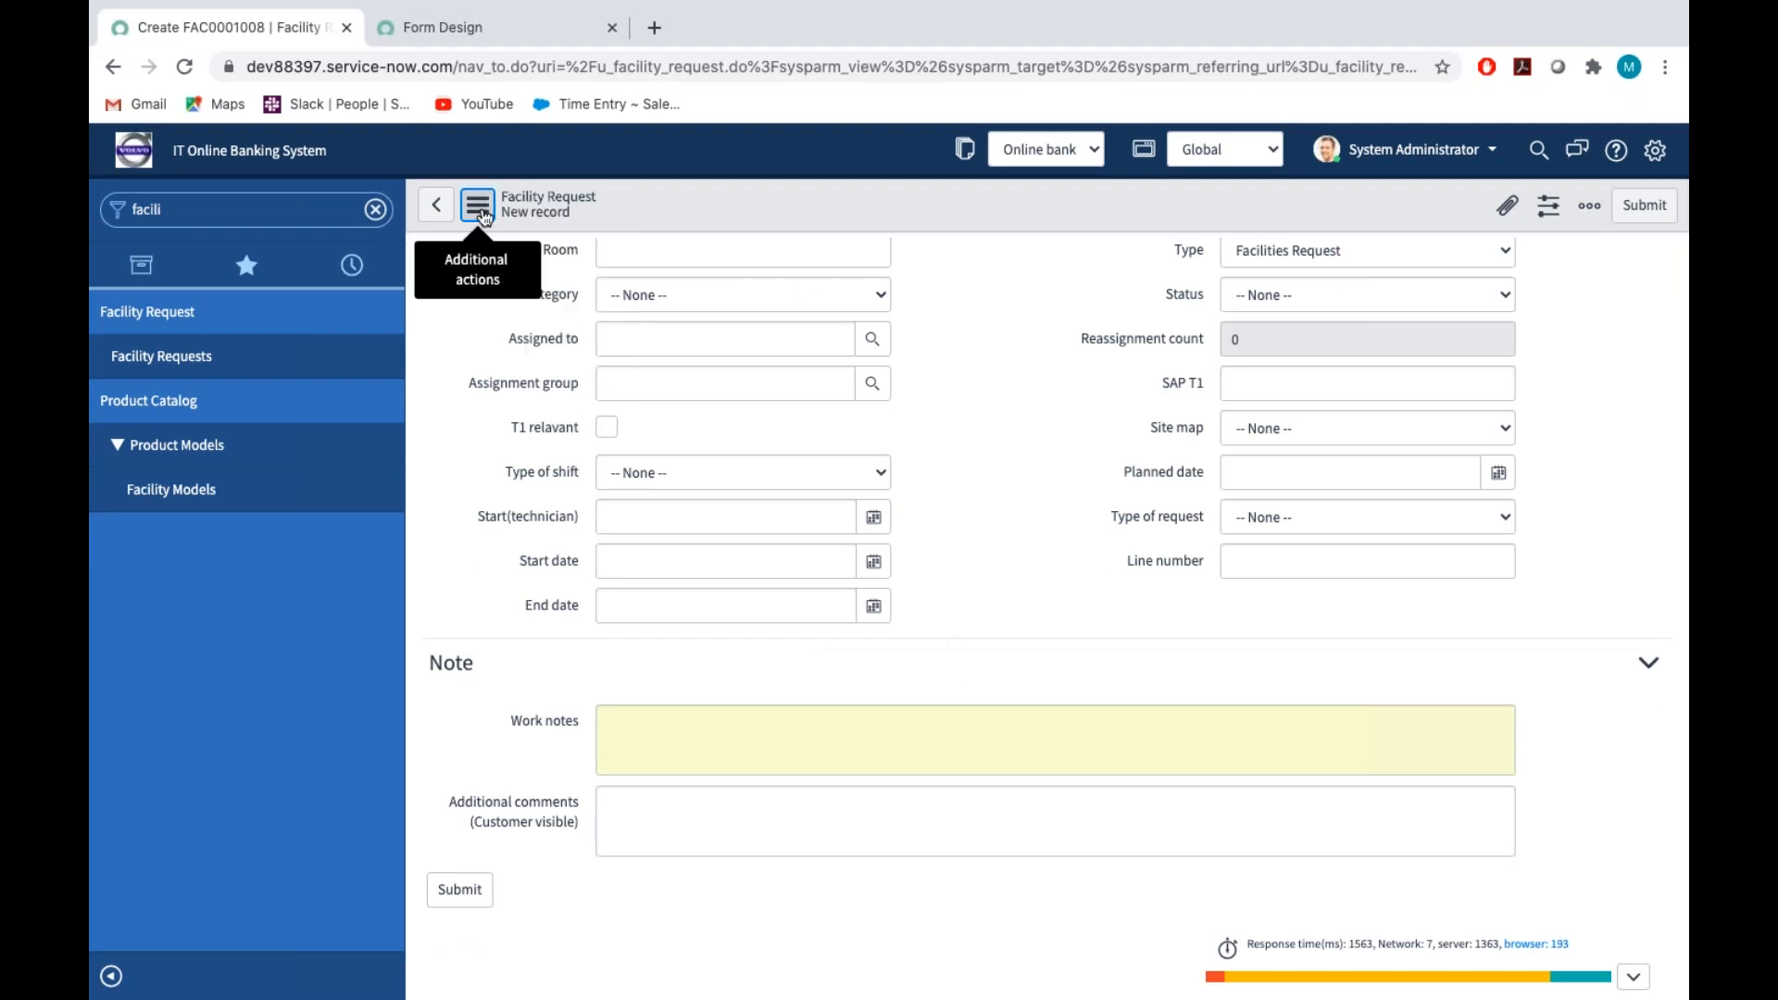
click(479, 209)
click(542, 404)
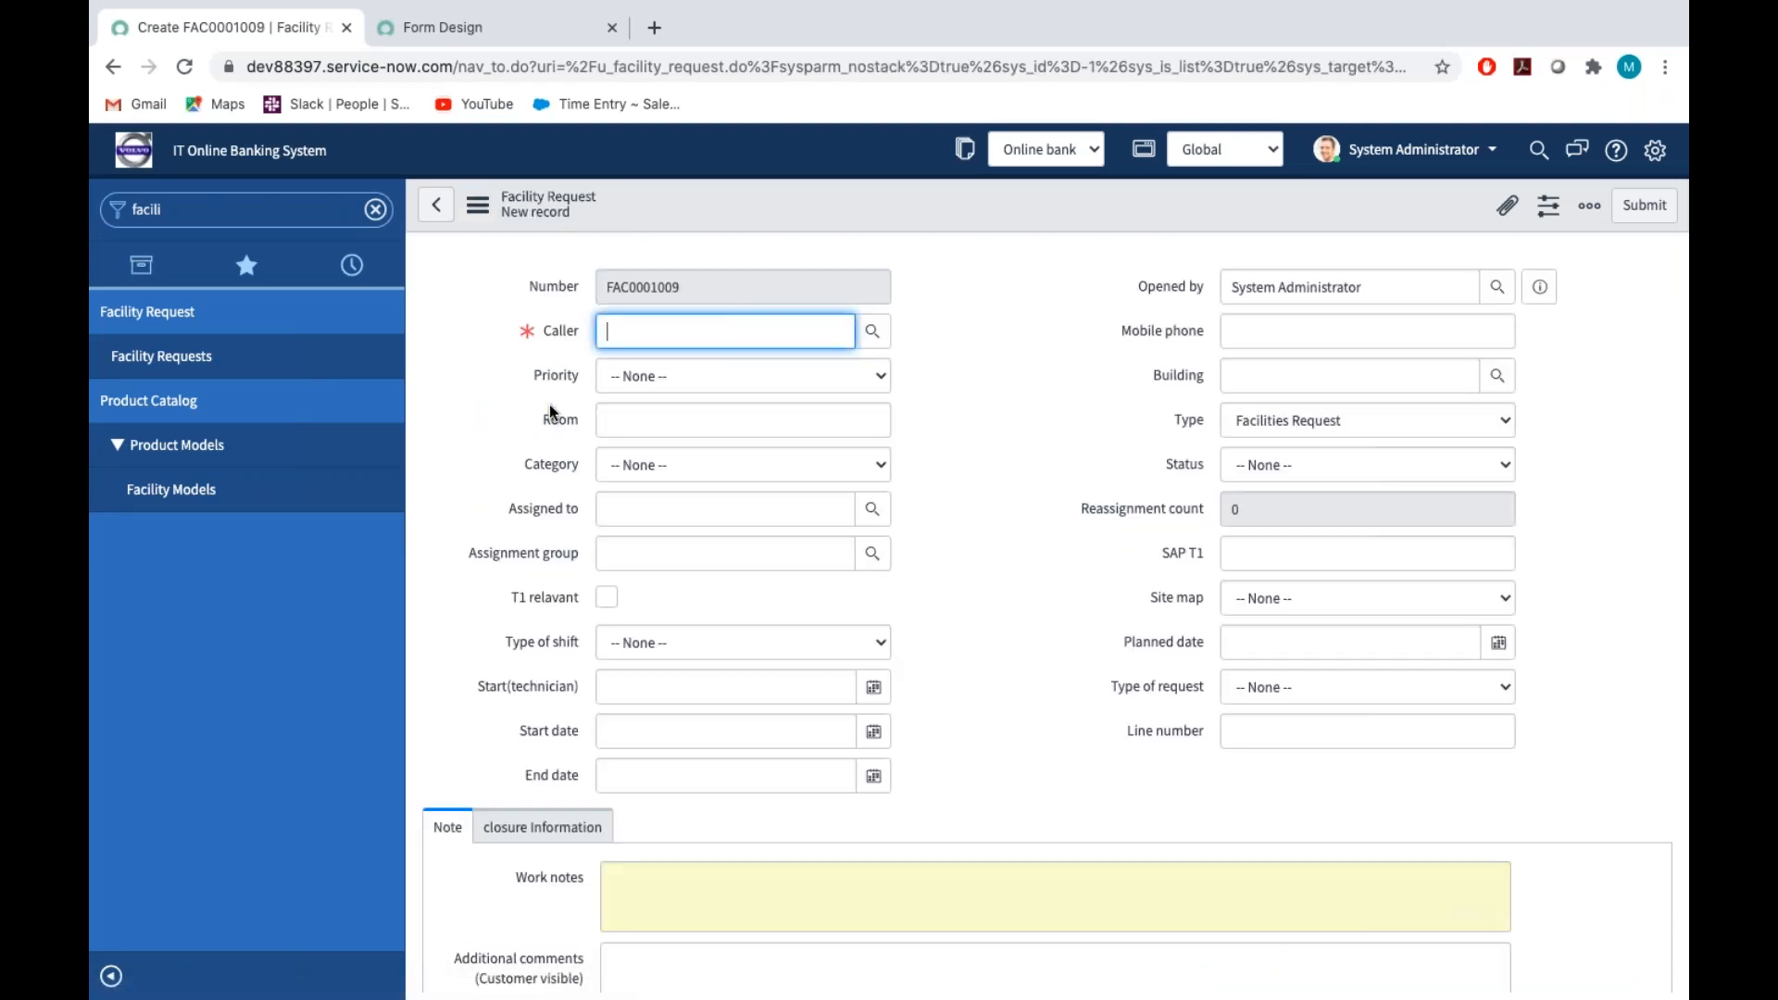
scroll(544, 469, down, 5)
click(544, 469)
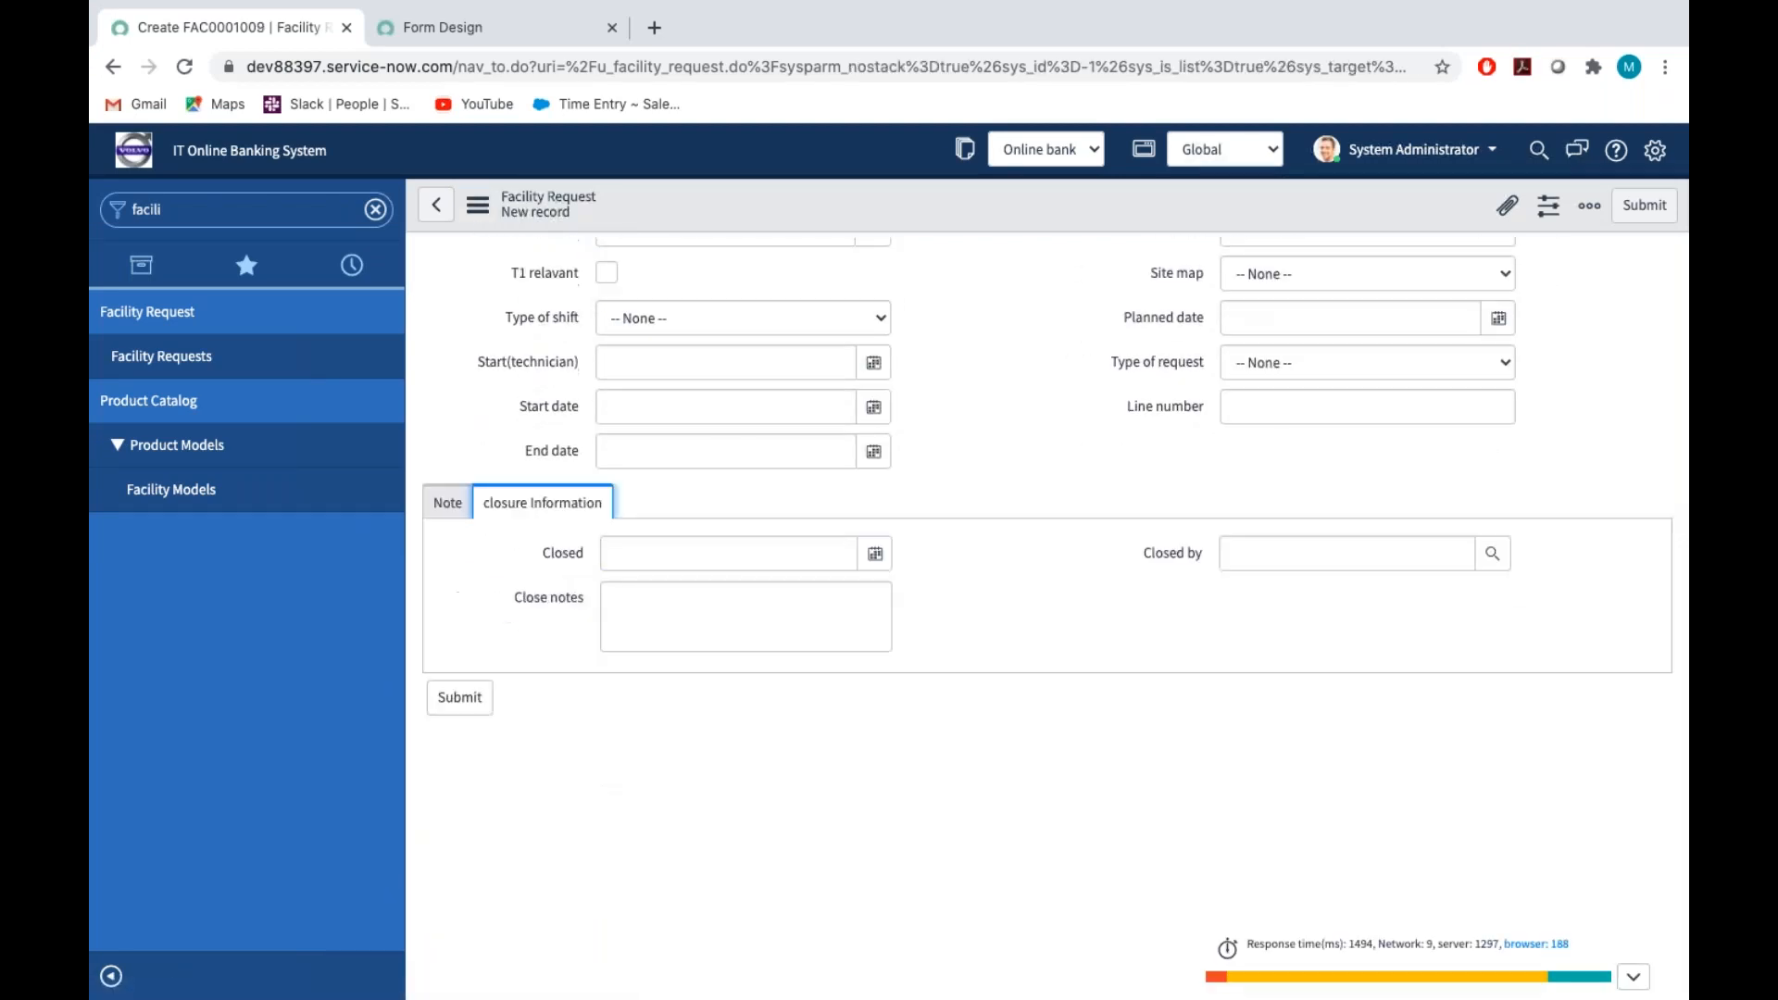
click(722, 628)
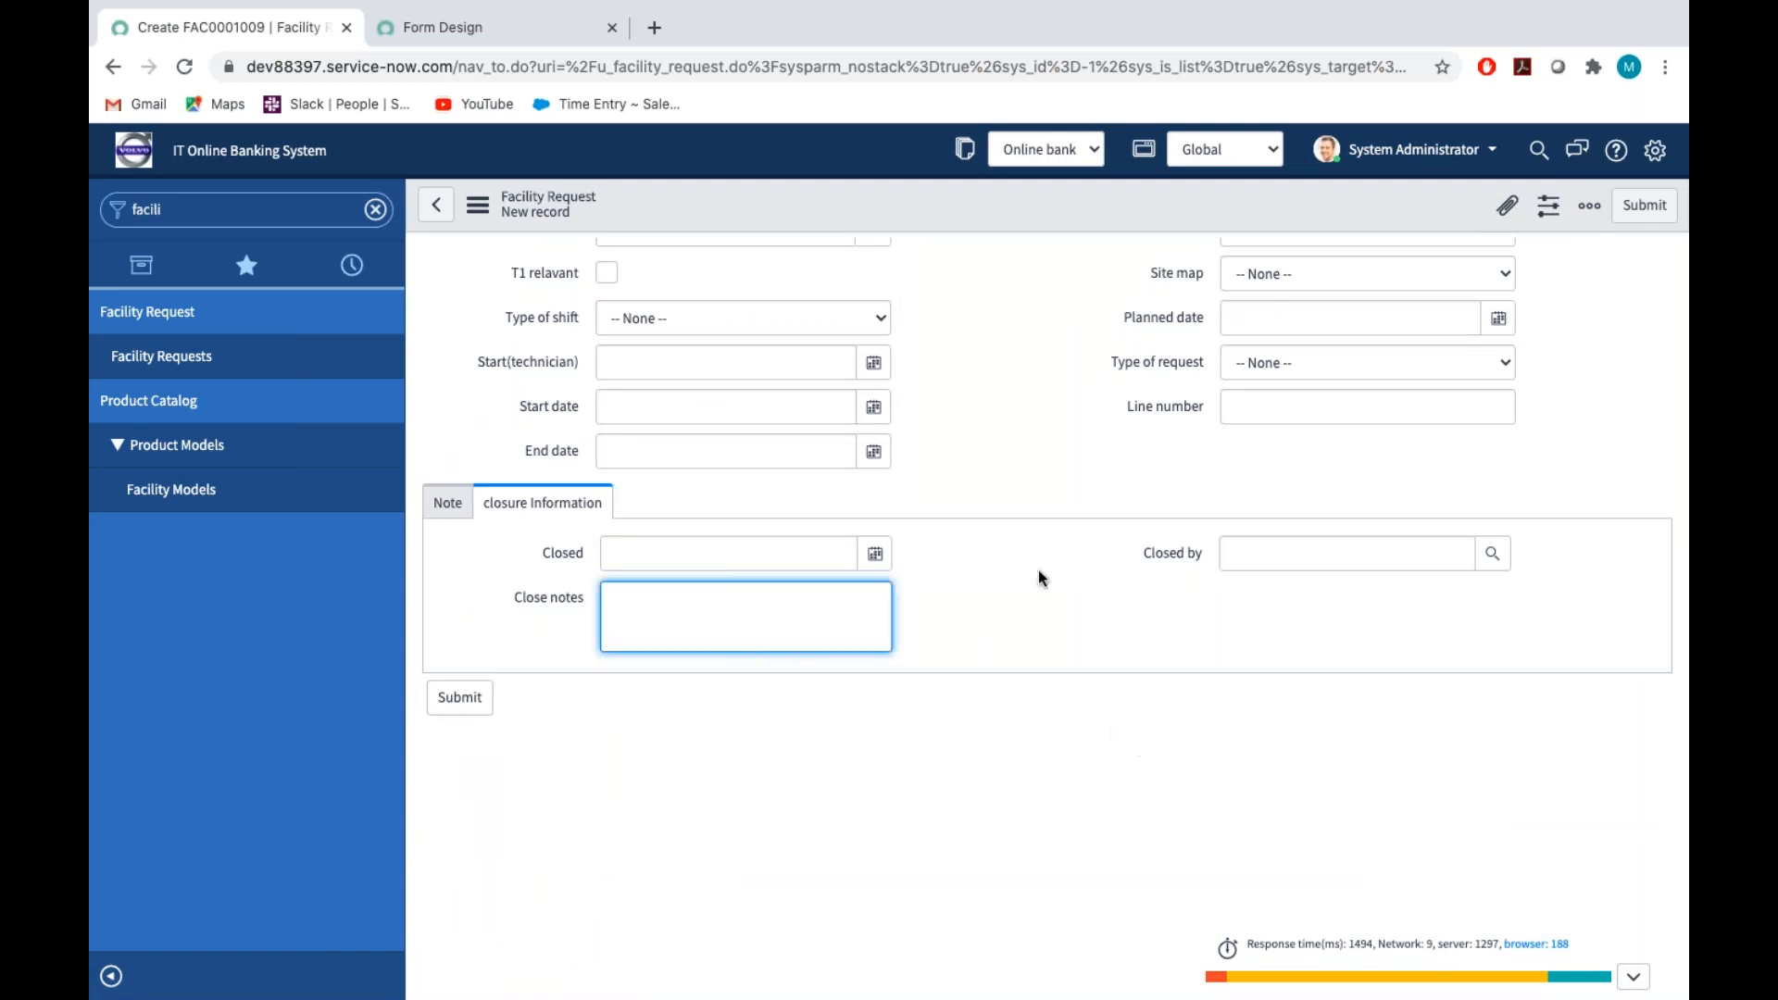
scroll(1024, 580, up, 2)
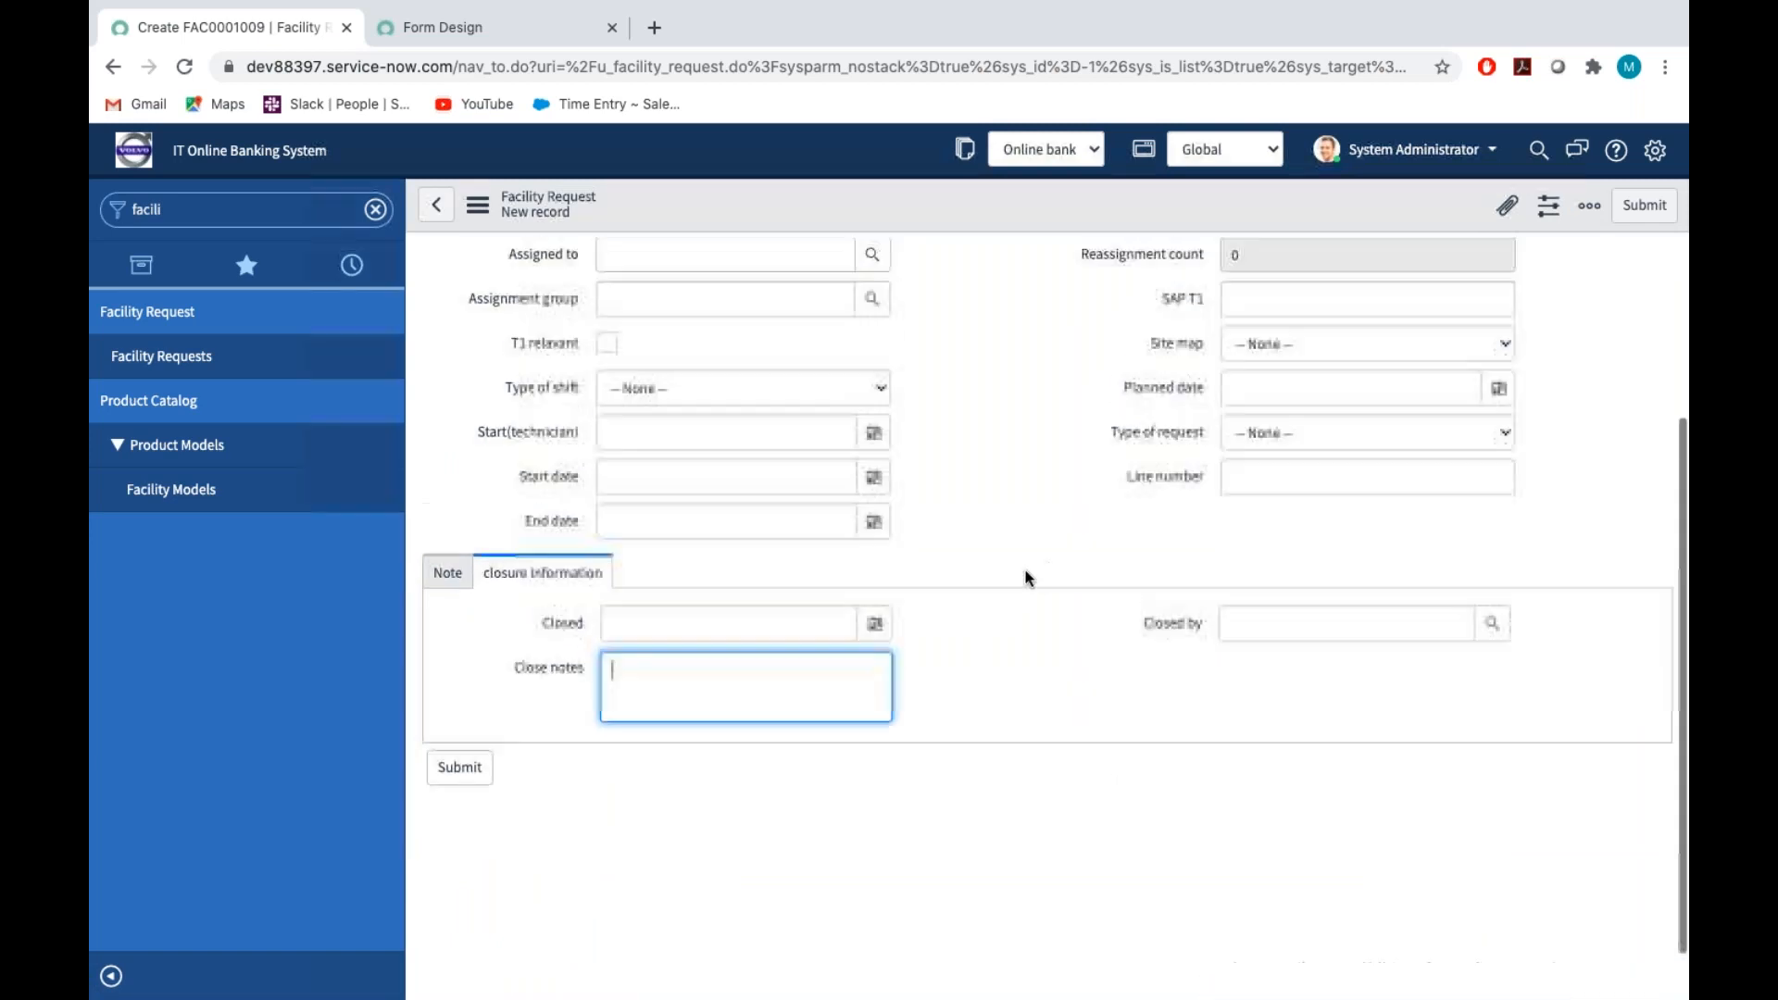
click(448, 571)
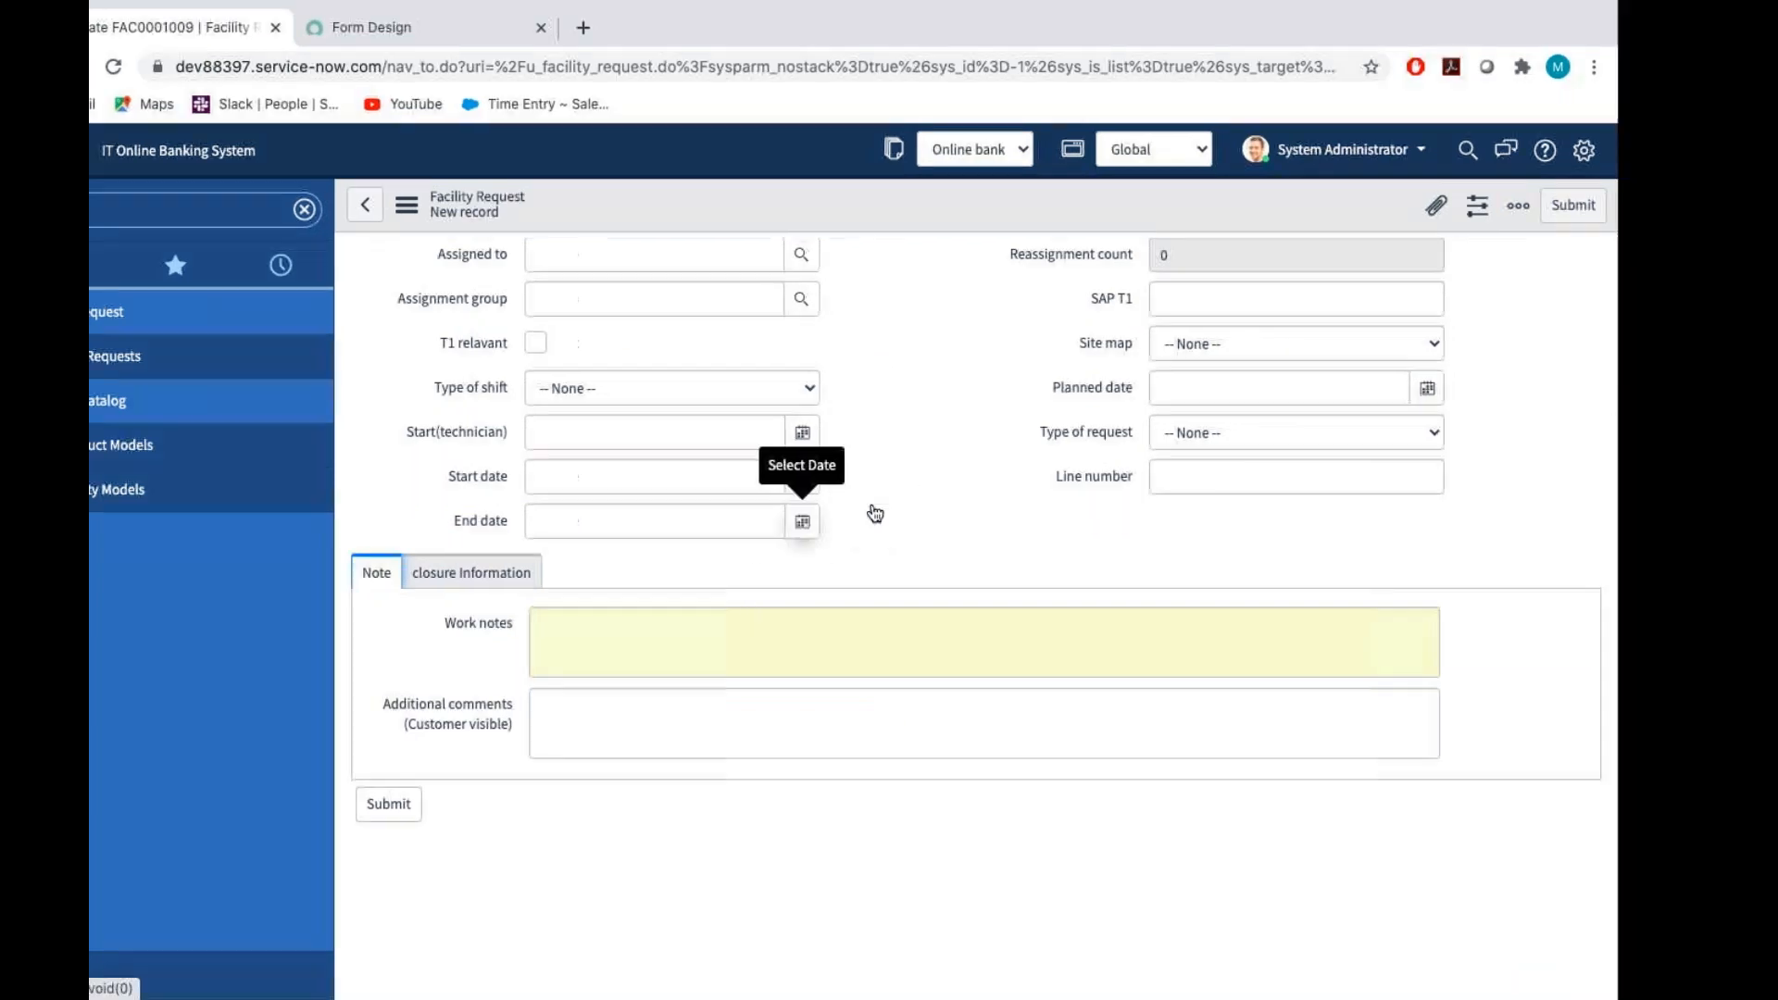
Review the field and section instructions and the final output images in the Assignment_Tech document, and return to the Facility Request form
key(ctrl+Right)
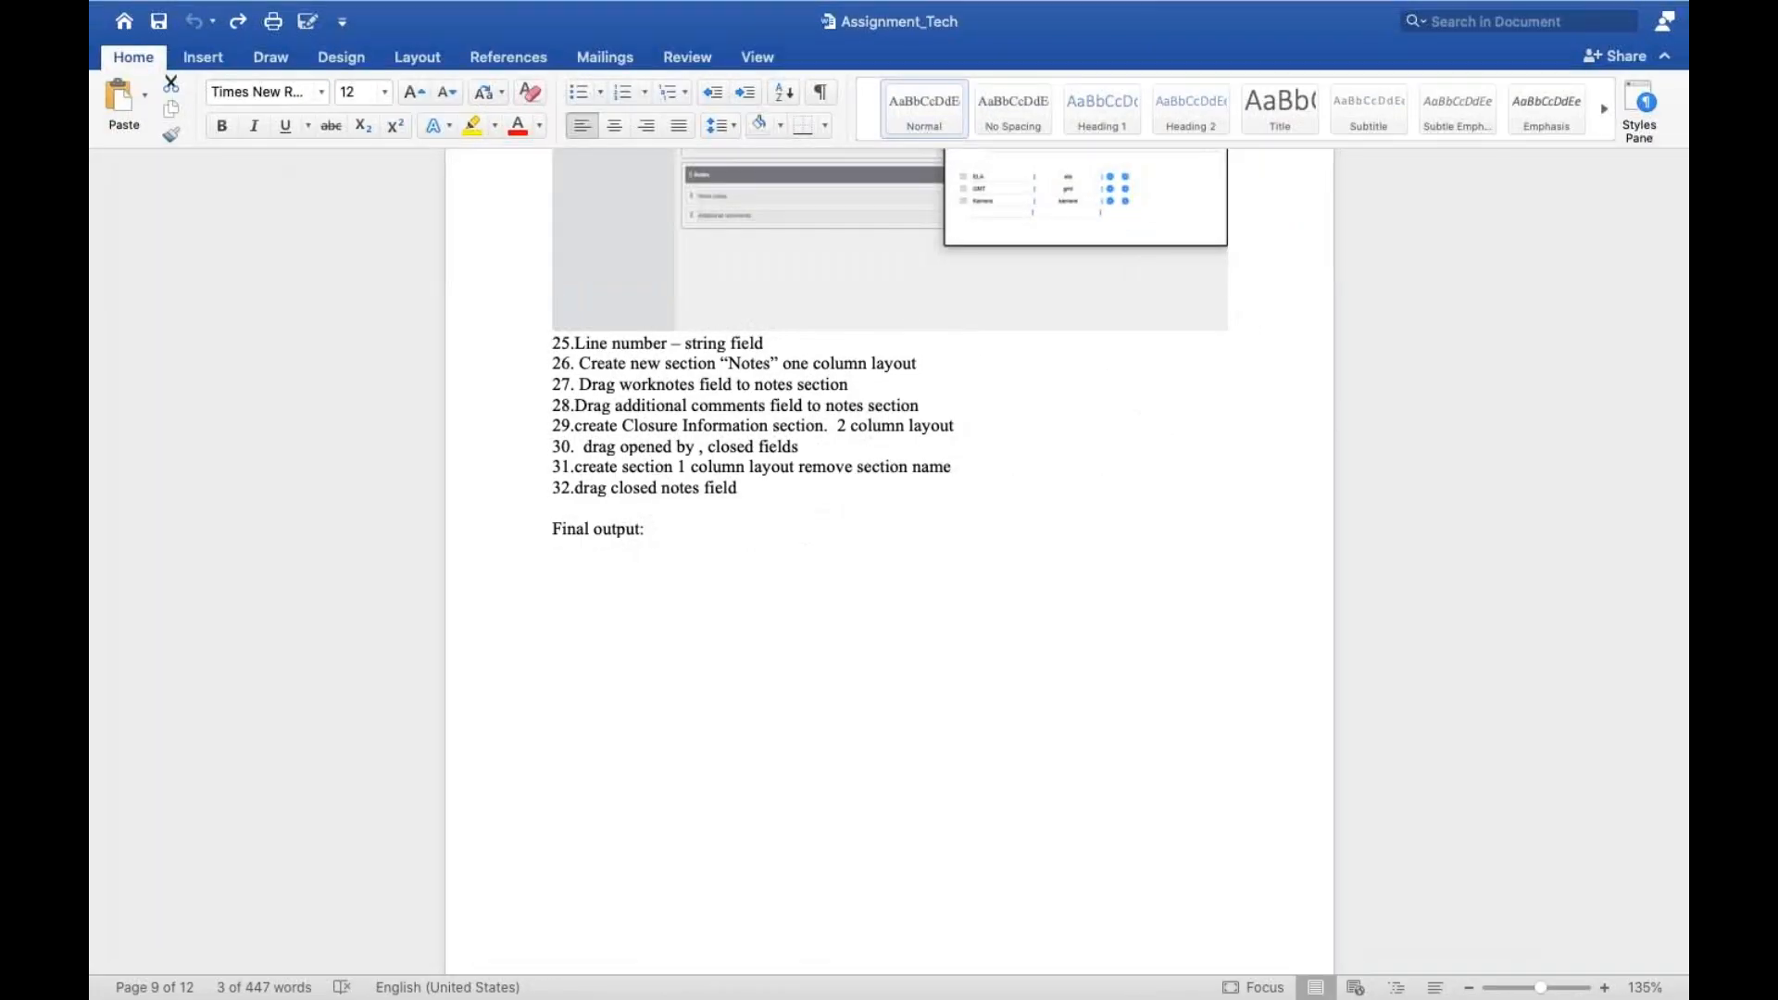
scroll(889, 556, up, 15)
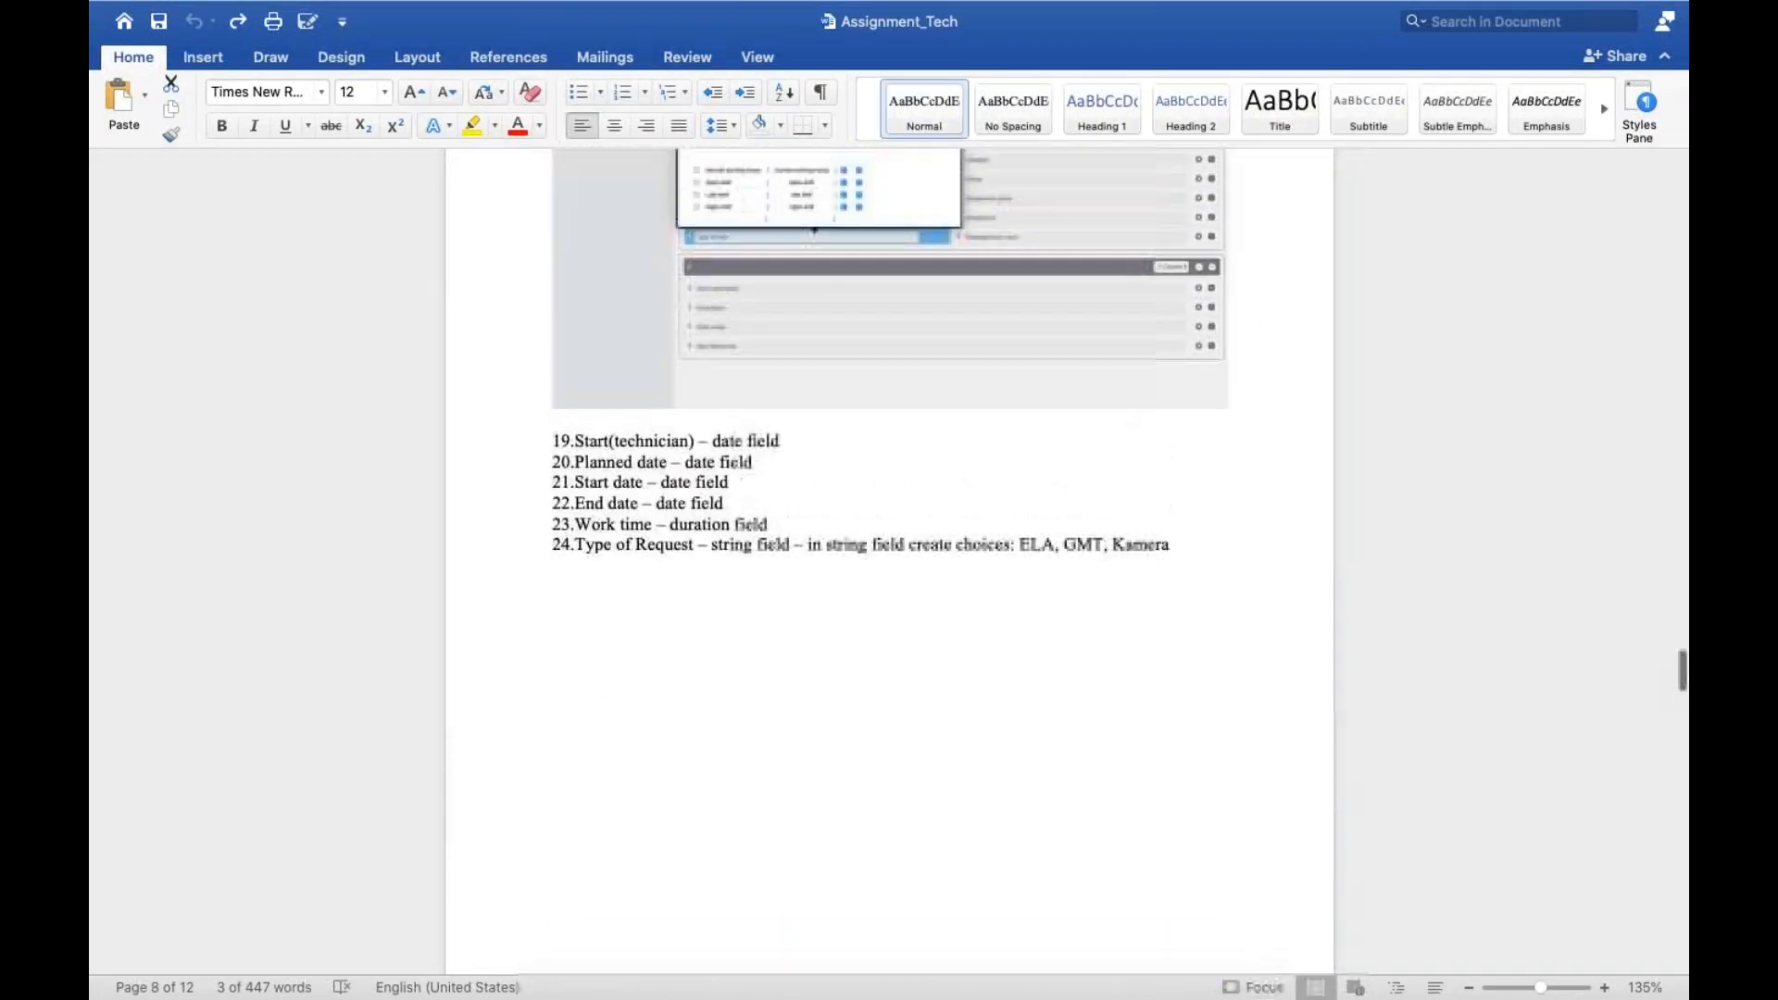
scroll(889, 556, up, 3)
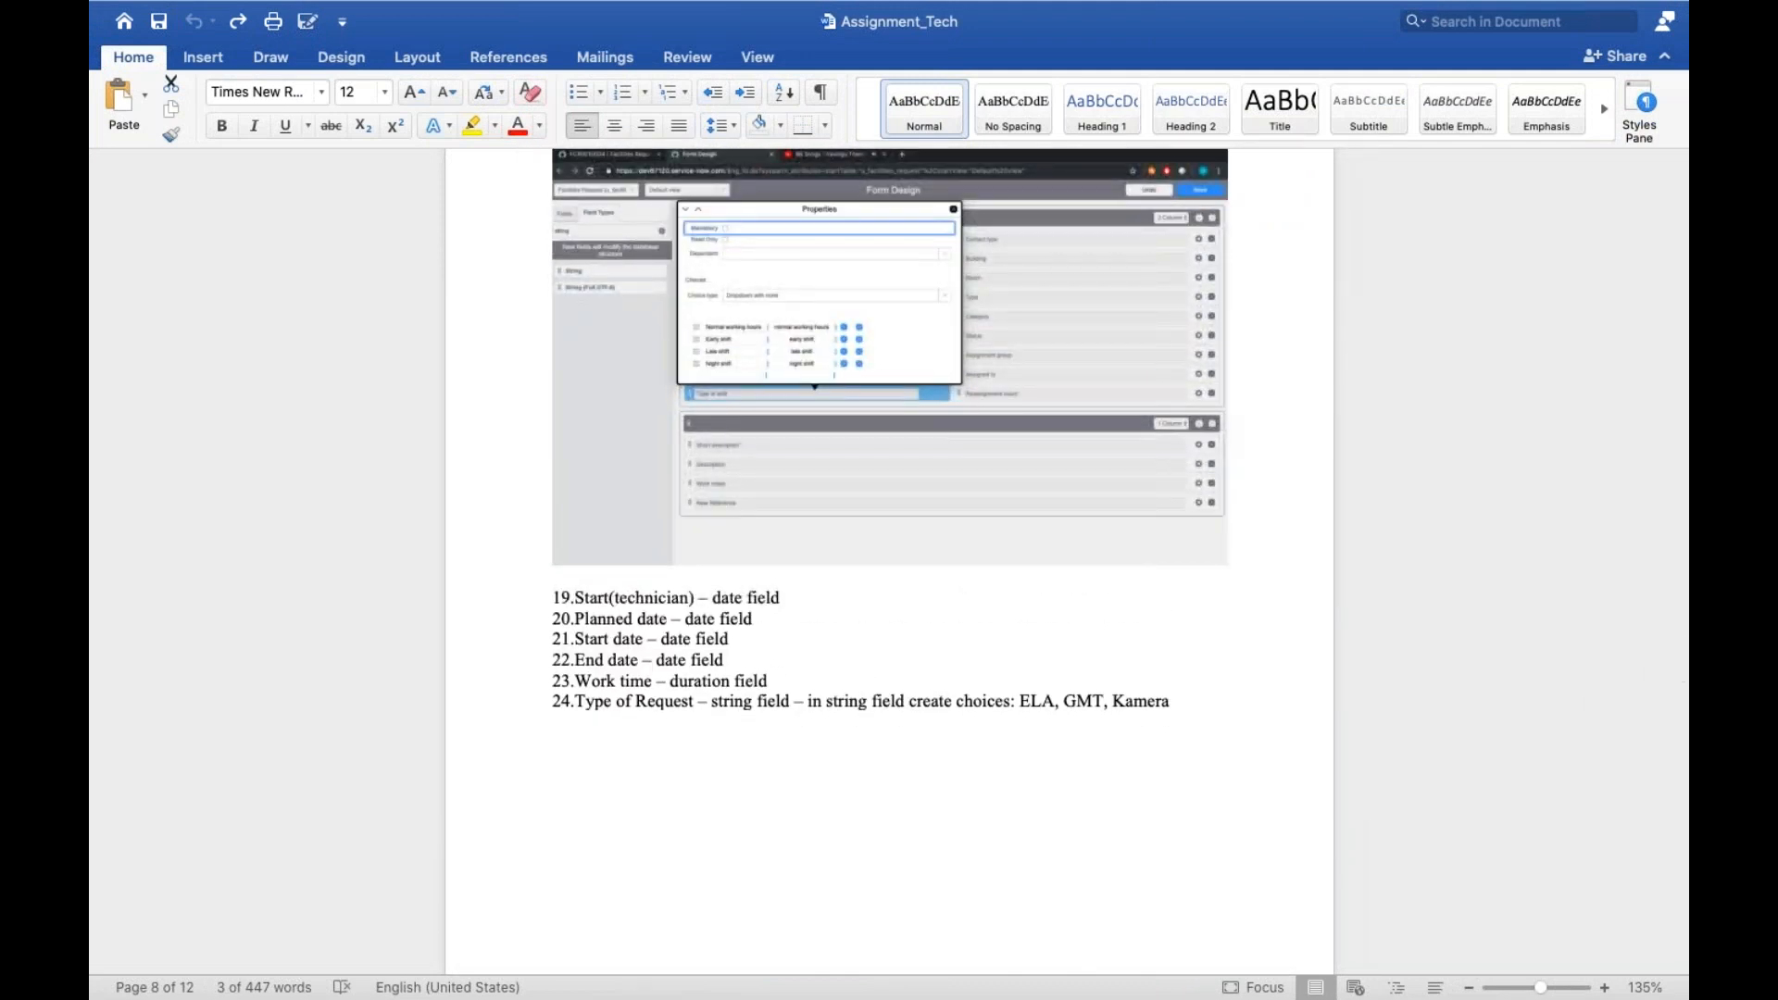
scroll(889, 556, down, 5)
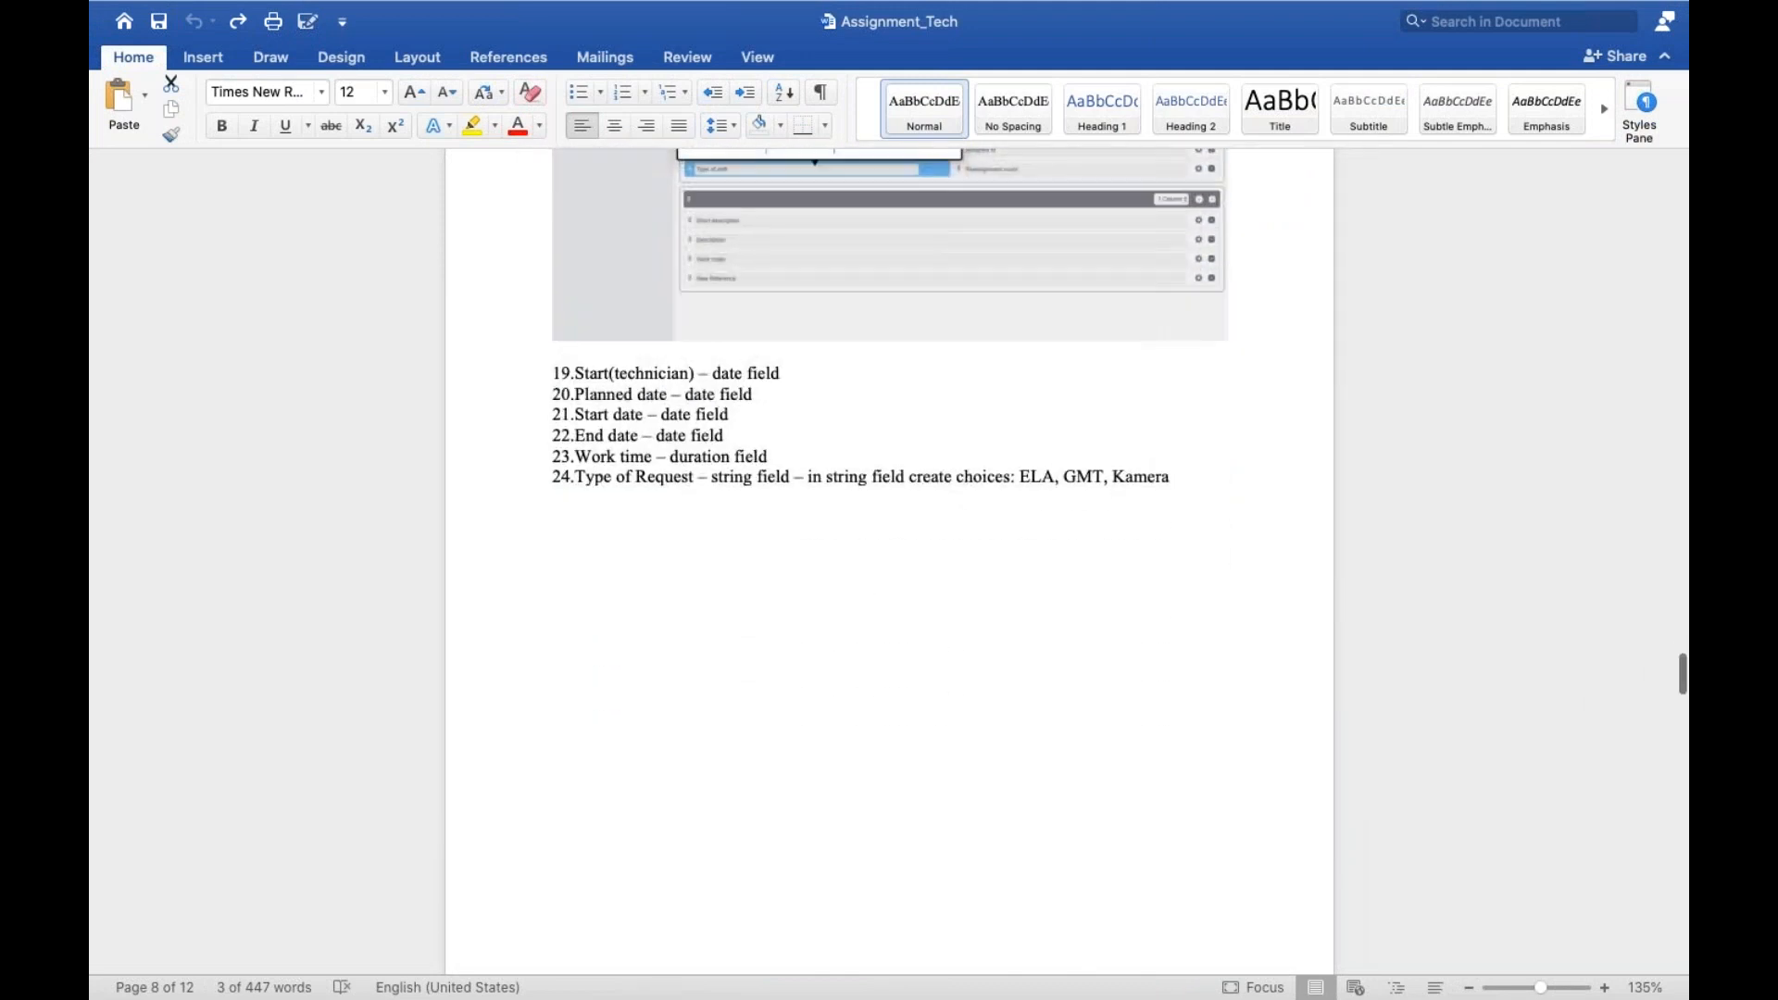
scroll(755, 579, down, 20)
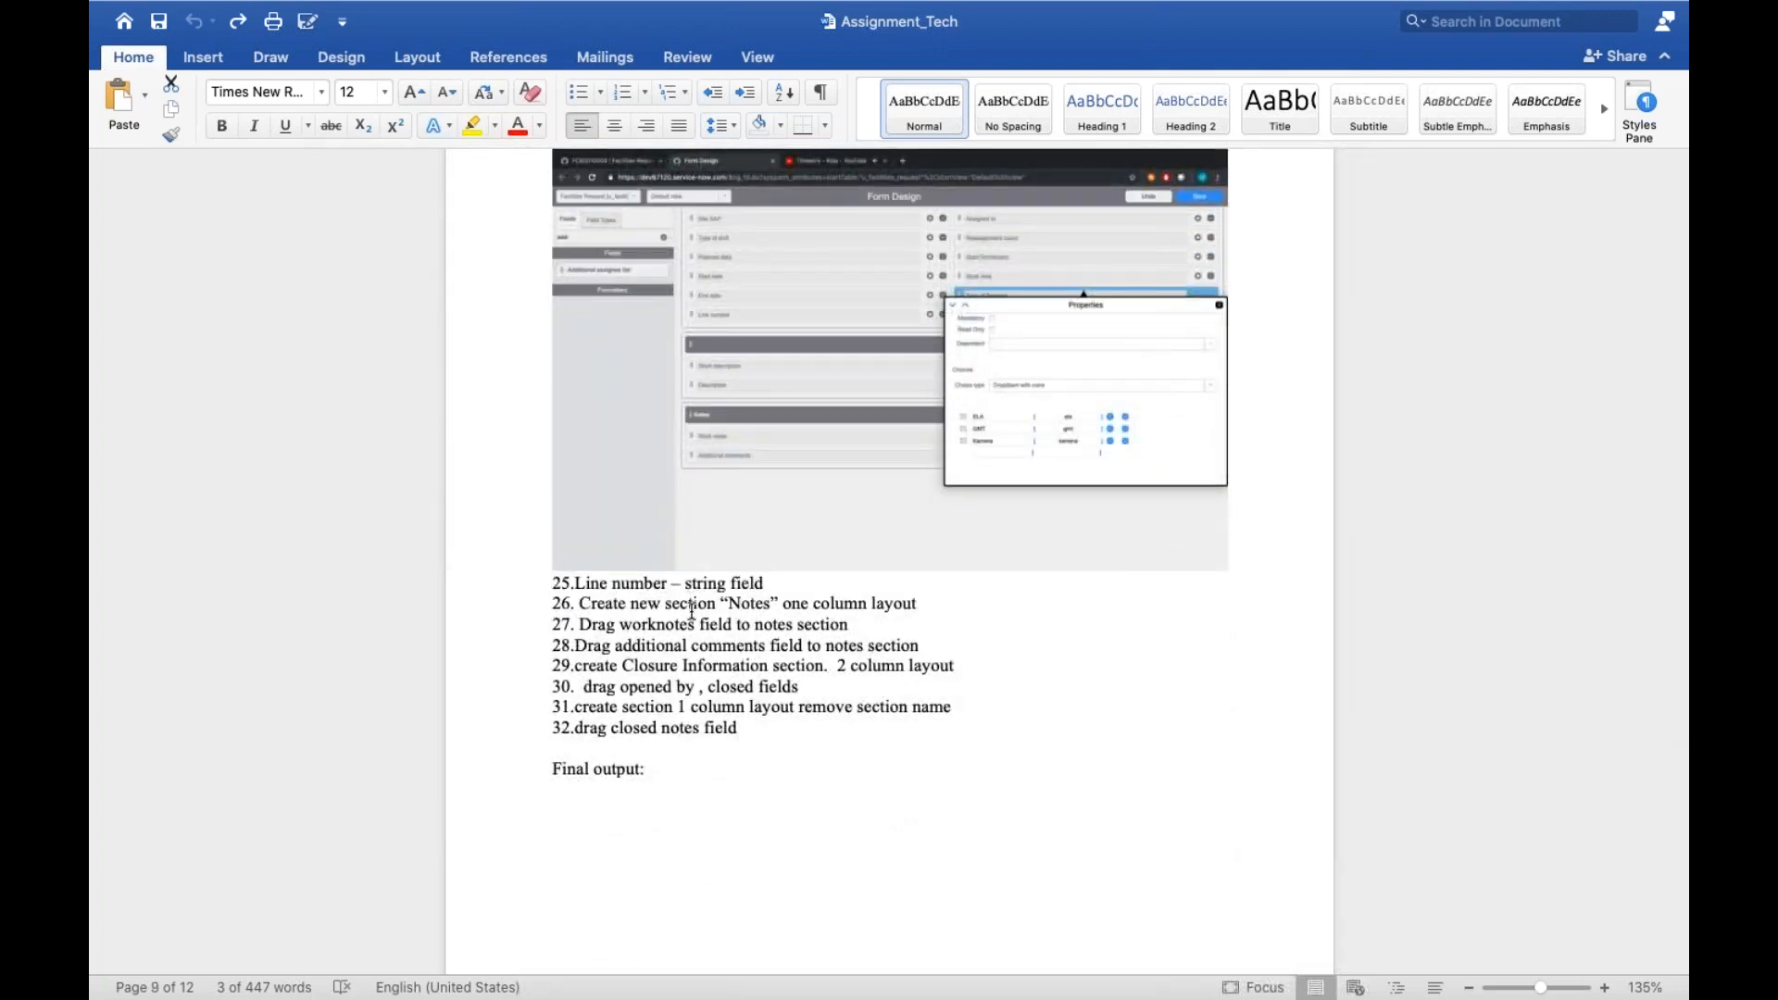
scroll(695, 613, down, 15)
scroll(889, 556, down, 15)
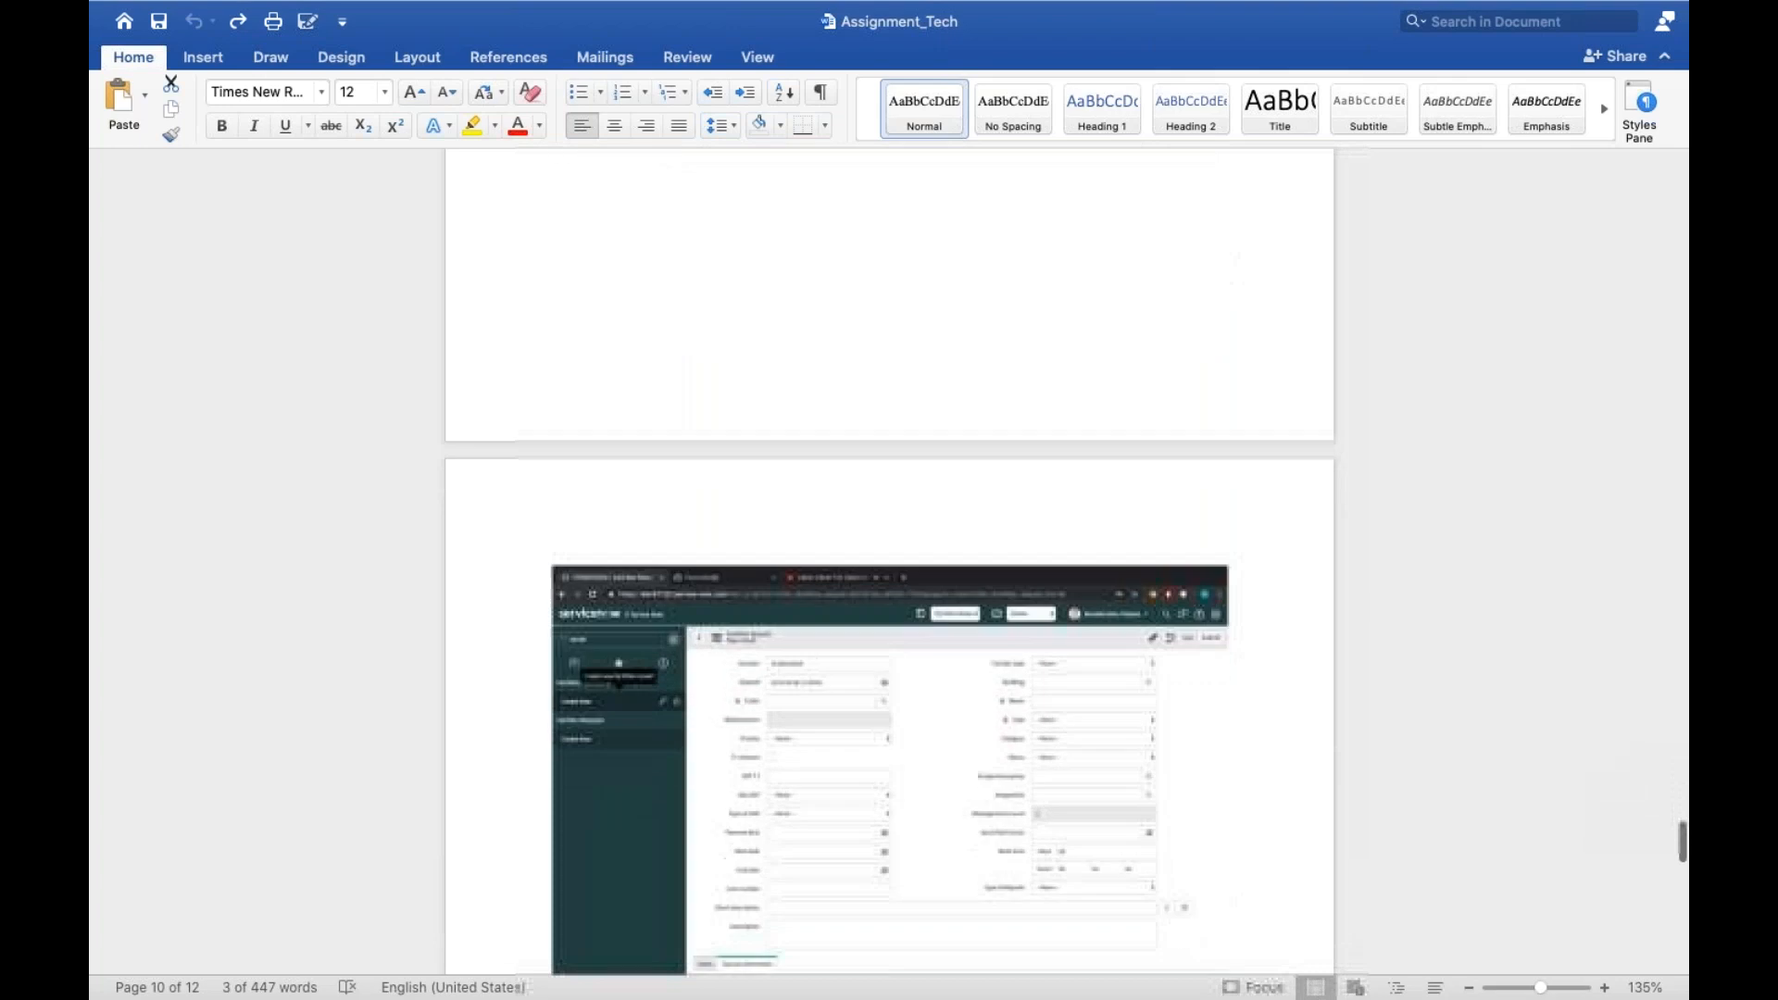
scroll(704, 575, down, 2)
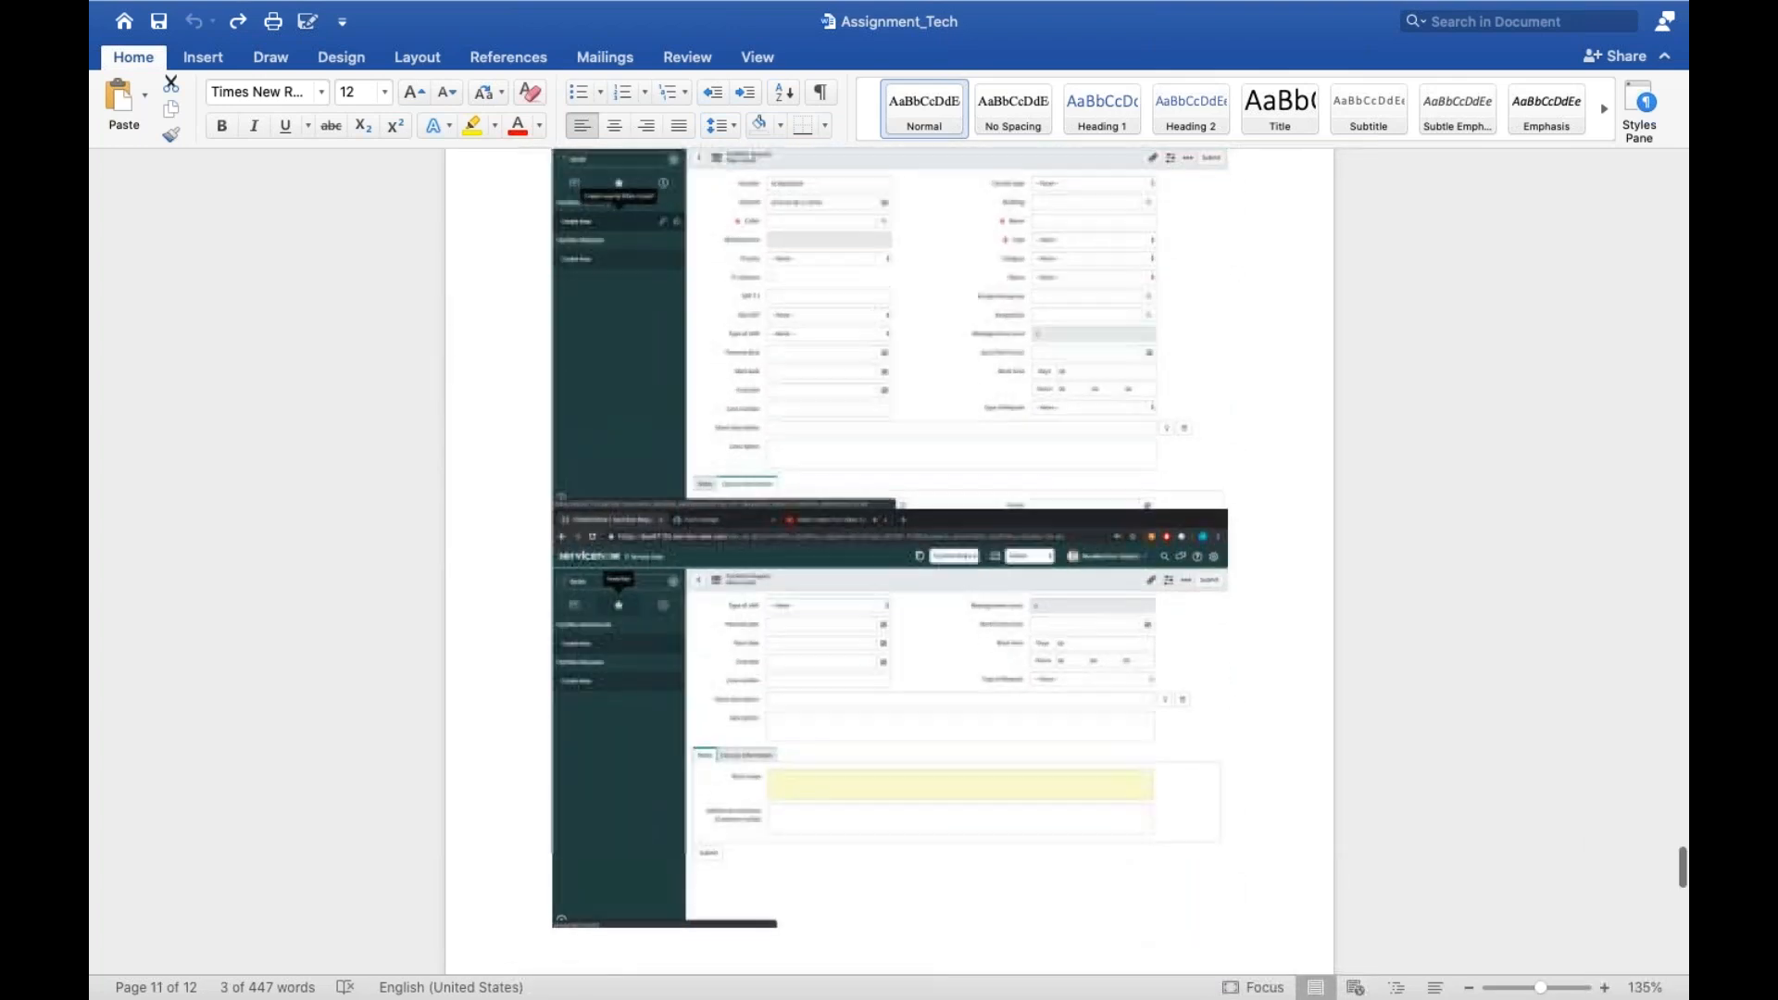
scroll(823, 438, up, 20)
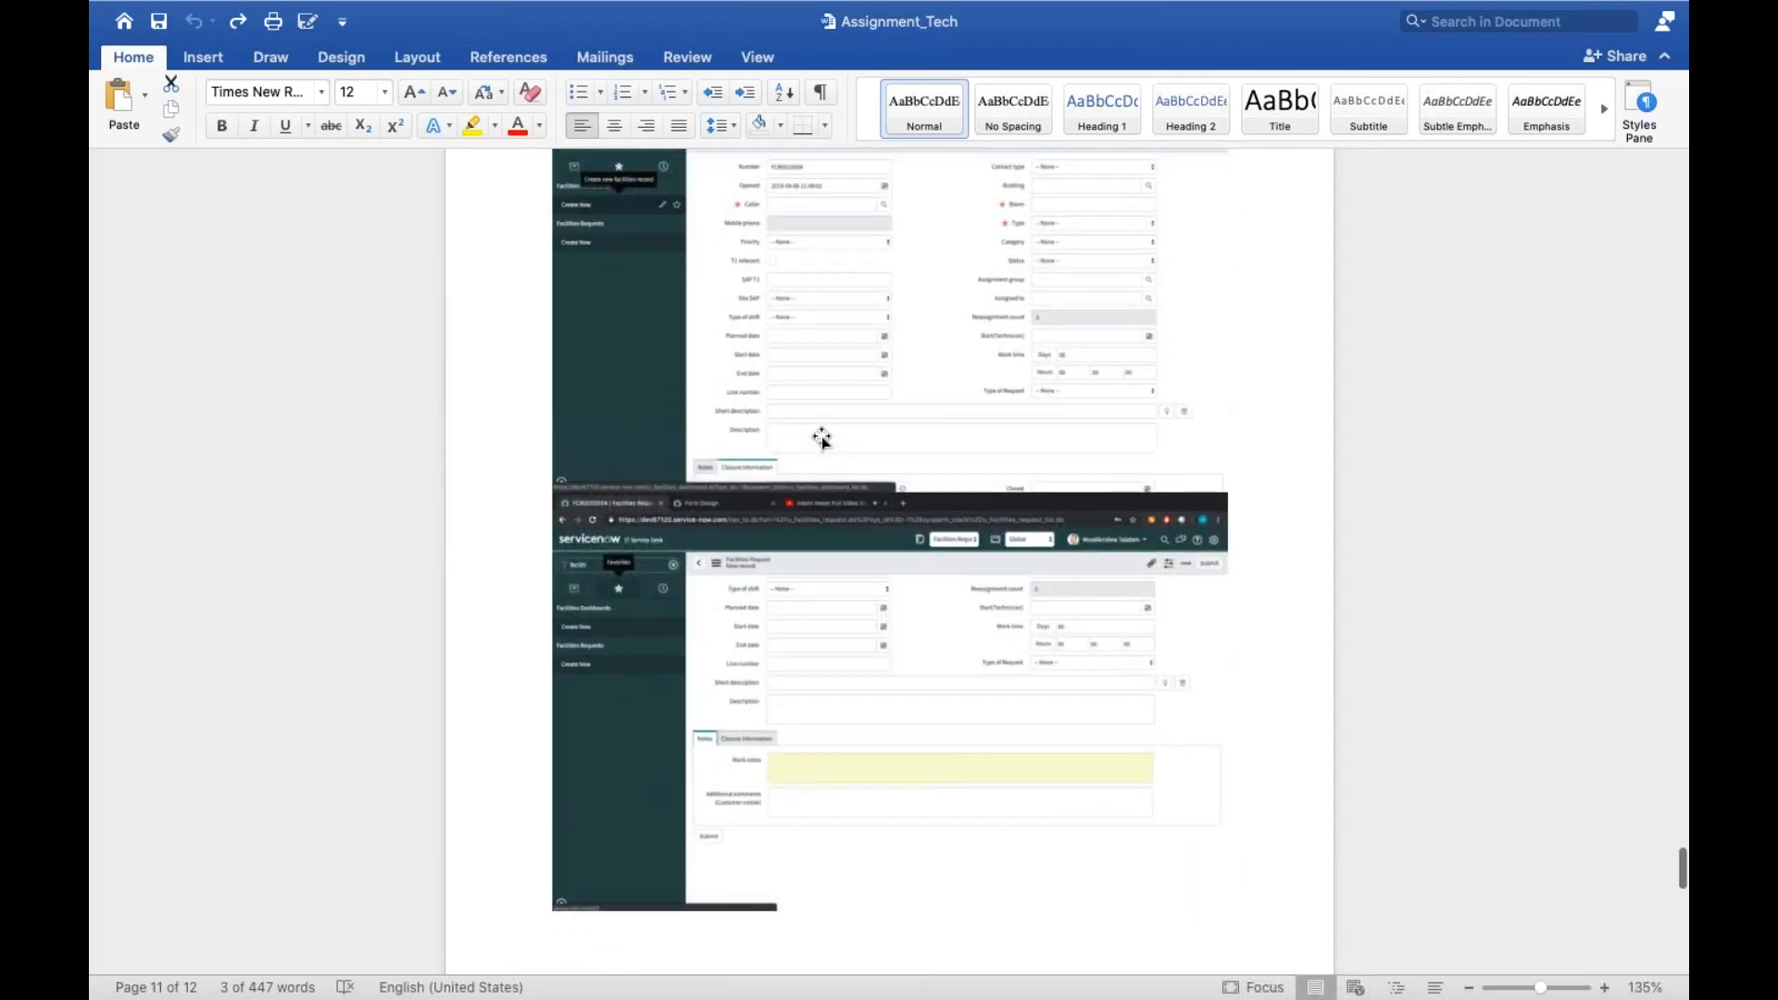
scroll(889, 561, up, 11)
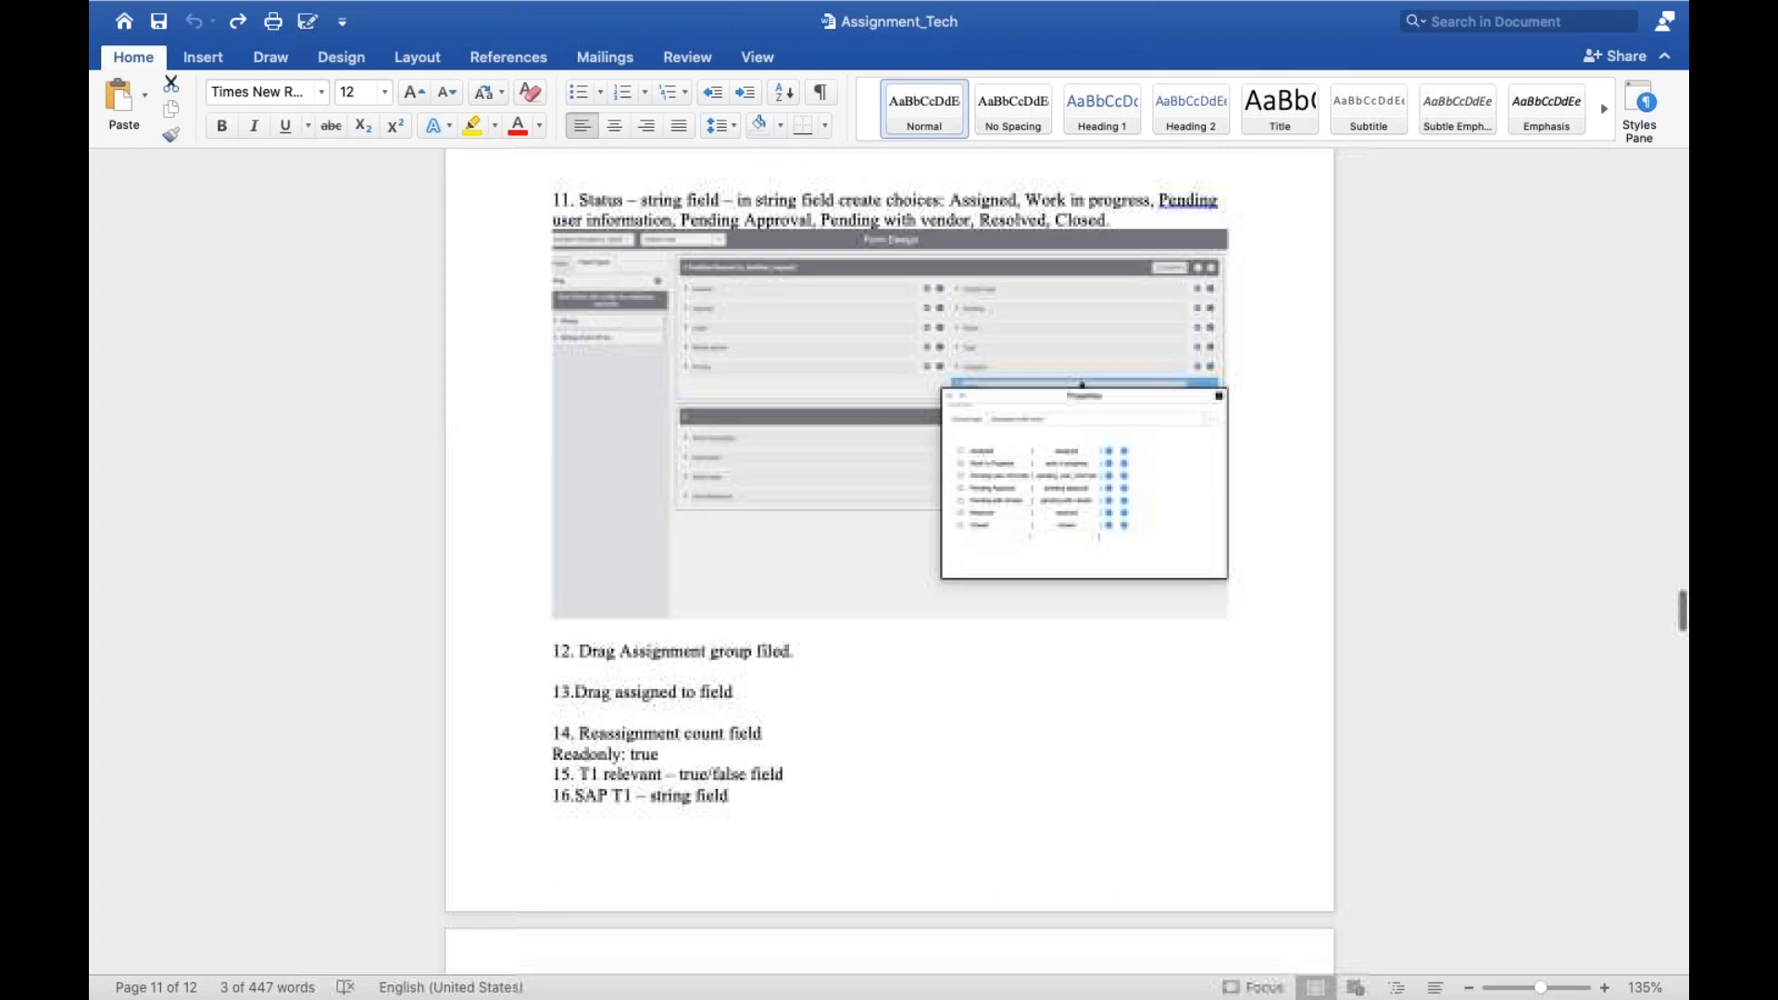
scroll(889, 562, down, 9)
scroll(890, 562, down, 15)
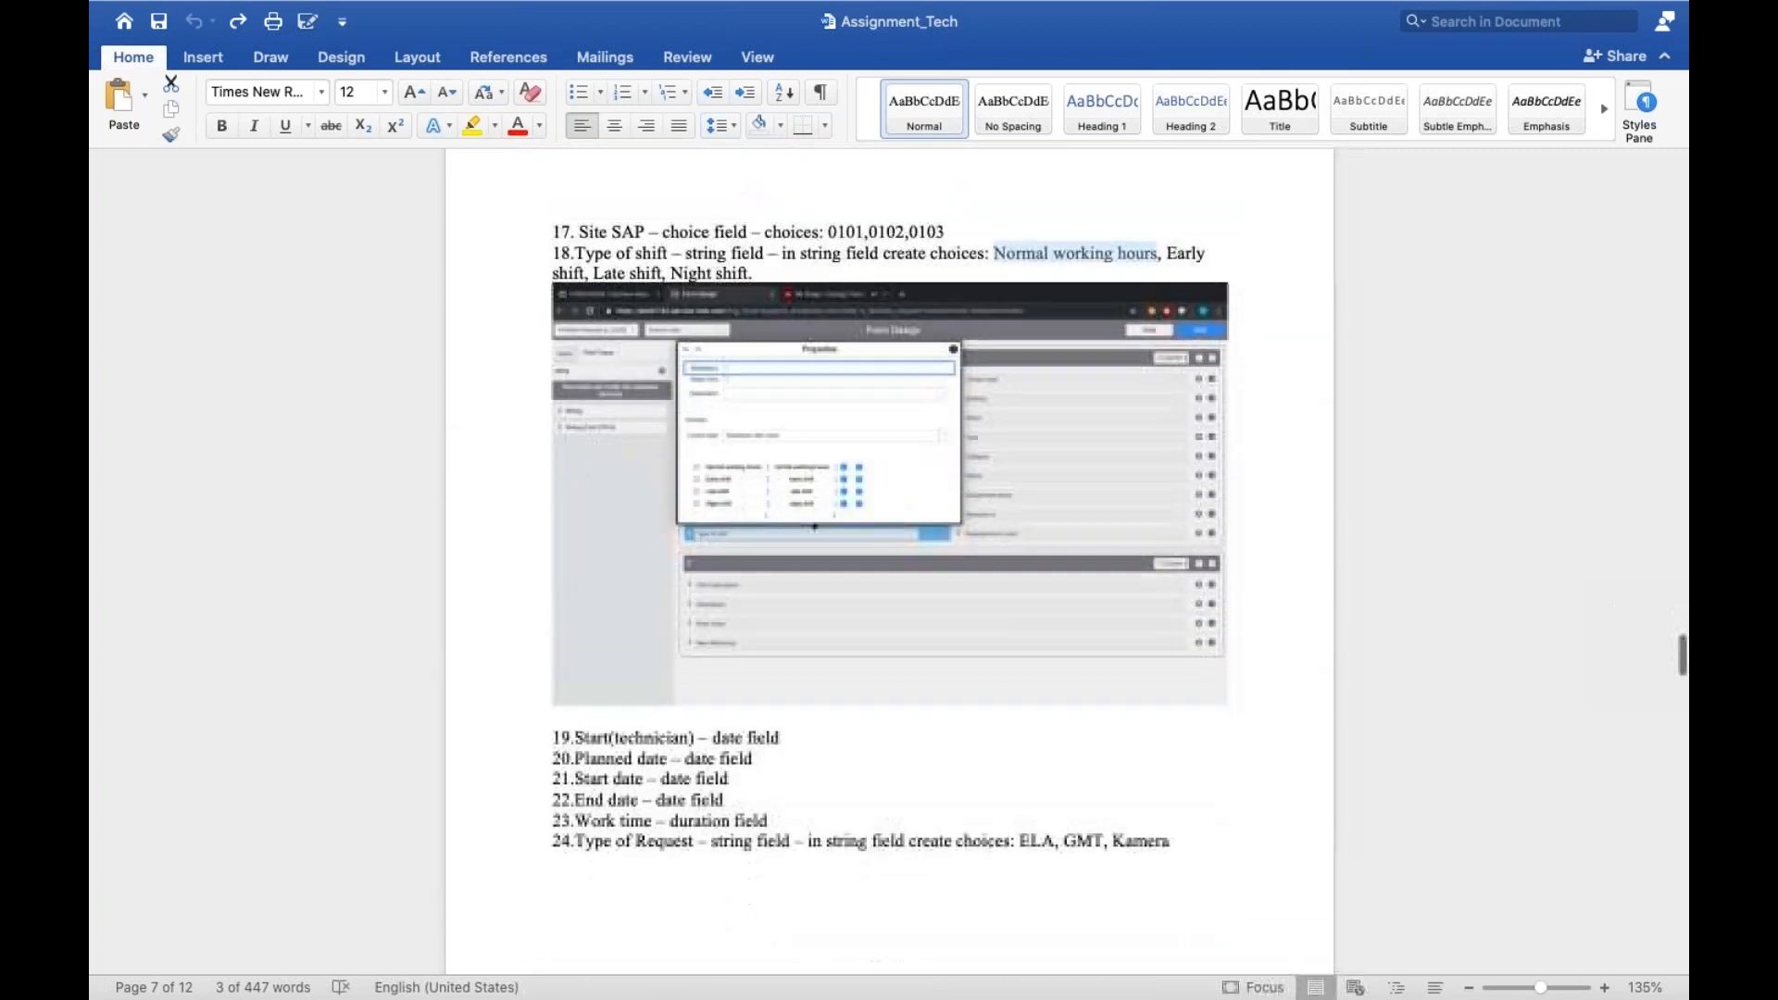
scroll(890, 561, down, 20)
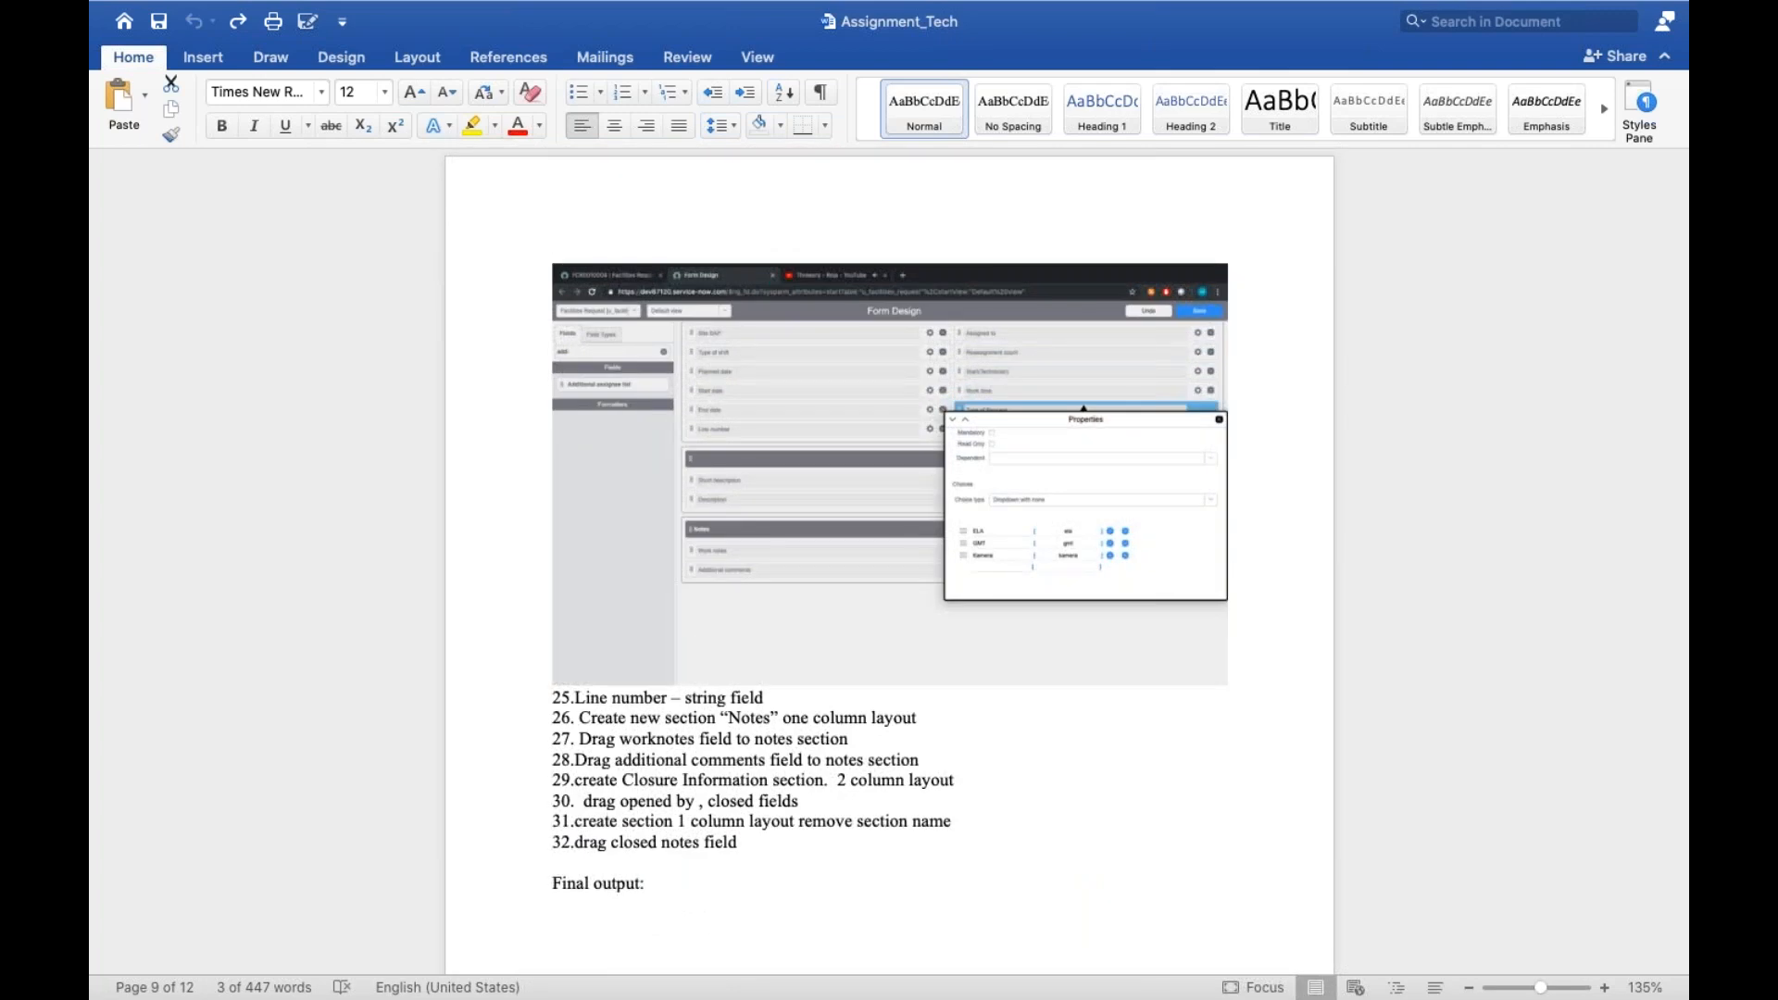
key(ctrl+Left)
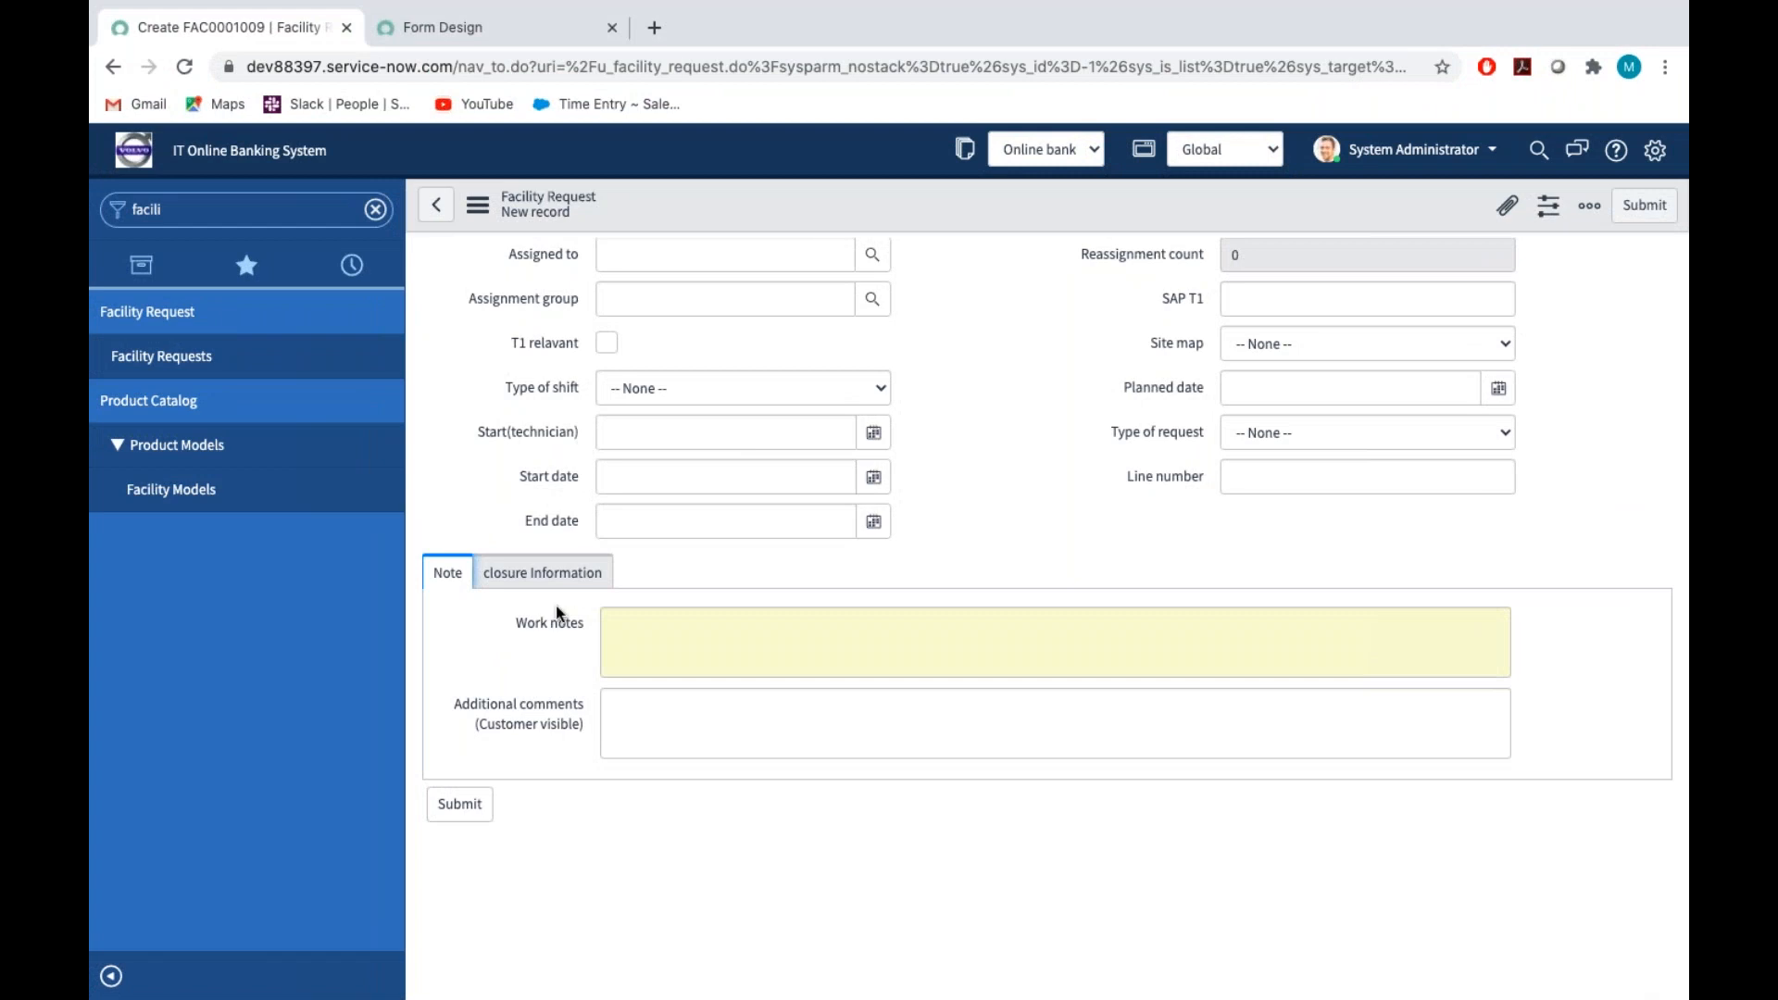
Add a one-column section with a blank title below closure Information in the form design
click(547, 567)
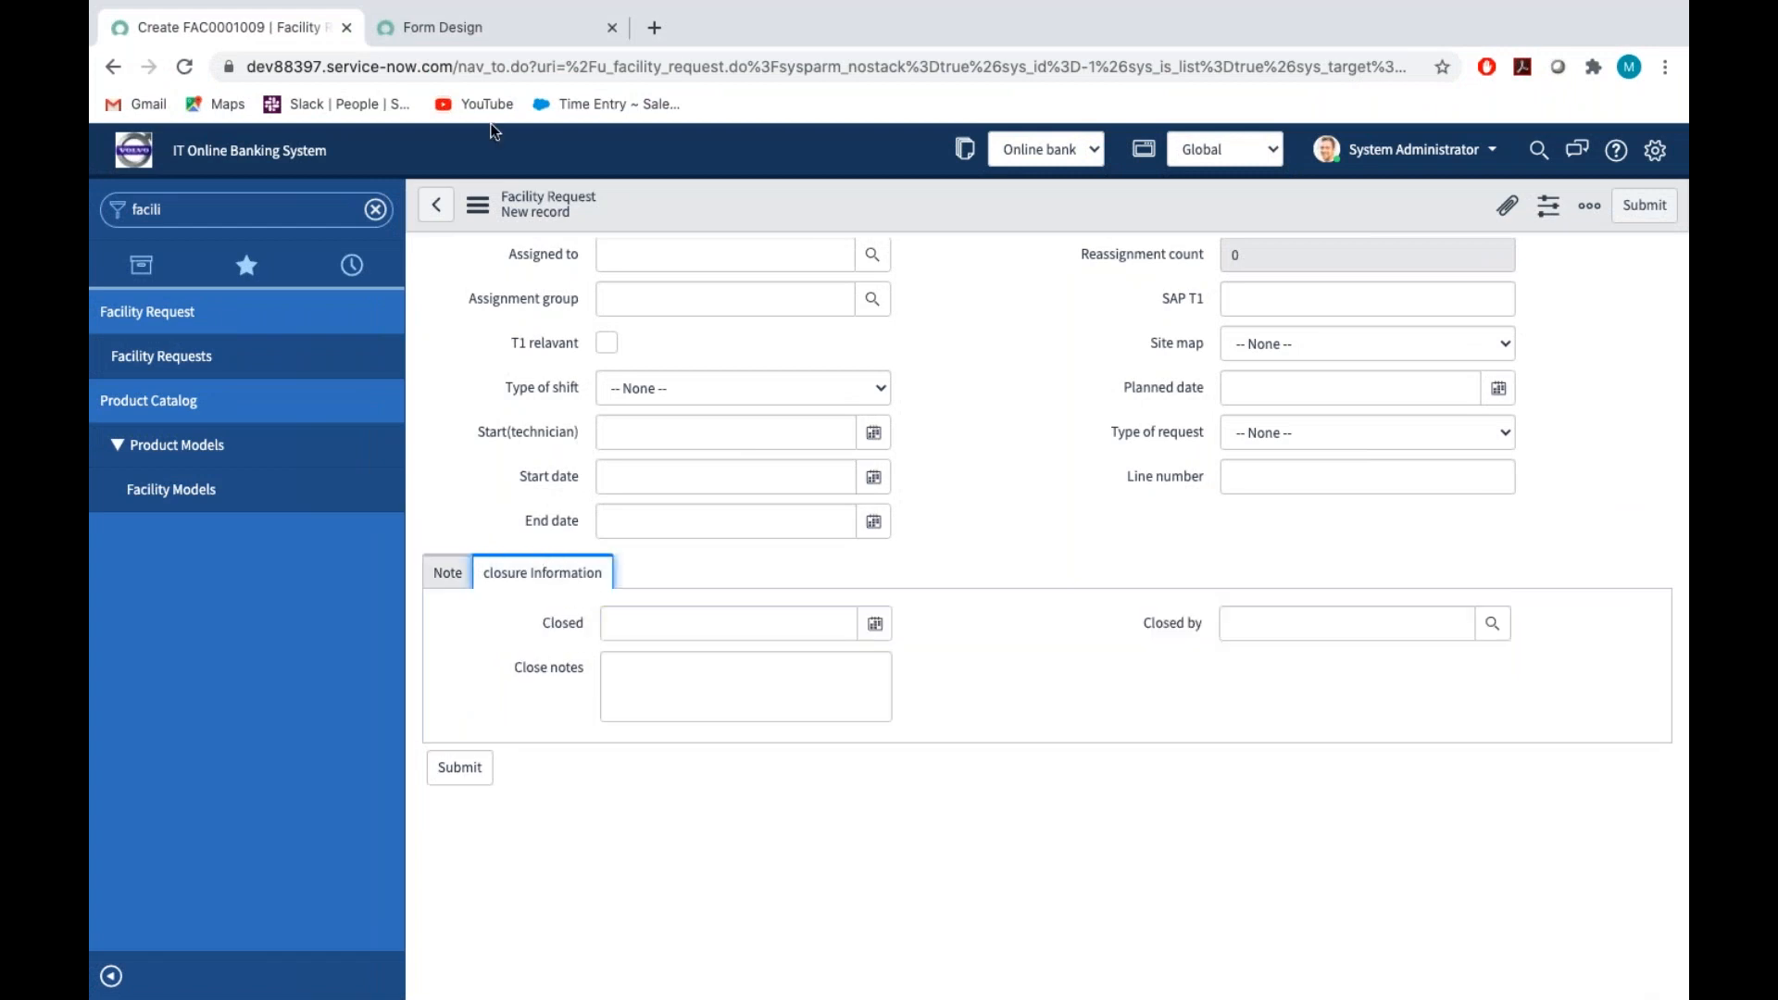
click(472, 27)
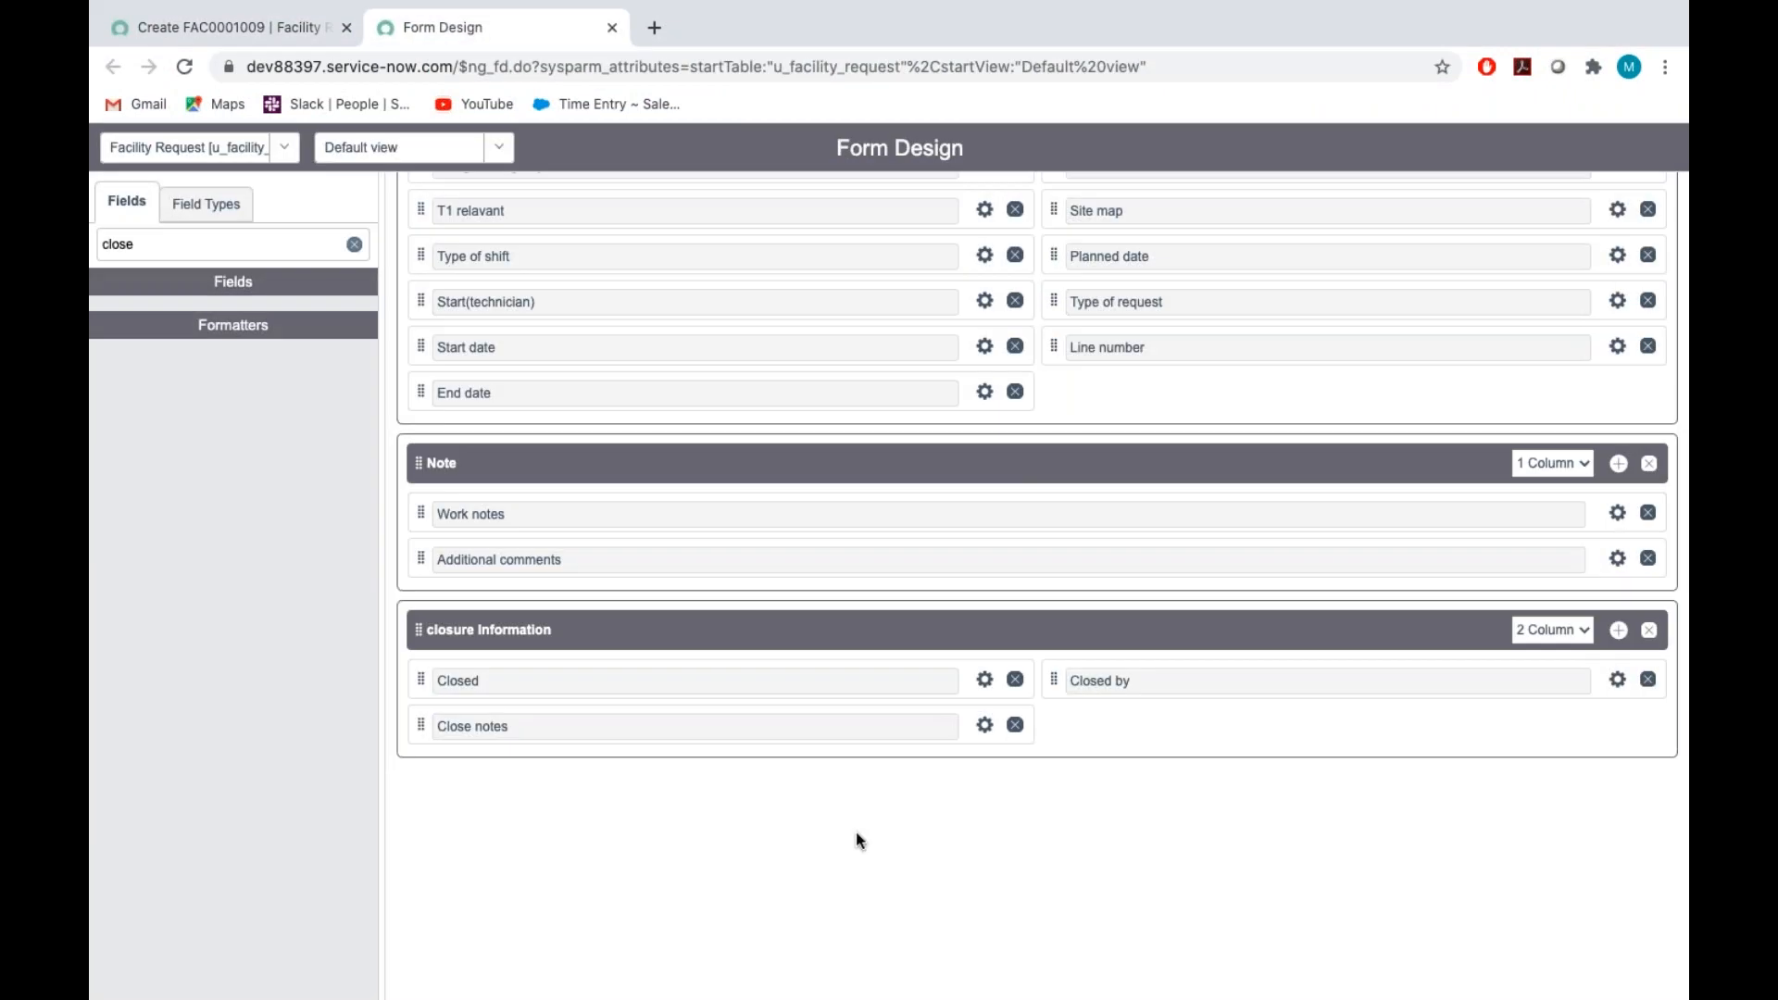
click(1619, 631)
click(528, 795)
key(BackSpace)
key(BackSpace)
key(BackSpace)
key(BackSpace)
key(BackSpace)
key(BackSpace)
key(BackSpace)
key(BackSpace)
key(BackSpace)
key(BackSpace)
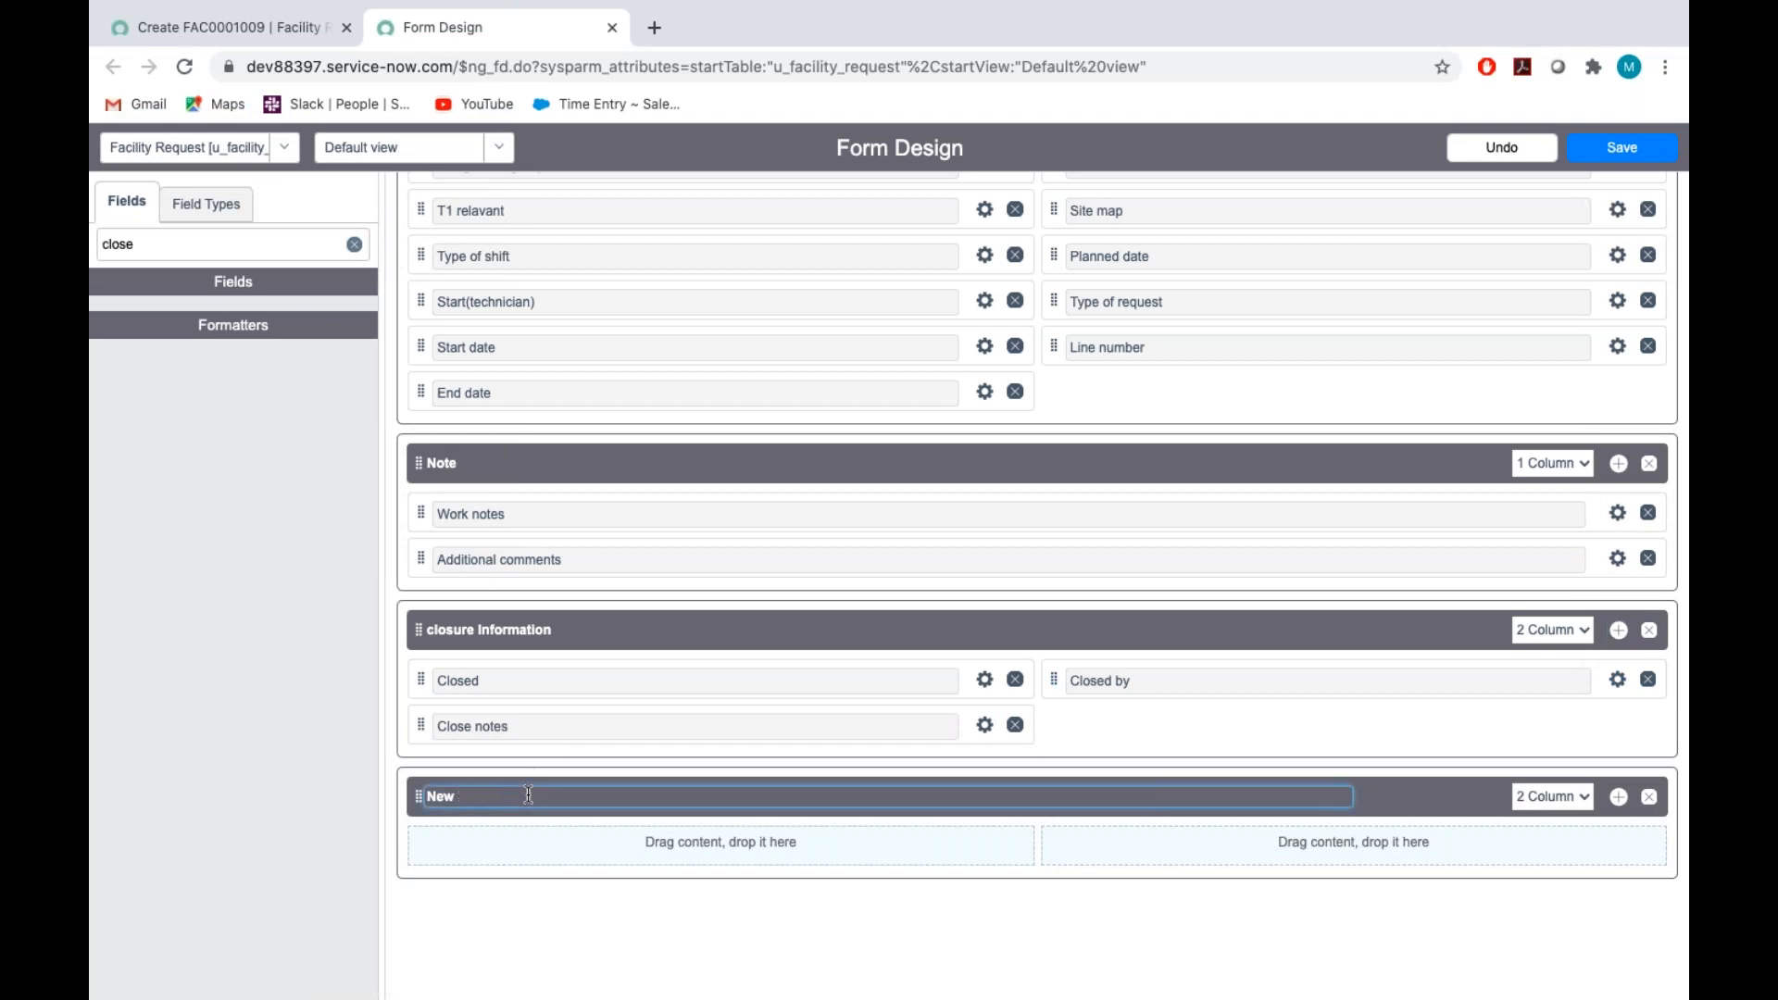
click(1549, 808)
click(1549, 775)
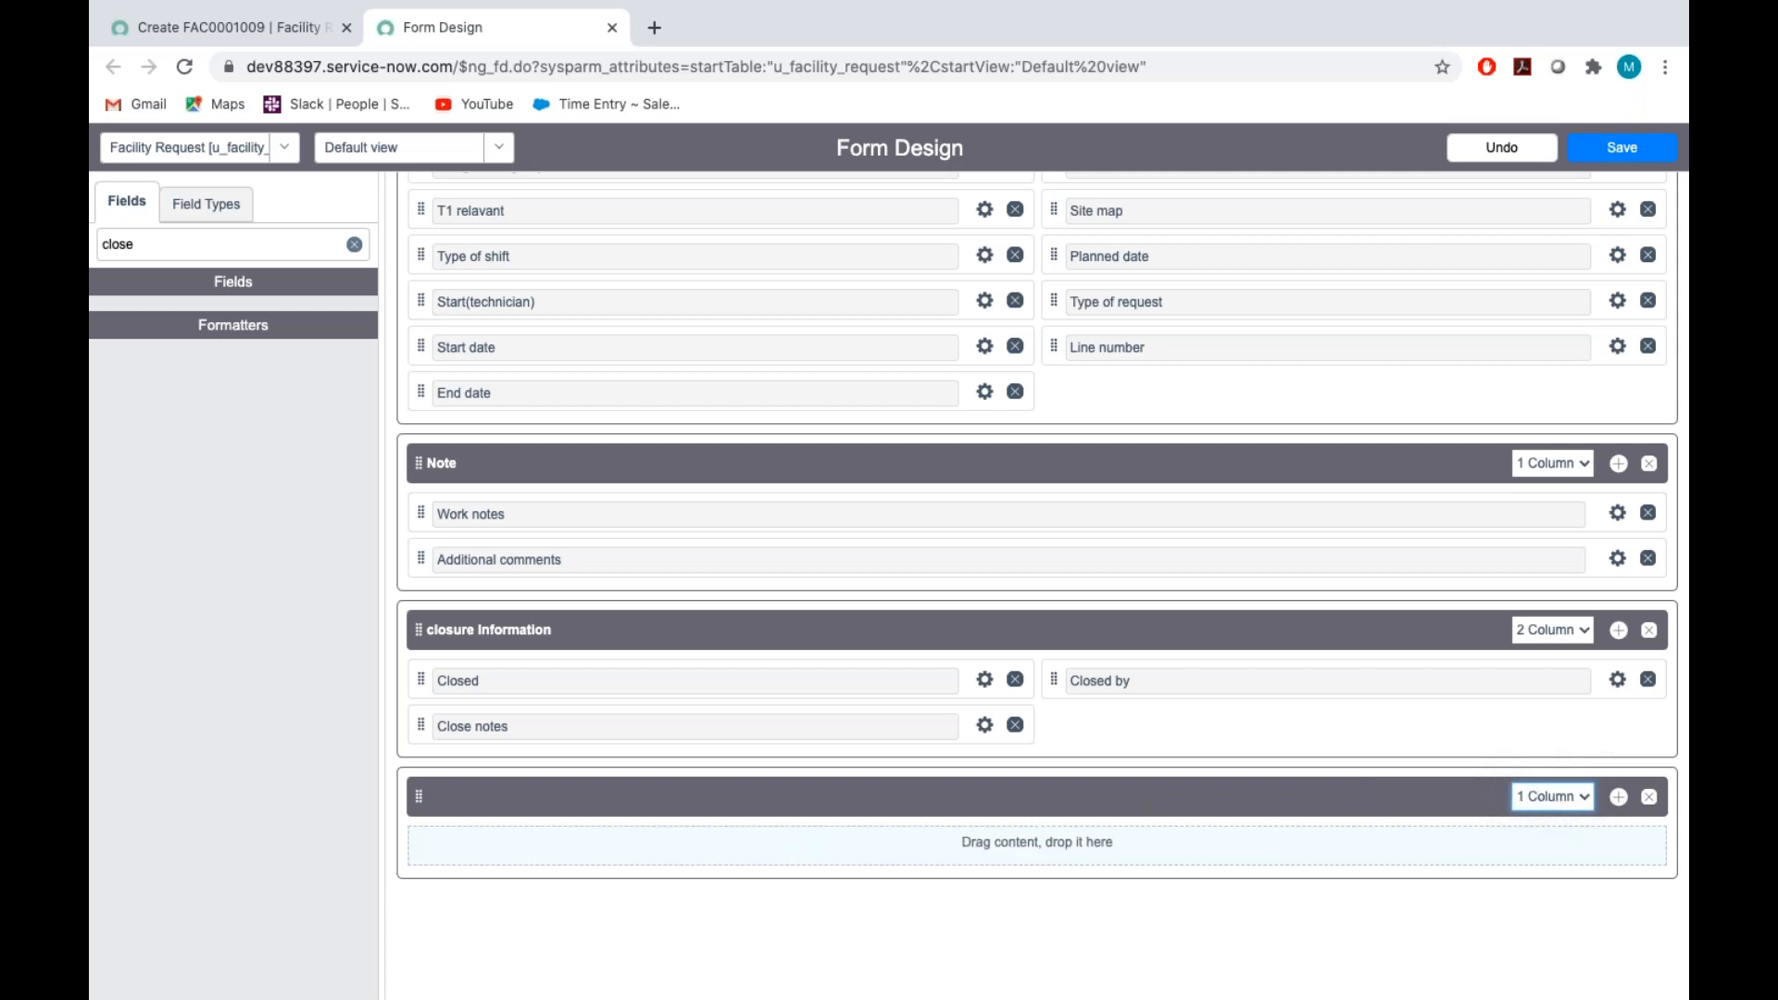
Move Close notes from closure Information into the untitled section below it, and save the form design
drag(424, 729, 489, 799)
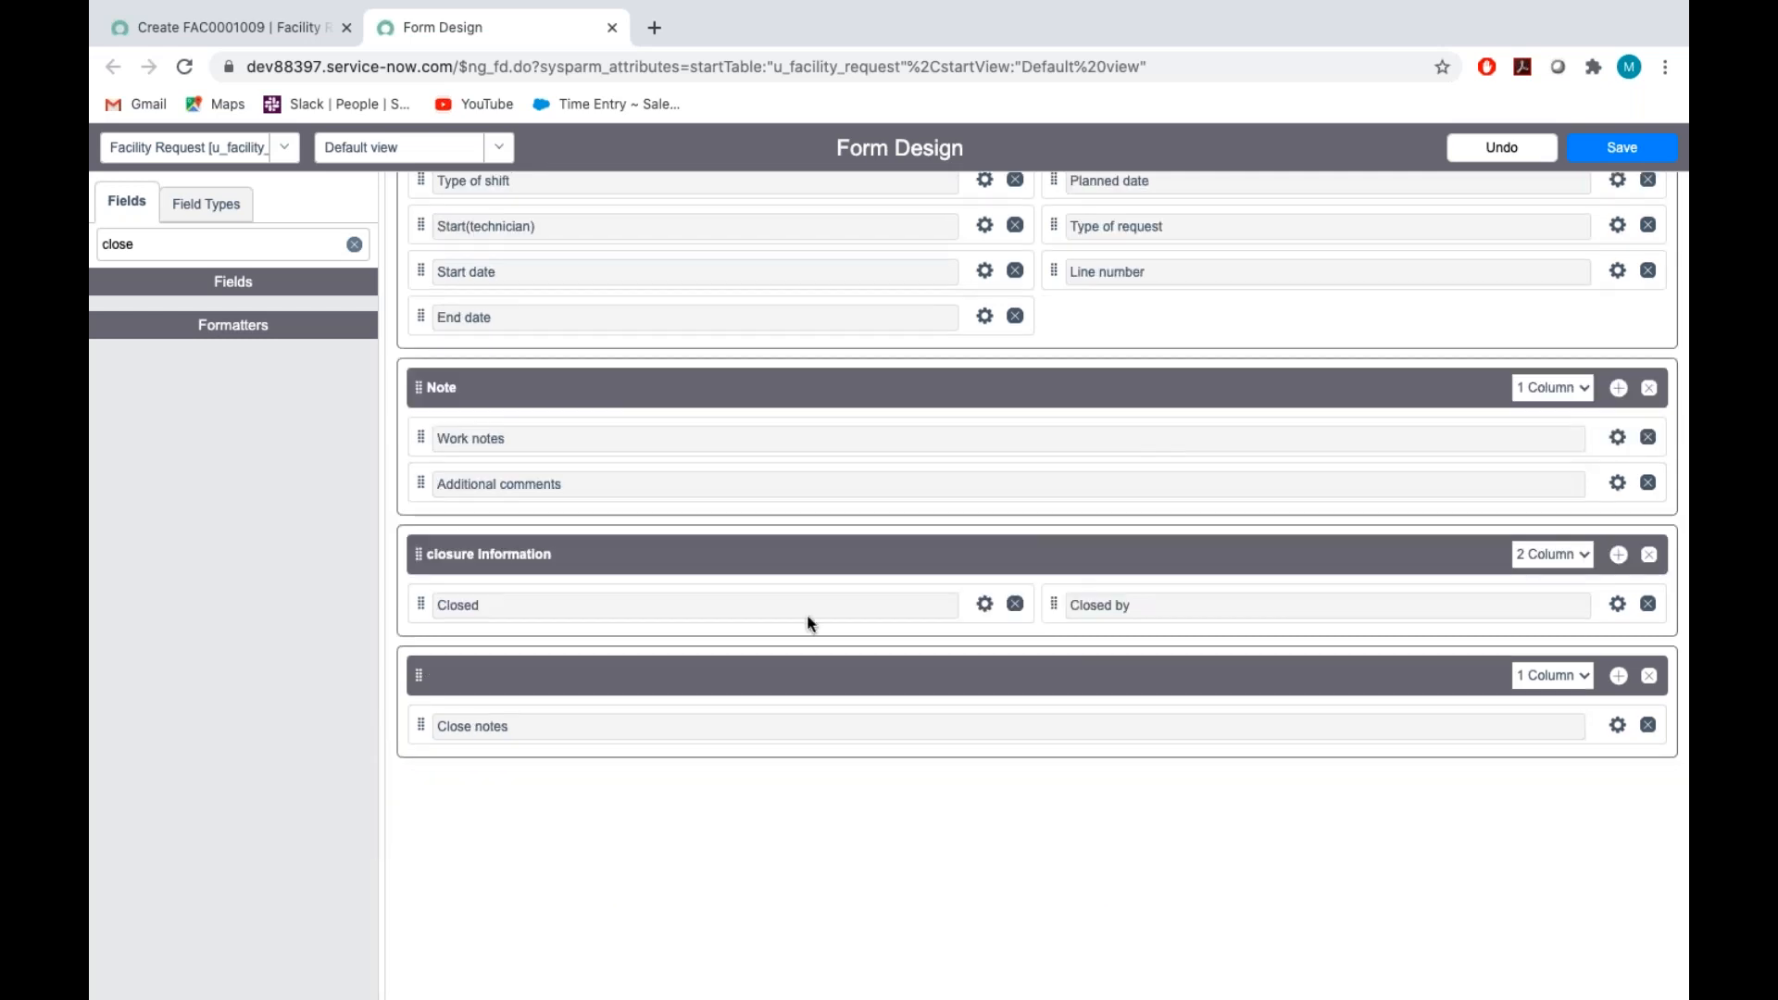
click(1619, 147)
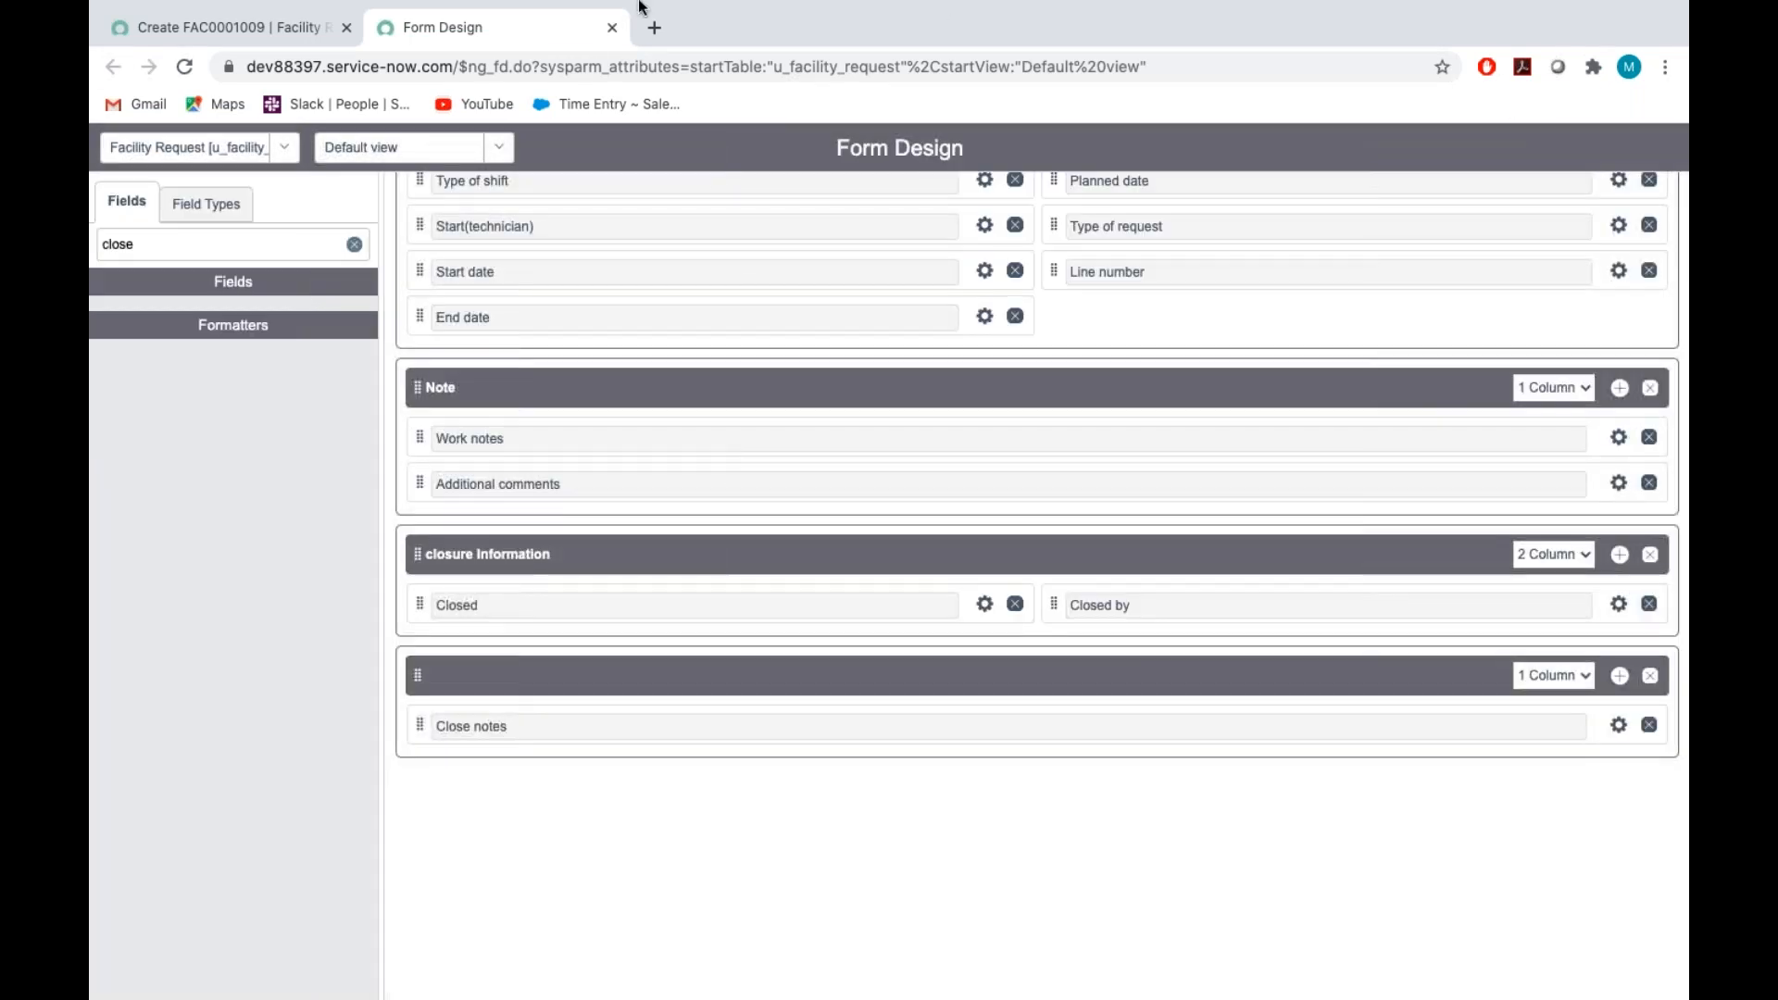
Reload the new Facility Request record form and check the Close notes layout and the Note section
click(219, 28)
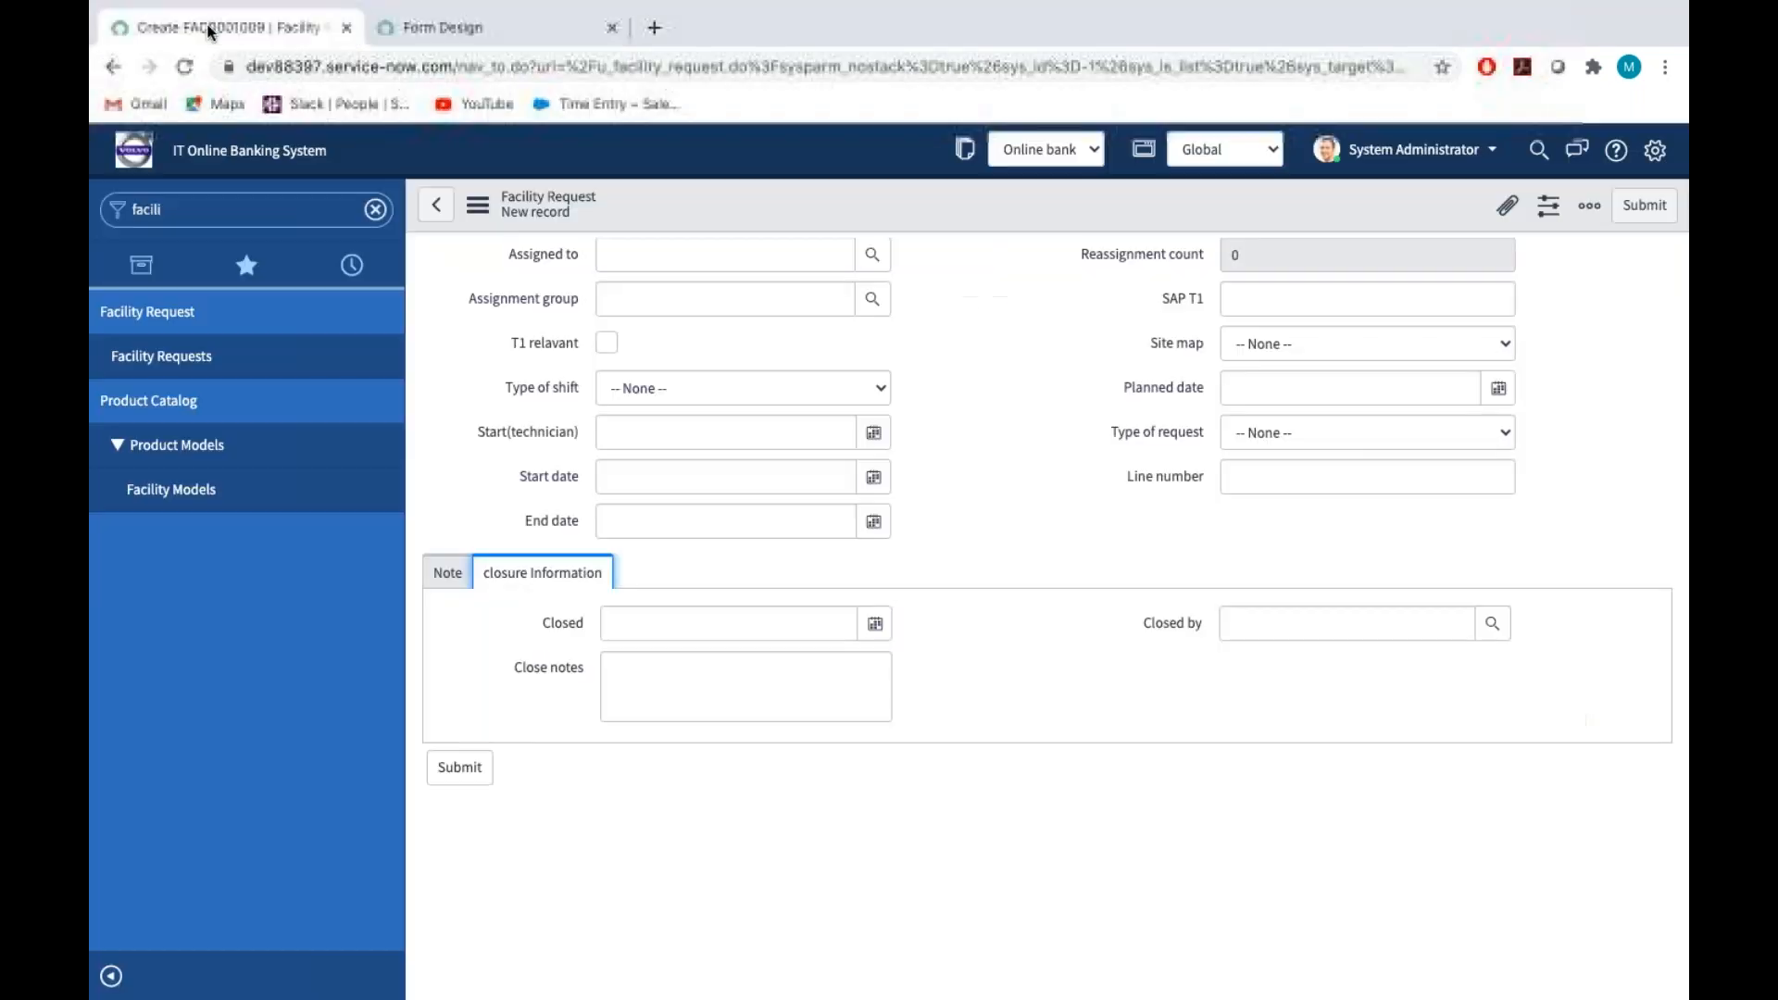
click(617, 666)
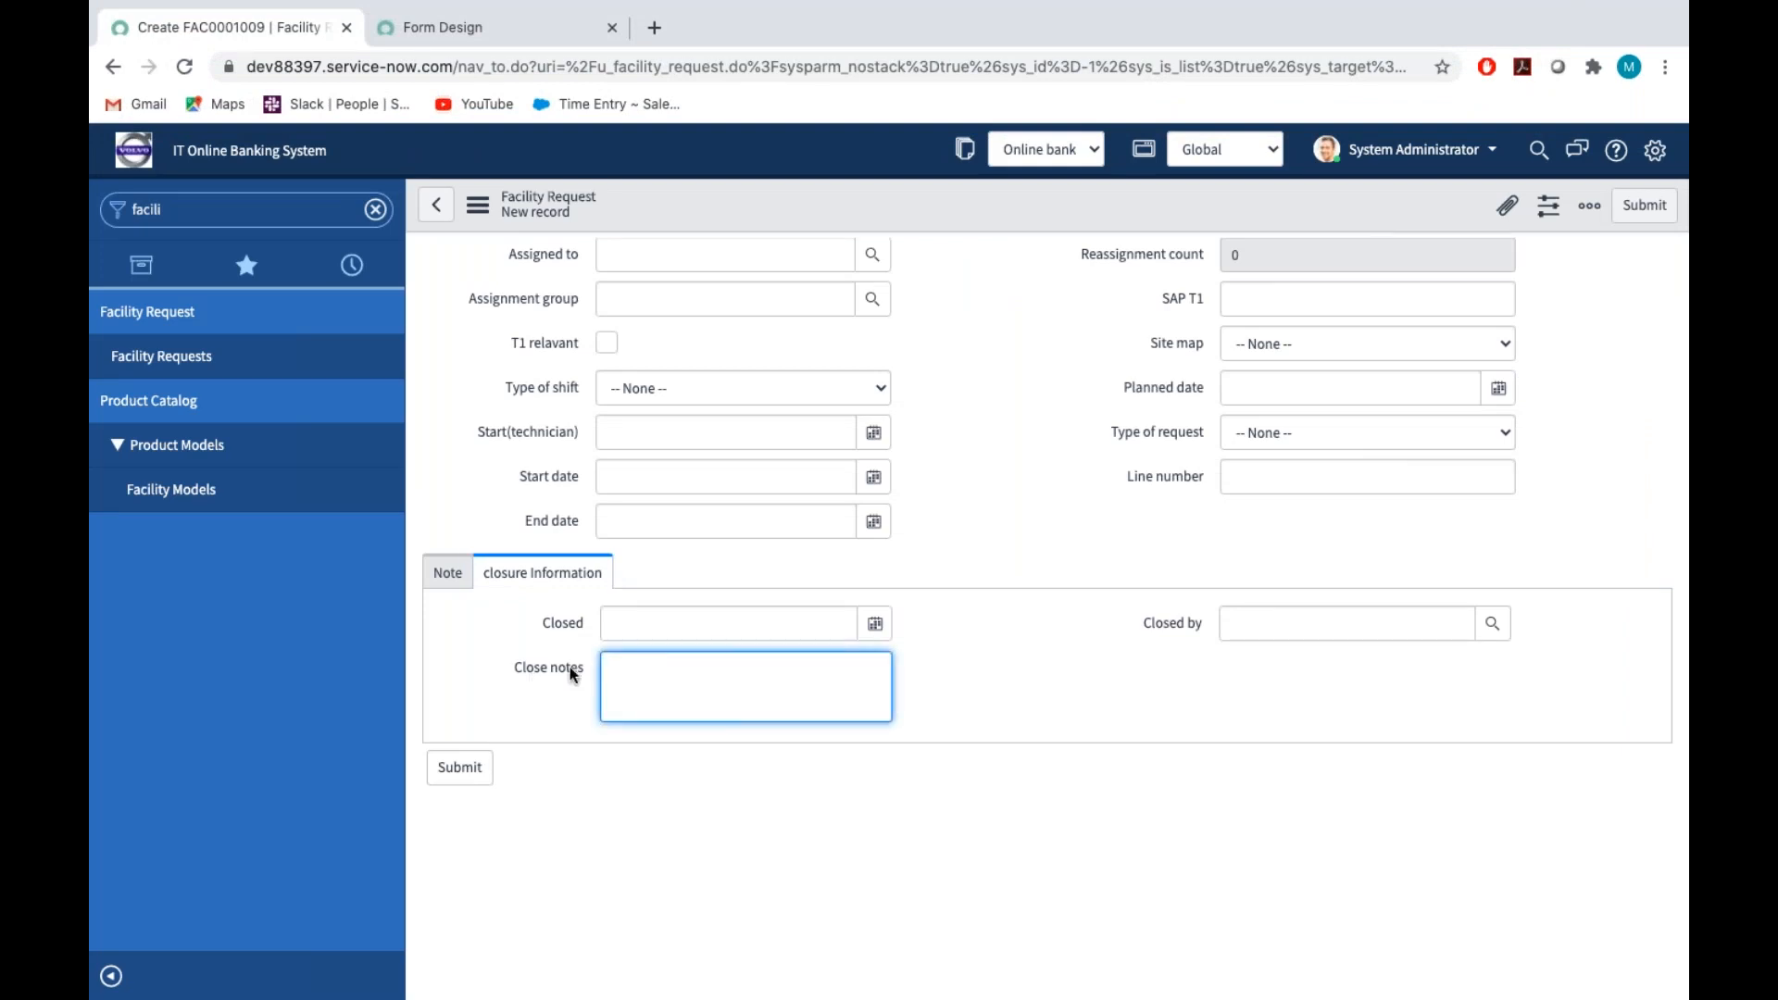
click(475, 207)
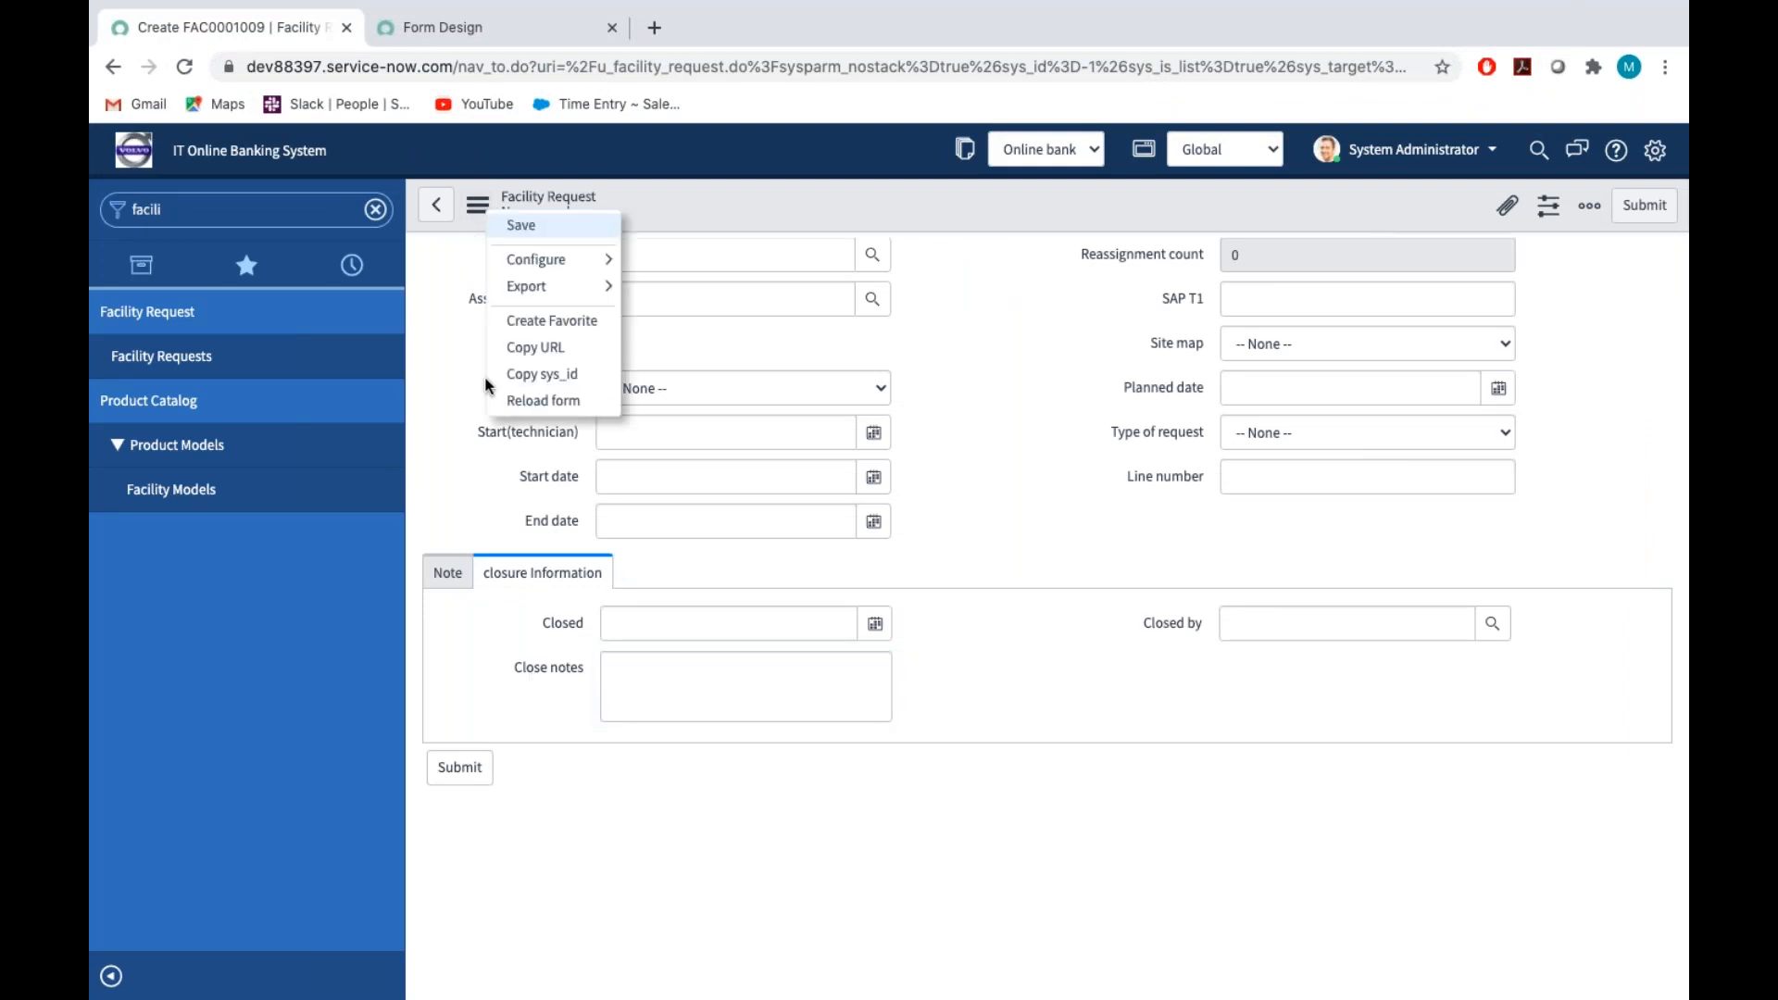
click(521, 398)
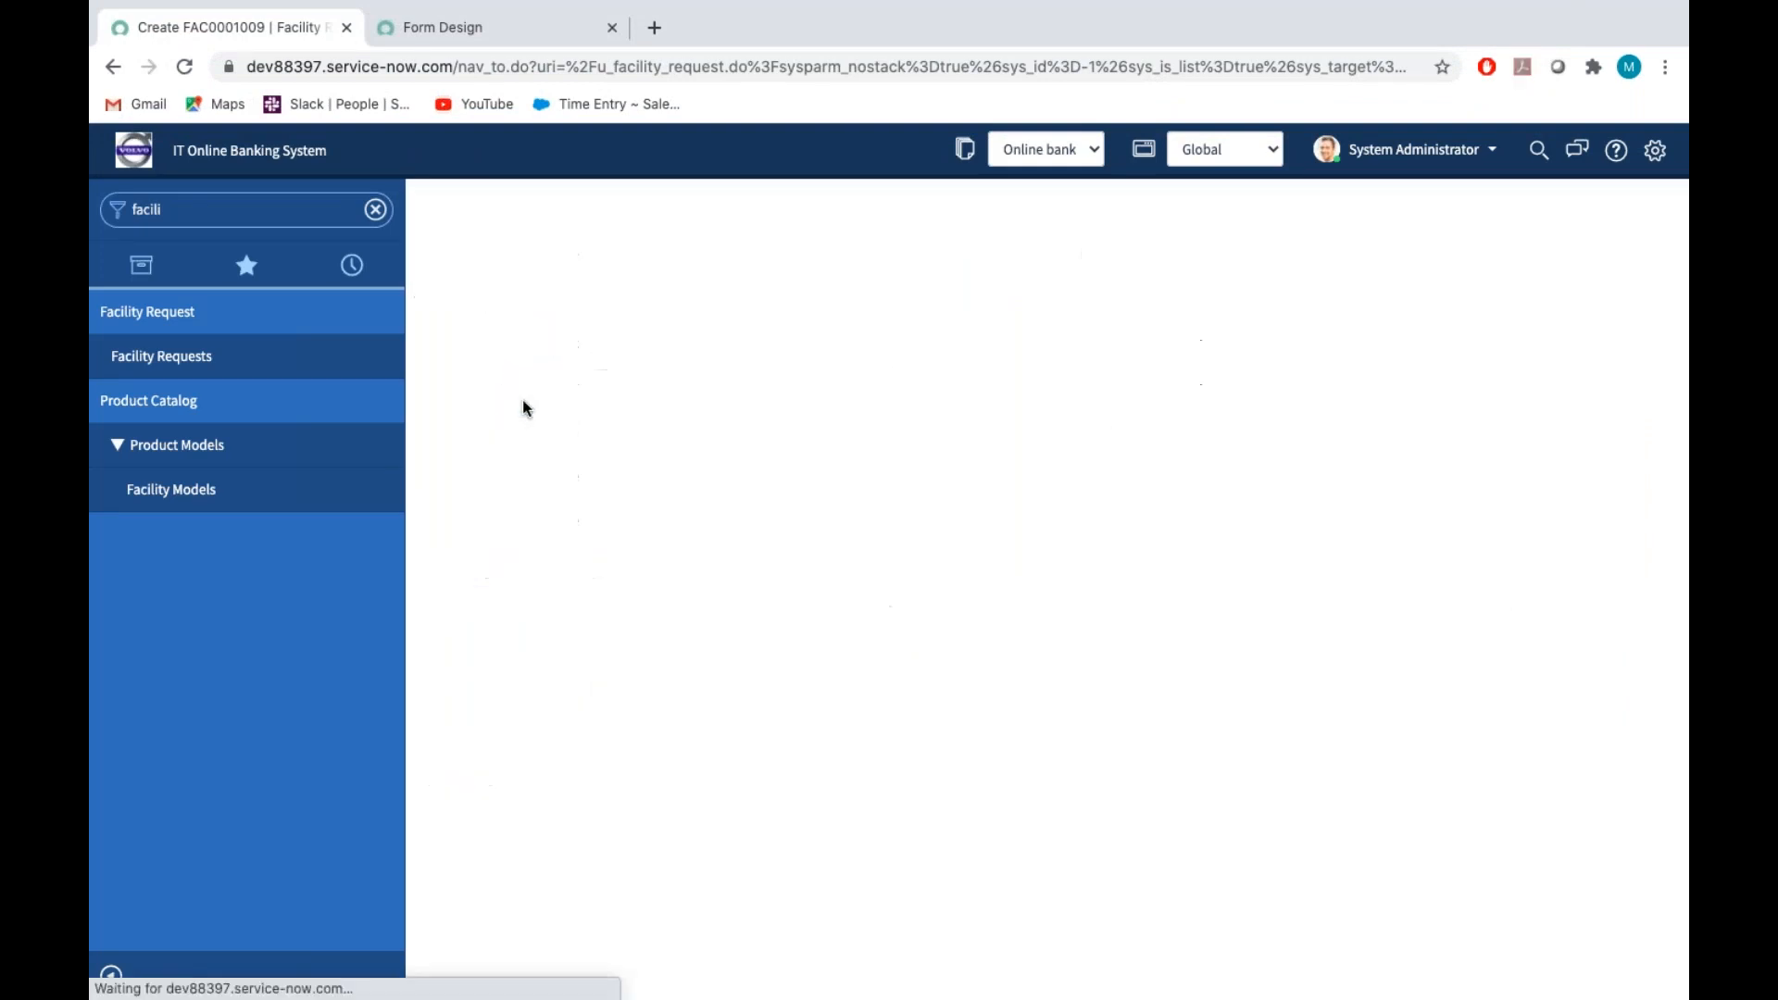
scroll(667, 643, down, 1)
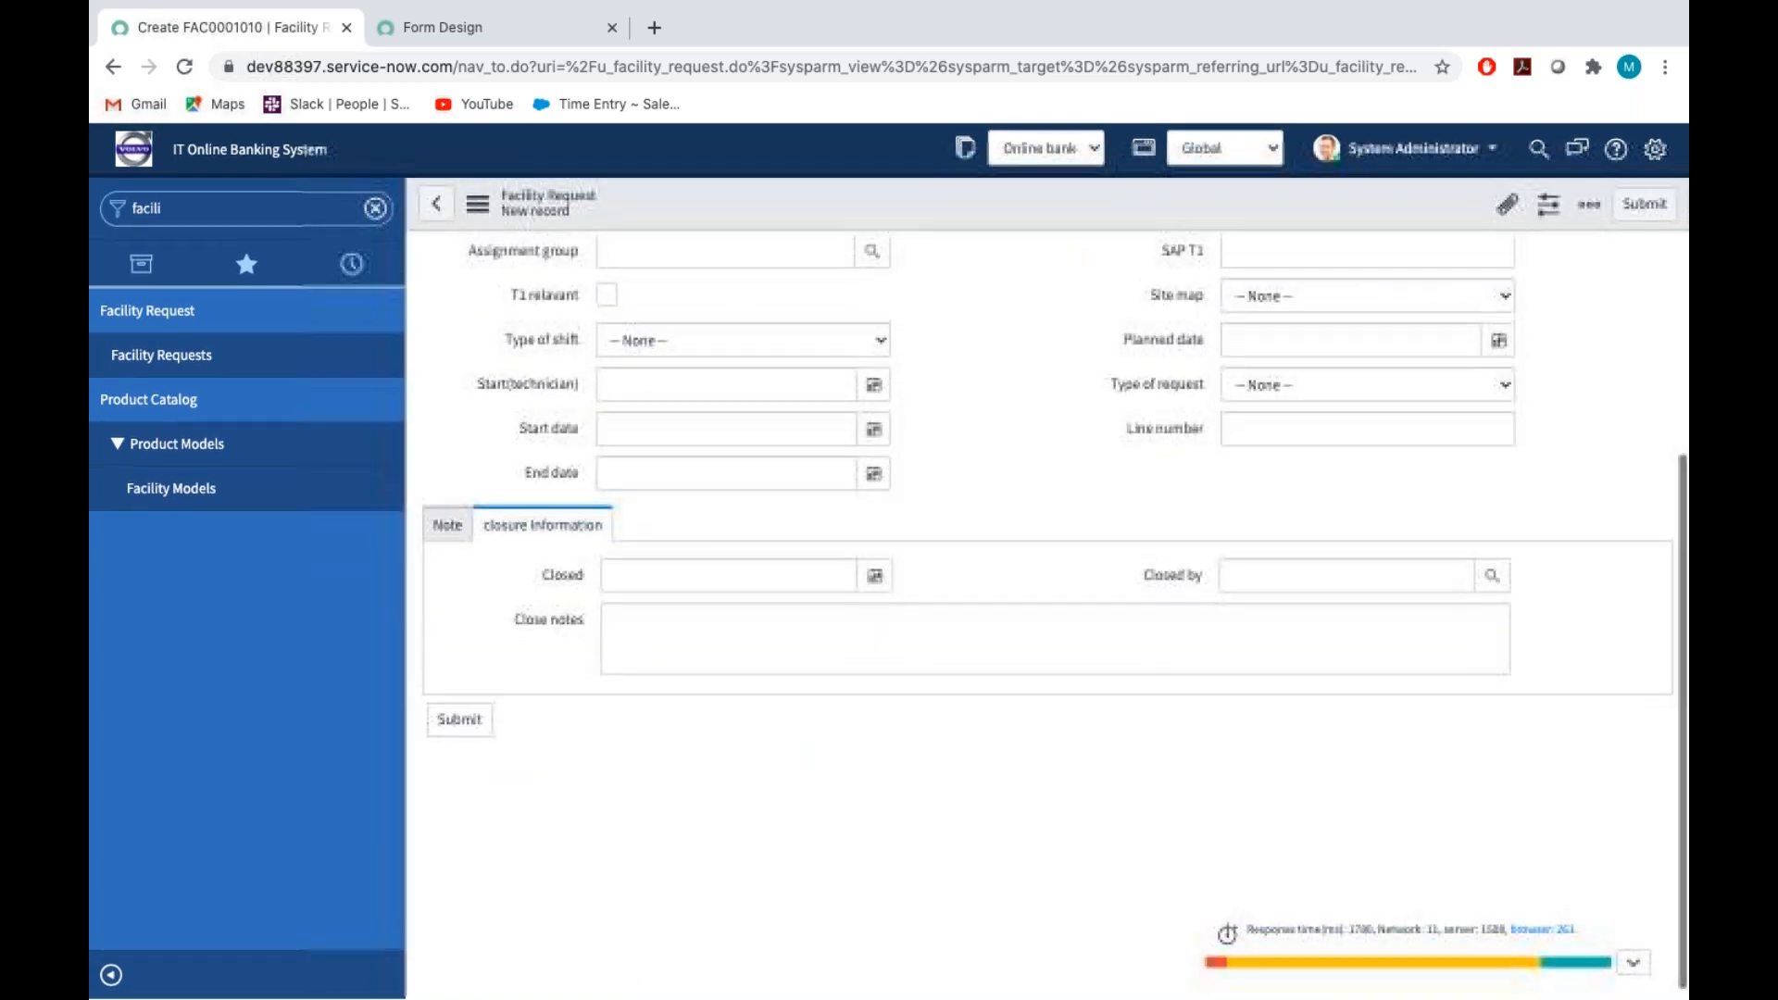
click(667, 643)
click(448, 540)
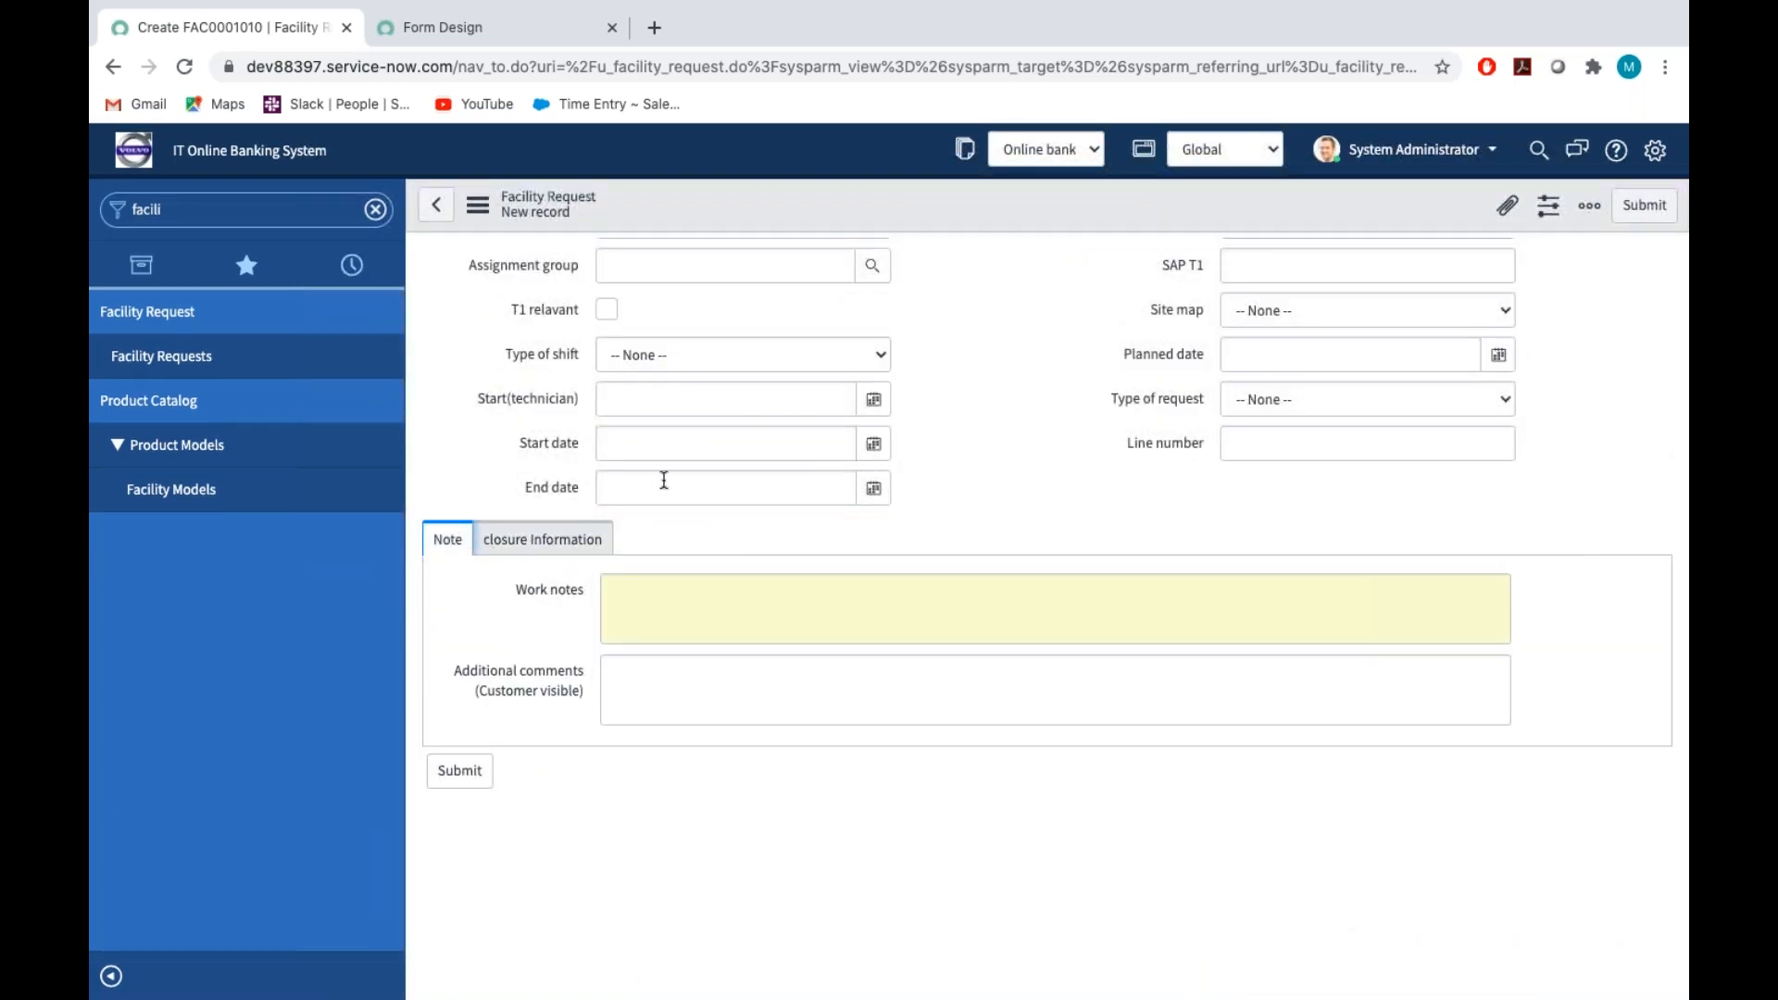
Return to the form design and clear the filter on the available fields
click(531, 28)
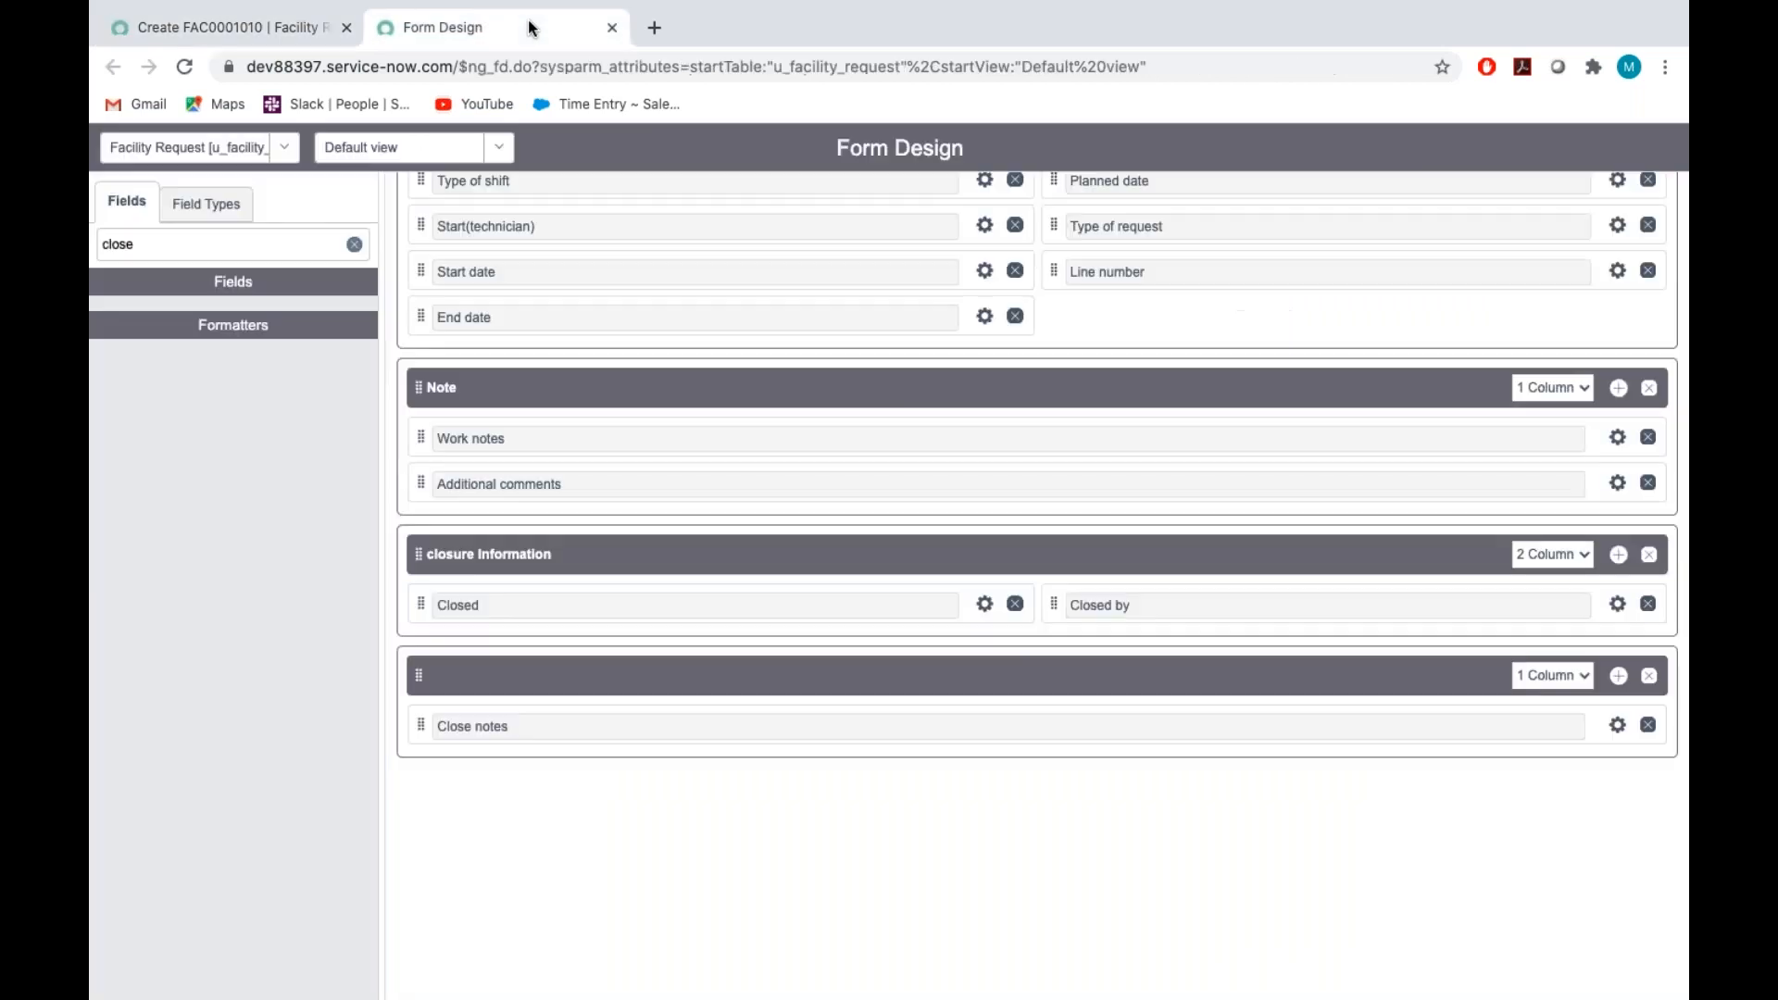
click(149, 239)
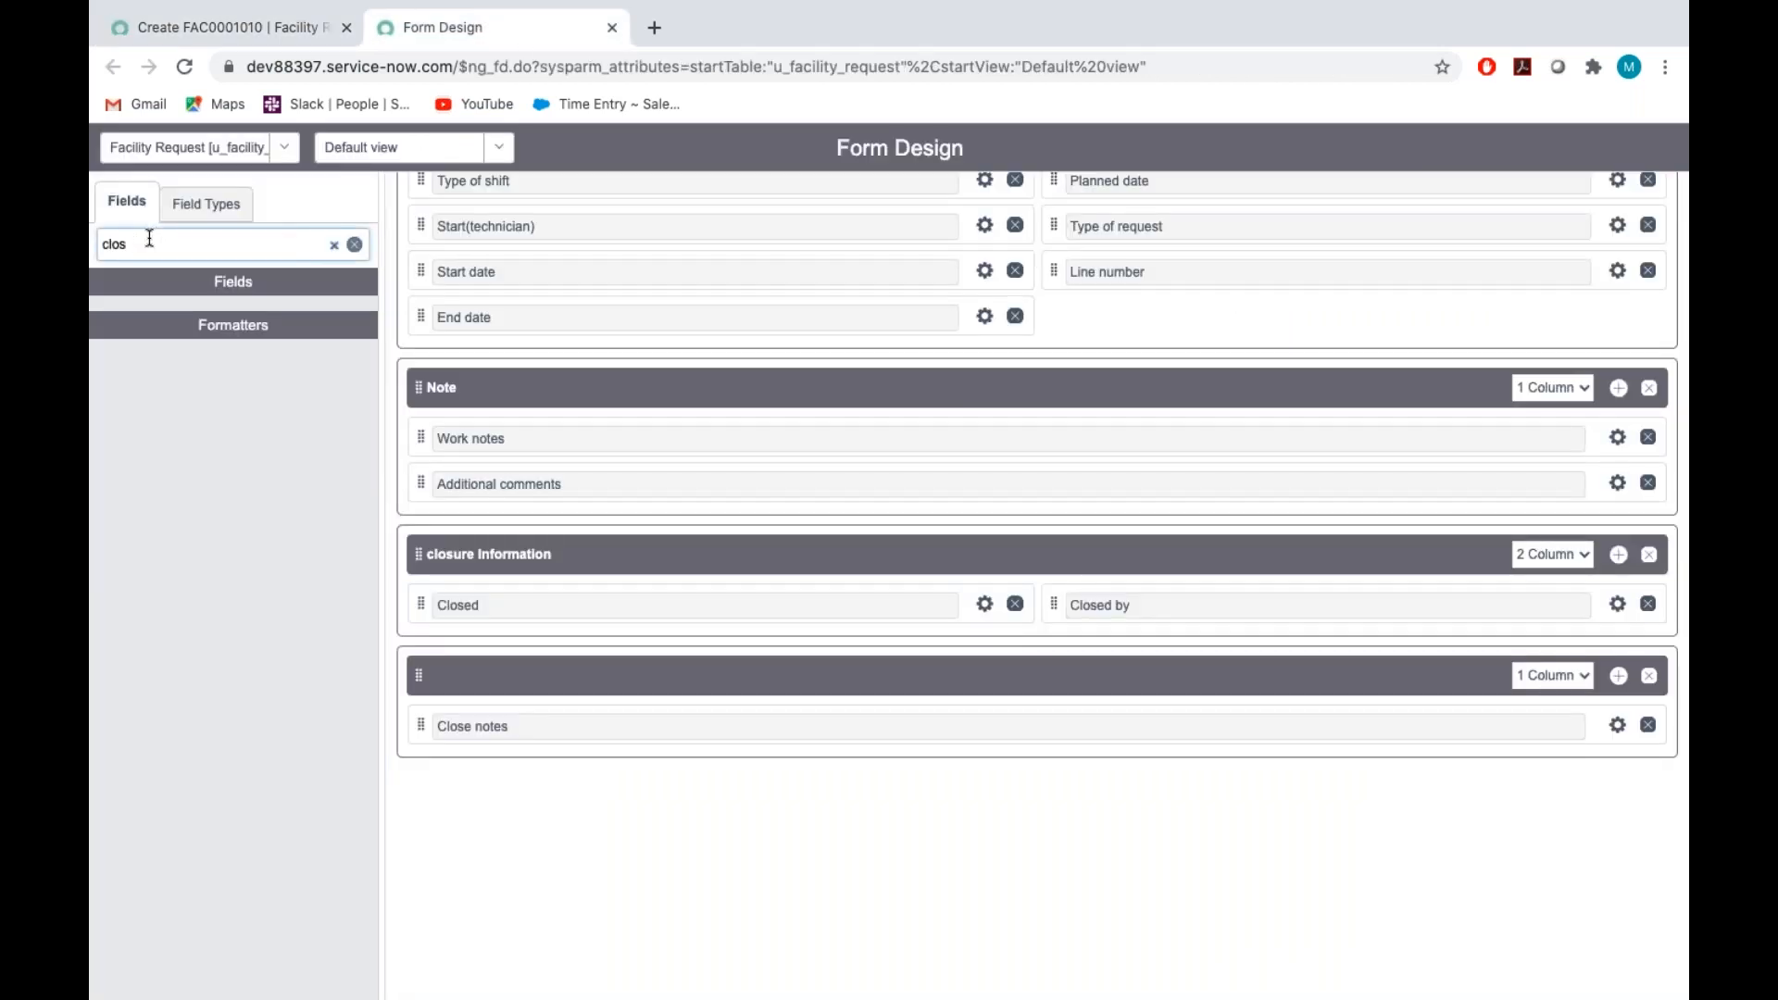
key(BackSpace)
key(BackSpace)
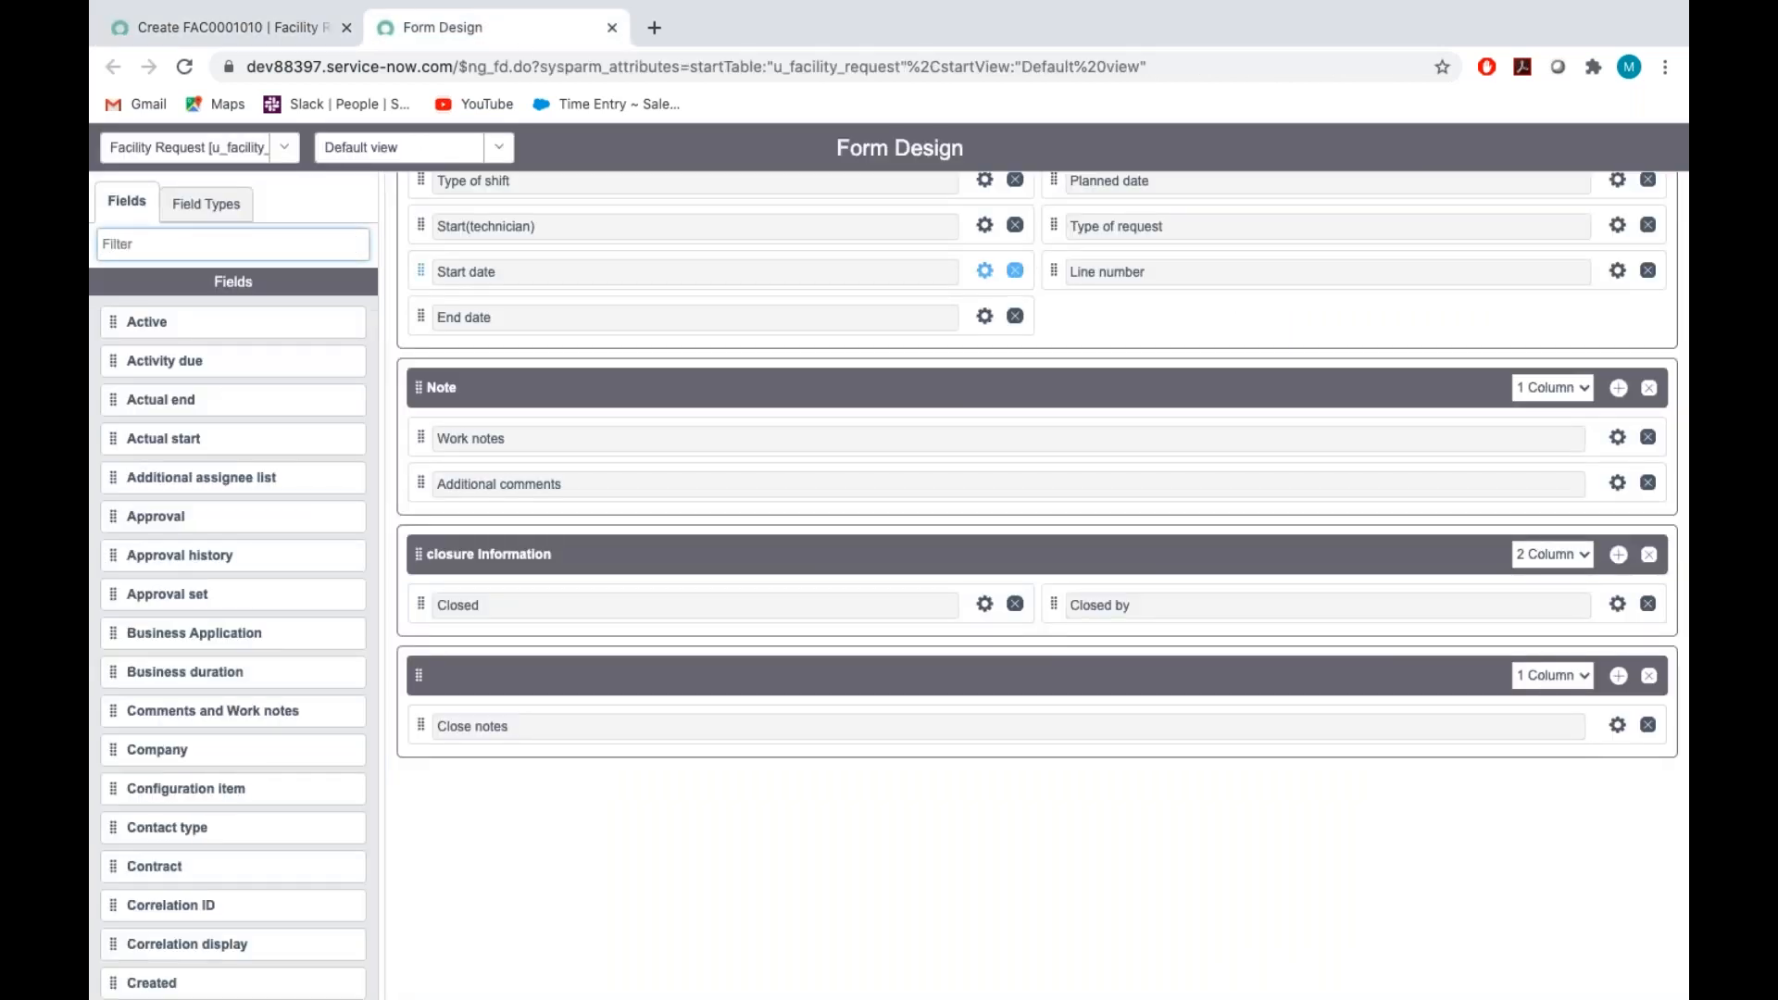
Add a one-column section with a blank title between the main Facility Request section and Note
scroll(1000, 399, up, 5)
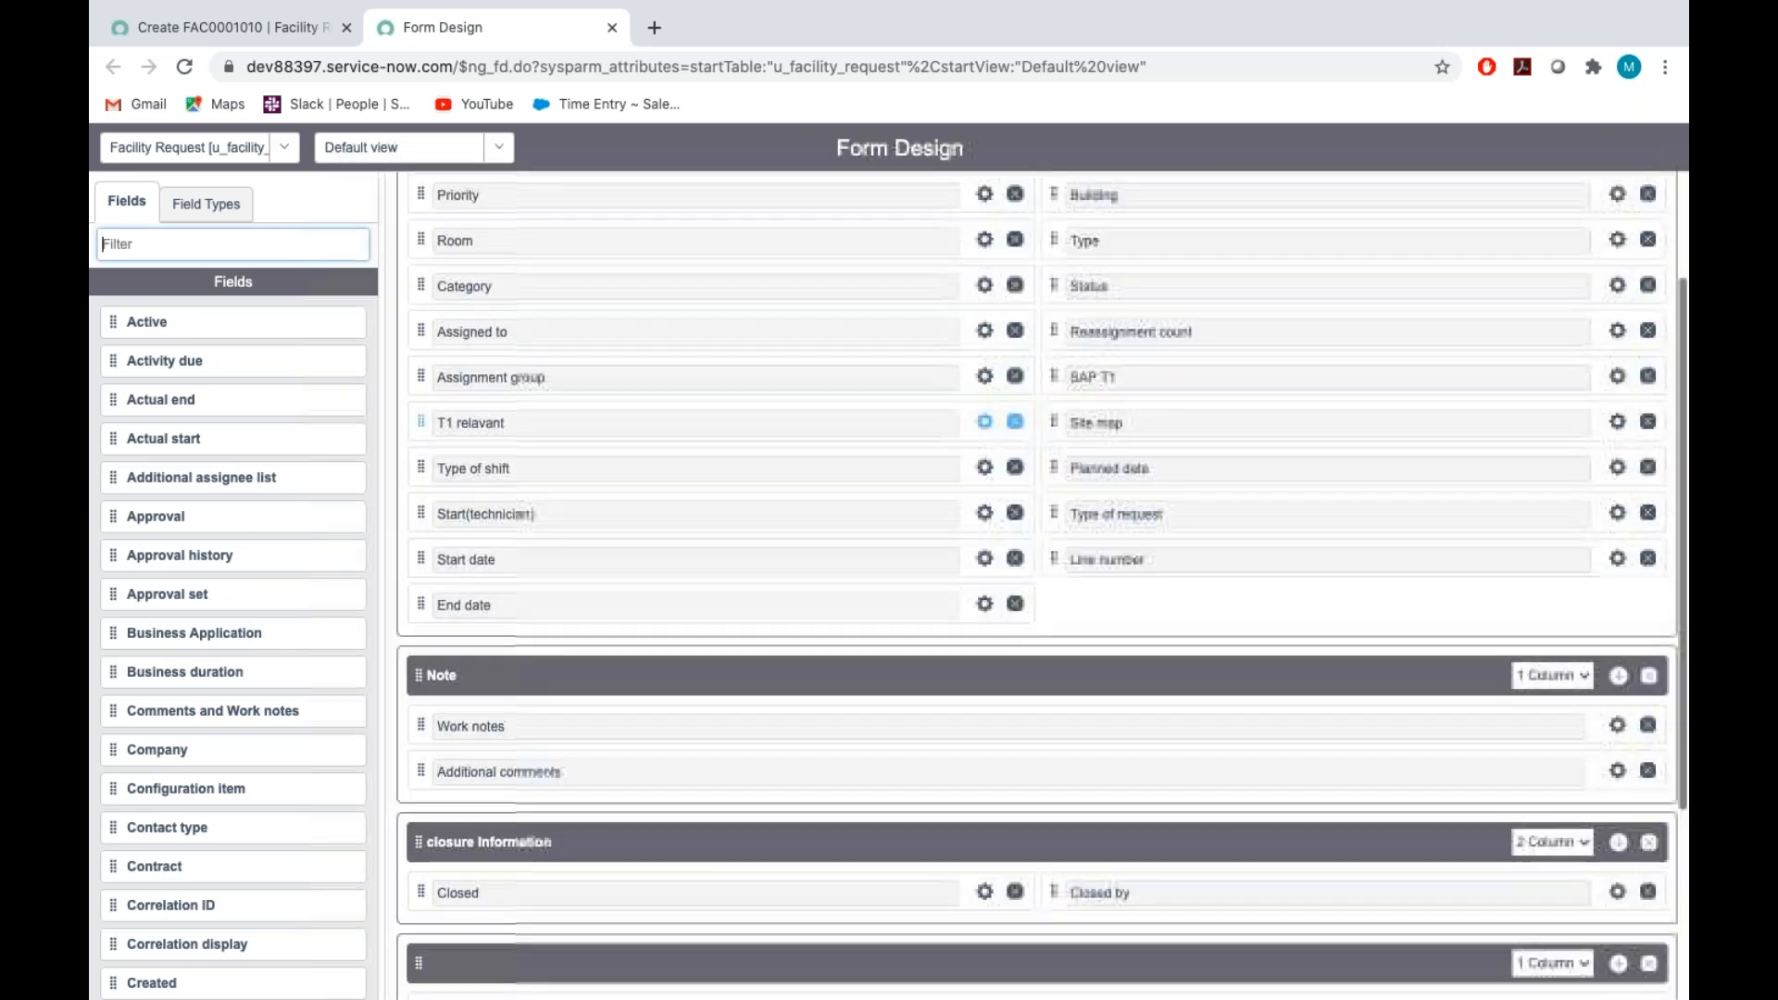
click(1621, 214)
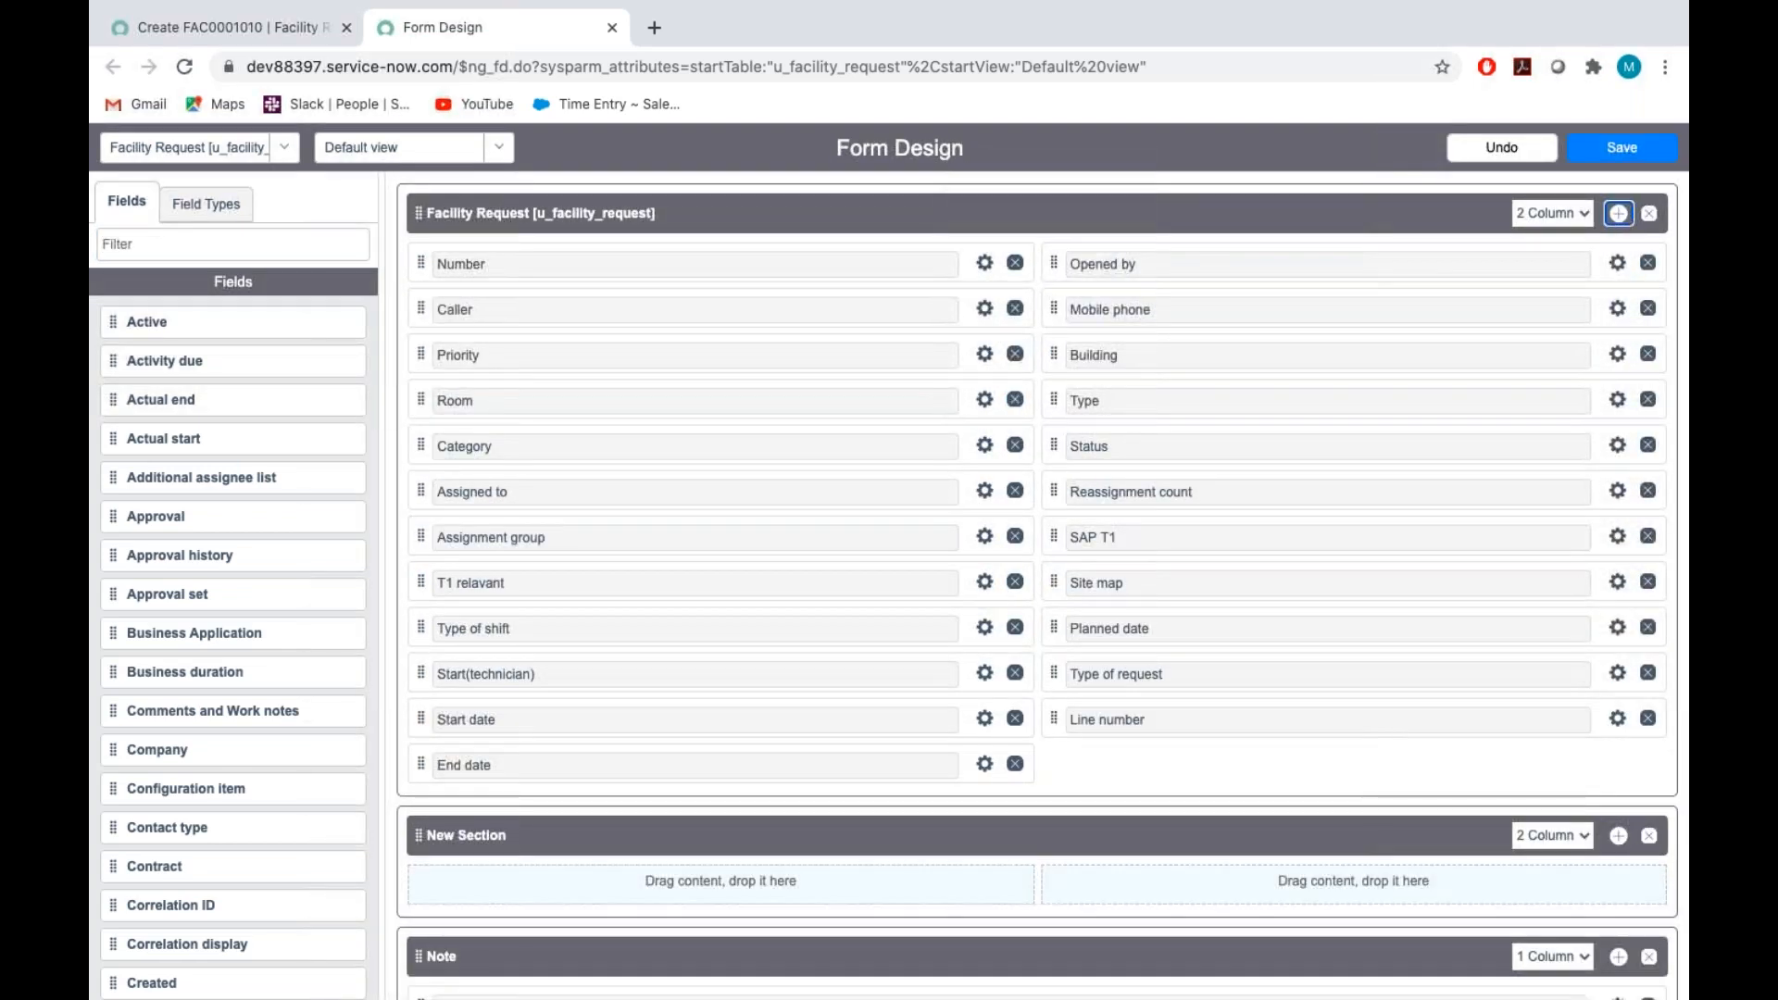
scroll(1019, 602, down, 3)
click(524, 550)
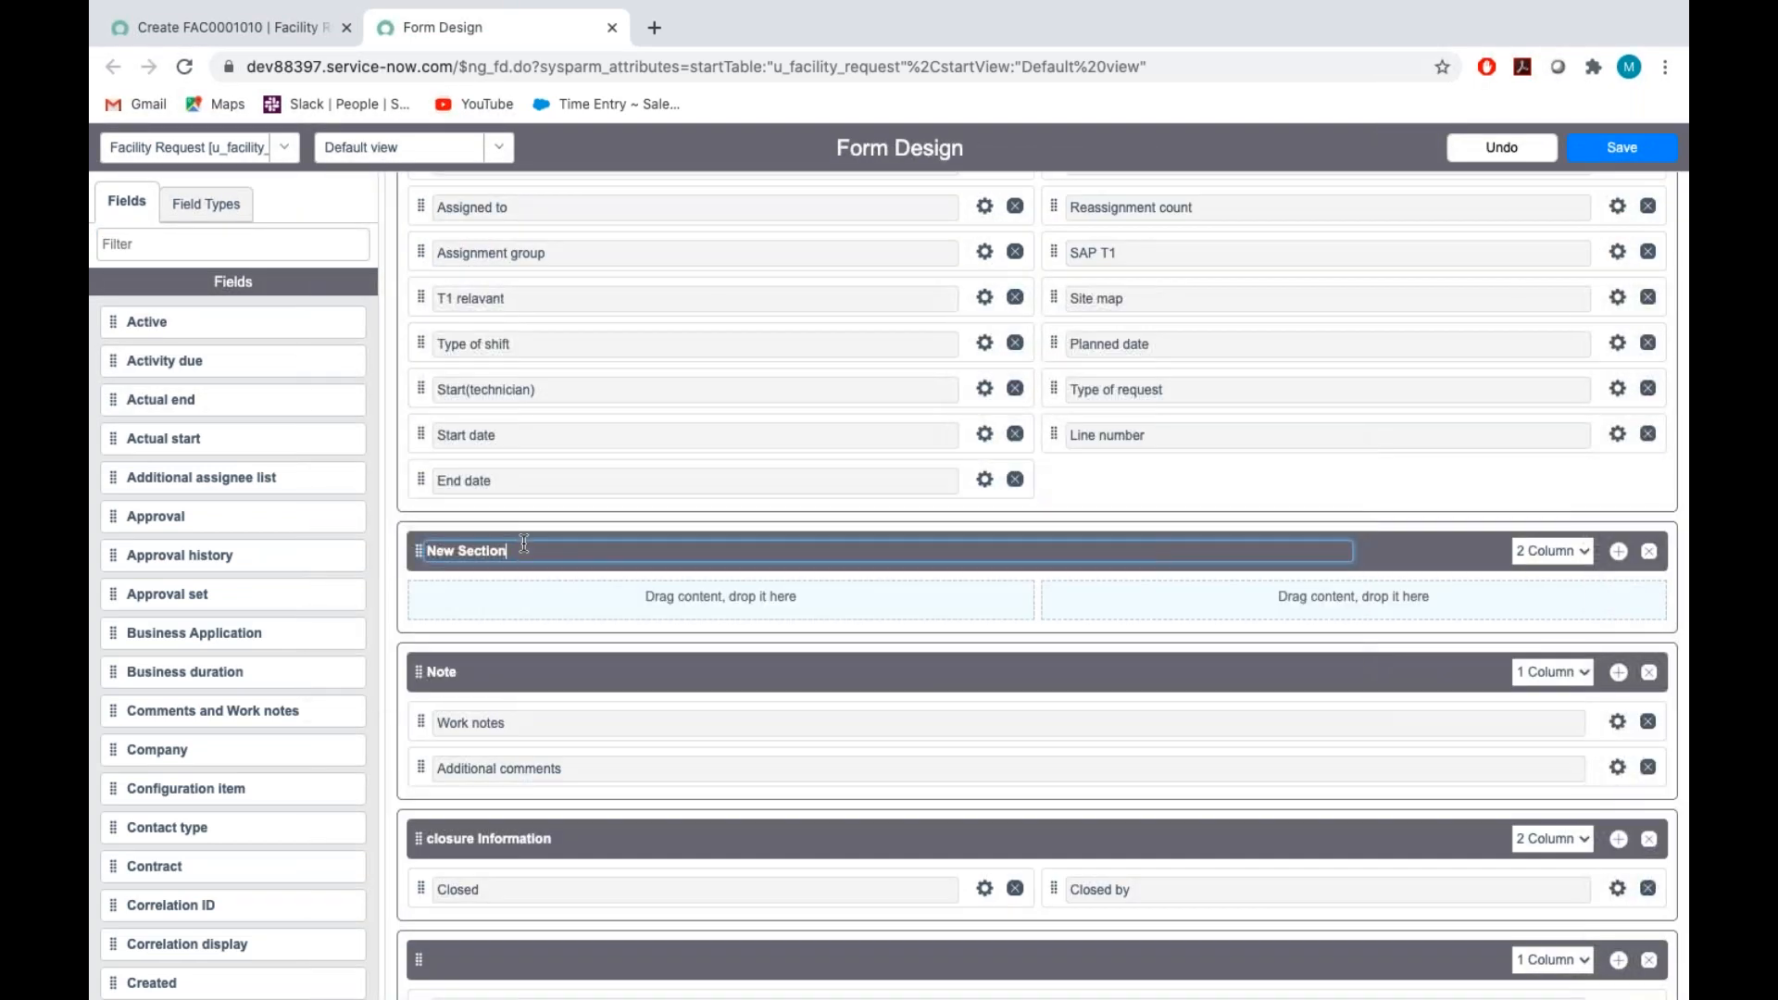
key(BackSpace)
key(BackSpace)
key(BackSpace)
key(BackSpace)
key(BackSpace)
key(BackSpace)
key(BackSpace)
key(BackSpace)
key(BackSpace)
key(BackSpace)
key(BackSpace)
click(1550, 552)
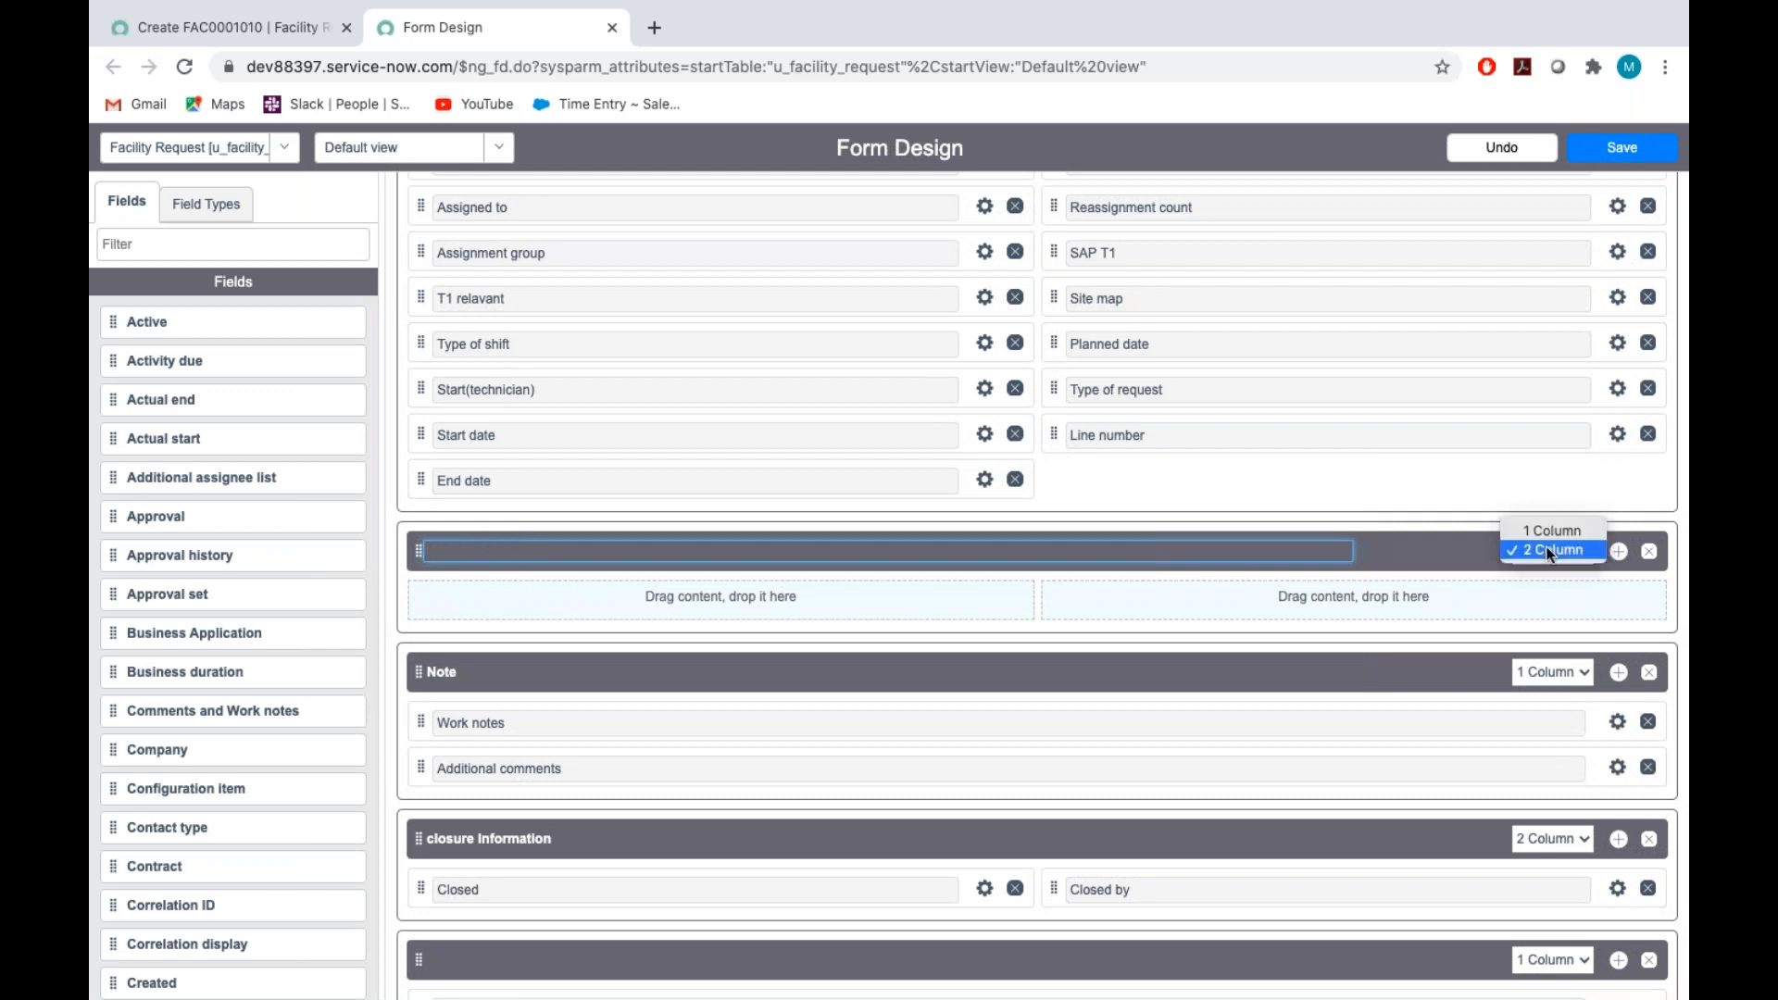
click(1549, 529)
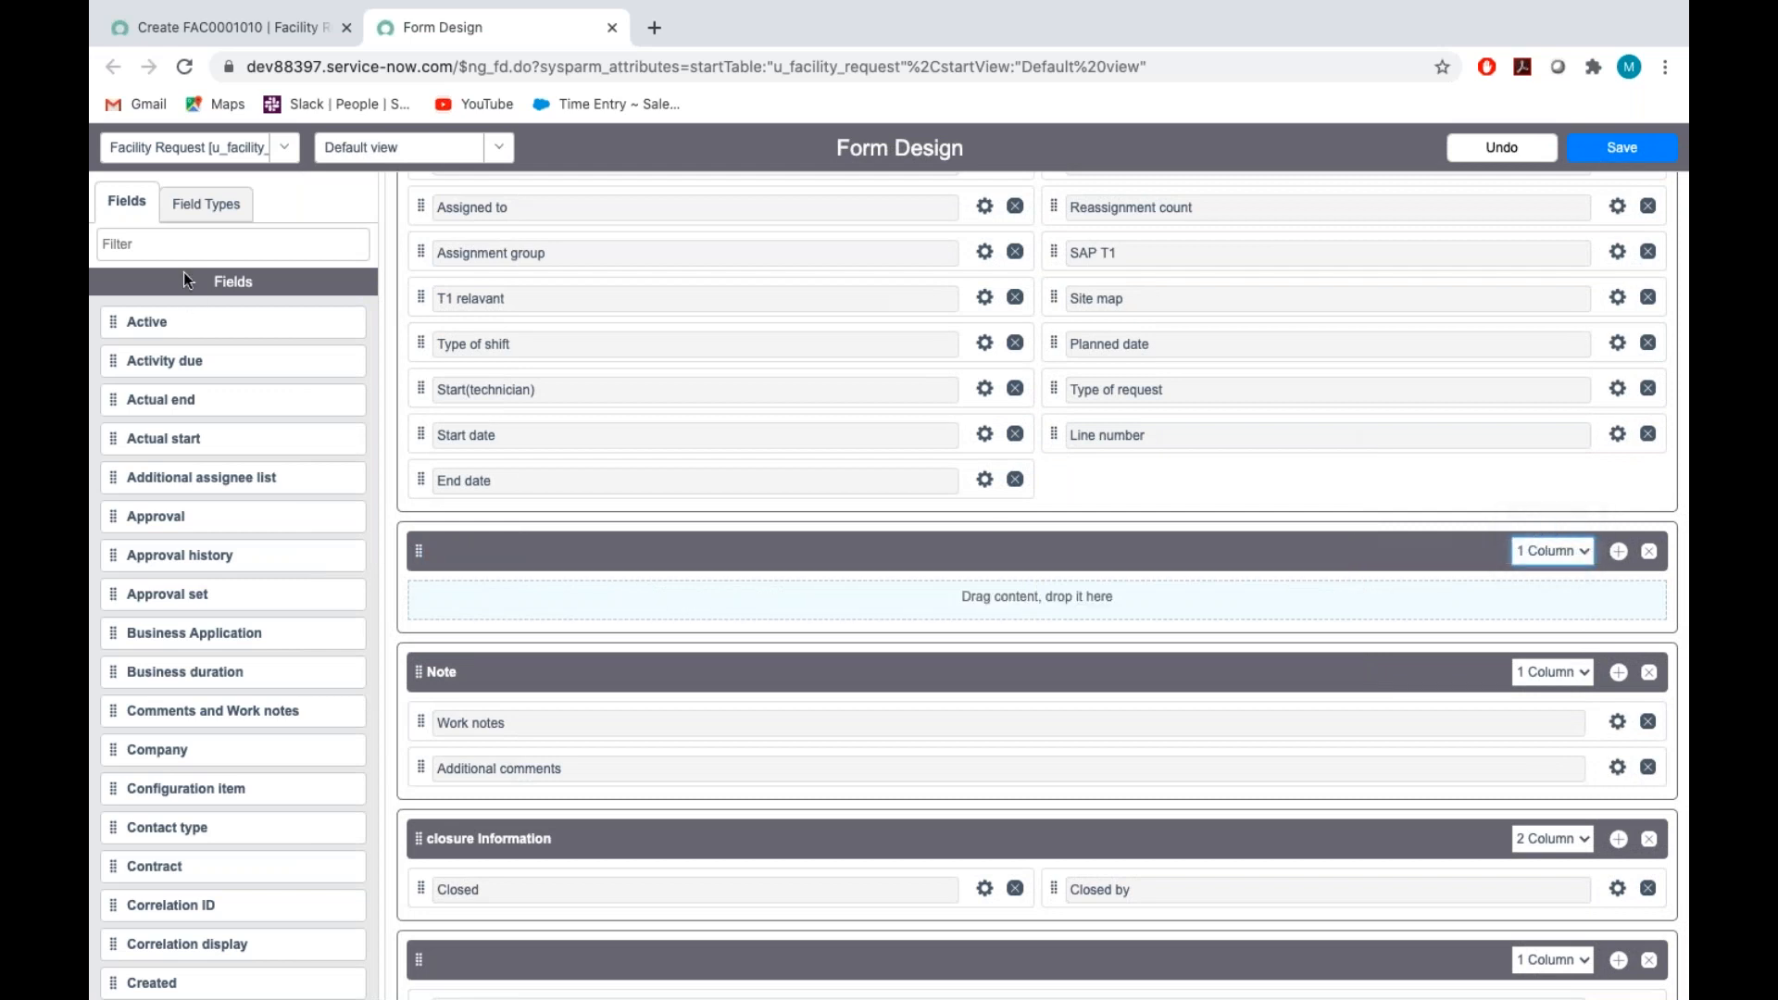
Filter the available fields by "short" and place Short description in the untitled section above Note
click(198, 235)
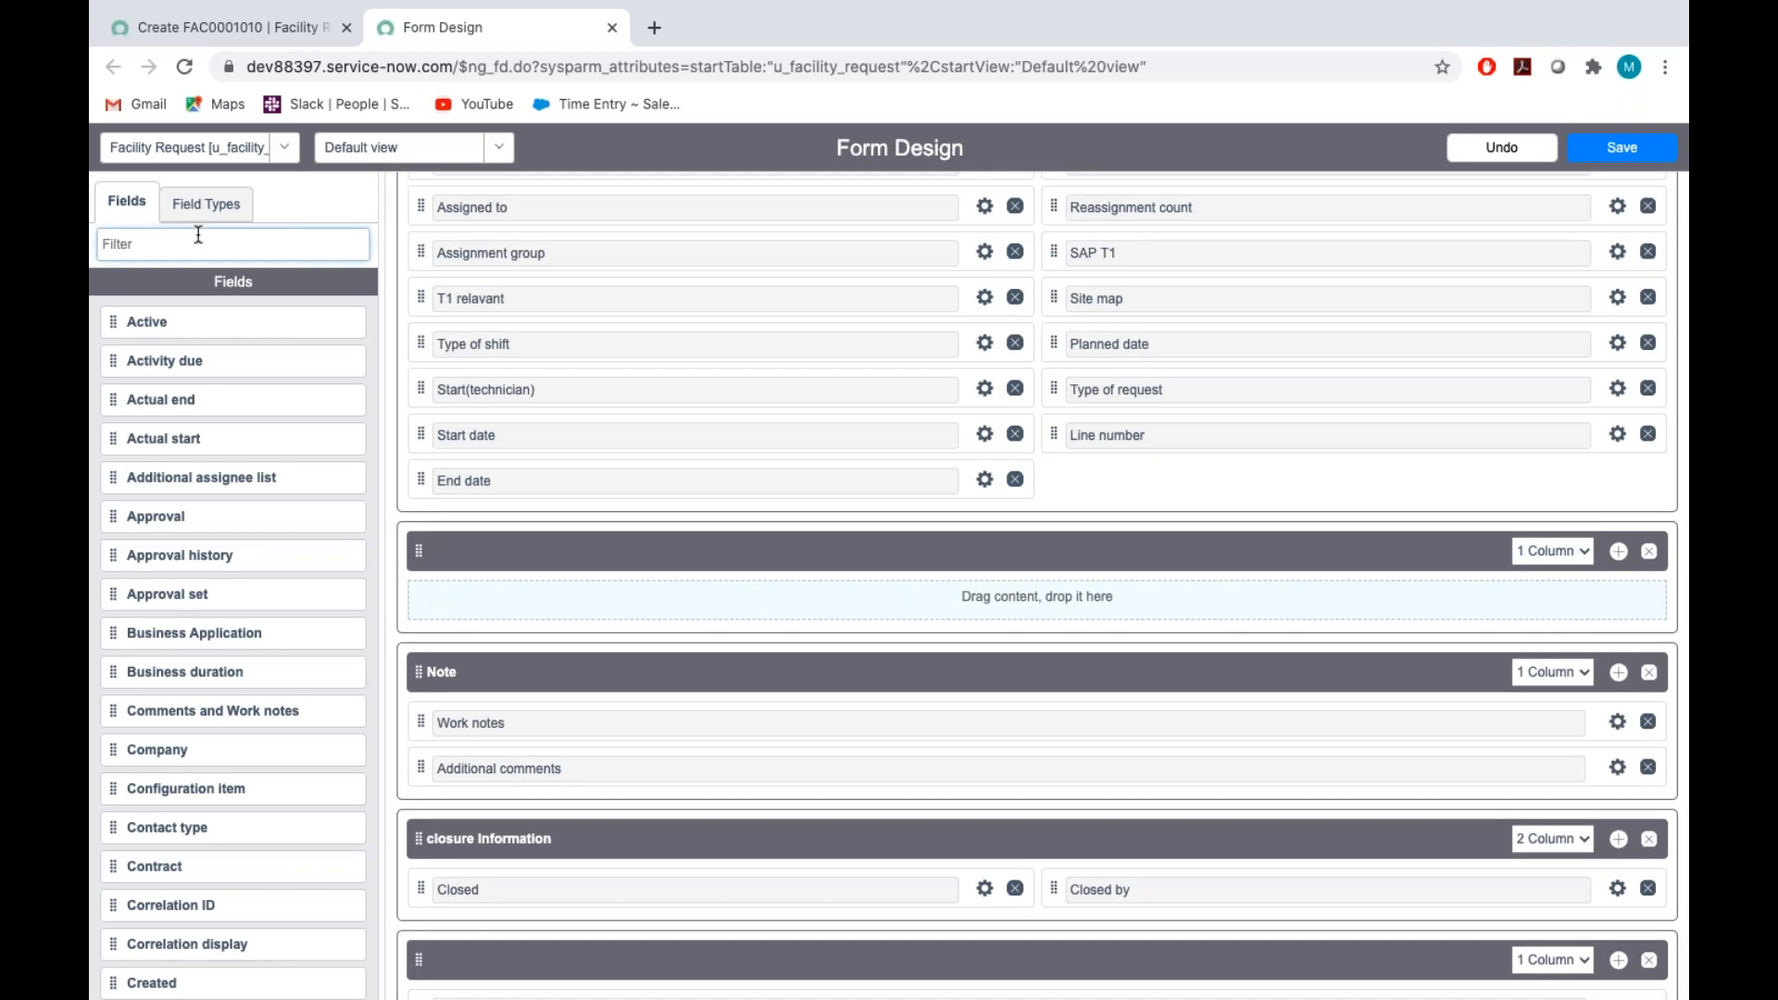
text(short)
drag(117, 318, 602, 604)
Filter the available fields by "desc", place Description below Short description, and save the form design
scroll(593, 603, down, 3)
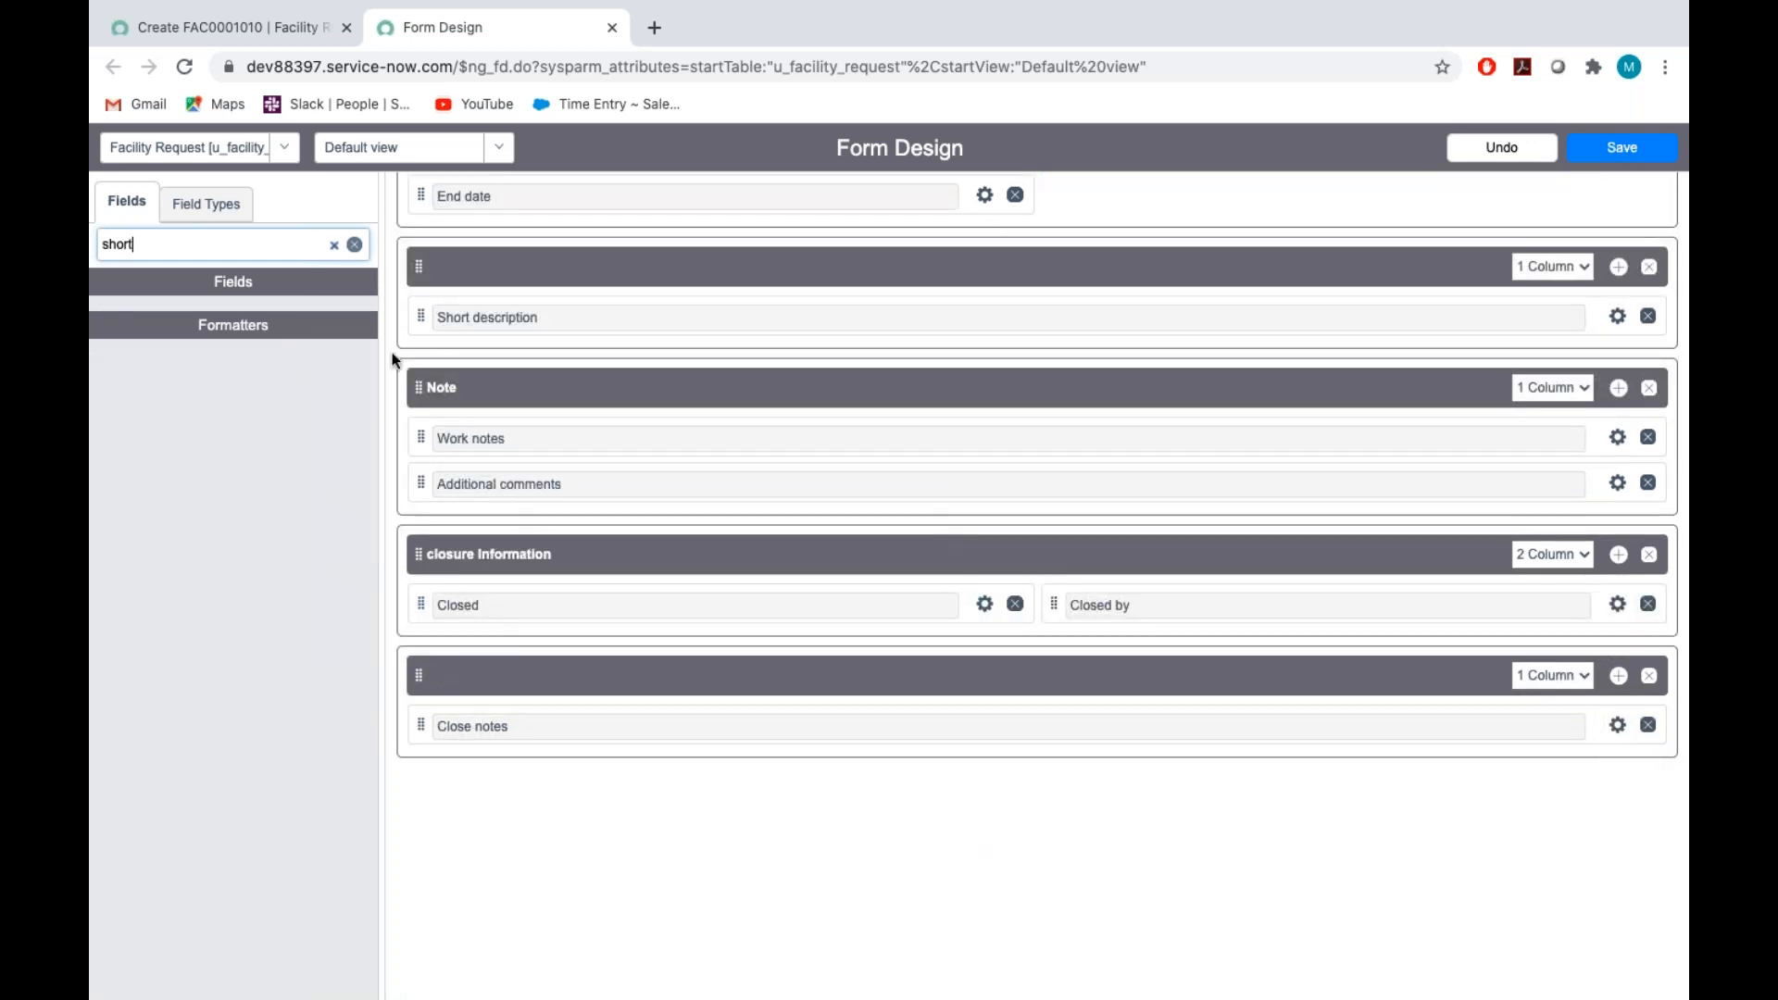
key(BackSpace)
key(BackSpace)
key(BackSpace)
text(desc)
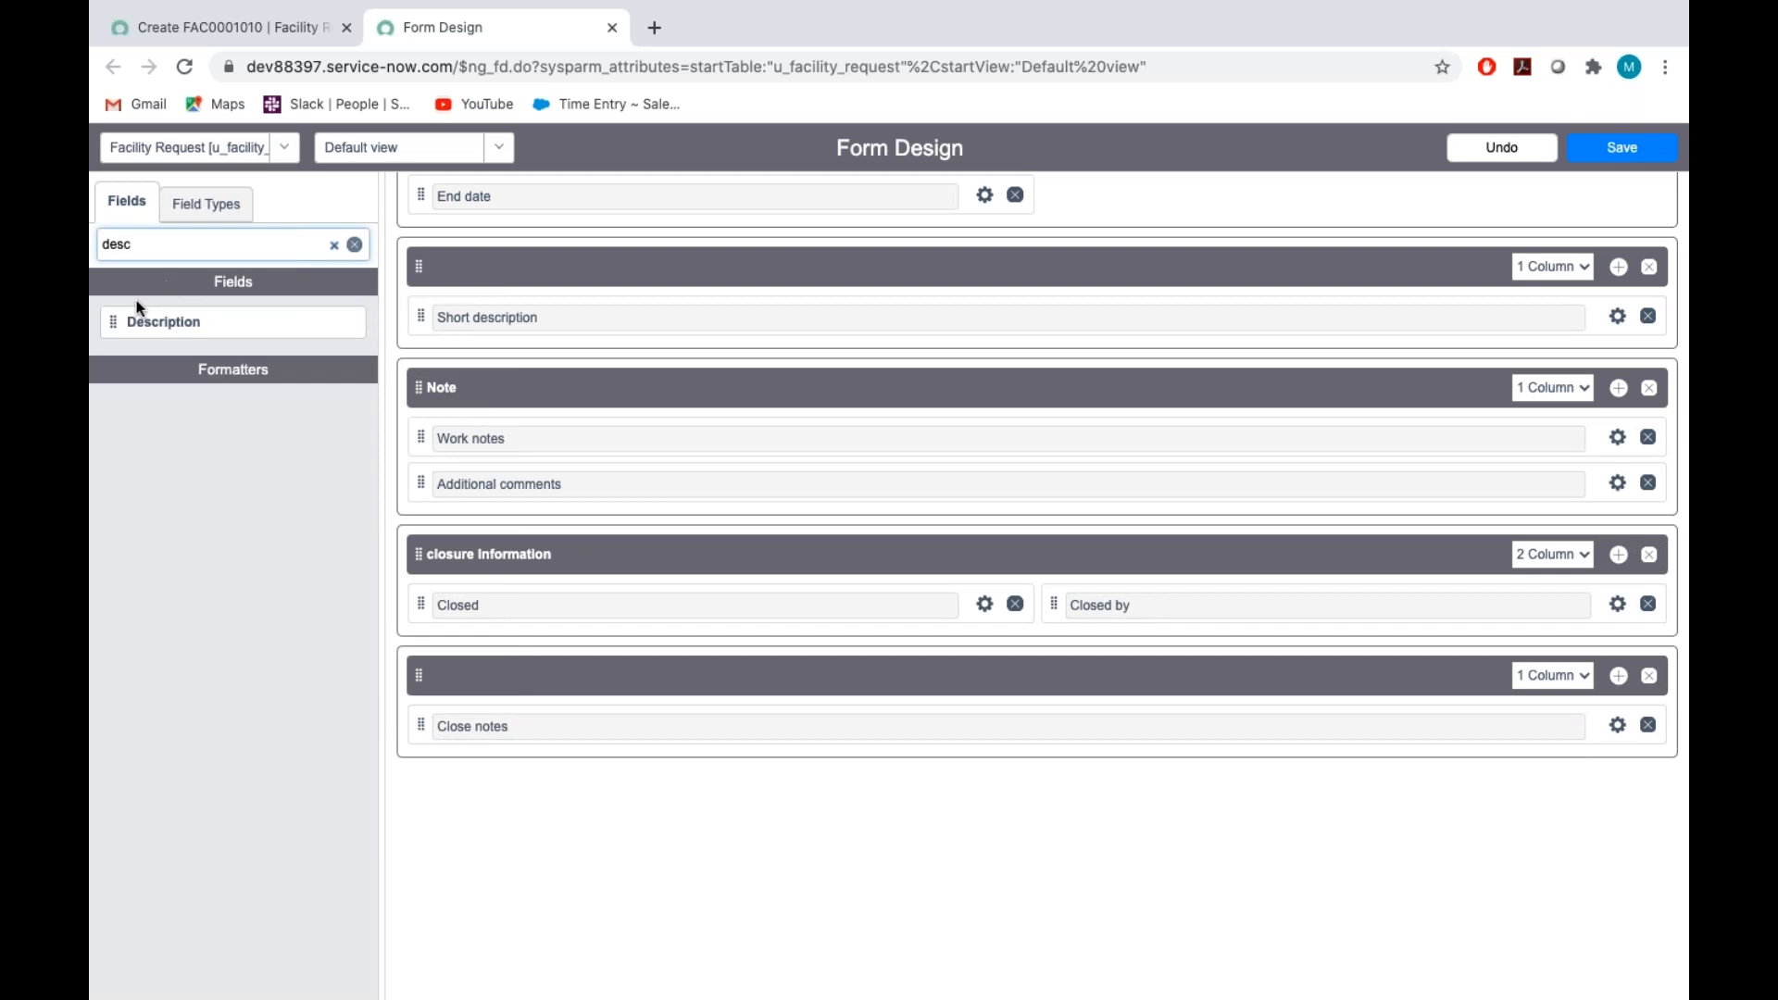
drag(117, 320, 484, 308)
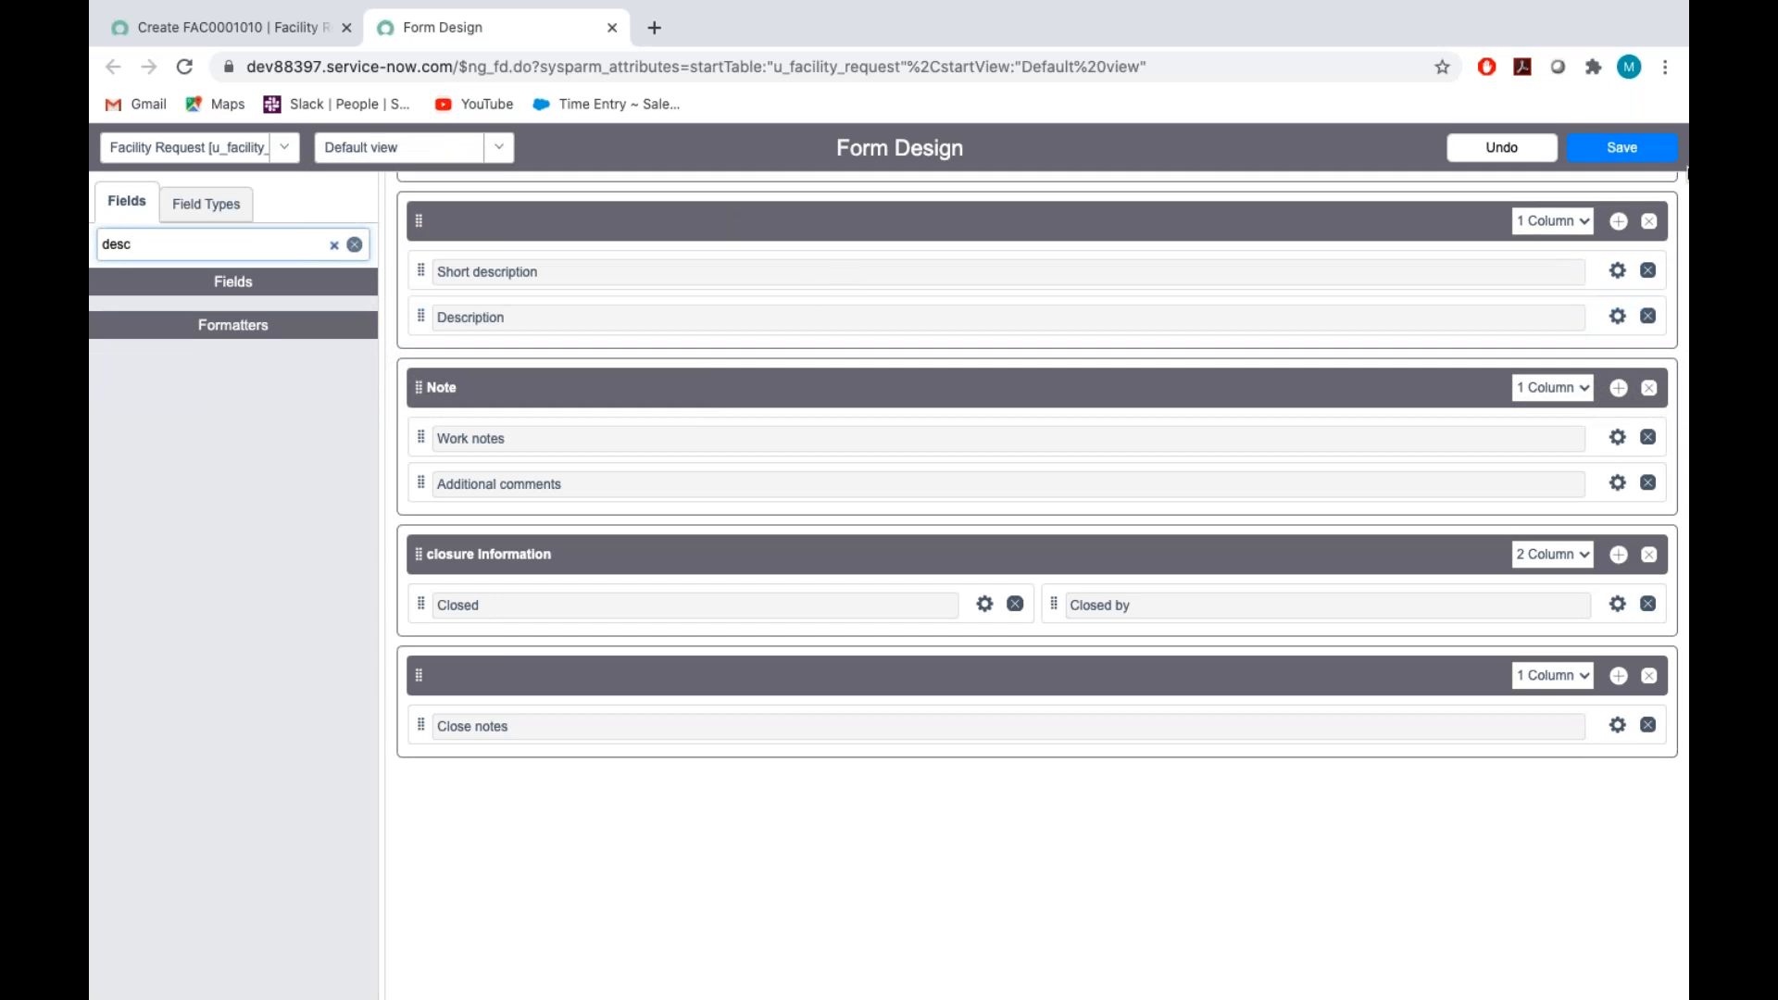
click(1623, 150)
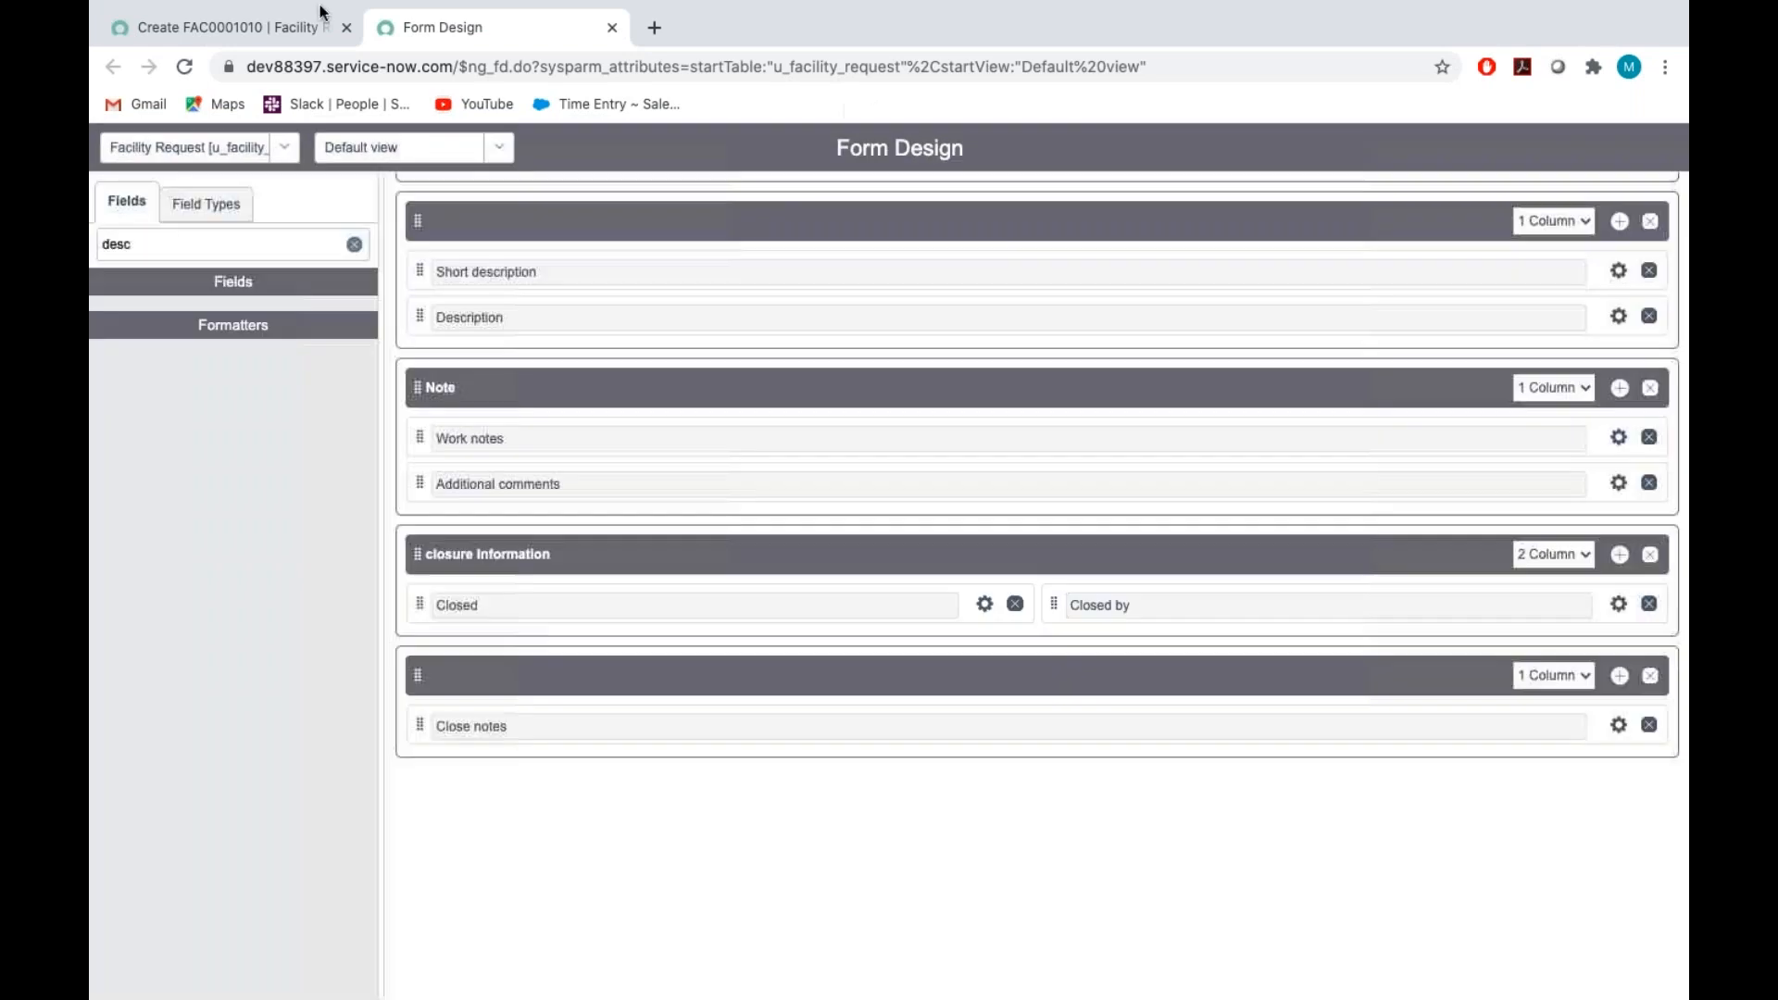
Reload the new Facility Request record form and check the placement of Short description and Description
click(259, 27)
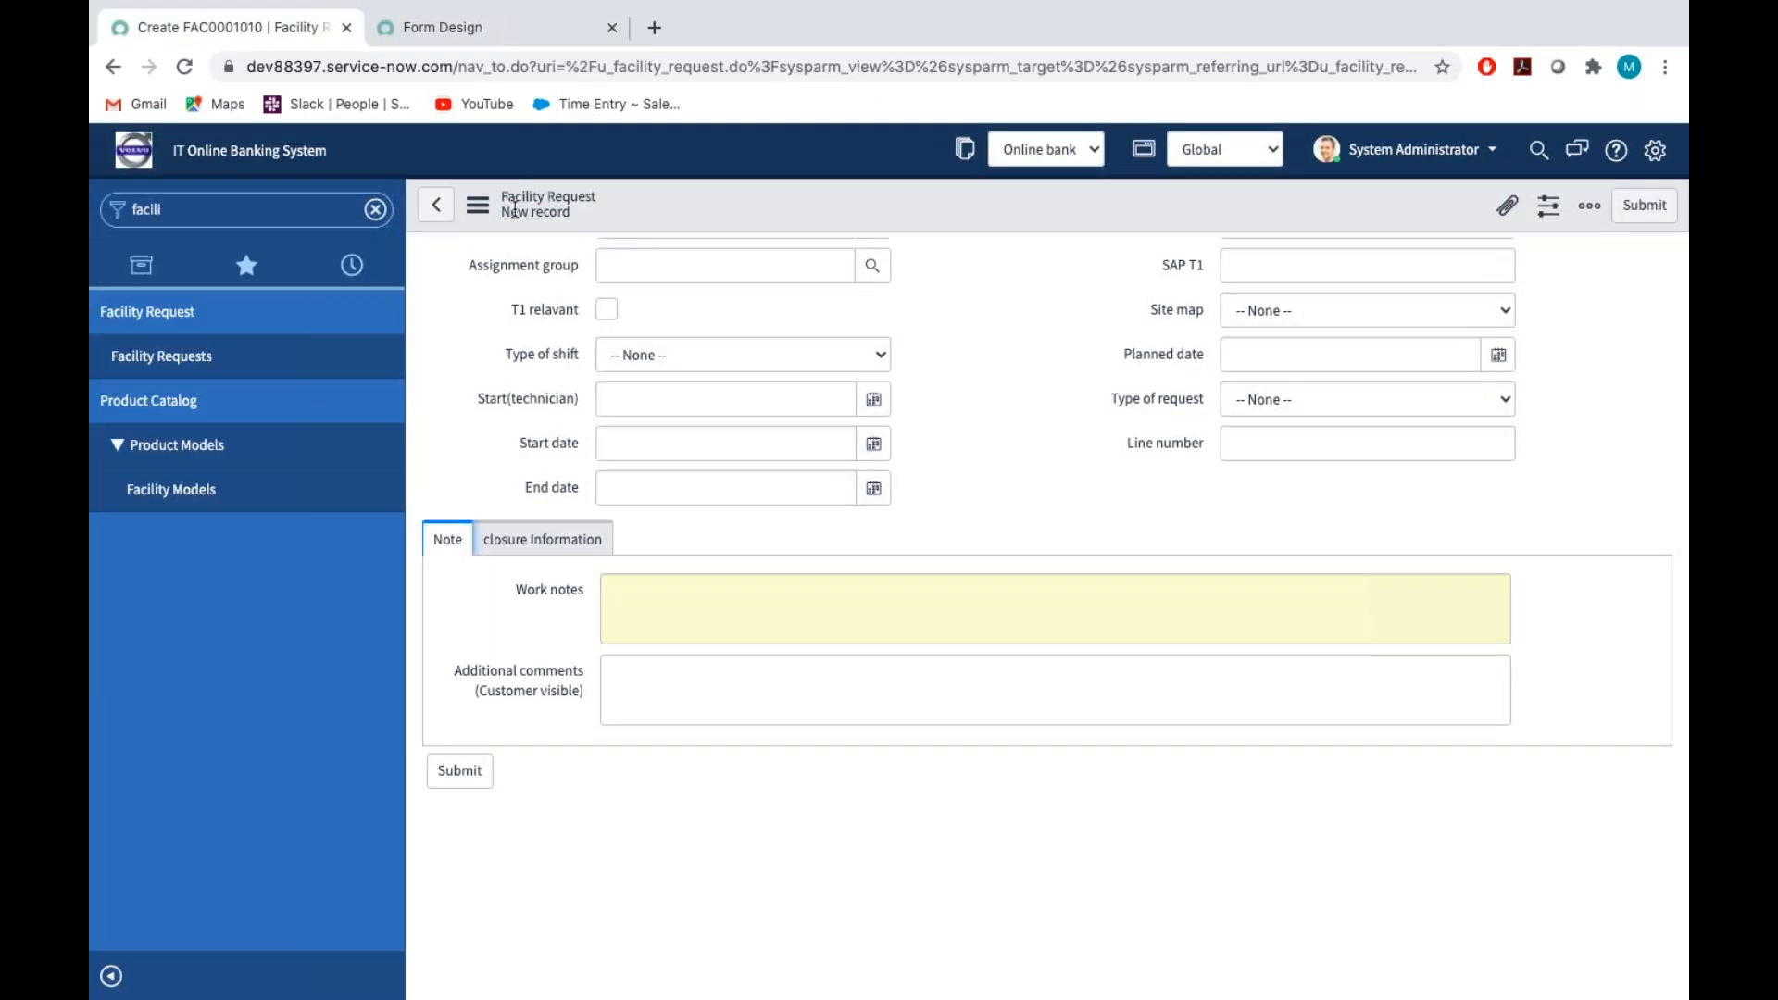
click(470, 216)
click(539, 393)
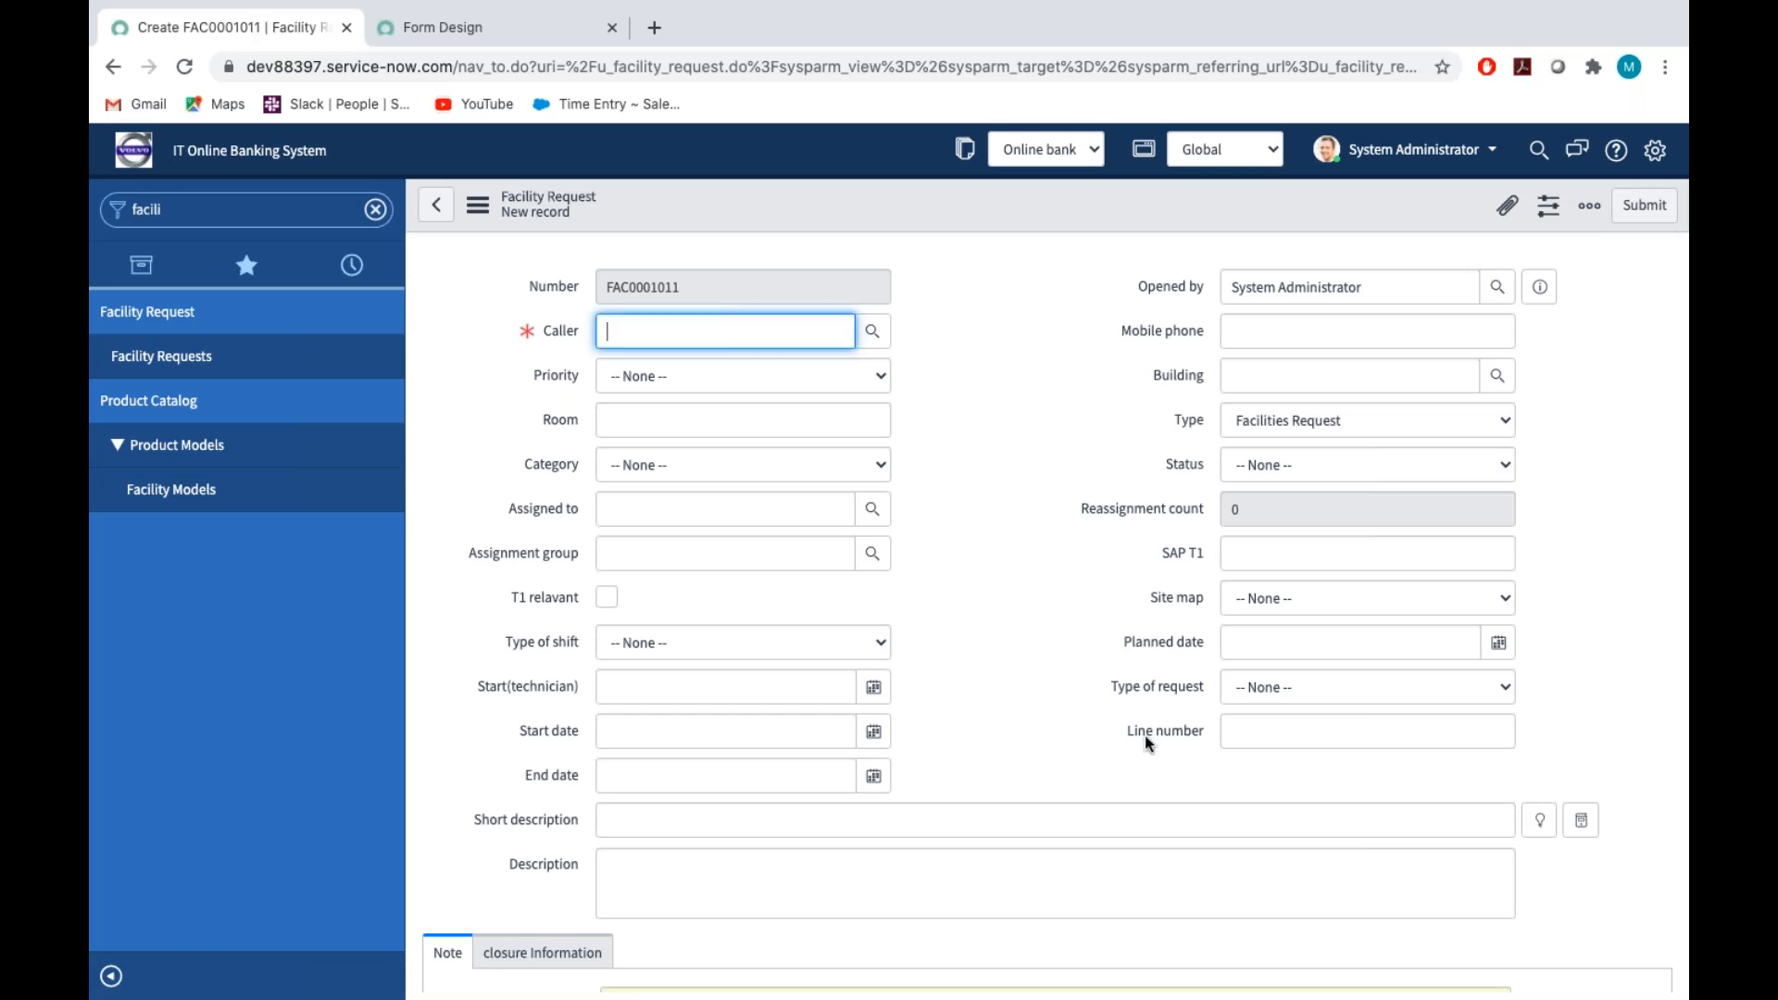
scroll(1145, 736, down, 1)
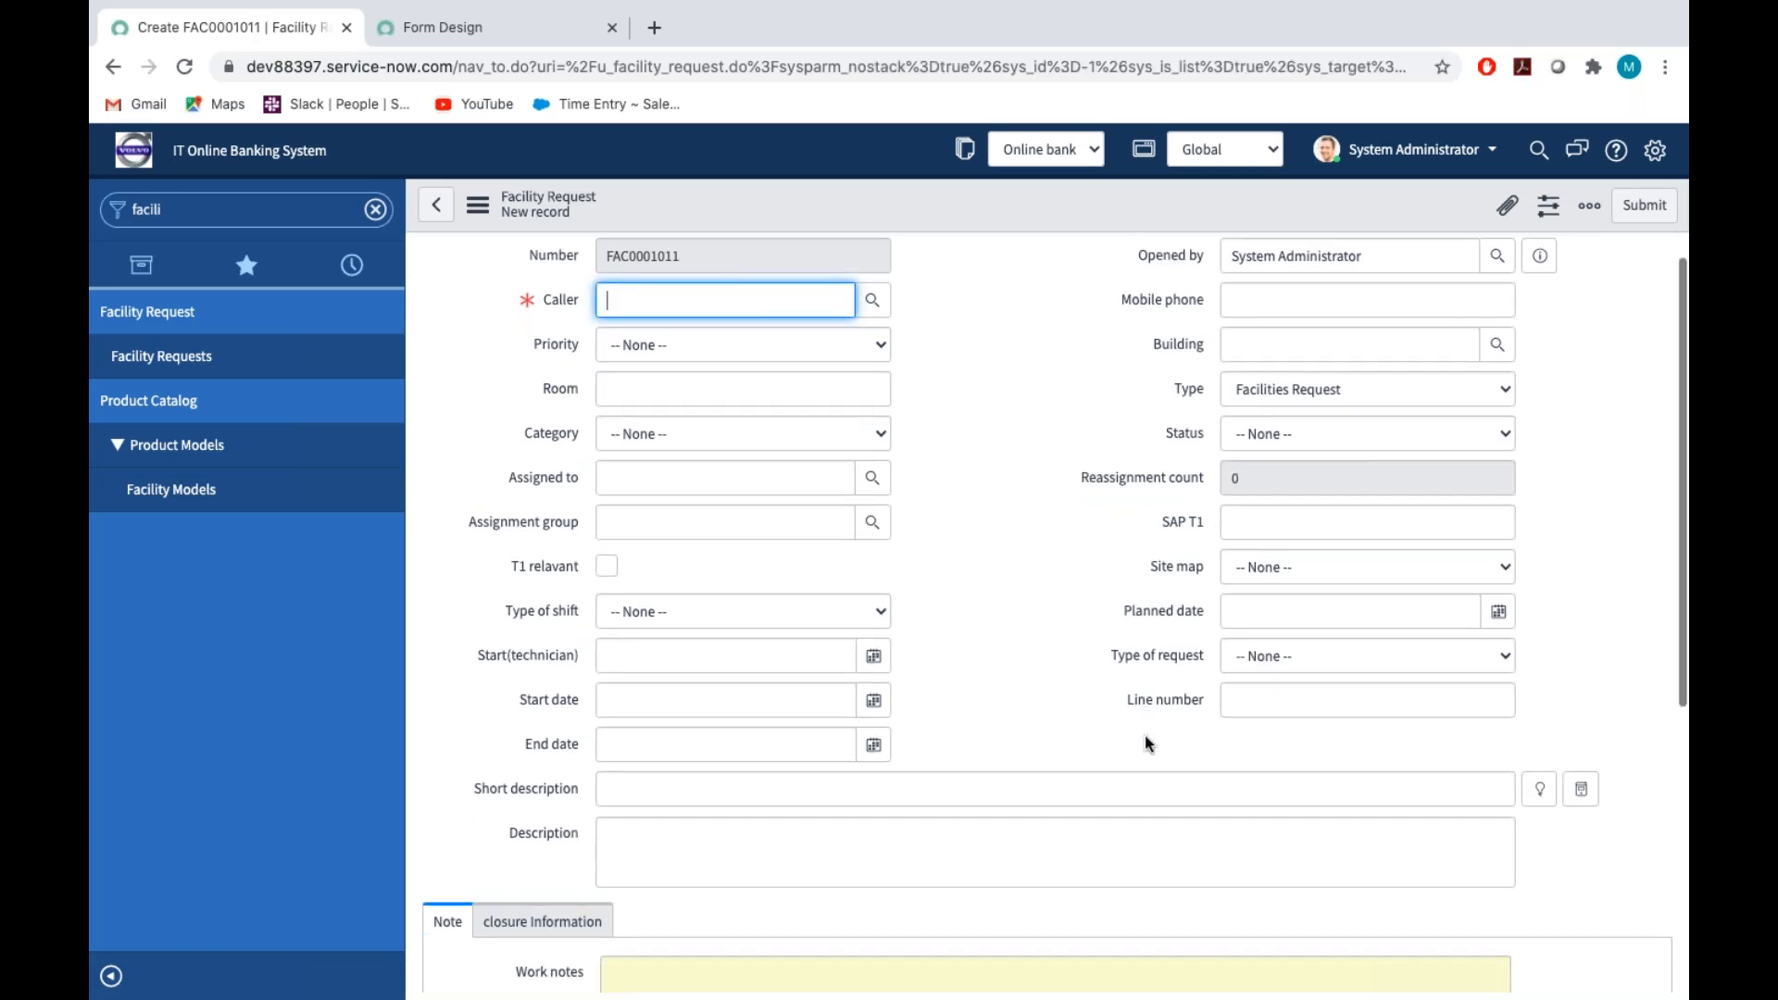
scroll(1145, 741, down, 5)
scroll(1144, 741, up, 3)
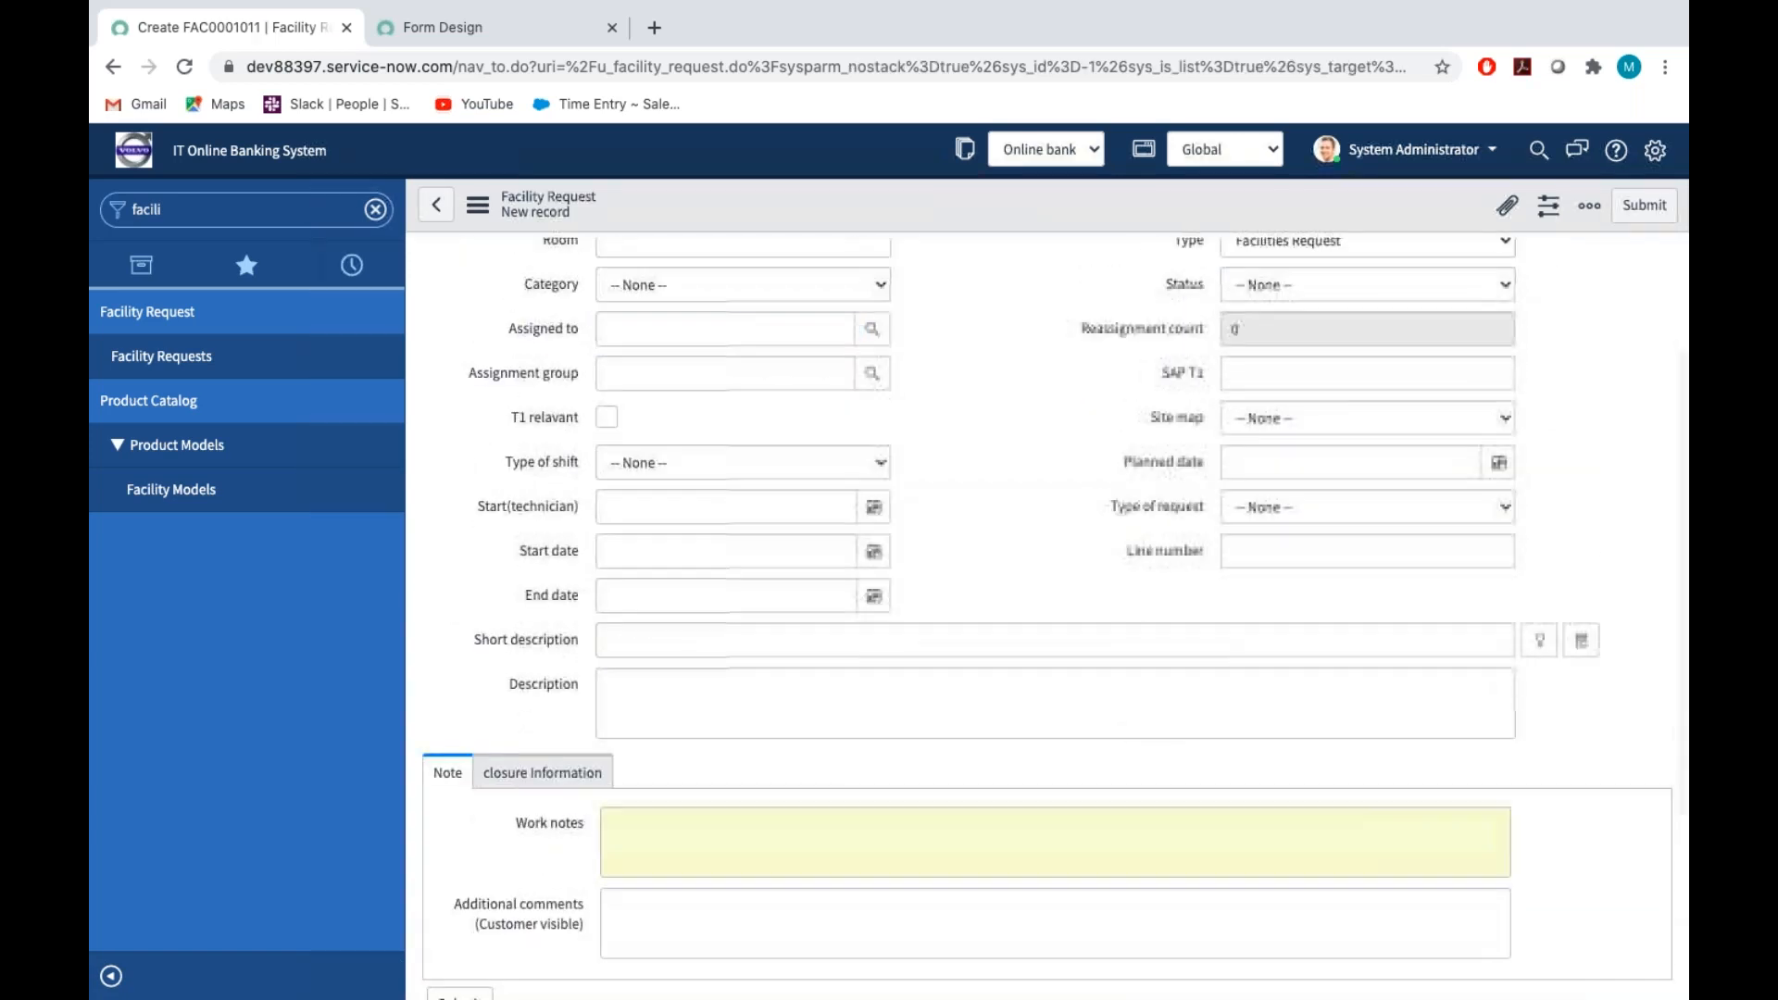
scroll(1047, 611, up, 2)
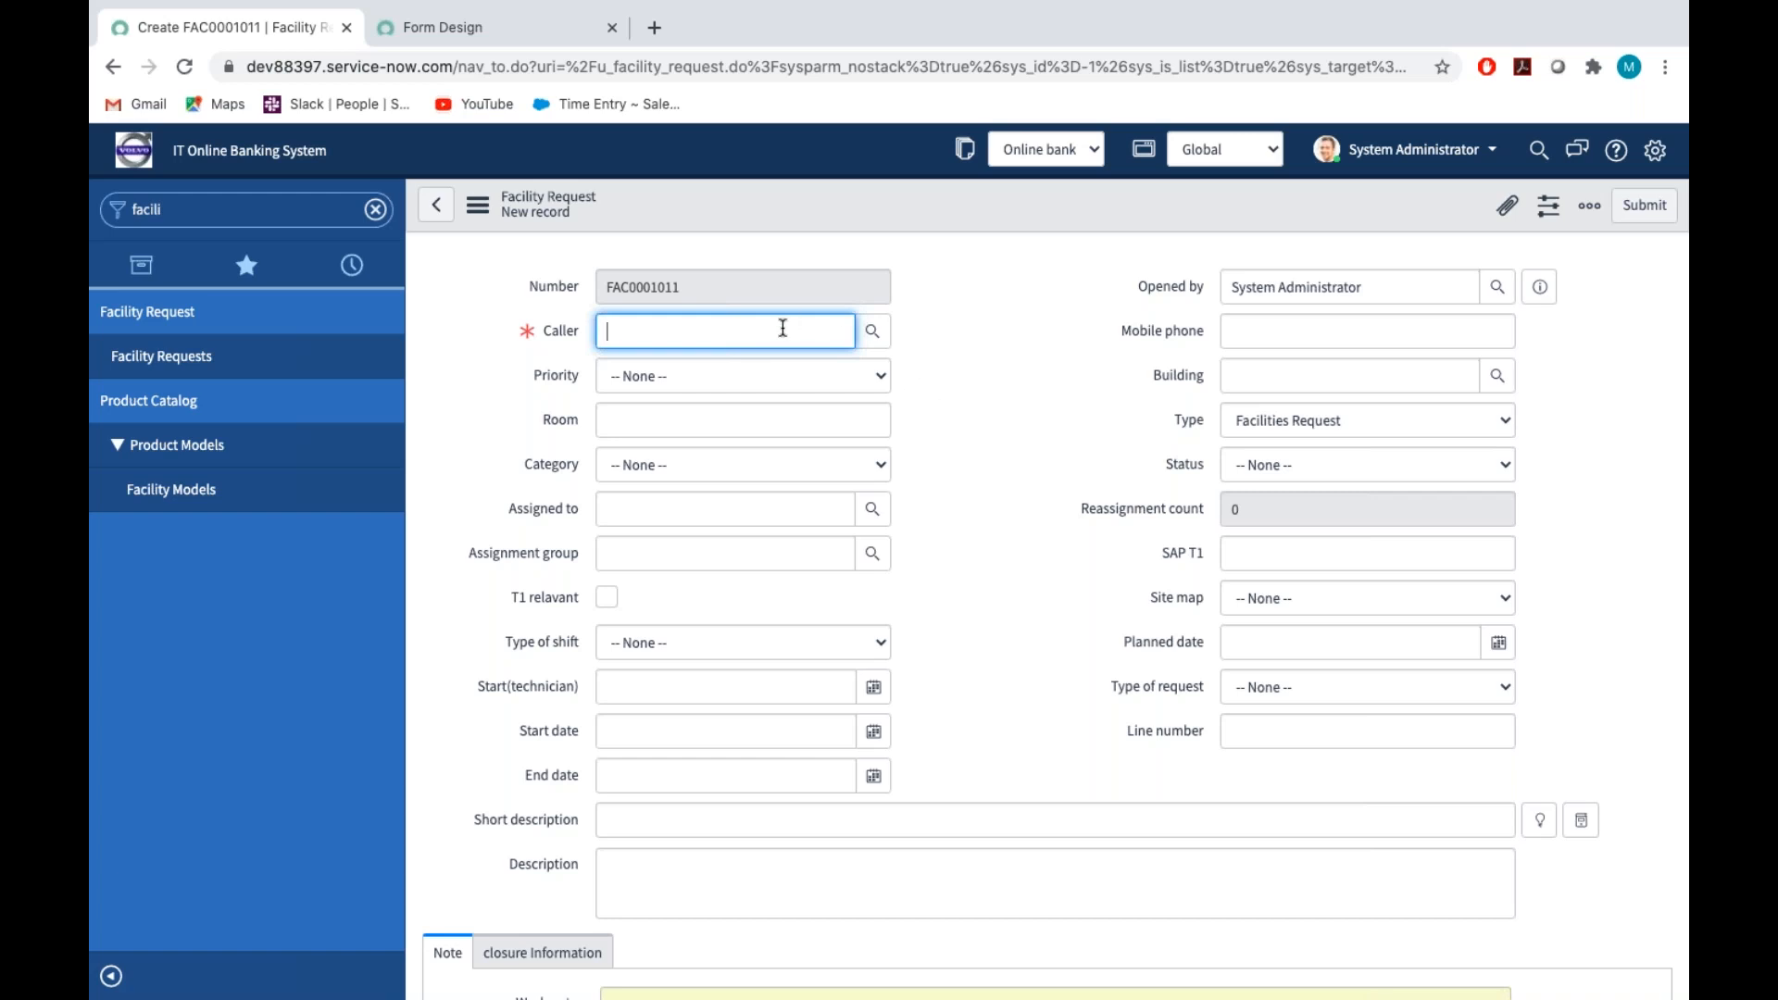
Set the new record's Priority to A and choose the first listed user as the Caller
click(773, 378)
click(754, 396)
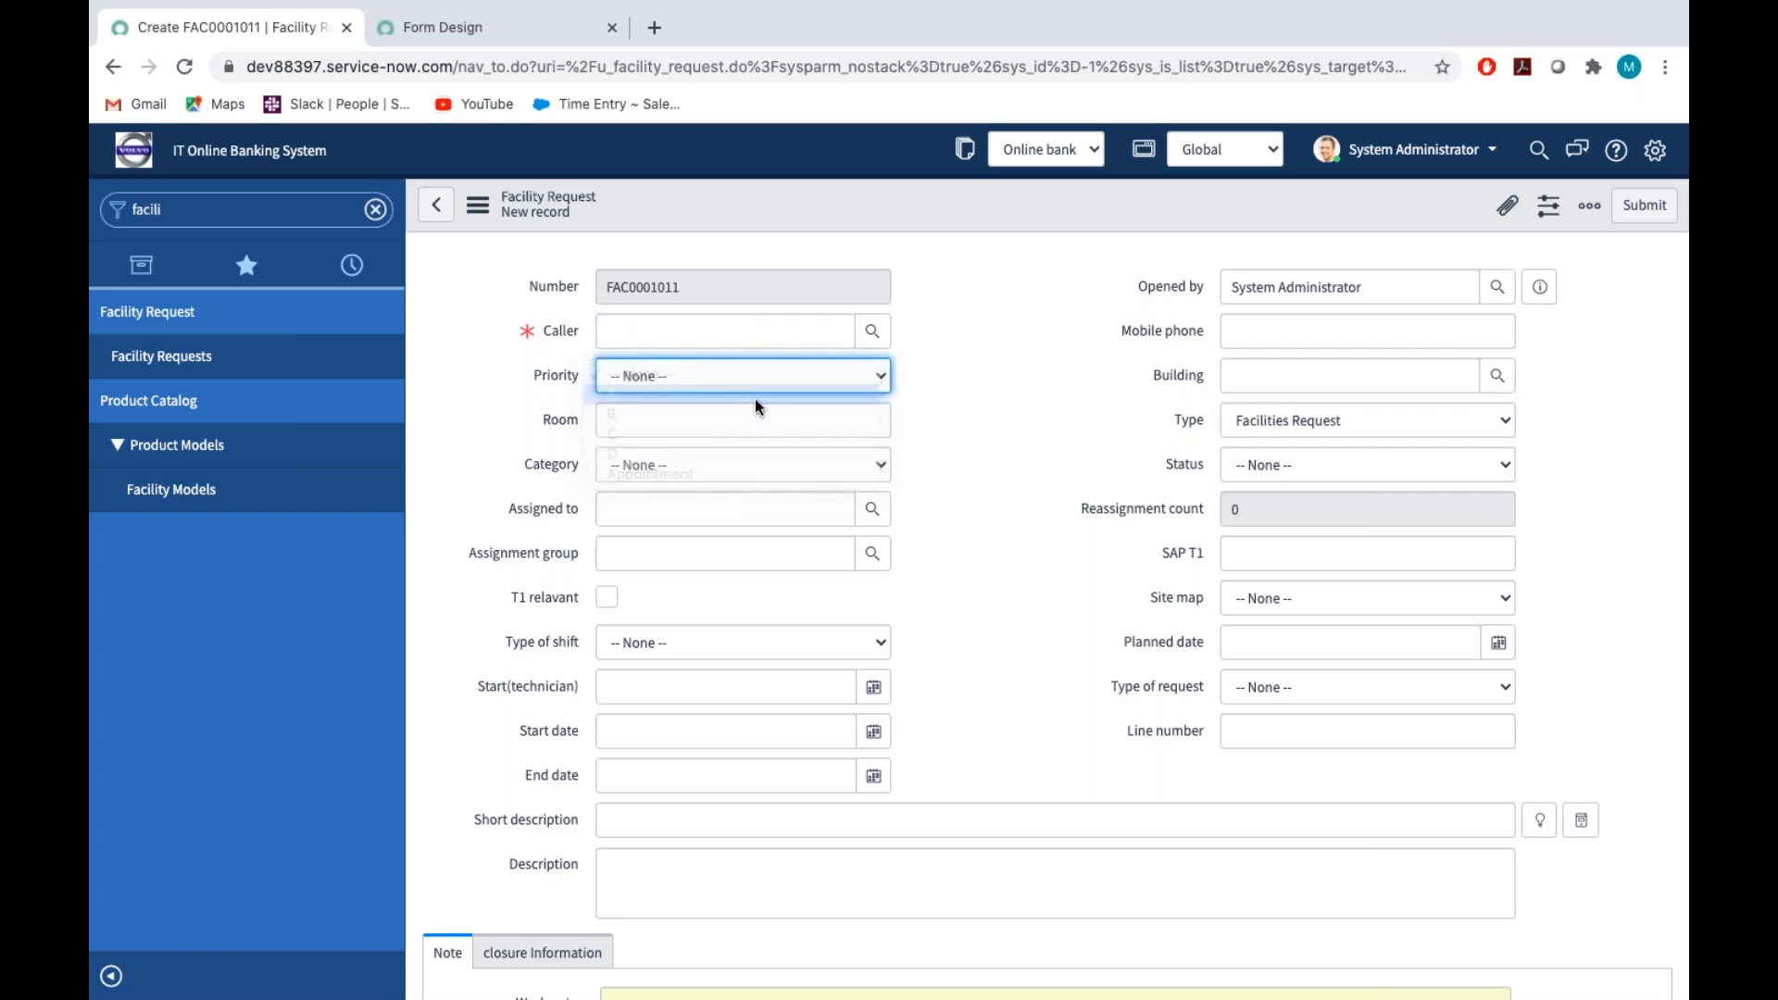
click(872, 333)
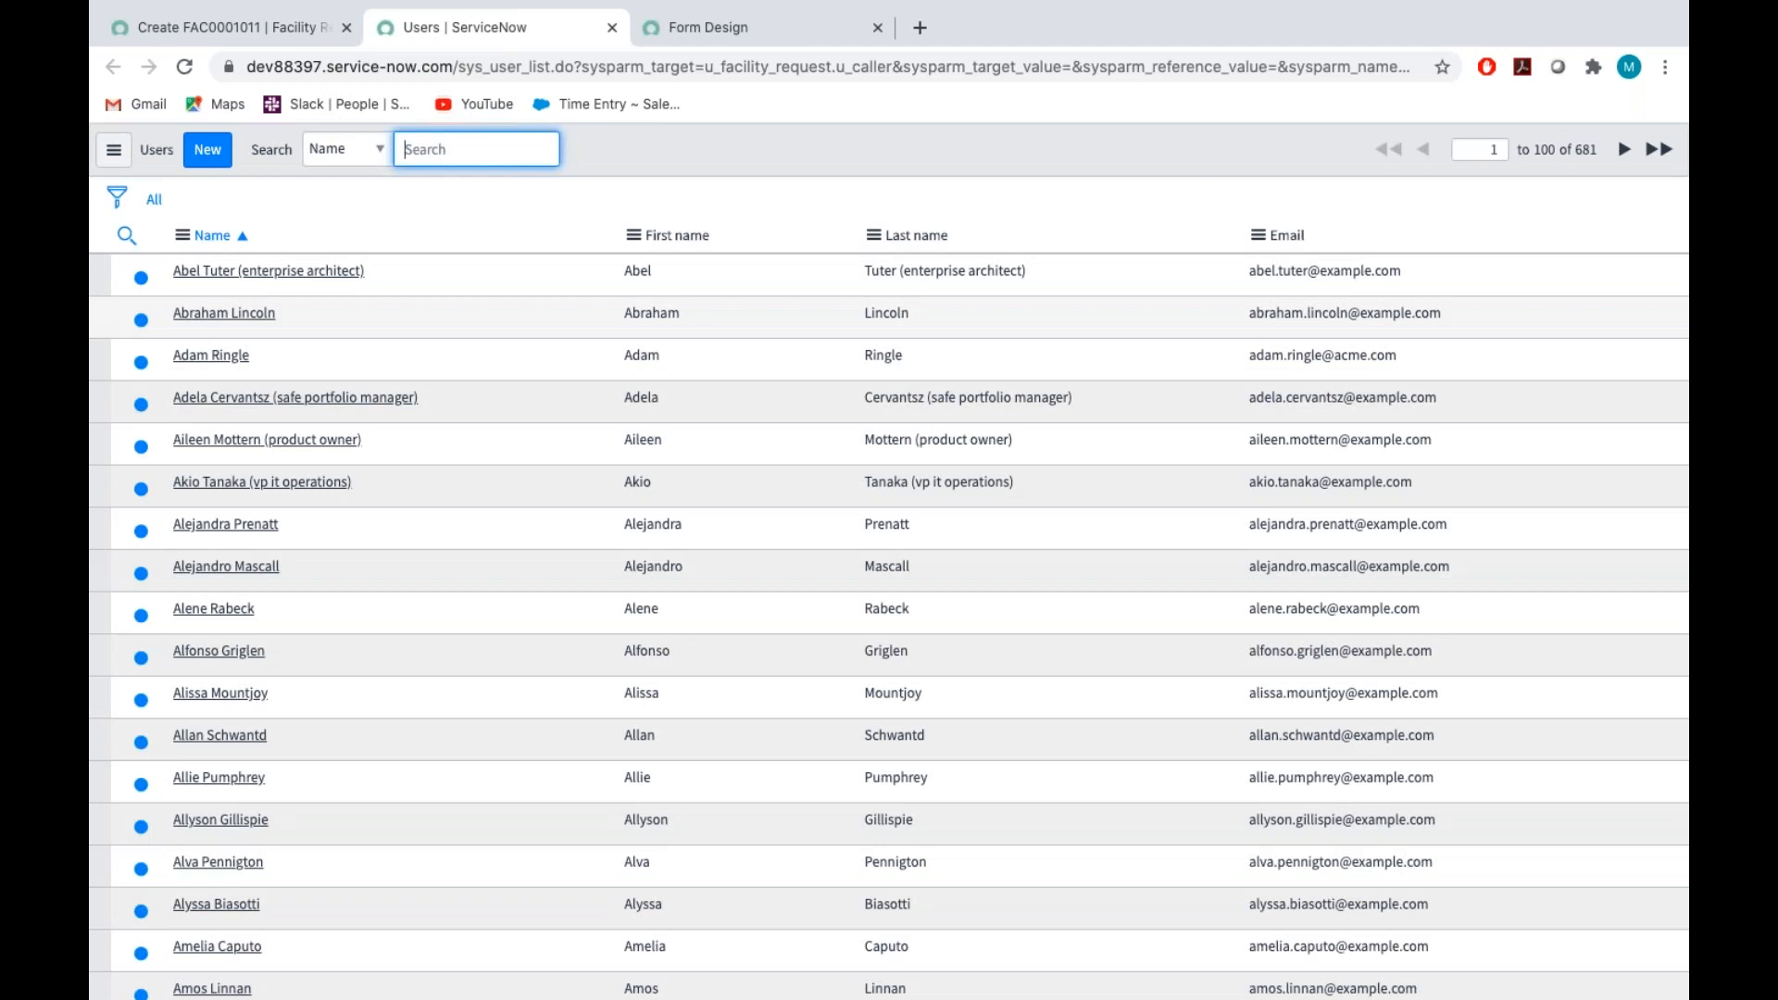
click(250, 270)
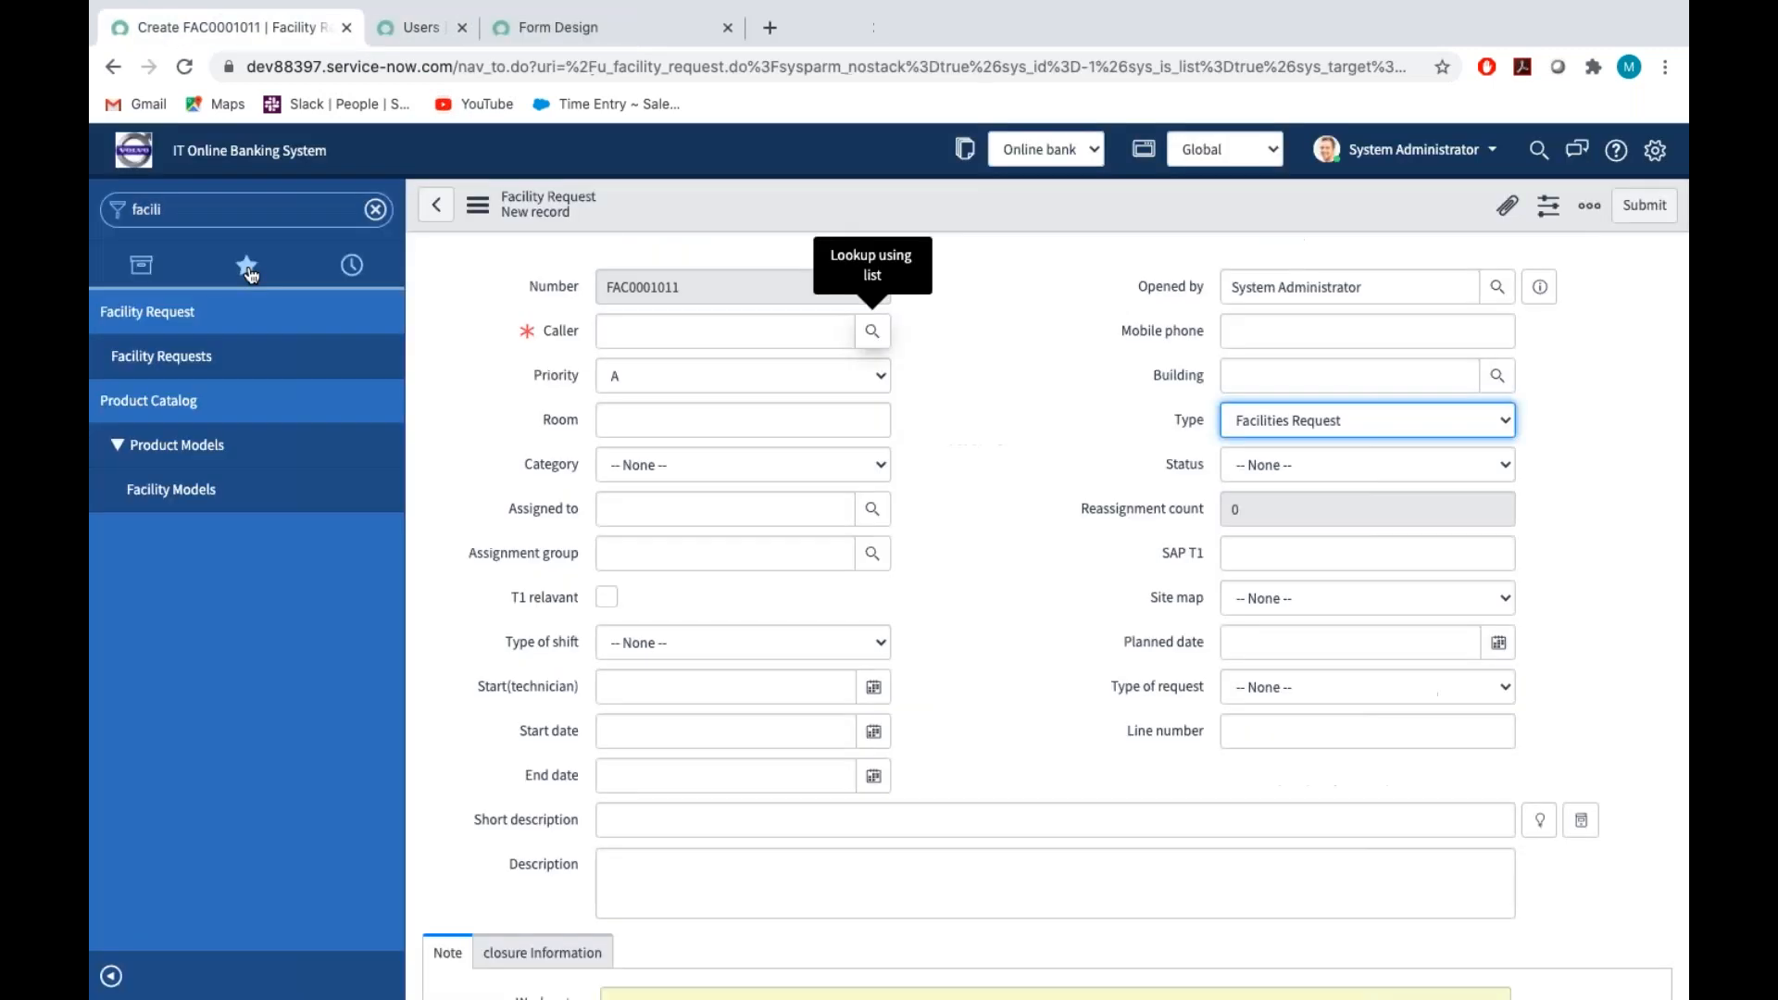
Examine the Priority choices on the record form and in the Priority field's properties in Form Design
click(572, 378)
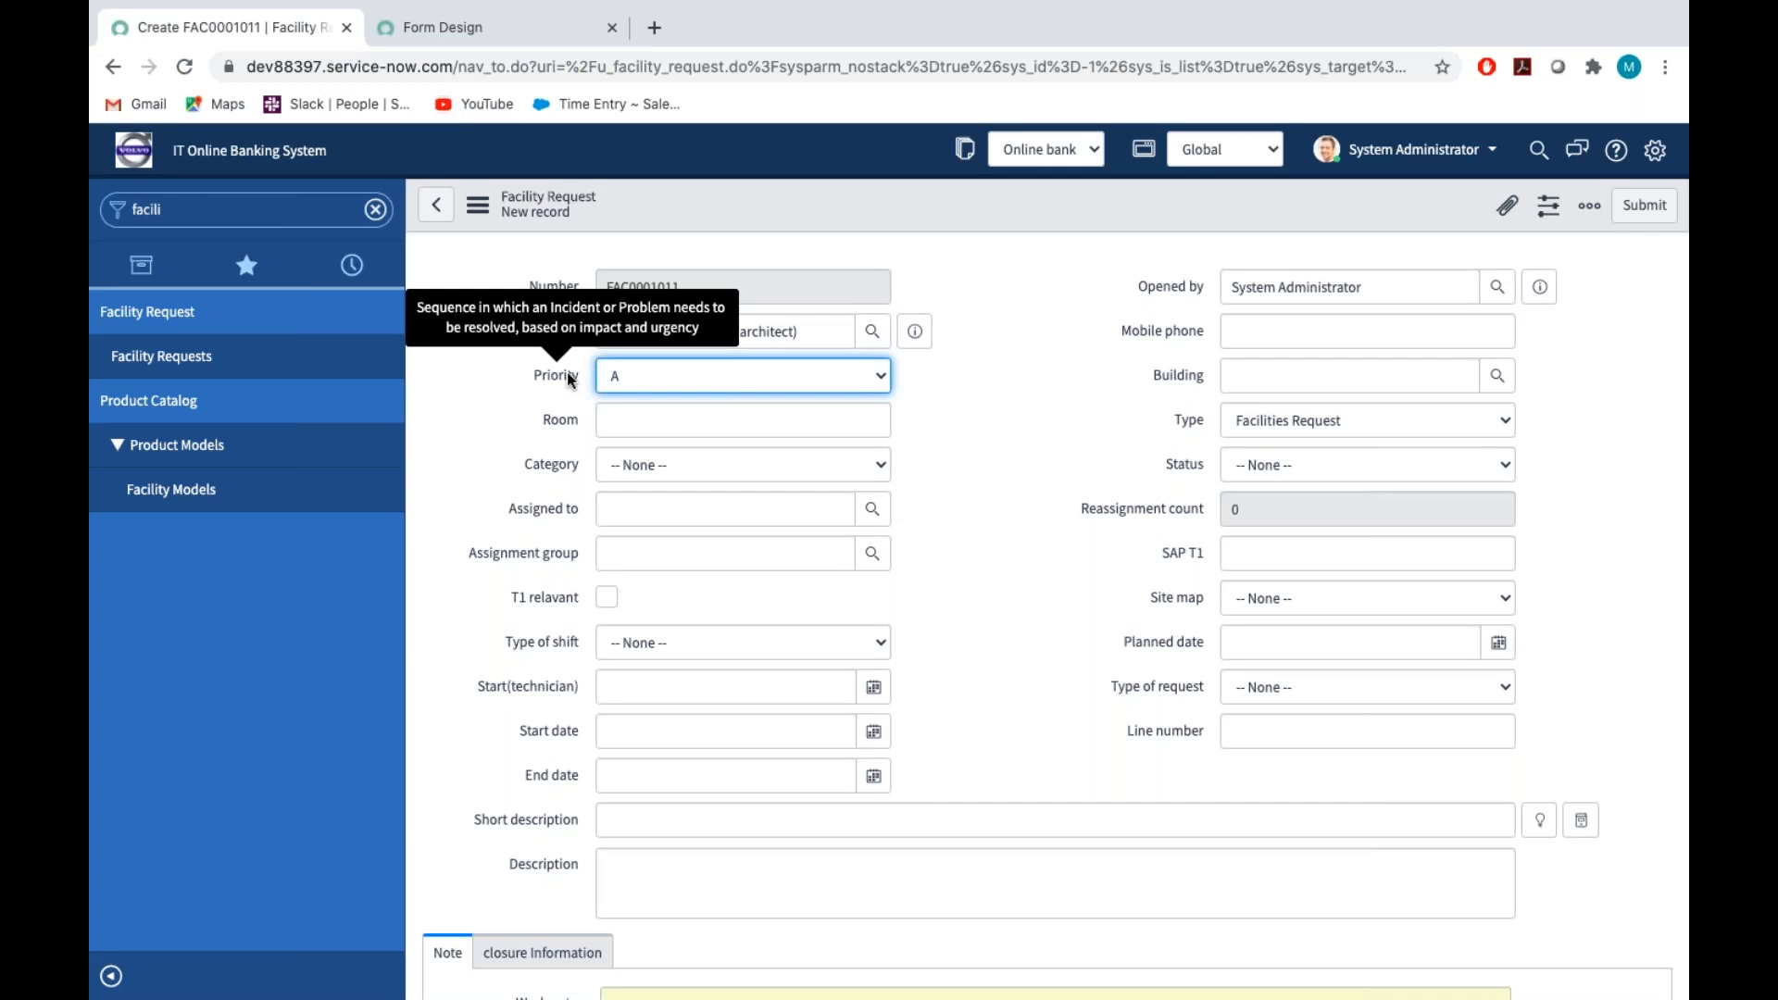
click(647, 374)
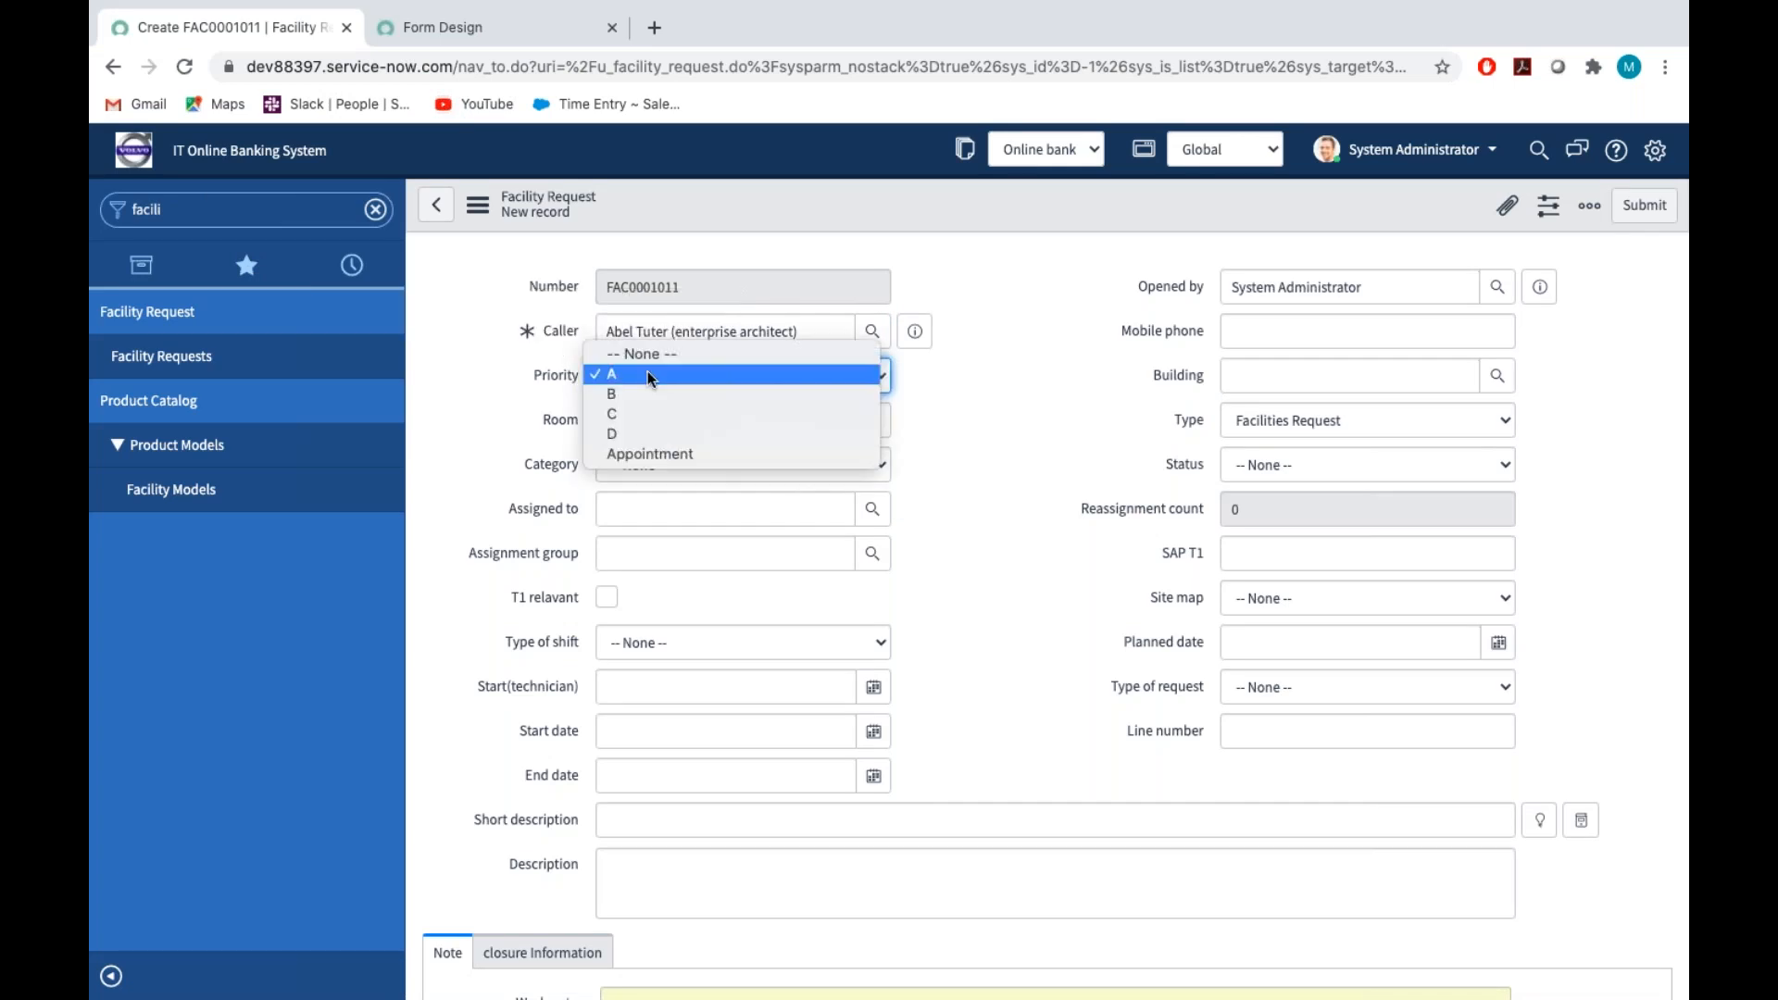
click(463, 413)
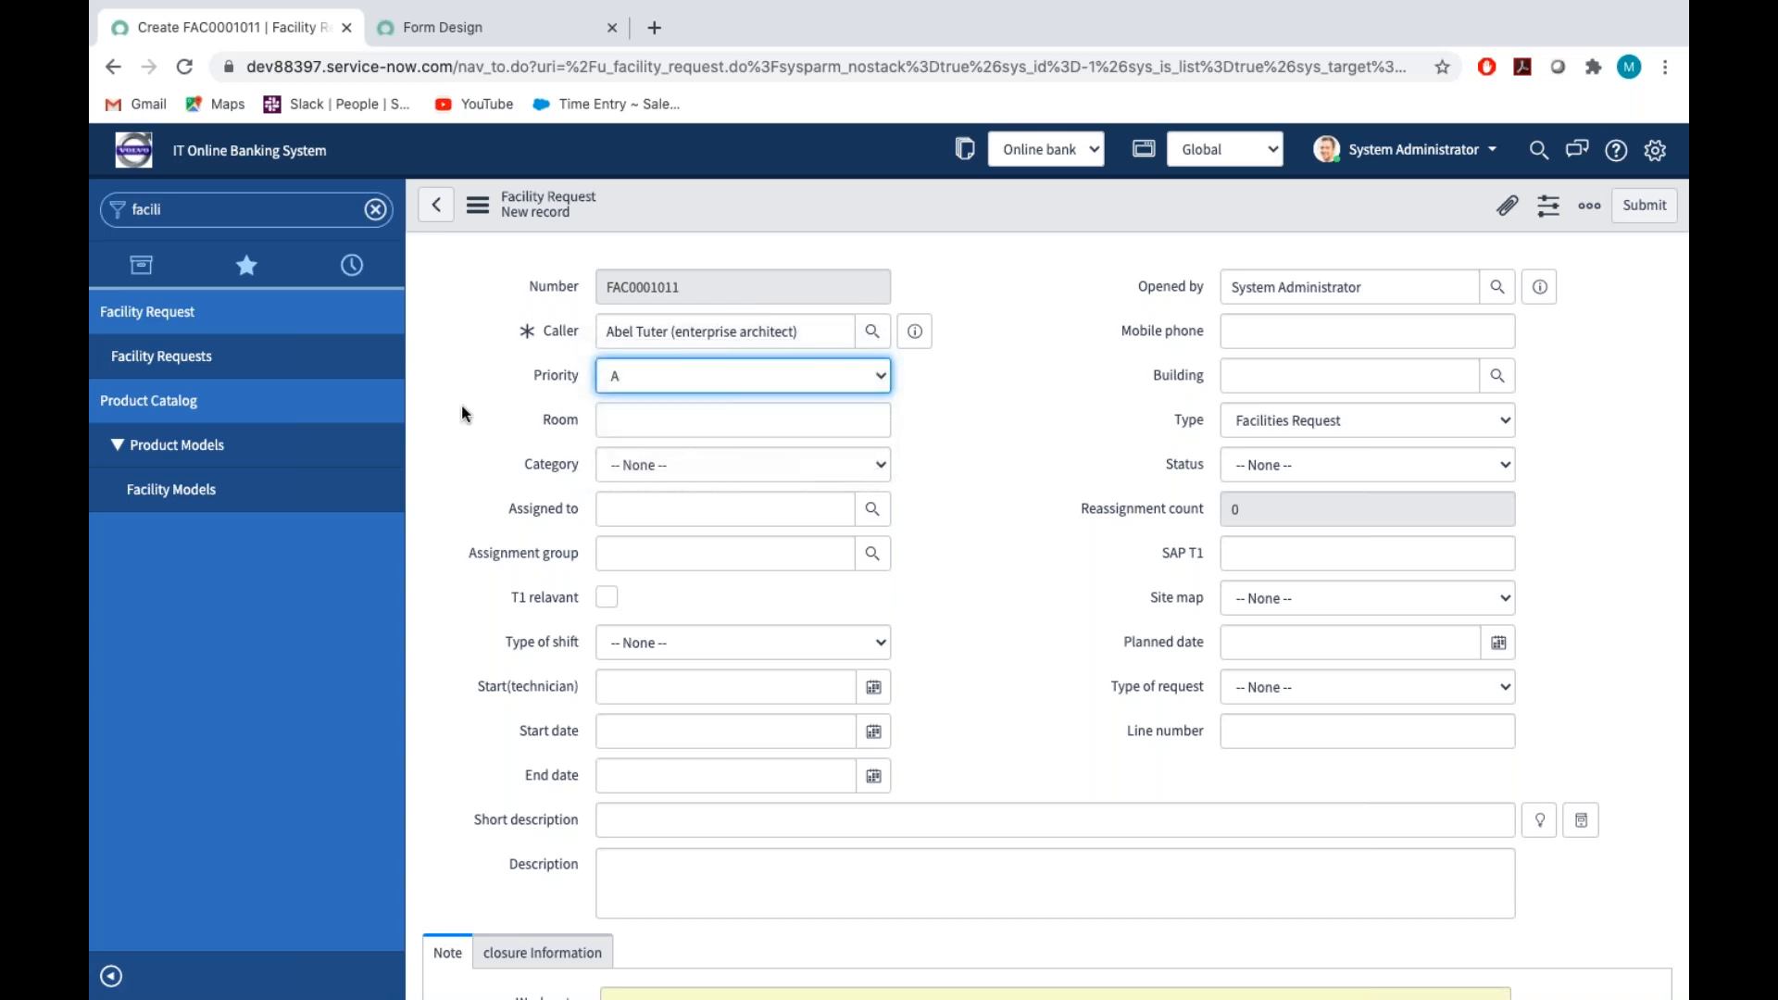
click(448, 31)
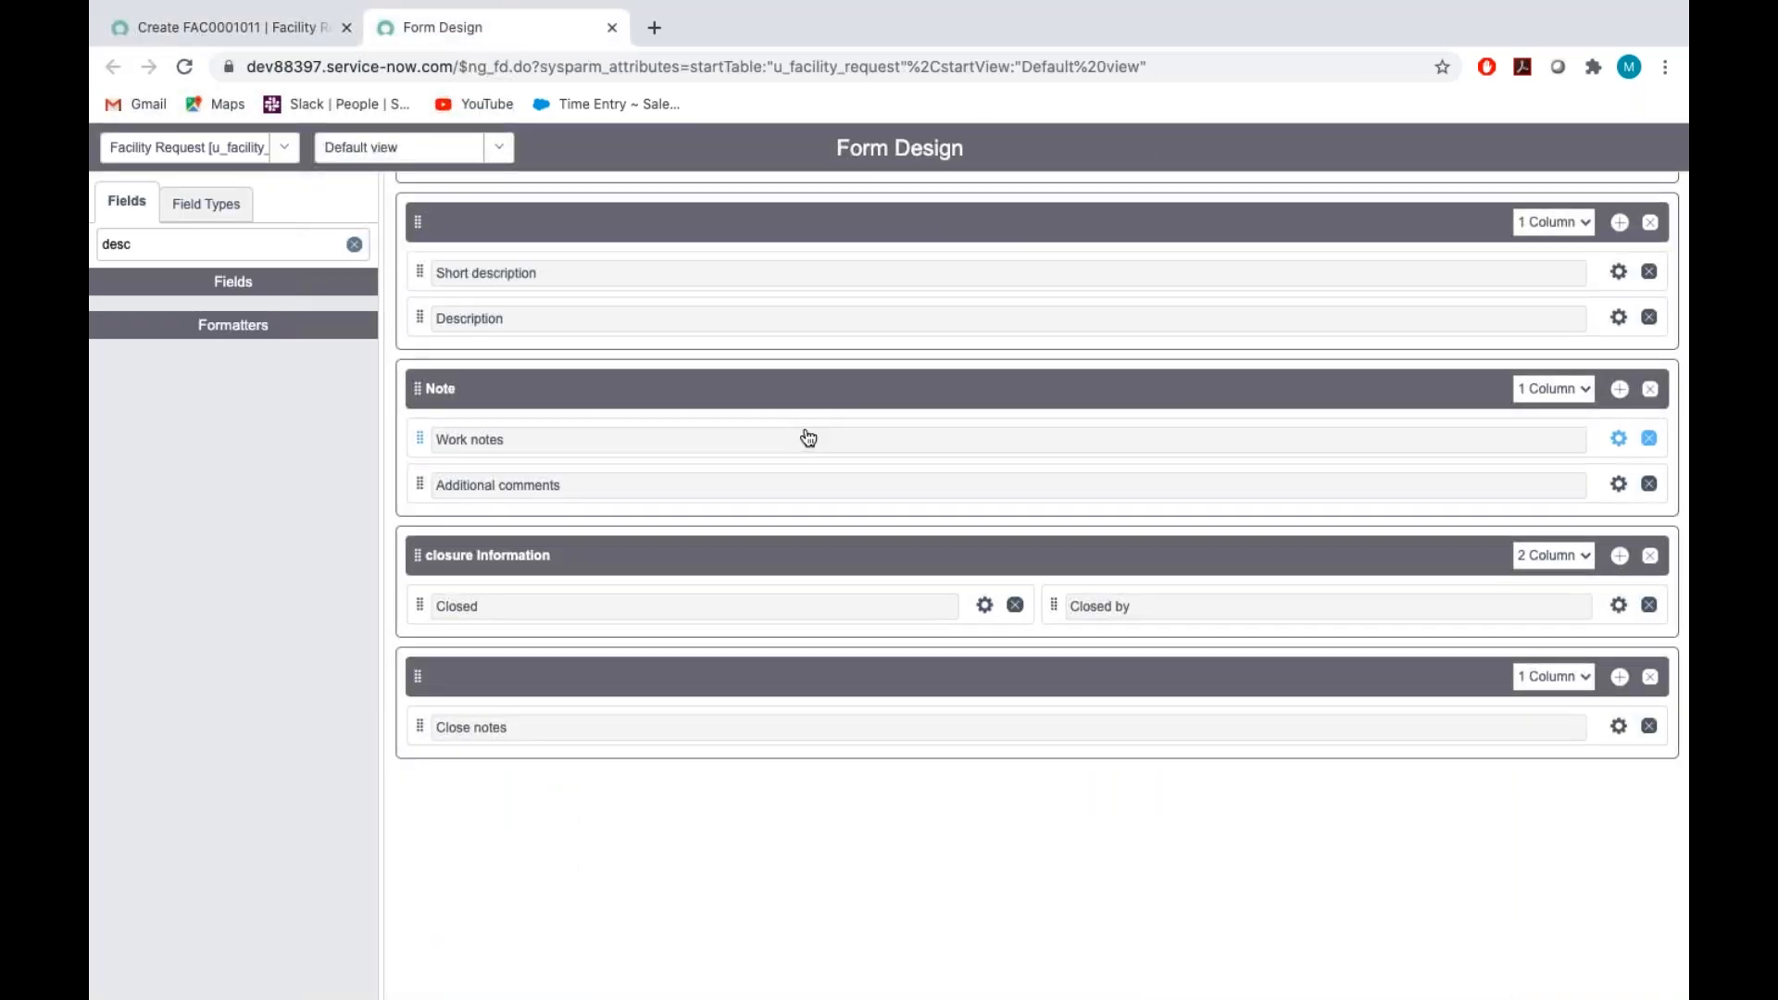
scroll(806, 436, up, 7)
click(986, 357)
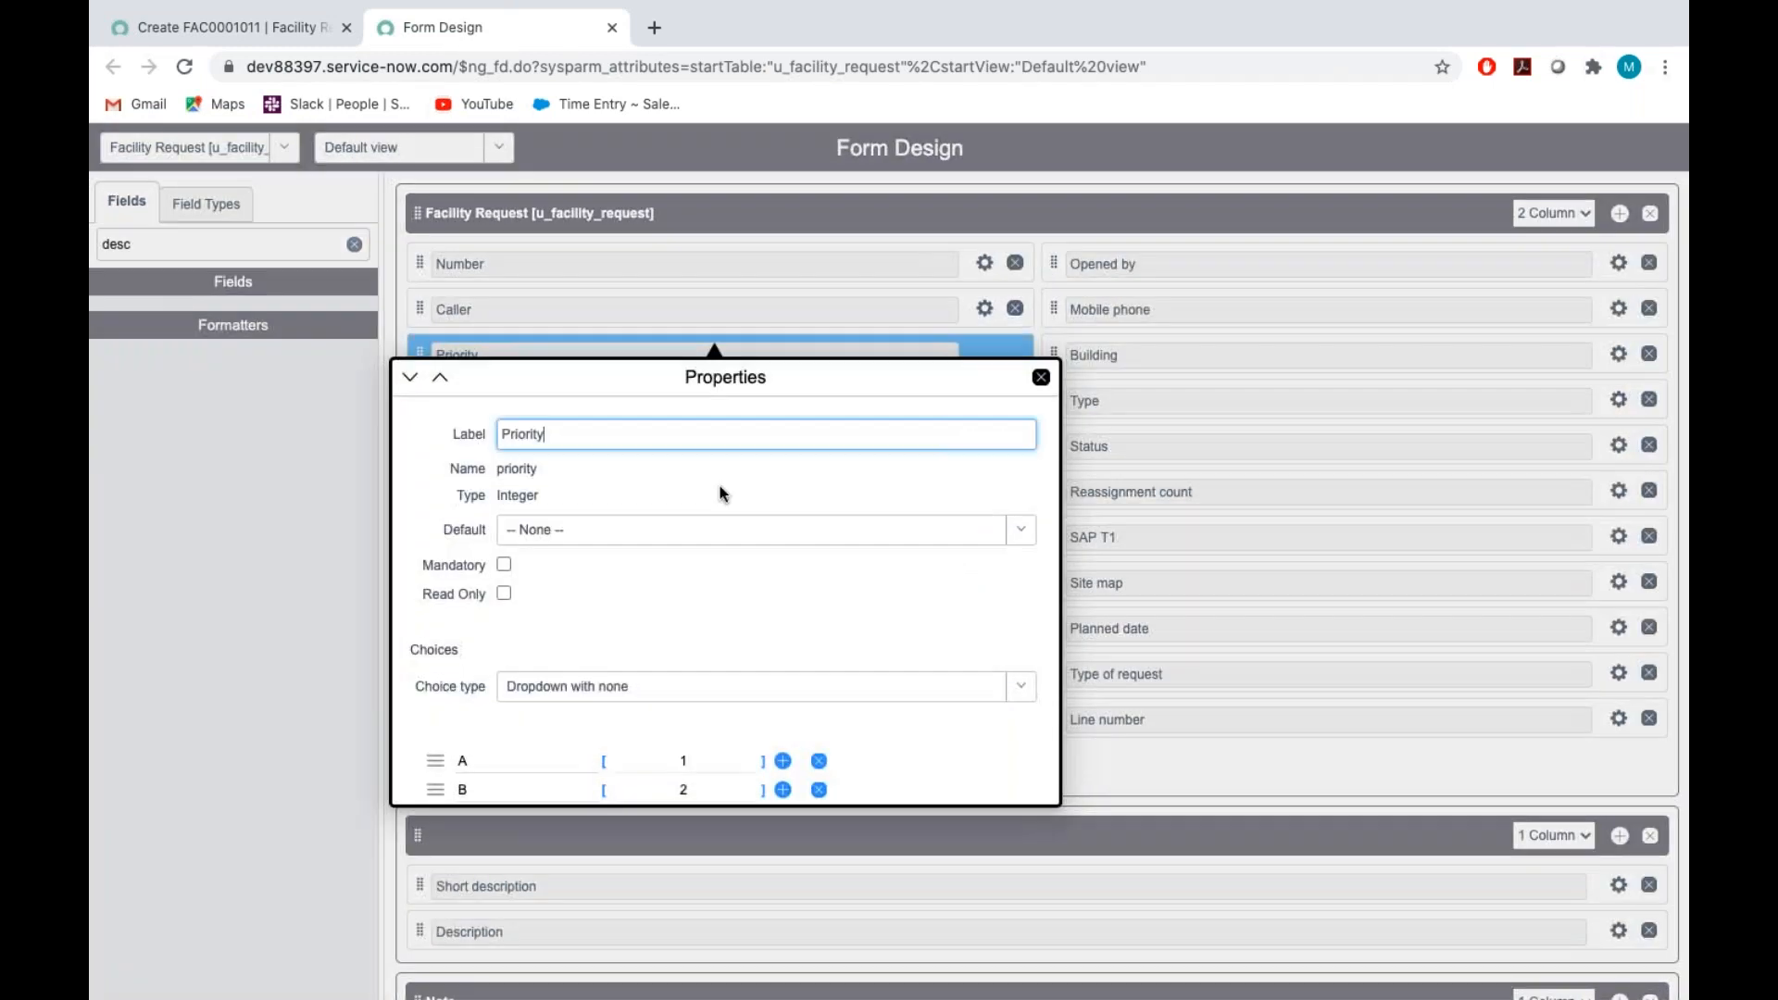
scroll(623, 569, down, 3)
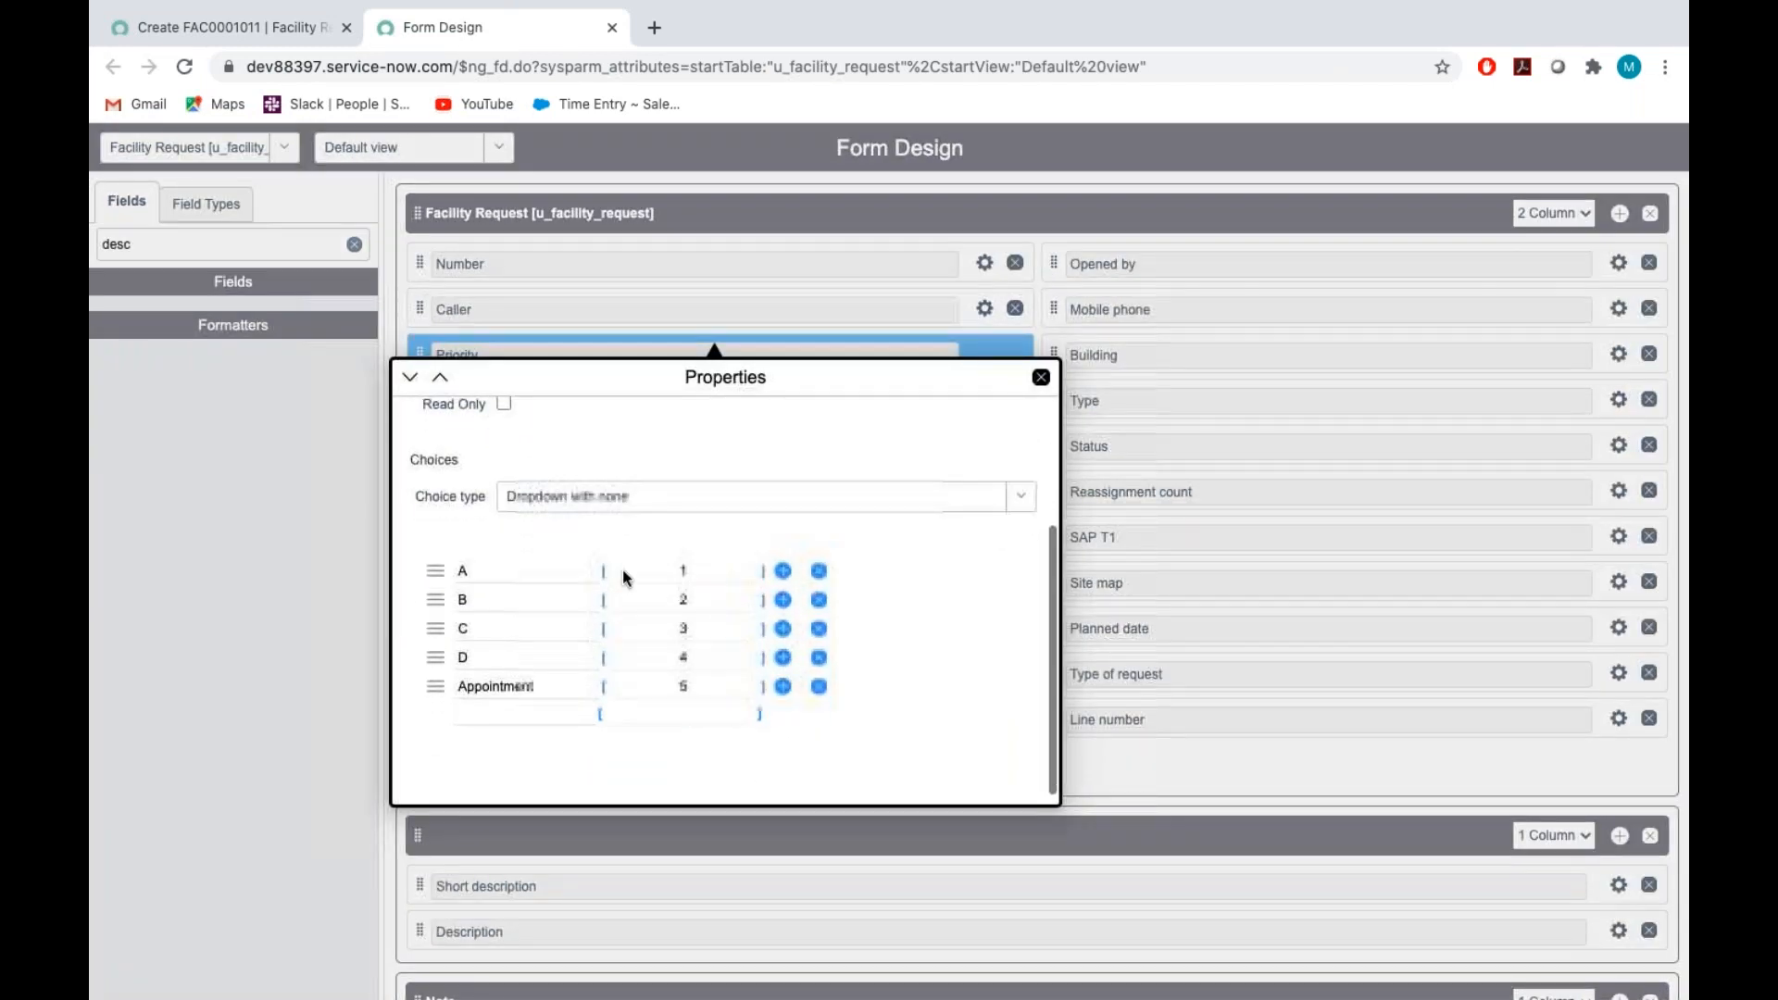
scroll(617, 494, up, 1)
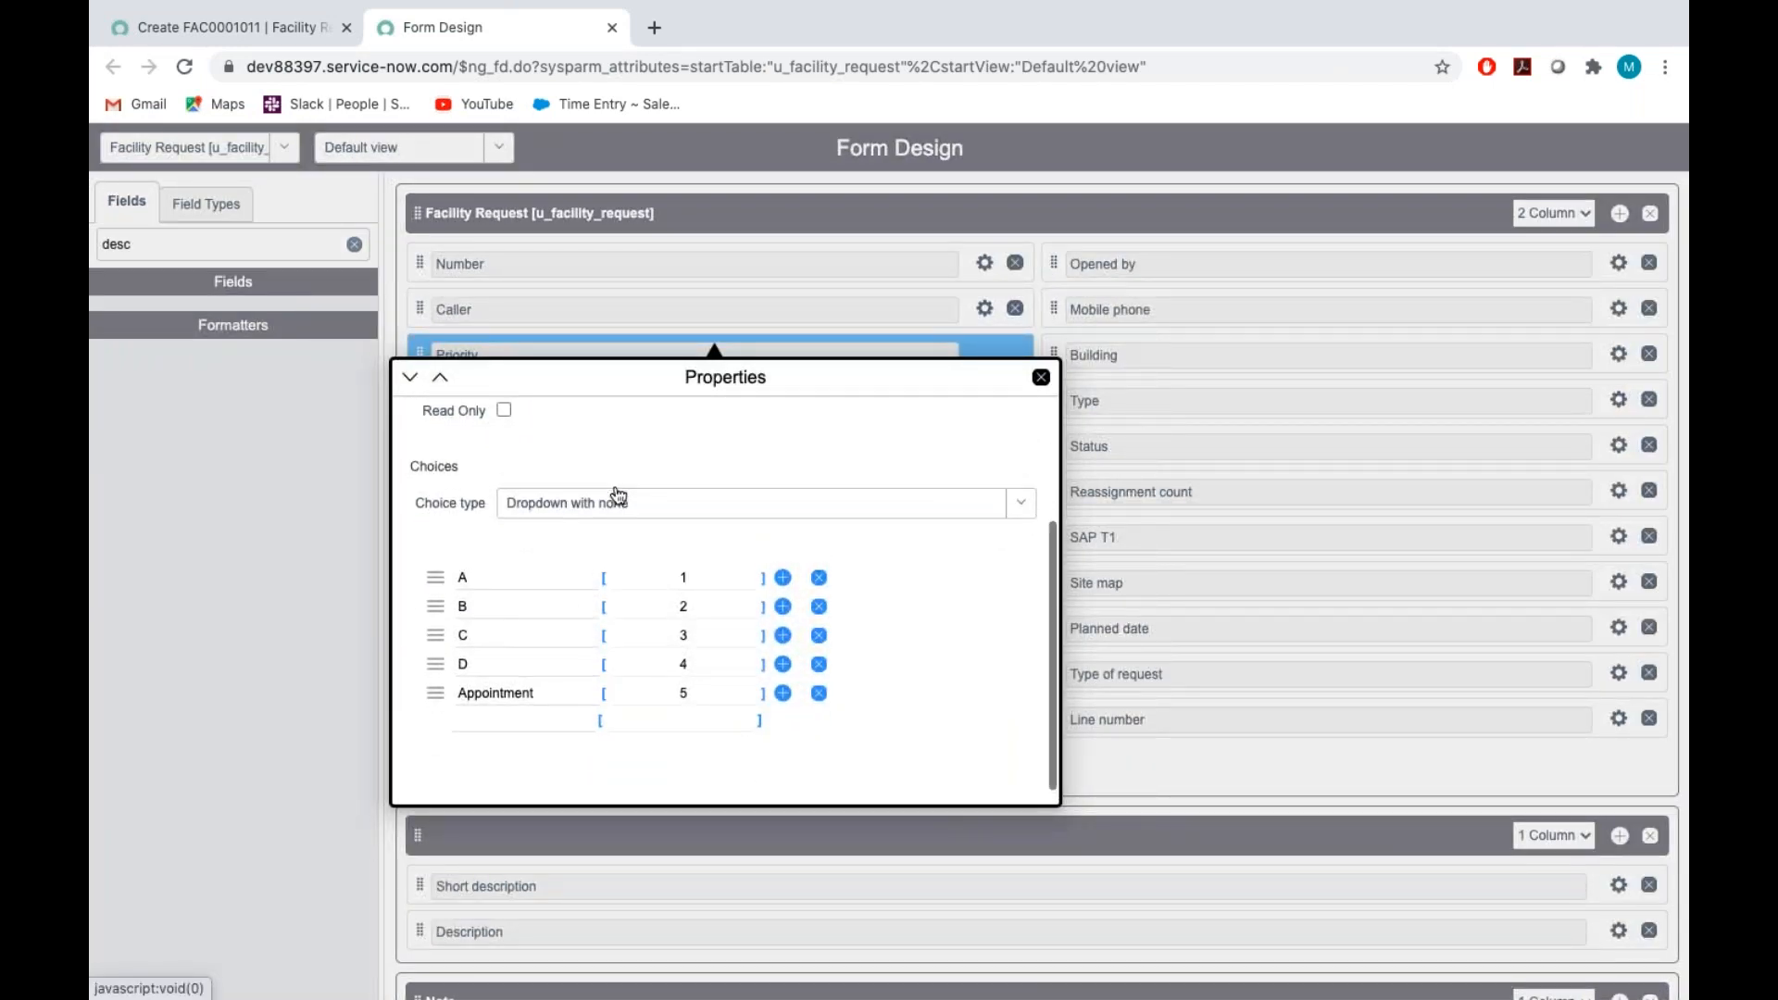
scroll(618, 496, up, 4)
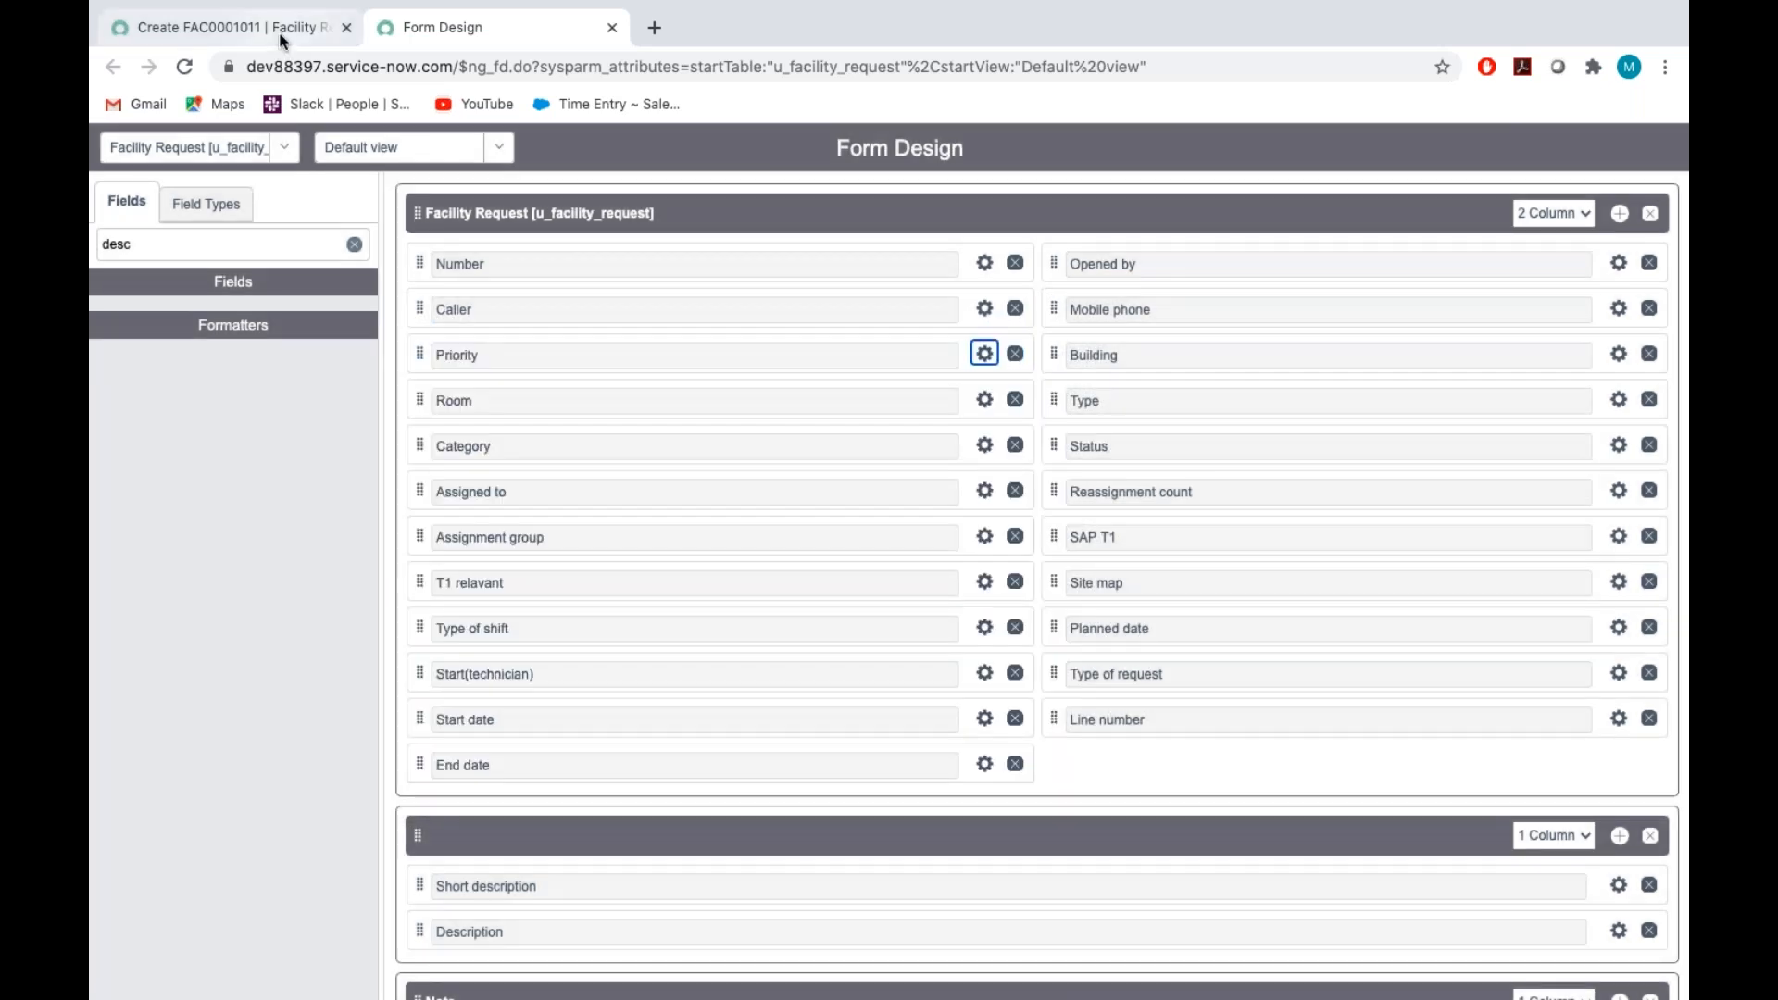
Discard the unsaved new record and open the Facility Requests list
click(269, 28)
click(174, 357)
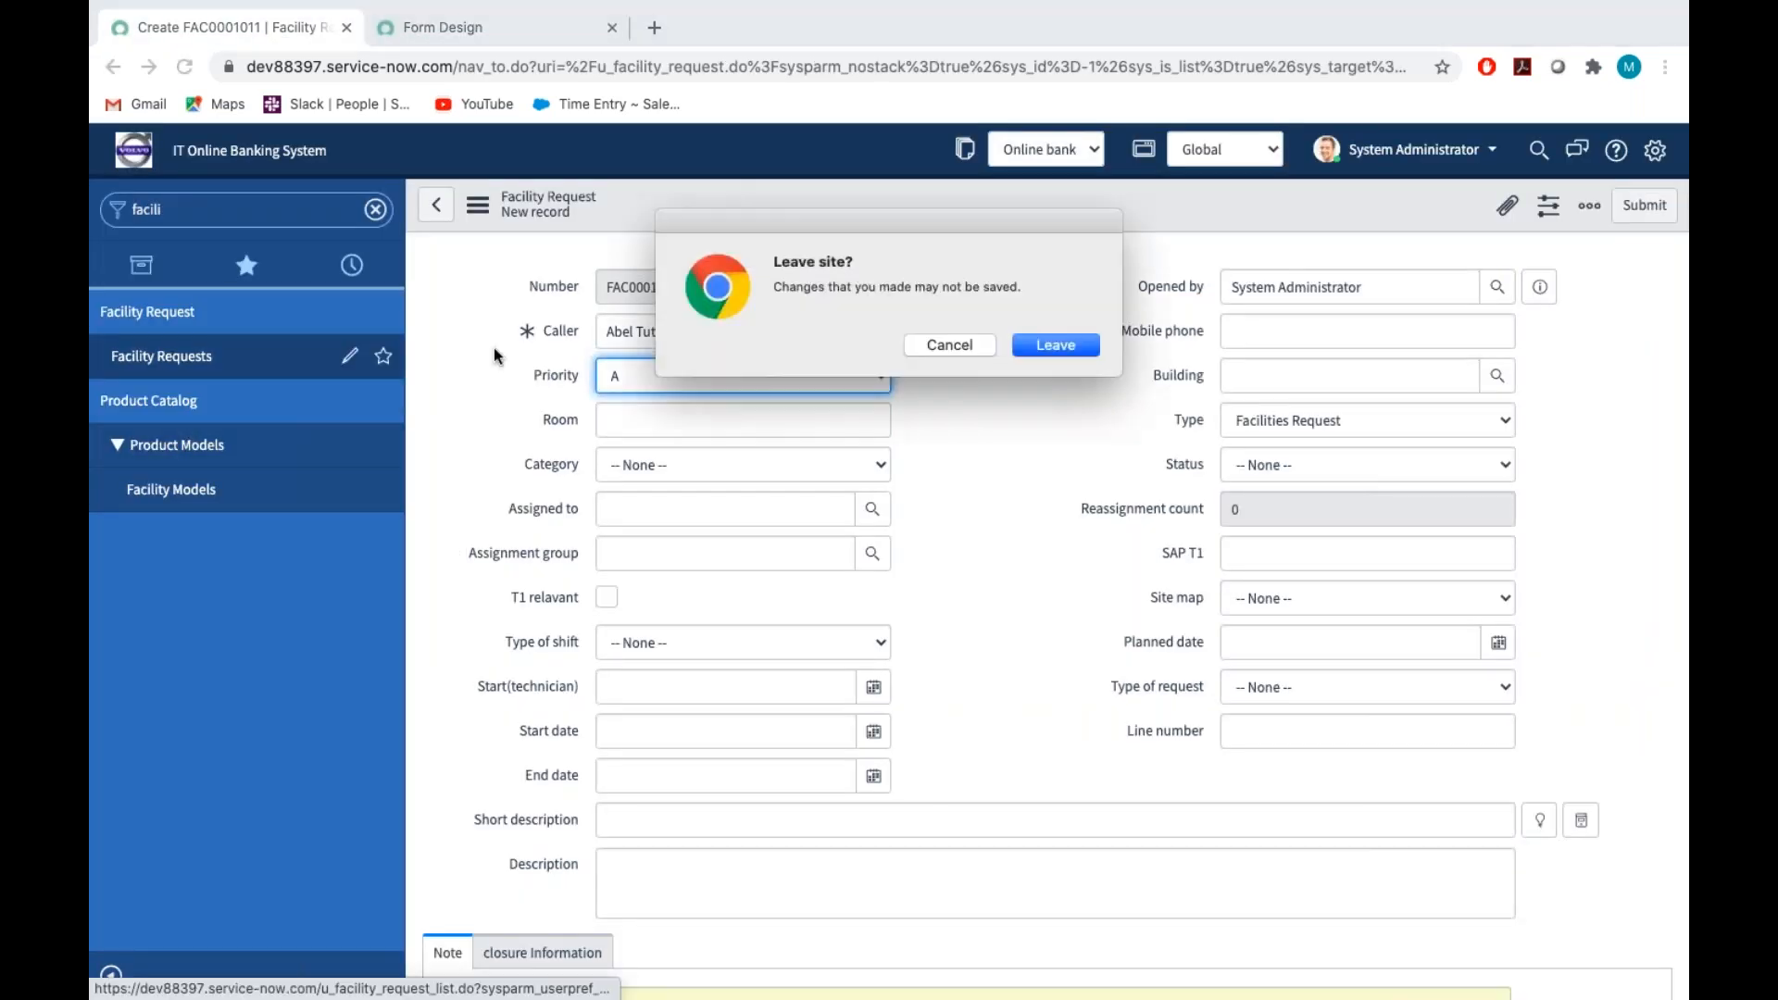
click(1082, 345)
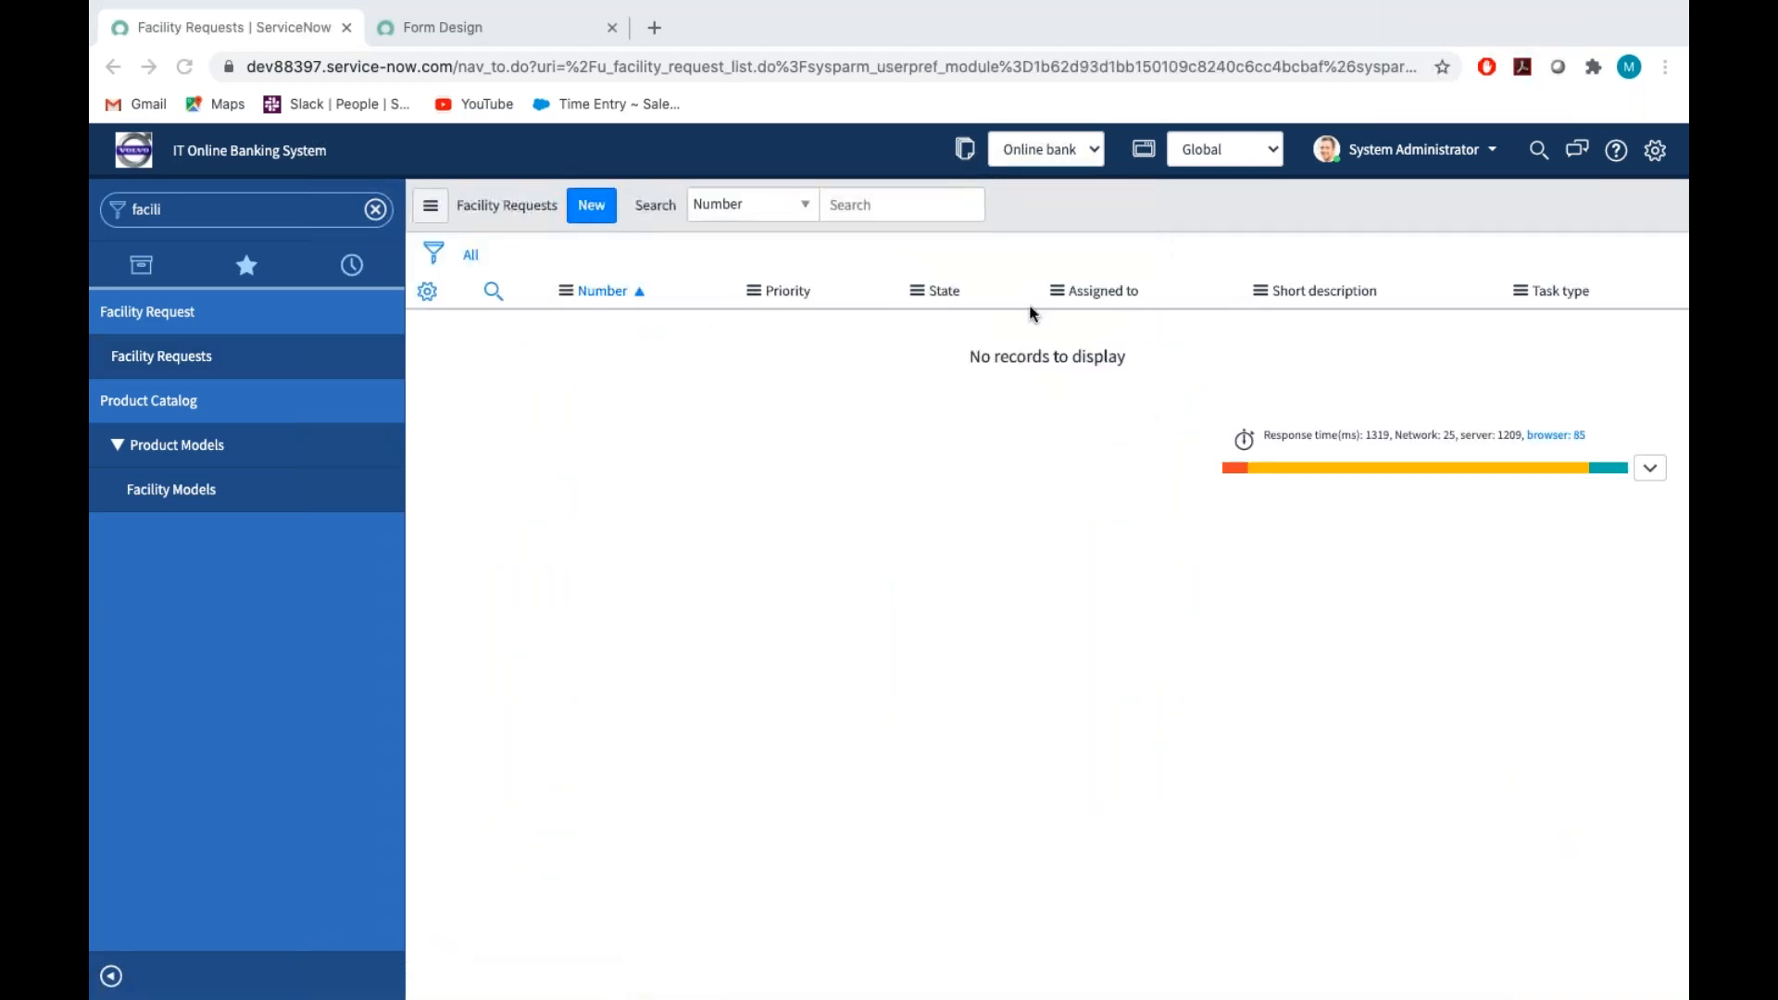
Remove Priority, State, Assigned to, Short description and Task type from the Facility Requests list's selected columns
click(428, 294)
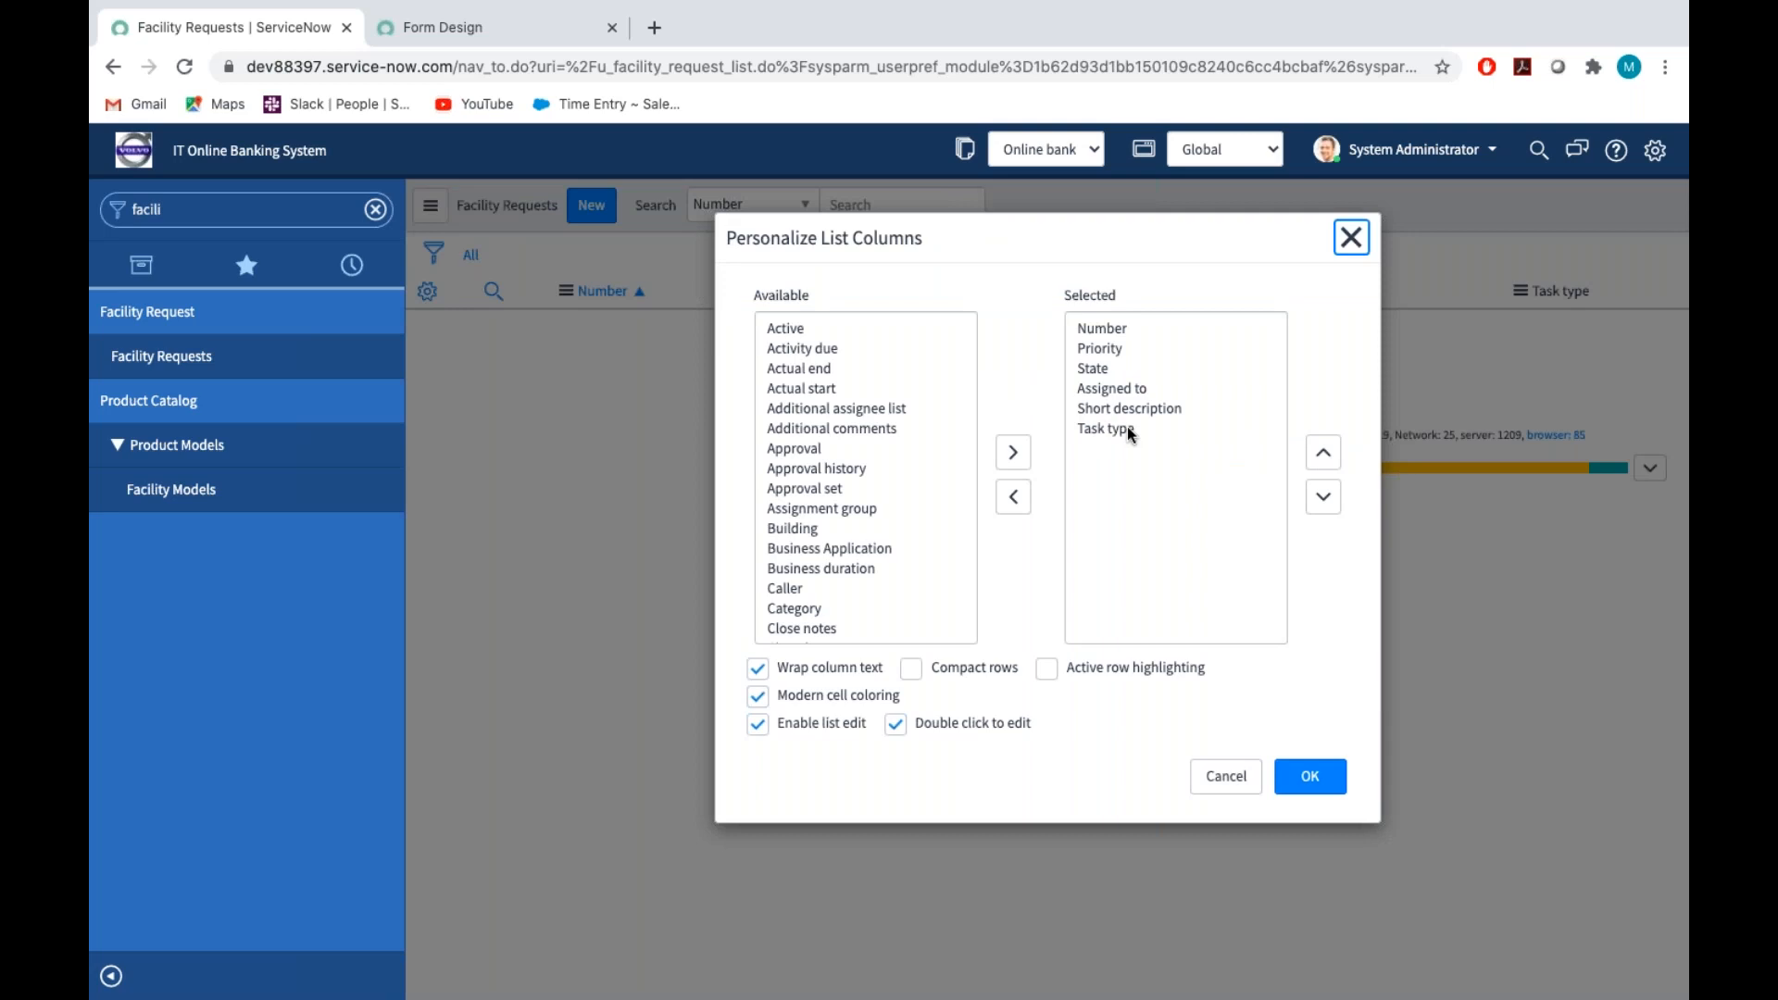
drag(1120, 430, 1089, 339)
click(1095, 348)
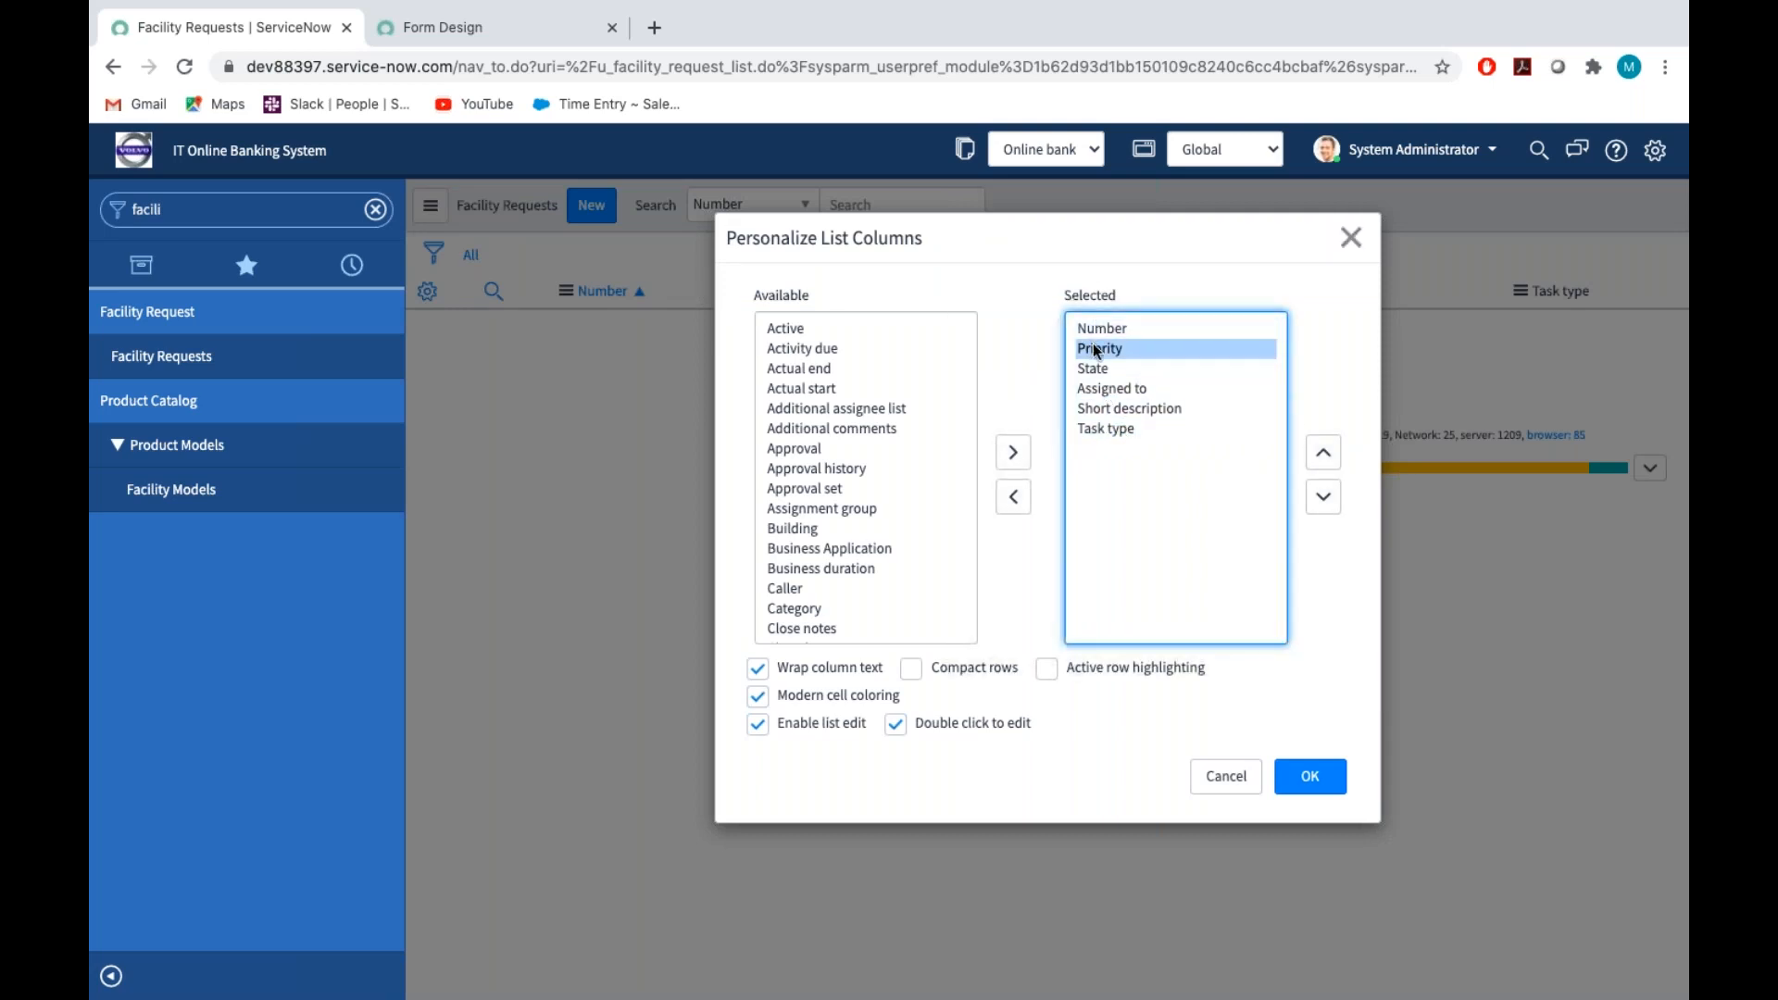
mouse_move(1102, 360)
mouse_down()
mouse_move(1095, 385)
mouse_move(1093, 349)
mouse_up()
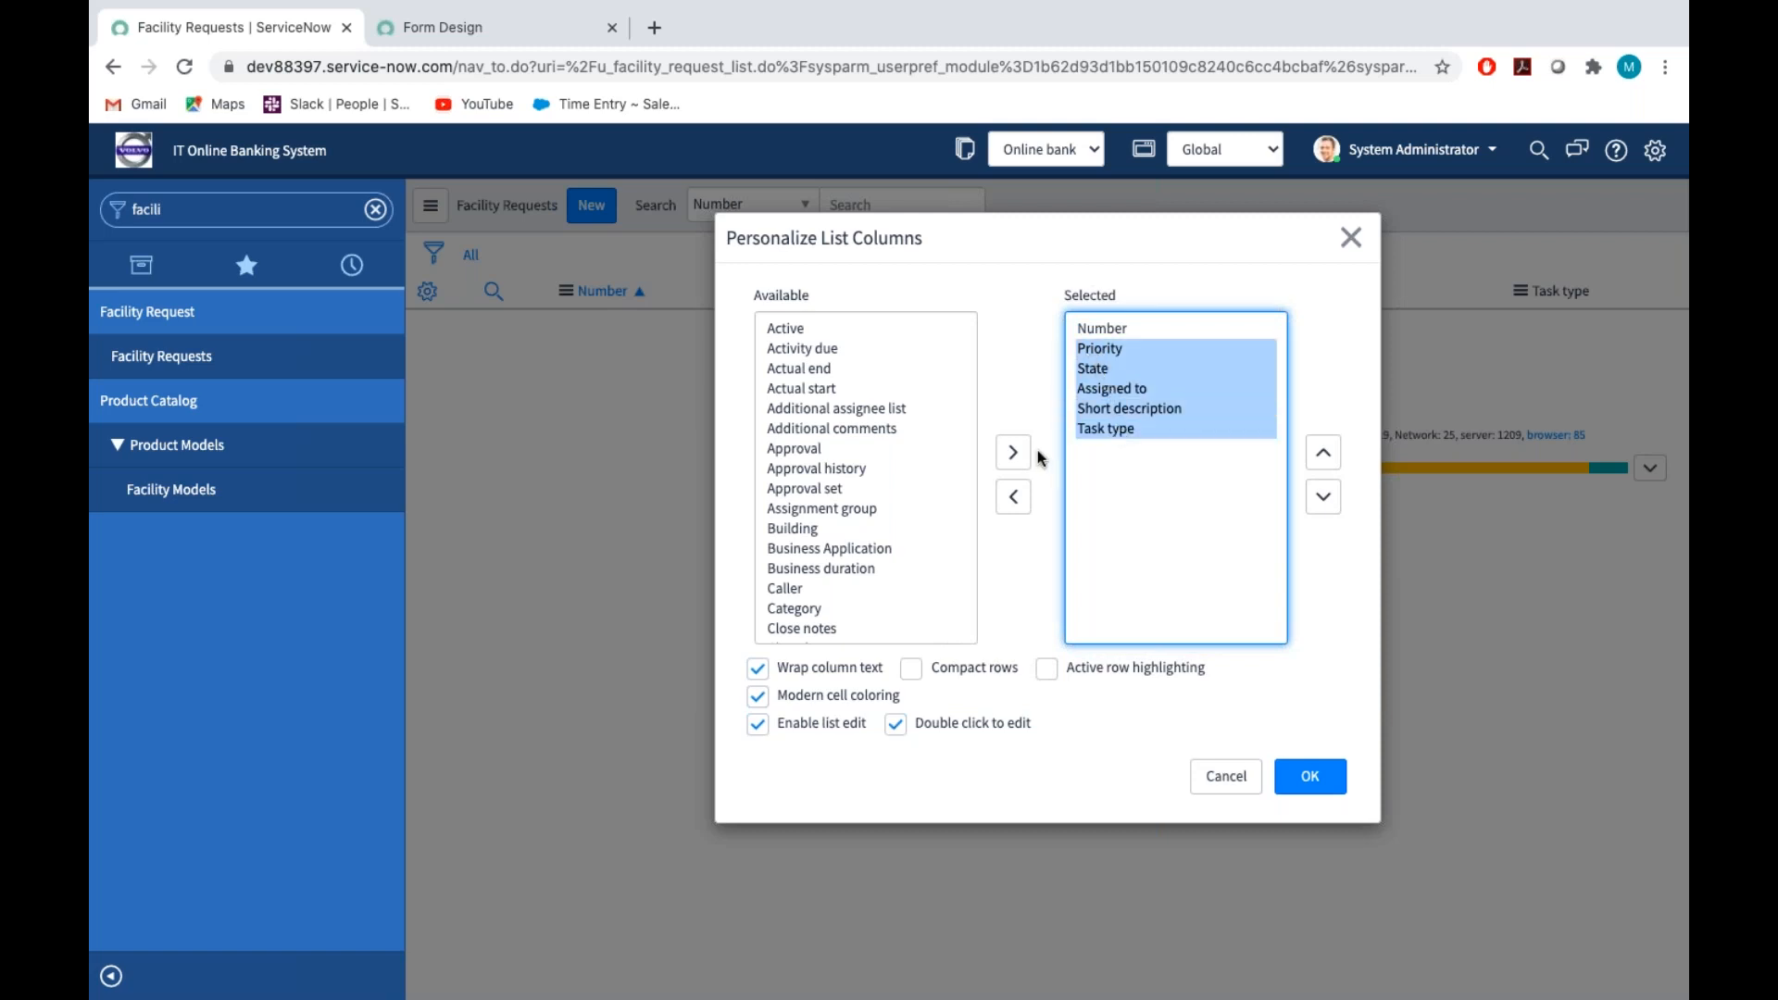
click(1014, 497)
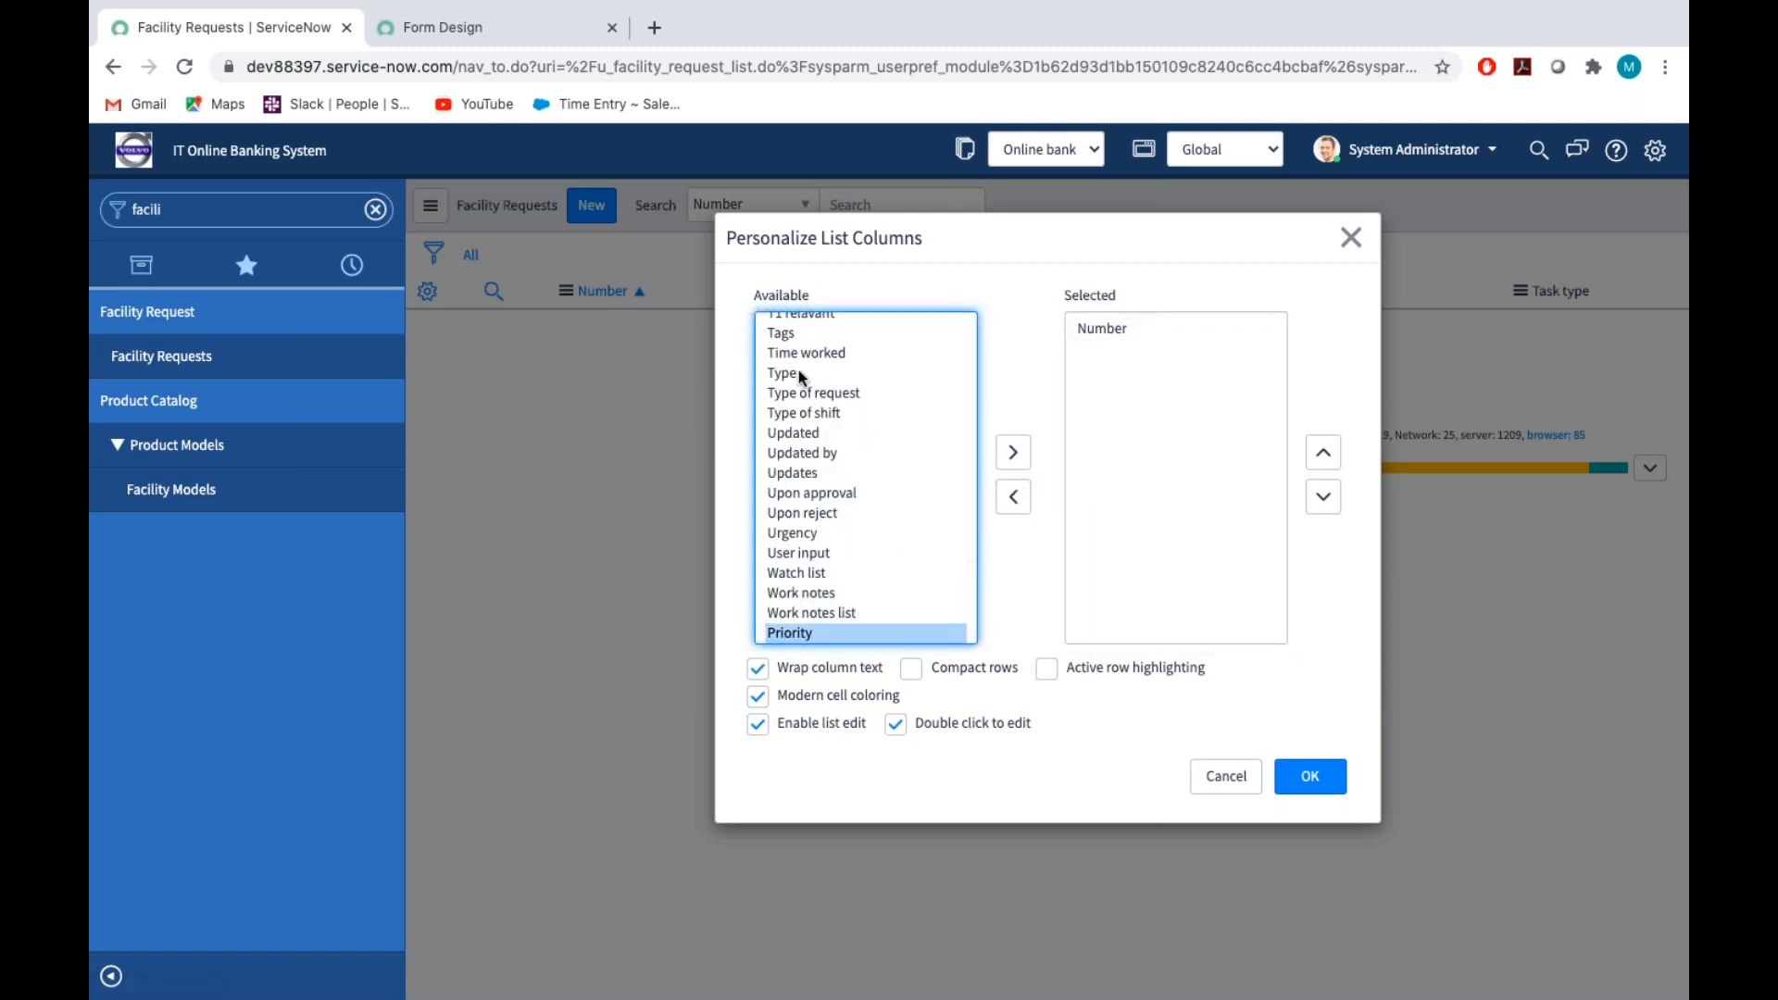
Add Caller, Category and Contact type to the list's selected columns after Number
scroll(809, 429, up, 15)
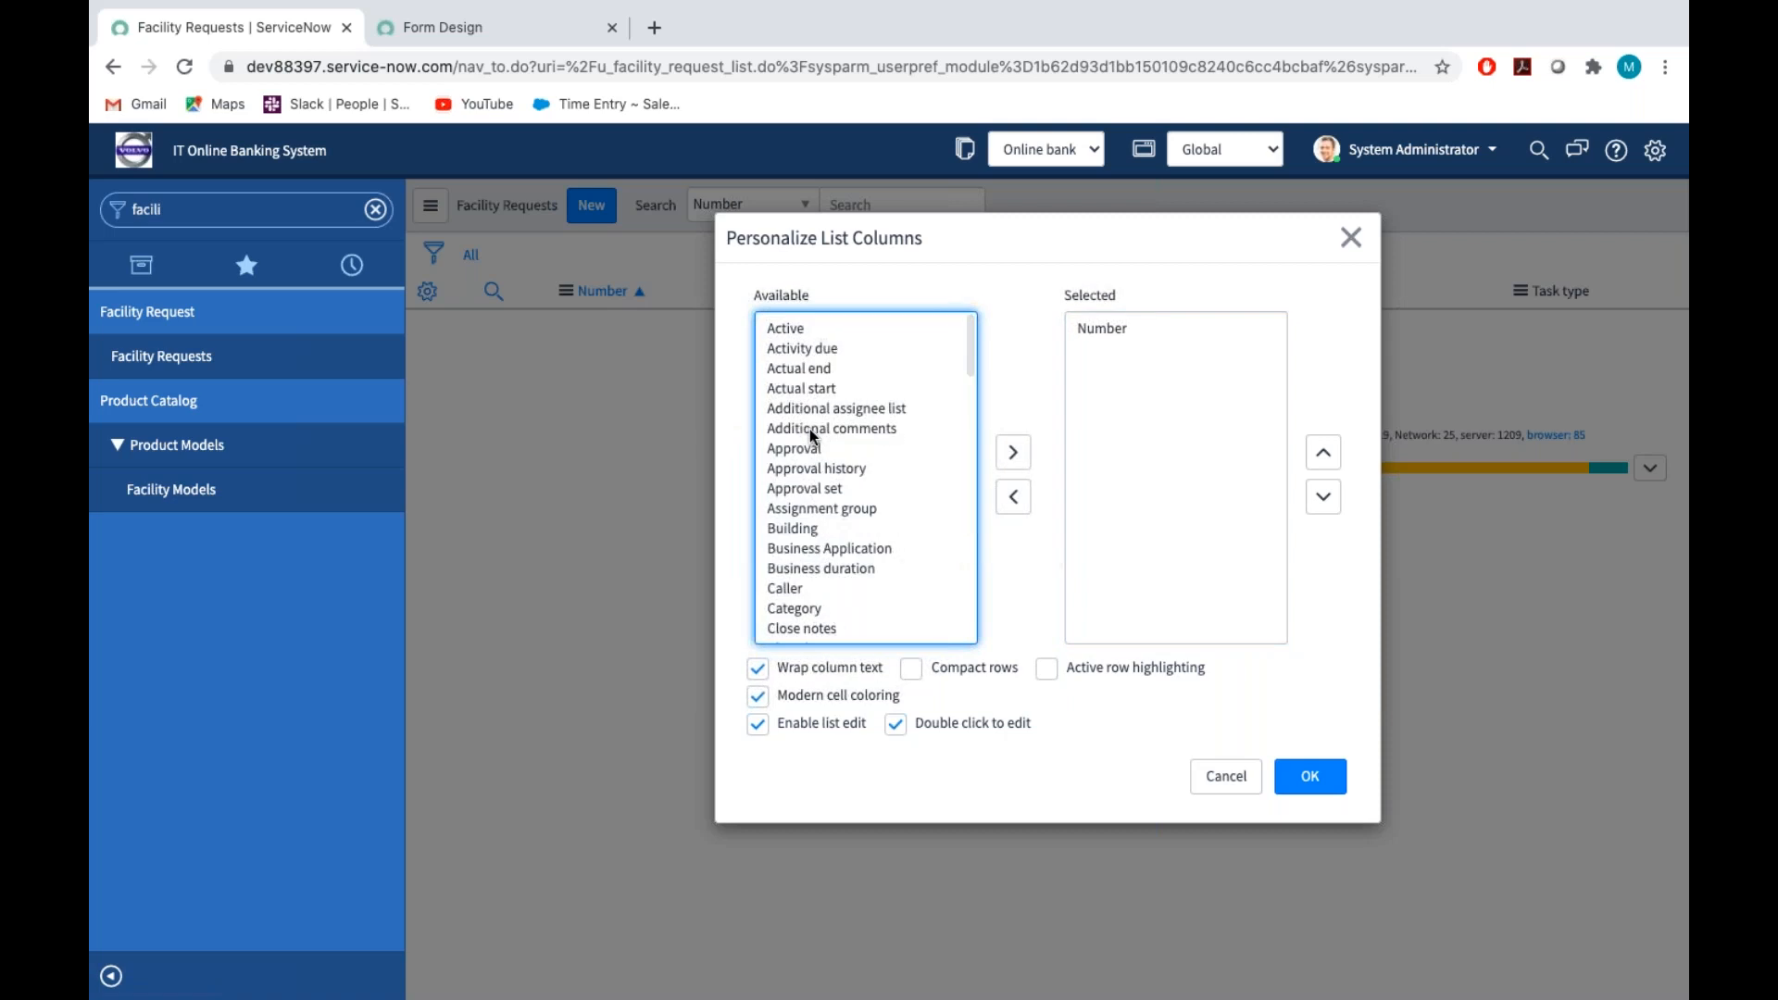
key(c)
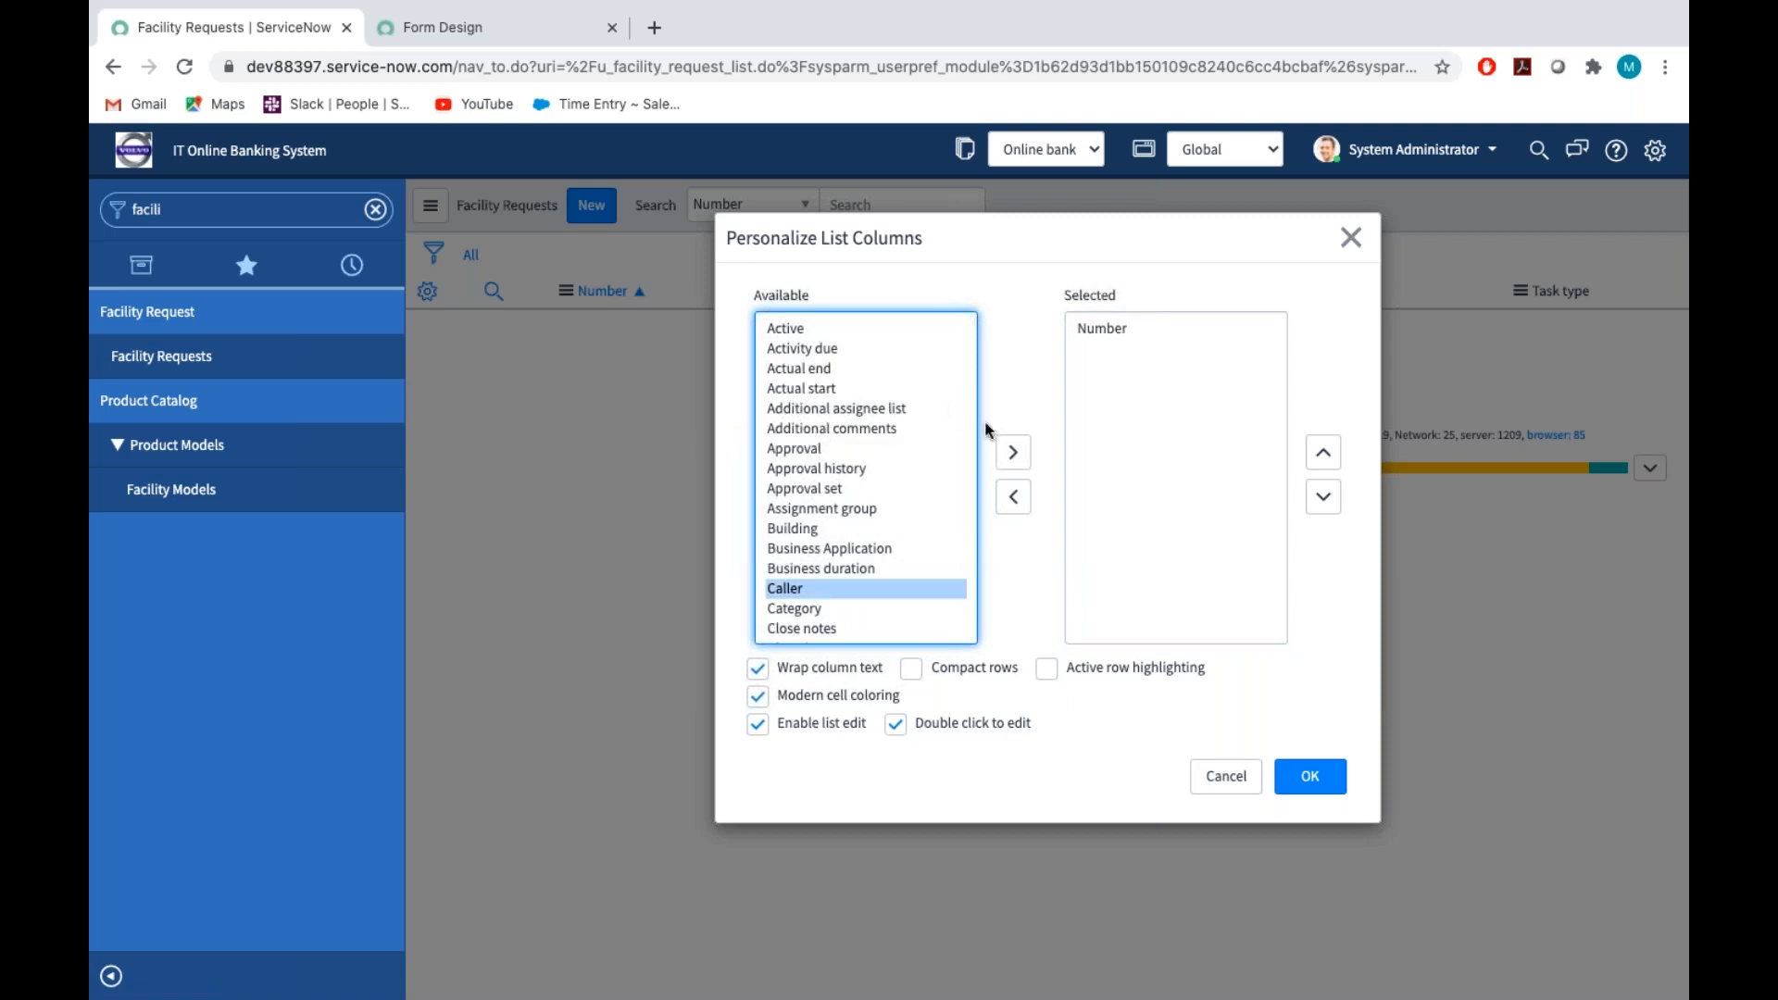
click(1006, 459)
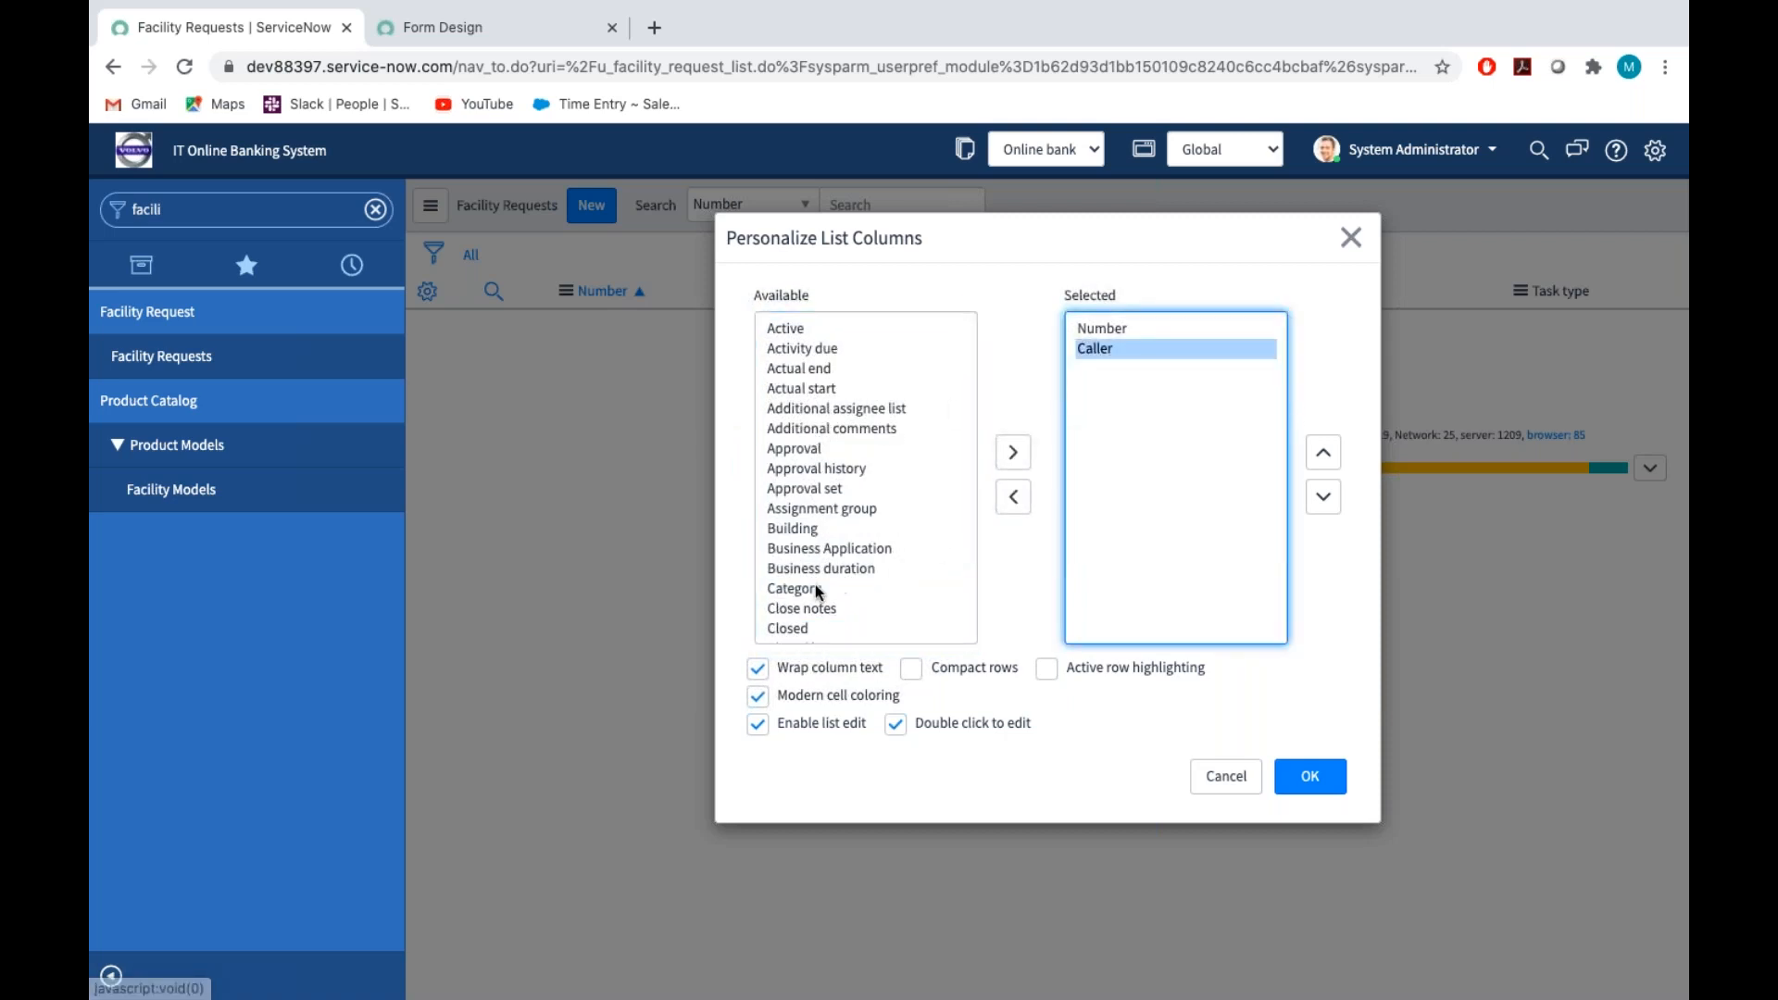
double_click(793, 592)
scroll(793, 593, down, 5)
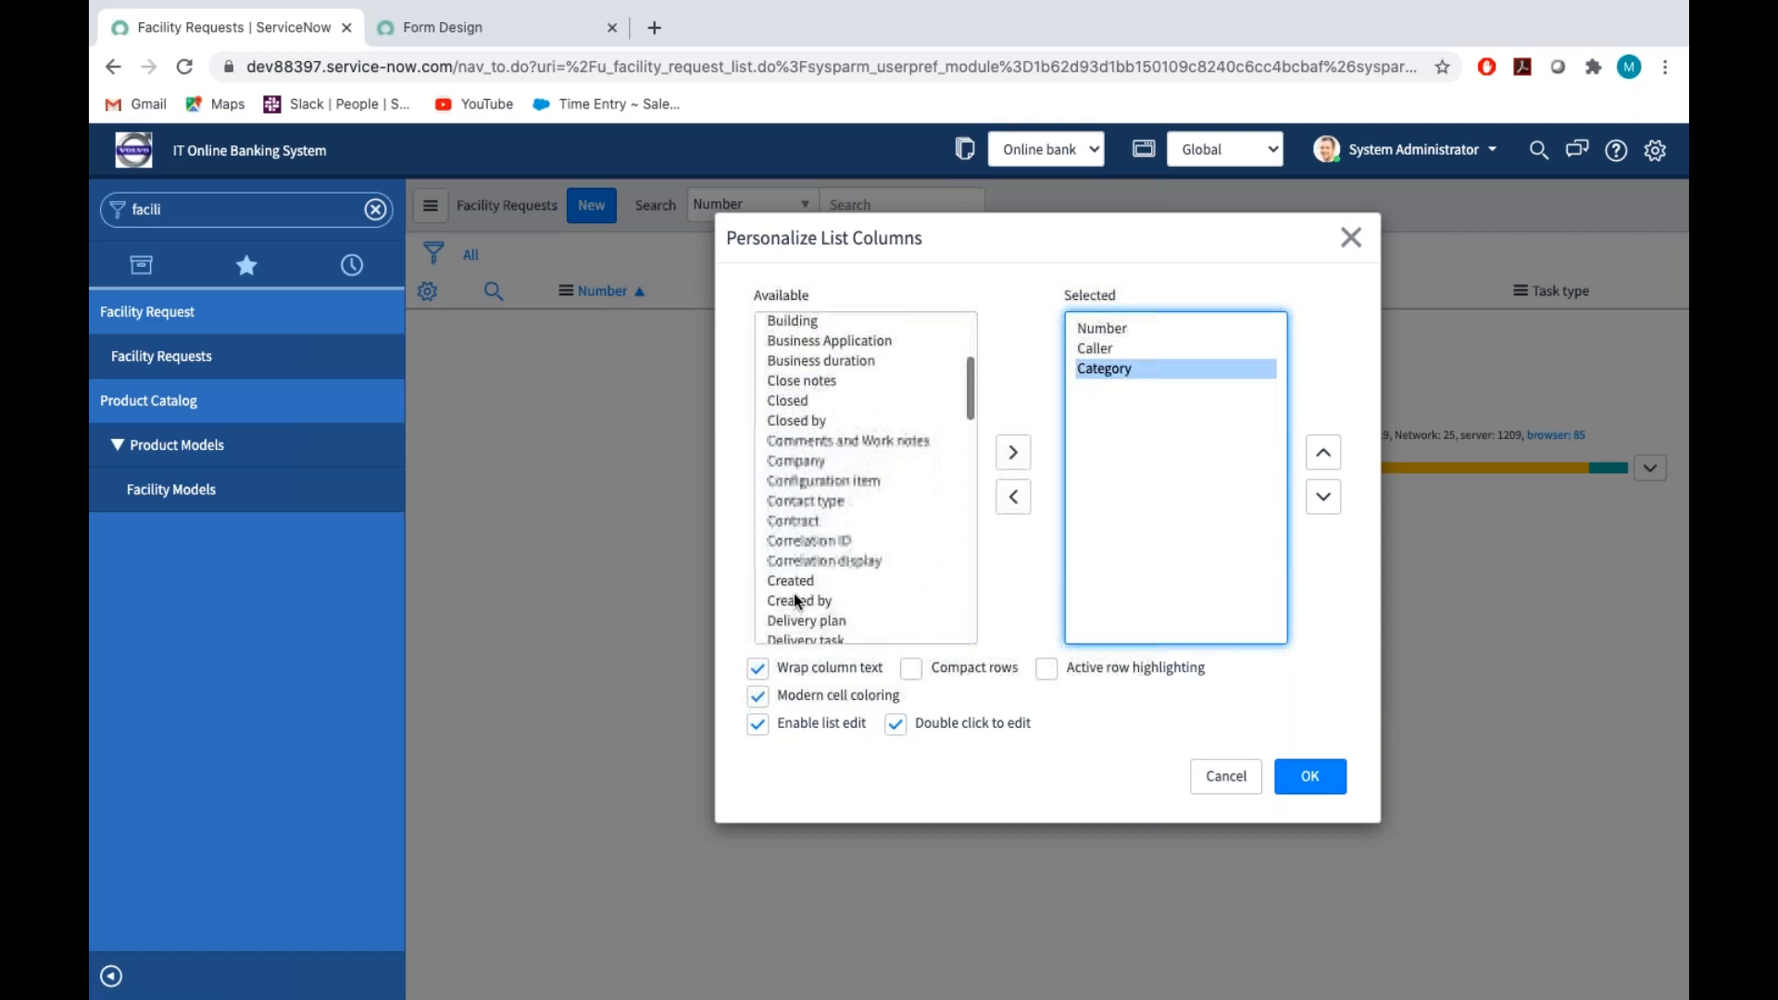
double_click(813, 426)
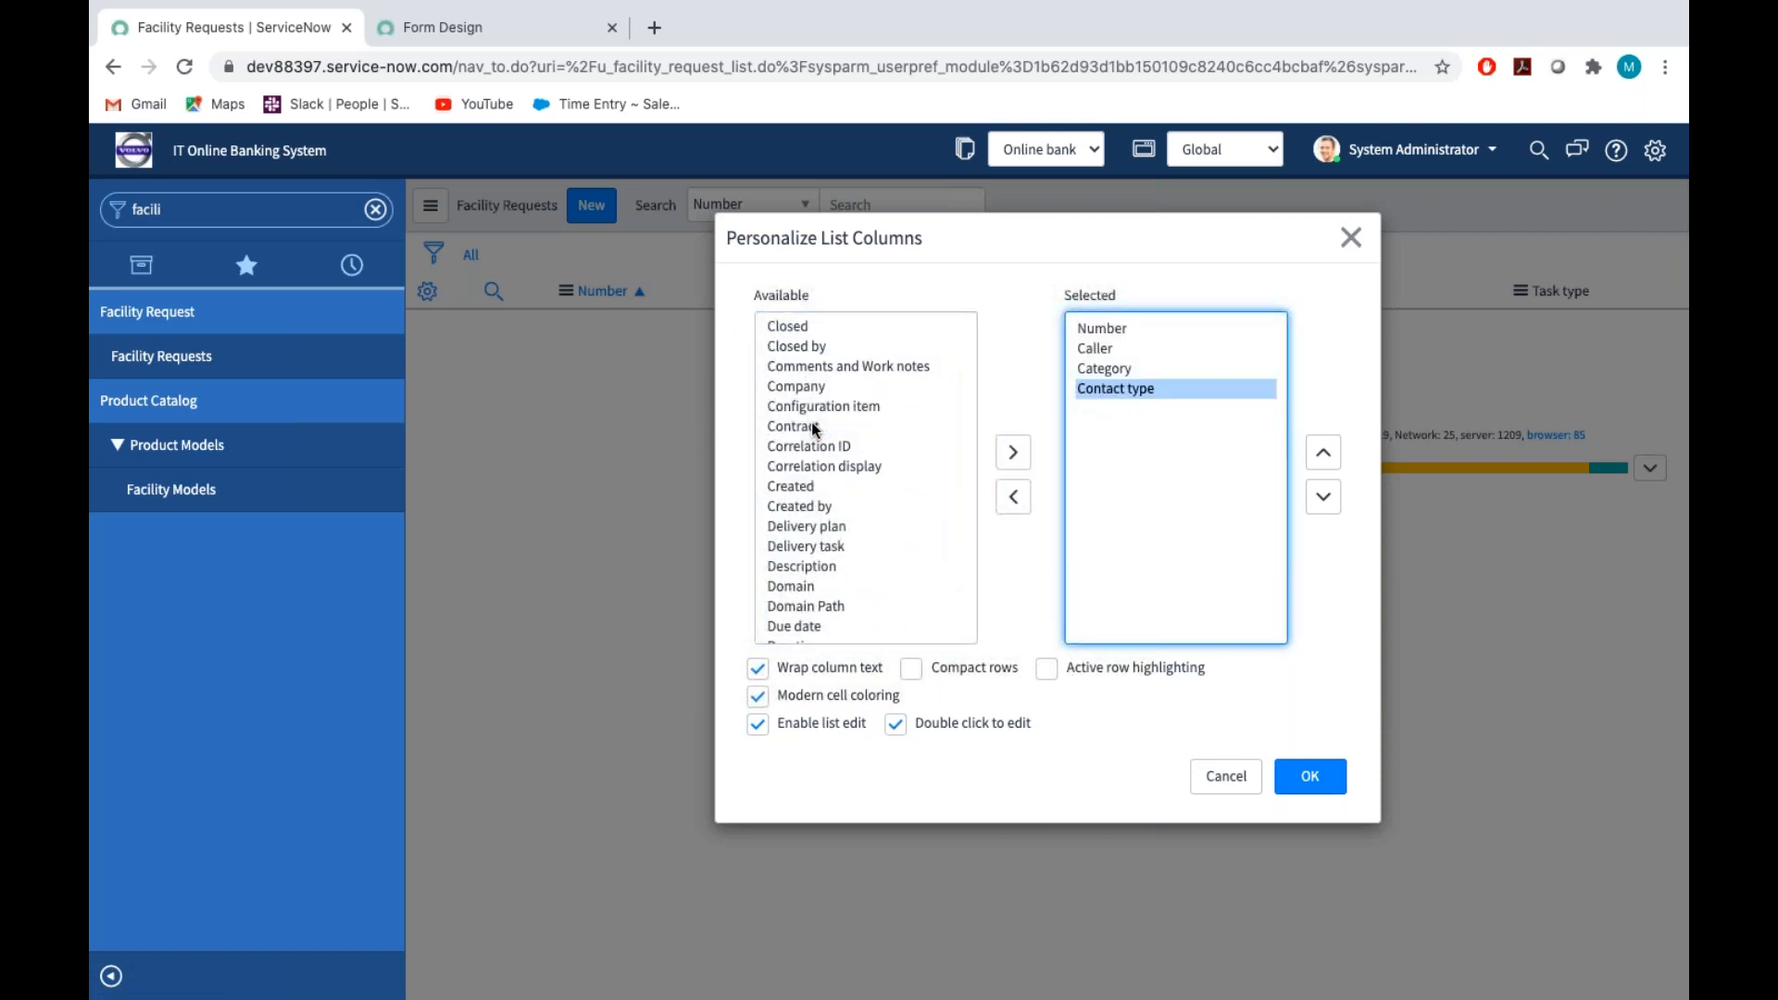
Add Type, Type of request and Type of shift to the selected columns and apply the list layout
scroll(815, 429, down, 5)
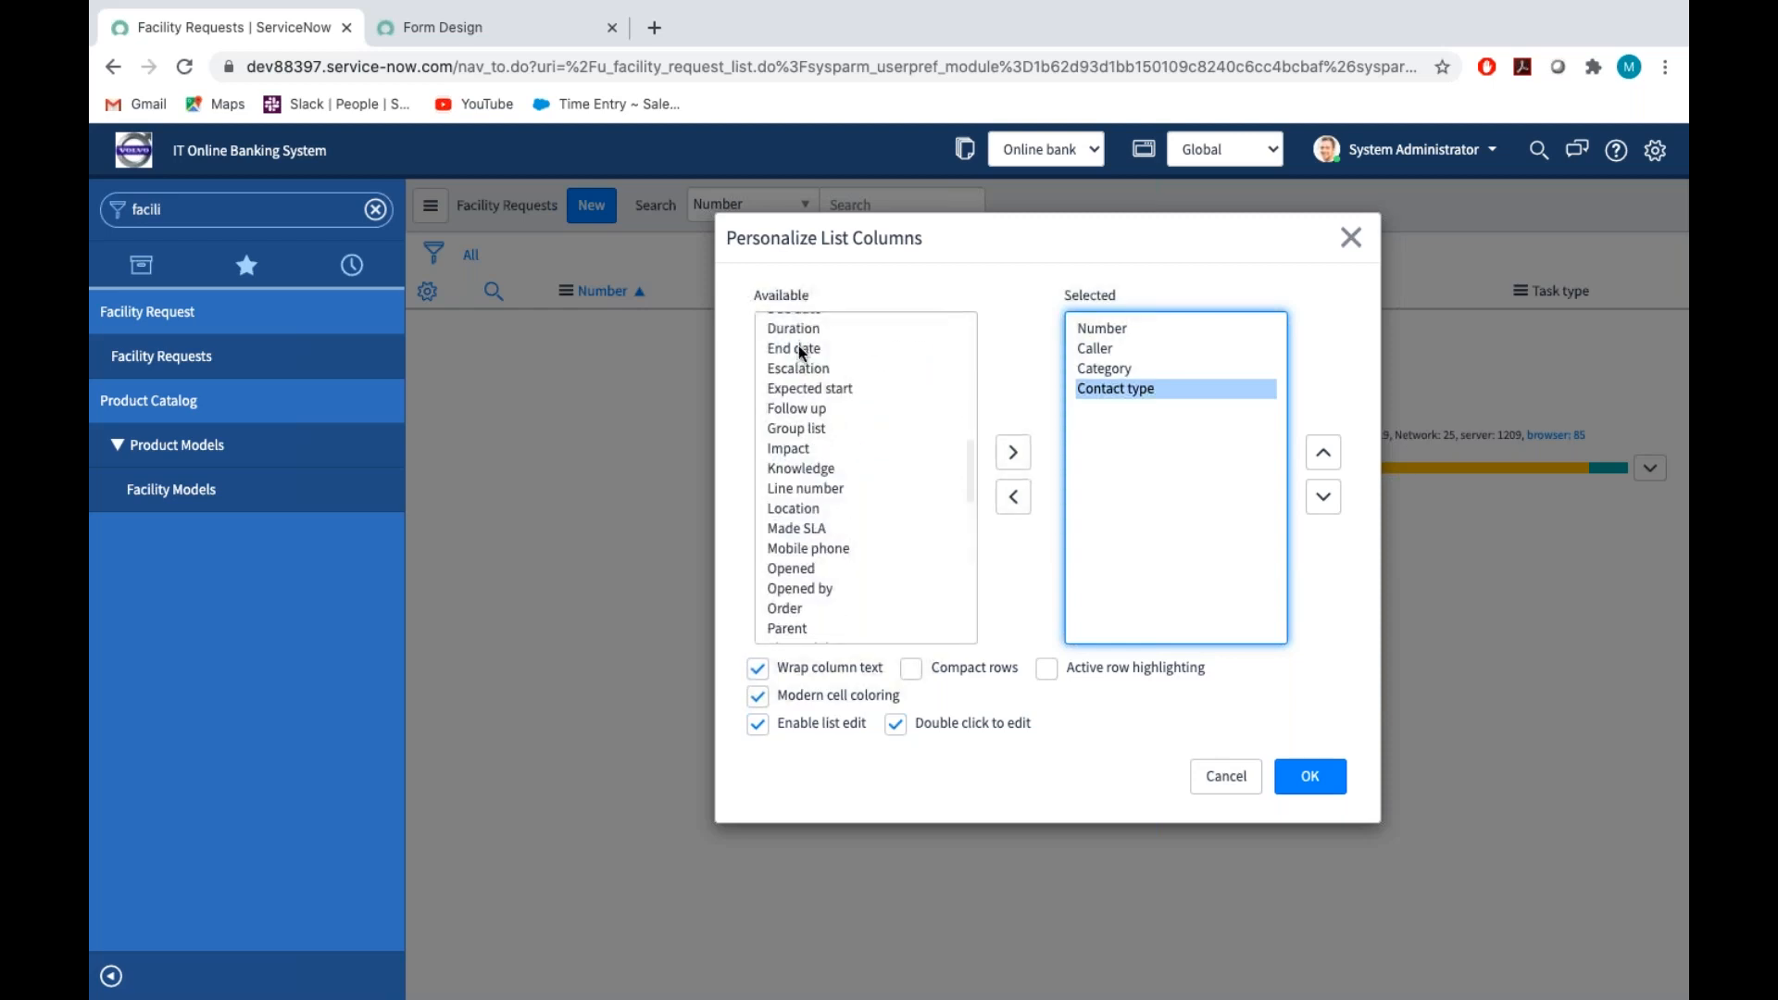
scroll(802, 429, down, 5)
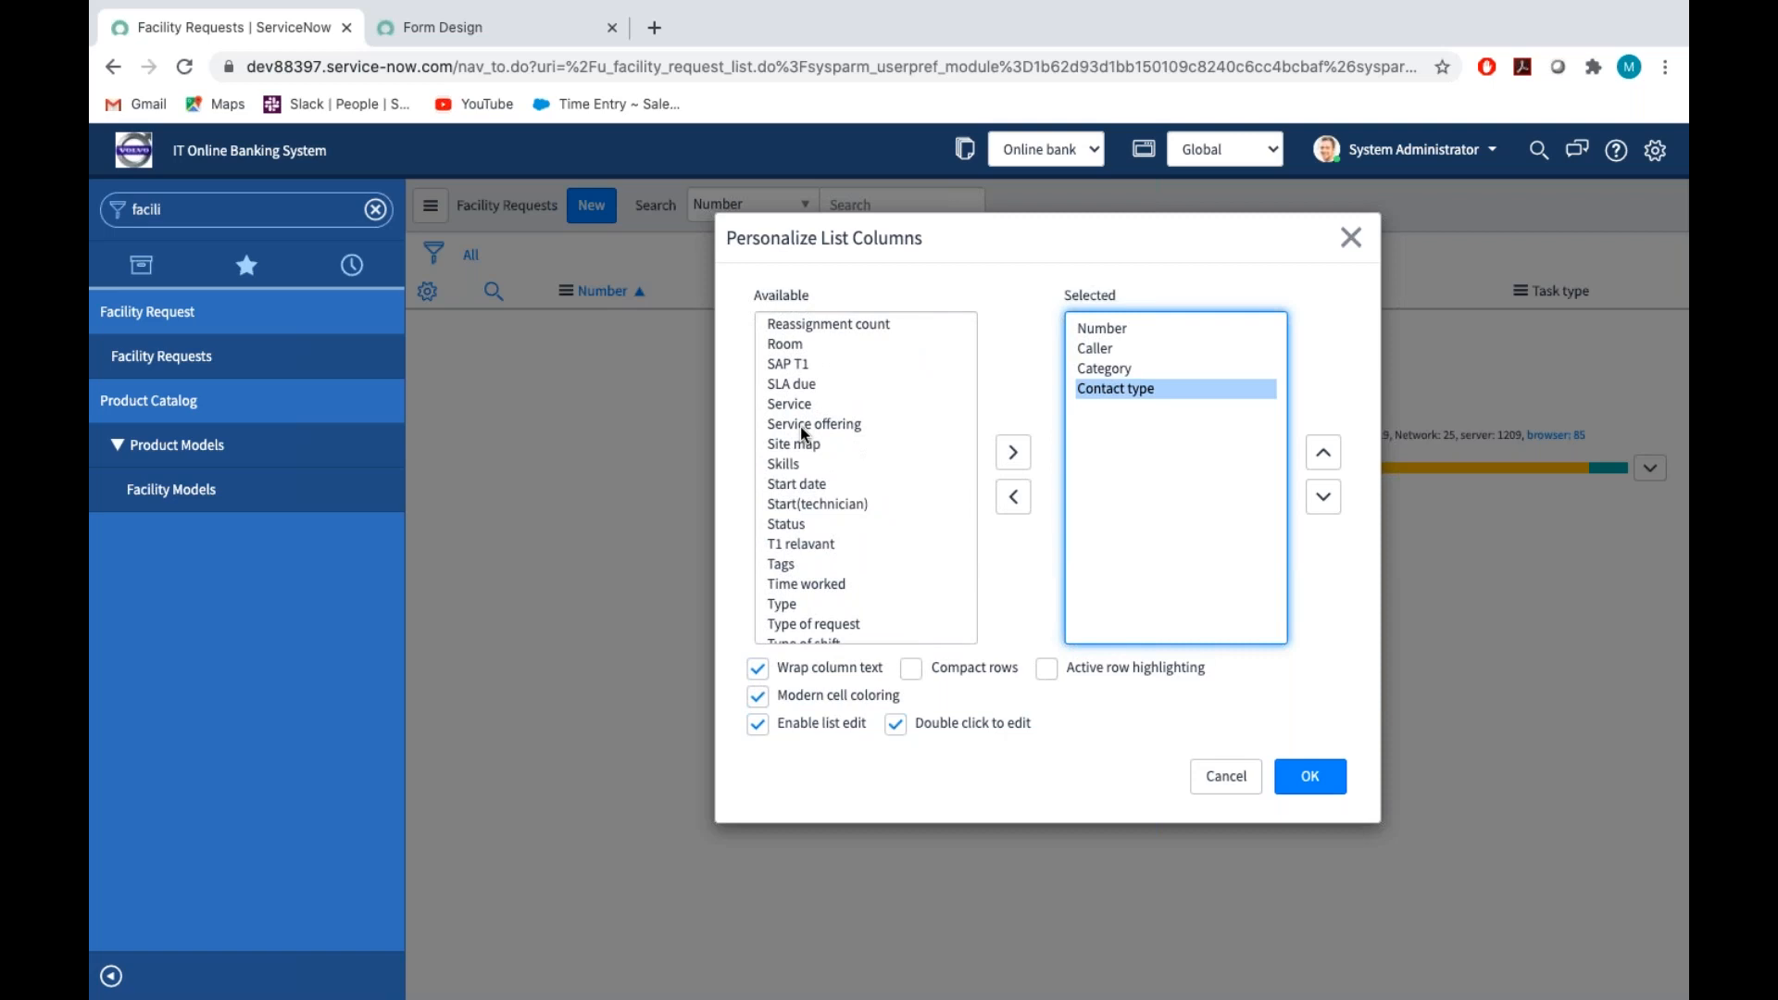
scroll(800, 426, down, 2)
scroll(800, 426, down, 1)
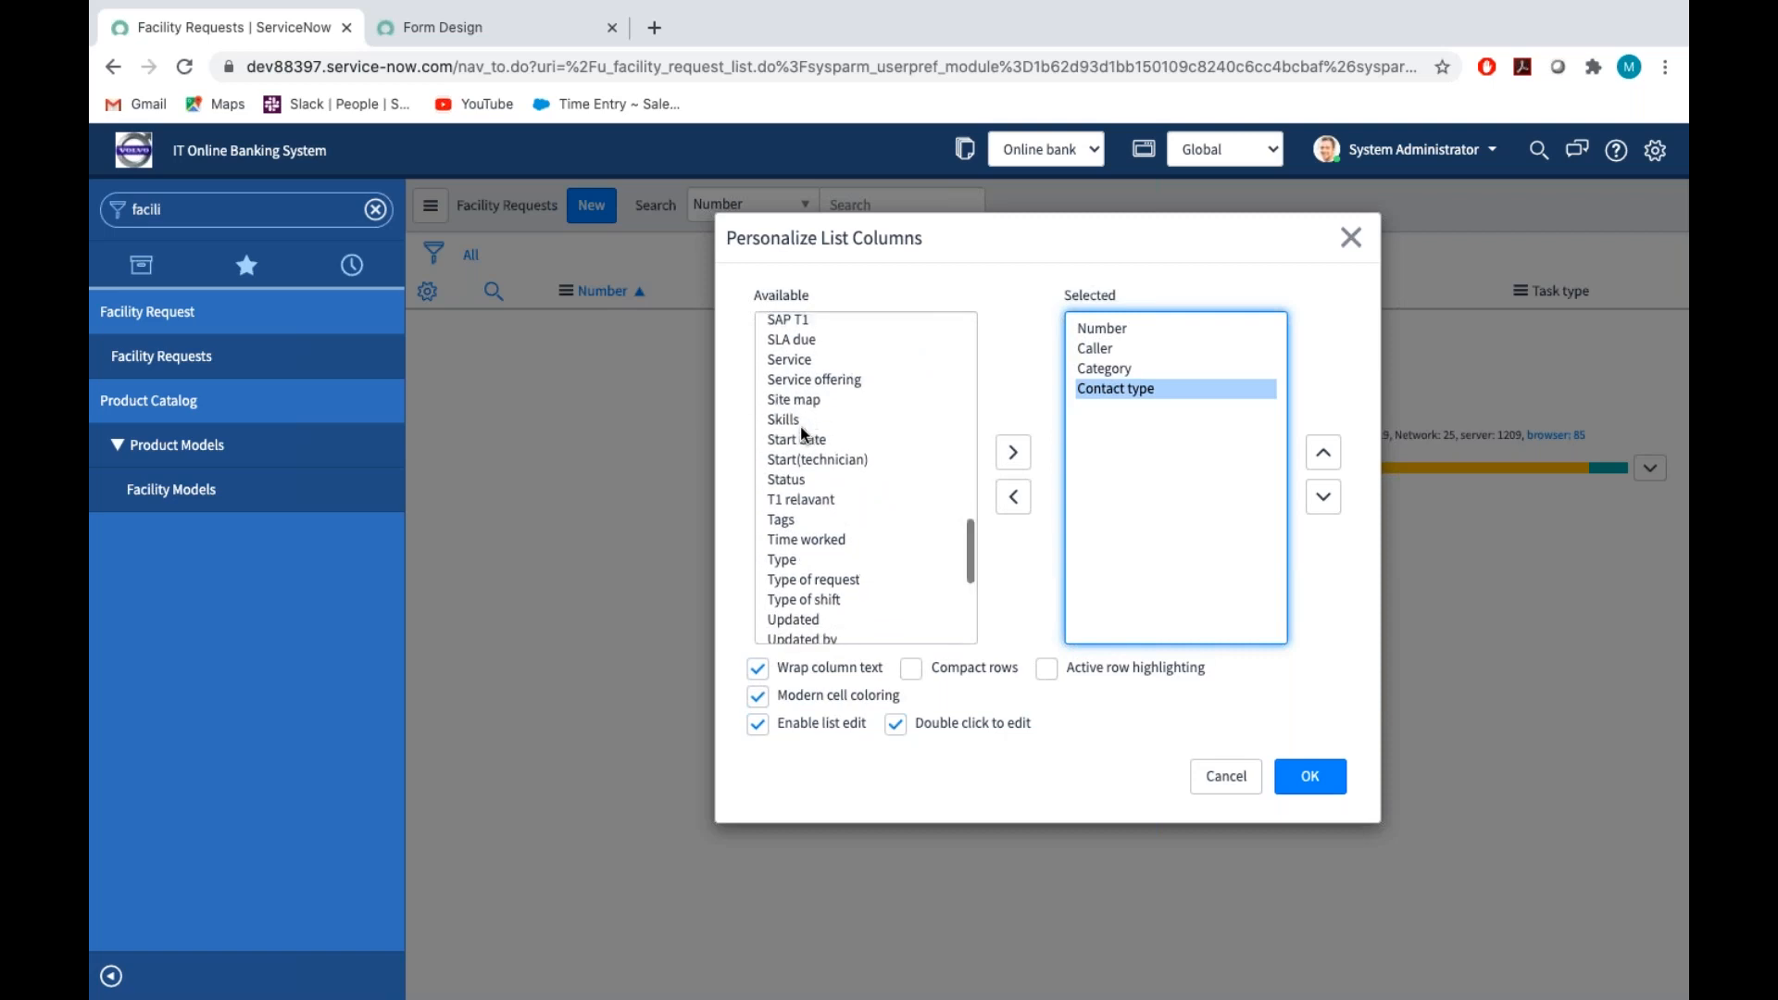
double_click(783, 534)
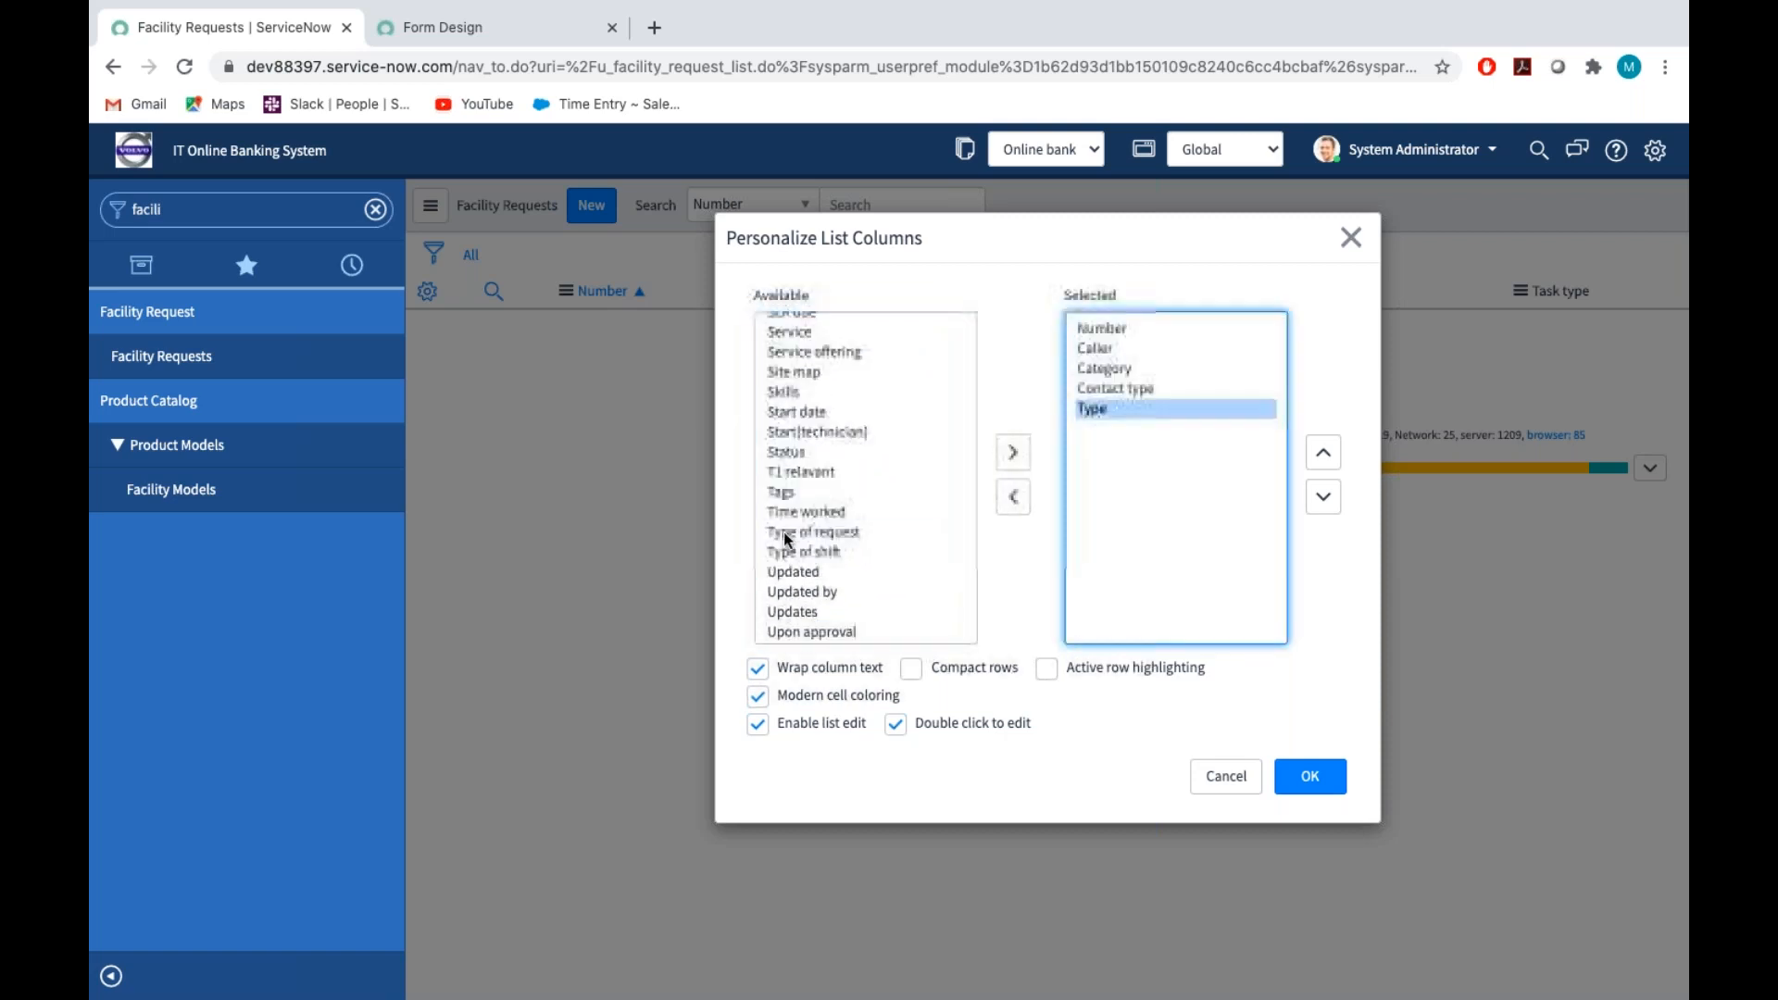
double_click(784, 533)
double_click(787, 531)
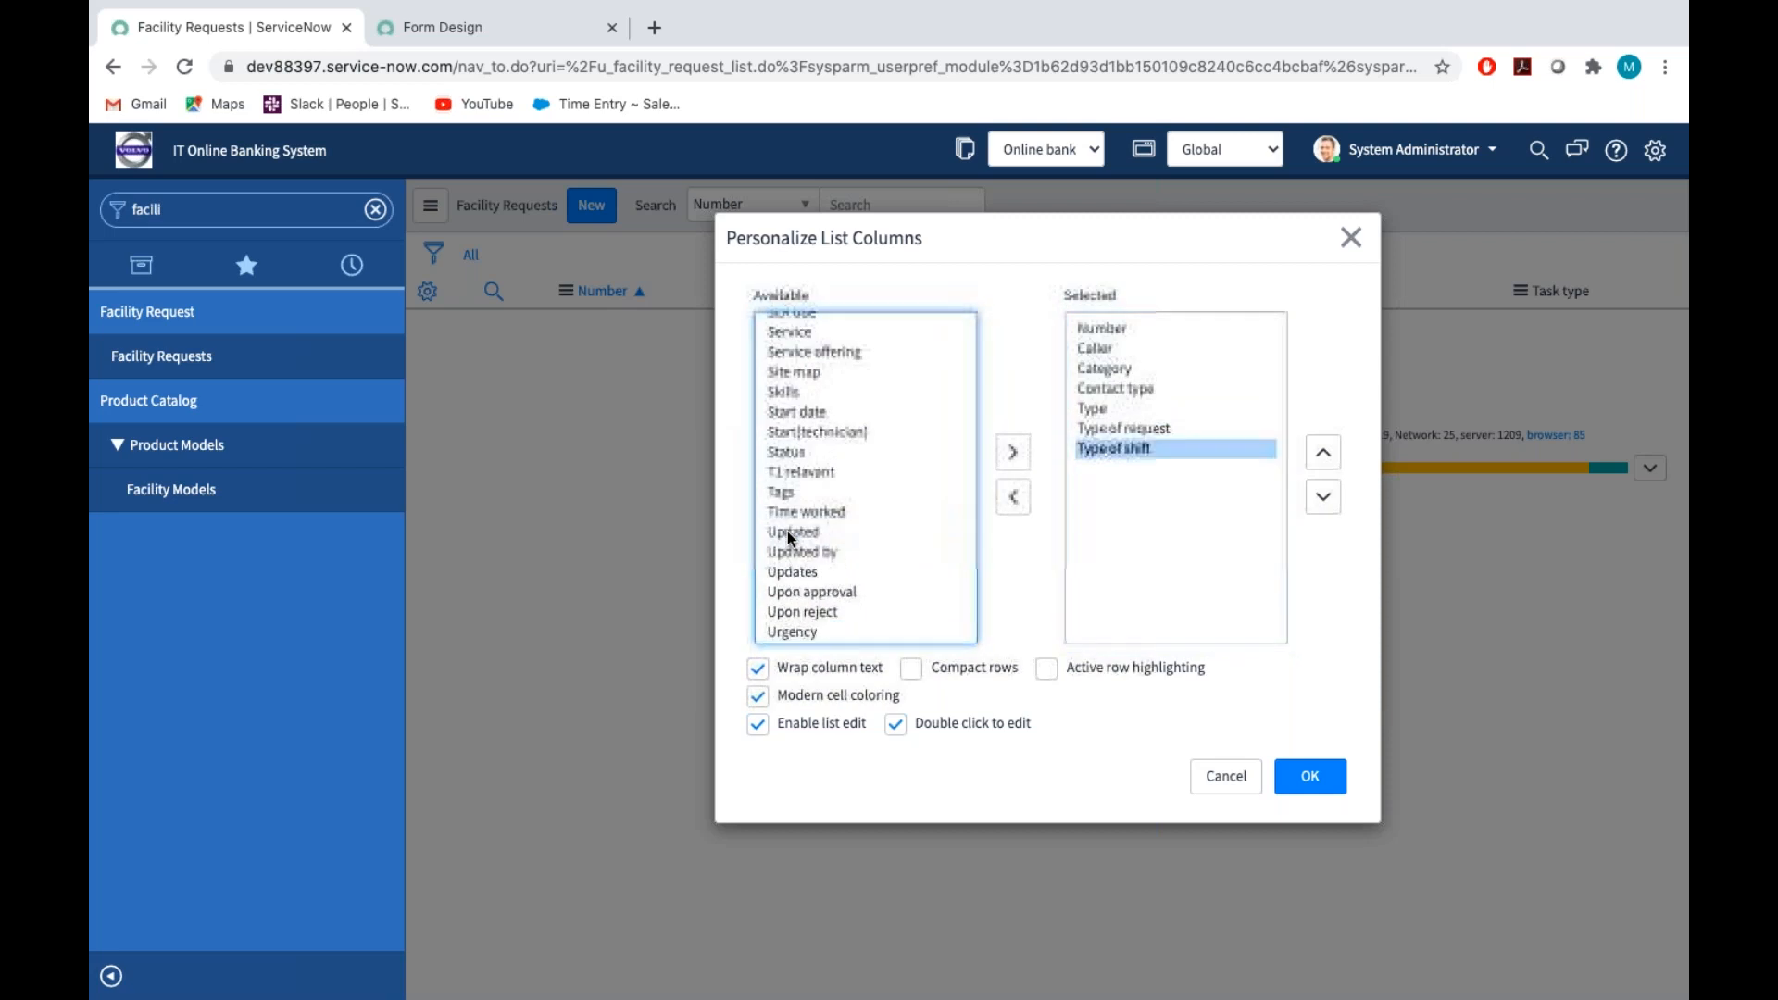
click(1326, 784)
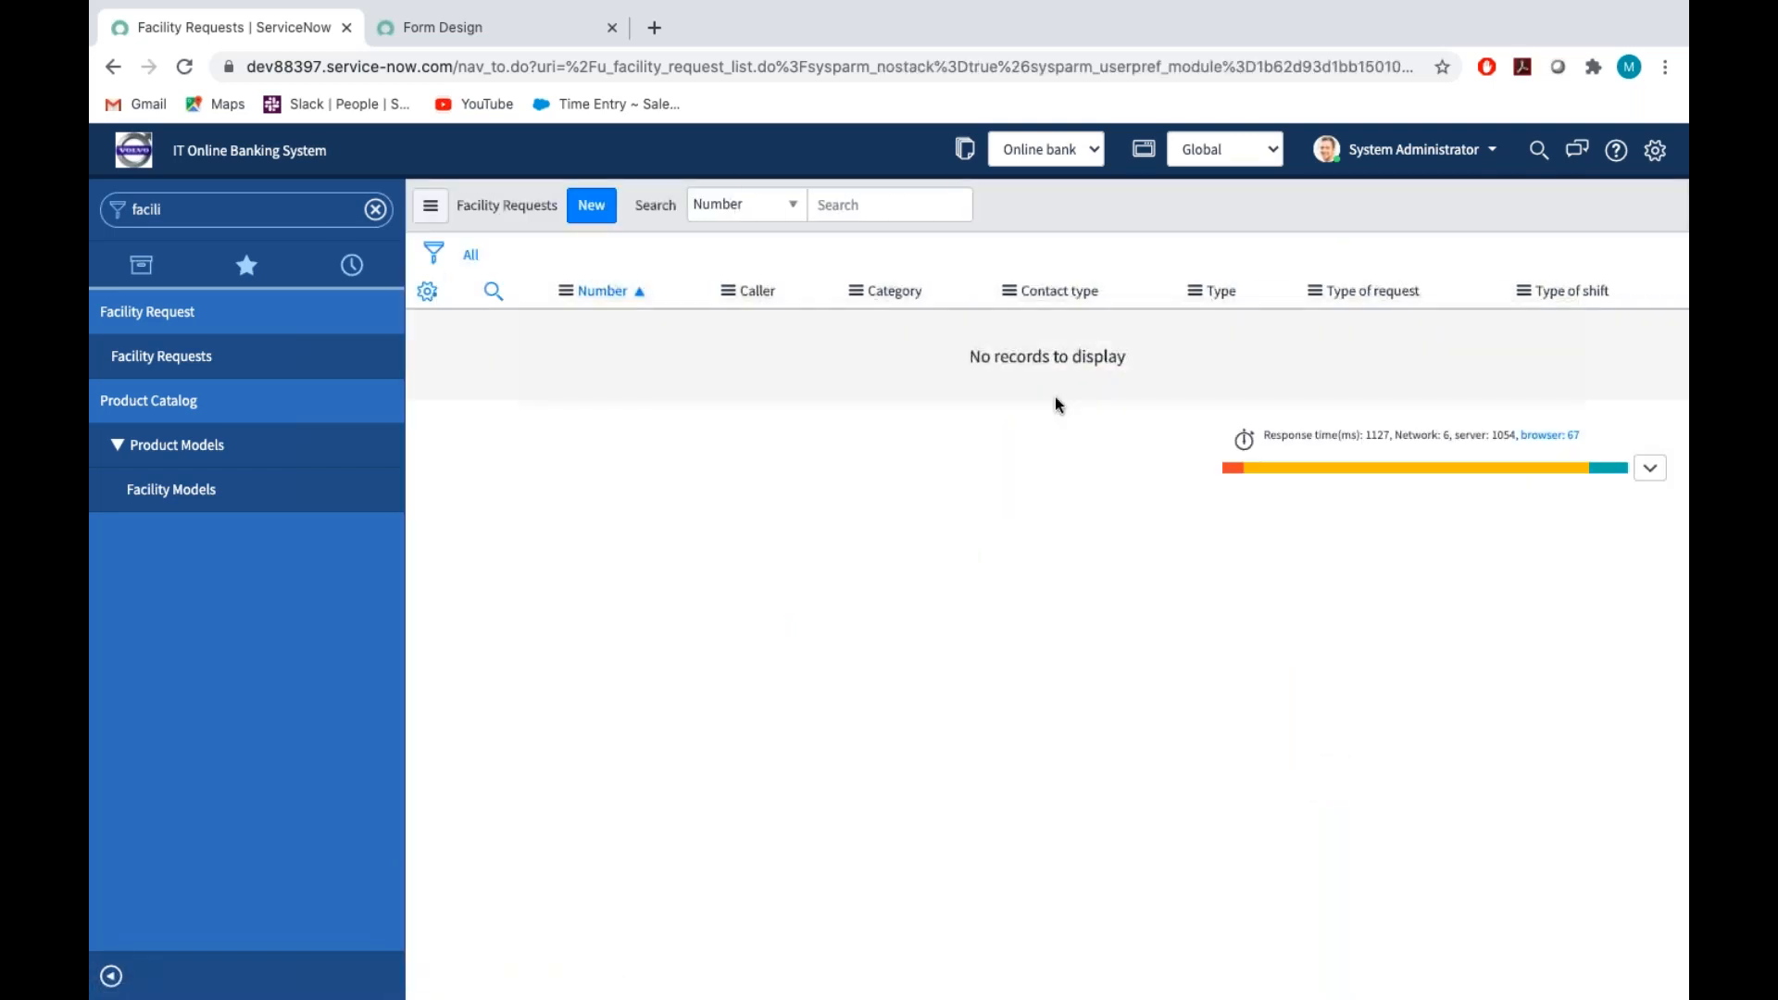
Open a new Facility Request record, and in Form Design find Contact type with "conta", place it above Opened by and save
click(600, 225)
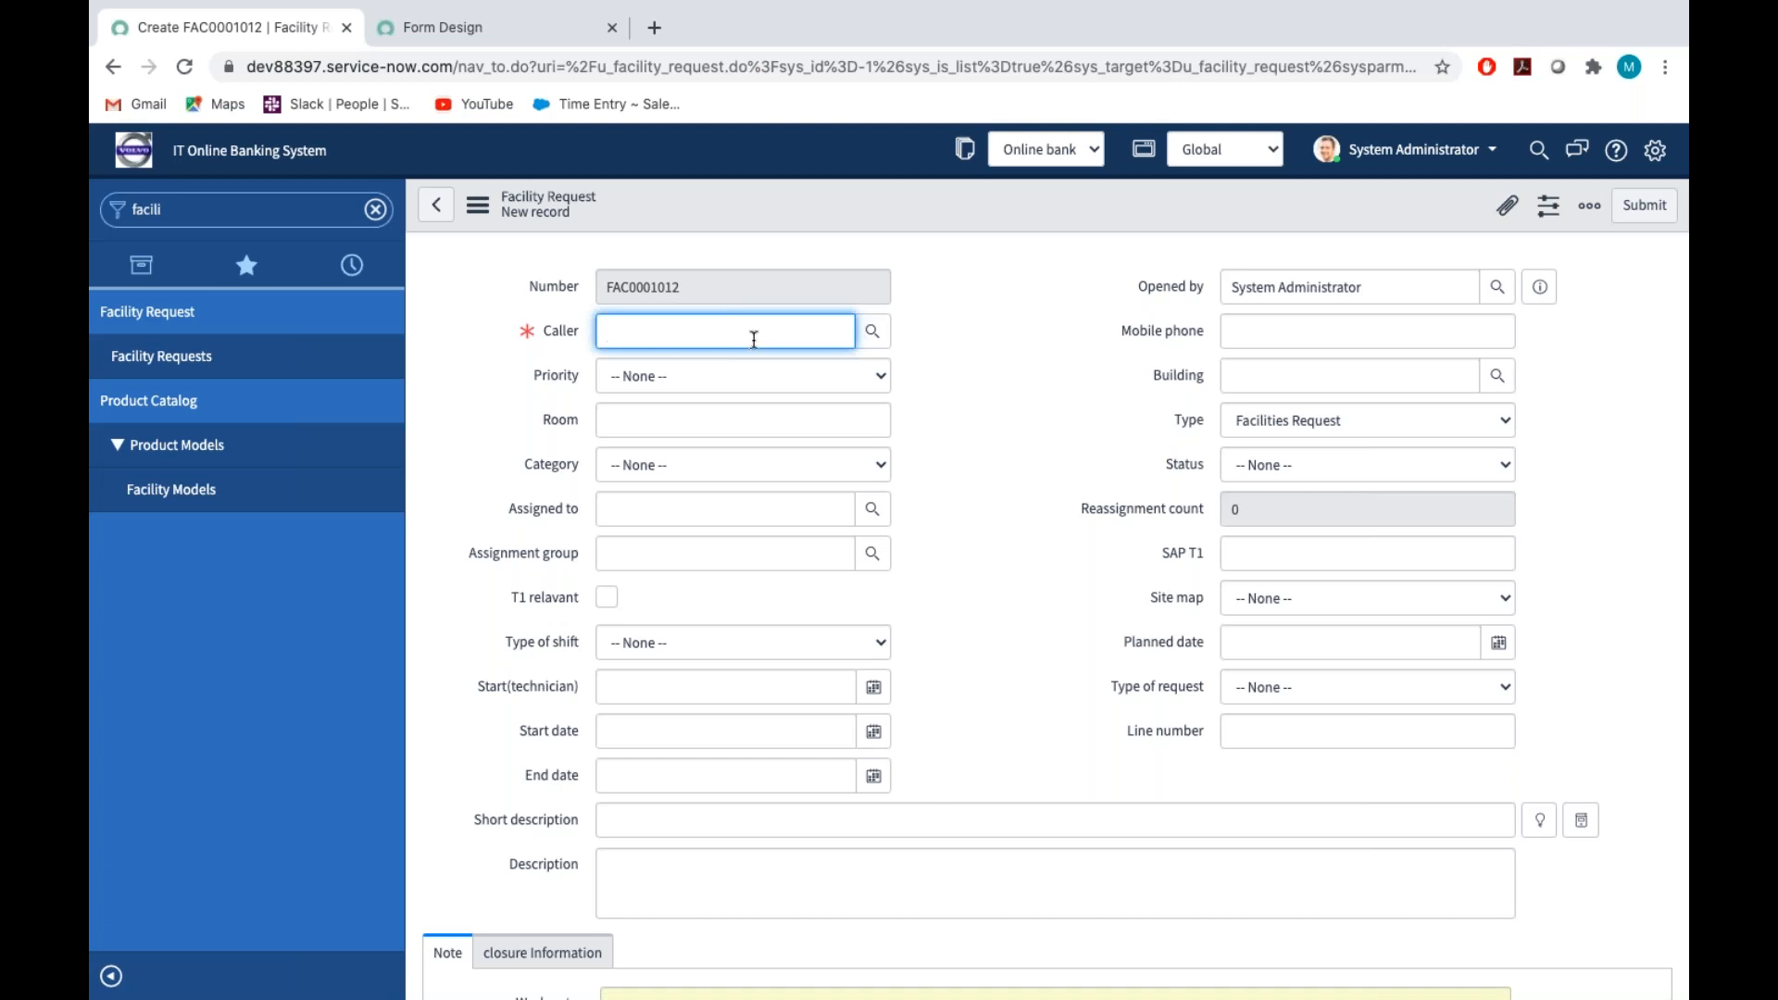
click(479, 23)
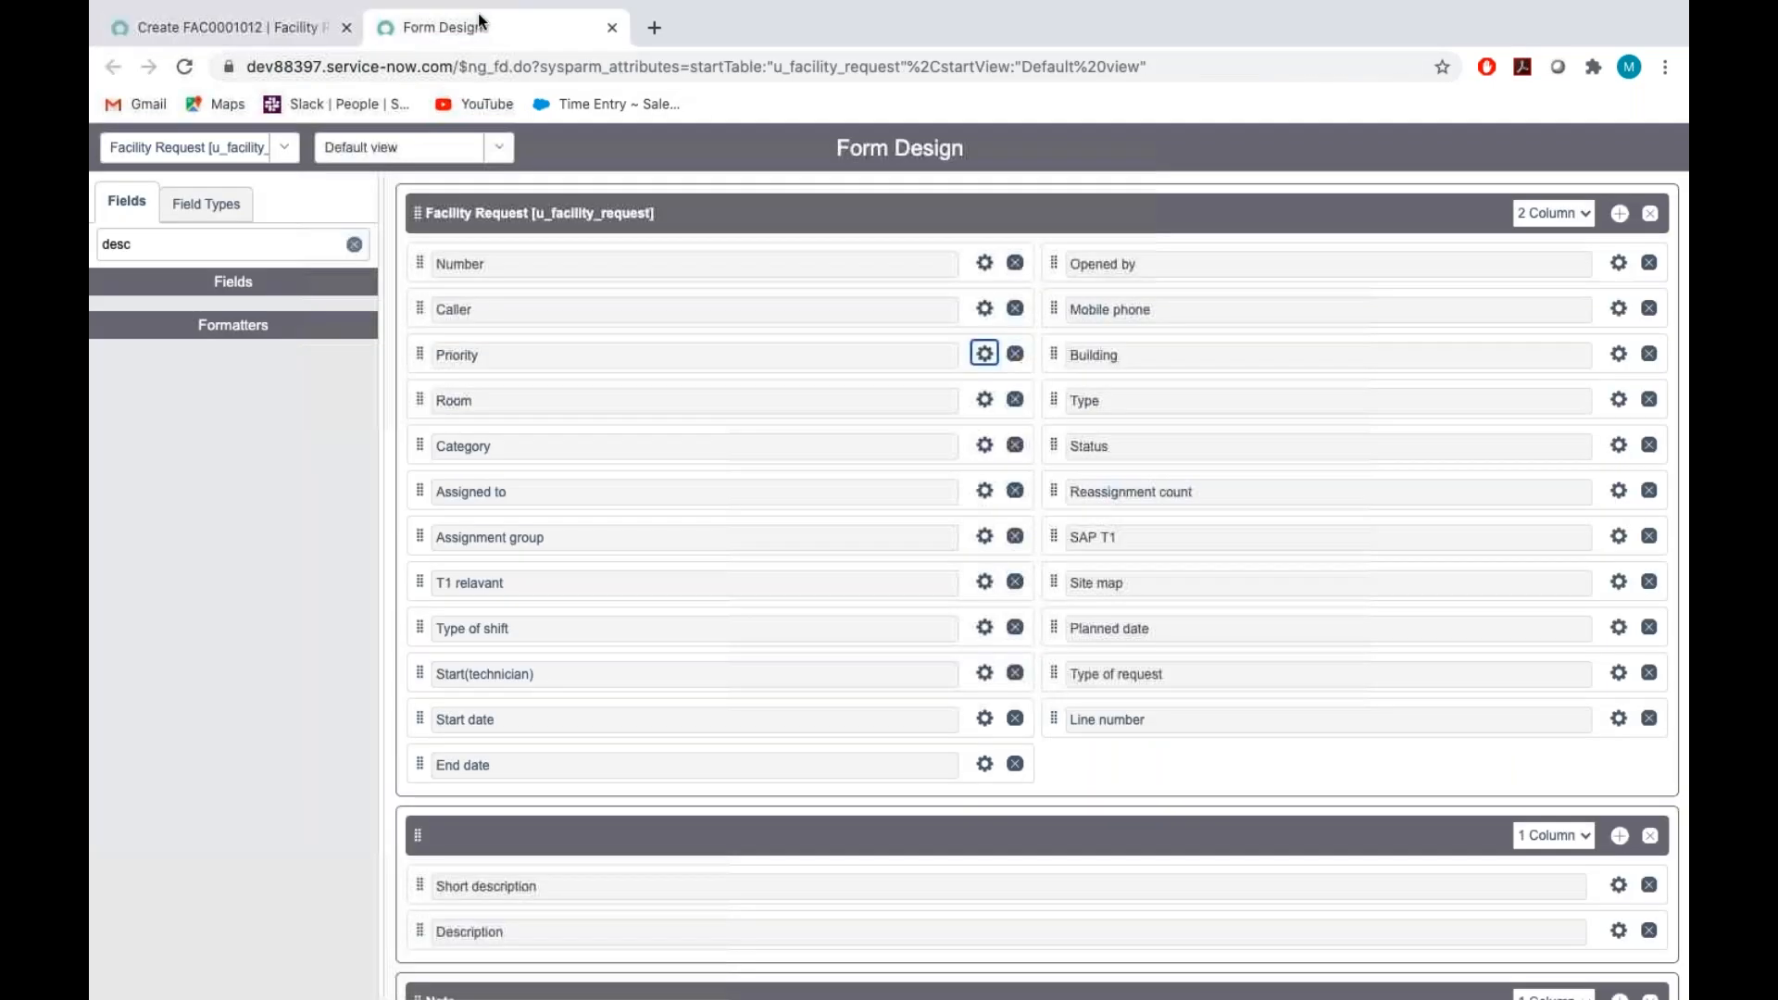
click(179, 246)
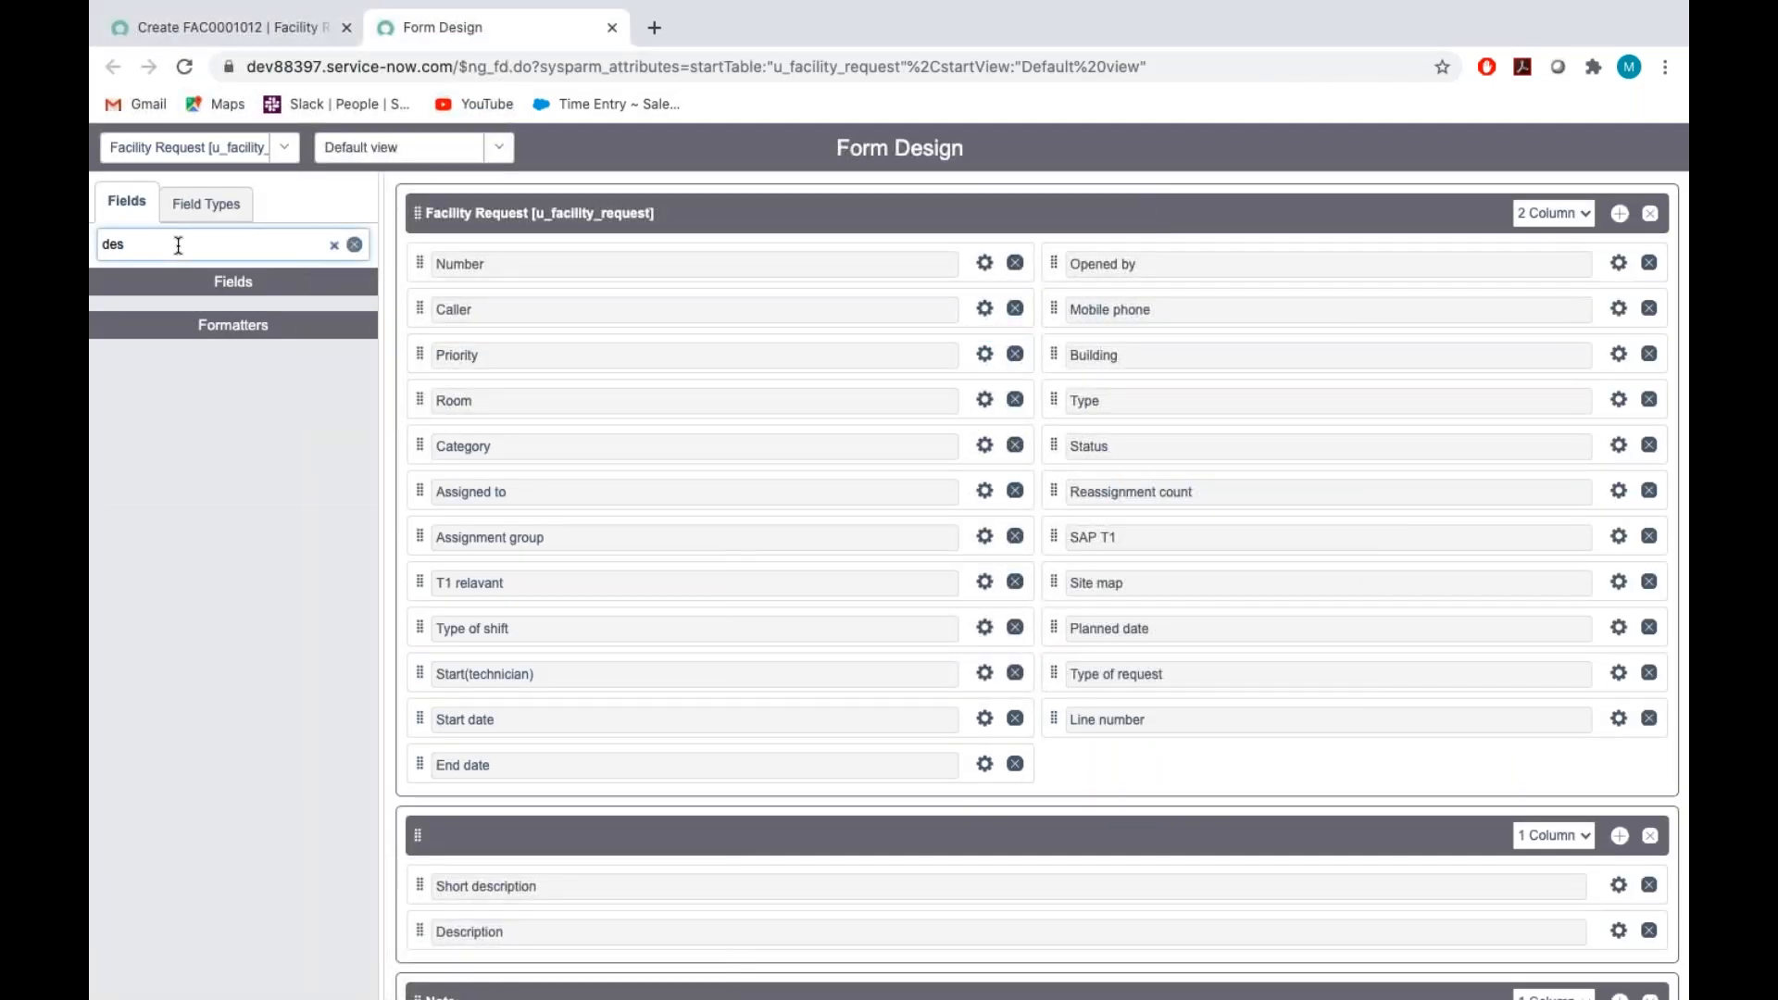
key(BackSpace)
key(BackSpace)
key(BackSpace)
text(conta)
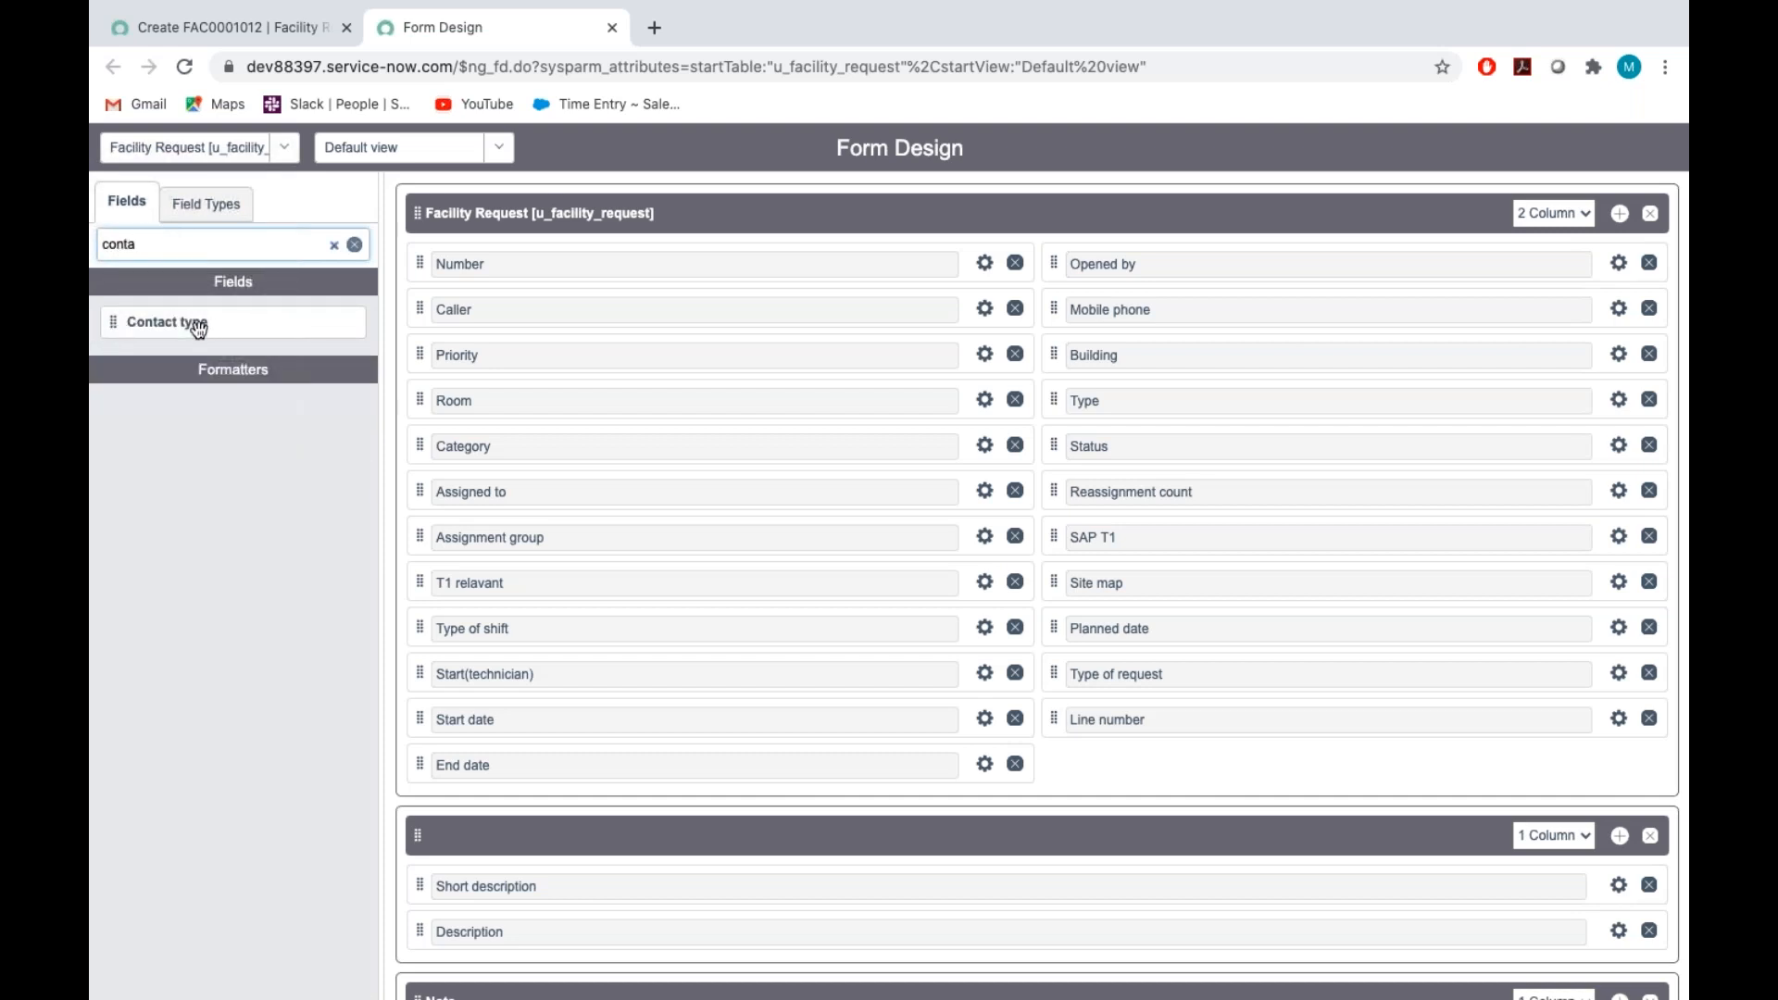
drag(197, 329, 1140, 260)
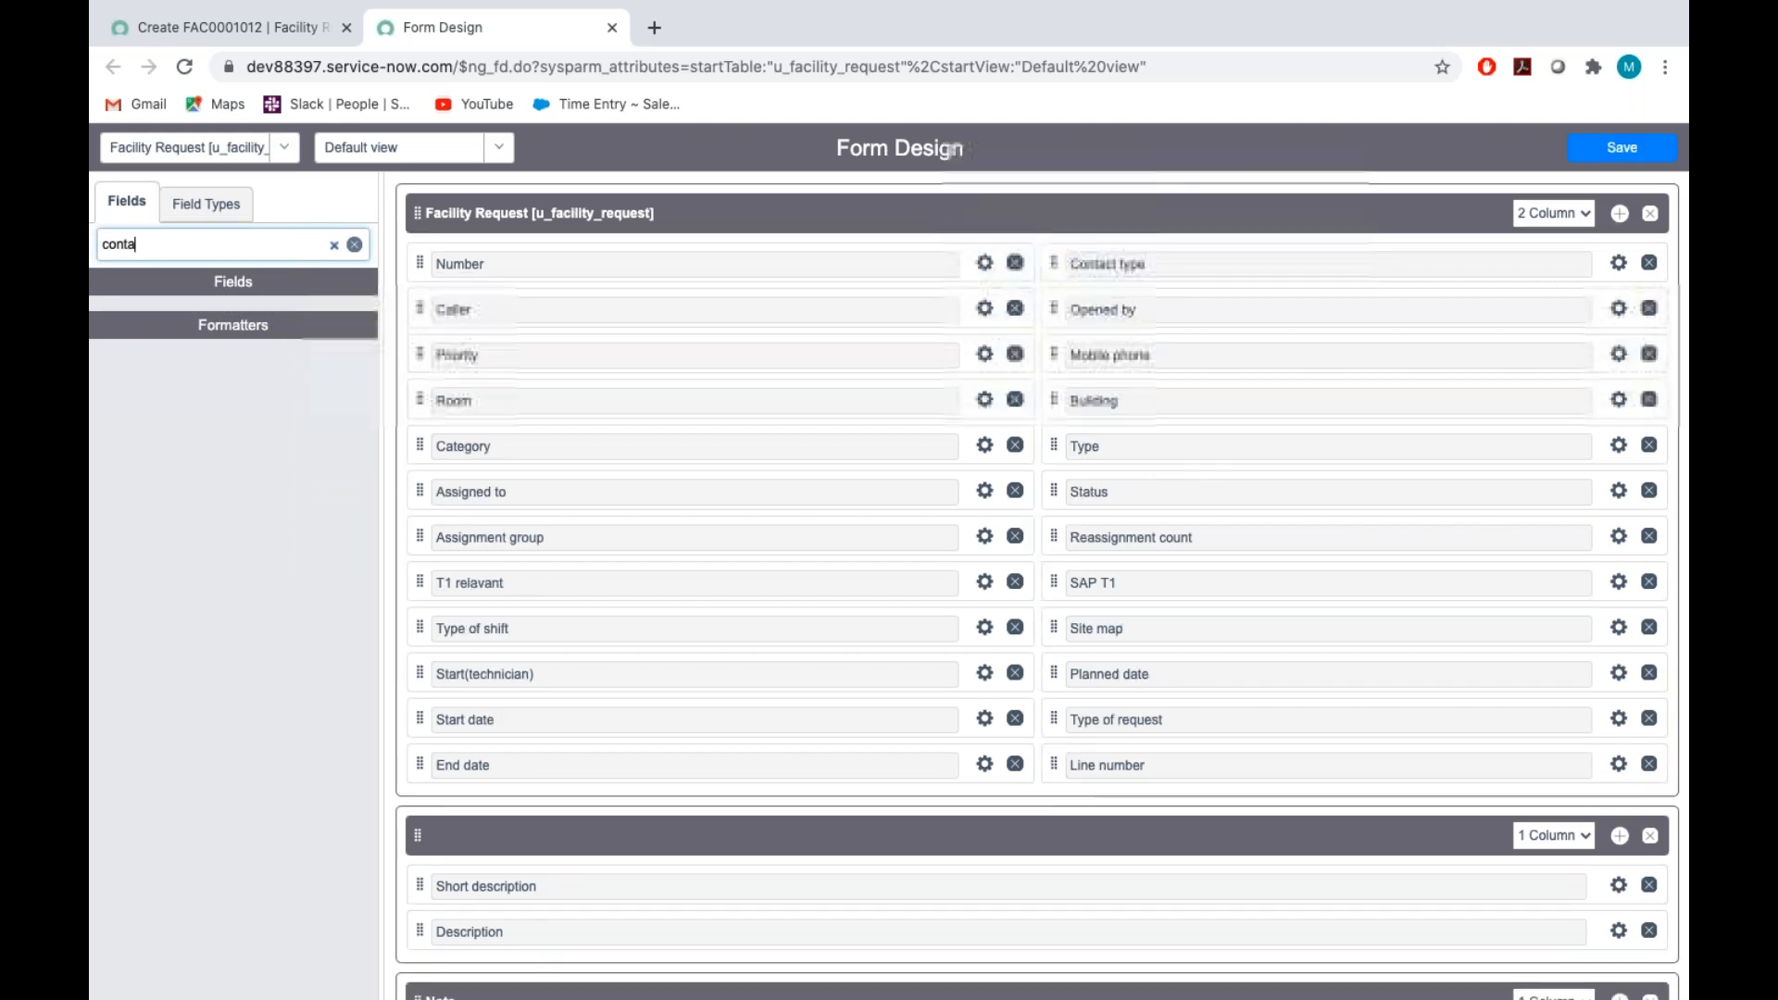
click(1622, 148)
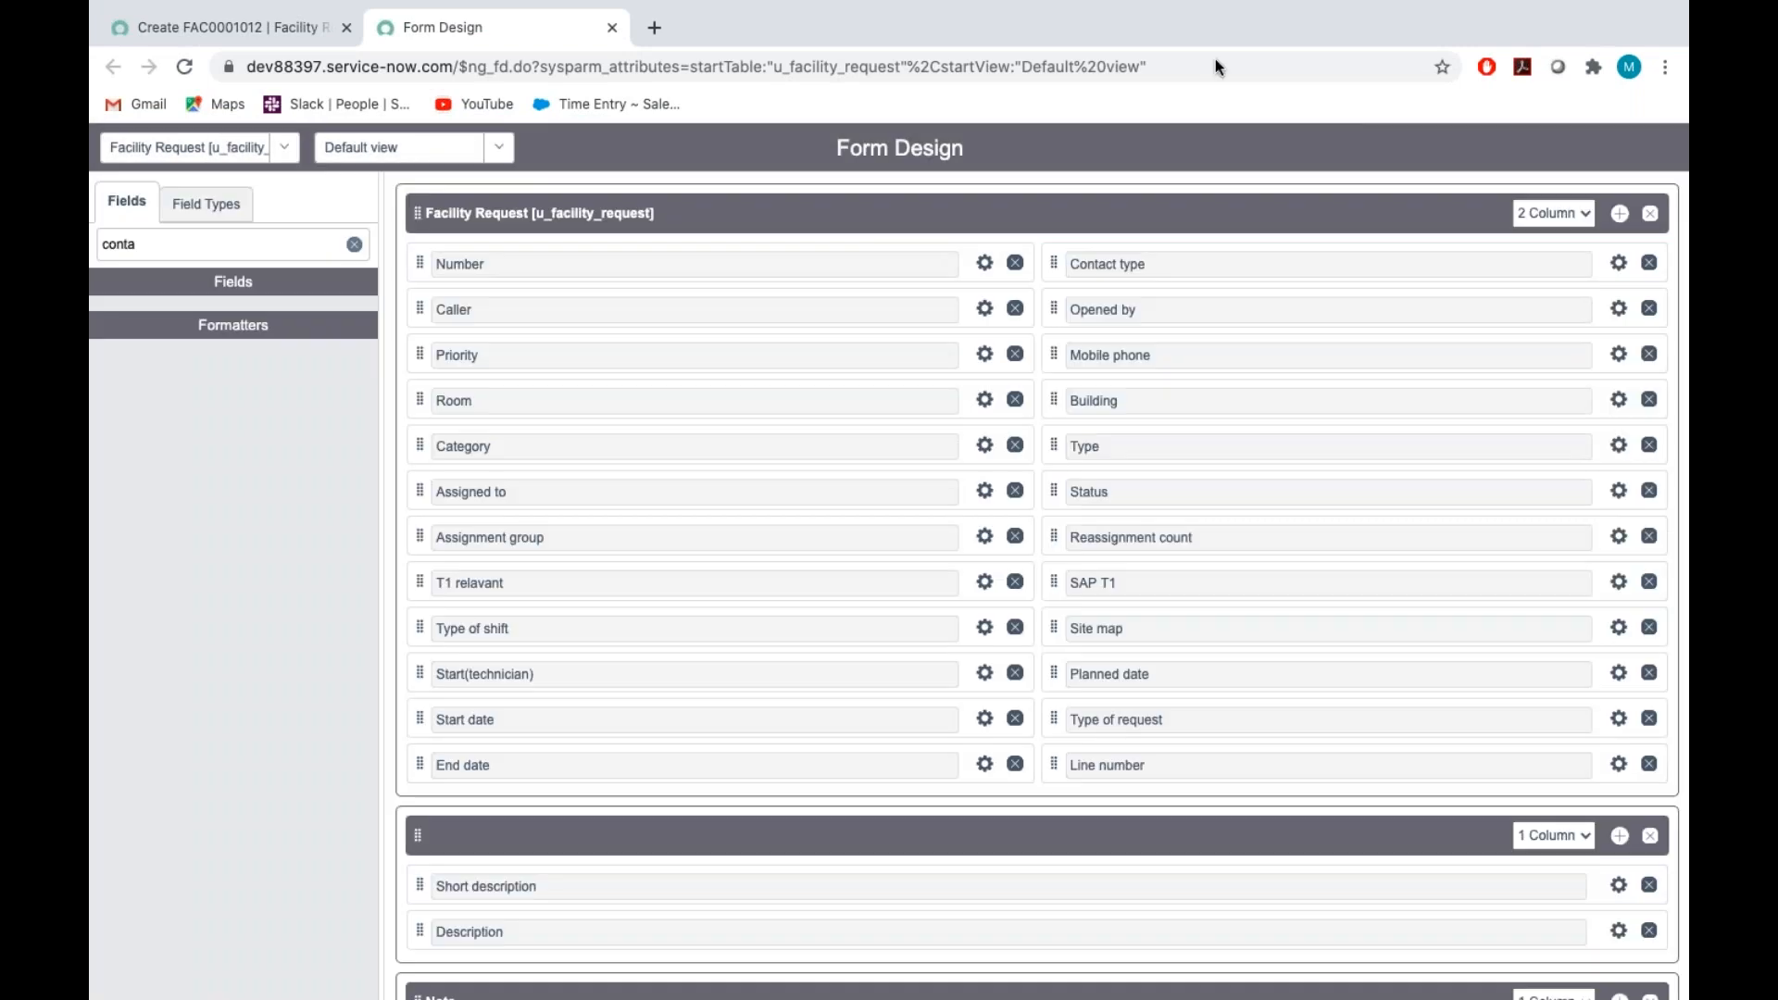
Return to the new Facility Request record, reload its form and choose the first listed user as Caller
click(142, 37)
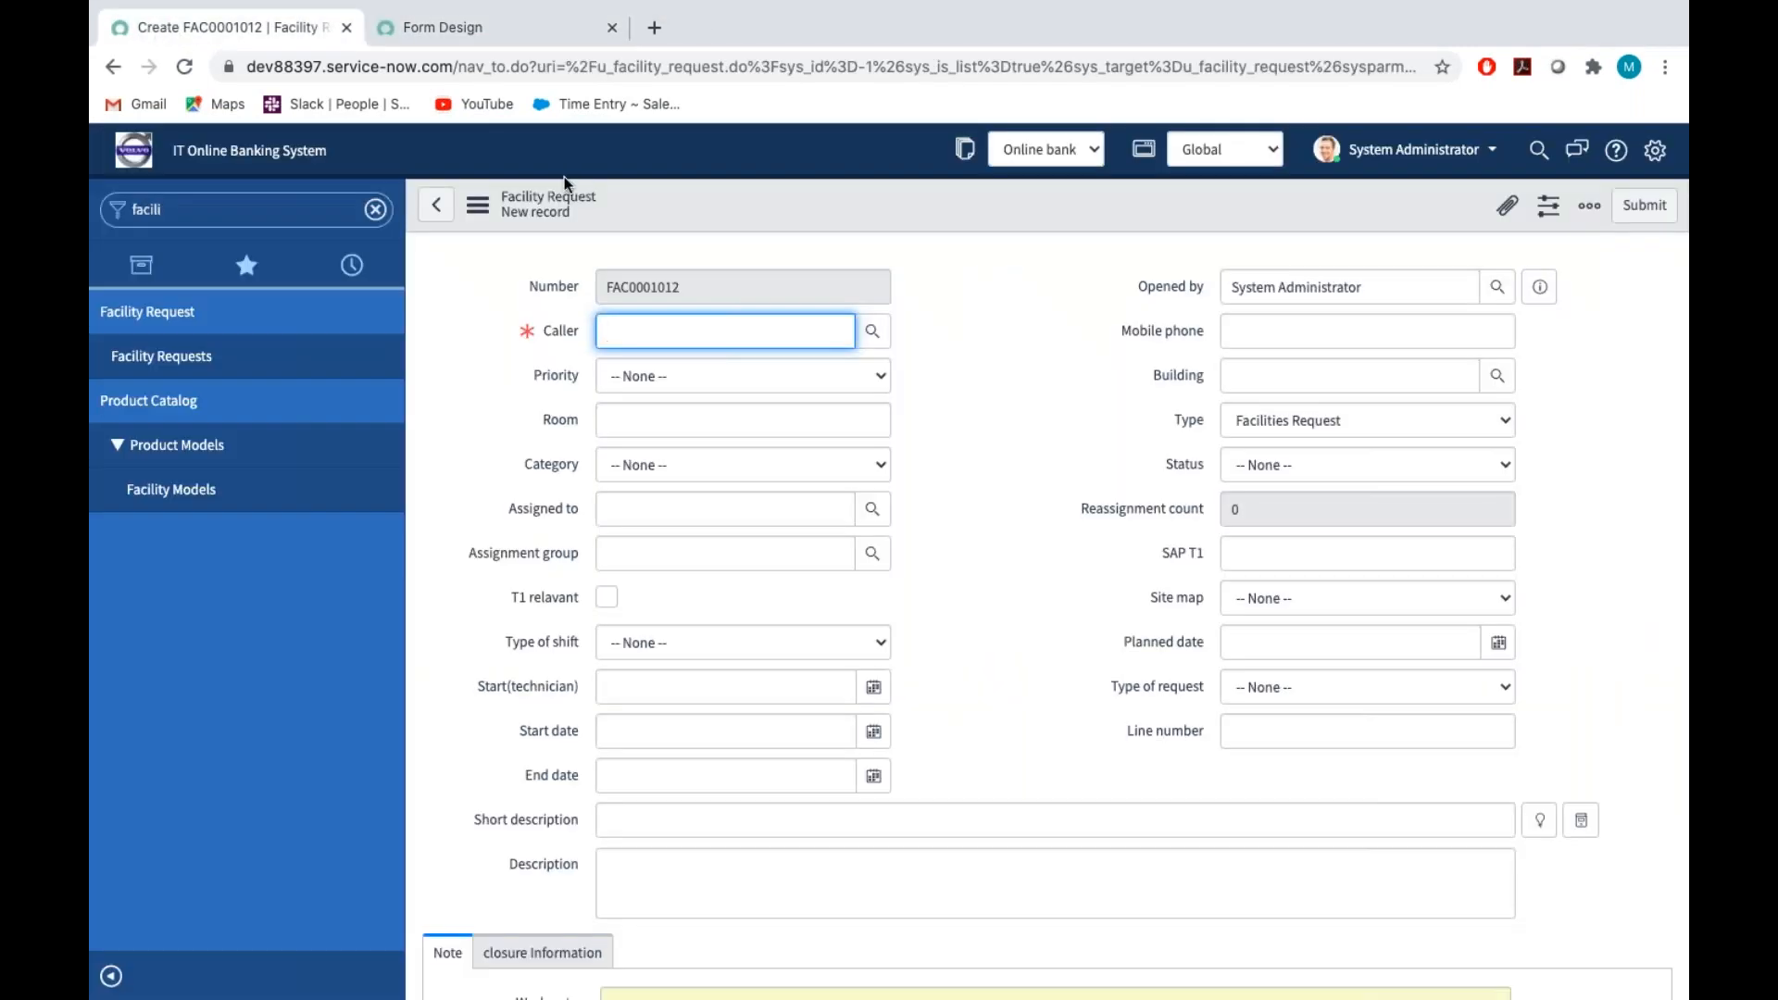
click(478, 207)
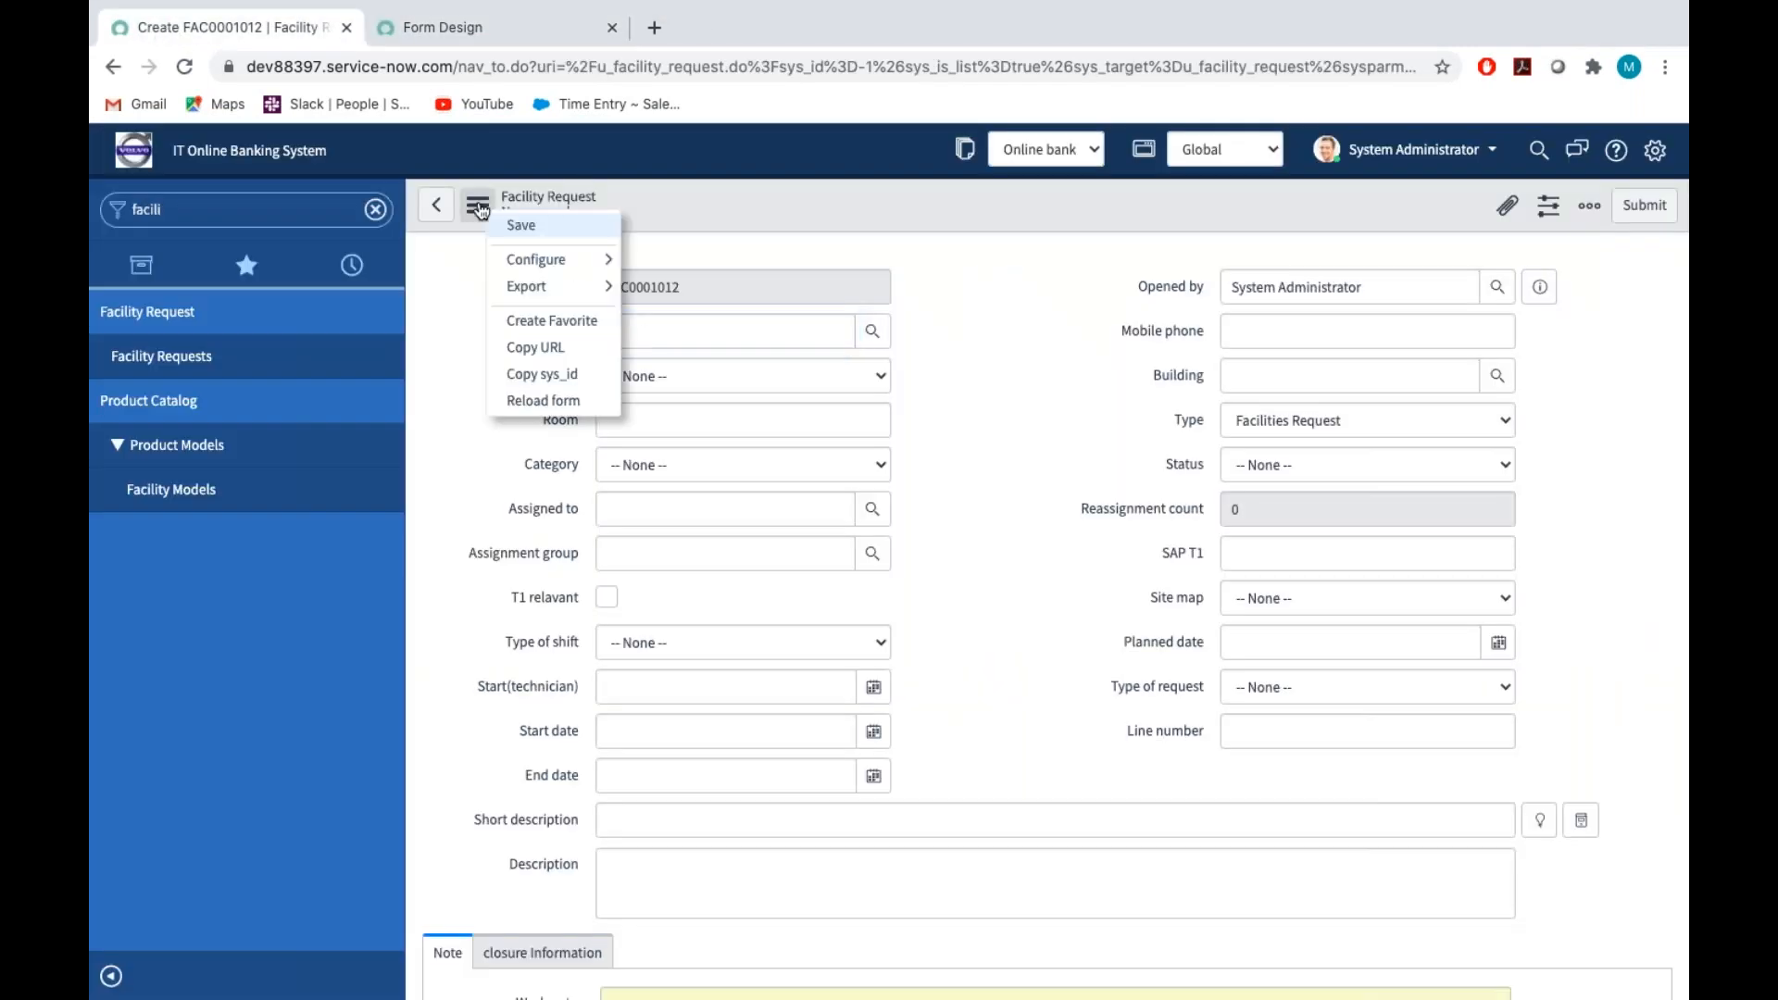
click(545, 401)
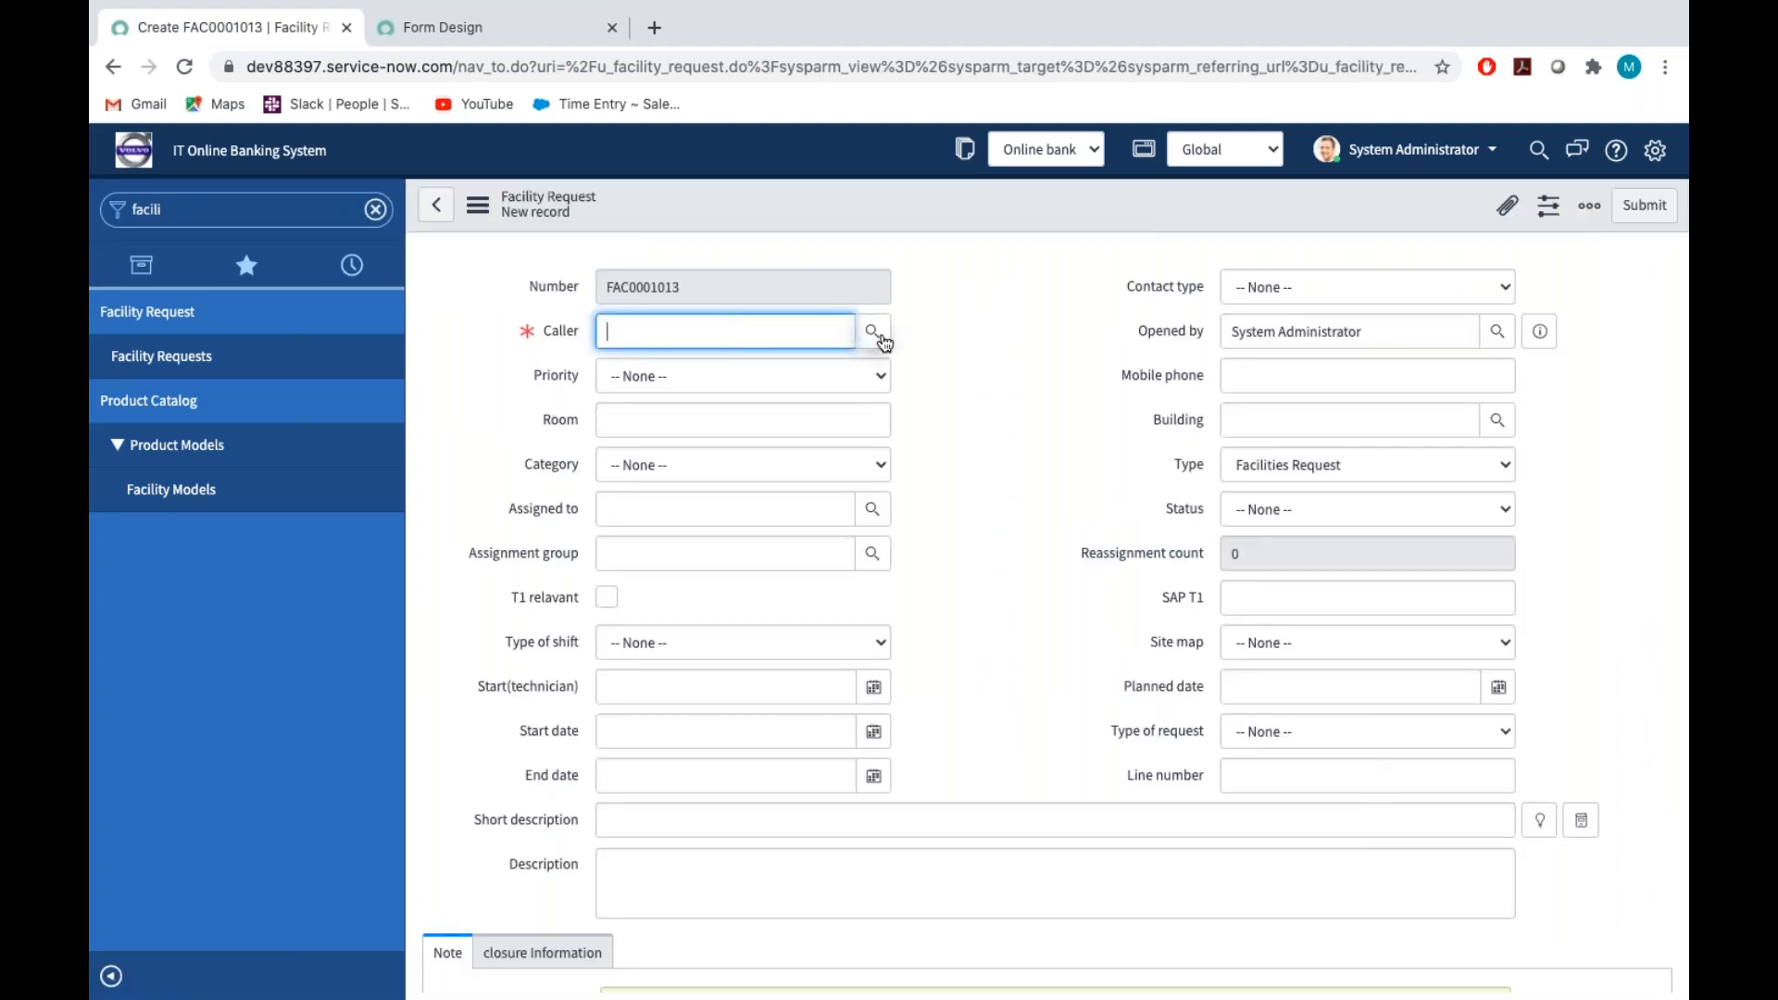
click(874, 333)
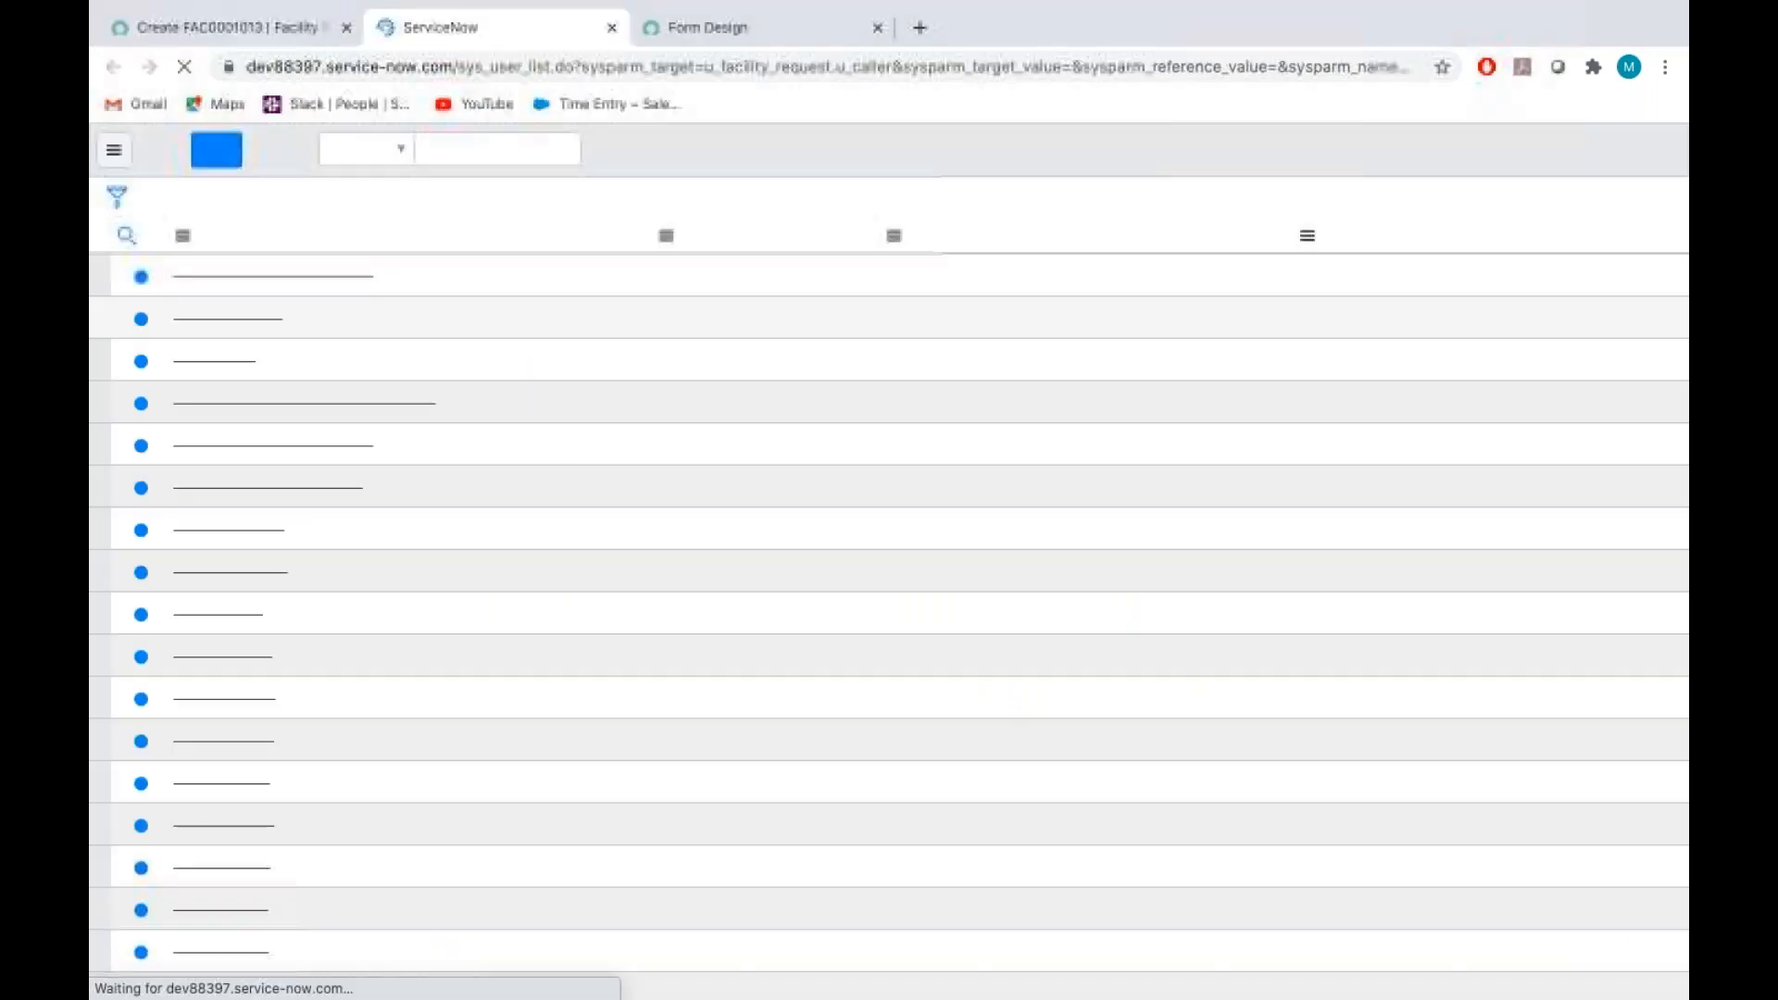
click(241, 271)
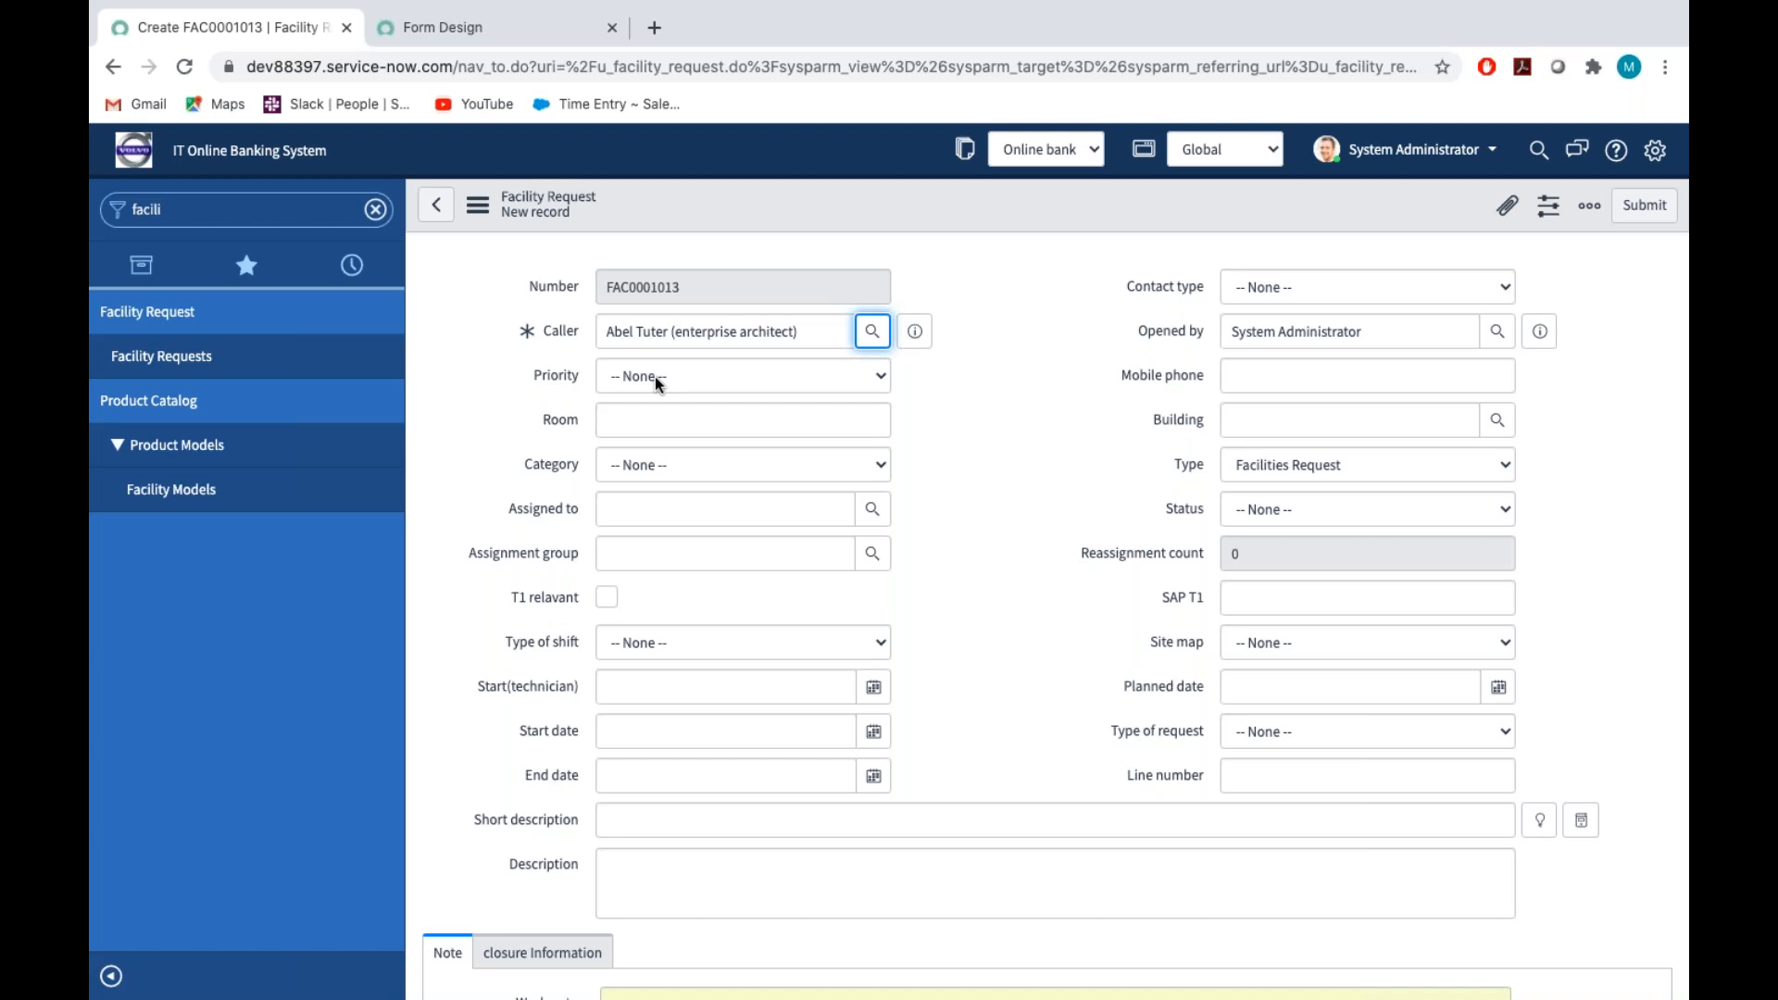
Find UI Policies under System UI with "ui polici", leave the unsaved record and start a new UI policy
click(182, 211)
text(u)
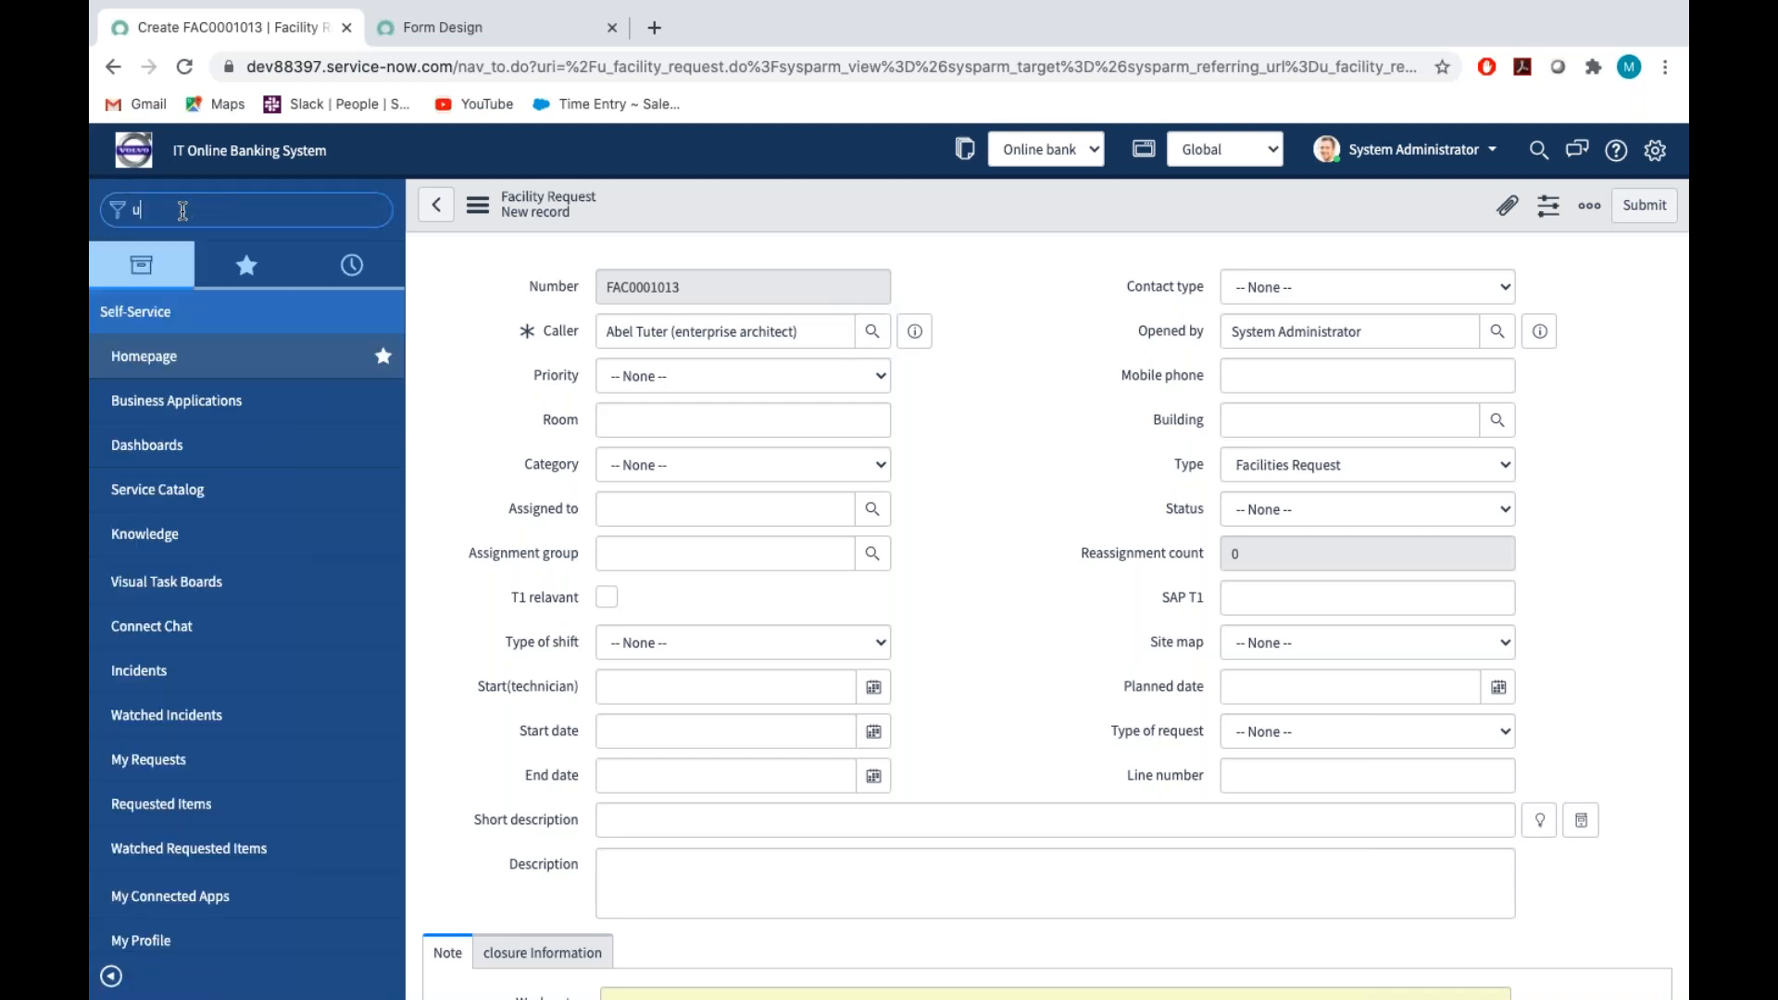
text(i polici)
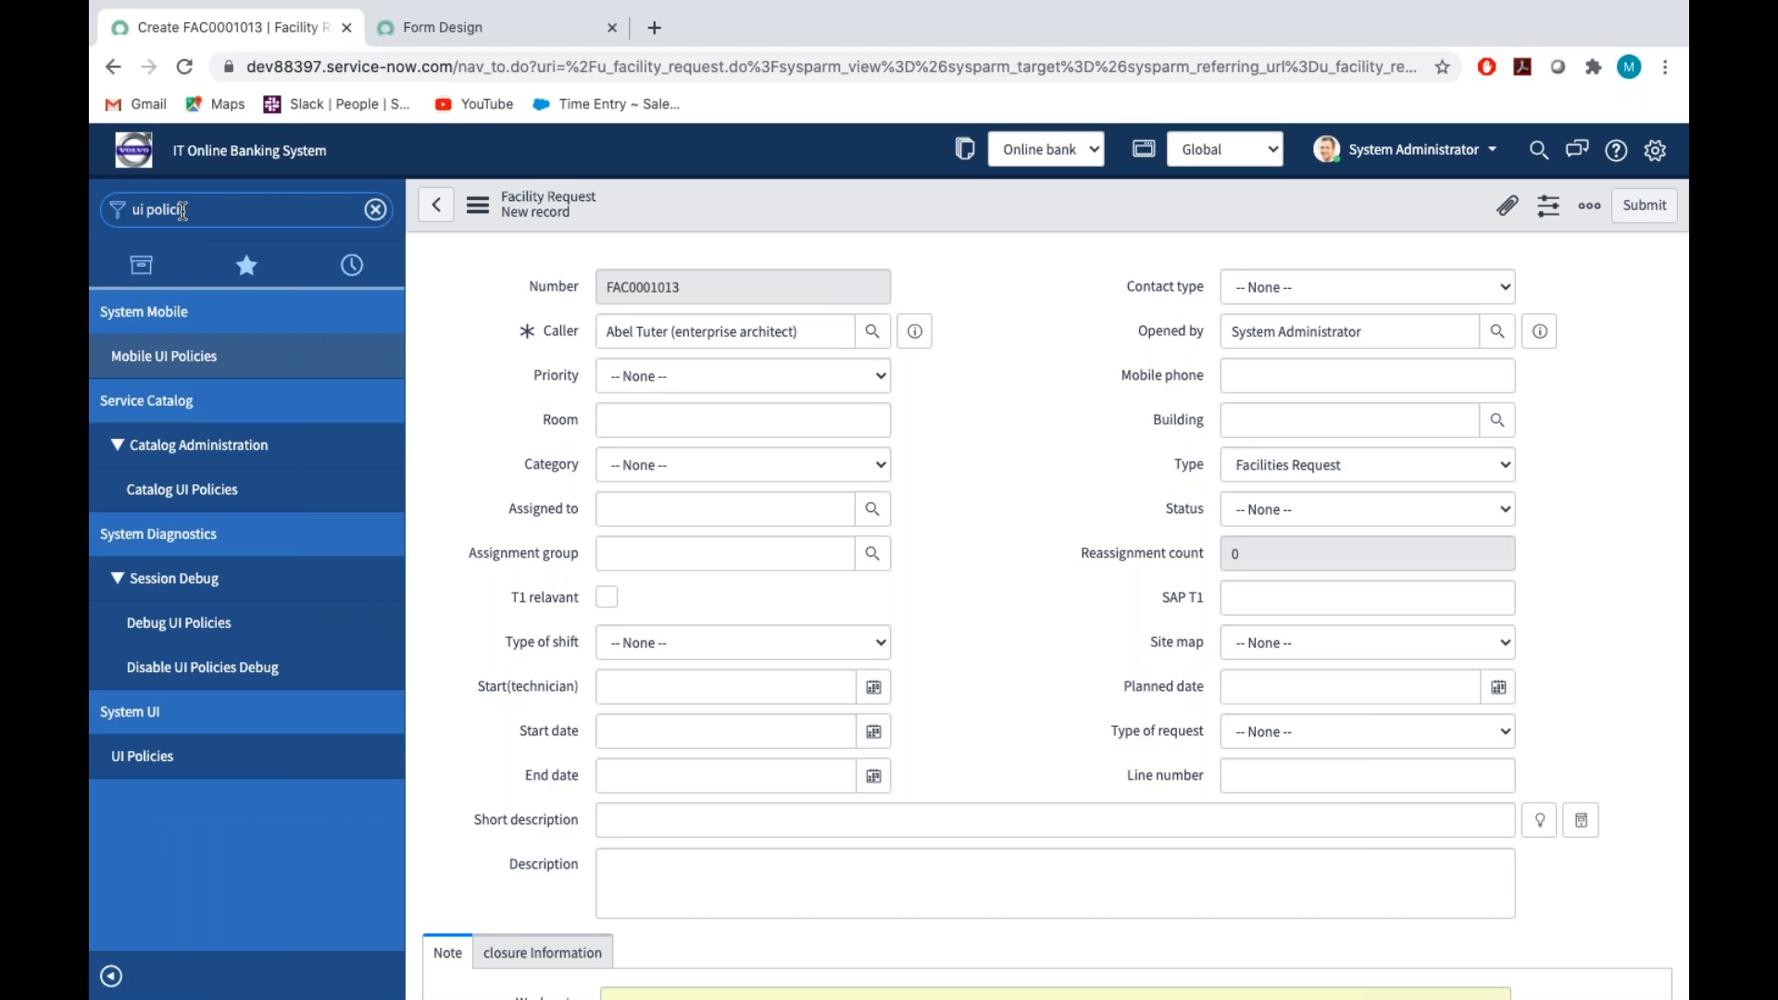
click(158, 766)
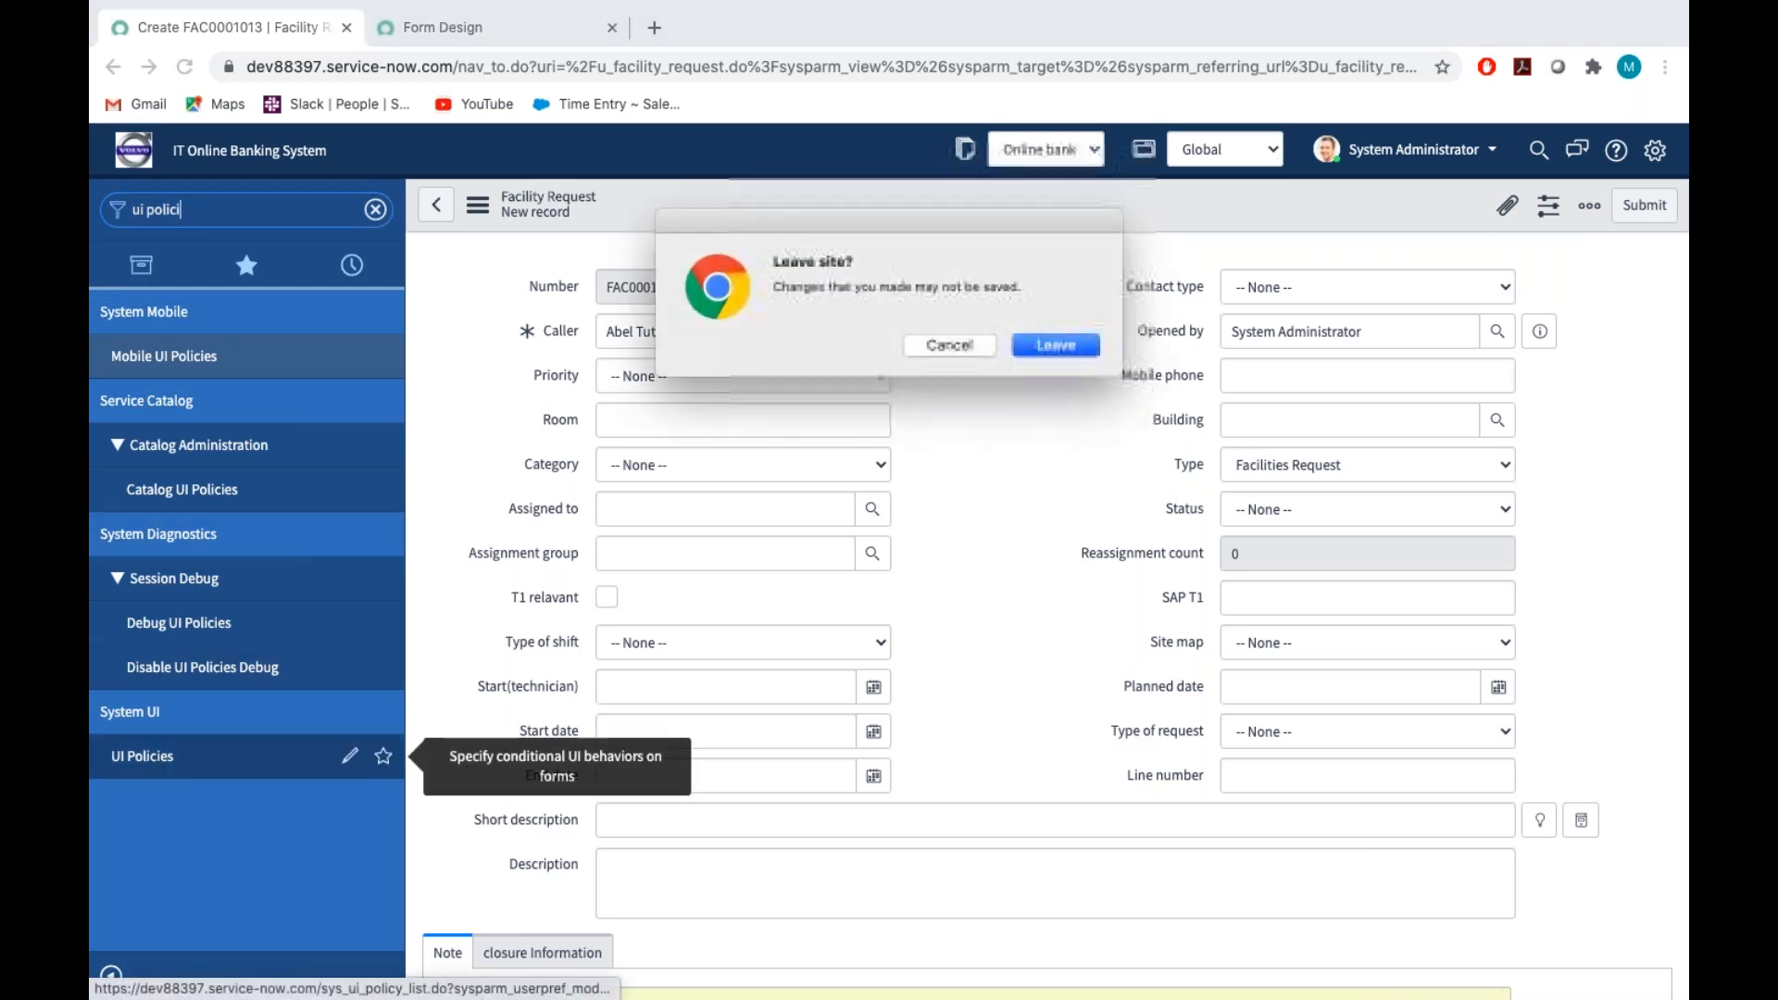
click(1066, 344)
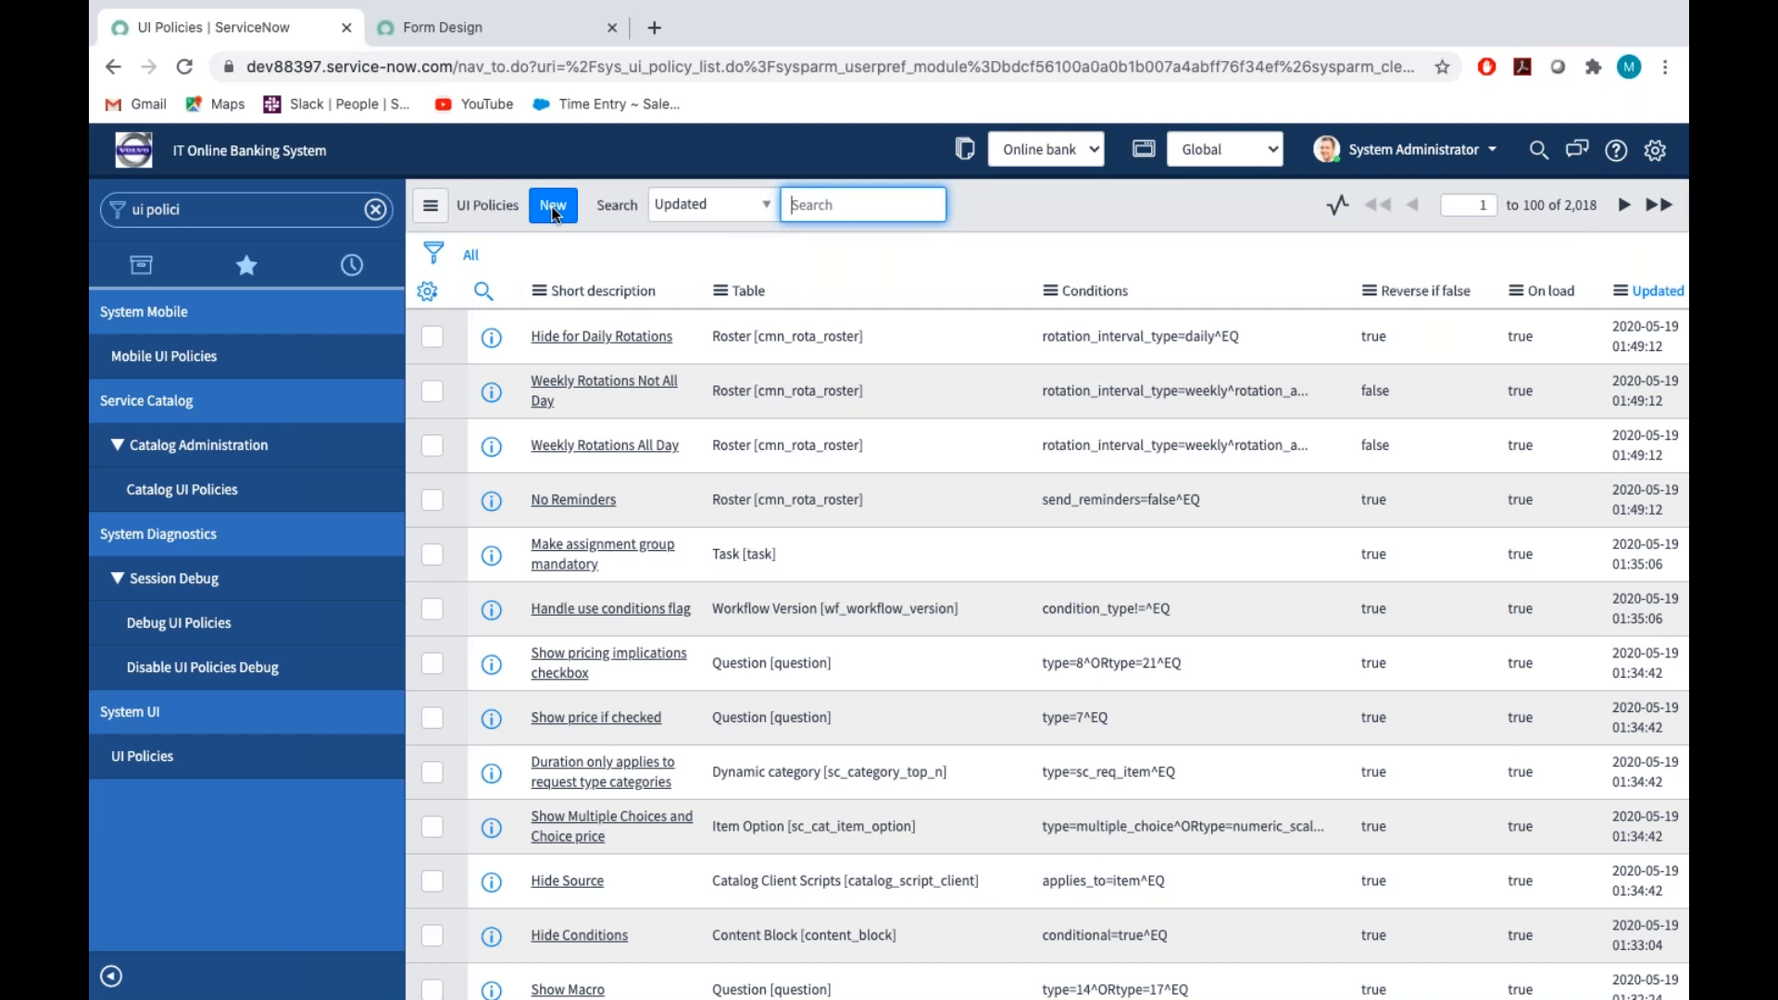
click(554, 221)
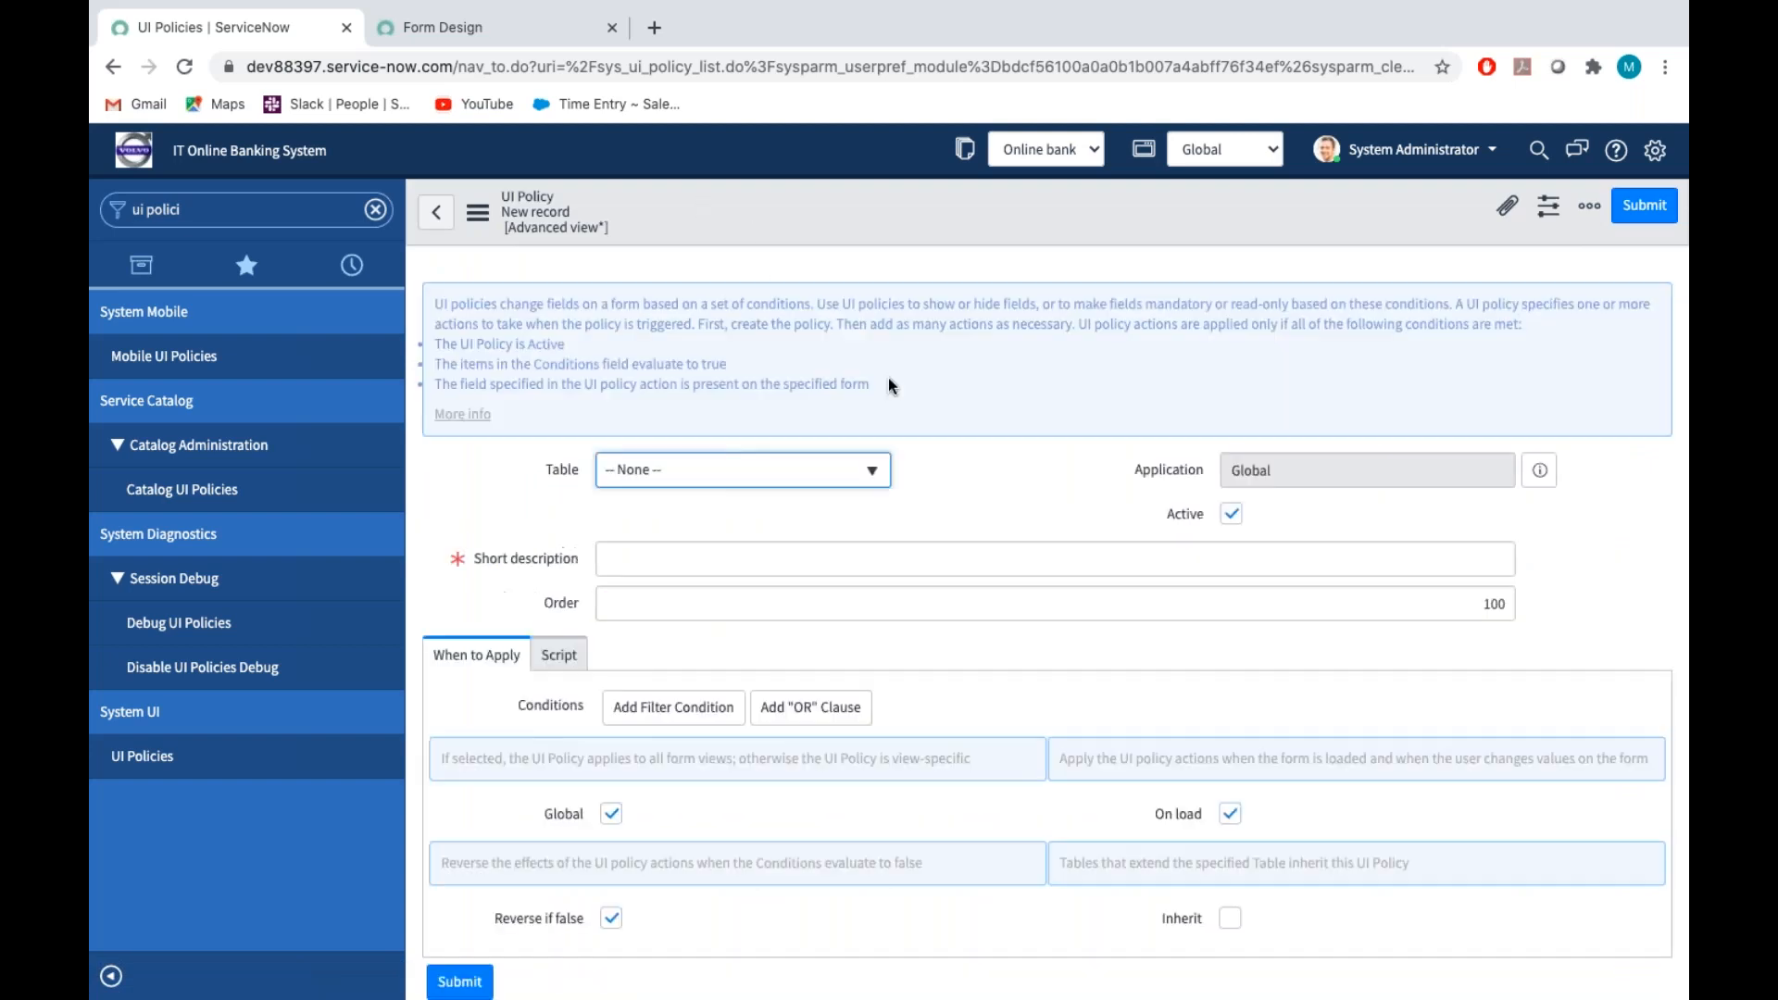
Set the new UI policy's table to Facility Request [u_facility_request], searching for "facility"
scroll(870, 385, down, 2)
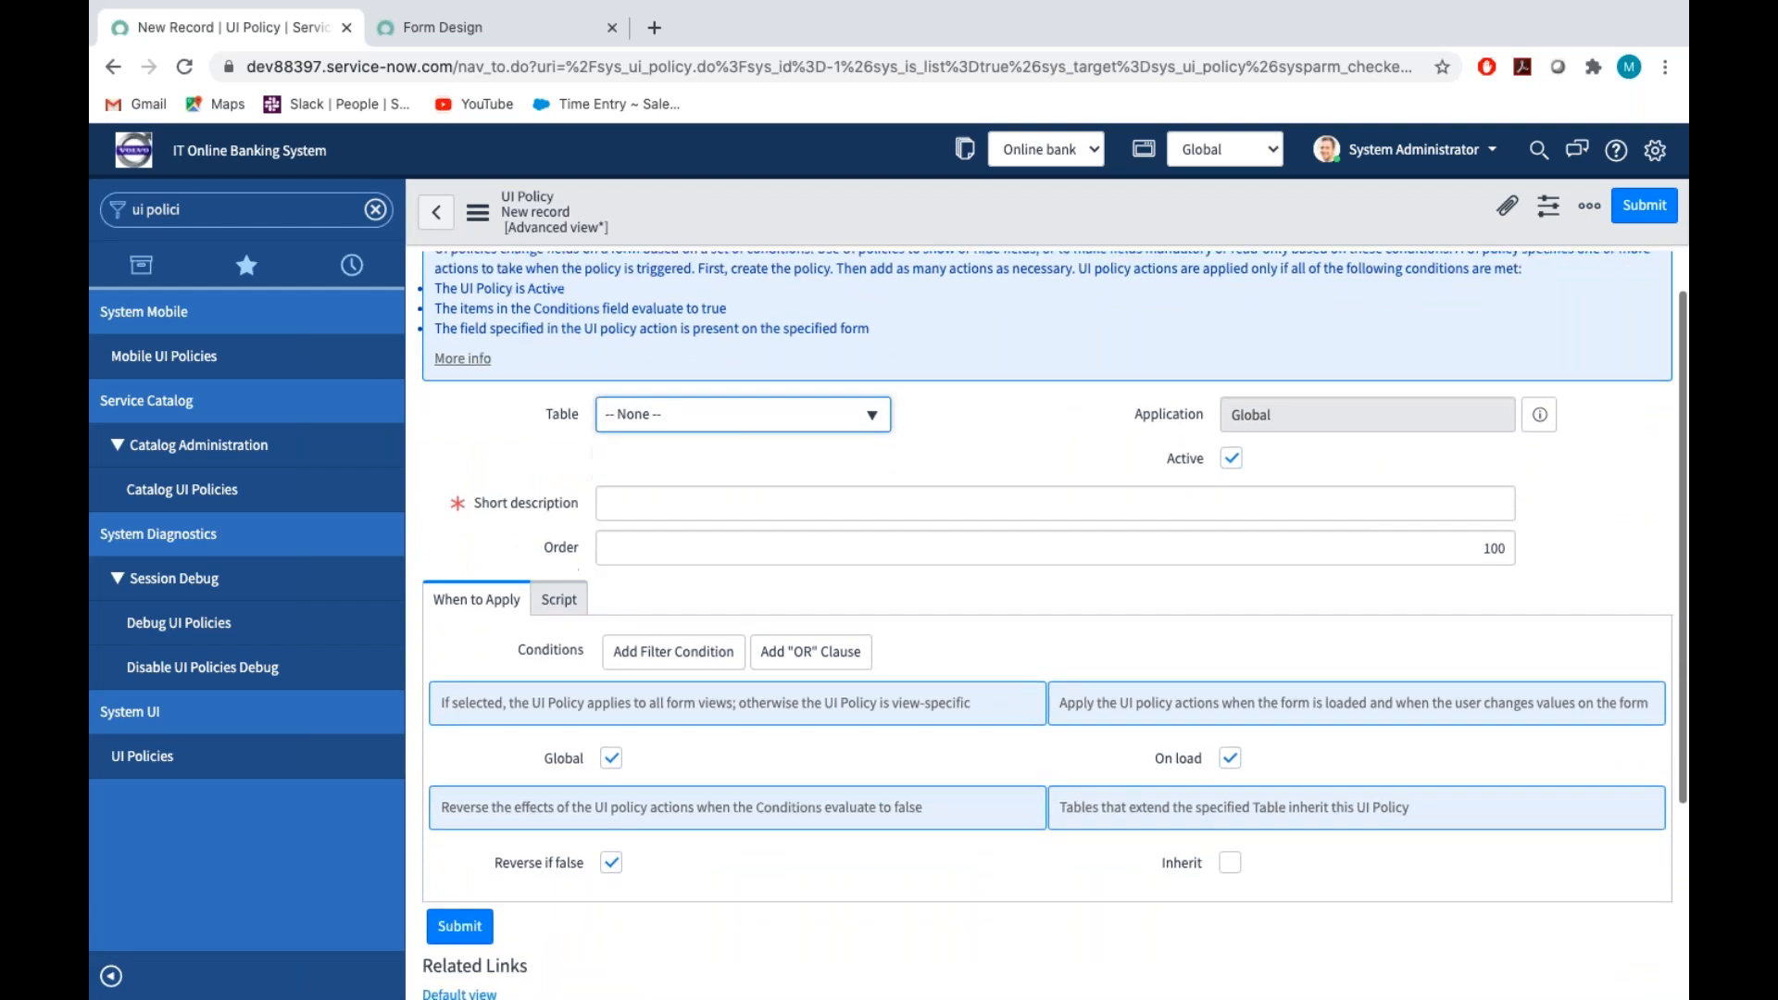
scroll(849, 397, up, 2)
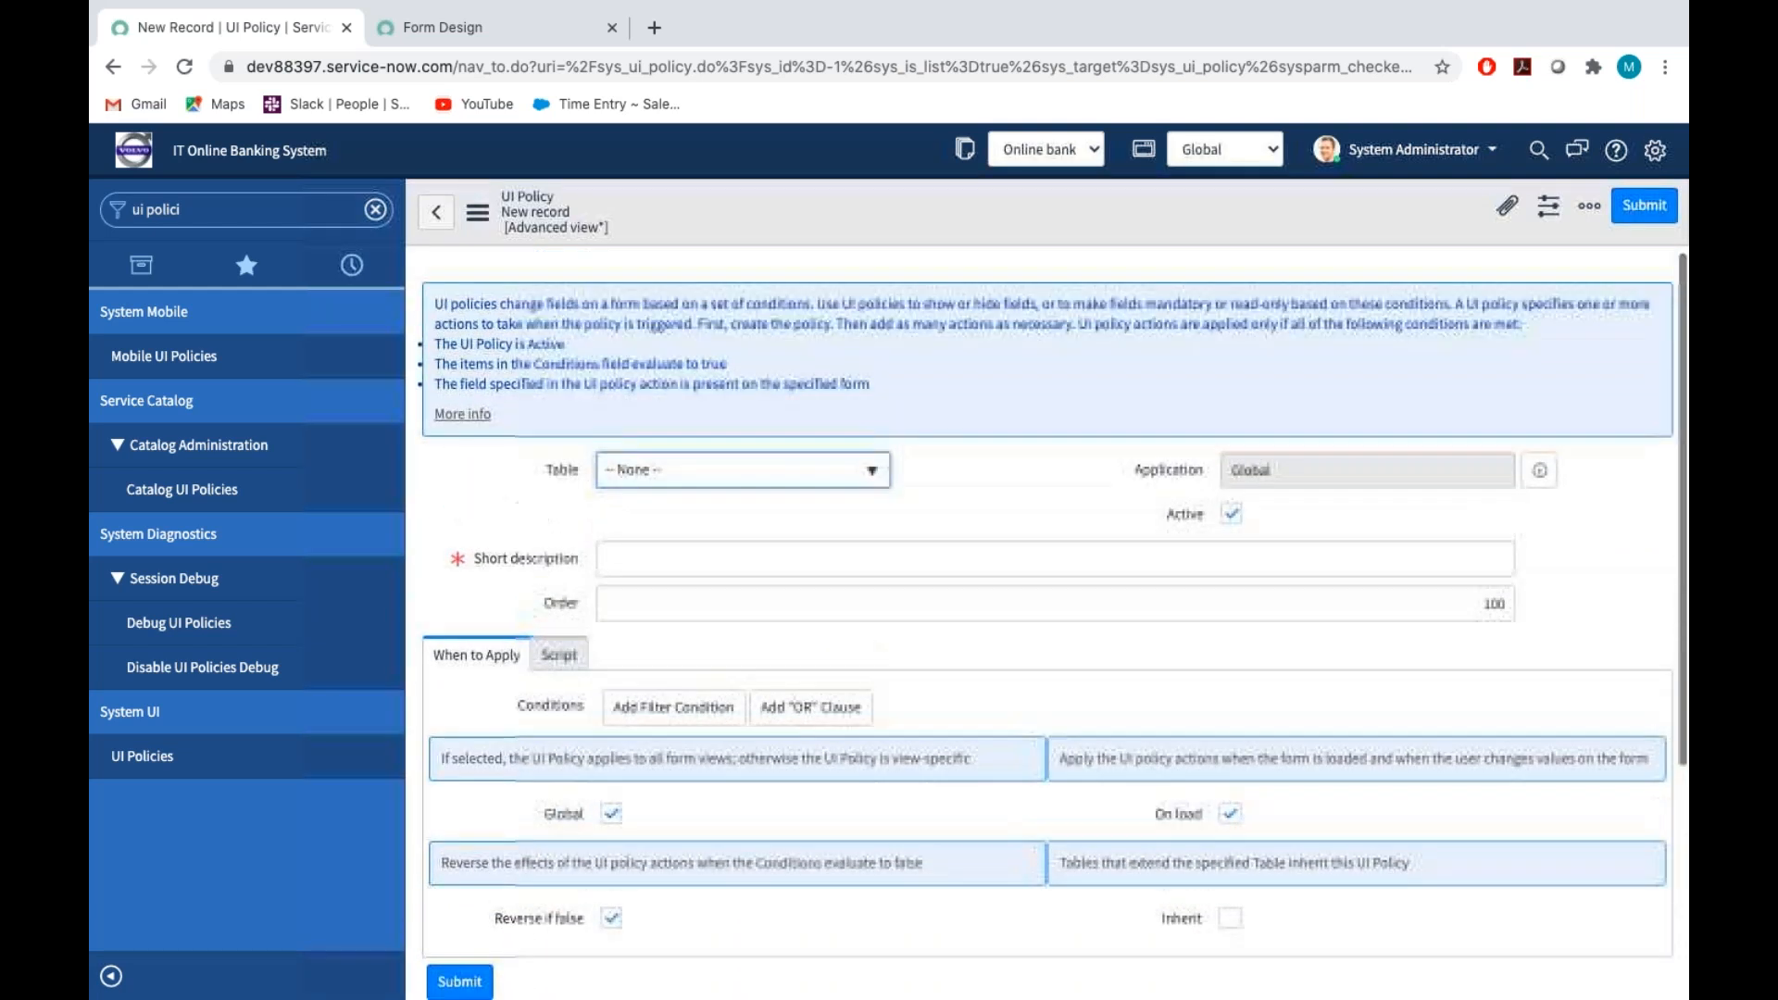
click(857, 478)
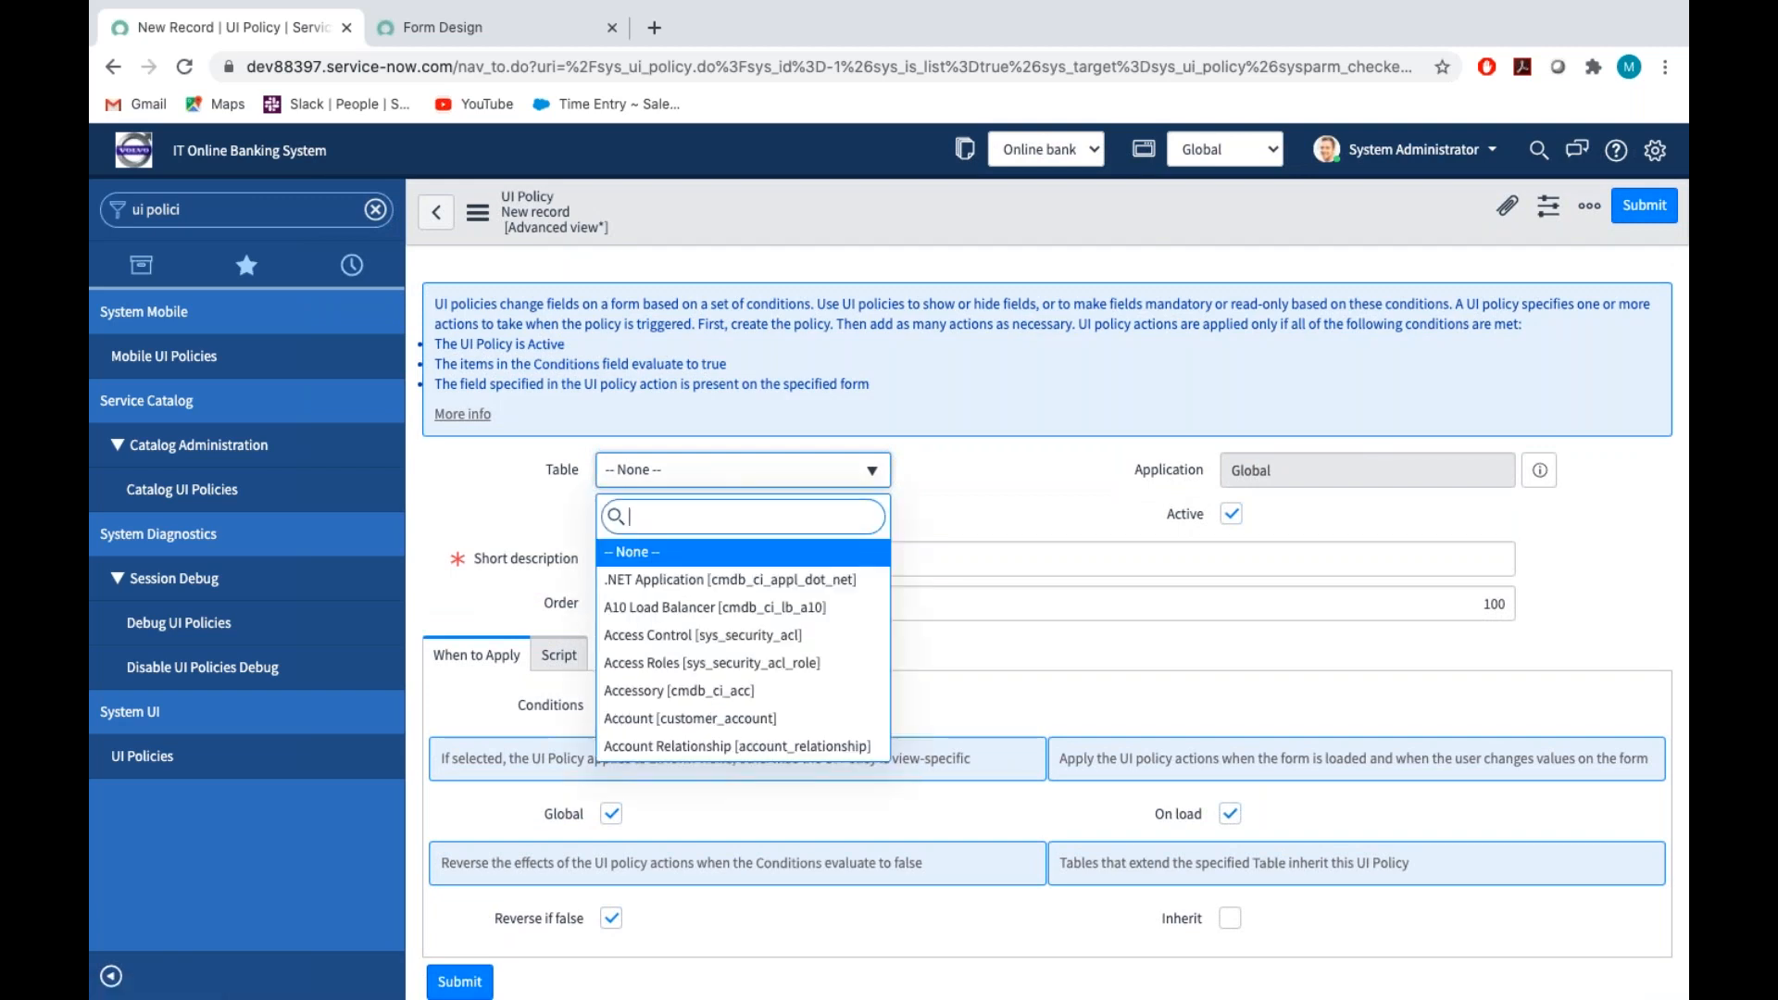
text(fa)
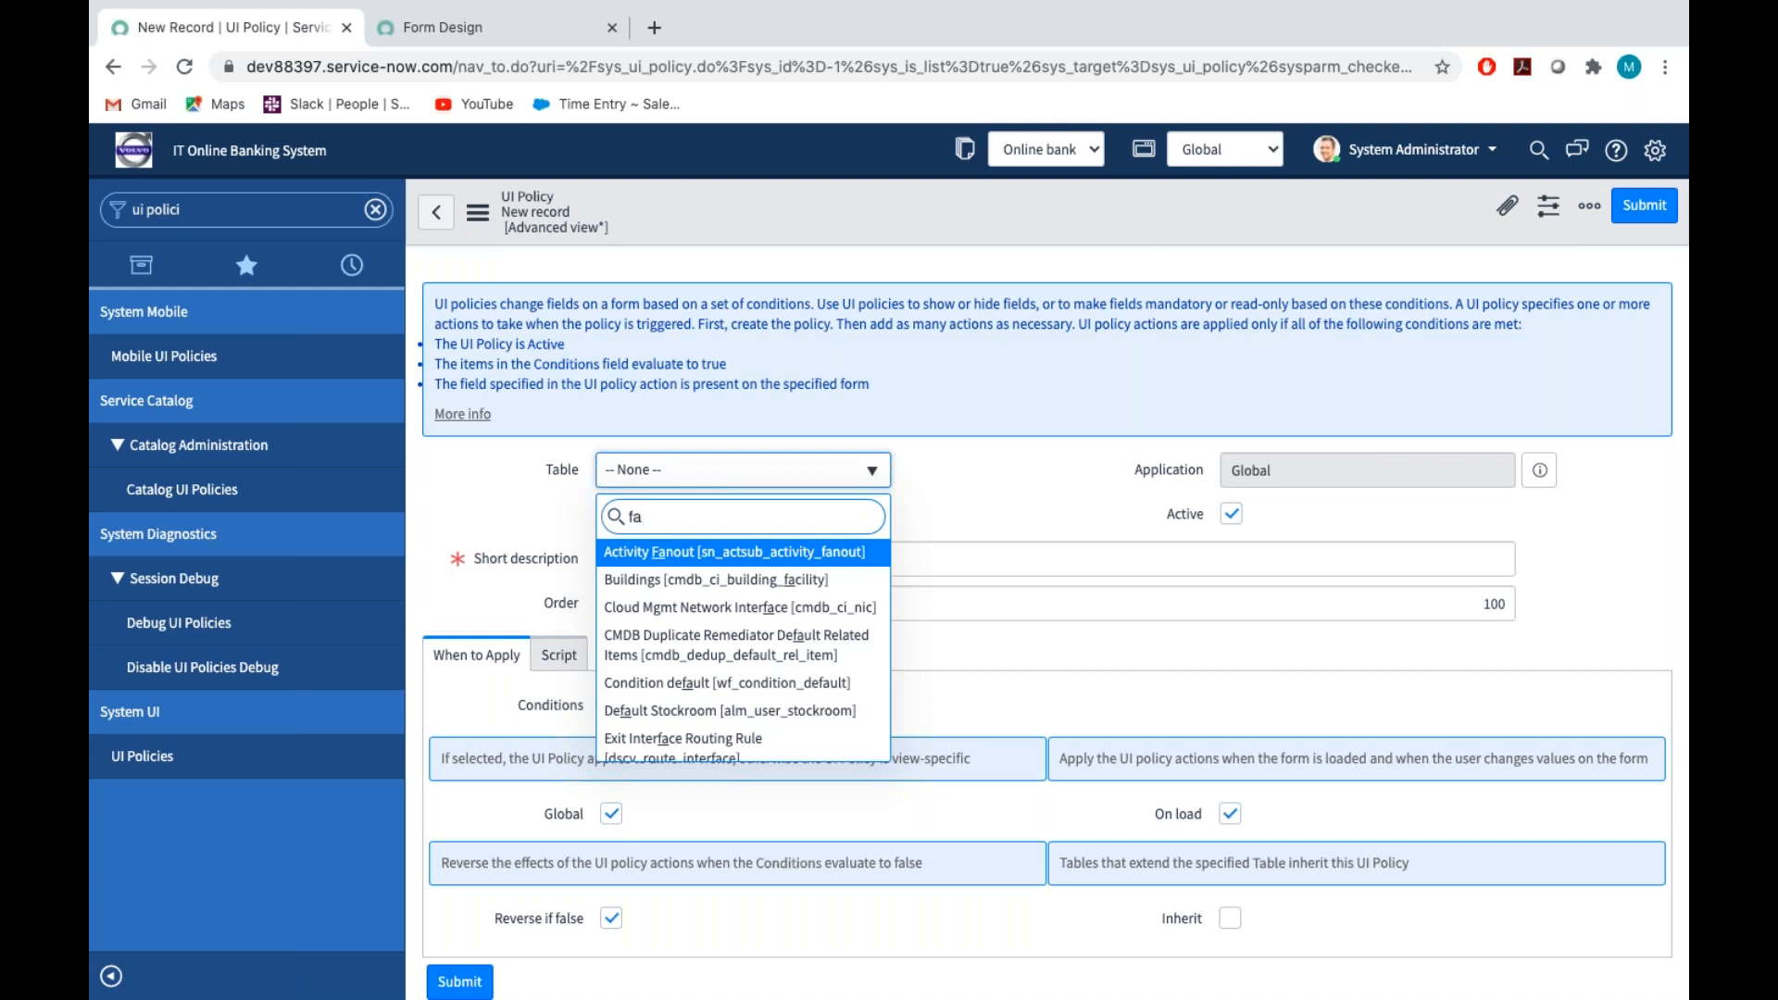
text(cility)
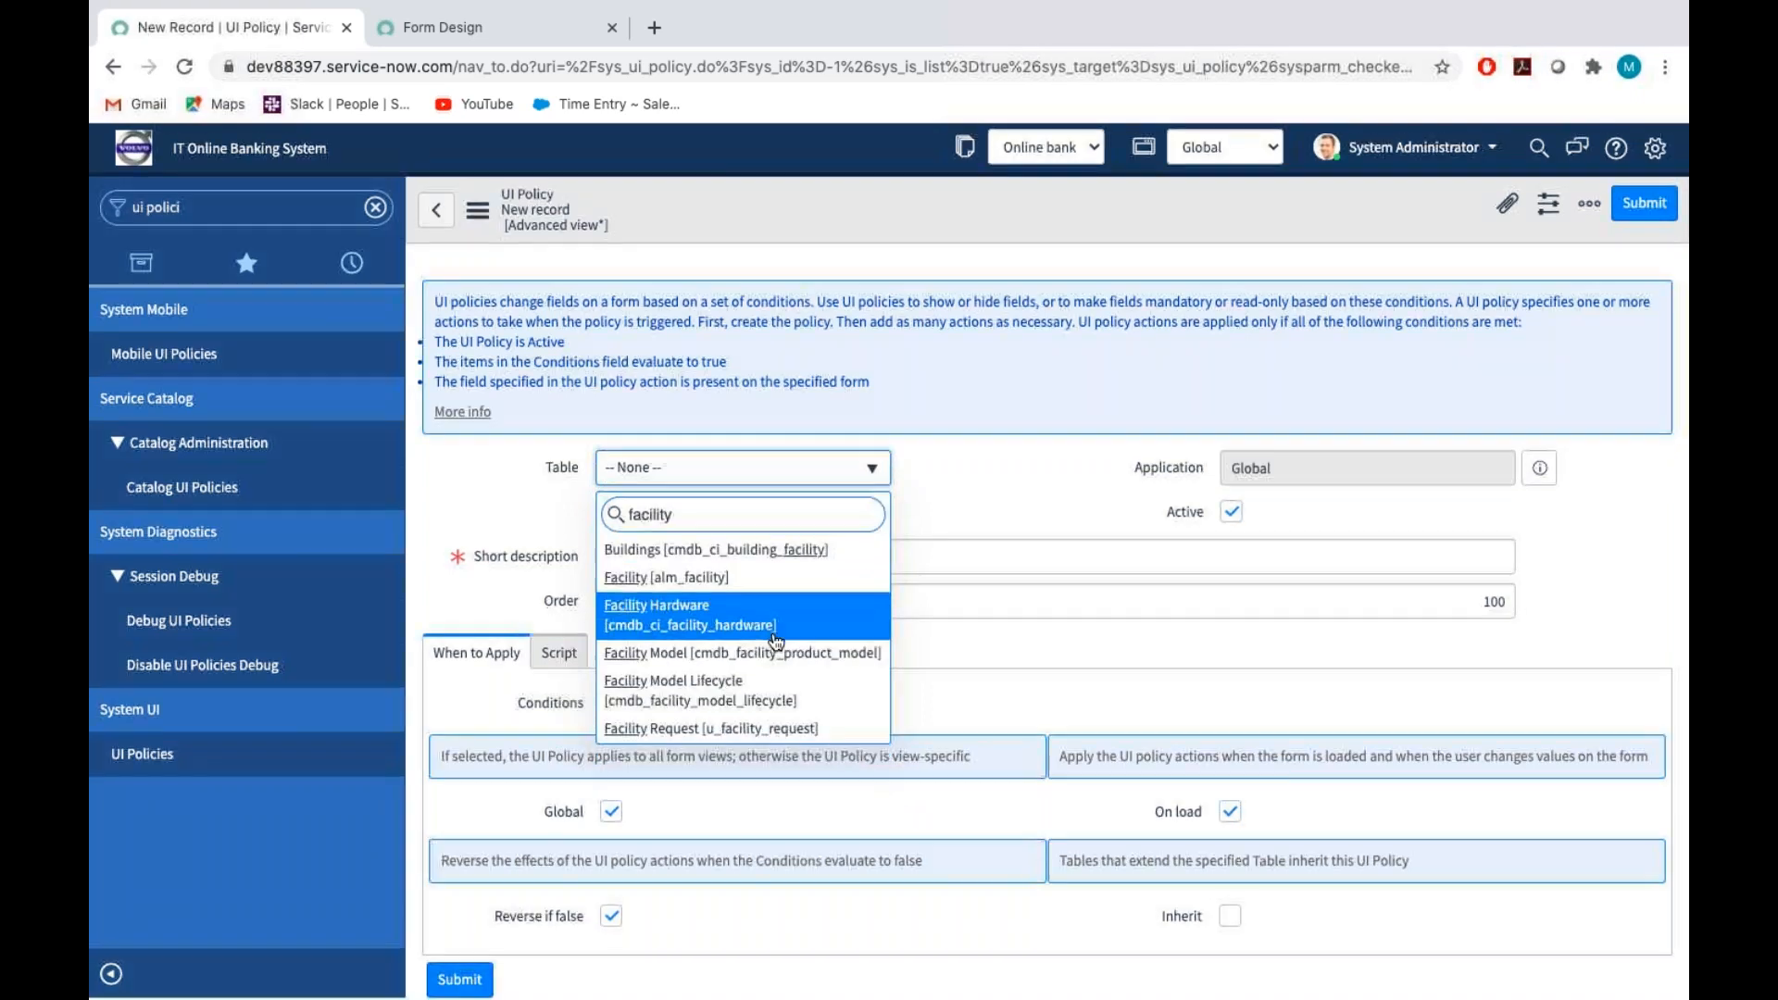
click(757, 734)
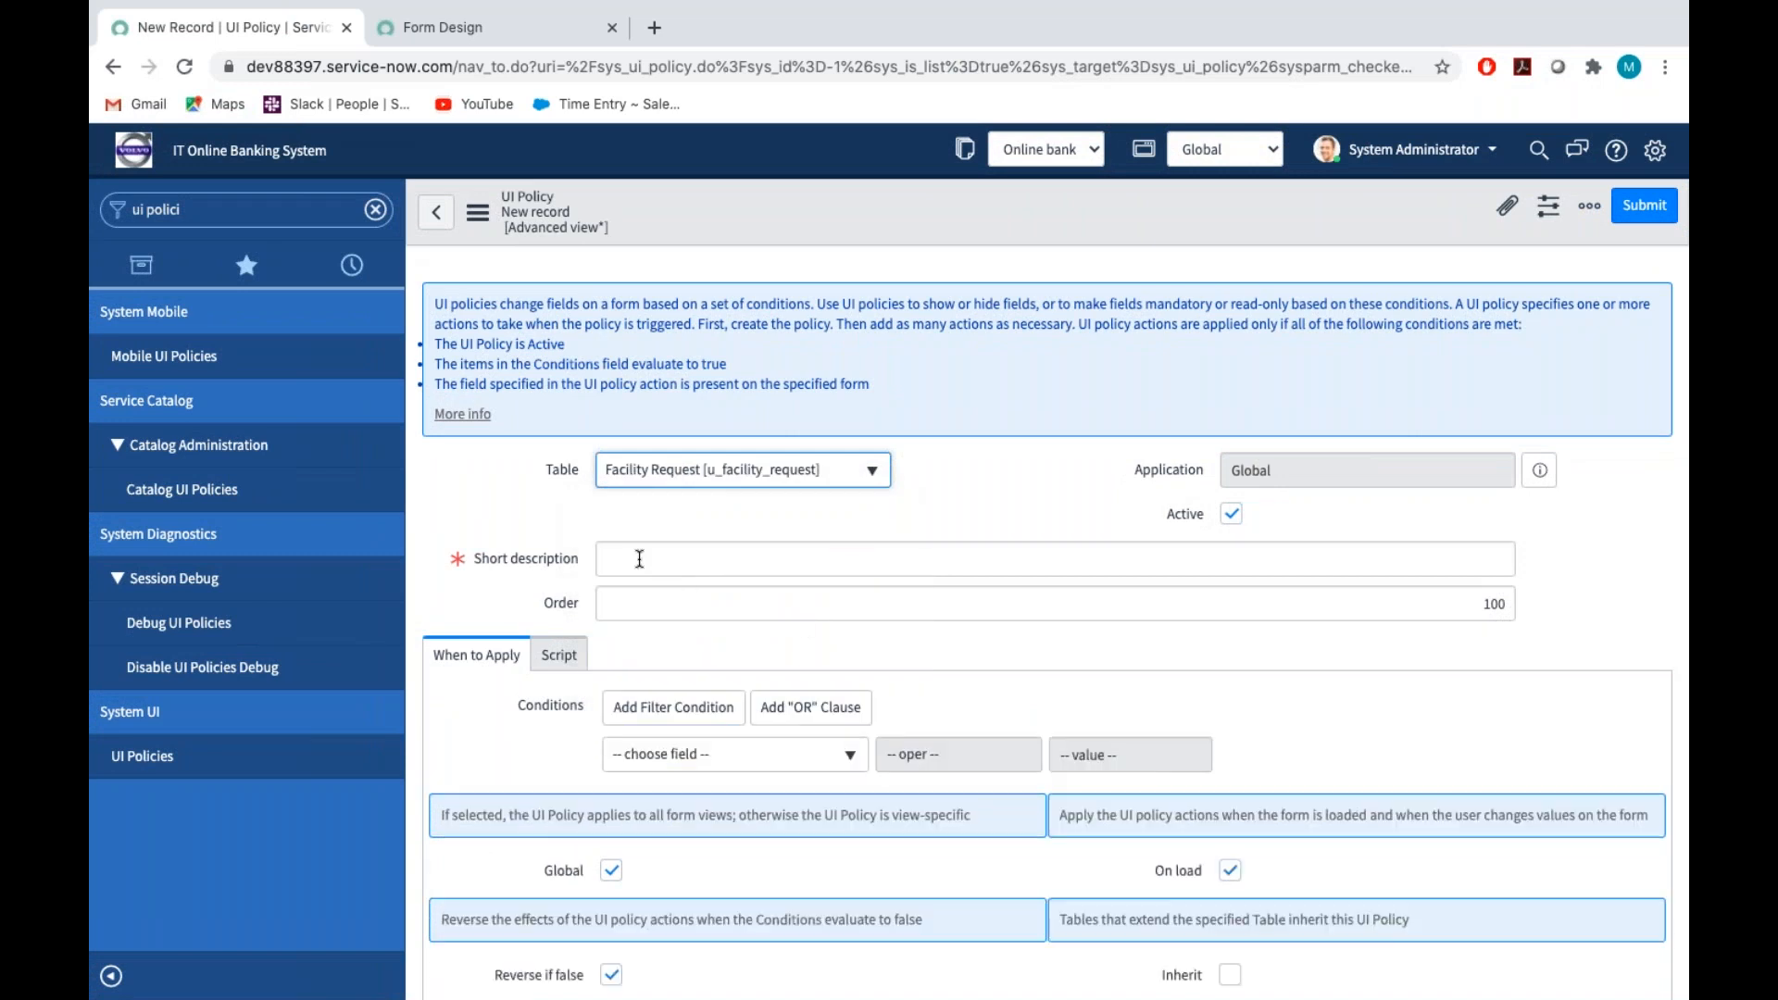
Enter "When Caller is not empty Make priority is Mandatory" as the UI policy's short description
click(638, 556)
text(When Caller is not empty )
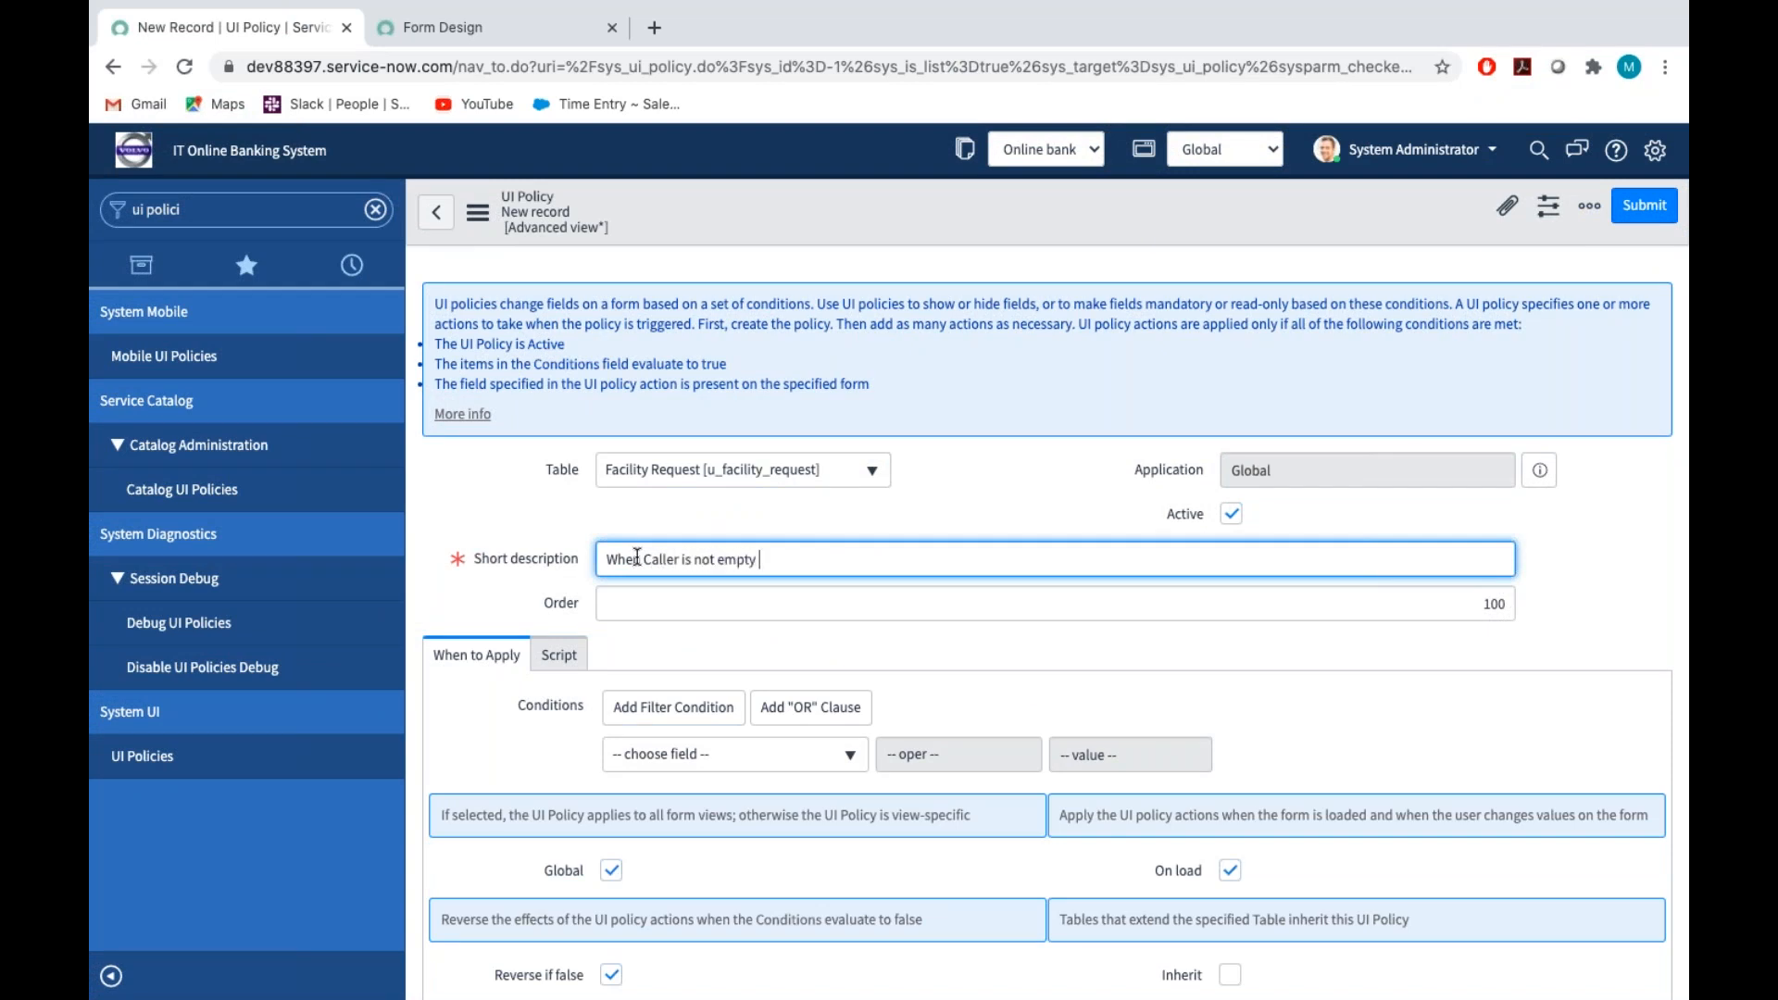
text(Make priority is Mandatory)
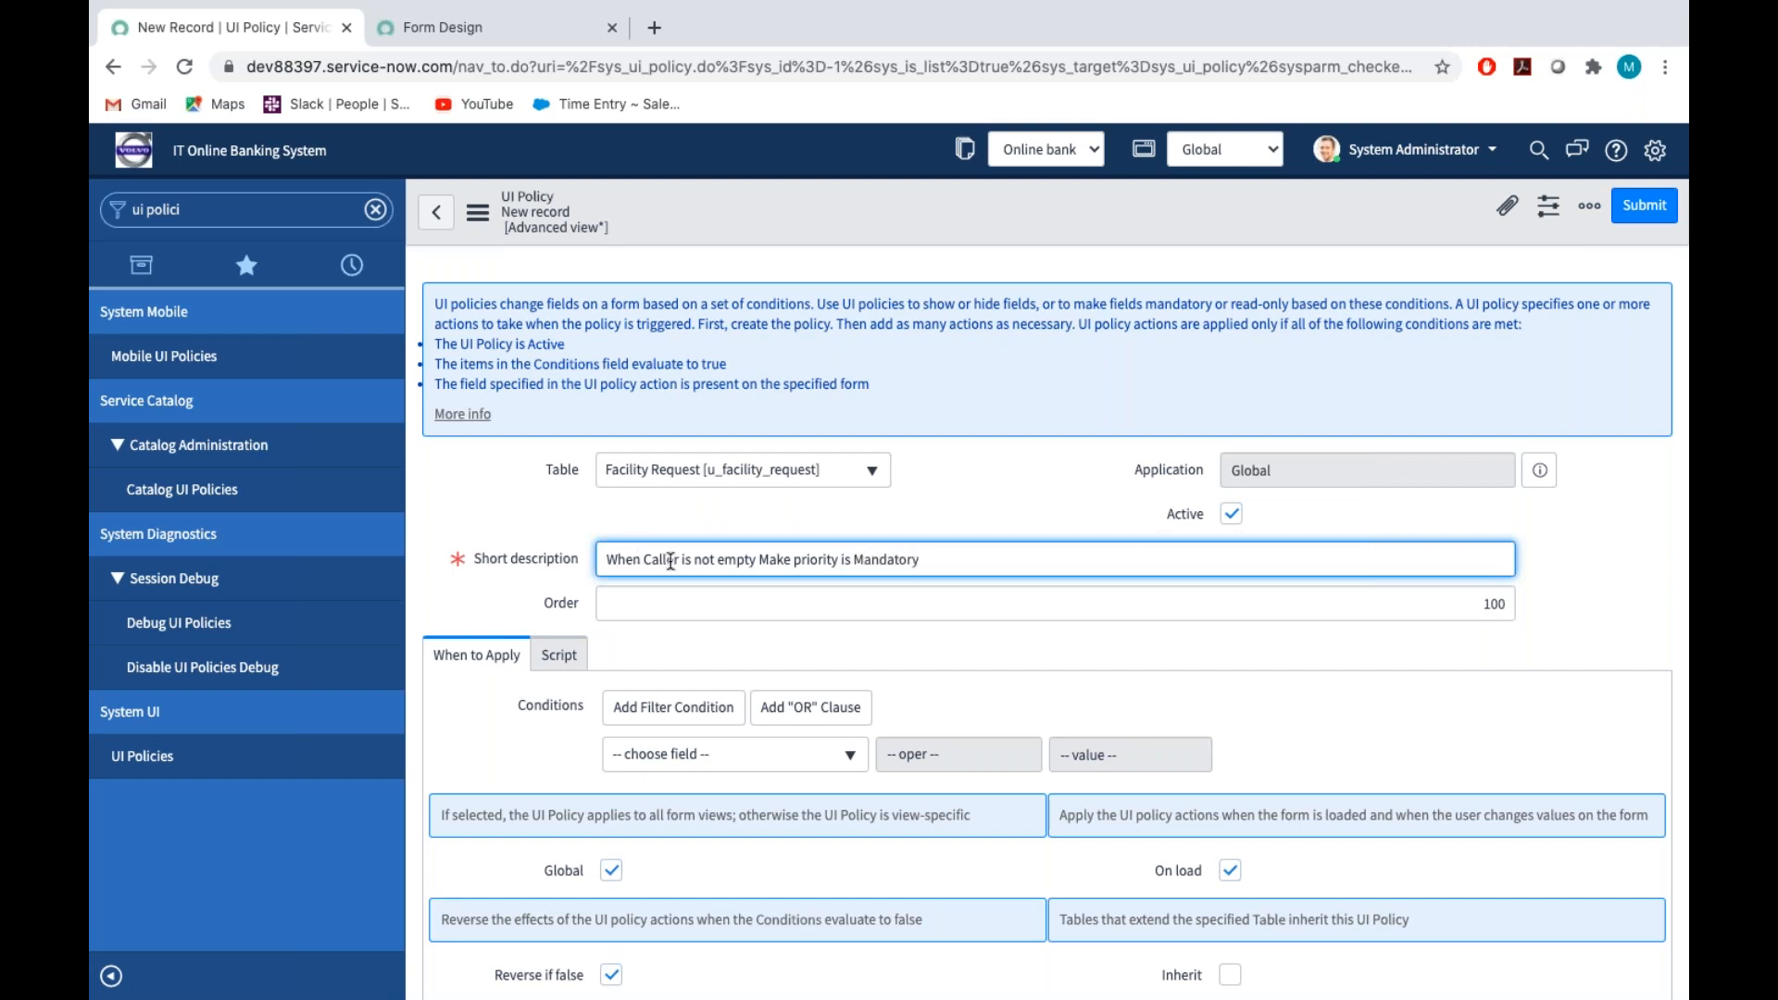
Add the condition Caller is not empty to the UI policy and save the record, keeping it open
scroll(834, 468, down, 3)
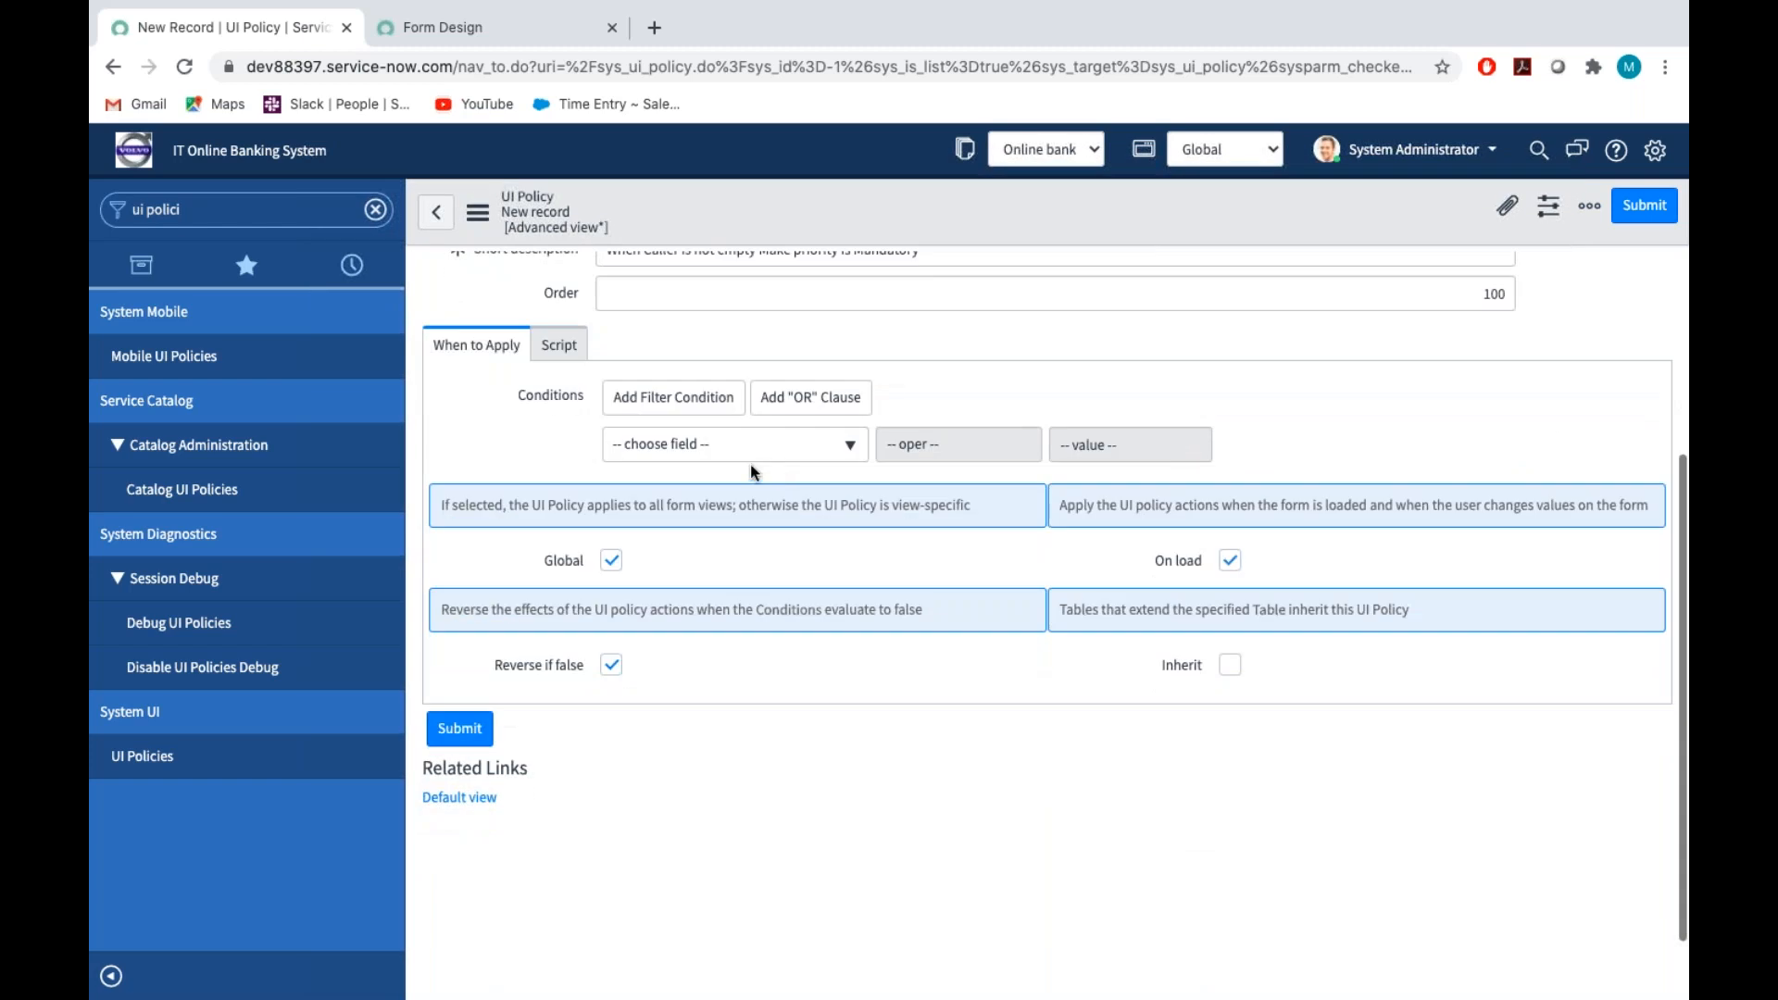
click(693, 452)
text(cal)
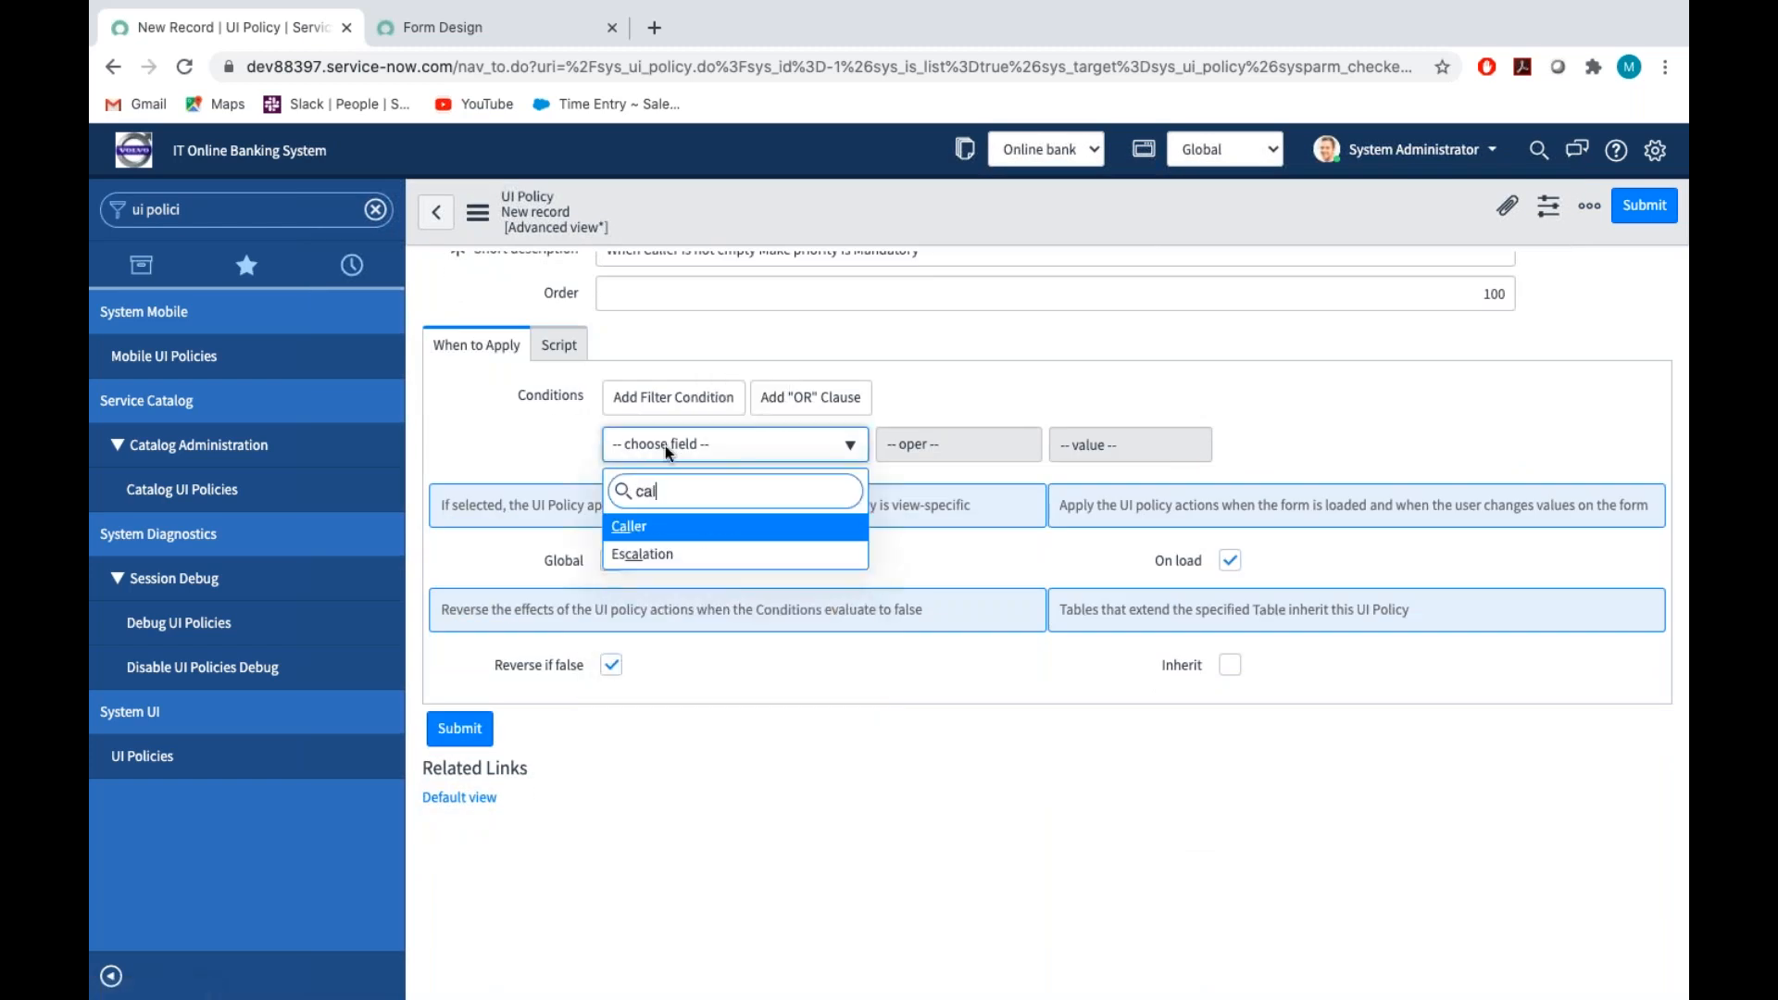
text(d)
key(BackSpace)
click(660, 535)
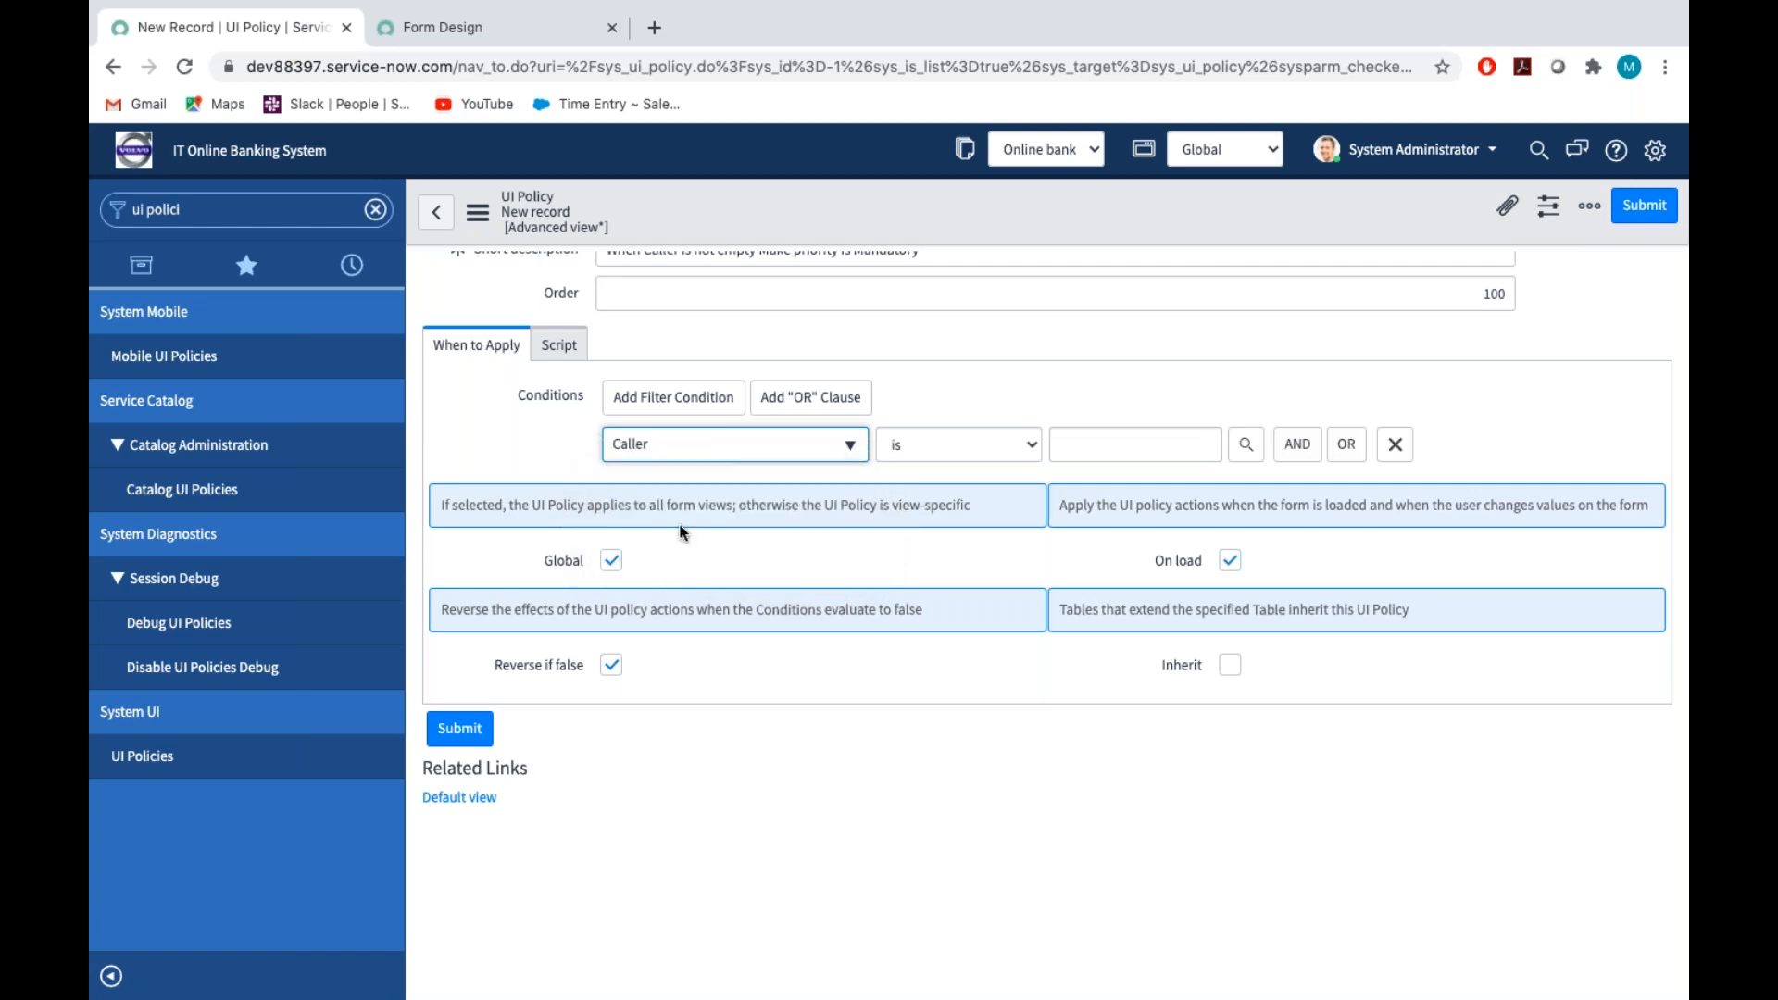
click(943, 445)
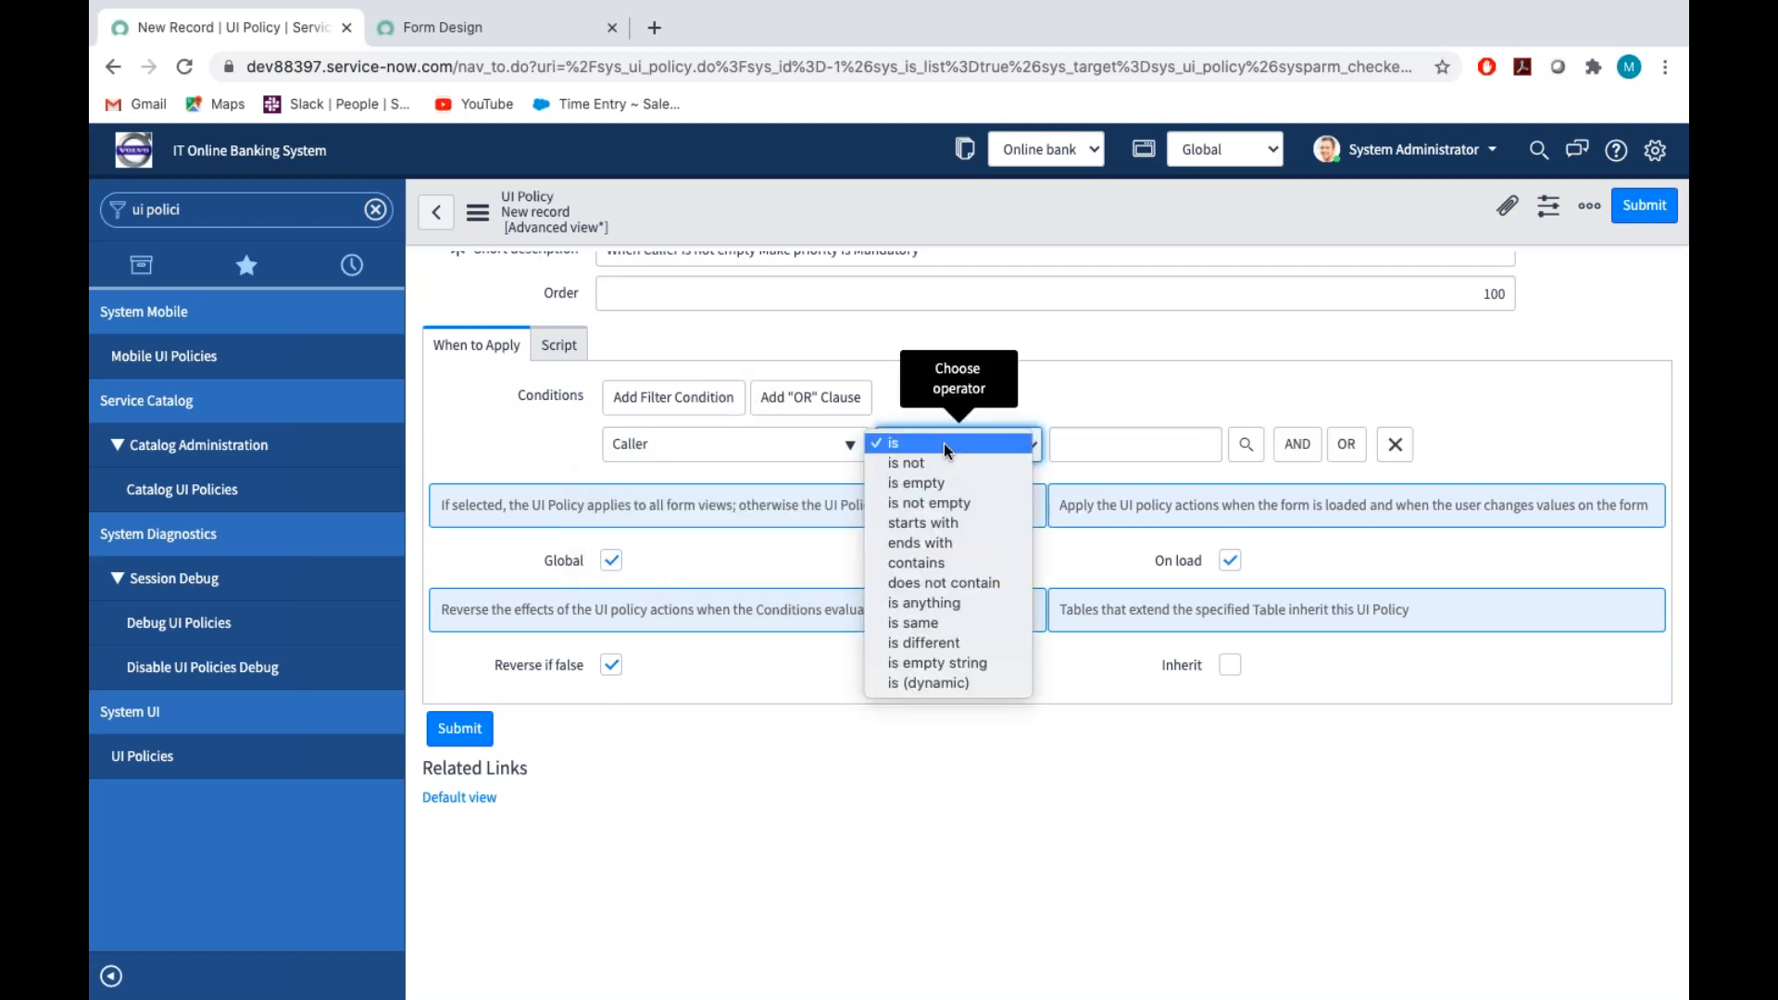
click(961, 506)
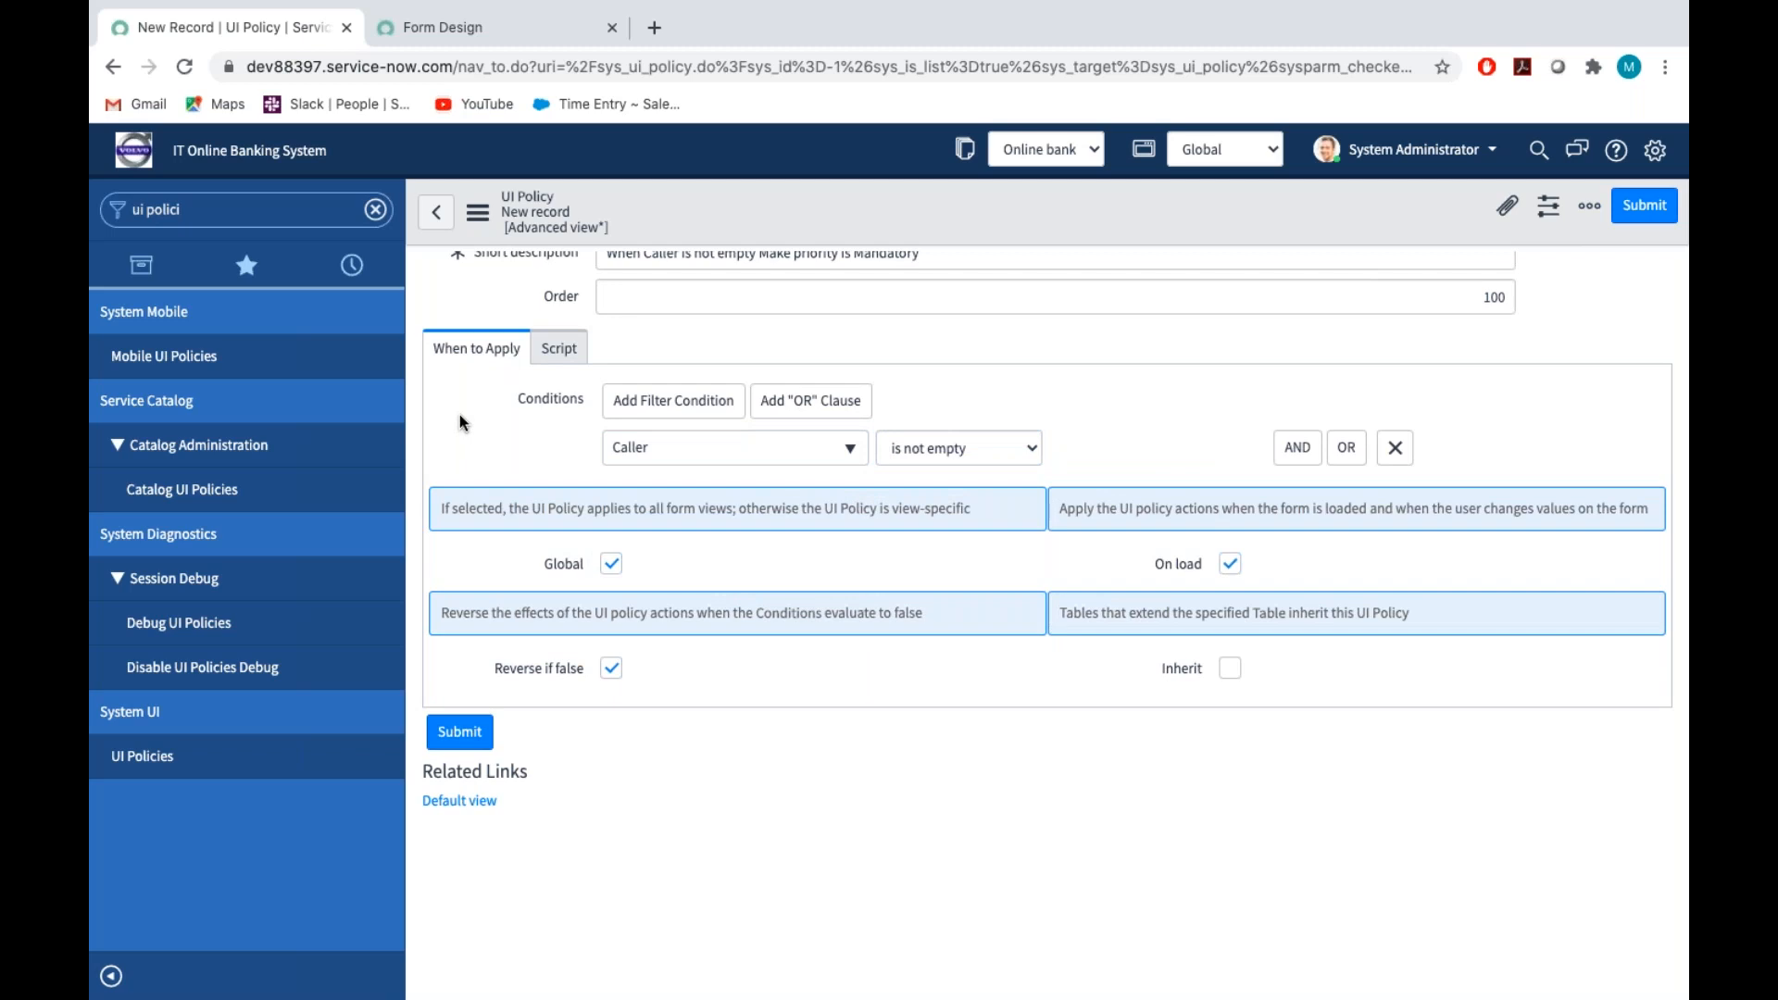
scroll(460, 414, up, 1)
right_click(498, 223)
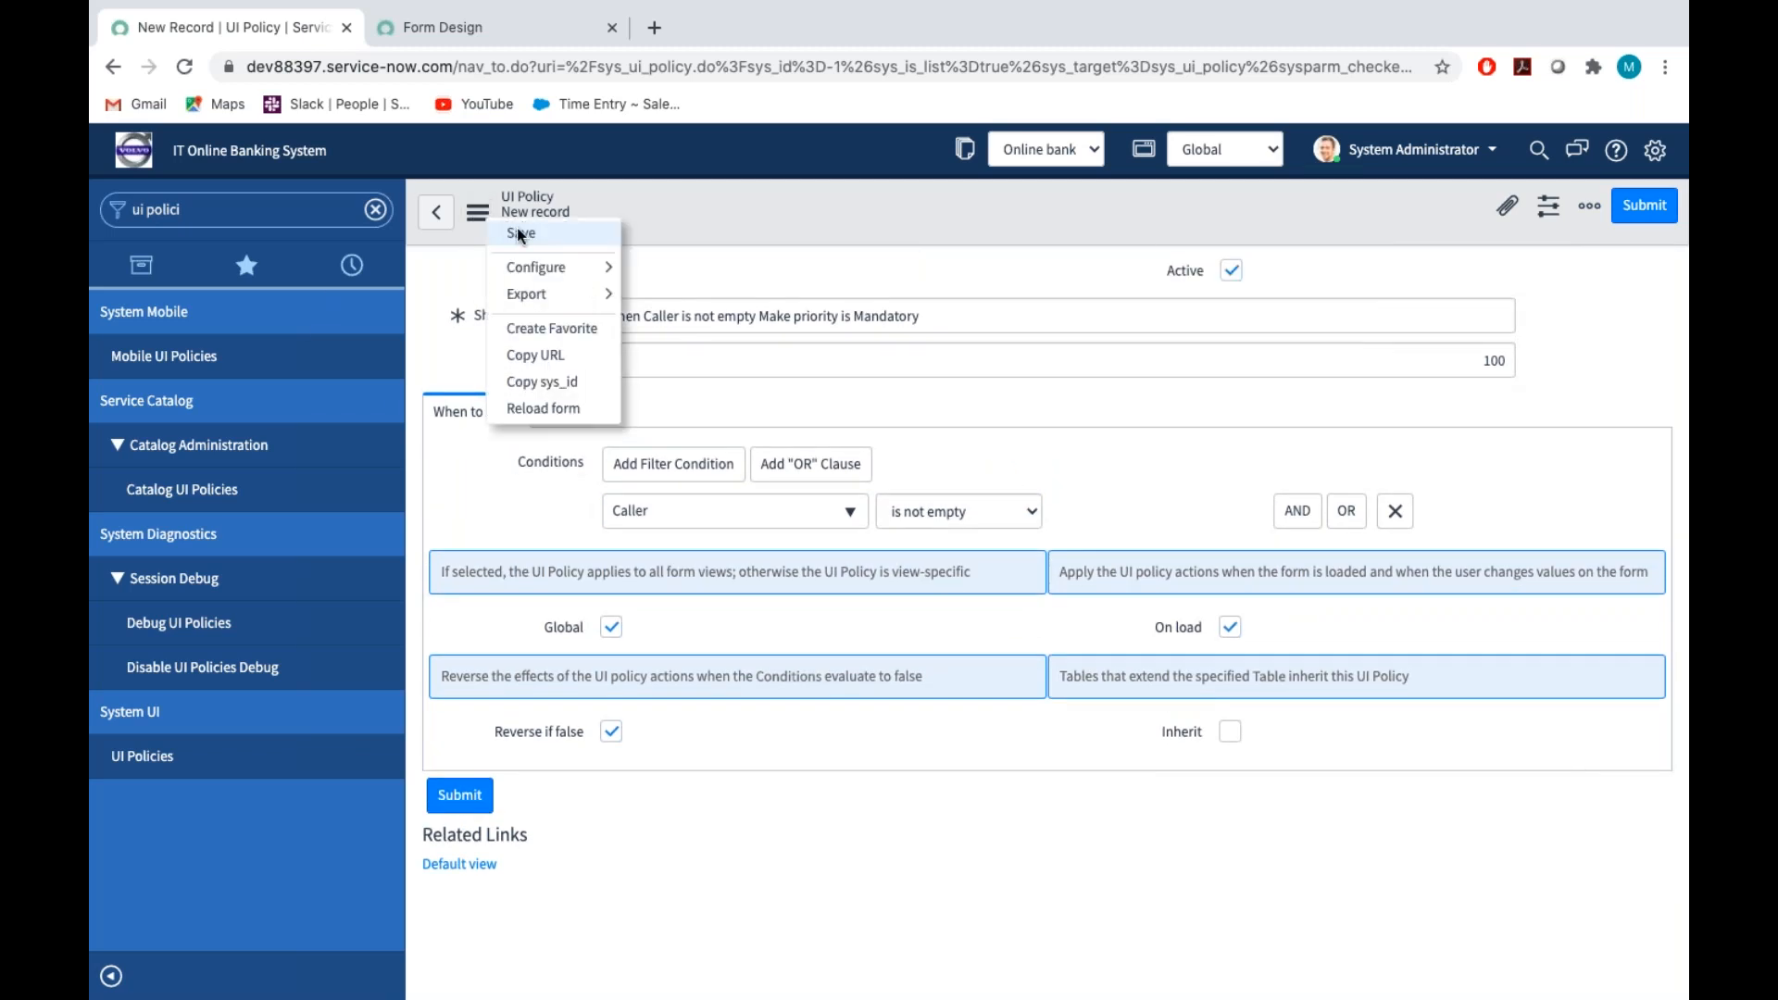
click(519, 236)
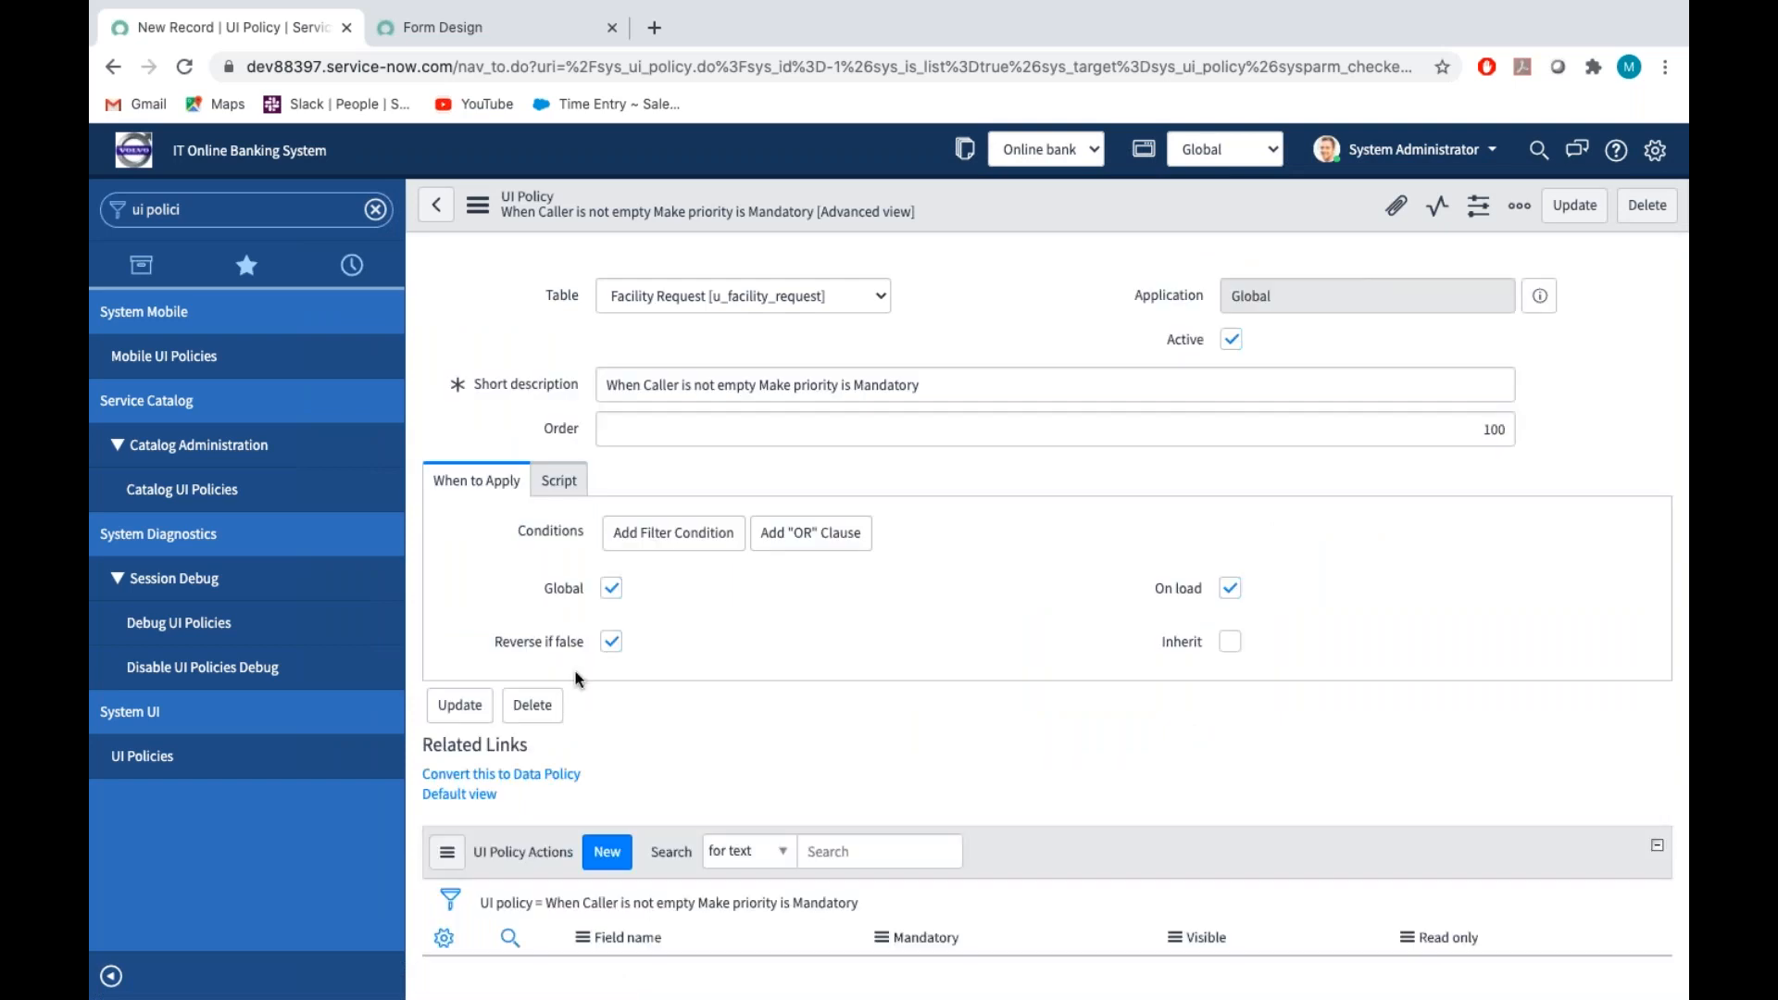
Create a new UI policy action for this policy and choose Priority as its field name
scroll(576, 679, down, 1)
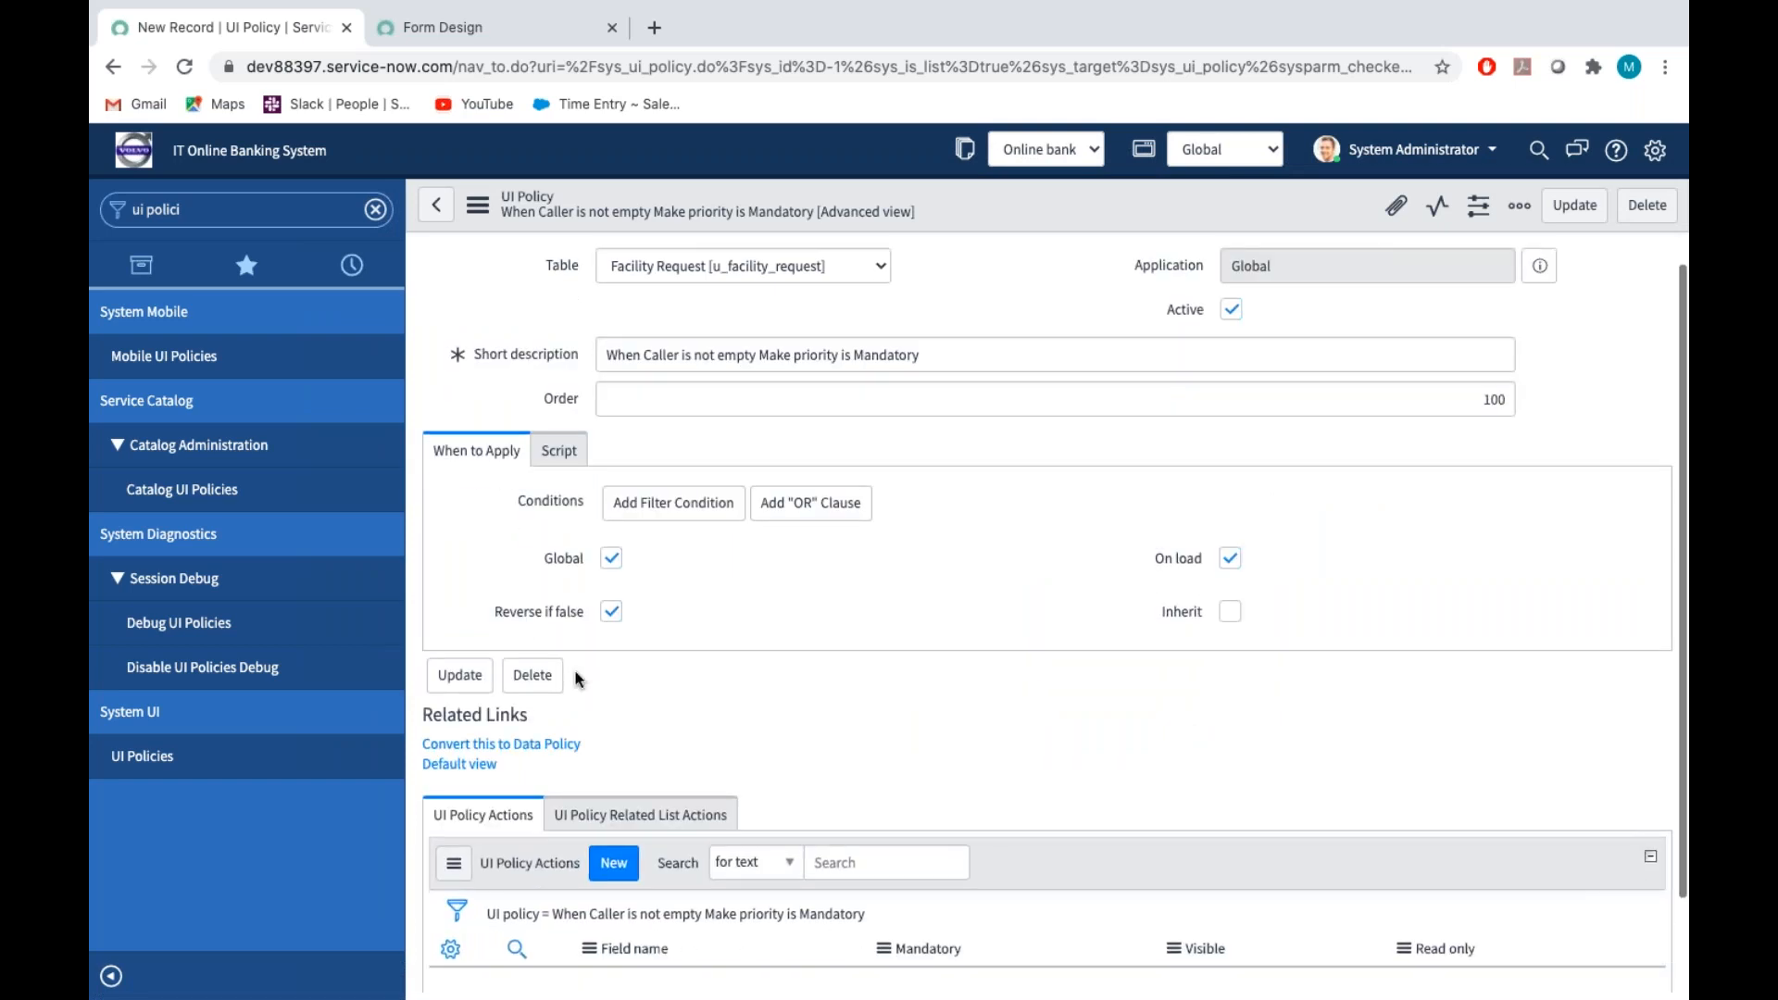
scroll(578, 679, down, 1)
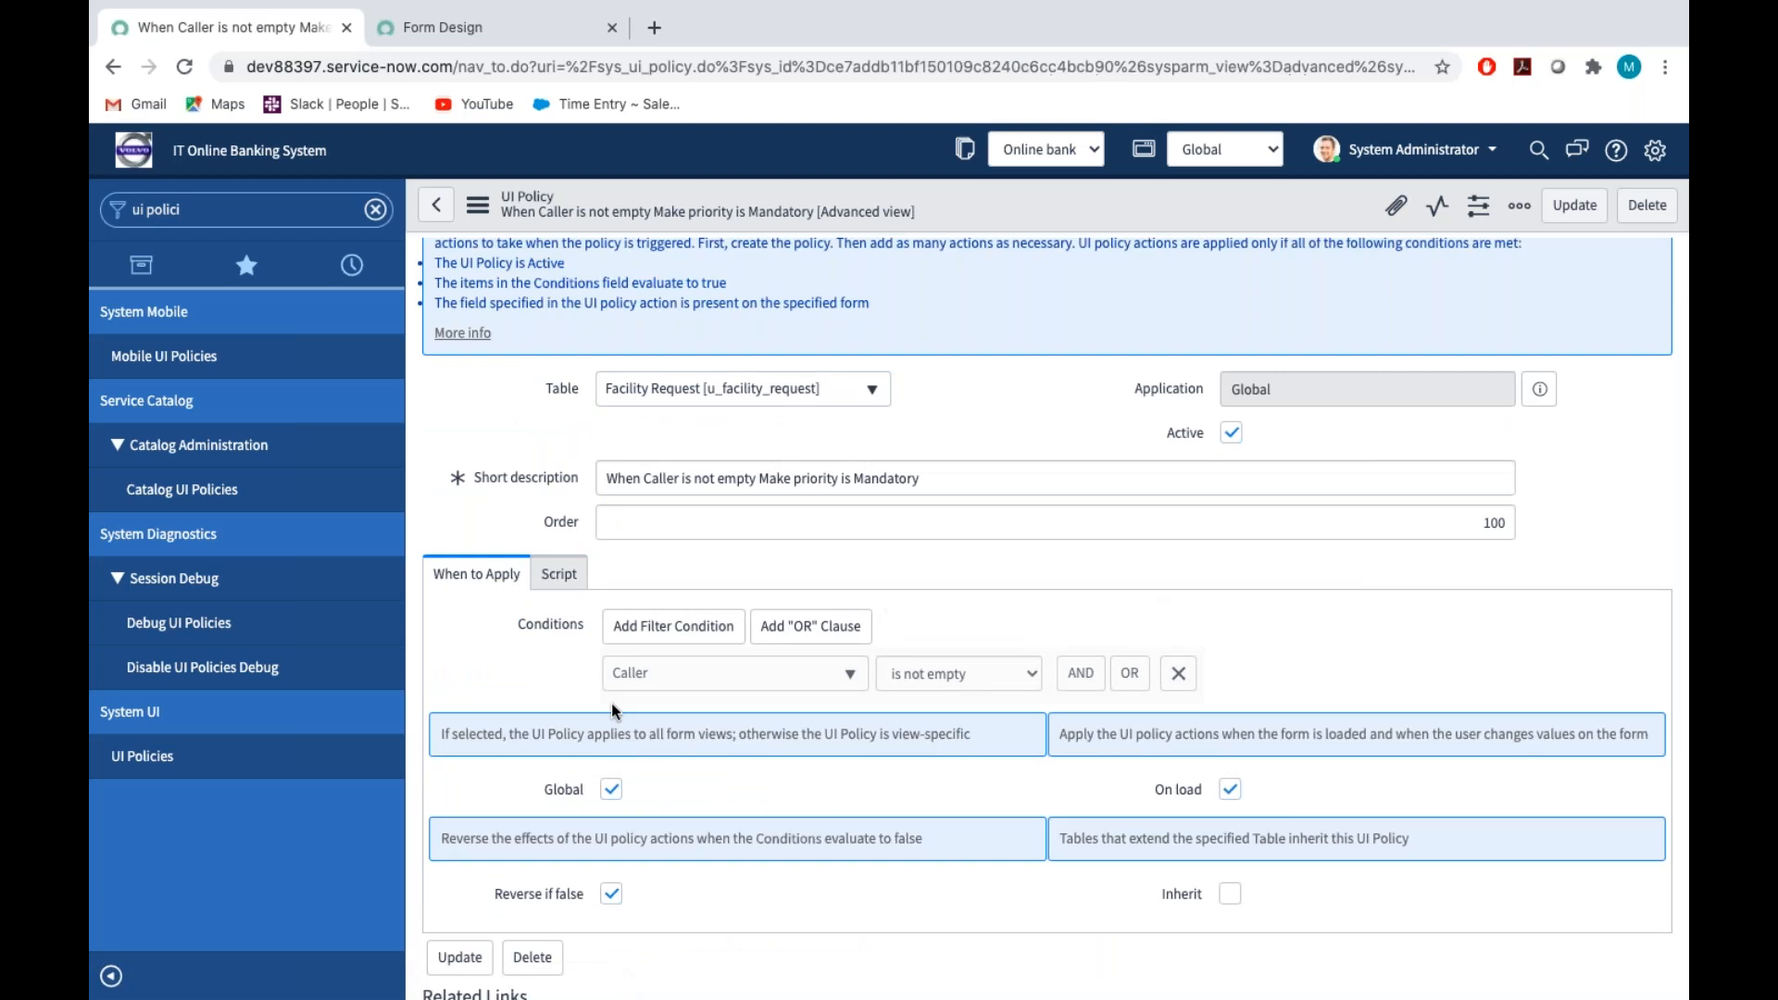
scroll(611, 703, down, 1)
scroll(611, 706, down, 4)
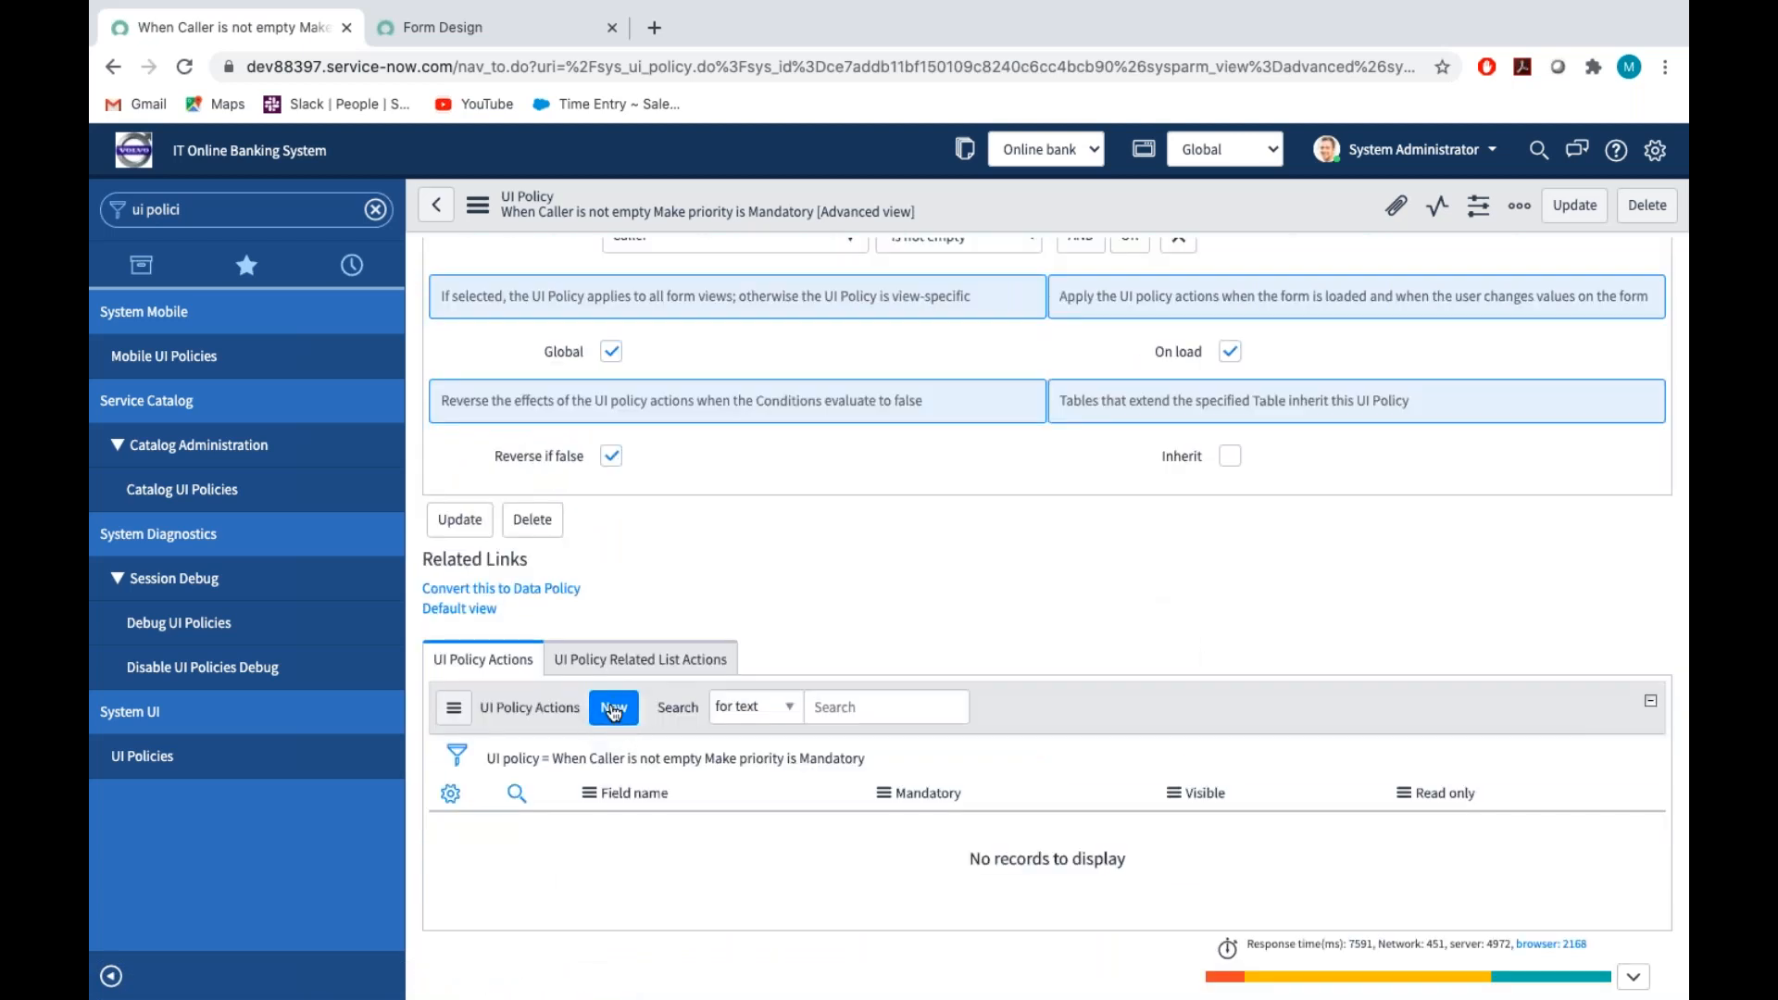
click(614, 710)
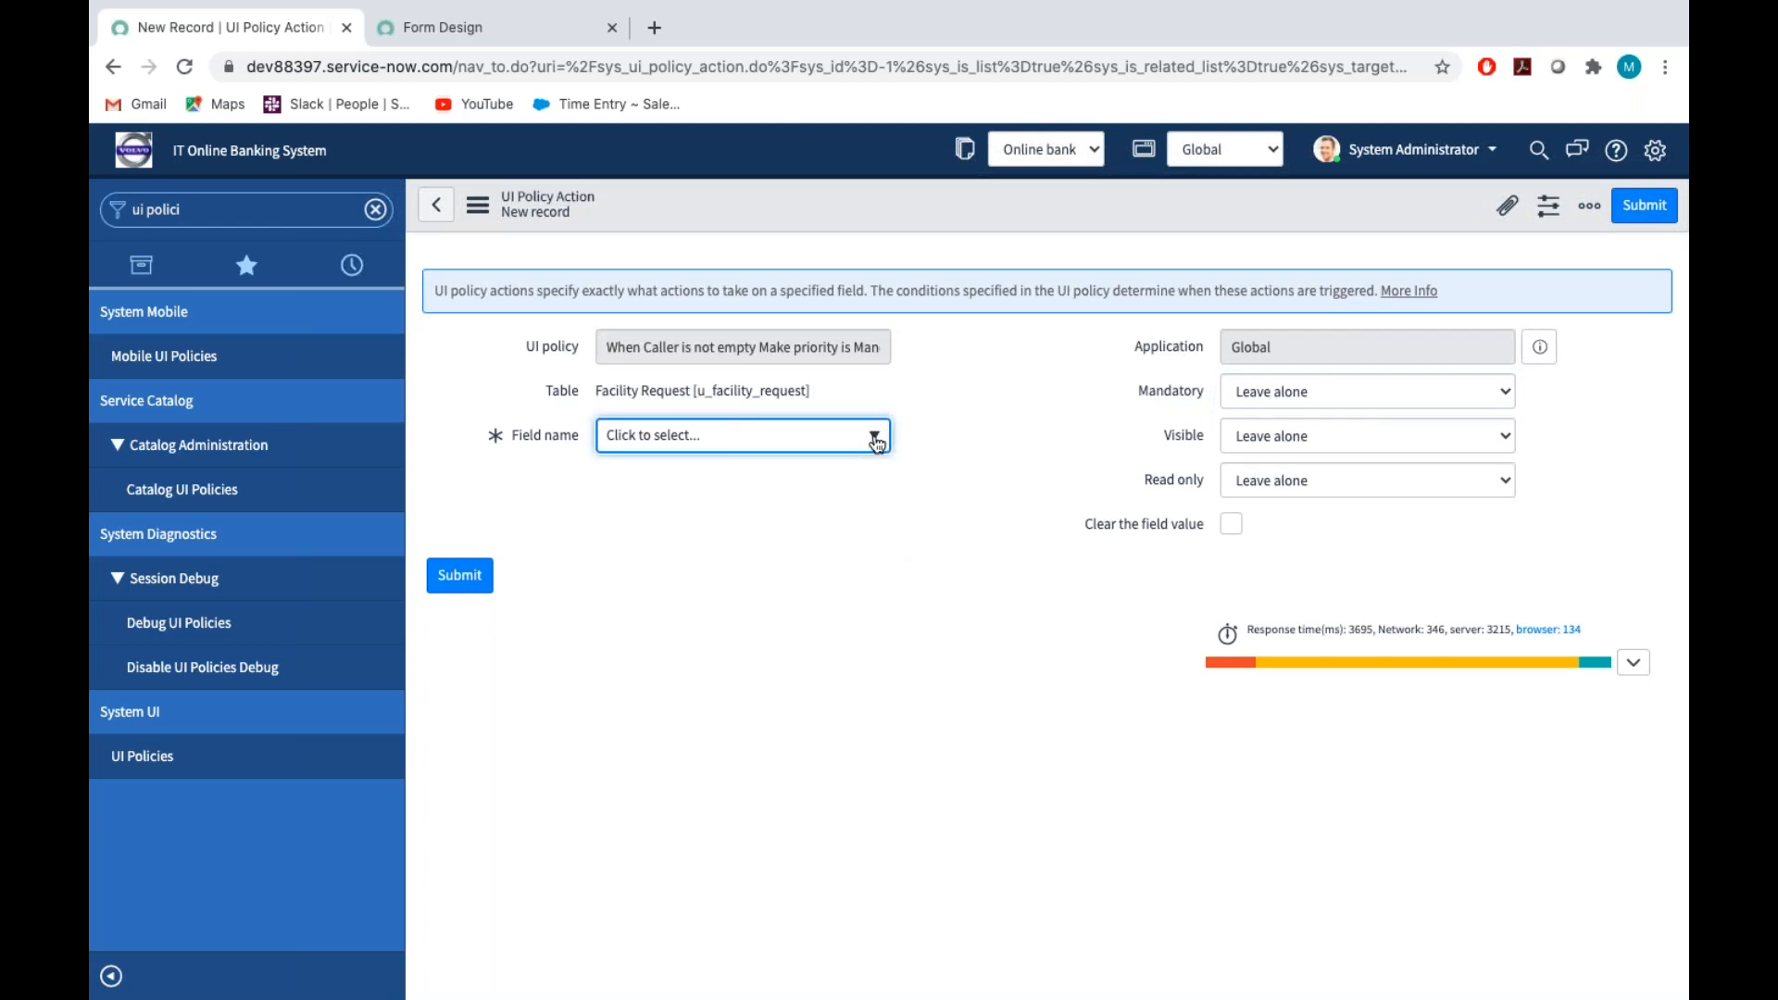
click(876, 440)
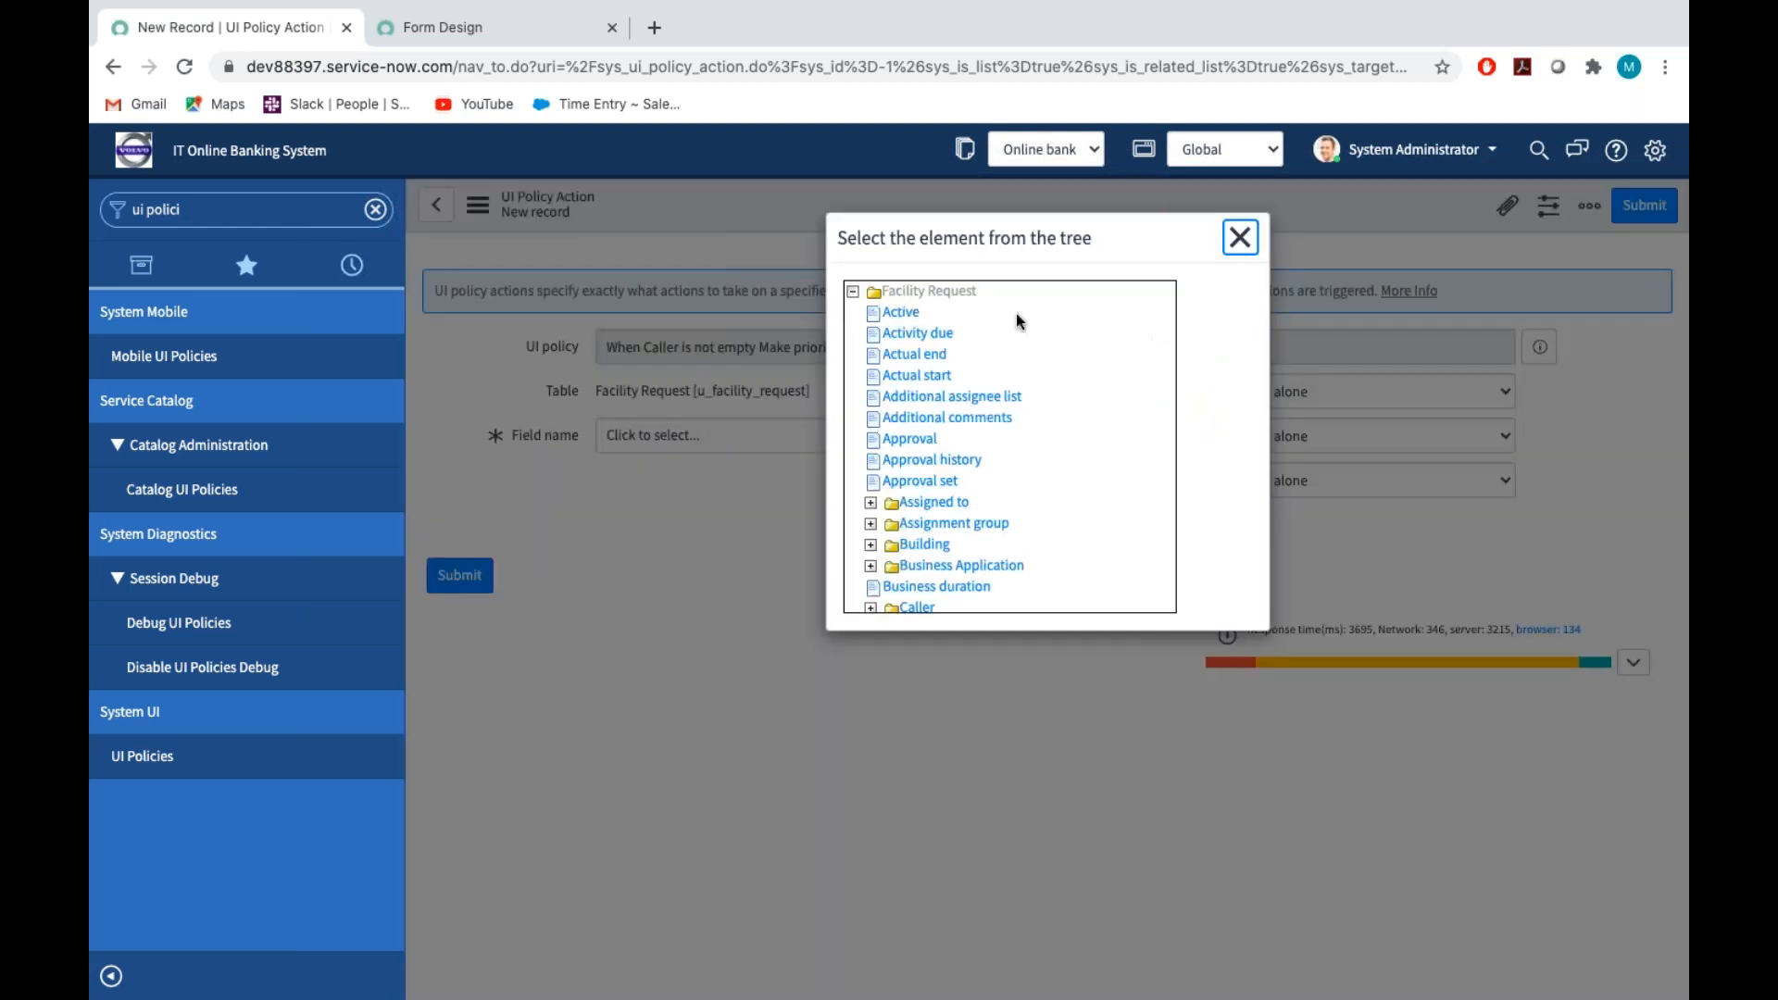
scroll(959, 426, down, 4)
scroll(959, 427, down, 5)
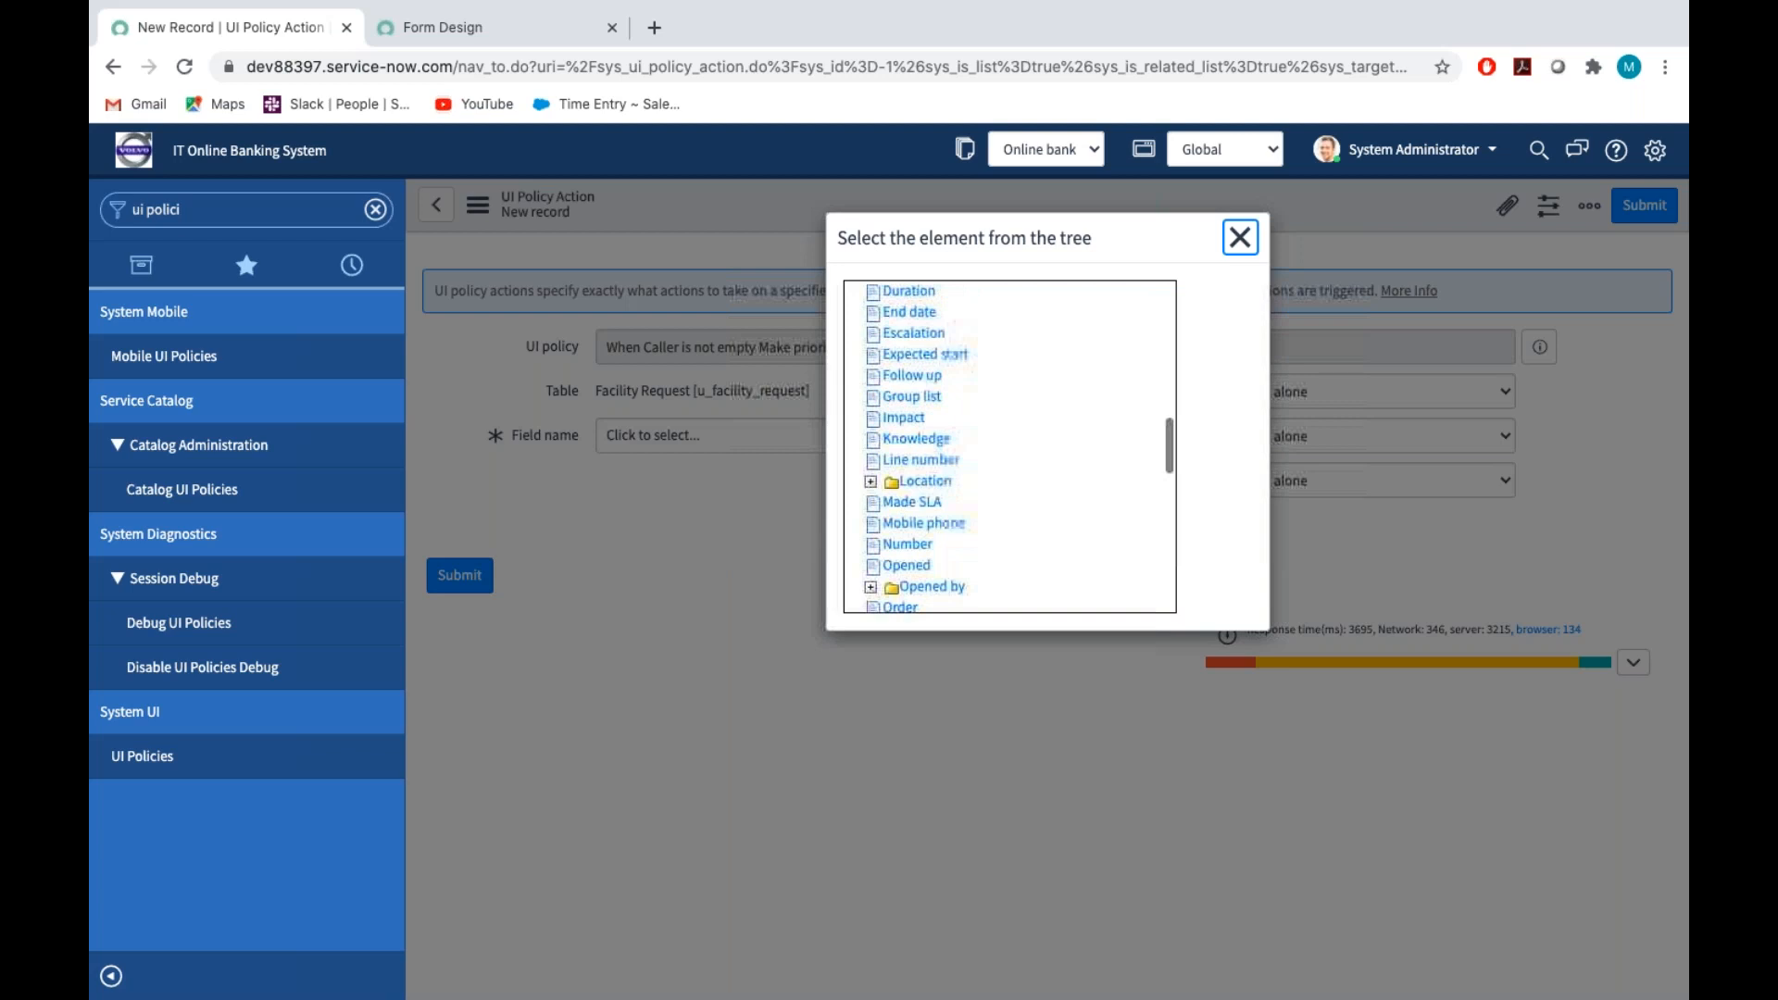
scroll(959, 445, down, 5)
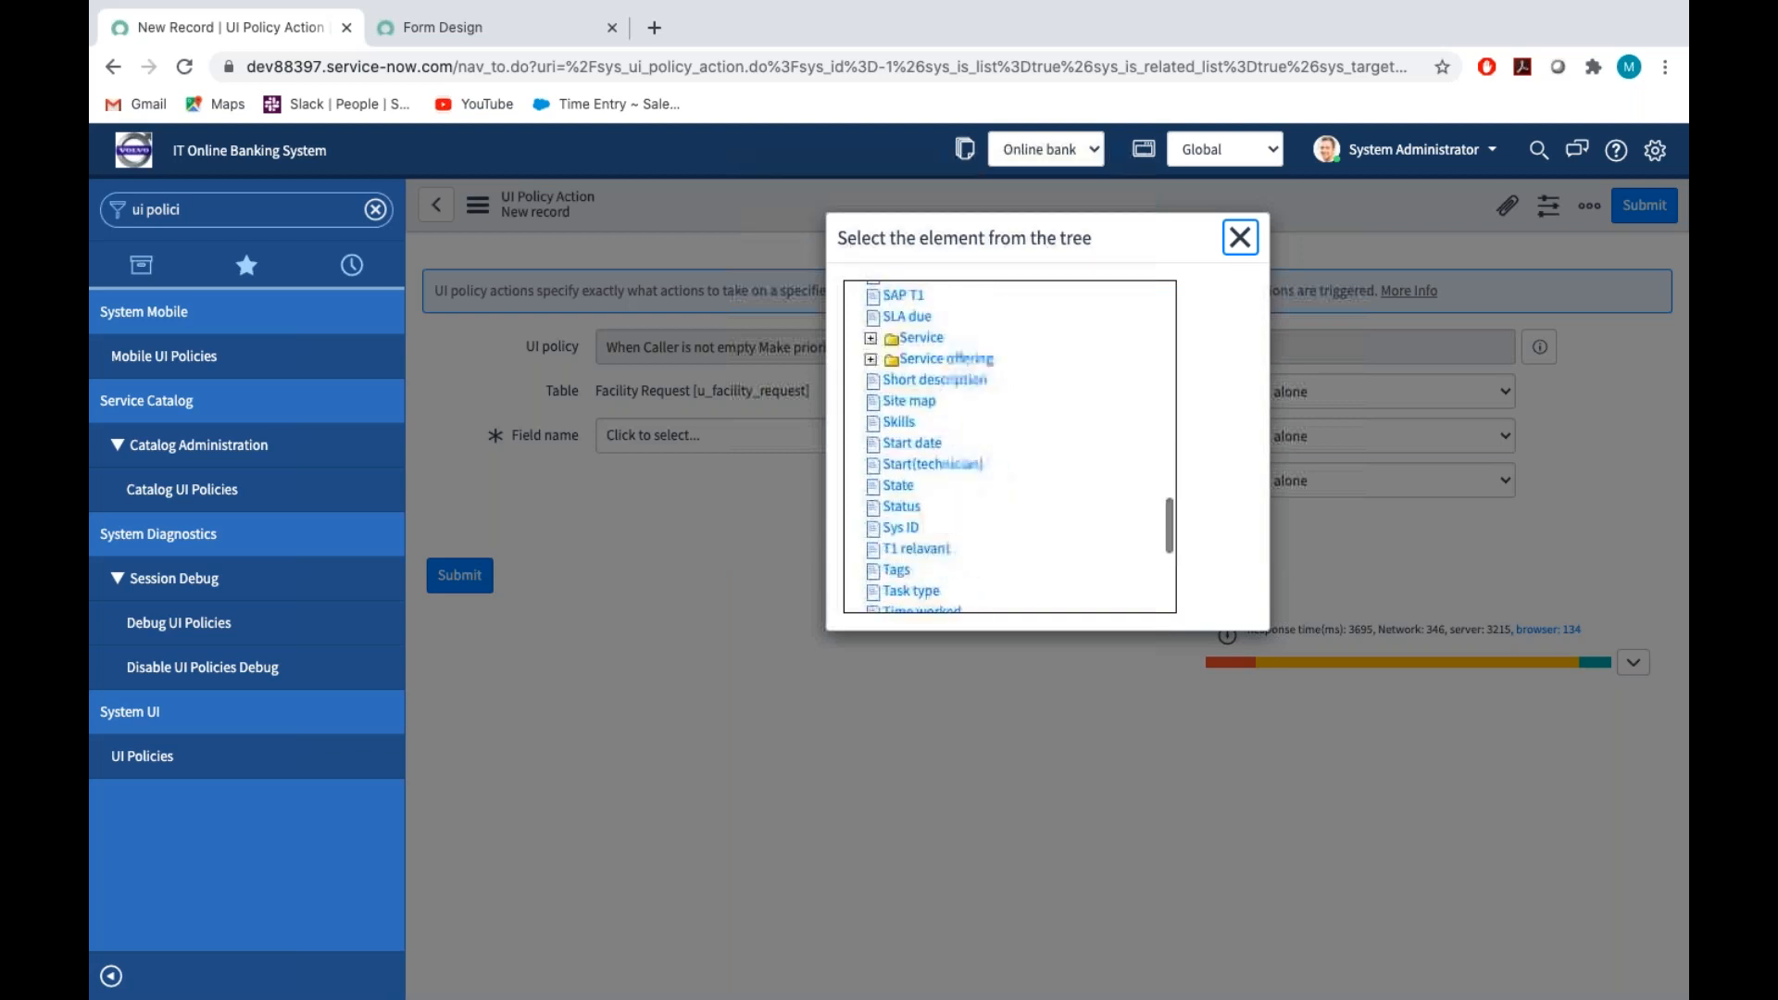
scroll(1009, 445, down, 2)
scroll(927, 417, down, 3)
scroll(889, 371, up, 10)
click(891, 330)
Set Mandatory to True for the Priority field and submit the UI policy action
click(1249, 396)
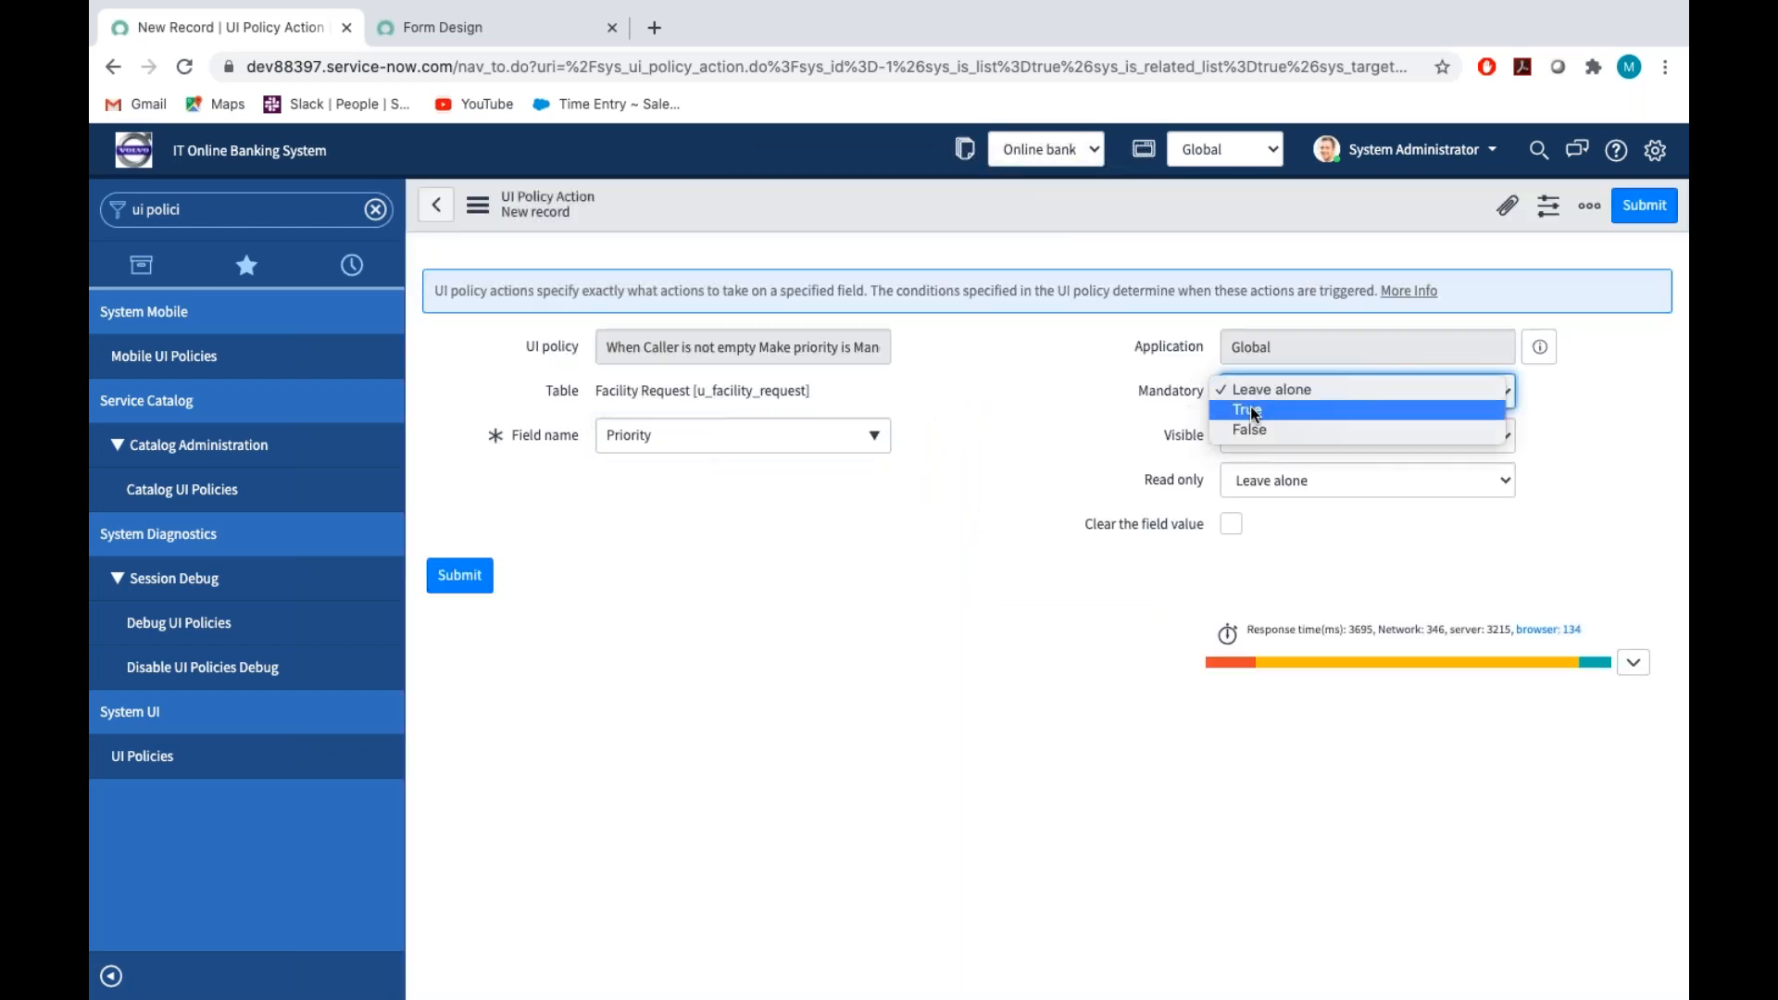
click(1251, 409)
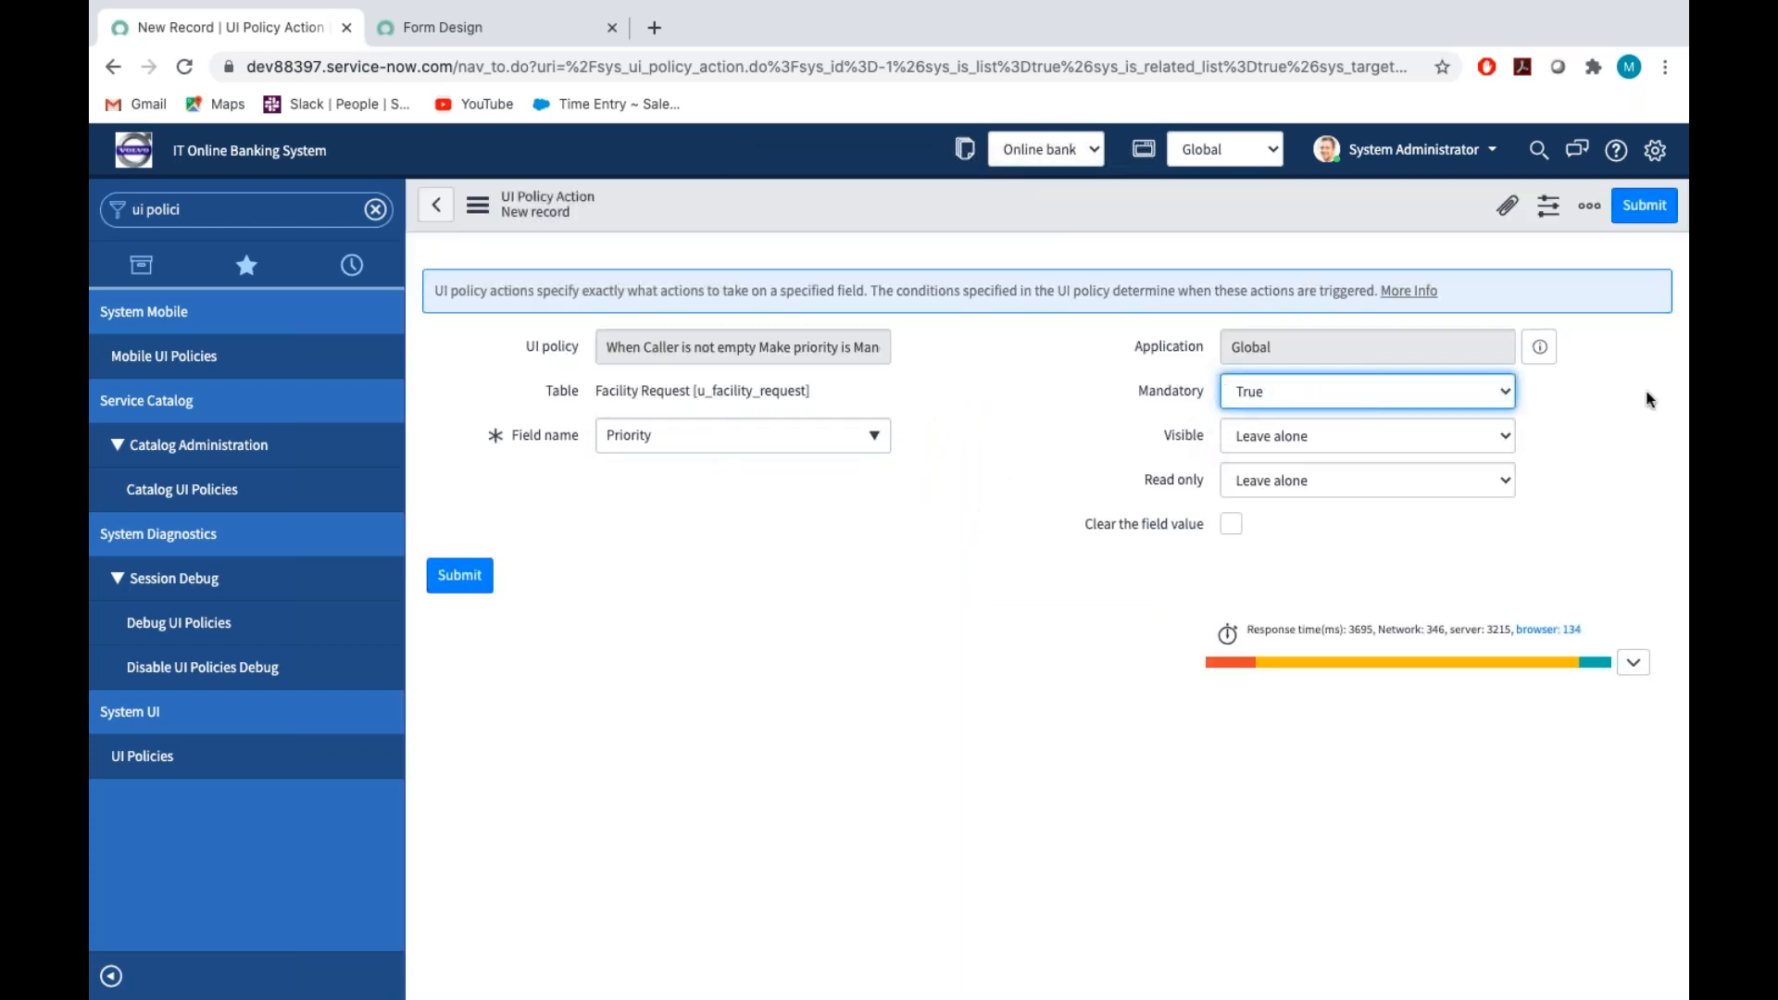
click(1642, 207)
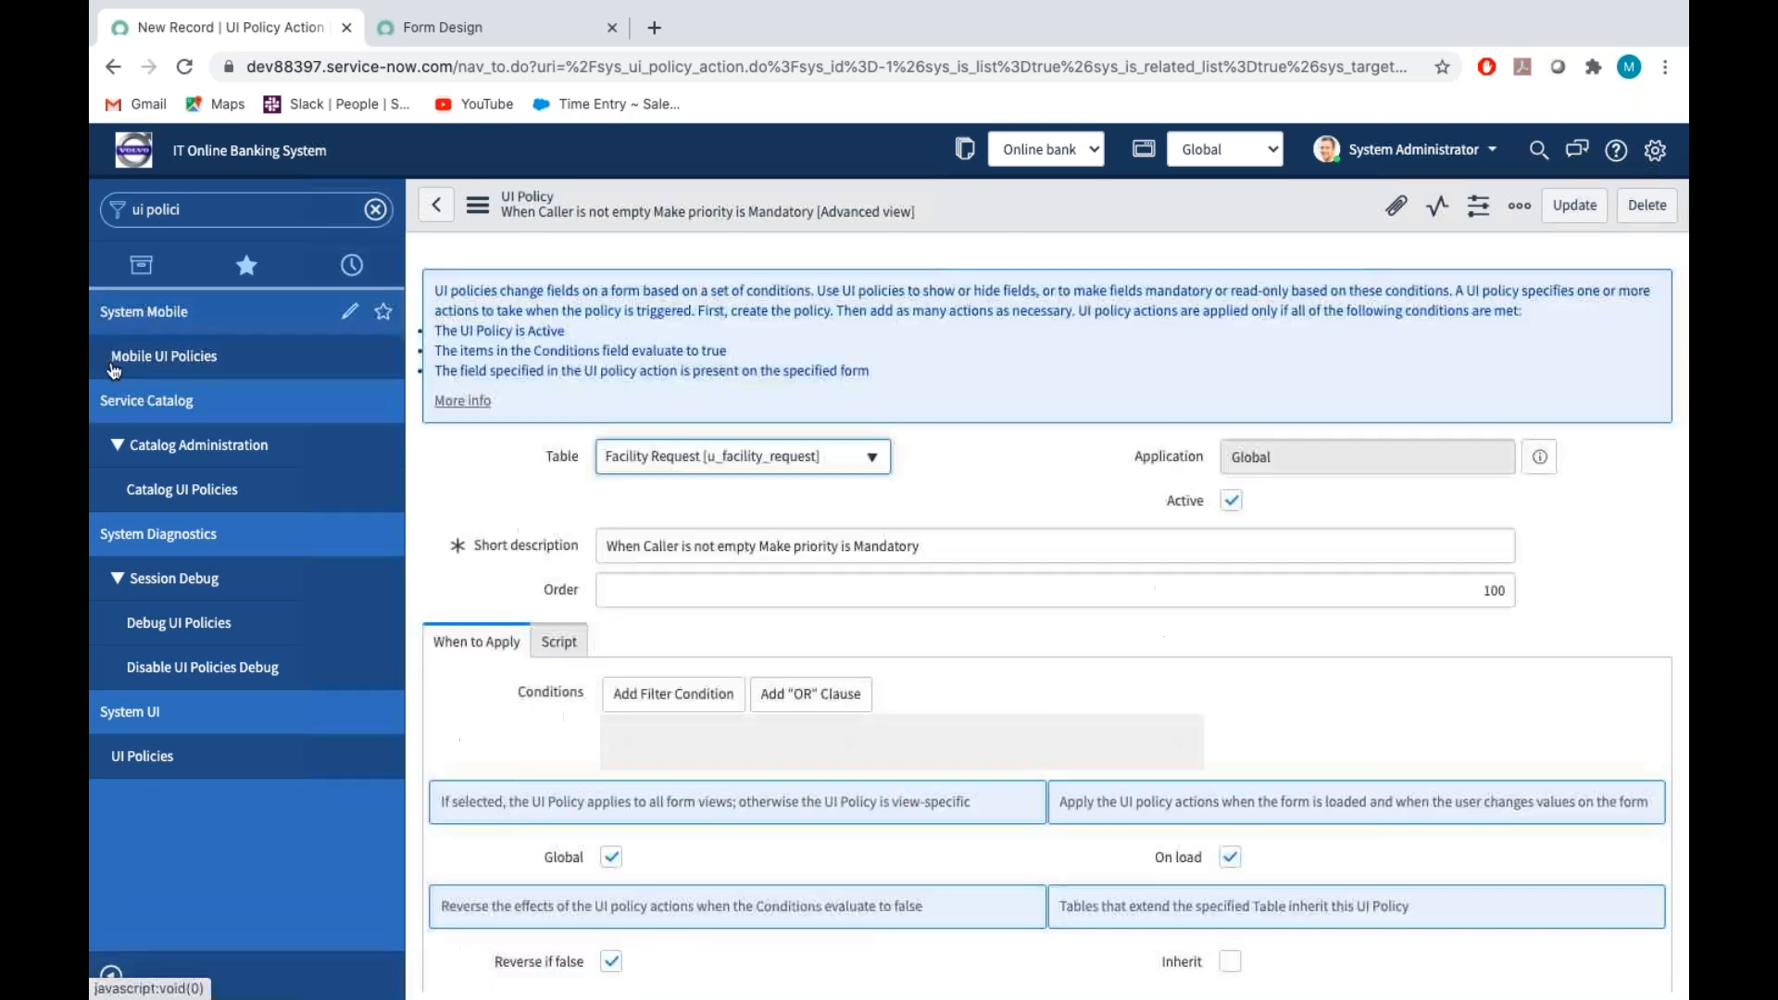
Find the Facility Requests module by filtering the navigator for "facili" and start a new record
click(210, 206)
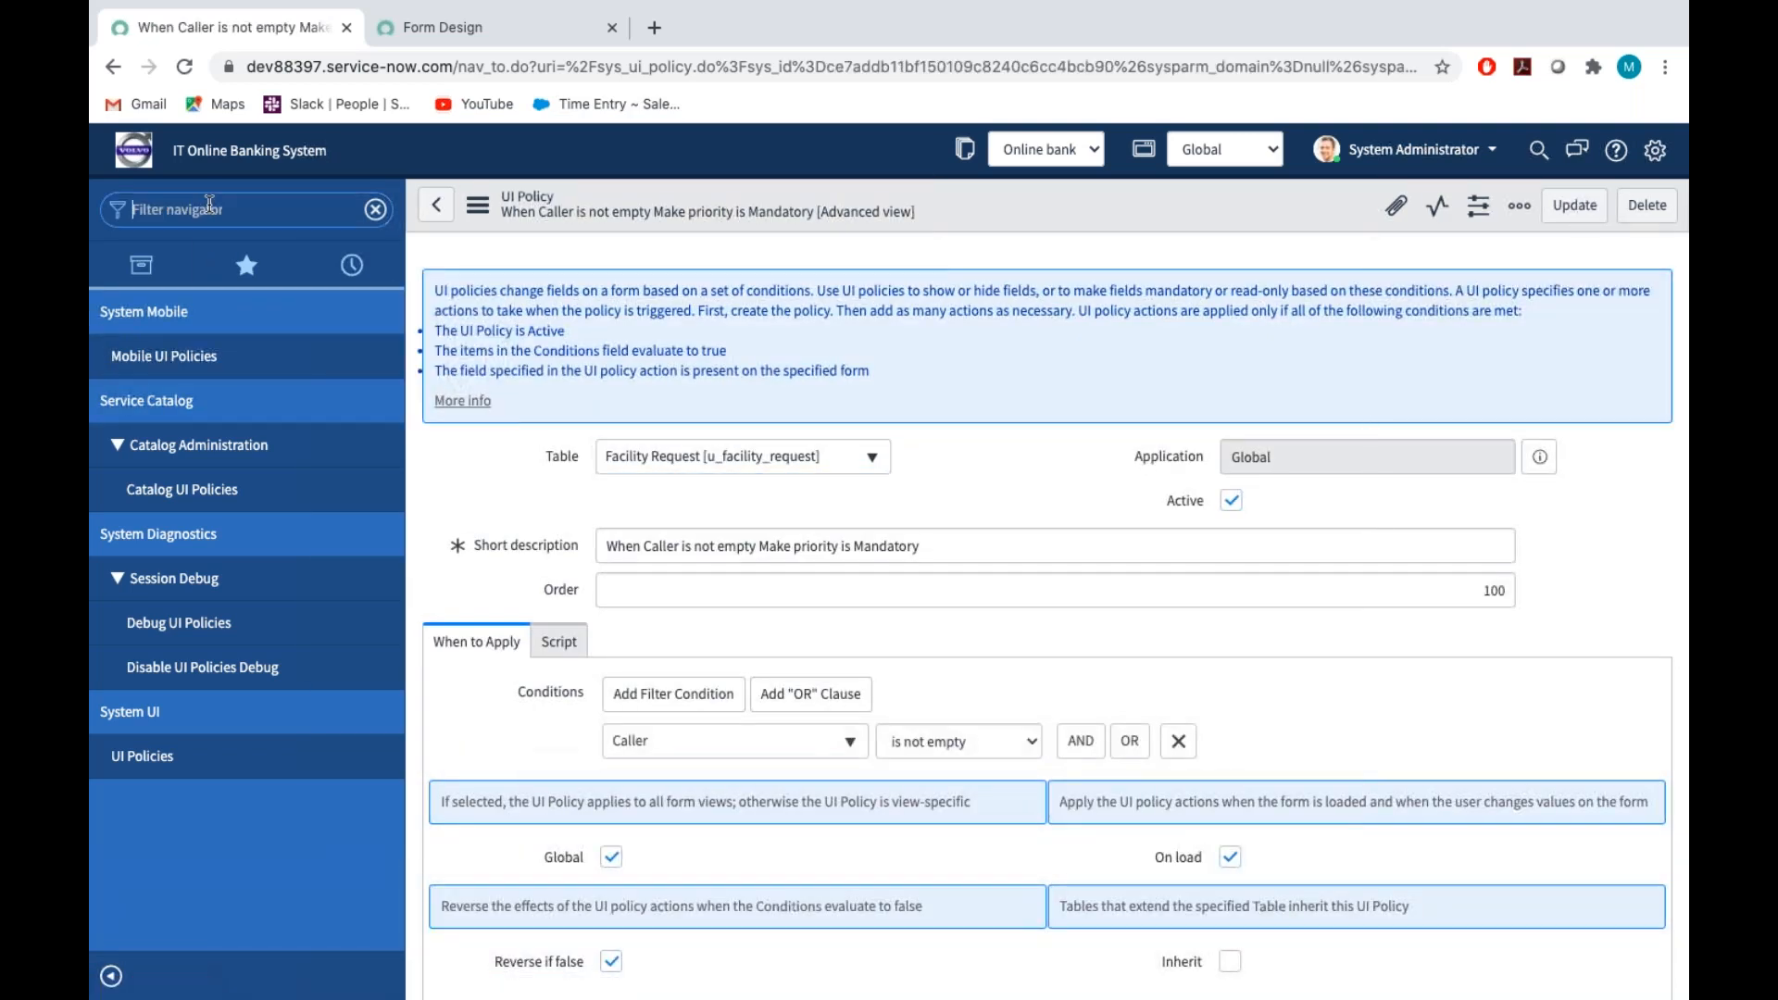
key(BackSpace)
text(facili)
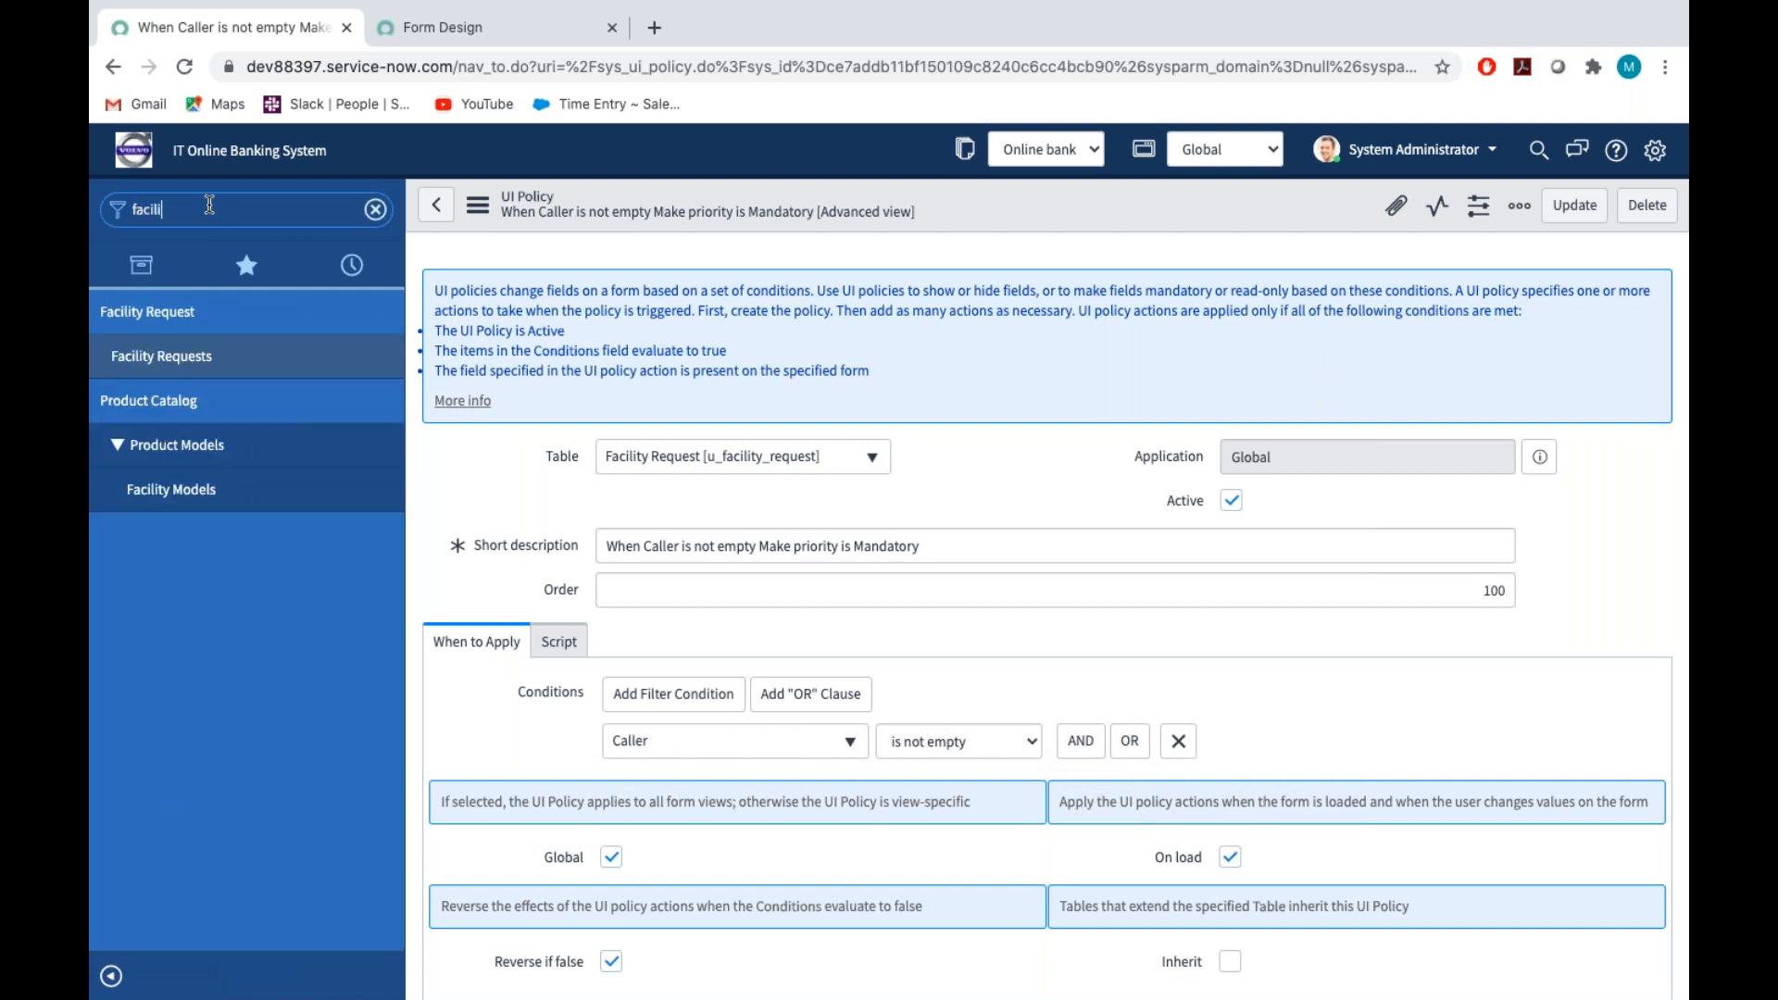
click(187, 361)
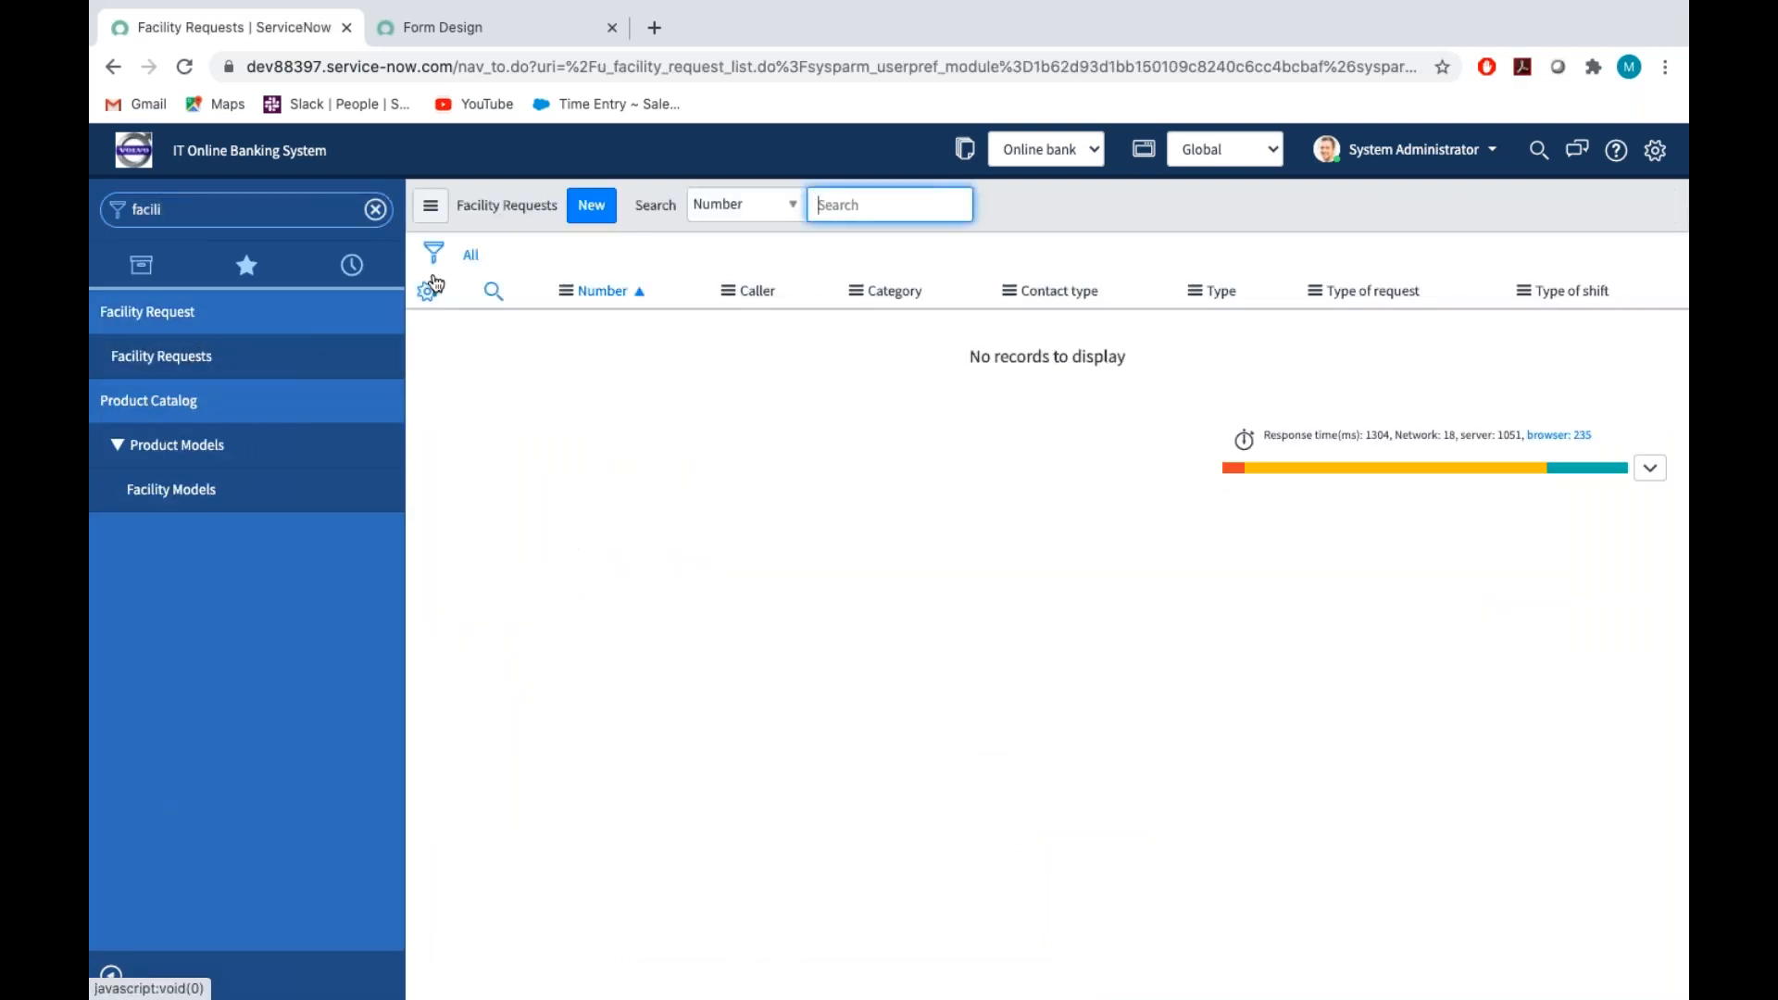
click(602, 213)
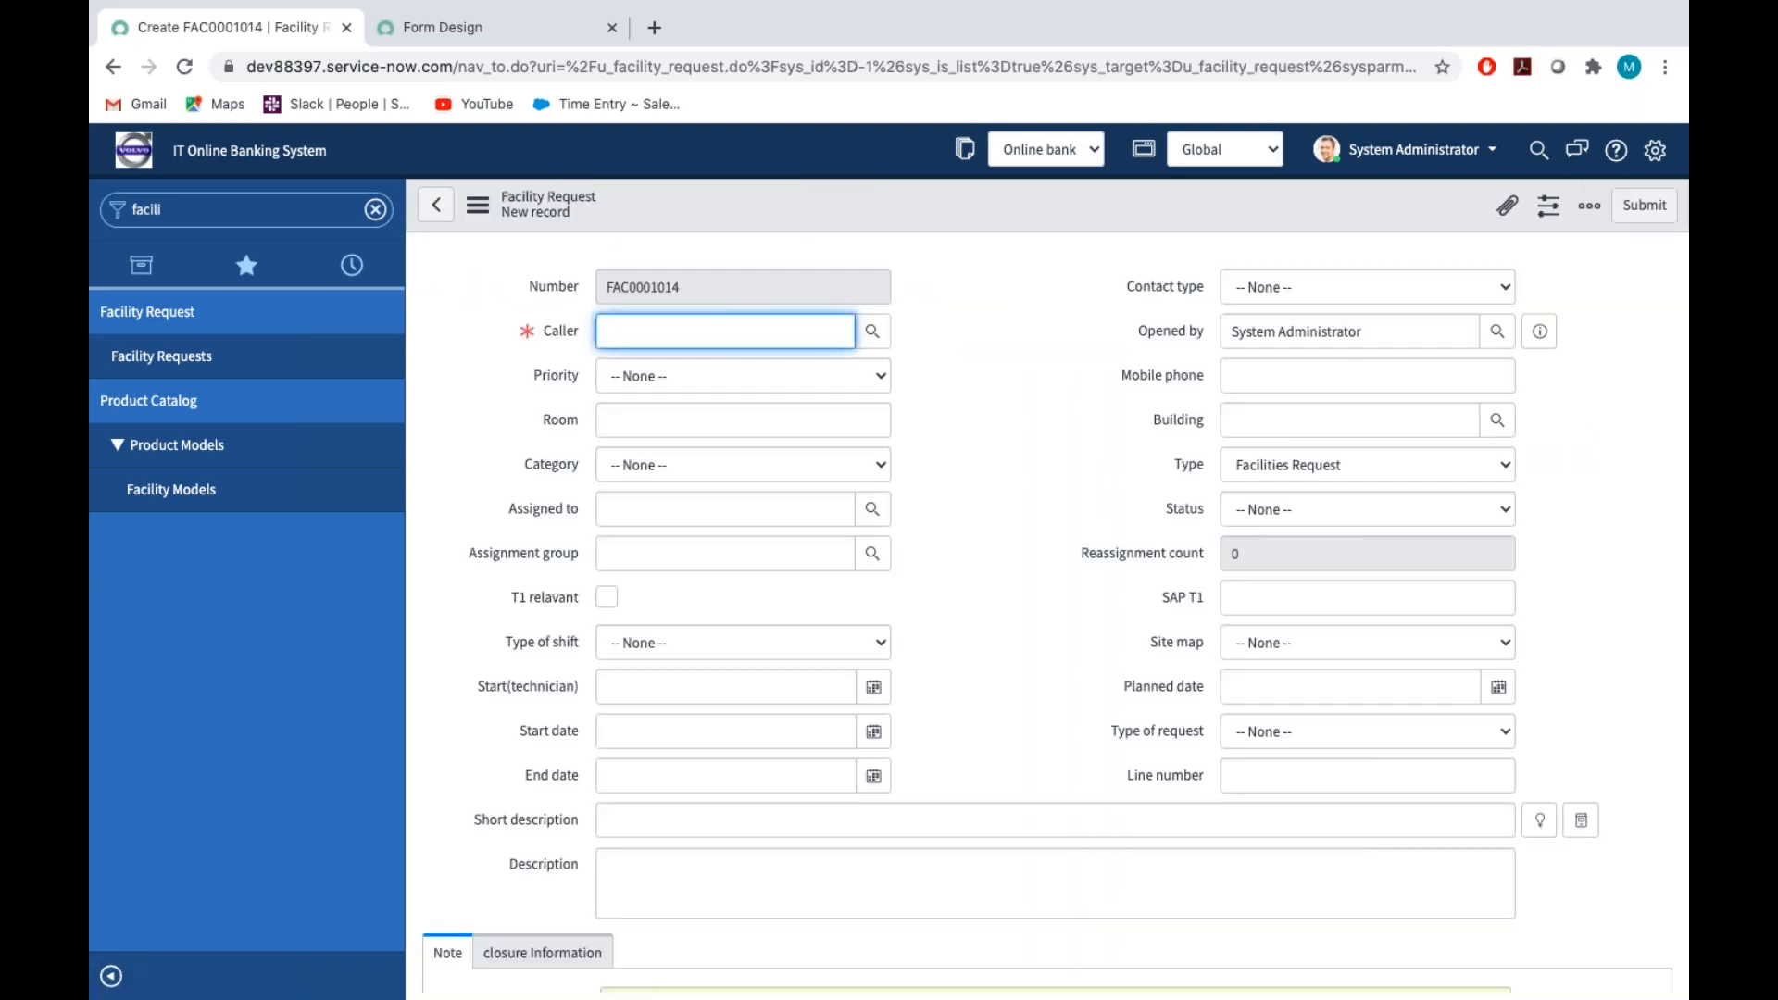
Look up the Caller for the new facility request and pick the first user in the list
click(871, 332)
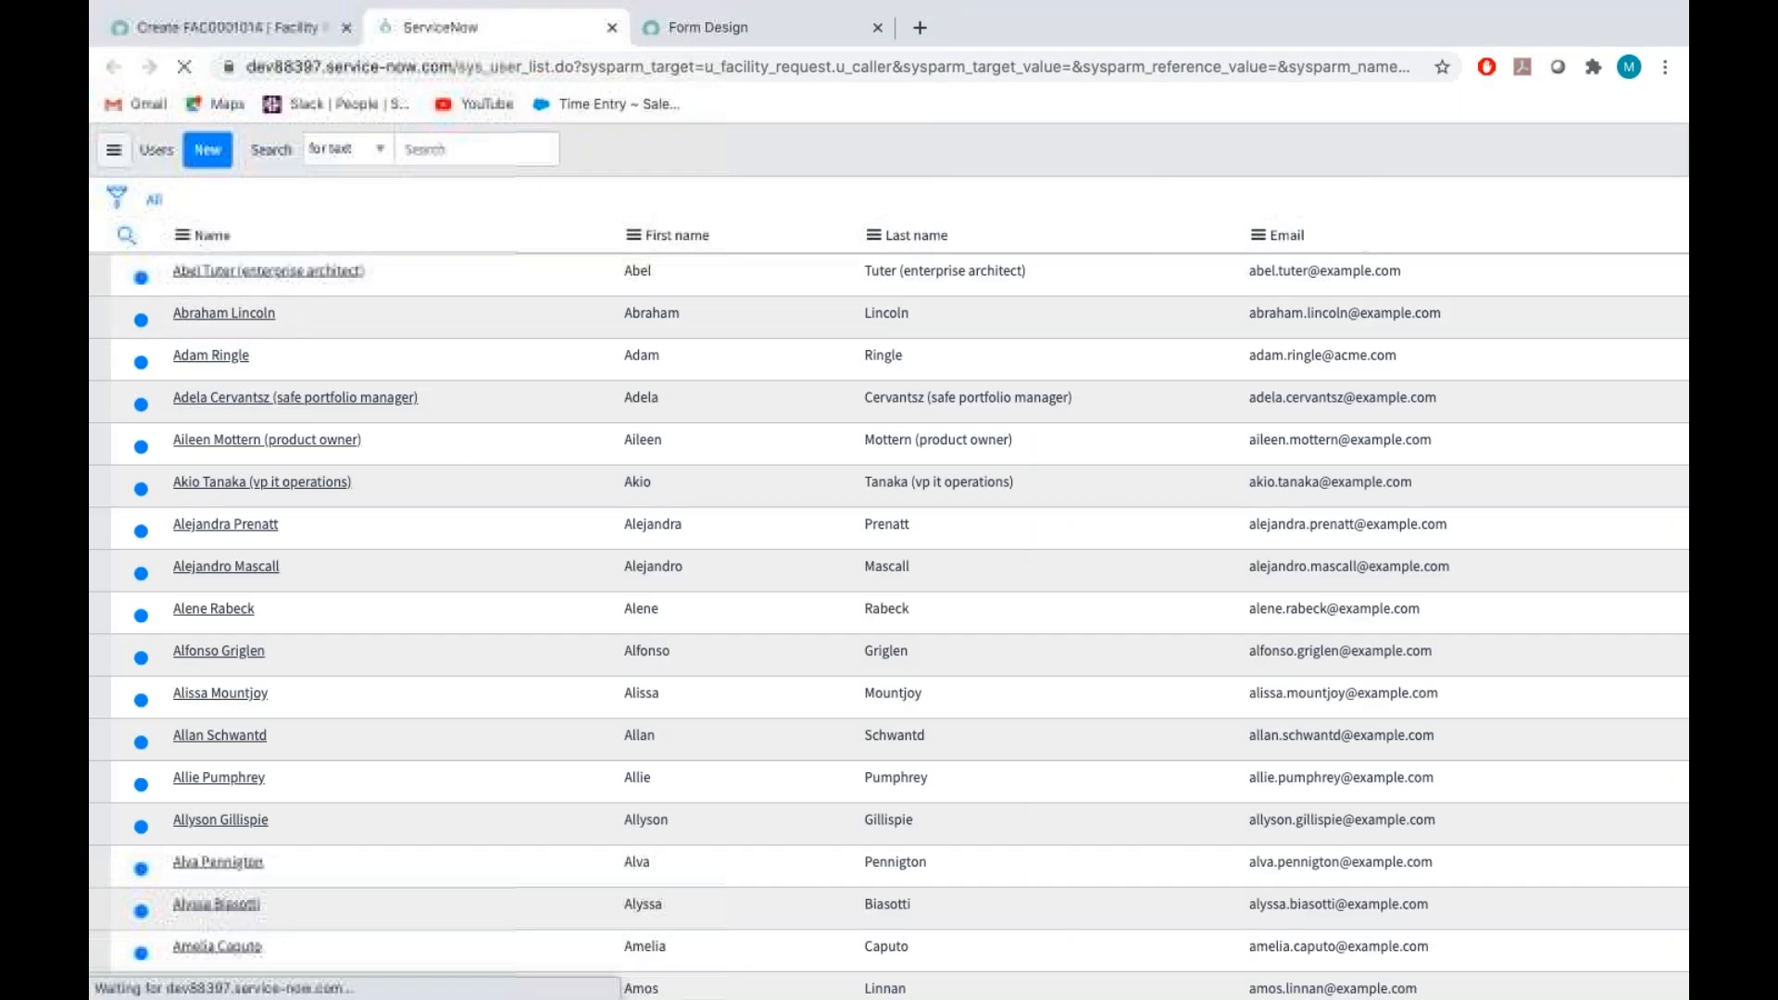
key(ctrl+w)
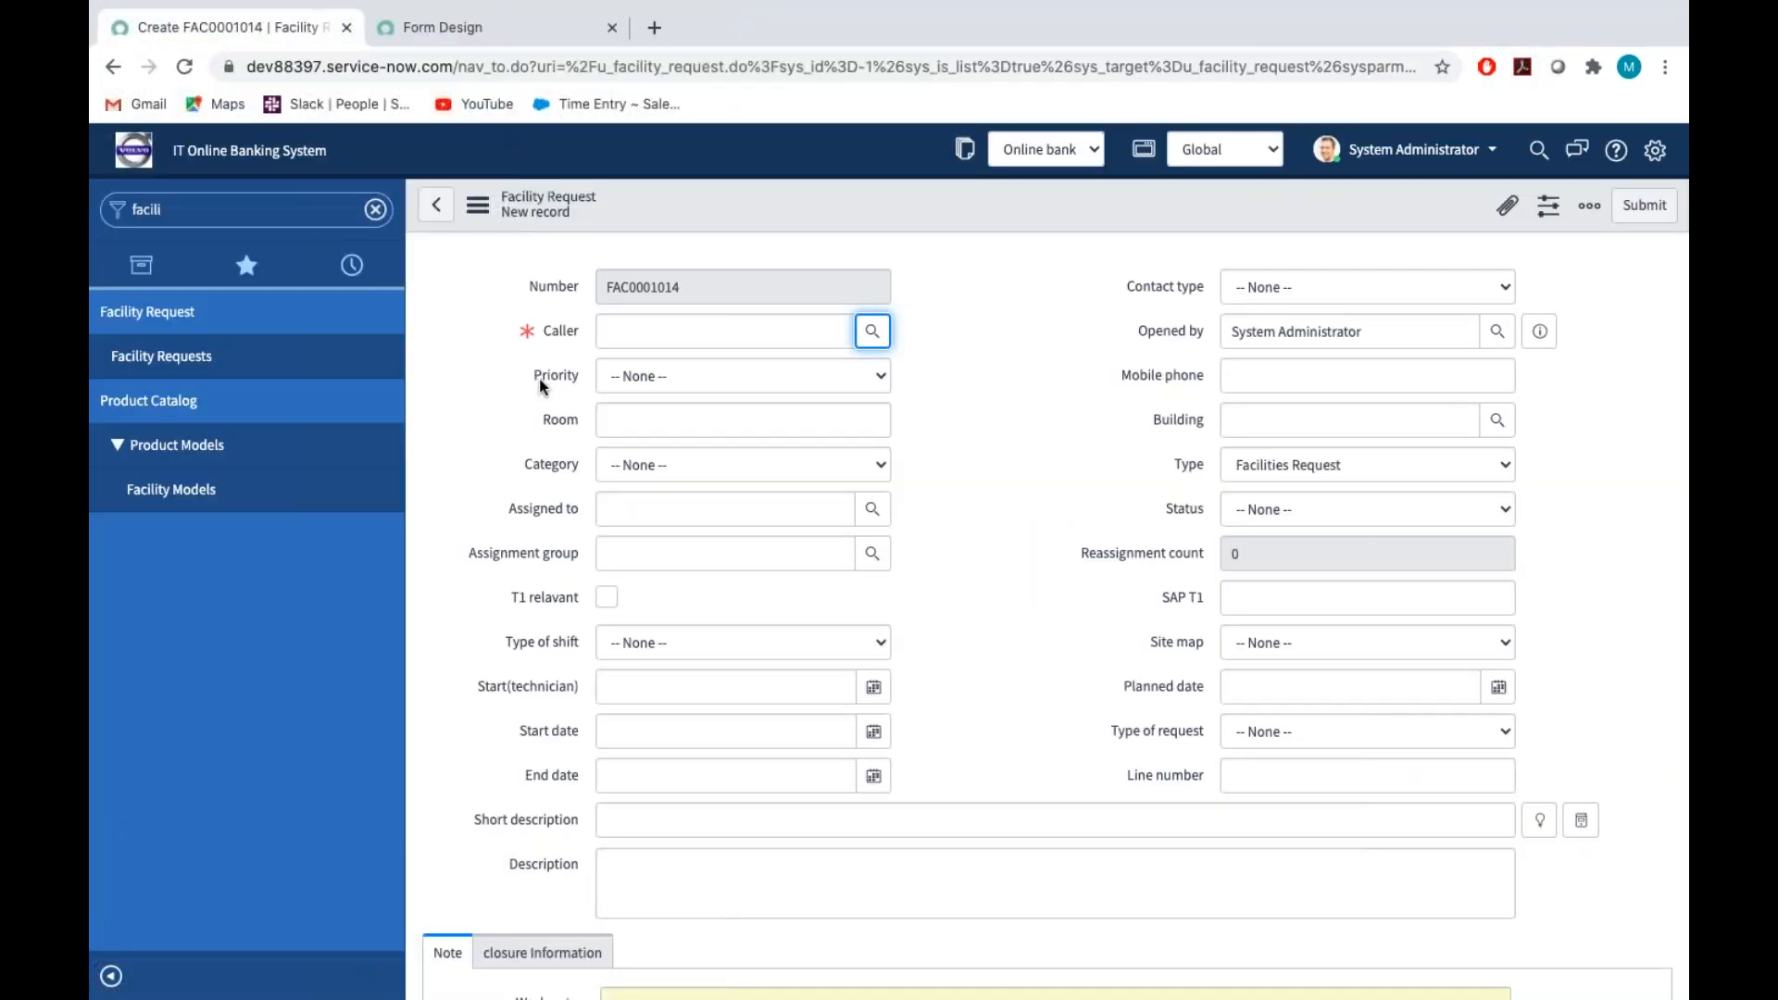
click(473, 34)
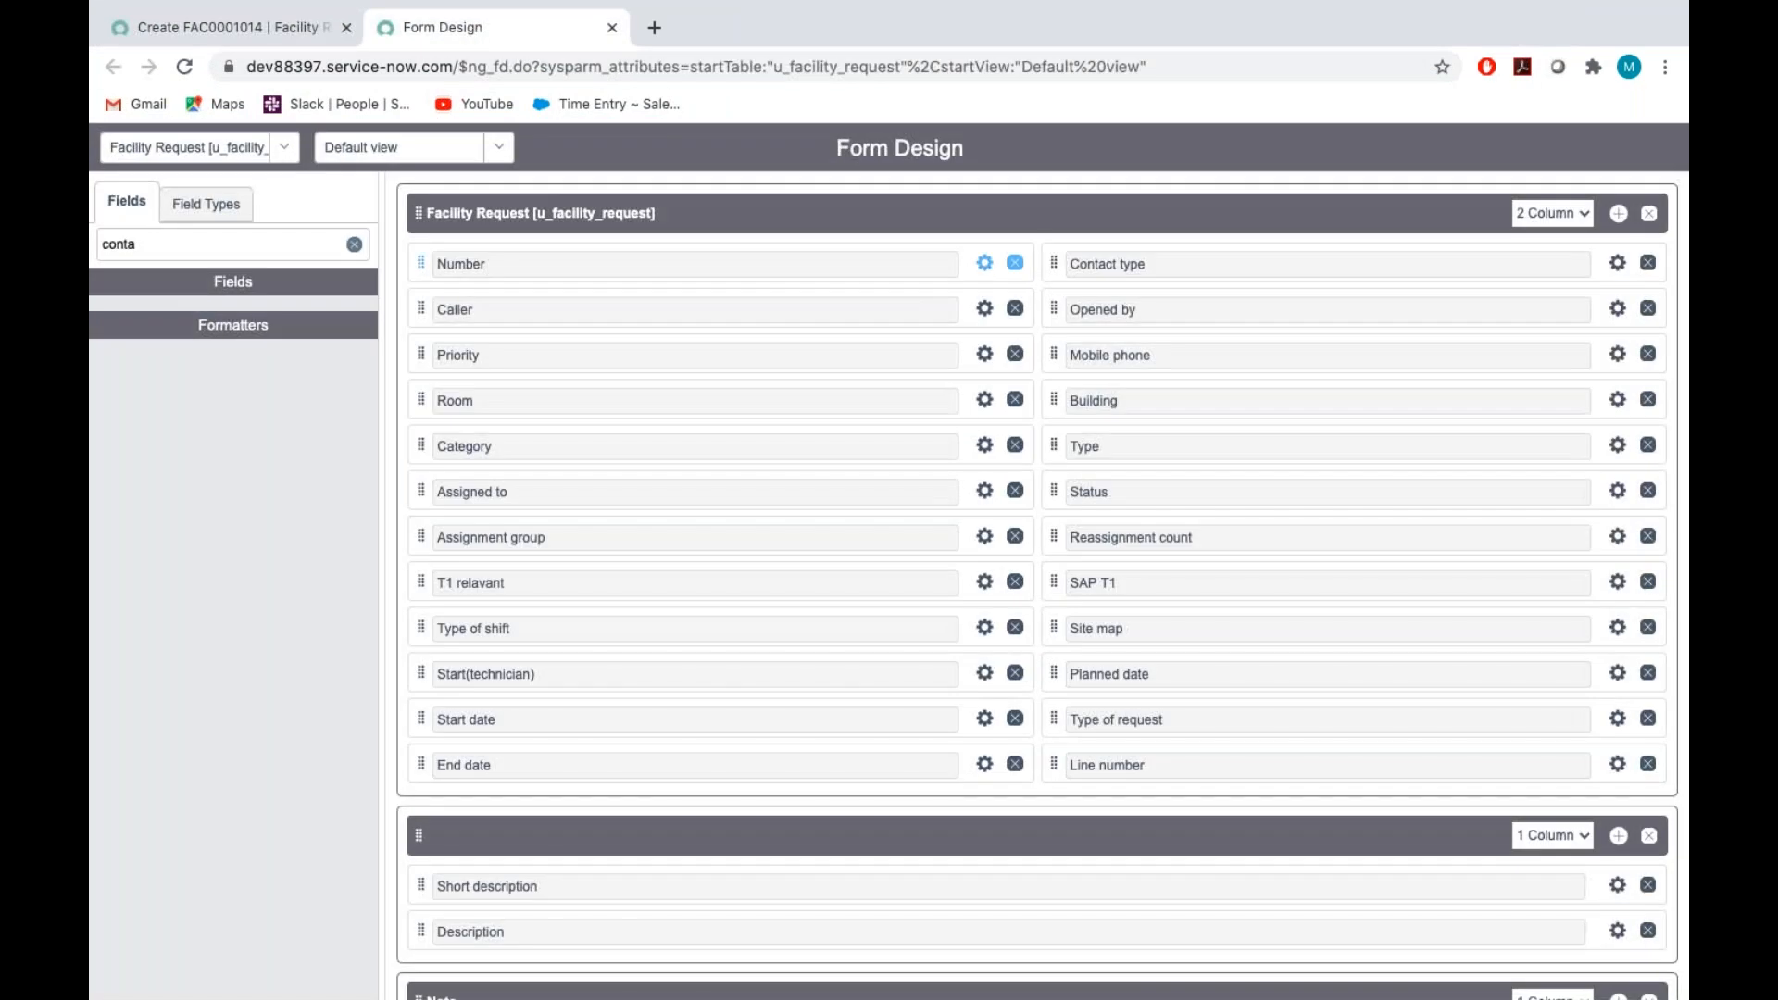
click(296, 29)
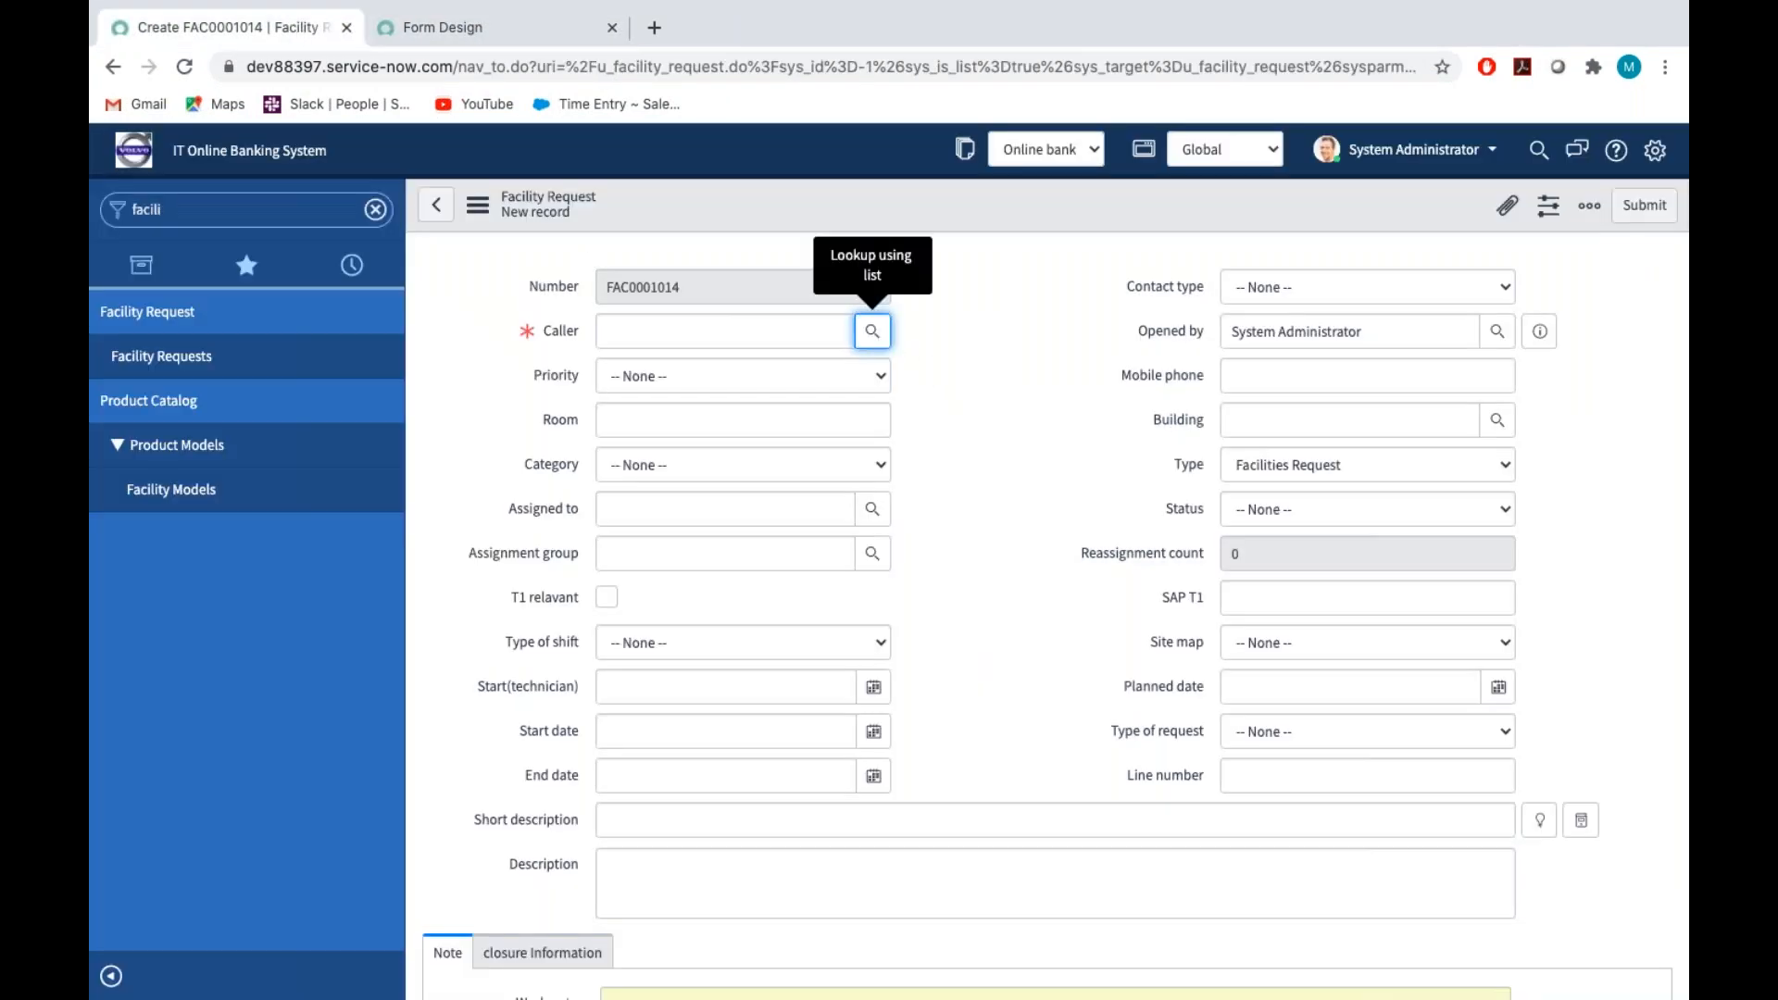
click(874, 333)
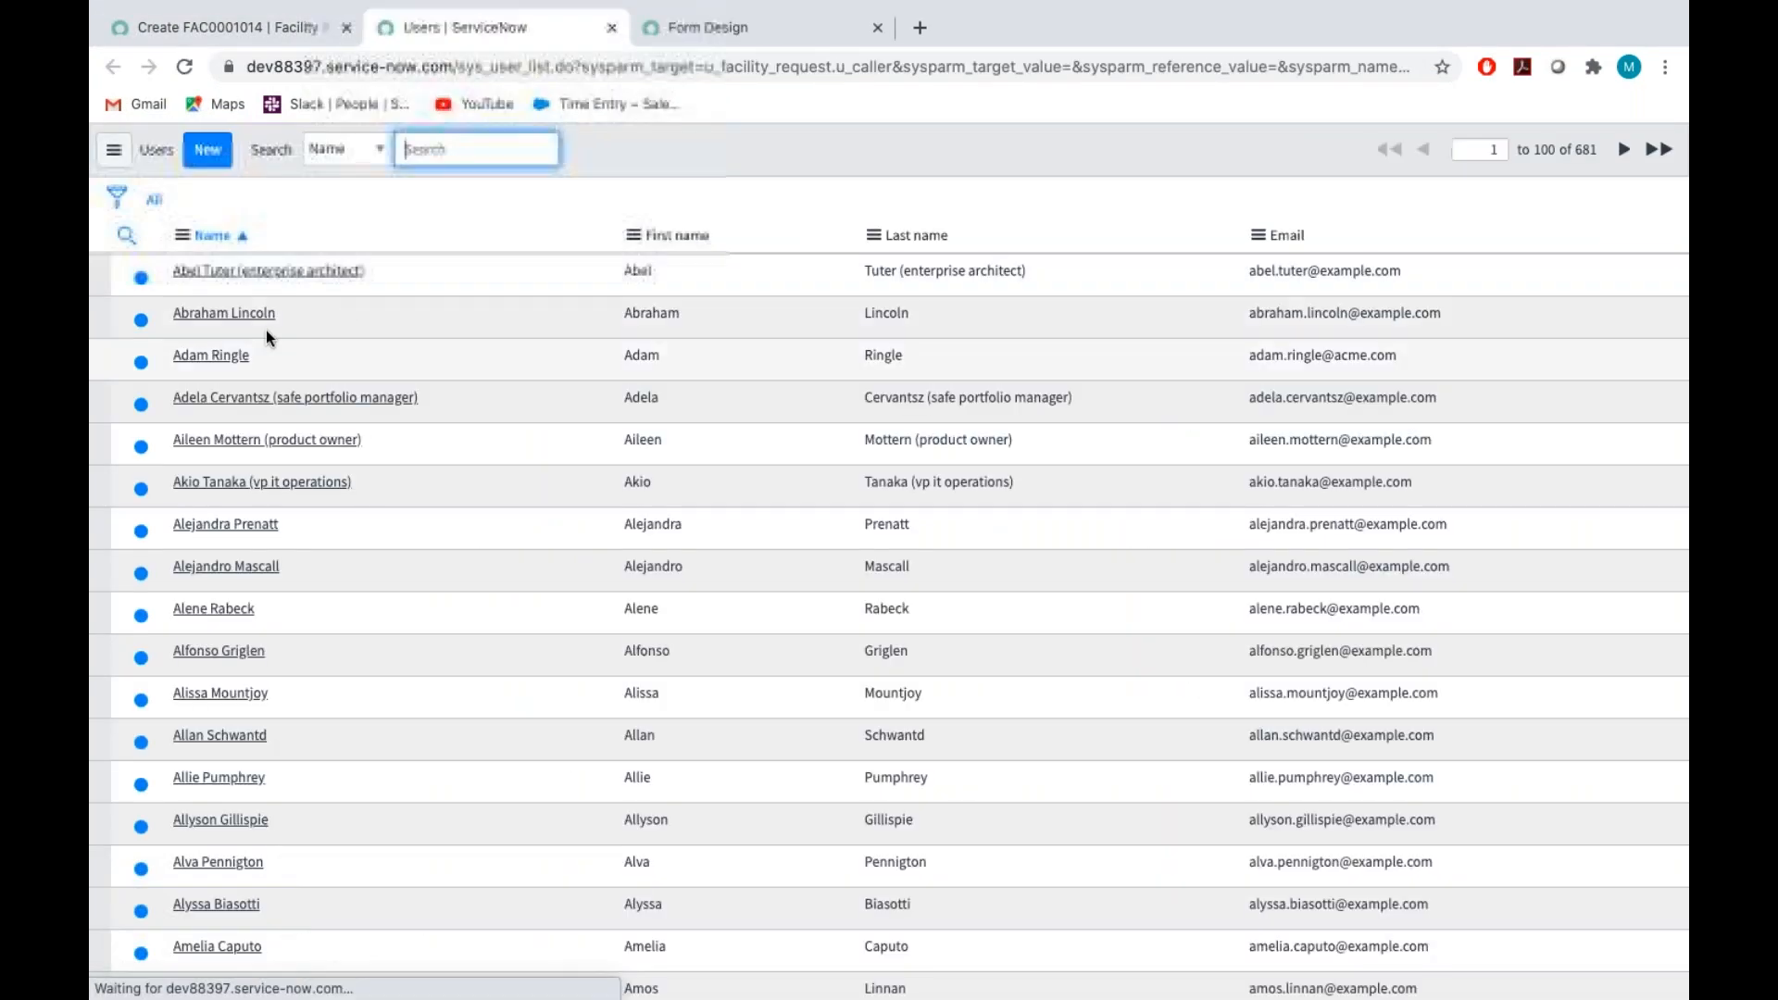
click(260, 272)
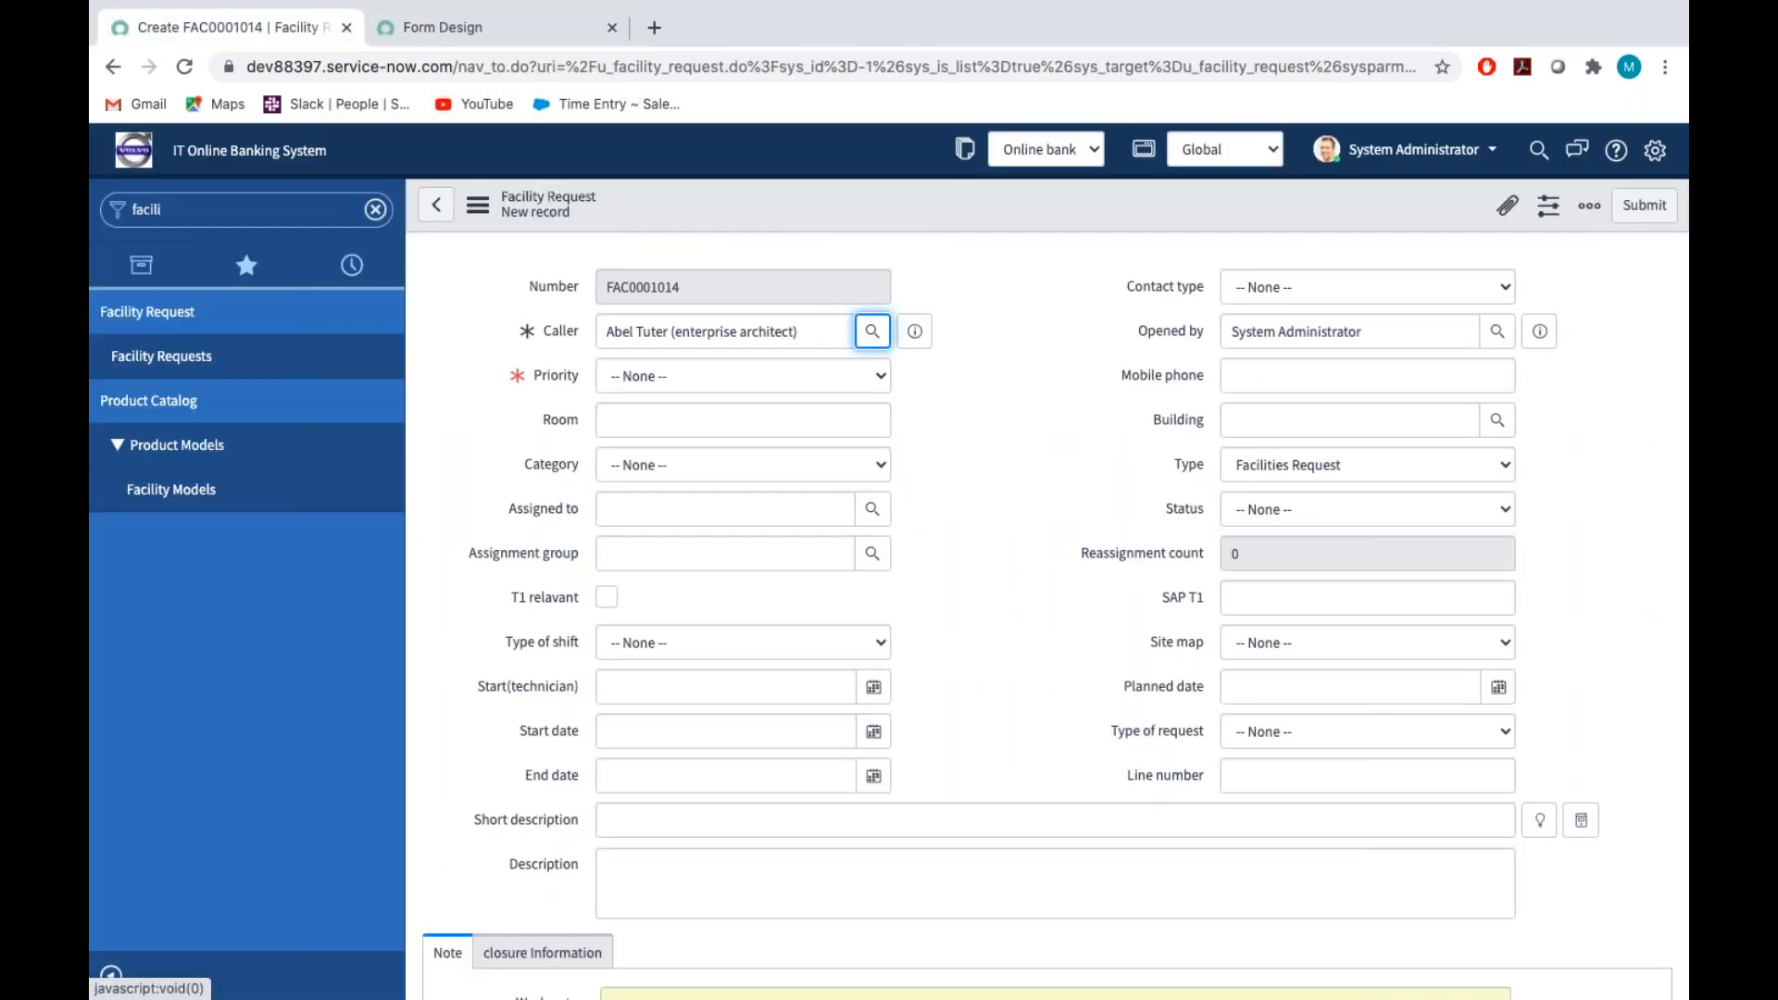
click(1084, 426)
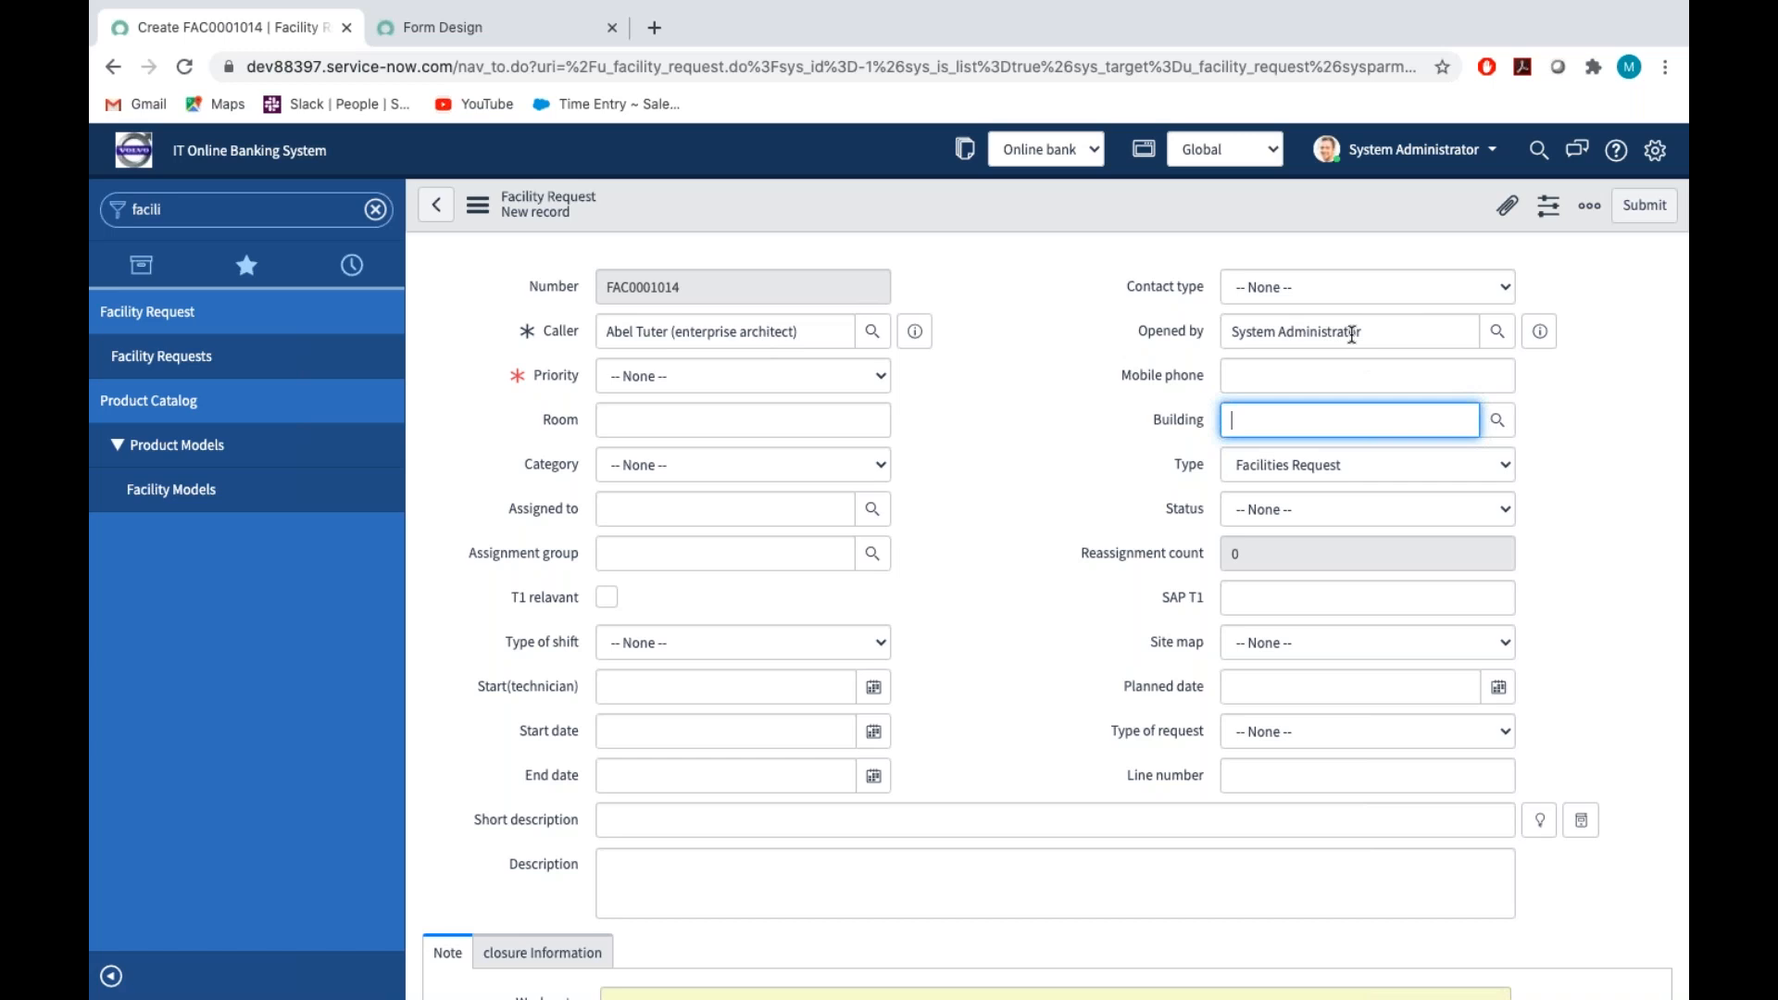
Leave the unsaved request for the form's UI policies and open "When Caller is not empty Make priority is Mandatory"
right_click(911, 204)
mouse_move(1000, 256)
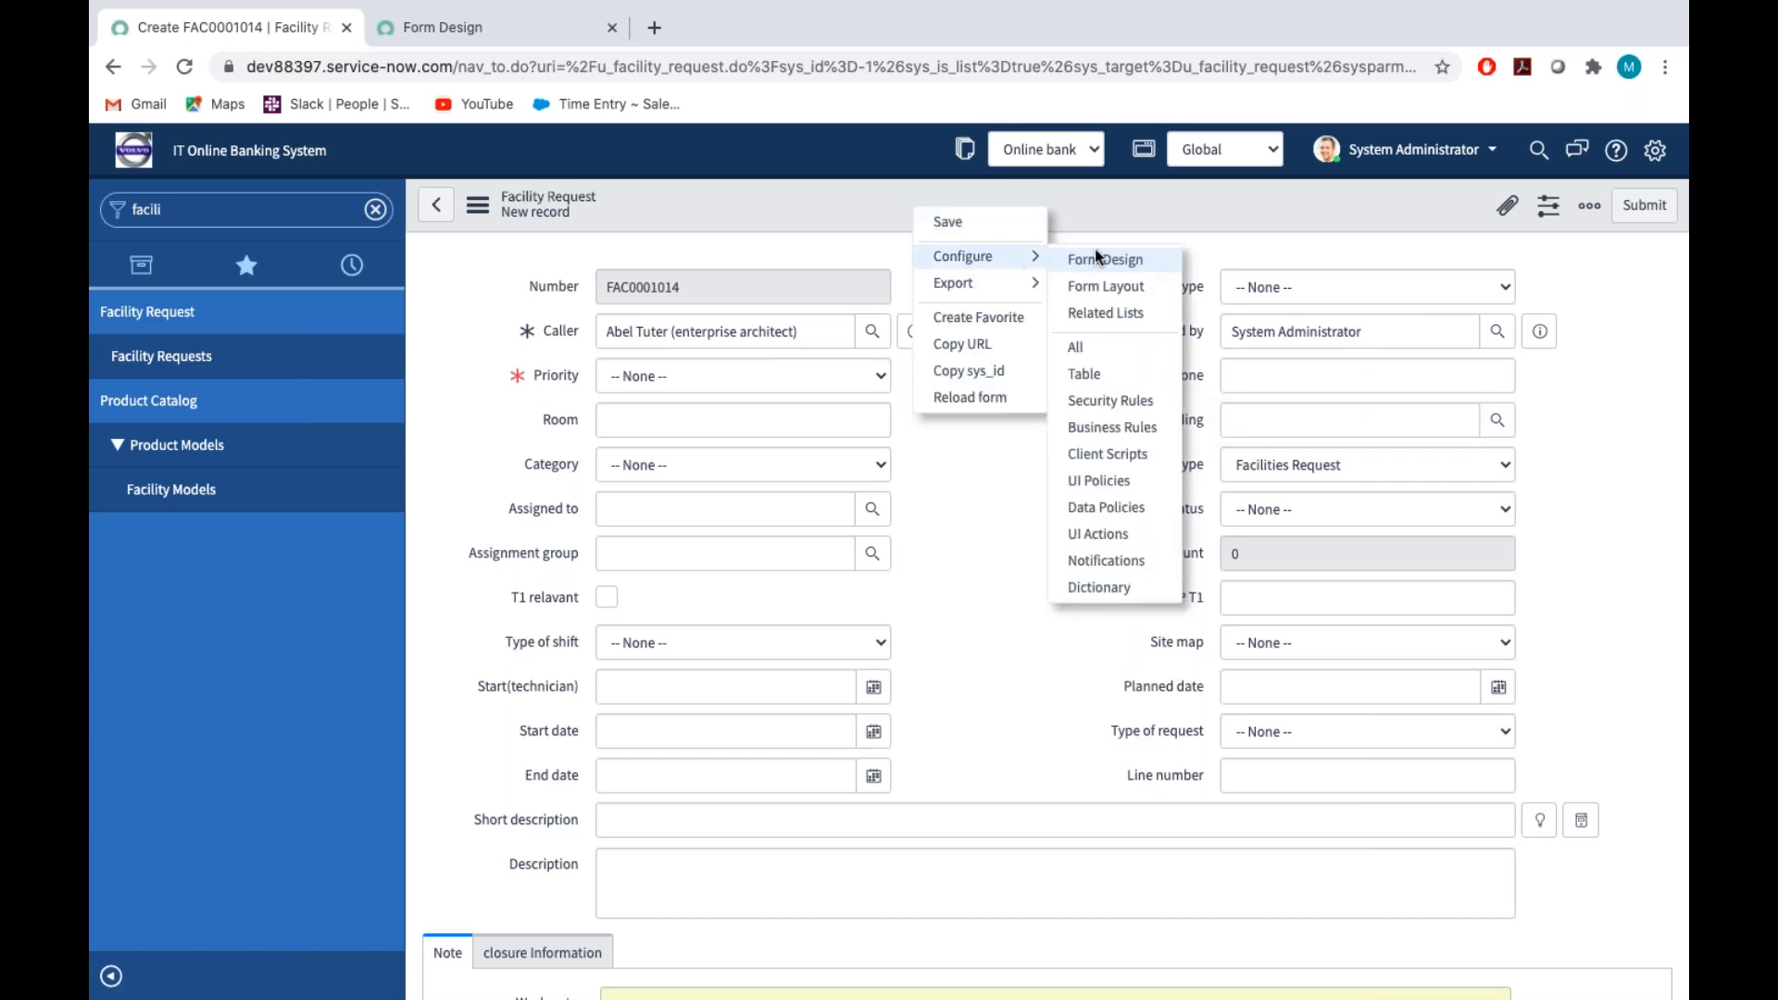
click(1111, 480)
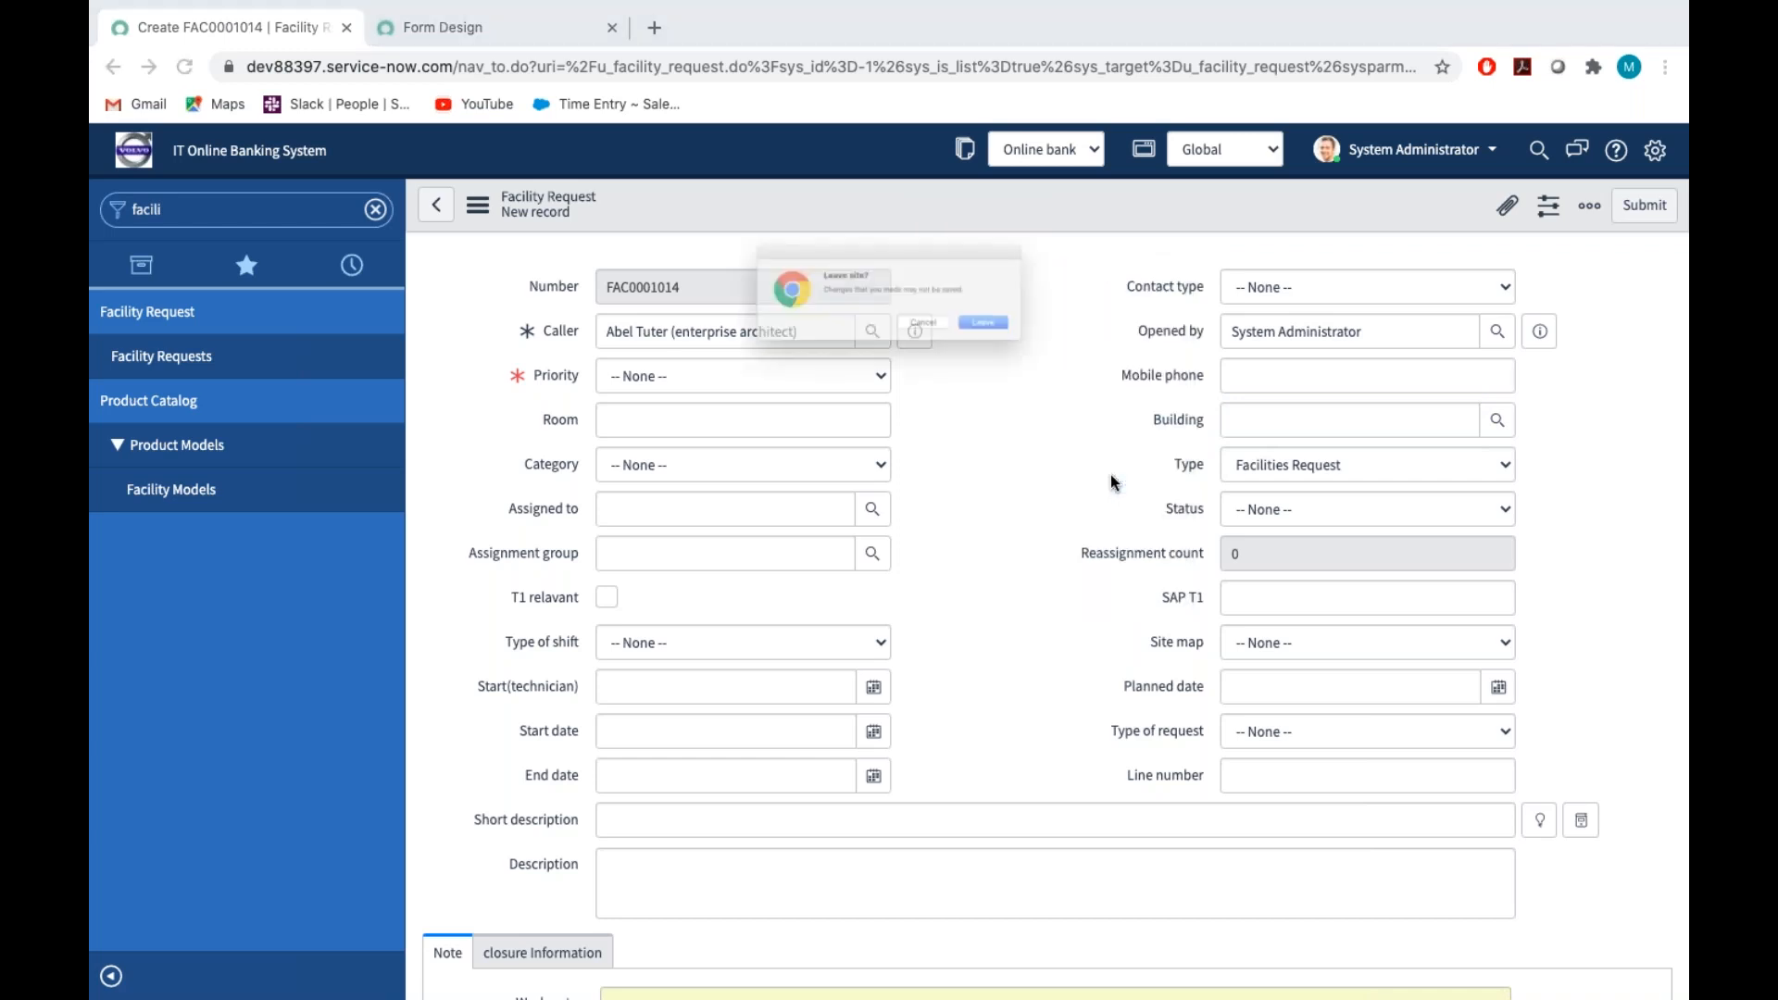
click(1038, 341)
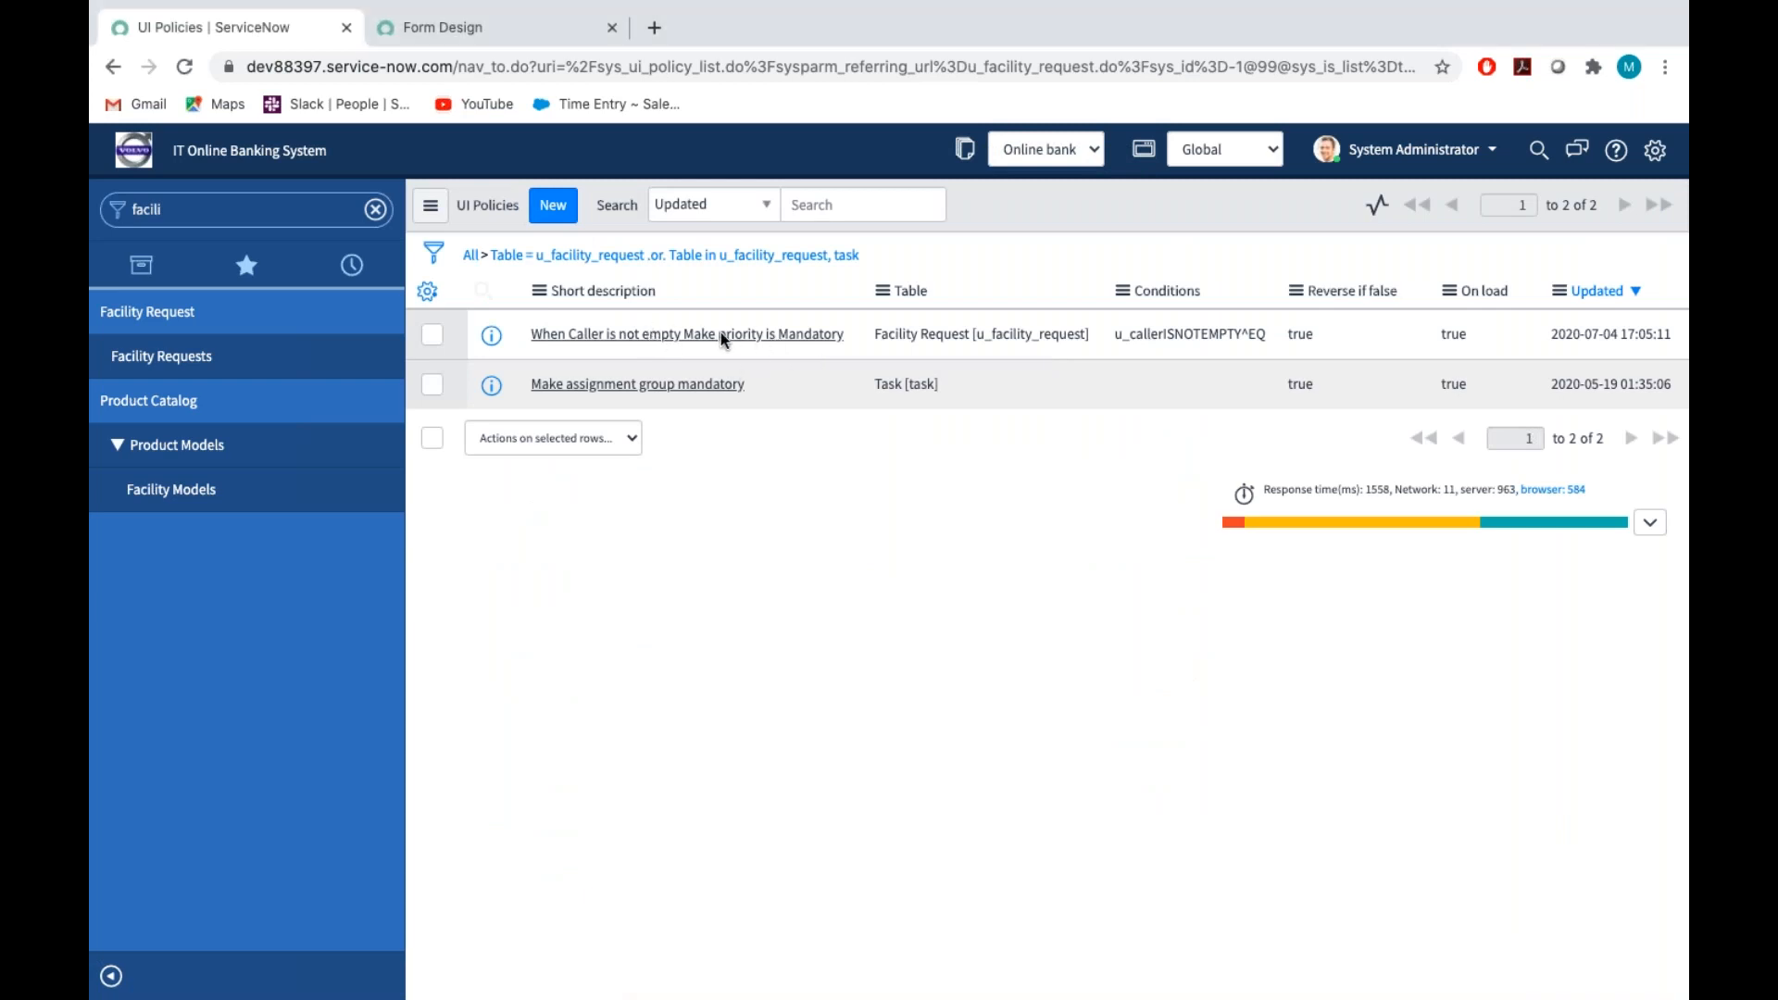
click(691, 335)
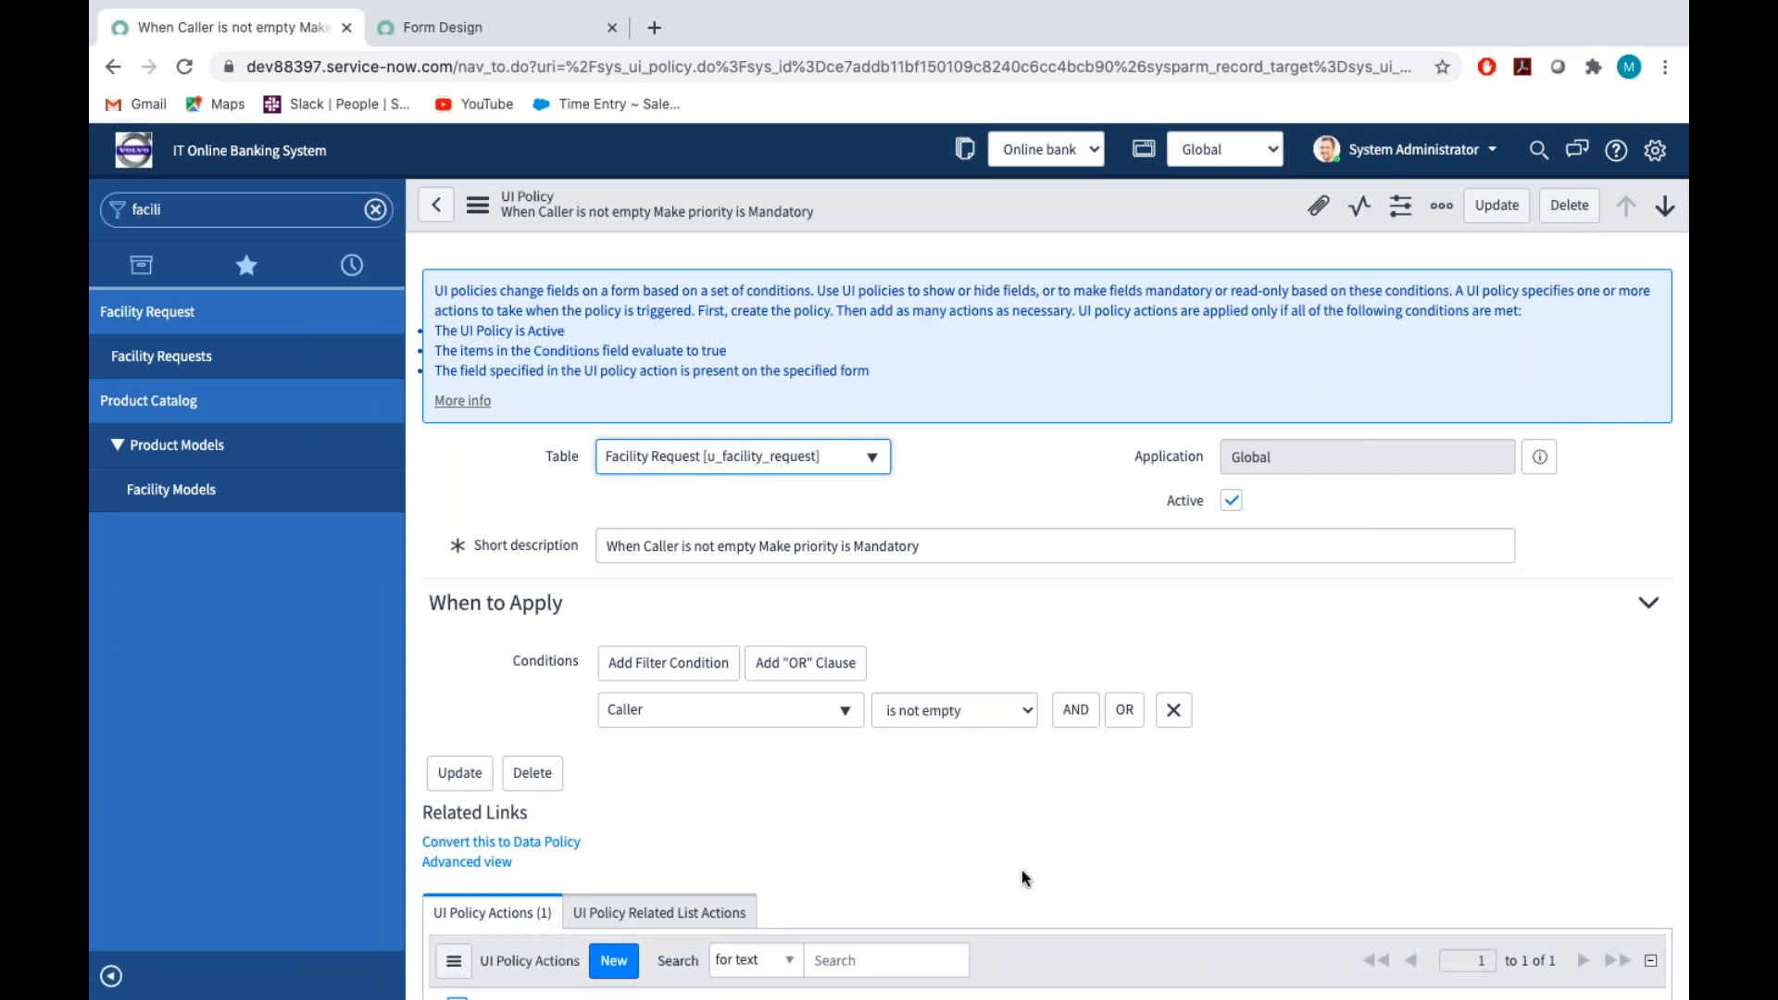
Create another UI policy action for this policy and choose Opened by as its field name
scroll(1021, 870, down, 3)
click(620, 703)
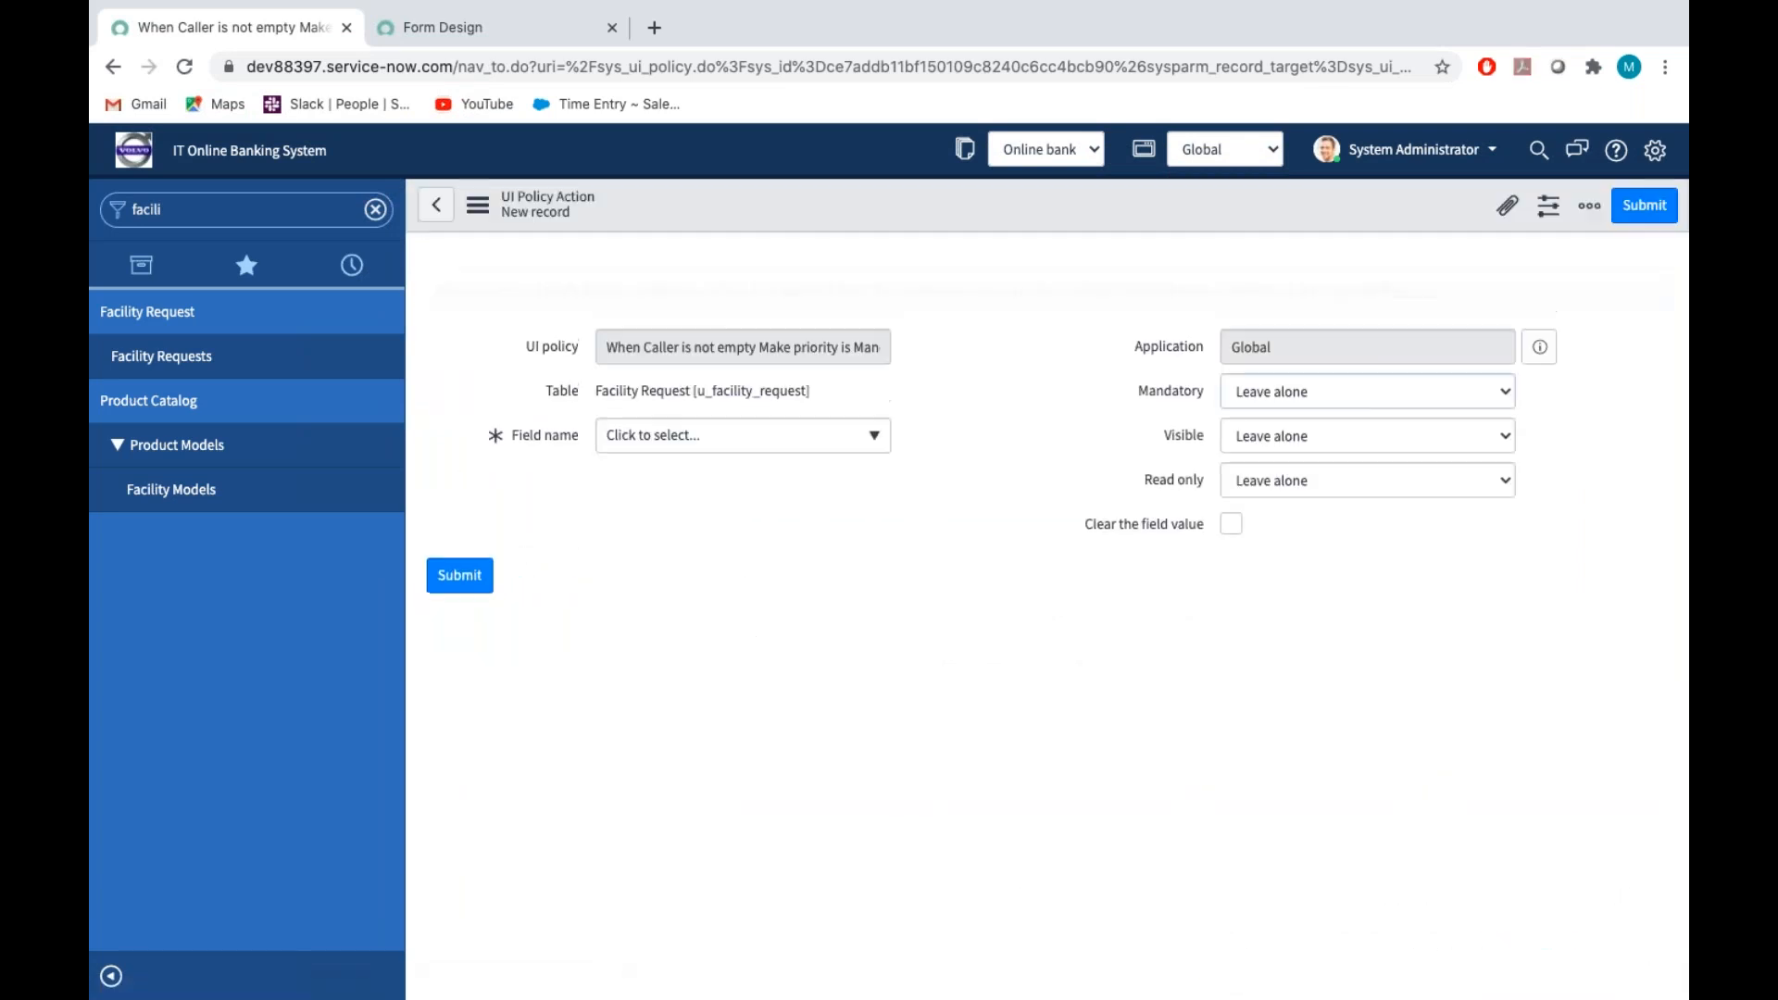
click(871, 443)
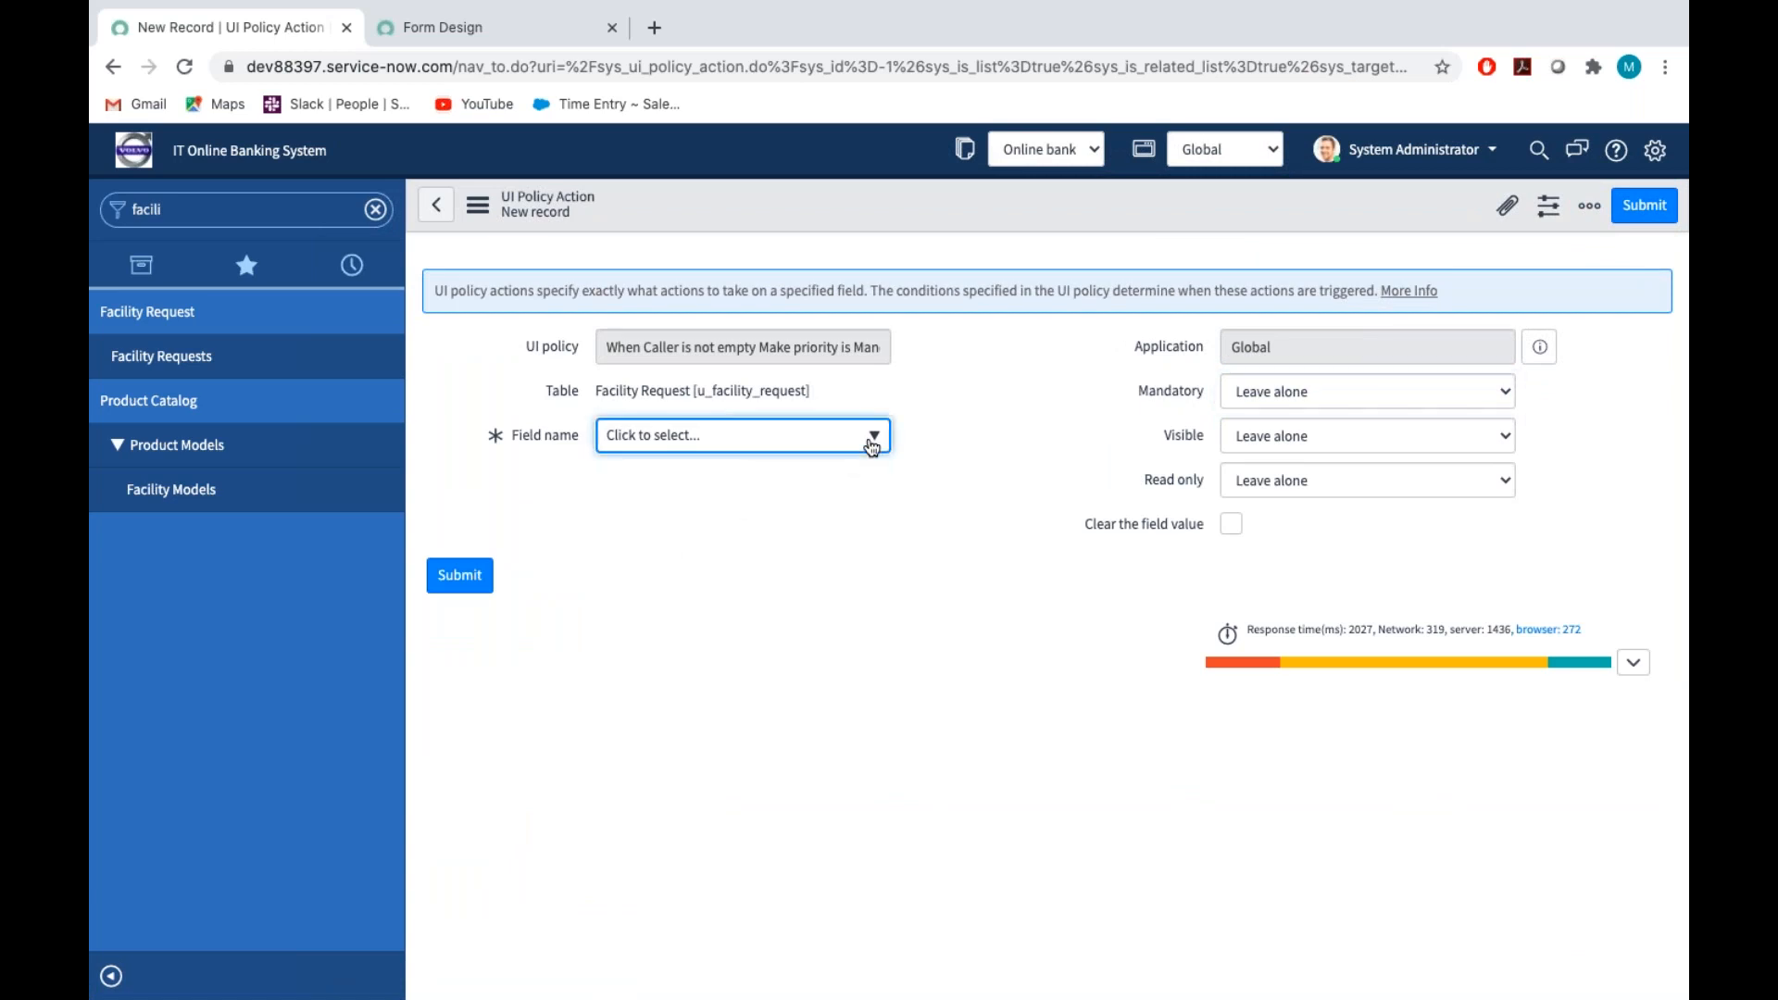
click(871, 447)
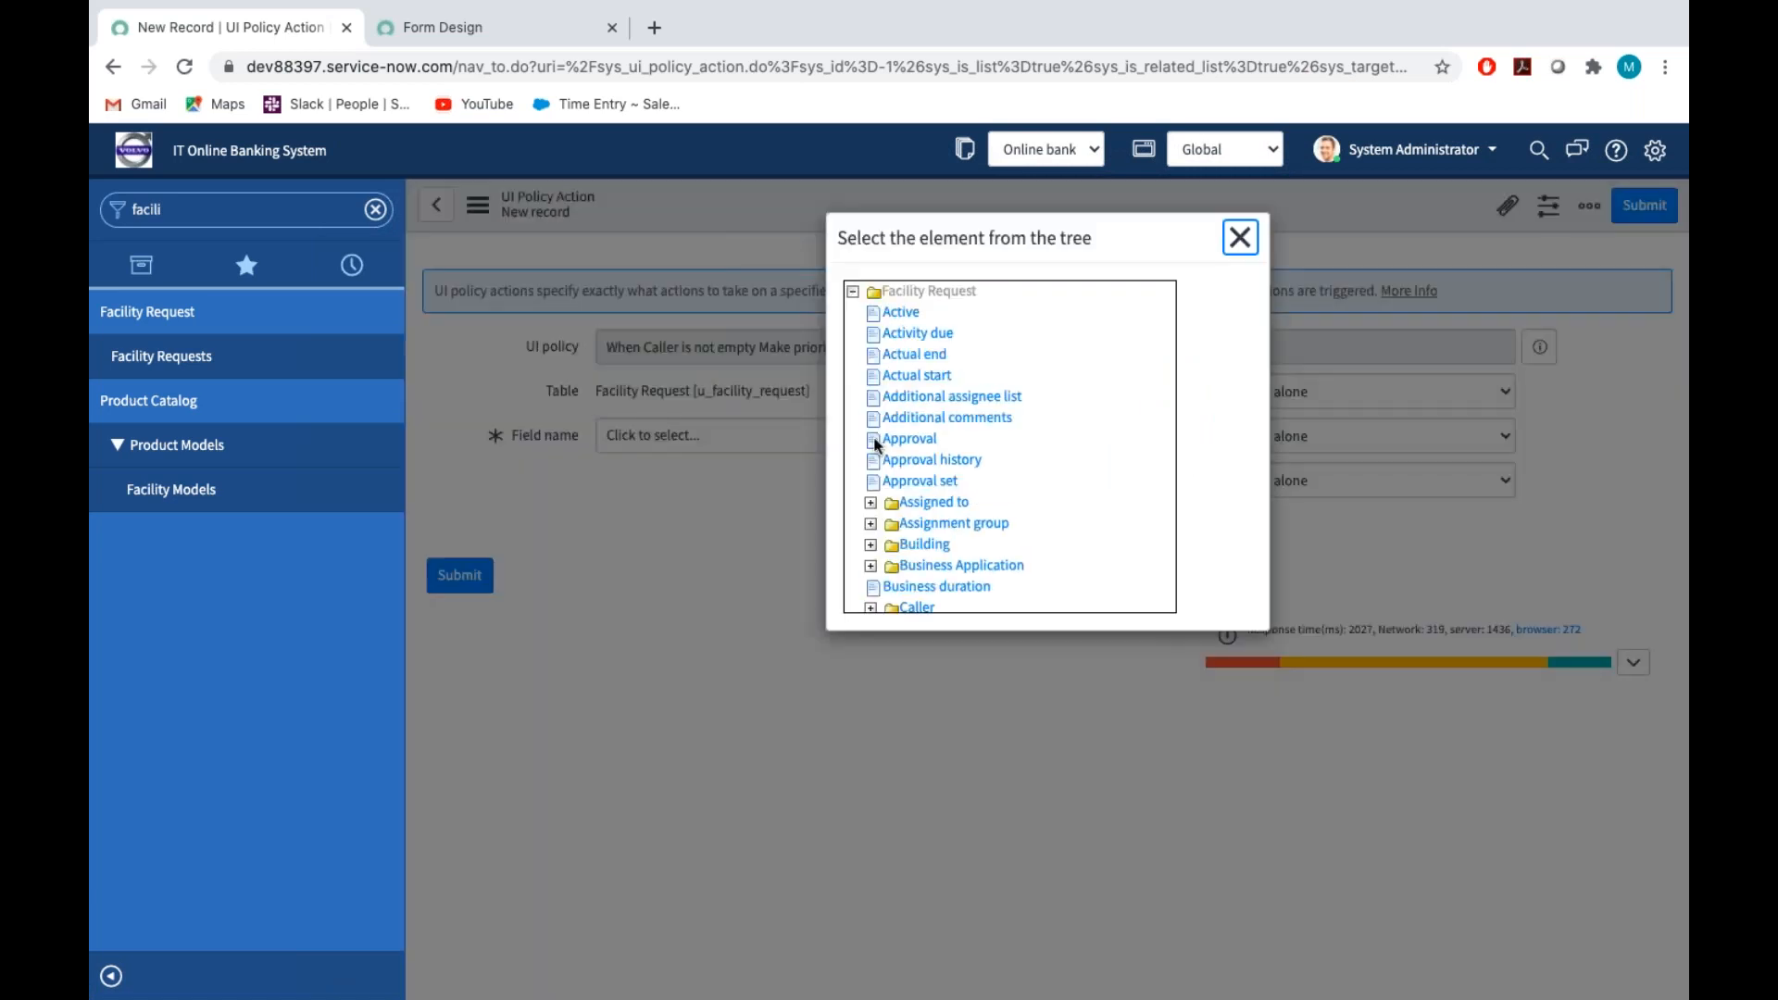
scroll(1010, 447, down, 5)
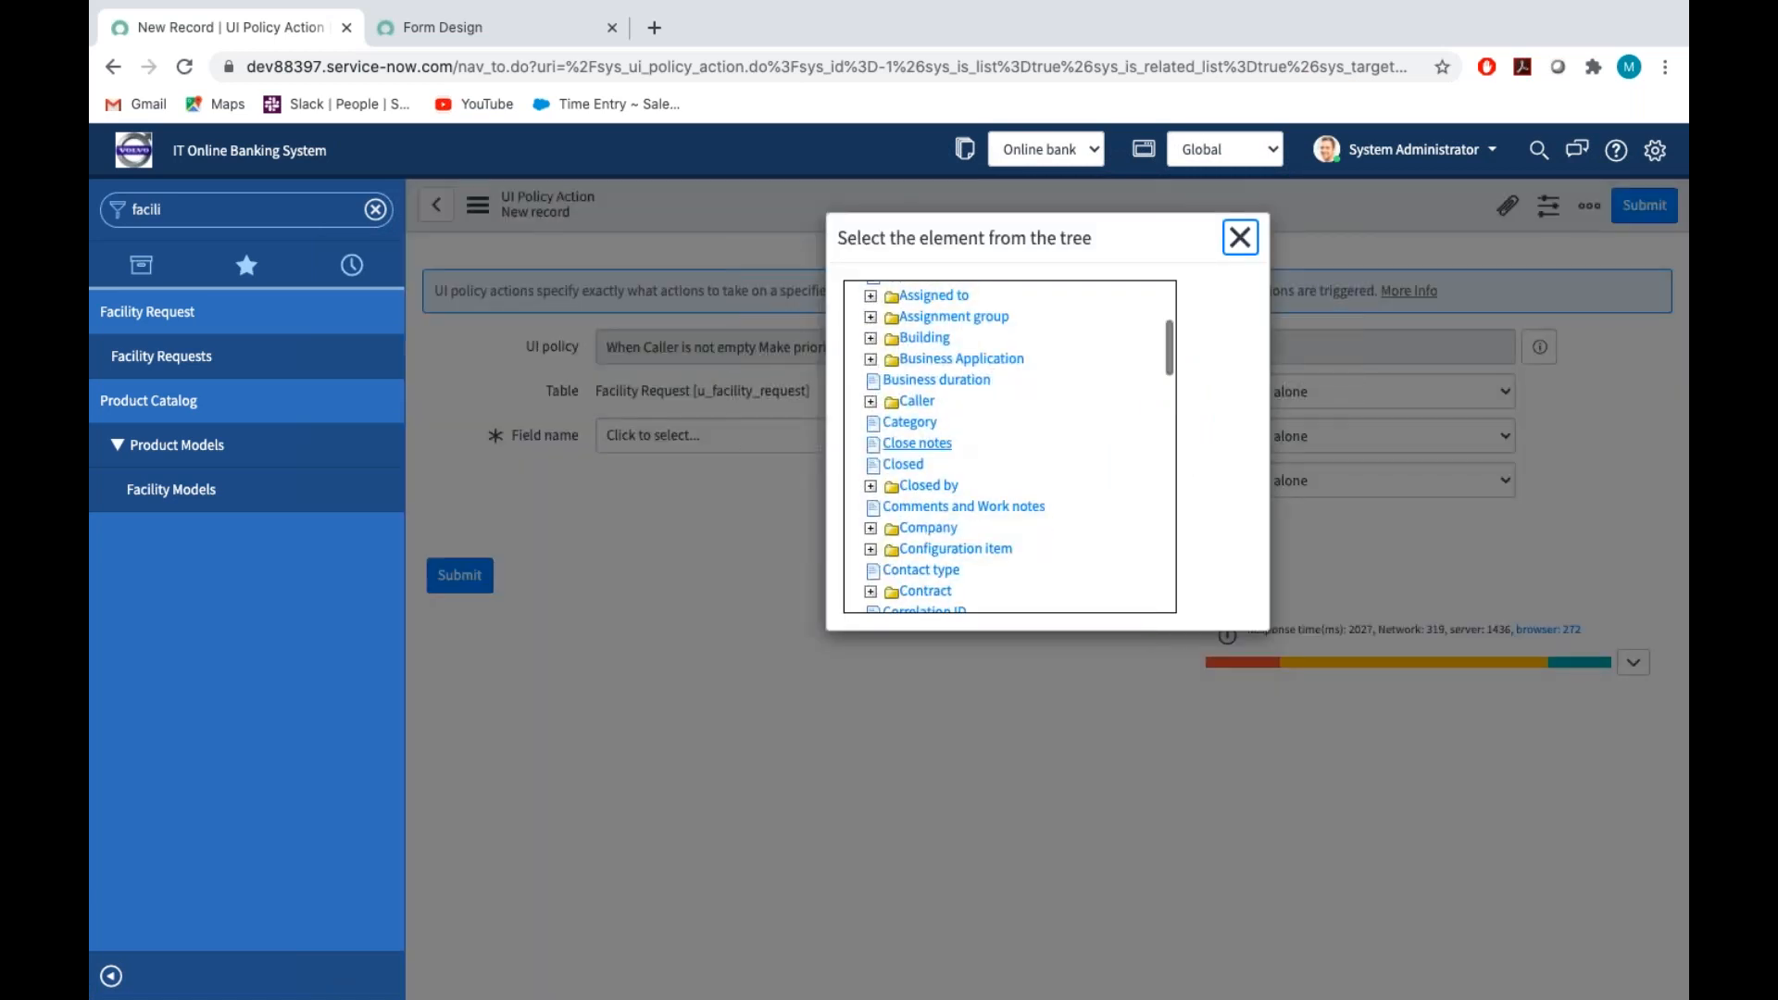
scroll(938, 440, down, 6)
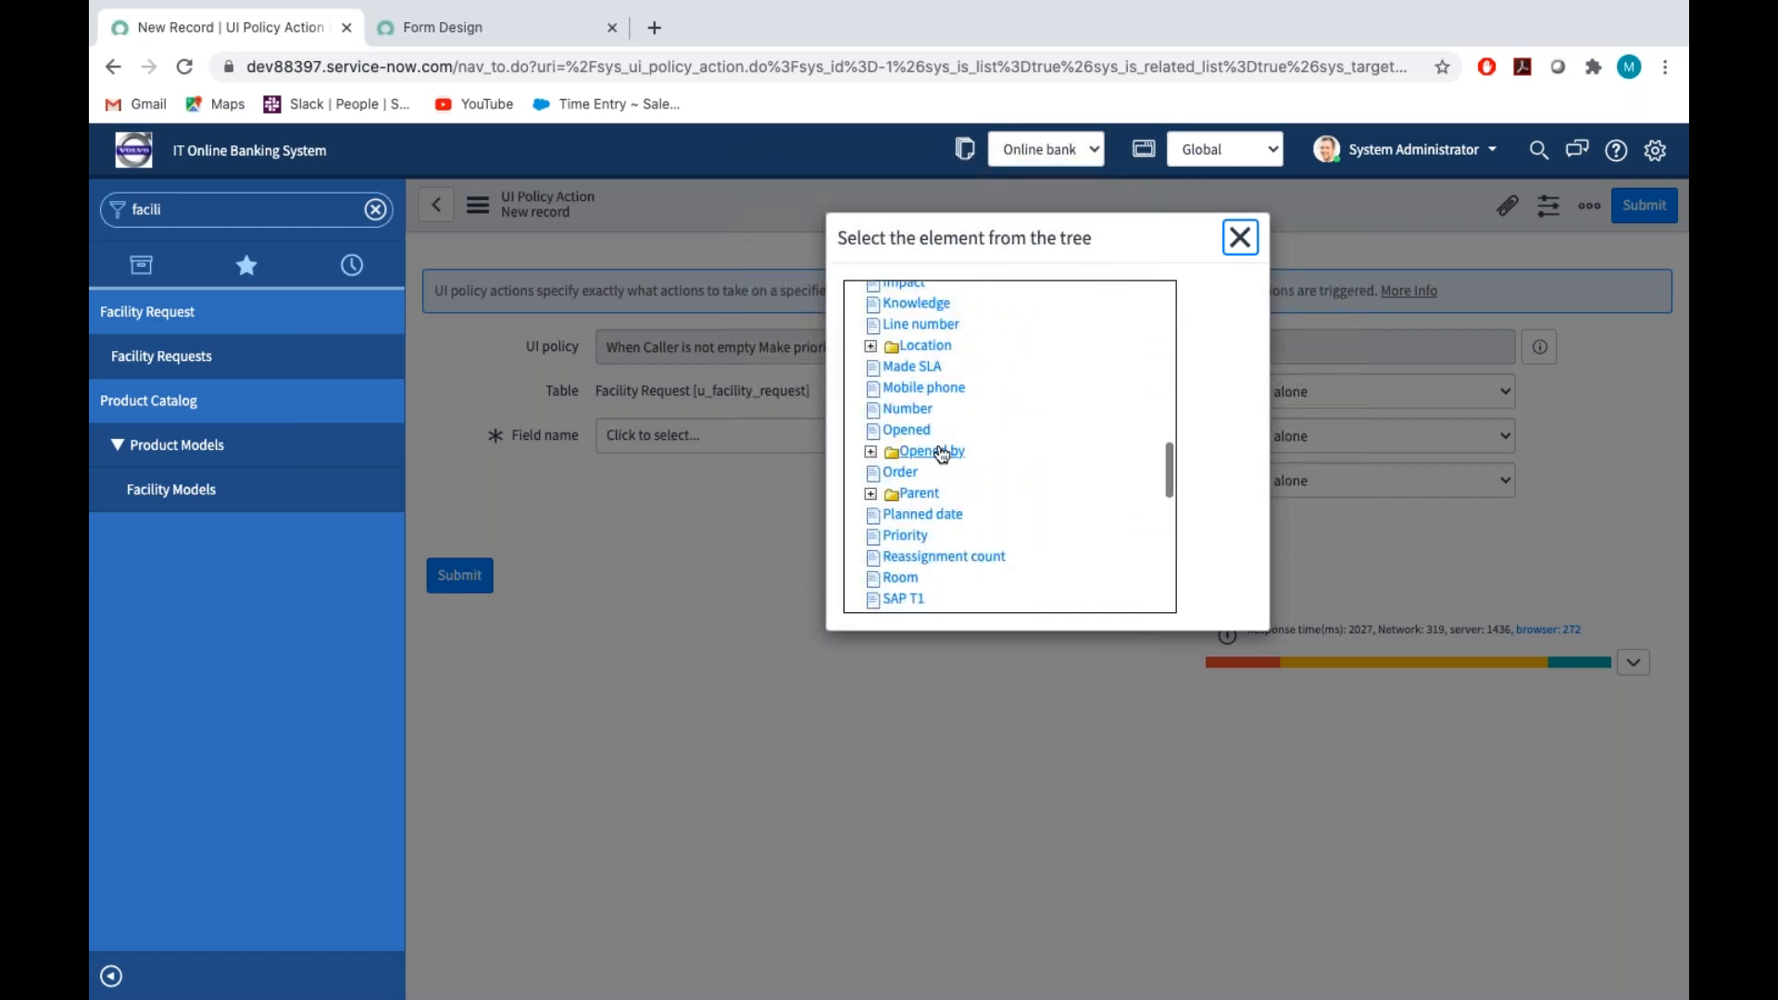
click(942, 453)
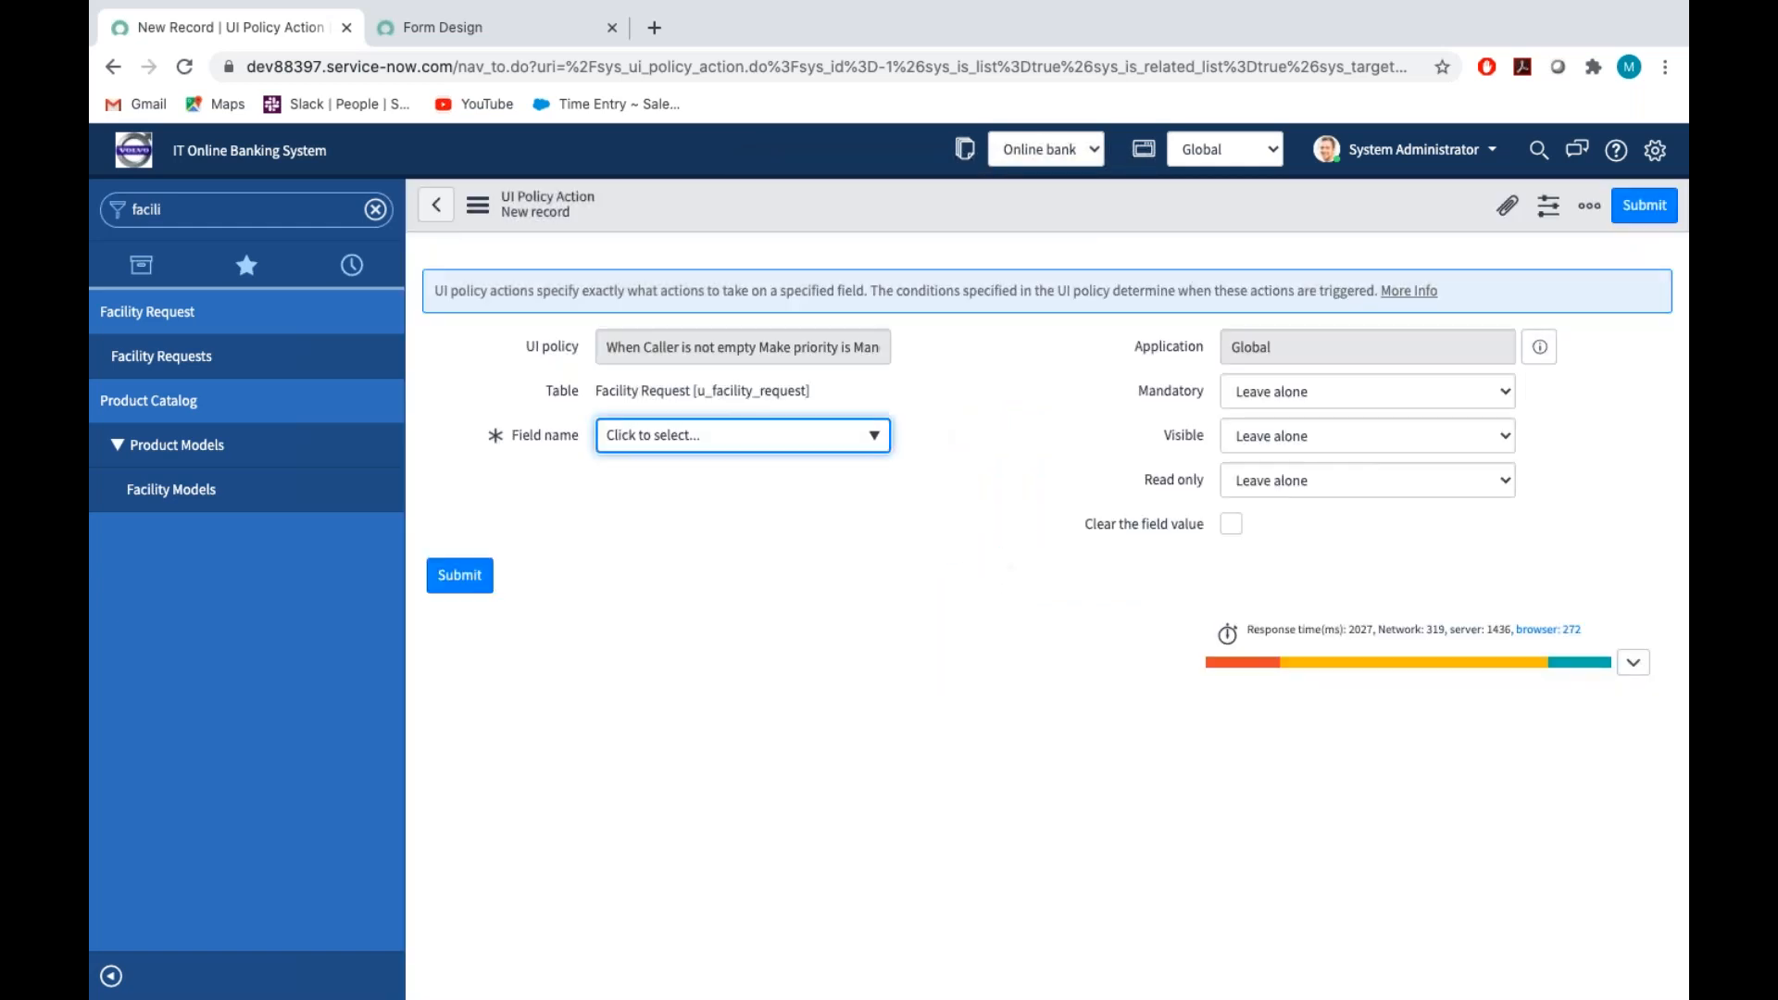
Set Read only to True for the Opened by field, submit the action, and save the UI policy
click(1248, 480)
click(1254, 493)
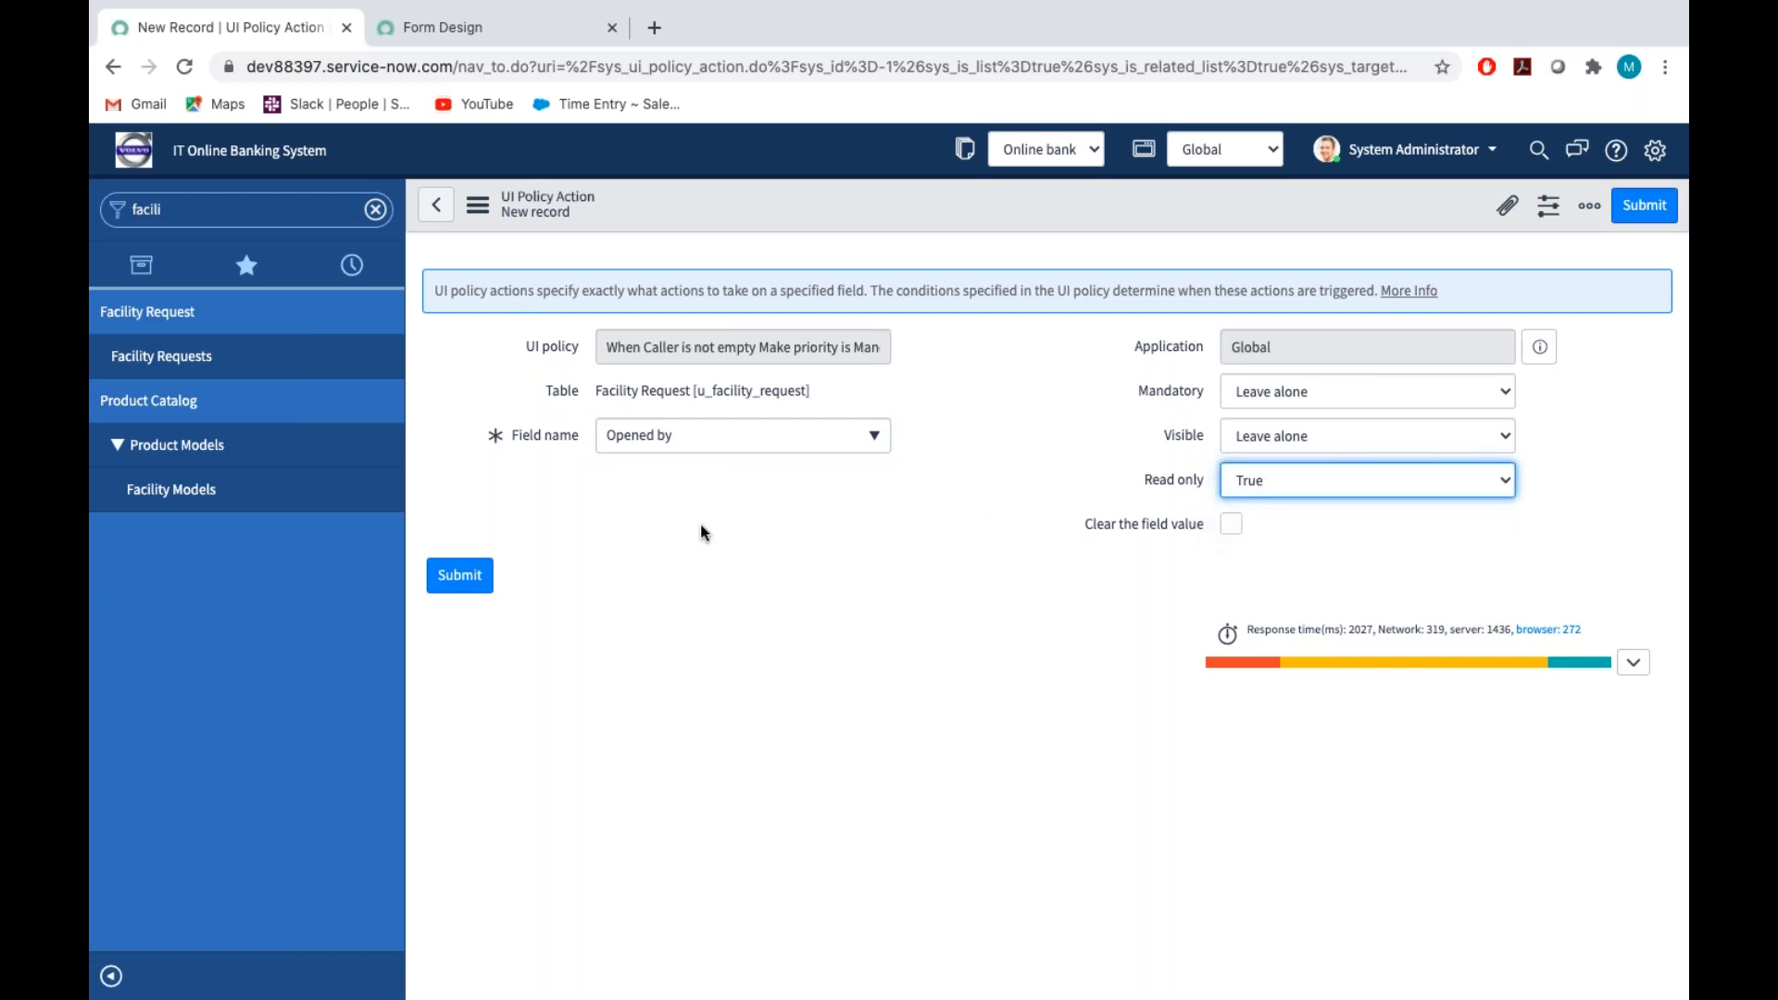
click(465, 576)
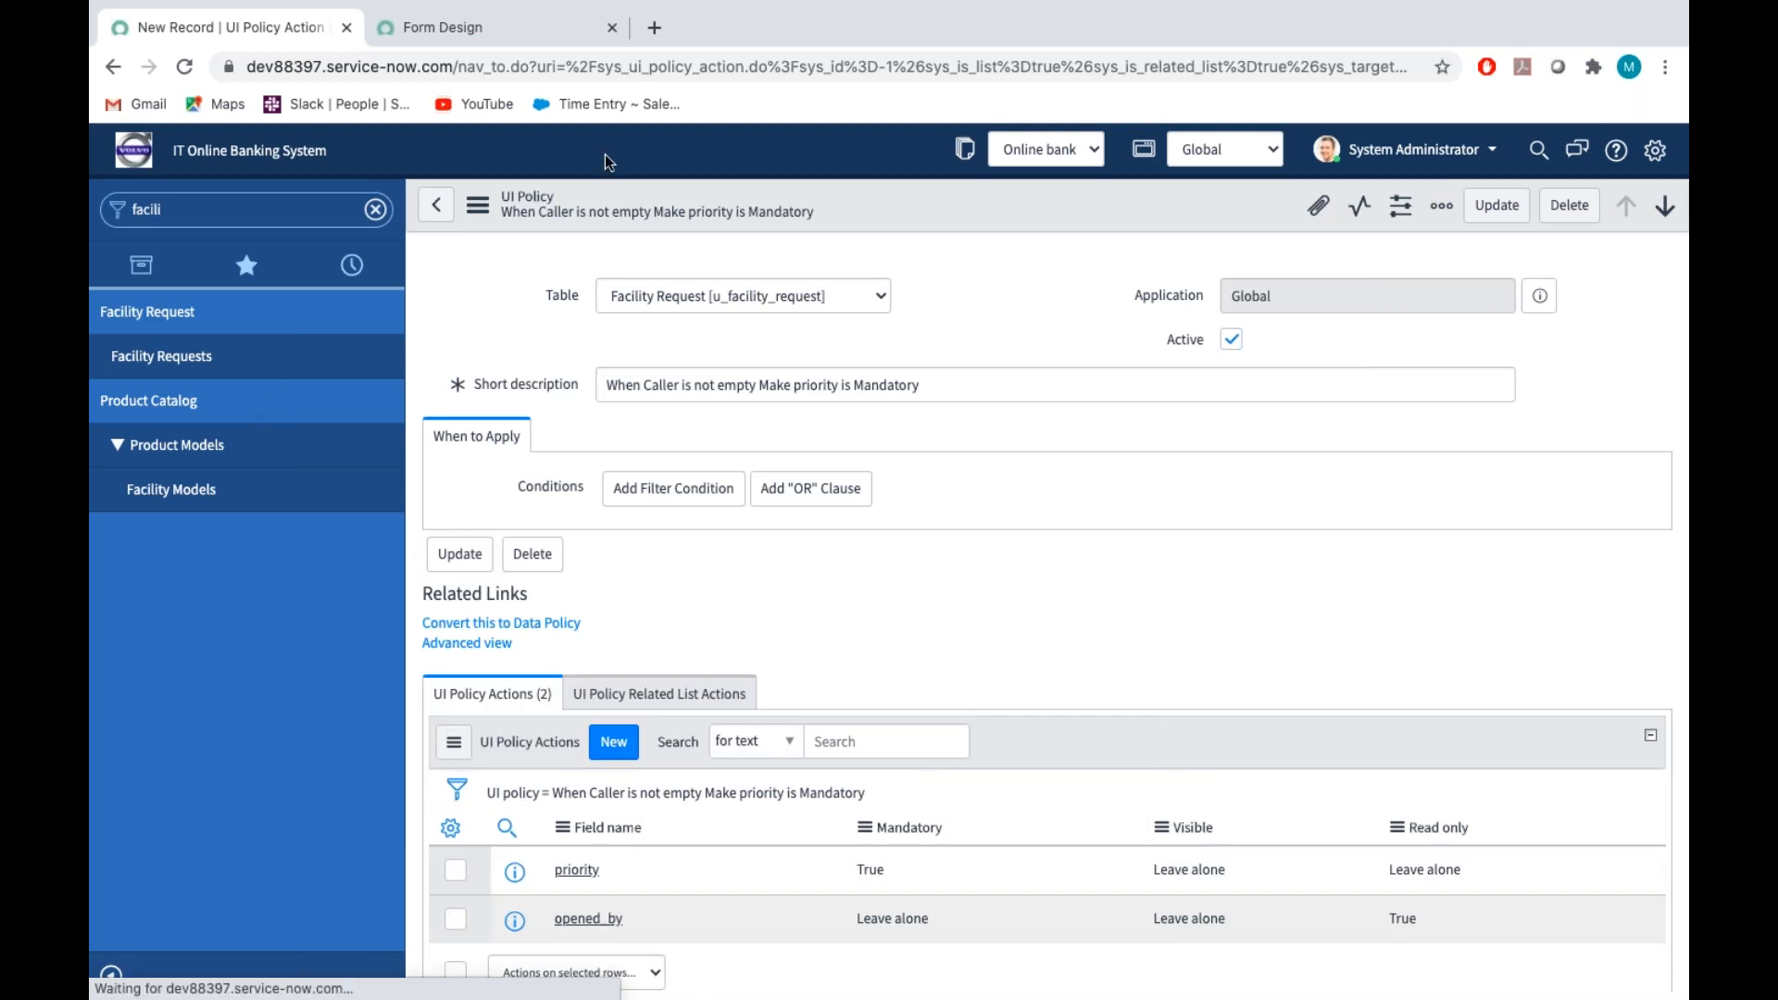
click(480, 207)
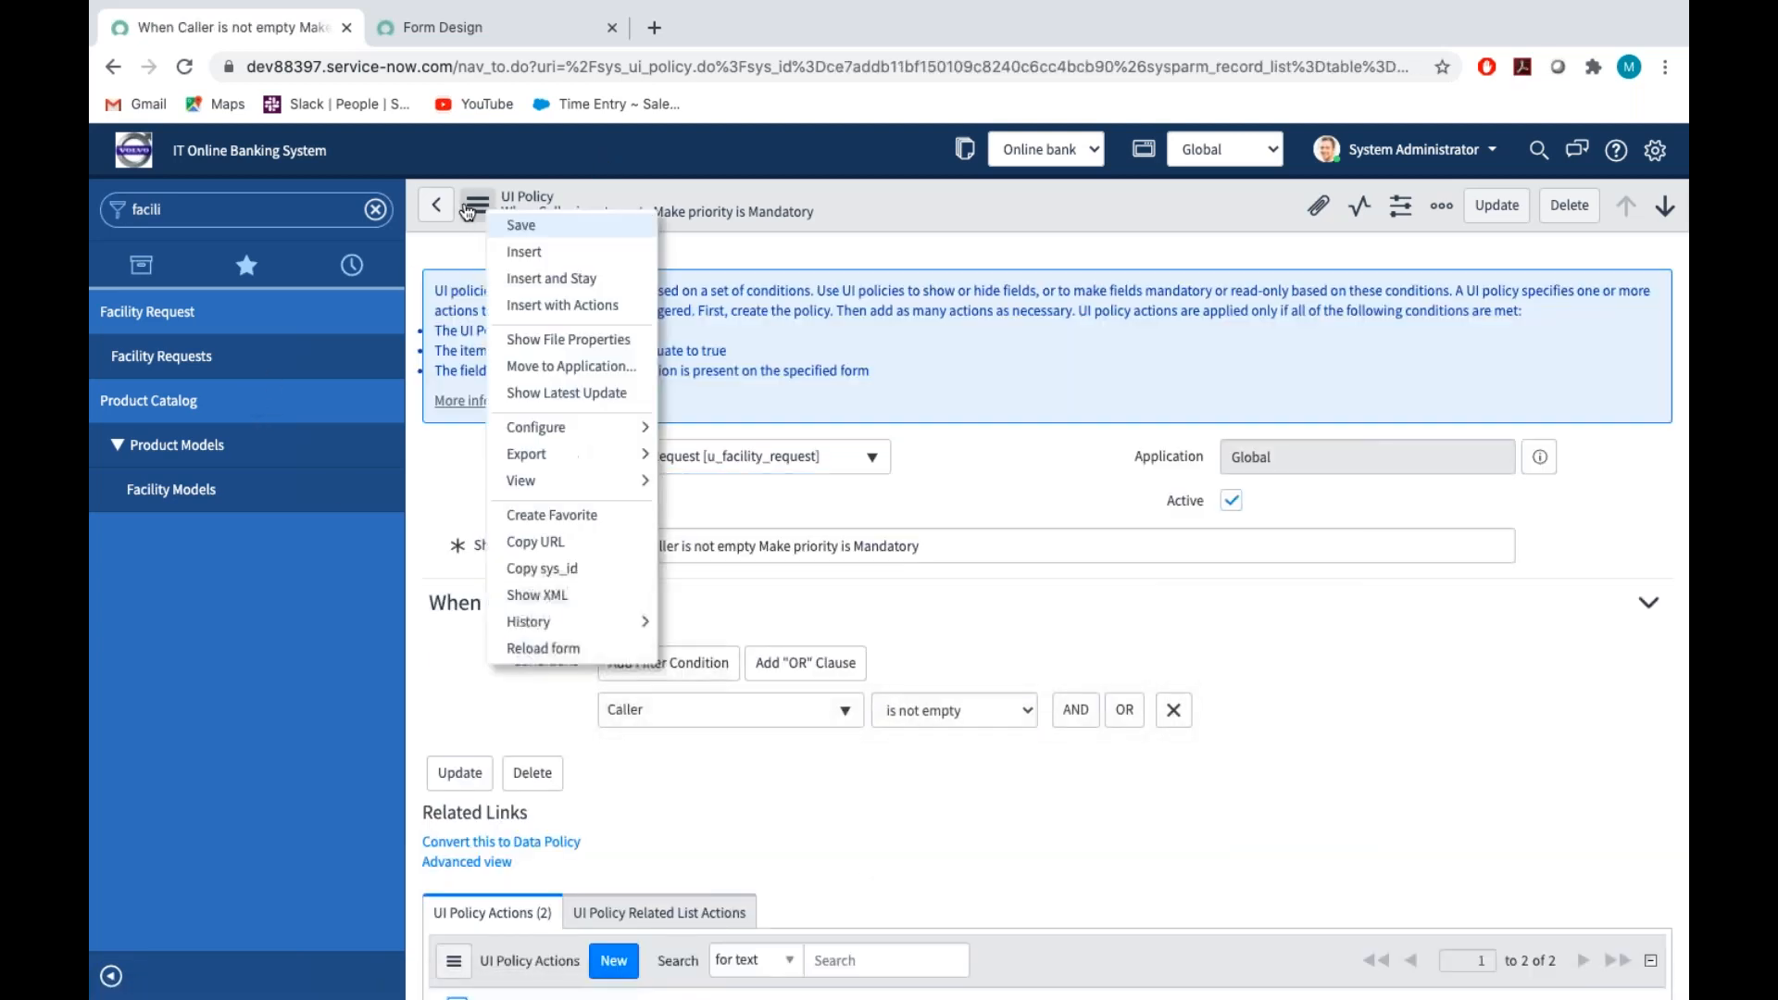
click(516, 226)
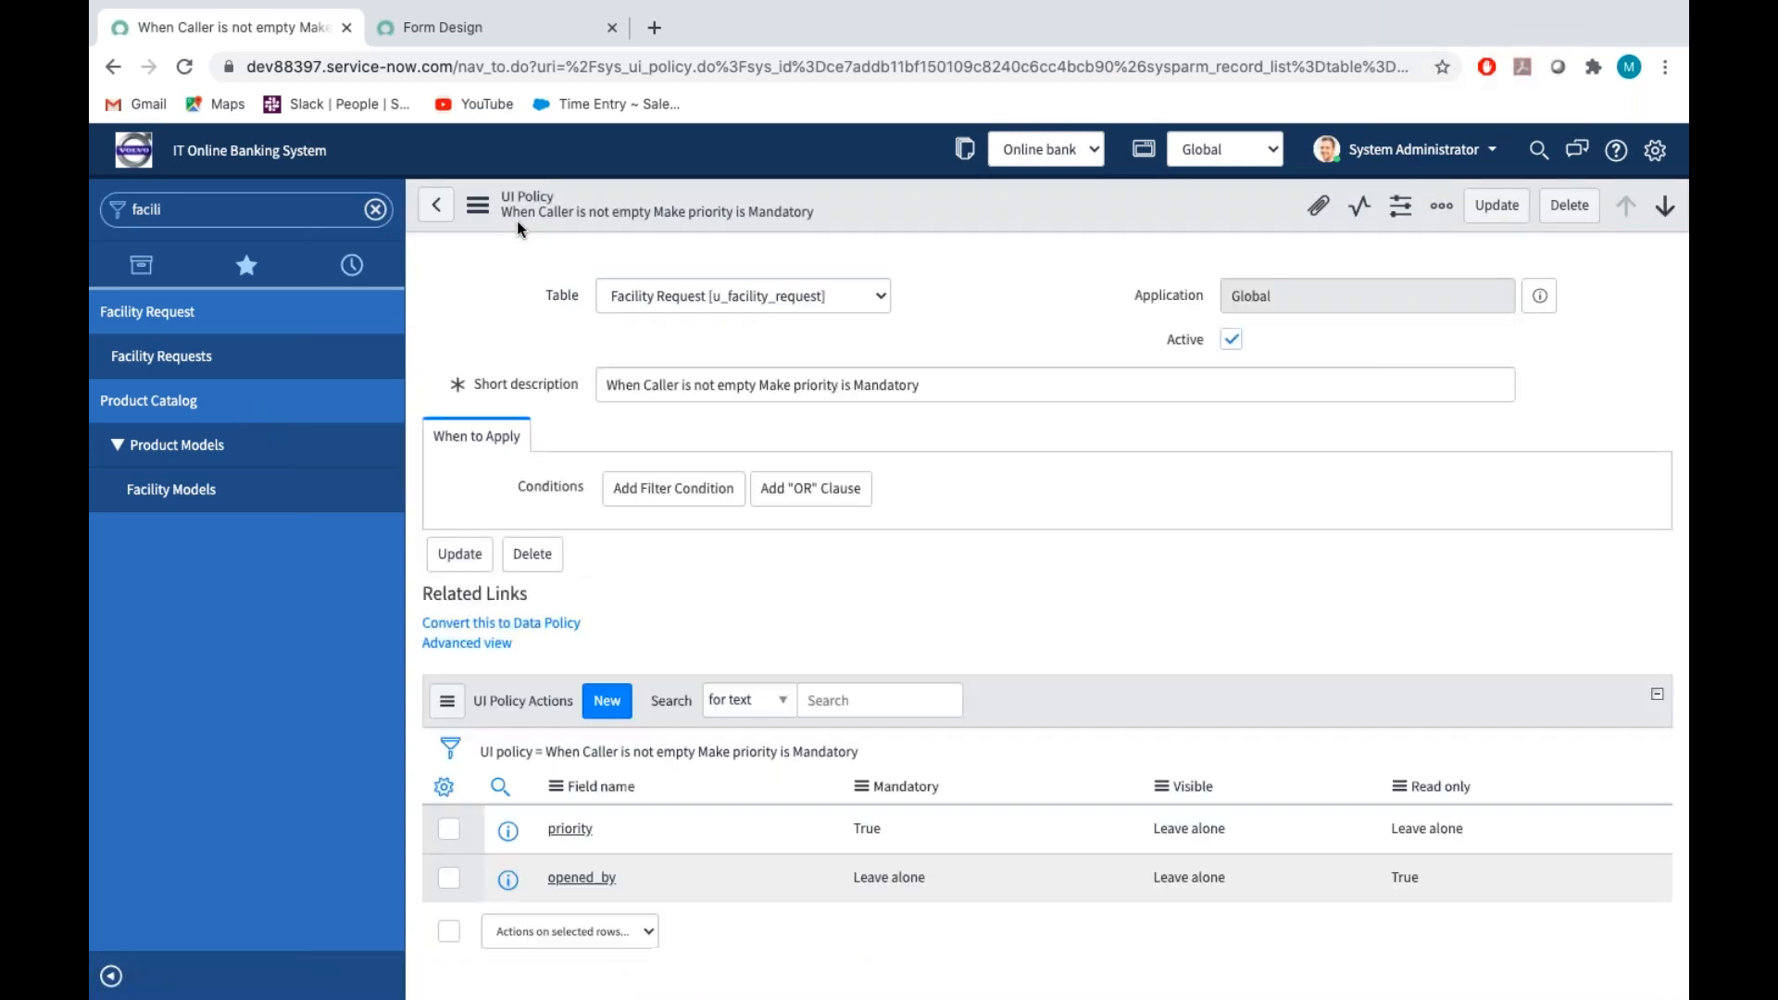
Start a new Facility Request record and choose the first listed user as its Caller
click(305, 354)
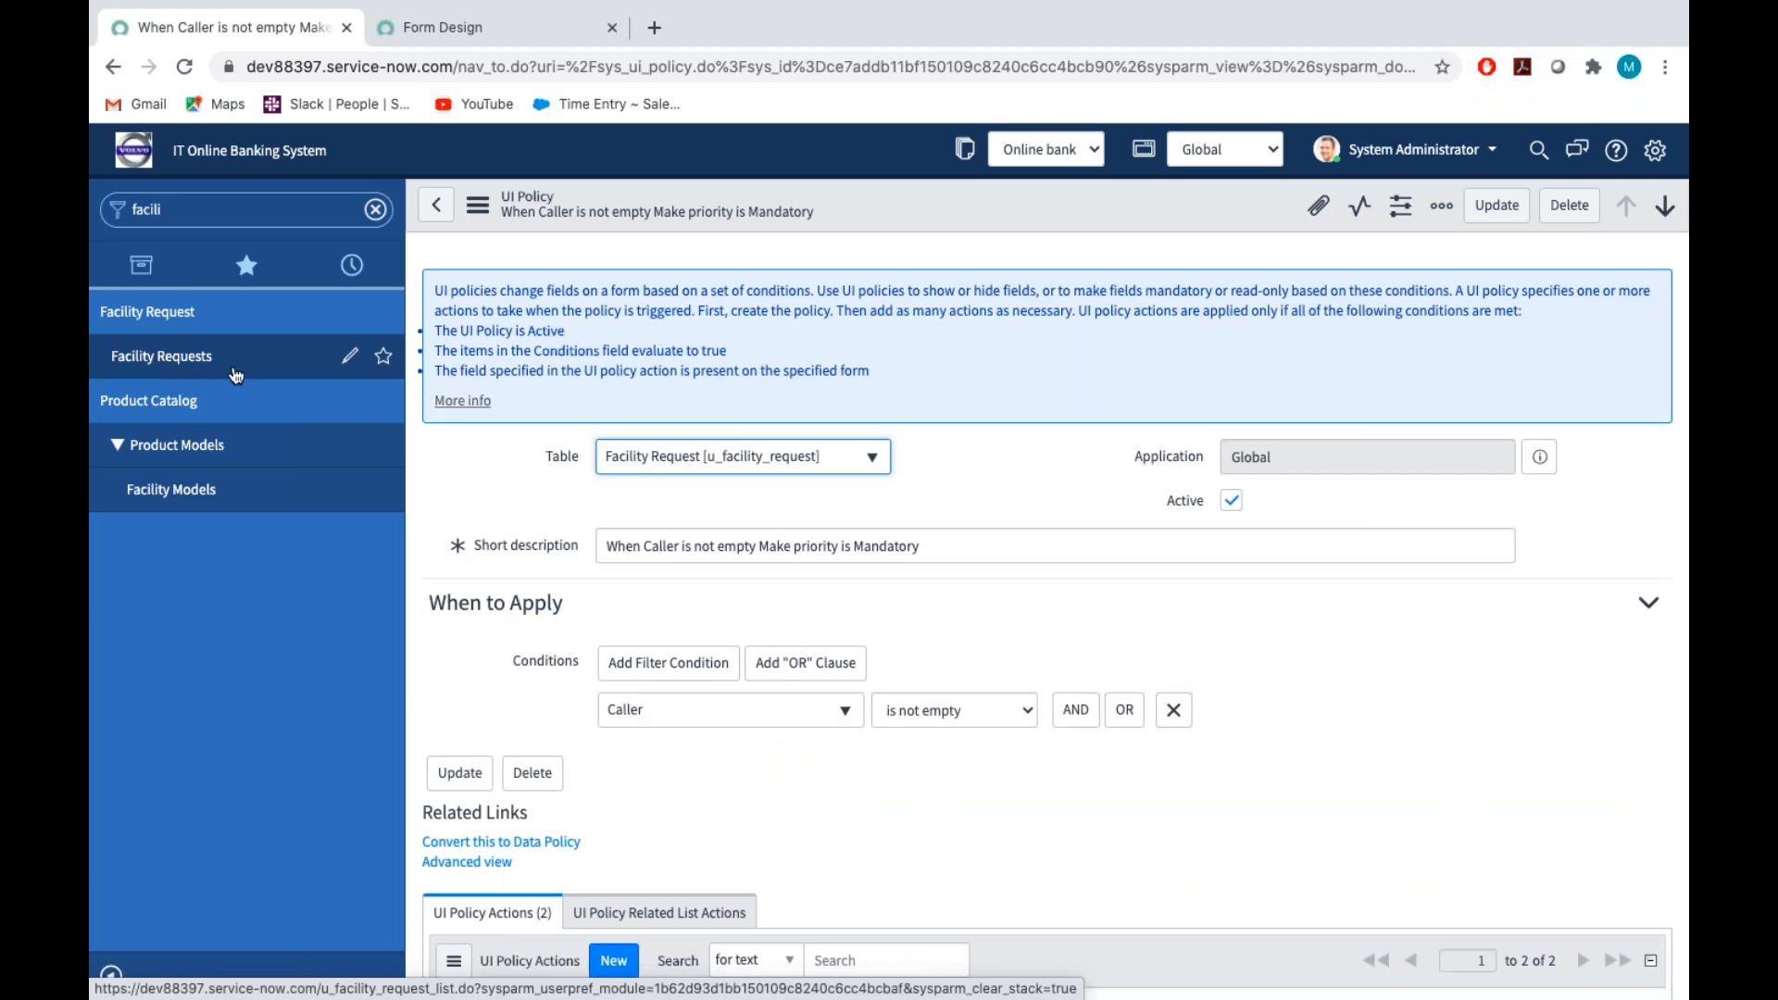
click(167, 359)
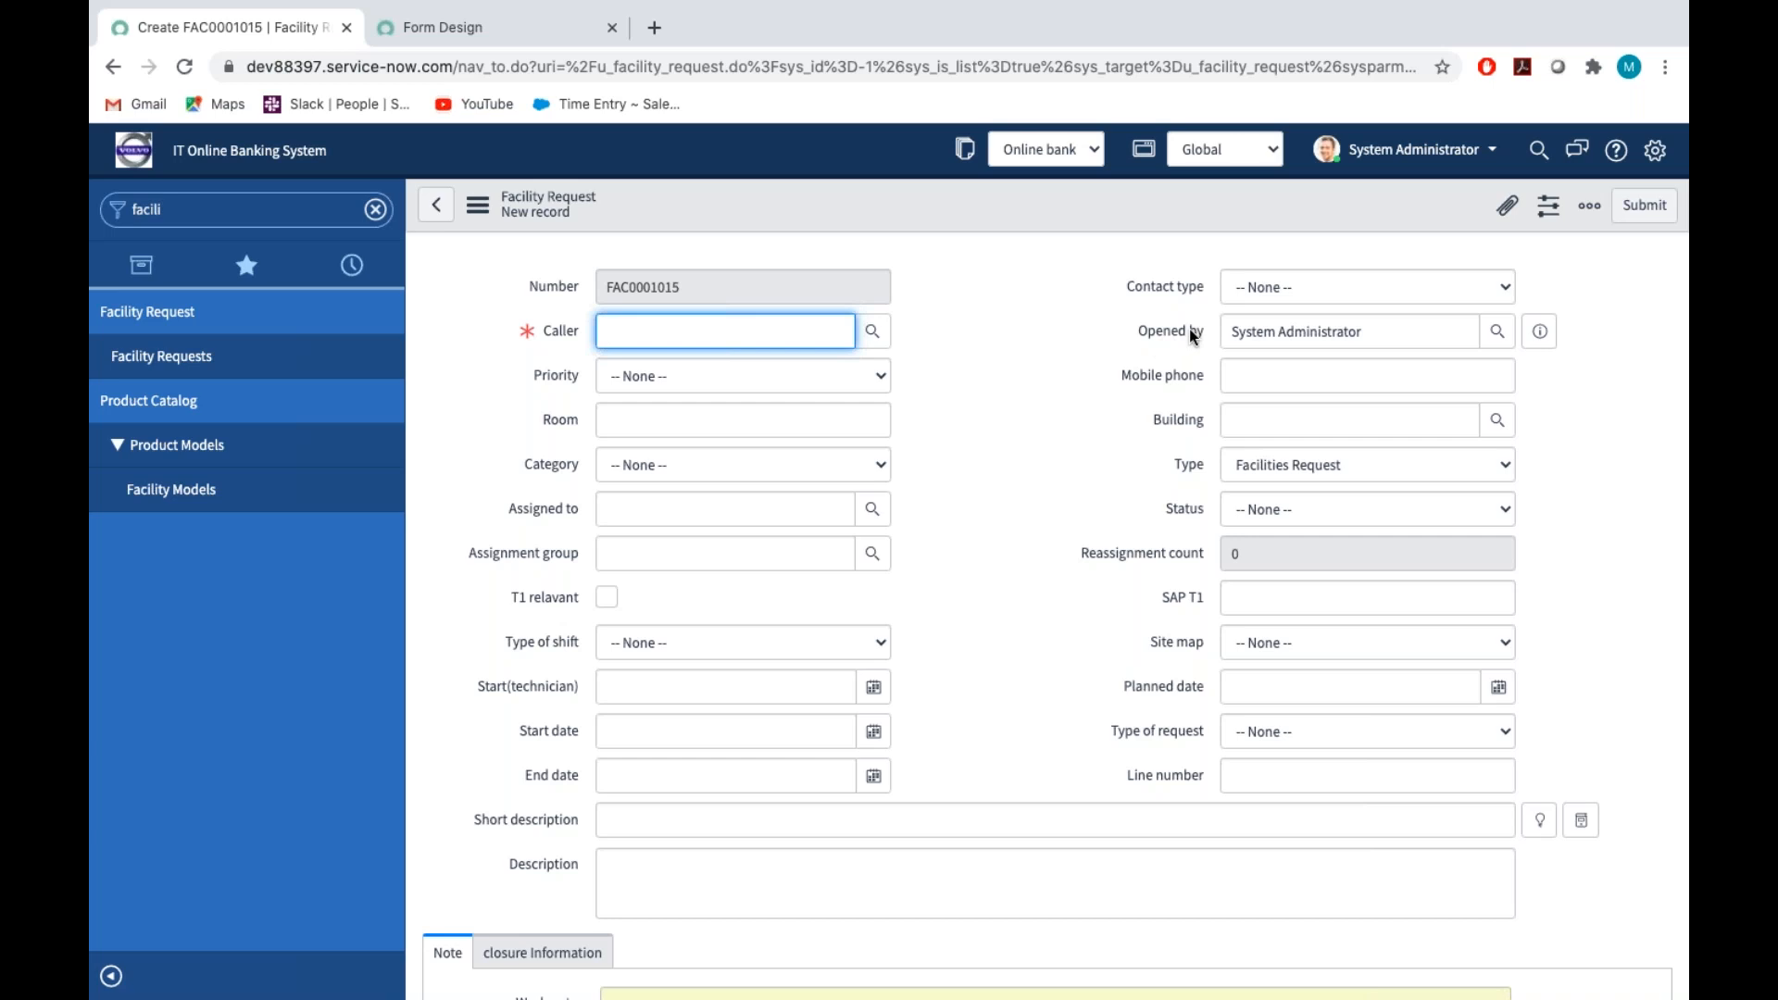
click(871, 332)
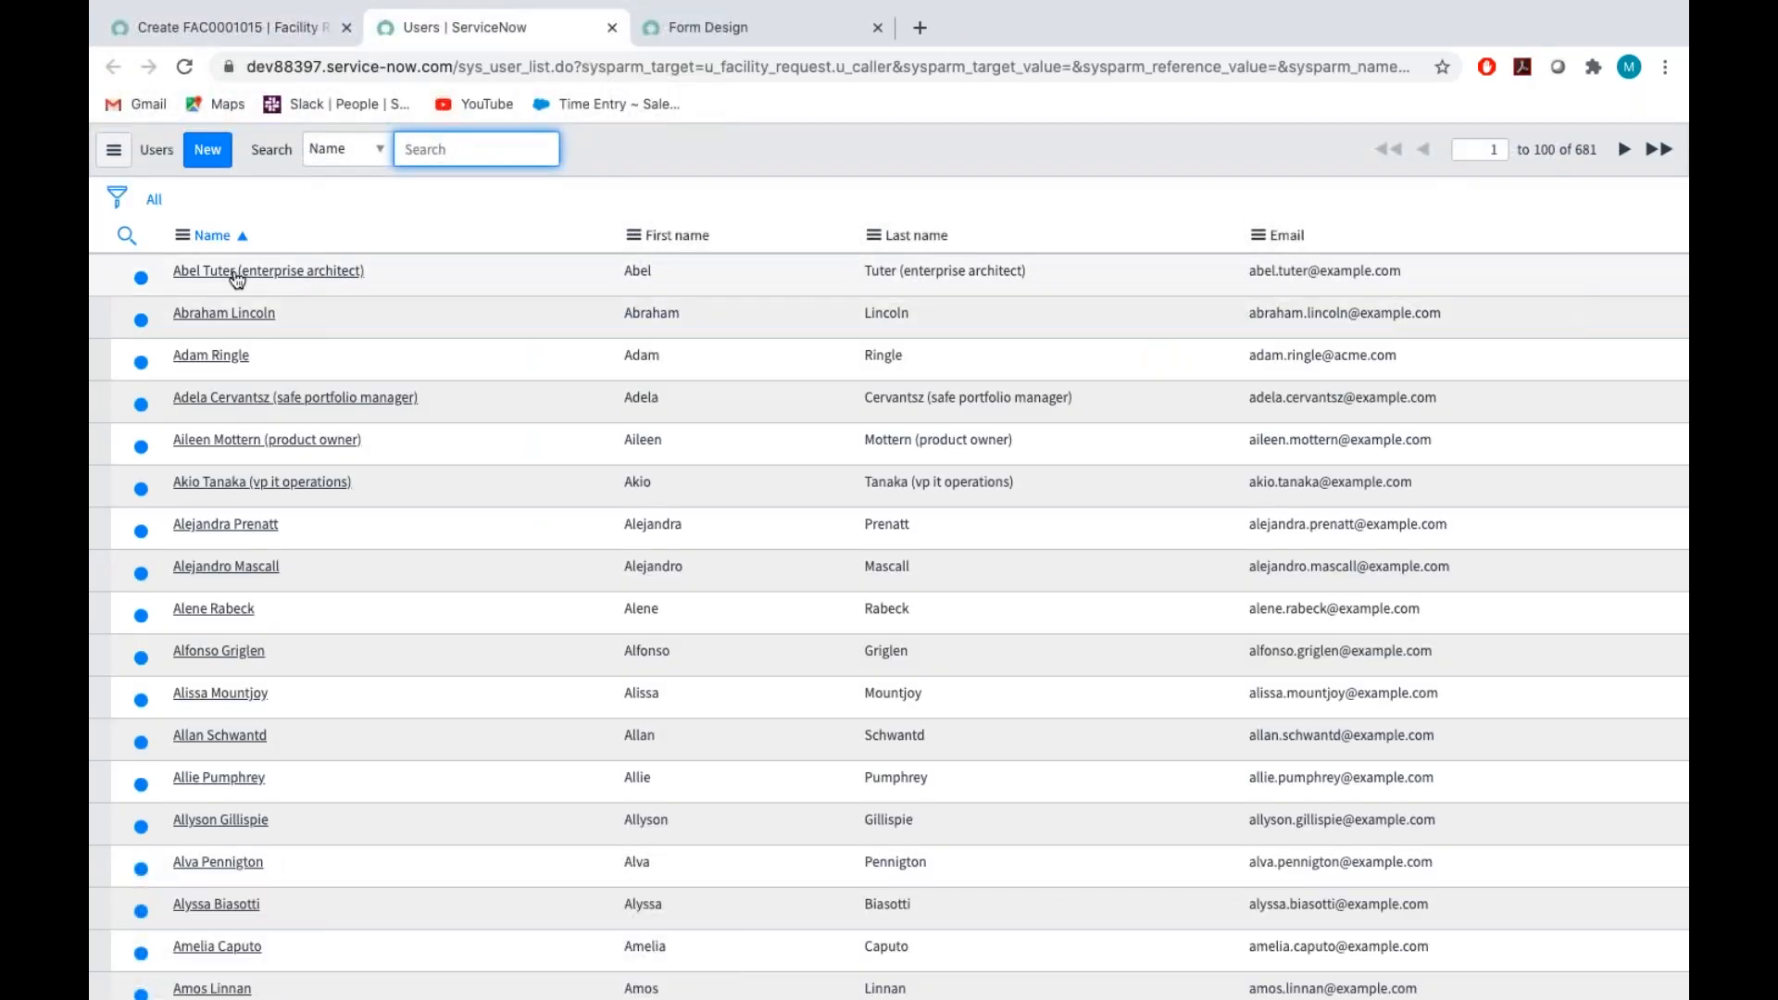
click(238, 275)
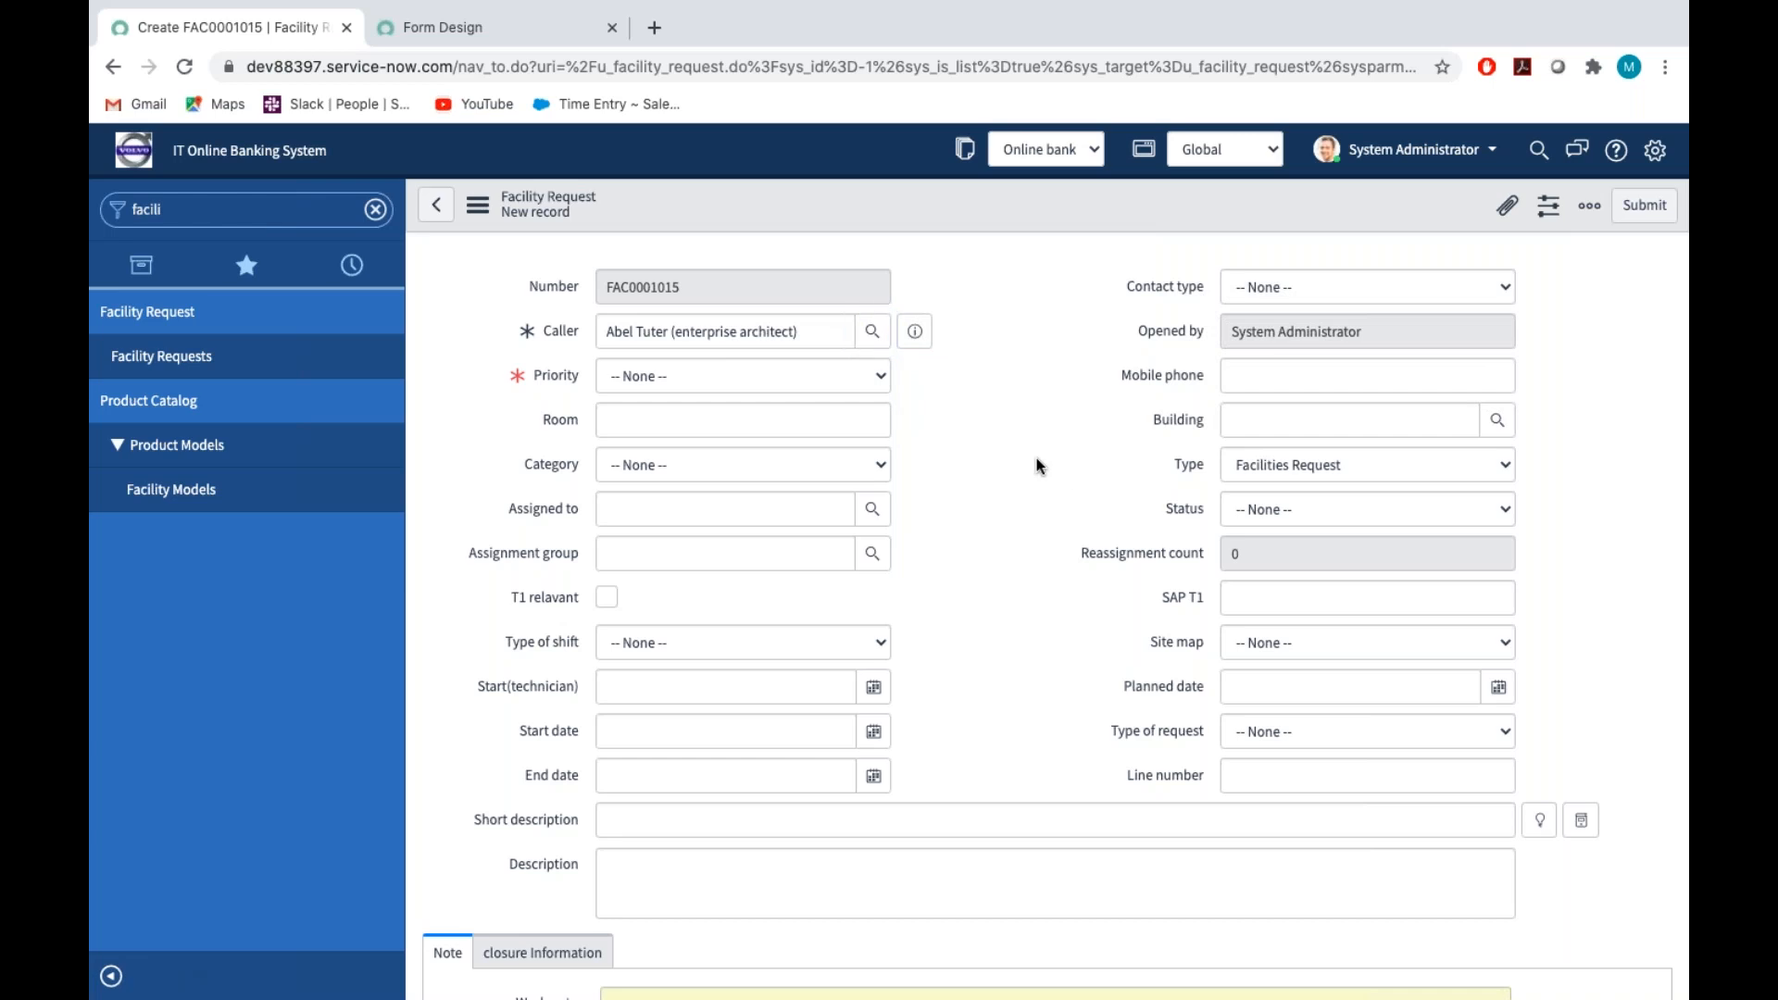
Check the Priority field and test whether Opened by can be edited on the new facility request
click(648, 375)
click(777, 375)
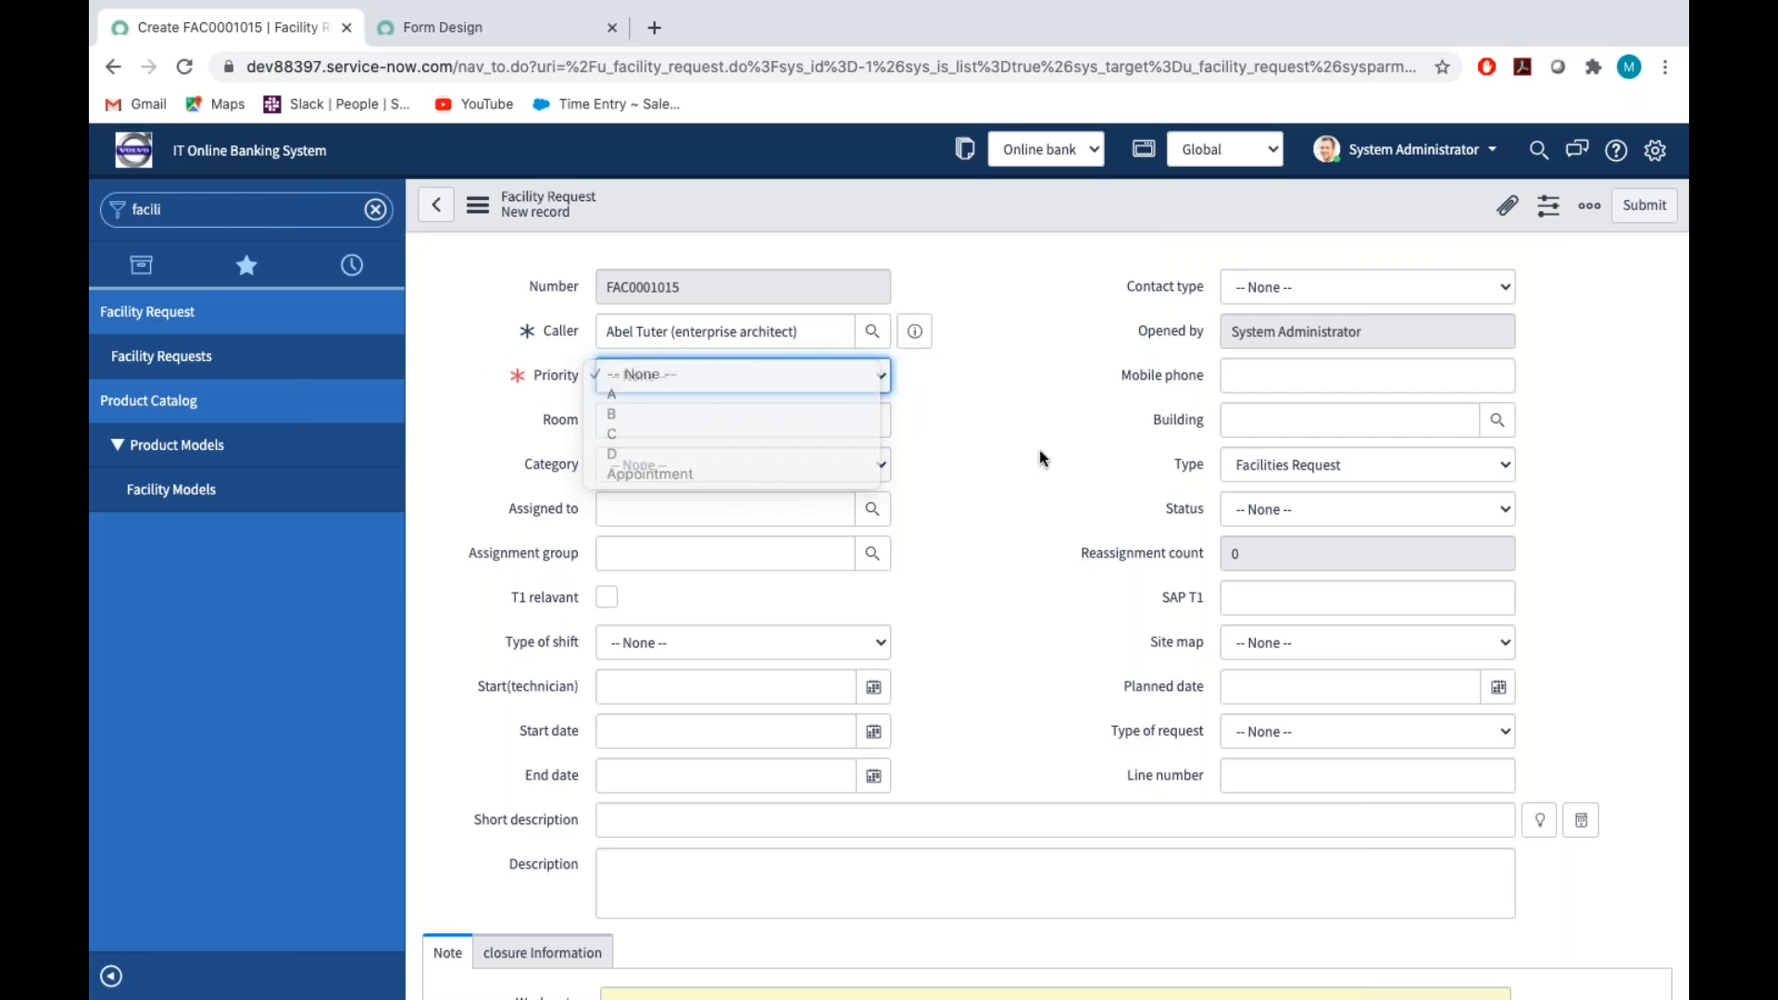
triple_click(1290, 329)
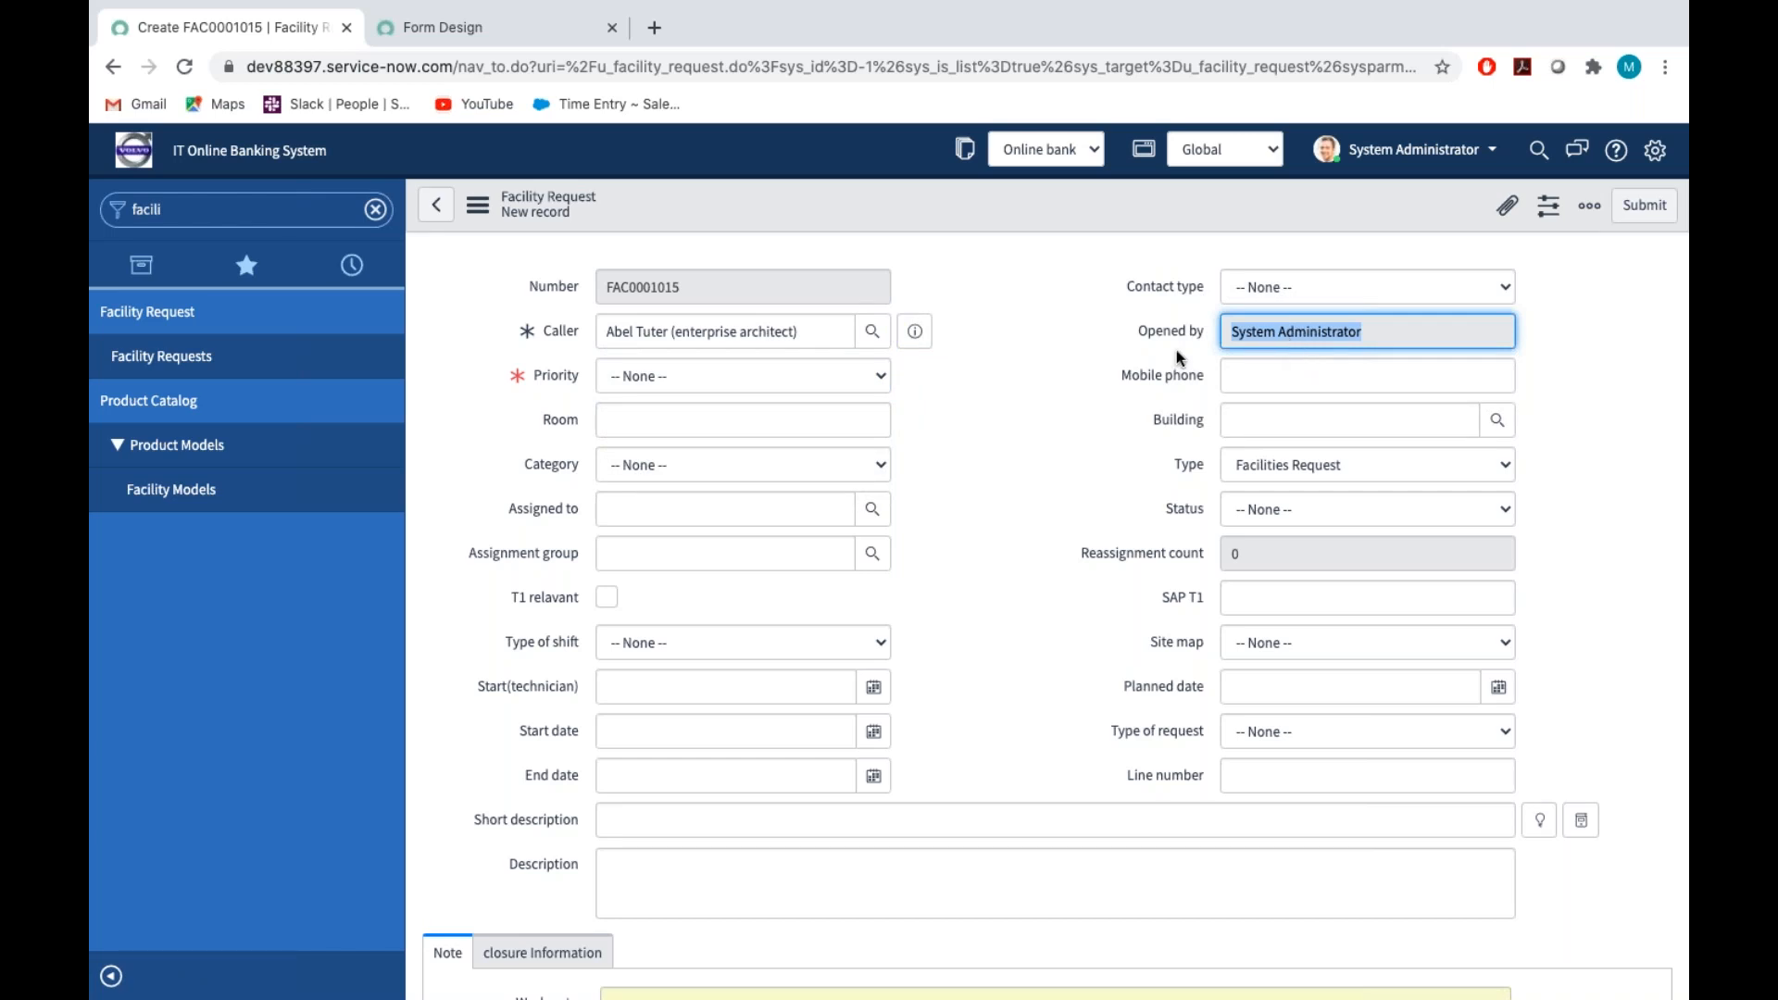
key(Tab)
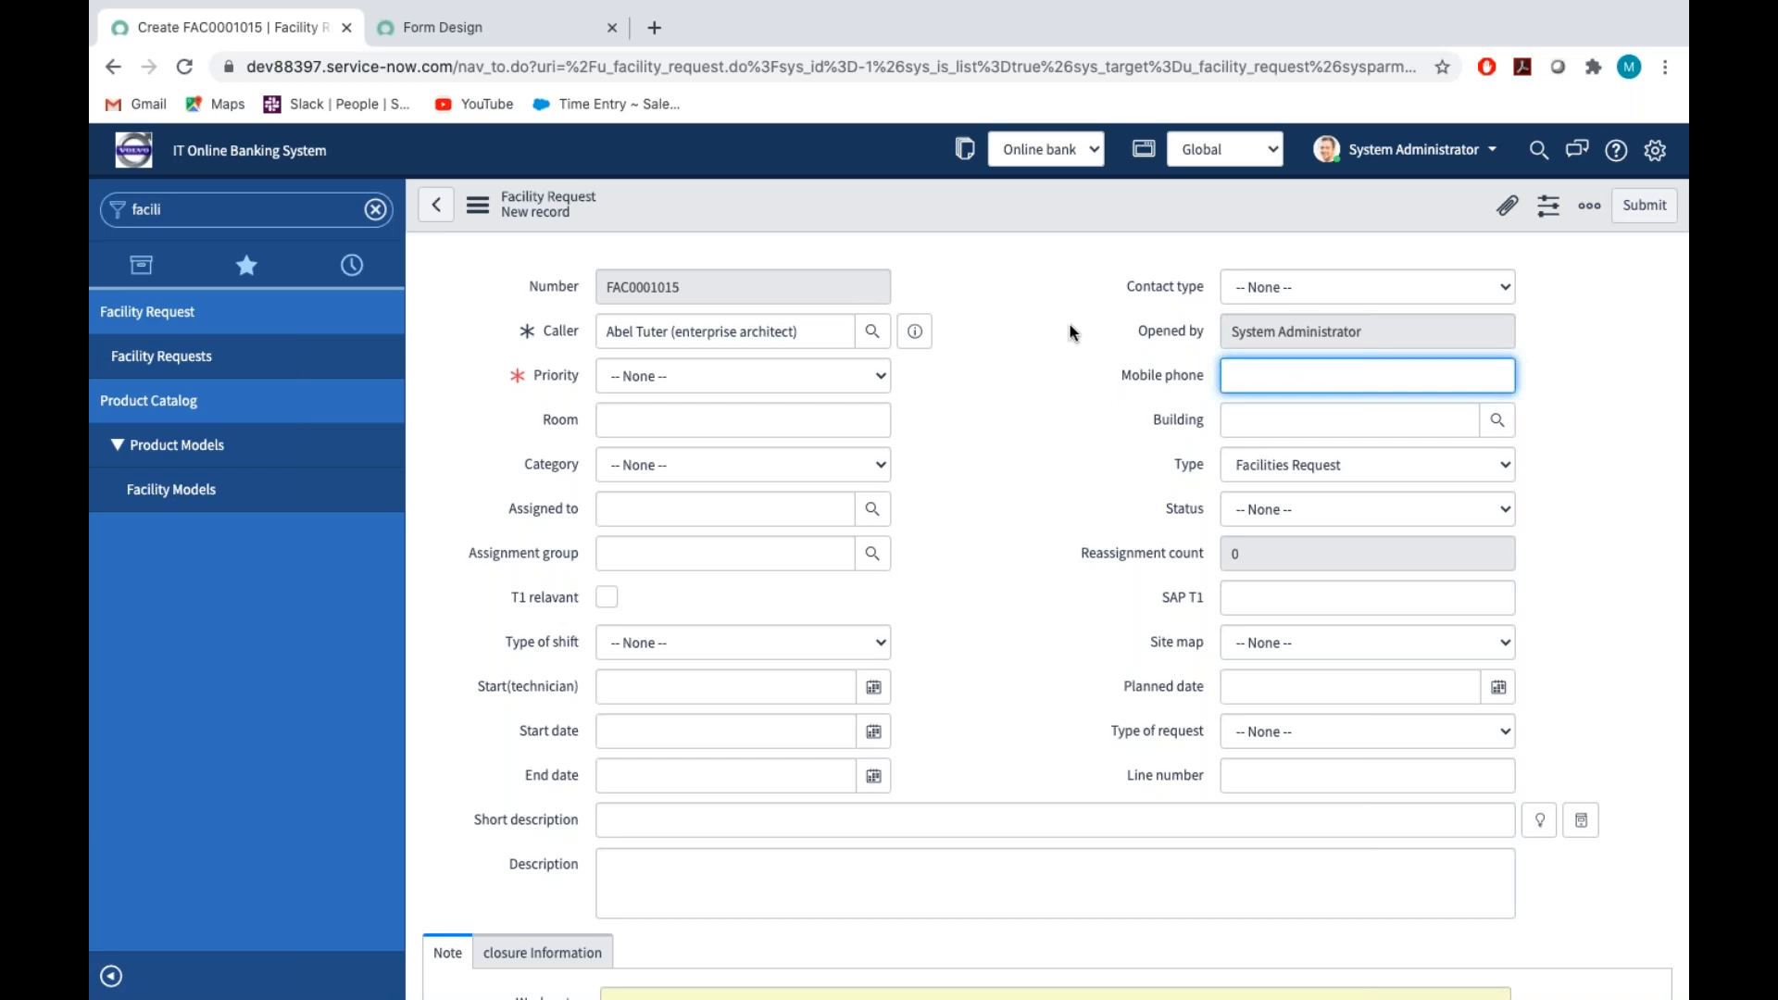
Set the facility request's Contact type to Email
click(1243, 291)
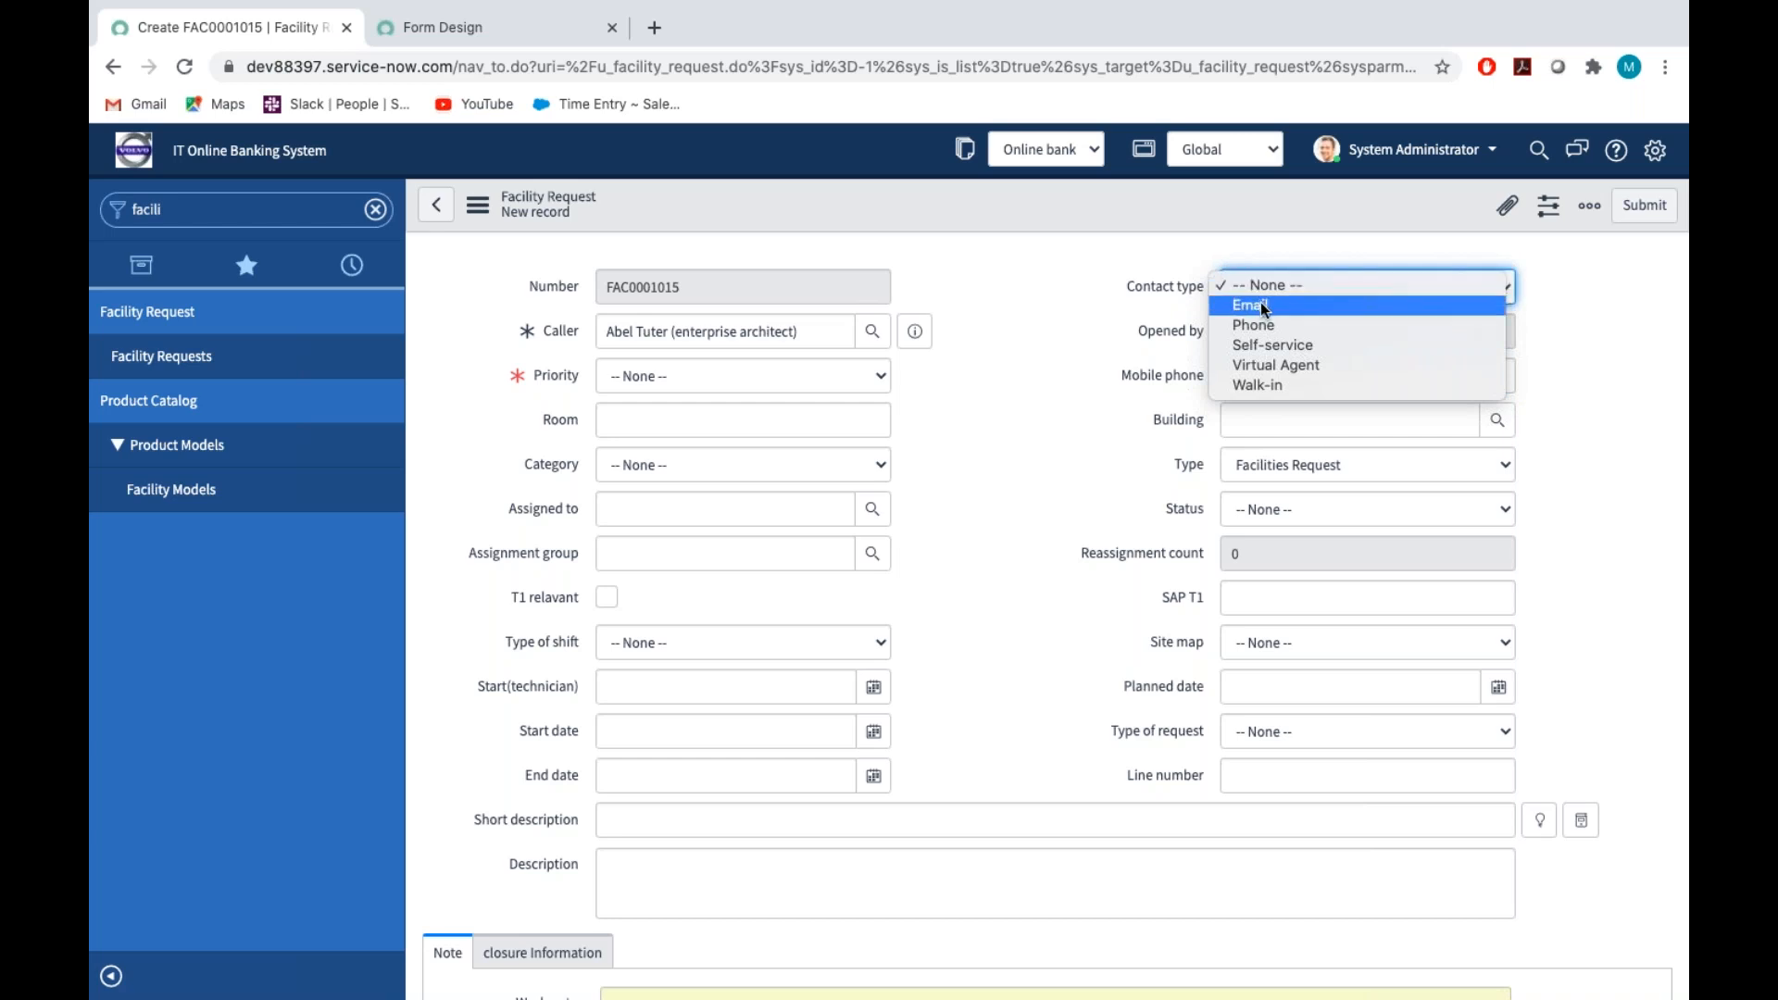
click(1265, 307)
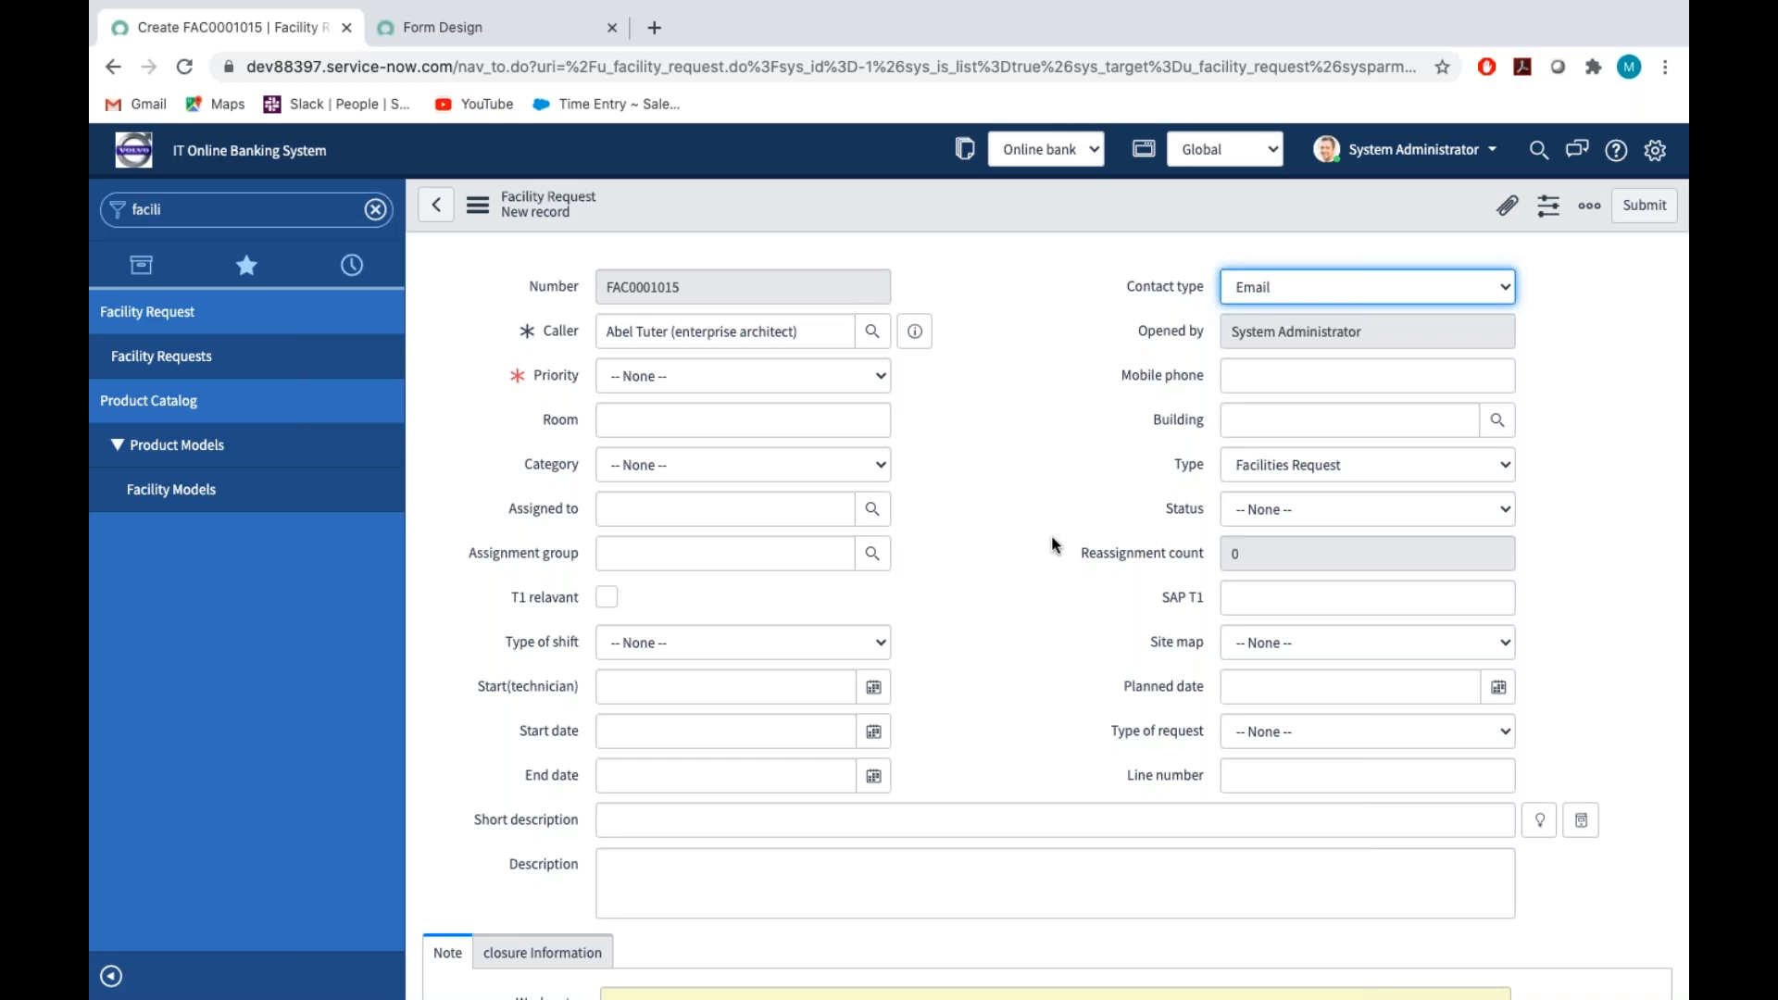
scroll(1052, 536, down, 1)
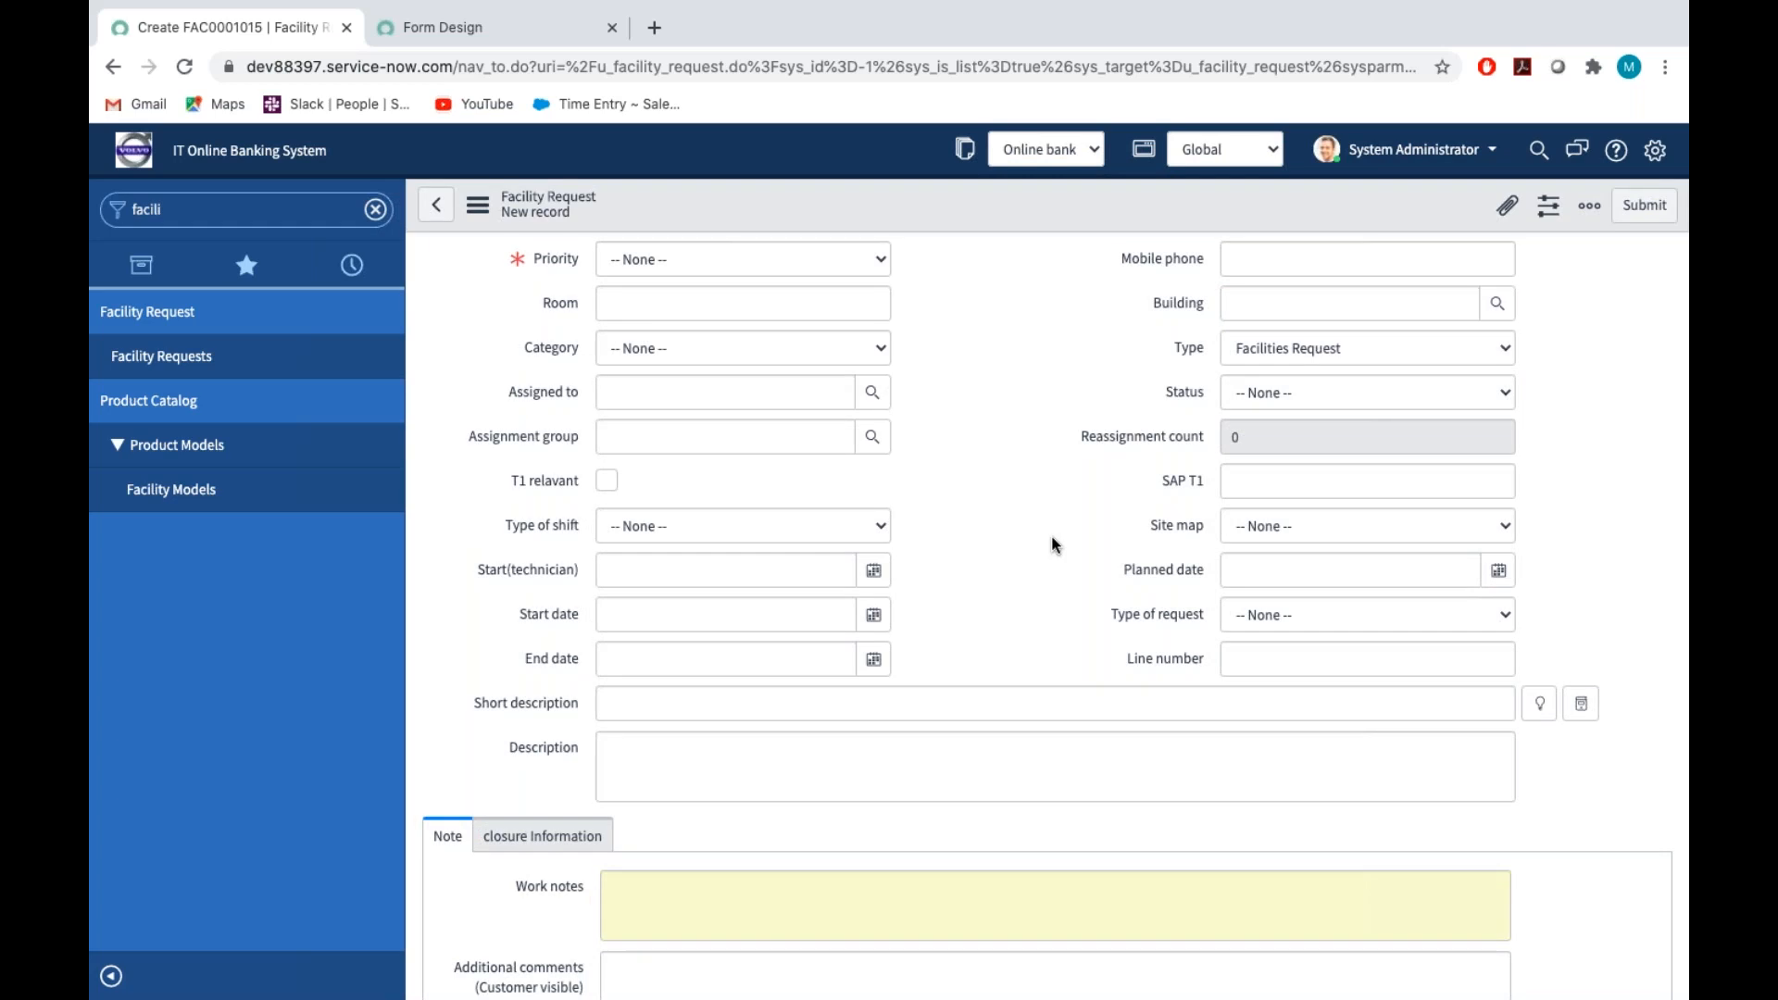
Review the available Contact type and Category choices on the new facility request form
scroll(1052, 537, up, 1)
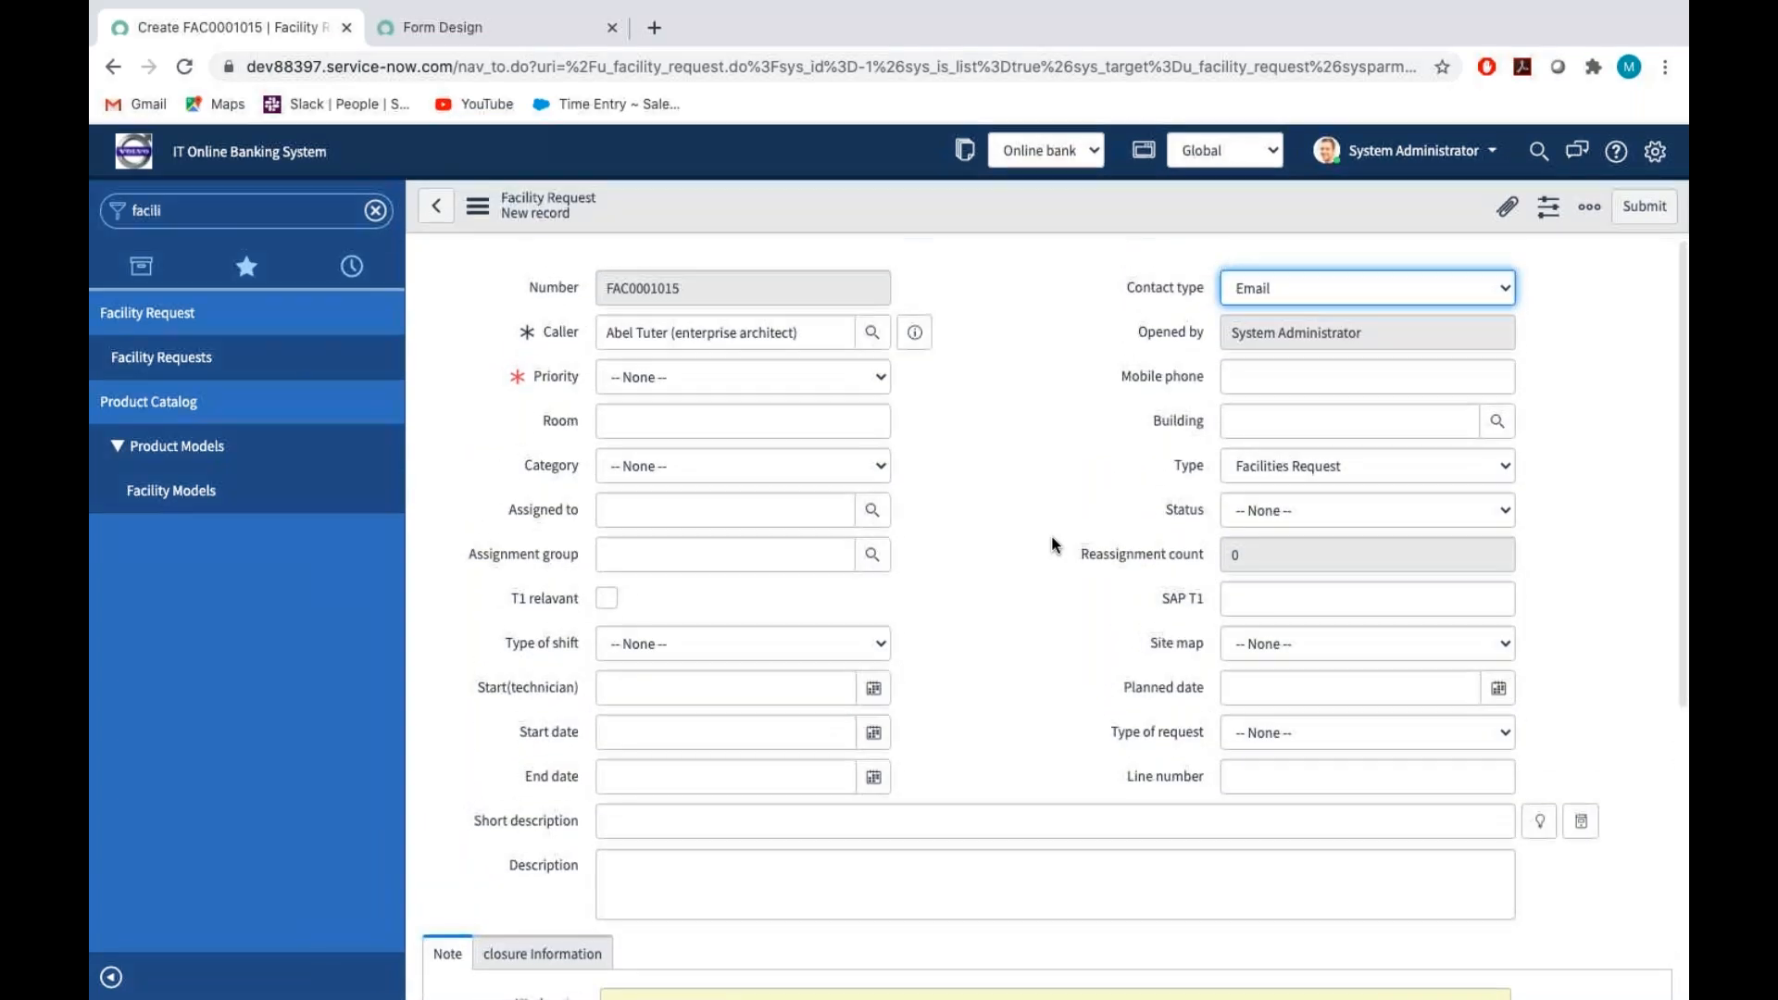
click(1171, 378)
click(1270, 287)
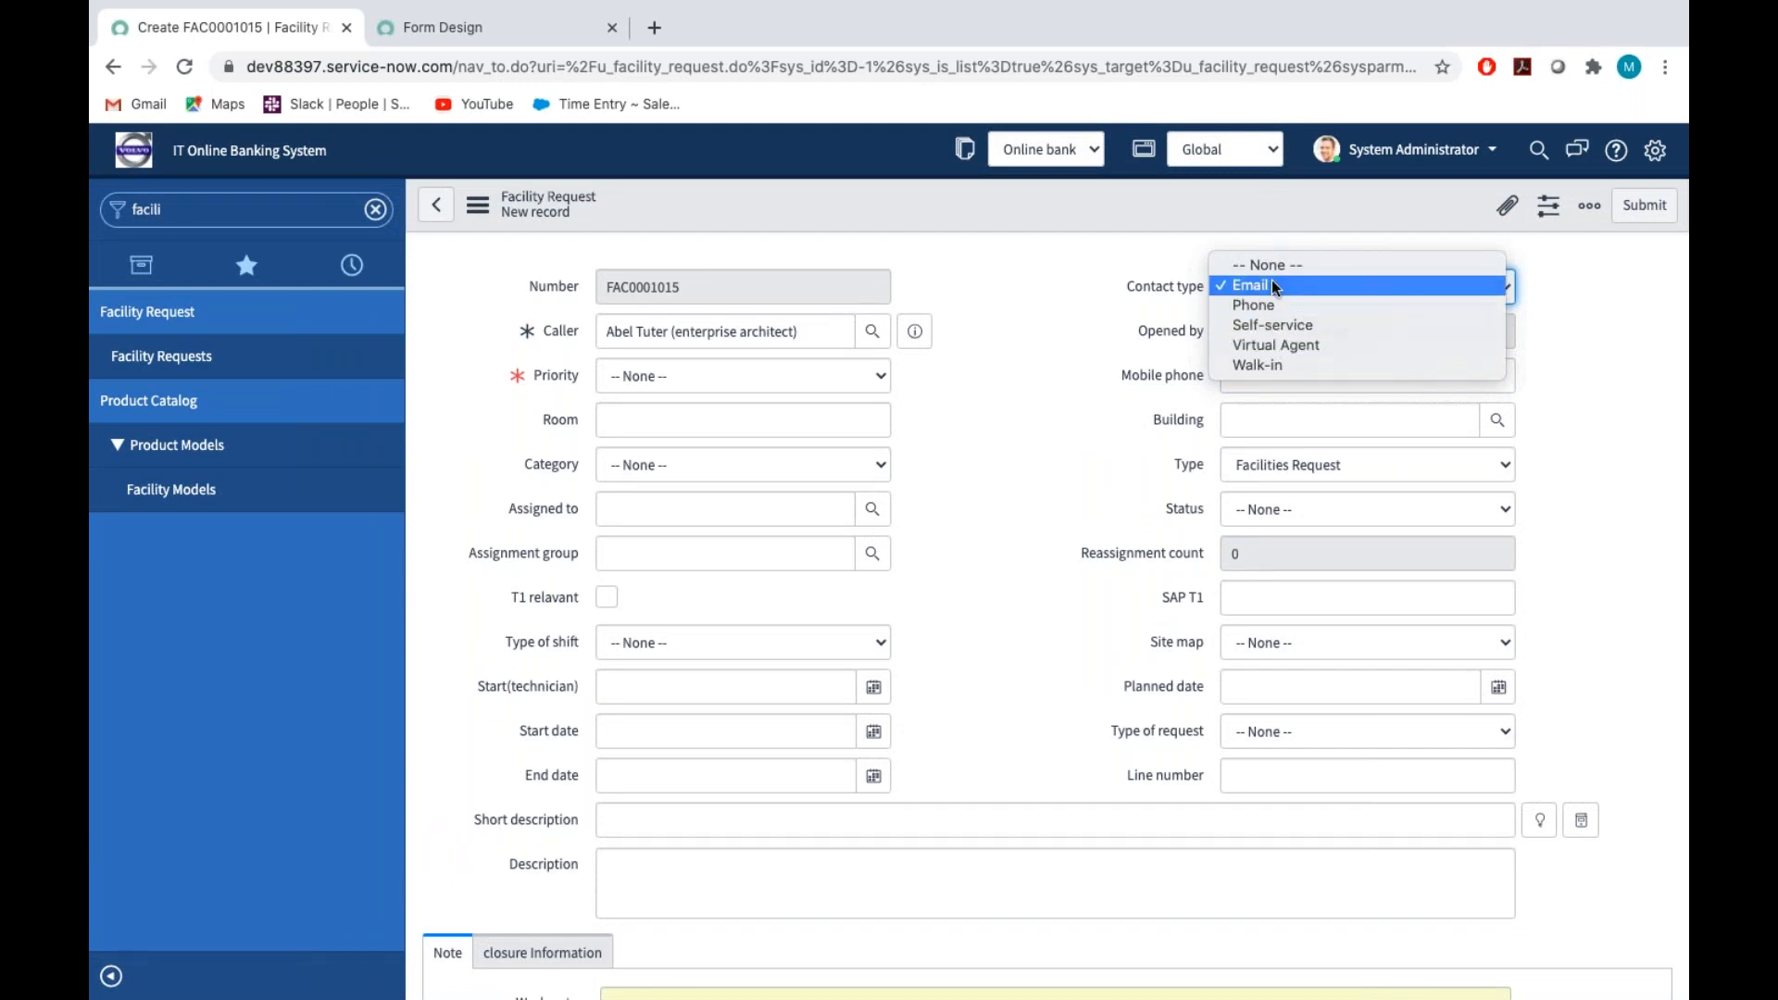
click(1272, 283)
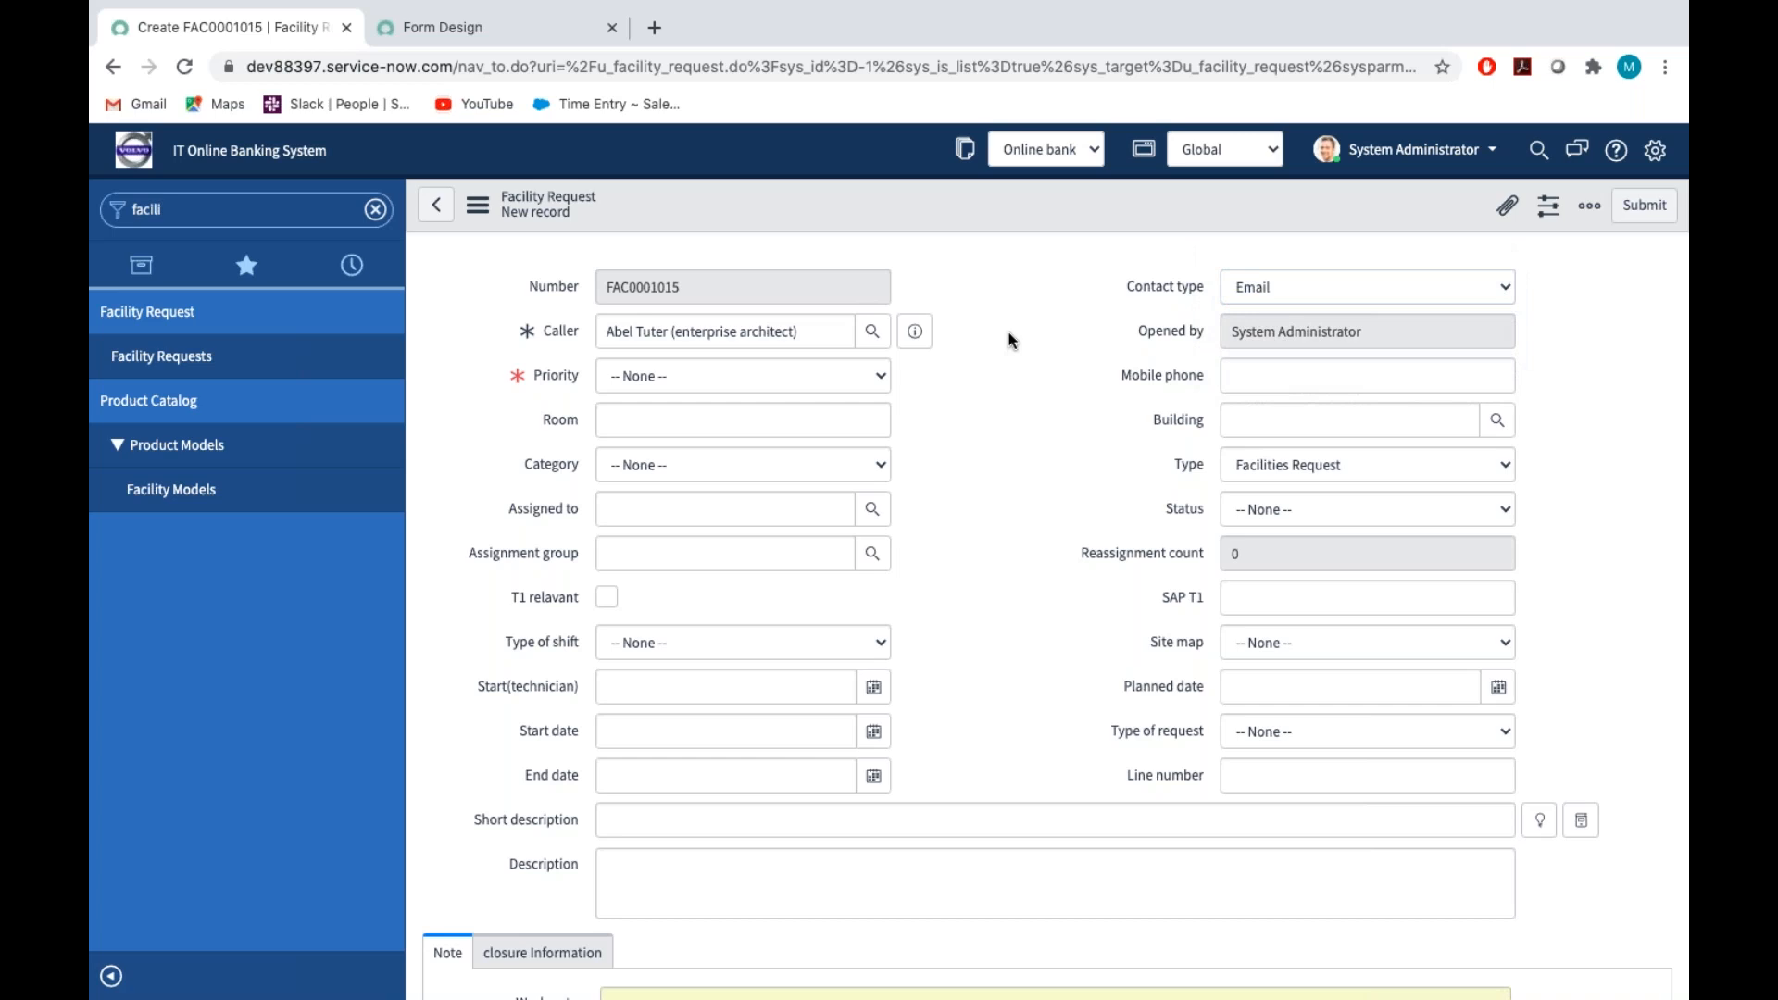
click(688, 470)
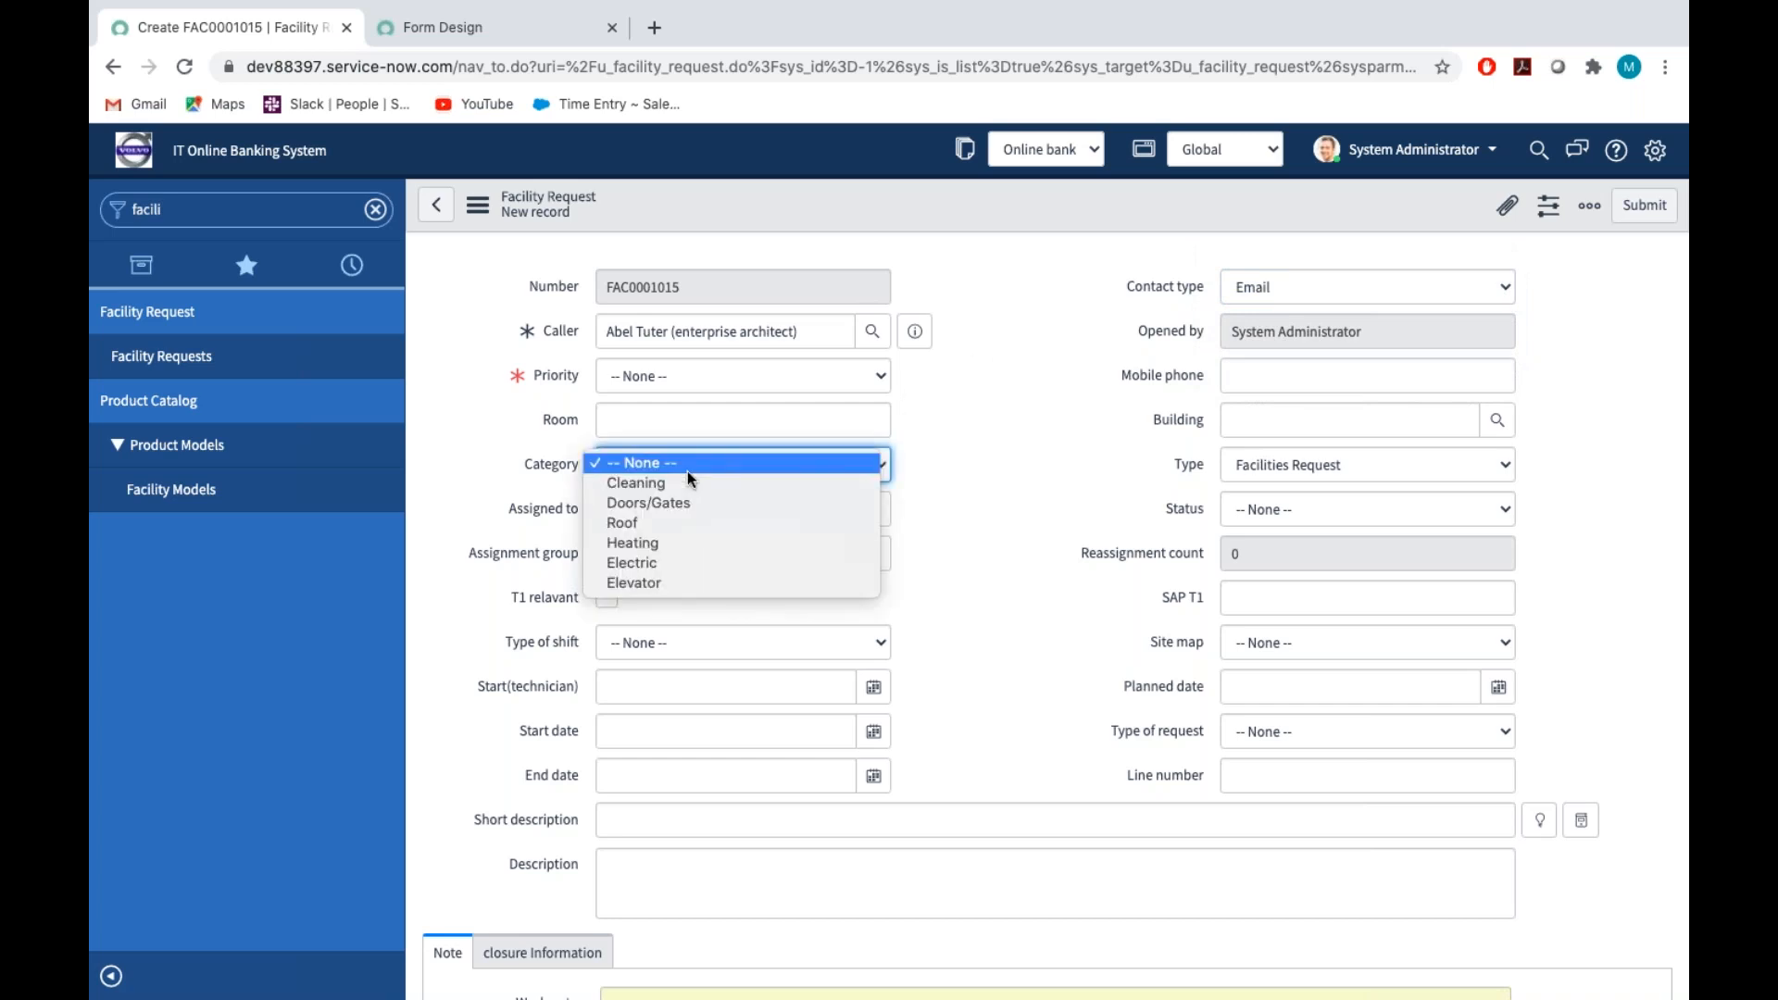
click(1046, 499)
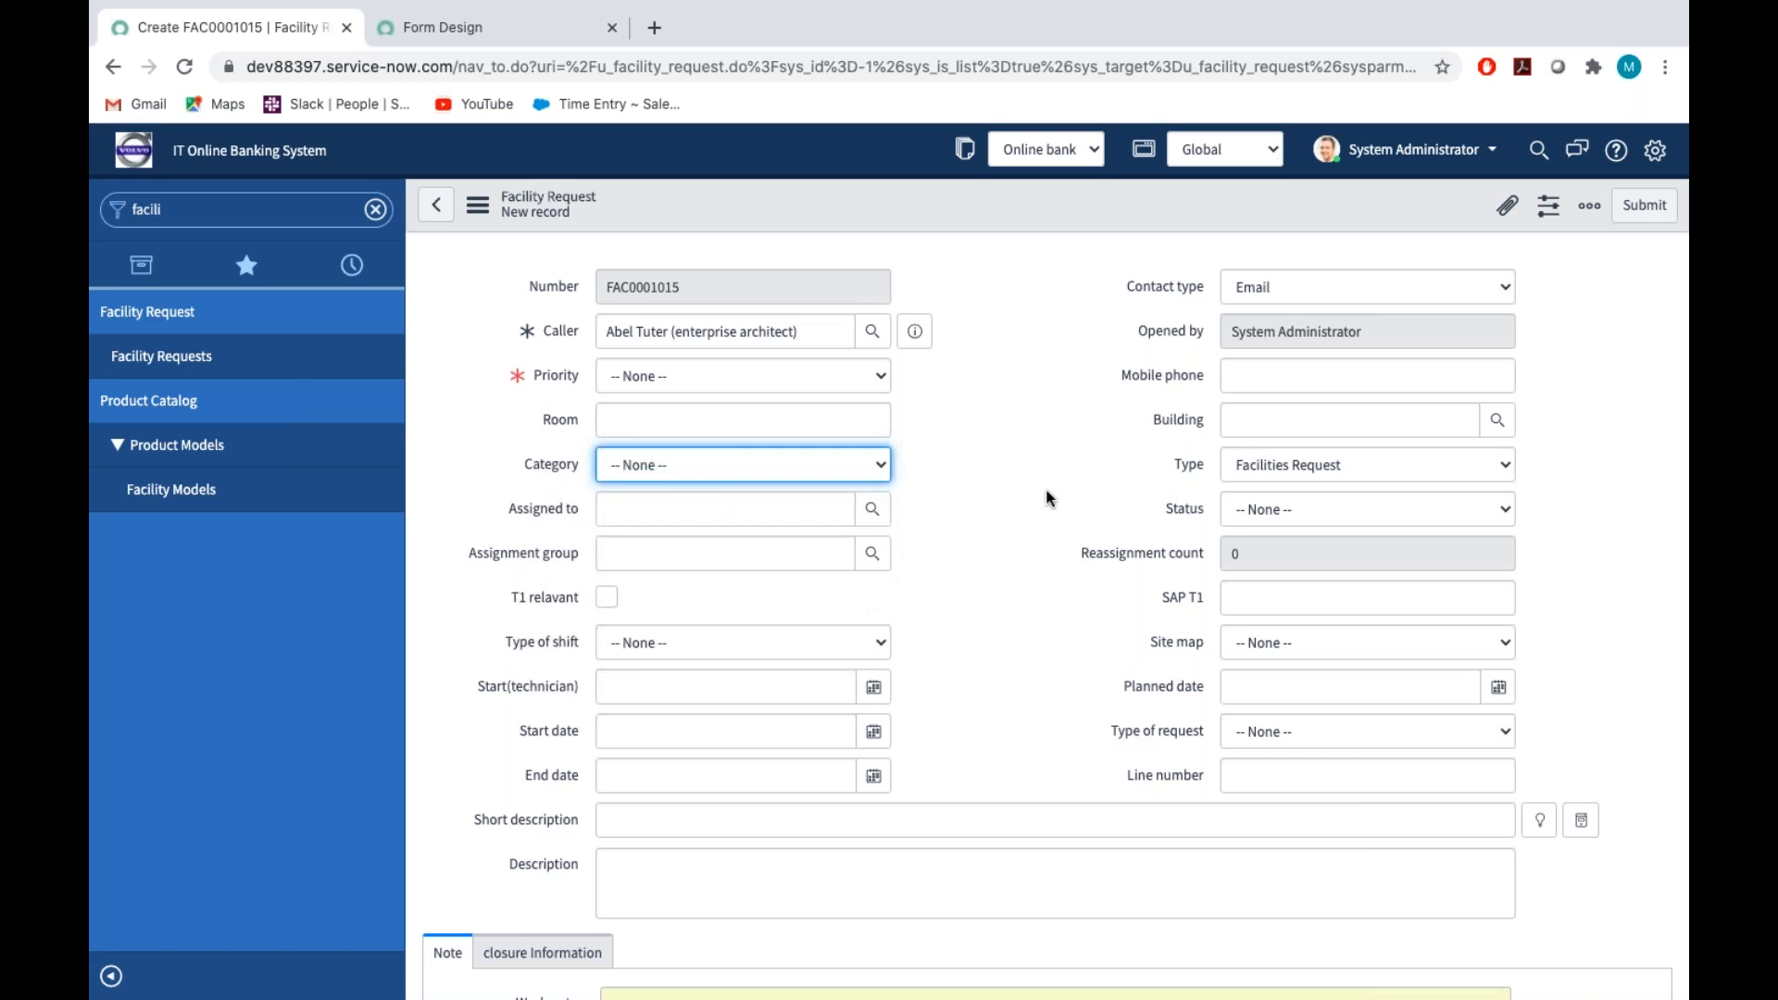
scroll(1026, 541, down, 2)
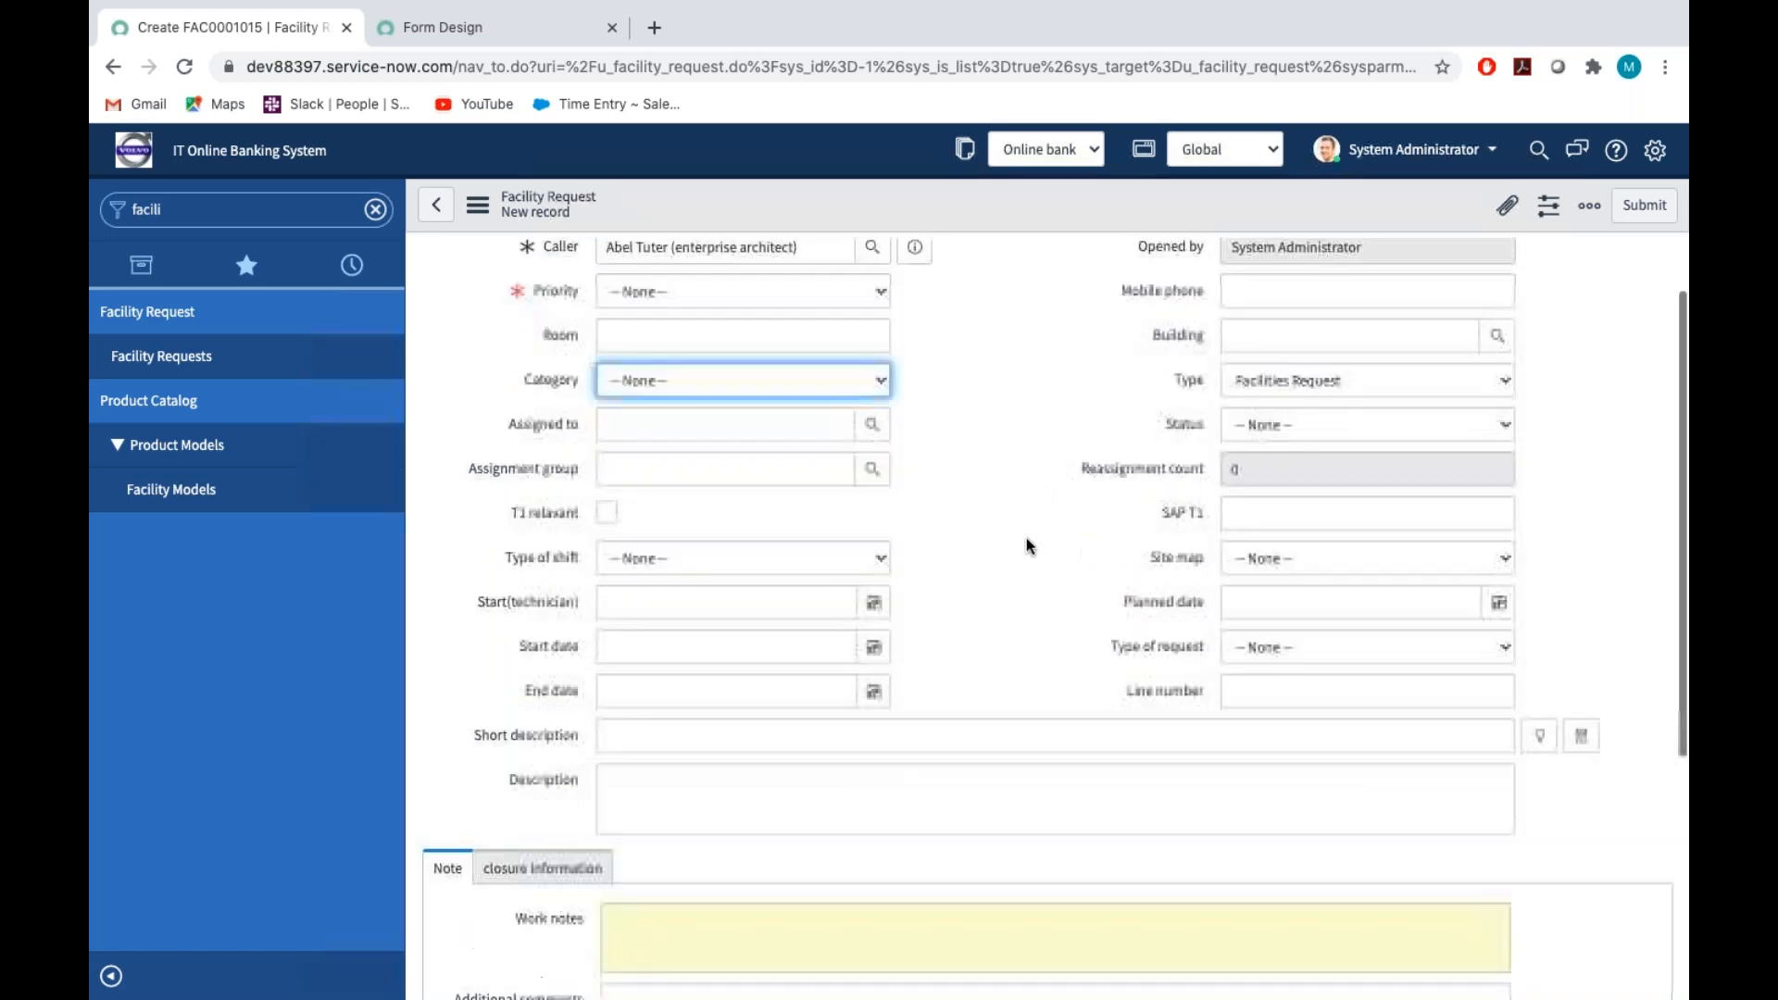
scroll(1021, 582, up, 2)
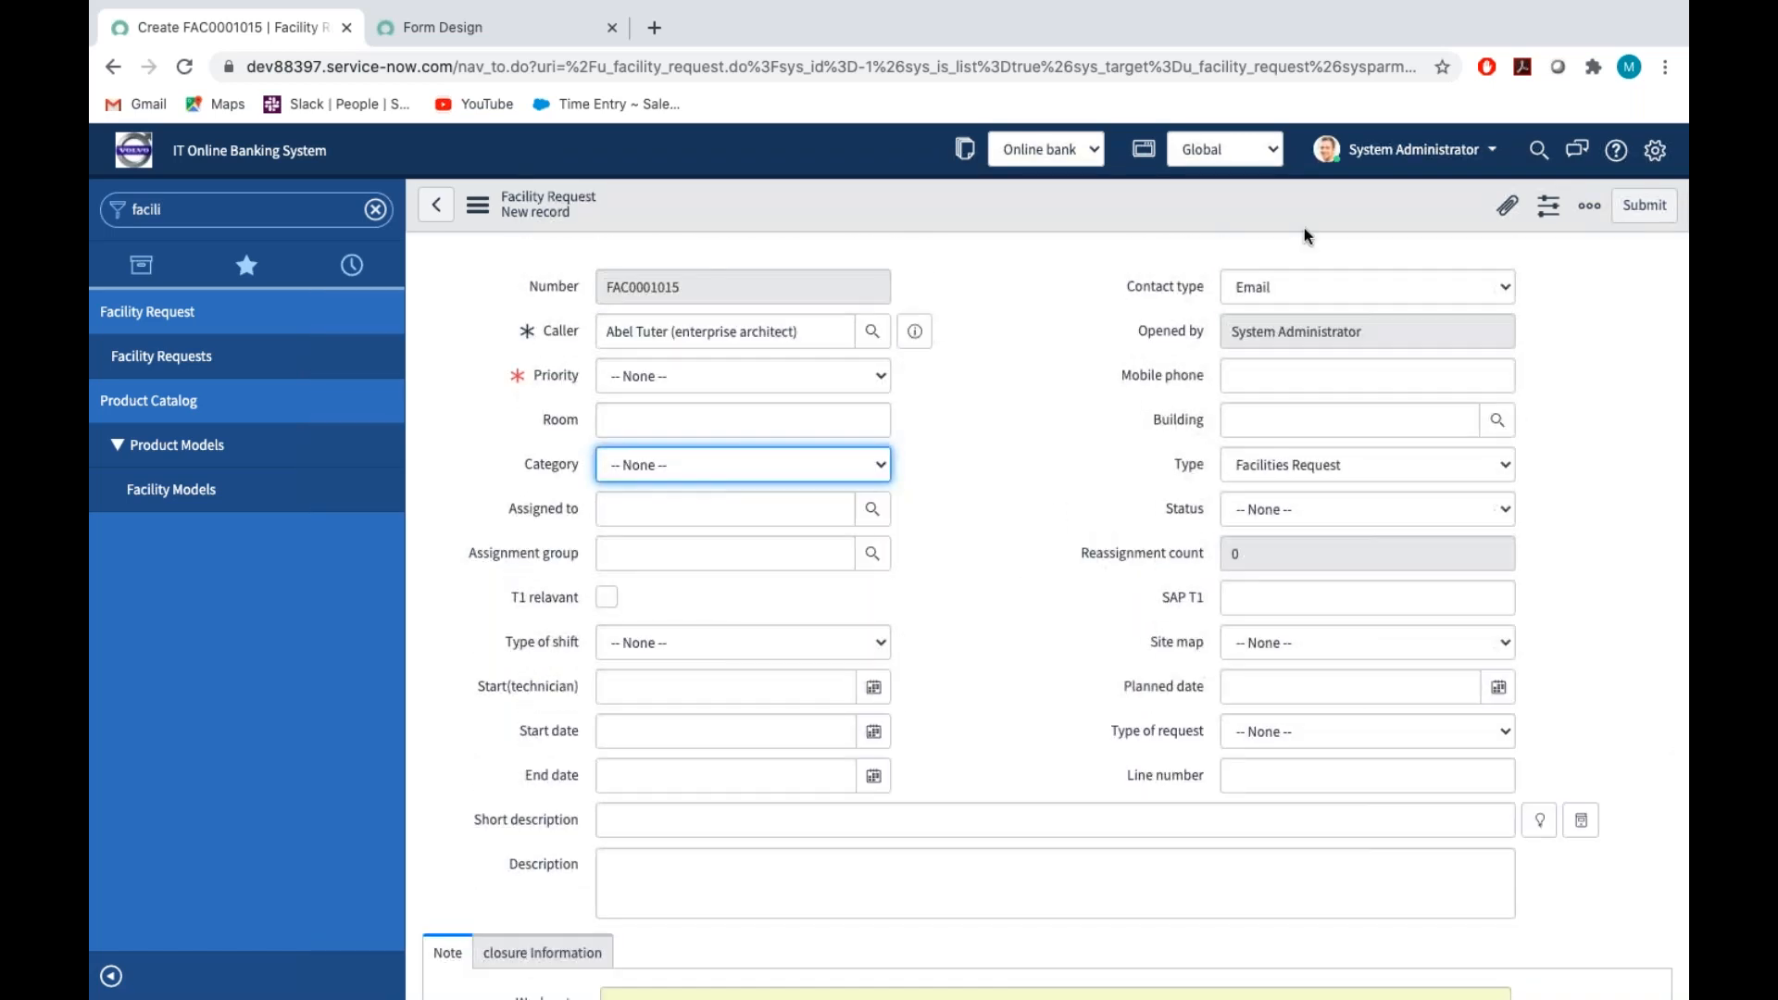
Set the new facility request's Priority to A
click(1026, 386)
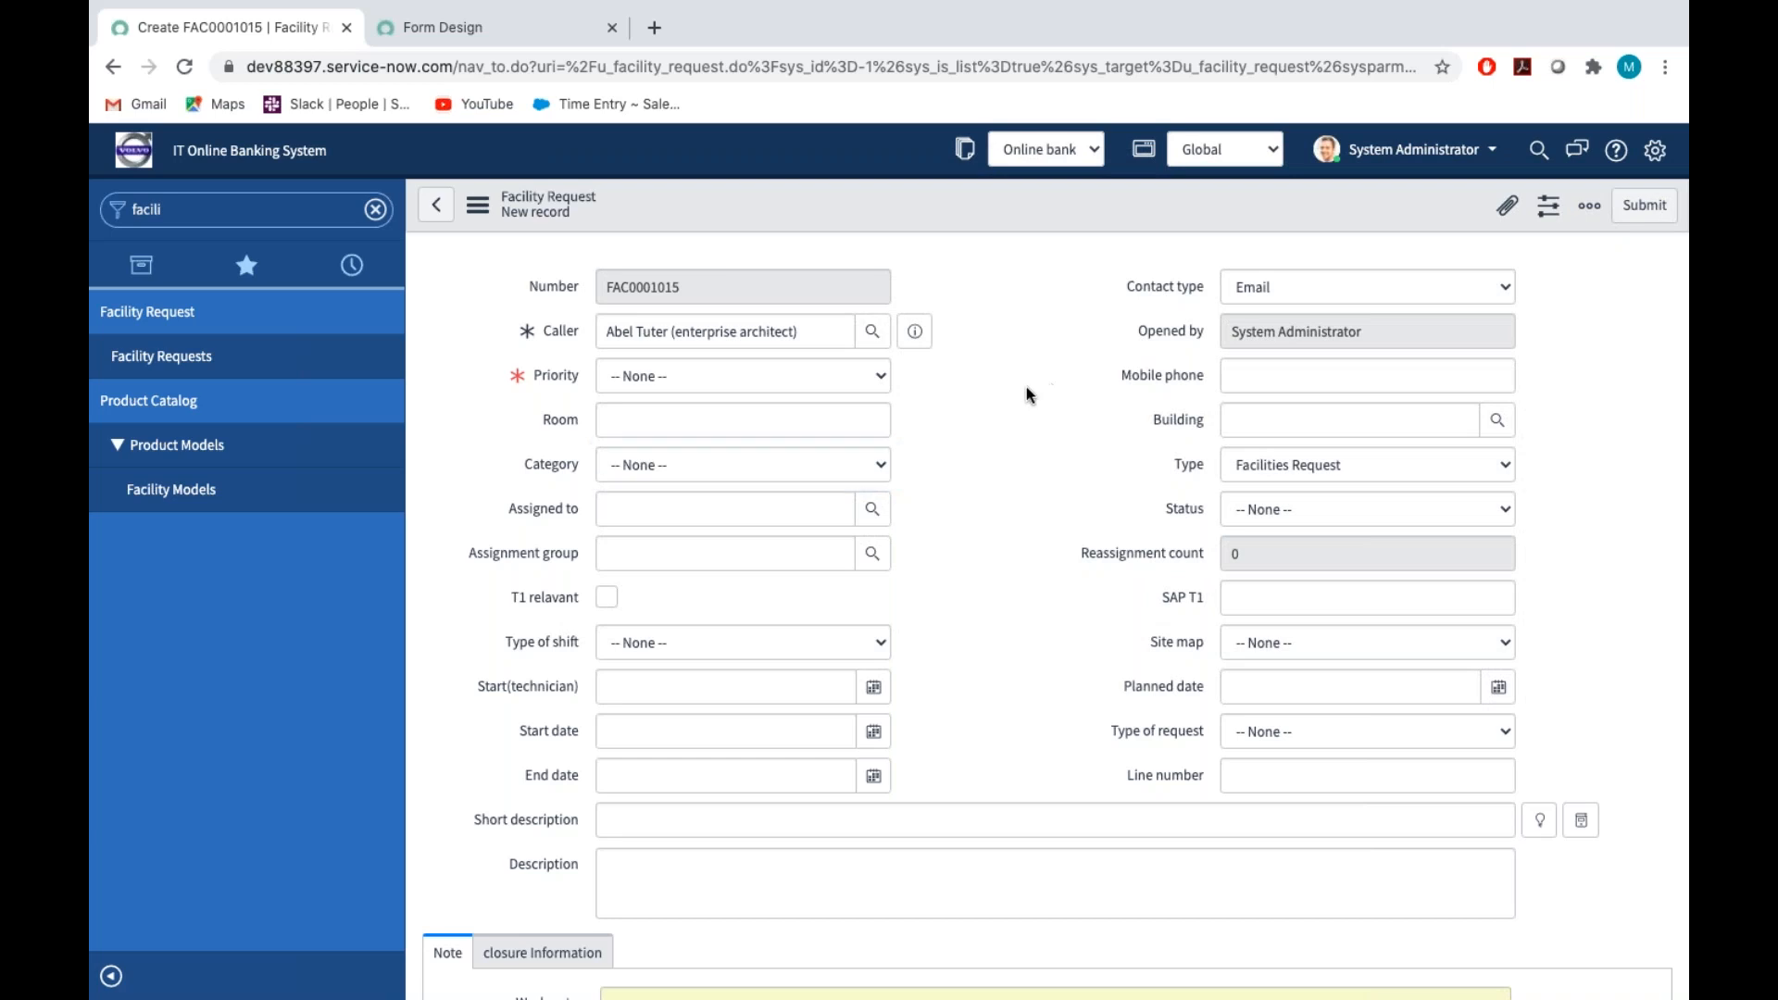
click(690, 374)
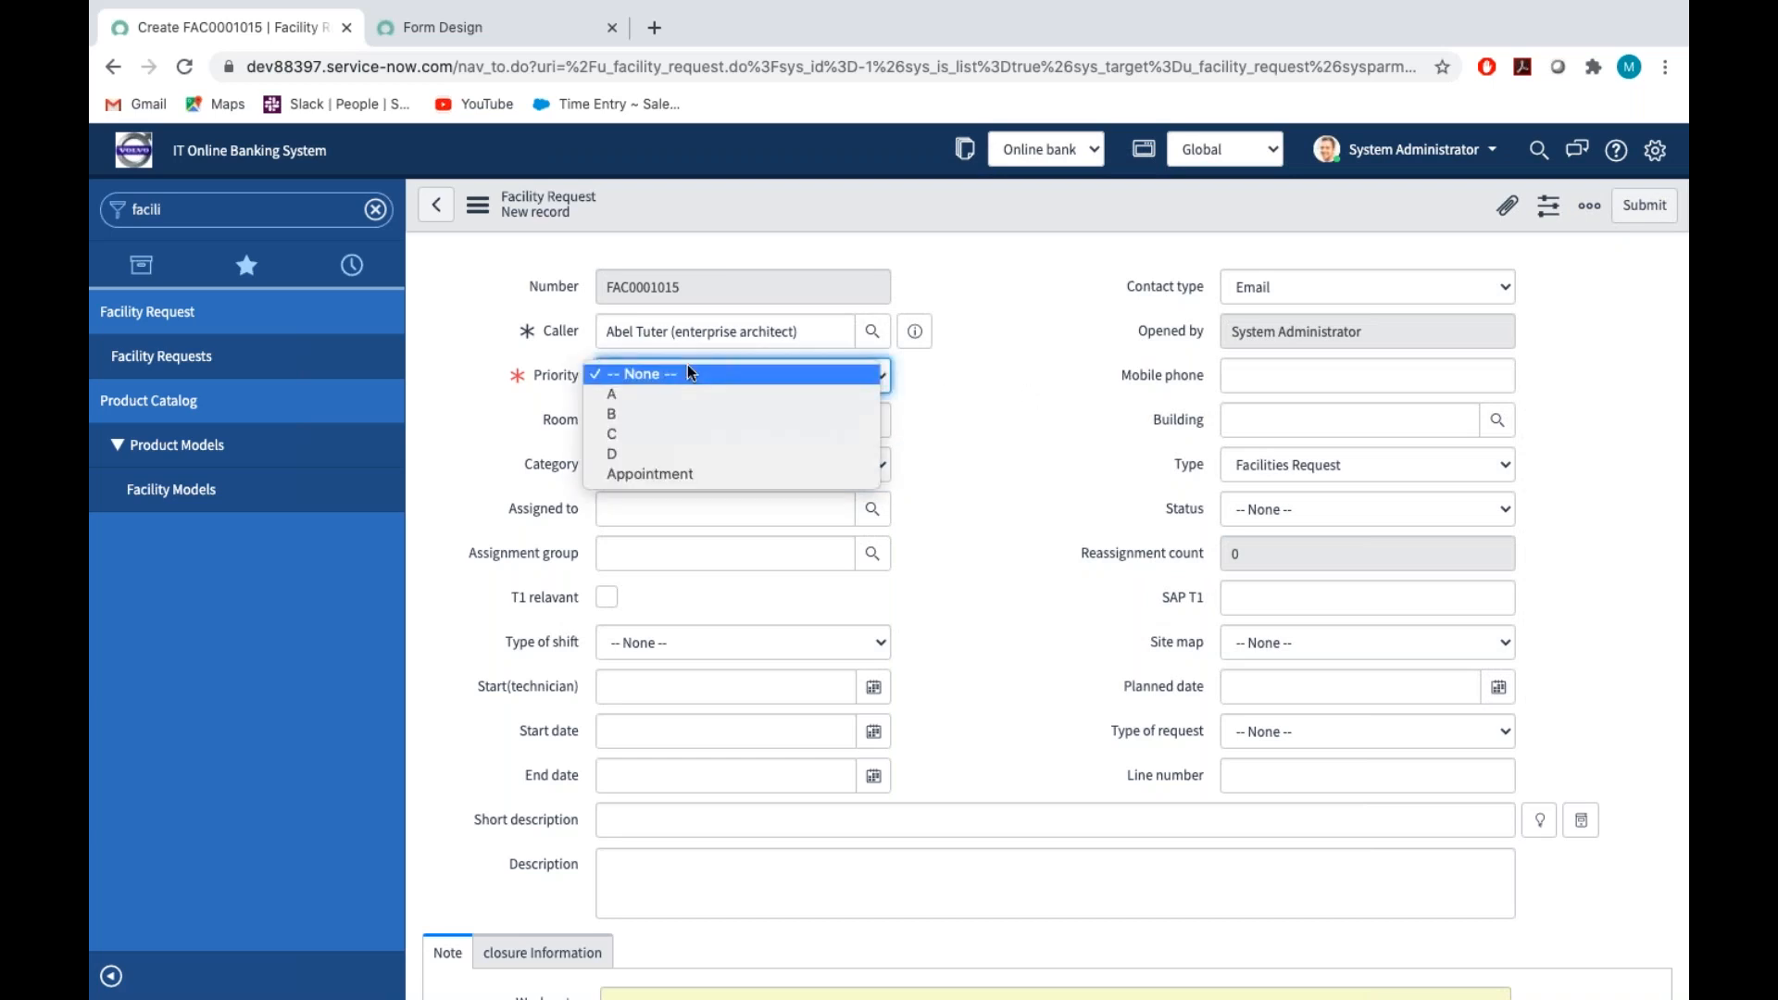
click(625, 396)
click(989, 429)
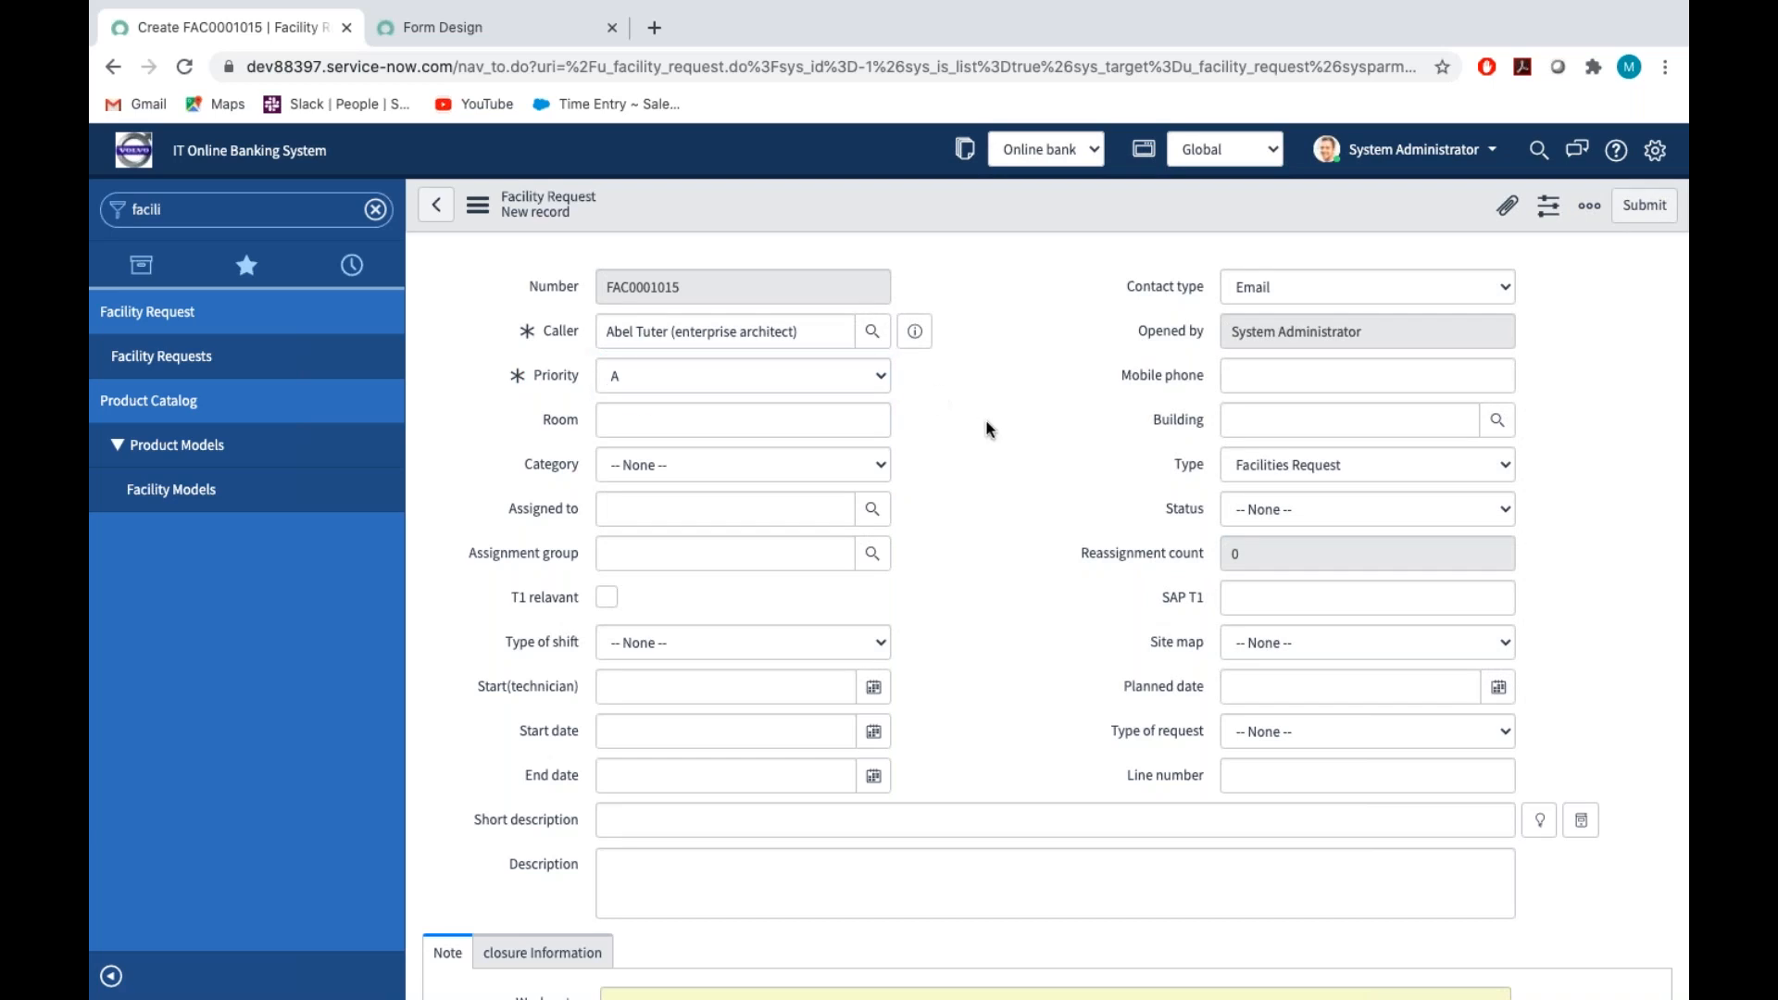
click(1178, 370)
click(1182, 420)
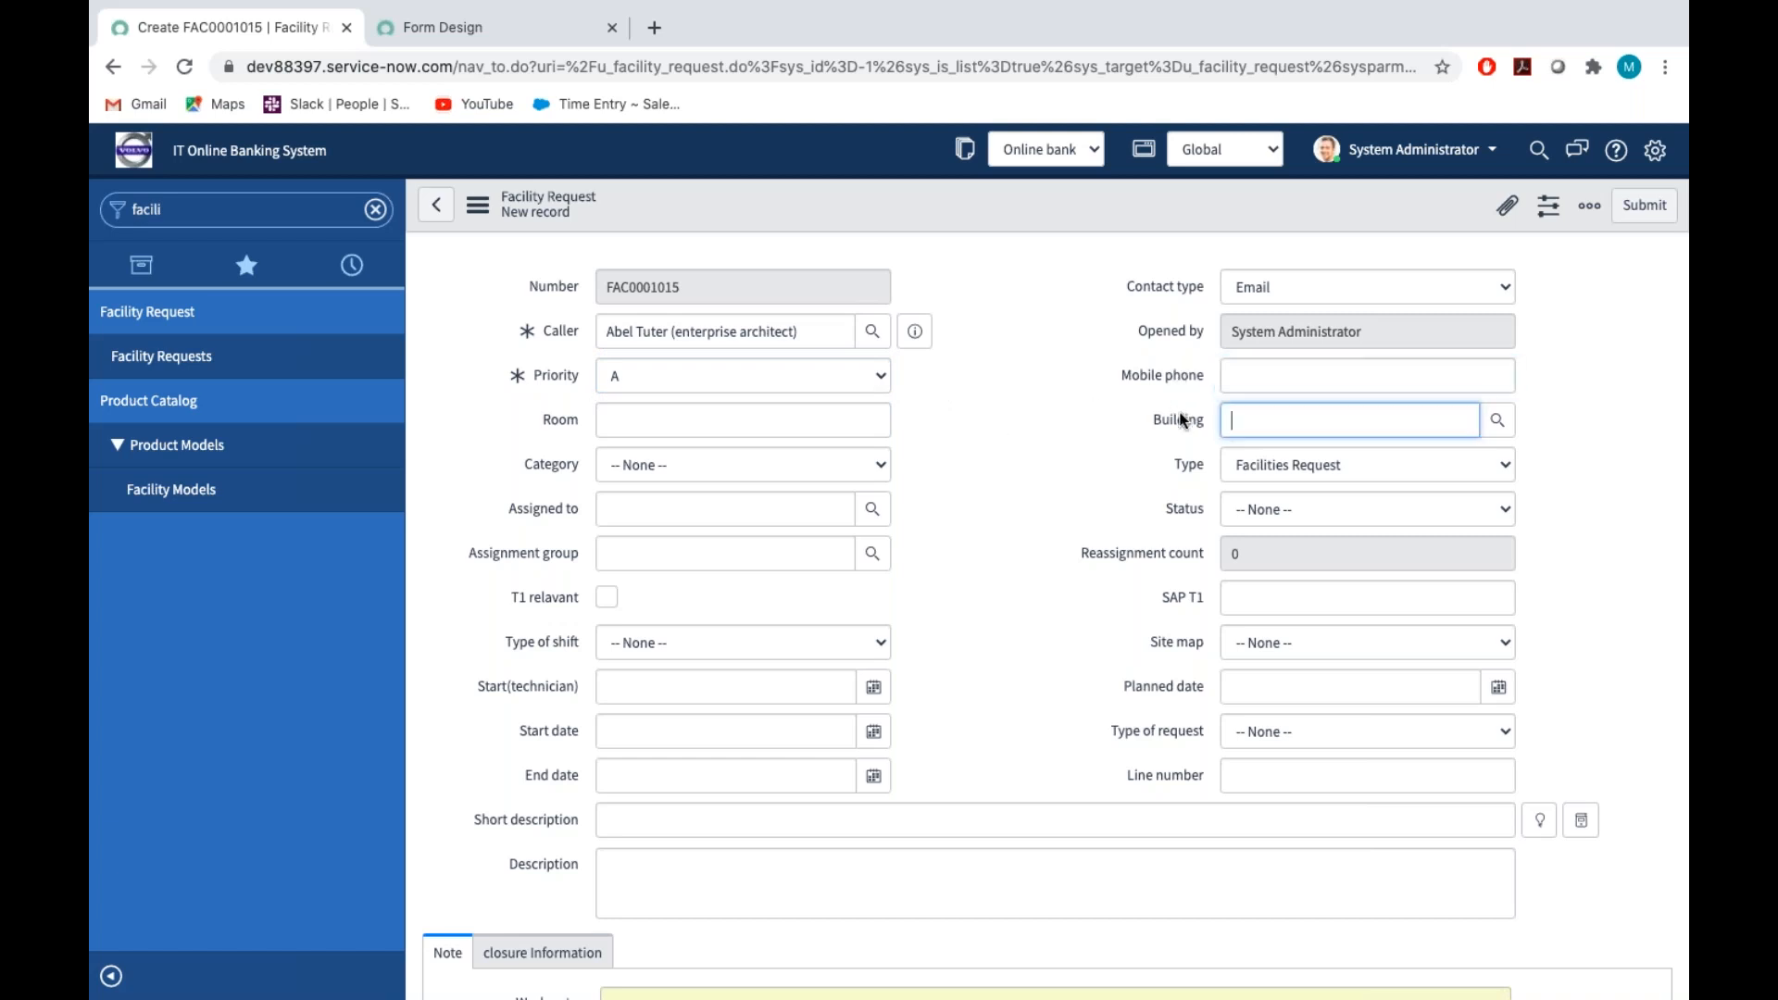
click(563, 424)
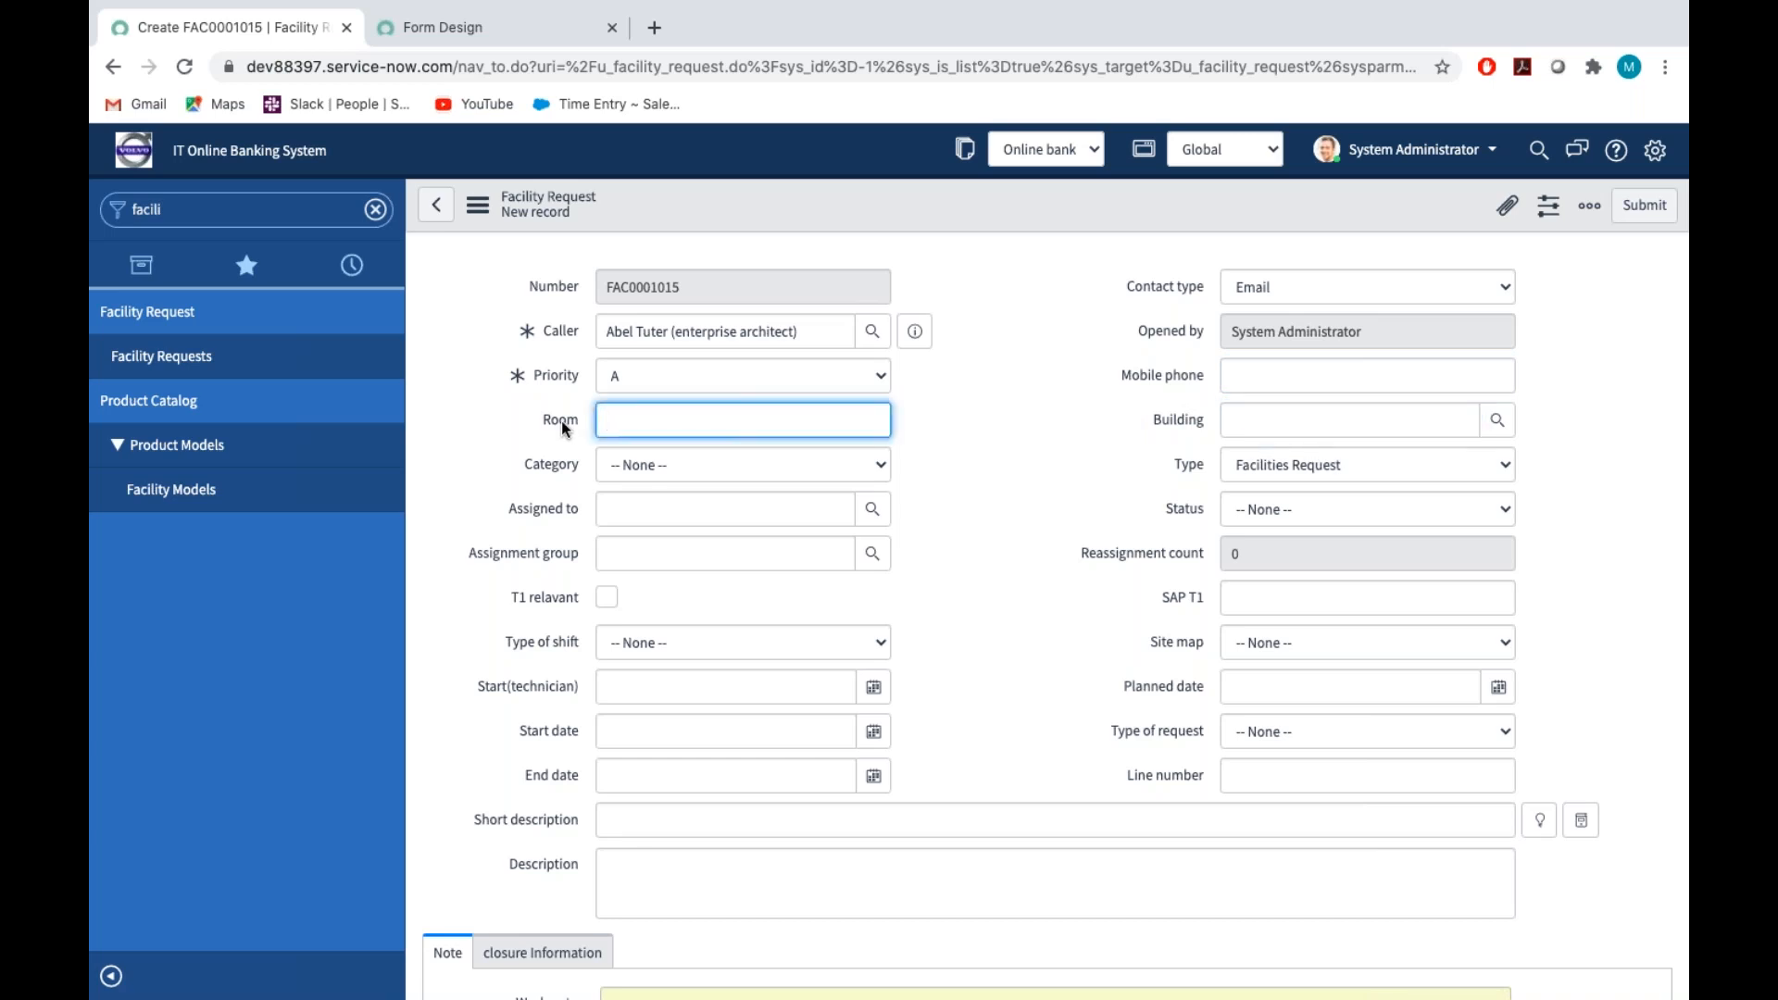
key(ctrl+Left)
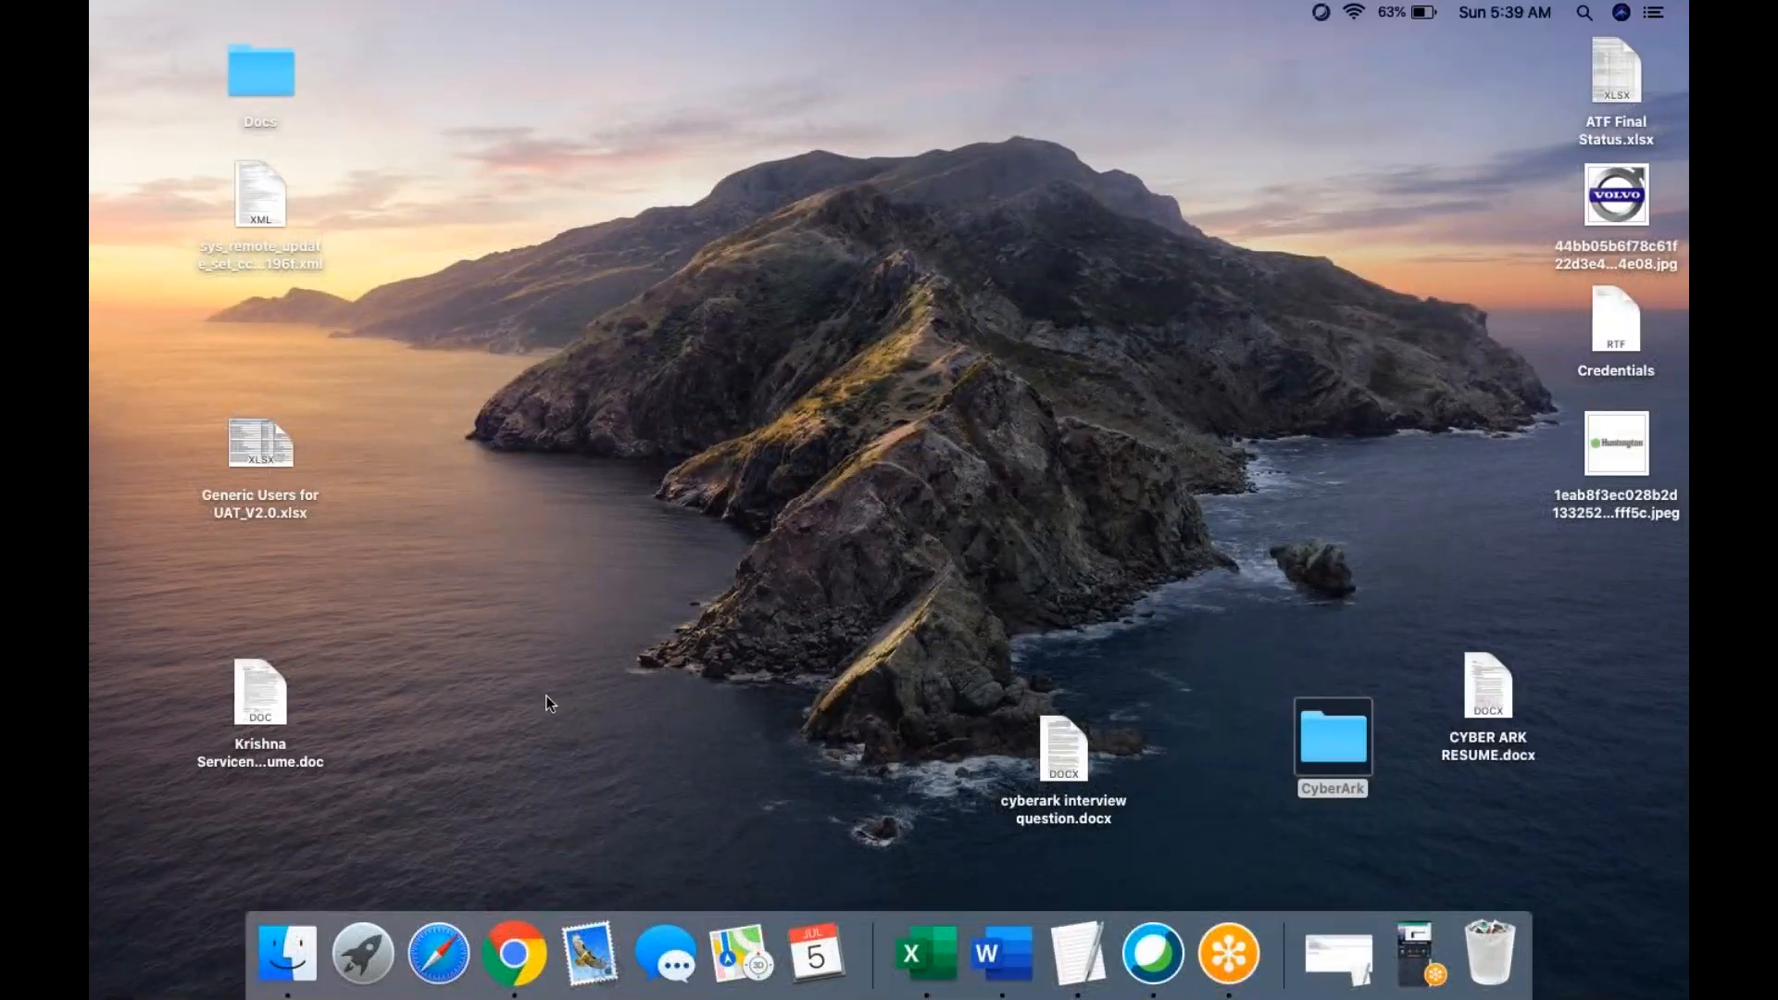
click(478, 206)
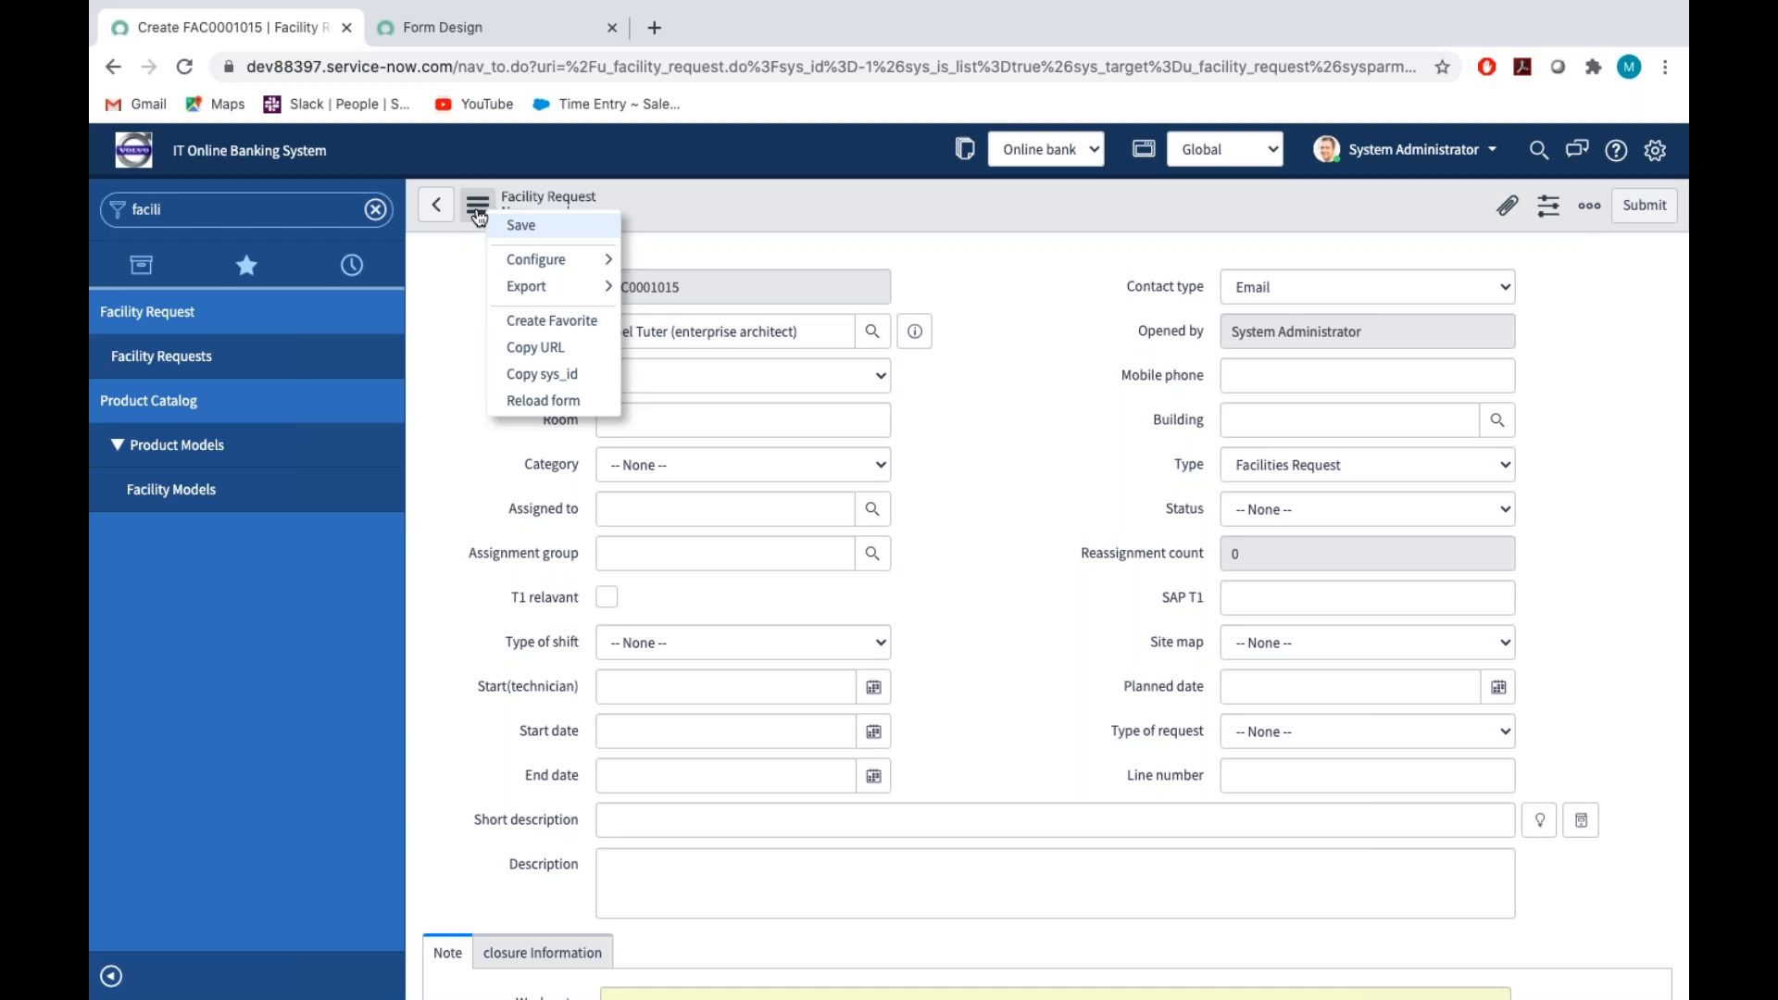
click(543, 226)
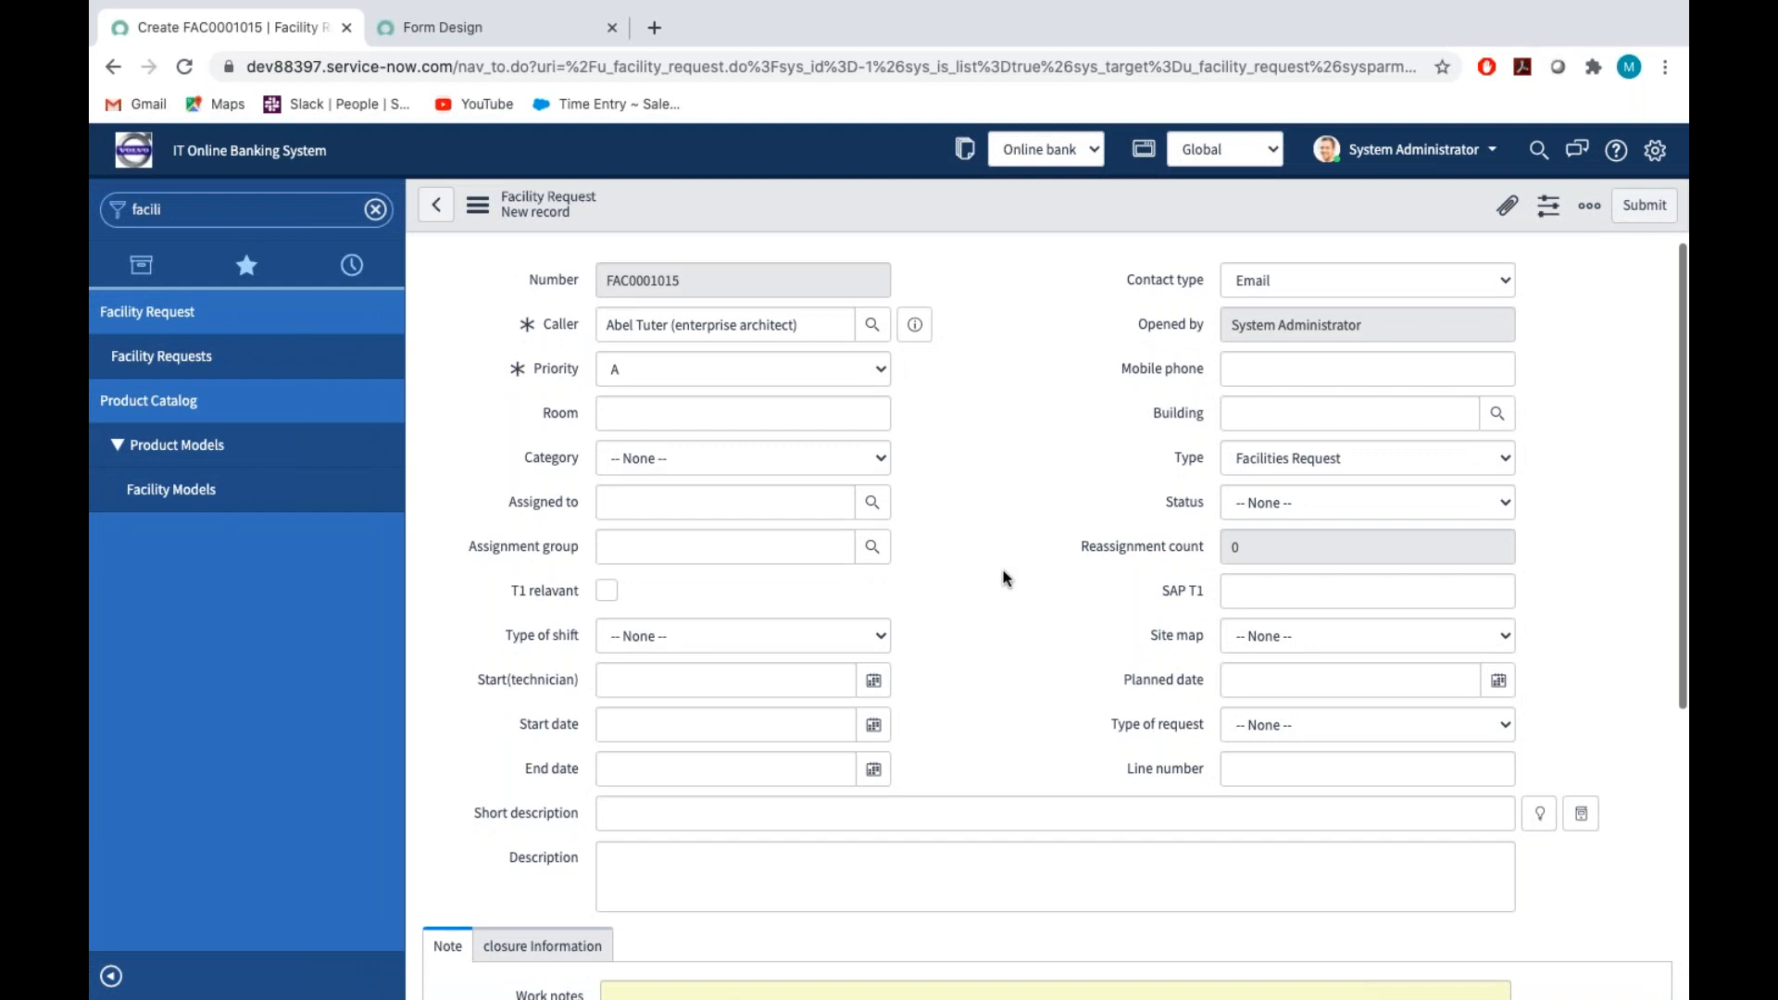
Examine the Priority and Site map choices and the SAP T1 field on the facility request form
scroll(1003, 570, down, 1)
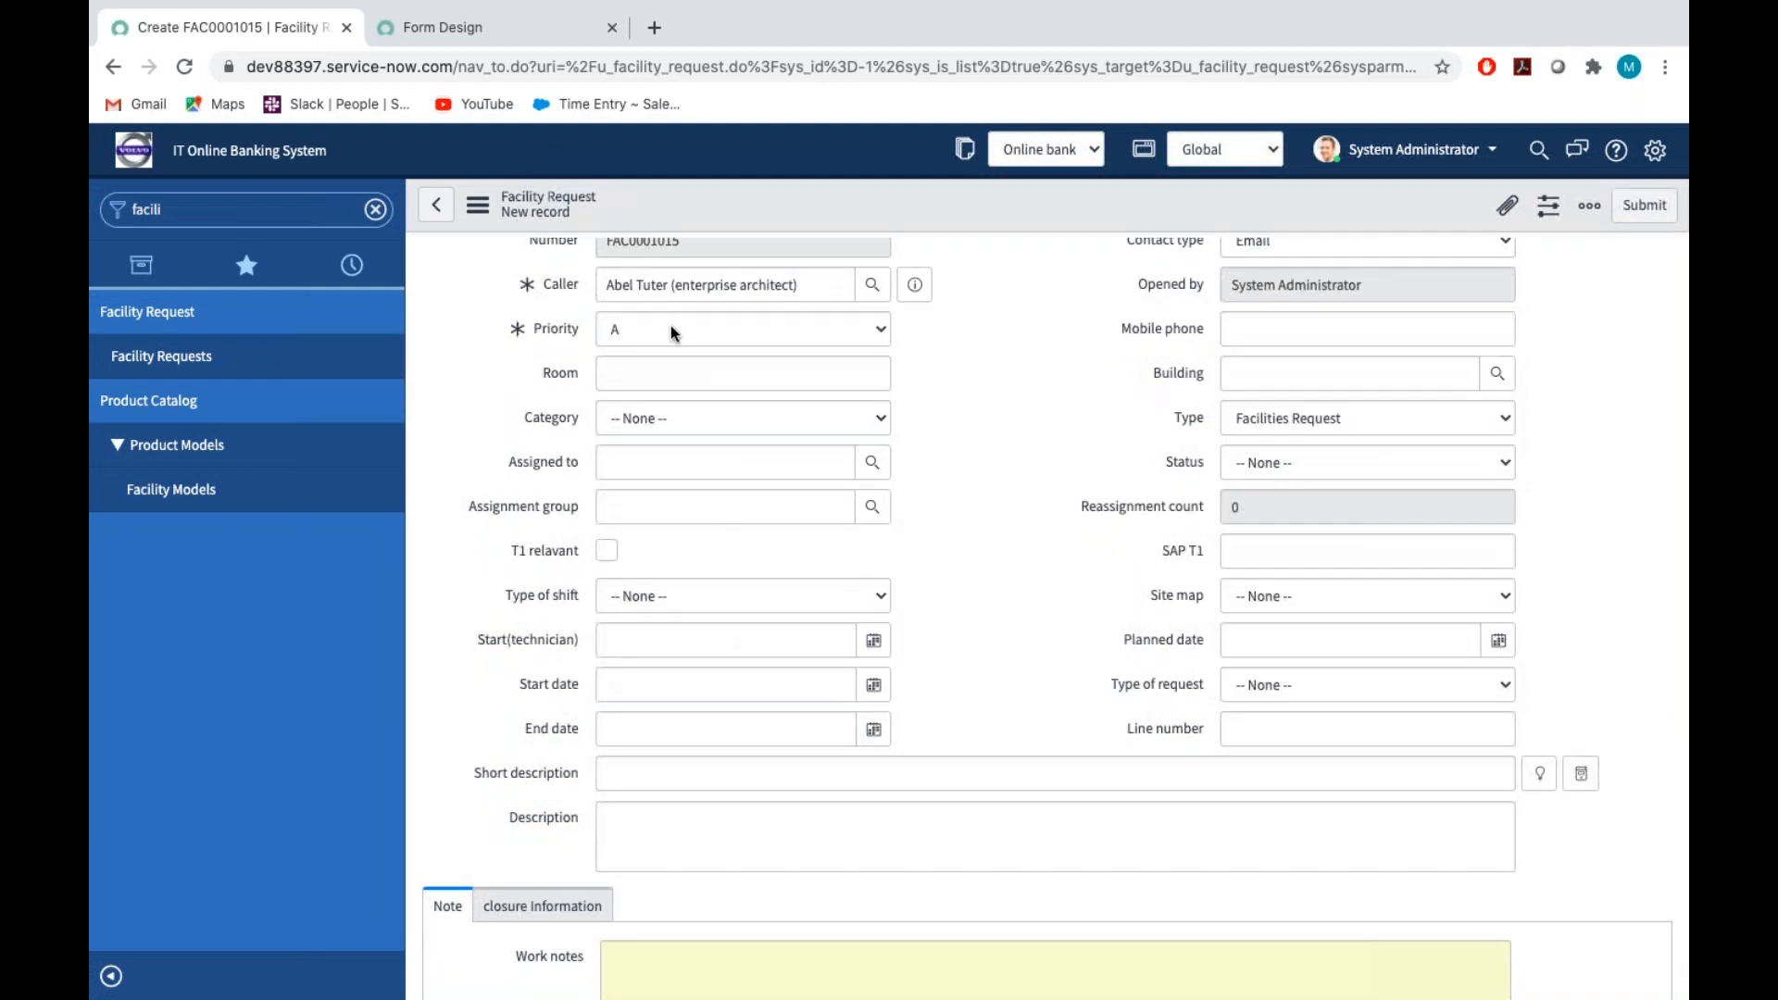
click(671, 327)
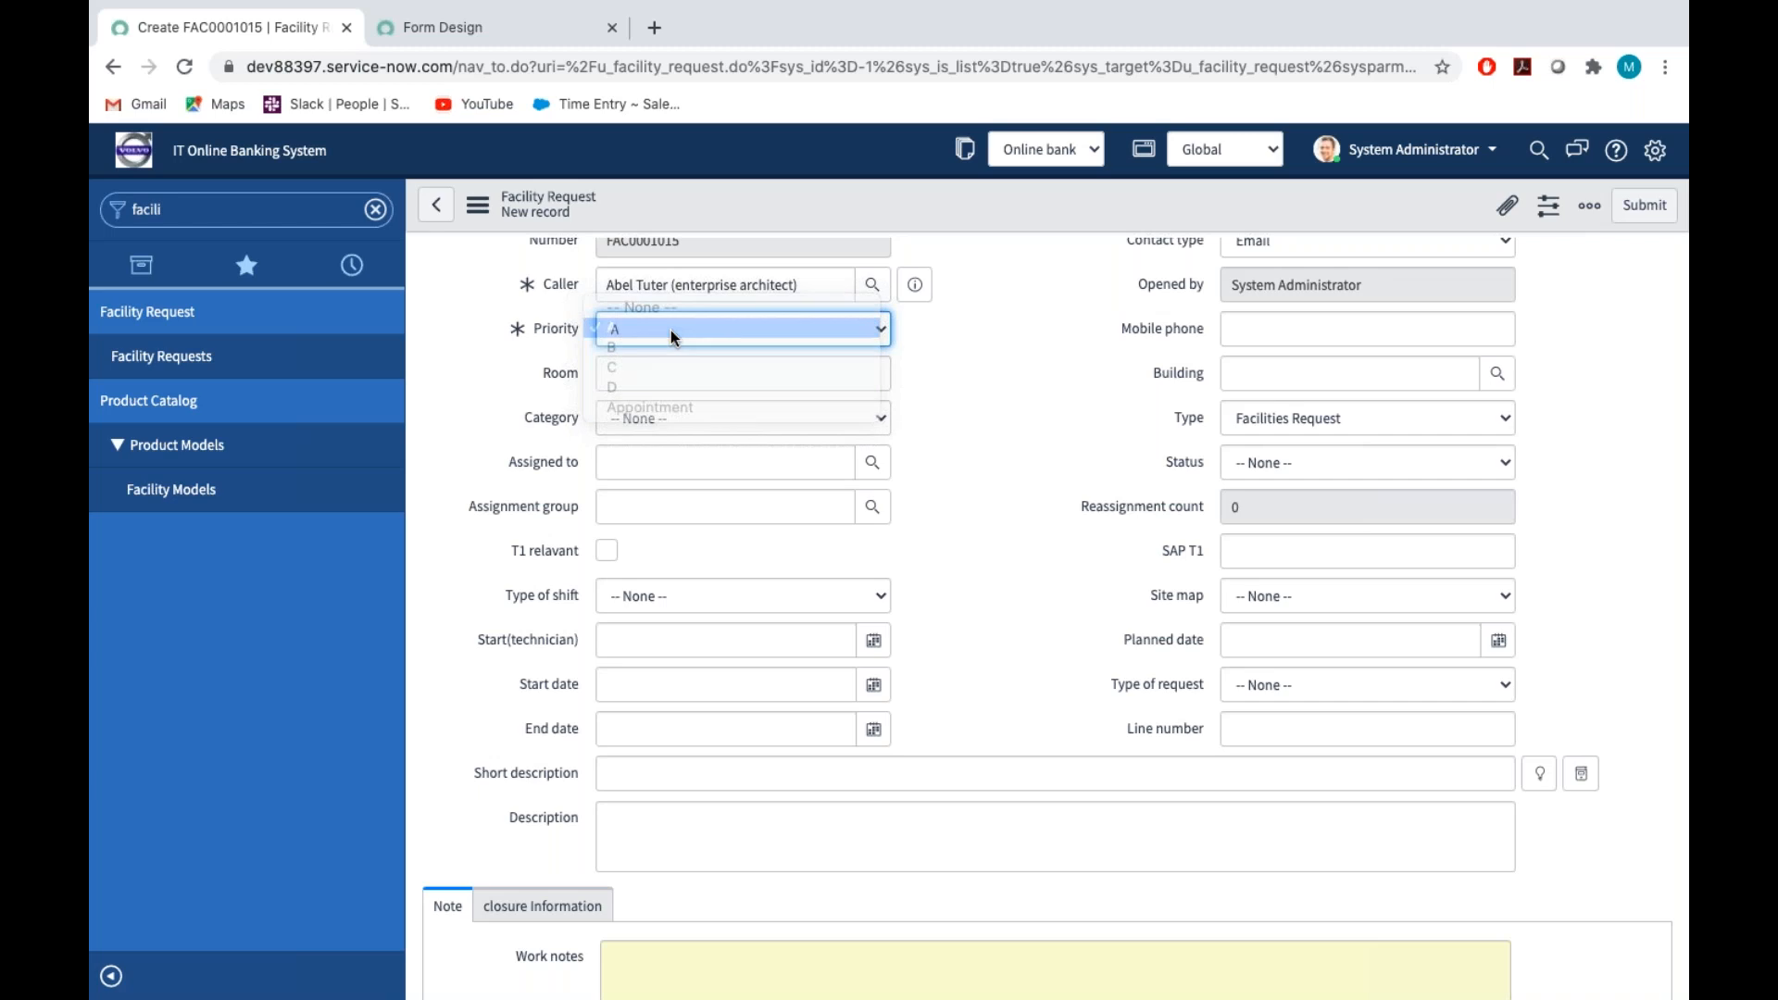
click(671, 330)
click(1254, 597)
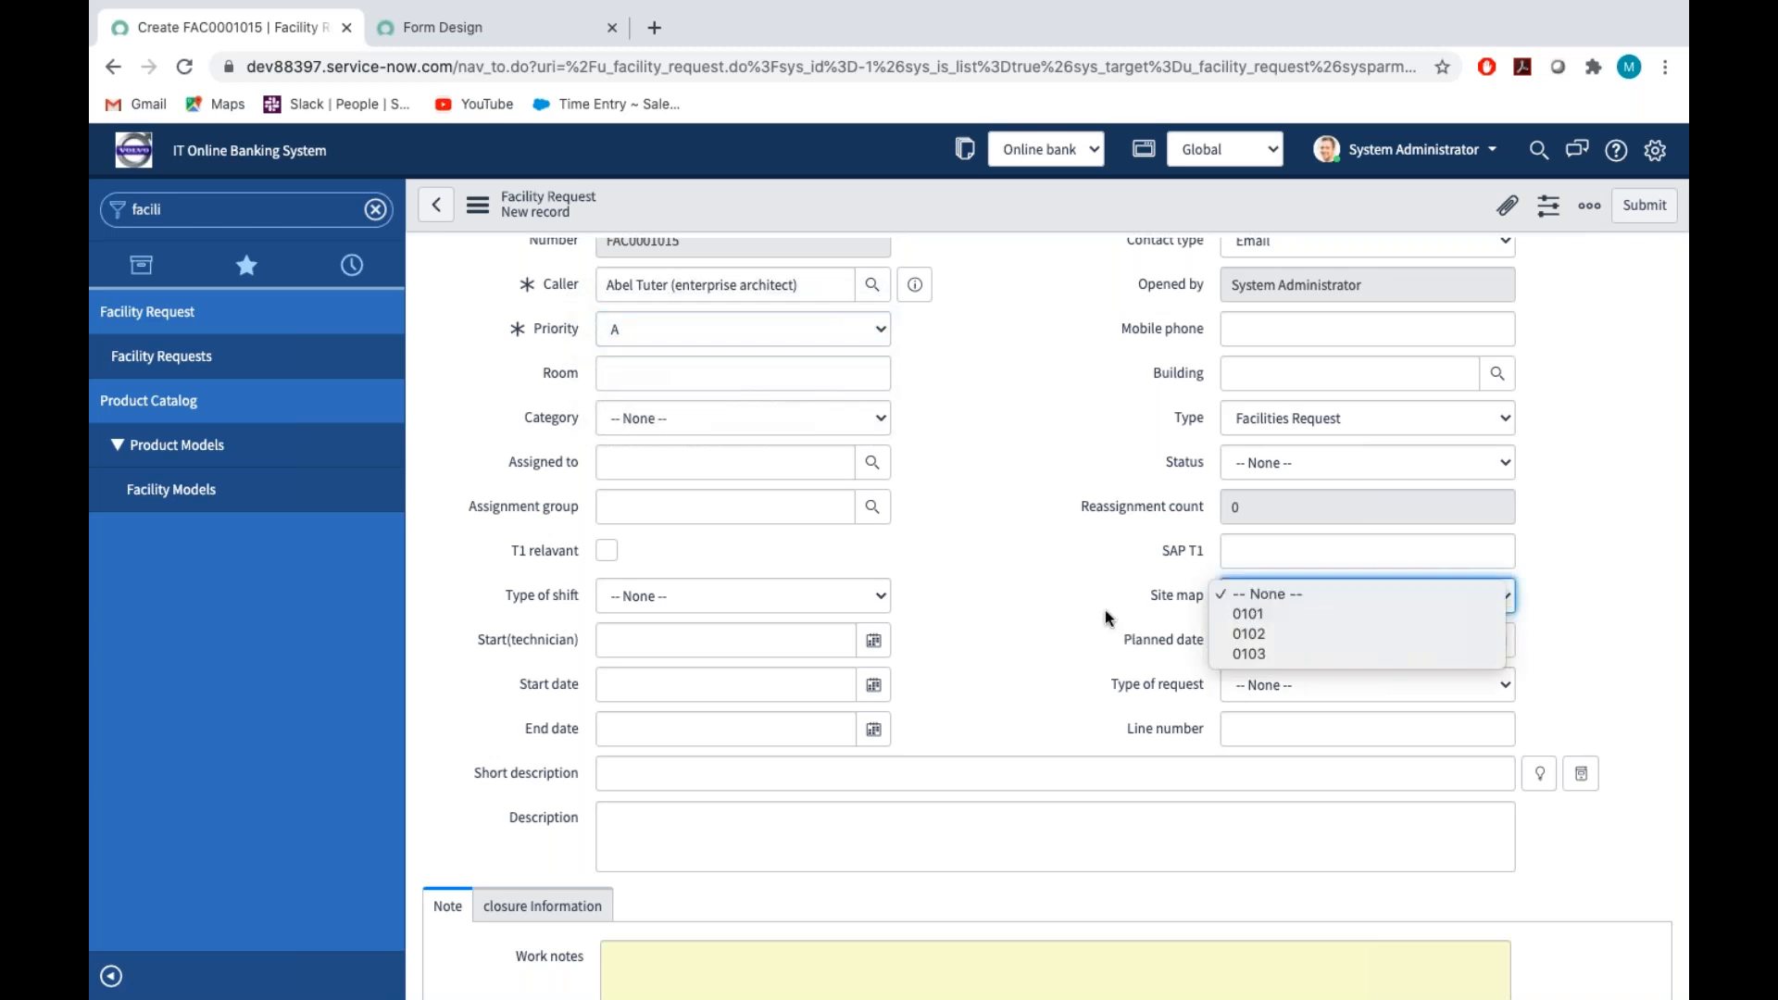
click(1077, 580)
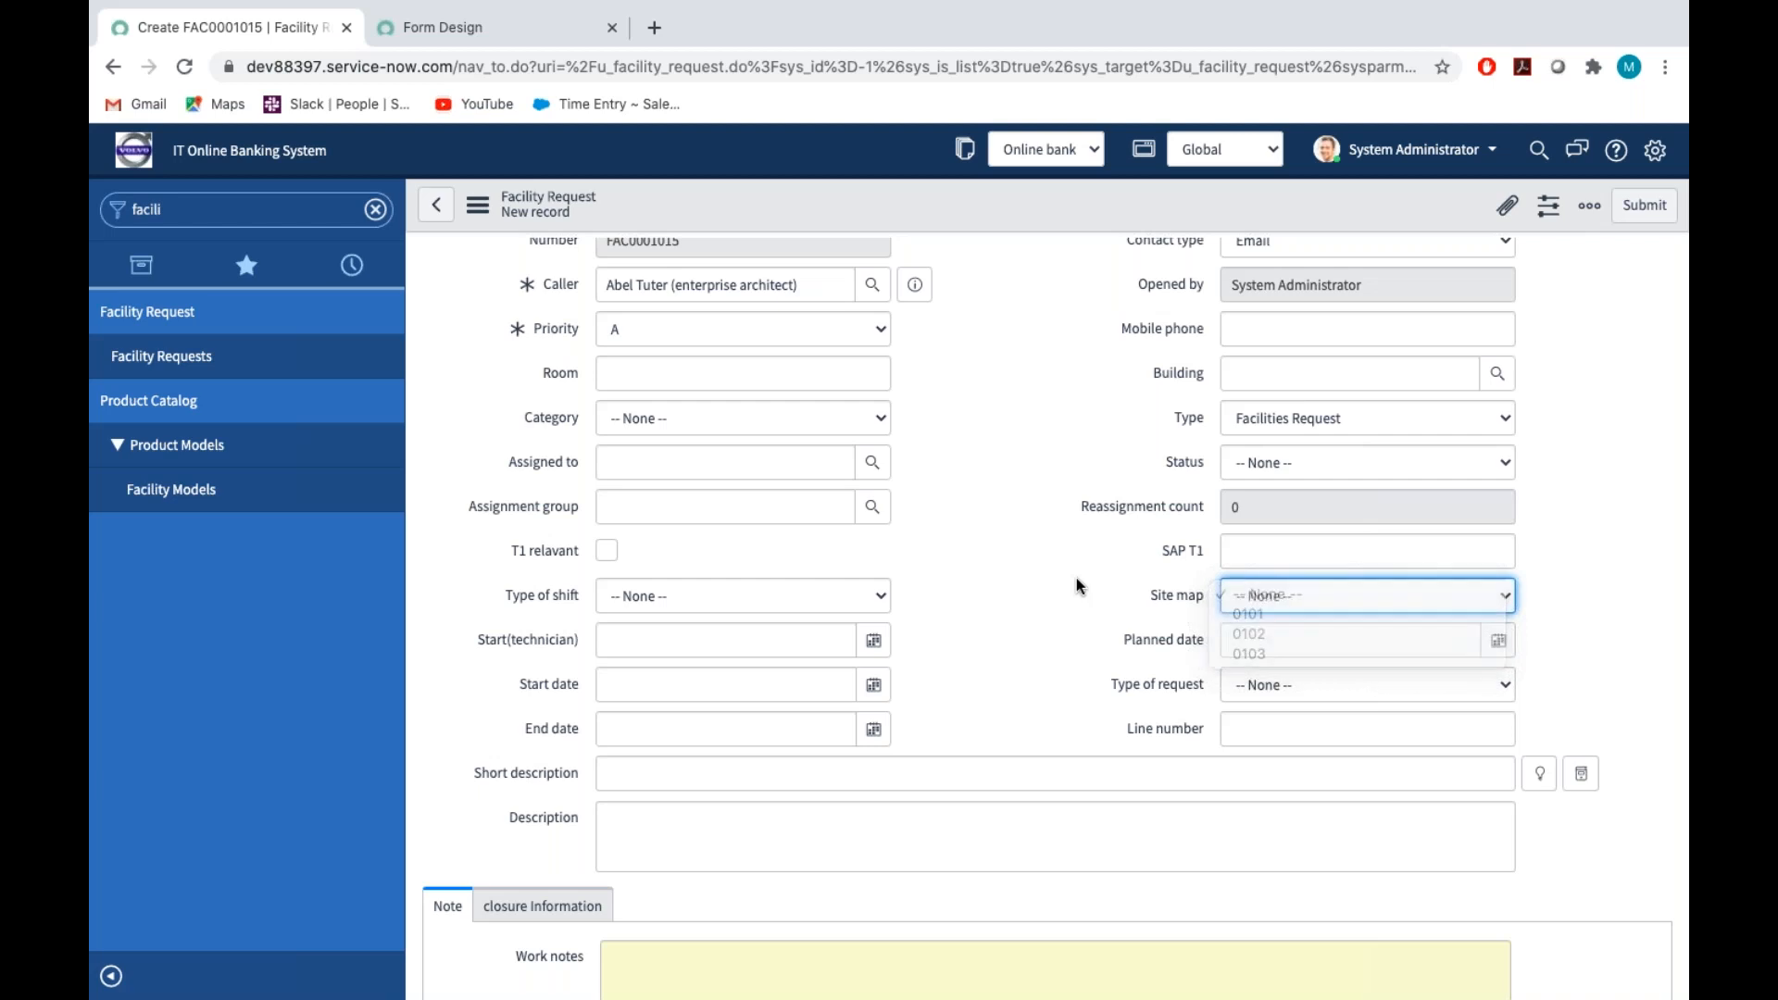
click(626, 336)
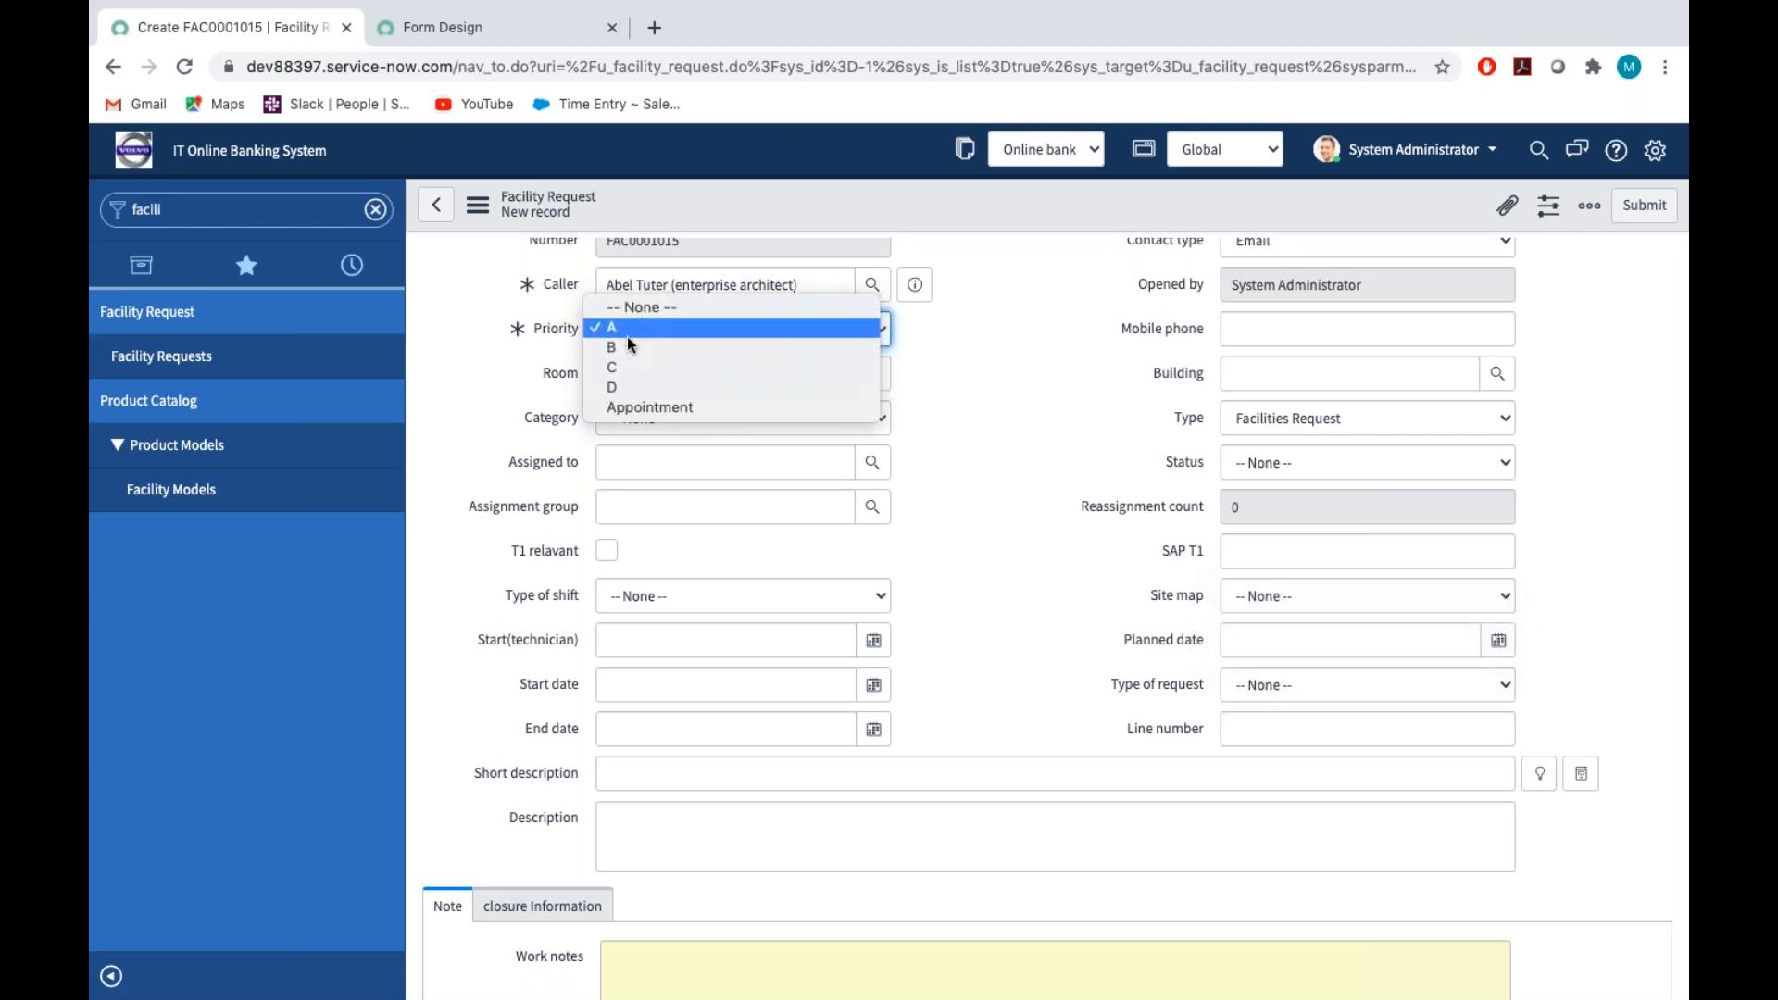
click(682, 330)
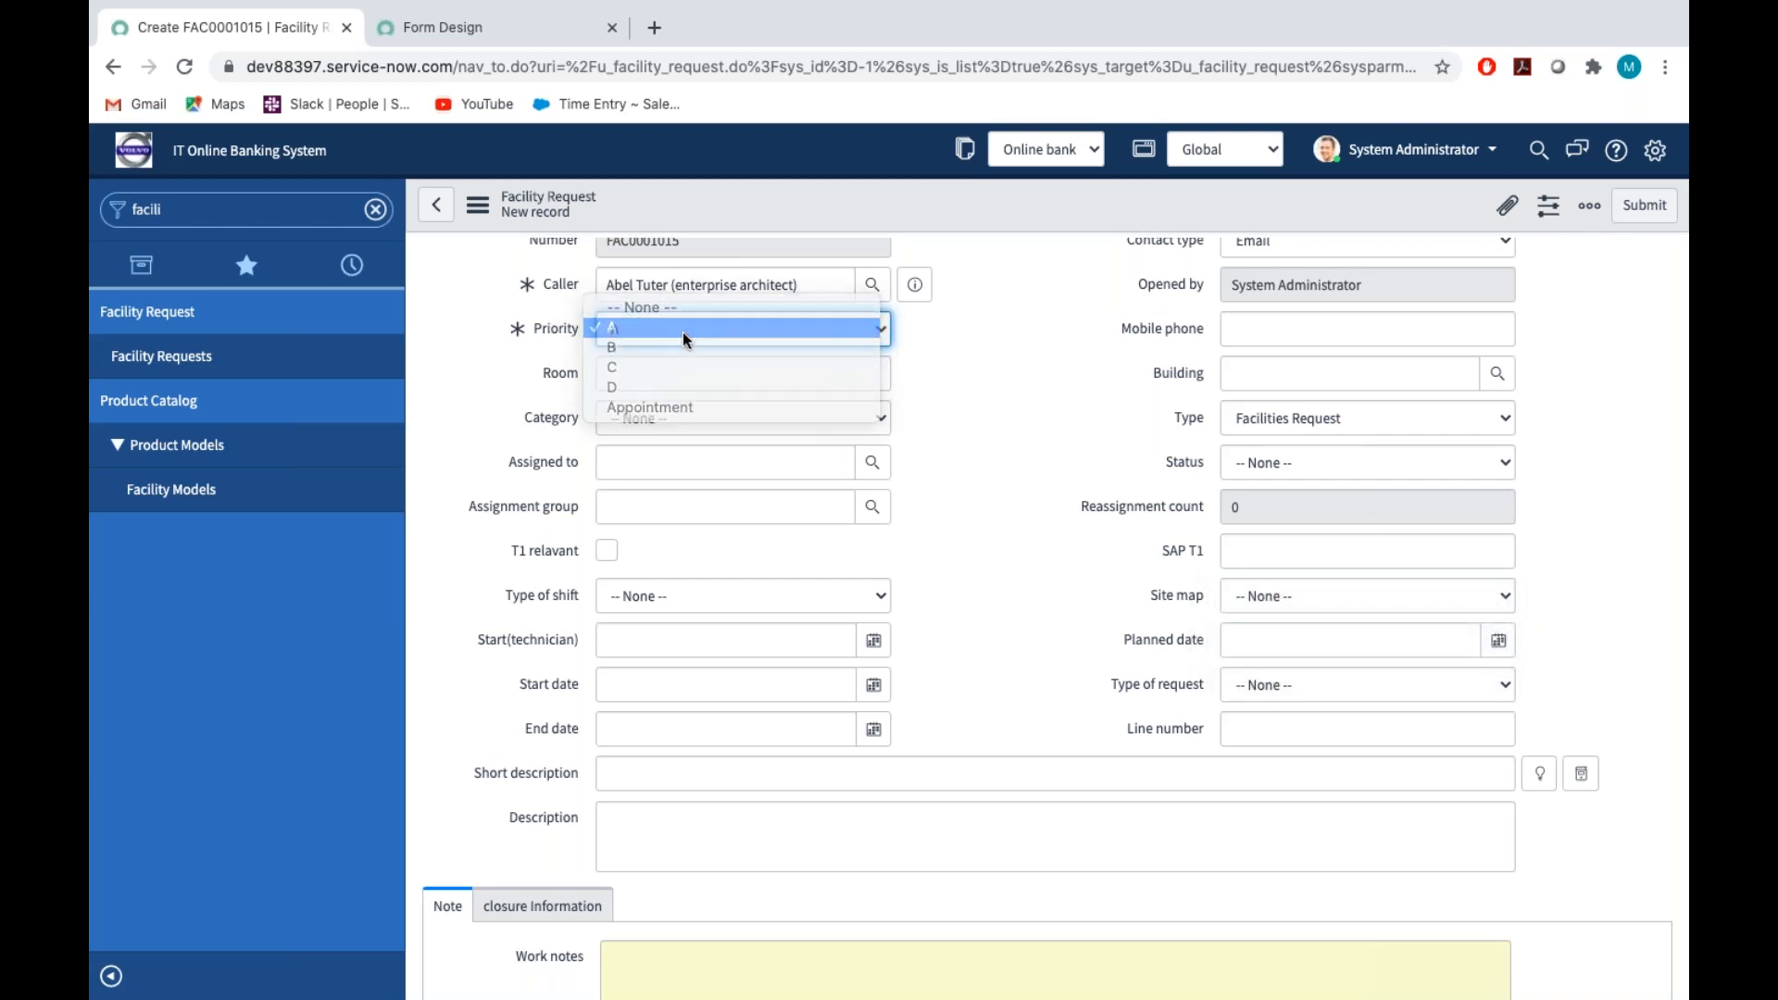
click(1242, 597)
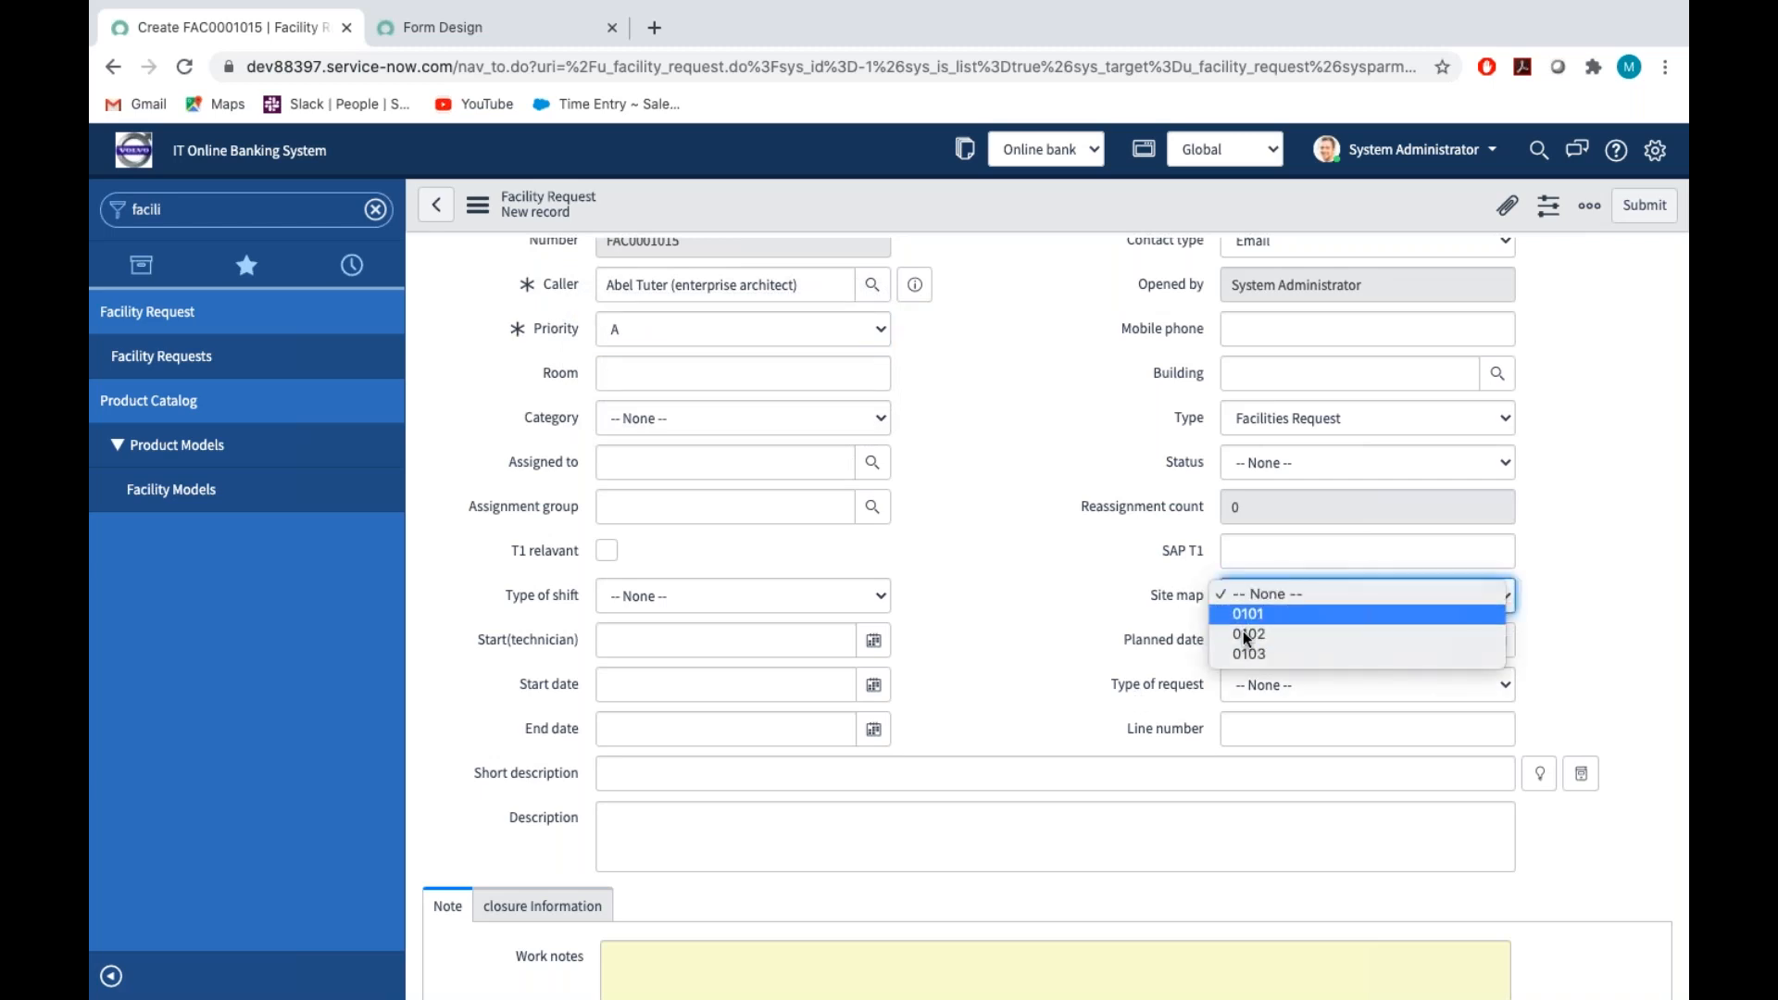
click(1173, 549)
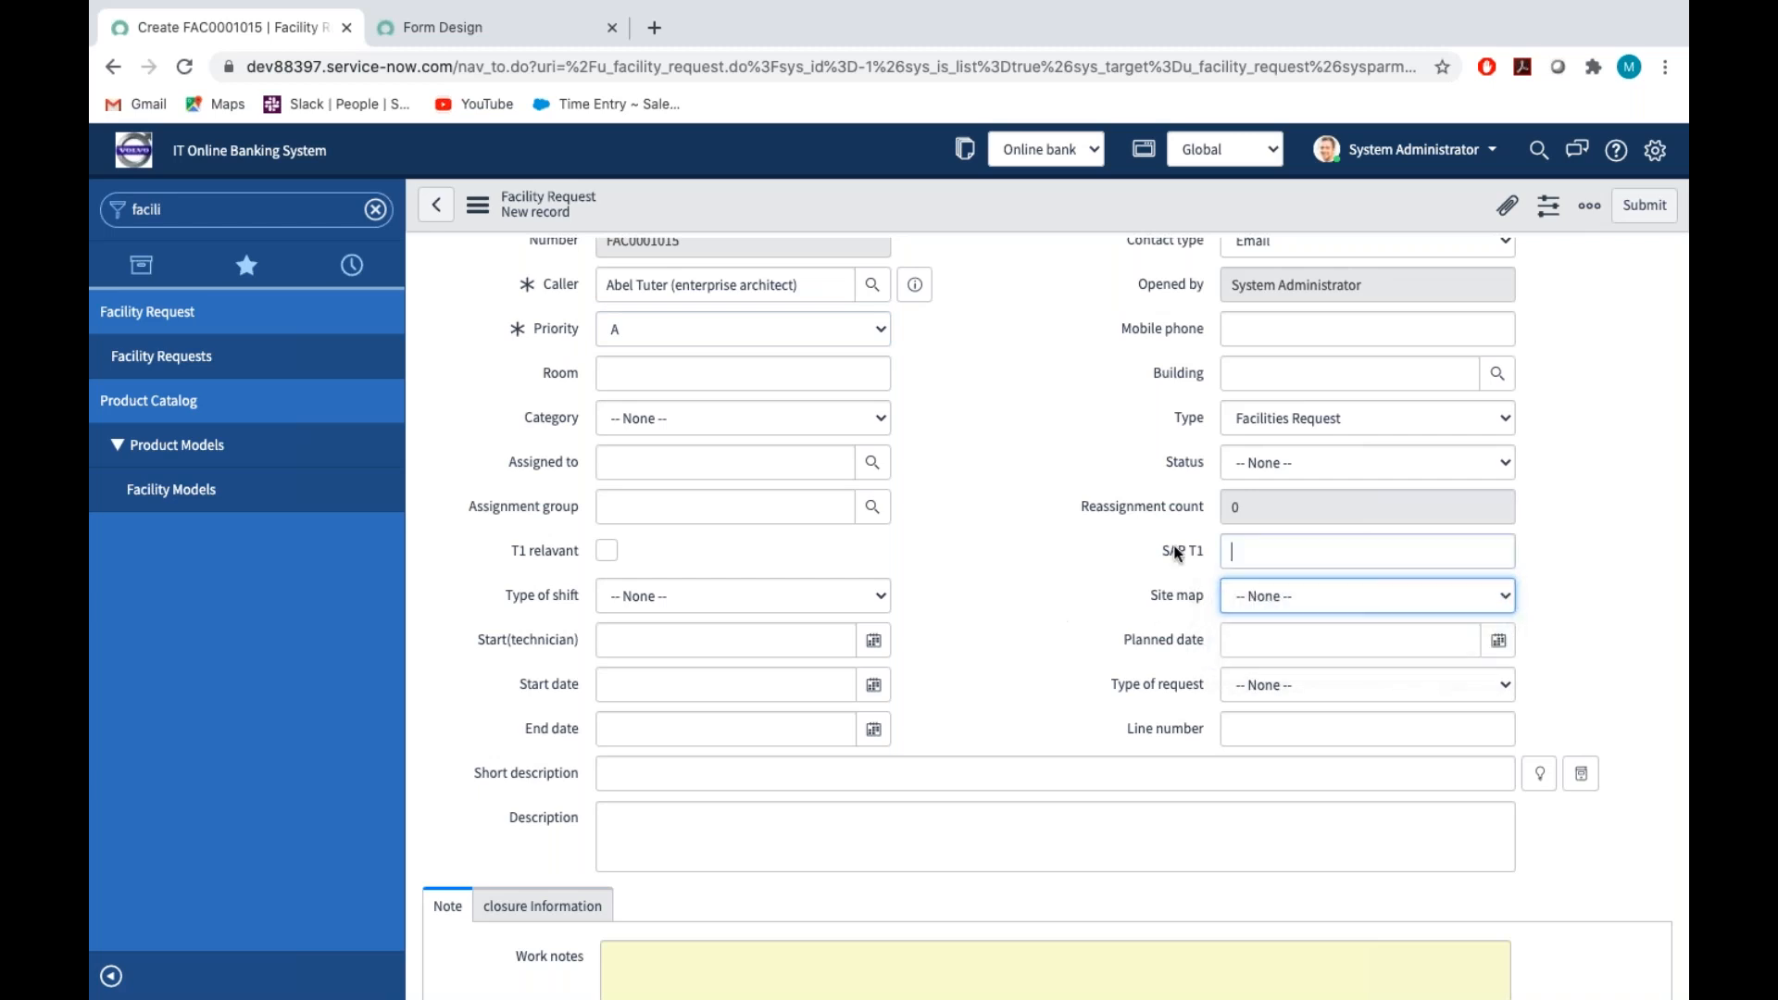
Leave the unsaved facility request for its UI policies and start a new policy on the Facility Request table
click(477, 205)
mouse_move(556, 259)
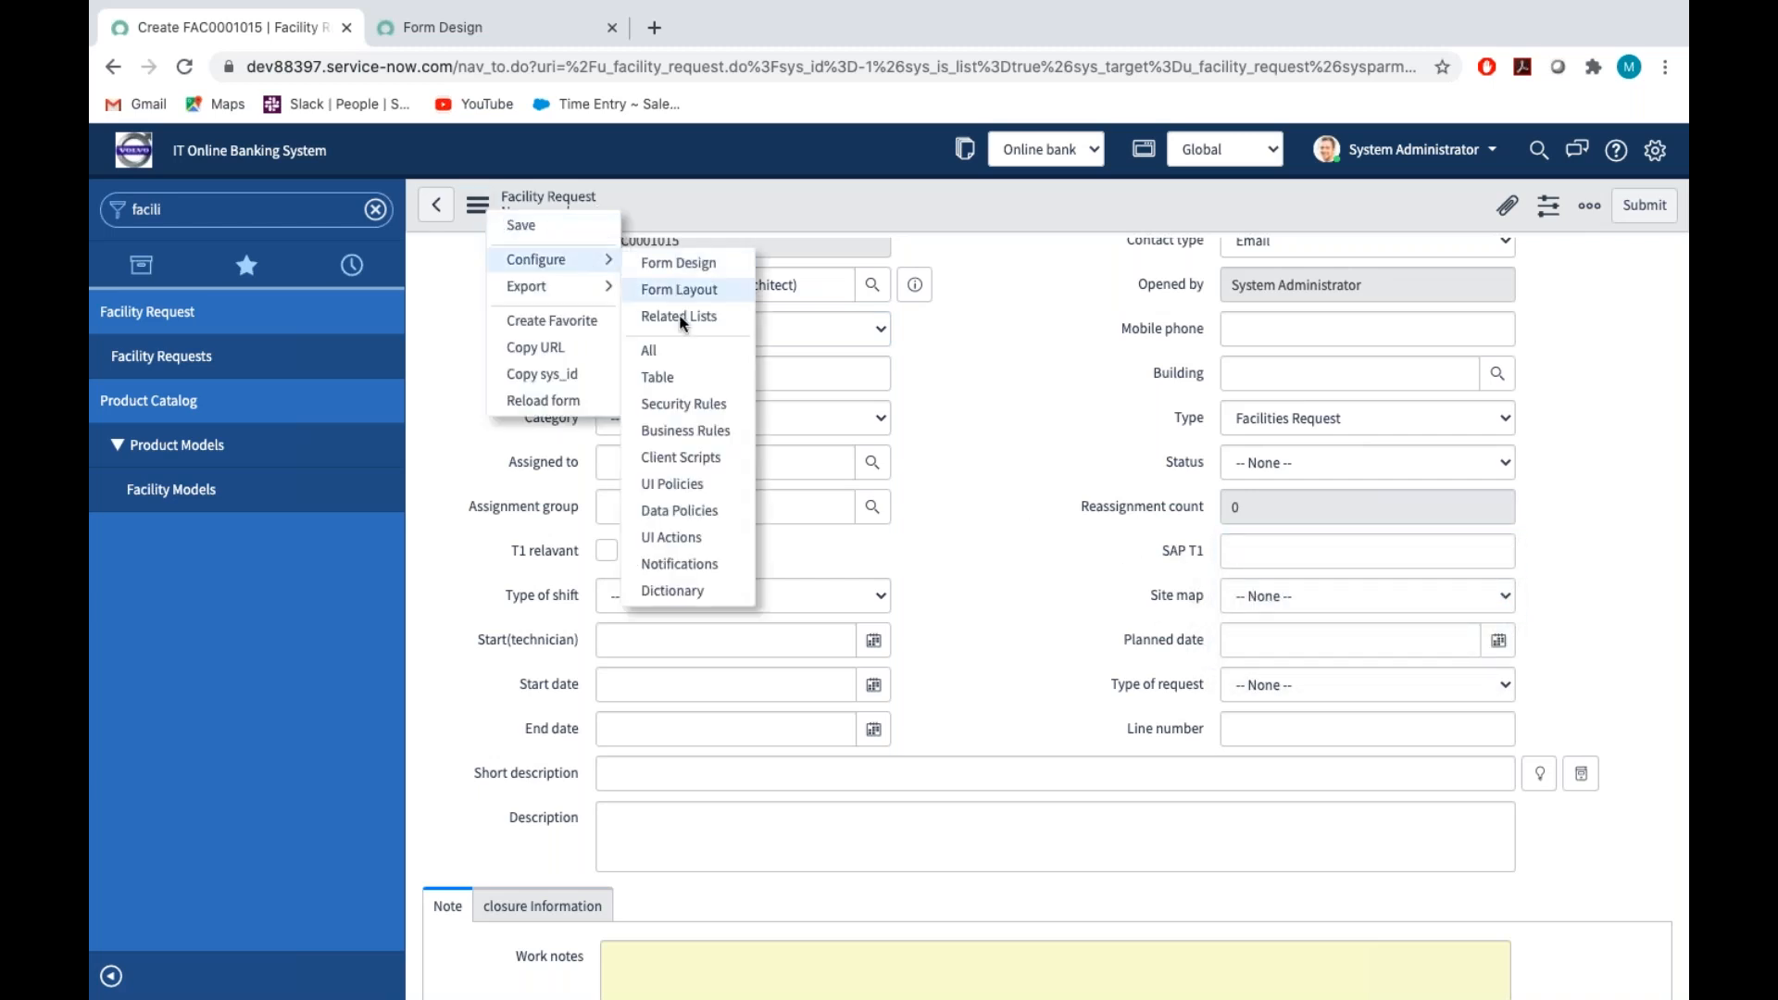
click(681, 481)
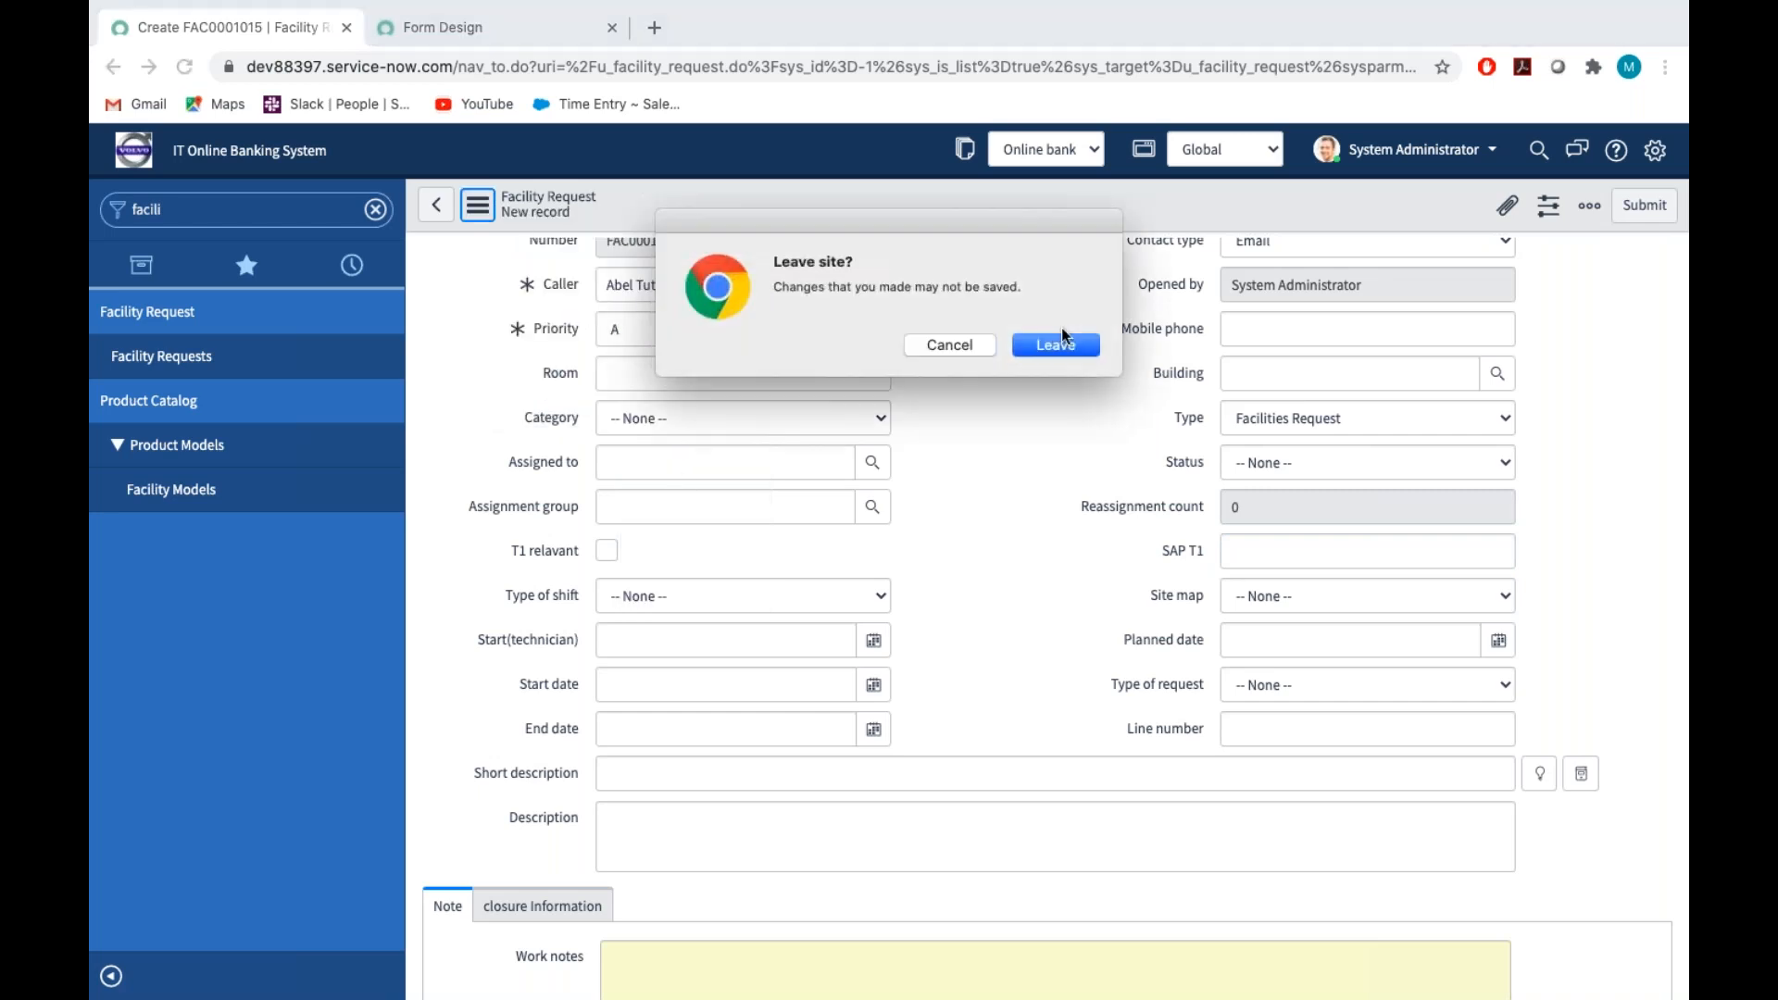
click(1056, 345)
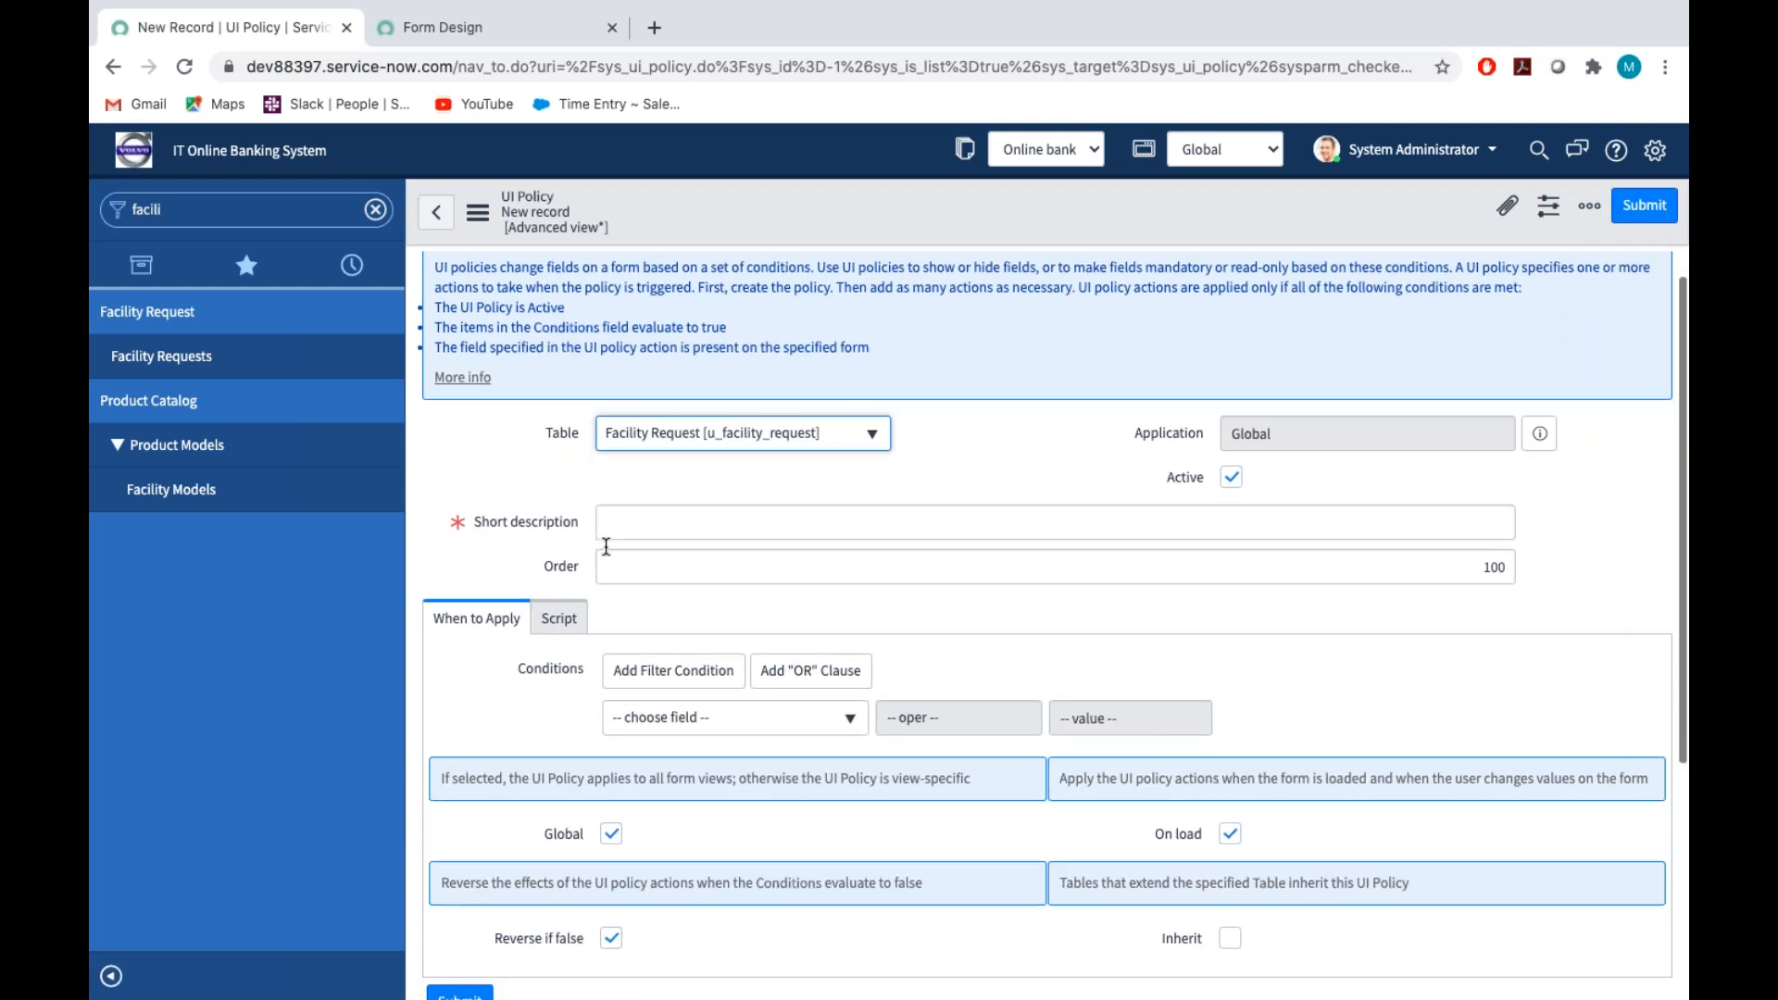
Enter "When Prirority is A Make SAP T1 is Mandatory" as the UI policy's short description
scroll(606, 528, down, 1)
click(609, 492)
text(When )
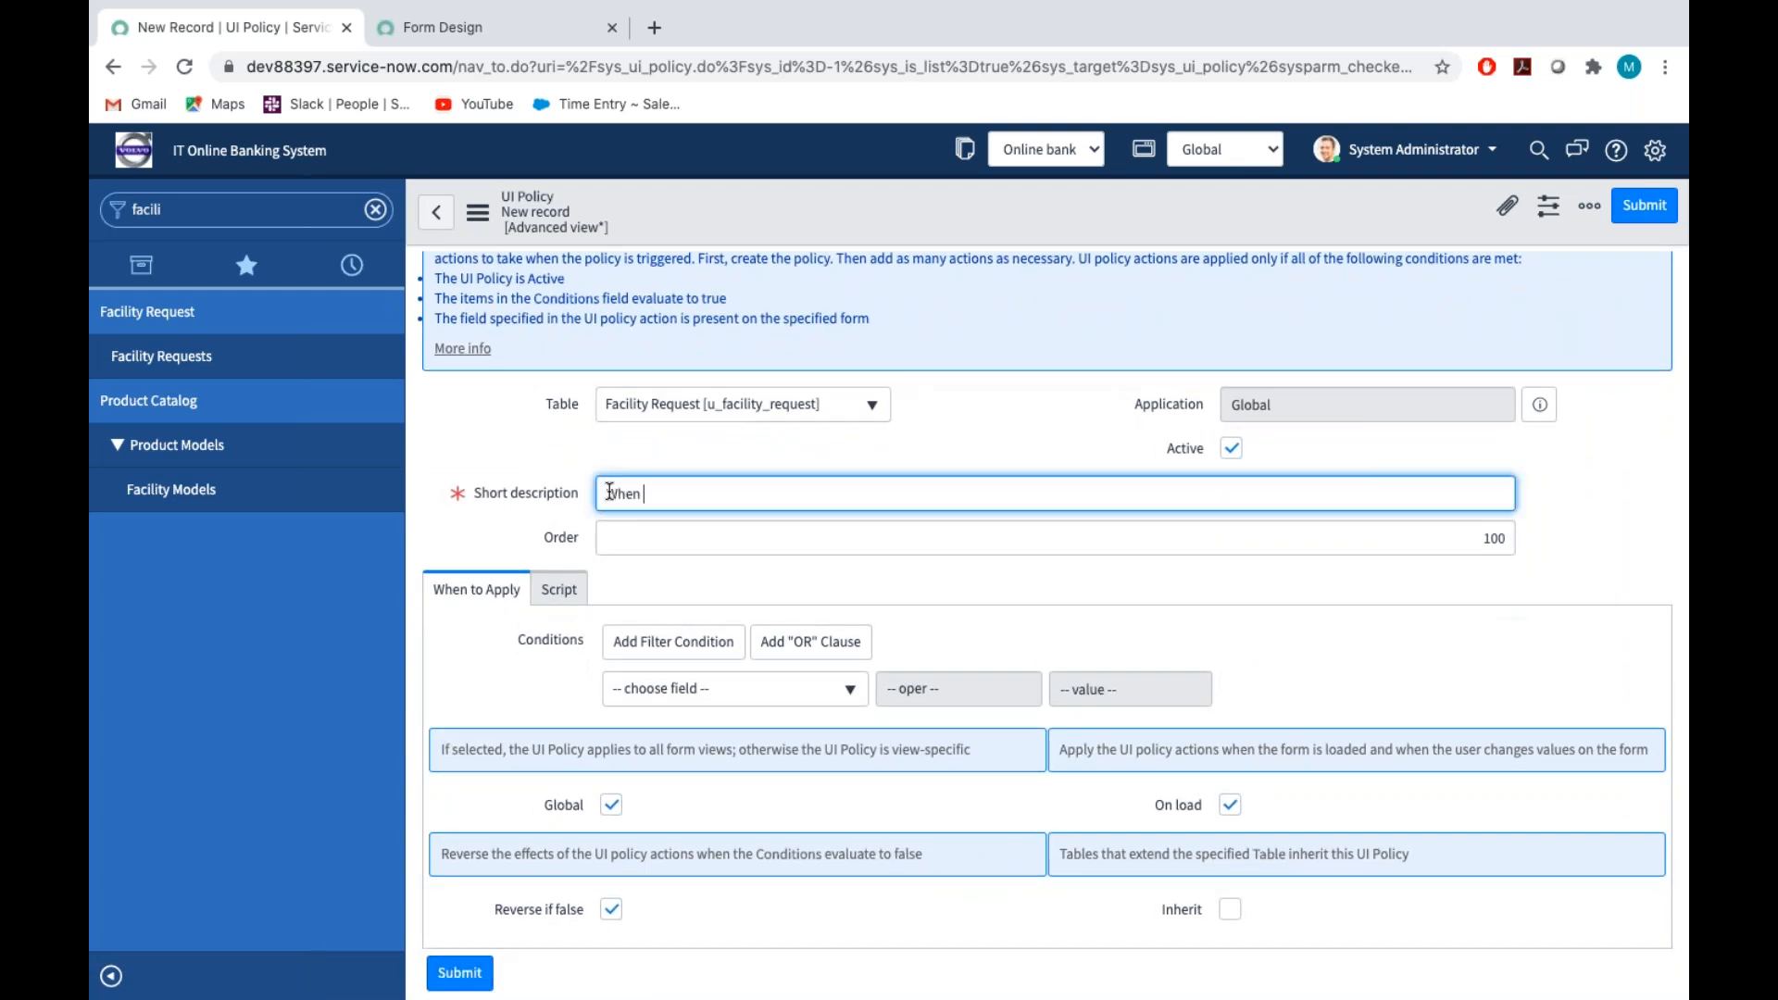
text(Prirority is A Make SAP T1 in)
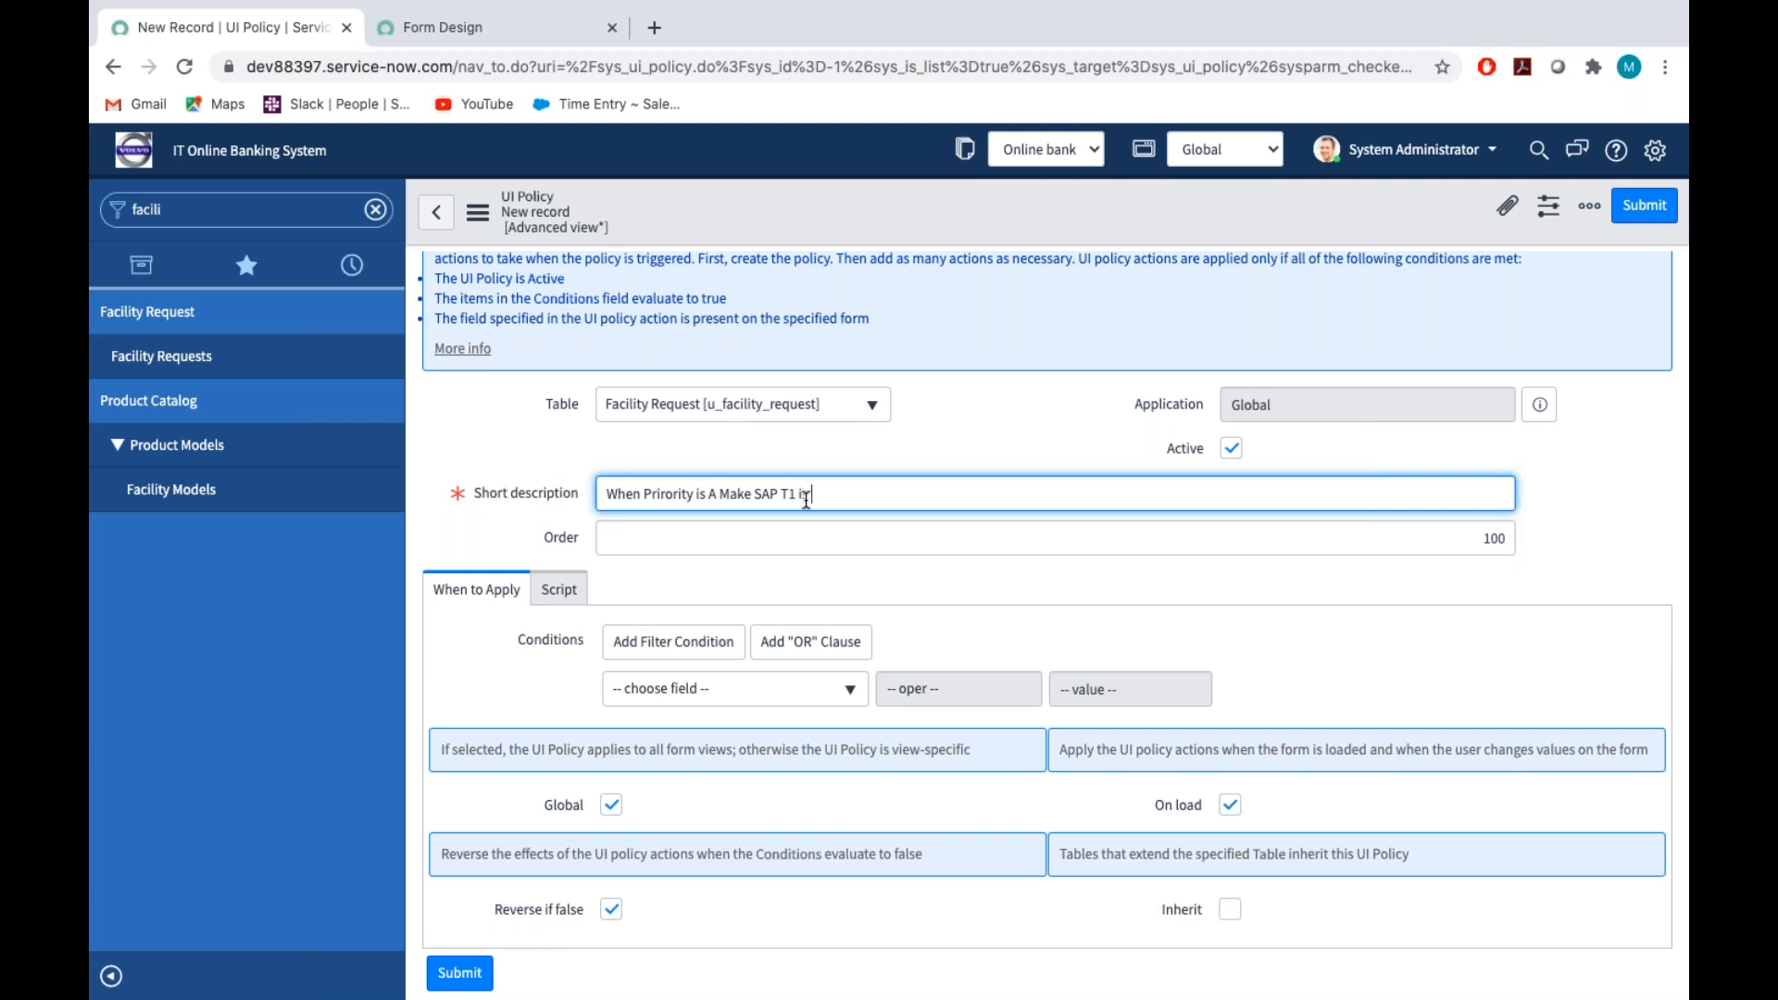
key(BackSpace)
text(s Mandatory)
Add the condition Priority is A to the UI policy and save the record
scroll(961, 650, down, 2)
click(483, 500)
click(667, 529)
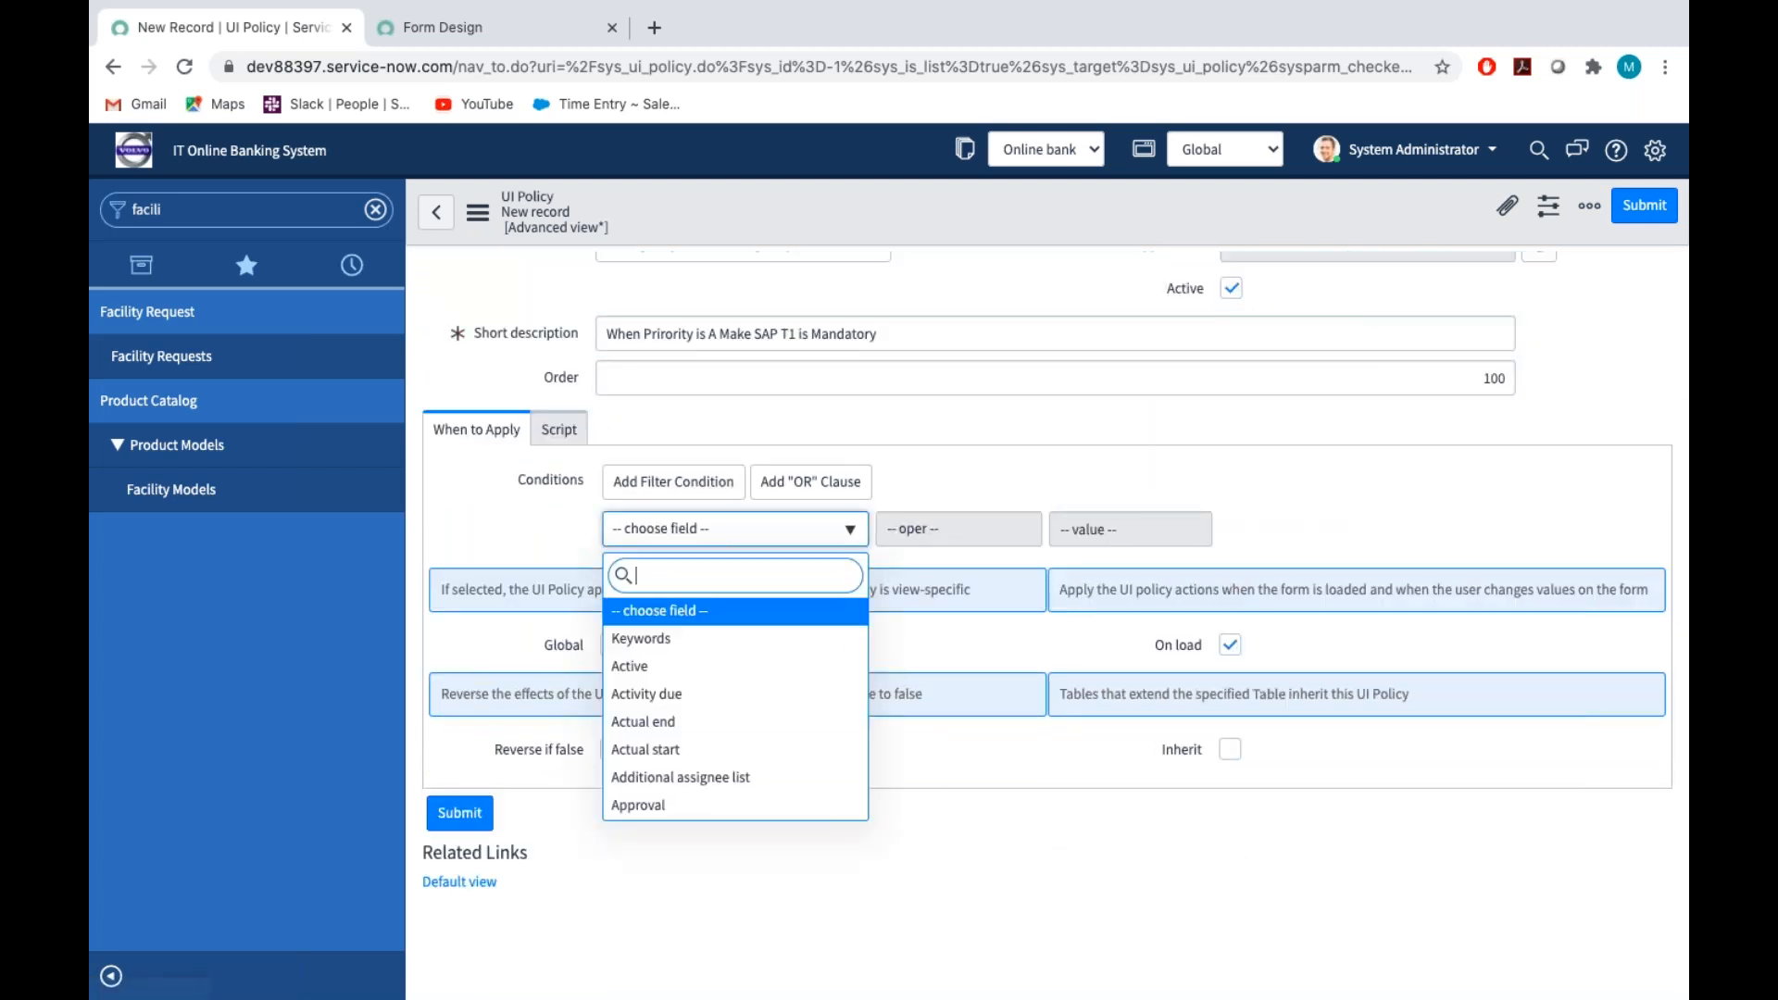
text(pri)
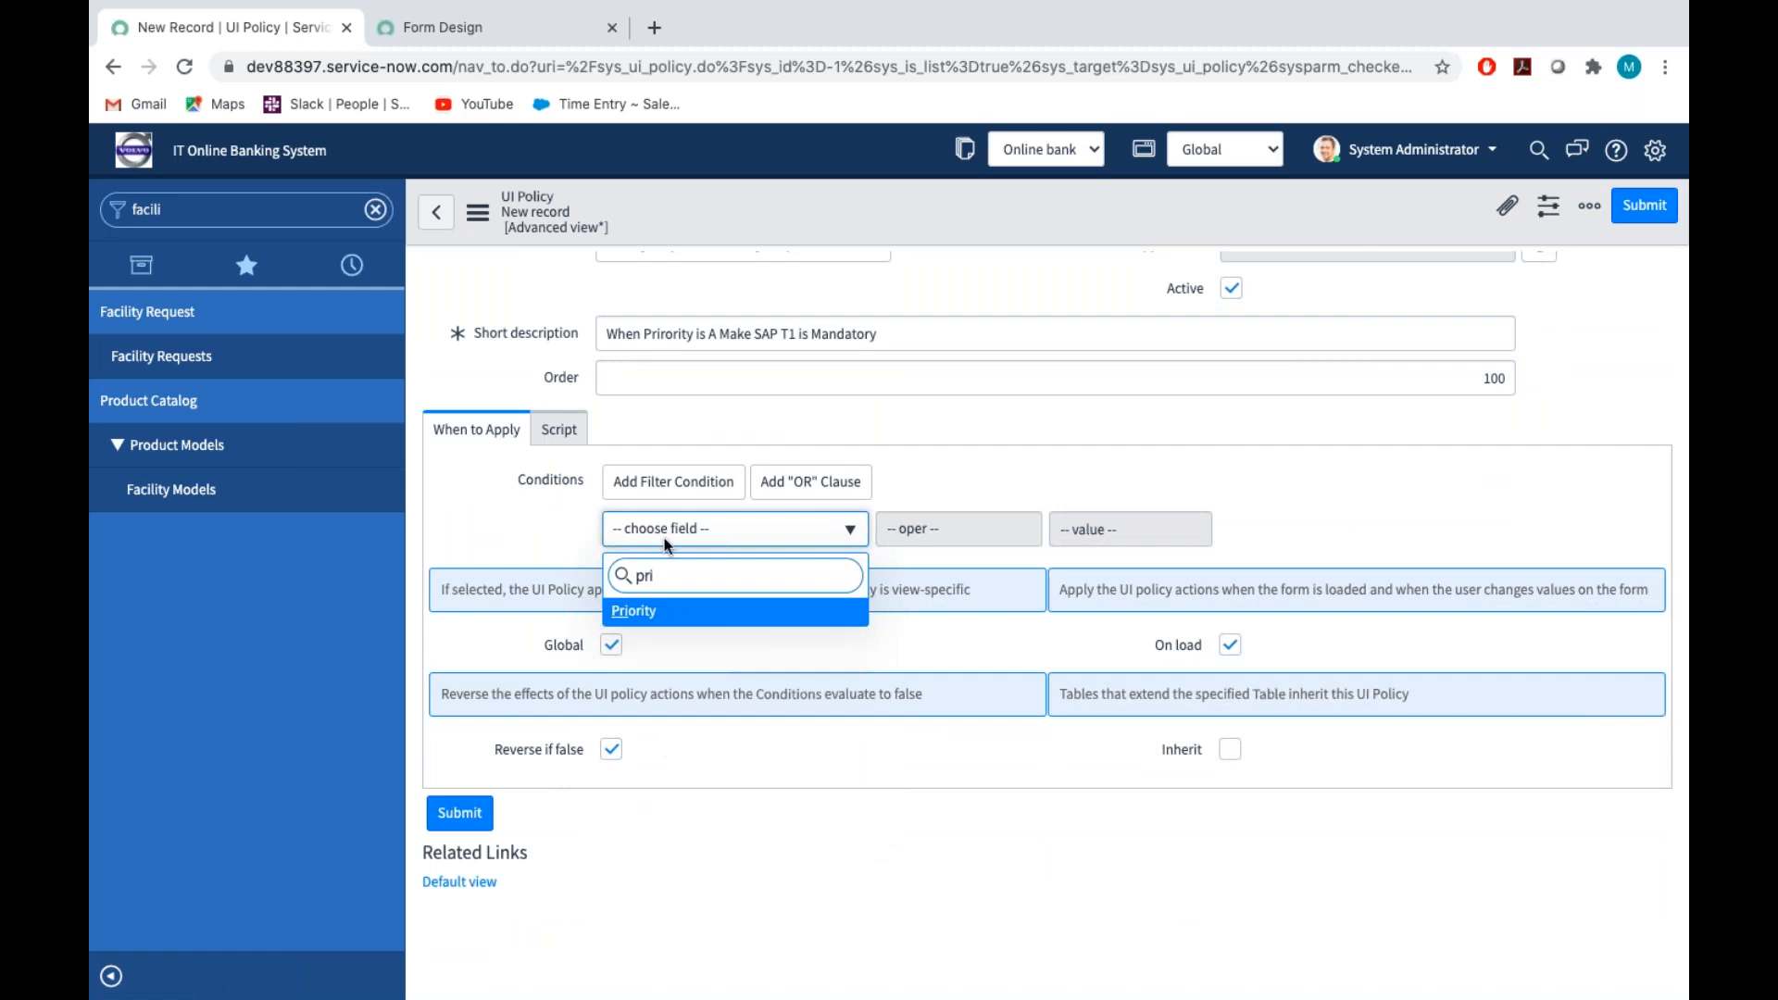
click(651, 627)
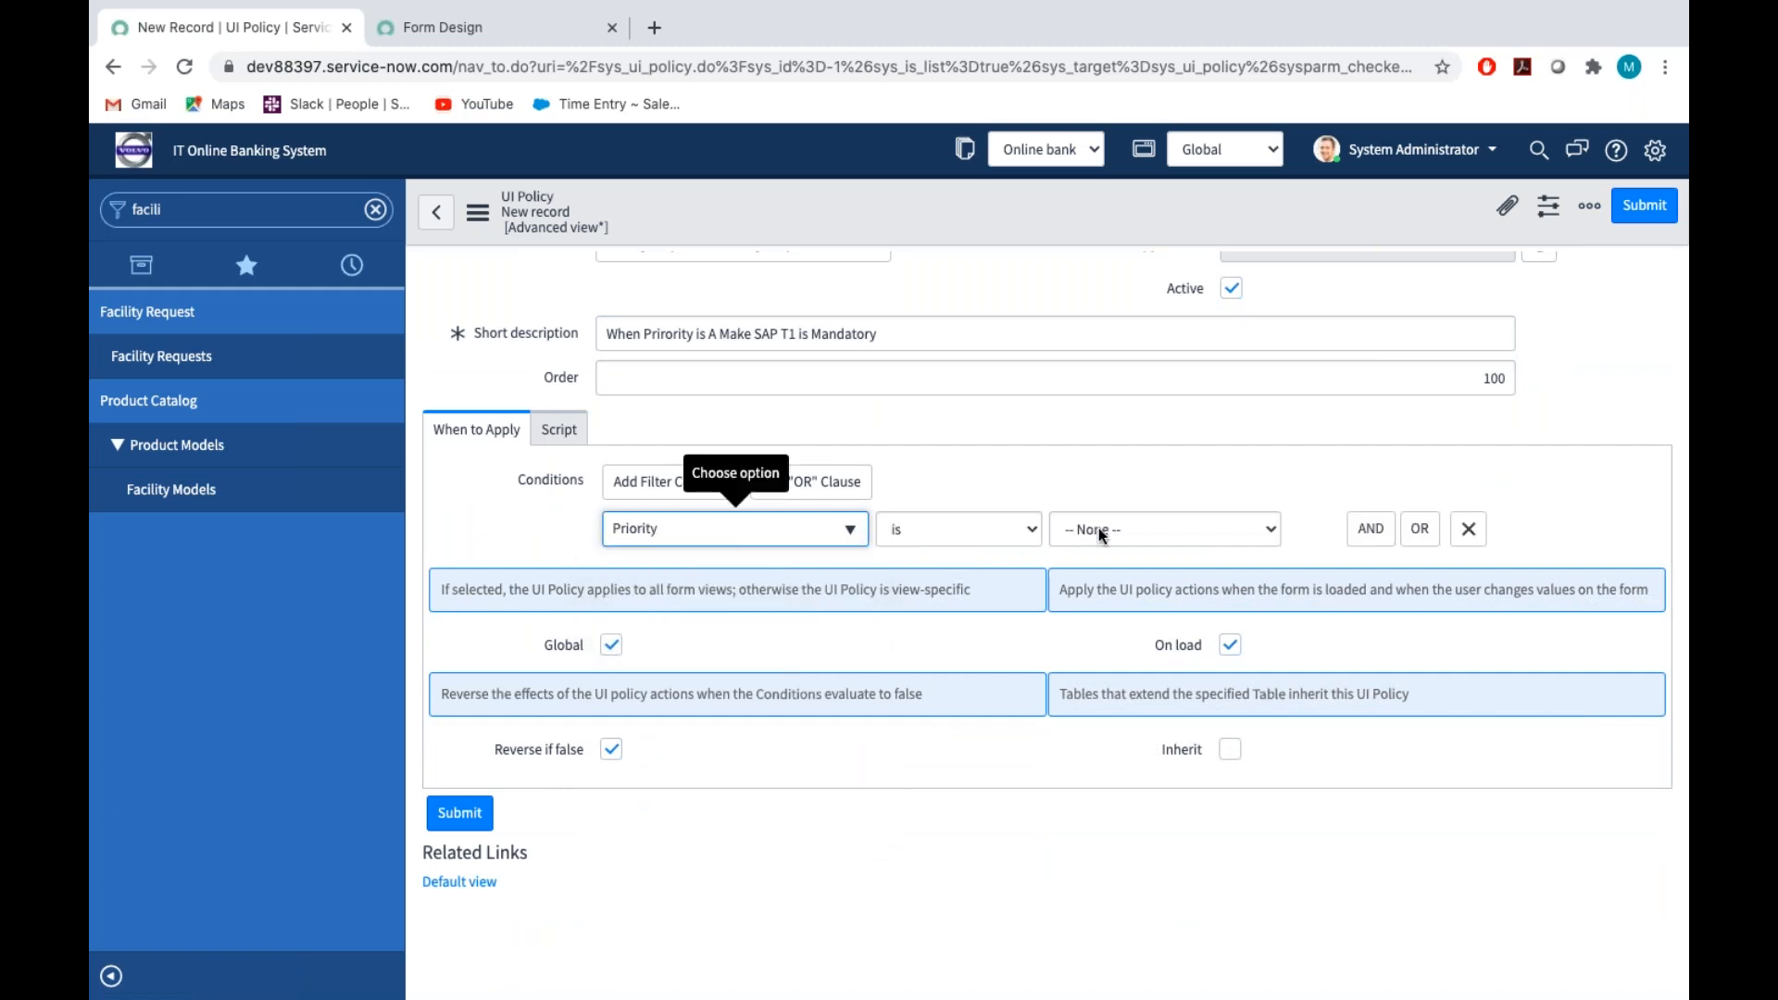
click(1101, 528)
click(1099, 548)
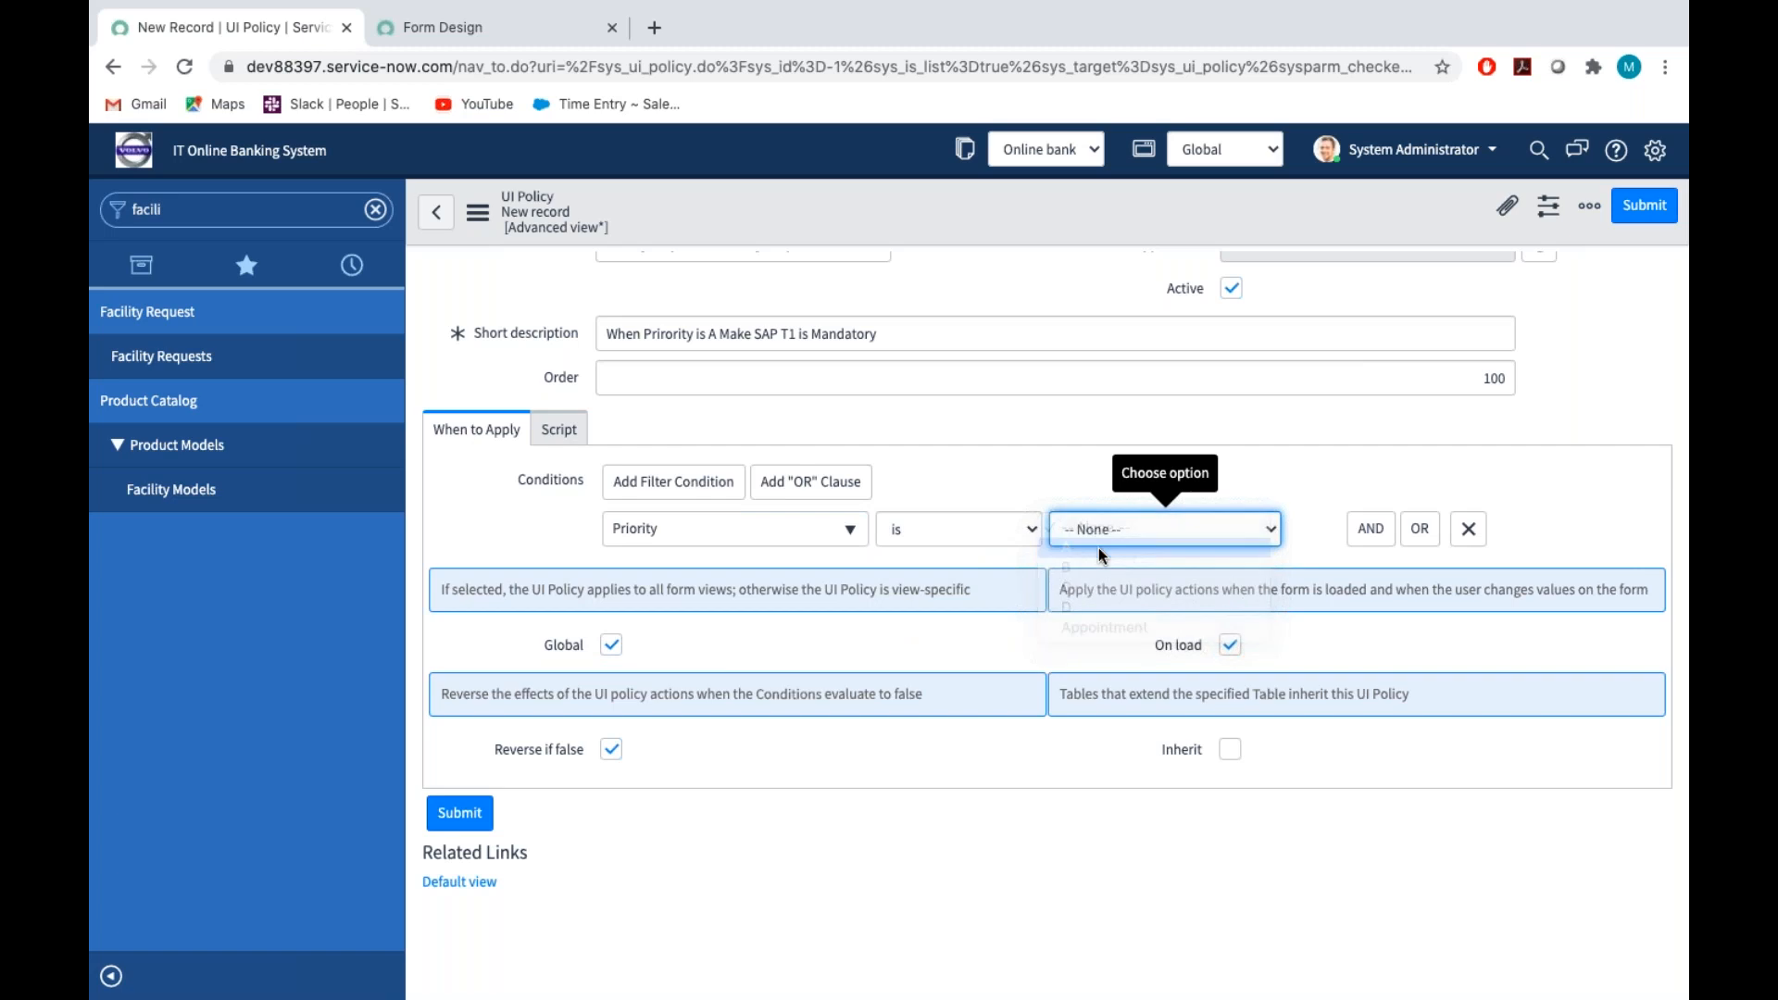
click(478, 212)
click(518, 239)
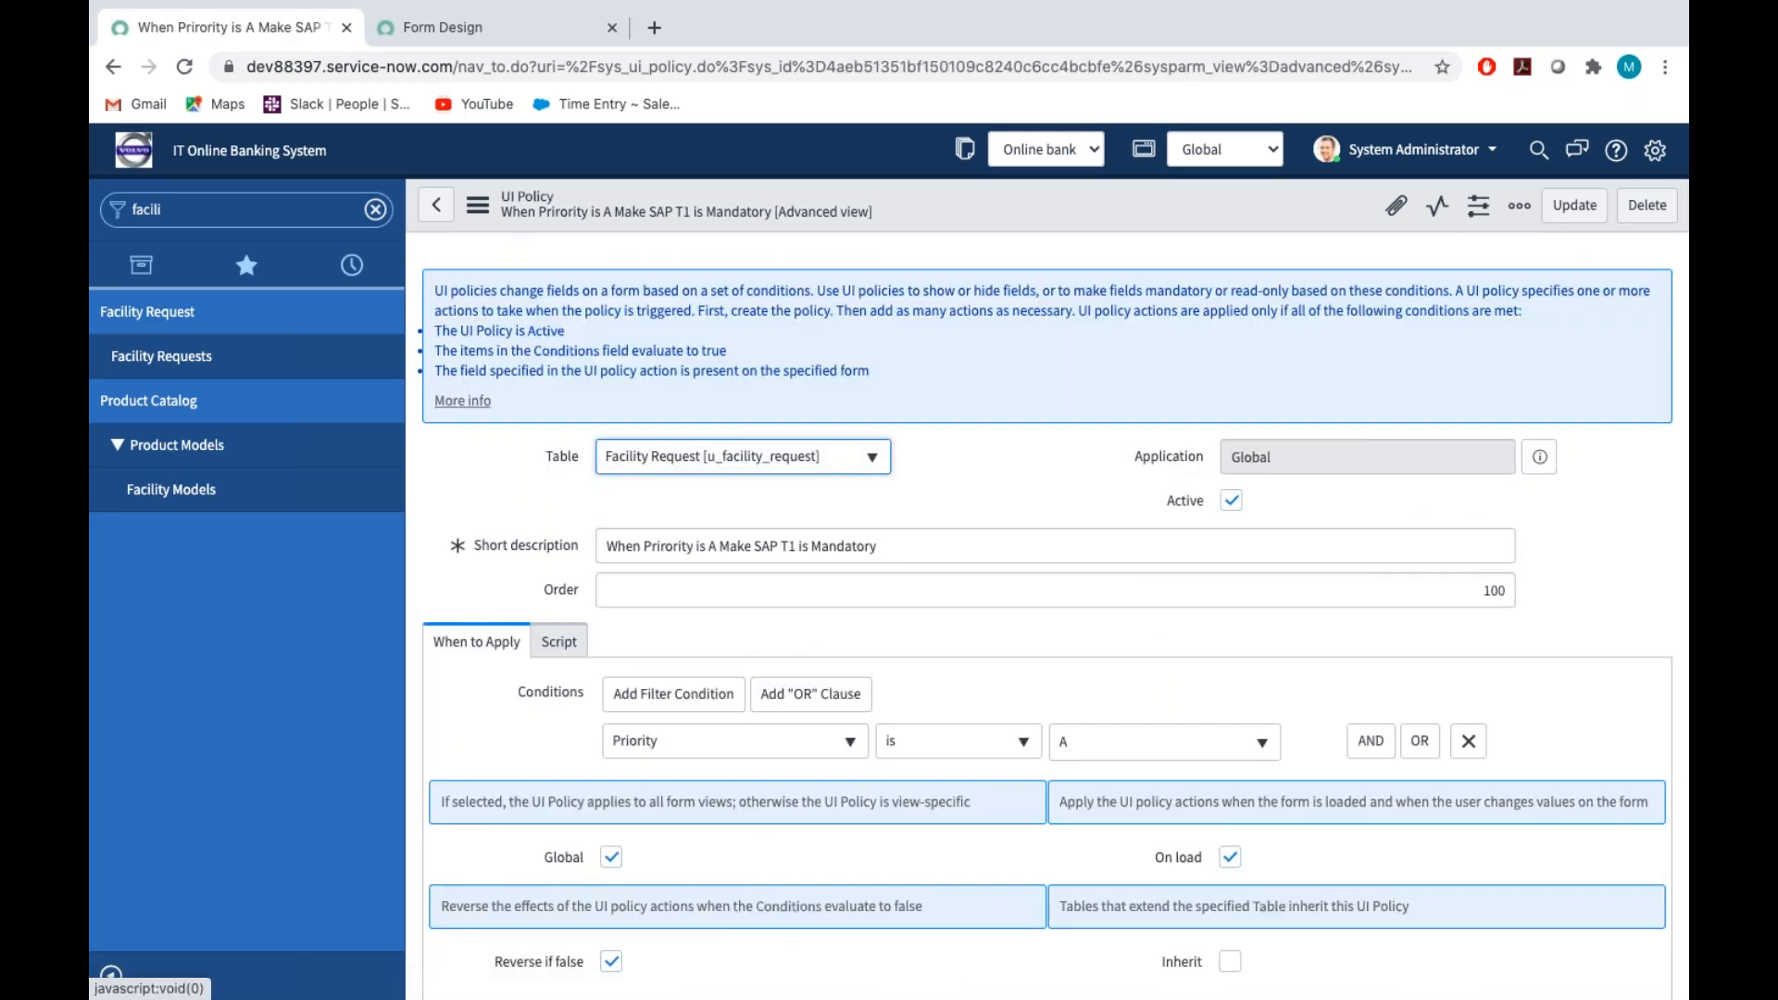
Start a new UI policy action for the SAP T1 policy and choose SAP T1 as its field name
scroll(806, 644, down, 5)
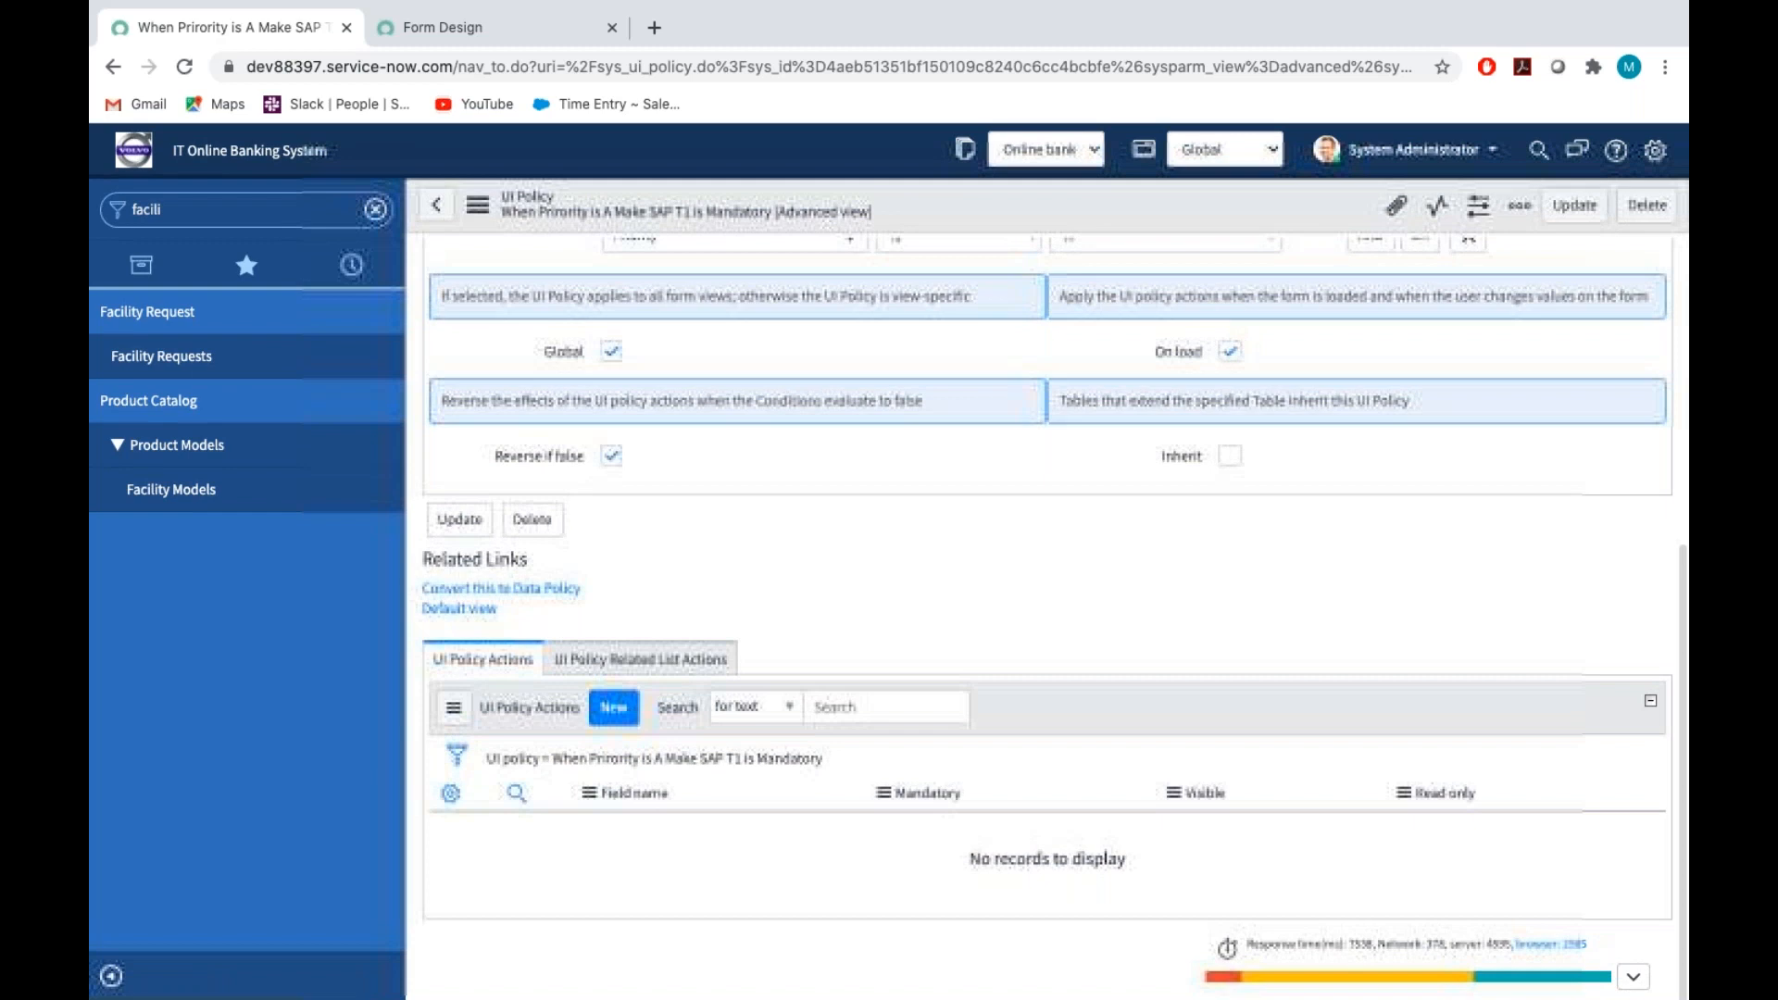
click(614, 709)
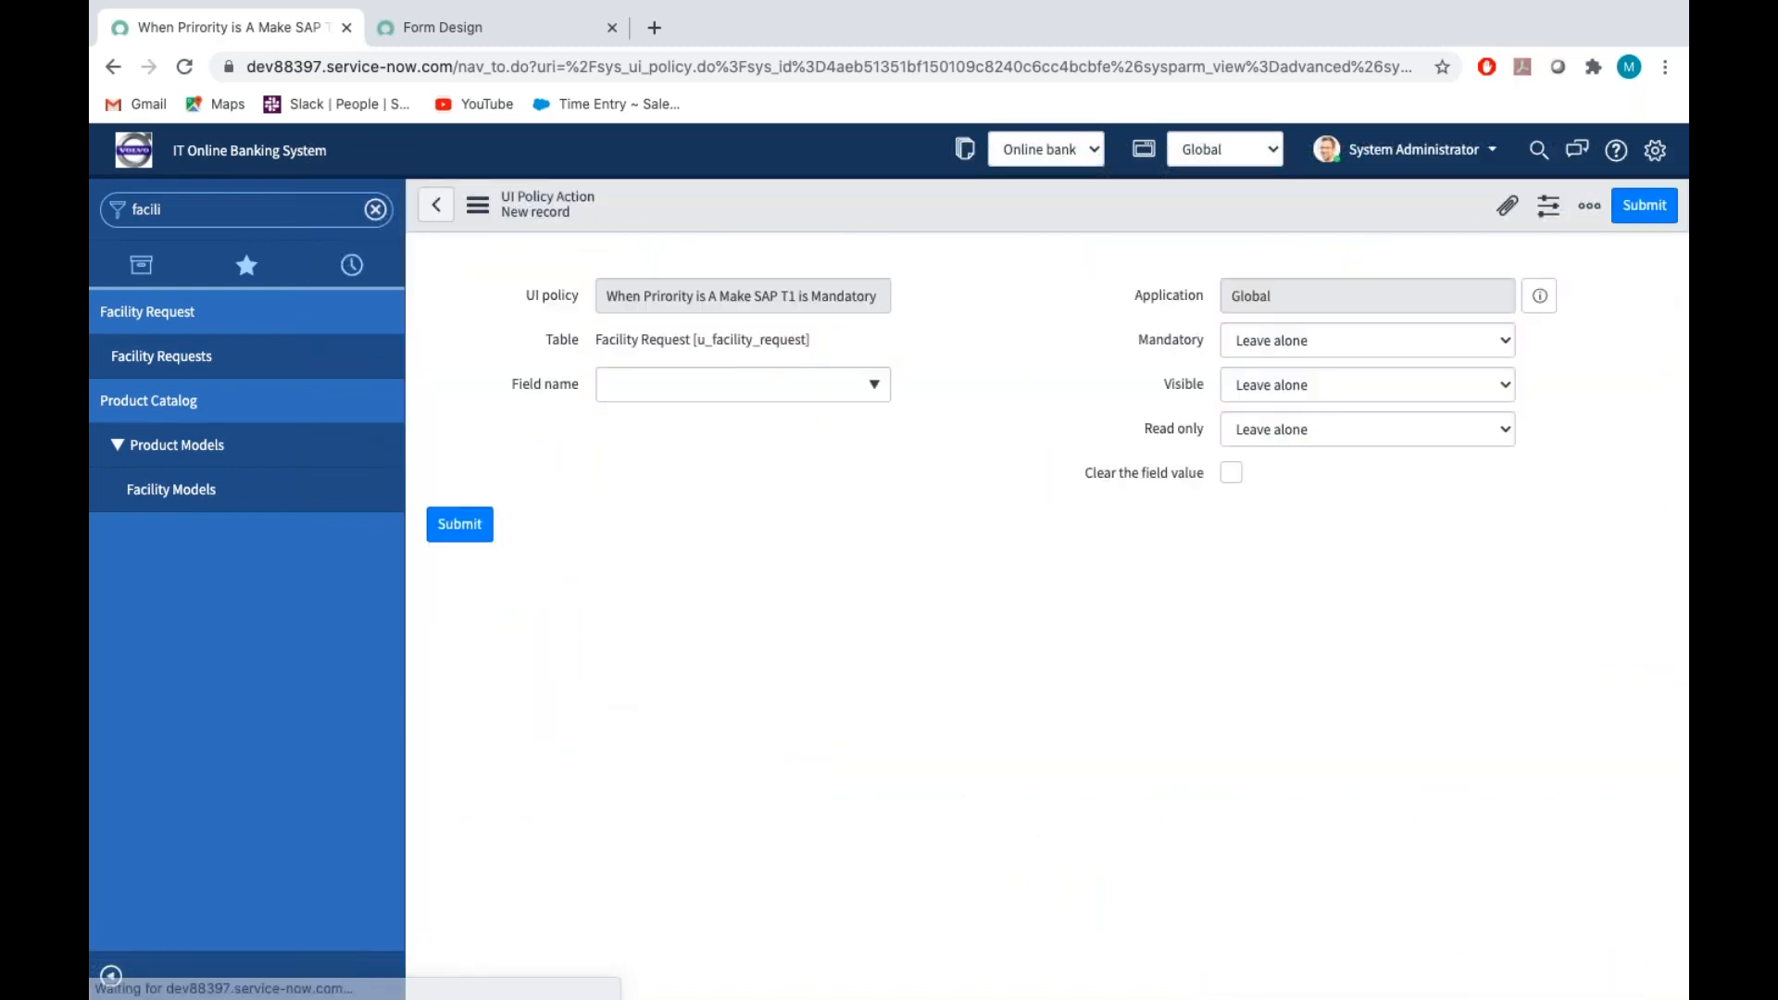
click(824, 441)
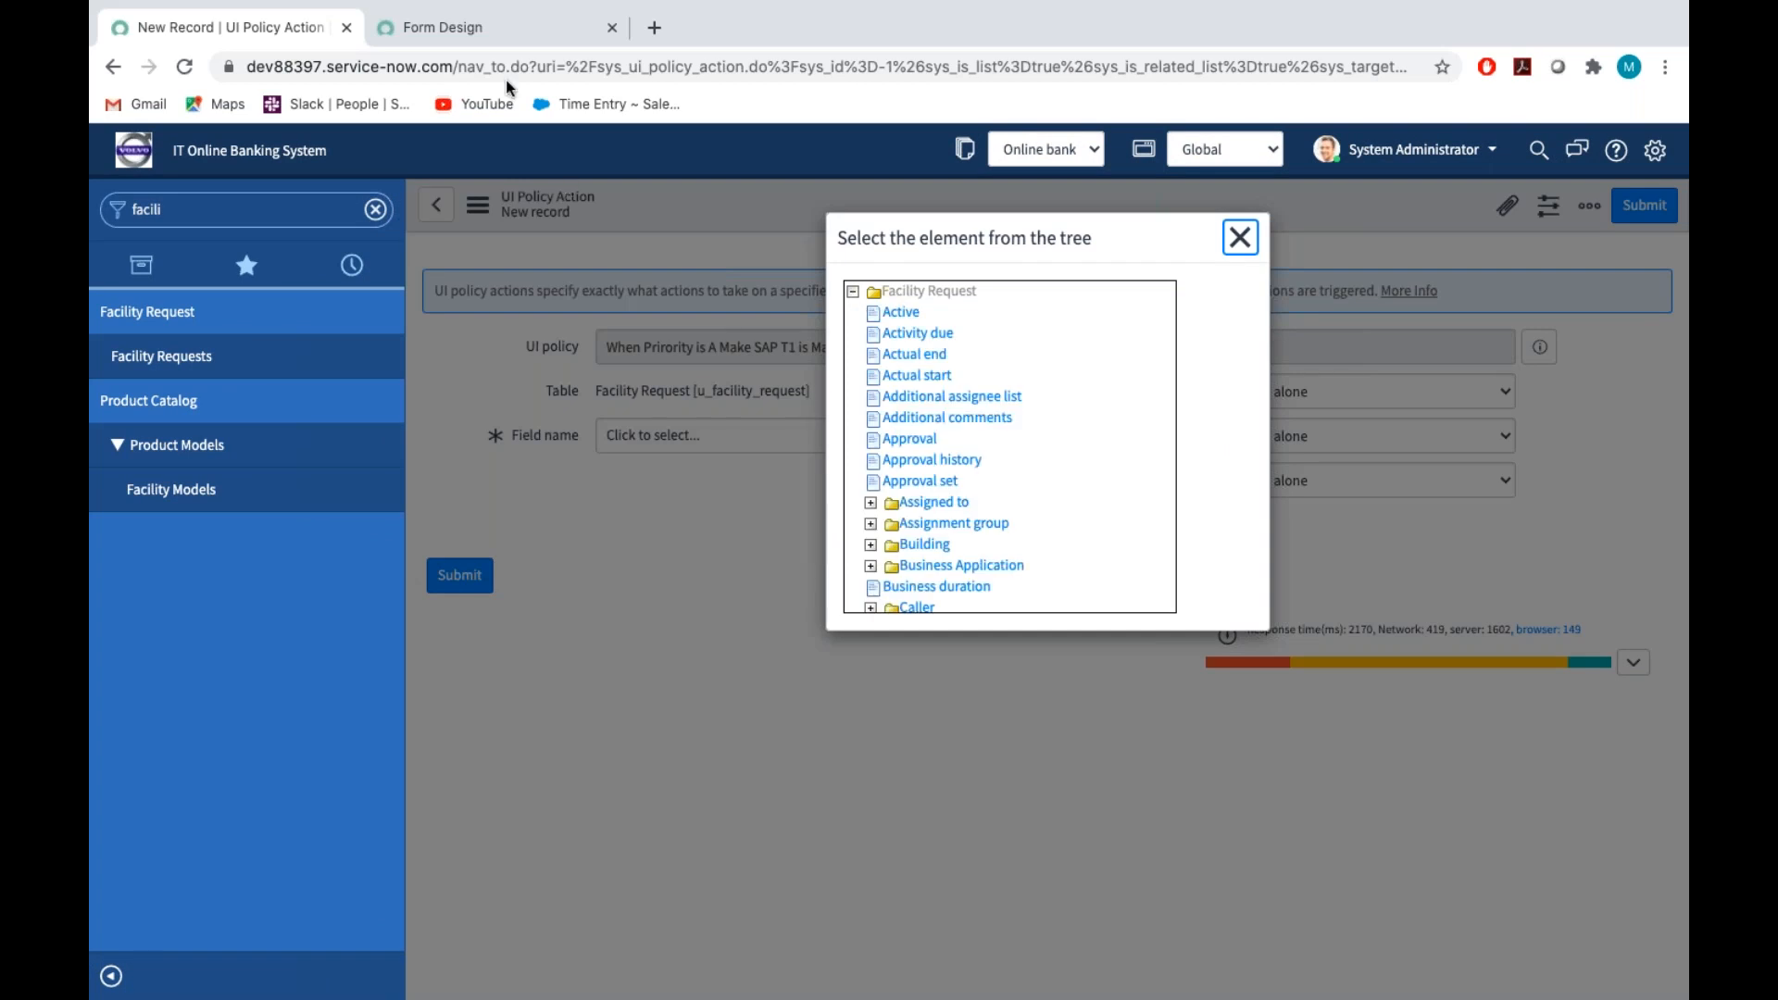
click(466, 26)
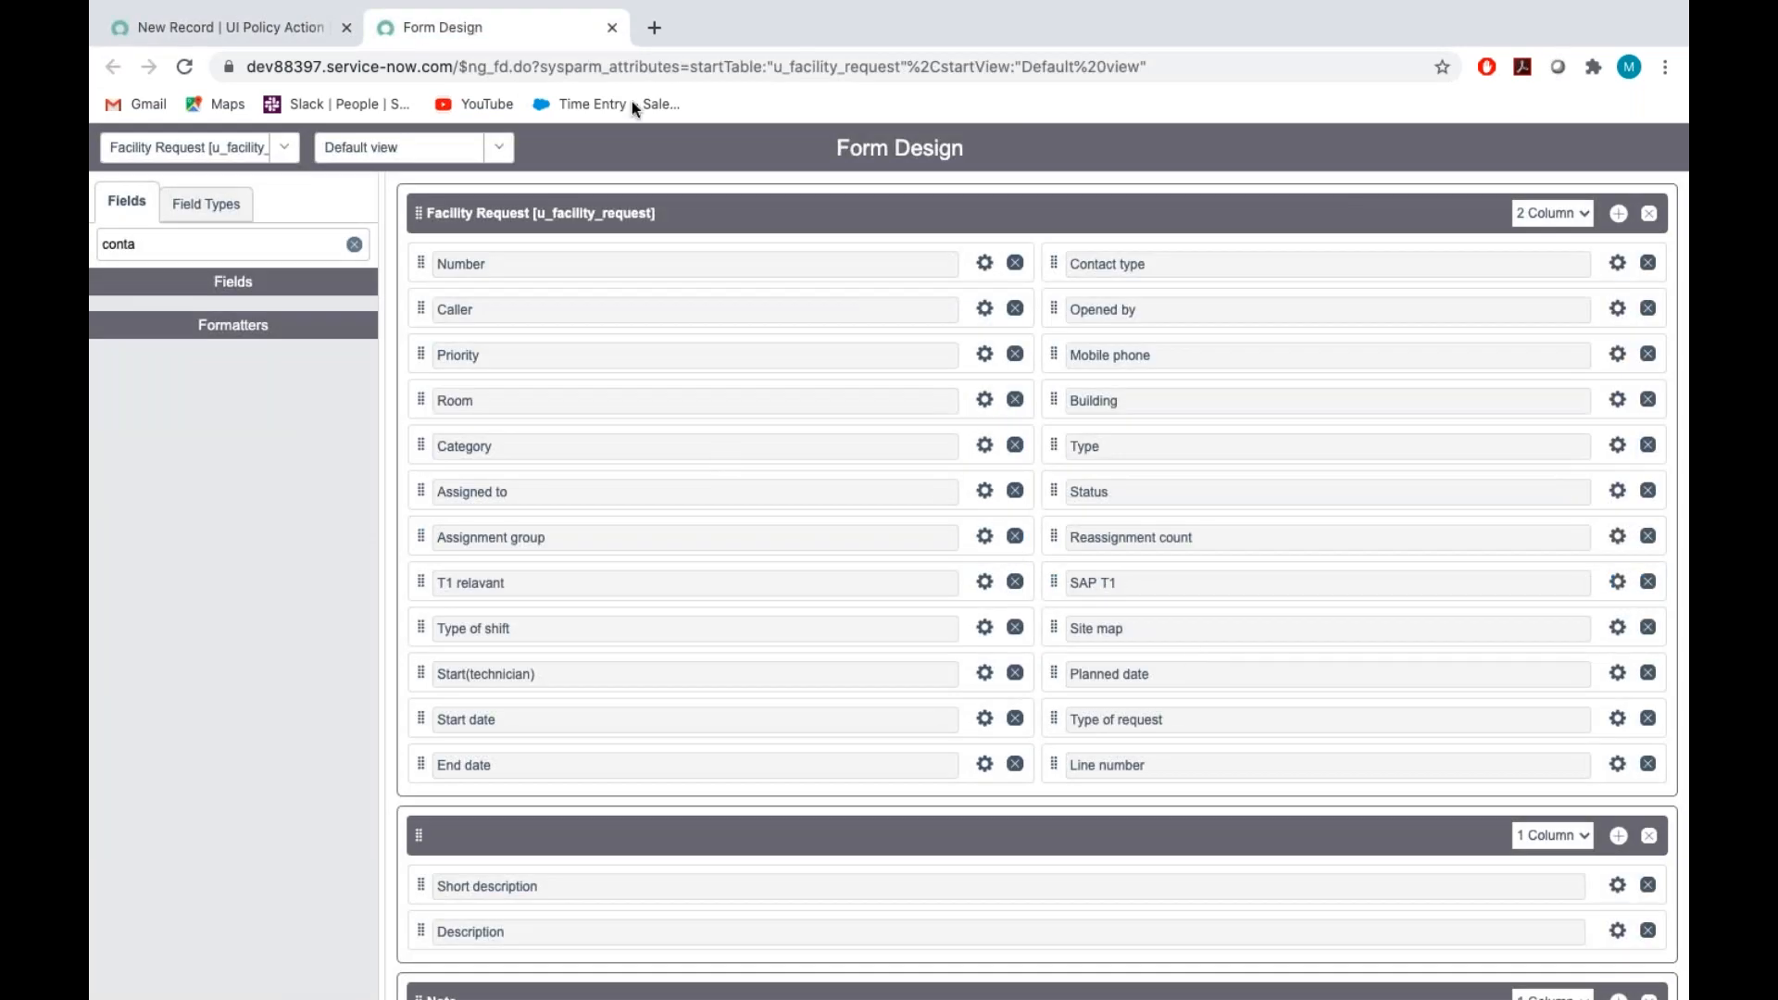
click(261, 31)
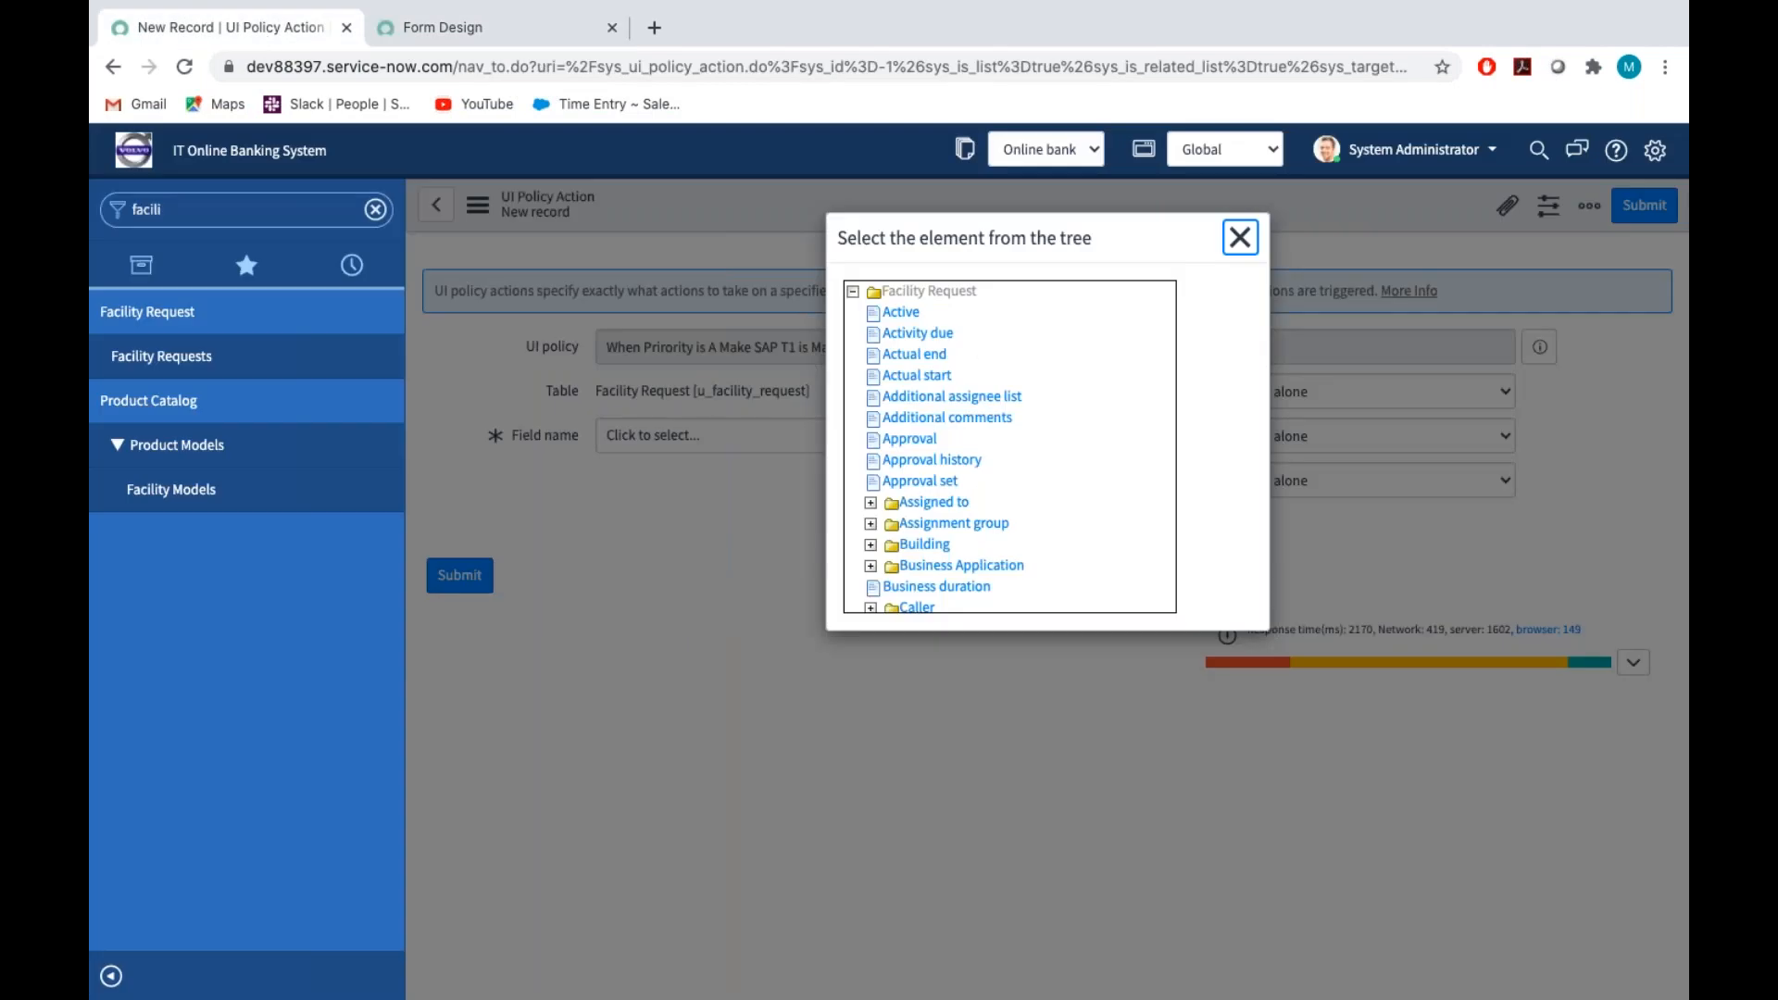
scroll(1070, 524, down, 6)
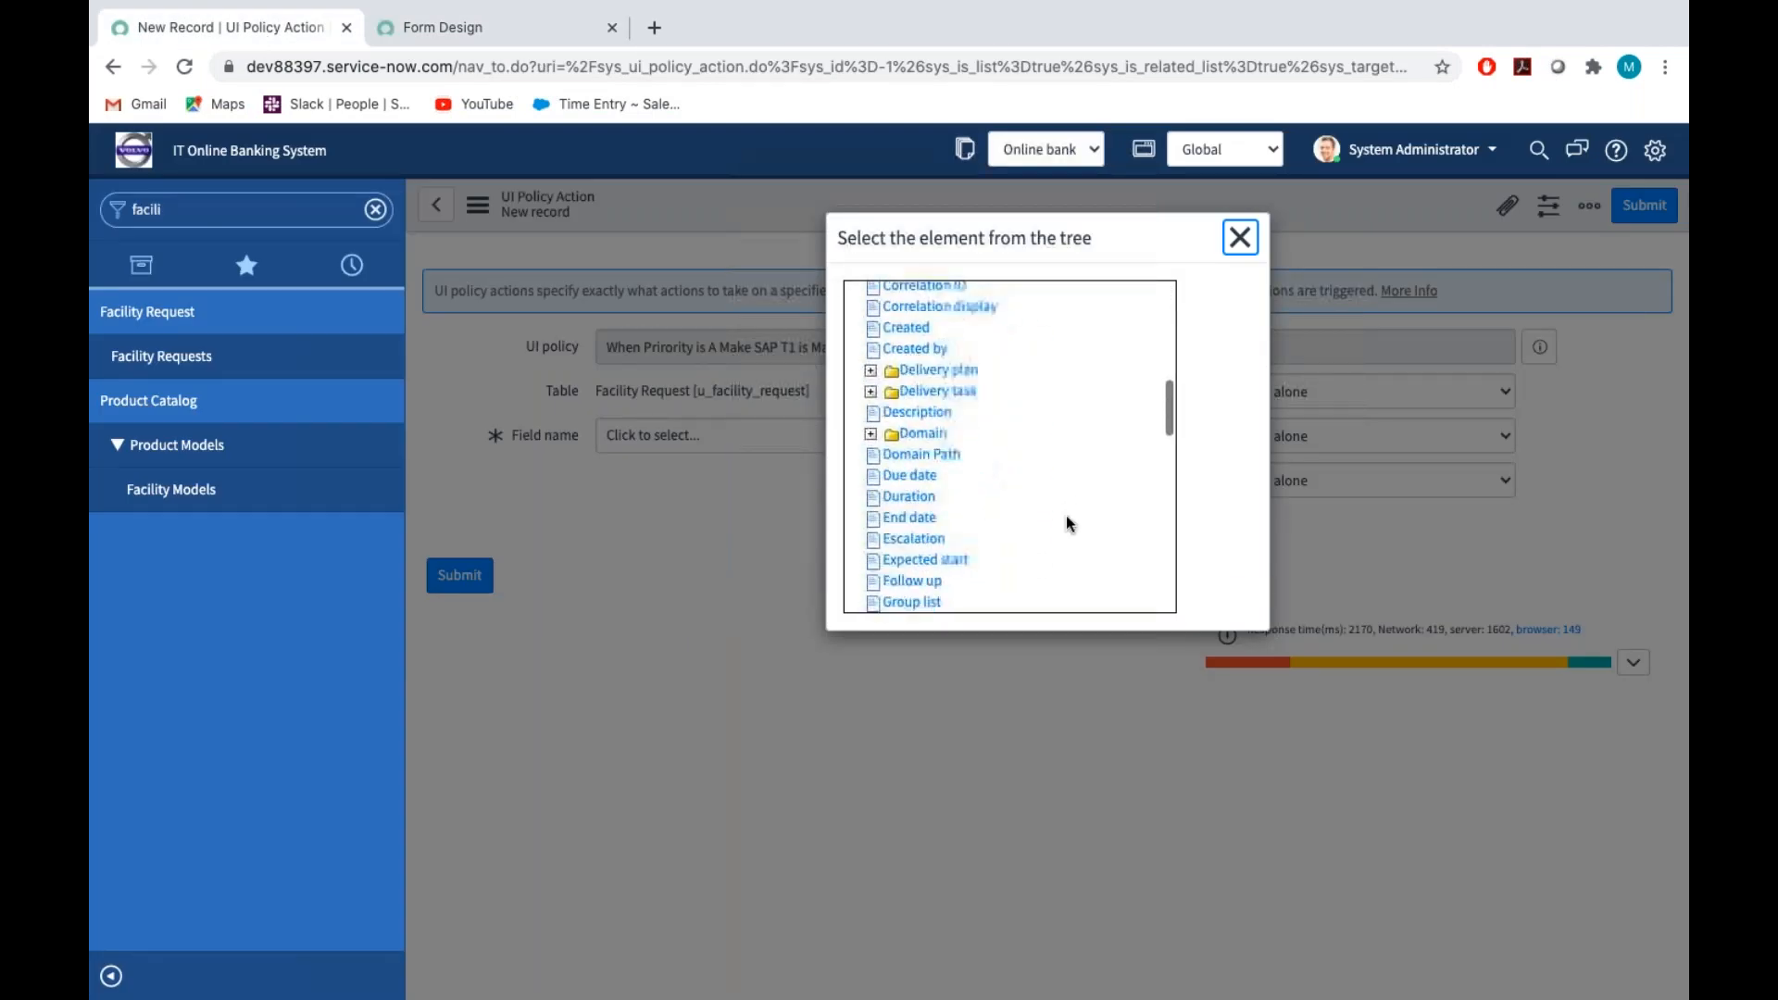
scroll(1065, 515, down, 6)
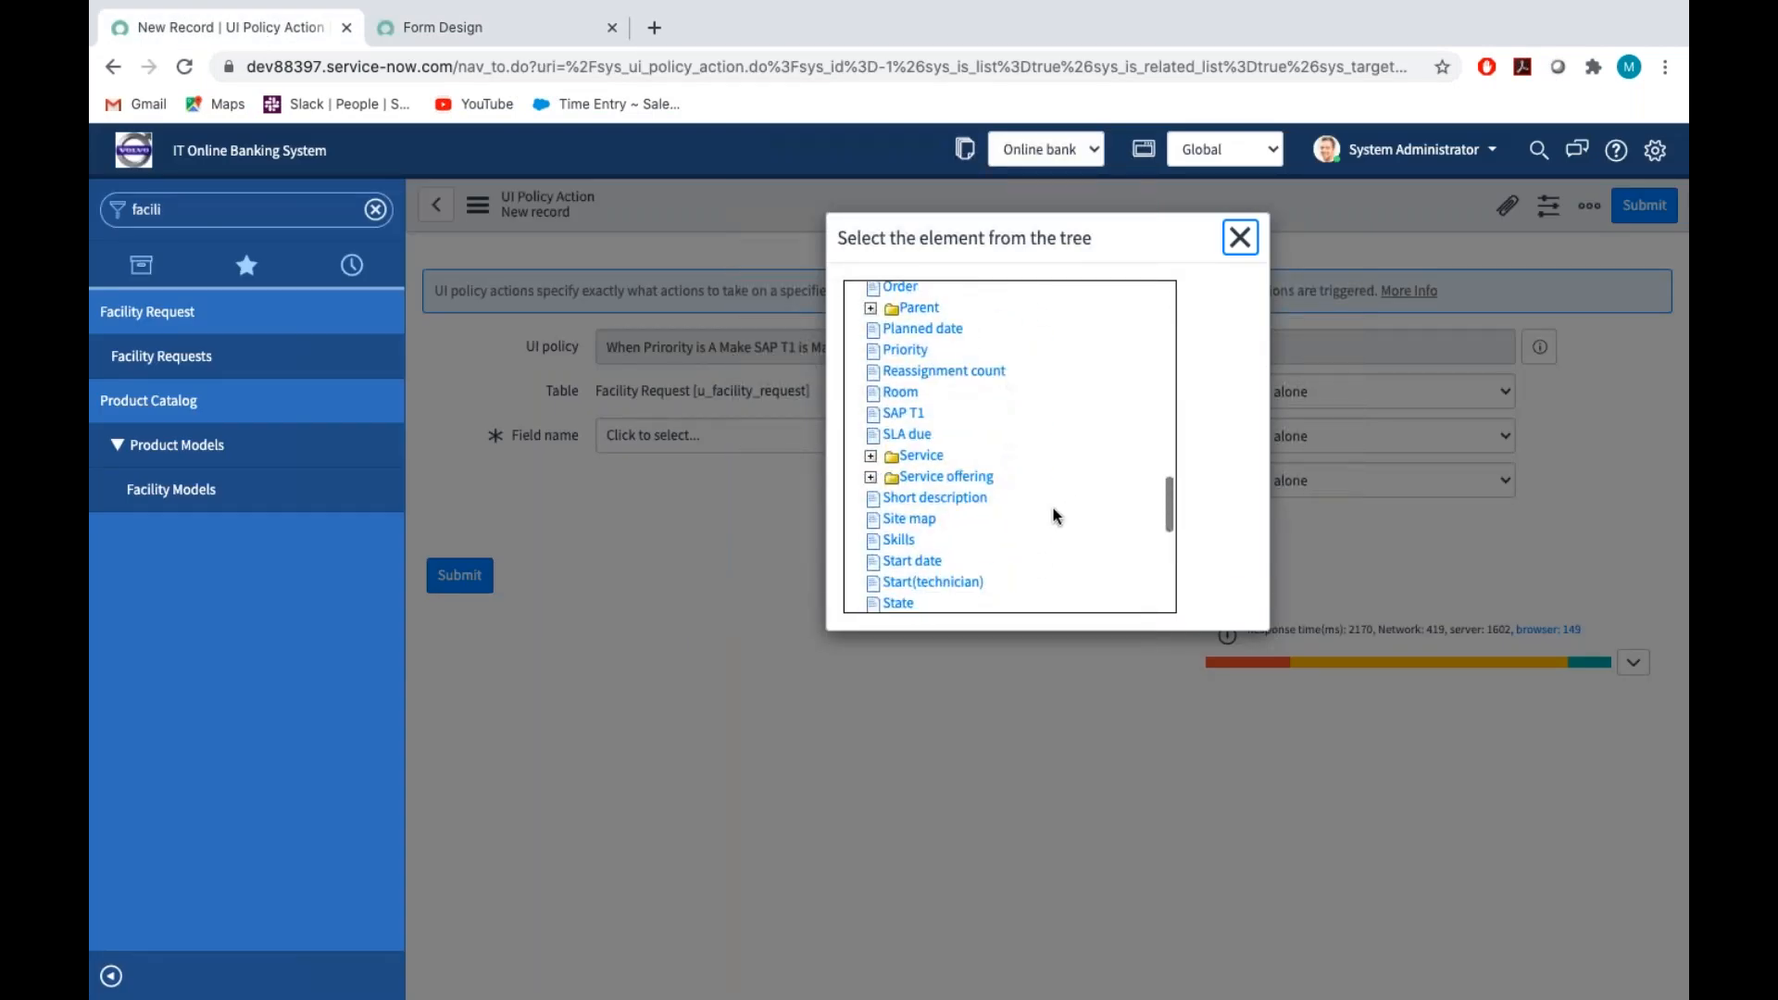
click(899, 414)
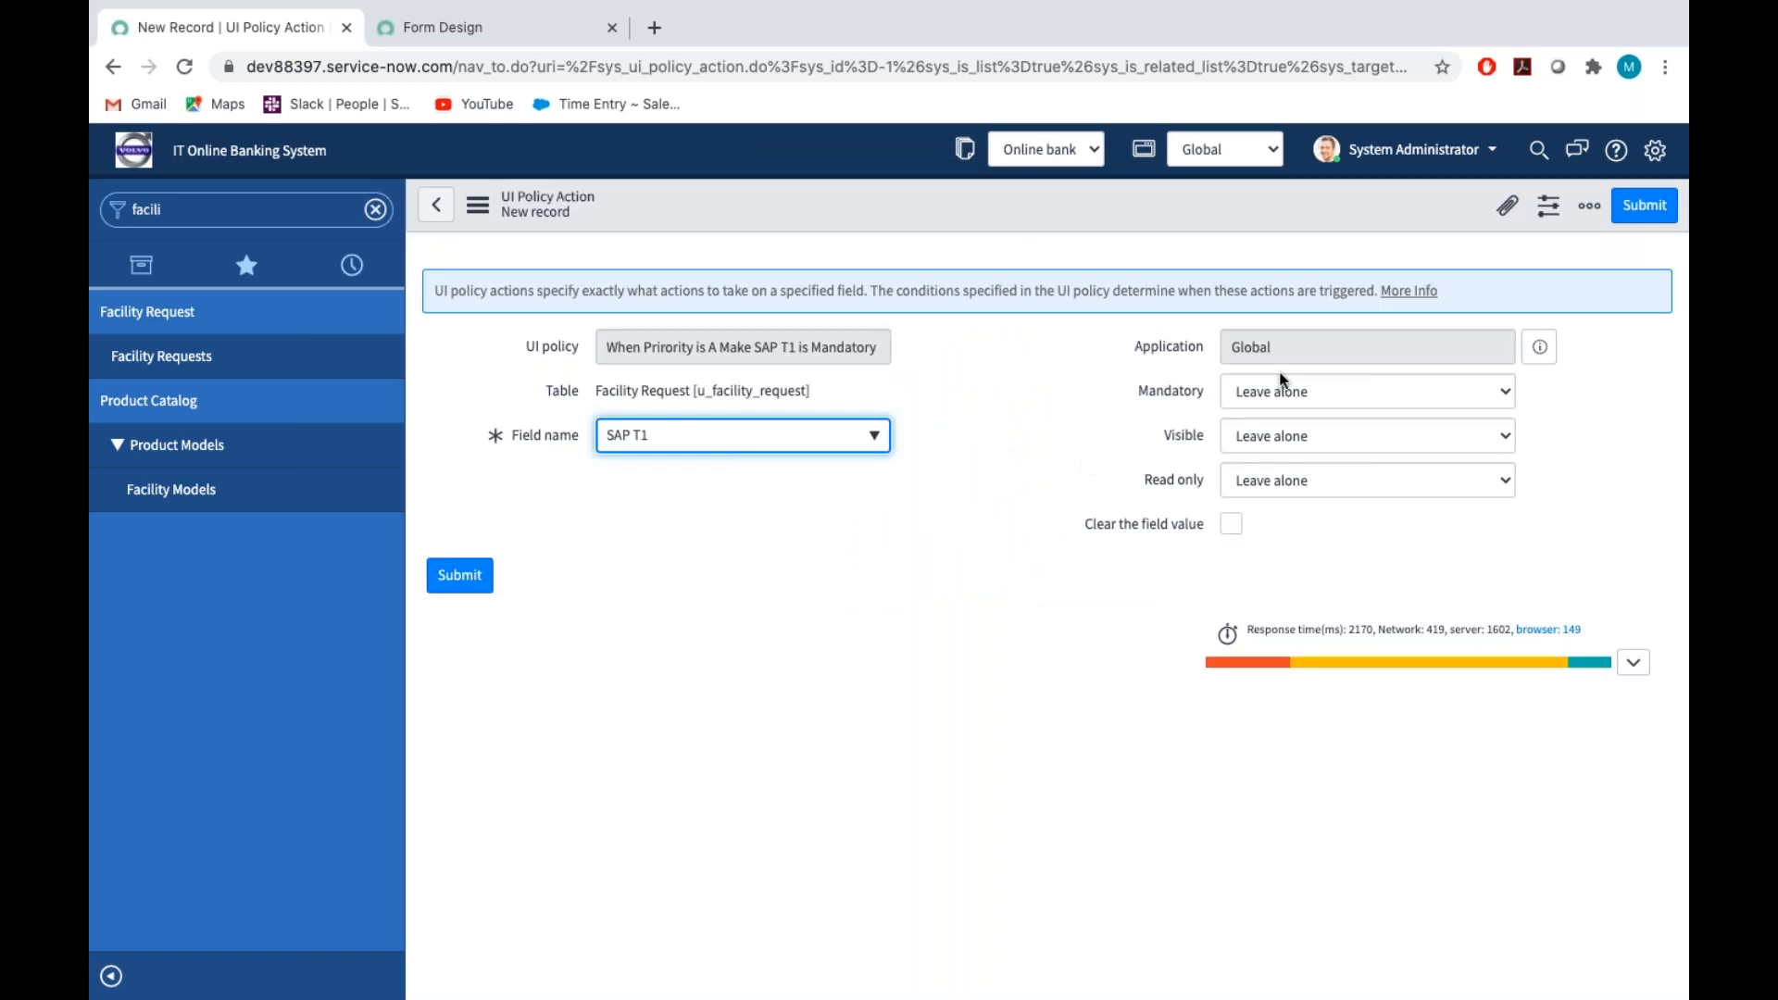
Set the action's Mandatory option to True, submit the action and update the UI policy
click(1257, 408)
click(1260, 409)
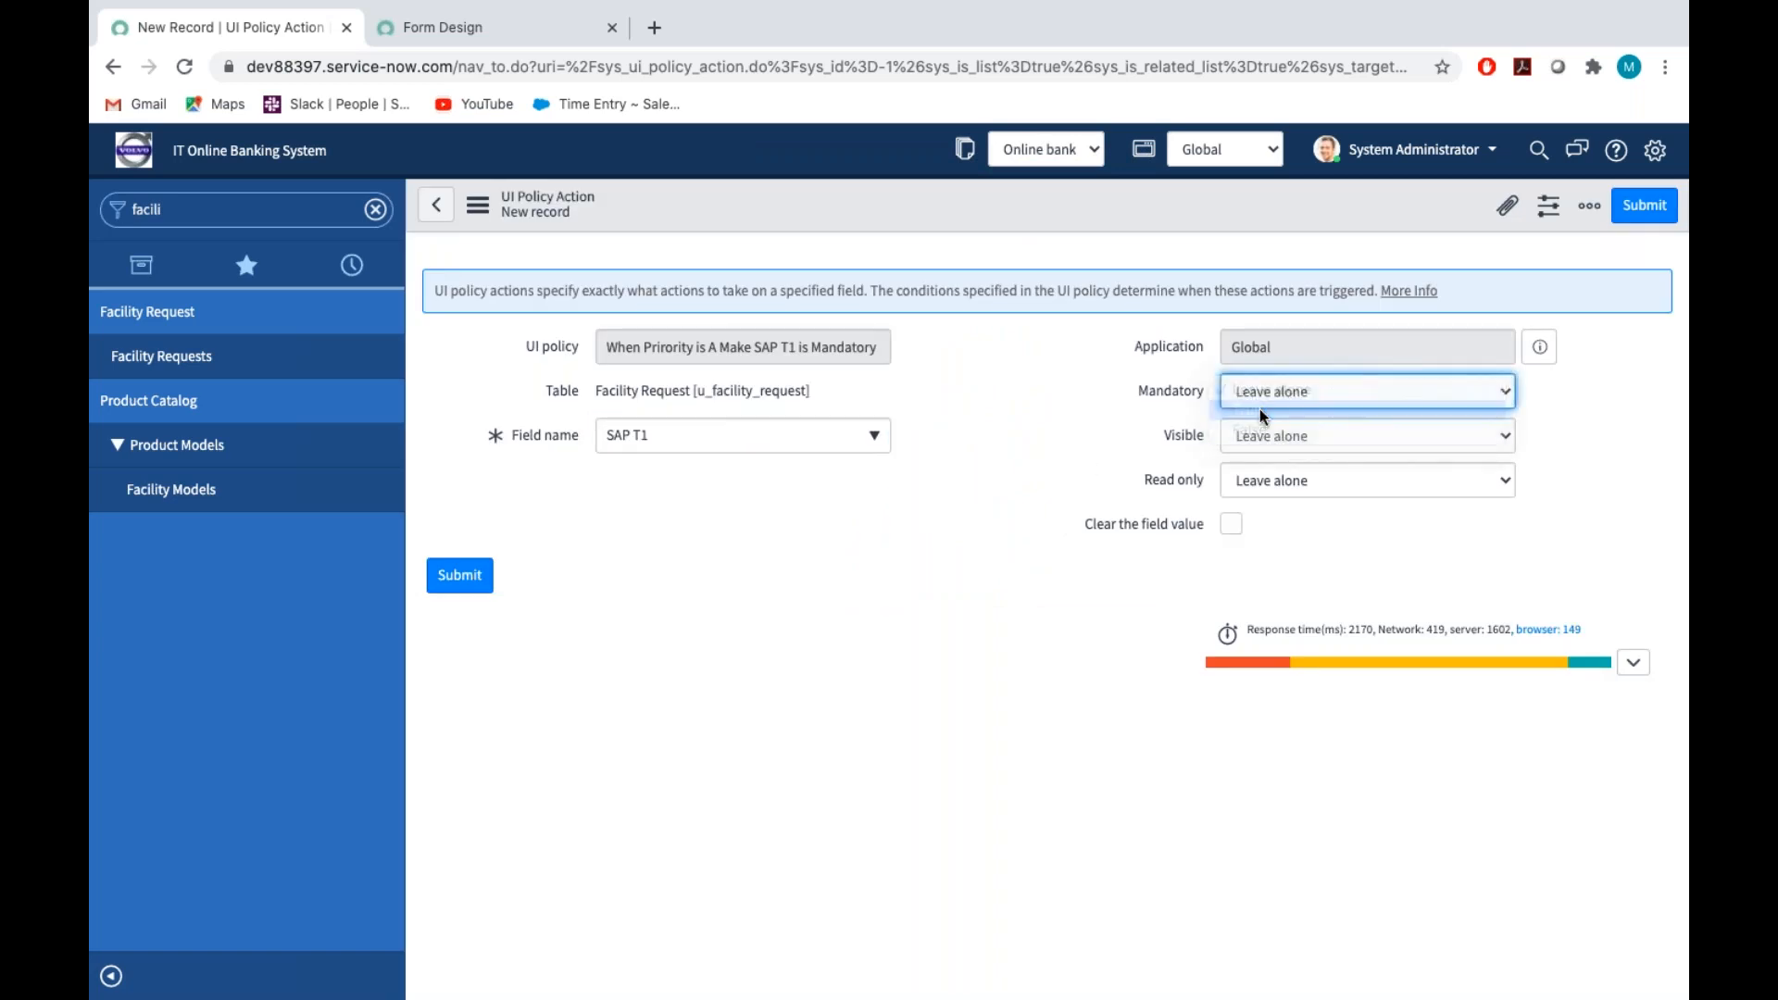
click(1658, 211)
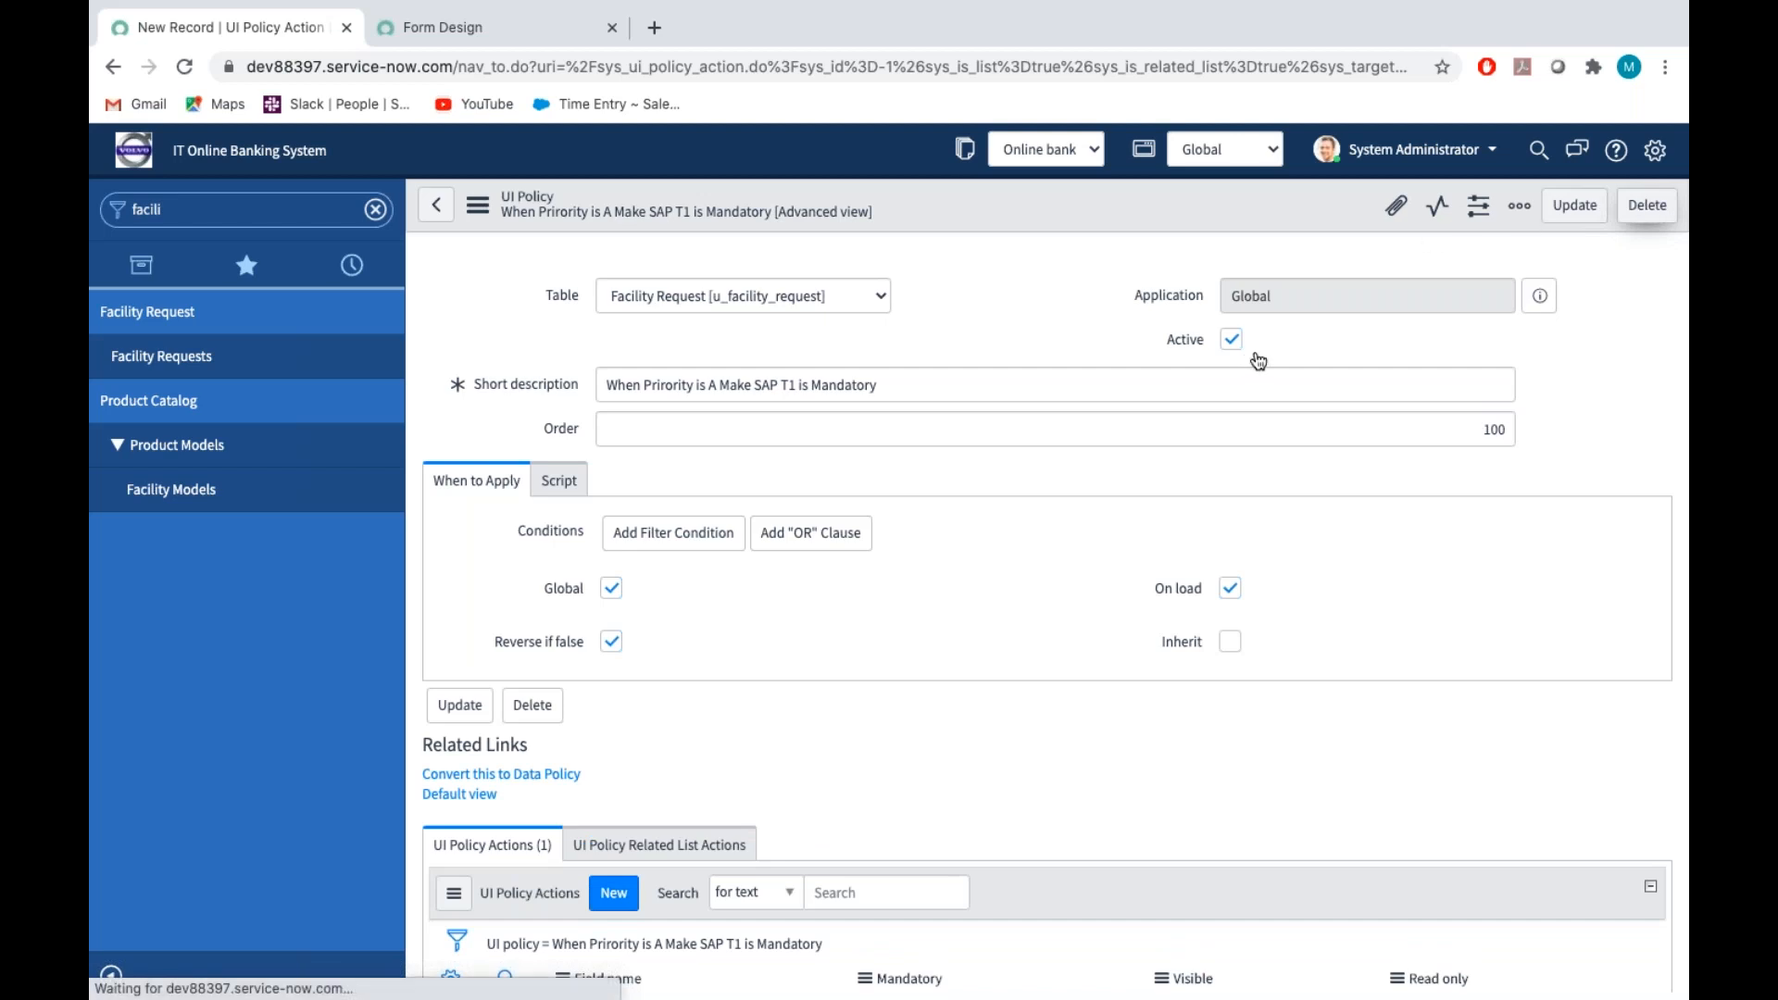
click(1572, 211)
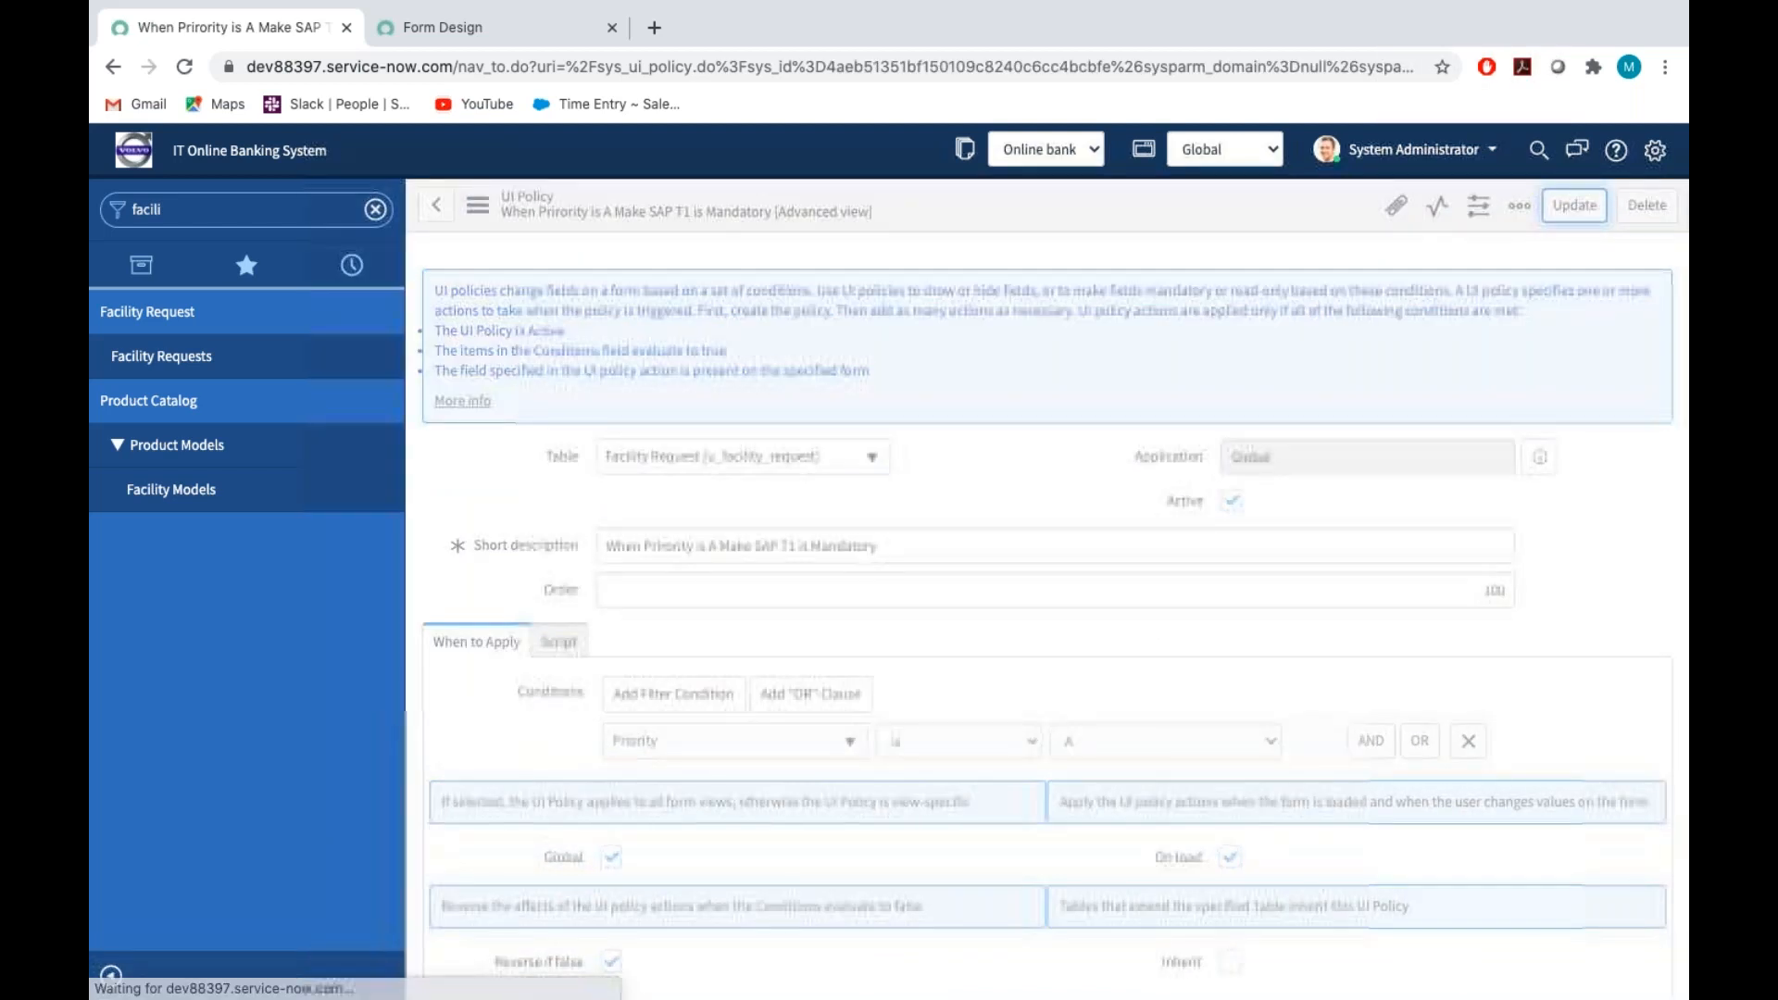
Start a new facility request with the first listed user as caller and Email as contact type
click(140, 362)
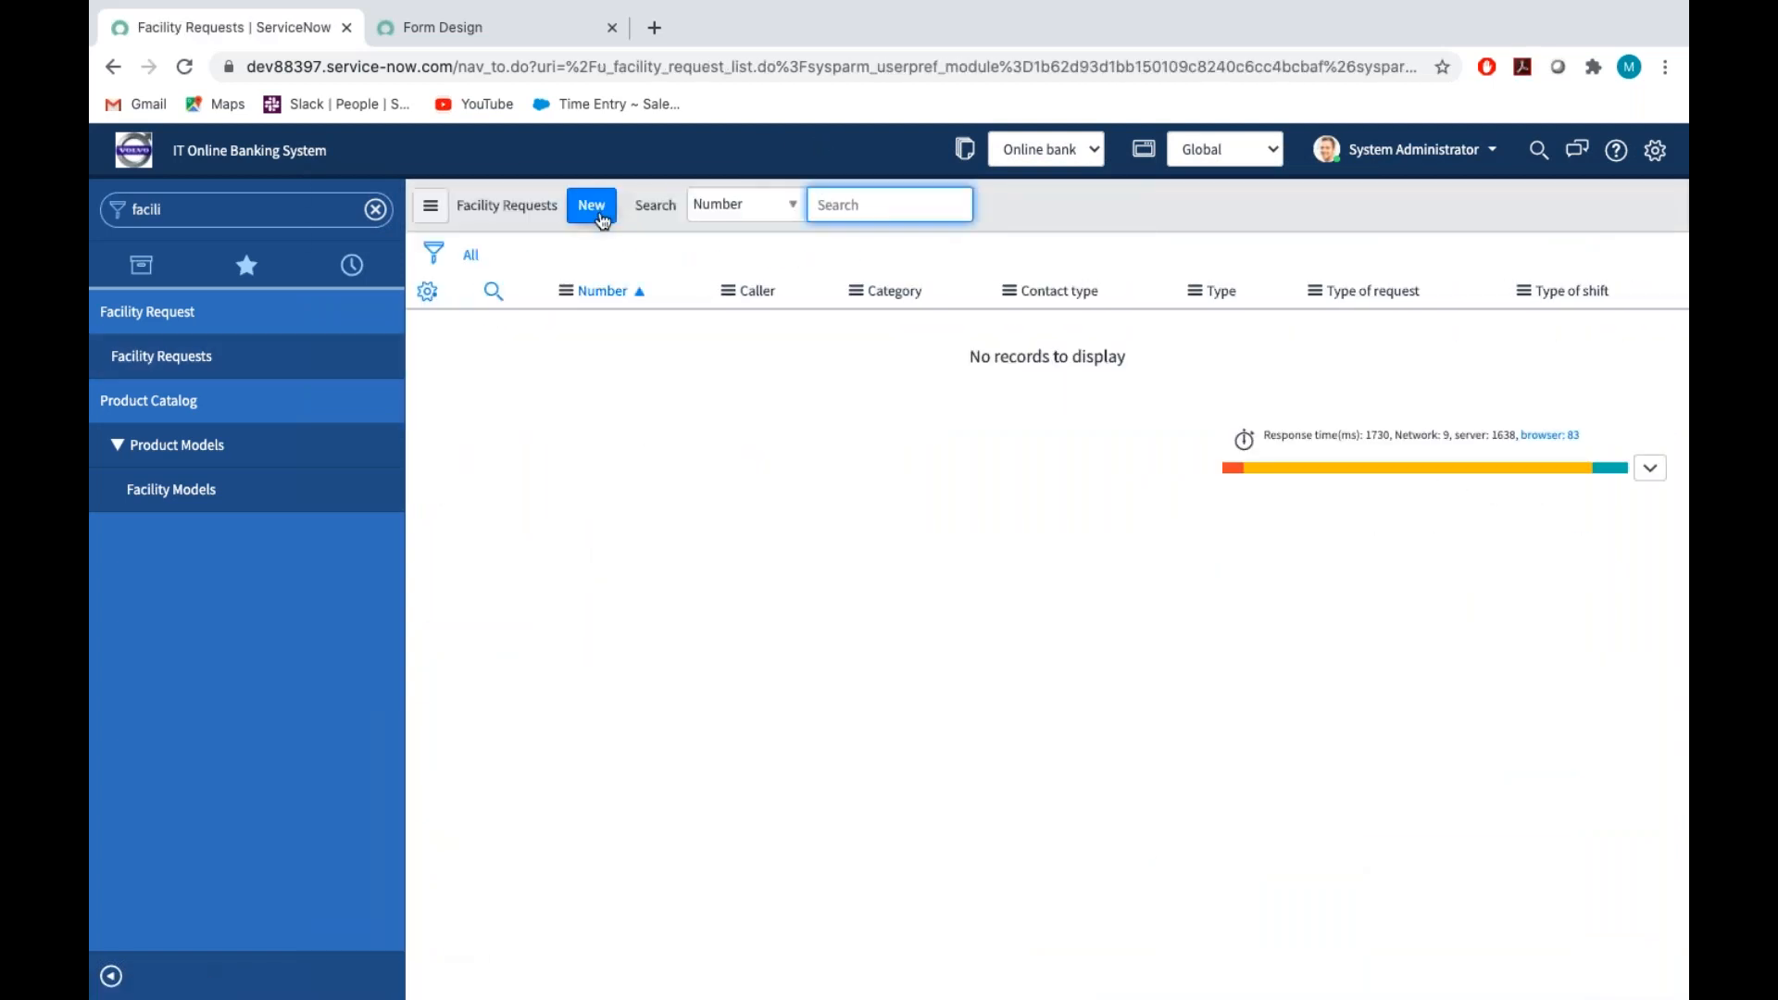
click(592, 206)
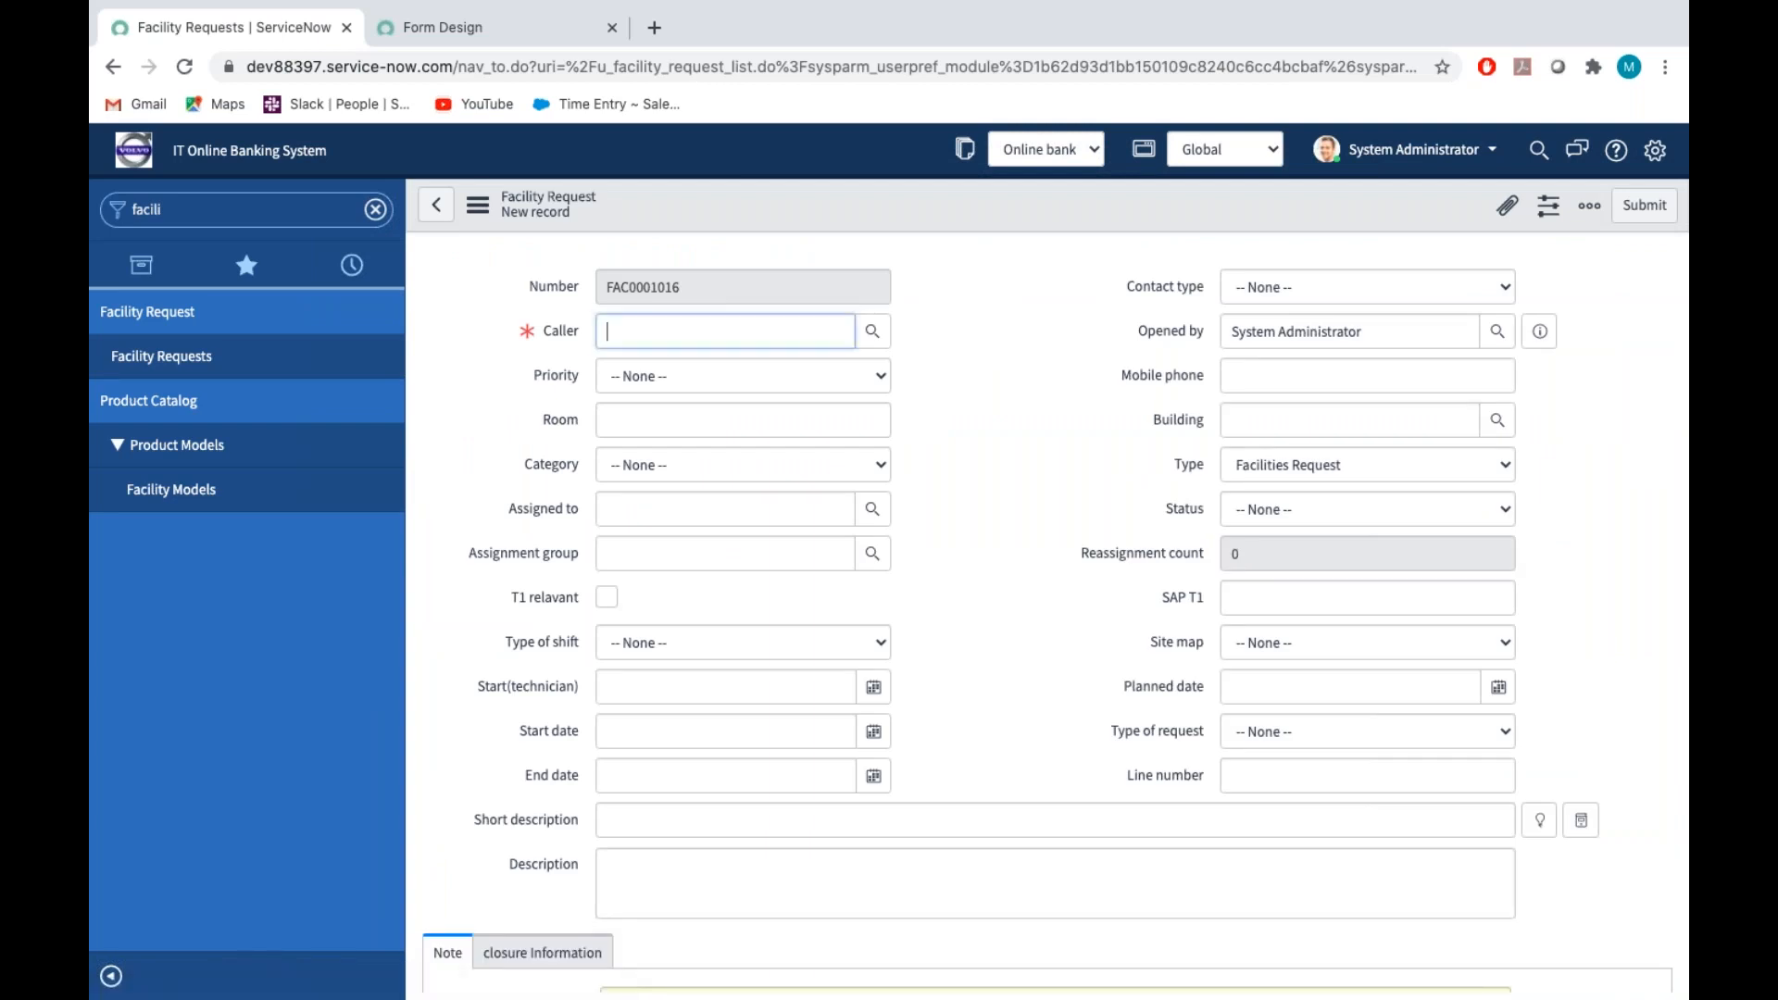
click(873, 331)
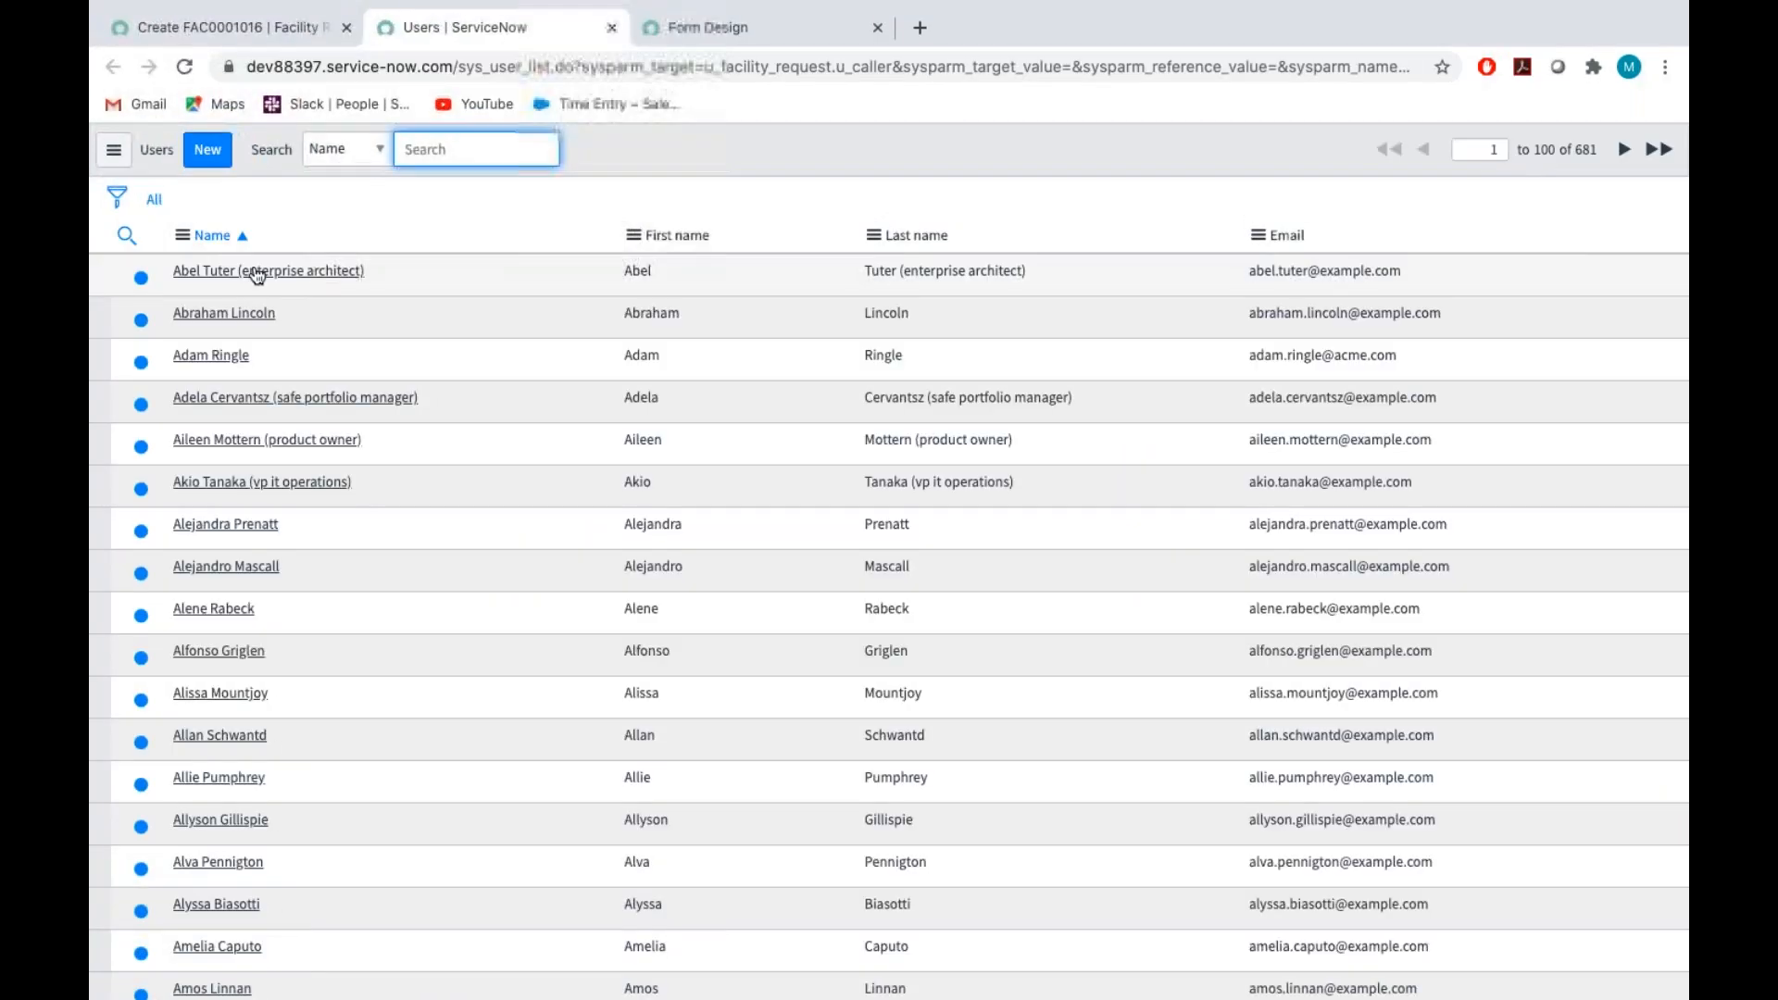
click(264, 276)
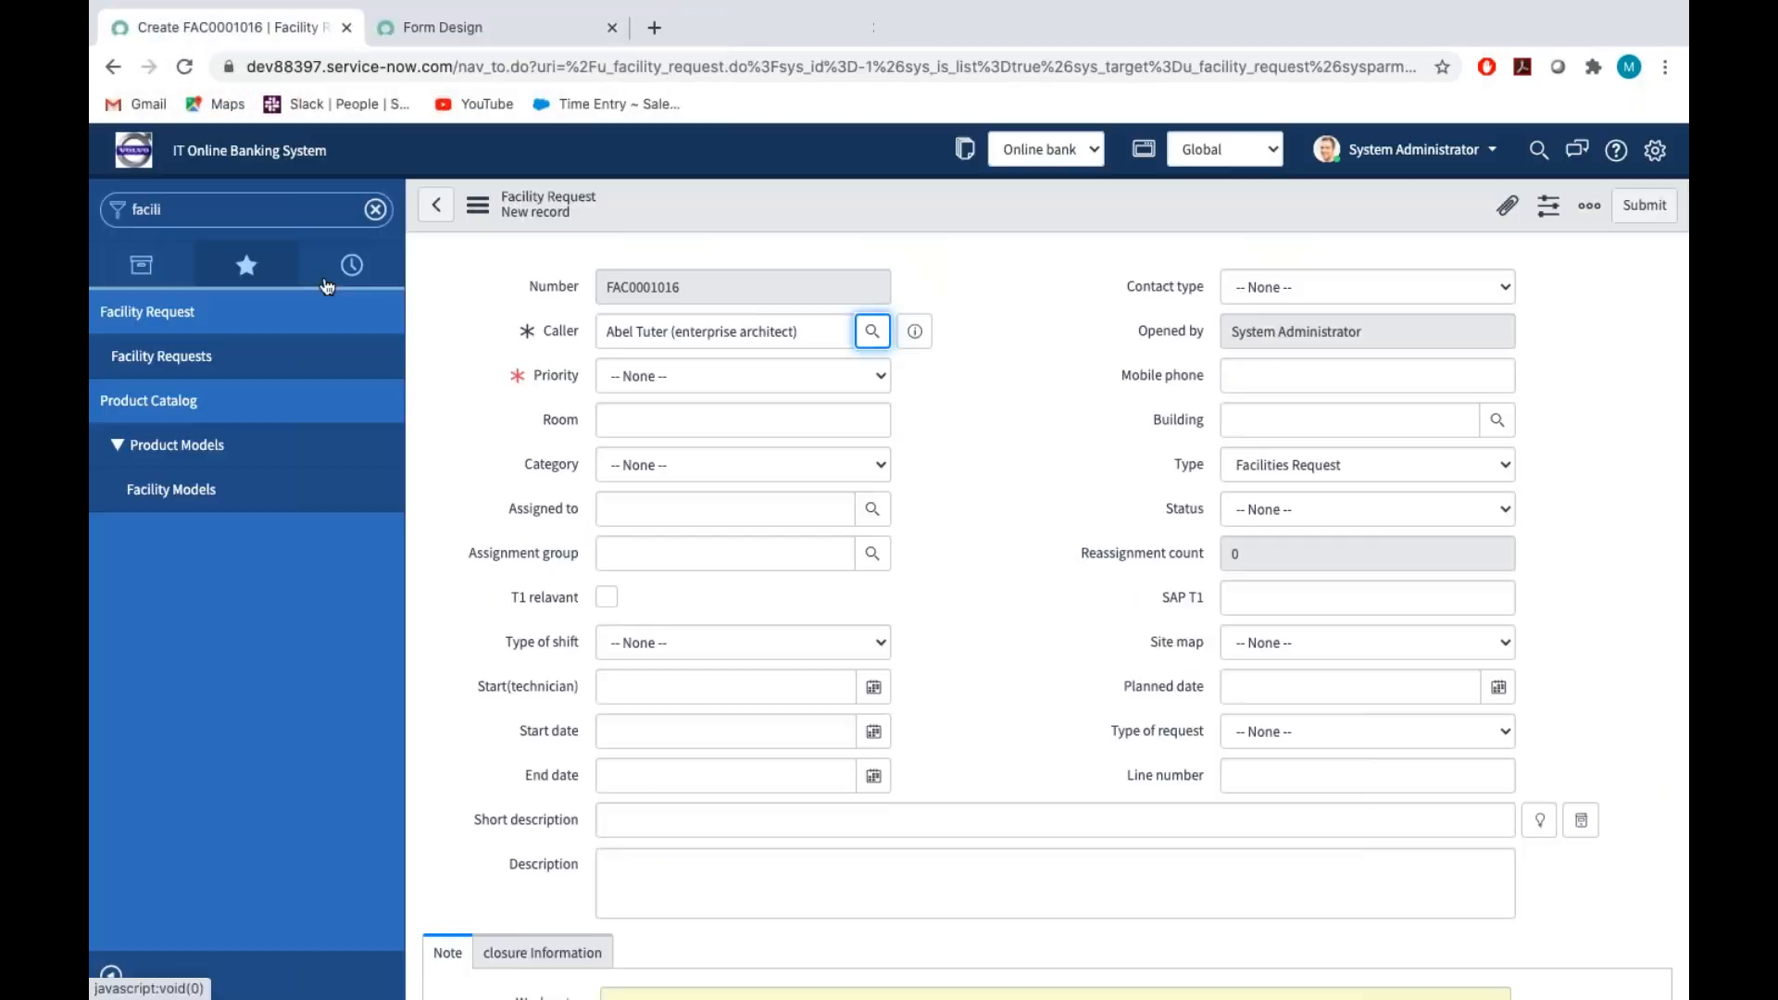
click(1246, 289)
click(1254, 306)
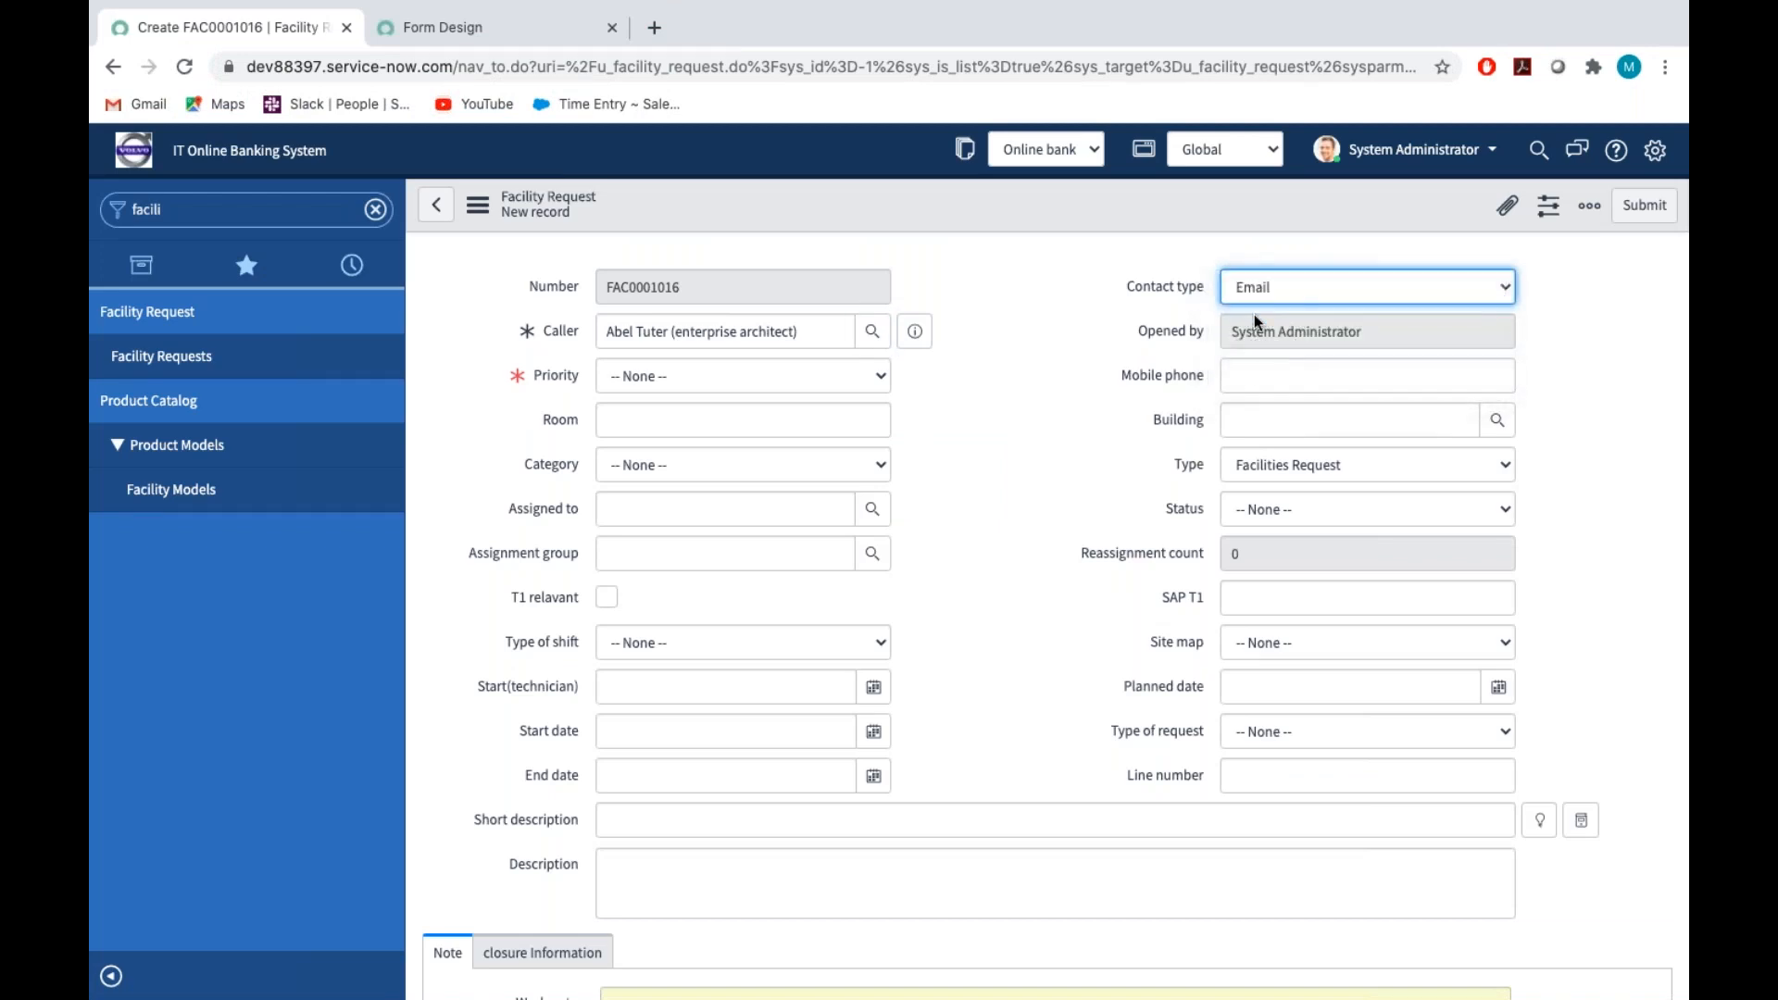
Test the SAP T1 policy by setting the request's Priority to A, C and Appointment in turn
click(633, 380)
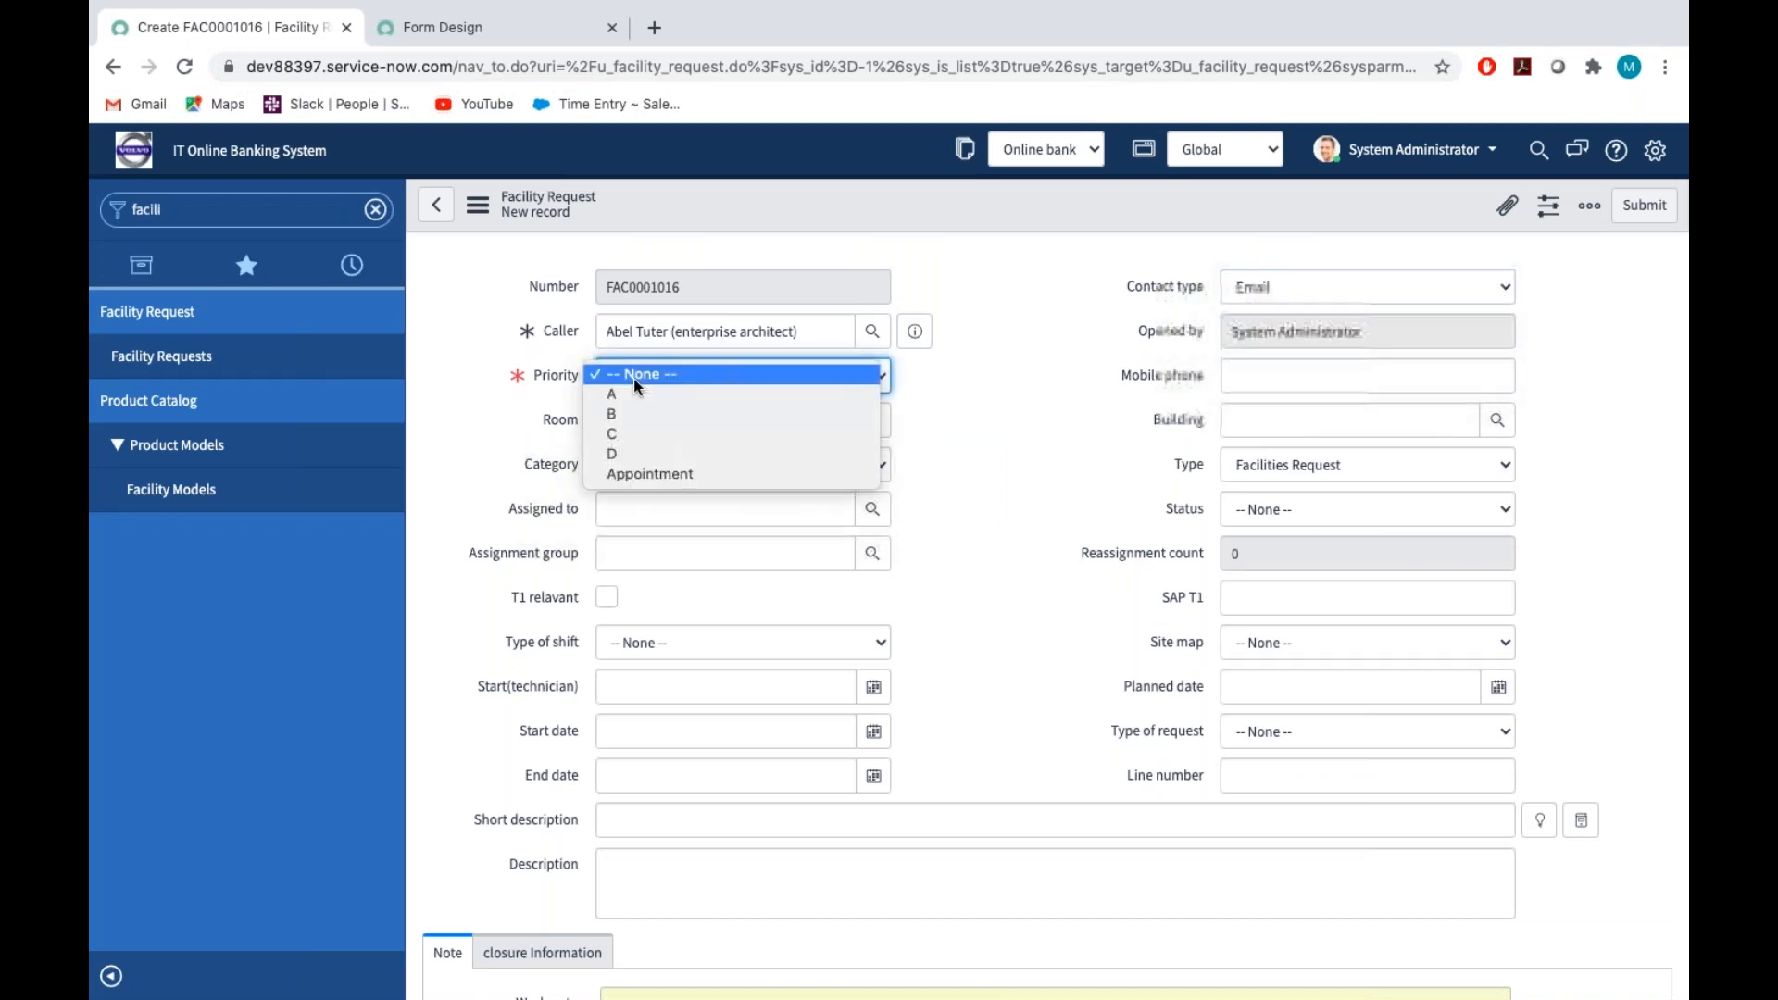
click(635, 397)
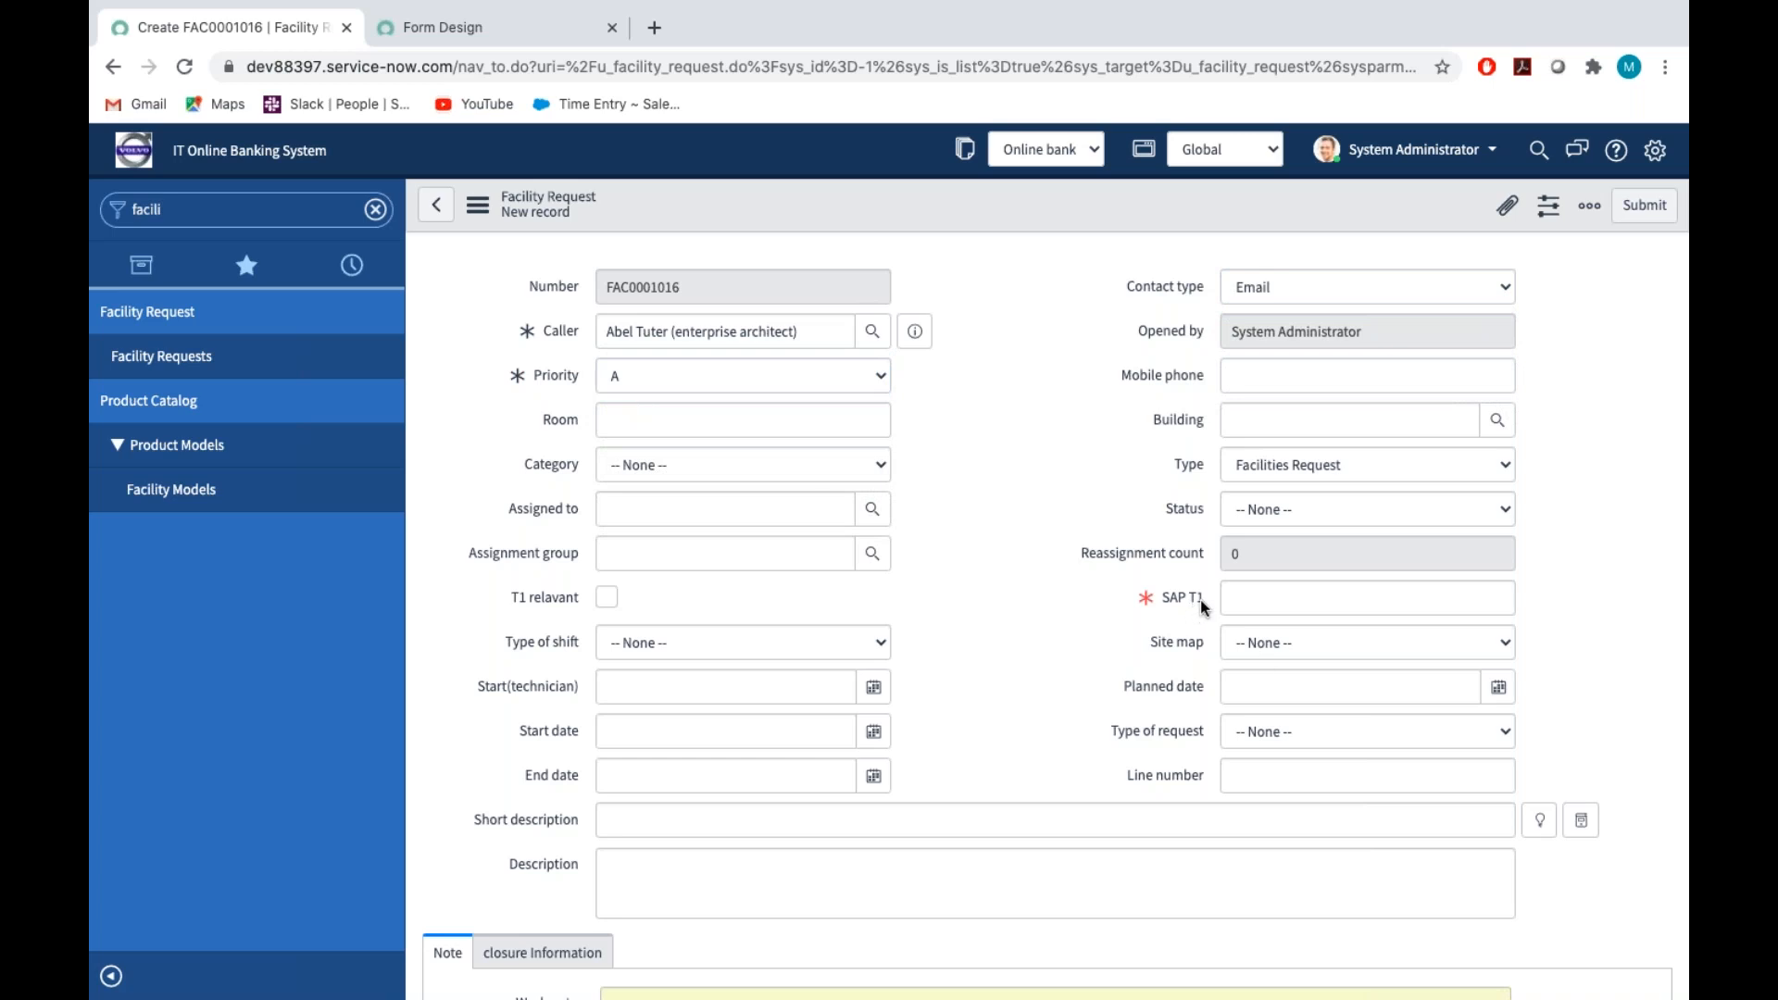
click(707, 380)
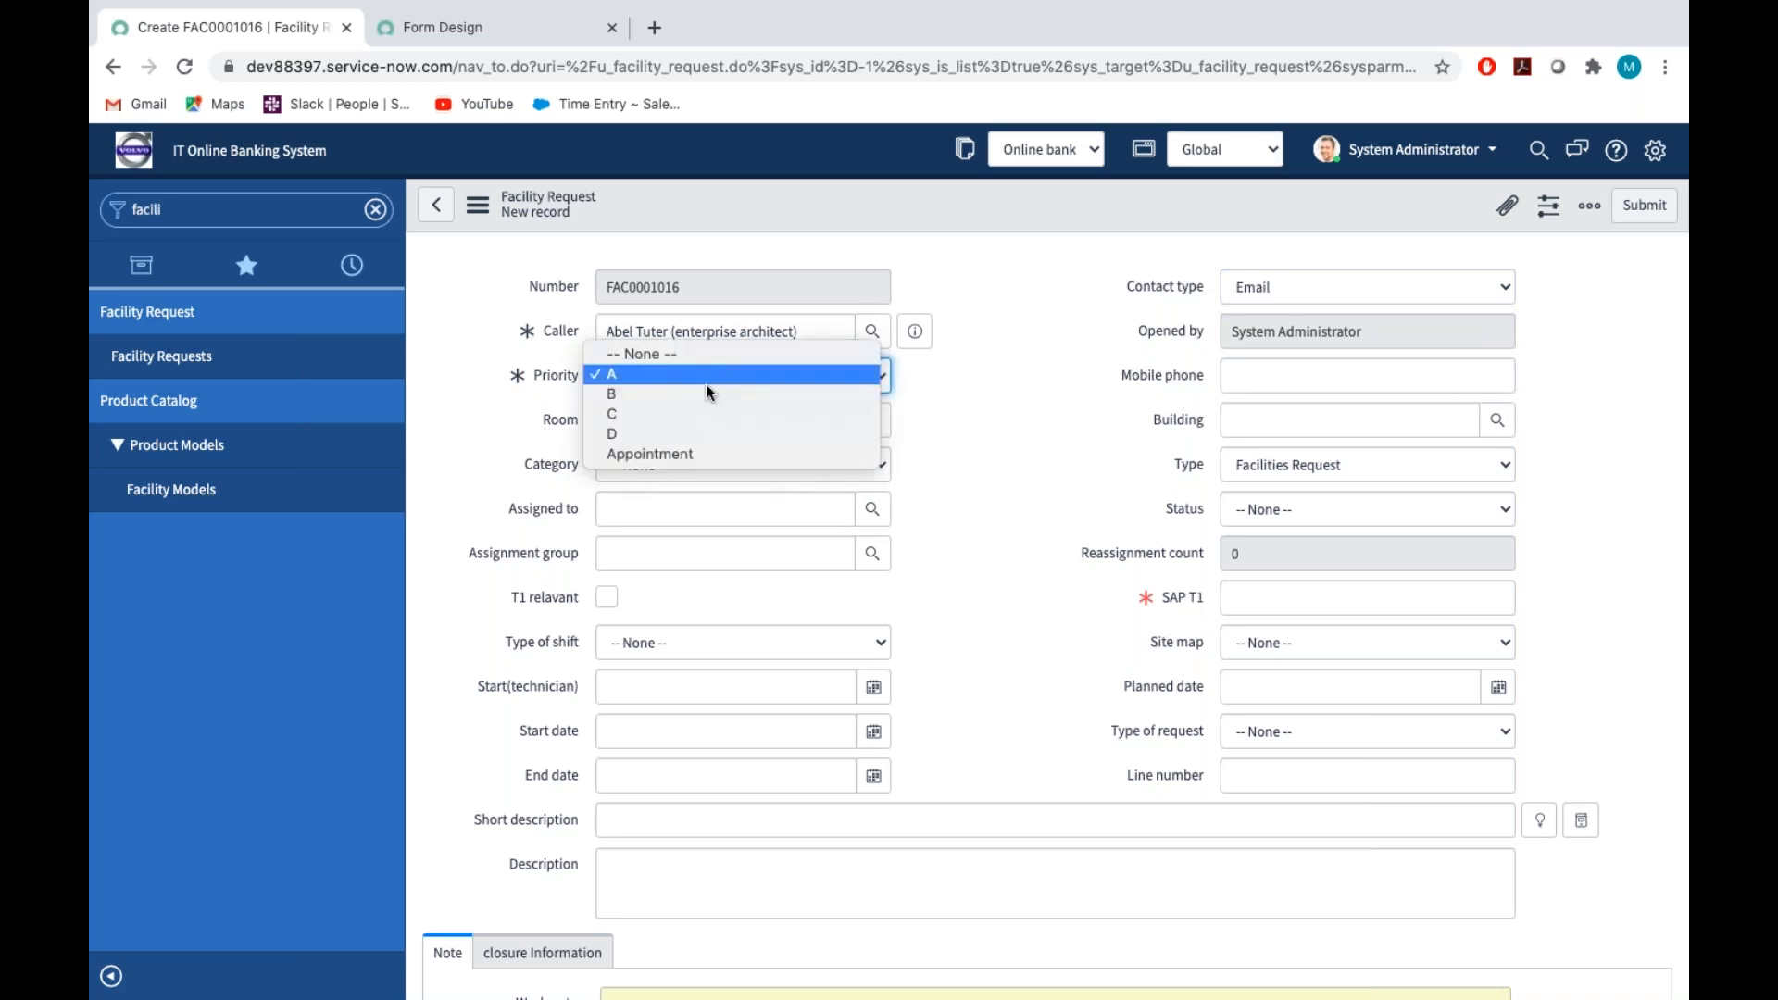
click(686, 413)
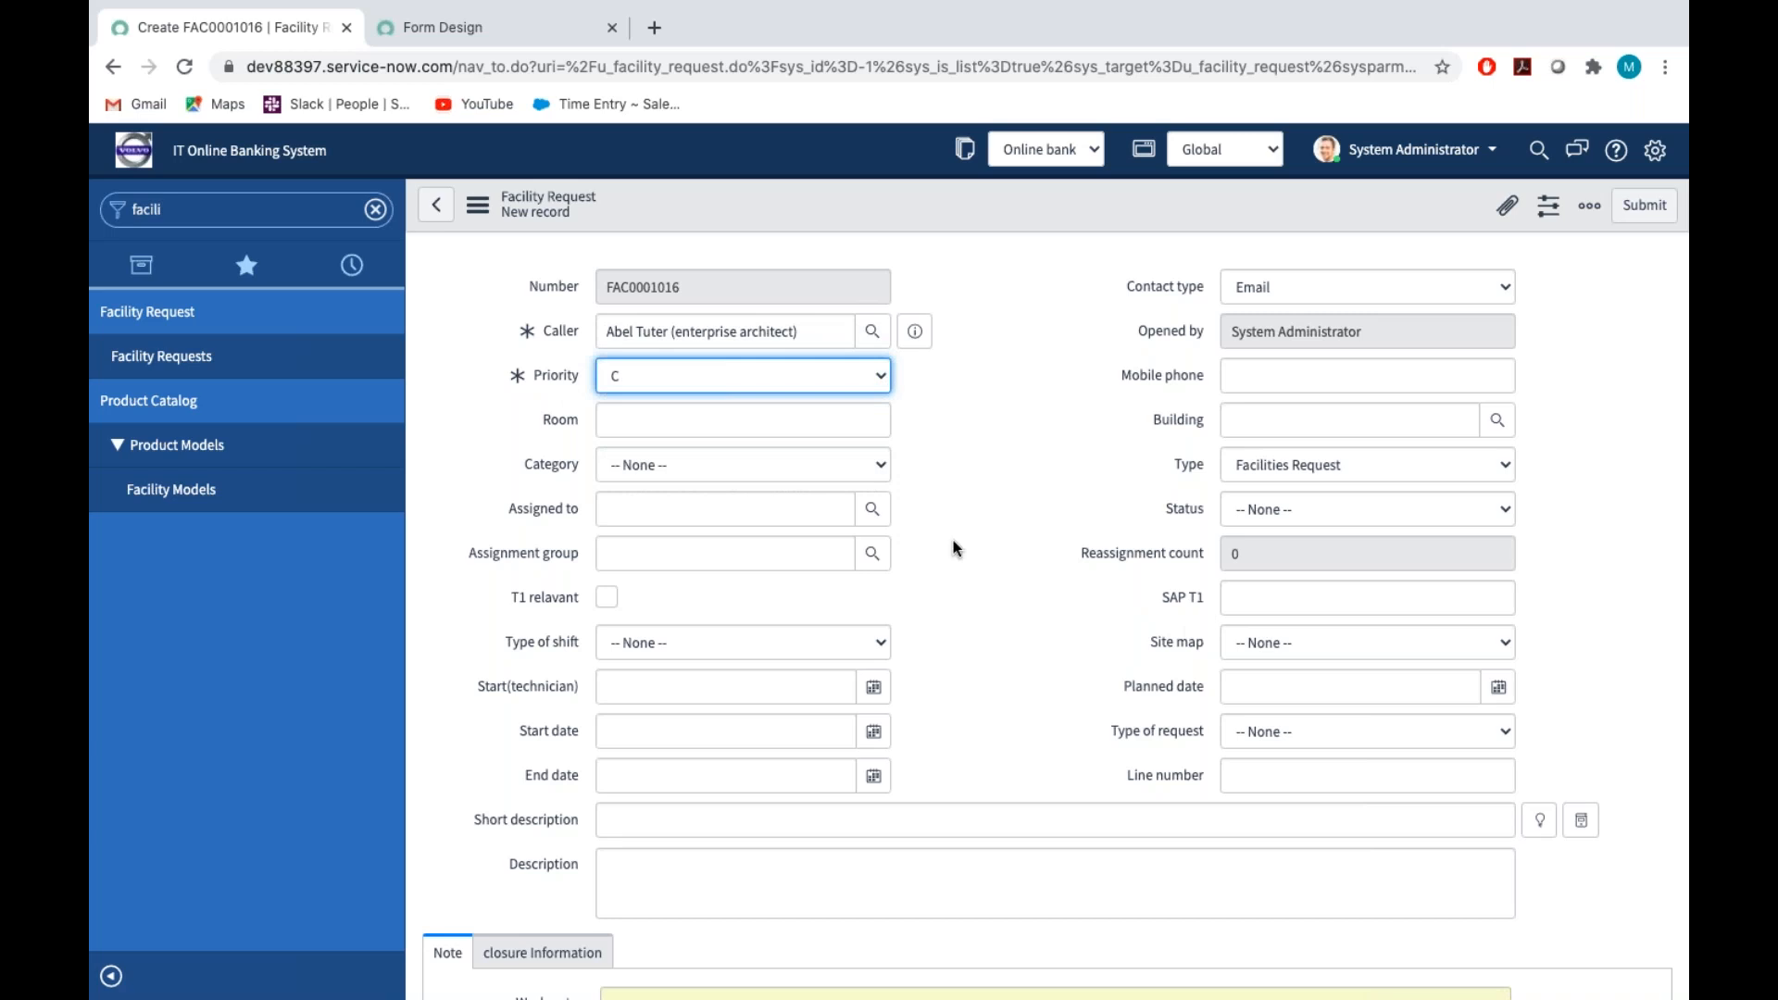
click(767, 374)
click(761, 410)
Leave the unsaved request for its UI policies and open the policy "When Prirority is A Make SAP T1 is Mandatory"
click(478, 205)
mouse_move(531, 274)
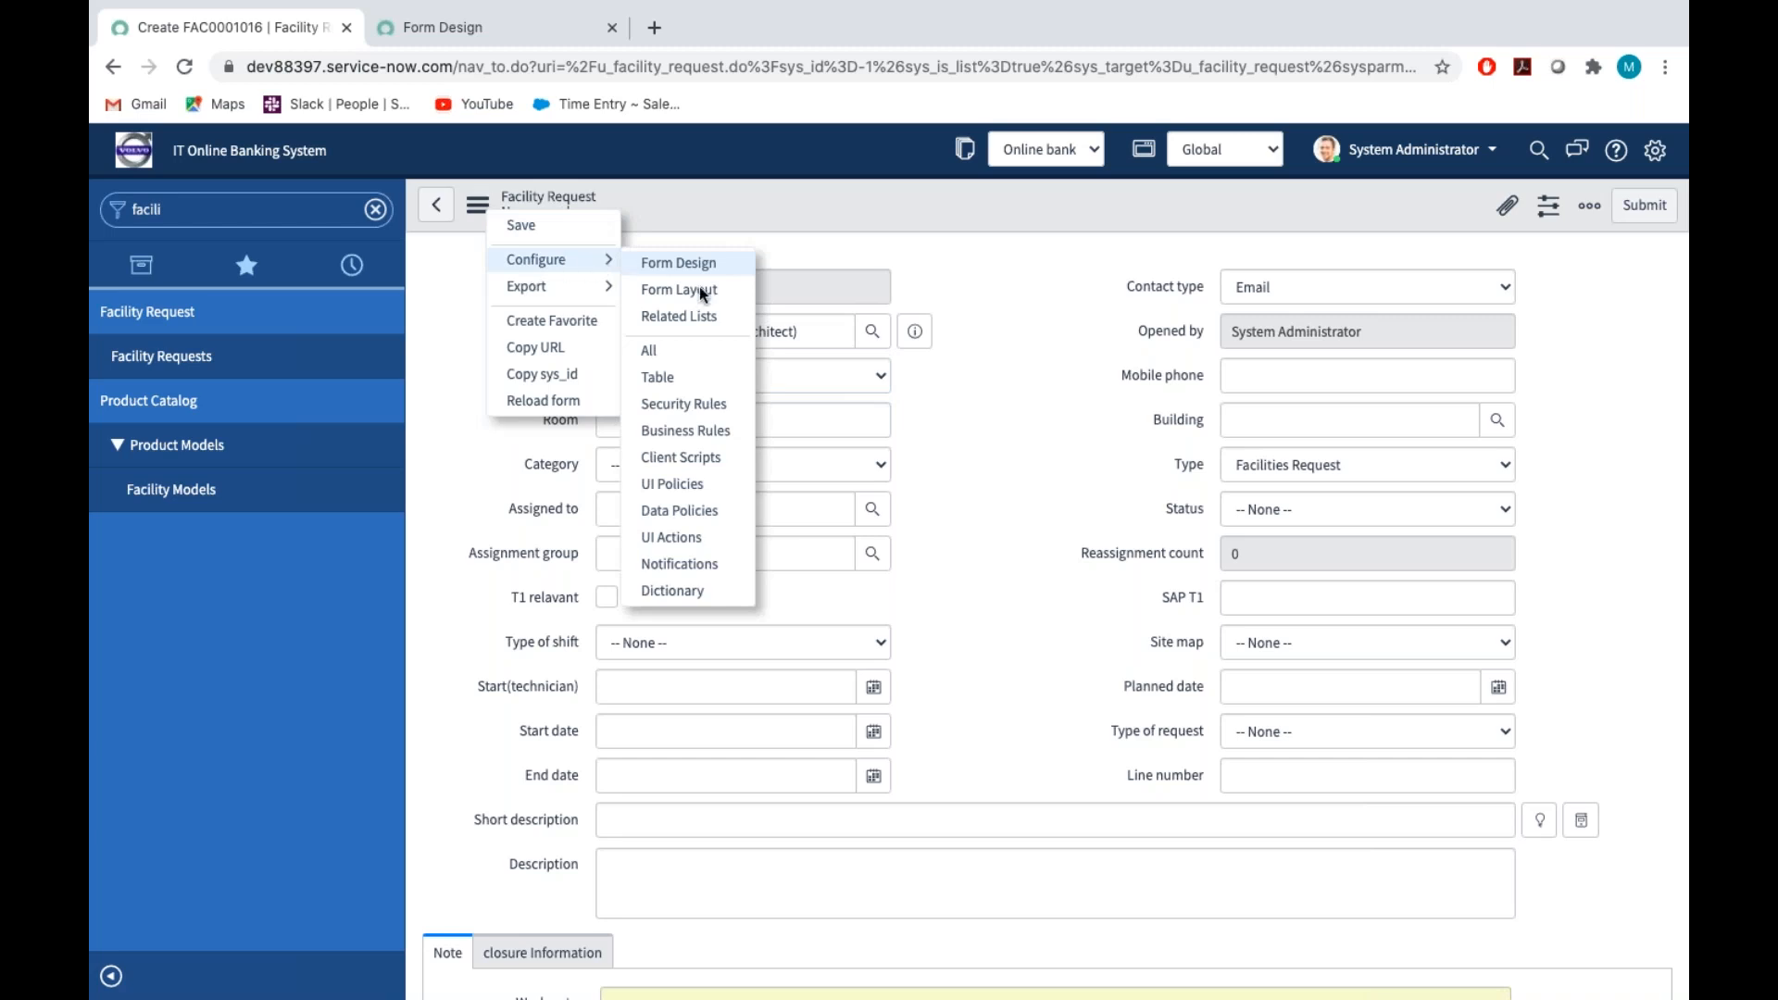
click(673, 481)
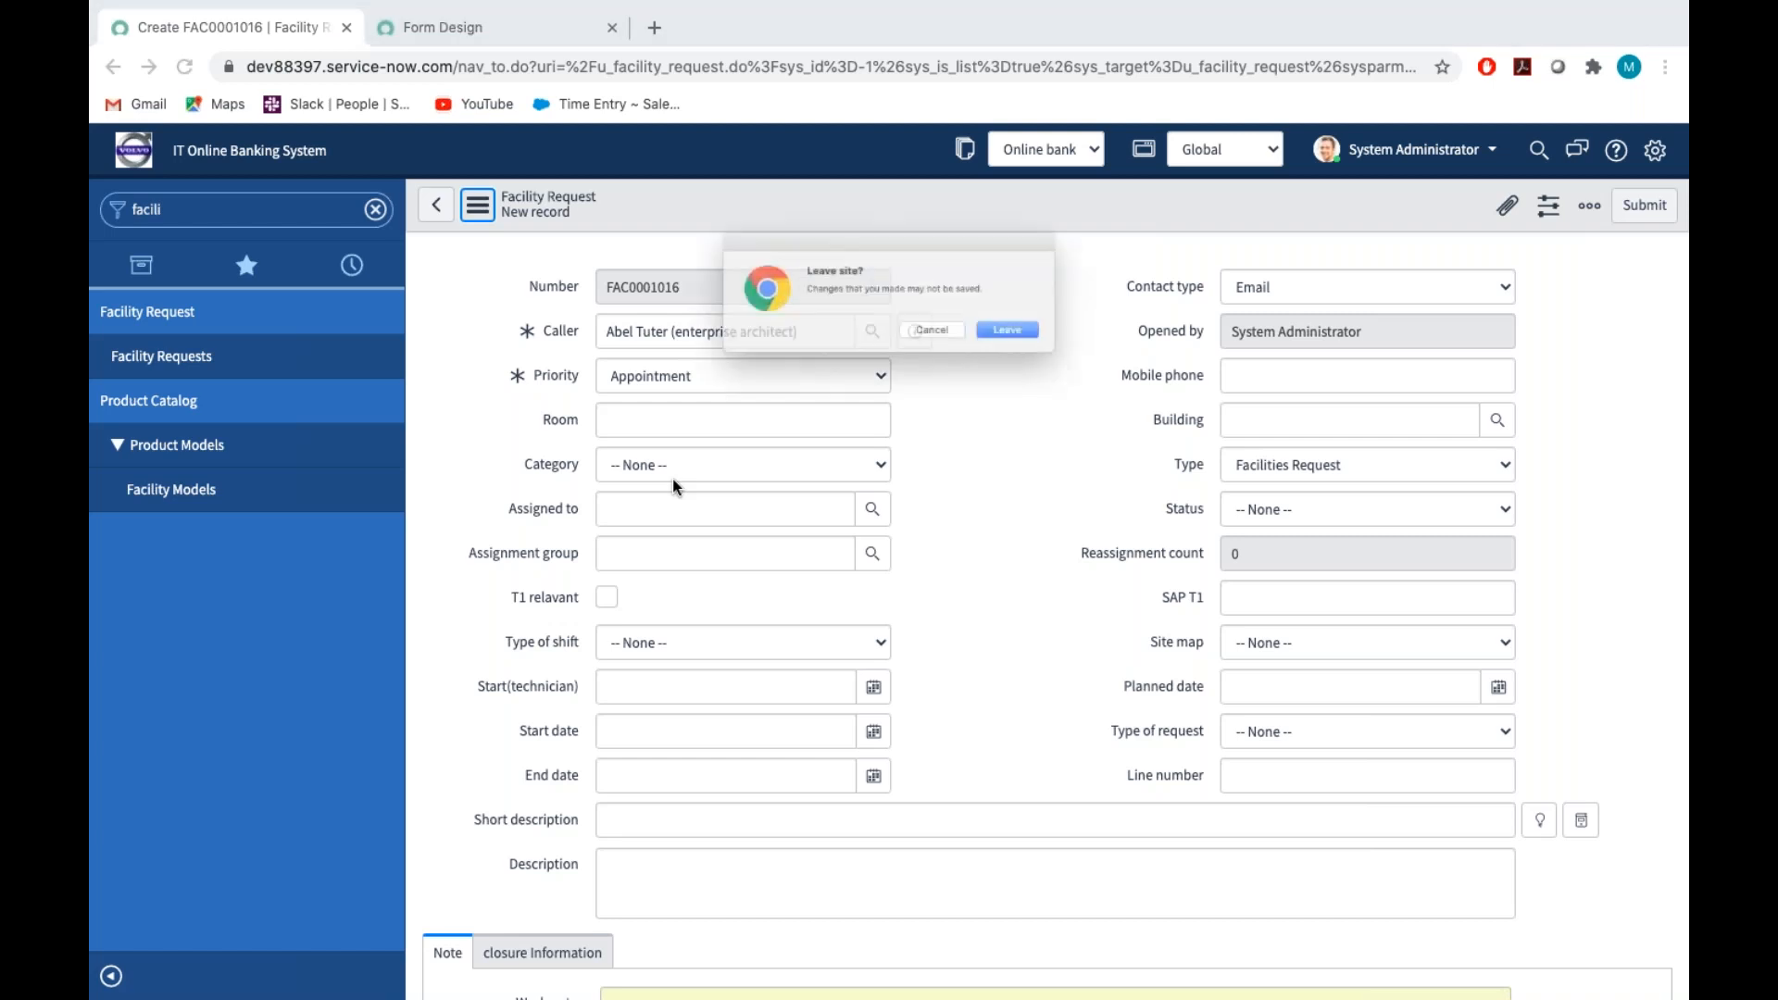
click(1063, 352)
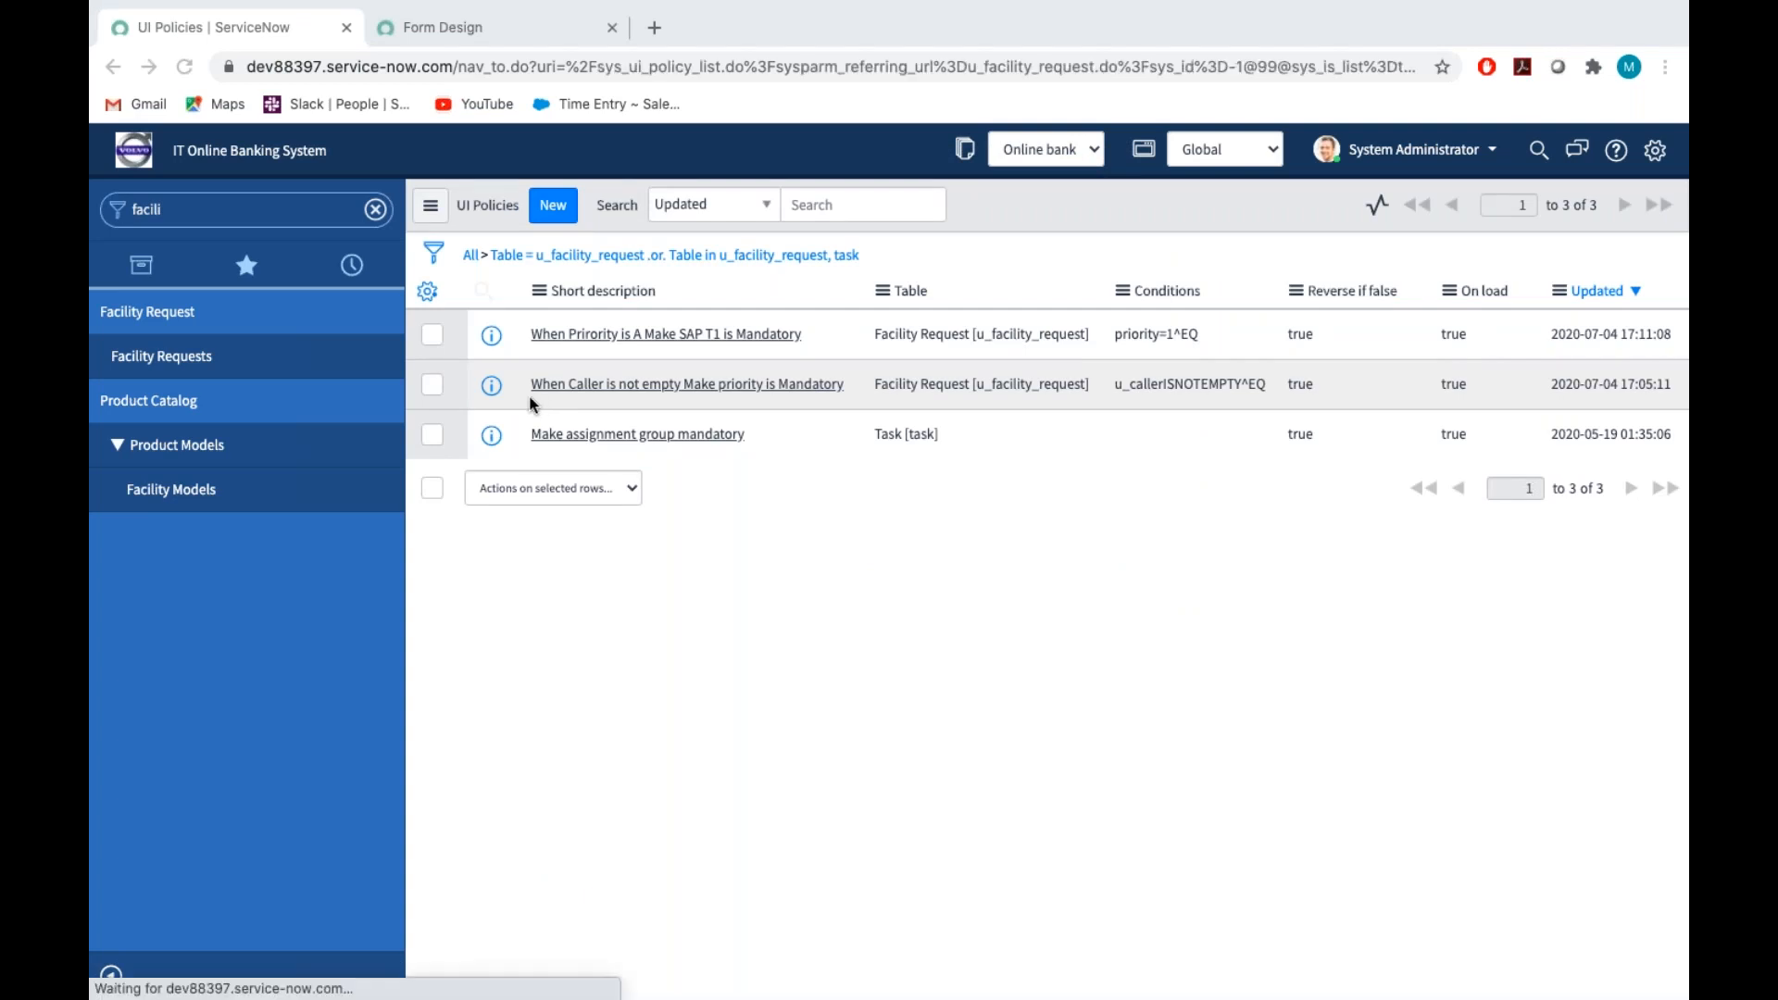
click(615, 336)
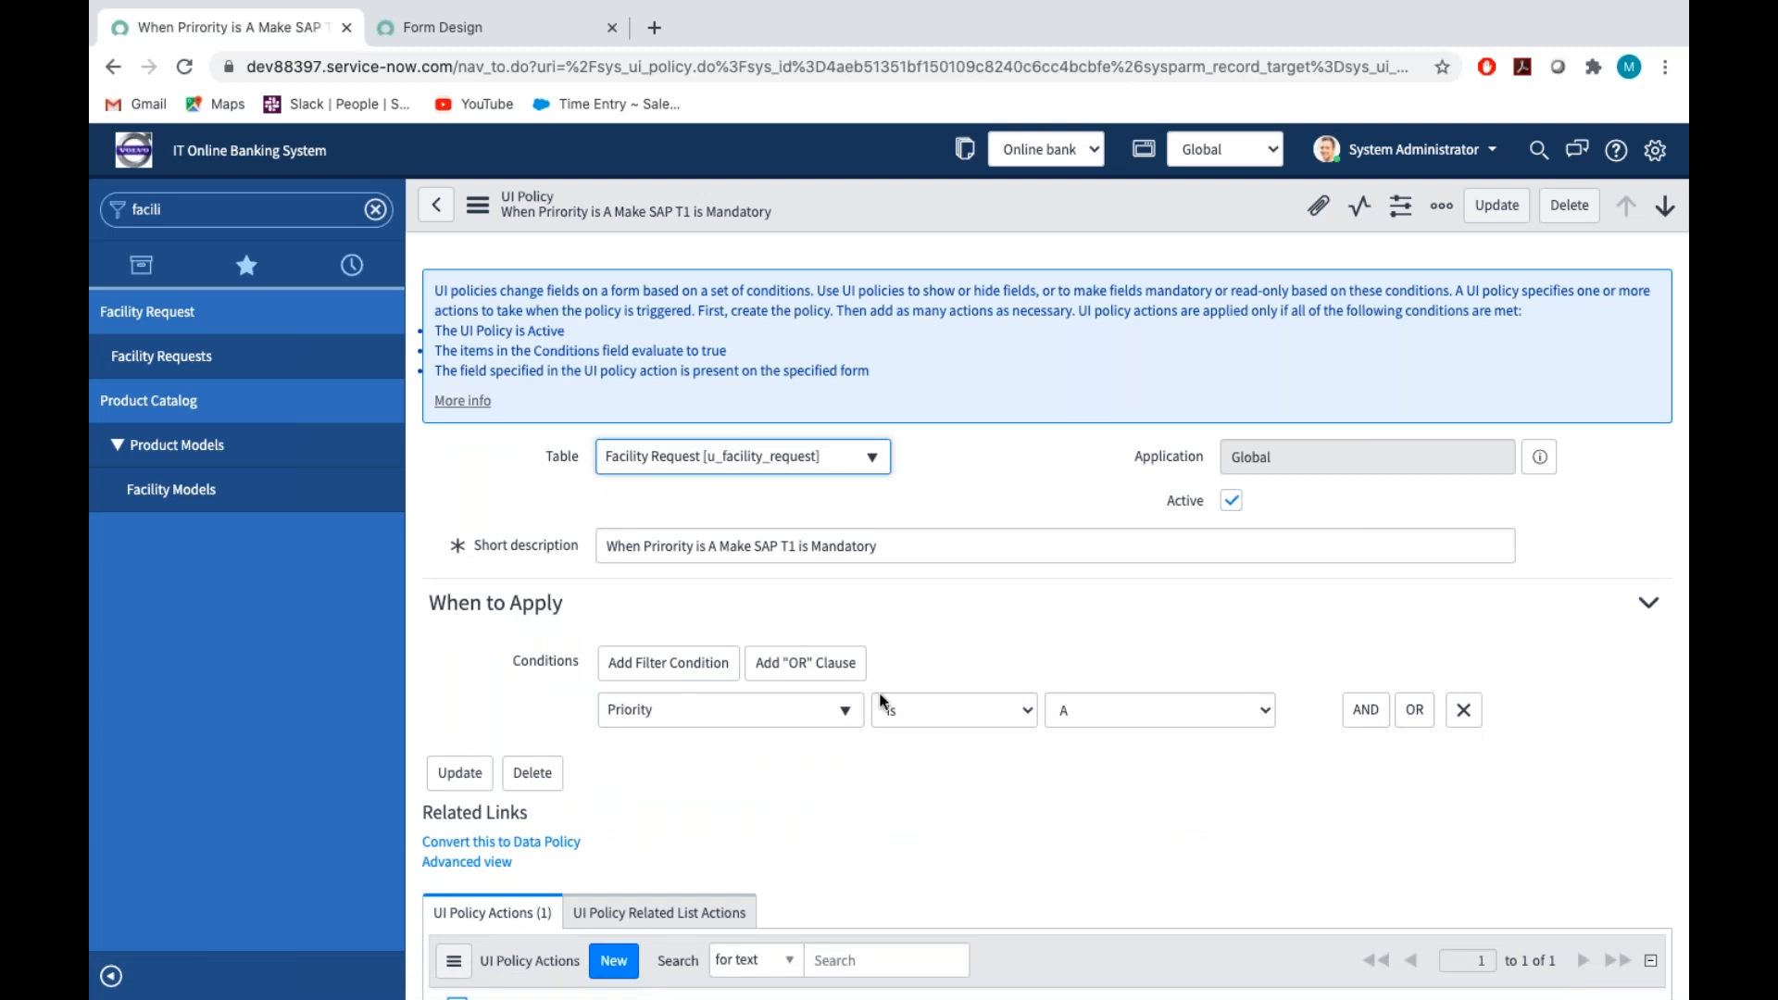
Switch the UI policy to its advanced view, turn off Reverse if false and save the record
scroll(882, 701, down, 1)
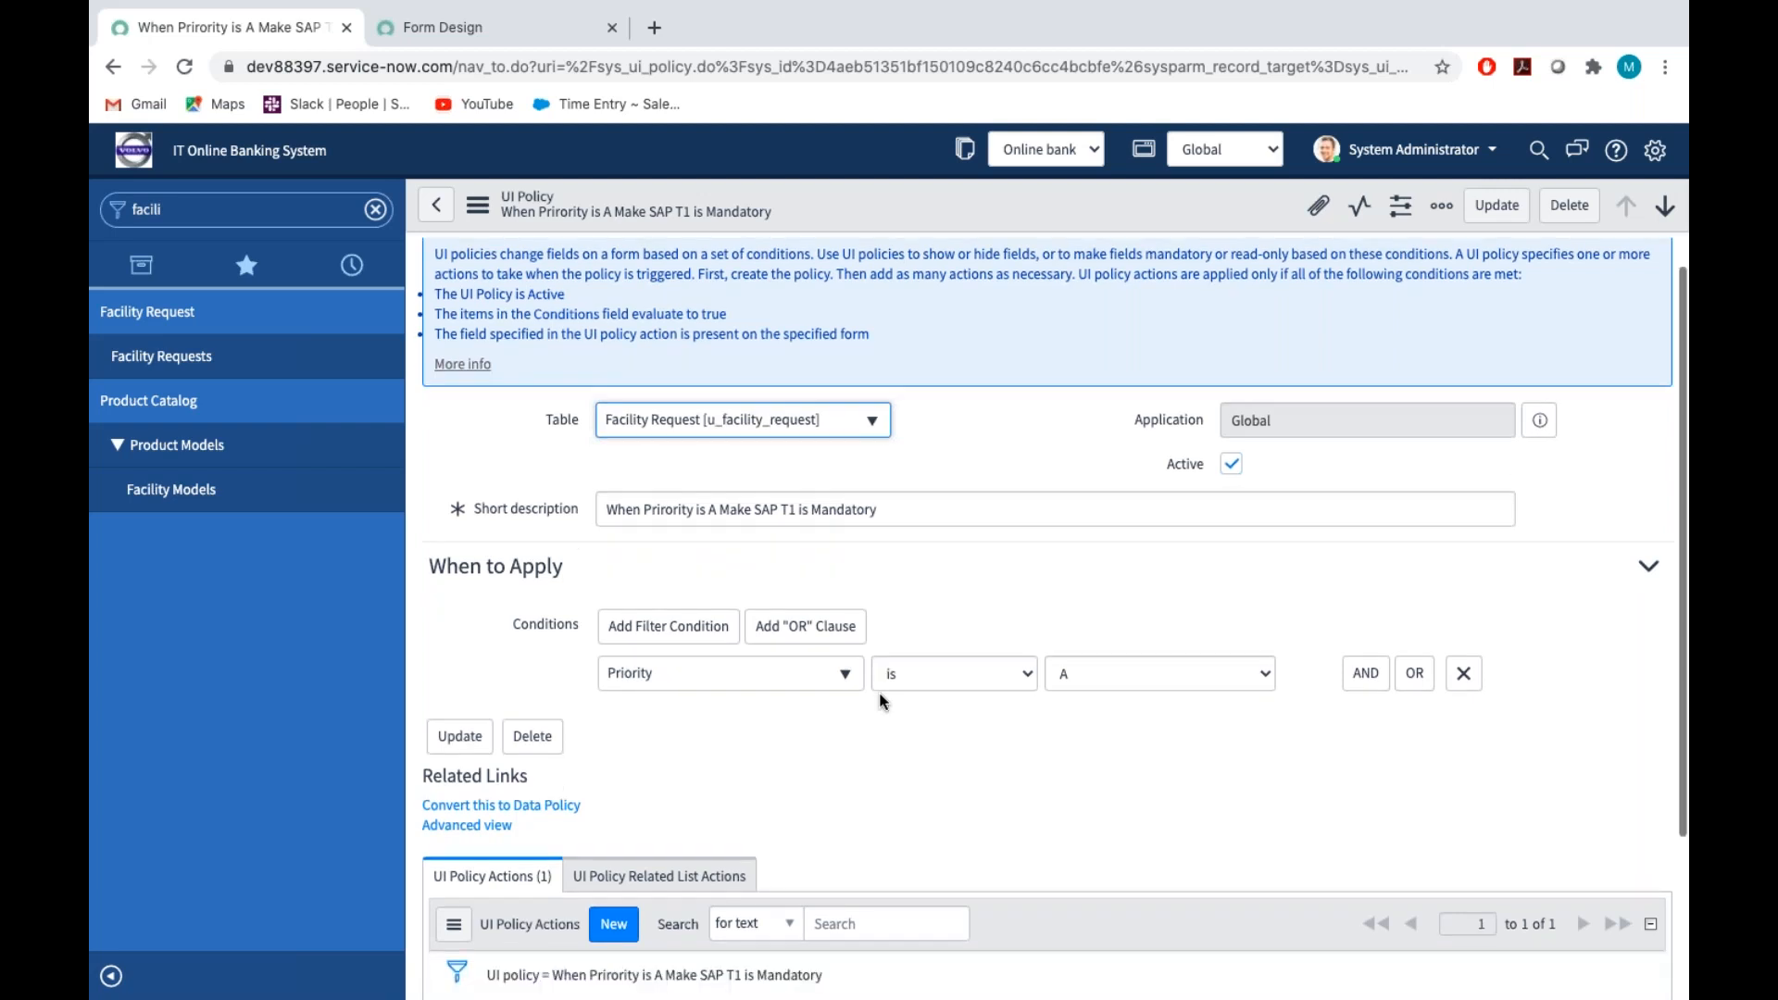
scroll(882, 701, down, 2)
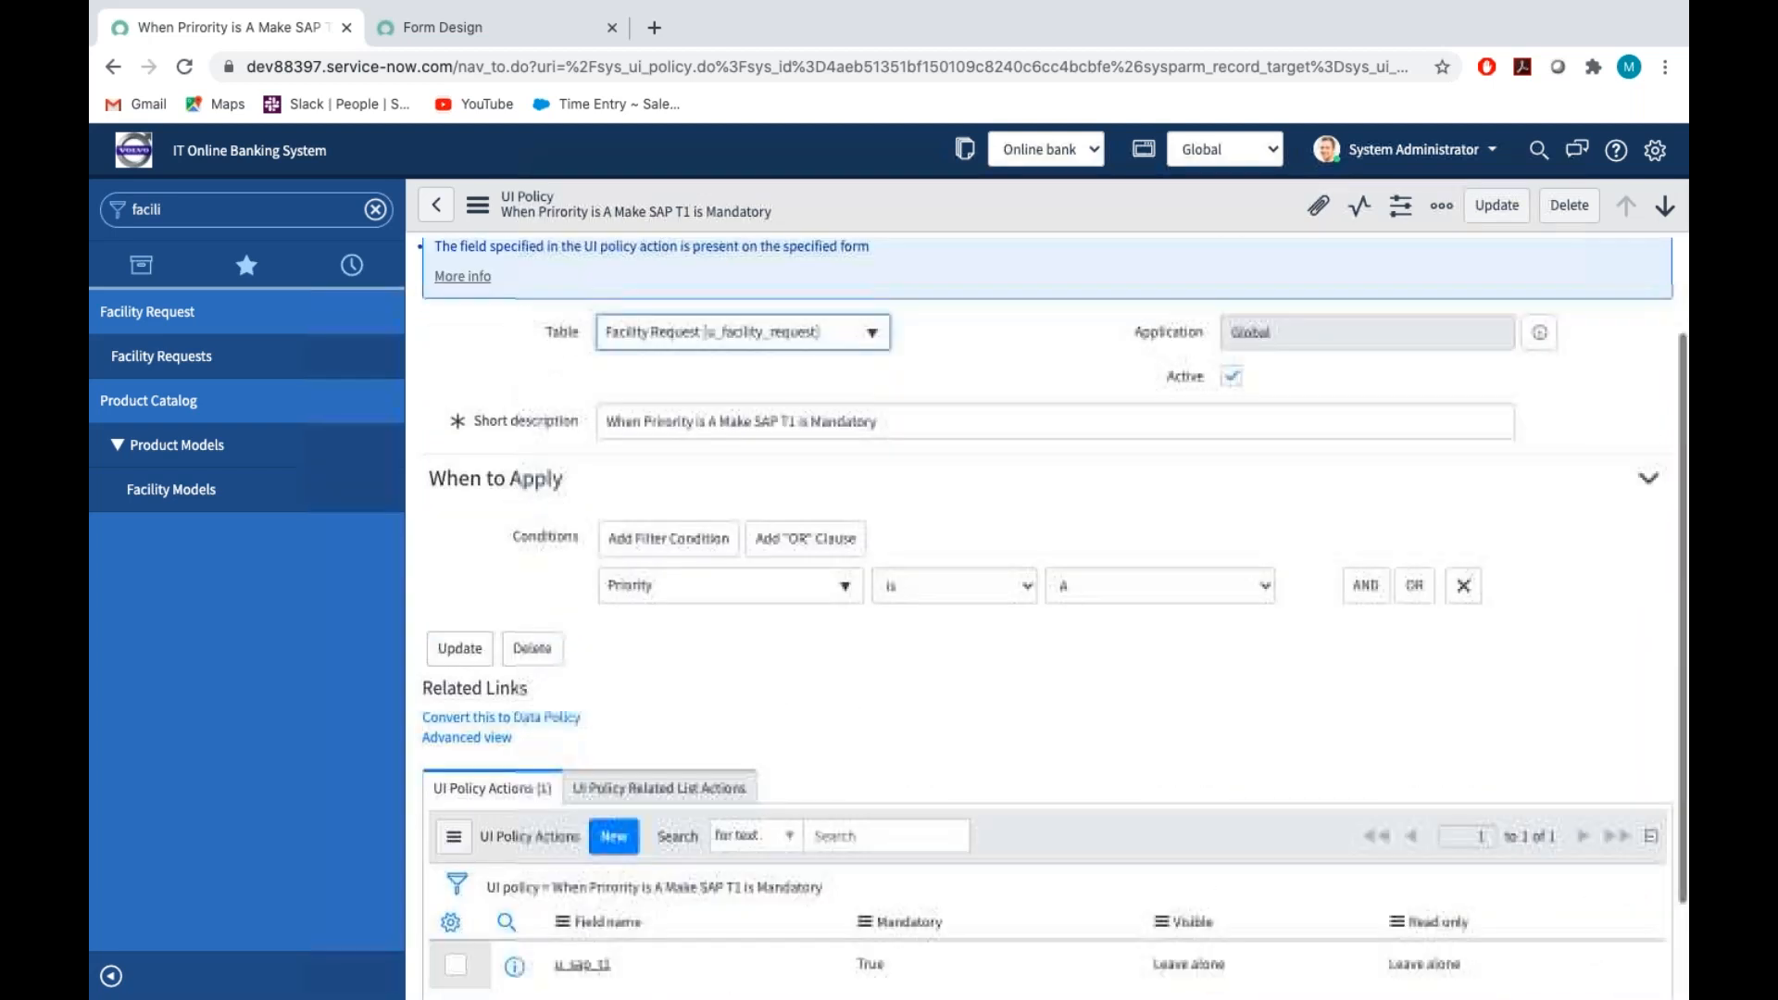
scroll(882, 702, up, 1)
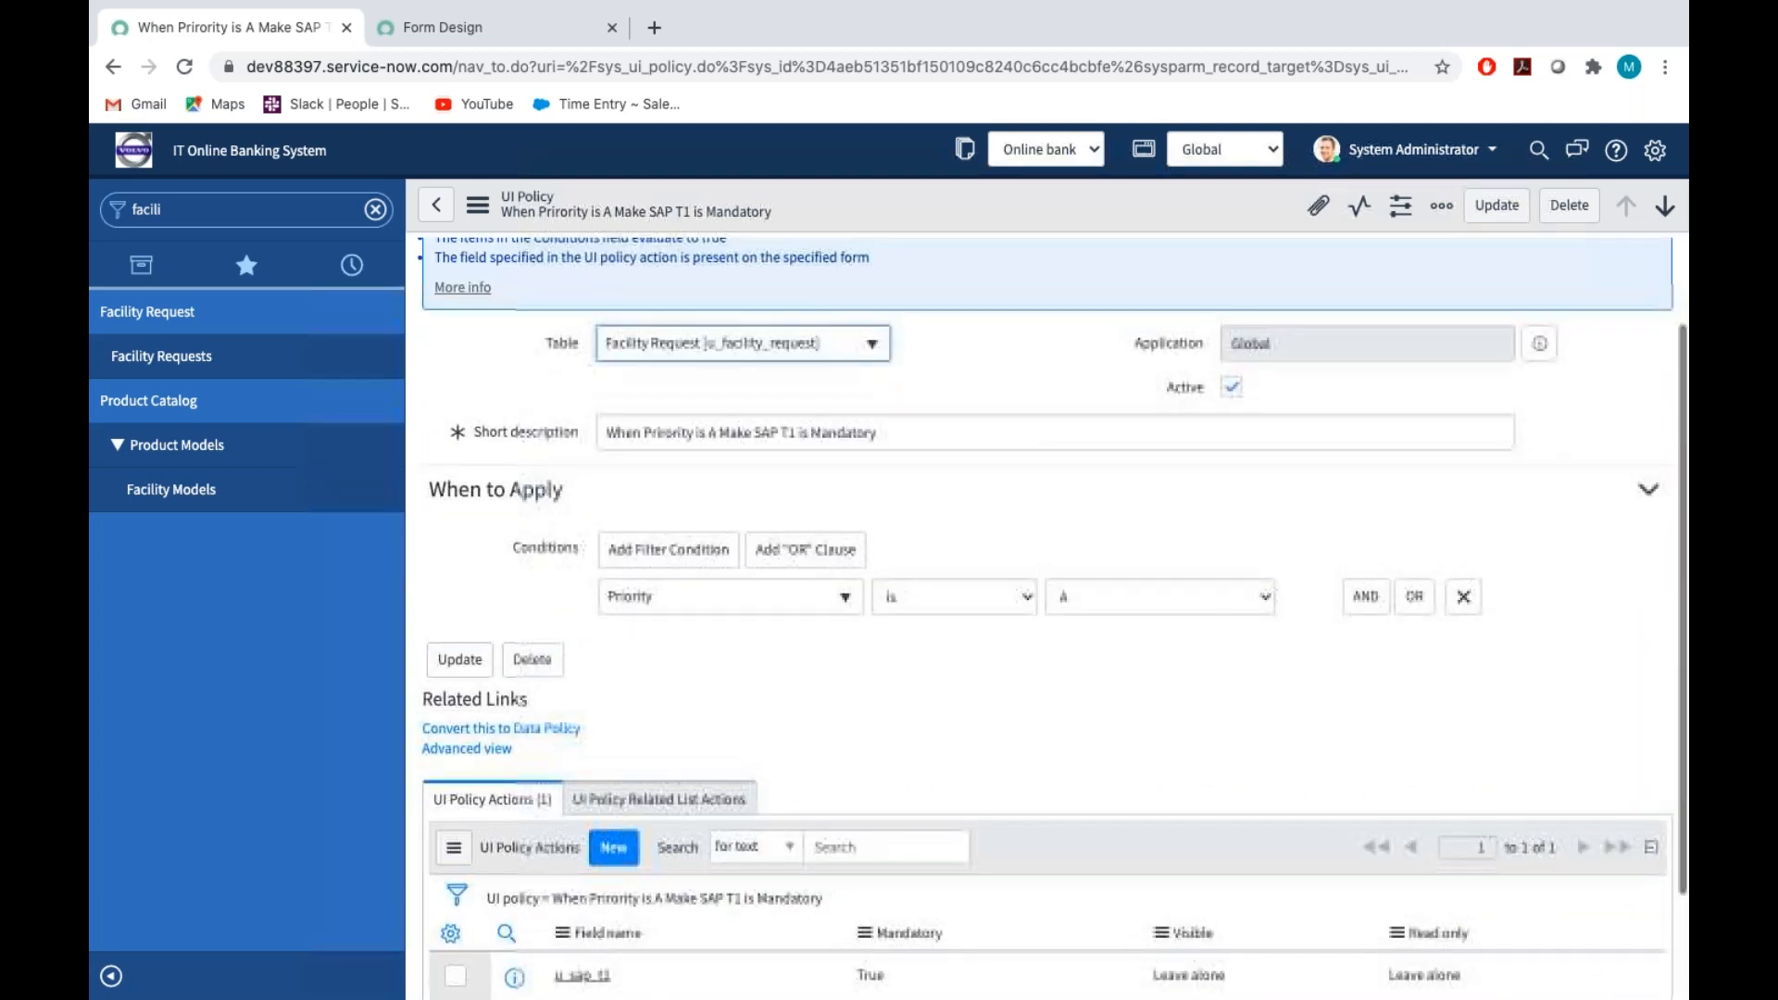
click(467, 749)
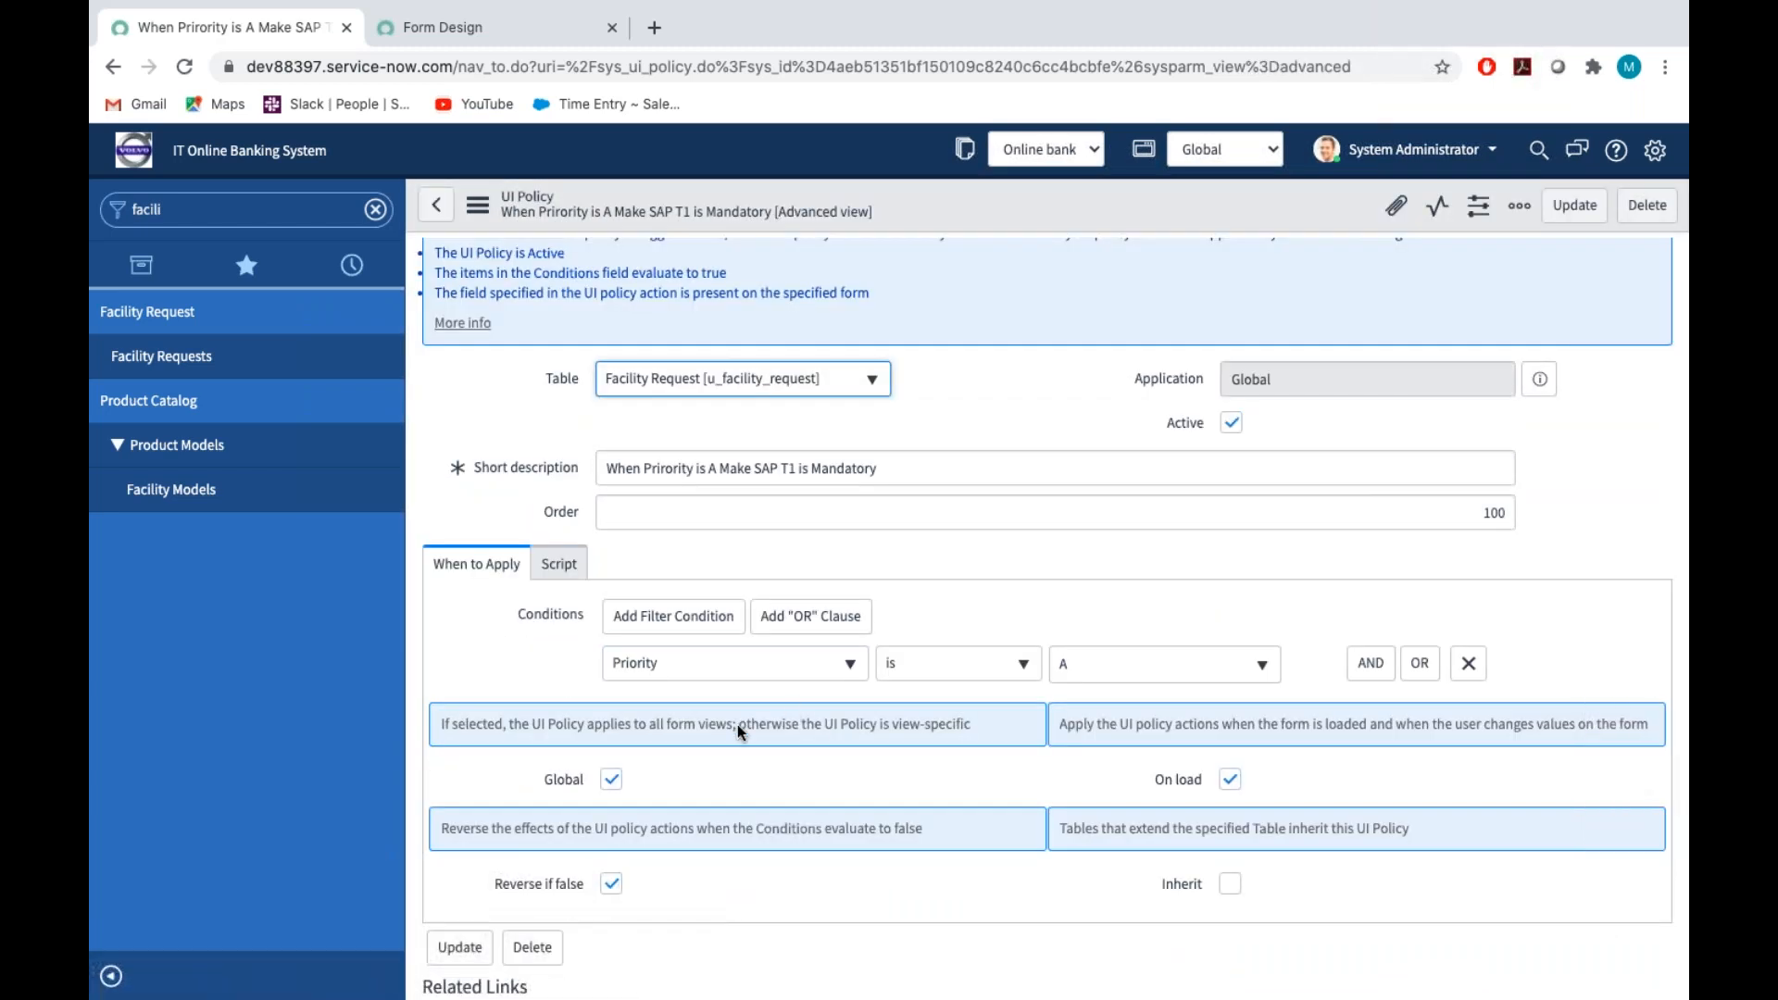
scroll(737, 724, down, 5)
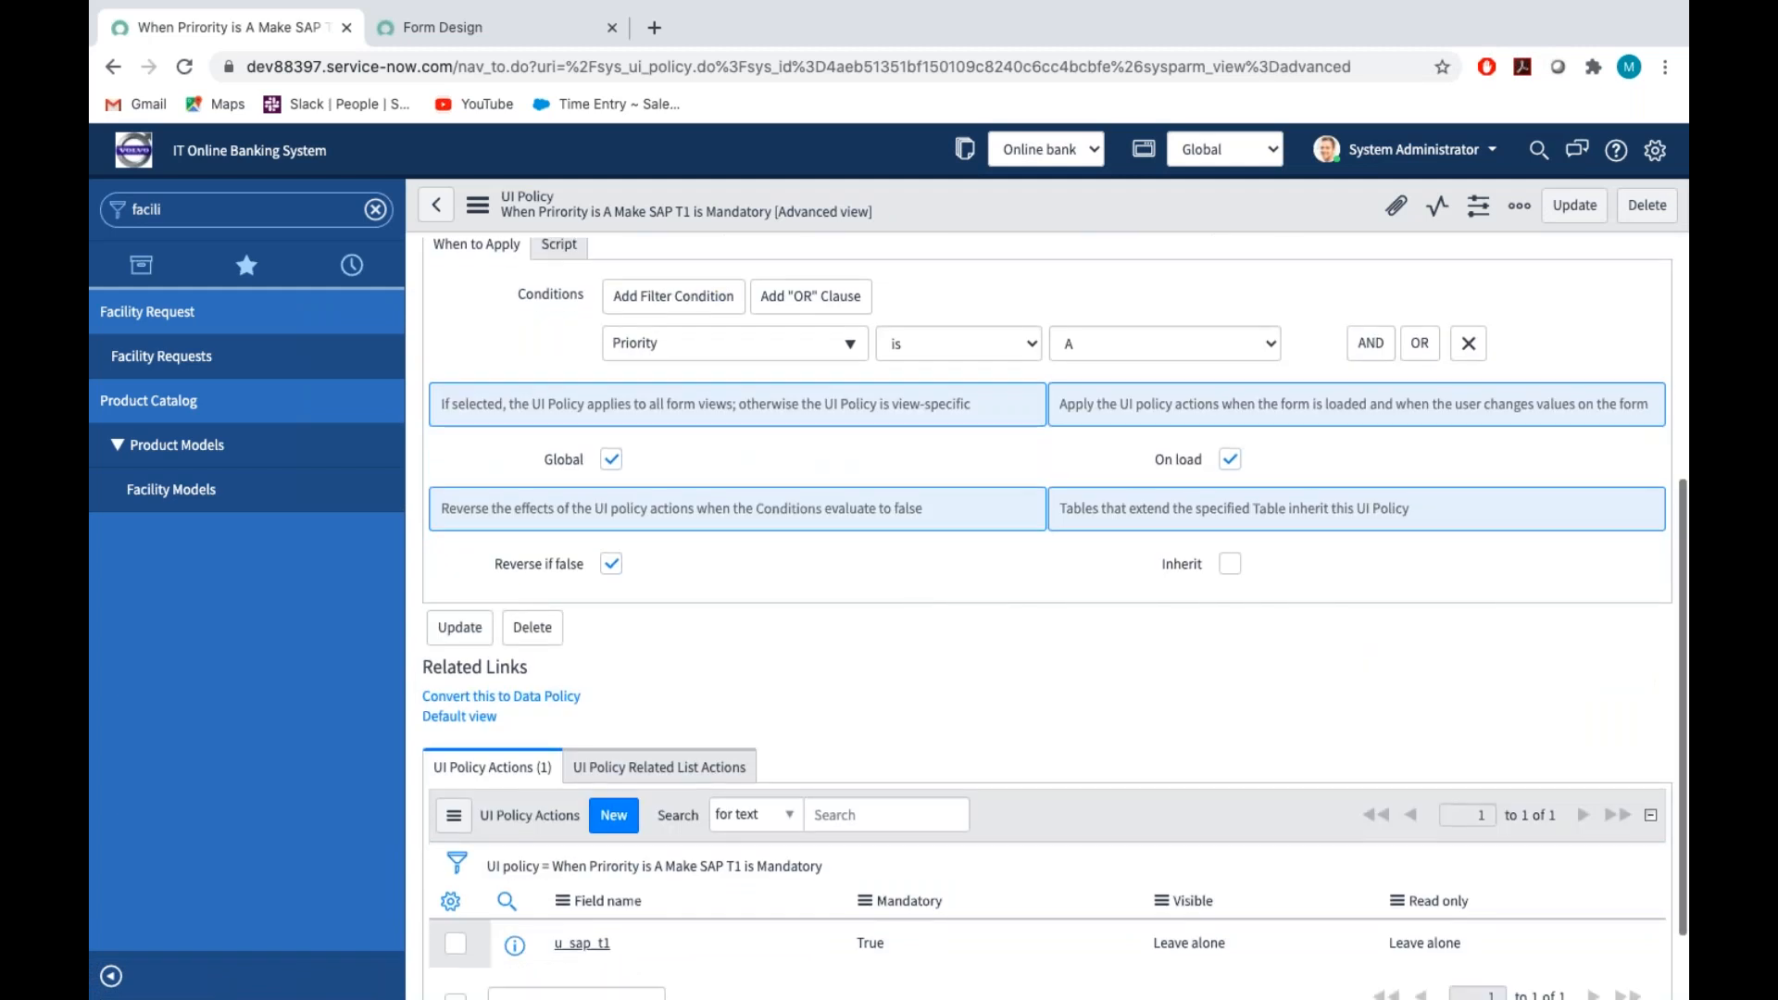
click(611, 449)
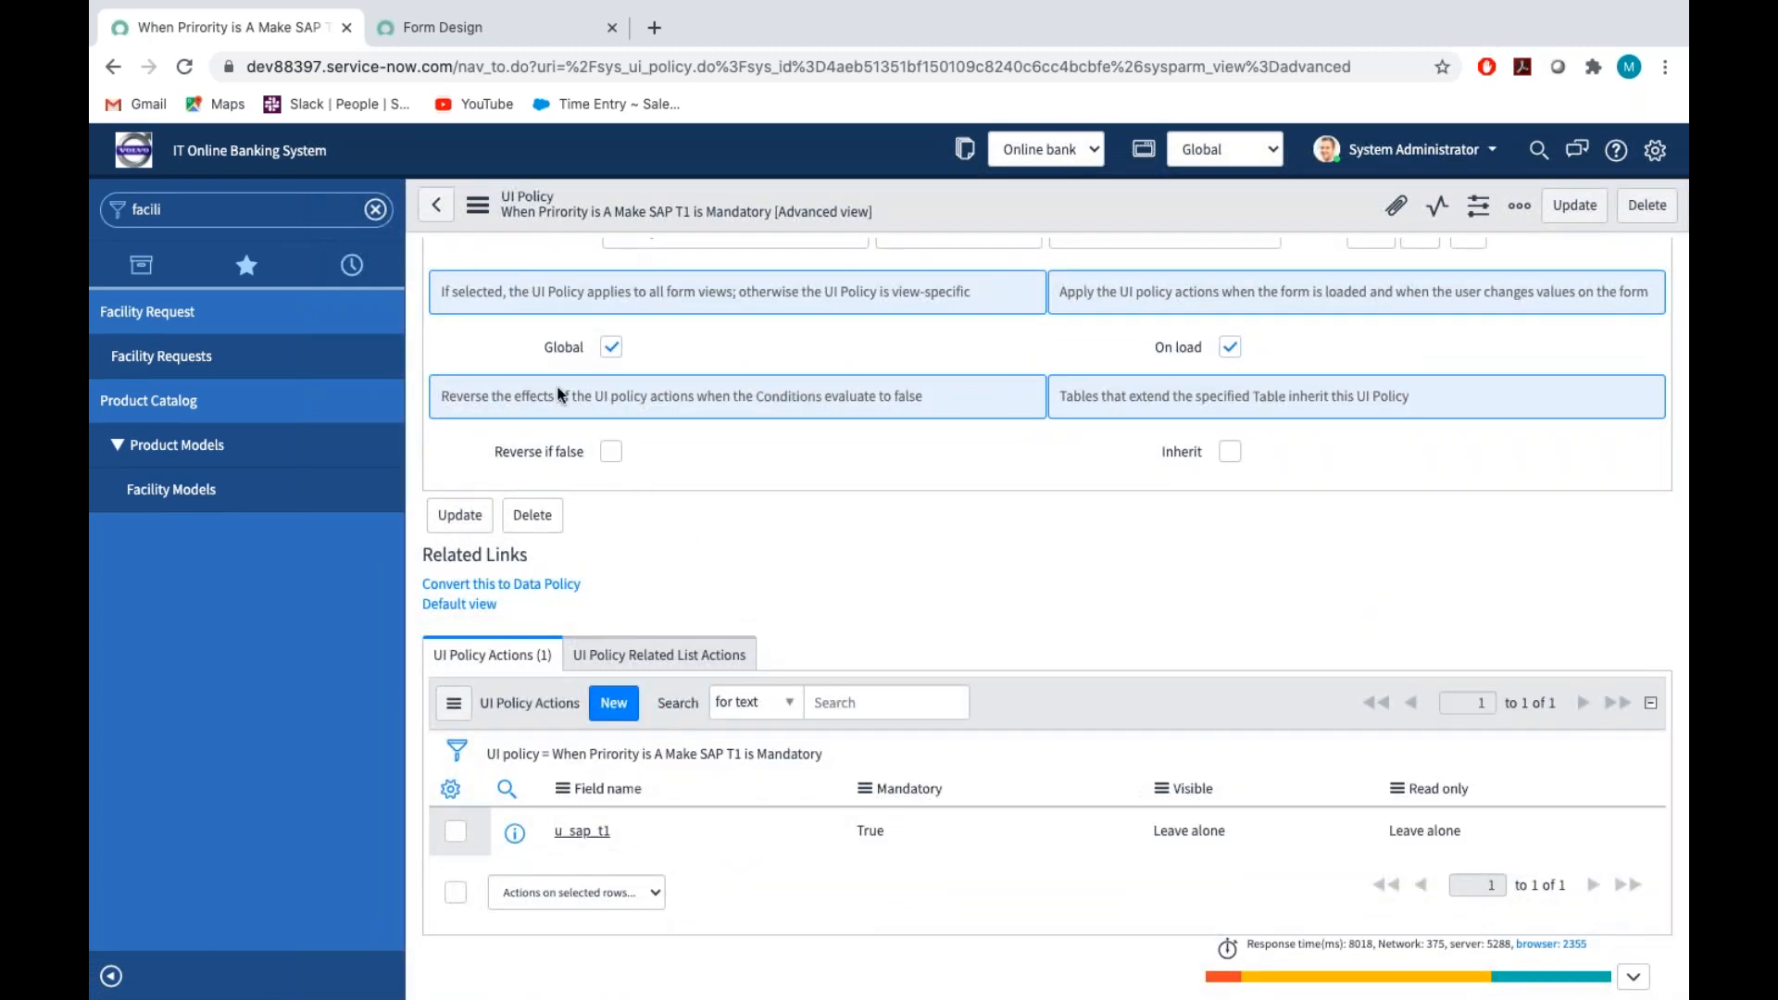
click(479, 204)
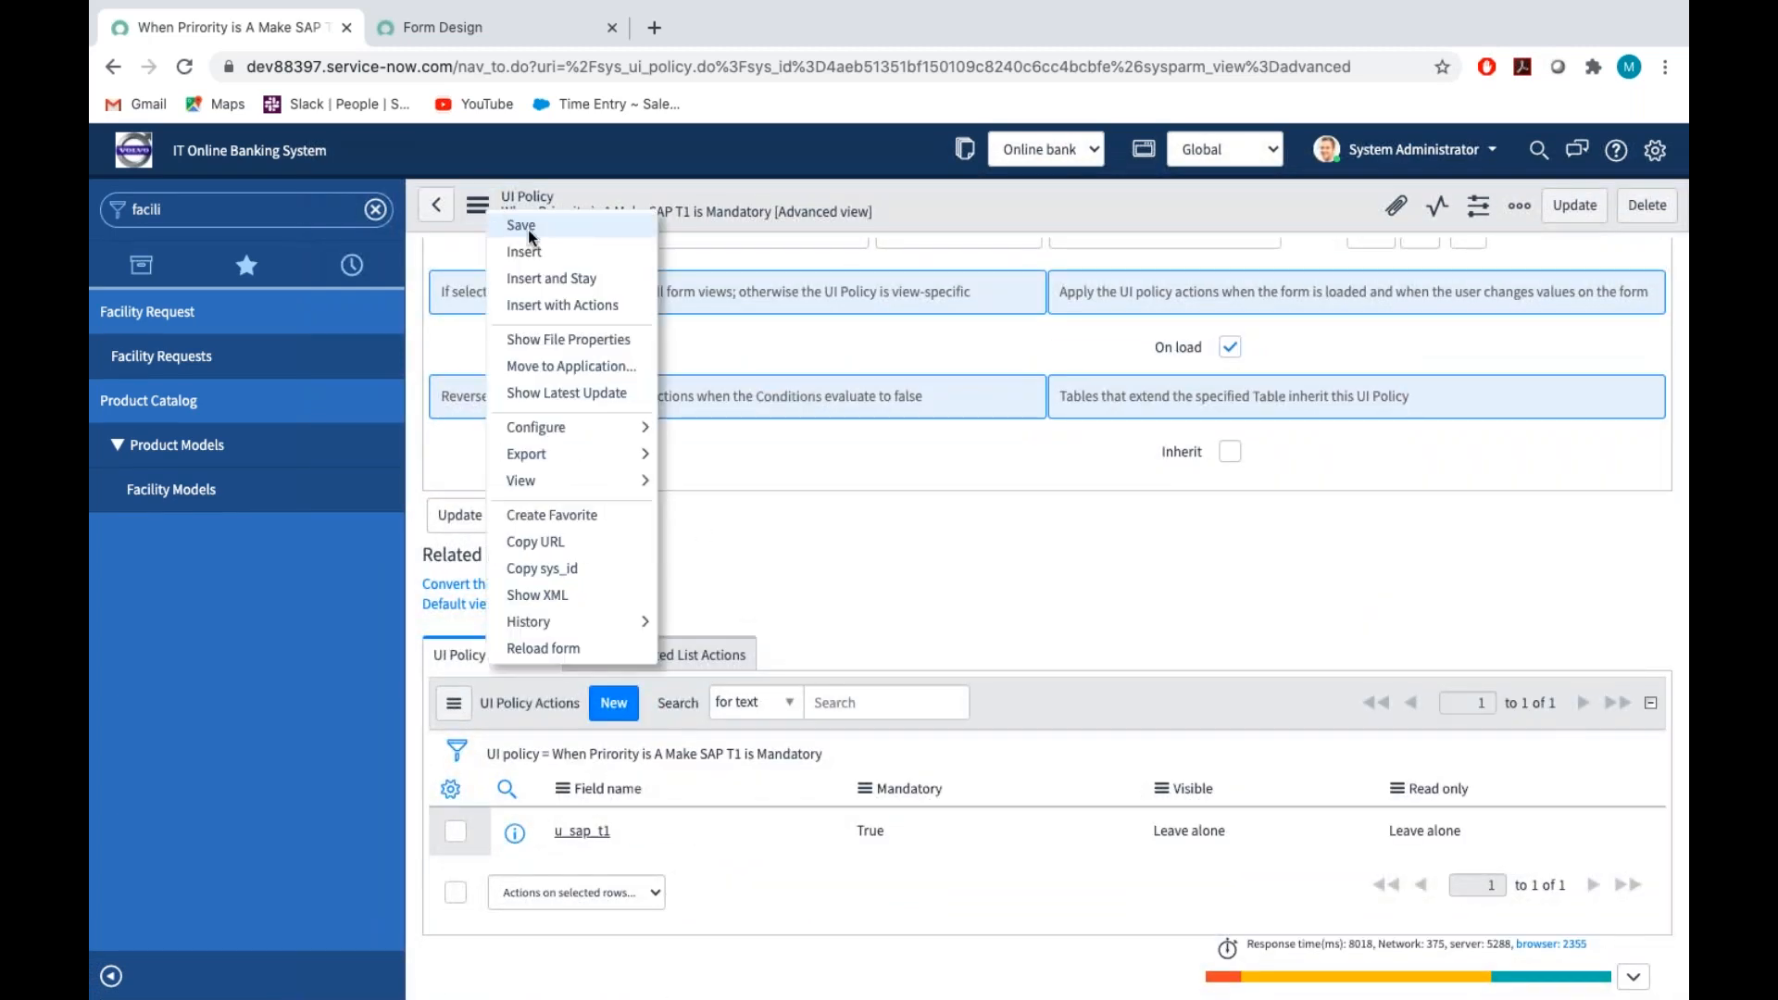
click(522, 226)
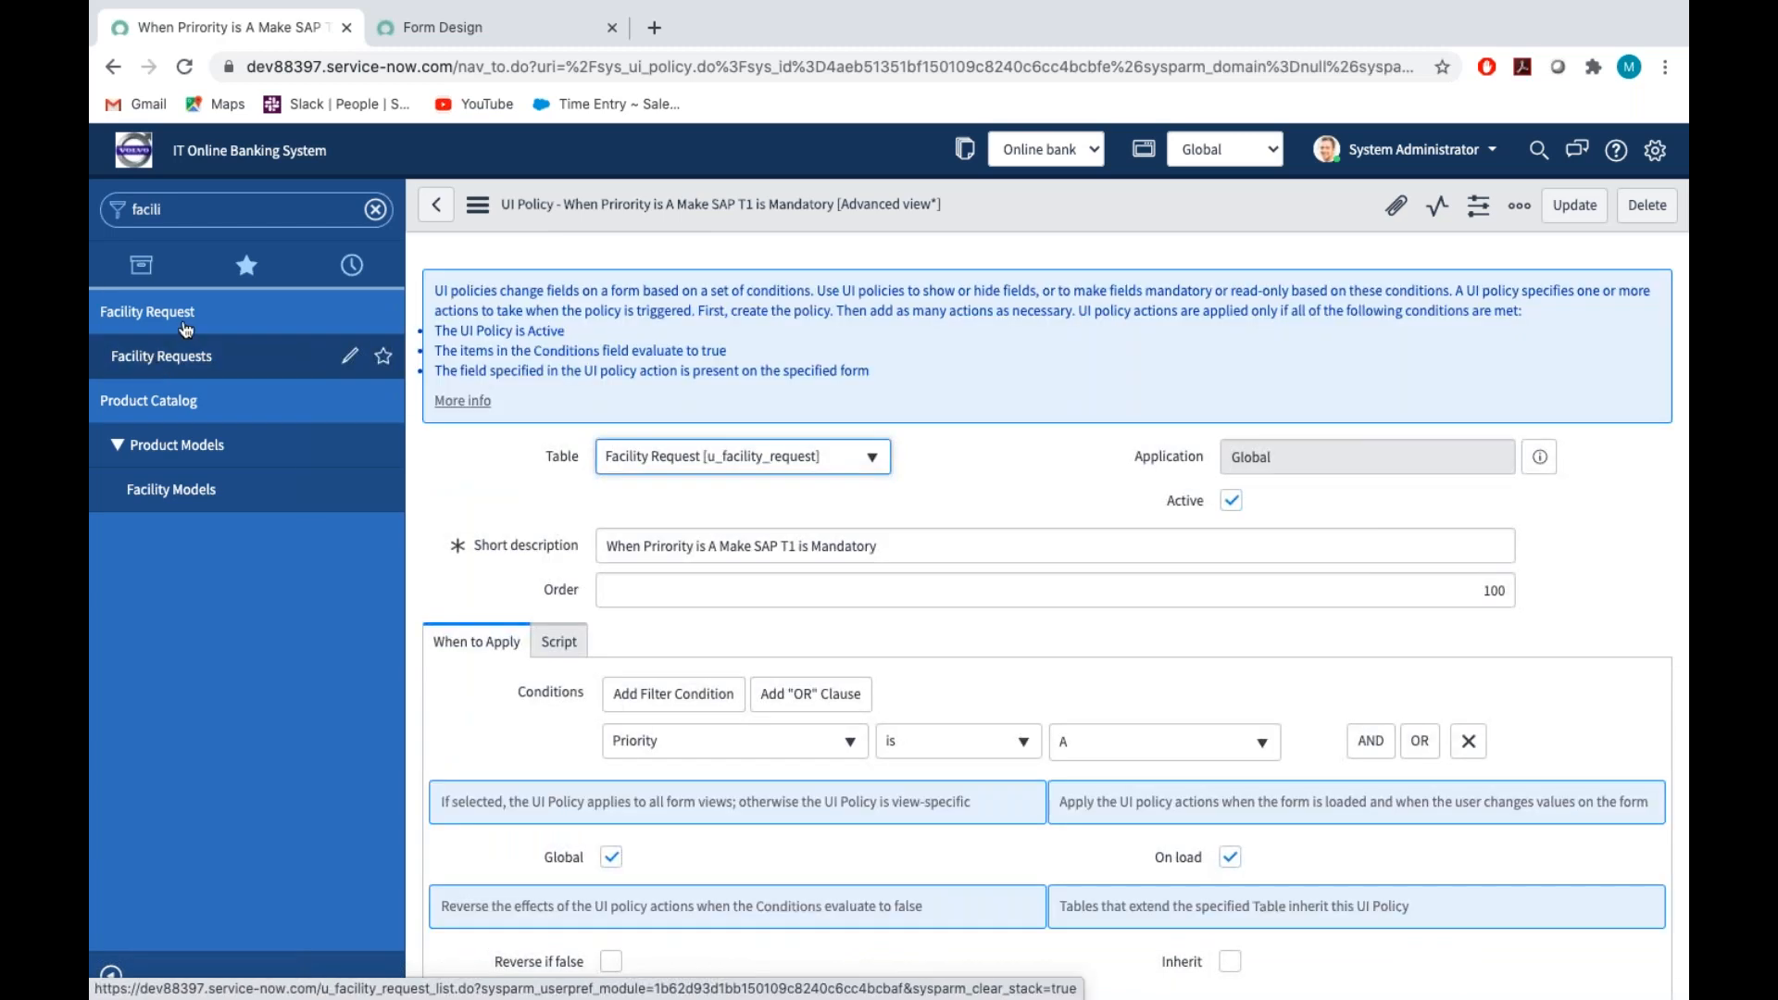
Open Facility Requests in a separate browser tab and start a new request with the first listed user as caller
super+click(202, 357)
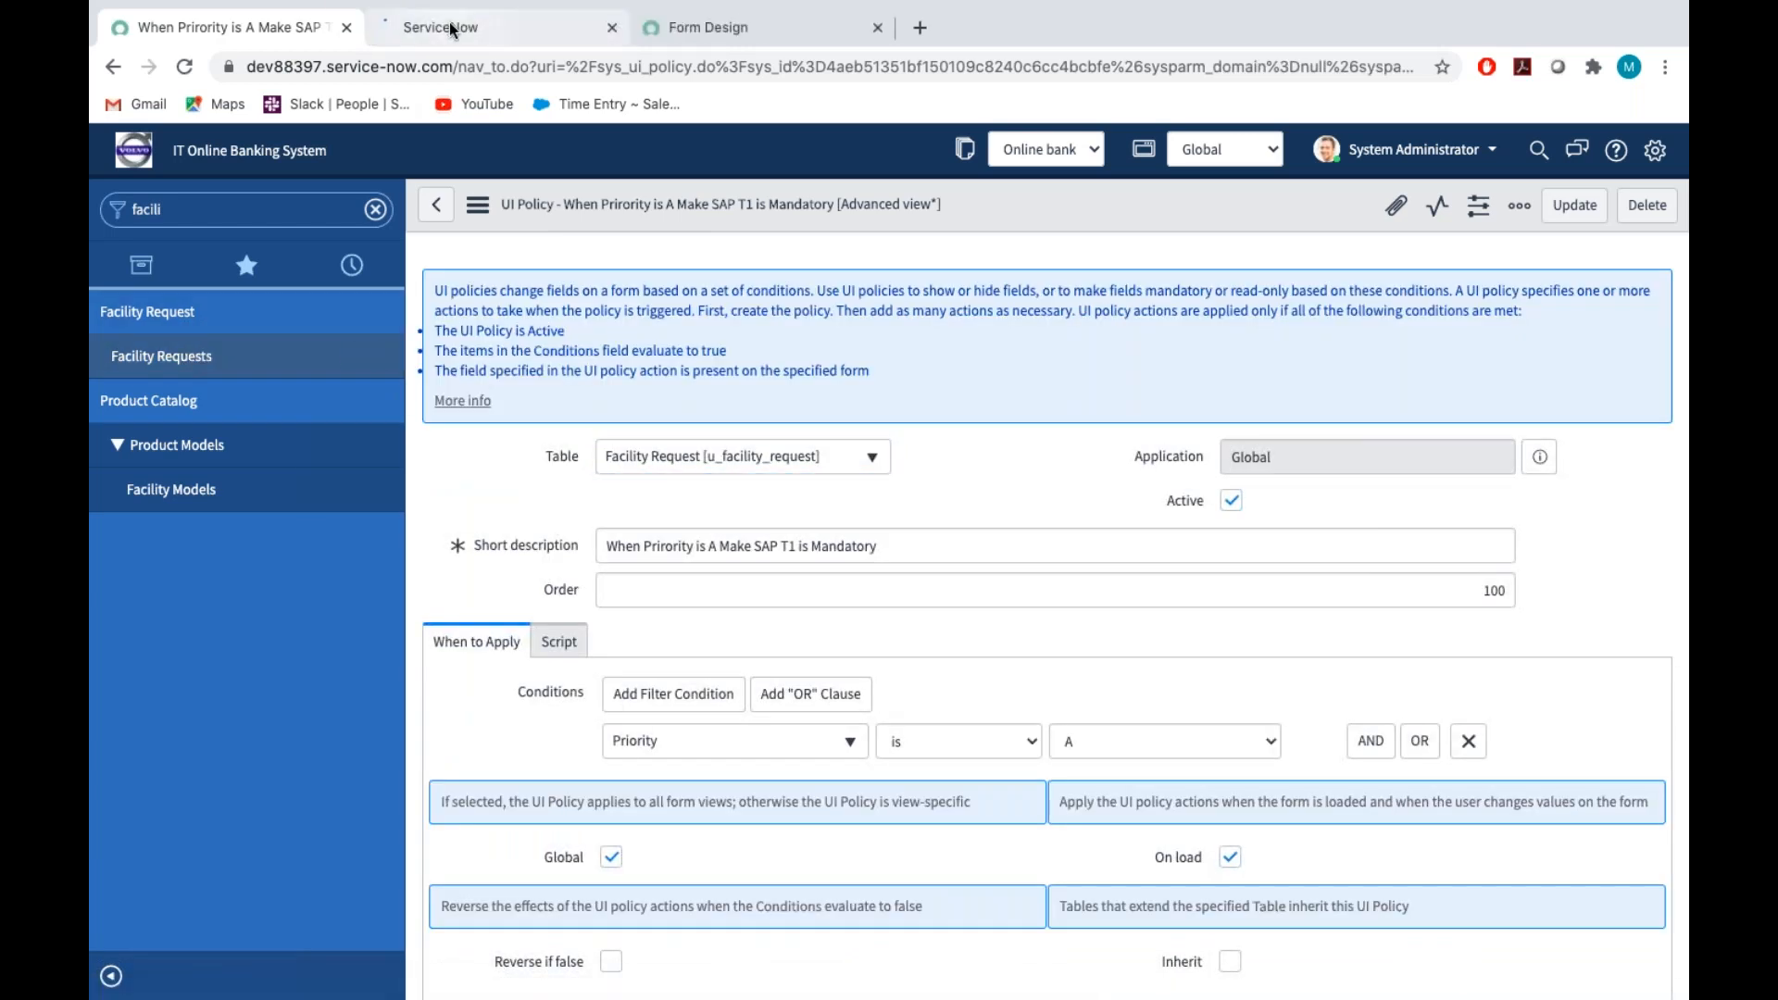
click(453, 27)
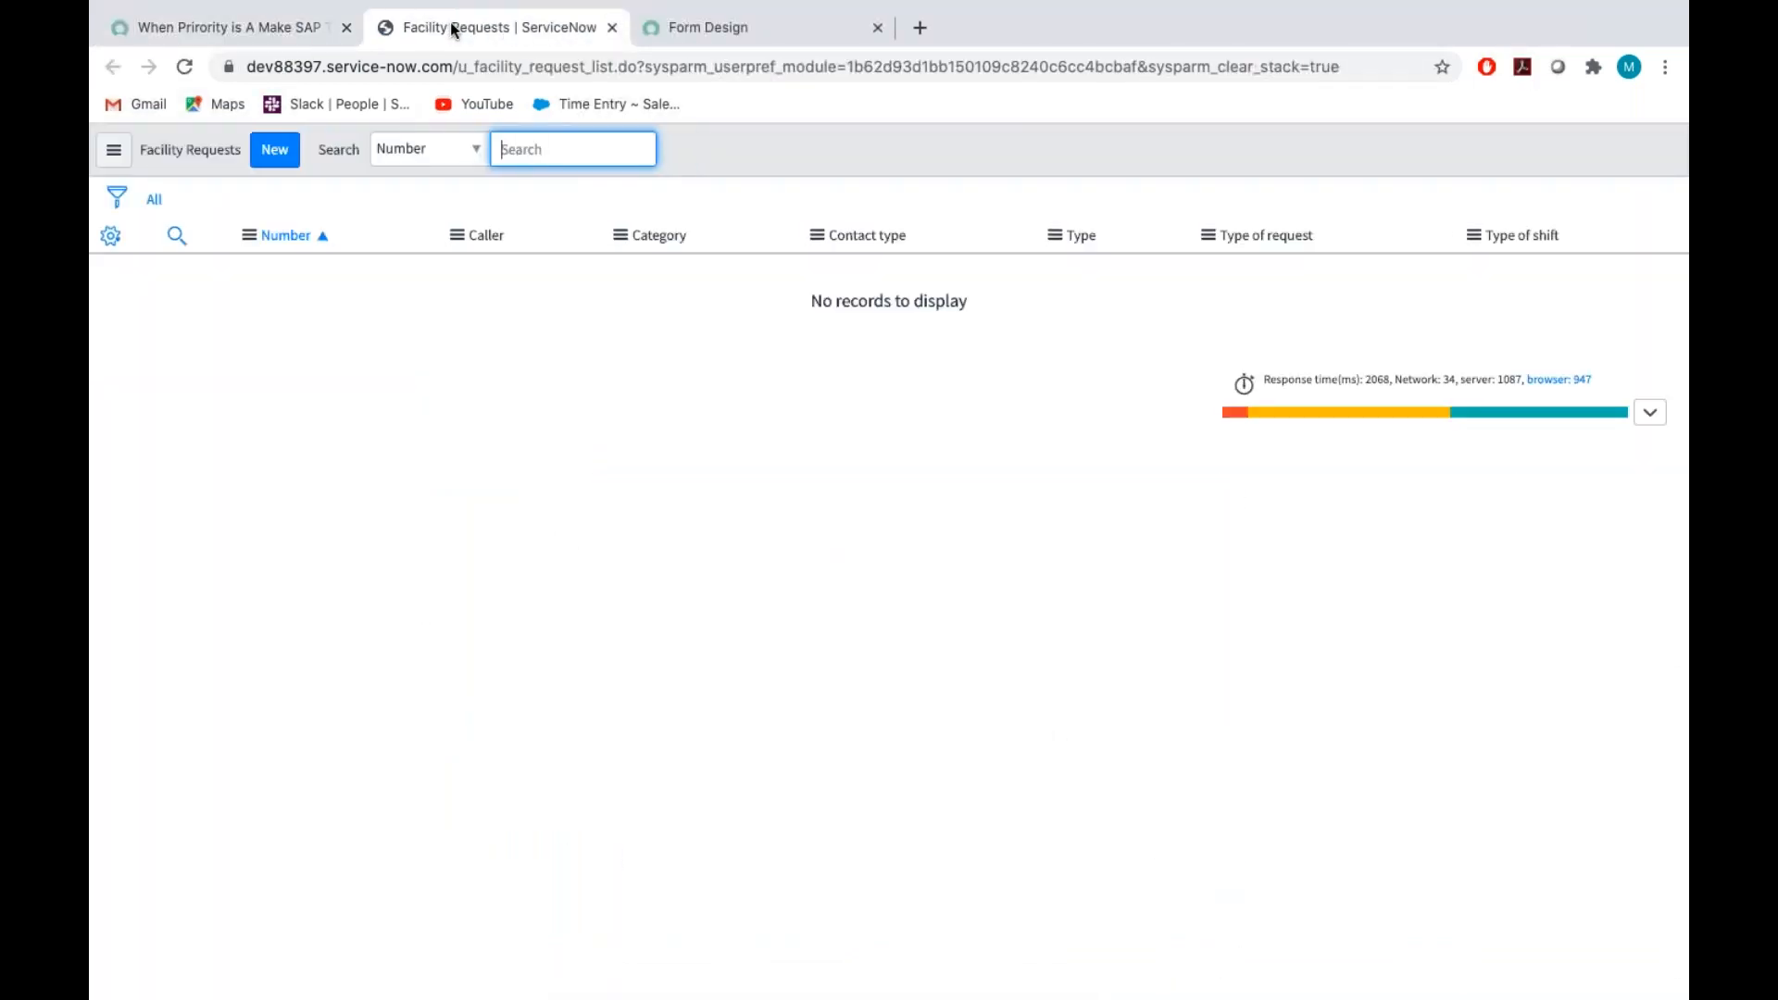
click(275, 154)
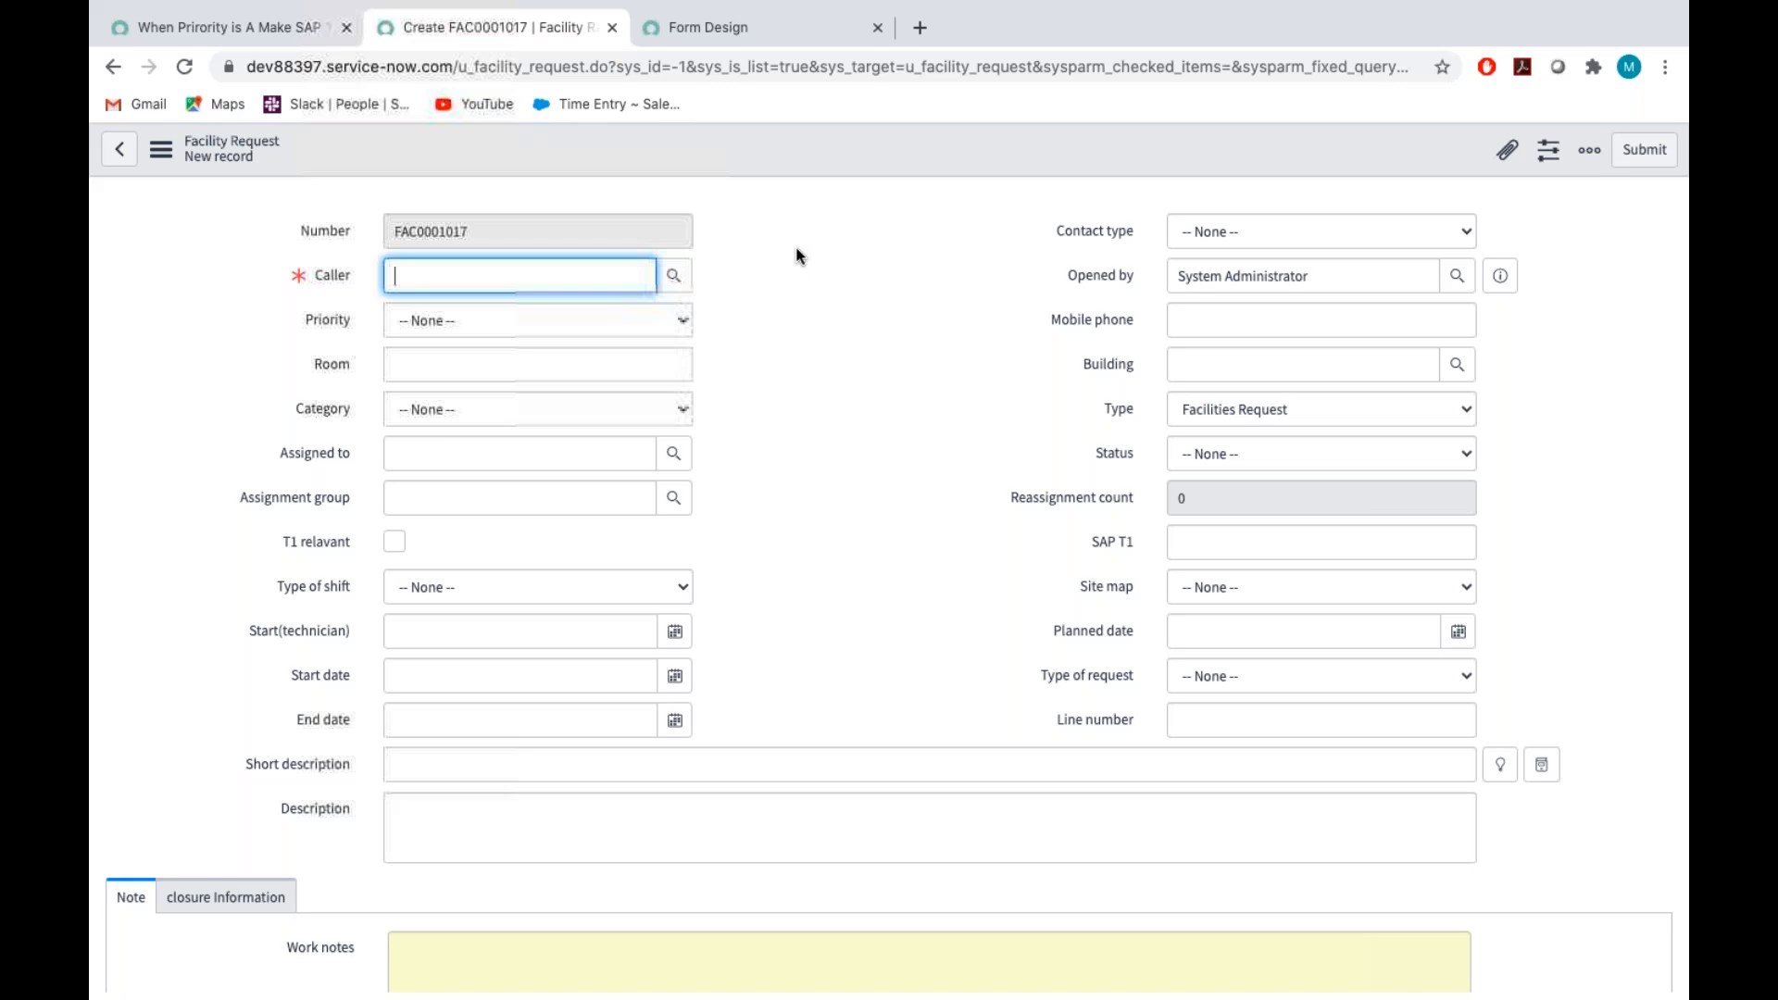
click(673, 275)
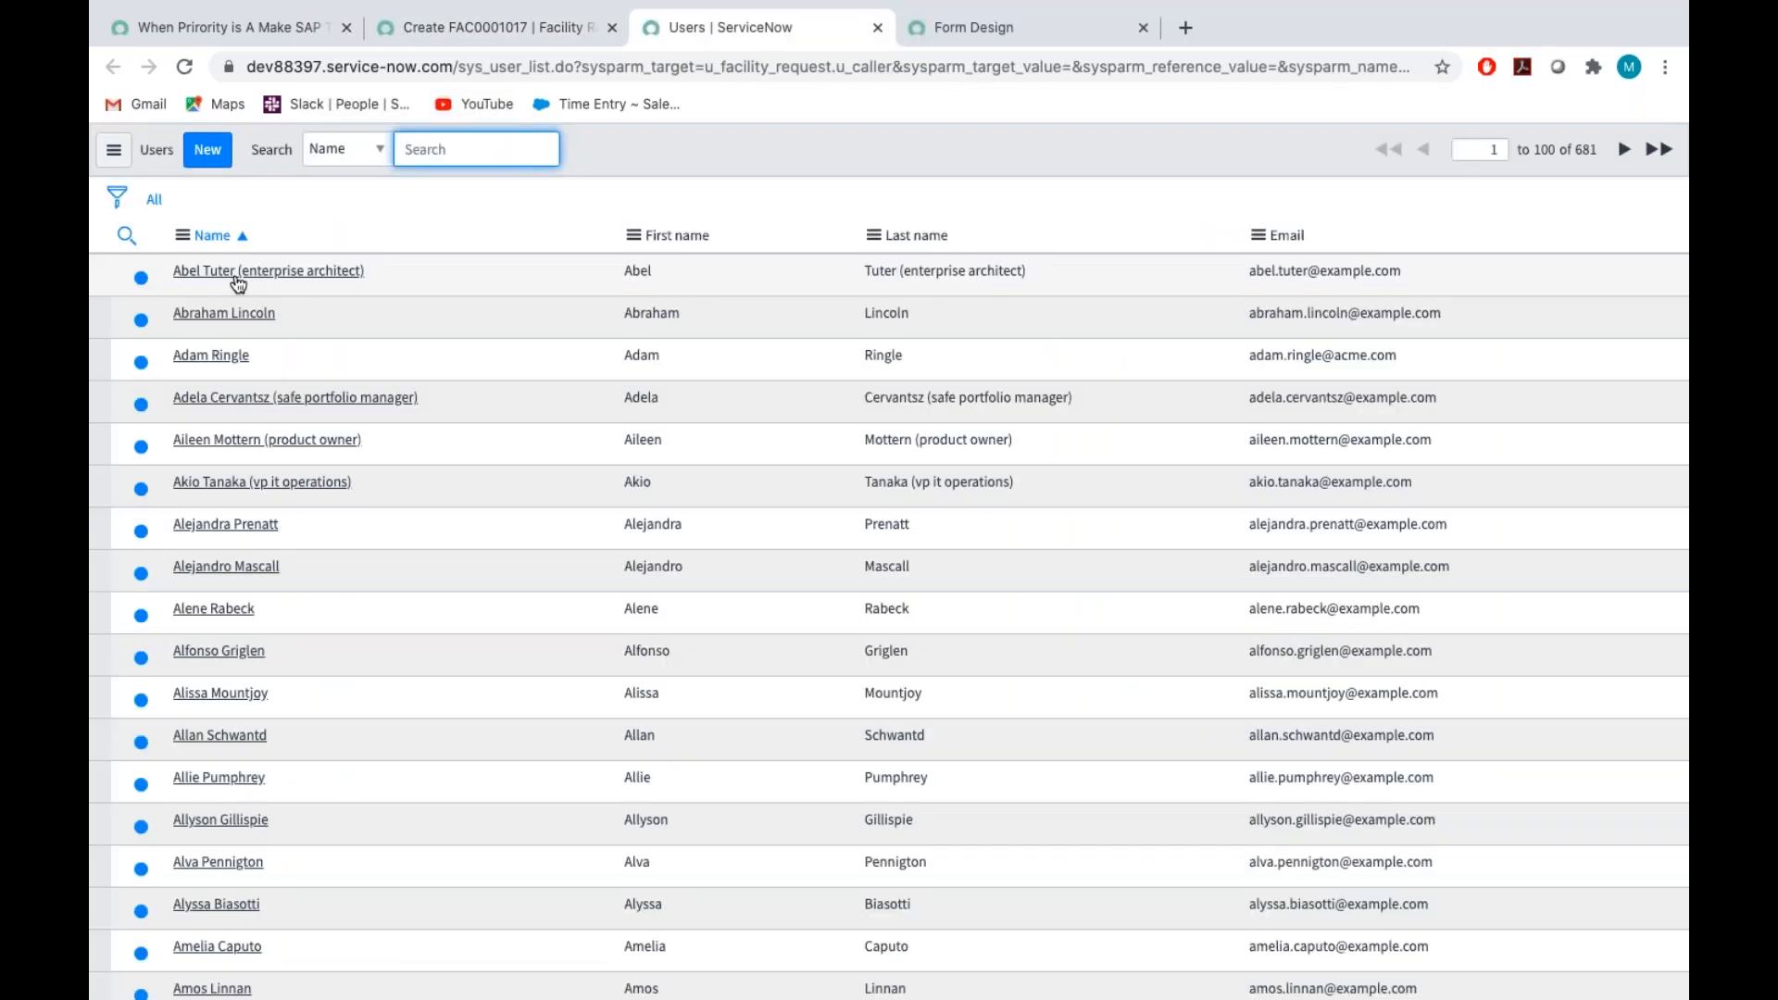
click(238, 274)
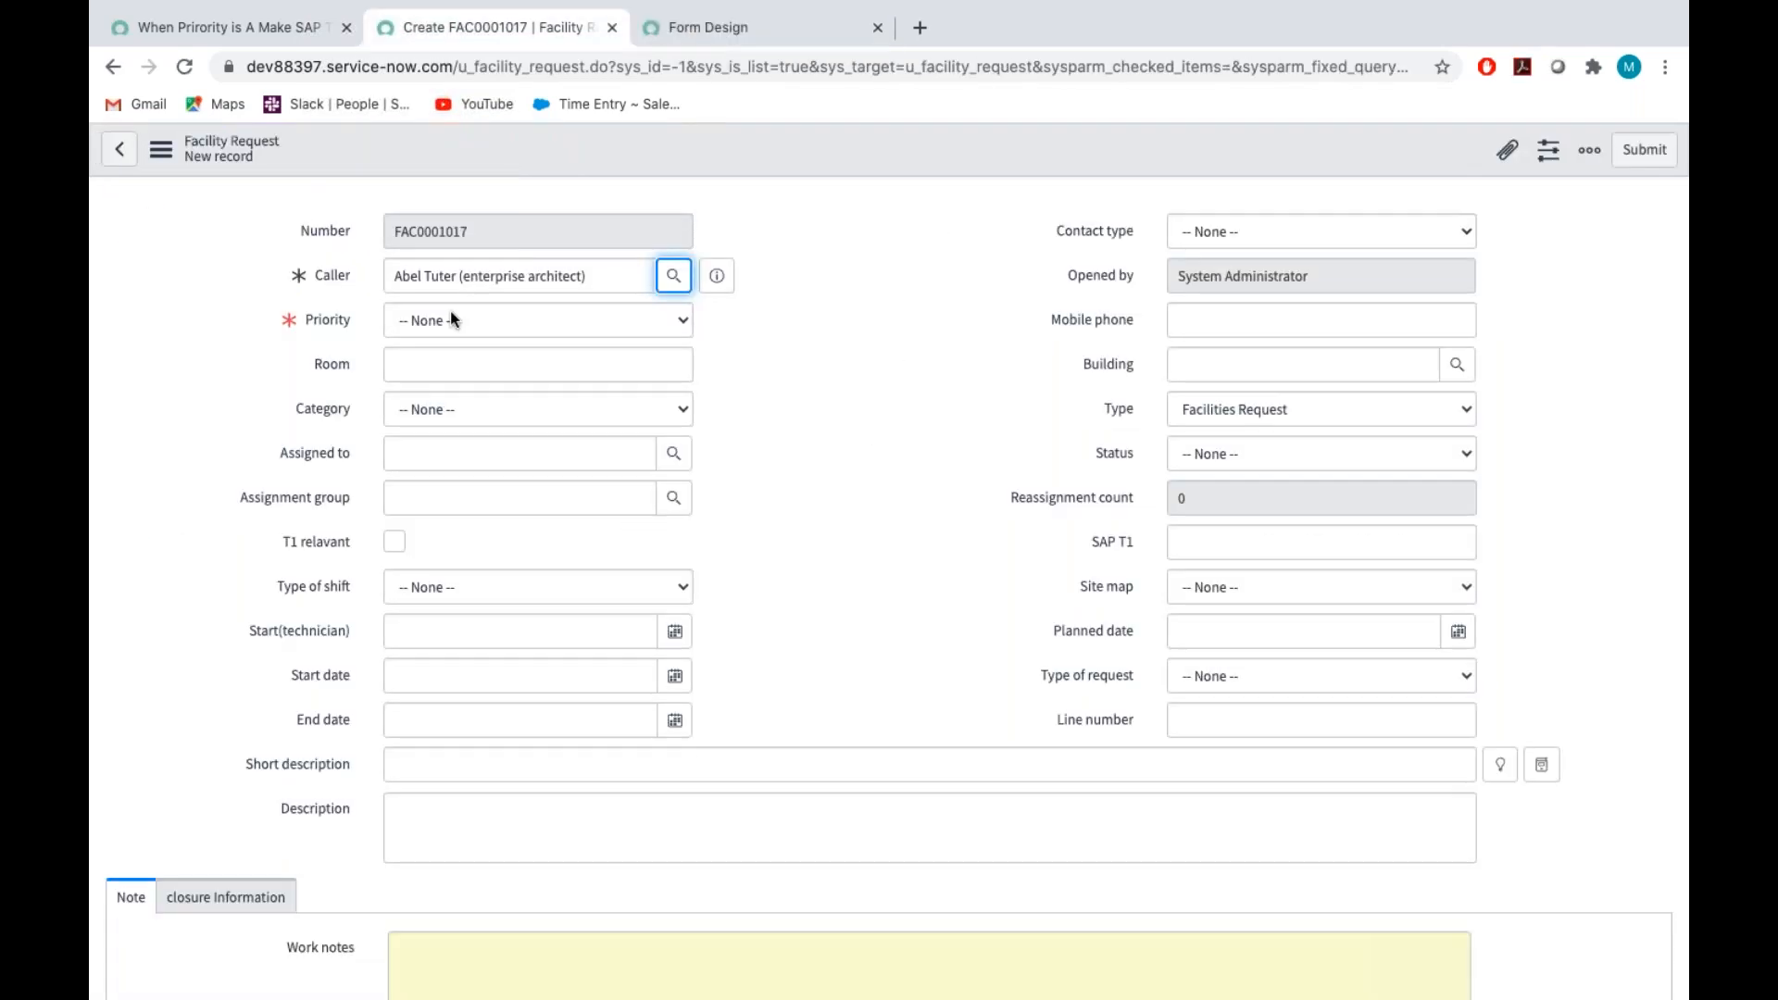
Test the SAP T1 policy without Reverse if false by setting the new request's Priority to A and C in turn
click(453, 320)
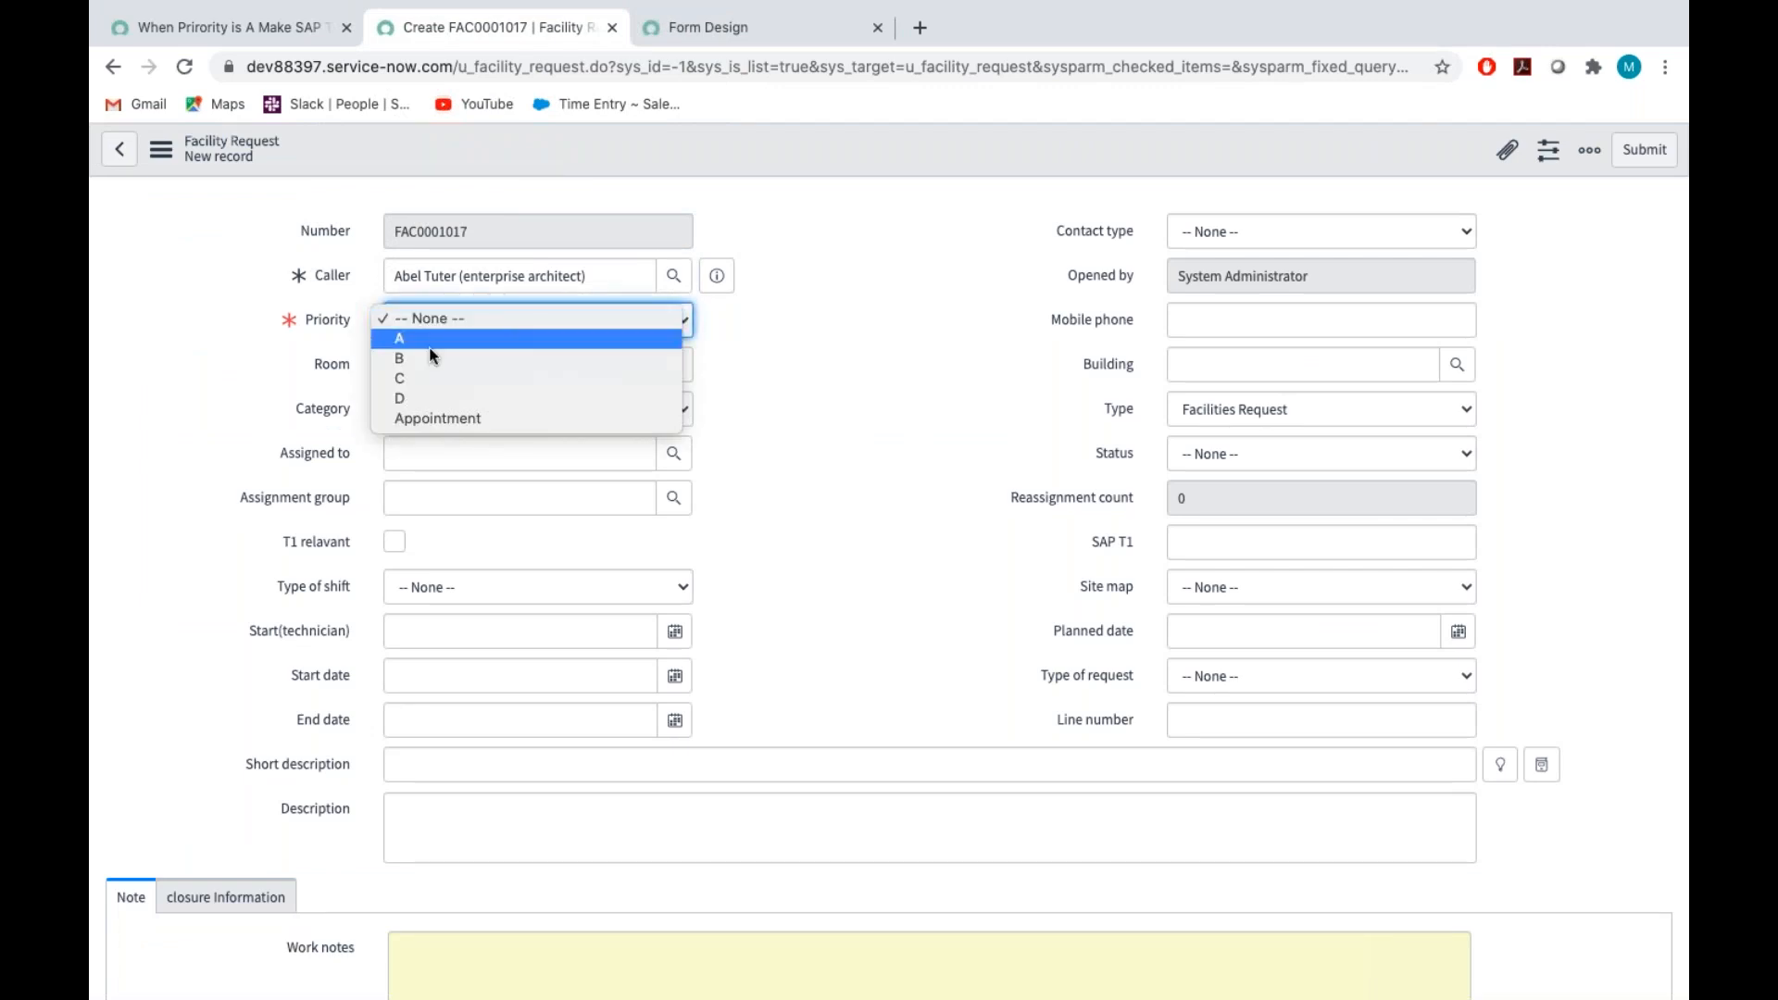
click(431, 343)
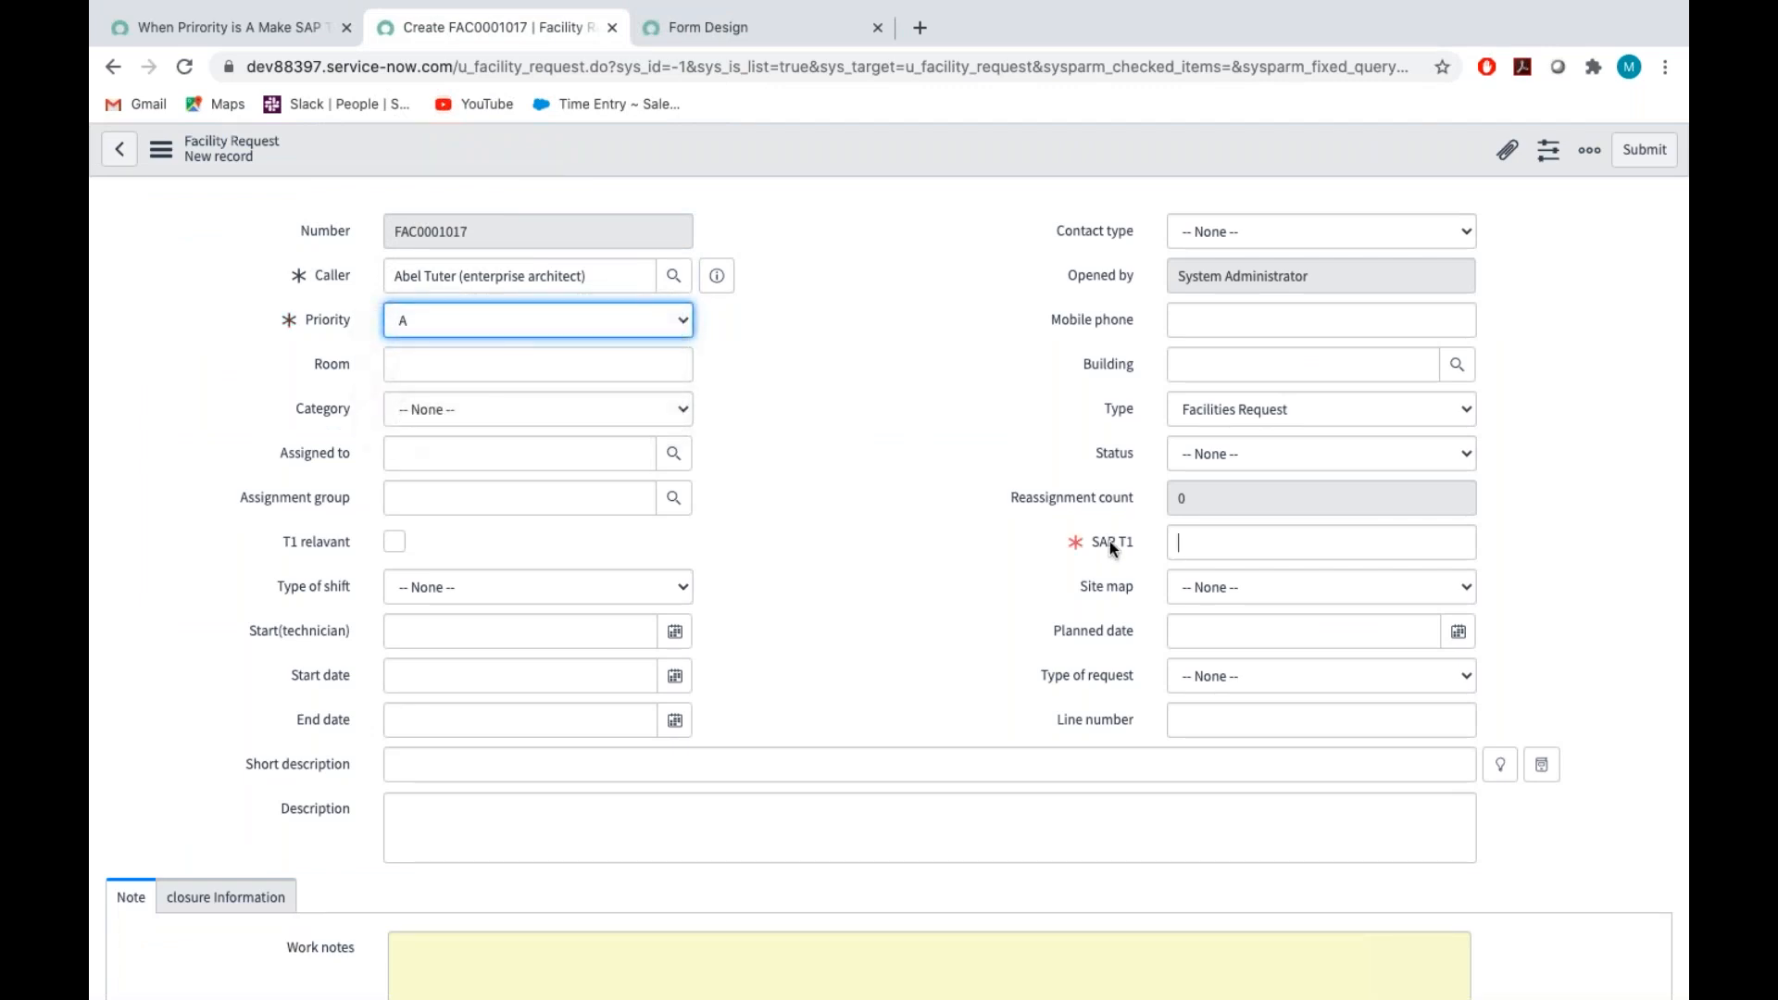
click(500, 322)
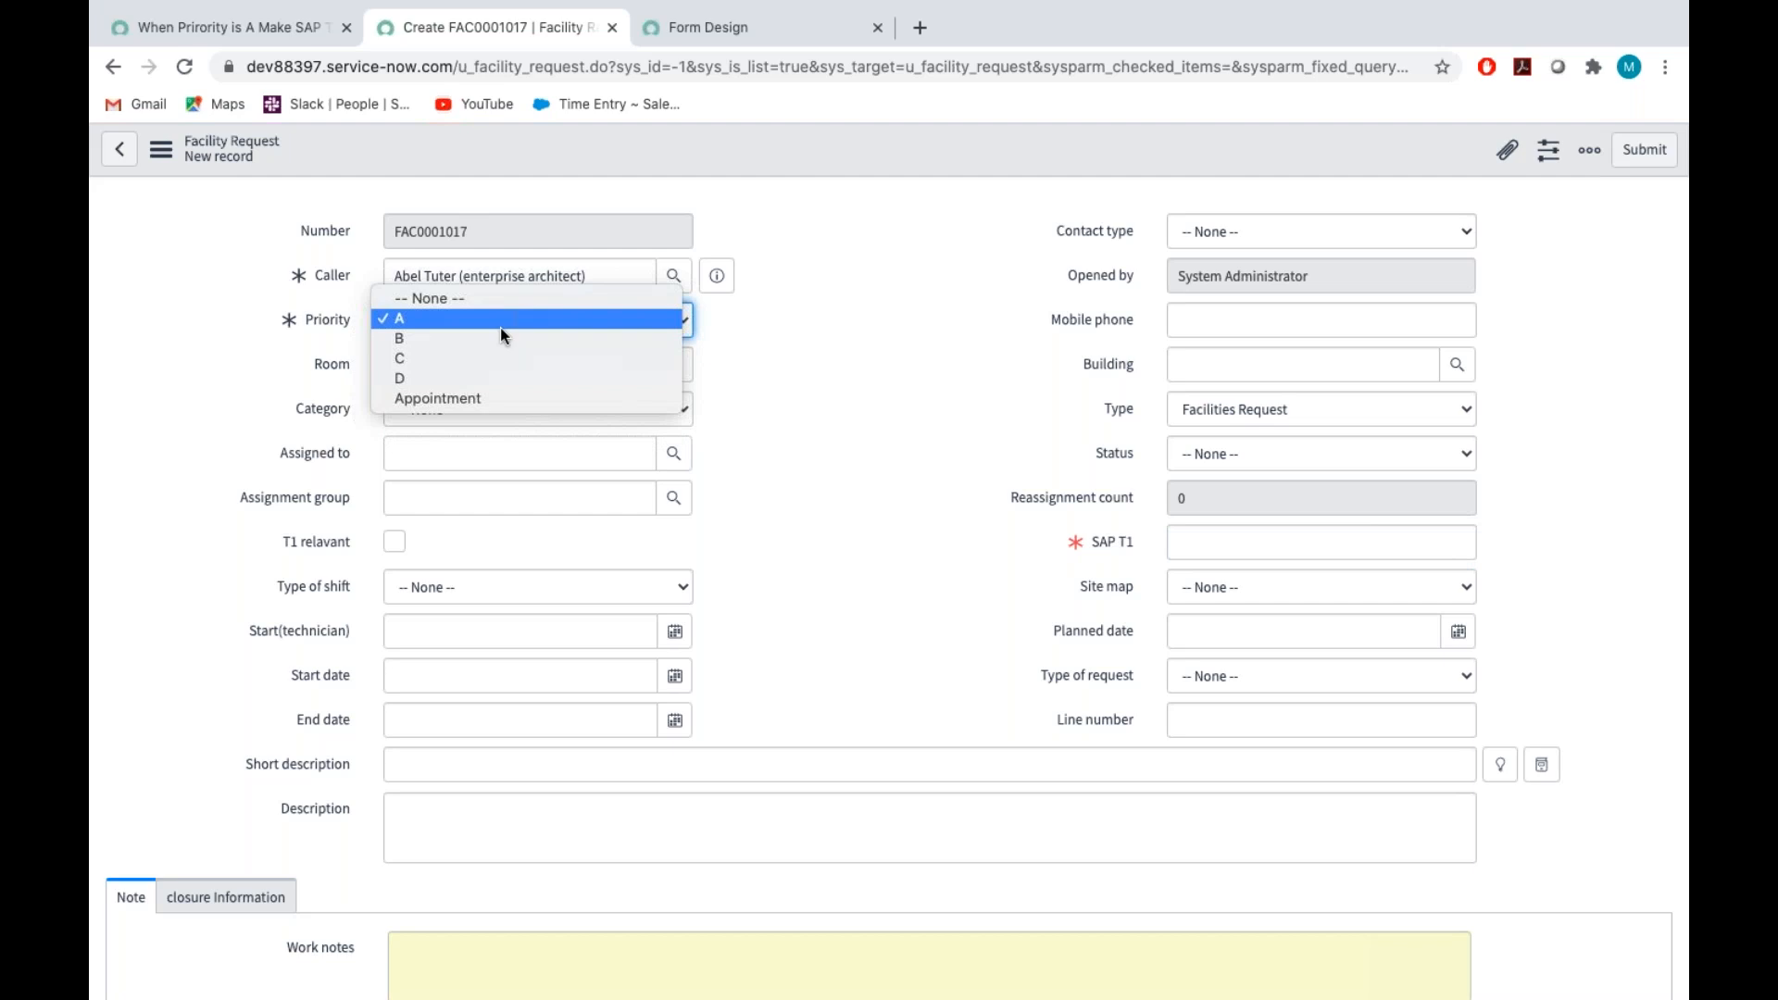
click(500, 358)
click(1121, 537)
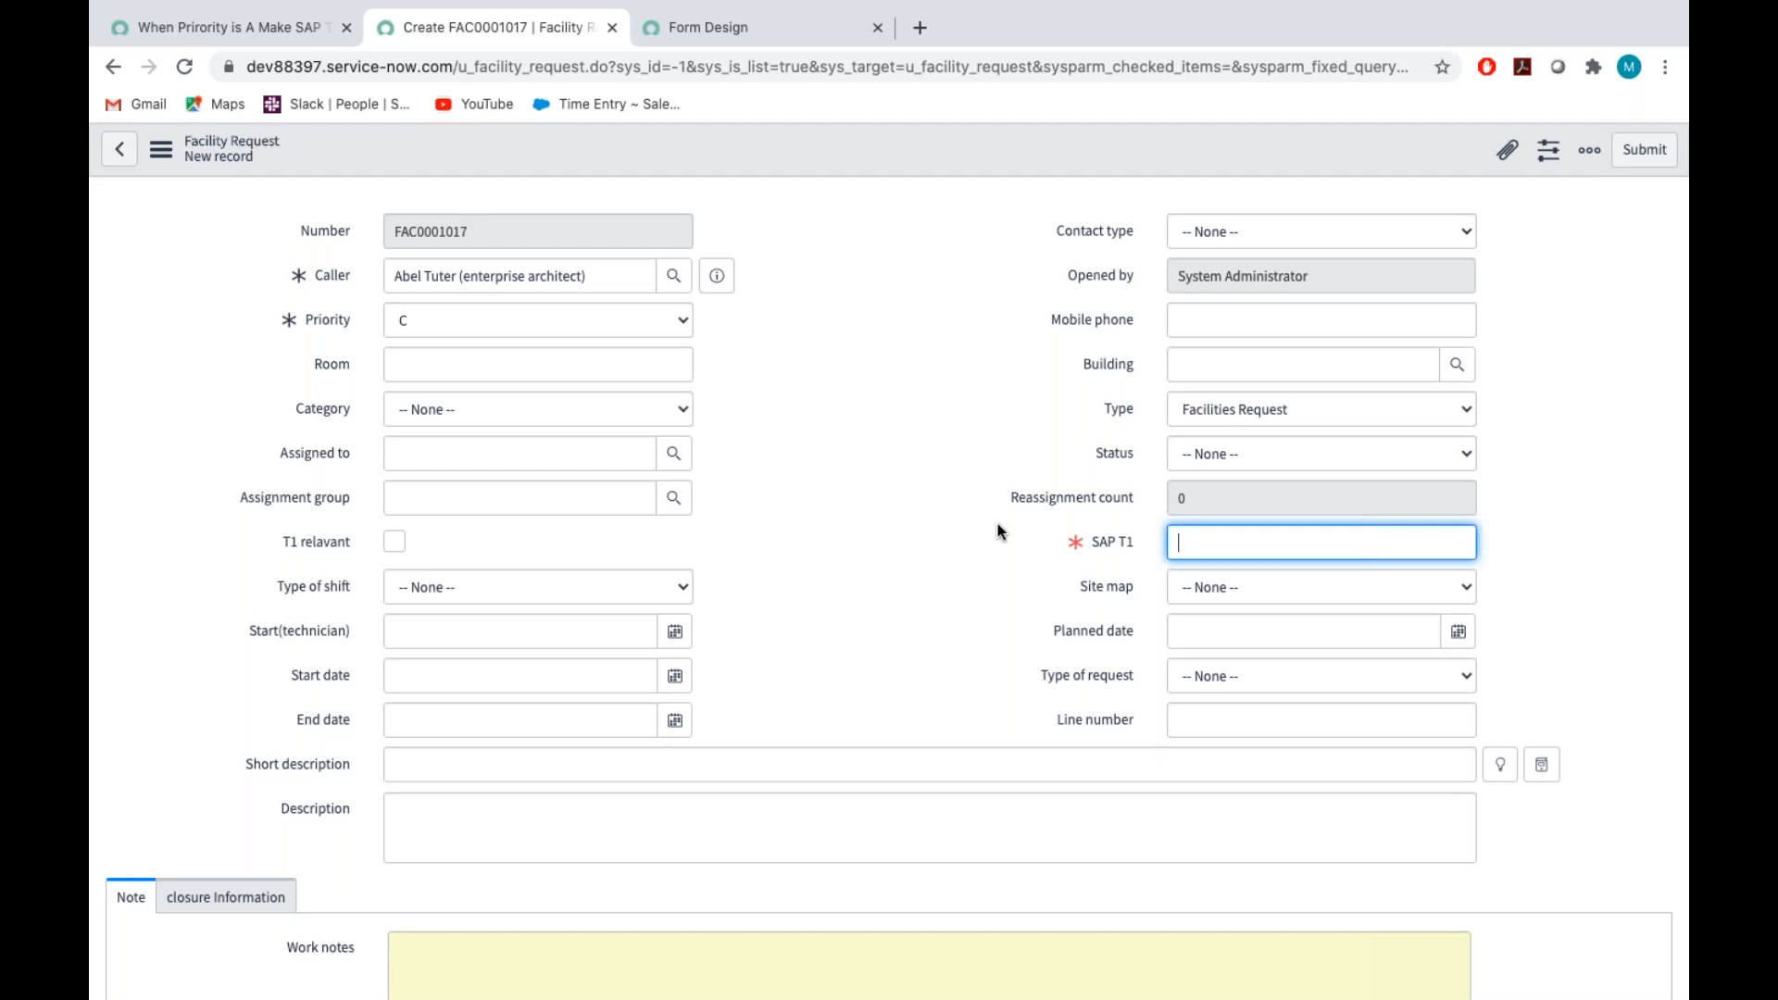
Return to the SAP T1 UI policy, turn on Reverse if false and save the record
click(282, 30)
scroll(602, 917, down, 1)
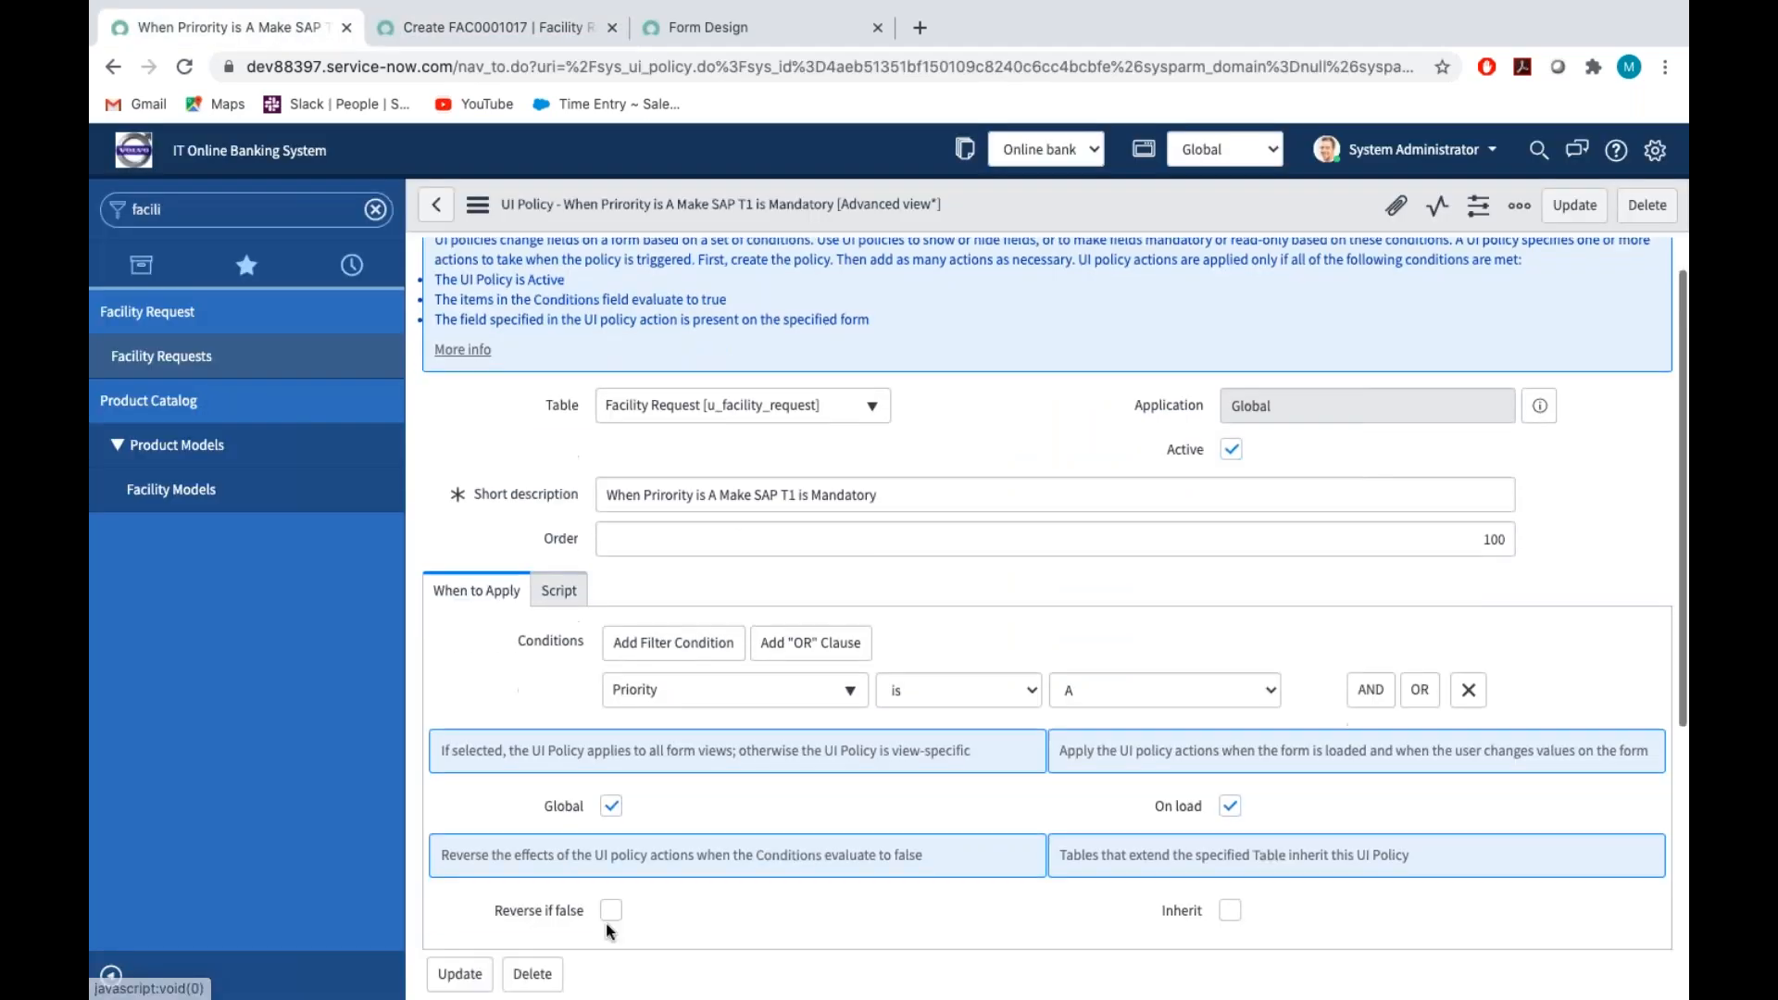
click(609, 913)
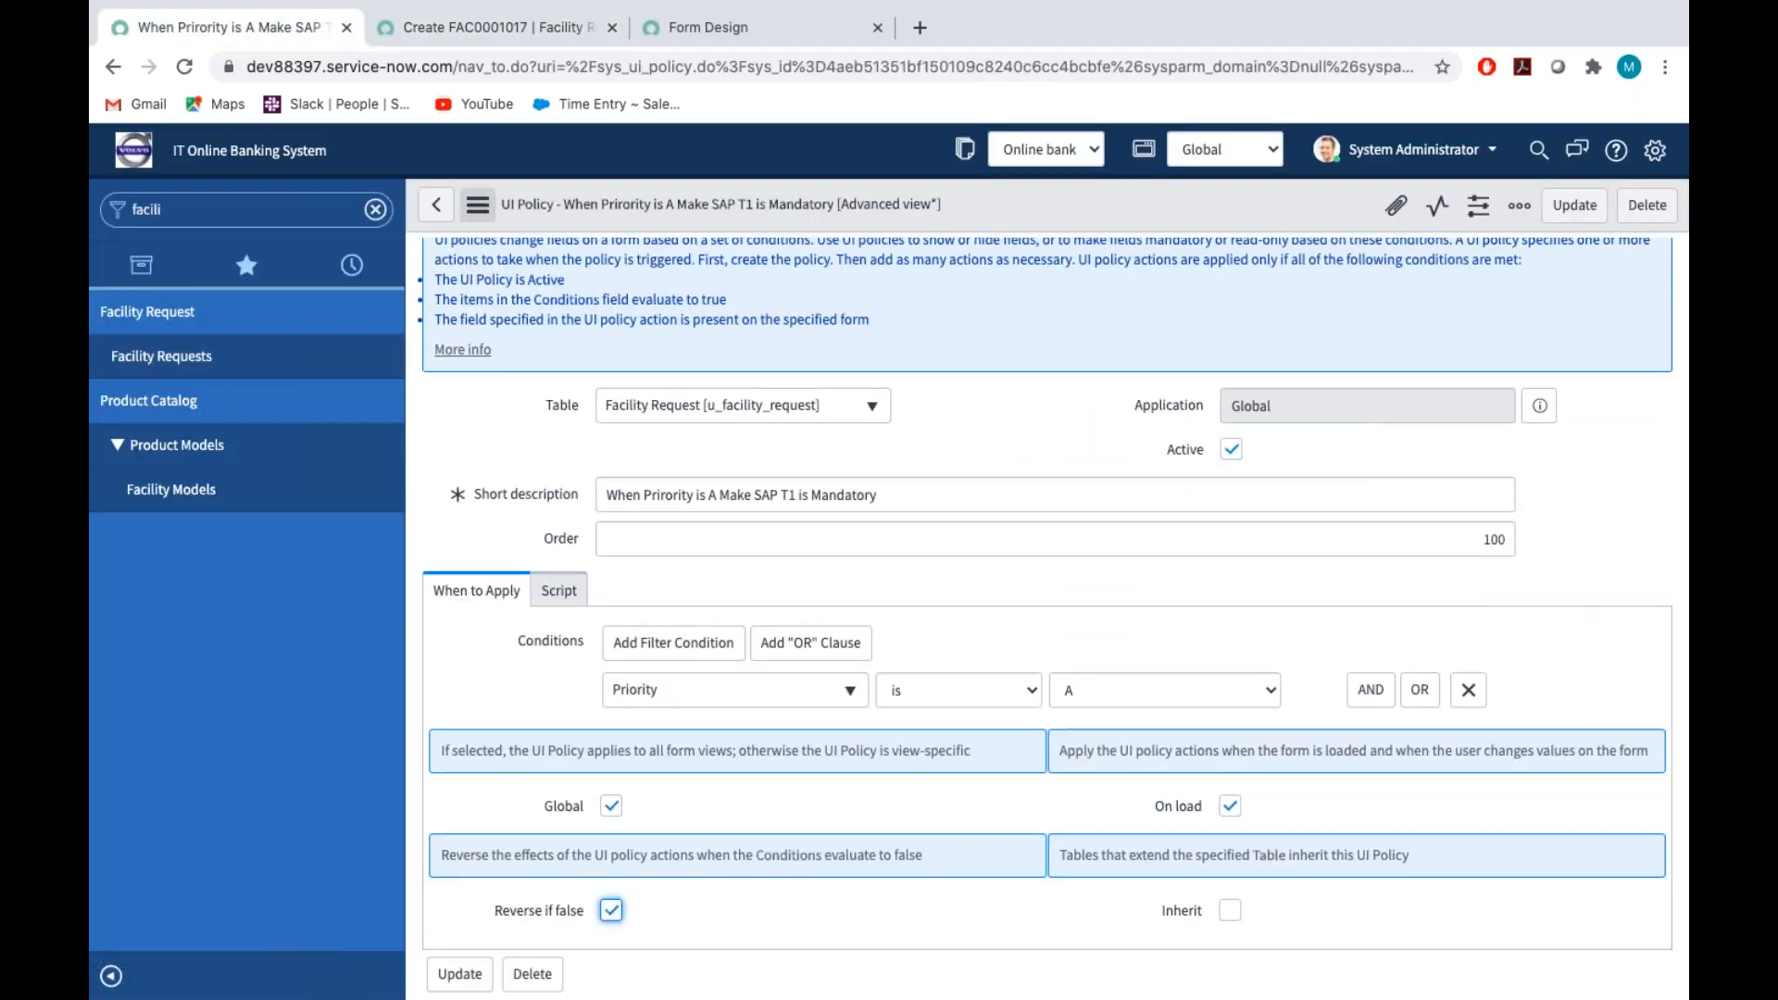
click(478, 206)
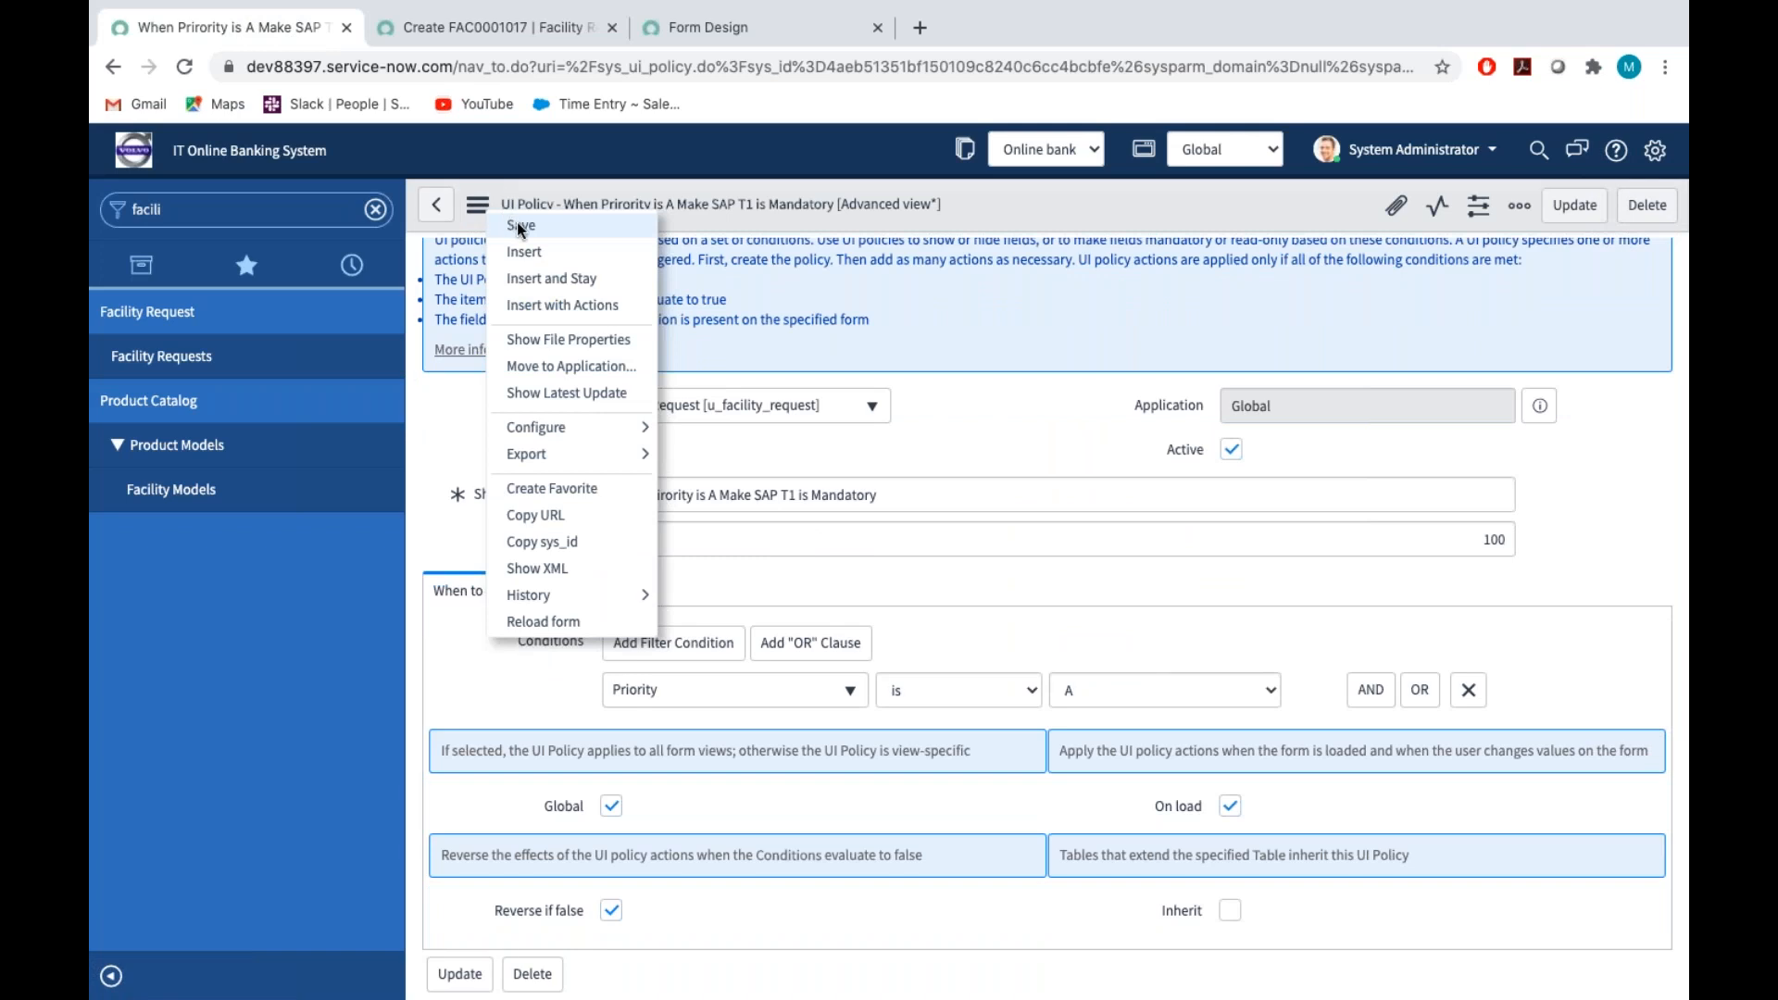
click(520, 227)
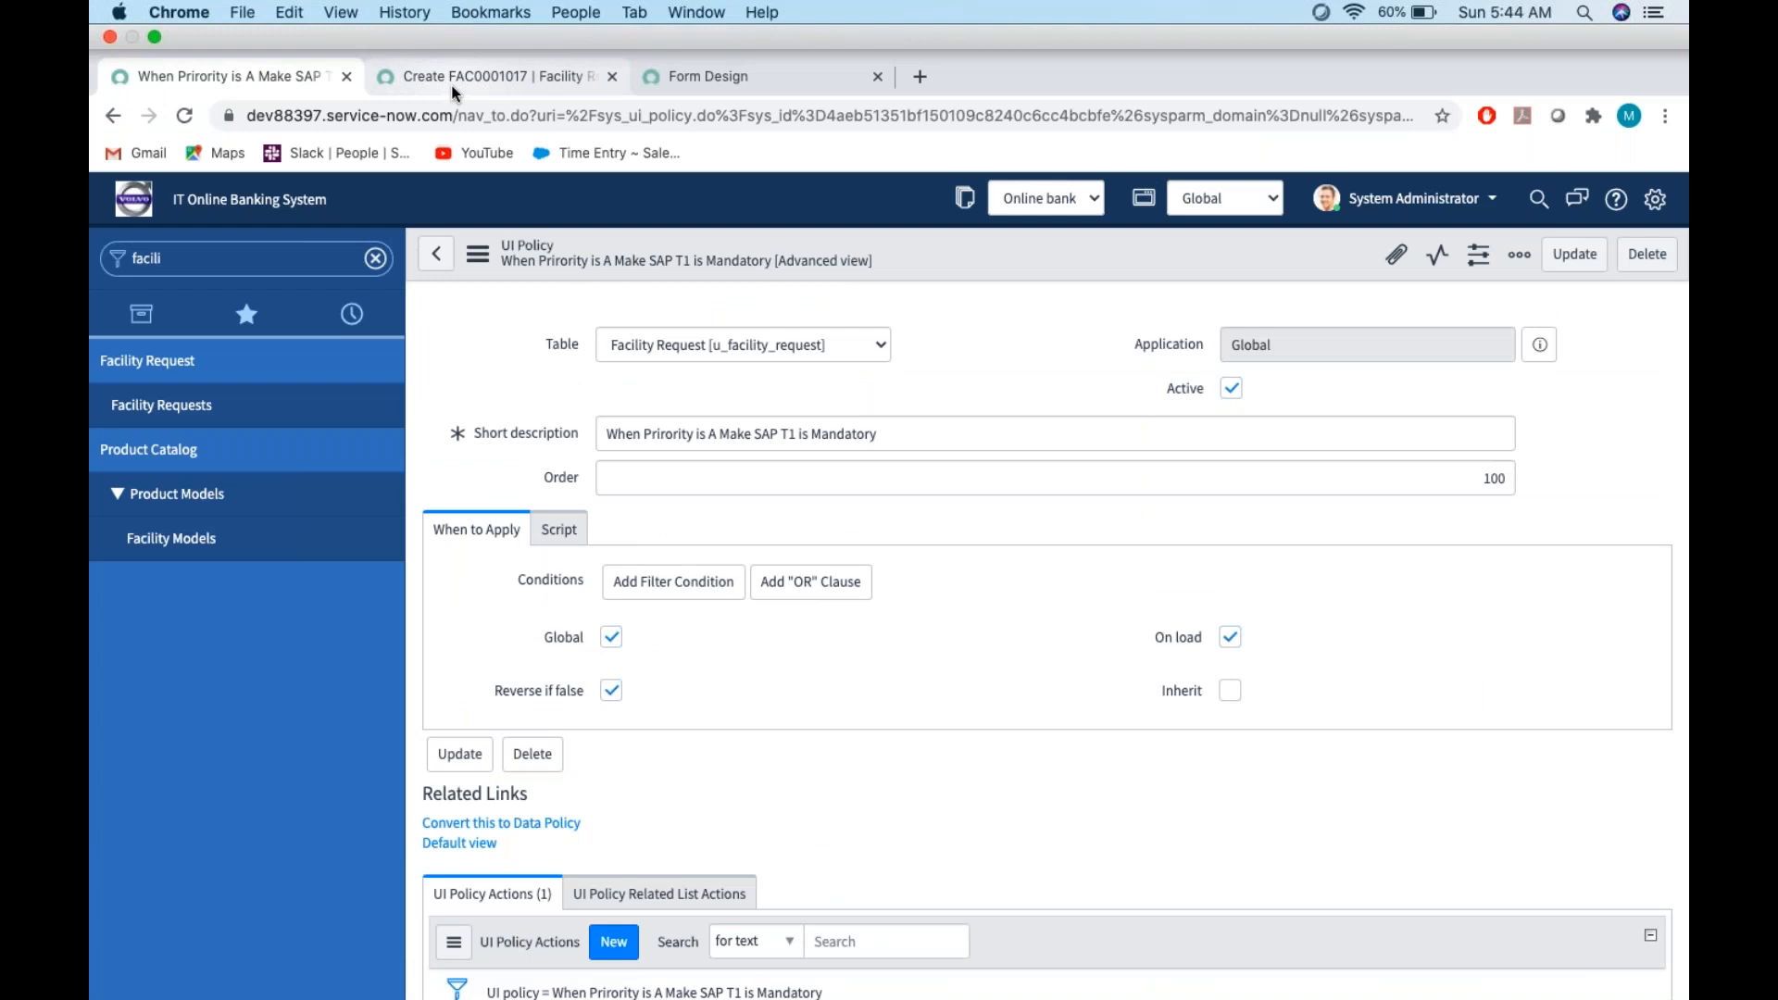
Reload the unsaved facility request form and select the first listed user as caller
click(452, 85)
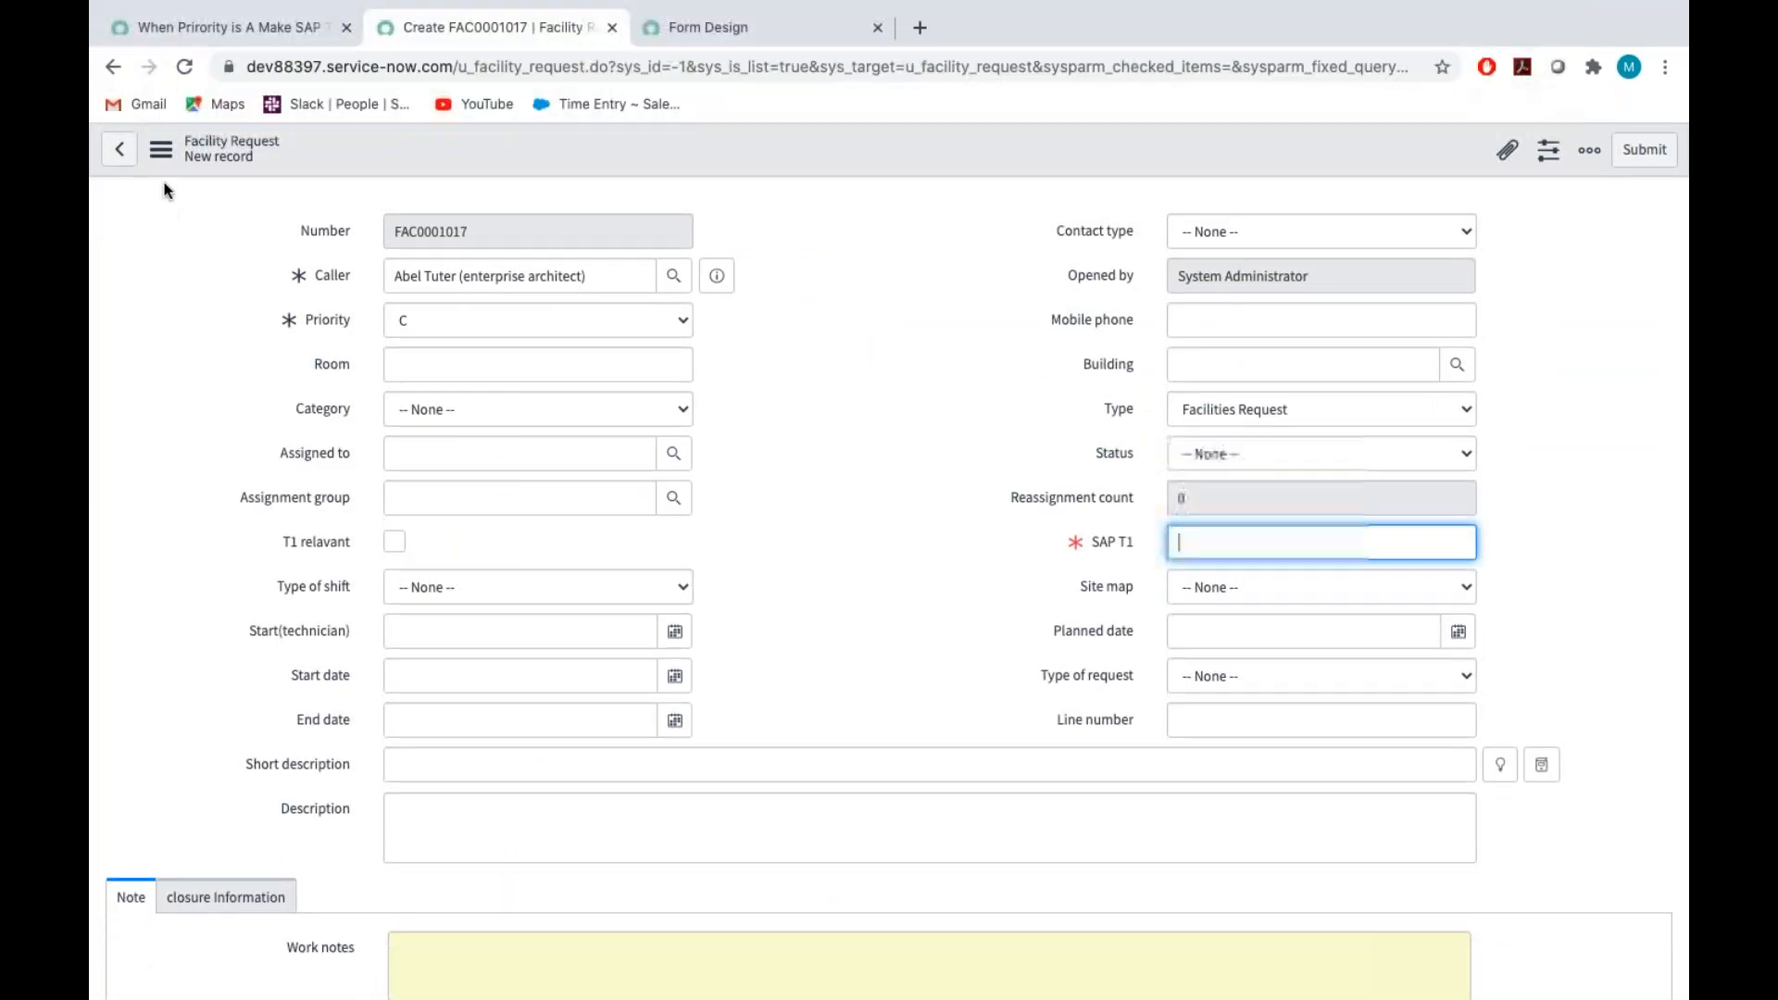
click(161, 149)
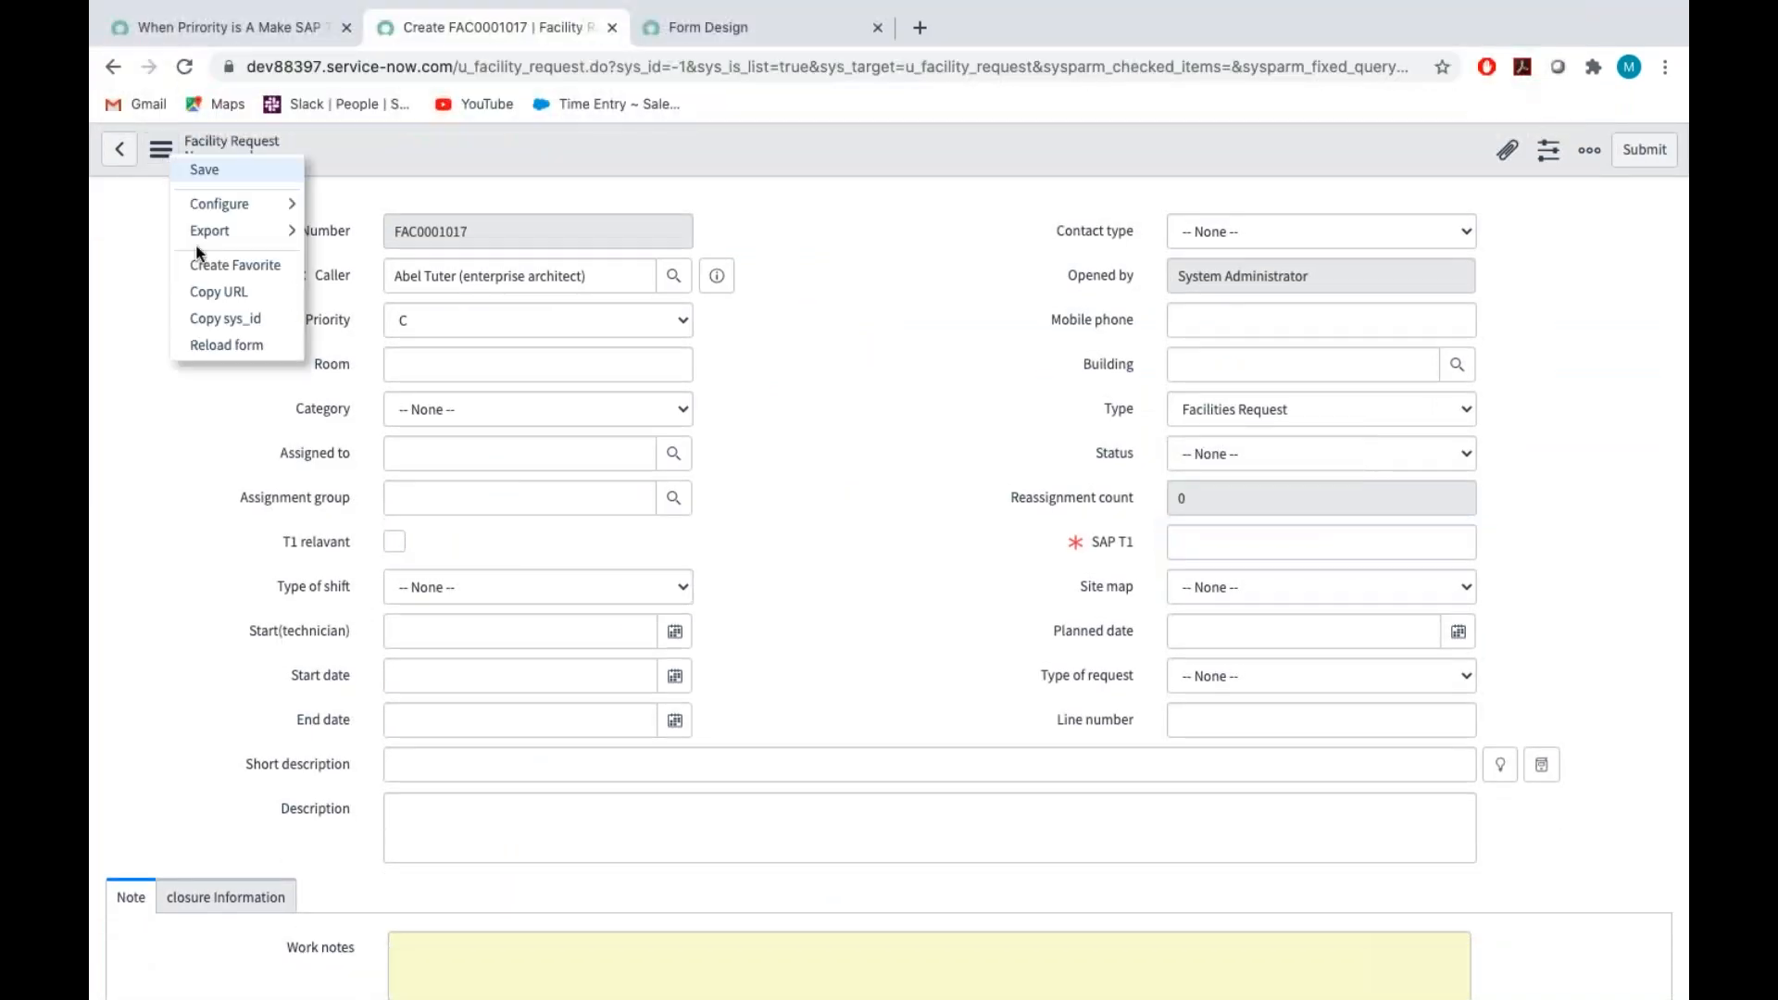
click(222, 347)
click(1051, 350)
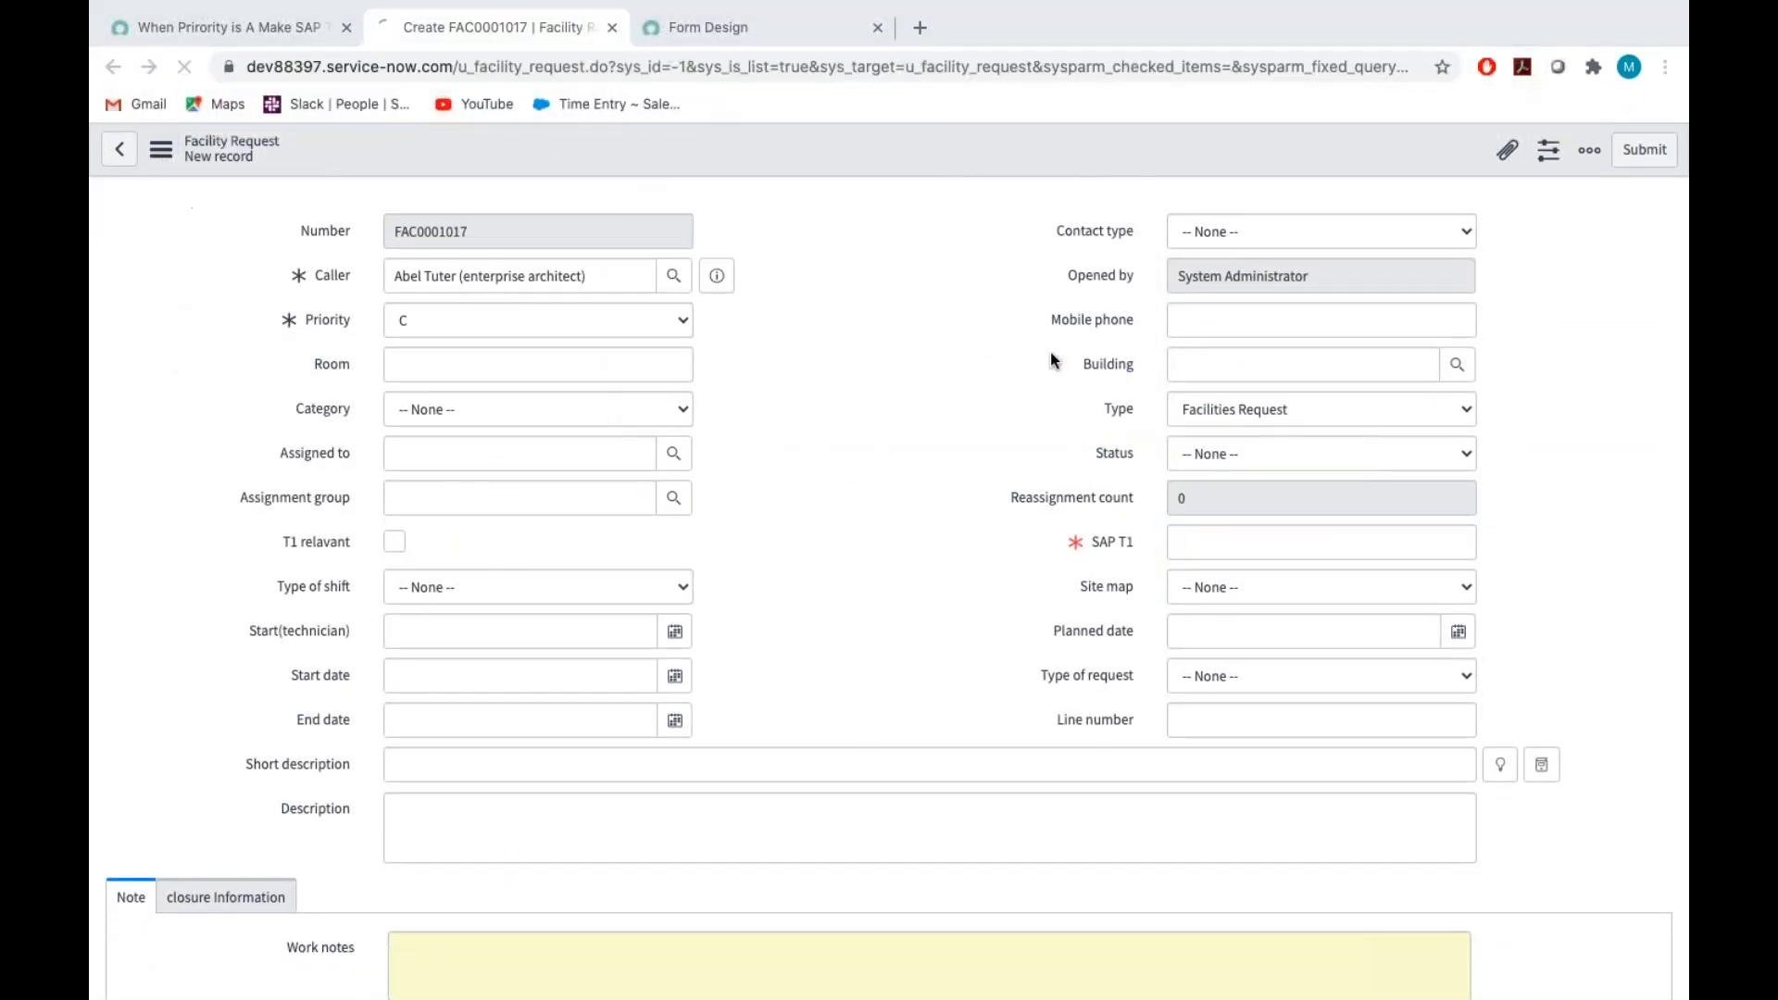
click(673, 276)
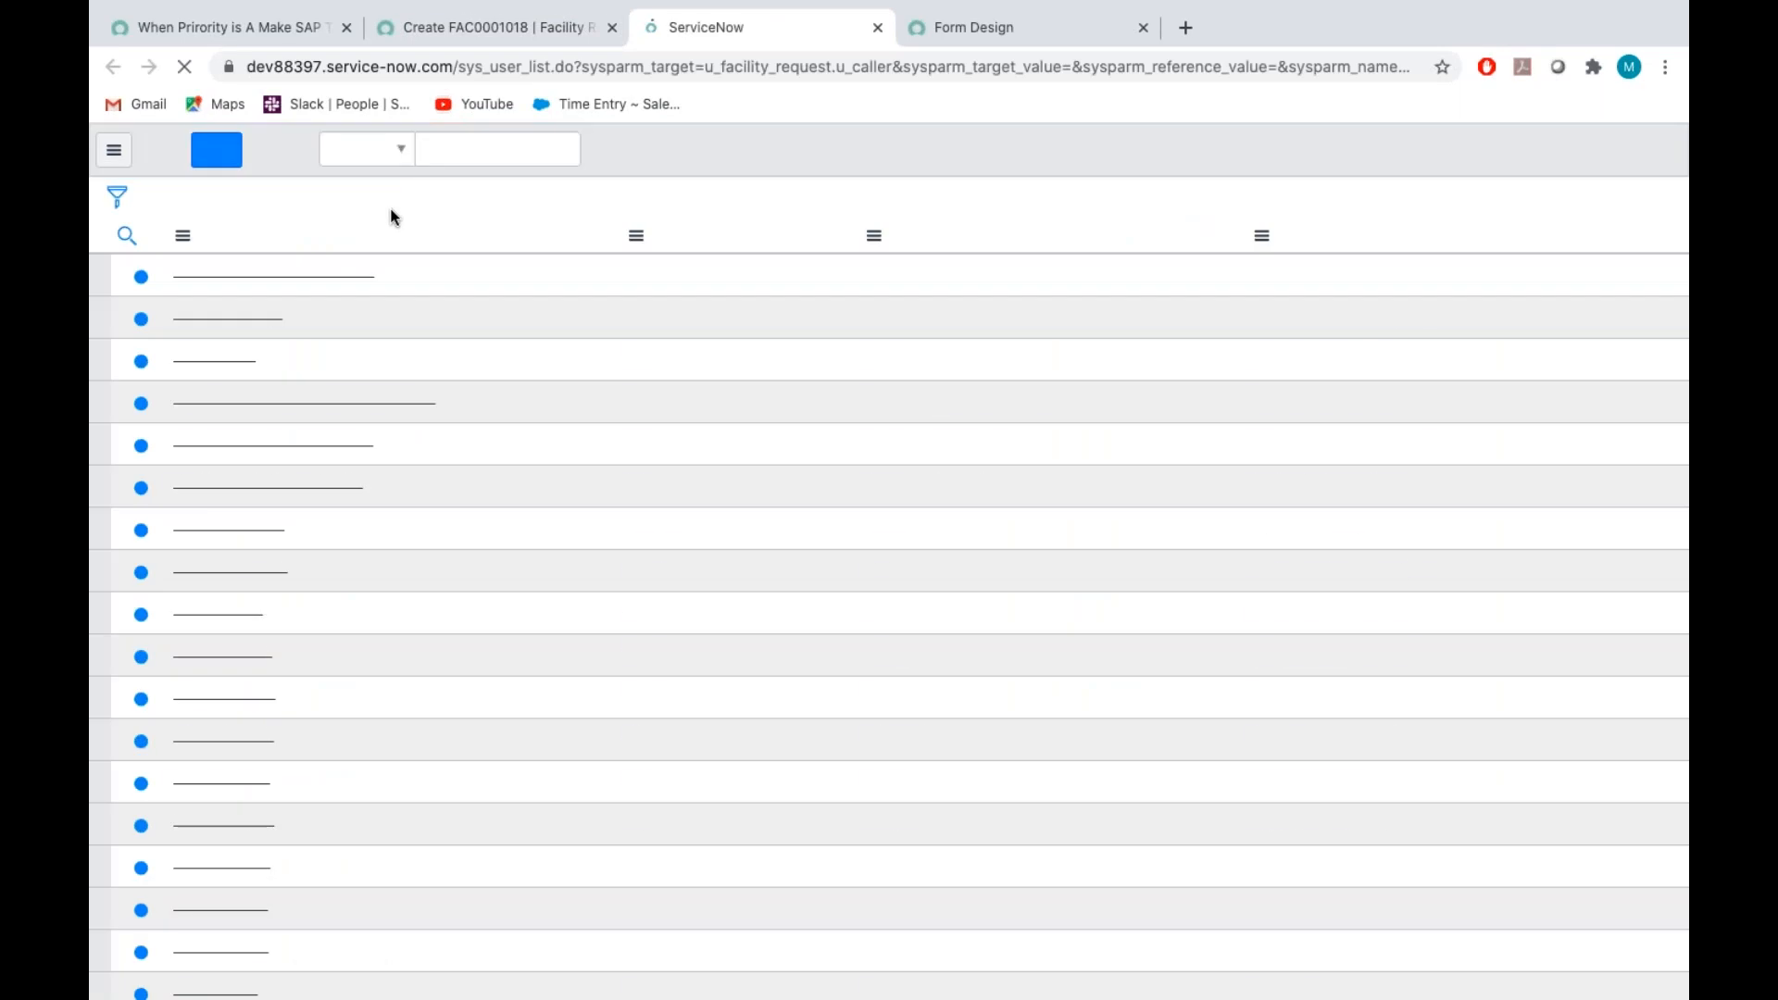
click(262, 277)
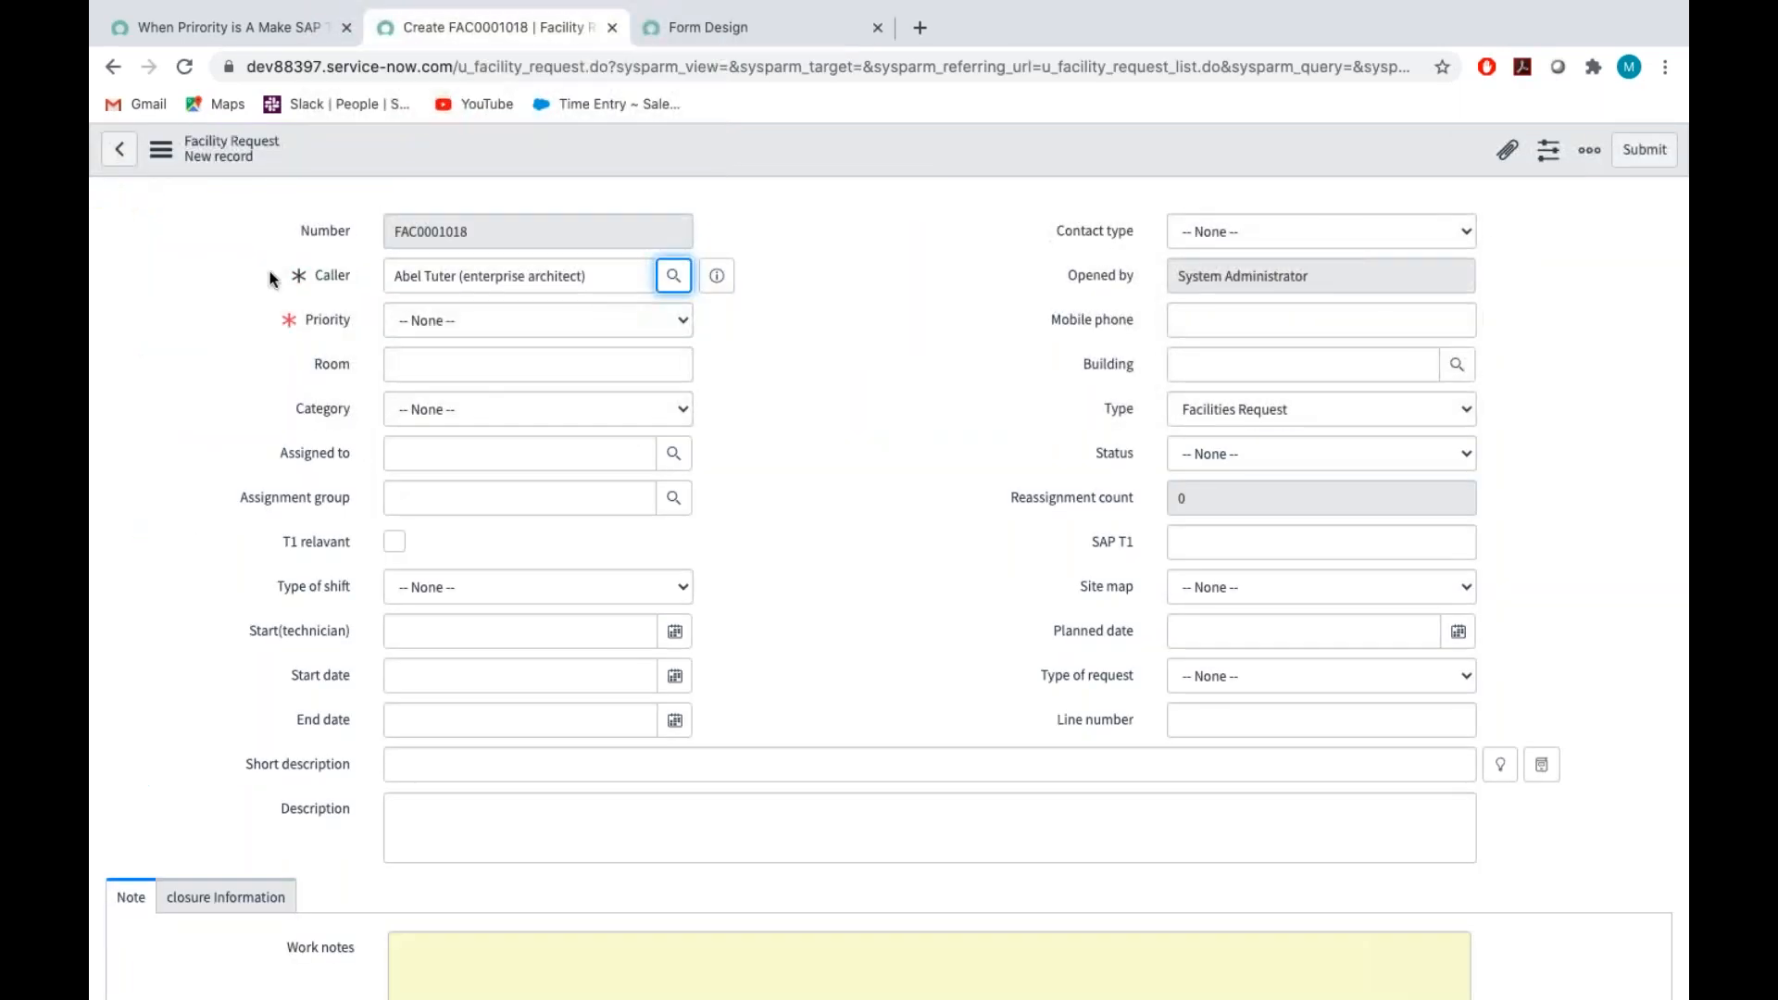
Retest the SAP T1 policy with Reverse if false on by setting Priority to A and switching it to C
click(459, 325)
click(453, 339)
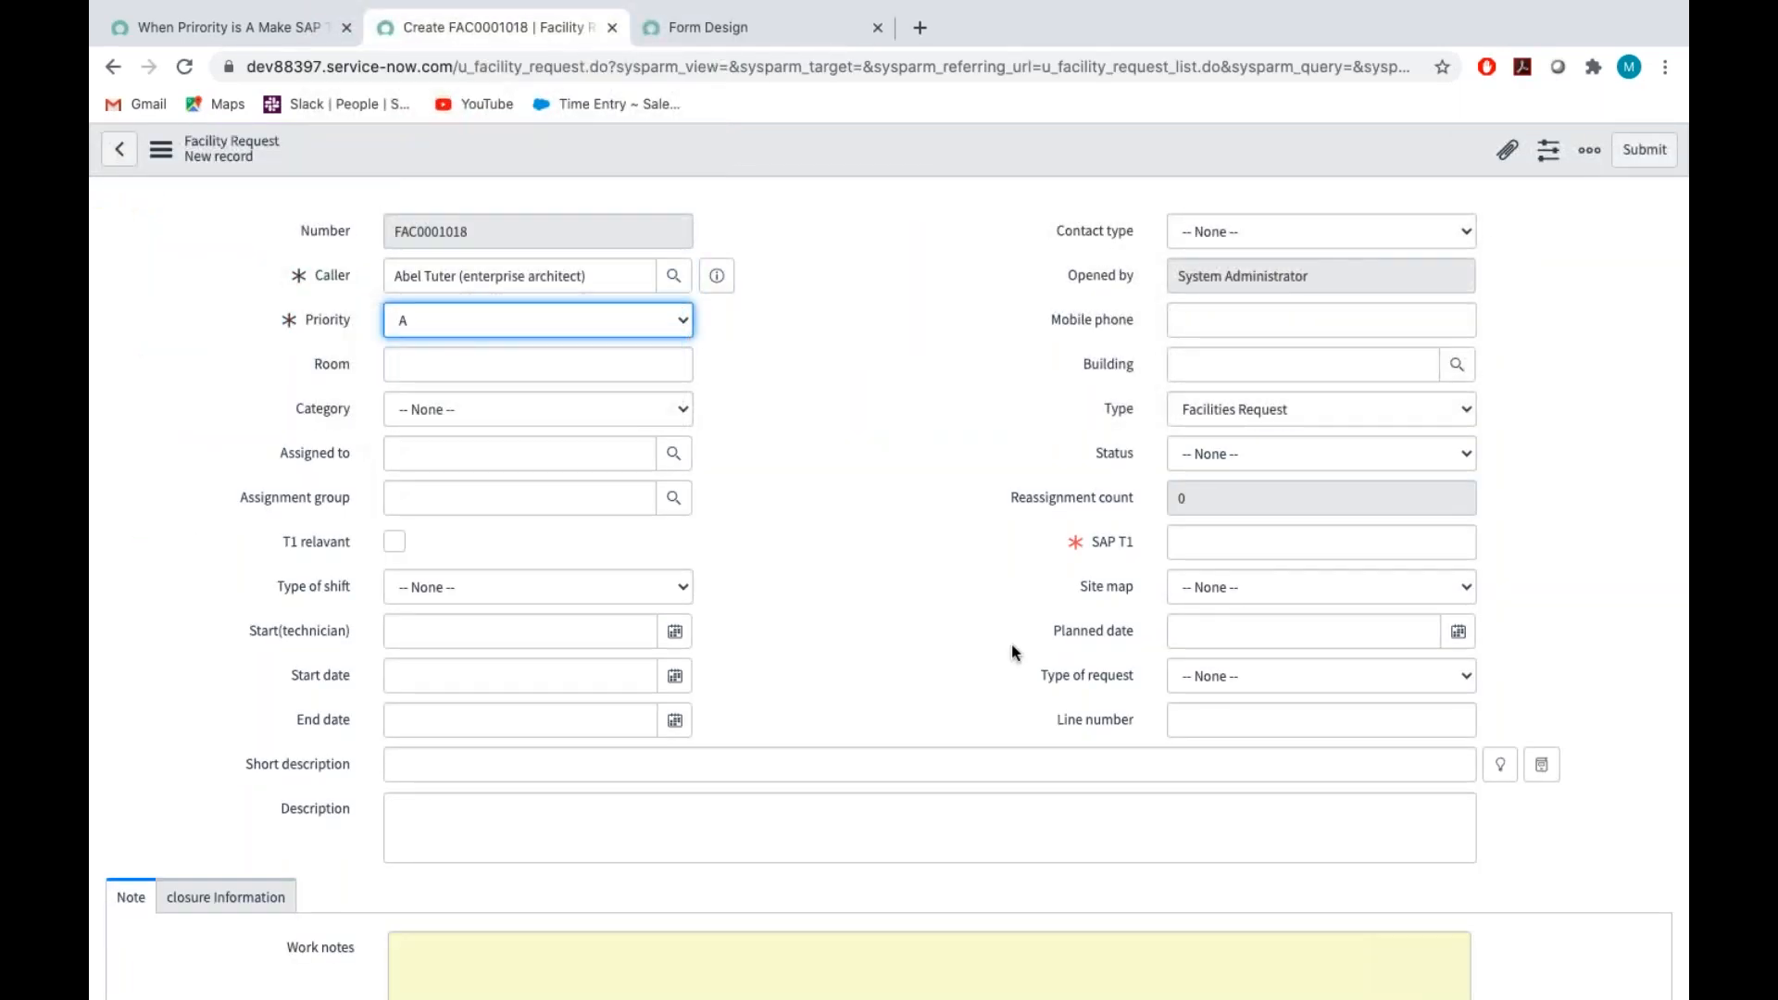
click(1087, 547)
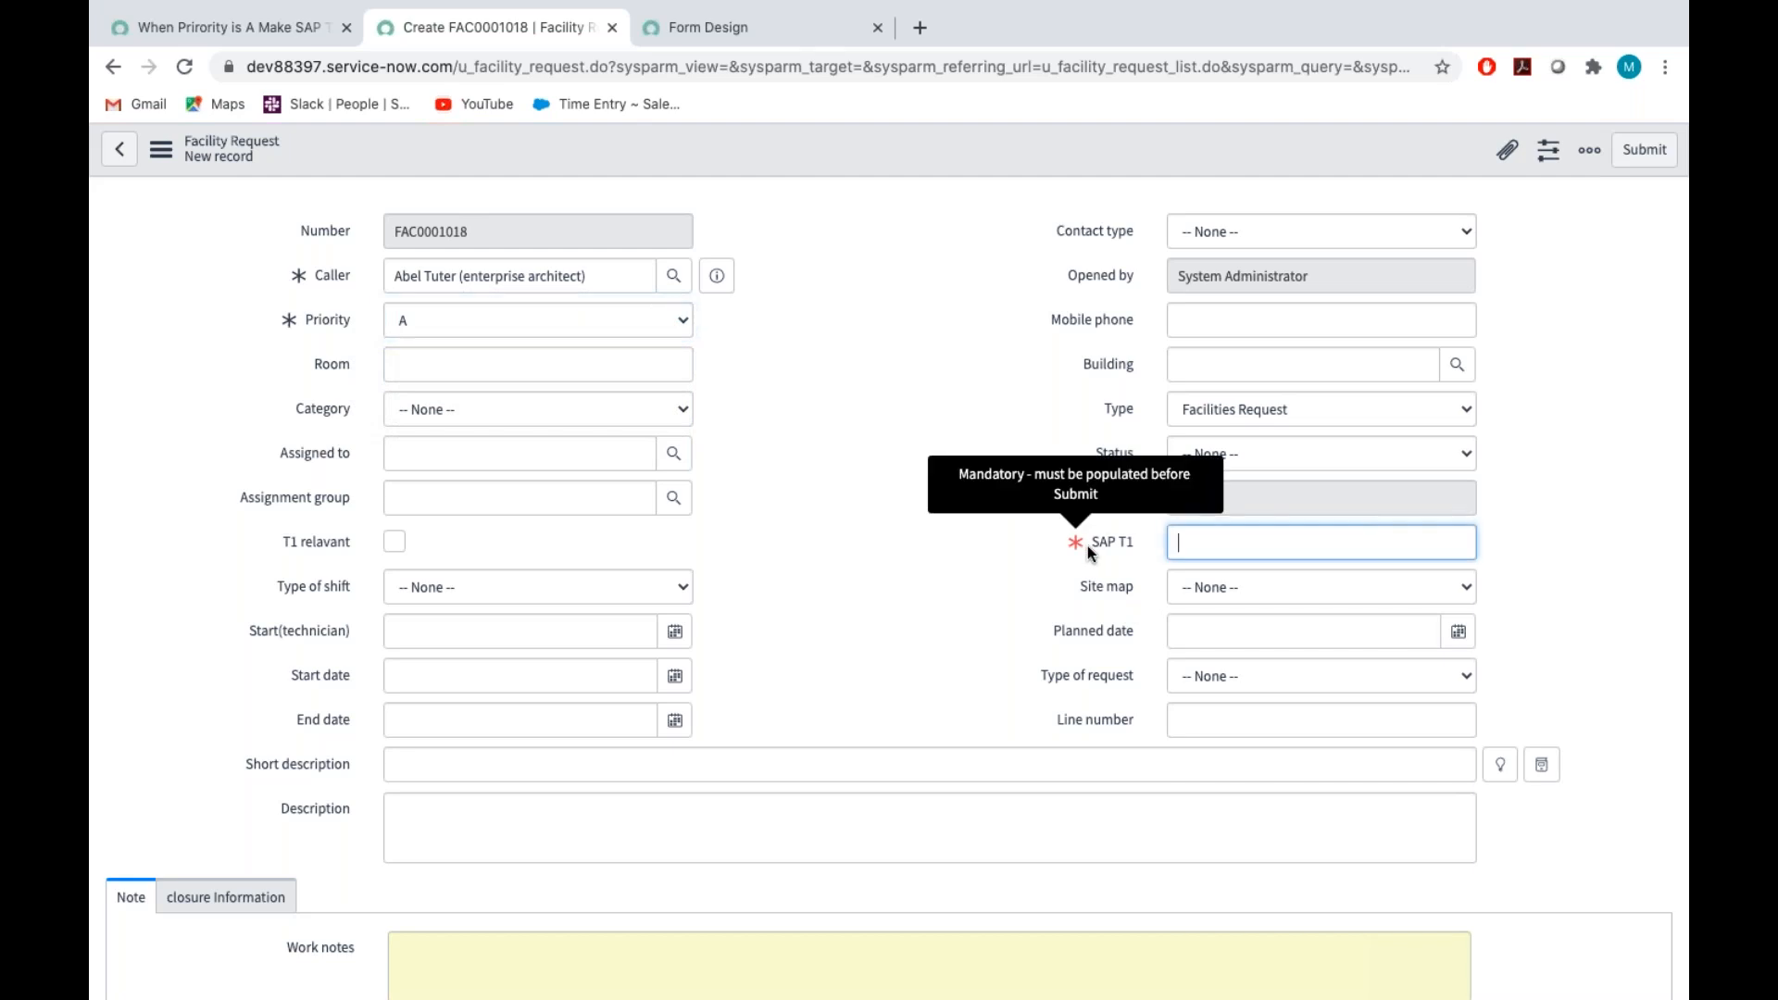
click(644, 328)
click(594, 359)
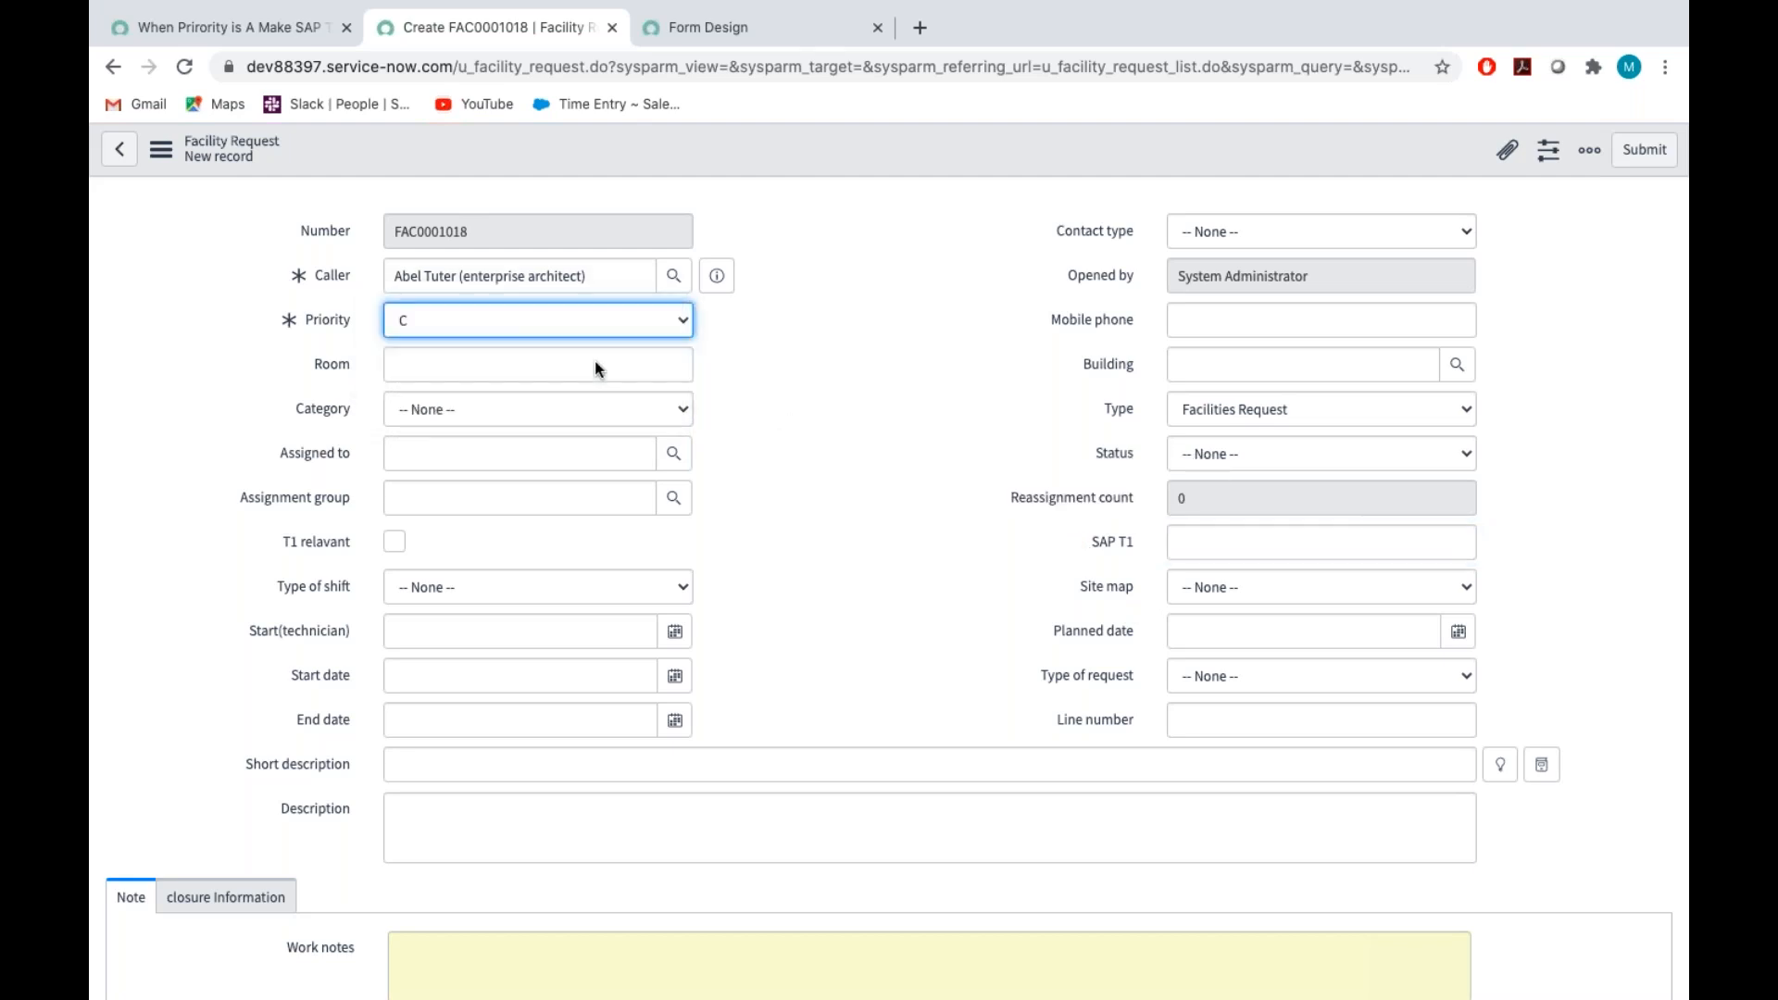
click(918, 414)
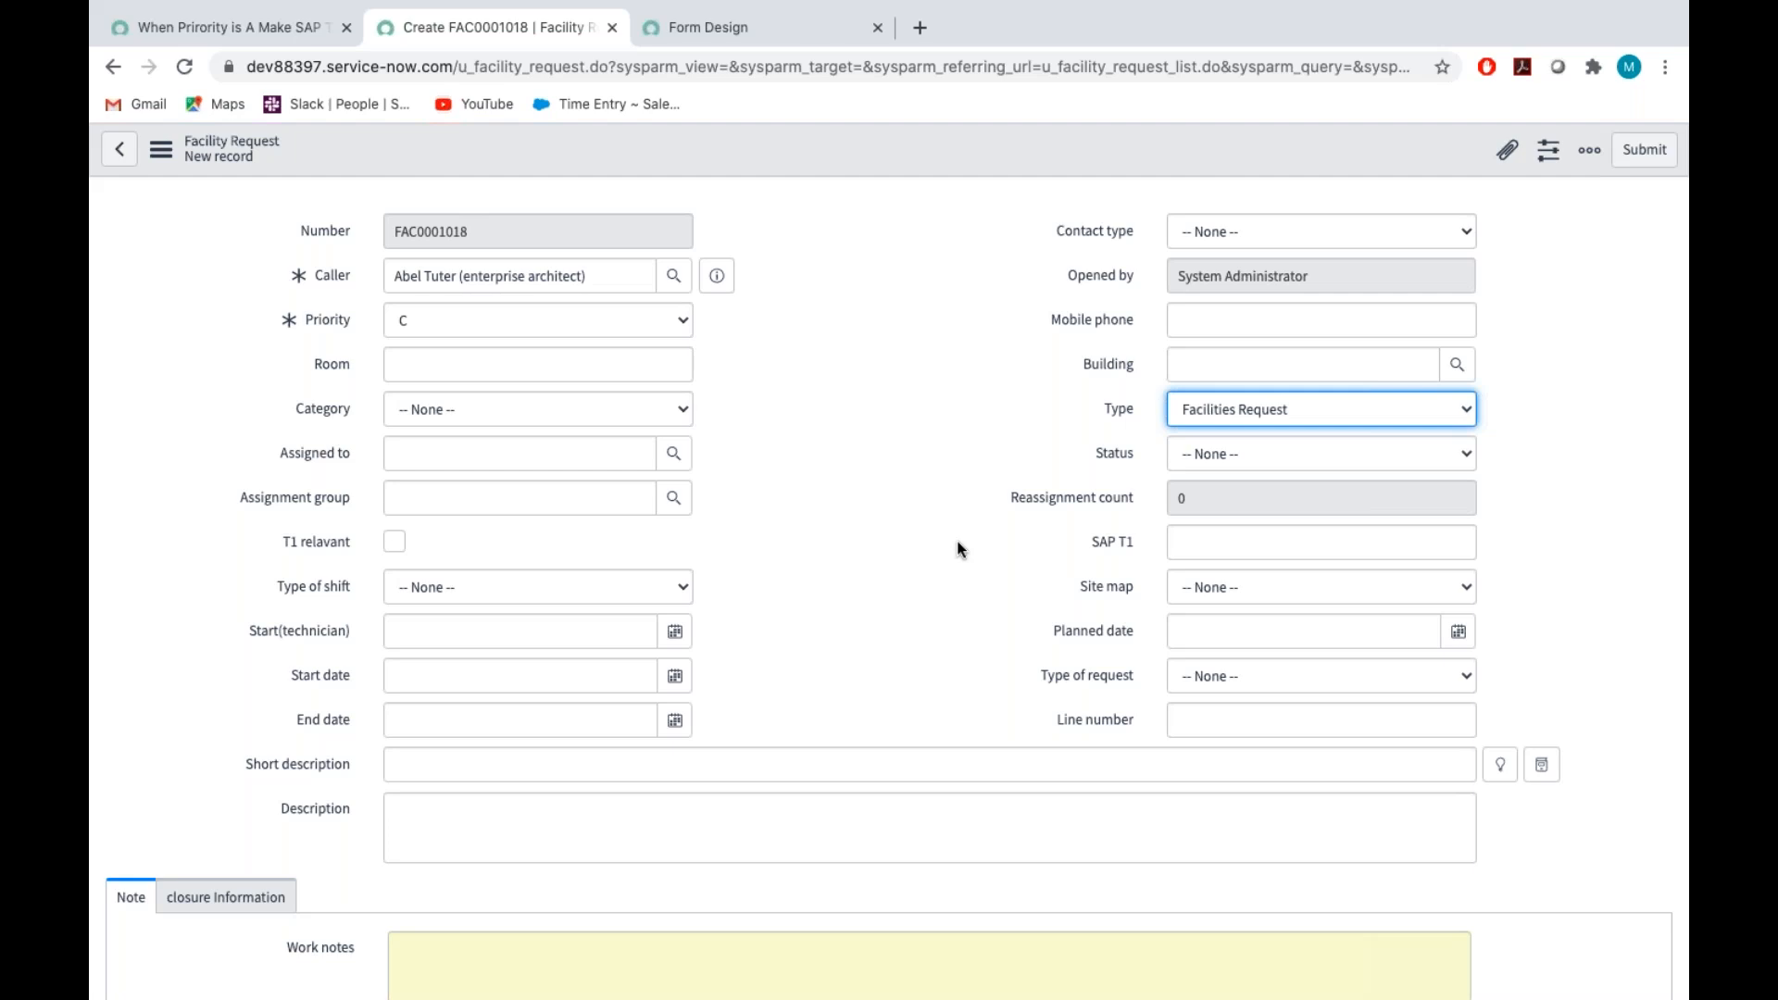
Check the request's Category choices without selecting one and set its Type to Tube Request
click(824, 449)
scroll(826, 455, down, 2)
scroll(827, 455, up, 2)
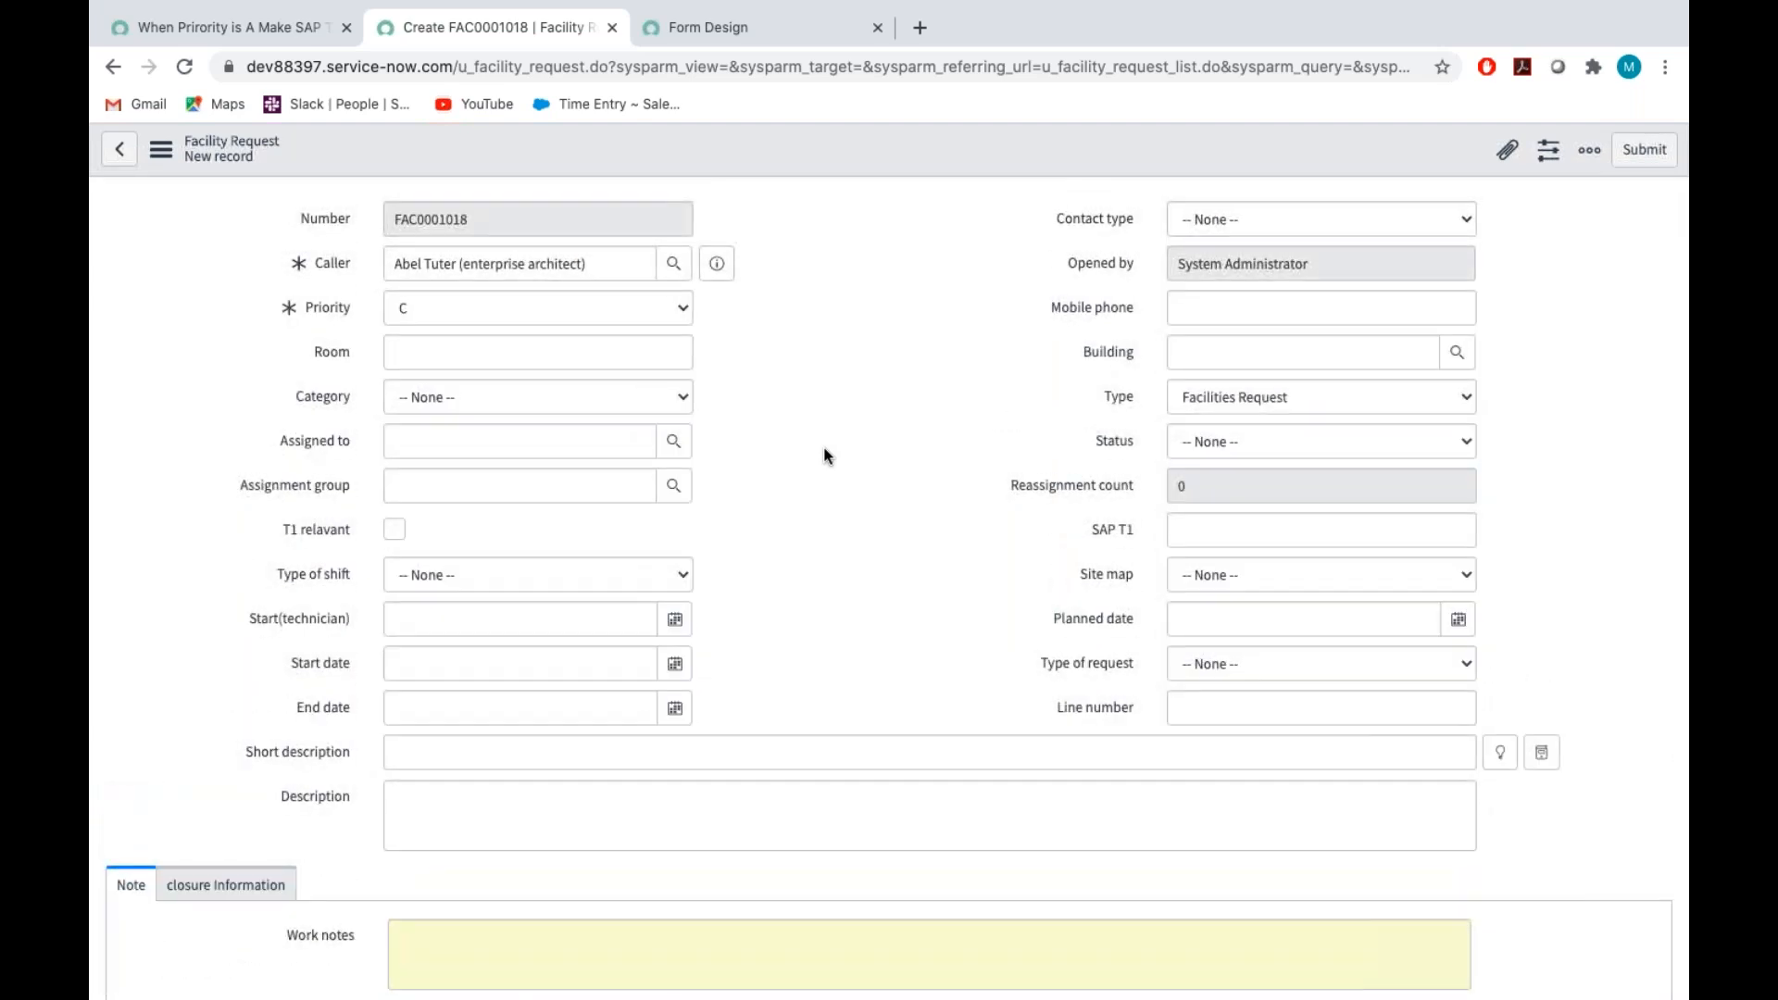
scroll(825, 447, down, 1)
click(461, 291)
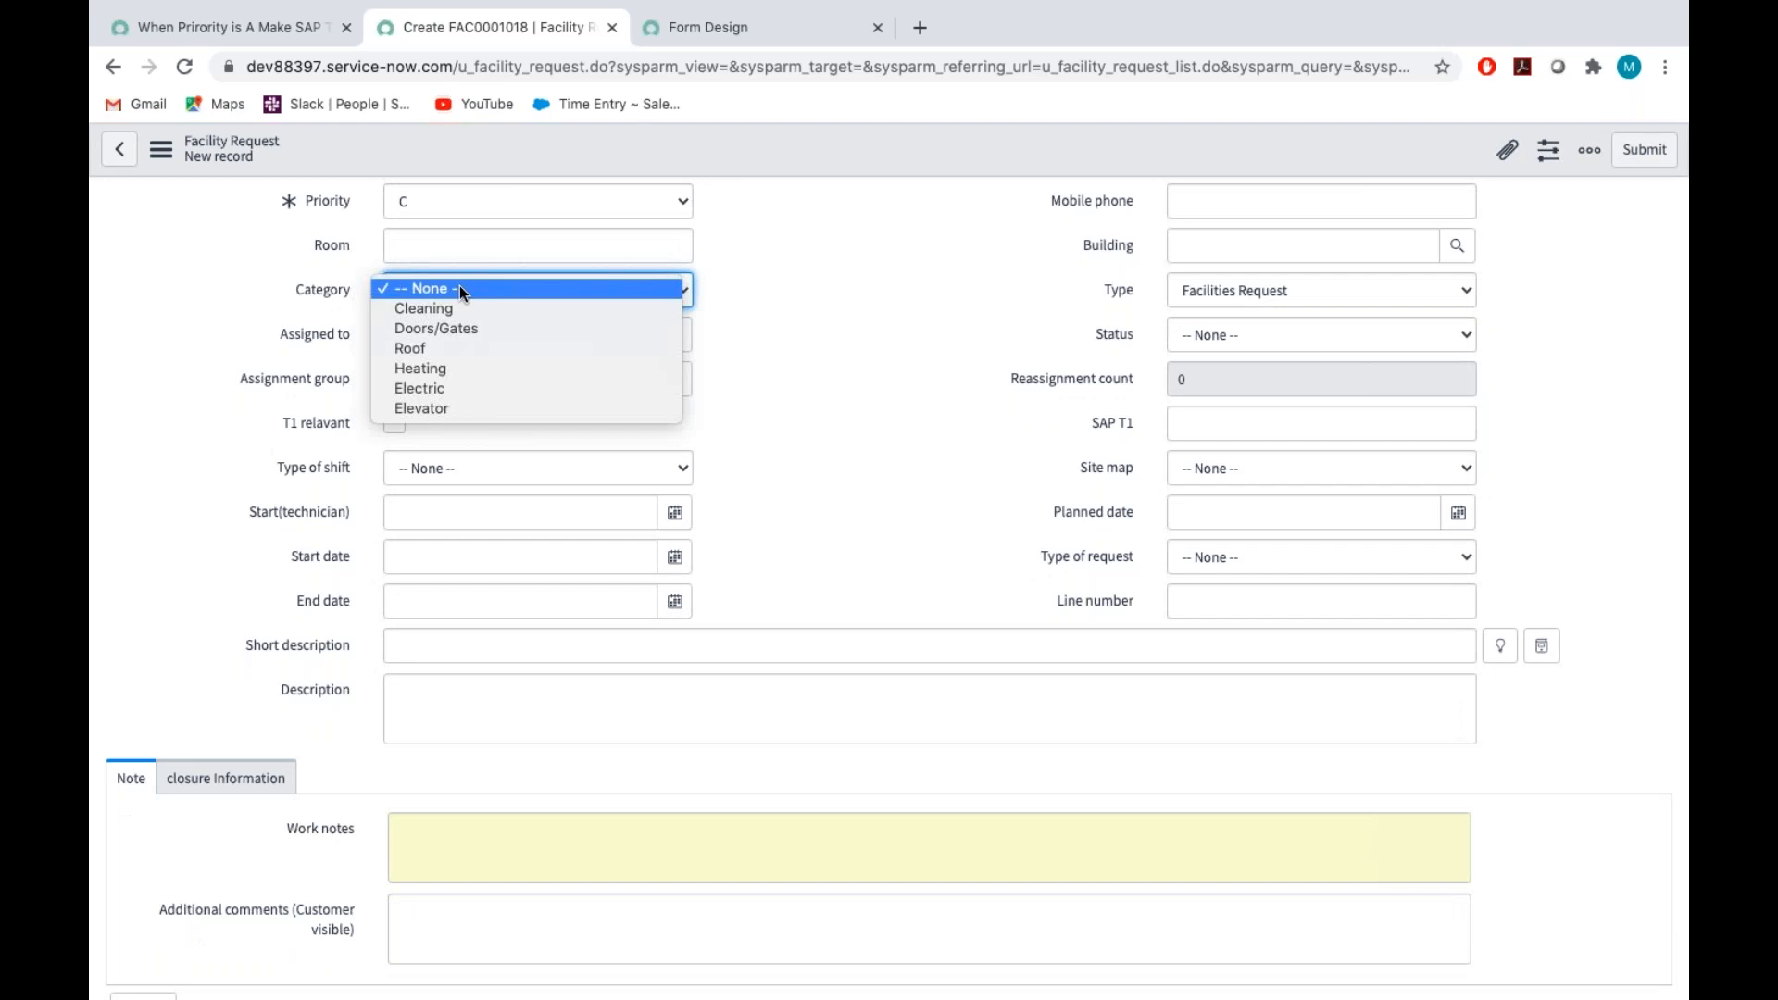
click(854, 376)
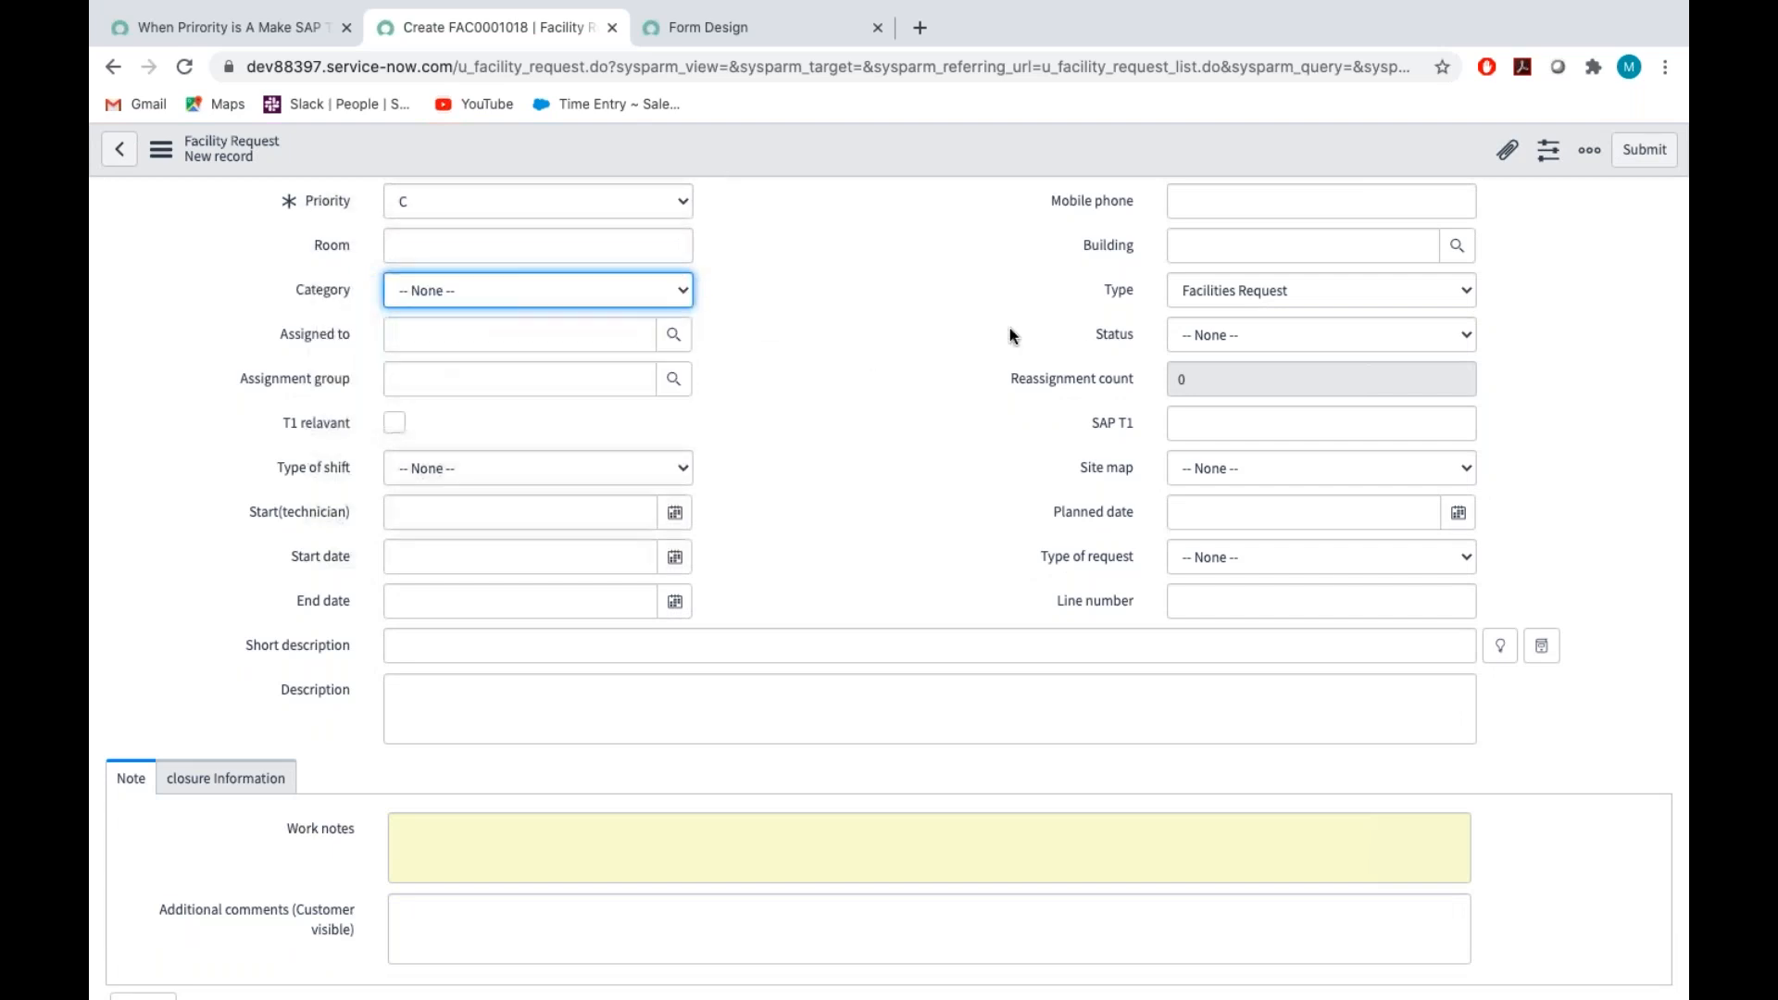
click(1197, 292)
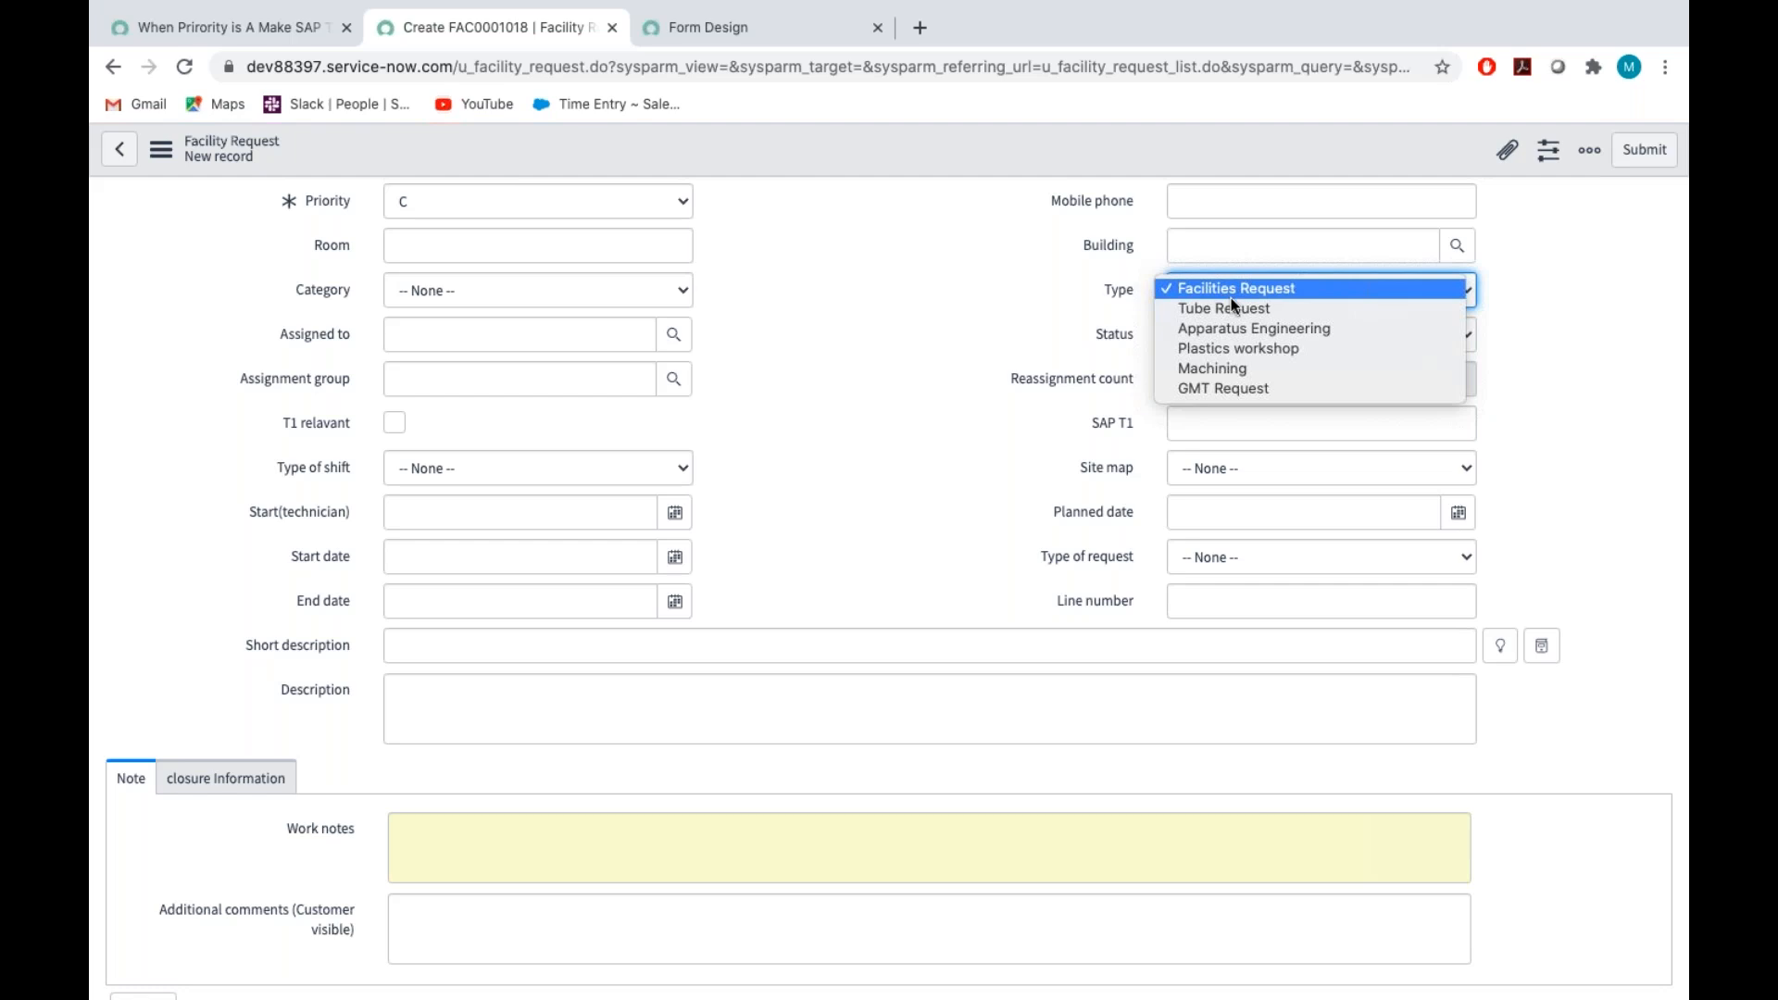
click(1226, 308)
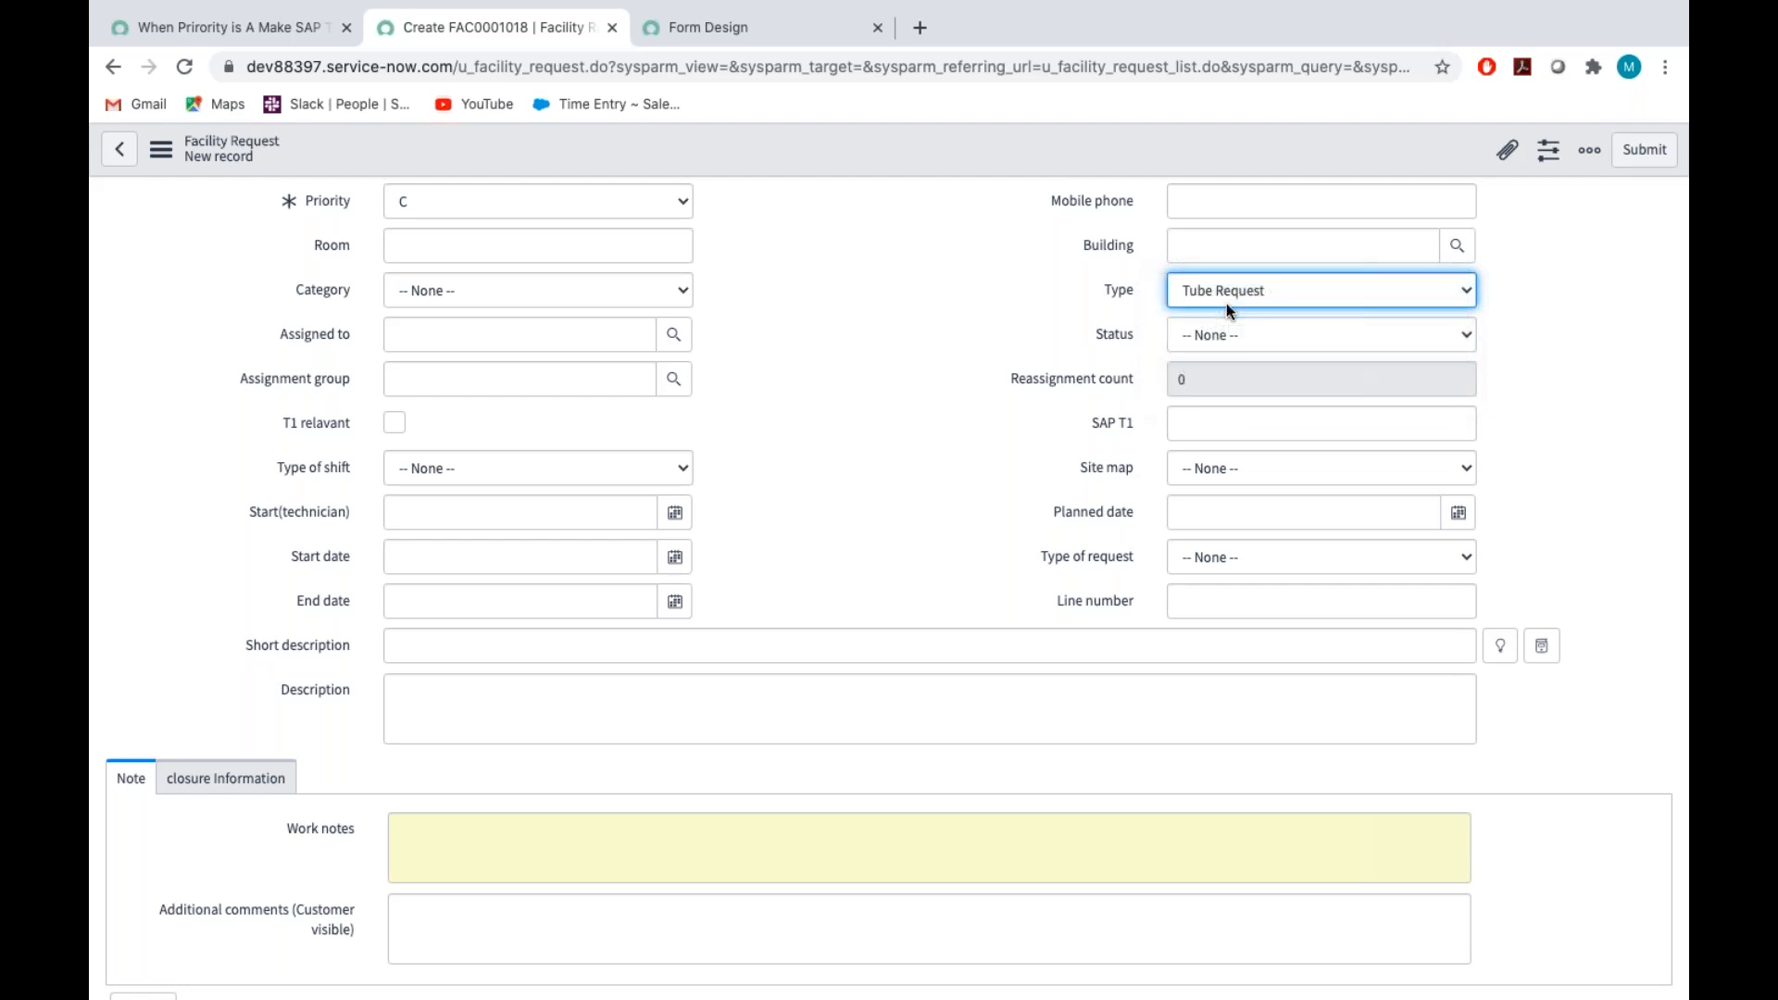
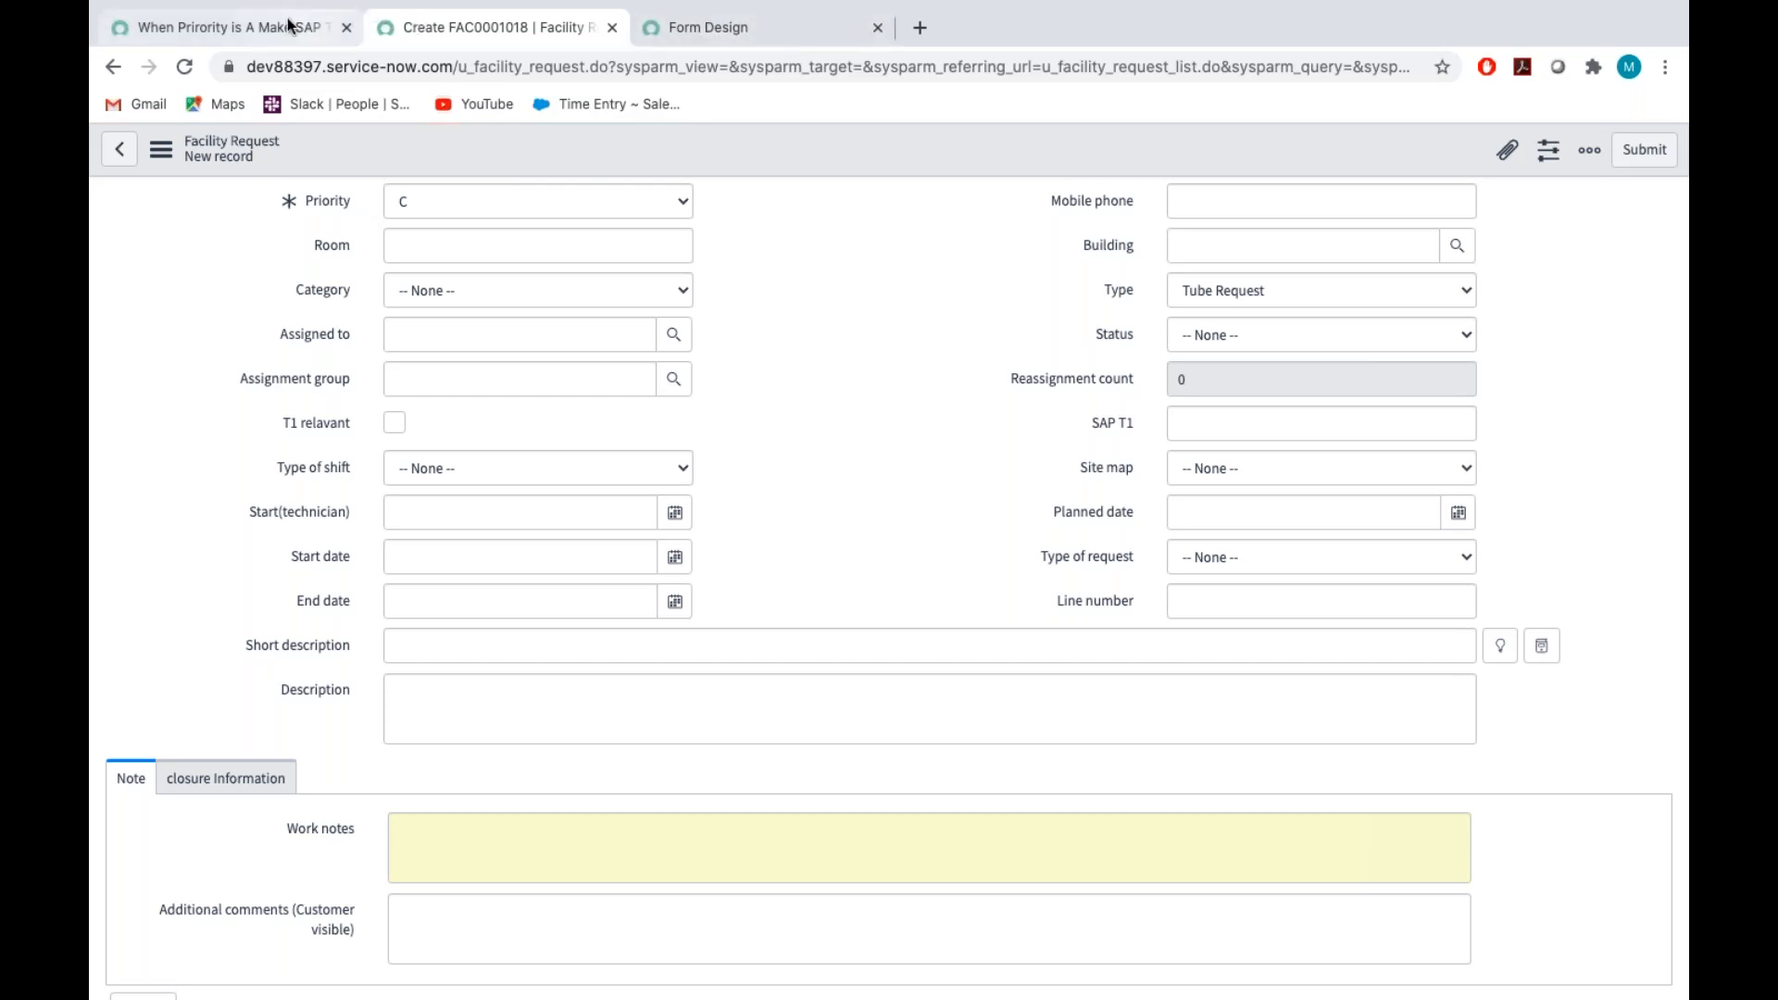
Set the request's Room to 101 and fill in the caller's mobile phone number
scroll(483, 361, up, 2)
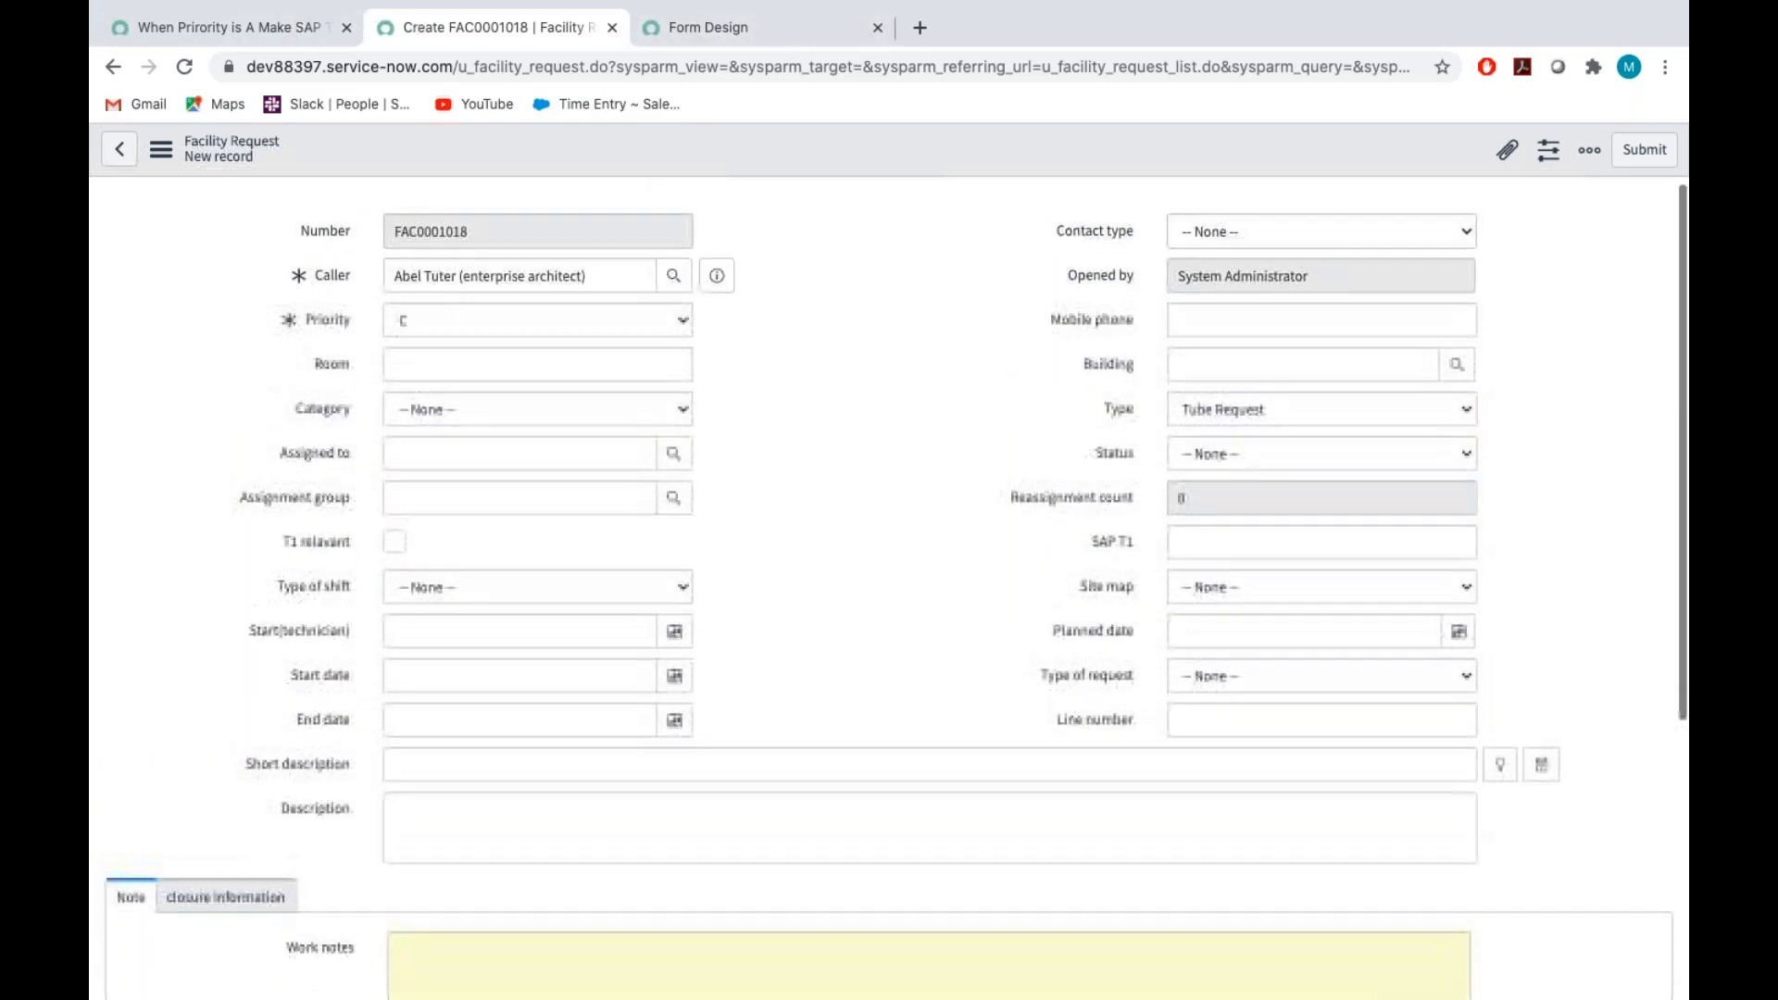
click(483, 362)
text(101)
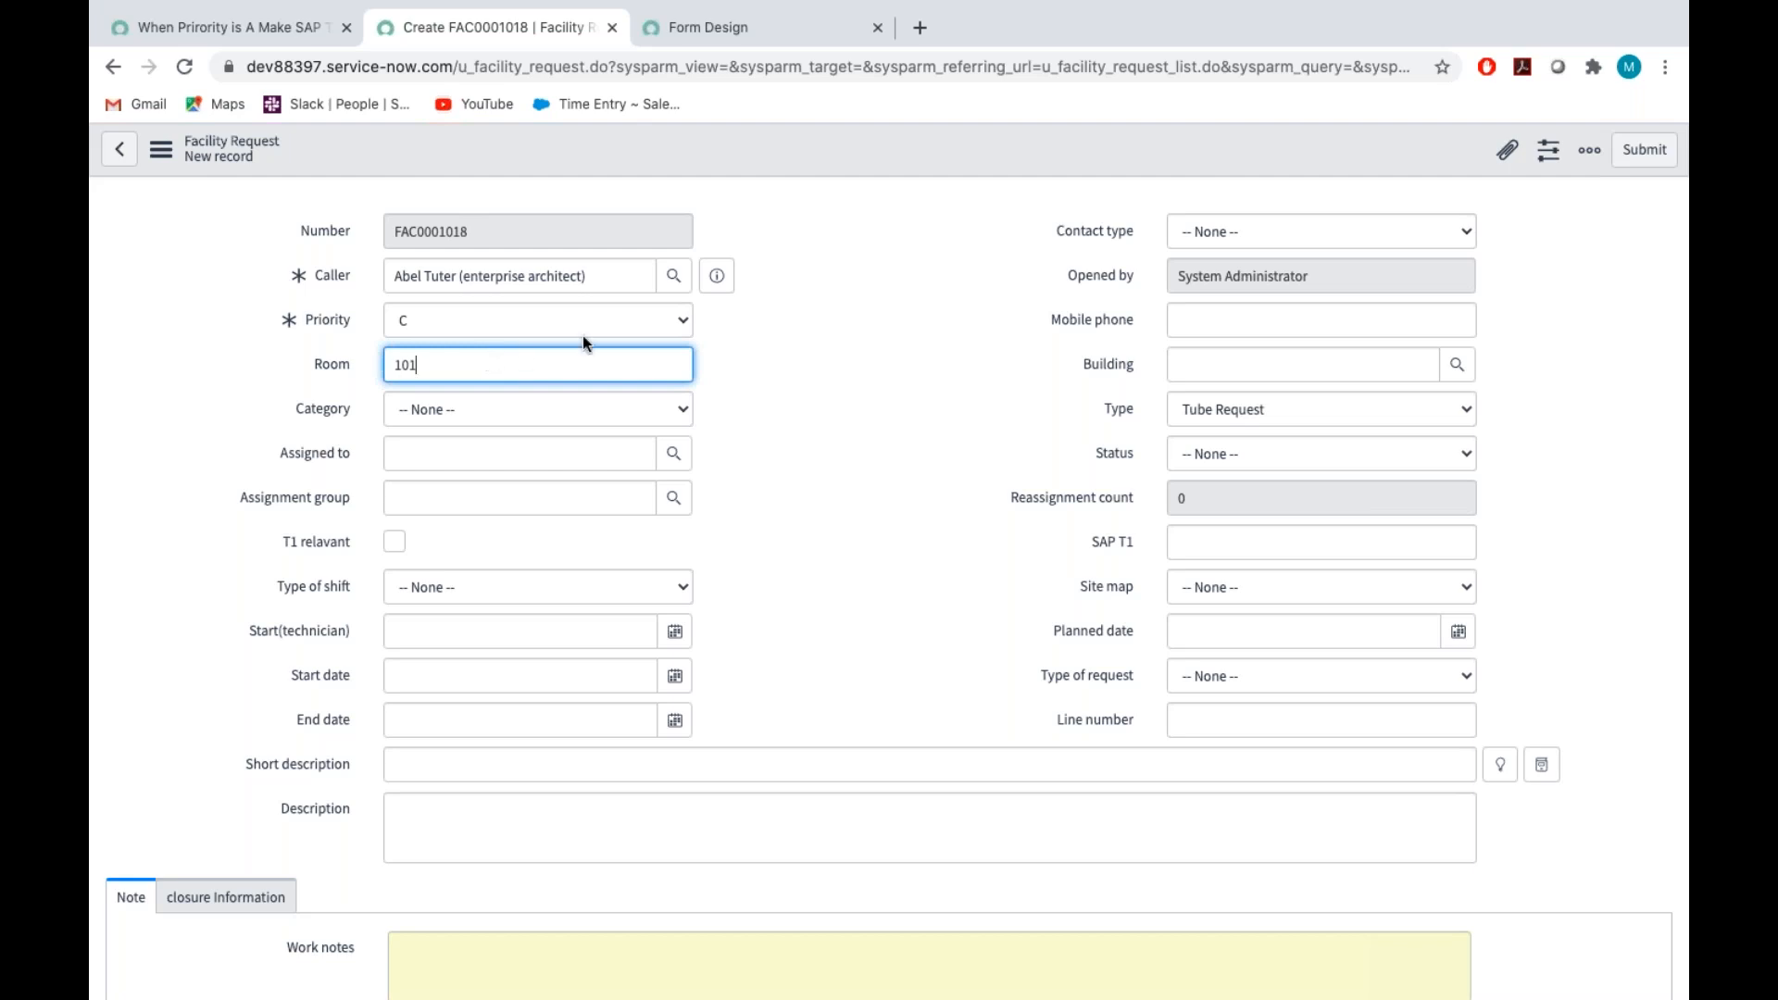
click(854, 352)
click(1247, 323)
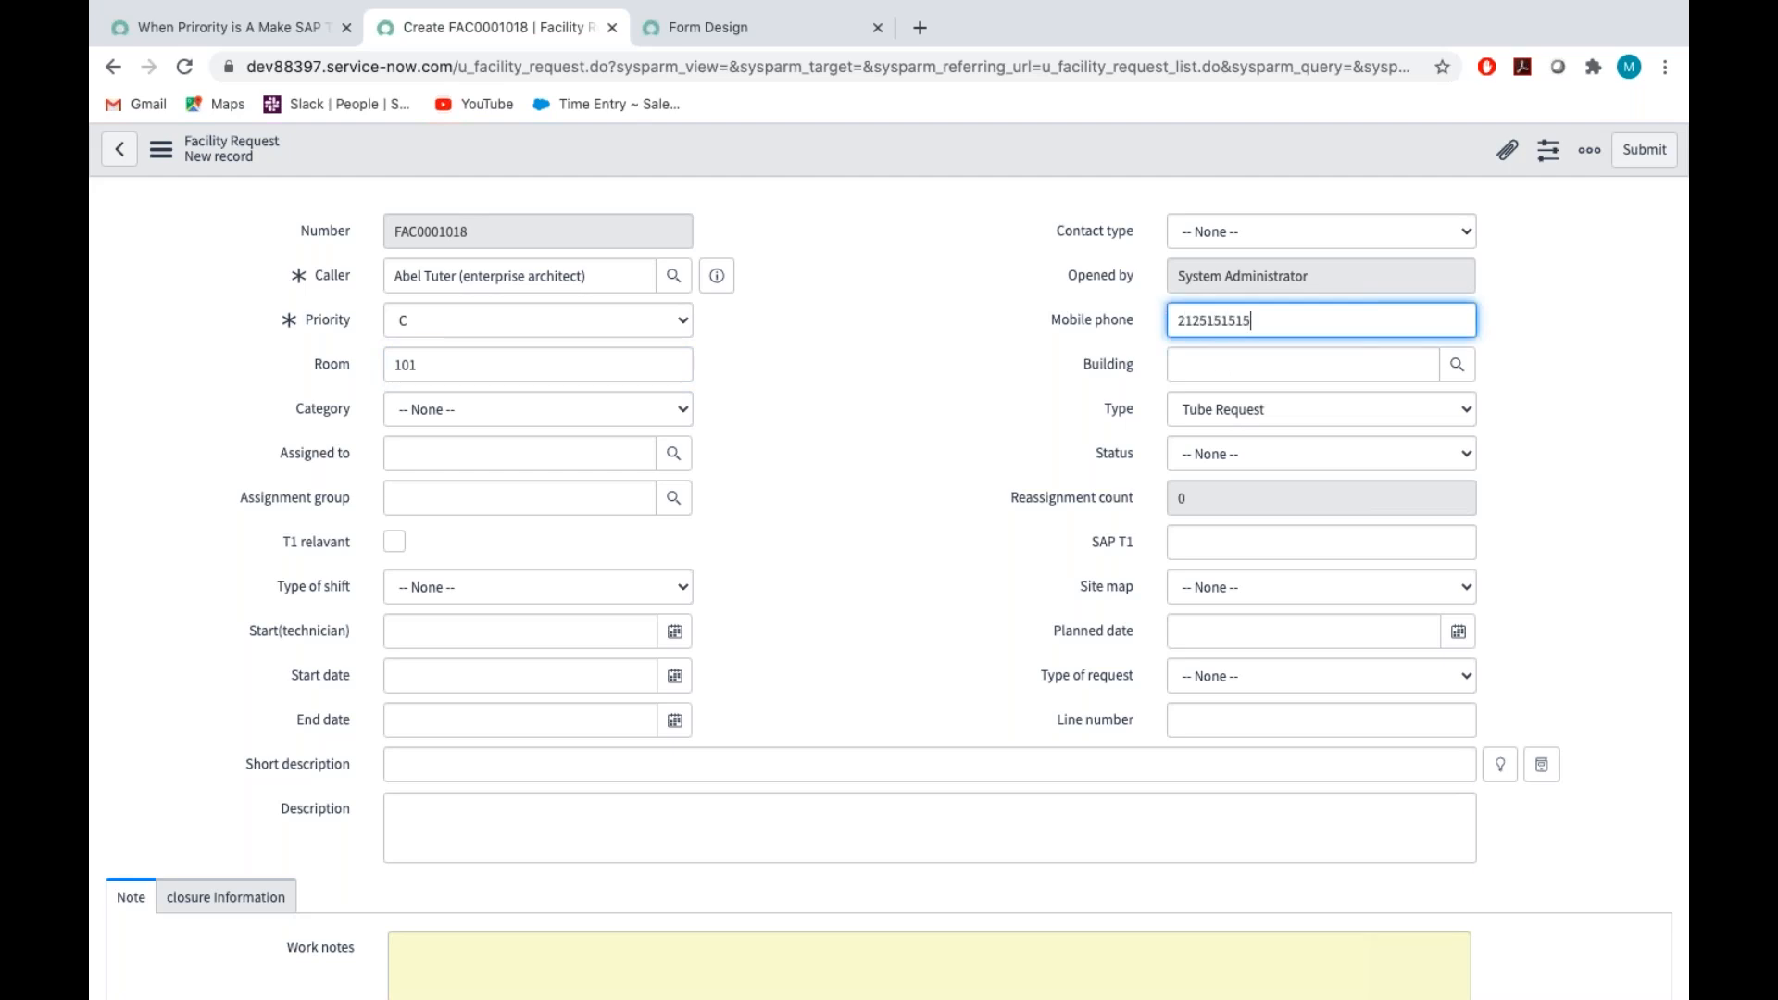
click(1456, 369)
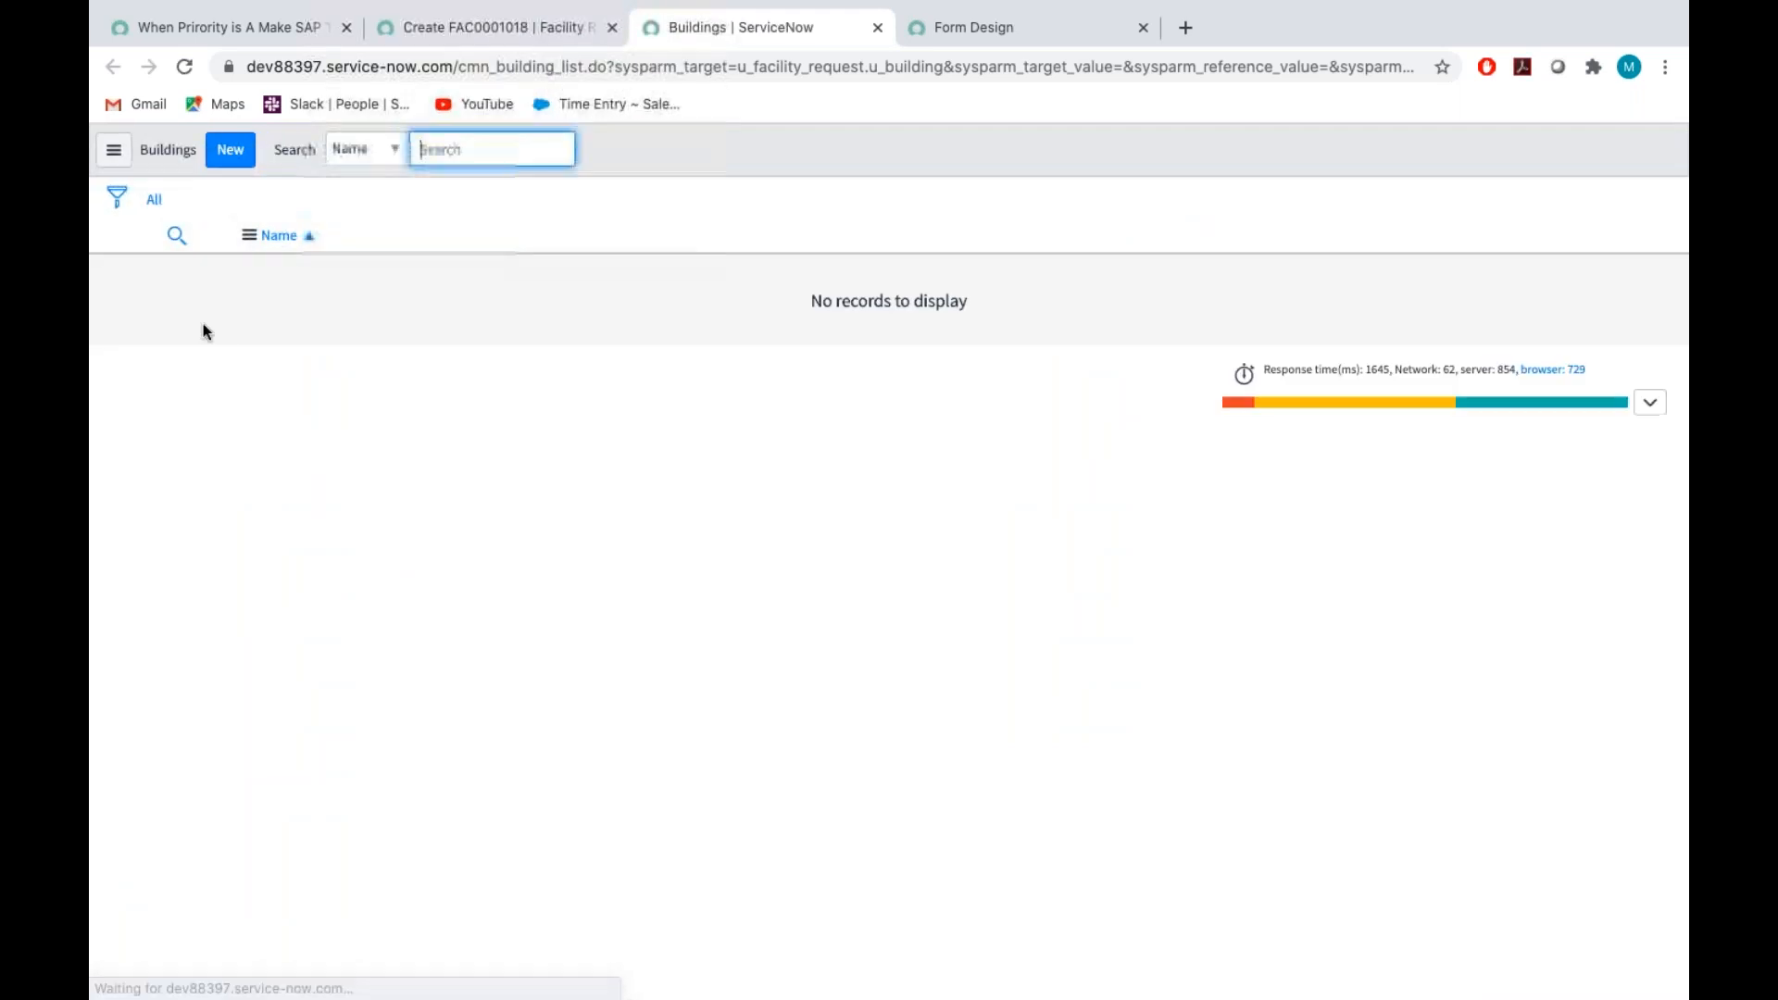
click(231, 150)
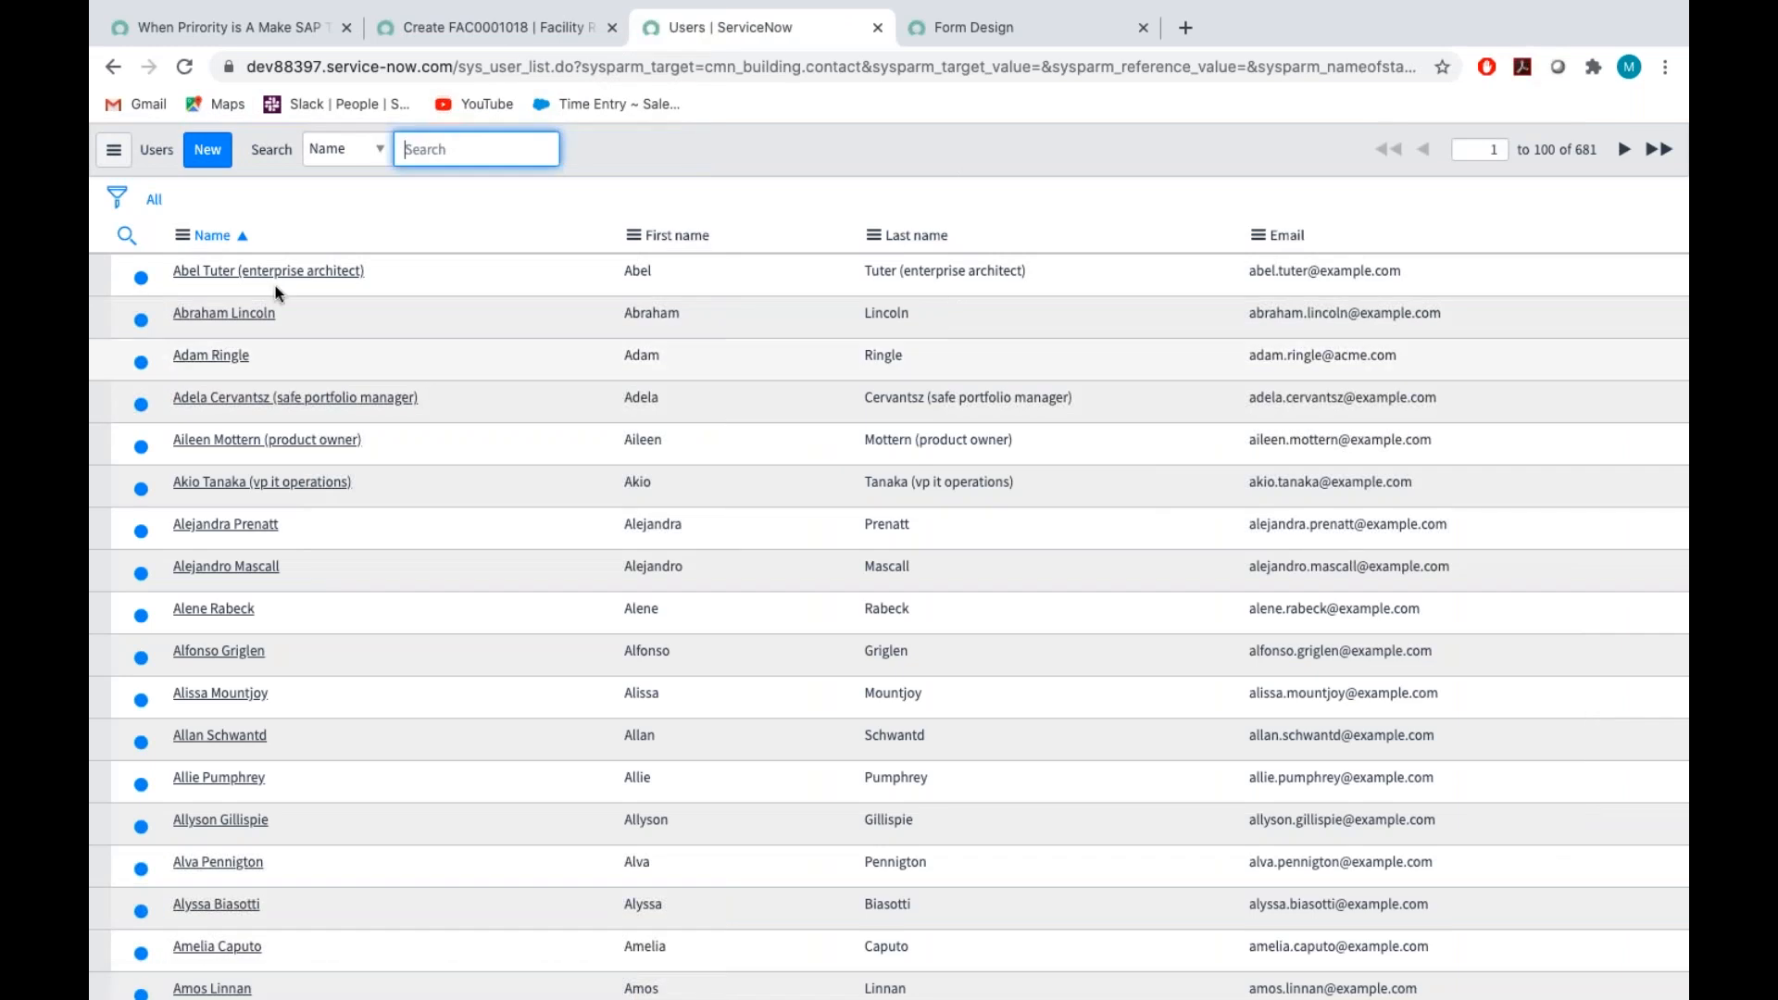
click(265, 272)
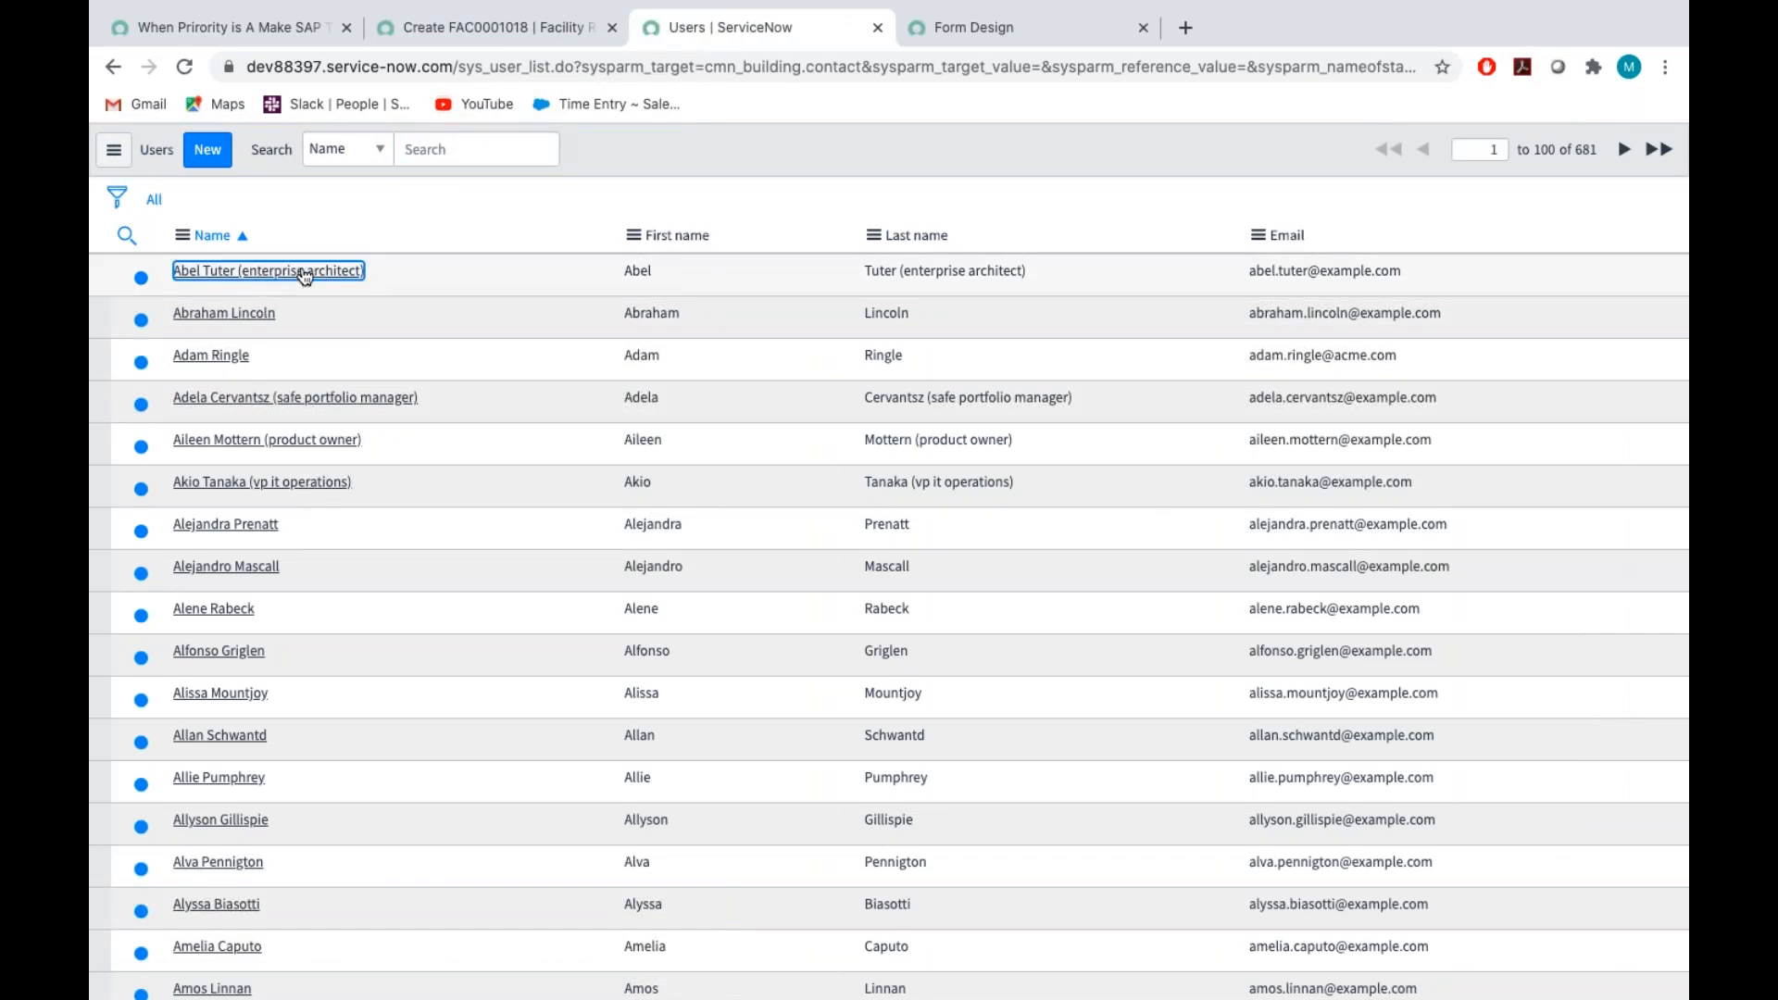
triple_click(306, 276)
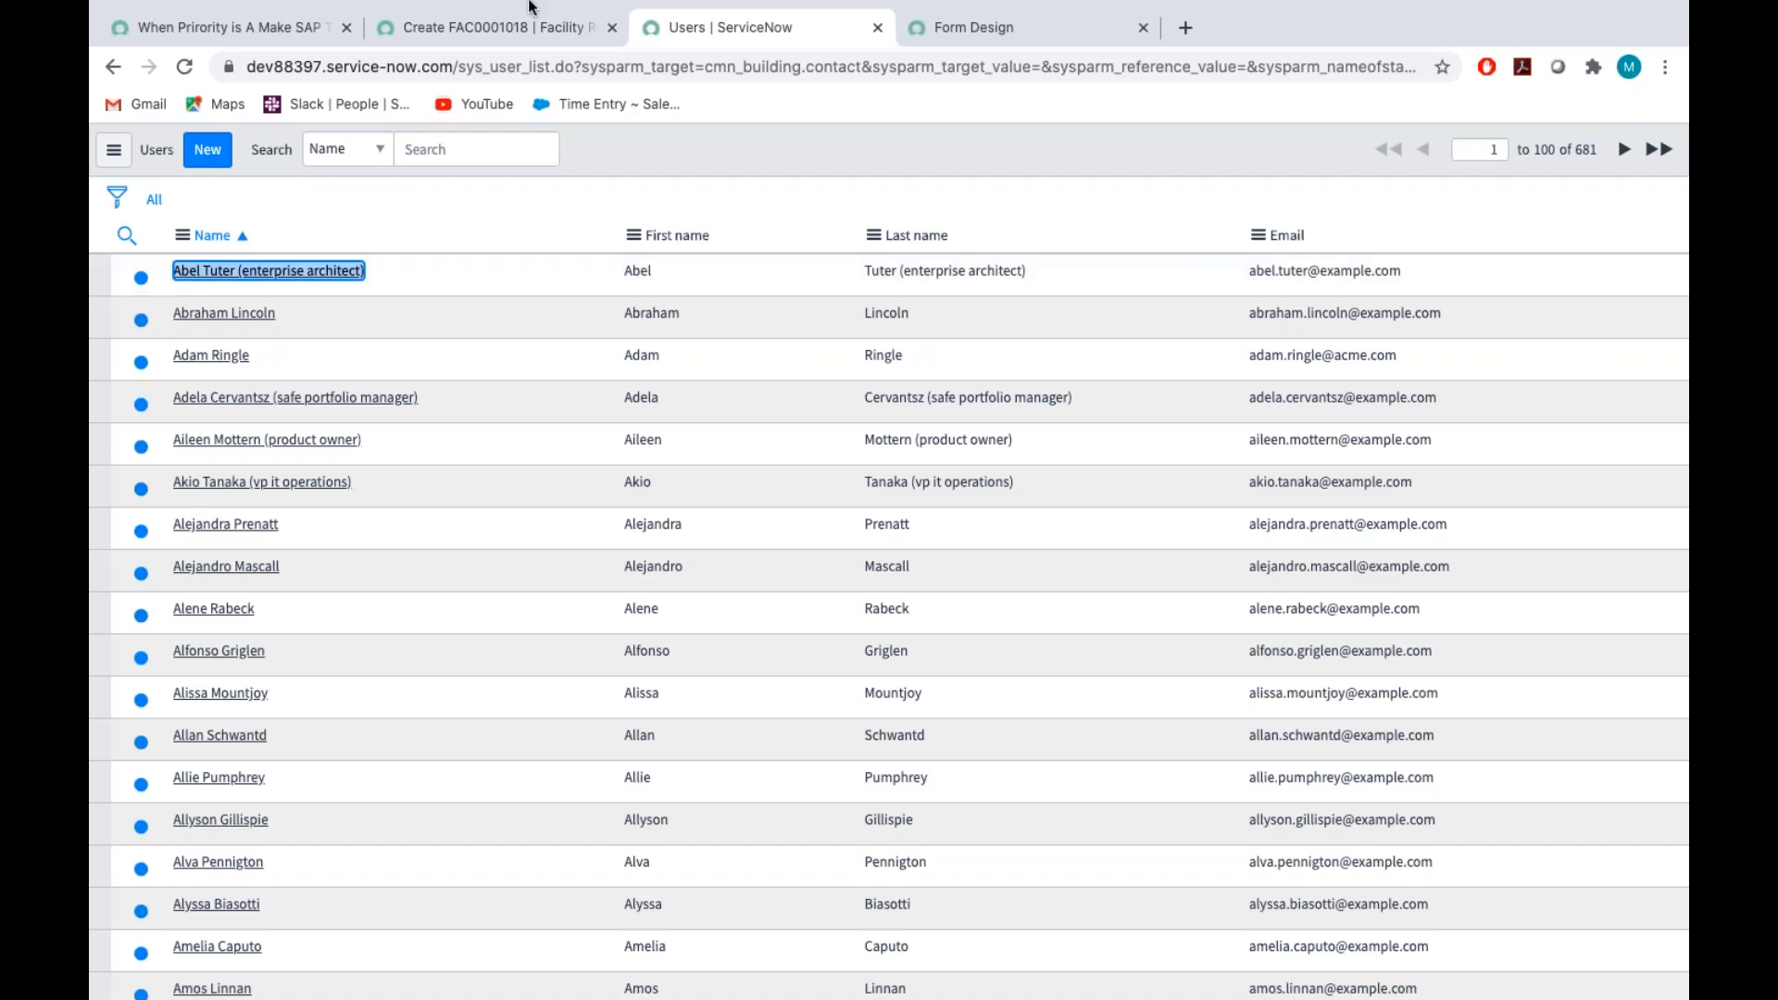
click(515, 37)
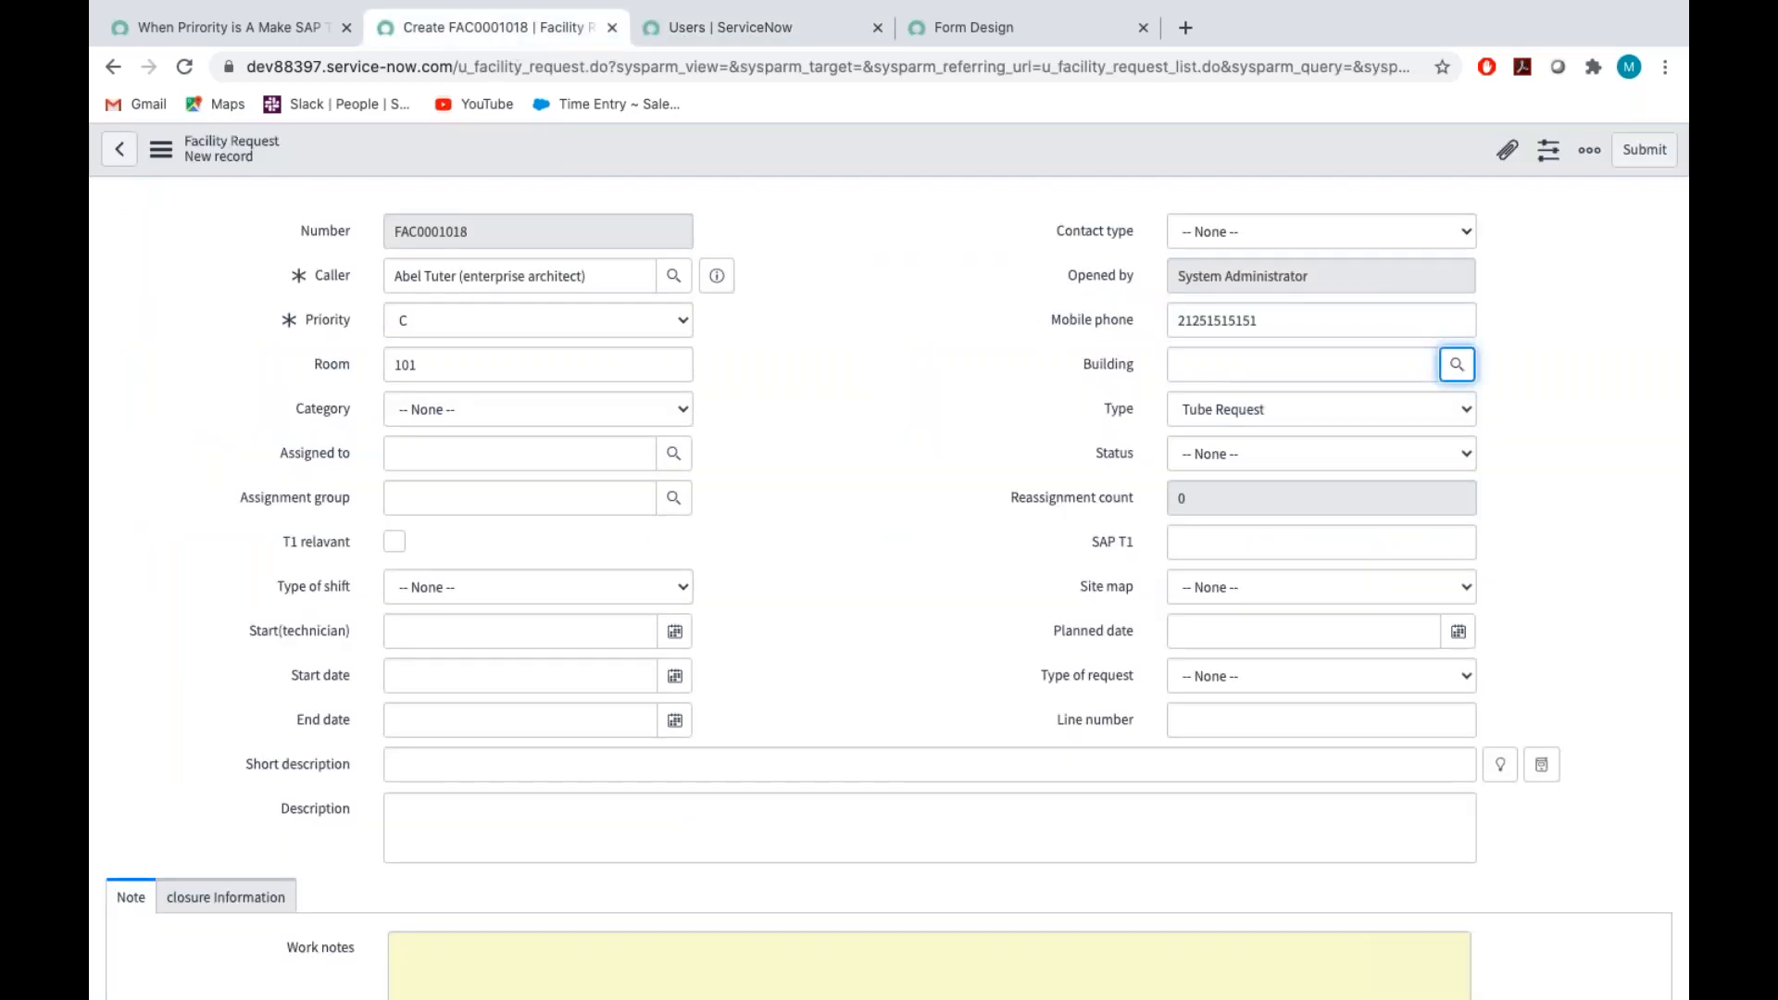
Create a new building record from the request's Building lookup and name it Texas - 1
click(1451, 361)
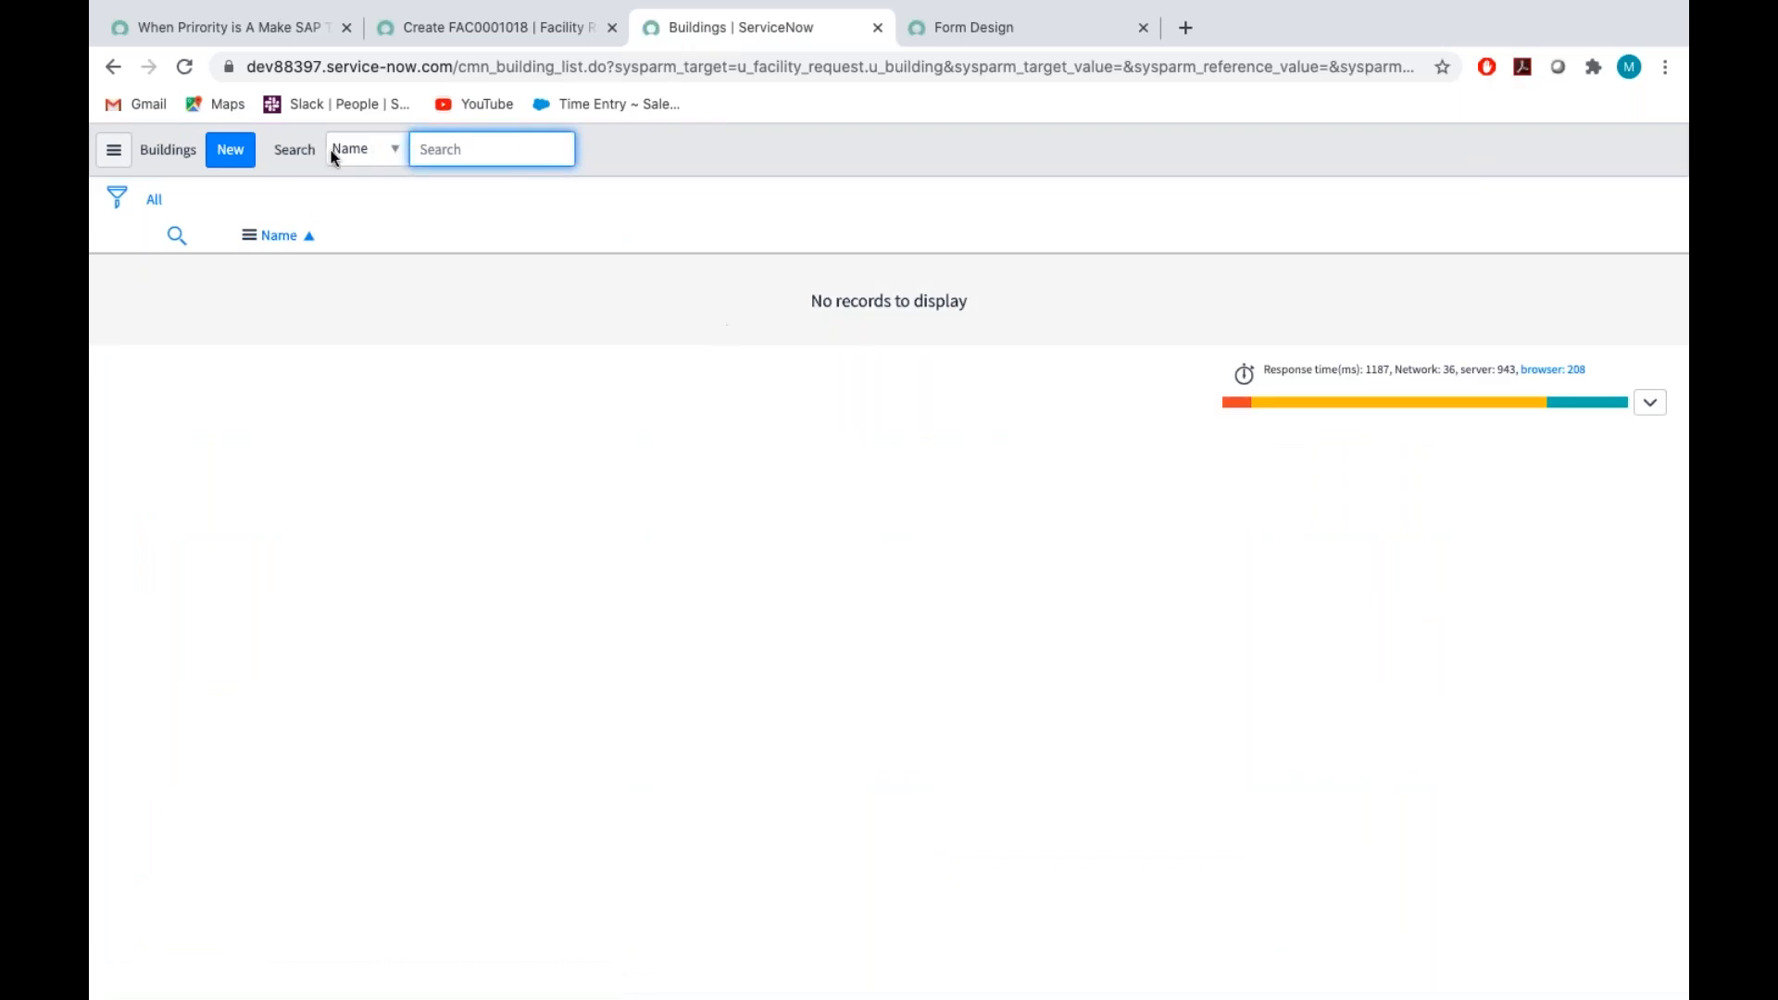
click(224, 154)
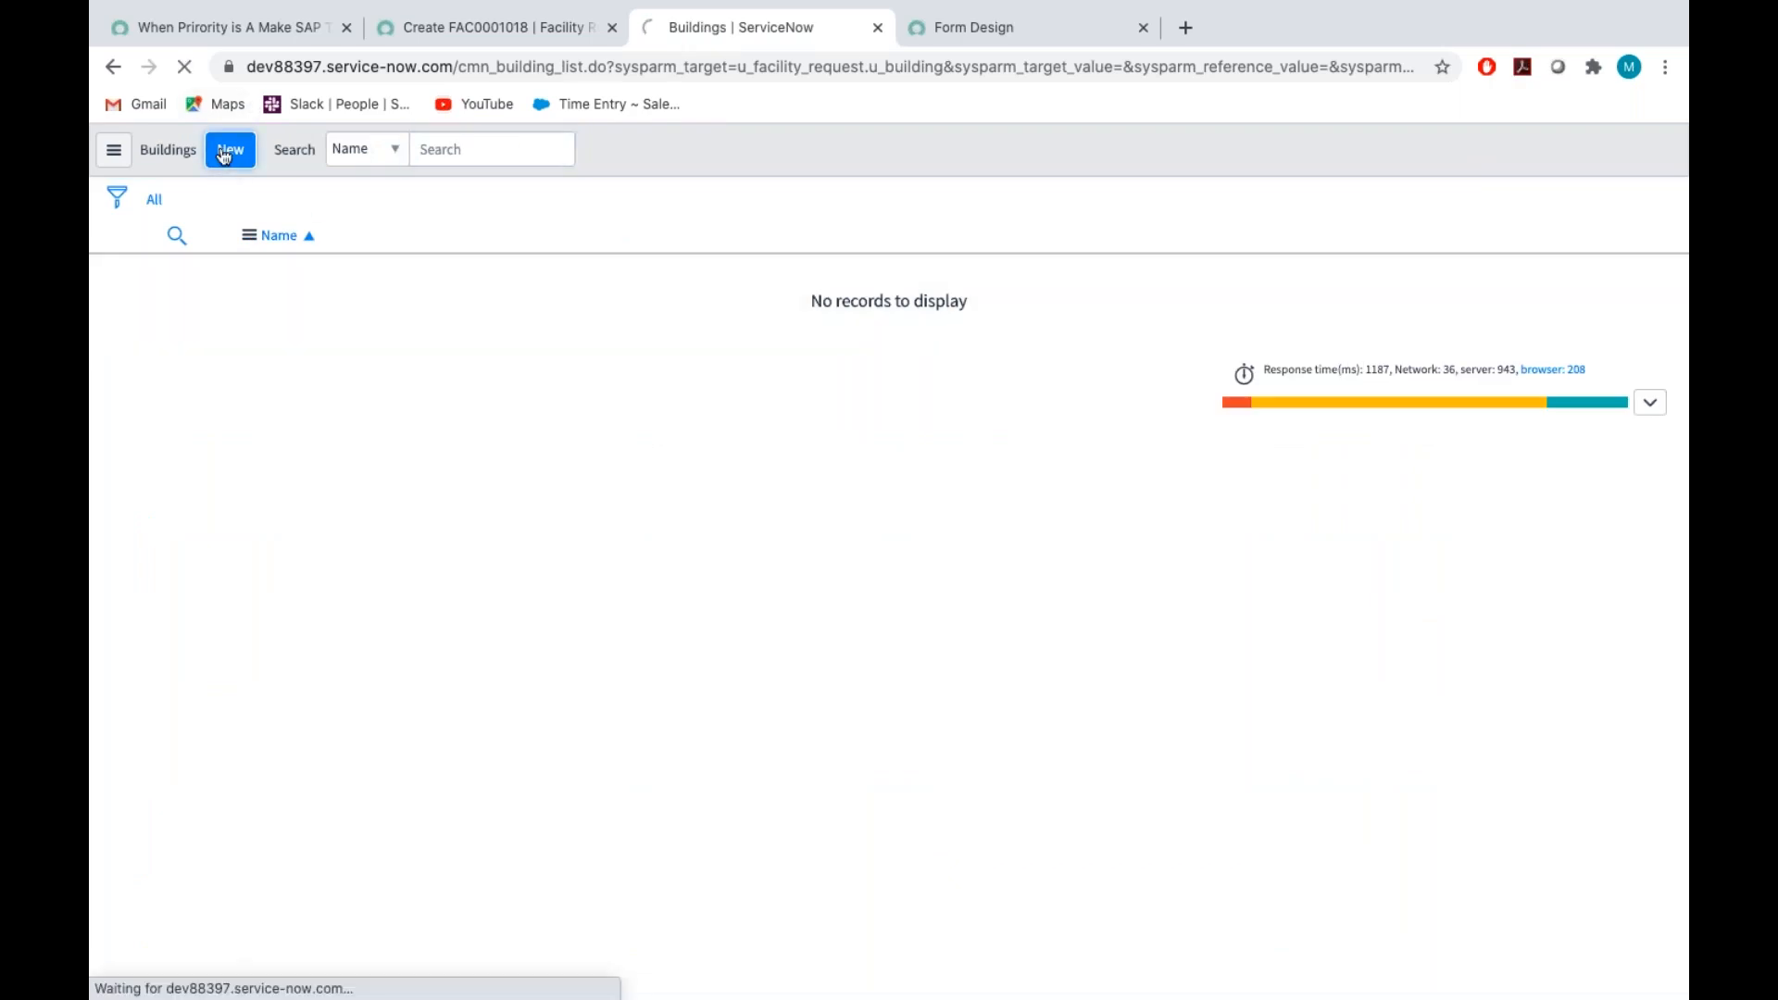
click(444, 275)
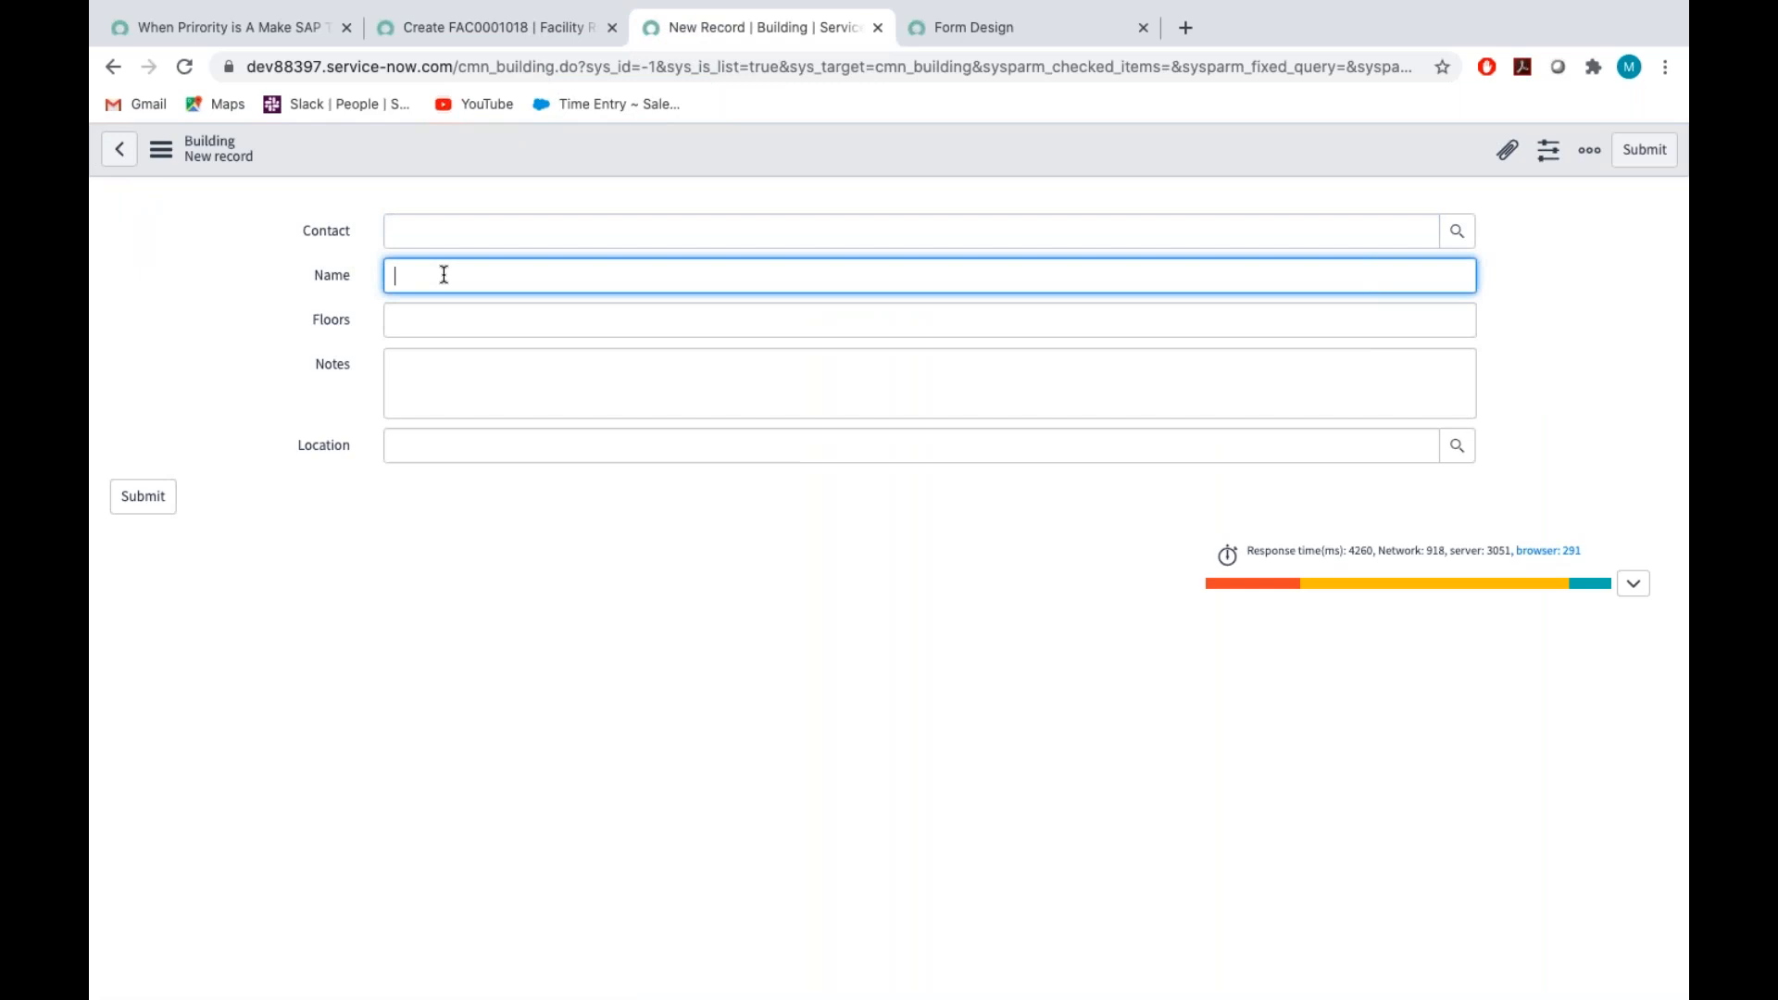
text(TExa)
key(BackSpace)
key(BackSpace)
key(BackSpace)
key(BackSpace)
text(exas - 1)
Set the new building's Floors to 1 and submit it as the building of the facility request
click(444, 320)
text(01)
click(431, 384)
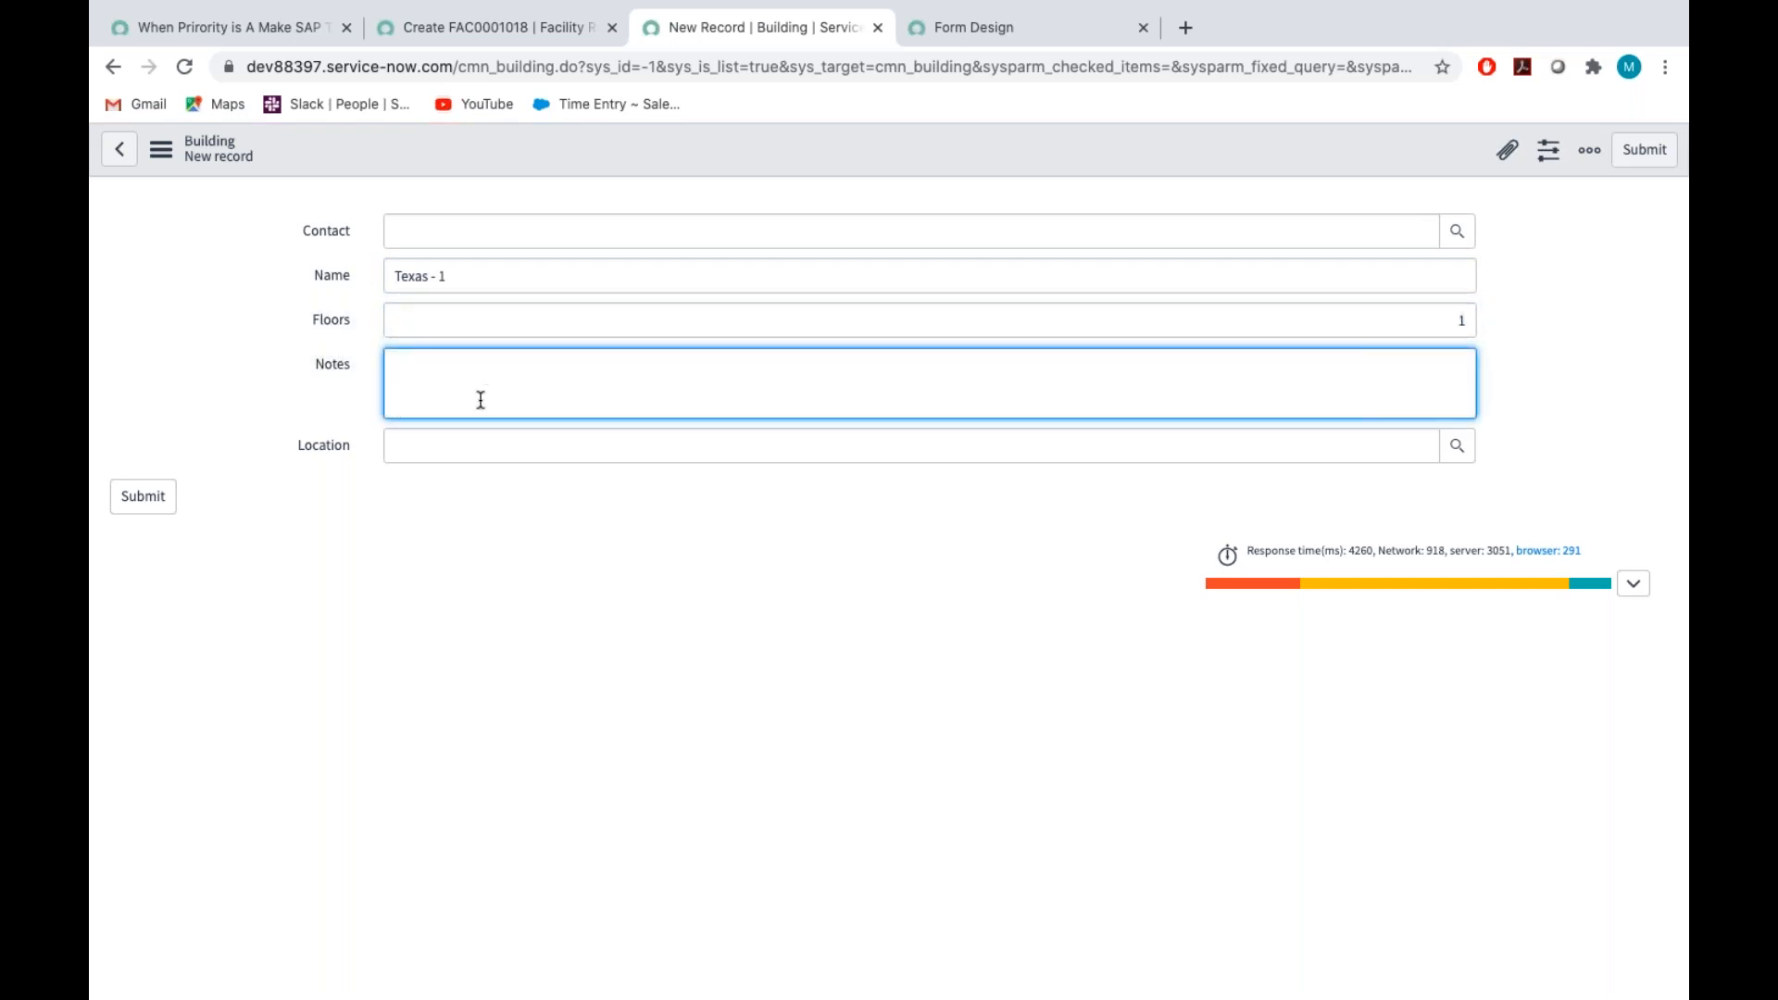
click(153, 502)
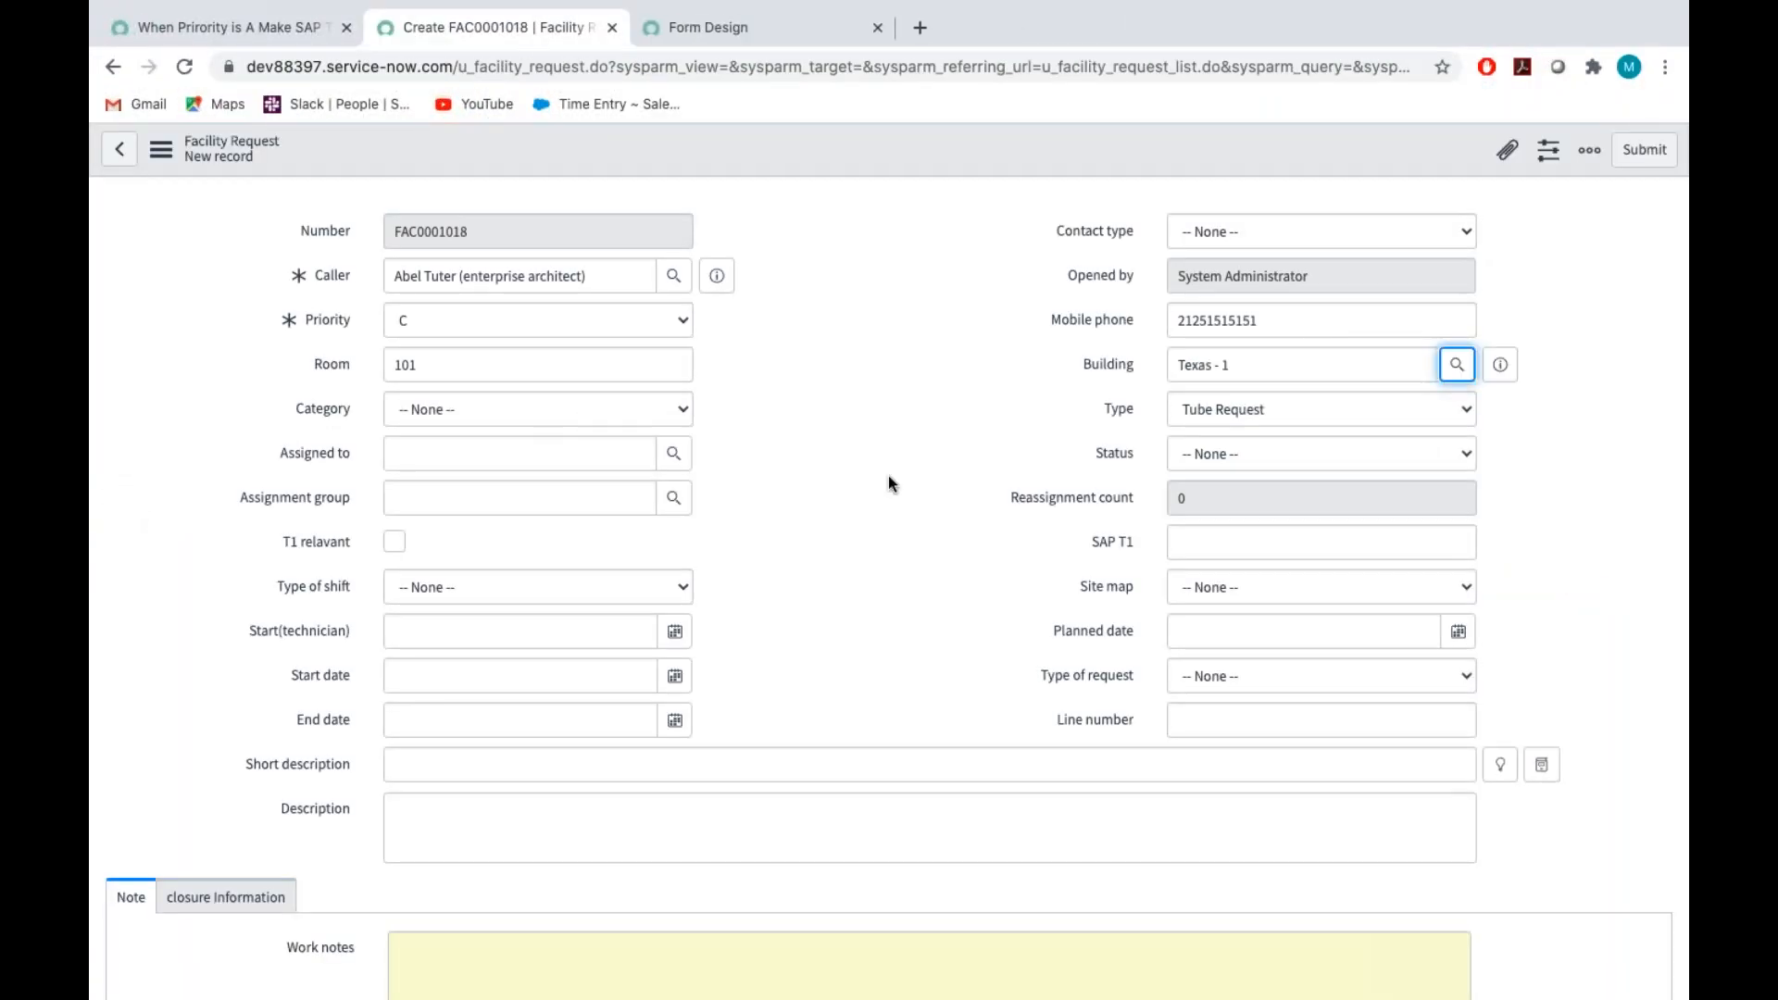
click(1501, 364)
click(915, 563)
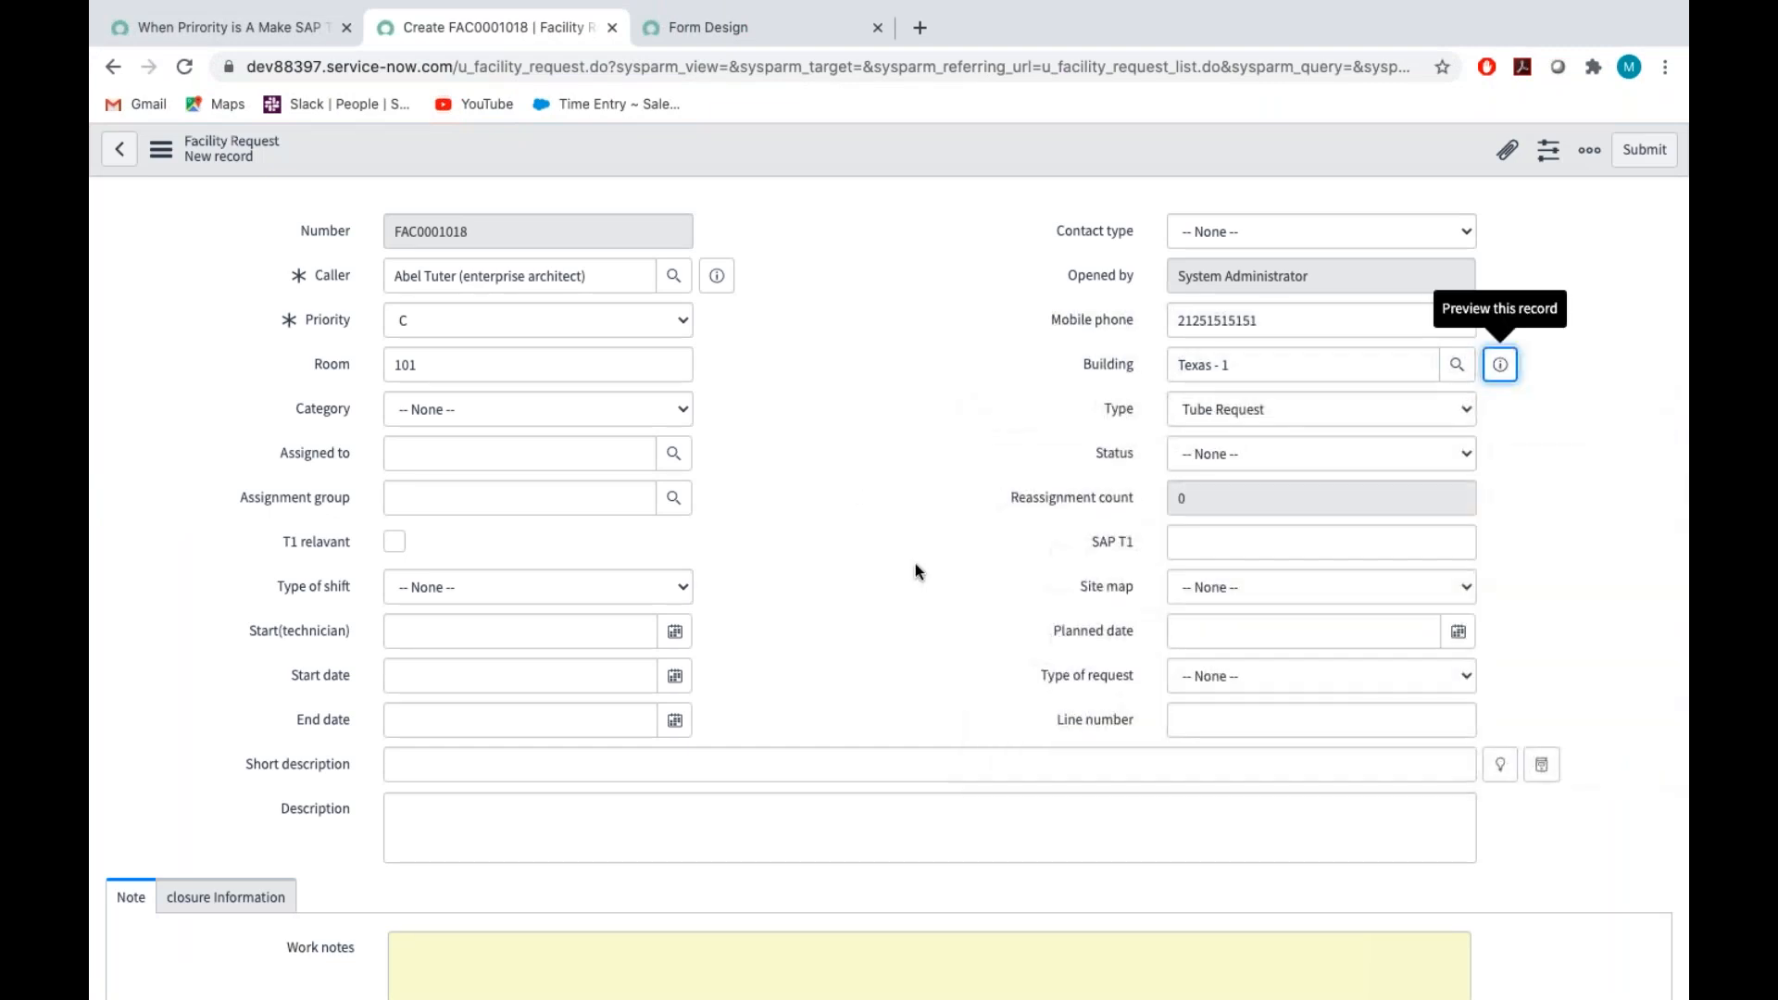
Set the facility request's Status to Work in progress and its Category to Cleaning
scroll(1216, 446, down, 1)
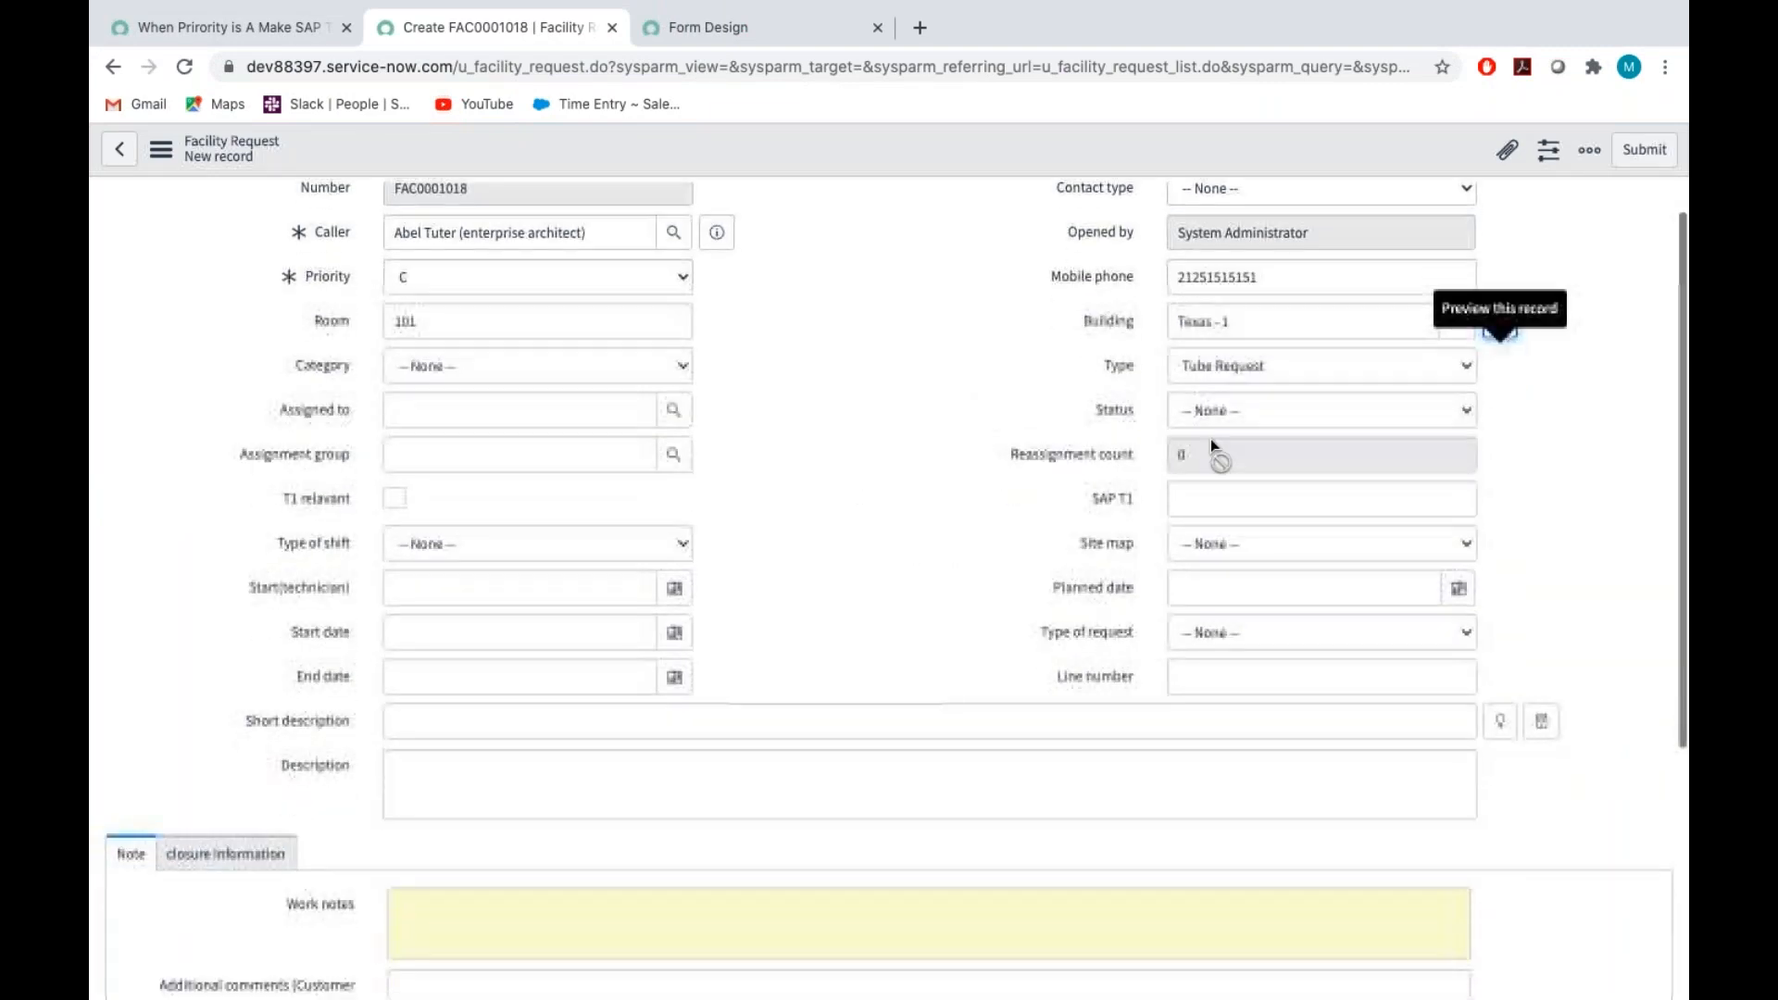
click(1201, 416)
click(1210, 446)
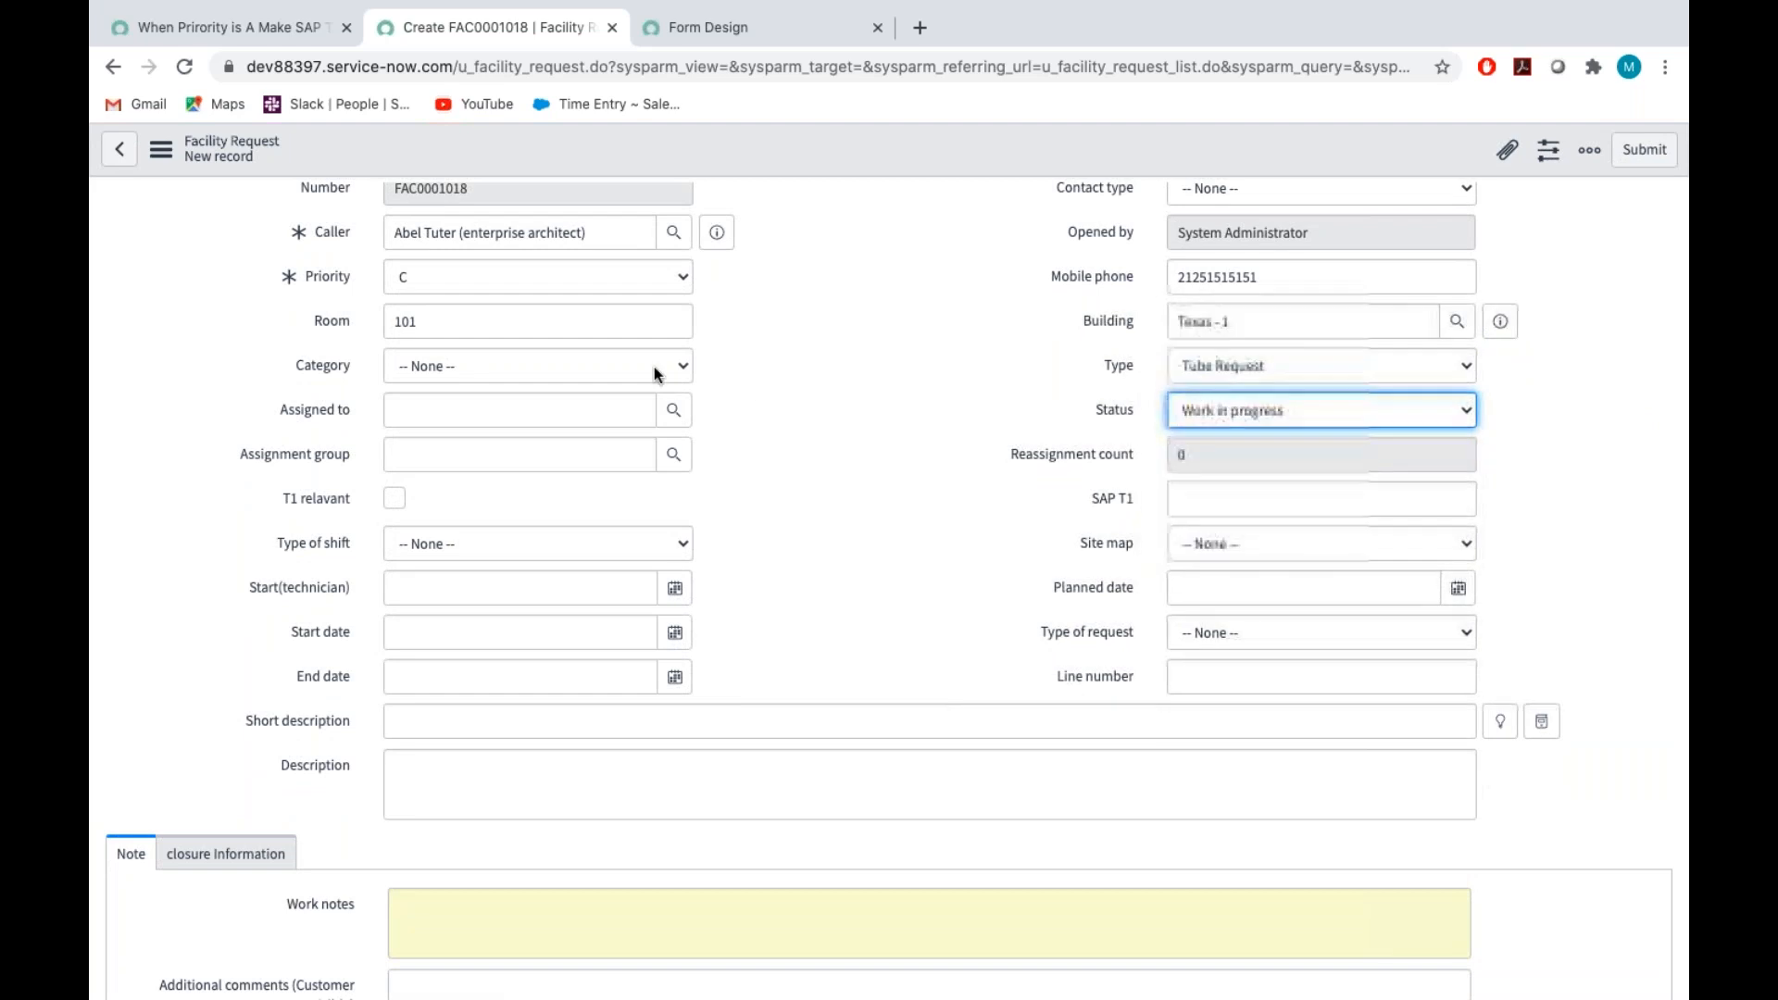
click(520, 363)
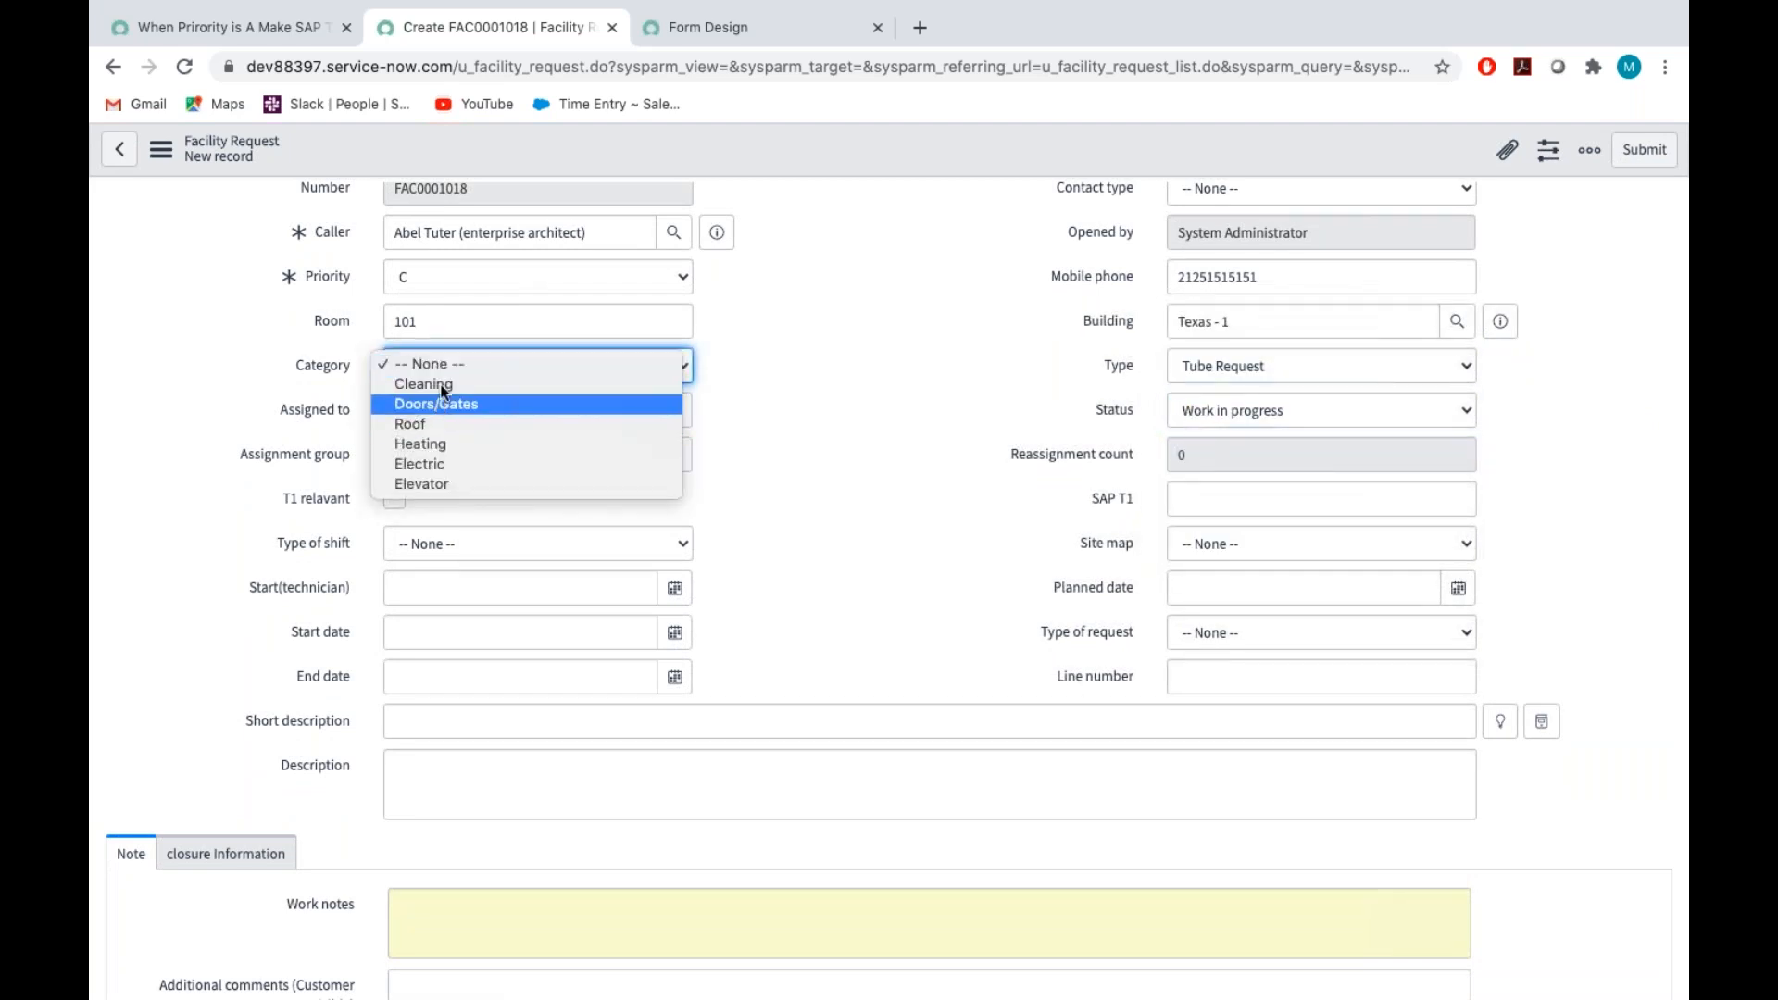
click(441, 385)
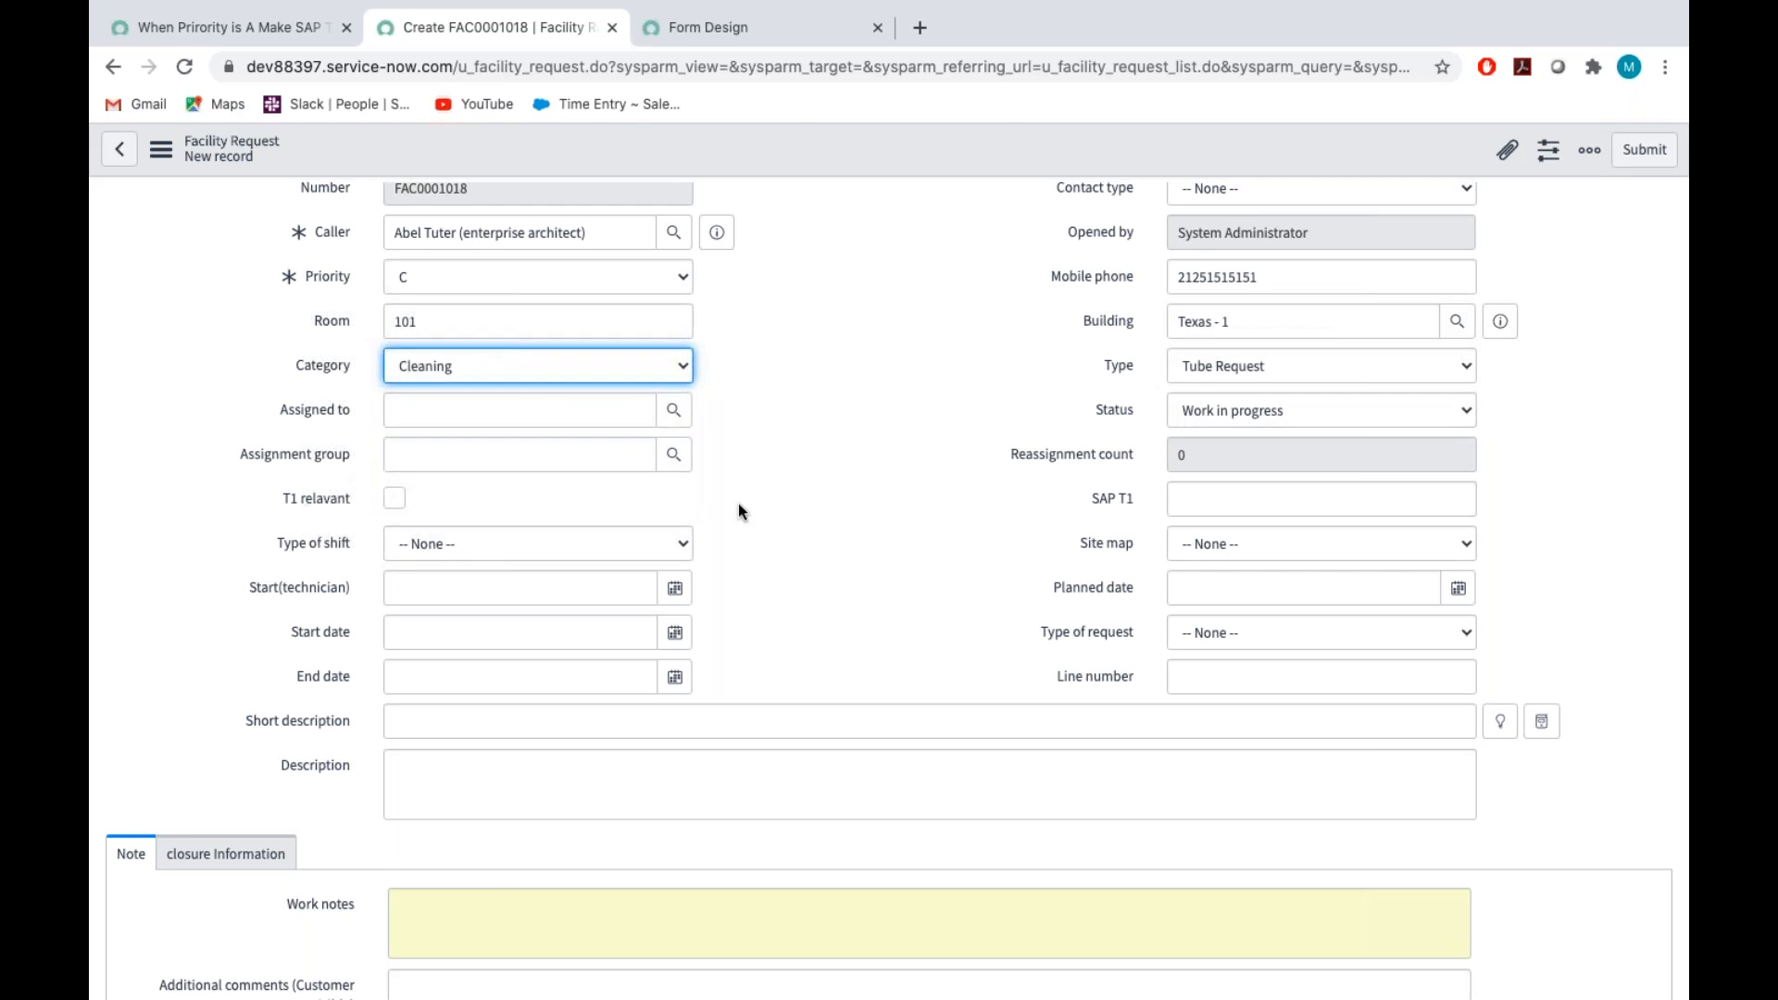
Set the request's Type of shift to Normal working hours
scroll(738, 503, down, 1)
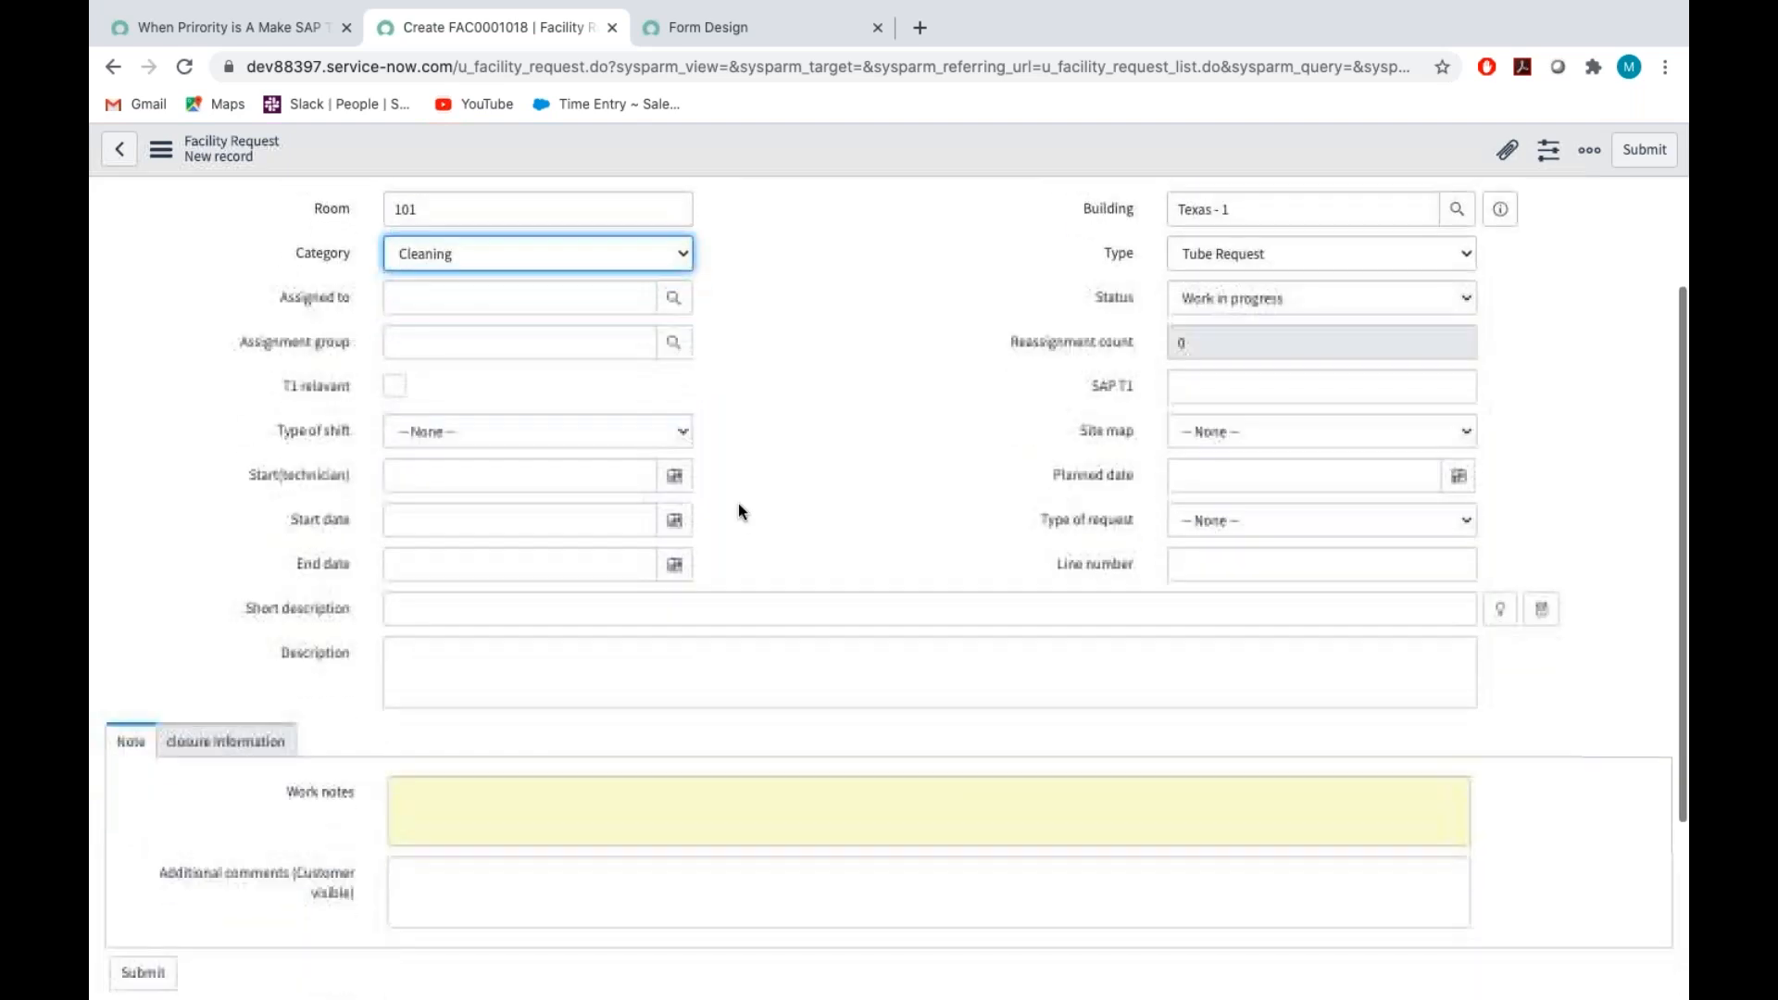
scroll(737, 503, down, 1)
click(431, 351)
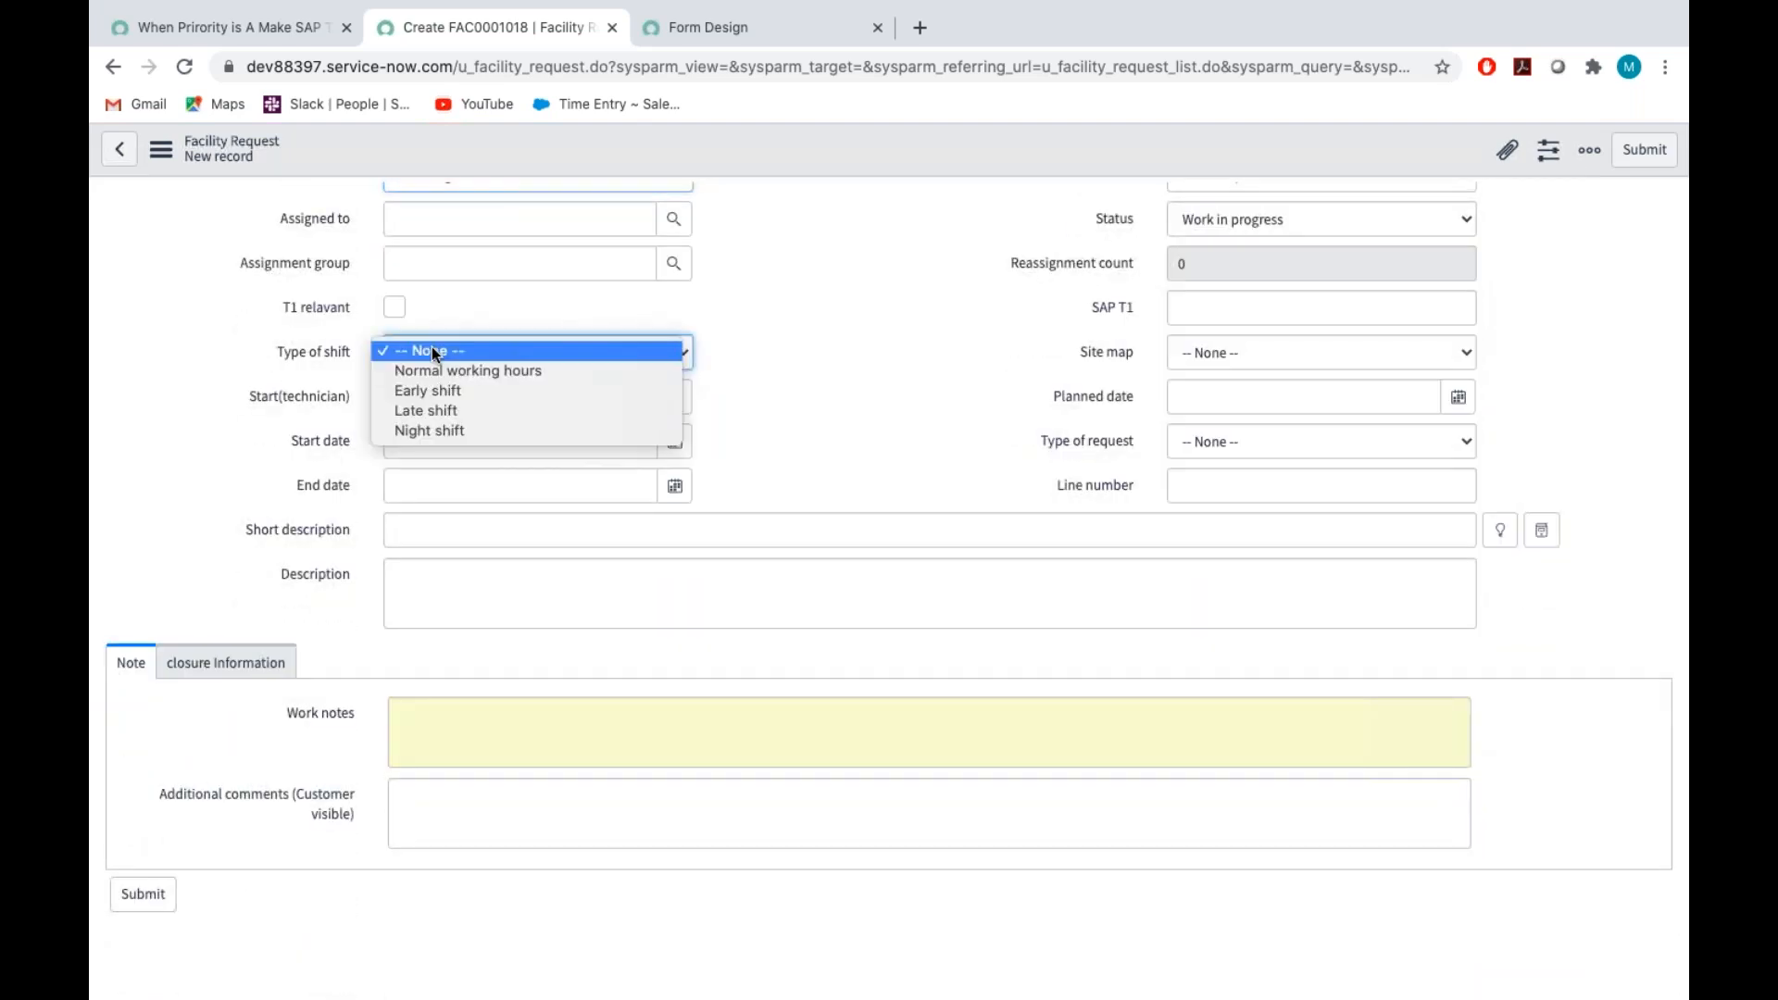
click(444, 370)
Change the request's Priority to A and fill in SAP T1 with Cleaning - T1
scroll(921, 403, up, 1)
scroll(921, 403, up, 2)
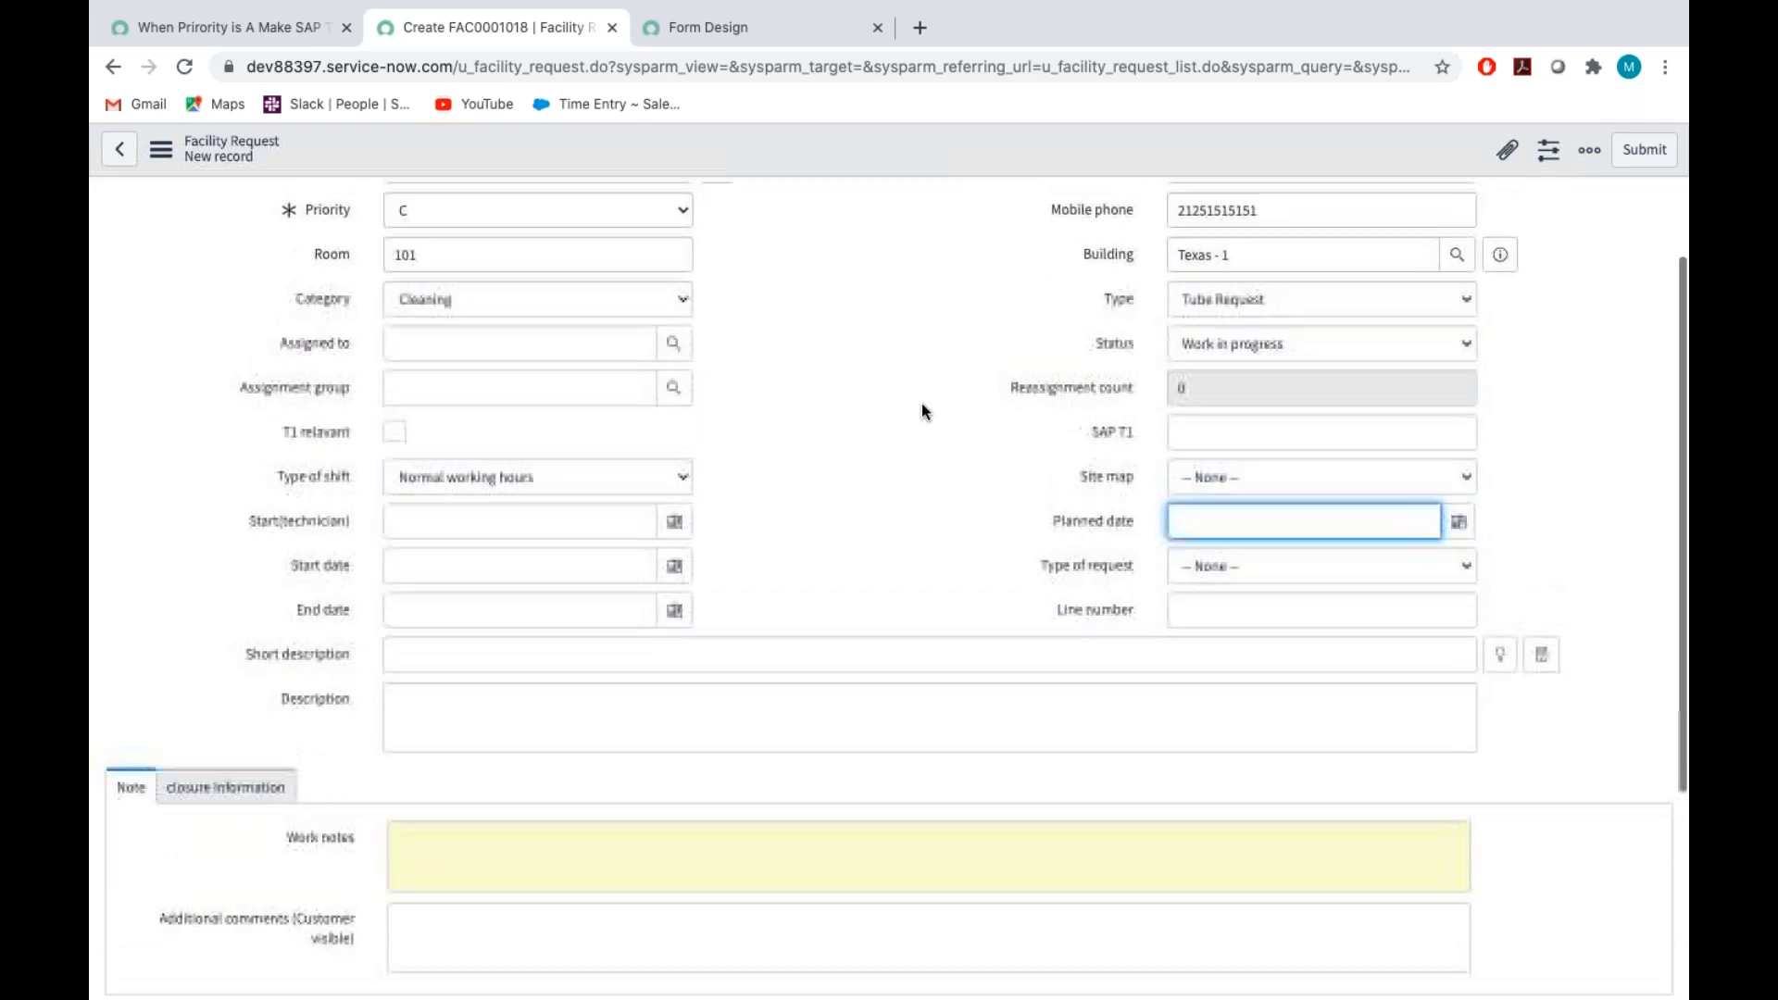
click(512, 311)
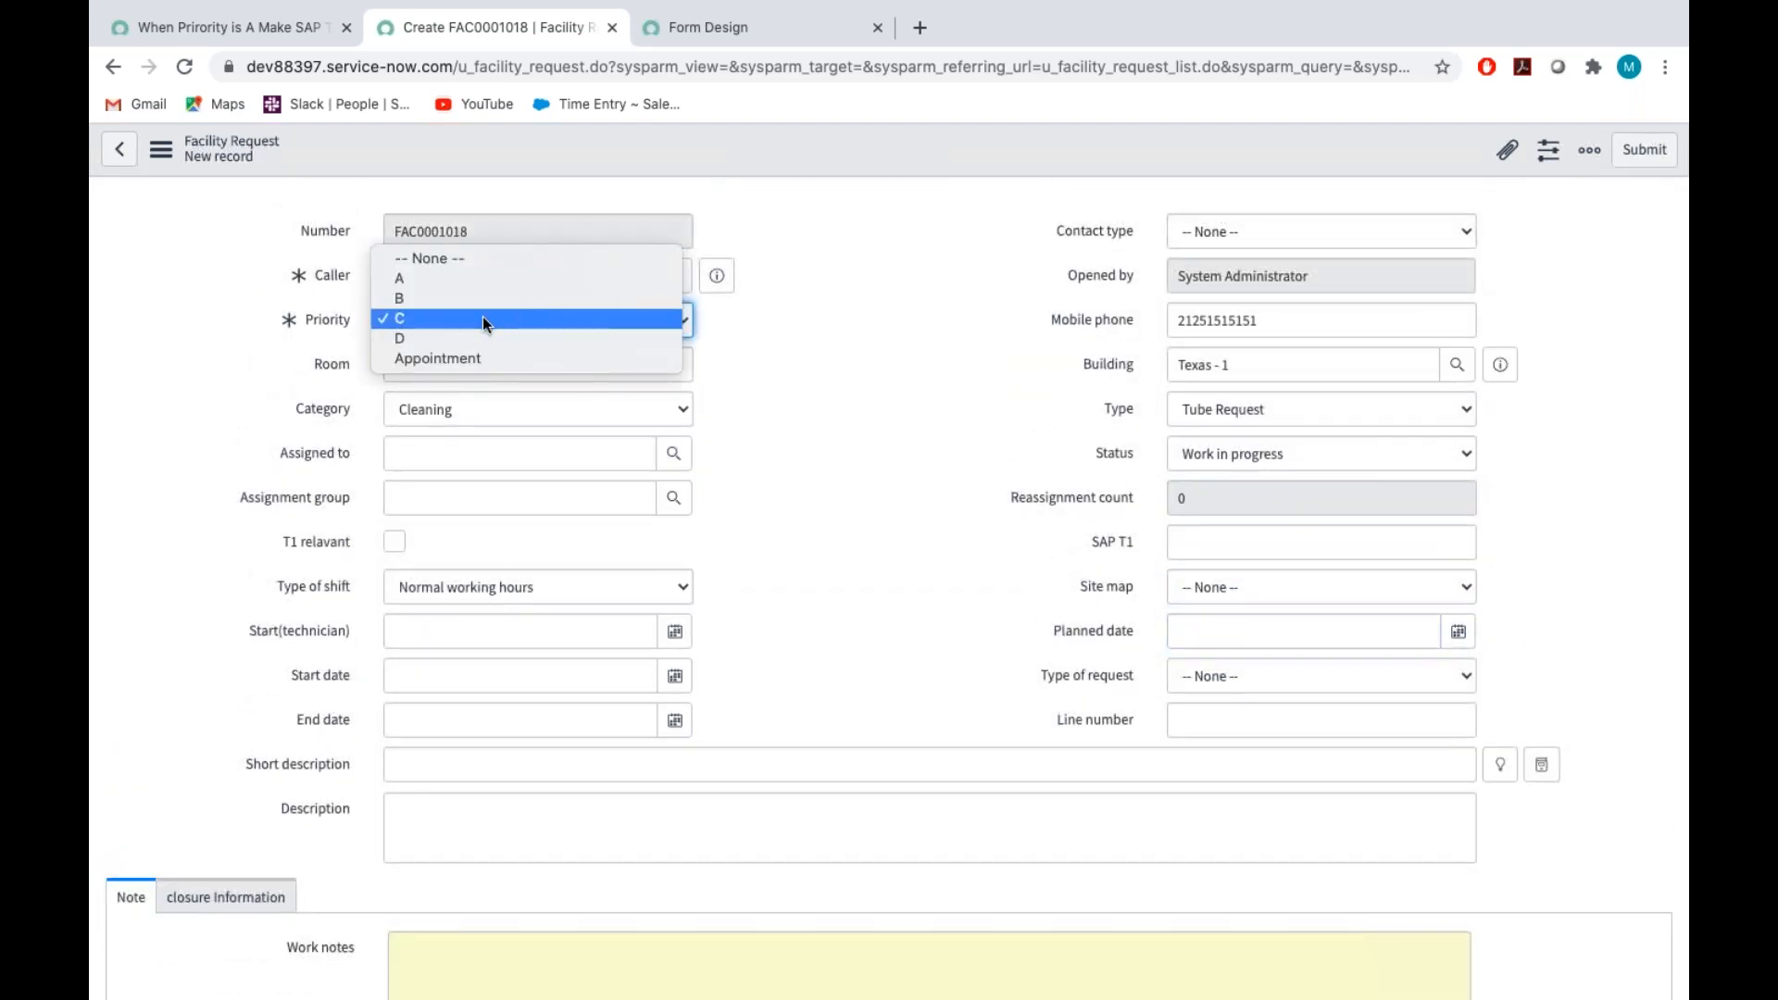
click(470, 278)
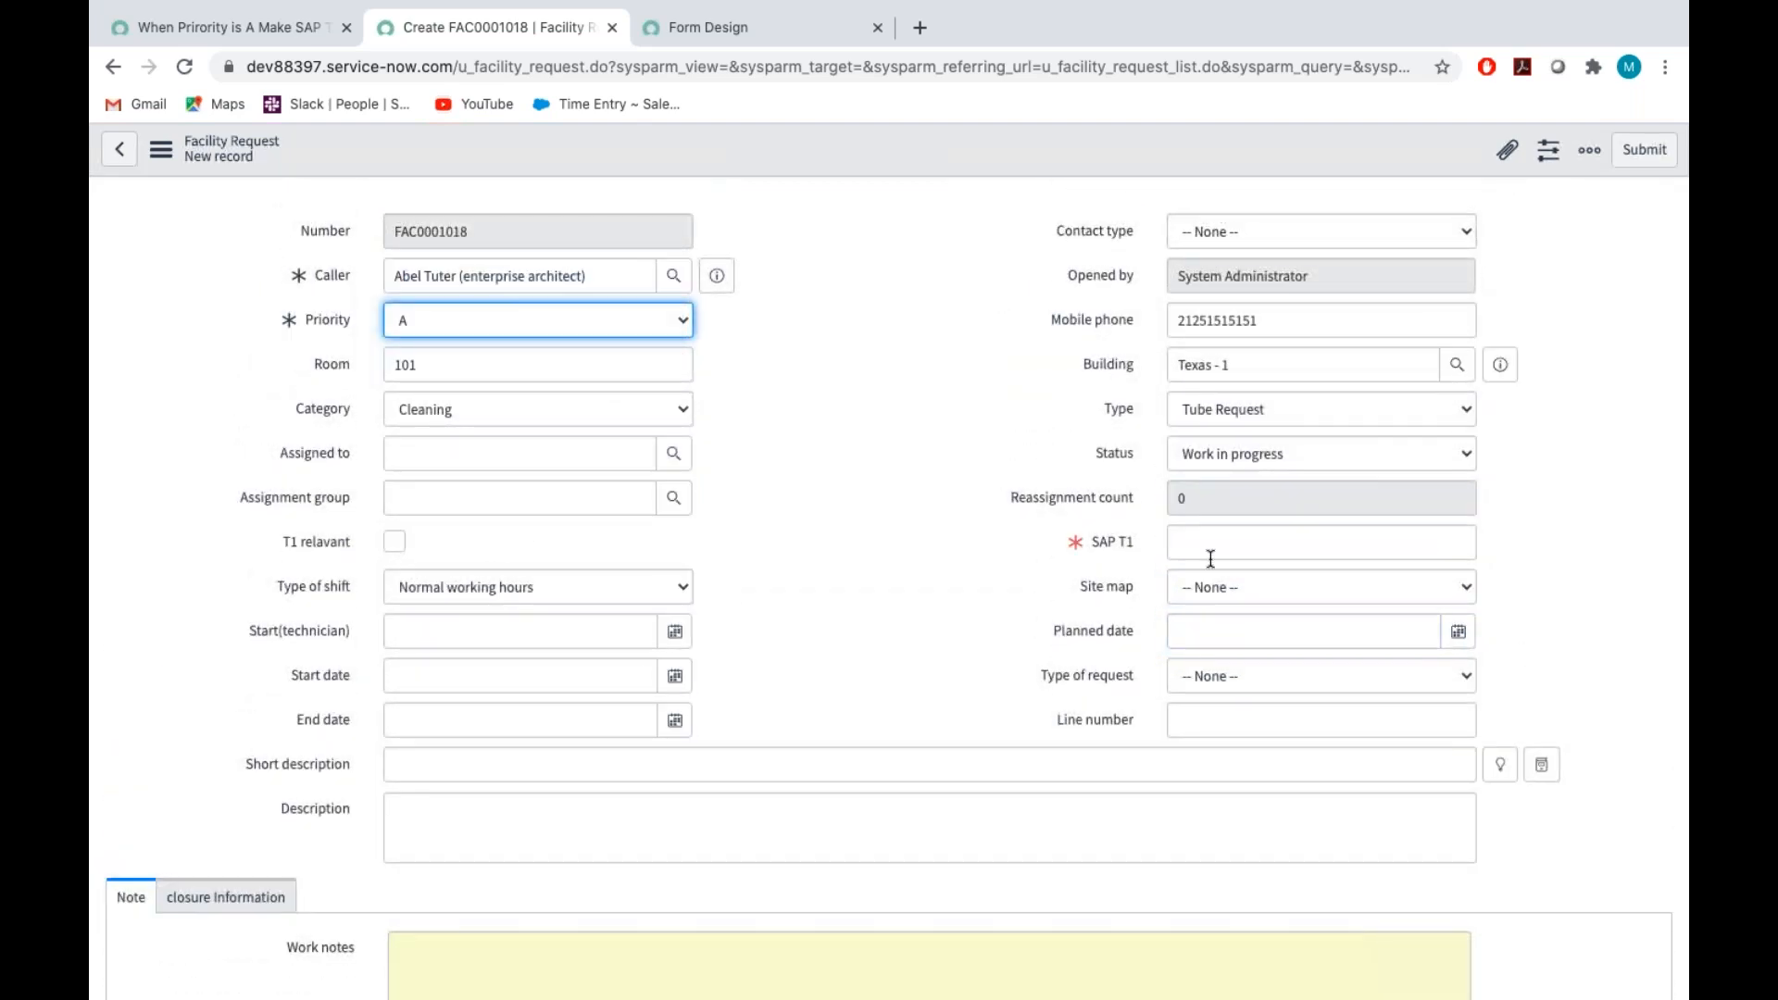
click(1201, 541)
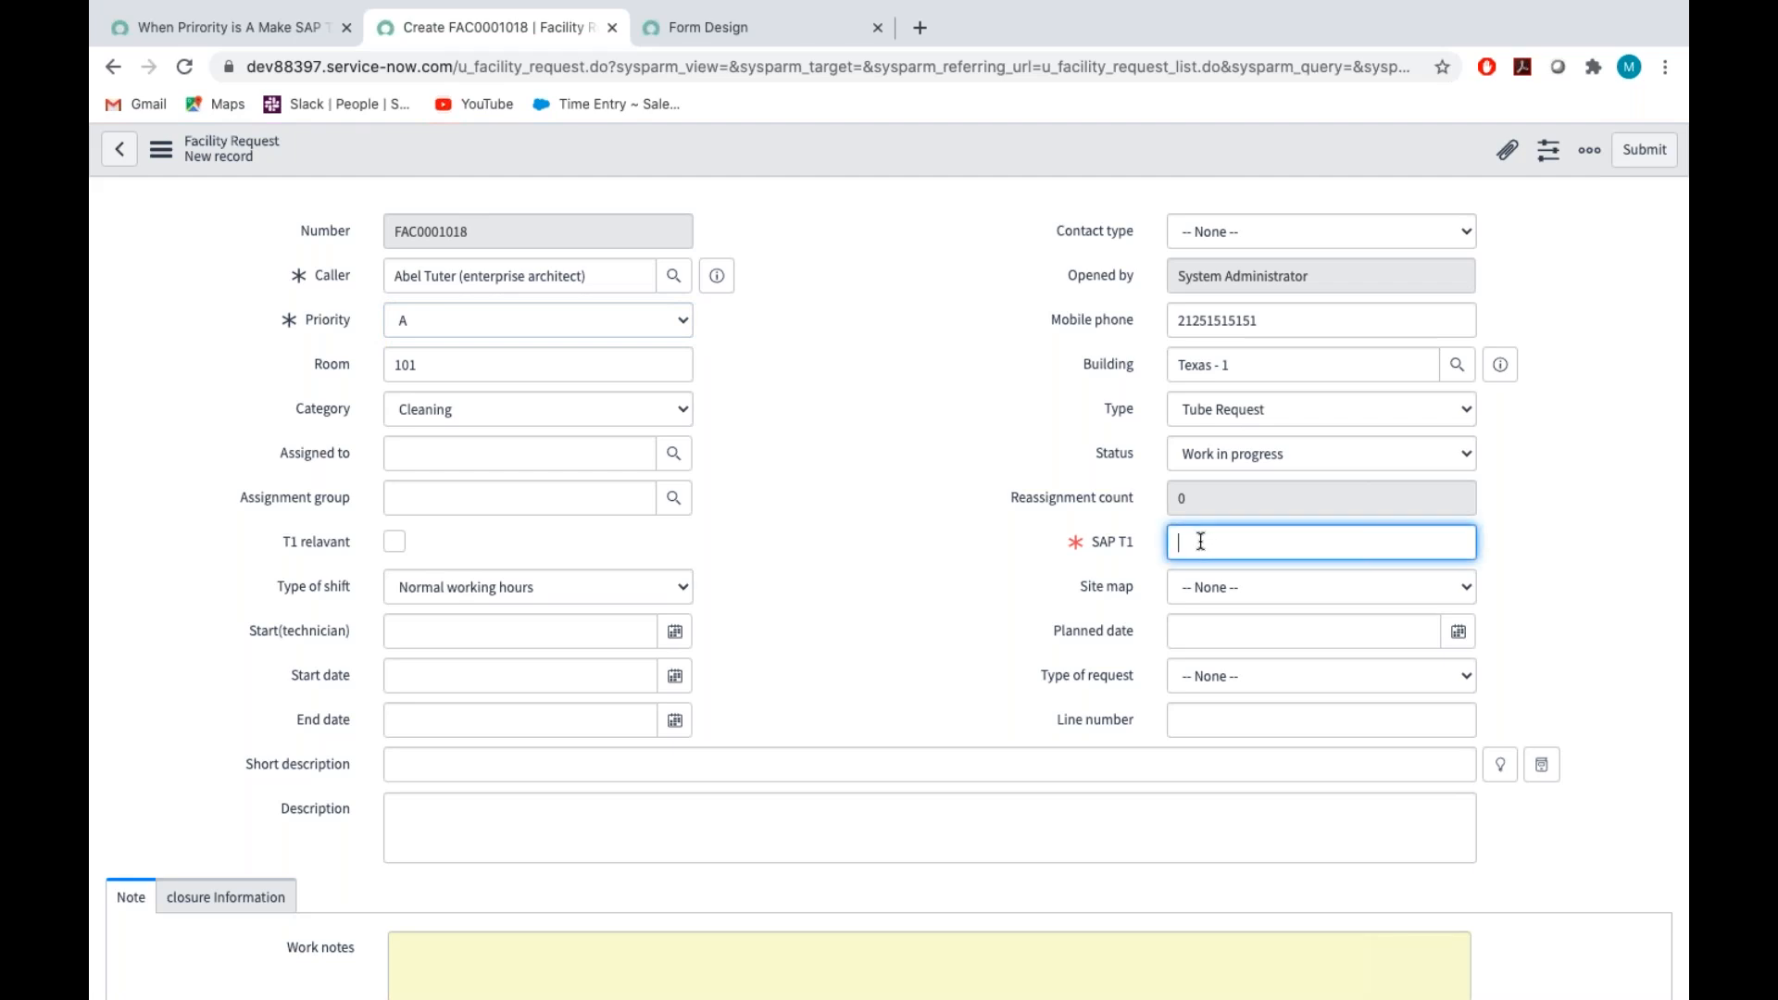
text(Cleaning - T1)
click(941, 619)
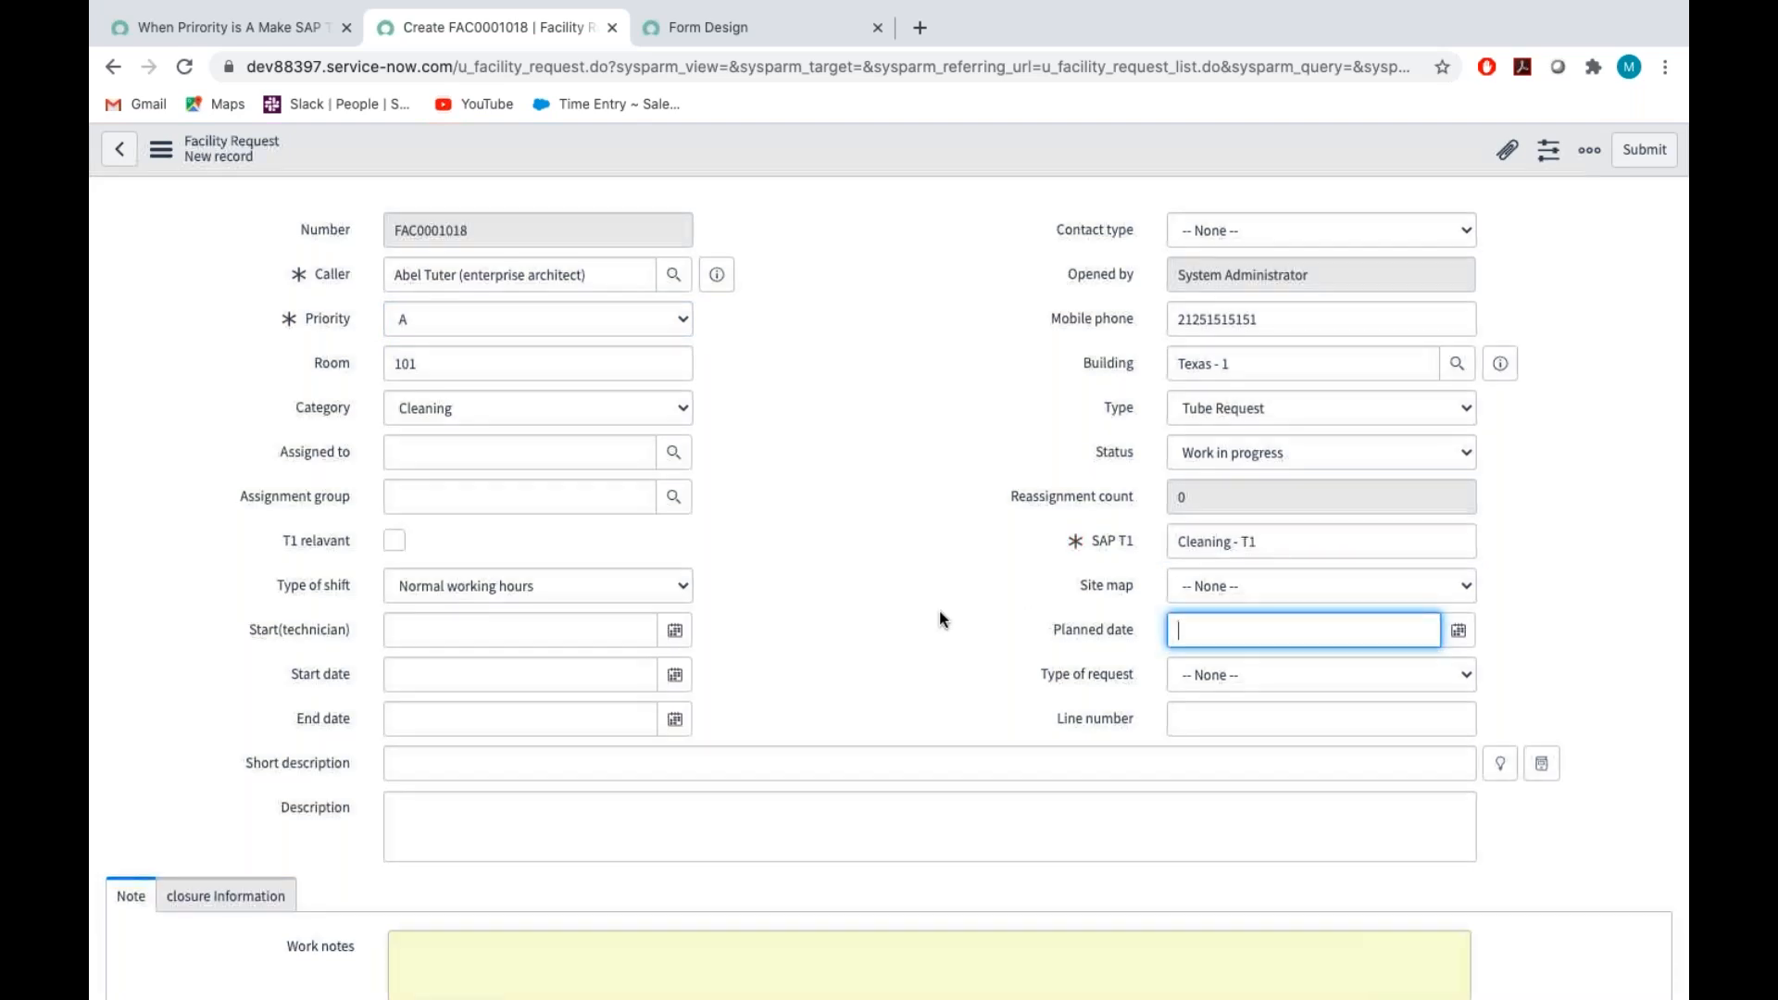
Set the request's Site map to 0101
scroll(941, 619, down, 2)
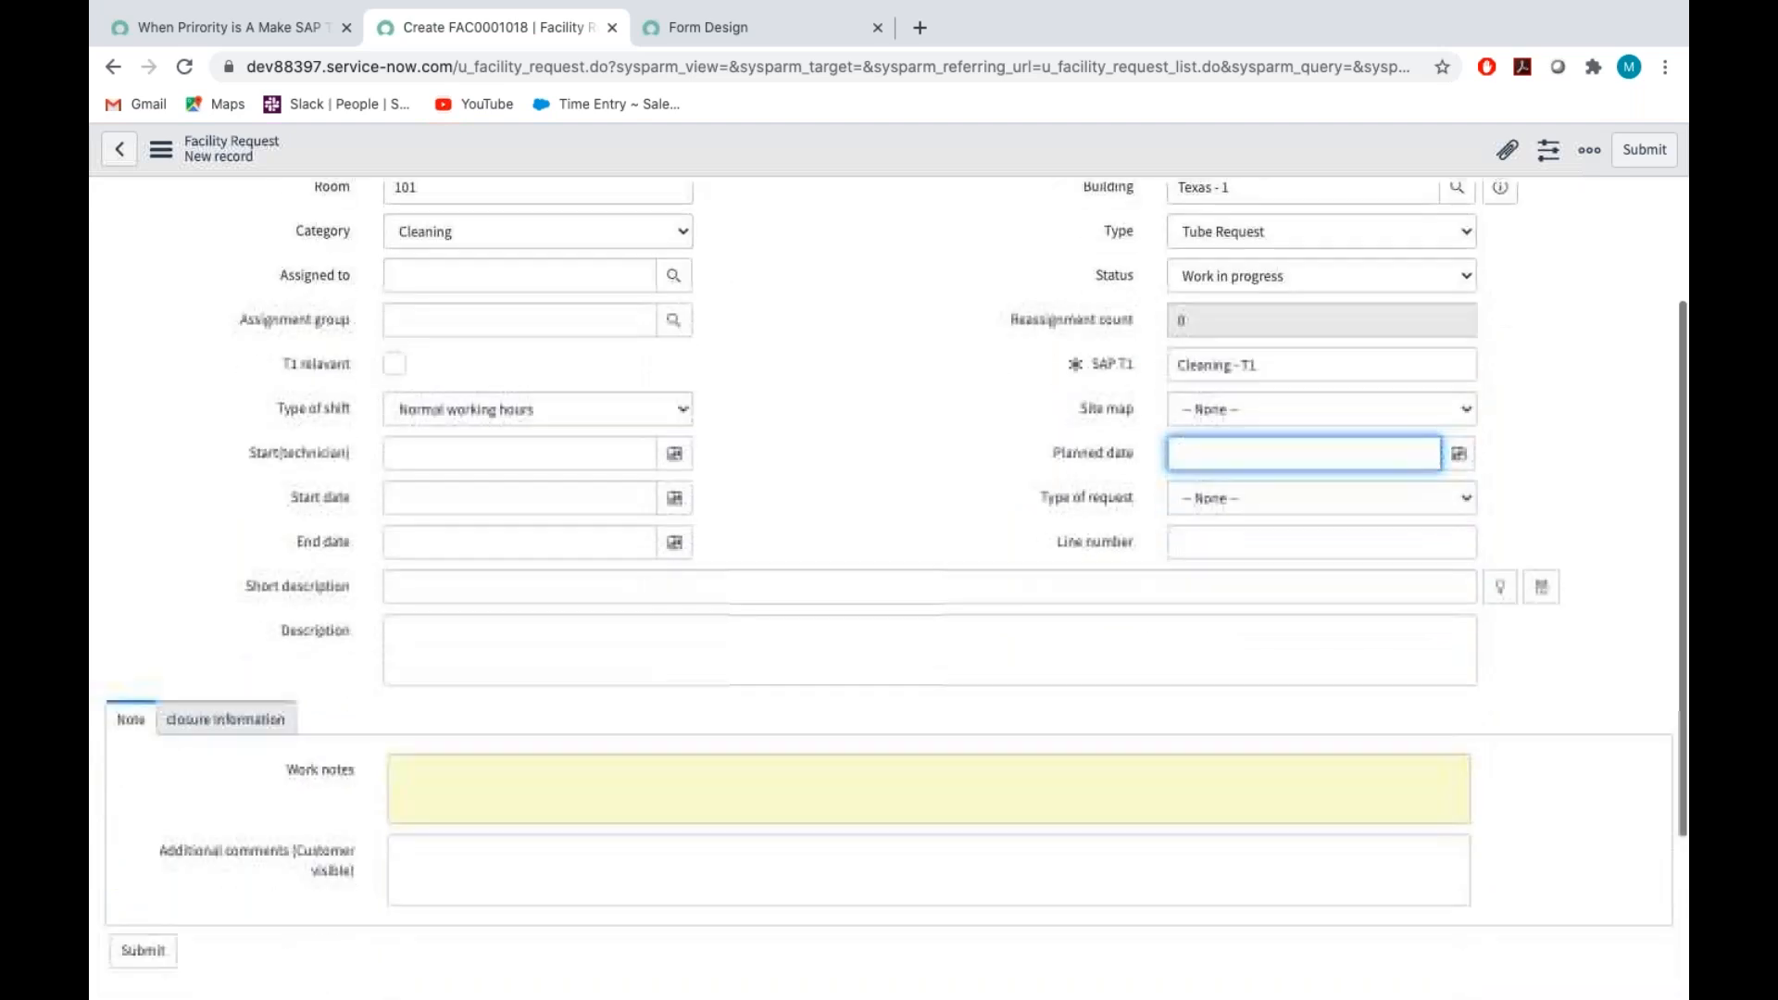
scroll(1146, 458, down, 1)
click(1232, 386)
click(1232, 417)
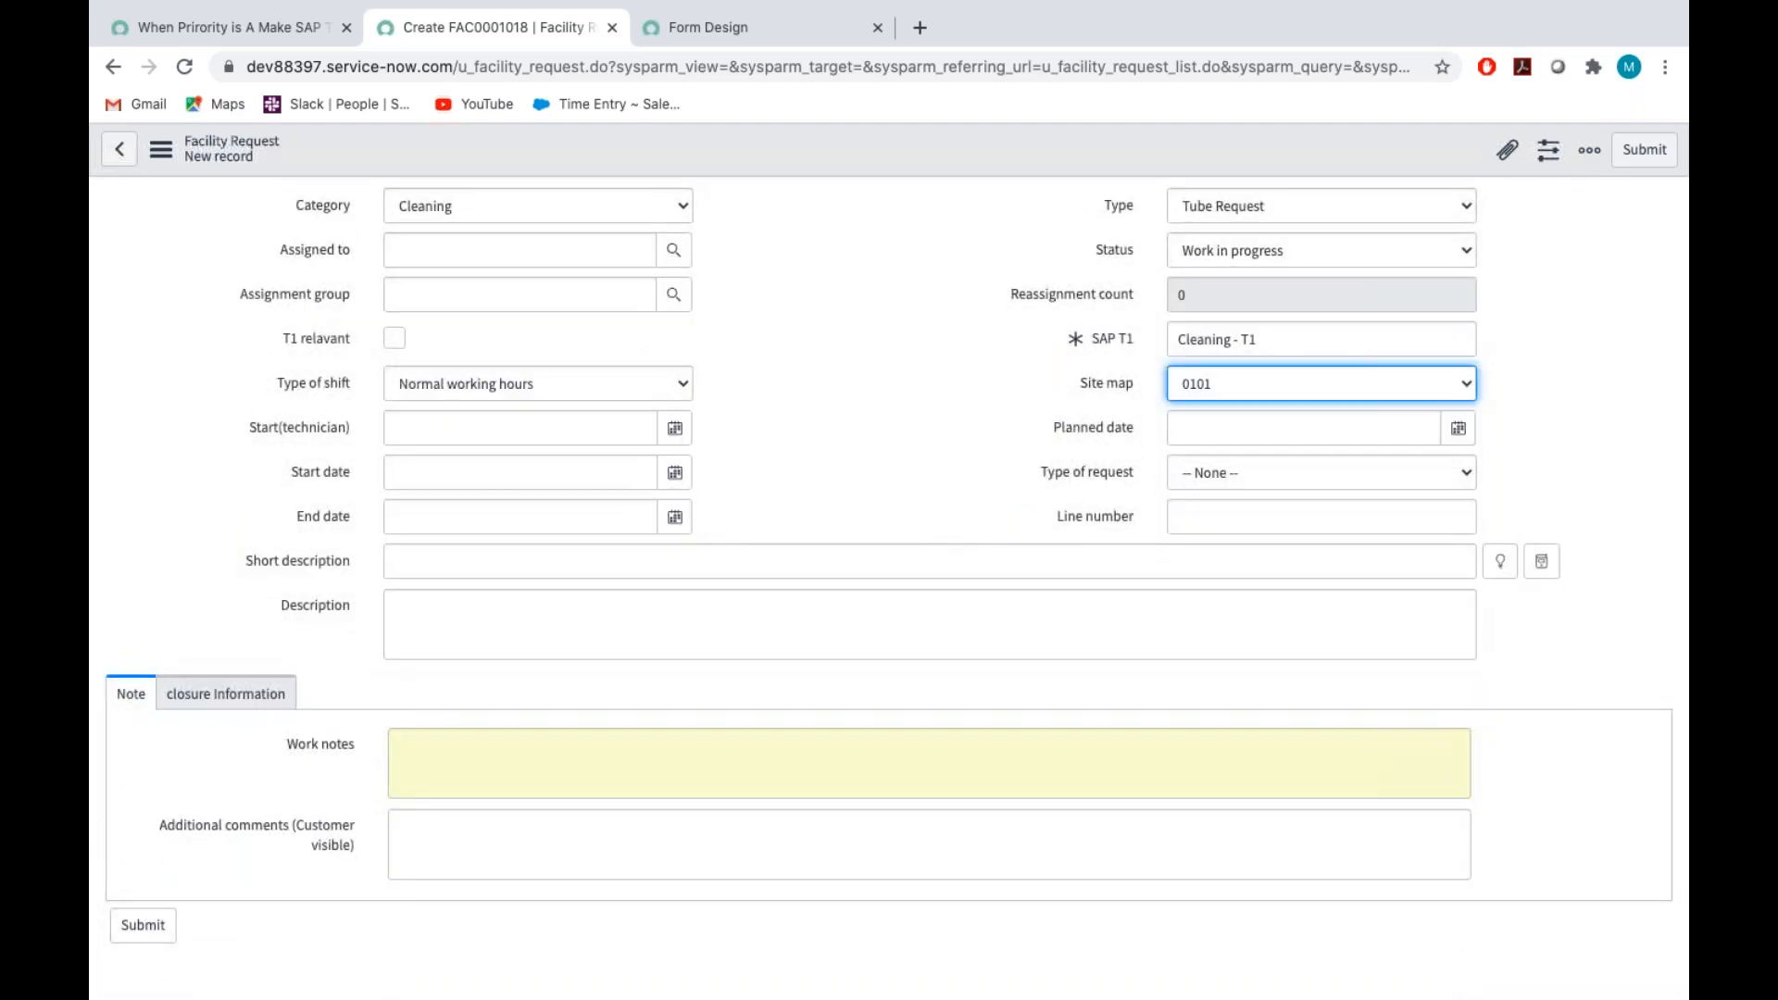
Set Start(technician), Planned date and Start date to 2020-07-04 and End date to 2020-07-05
click(673, 429)
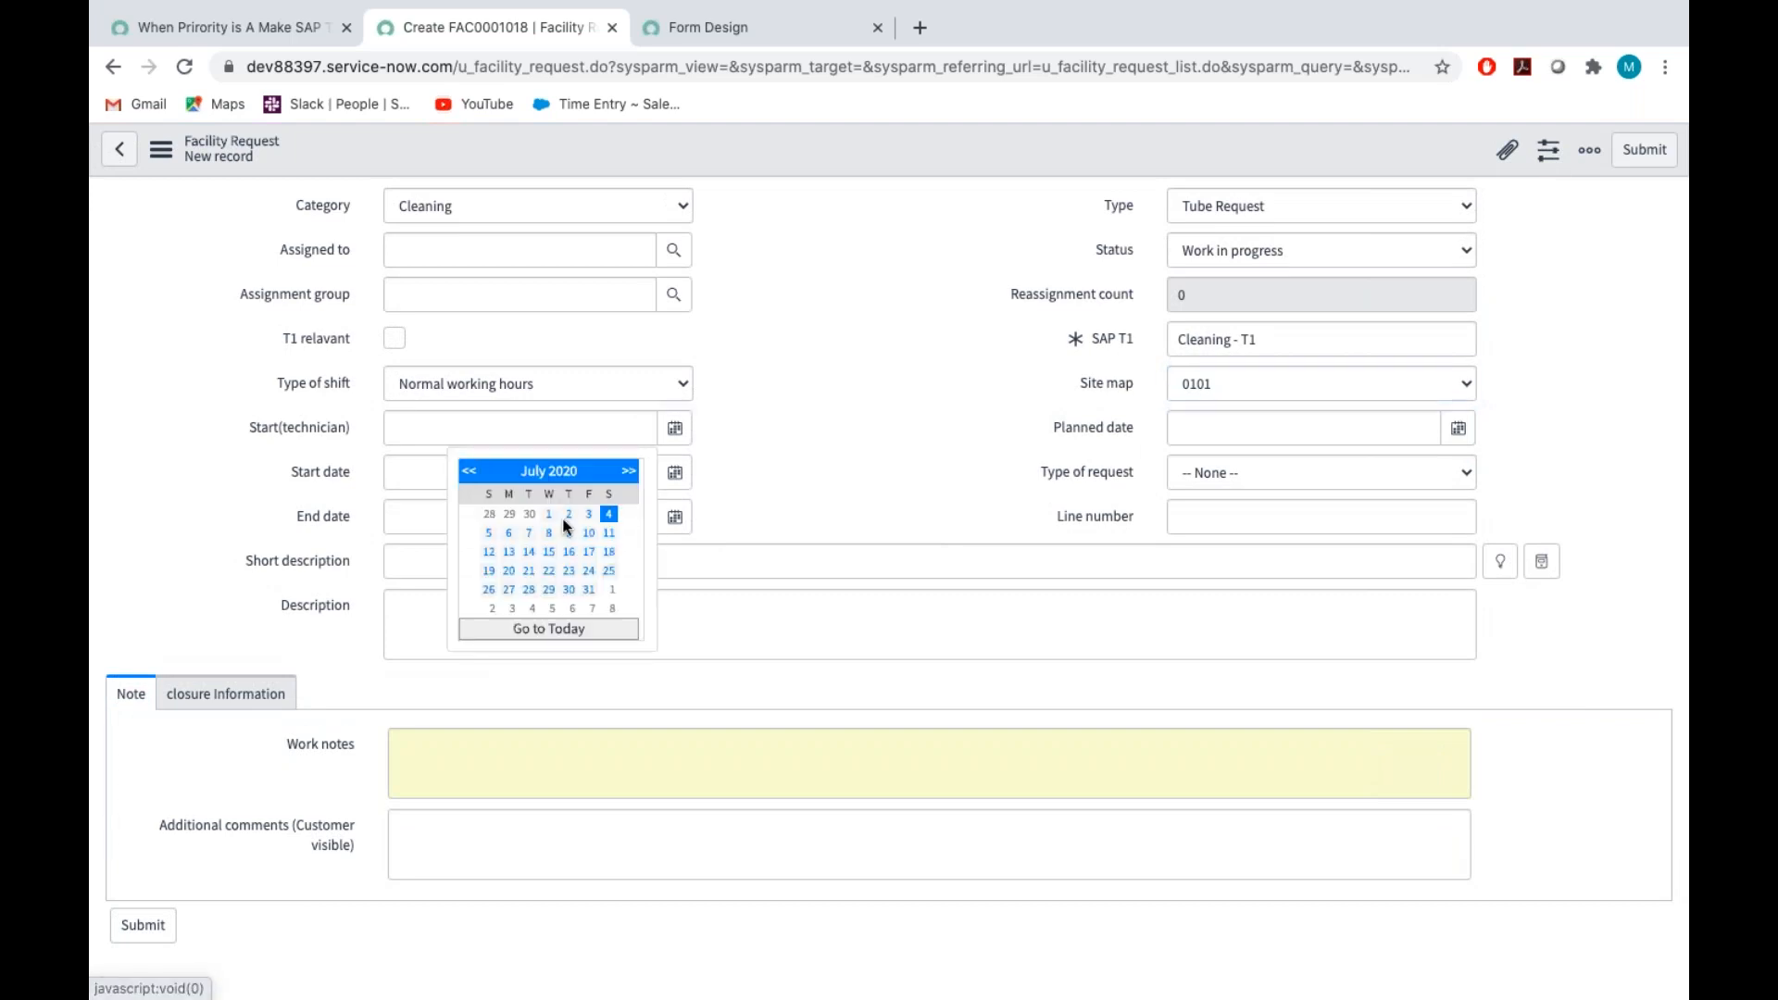
click(607, 512)
click(674, 473)
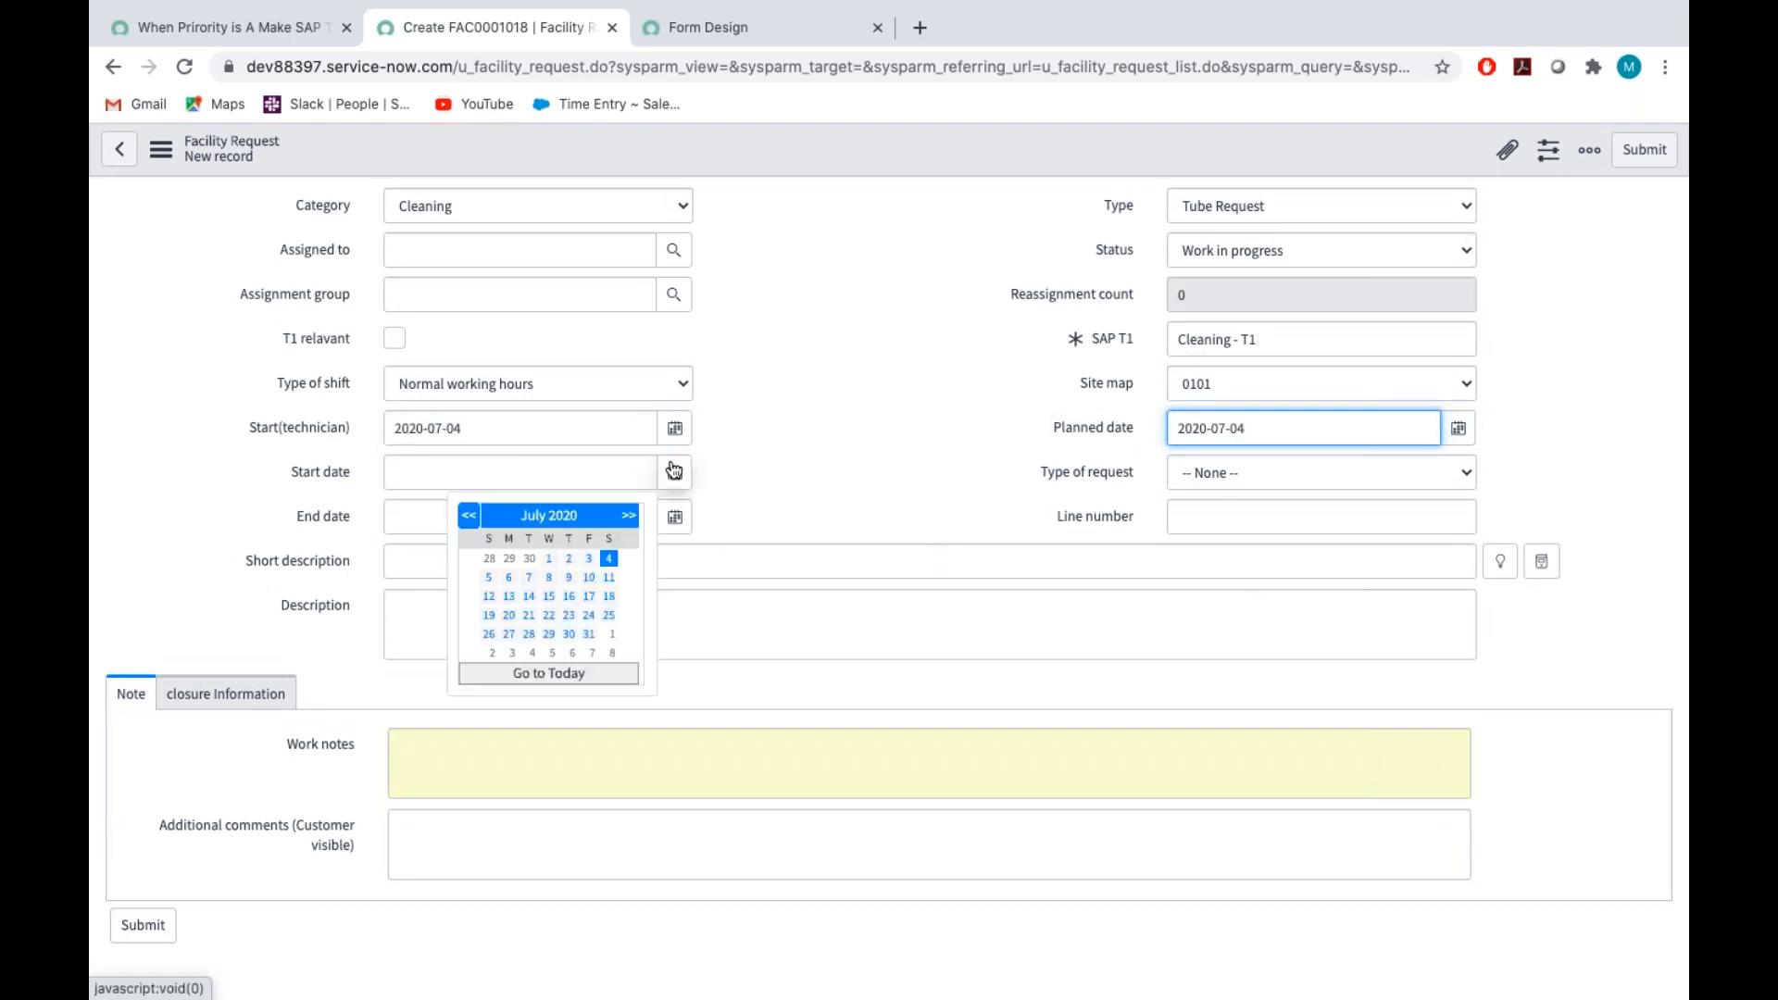
click(610, 559)
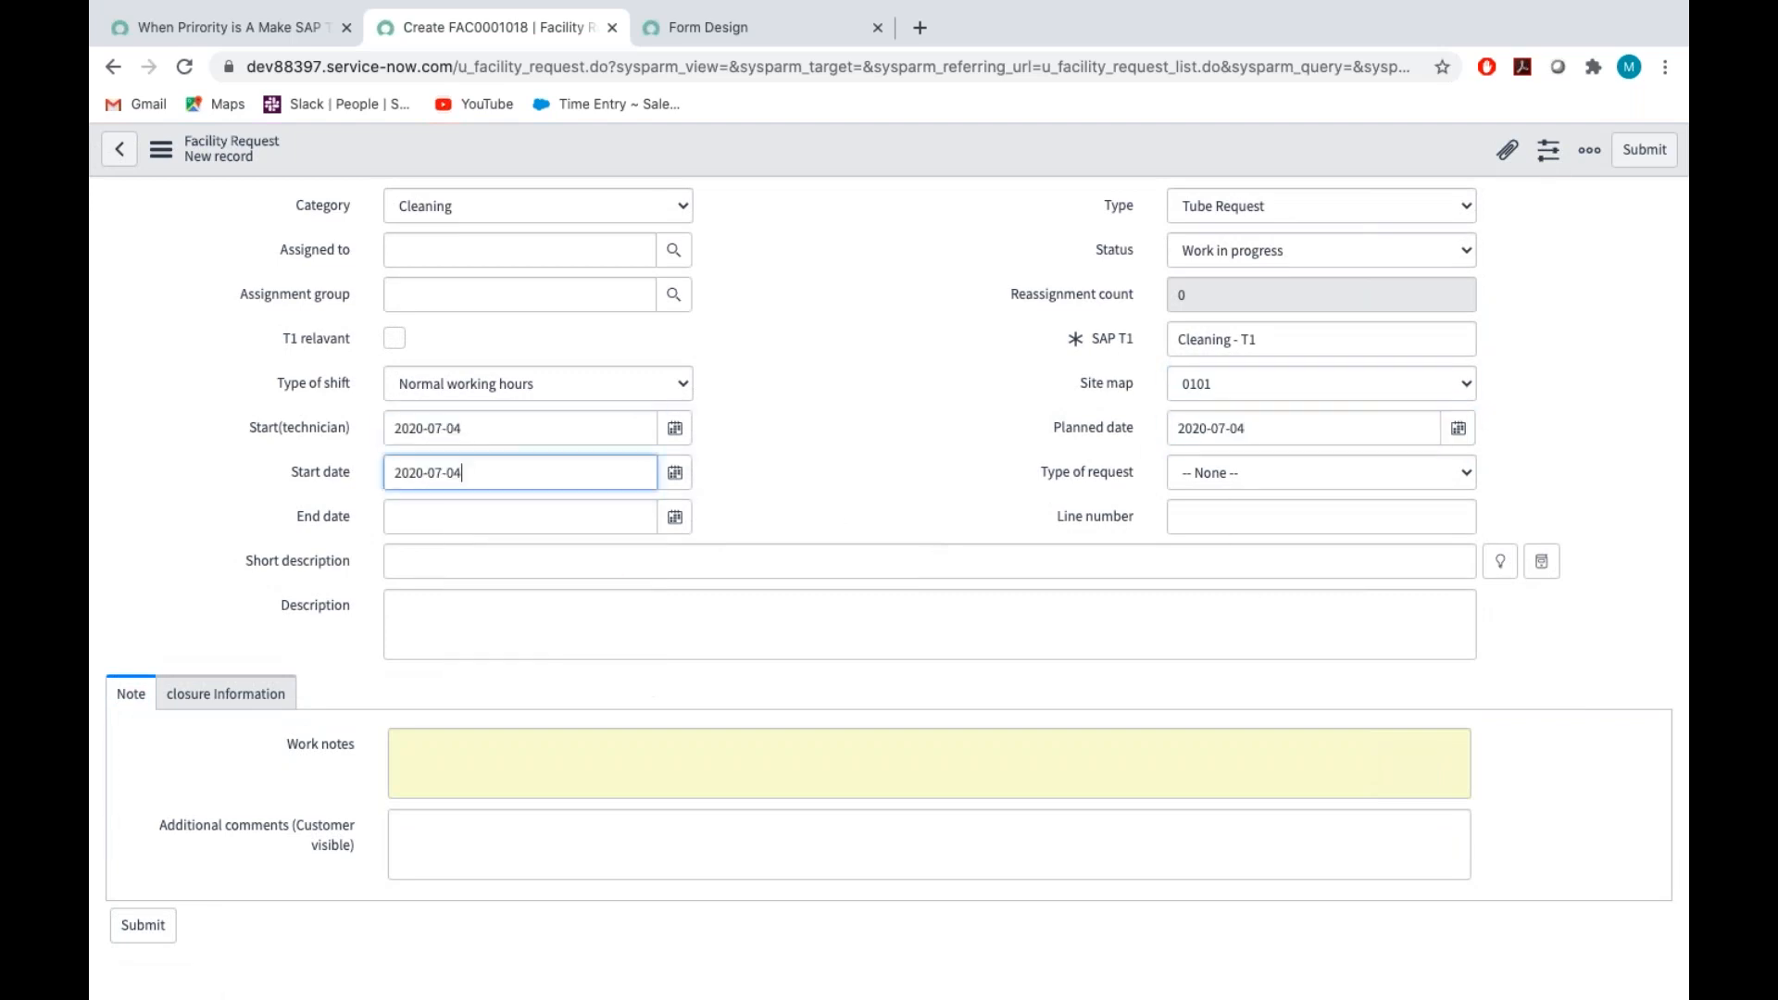
click(674, 517)
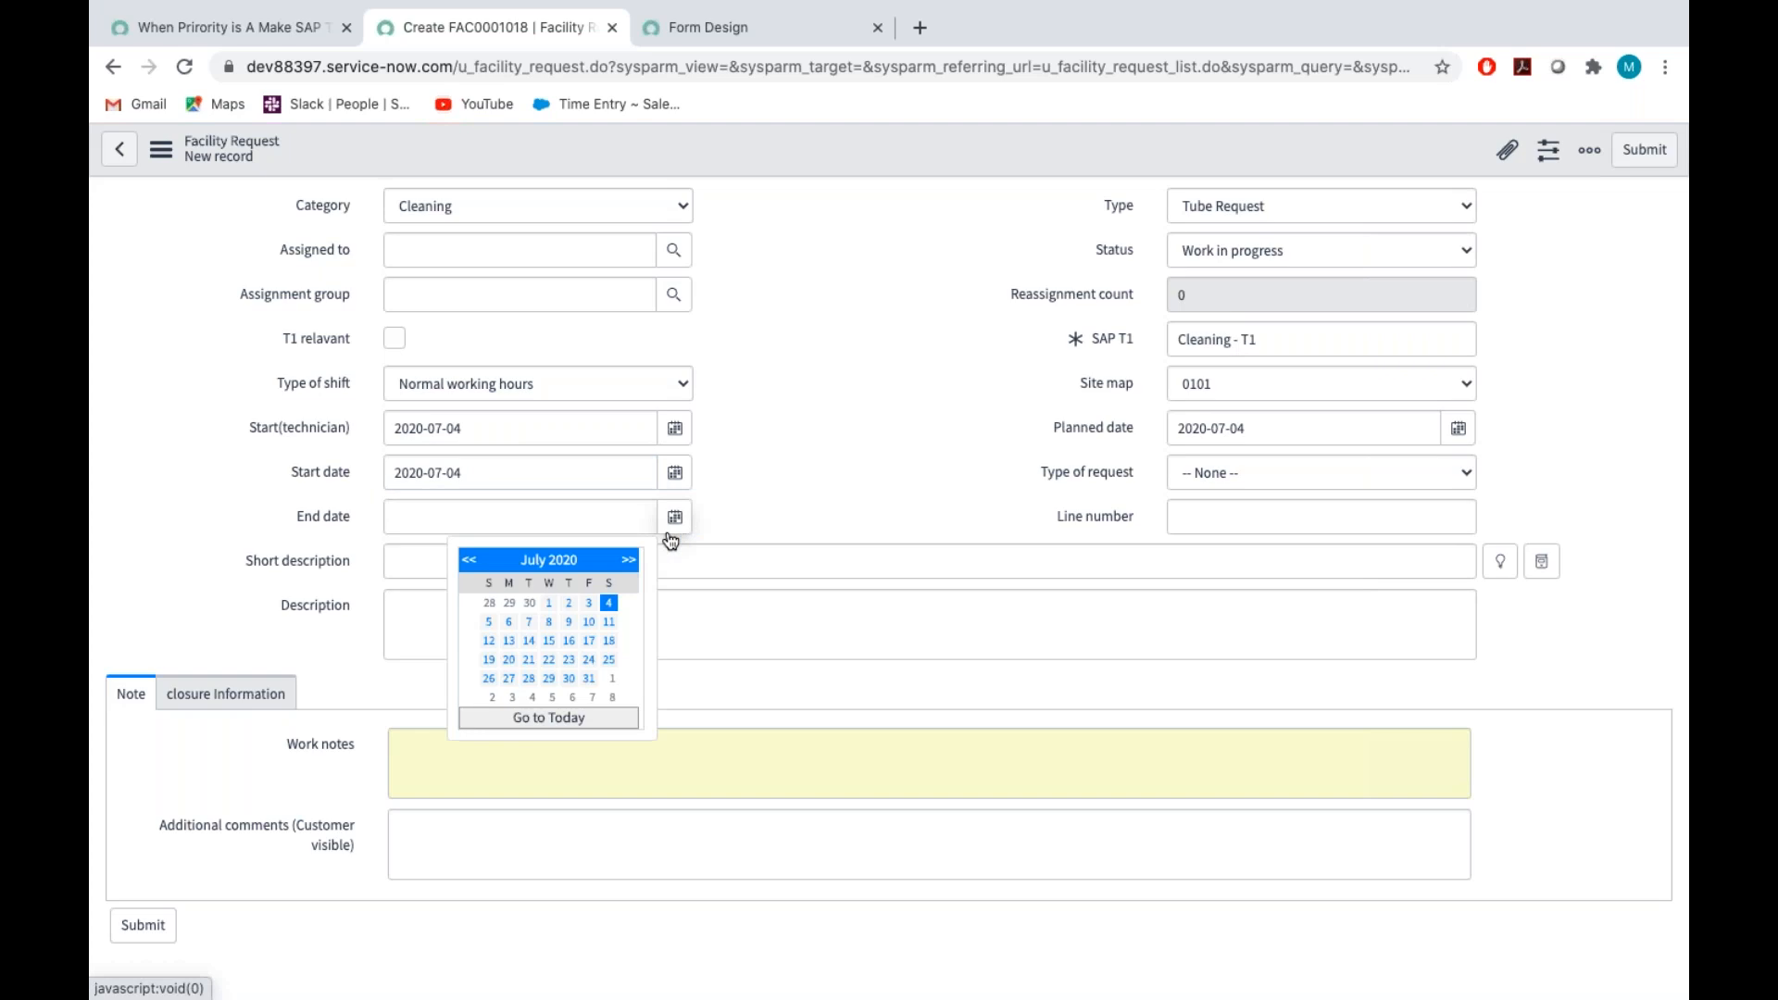
click(489, 622)
Set the Type of request to ELA and enter CL097 as the Line number
click(1244, 472)
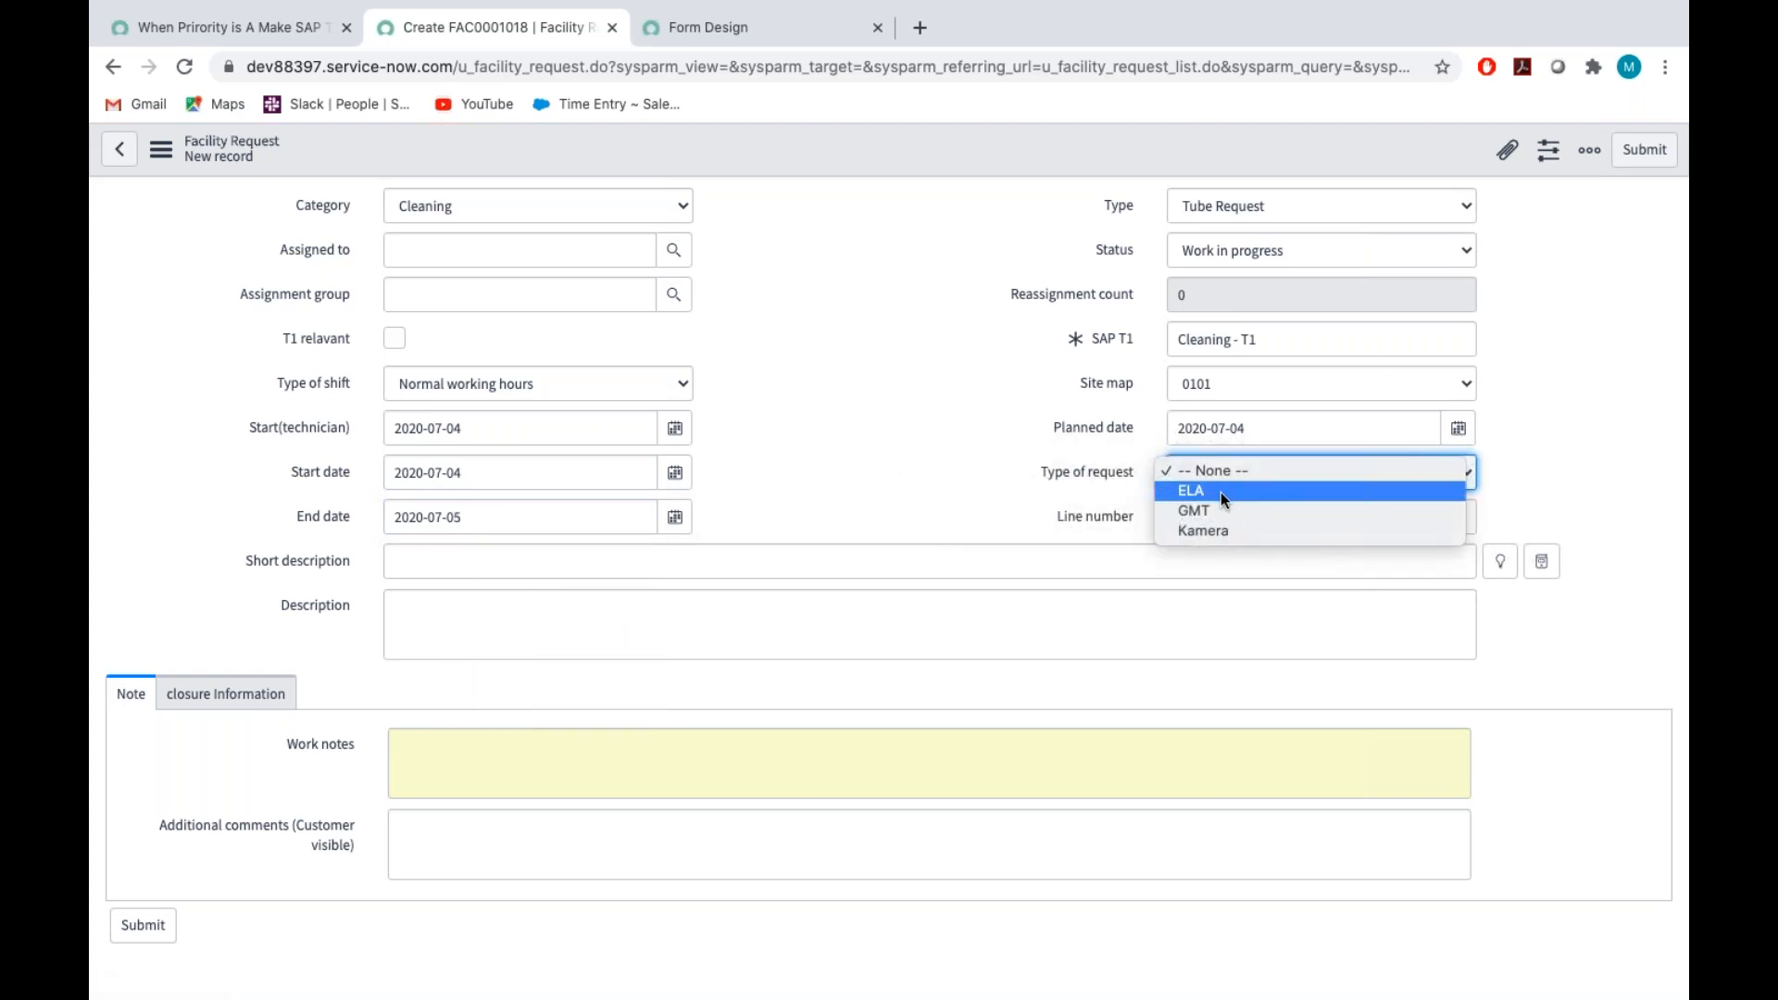
click(1221, 491)
click(1234, 512)
text(0L123)
key(BackSpace)
key(BackSpace)
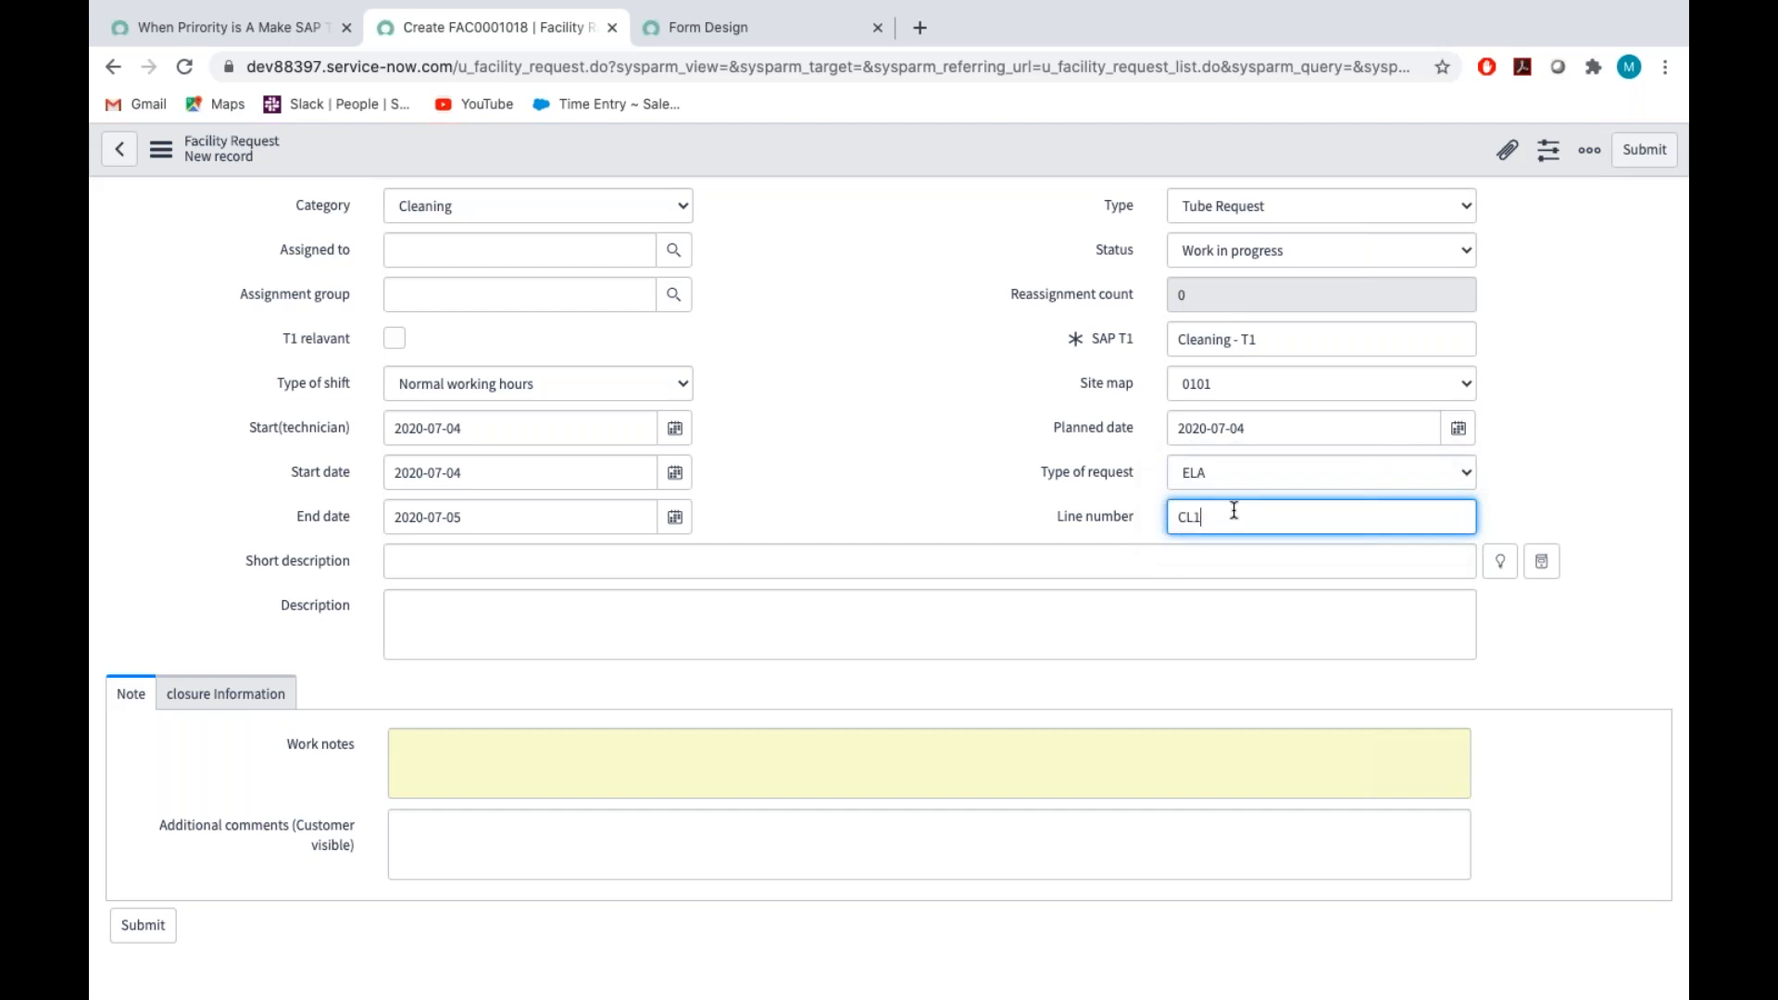
key(BackSpace)
text(097)
key(shift+Tab)
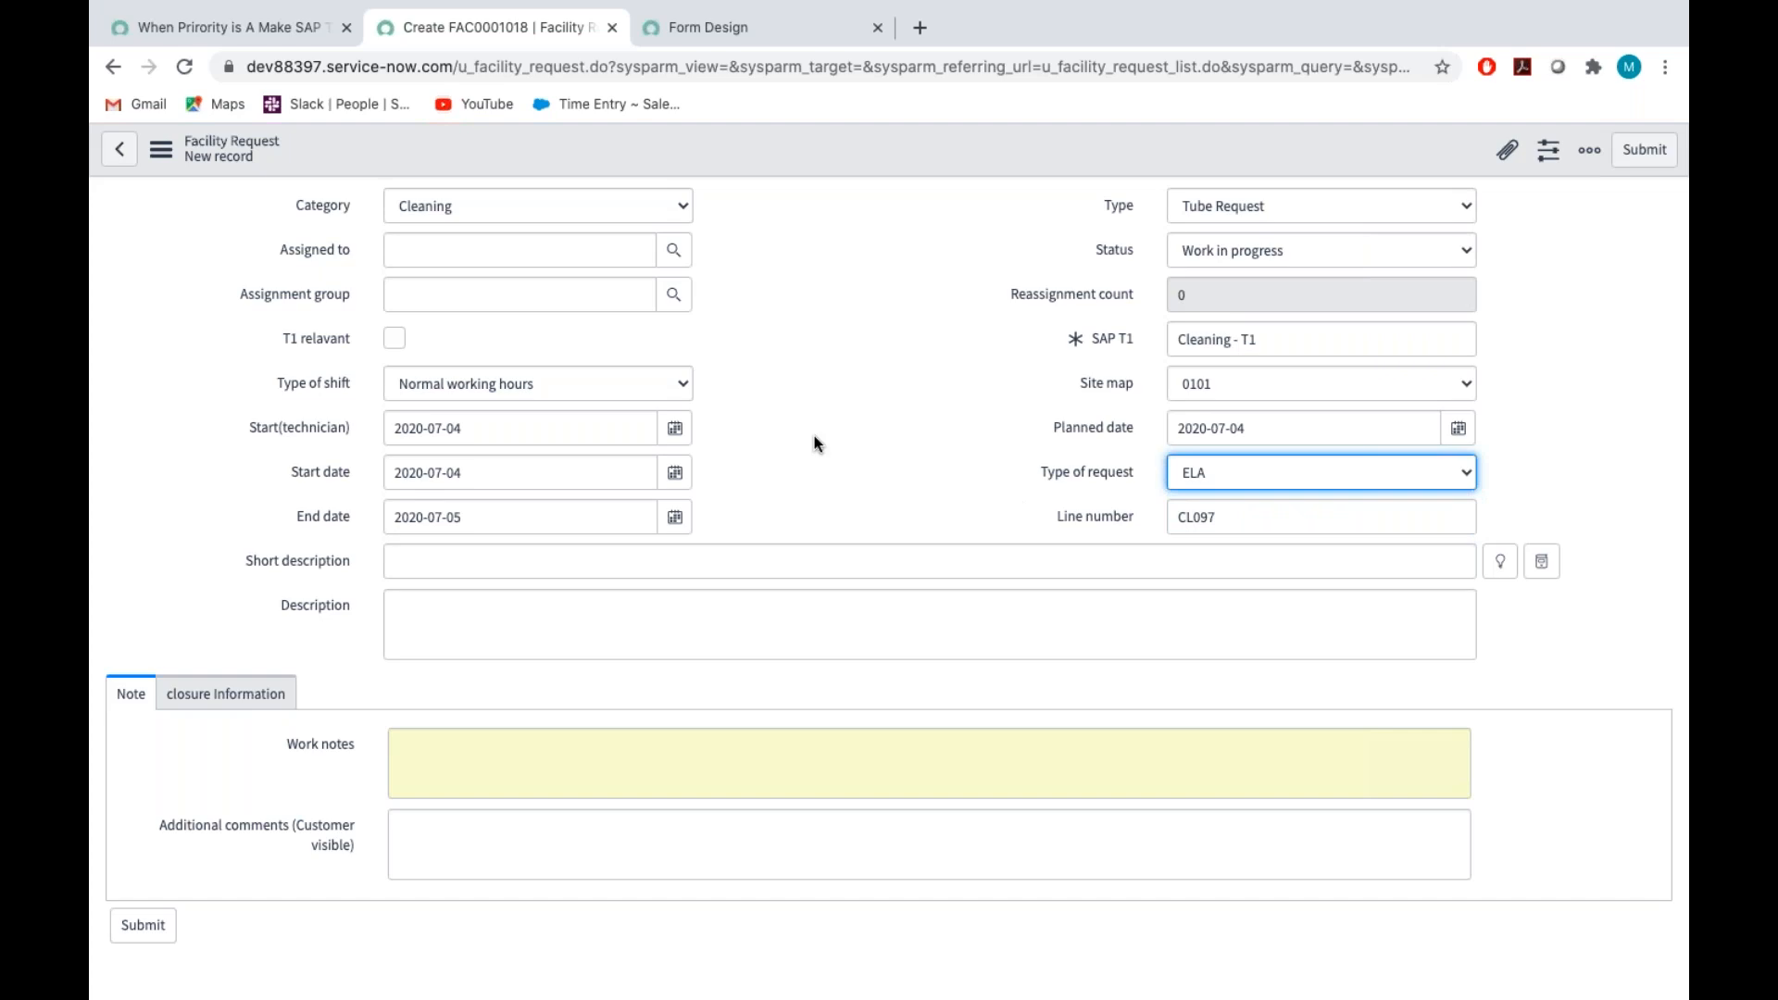
scroll(815, 435, up, 3)
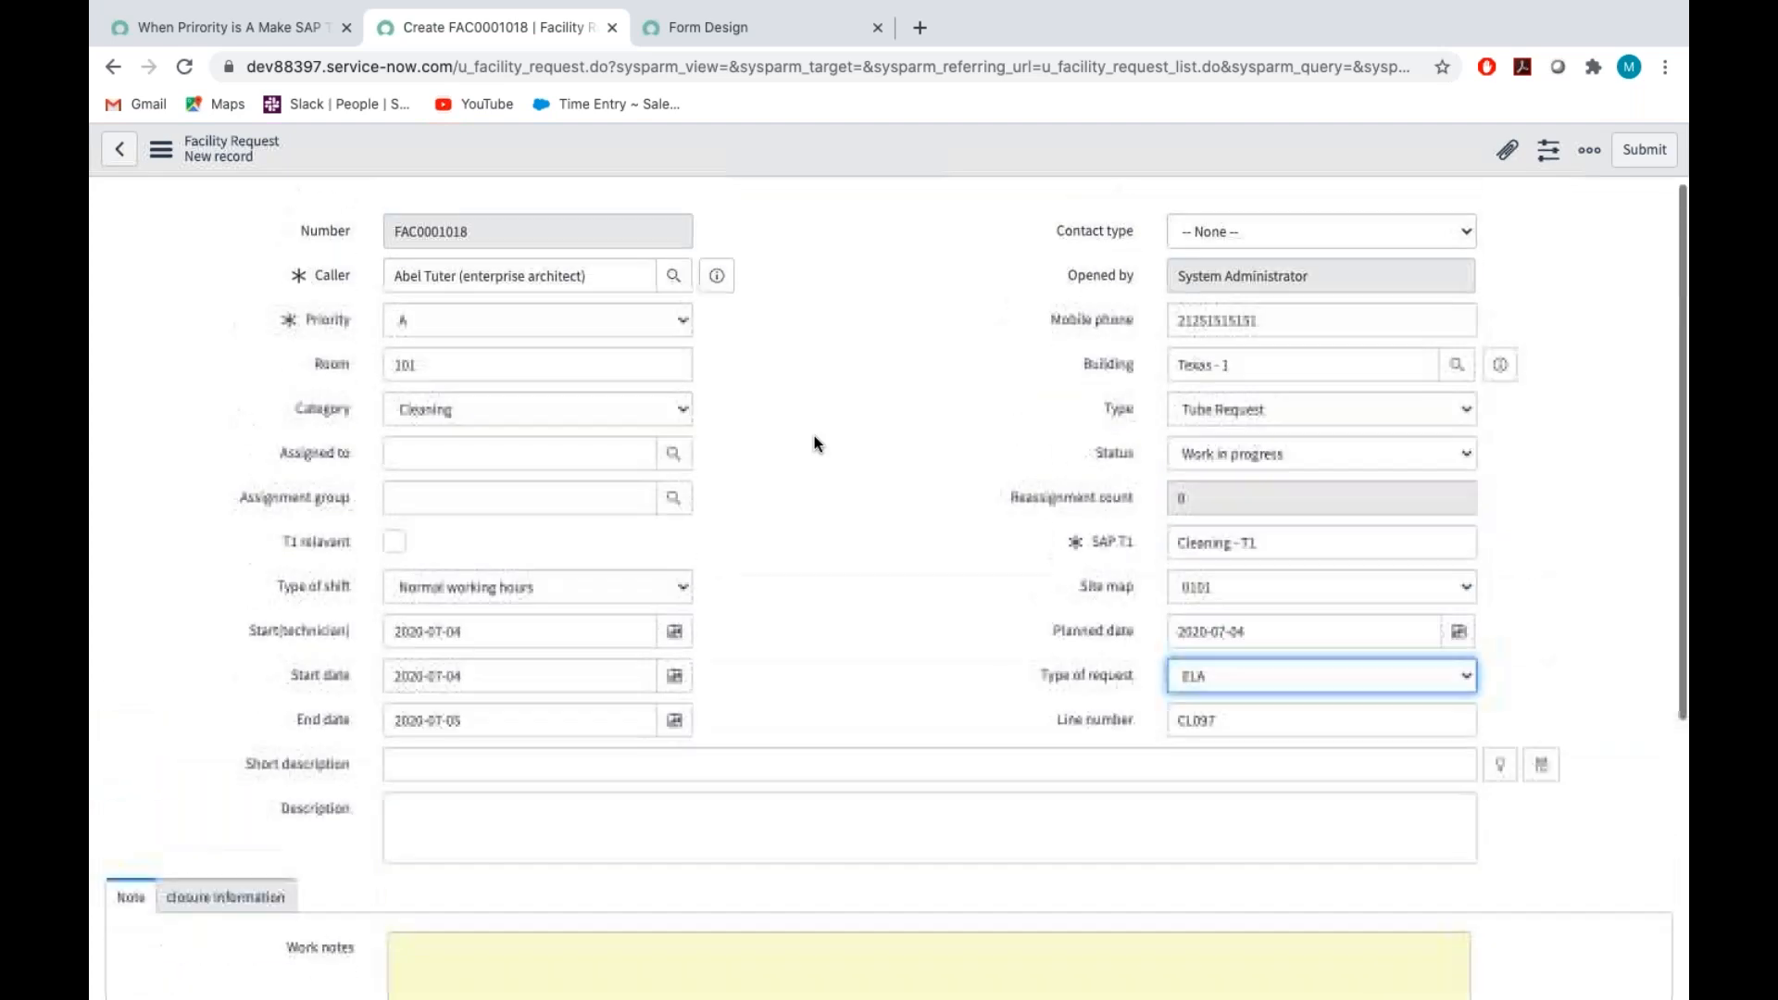
Enter "Please clean the Texas - 1 building as soon as possible" as the request's Short description
scroll(815, 435, down, 4)
click(409, 432)
text(Please clean the Te)
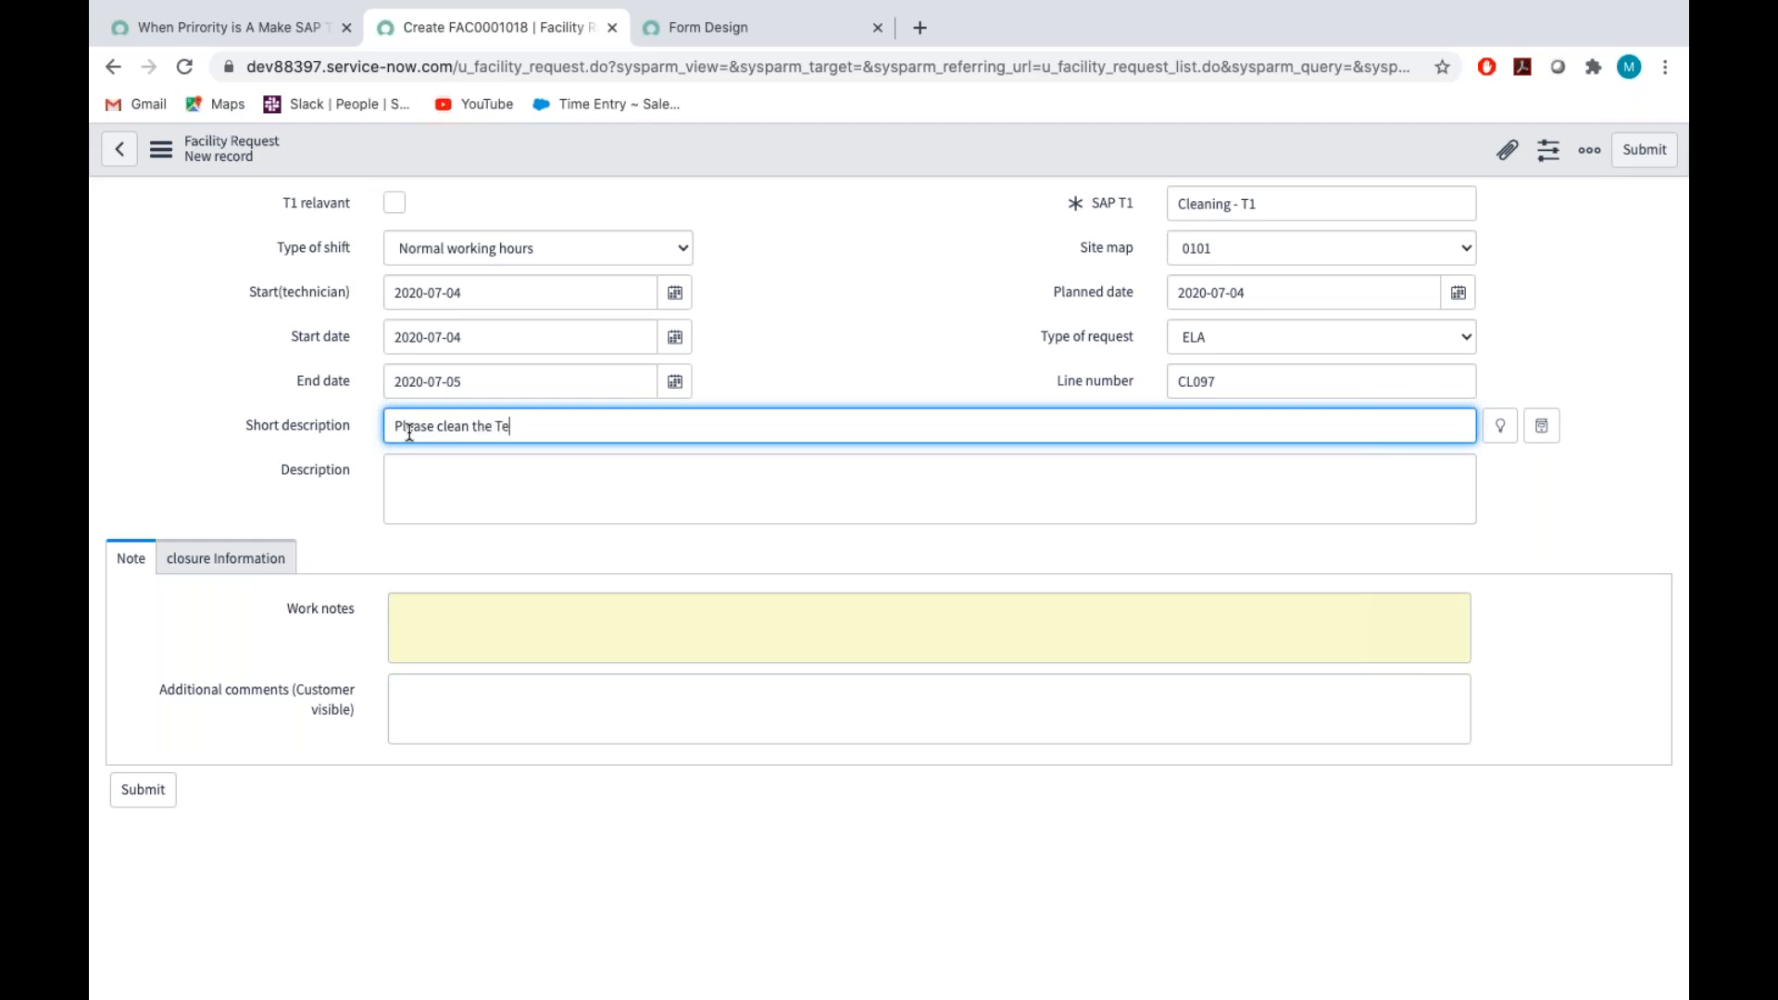
text(xas - 1 building as soon as possible)
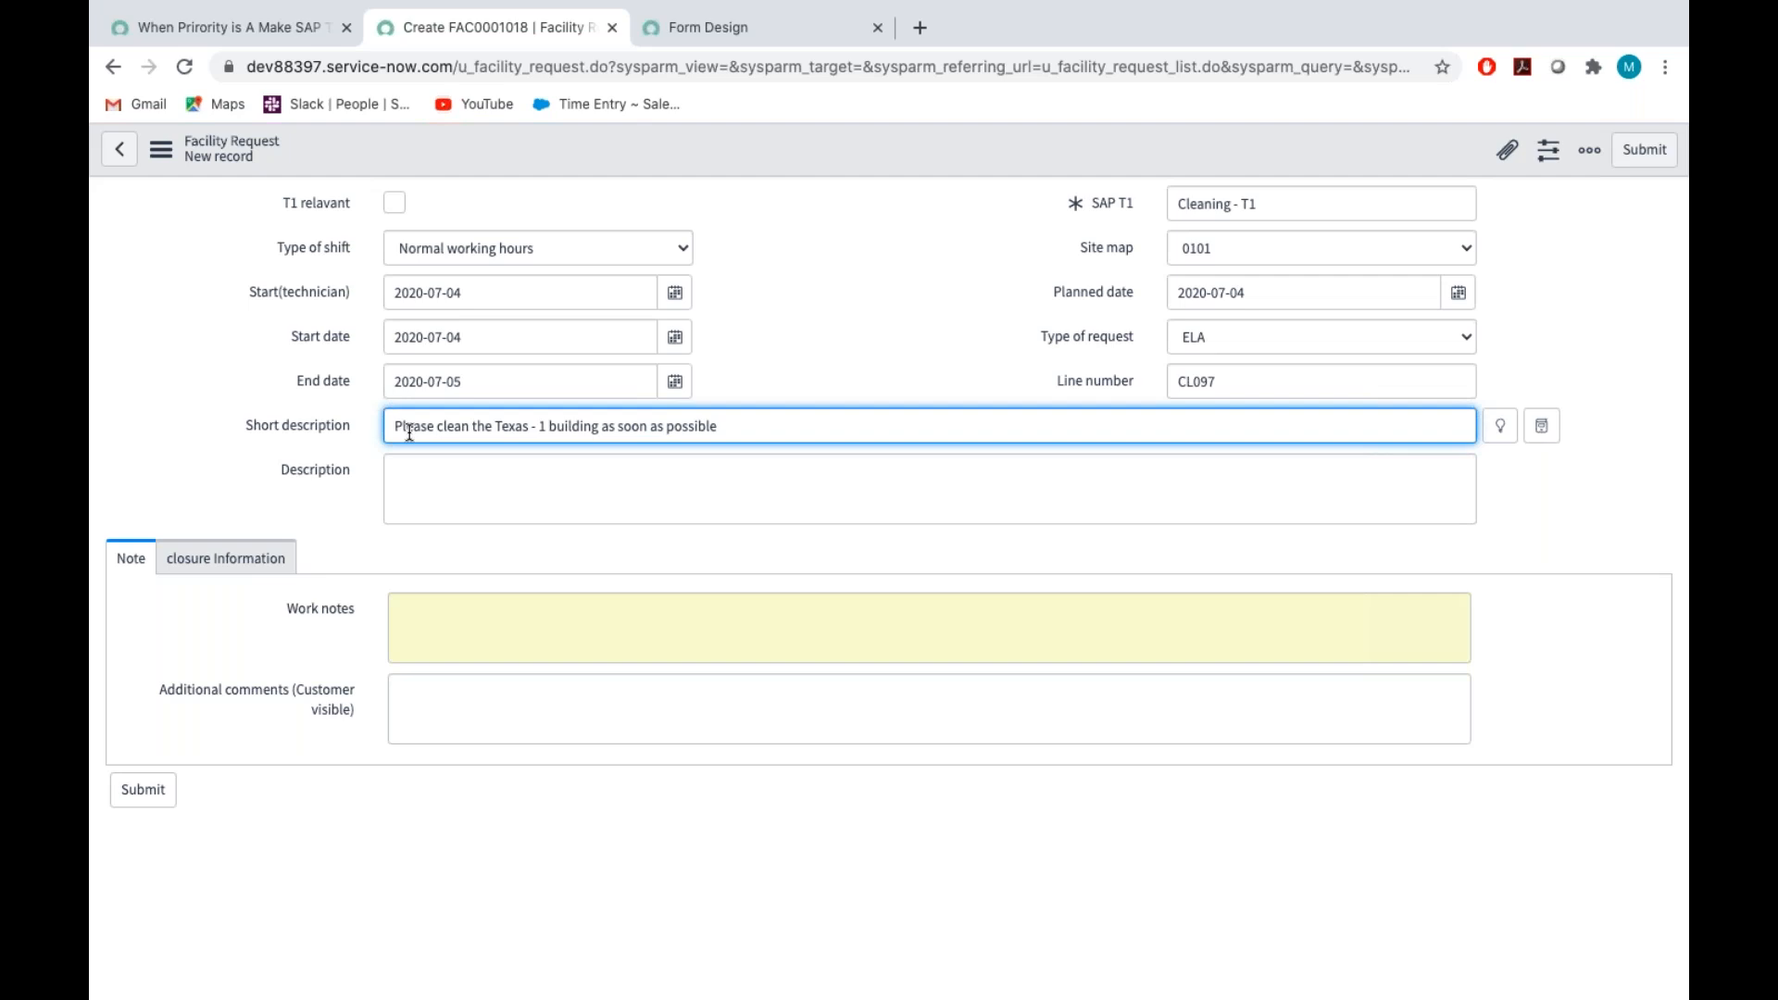
Copy the Short description text into the request's Description
triple_click(488, 420)
key(ctrl+c)
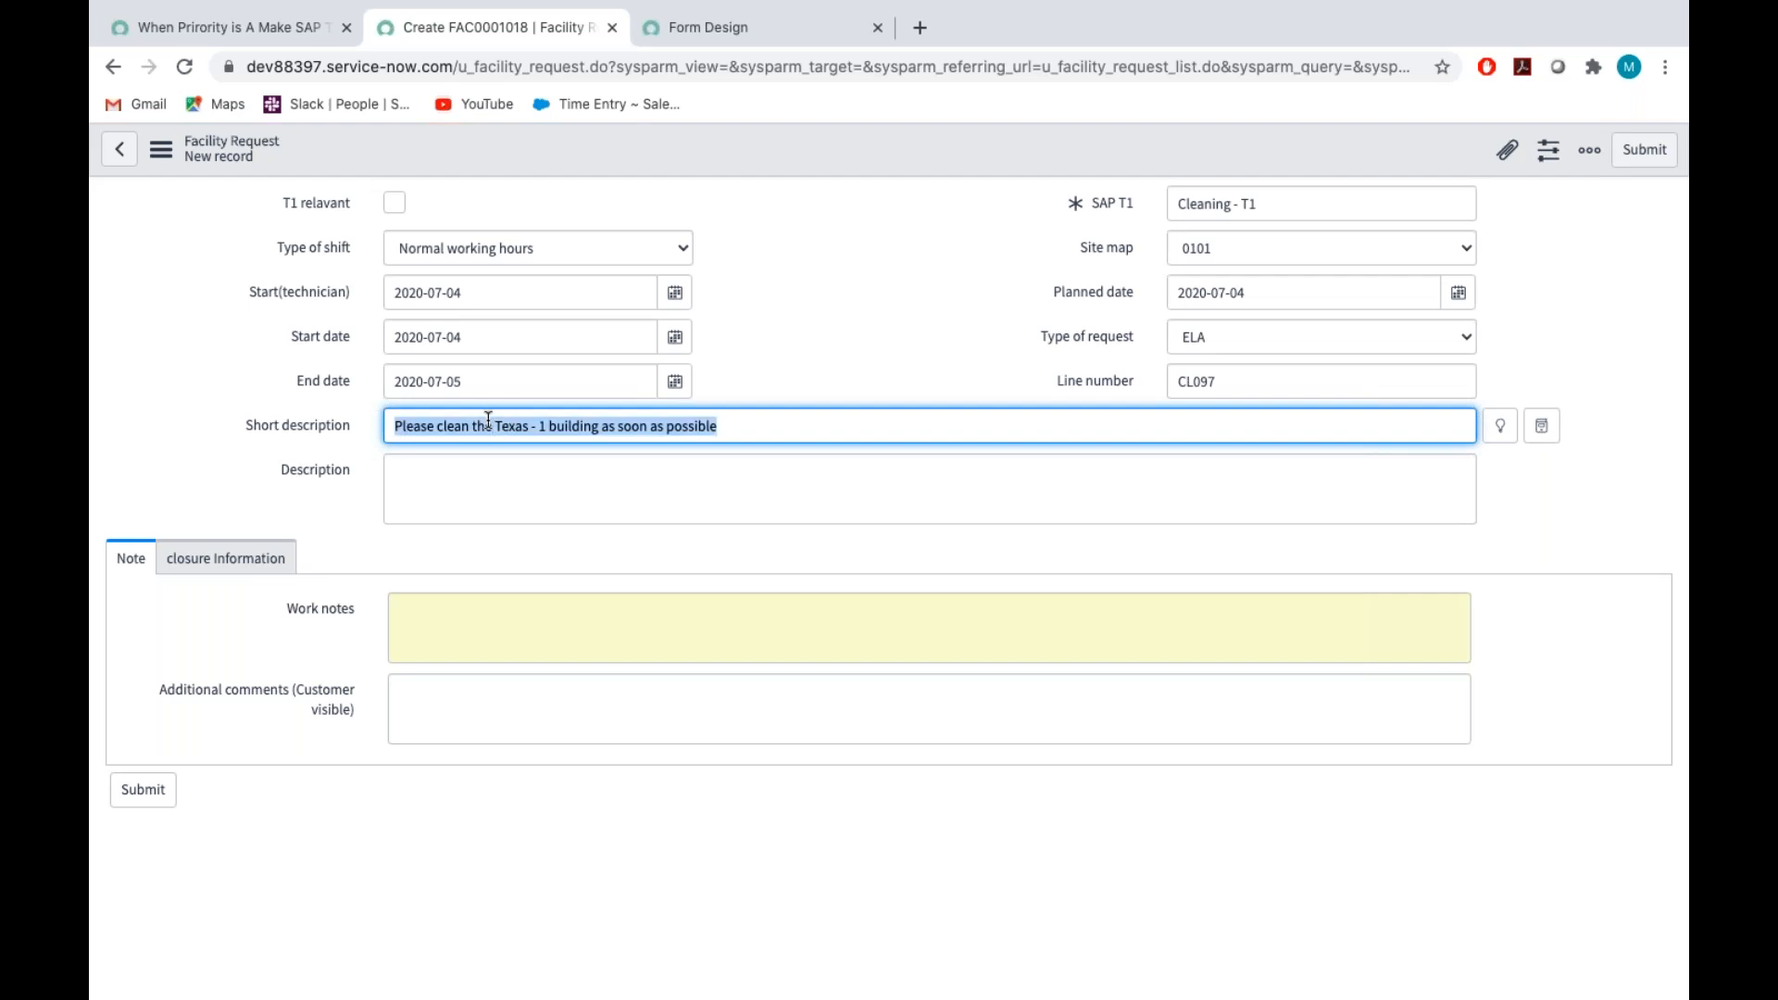
click(470, 498)
key(ctrl+v)
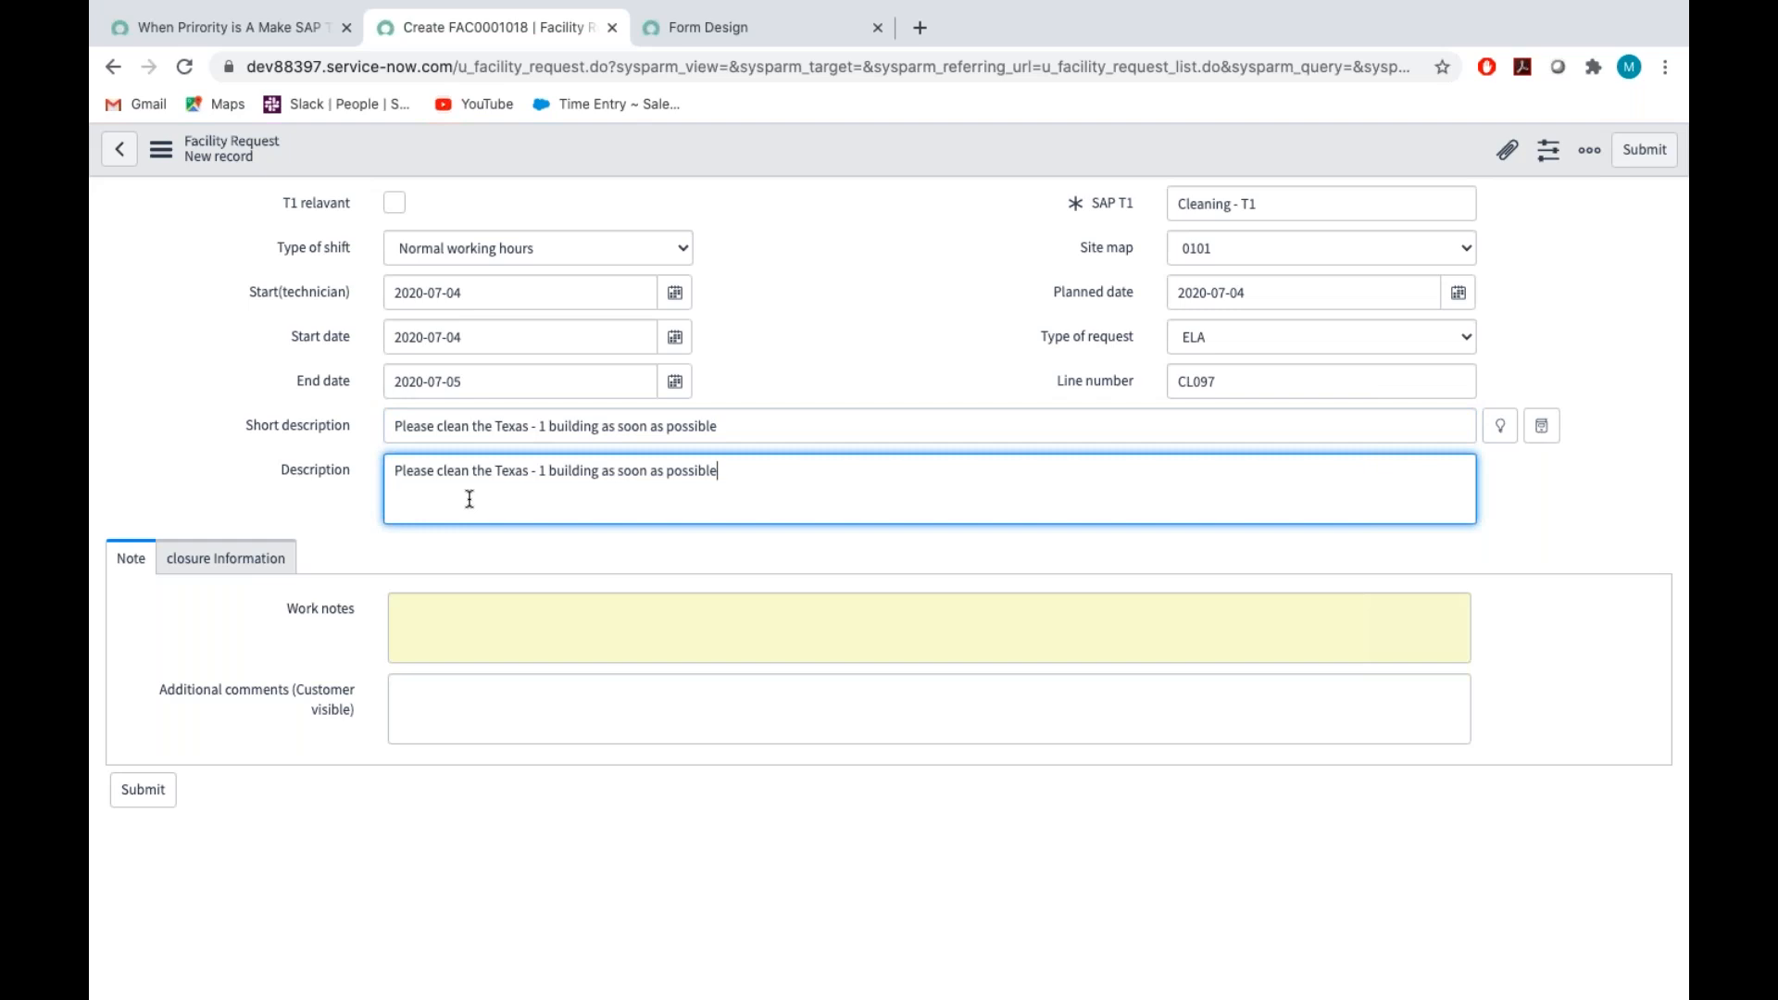
Show the closure information section and save the new facility request without leaving its form
click(214, 567)
scroll(389, 526, up, 2)
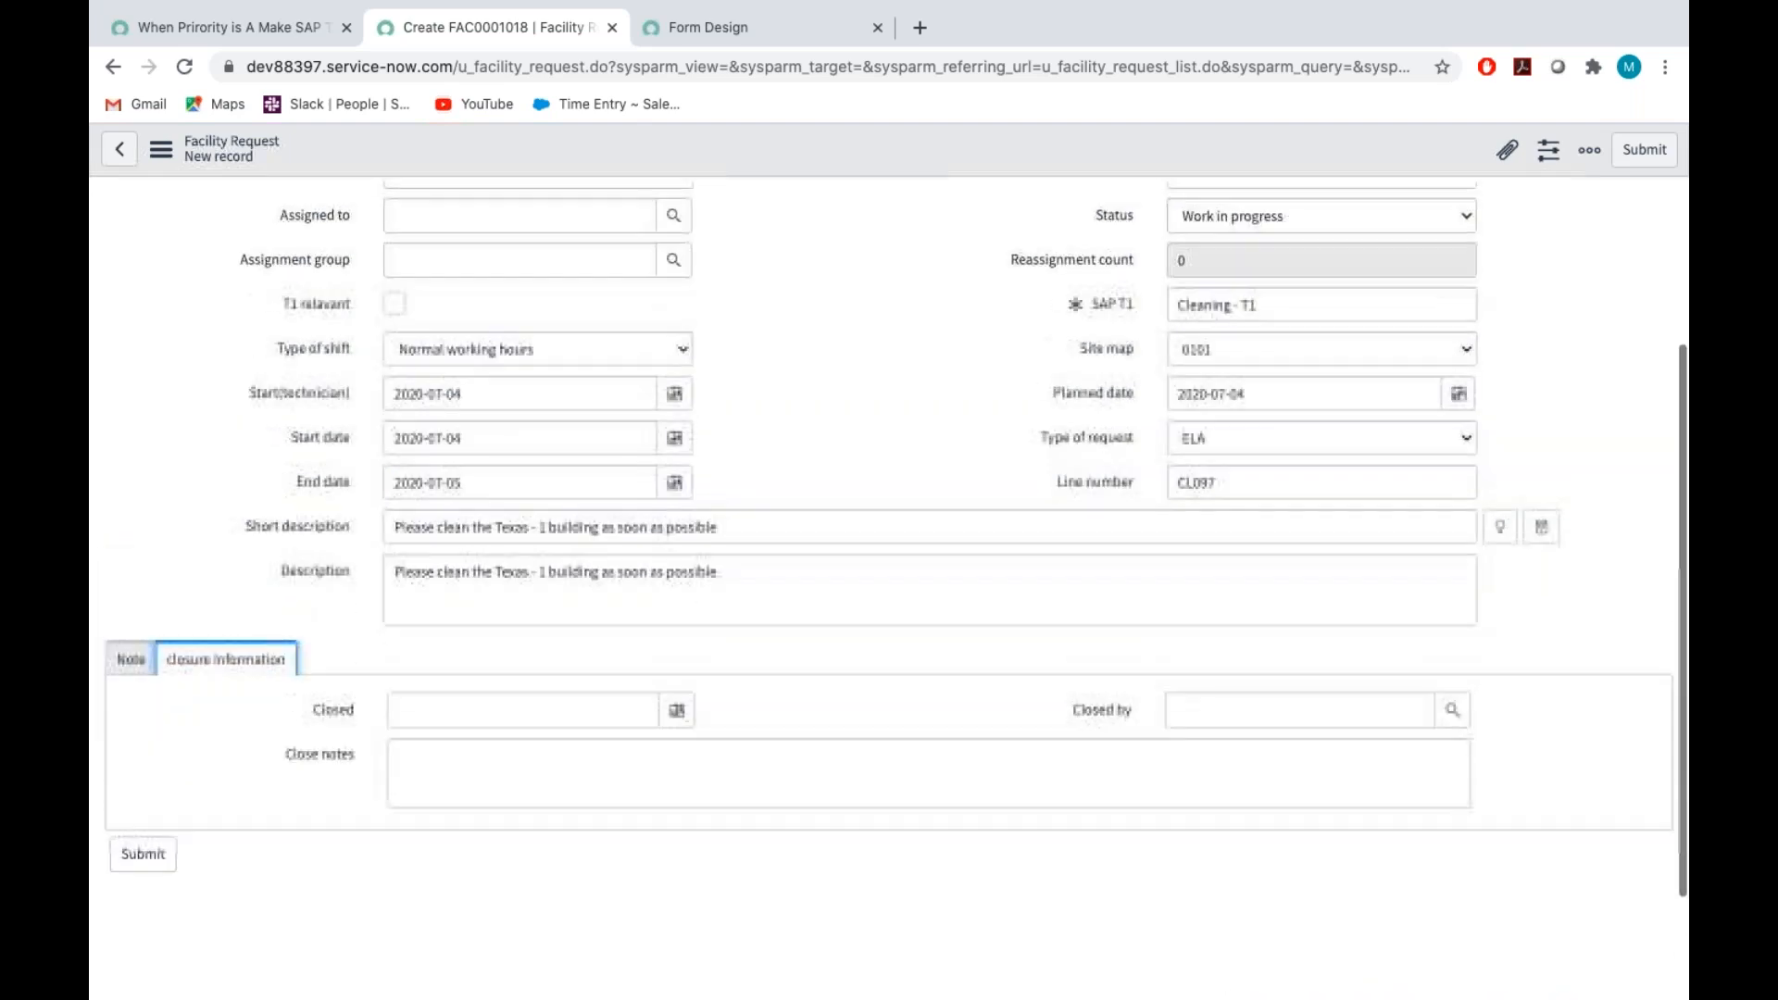
scroll(389, 526, up, 3)
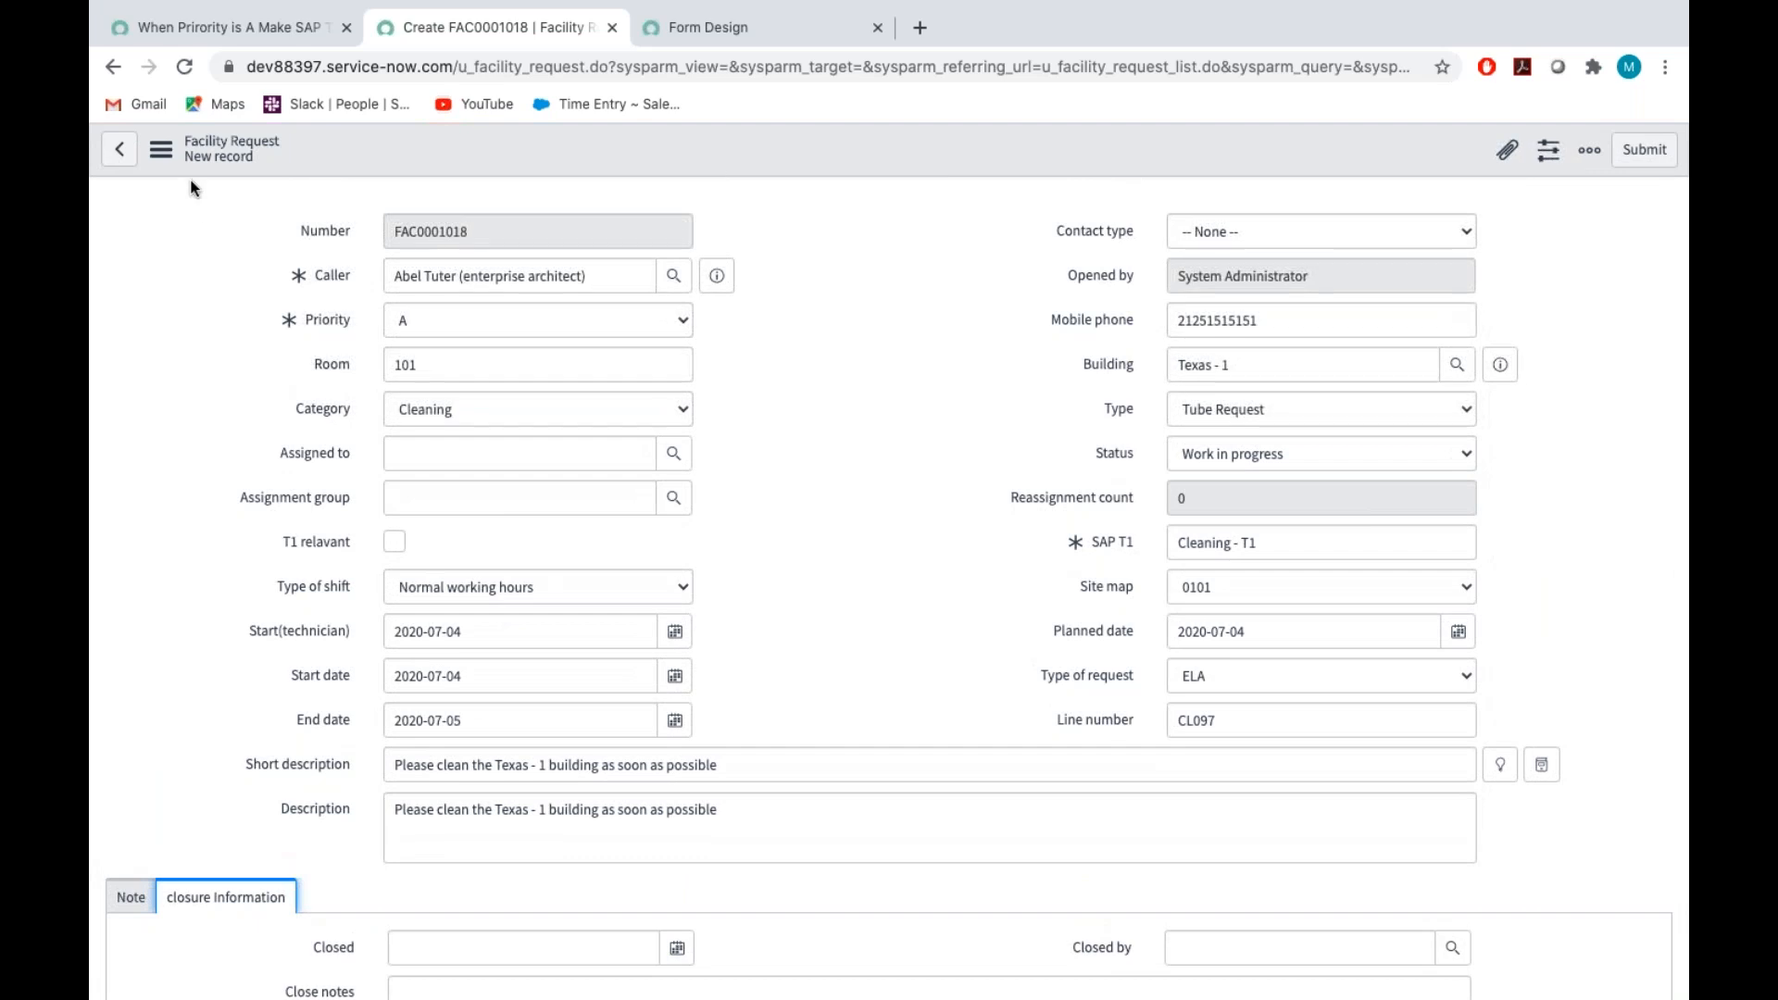
click(161, 149)
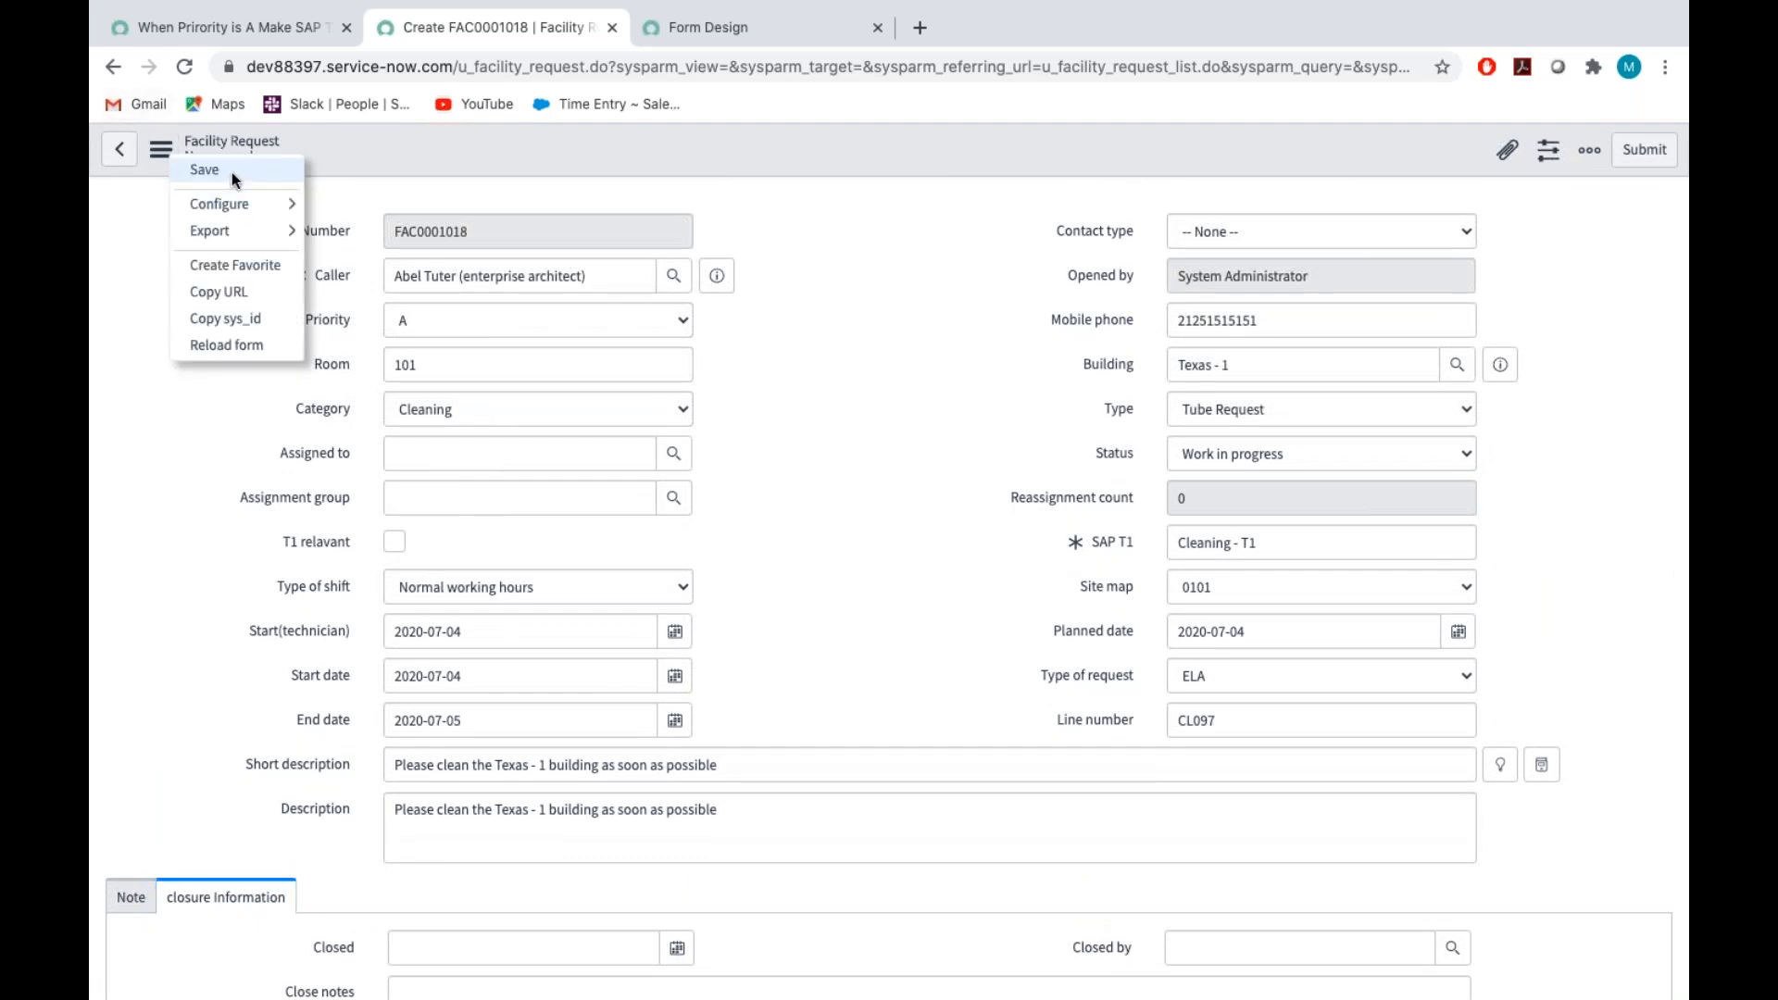
click(232, 172)
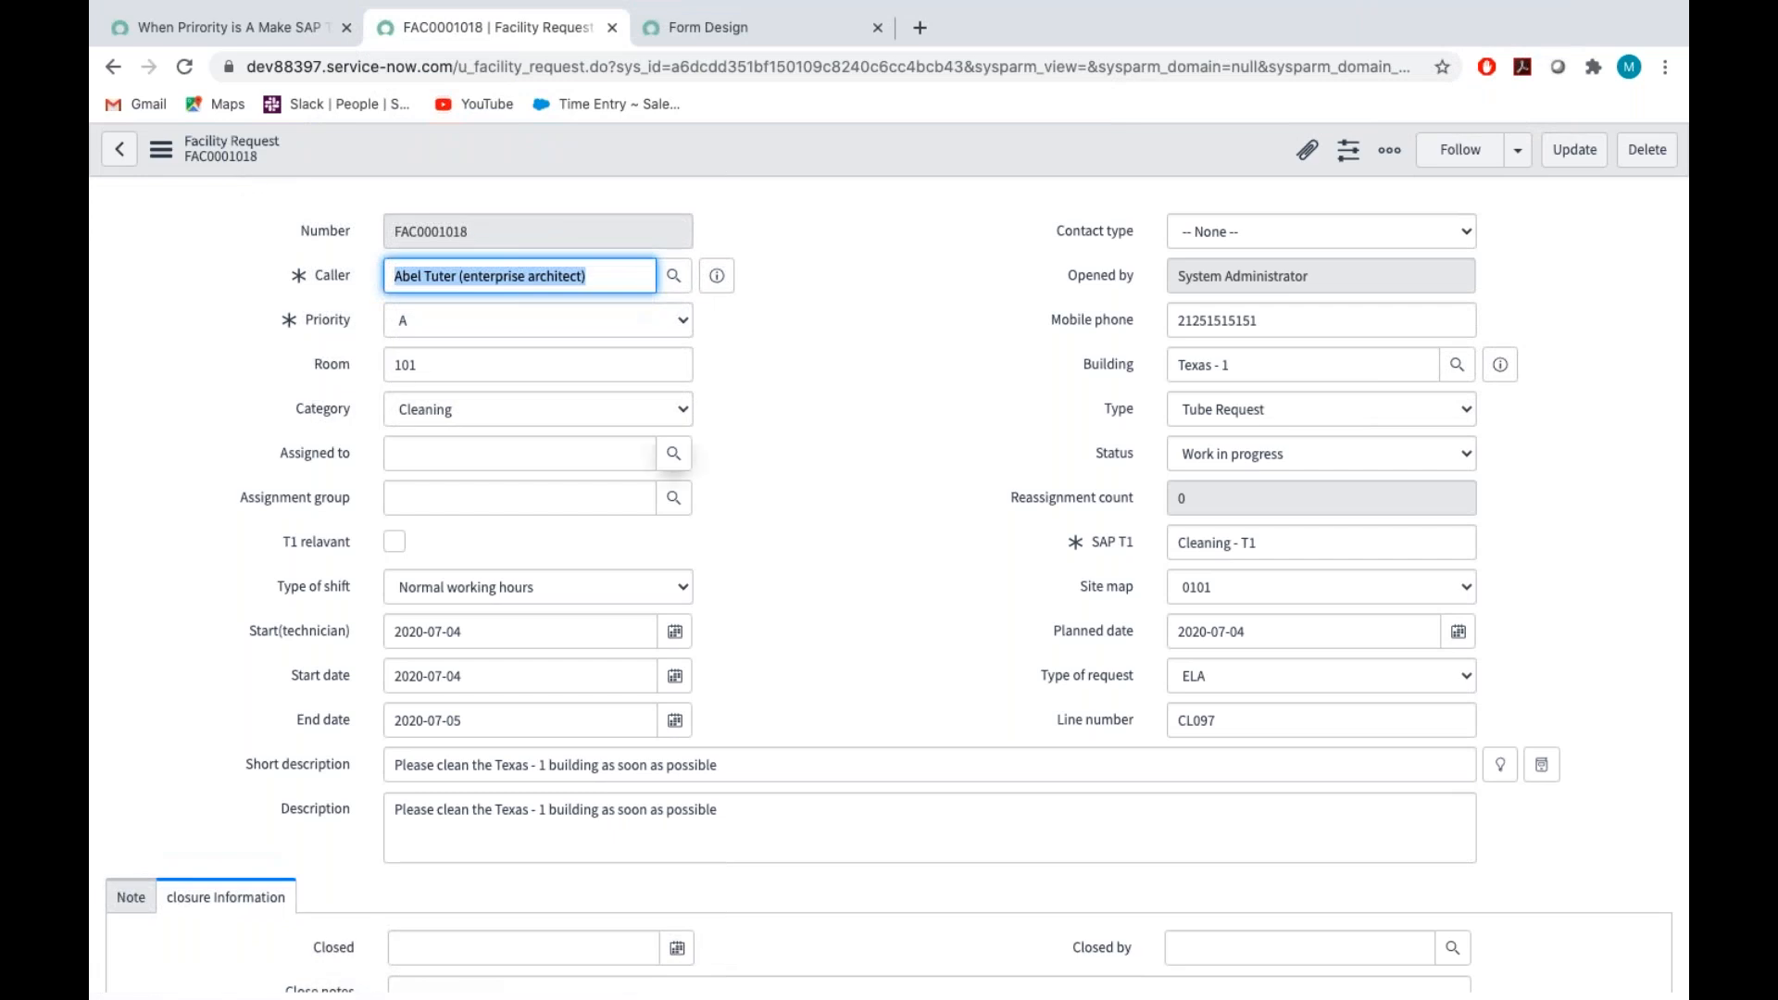
Open the related lists configuration for the Facility Request form
scroll(882, 602, down, 4)
scroll(881, 602, up, 4)
right_click(315, 157)
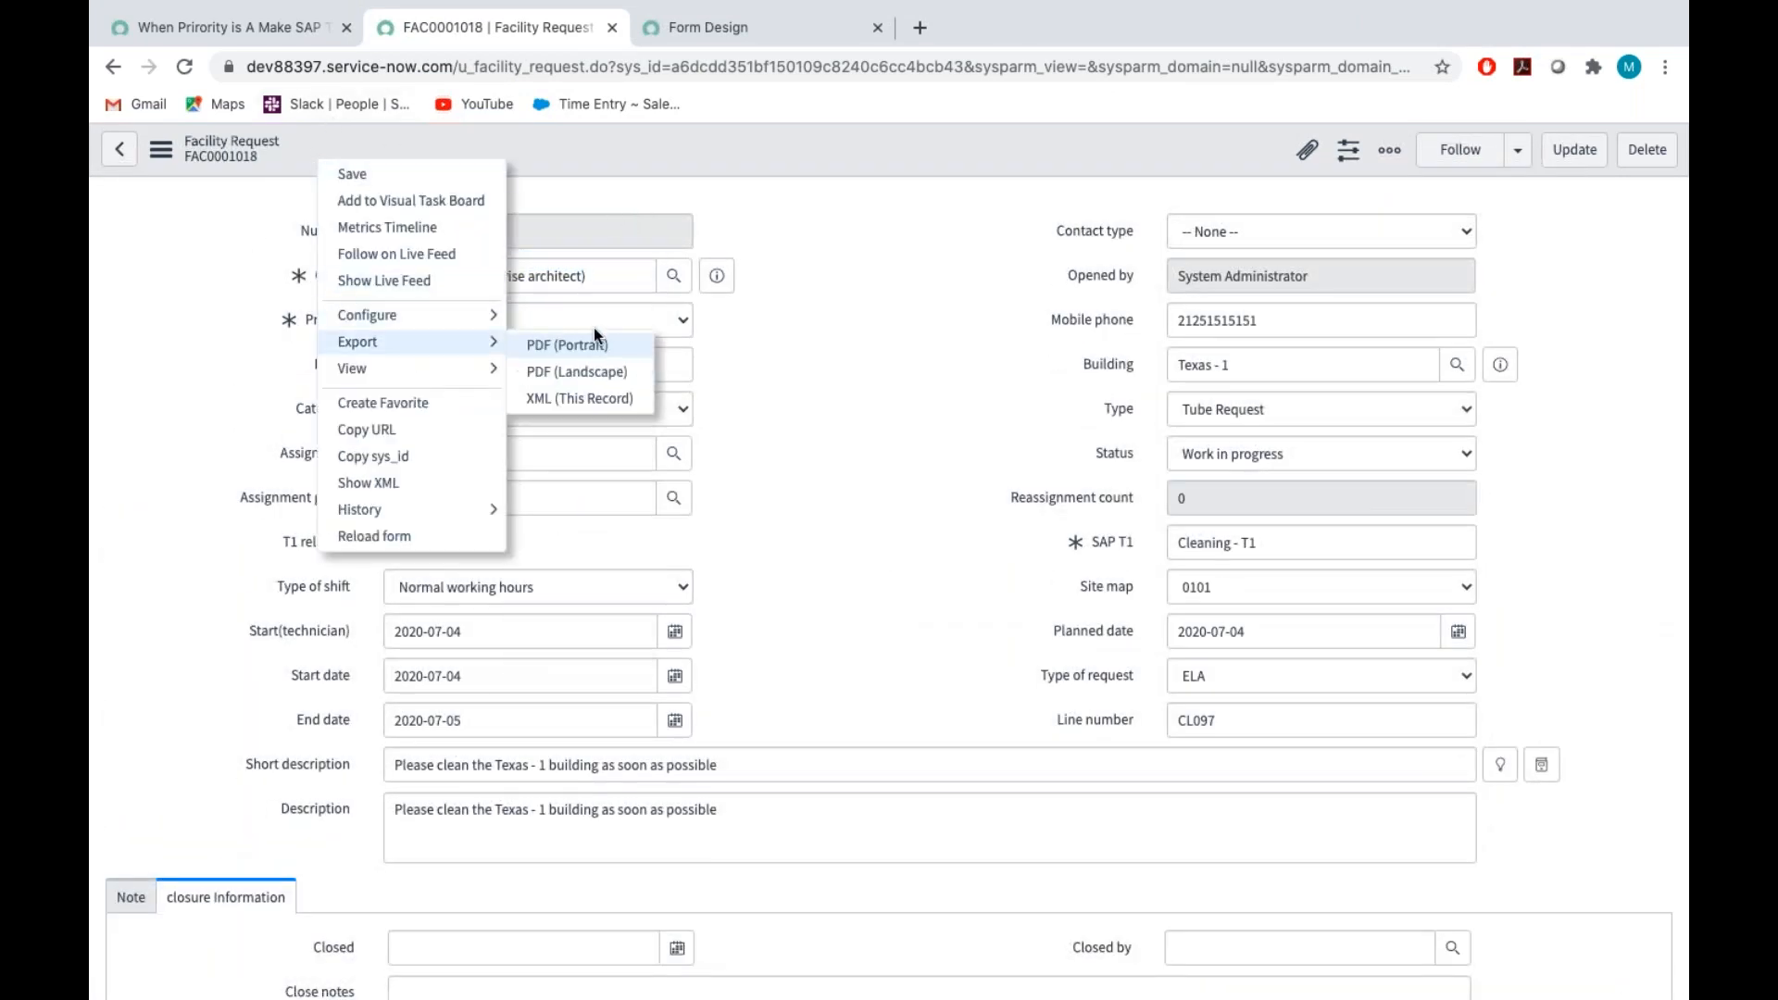
mouse_move(477, 324)
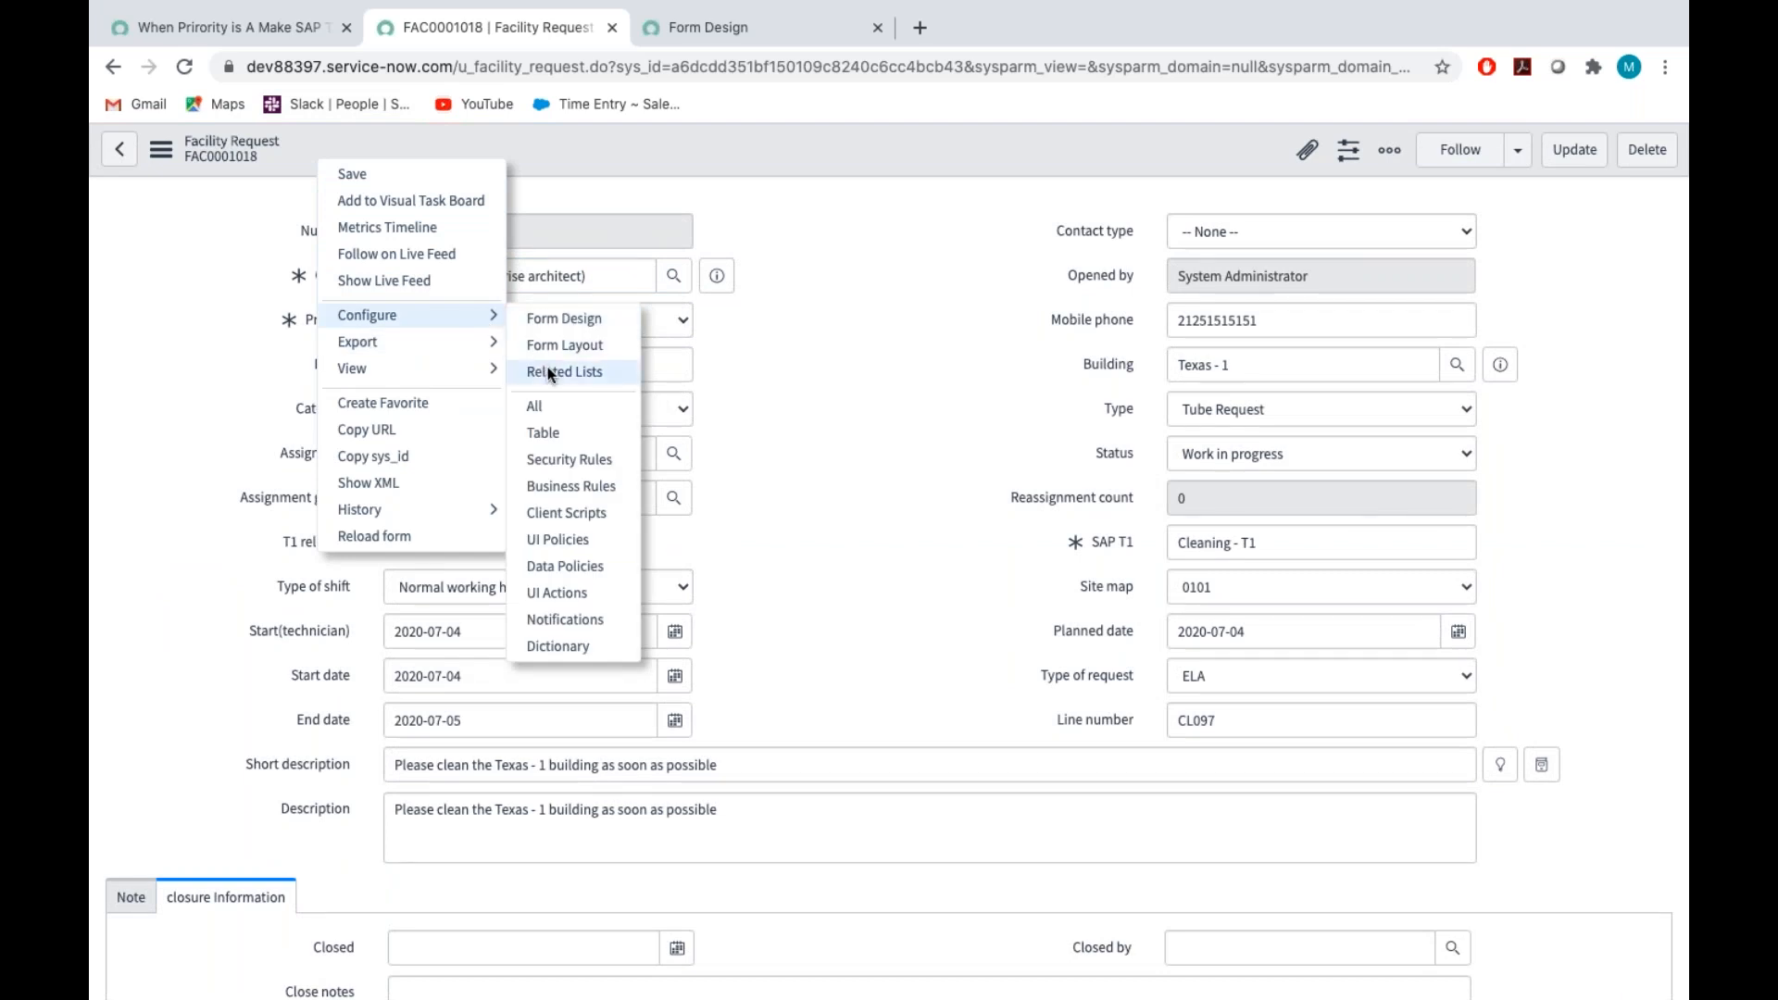
click(579, 372)
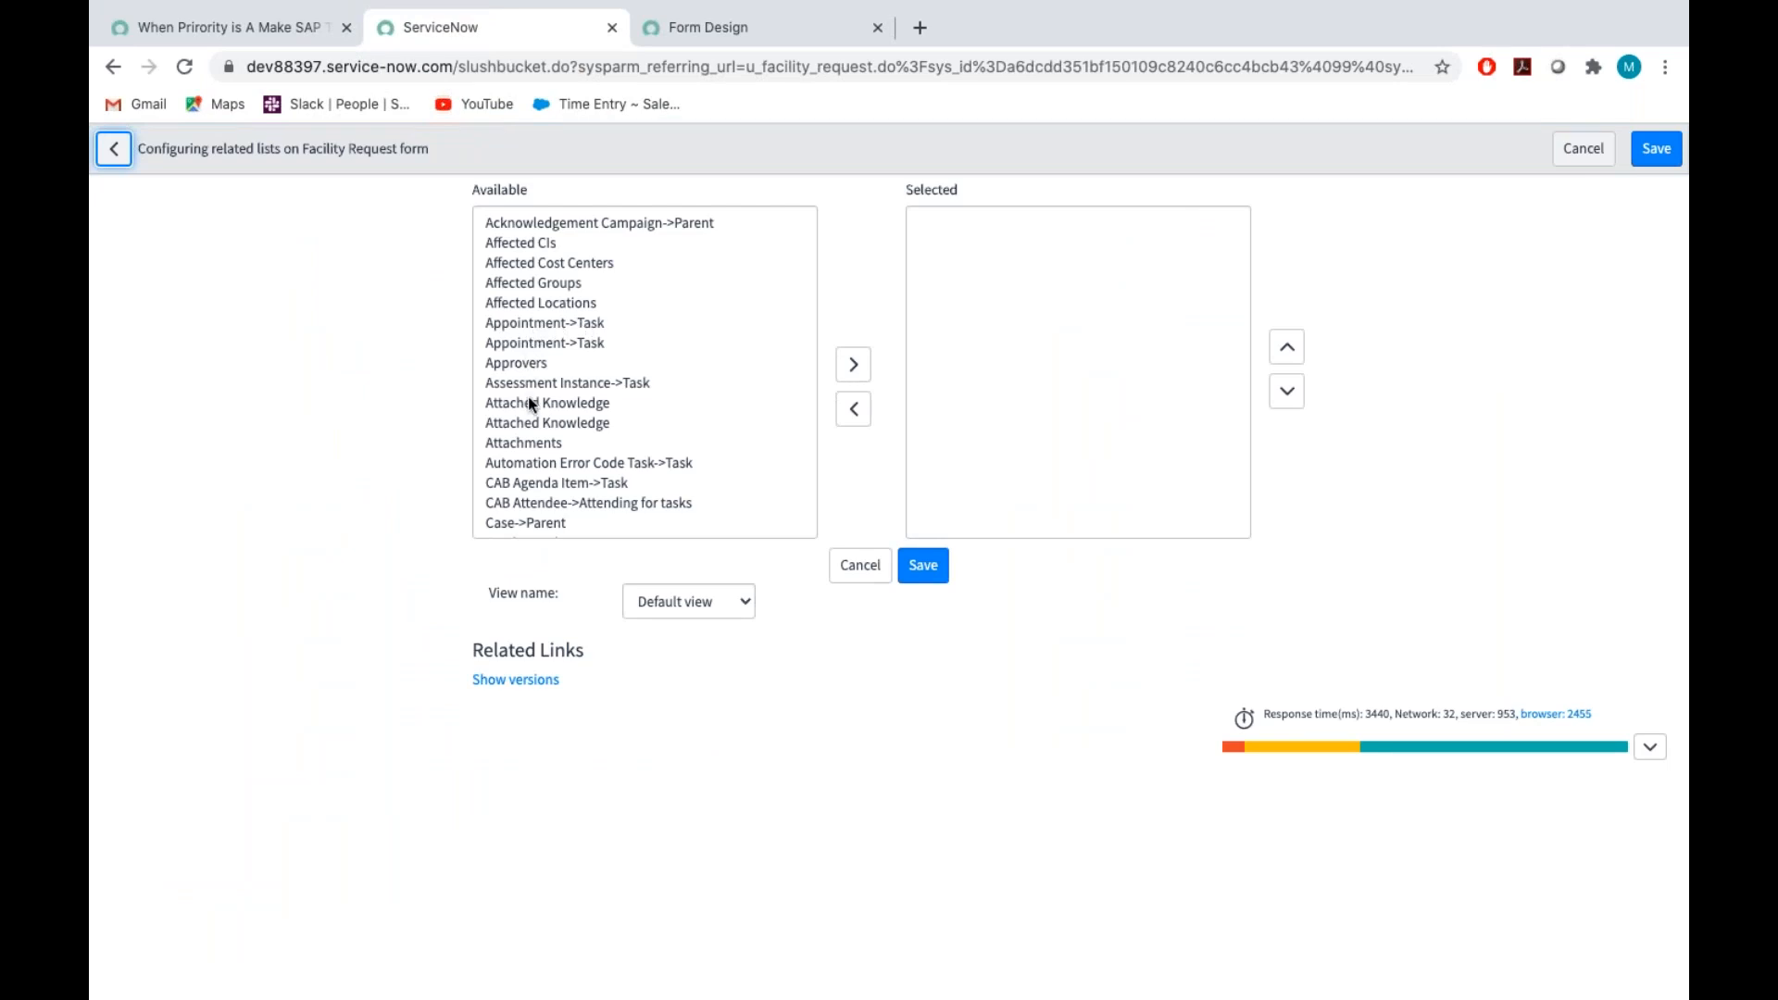
Add Task->Parent and Ticket->Parent to the form's selected related lists
scroll(559, 409, down, 5)
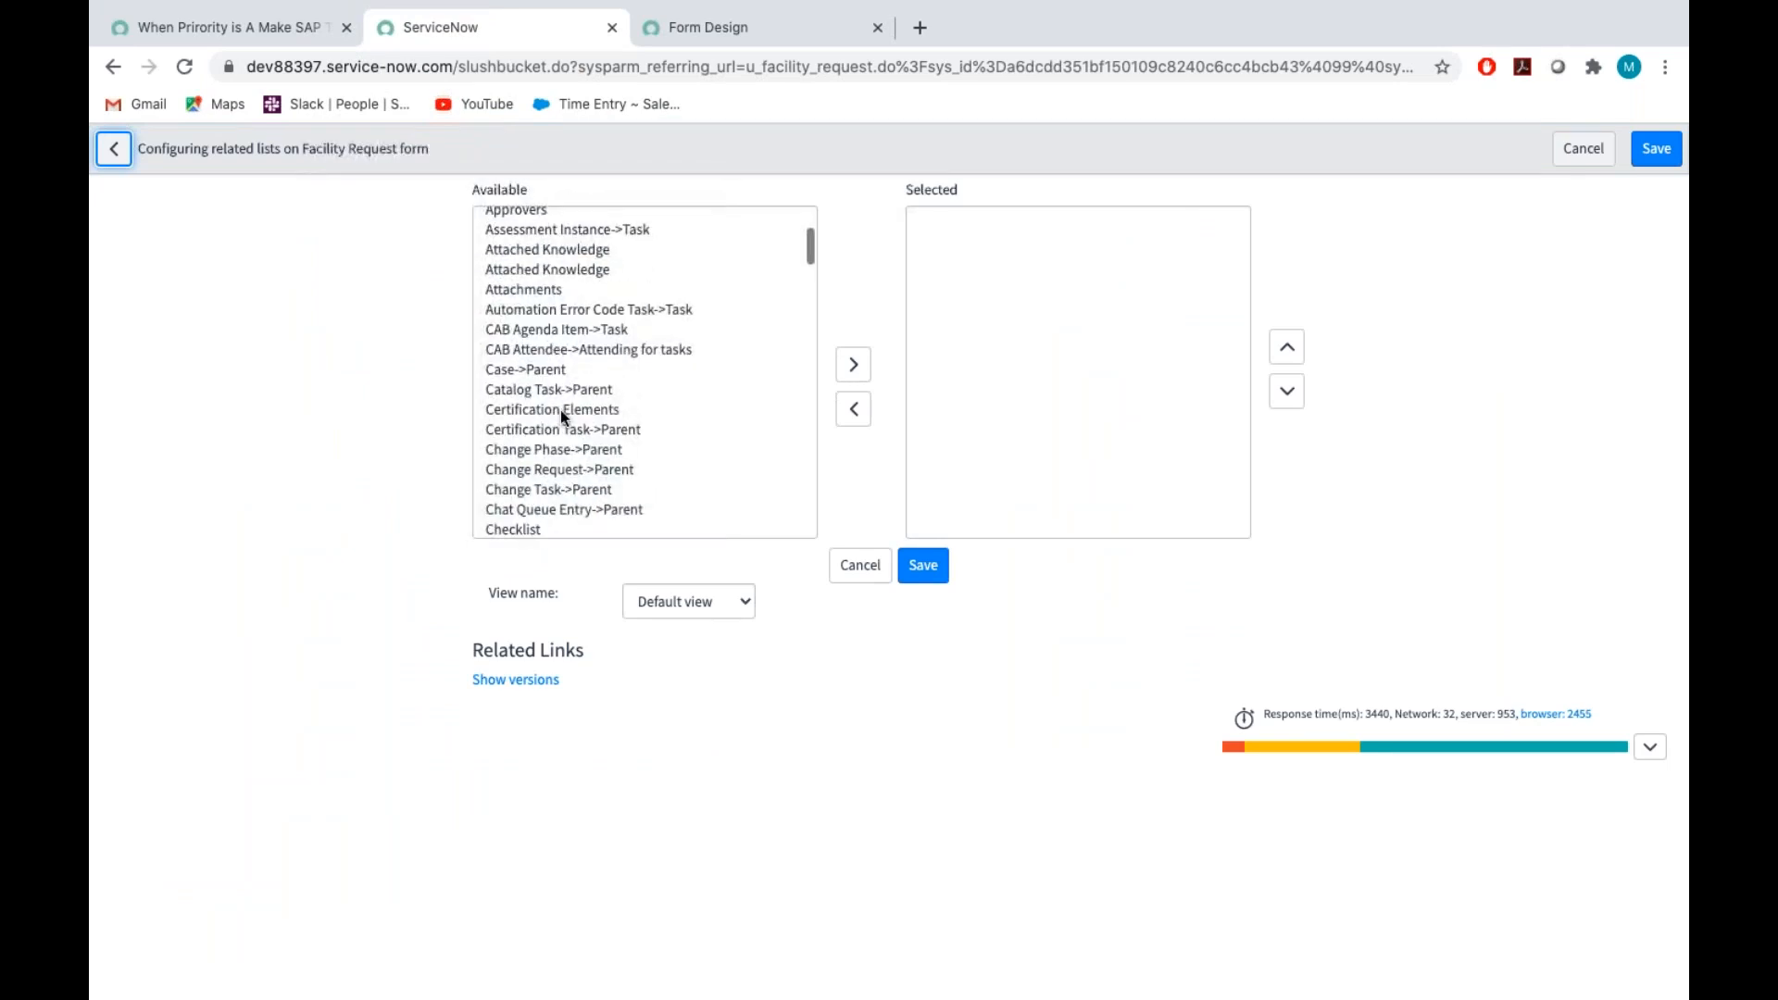
scroll(560, 410, down, 3)
scroll(559, 407, up, 10)
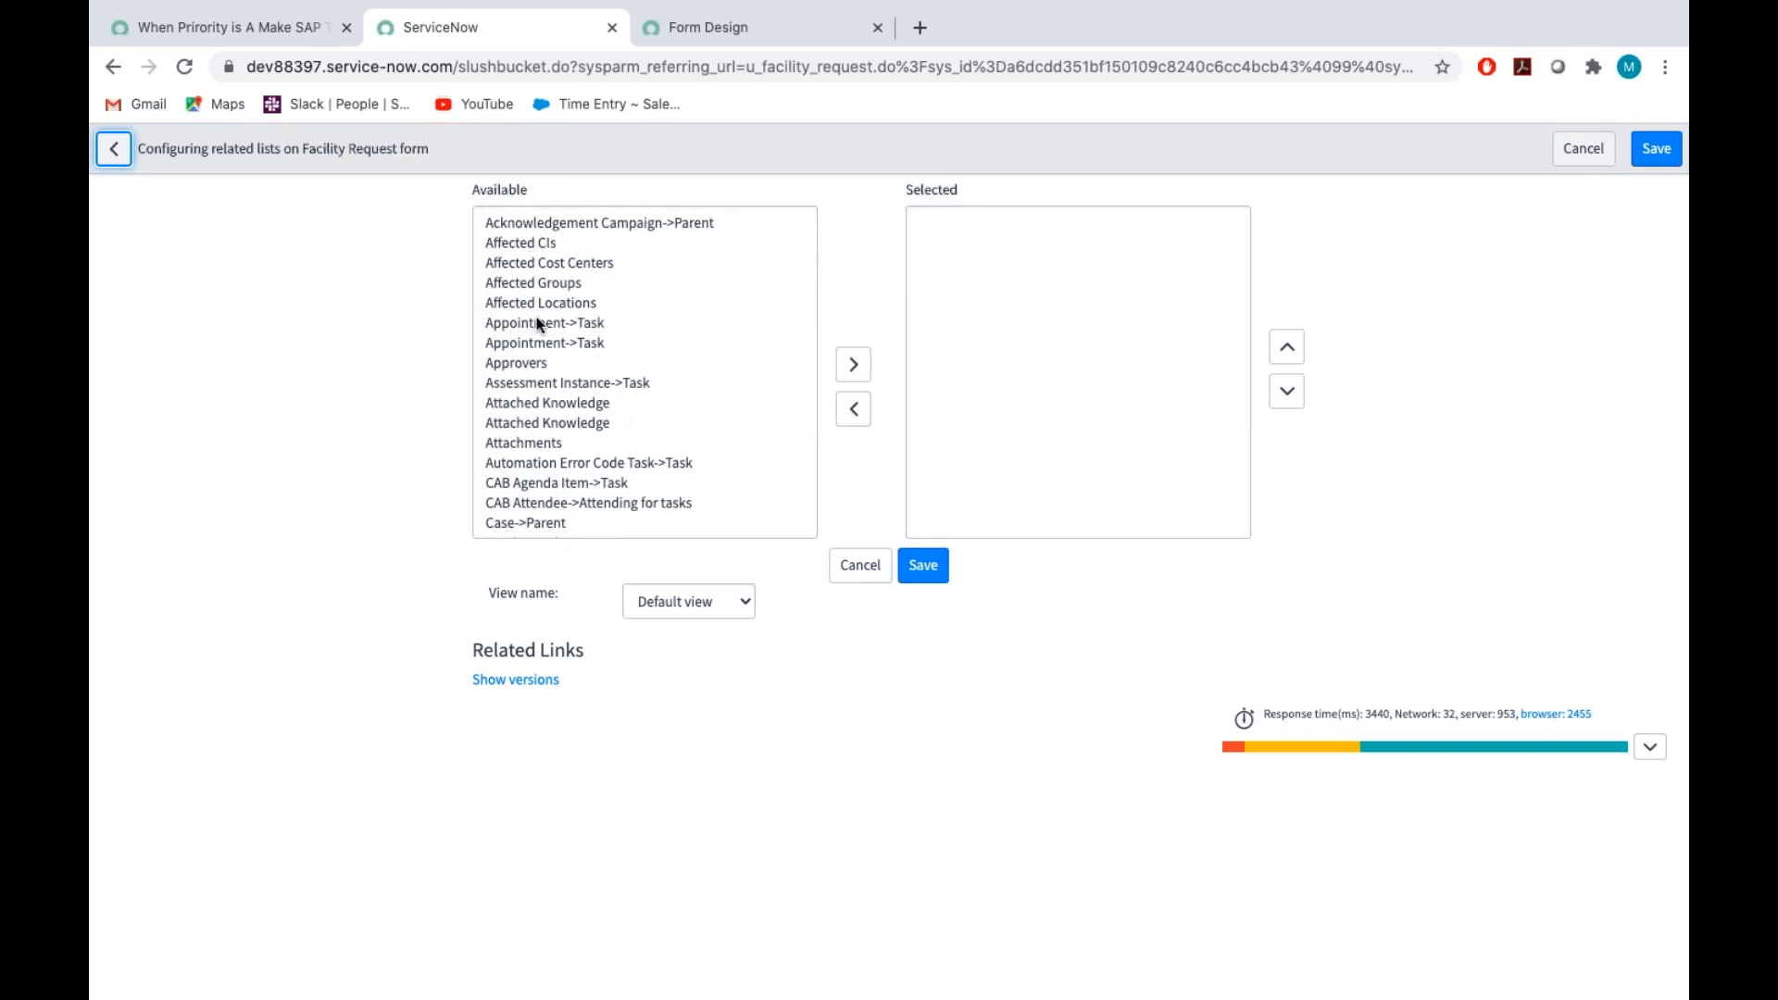
click(537, 383)
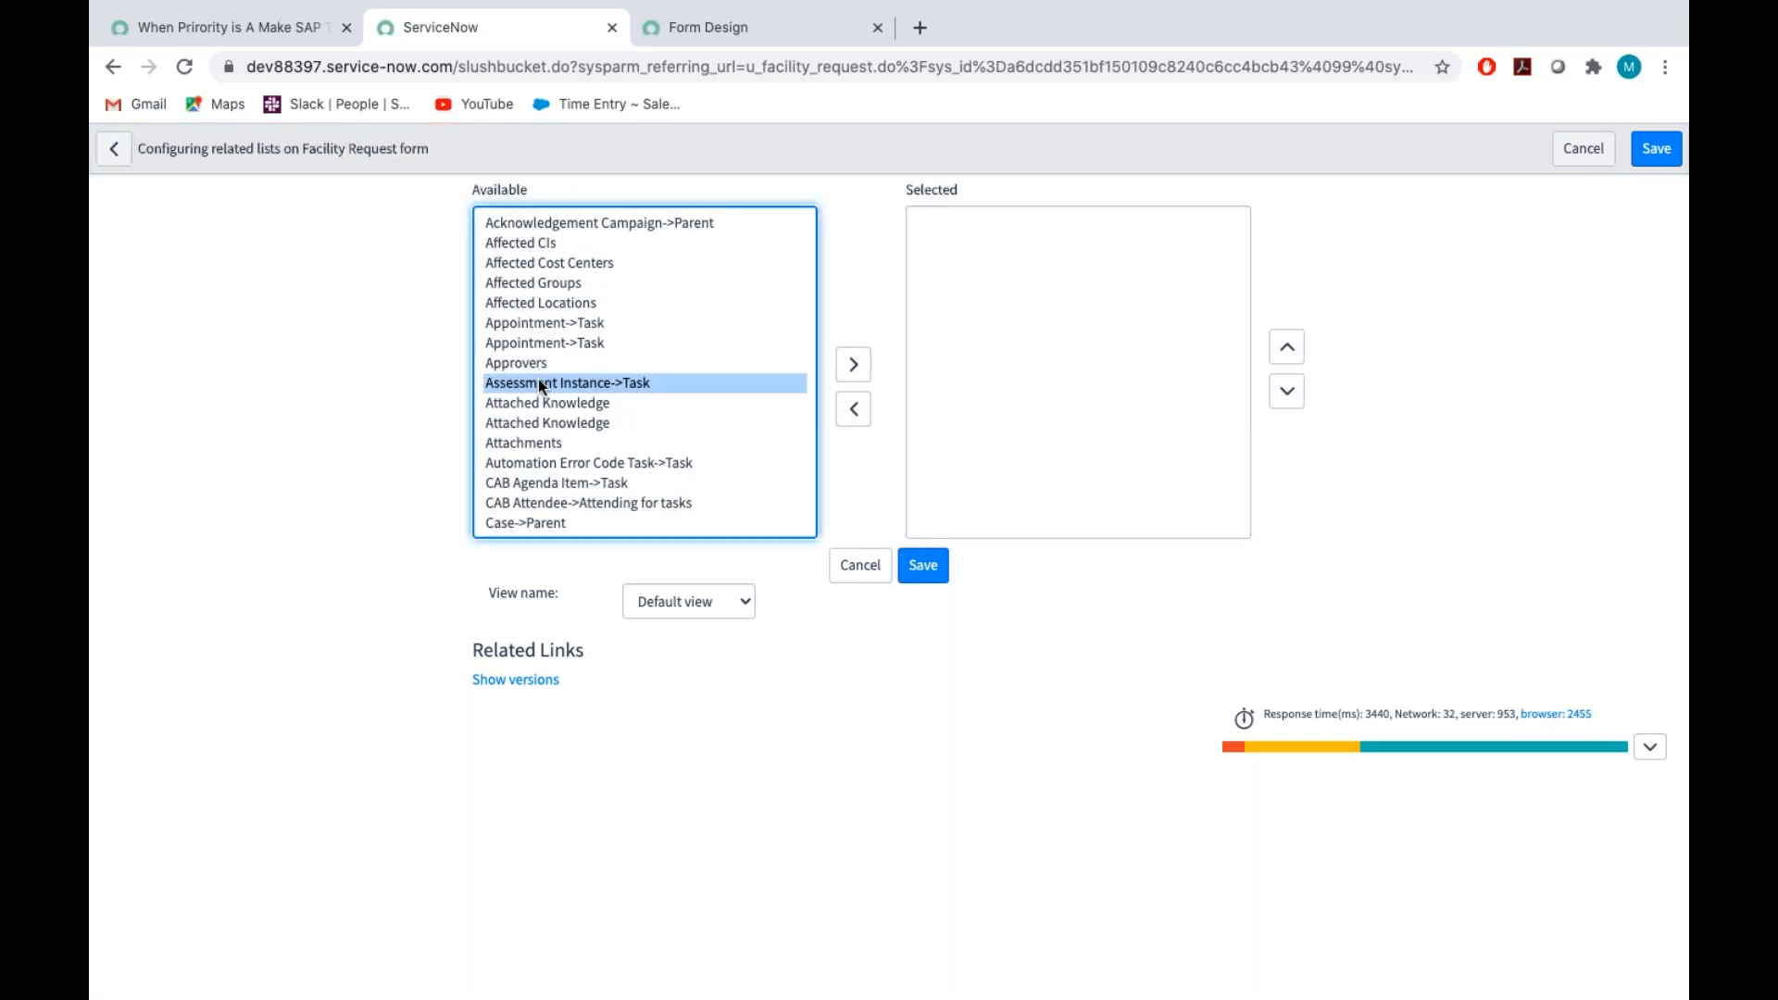
scroll(536, 389, down, 1)
click(533, 393)
click(533, 430)
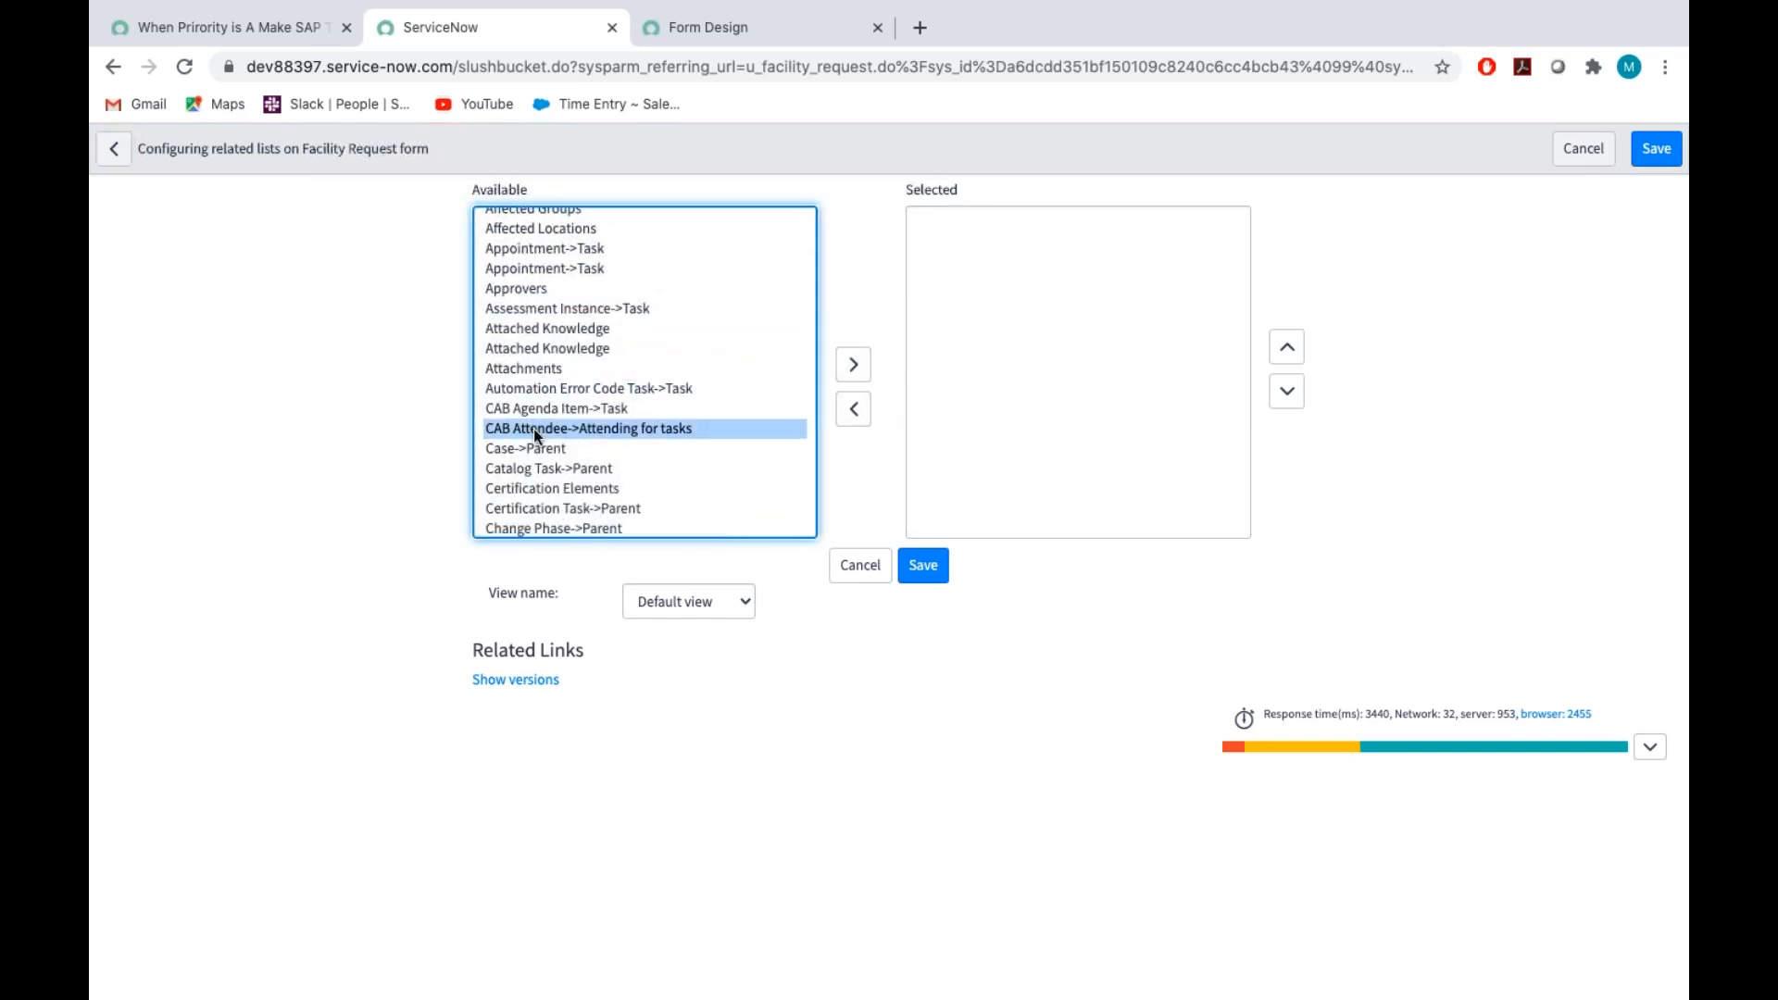
text(at)
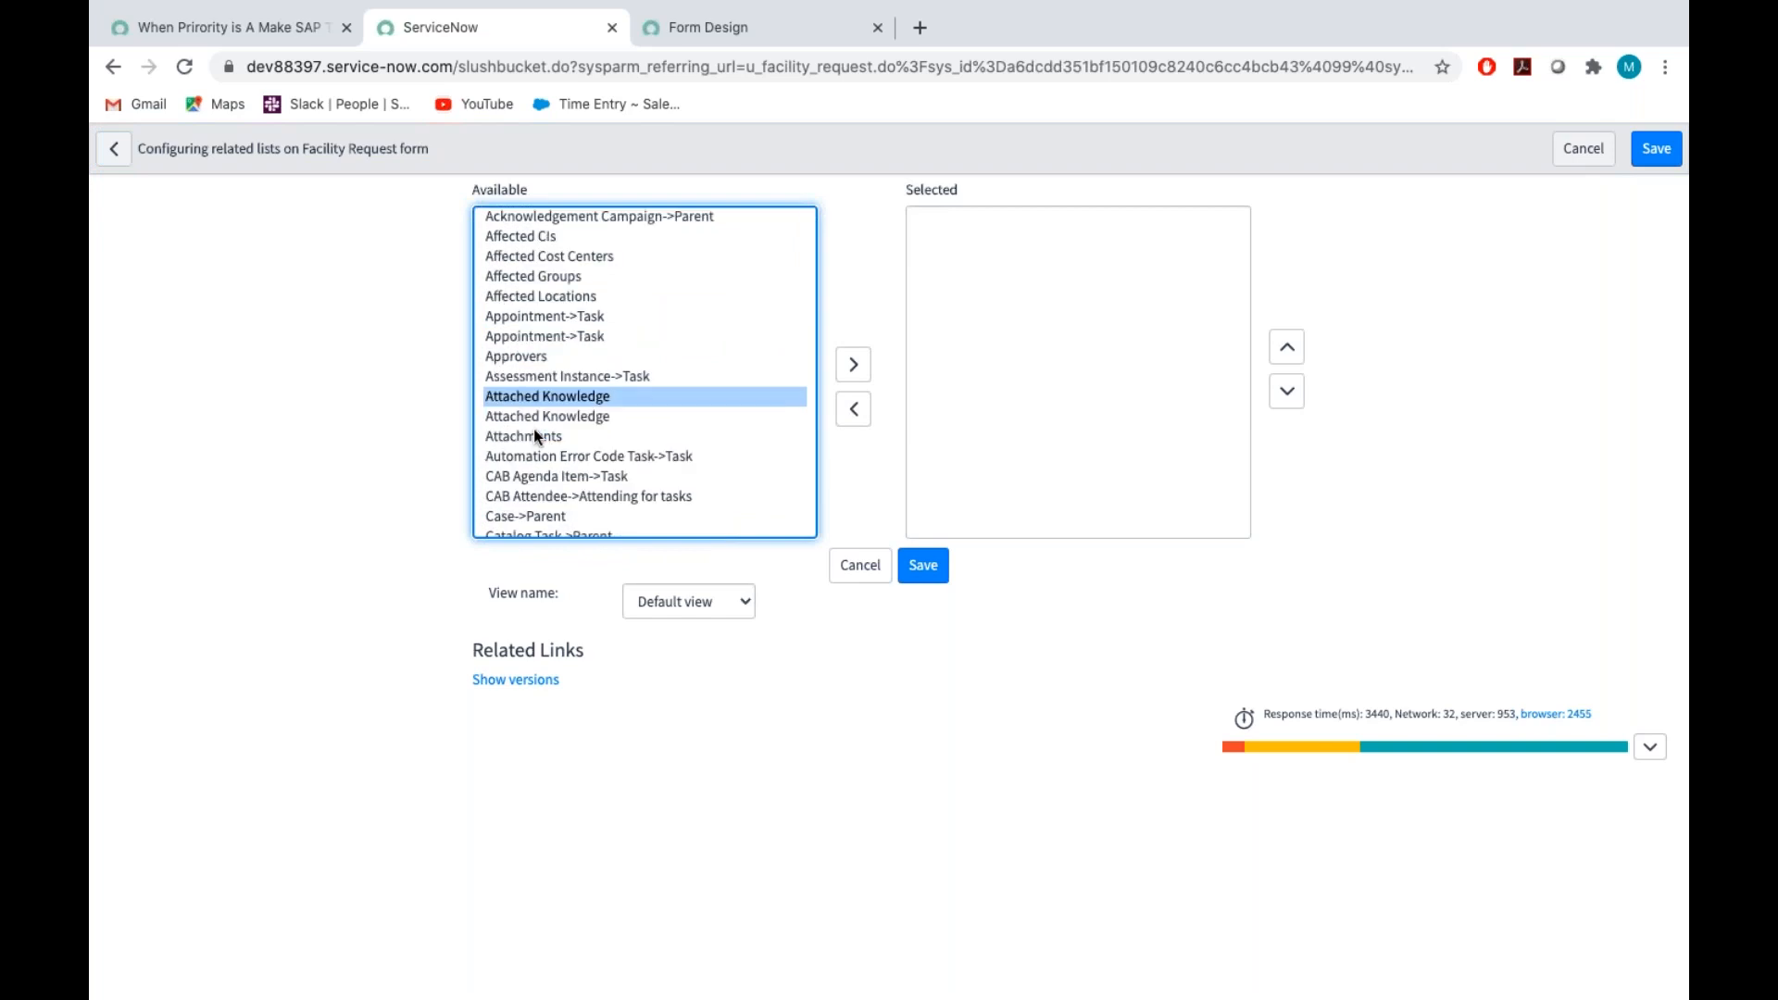
scroll(568, 430, down, 15)
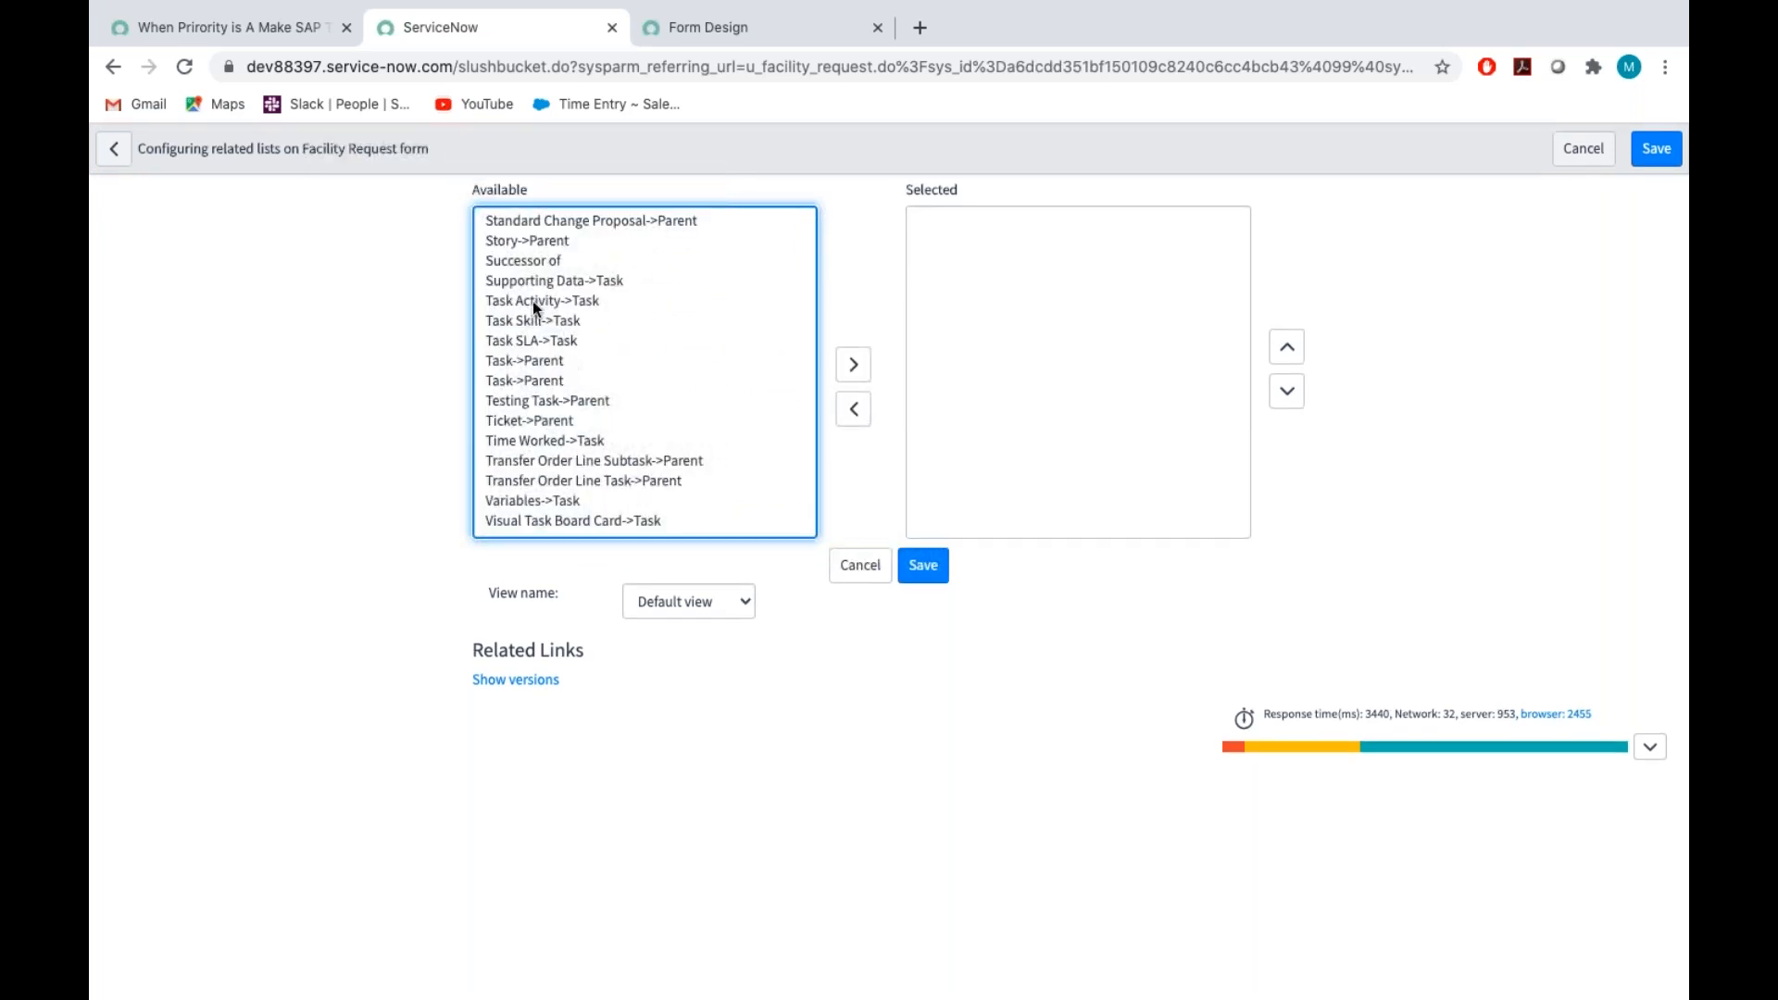
double_click(534, 362)
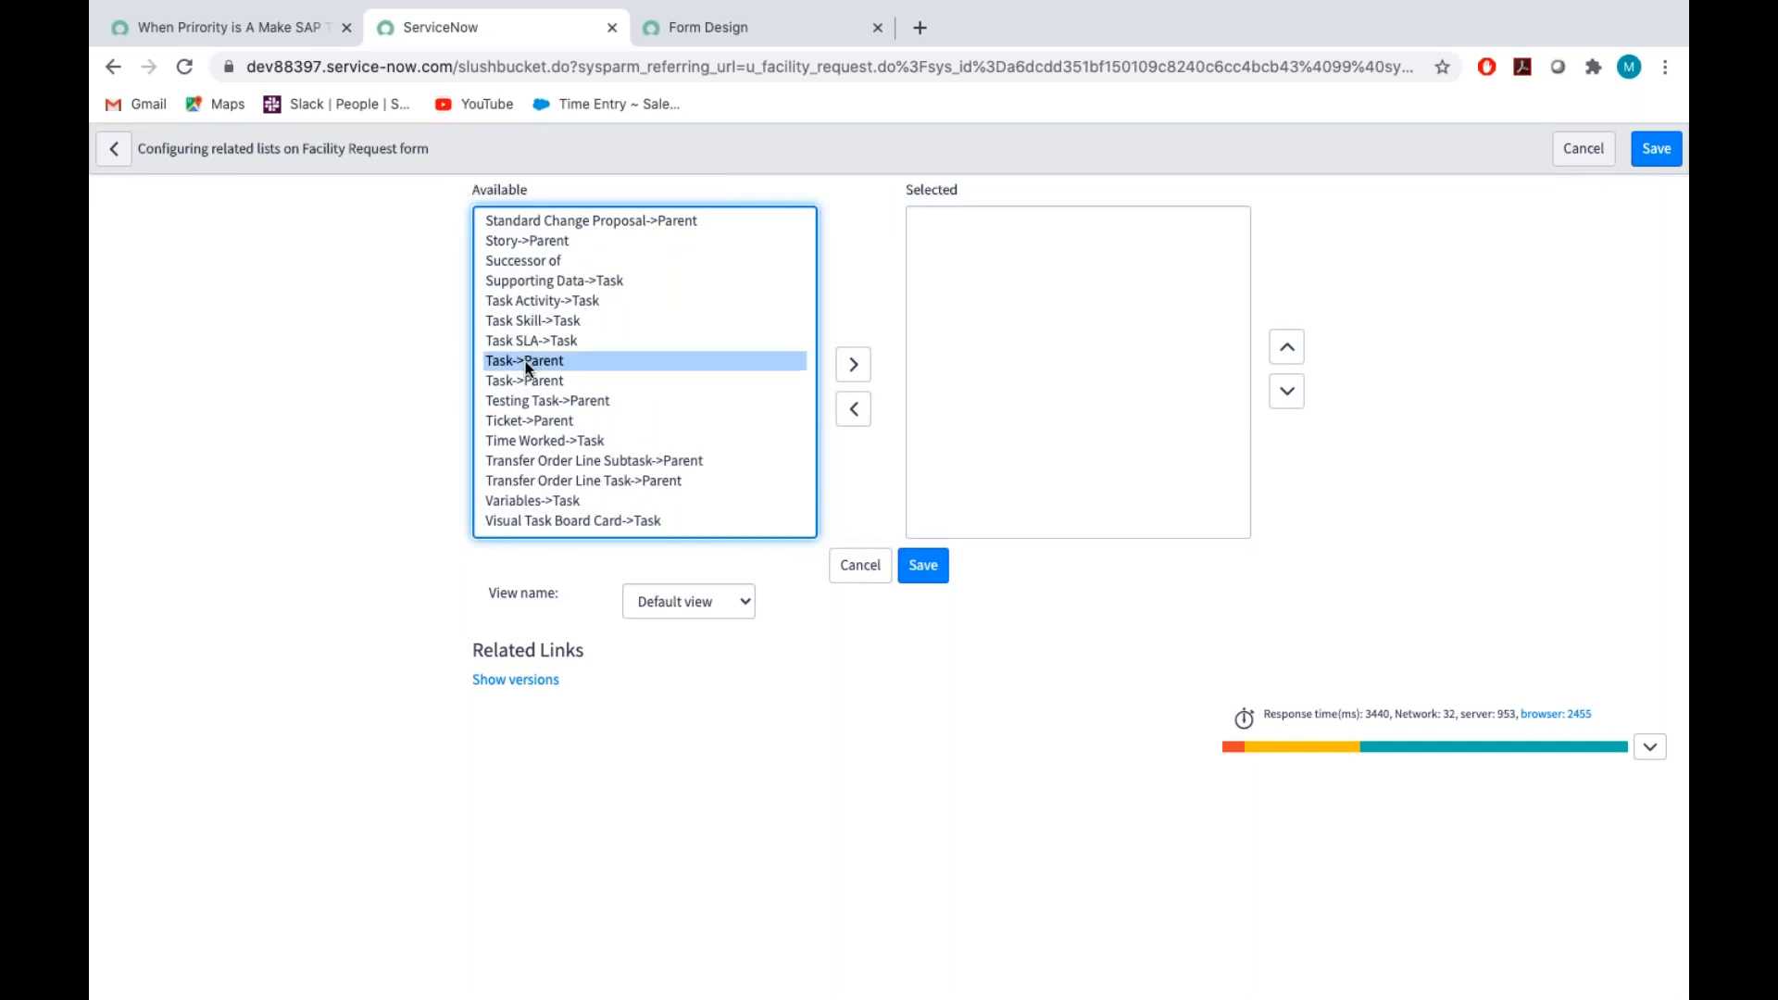
double_click(528, 421)
Add Attachments to the selected related lists and save the related lists configuration
scroll(532, 381, up, 5)
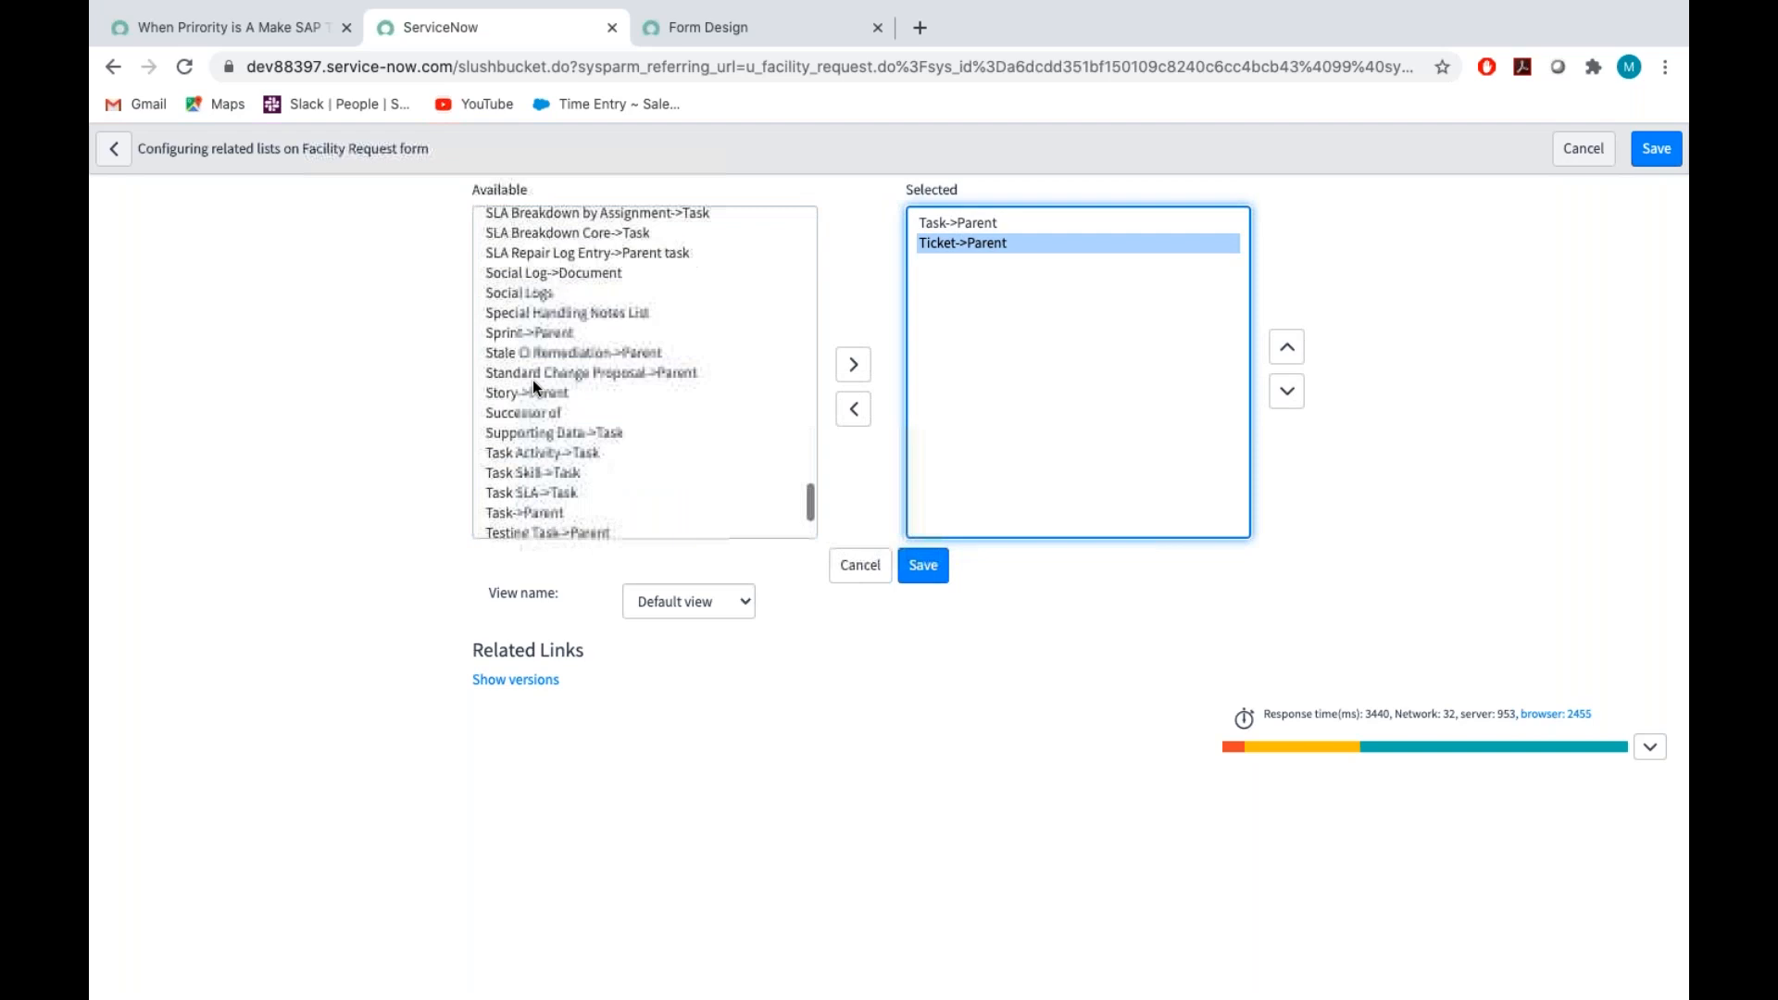
scroll(532, 379, up, 10)
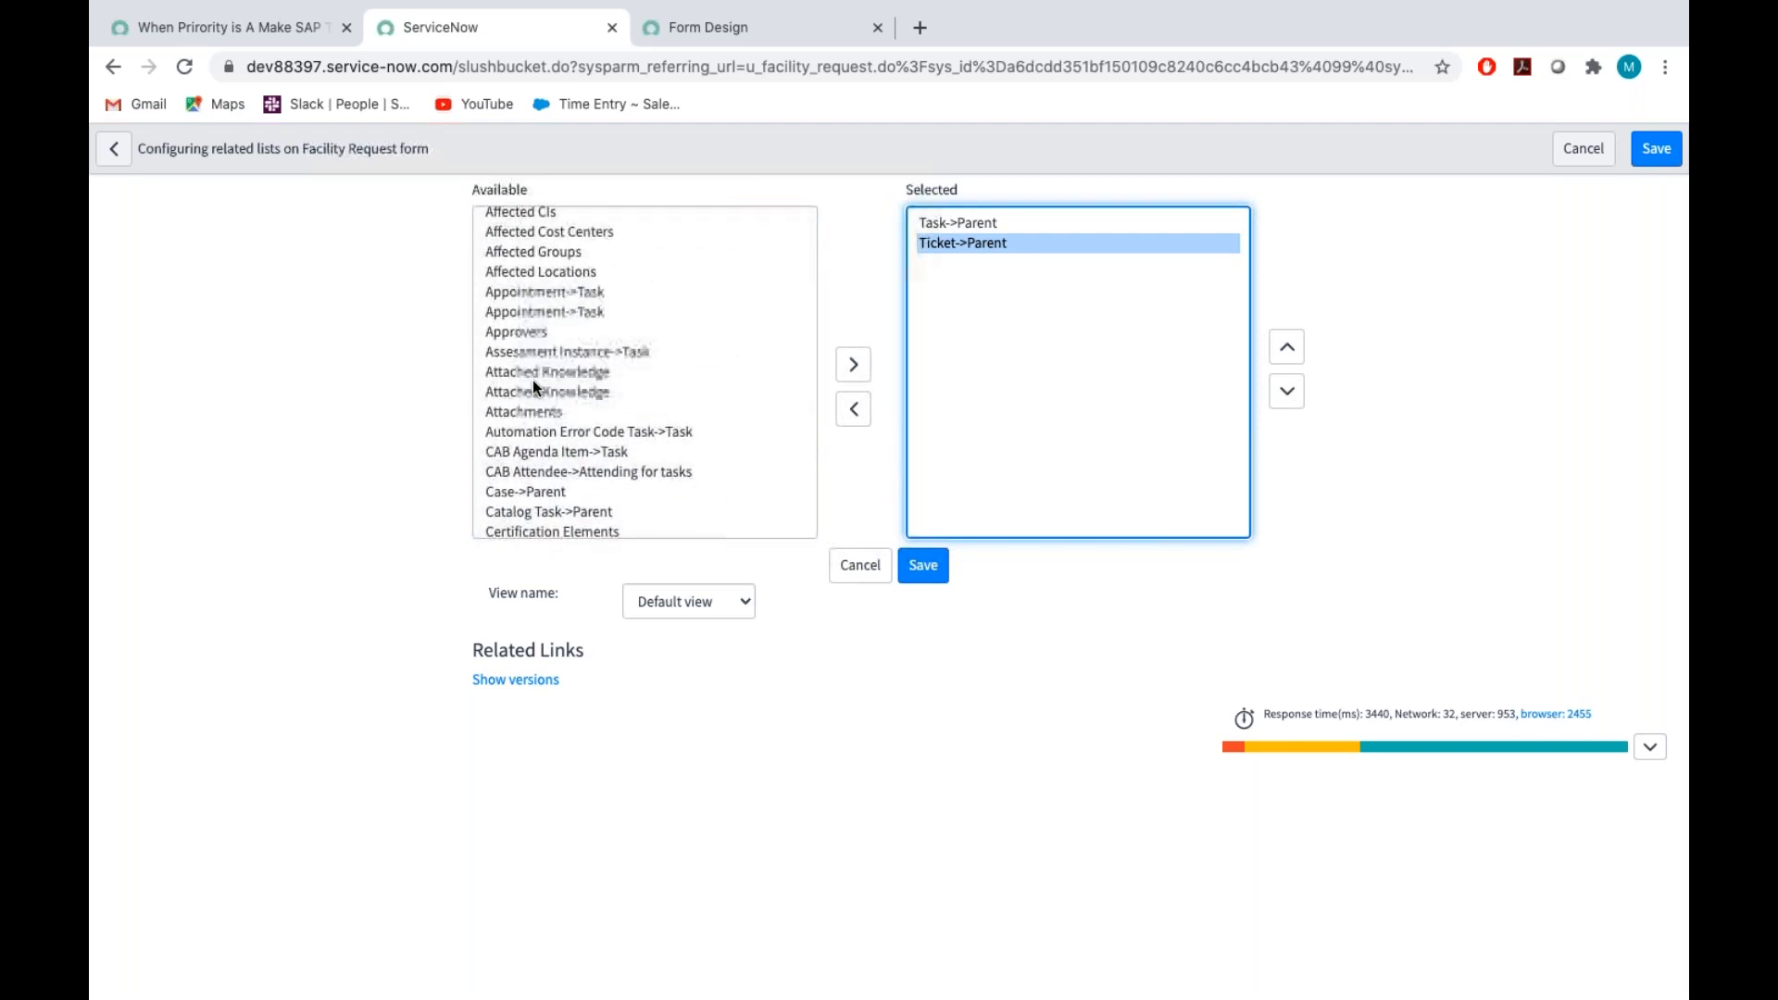
scroll(531, 380, up, 1)
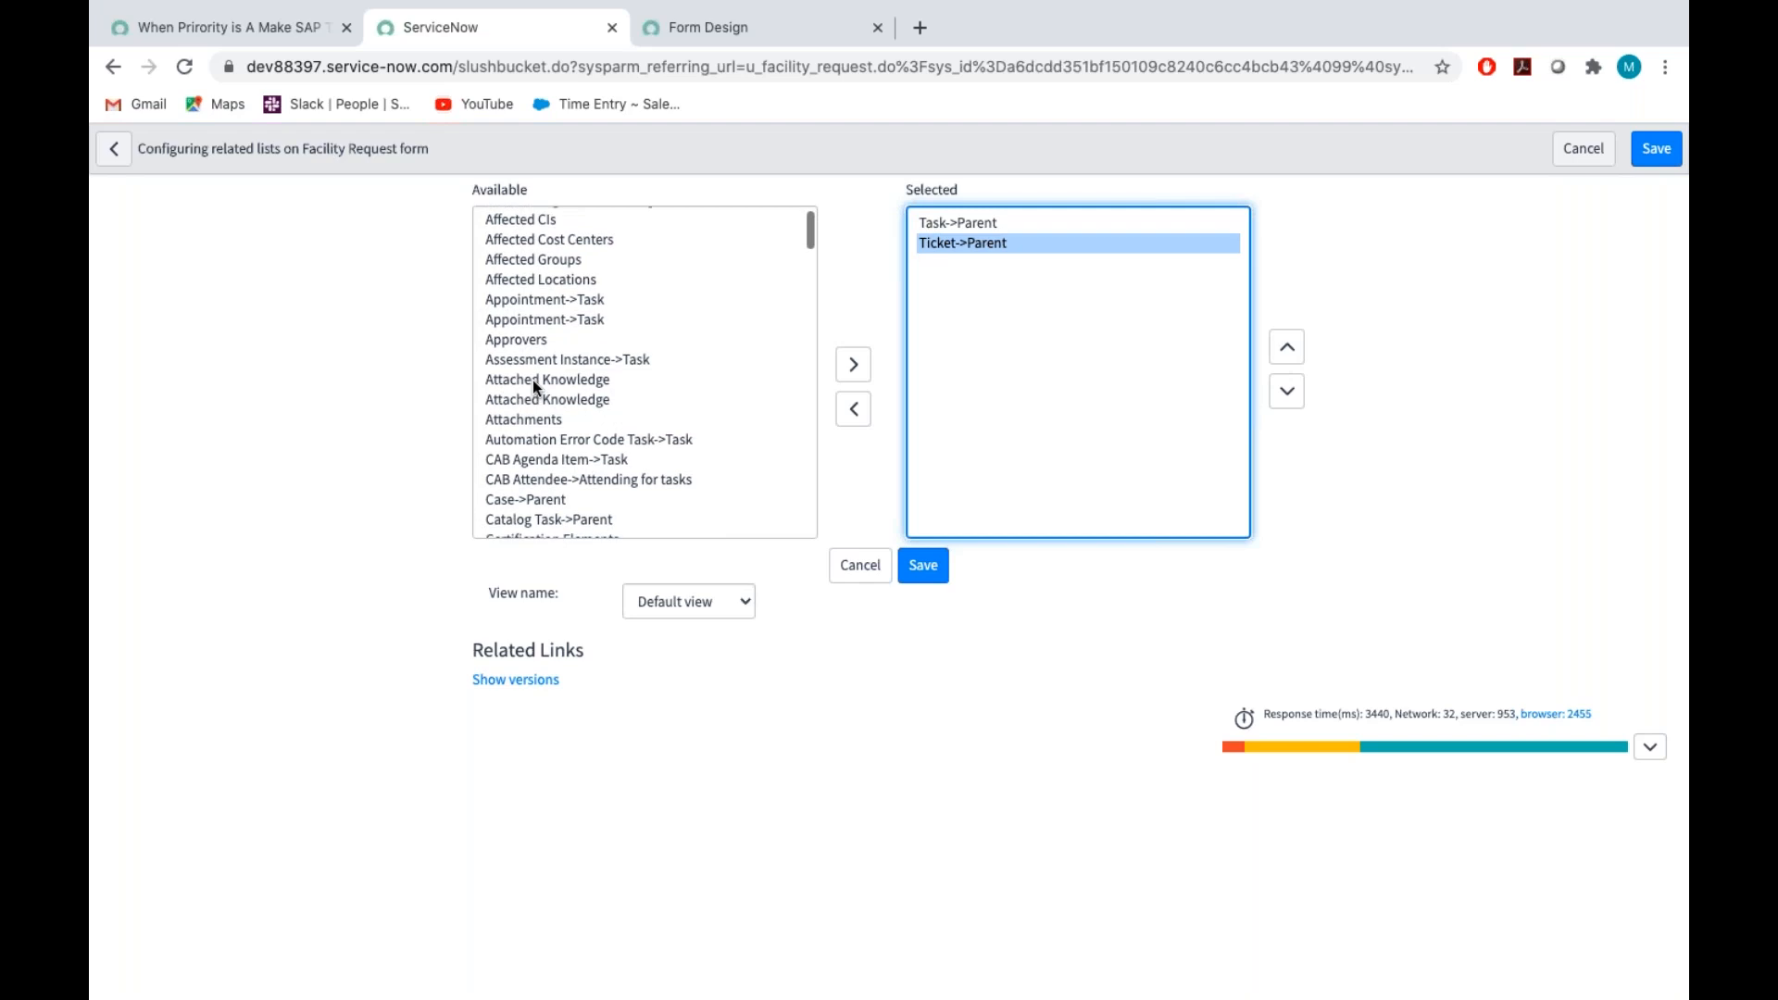
double_click(526, 418)
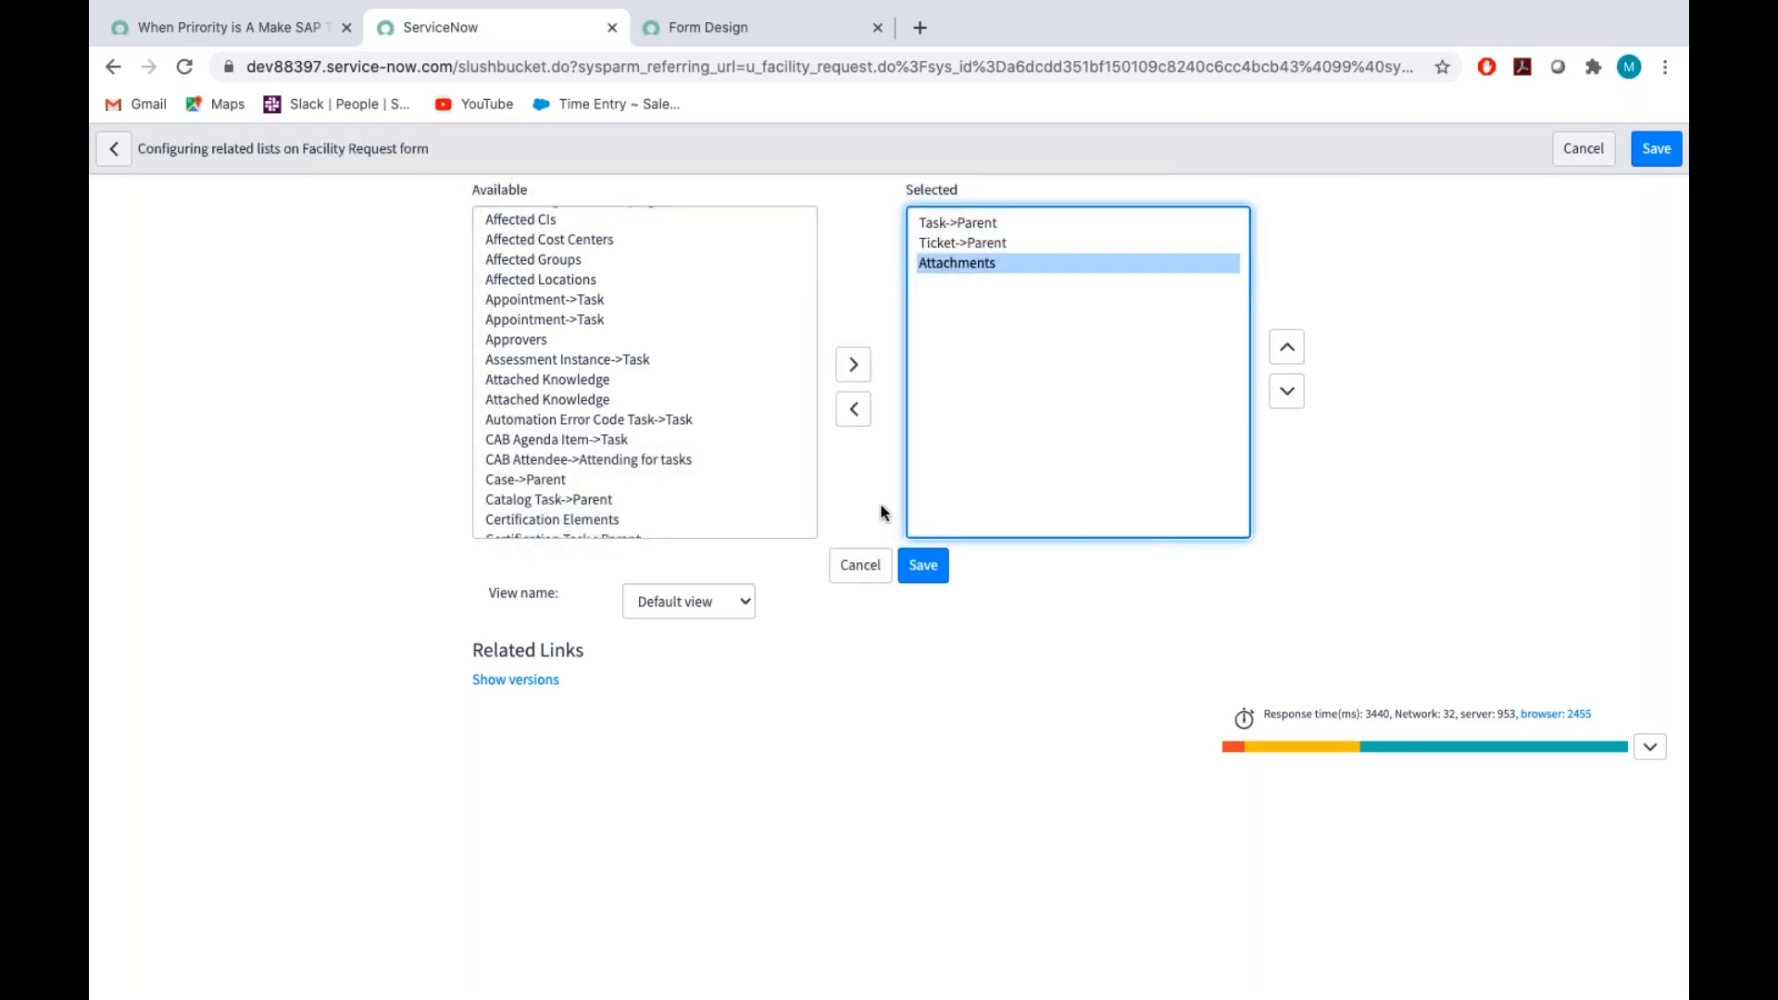
click(931, 569)
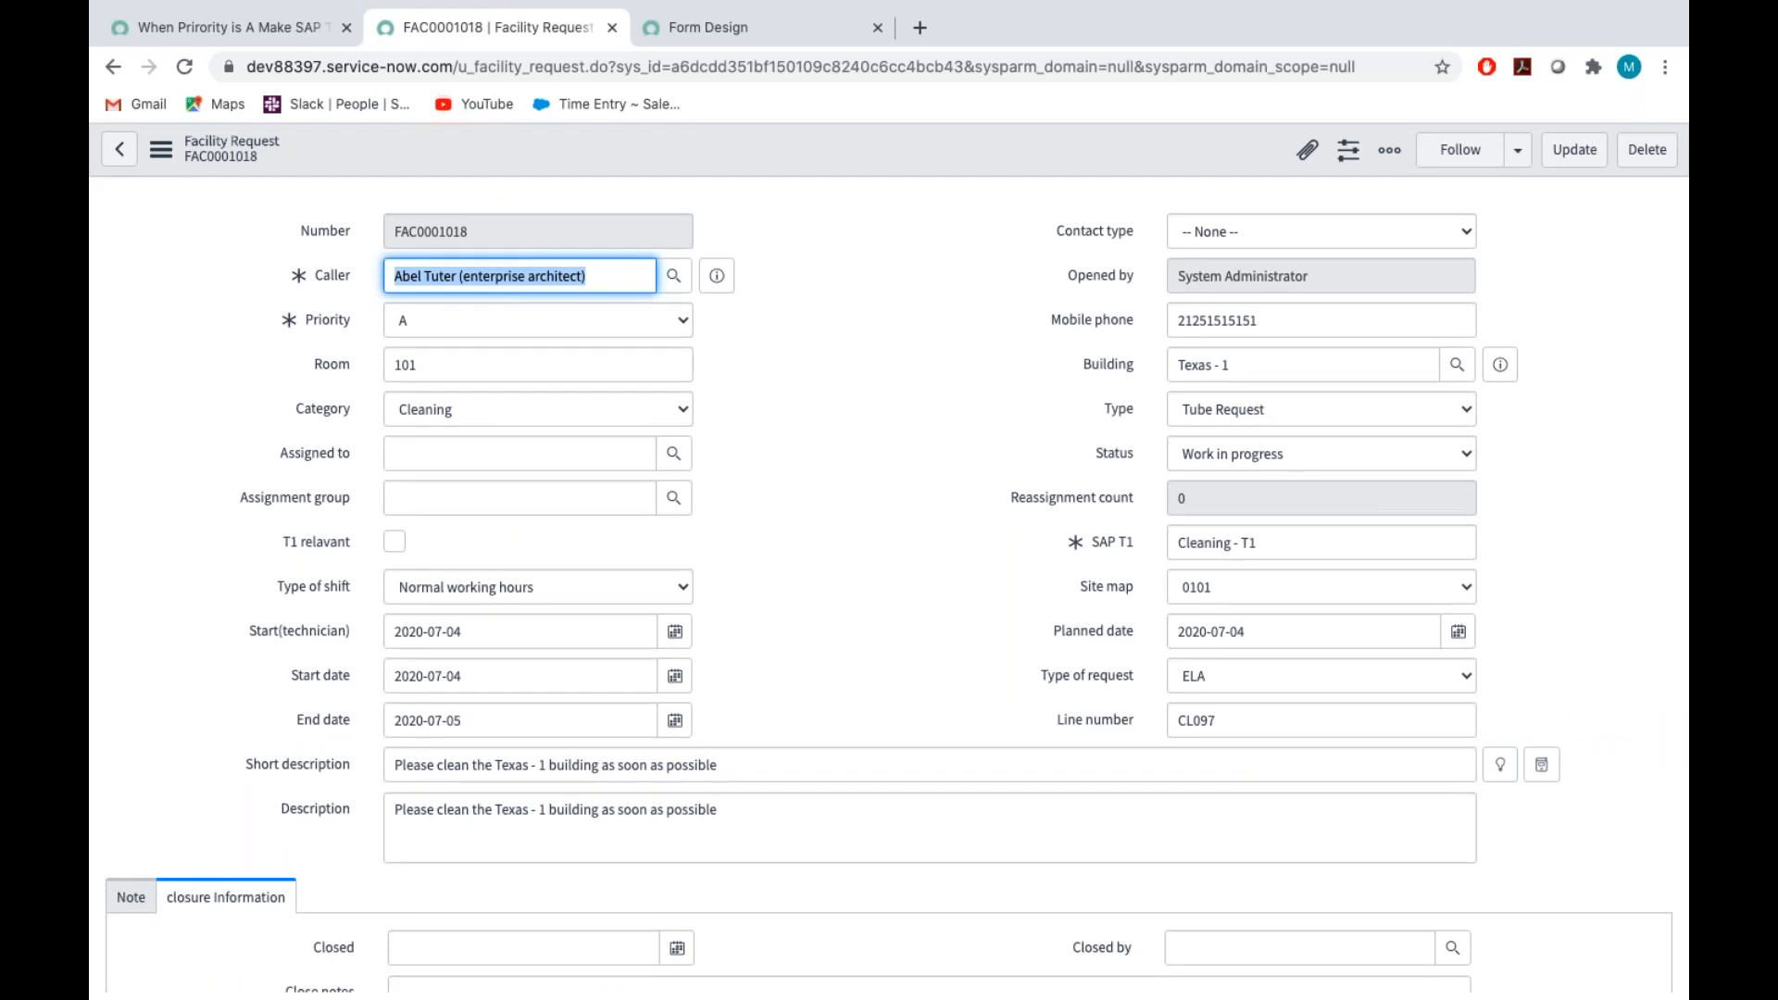
Return to the SAP T1 UI policy page, filter the navigator for "ui po" and open a new UI Policy record
click(281, 37)
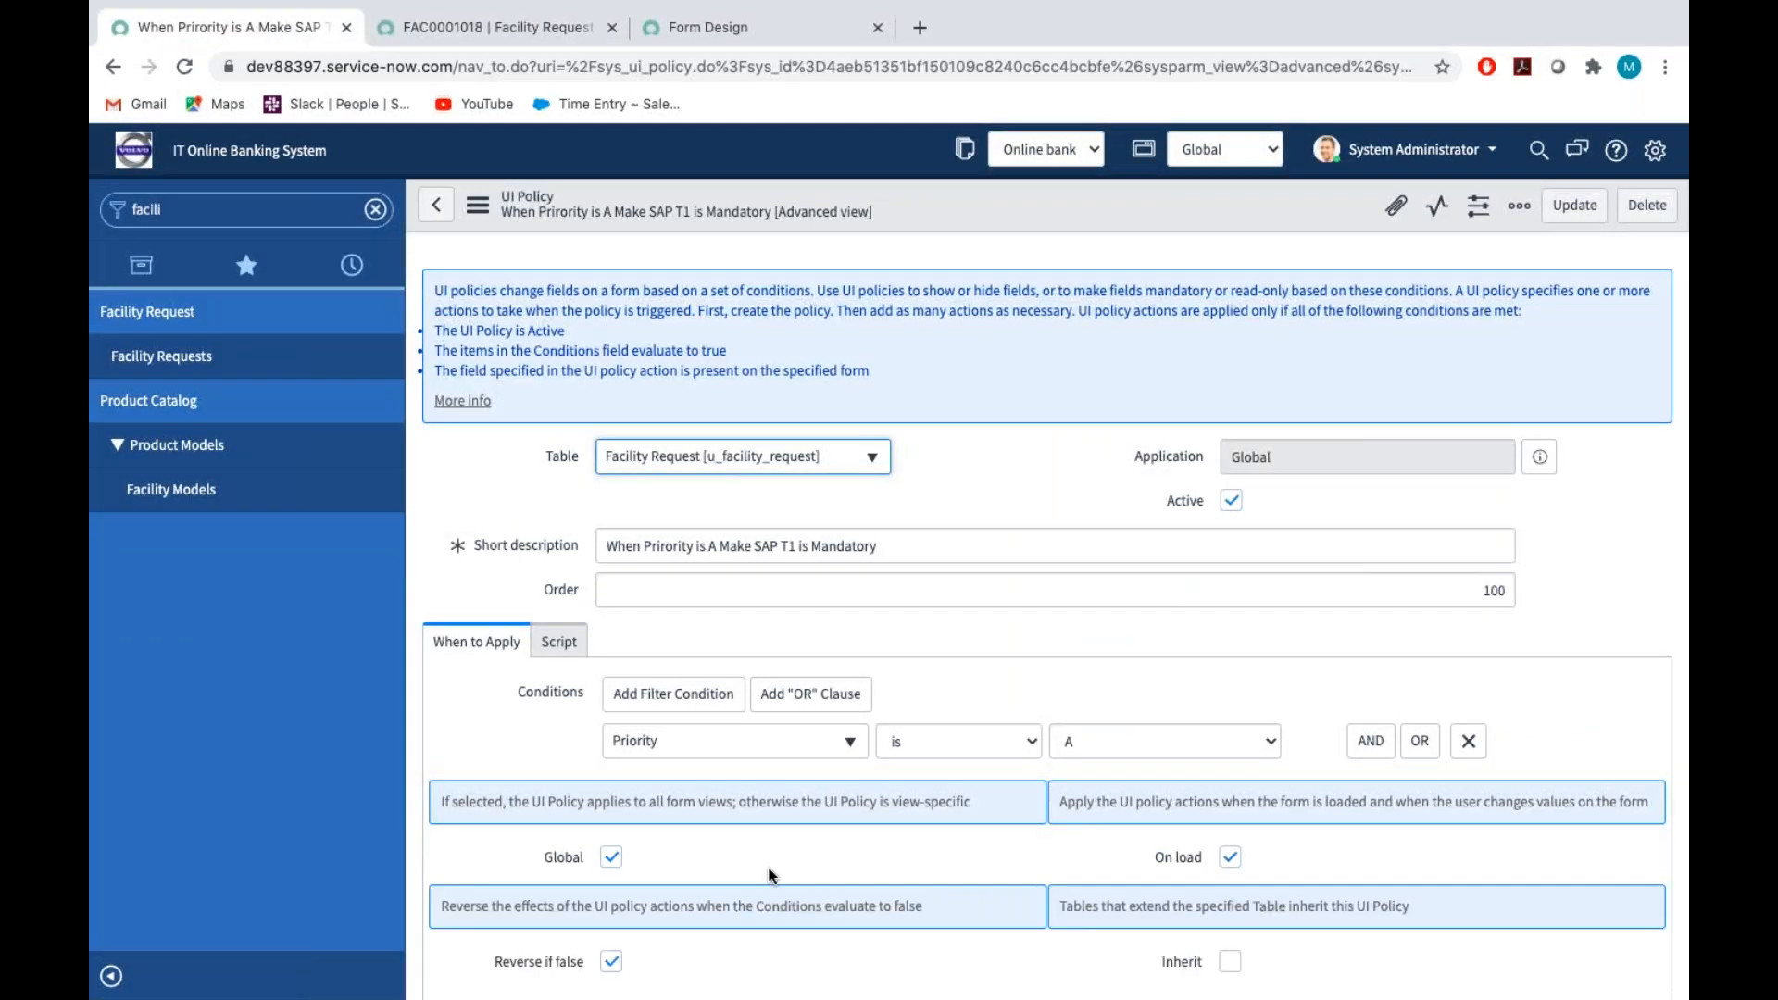
scroll(768, 875, down, 2)
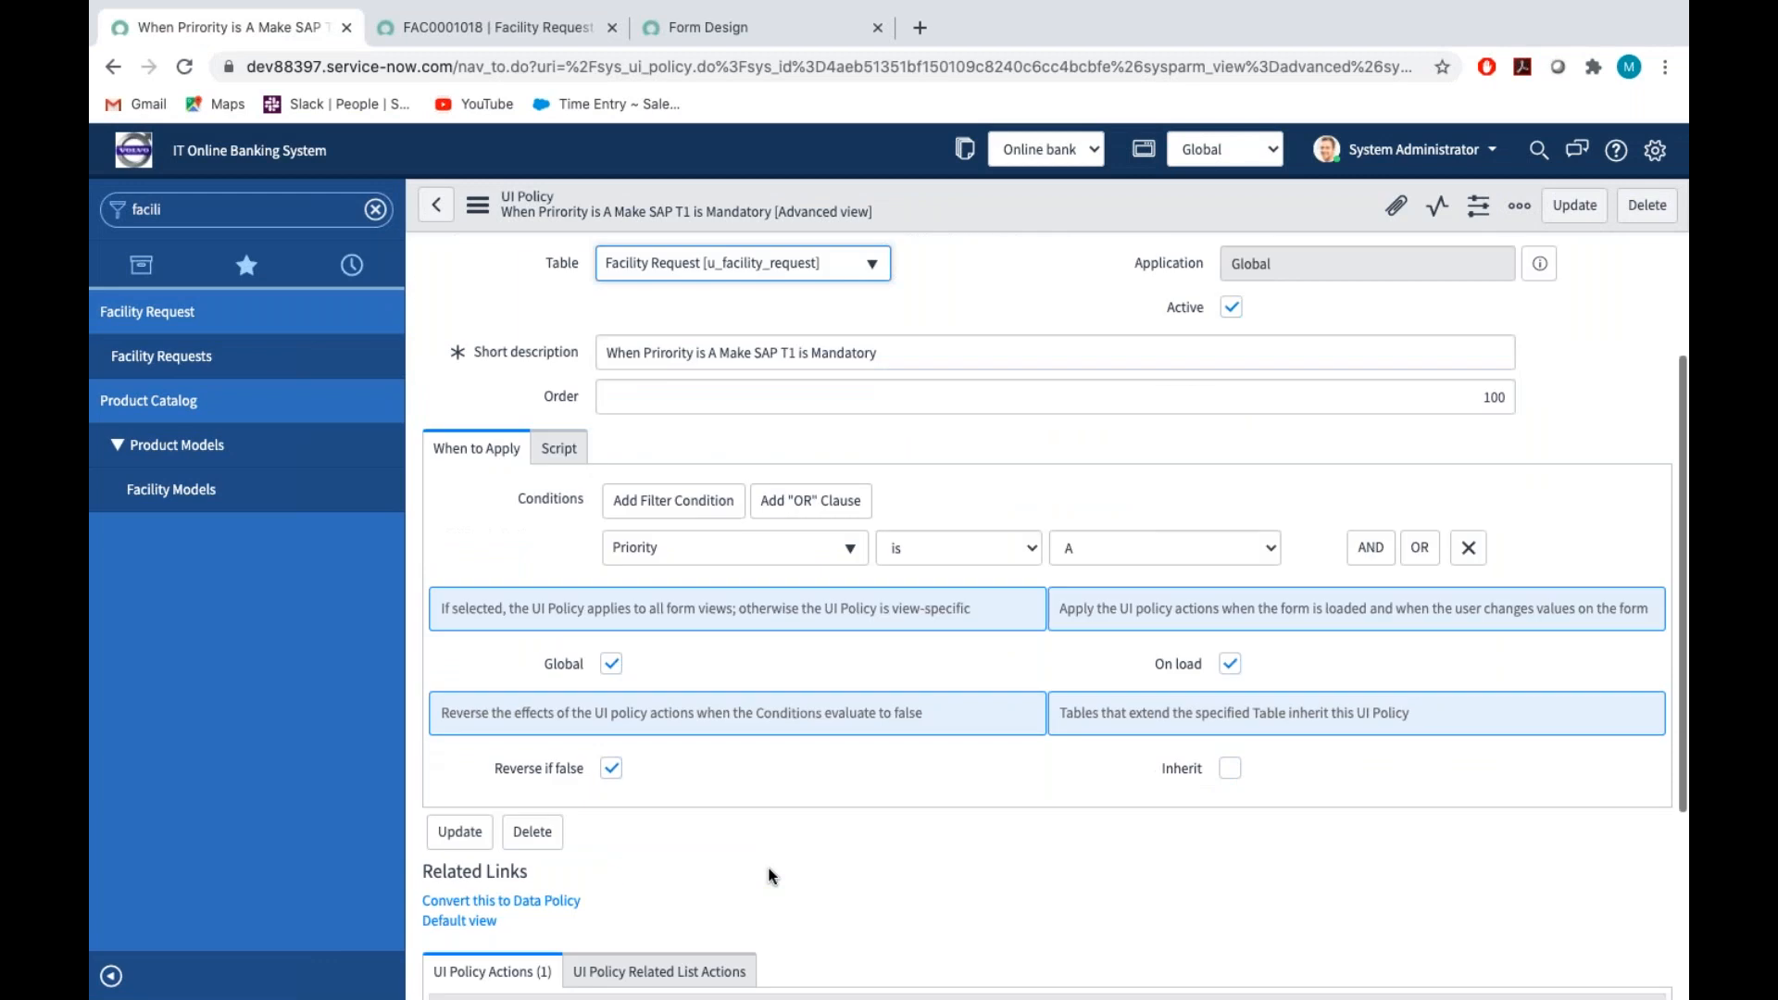
scroll(768, 875, down, 3)
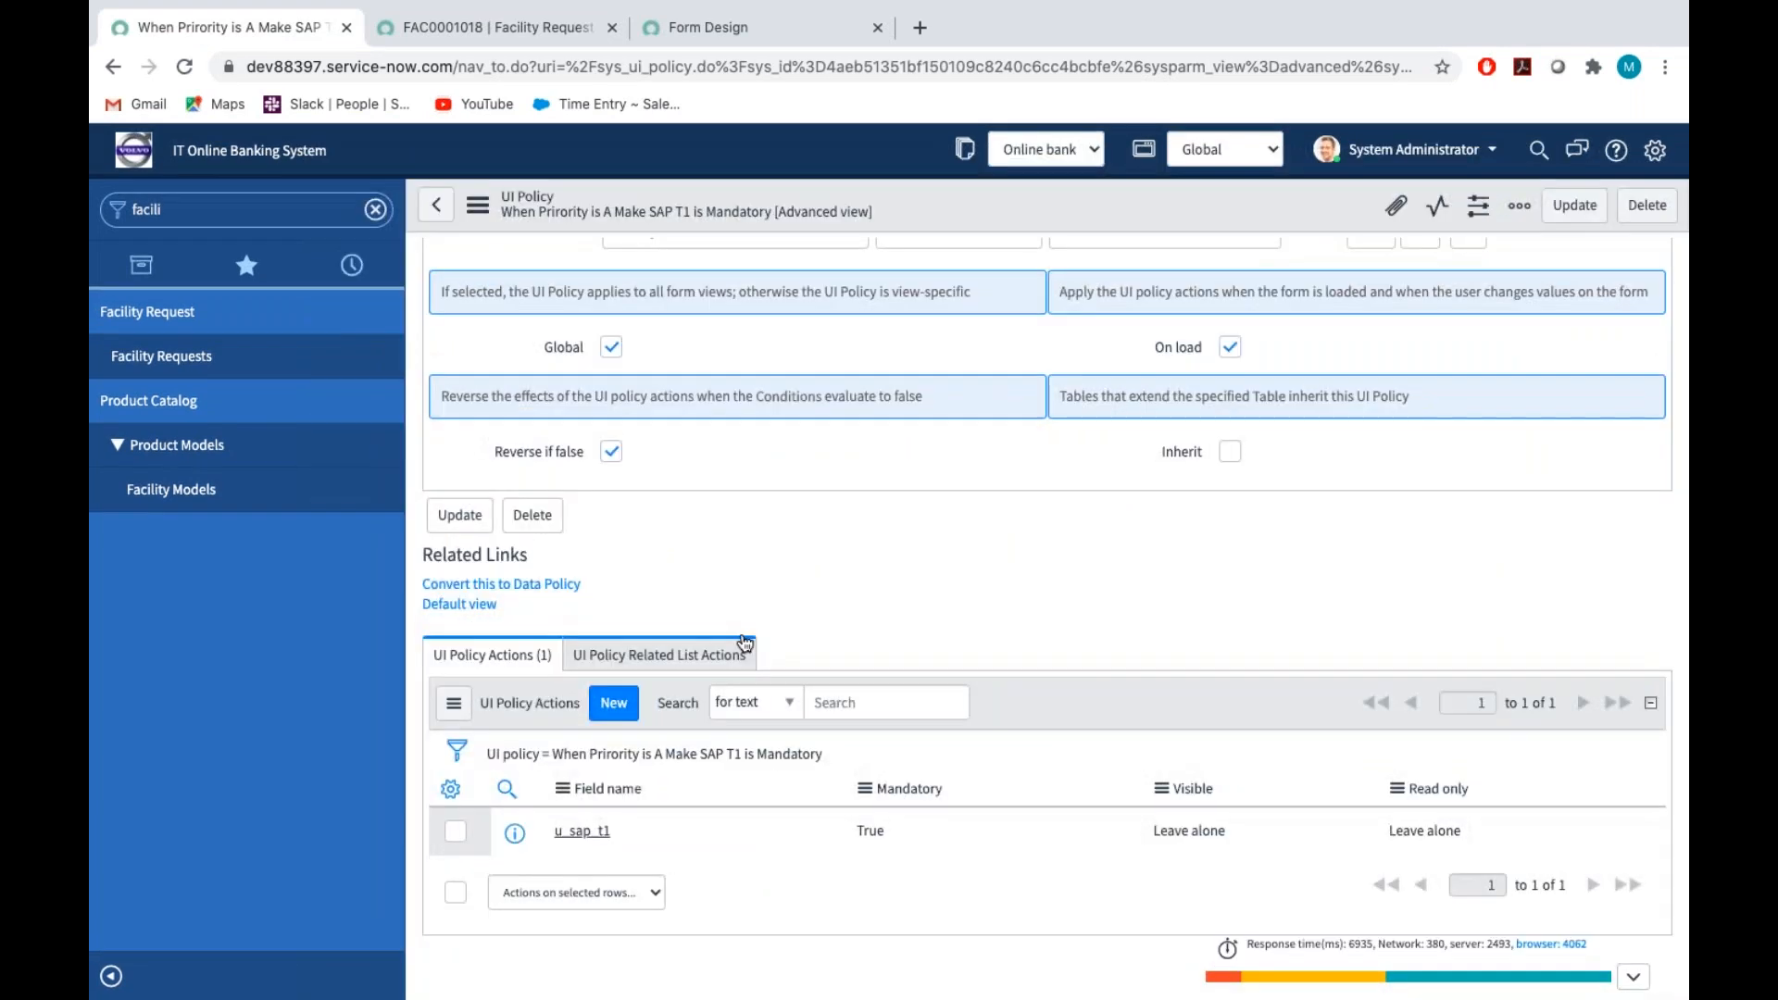
scroll(744, 642, up, 1)
scroll(745, 642, up, 5)
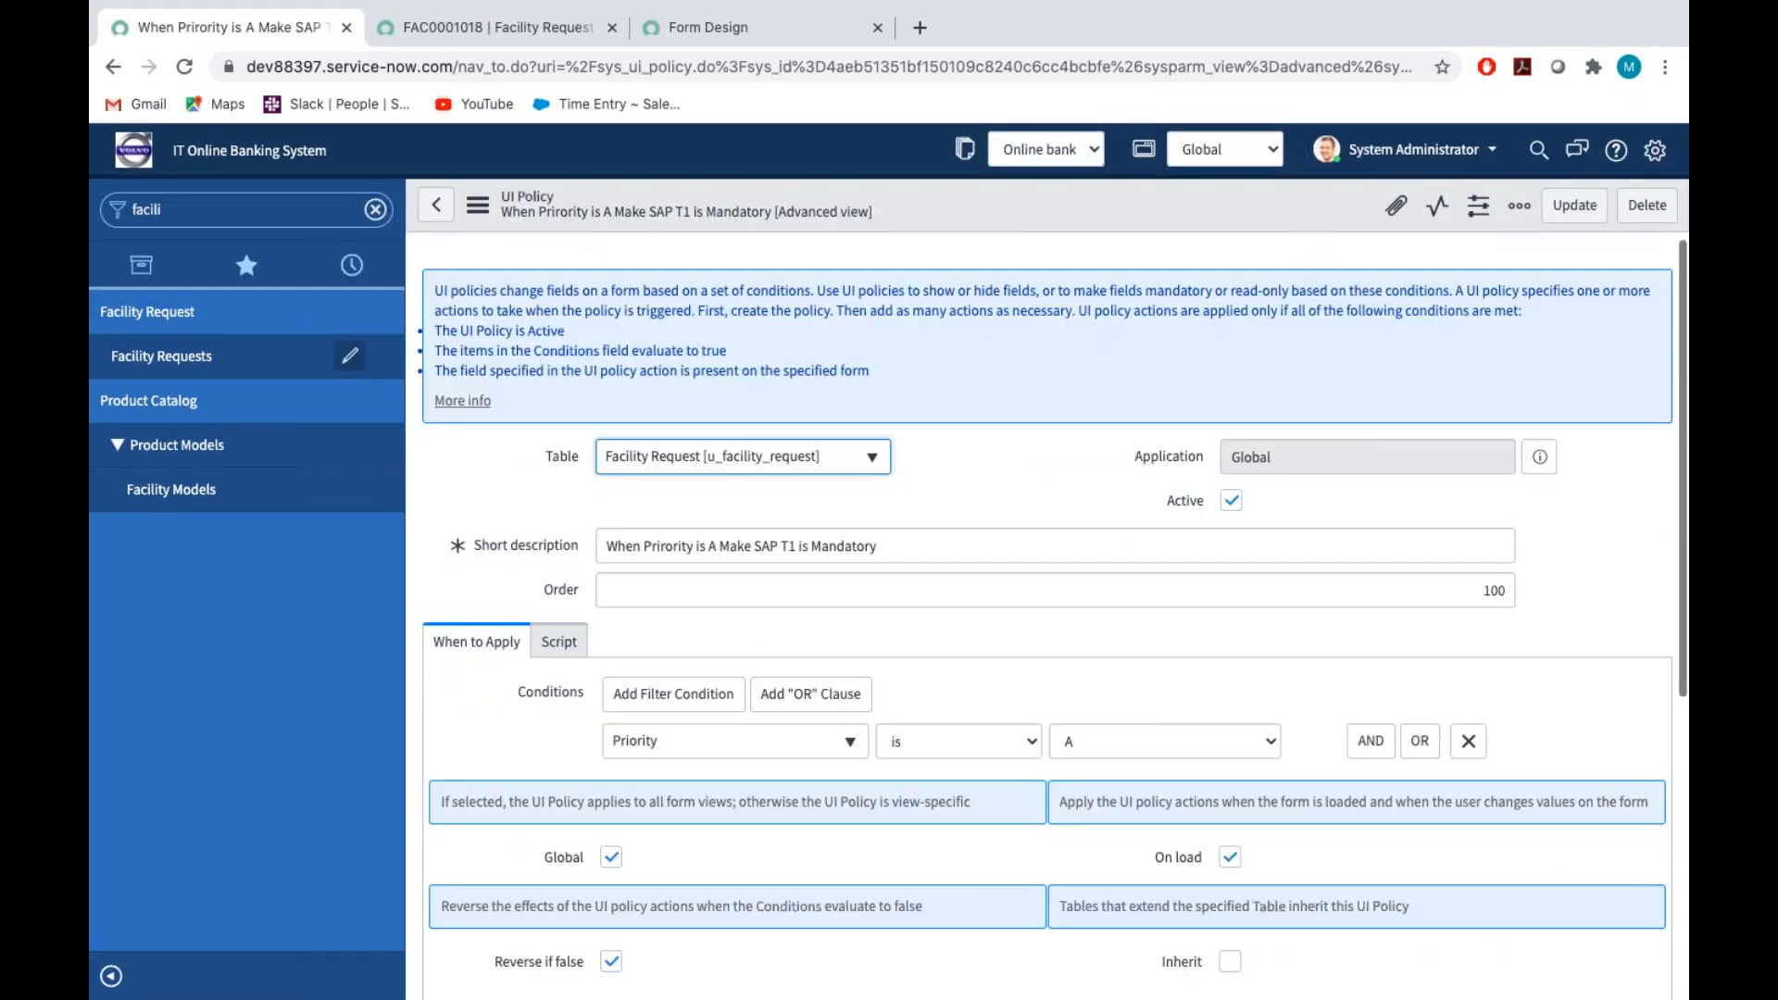
double_click(204, 209)
key(BackSpace)
text(ui )
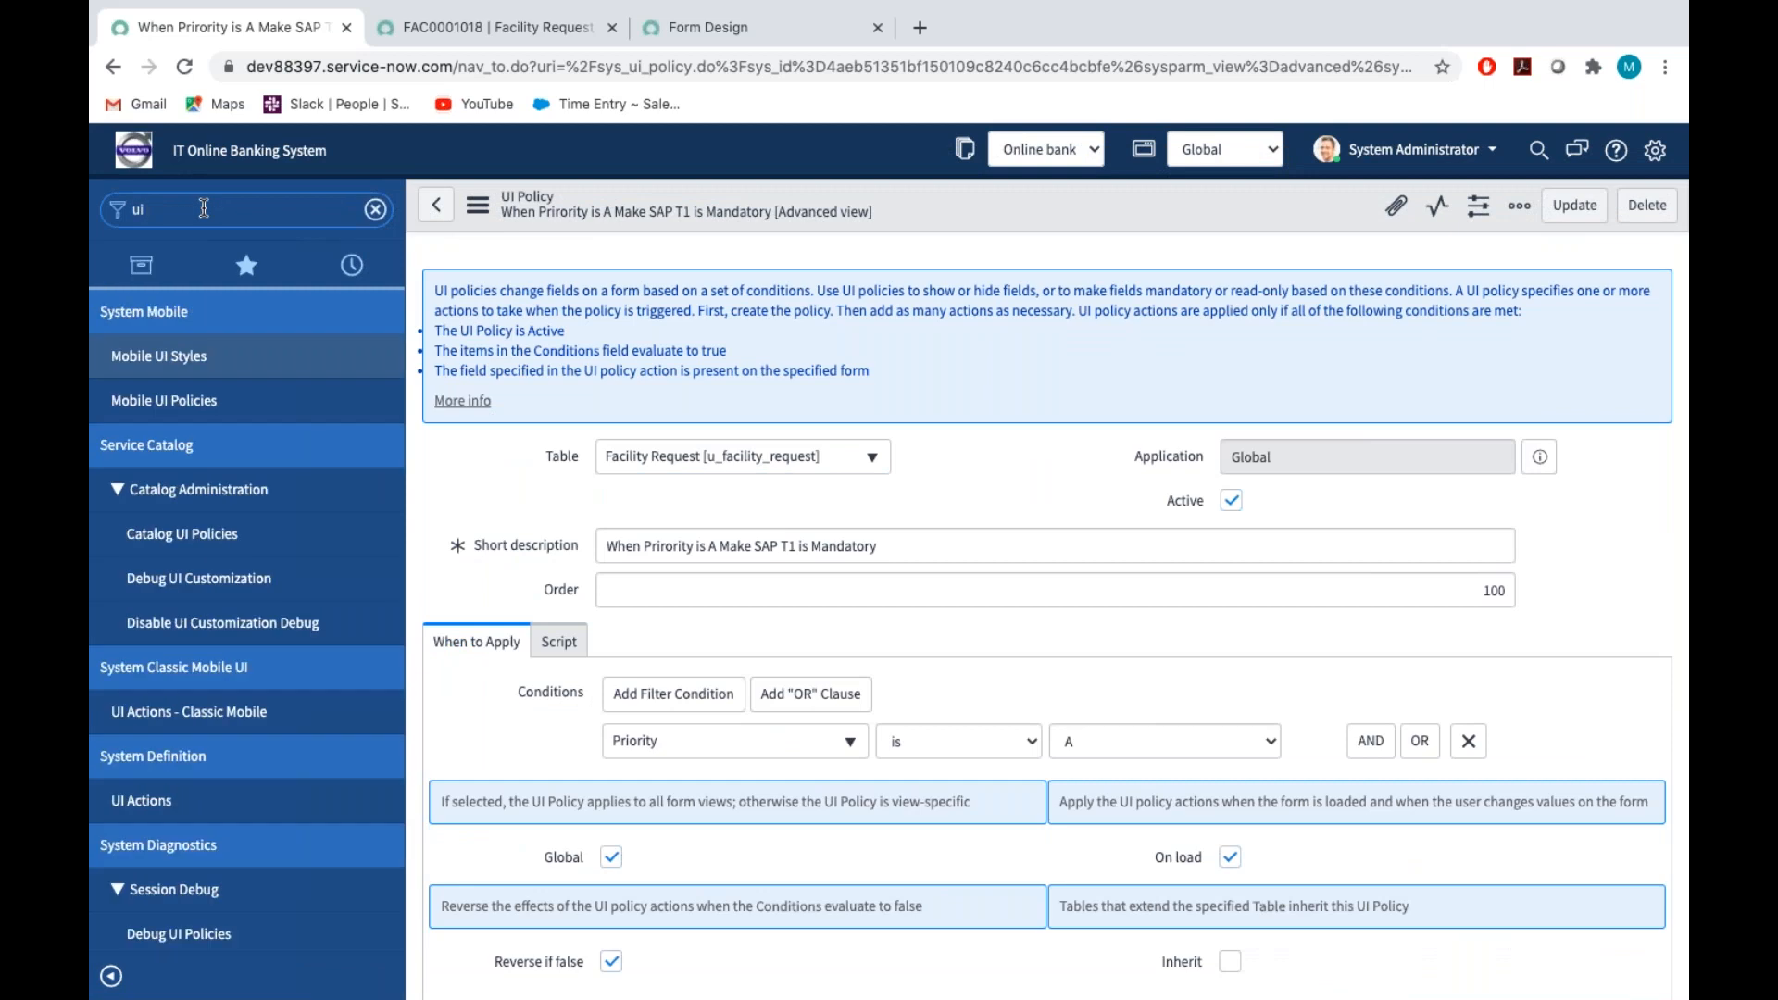
text(po)
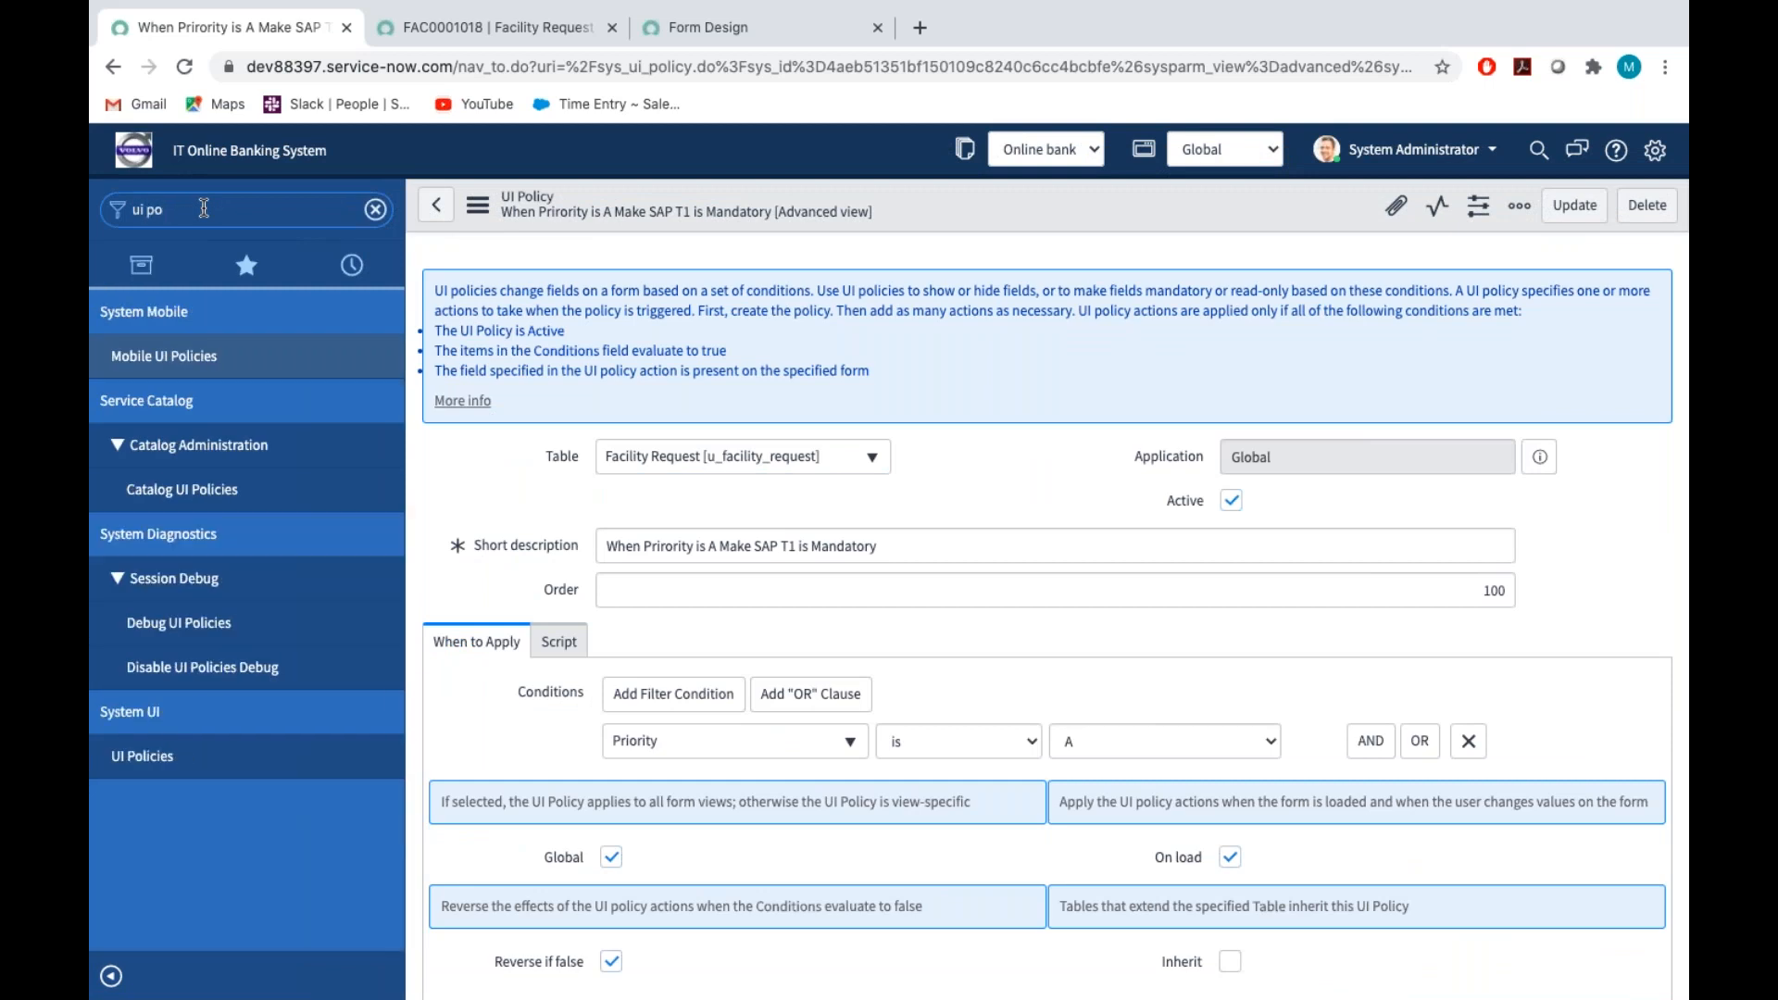
click(141, 756)
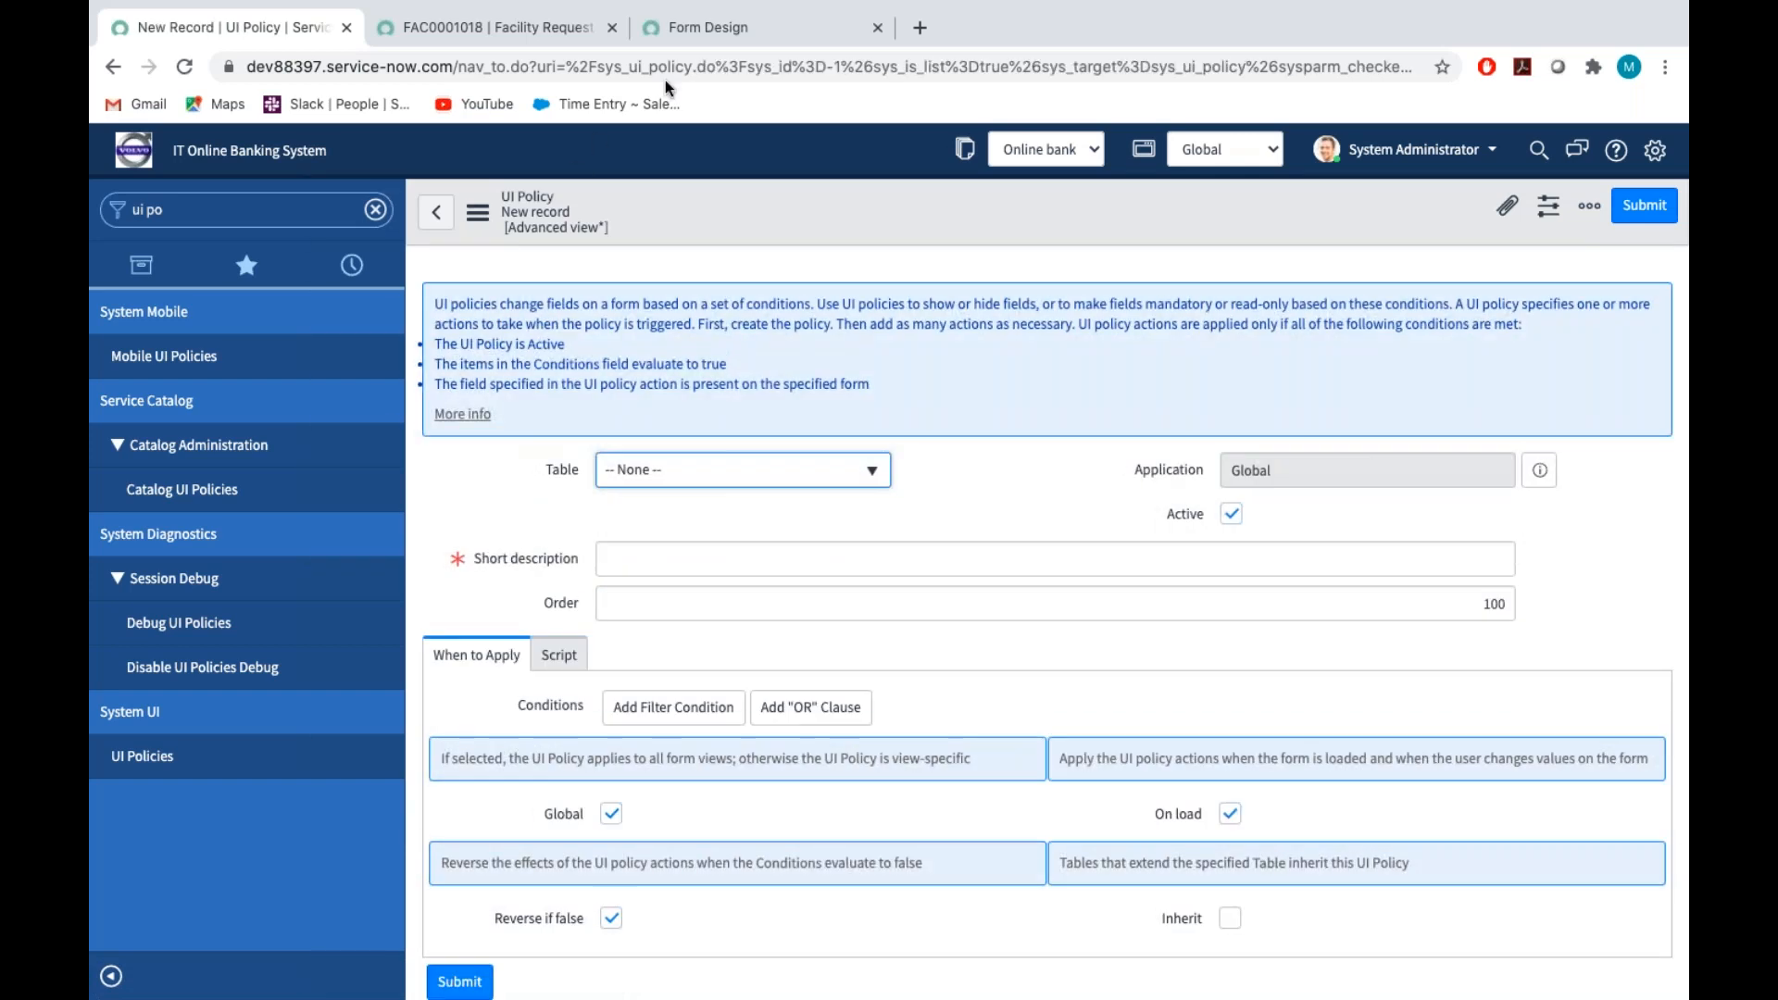
Return to the saved facility request and set its Contact type to Email
click(556, 28)
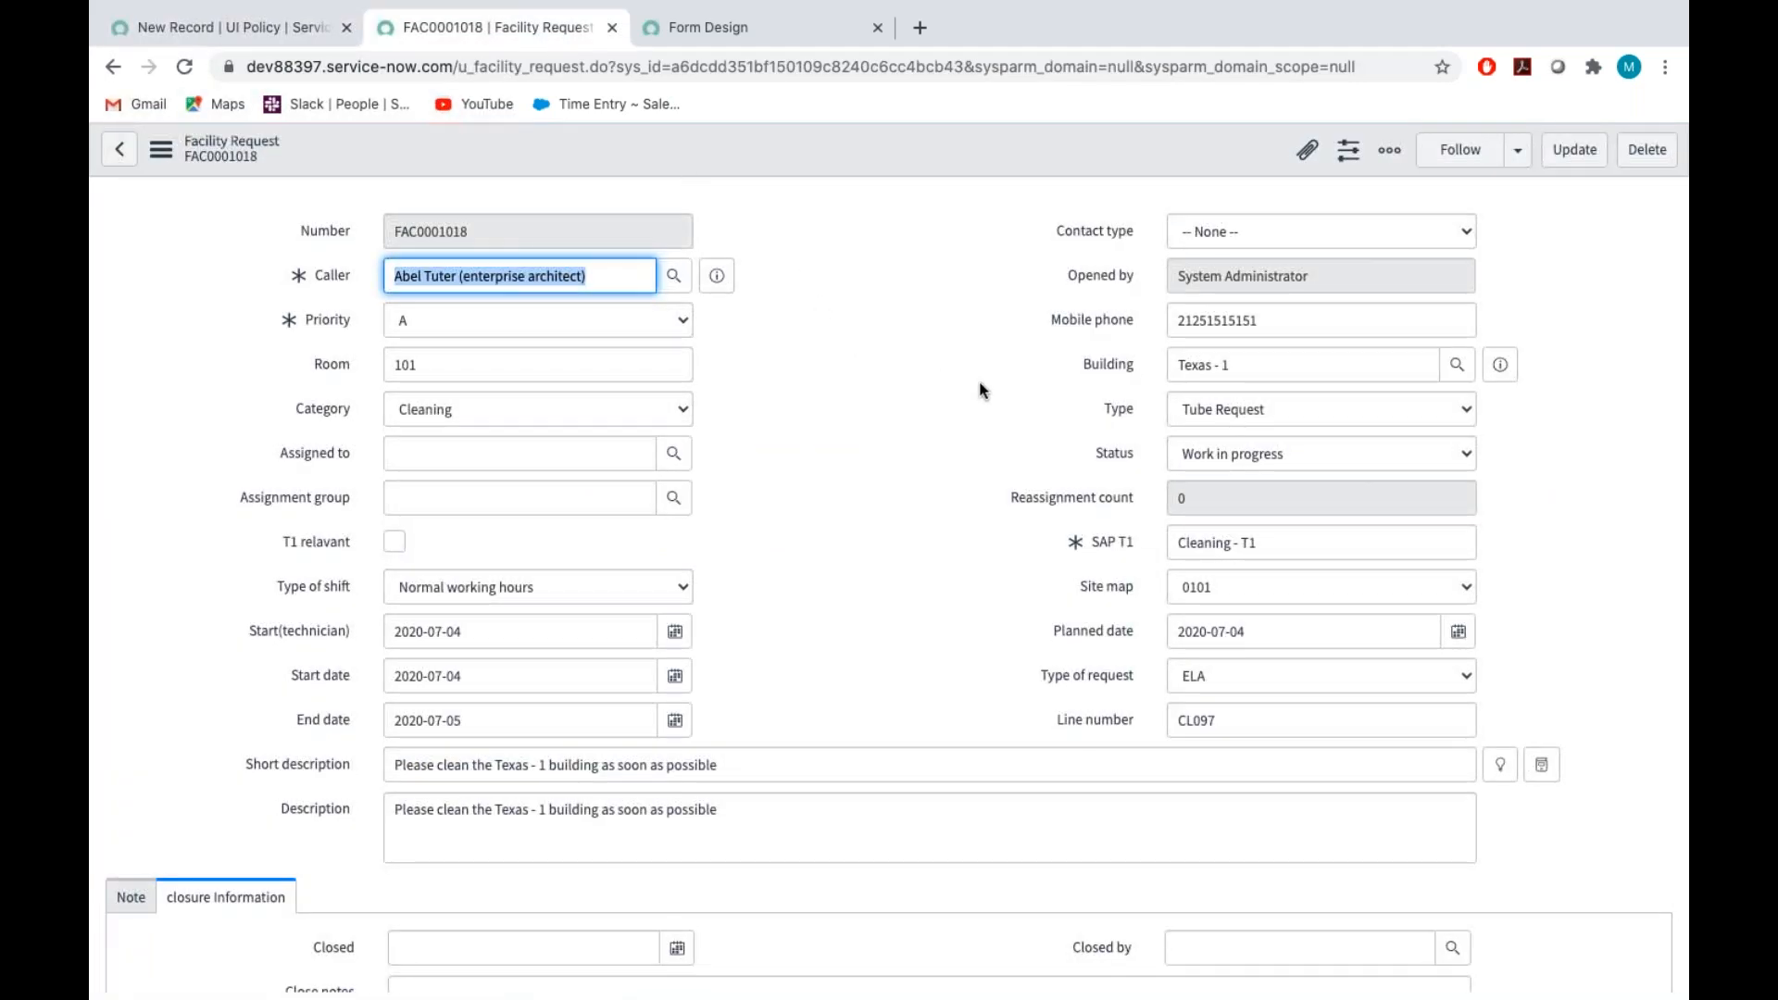
click(1230, 231)
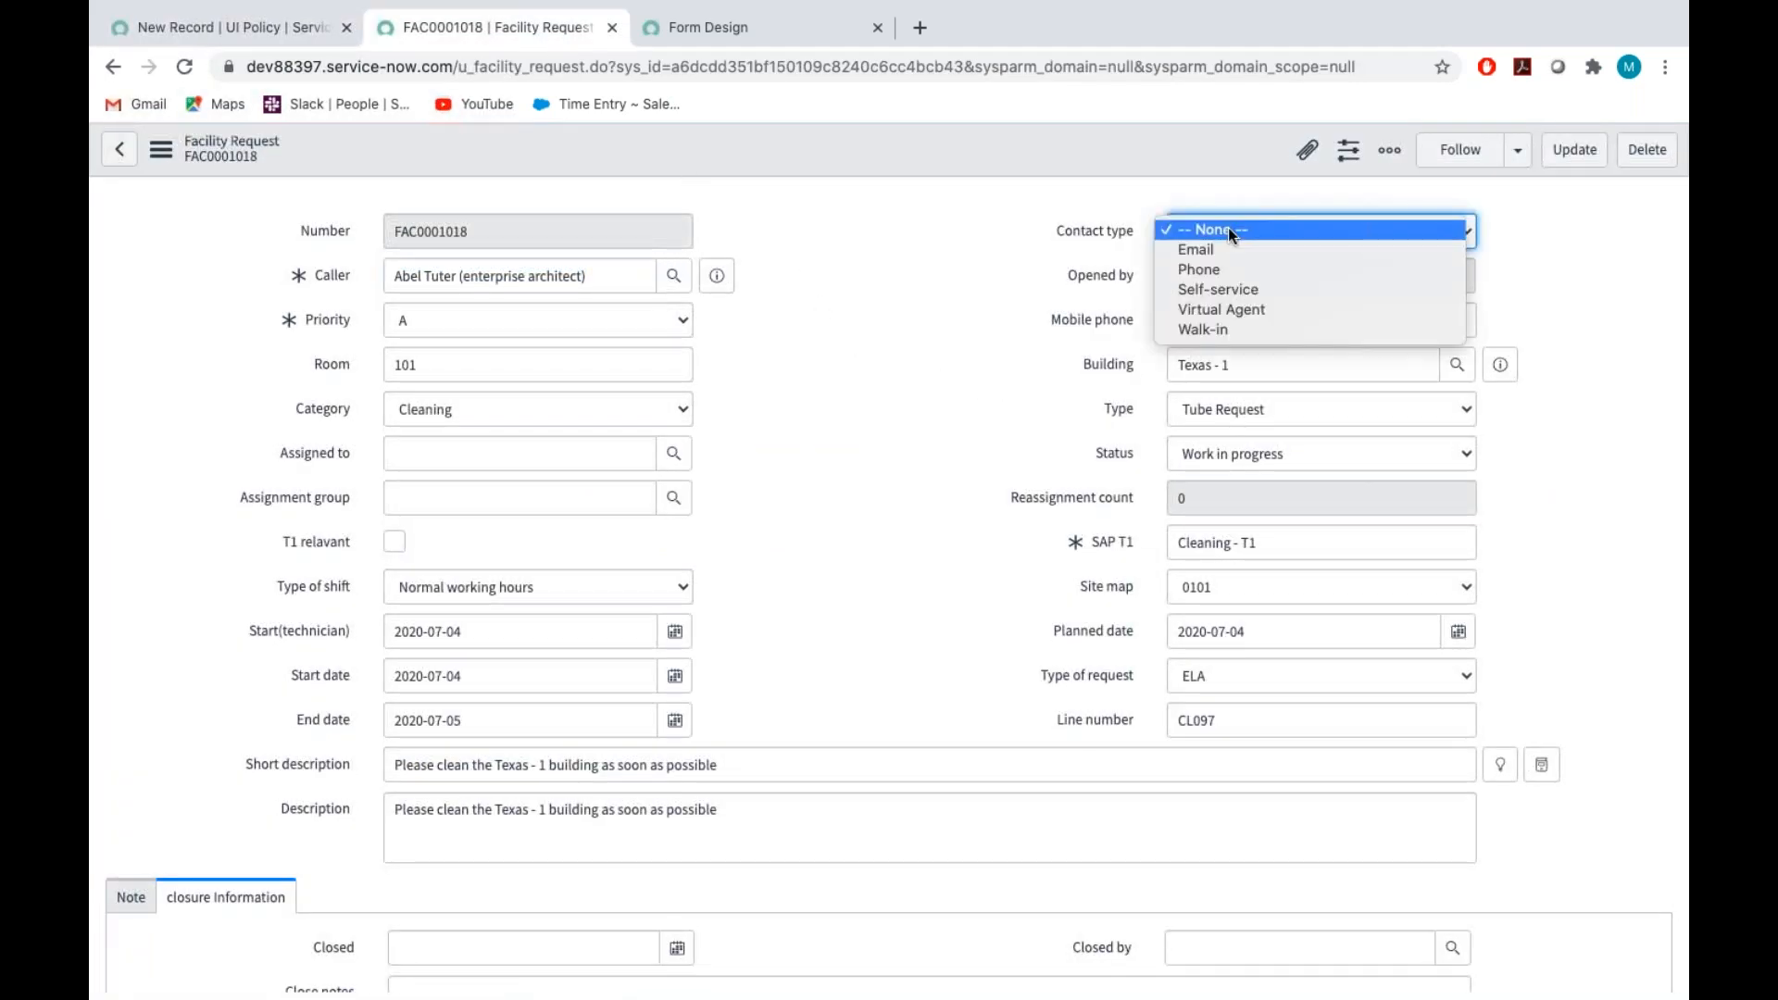
click(1216, 254)
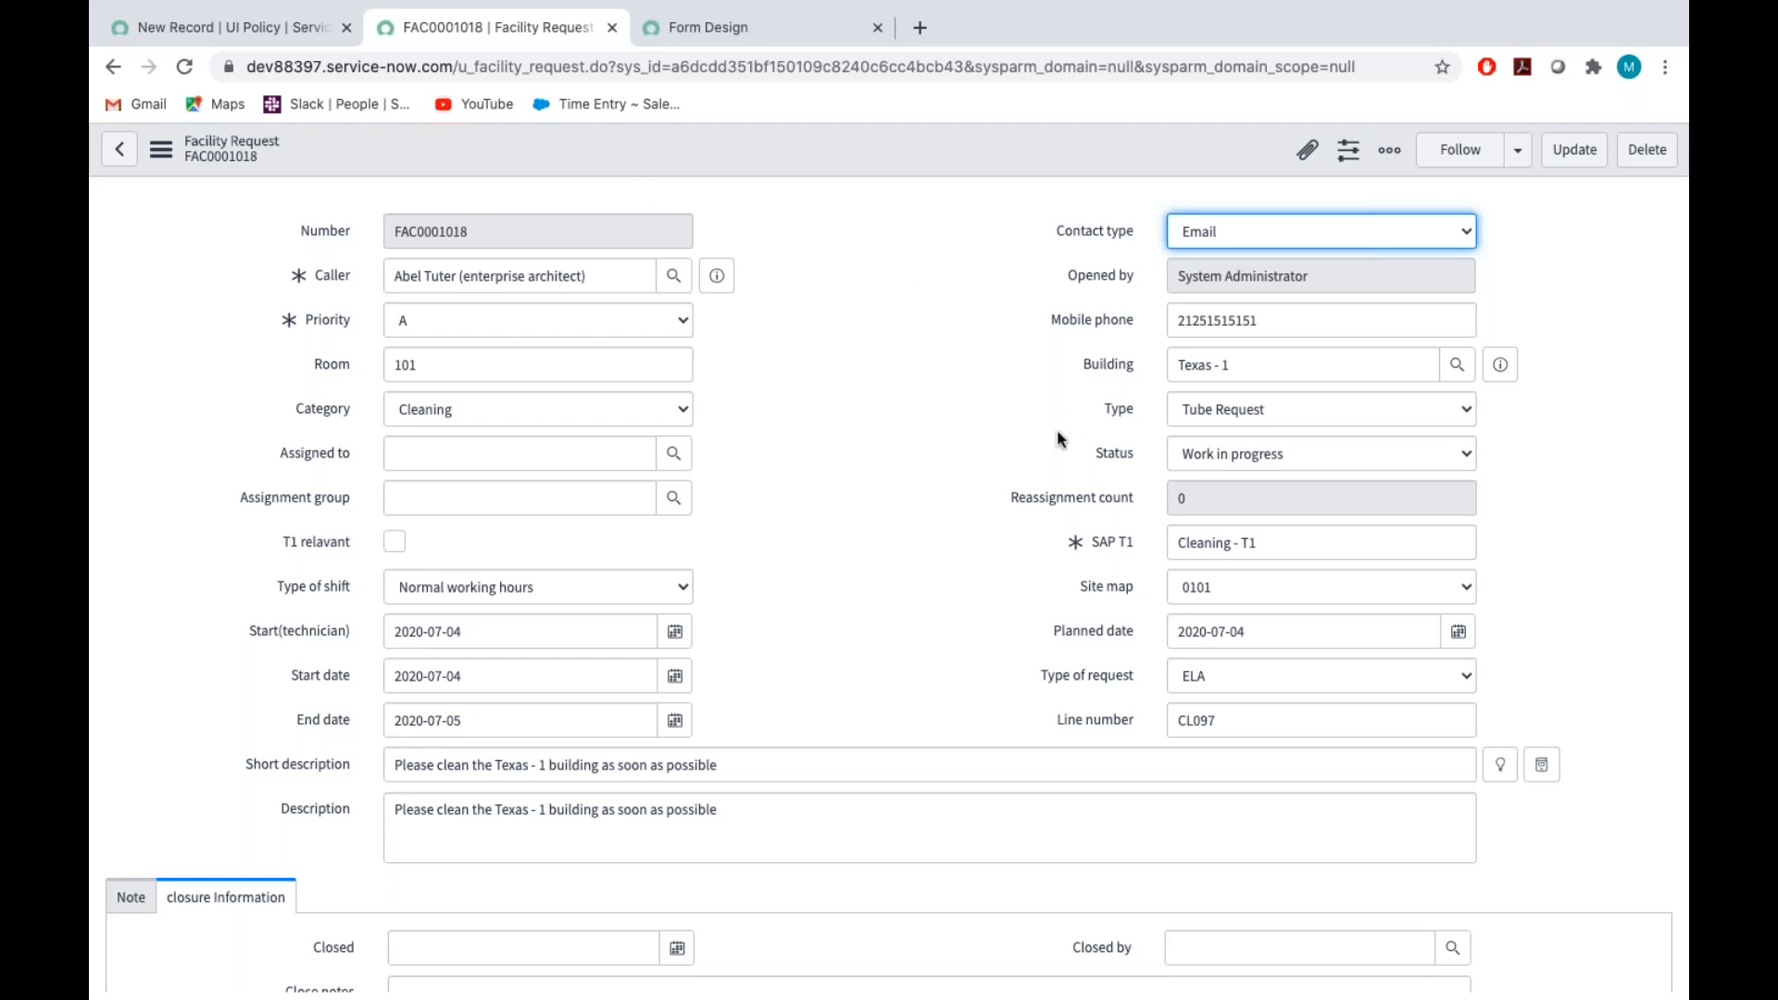
Look over the related lists beneath the facility request and show the Attachments list
click(908, 519)
scroll(908, 519, down, 5)
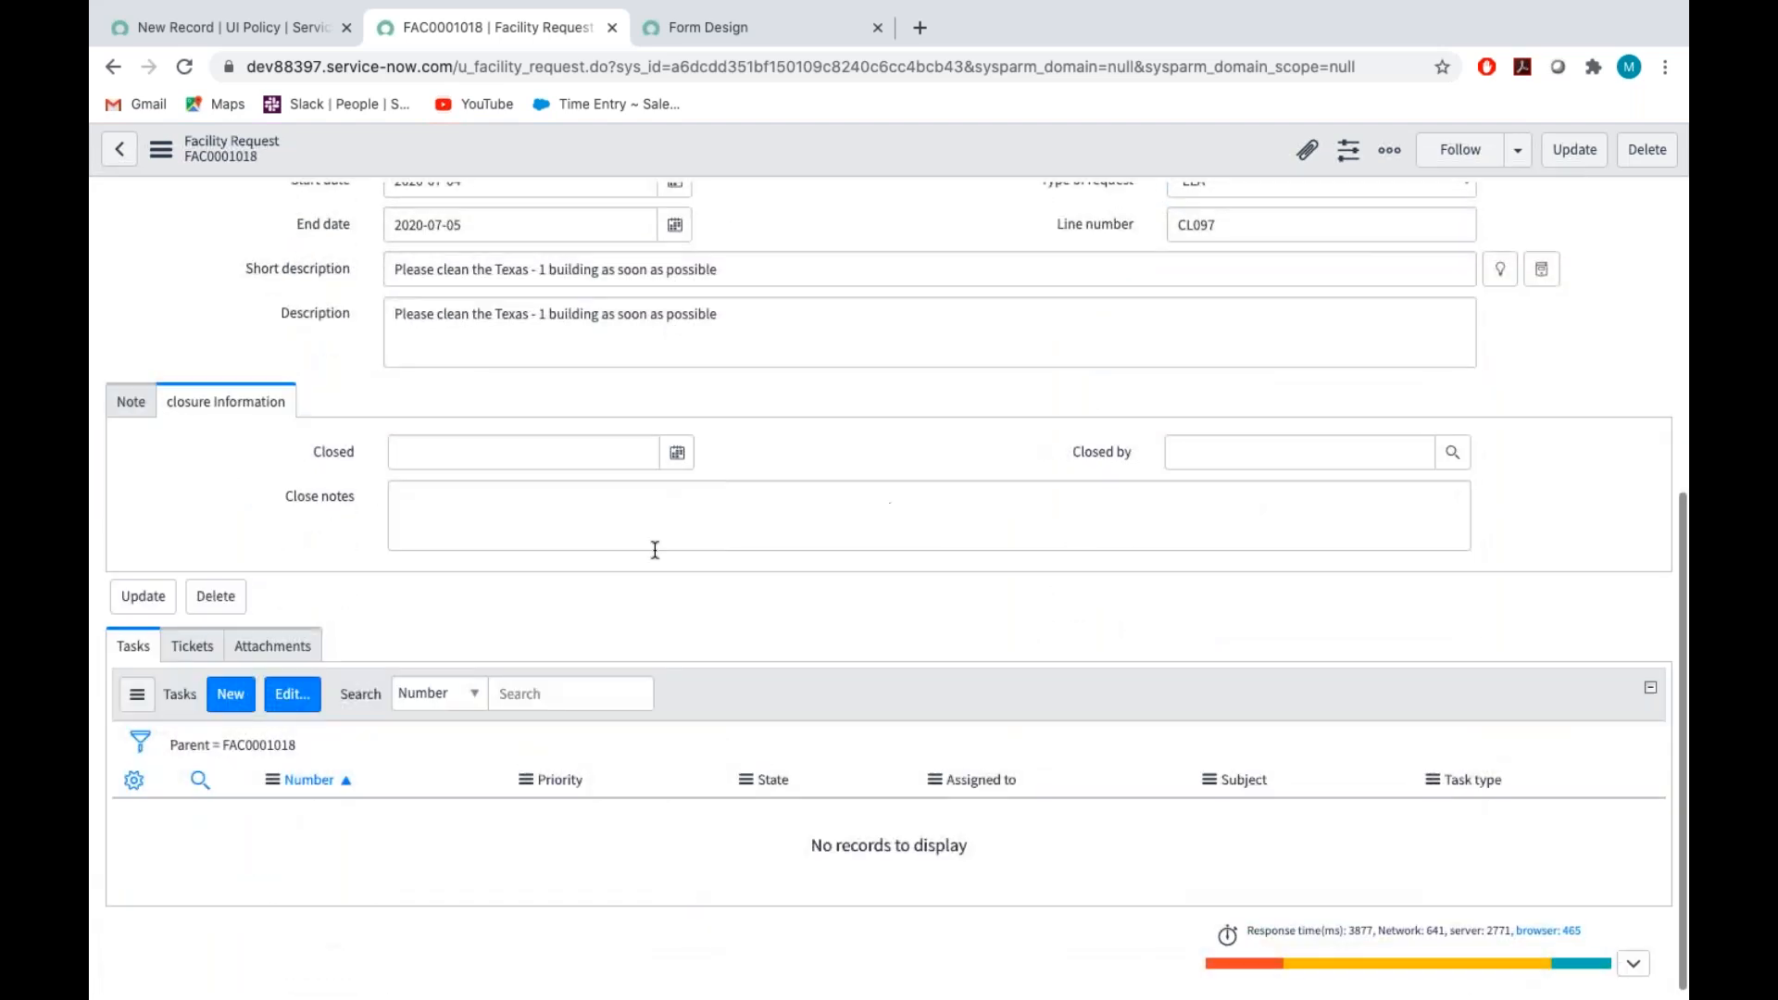
scroll(359, 582, up, 5)
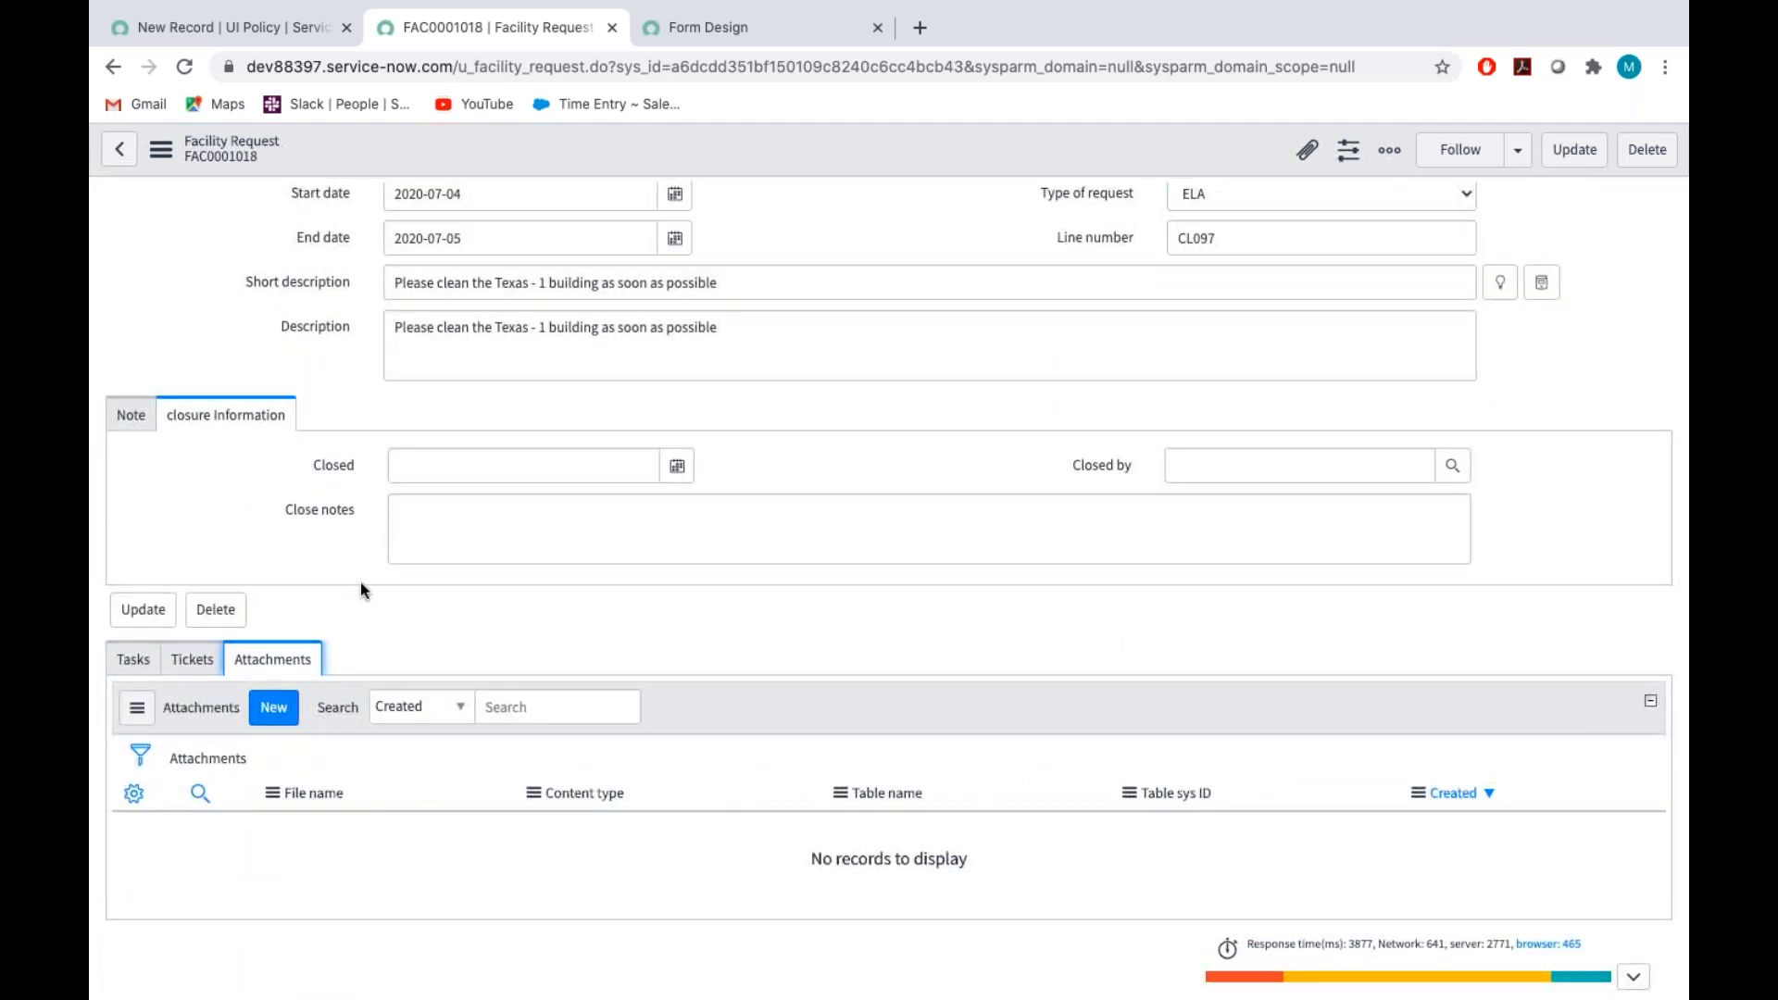
Return to the new UI Policy record and set its Table to Facility Request [u_facility_request]
click(254, 24)
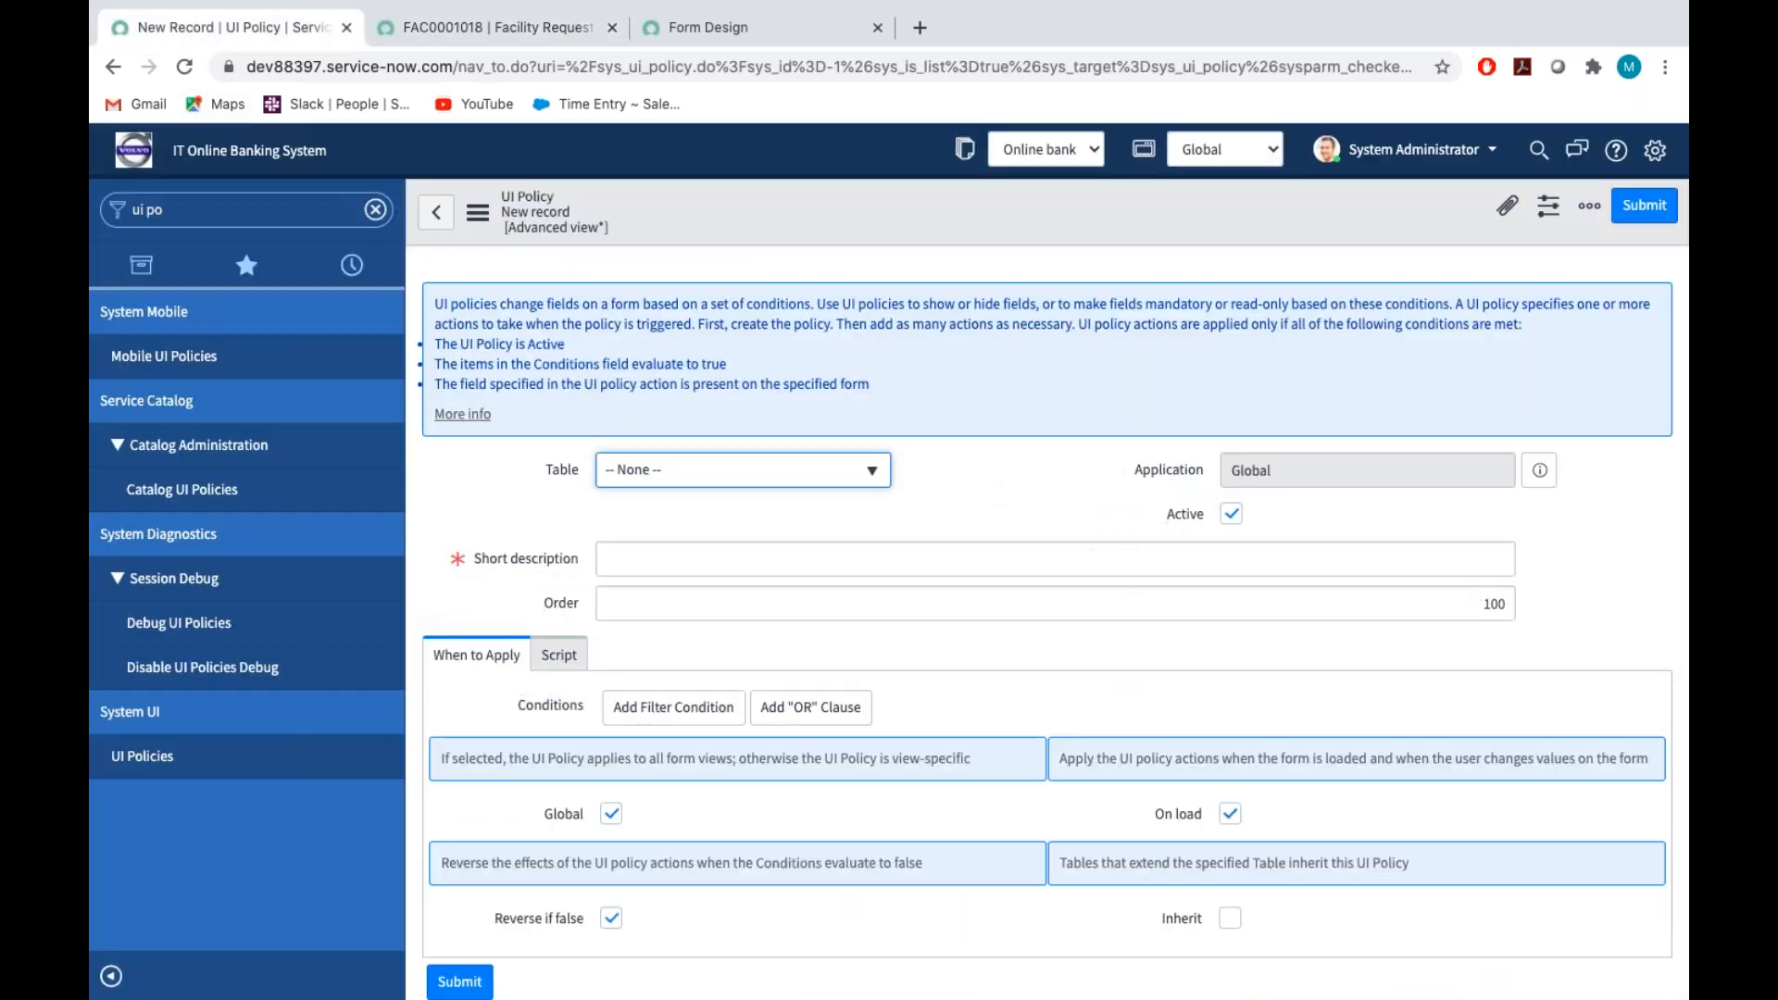
click(651, 473)
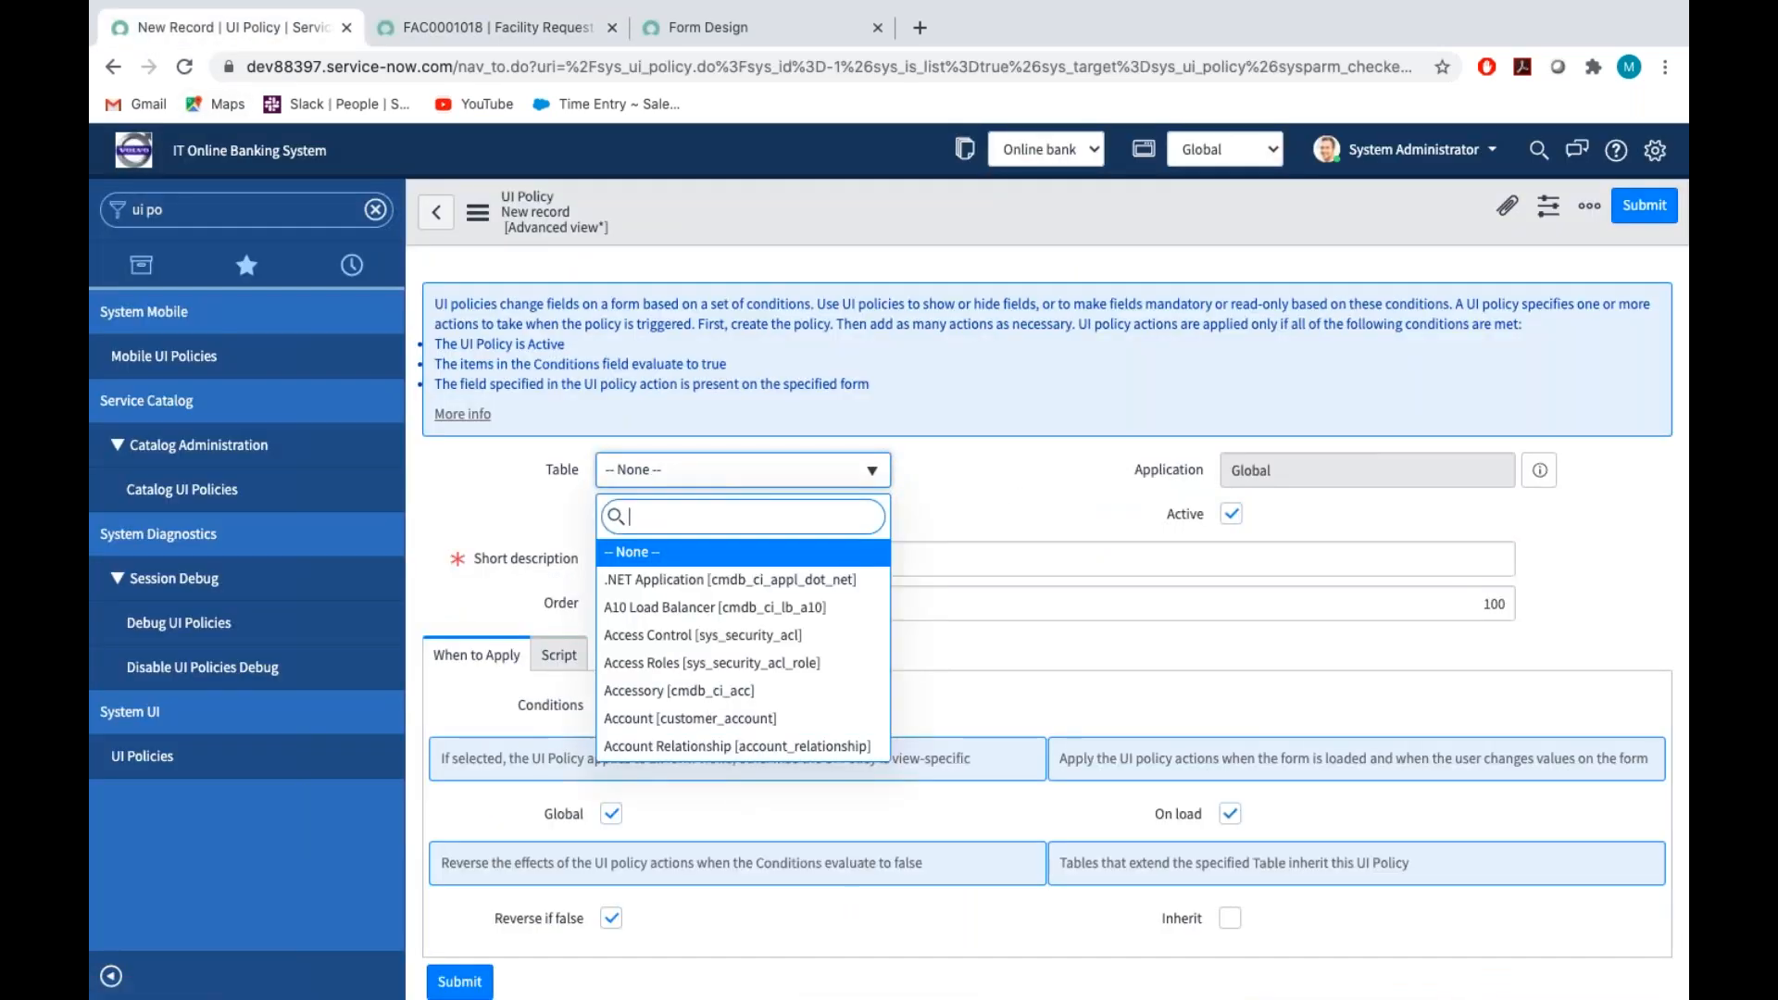
text(falici)
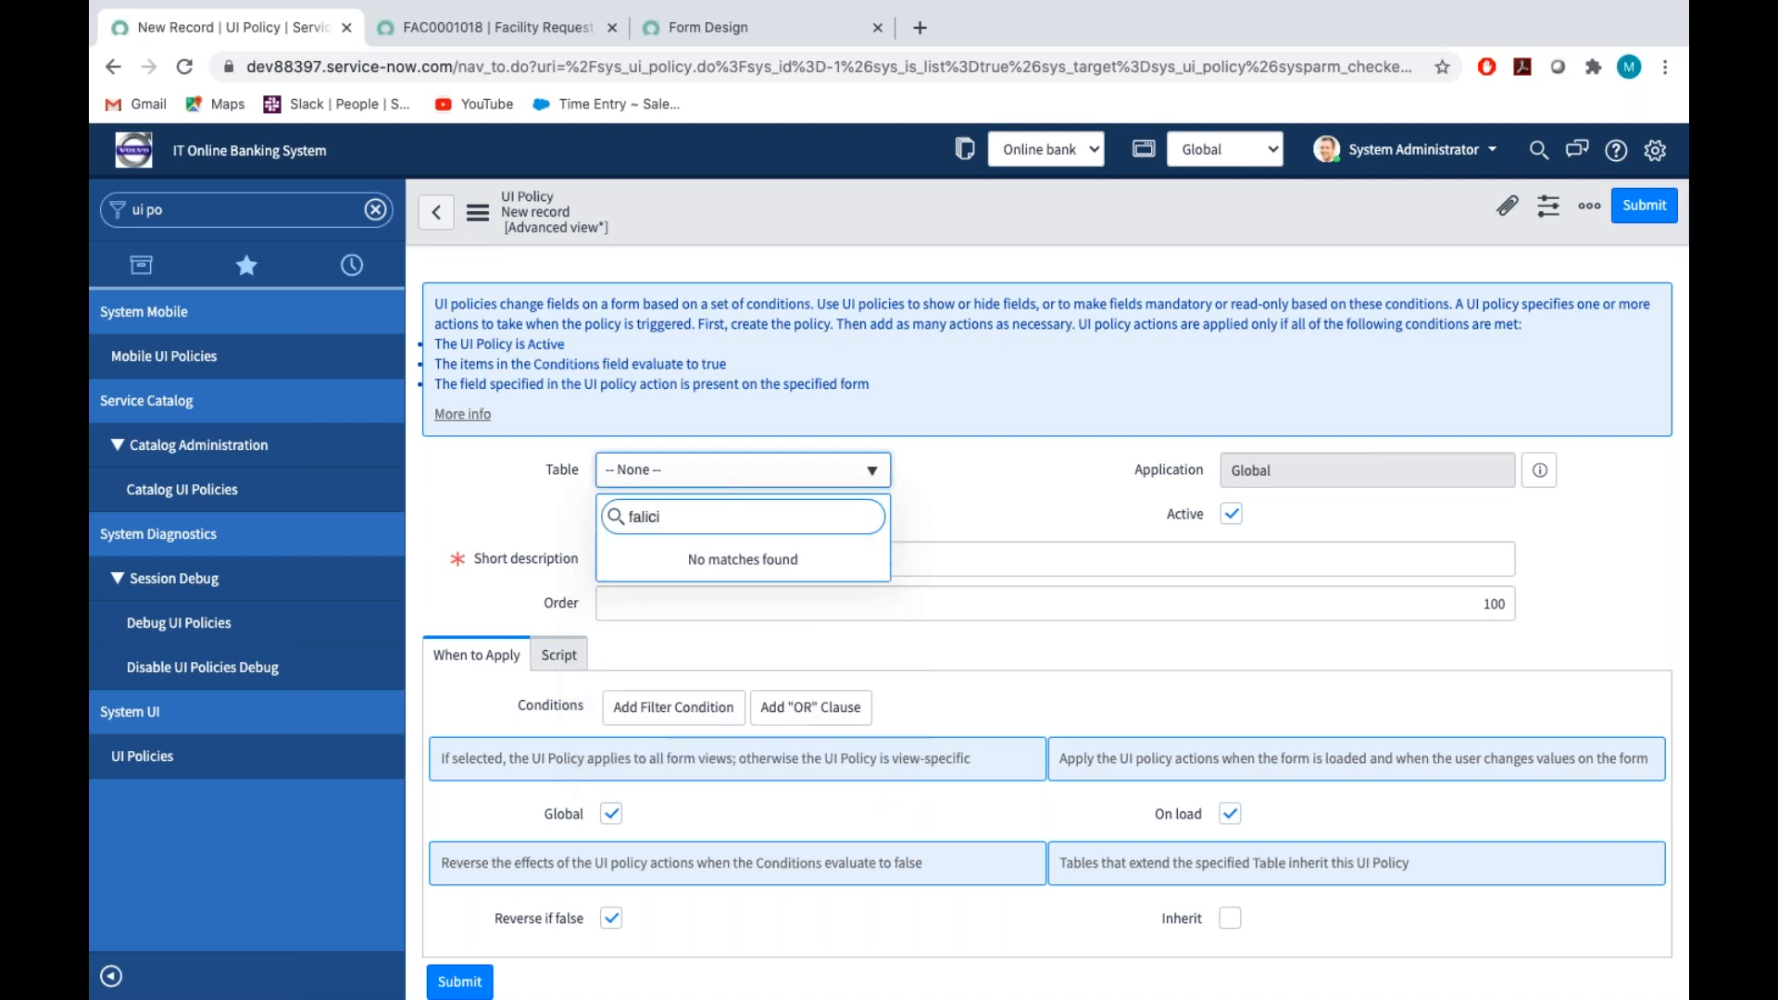
key(BackSpace)
key(BackSpace)
key(BackSpace)
text(cili)
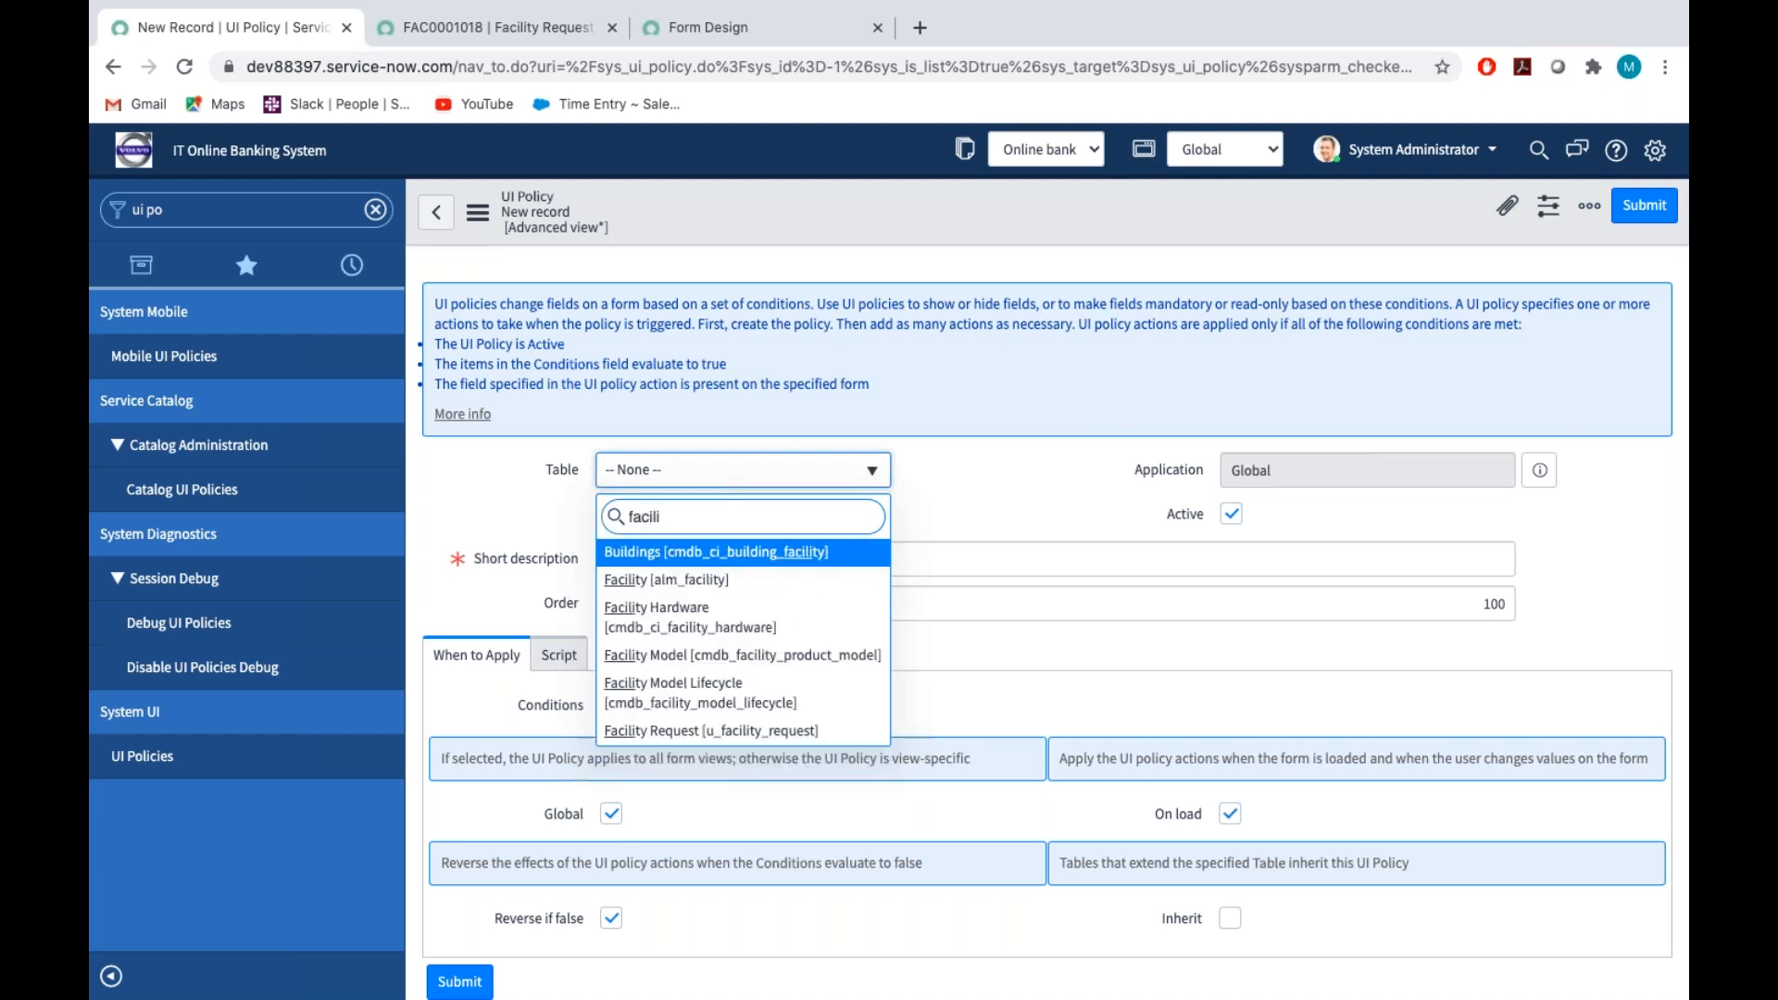
key(Down)
key(Down)
key(Down)
key(Down)
key(Down)
key(Return)
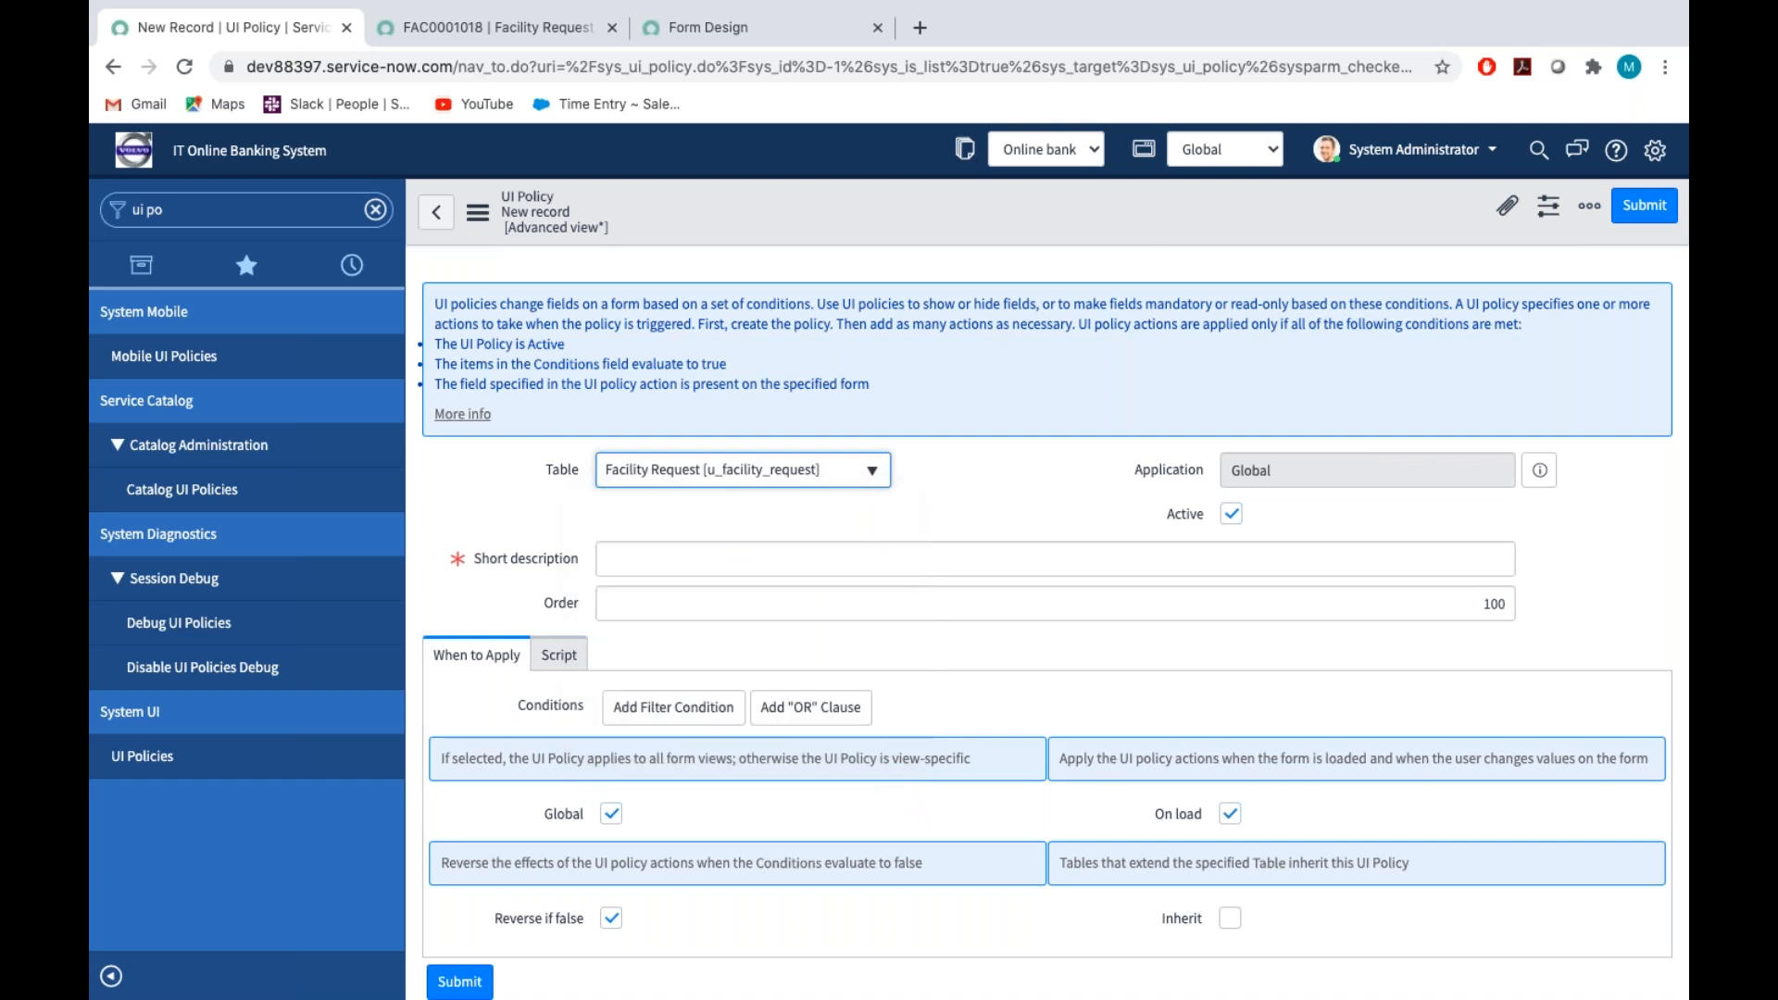
Enter "Contact type is Email" as the UI policy's short description
click(634, 556)
text(contact)
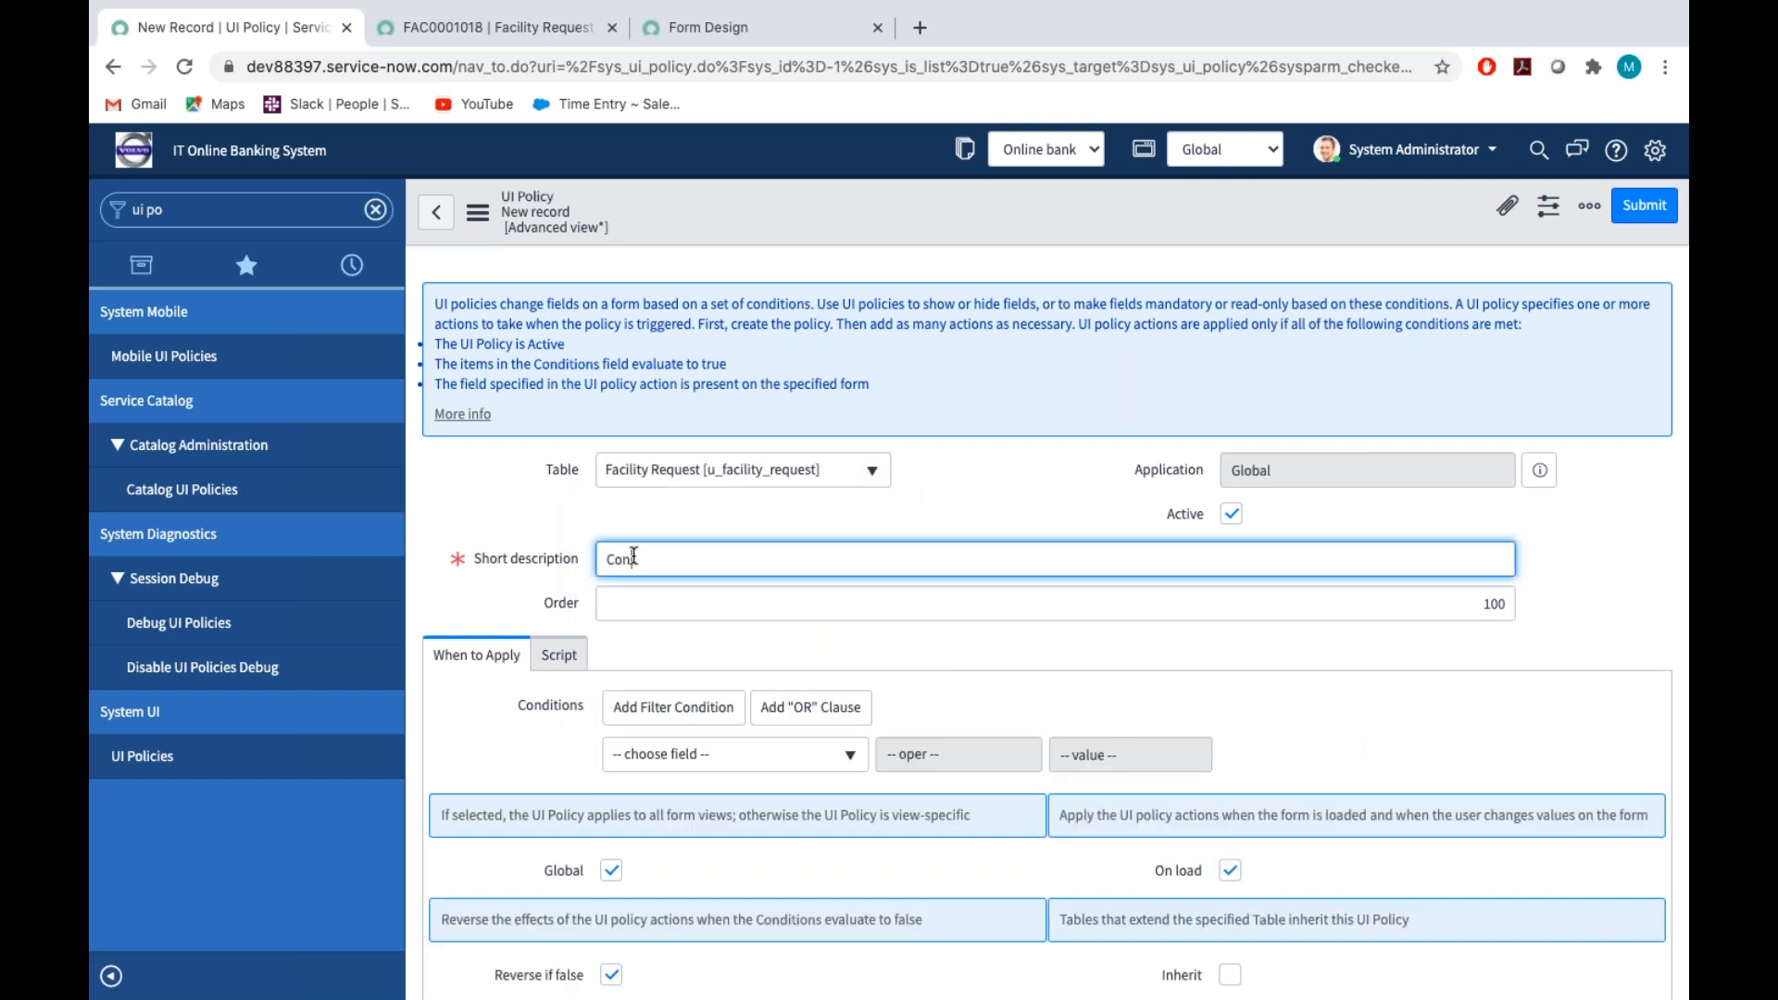
text( ty)
text(pe od)
key(BackSpace)
key(BackSpace)
text(is Email)
key(Tab)
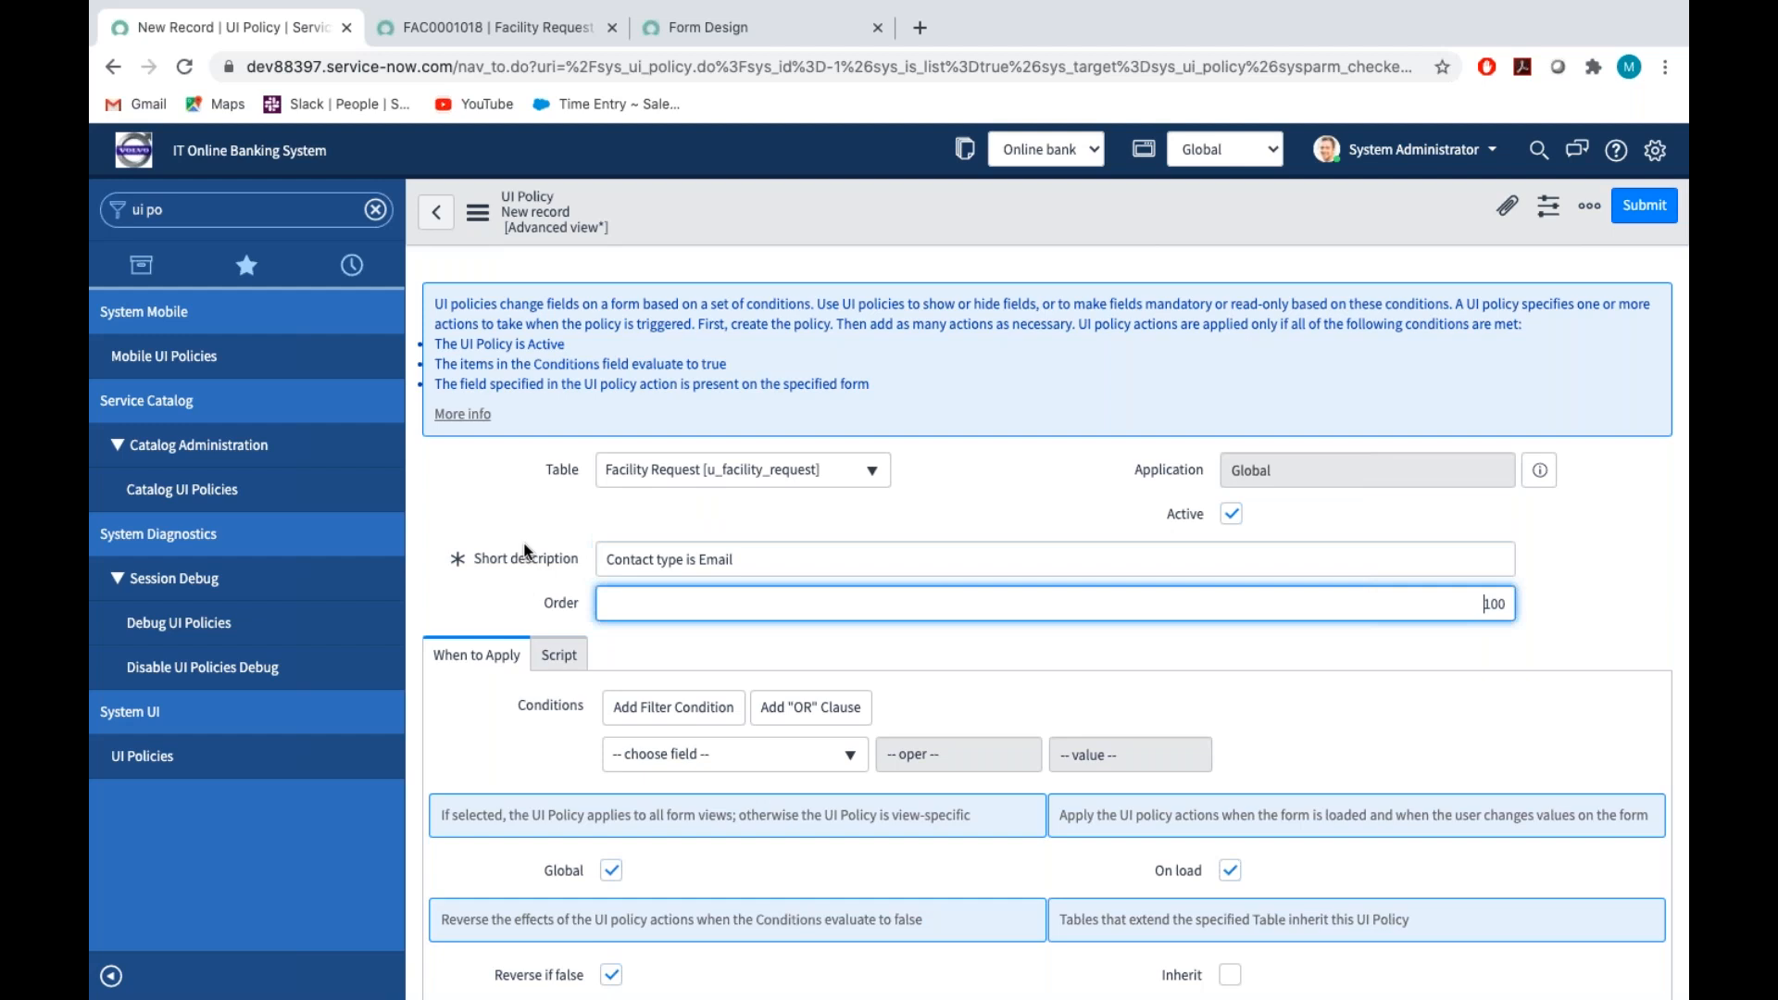
Set the policy condition to Contact type is Email and save the UI policy, staying on the record
scroll(581, 392, down, 5)
click(682, 349)
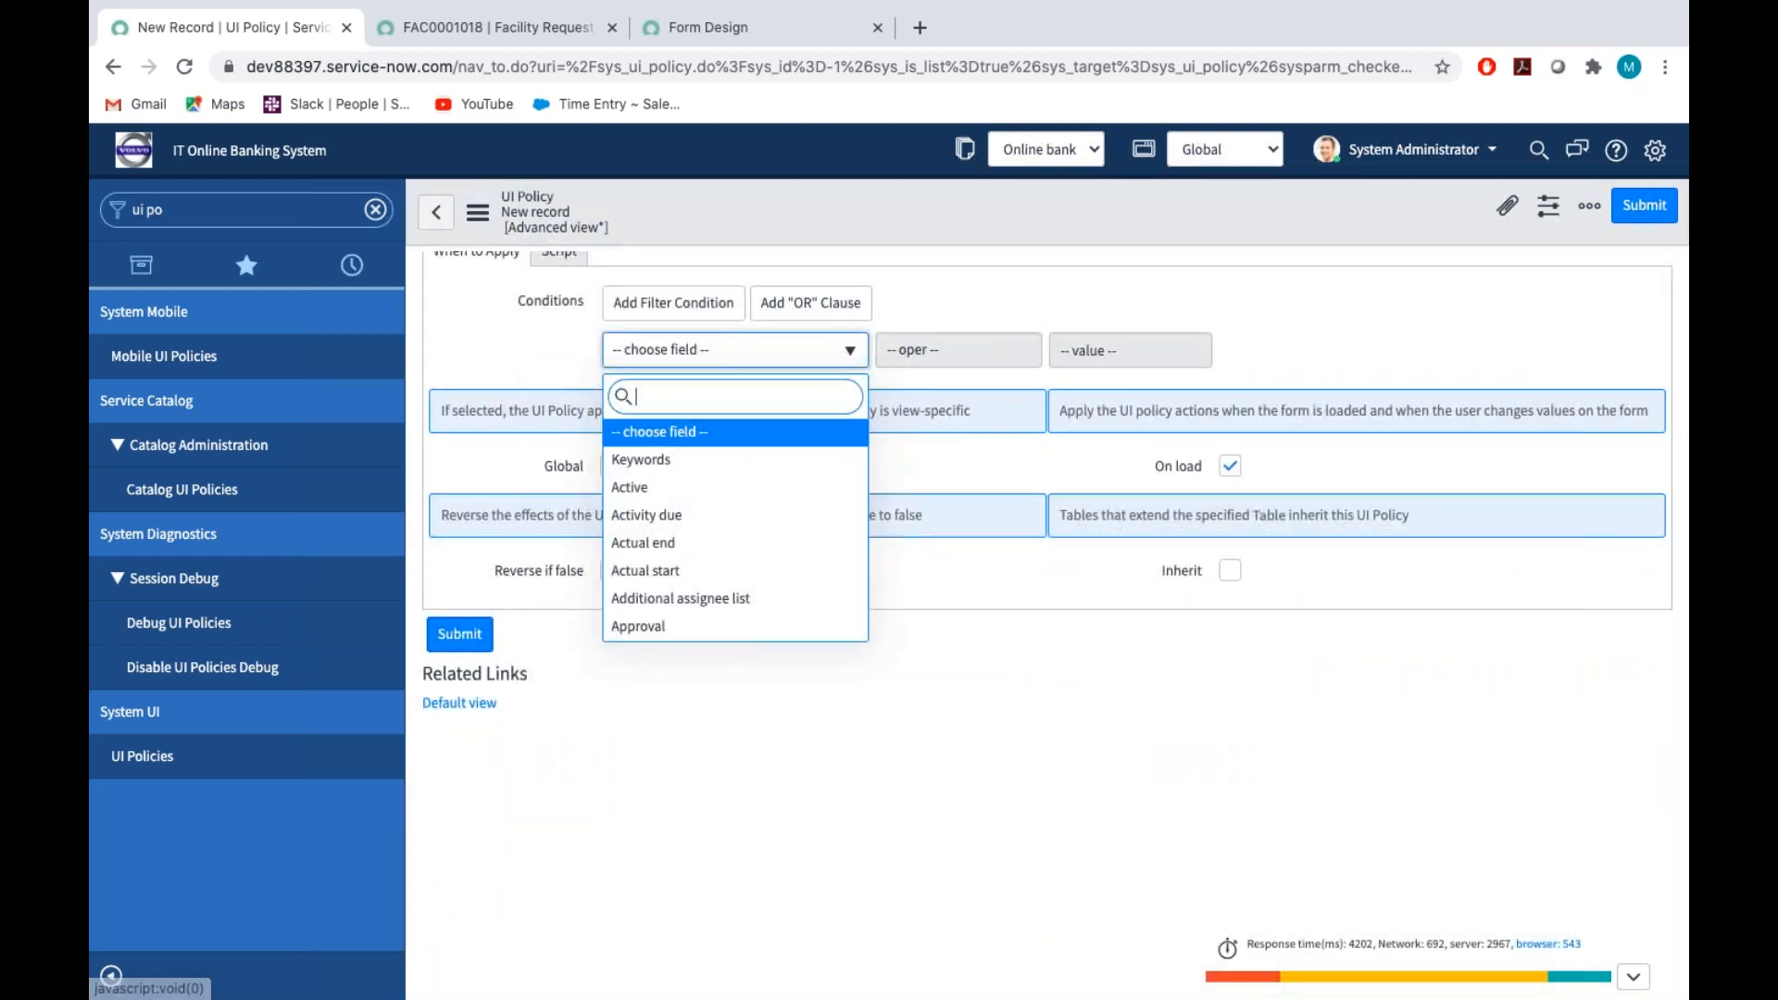
text(cony)
key(BackSpace)
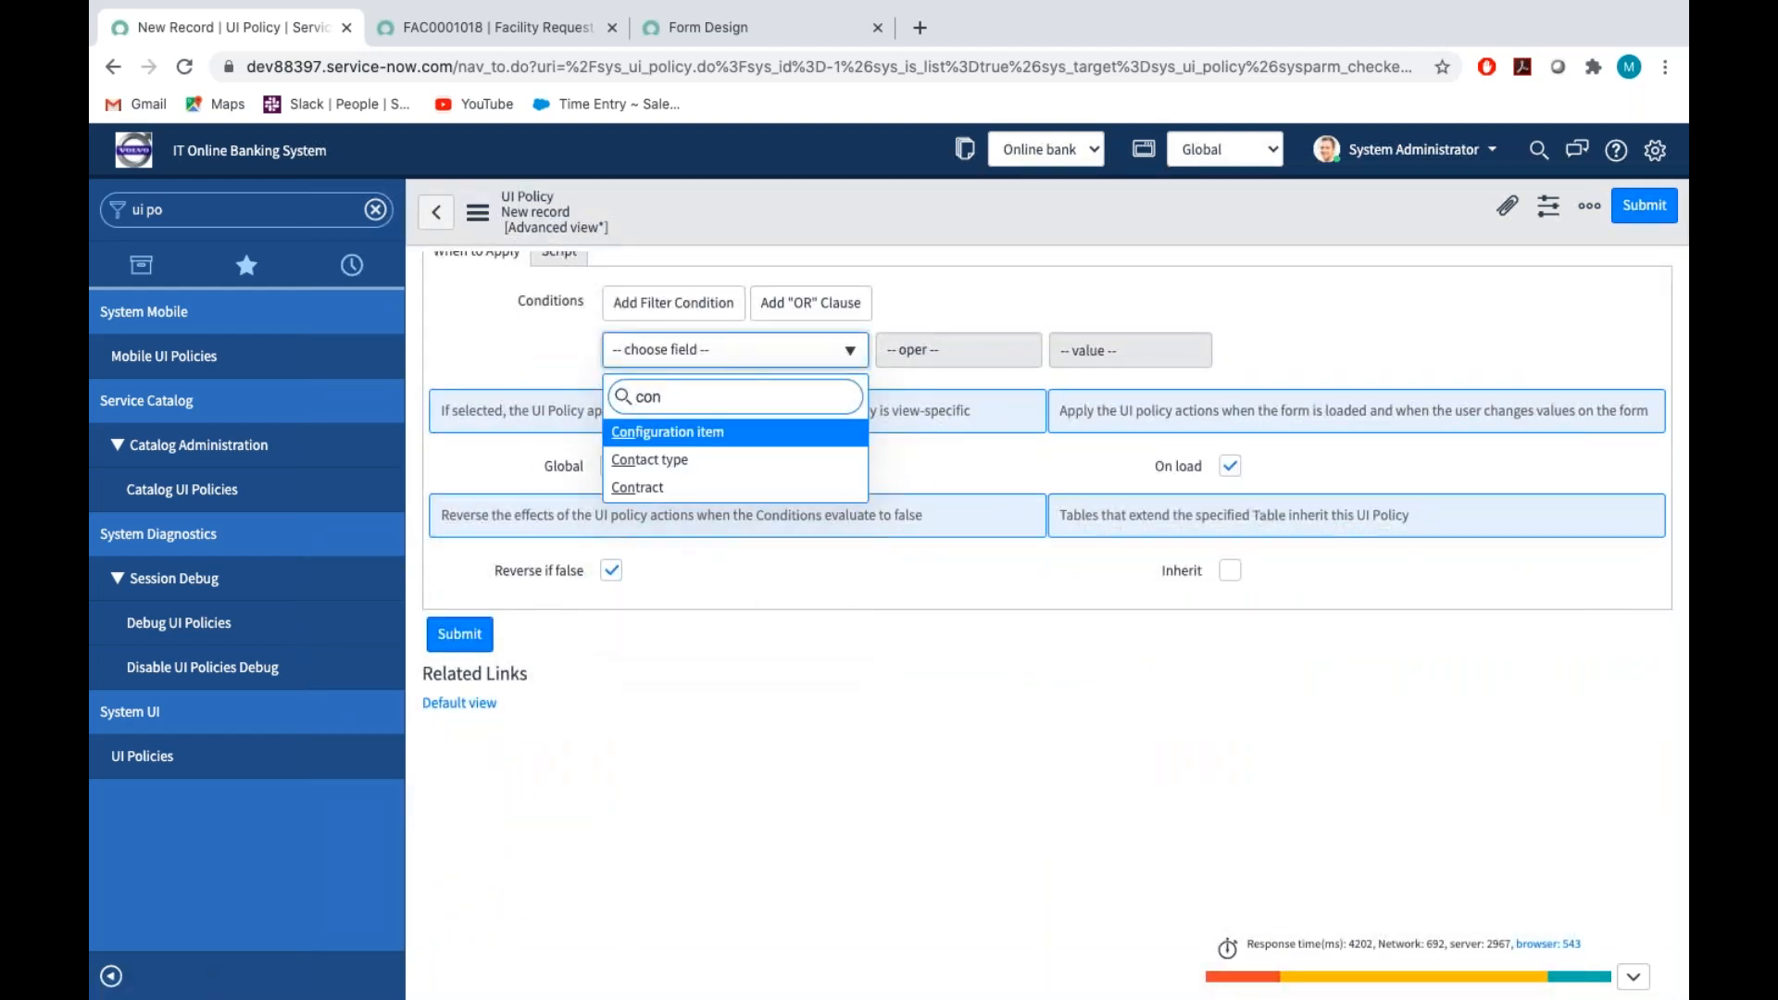
key(Return)
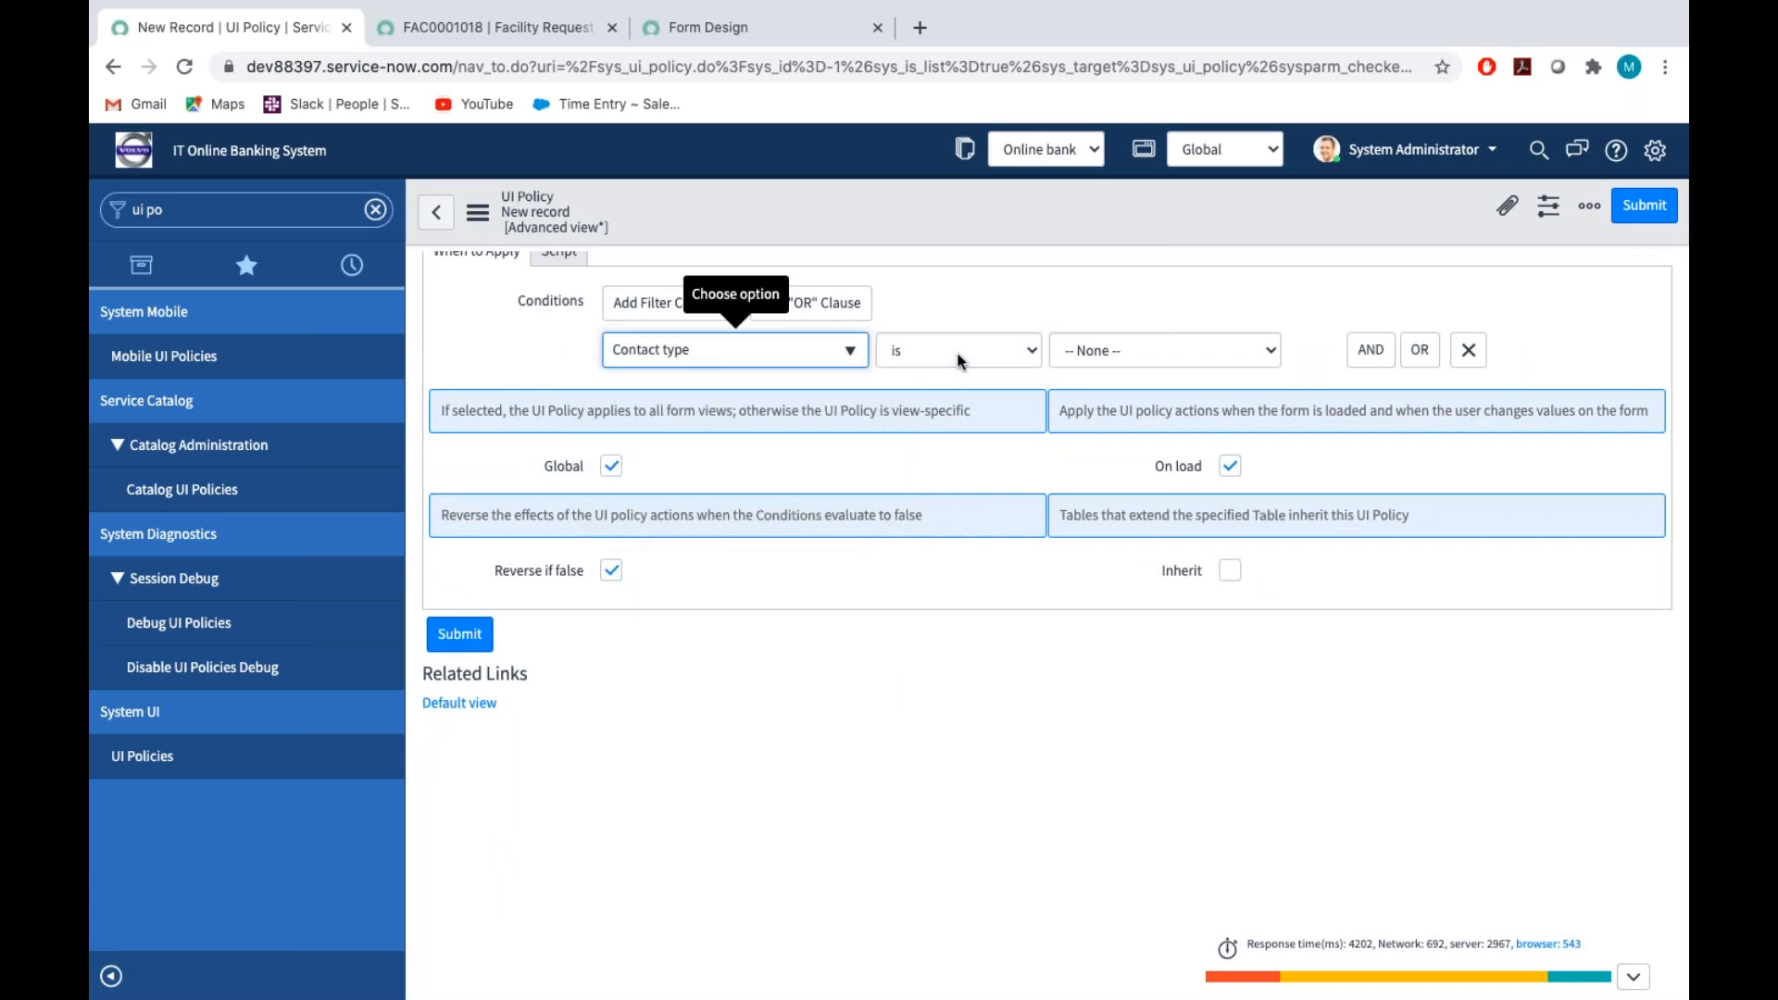
click(1132, 353)
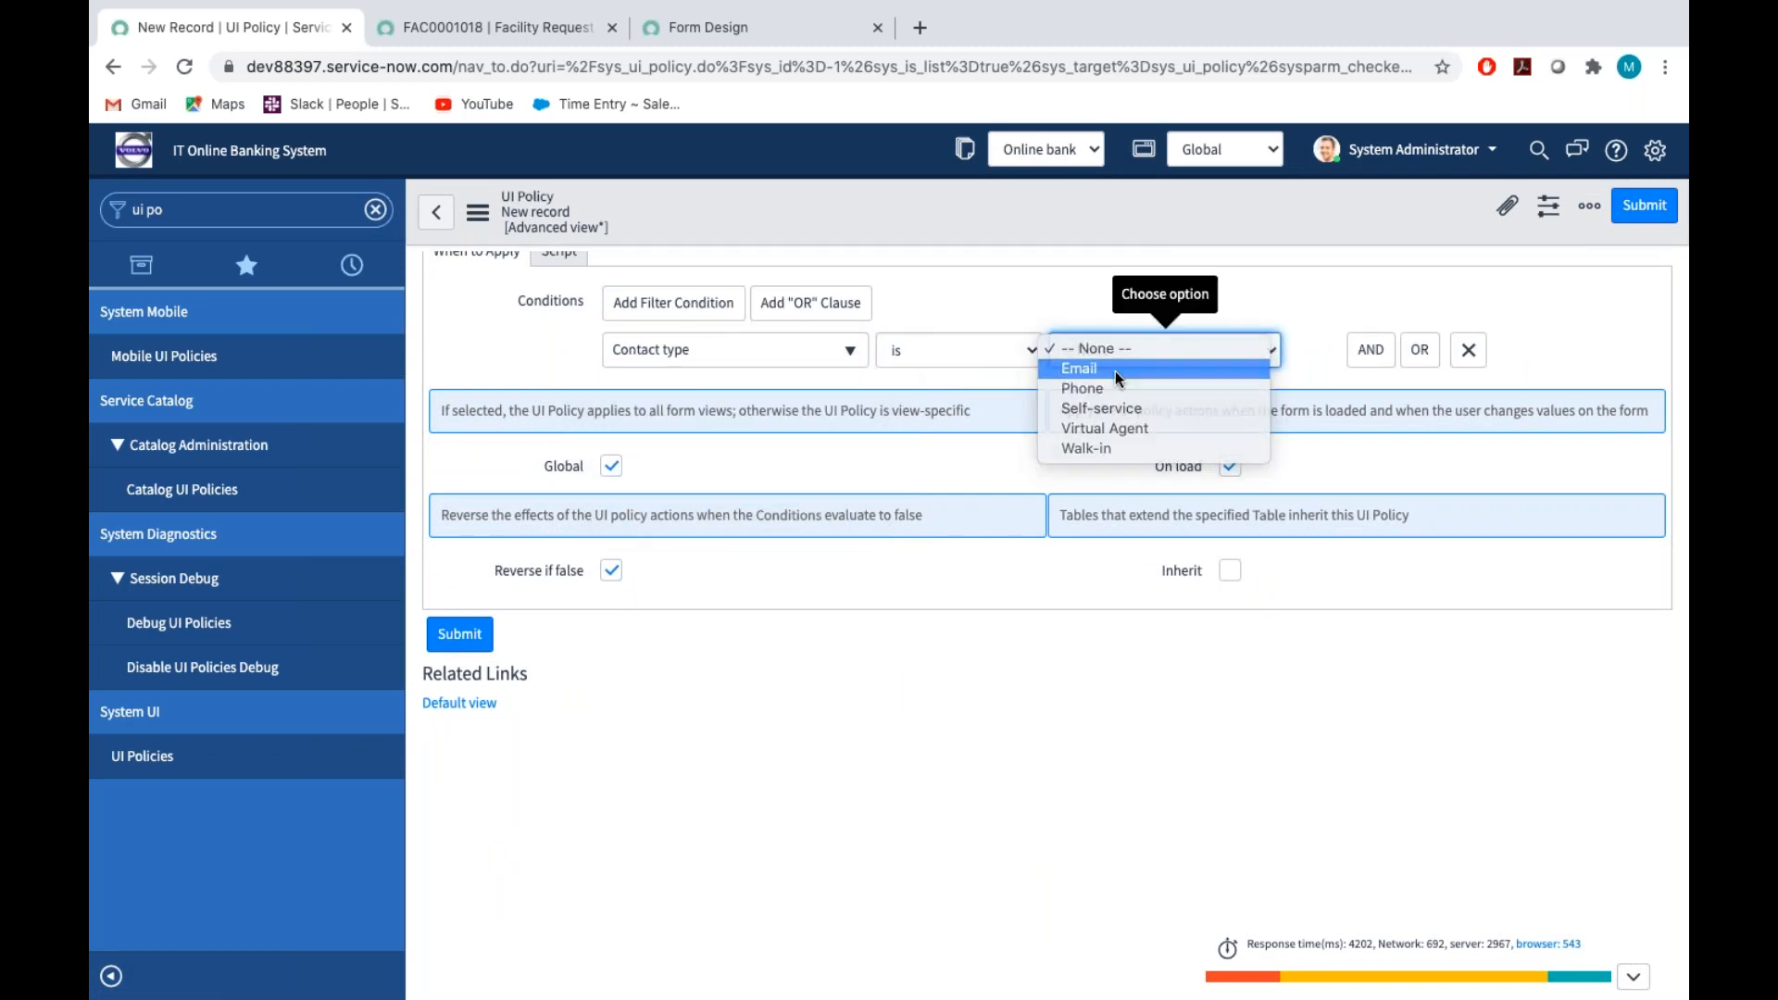
click(1115, 370)
scroll(845, 392, up, 5)
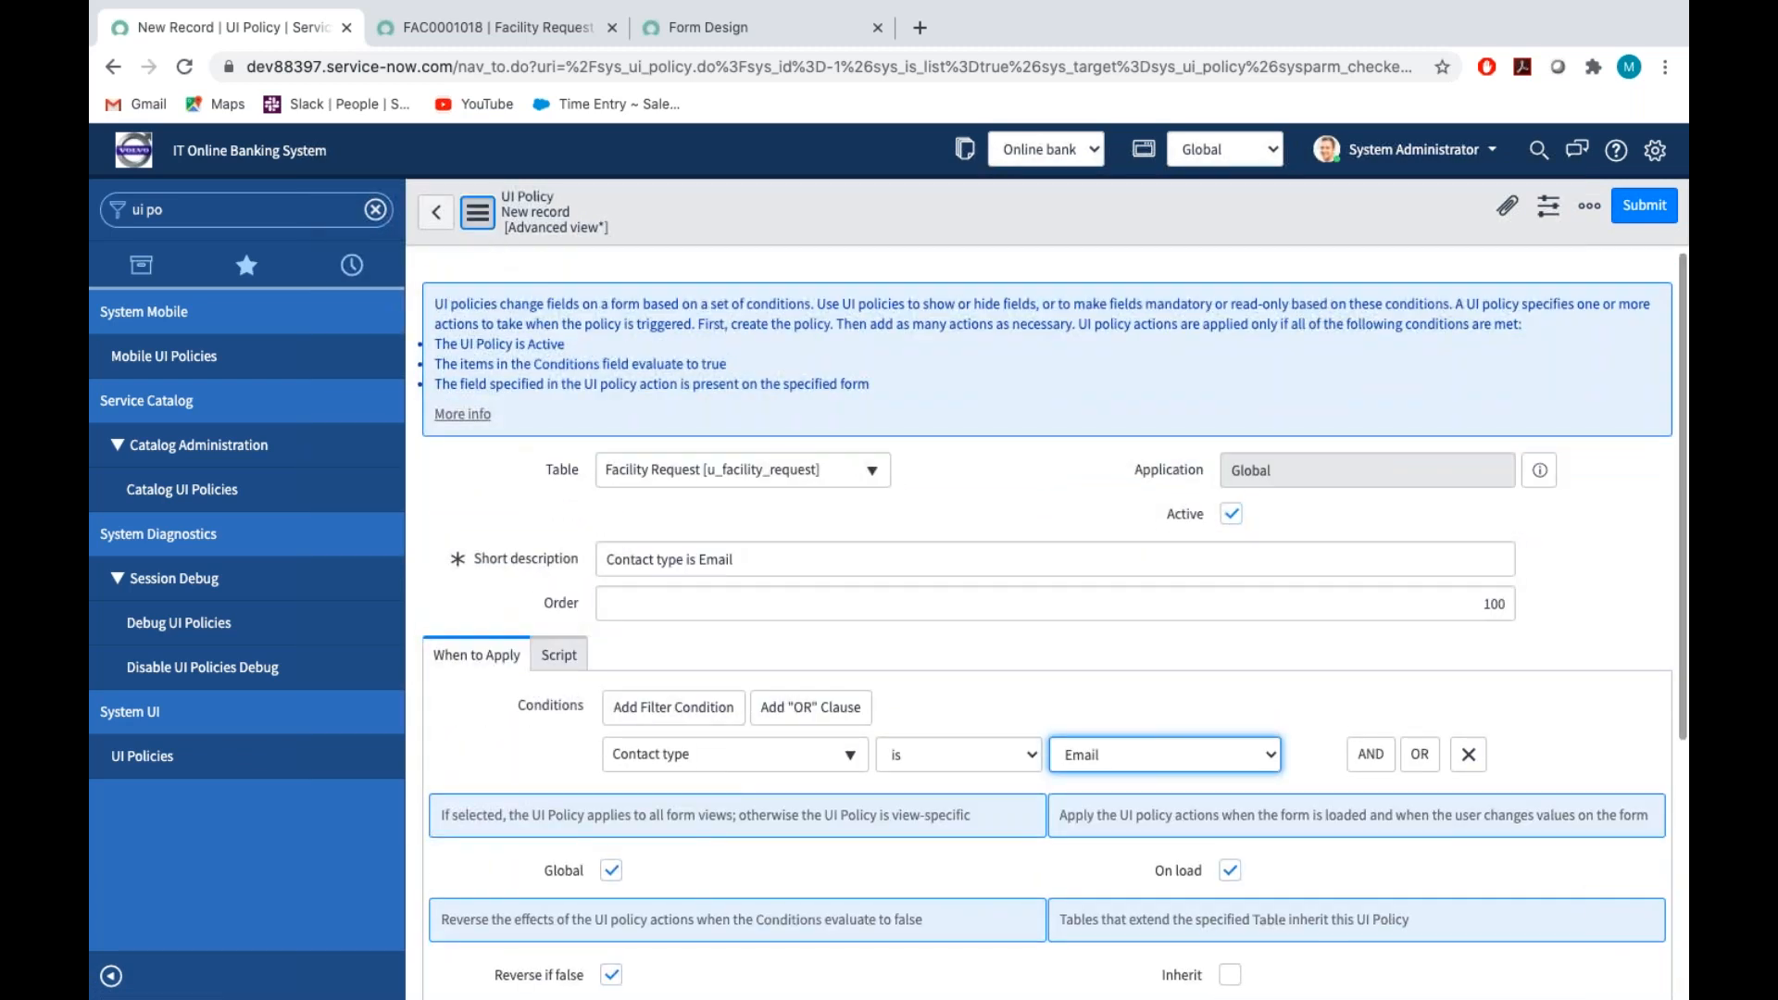
click(478, 212)
click(525, 235)
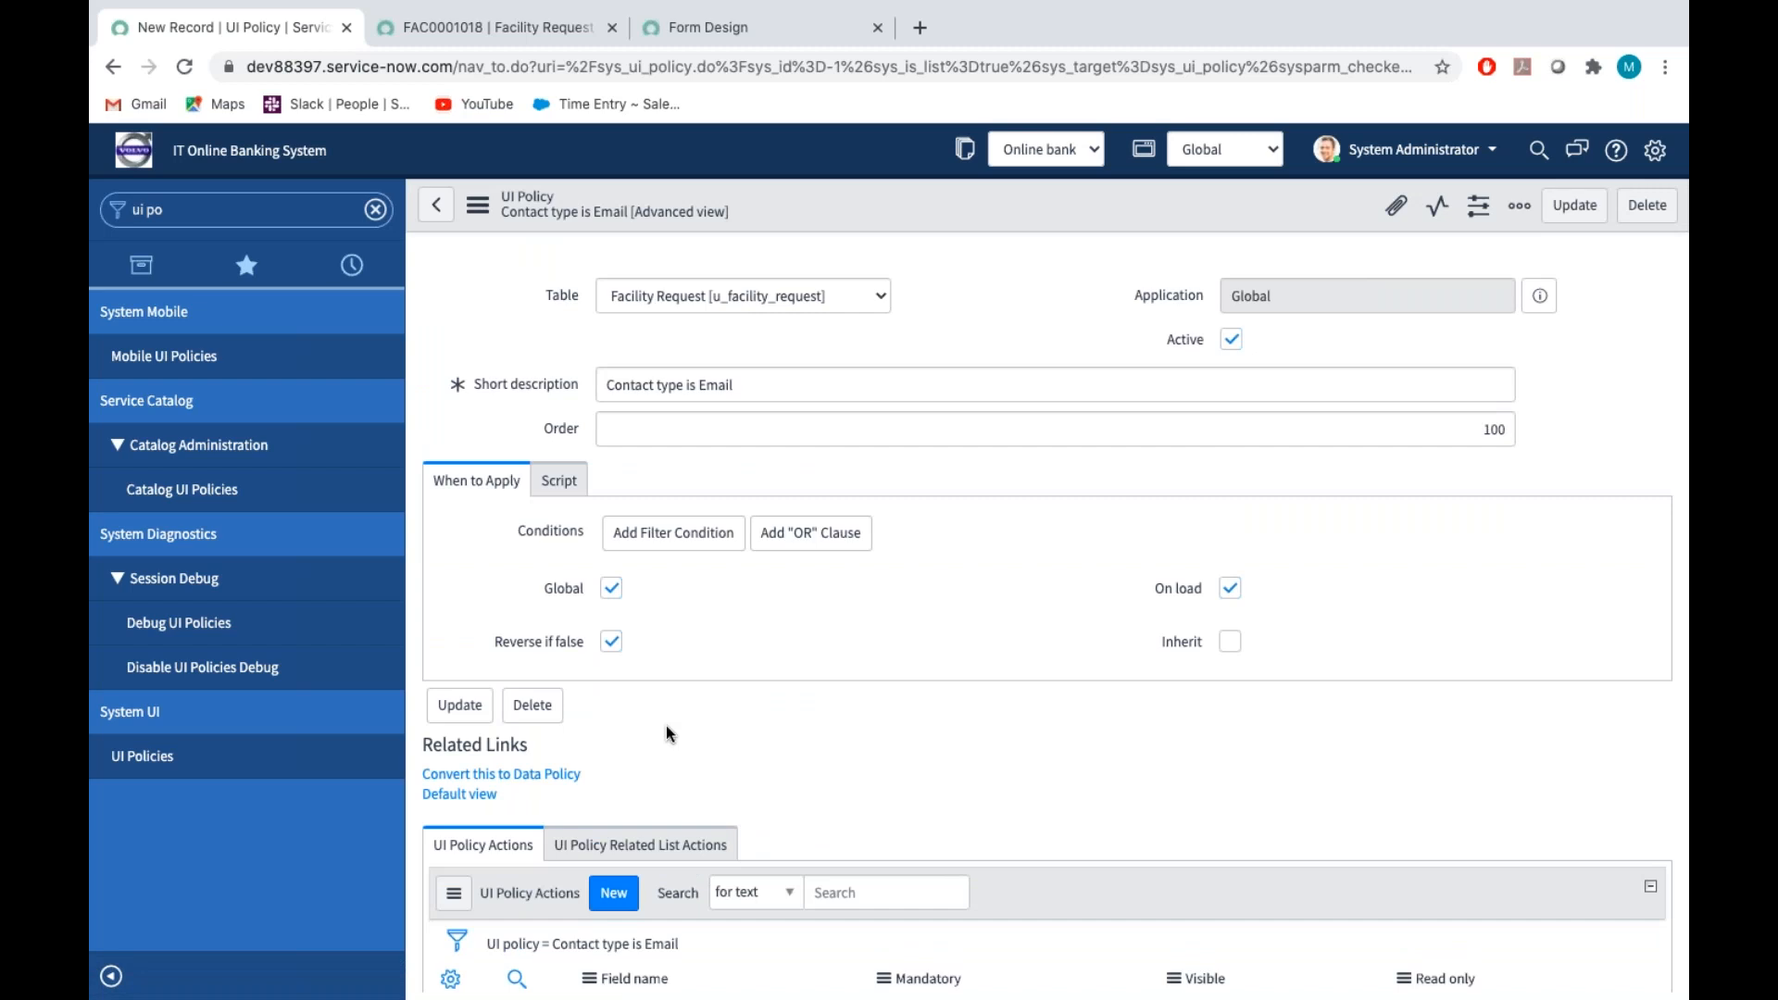
Create a UI Policy Related List Action that makes the Attachments list visible, and submit it
scroll(608, 943, down, 3)
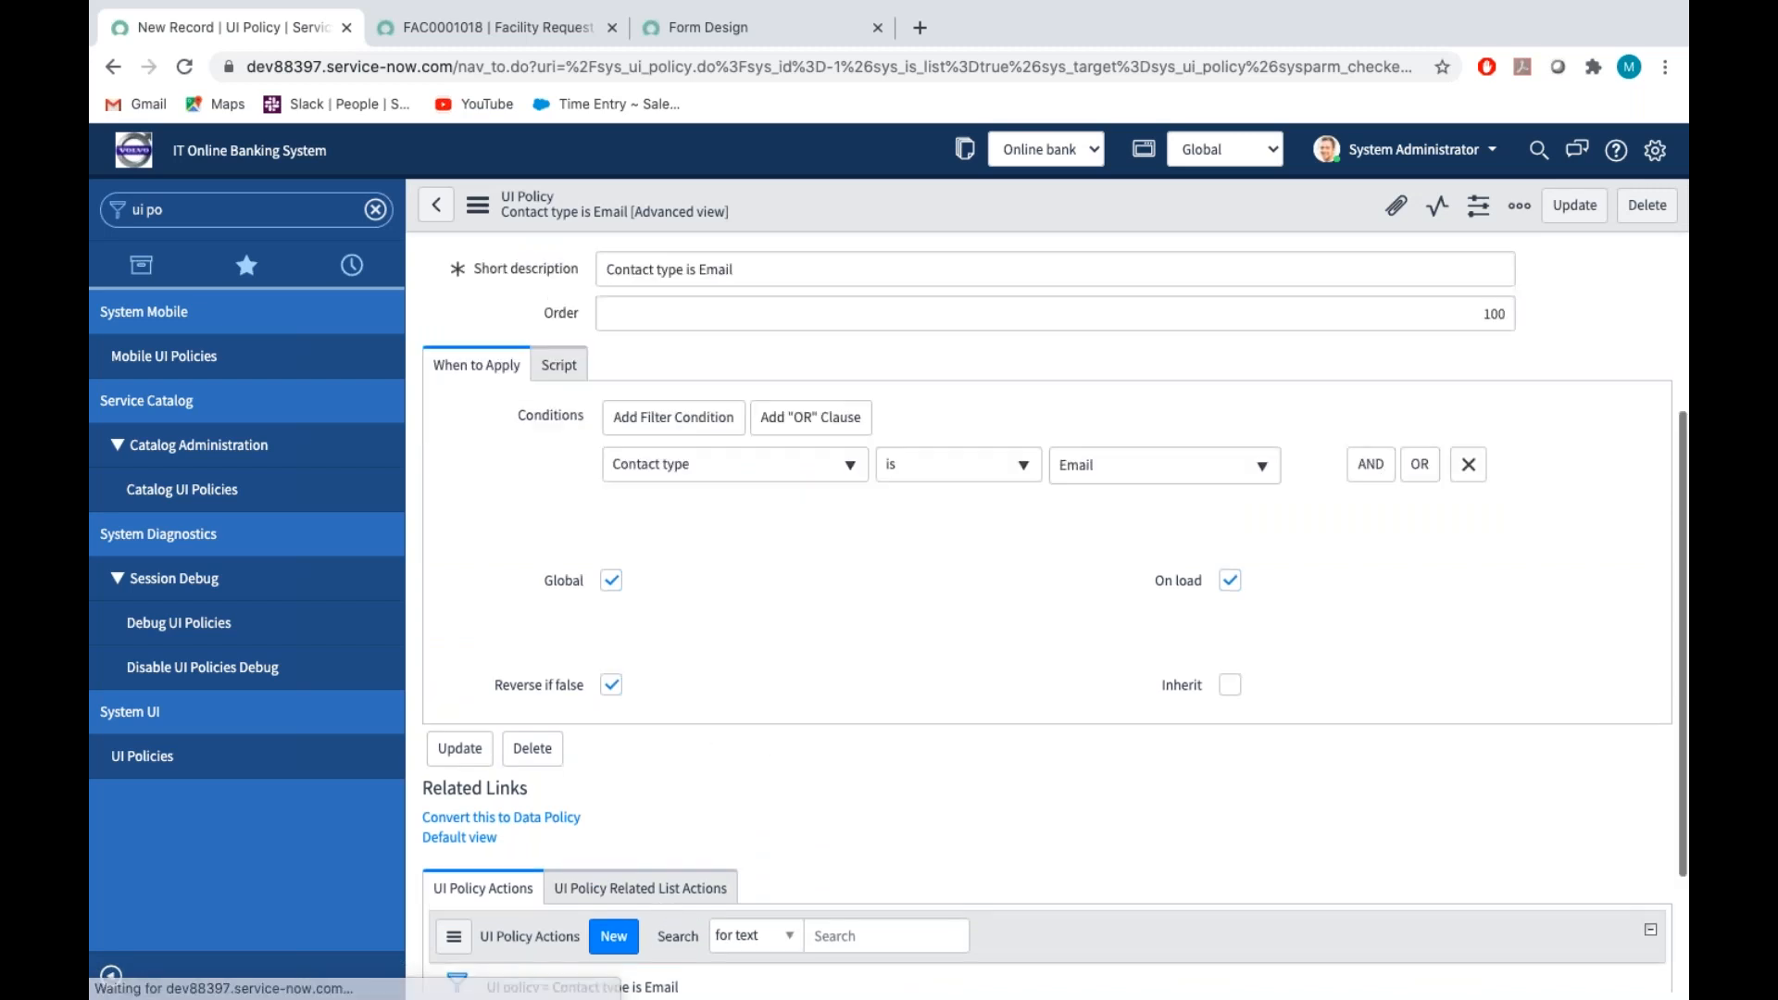
click(687, 718)
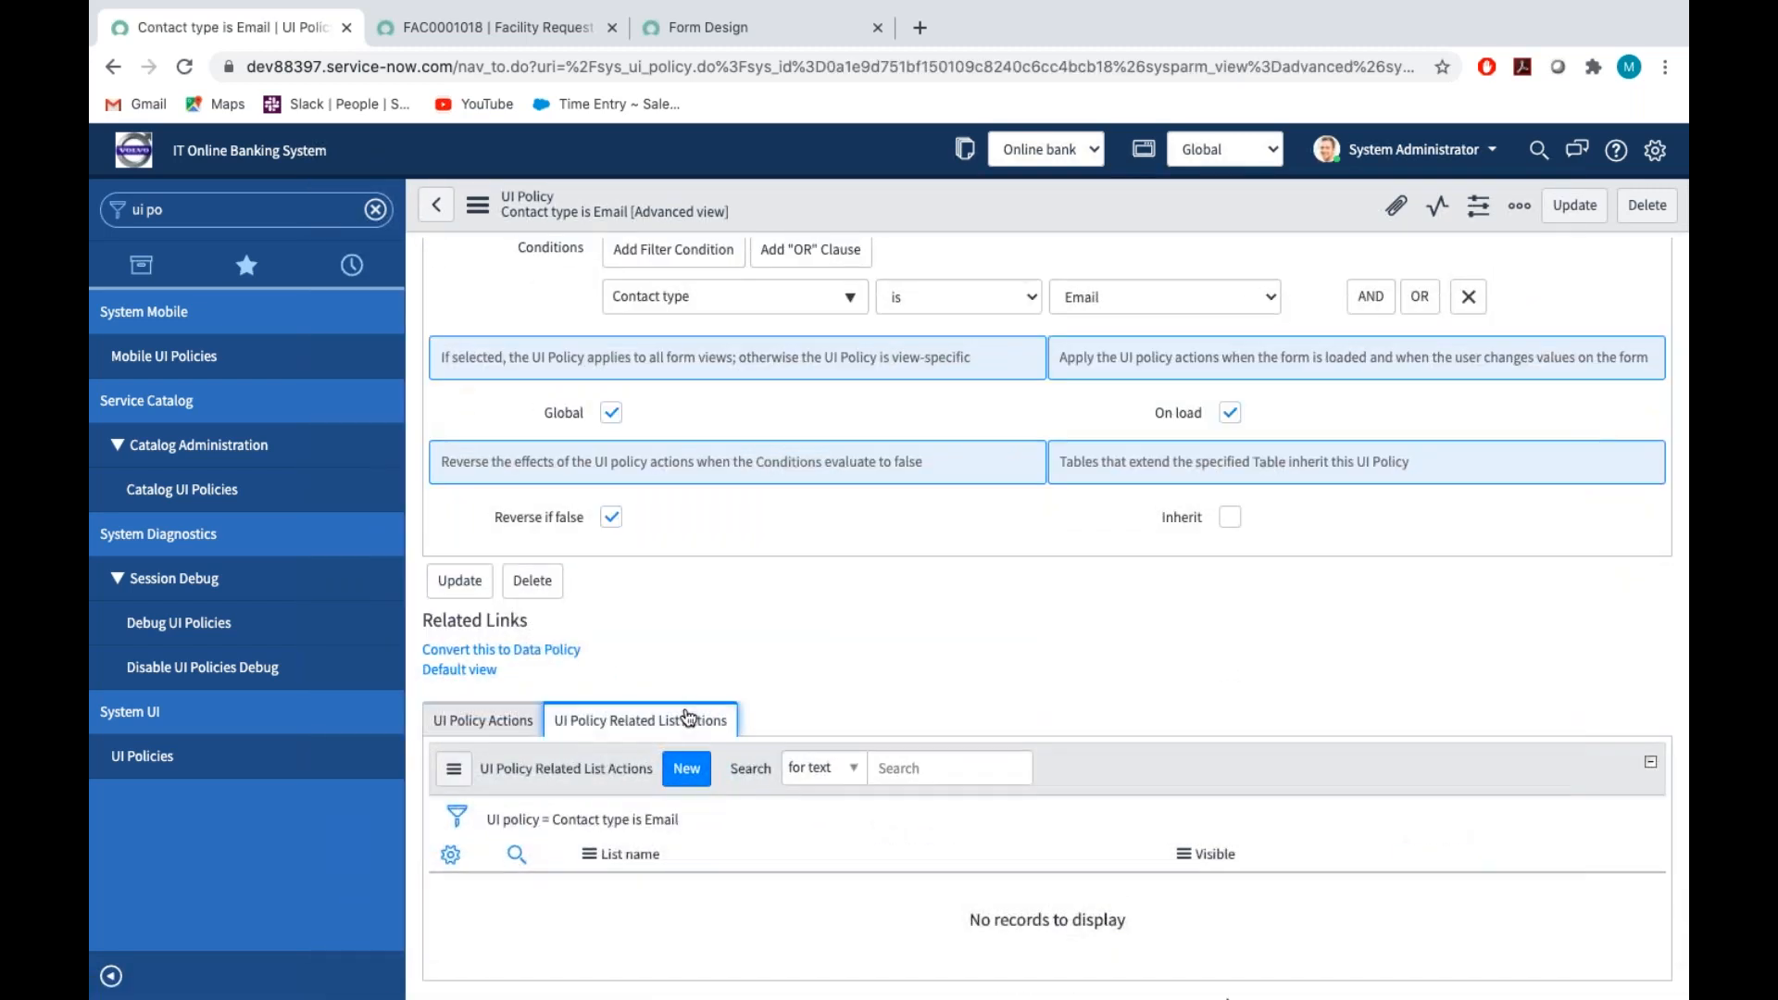
click(697, 781)
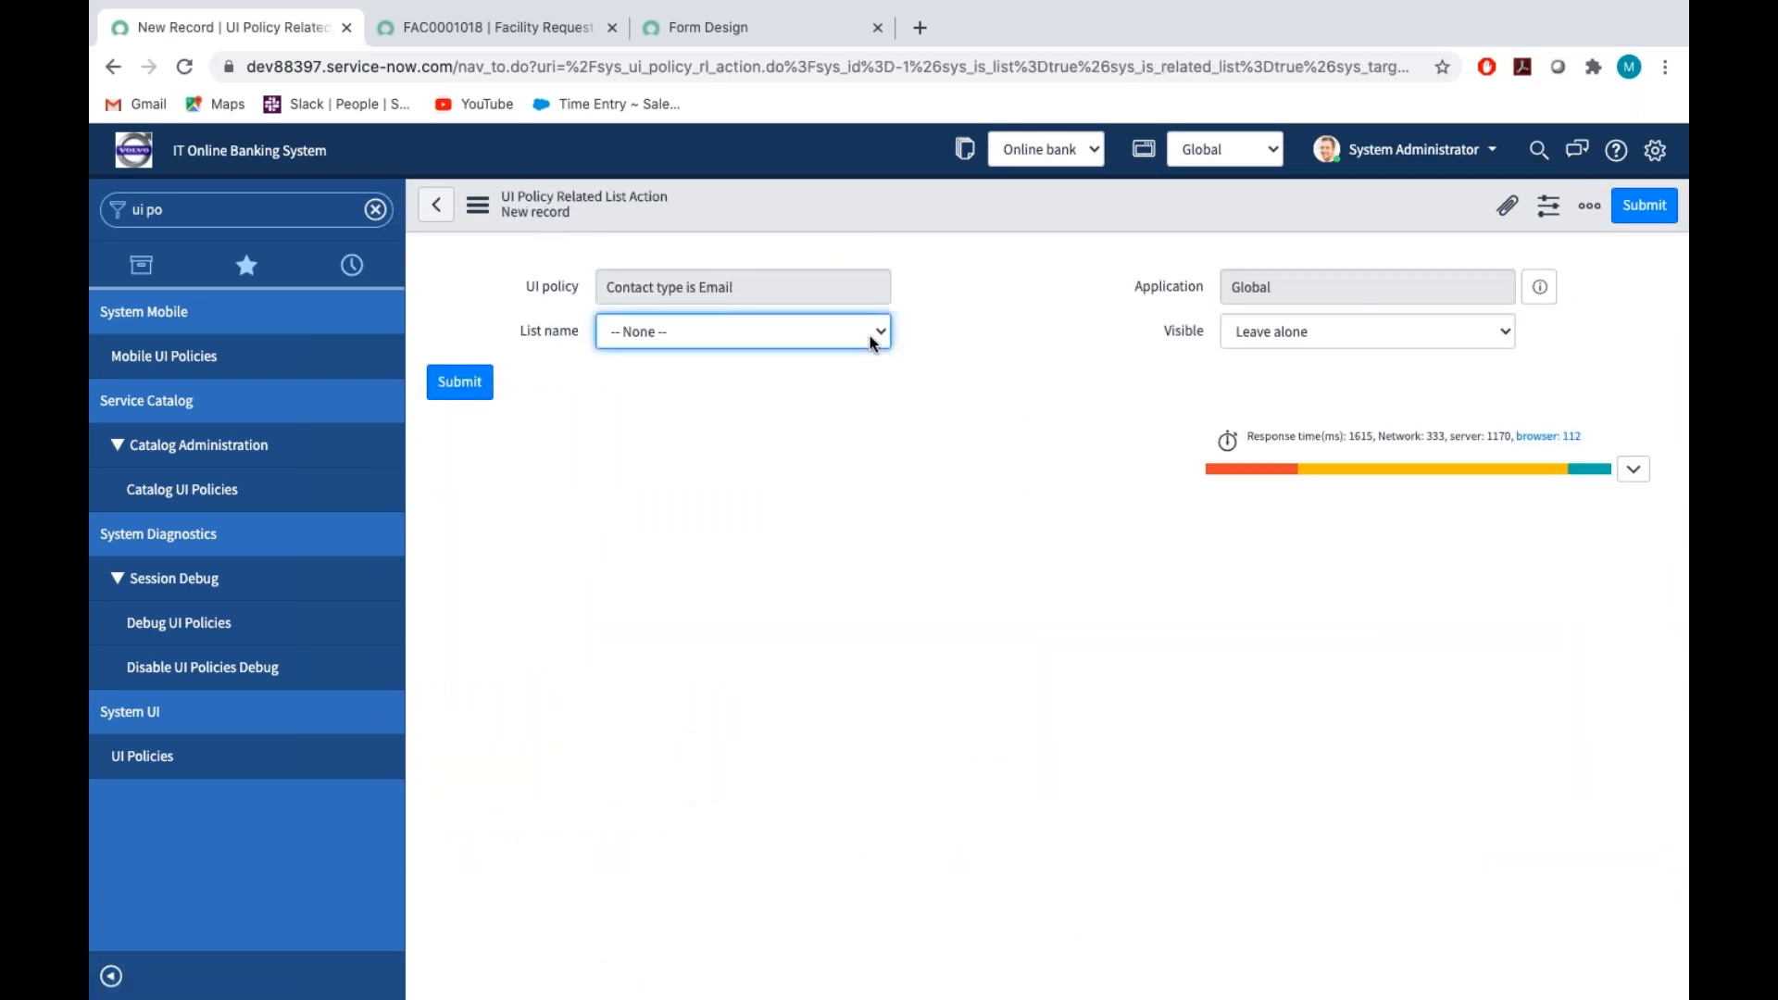
click(872, 342)
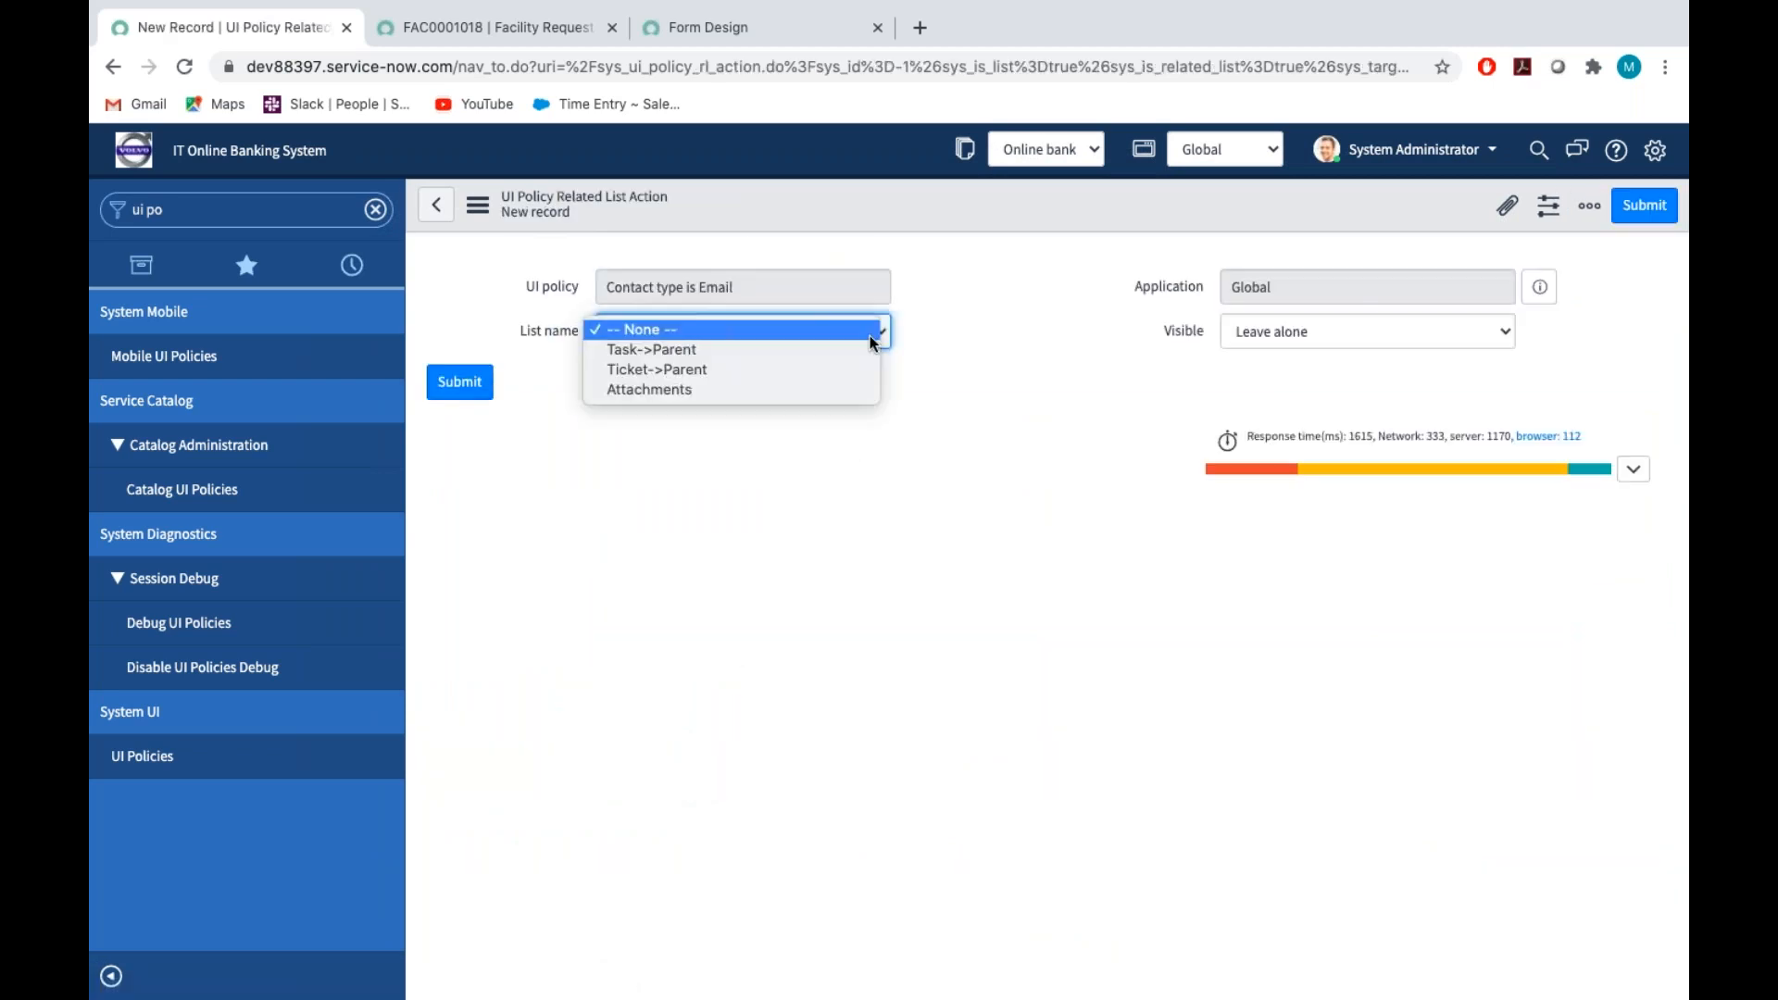
click(703, 389)
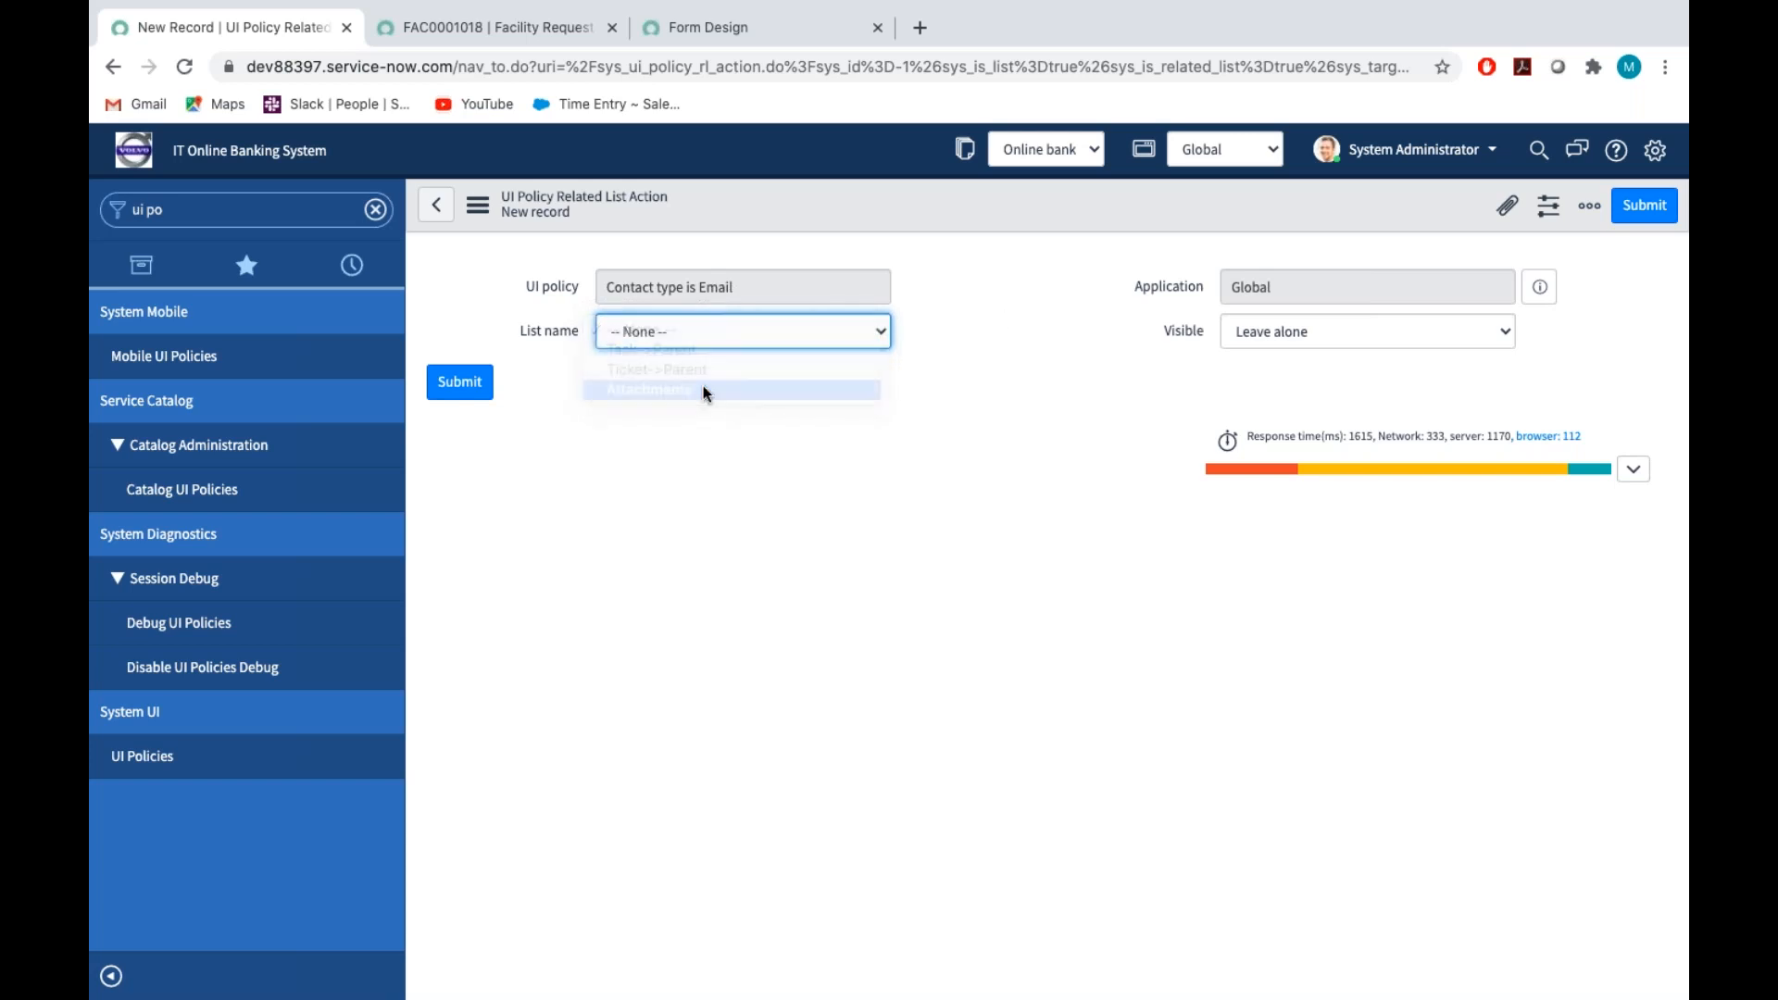
click(1282, 337)
click(1277, 352)
click(1633, 217)
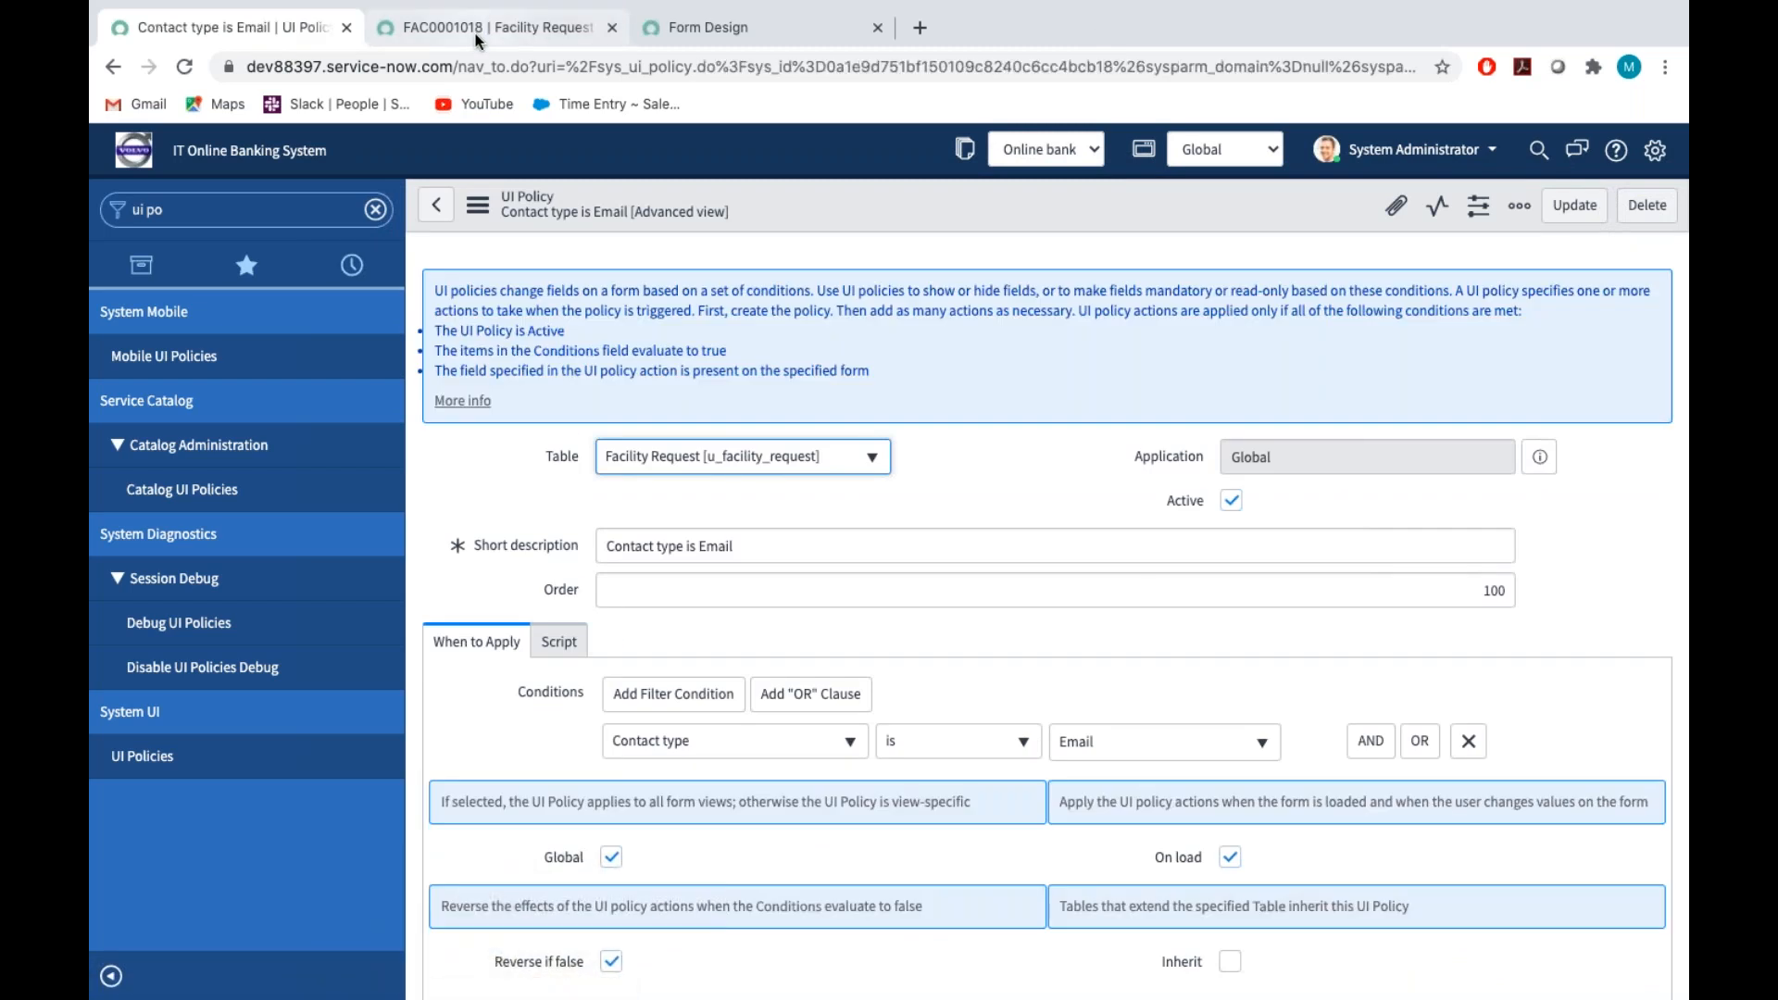
Return to the facility request, set its Contact type to Phone and save the record
click(496, 27)
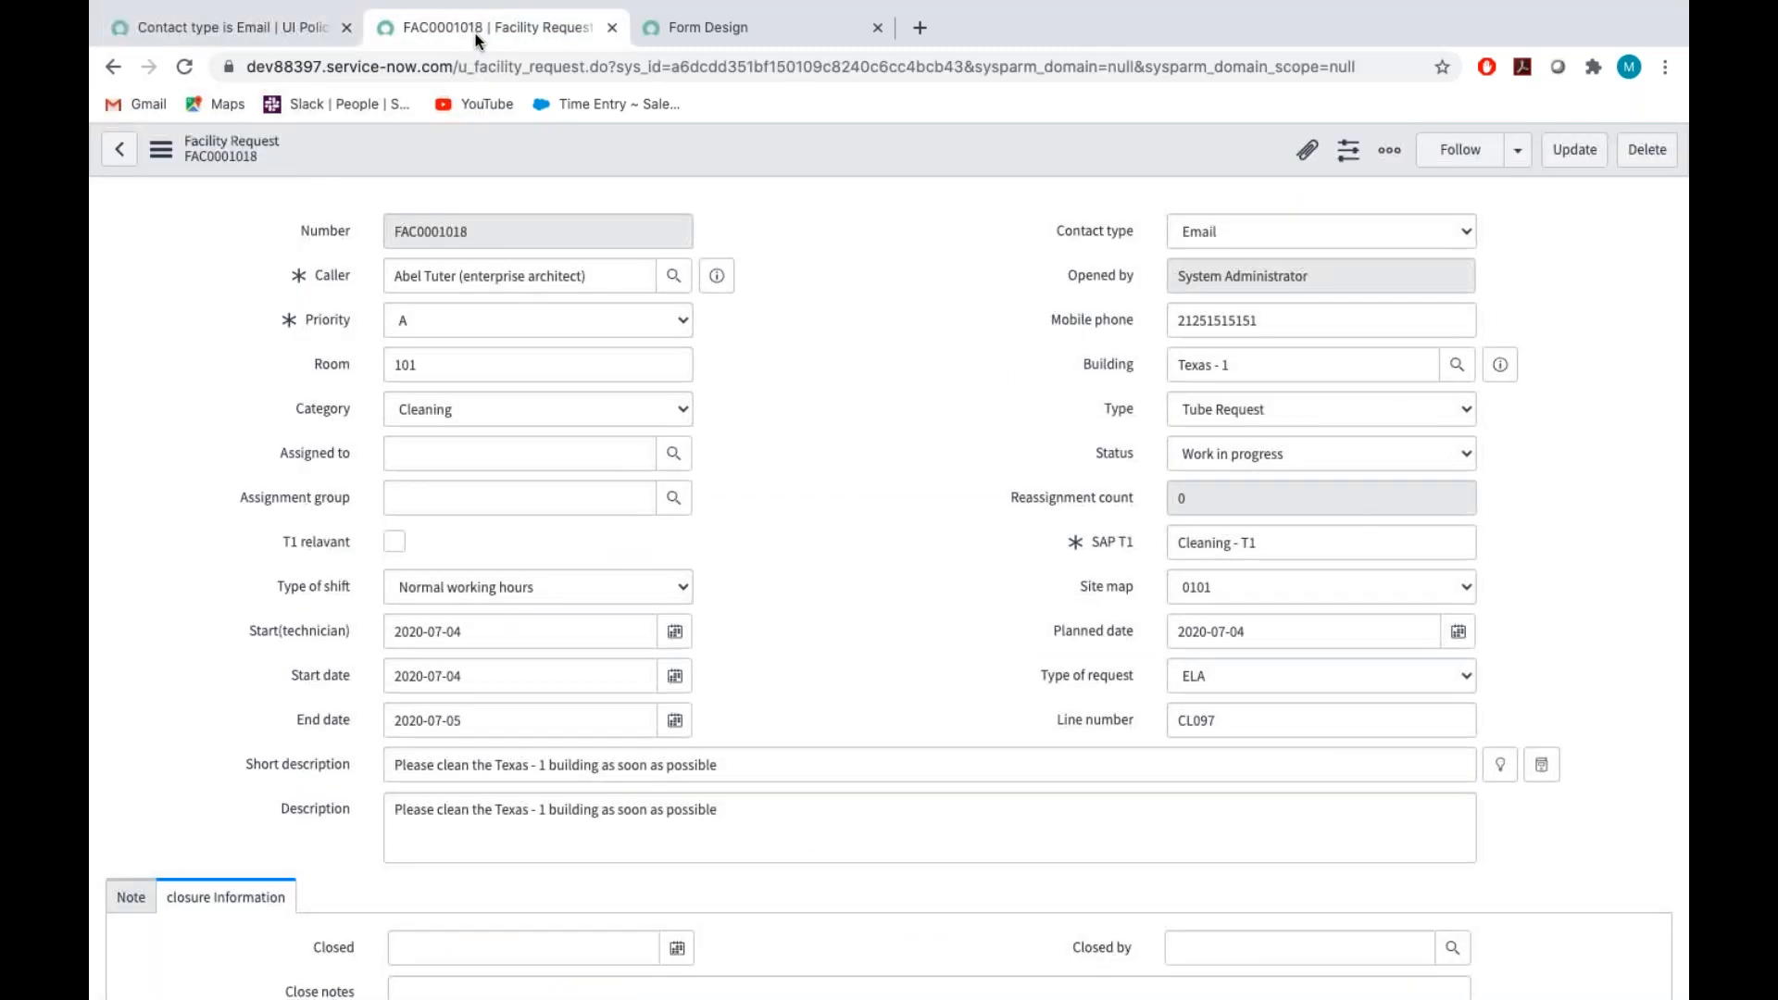
click(1199, 232)
click(1026, 337)
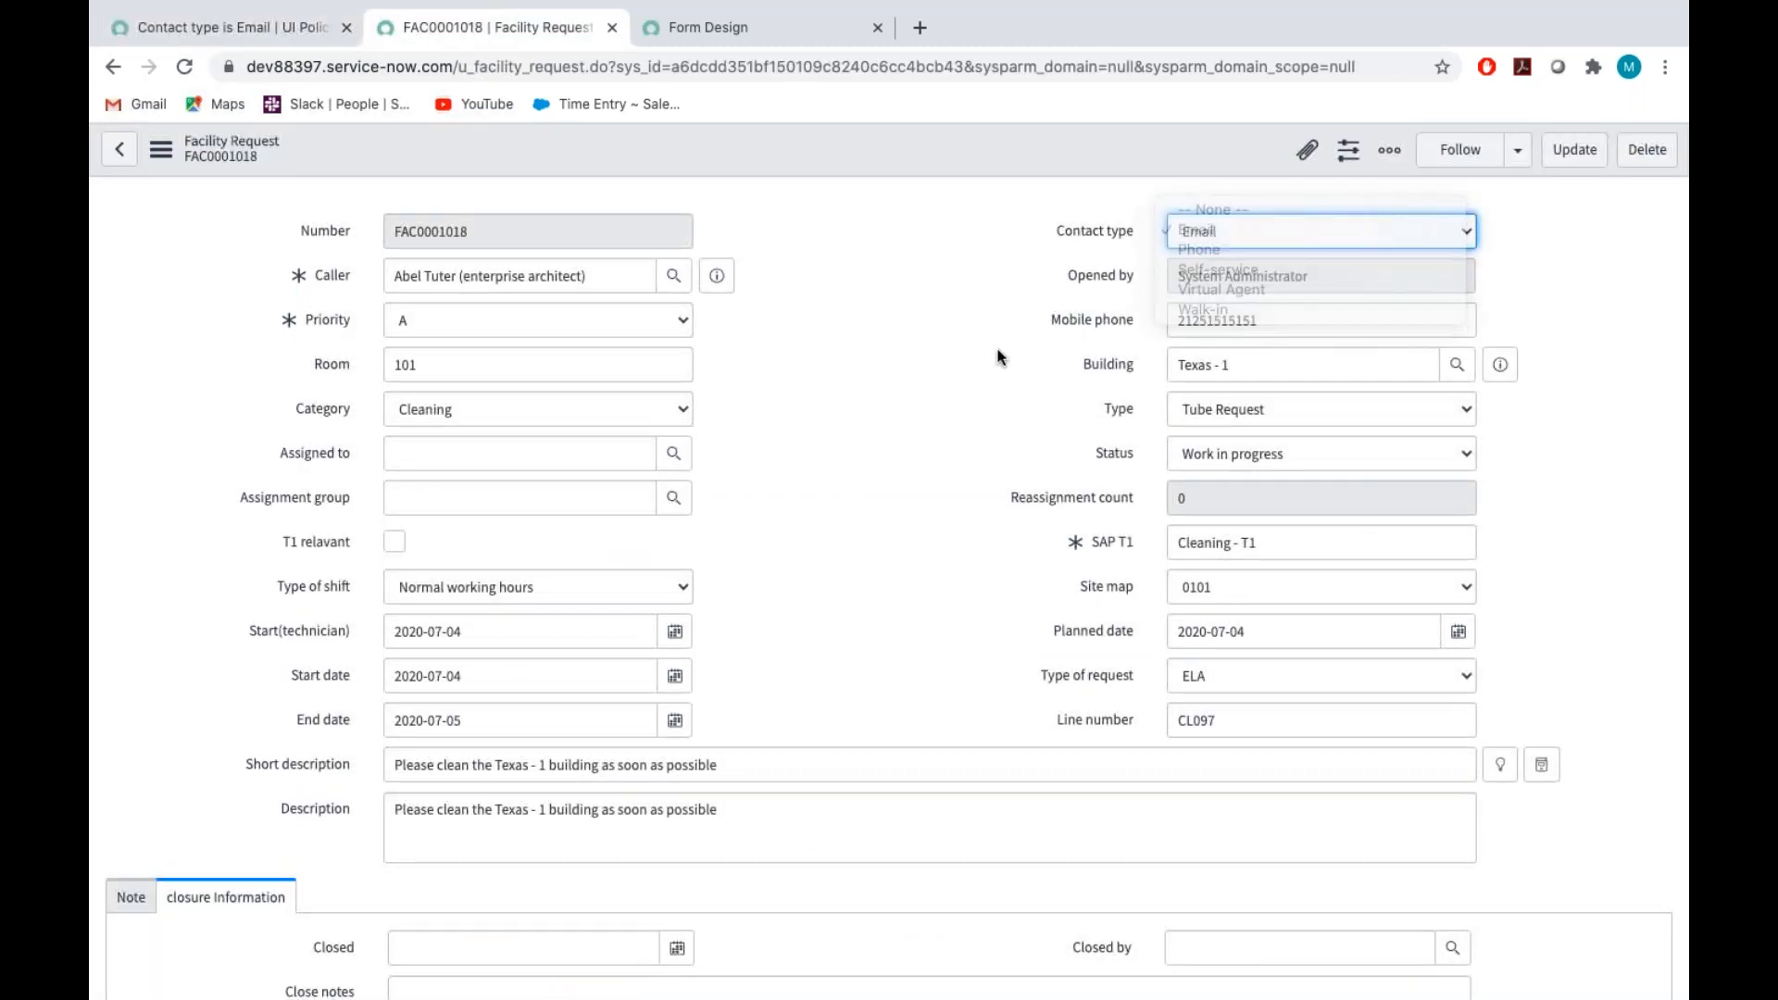
click(1228, 230)
click(1211, 252)
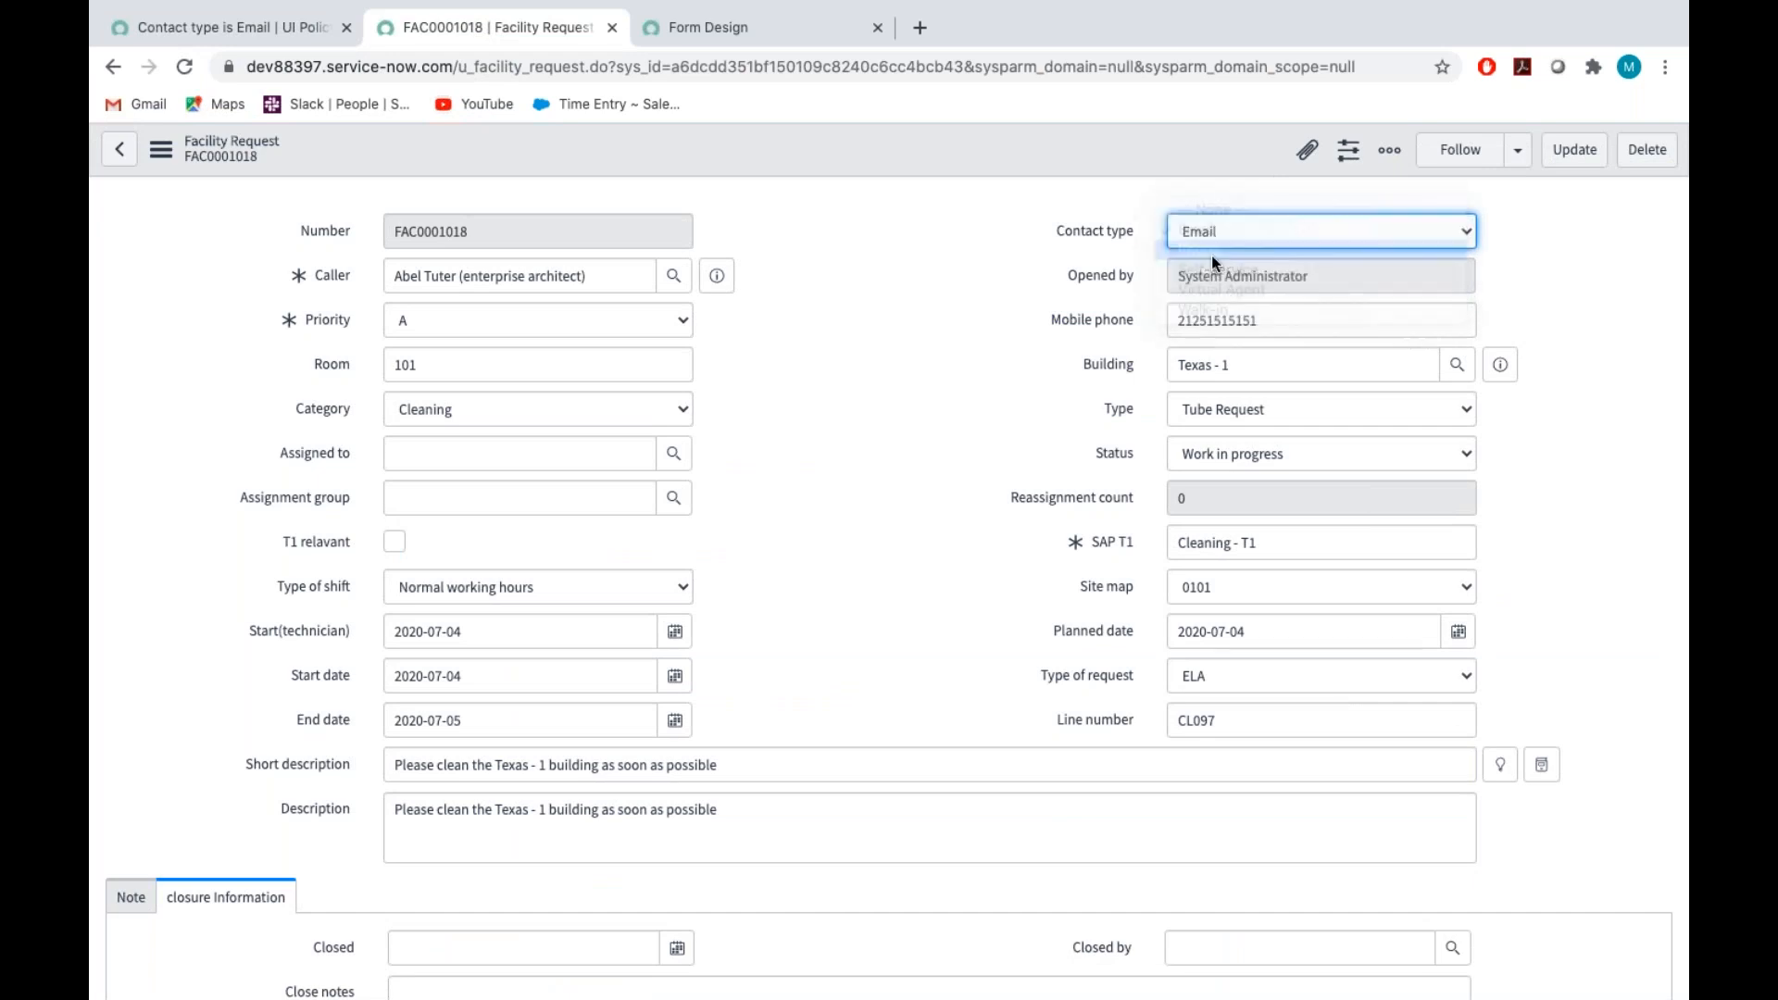
scroll(712, 528, down, 5)
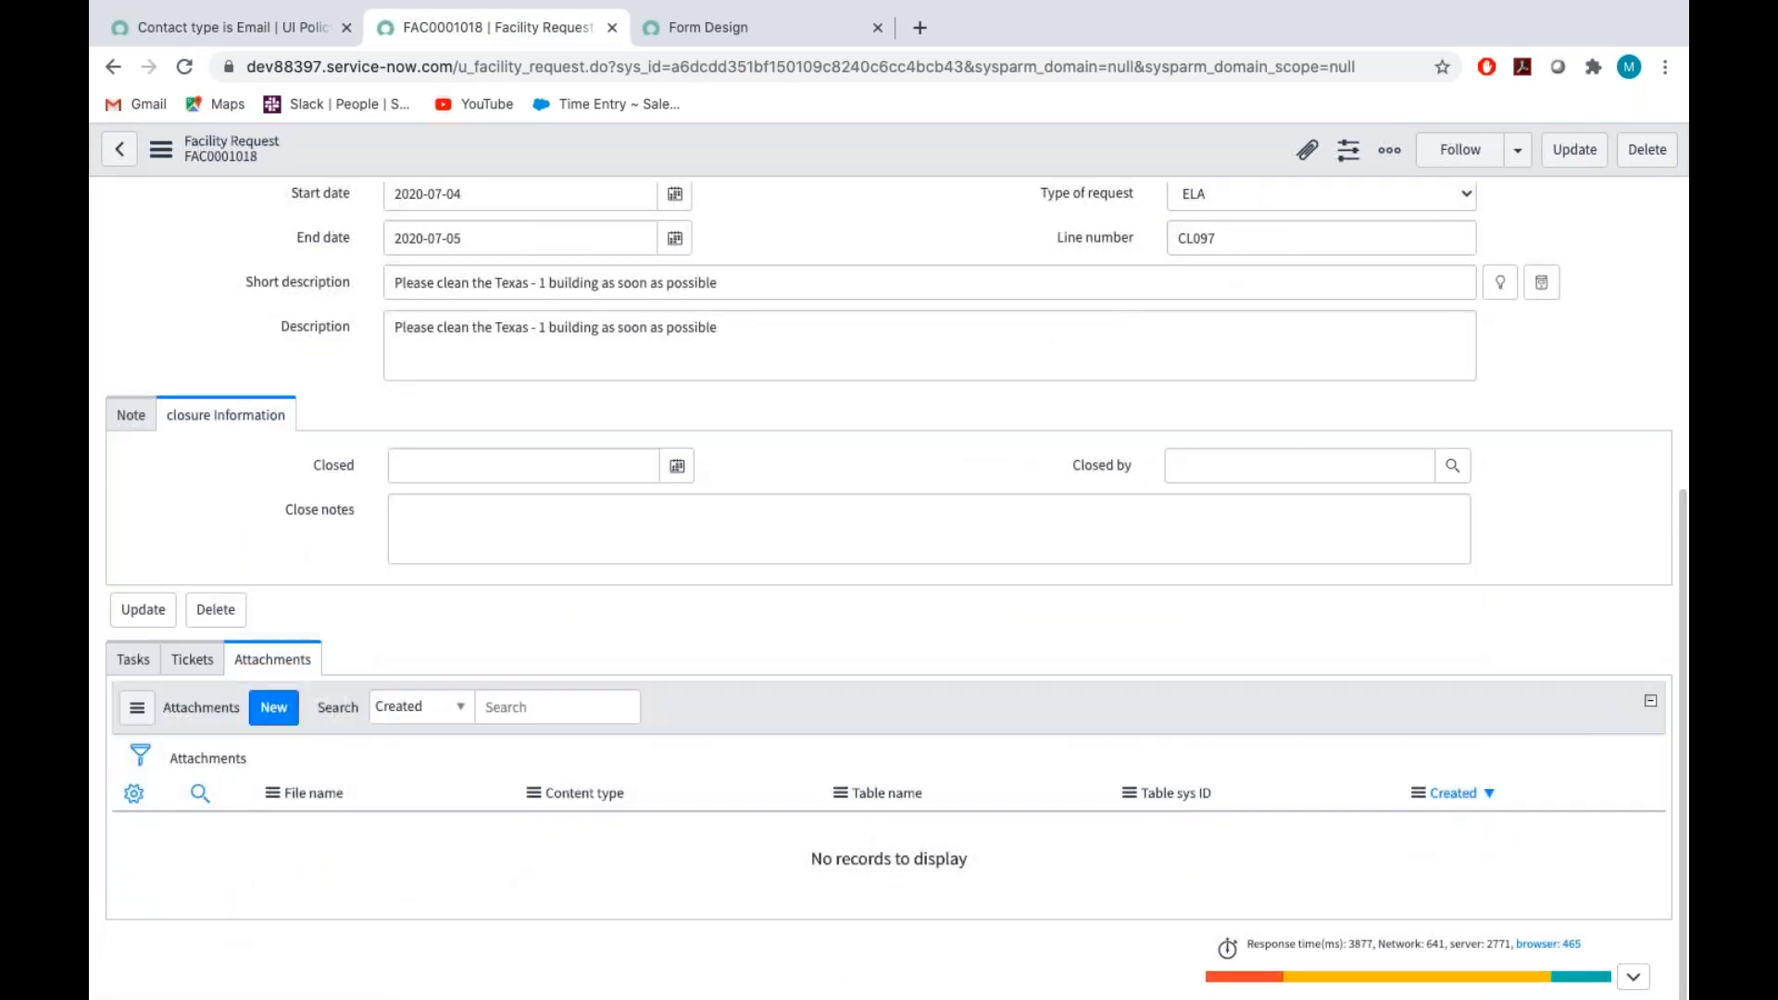
click(159, 153)
click(204, 163)
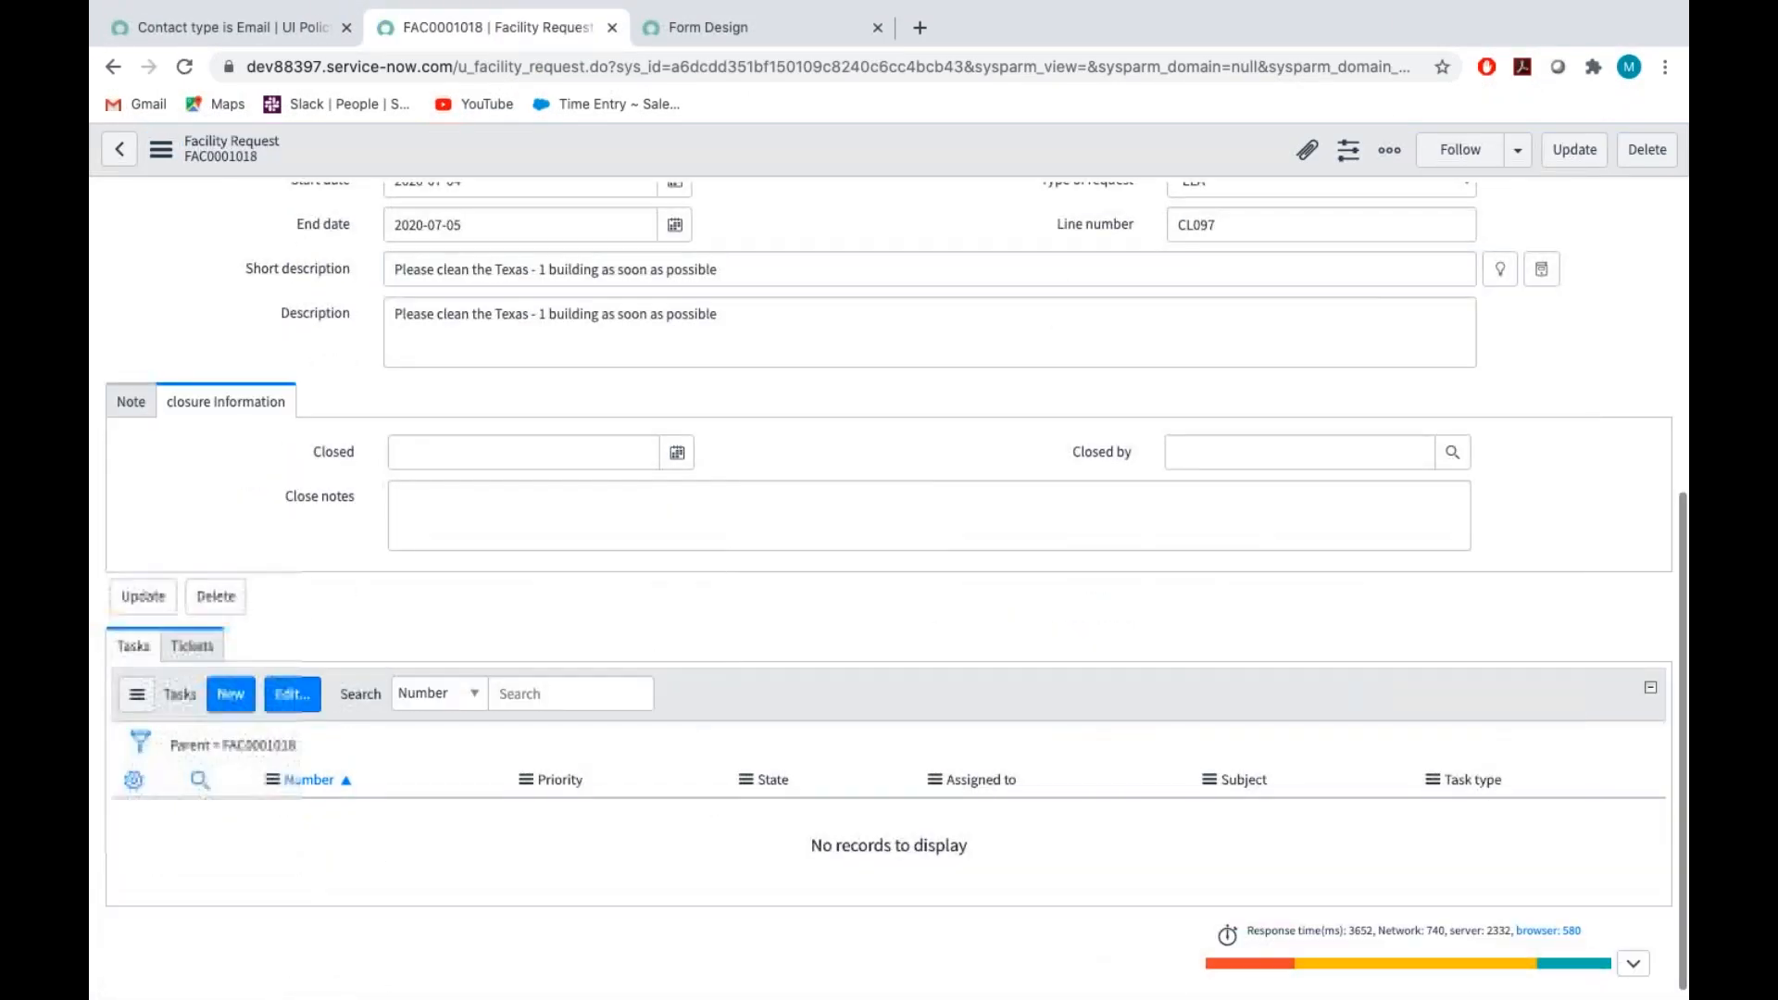
Set the facility request's Contact type to Email and save the record
scroll(483, 589, up, 5)
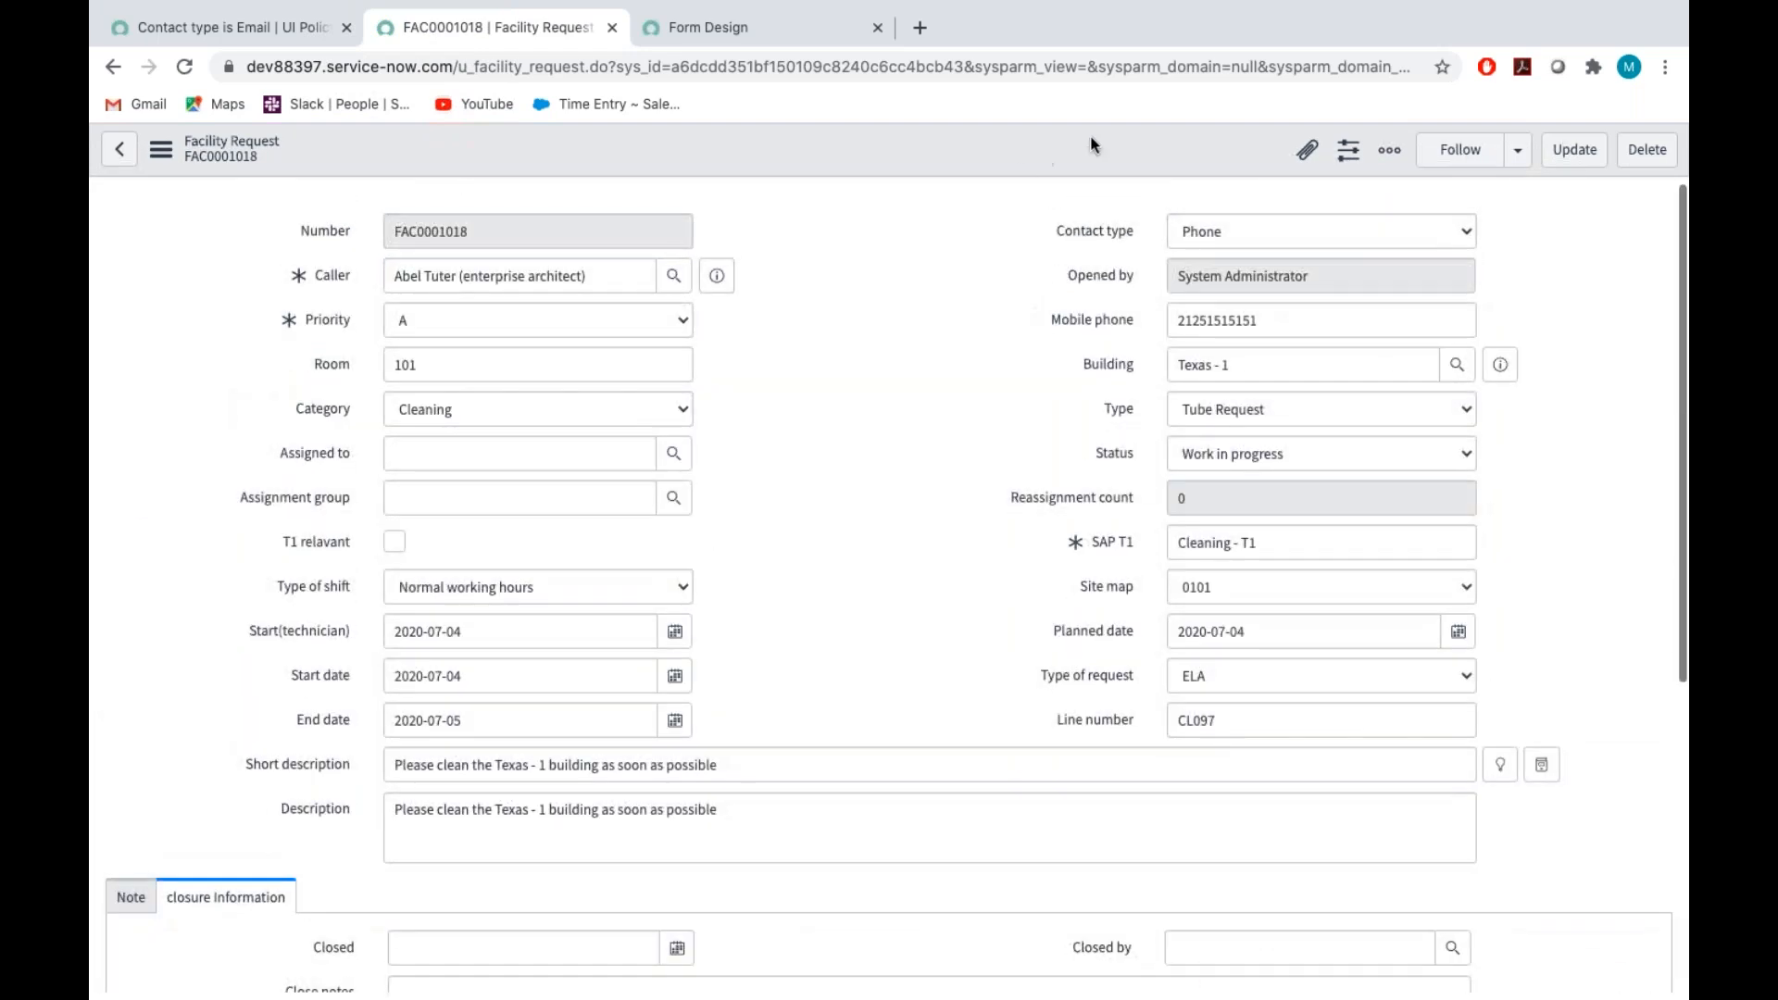
click(1241, 230)
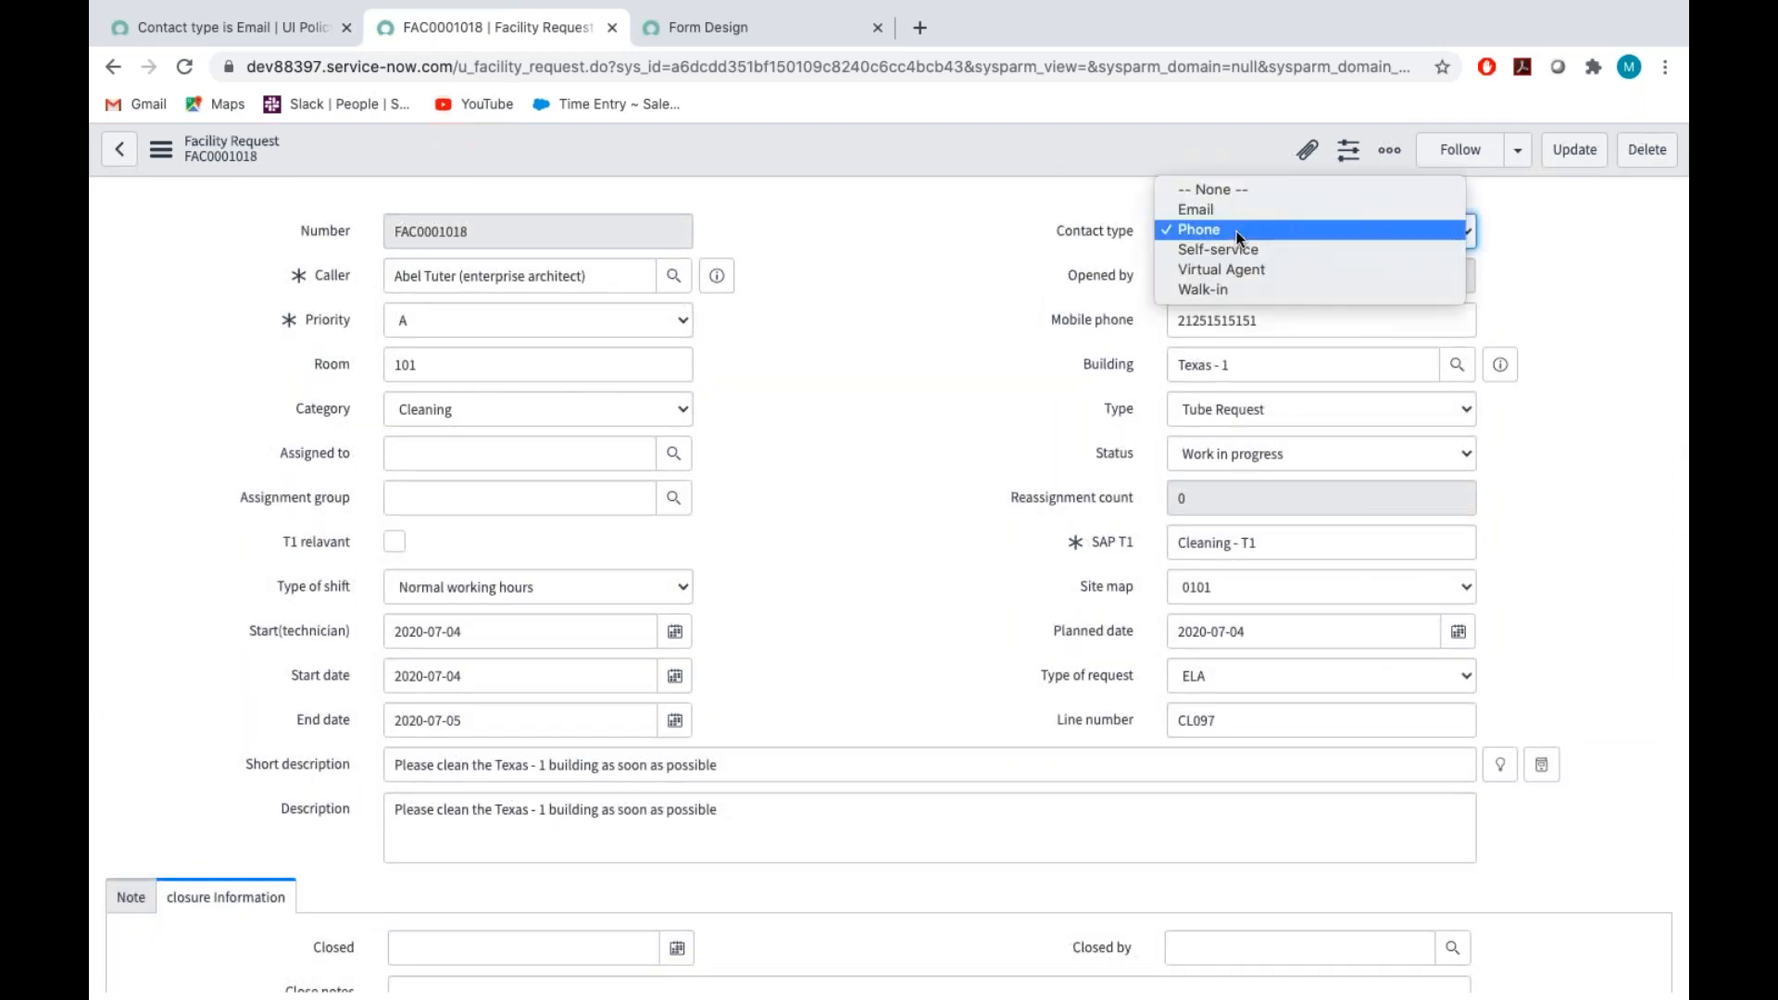
click(1228, 210)
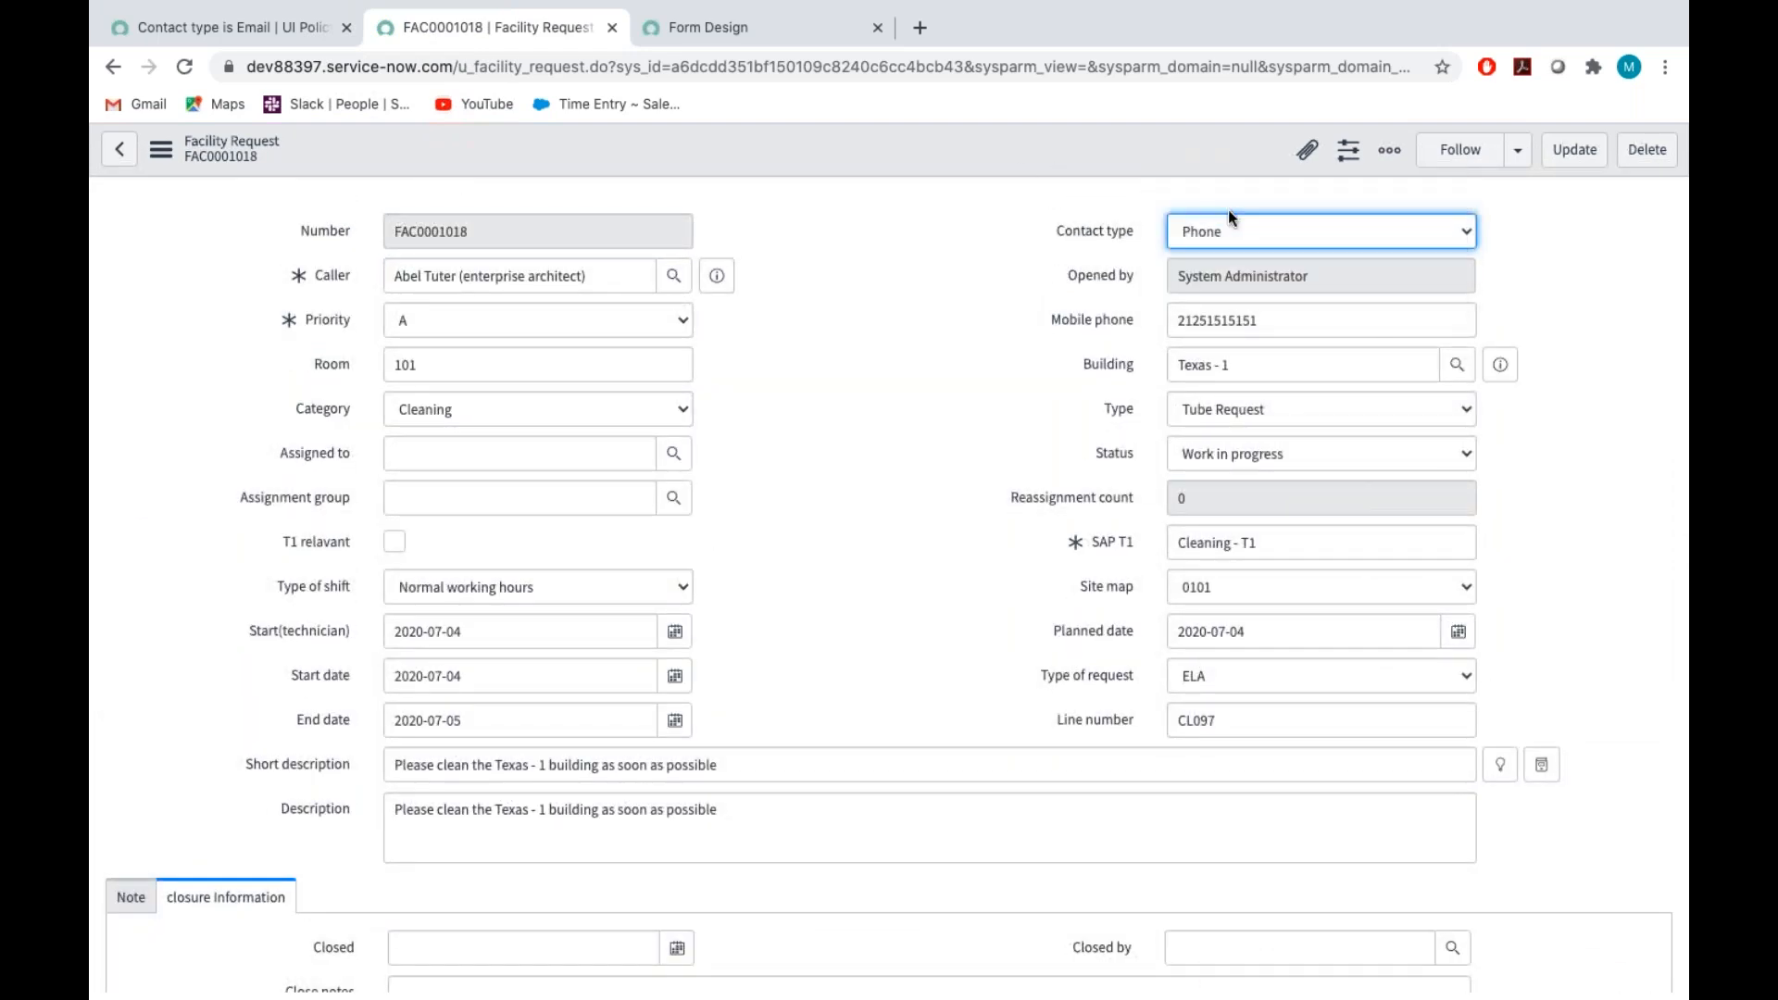
click(161, 150)
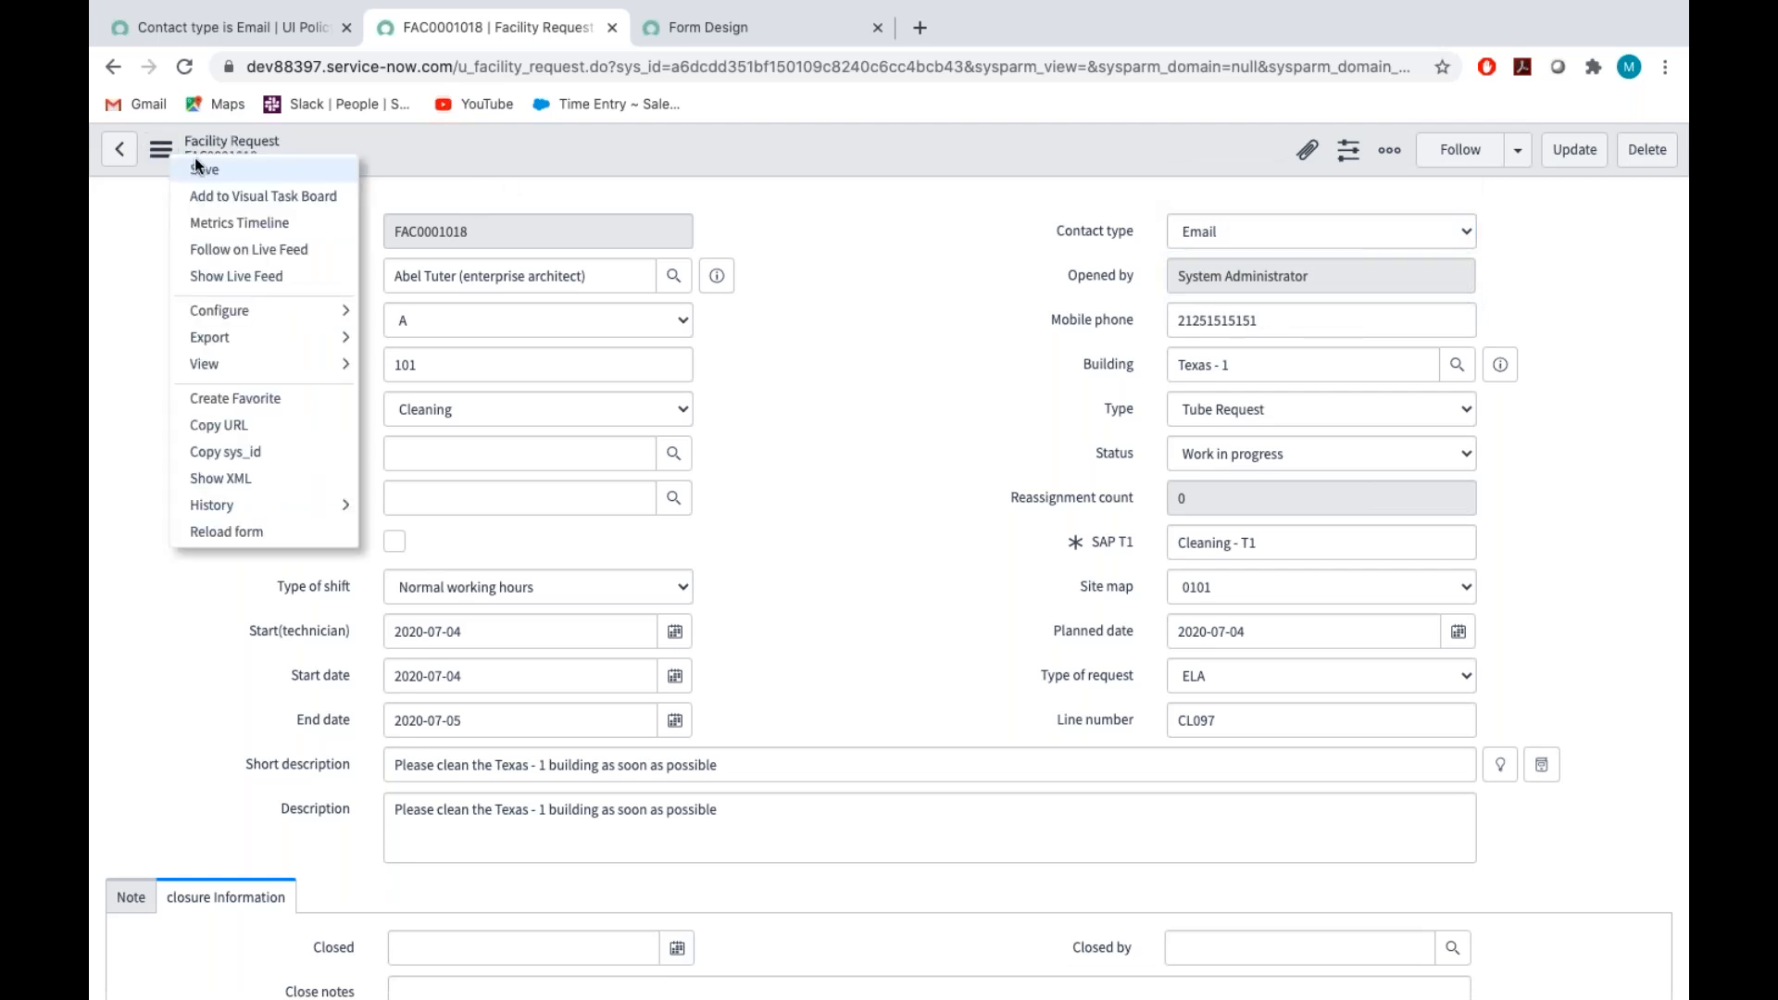
click(205, 168)
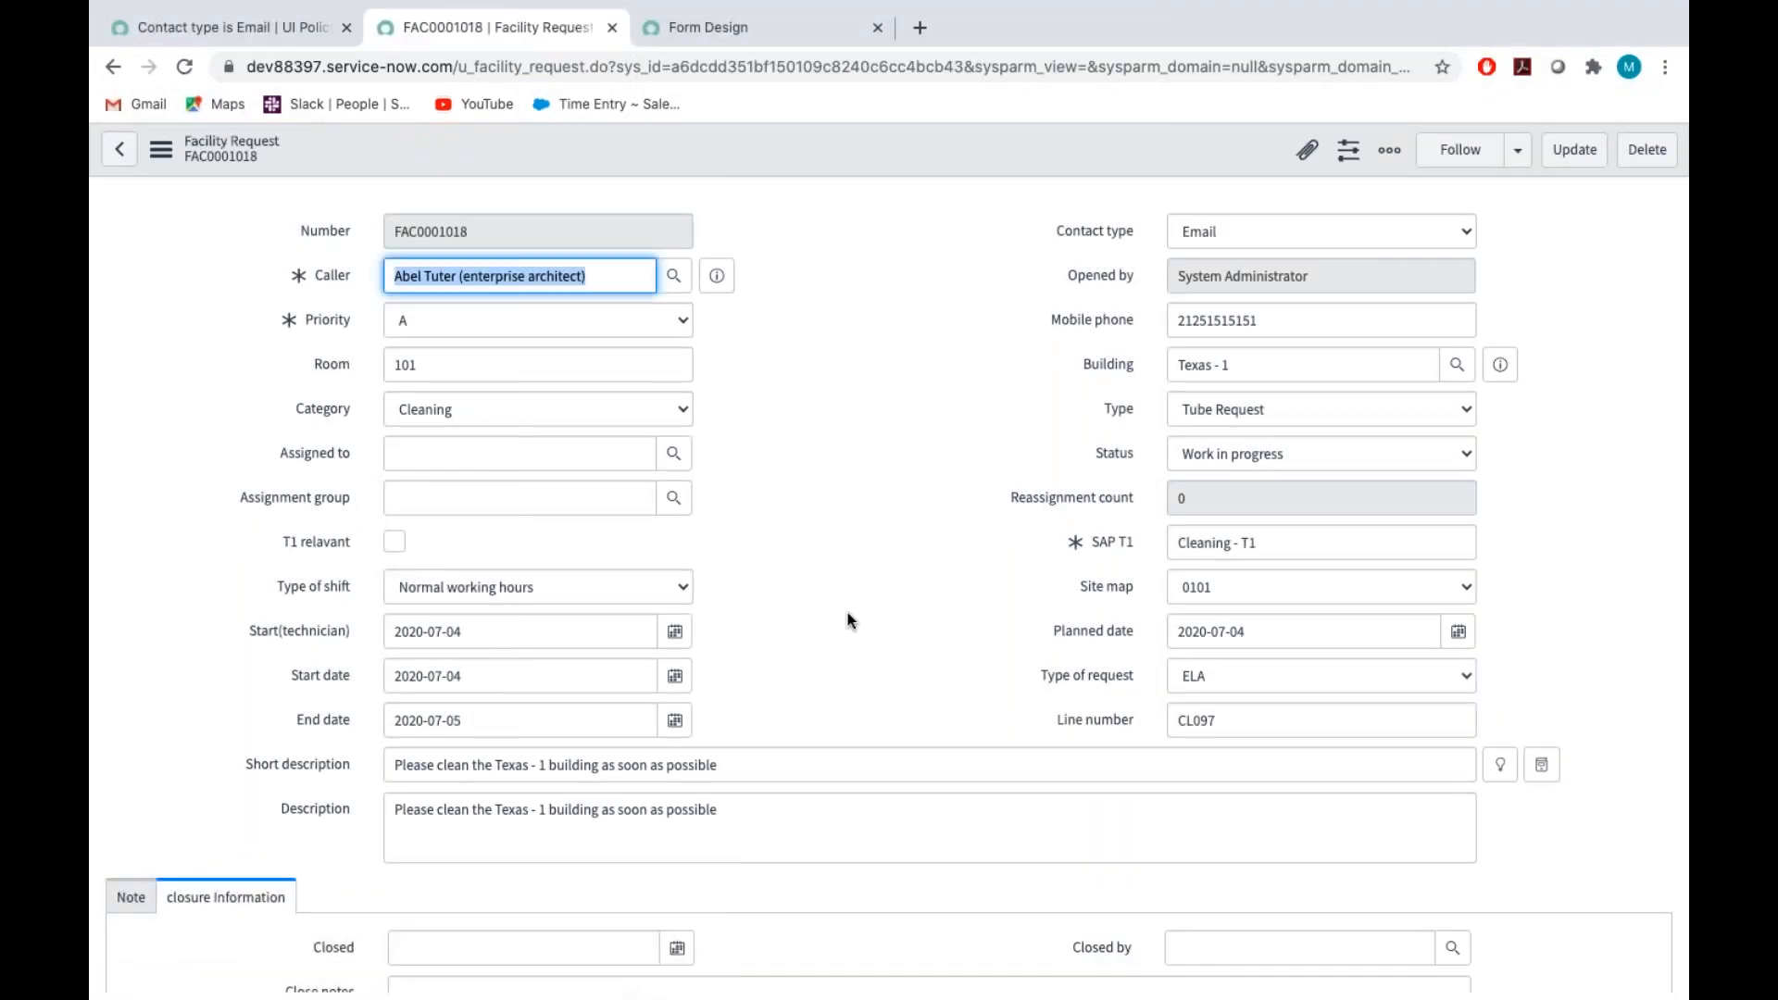
Check the related lists beneath the saved facility request and show the Attachments list
scroll(848, 613, down, 2)
scroll(848, 613, down, 4)
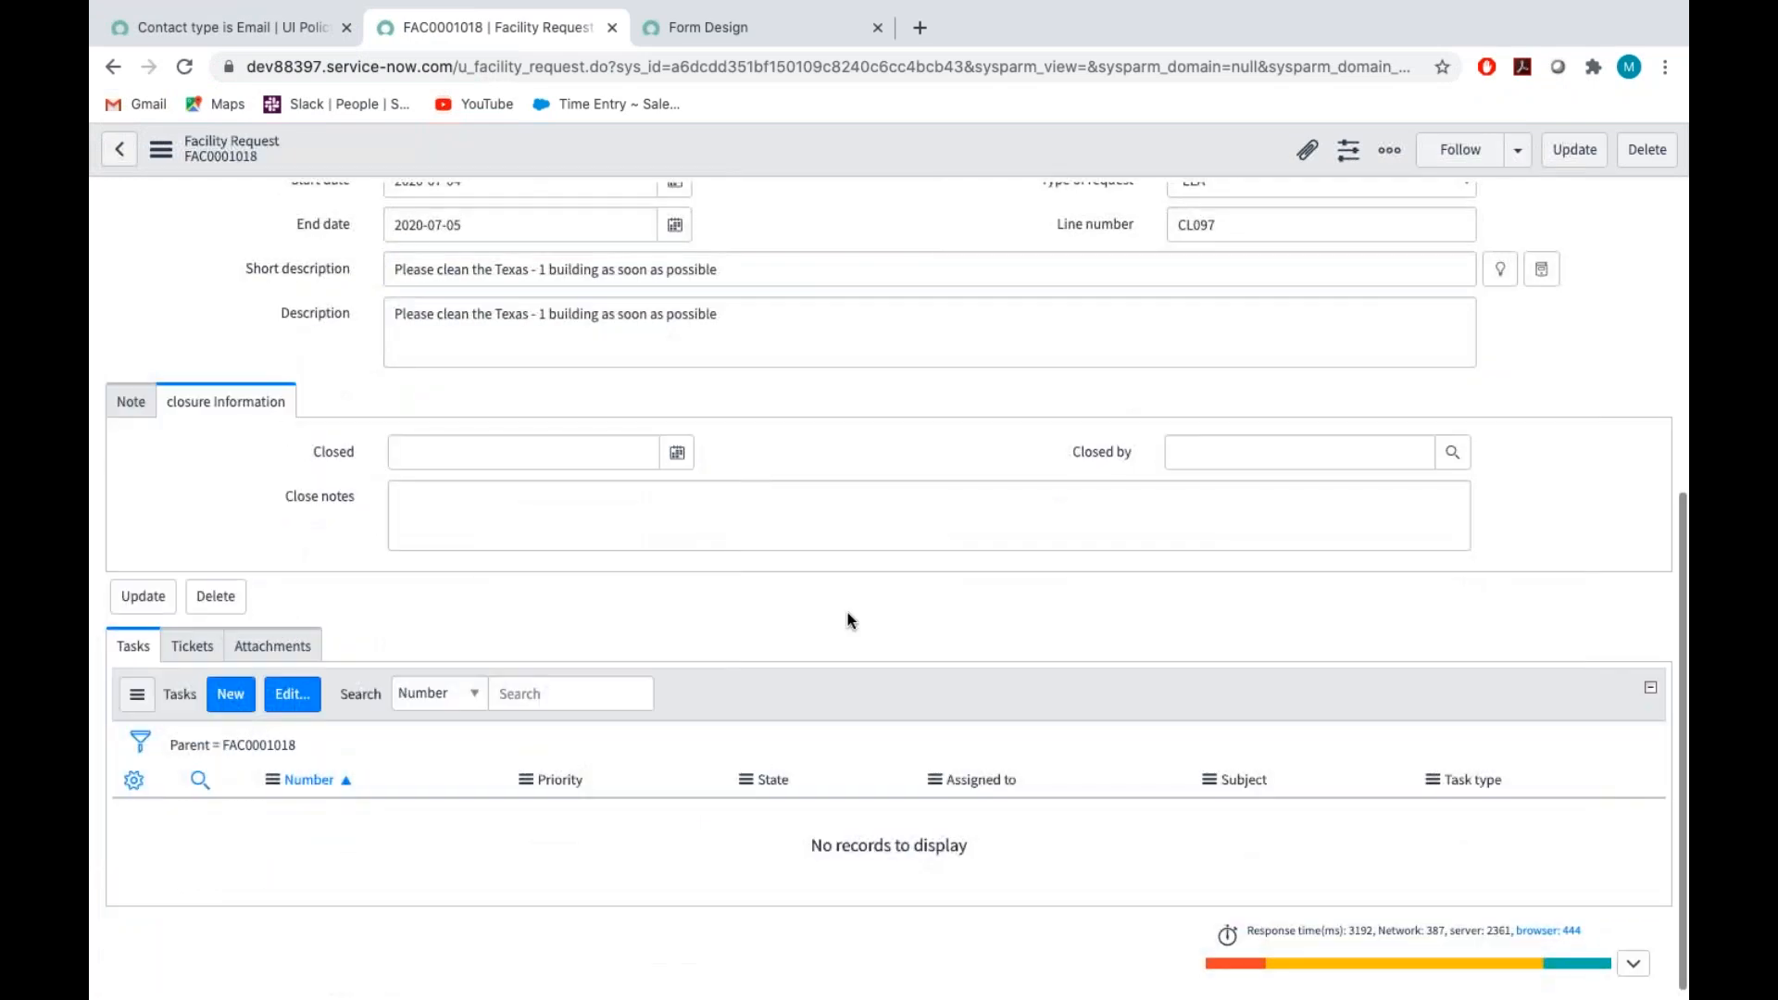
click(264, 650)
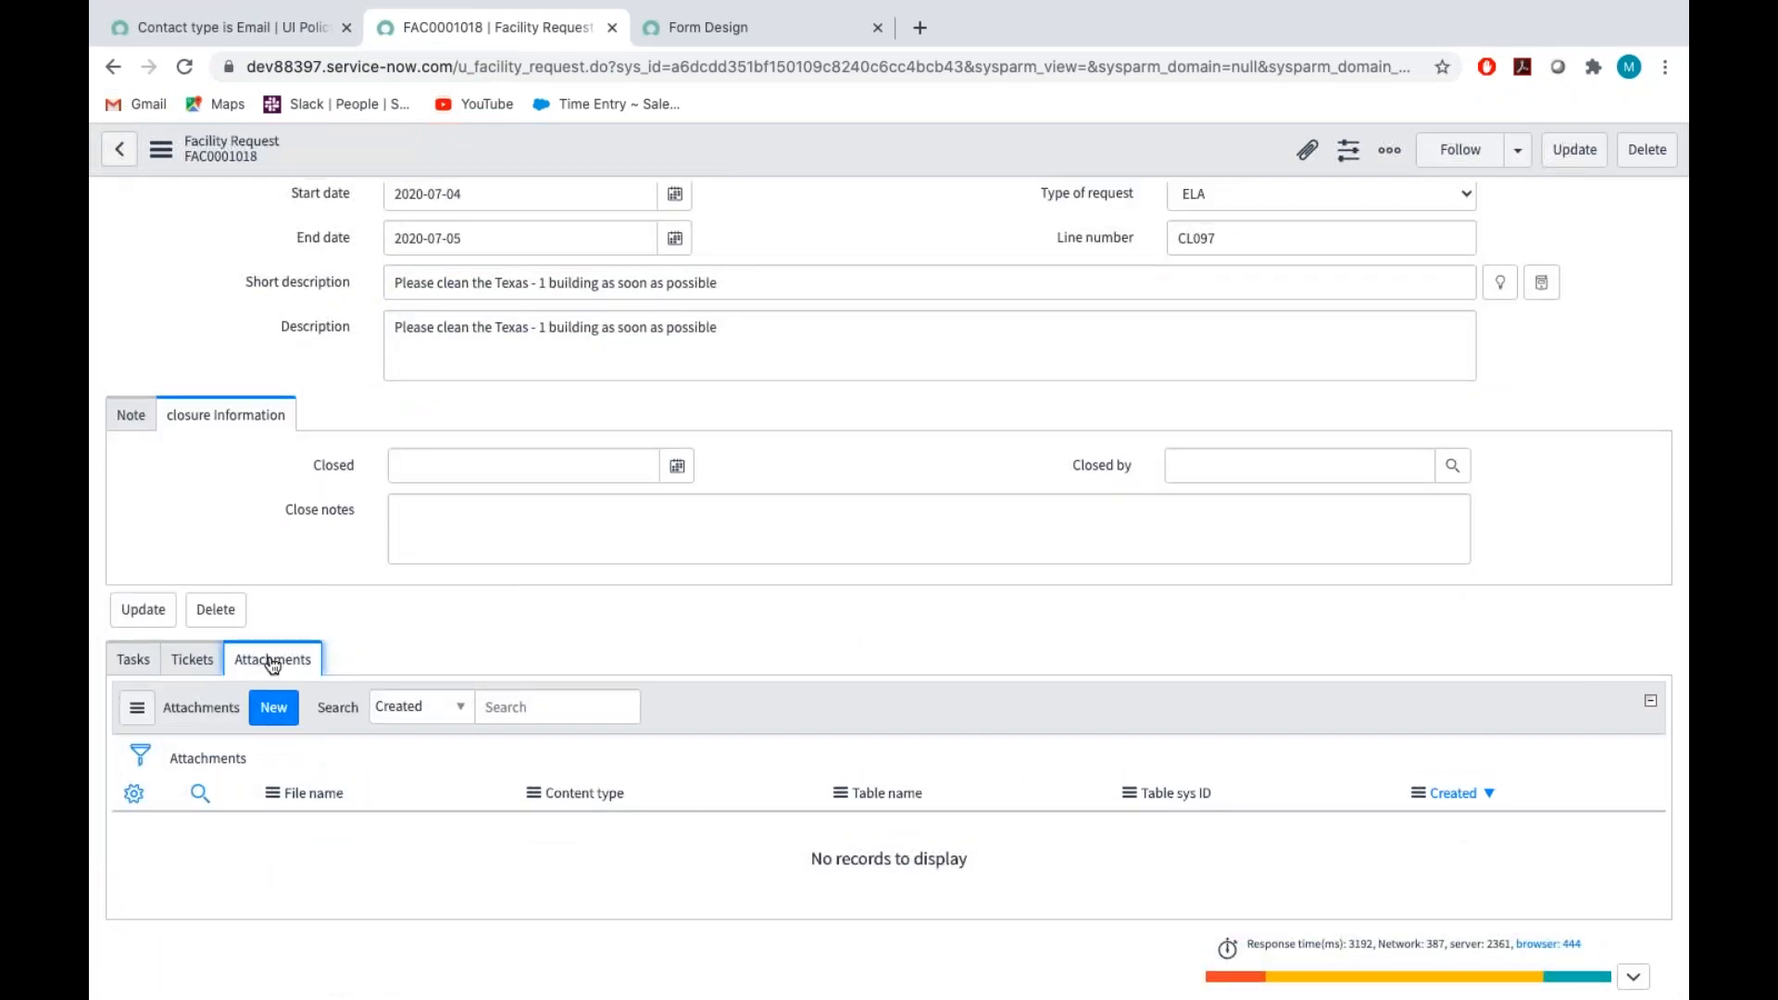
scroll(777, 582, up, 5)
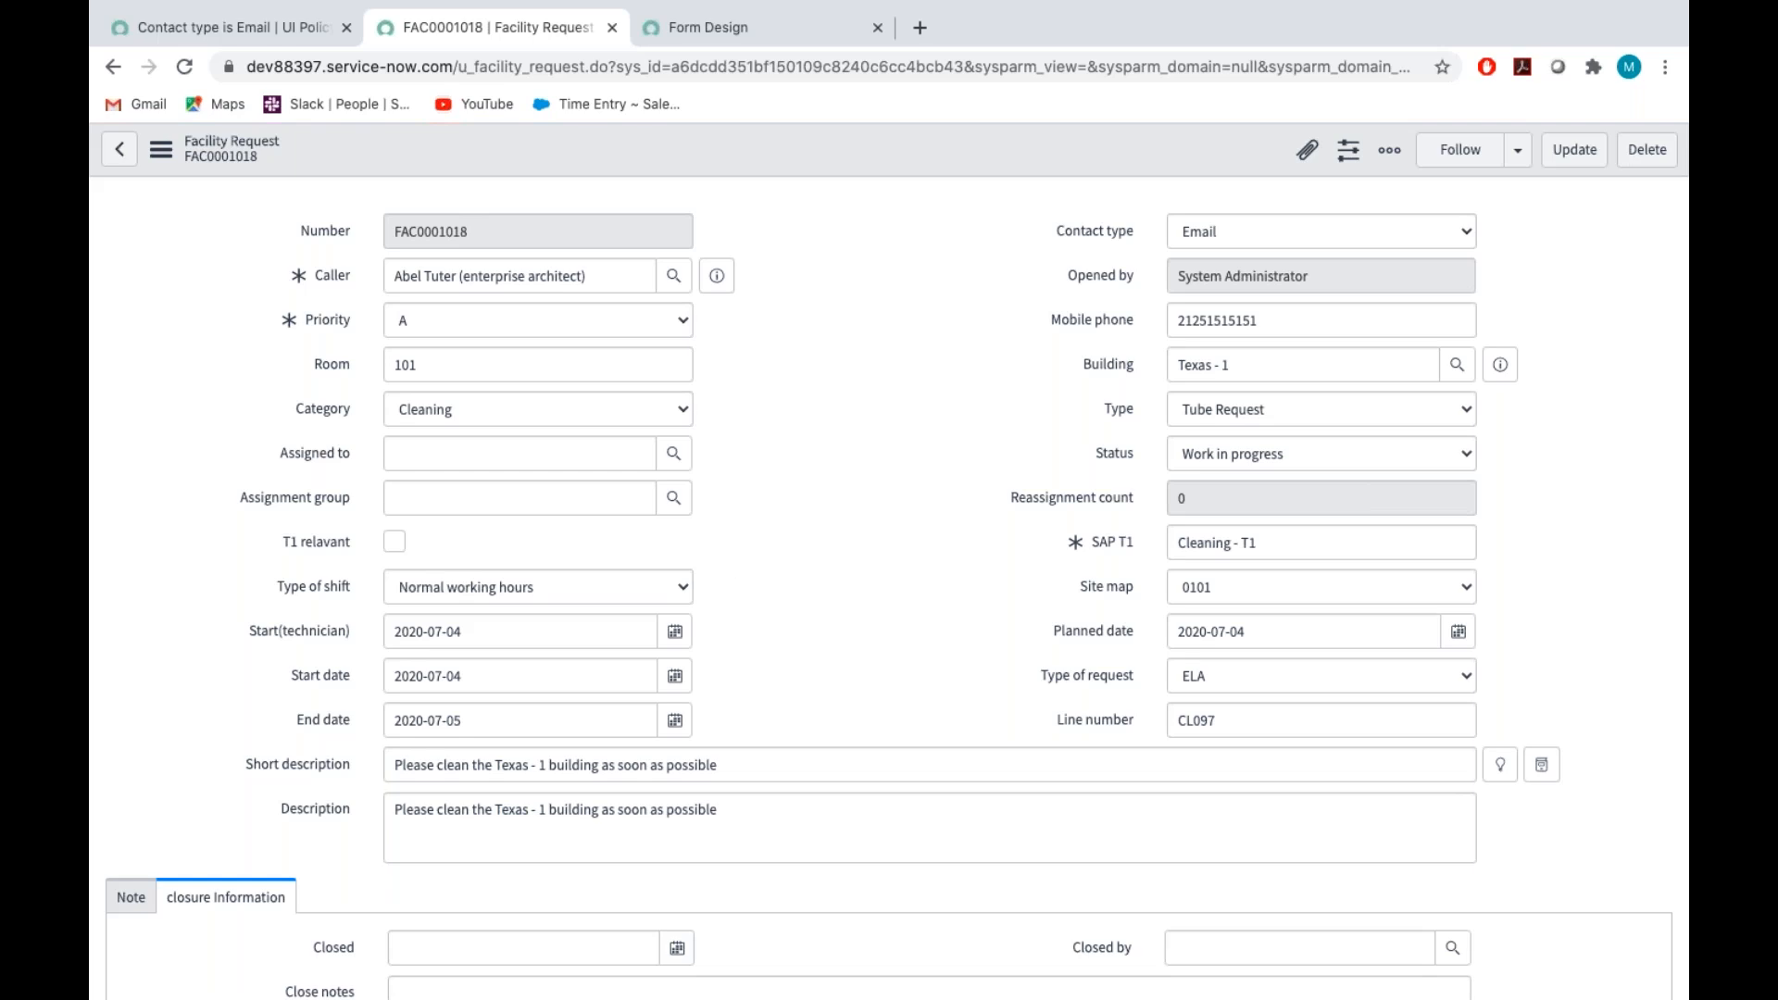
Review the "Contact type is Email" UI policy and return to the facility request form
click(209, 33)
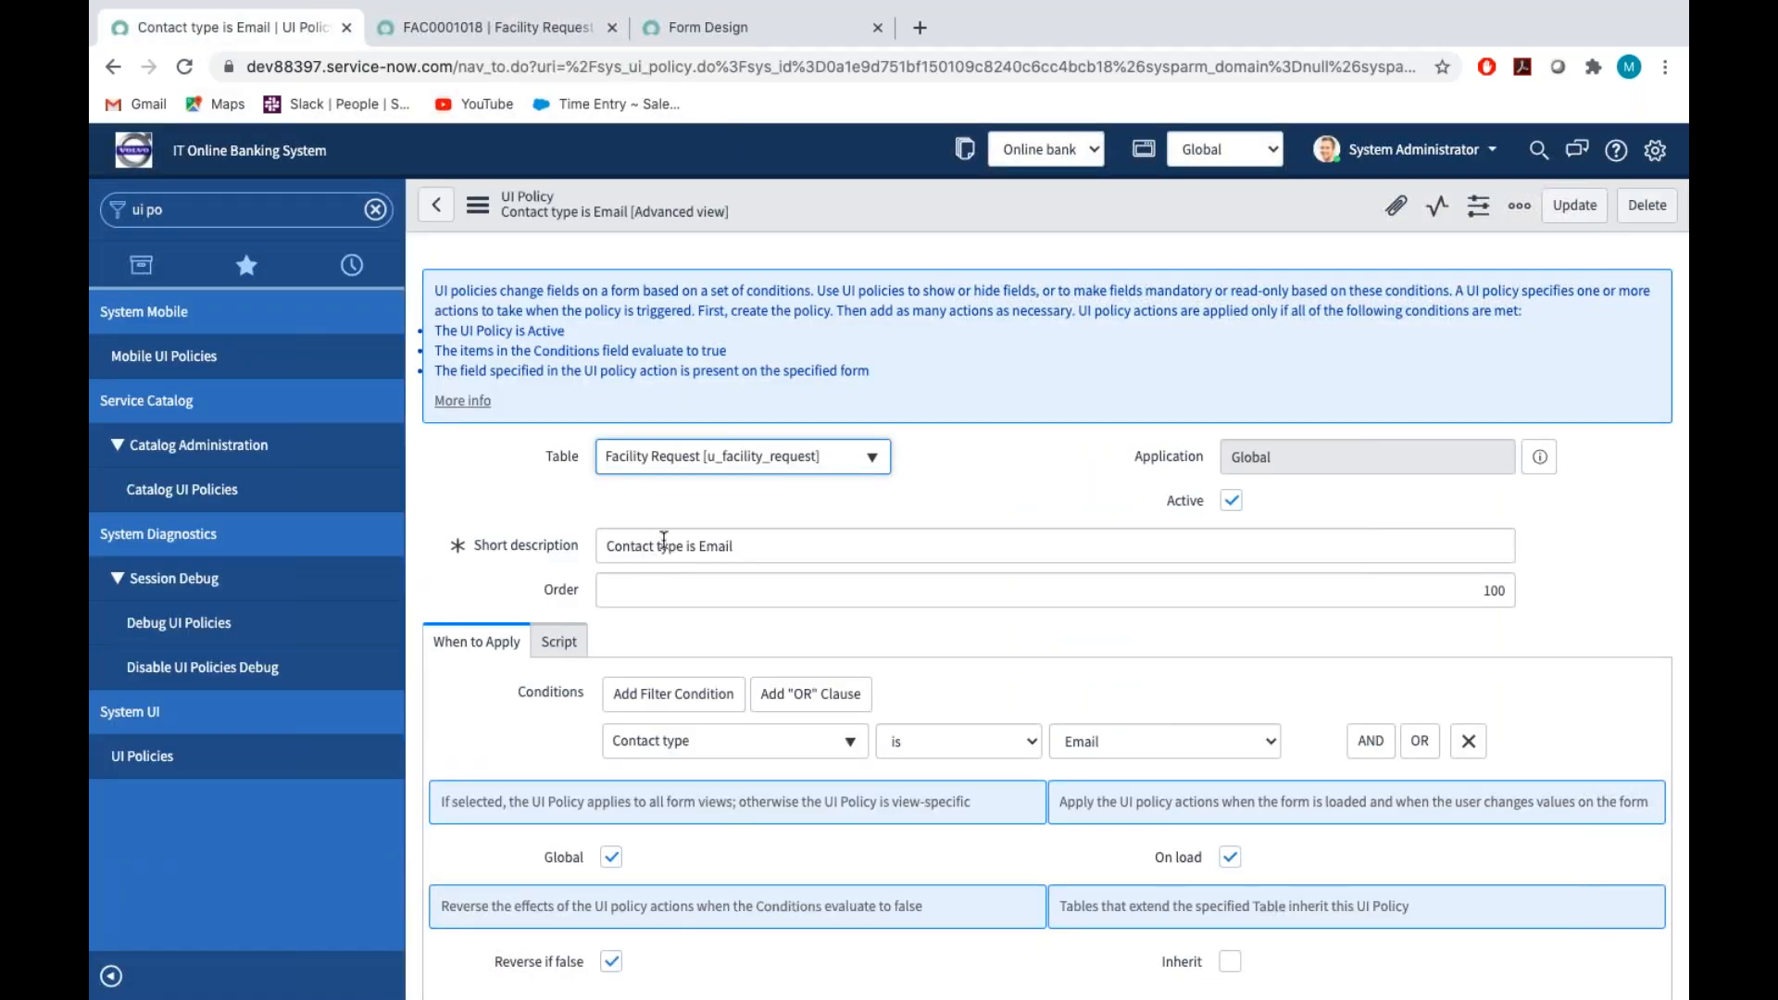
click(504, 36)
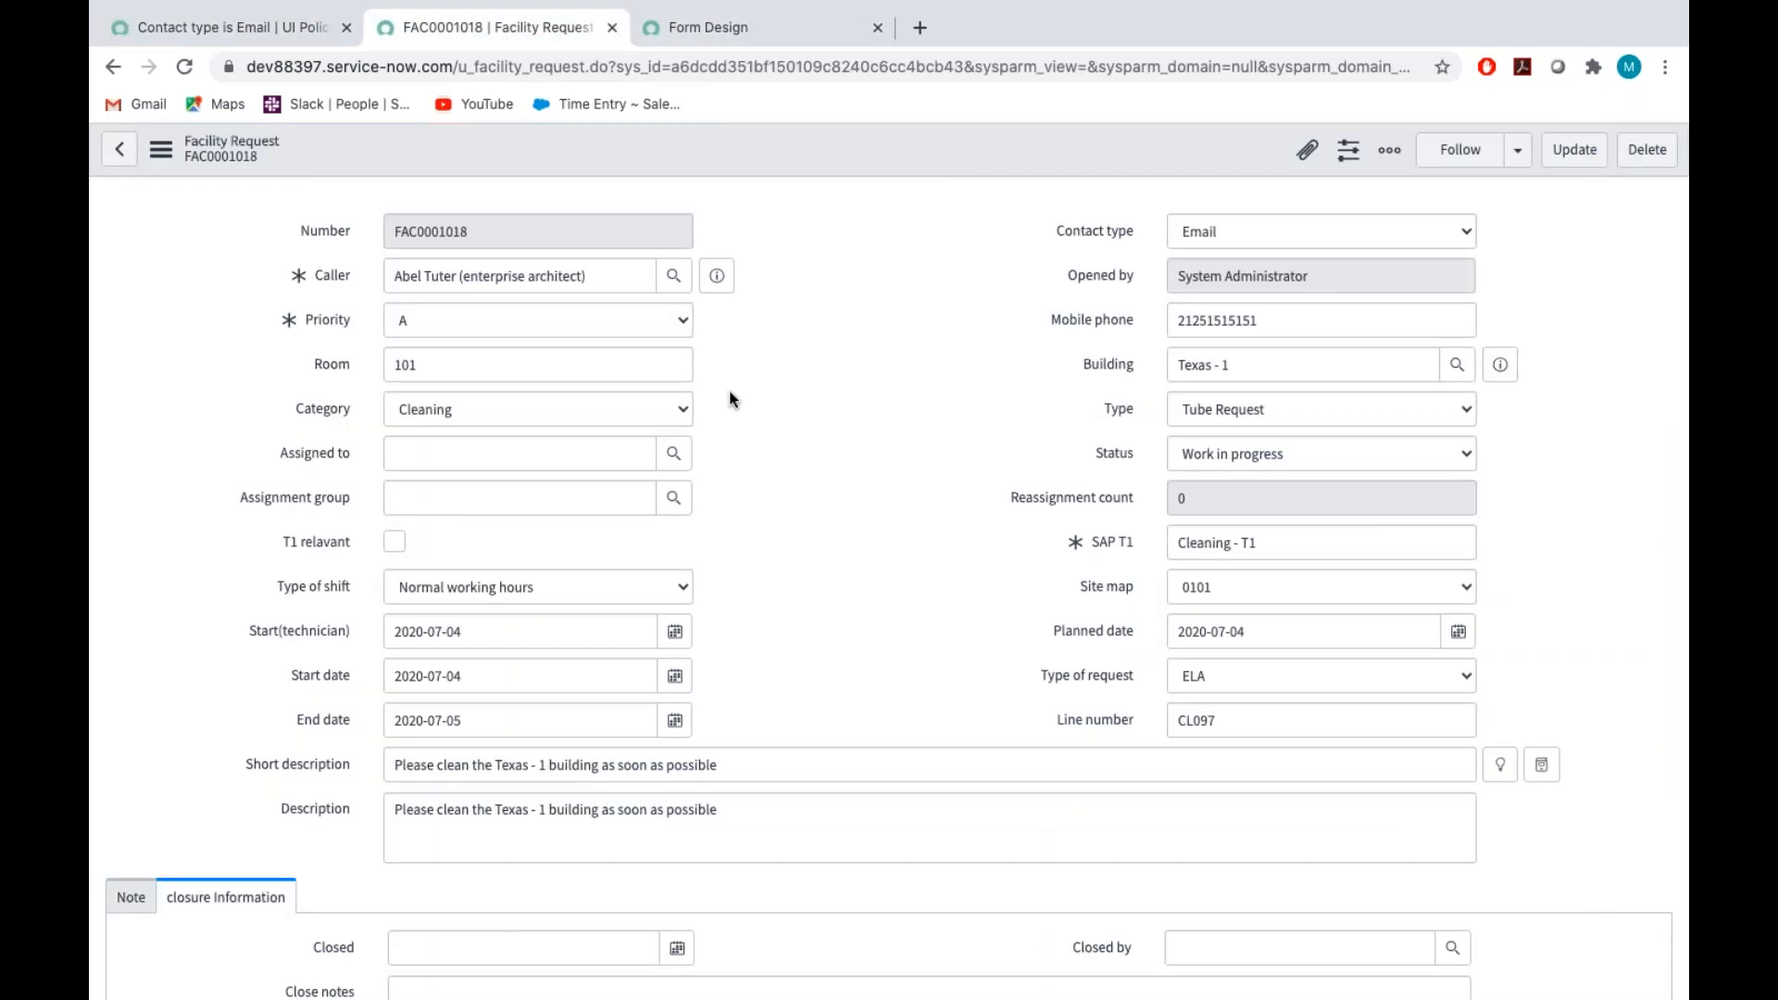
scroll(731, 398, down, 2)
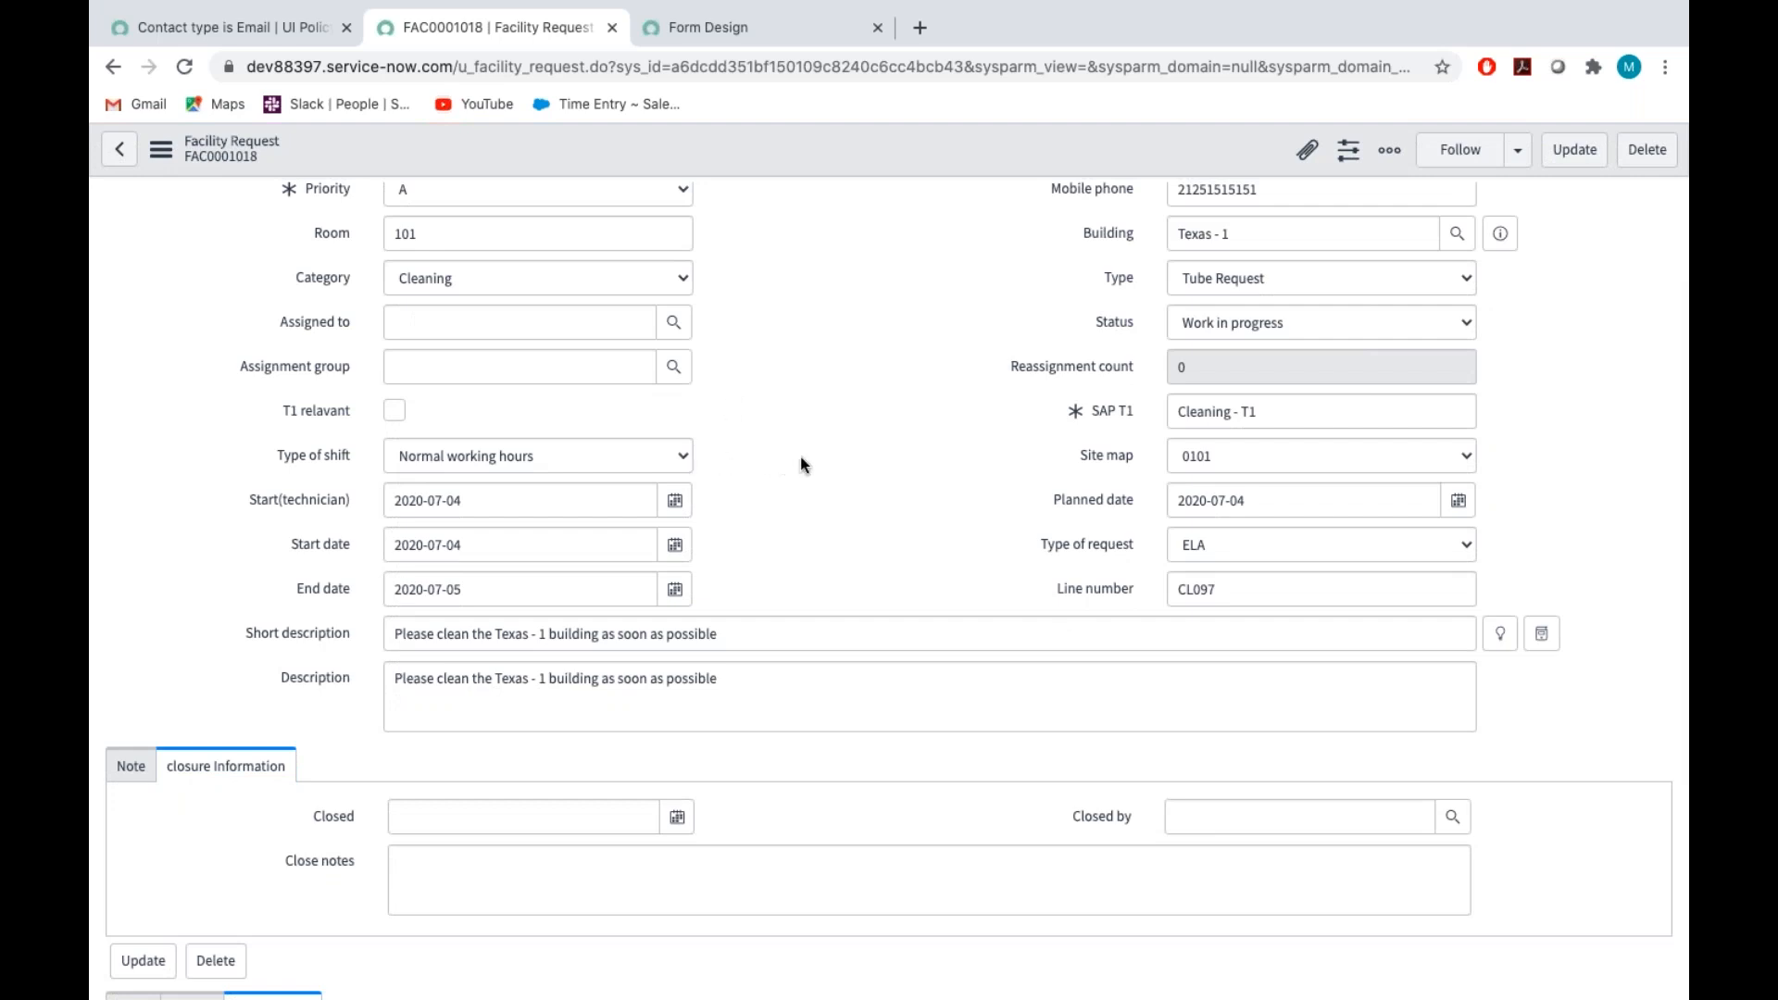
Examine the Type field's choices and the Type of request field on the facility request form
scroll(1005, 483, up, 1)
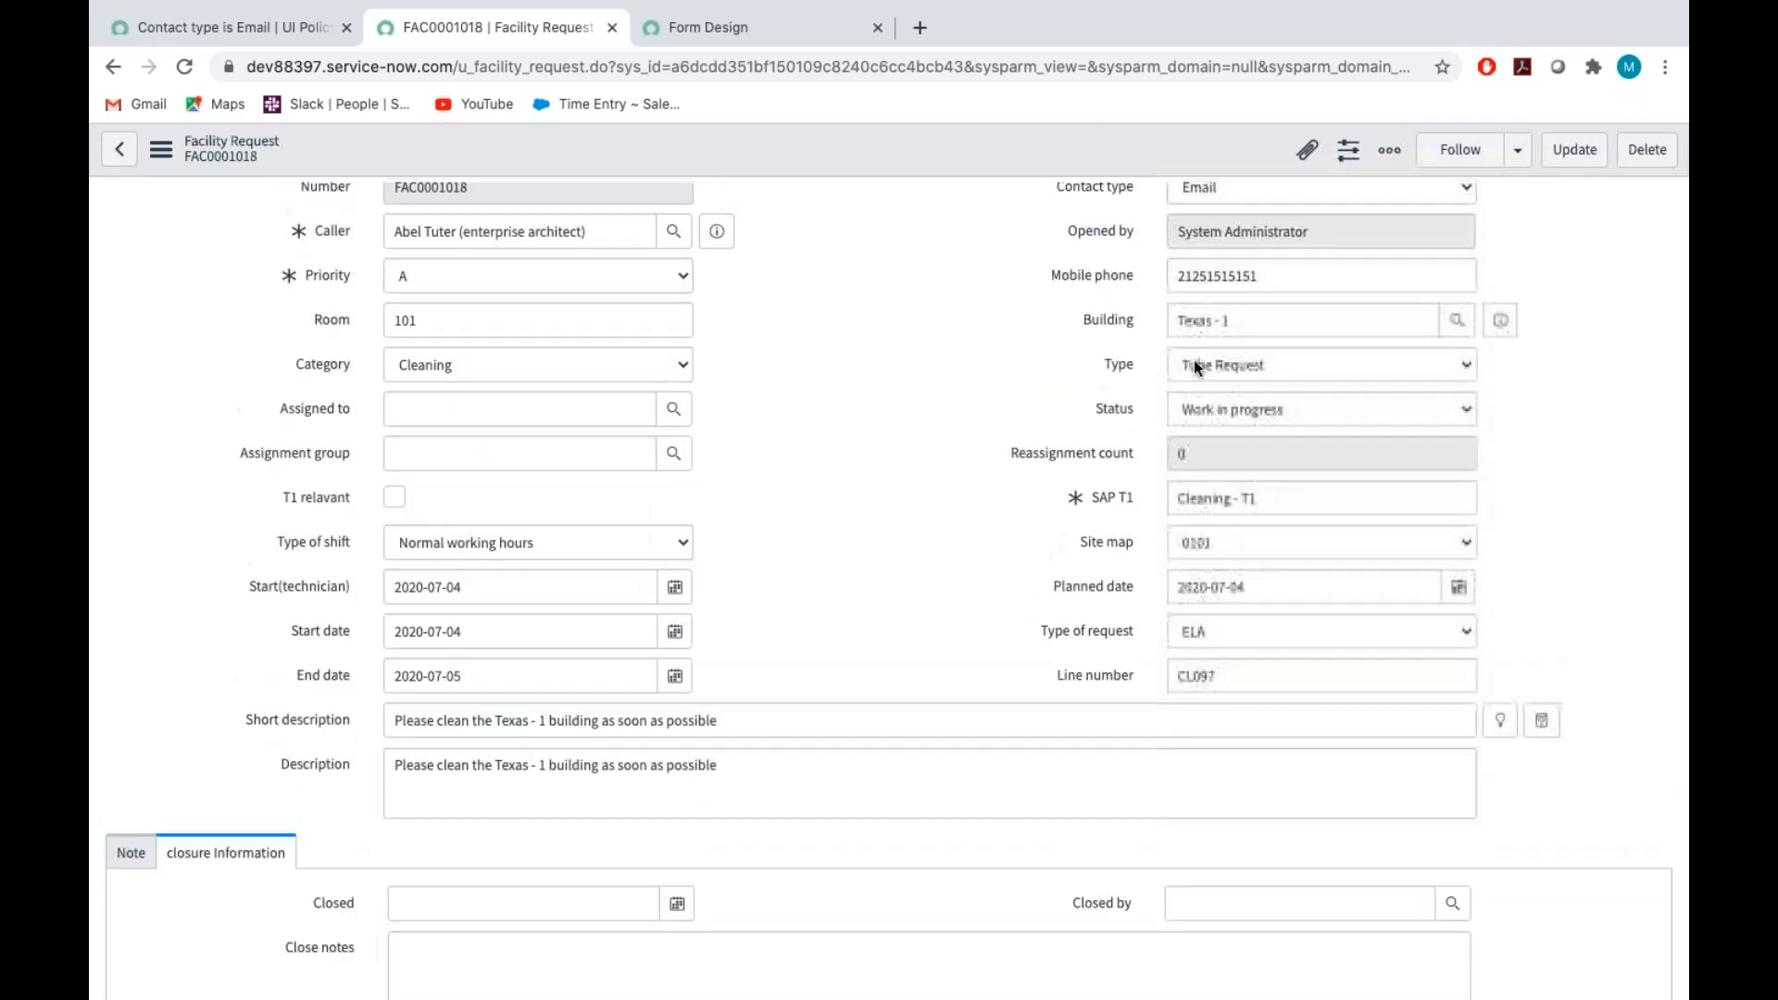
click(1195, 364)
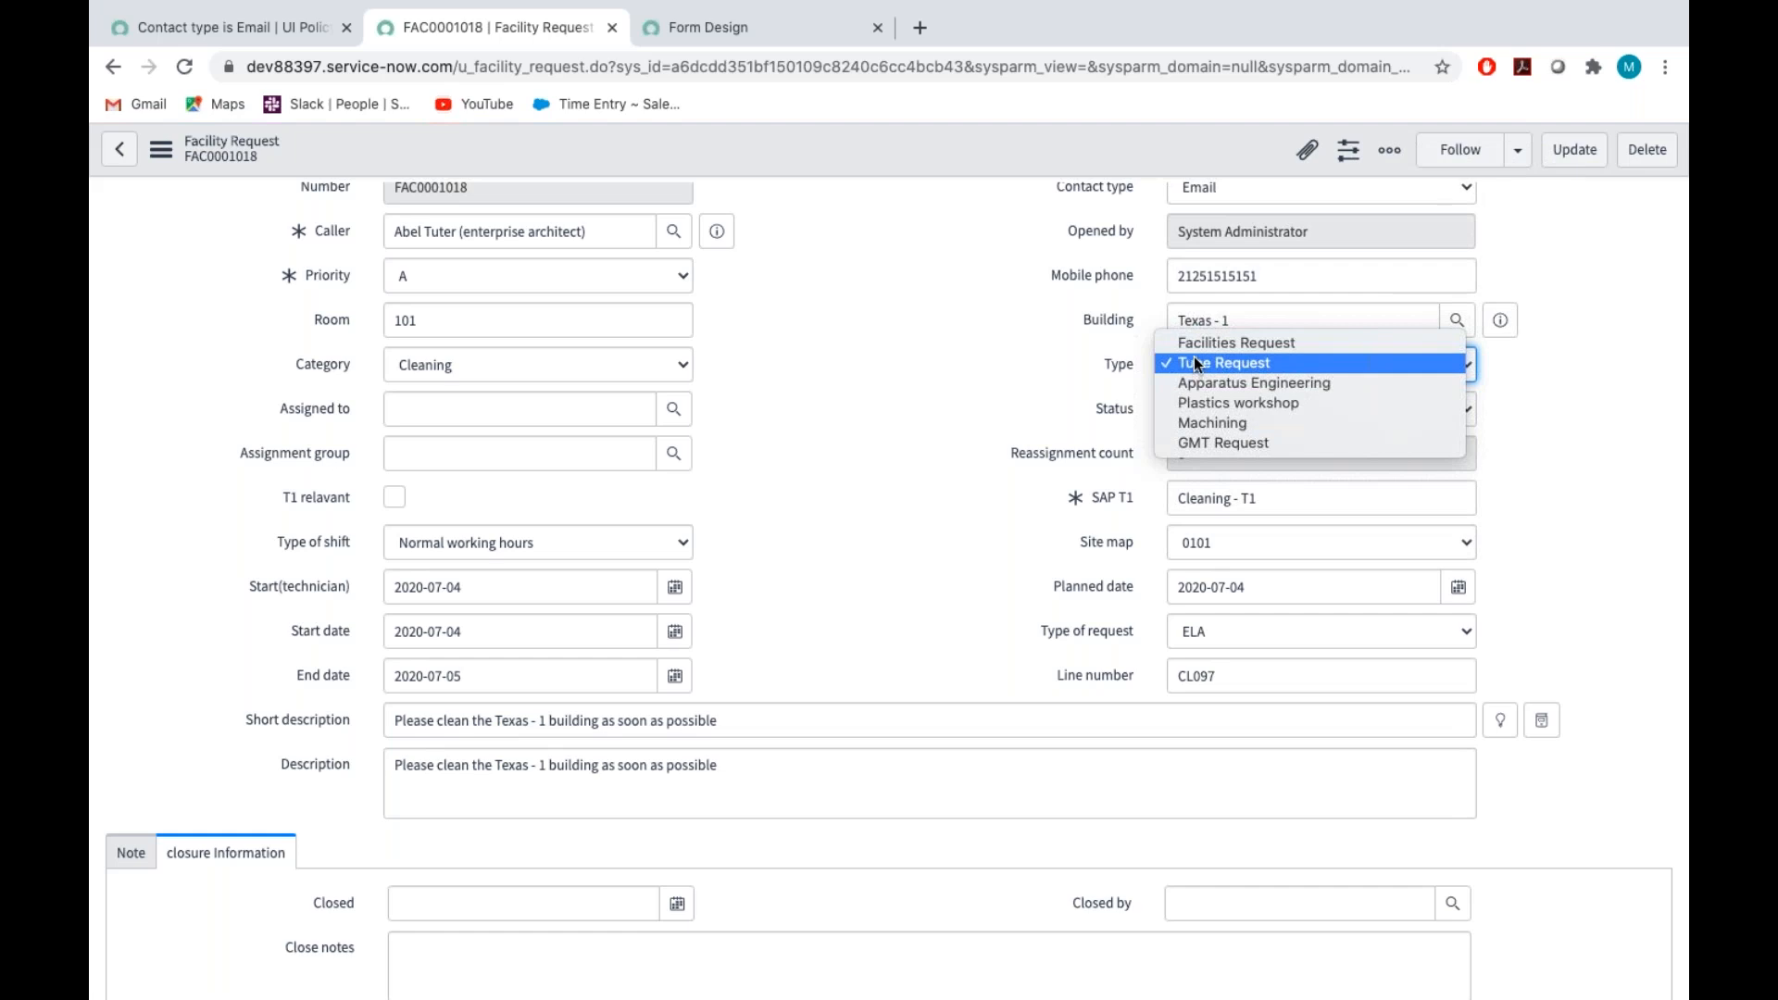
click(937, 612)
click(1078, 653)
click(1123, 370)
triple_click(1070, 636)
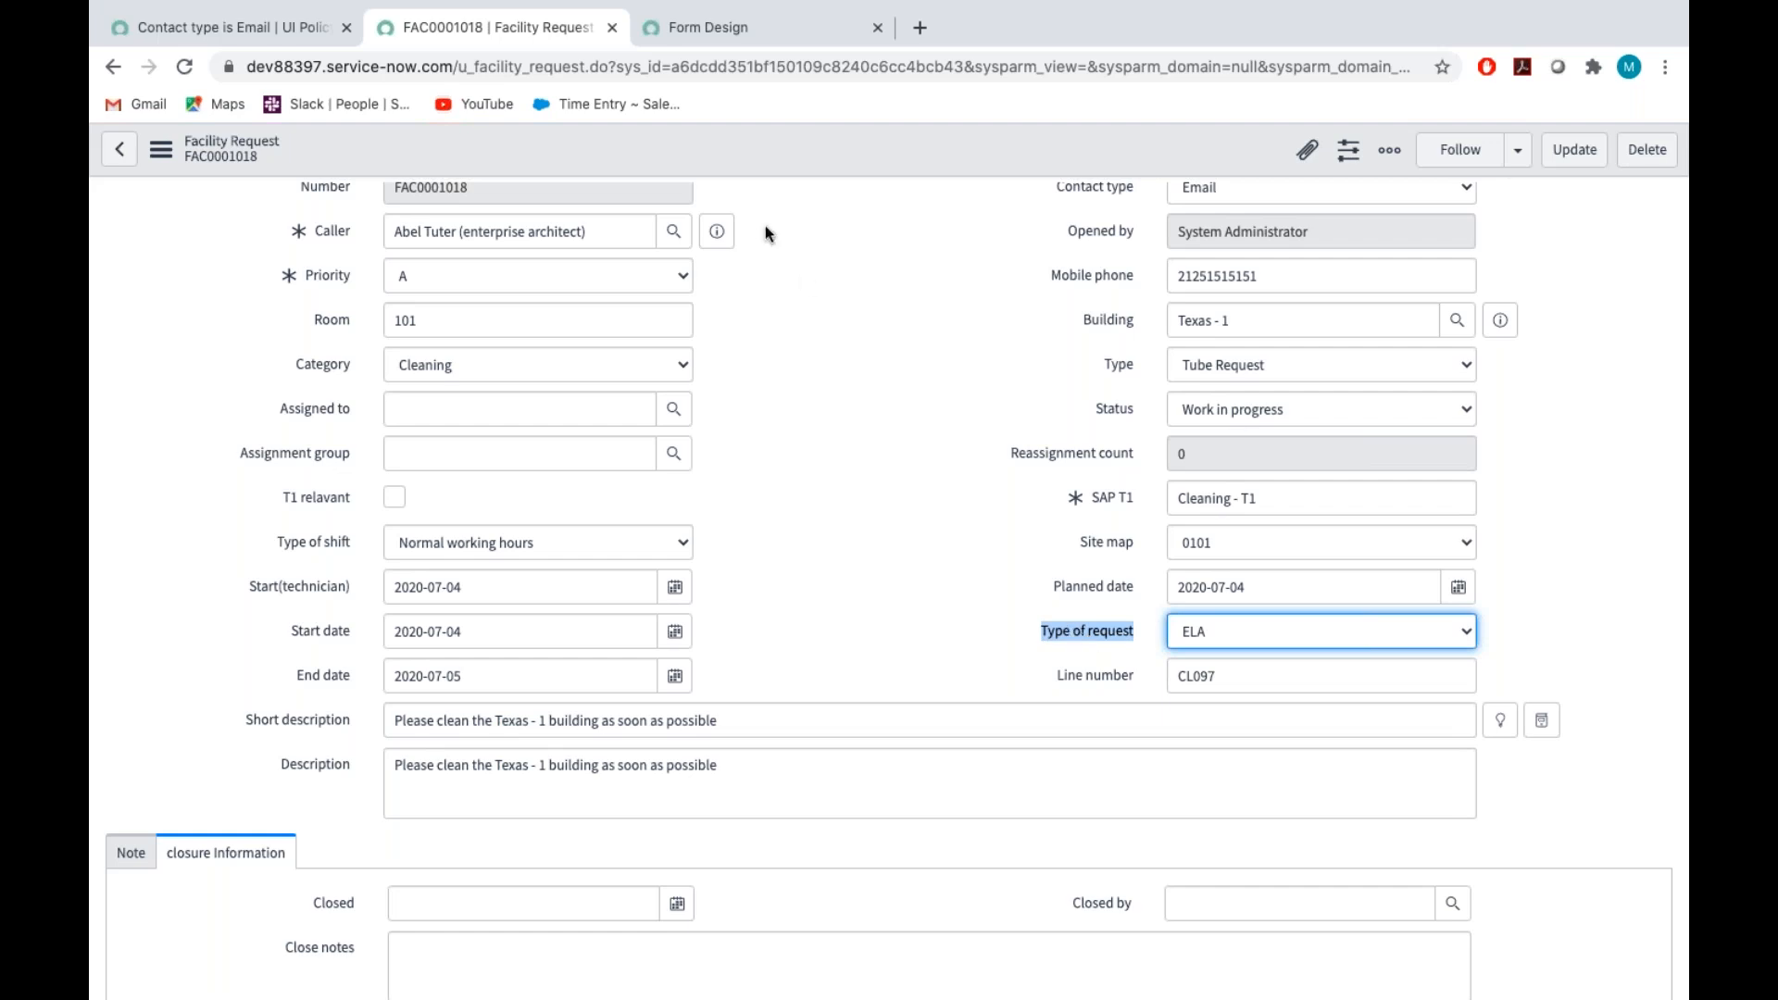
Create a new UI policy for the Facility Request [u_facility_request] table
click(254, 30)
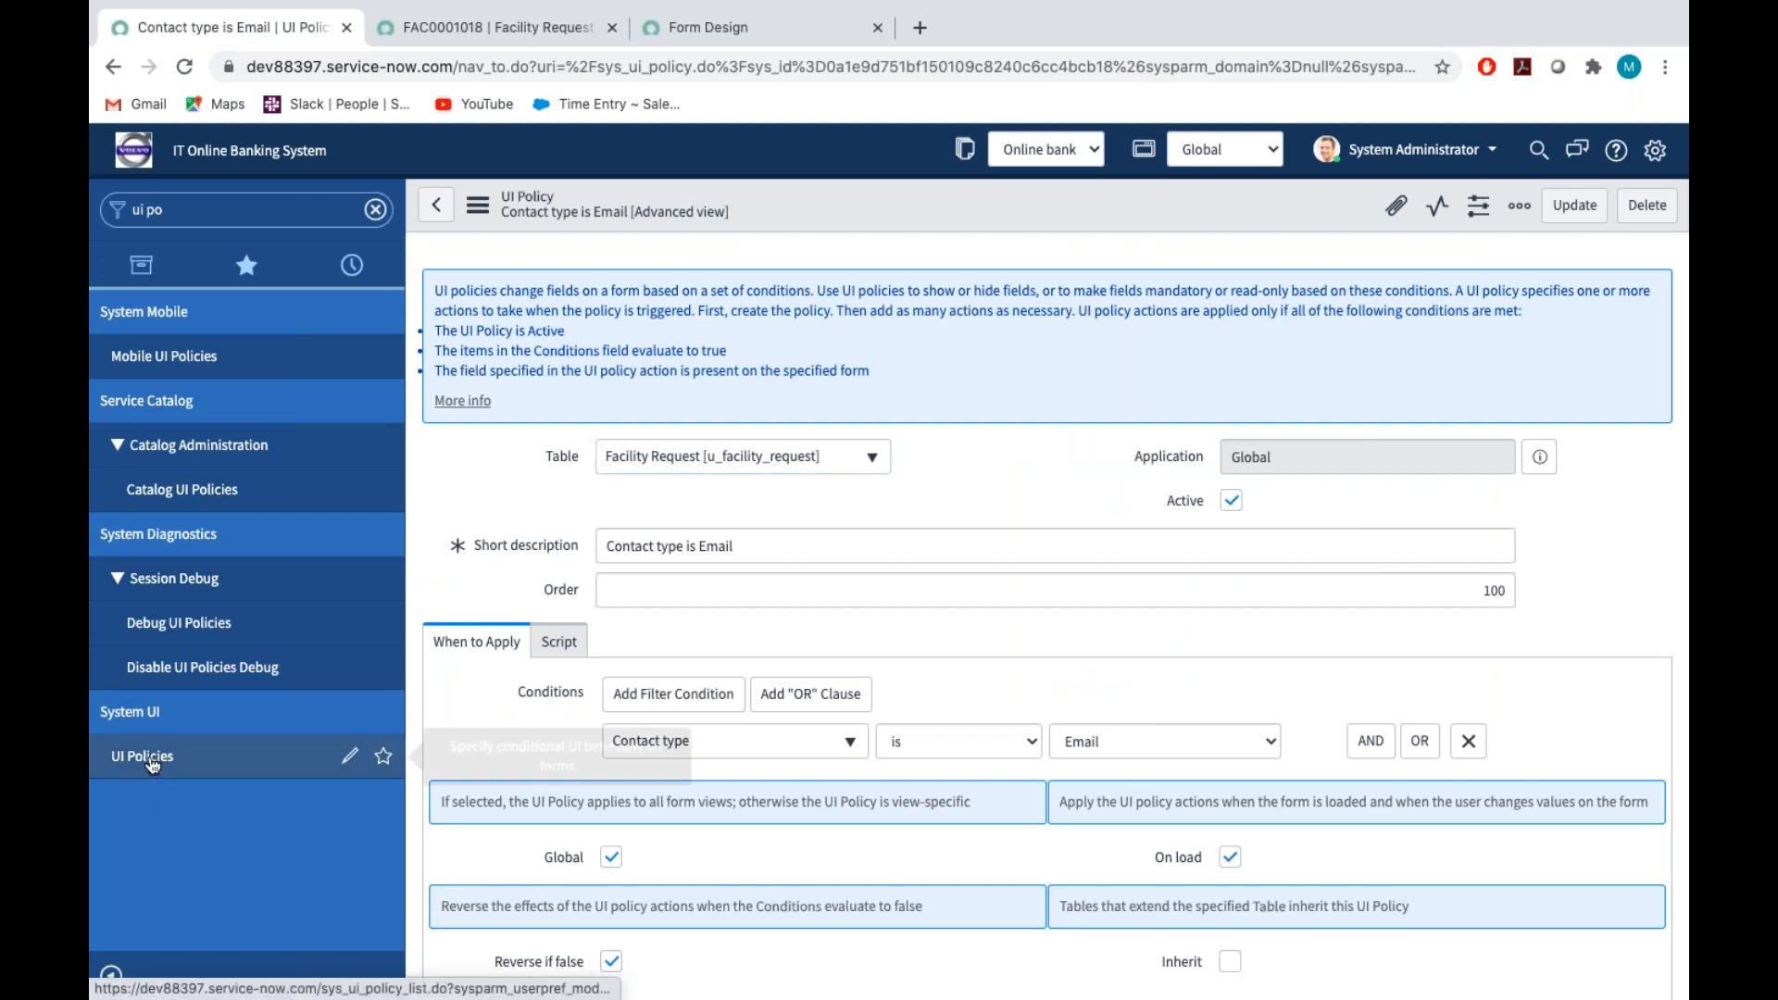
click(151, 759)
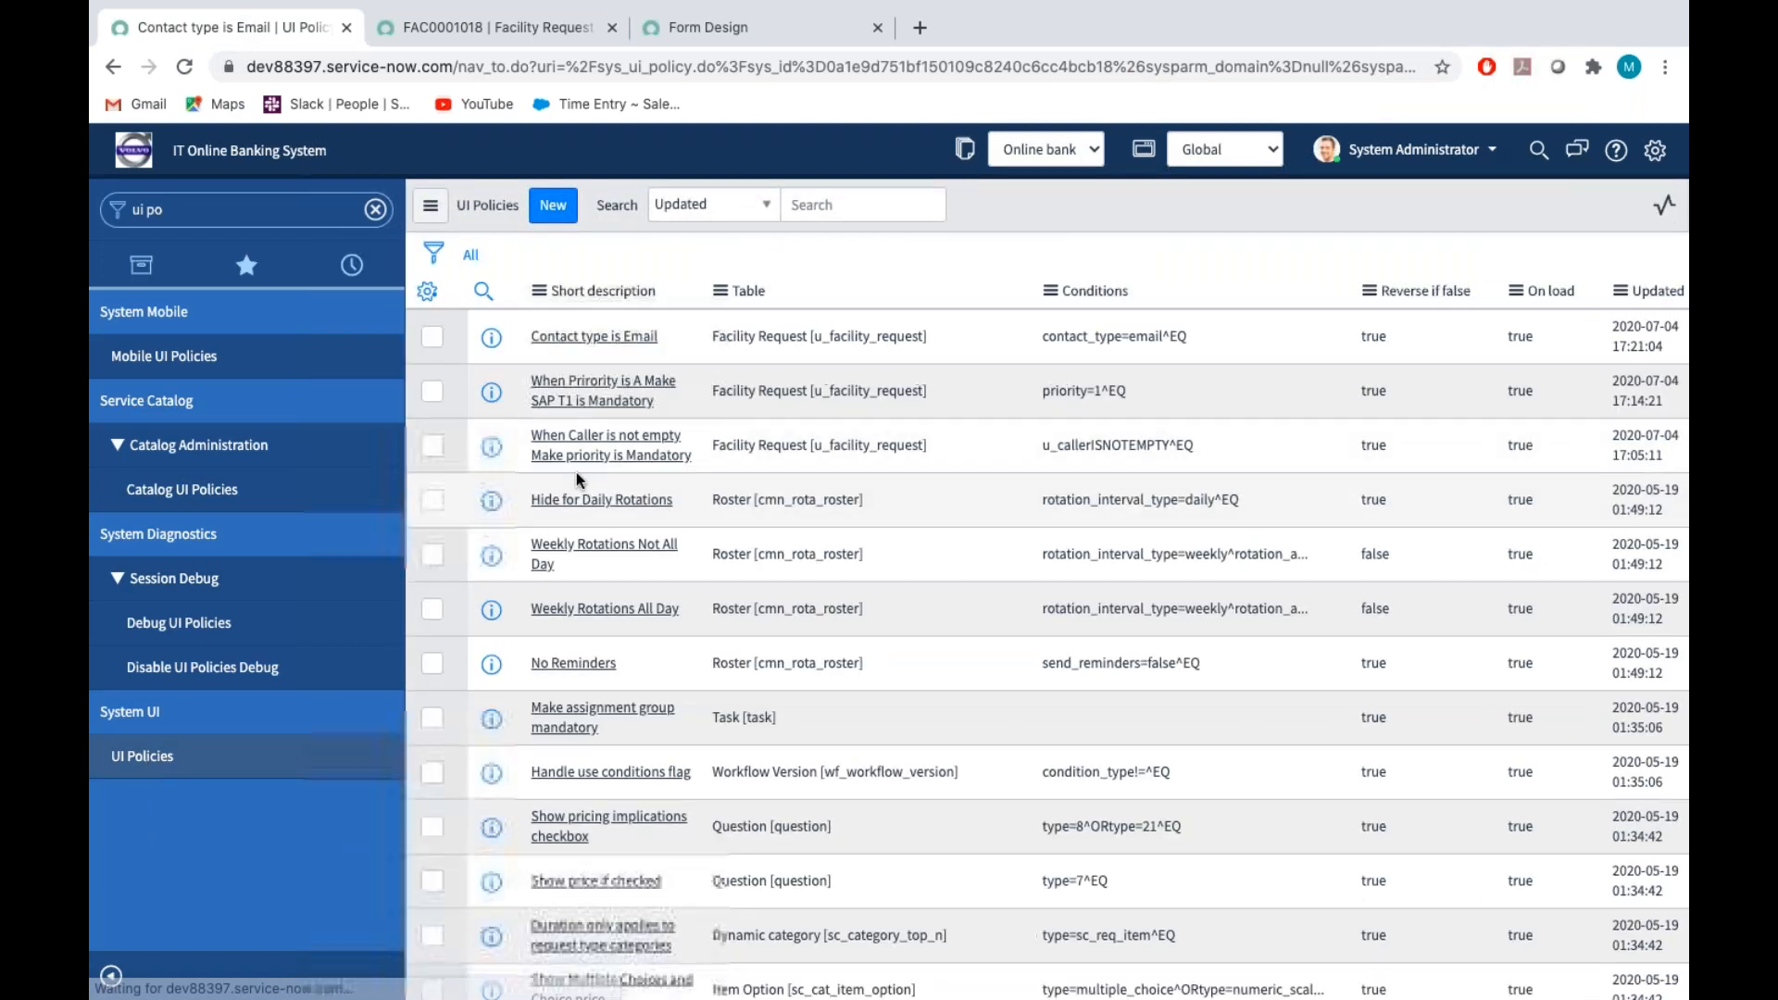
click(565, 214)
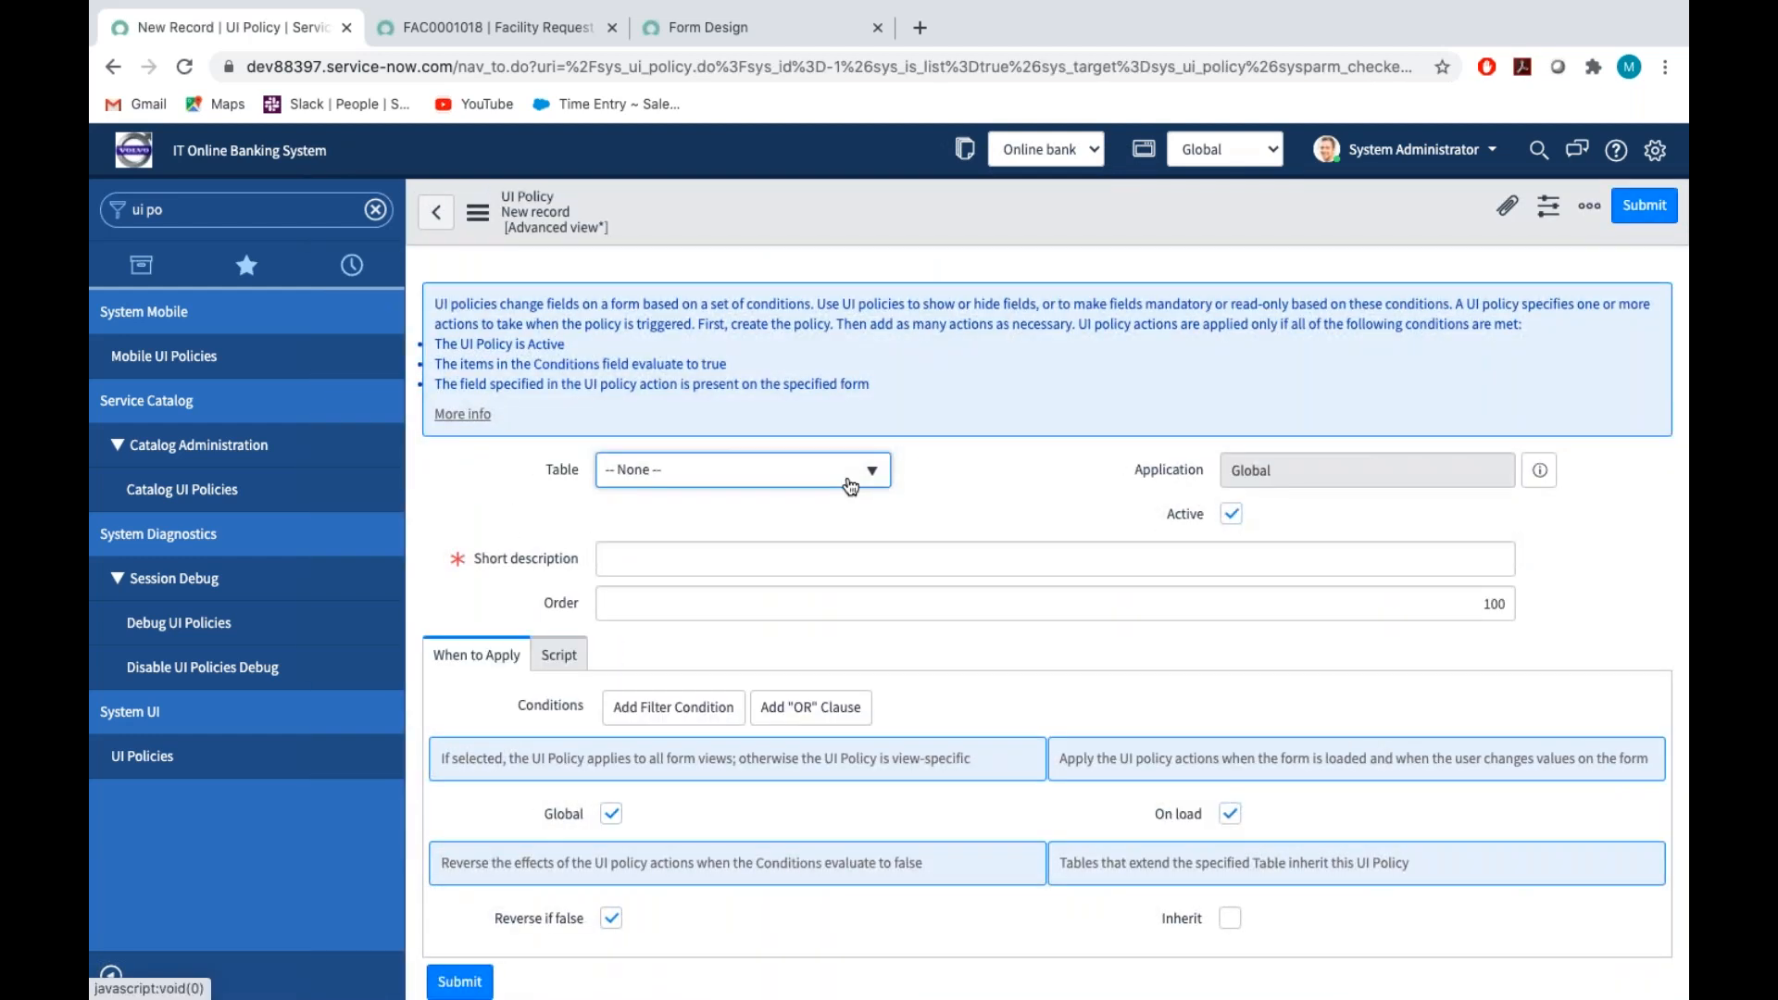
click(851, 487)
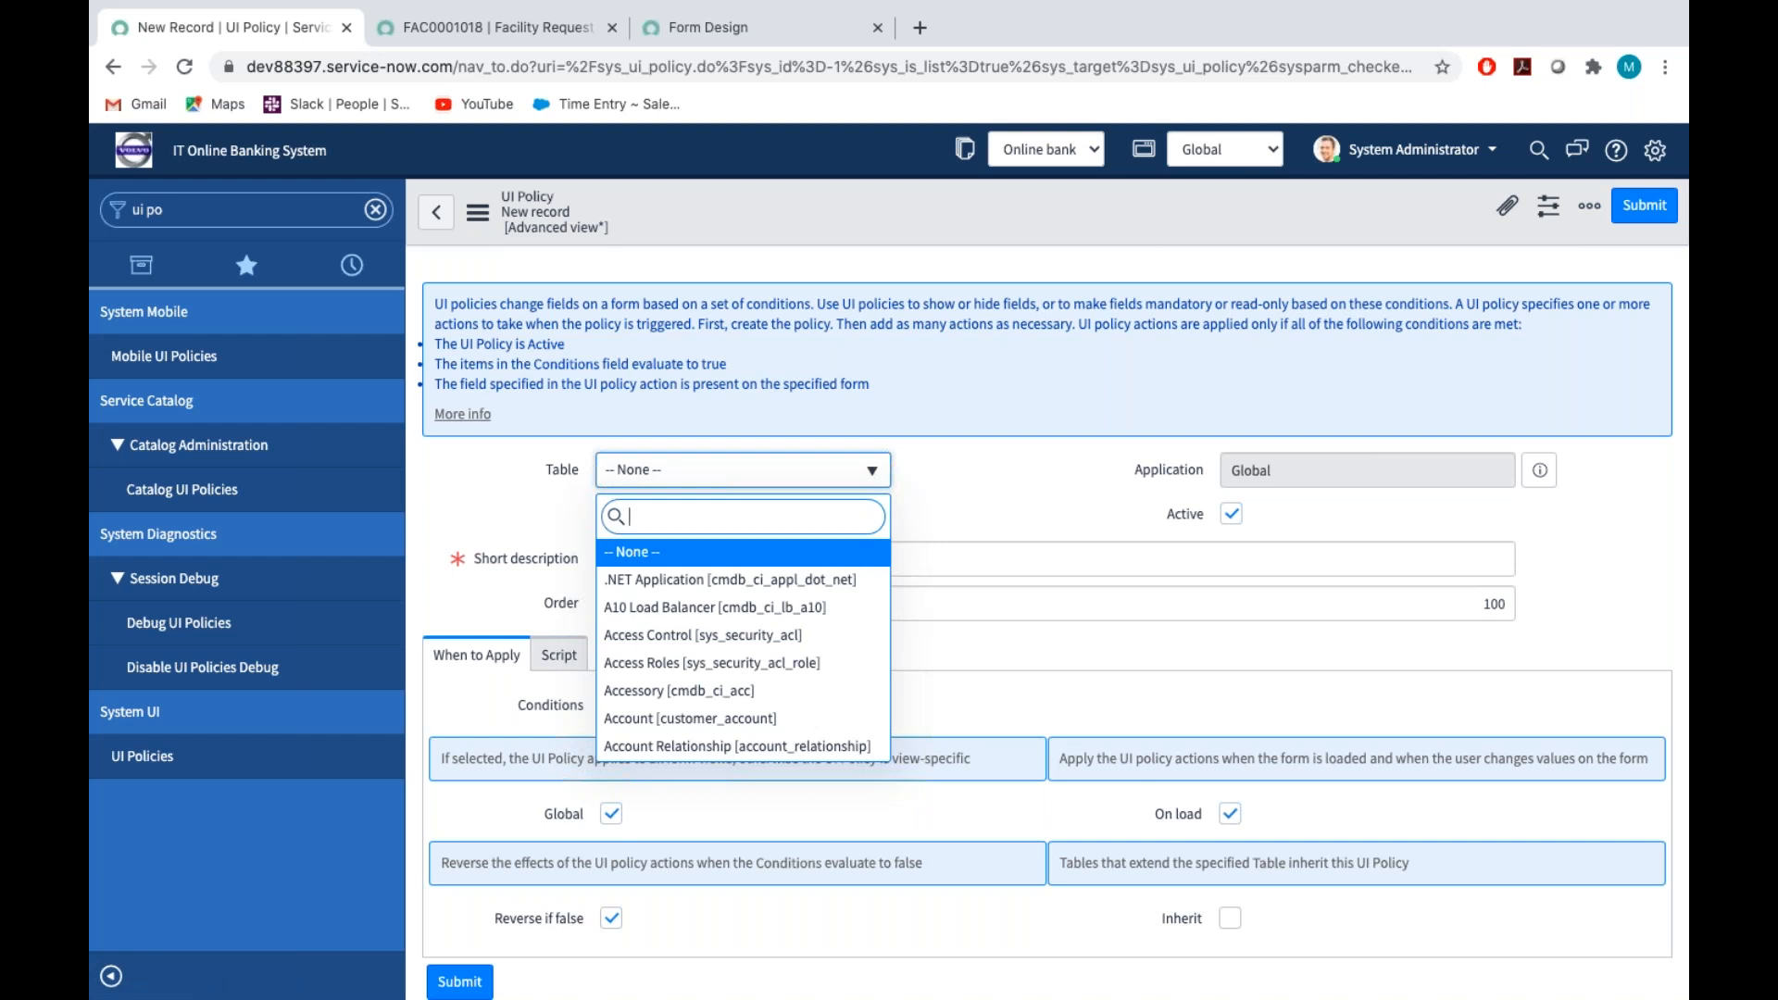
text(facility)
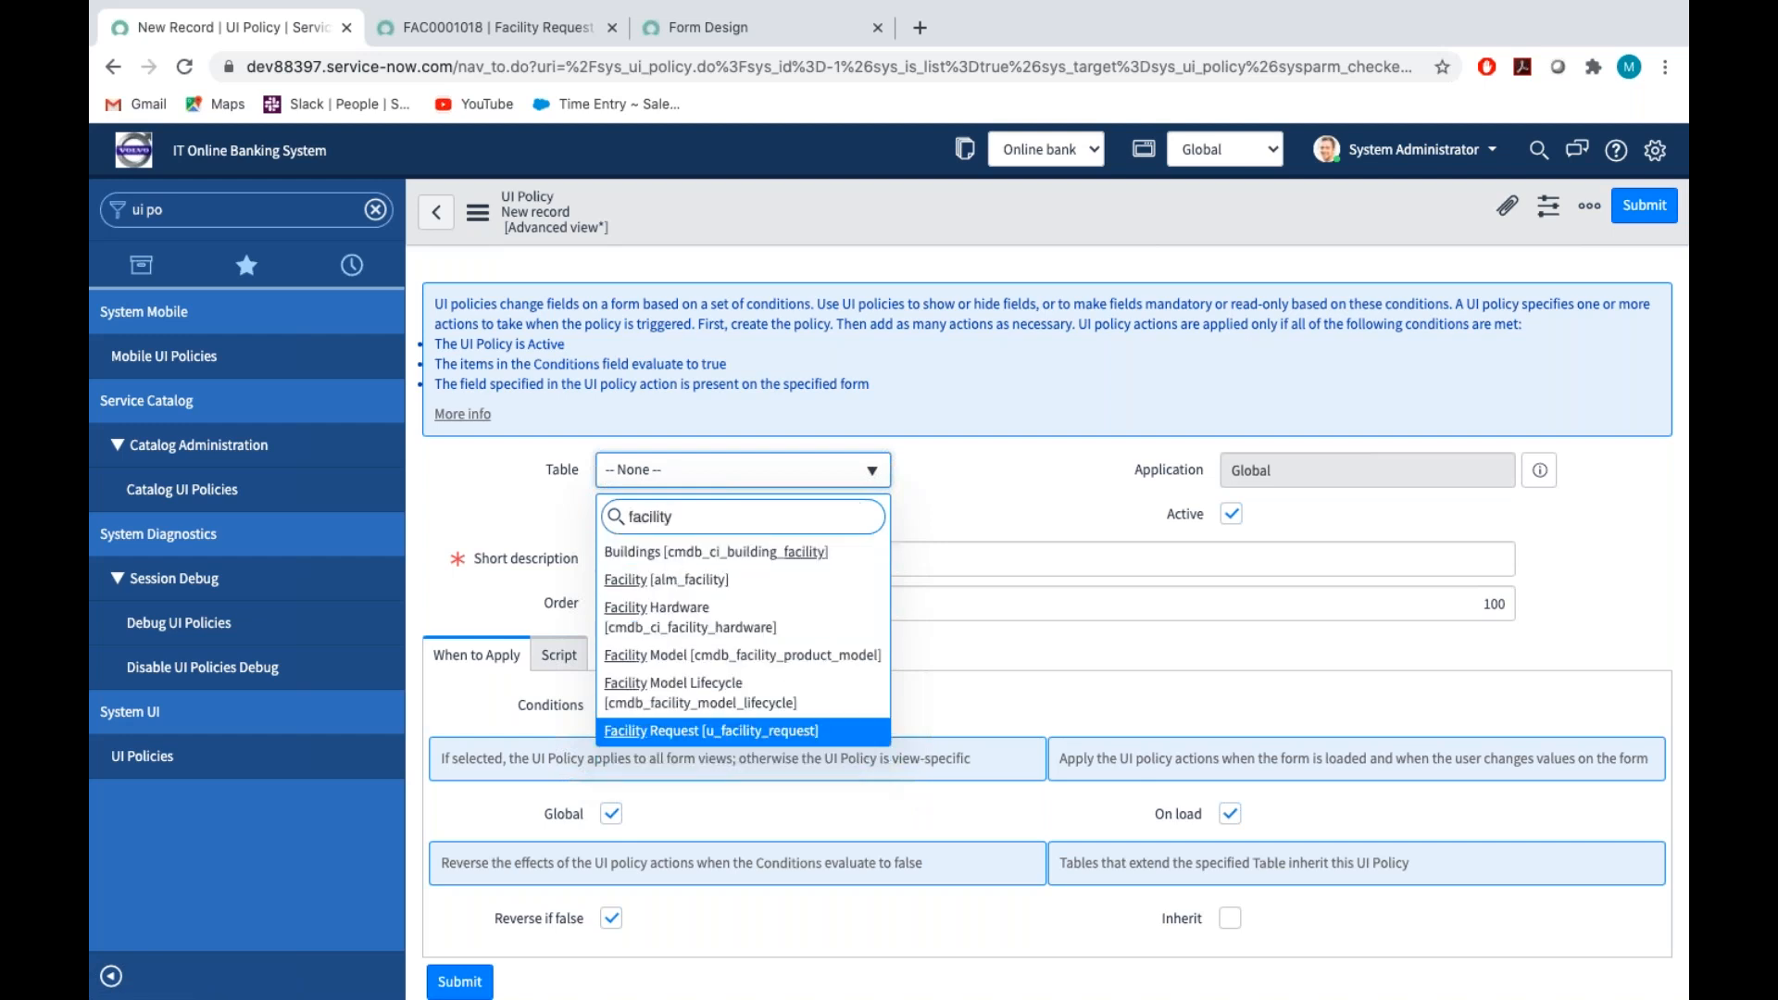
click(757, 732)
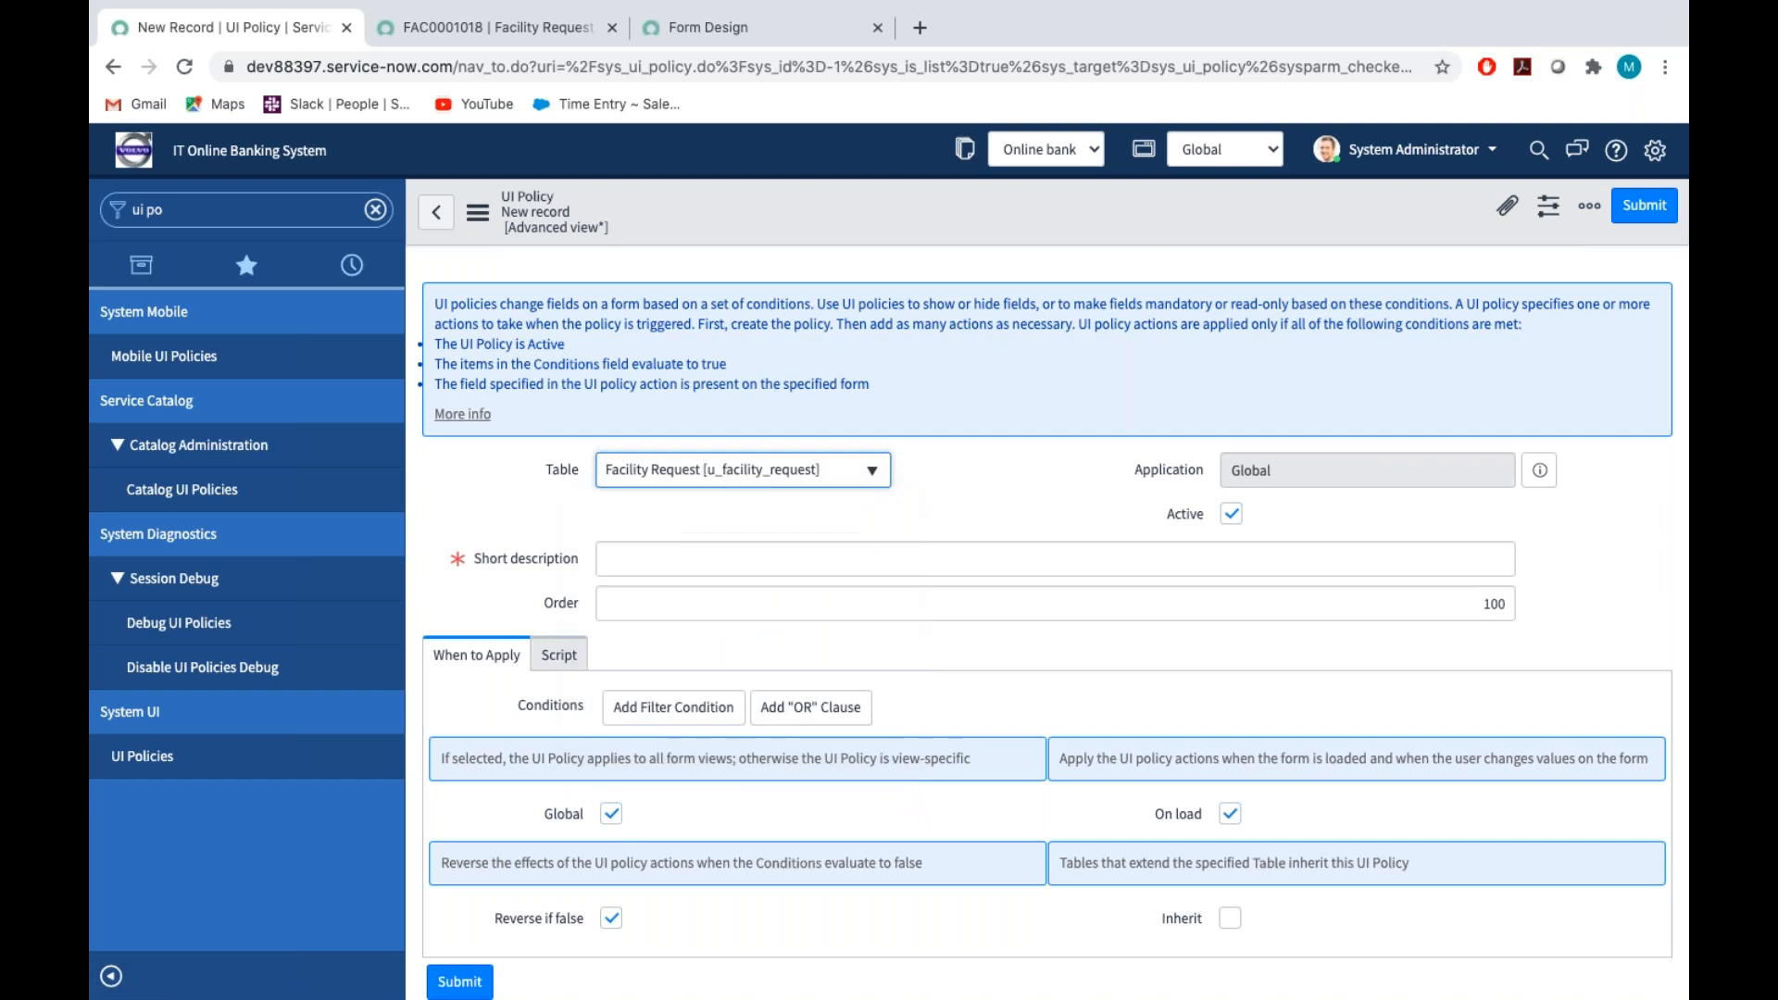
Enter "Type is not empty Make Type of Request is Mandatory" as the UI policy's short description
click(610, 555)
text(Type )
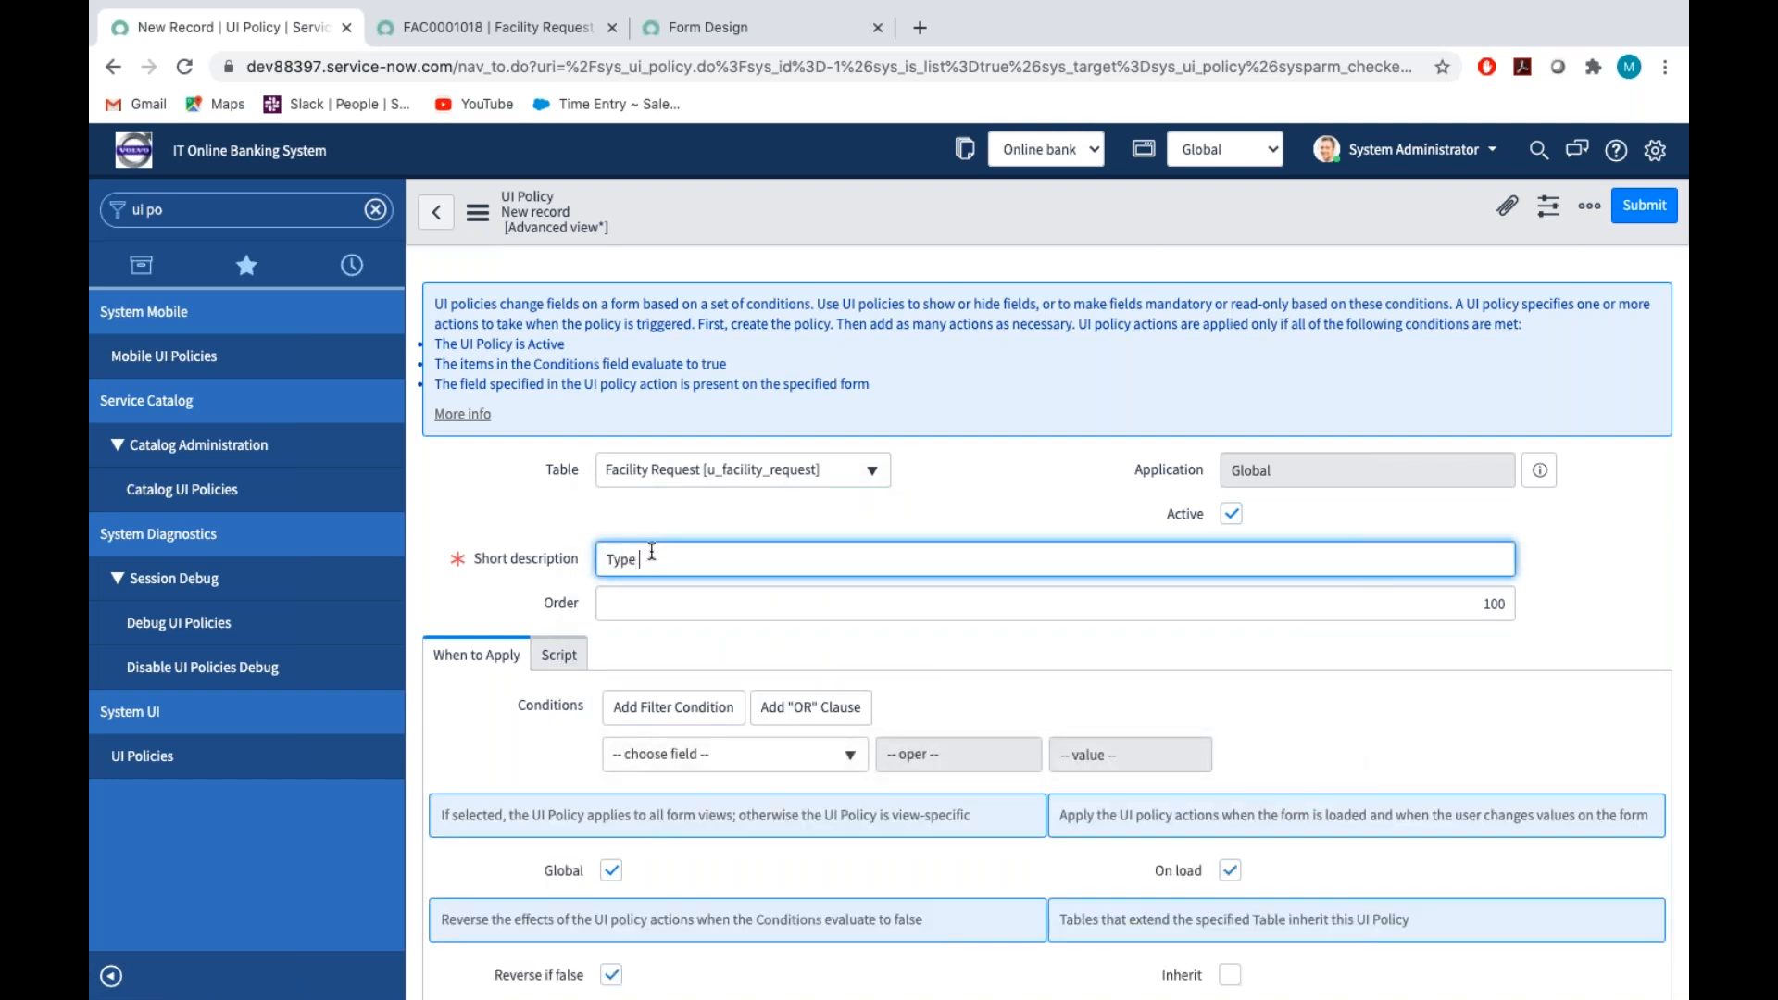
text(is not empty)
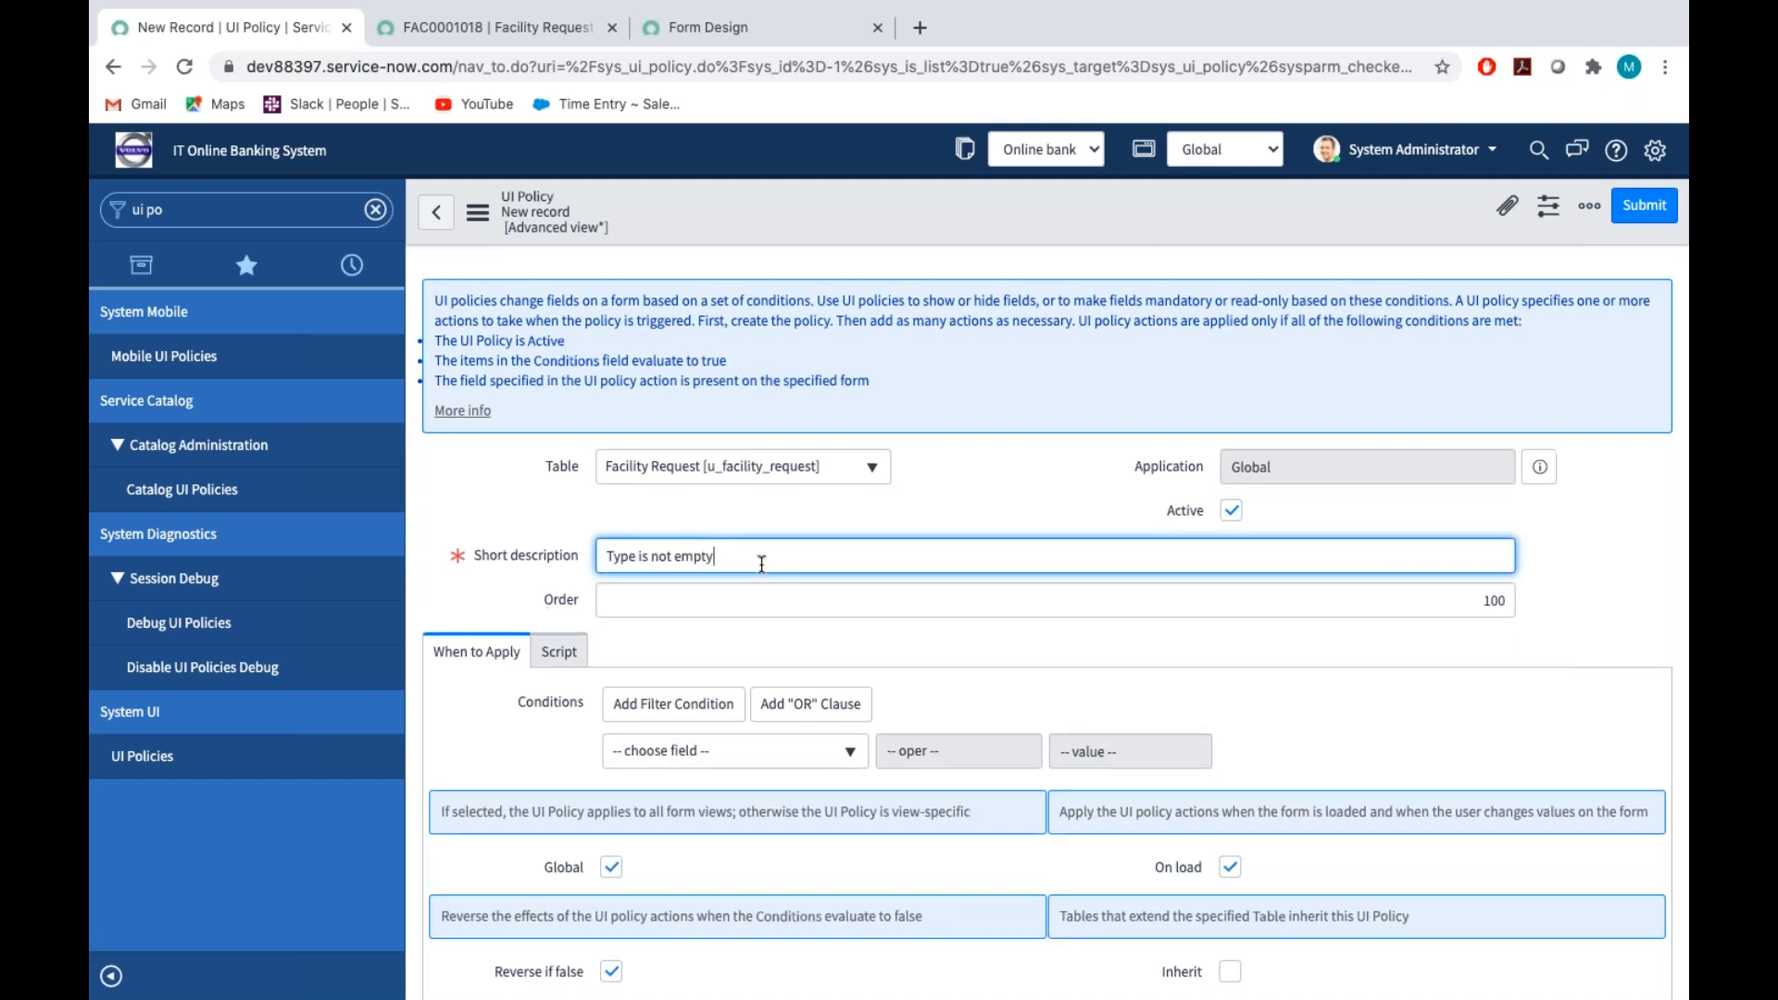
scroll(781, 530, down, 1)
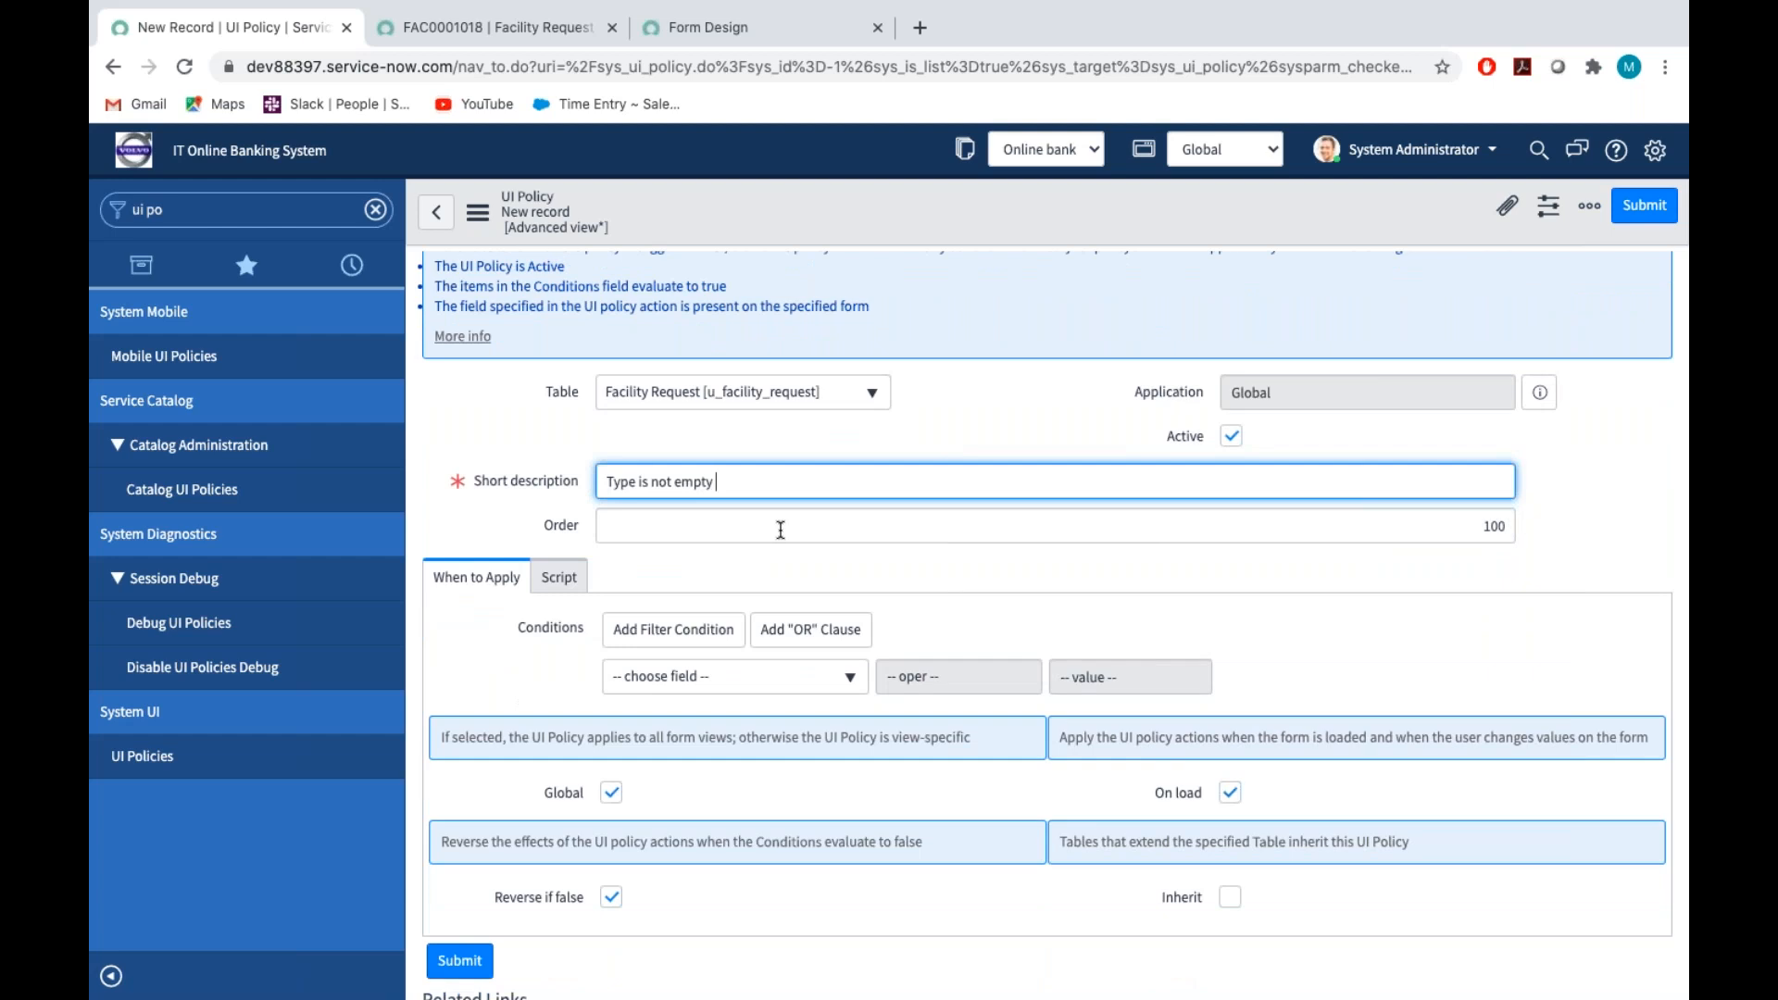
text(Make )
text(Ty)
text(e)
text(pe )
text(of Reque)
text(st )
text(is Man)
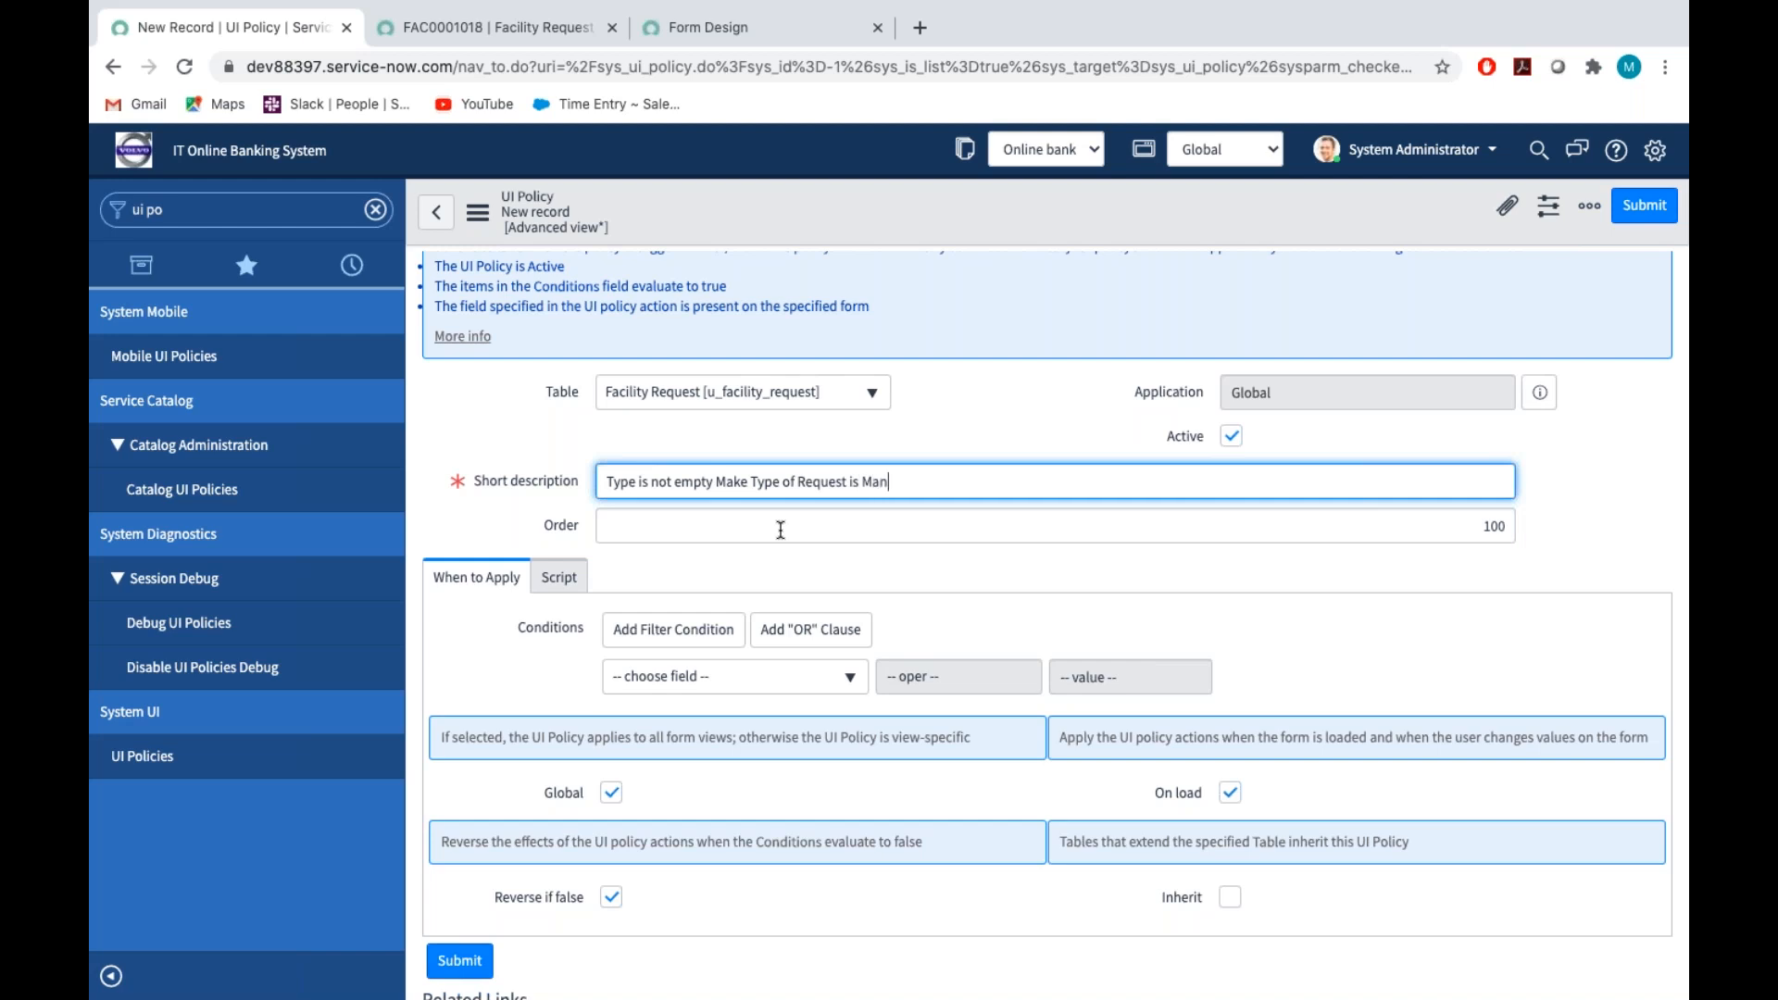
text(datory)
click(952, 429)
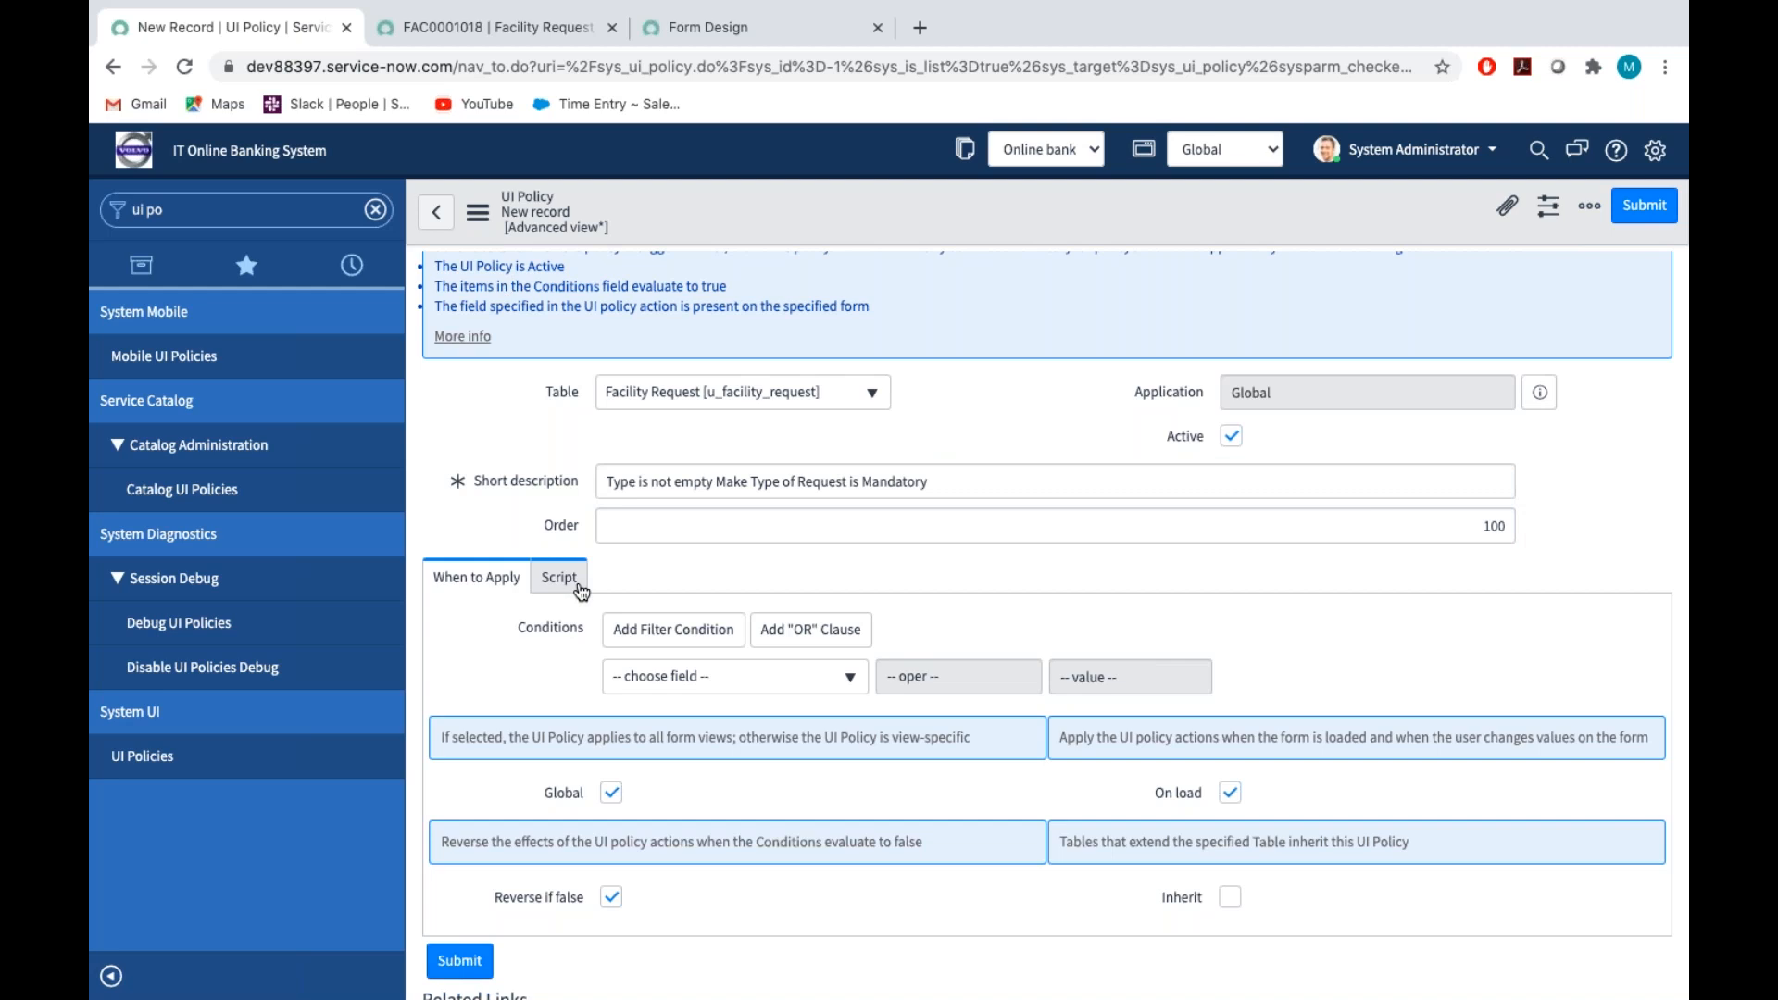
Enable scripts for the UI policy and set them to run in all UI types
scroll(582, 591, down, 3)
click(560, 459)
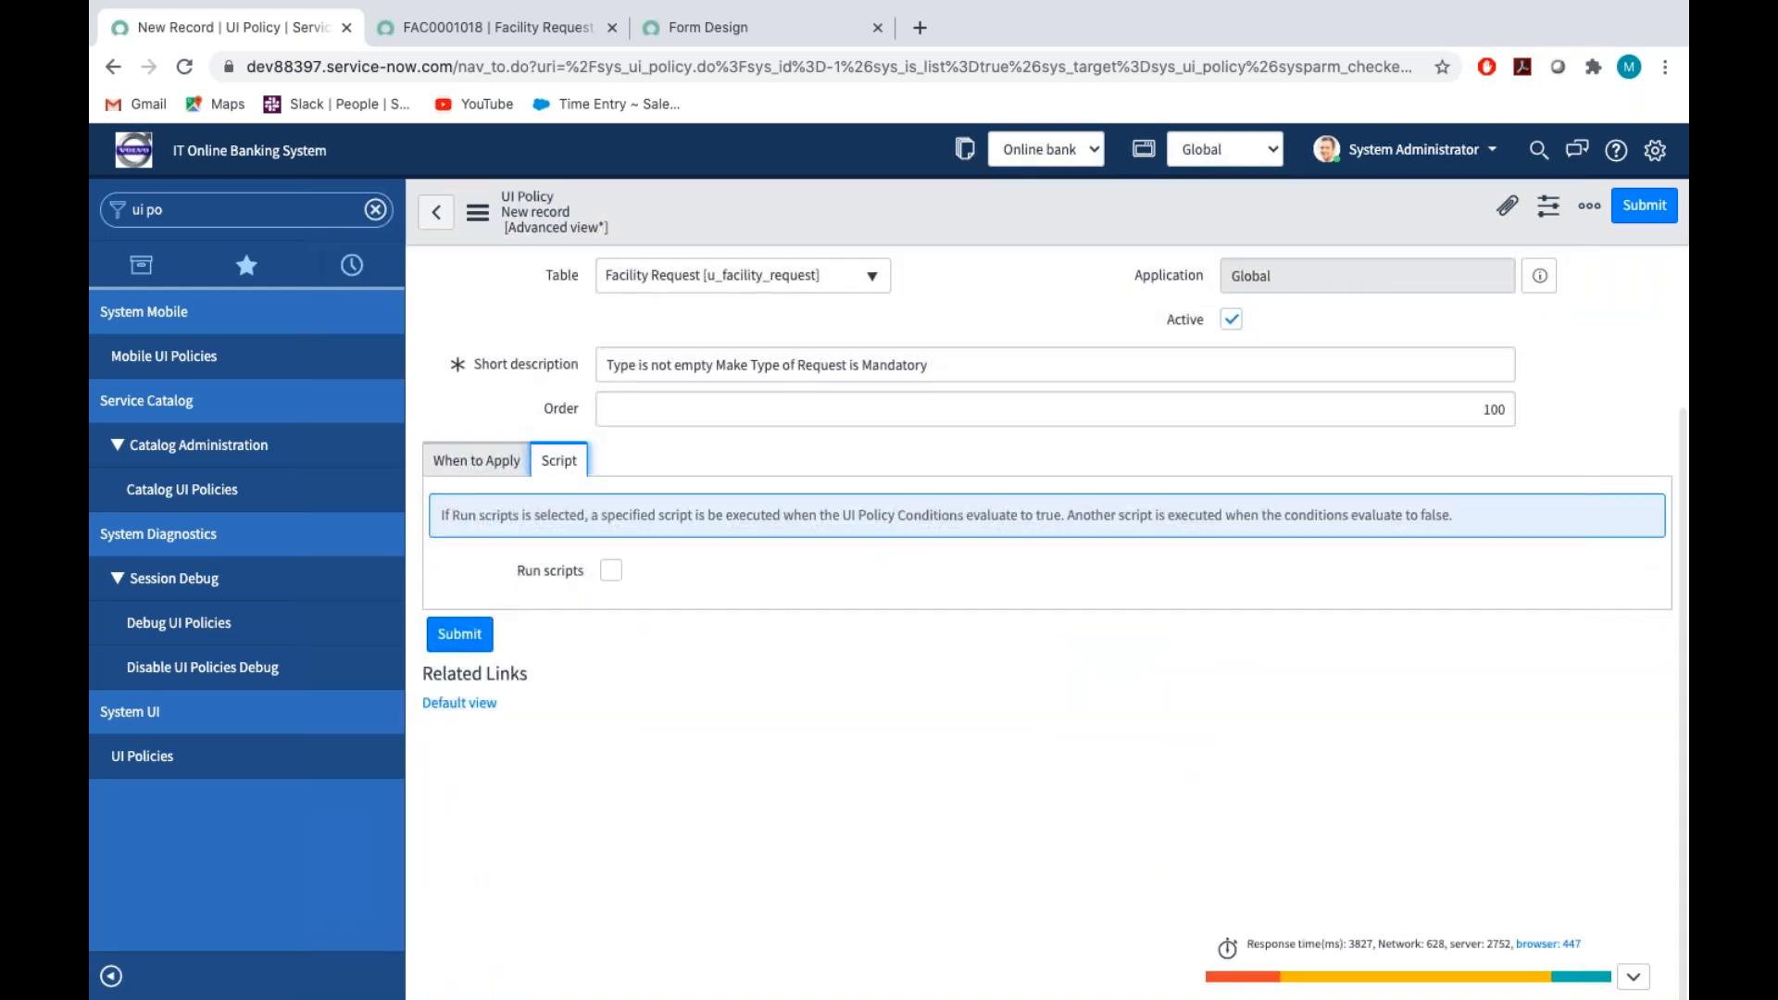
click(611, 572)
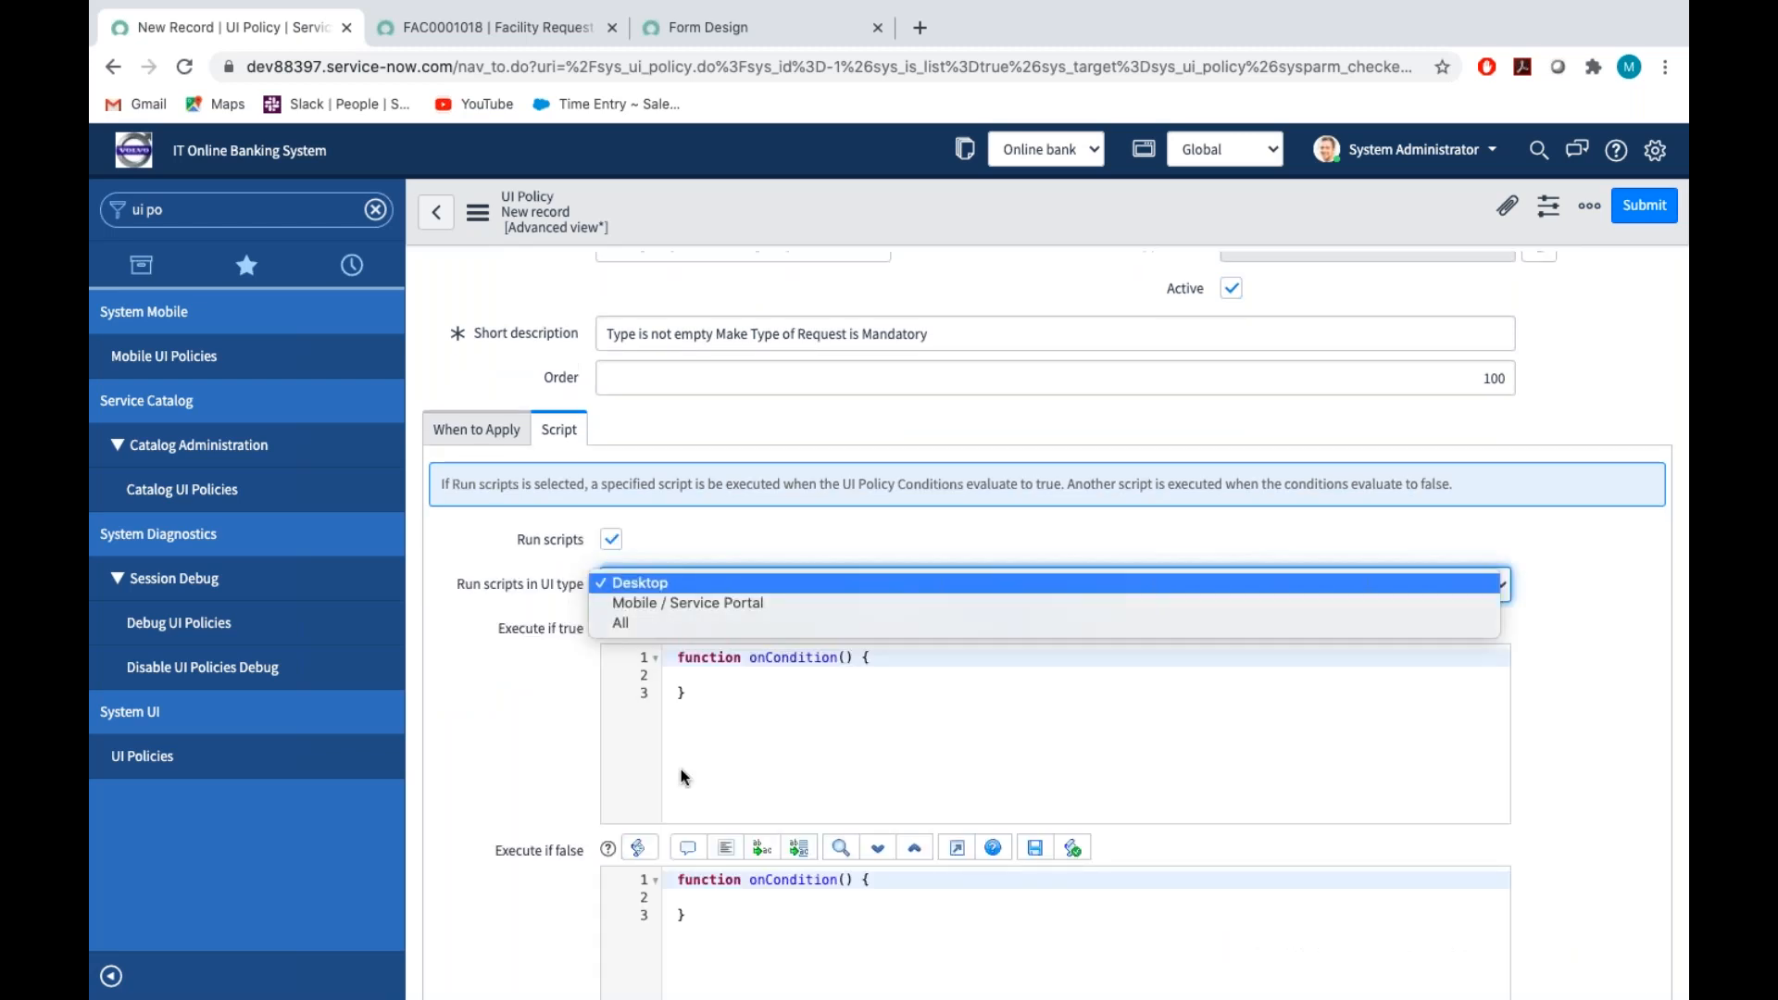
click(510, 817)
click(615, 583)
click(652, 624)
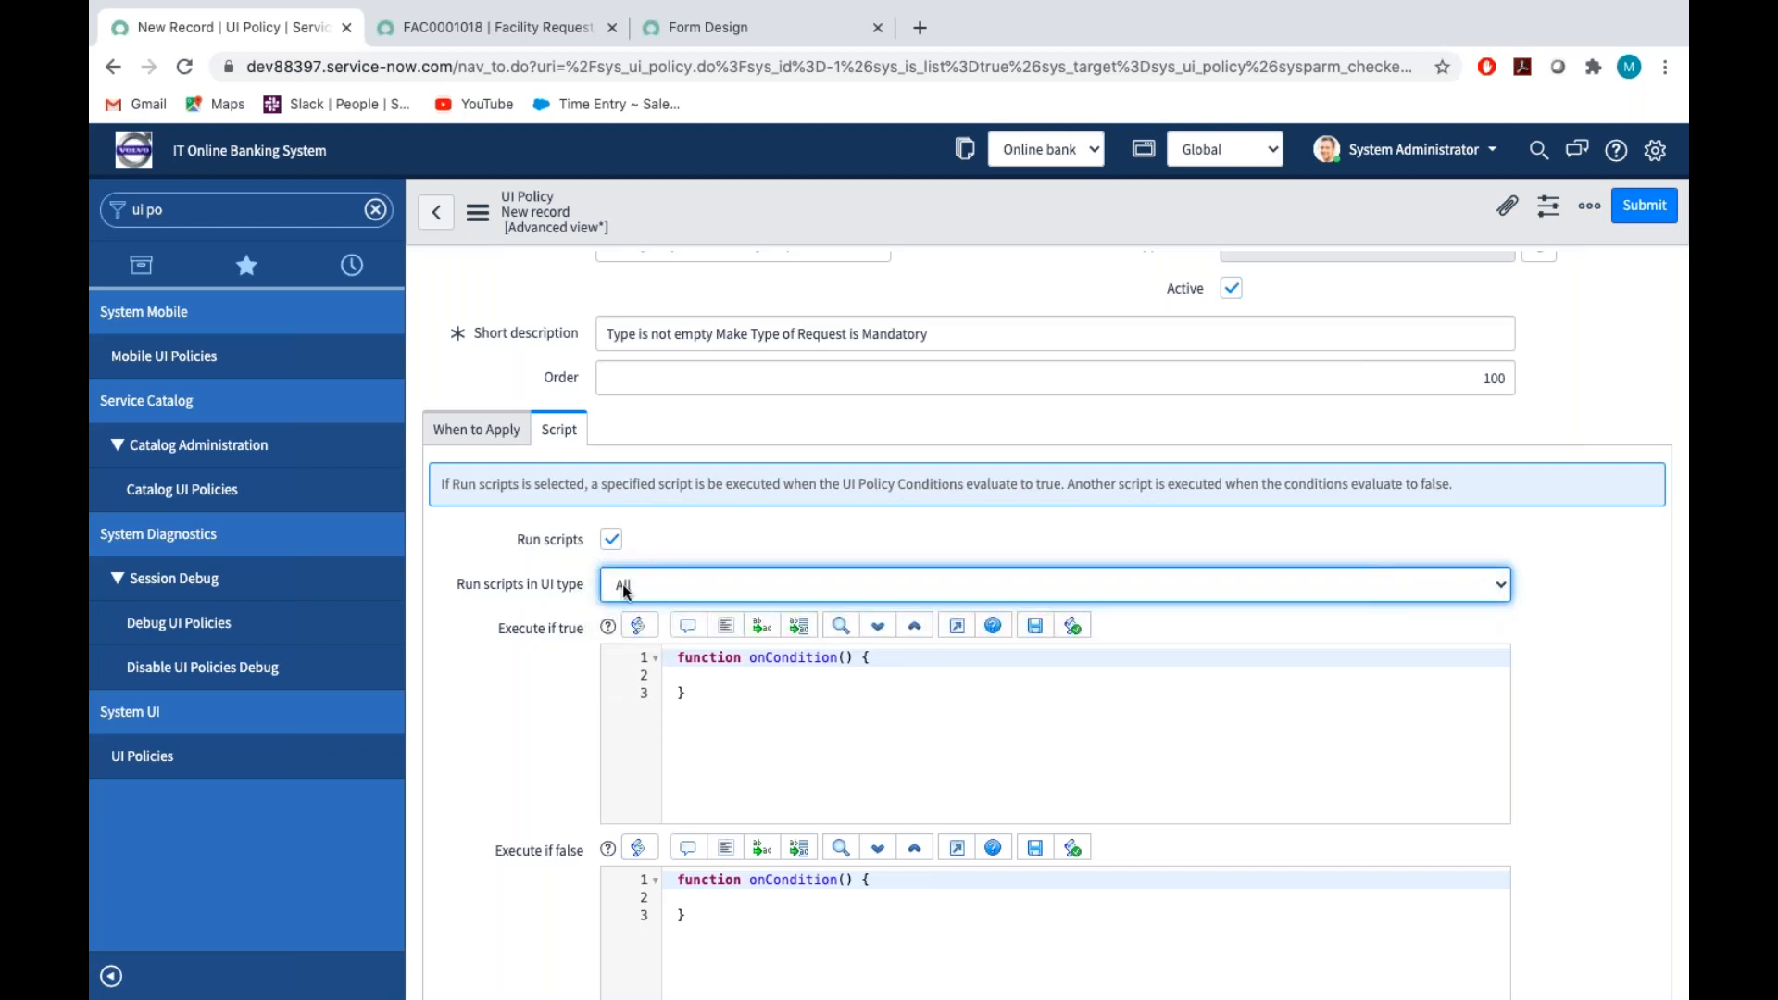
click(542, 792)
scroll(540, 792, down, 2)
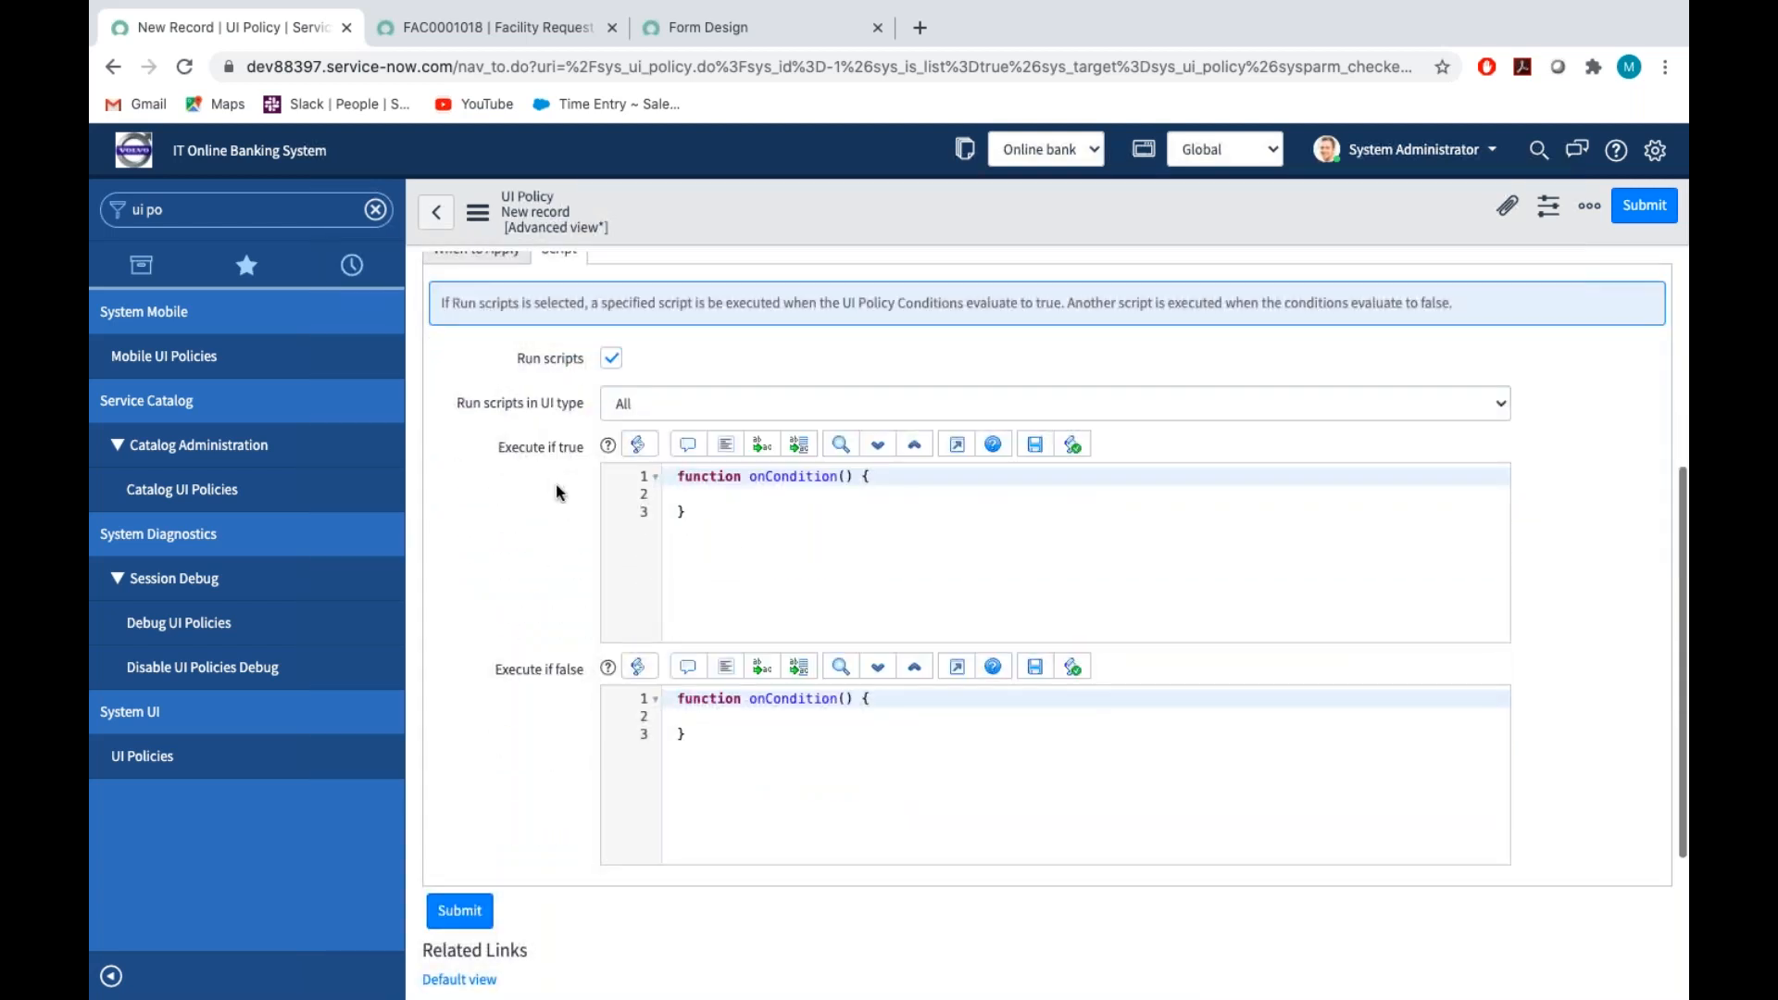
Add a g_form.setMandatory call with an empty field name and the value true to the Execute if true script
click(698, 496)
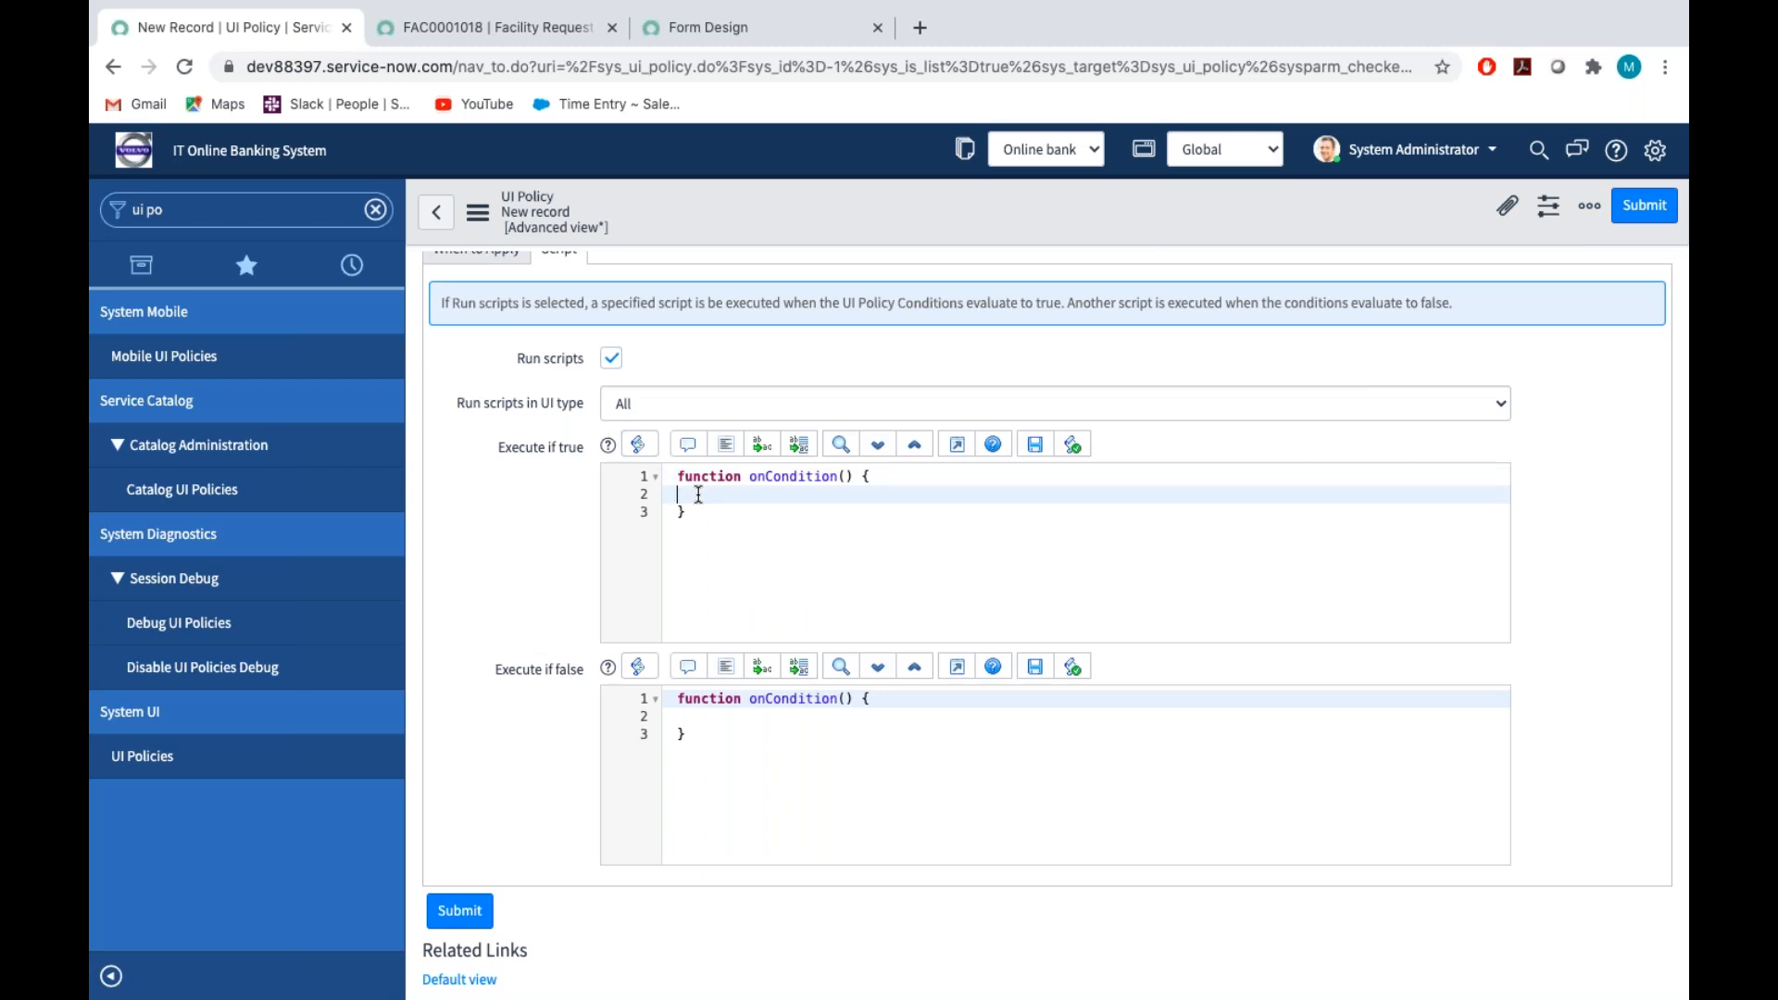
text(g_form.set)
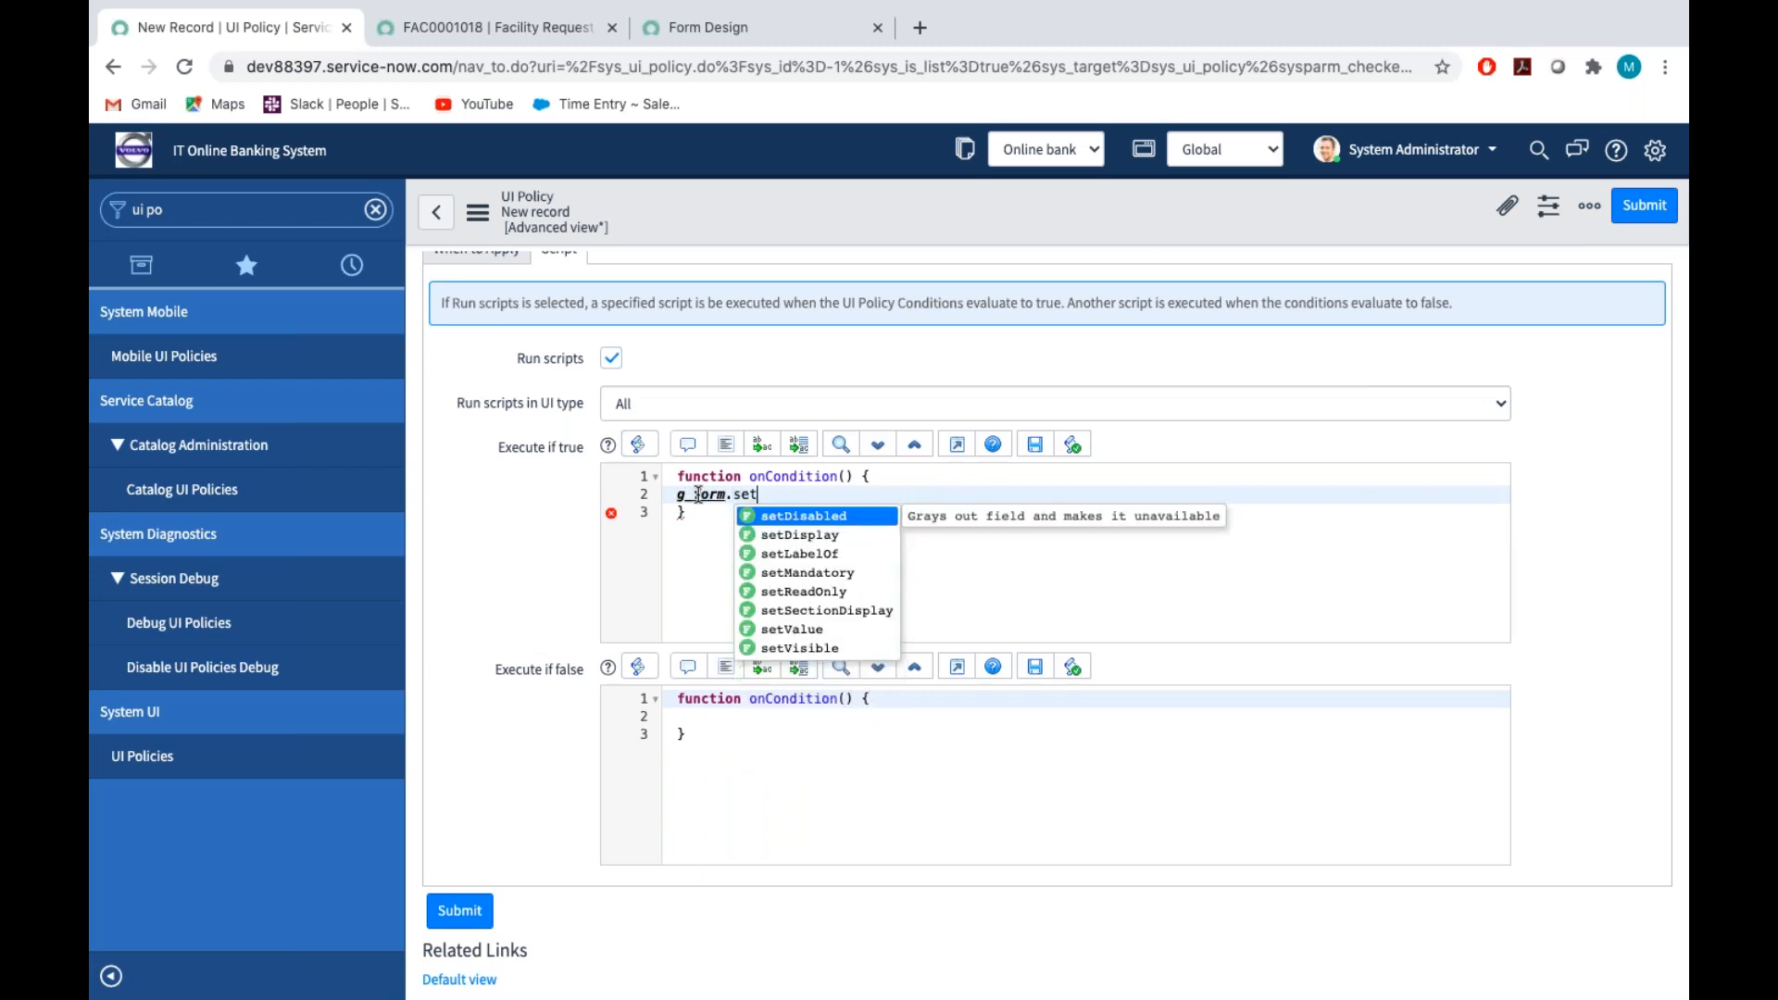
key(Down)
key(Down)
key(Down)
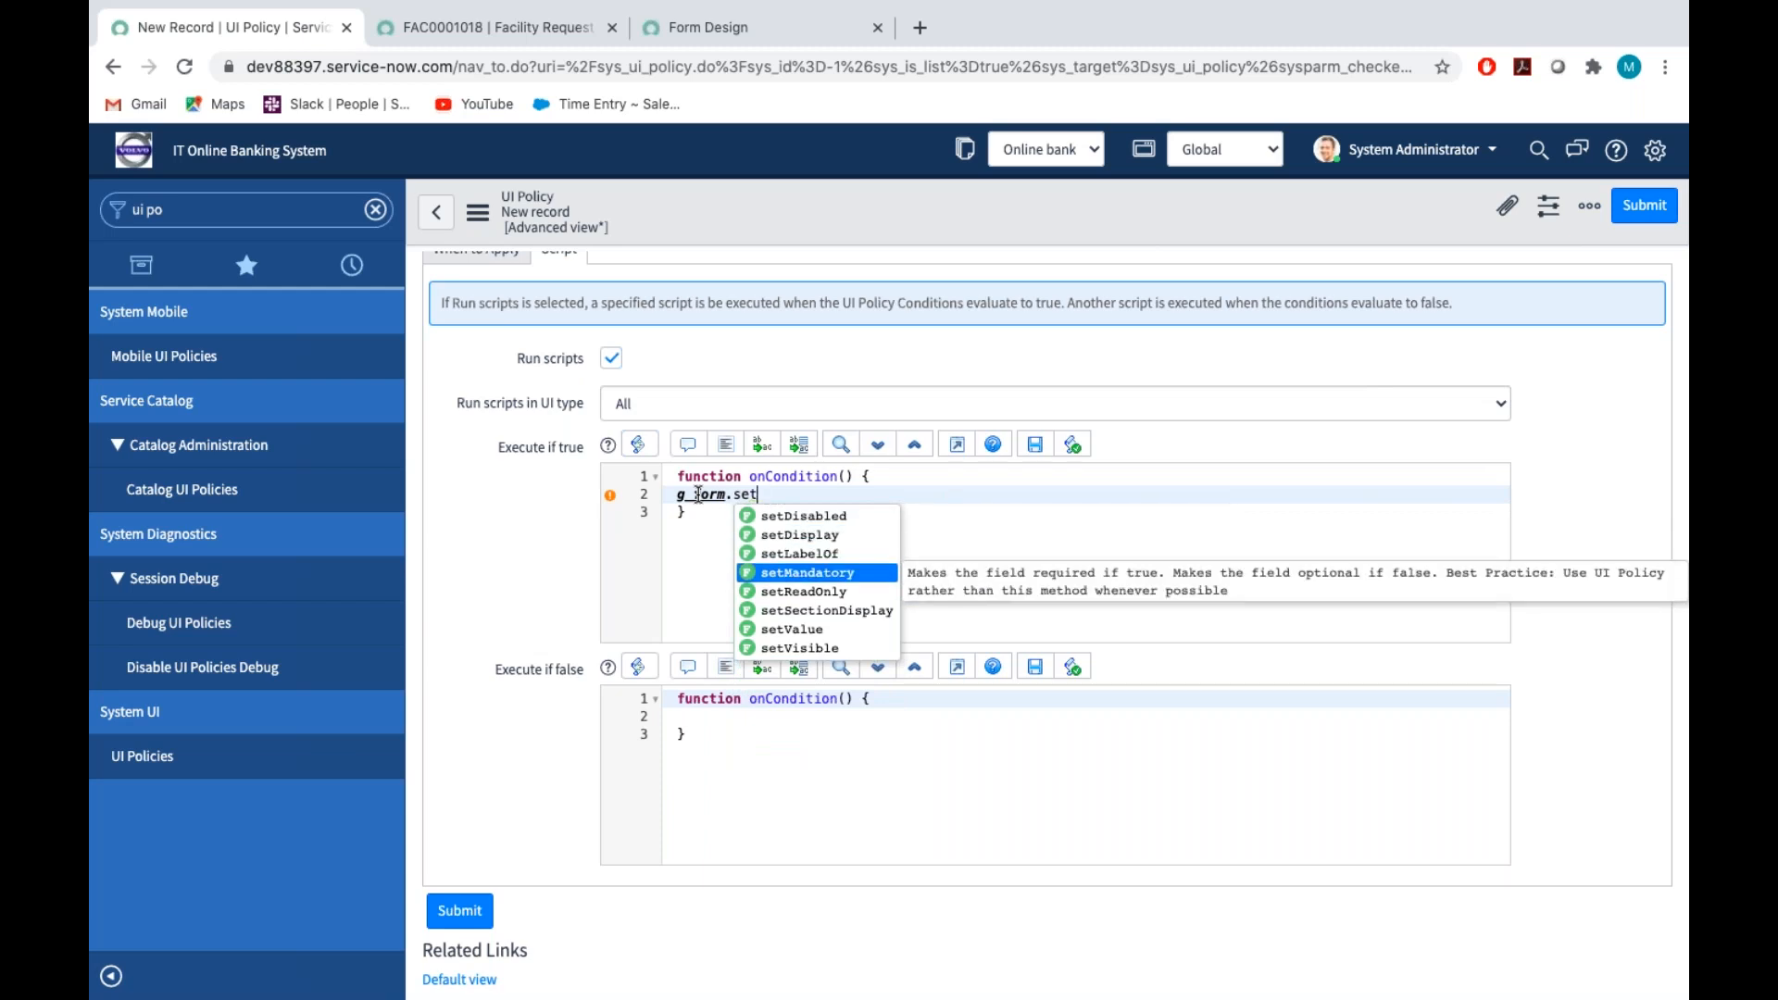
key(Return)
text('')
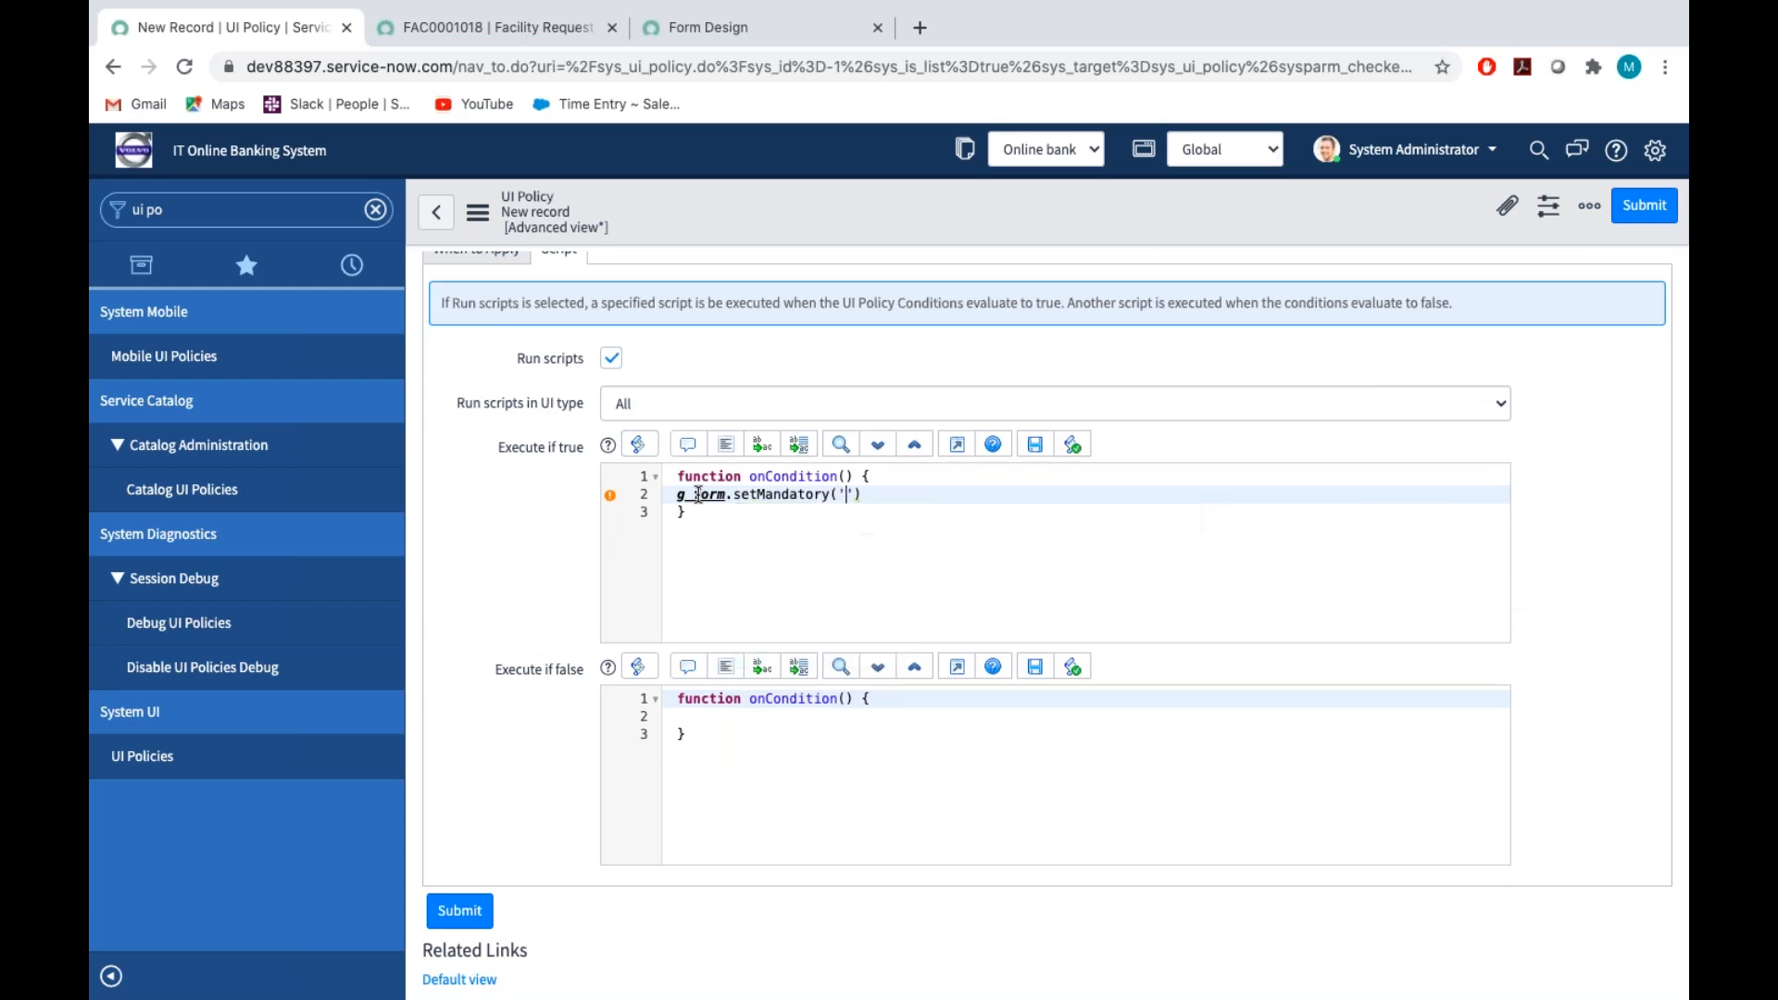
text(,true)
Show the dictionary info for the facility request's Type of request field and copy its field name
click(461, 26)
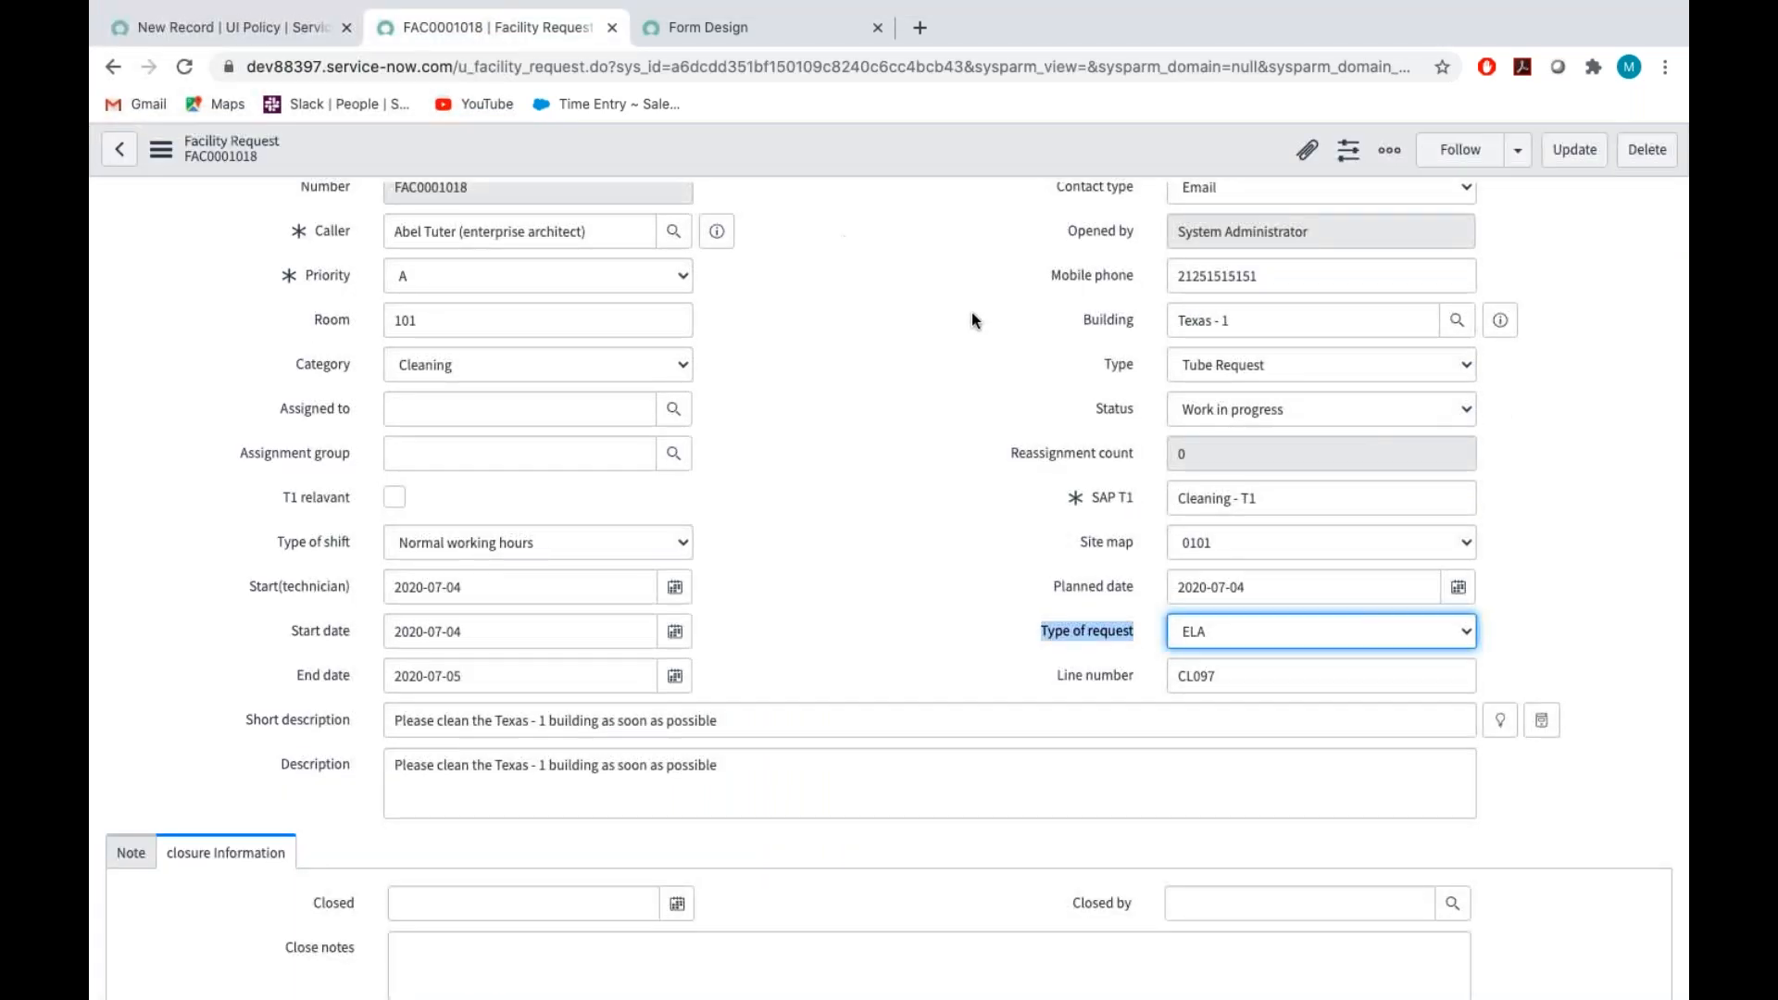
right_click(1127, 369)
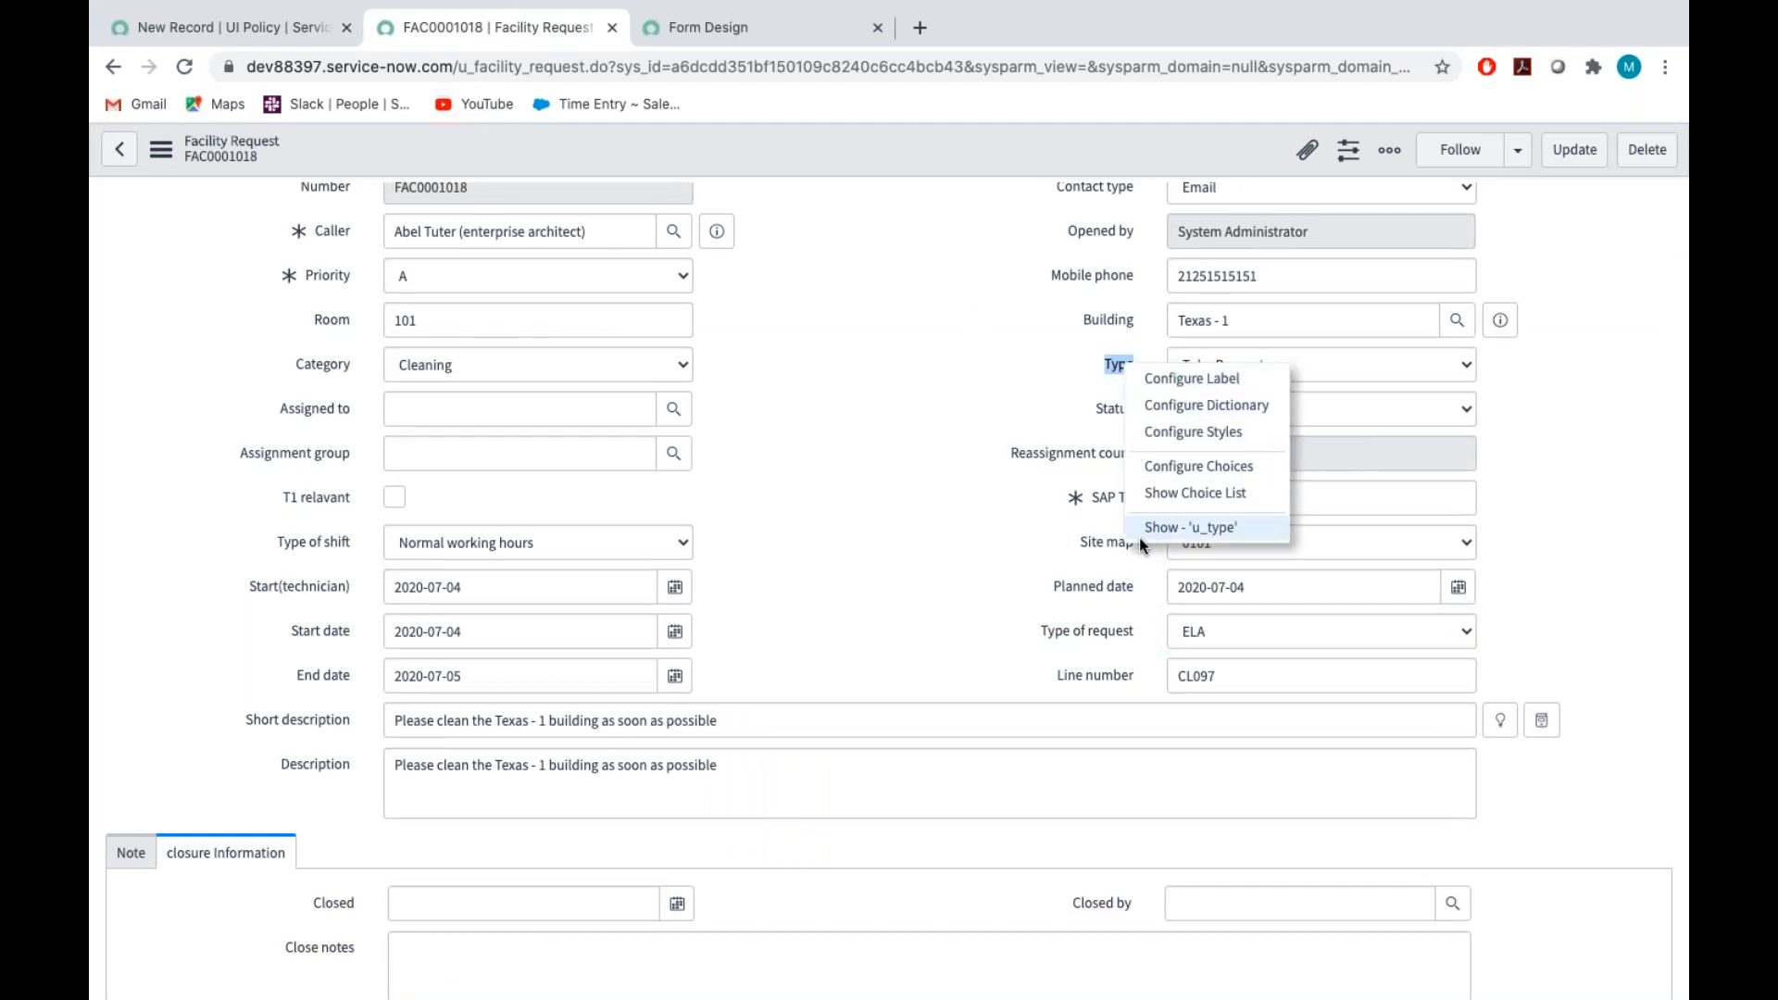
click(964, 586)
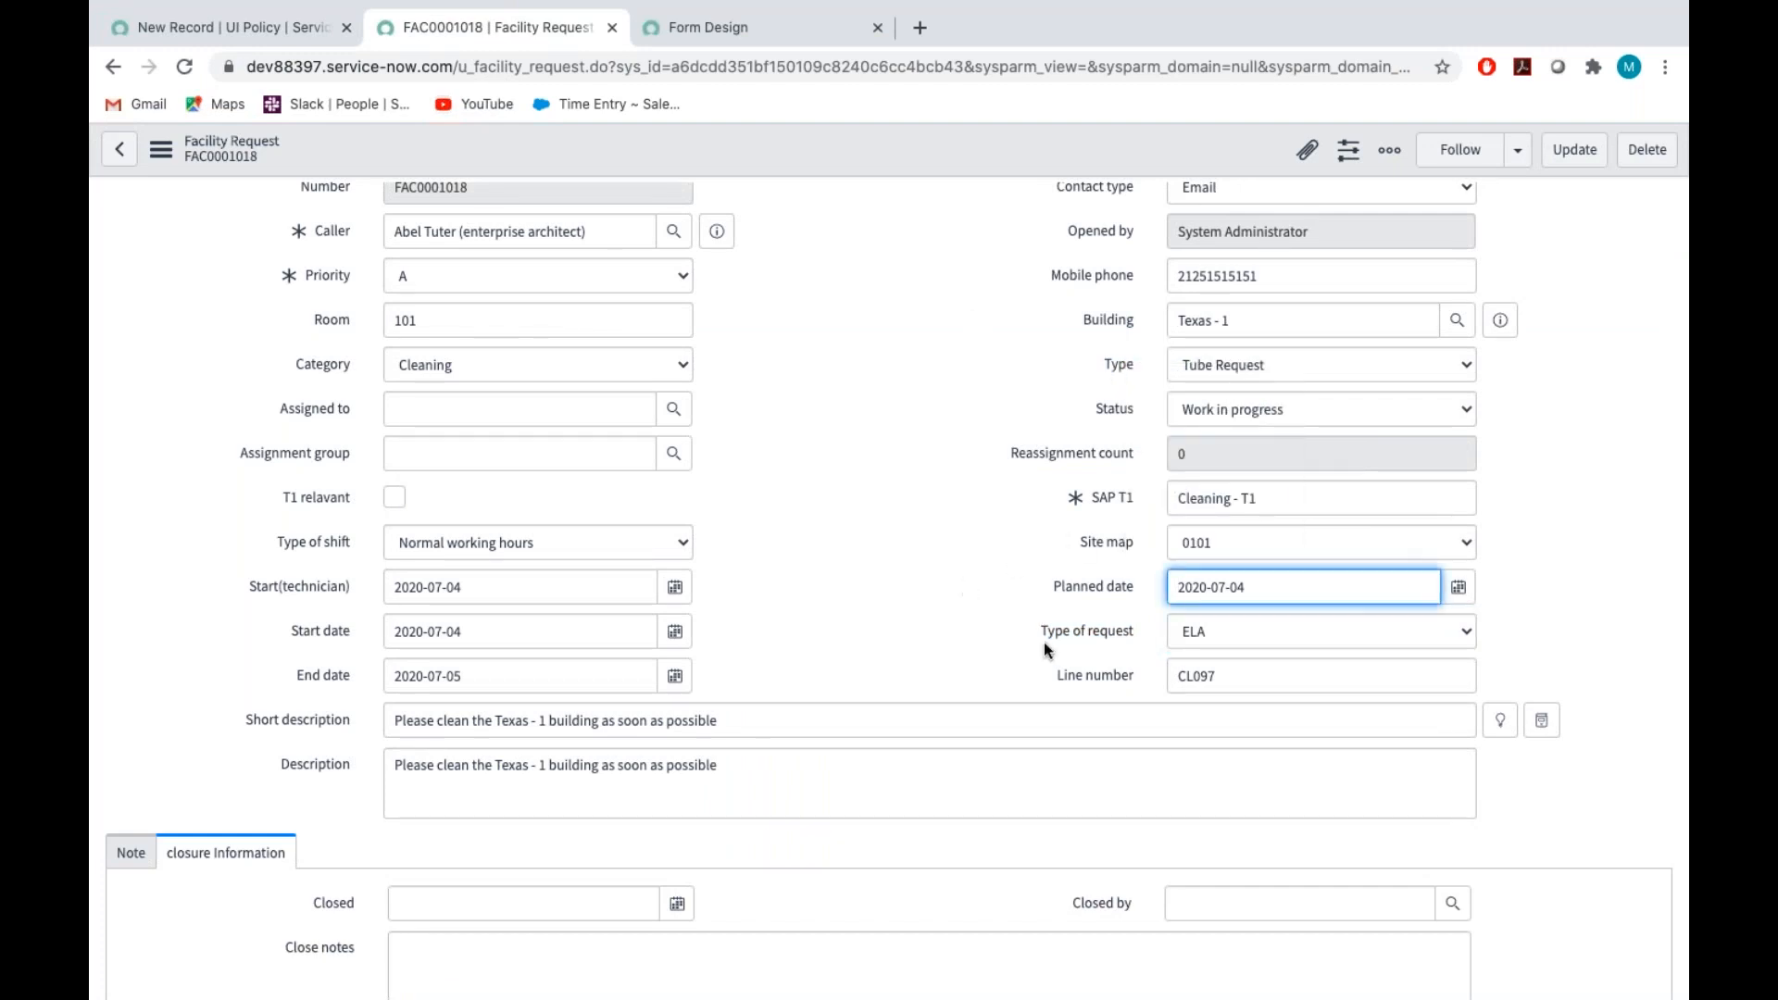
right_click(1093, 721)
click(1063, 658)
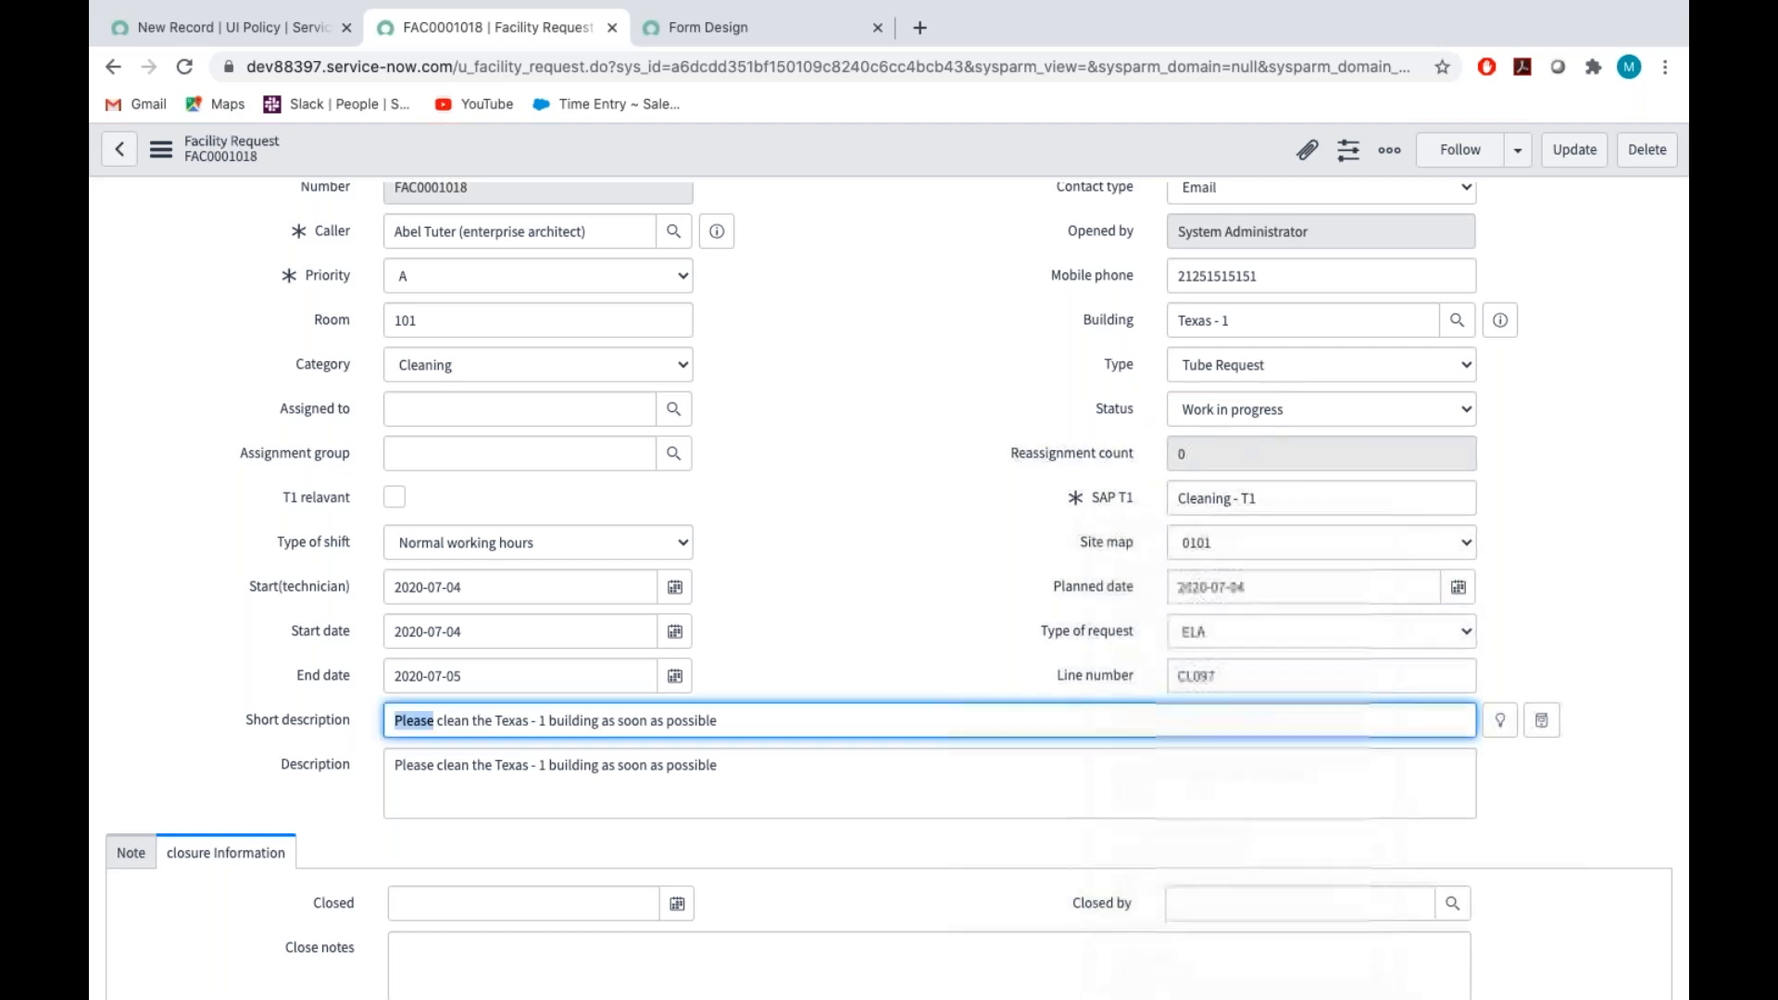
right_click(1071, 631)
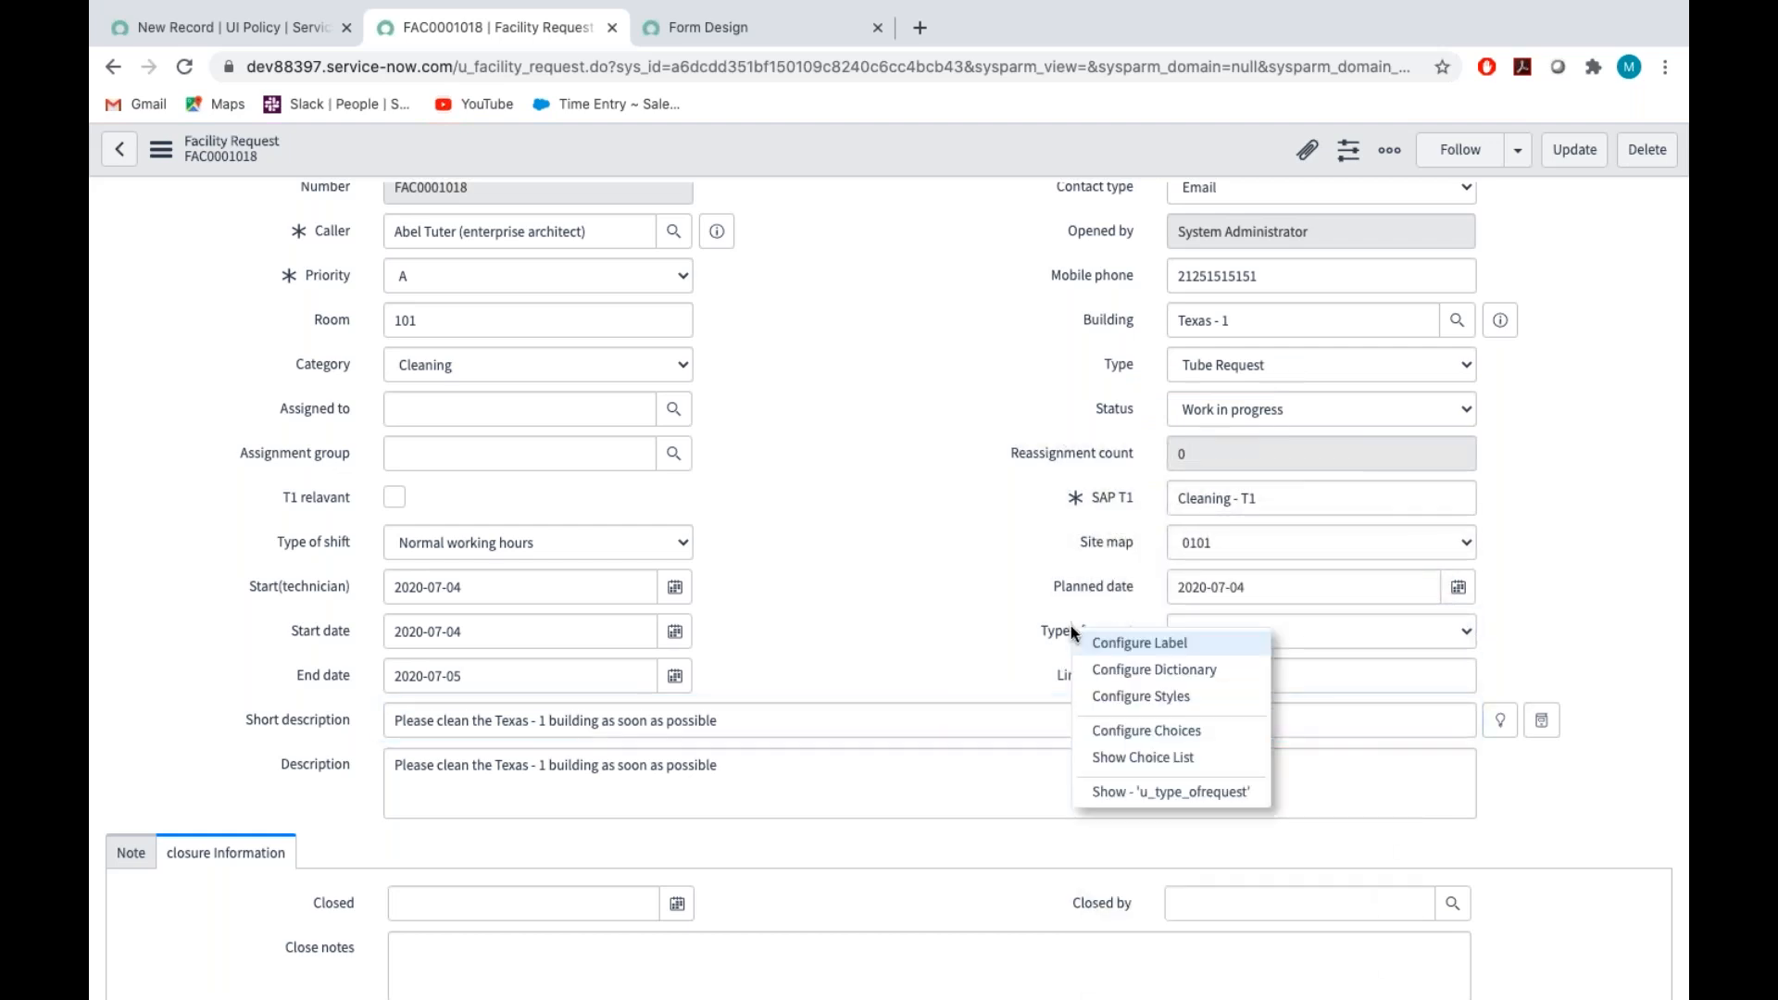
click(1145, 791)
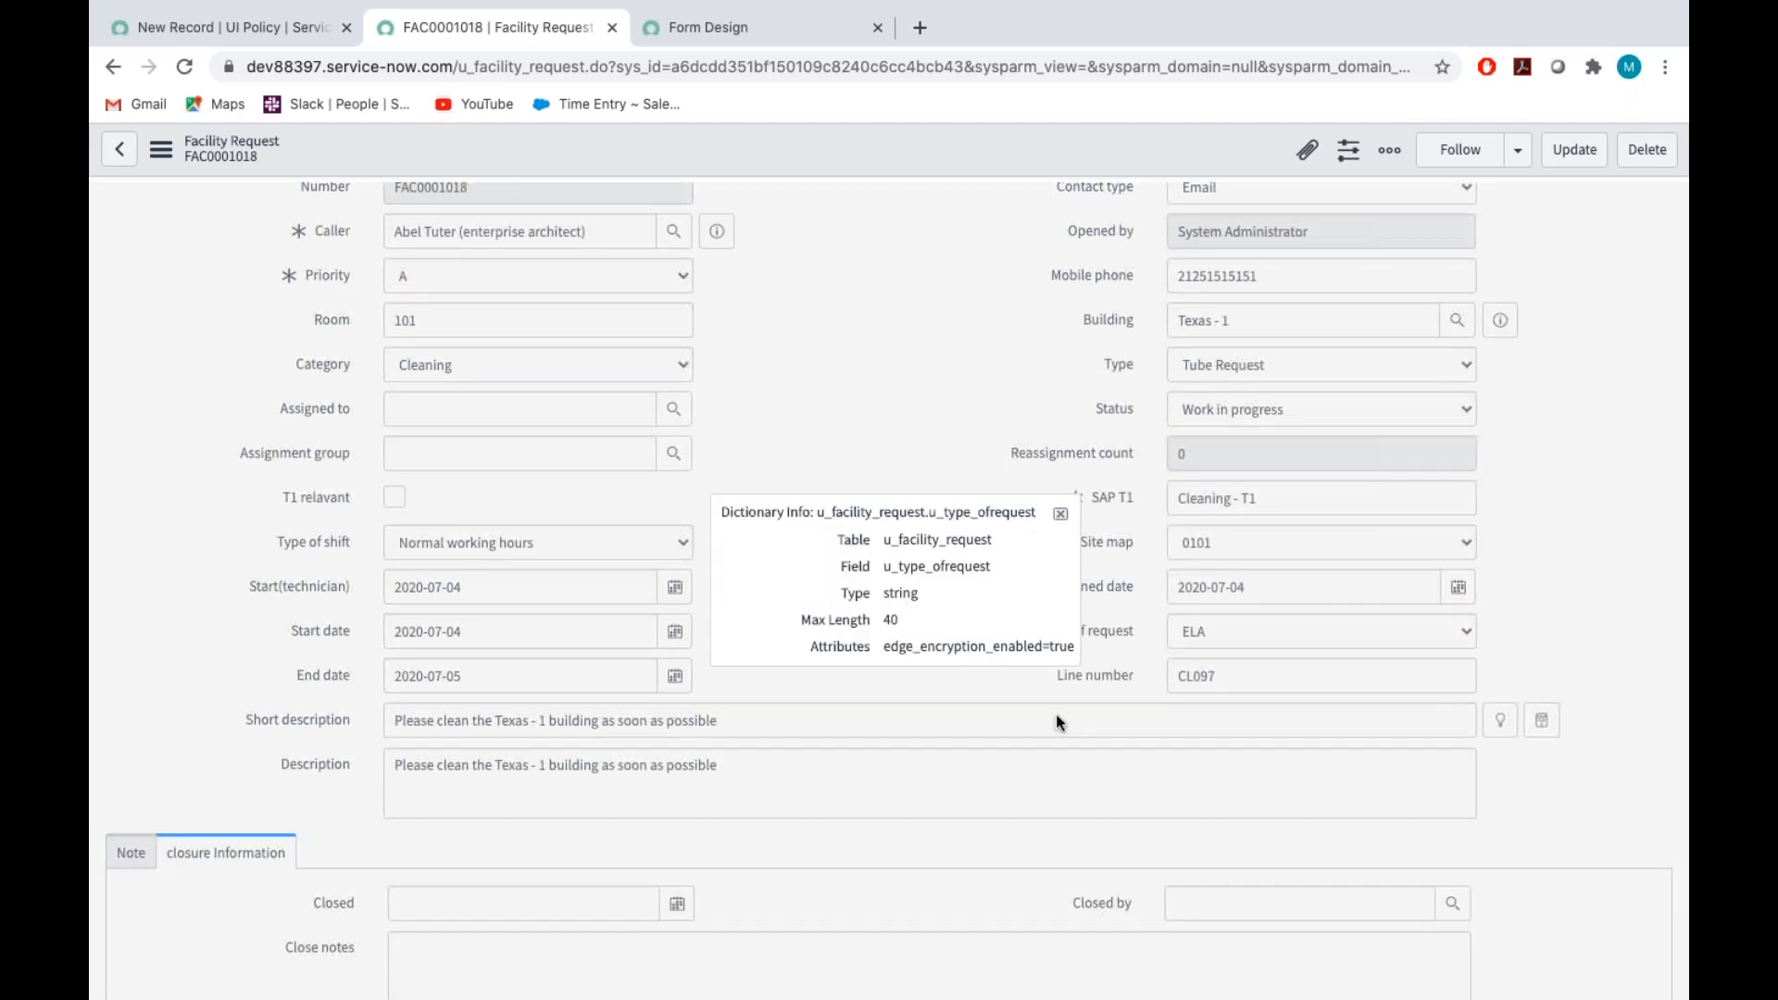
double_click(920, 566)
key(ctrl+c)
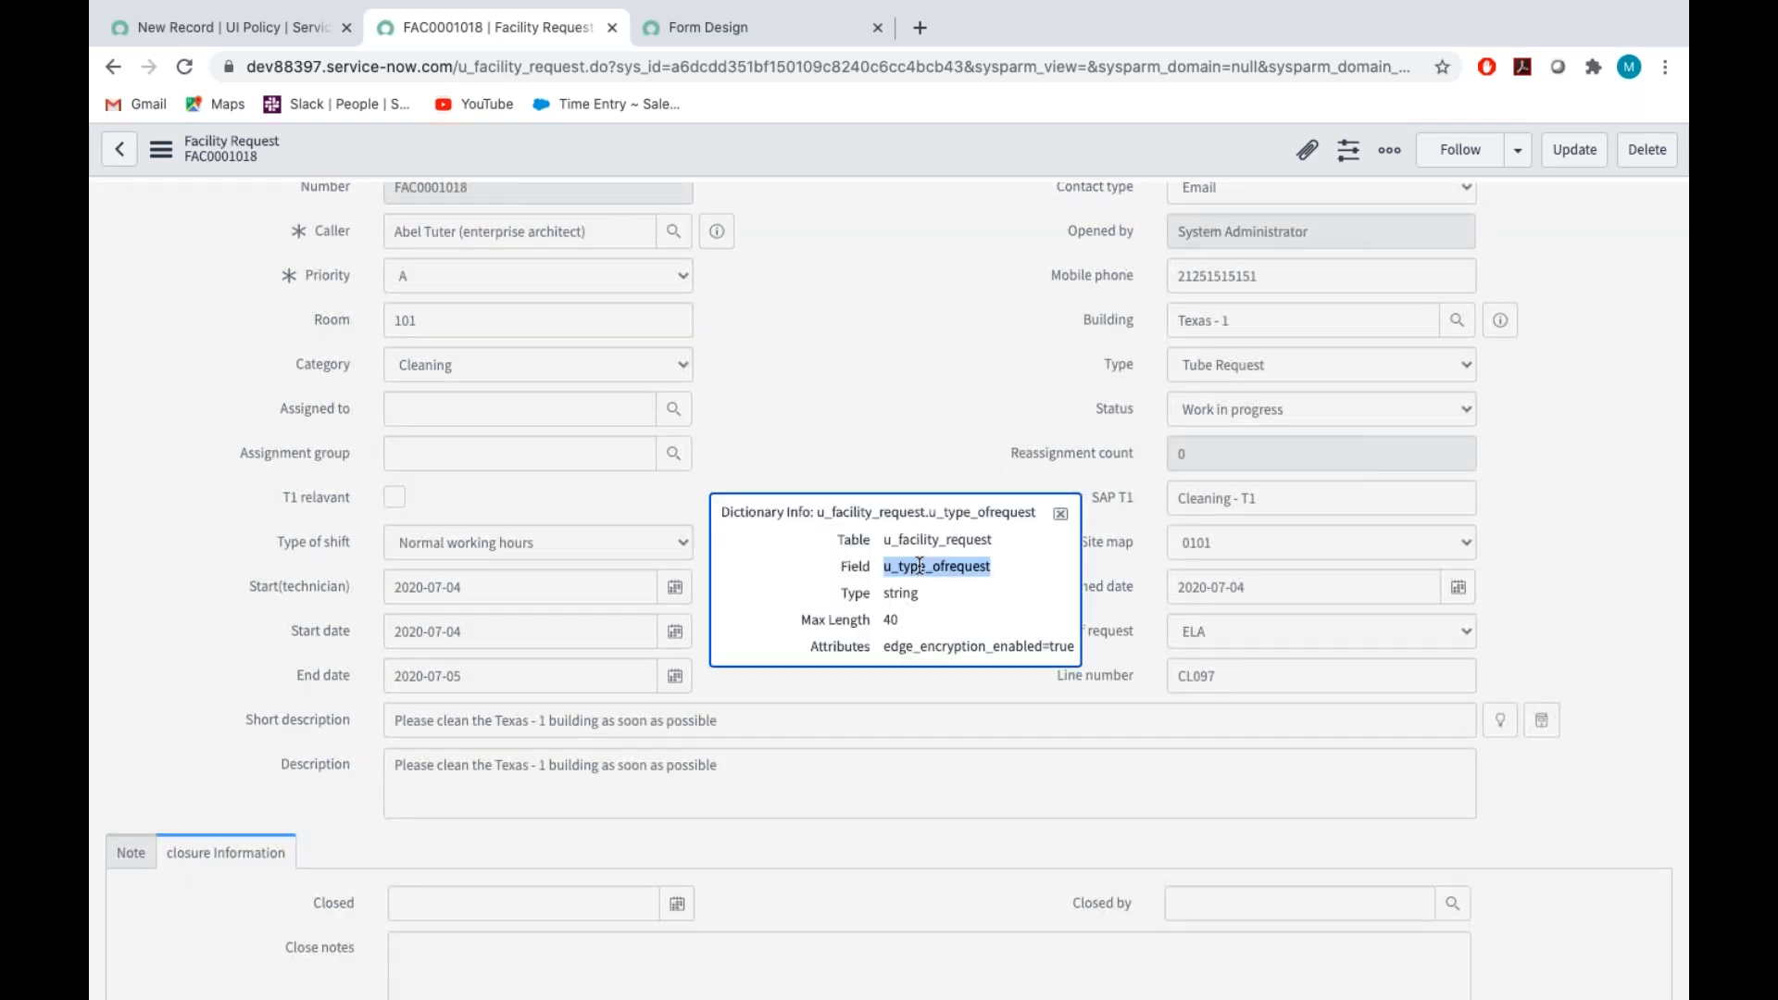
Insert the copied field name u_type_ofrequest into the Execute if true script's setMandatory call and format the code
click(259, 36)
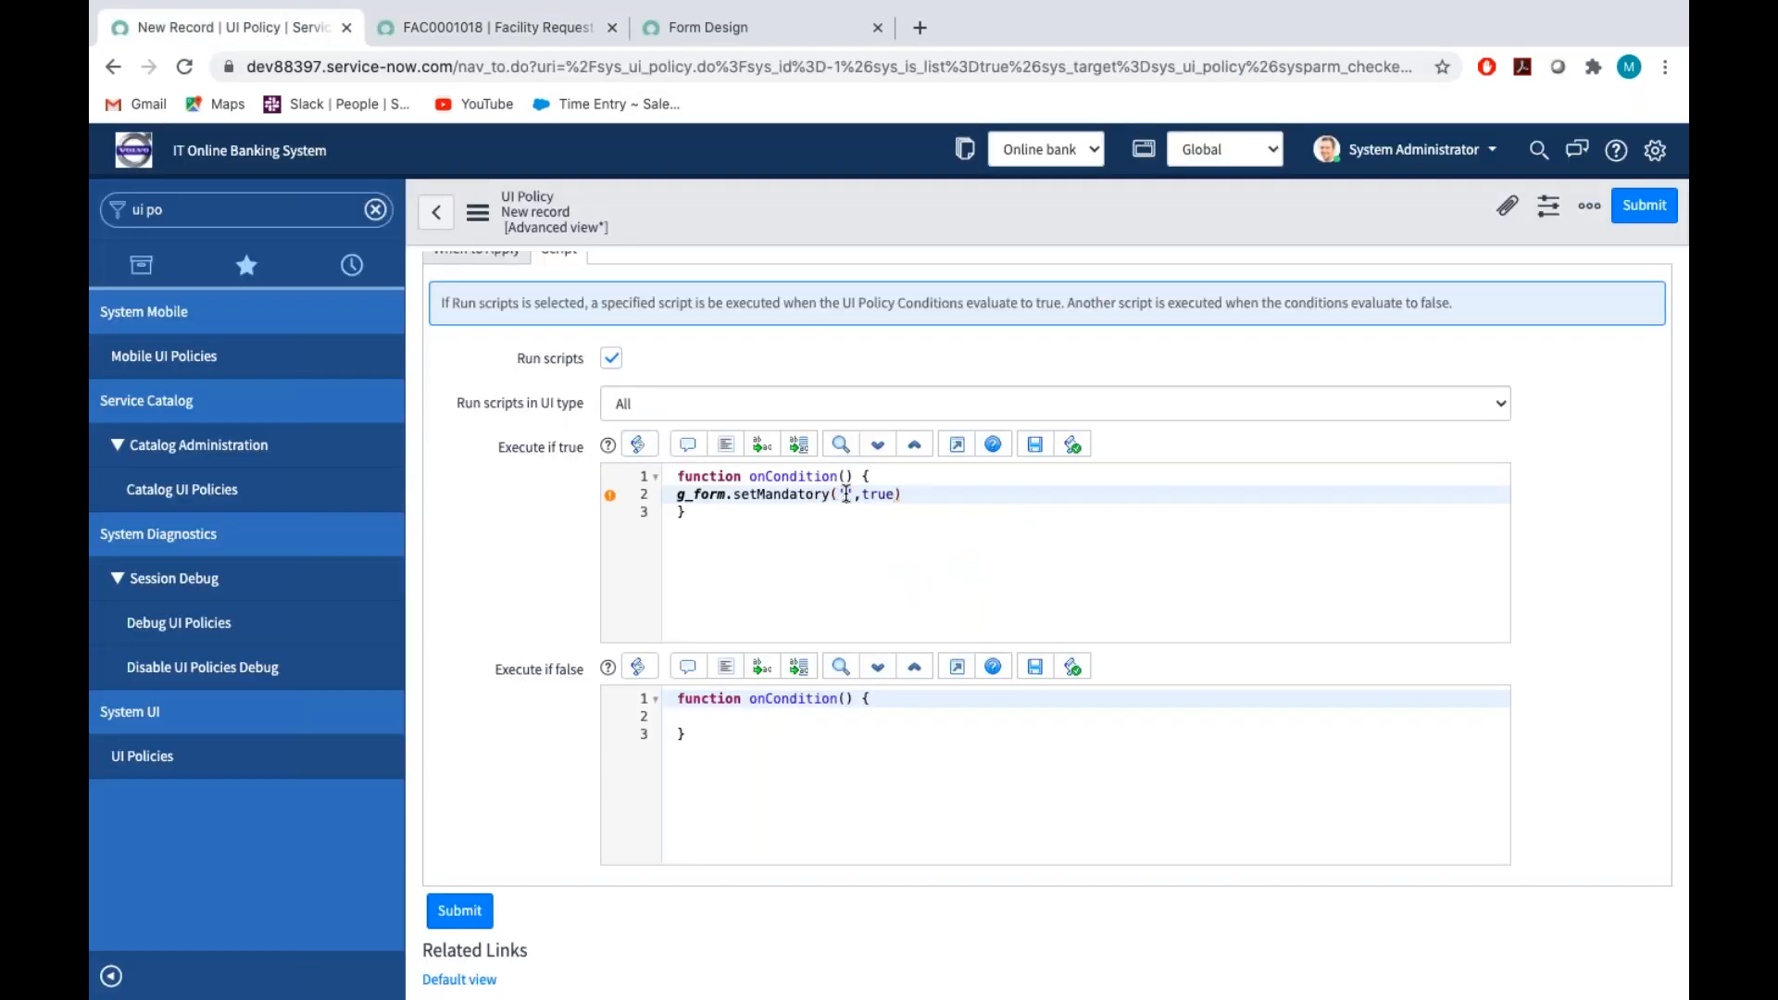
key(ctrl+v)
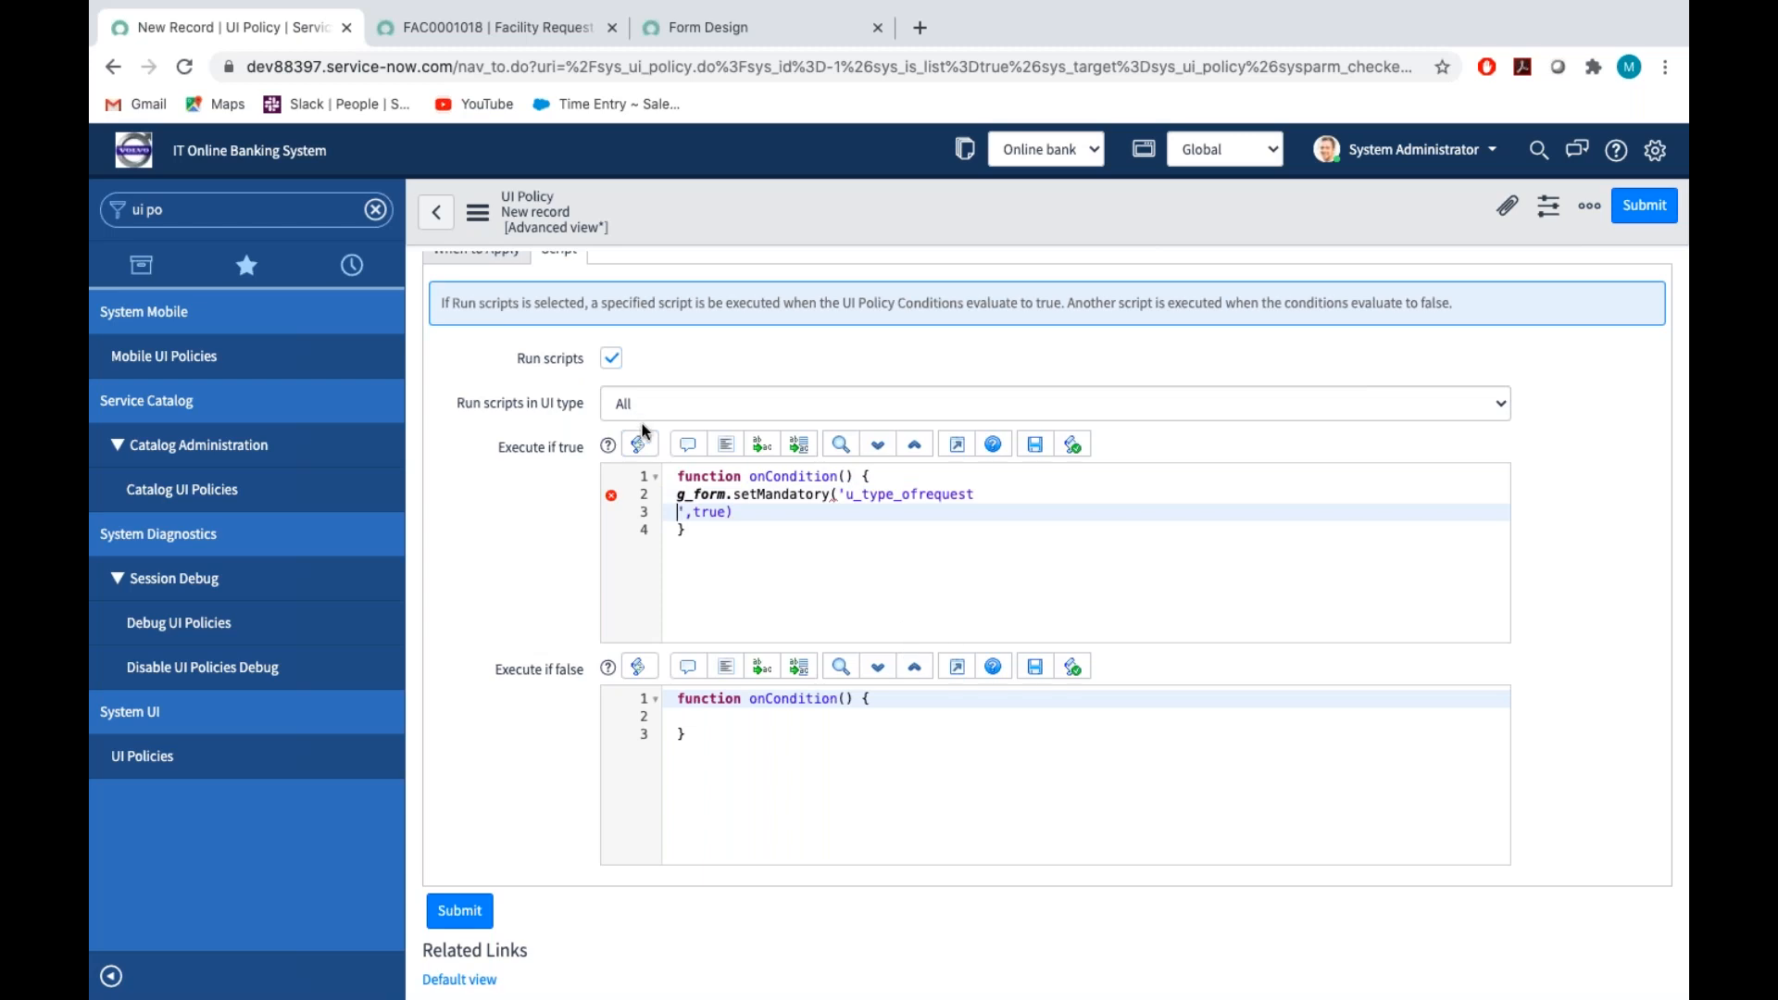
click(672, 501)
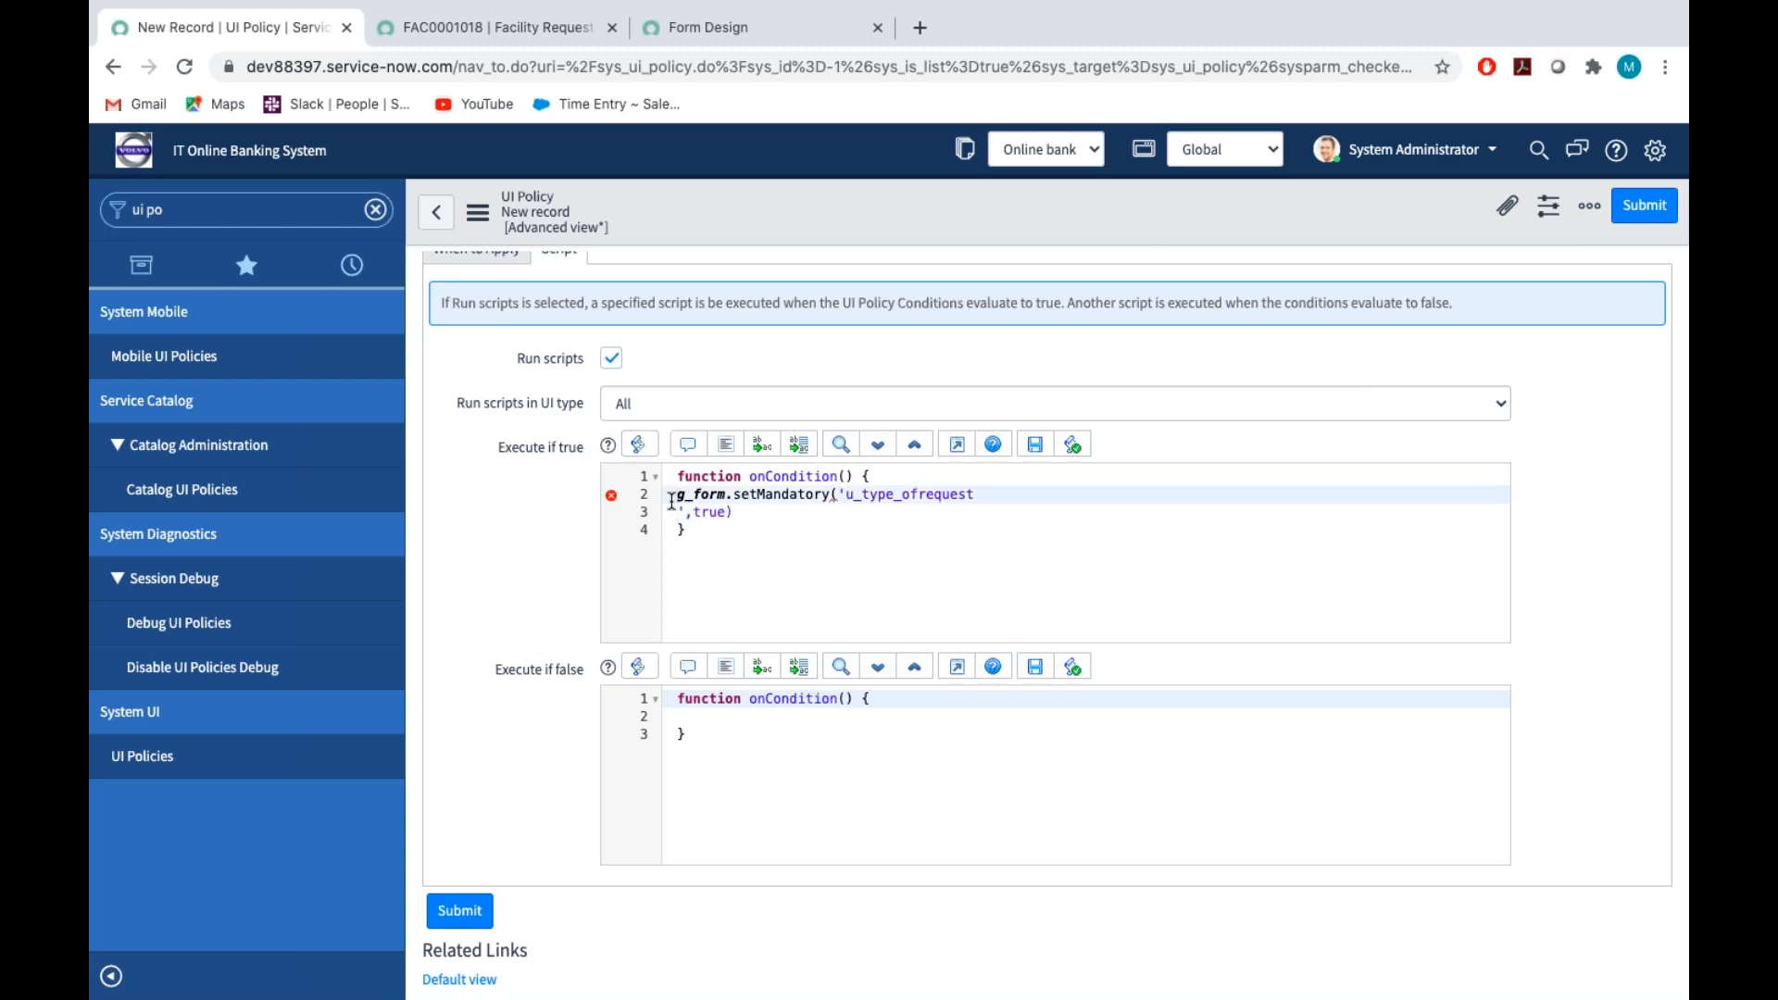
key(BackSpace)
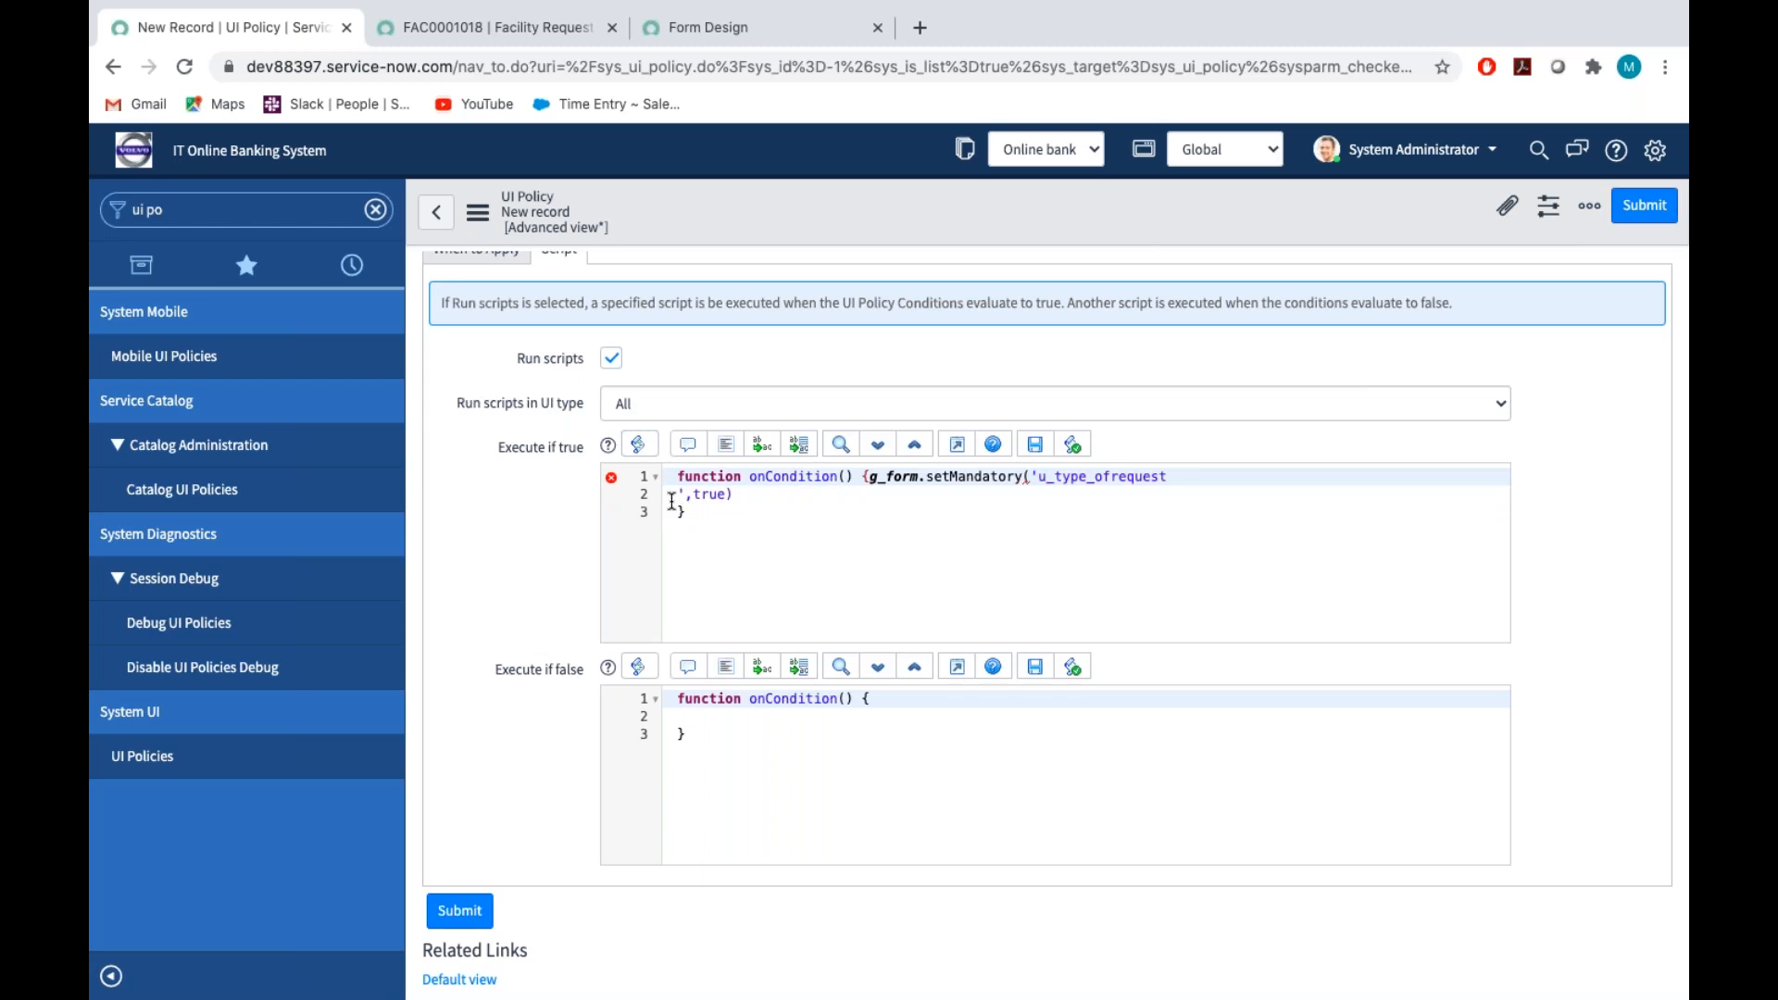
key(Return)
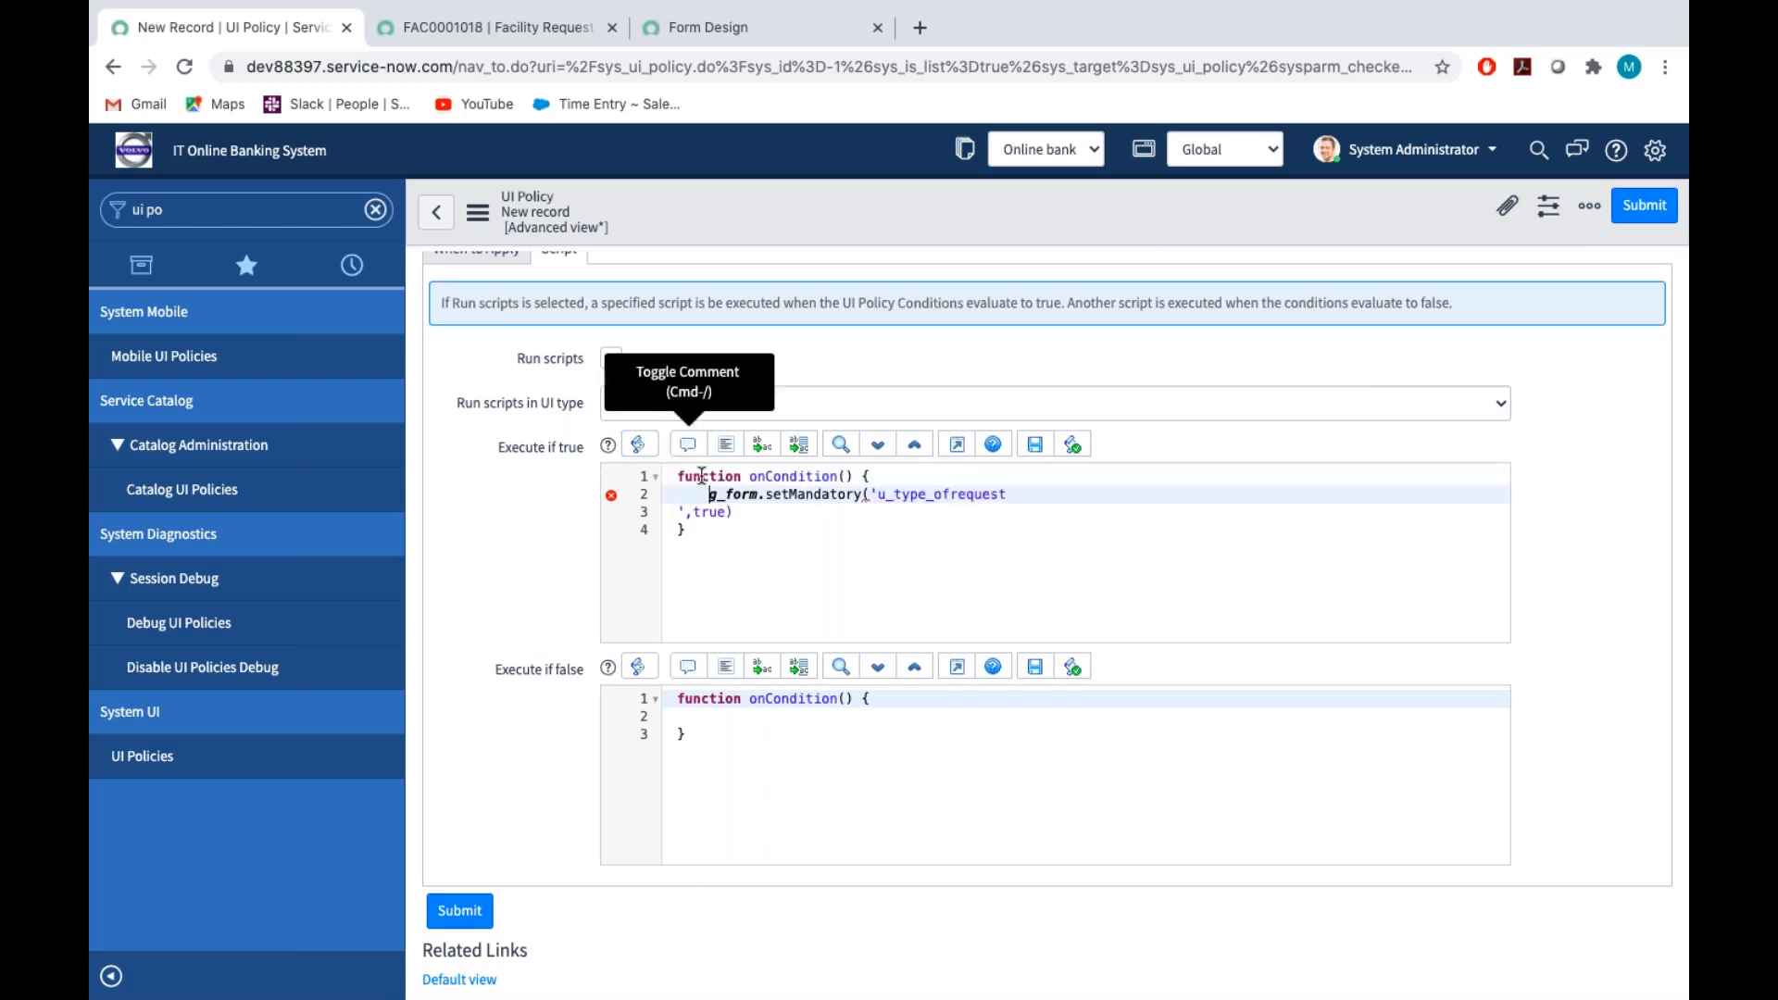
click(710, 536)
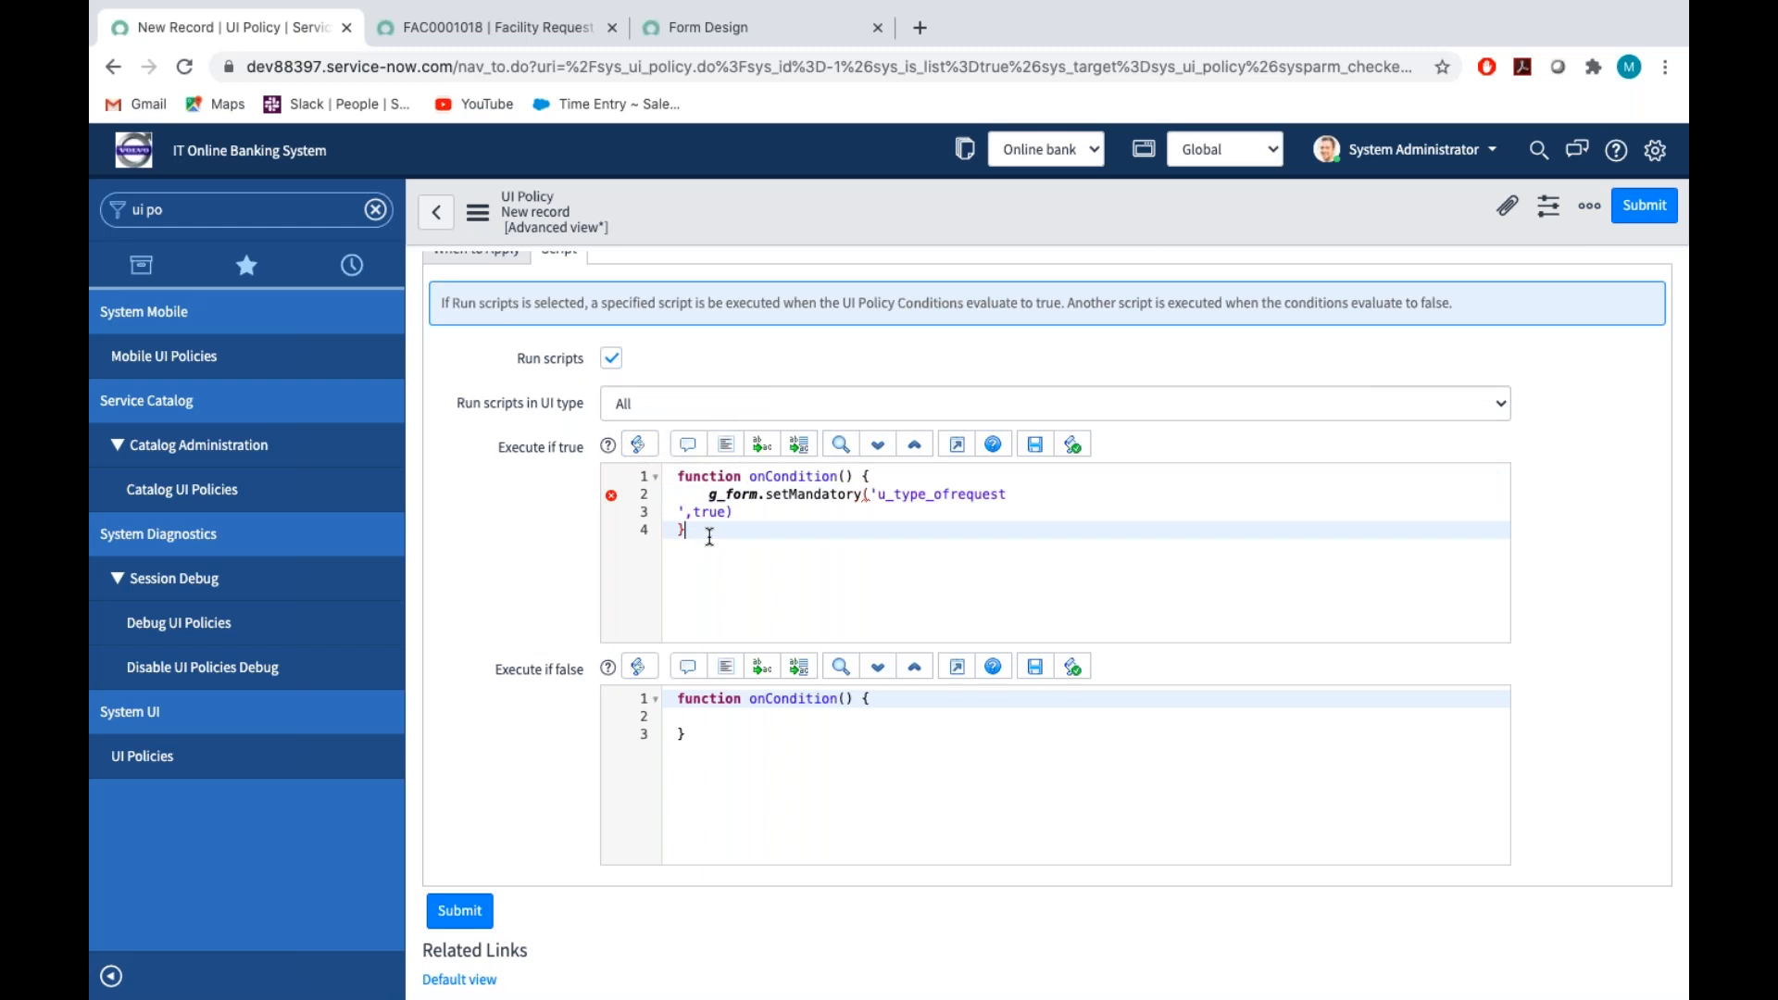
key(ctrl+a)
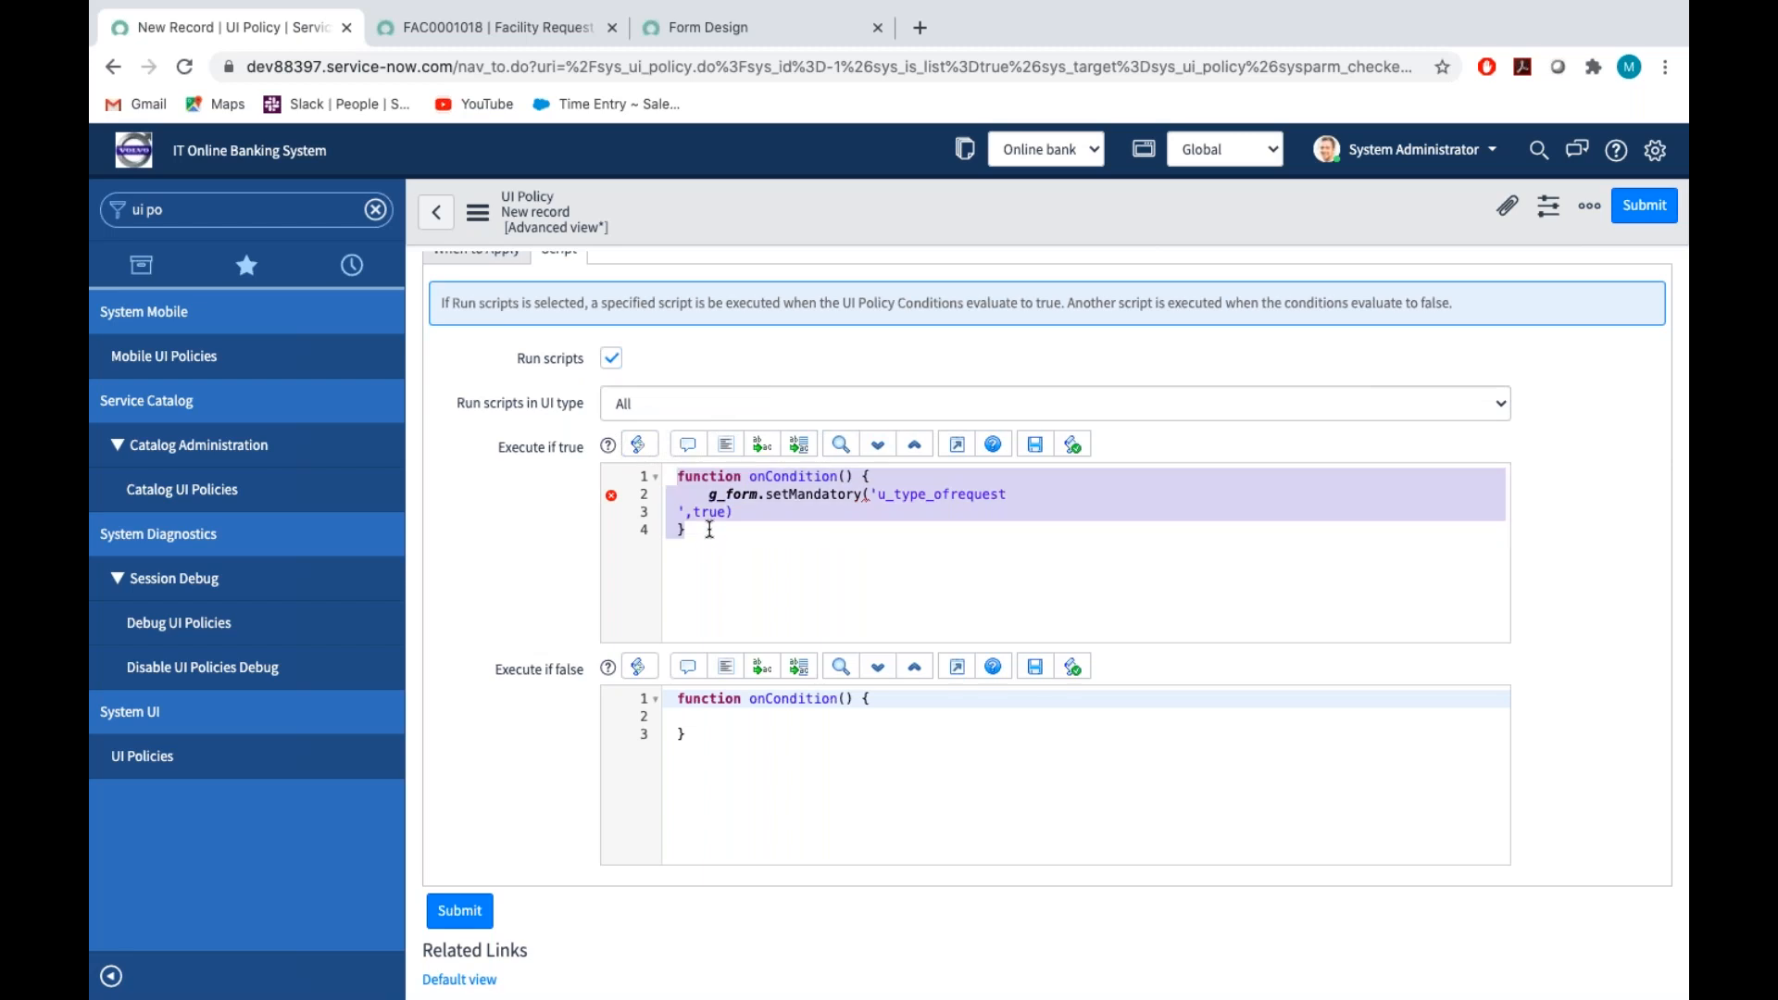
click(726, 449)
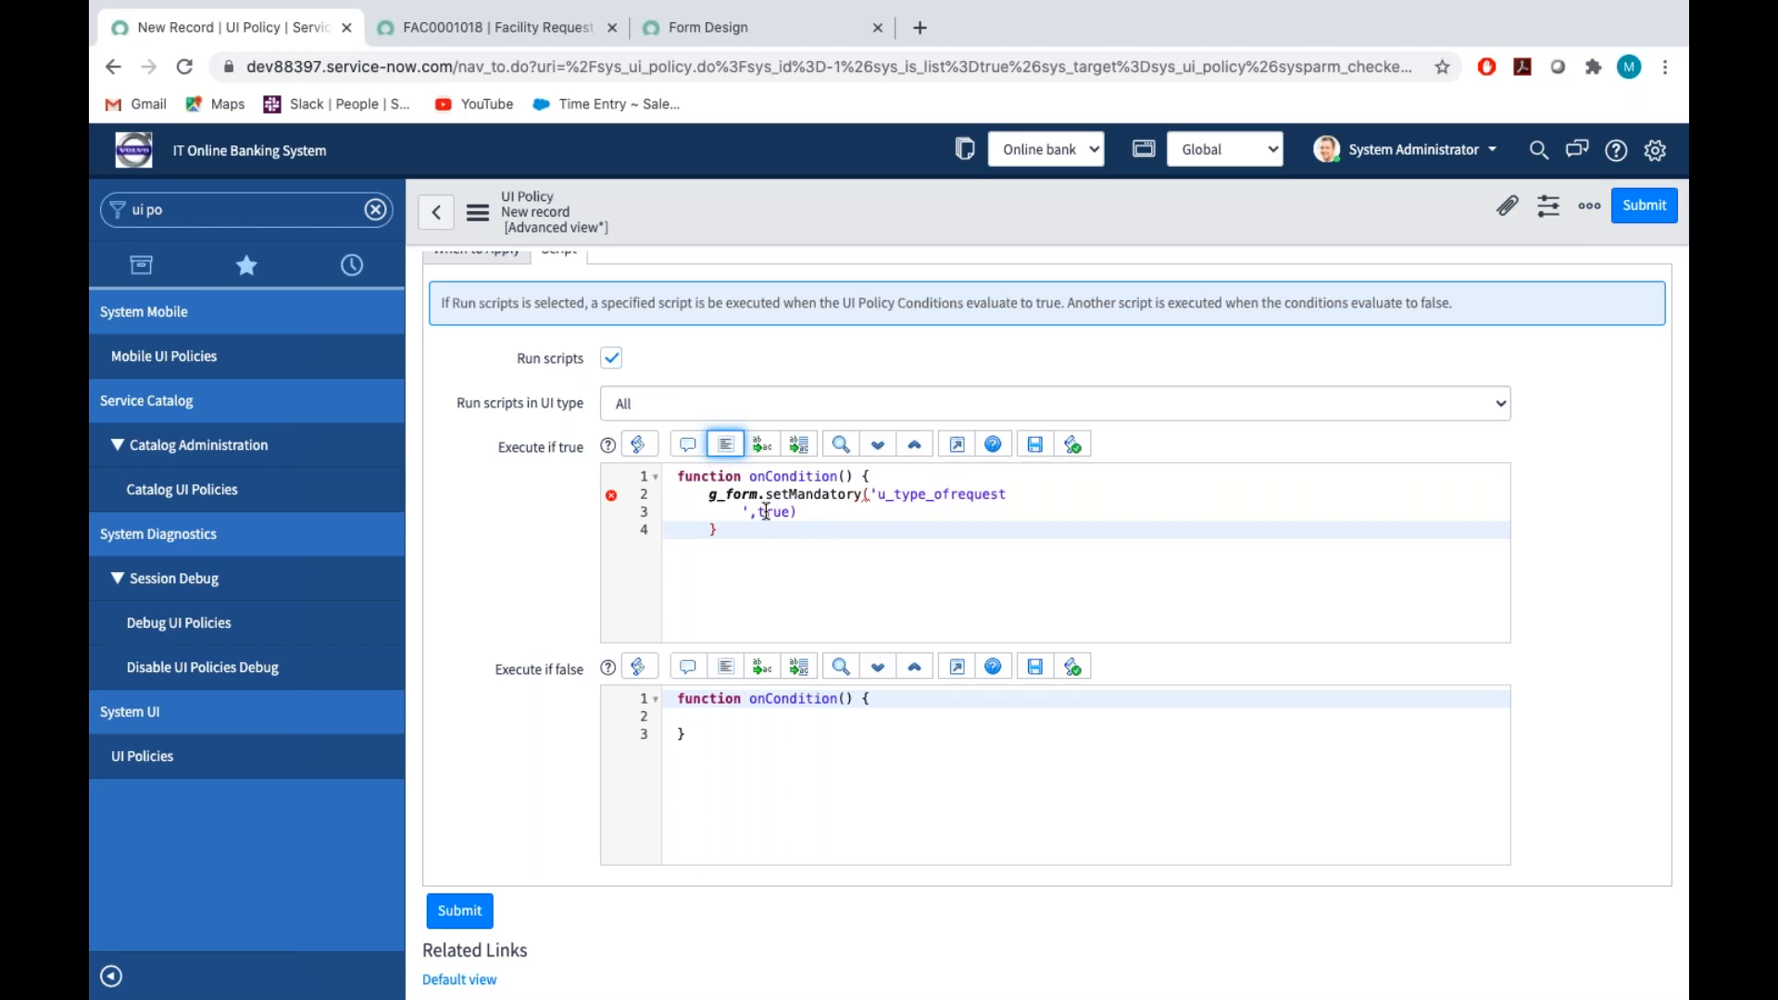
Remove the line break after u_type_ofrequest in the Execute if true script and end the statement with a semicolon
click(737, 513)
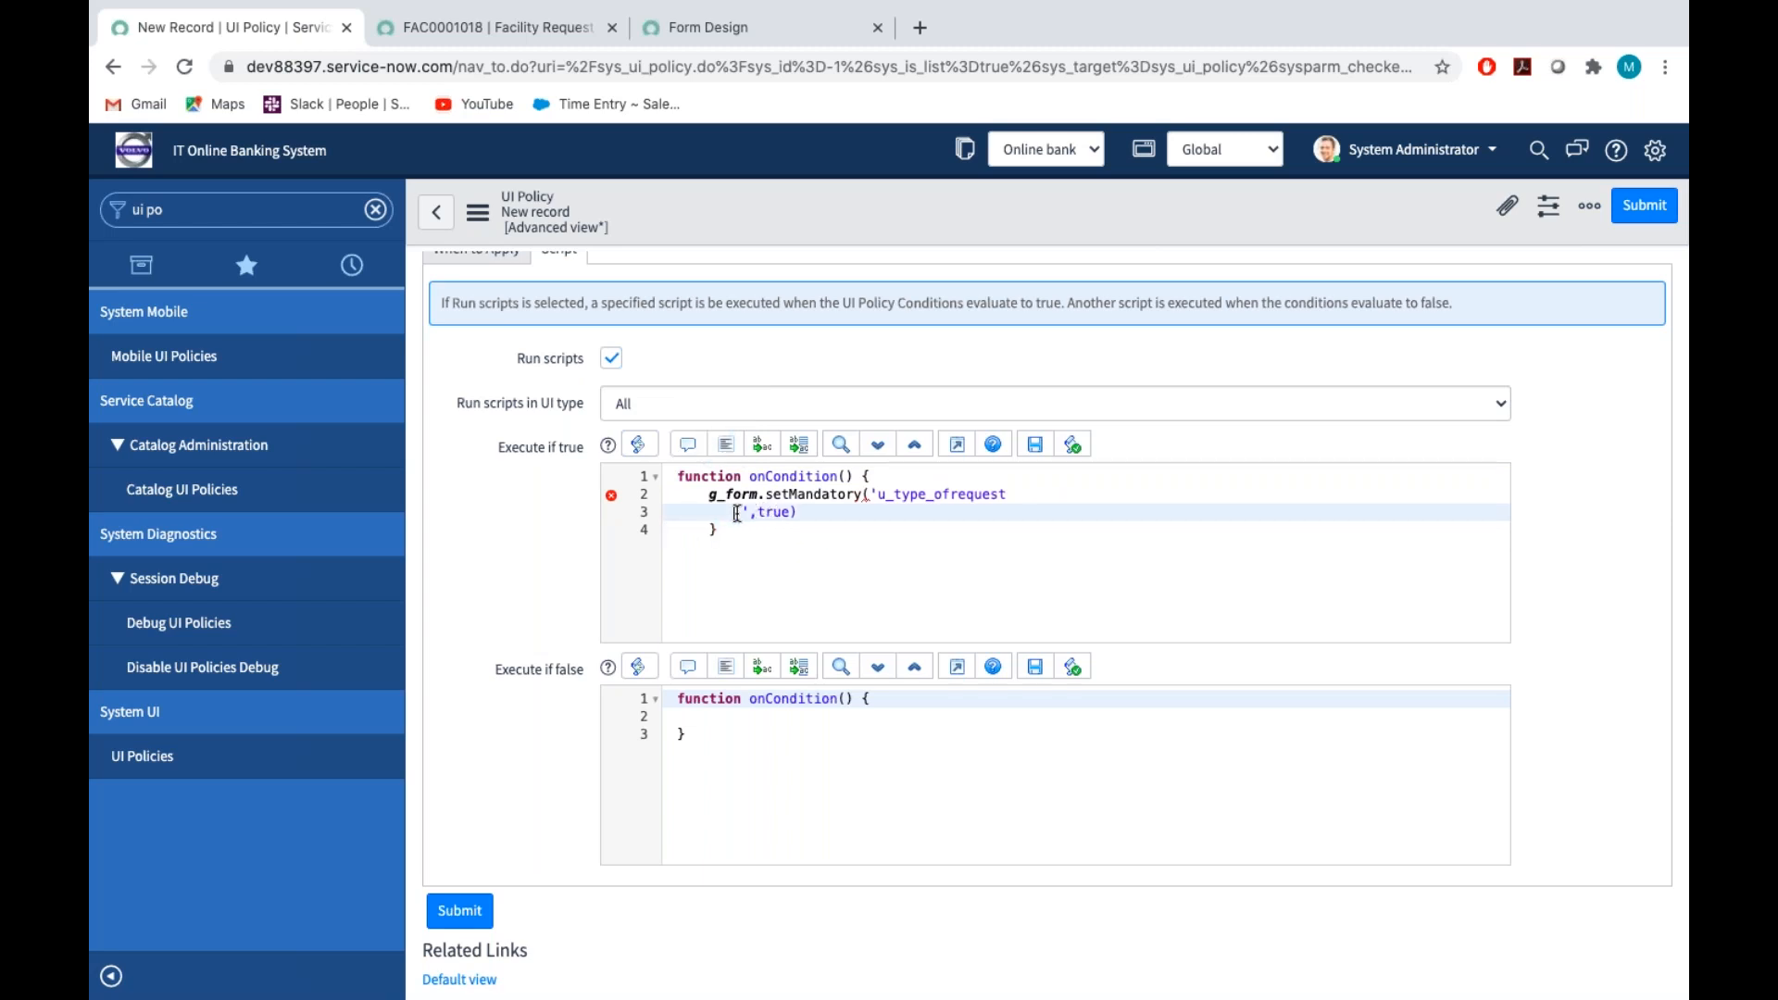
key(Delete)
key(BackSpace)
key(BackSpace)
key(BackSpace)
key(BackSpace)
key(BackSpace)
key(BackSpace)
key(BackSpace)
key(BackSpace)
key(BackSpace)
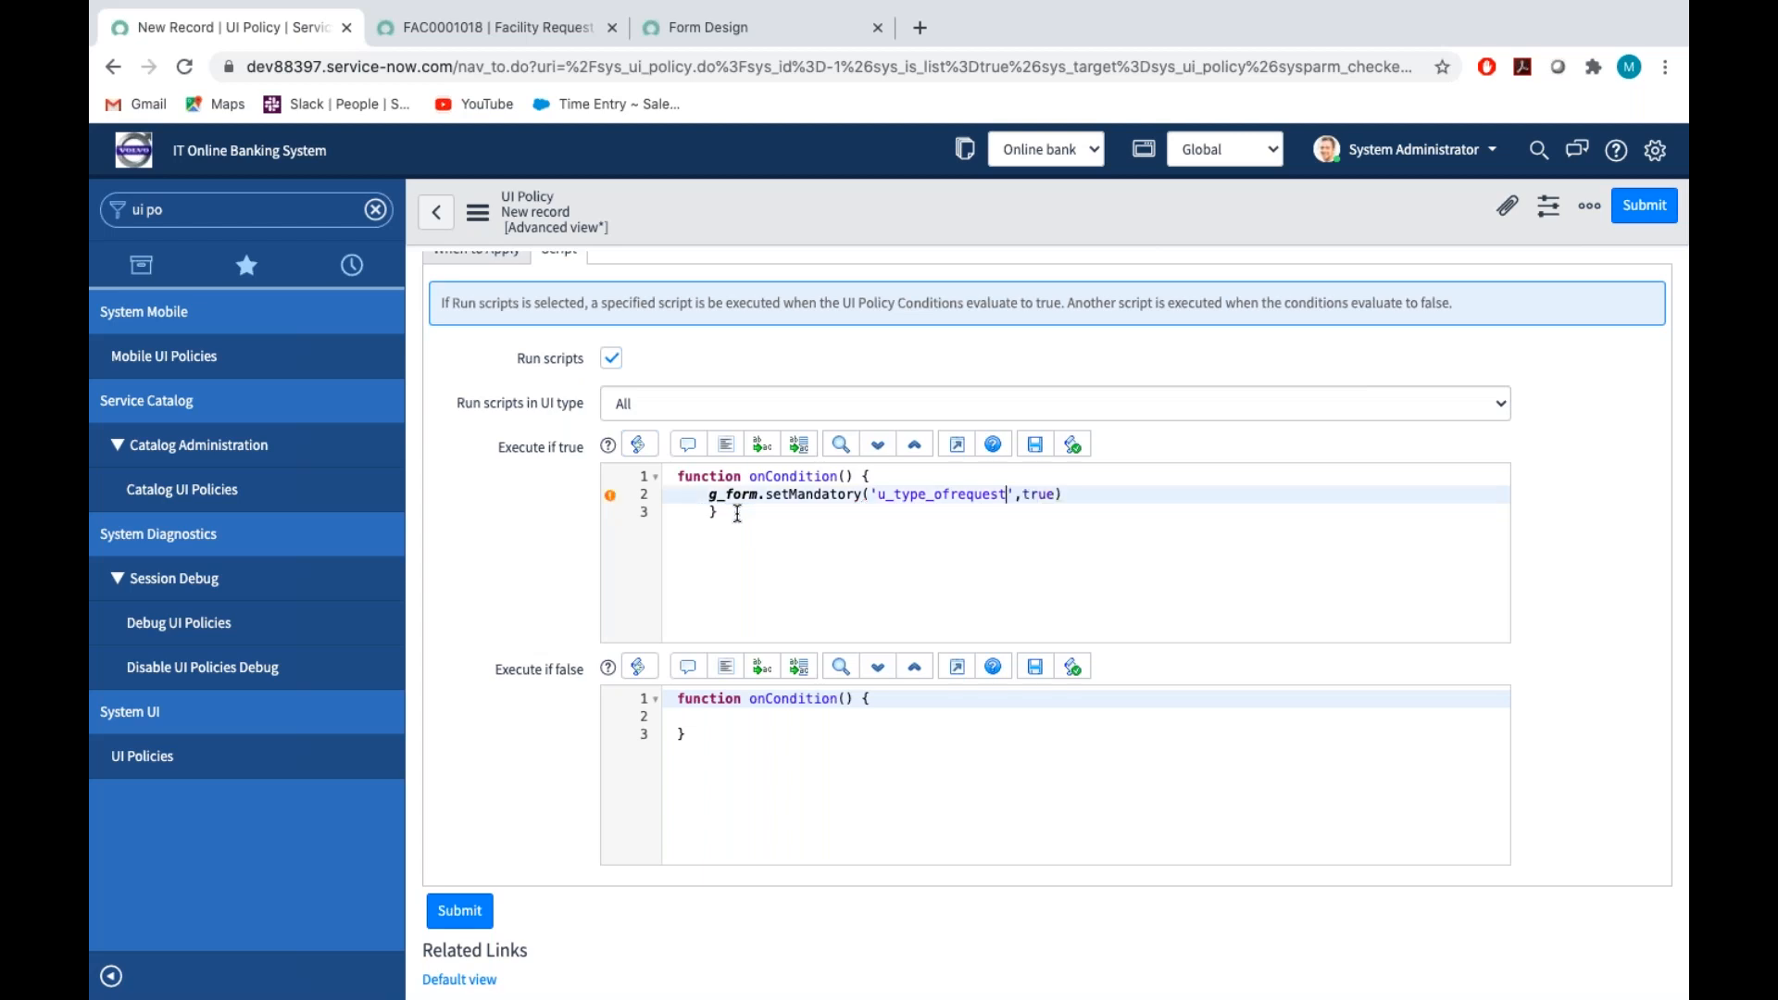
click(1070, 492)
Copy the setMandatory statement into the Execute if false script with the value false, and save the UI policy
drag(709, 494, 1092, 493)
key(ctrl+c)
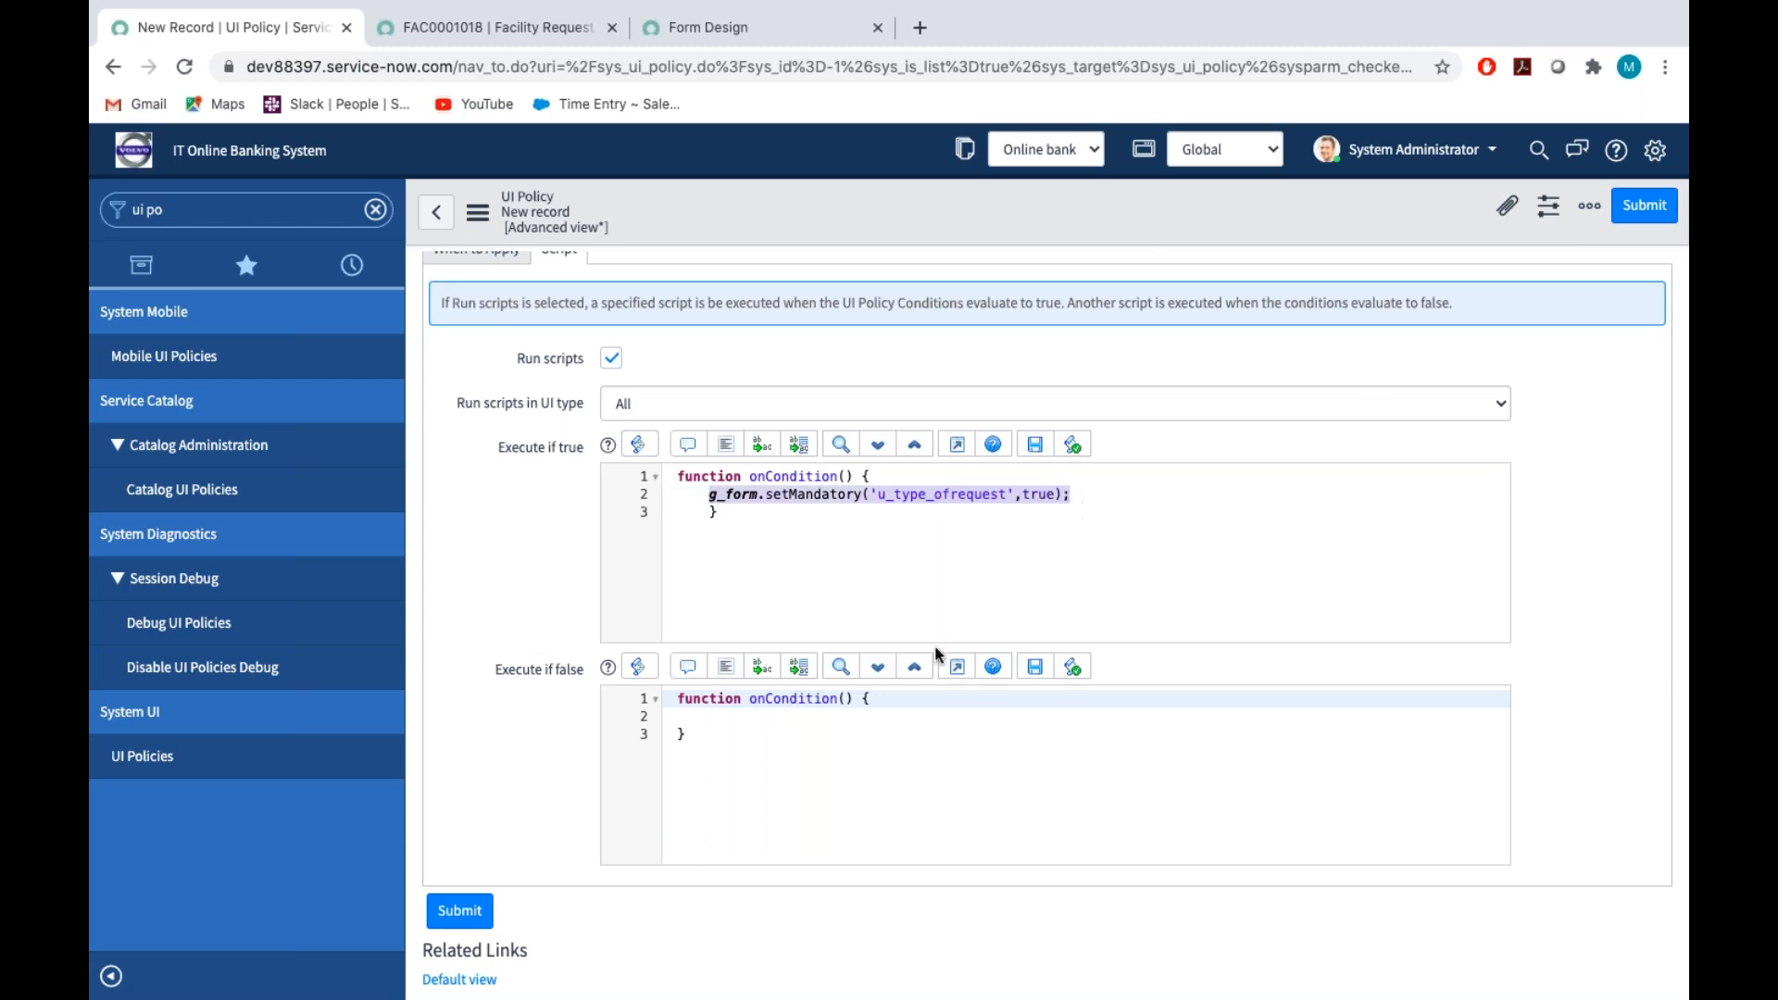
click(700, 728)
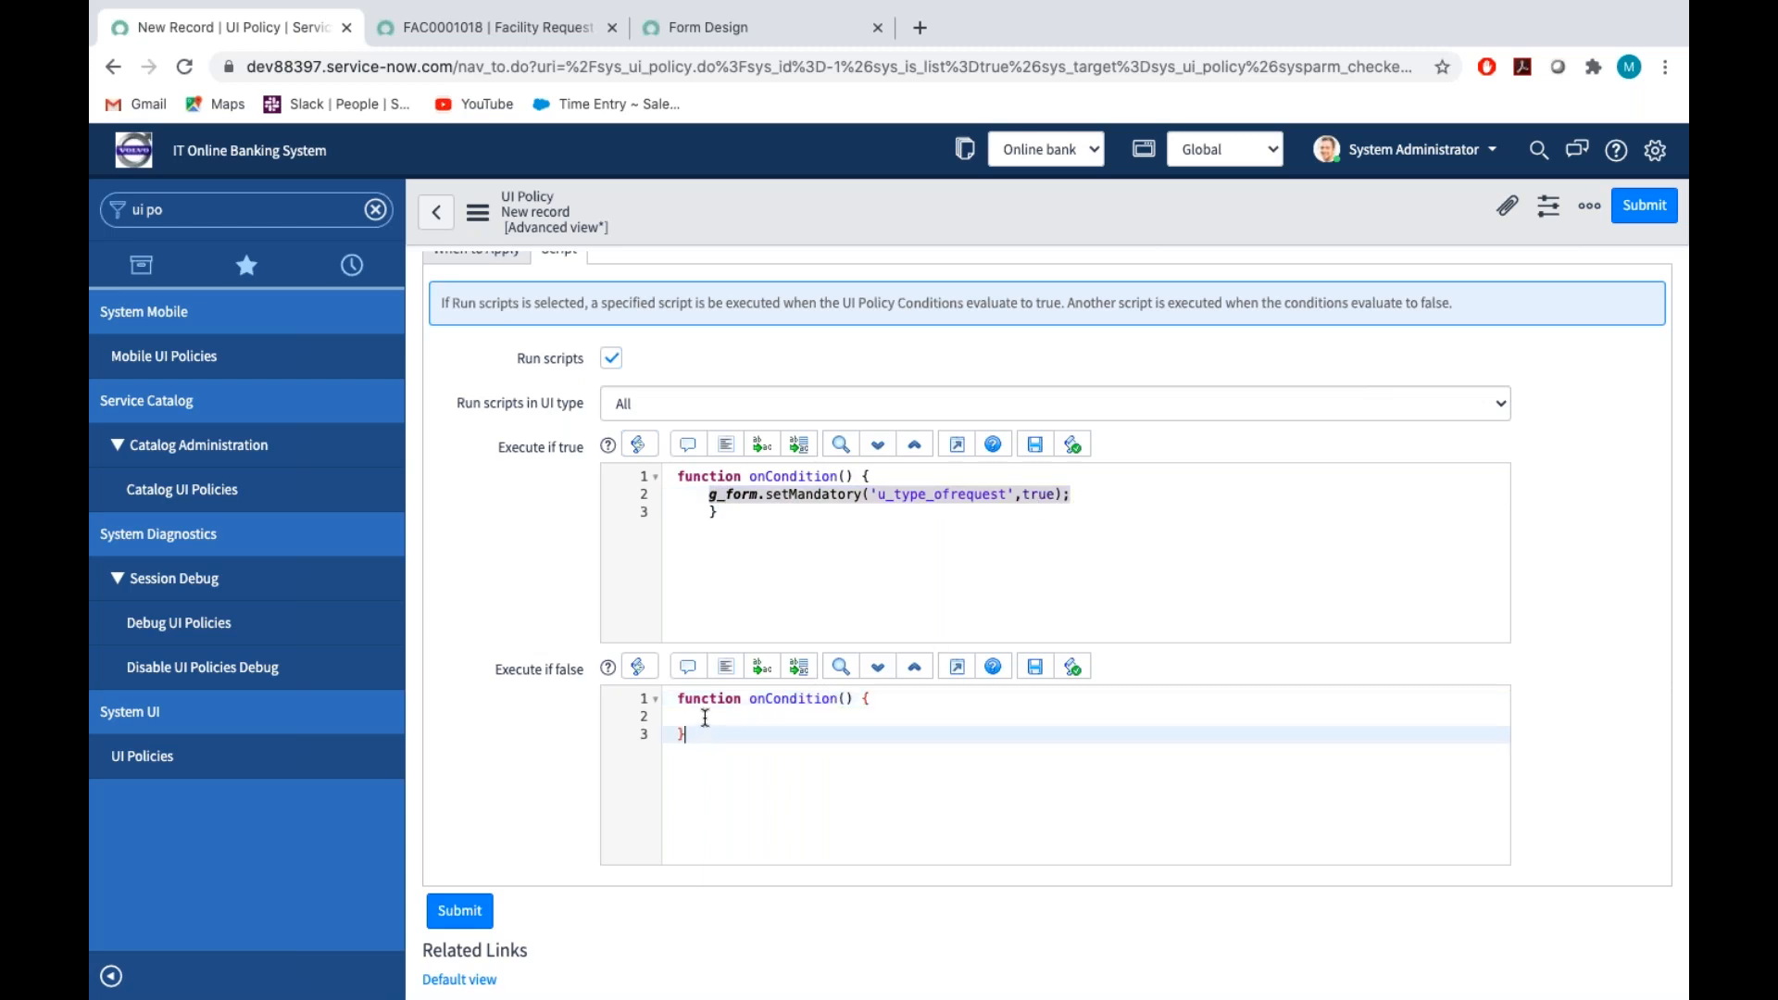
click(702, 714)
key(ctrl+v)
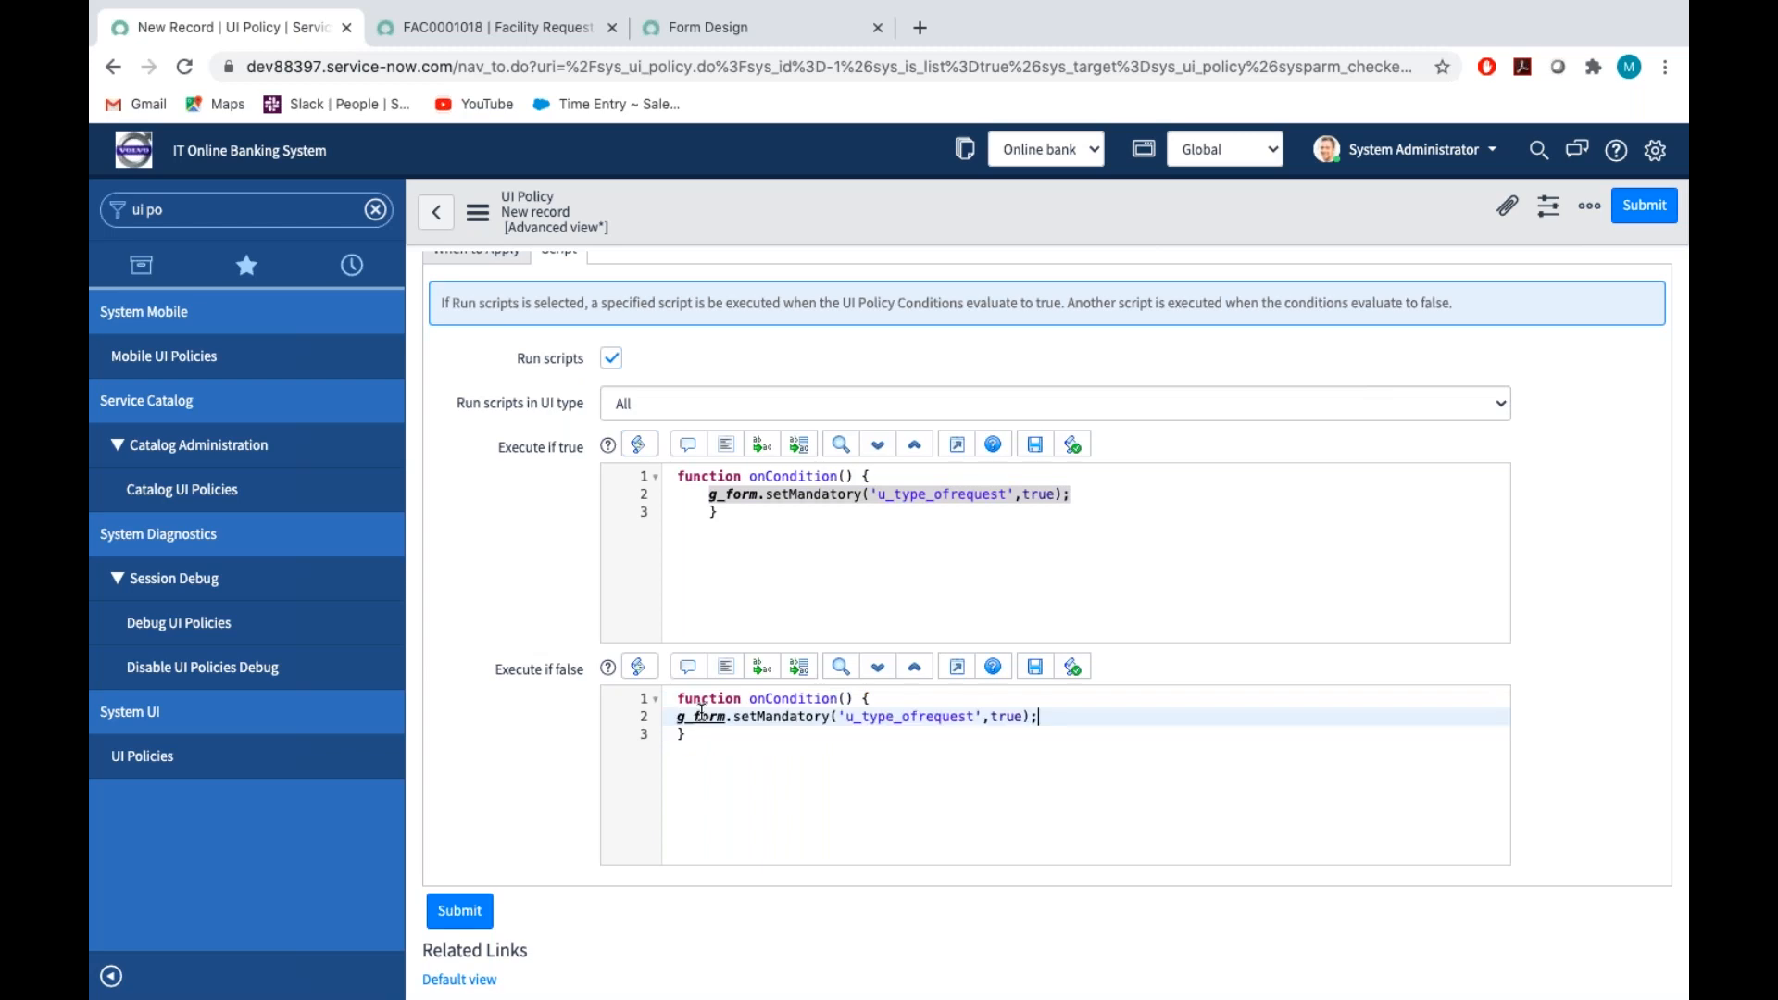
double_click(1008, 719)
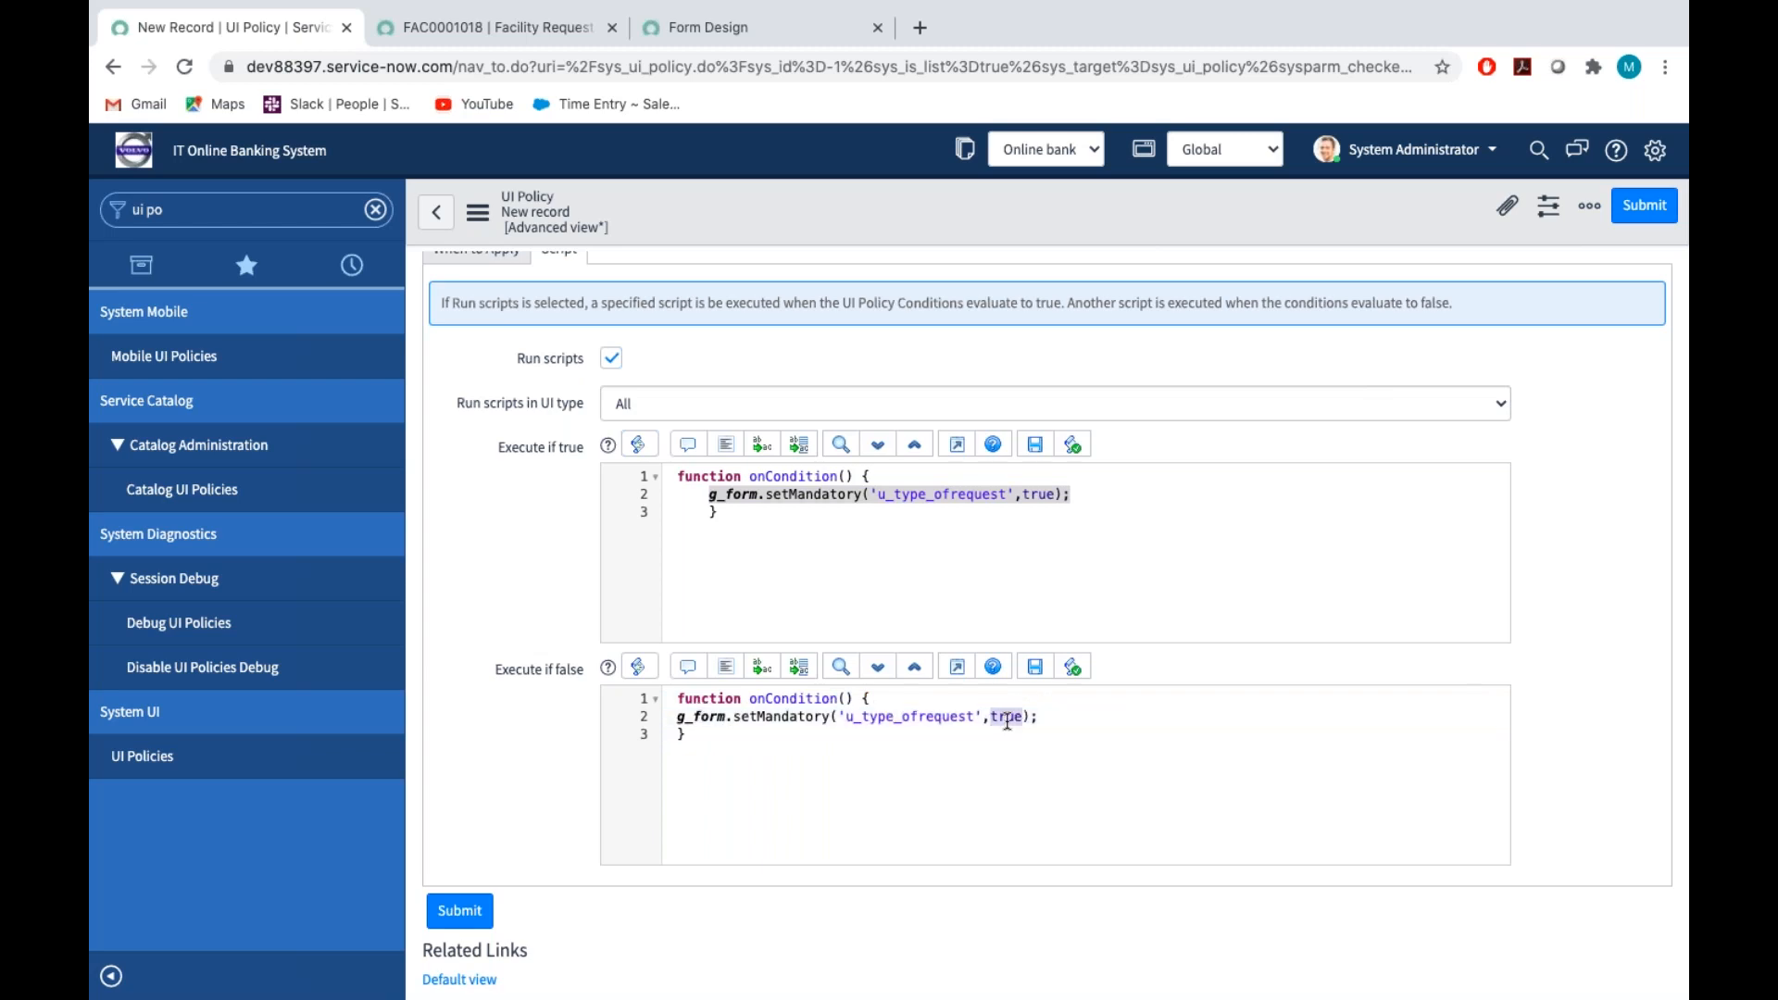
text(false)
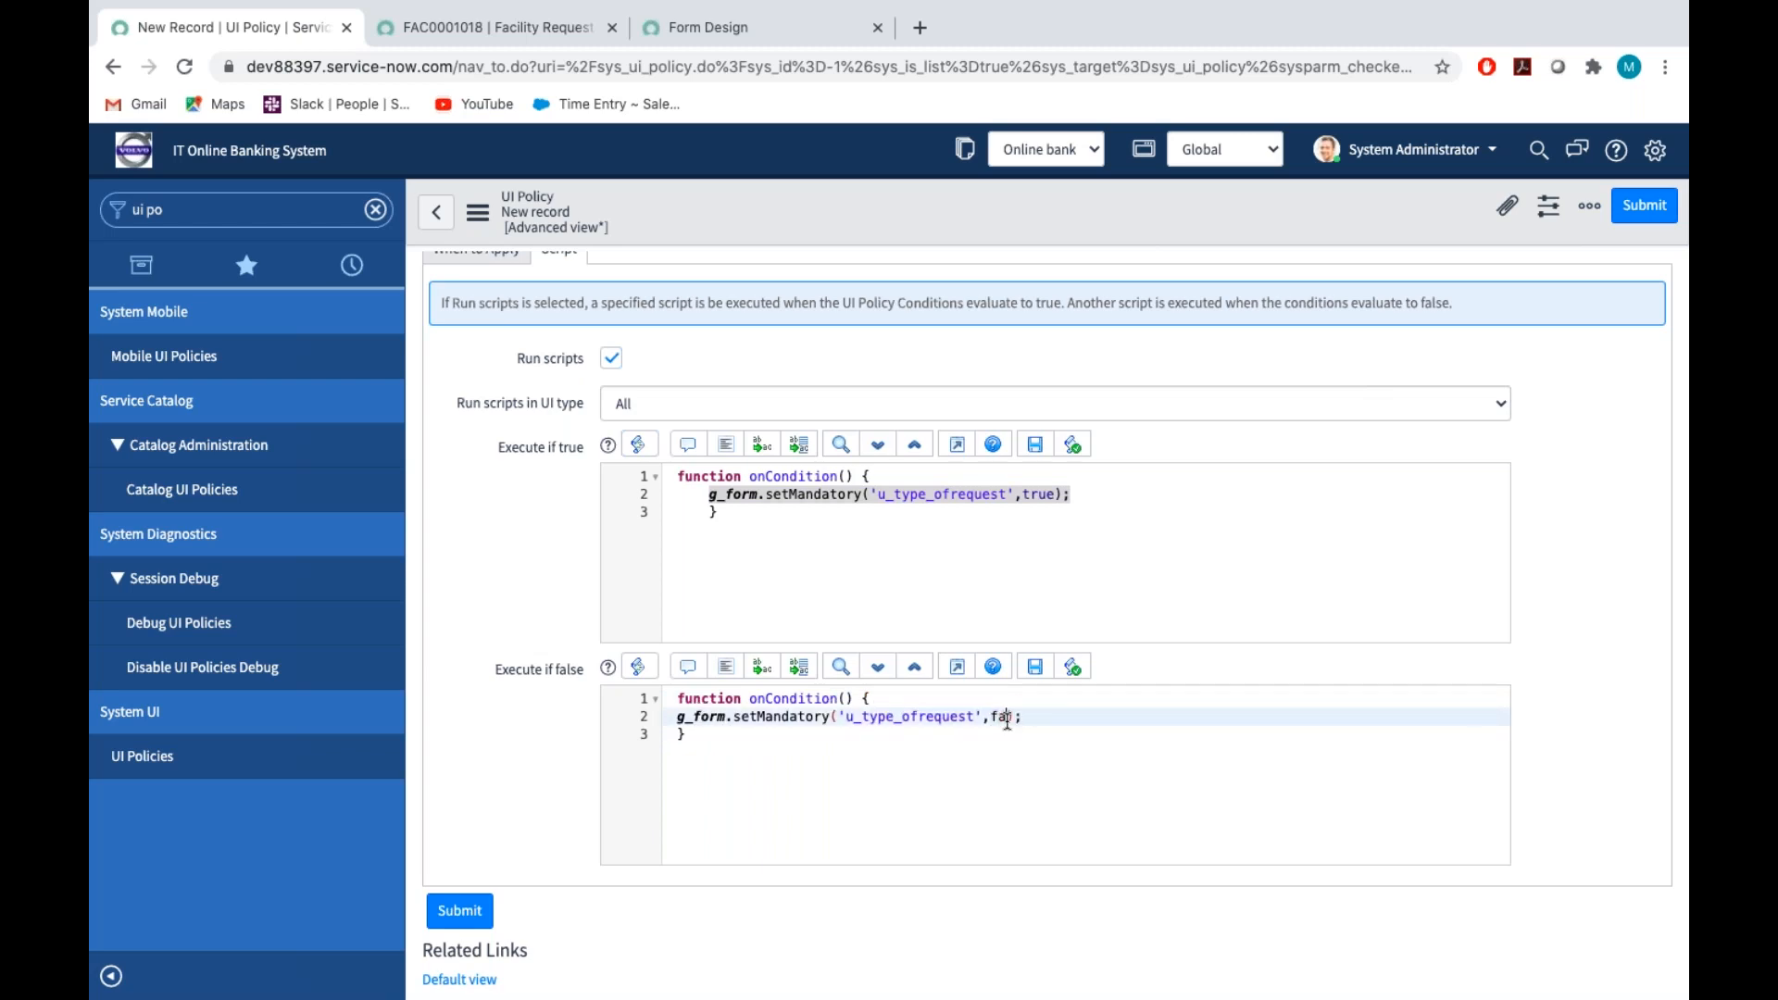
click(1112, 718)
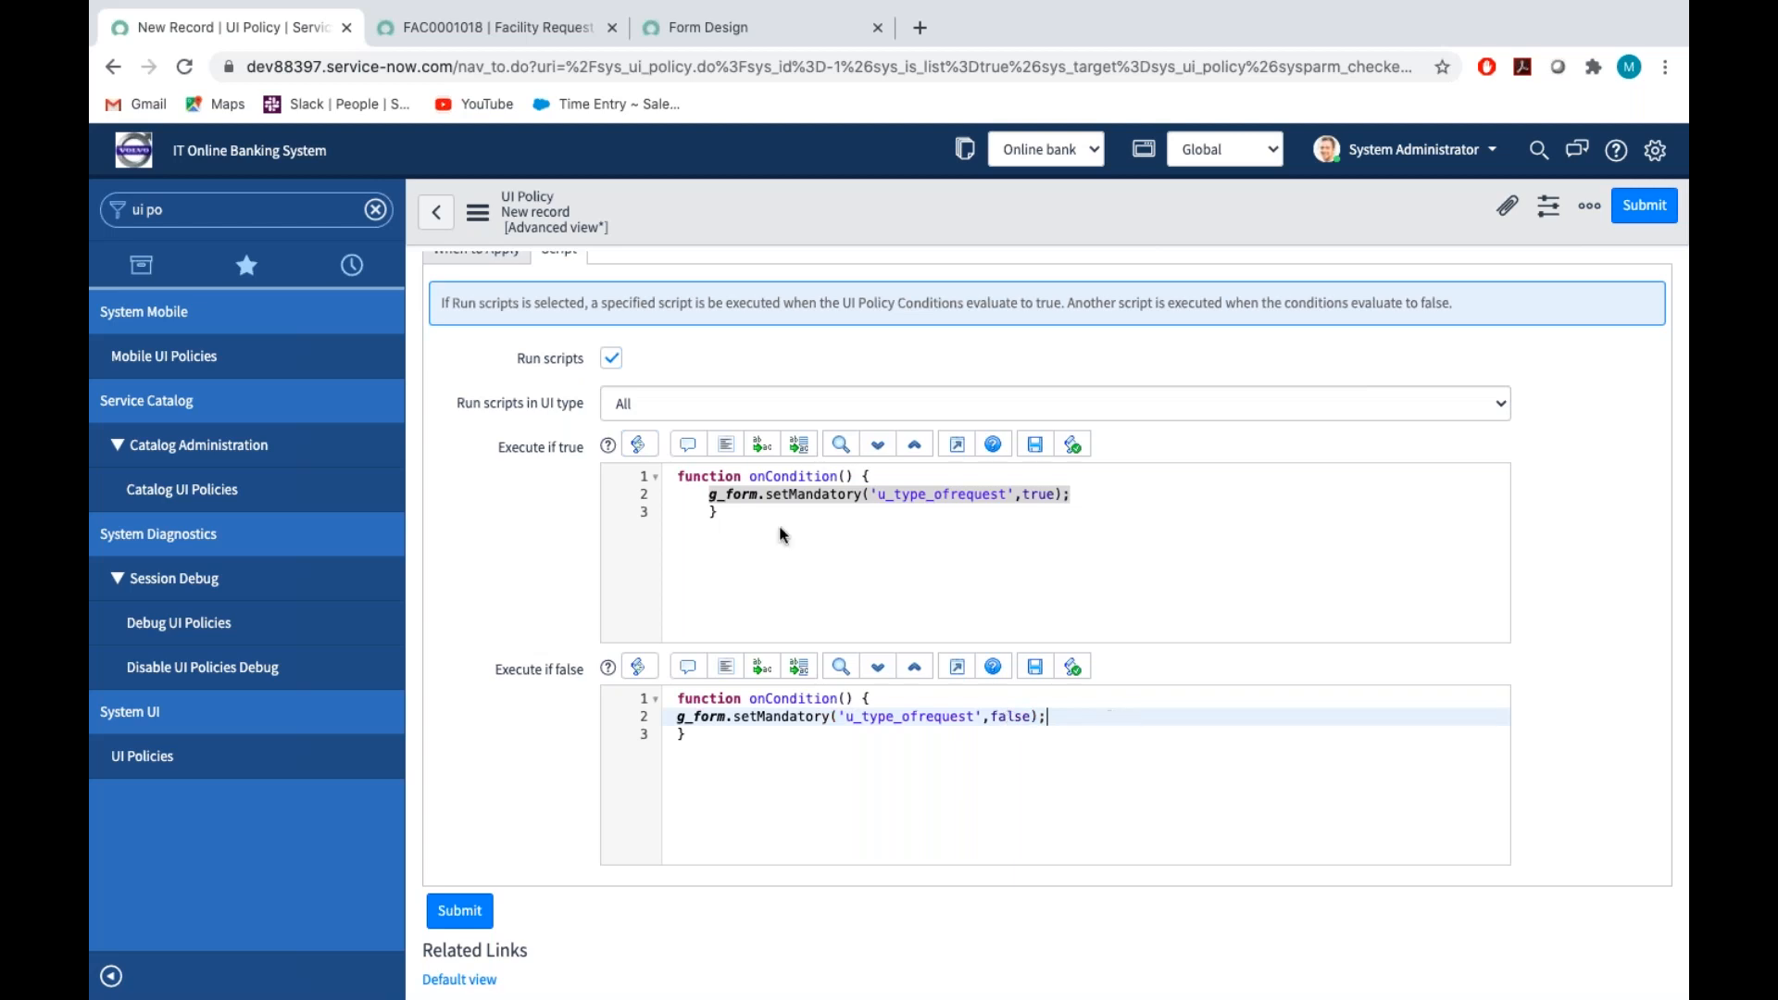
click(478, 212)
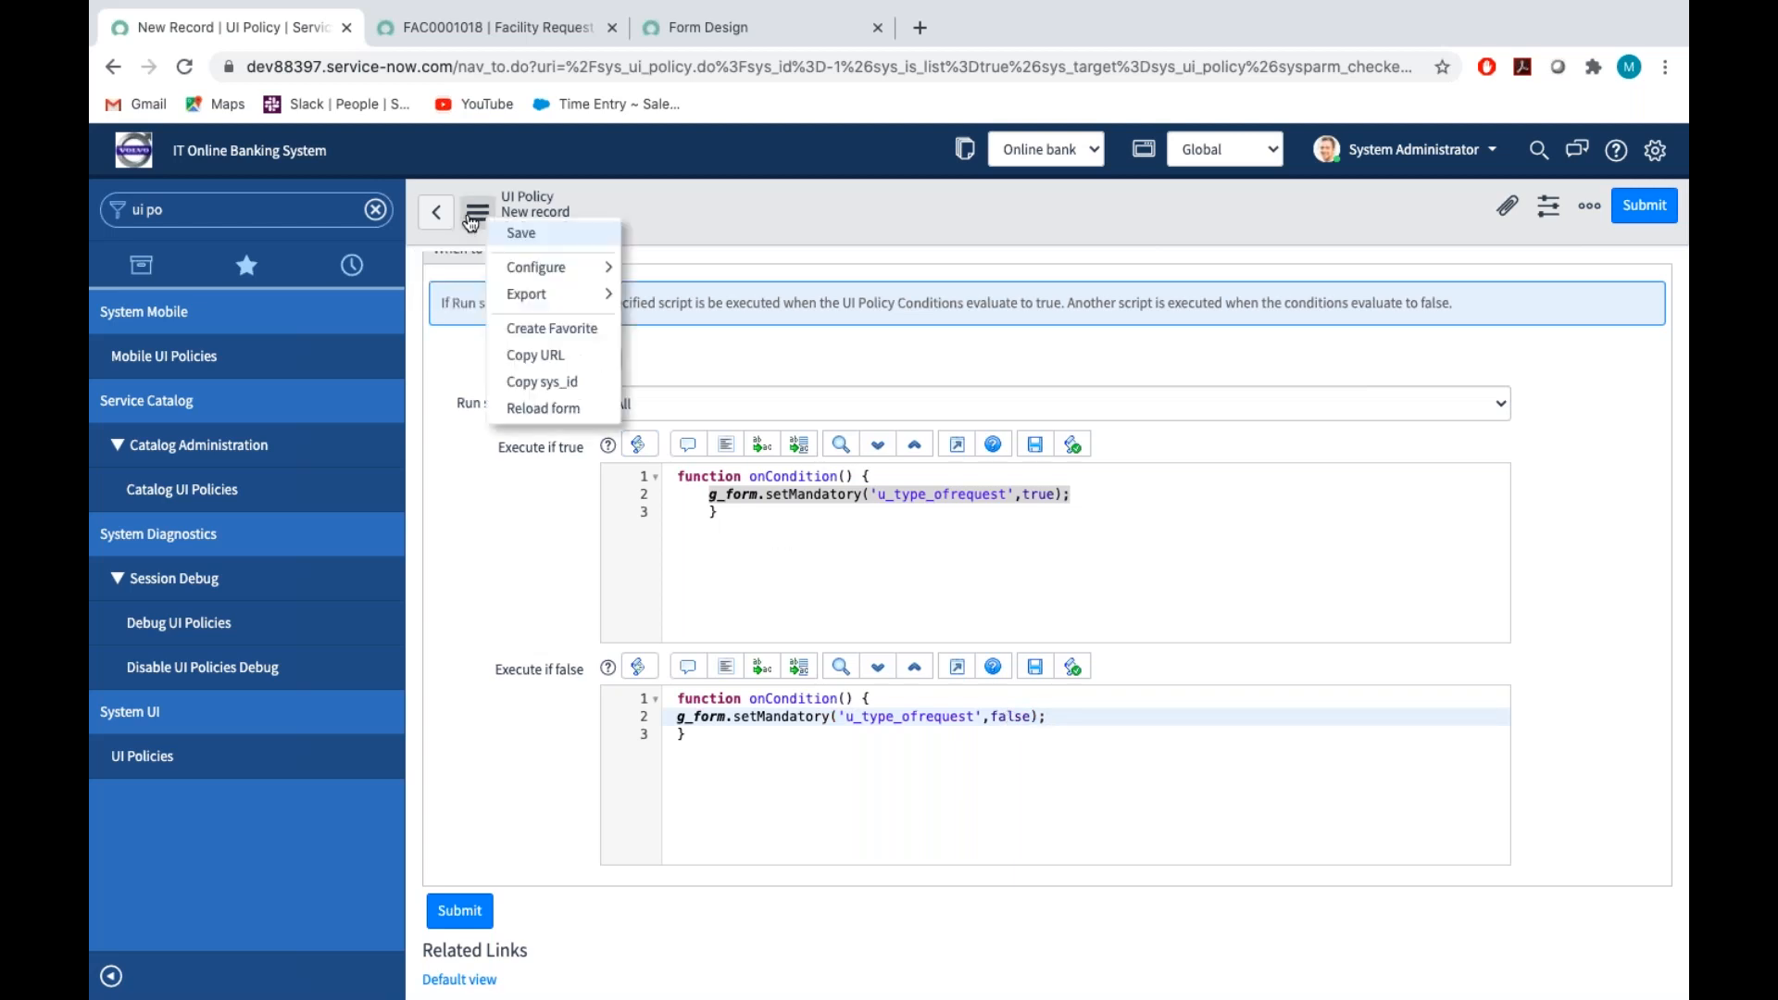
click(522, 234)
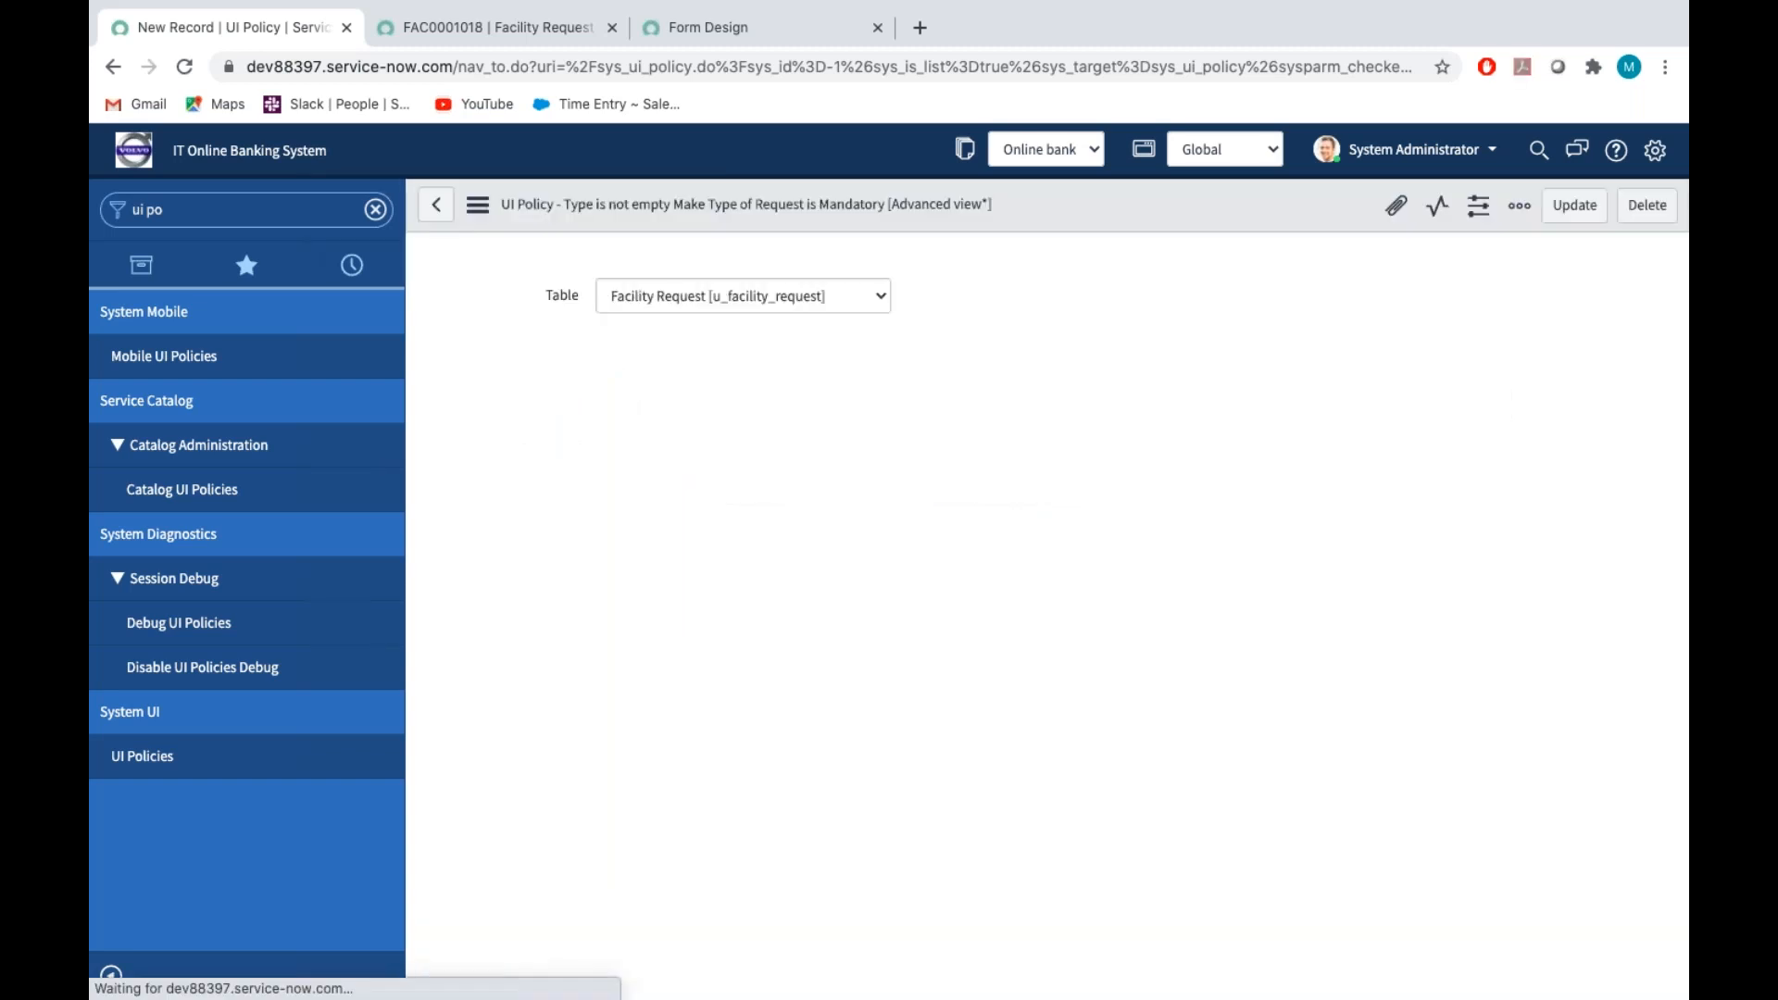
Close the dictionary info on the facility request and review both scripts in the saved UI policy
click(482, 29)
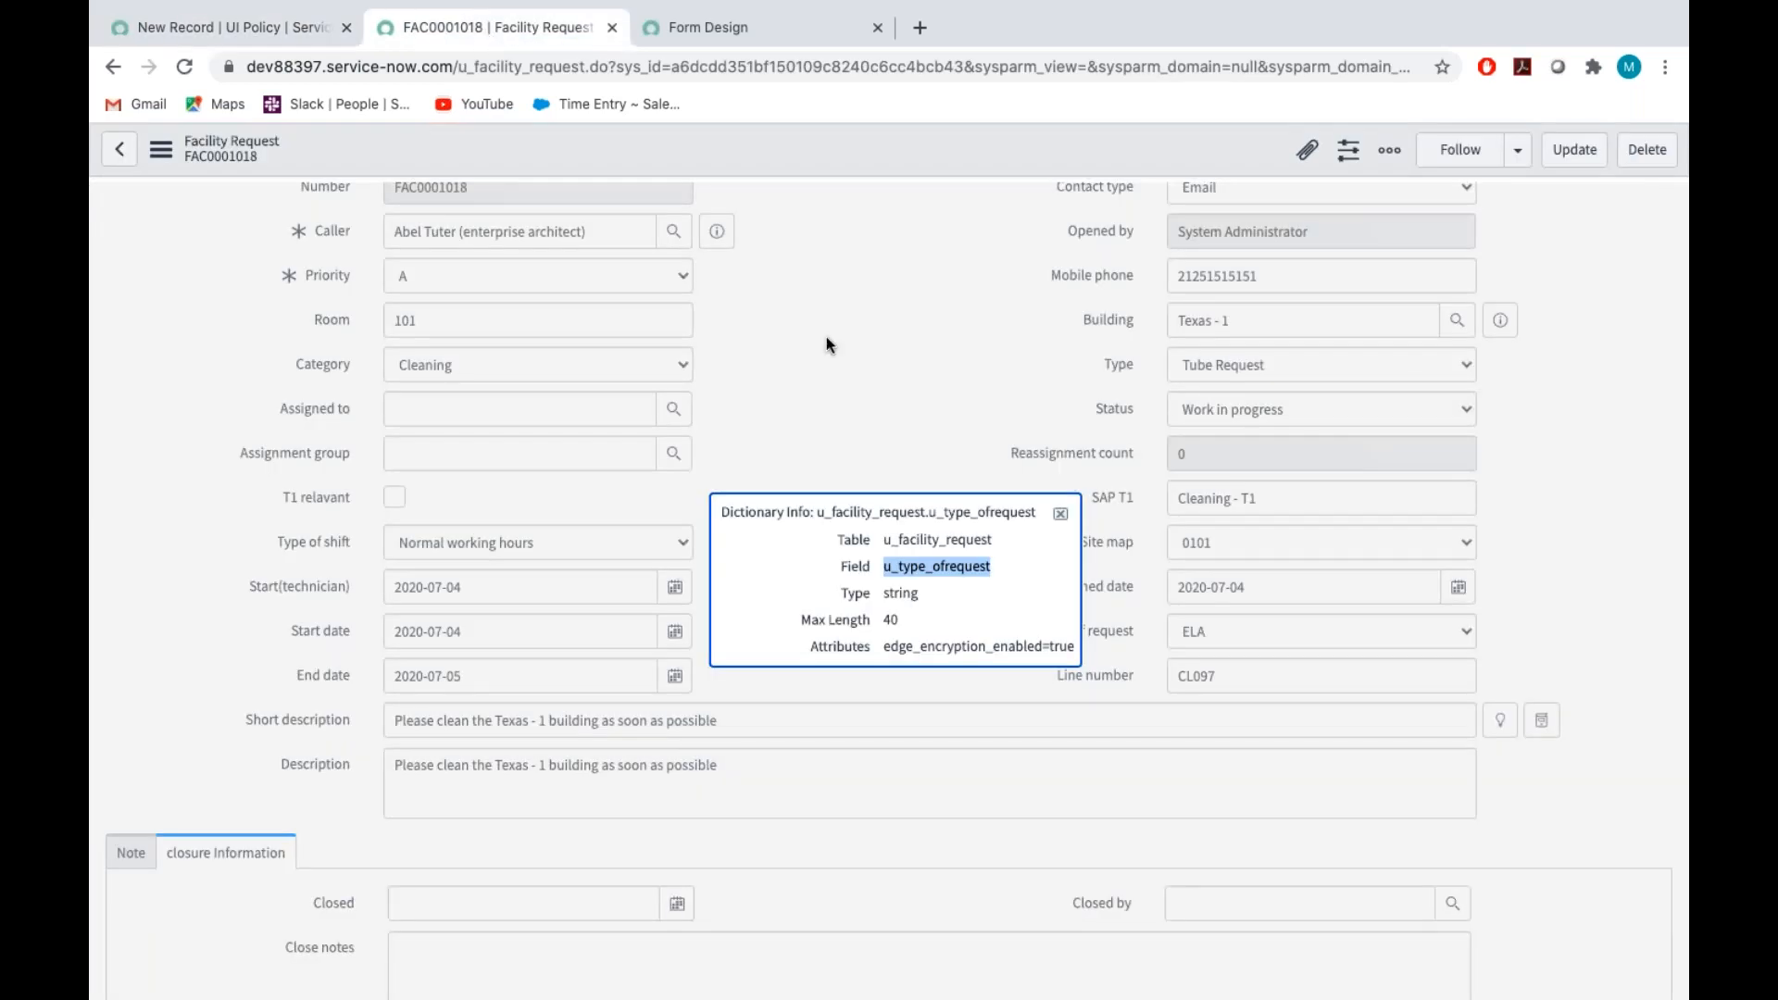
click(1062, 514)
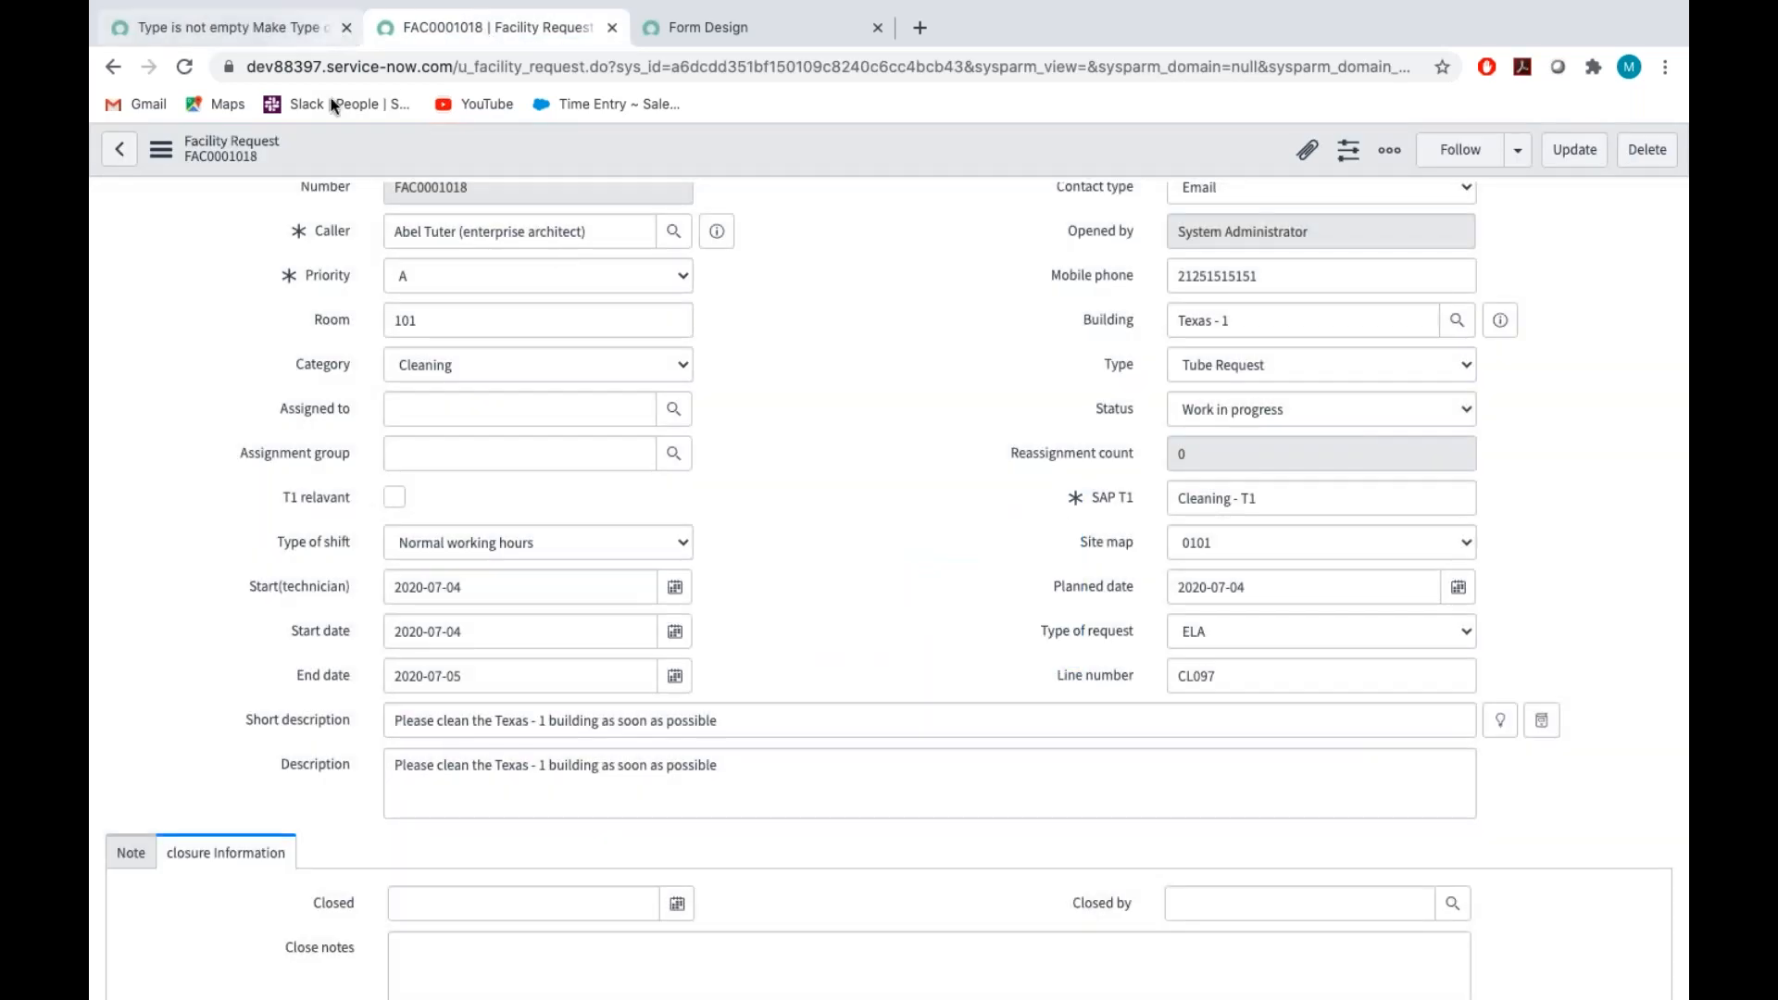
click(265, 28)
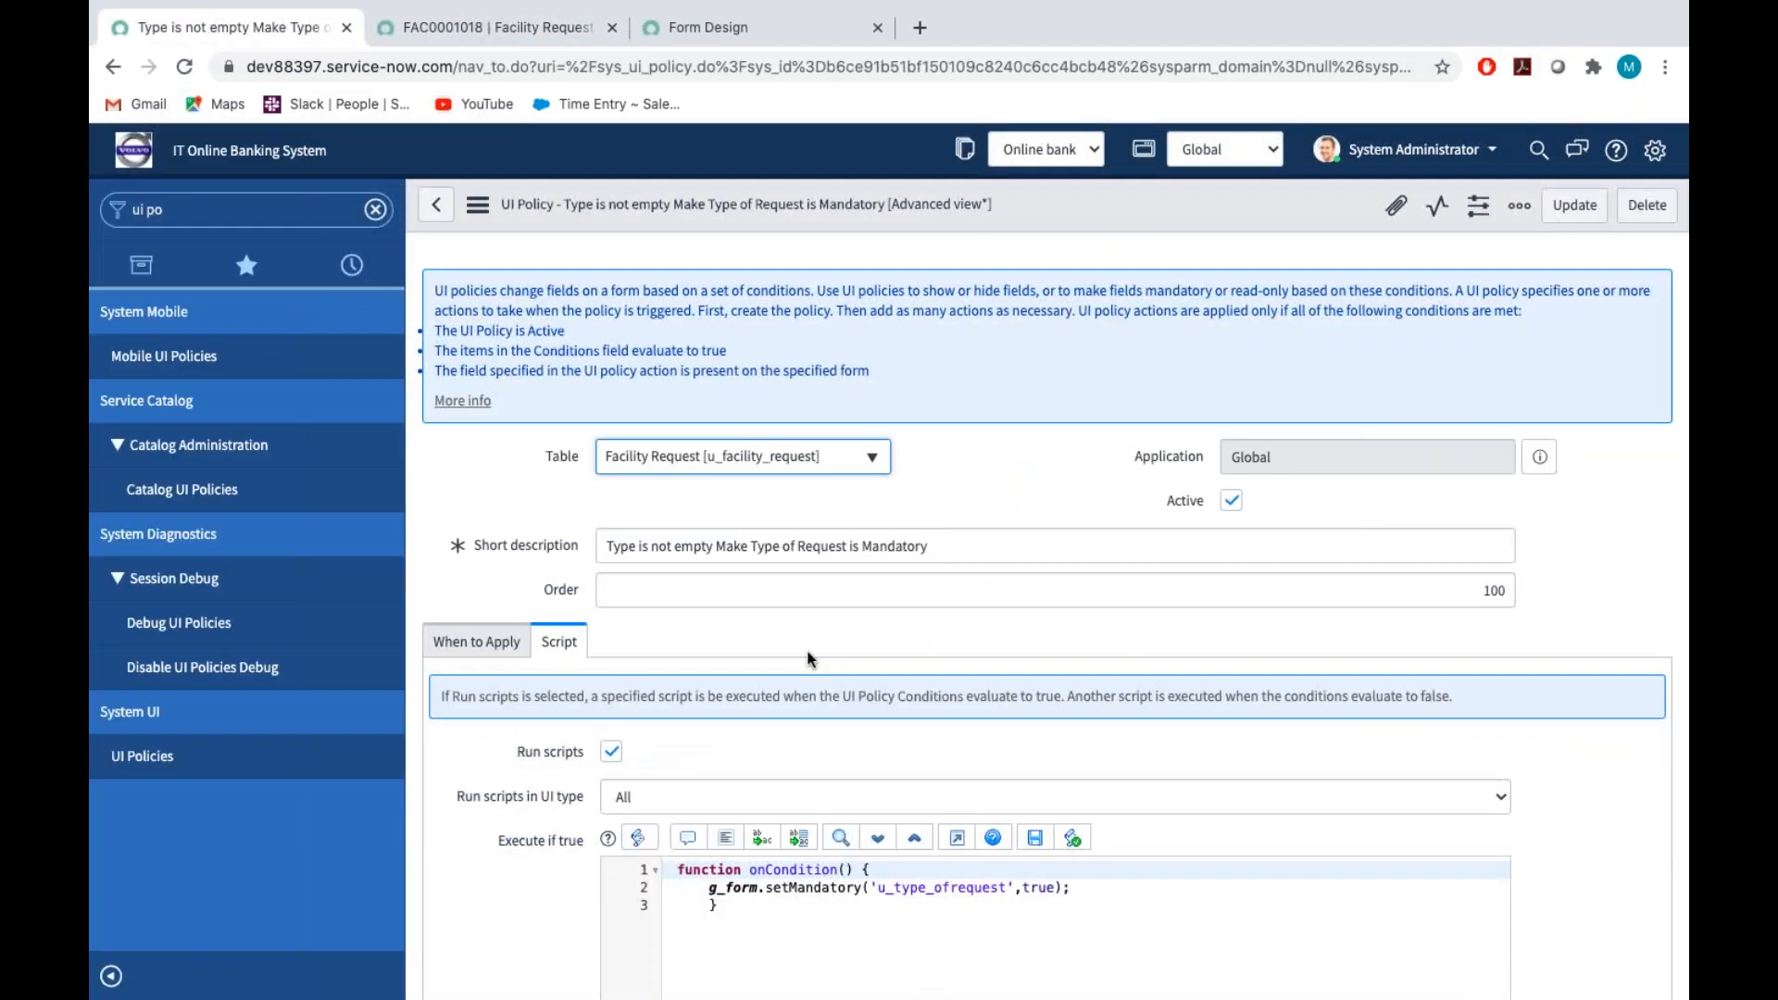
scroll(811, 649, down, 3)
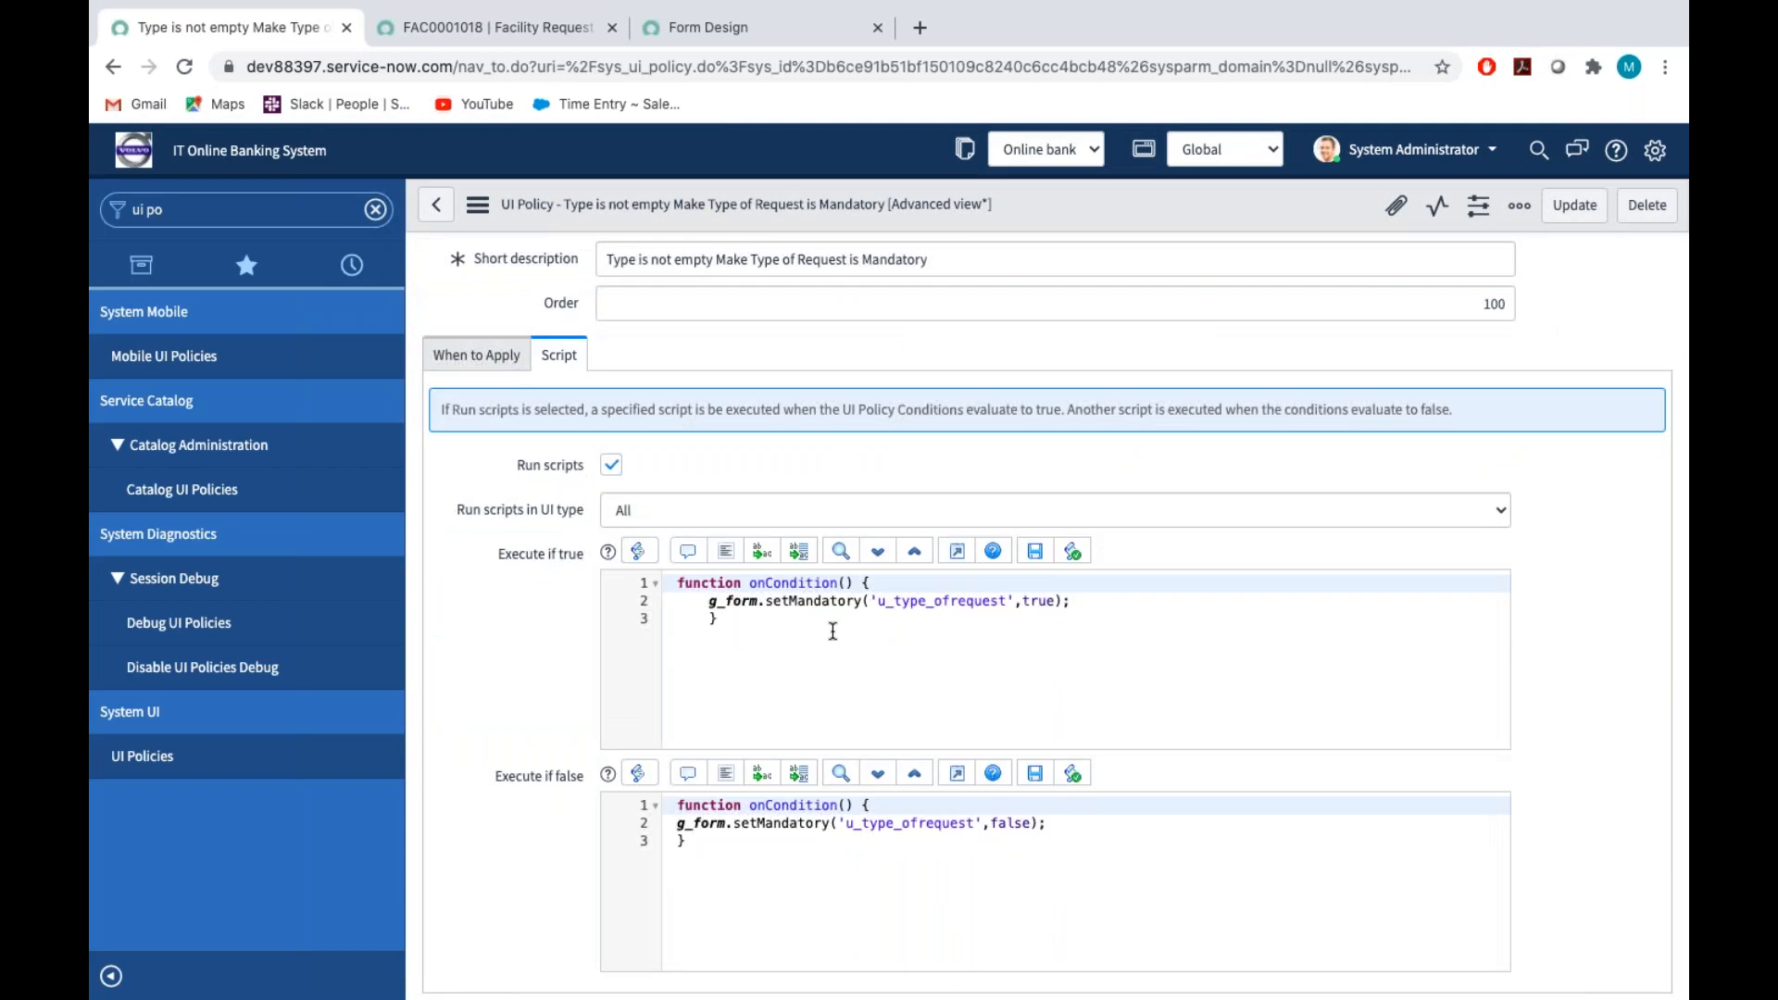
Try the policy on the facility request by setting Type of request to None and Type to Apparatus Engineering
click(510, 30)
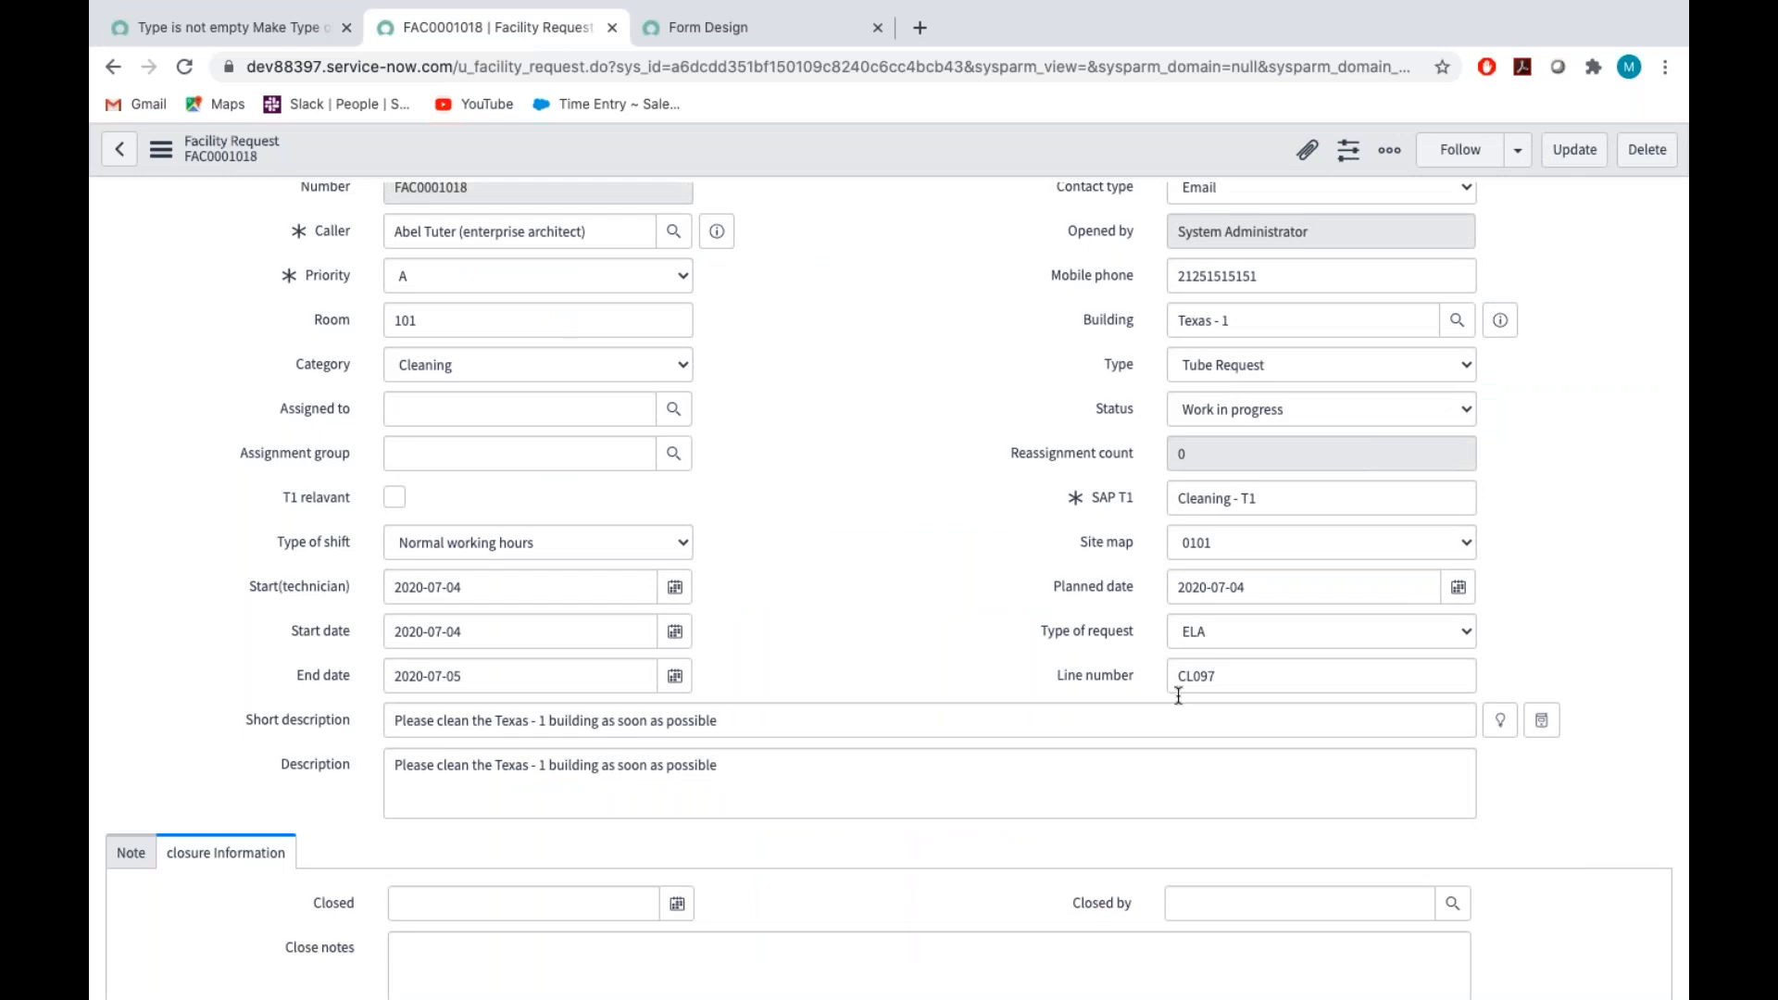
click(1186, 639)
click(1211, 612)
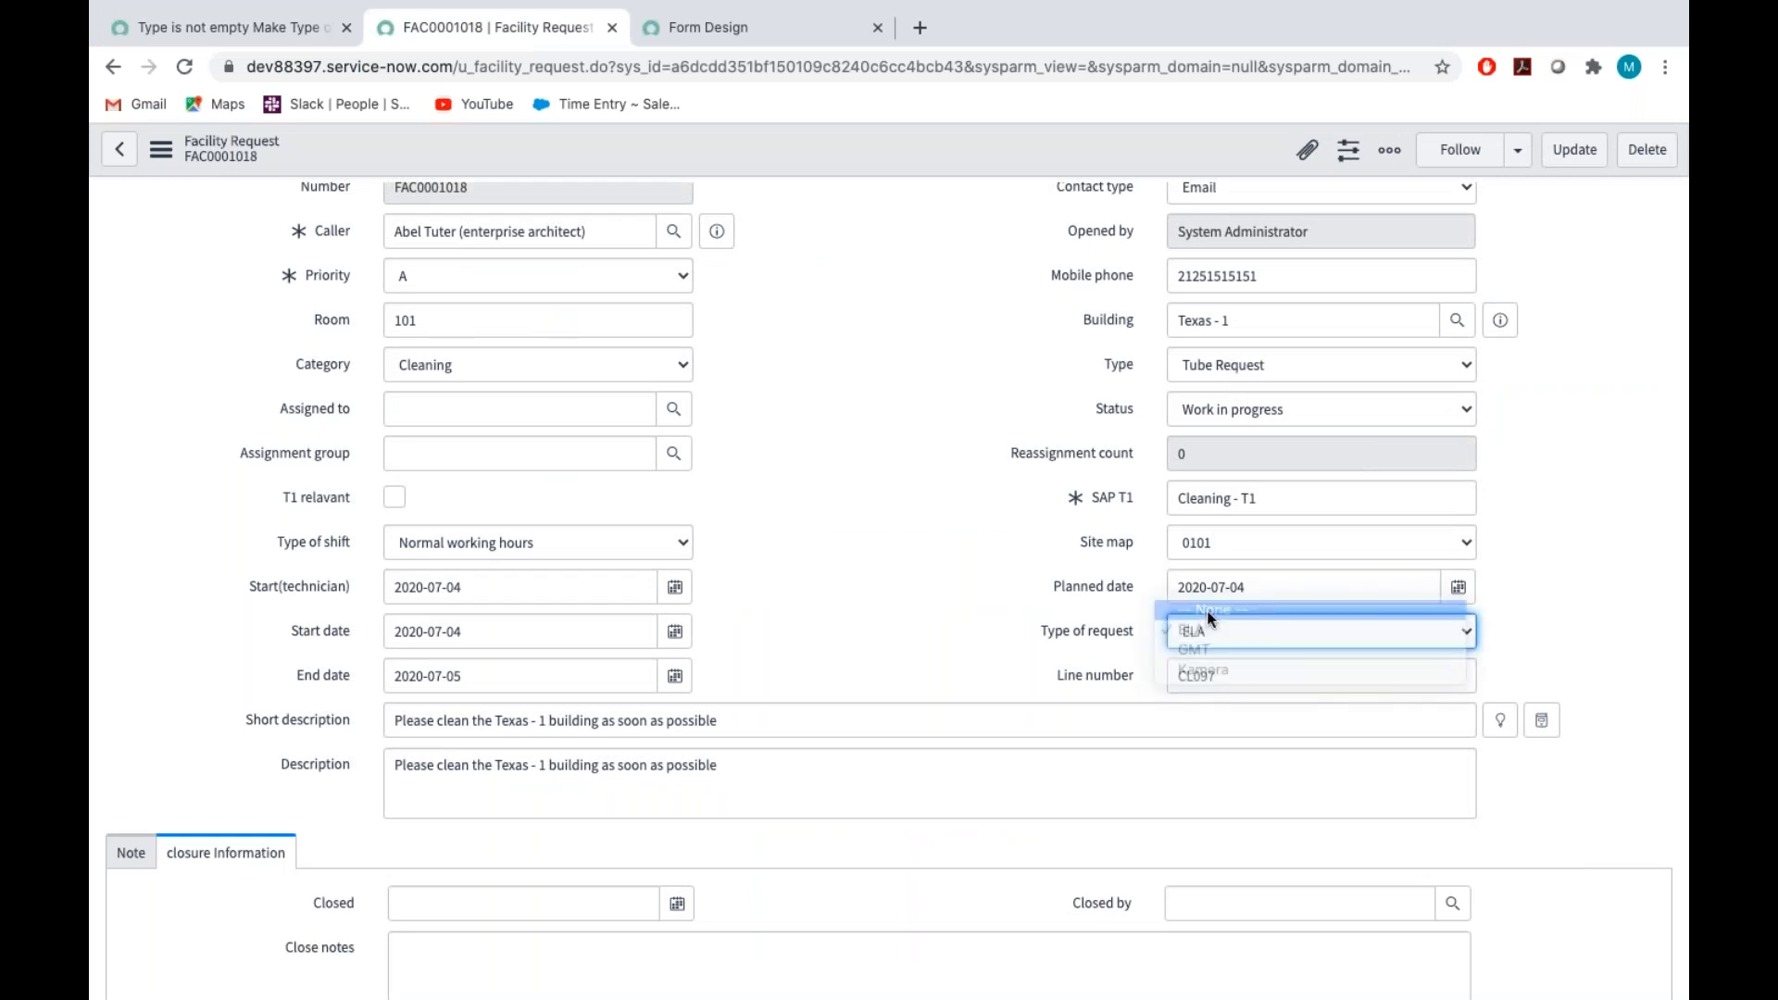
click(1218, 364)
click(1220, 384)
click(915, 643)
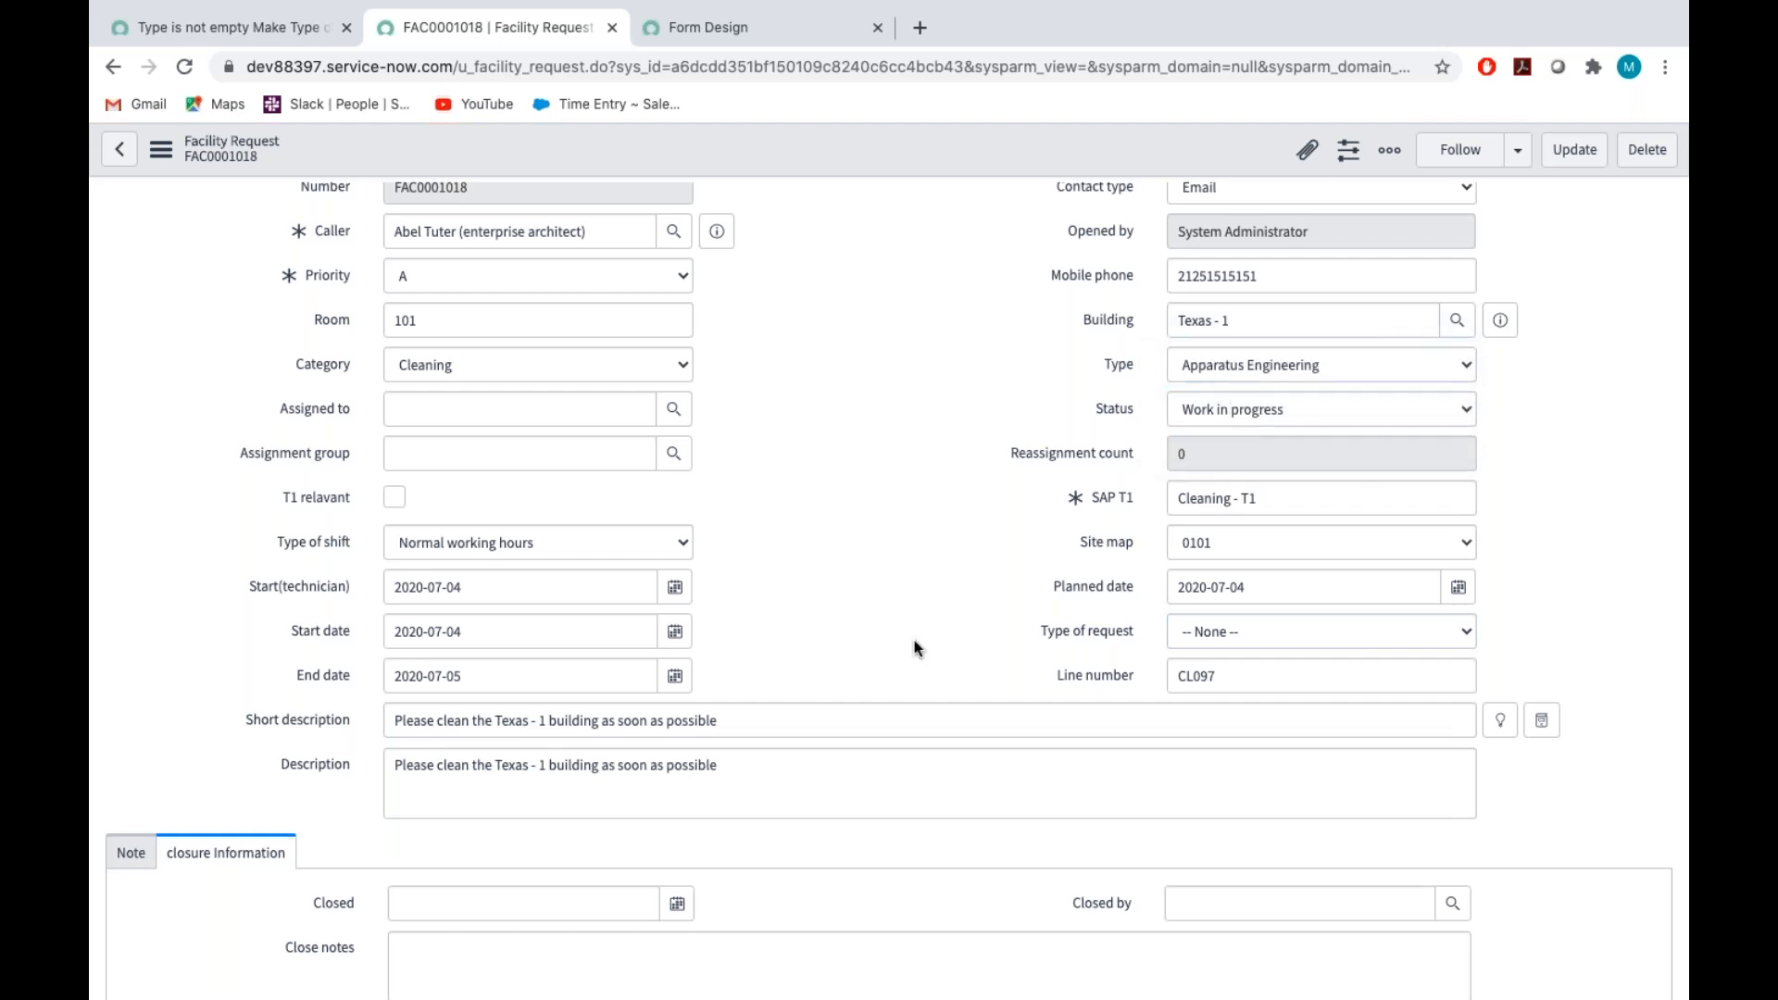
Reload the facility request form and discard the unsaved changes
click(163, 152)
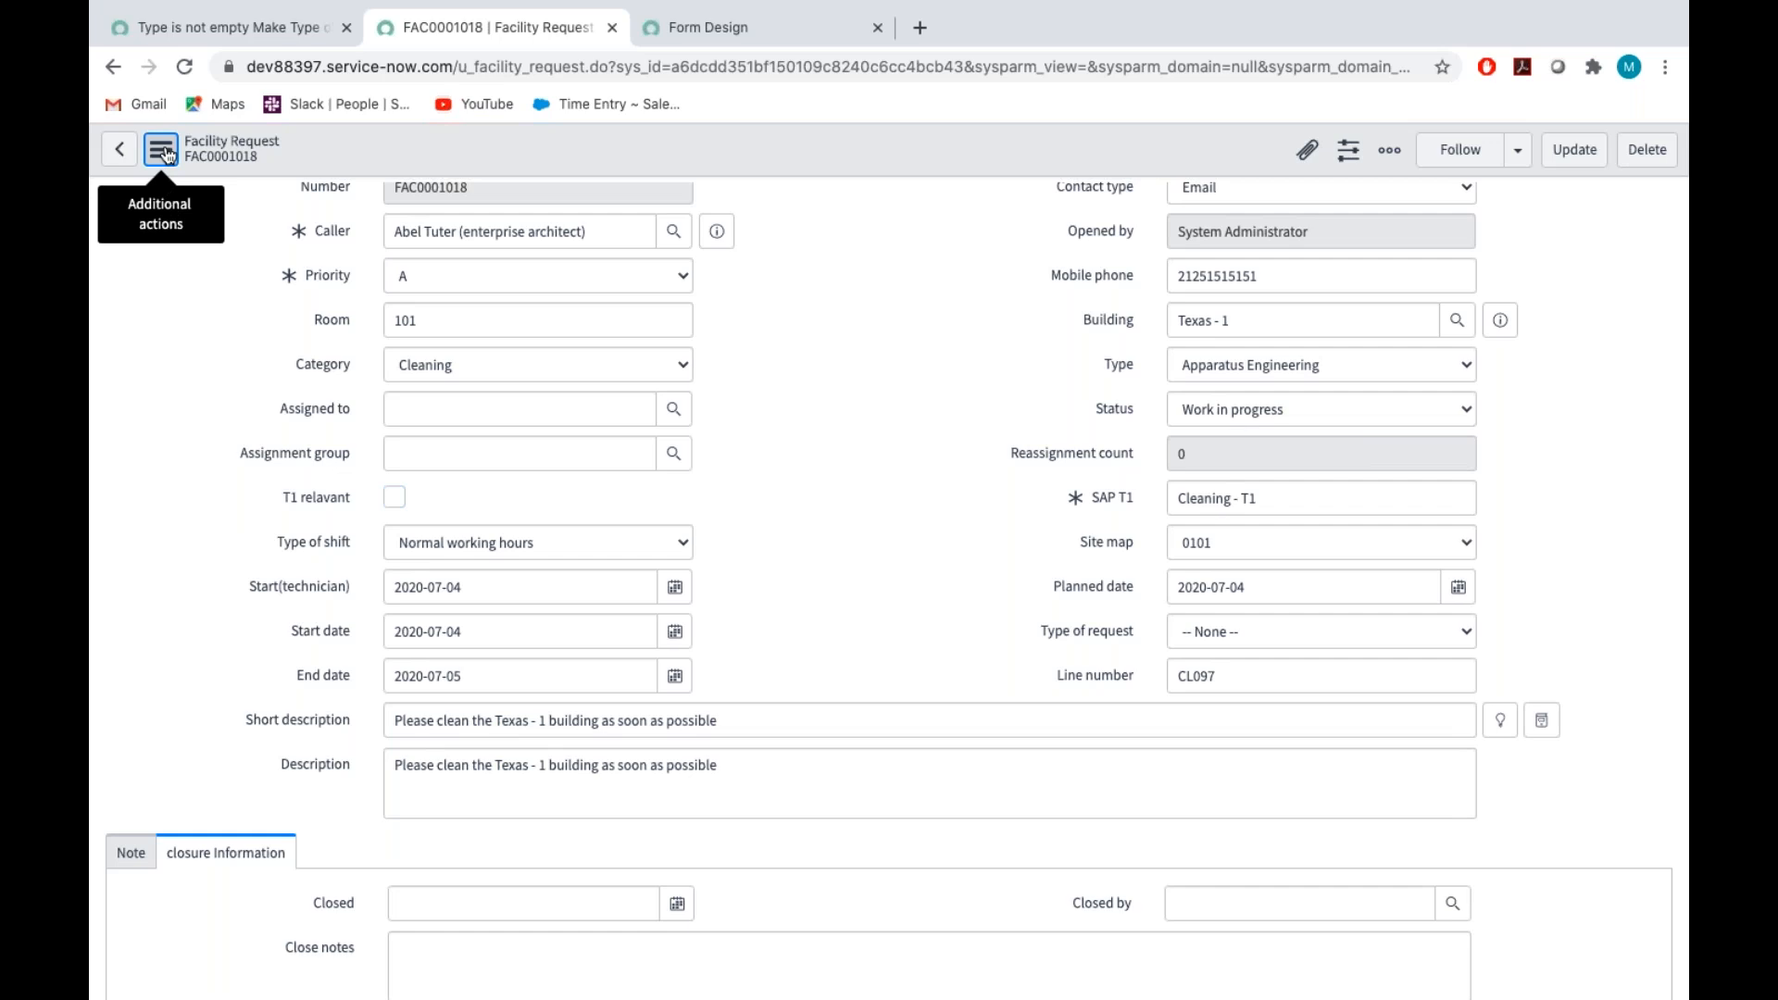
click(162, 149)
click(222, 535)
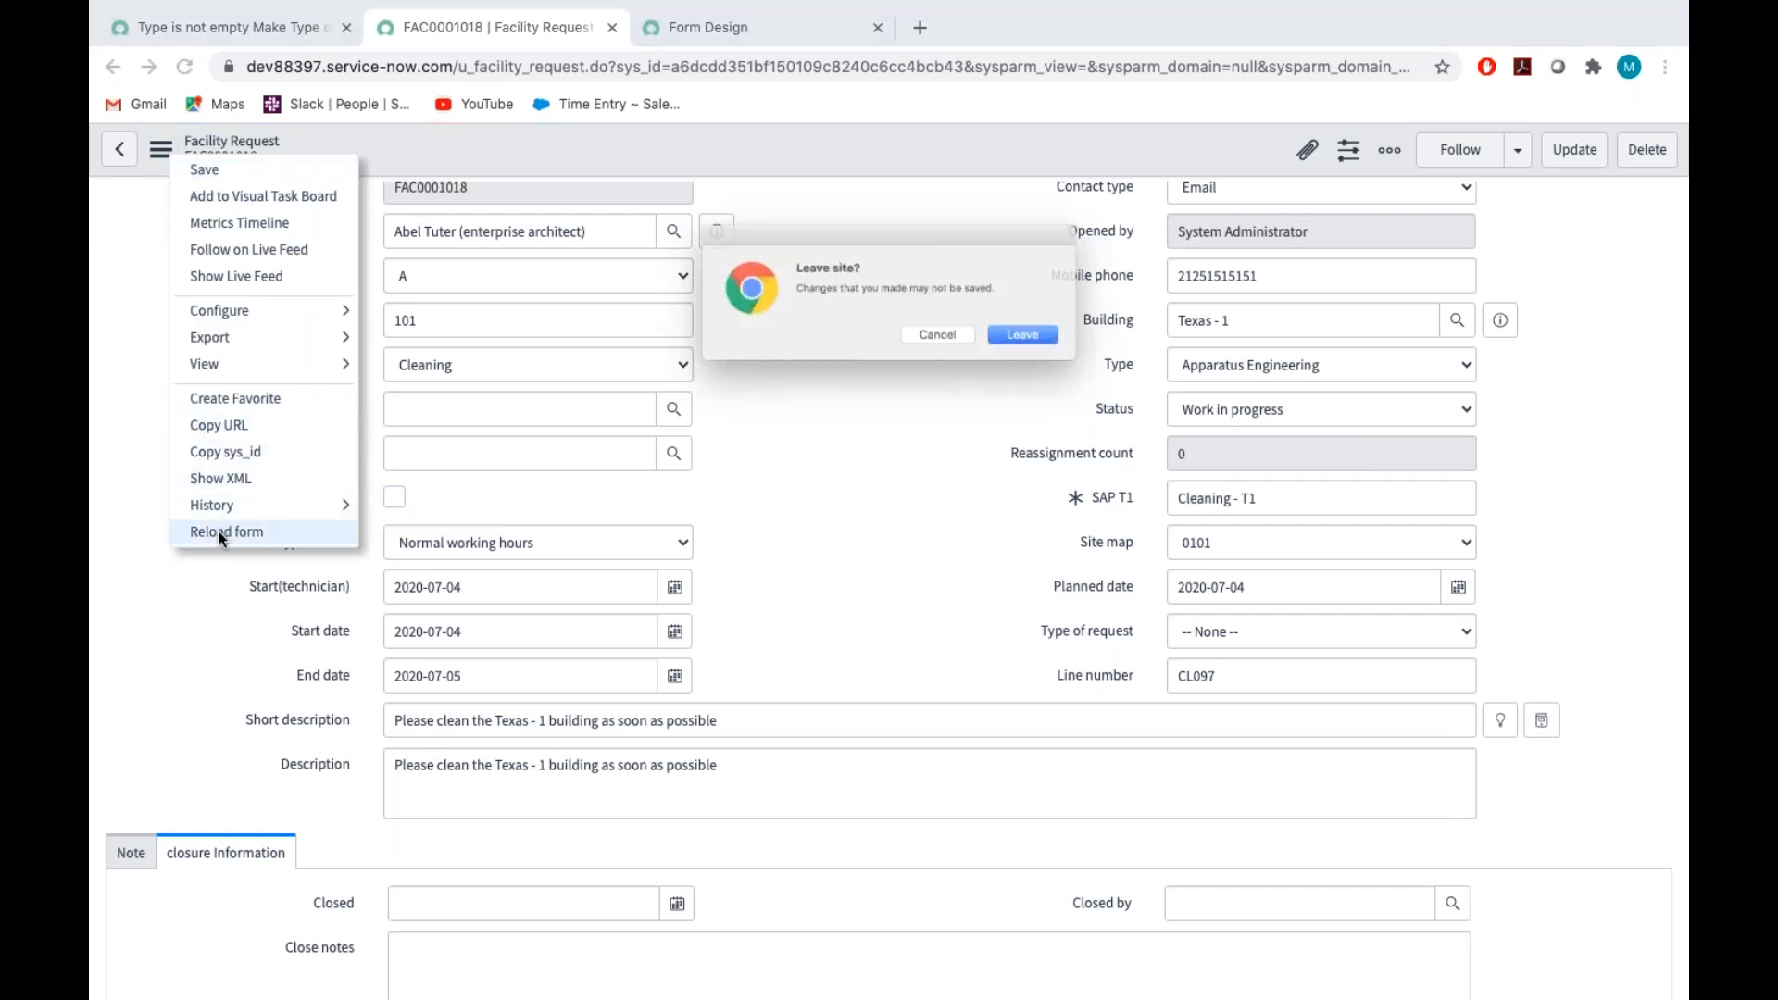
click(1037, 355)
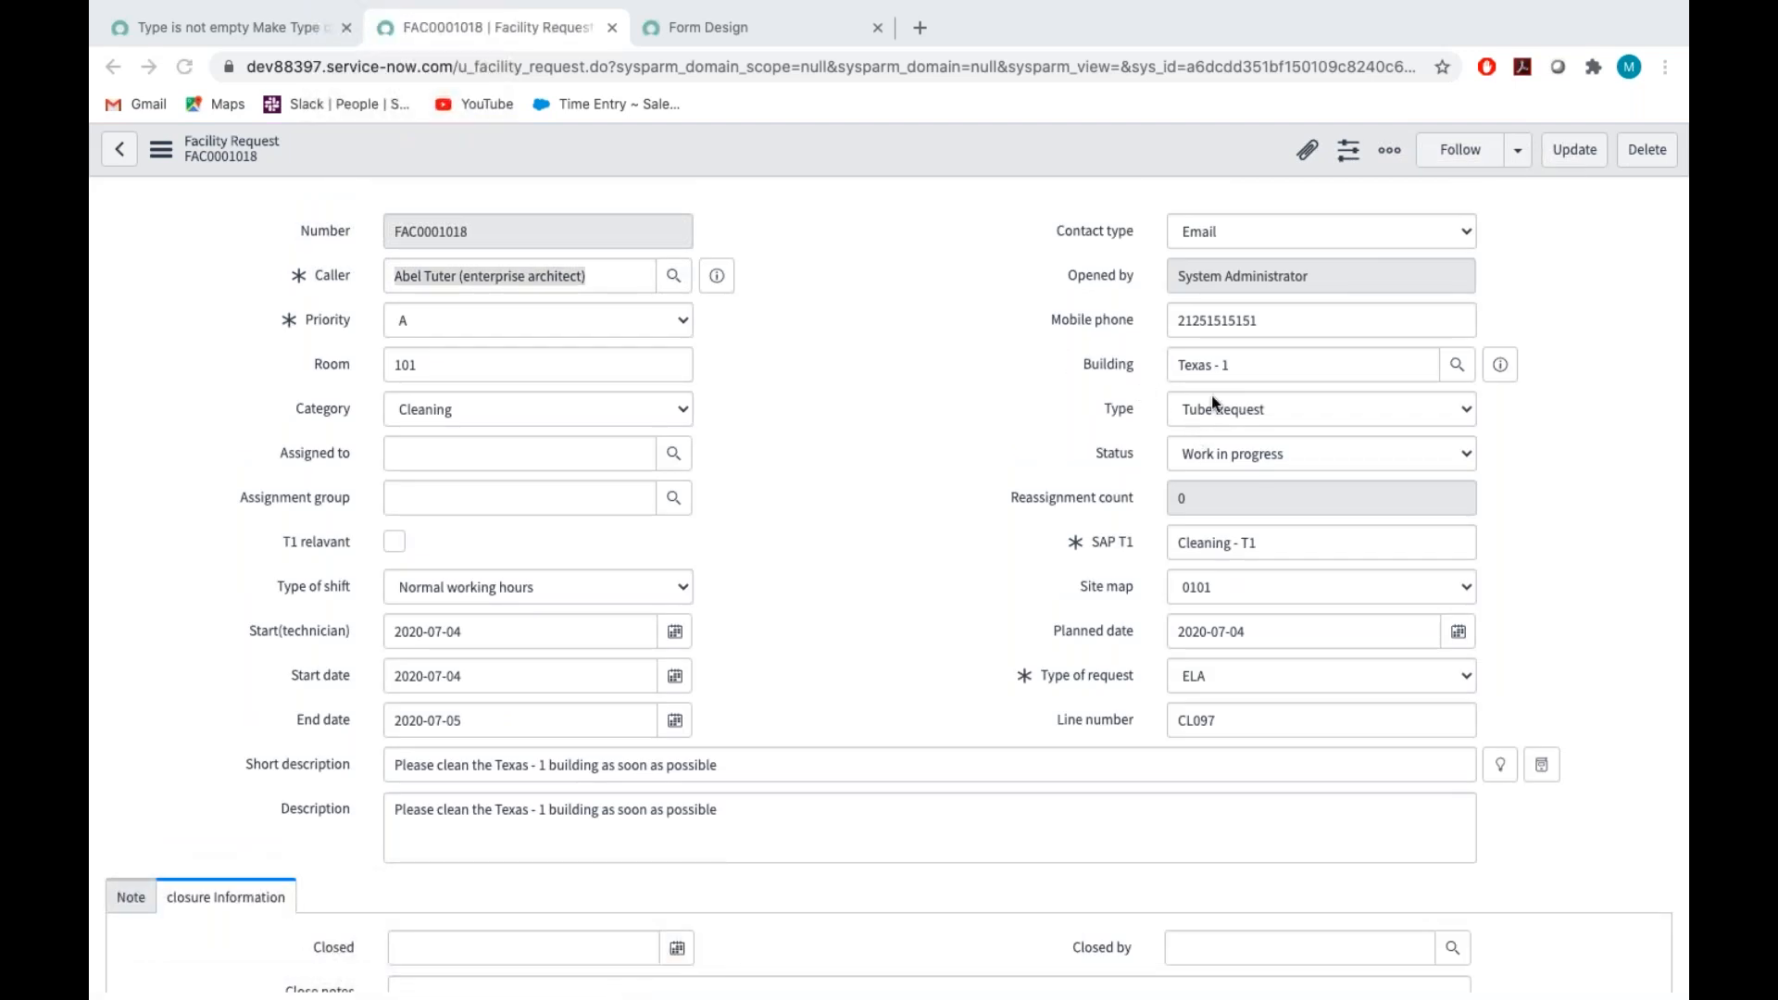
Test the policy by setting Type of request to None and switching Type through Machining, GMT Request, Apparatus Engineering and Facilities Request
click(1216, 674)
click(1215, 651)
click(1000, 583)
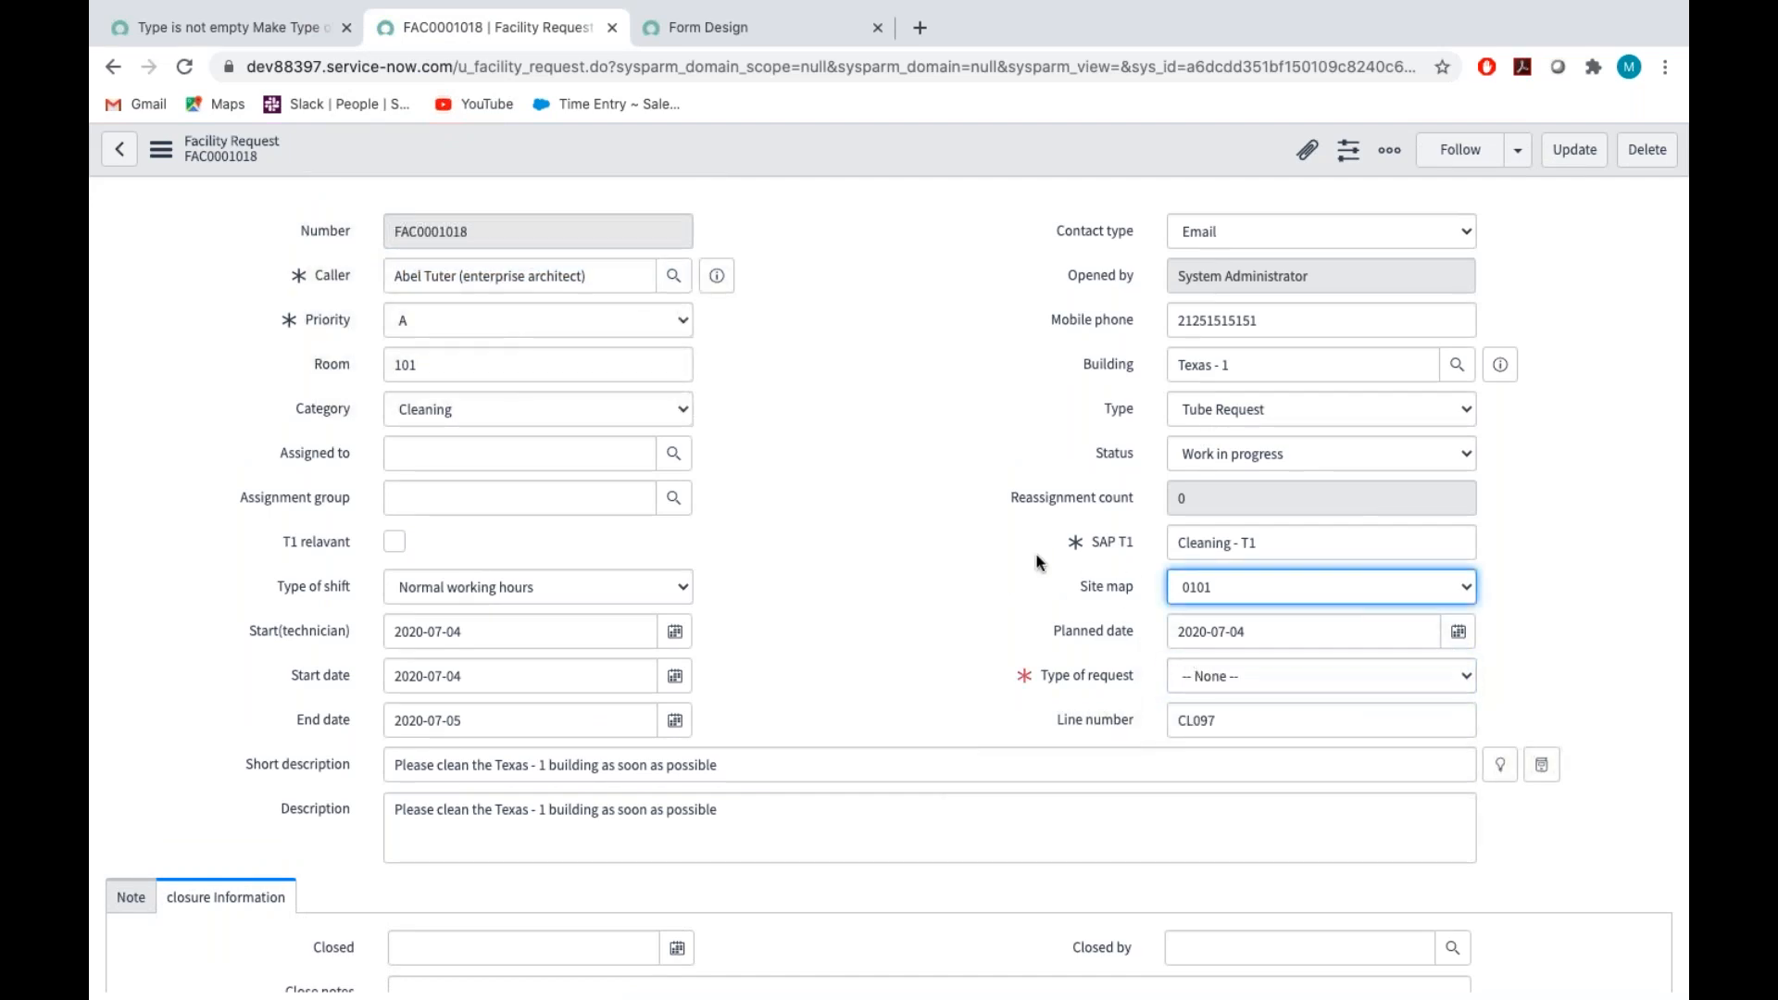
click(1231, 404)
click(1226, 464)
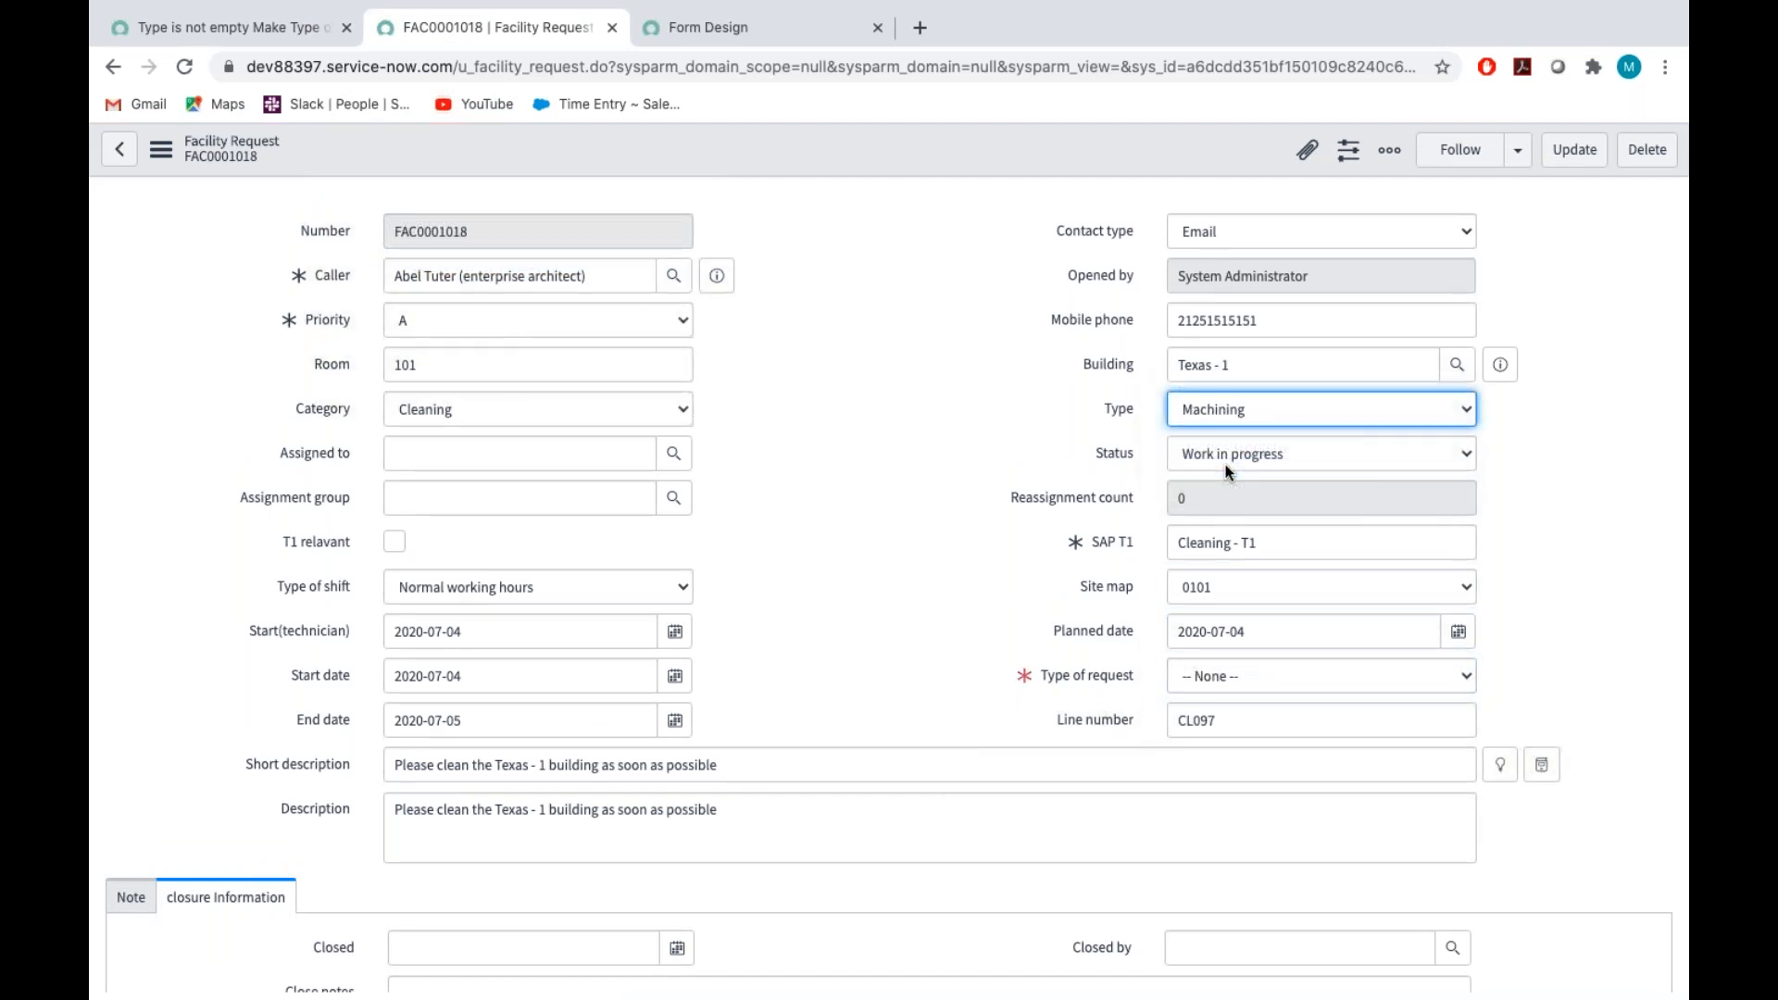
click(1243, 413)
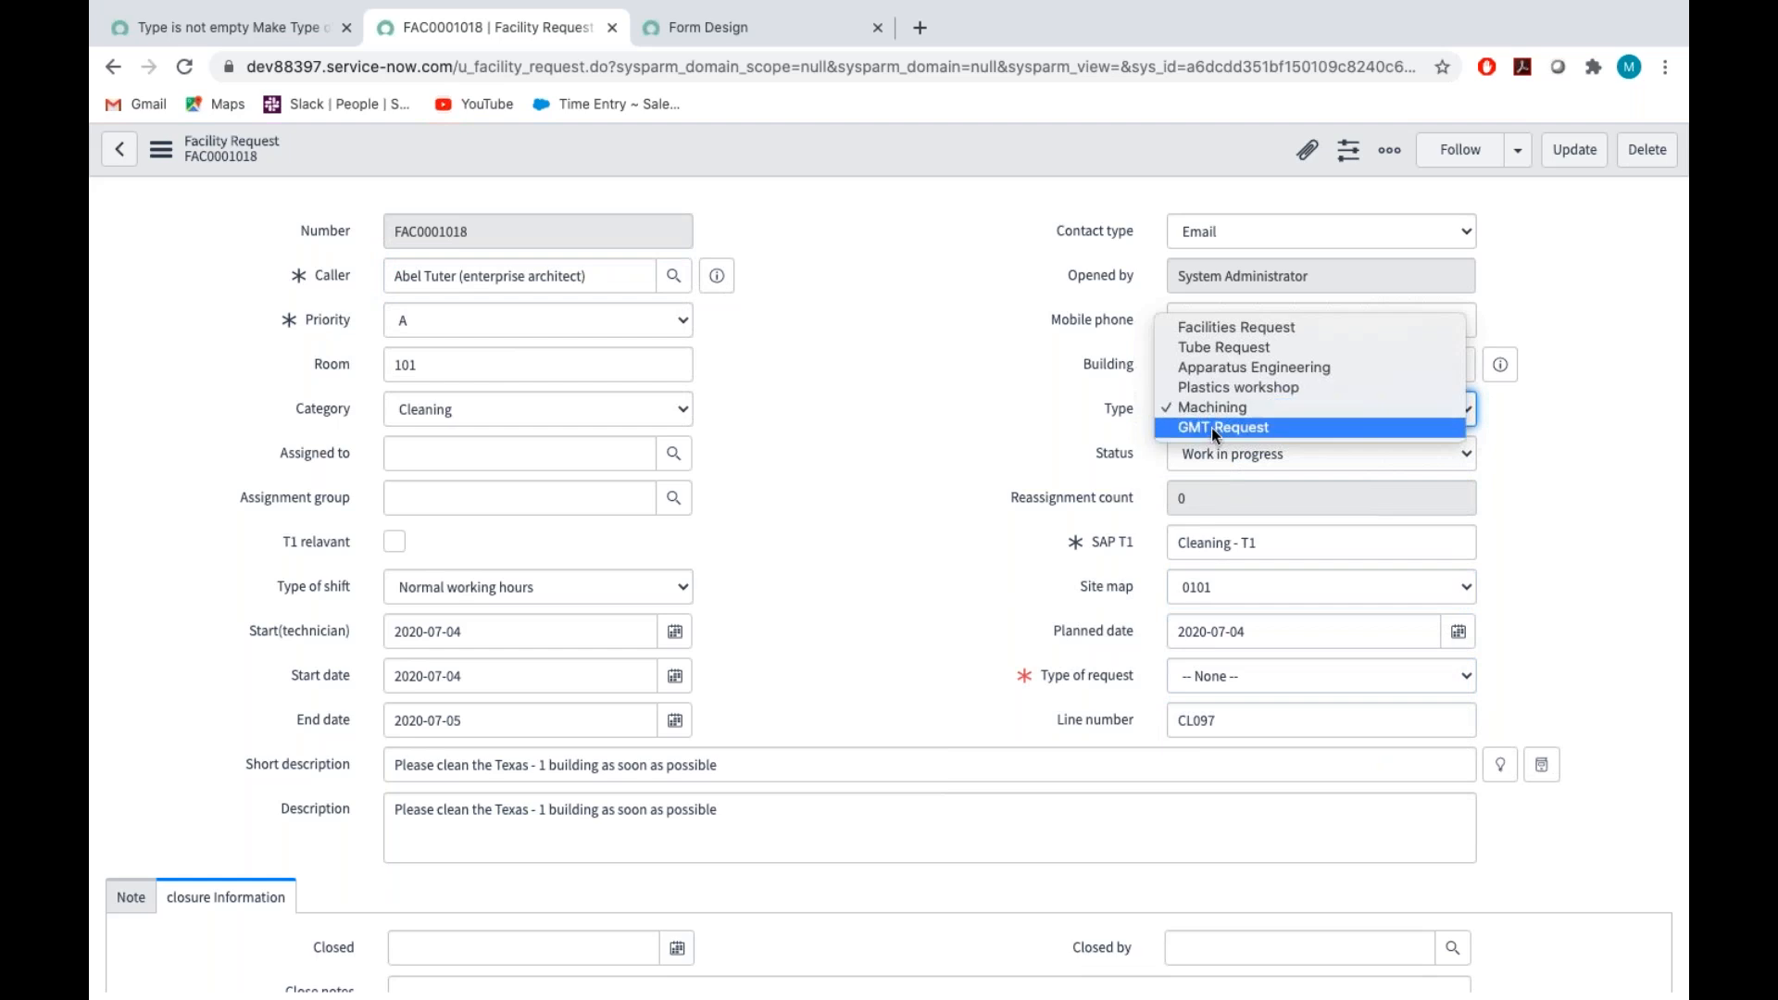
click(1215, 430)
click(1221, 410)
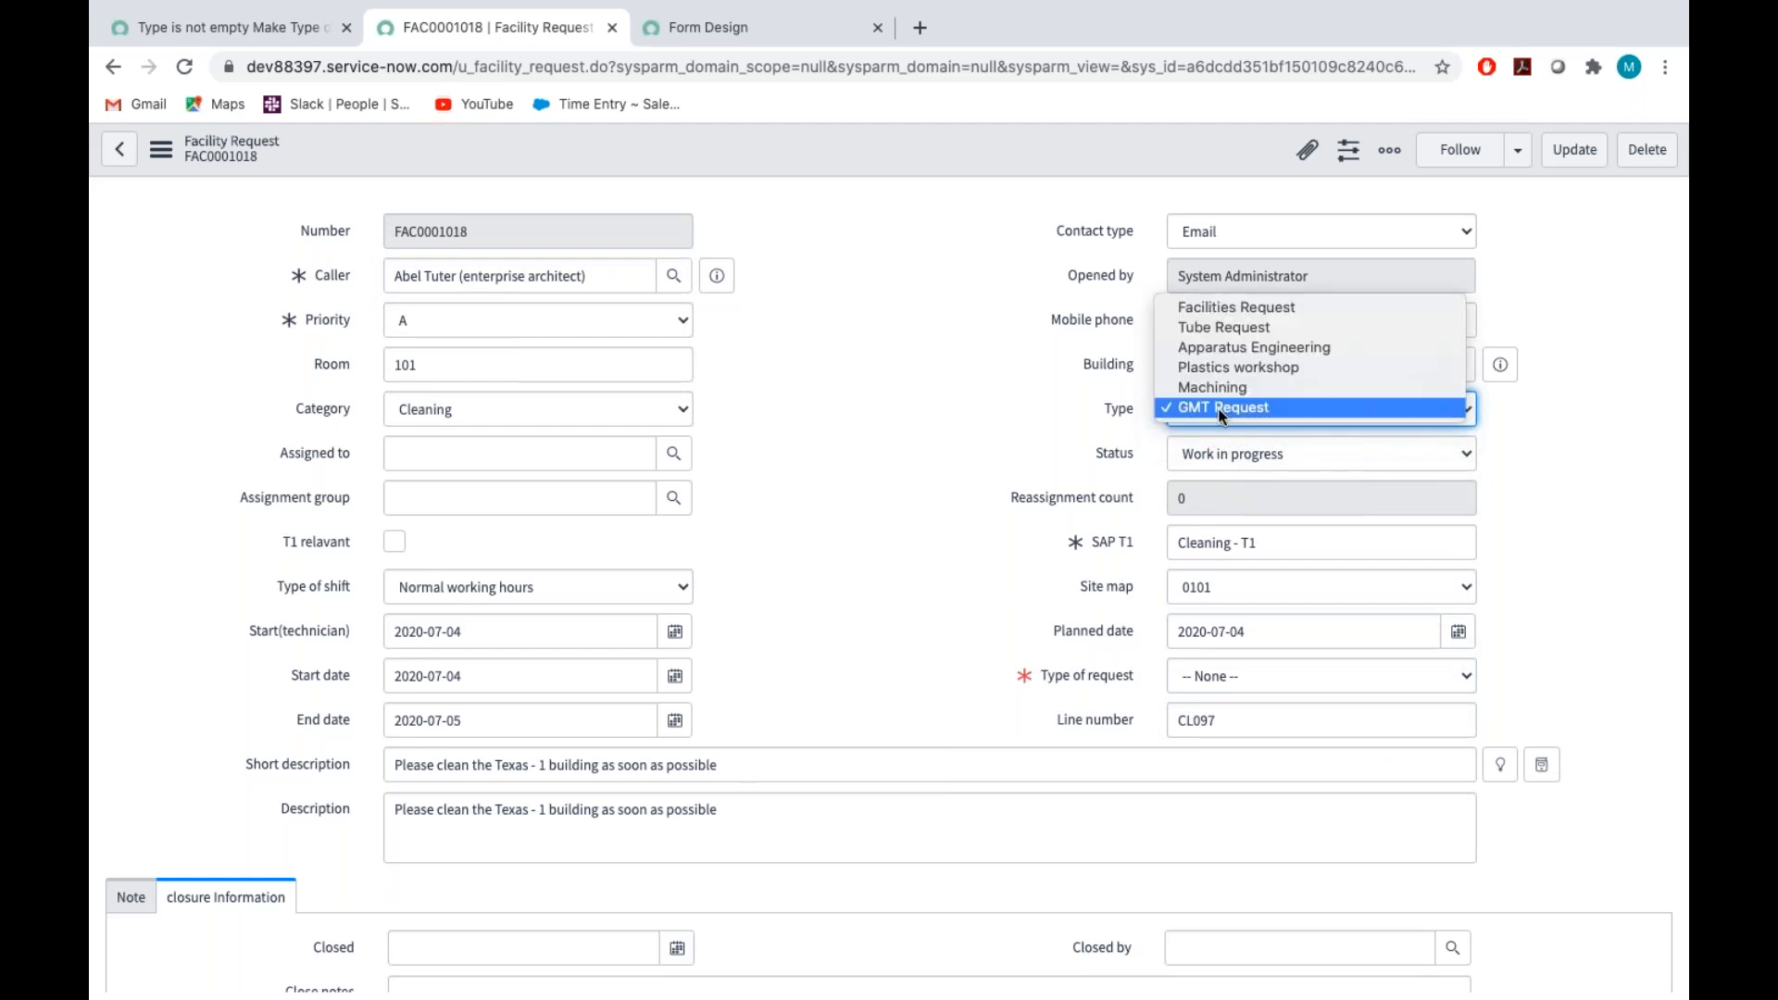
click(1223, 347)
click(1214, 406)
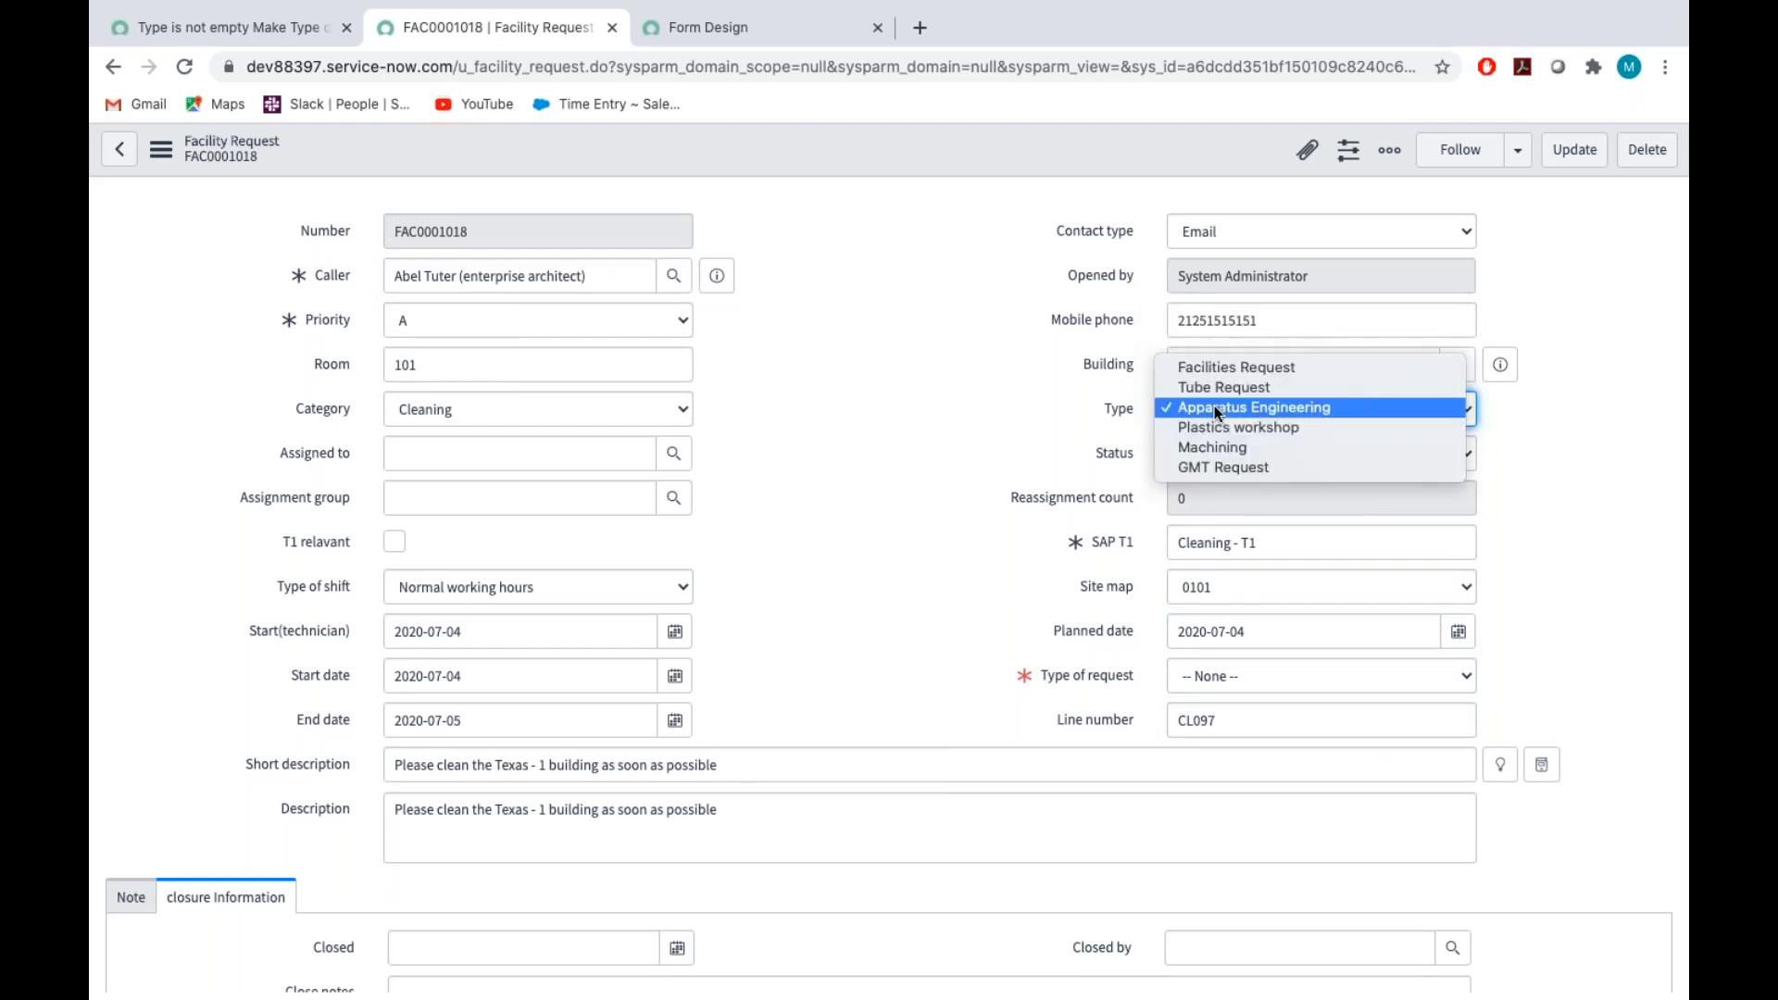
click(1209, 370)
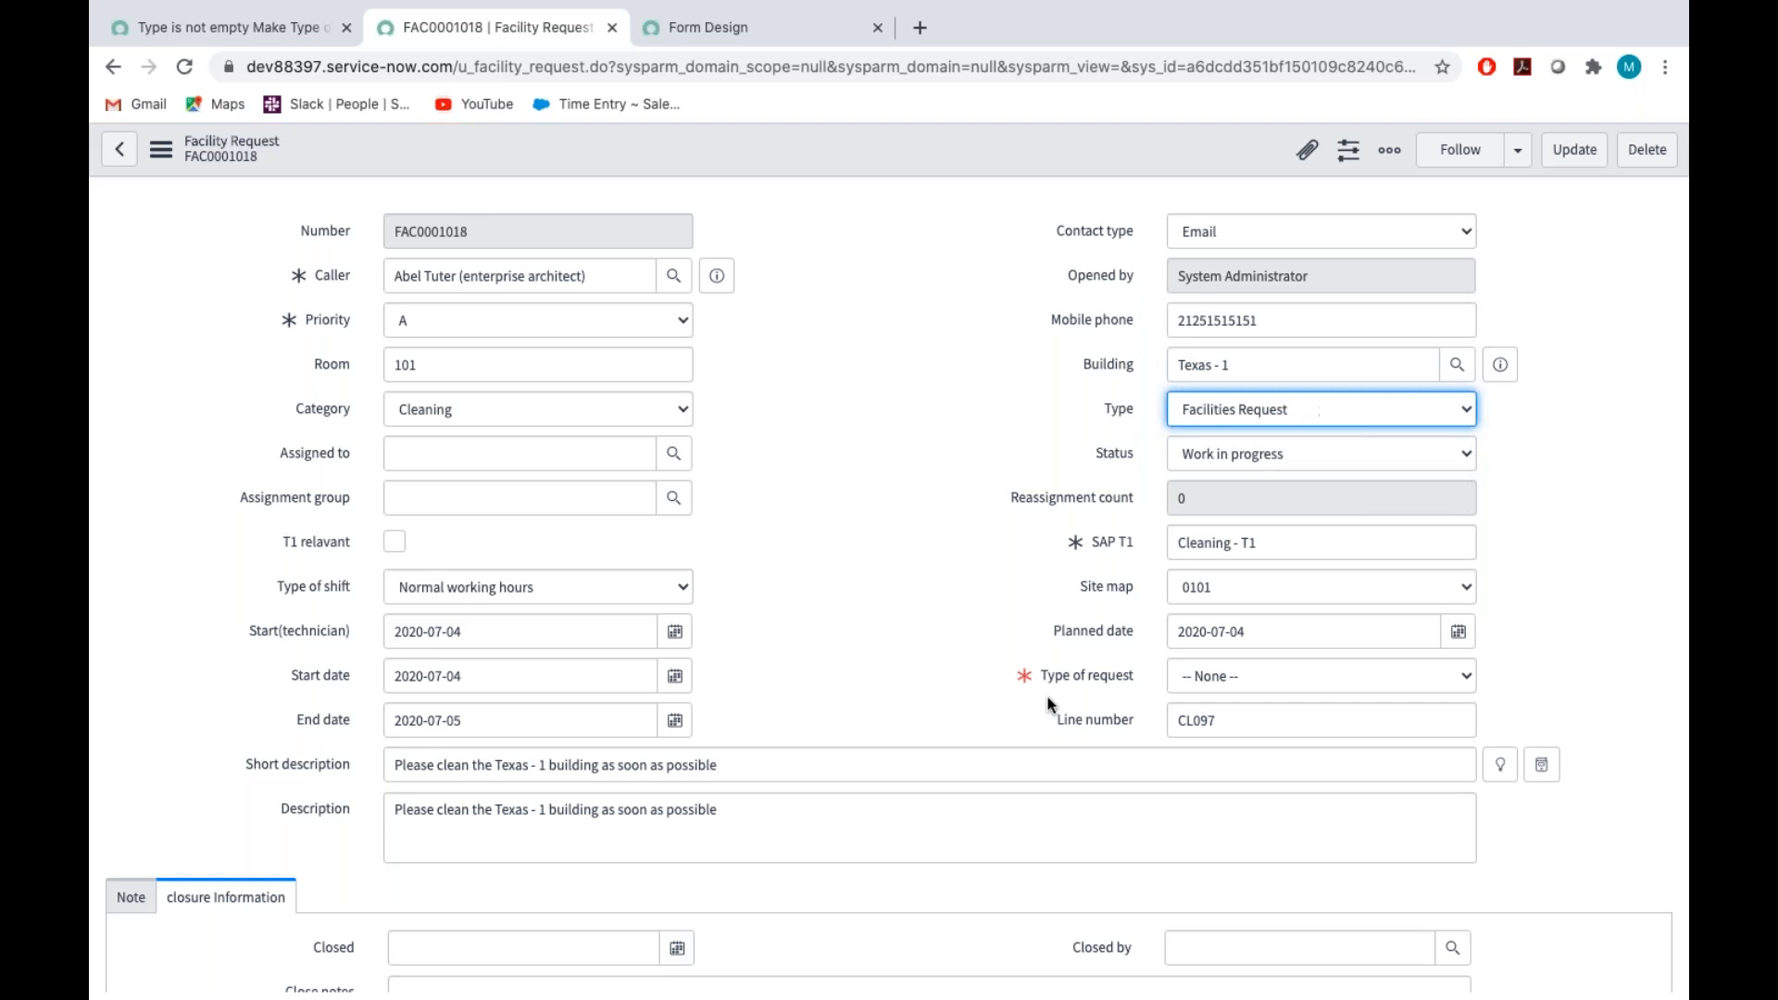
Set Type of request to ELA and choose another Type to continue testing the policy
click(1209, 674)
click(1210, 697)
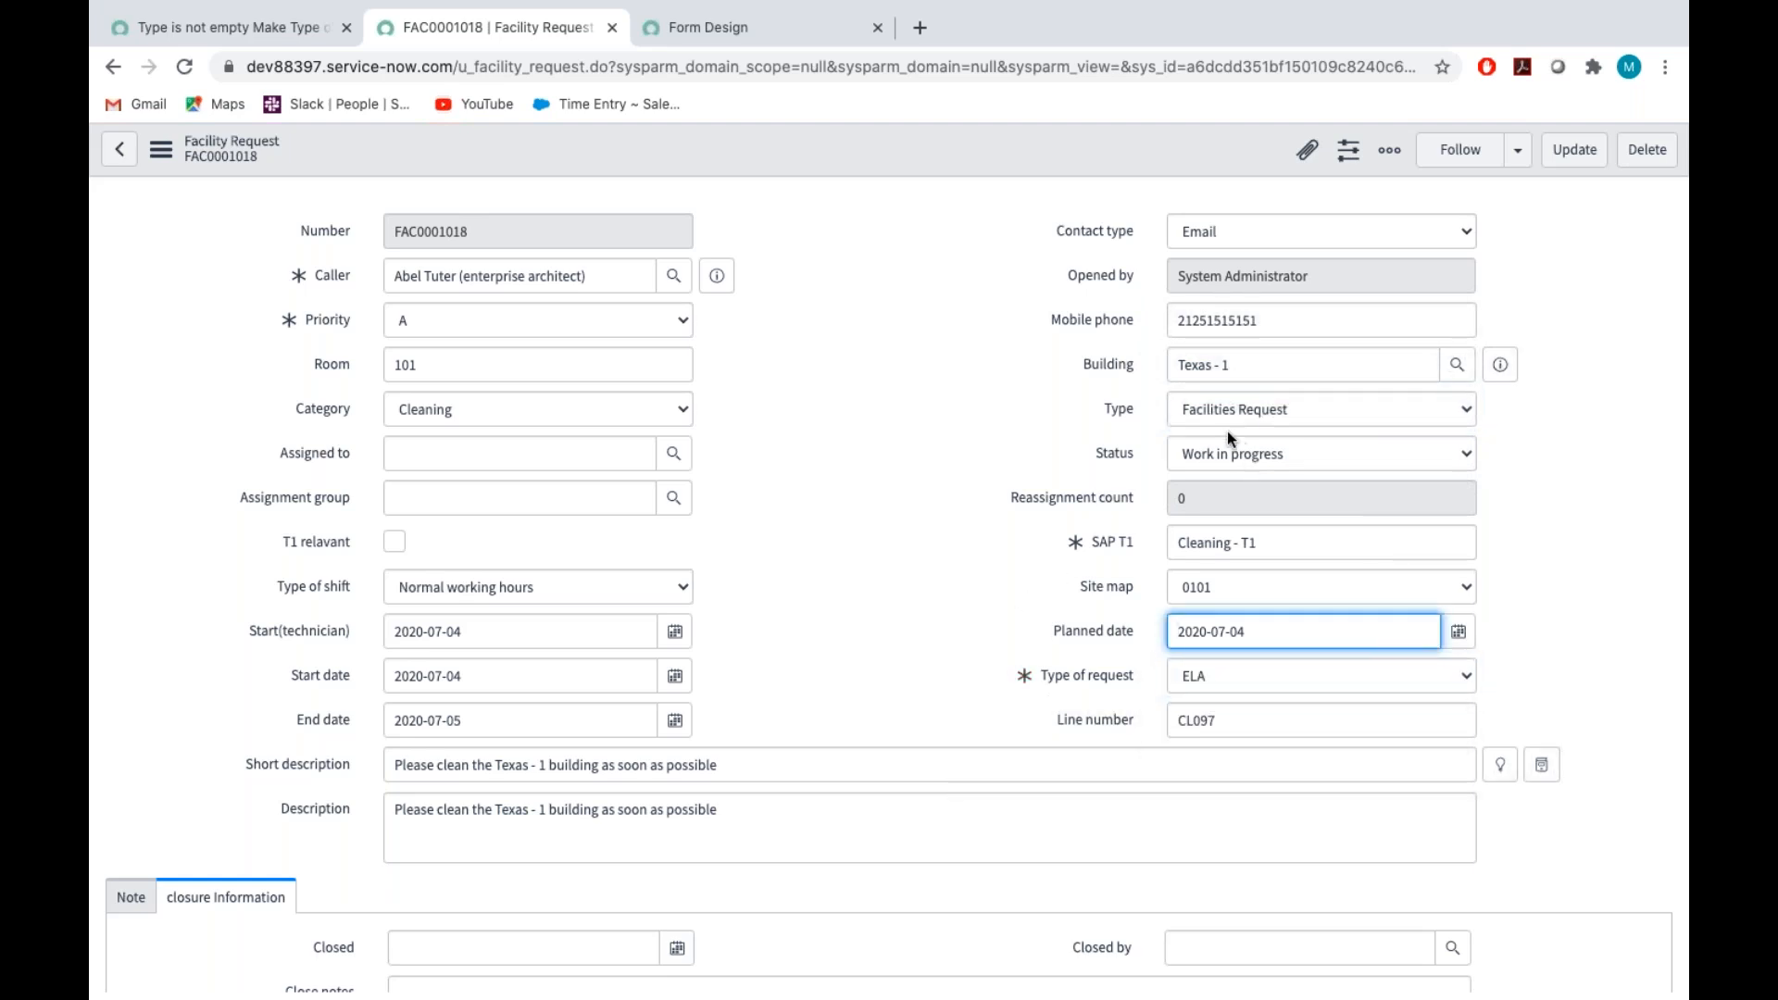
click(1209, 414)
click(1210, 486)
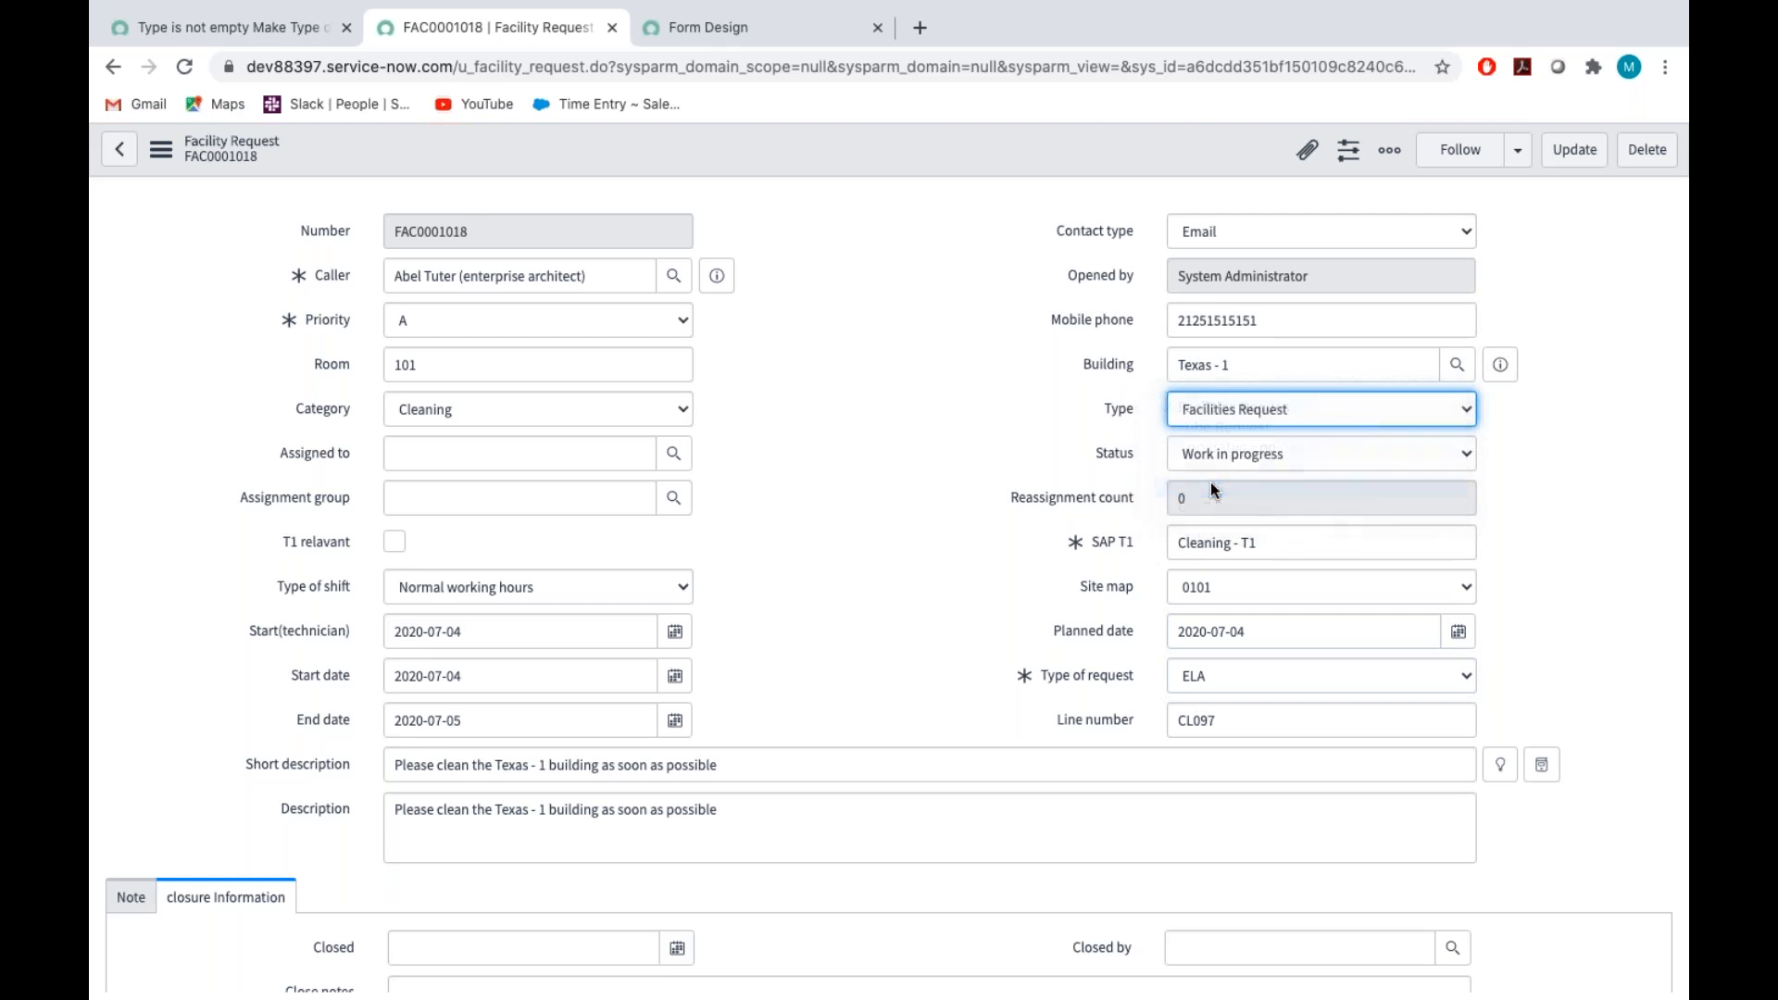
Test the policy with Type left at Machining by switching Type of request through GMT, None and ELA
click(1201, 676)
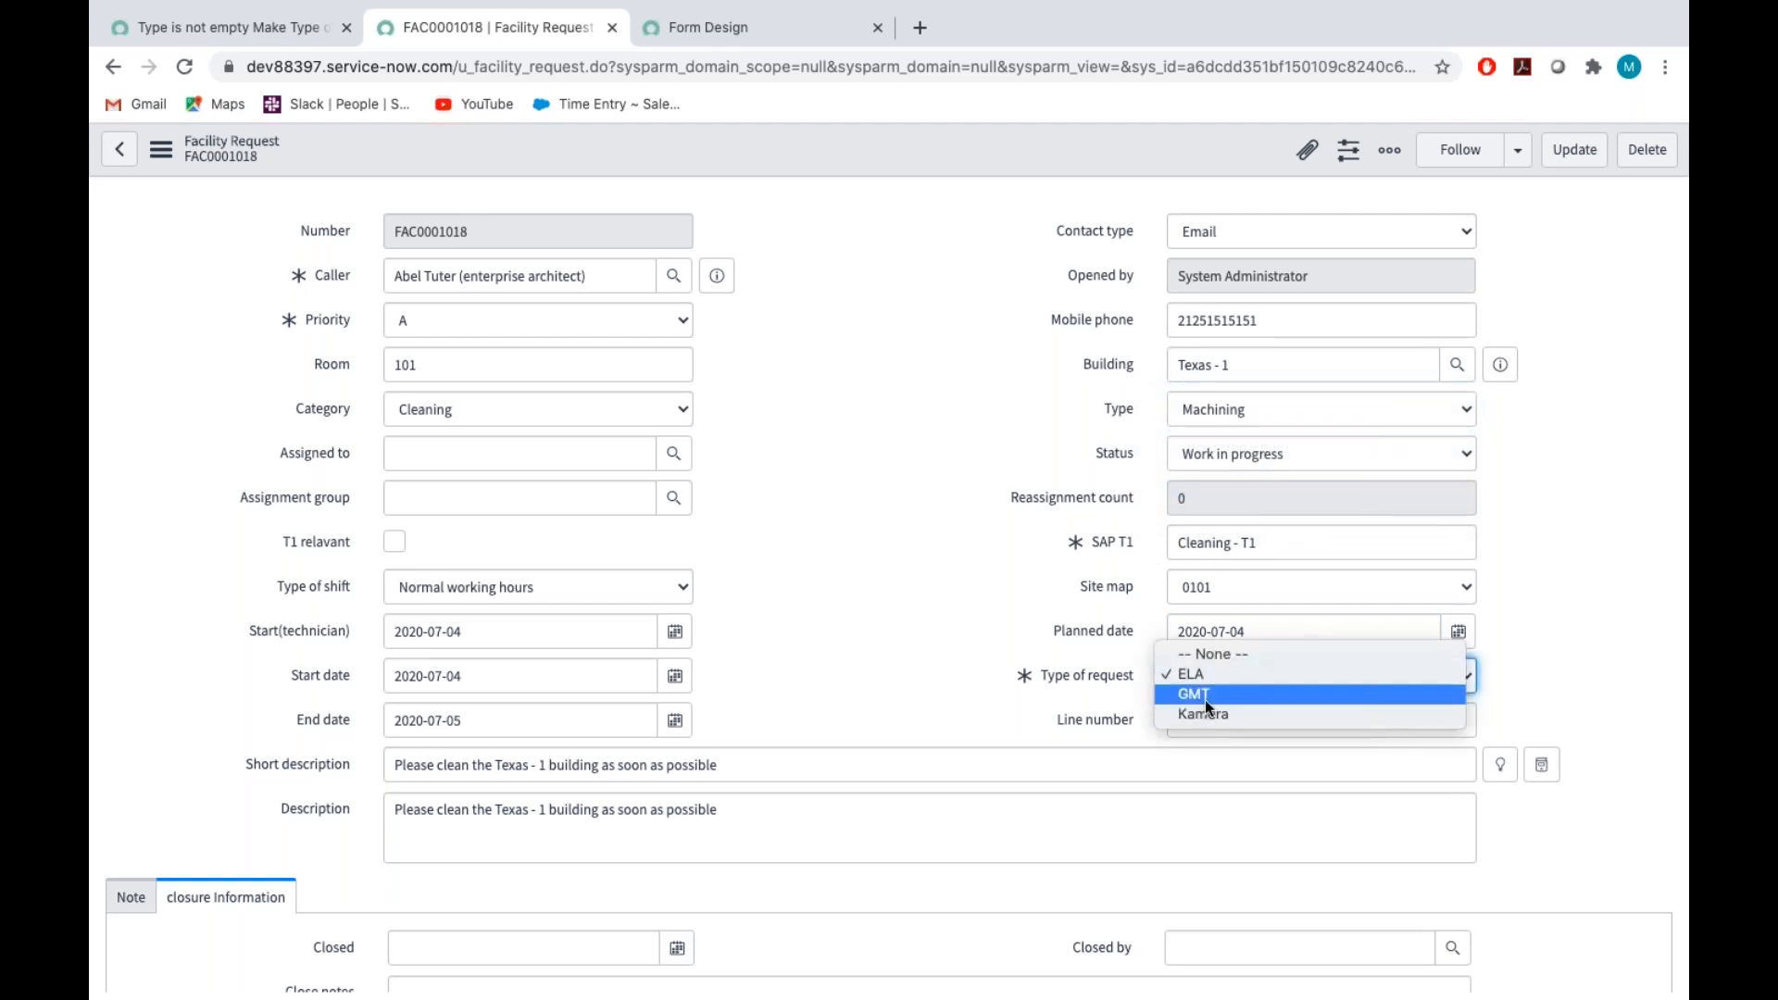
click(1205, 699)
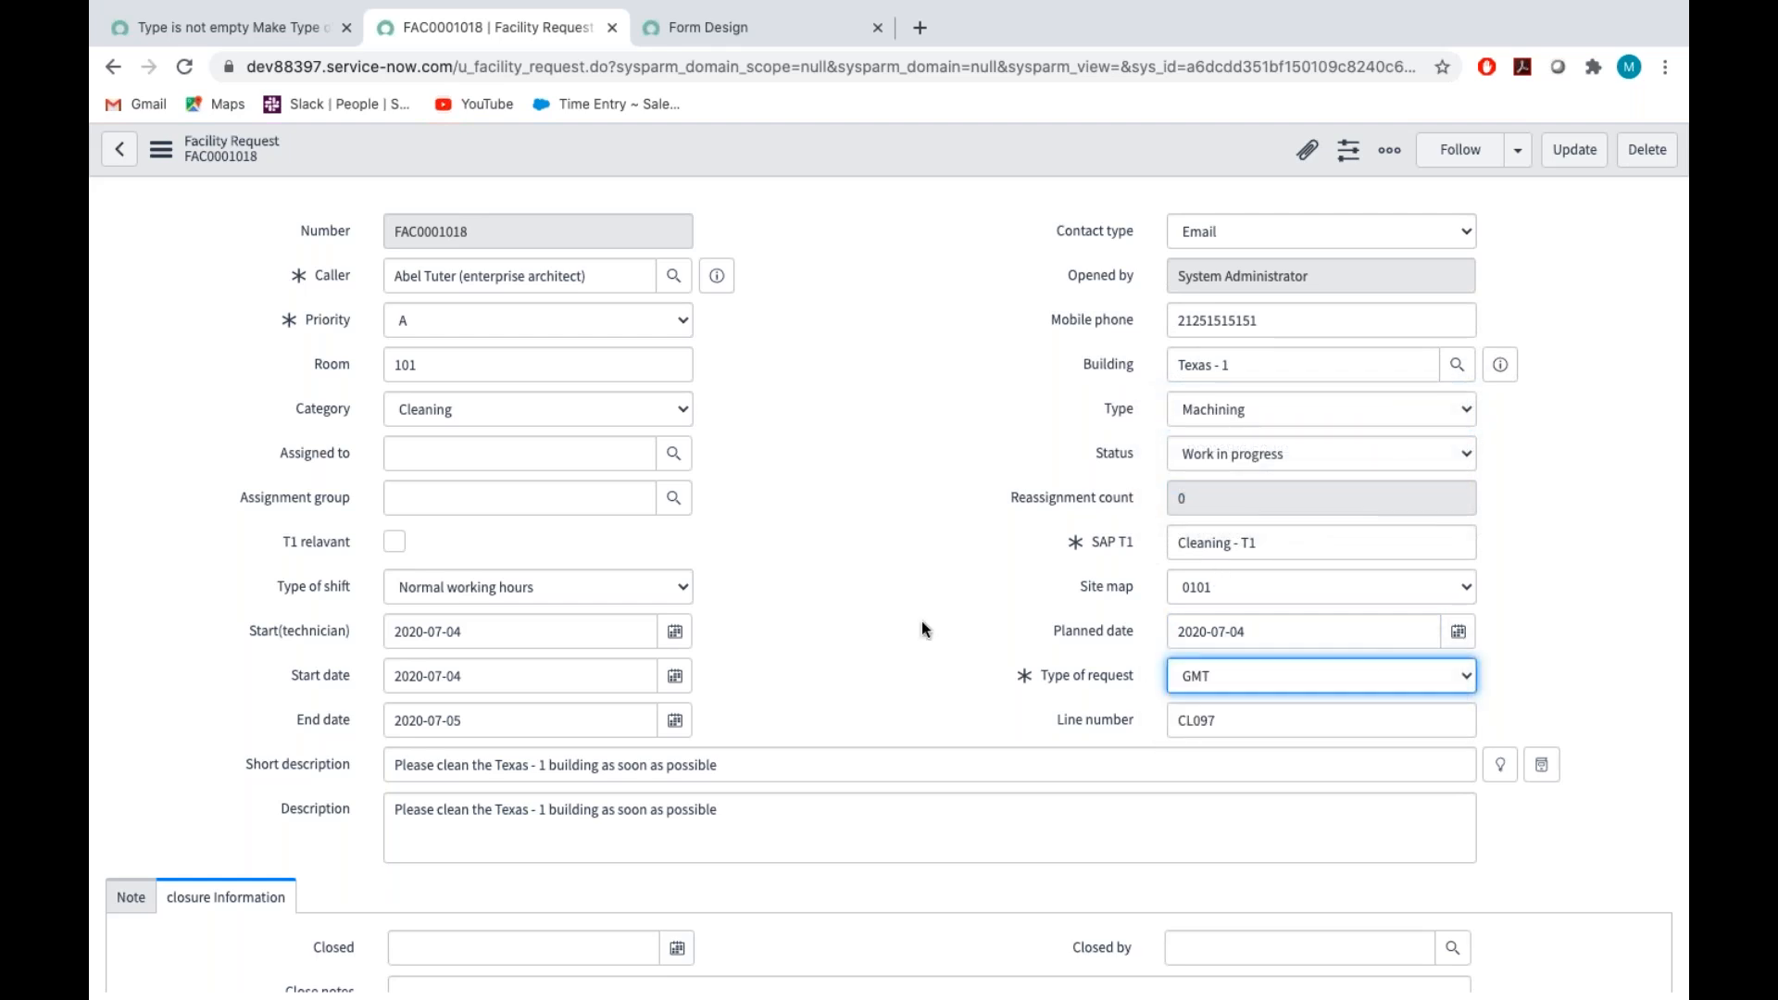
click(1229, 407)
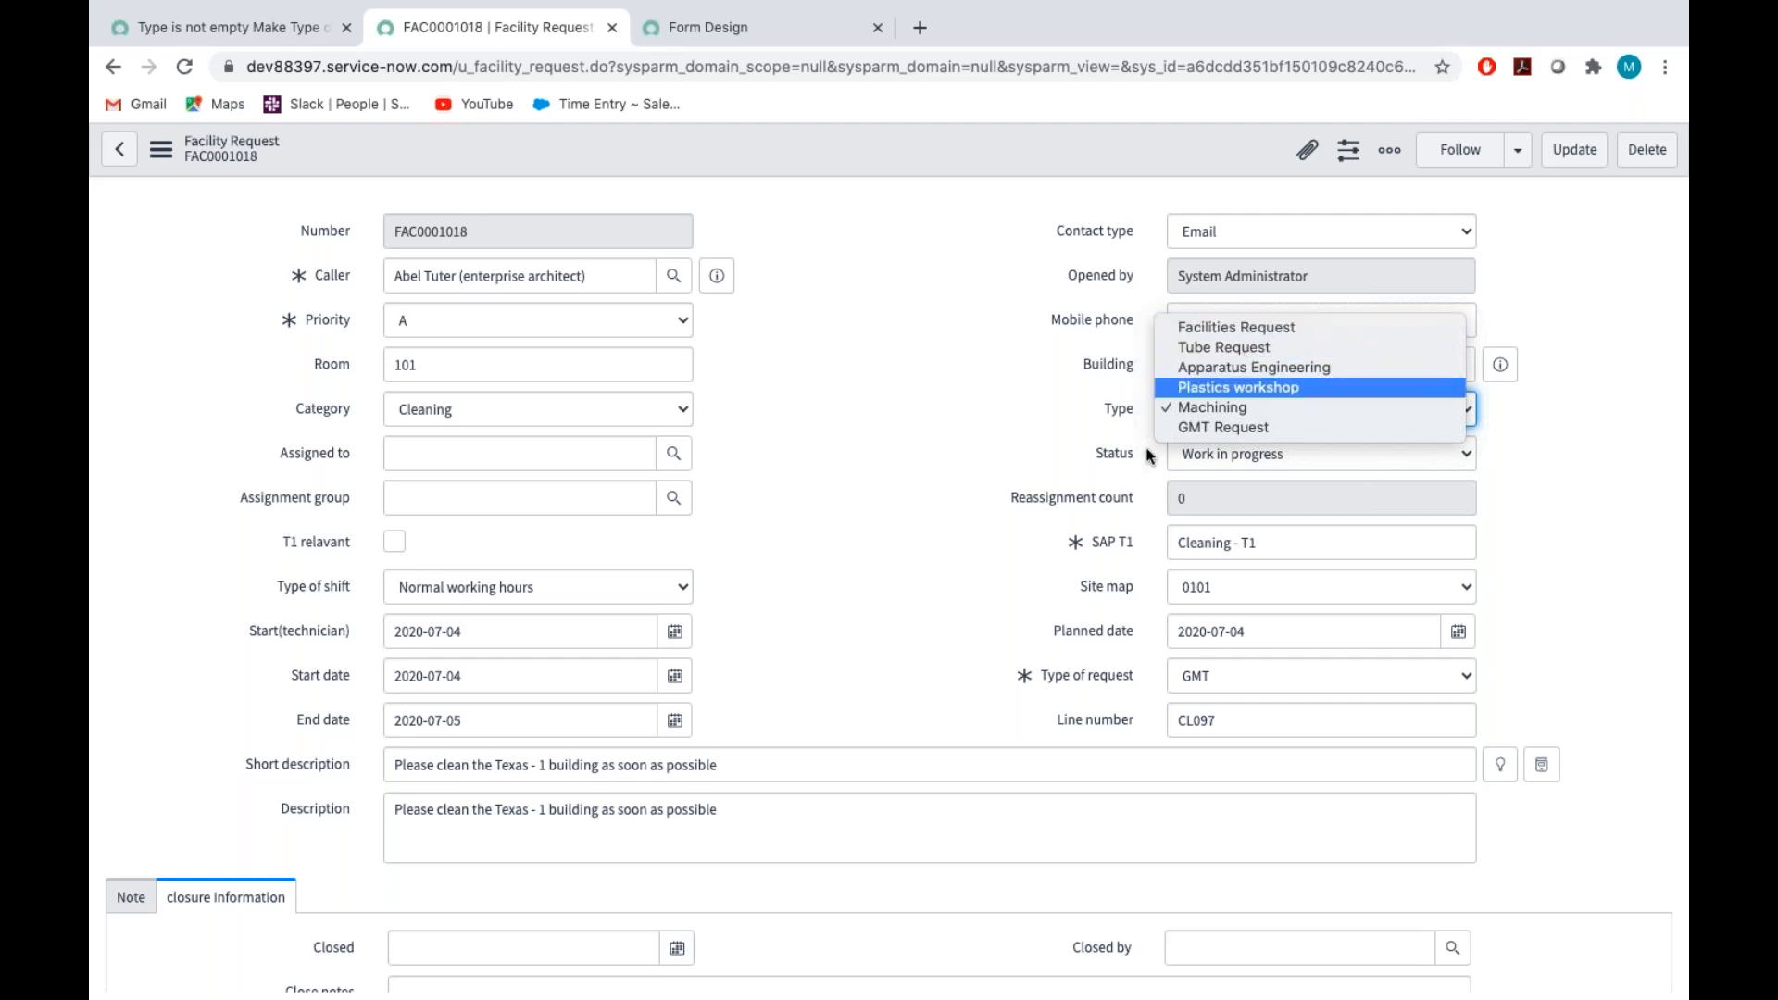
click(948, 632)
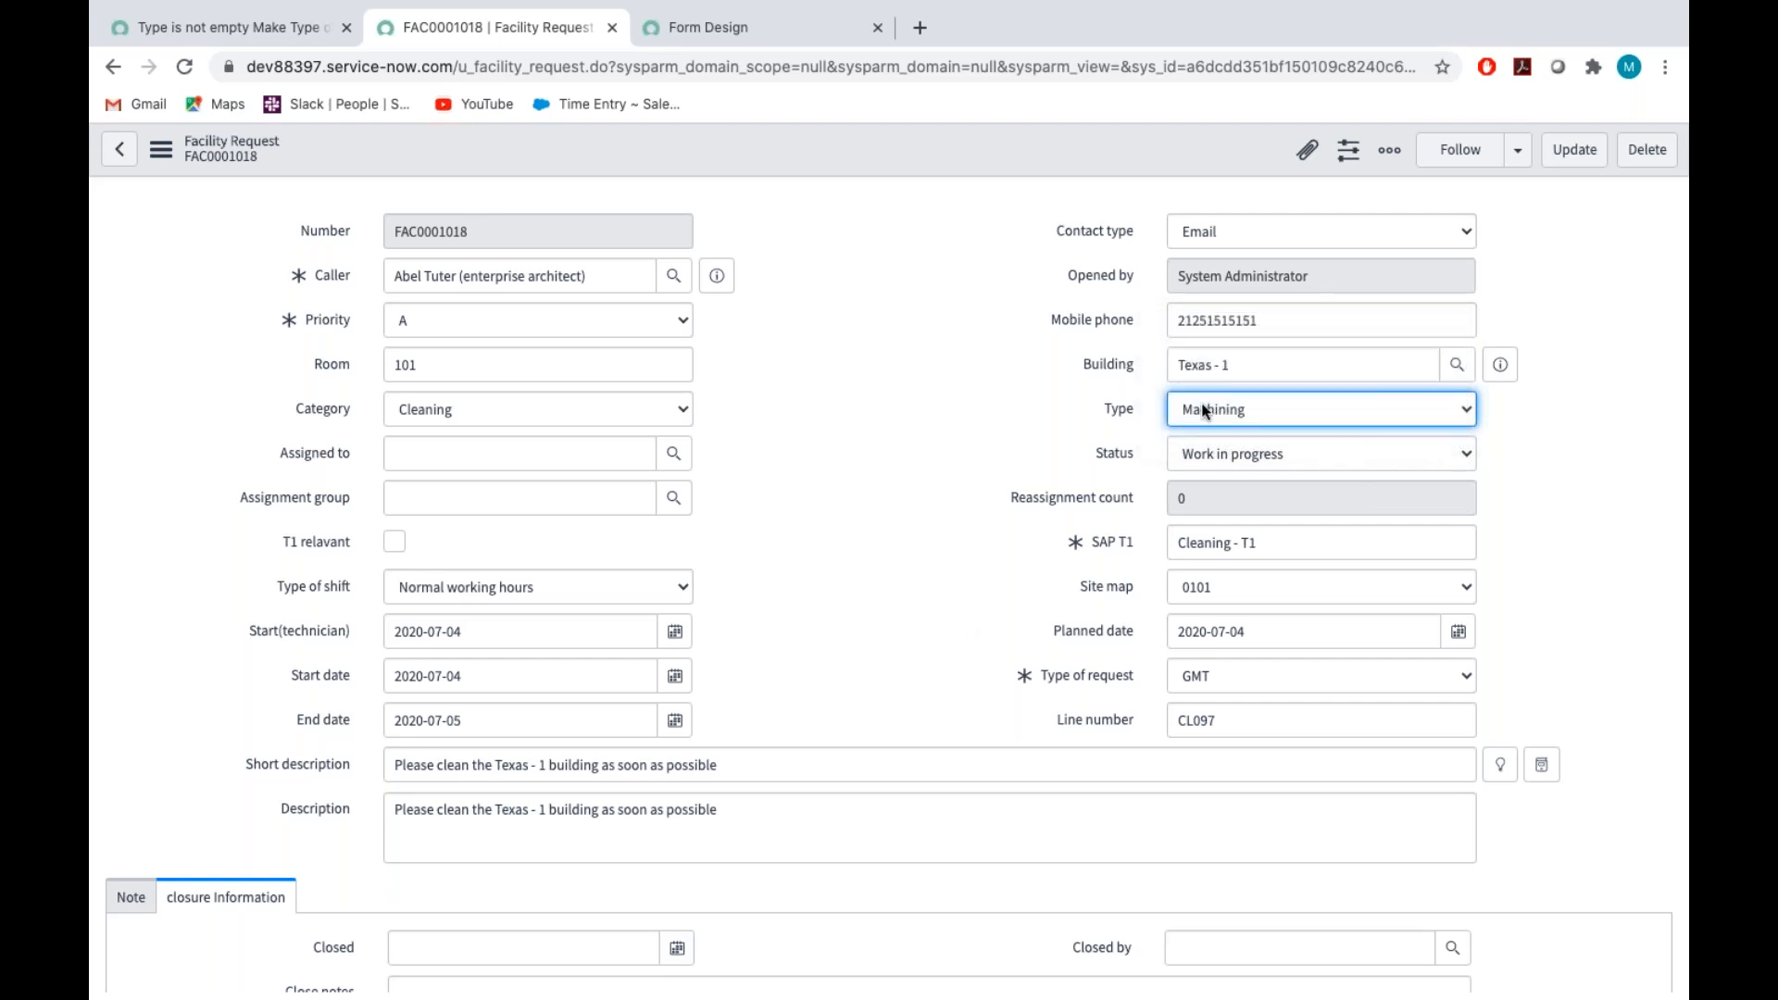
click(1173, 682)
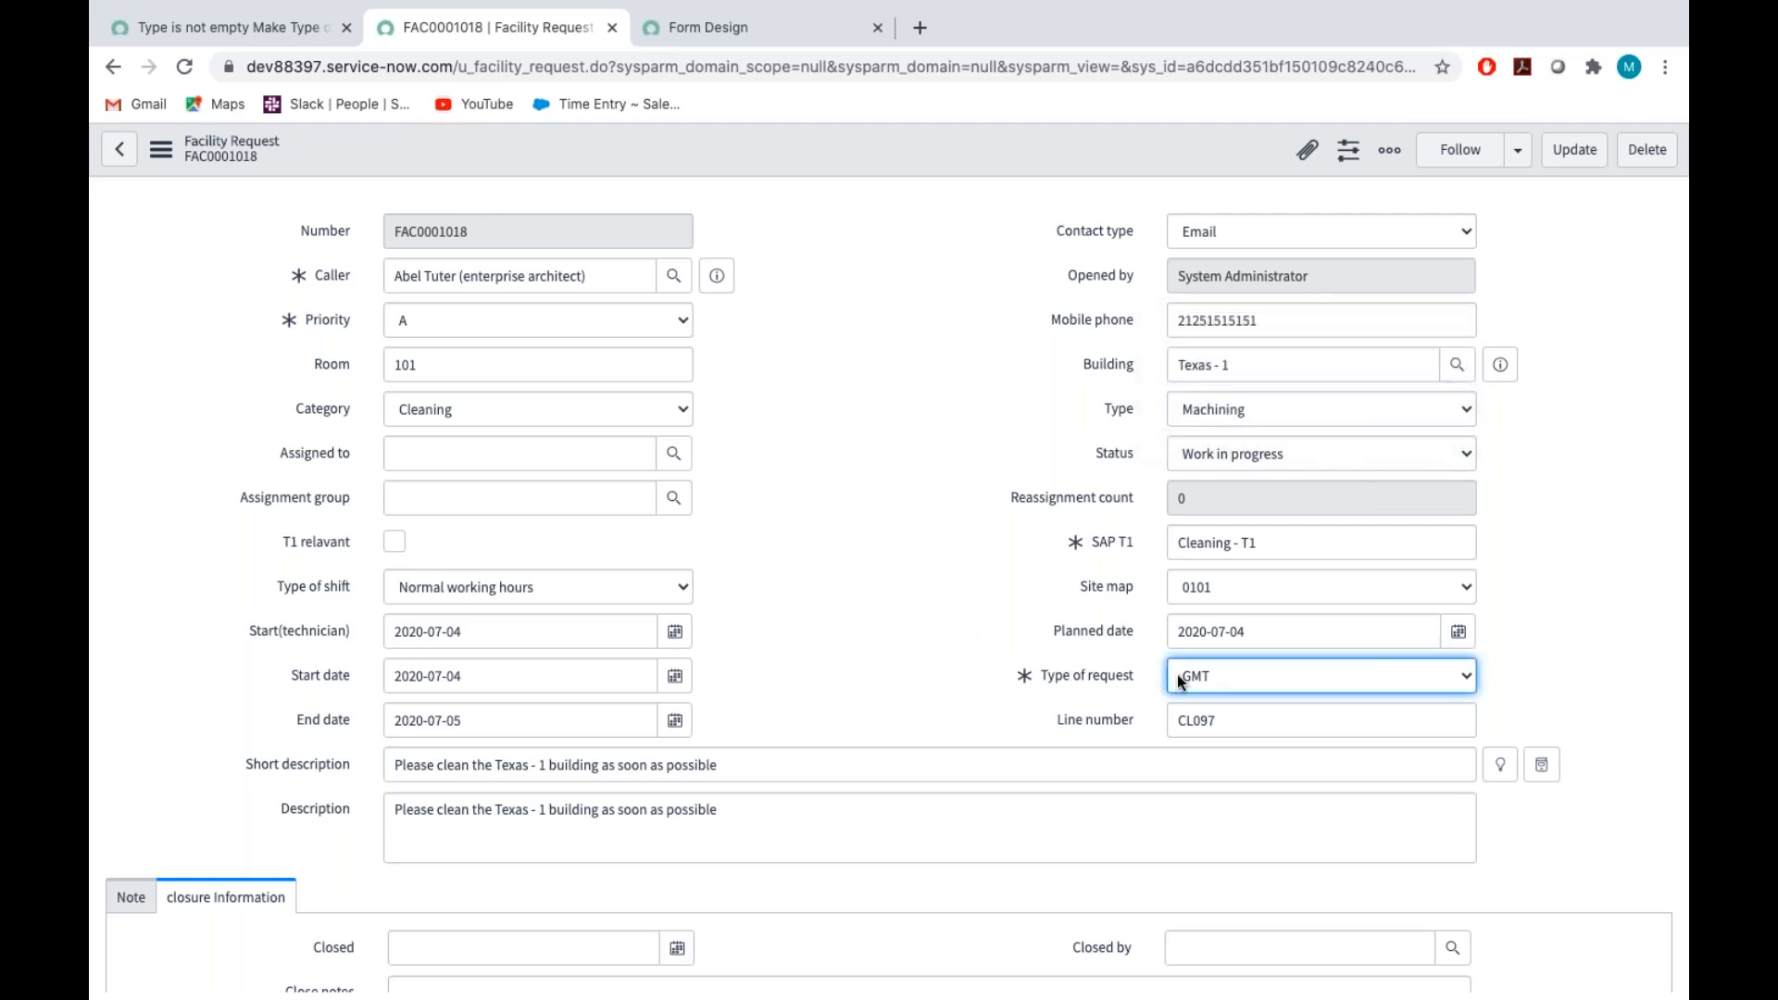
click(1176, 674)
click(1204, 628)
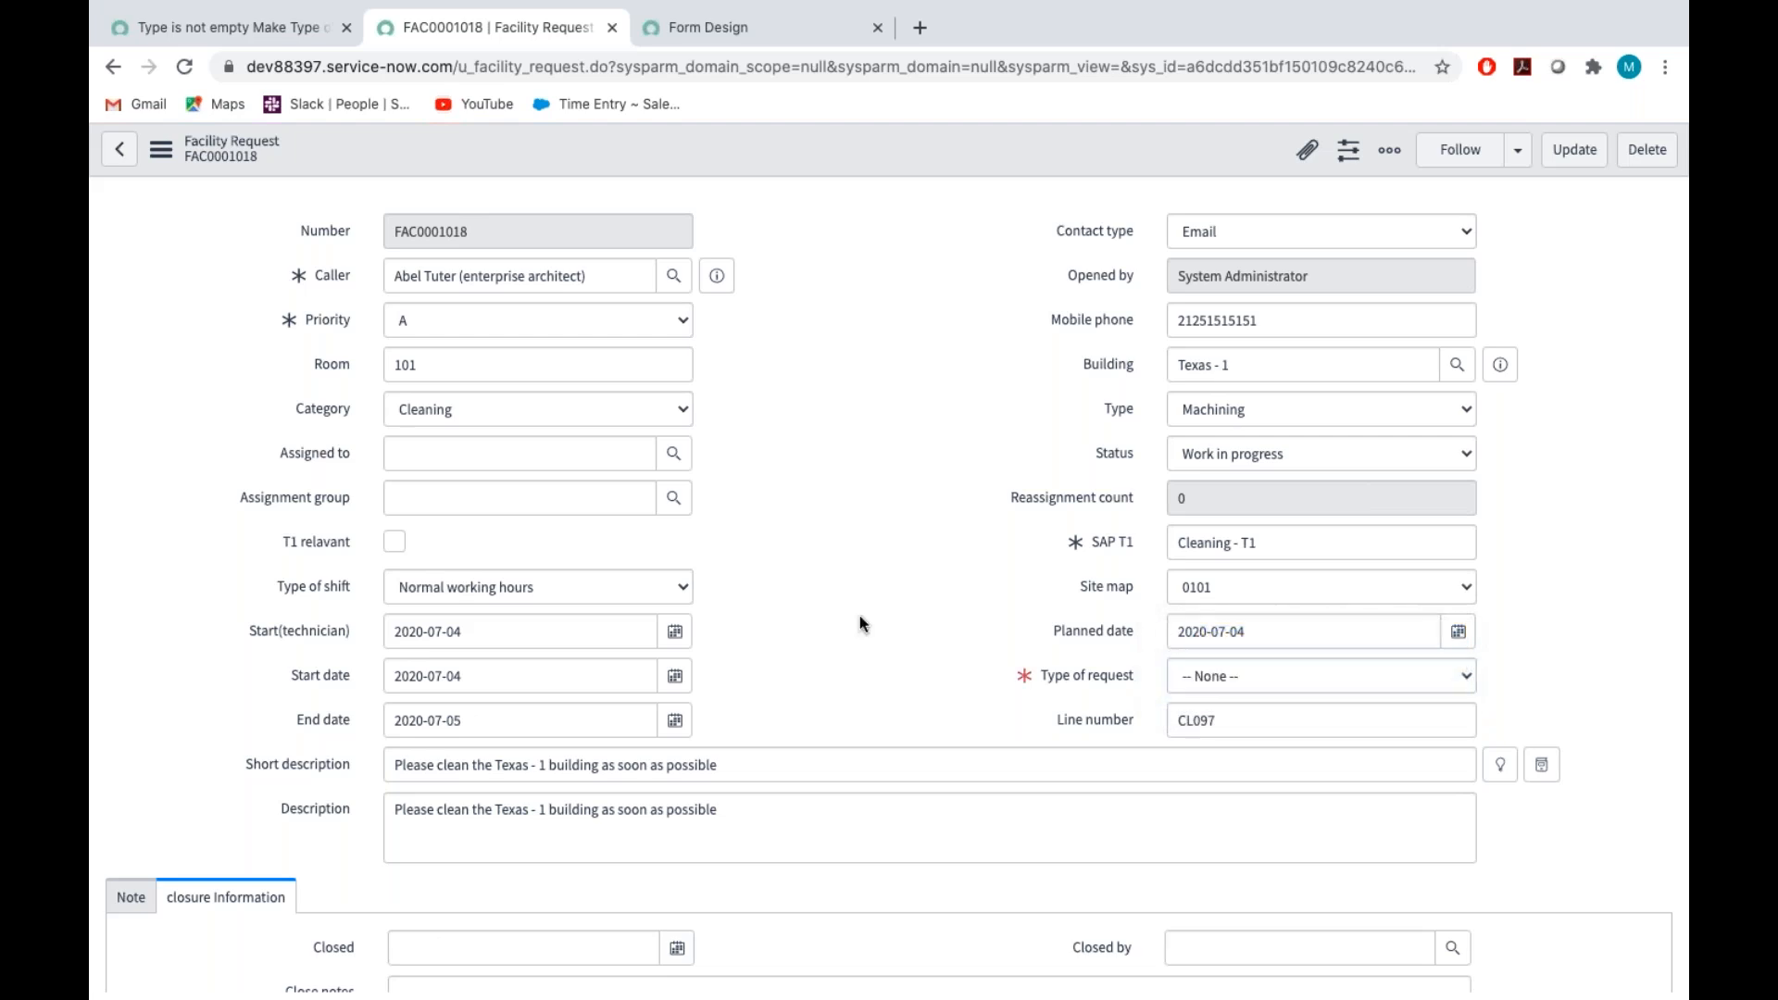
click(1220, 673)
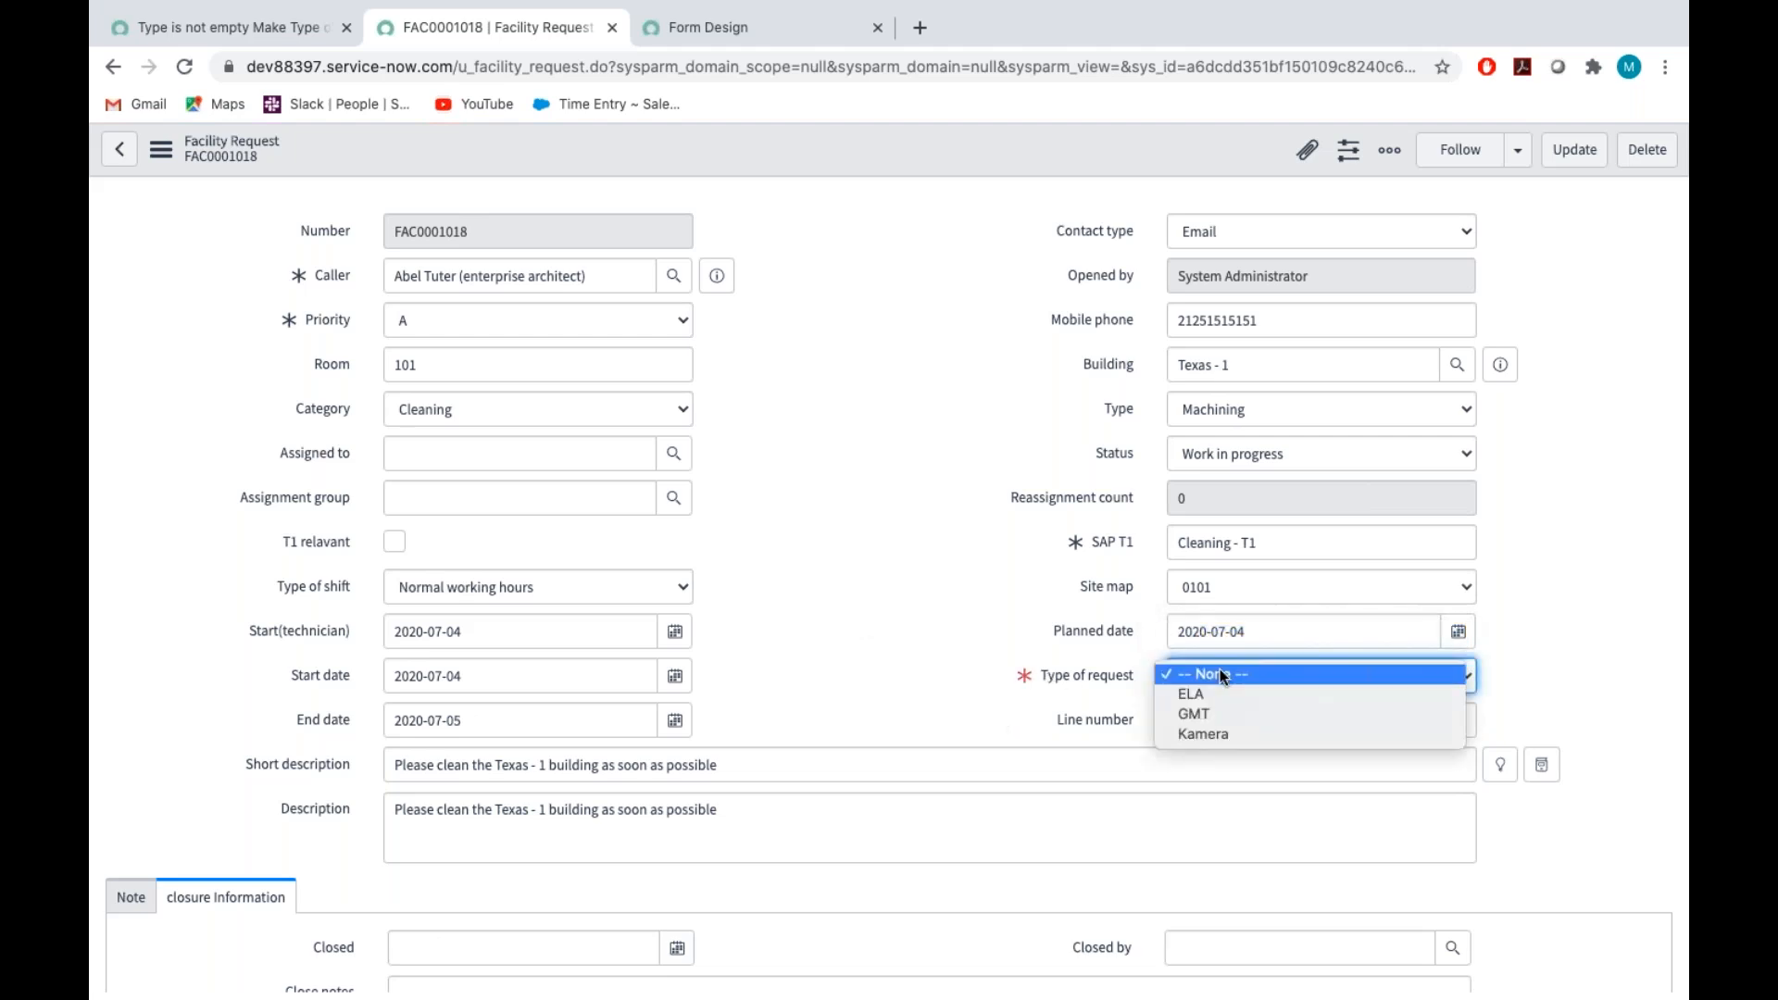
click(1210, 697)
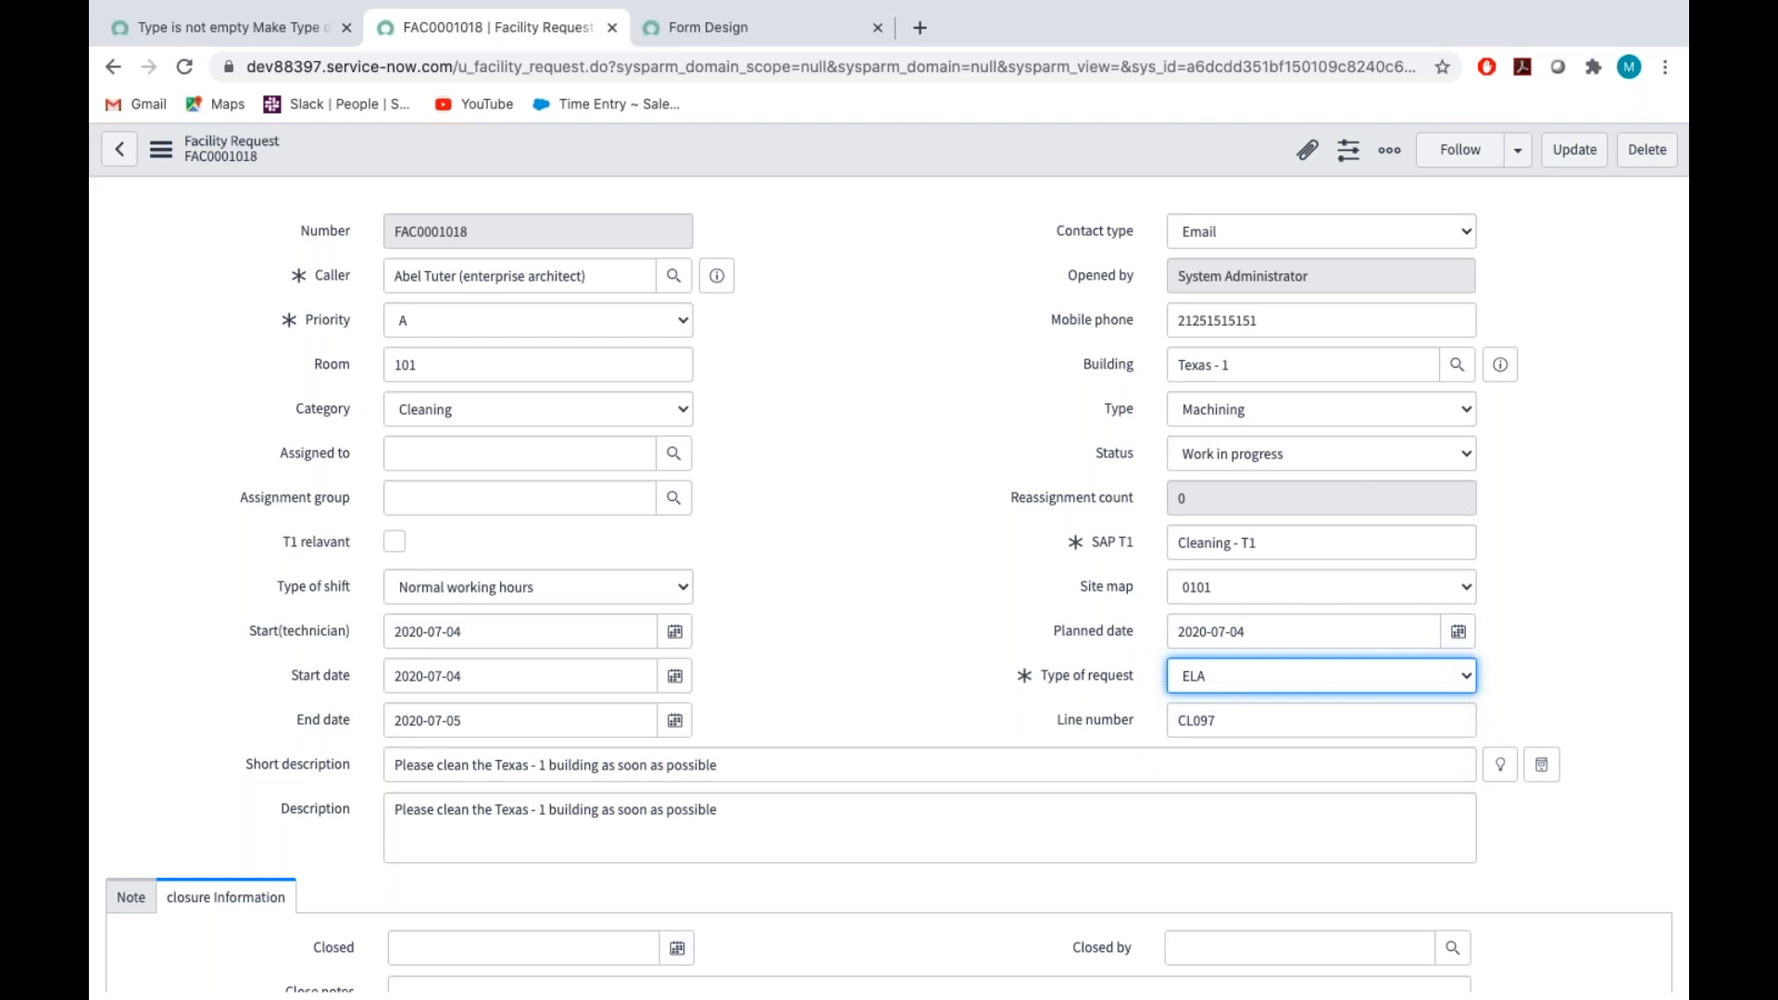
click(1199, 408)
click(911, 513)
Show the dictionary info of the T1 relevant field and copy its field name
scroll(892, 615, down, 2)
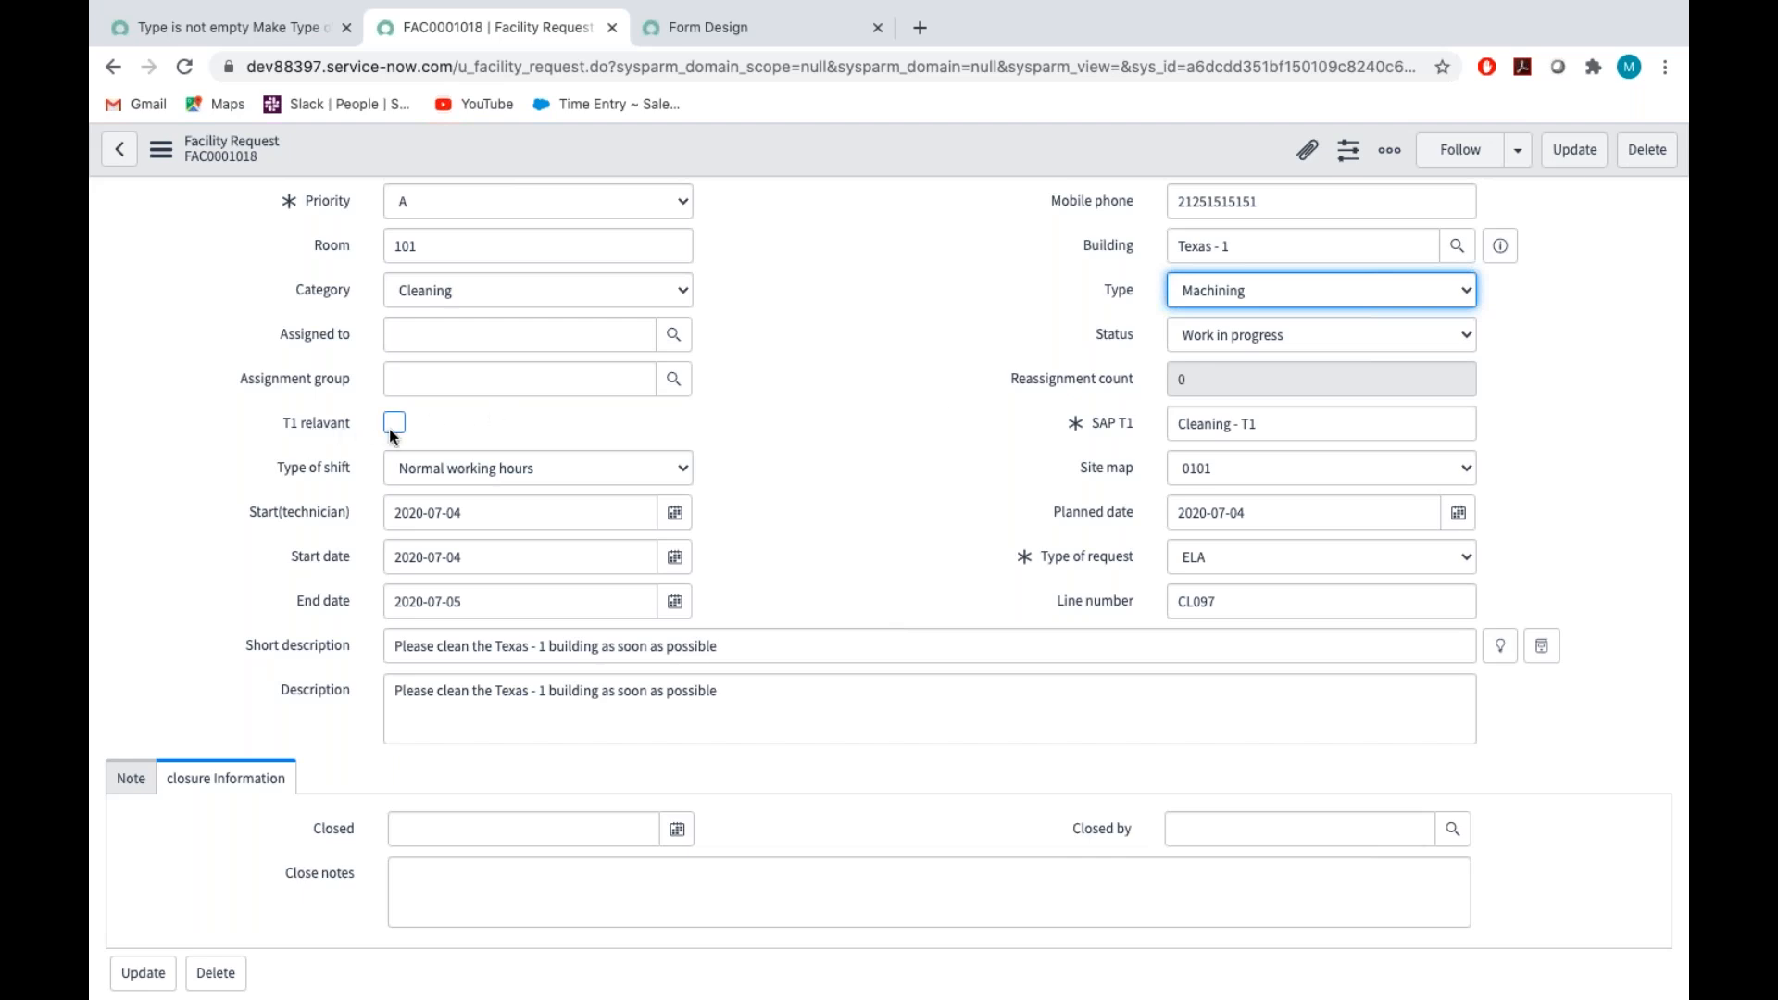
click(321, 422)
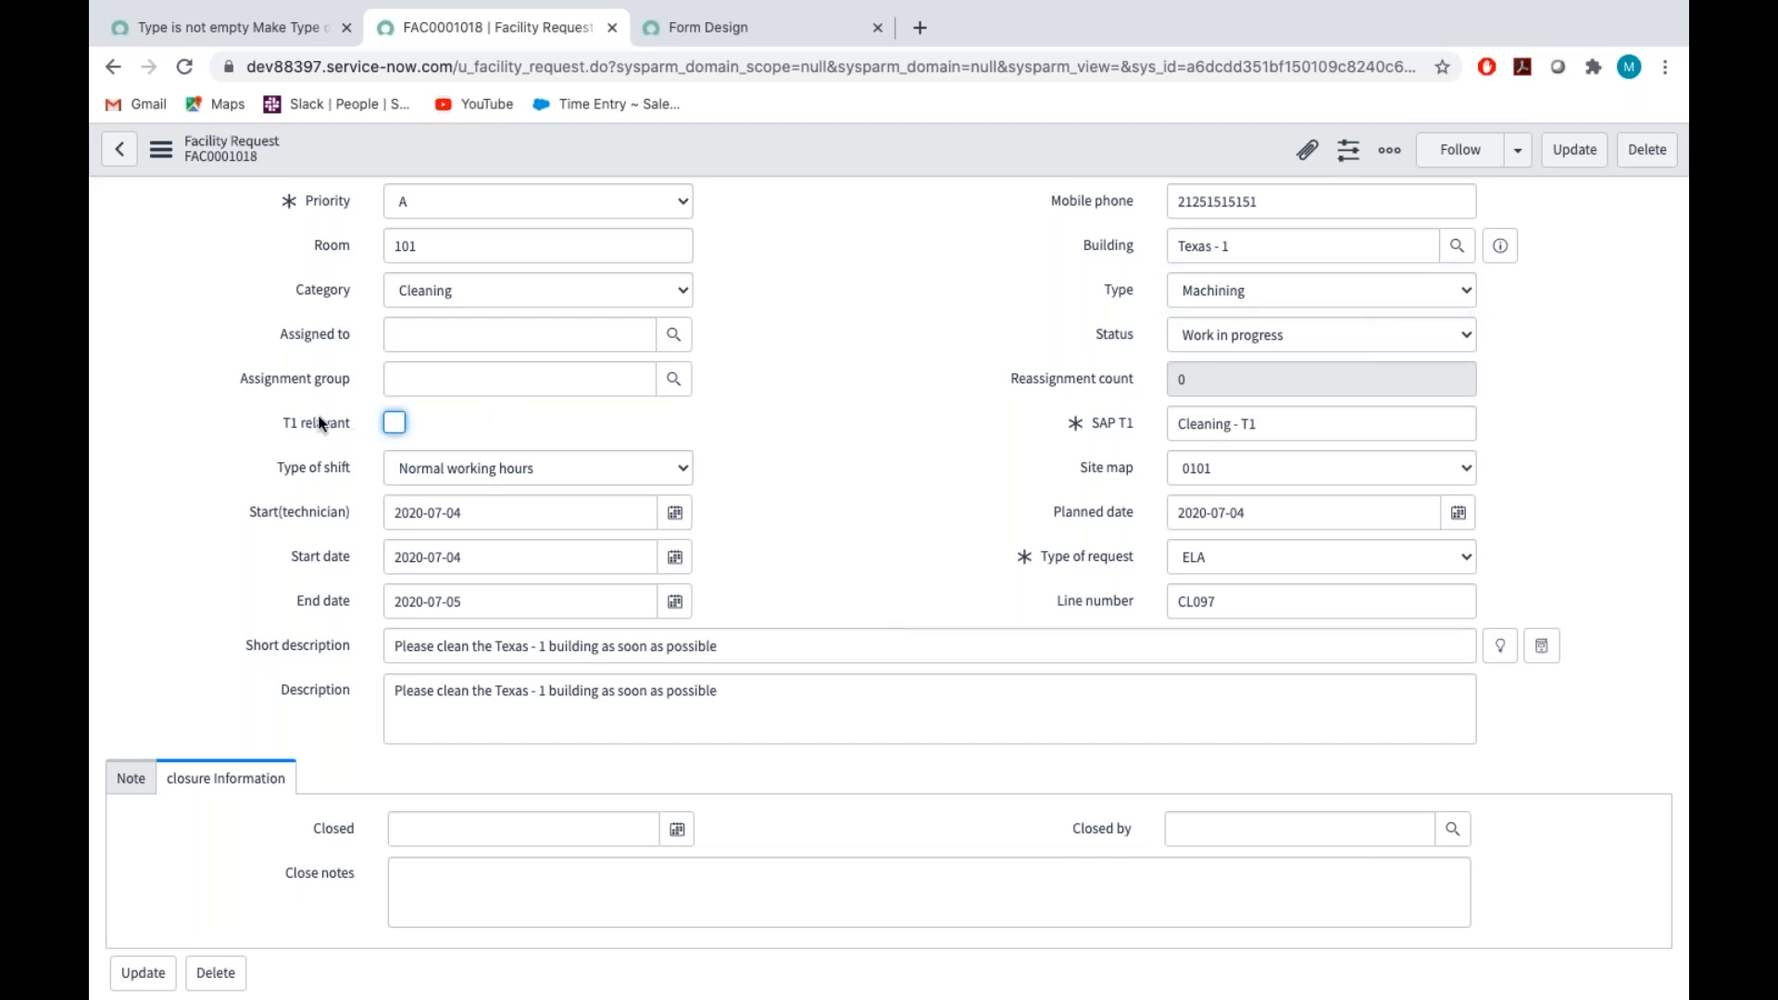
right_click(321, 424)
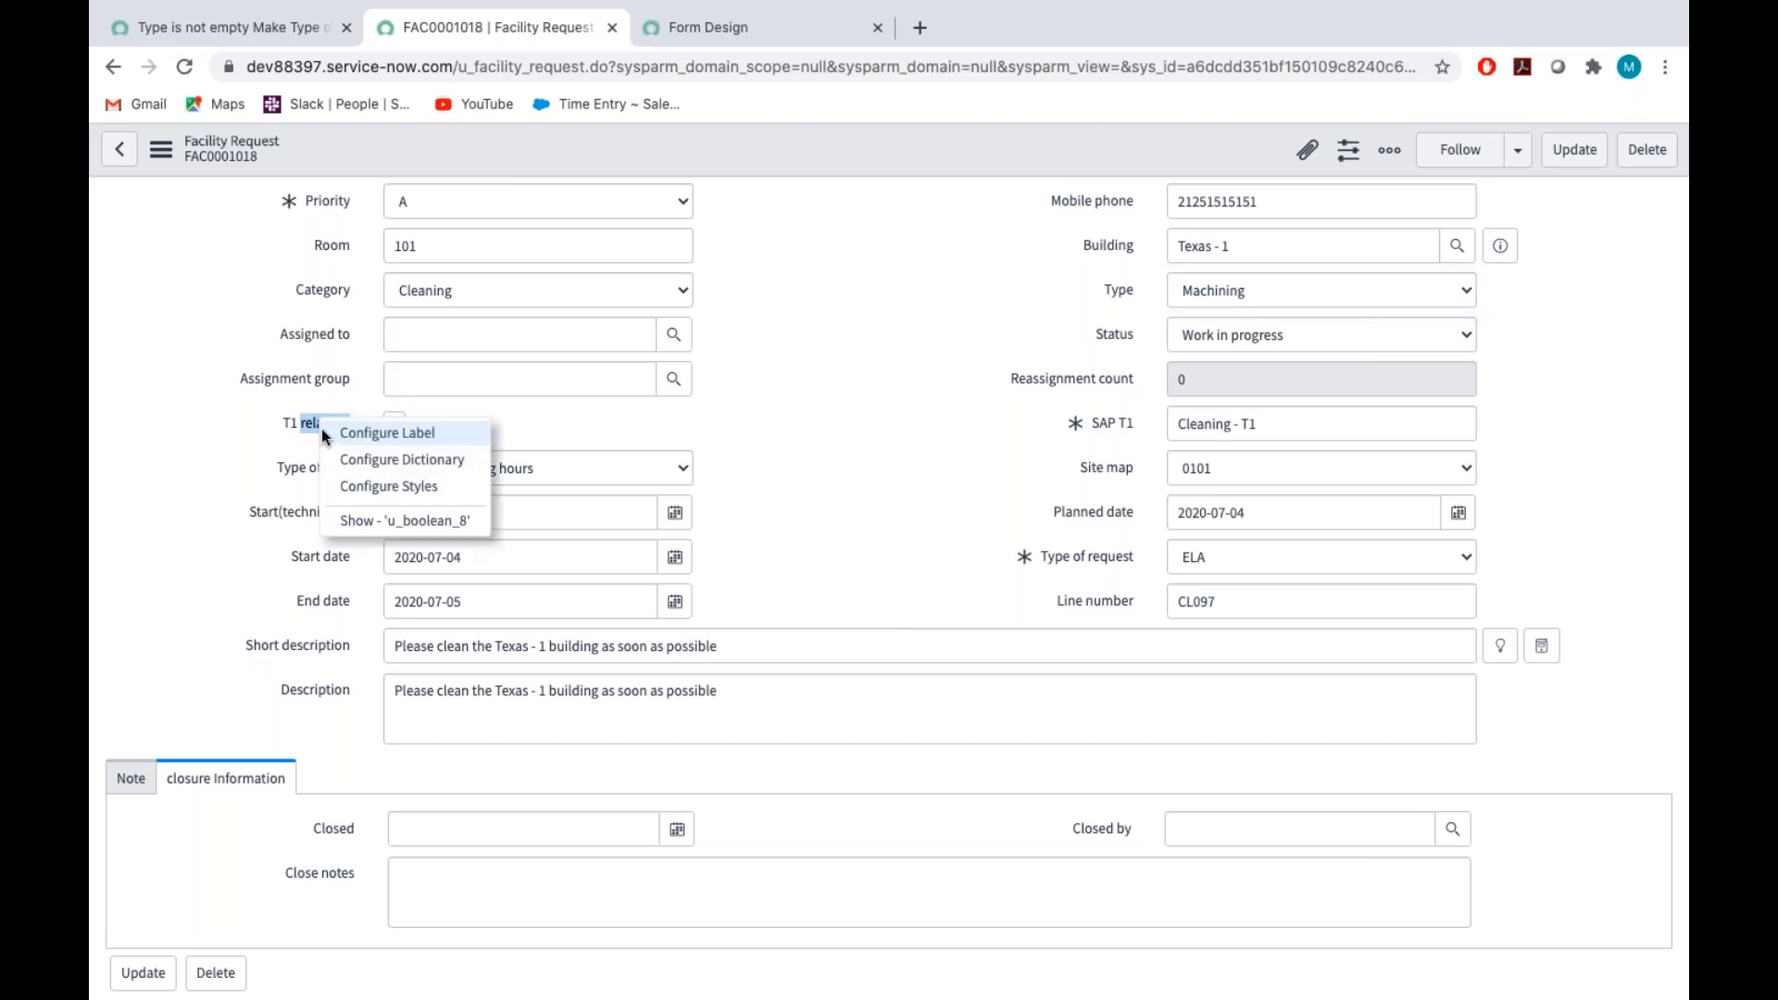
click(400, 525)
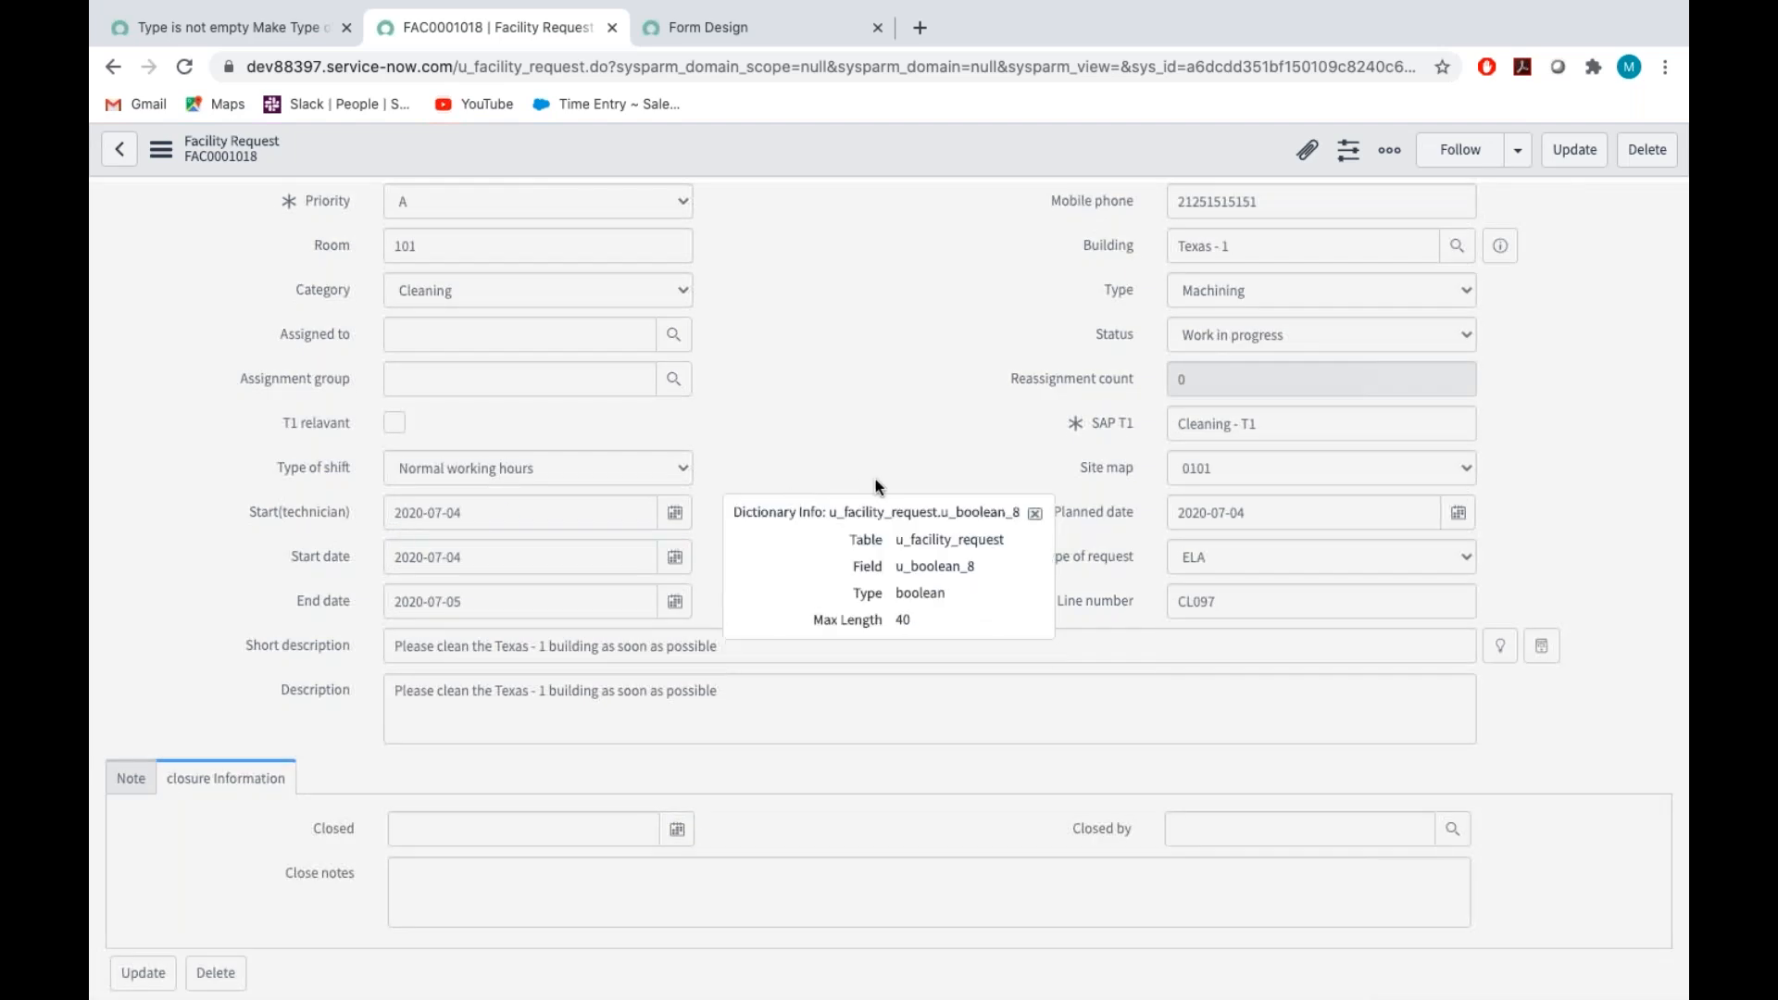
double_click(922, 565)
key(ctrl+c)
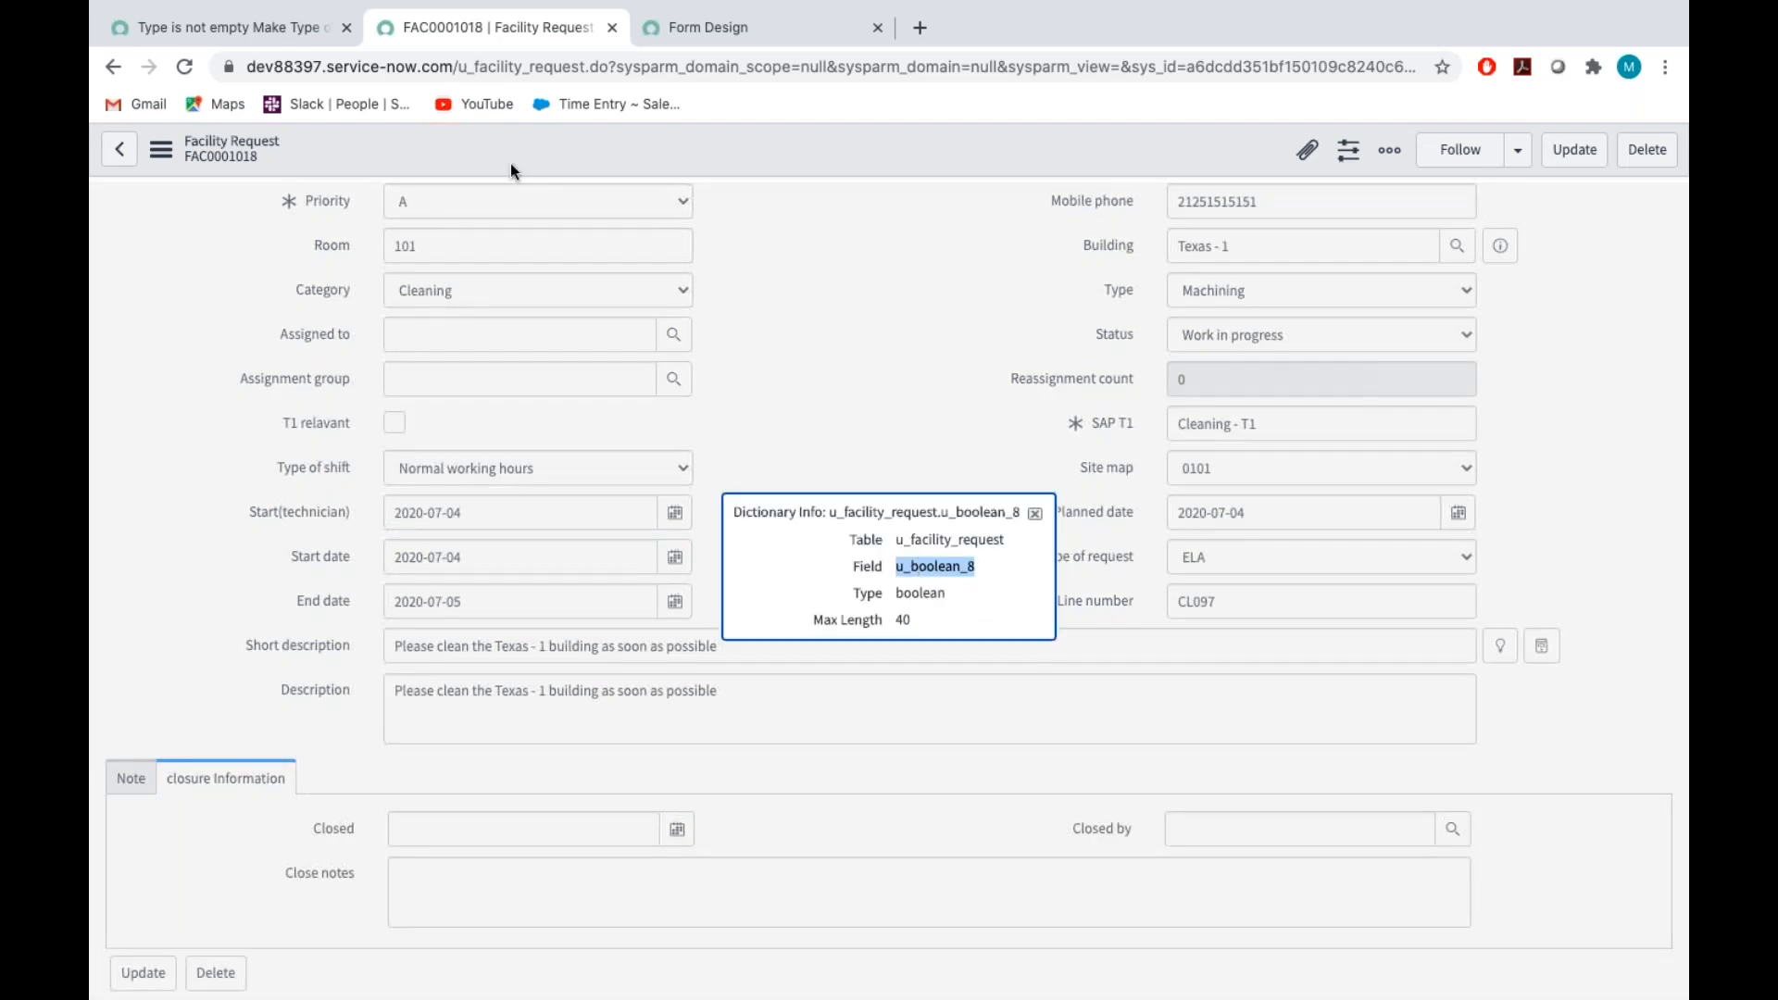
In the UI policy's Execute if true script, add a g_form.setReadOnly call on a new line after the setMandatory line
click(243, 30)
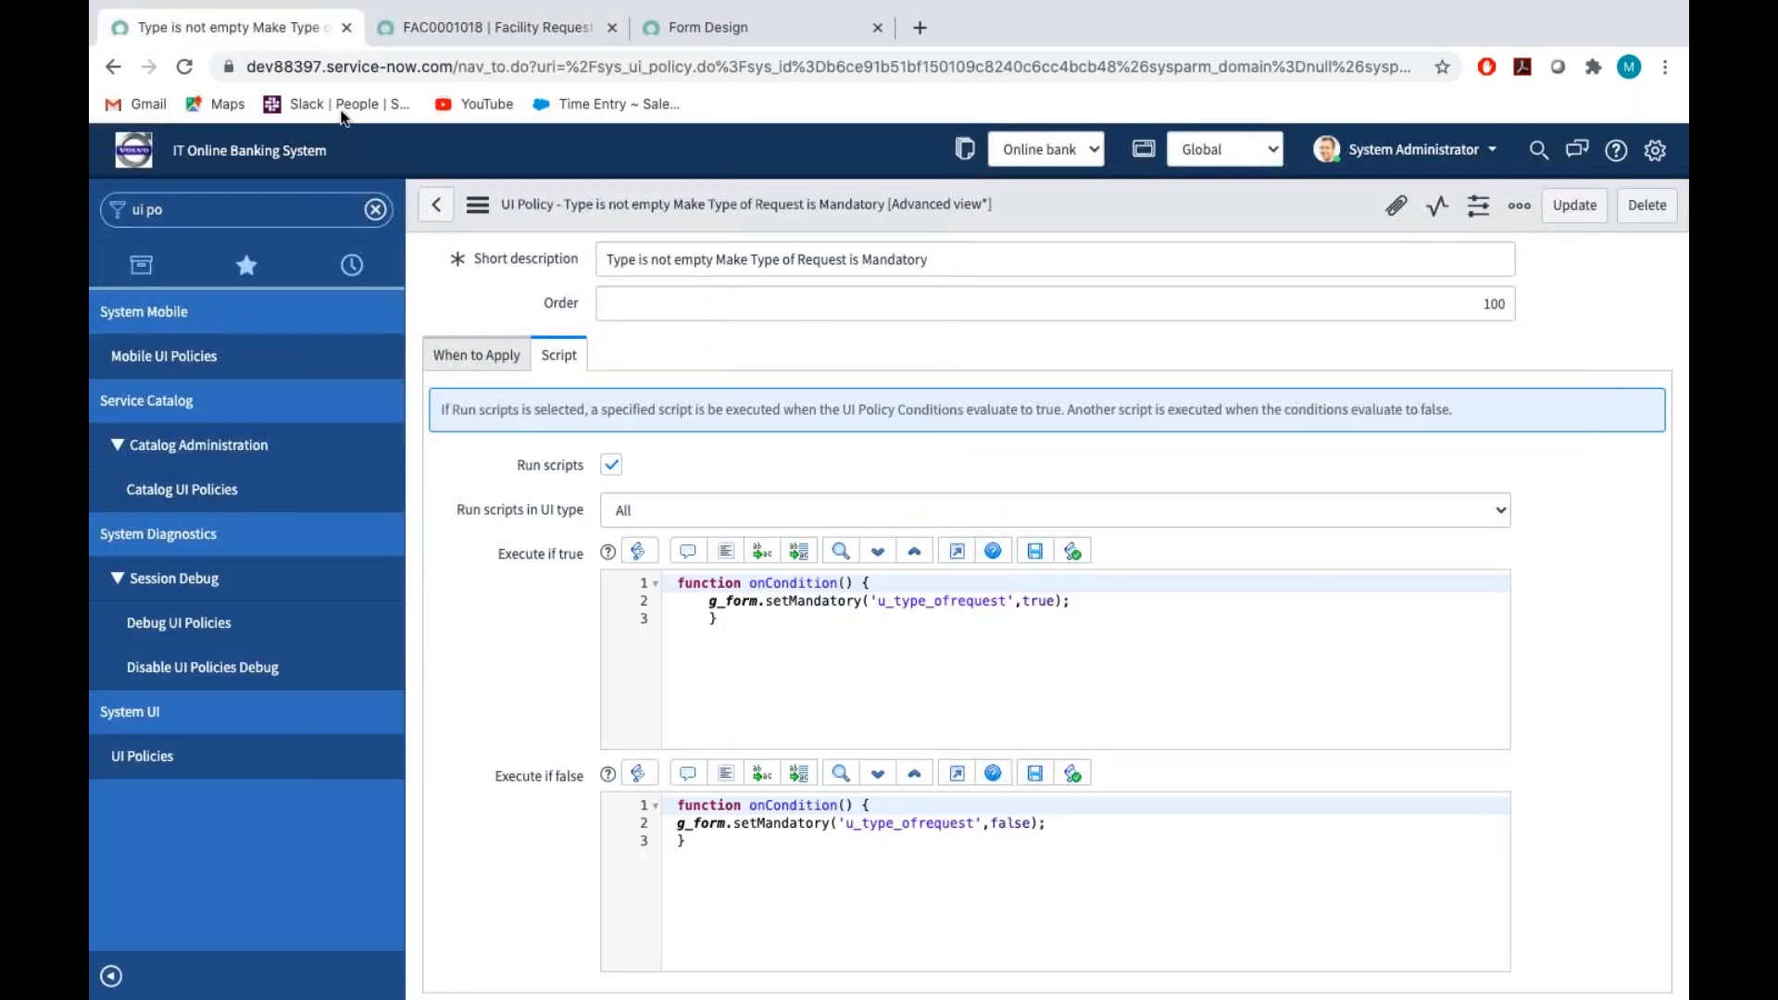
scroll(1056, 611, down, 1)
click(1081, 505)
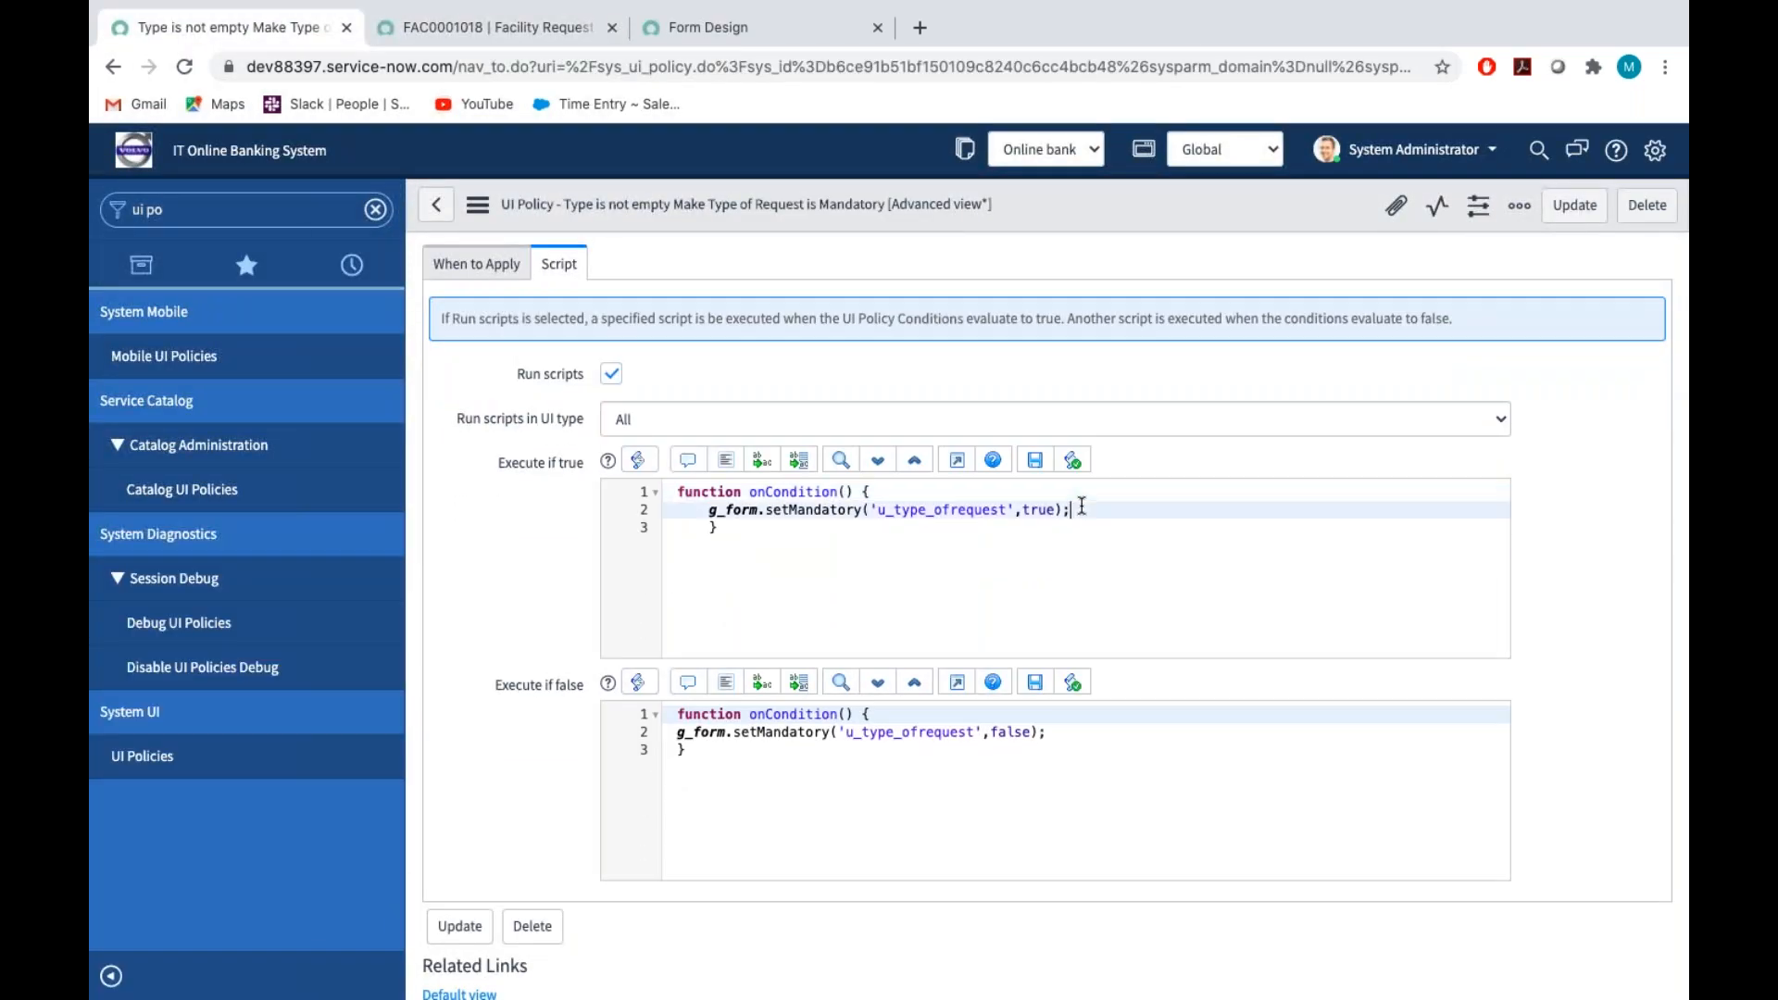
key(Return)
text(g)
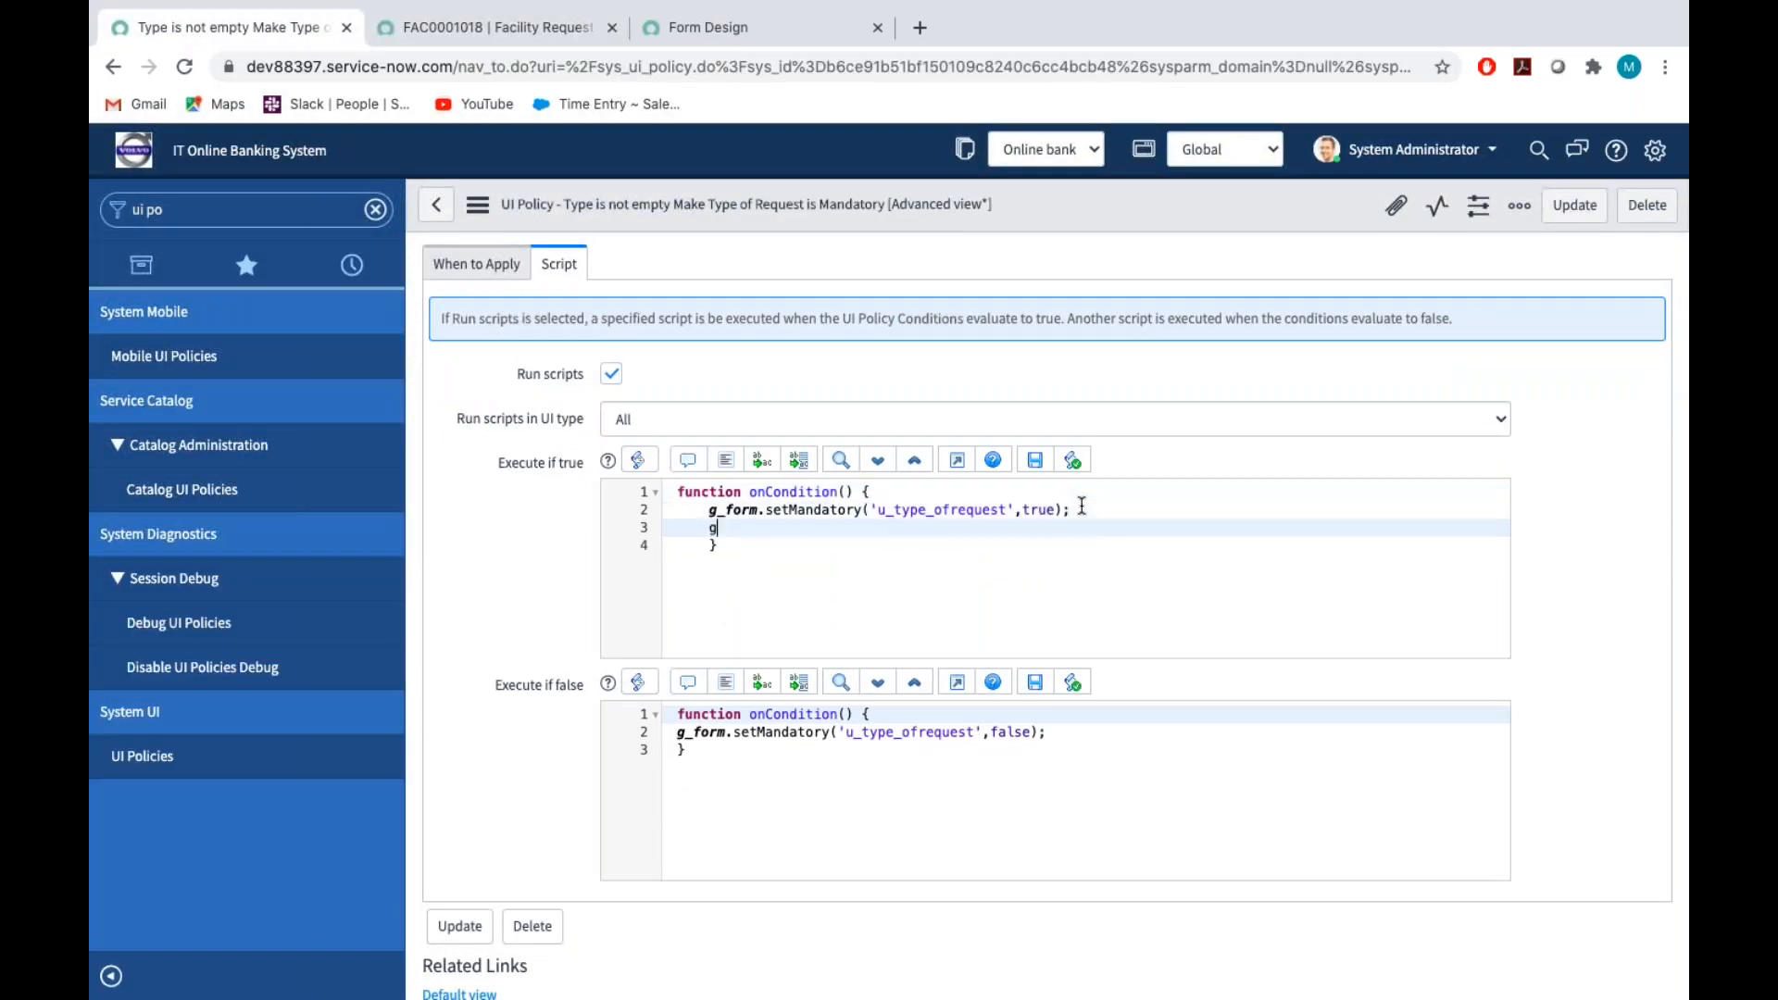
text(_form.set)
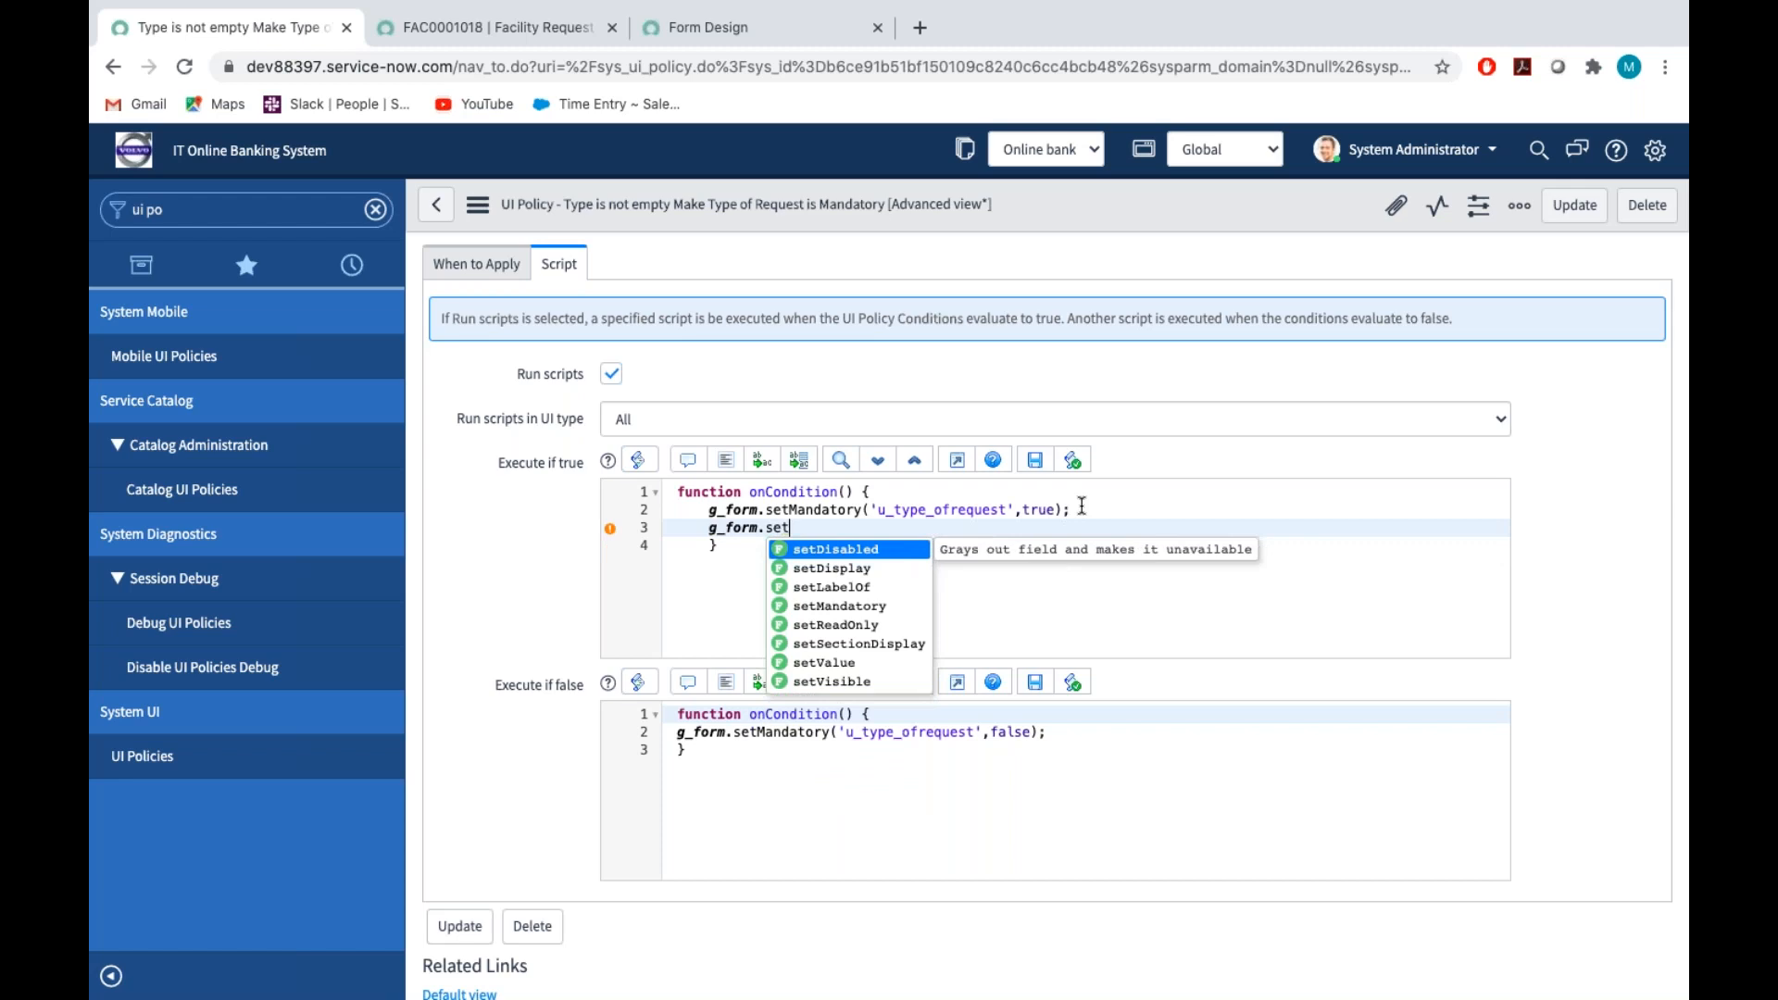
click(872, 629)
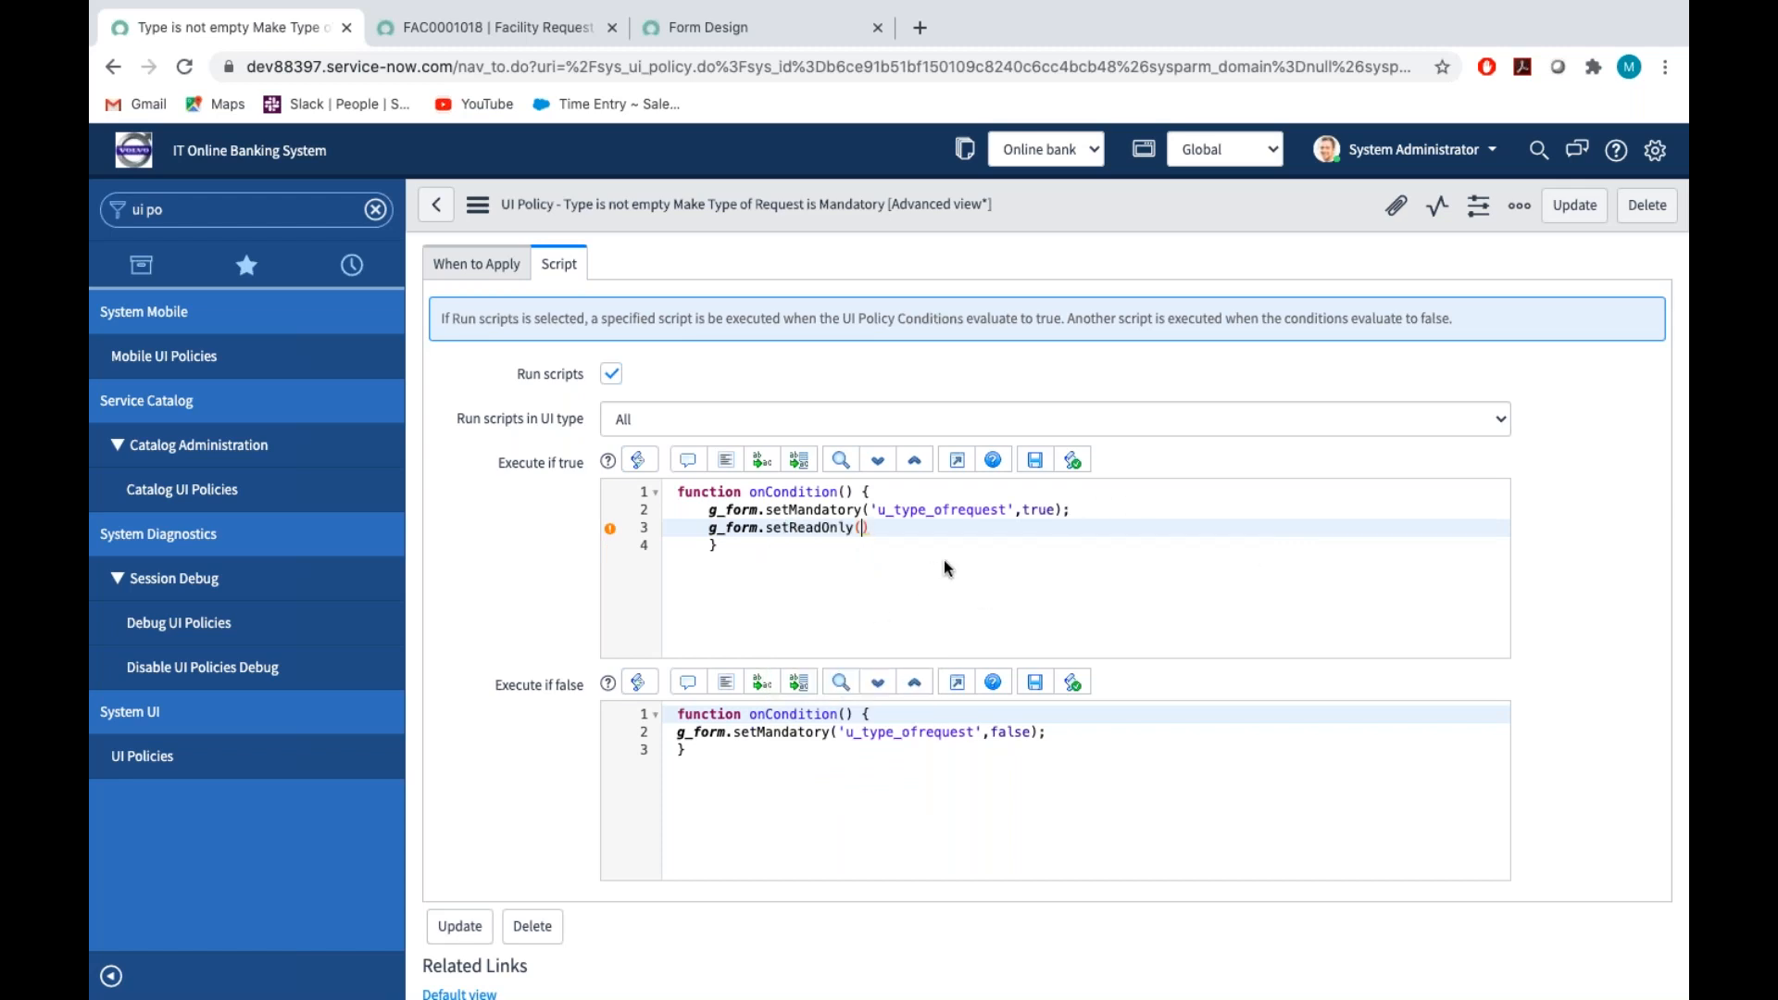
Complete the setReadOnly call with the arguments 'u_boolean_8' and true, end it with a semicolon, and save the UI policy
text('',true)
key(ctrl+v)
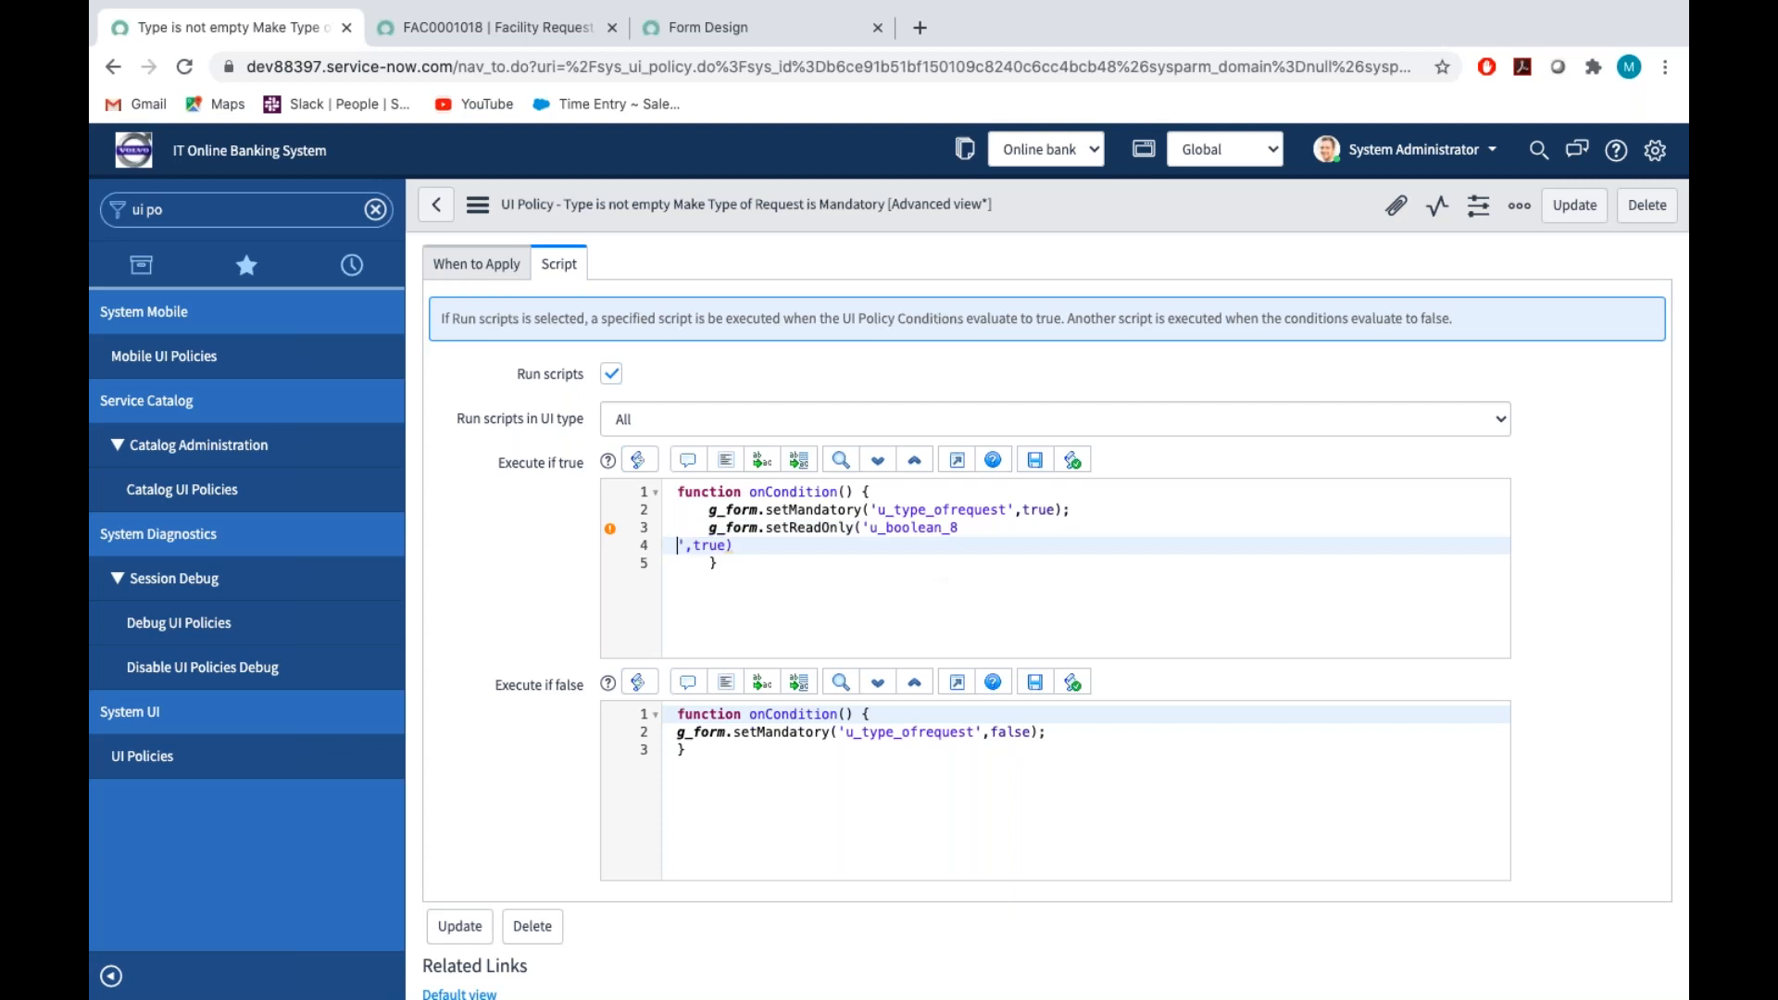
key(BackSpace)
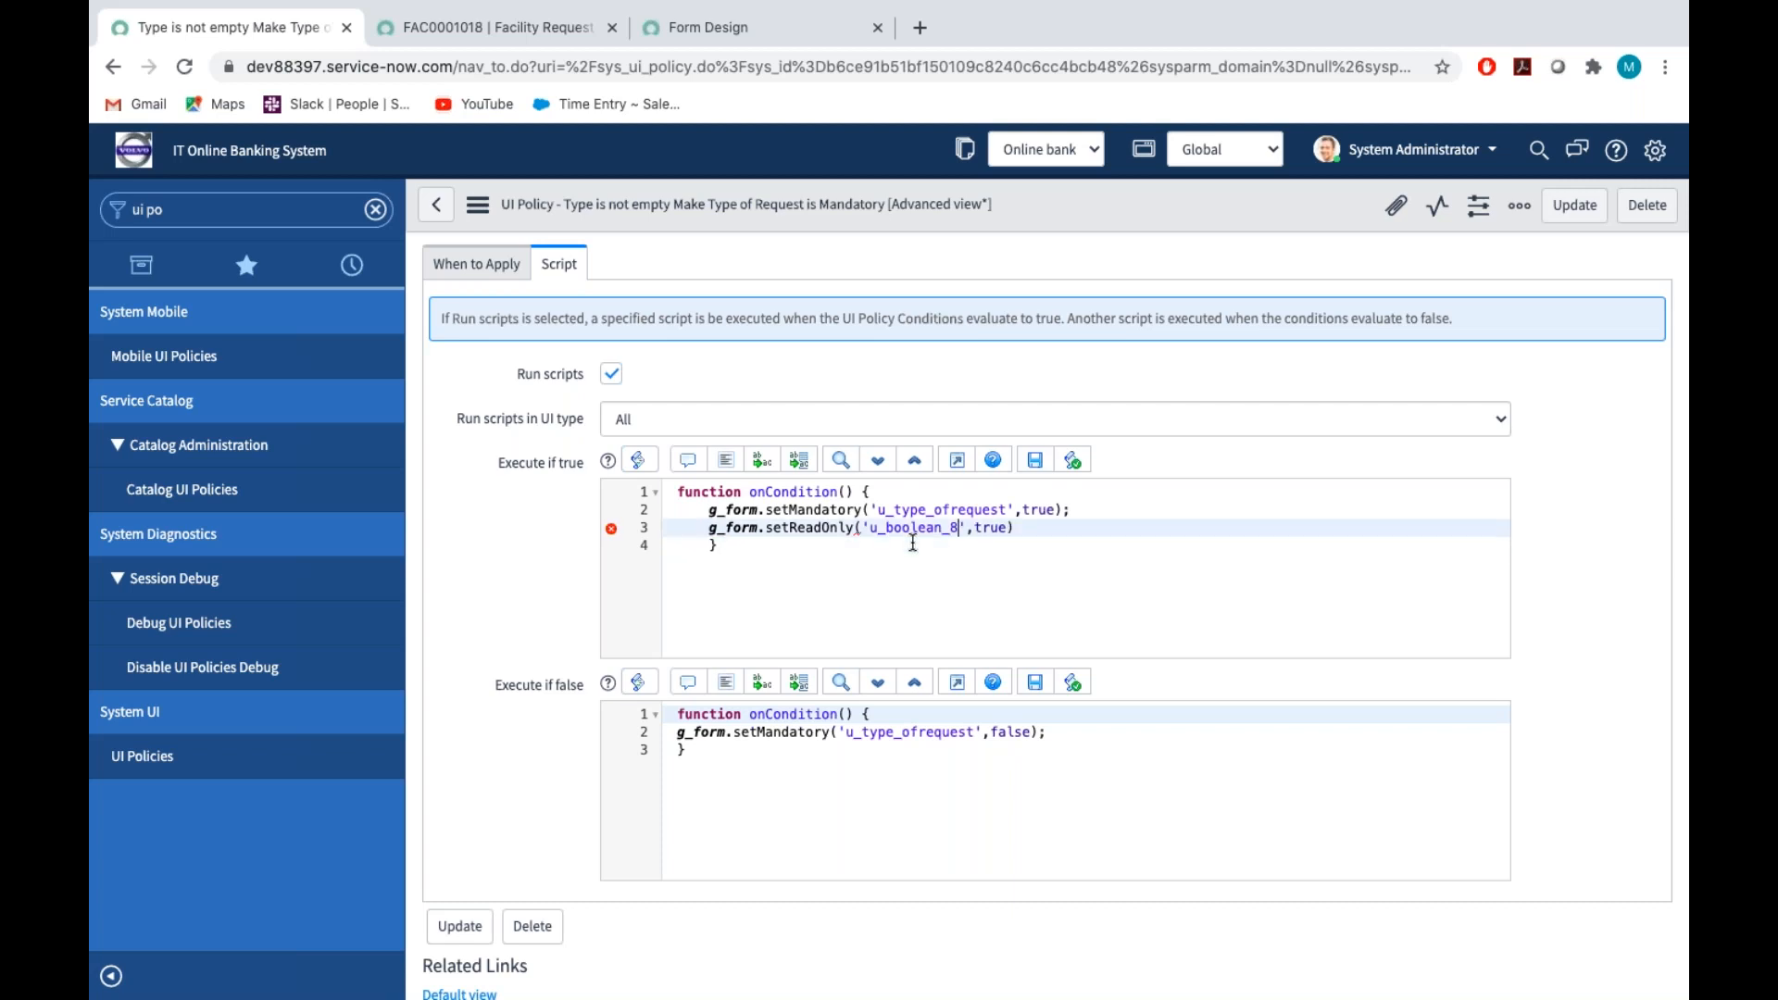
click(1031, 535)
text(;)
click(478, 205)
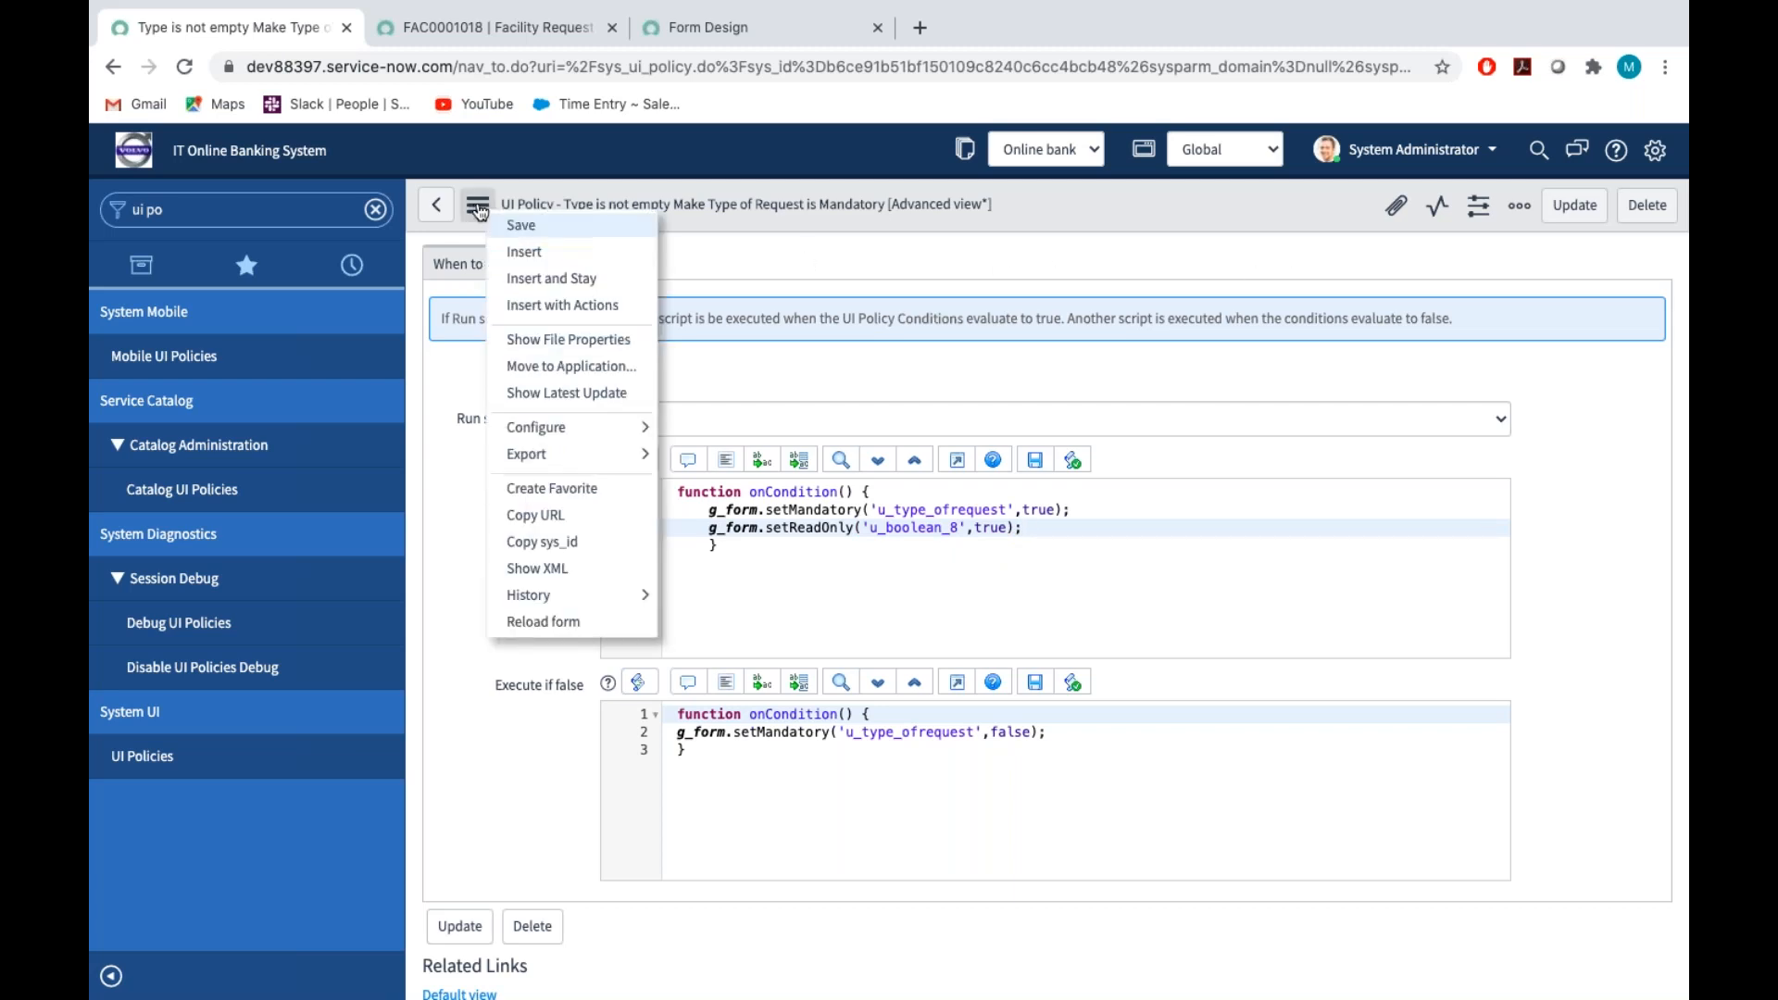
click(536, 227)
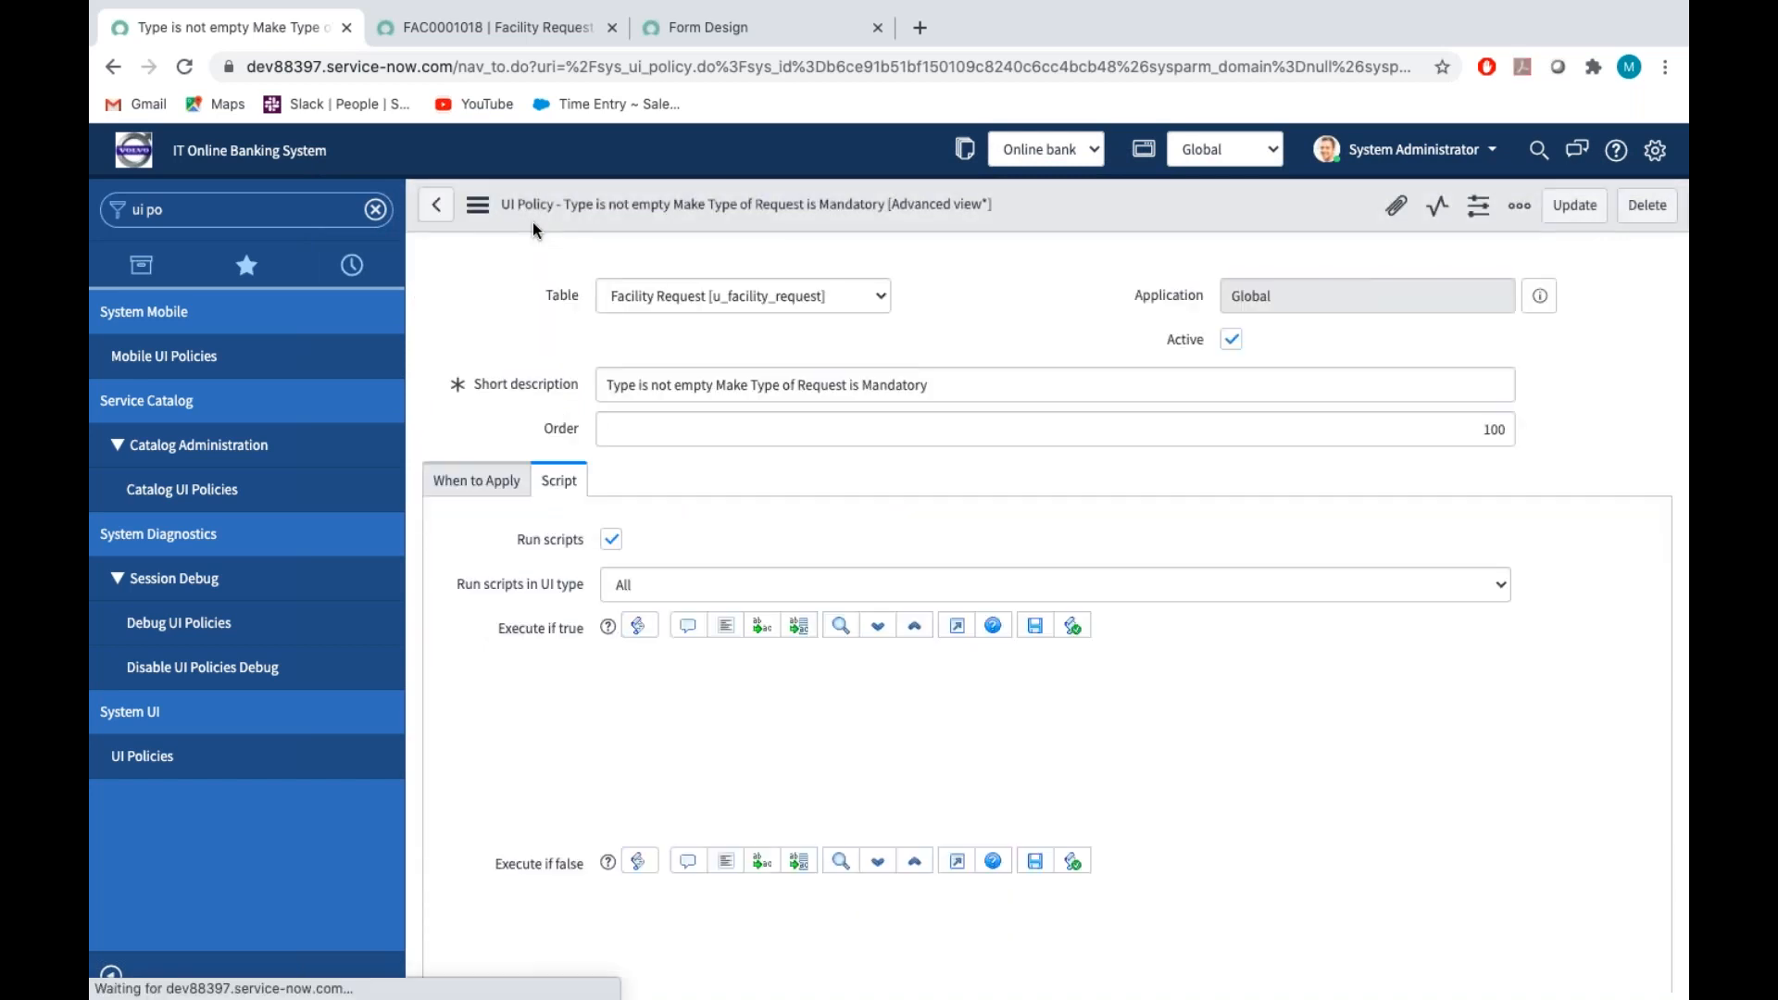
Close the field info on the facility request, try Type as Apparatus Engineering, and reload the form, discarding the changes
click(498, 26)
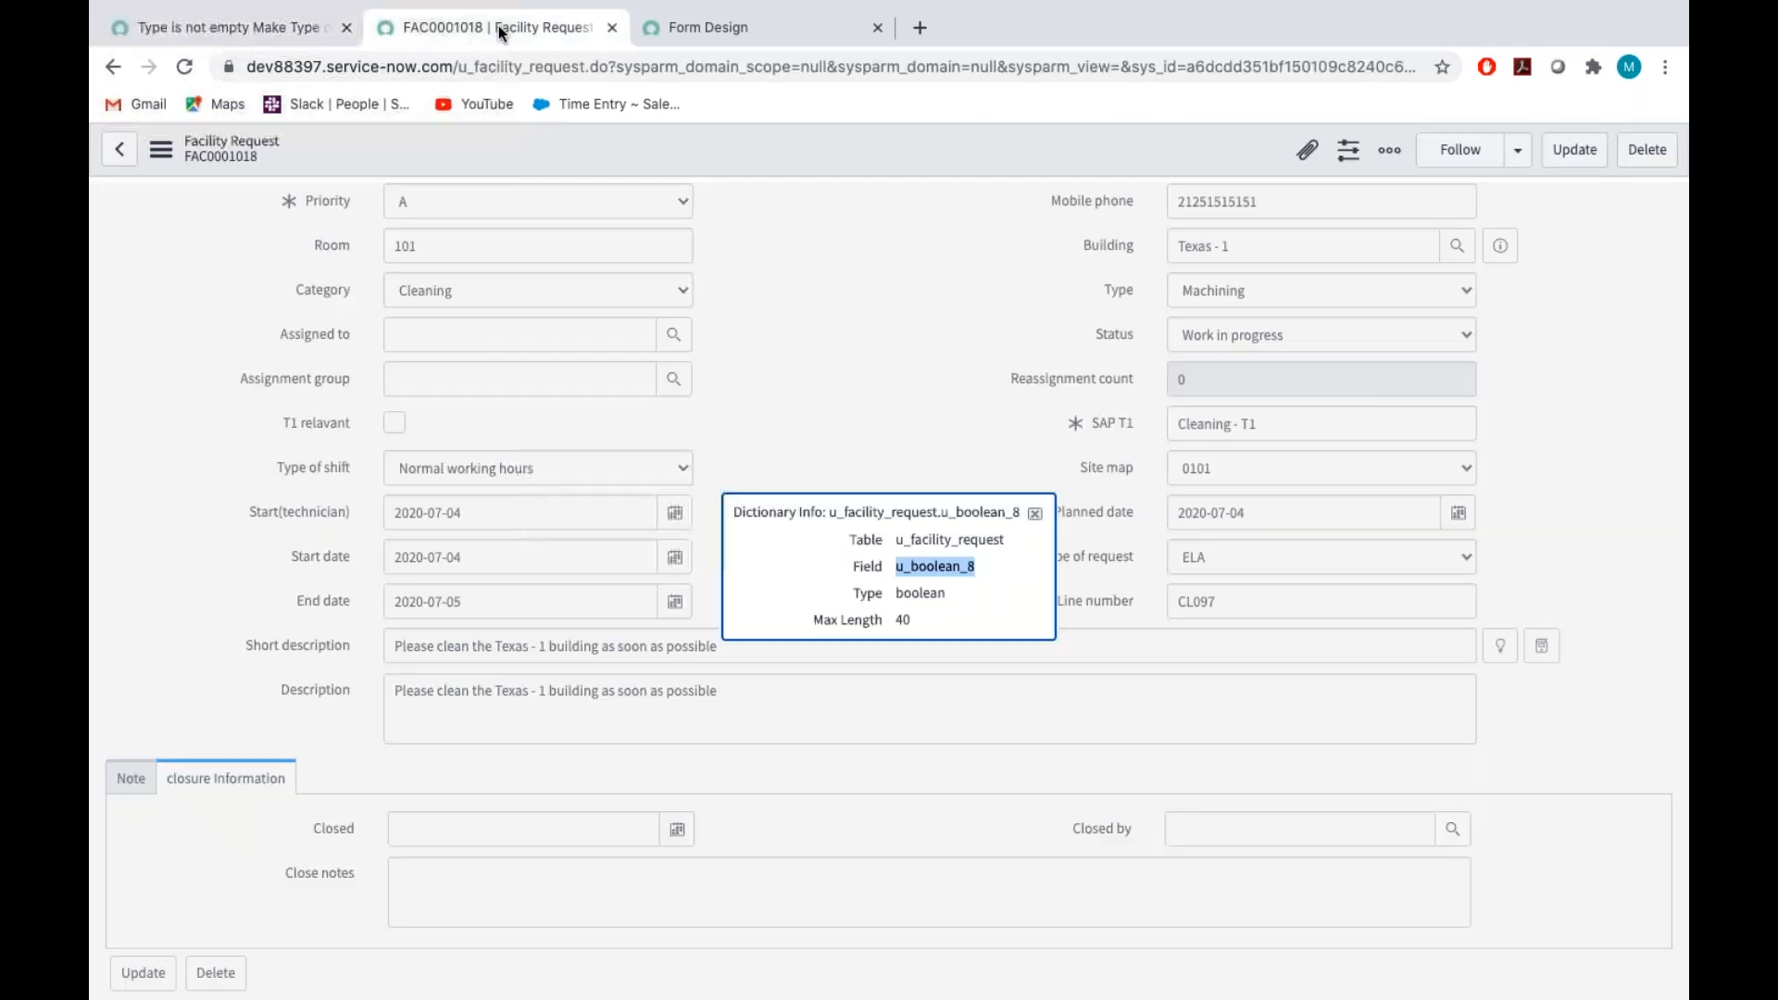
click(1035, 515)
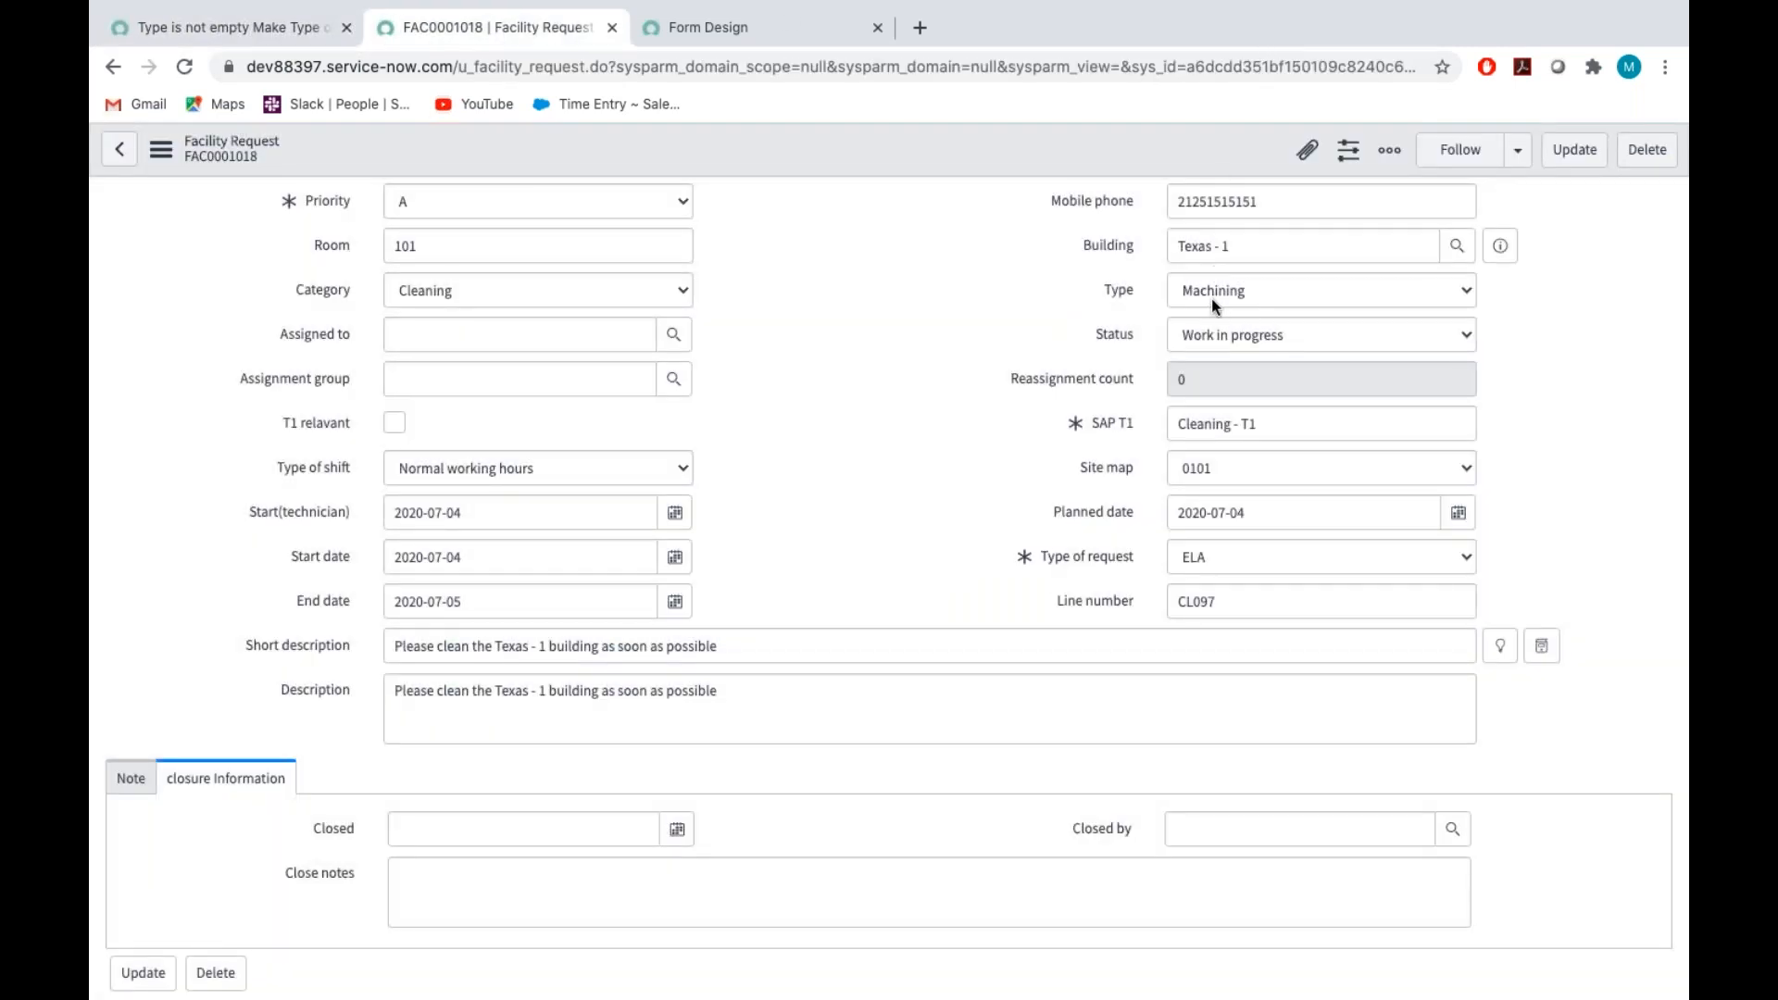
click(1211, 299)
click(1232, 241)
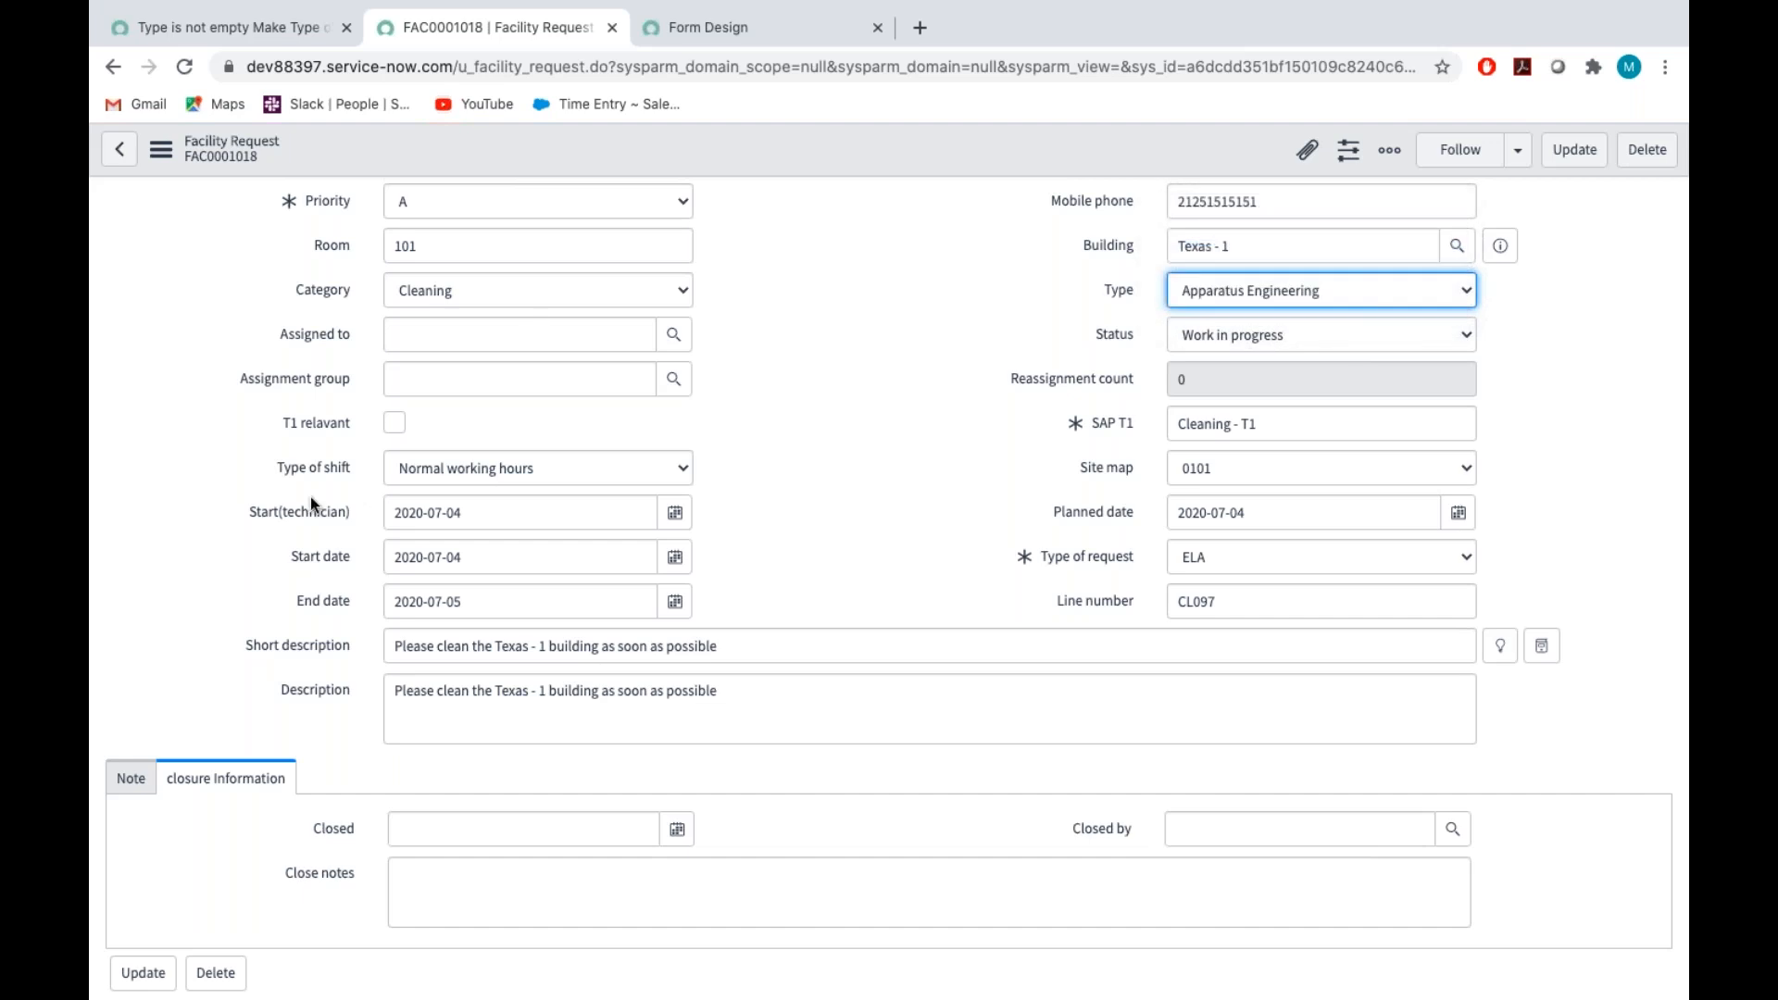
click(185, 68)
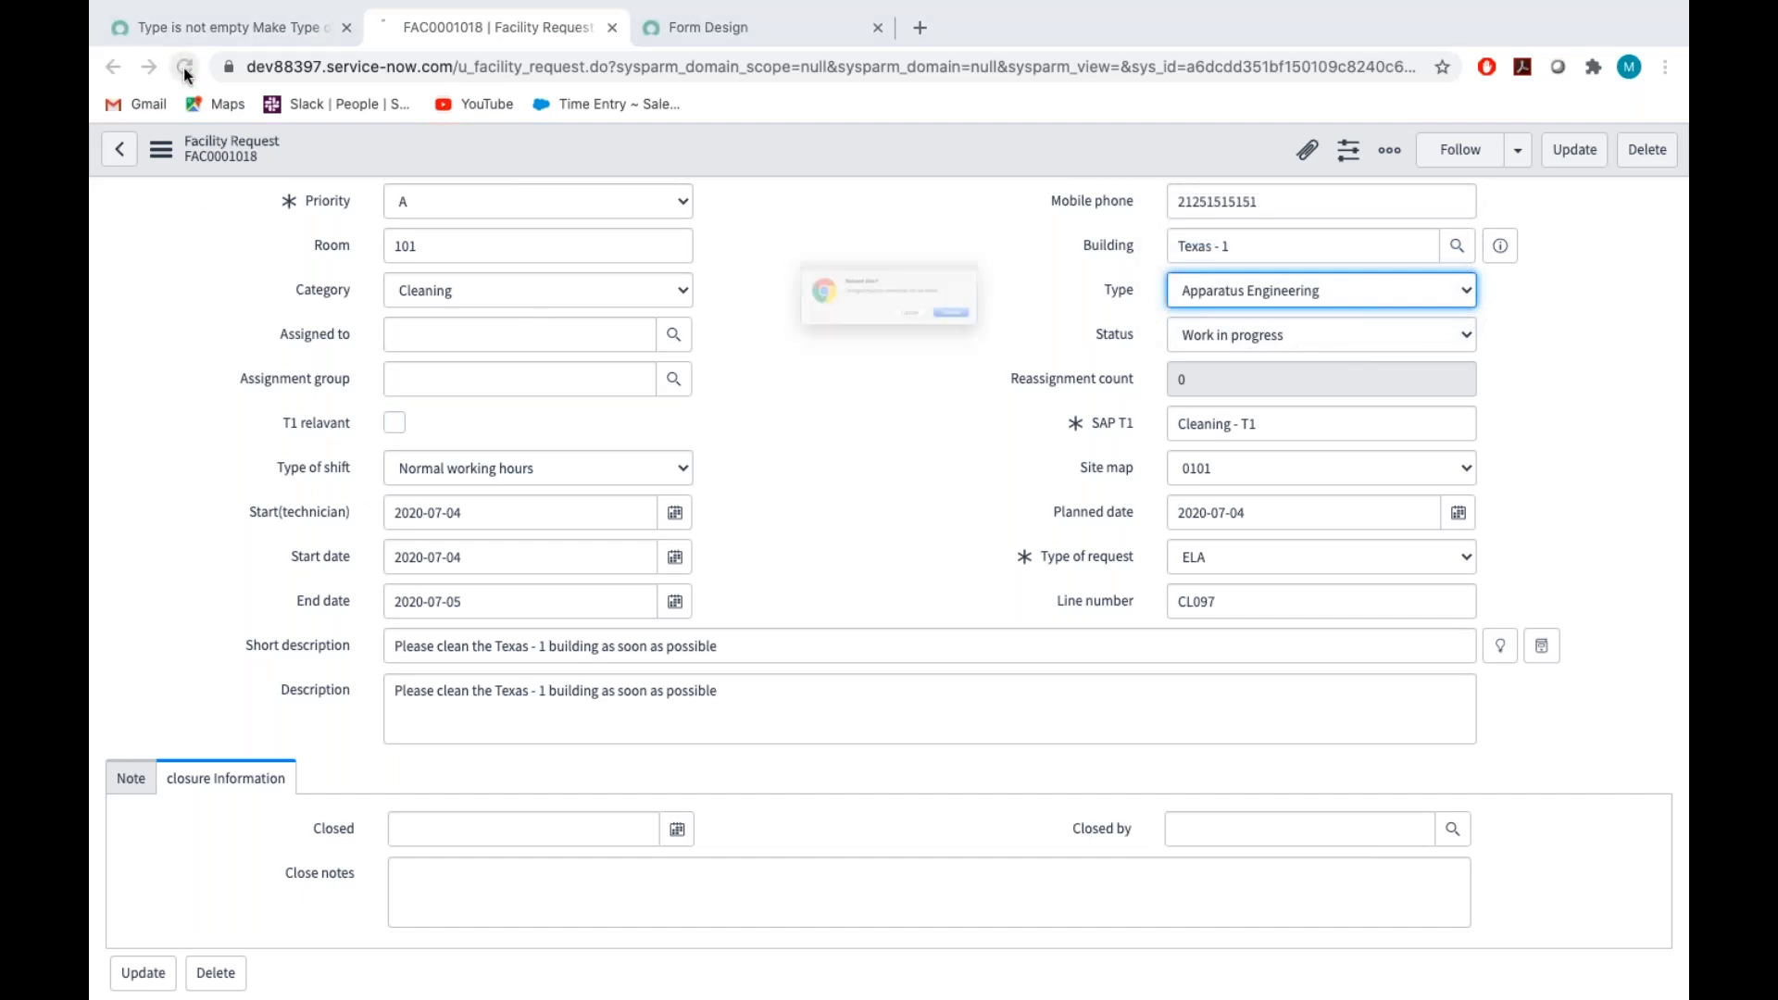
click(1059, 348)
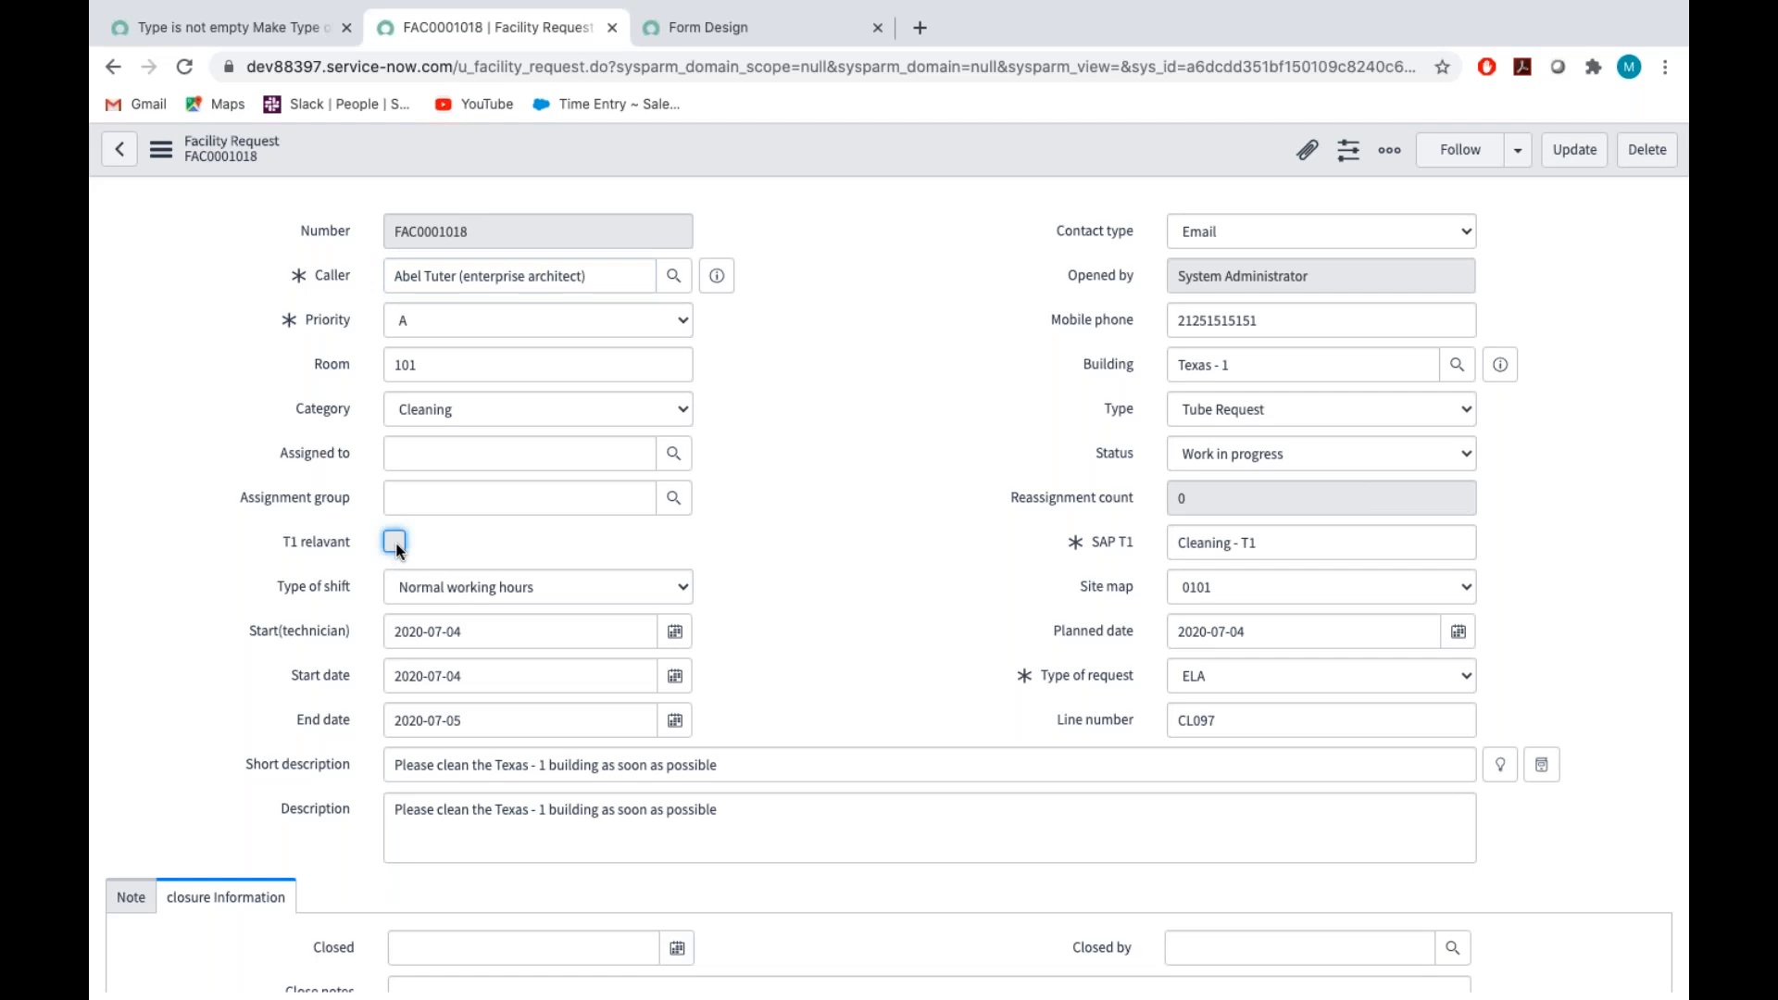
Copy the UI policy's setReadOnly line into the Execute if false script below setMandatory and set its second argument to false
click(248, 30)
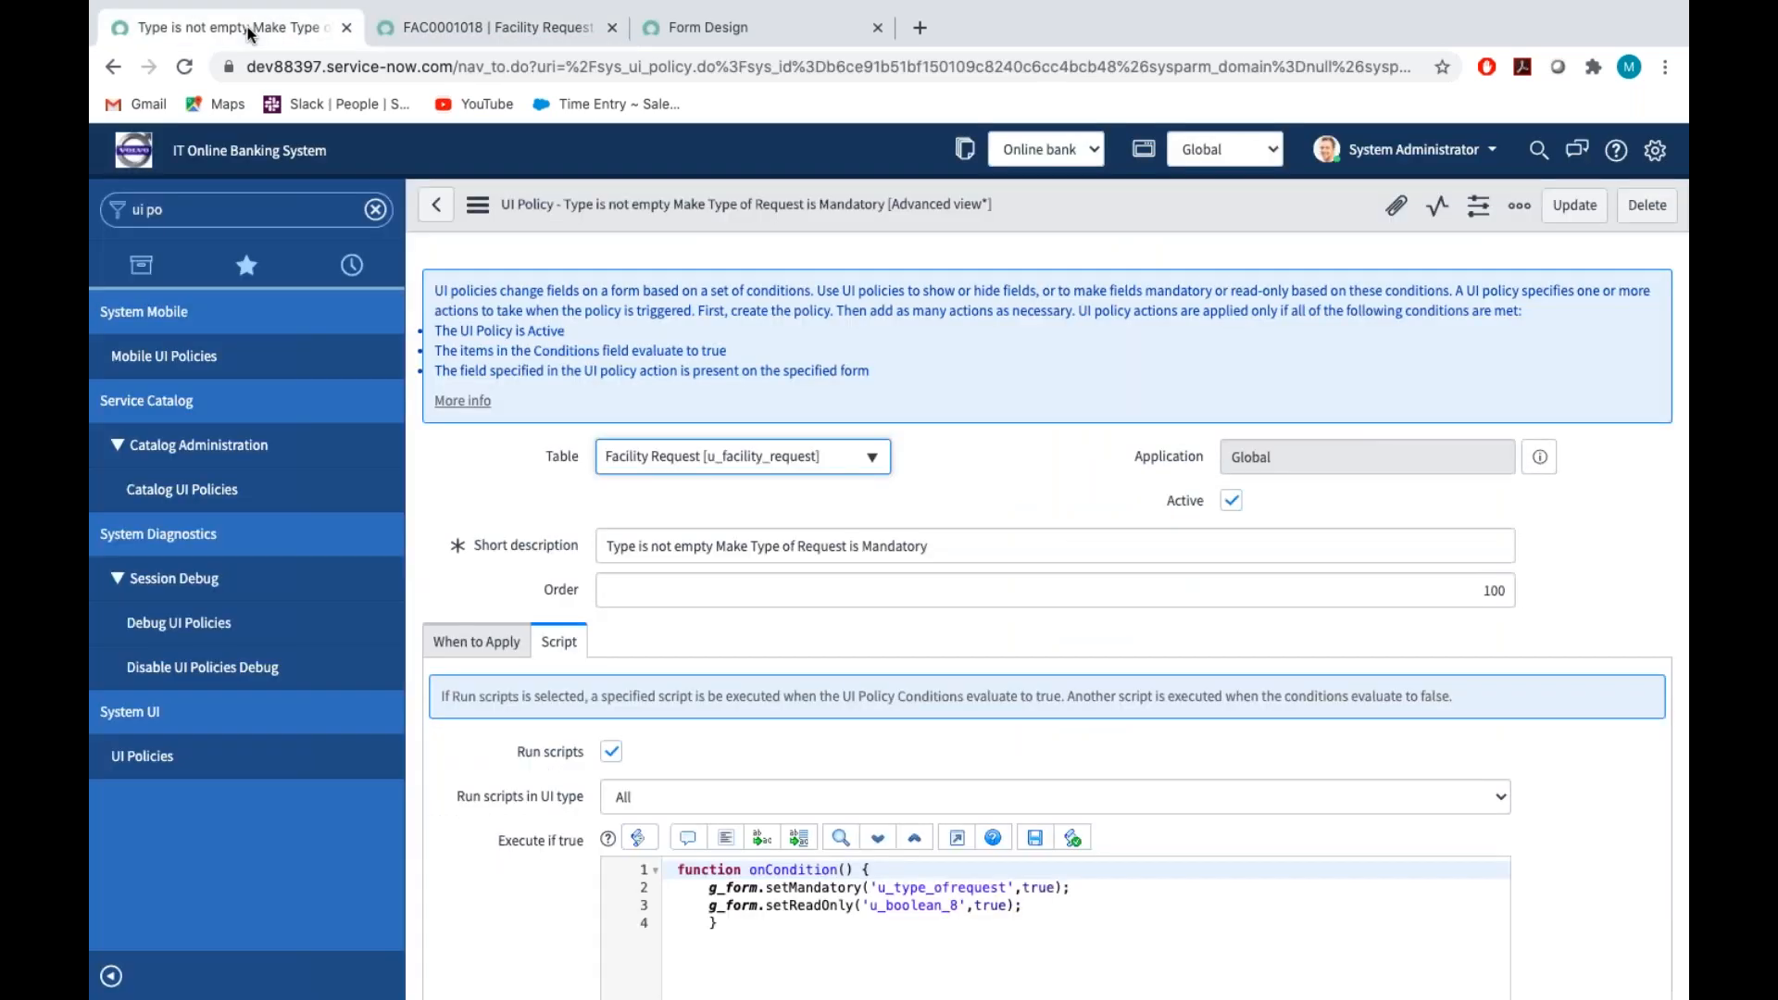
scroll(710, 368, down, 6)
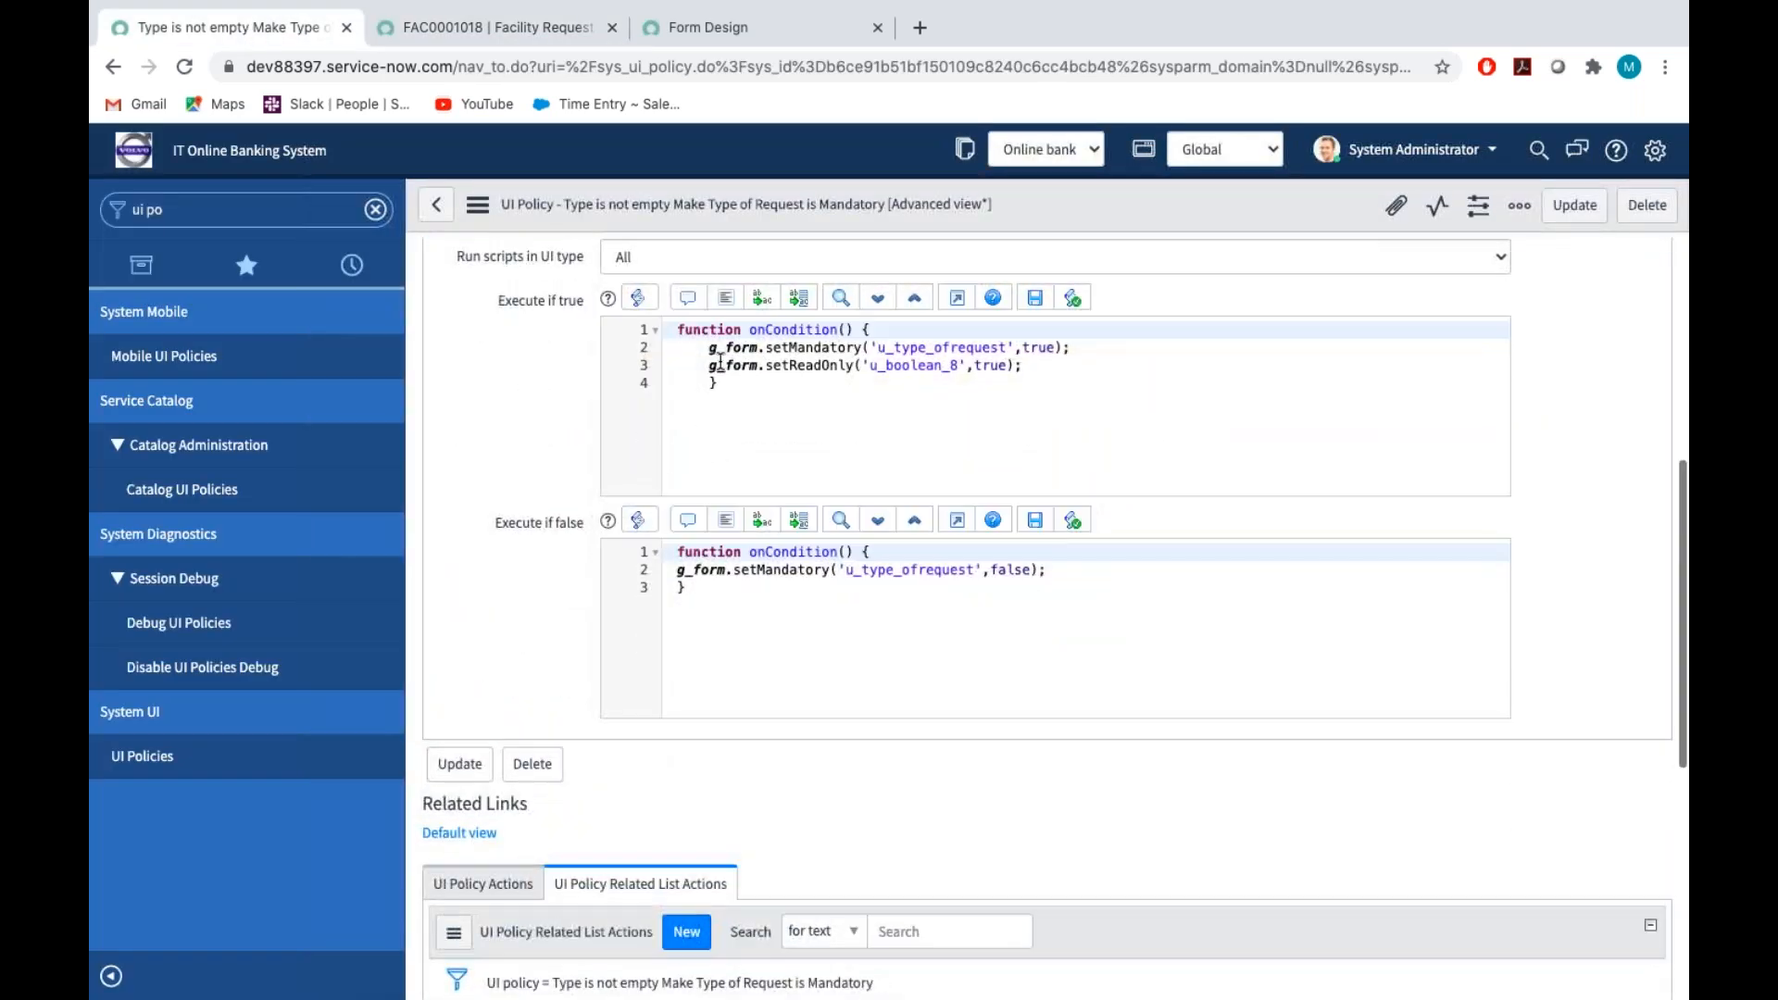
drag(710, 367, 1036, 374)
key(ctrl+c)
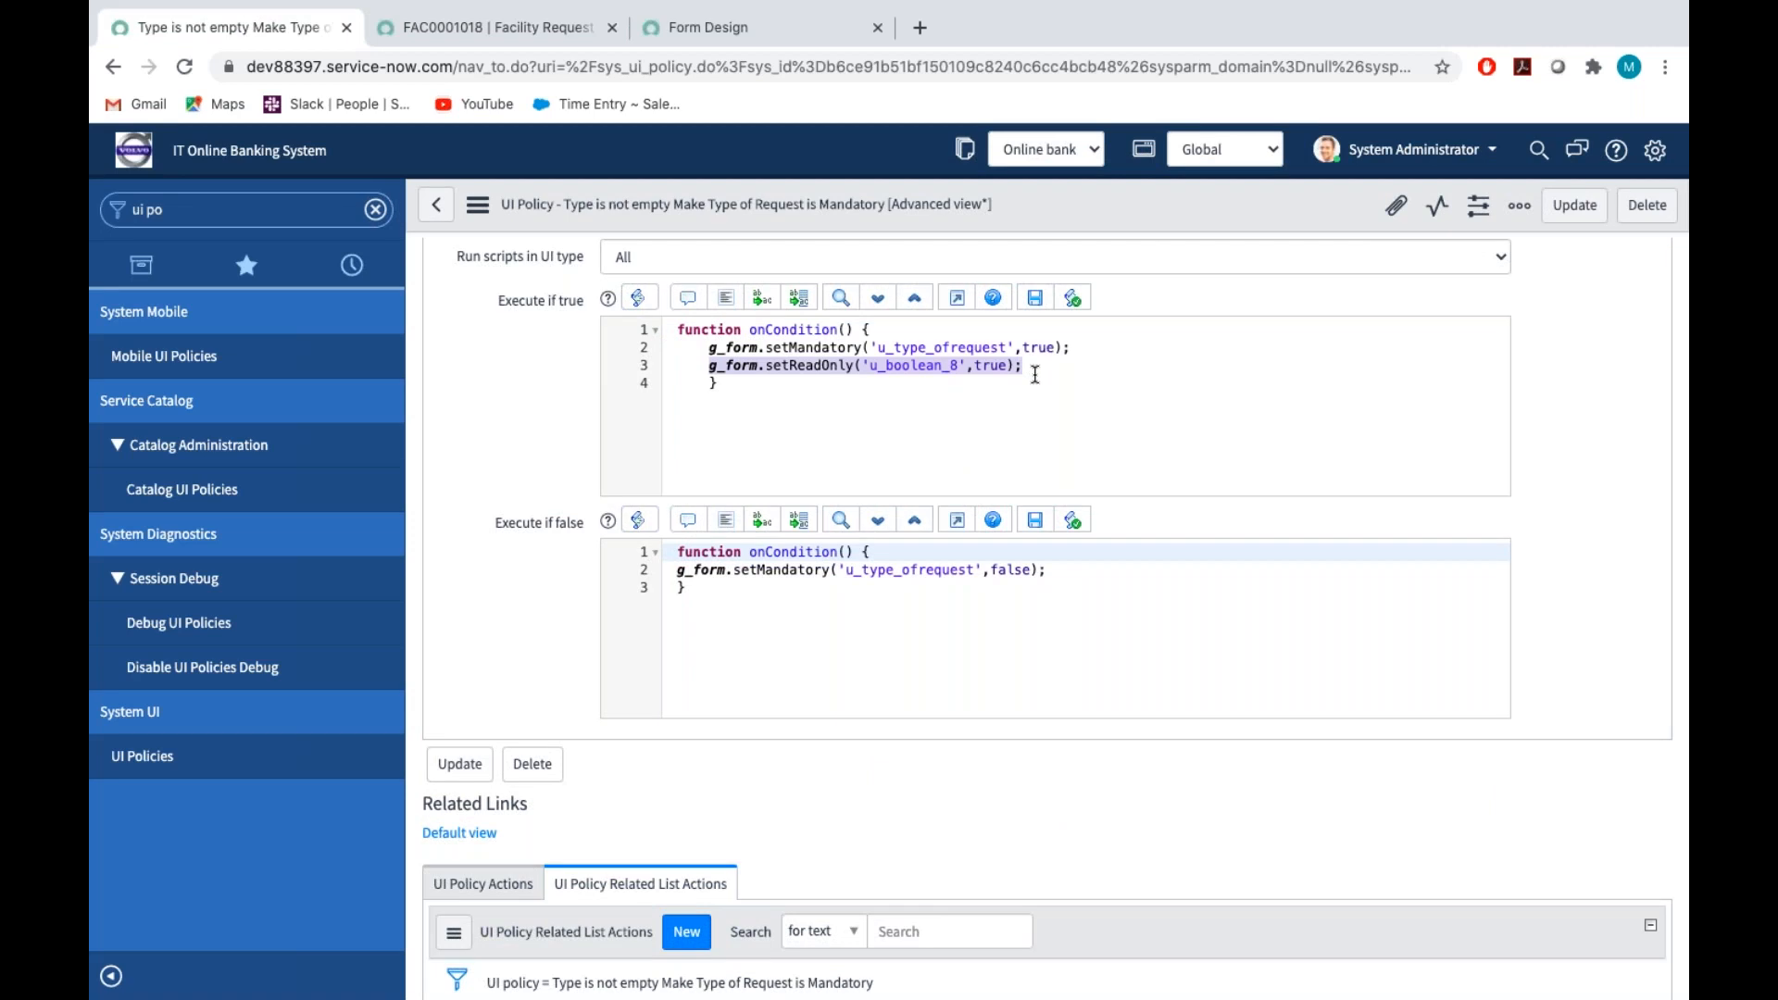
click(1062, 576)
key(Return)
key(ctrl+v)
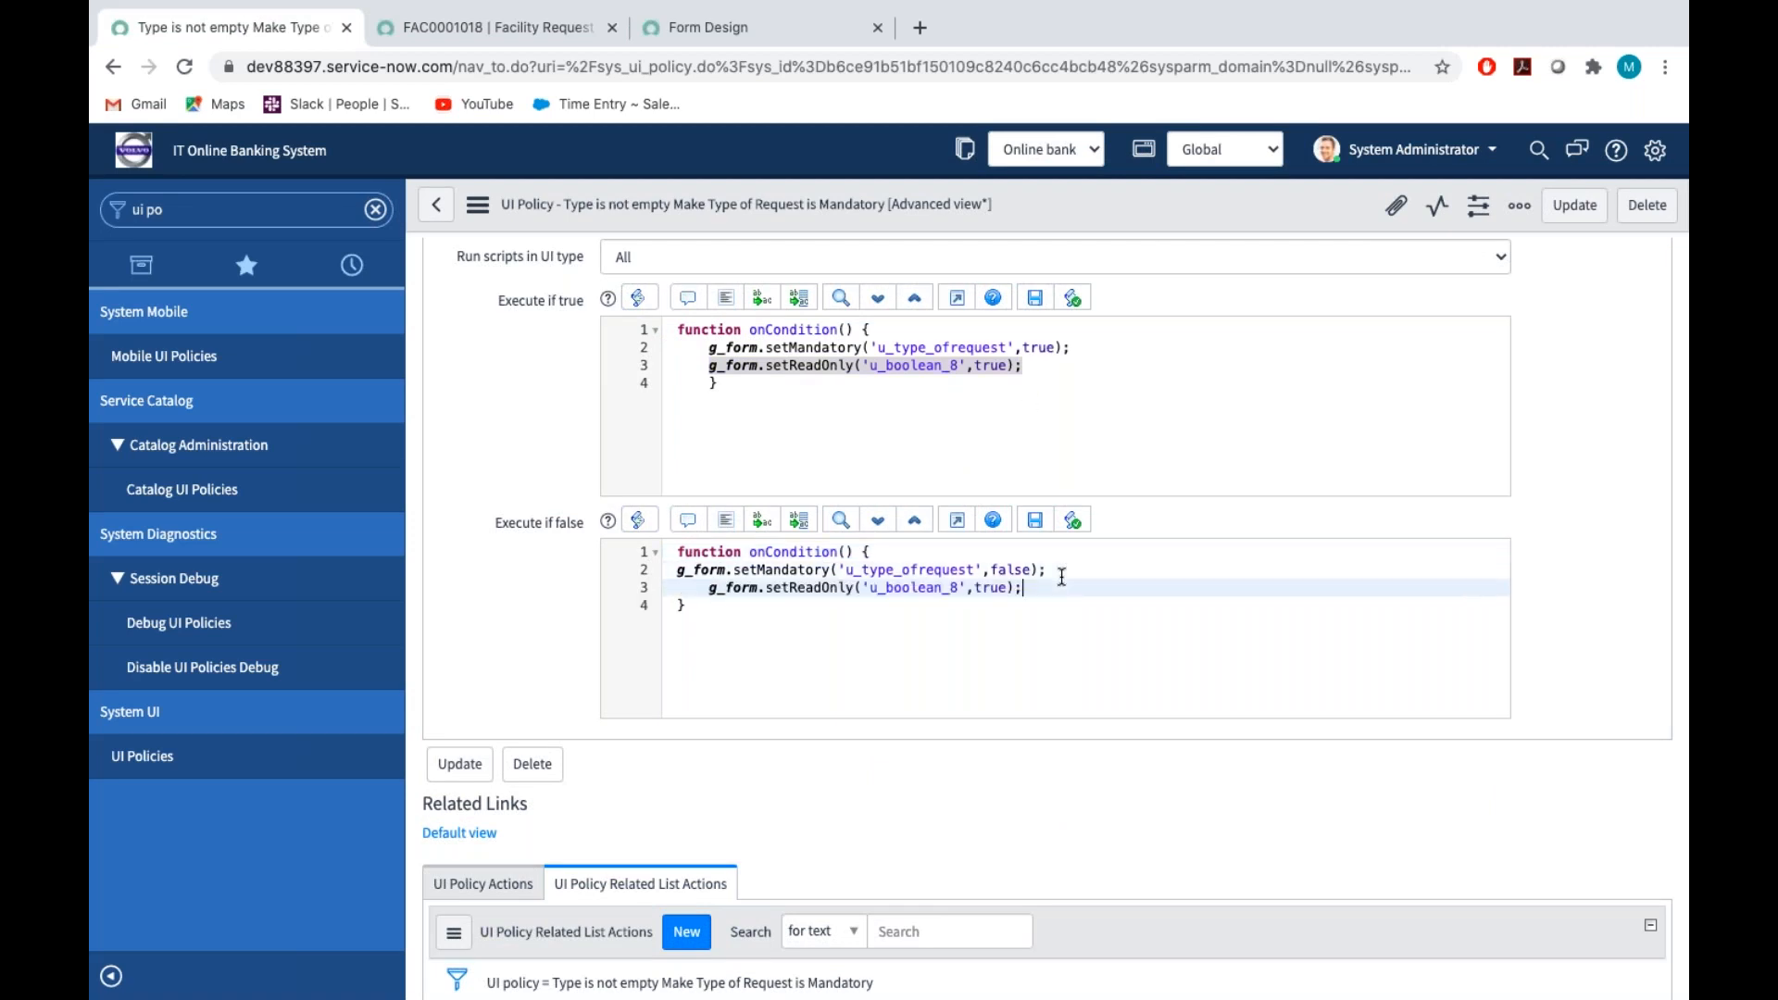
double_click(991, 587)
text(false)
click(1074, 584)
Review the UI policy's two scripts and save the policy
scroll(1074, 582, down, 1)
scroll(1072, 584, up, 1)
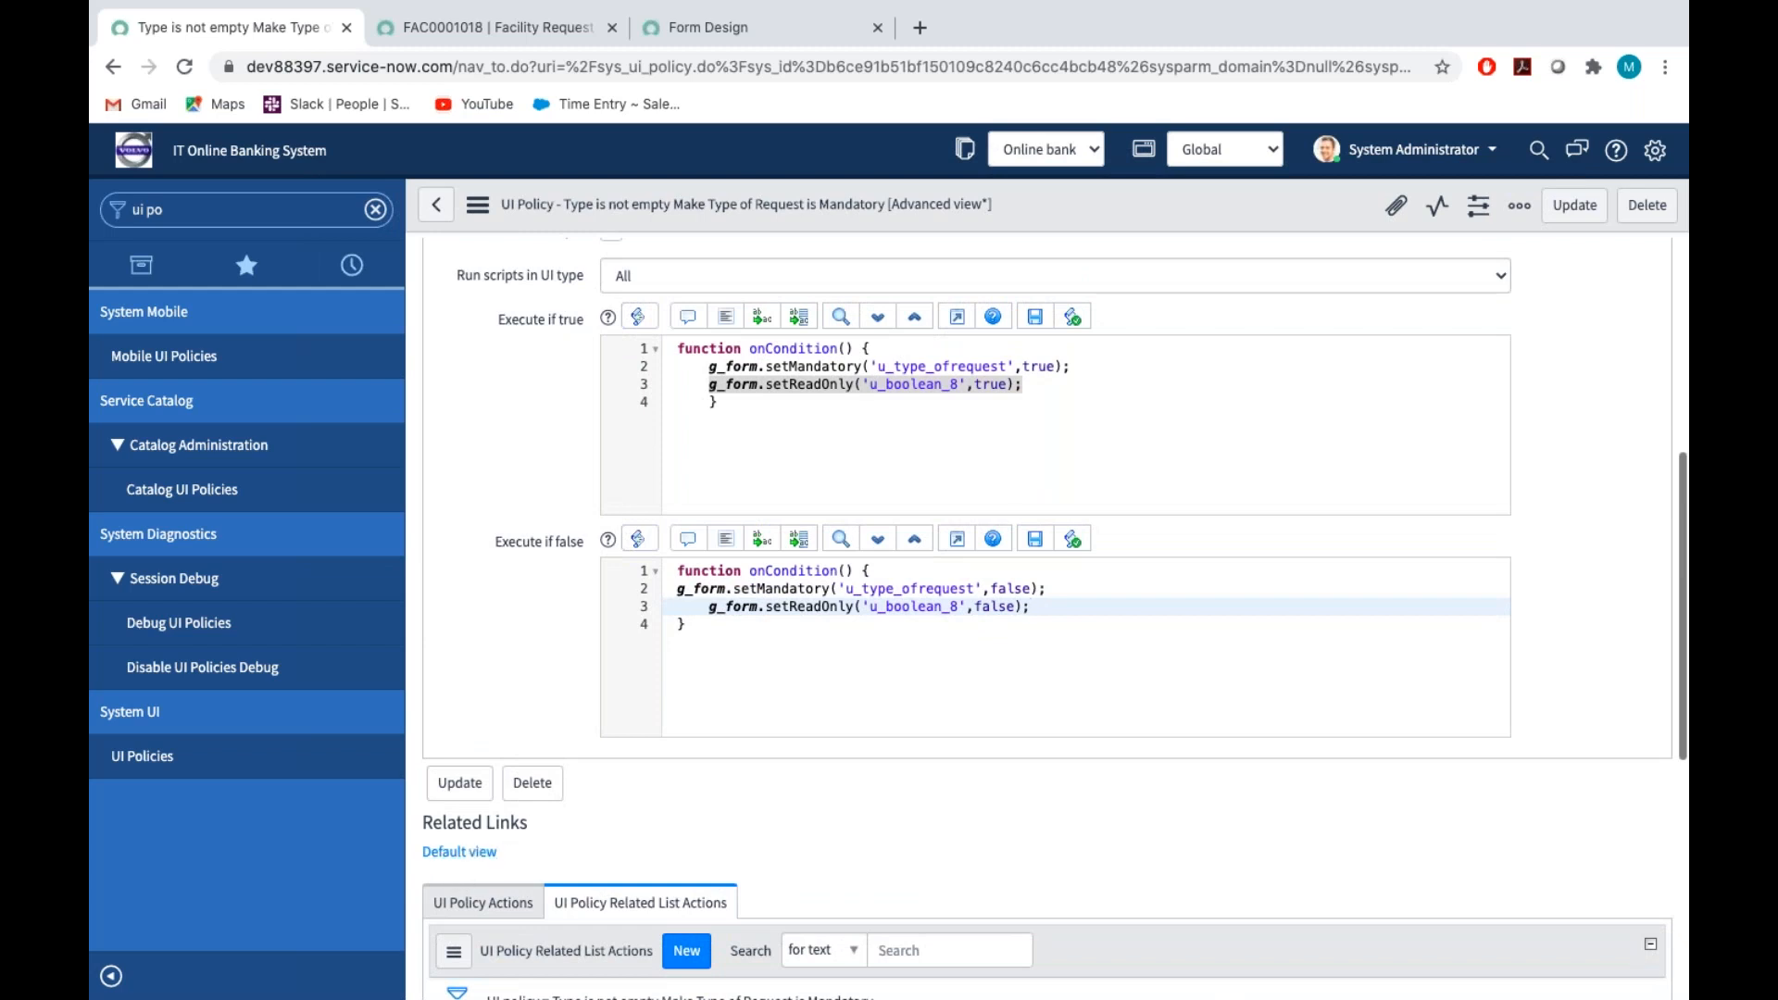
scroll(463, 853, down, 2)
scroll(1046, 611, up, 6)
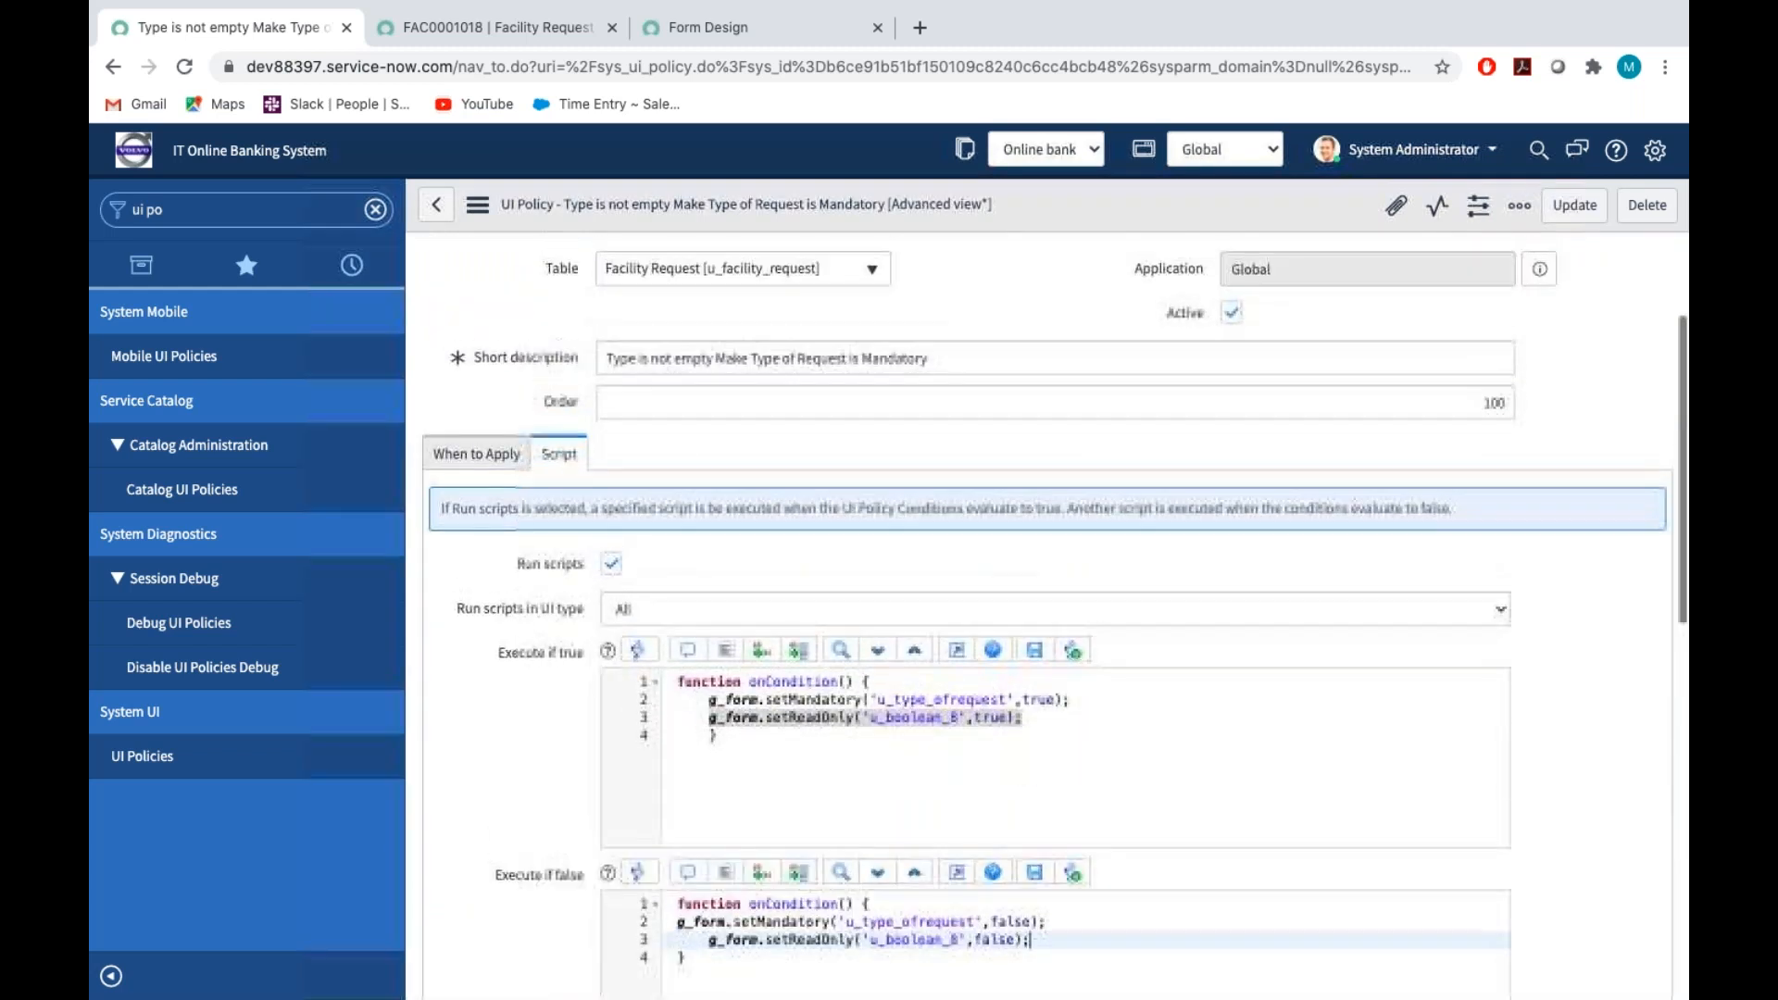
scroll(1047, 612, down, 1)
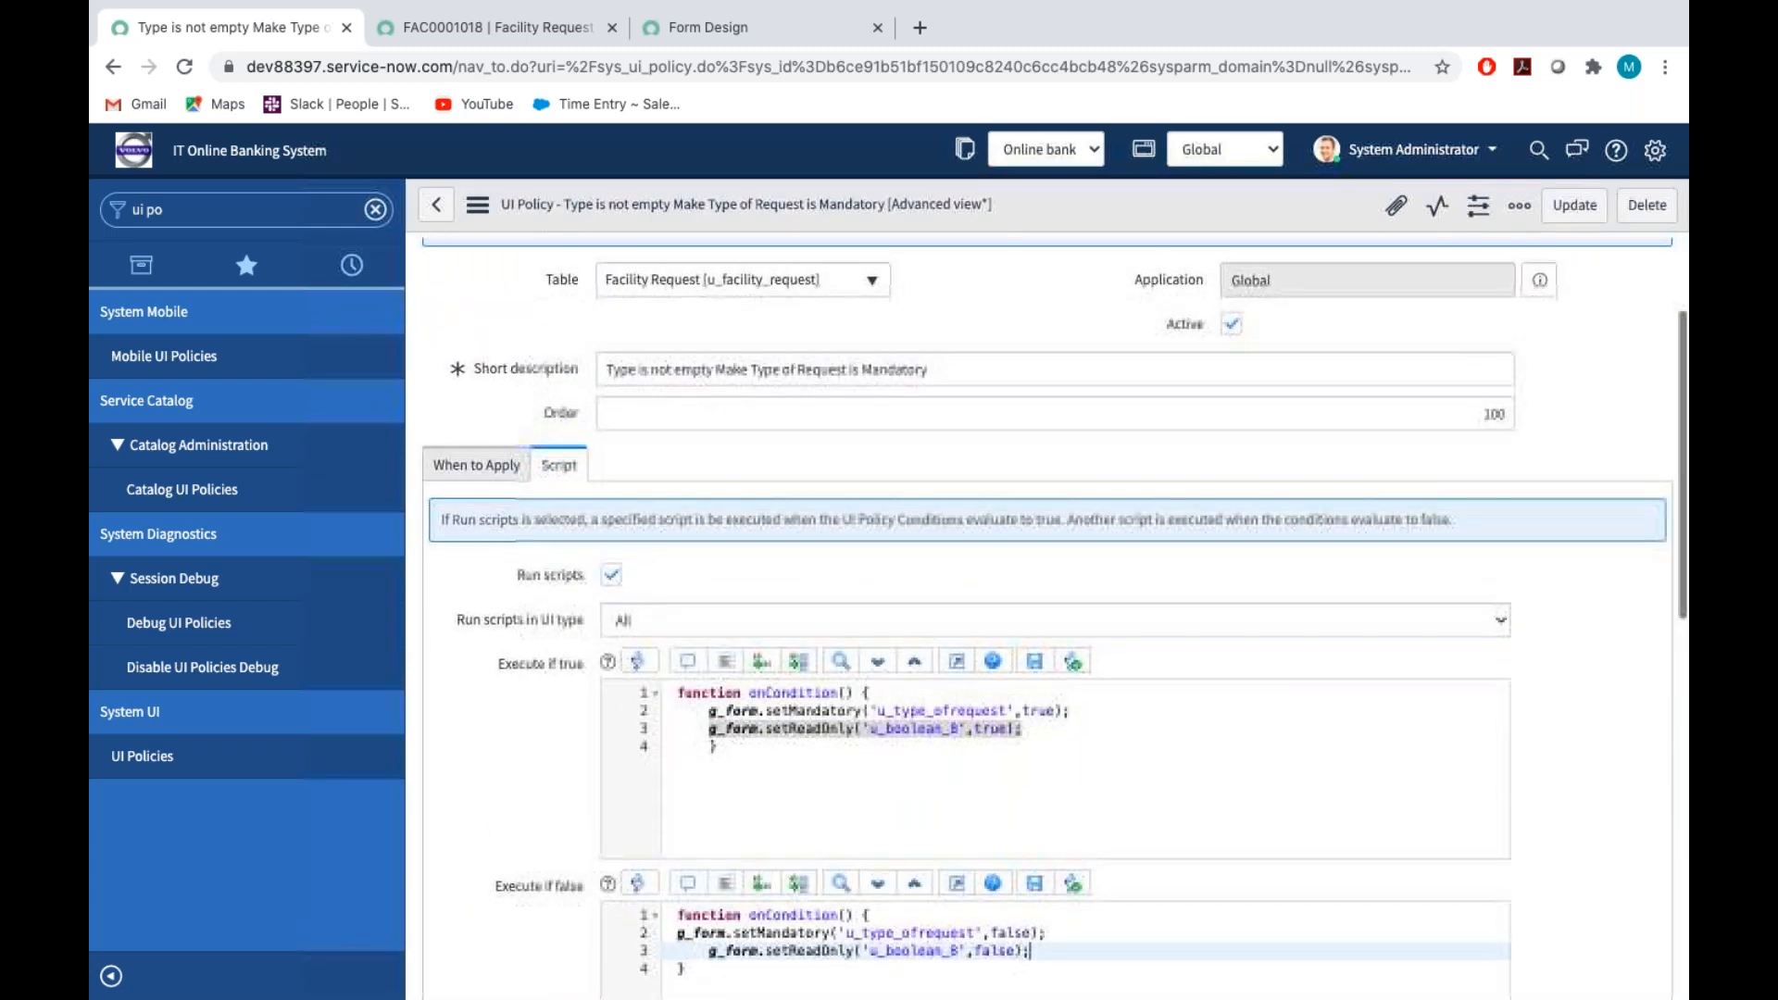
scroll(1046, 611, down, 1)
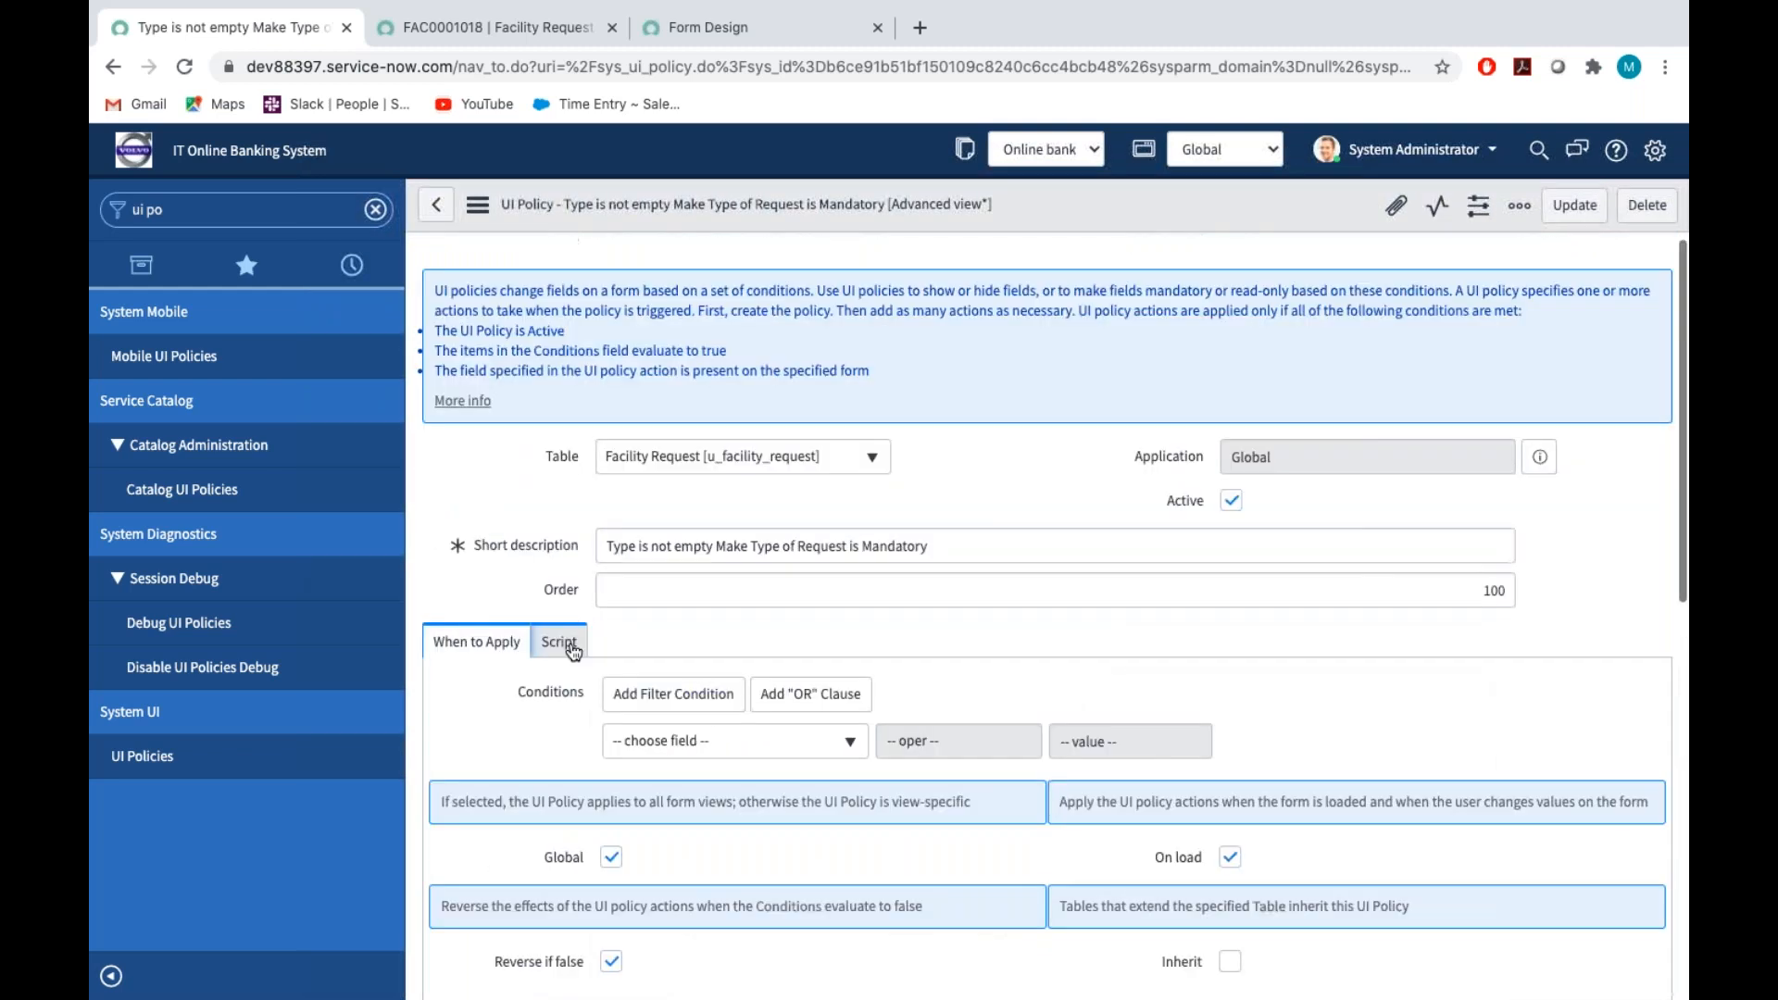
click(573, 649)
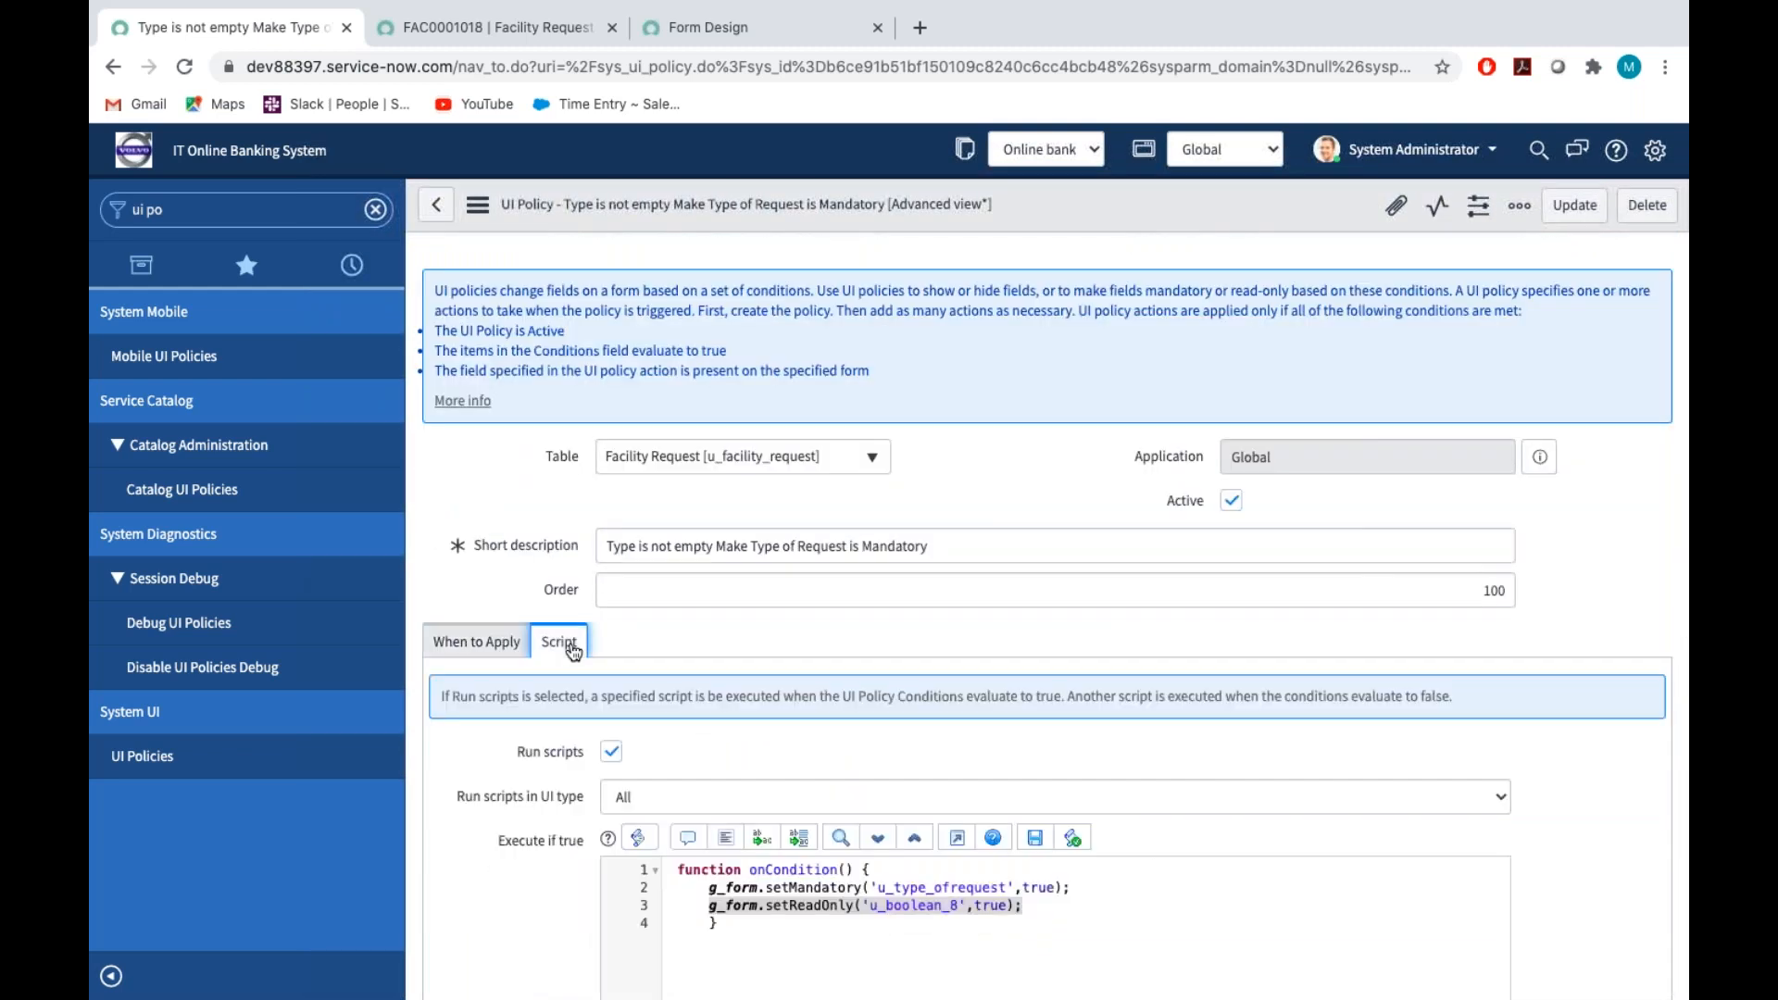
click(478, 204)
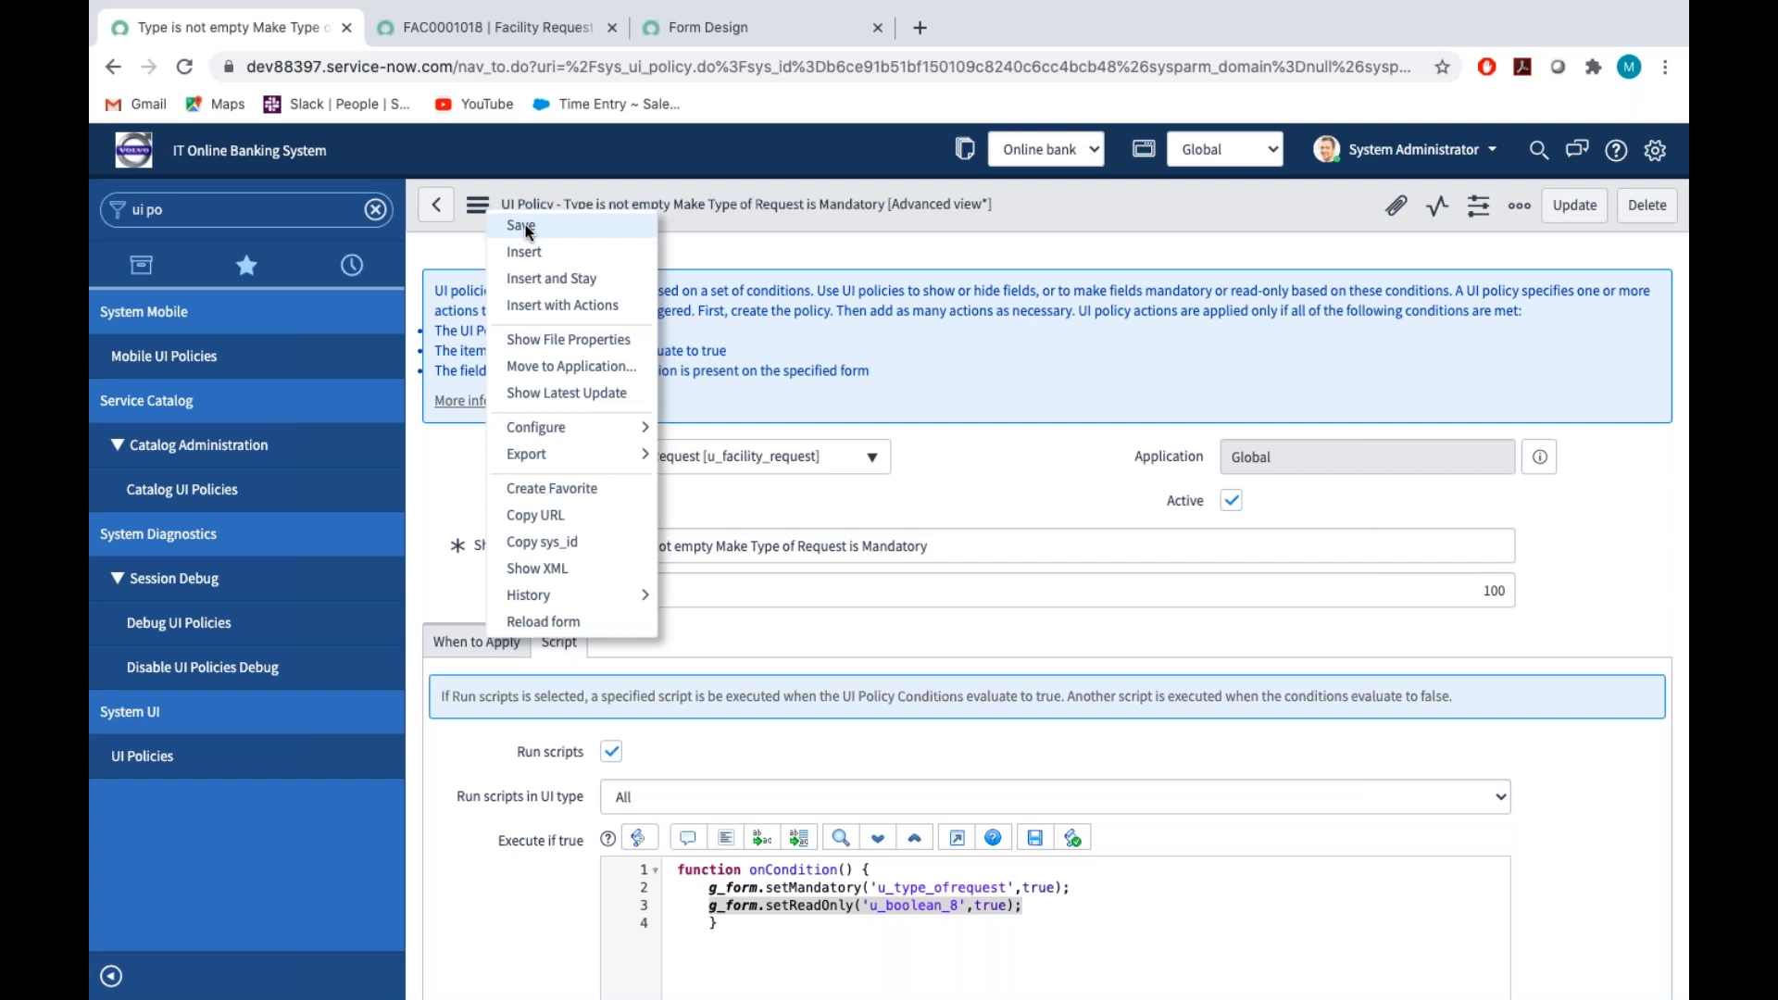
click(521, 226)
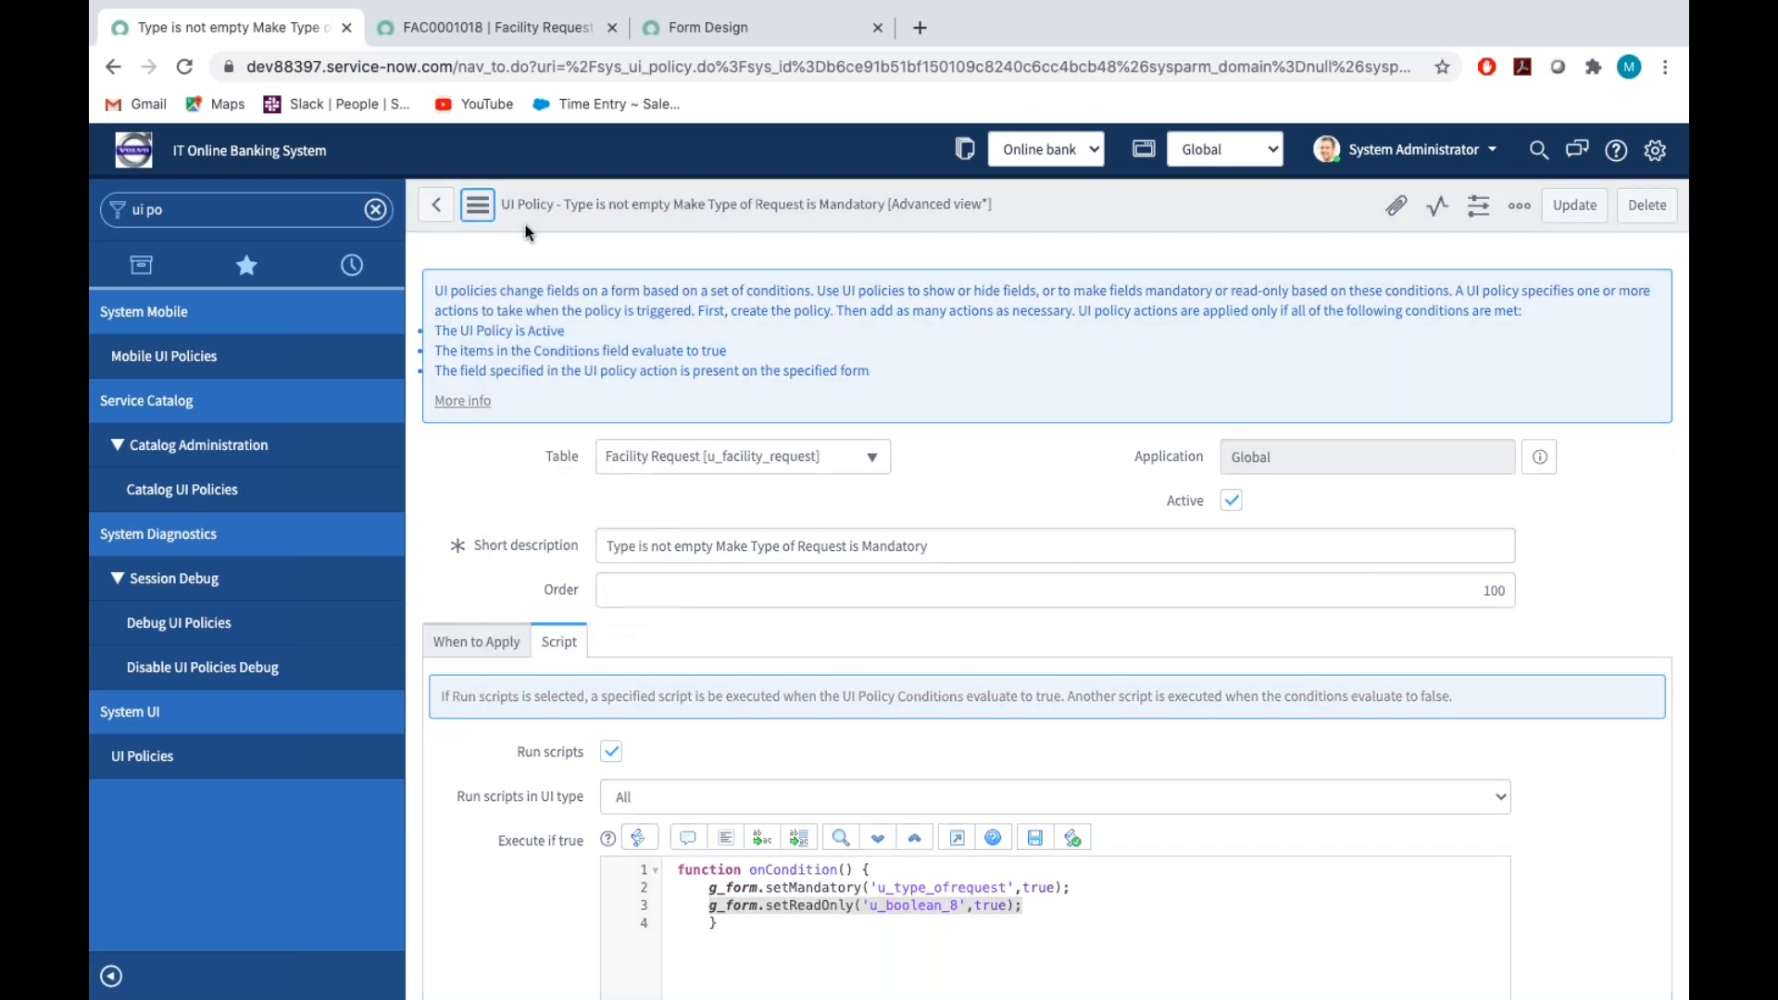
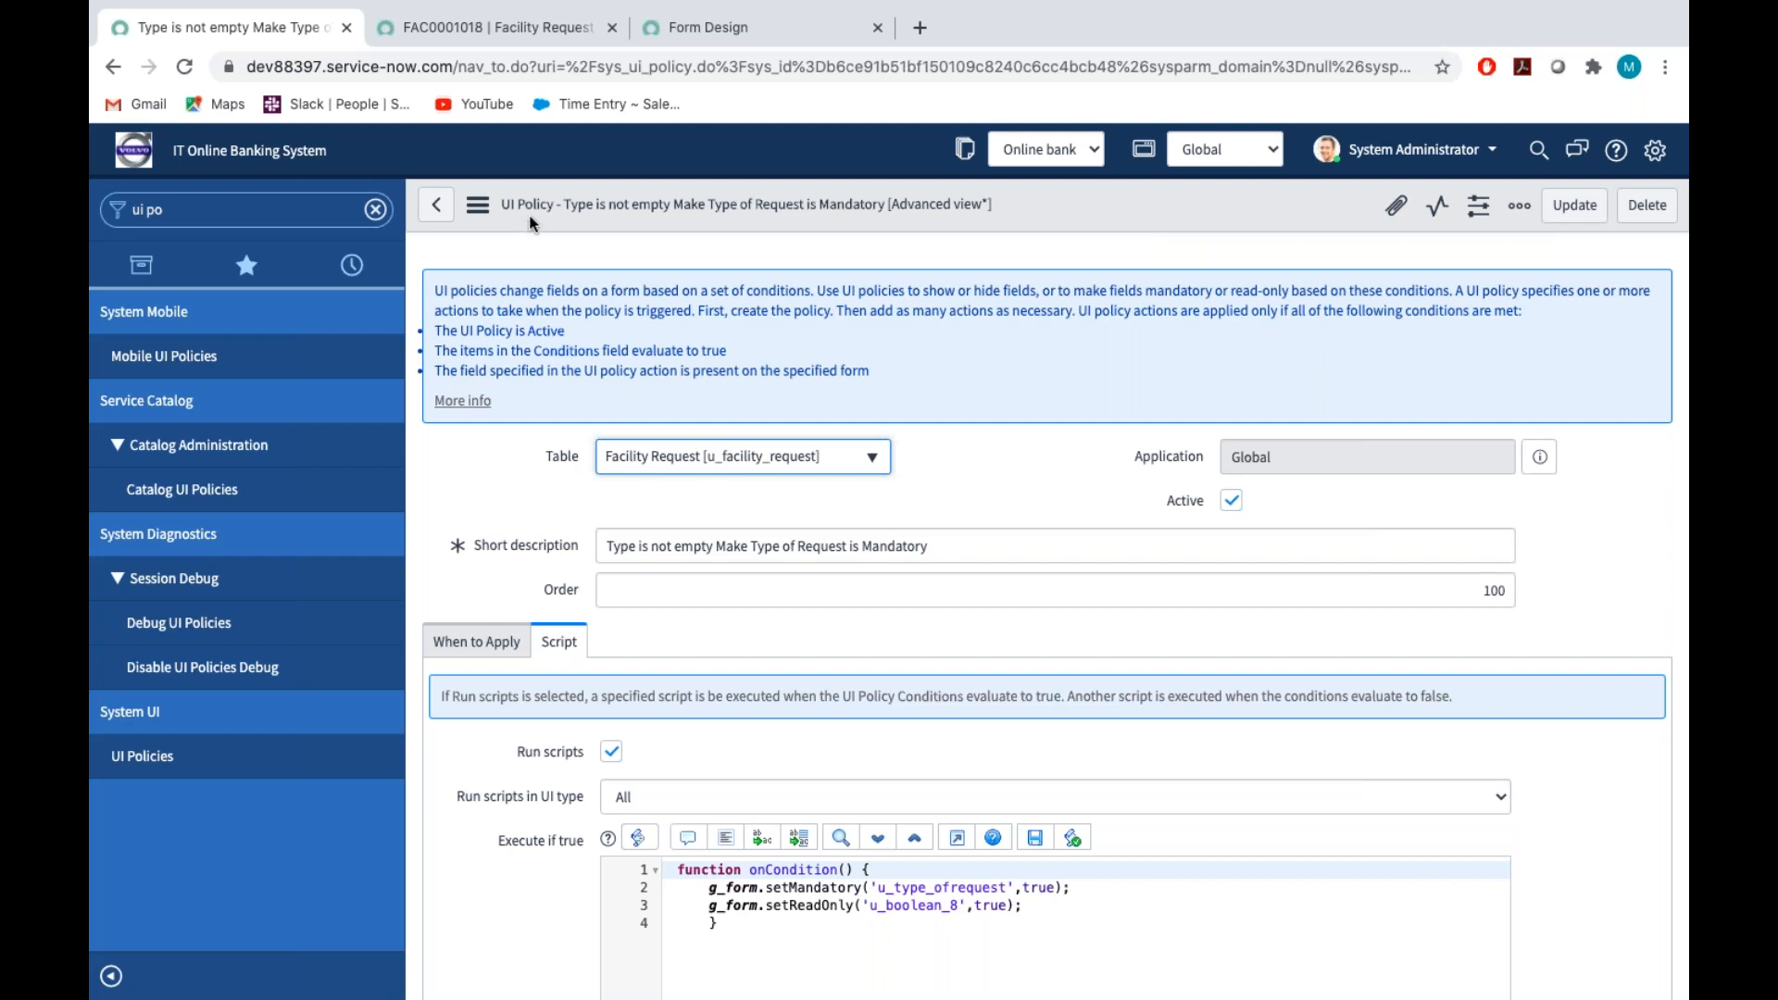
Save the UI policy and switch to the open Facility Request record to review its fields
click(478, 204)
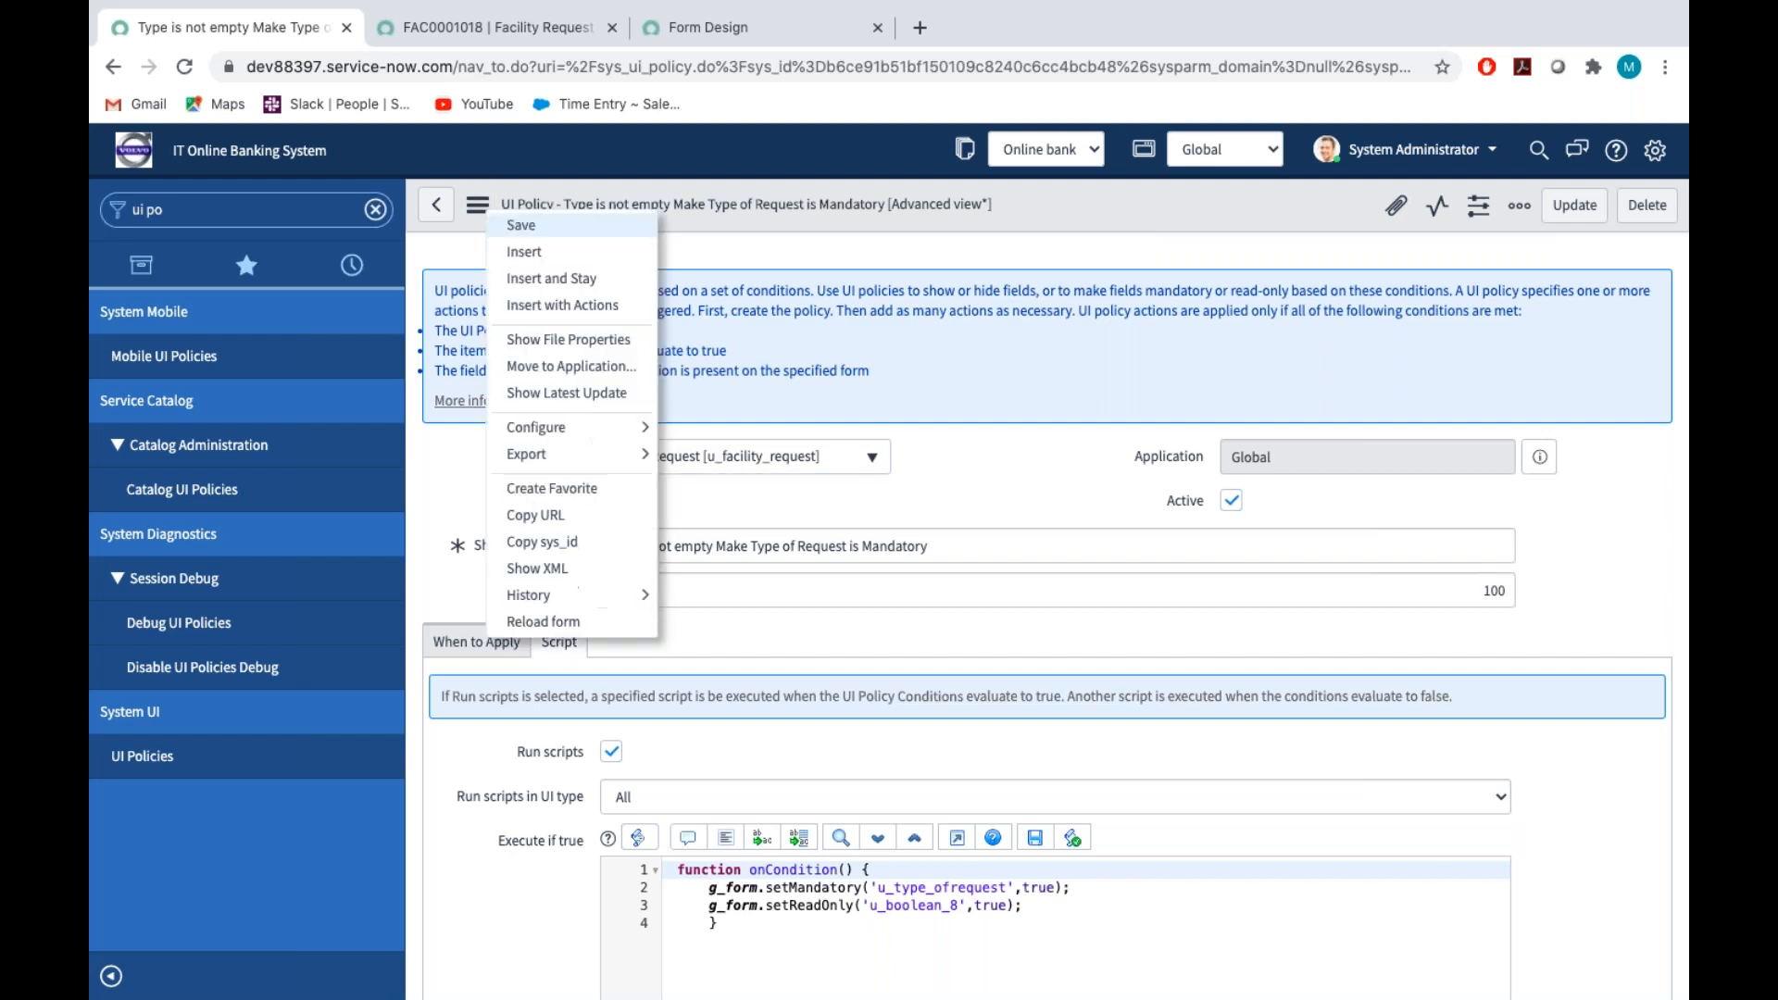
click(522, 228)
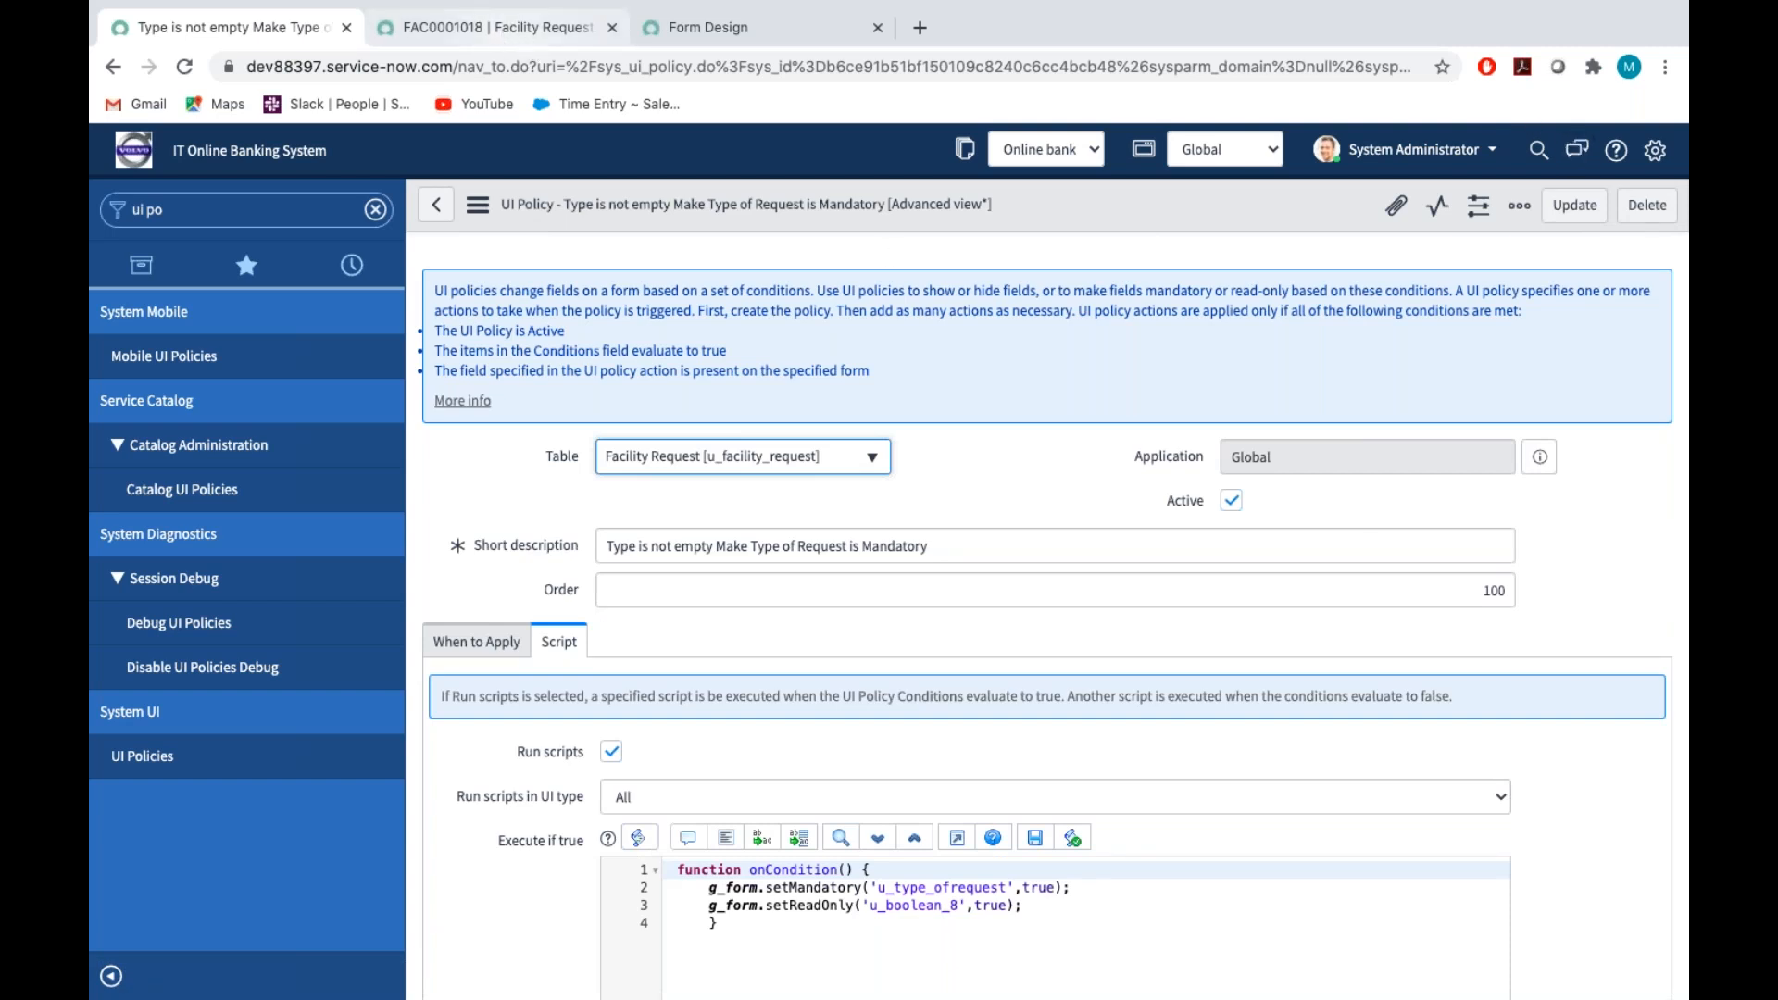
click(523, 31)
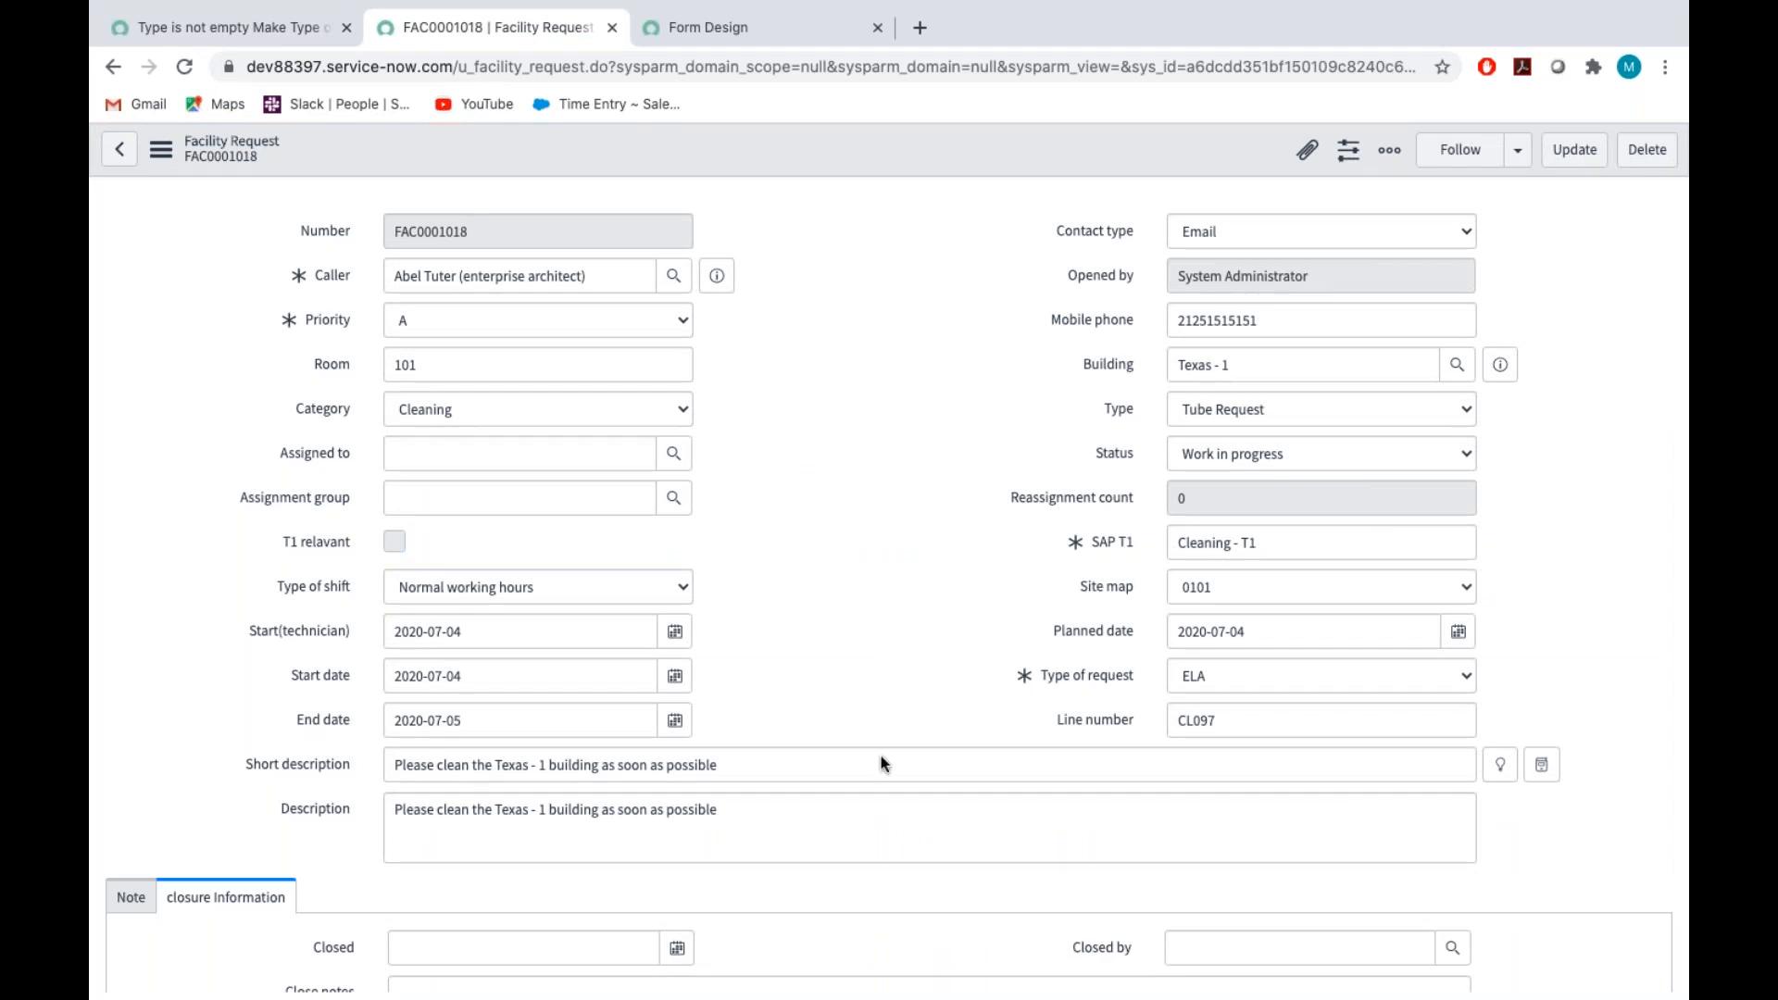
scroll(887, 775, down, 1)
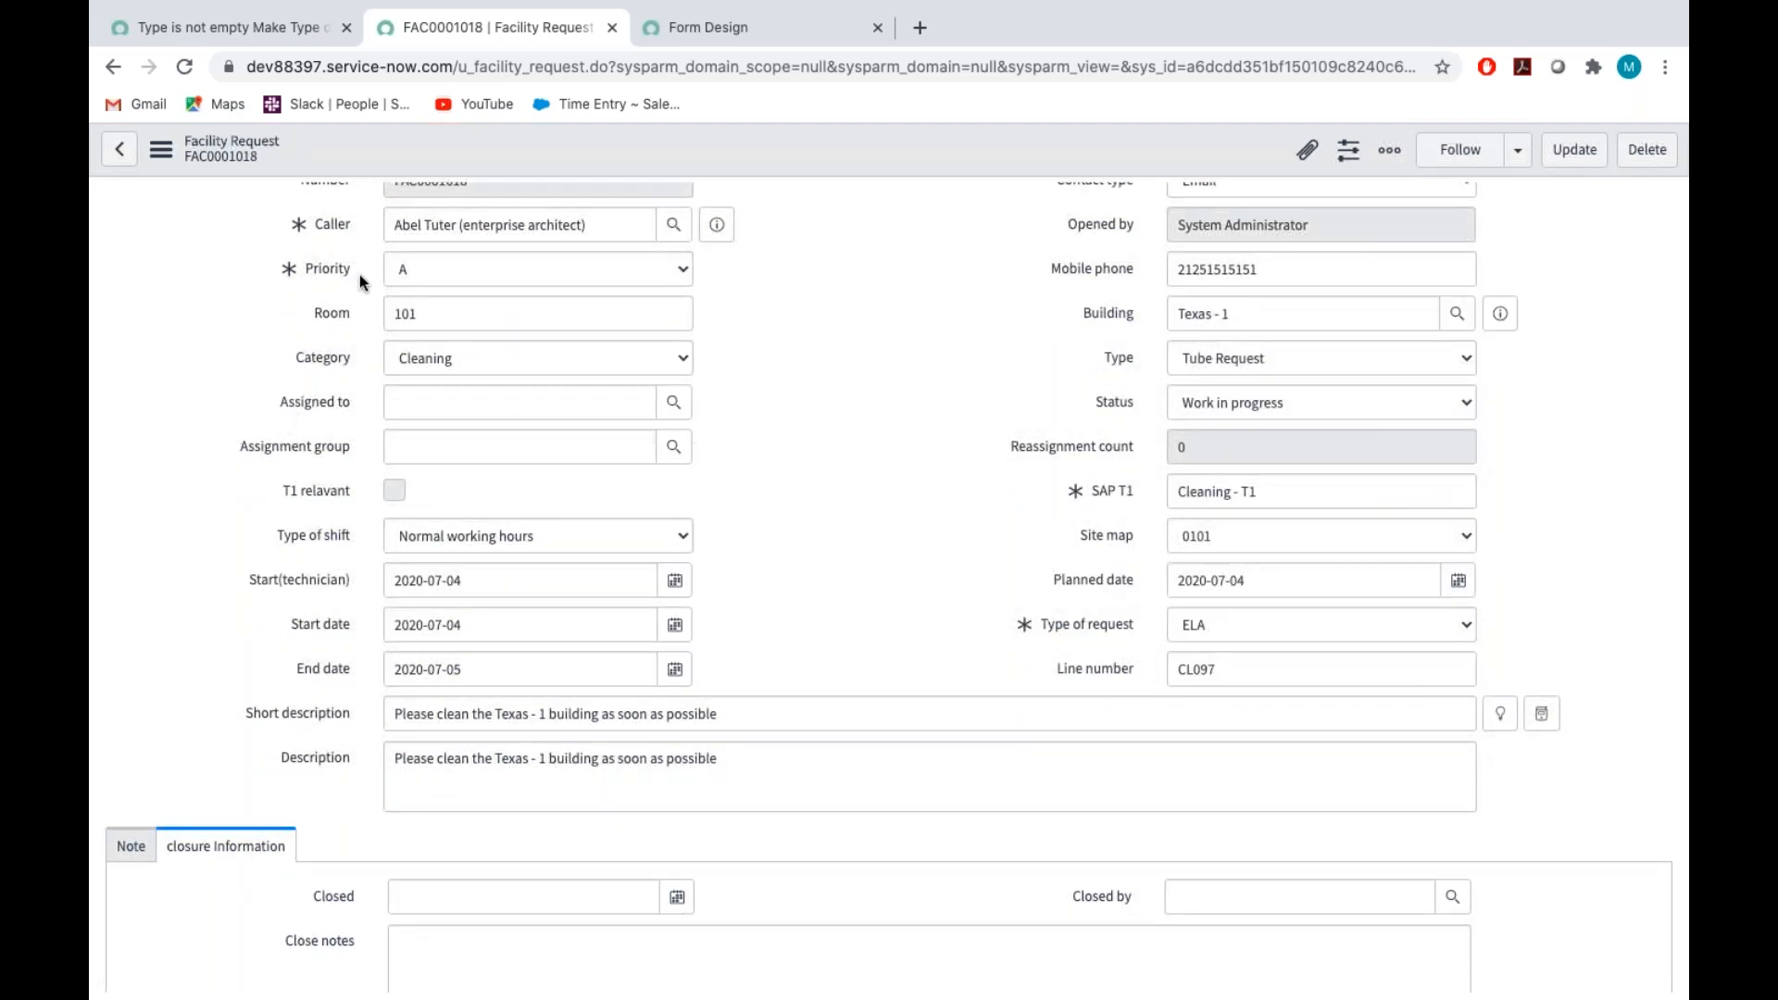
In the Facility Request form design, move the Assignment group field above Assigned to and save the layout
click(695, 30)
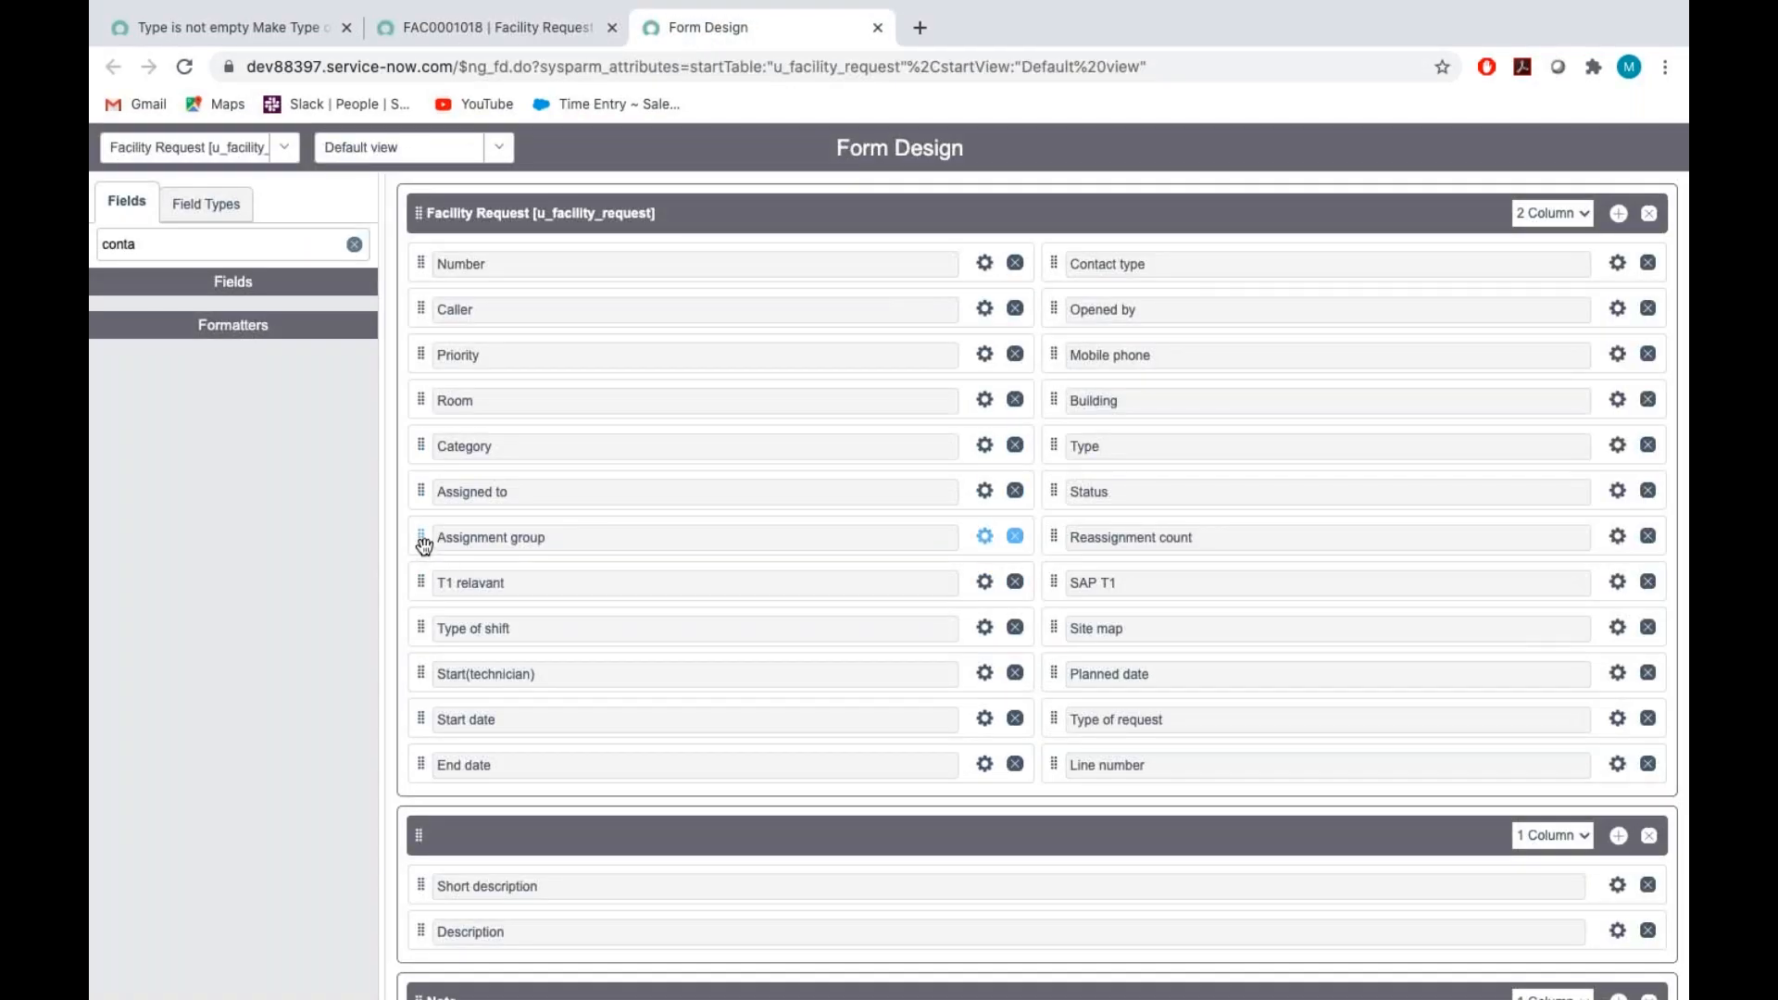
drag(425, 545, 430, 491)
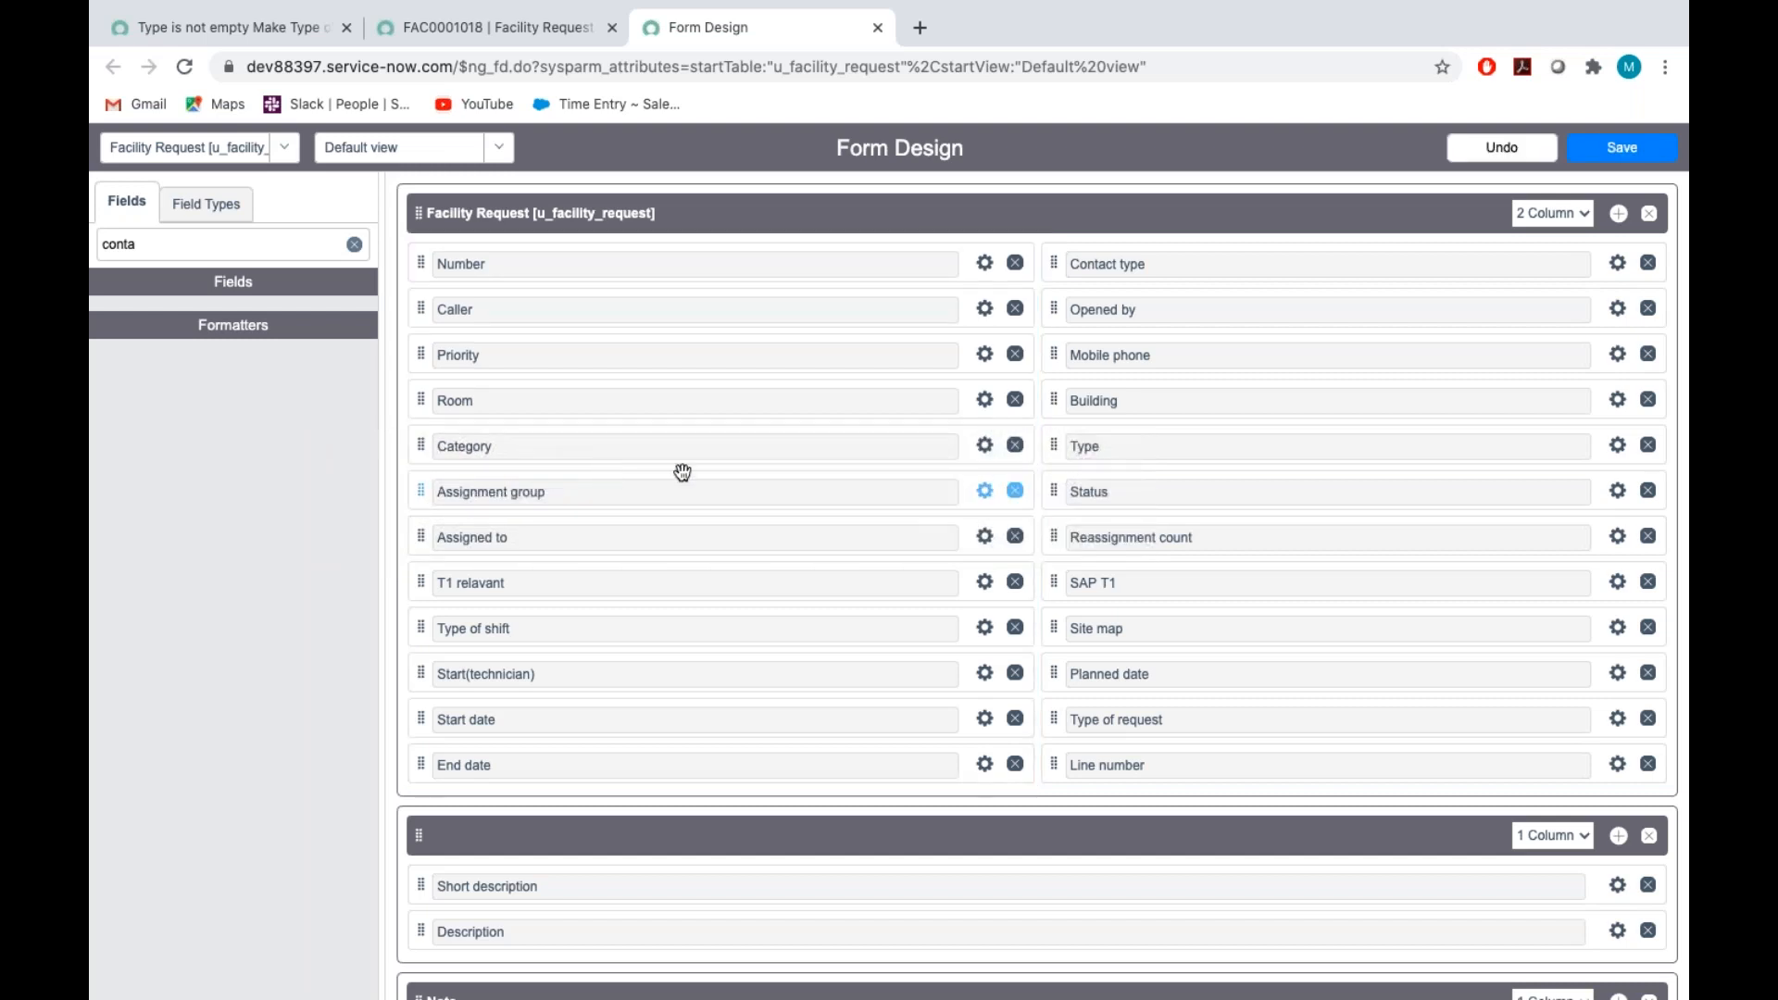
click(1622, 148)
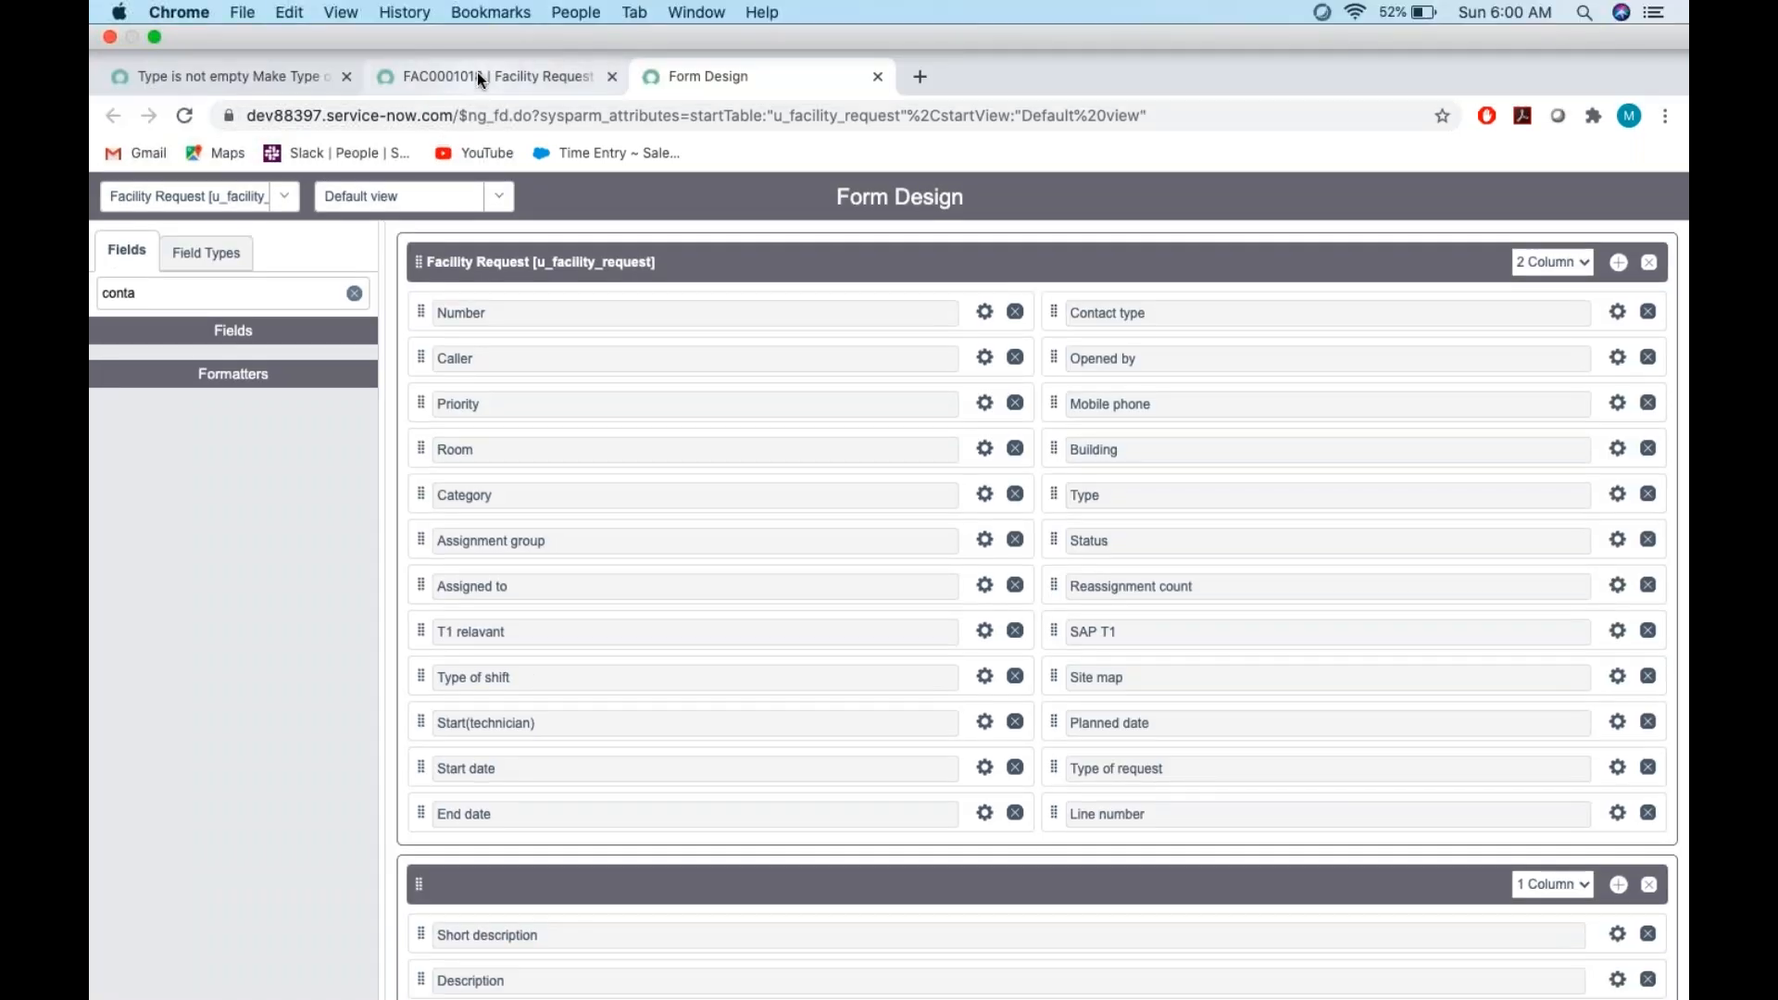
Return to the open Facility Request record and reload its form
click(476, 72)
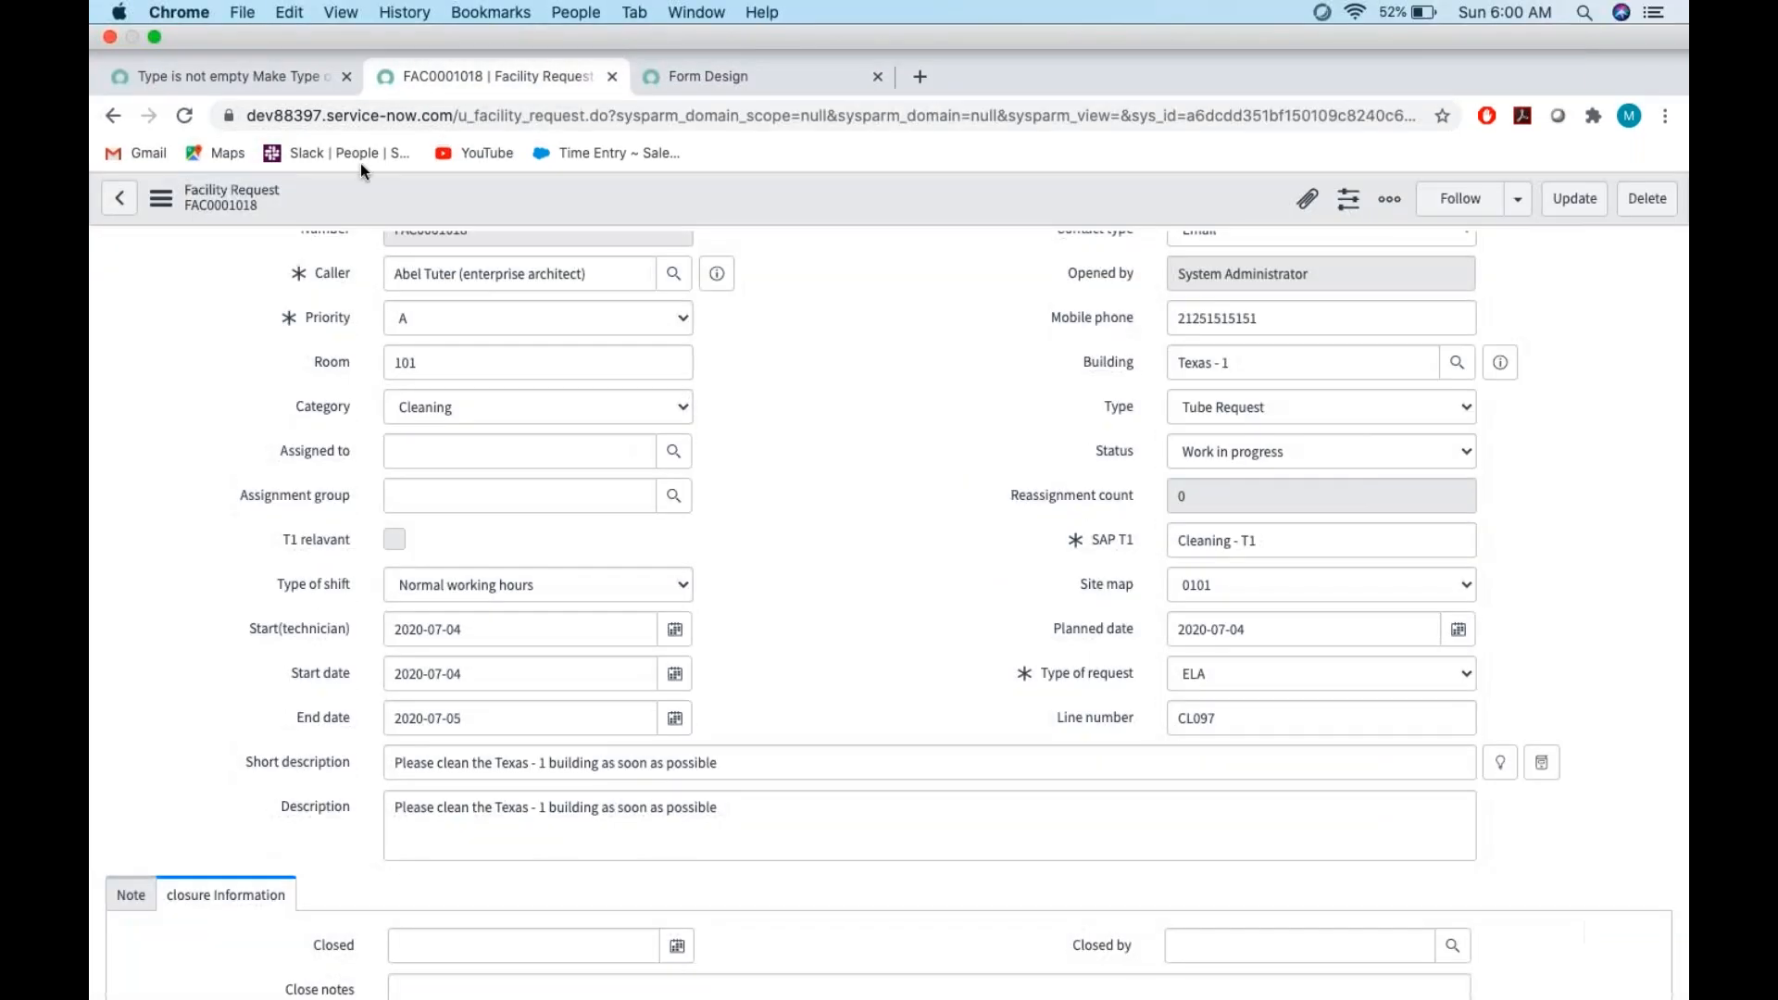
click(160, 149)
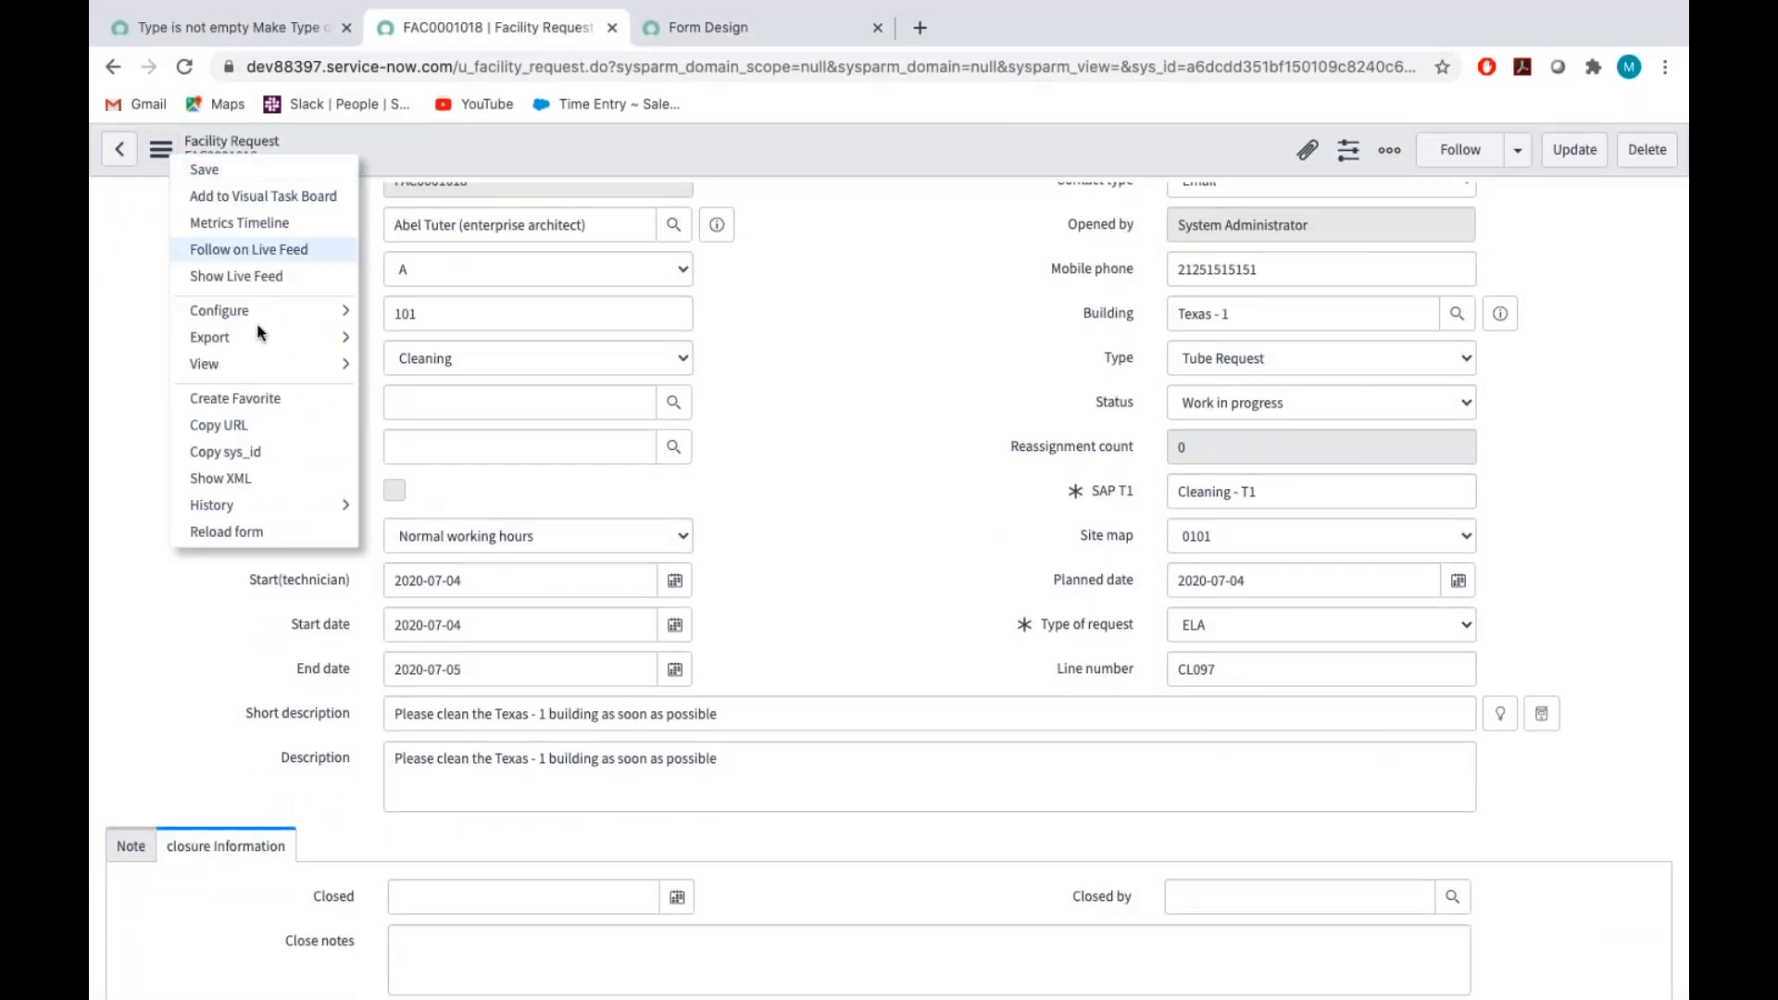
click(243, 543)
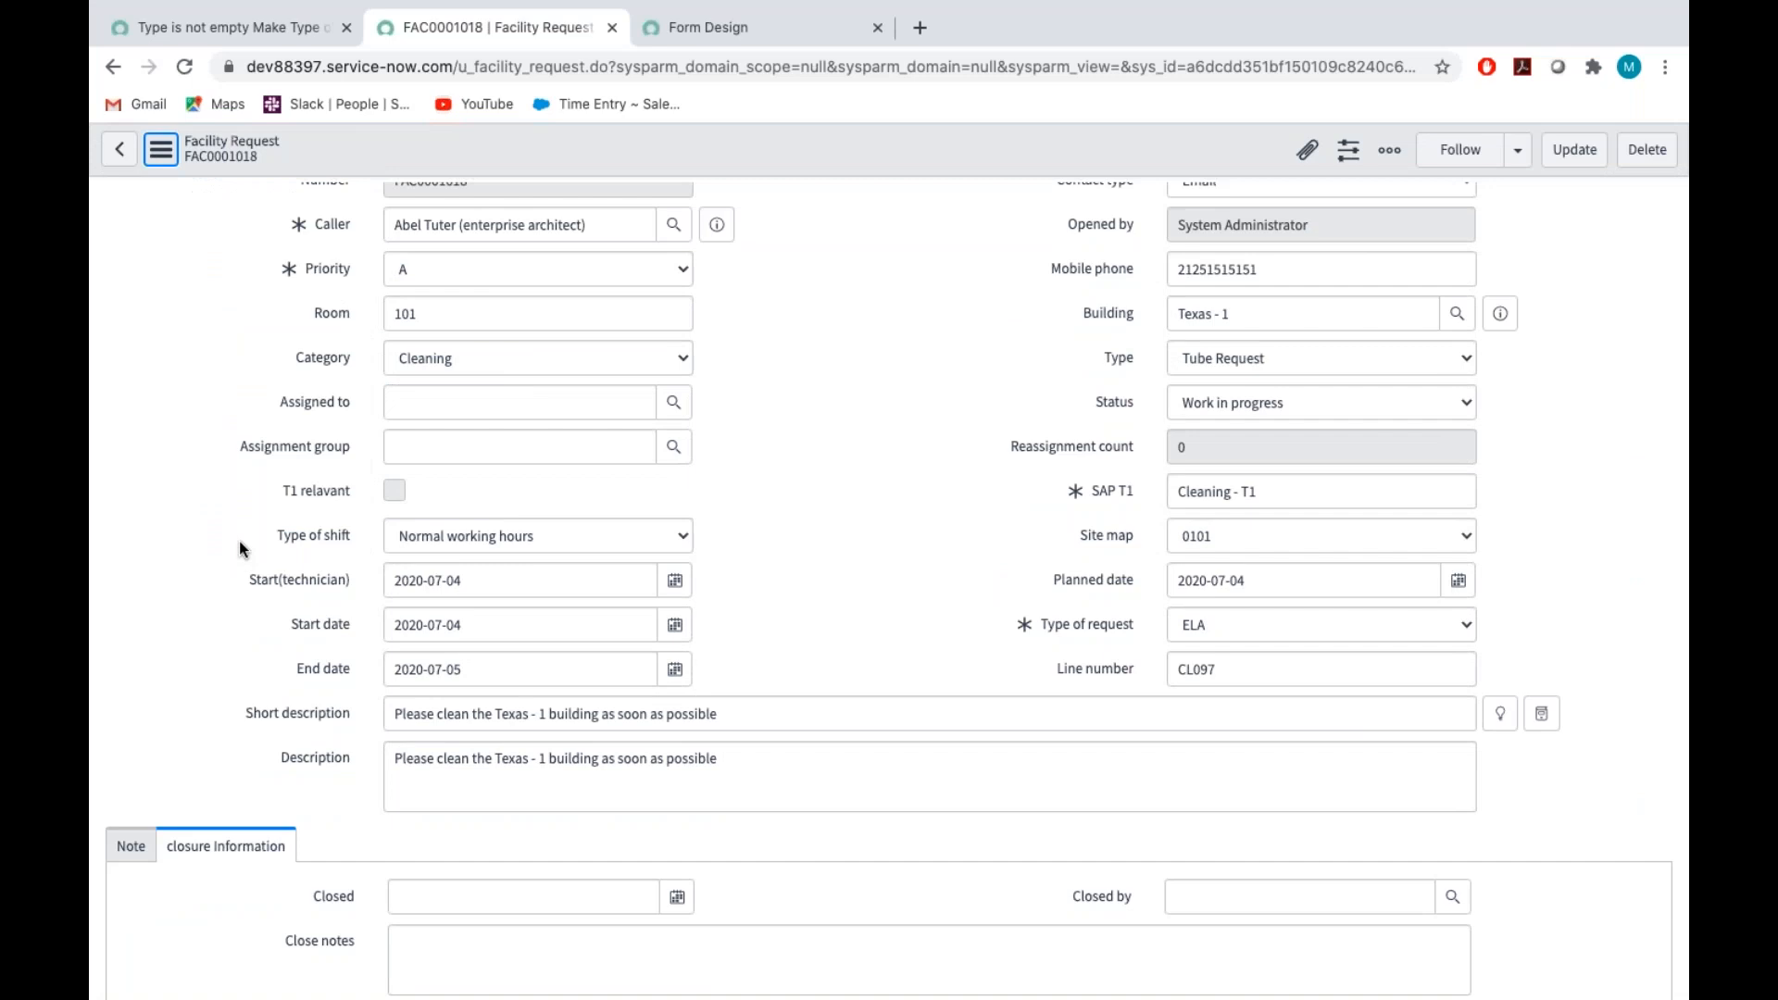
click(157, 156)
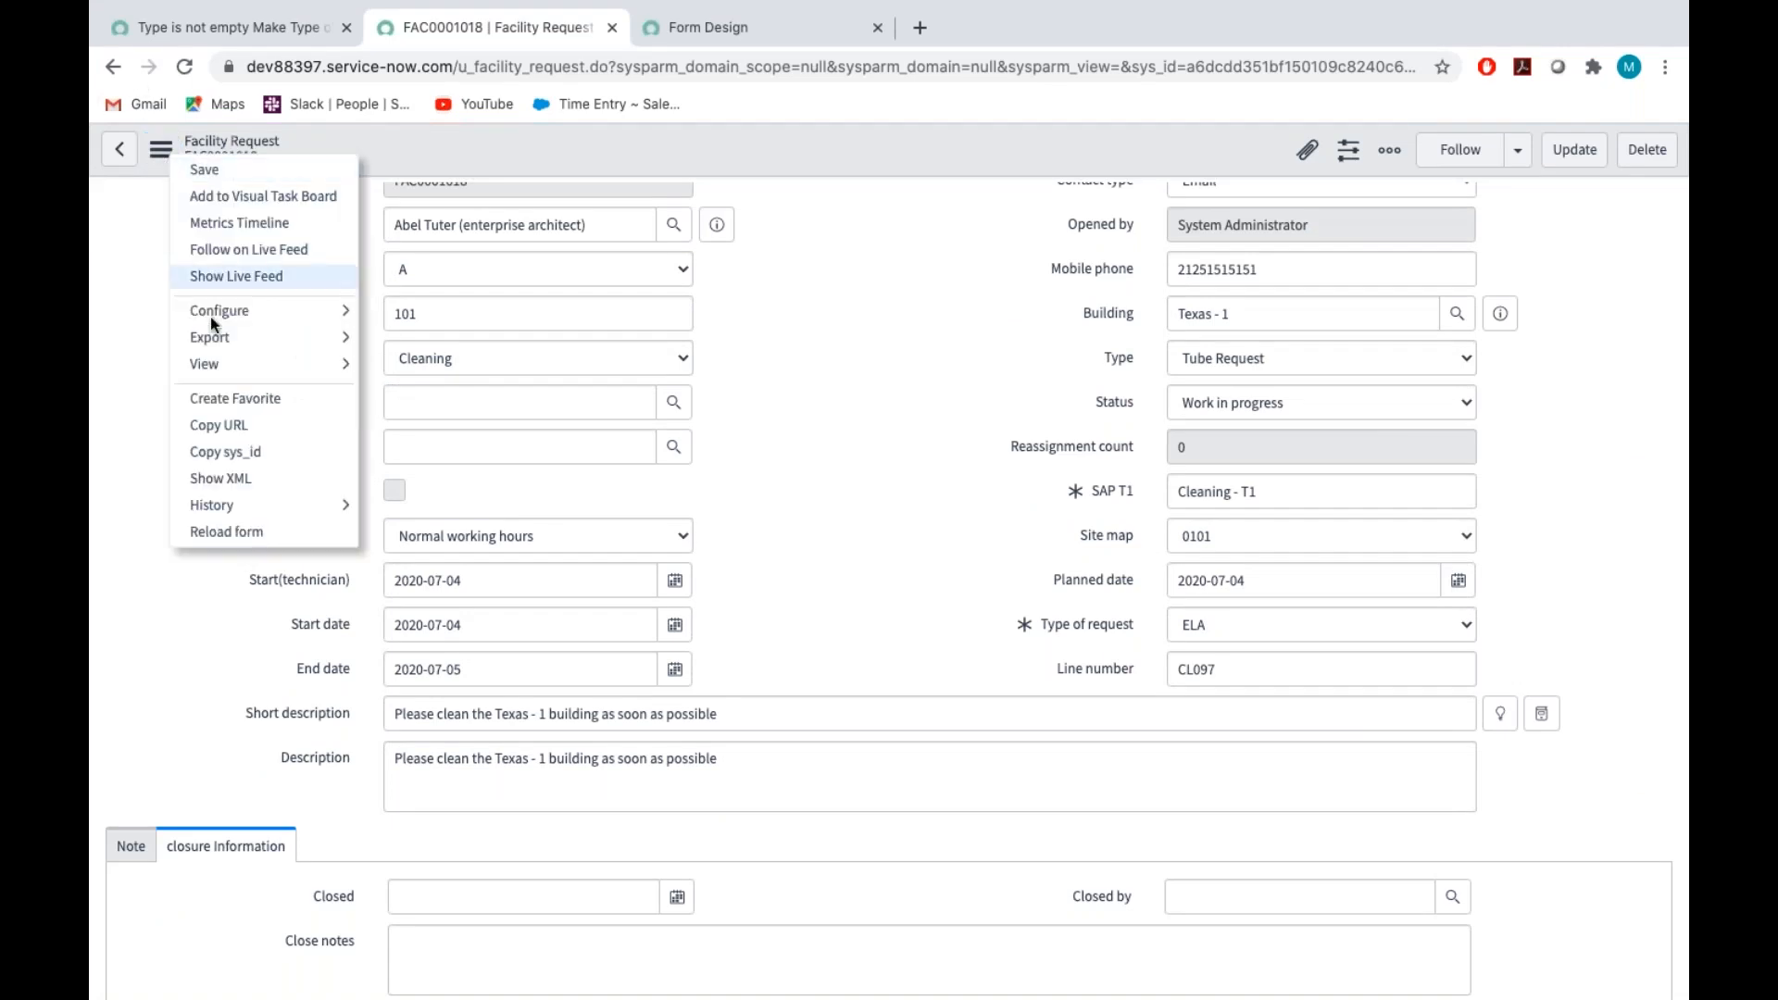
click(242, 537)
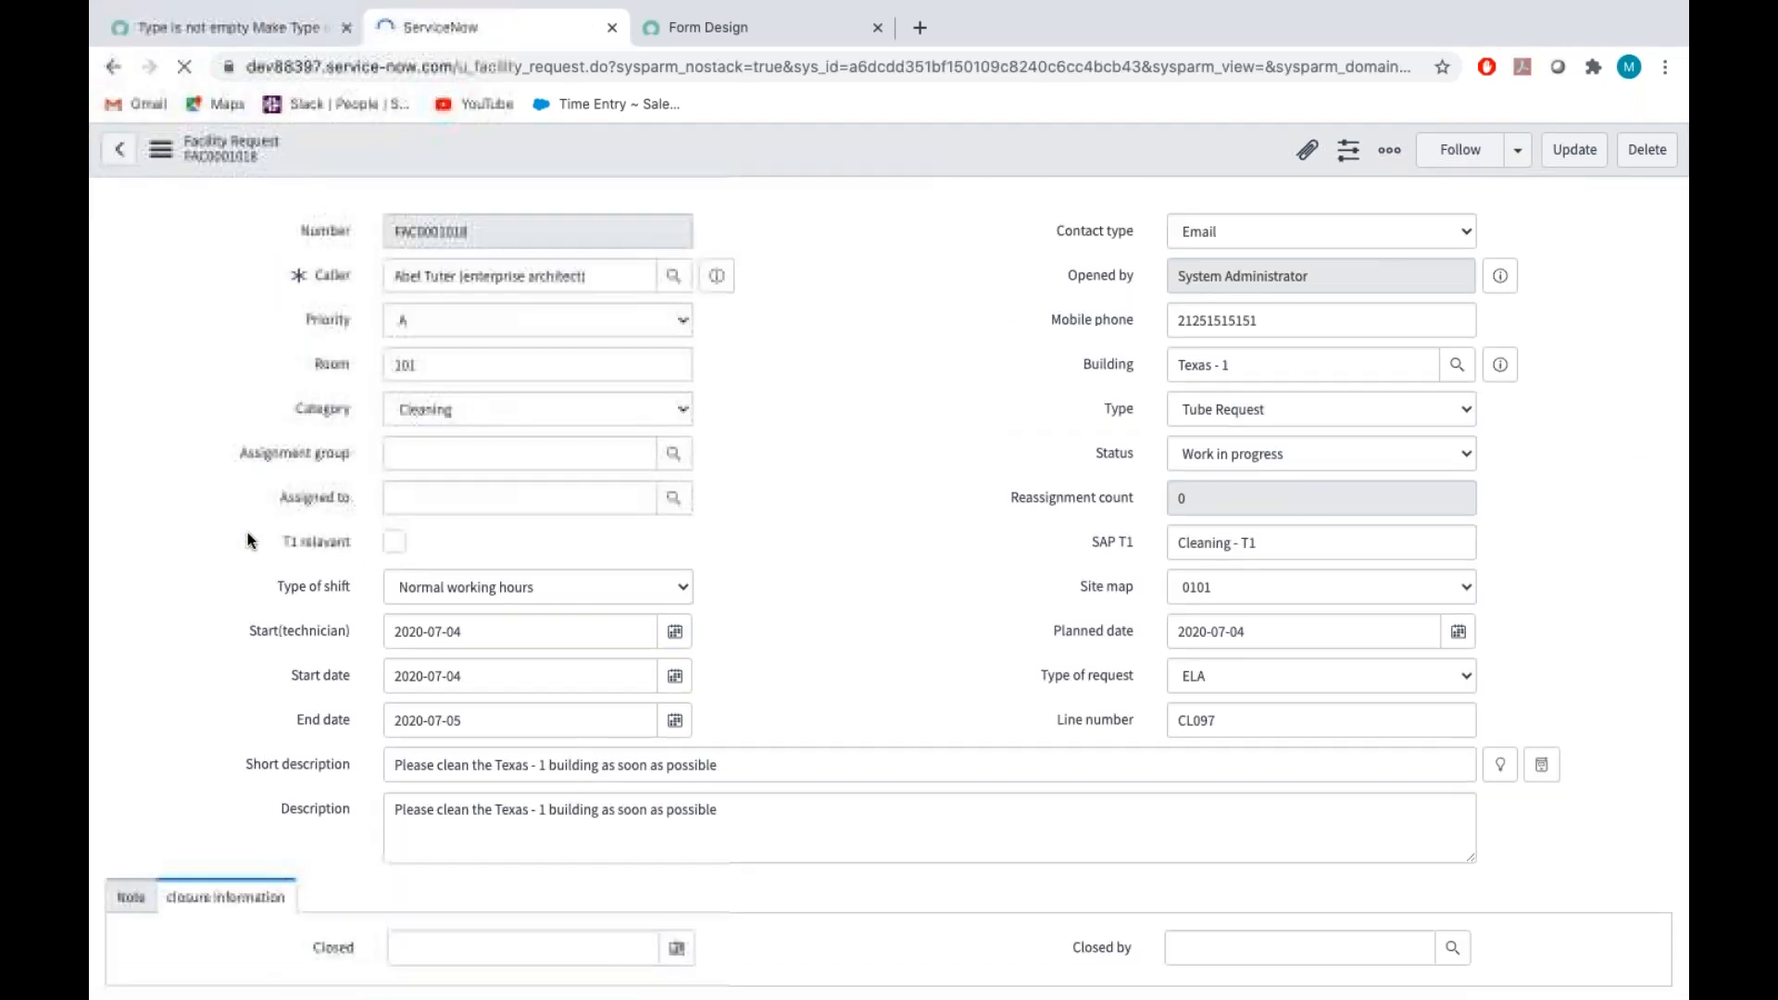
Set the request's assignment group to Application Development and go to the Assigned to field
click(673, 451)
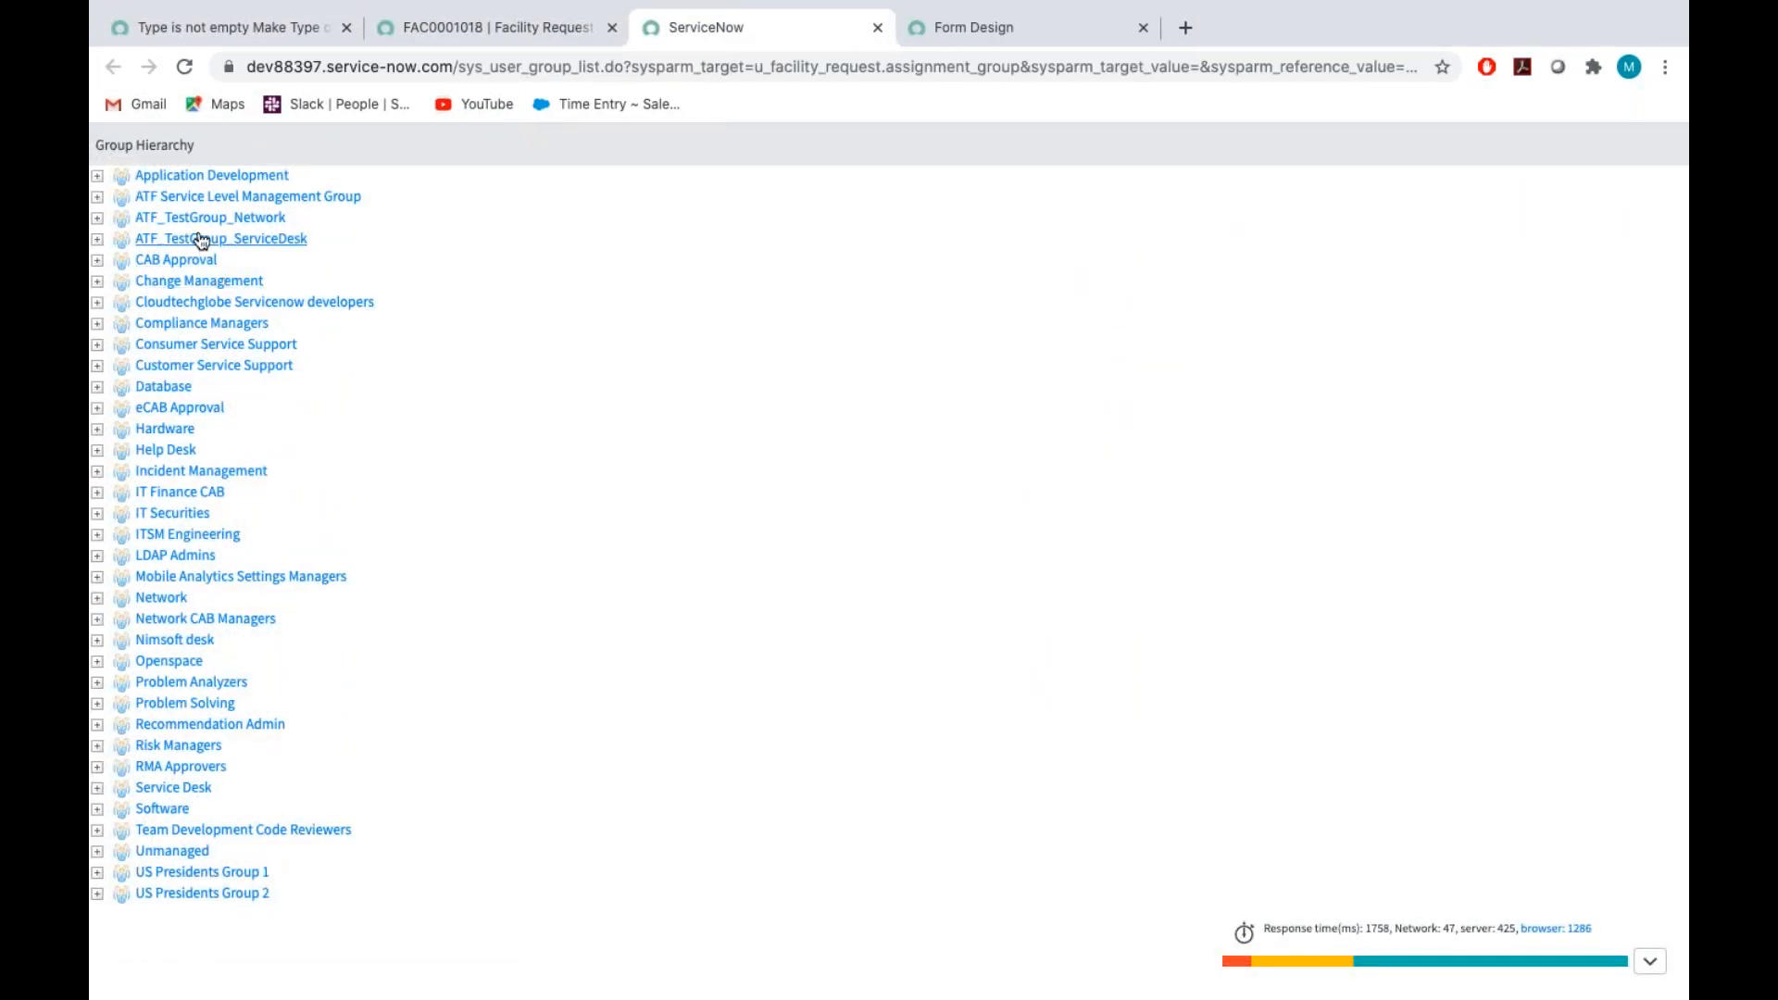
click(211, 175)
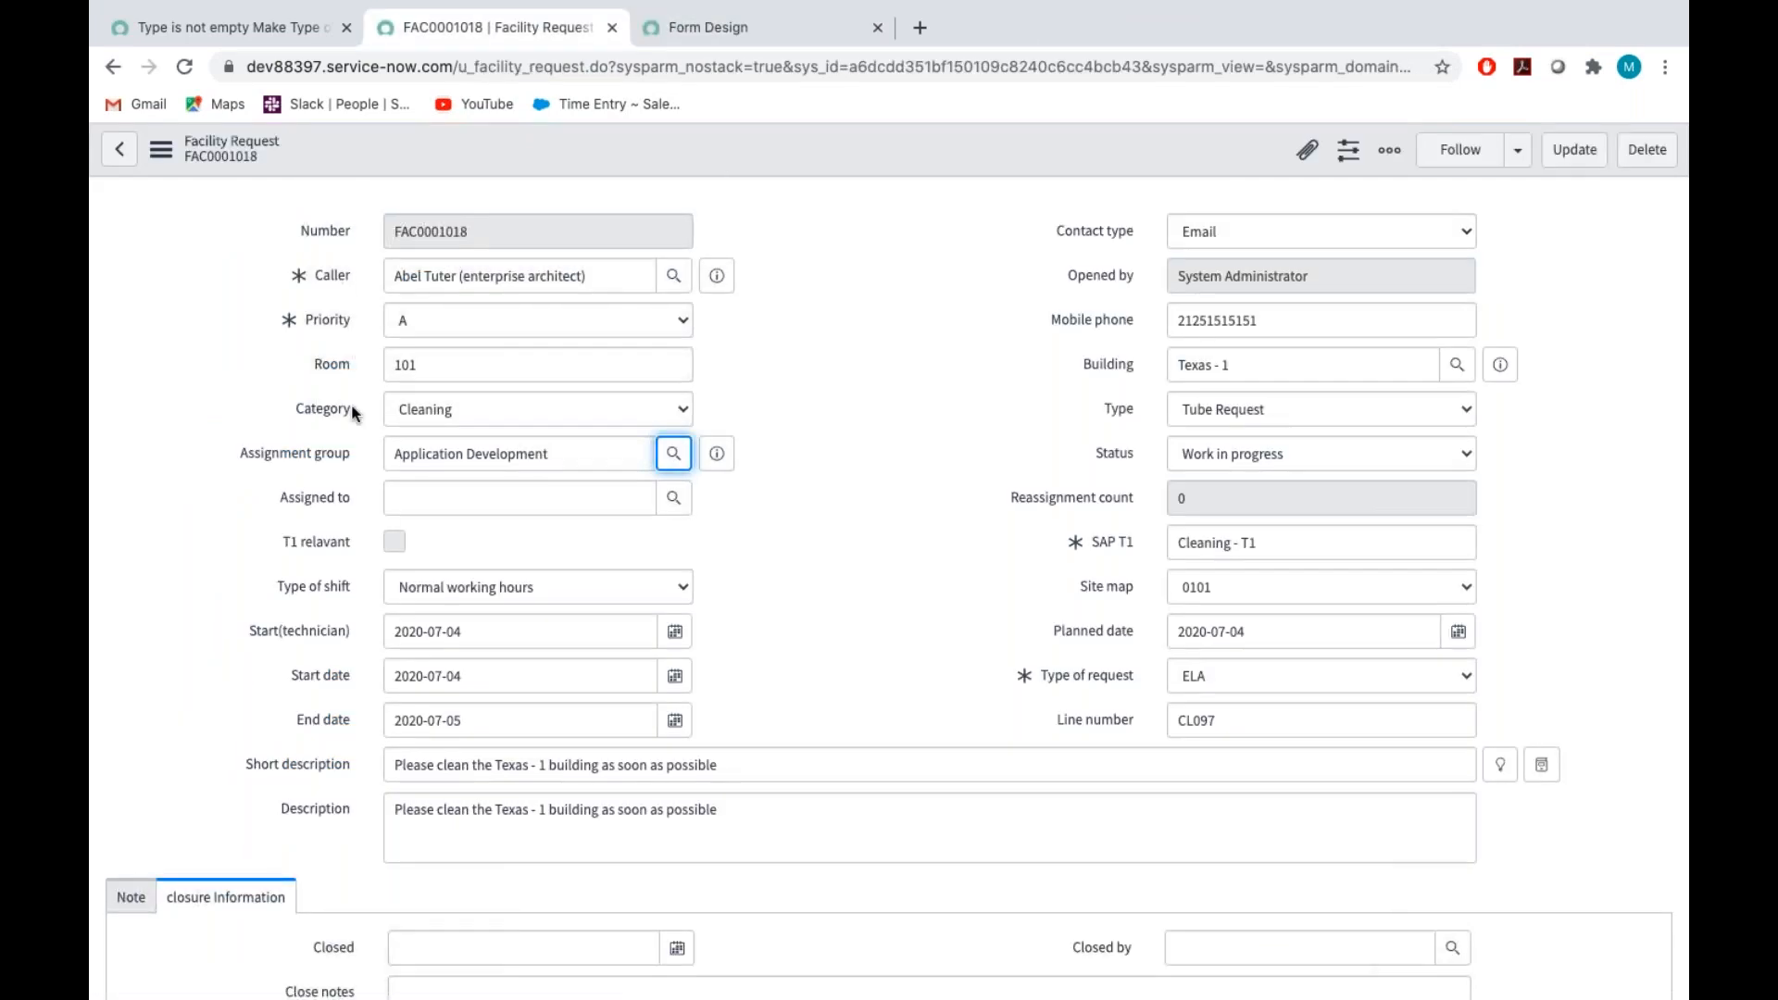
click(309, 496)
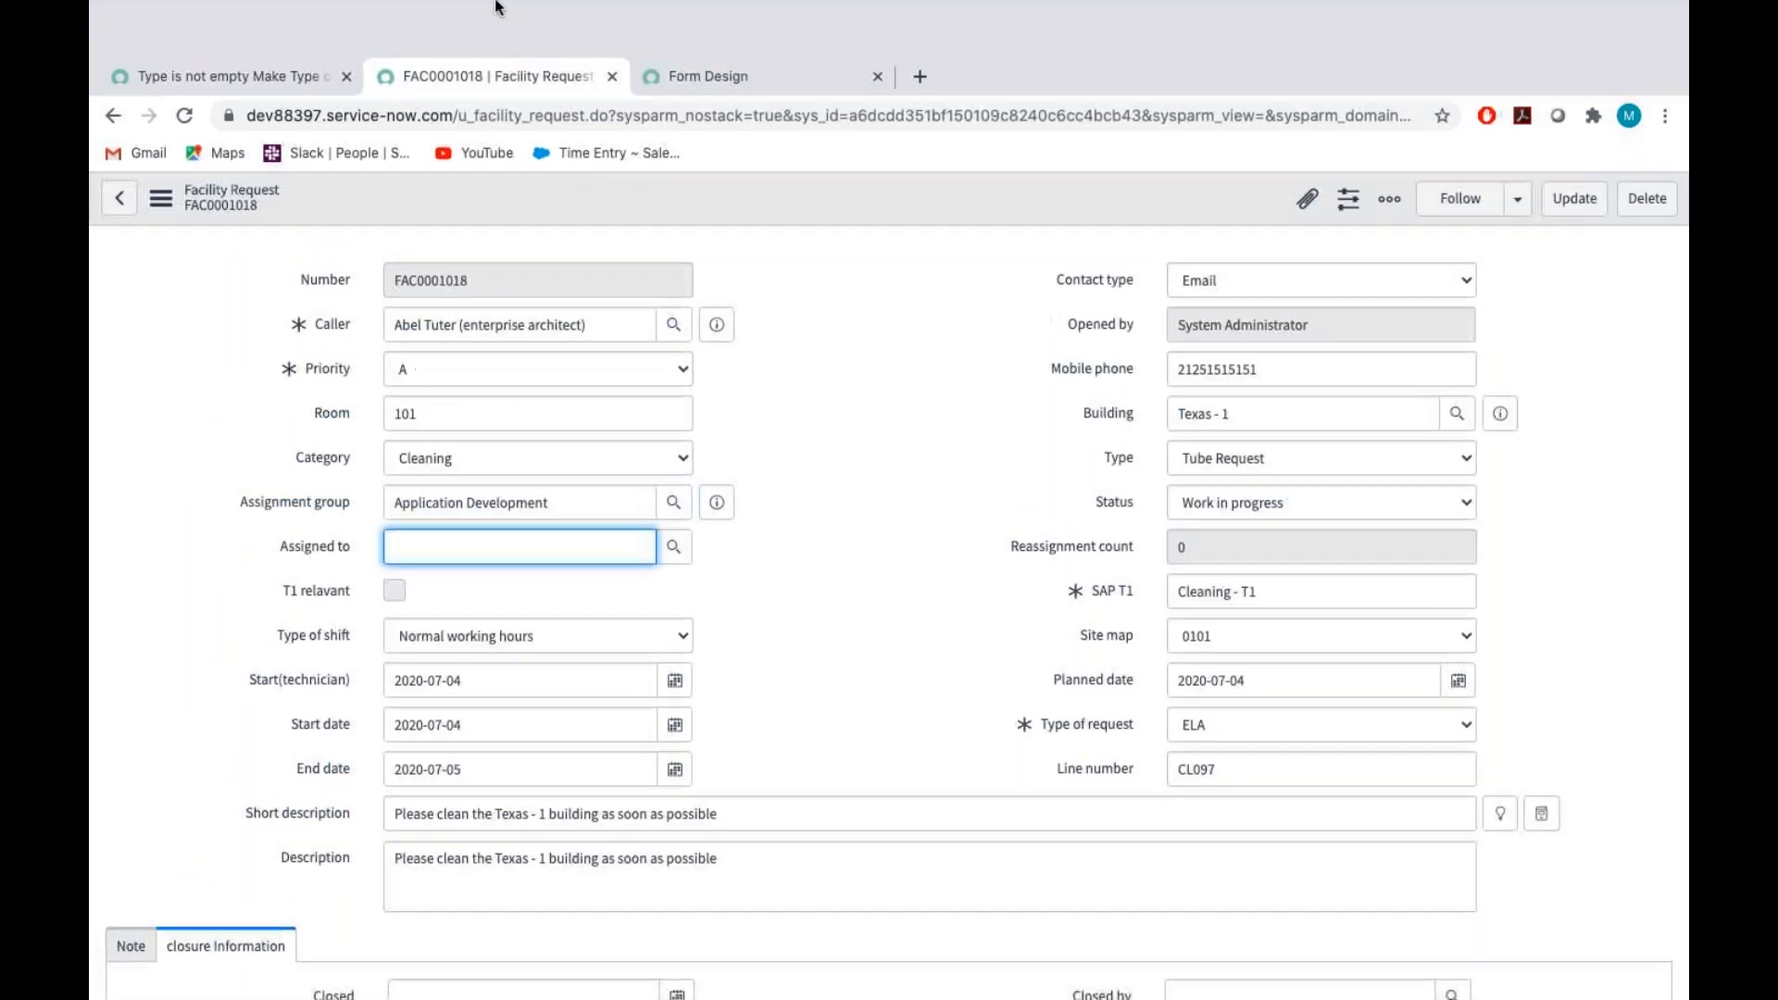
Create a new UI policy for the Facility Request [u_facility_request] table
click(266, 65)
click(159, 764)
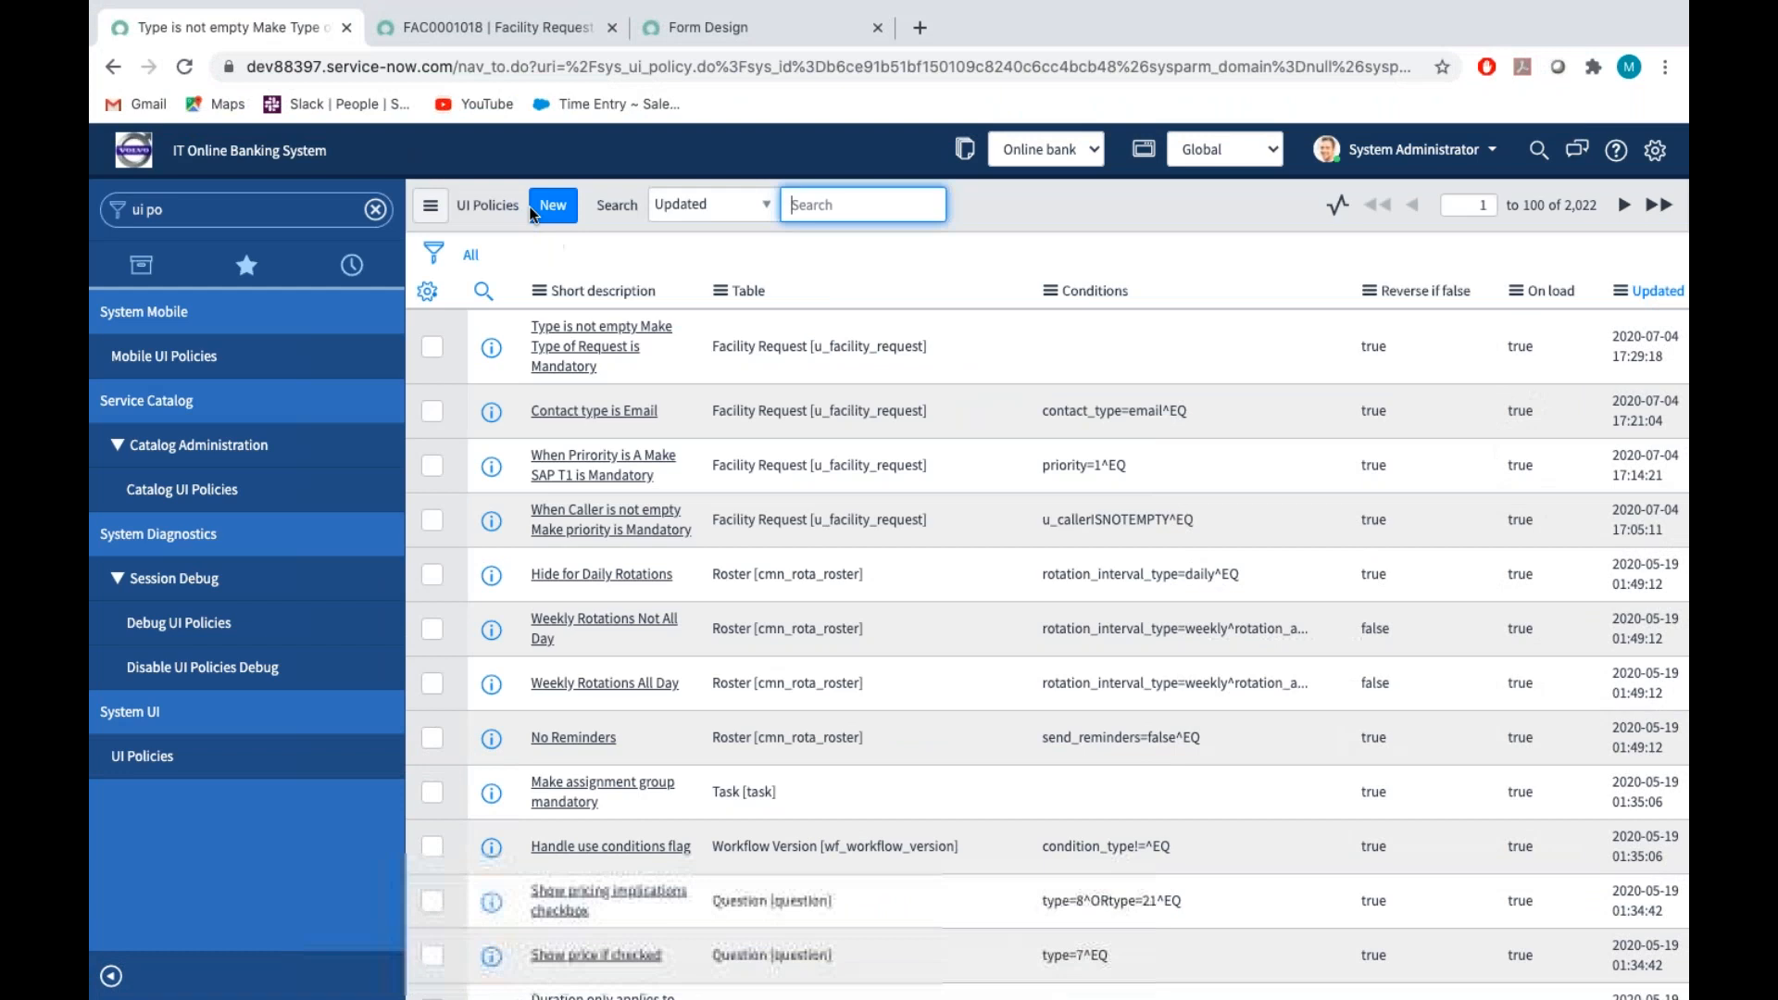
click(557, 204)
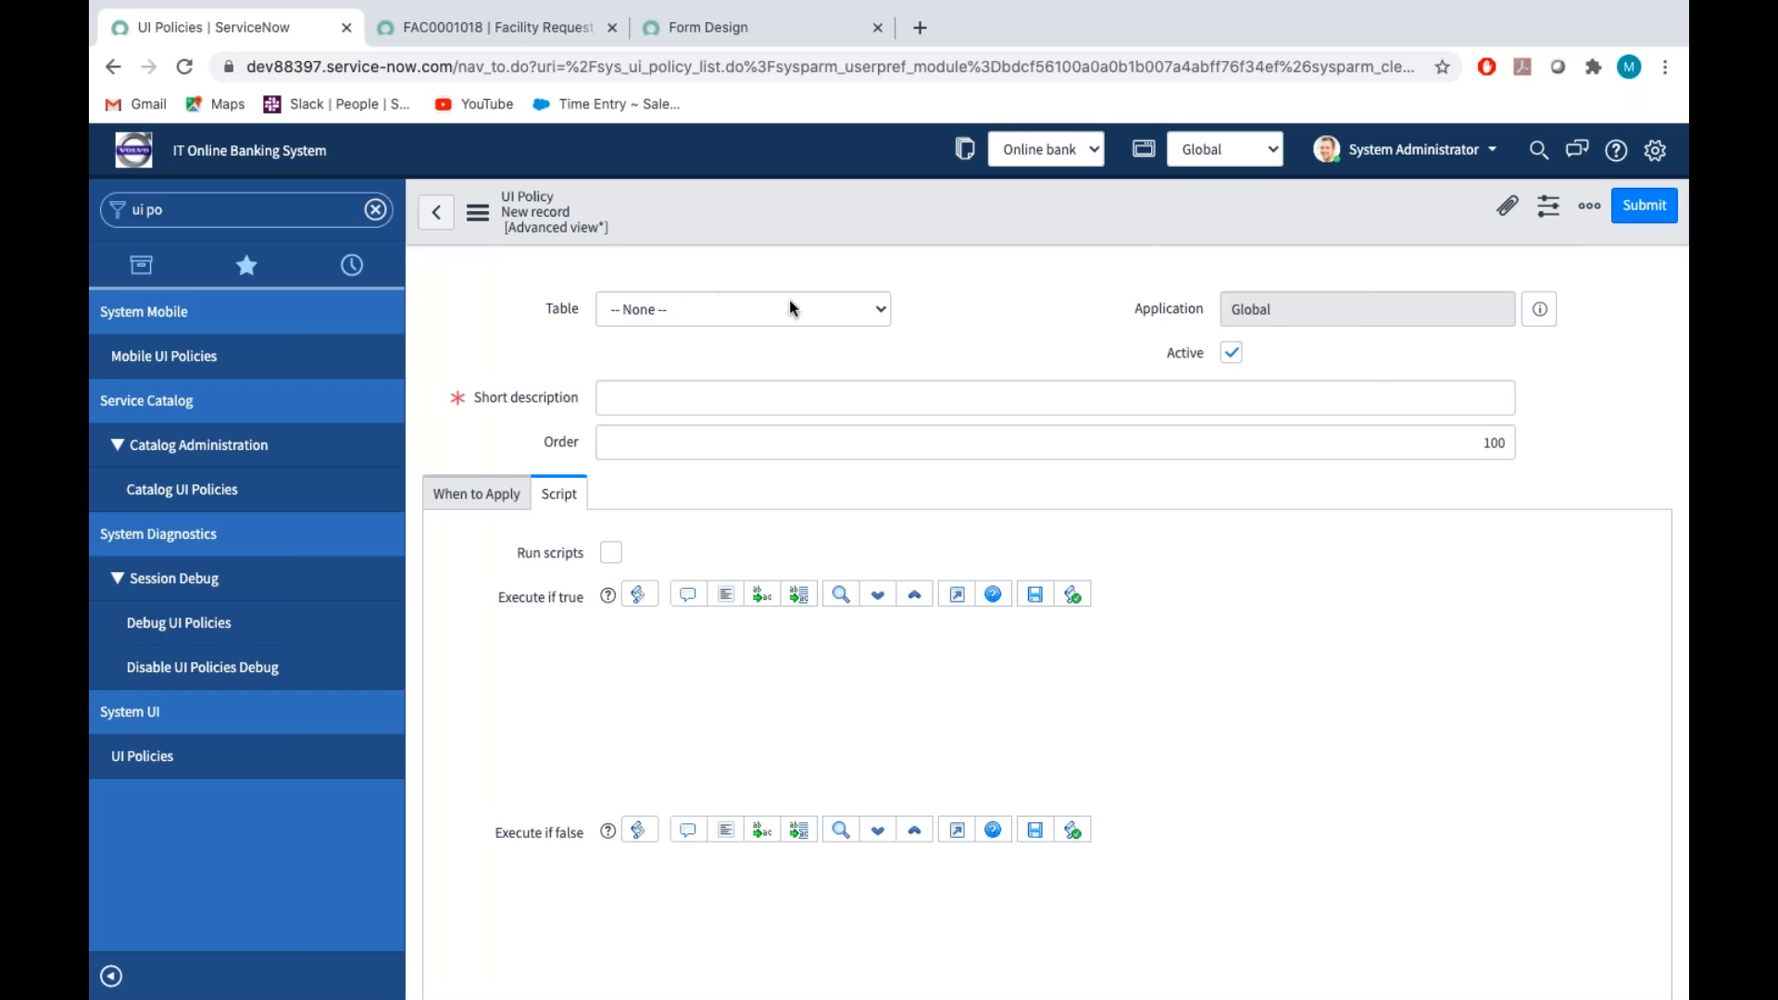
scroll(971, 470, down, 1)
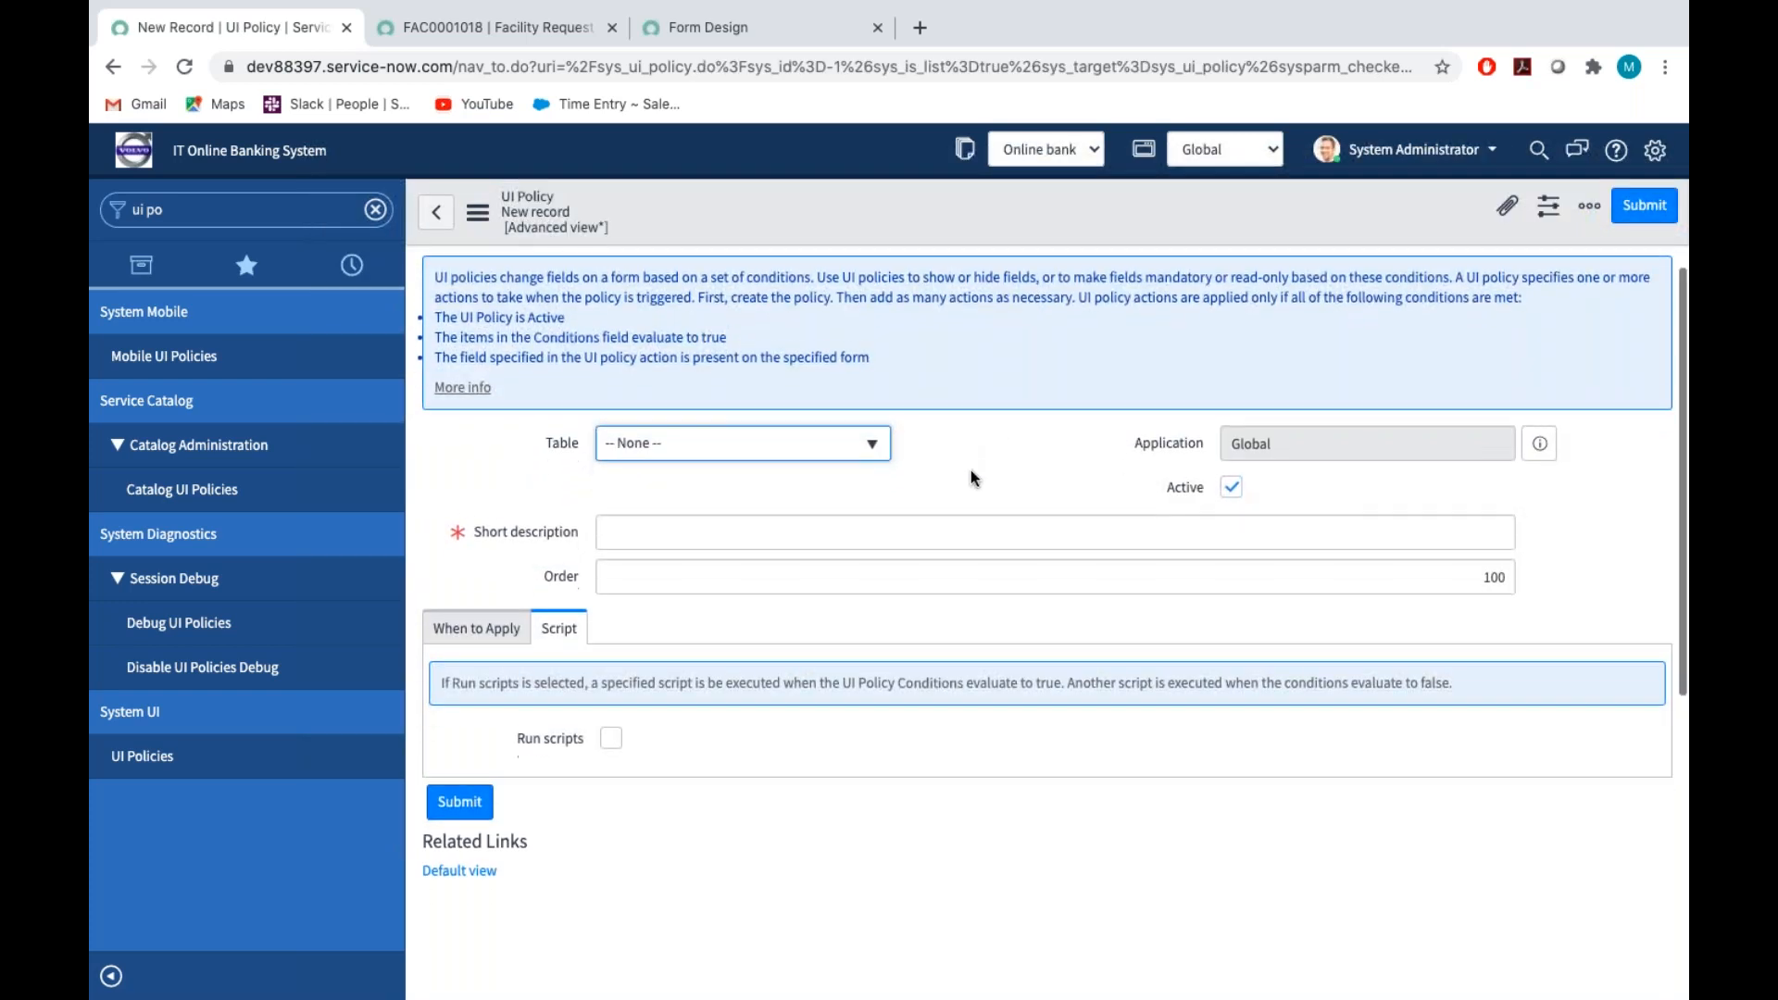
click(866, 447)
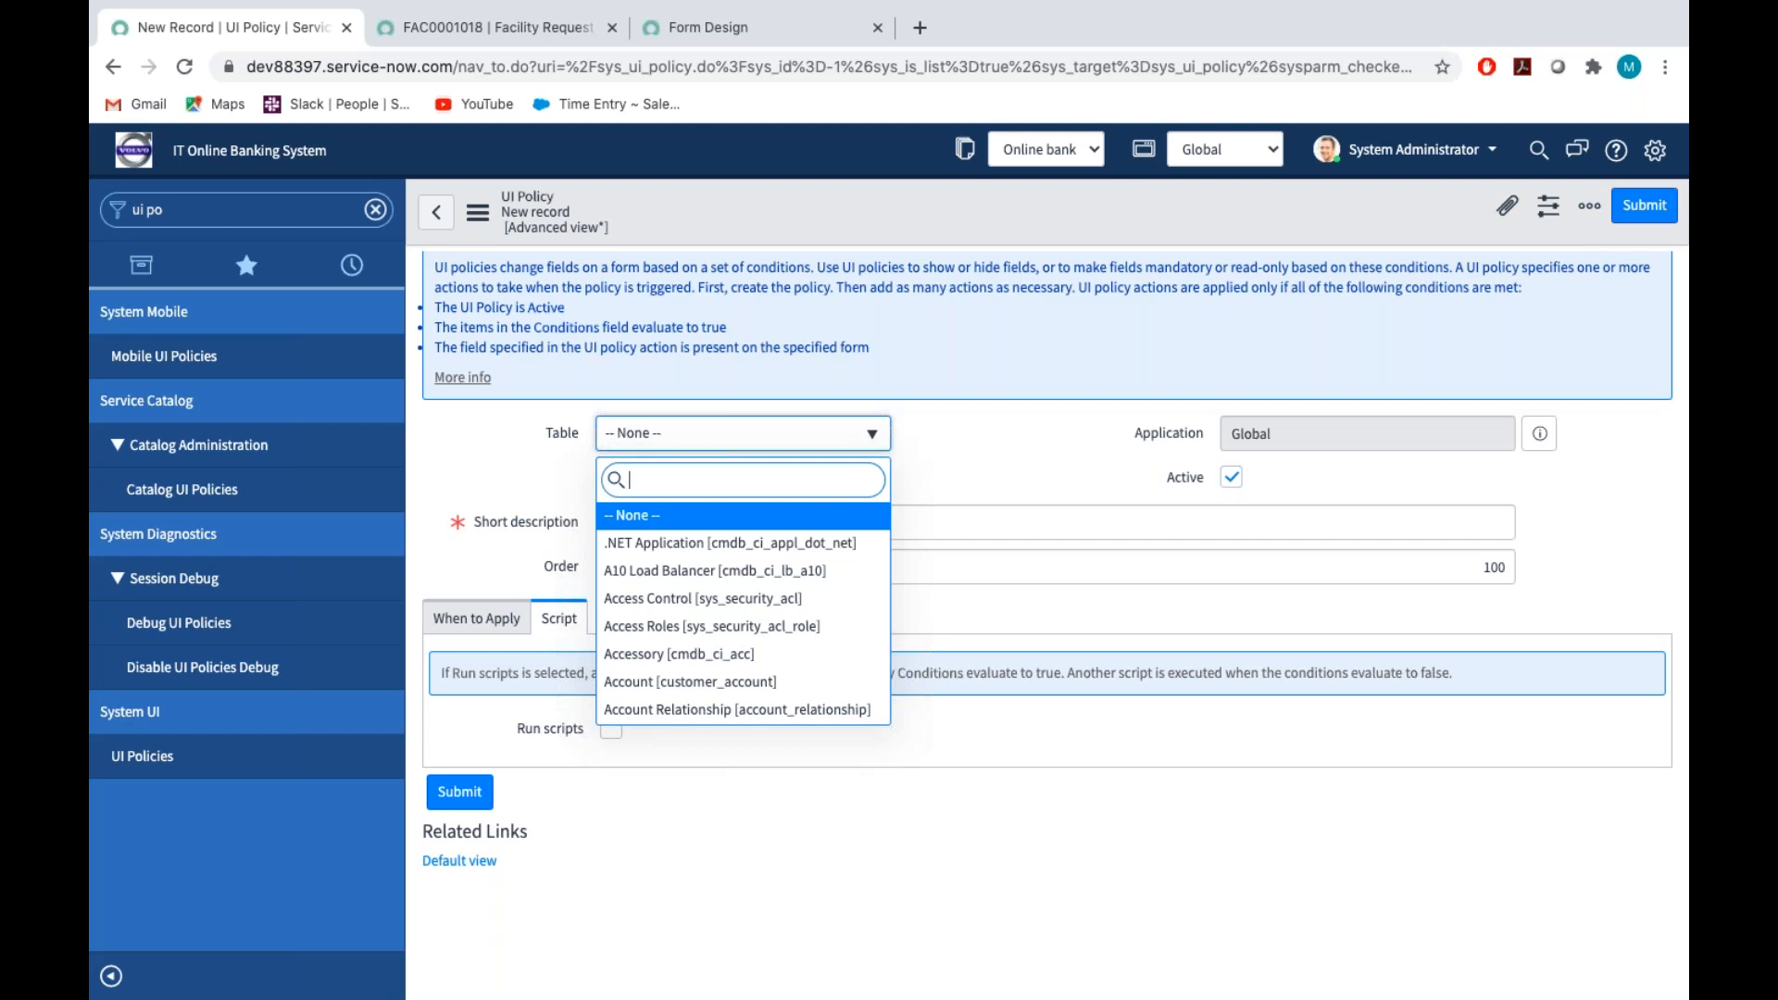
text(facili)
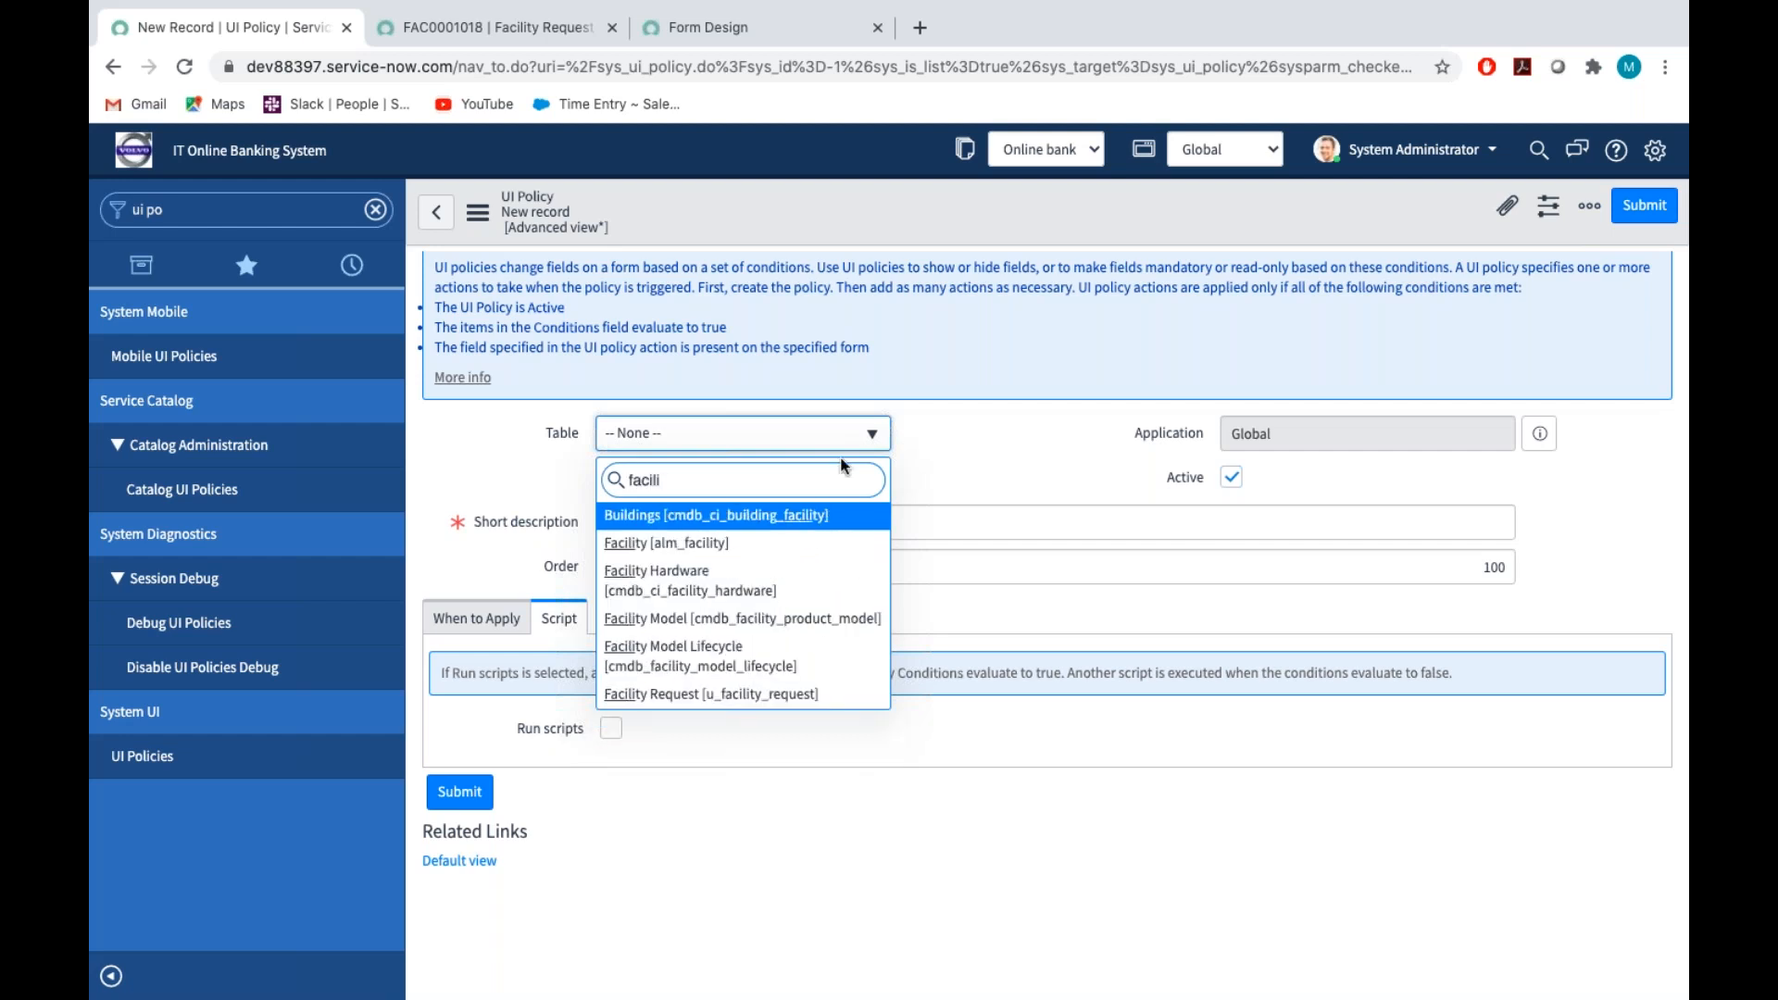
click(711, 695)
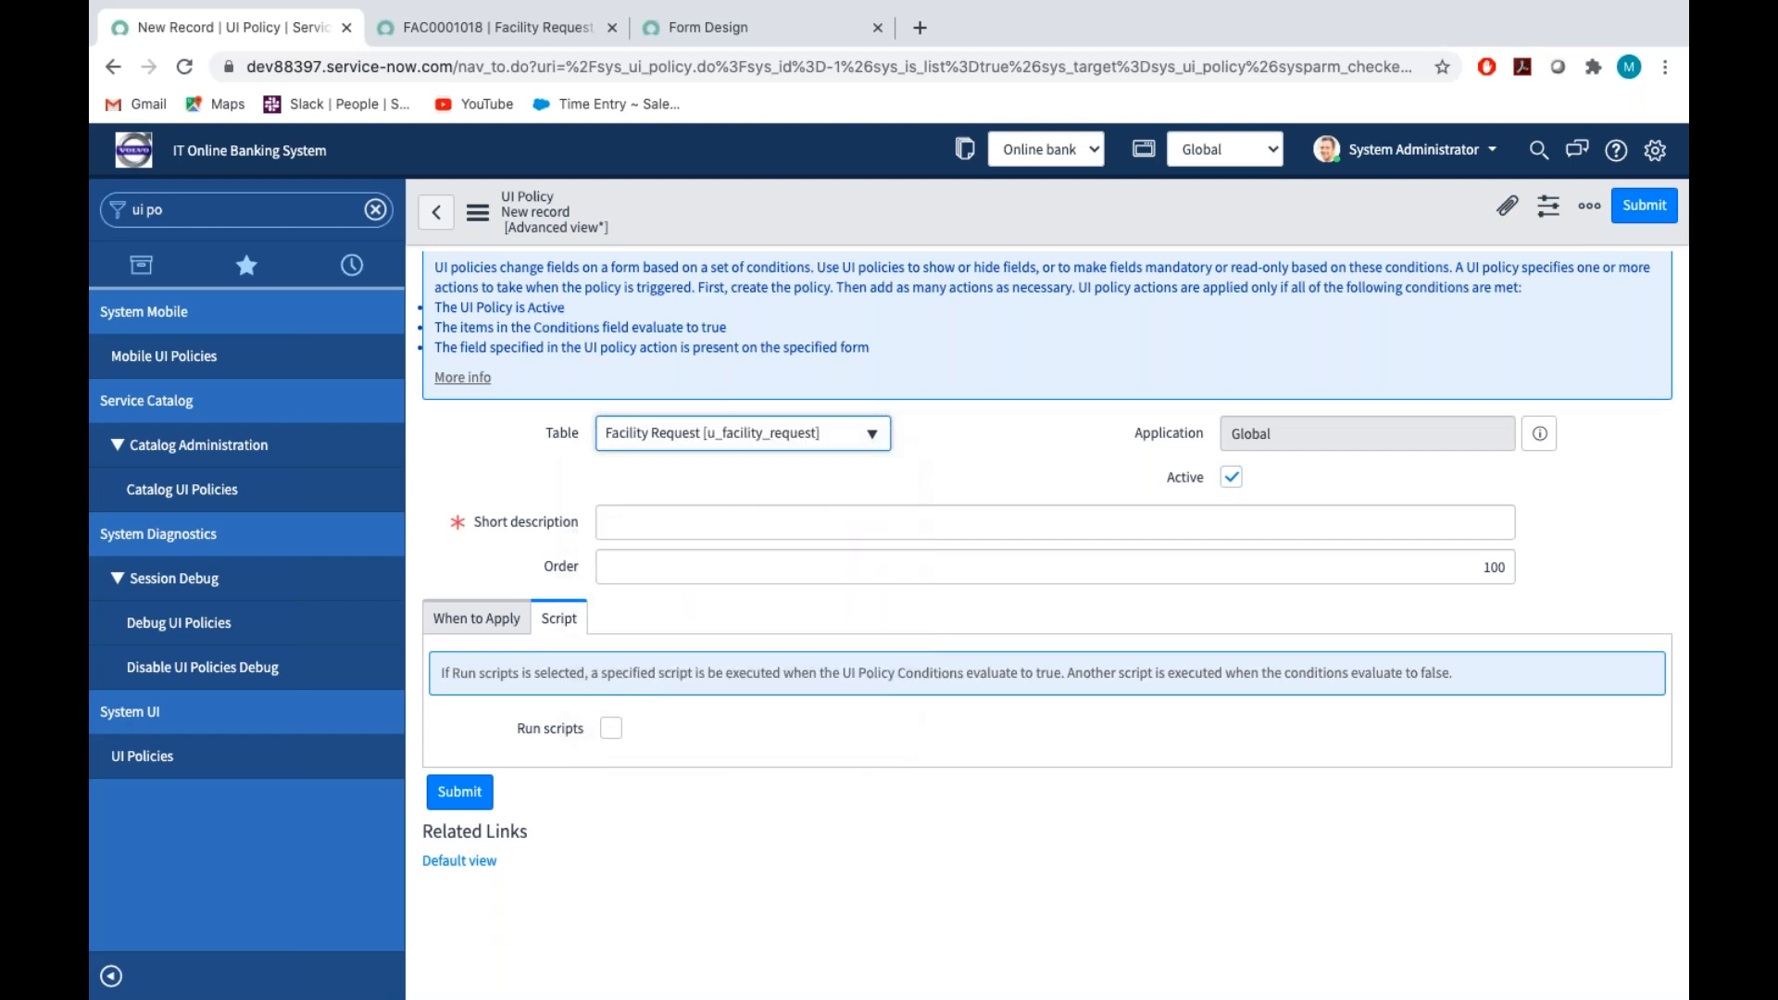
Enter "Make Assign to Mandatory" as the new policy's short description
click(642, 532)
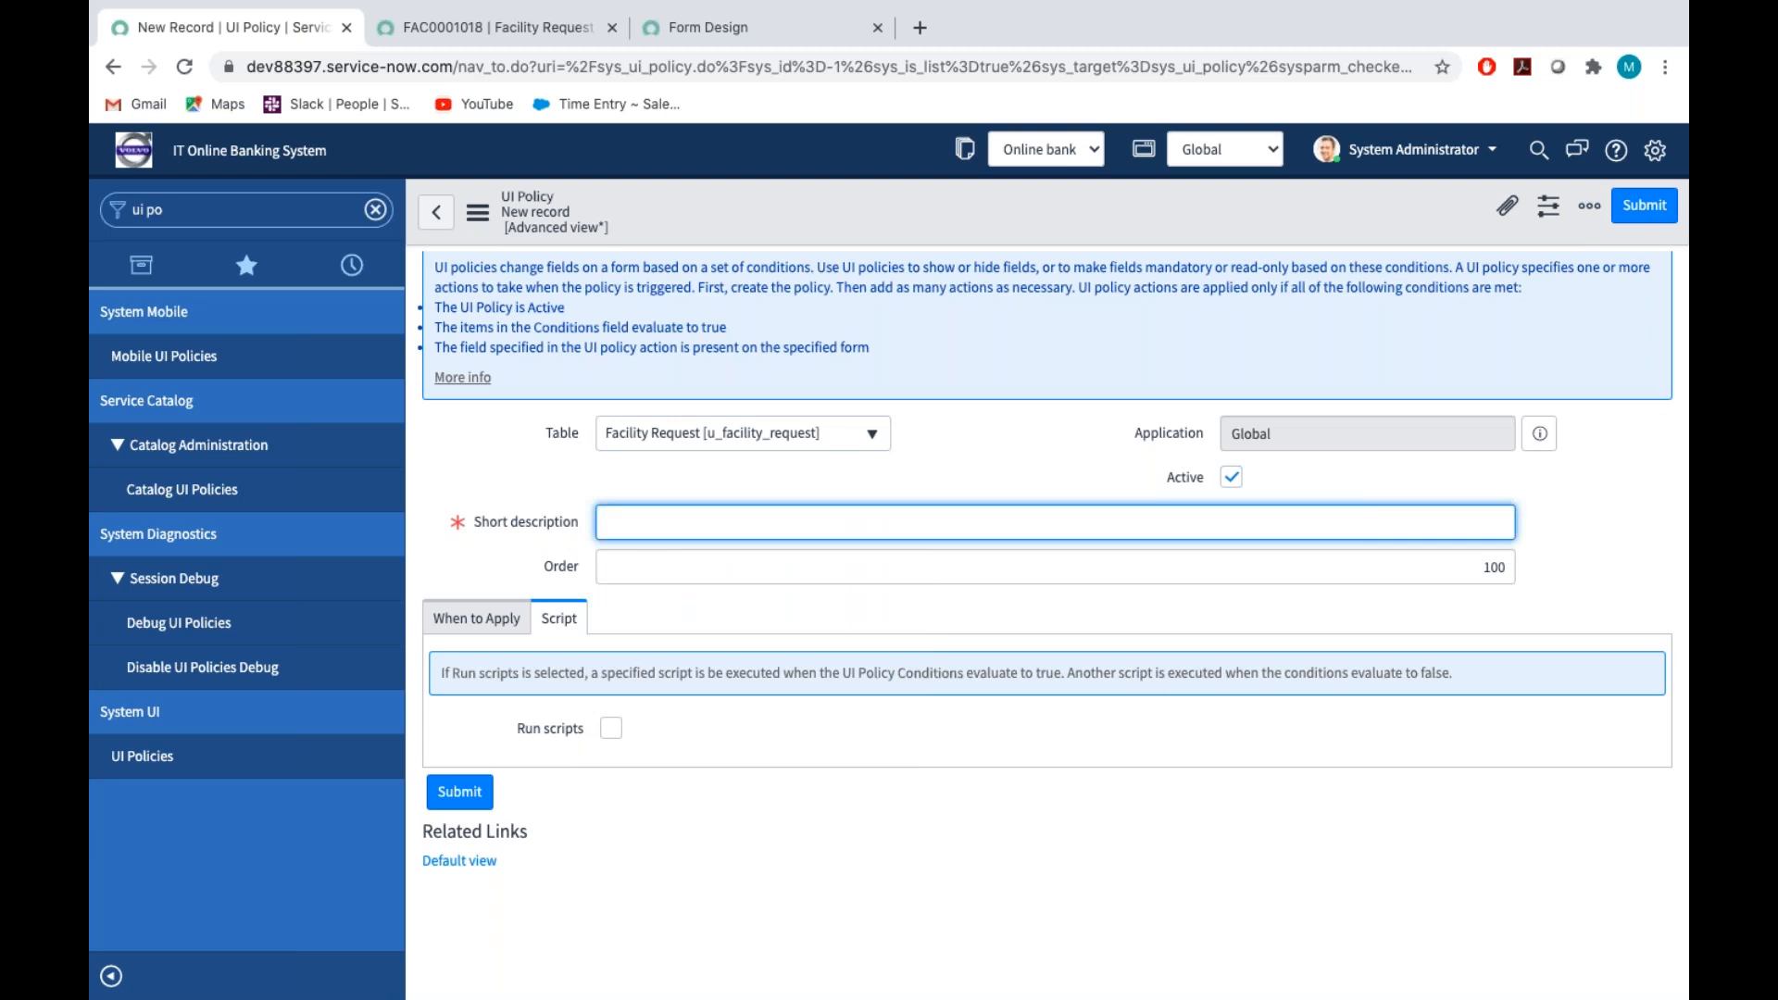
text(M)
text(ake Assign tom)
text(andatory)
click(714, 947)
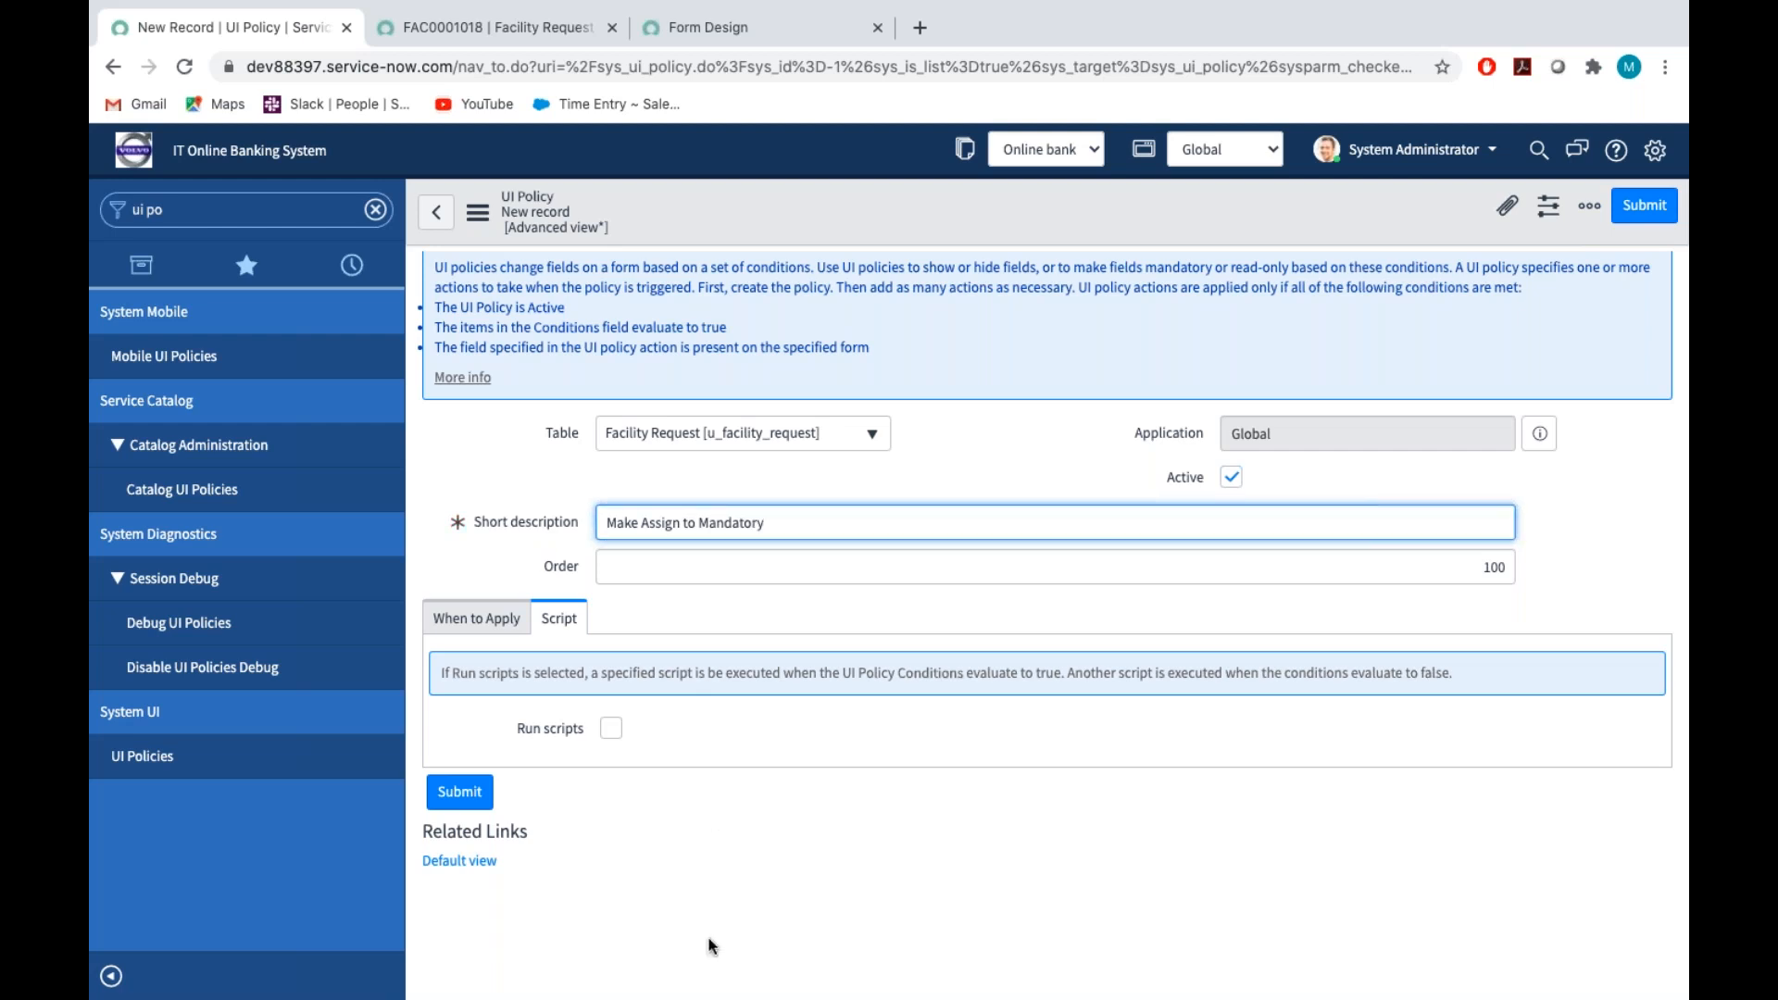
Set the policy's condition so that it applies when Assignment group is not empty
click(514, 637)
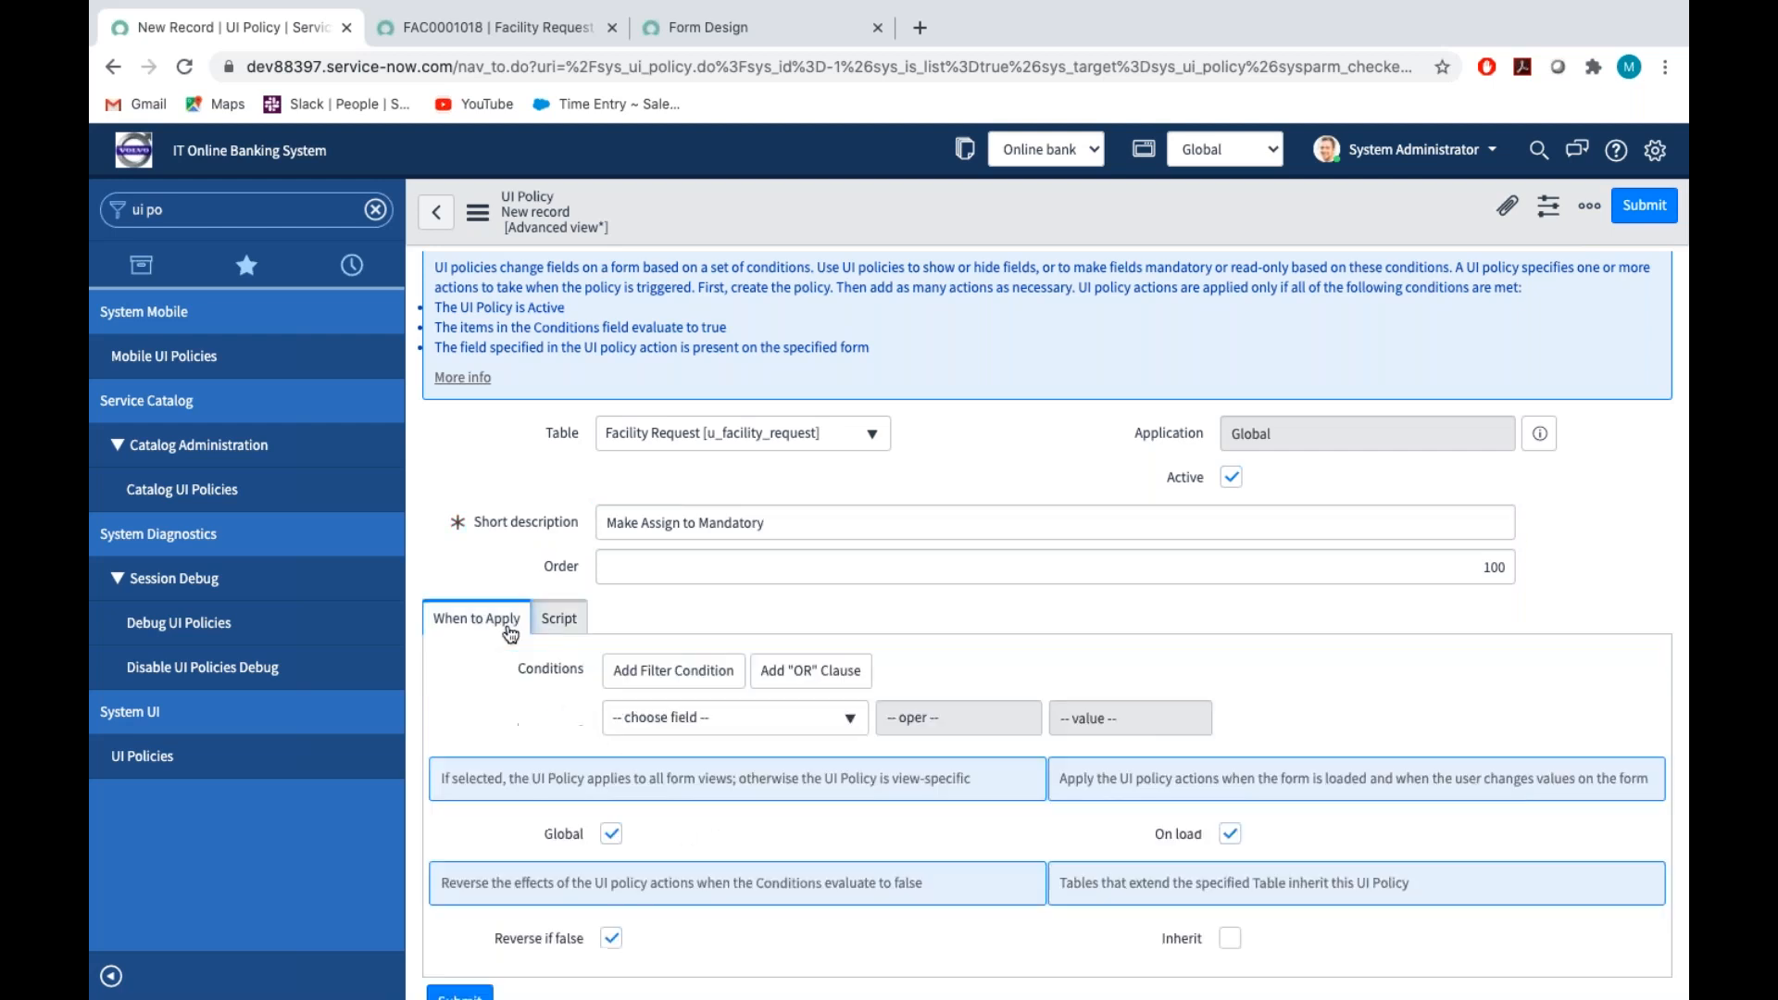
scroll(701, 664, down, 3)
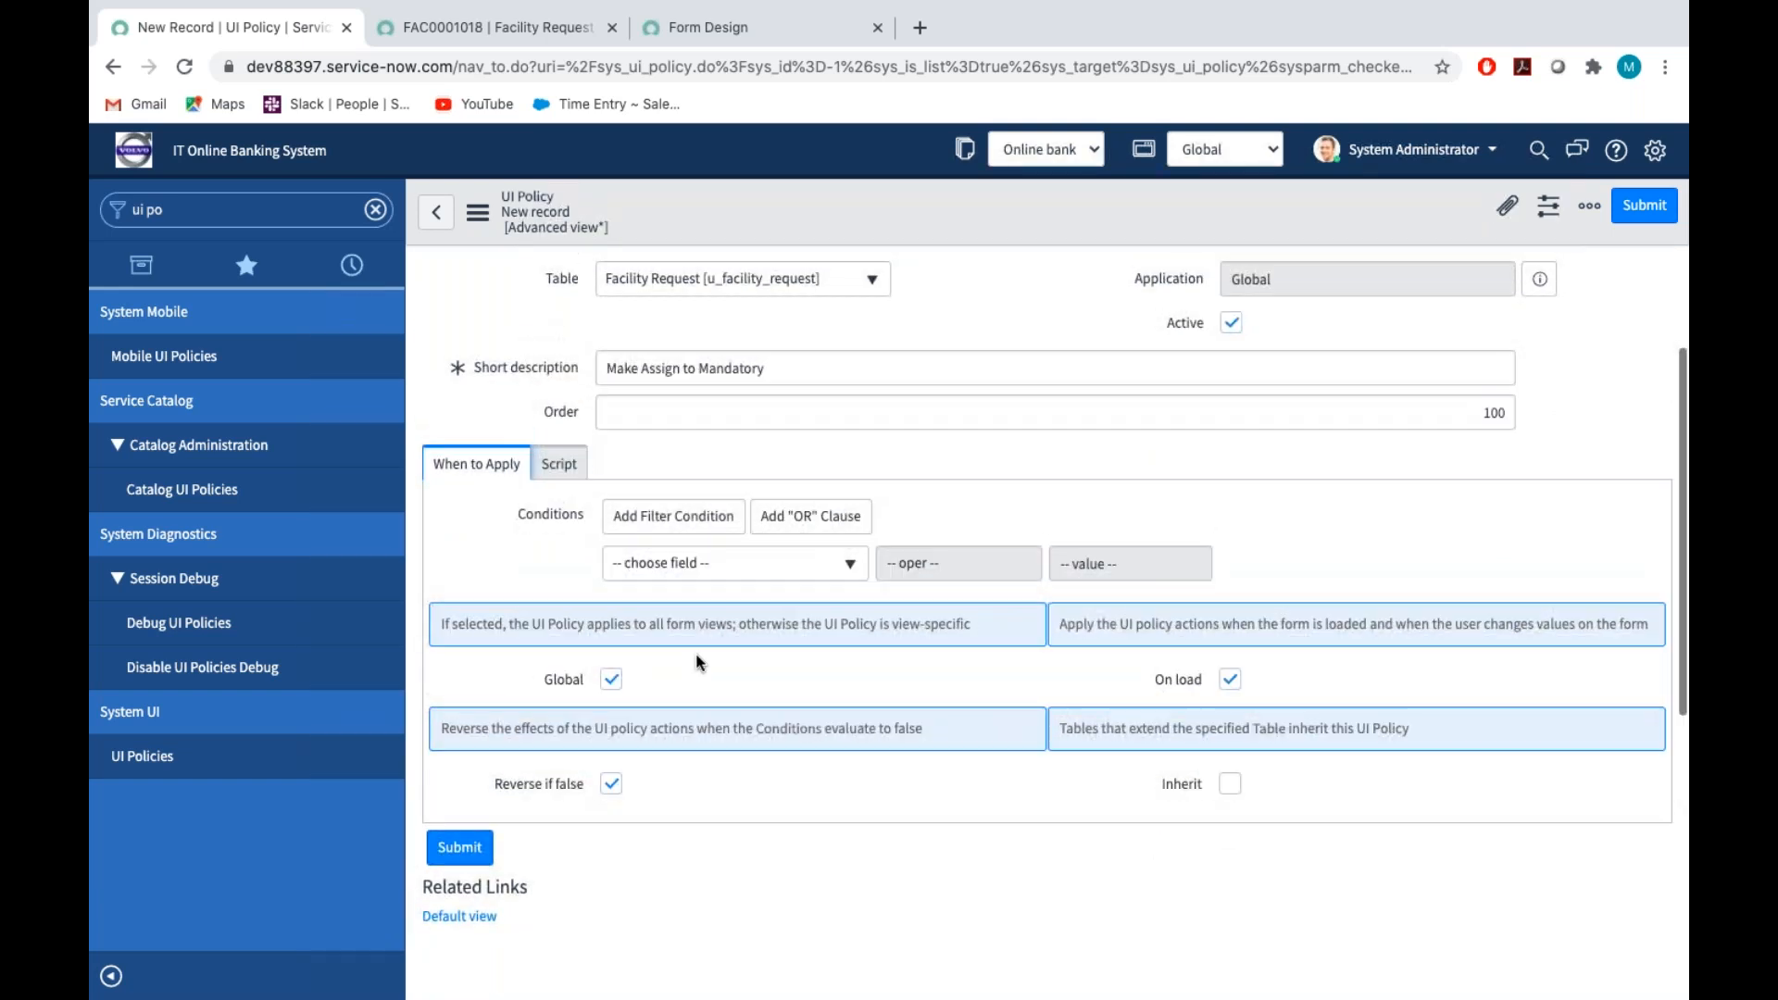
click(697, 567)
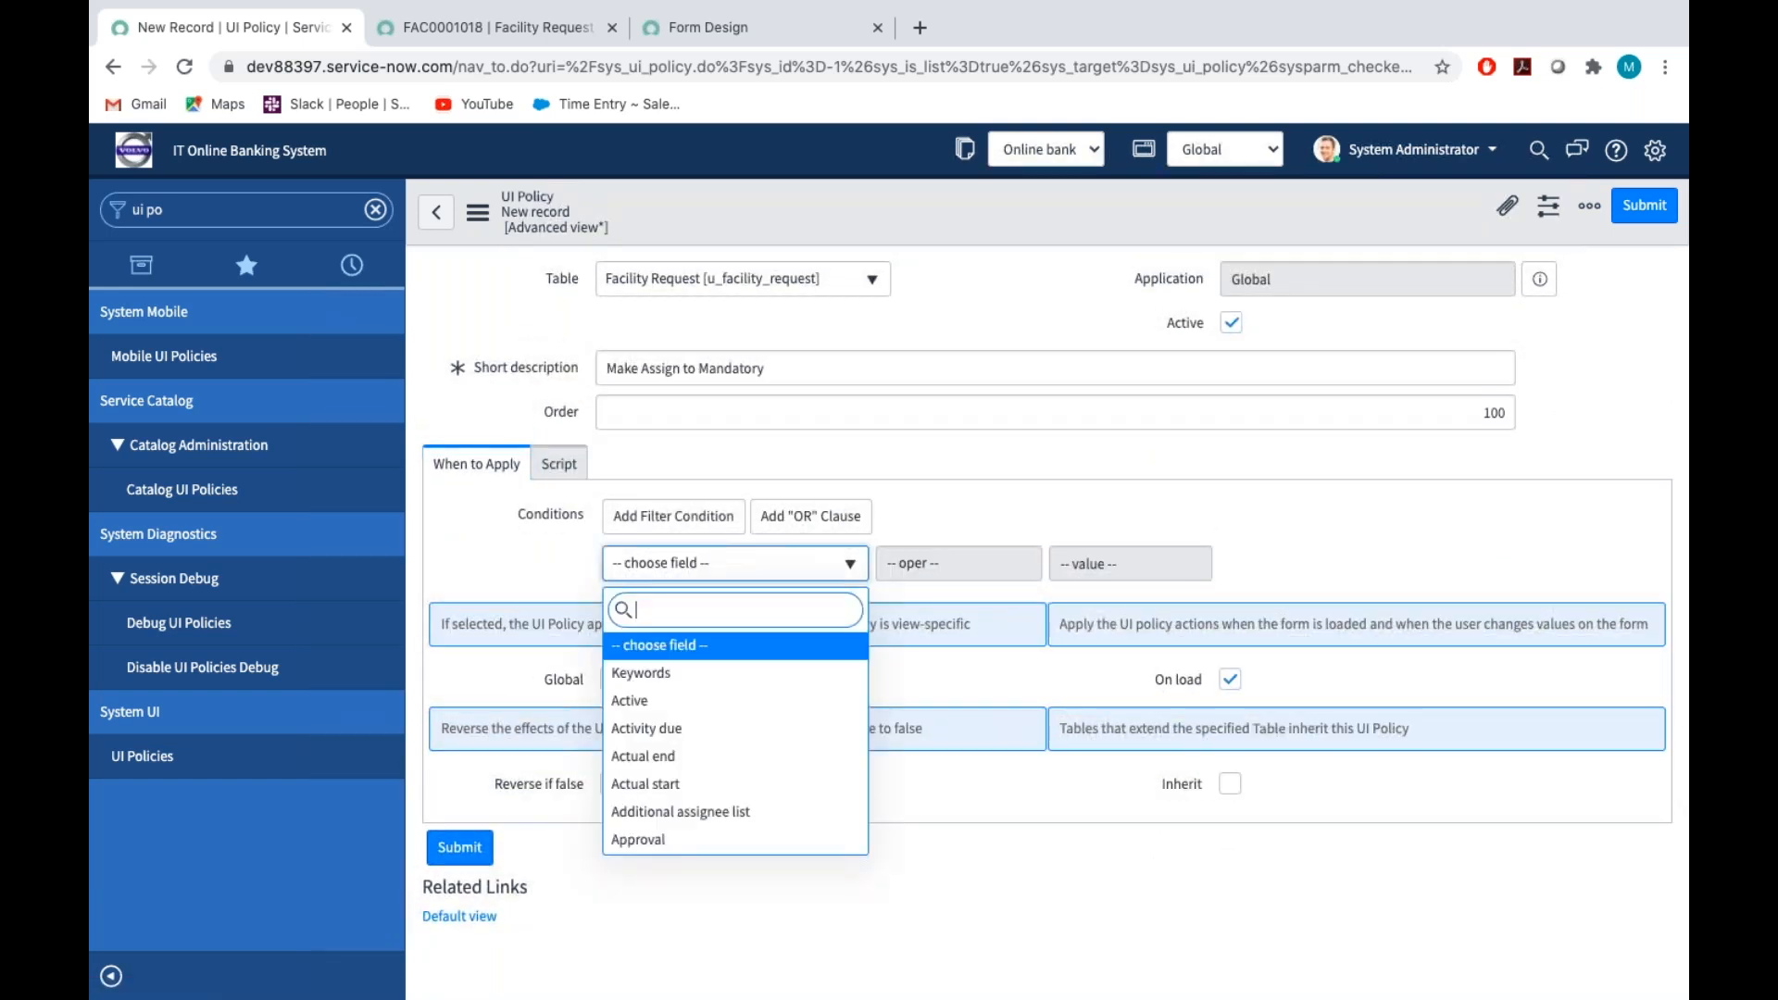
text(ass)
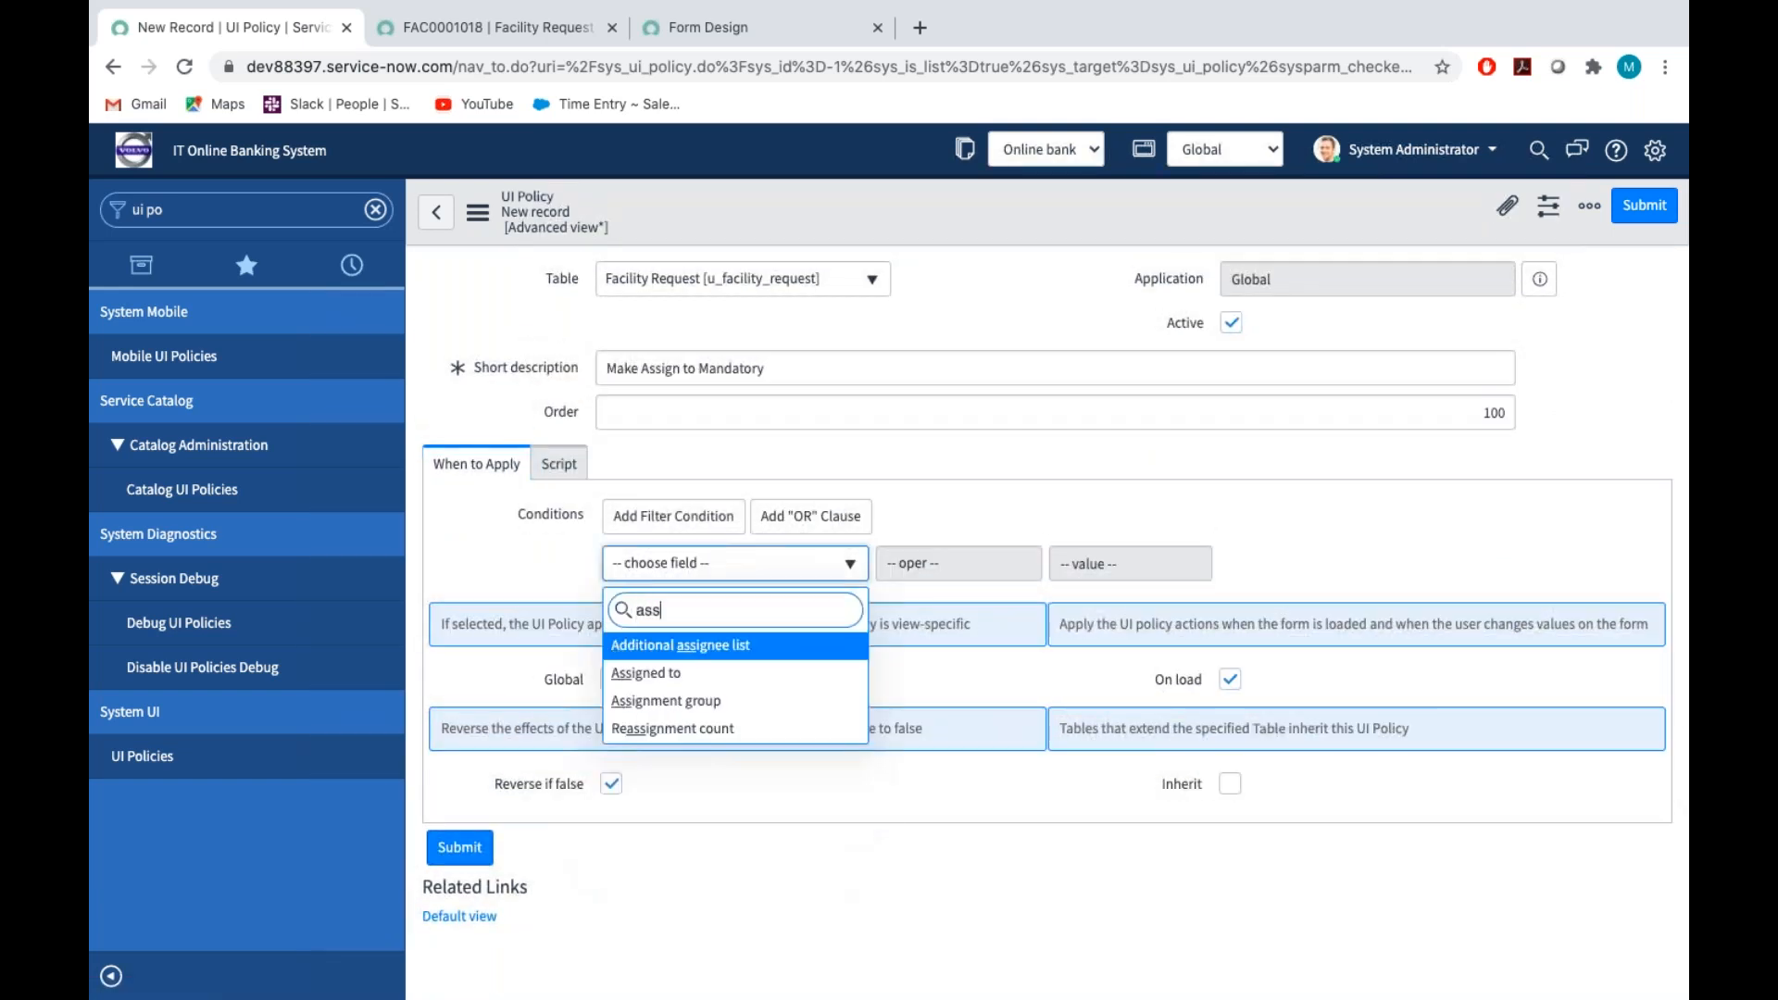
click(669, 701)
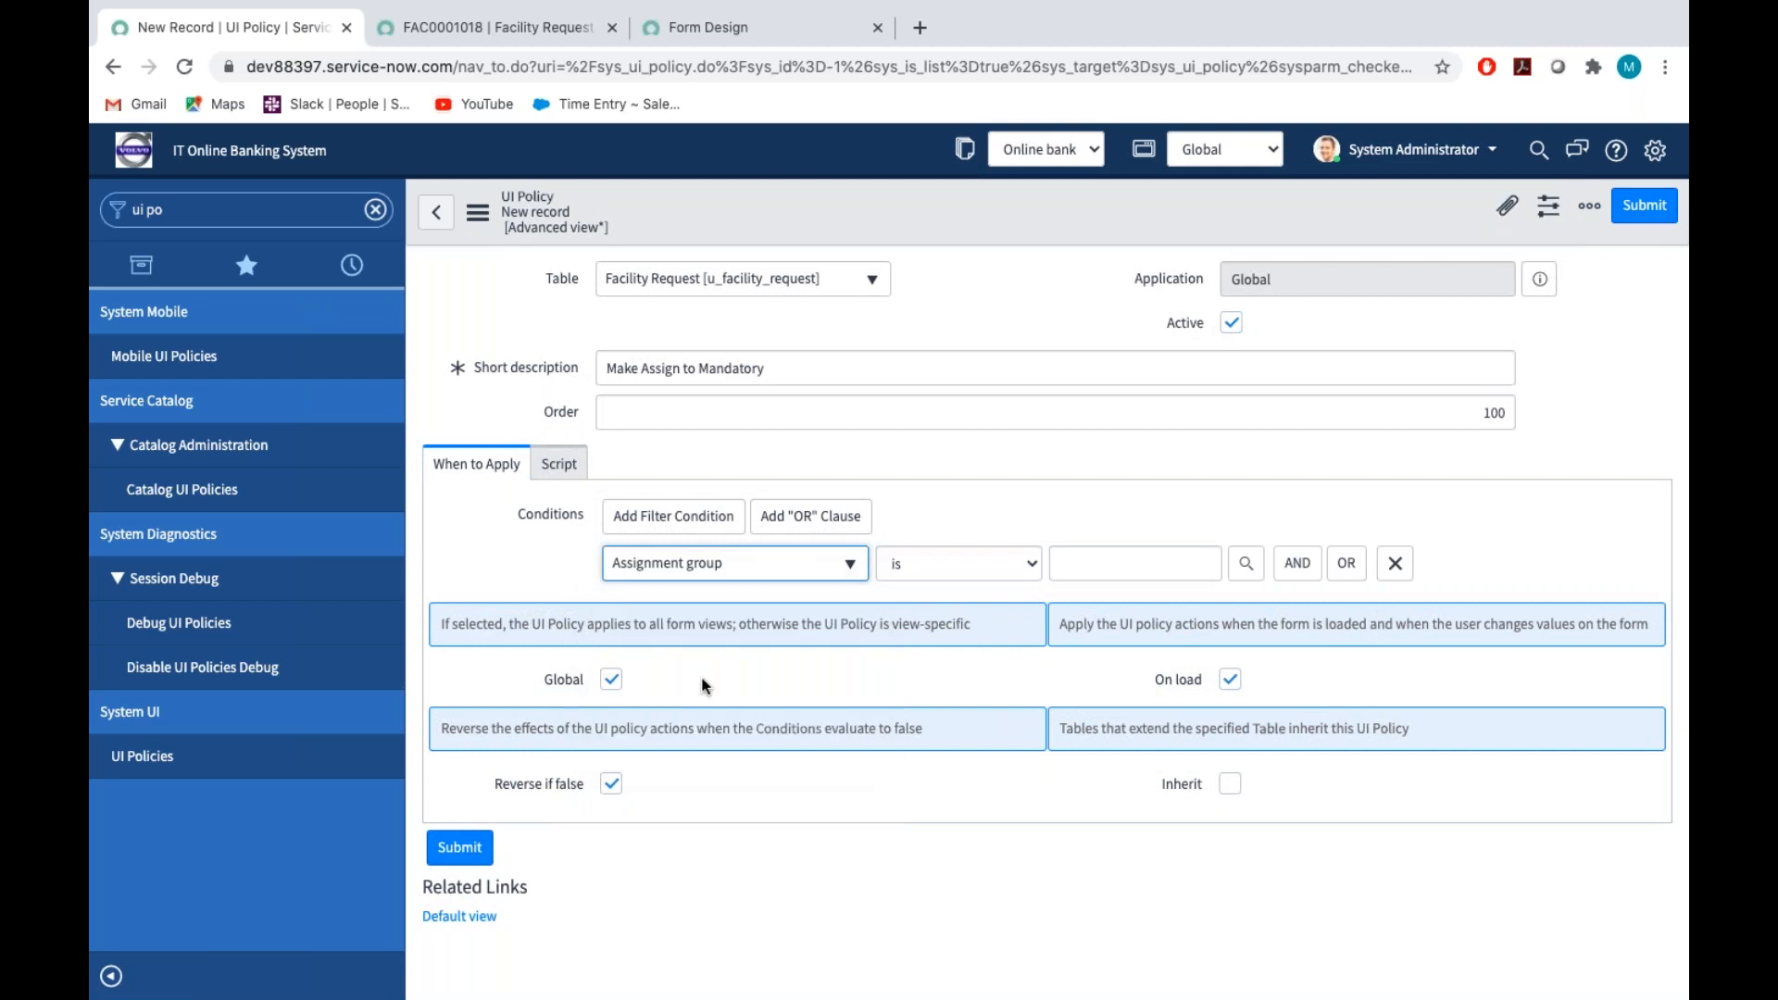
click(975, 567)
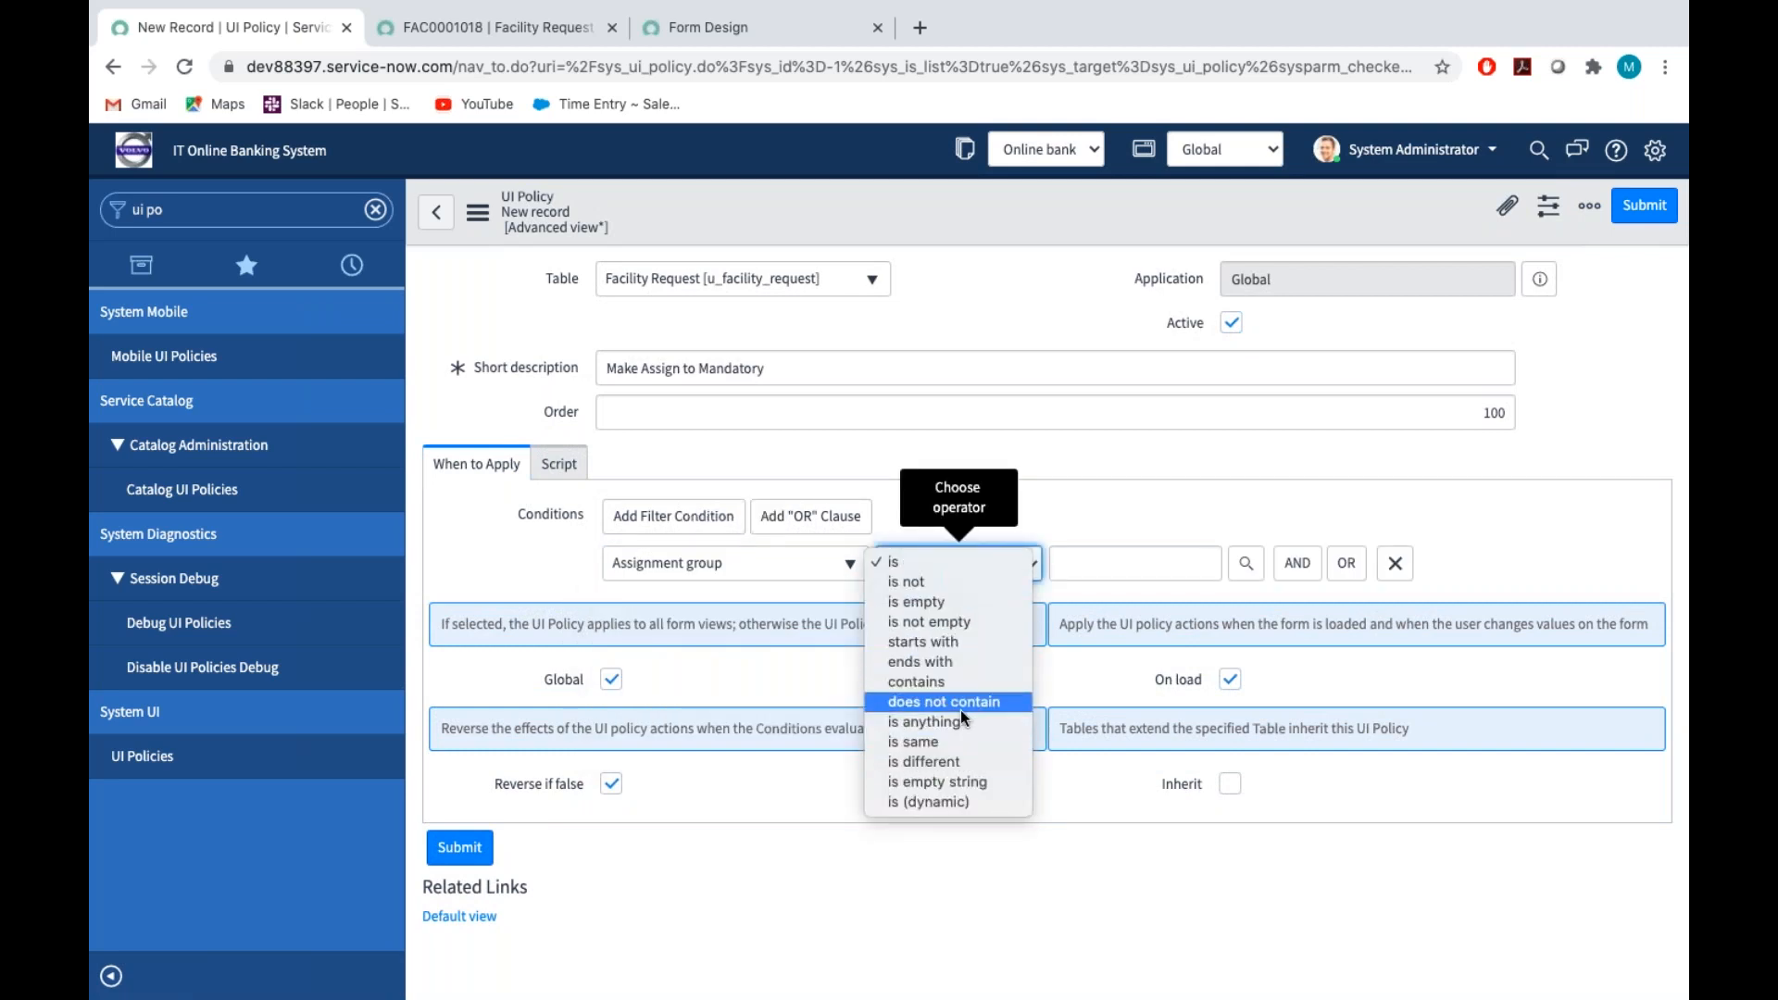
click(949, 627)
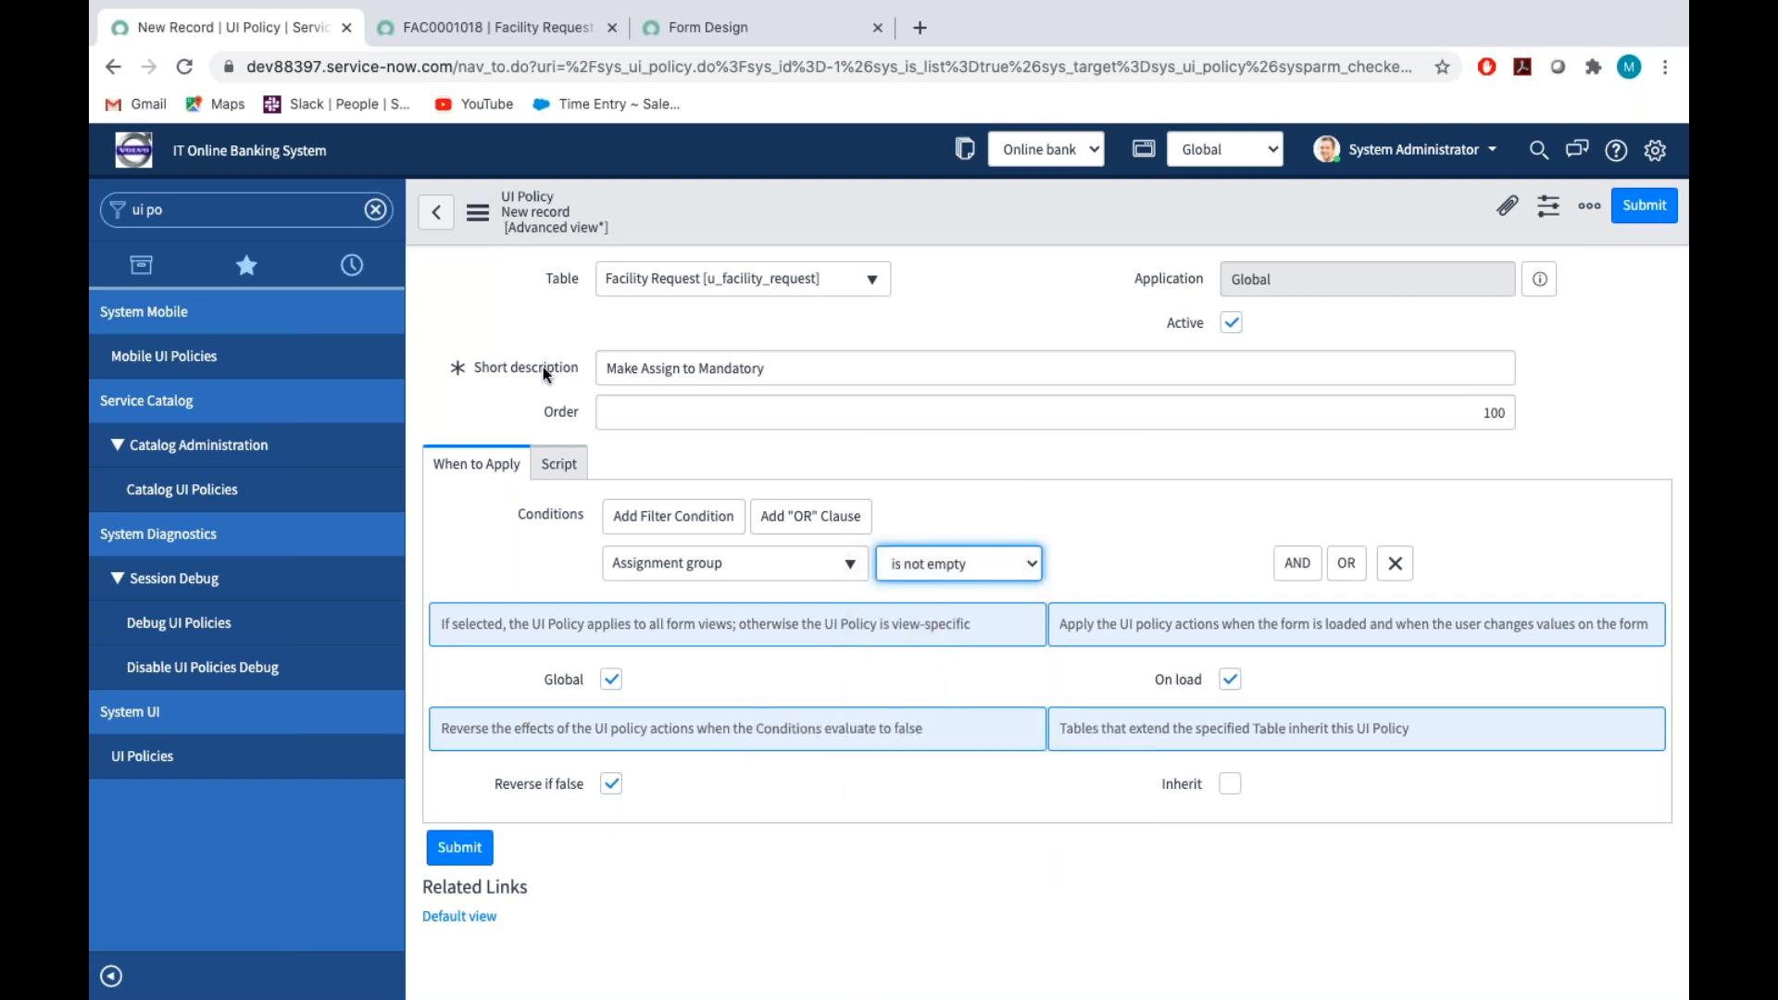
Enable Run scripts for the policy and enter the call g_form.setMandatory(''); in the Execute if true script
click(560, 468)
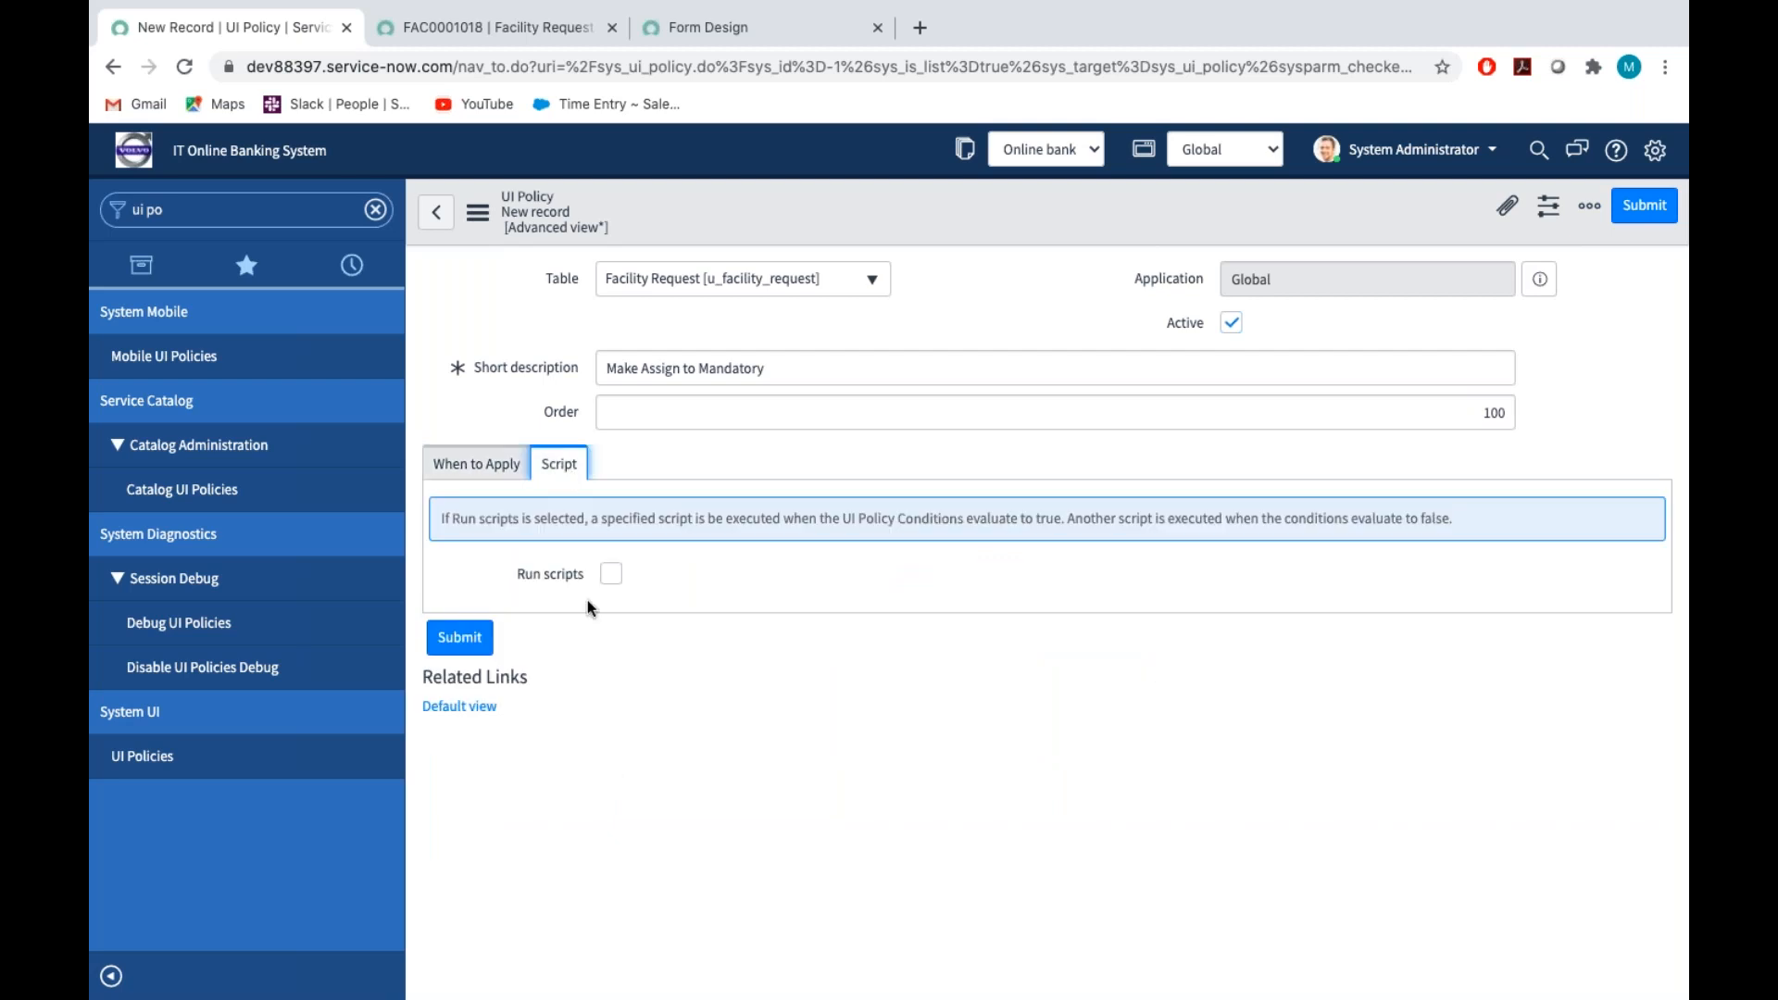
click(607, 576)
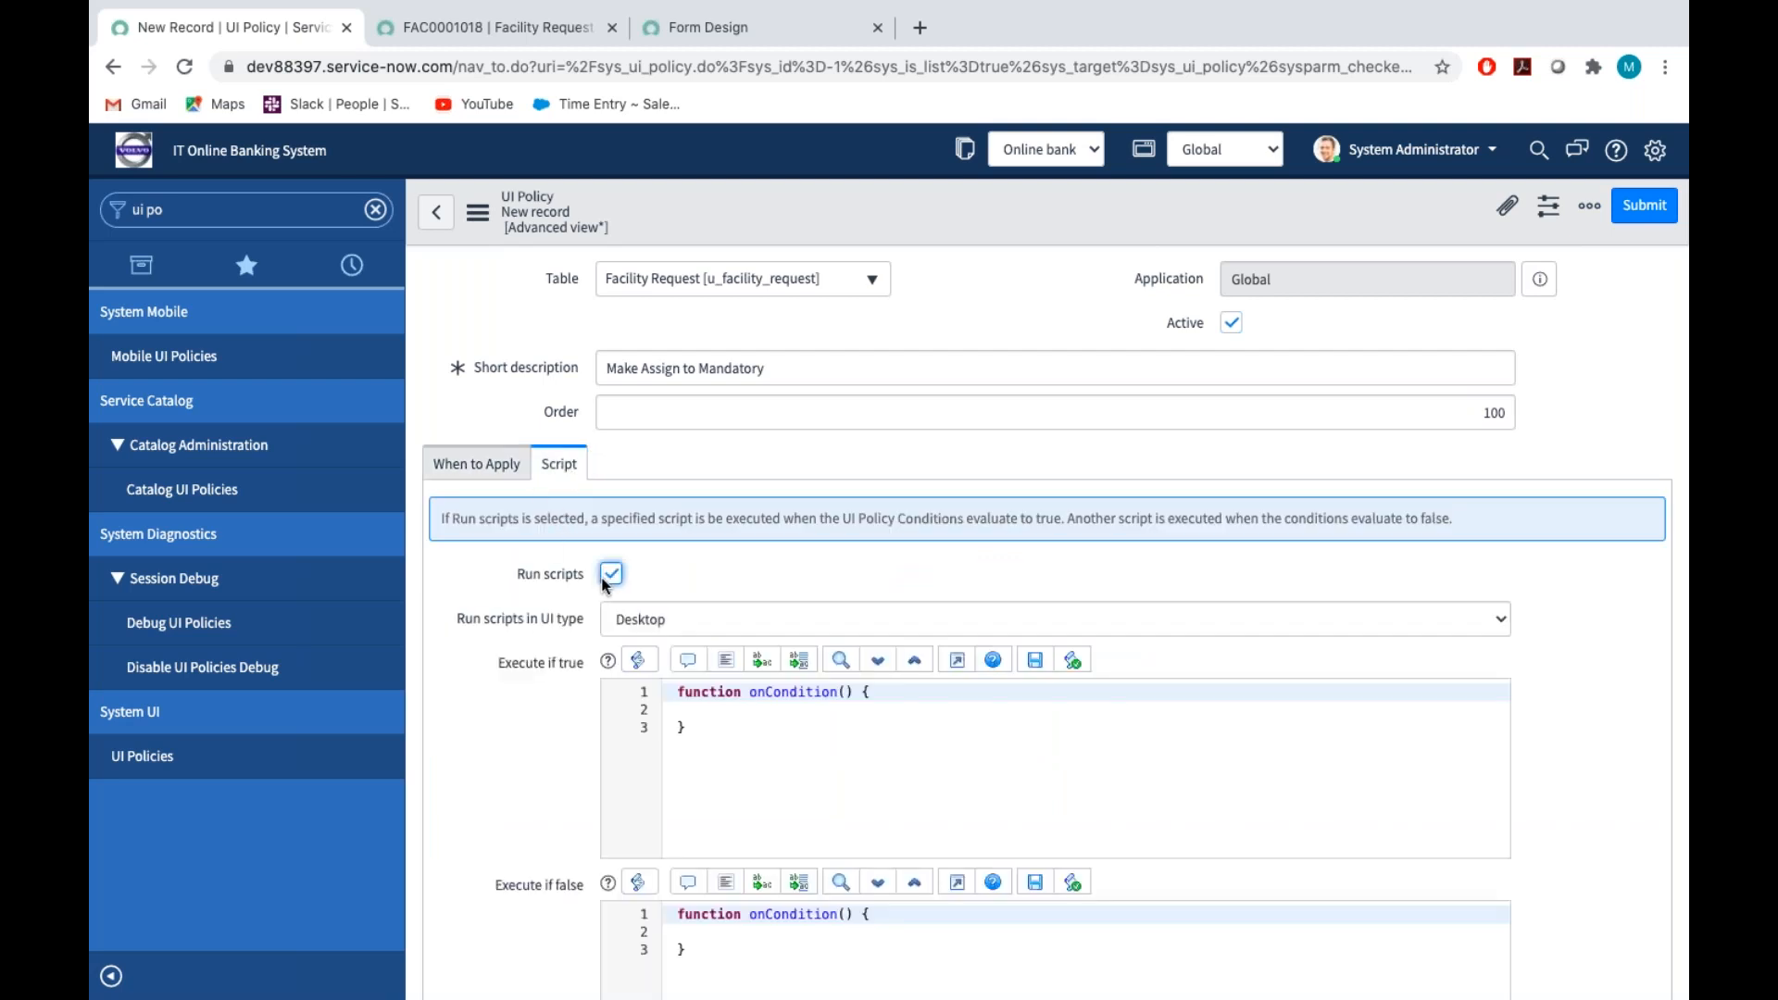
click(699, 718)
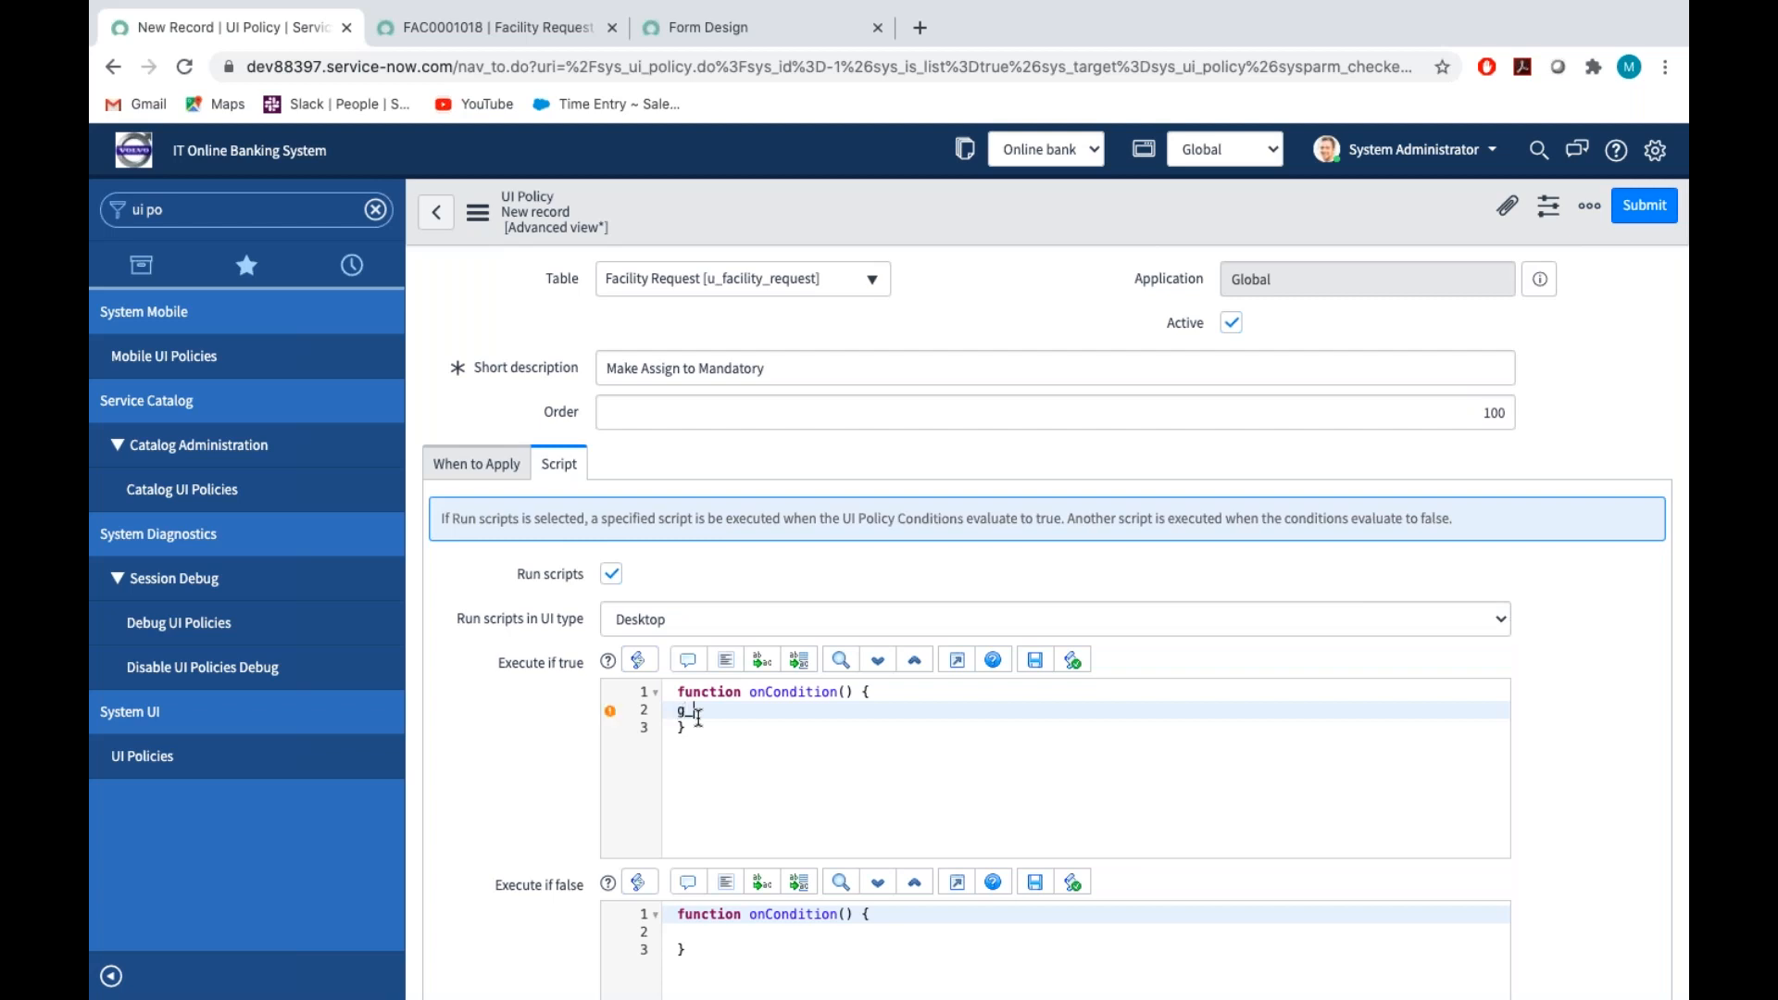
text(g_form.)
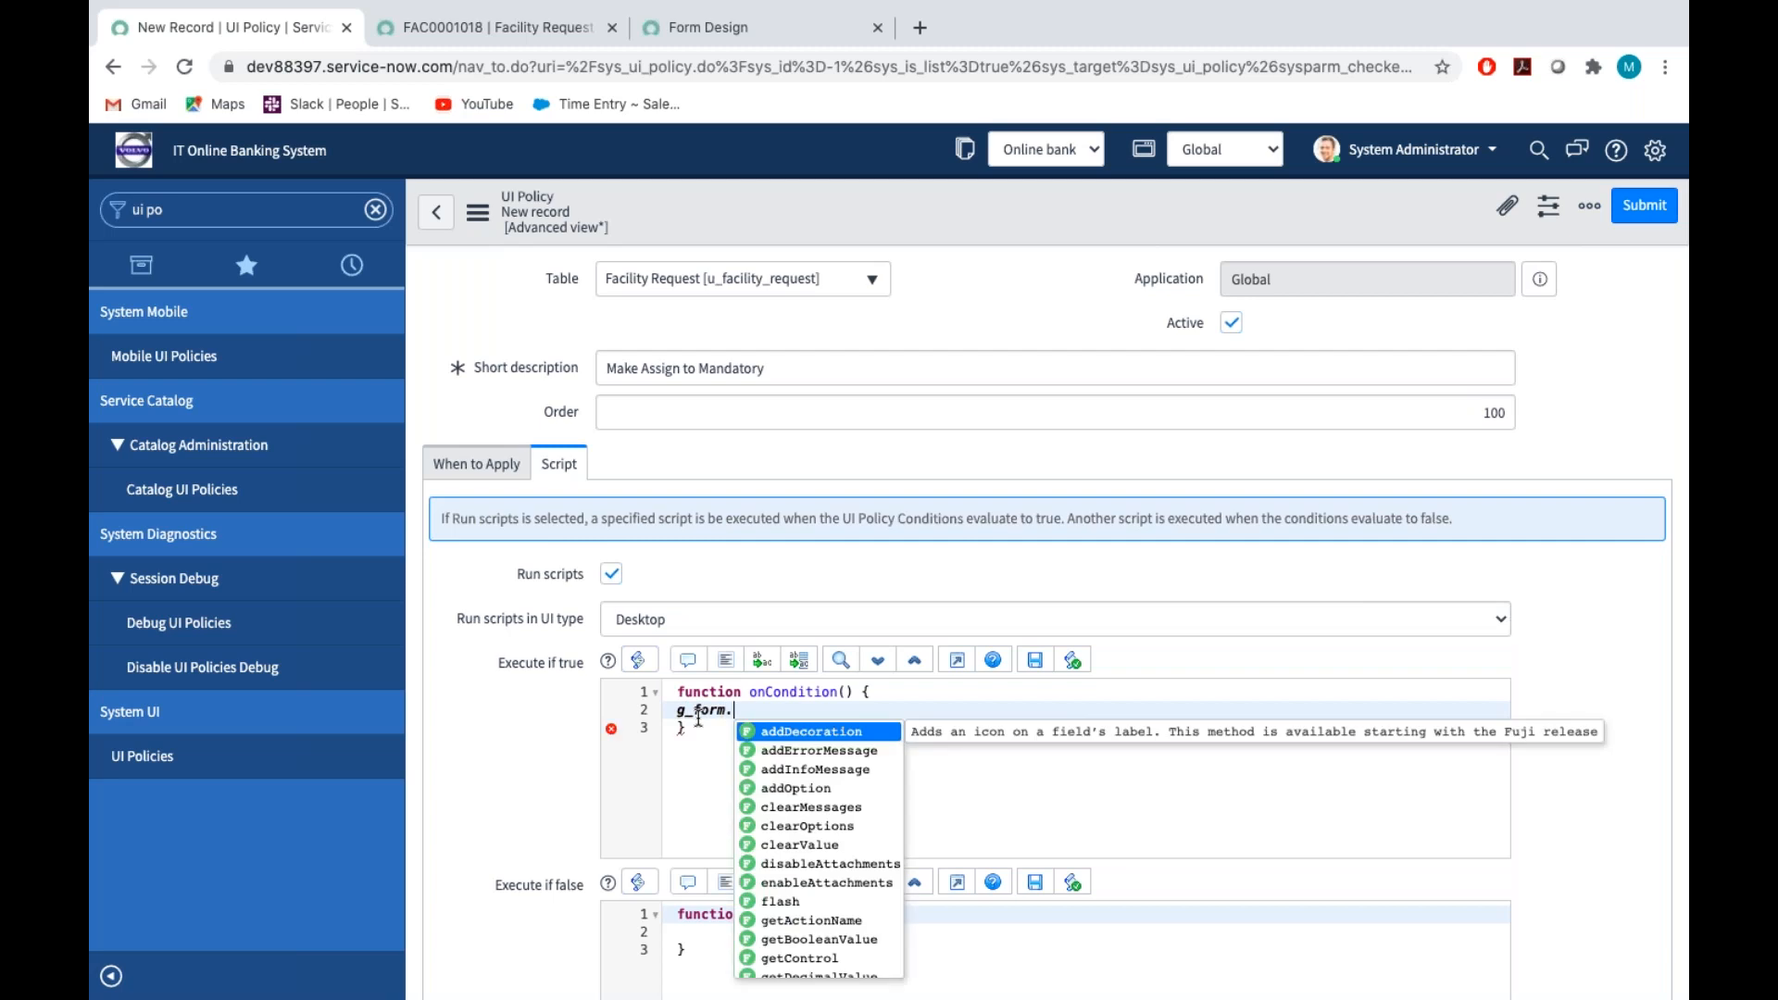
text(set)
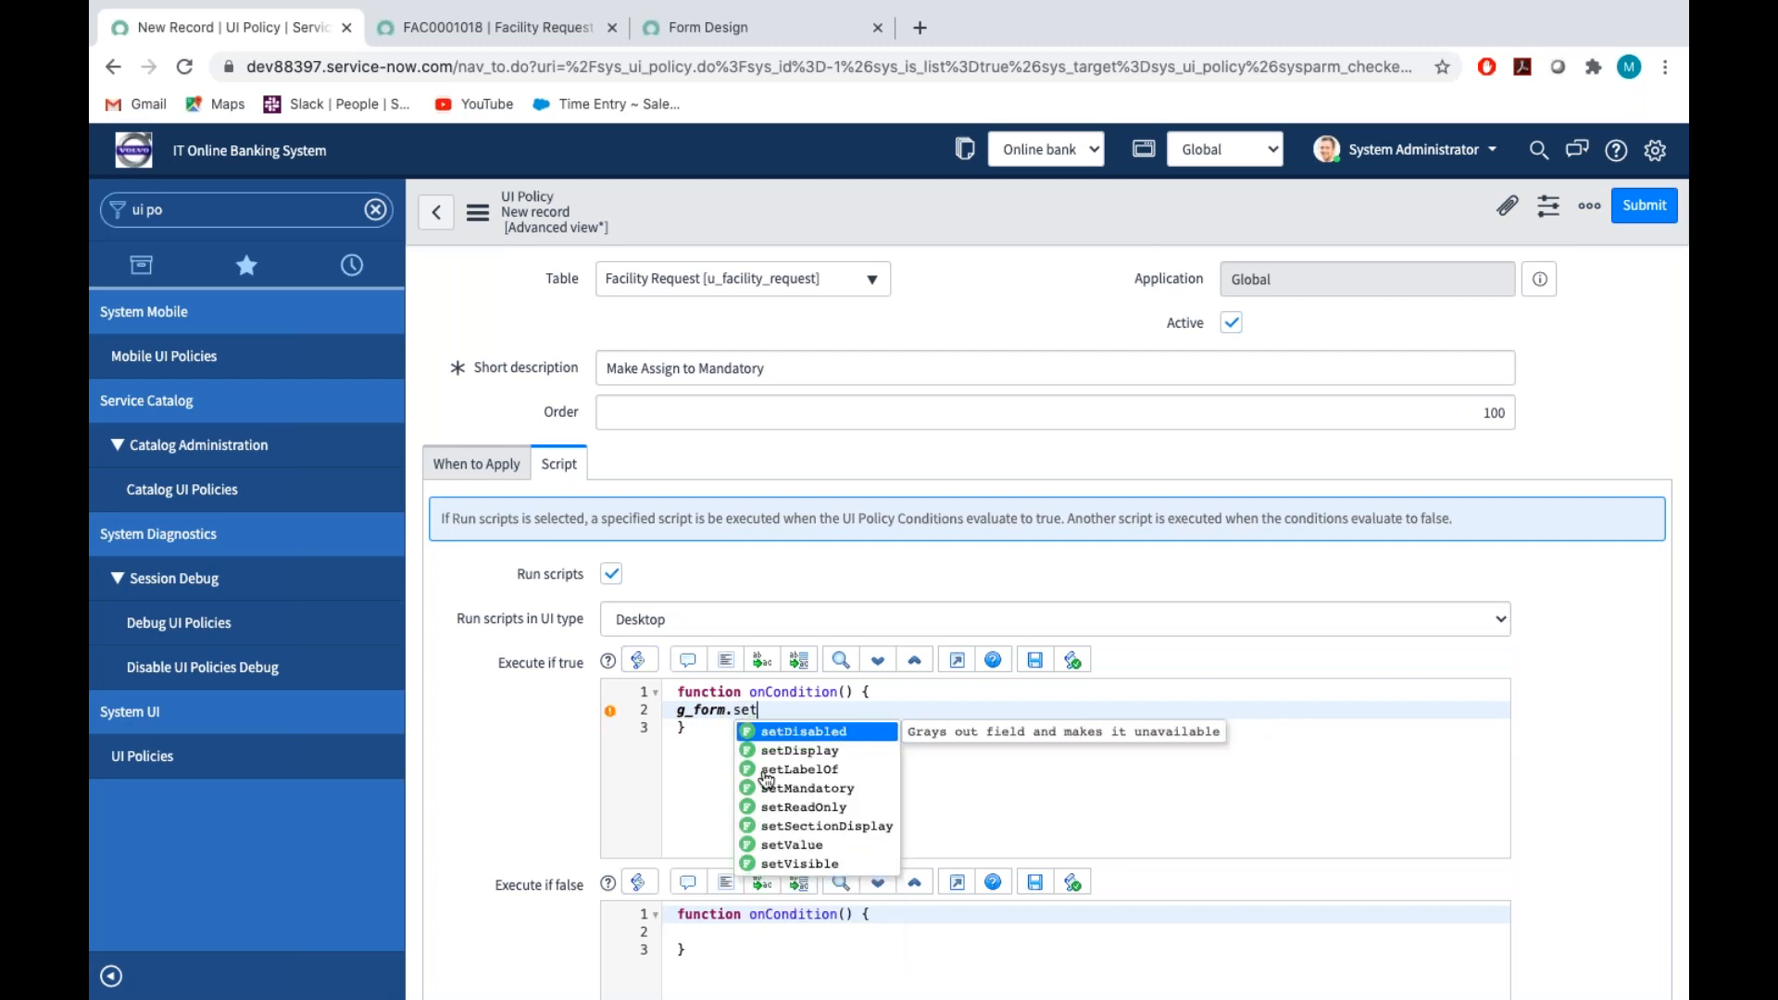
click(804, 789)
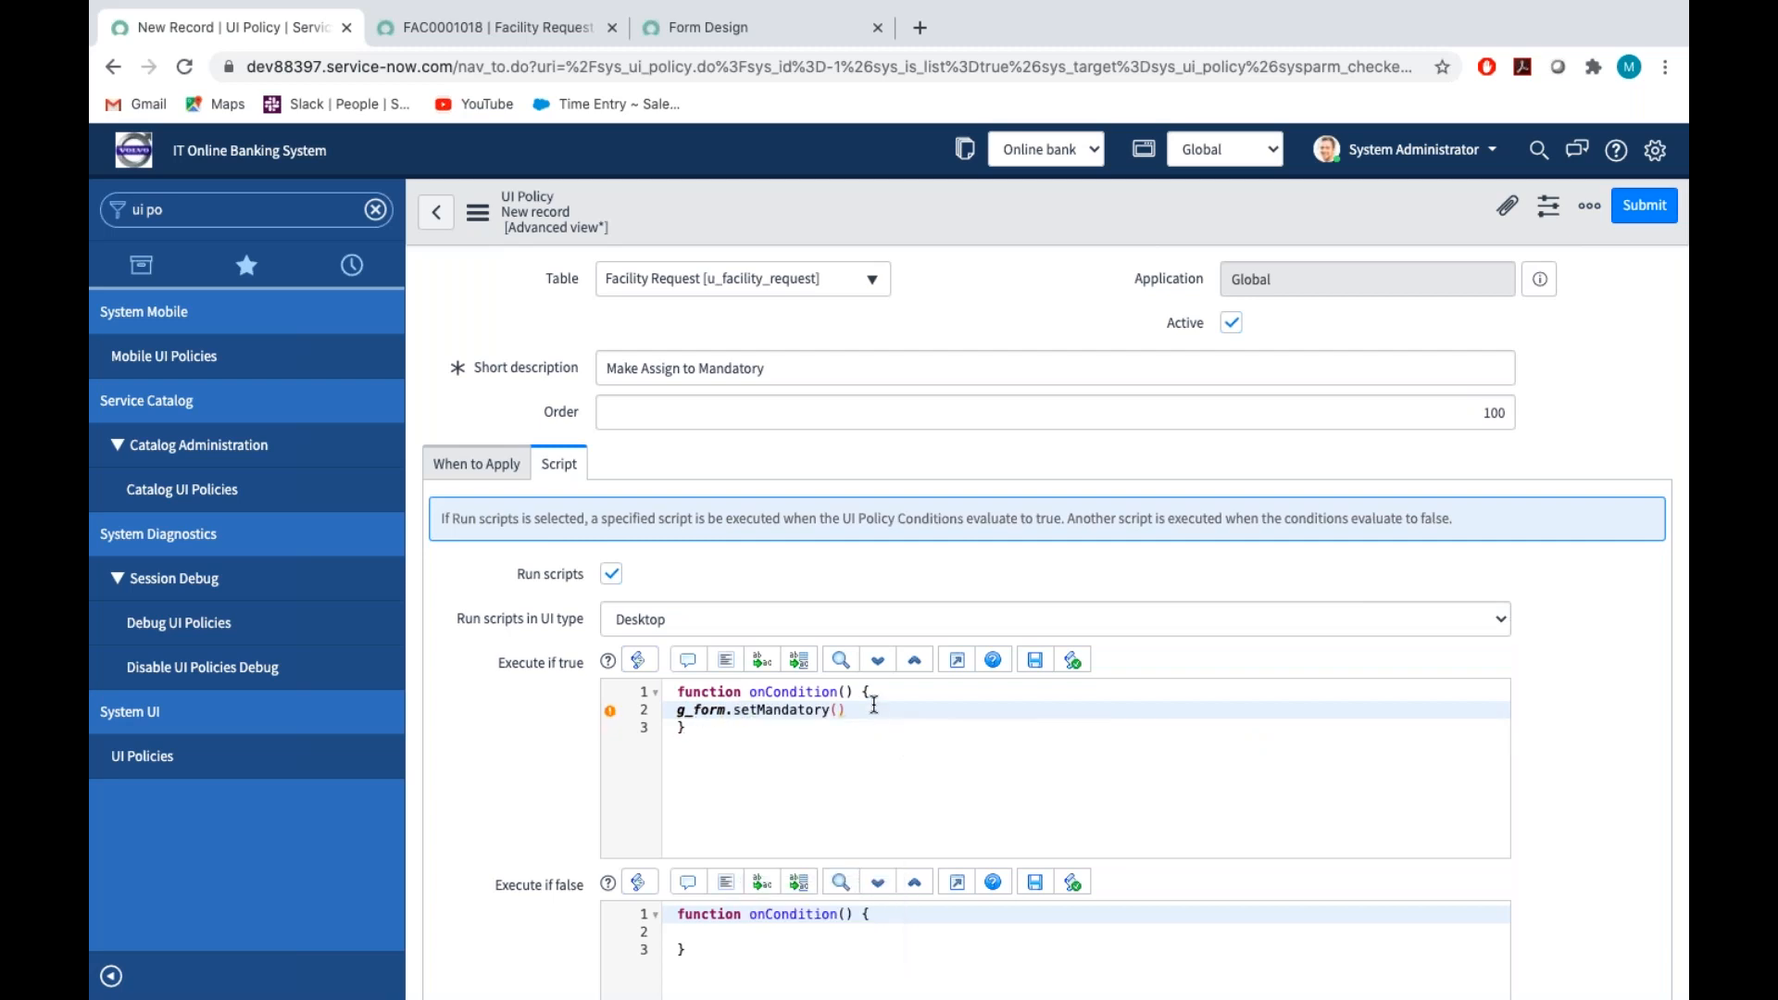
text(;)
key(Left)
key(Left)
text(')
Copy the Assigned to field's name from the facility request's dictionary info and complete the call as g_form.setMandatory('assigned_to',true);
click(550, 28)
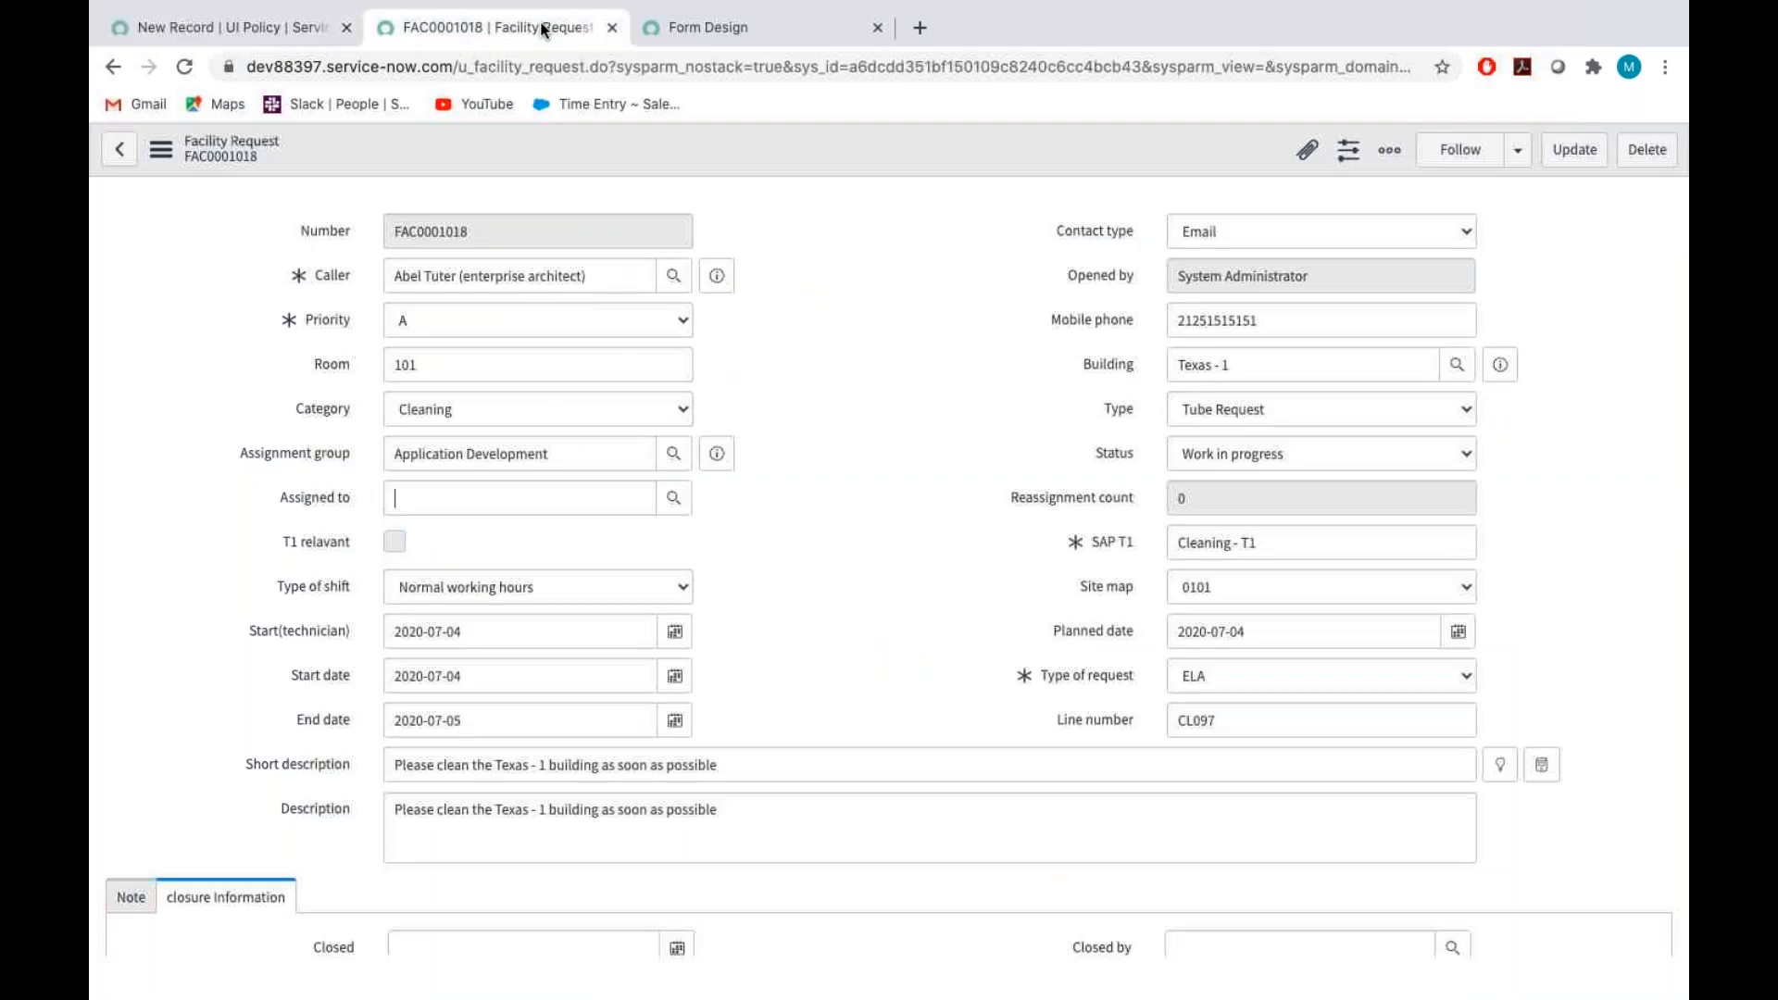
right_click(308, 492)
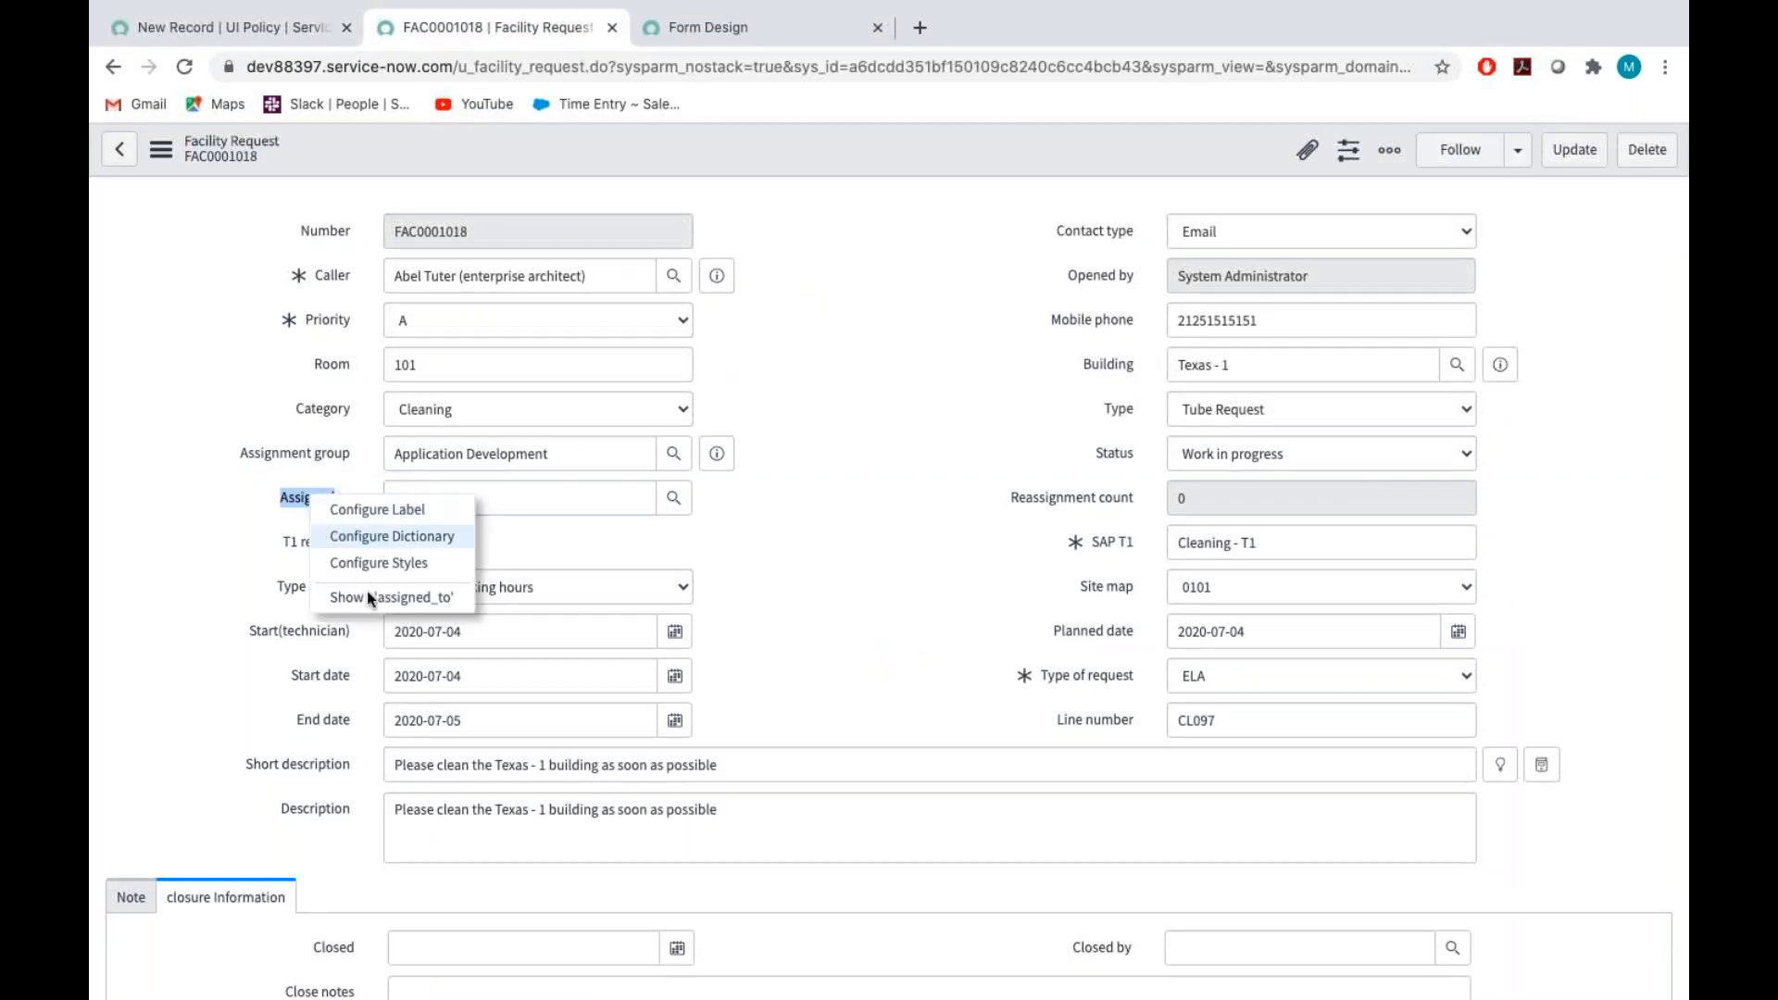
click(427, 598)
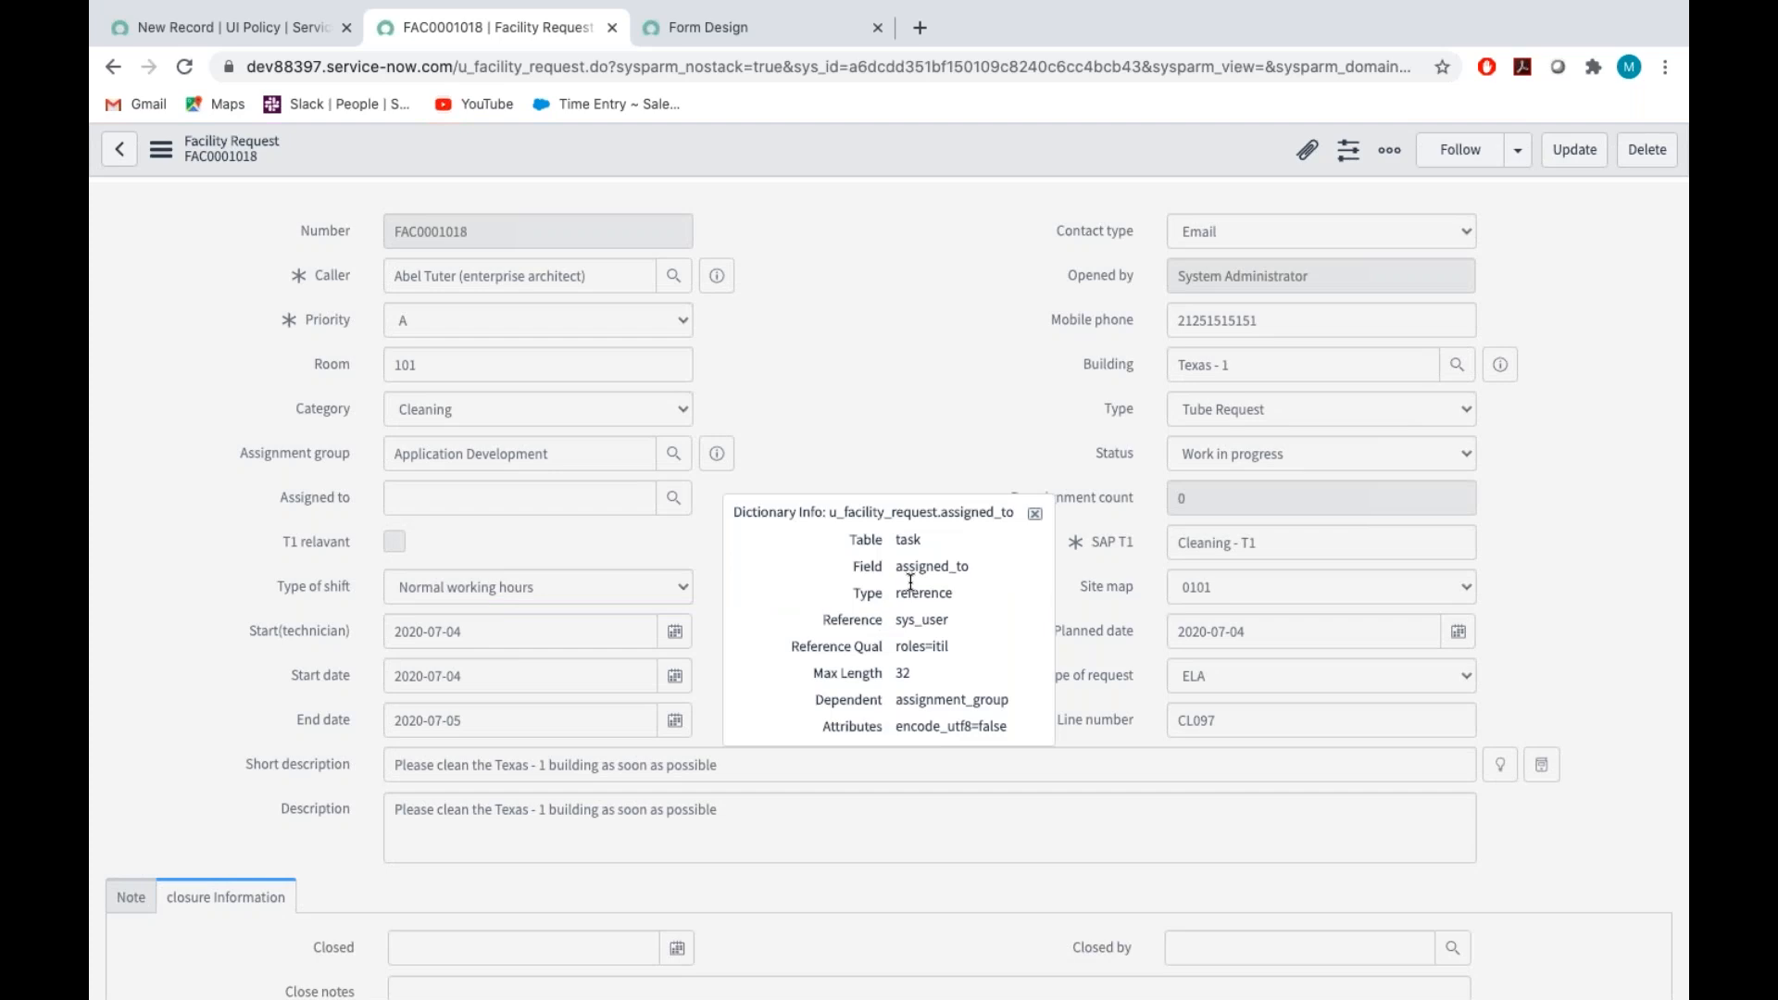
double_click(913, 571)
key(ctrl+c)
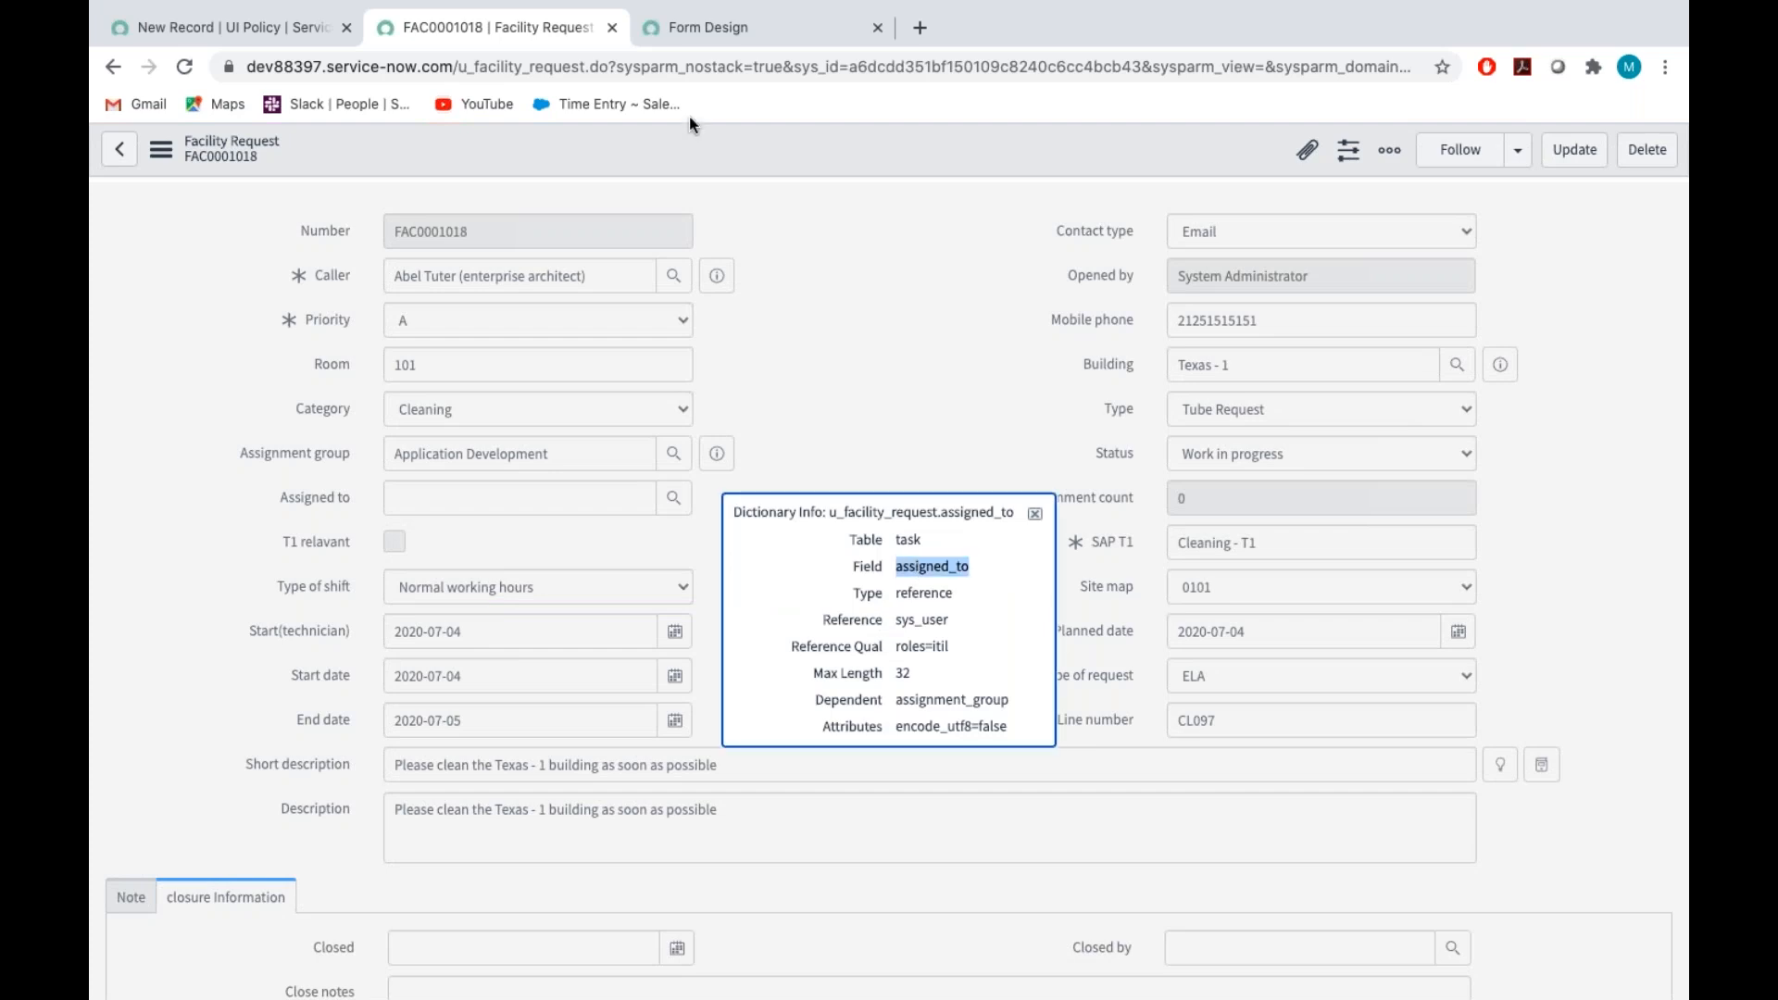
click(321, 31)
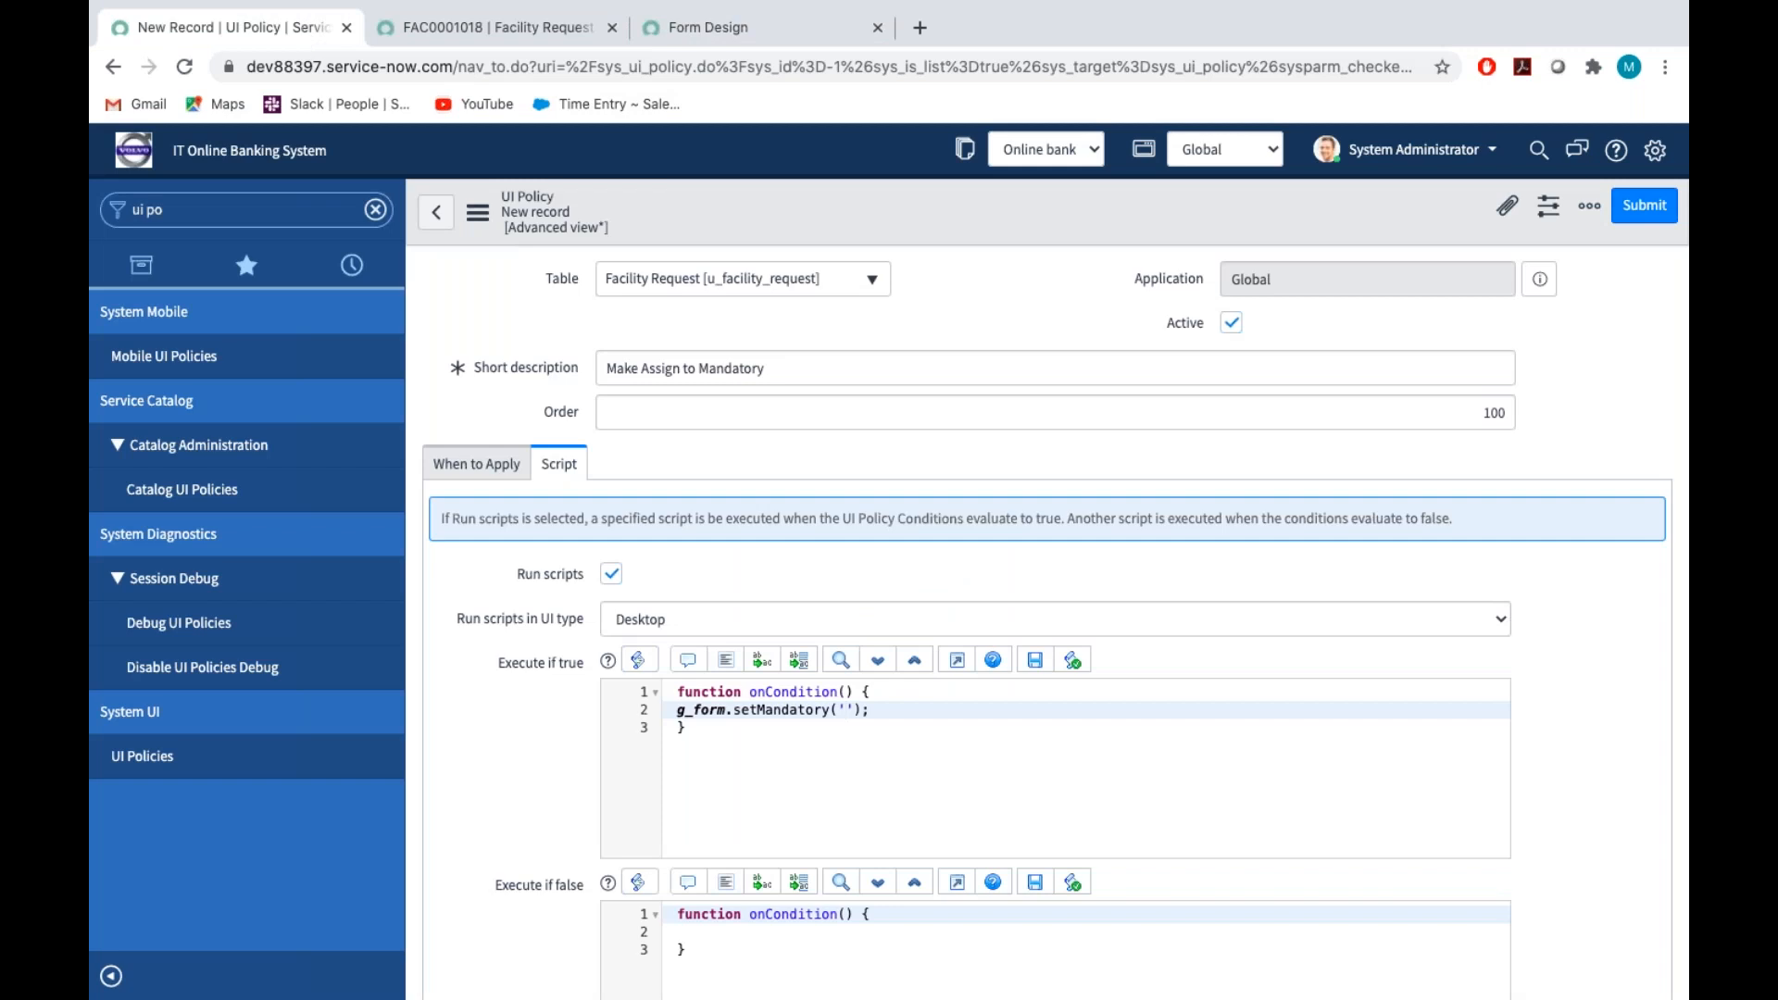
key(ctrl+v)
text(,true)
Copy the call into the Execute if false script as g_form.setMandatory('assigned_to',false); and save the policy
drag(675, 711, 1016, 712)
key(ctrl+c)
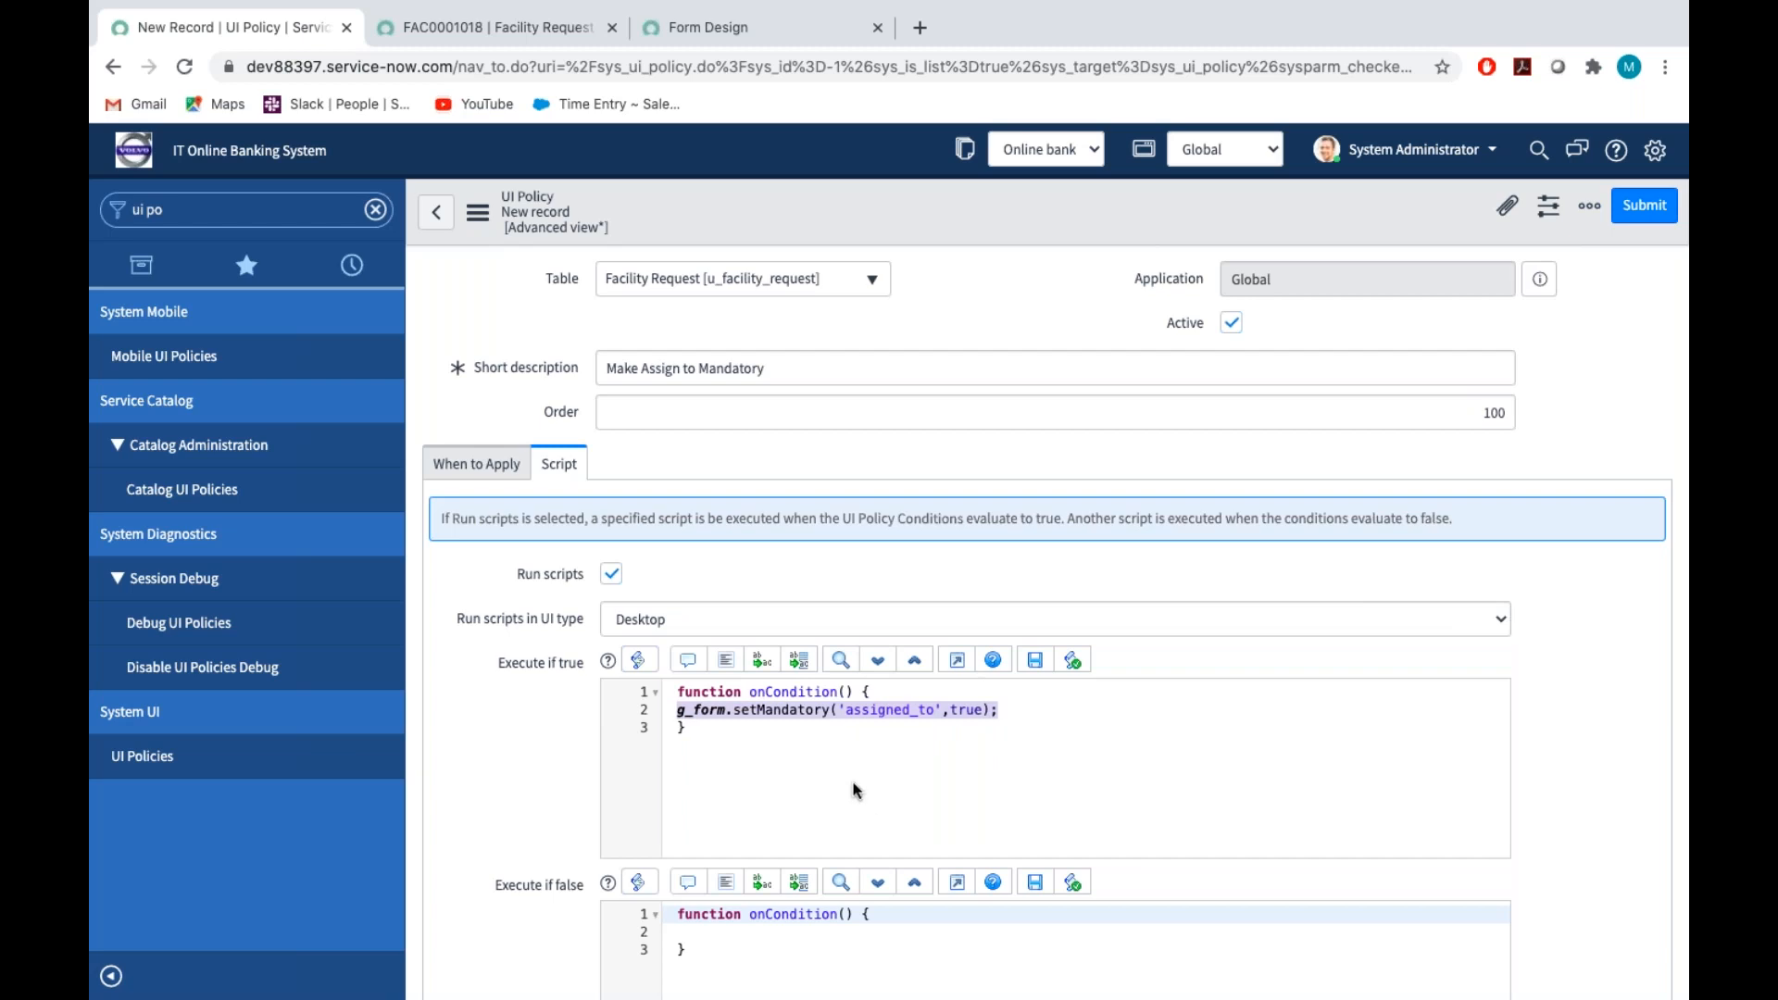
scroll(854, 790, down, 2)
click(704, 717)
key(ctrl+v)
double_click(971, 714)
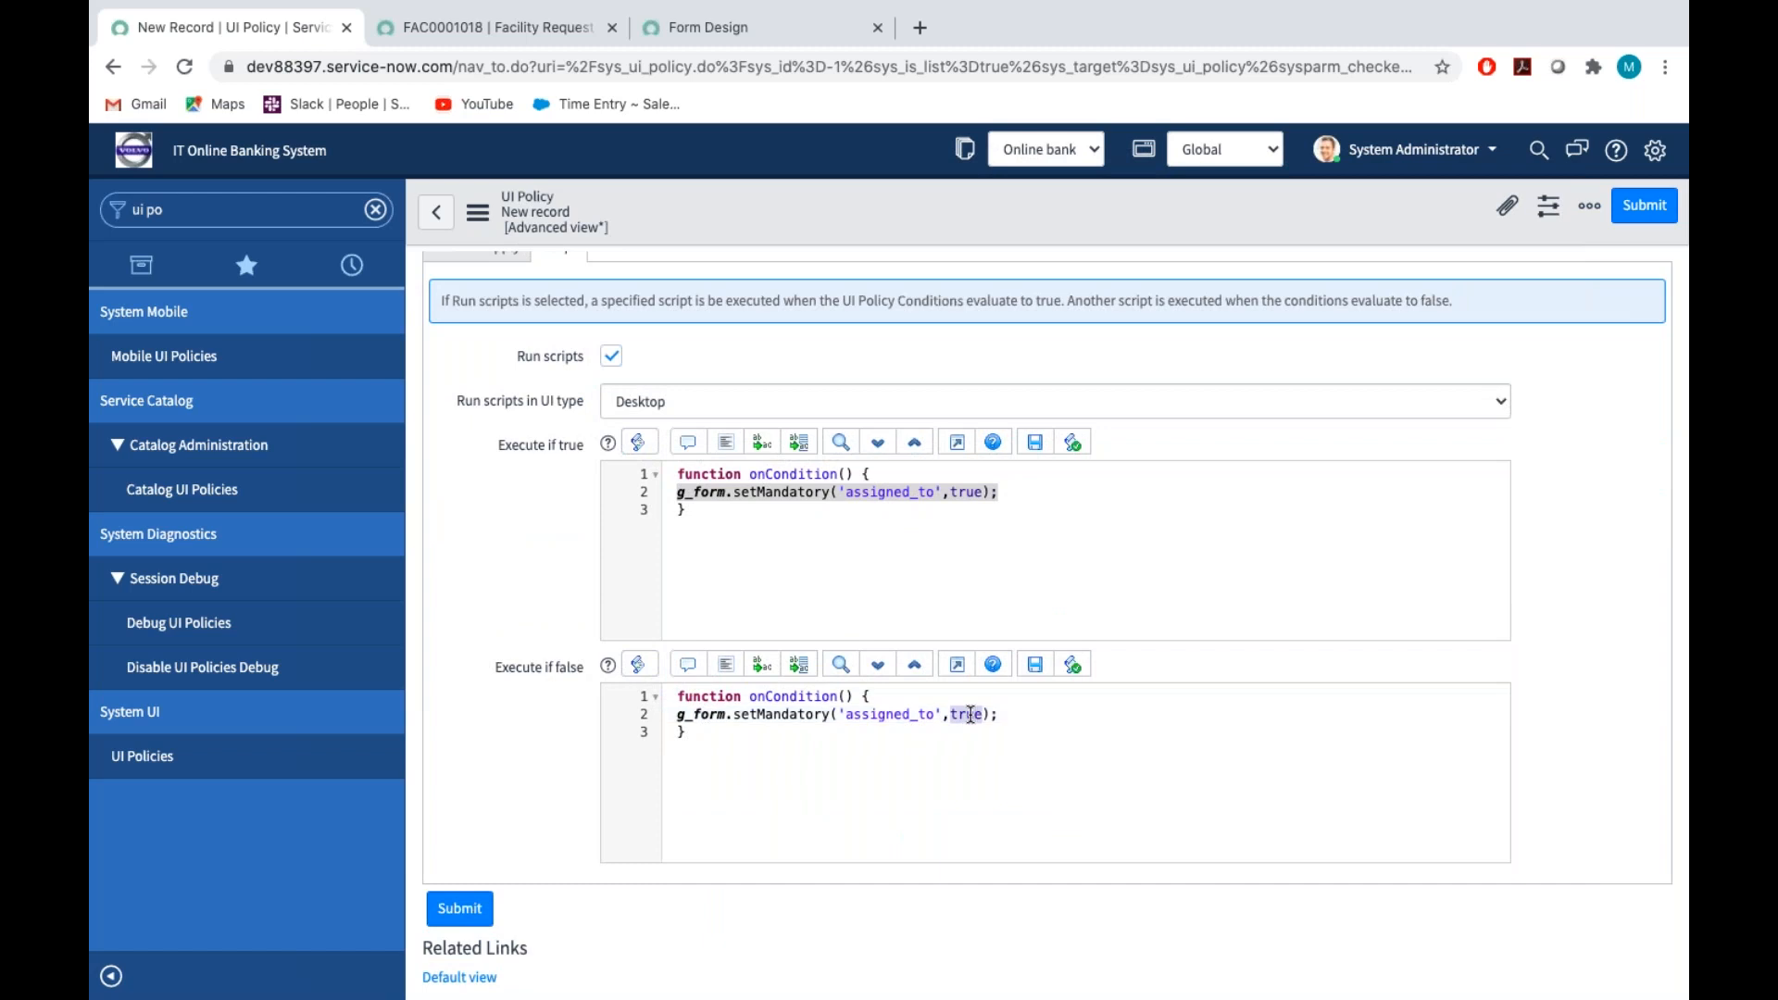
text(false)
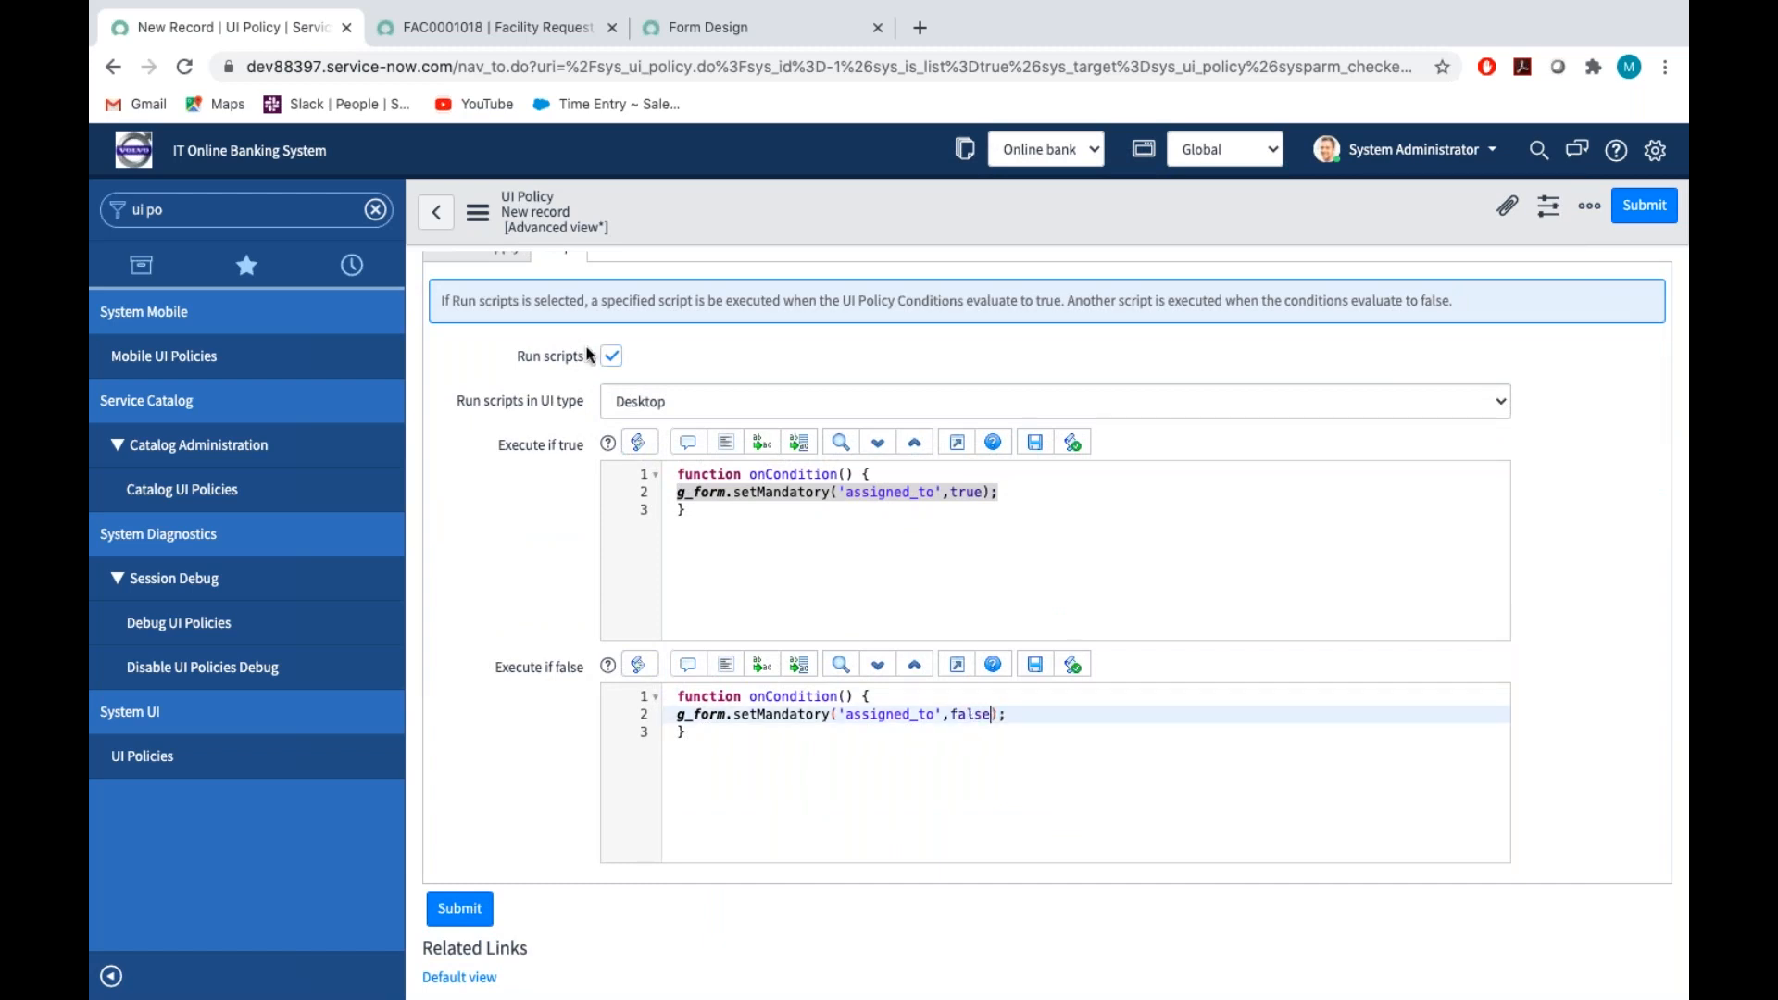
click(490, 225)
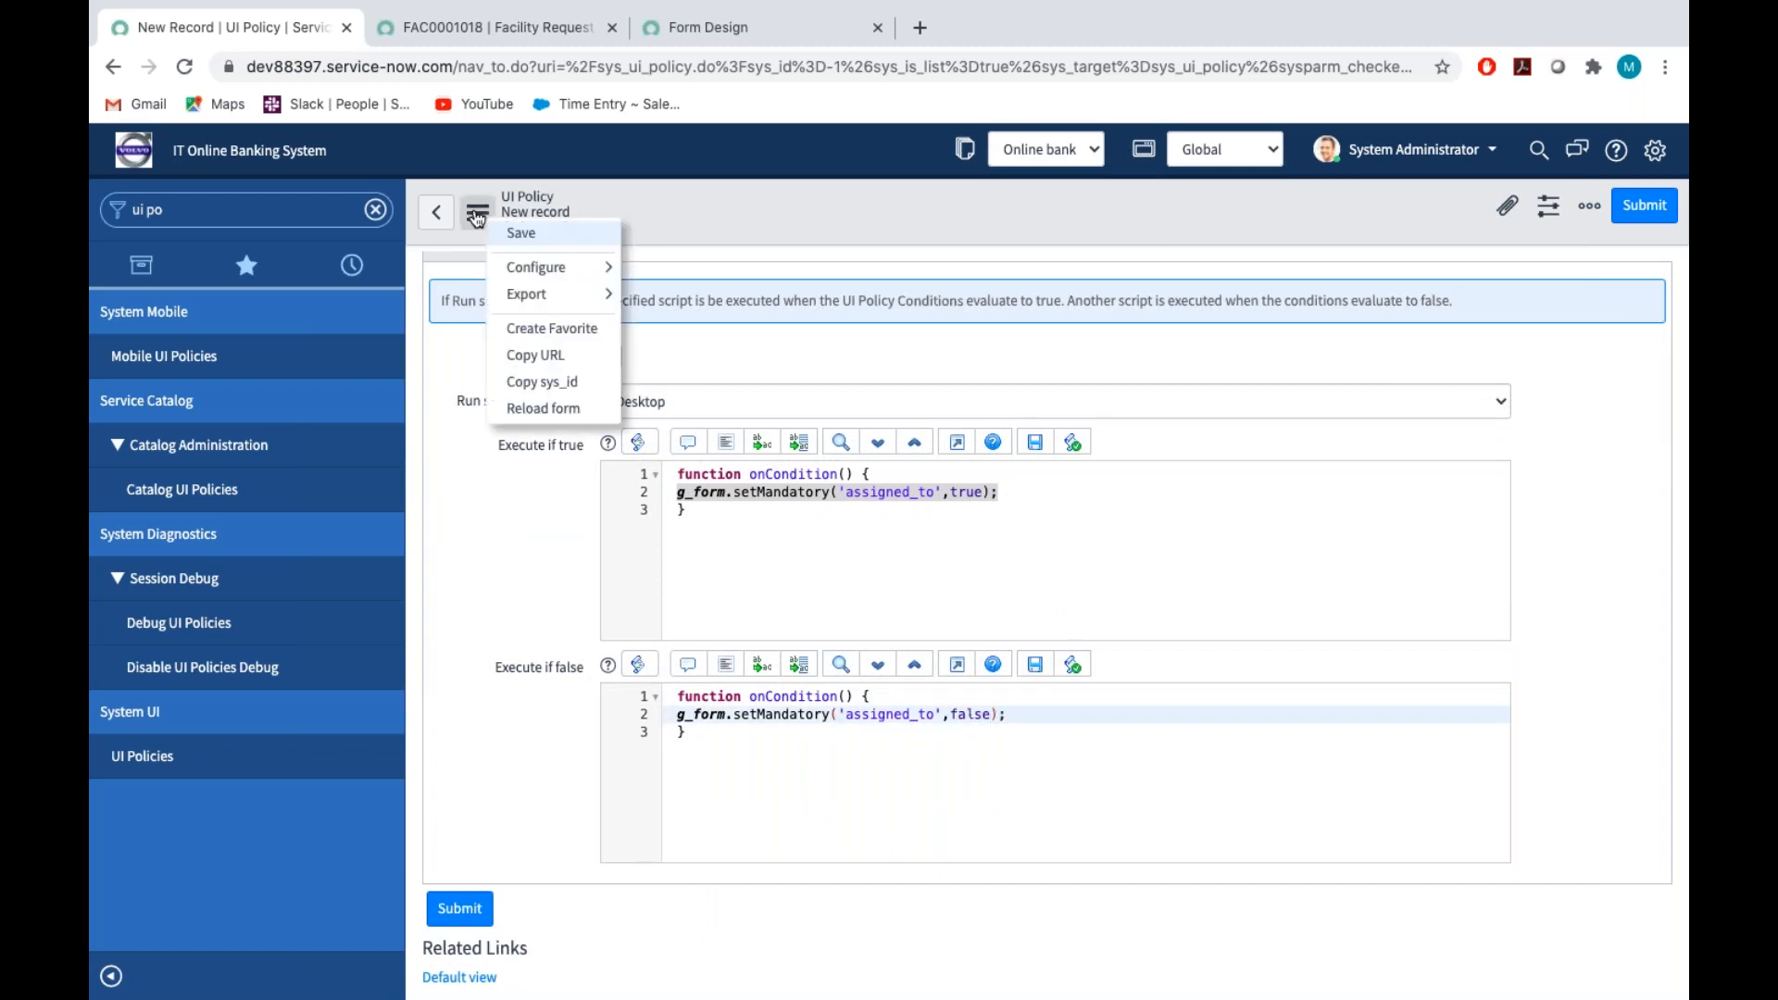
click(520, 234)
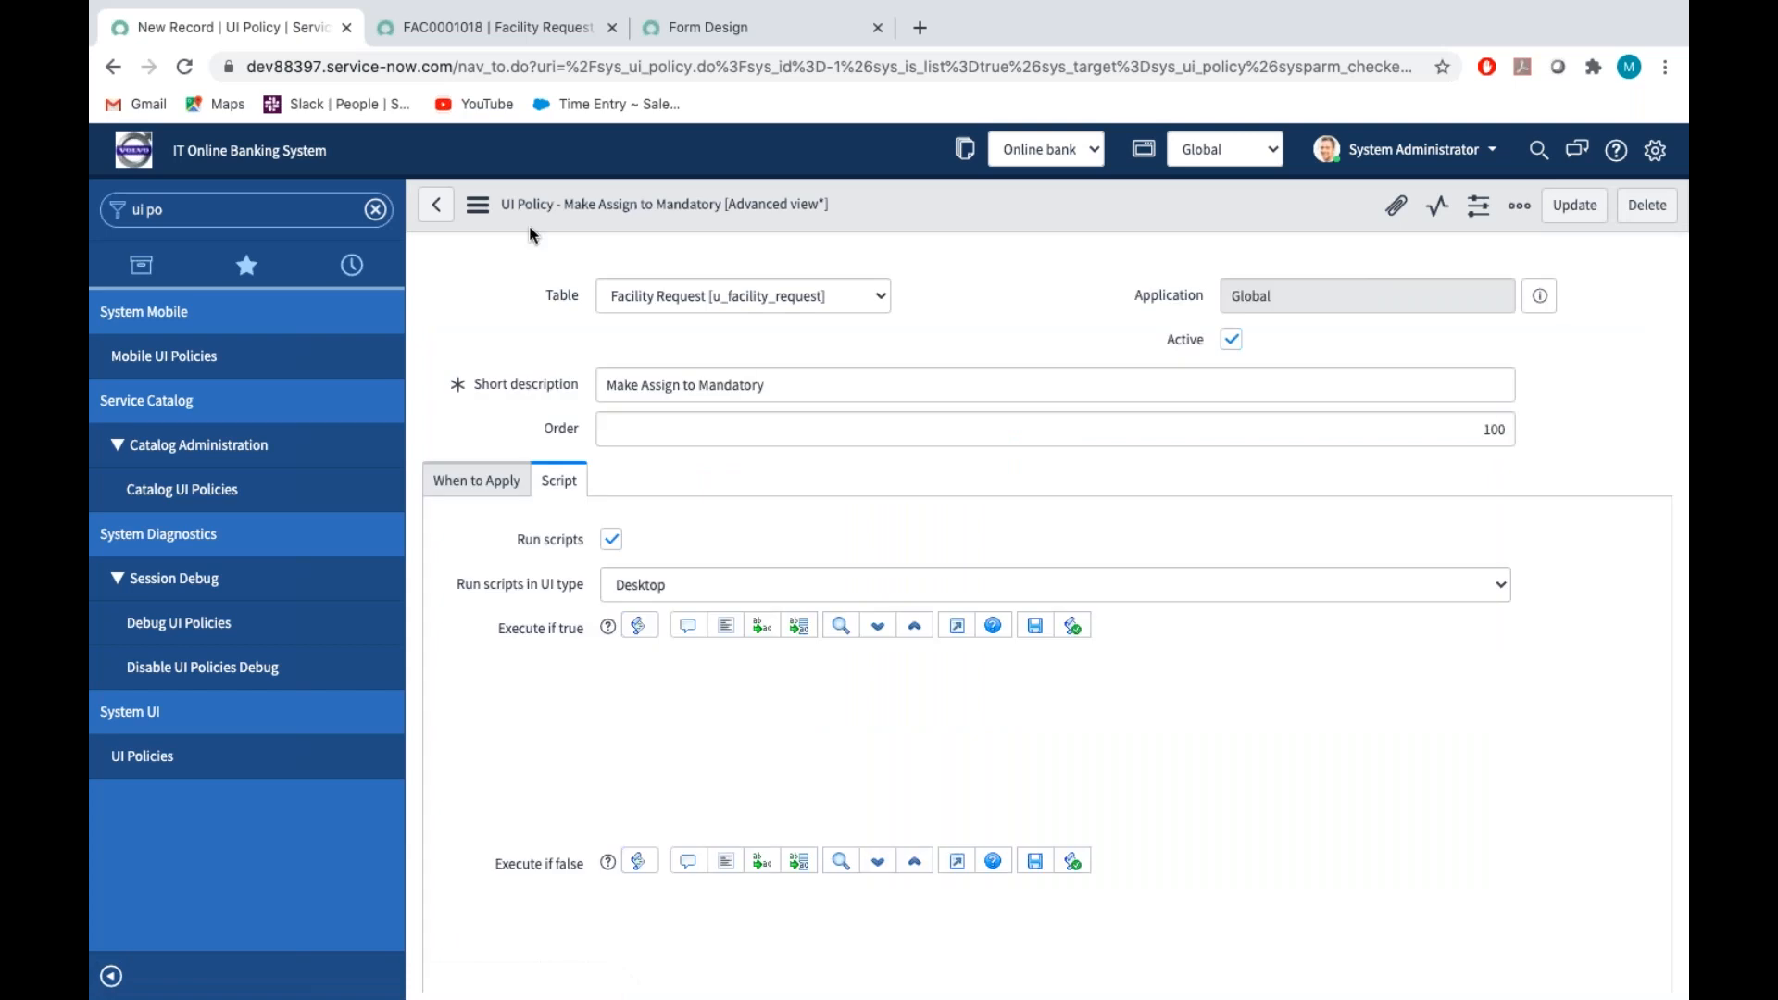
Close the dictionary info on the facility request and reload its page, discarding the unsaved changes
click(481, 35)
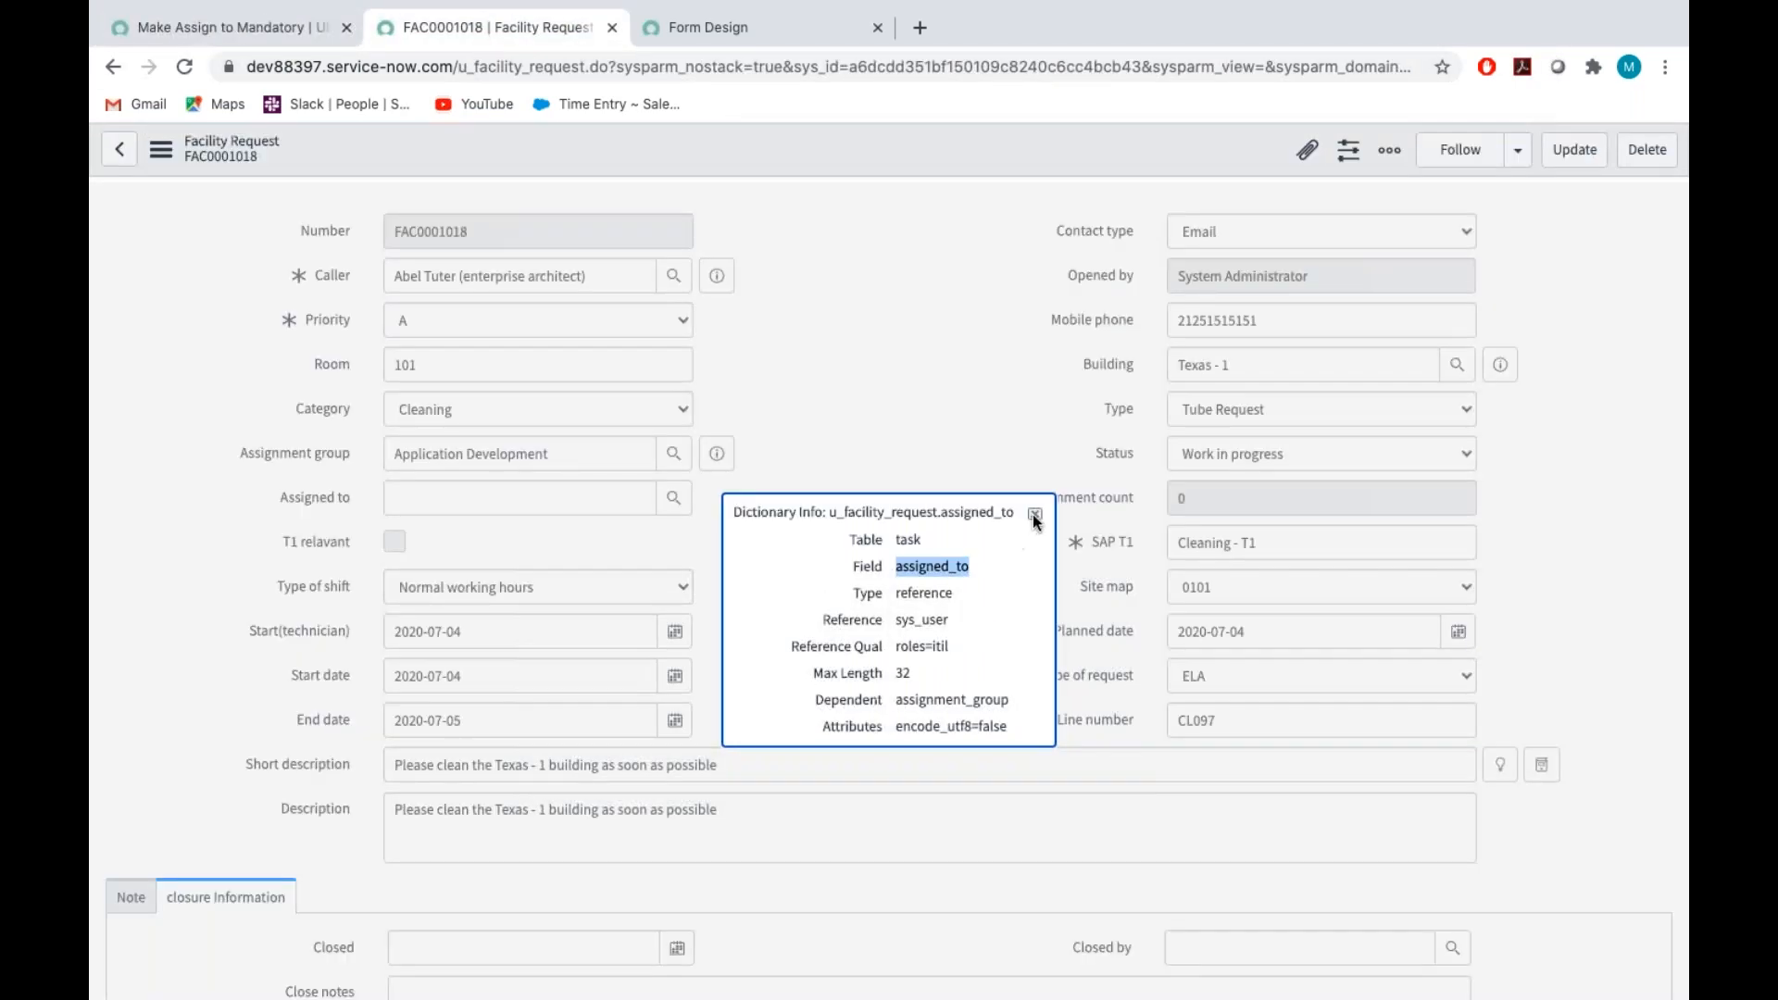
click(1034, 514)
click(184, 67)
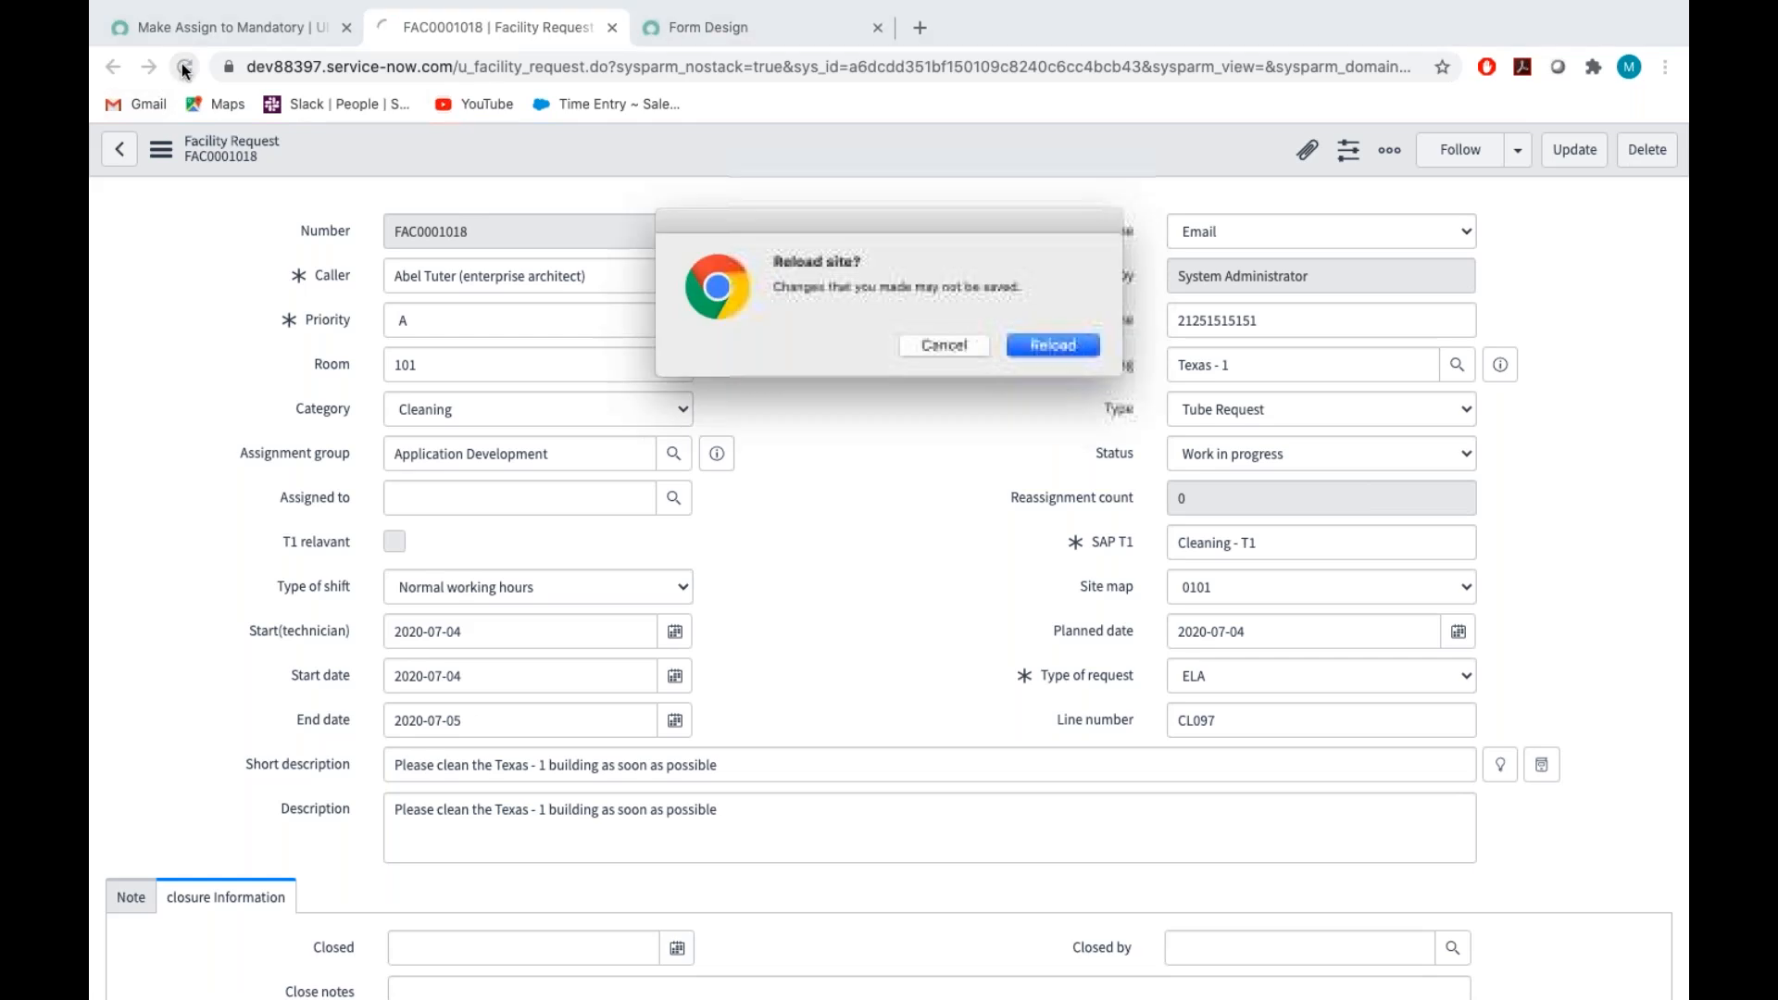
click(1046, 346)
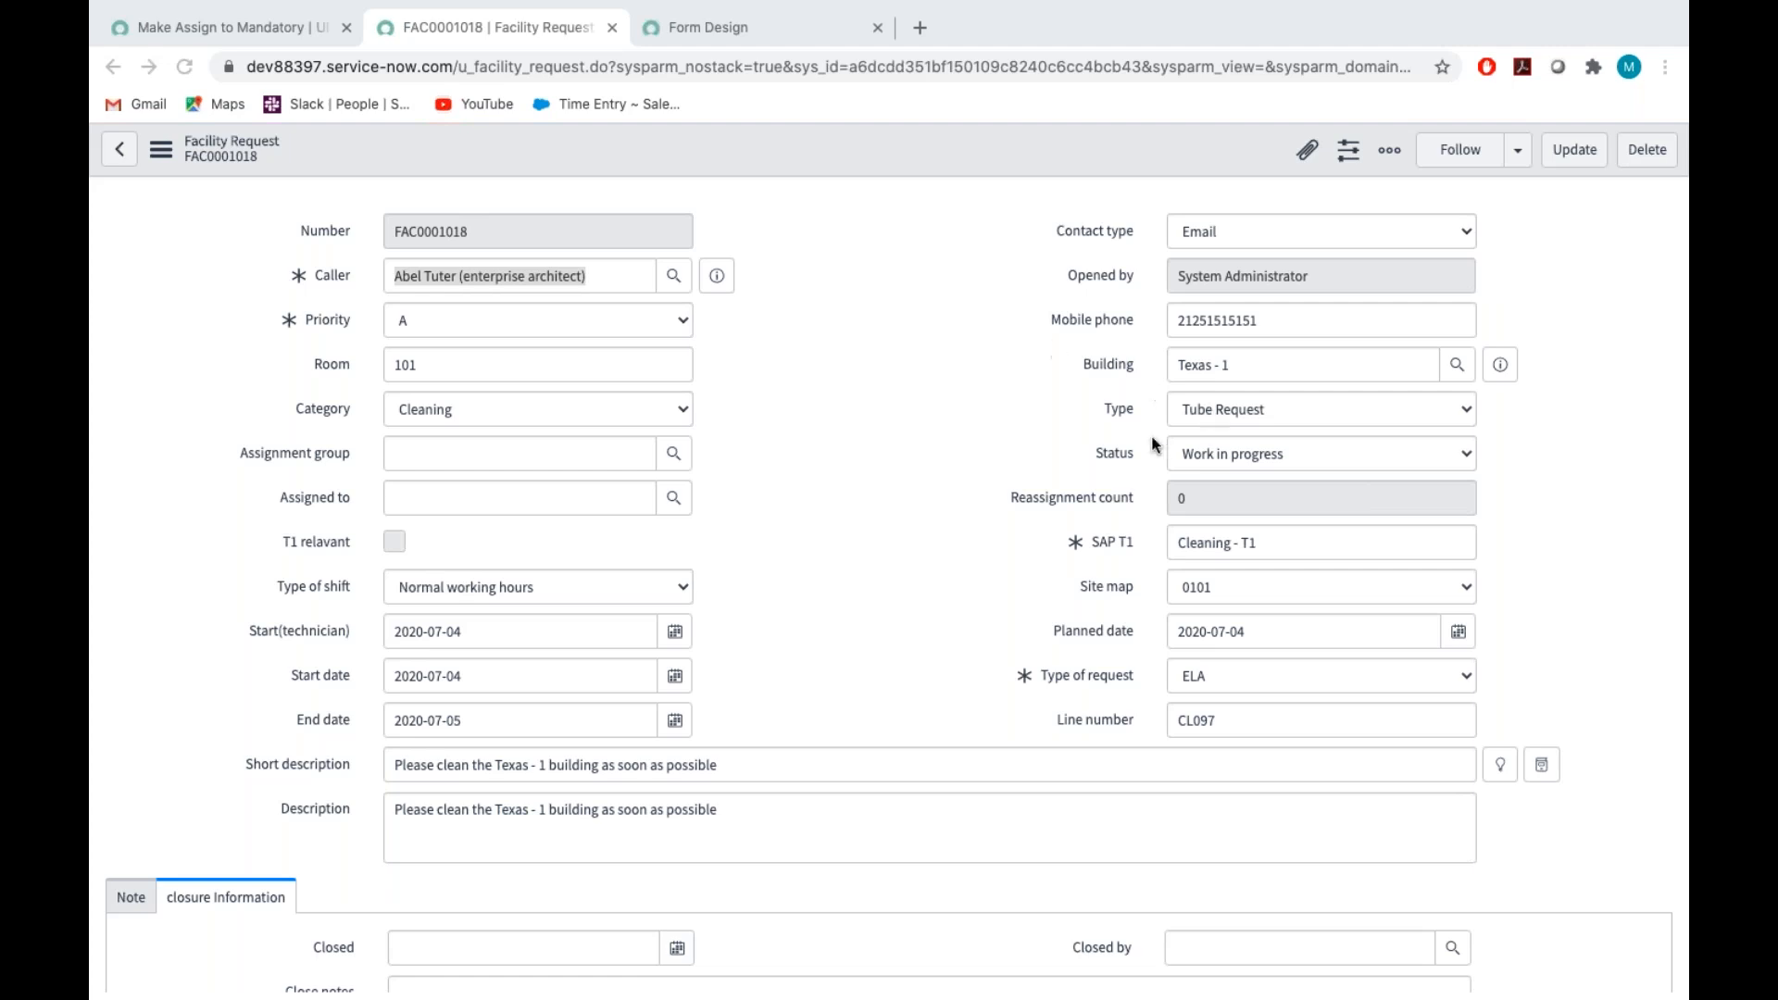
Go back to the Make Assign to Mandatory policy, check its two scripts and save it again
click(259, 26)
scroll(560, 377, down, 4)
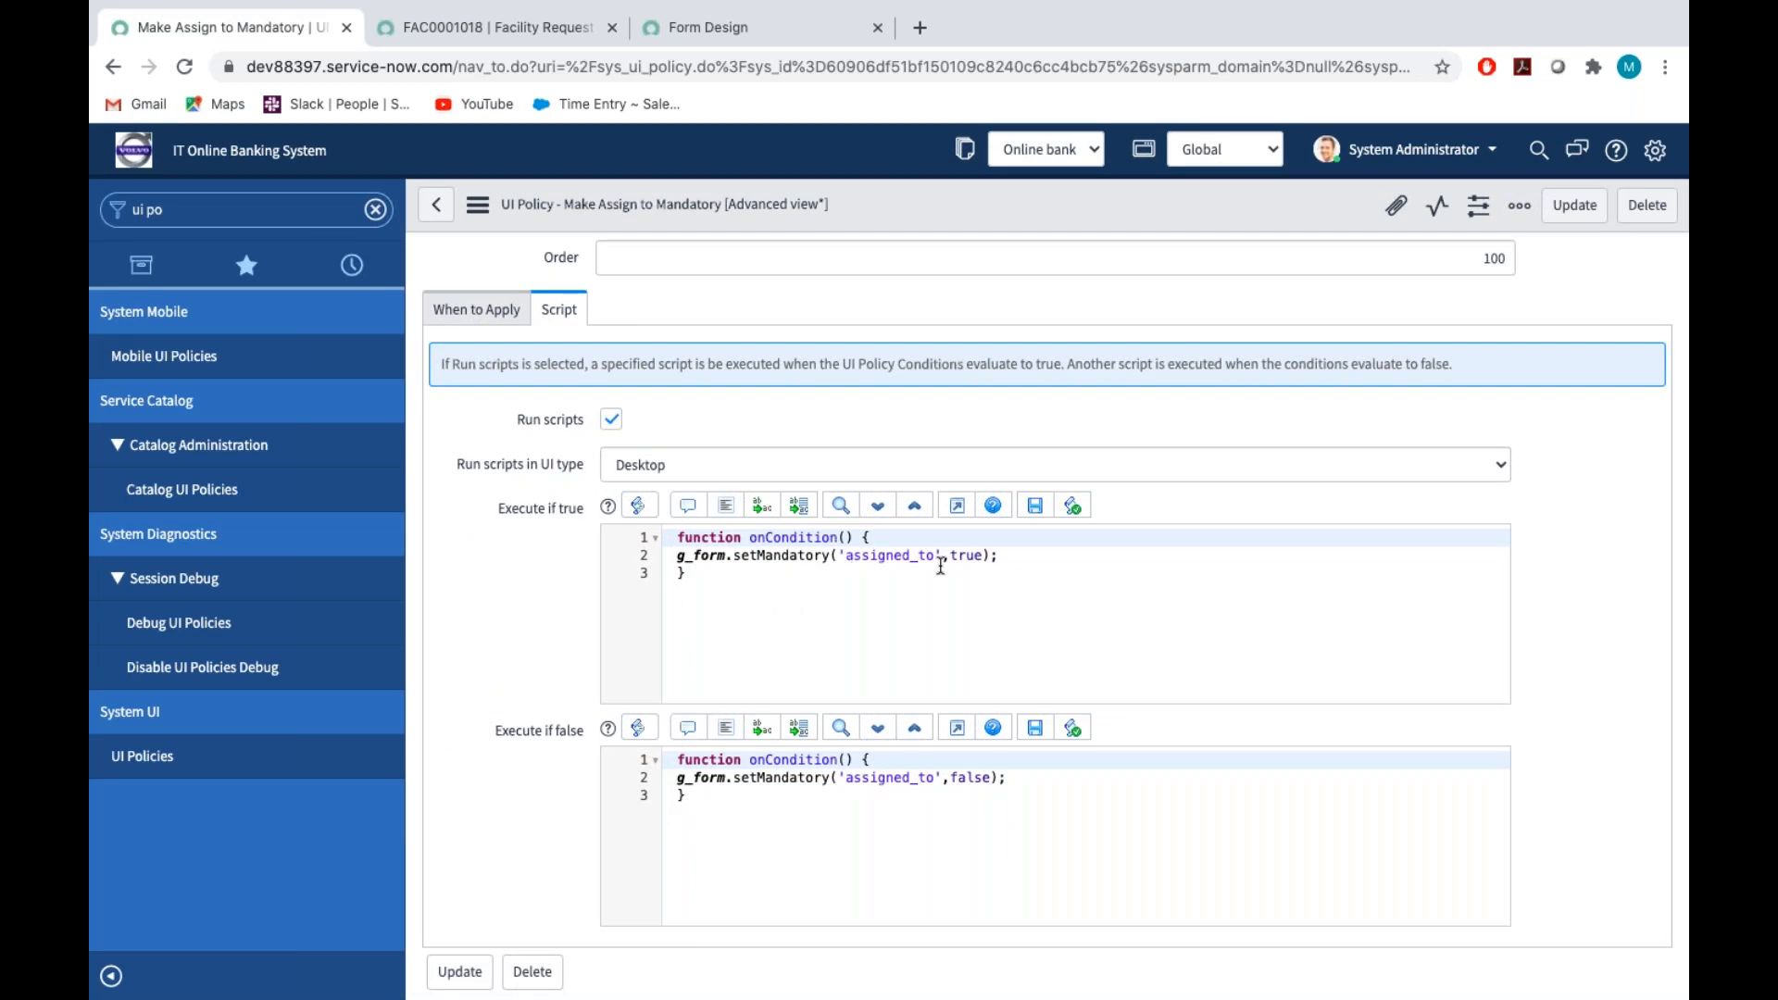
click(477, 205)
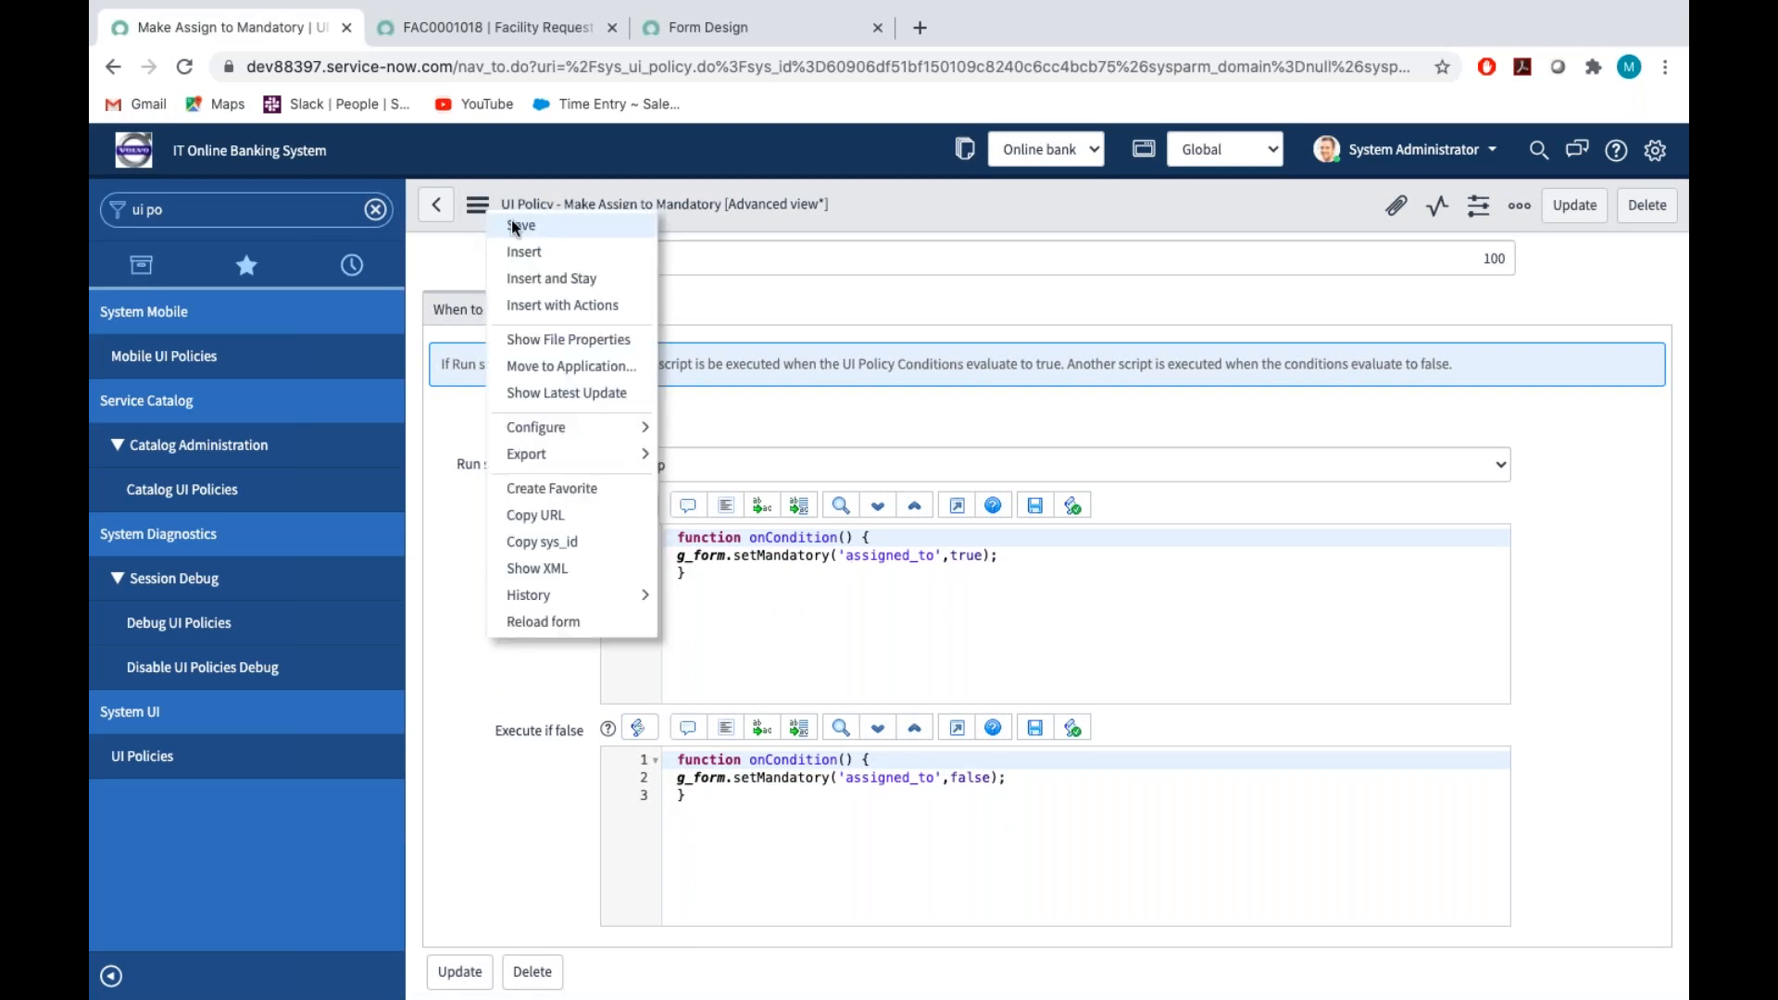
click(519, 226)
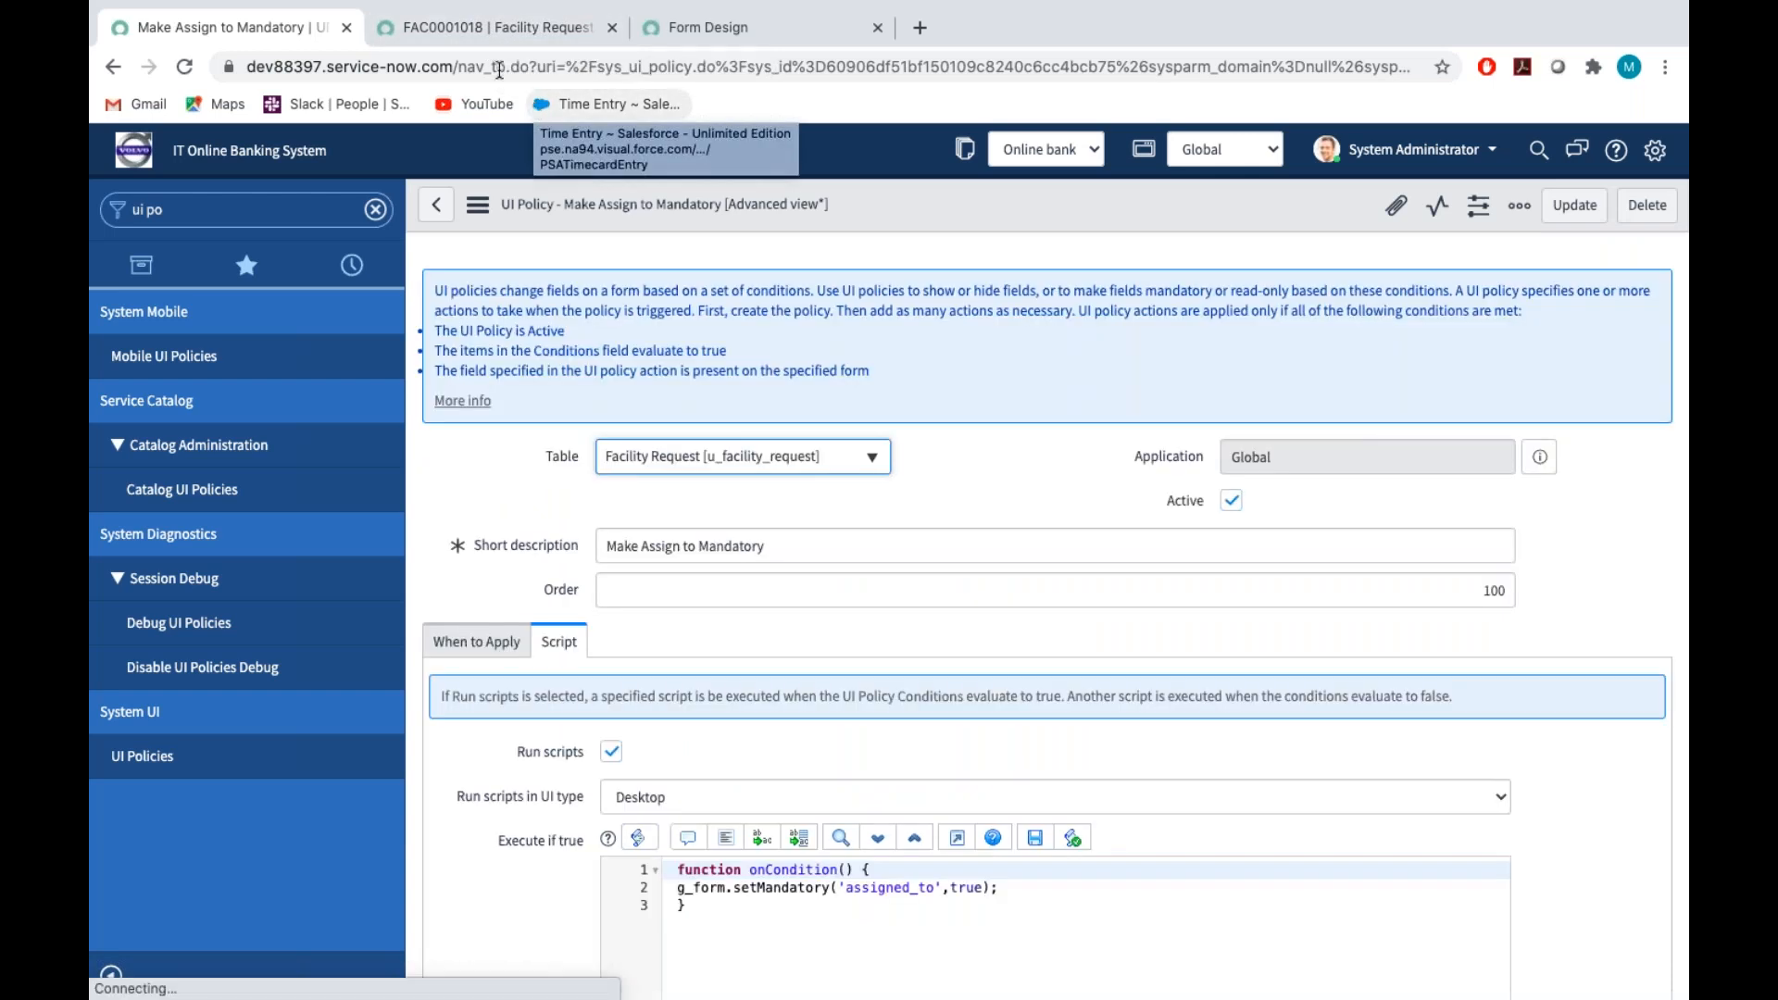
Reload the facility request form and set its assignment group to Application Development to test the Assigned to field
click(487, 27)
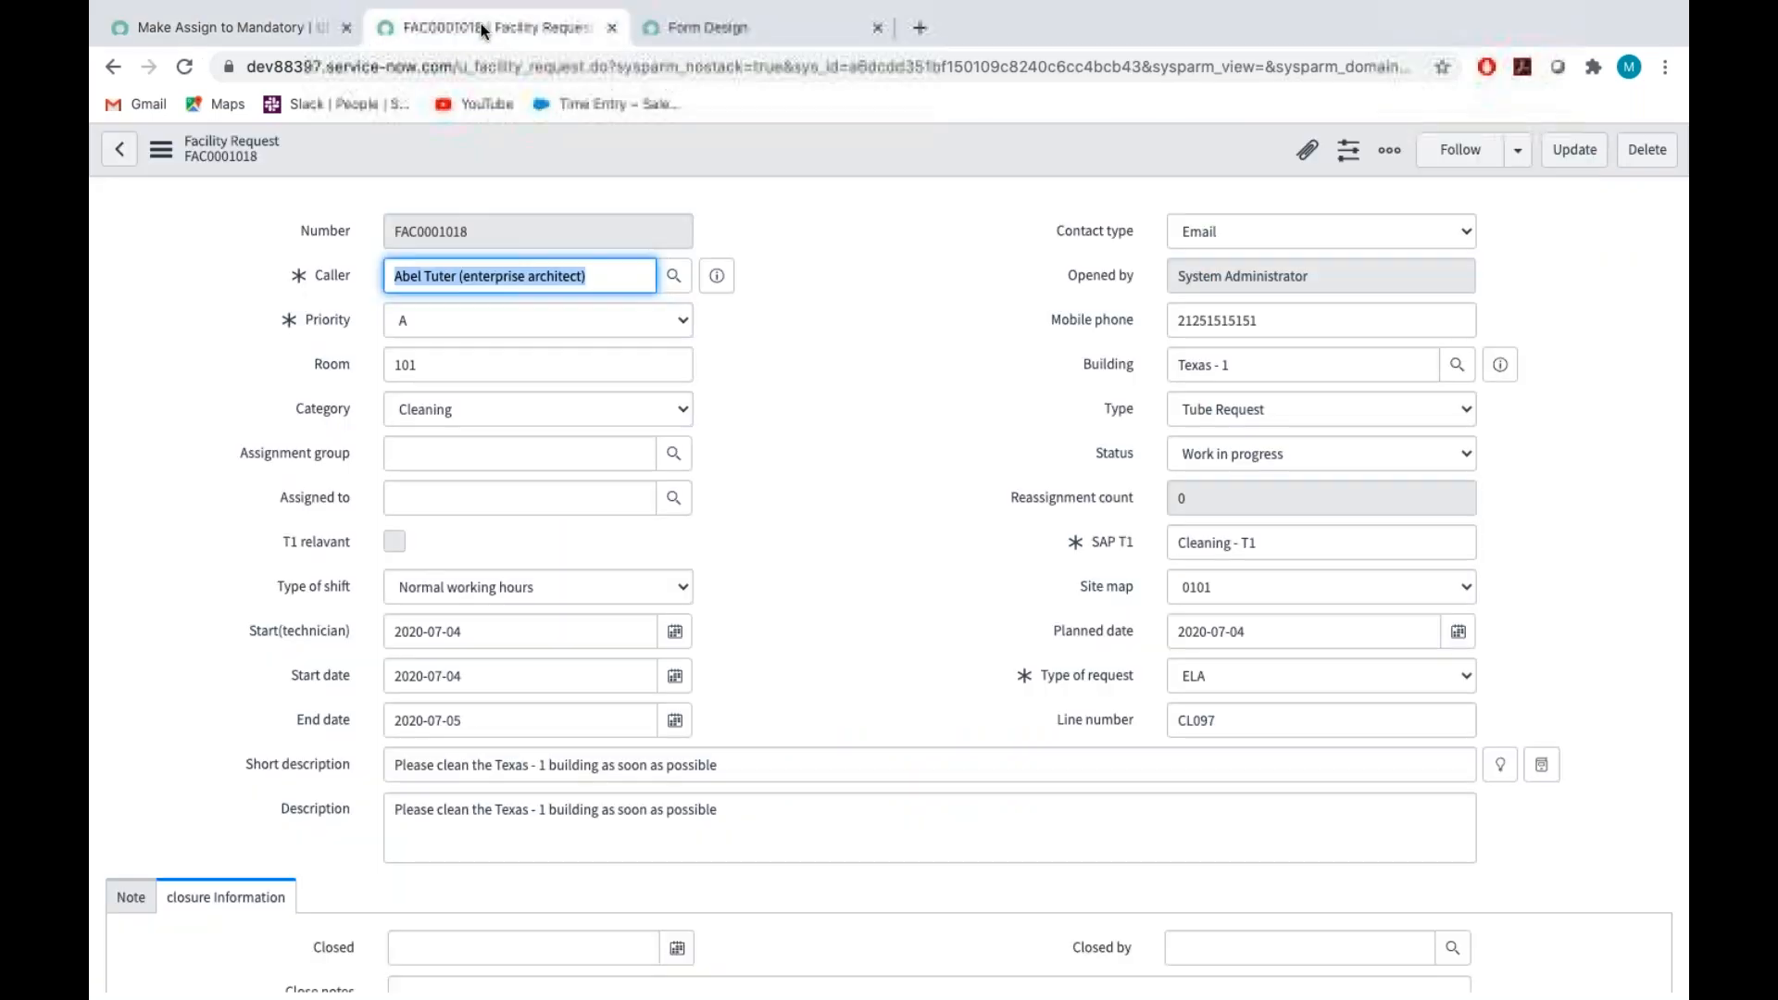
click(160, 149)
click(225, 532)
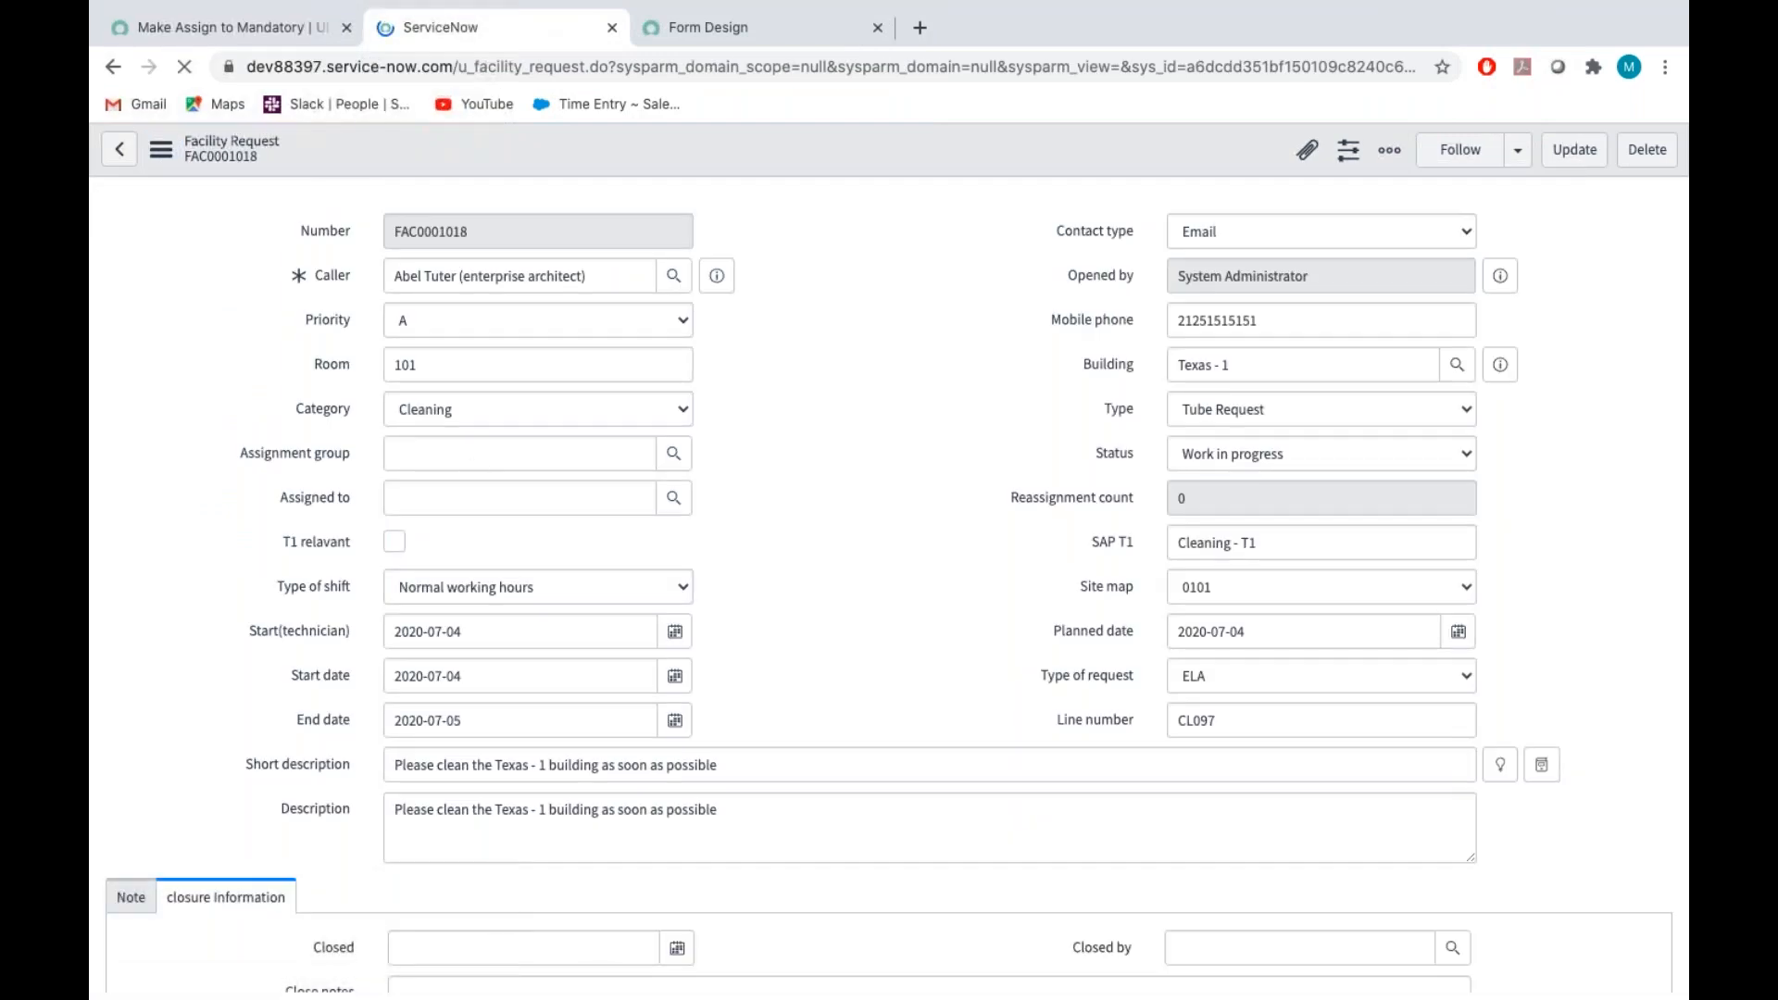
click(673, 453)
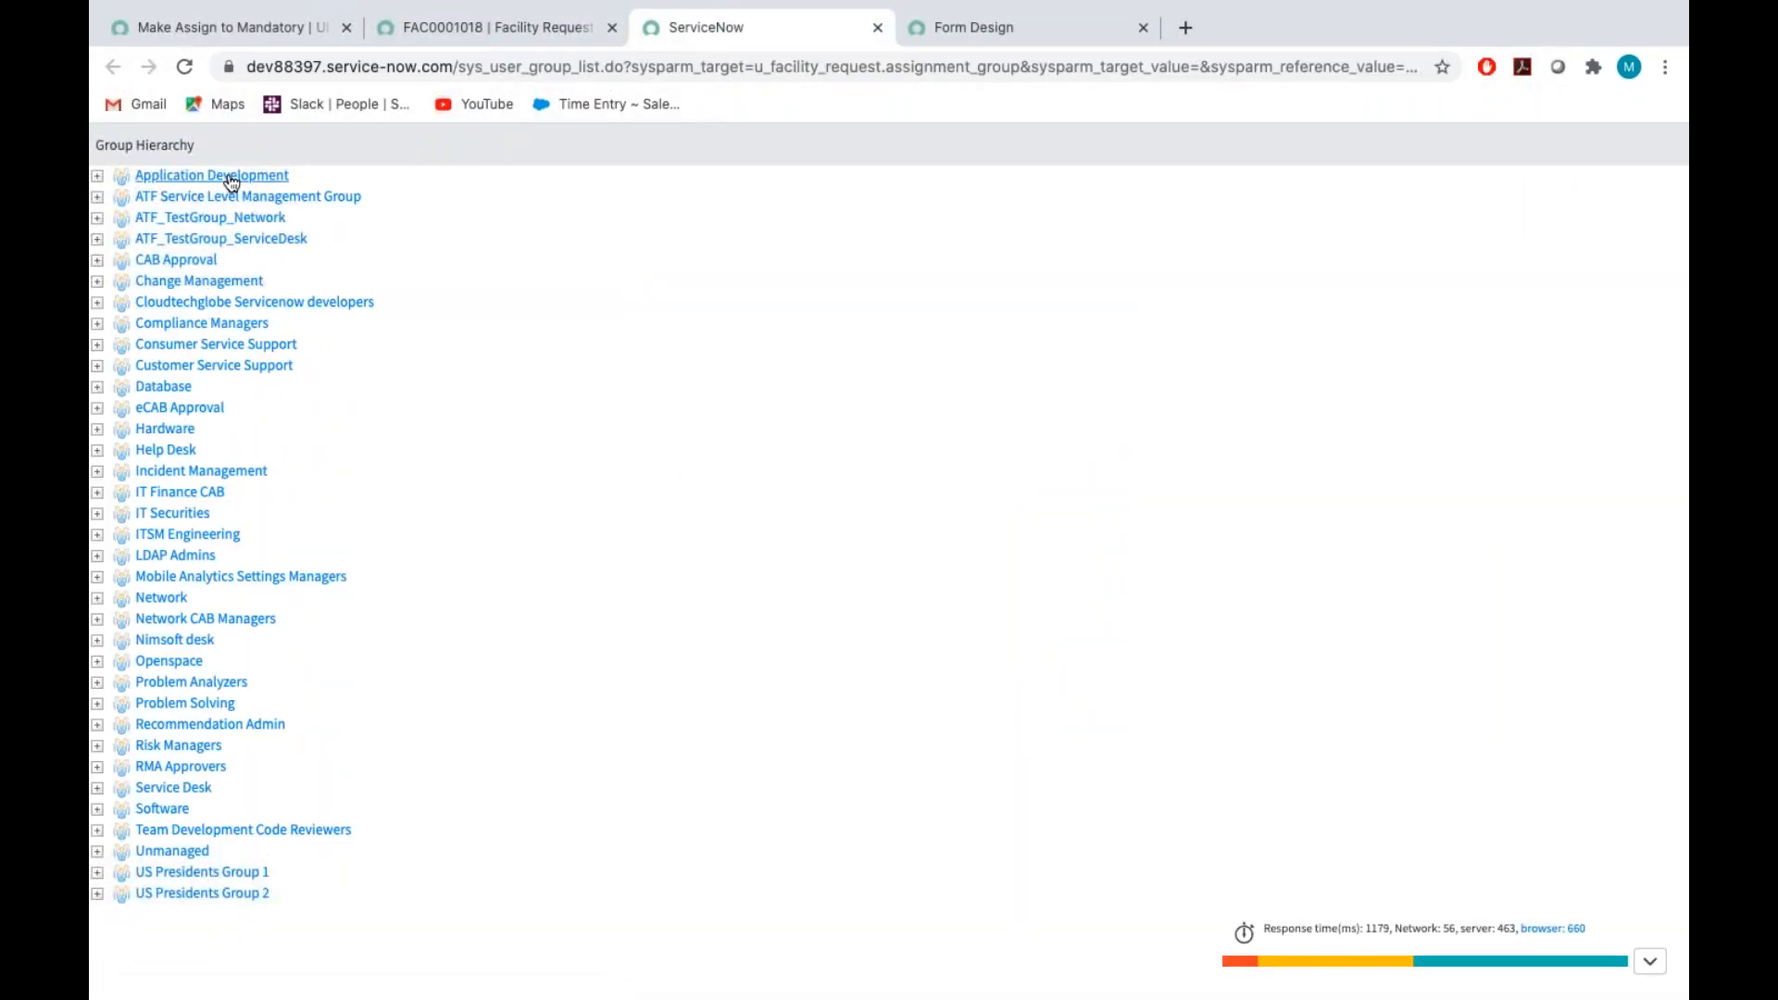
click(227, 177)
click(298, 497)
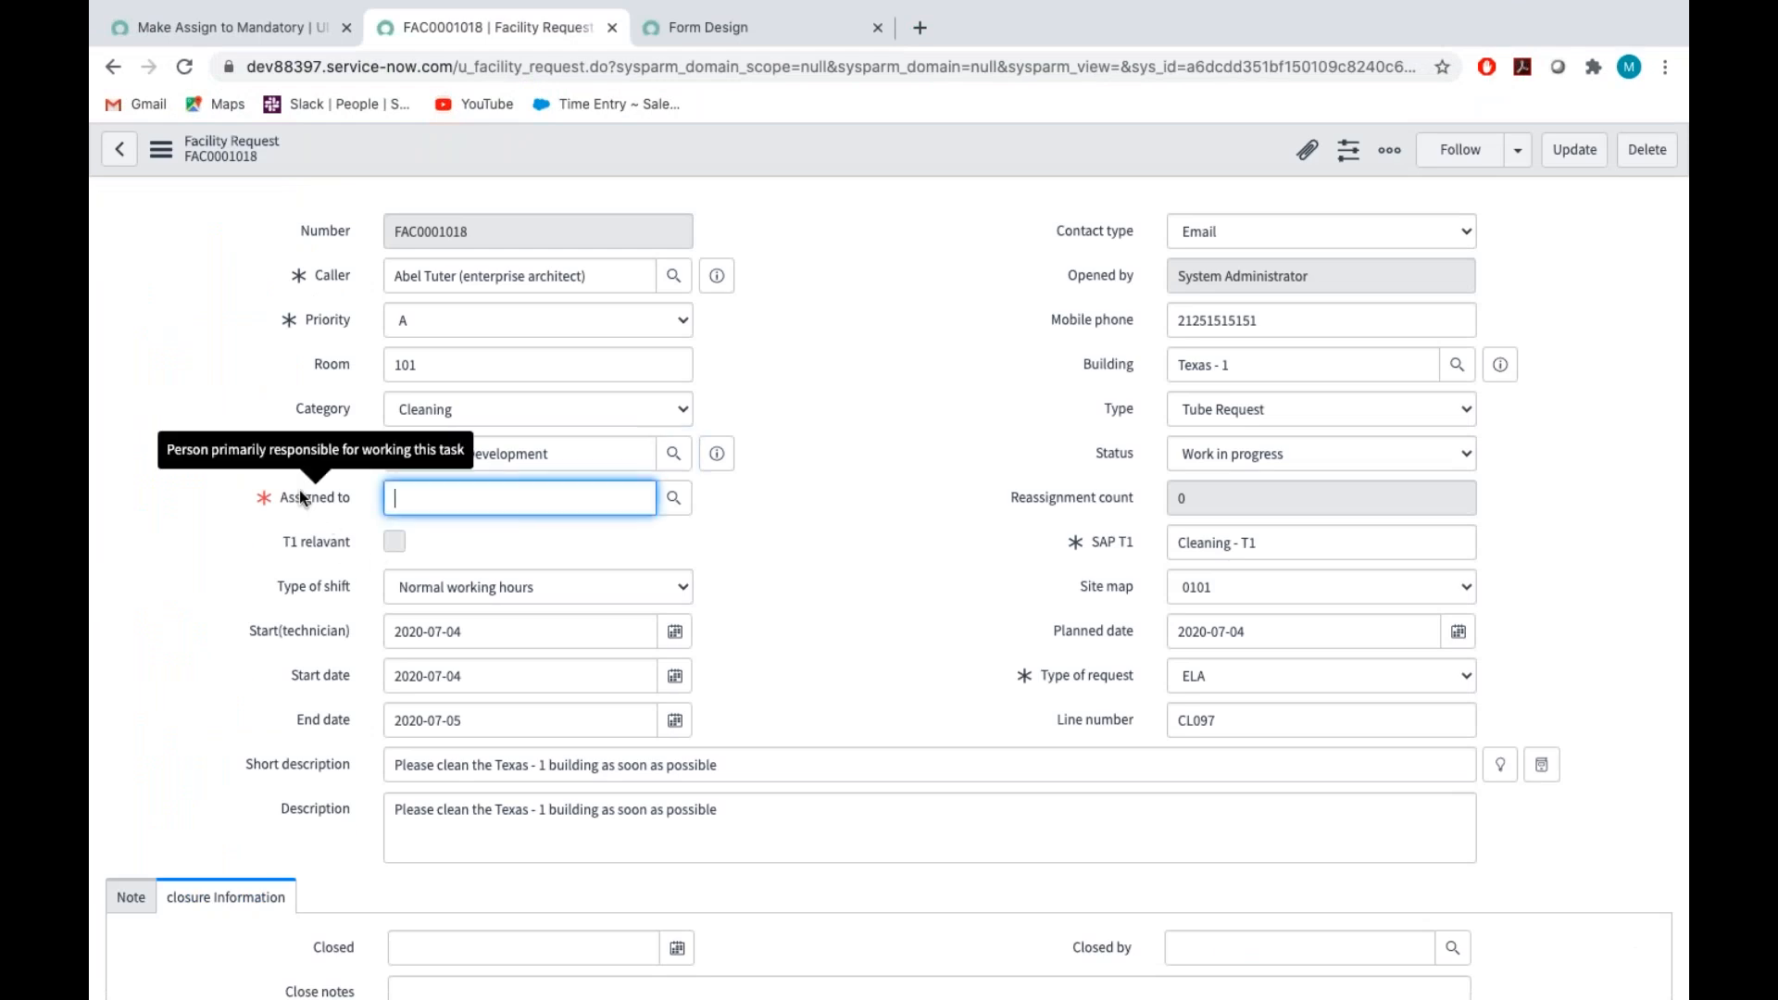
double_click(831, 545)
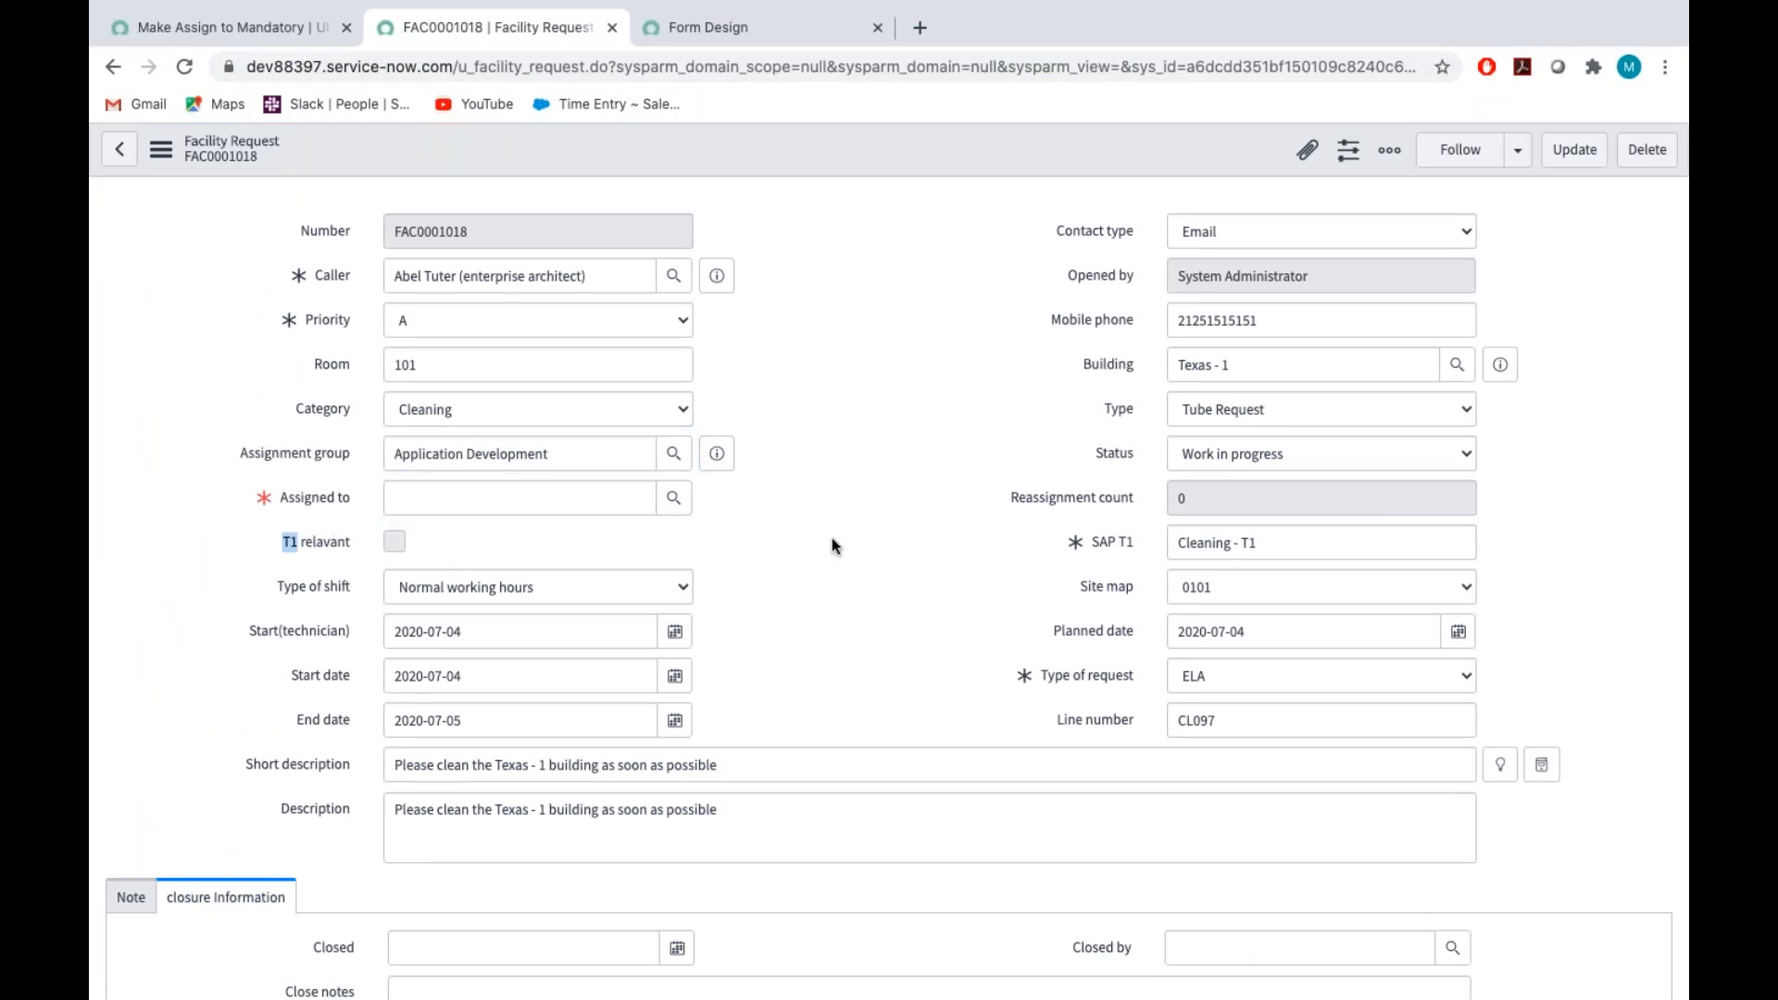